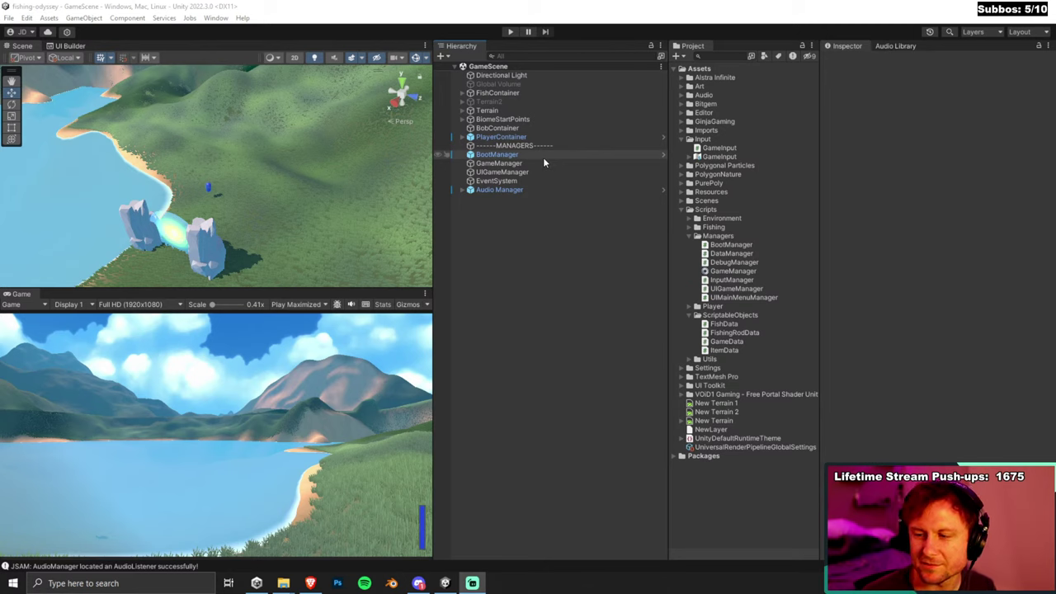
Switch from Unity to Photoshop, where the OptionsMenu.psdc document is open.
click(569, 294)
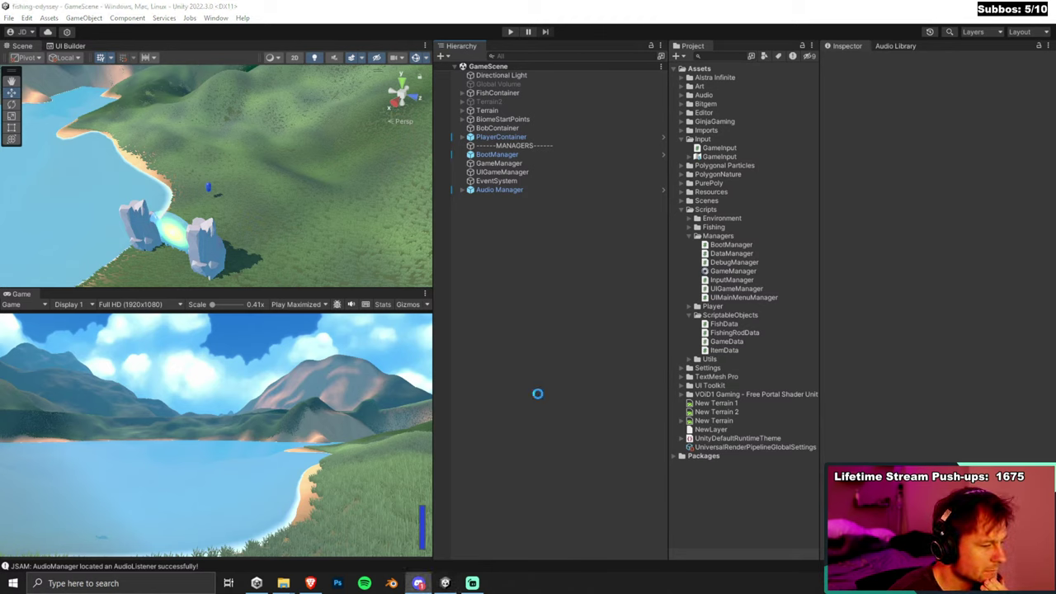
click(334, 583)
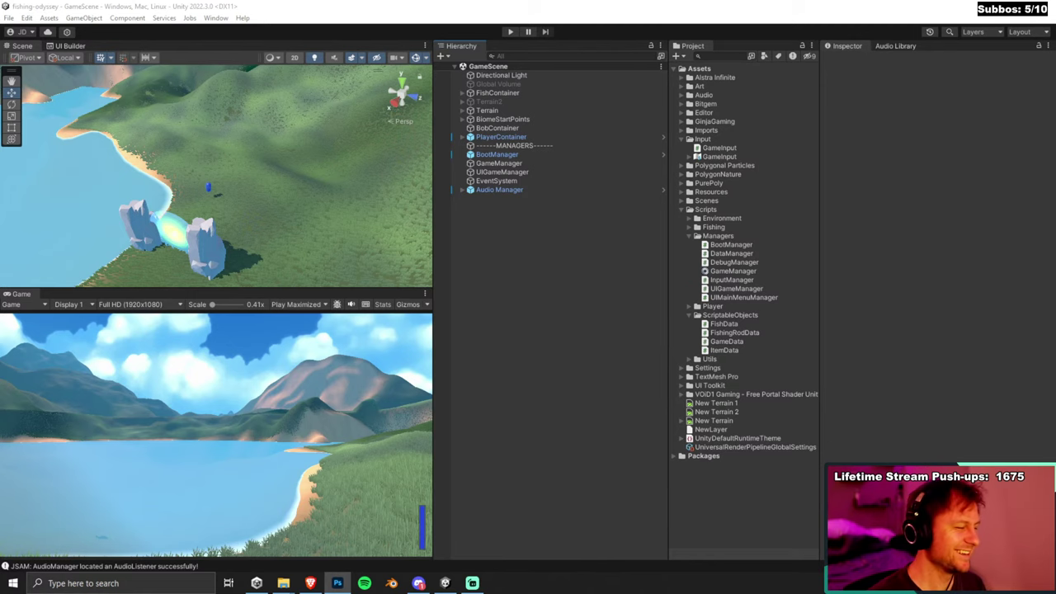
click(535, 305)
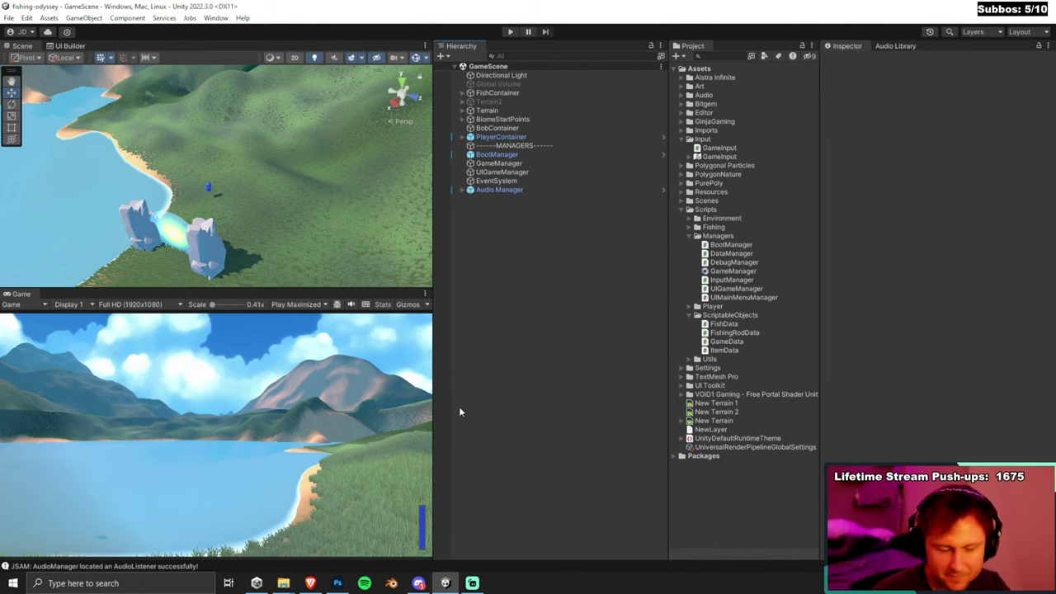
click(338, 583)
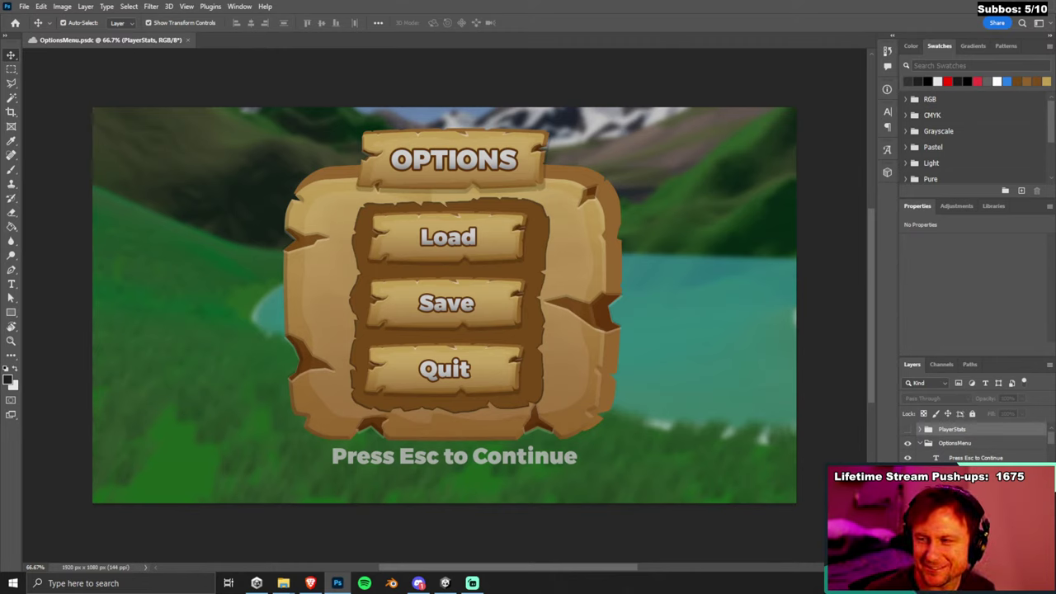
Make the PlayerStats layer group visible, then collapse and hide the OptionsMenu group.
click(707, 97)
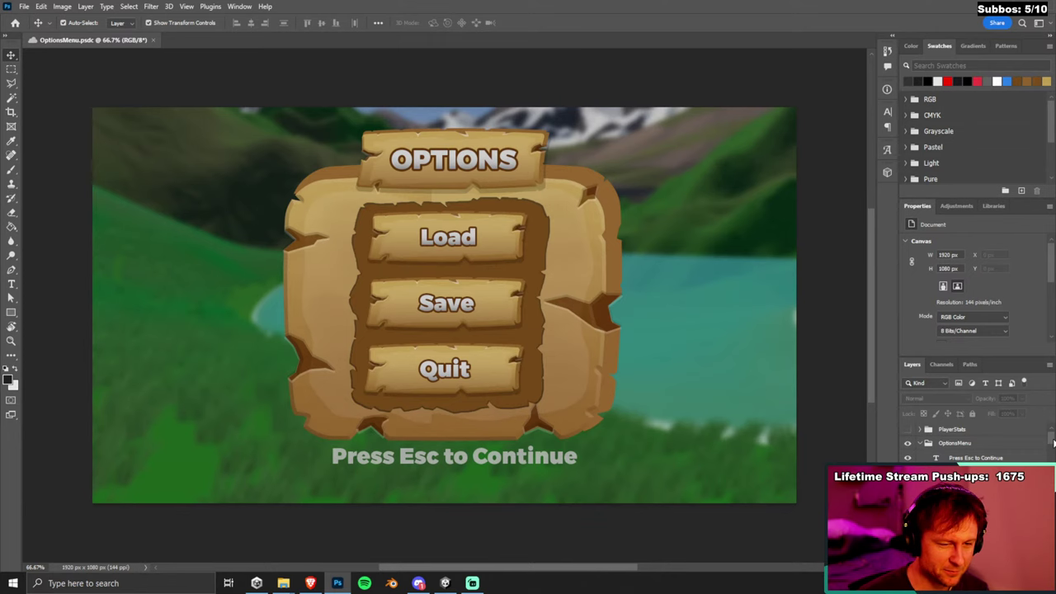
click(907, 430)
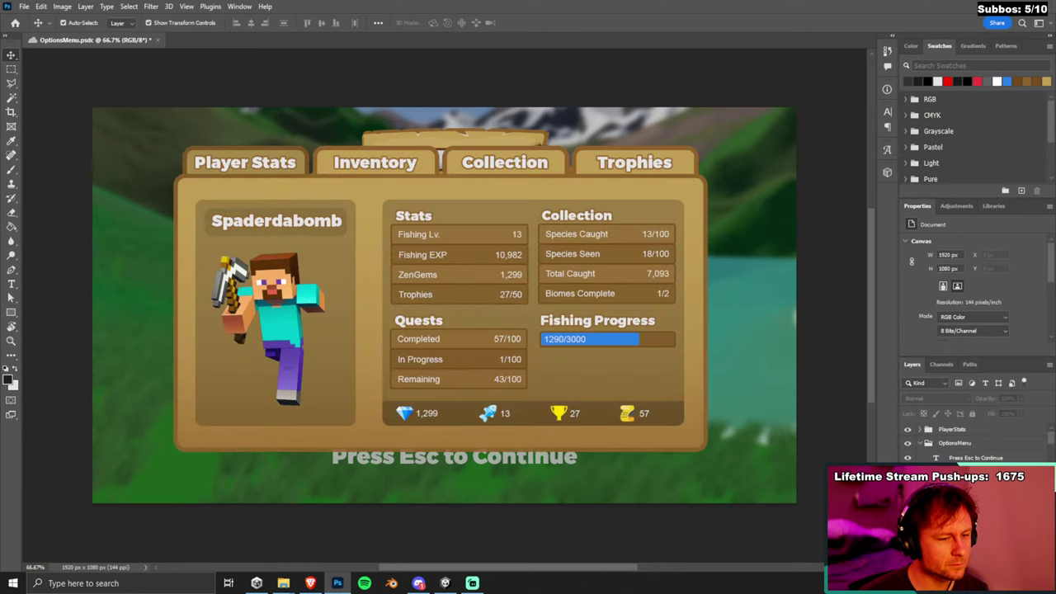
click(924, 444)
click(920, 444)
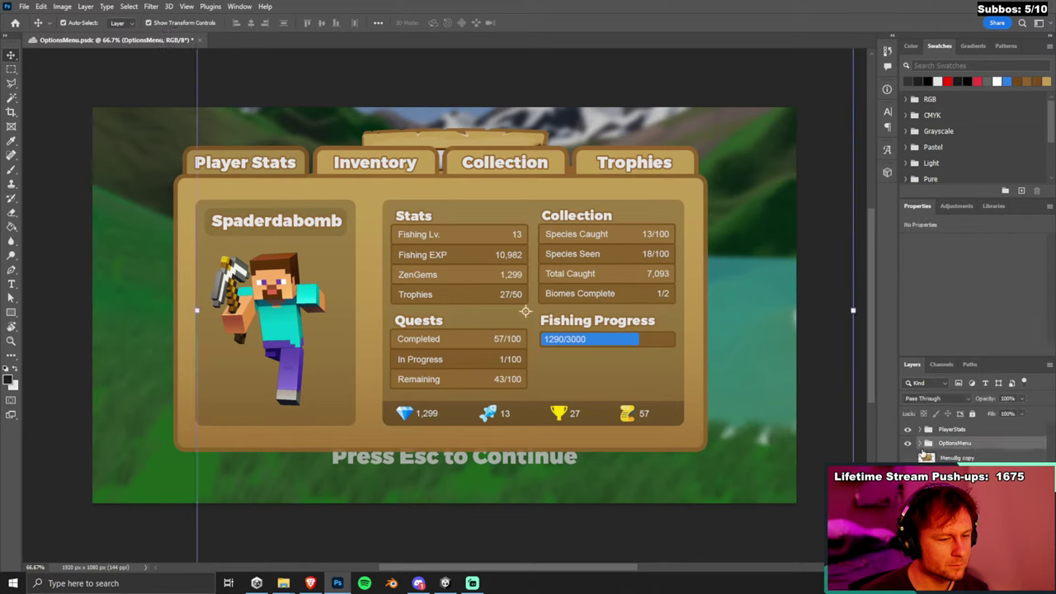
click(907, 443)
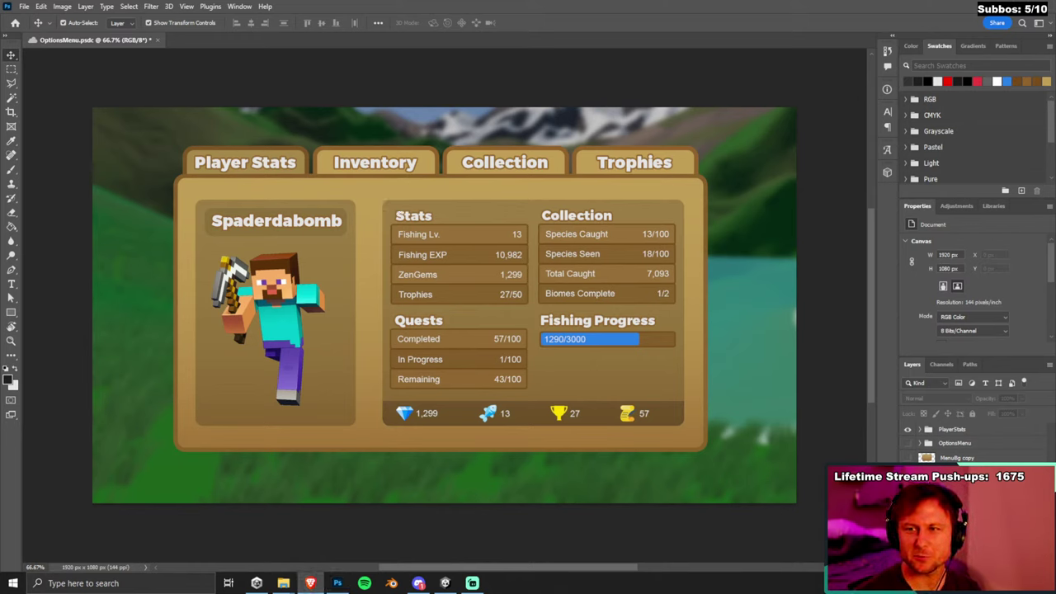
Open YTLong_24hourlive.mp4 in VLC media player and start its playback.
mouse_move(283, 584)
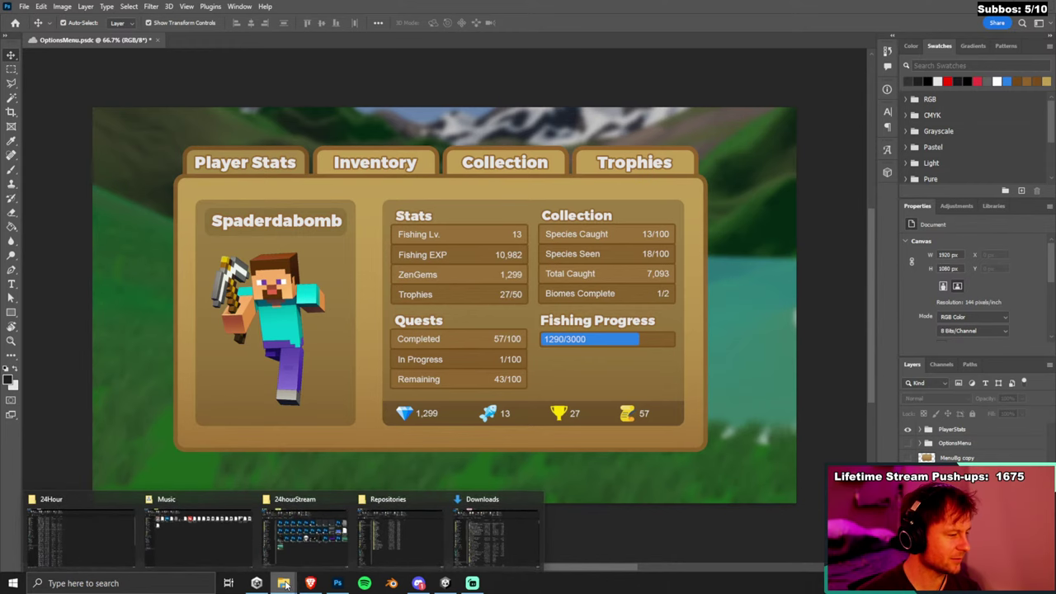
click(453, 549)
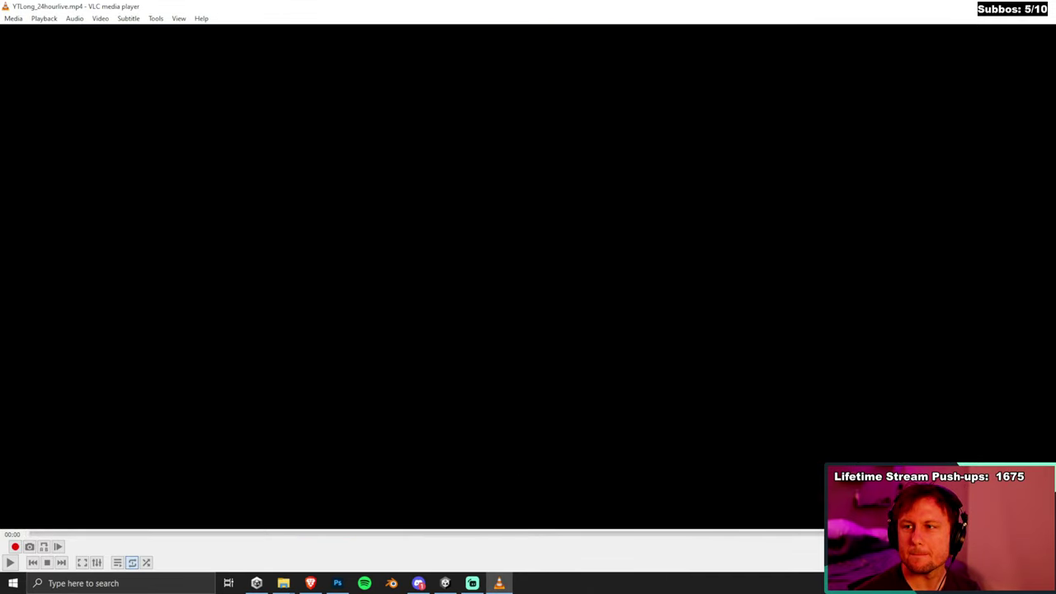
key(alt+Tab)
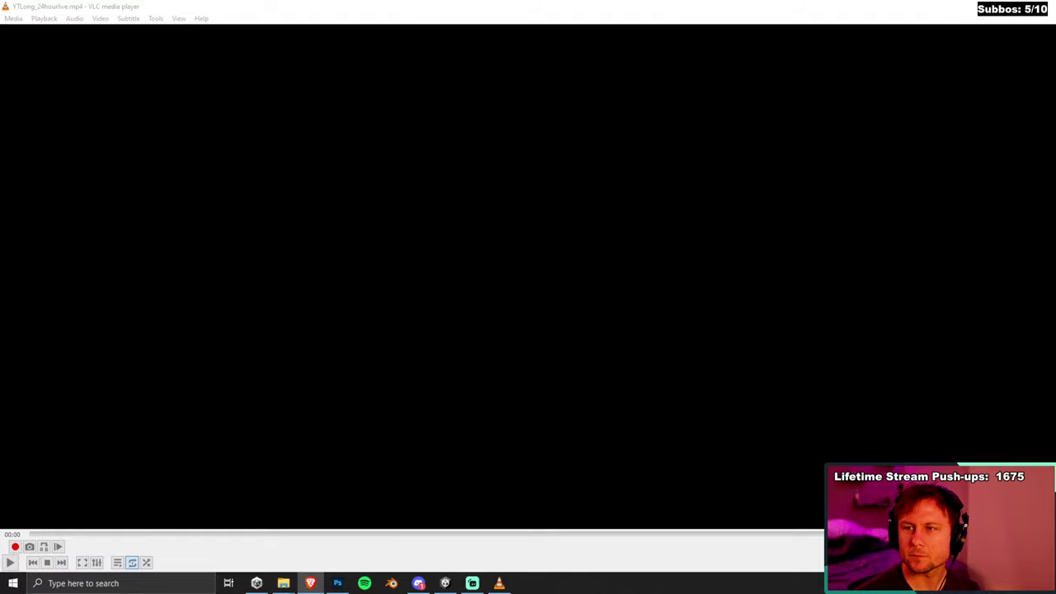
key(alt+Tab)
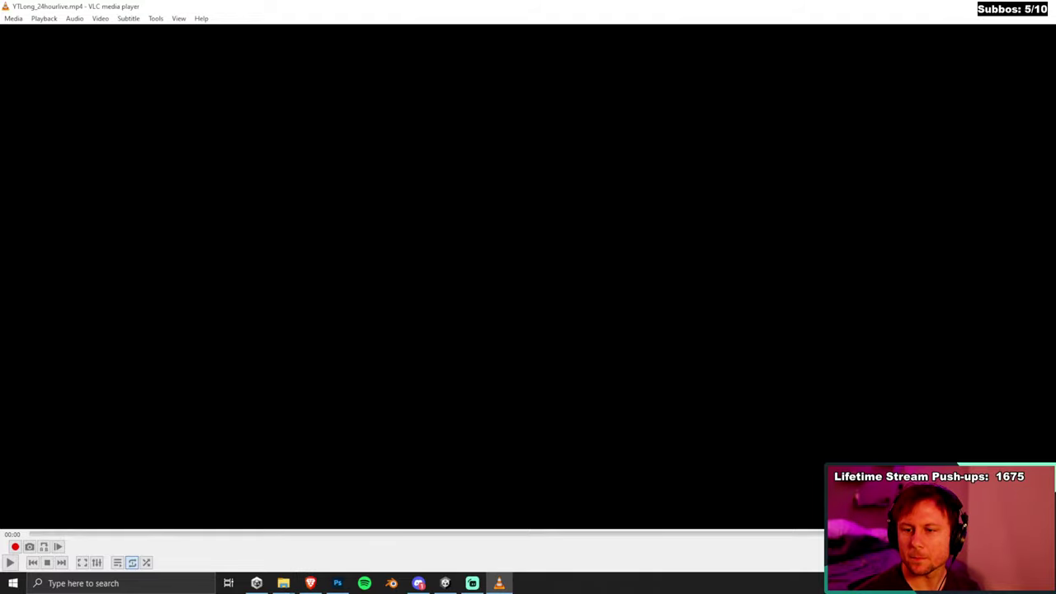
key(alt+Tab)
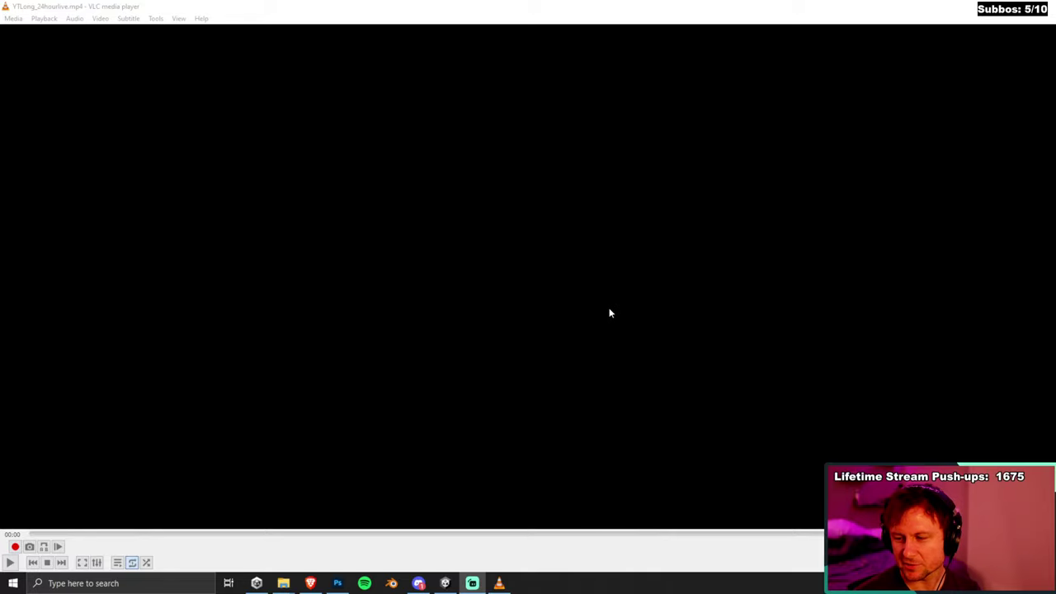
click(10, 562)
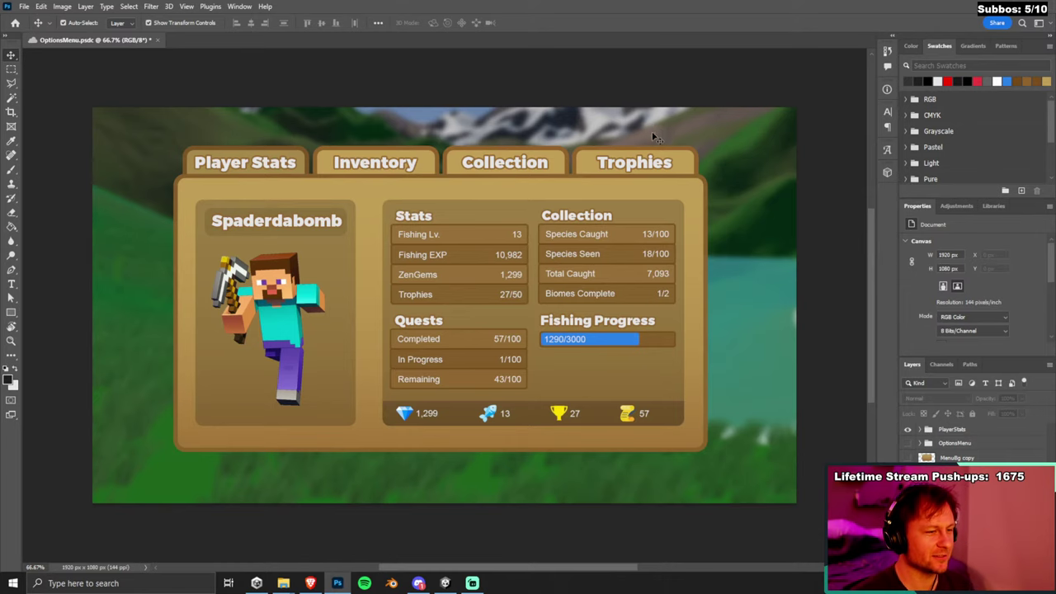
Return to Photoshop and examine the Player Stats menu mock-up and the contents of its PlayerStats group.
scroll(586, 157, left, 1)
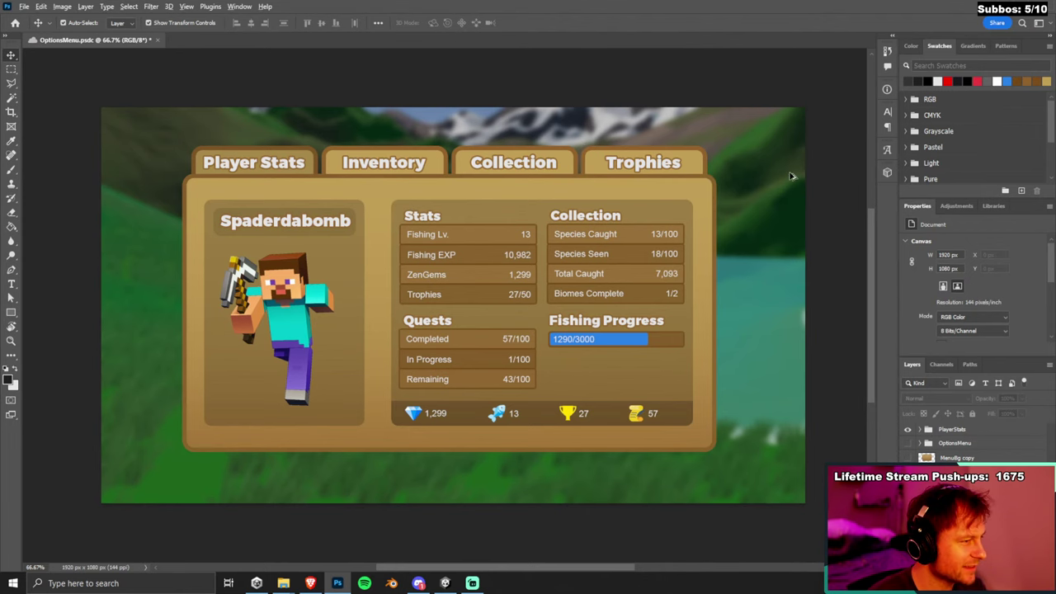
scroll(791, 175, up, 1)
click(604, 169)
click(605, 90)
scroll(528, 272, down, 2)
scroll(446, 448, up, 1)
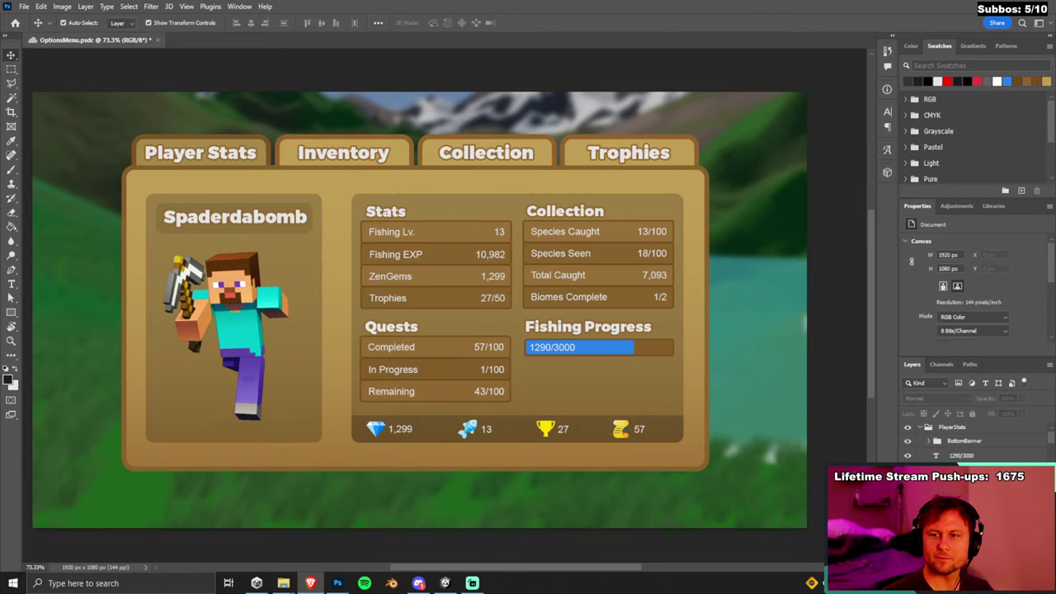
Switch to the Brave browser and view The Pendragon Adventure wiki page.
key(alt+Tab)
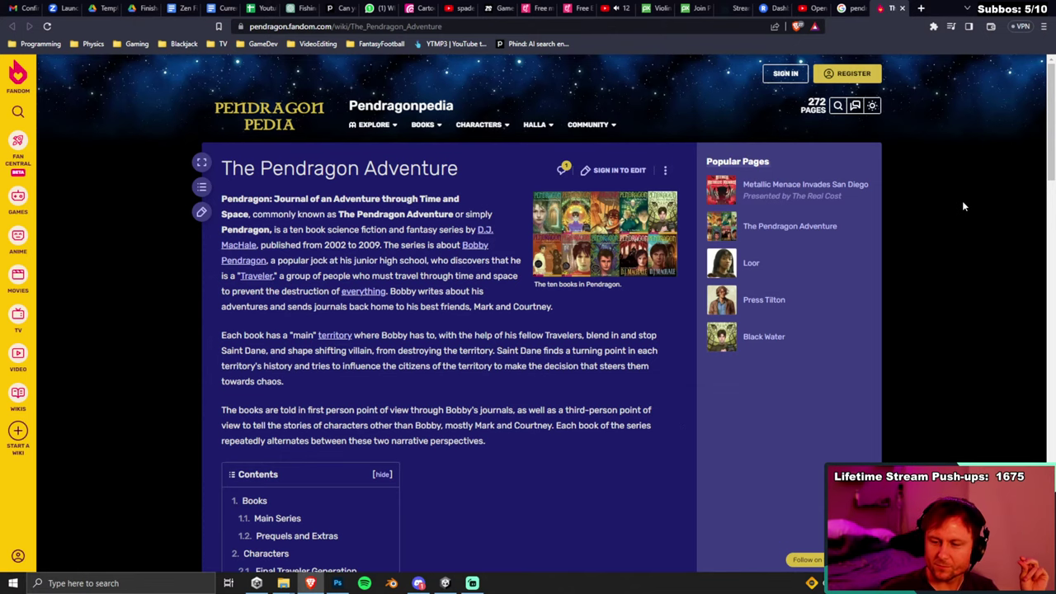
click(973, 10)
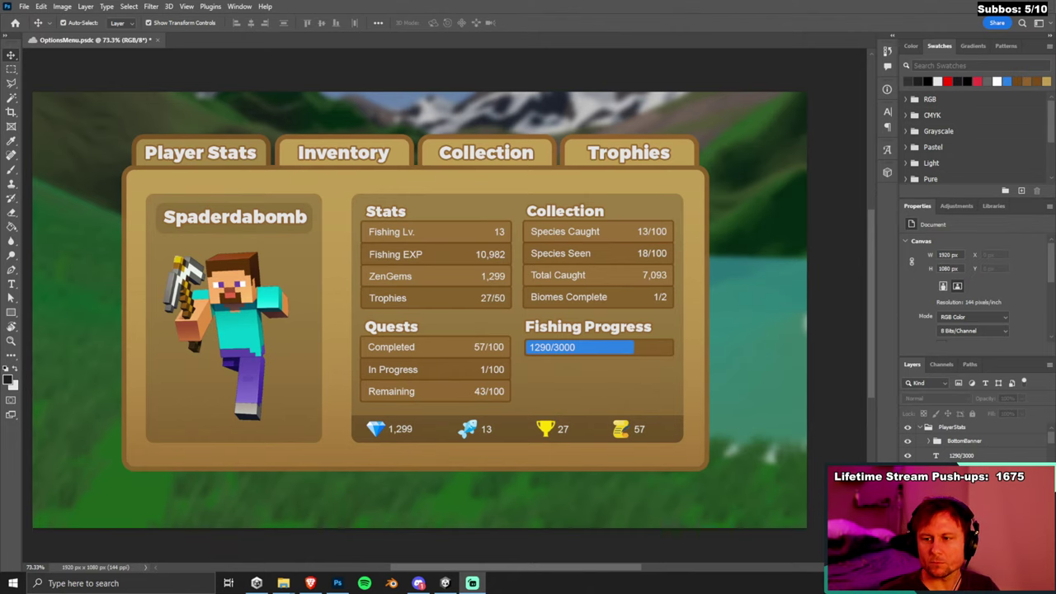
Return to the Brave browser and search YouTube for "spaderdabomb runescape" from the live stream's tab.
click(310, 583)
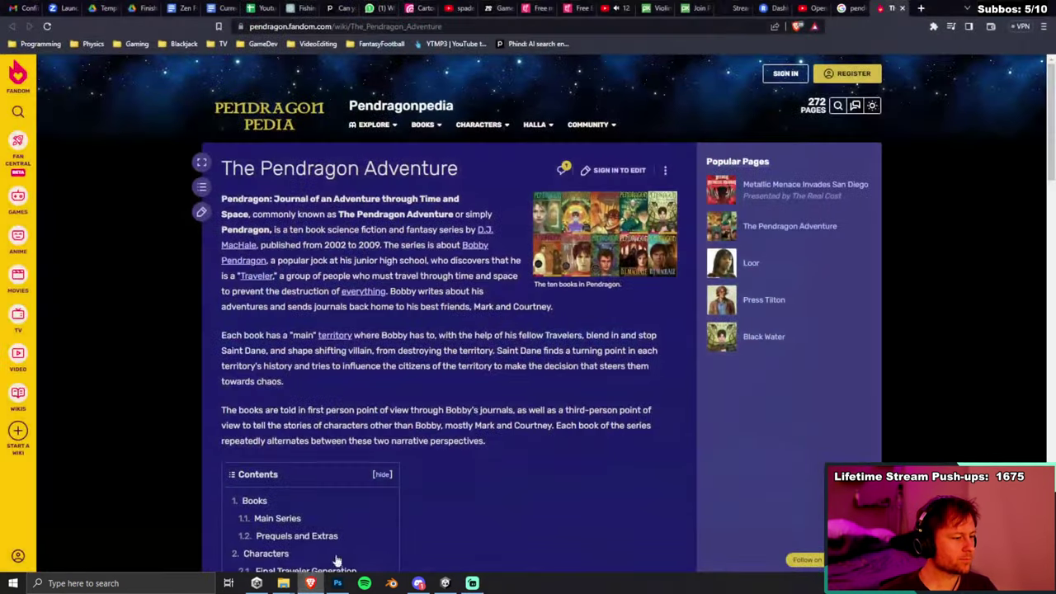
click(811, 8)
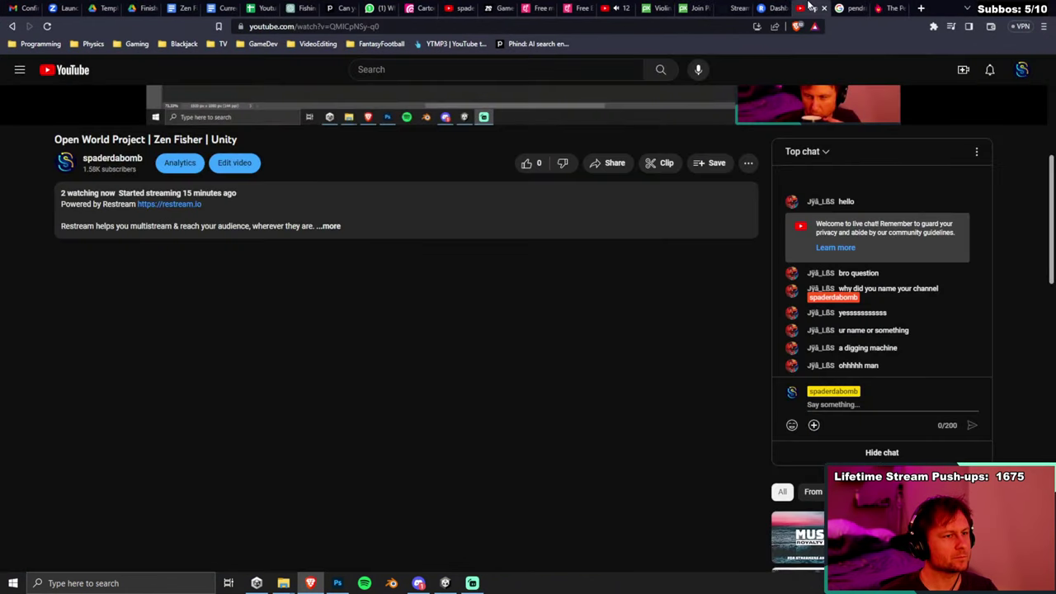
click(495, 70)
text(sp)
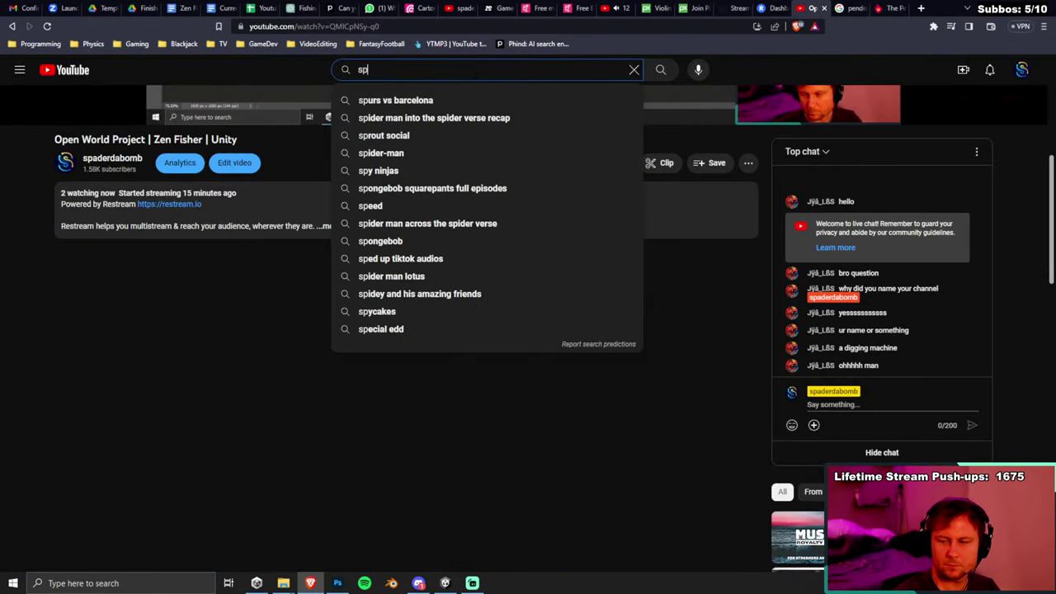
text(aderdabomb)
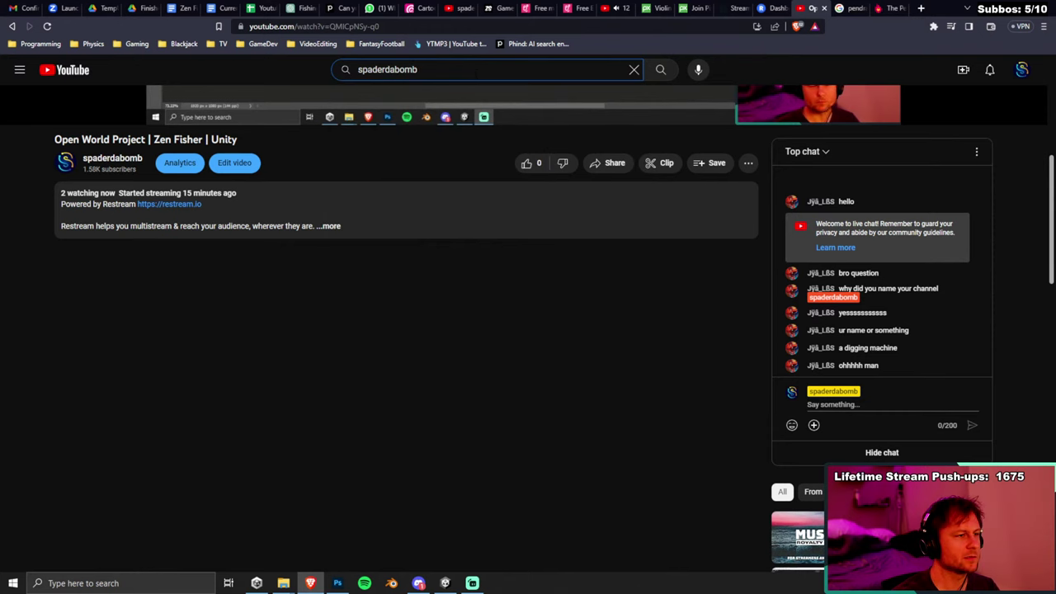
text( runescape)
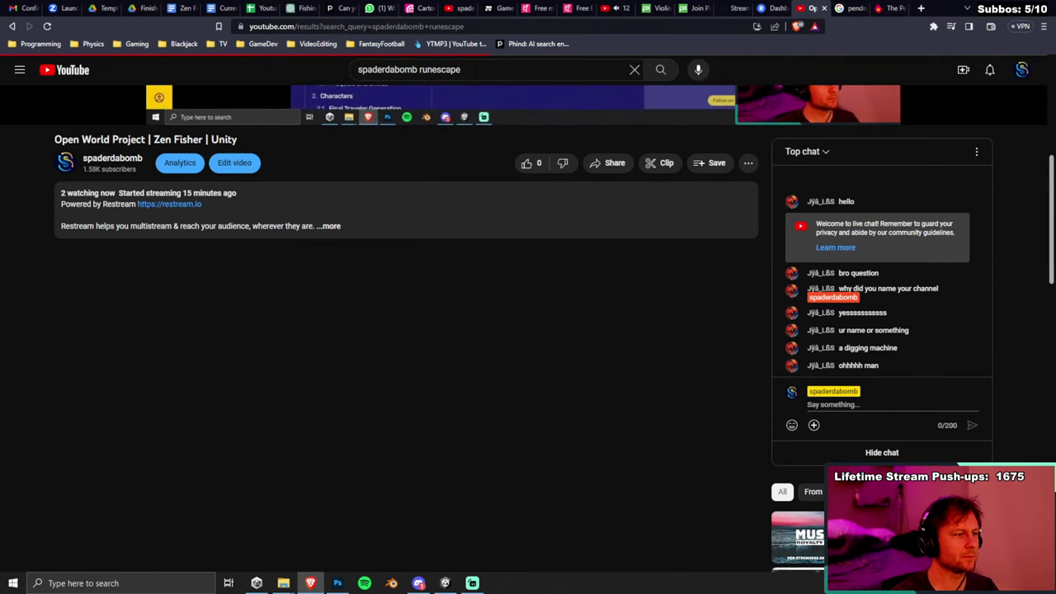
key(Return)
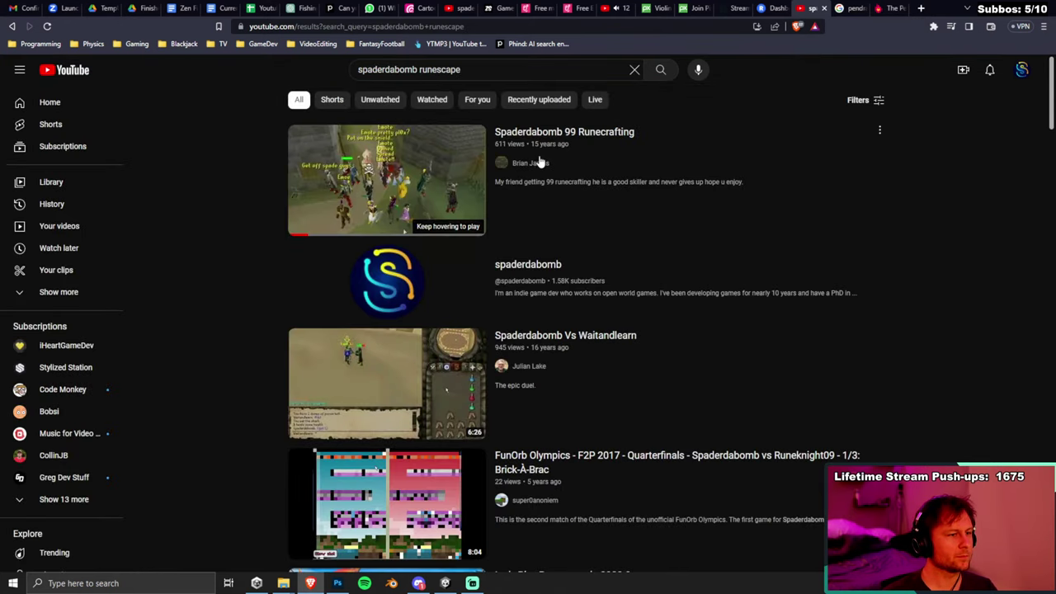
Open the video "Spaderdabomb 99 Runecrafting", watch it briefly in full screen with the sound muted, and exit full screen.
mouse_move(578, 142)
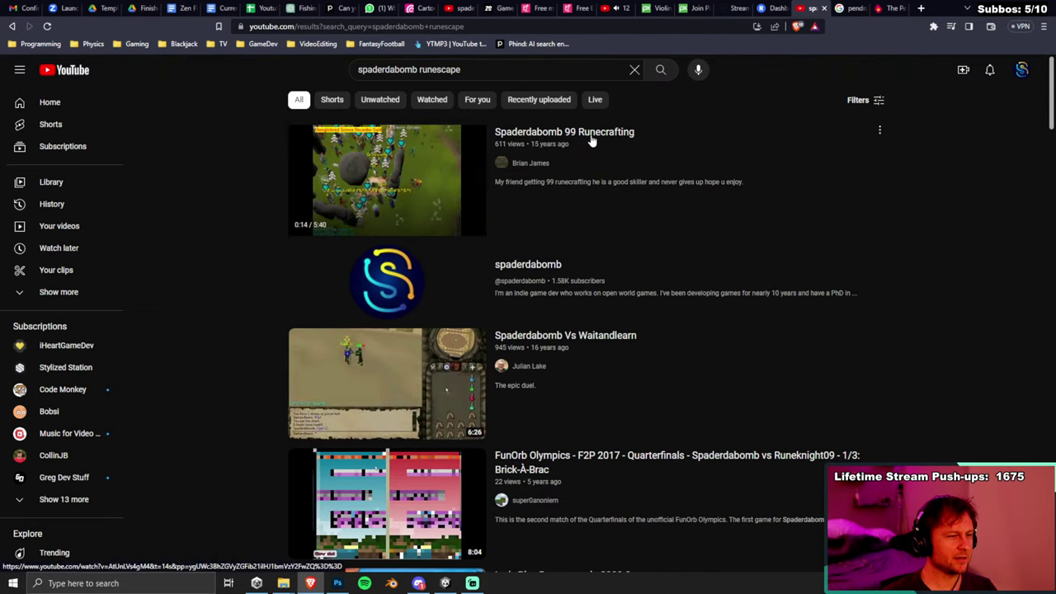
click(523, 136)
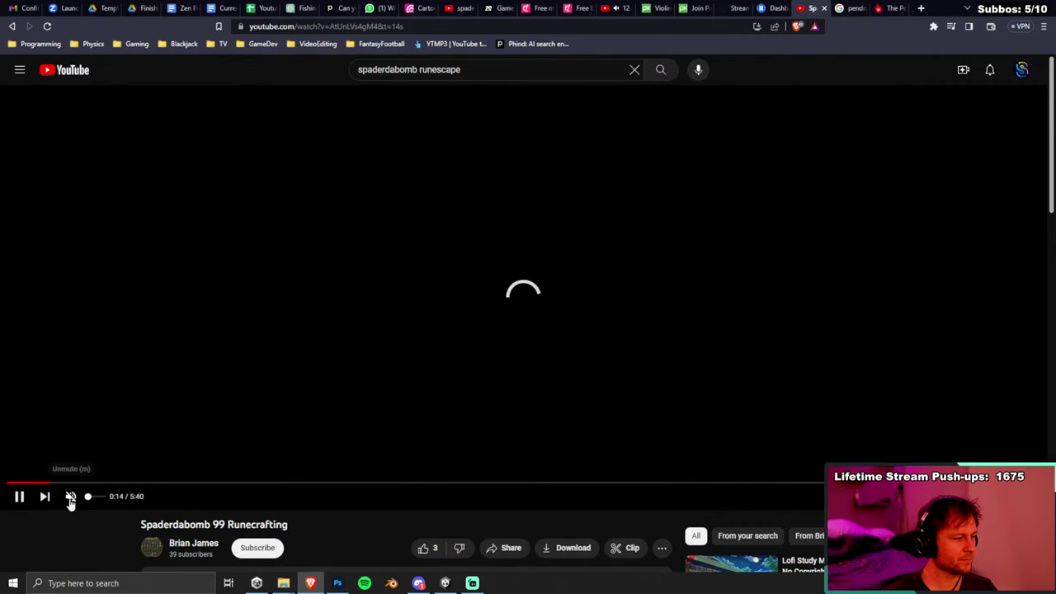
key(f)
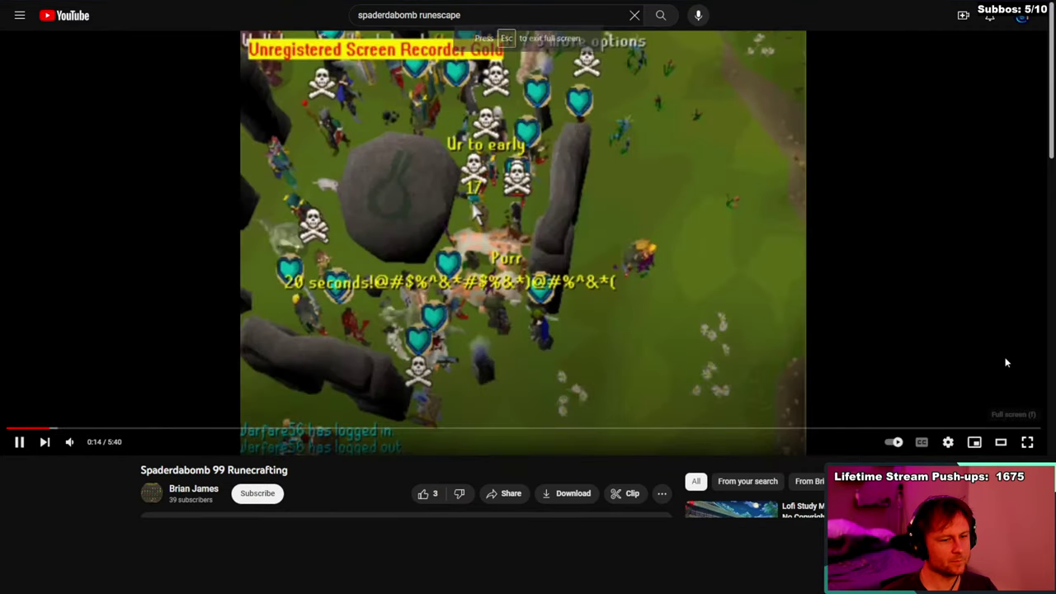
click(93, 578)
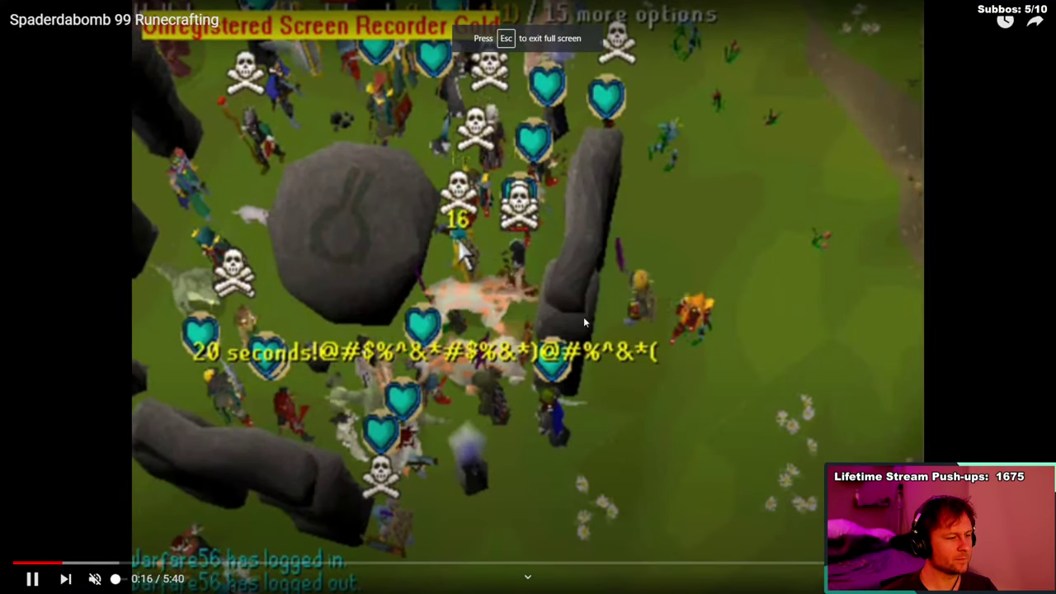
key(Escape)
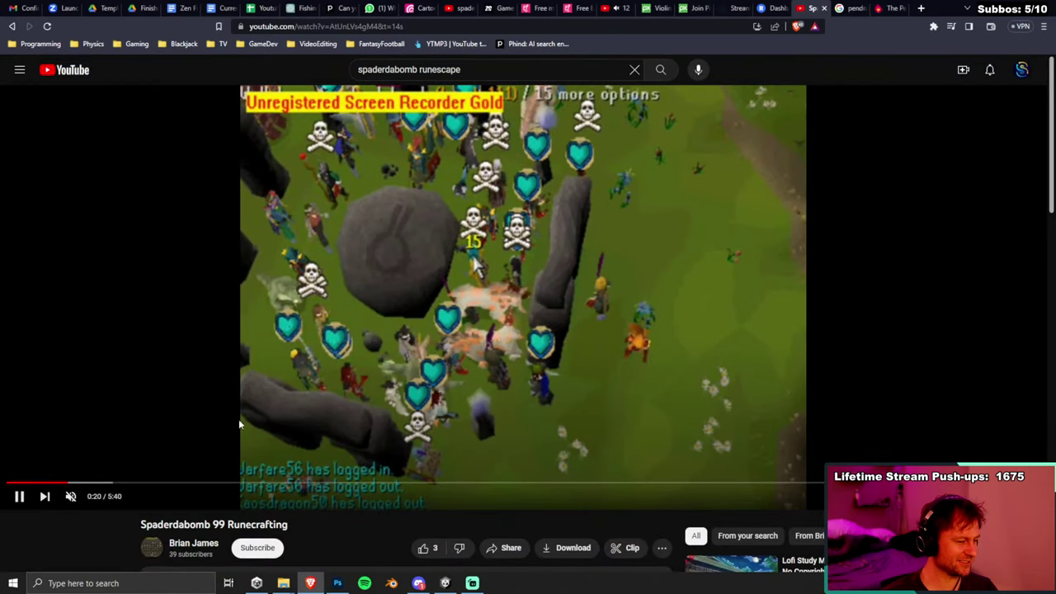
Turn on the sound of the Runecrafting video, mute the browser tab playing the lofi music, and return to the video.
scroll(216, 403, down, 1)
scroll(216, 402, up, 1)
click(70, 498)
click(617, 9)
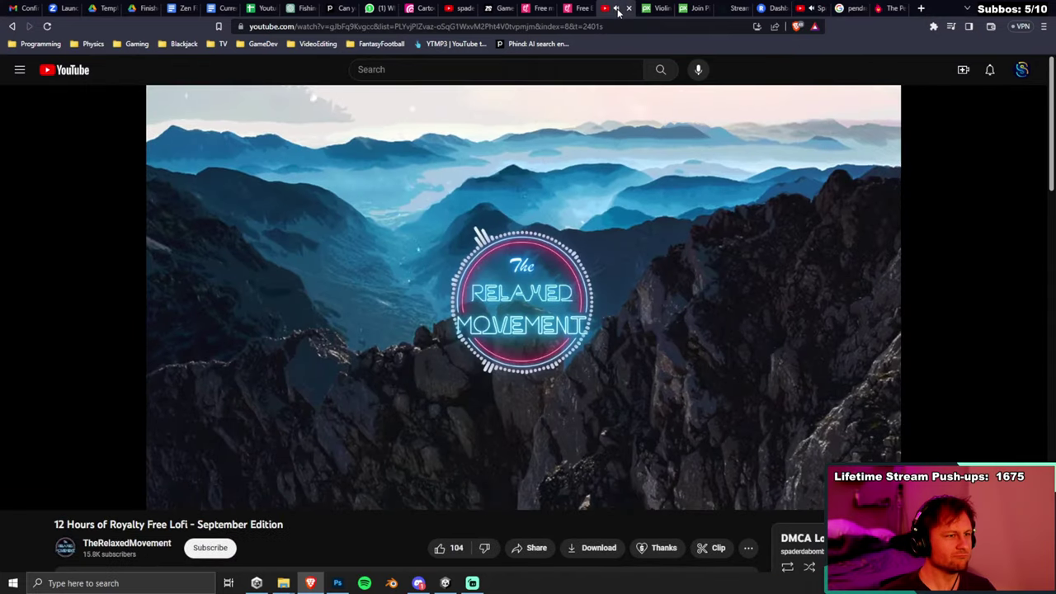
click(806, 8)
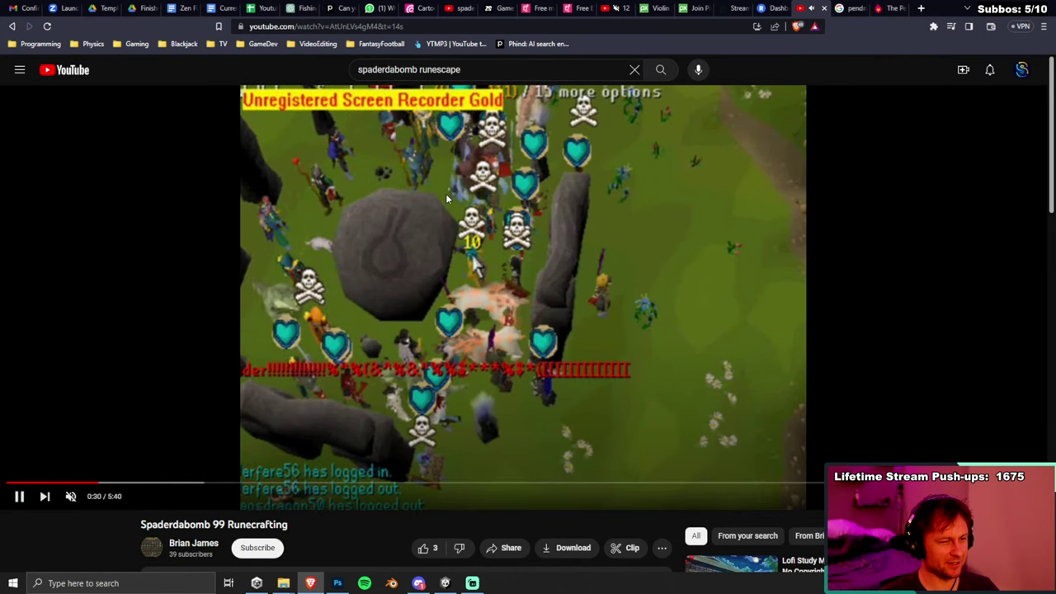
Unmute the lofi music tab, then examine the channel details, description and comments below the Runecrafting video.
click(615, 8)
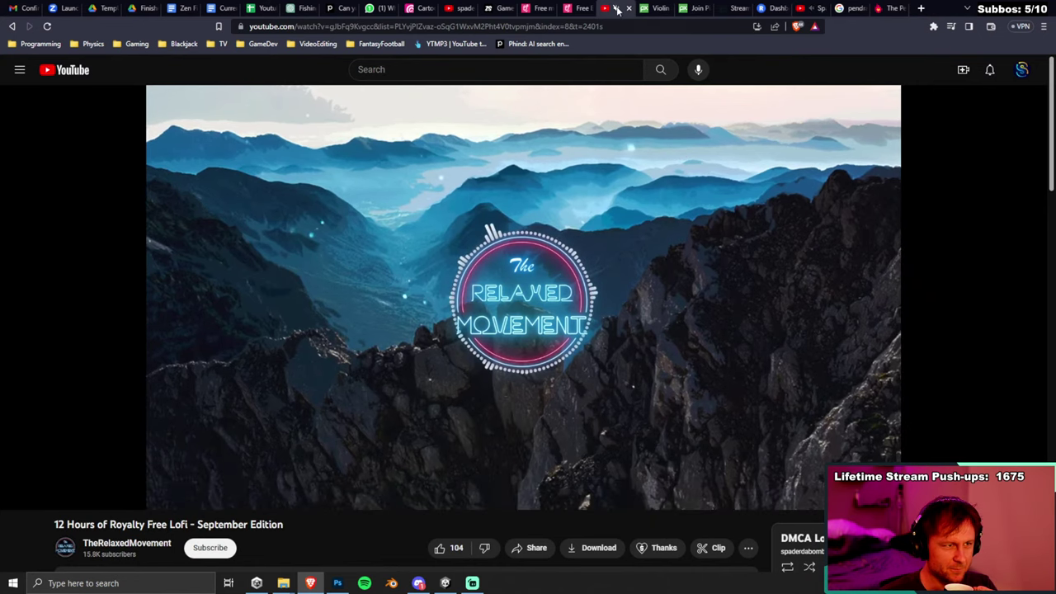
click(809, 9)
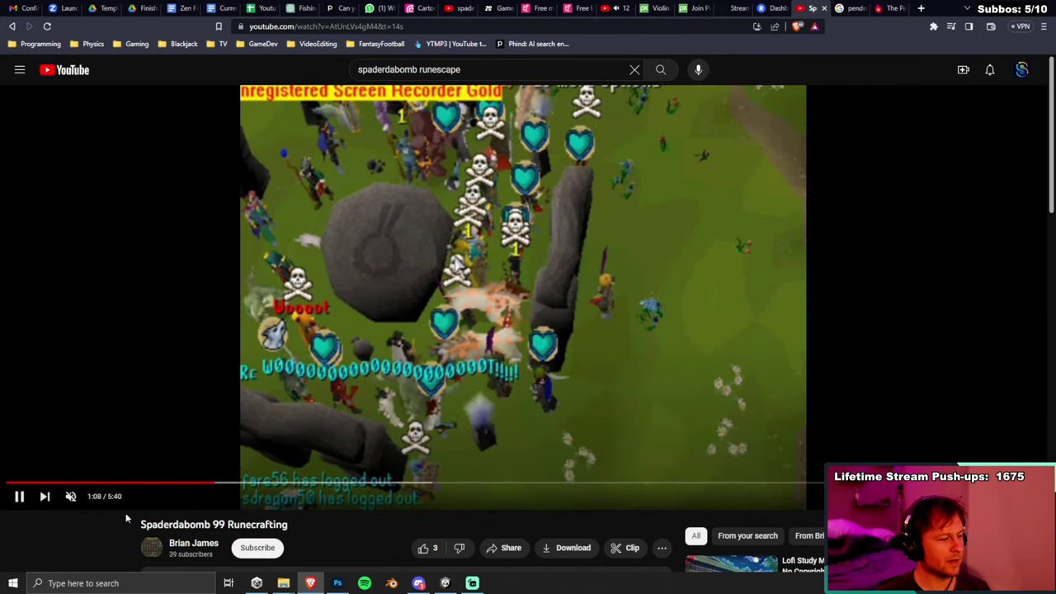
scroll(183, 441, down, 2)
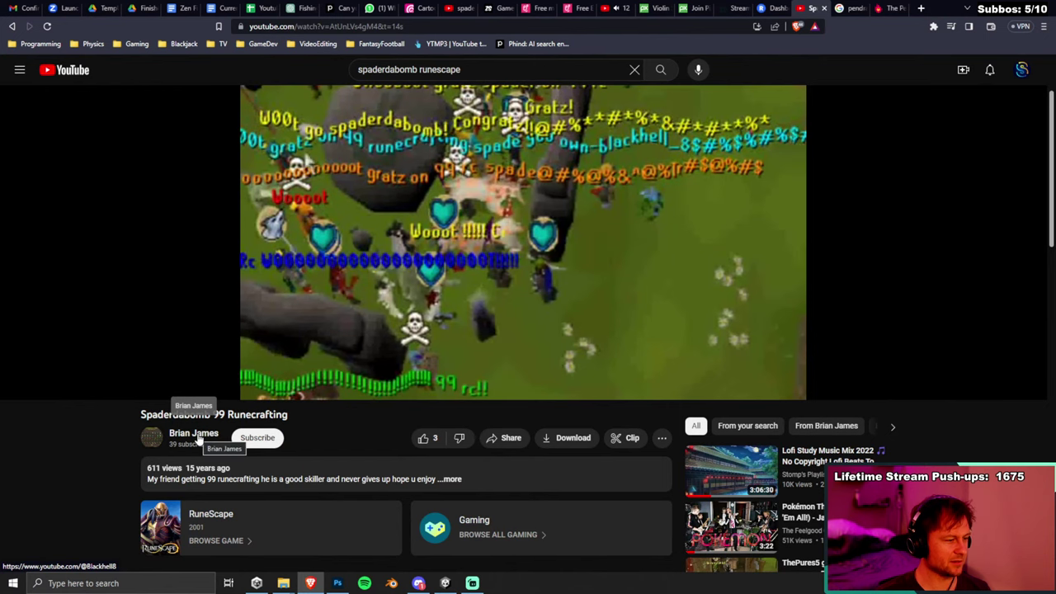
scroll(85, 436, down, 2)
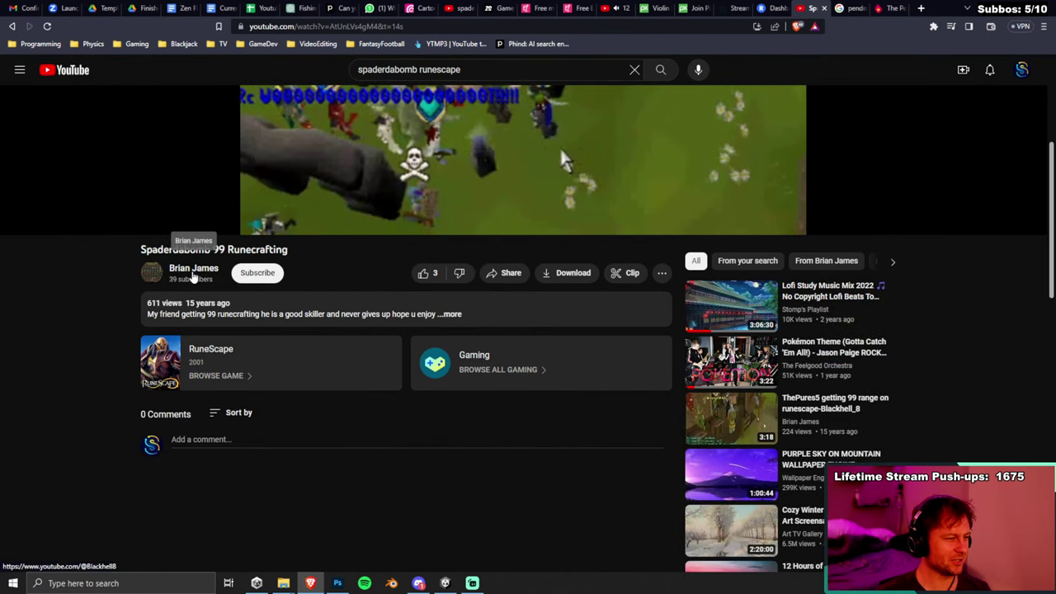
Return to the Runecrafting video's player, skip ahead to about 4:23, and switch back to Photoshop.
scroll(71, 391, up, 3)
scroll(83, 421, up, 1)
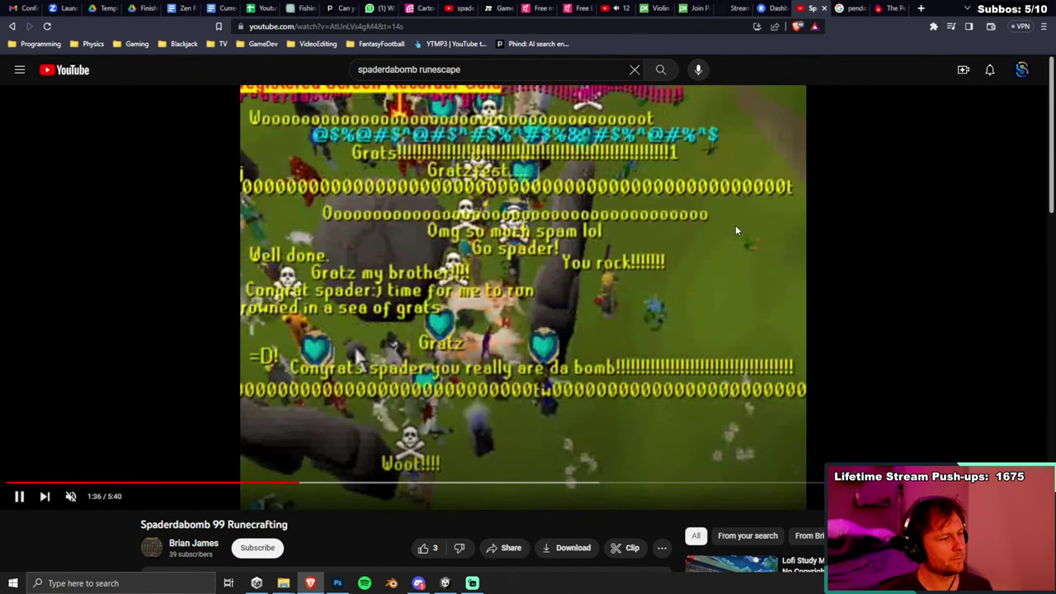
click(734, 485)
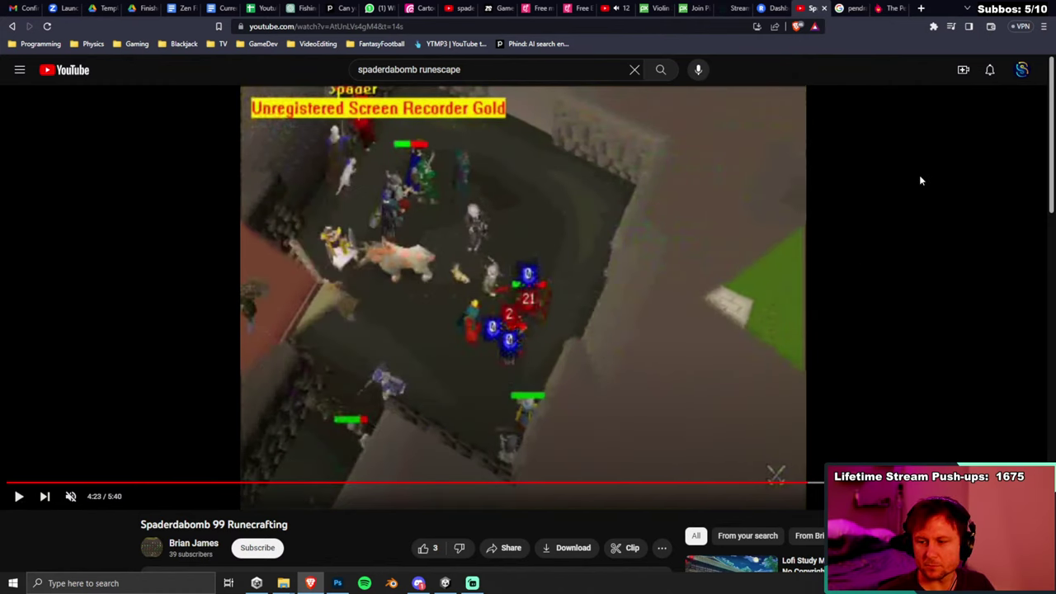
key(alt+Tab)
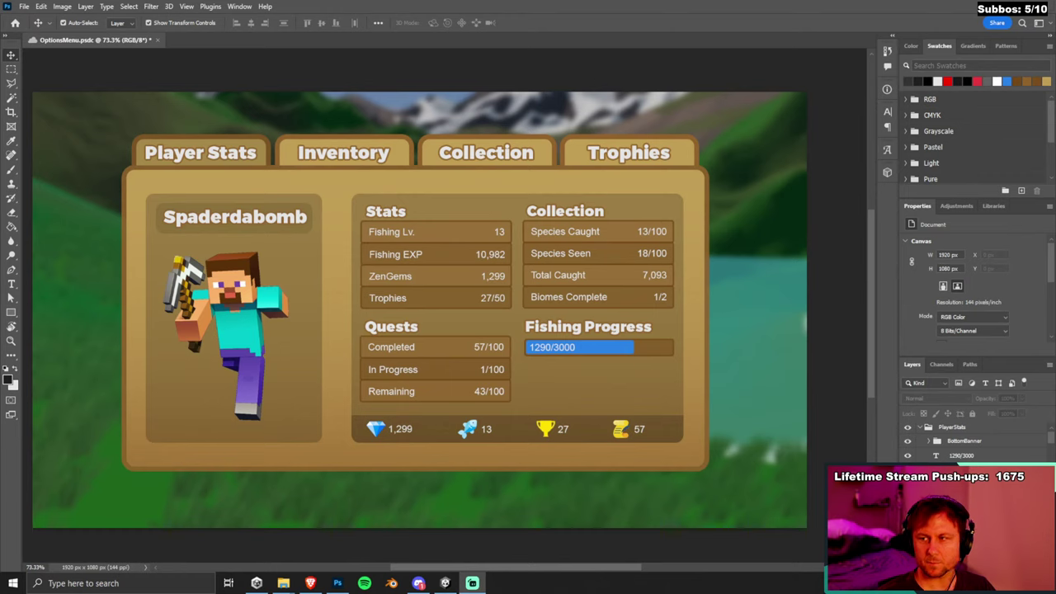
click(838, 85)
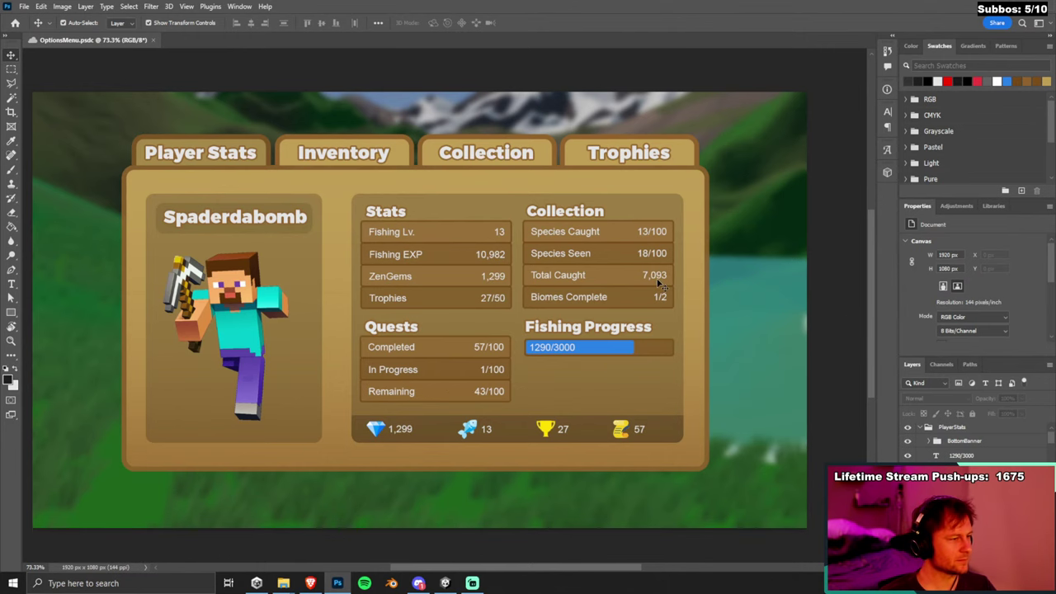
drag(613, 316, 621, 305)
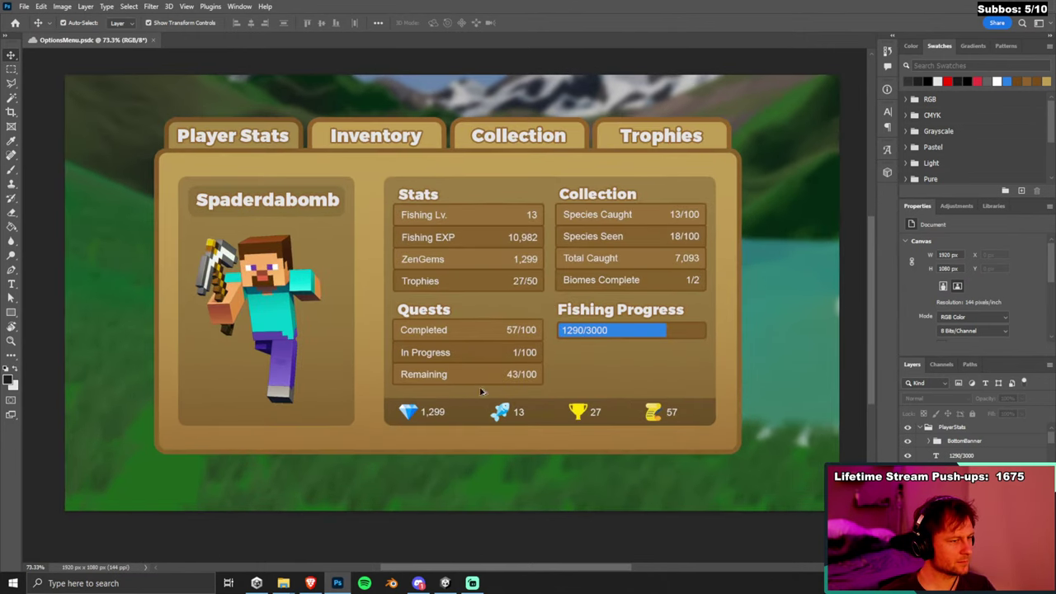
scroll(627, 299, up, 1)
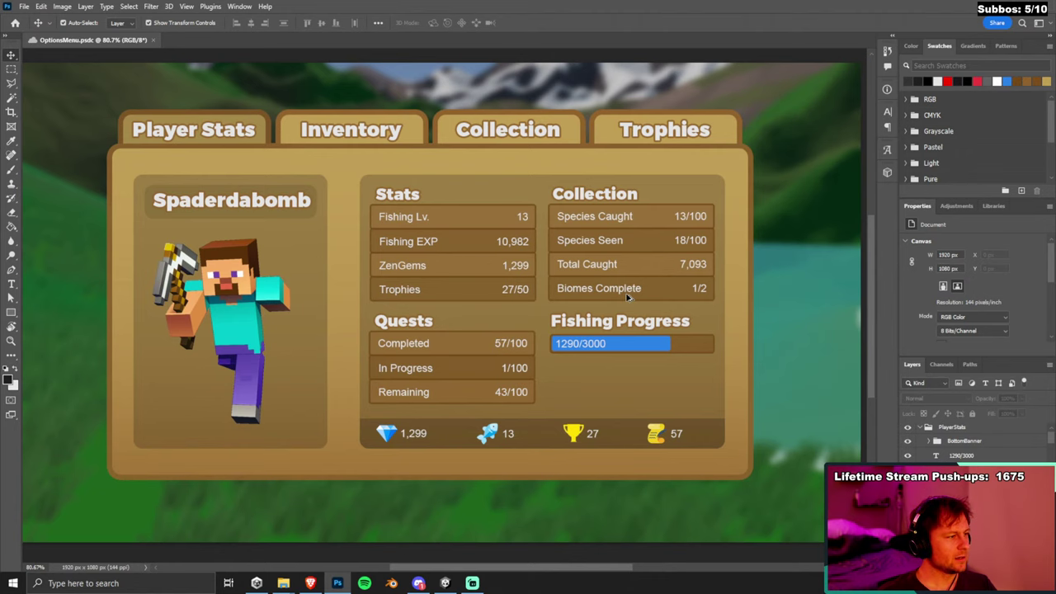
scroll(627, 297, down, 1)
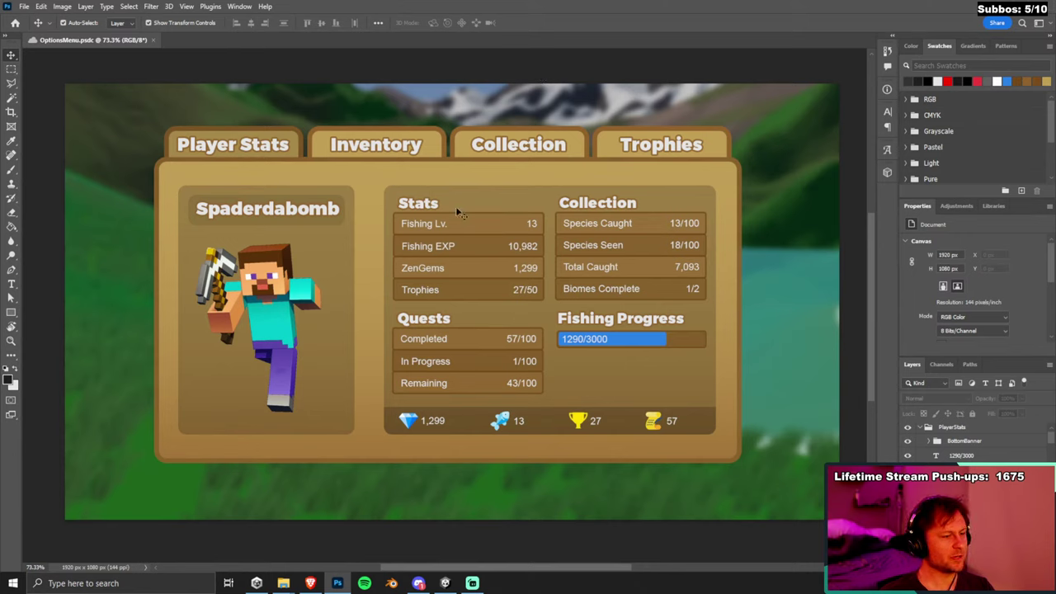
drag(128, 103, 625, 172)
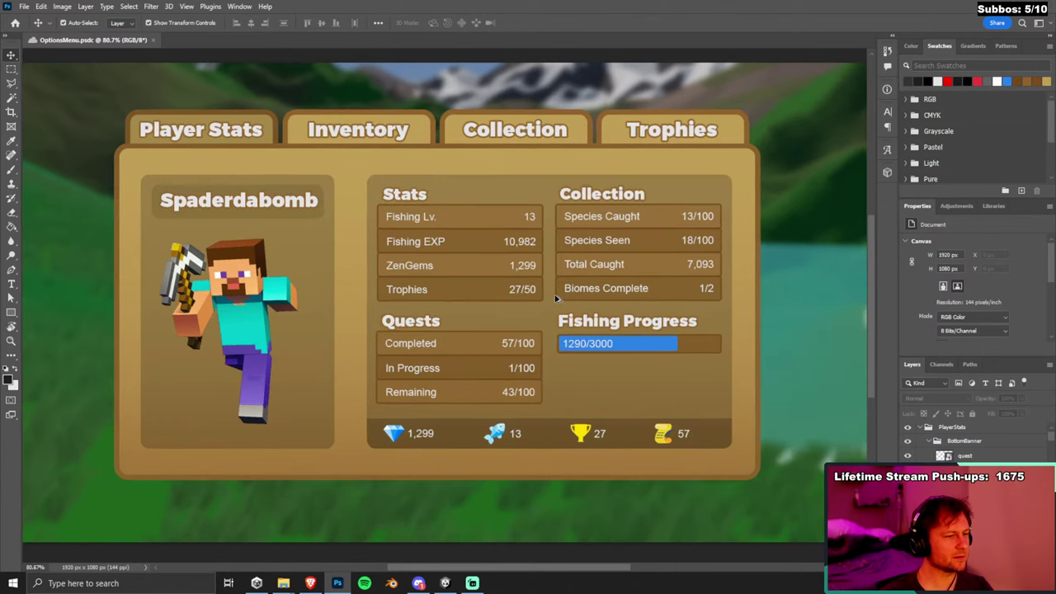
scroll(538, 278, up, 1)
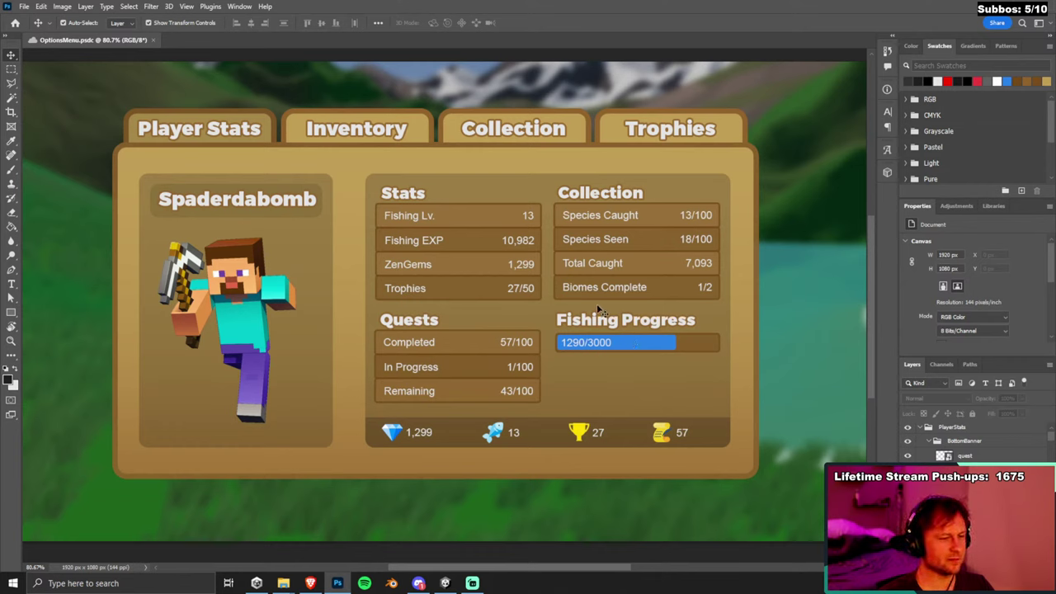
Set the Fishing Lv., Fishing EXP, ZenGems and Trophies labels and their values under Stats to the Bold font style.
click(428, 229)
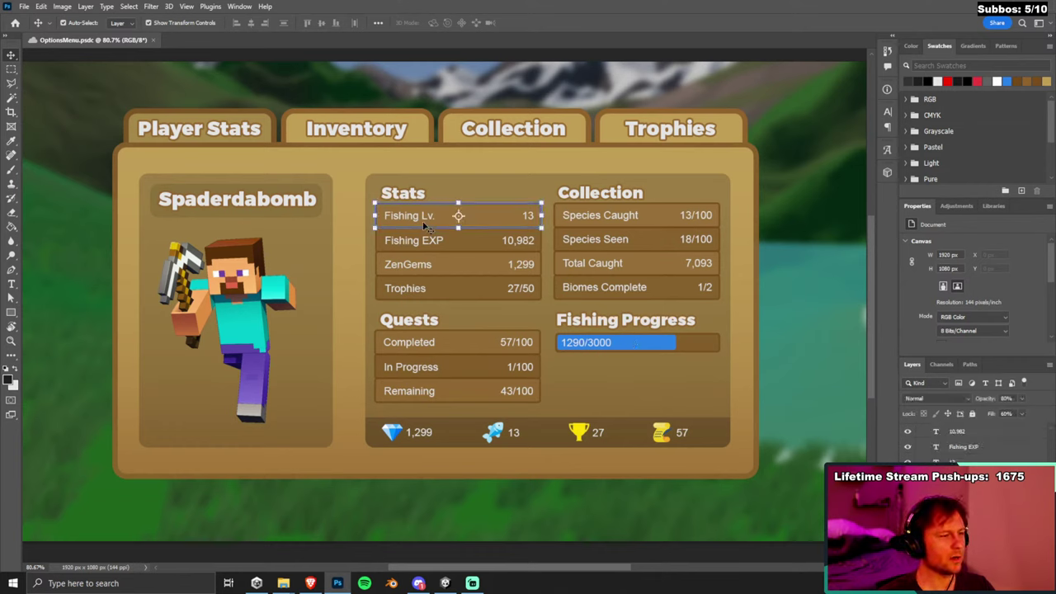
click(411, 217)
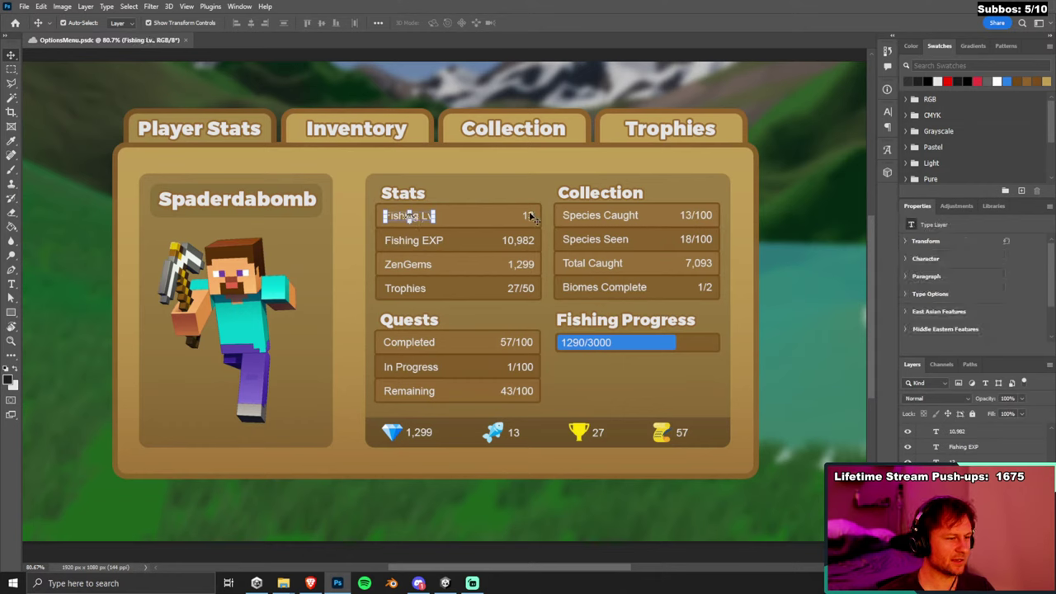
click(420, 245)
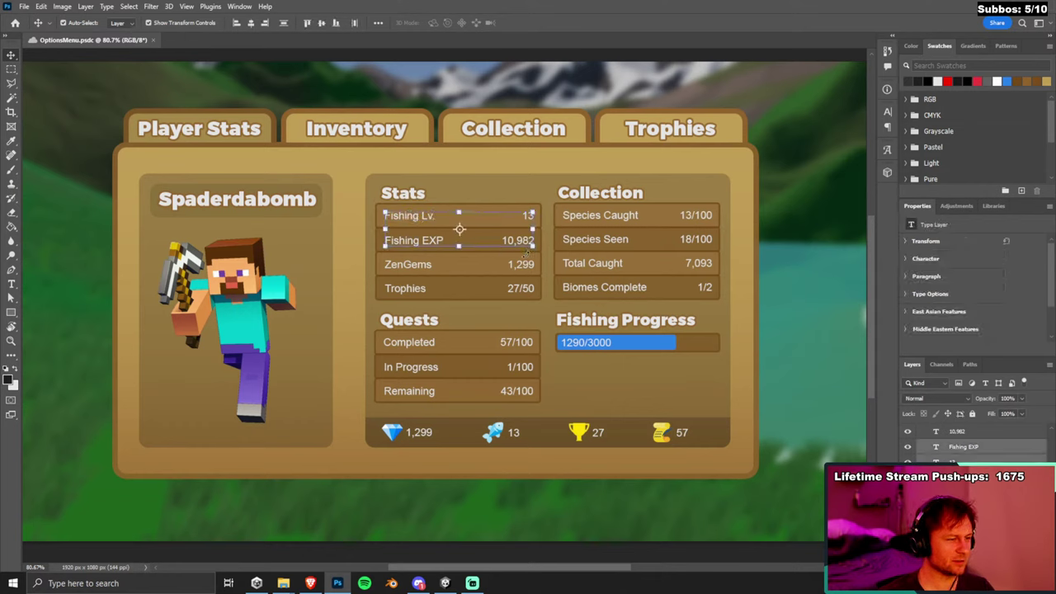
shift+click(520, 241)
shift+click(524, 266)
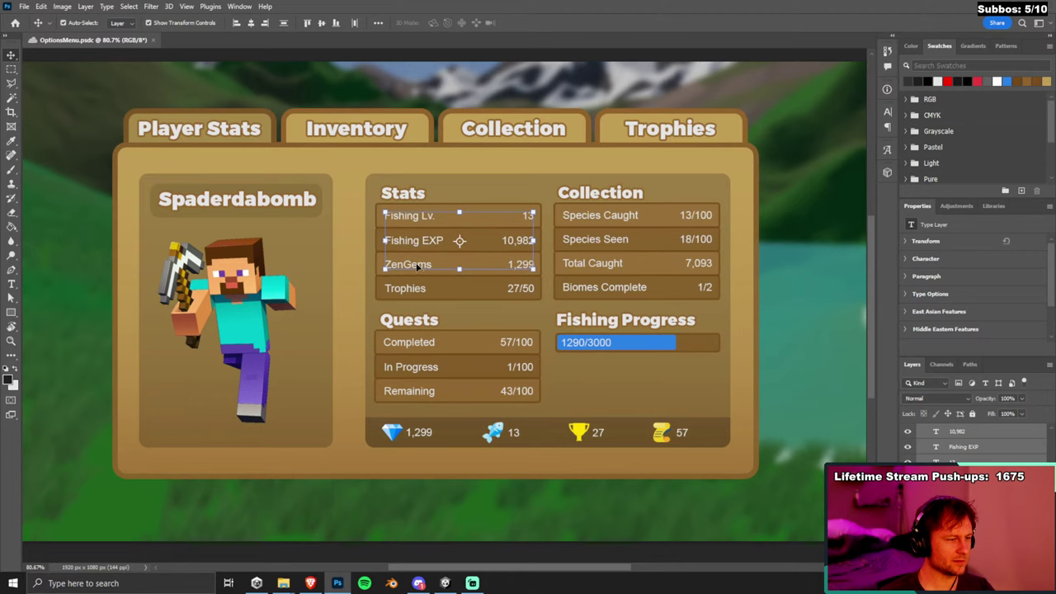
shift+click(417, 293)
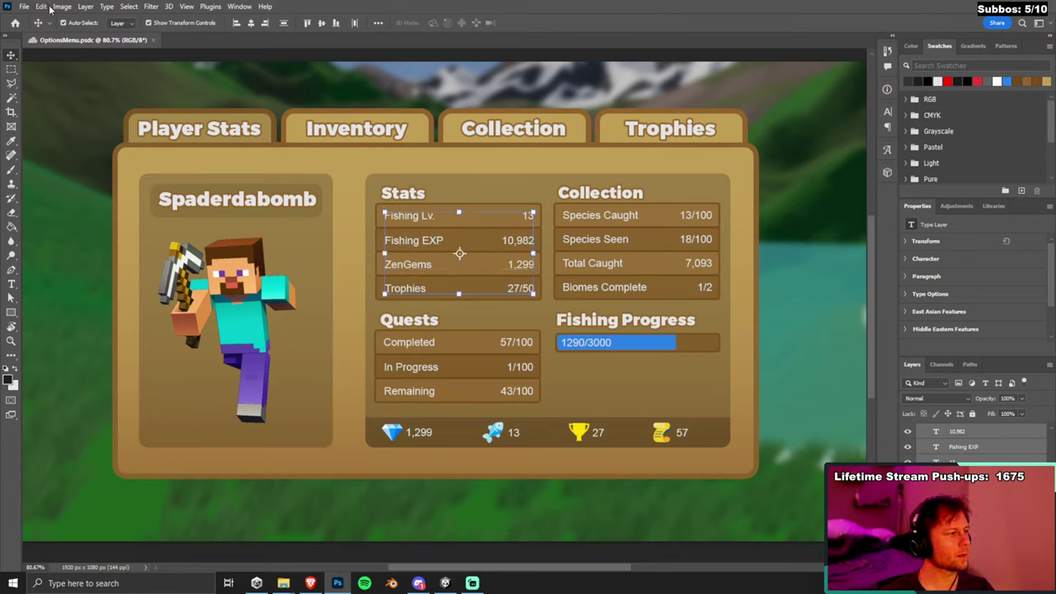
scroll(78, 165, up, 1)
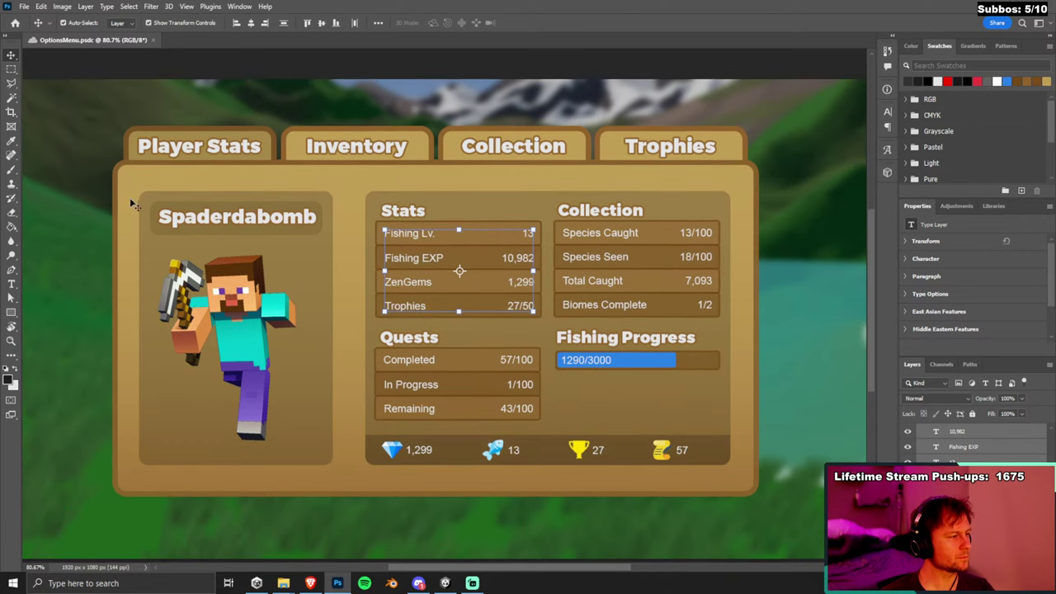
key(t)
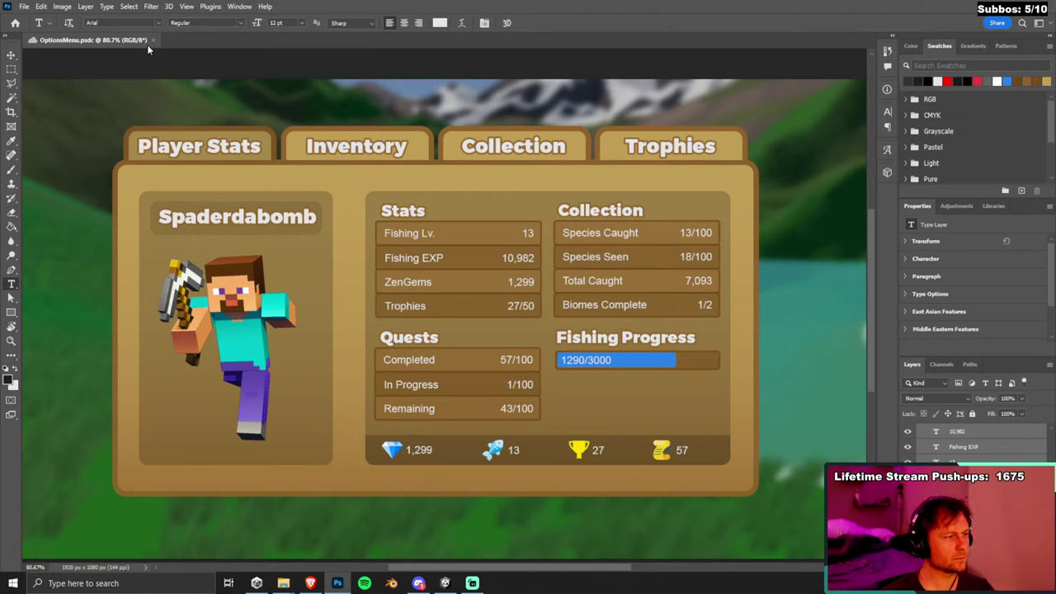
click(241, 26)
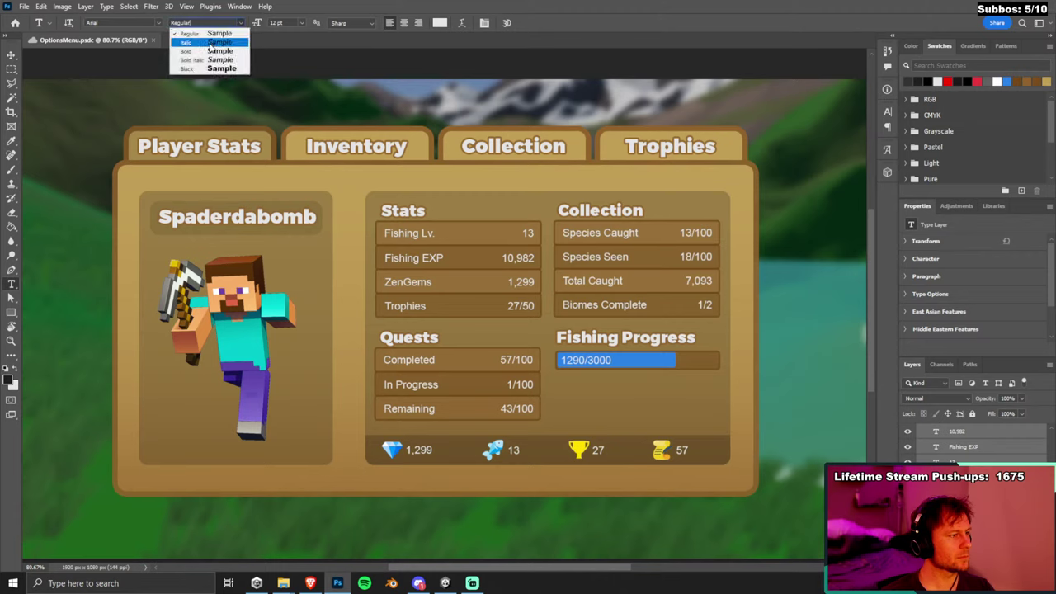
click(209, 49)
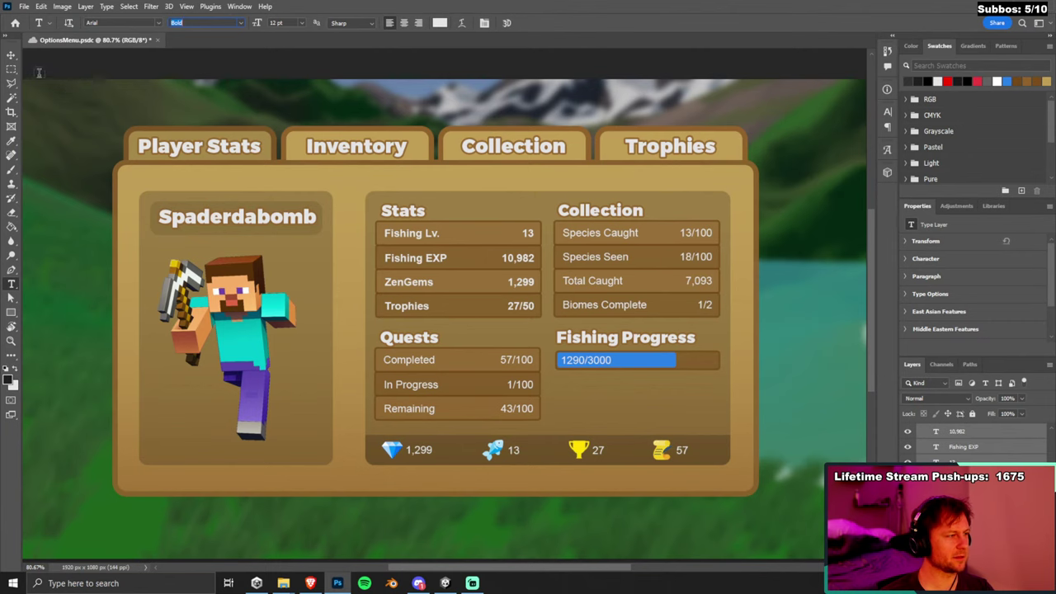
Set all row labels and values under Quests and Collection, plus the four numbers in the bottom banner, to Bold.
key(v)
click(475, 368)
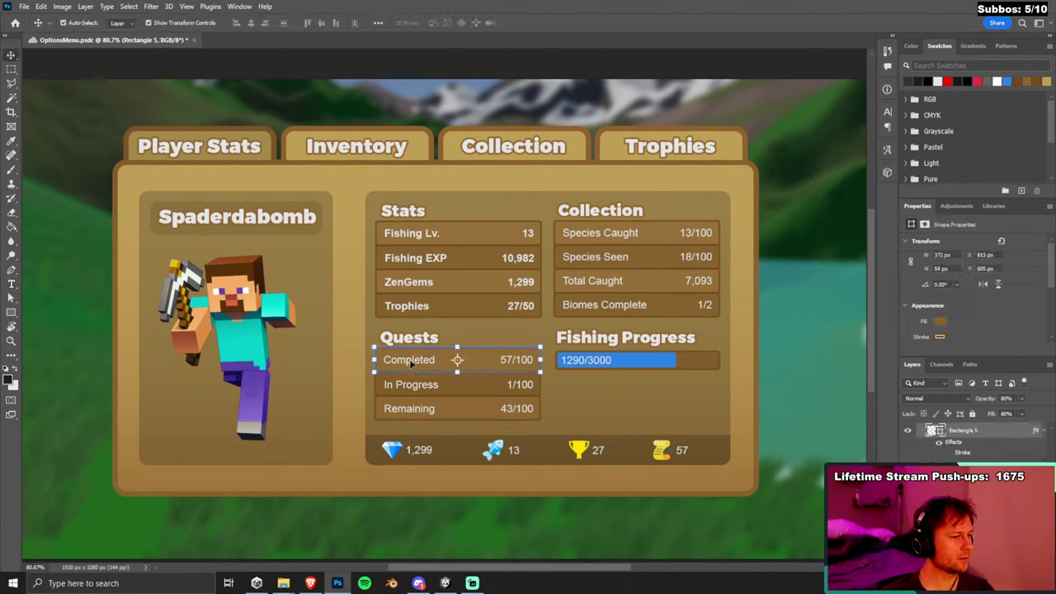
click(438, 361)
shift+click(444, 388)
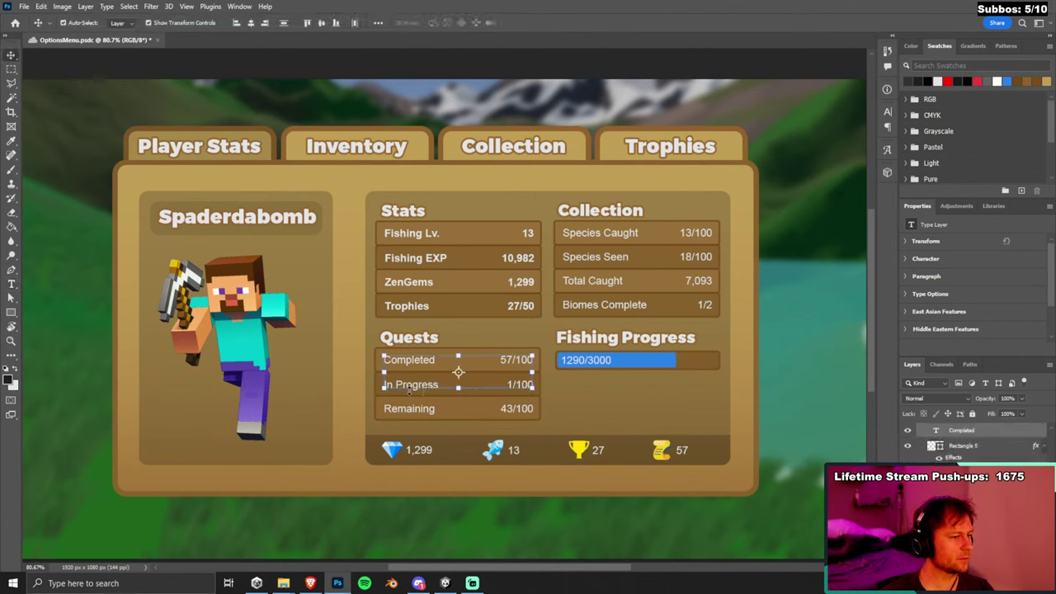
key(ctrl+t)
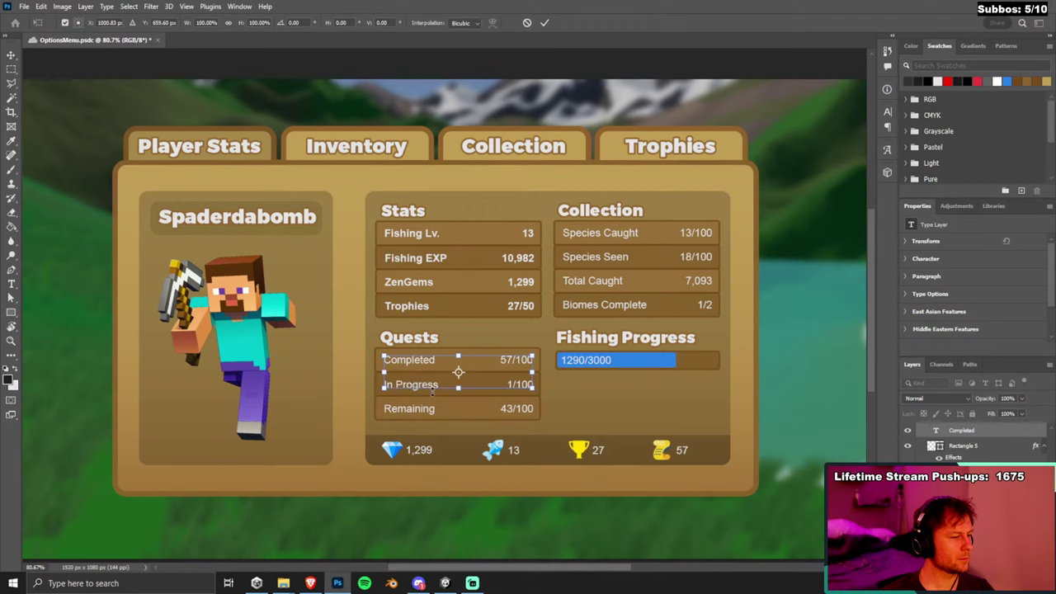
click(10, 55)
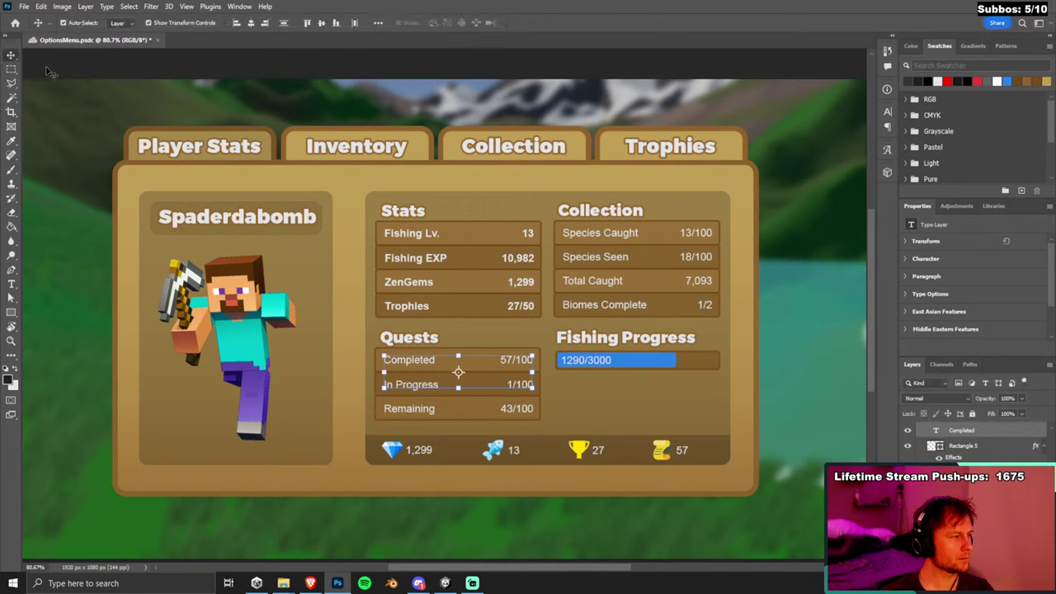
click(419, 416)
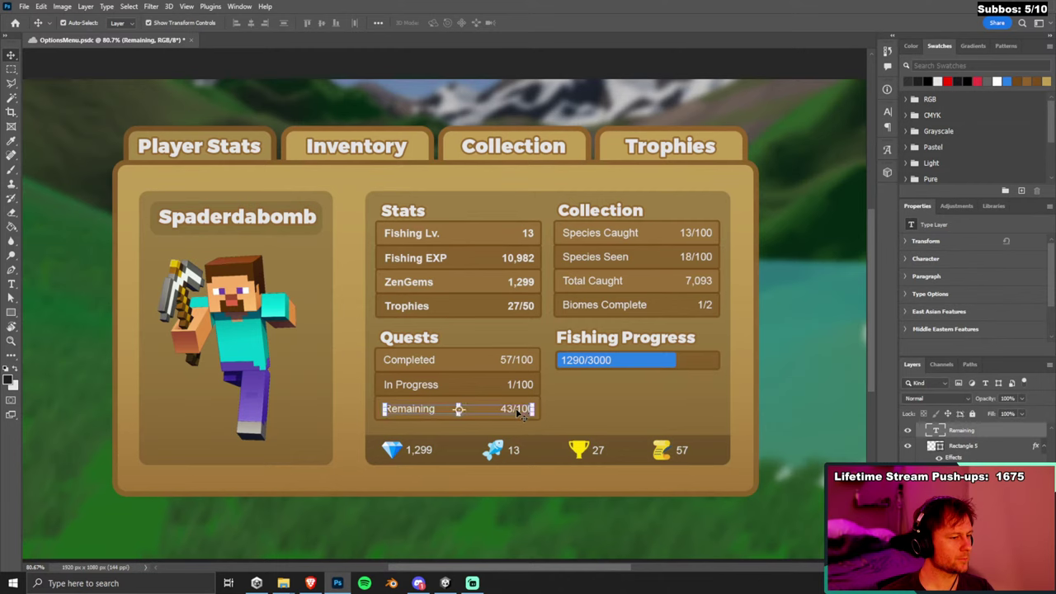
shift+click(419, 362)
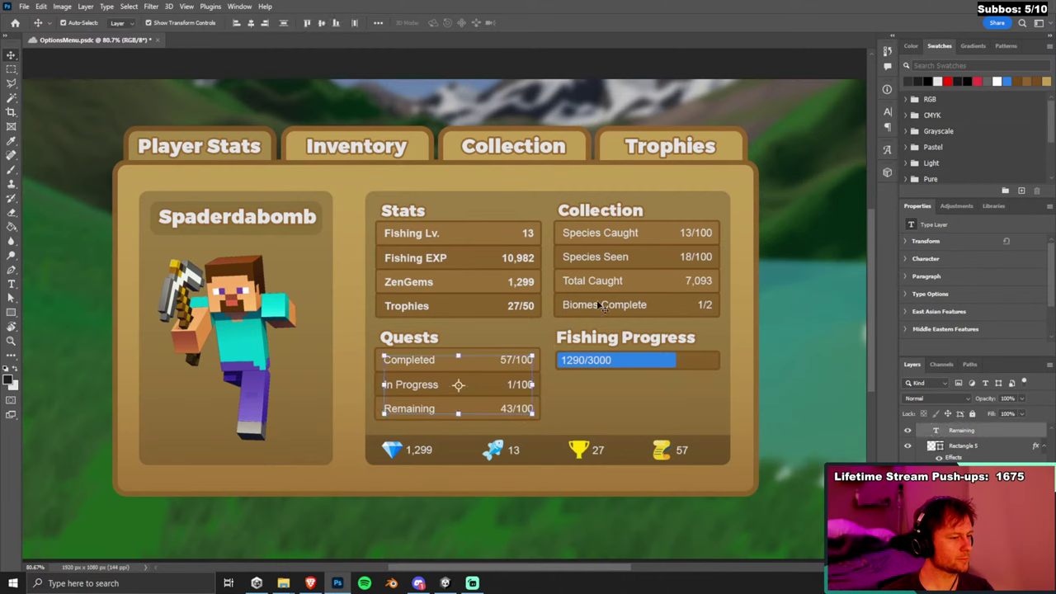
shift+click(709, 306)
key(ctrl+h)
key(ctrl+h)
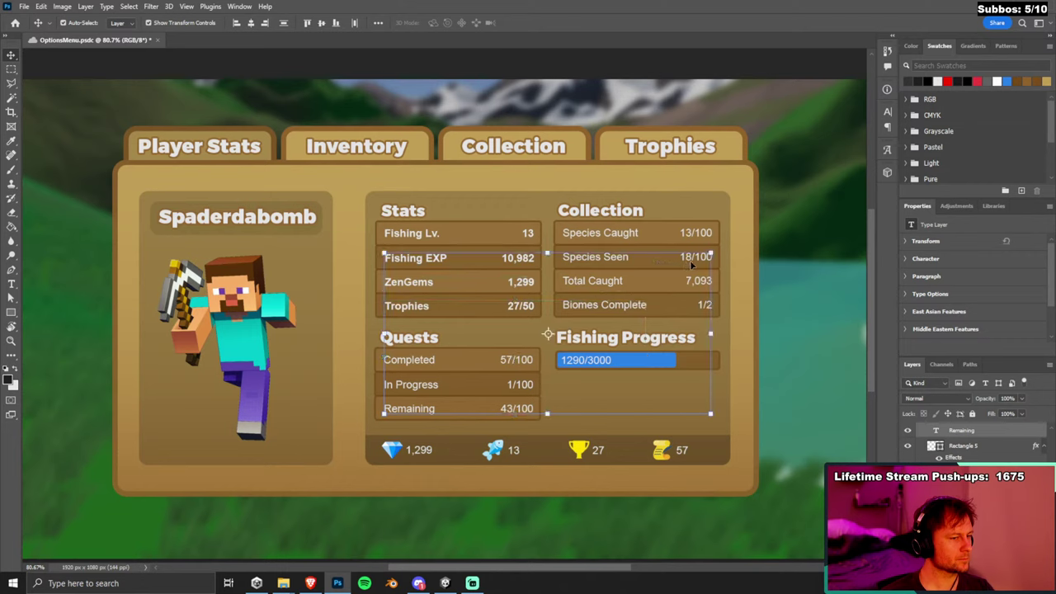
shift+click(684, 235)
shift+click(515, 452)
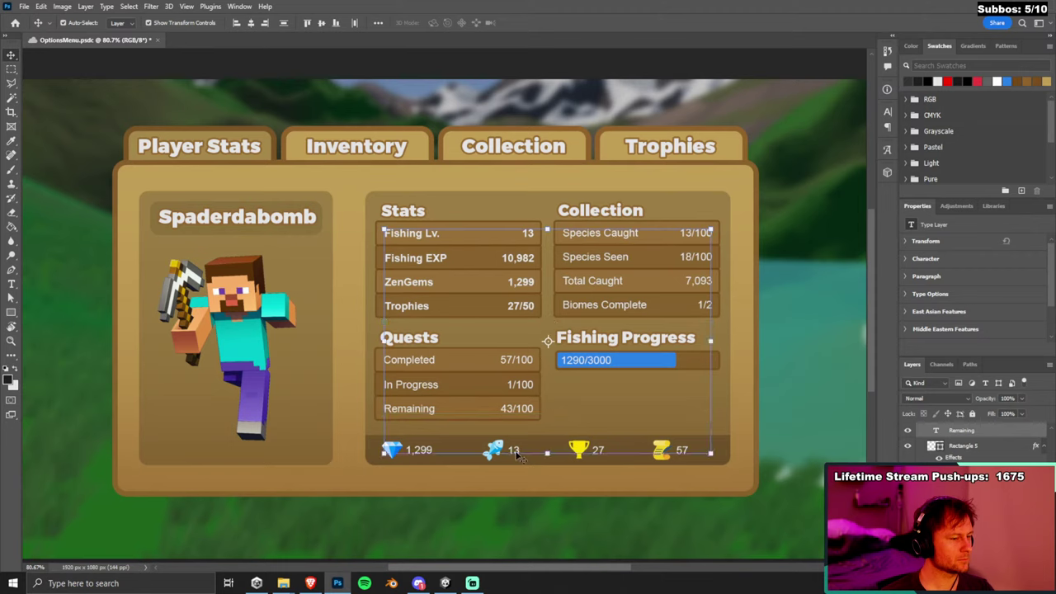
shift+click(426, 450)
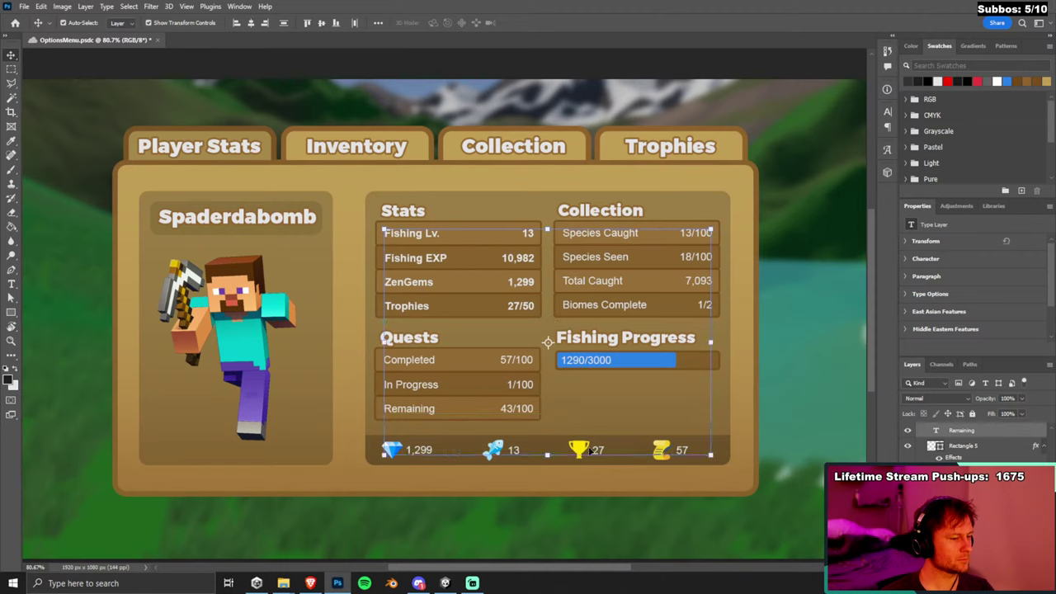
shift+click(678, 451)
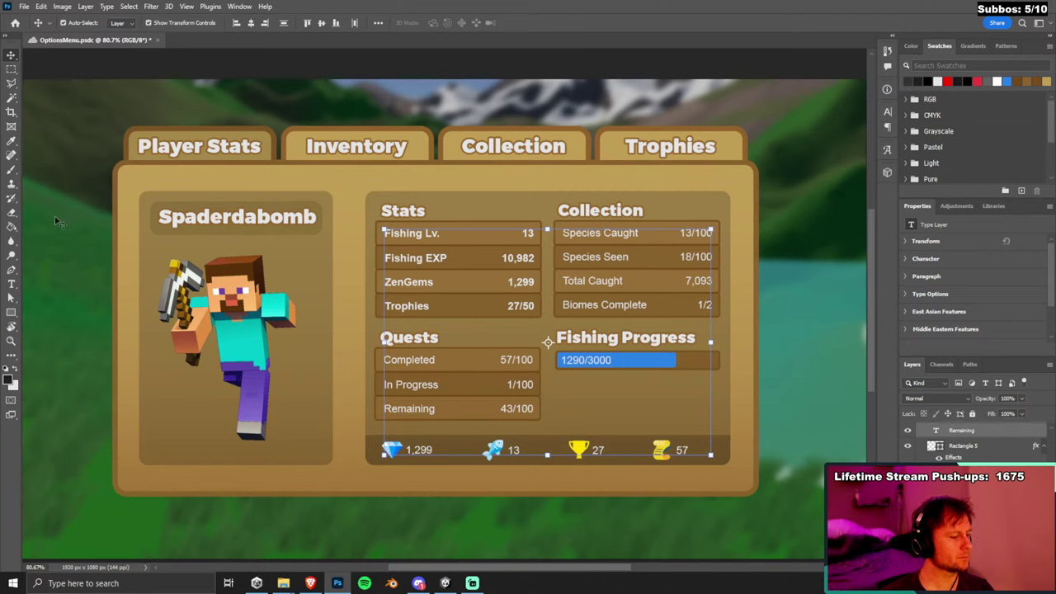
key(t)
click(241, 23)
click(215, 52)
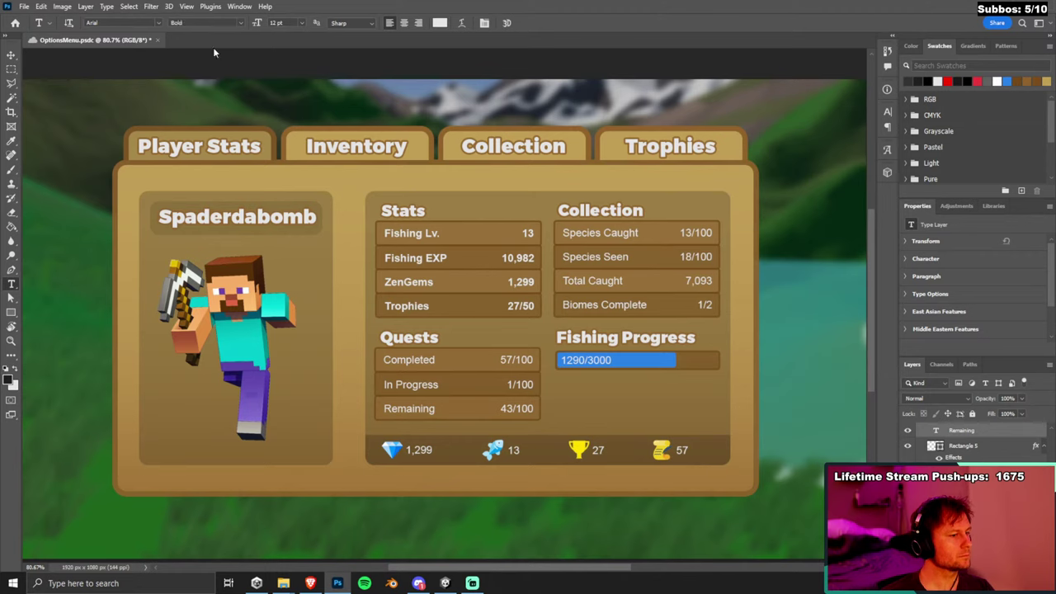
click(14, 56)
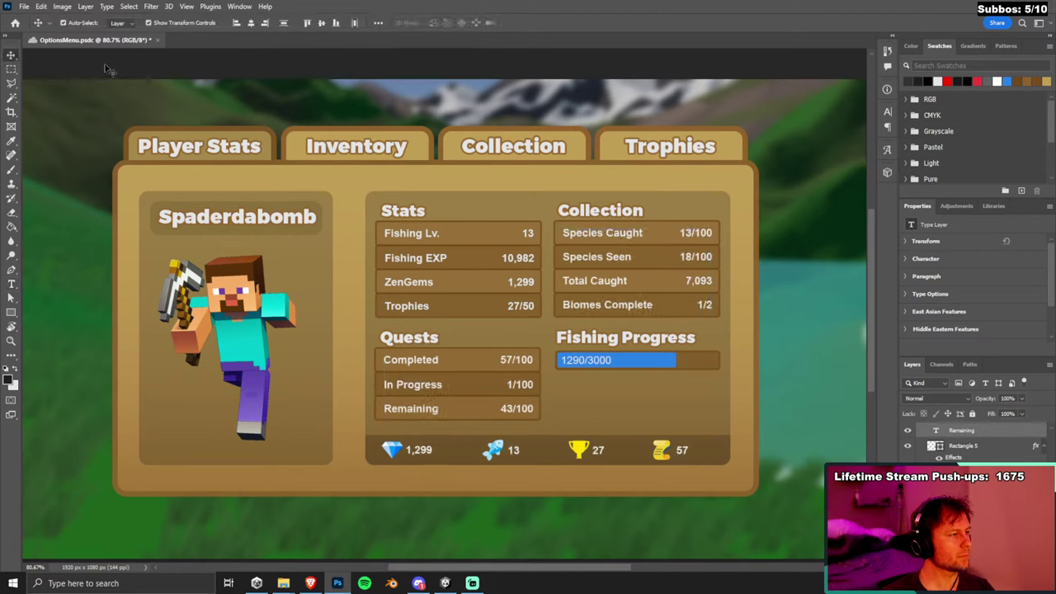
click(730, 240)
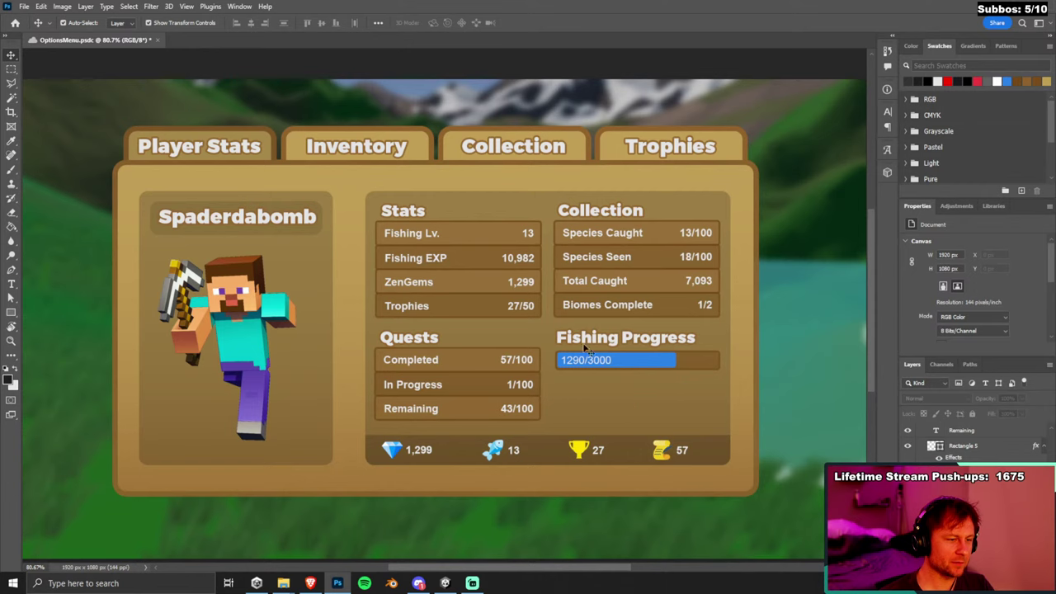
Duplicate the Fishing Lv. label from the Stats section and place the copy just below the Fishing Progress bar.
click(625, 338)
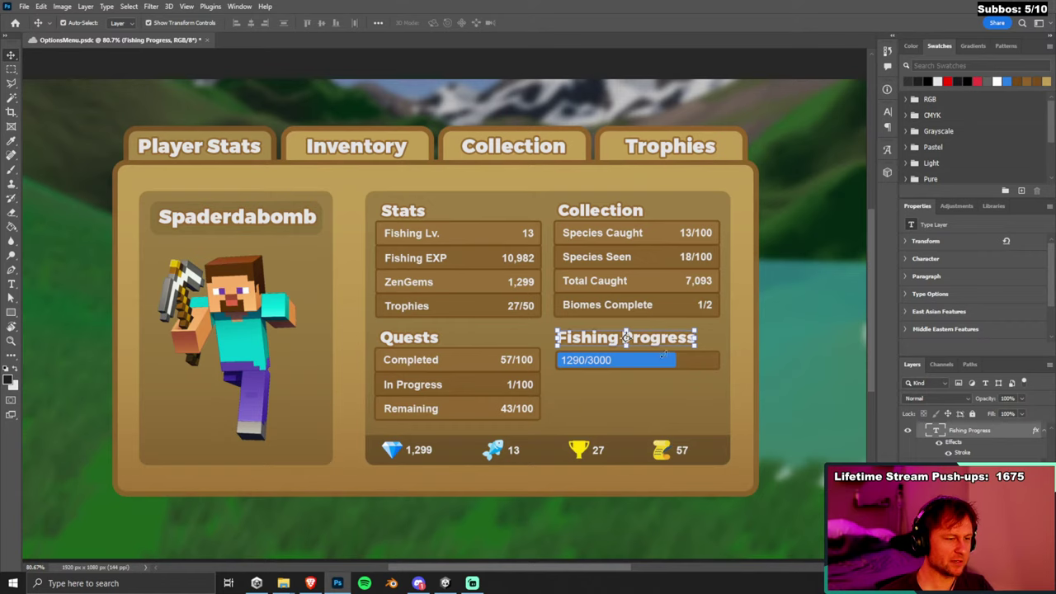
click(797, 325)
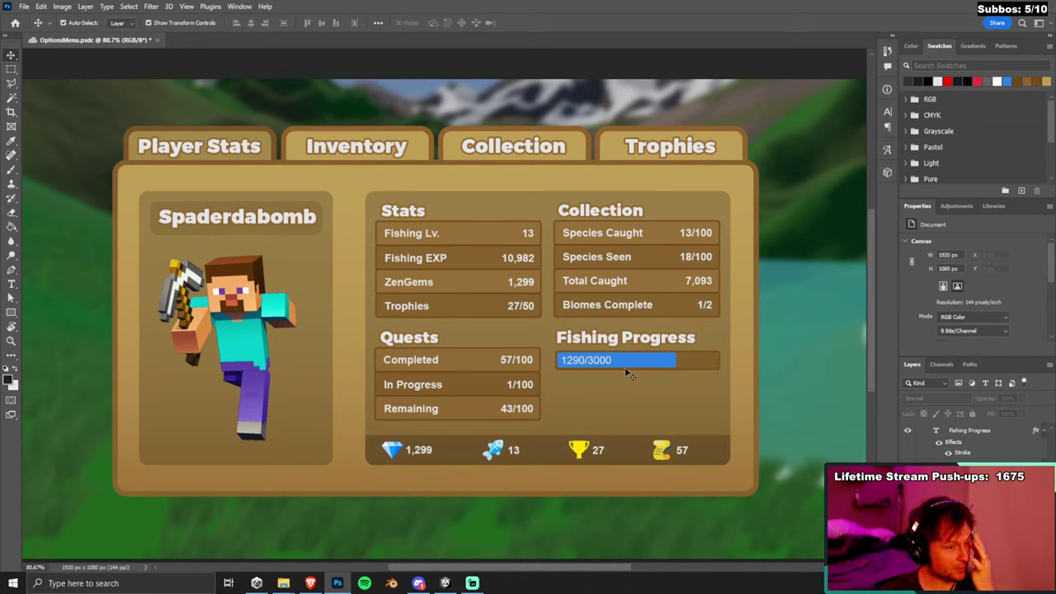
click(430, 234)
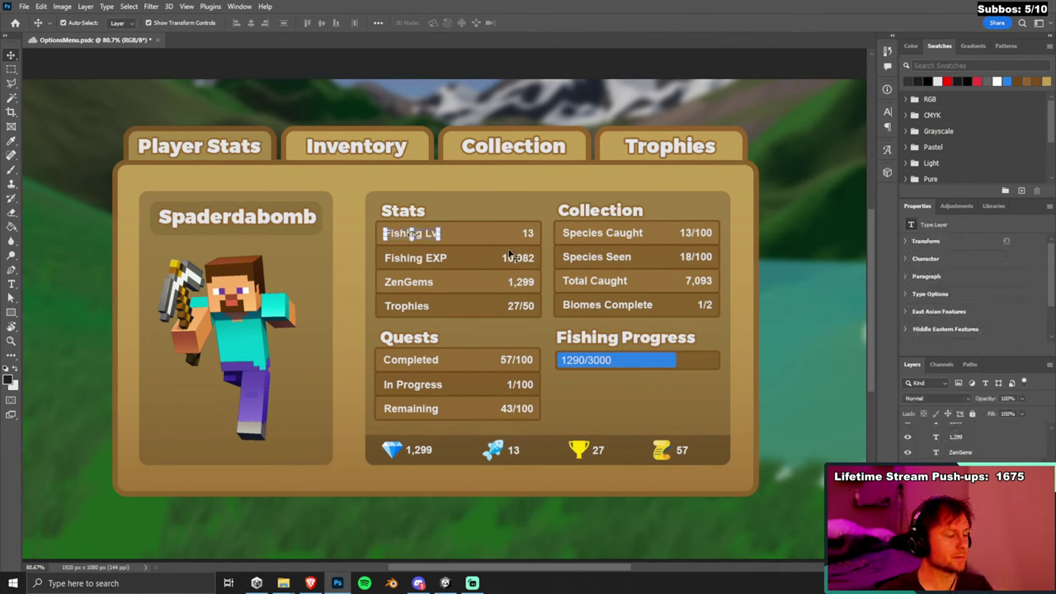
drag(466, 321, 605, 384)
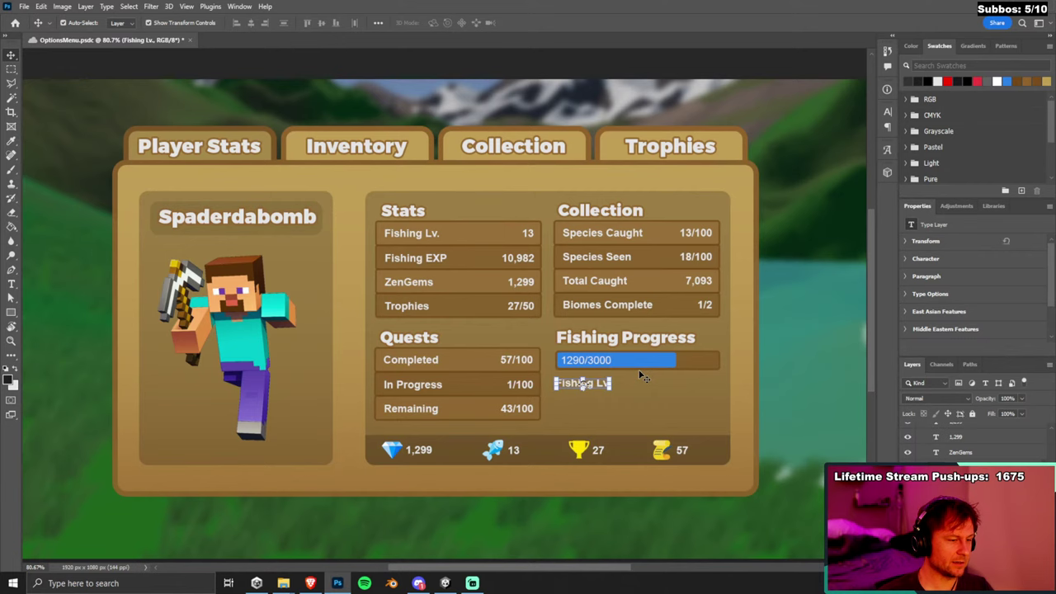
Change the copied label below the progress bar to read "Play Time" and align it with the bar's start.
key(t)
triple_click(605, 382)
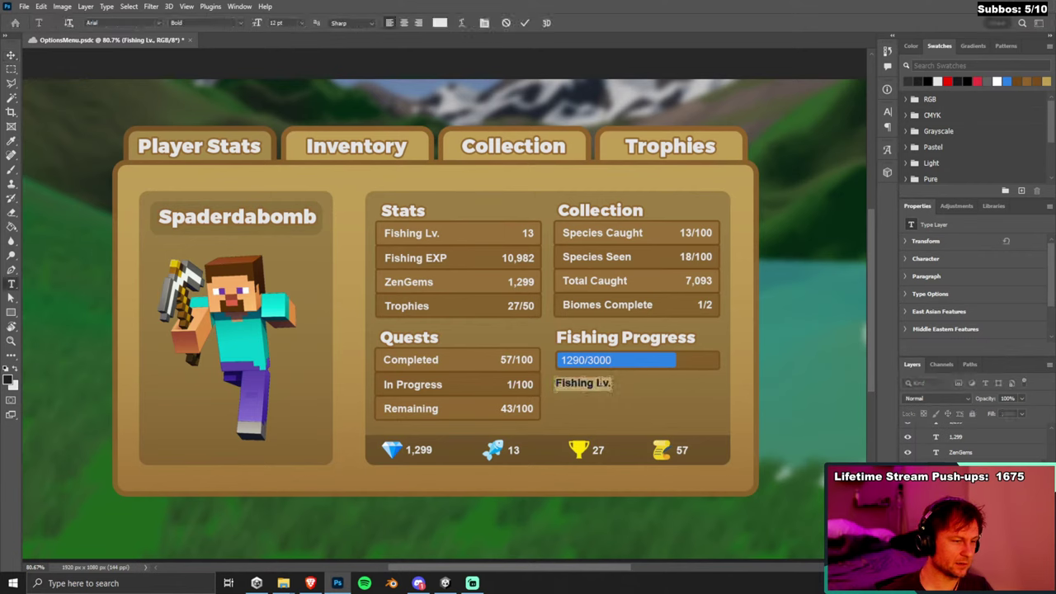
text(Play Time)
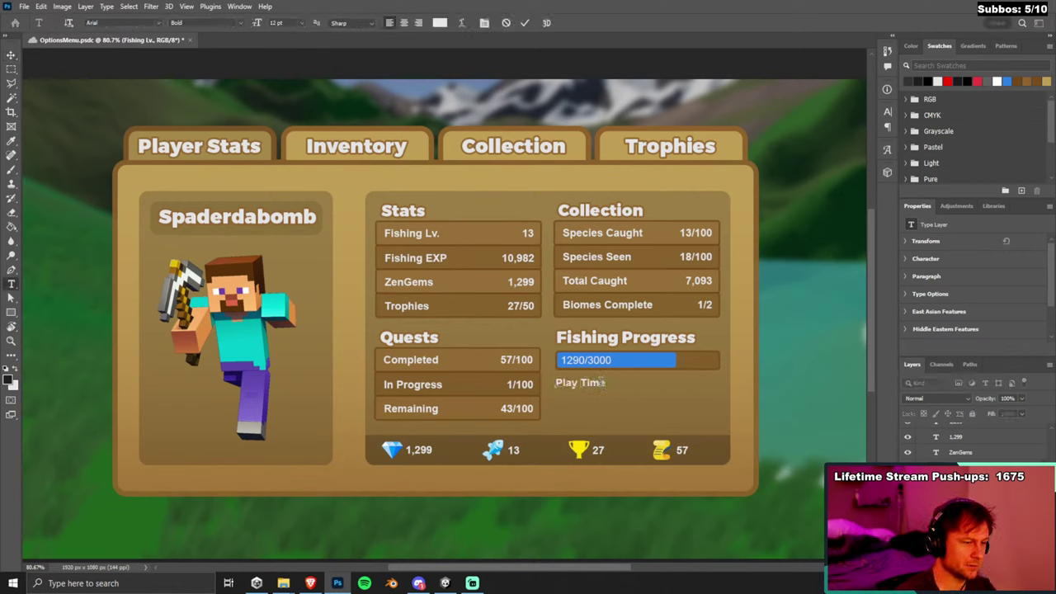
click(12, 55)
drag(600, 388, 594, 384)
Set the 1290/3000 text on the Fishing Progress bar to the Bold font style and clear the selection.
double_click(596, 361)
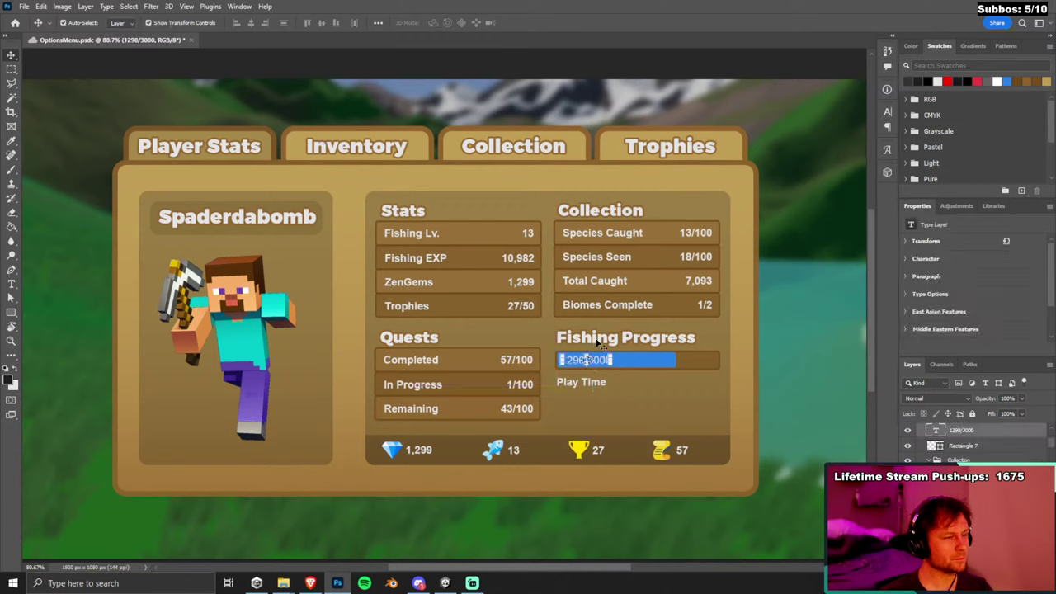
key(Escape)
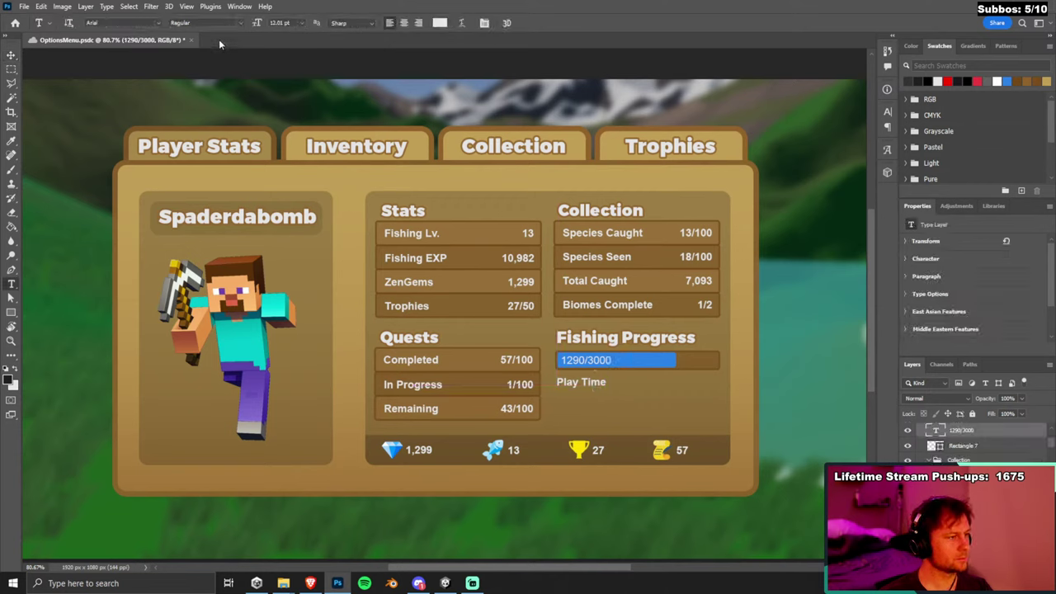
click(236, 22)
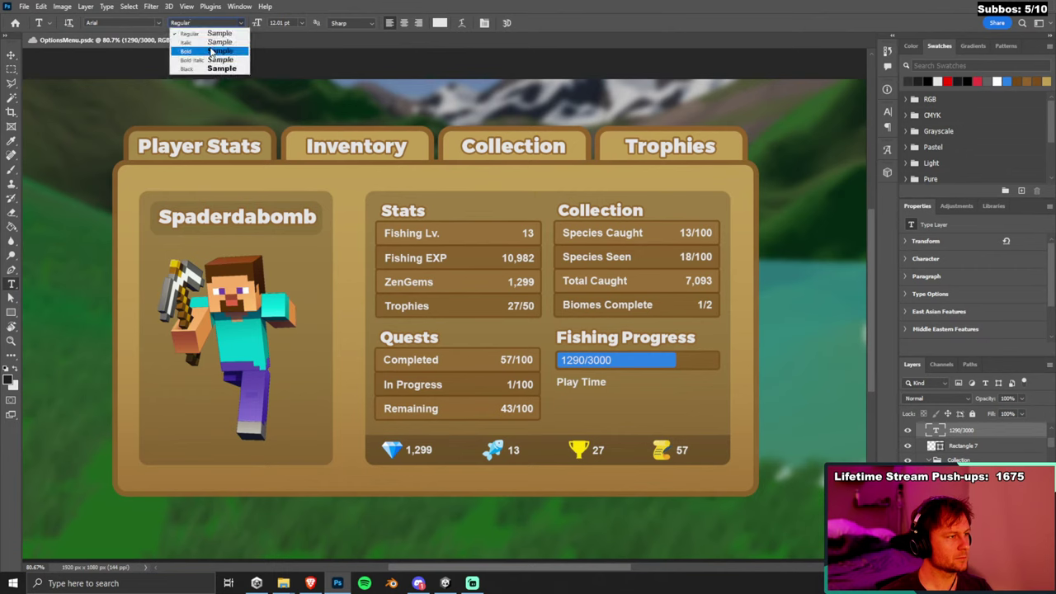
click(206, 44)
click(11, 54)
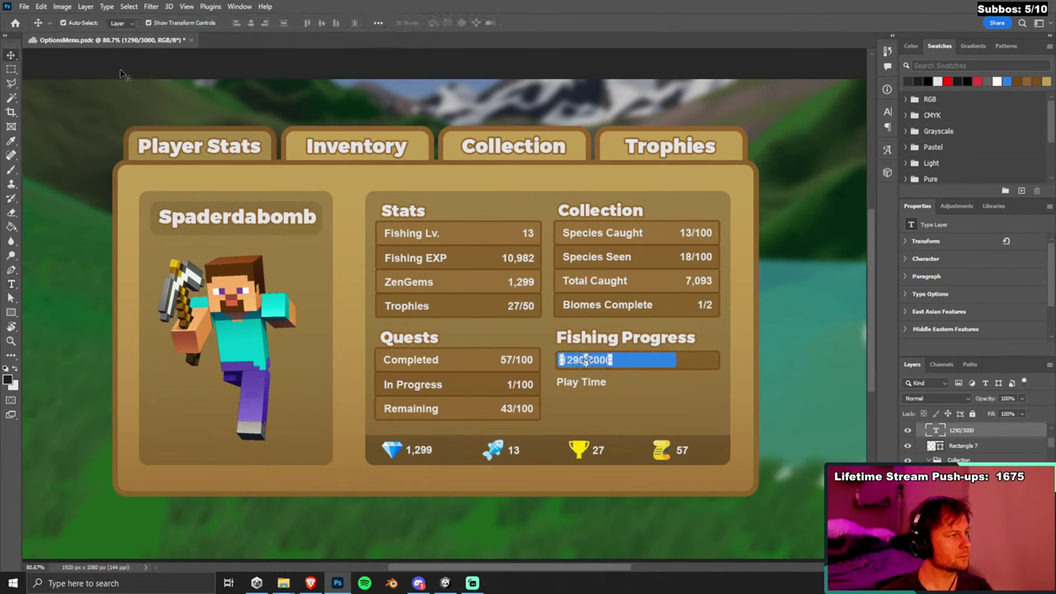
click(637, 366)
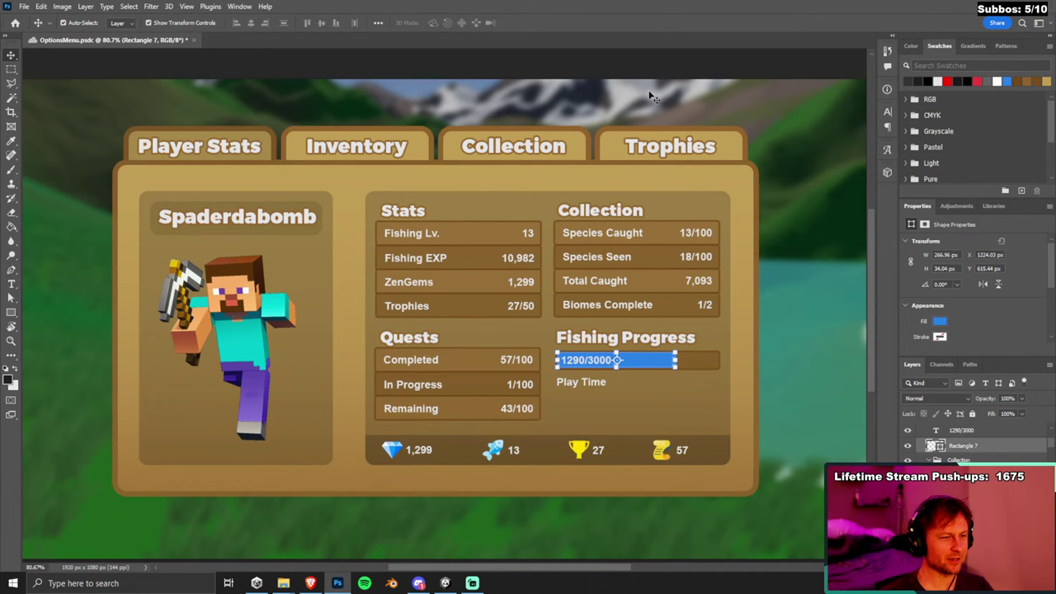
click(624, 73)
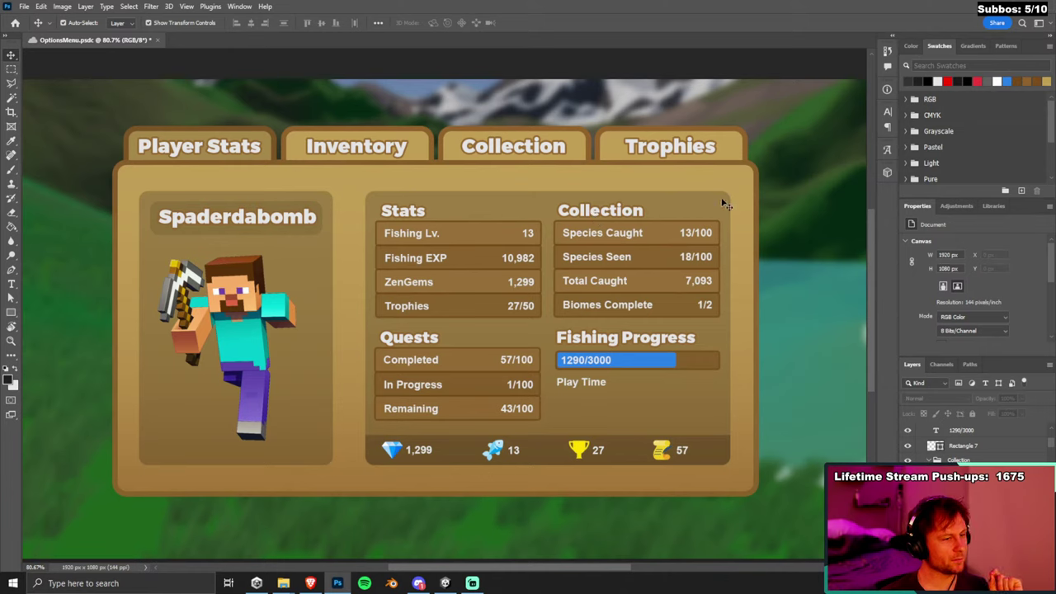
Expand the PlayerStats layer group to check its contents and select the Collection group inside it.
scroll(974, 445, down, 3)
scroll(974, 442, up, 5)
click(927, 437)
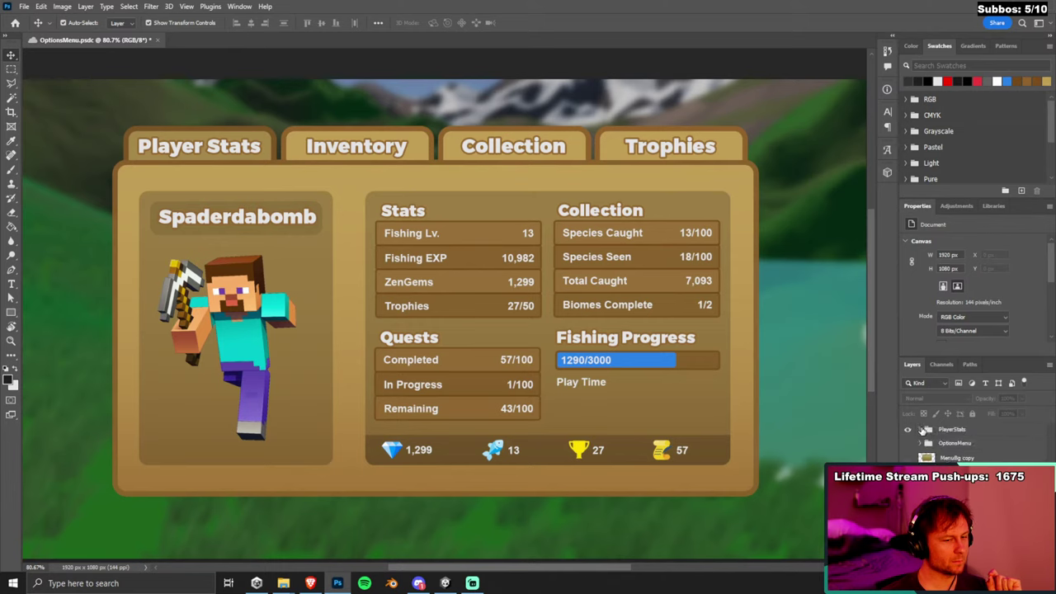
click(926, 433)
click(930, 445)
click(637, 268)
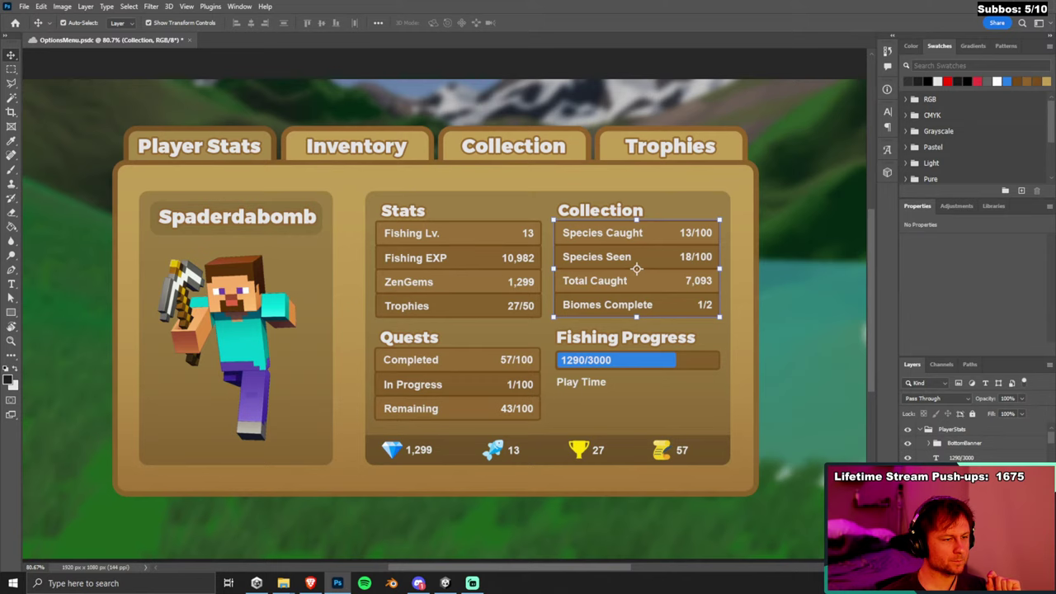
Group the Stats heading with its row labels, values and background box, and name the group "Stats".
click(530, 311)
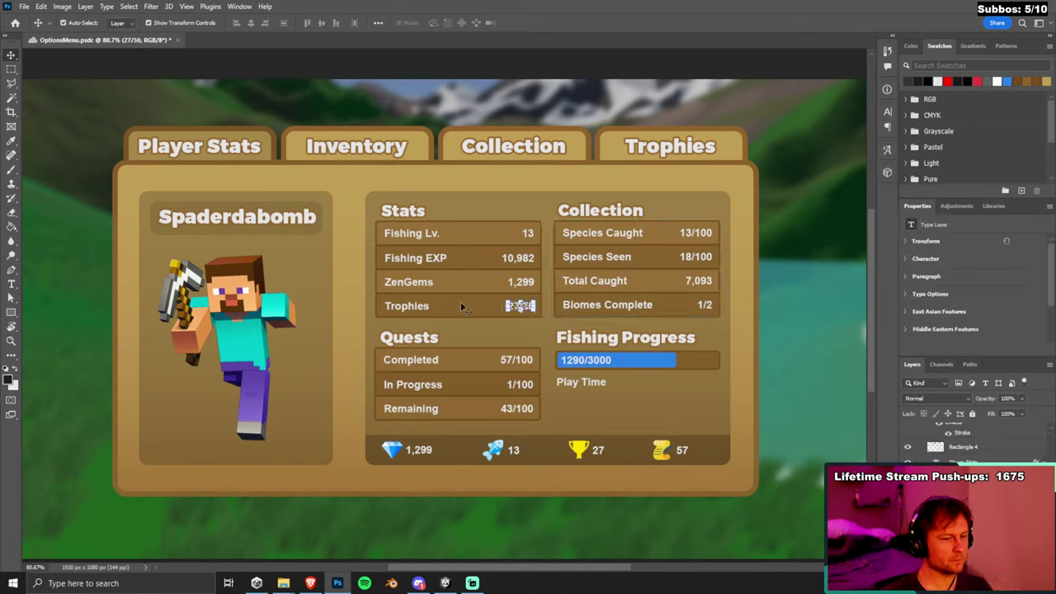
shift+click(428, 310)
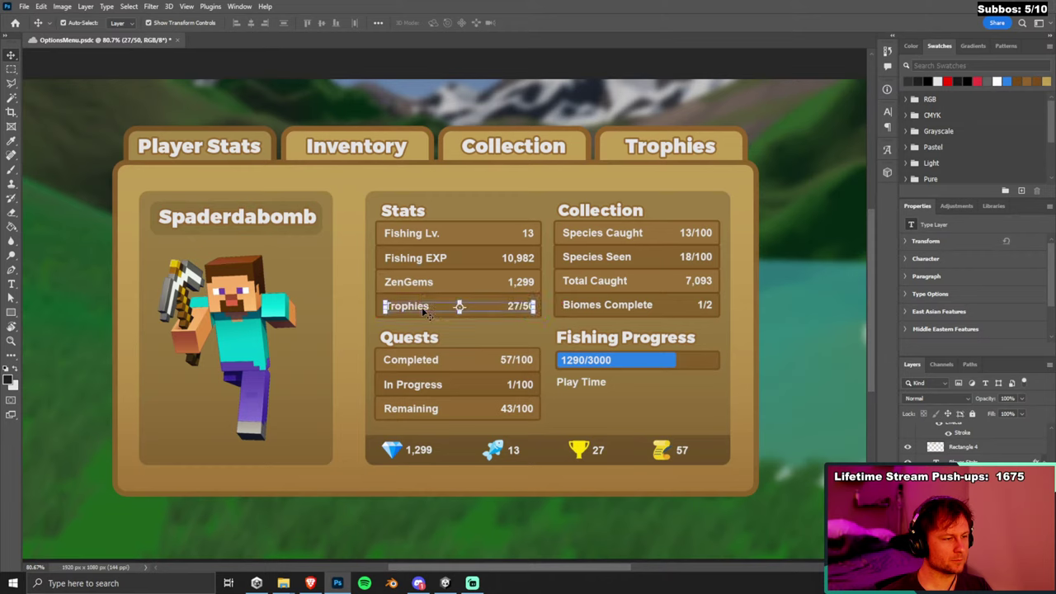
shift+click(420, 285)
shift+click(529, 261)
shift+click(458, 234)
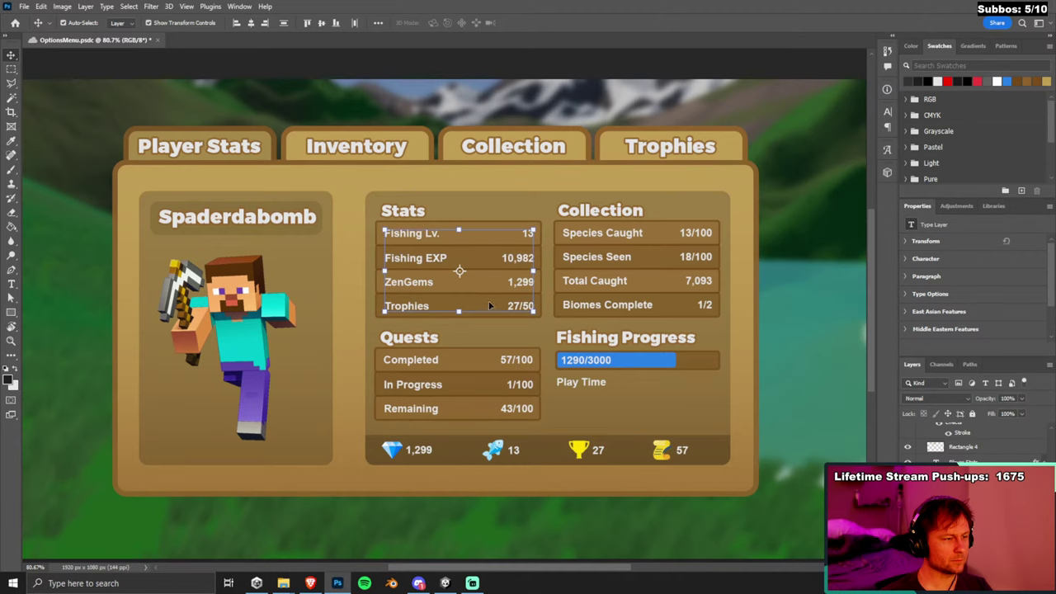
shift+click(489, 306)
shift+click(484, 239)
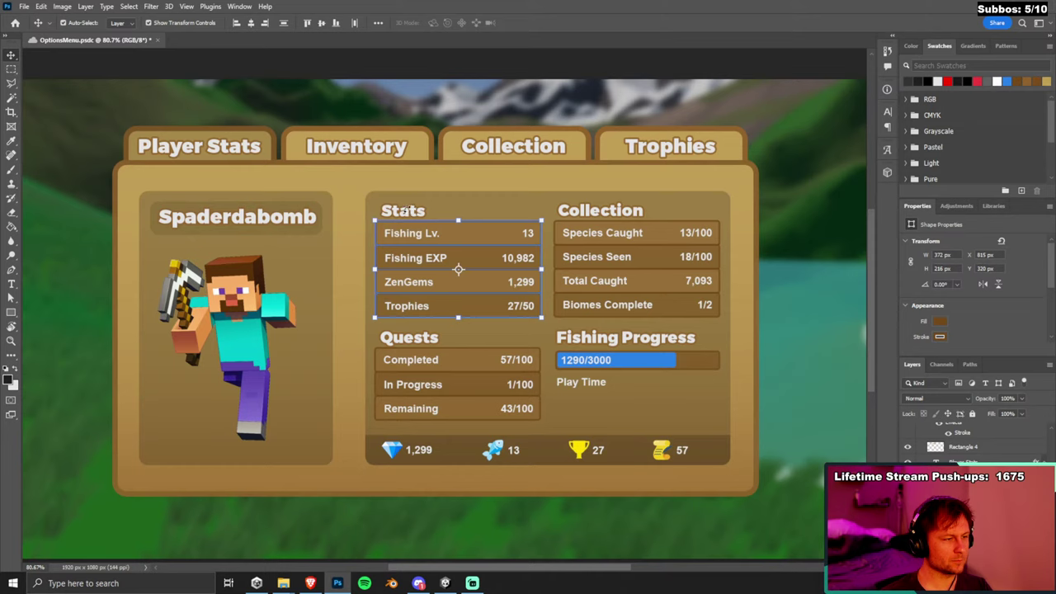
shift+click(394, 211)
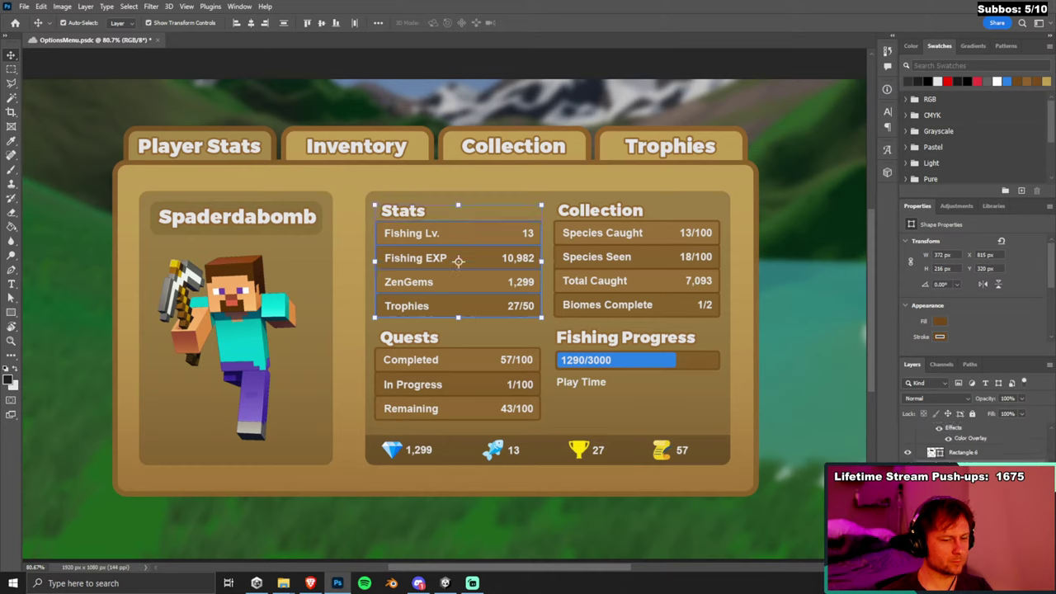
key(ctrl+g)
double_click(990, 429)
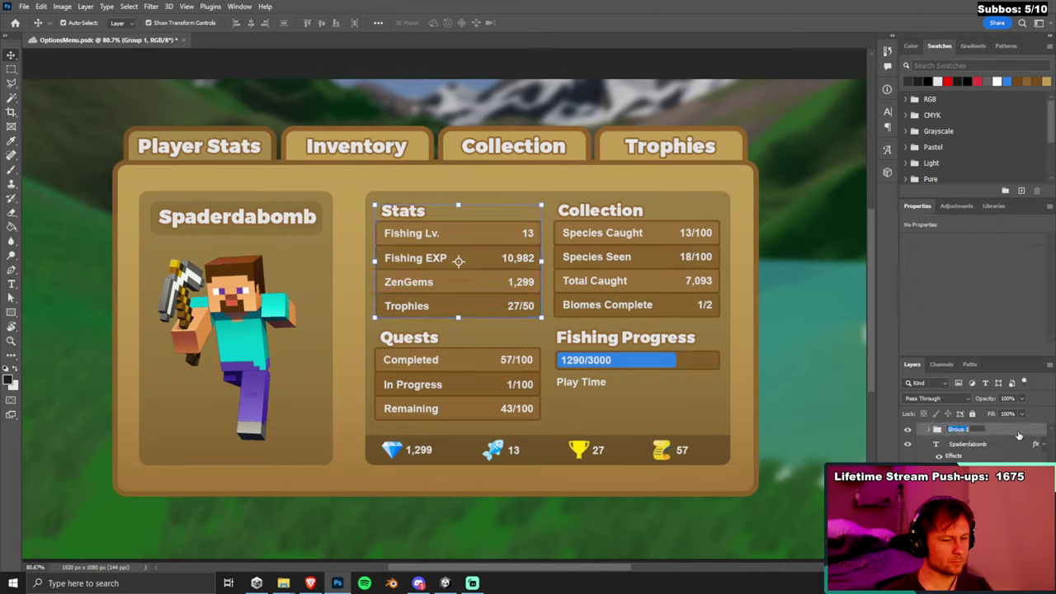
text(Stats)
key(Return)
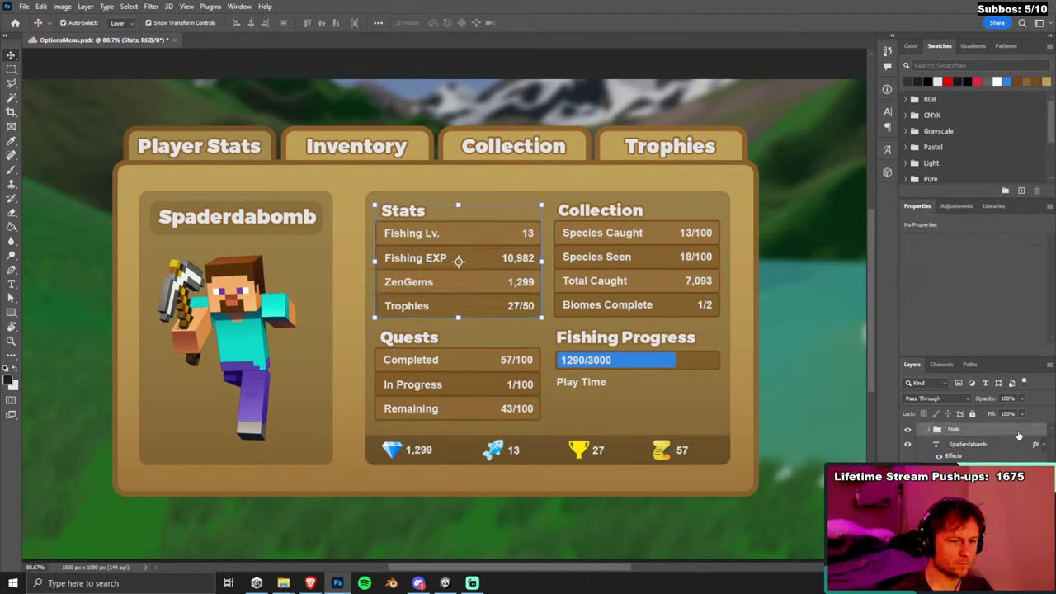
Look through the layer list for ungrouped elements, examining the Tabs and BottomBanner groups.
scroll(957, 445, down, 3)
scroll(958, 457, down, 8)
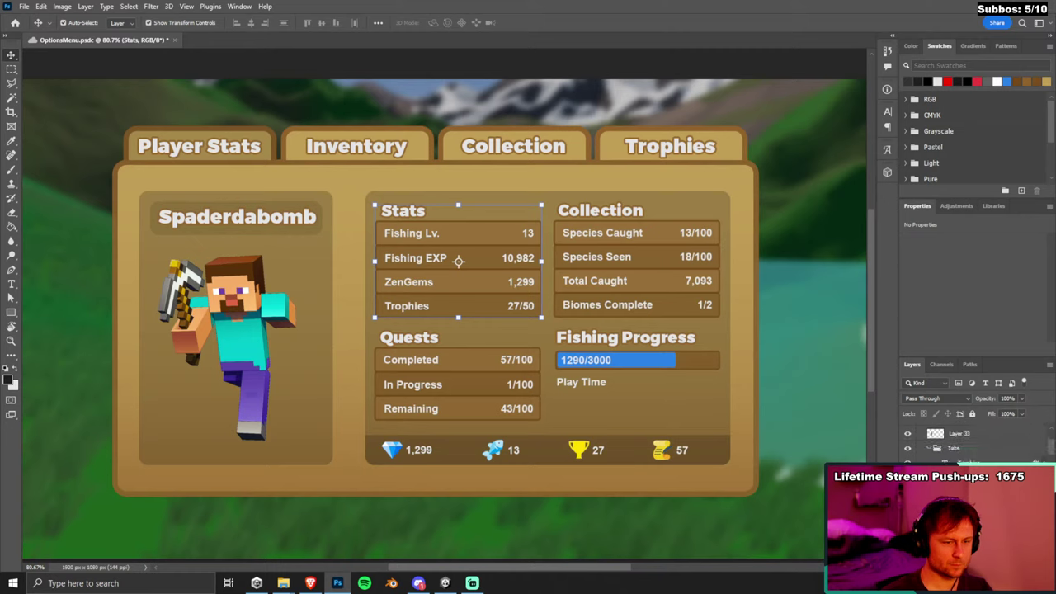
click(928, 448)
scroll(957, 445, down, 2)
click(935, 448)
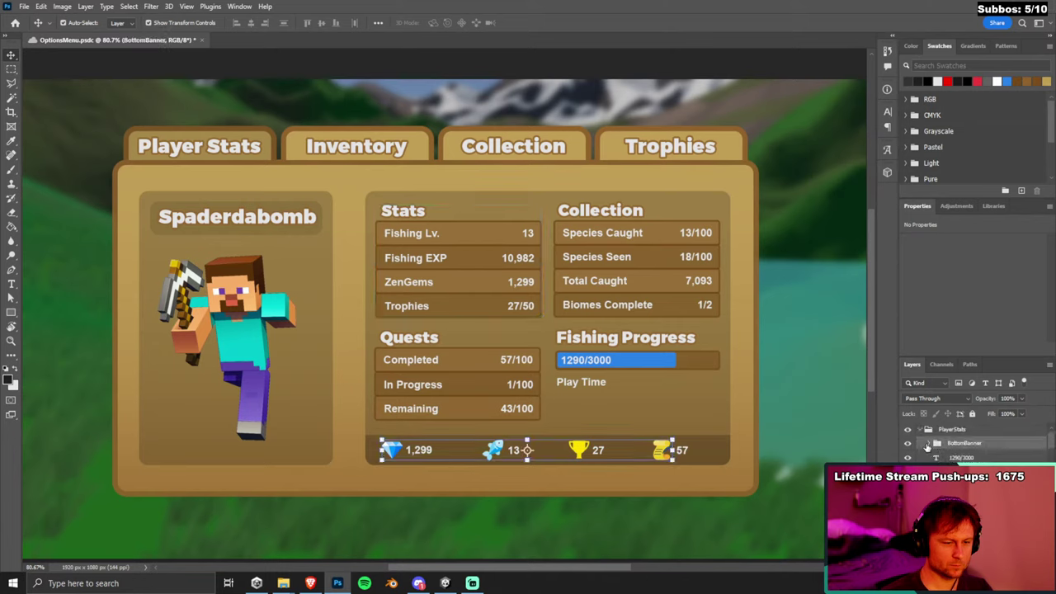
scroll(957, 446, down, 2)
scroll(957, 445, down, 5)
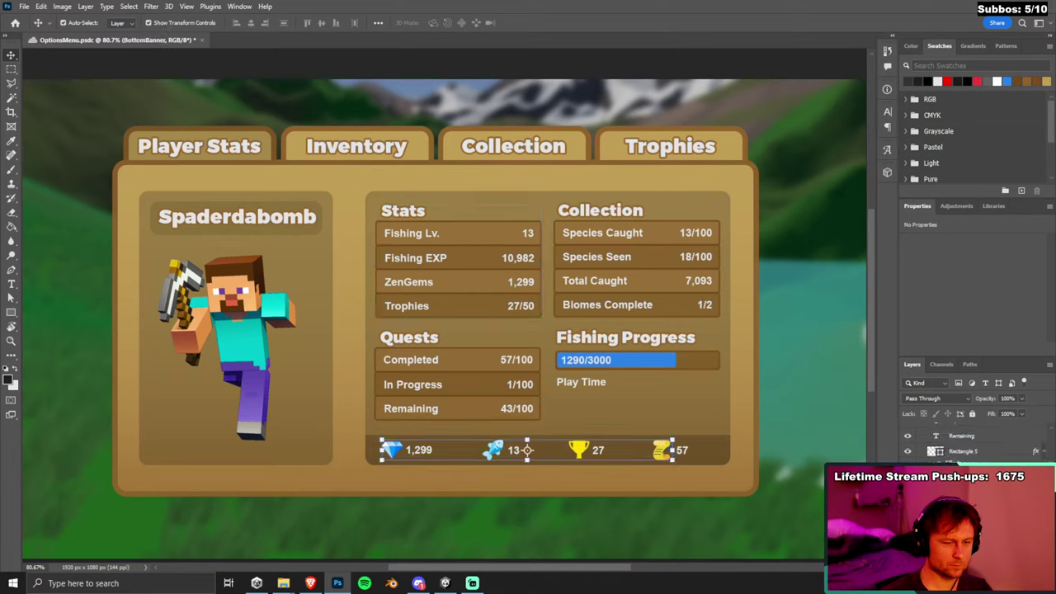
click(733, 535)
Try grouping the bottom banner's four icons and numbers under the name "BottomBanner", and undo the grouping.
click(682, 450)
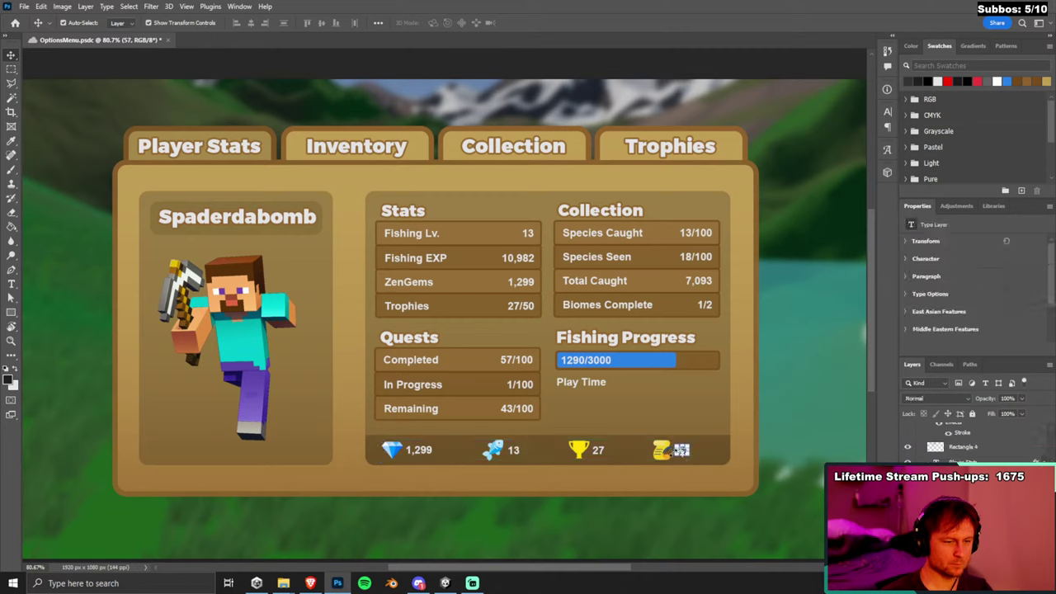
drag(681, 451, 680, 451)
click(627, 458)
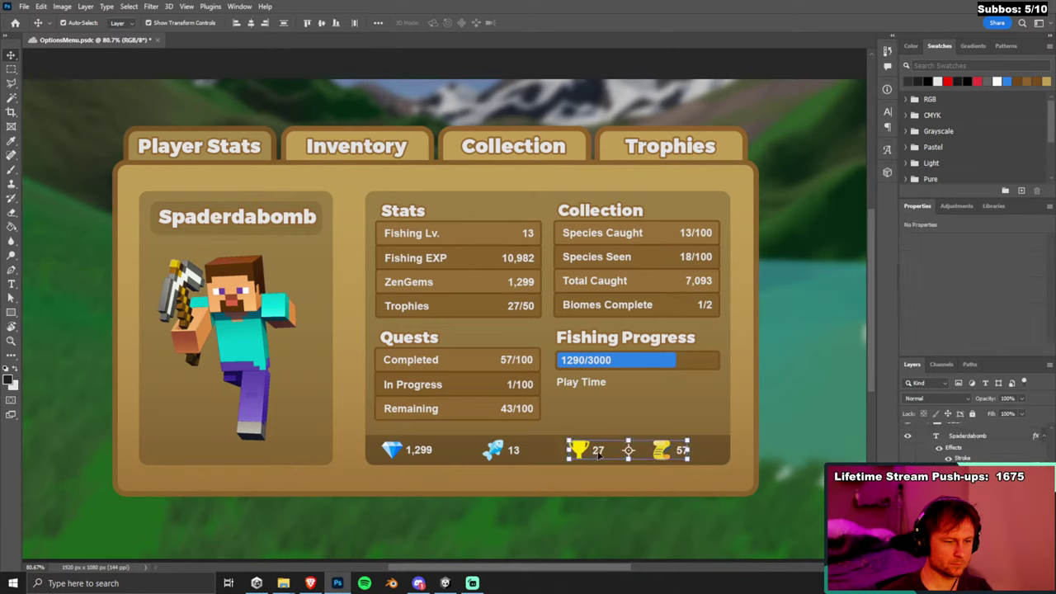
drag(693, 462, 386, 452)
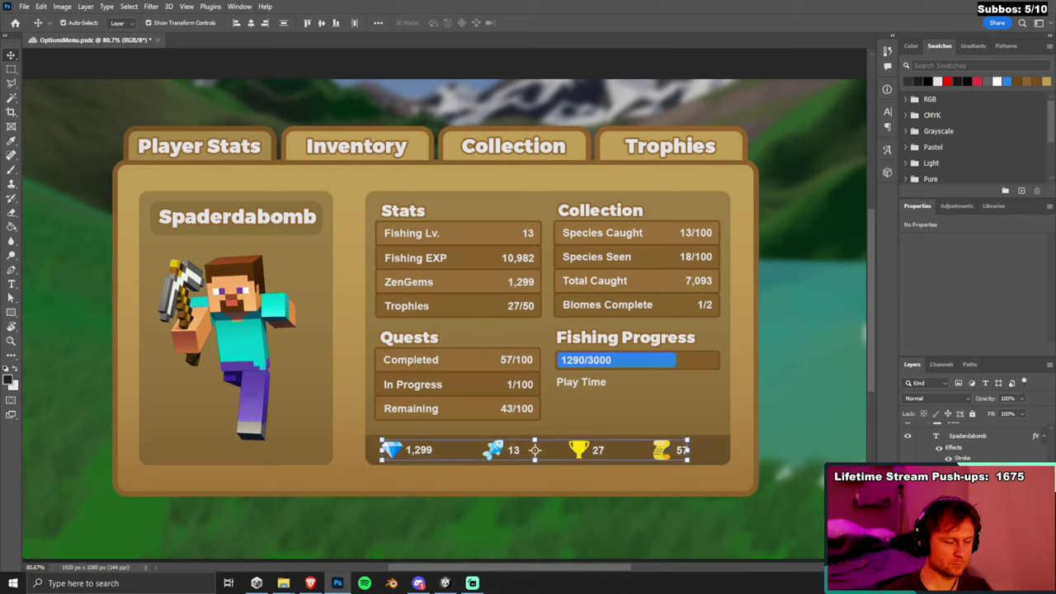
key(ctrl+g)
double_click(965, 429)
text(BottomBar)
text(ner)
key(Return)
scroll(1003, 457, up, 1)
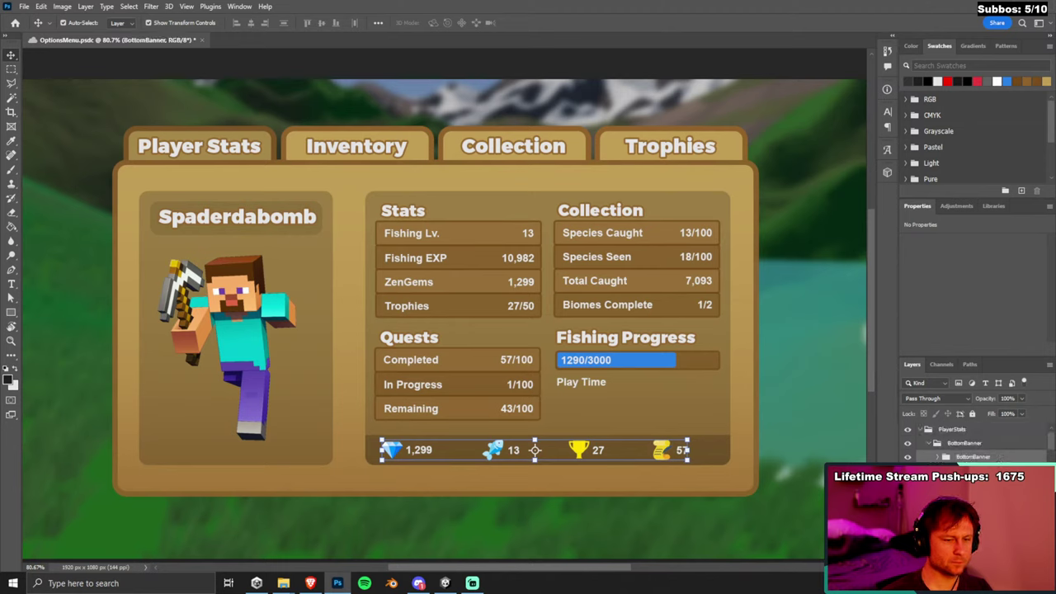
key(ctrl+z)
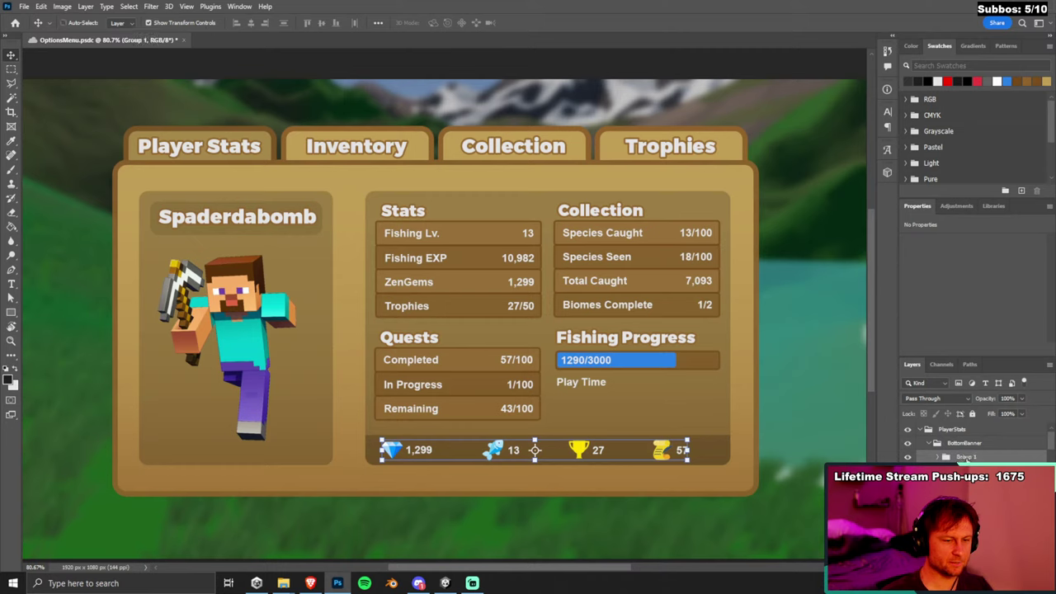
key(ctrl+z)
Collapse the BottomBanner group and check which layers make up the Fishing Progress bar.
scroll(957, 446, up, 5)
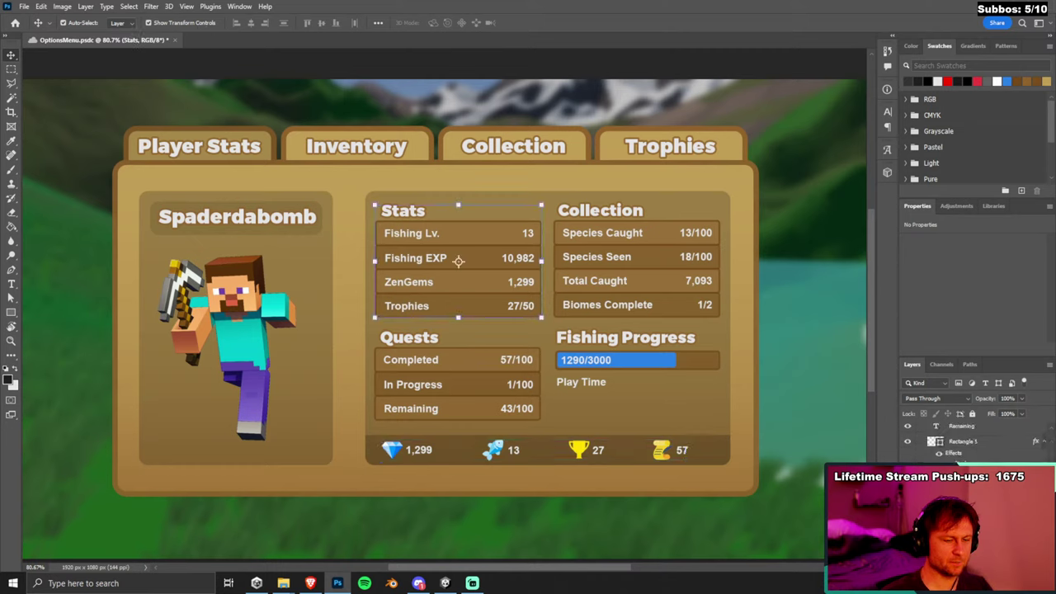
click(929, 446)
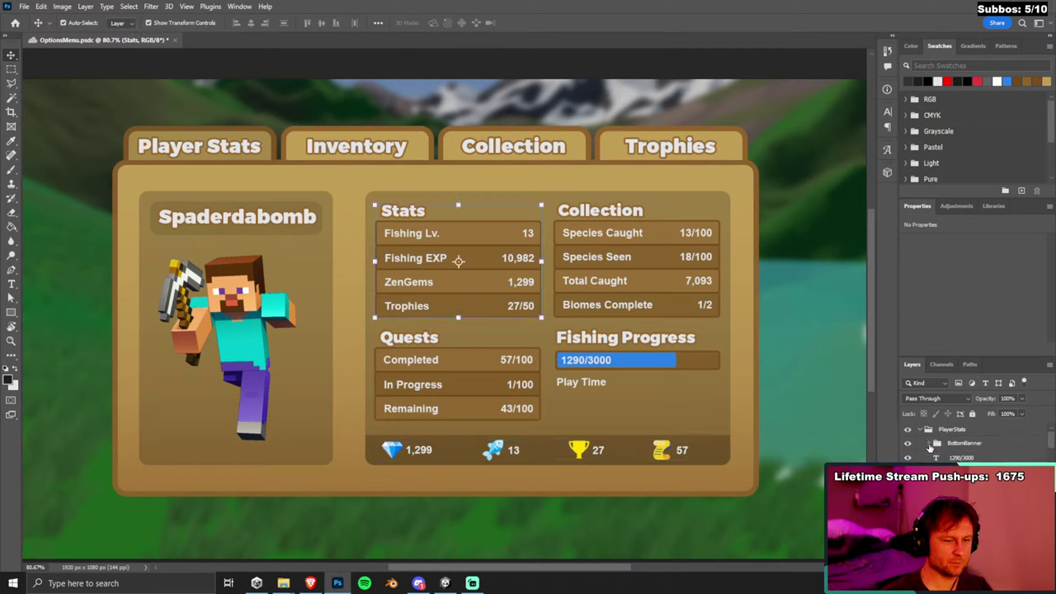
double_click(968, 457)
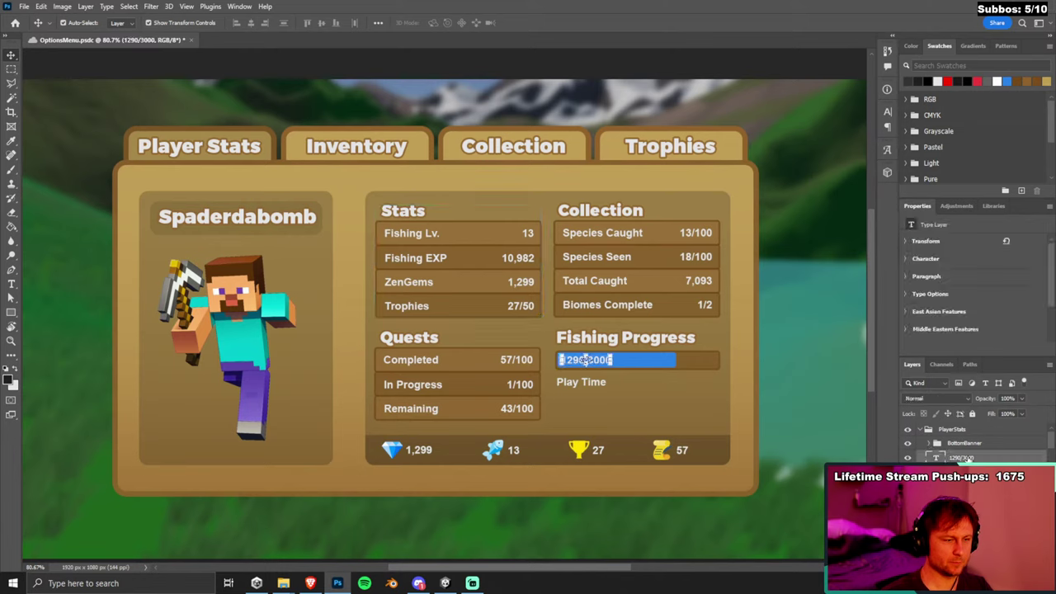
click(584, 360)
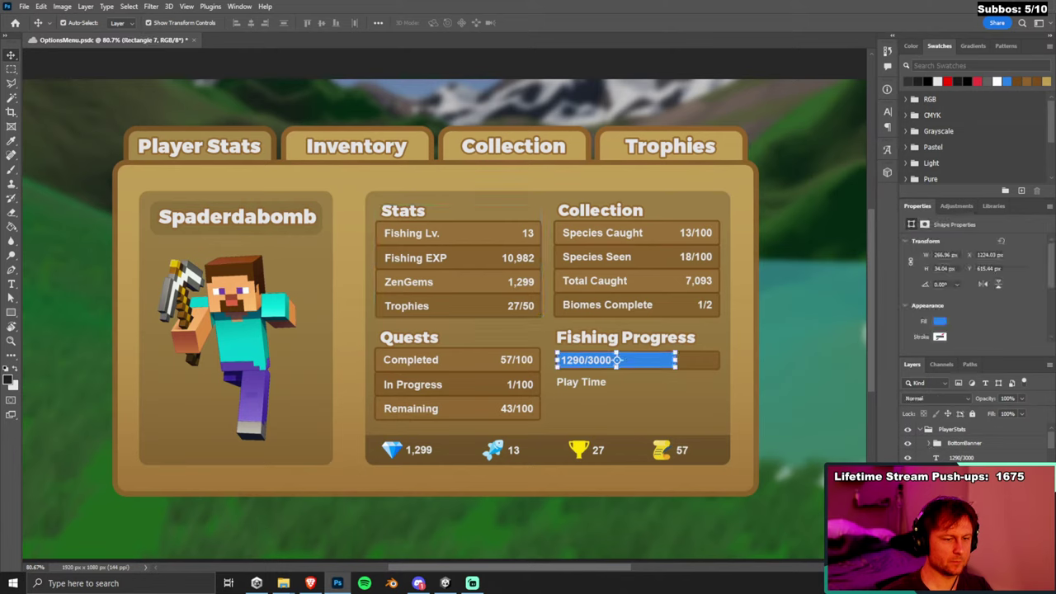
Group the Quests heading with its rows, values and background box as "Quests", and collapse the PlayerStats group.
click(515, 408)
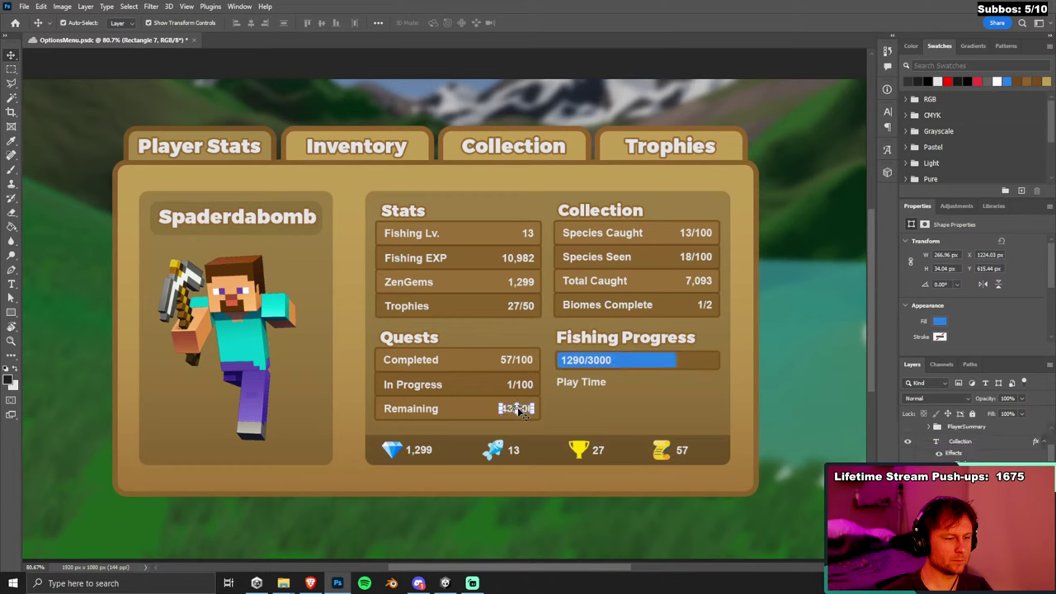
scroll(973, 439, up, 1)
scroll(973, 439, down, 2)
click(423, 411)
shift+click(421, 392)
click(447, 359)
click(478, 370)
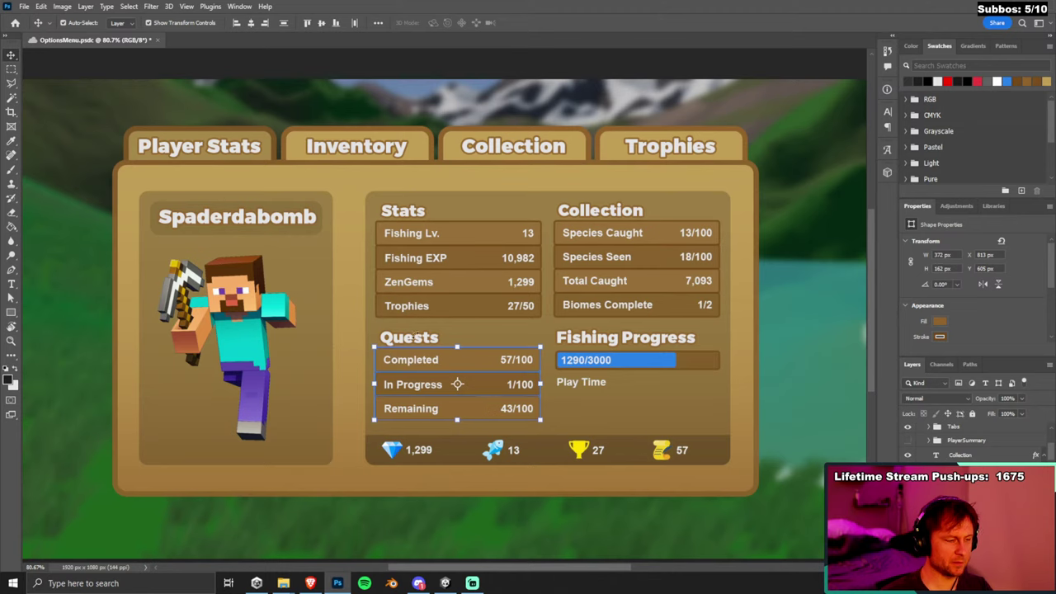
shift+click(388, 338)
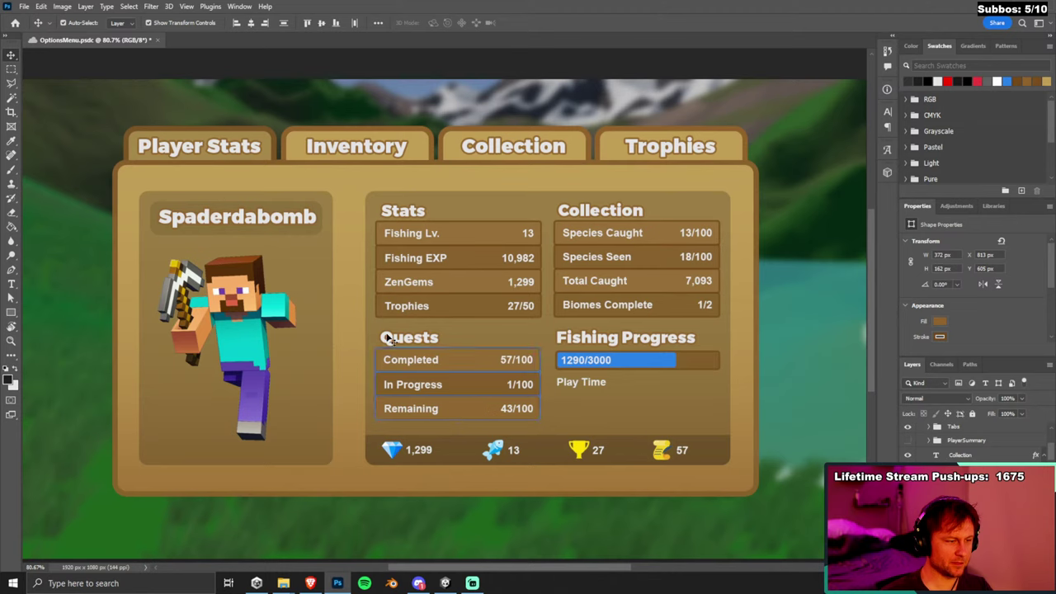
key(ctrl+g)
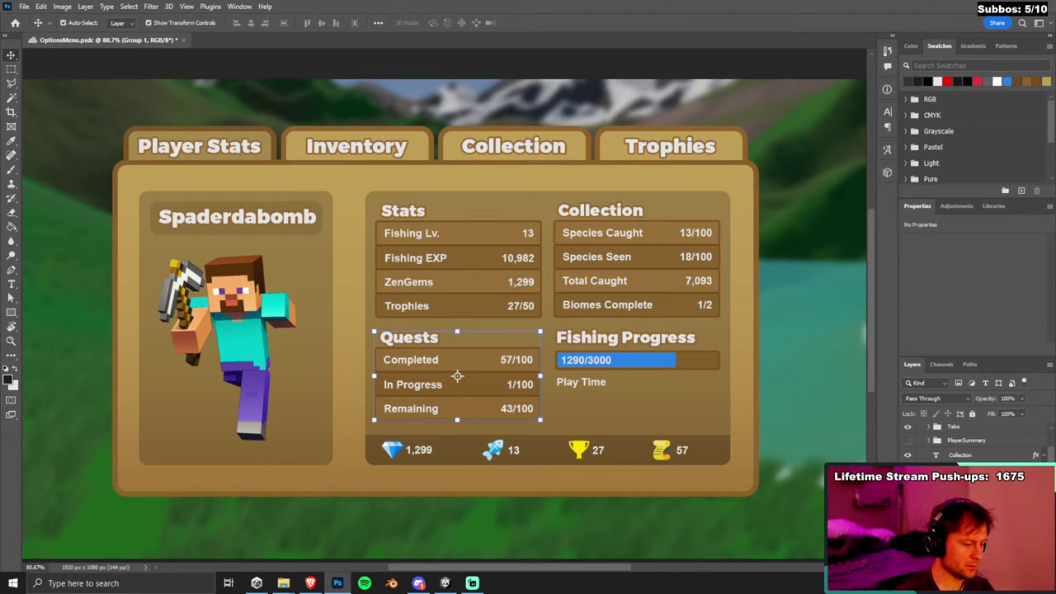
key(Return)
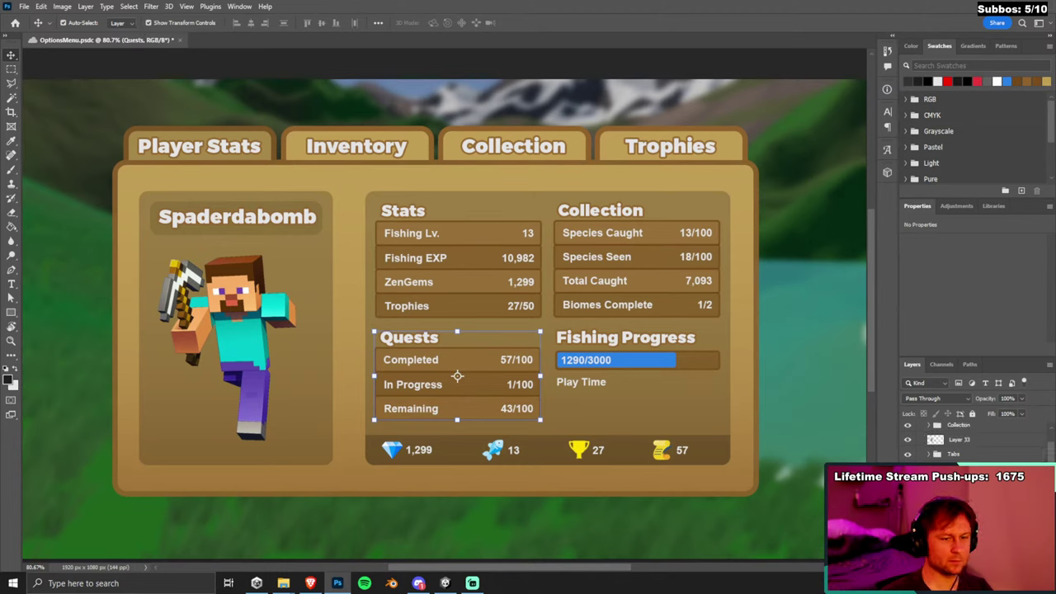
click(921, 430)
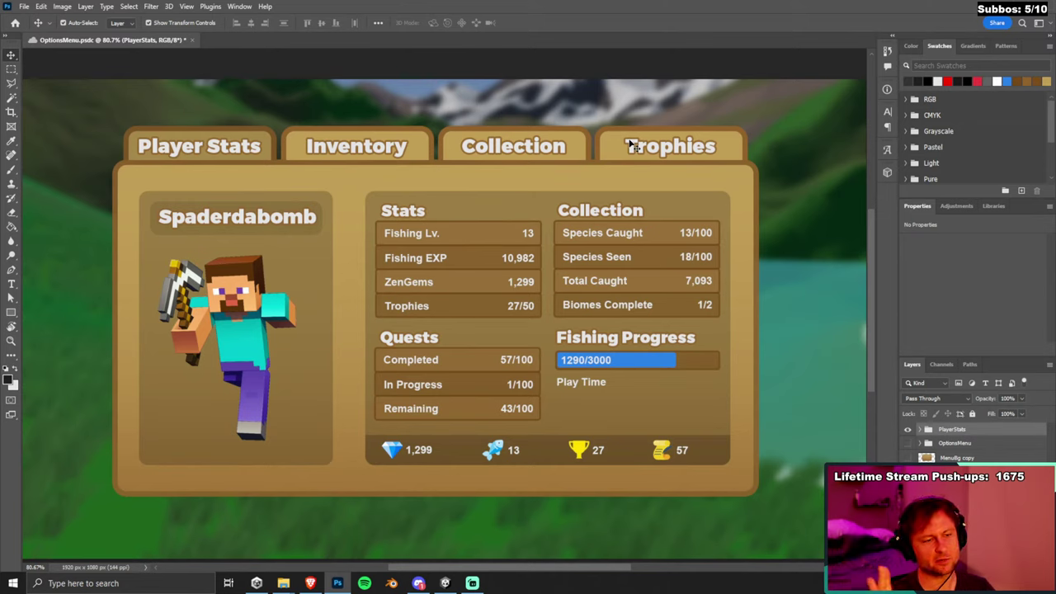
Save the document and check the shapes behind the Player Stats and Inventory tabs.
key(ctrl+s)
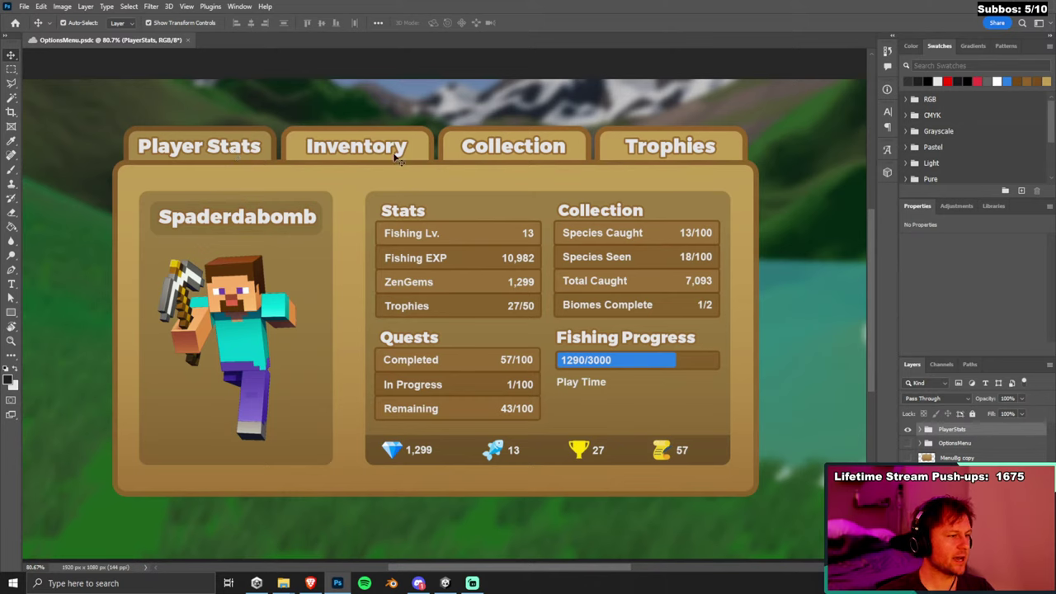
click(236, 147)
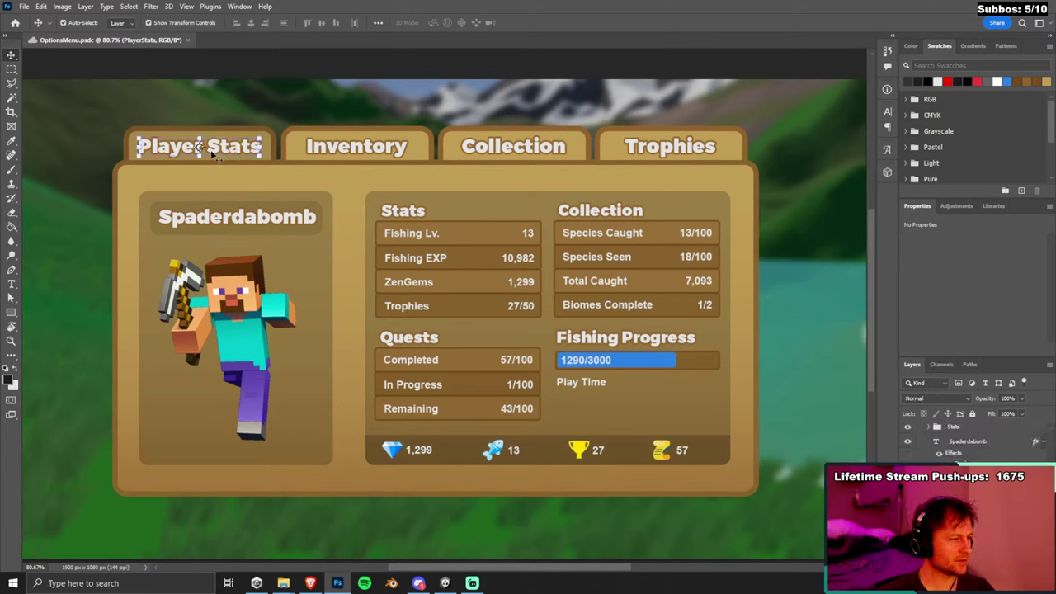
click(259, 87)
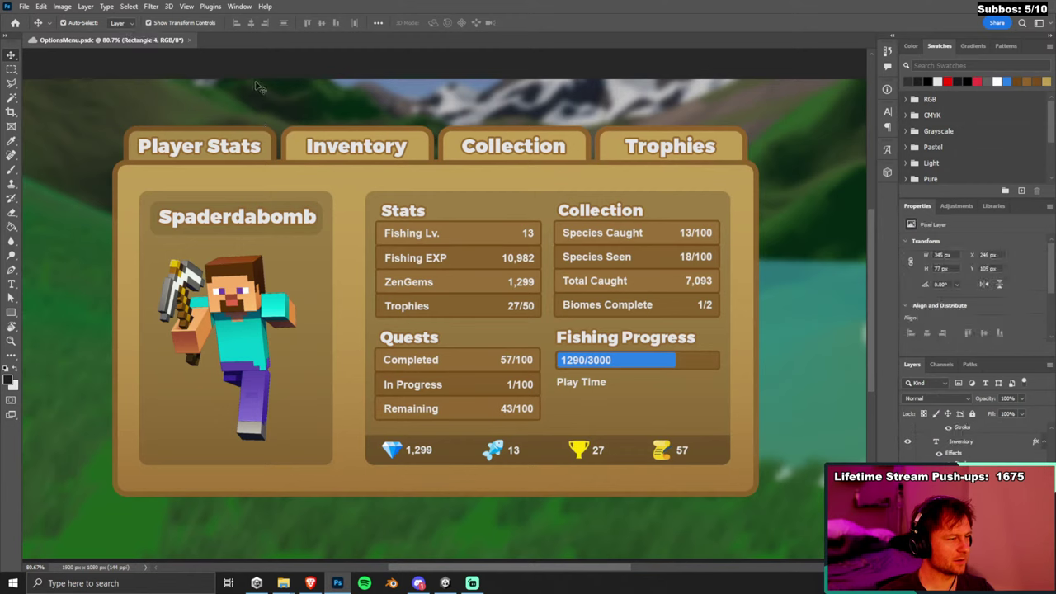
click(262, 140)
click(290, 110)
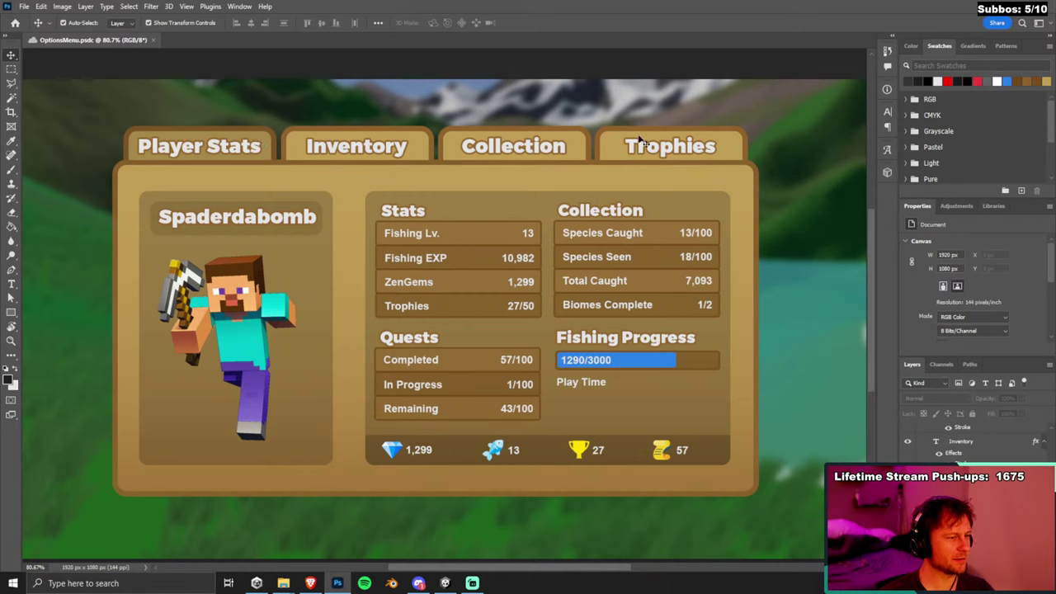
click(329, 134)
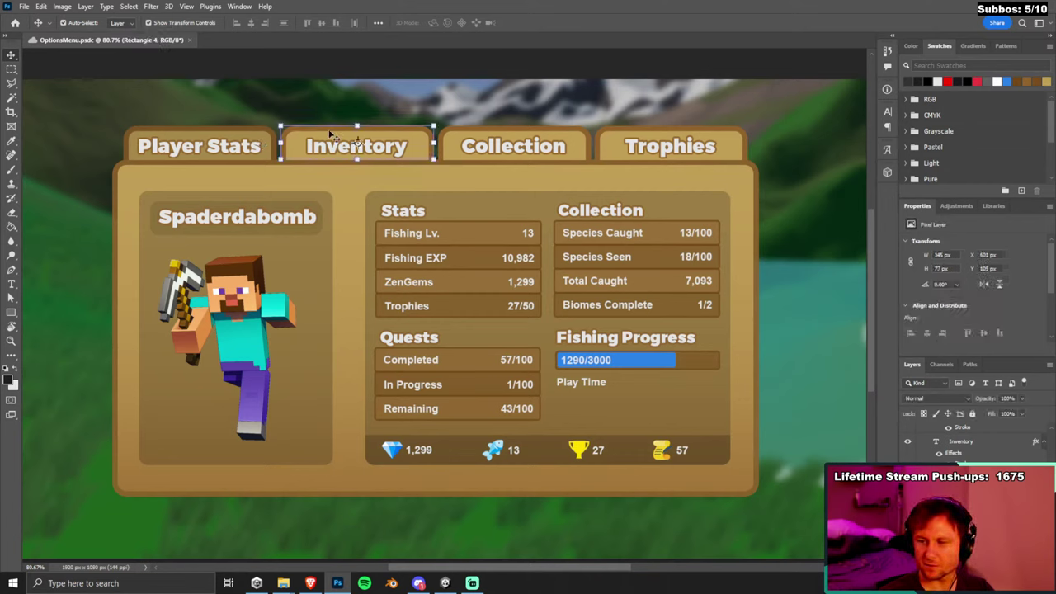
click(342, 110)
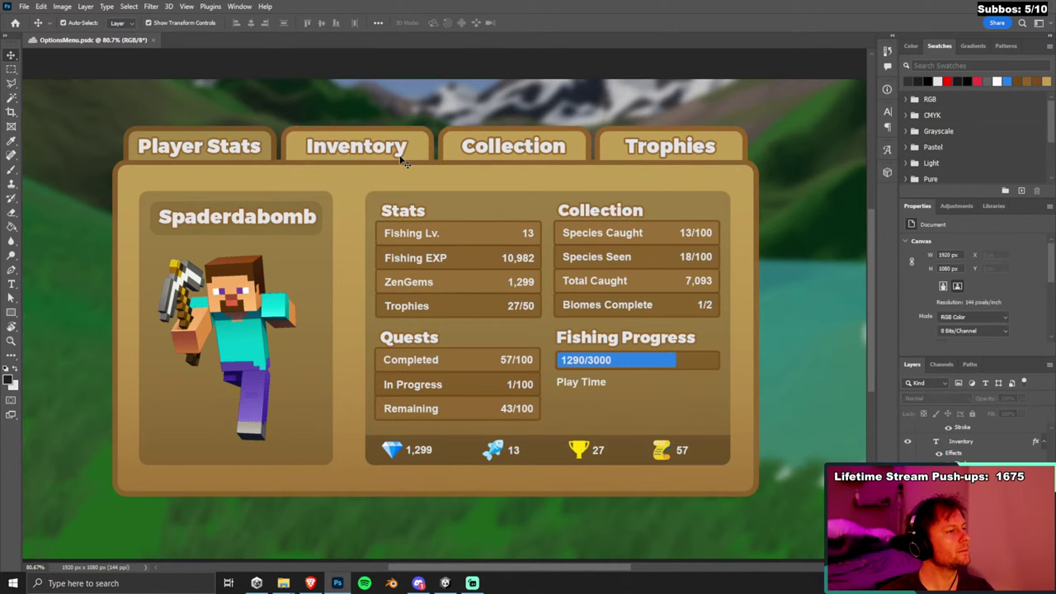
Switch to Brave, search Google Images for "tabbed ui menu" and examine the active tab styling in the Freepik result.
click(311, 583)
click(921, 9)
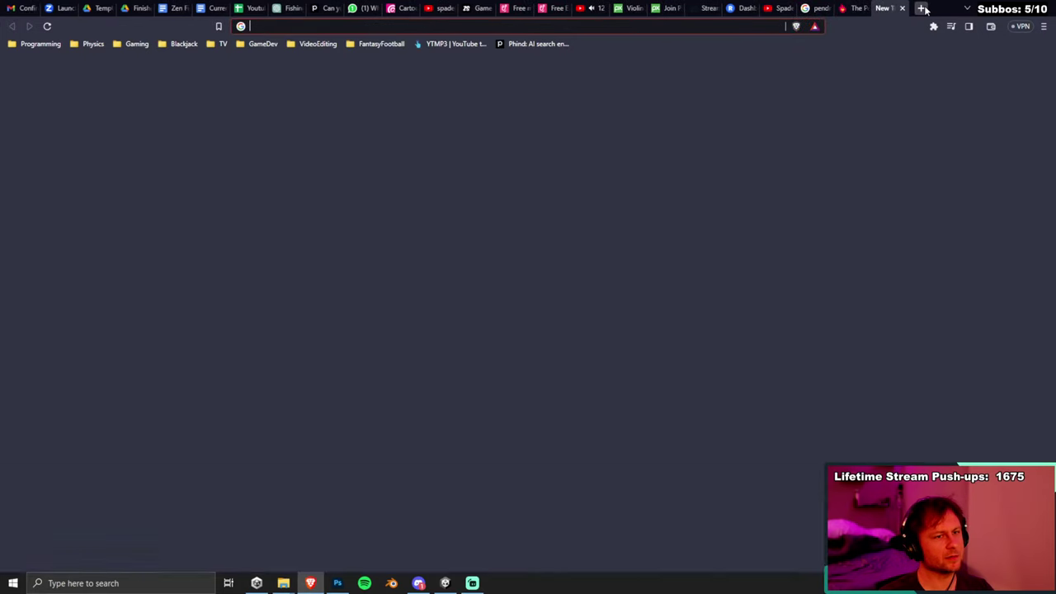
text(tabbed ui menu)
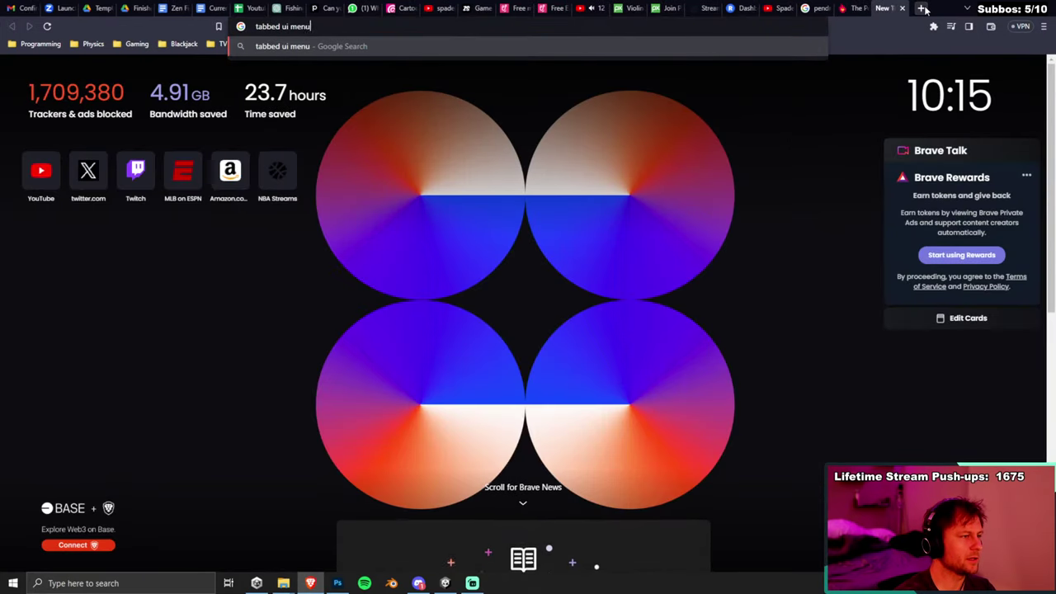
key(Return)
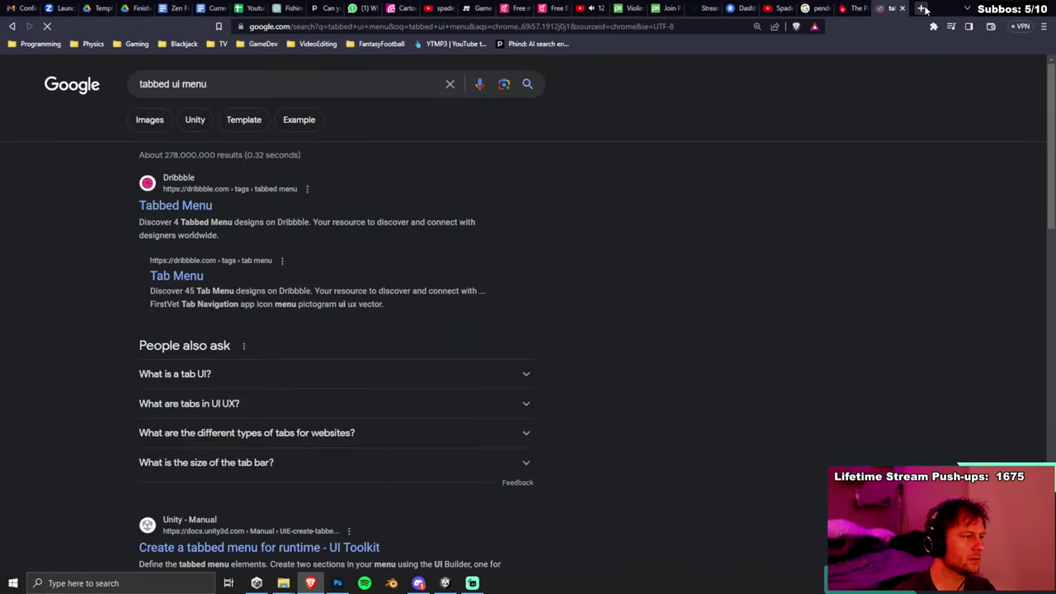
click(150, 120)
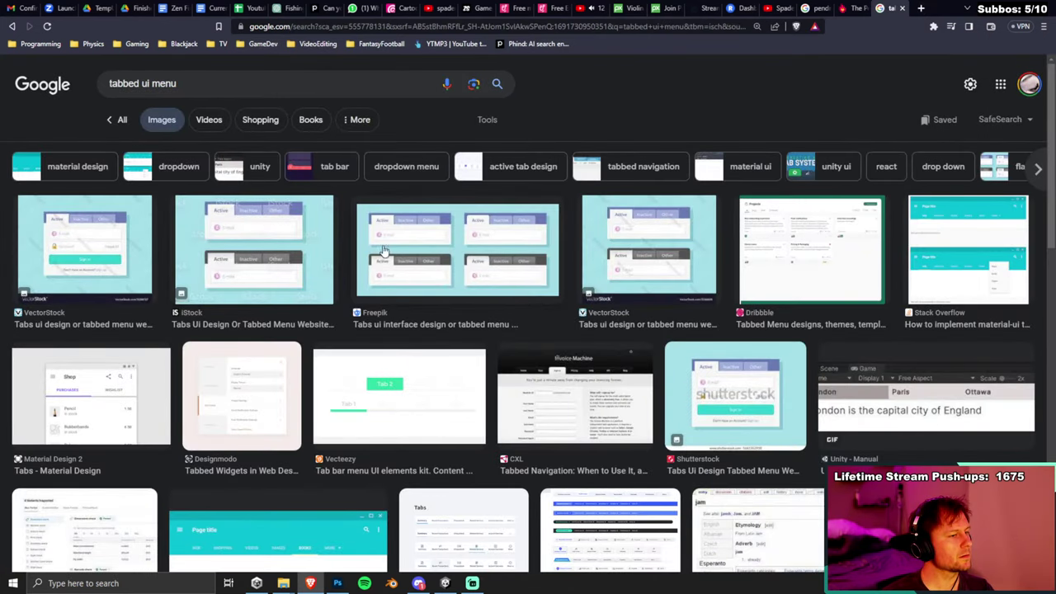
click(546, 253)
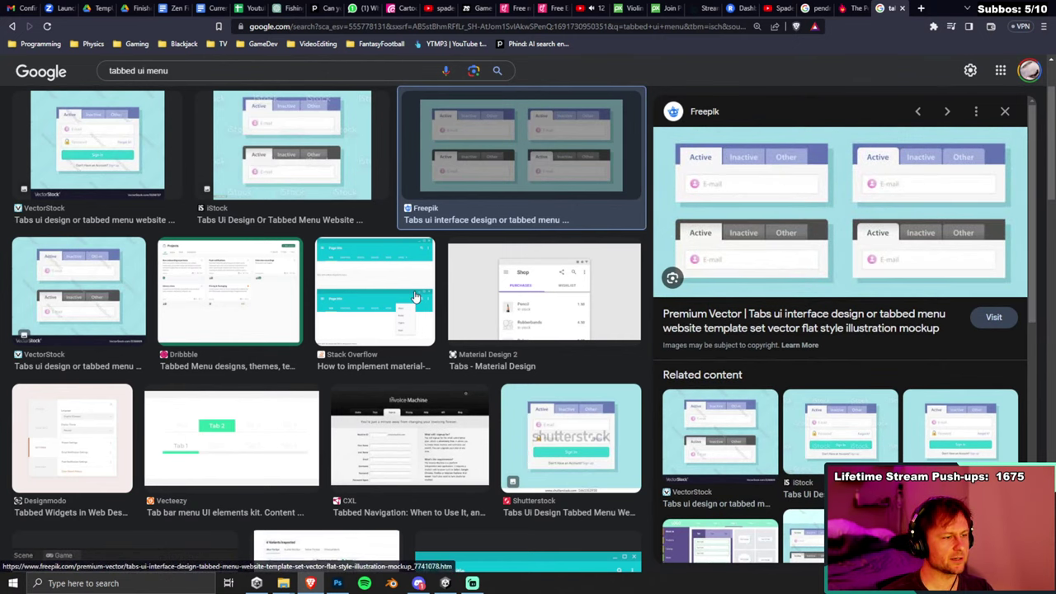
scroll(730, 206, down, 3)
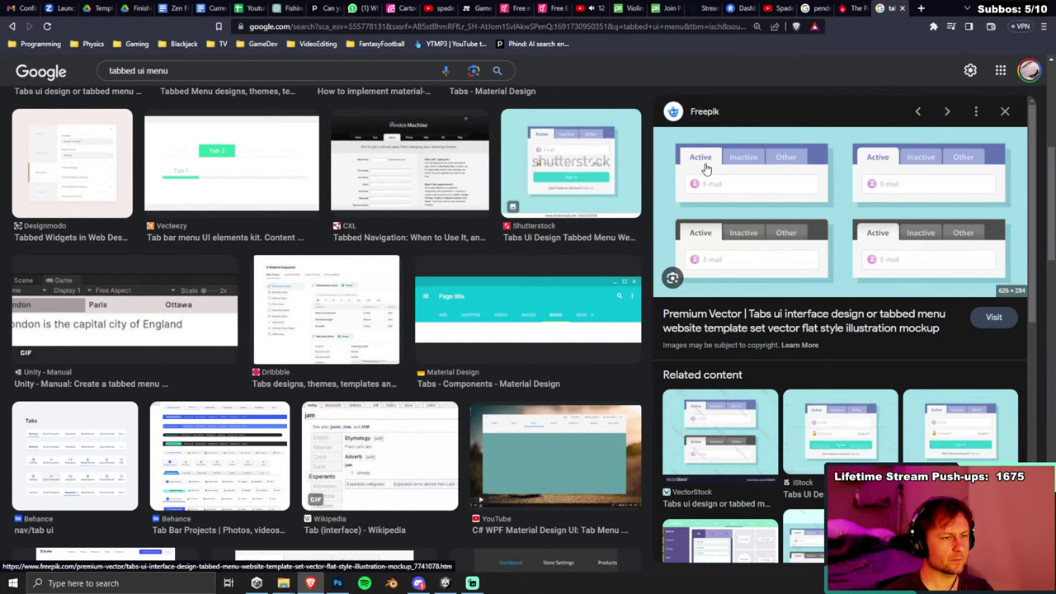
Switch back to Photoshop, try moving the Inventory tab shape up and slightly down against the menu panel, and undo the moves.
key(alt+Tab)
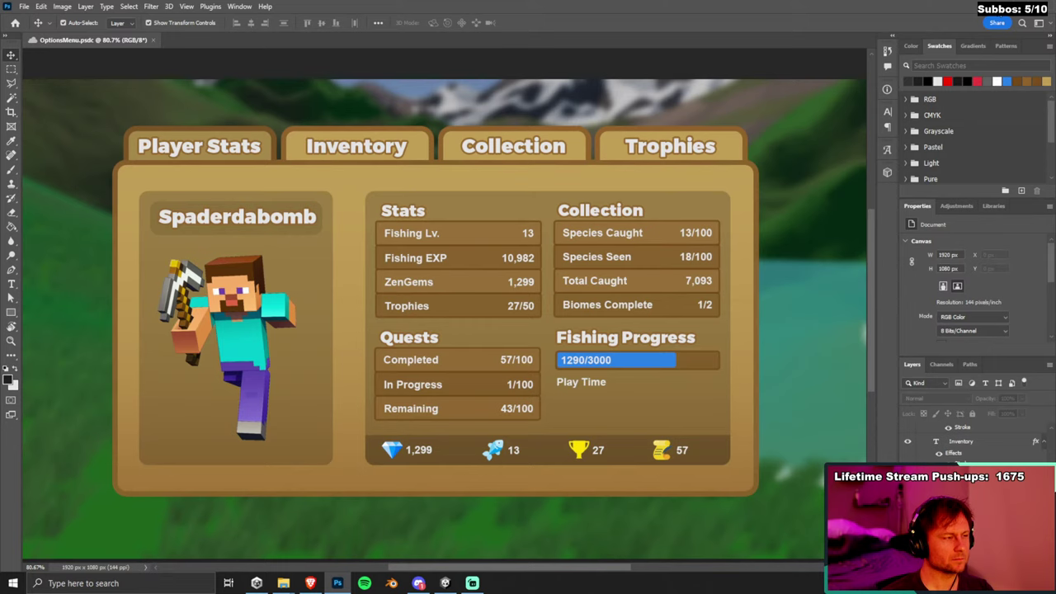
click(302, 158)
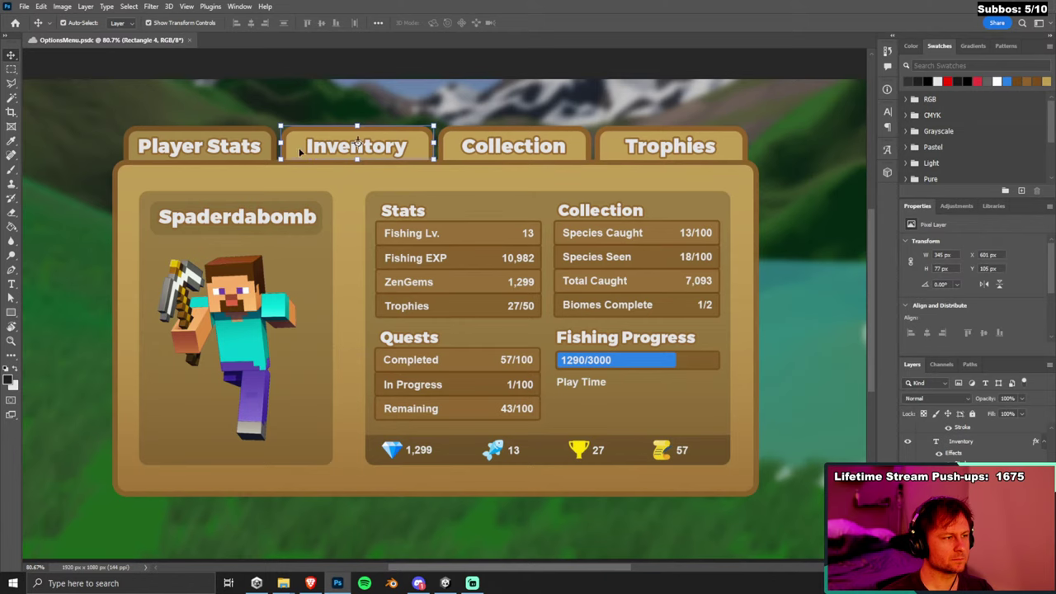
drag(299, 151, 300, 110)
key(ctrl+z)
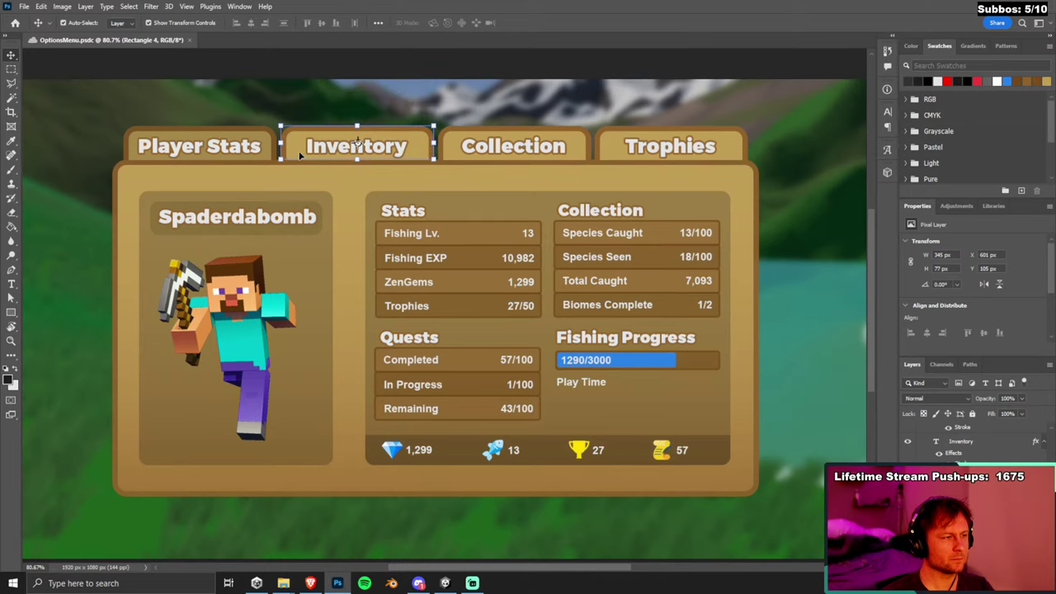
drag(295, 155, 296, 159)
click(308, 116)
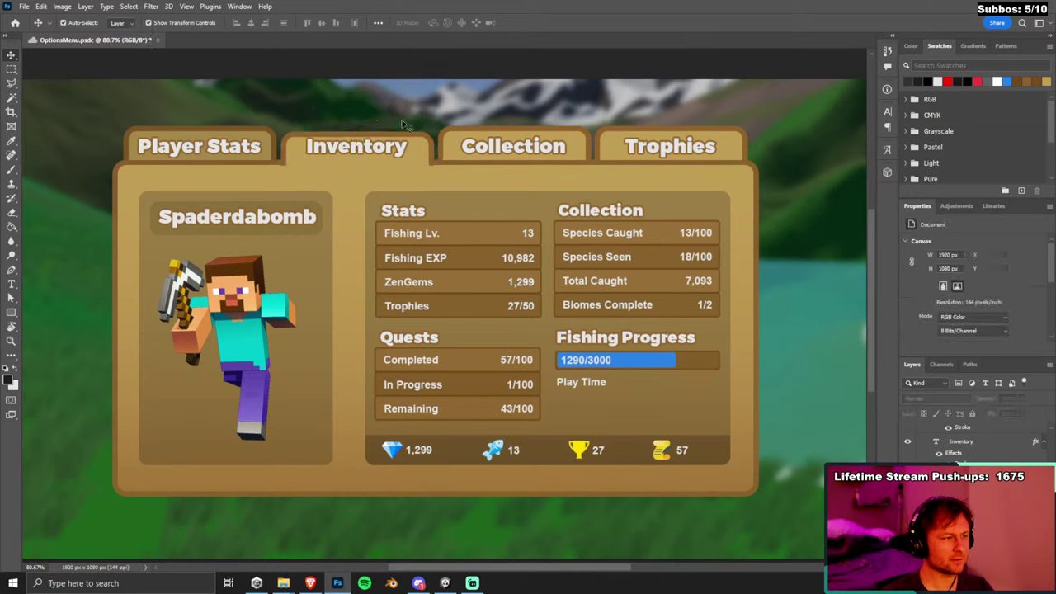
click(434, 169)
click(518, 98)
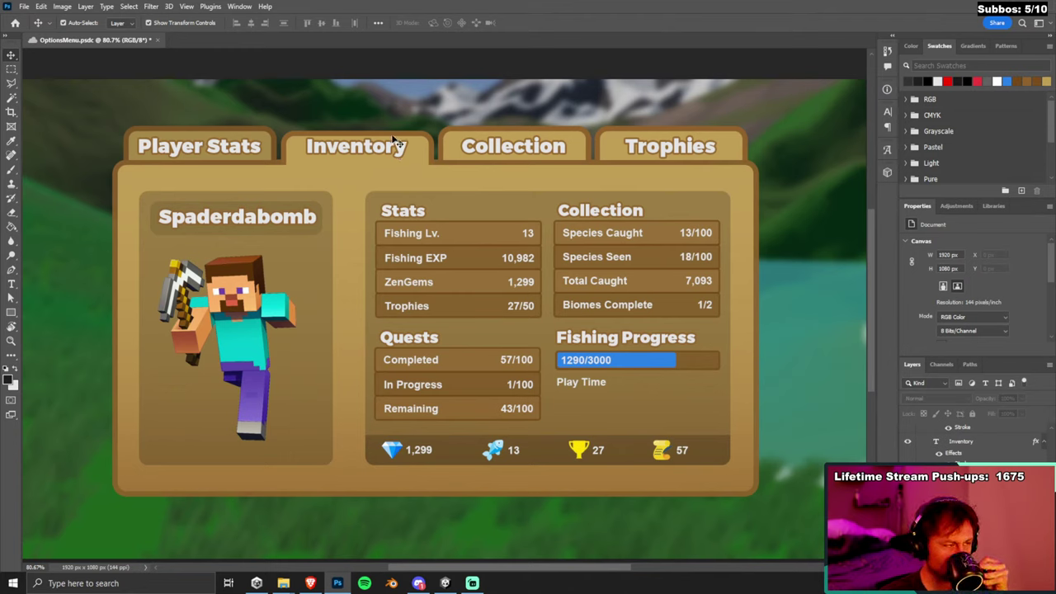
click(421, 152)
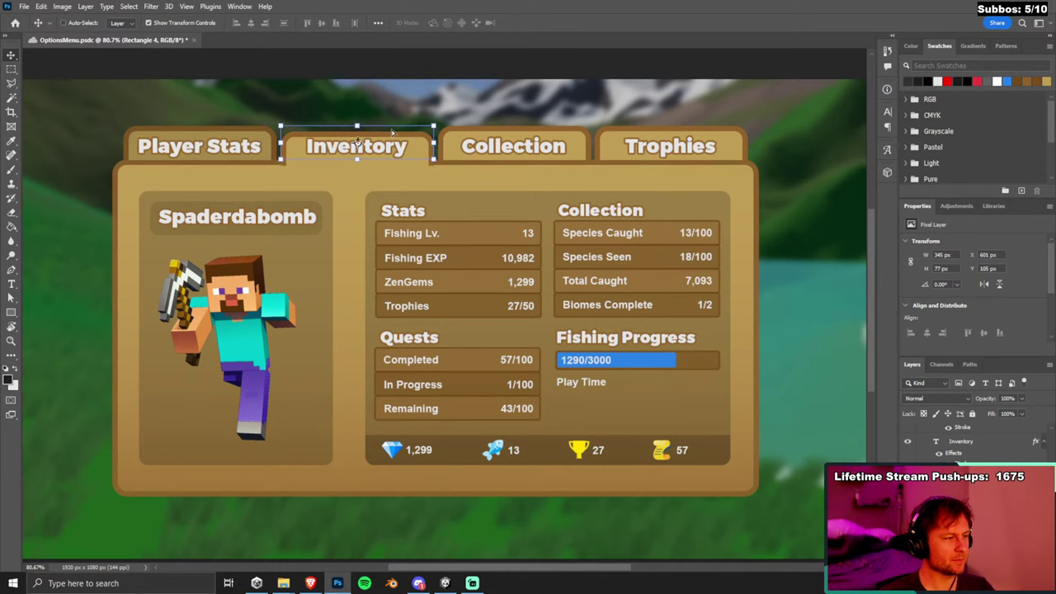
mouse_move(434, 129)
mouse_down()
mouse_move(455, 109)
mouse_move(430, 118)
mouse_up()
key(ctrl+z)
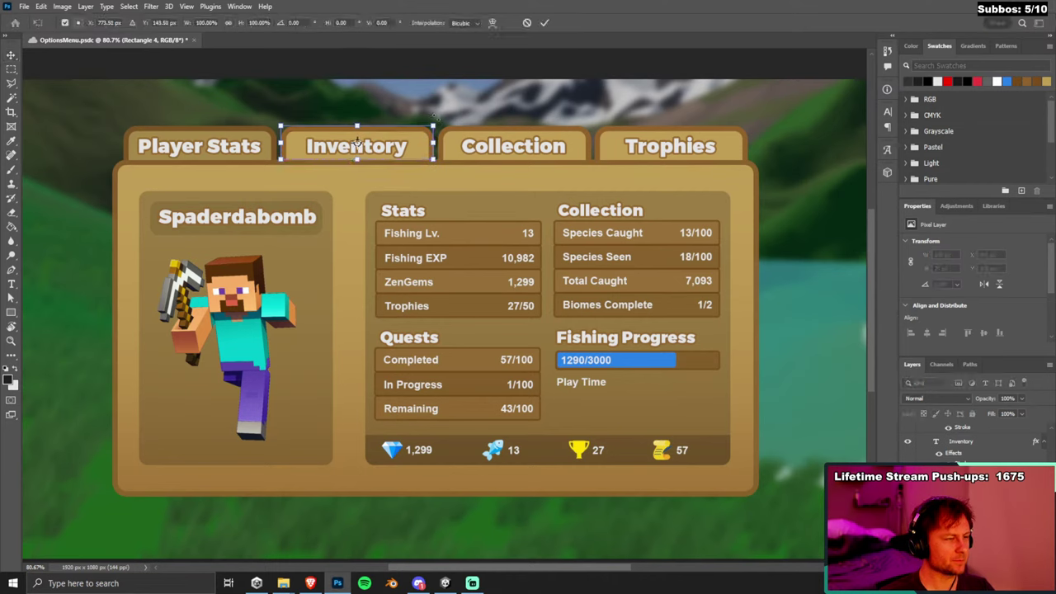
Try scaling the Inventory tab shape proportionally to 113.62% over the panel's upper border, and undo the scaling.
drag(280, 159, 265, 165)
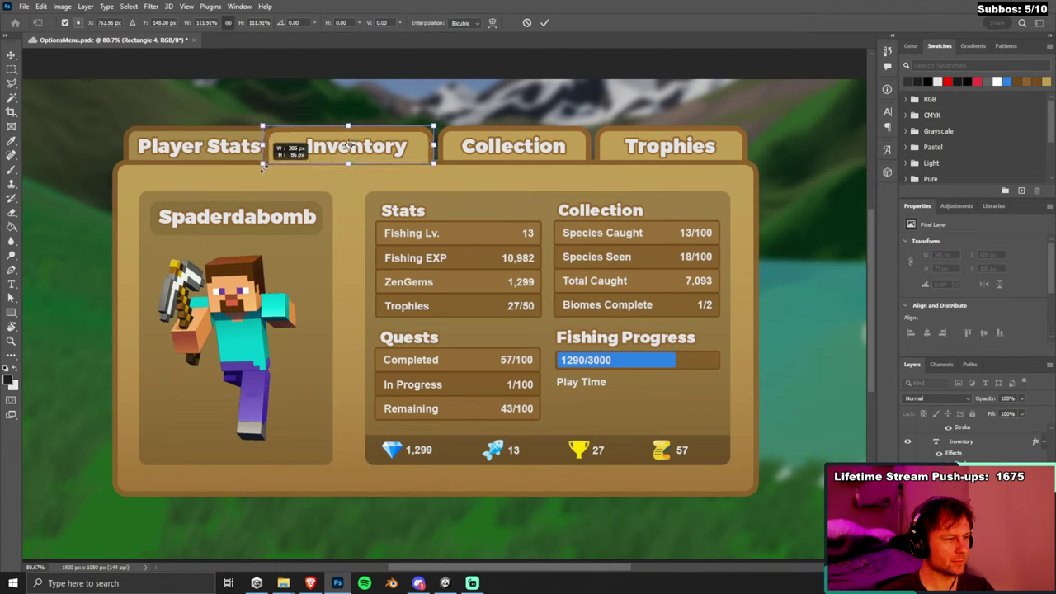
drag(263, 165, 260, 164)
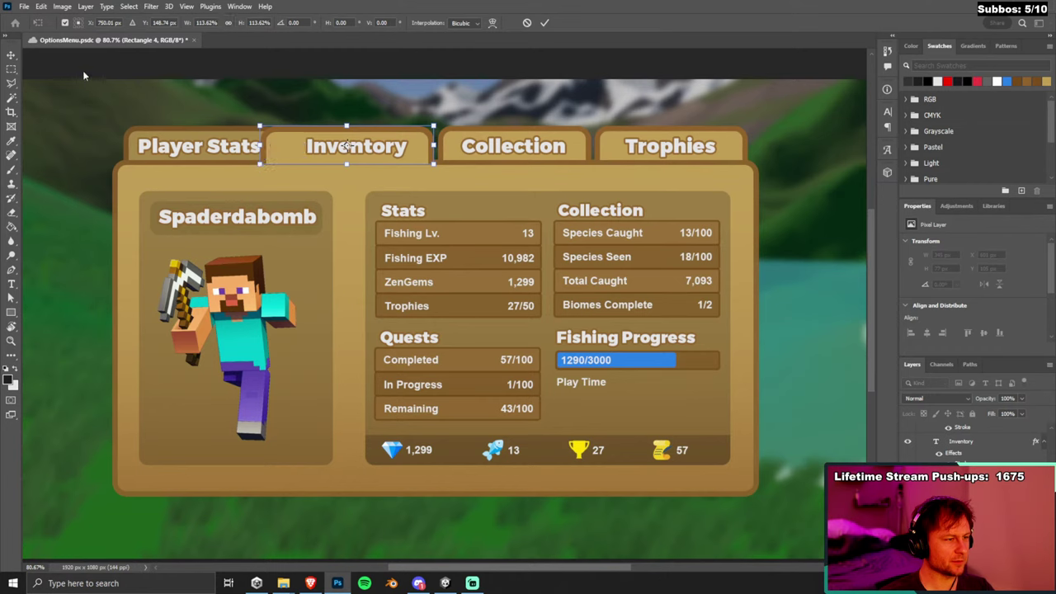
key(Return)
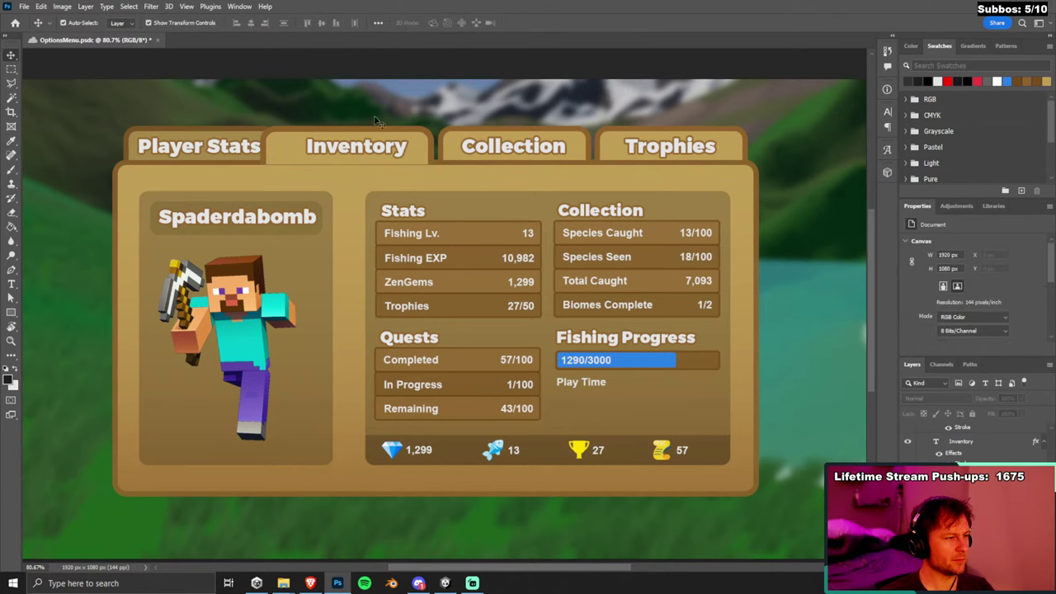
key(ctrl+z)
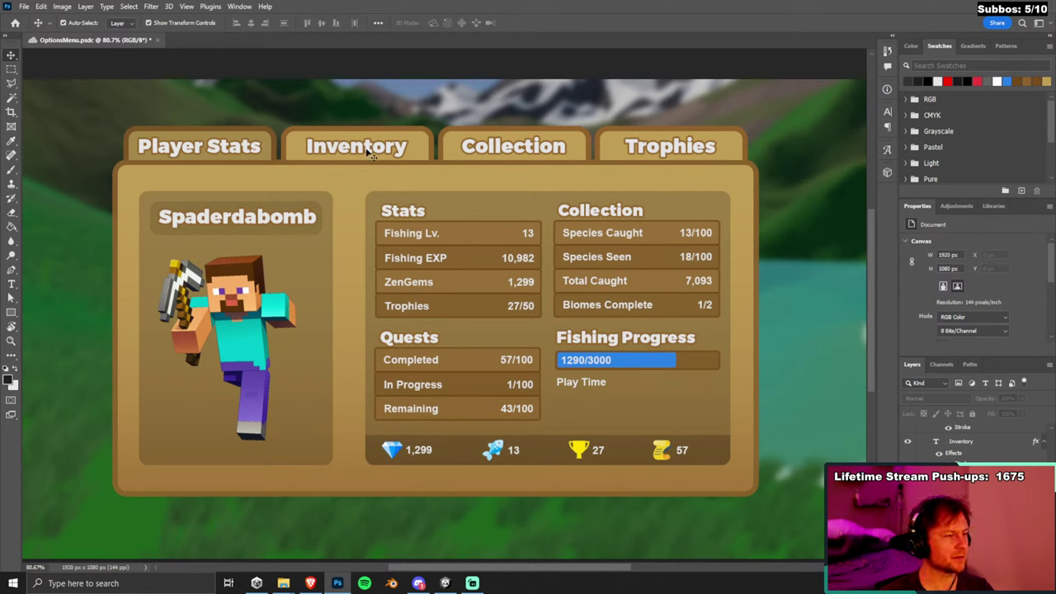
Try stretching only the height of the Inventory tab shape downward to 114.29%, over the panel's upper border.
click(302, 160)
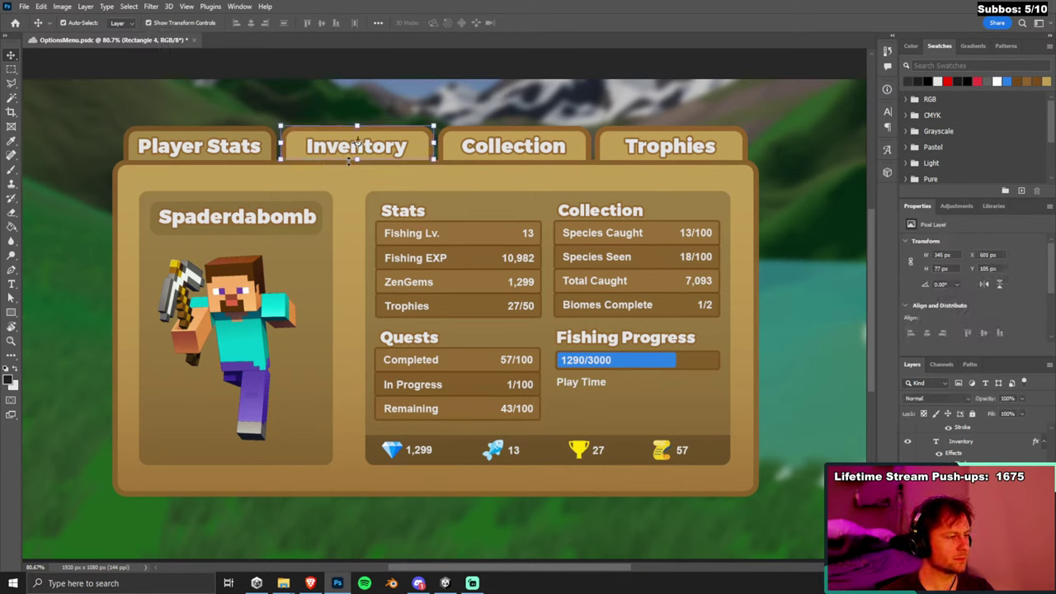
key(ctrl+t)
drag(357, 162, 357, 166)
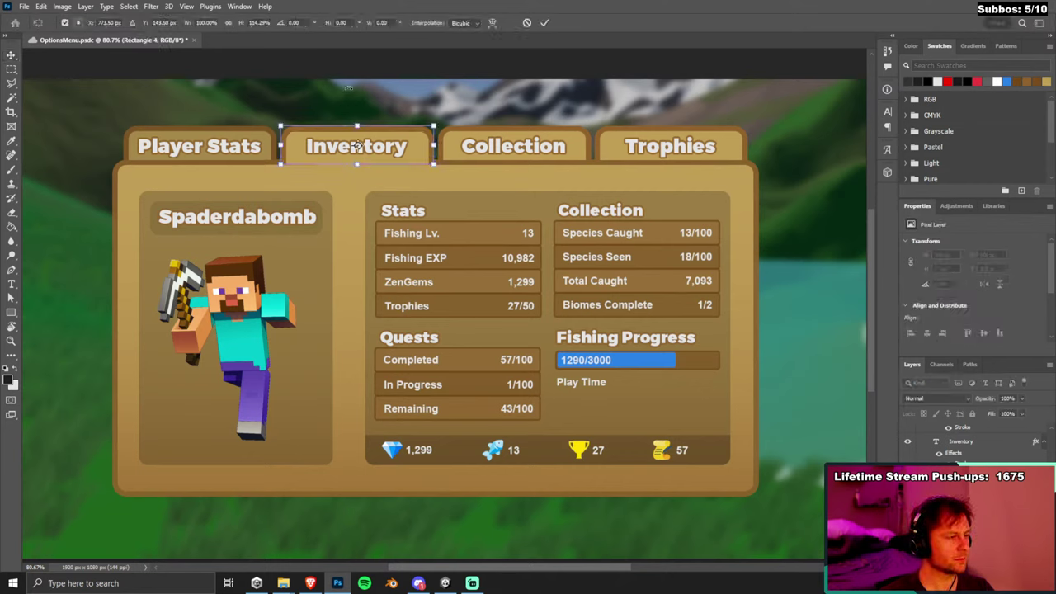
click(10, 54)
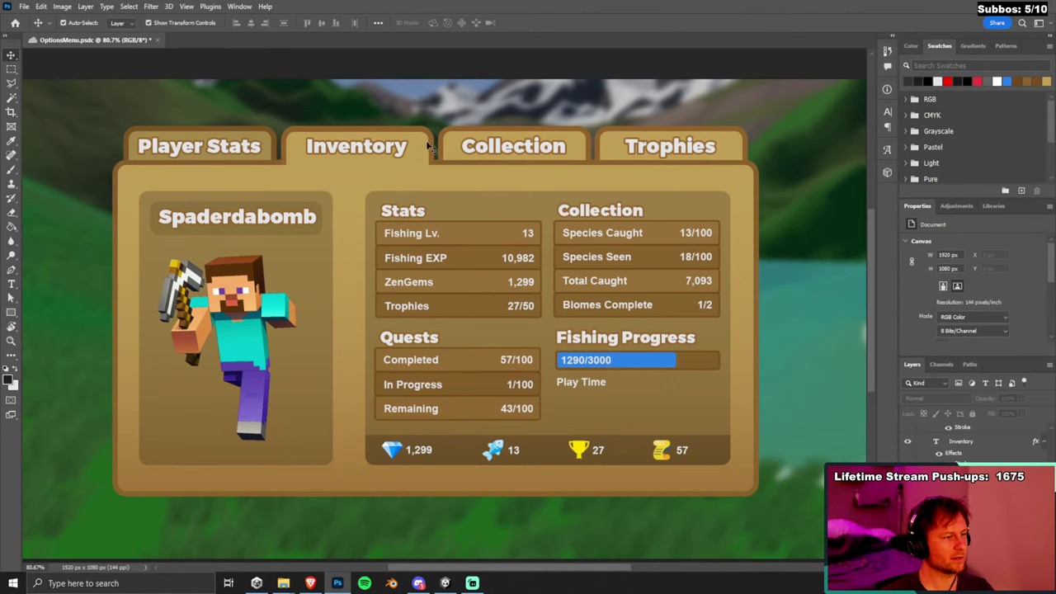
Stretch the Player Stats tab shape downward to 114.29% height so it merges with the menu panel as the active tab.
click(271, 141)
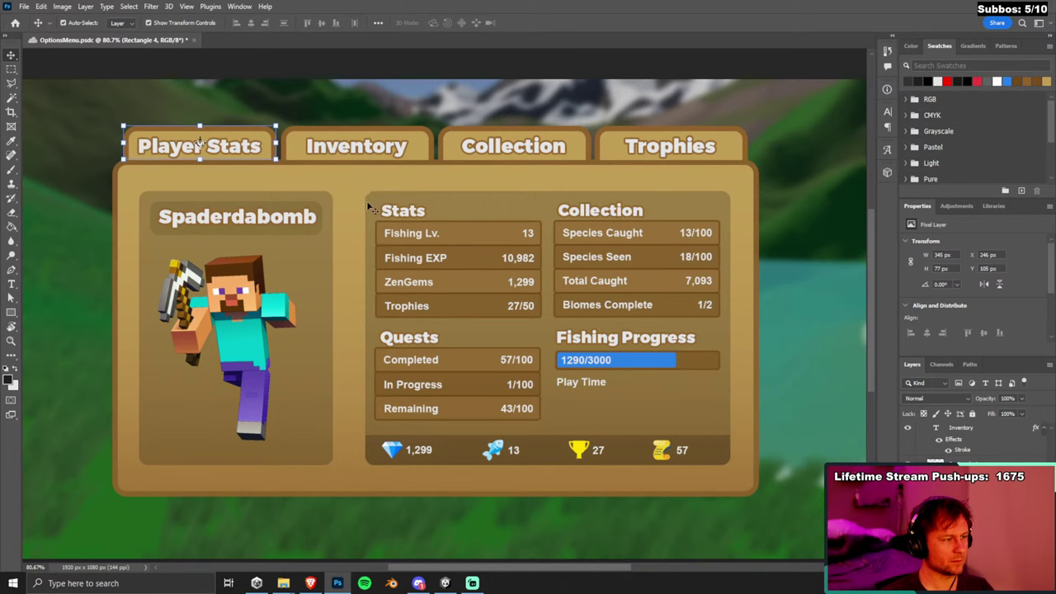
drag(200, 159, 200, 165)
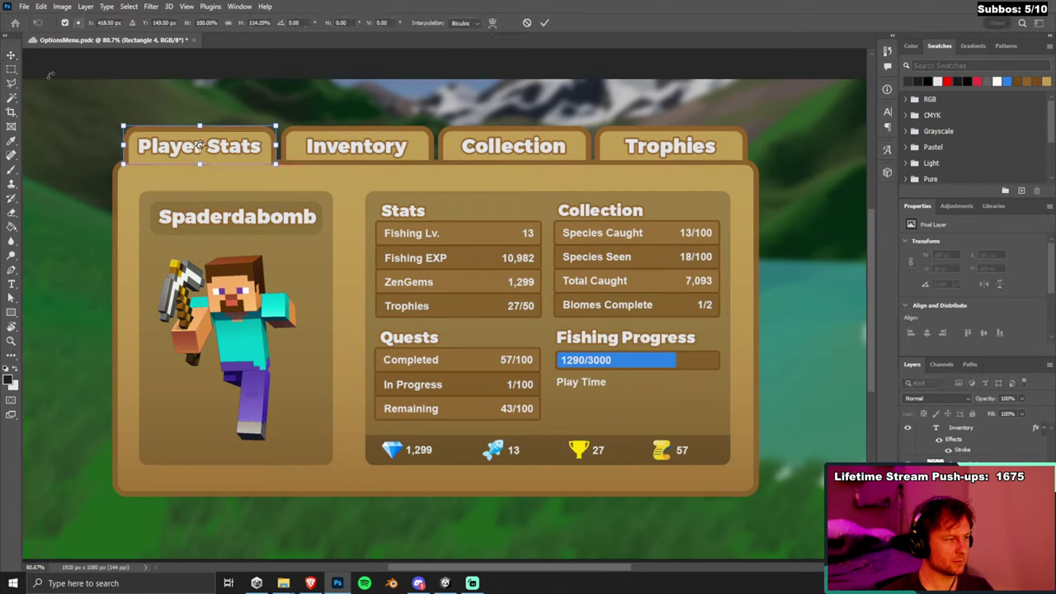
click(10, 54)
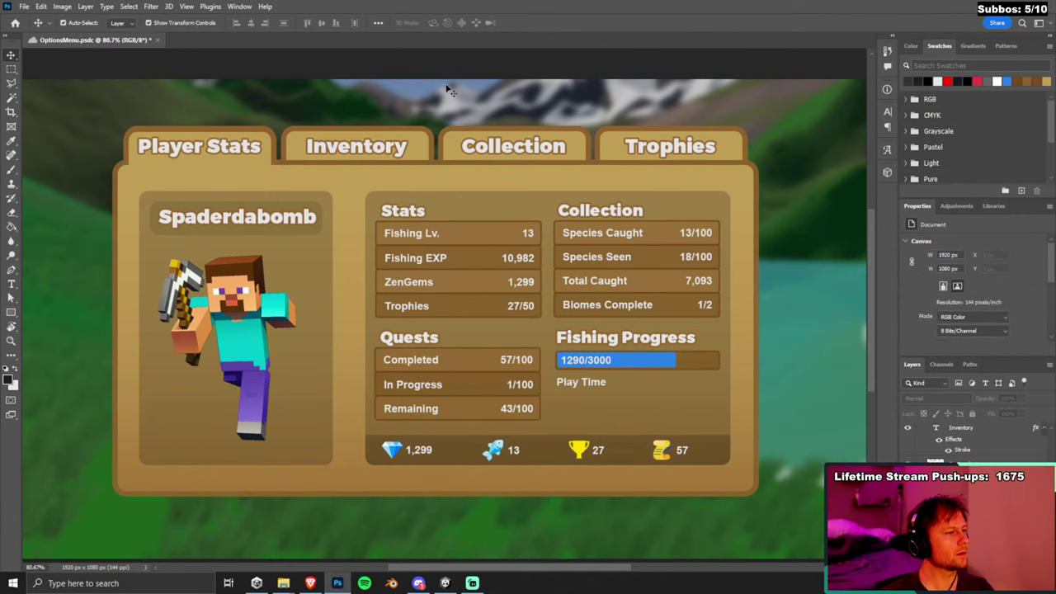
Darken the Inventory tab shape with a black Color Overlay in Multiply mode at 14% opacity.
scroll(336, 146, down, 1)
scroll(351, 153, down, 1)
scroll(320, 169, up, 1)
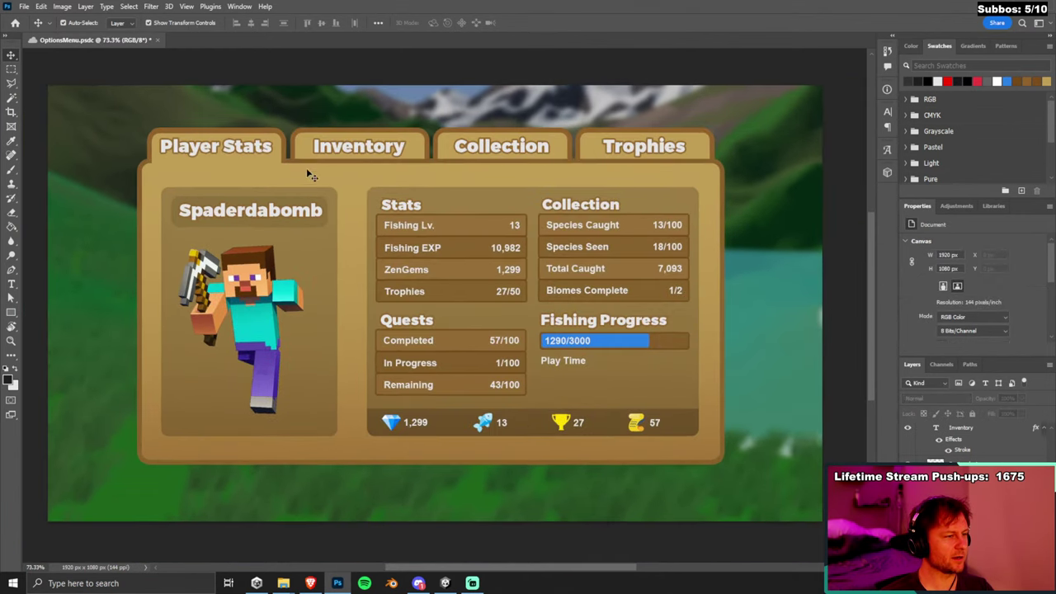
double_click(371, 154)
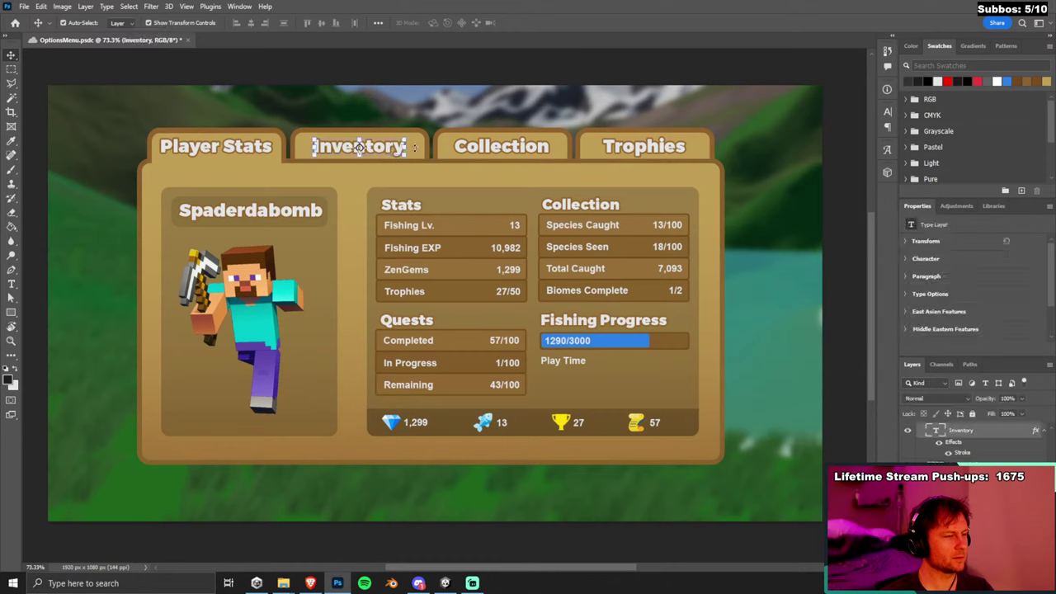
key(Escape)
click(423, 150)
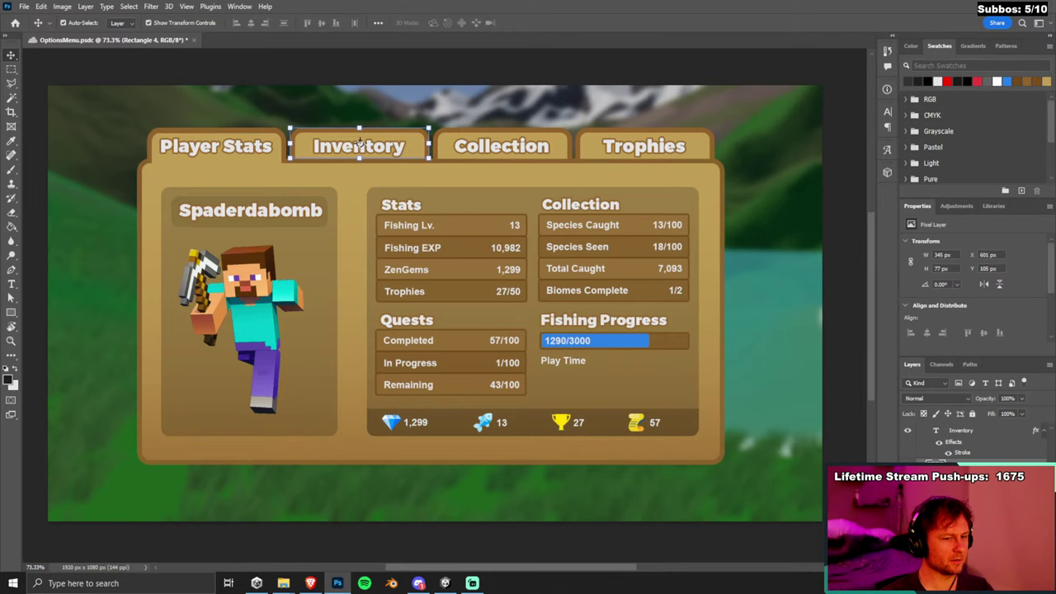
shift+click(598, 157)
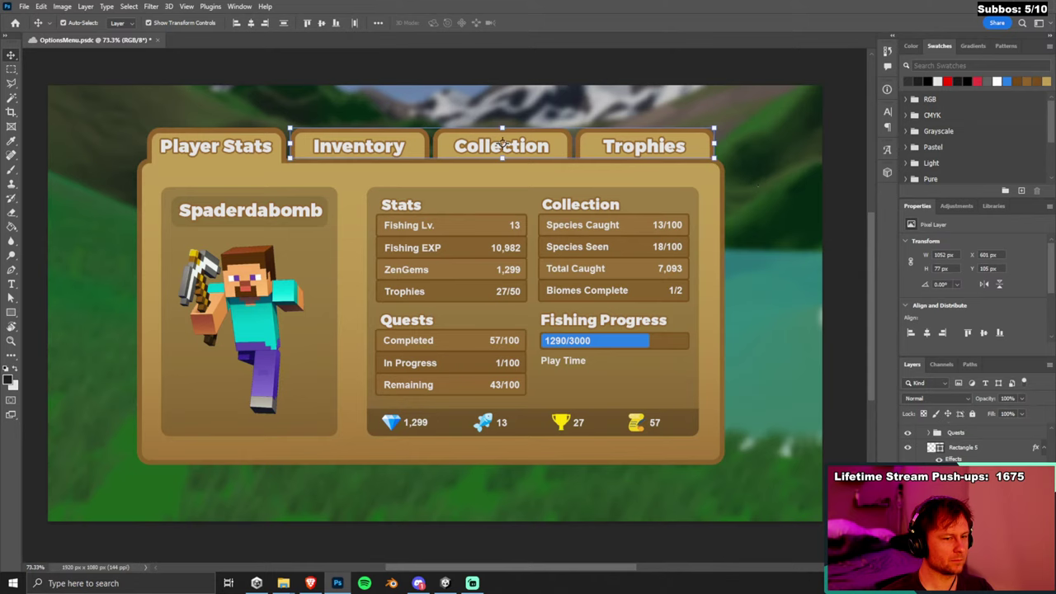
click(360, 144)
double_click(359, 144)
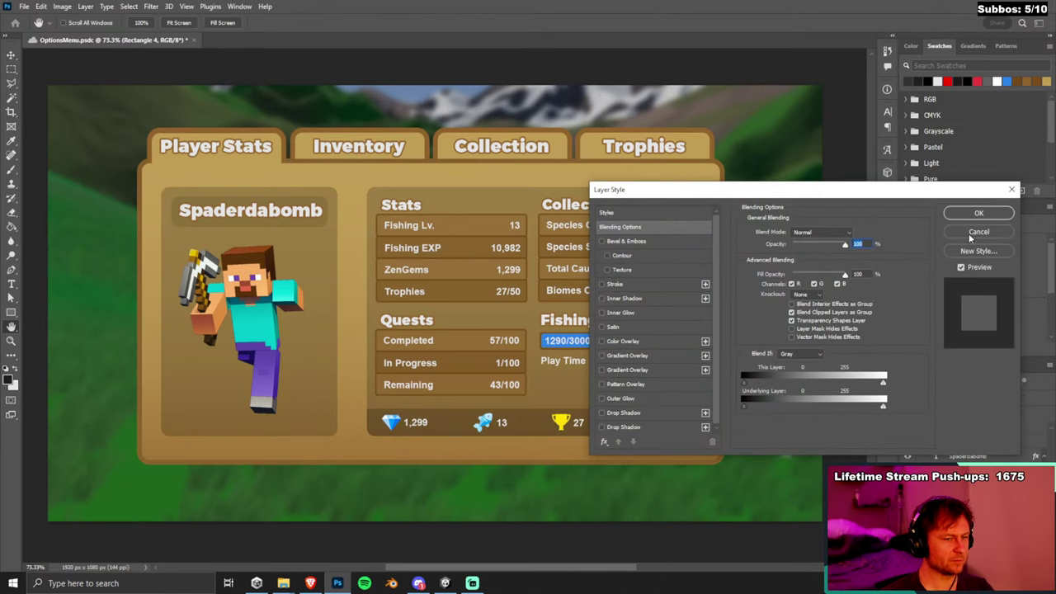
click(611, 341)
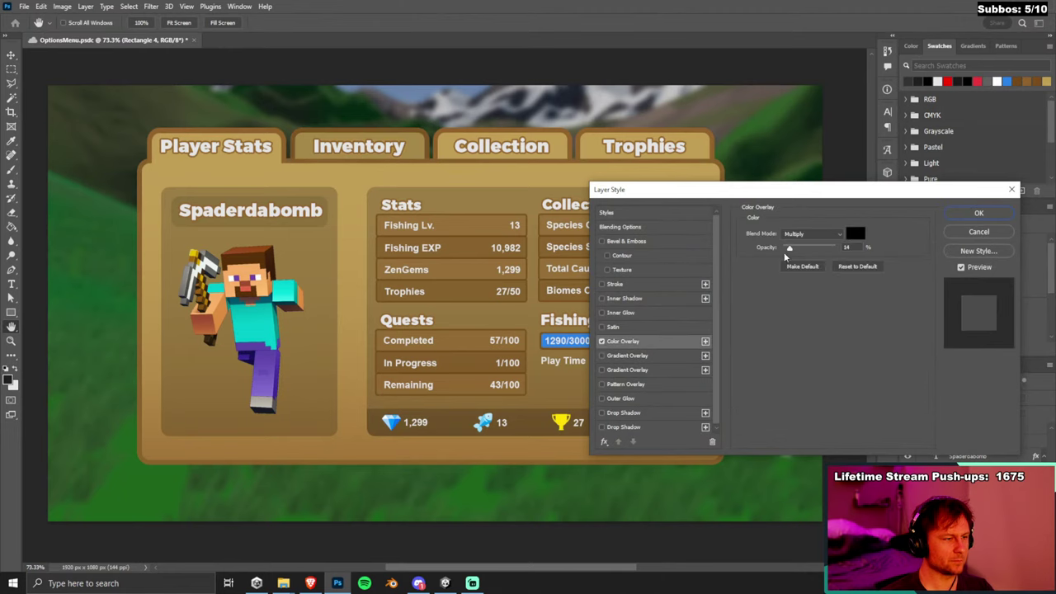
click(973, 212)
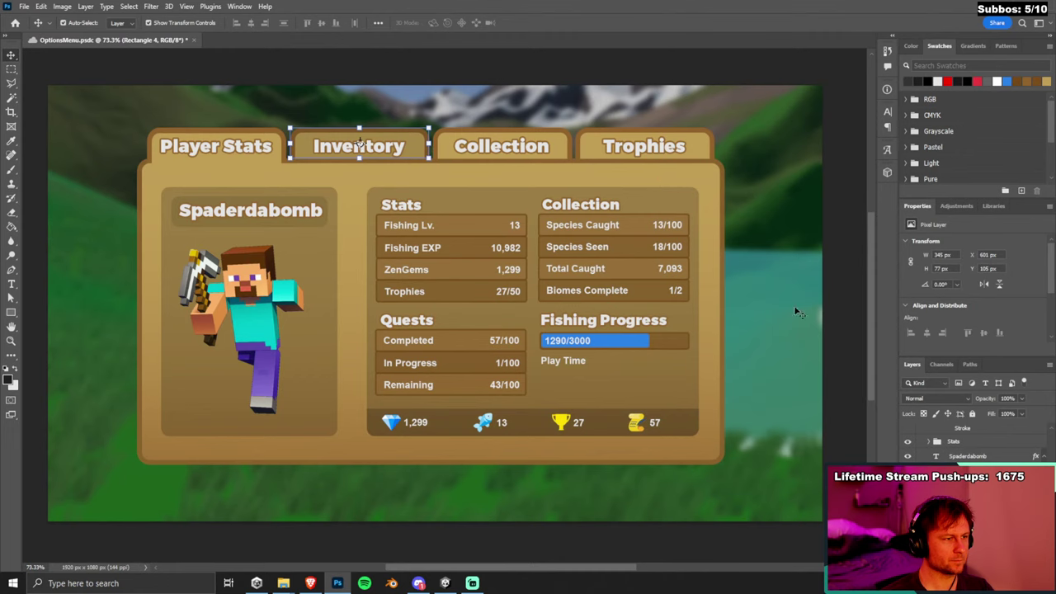
Reopen the Inventory tab shape's layer style and check its Color Overlay opacity.
double_click(636, 354)
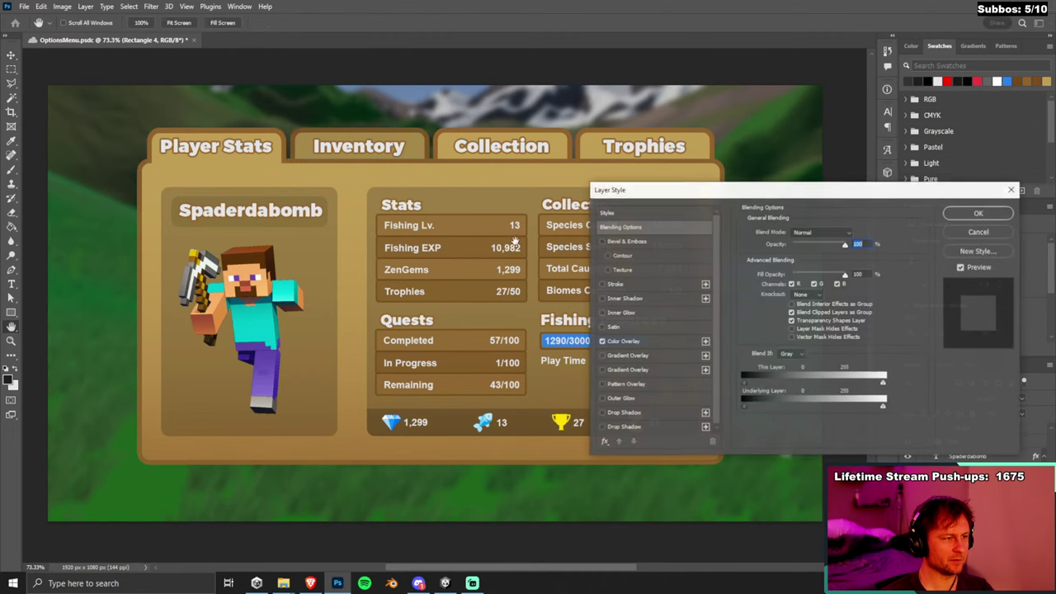
click(637, 340)
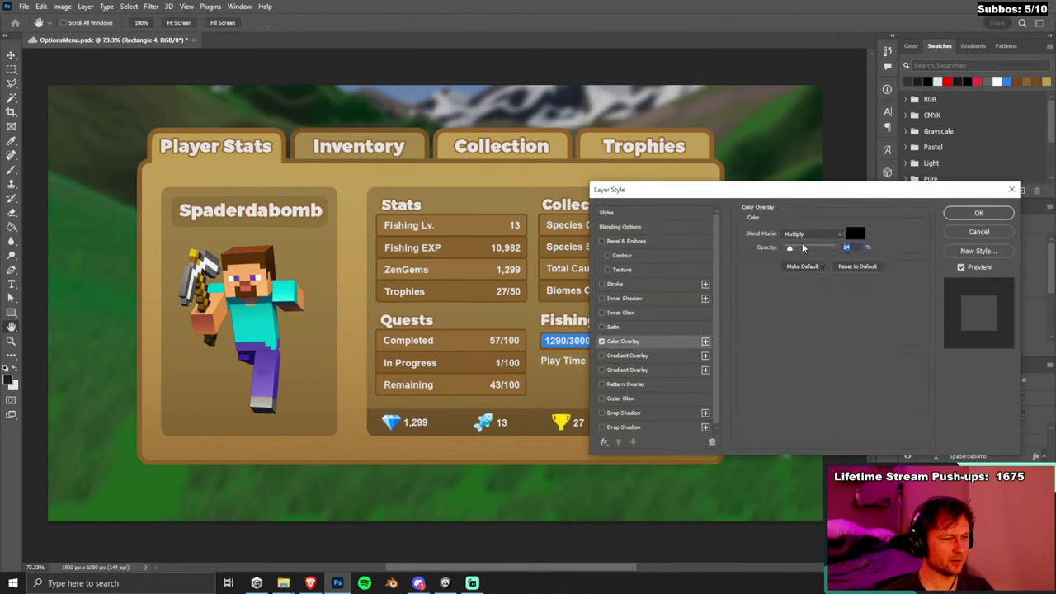
key(Return)
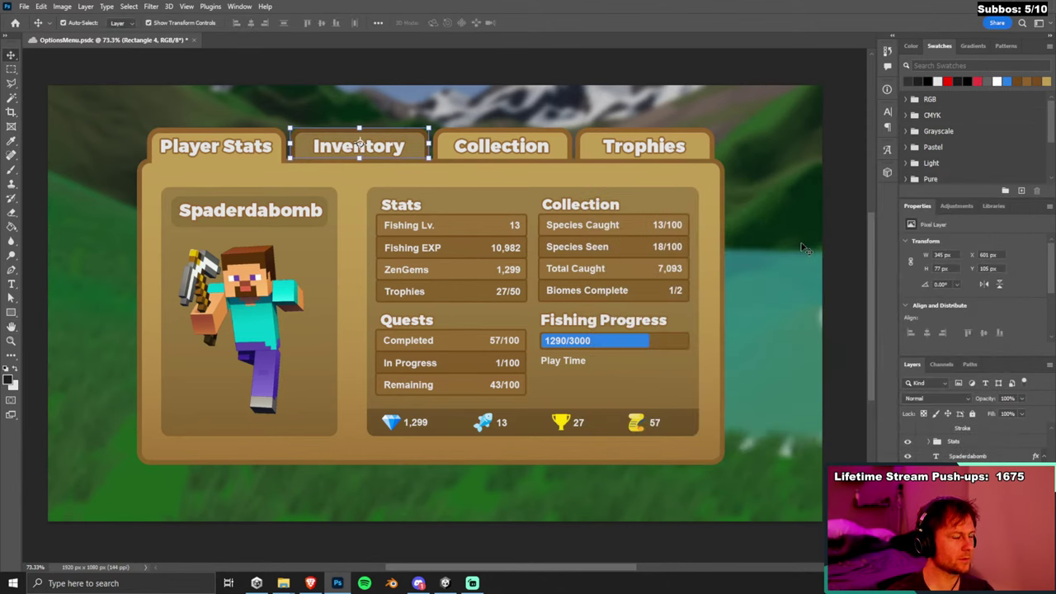
Apply the same dark Color Overlay to the Collection tab shape.
drag(361, 146, 505, 146)
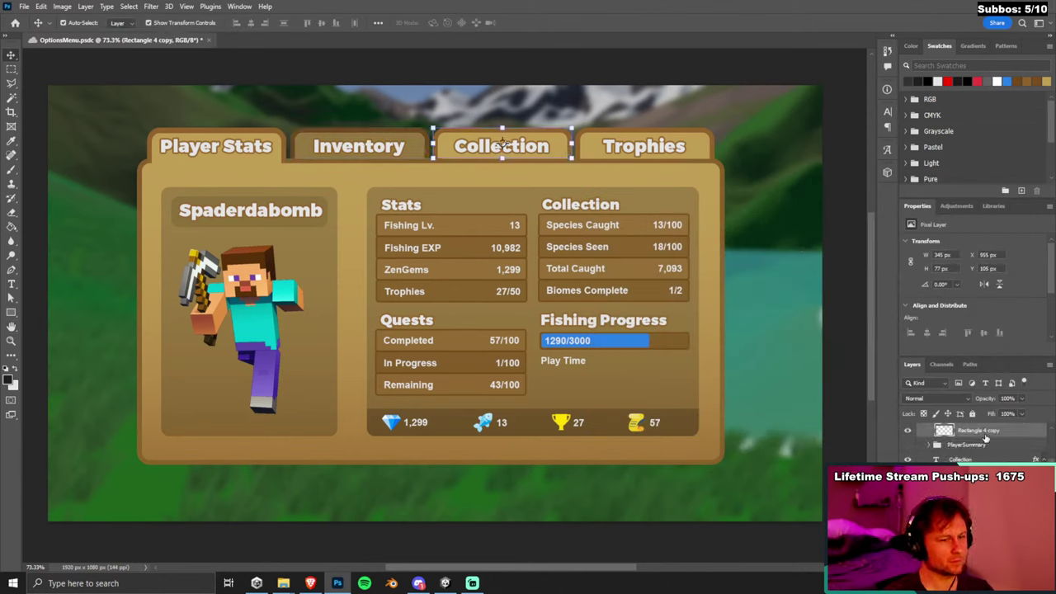
key(Return)
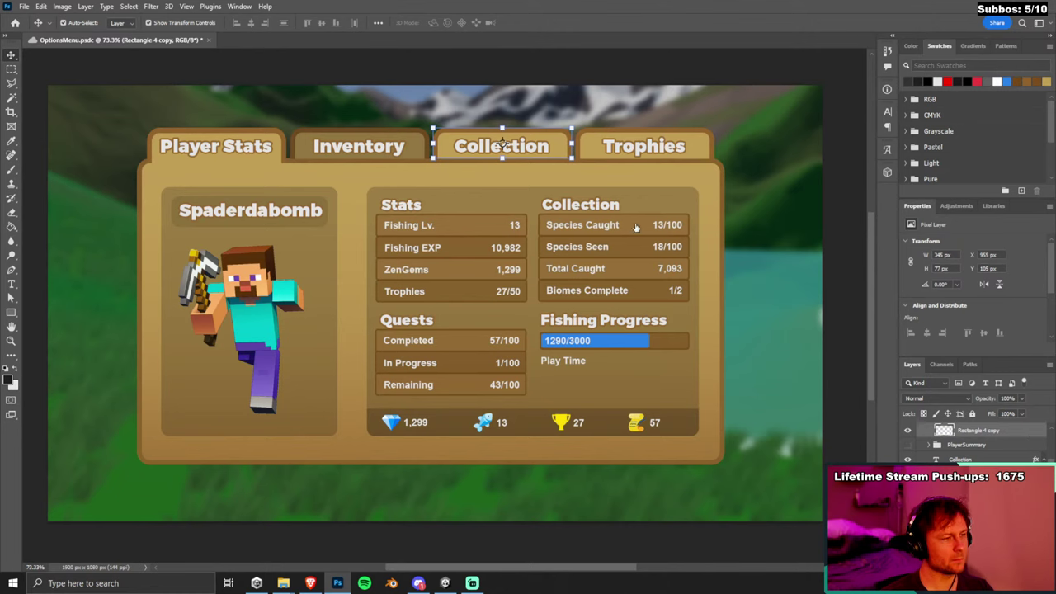
double_click(1029, 436)
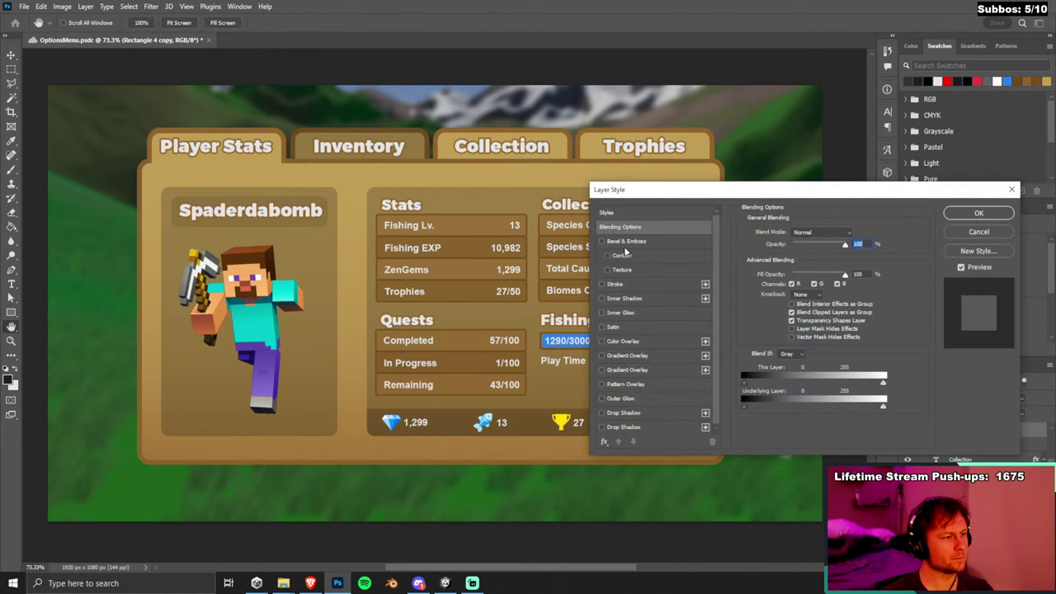
click(602, 342)
click(978, 213)
Darken the Trophies tab shape with the same Color Overlay and deselect all layers.
drag(503, 146, 645, 145)
double_click(1015, 435)
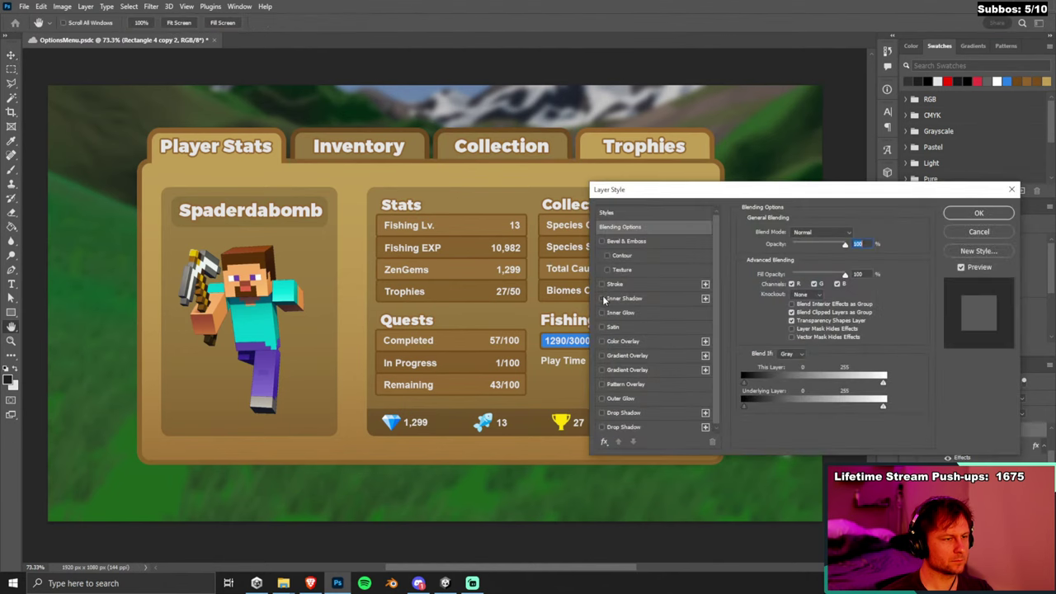
click(602, 341)
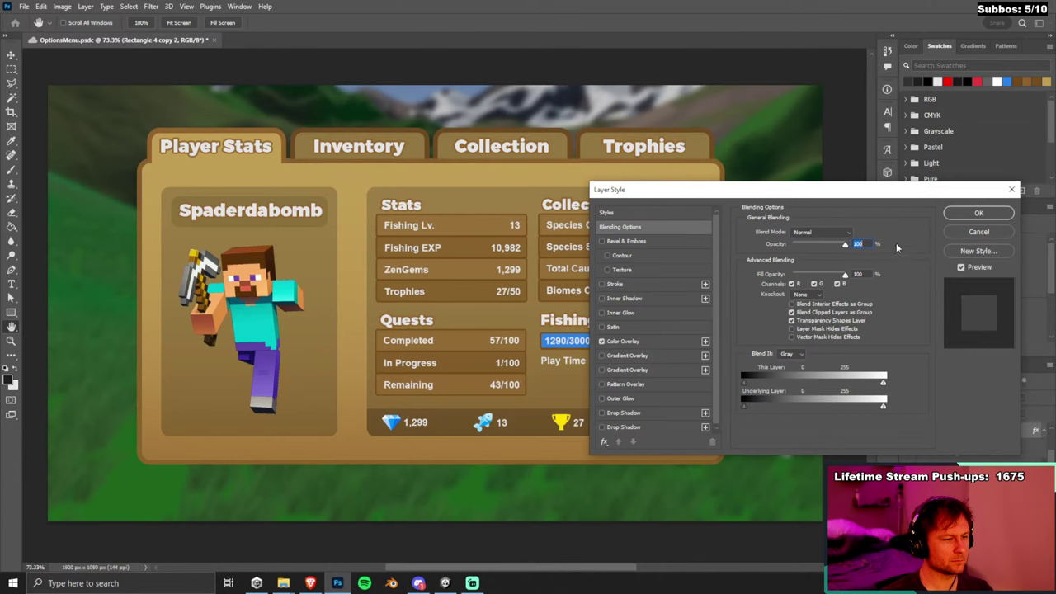
click(978, 212)
key(v)
click(828, 359)
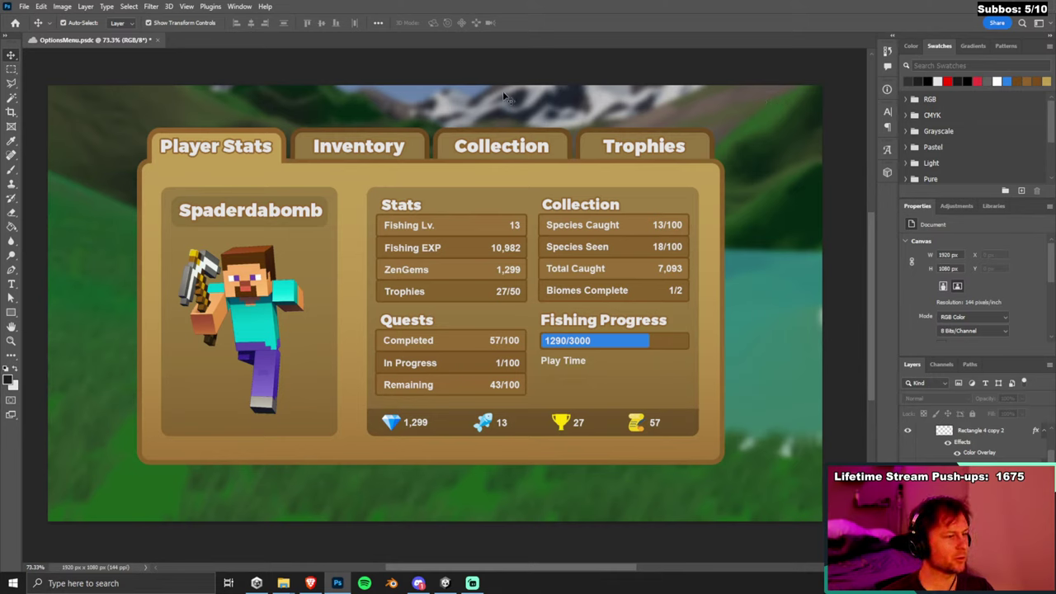
click(429, 137)
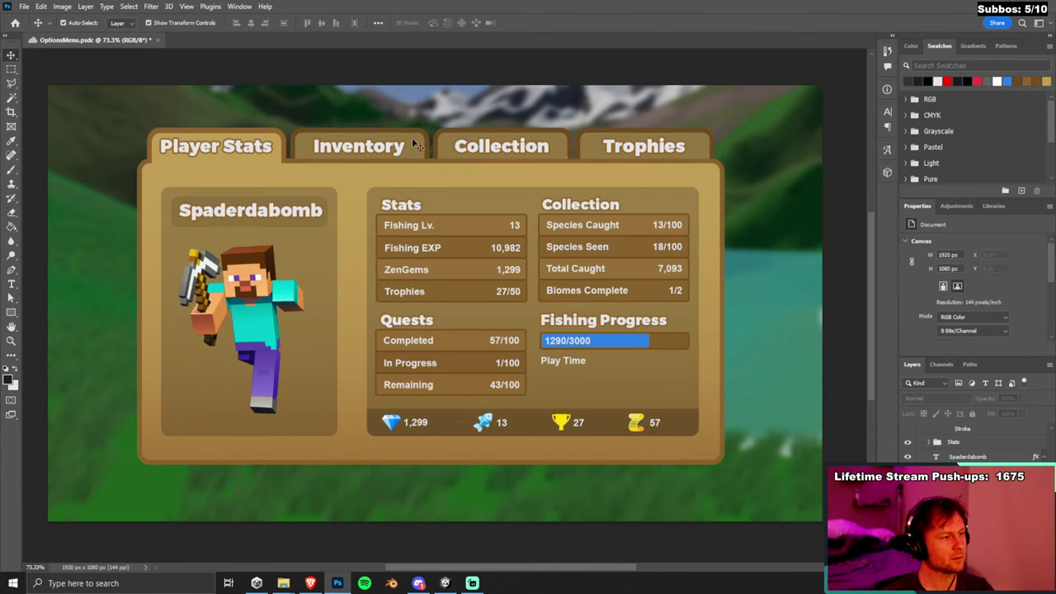
click(284, 150)
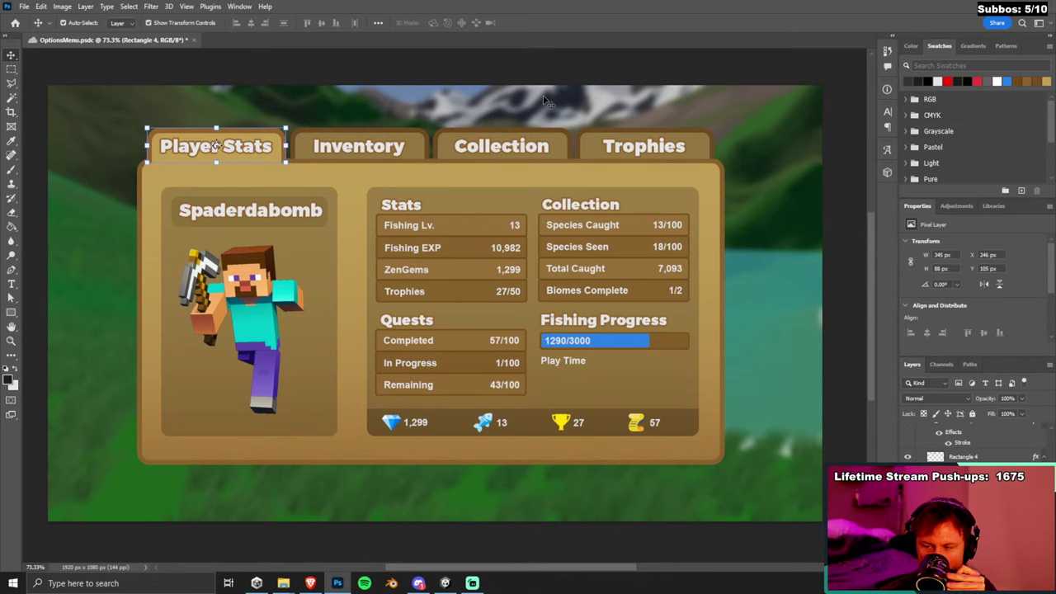
click(412, 83)
click(281, 142)
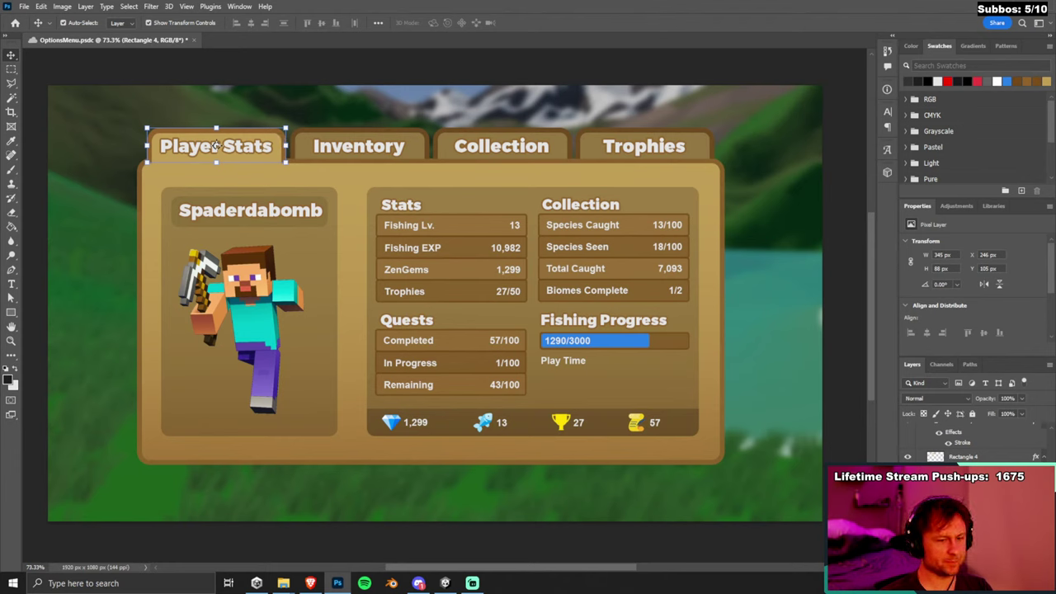
double_click(955, 431)
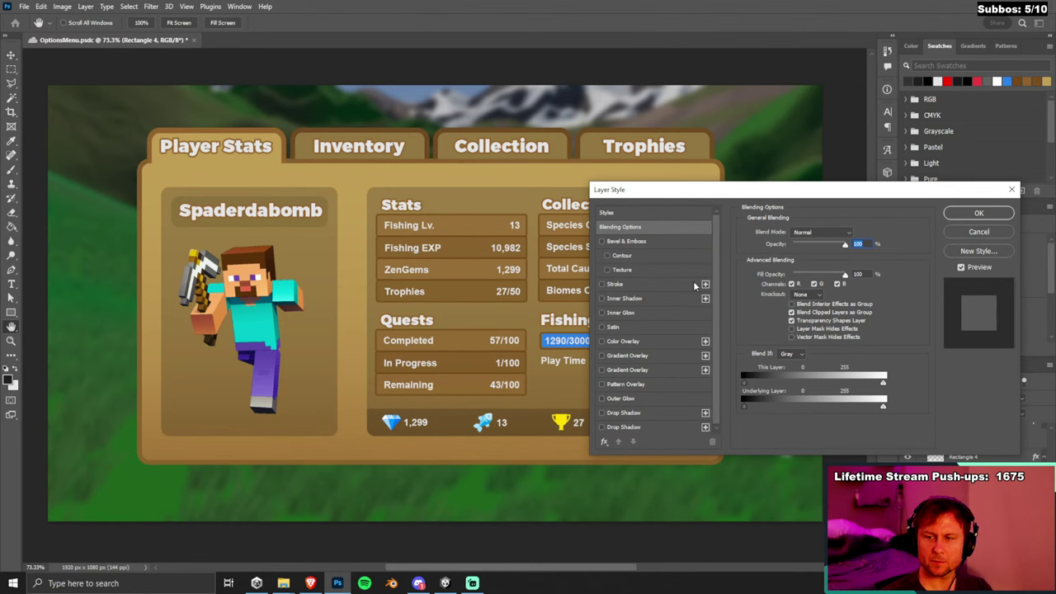
click(978, 232)
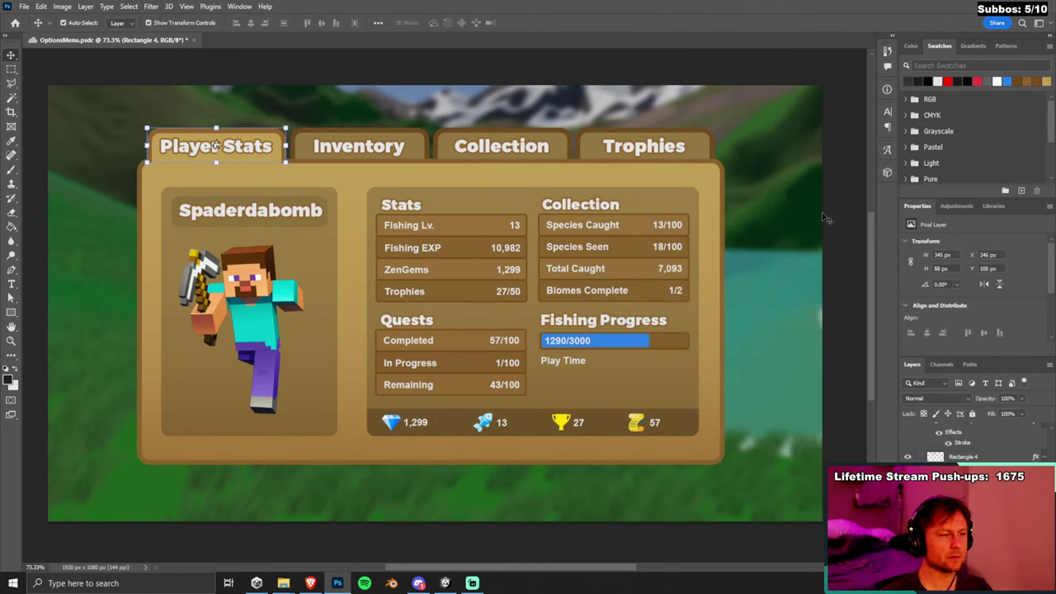
Try lowering the Inventory tab shape's layer opacity, and restore it.
click(424, 144)
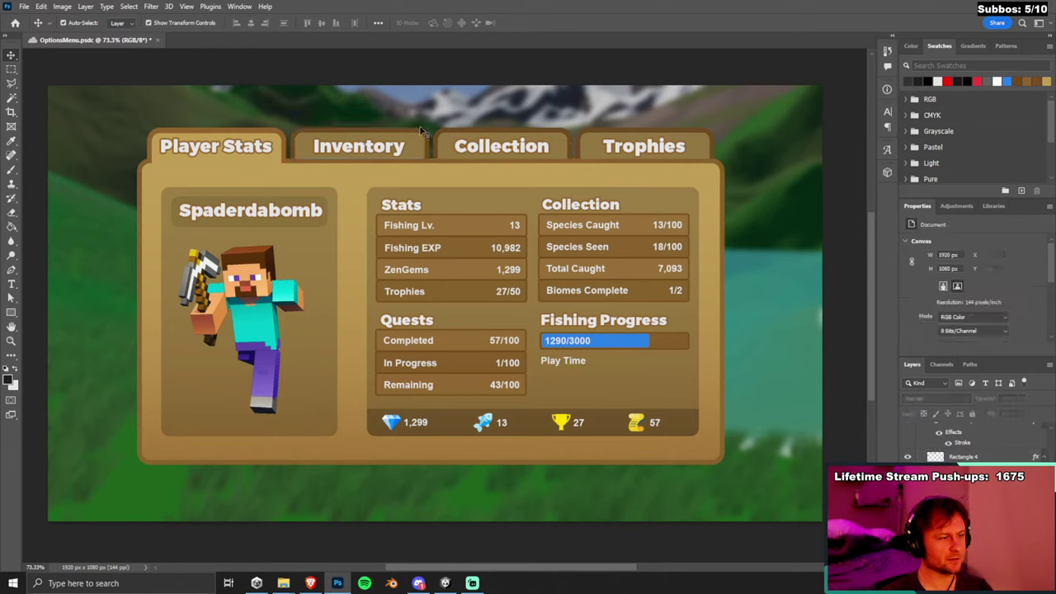
click(1008, 413)
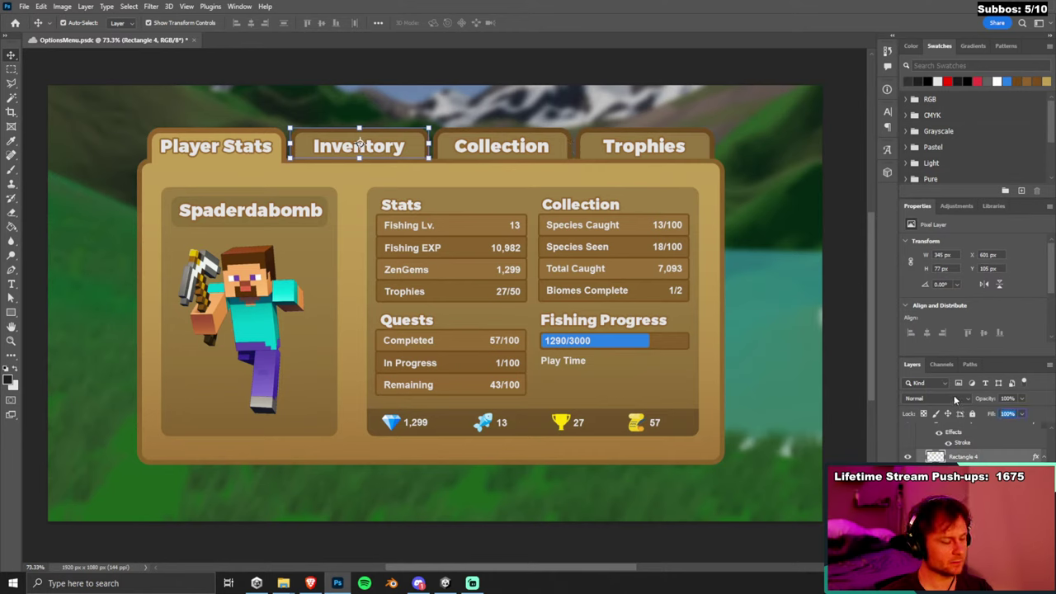
key(shift+Tab)
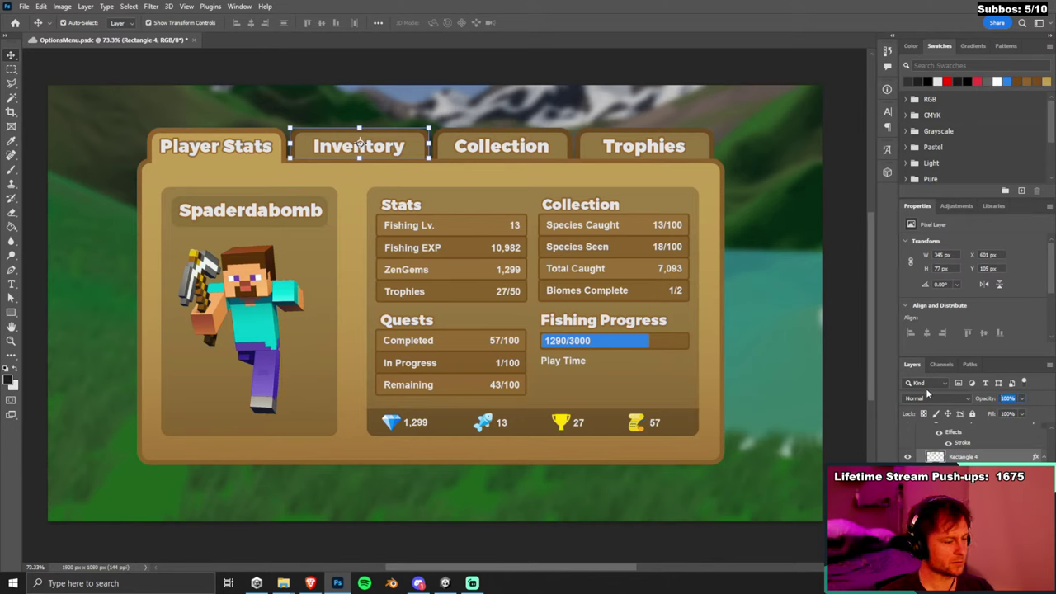
click(800, 251)
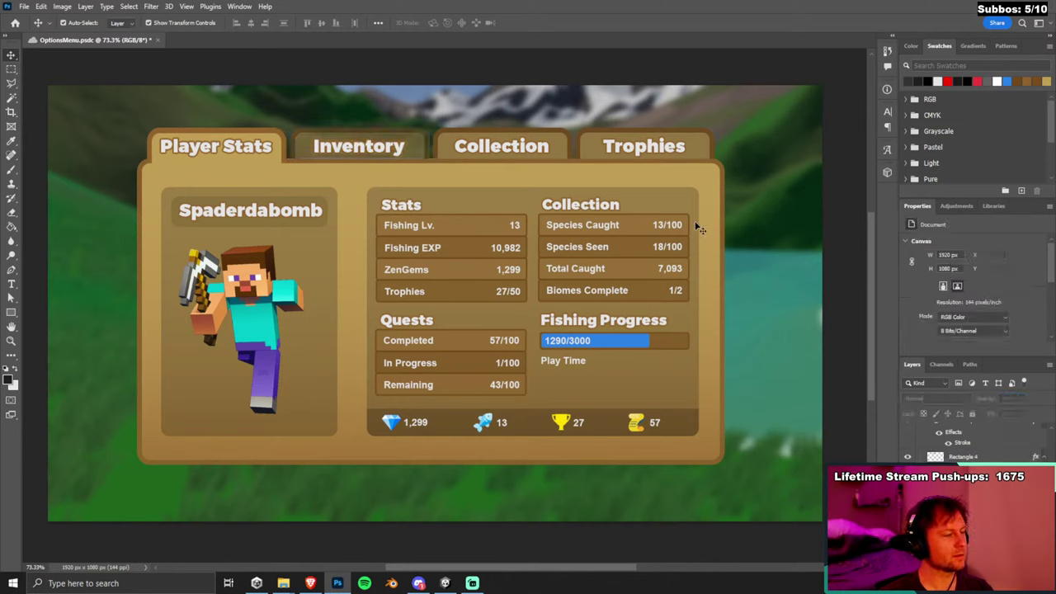
click(423, 153)
click(491, 75)
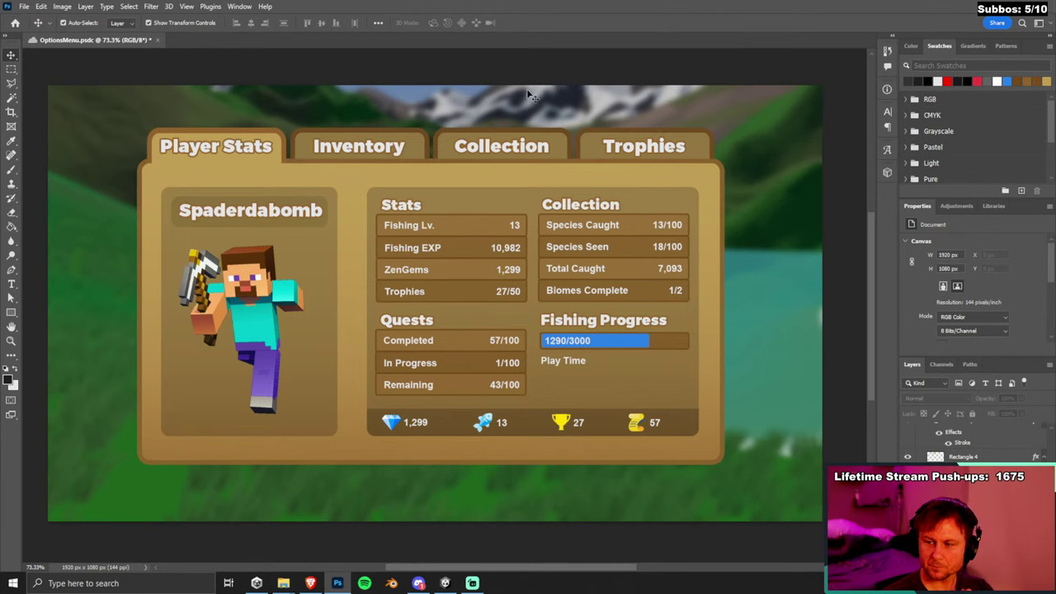
Try the Inventory tab shape without its Color Overlay at 50% and 70% layer opacity.
click(425, 154)
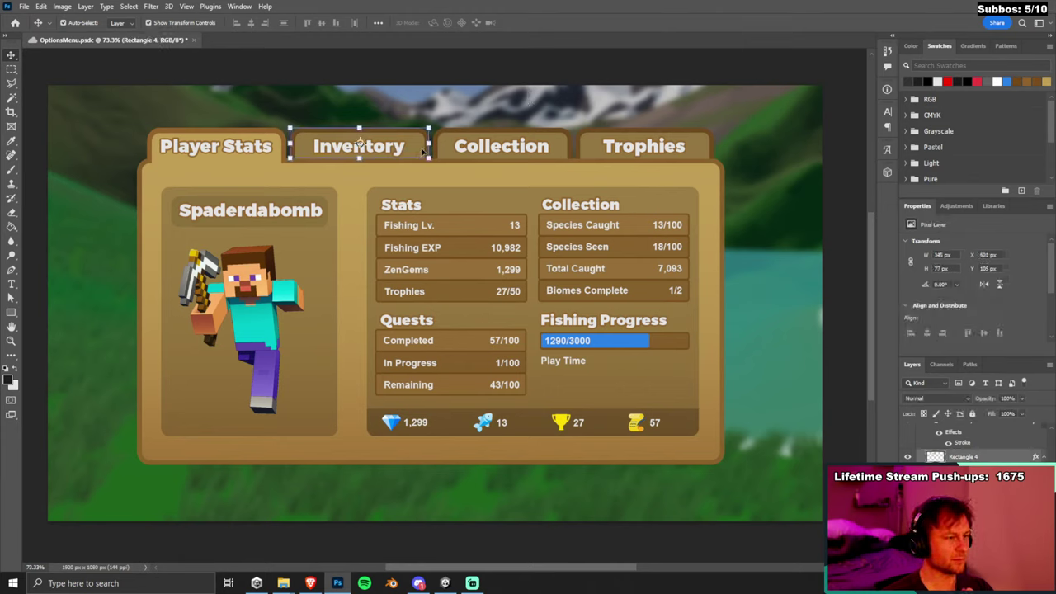
click(186, 82)
click(359, 145)
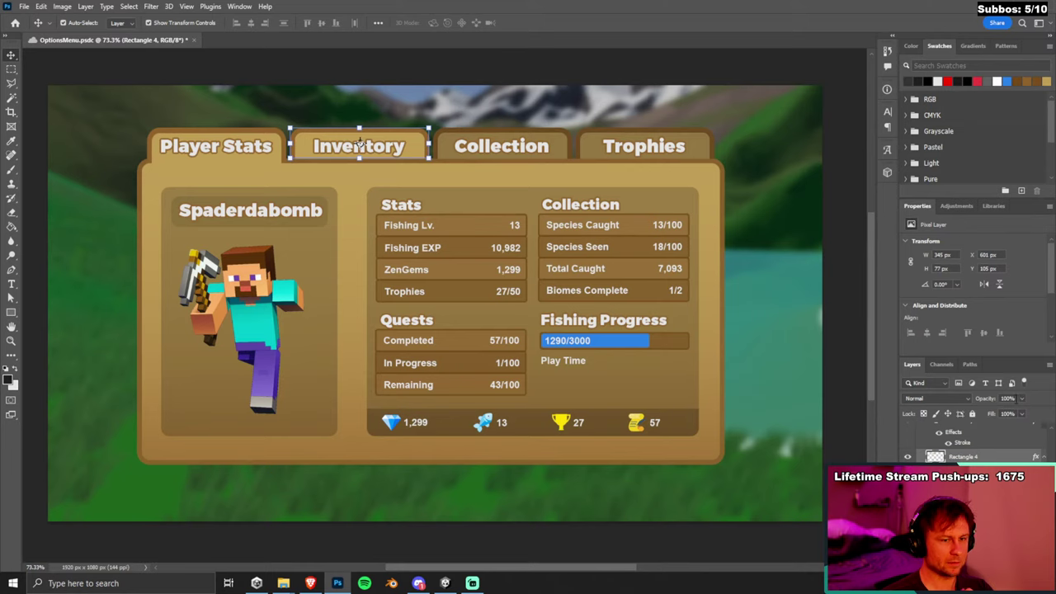
key(5)
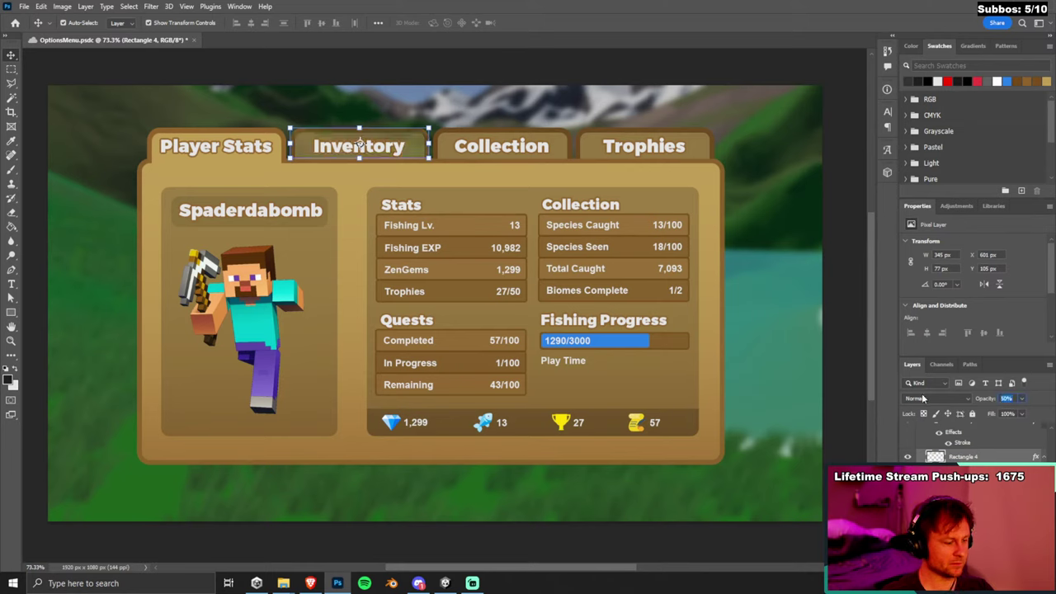
key(7)
click(658, 89)
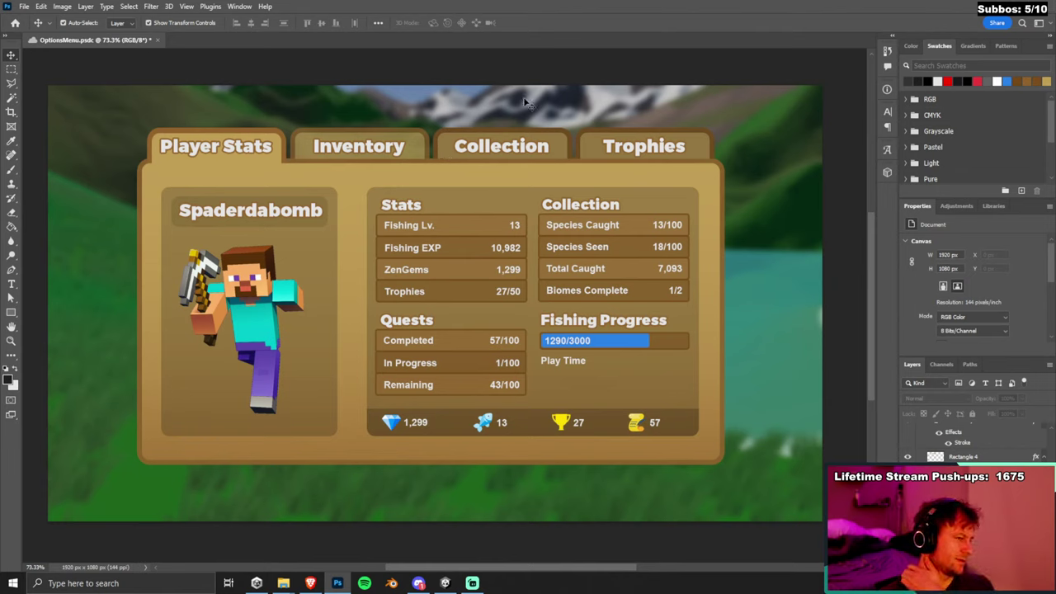
Restore the Inventory tab shape to 100% layer opacity with its dark Color Overlay.
click(419, 152)
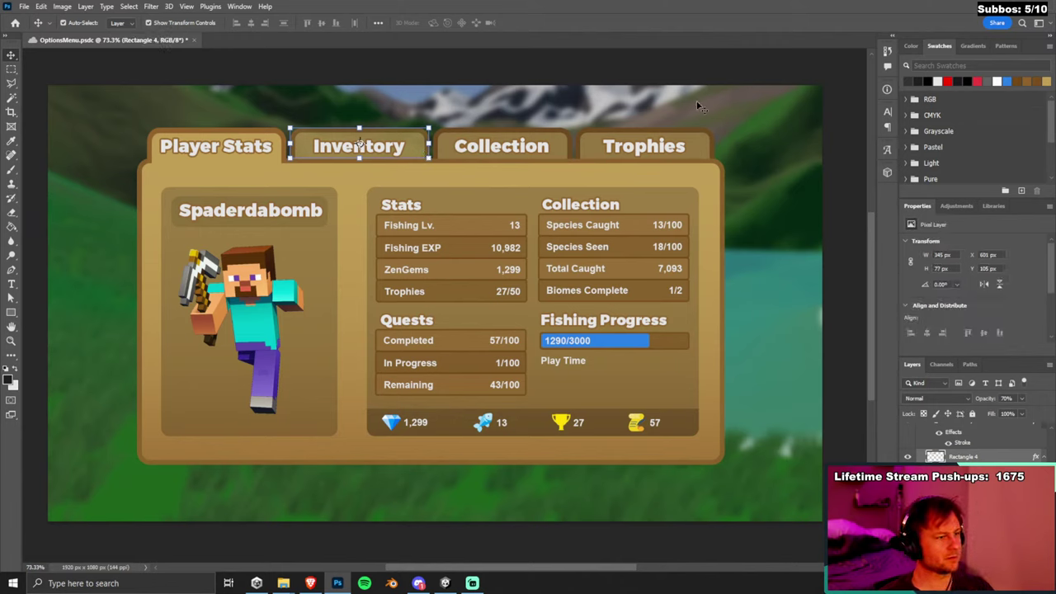
key(0)
click(793, 230)
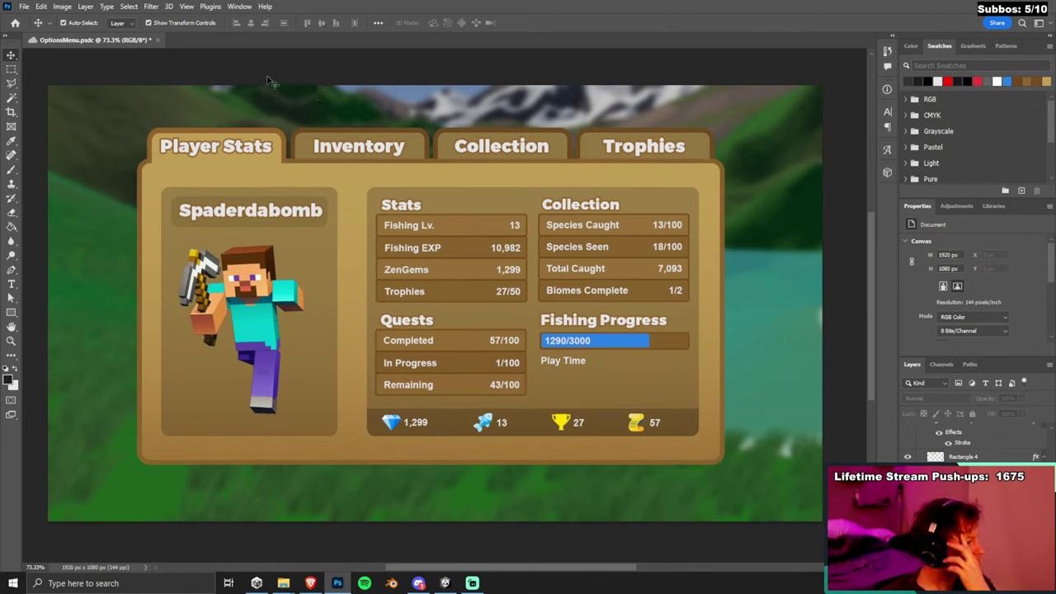
Try nudging the Player Stats tab with its label left and down to line up with the panel's edge, and undo the move.
double_click(264, 150)
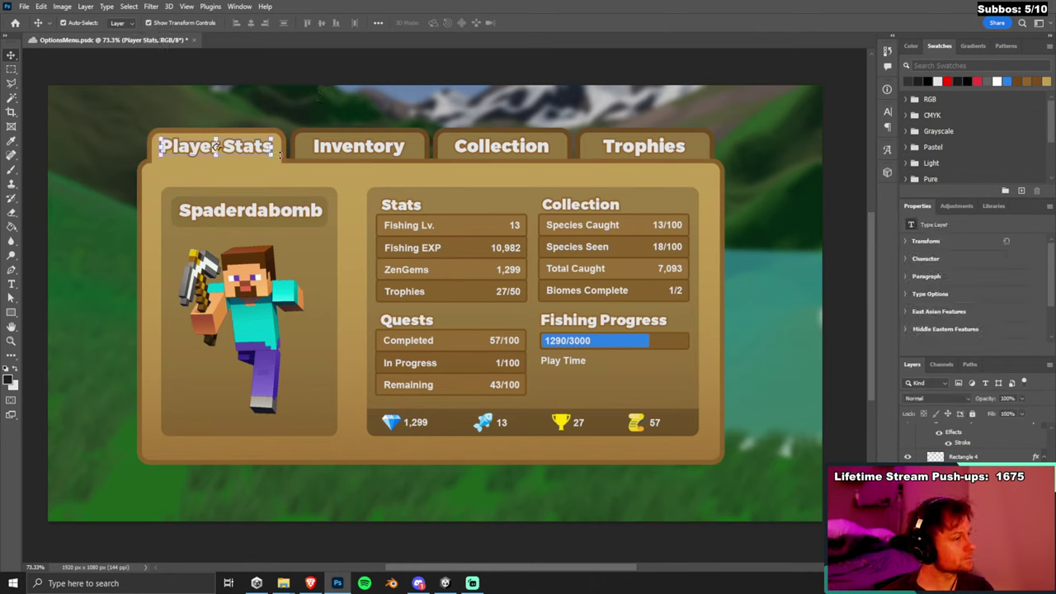
click(13, 55)
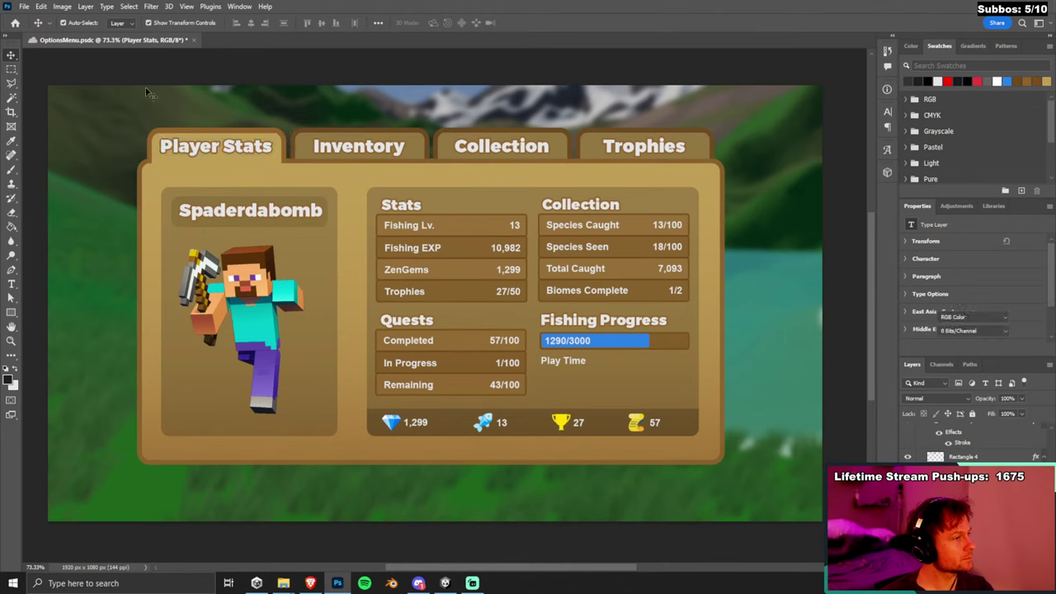
click(285, 150)
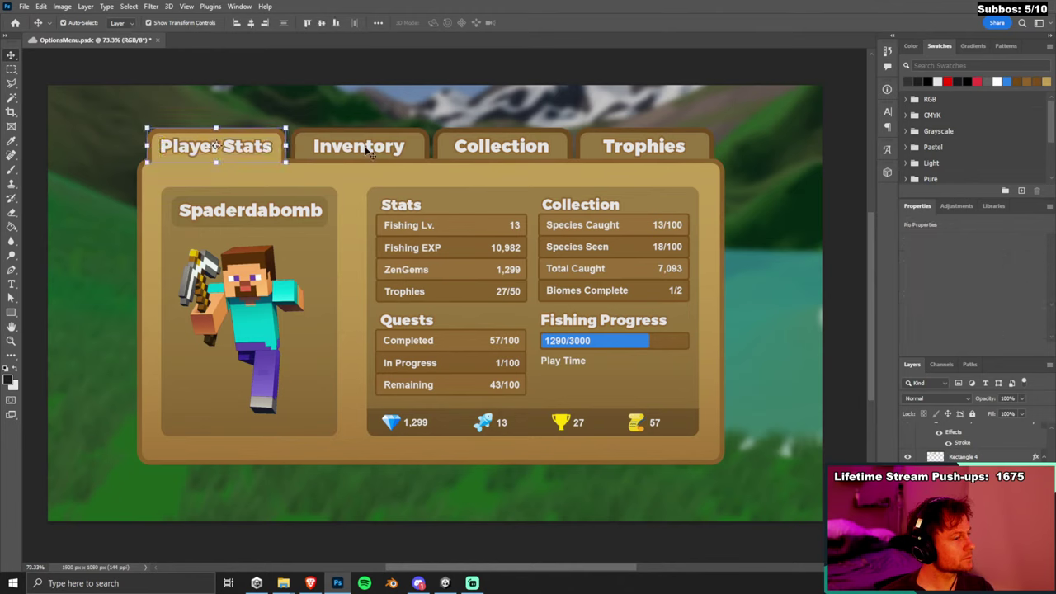
key(shift+Left)
key(Down)
key(Down)
key(Down)
key(Down)
key(Down)
key(Left)
key(Left)
key(Left)
click(357, 75)
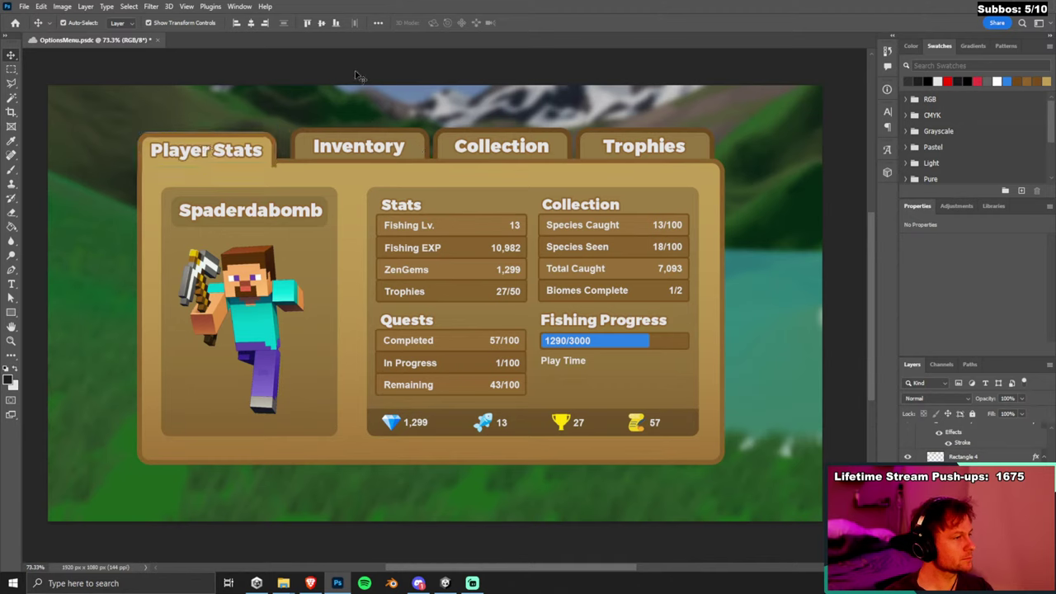
key(ctrl+z)
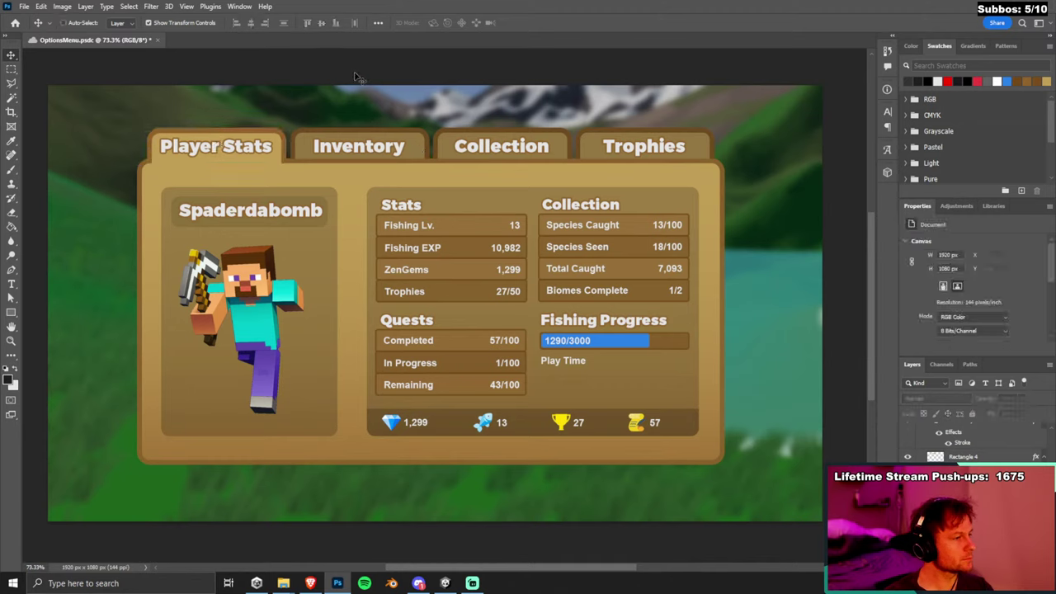
Try enlarging the Player Stats tab shape up and outward to about 107.5% width and 117% height, and revert the transform.
click(178, 137)
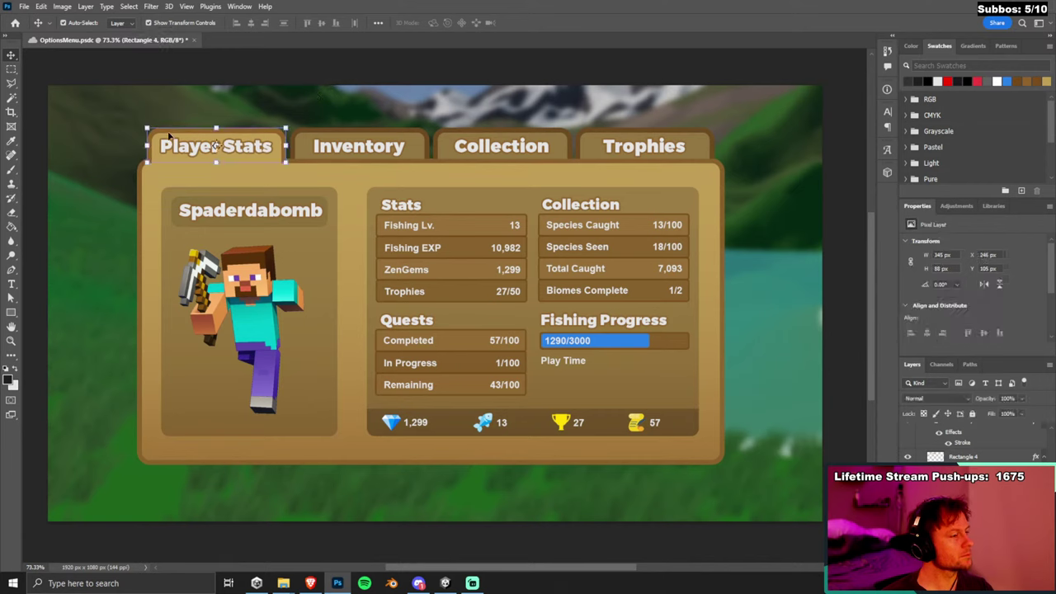
key(ctrl+t)
drag(130, 121, 137, 122)
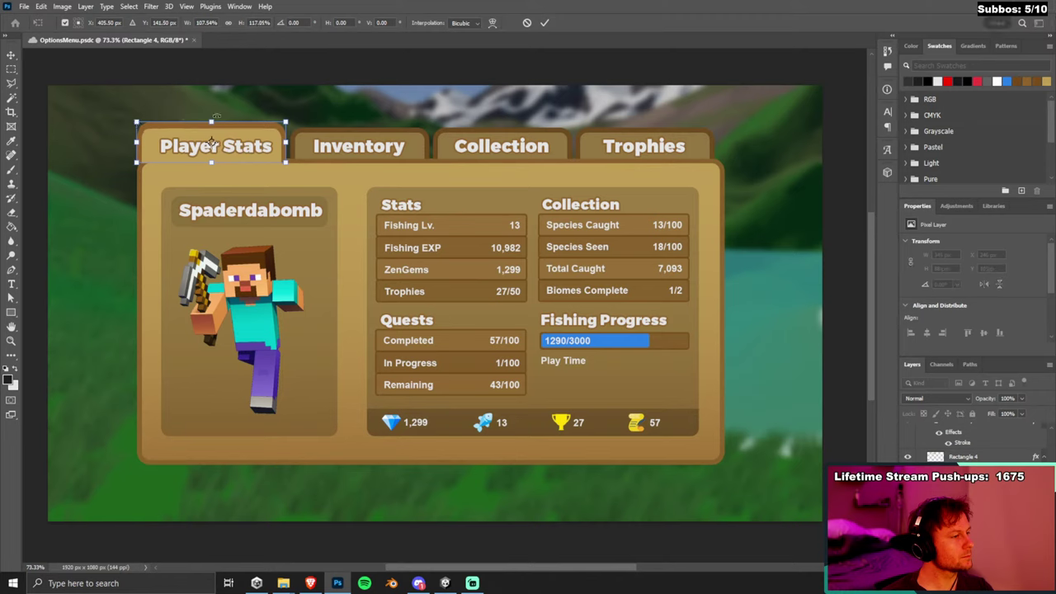
key(ctrl+z)
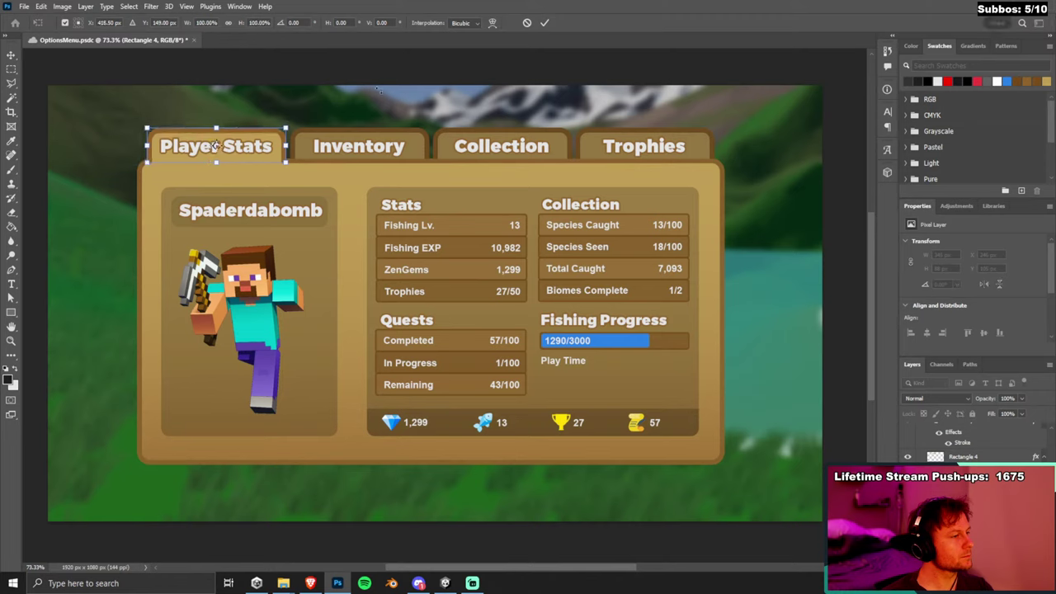
click(10, 54)
click(283, 139)
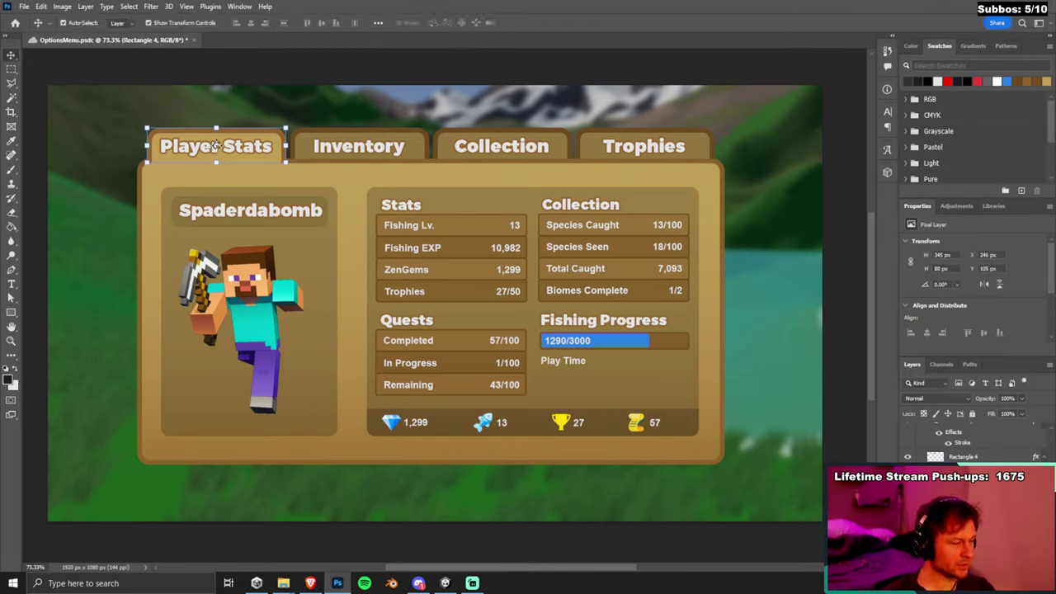
Try an Outer Glow on the Player Stats tab shape, lowering its opacity to 0%, and discard the layer style changes.
double_click(990, 456)
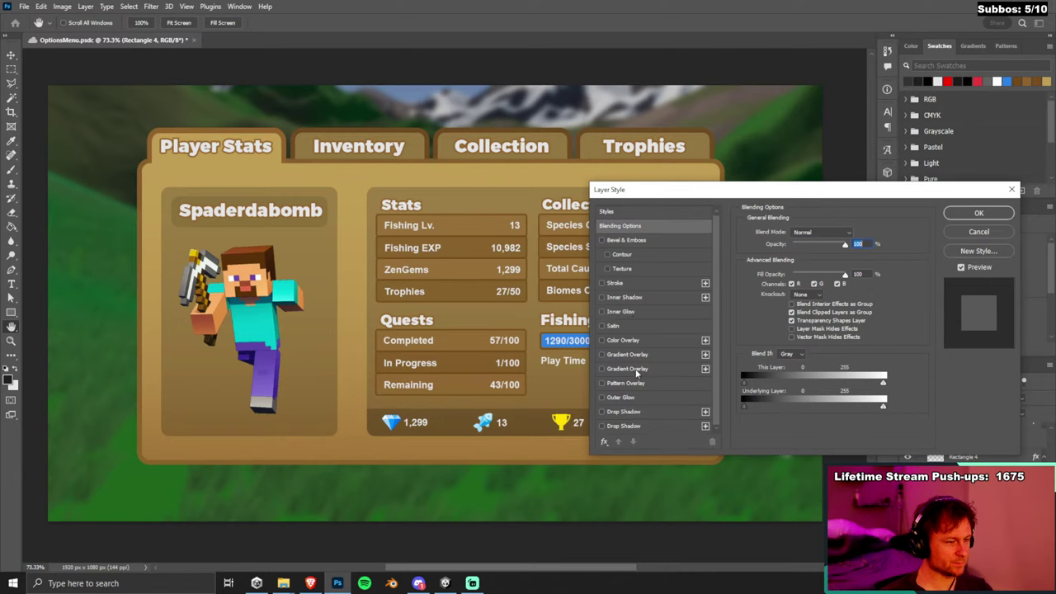
click(607, 398)
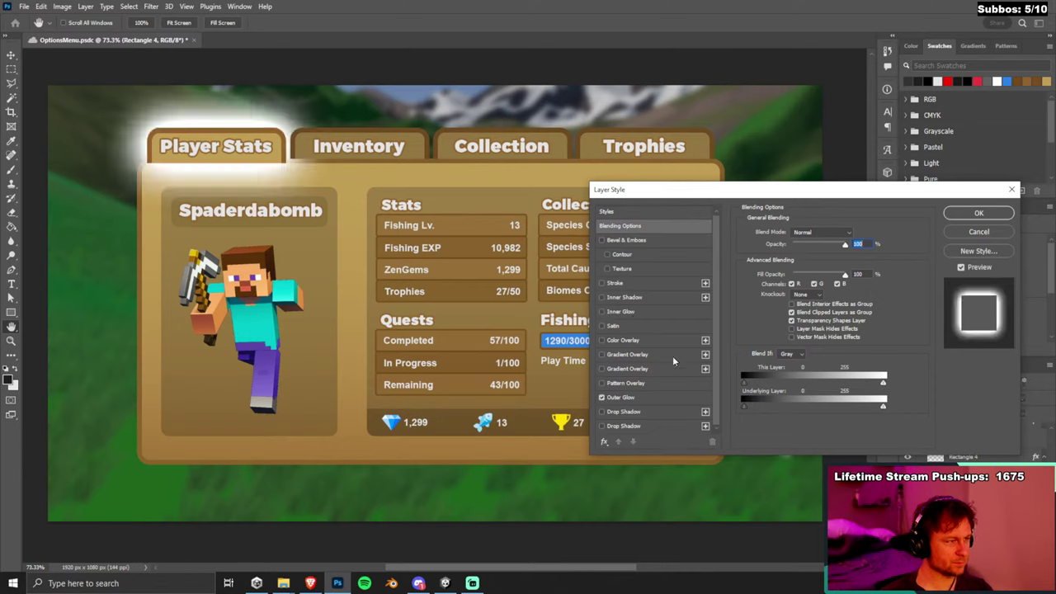
click(652, 399)
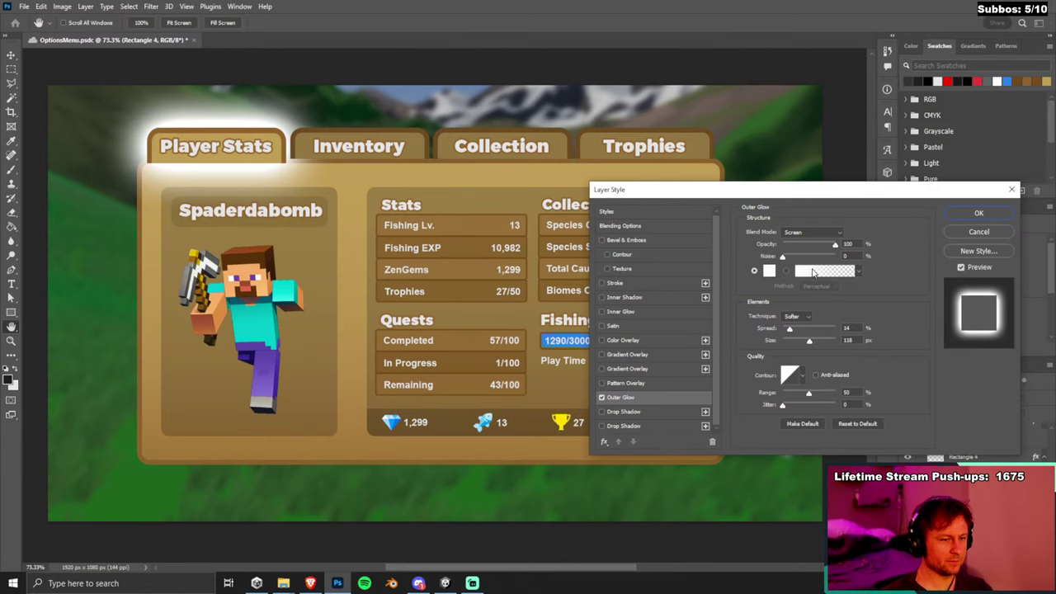
drag(835, 246, 784, 250)
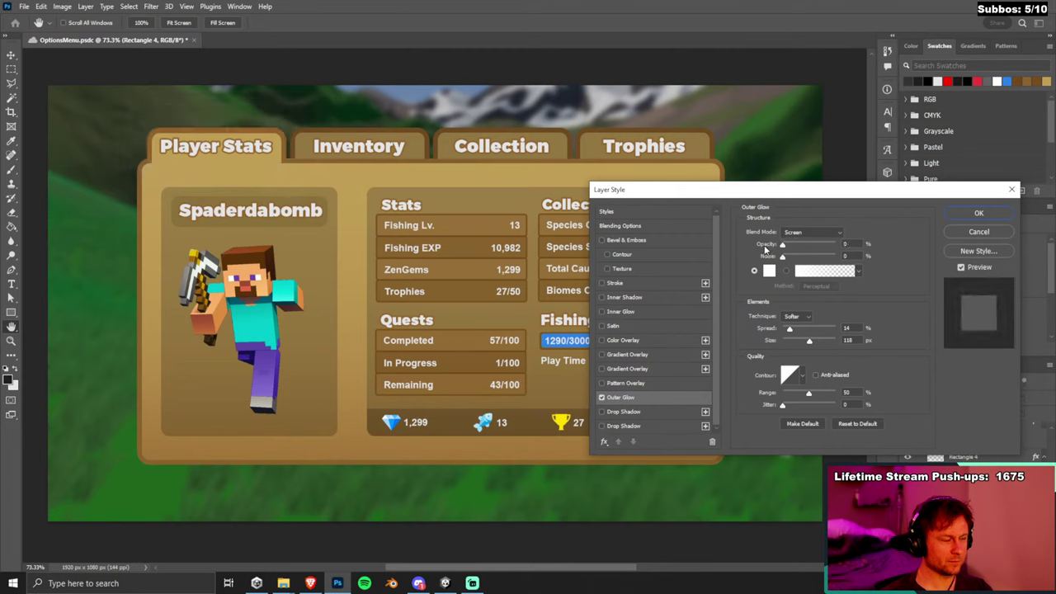
click(979, 231)
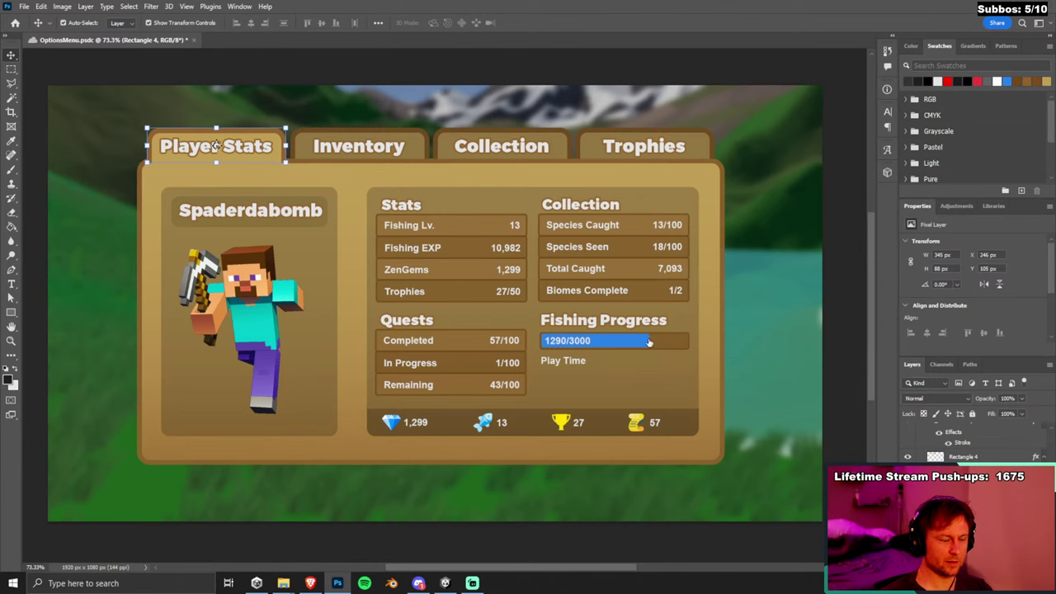
double_click(714, 242)
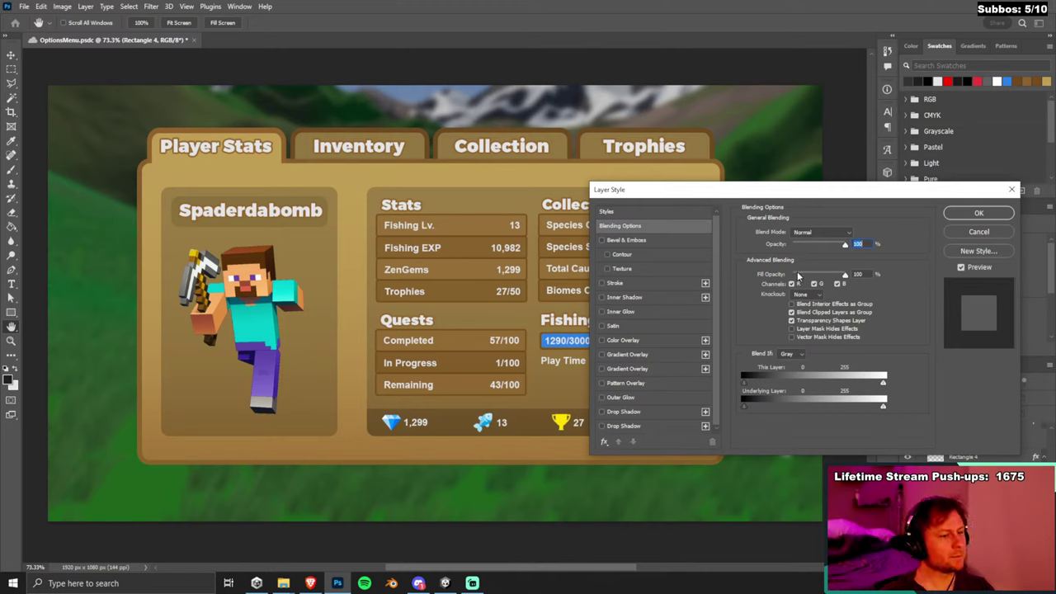
click(970, 234)
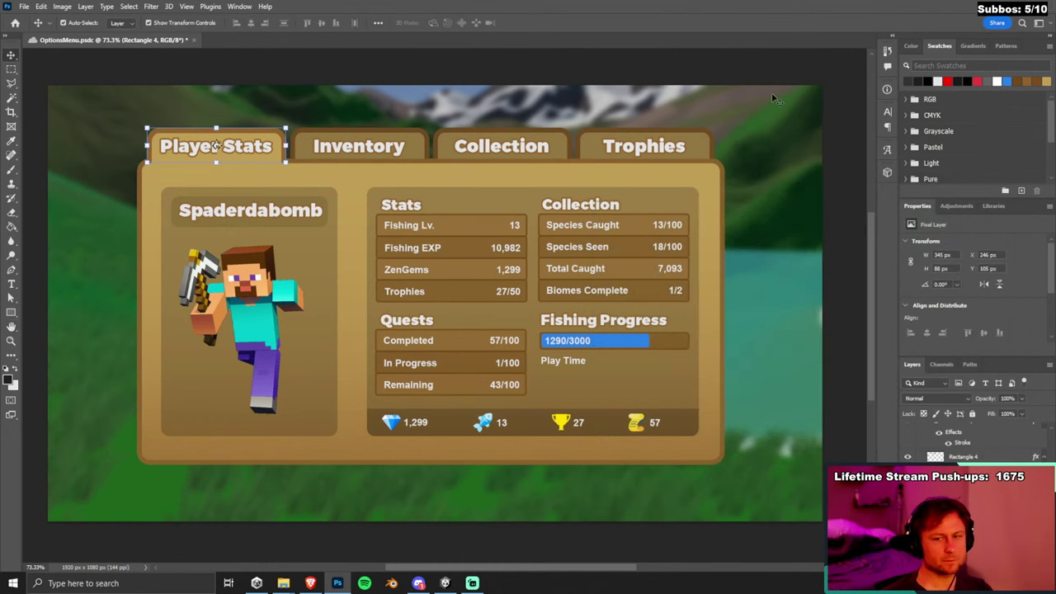
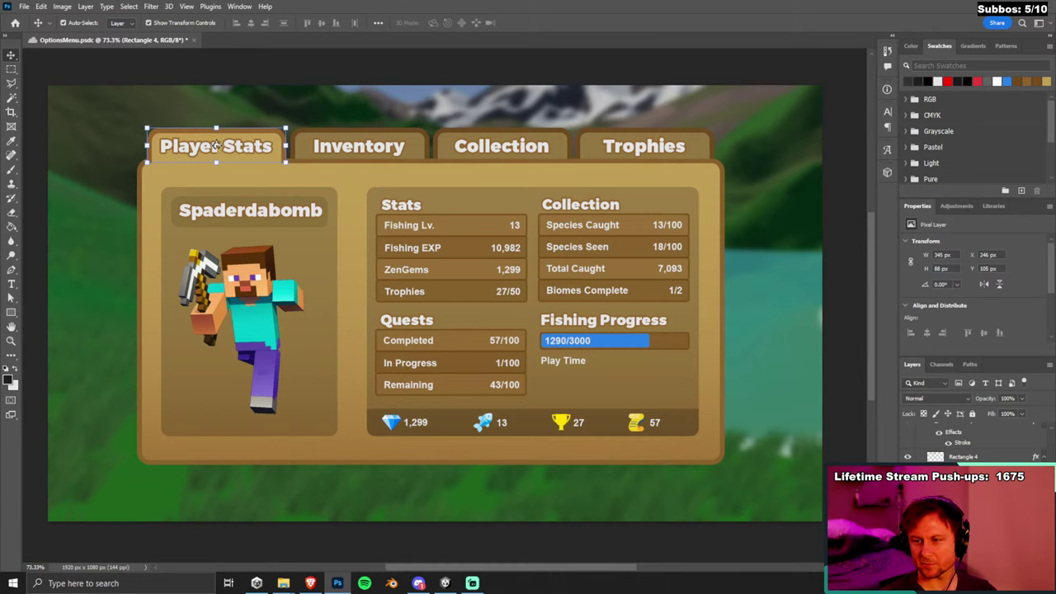
Switch to the browser and start the "Best super heroes movie and tv show" quiz as a Round of 64.
key(alt+Tab)
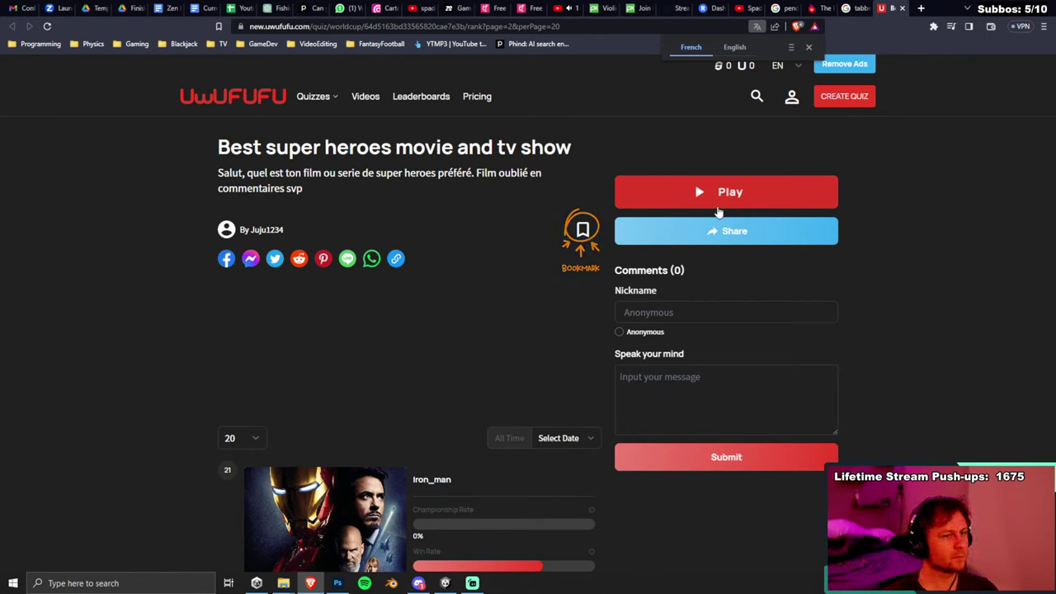
click(721, 198)
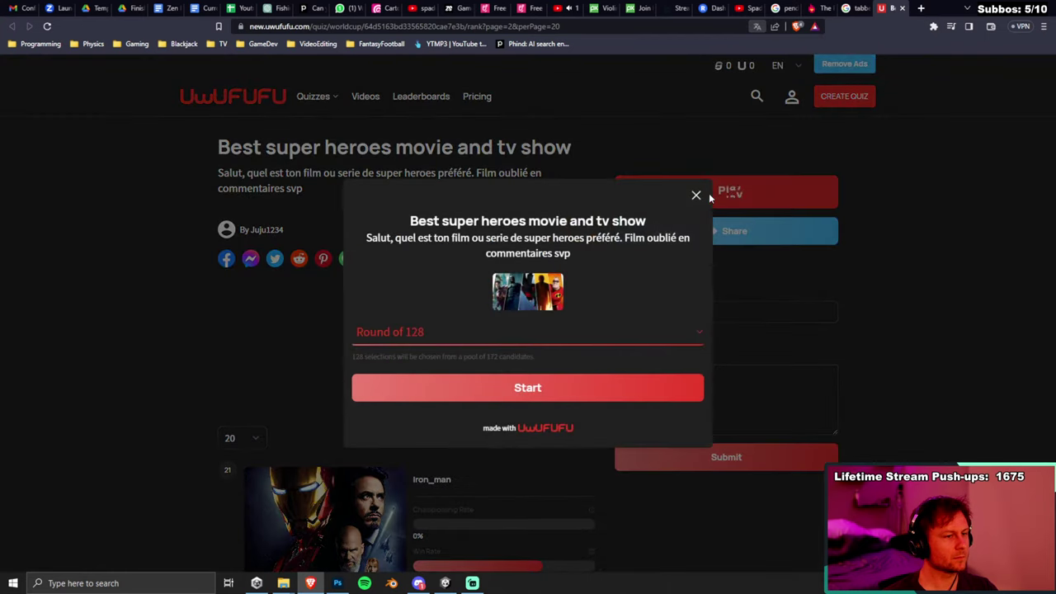
click(536, 344)
scroll(425, 438, down, 3)
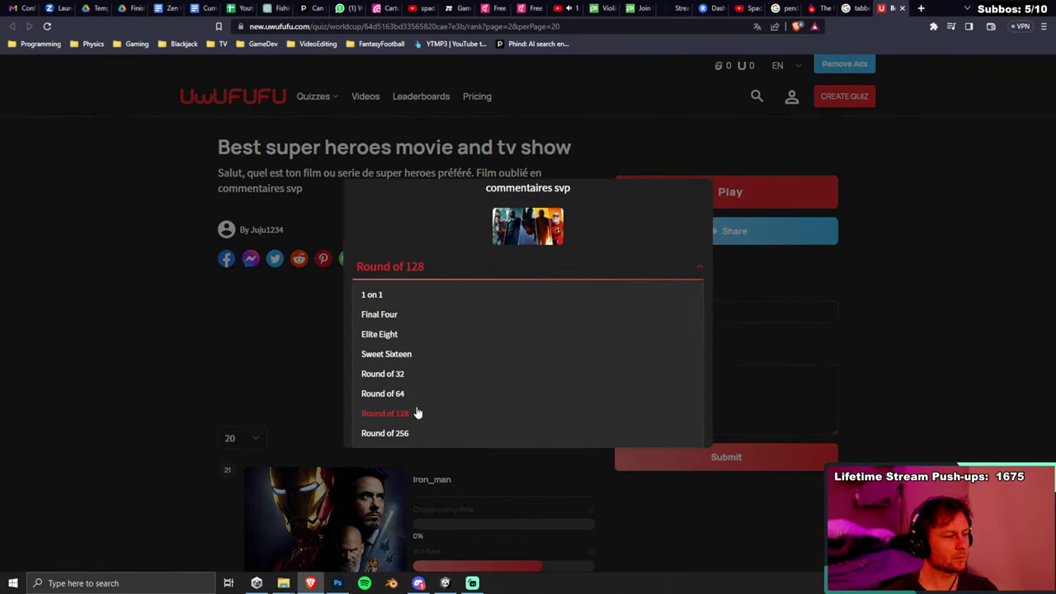
click(126, 301)
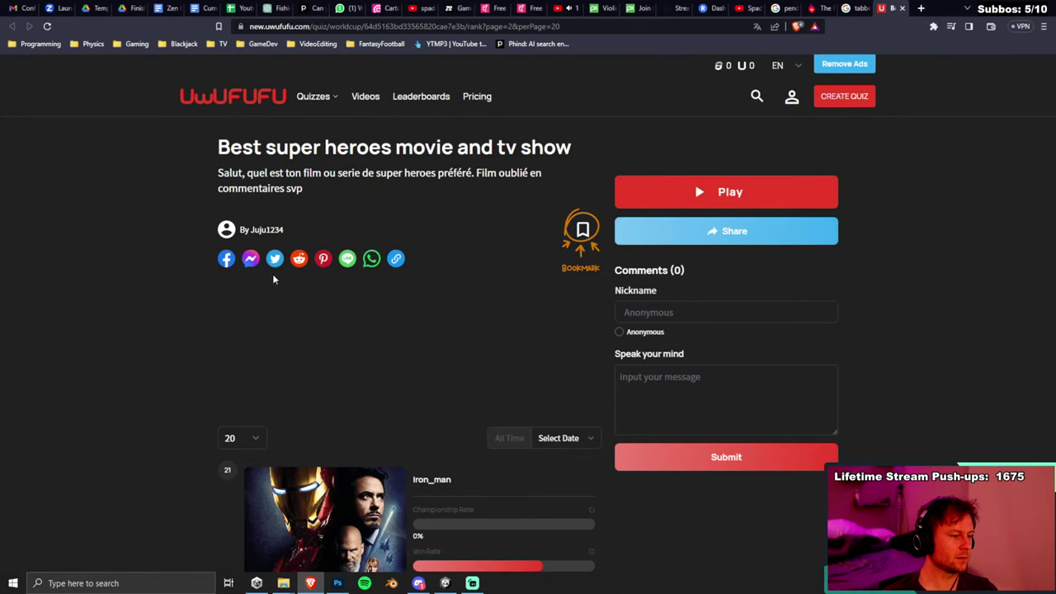
click(701, 195)
click(482, 340)
scroll(409, 433, down, 2)
click(414, 404)
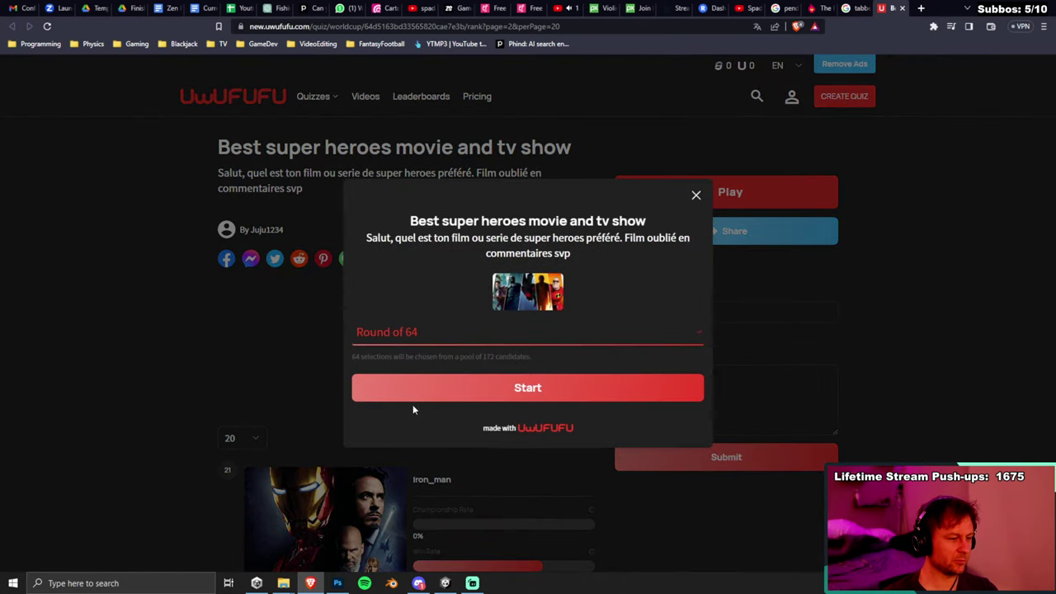
click(533, 389)
scroll(862, 405, down, 1)
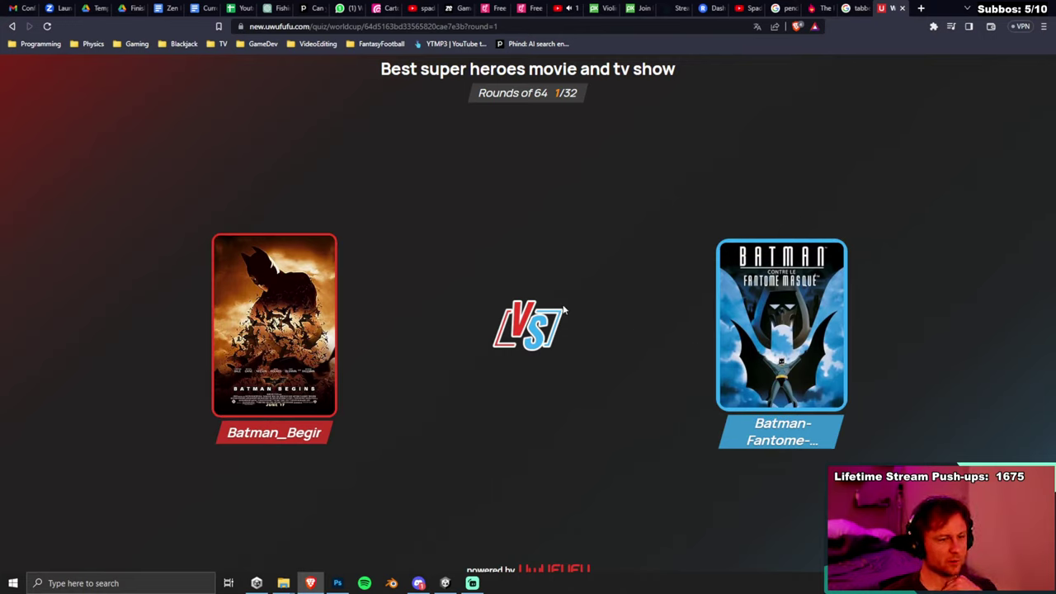
Vote for Batman Begins, Thor Love and Thunder, Wolverine Origins, Doctor Strange and Superman Returns in the first five matchups.
click(274, 330)
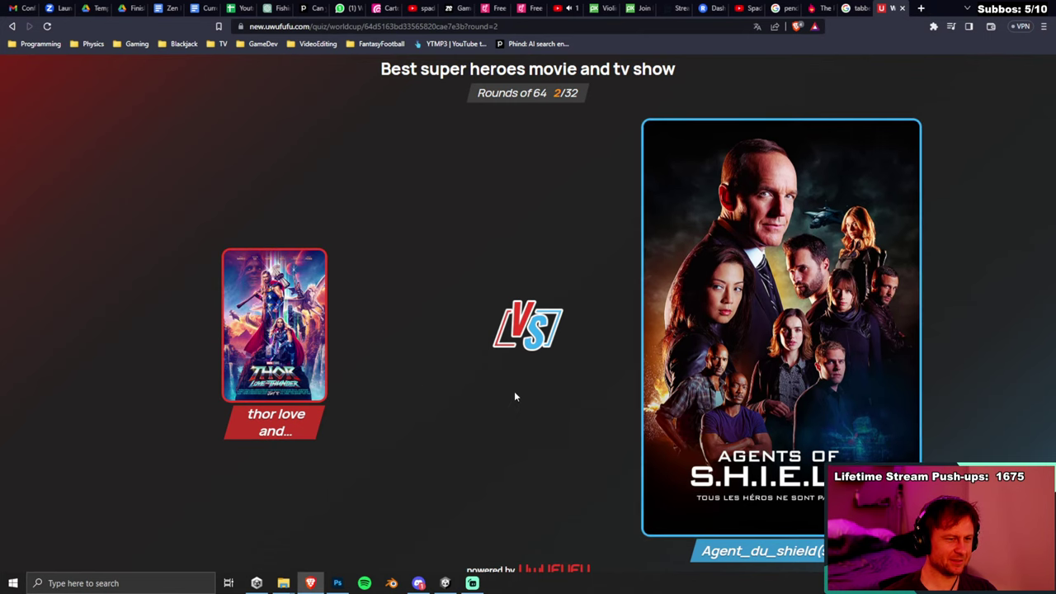
click(320, 347)
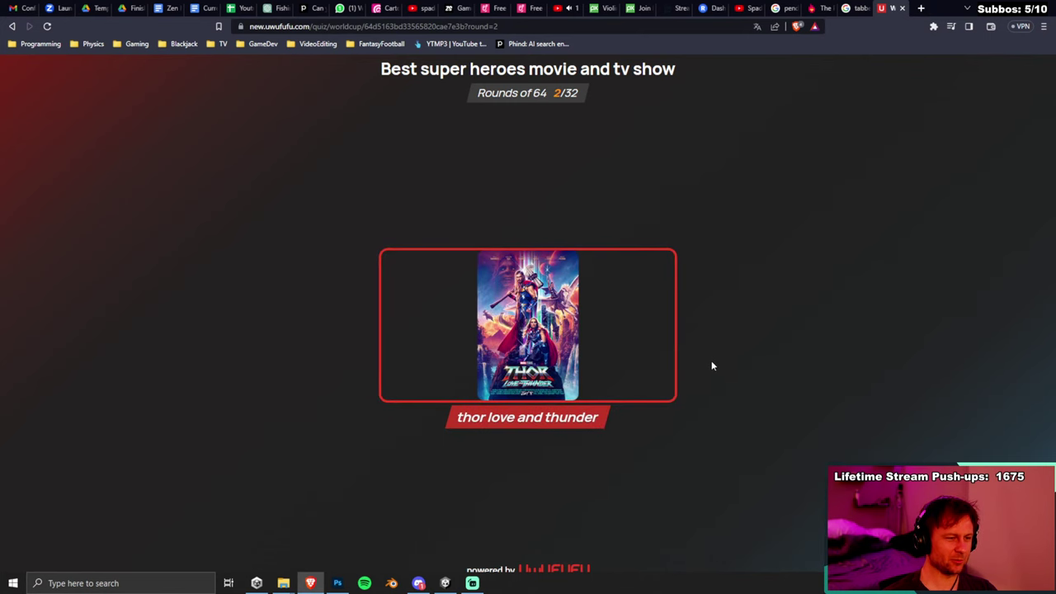
scroll(708, 363, down, 1)
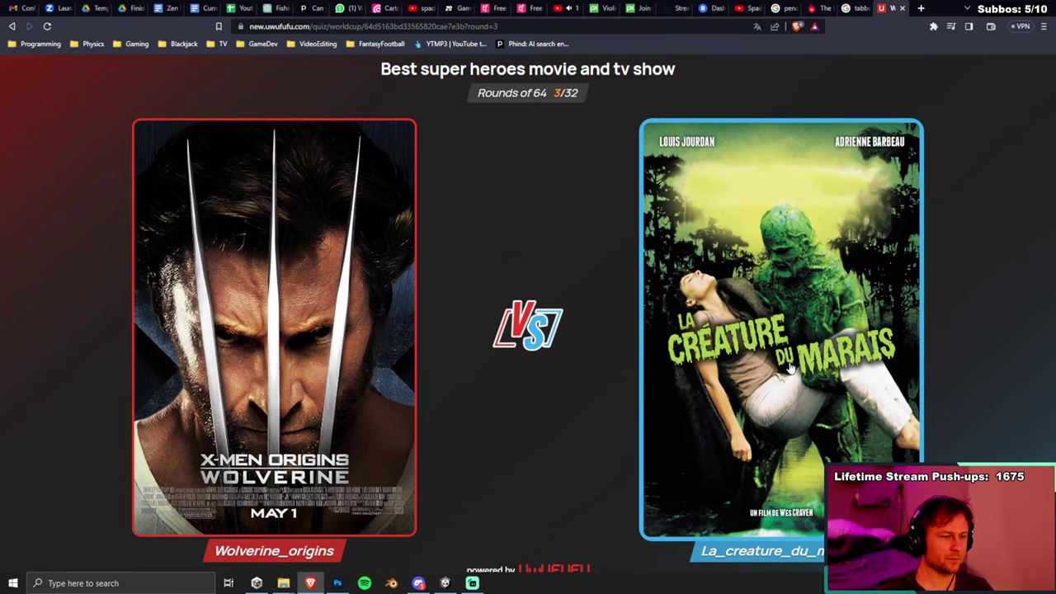
click(401, 372)
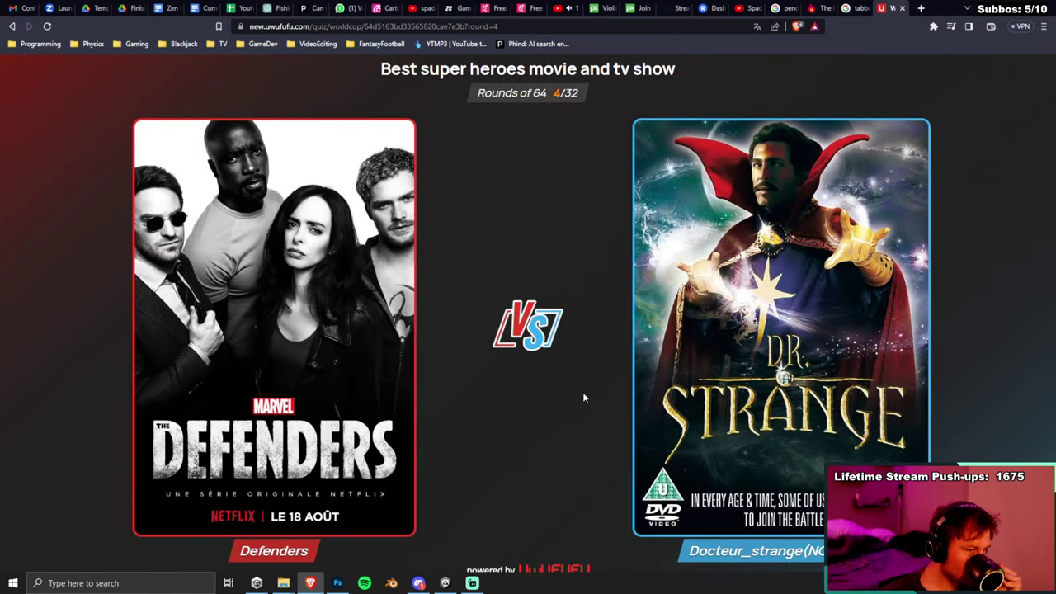
click(743, 285)
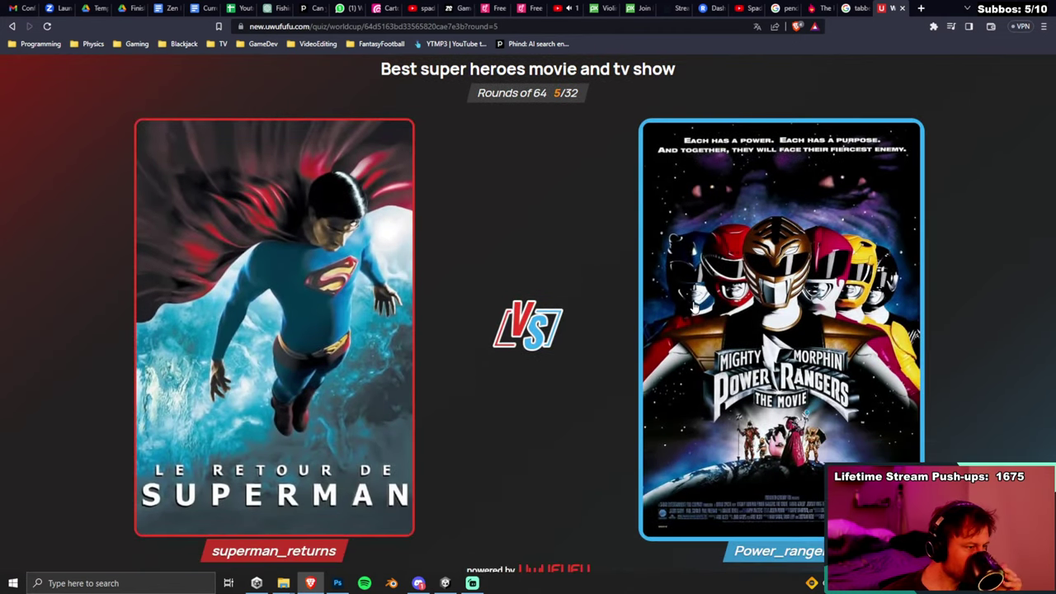
click(396, 338)
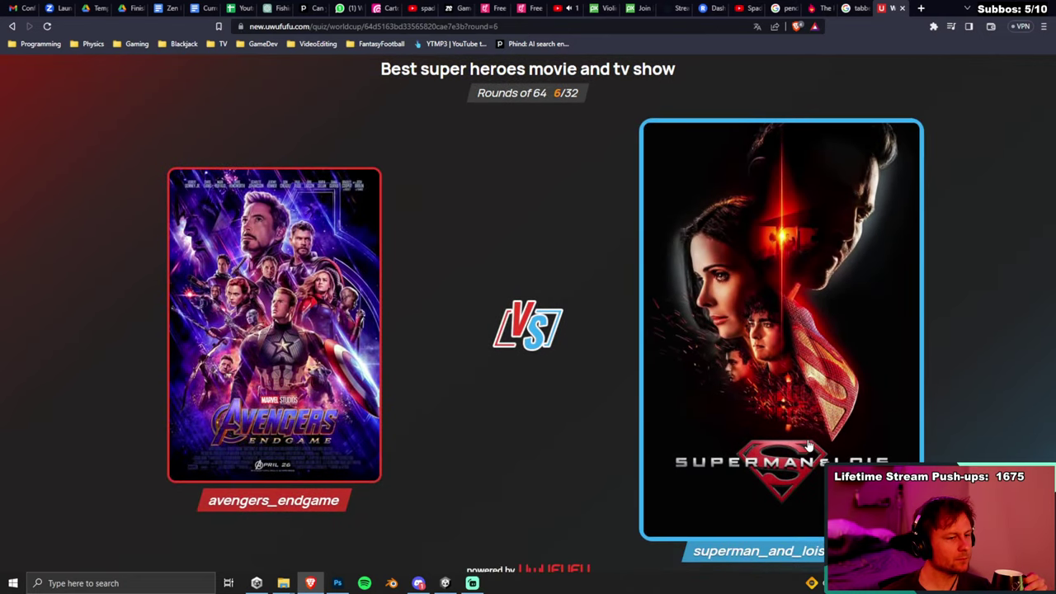
Vote for Avengers Endgame, Gotham, Iron Man, Morbius, X-Men and Hellboy in matchups 6 to 11.
click(354, 303)
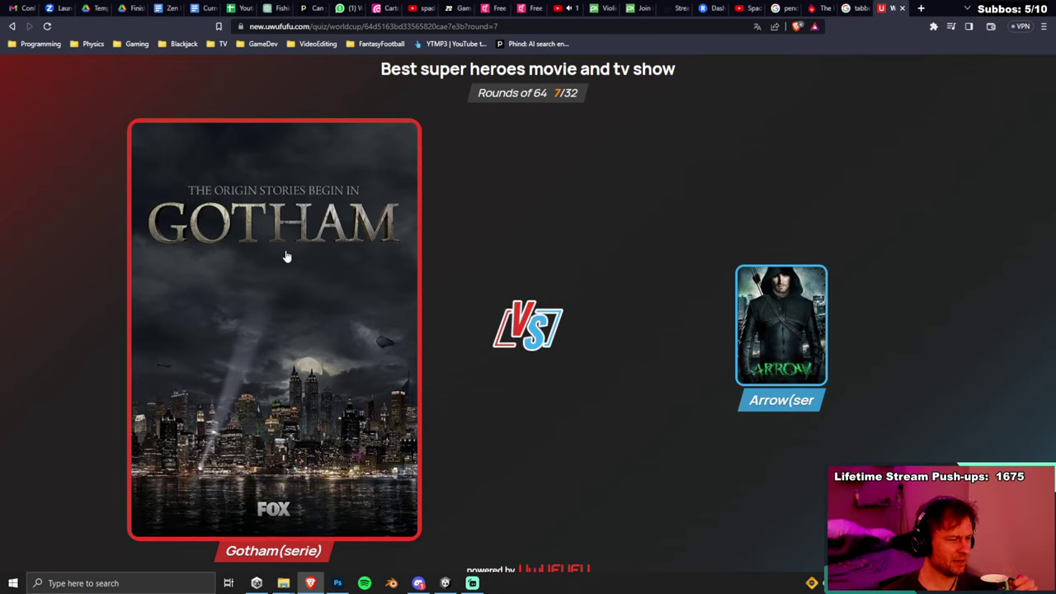
click(339, 257)
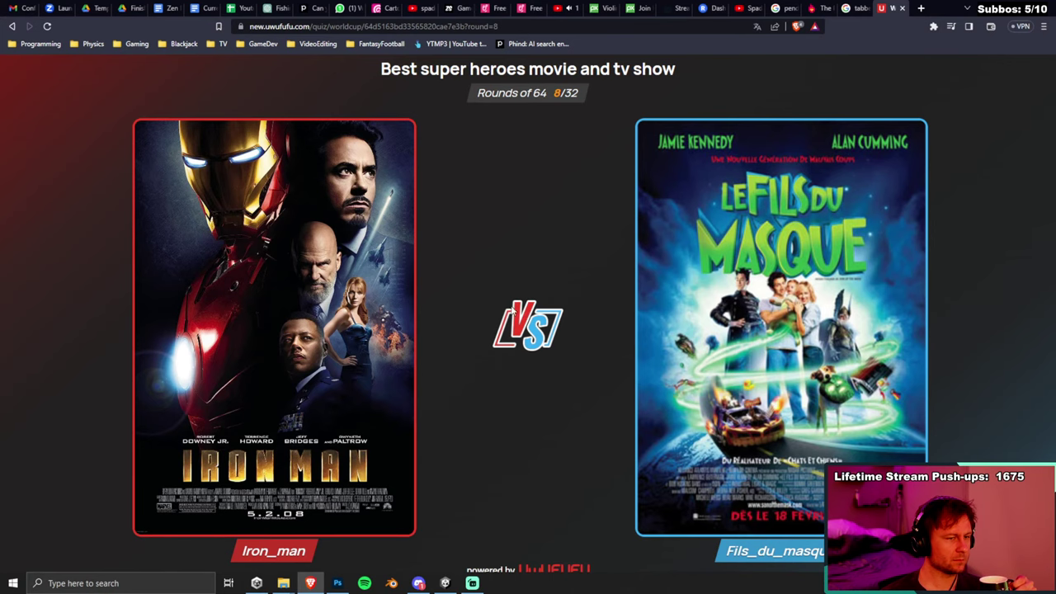
click(404, 312)
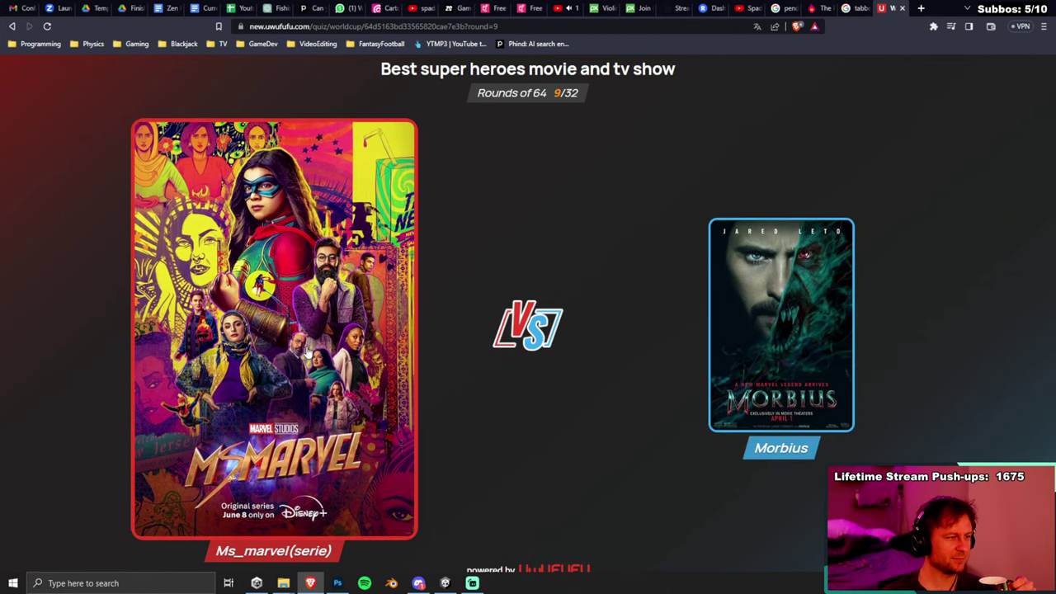
click(790, 341)
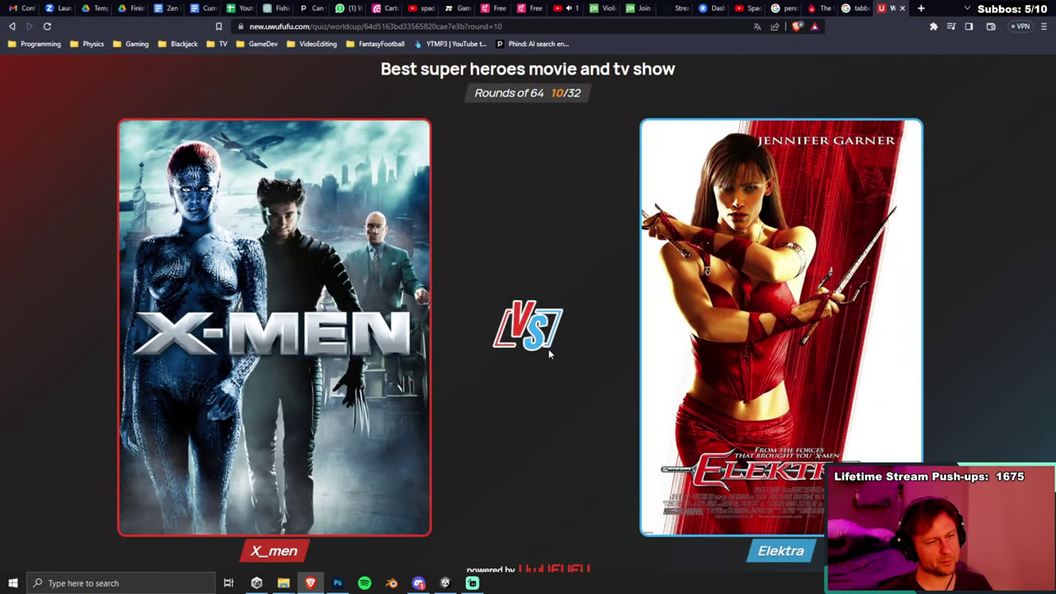
key(Left)
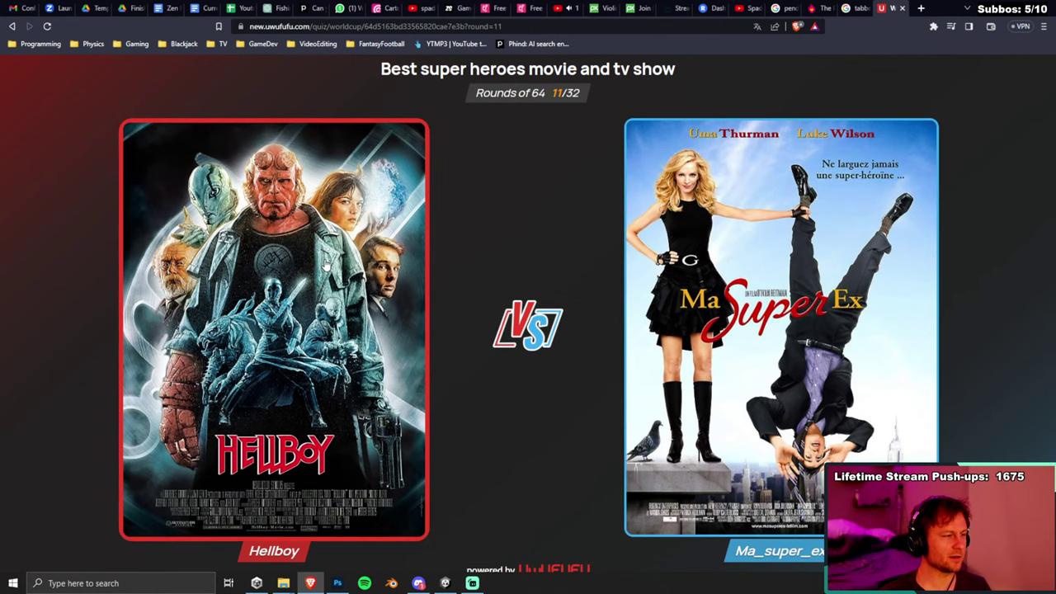
click(323, 269)
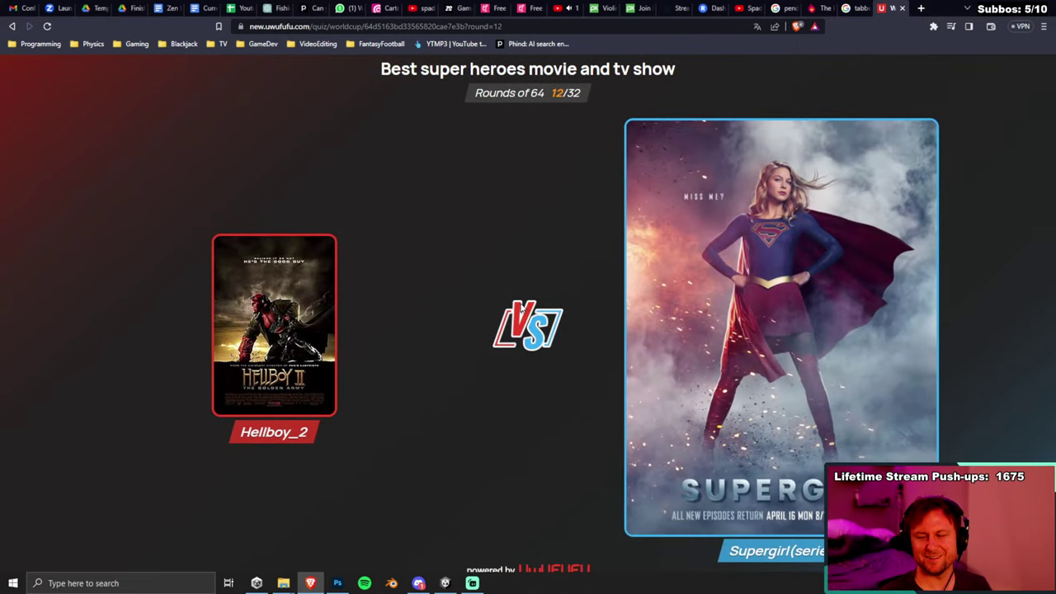
Vote for Supergirl, Peacemaker, The Wolverine, Zack Snyder's Justice League and Avengers Age of Ultron in matchups 12 to 16.
click(813, 311)
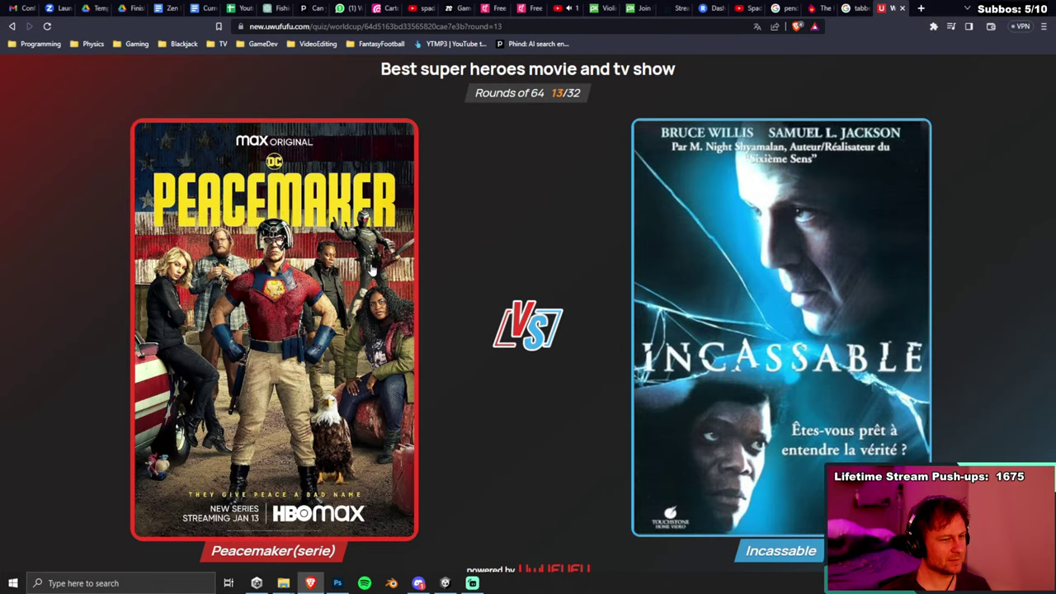
click(371, 271)
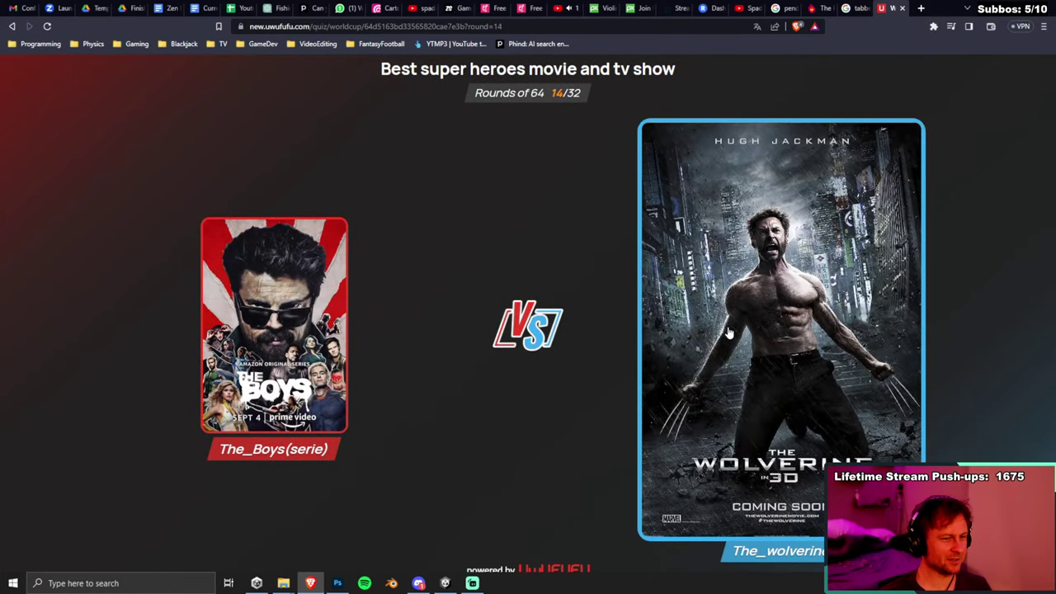
click(777, 299)
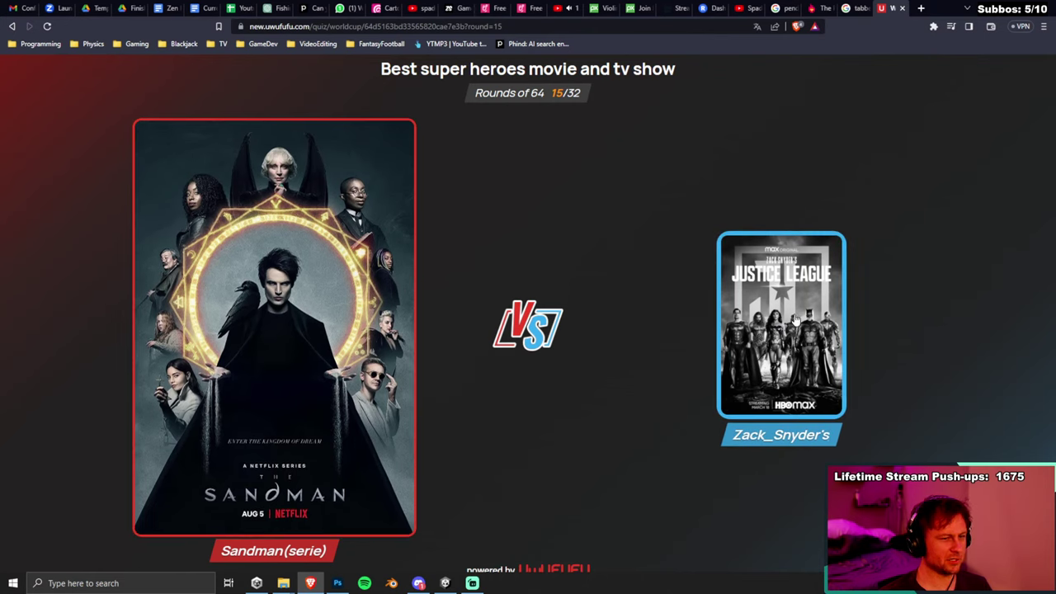
click(743, 365)
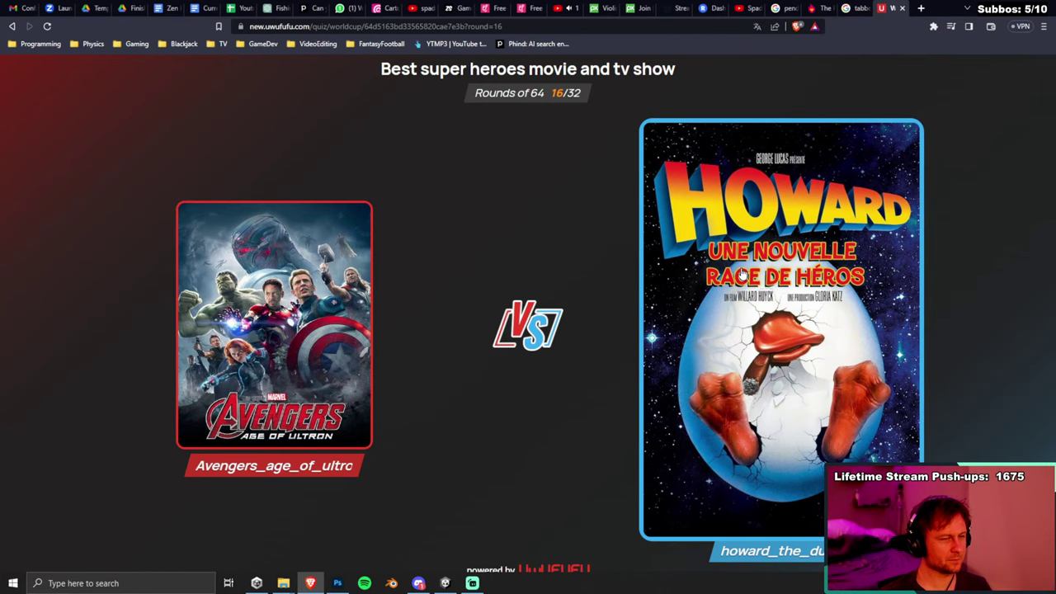
click(311, 298)
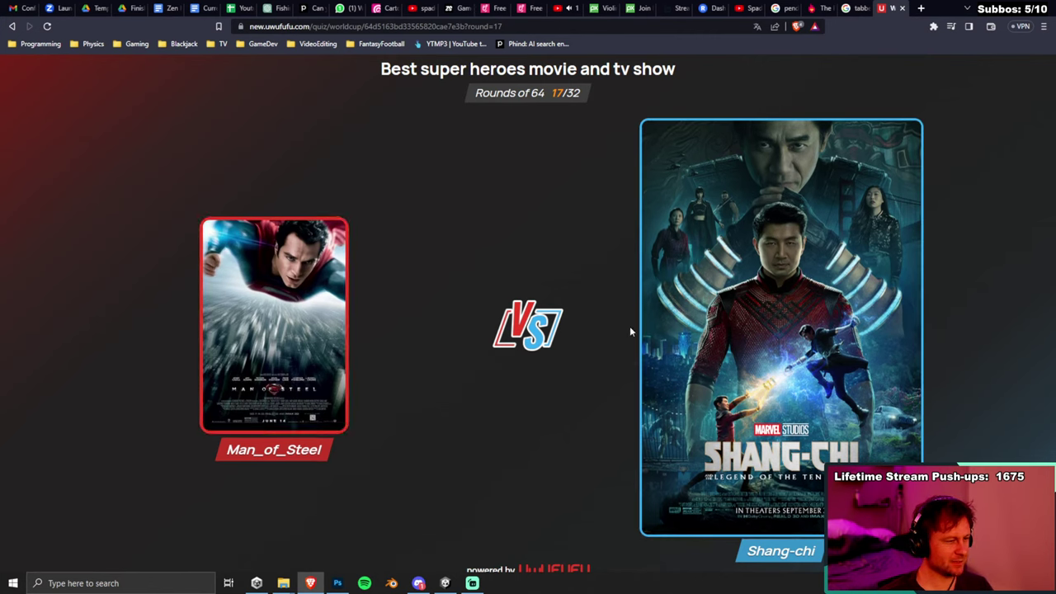
Search Google for "altered carbon" in a new browser tab and browse the image results.
click(921, 10)
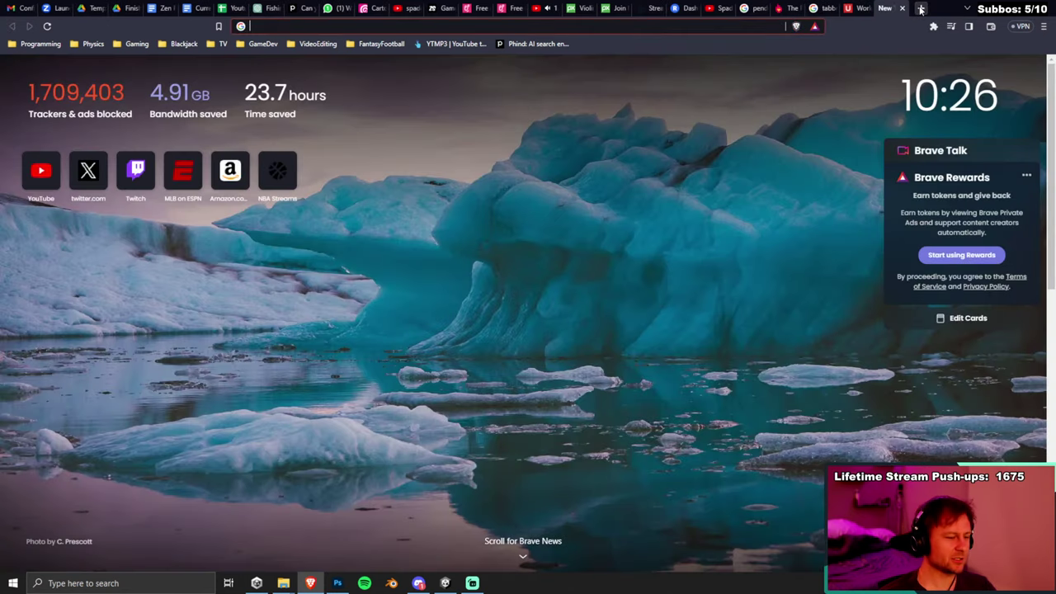
text(altered carbon)
key(Return)
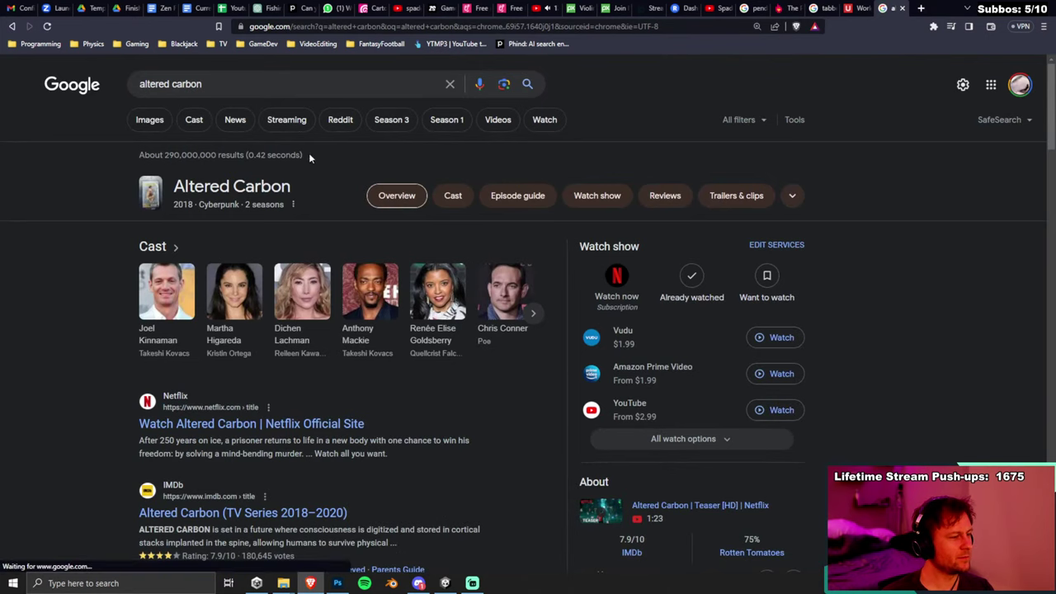
click(150, 122)
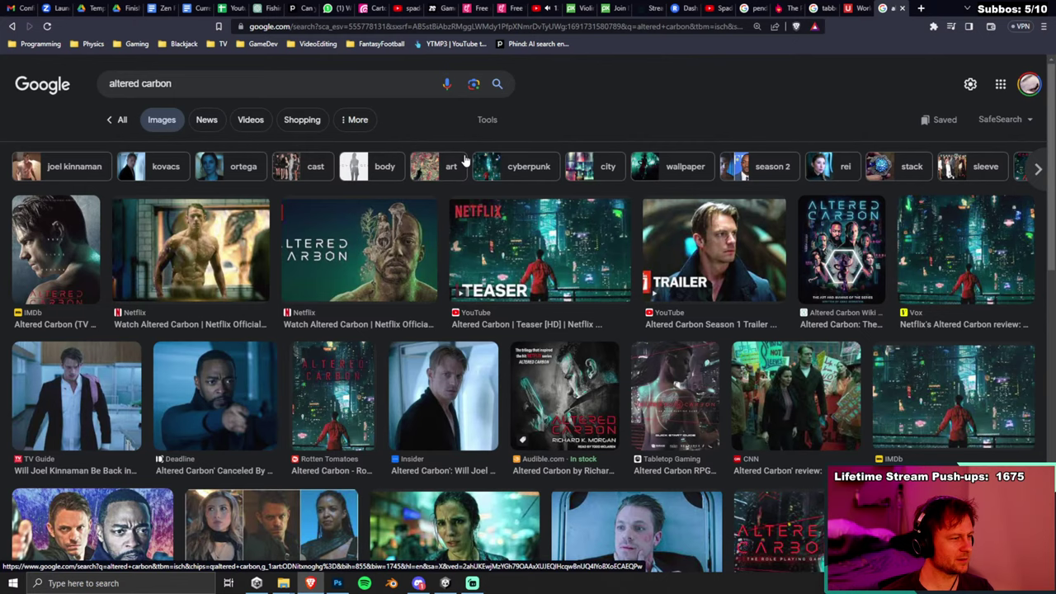
scroll(413, 208, down, 1)
scroll(412, 207, down, 1)
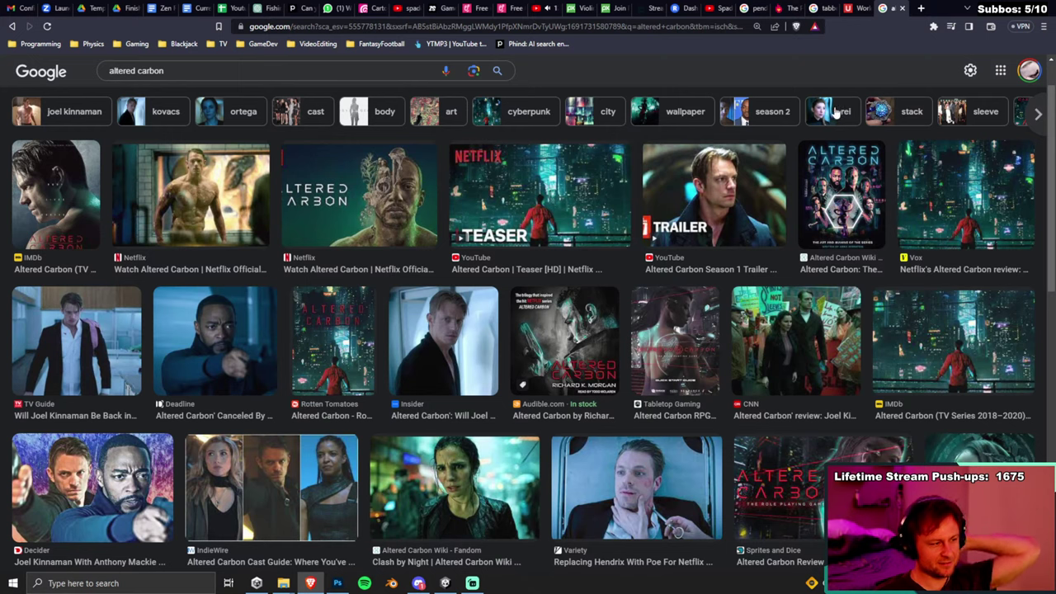
Return to the superhero quiz and vote for Man of Steel, Black Panther, Ghost Rider and Birds of Prey in matchups 17 to 20.
click(990, 8)
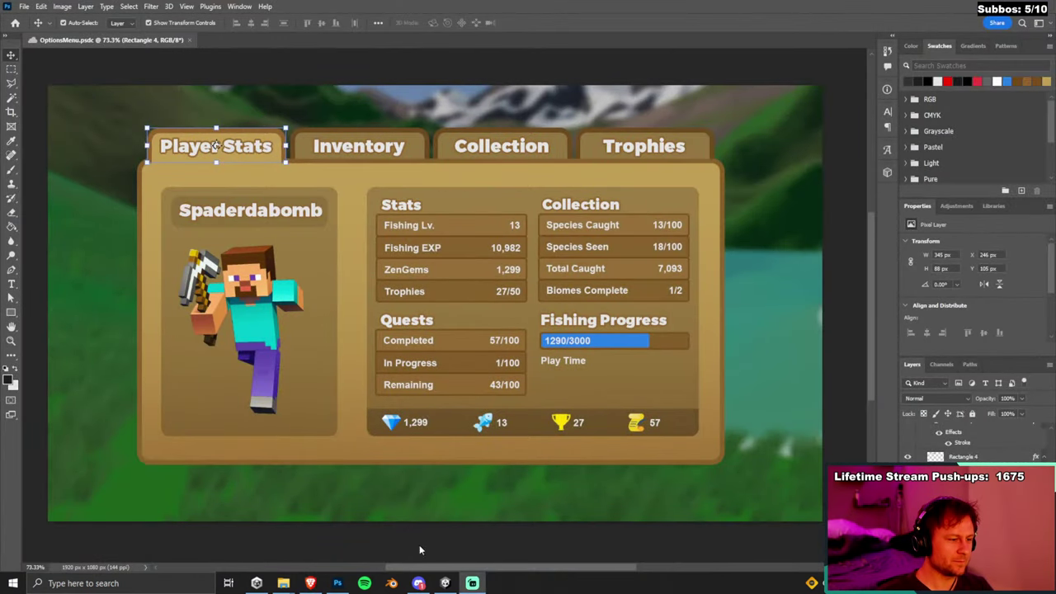
click(310, 584)
click(856, 8)
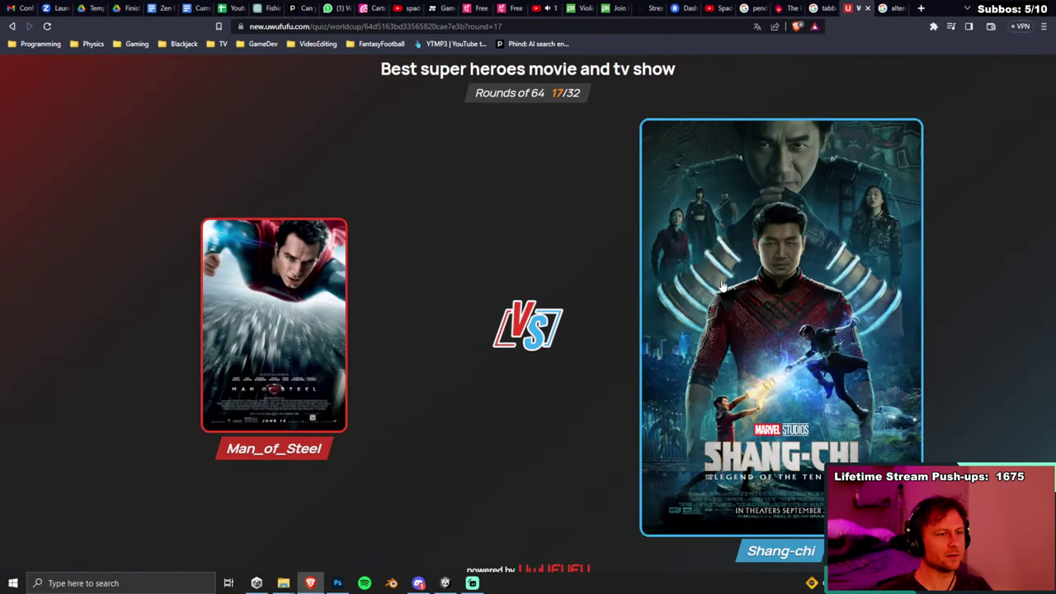
click(303, 321)
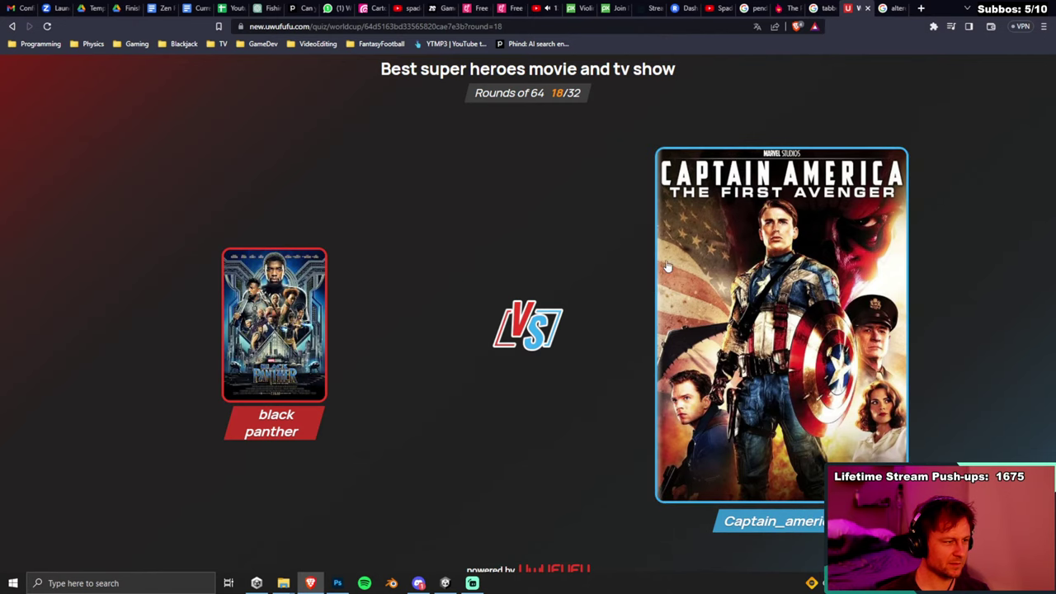
click(321, 344)
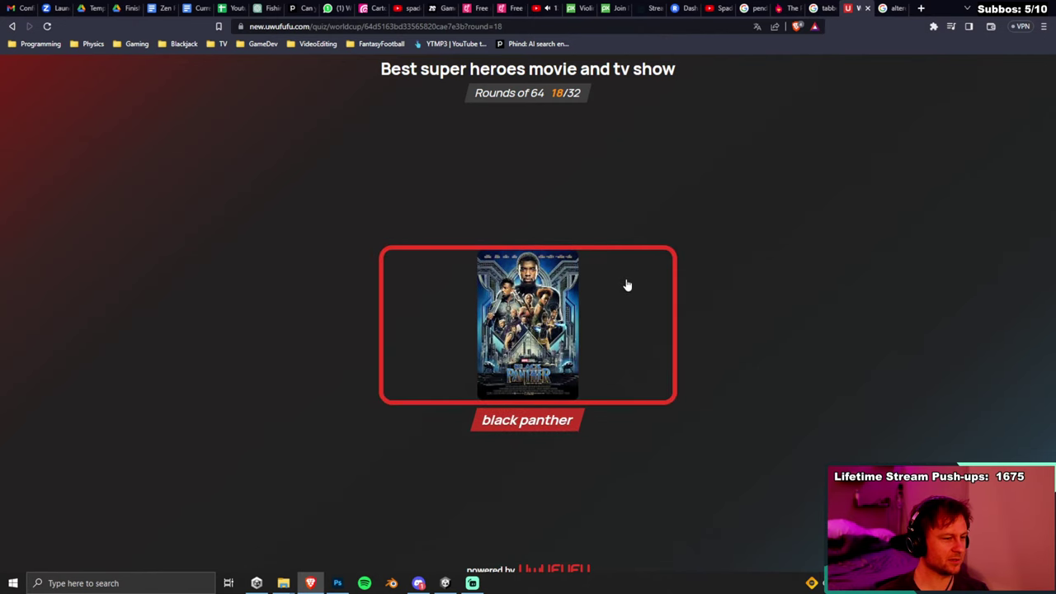
scroll(622, 278, down, 1)
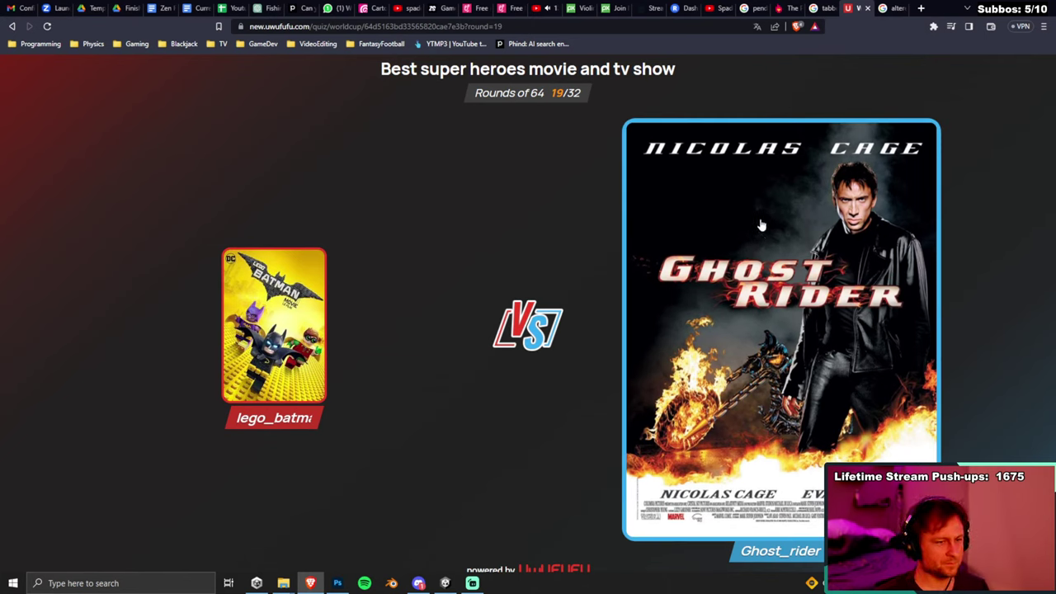
click(762, 307)
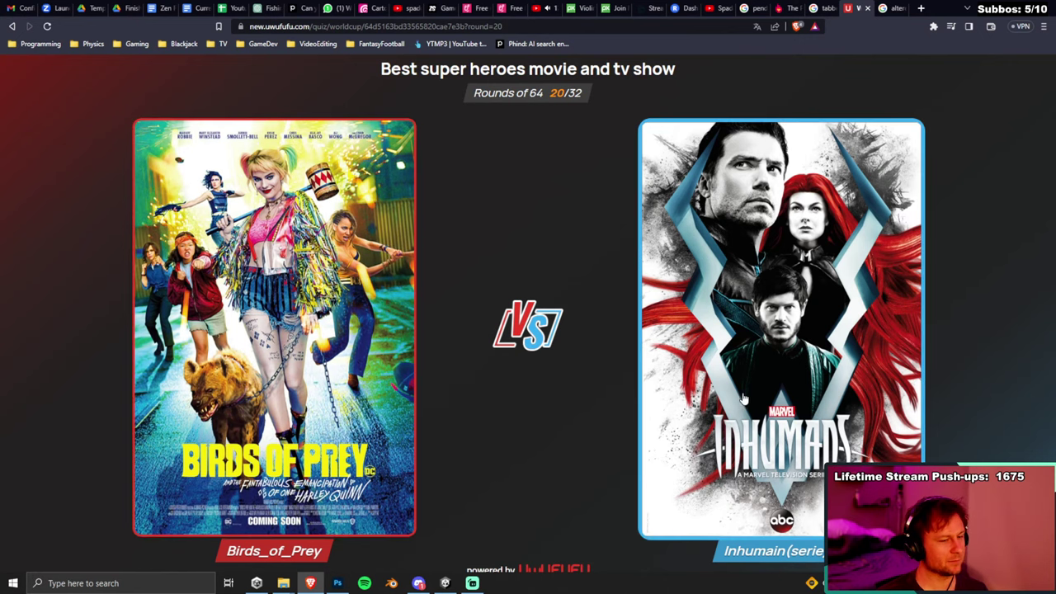
click(284, 309)
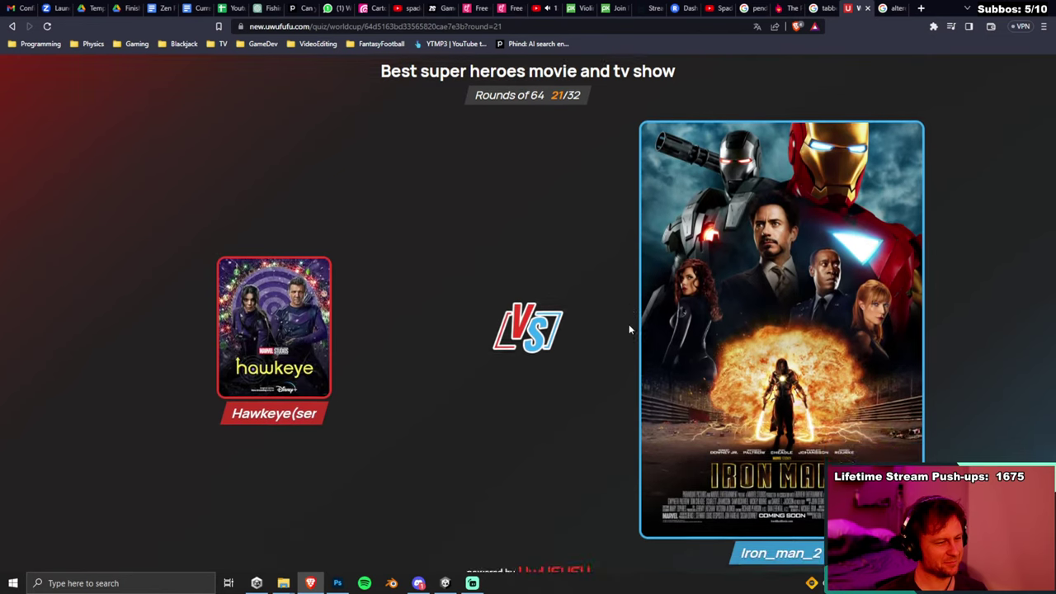
Vote for Iron Man 2, Logan, Umbrella Academy and Watchmen in matchups 21 to 24.
click(785, 315)
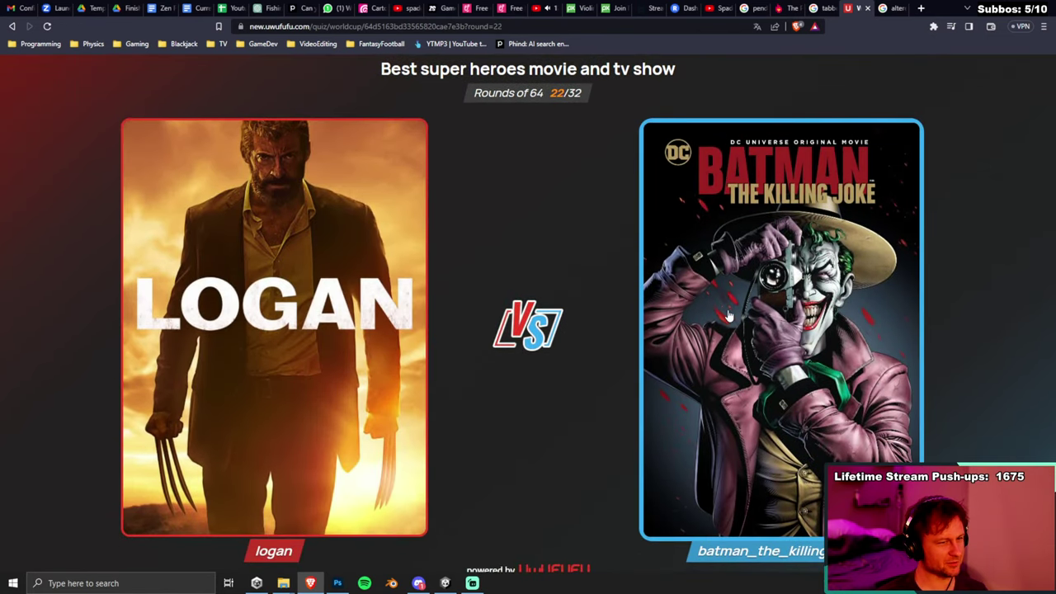
click(384, 313)
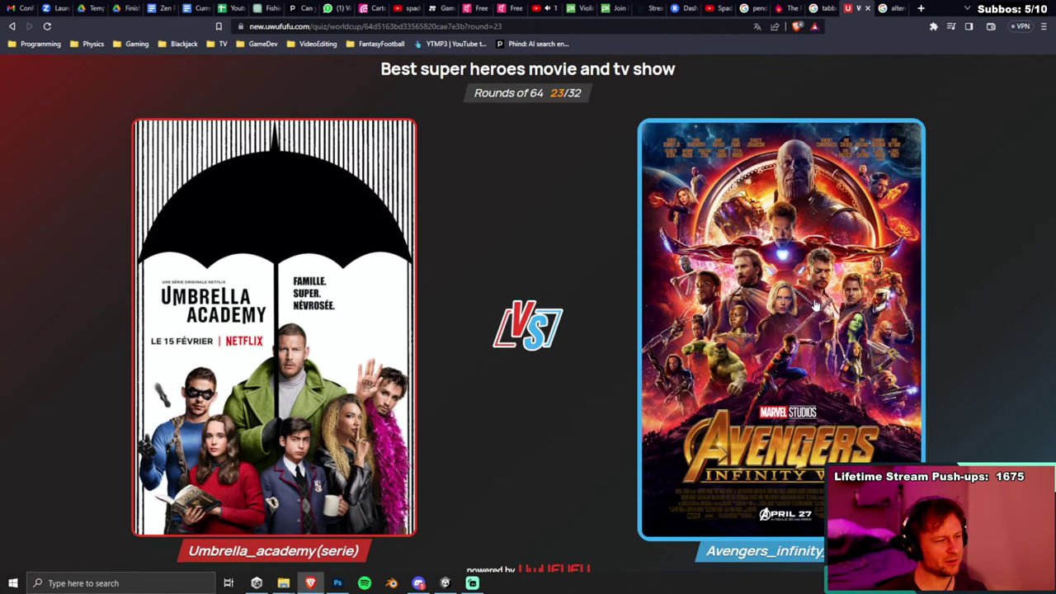
click(330, 371)
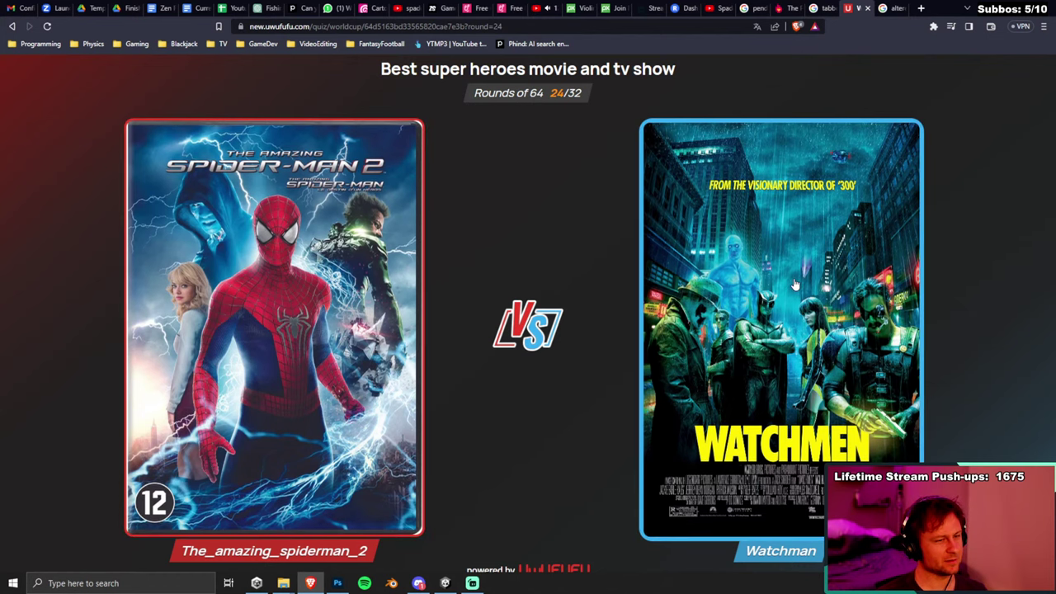
click(835, 339)
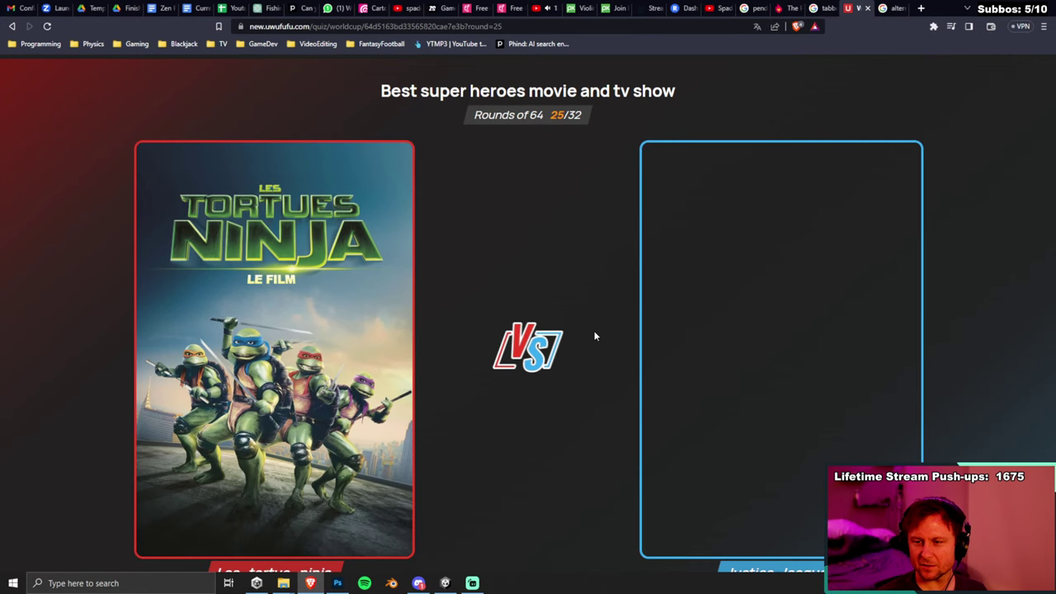
Vote for Les Tortues Ninja, Aquaman, The Dark Knight Rises and Ghost Rider 2 in matchups 25 to 28.
scroll(594, 336, down, 1)
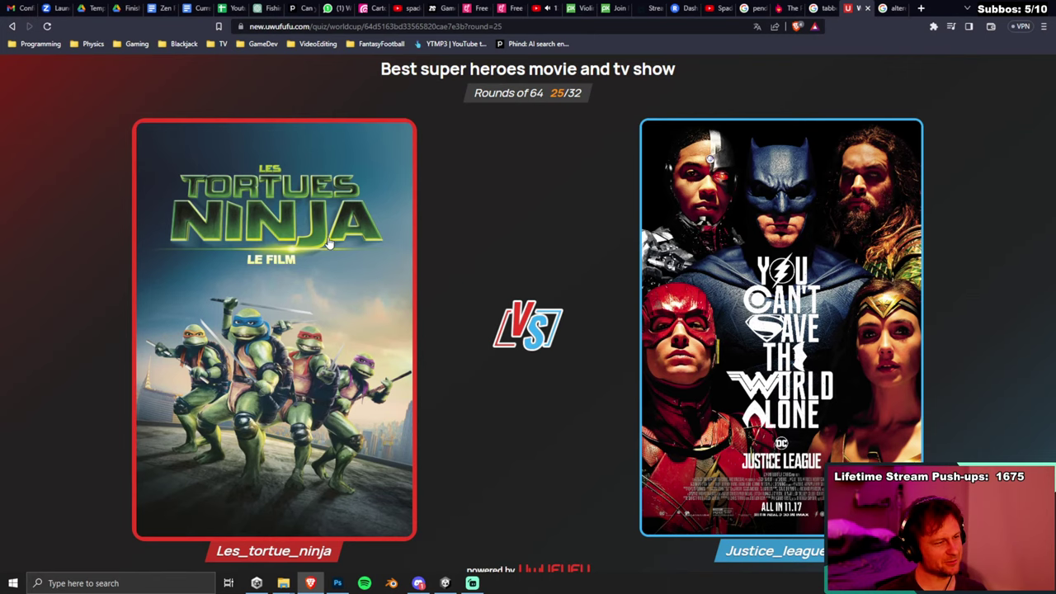
click(320, 294)
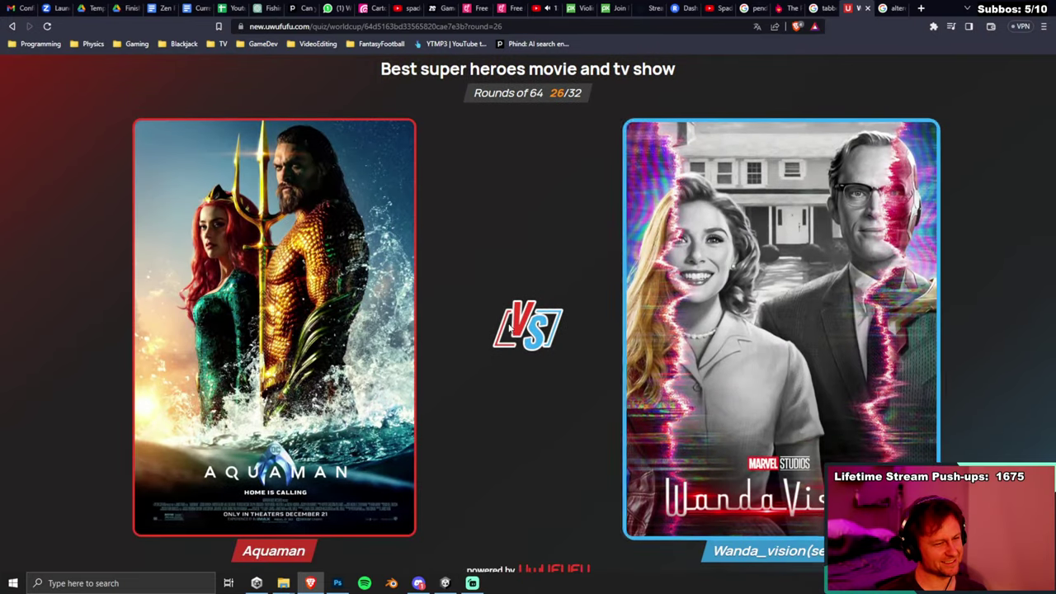
click(343, 286)
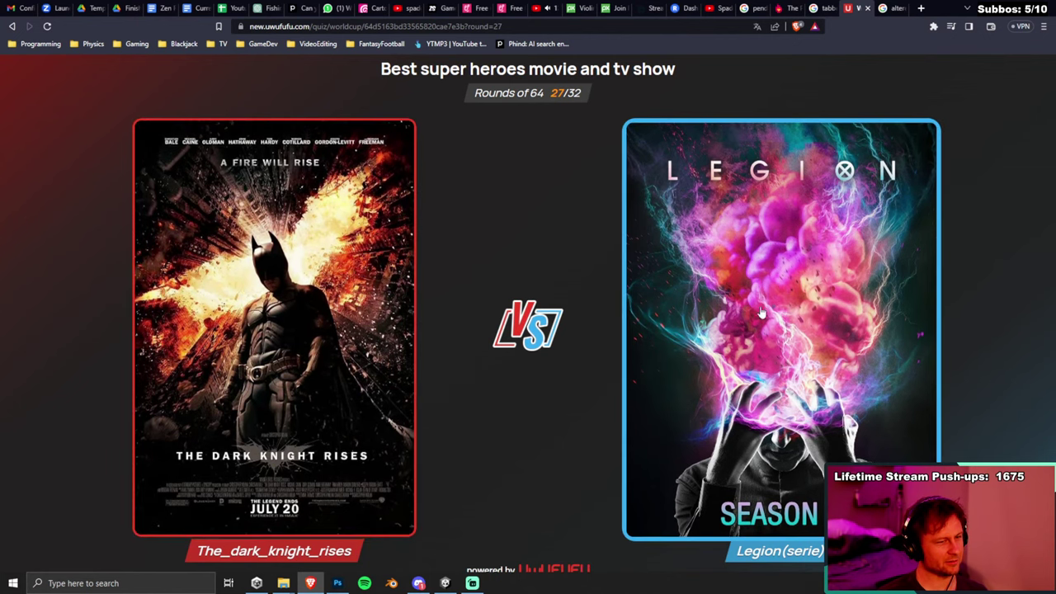
click(360, 273)
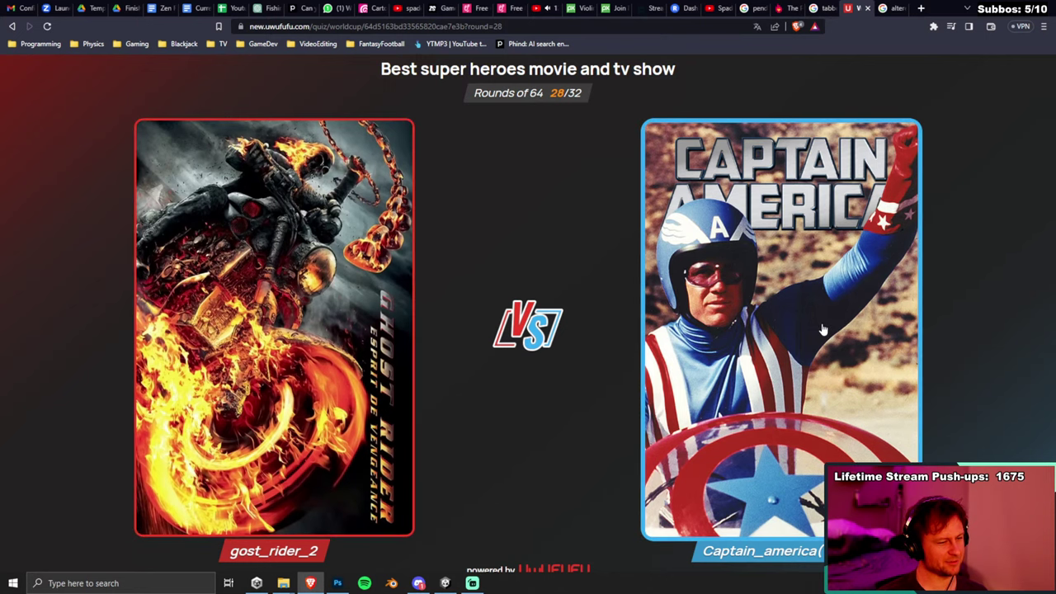
click(380, 338)
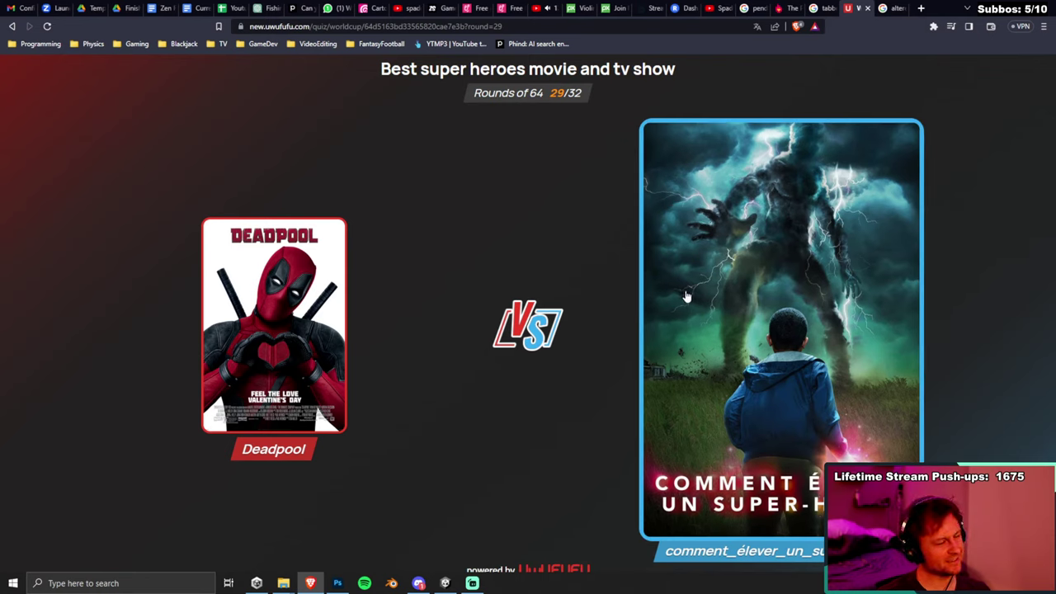
Finish the Round of 64 by voting for Deadpool, Doom Patrol, Misfits and The Flash in matchups 29 to 32.
click(322, 297)
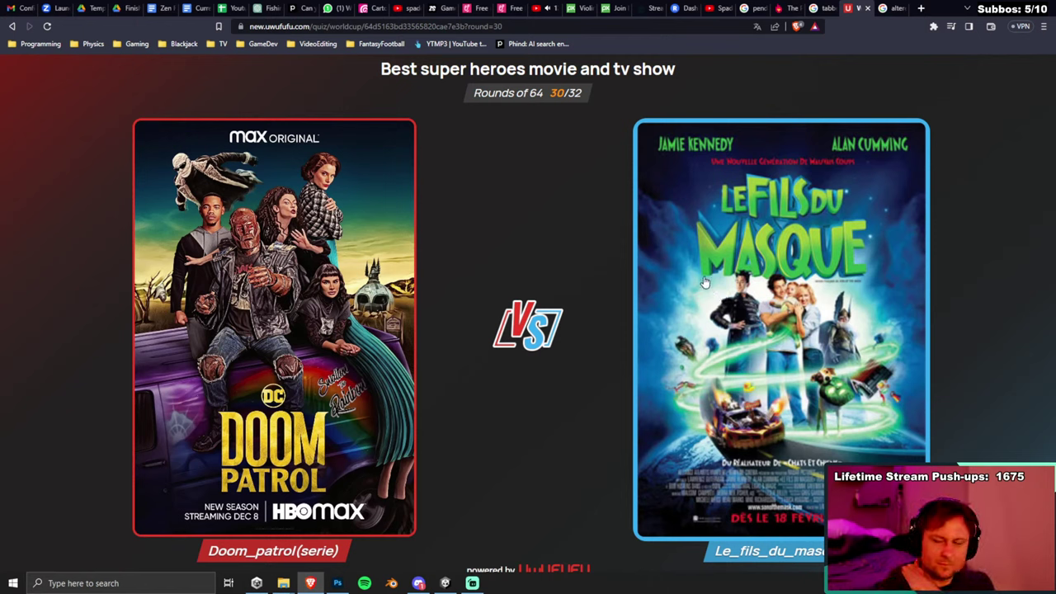
key(Left)
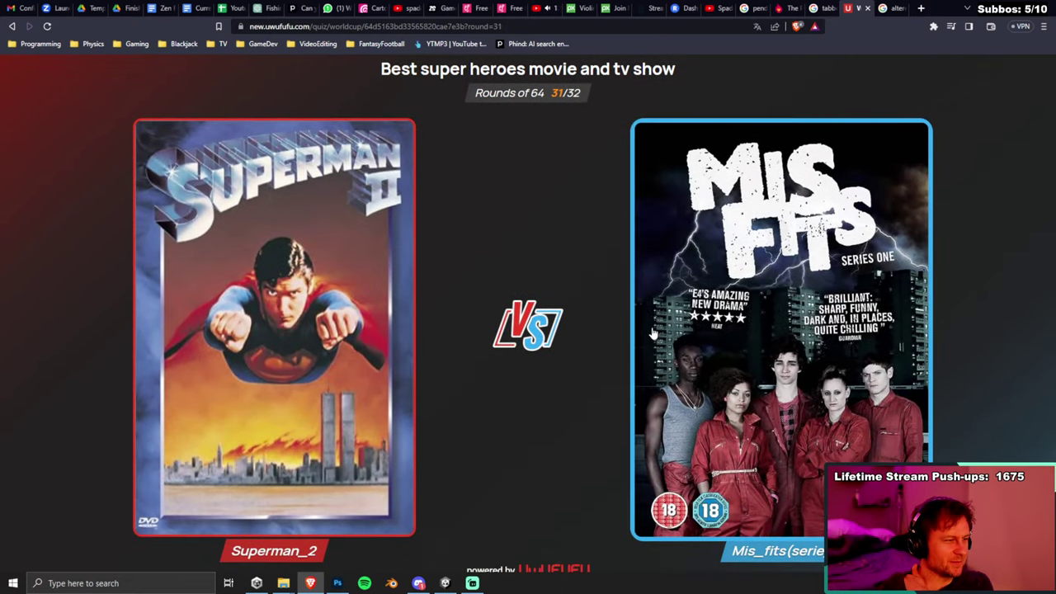
click(711, 226)
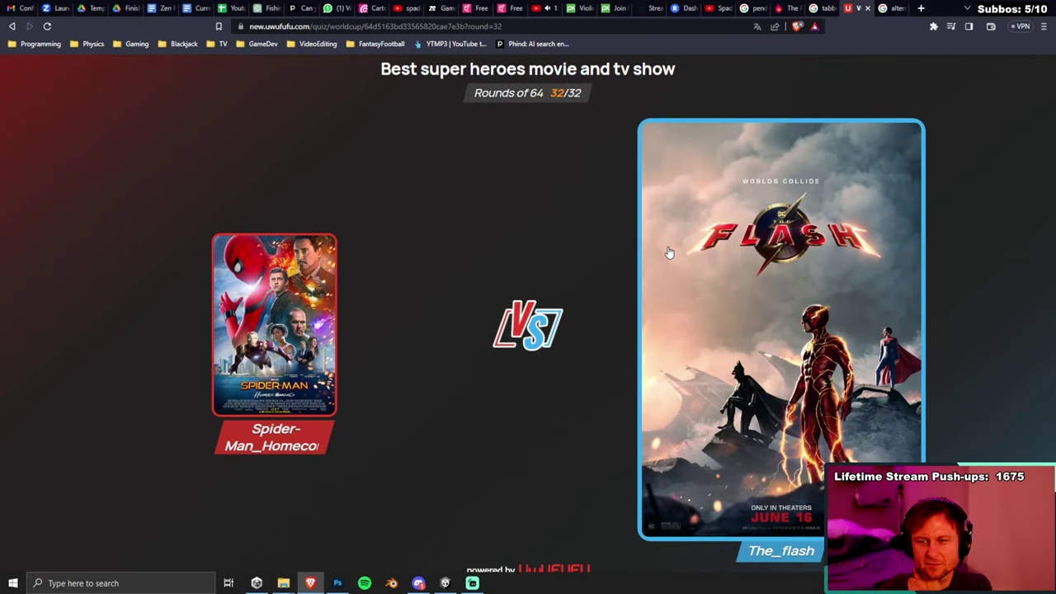
click(699, 292)
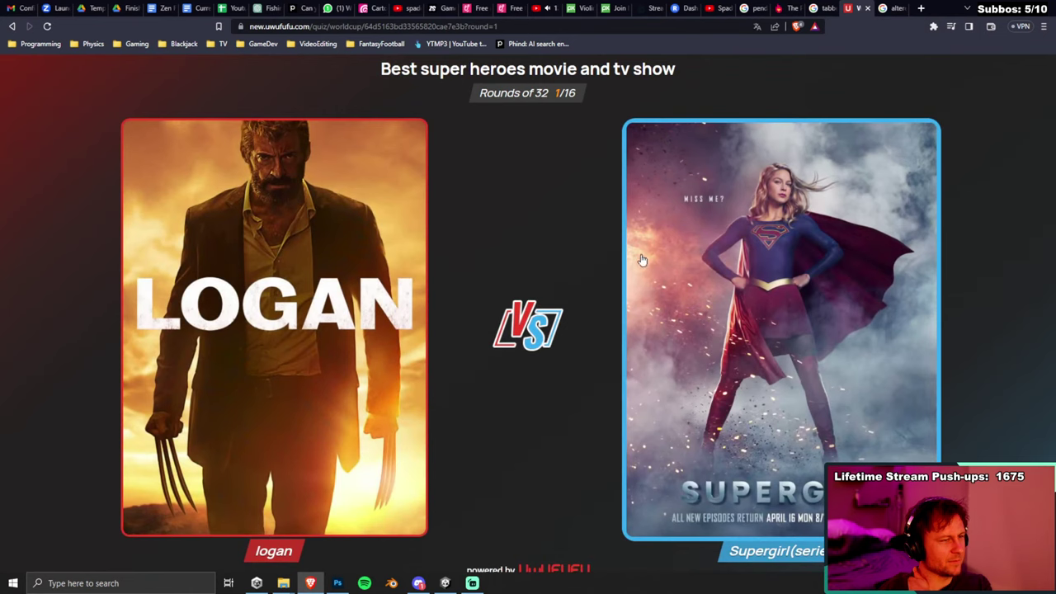
In the Round of 32, vote for Supergirl, Batman Begins, Umbrella Academy, Thor Love and Thunder, Gotham and The Dark Knight Rises.
click(742, 279)
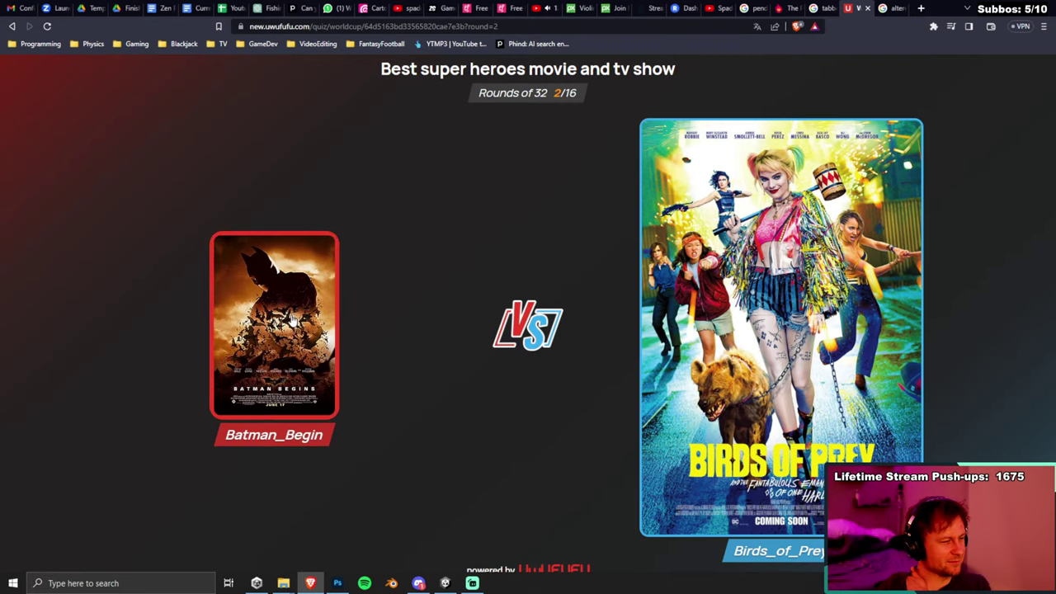
click(290, 318)
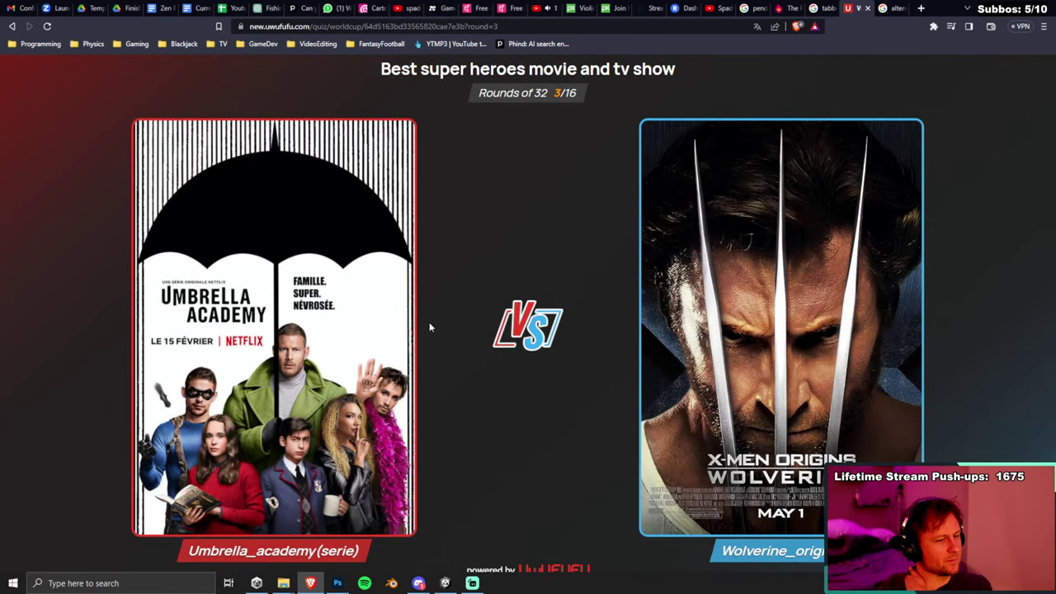
click(411, 328)
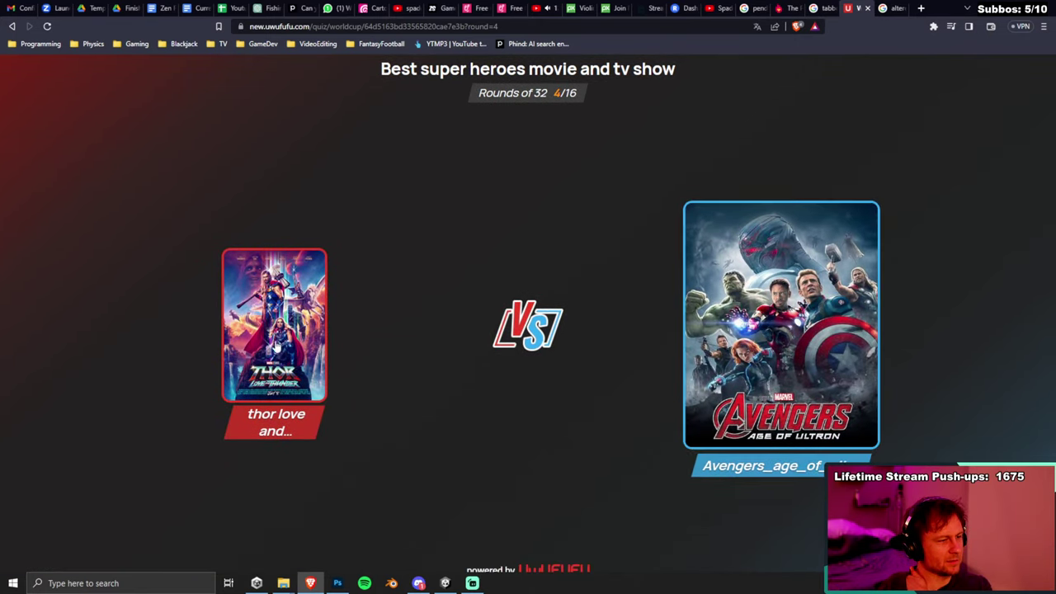
click(279, 312)
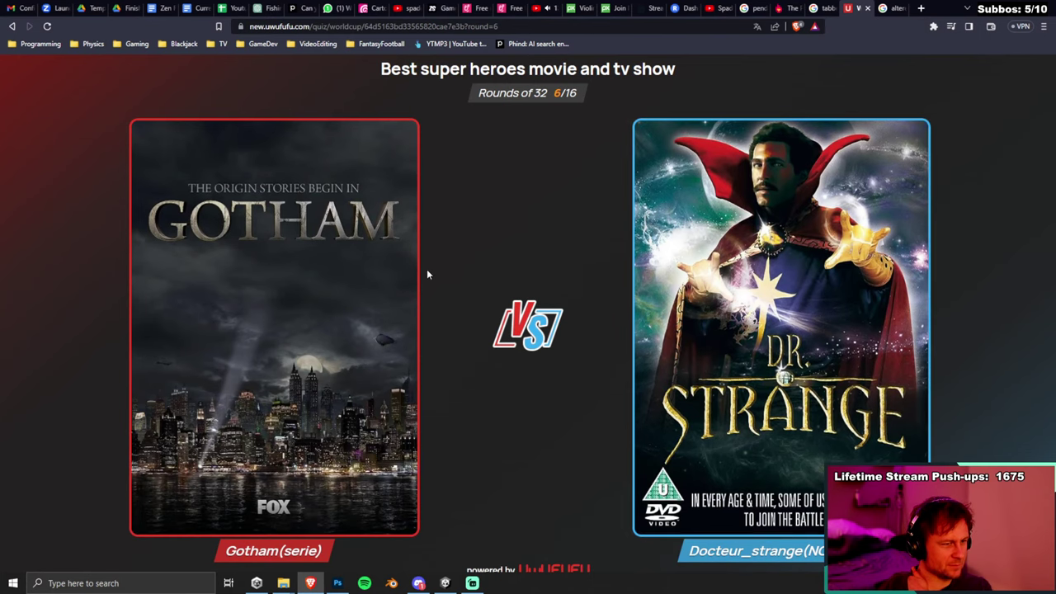
click(342, 228)
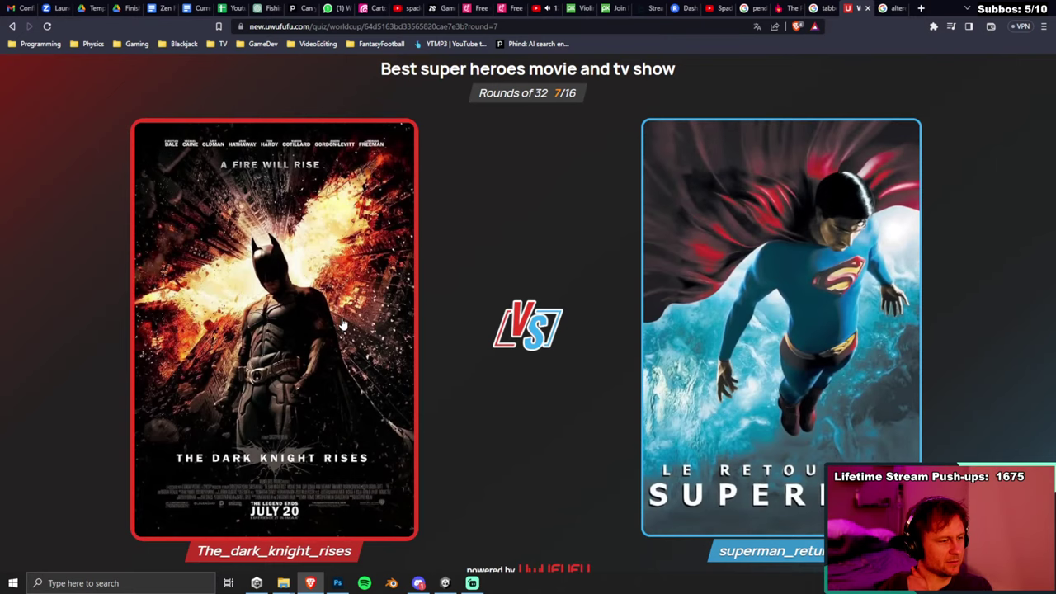
click(301, 312)
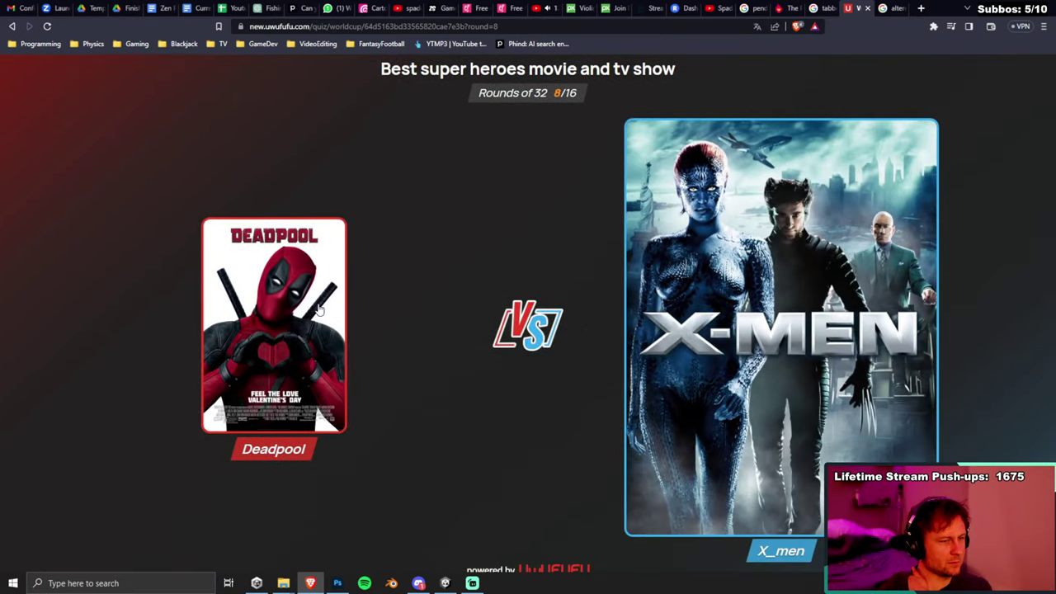
In Round of 32 matchups 8 to 11, vote for Deadpool, Avengers Endgame, The Wolverine and Zack Snyder's Justice League.
click(321, 311)
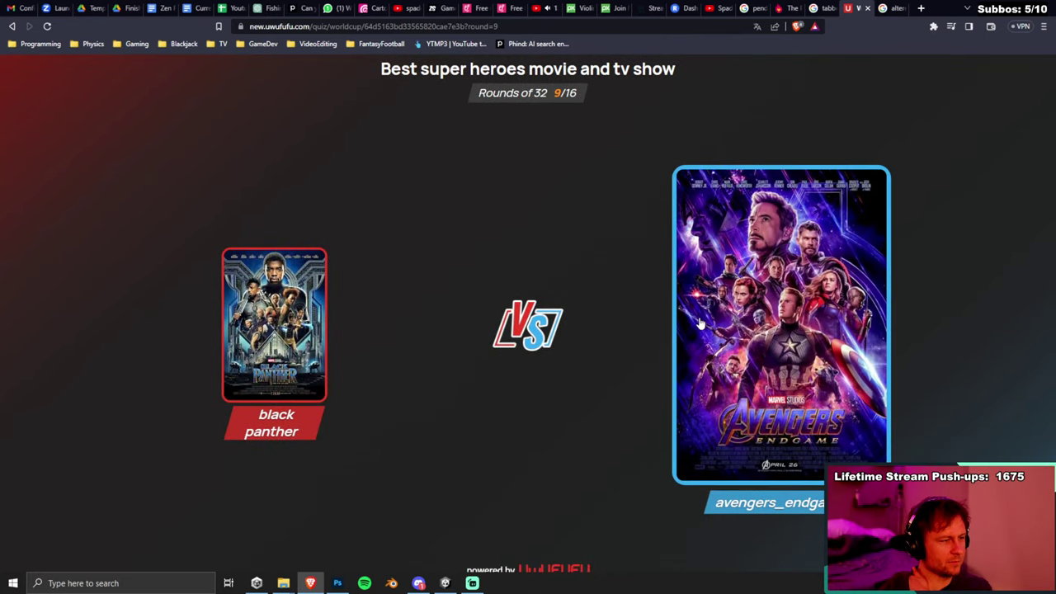
click(797, 419)
scroll(599, 334, down, 1)
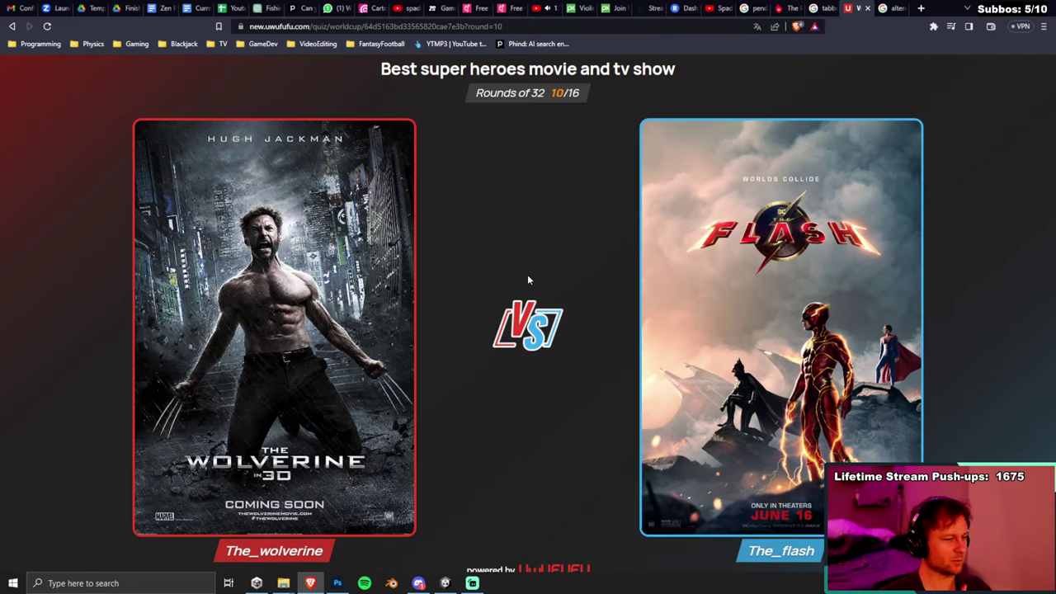
click(309, 222)
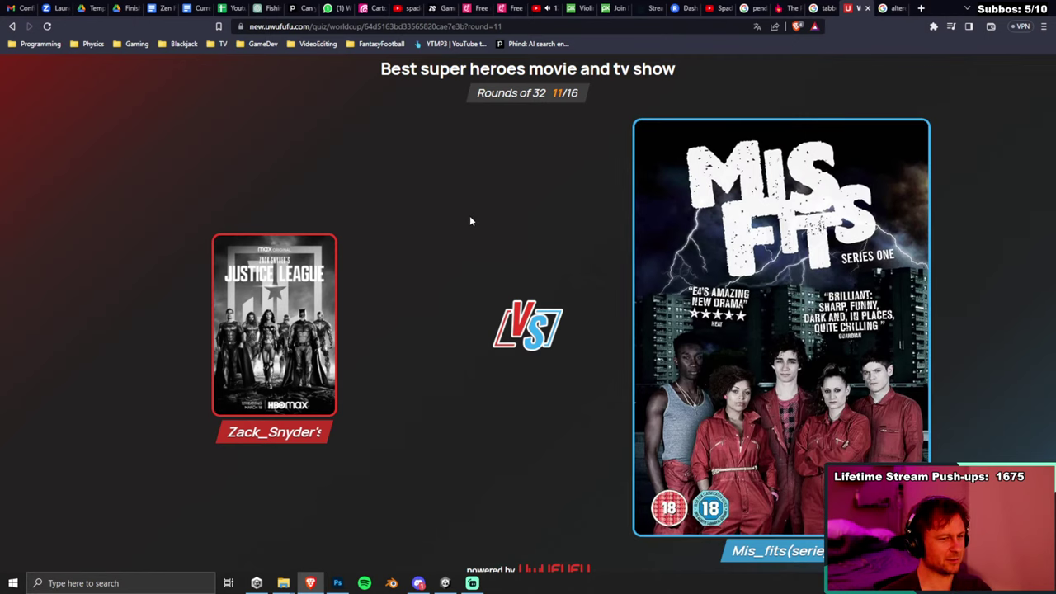
click(280, 282)
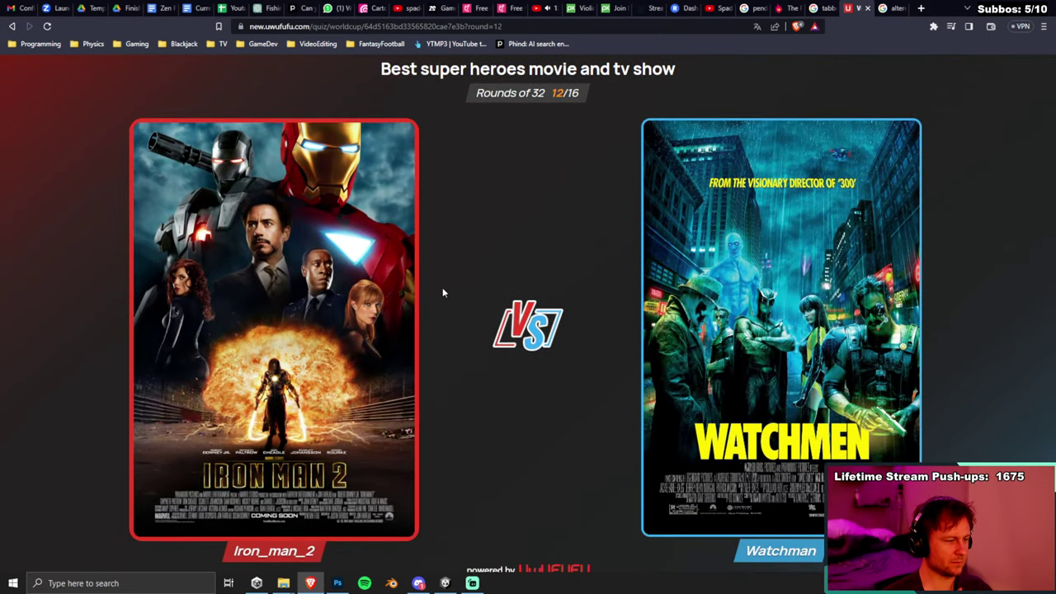
Finish the Round of 32 by voting for Watchmen, Les Tortues Ninja, Ghost Rider, Ghost Rider 2 and Iron Man.
click(760, 249)
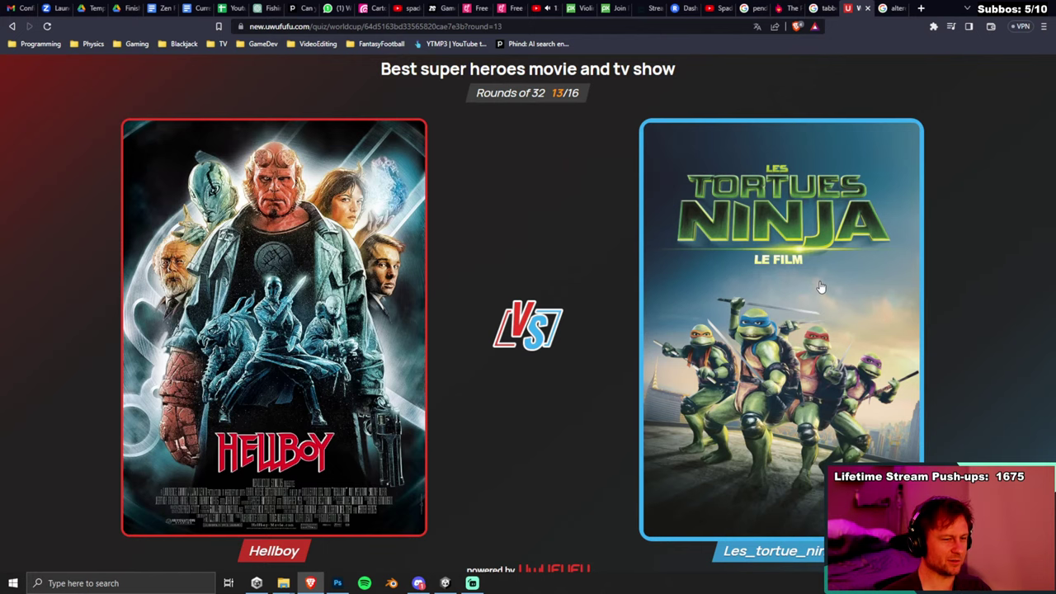
click(833, 345)
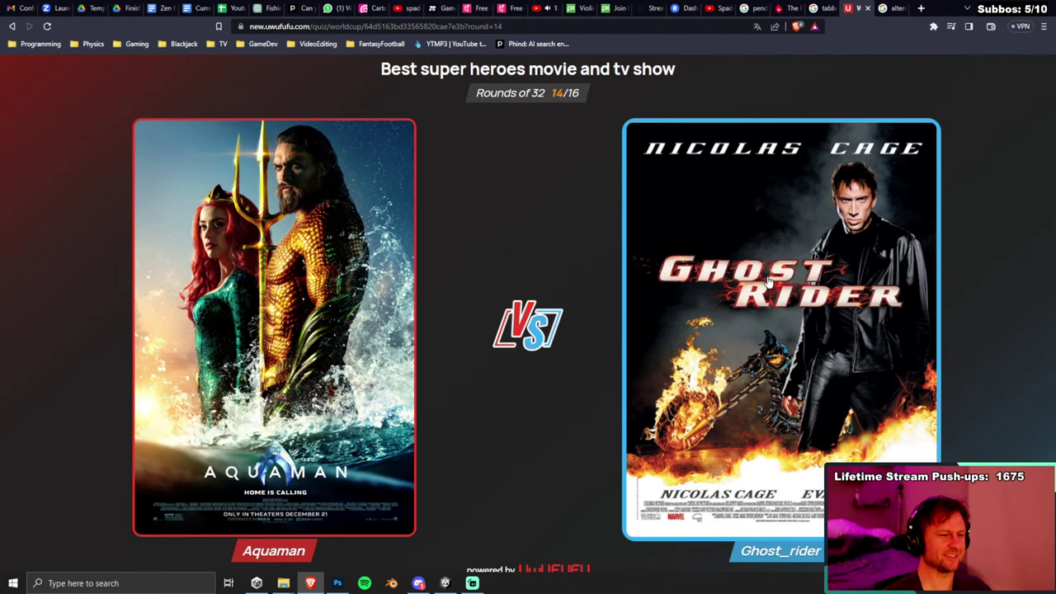
click(783, 279)
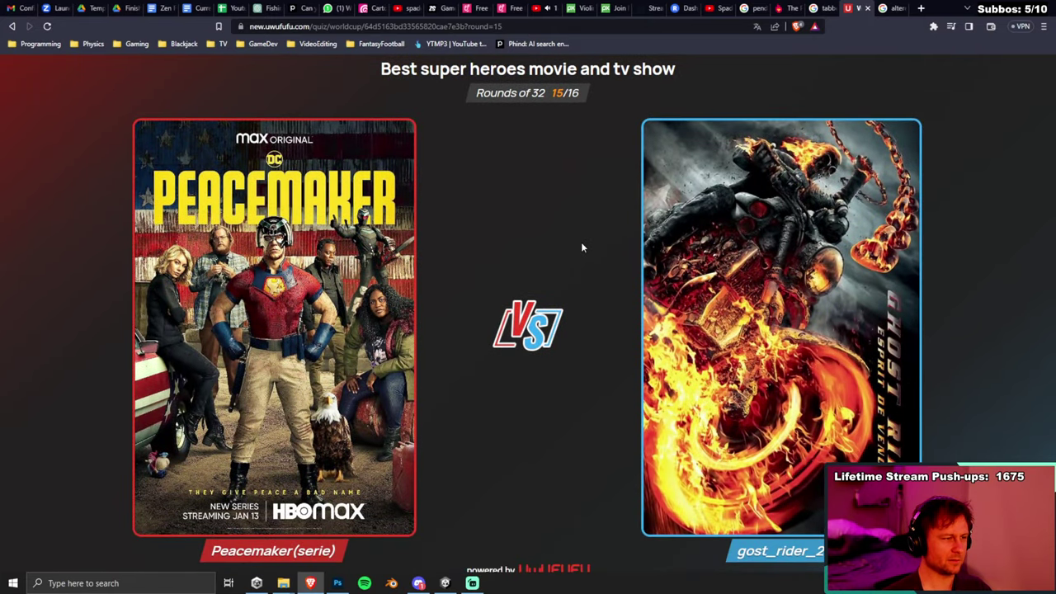
click(687, 330)
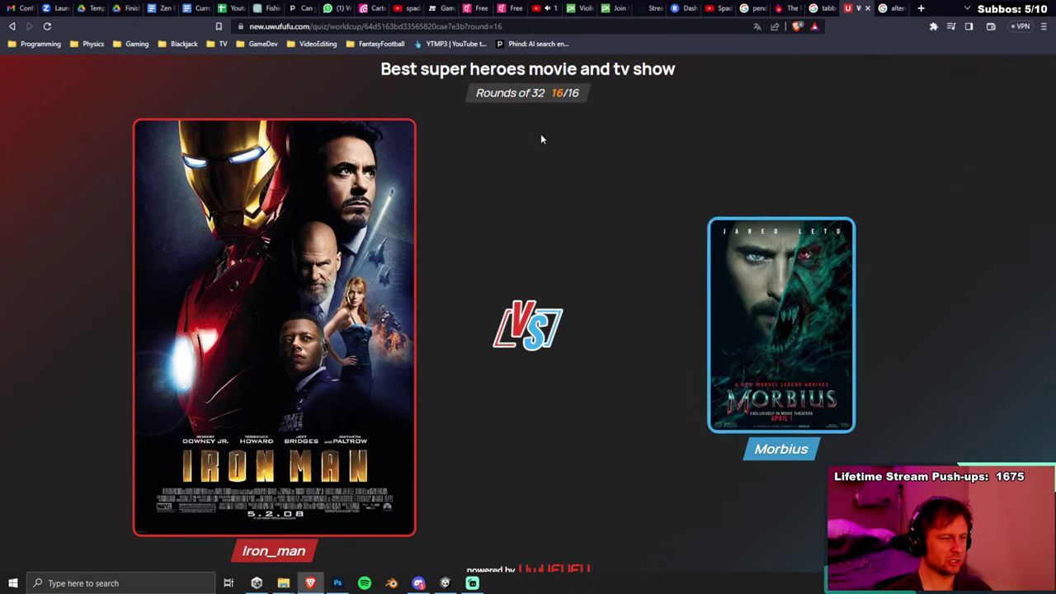
key(Left)
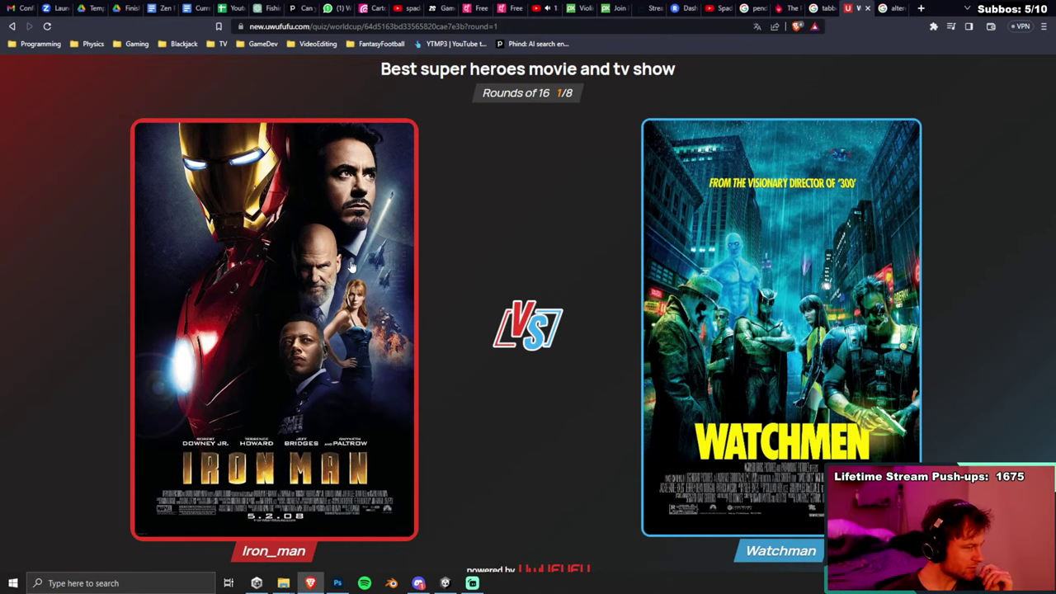
In Round of 16 matchups 1 to 4, vote for Watchmen, Deadpool, Thor Love and Thunder and Batman Begins.
click(769, 356)
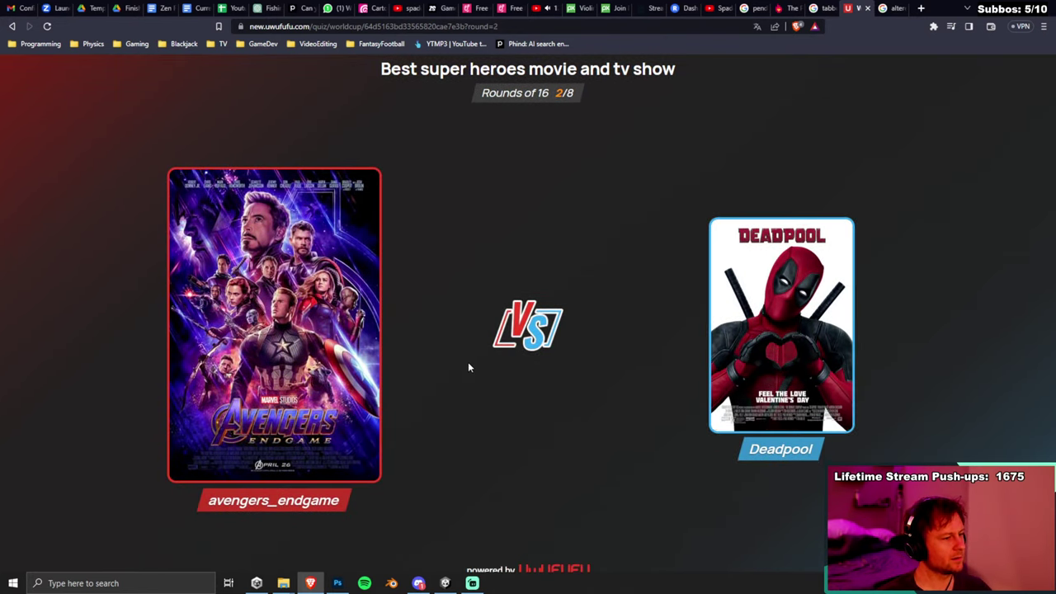
click(757, 310)
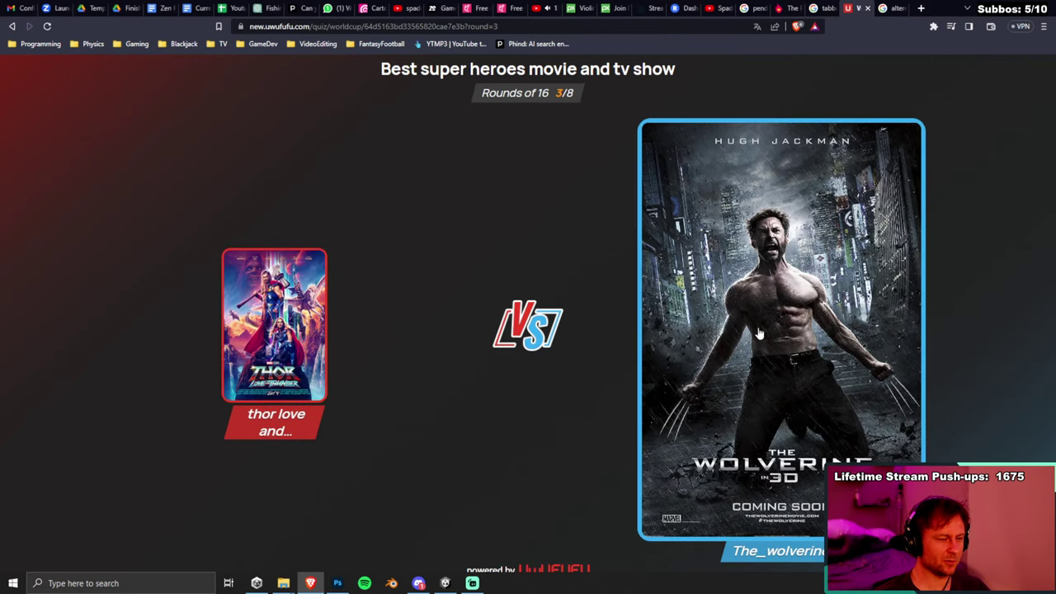
click(313, 301)
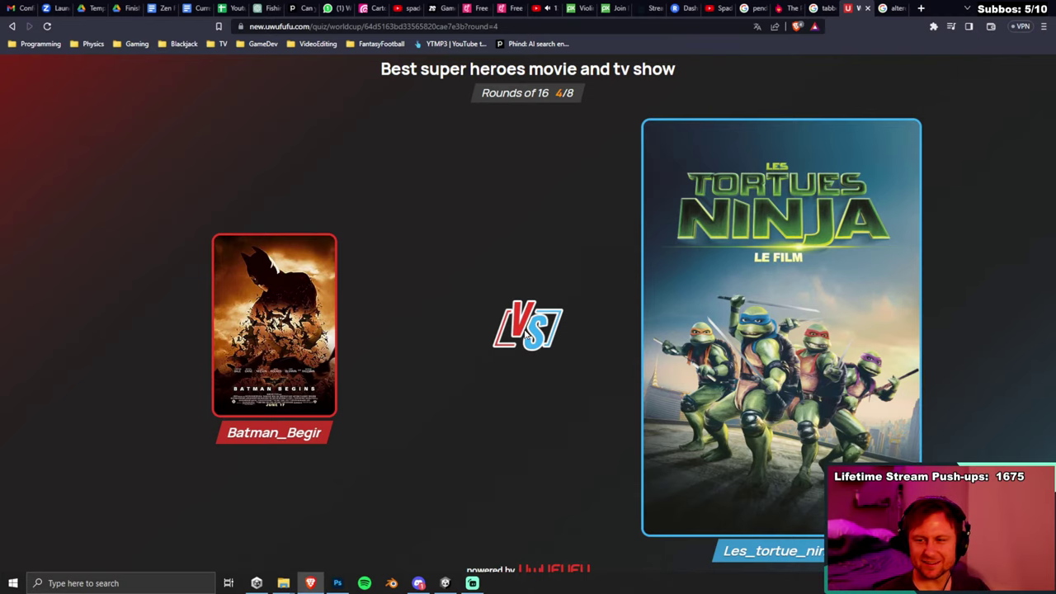
click(334, 321)
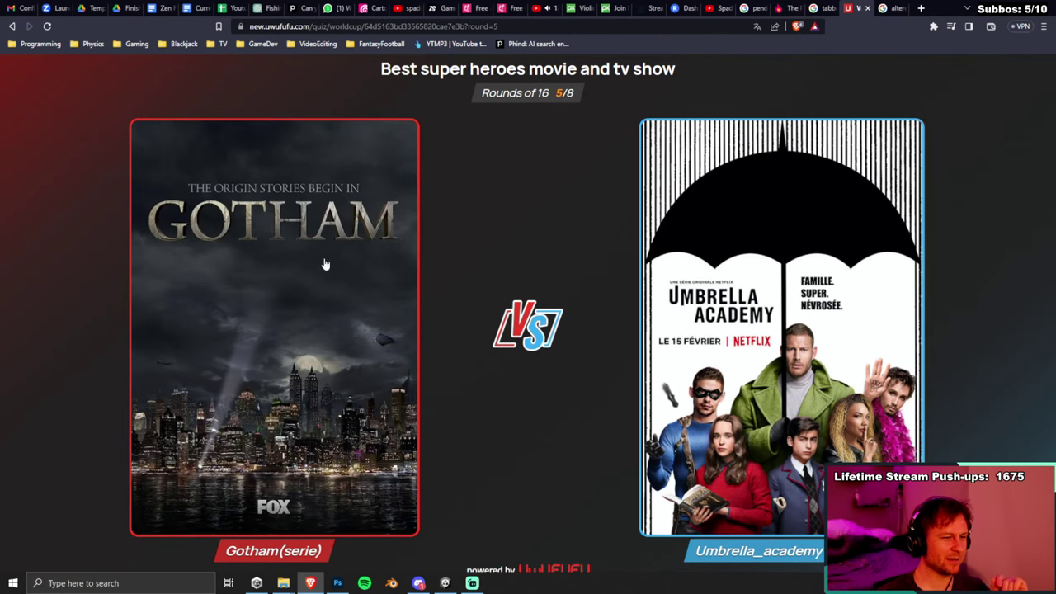
Finish the Round of 16 by voting for Umbrella Academy, The Dark Knight Rises, Ghost Rider and Supergirl.
click(807, 326)
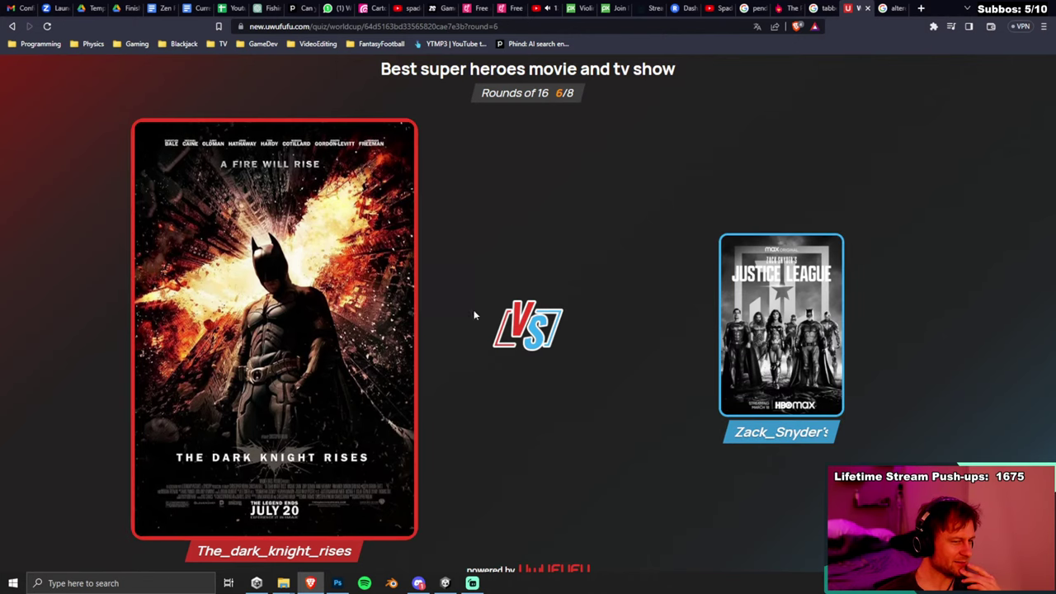
click(356, 213)
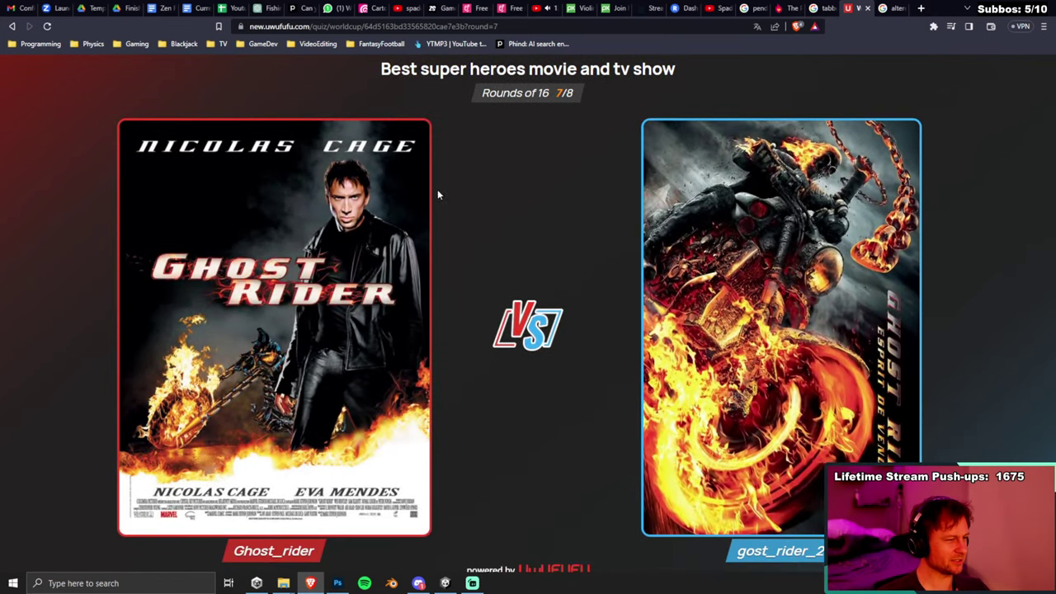
click(384, 211)
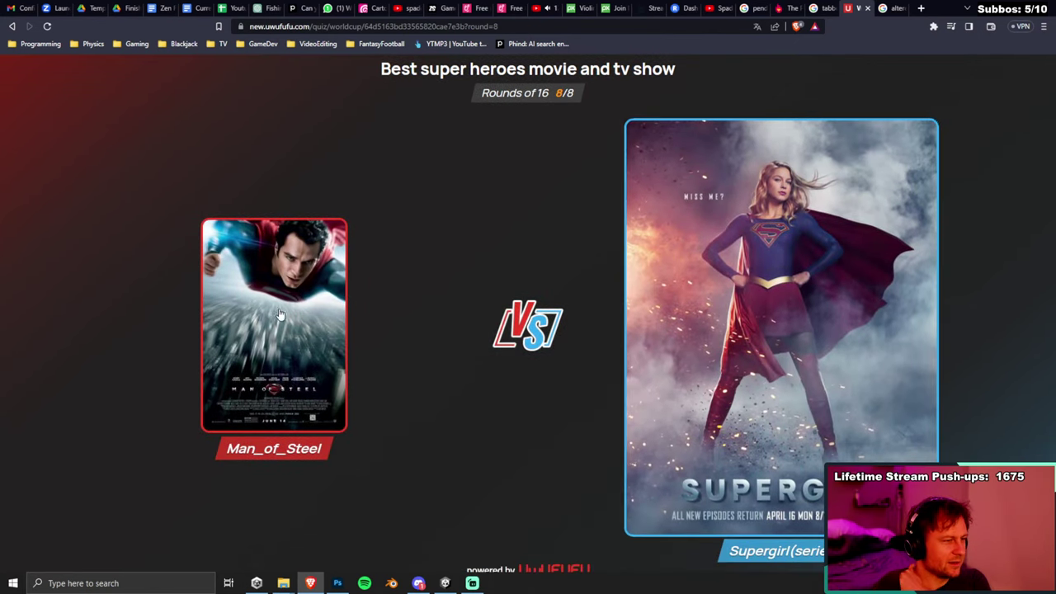
click(748, 294)
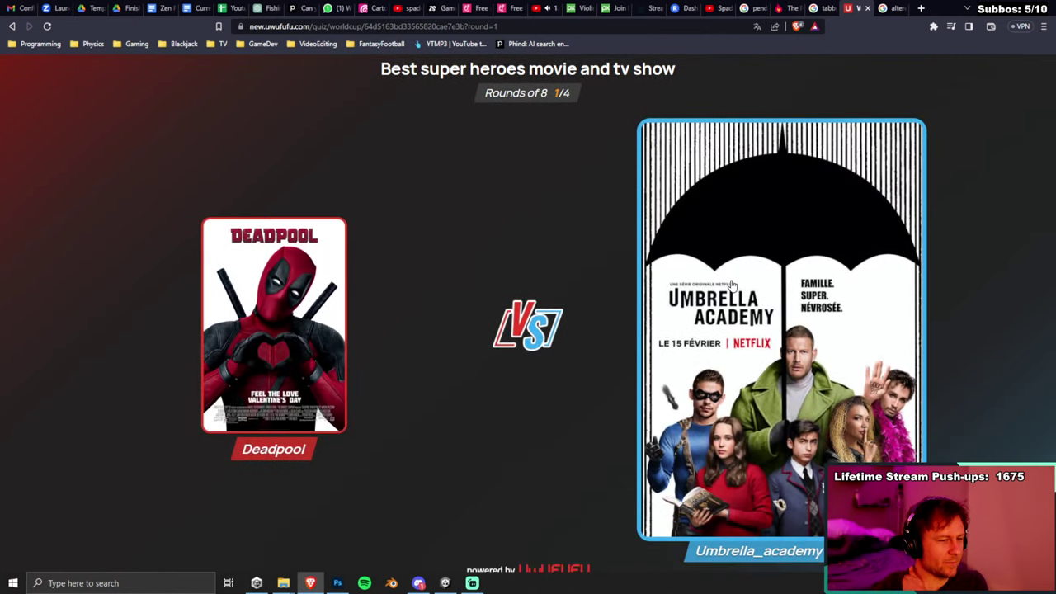
In the Round of 8, vote for Deadpool, Watchmen, Batman Begins and Ghost Rider.
click(334, 301)
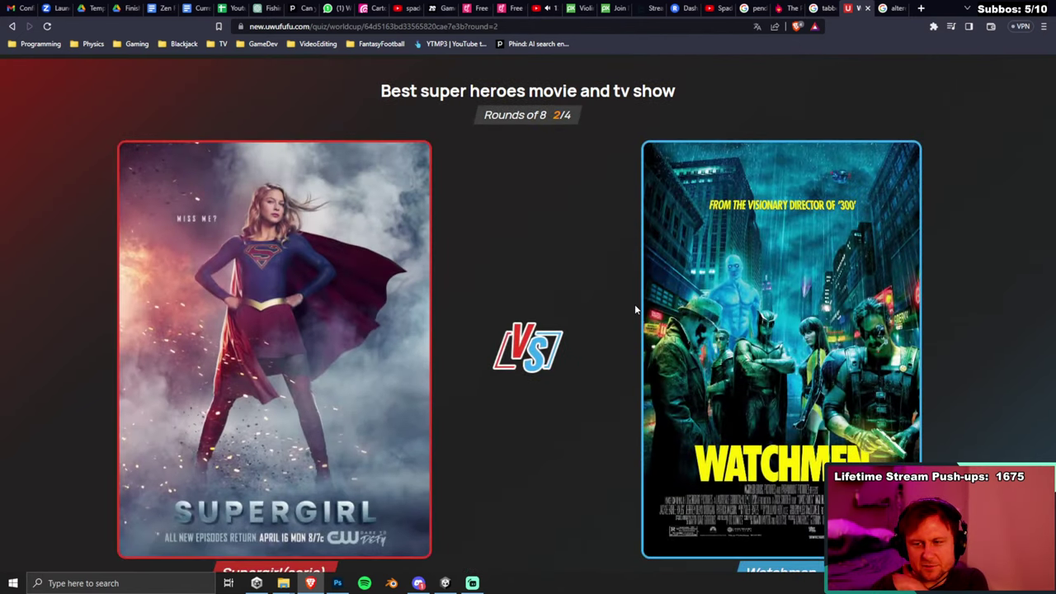
scroll(635, 303, down, 1)
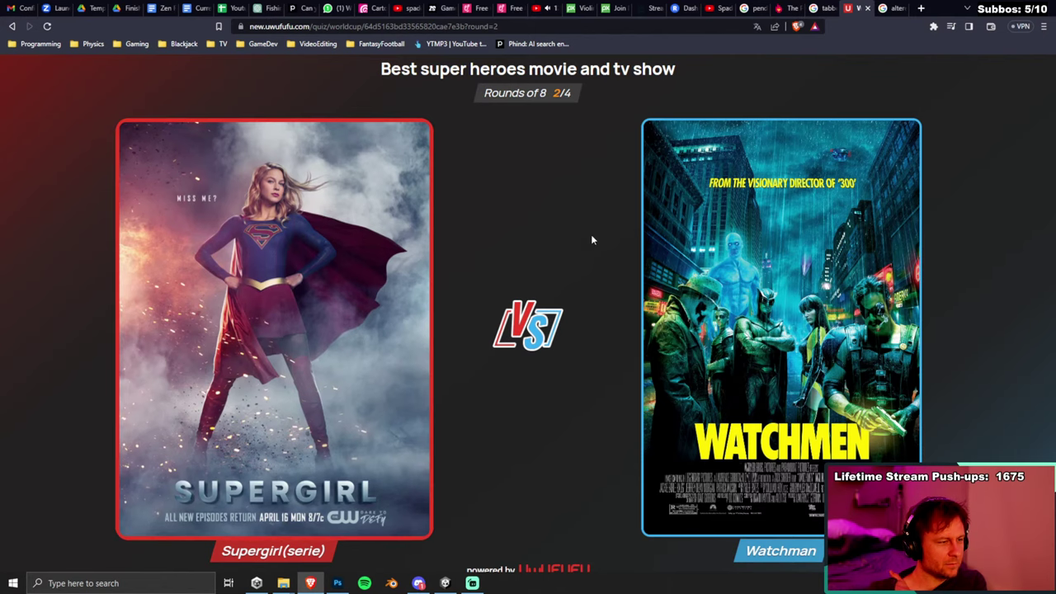
click(673, 272)
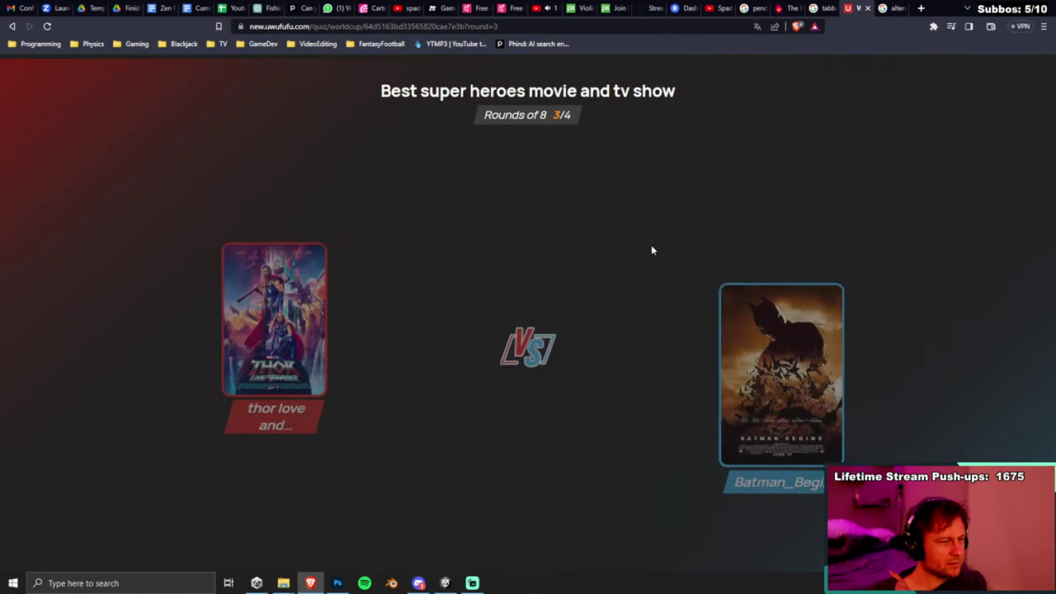
click(785, 303)
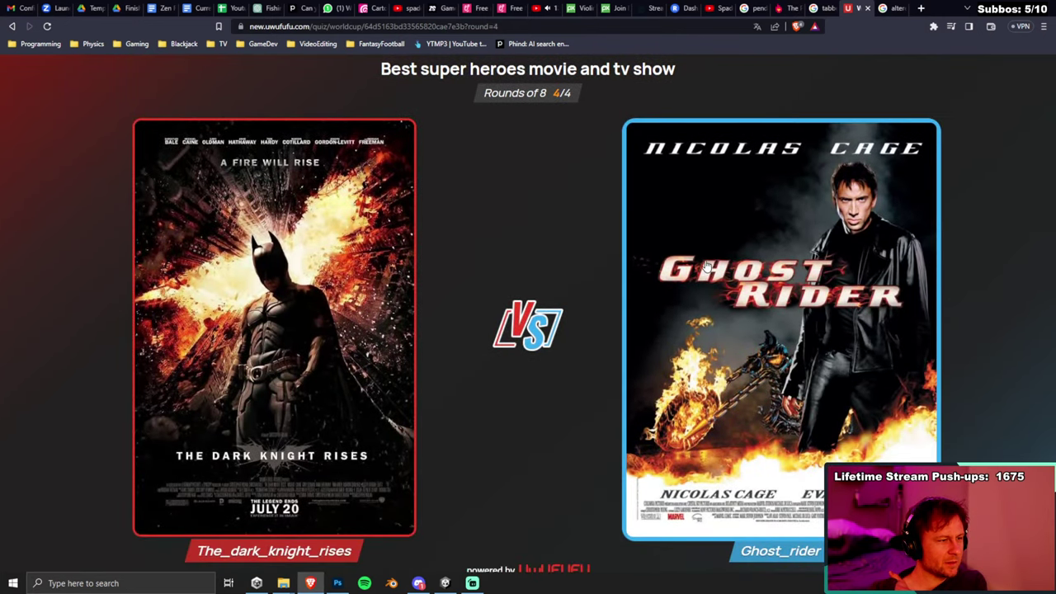
click(769, 233)
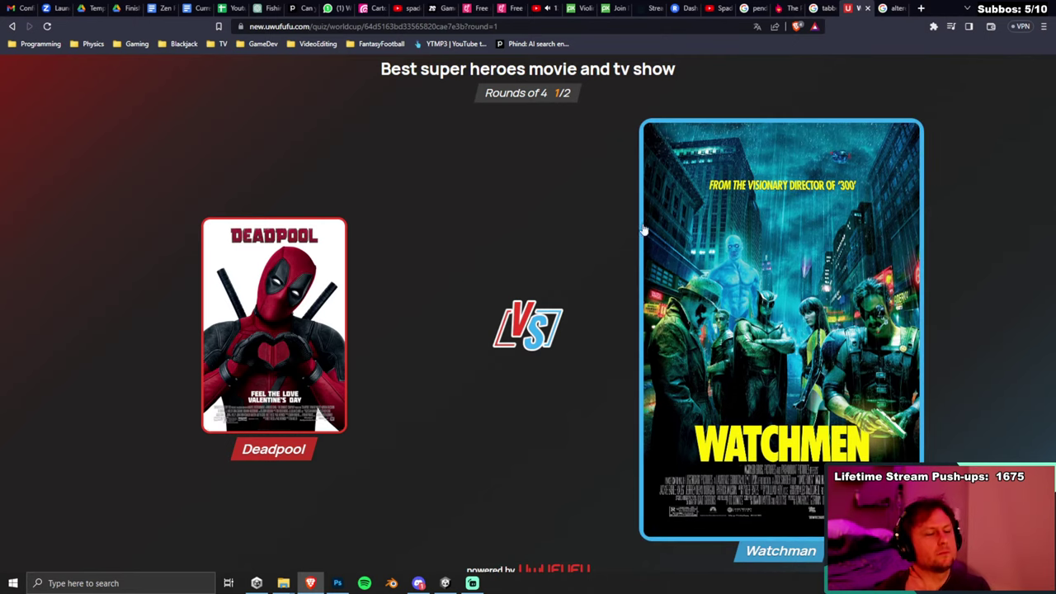
Vote for Deadpool and Batman Begins in the Round of 4, and pick Batman Begins in the Final Round.
key(Left)
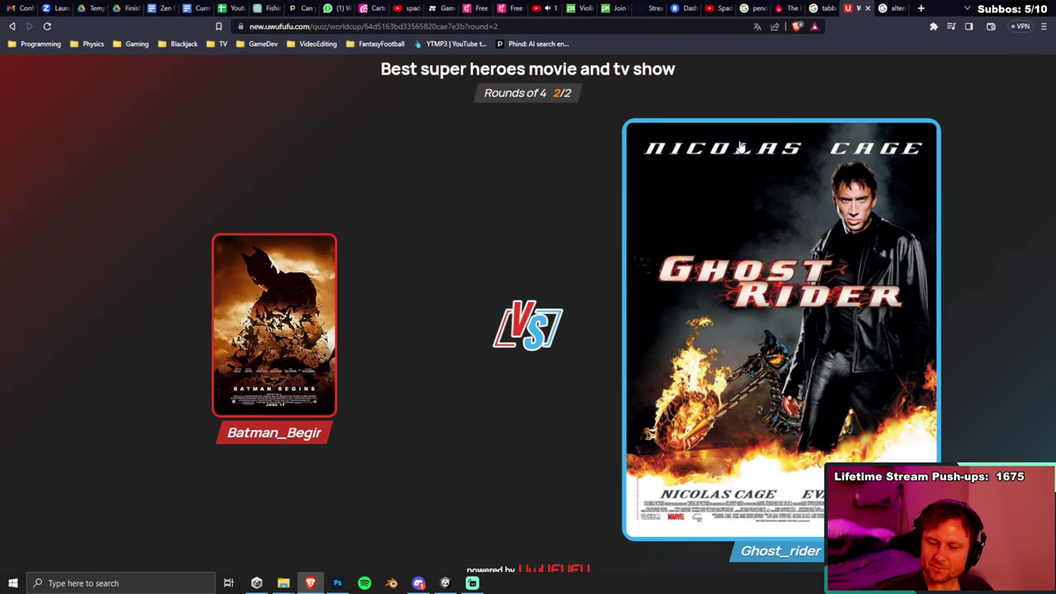
key(Left)
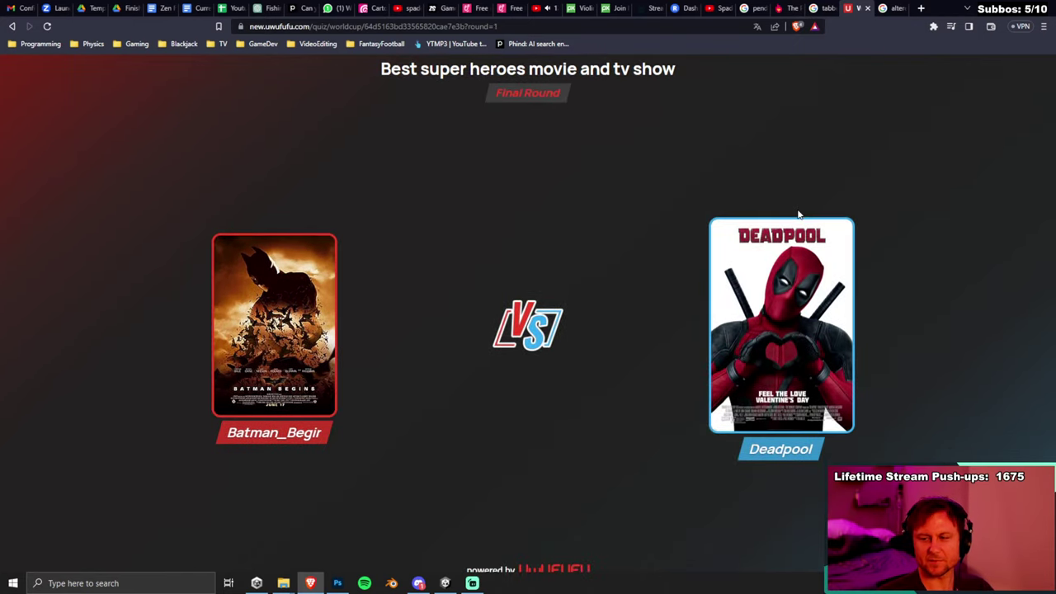
key(alt+Tab)
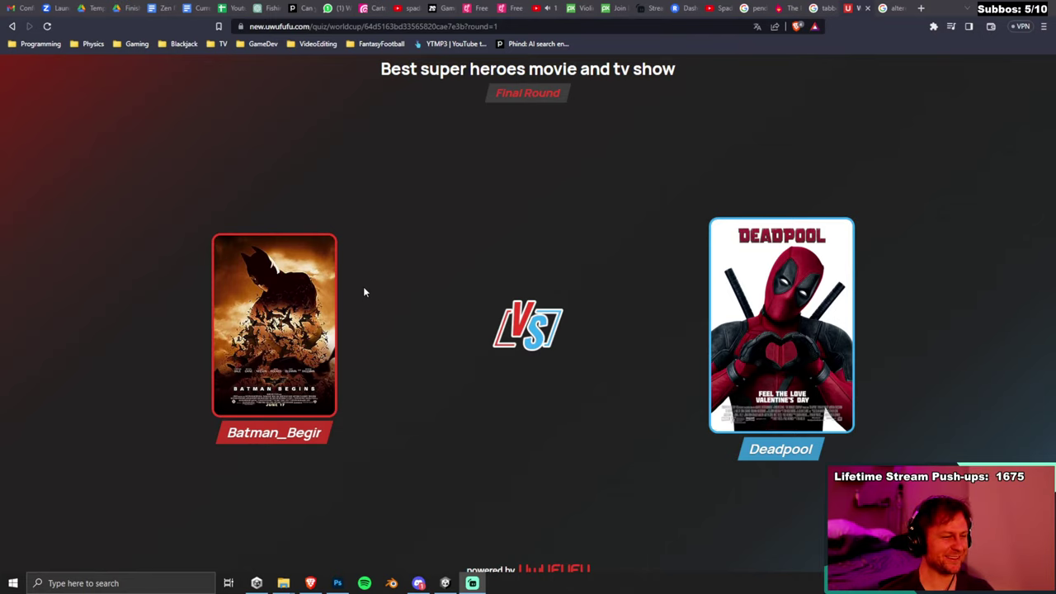
click(326, 293)
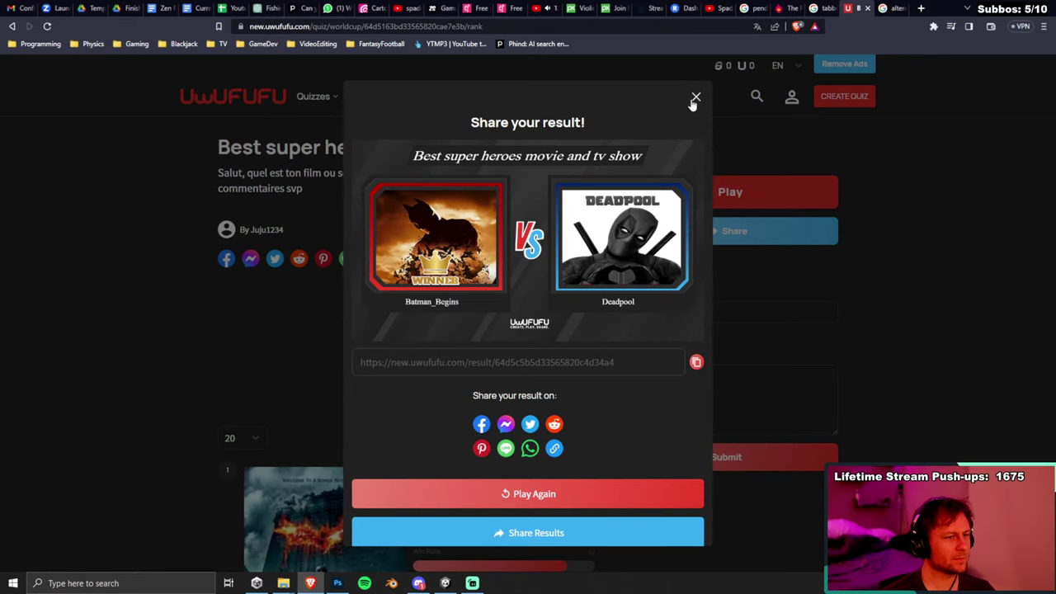
Dismiss the share-your-result window and examine the first-place entry in the quiz's overall ranking.
click(696, 98)
scroll(365, 280, down, 2)
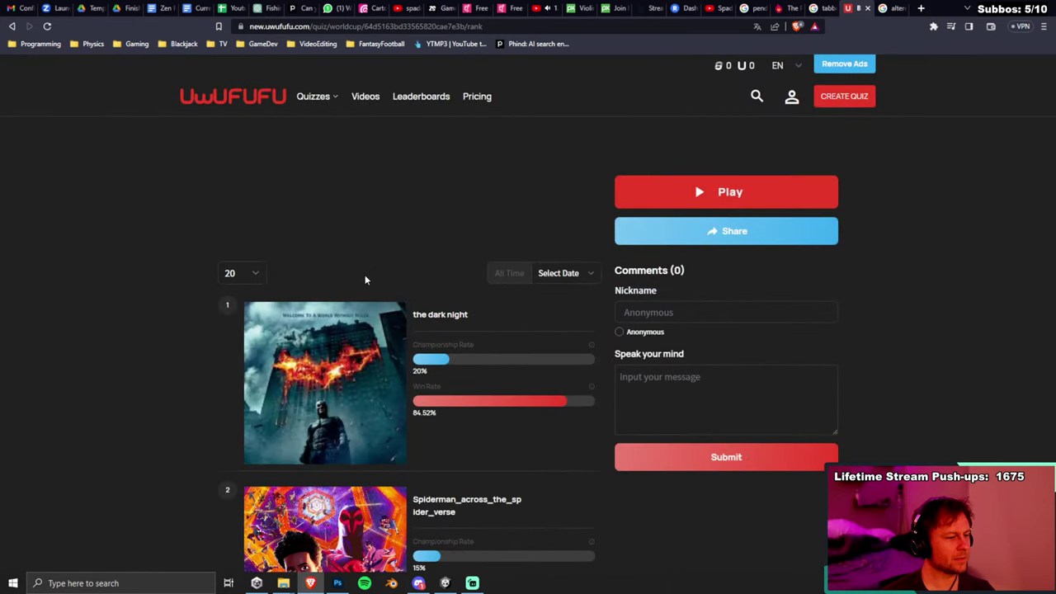
drag(174, 295, 575, 385)
click(412, 255)
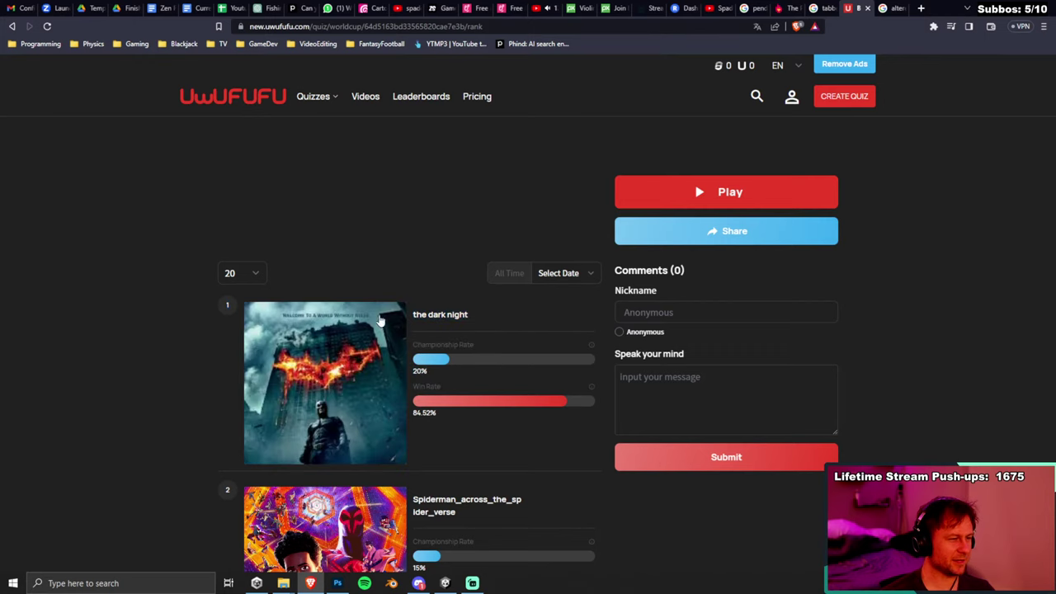
scroll(375, 329, down, 1)
drag(208, 246, 527, 324)
click(424, 191)
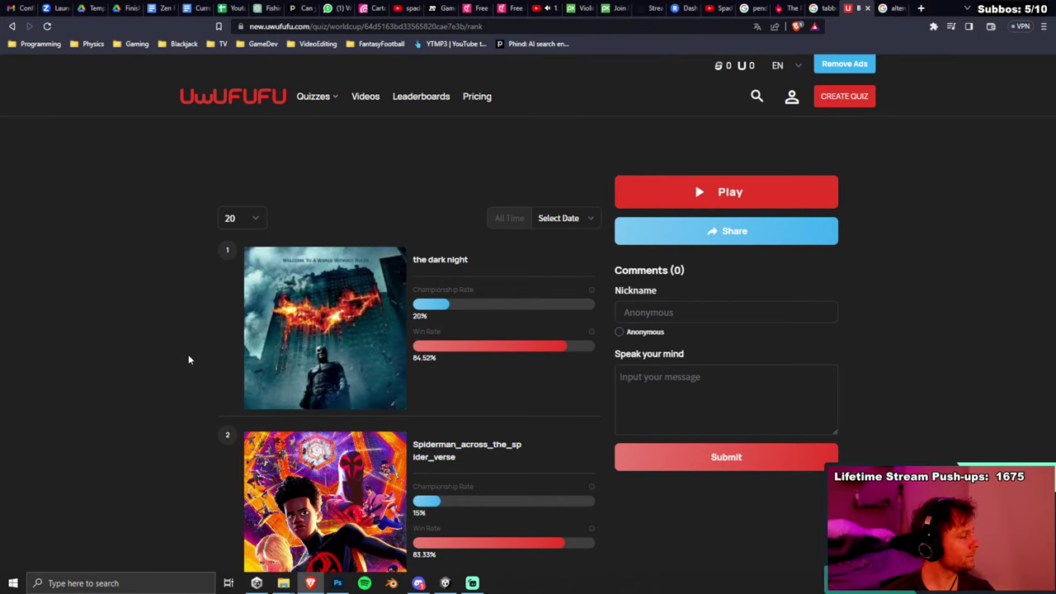
Examine the second-place entry's title in the ranking and compare it with the first-place entry.
scroll(190, 365, down, 2)
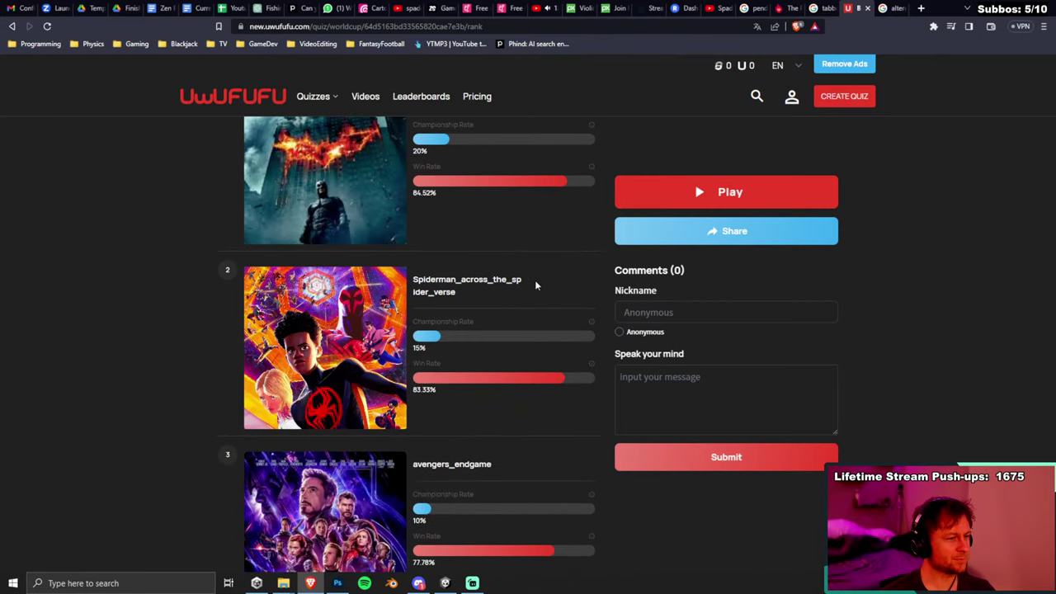
drag(536, 285, 415, 281)
click(429, 281)
double_click(430, 281)
click(464, 295)
double_click(418, 280)
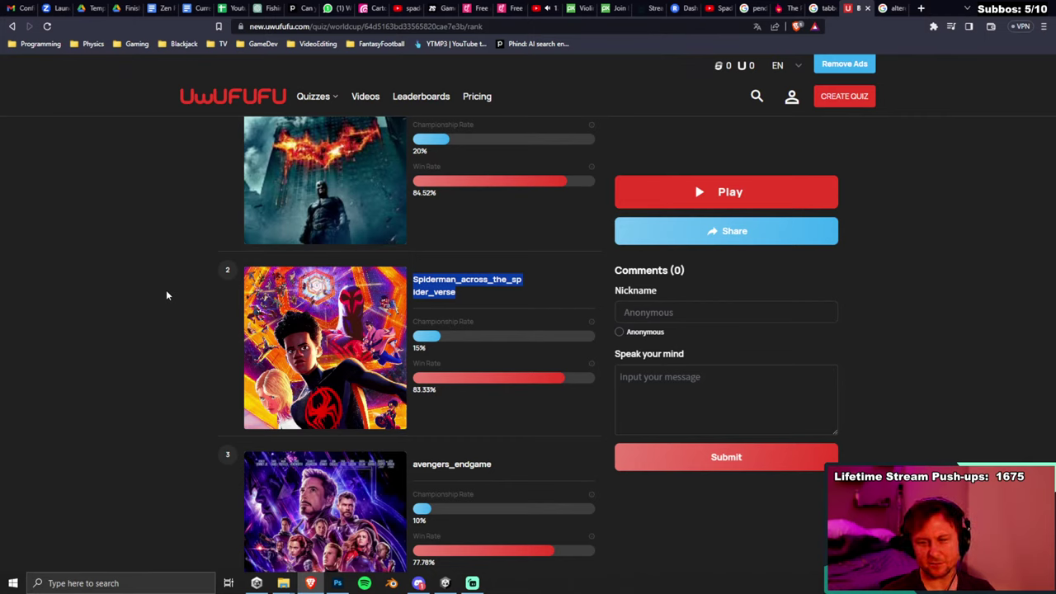
scroll(330, 346, up, 2)
scroll(499, 404, down, 1)
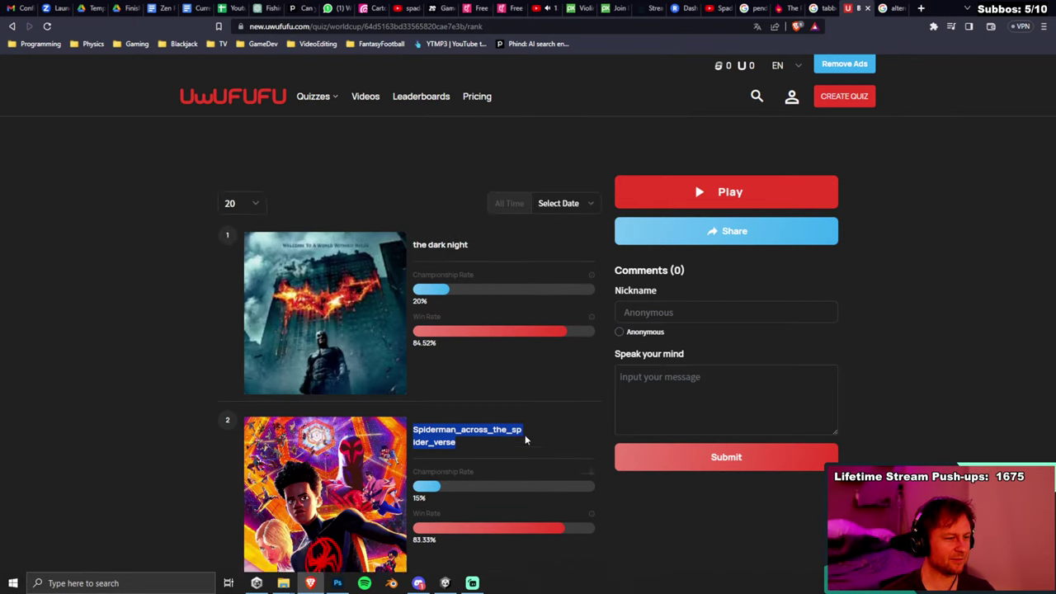
click(507, 420)
drag(508, 420, 255, 321)
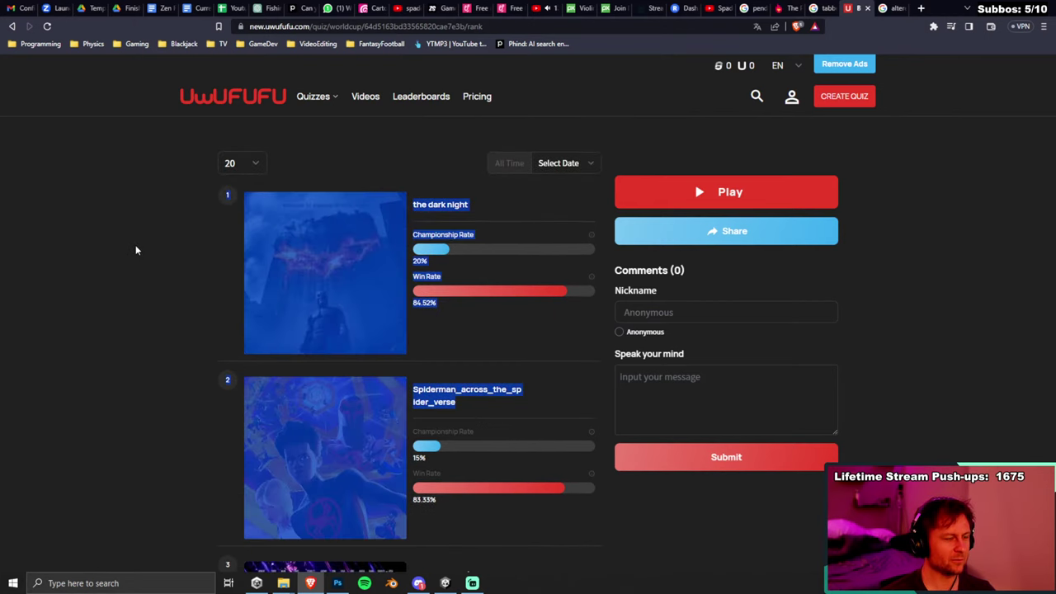
Check the round sizes offered for replaying the superhero quiz, dismiss the start window, and review the top three ranking entries.
click(717, 191)
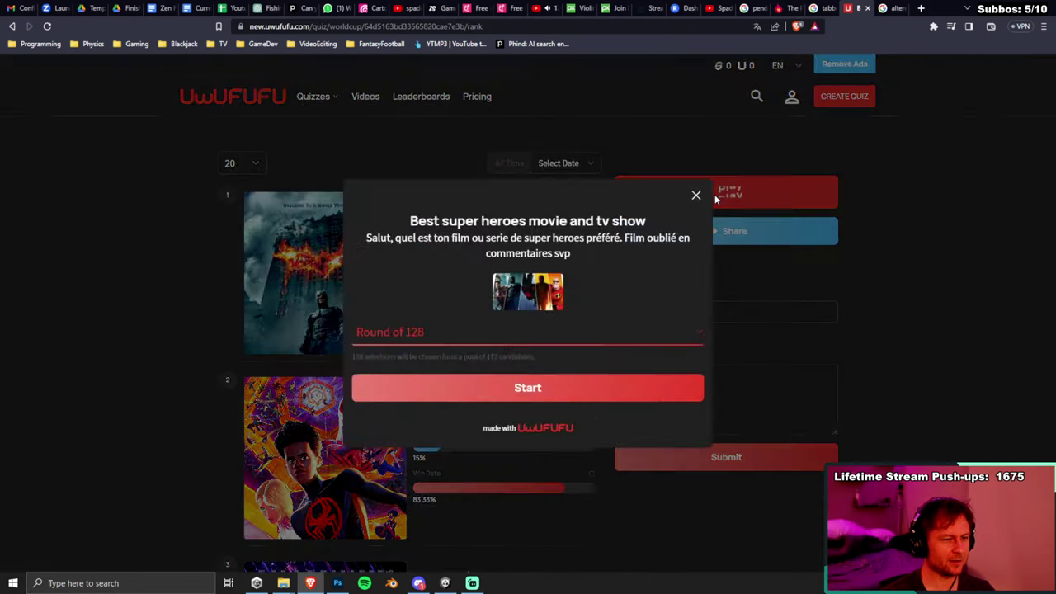
click(561, 346)
scroll(423, 426, down, 1)
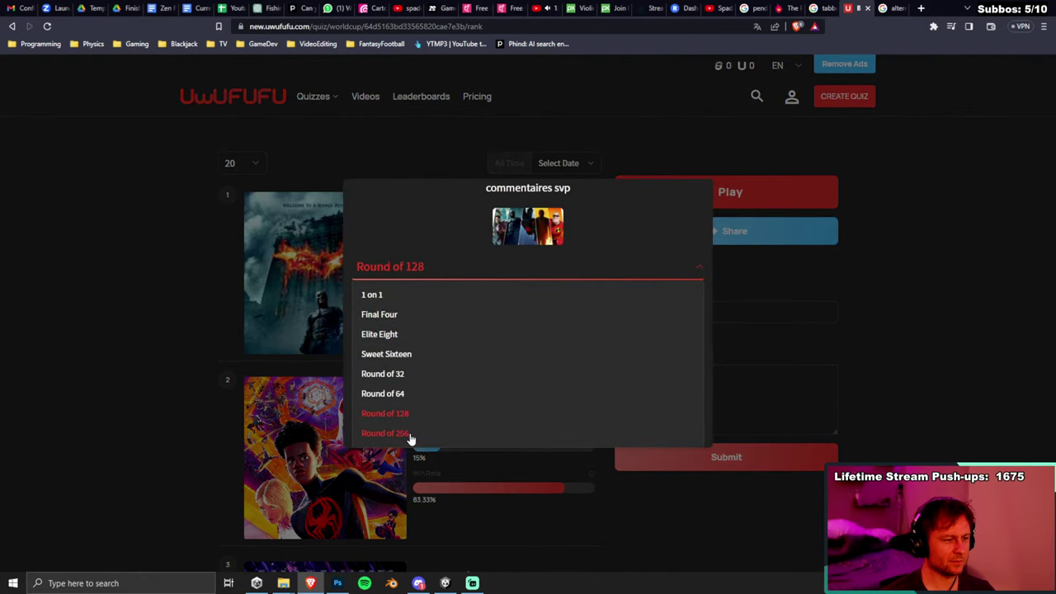
click(127, 248)
scroll(160, 325, down, 3)
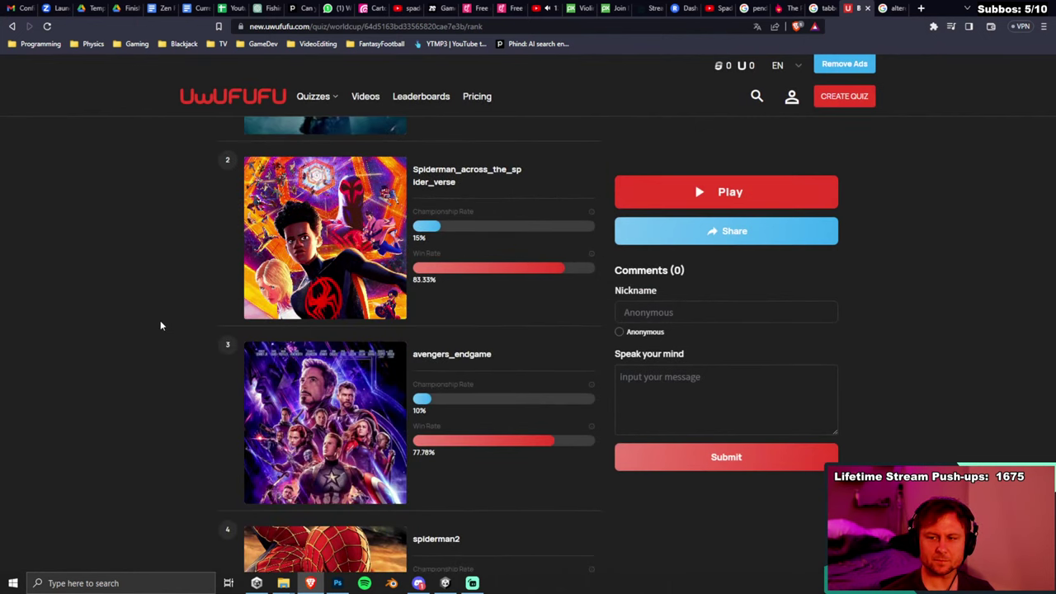
scroll(161, 325, up, 2)
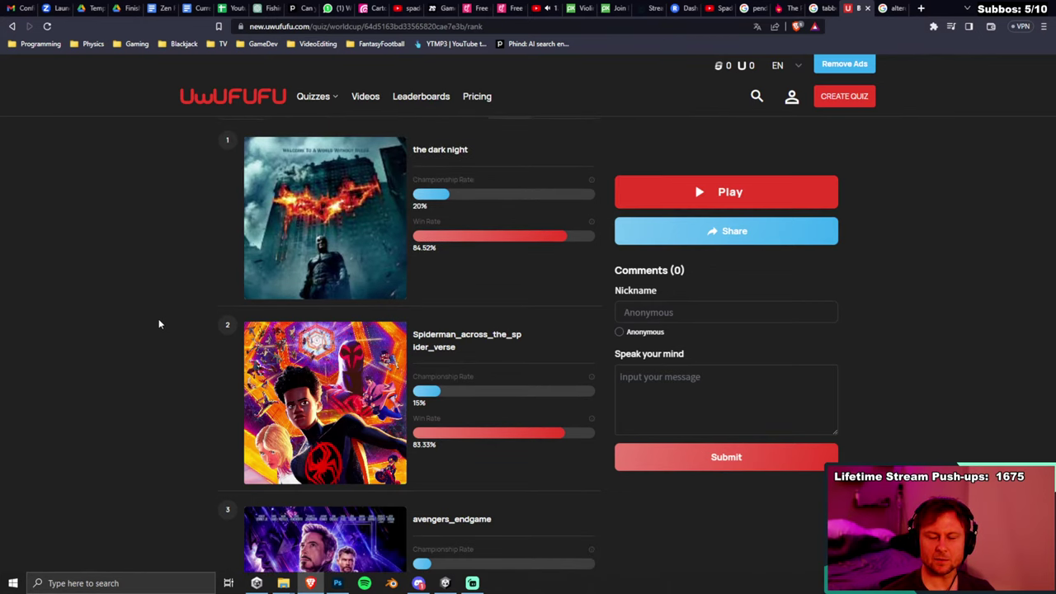
scroll(173, 319, up, 1)
scroll(599, 244, down, 1)
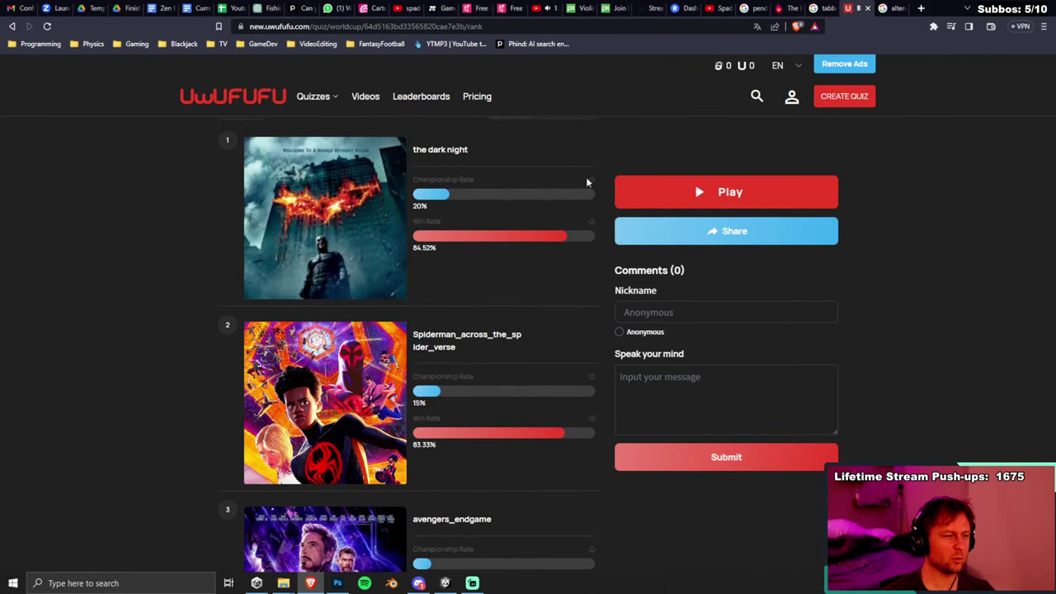
Check the quiz's start options once more for the largest bracket, Round of 256, and dismiss the start window without playing.
click(812, 196)
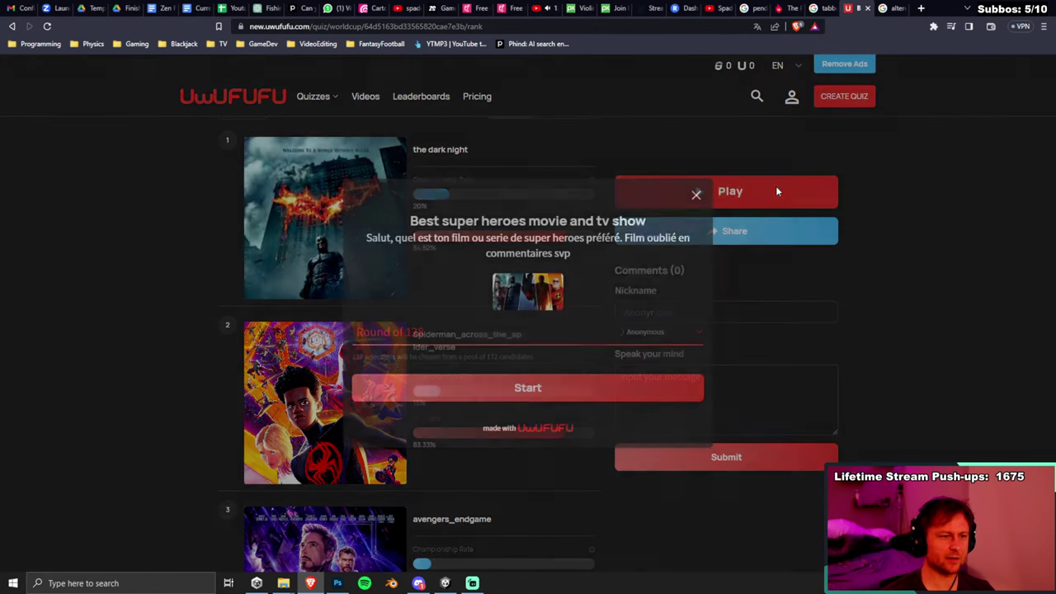
click(467, 345)
scroll(406, 431, down, 1)
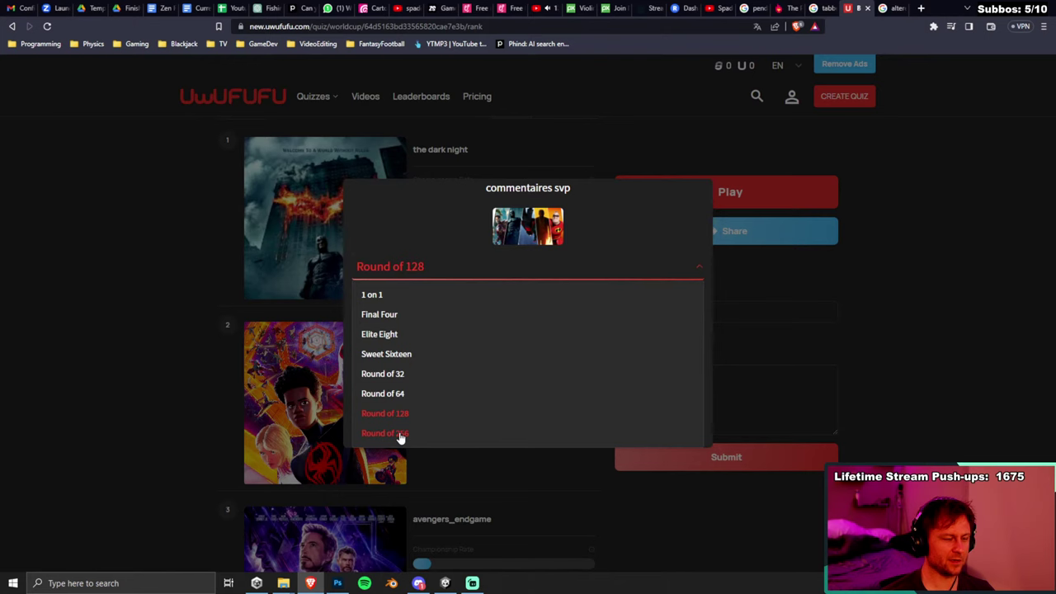
click(157, 300)
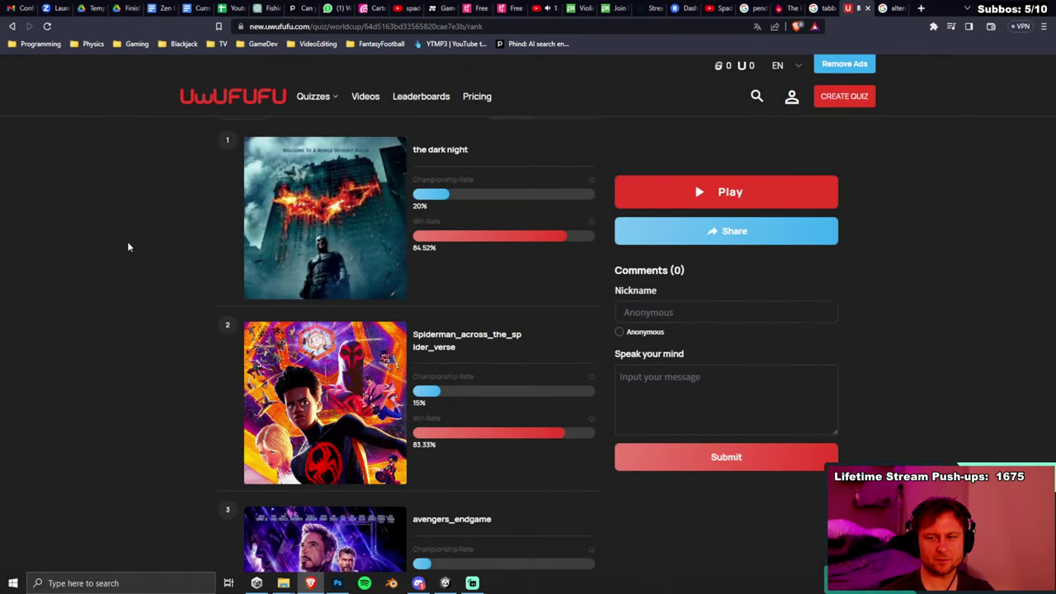
Examine the third- to fifth-place entries in the quiz ranking, highlighting the spiderman2 and Avengers_infinity_war titles.
scroll(170, 264, down, 4)
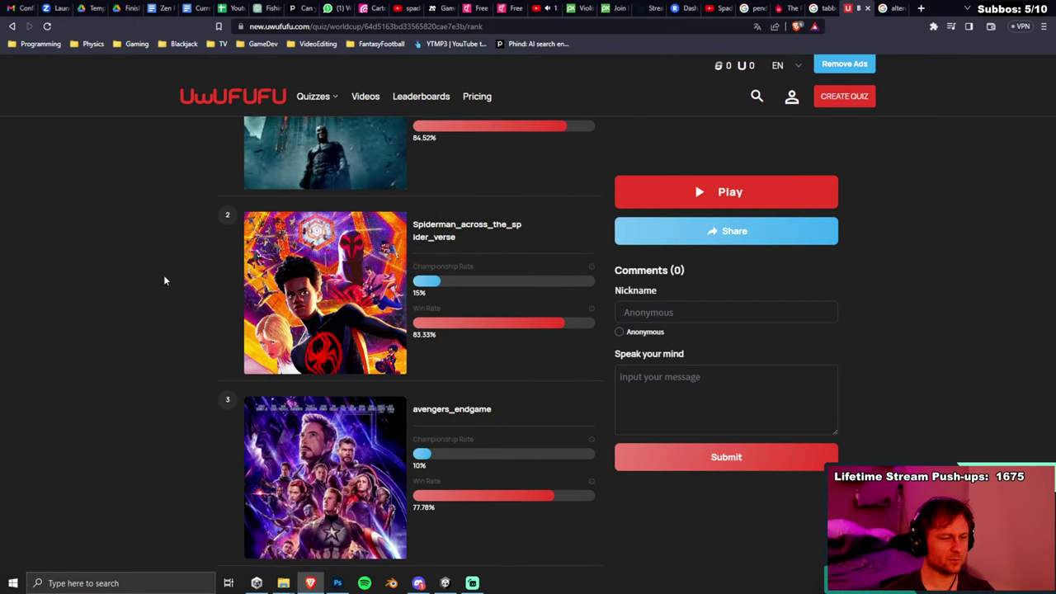
scroll(154, 270, down, 1)
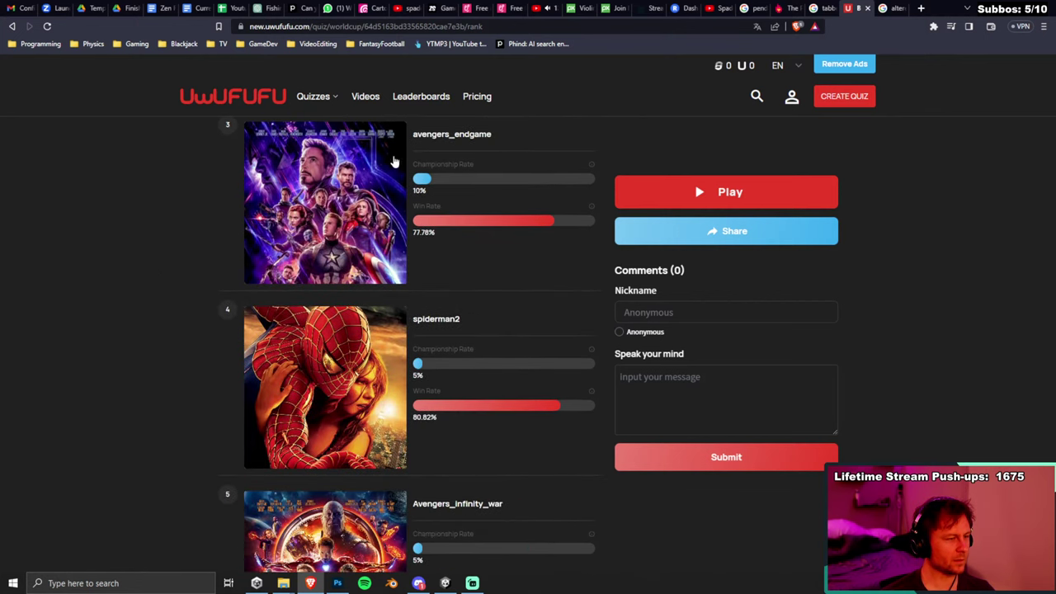
scroll(118, 207, down, 1)
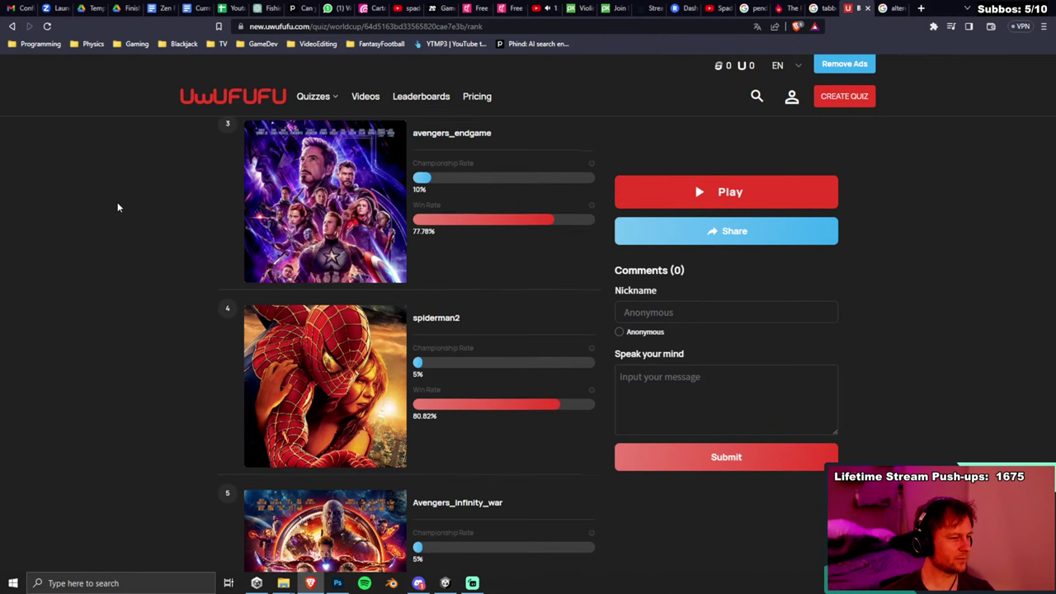
scroll(118, 206, down, 1)
double_click(443, 209)
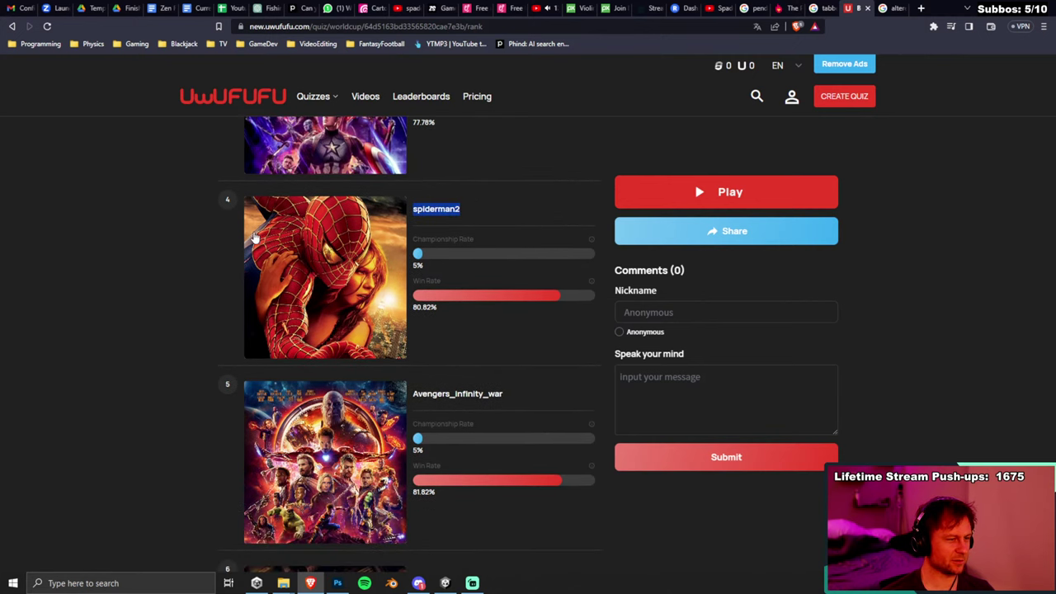
scroll(205, 345, down, 2)
scroll(236, 333, down, 1)
double_click(457, 228)
scroll(148, 257, up, 5)
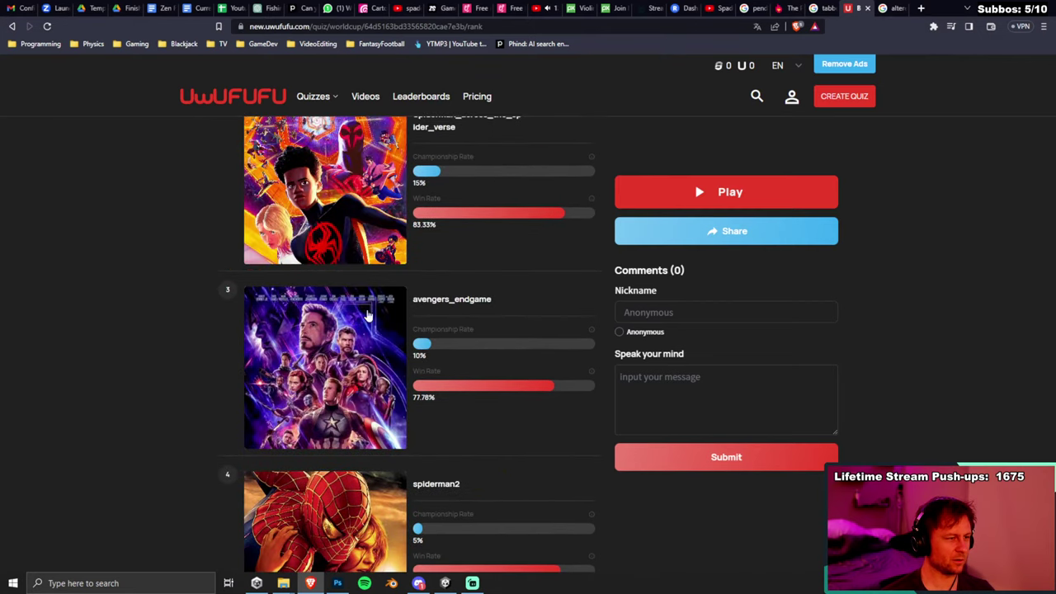
Examine the sixth- to tenth-place entries in the quiz ranking, highlighting the Joker title.
scroll(139, 377, down, 7)
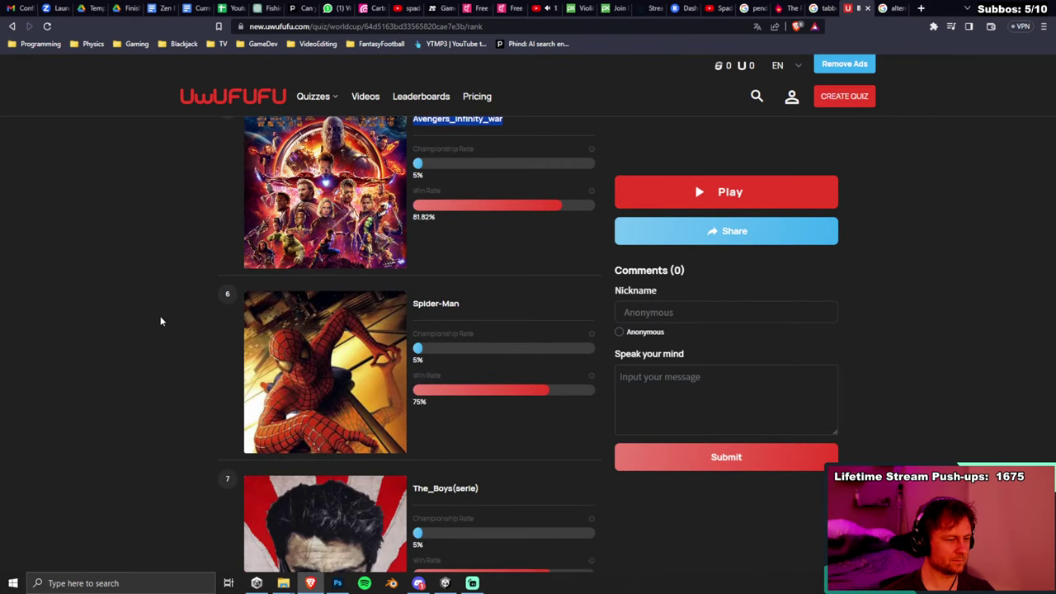
scroll(160, 322, down, 3)
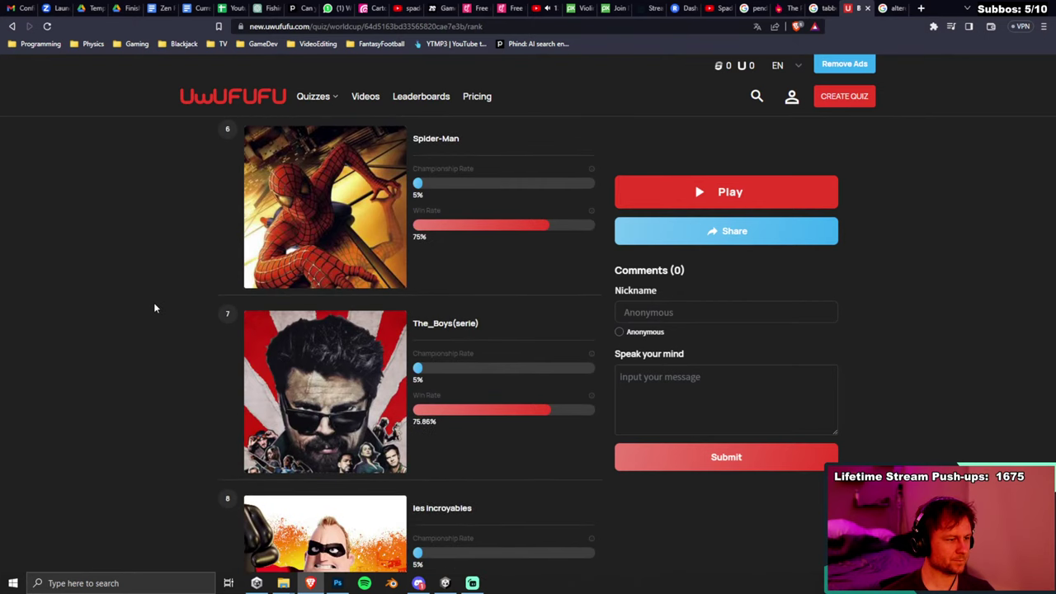
scroll(154, 308, down, 3)
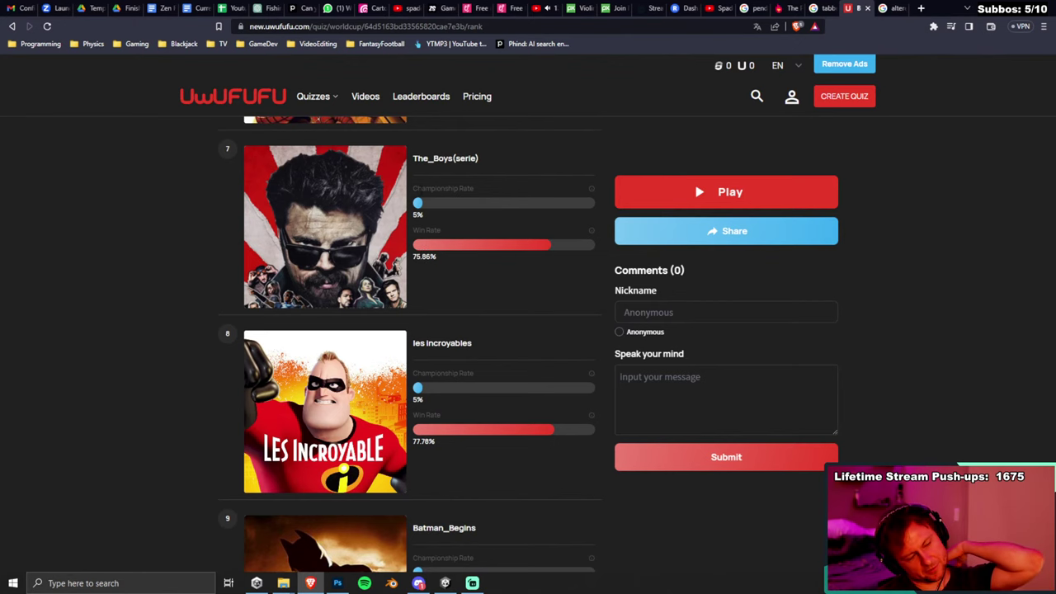
scroll(156, 278, down, 2)
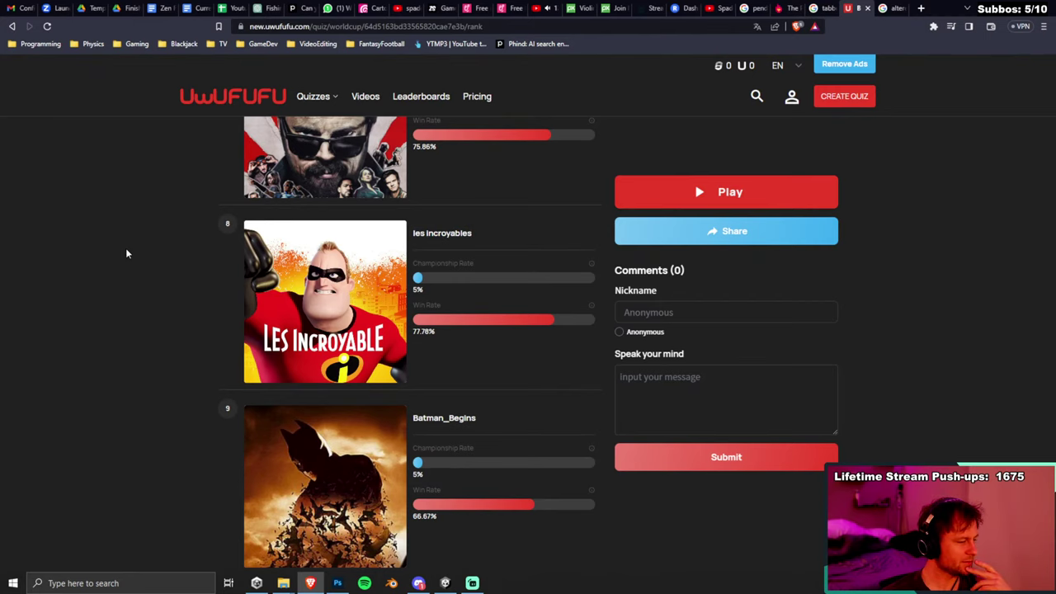
scroll(125, 296, down, 2)
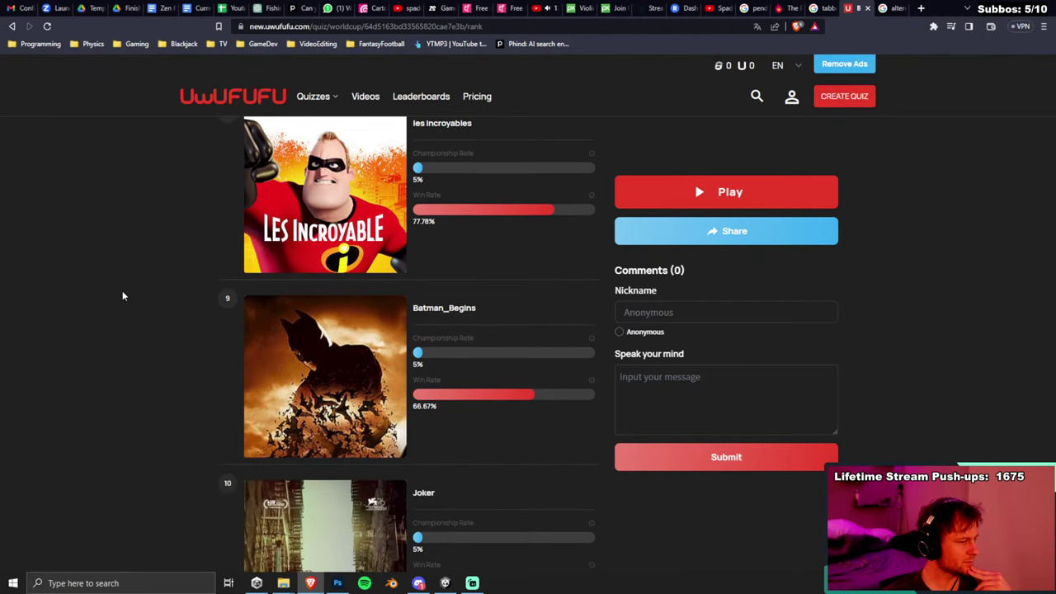
scroll(125, 295, down, 2)
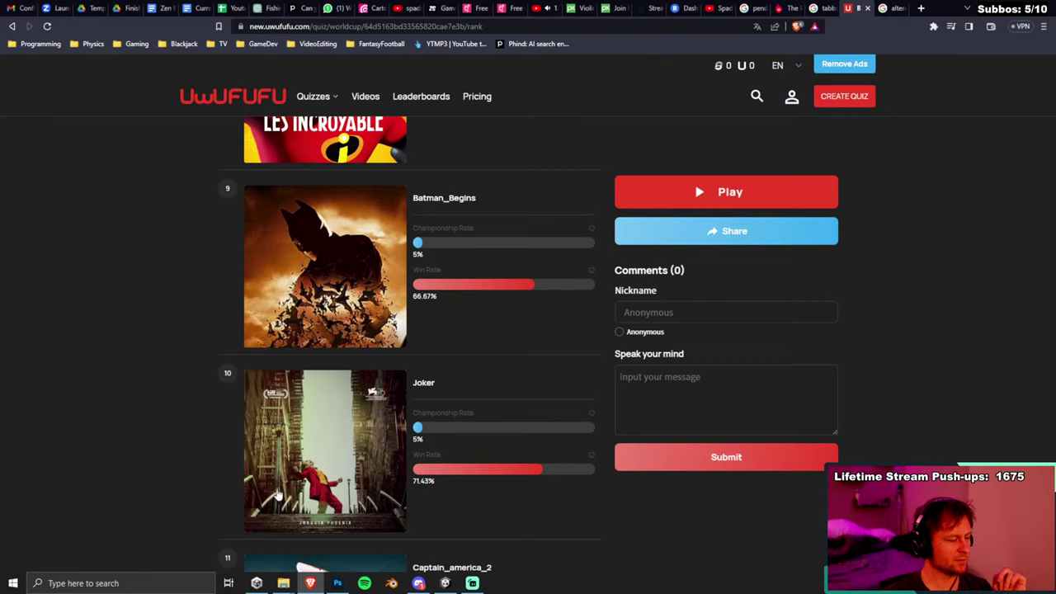
double_click(425, 382)
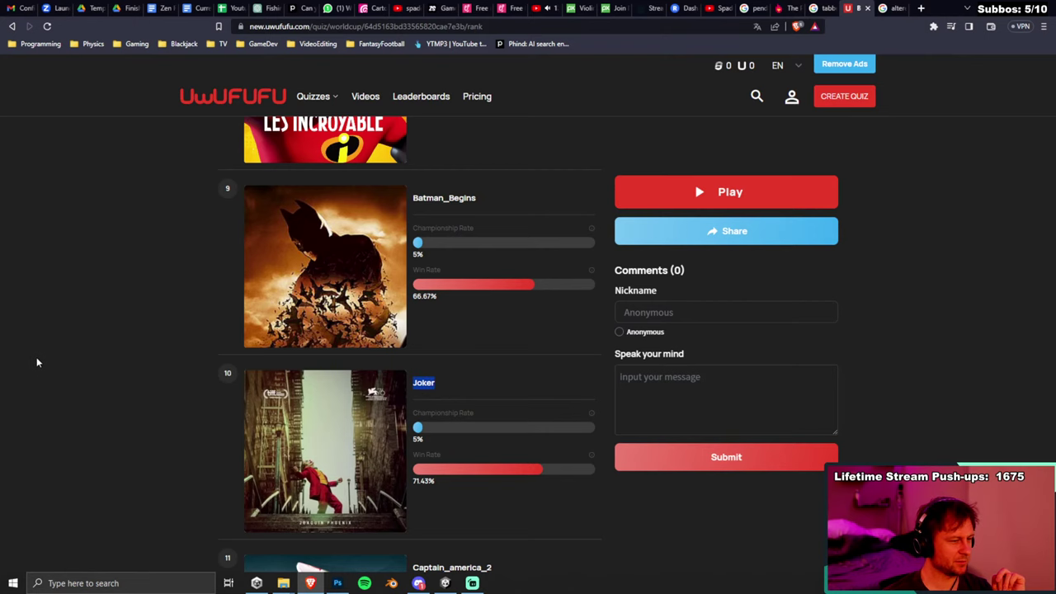
Examine the ranking entries from eleventh to twentieth place, through to the end of the first page.
scroll(61, 363, down, 3)
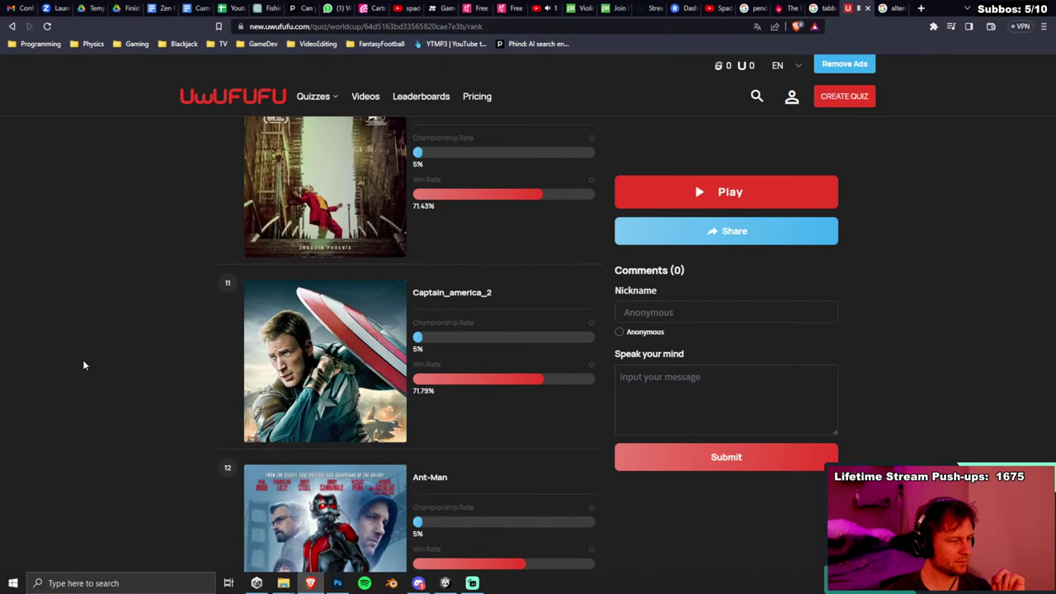
scroll(82, 363, down, 3)
scroll(82, 363, down, 7)
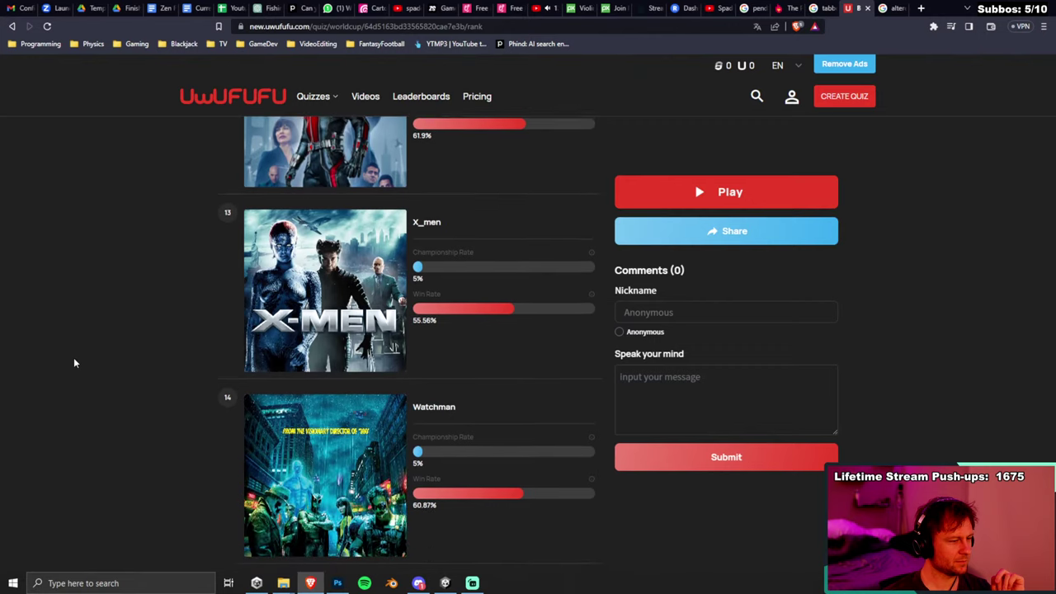
scroll(78, 359, up, 3)
double_click(87, 357)
scroll(93, 354, down, 1)
scroll(94, 353, down, 5)
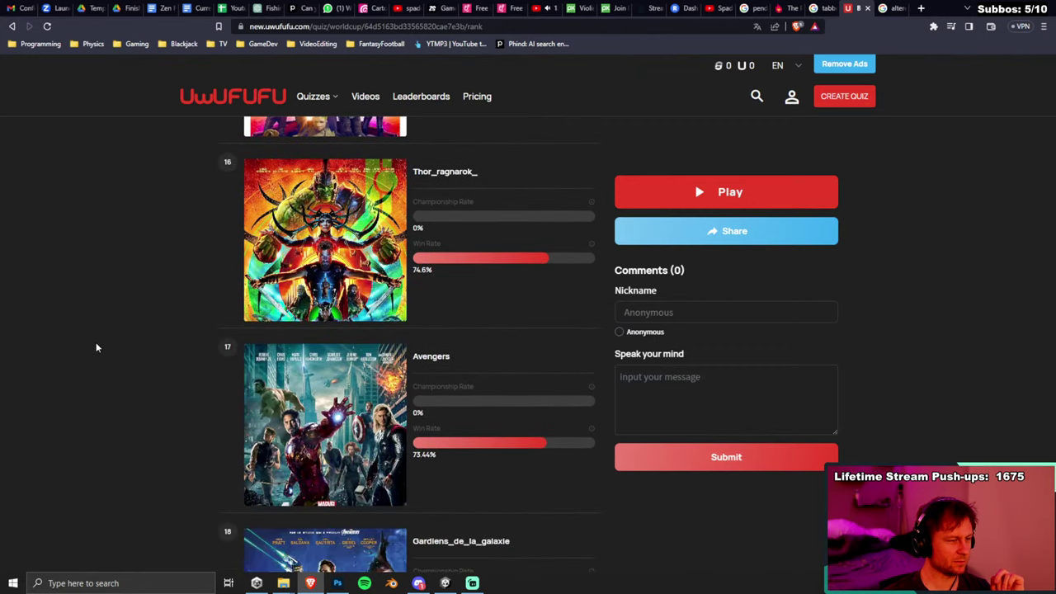
scroll(93, 340, down, 5)
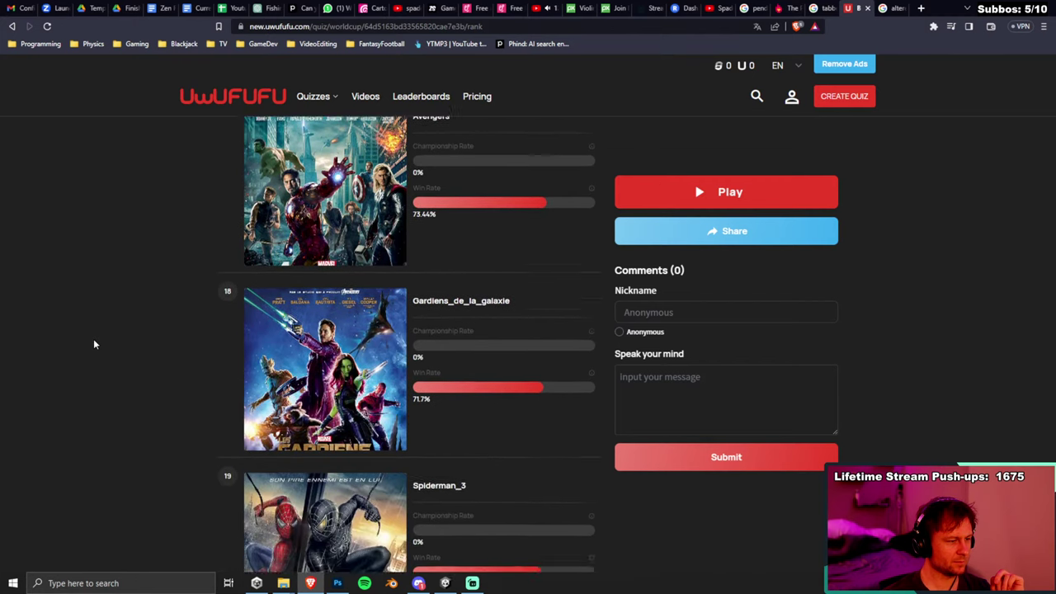
scroll(93, 344, down, 4)
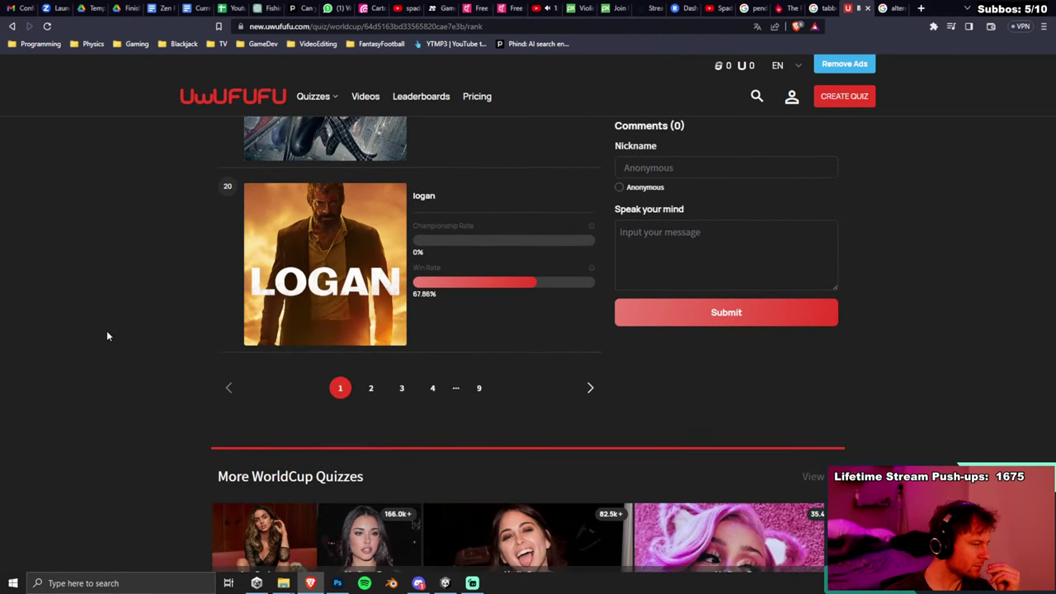
scroll(907, 171, up, 3)
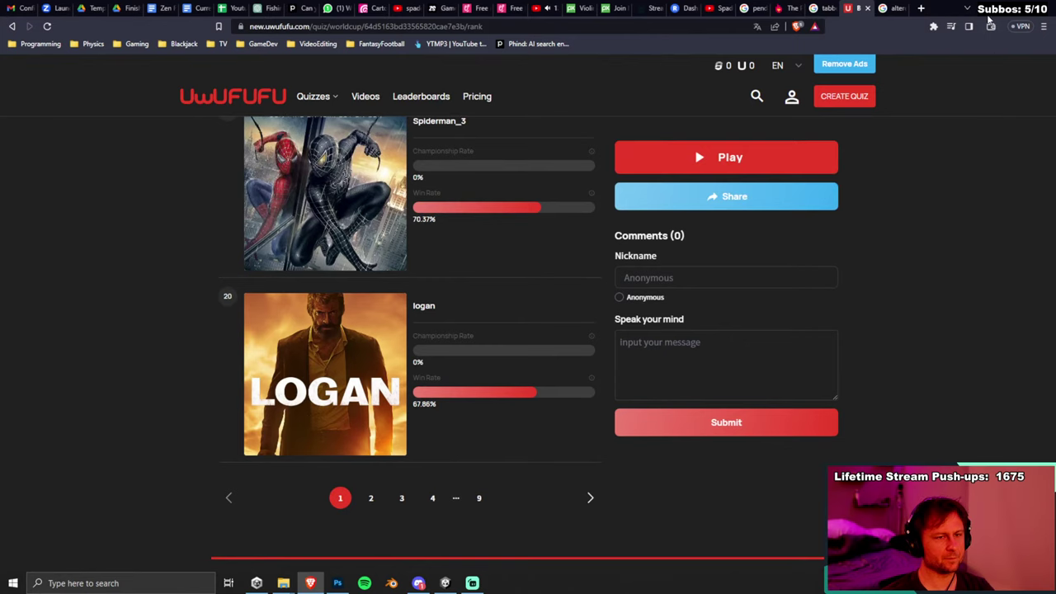
Switch to the Player Stats menu mock-up in Photoshop and clear the layer selection.
key(alt+Tab)
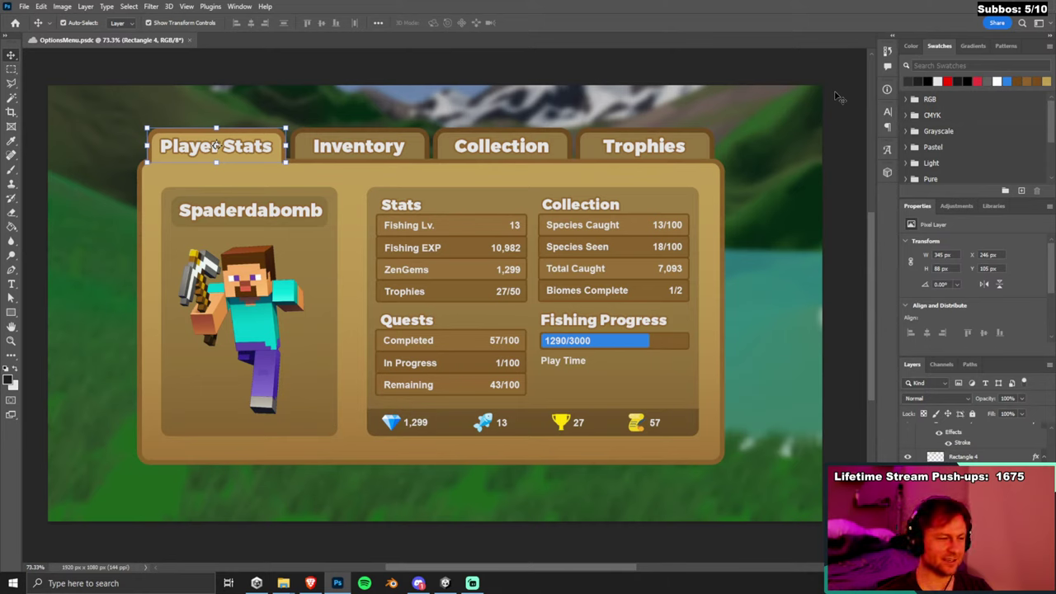
click(840, 93)
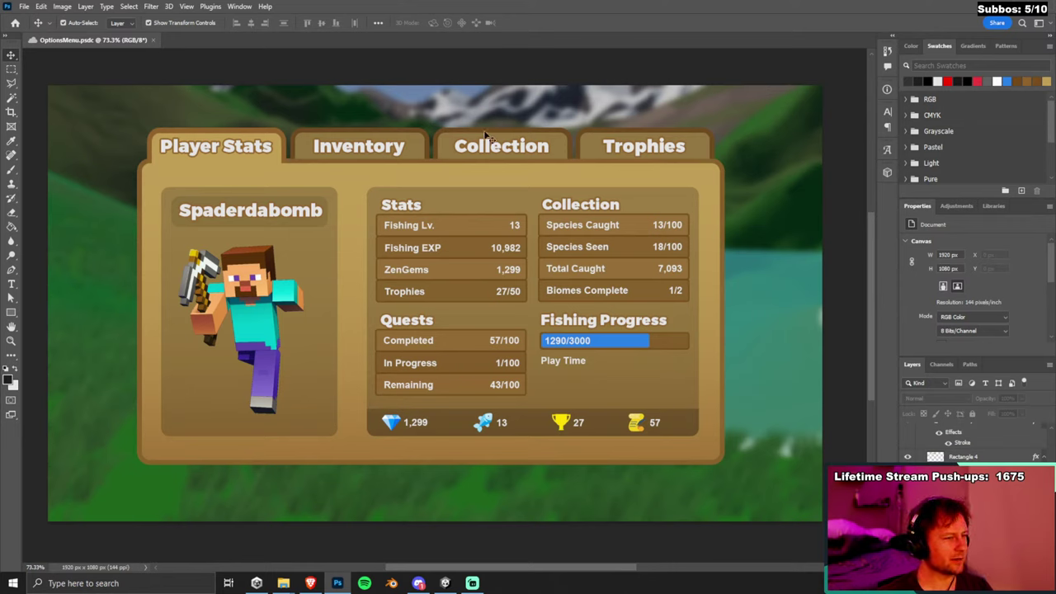
click(272, 157)
click(313, 101)
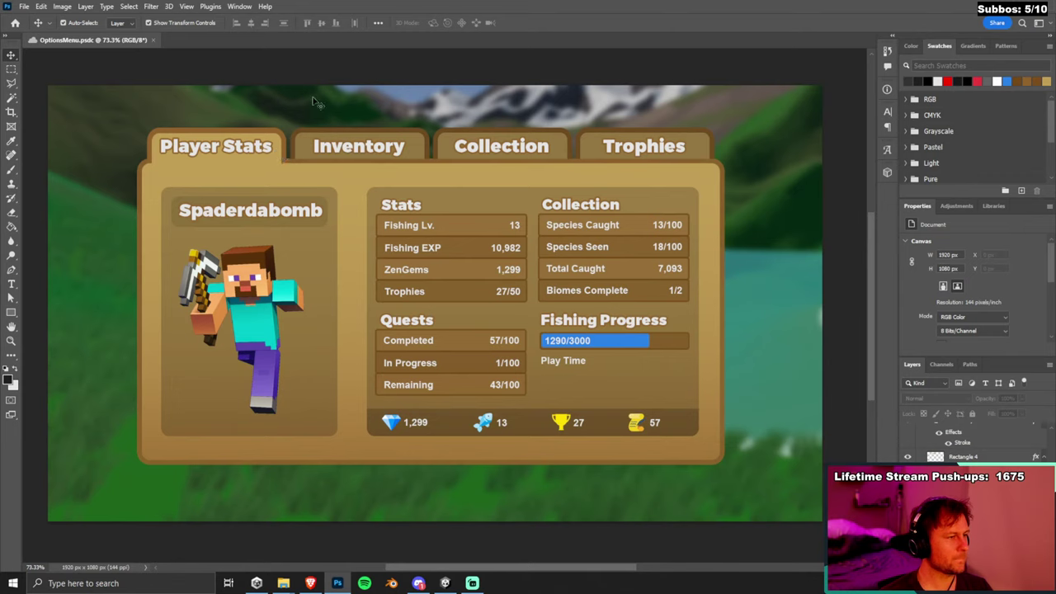
Try stretching the Player Stats tab's background upward to about 122% of its height.
click(279, 143)
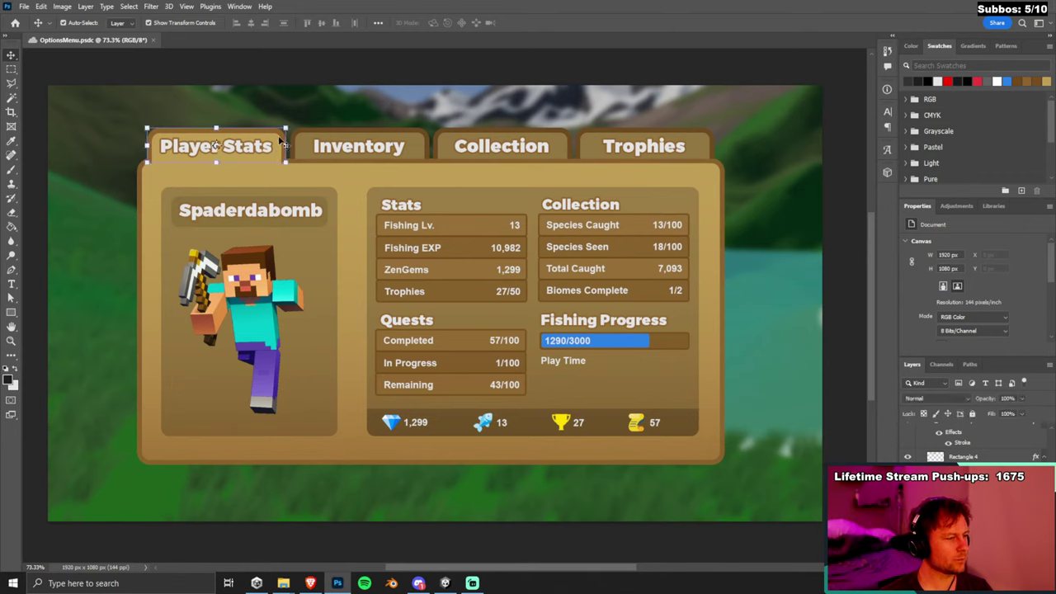
drag(216, 125, 217, 121)
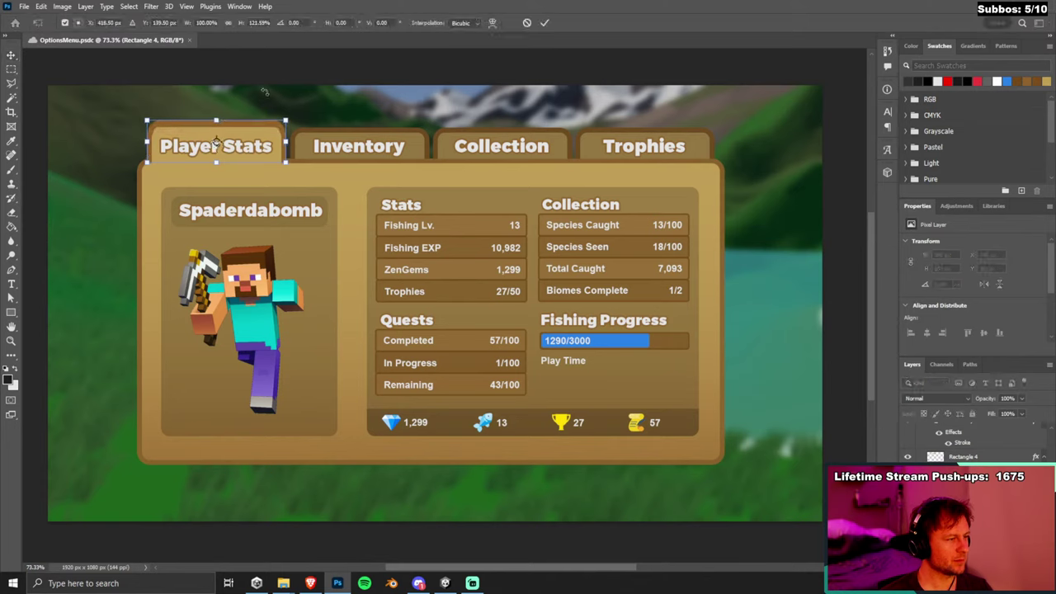
click(11, 55)
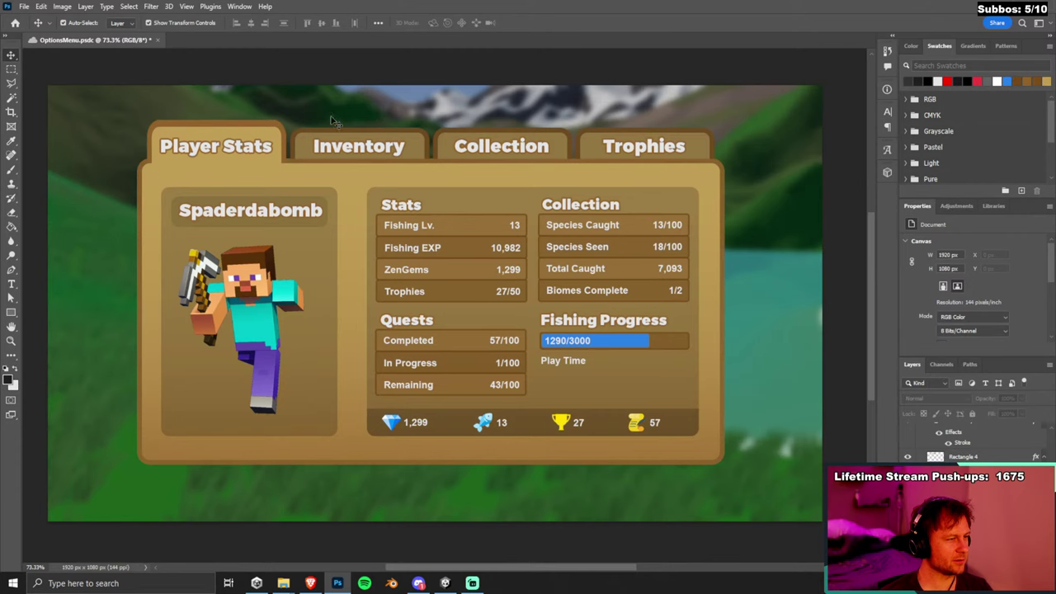
Bring the Player Stats tab background's top edge back level with the other tabs, at a height of 88 px.
click(258, 132)
drag(217, 121, 217, 124)
key(Return)
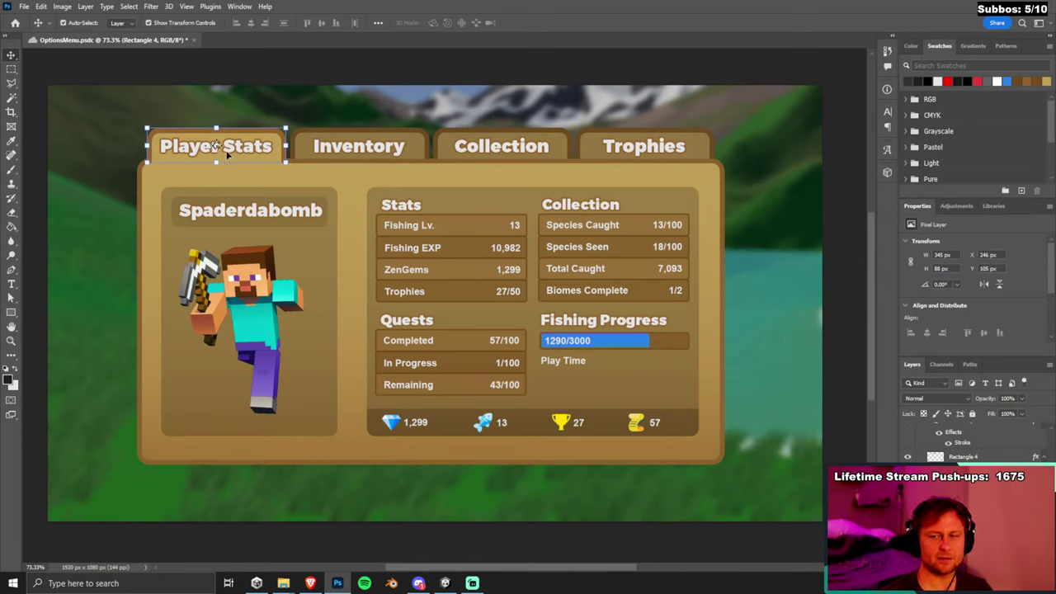
click(258, 95)
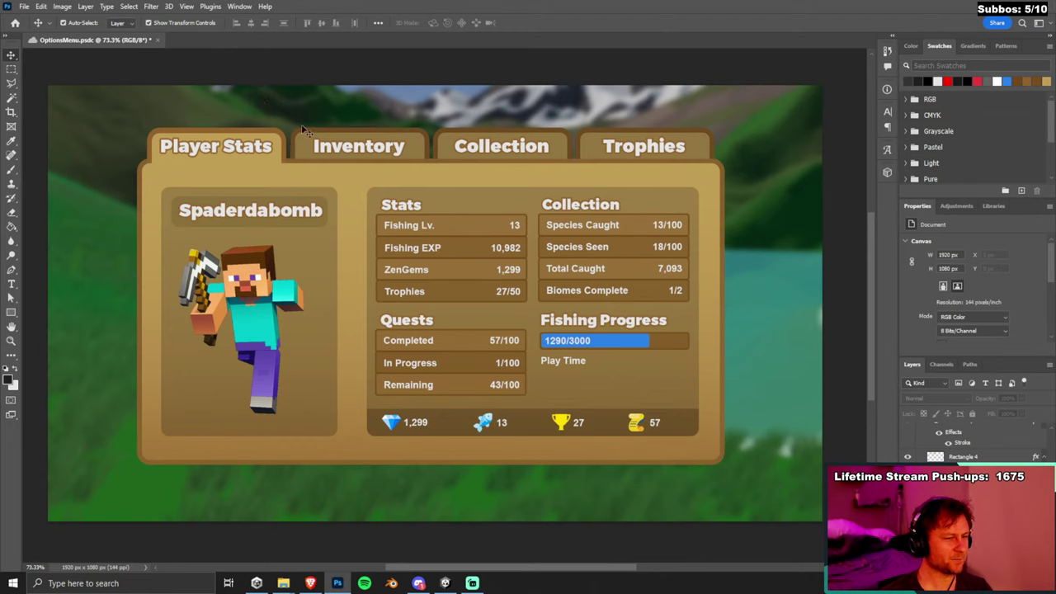
click(355, 147)
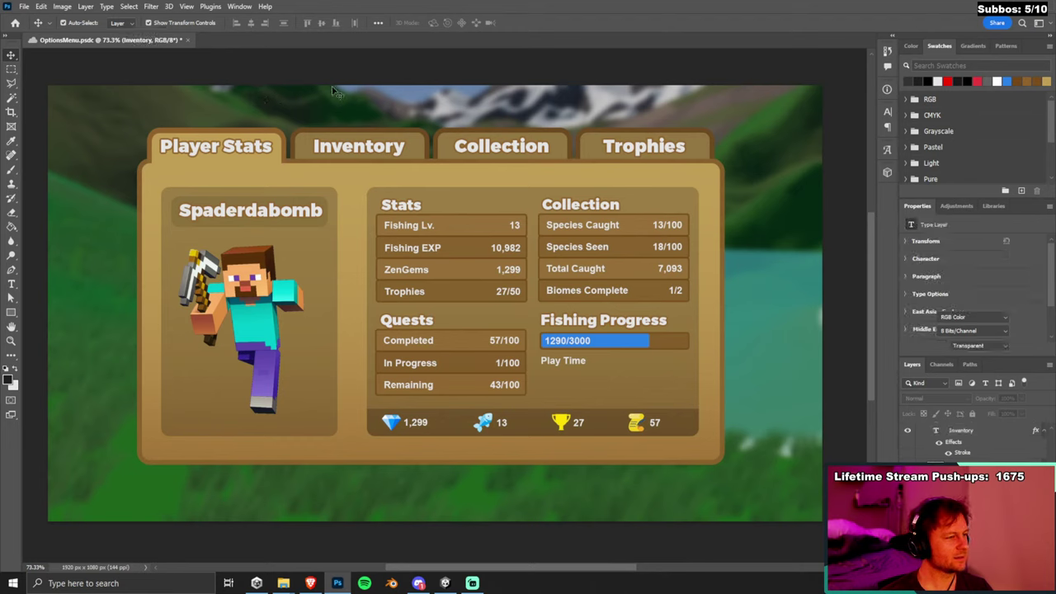
click(334, 91)
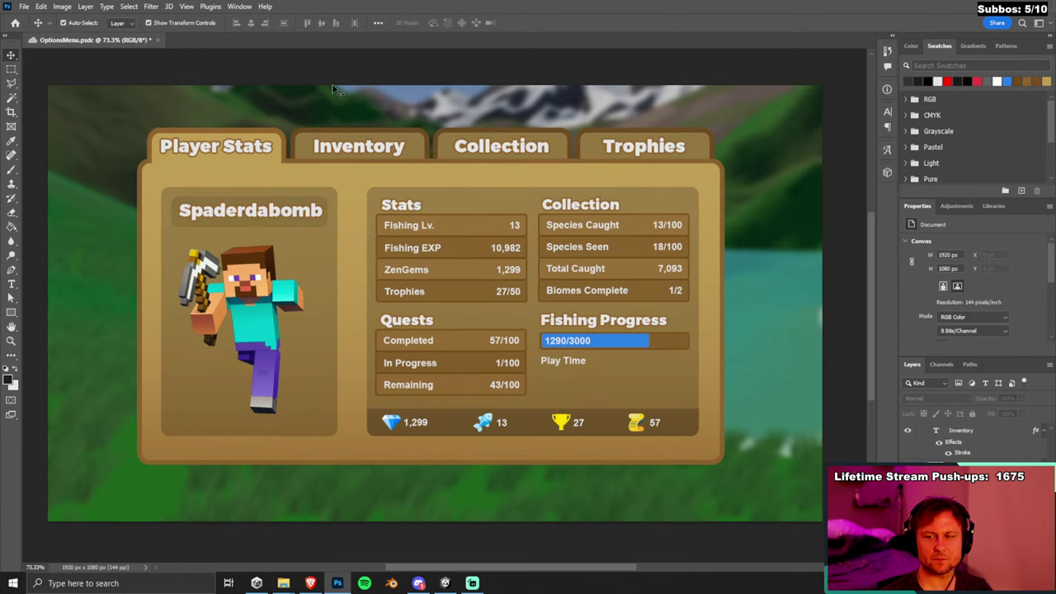
click(284, 147)
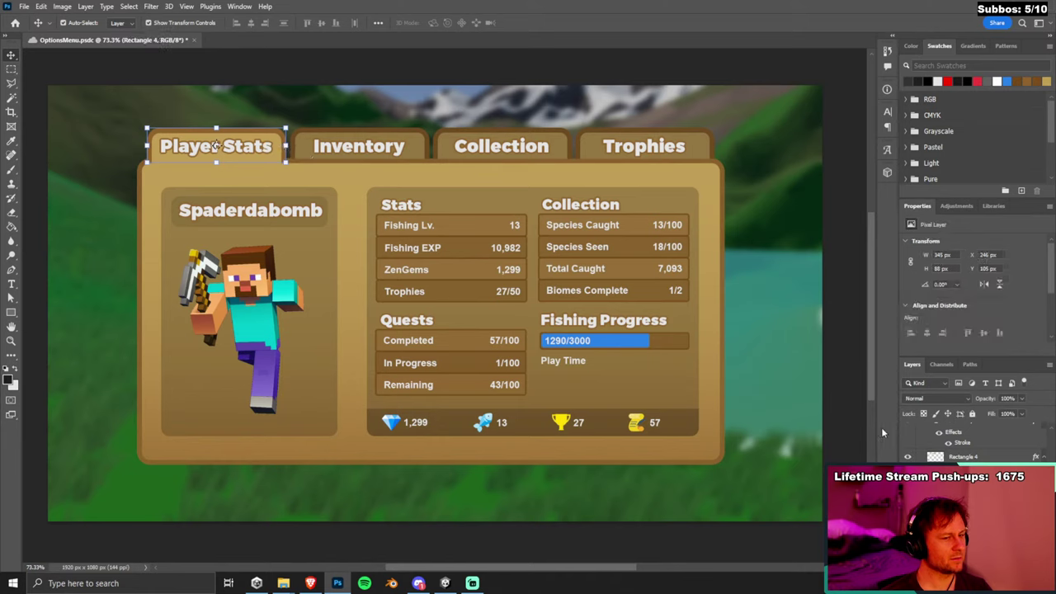
scroll(949, 444, down, 1)
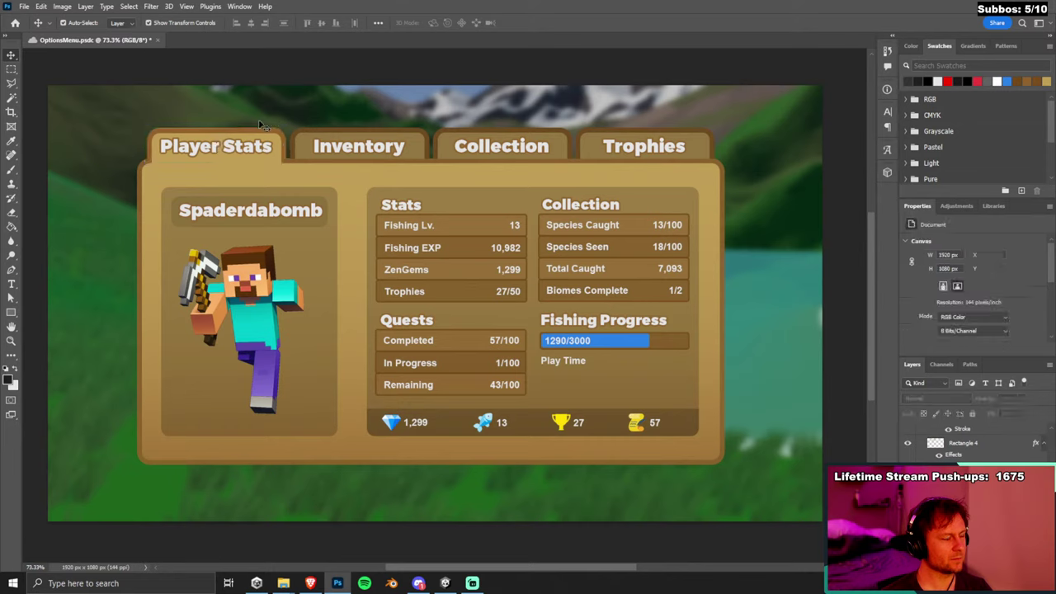
Try moving the Player Stats tab's background up to a Y position of 95 px.
key(ctrl)
drag(303, 120, 279, 123)
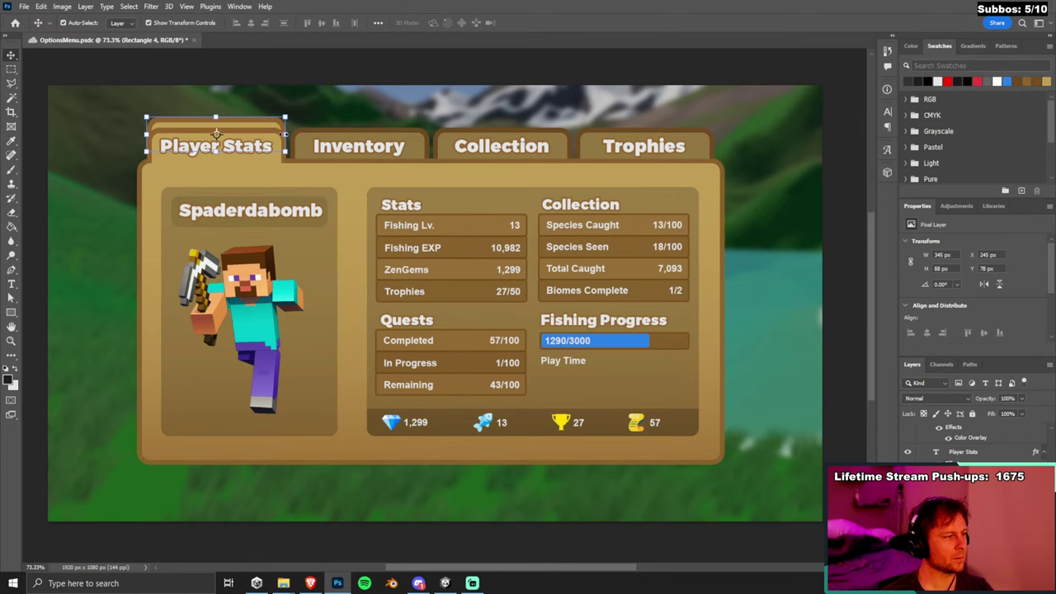
drag(216, 133, 216, 139)
key(Down)
key(Down)
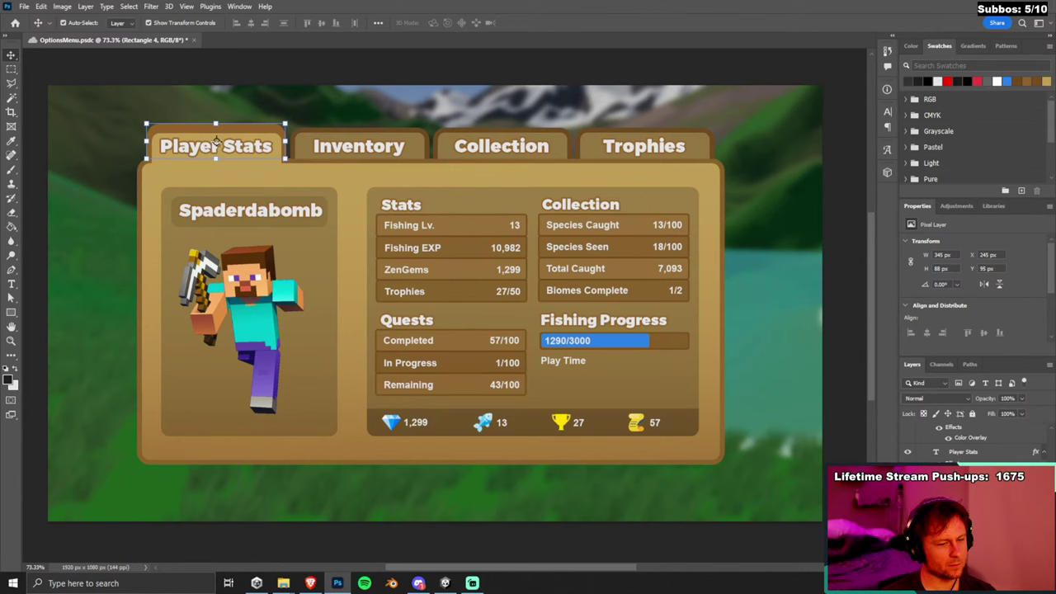
Try a yellow (#ffea00) Multiply color overlay at 100% opacity on the Player Stats tab's background.
double_click(974, 475)
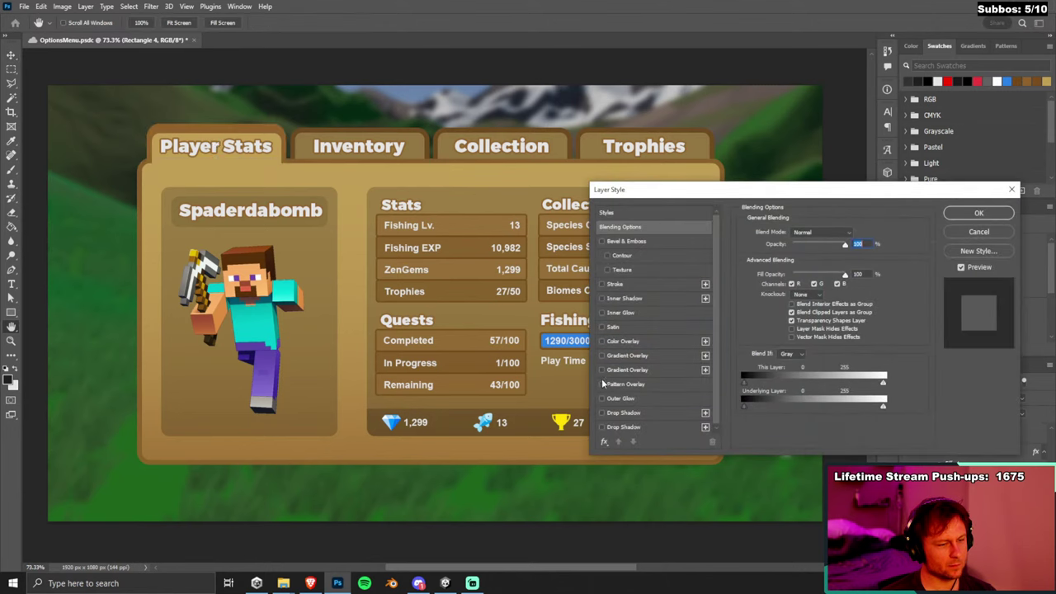
click(659, 343)
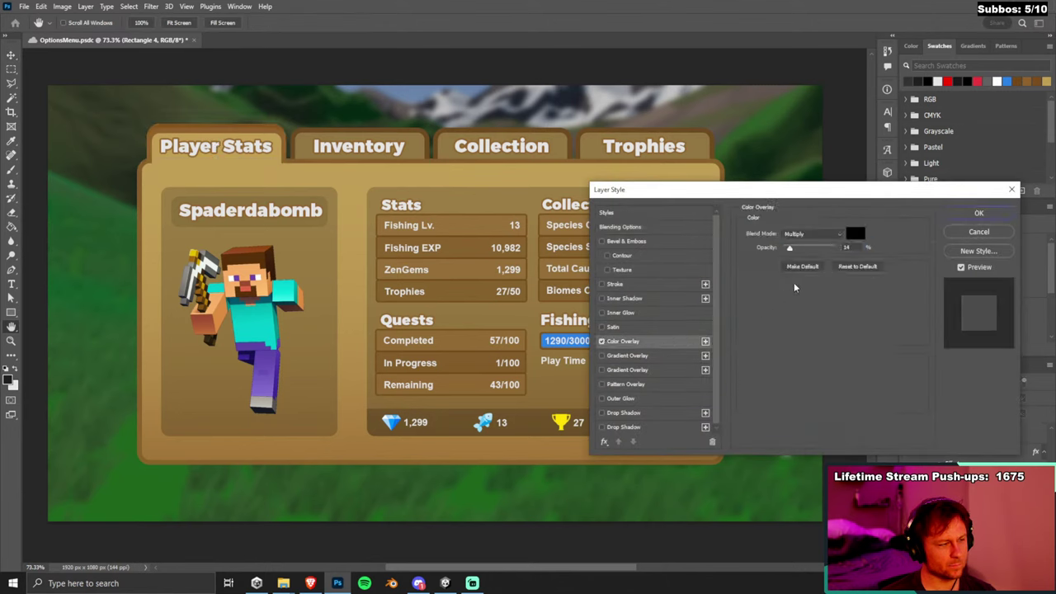
click(859, 234)
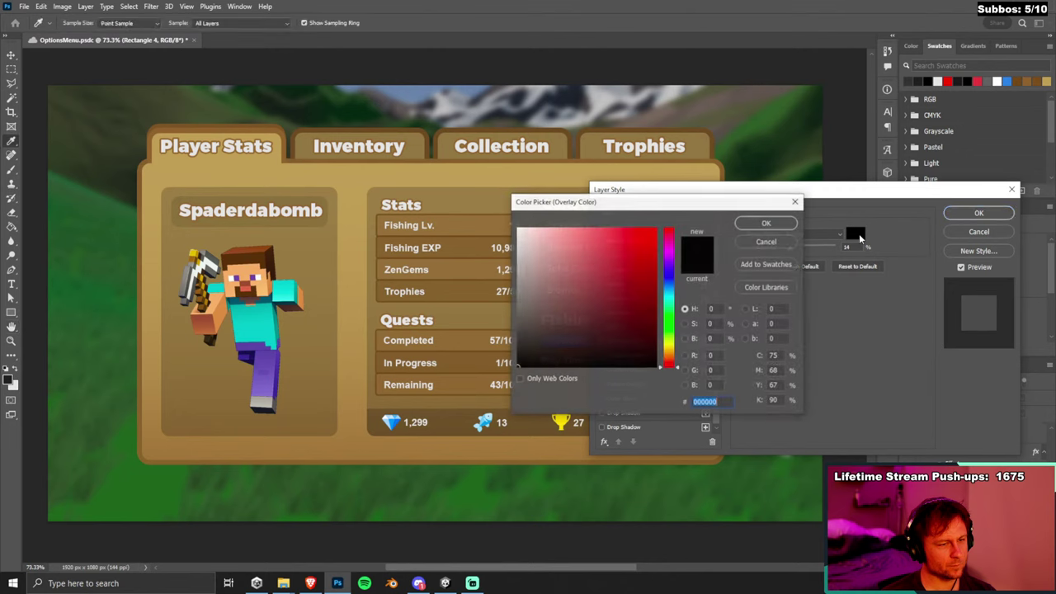
click(672, 347)
click(656, 229)
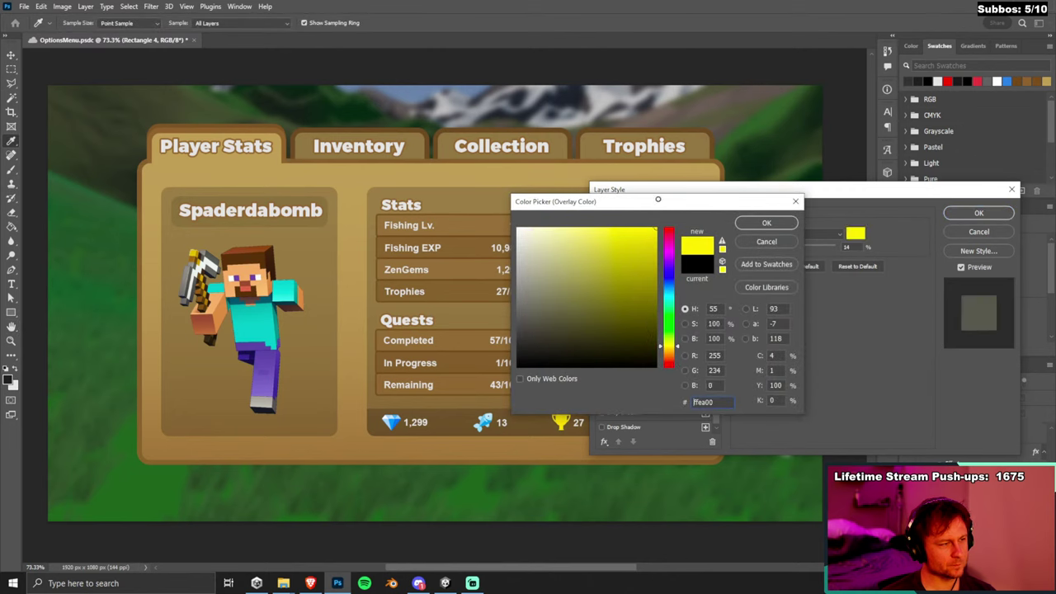
click(766, 224)
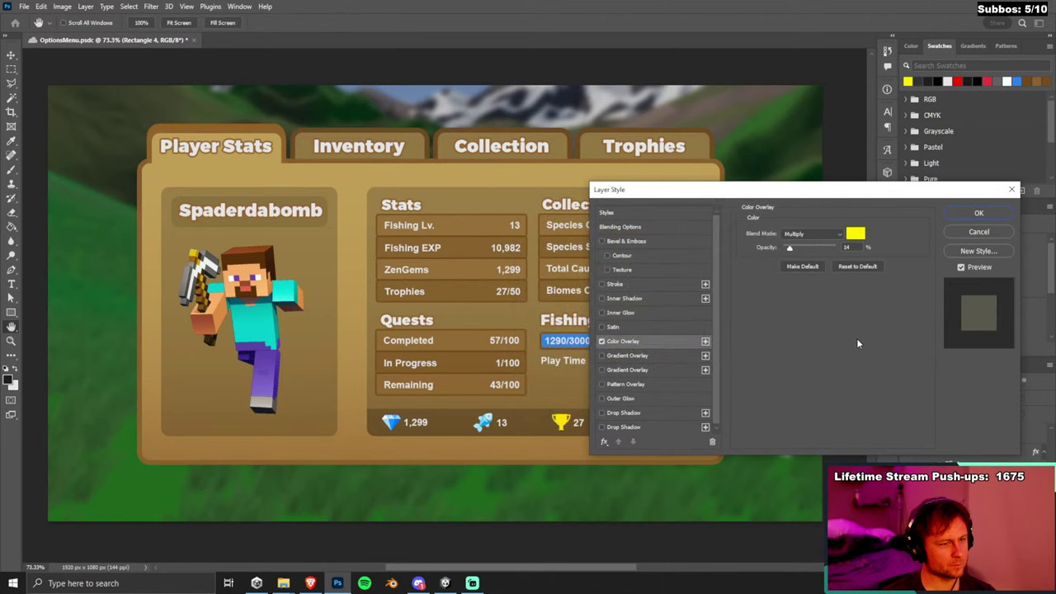
drag(790, 250, 838, 250)
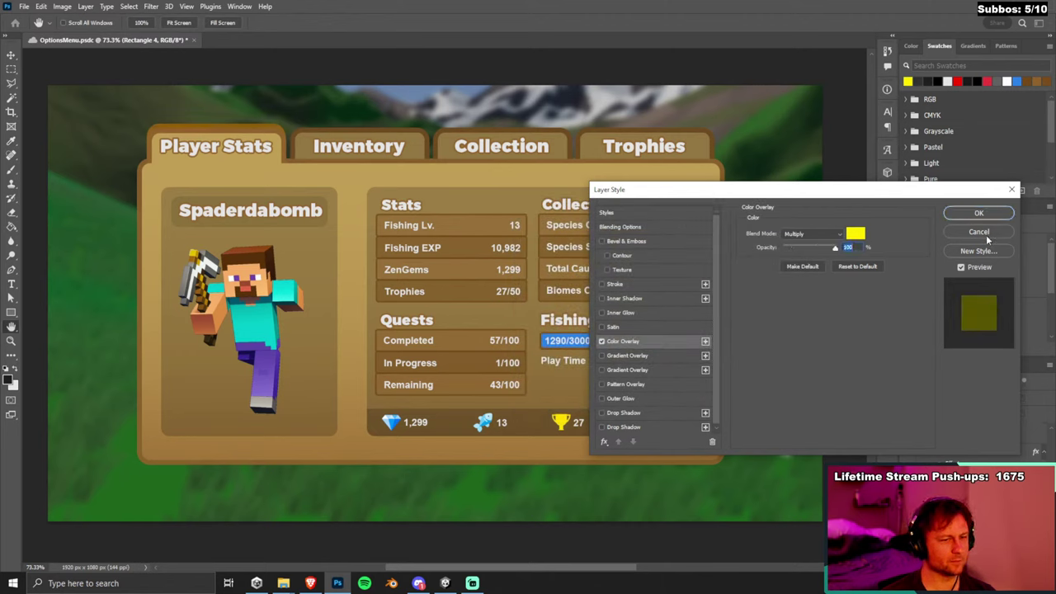
click(986, 236)
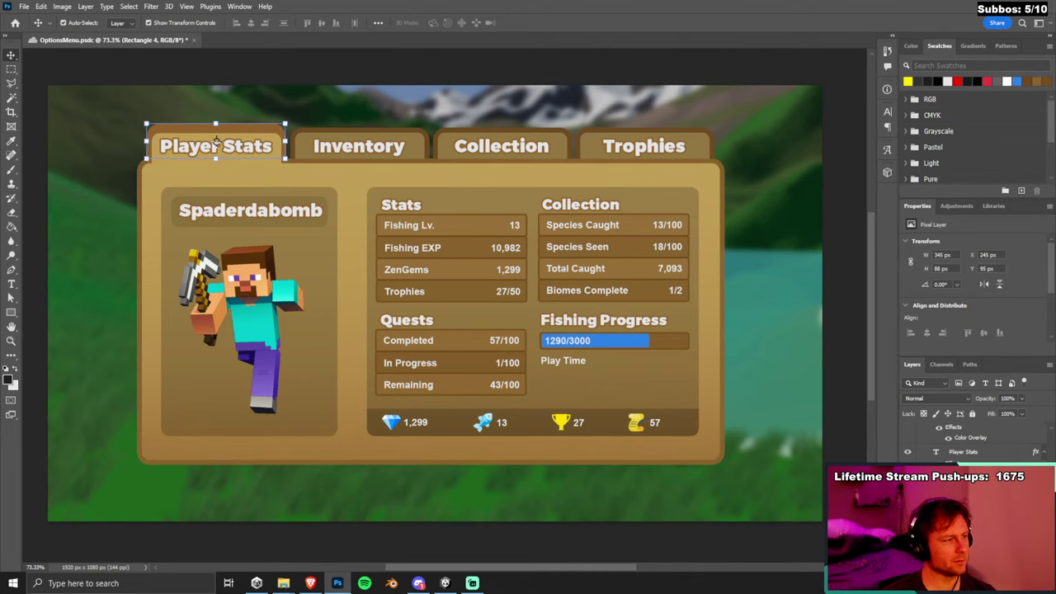
Undo the upward move of the Player Stats tab's background and clear the layer selection.
click(216, 142)
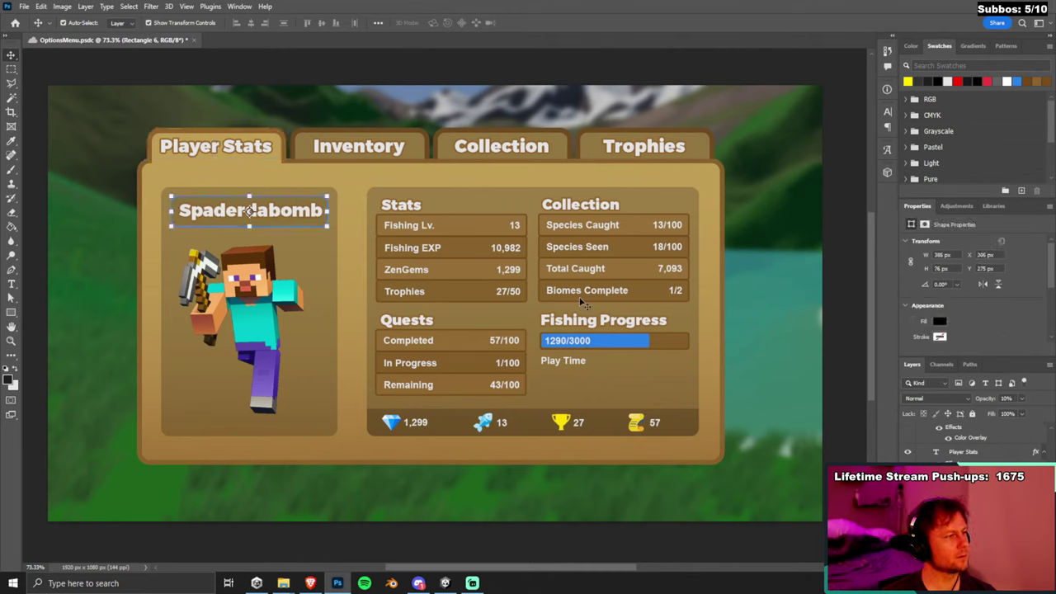
click(277, 142)
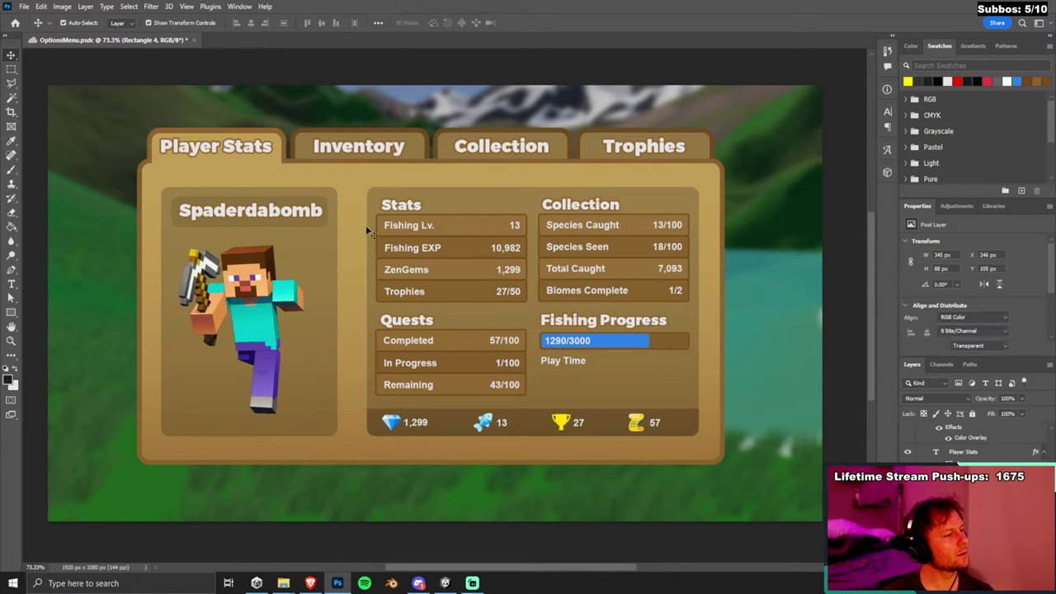
Switch to the Brave browser and search Google Images for "ui menu with tabs".
click(310, 583)
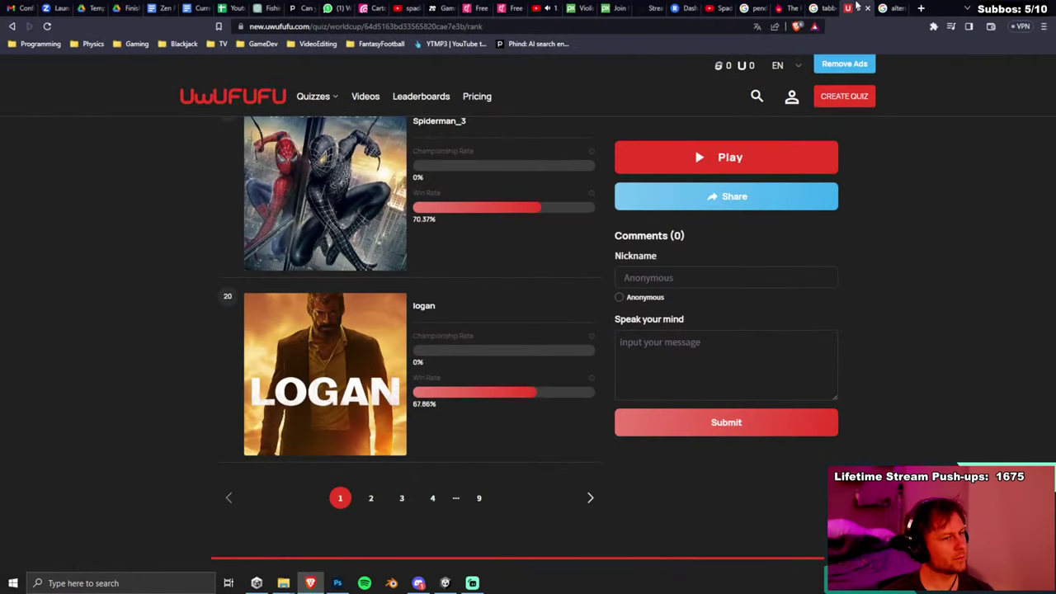
click(882, 8)
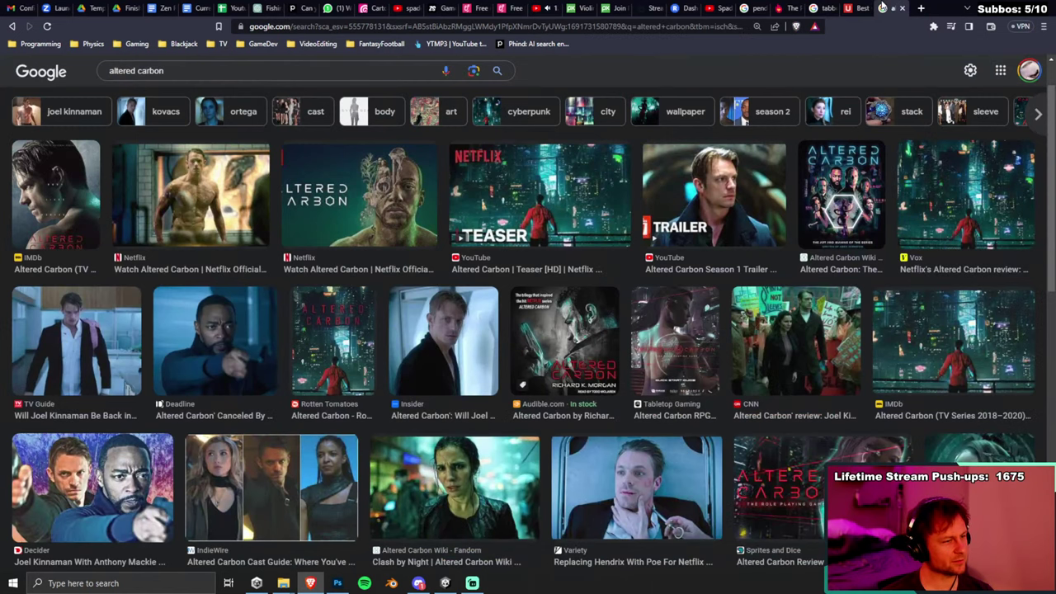
click(316, 72)
key(ctrl+a)
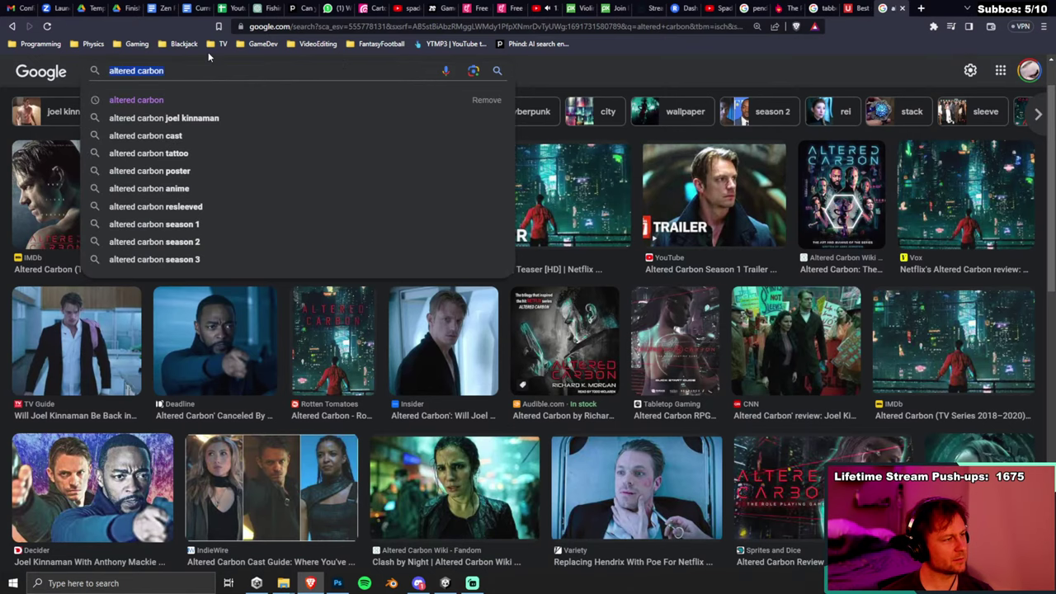
text(ui menu  with tabs)
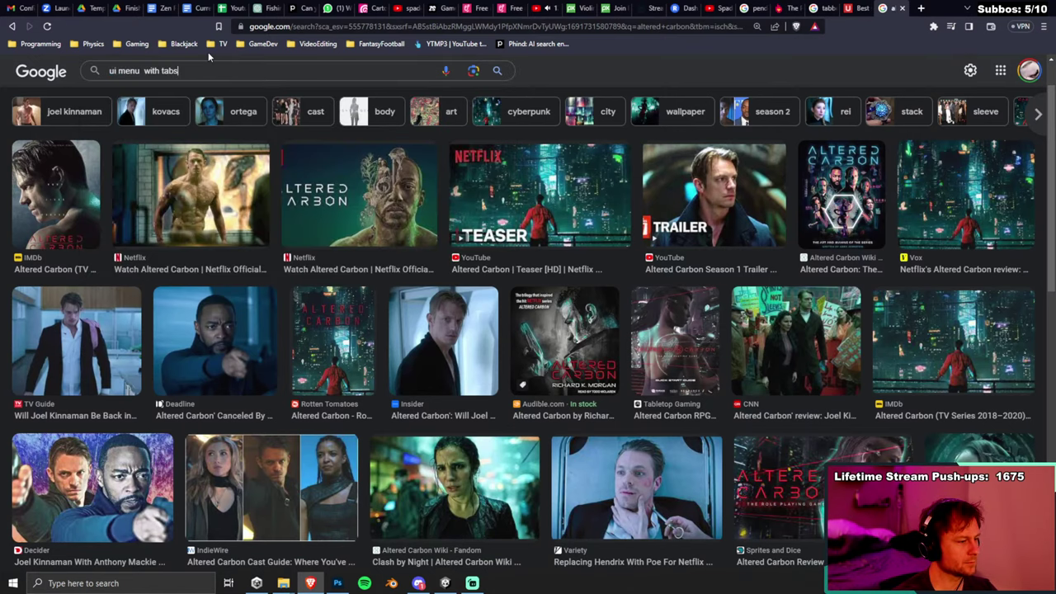
key(Return)
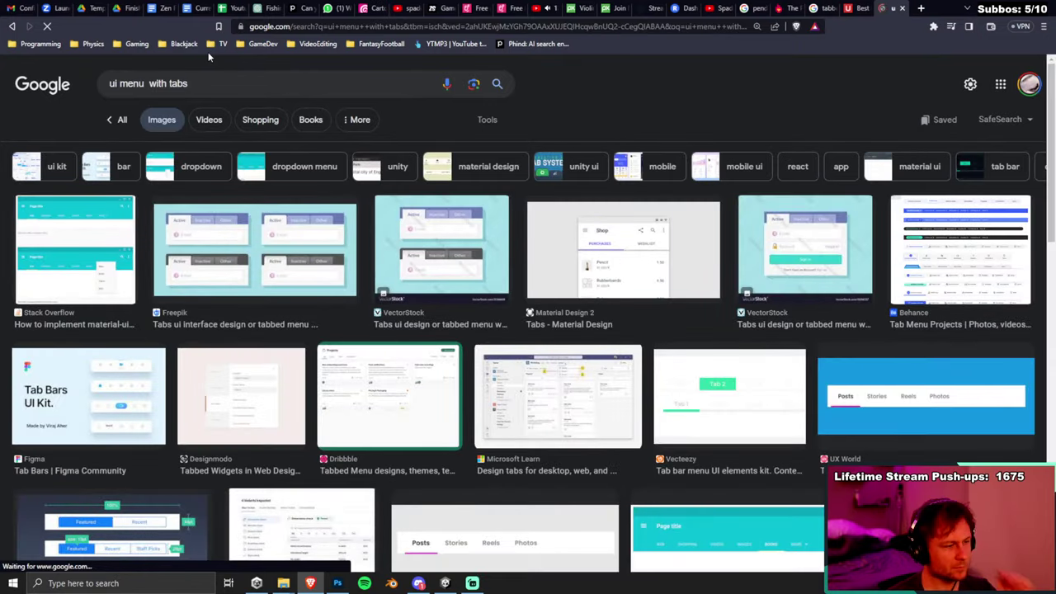
Examine the image results for how tabbed menus set off the active tab, comparing them with the Player Stats mock-up in Photoshop.
scroll(462, 282, down, 2)
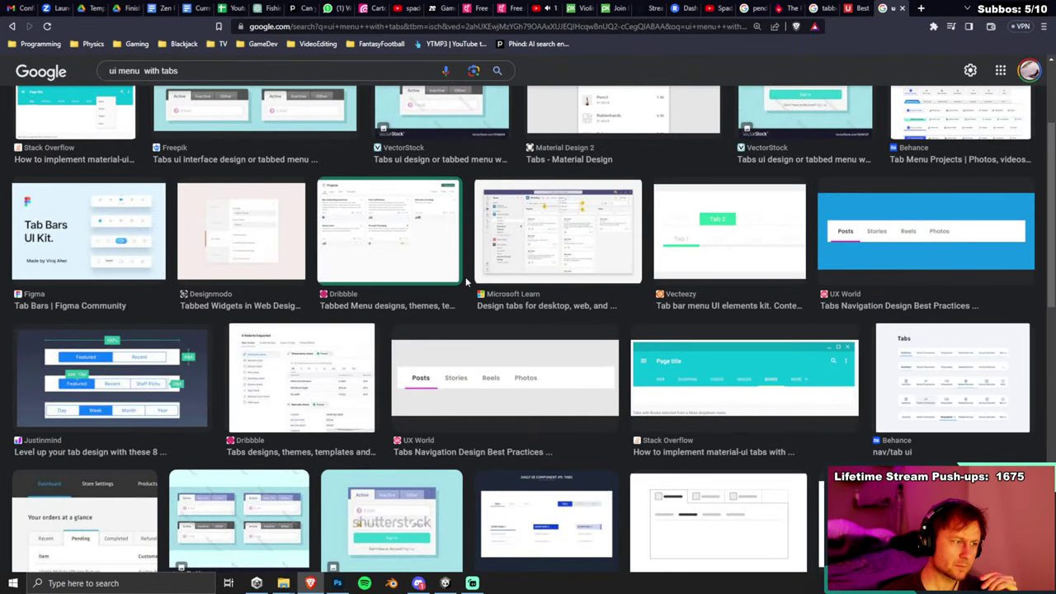
scroll(460, 280, down, 1)
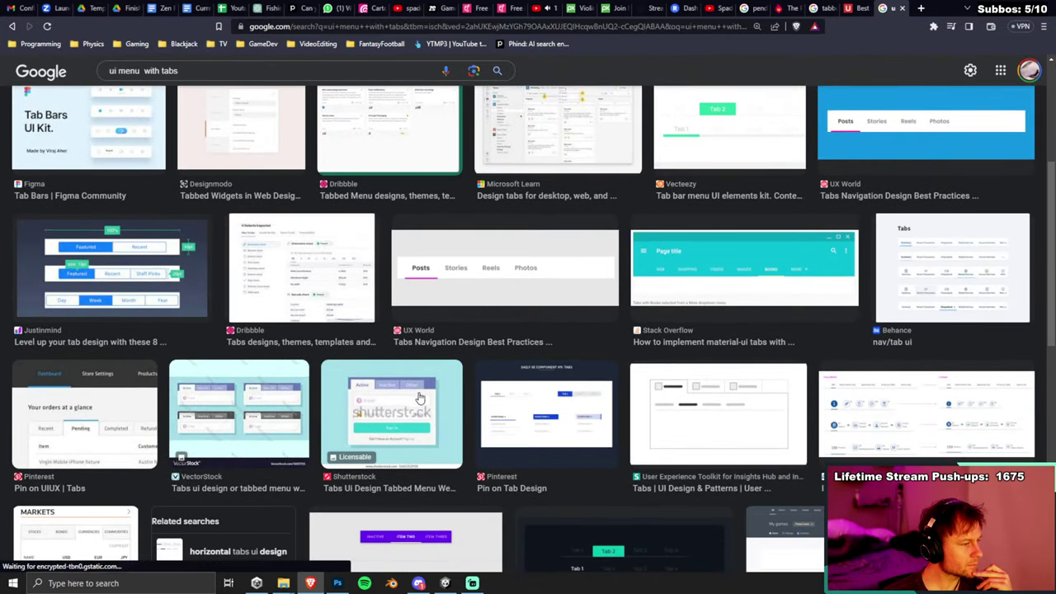
scroll(412, 375, down, 4)
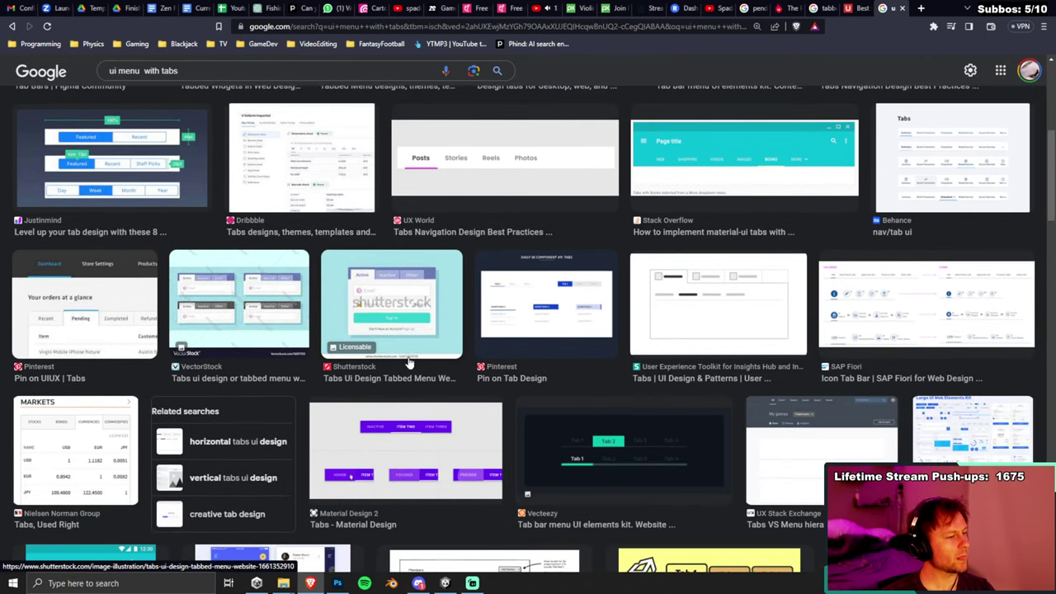
scroll(426, 351, down, 1)
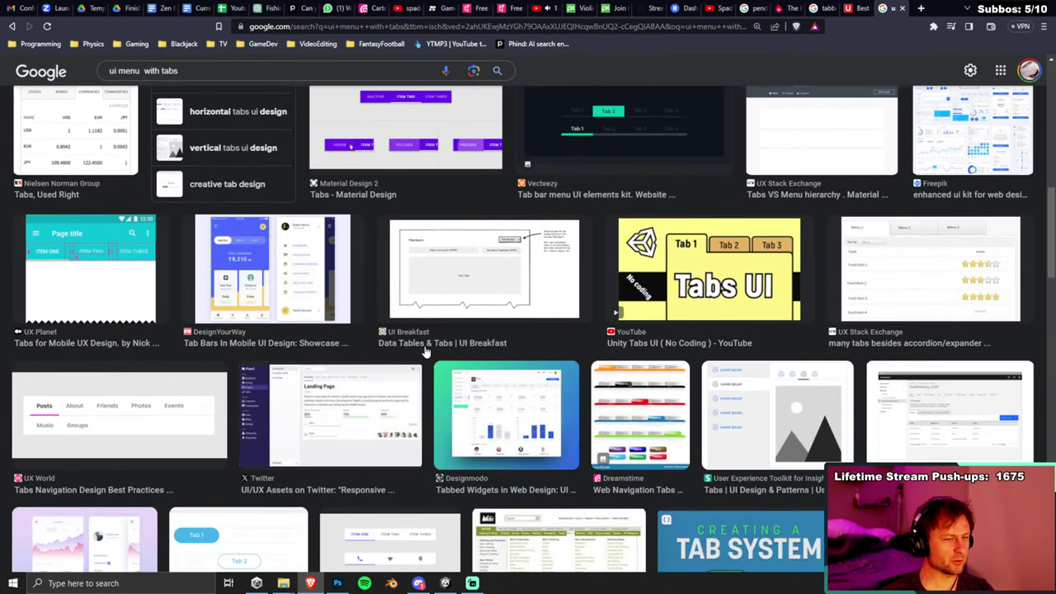
key(alt+Tab)
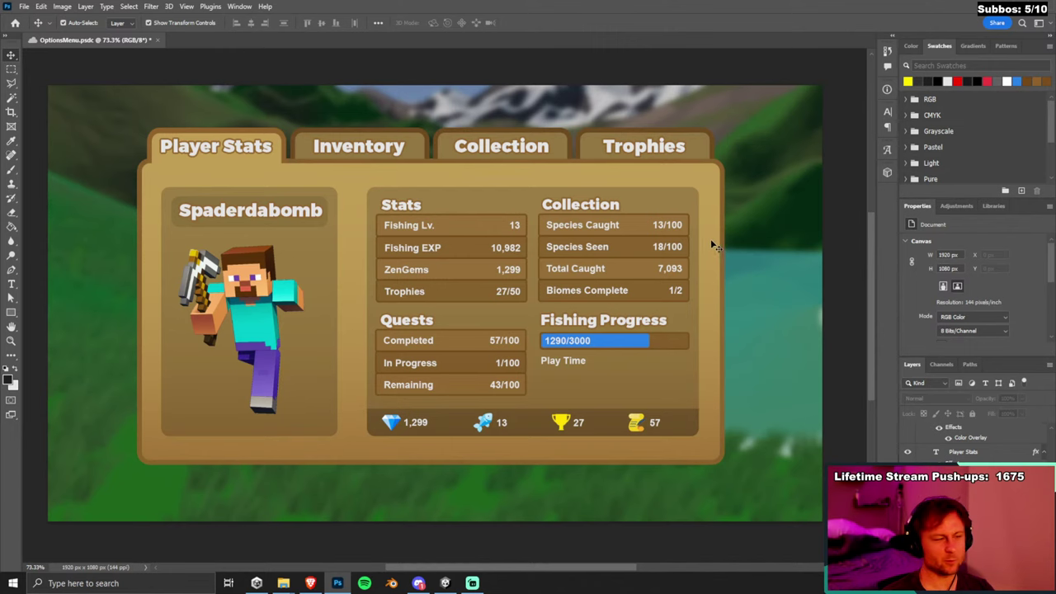
key(alt+Tab)
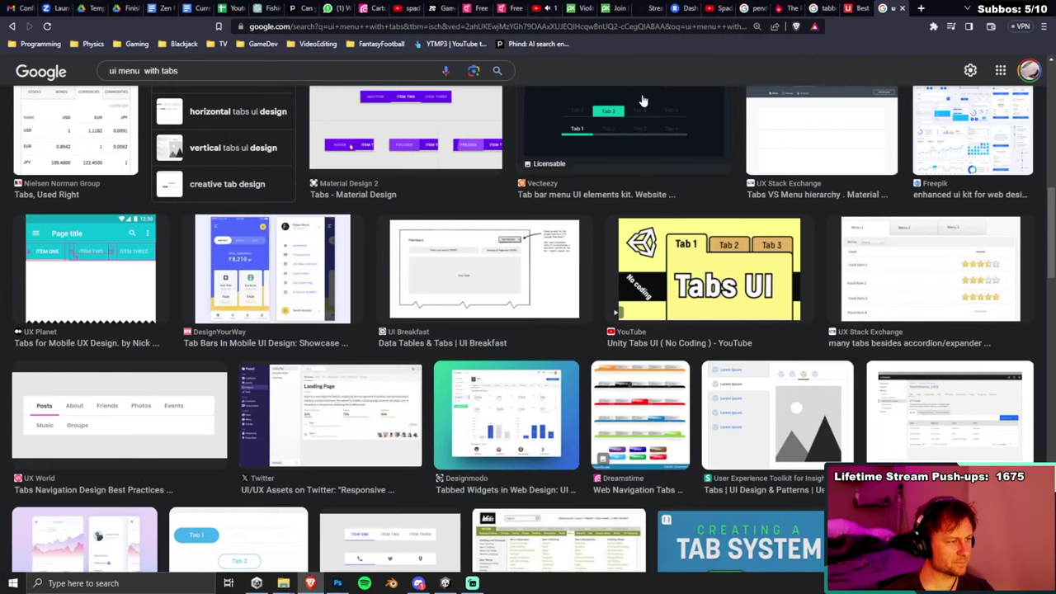
scroll(595, 220, down, 5)
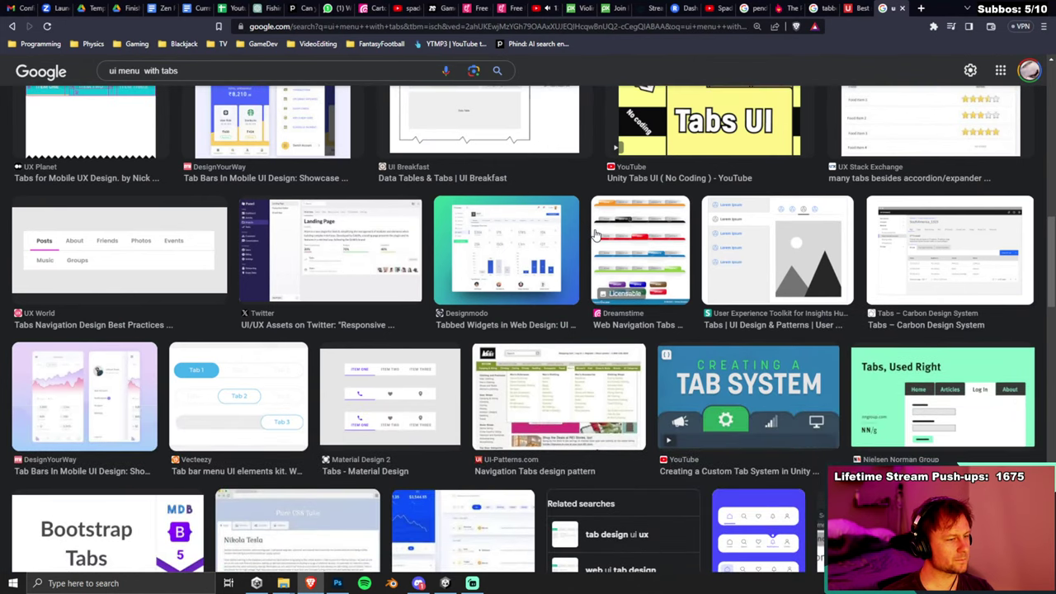
scroll(596, 235, down, 5)
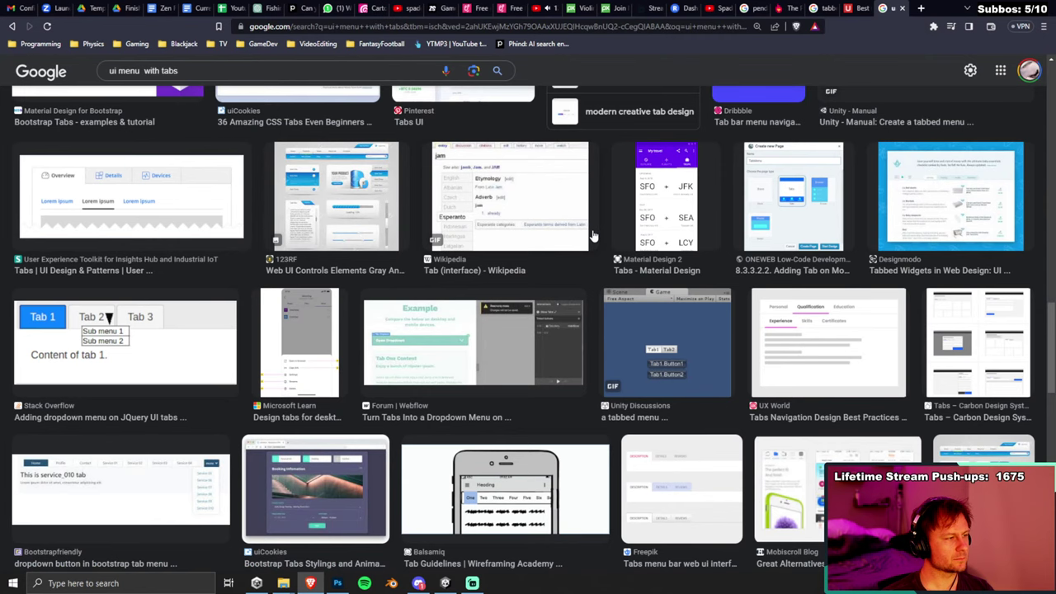
scroll(592, 236, down, 4)
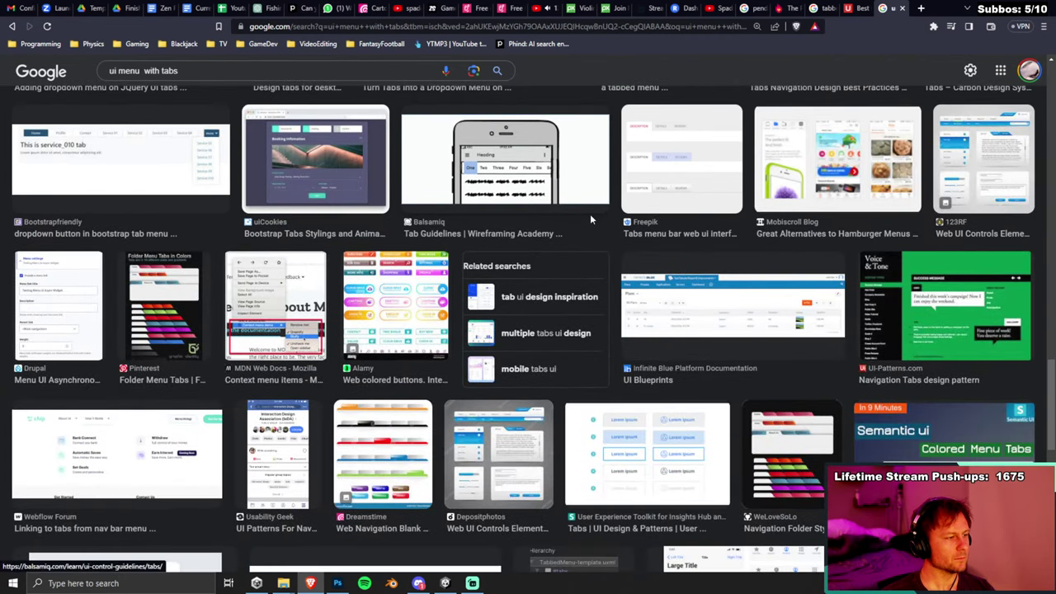
scroll(589, 217, up, 2)
key(alt+Tab)
key(alt+Tab)
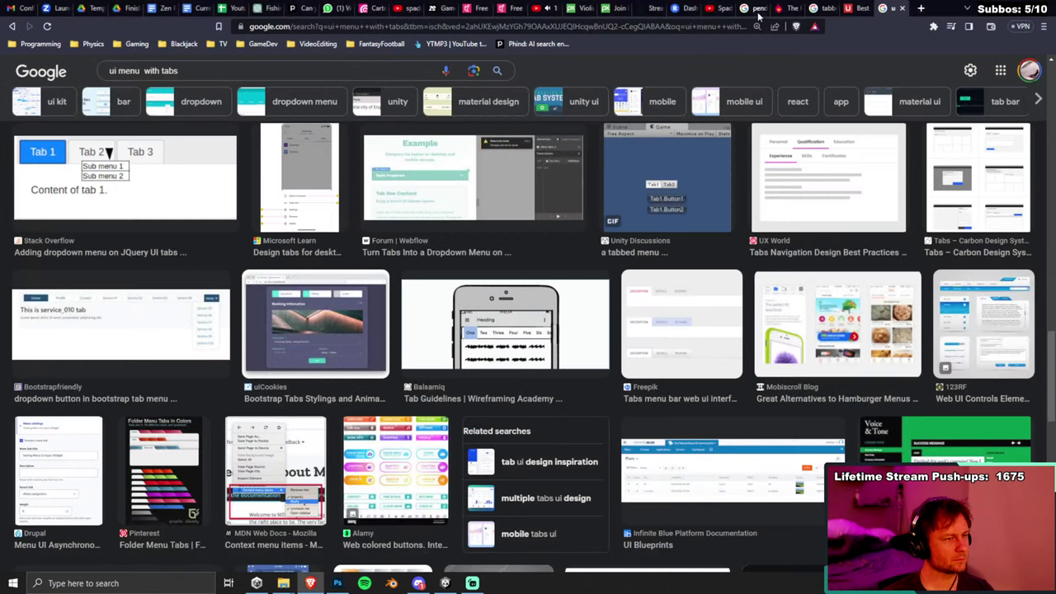
scroll(599, 402, down, 7)
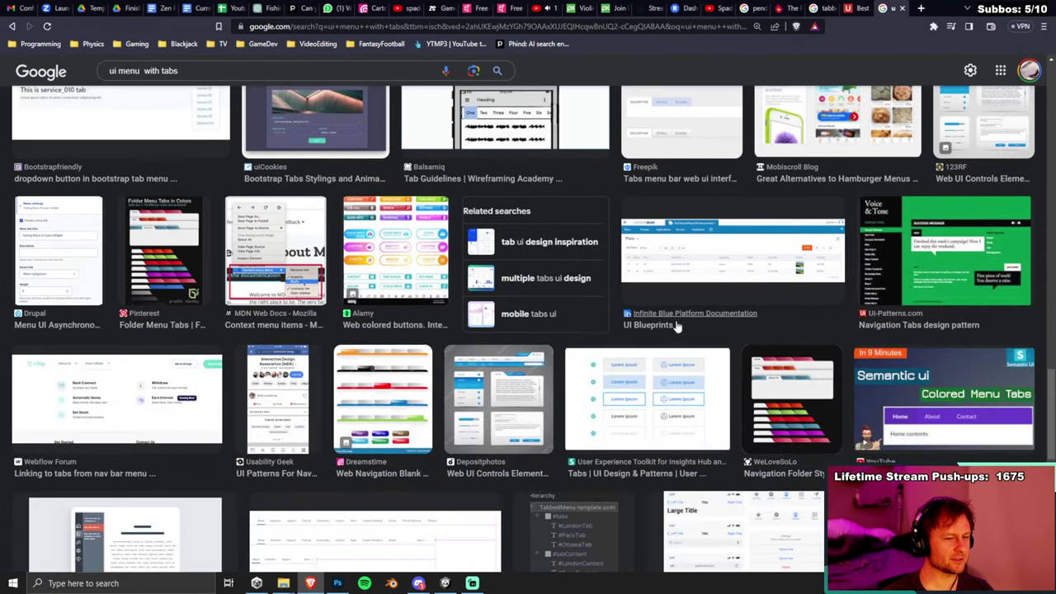
scroll(437, 144, up, 1)
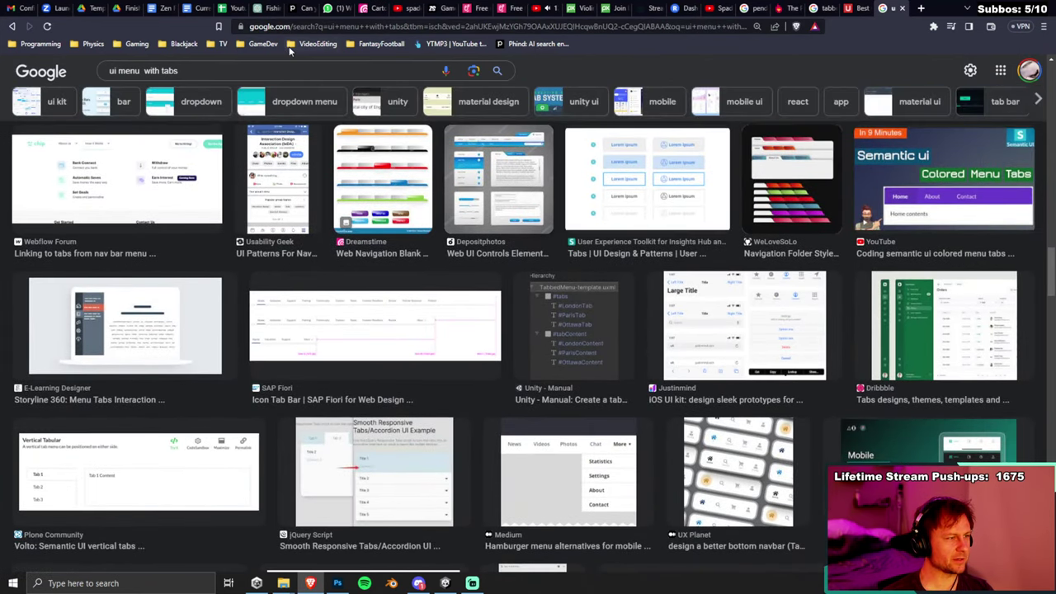
Open the bookmarked Game UI Database website from the GameDev bookmarks.
click(261, 44)
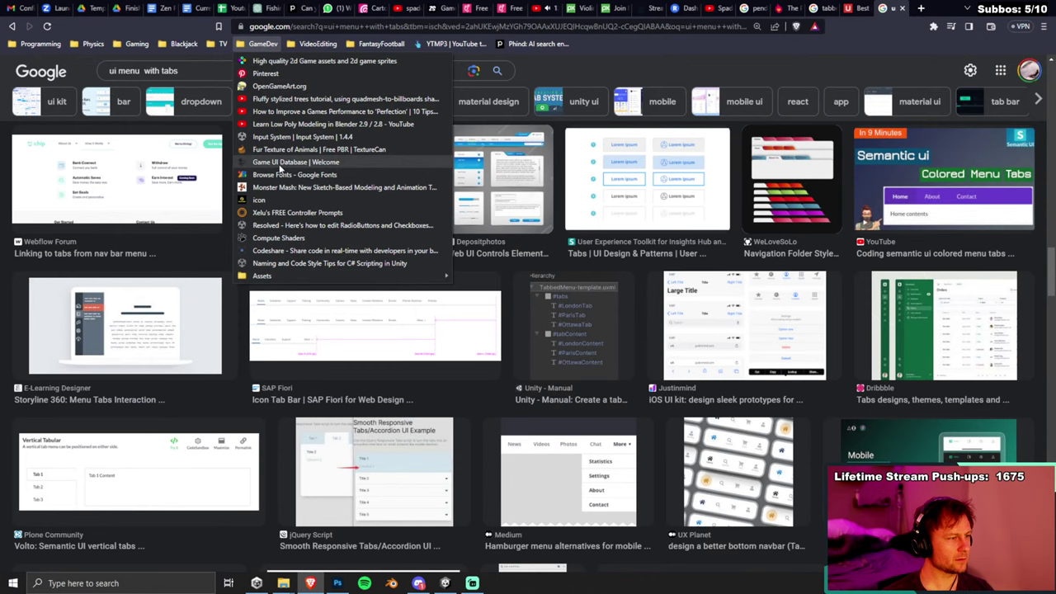
click(280, 163)
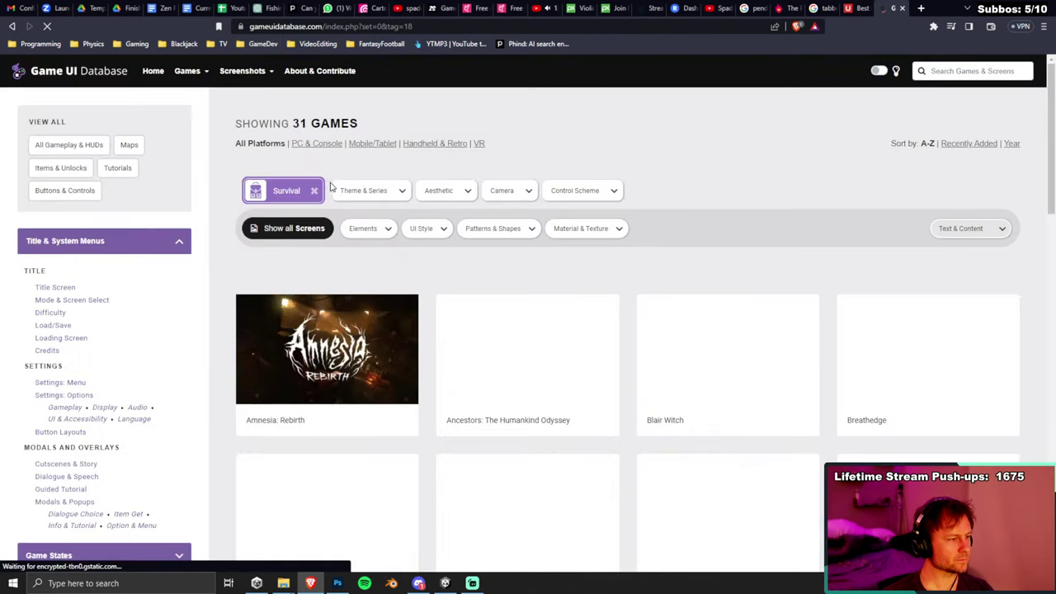
Filter the survival games to Settings: Menu screens and look through the resulting screenshots.
click(70, 385)
scroll(502, 384, down, 3)
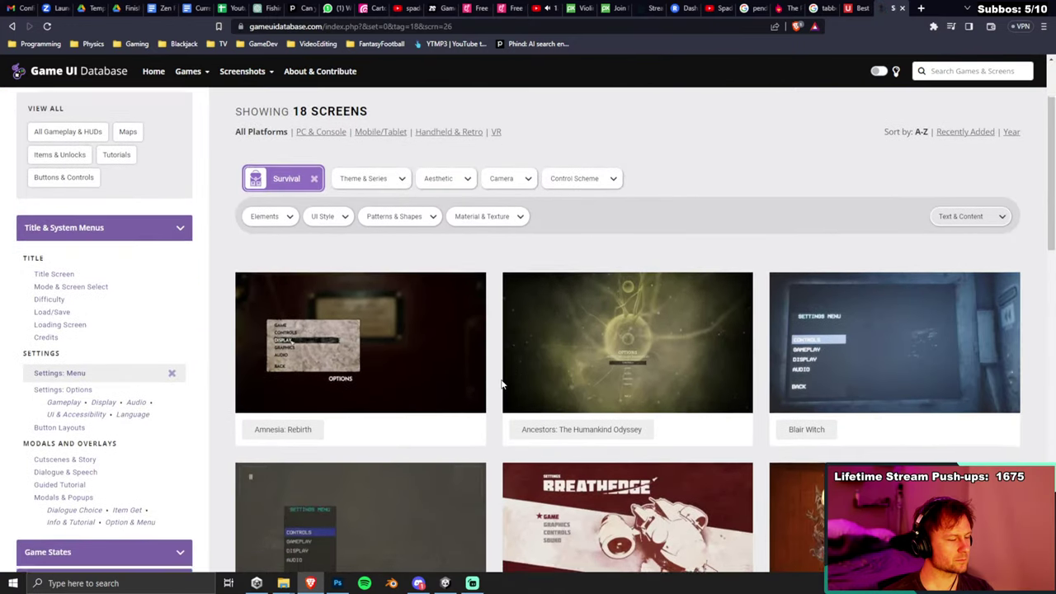
scroll(502, 383, down, 6)
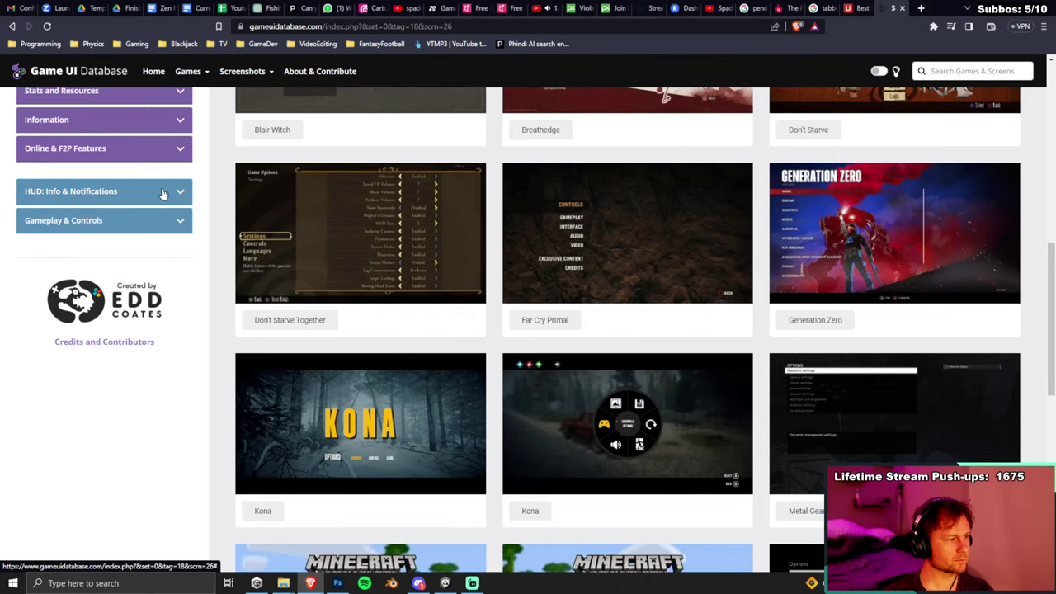
scroll(168, 202, up, 1)
scroll(255, 264, up, 1)
scroll(264, 320, down, 3)
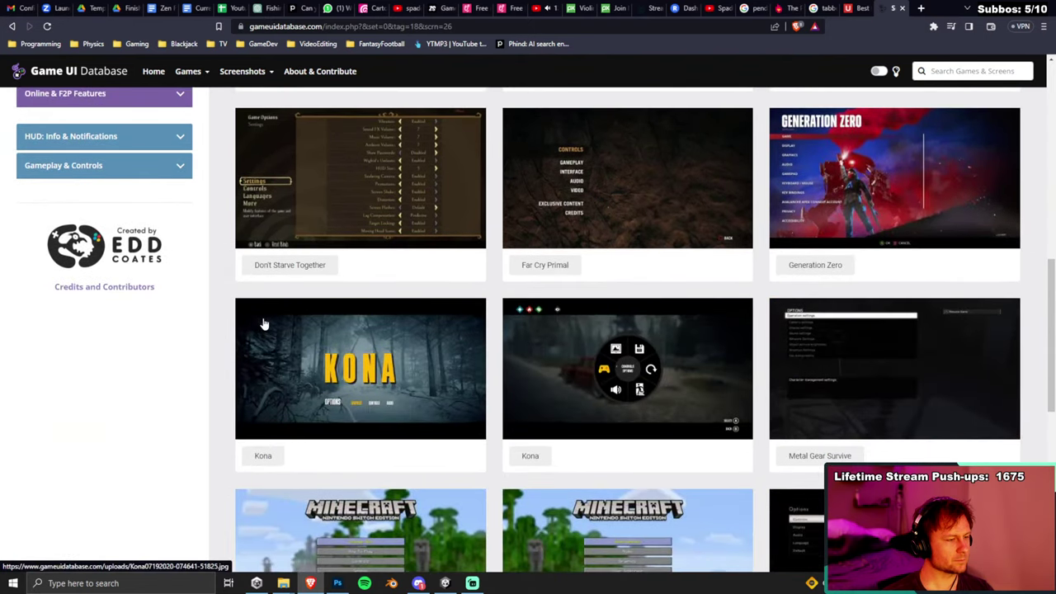
scroll(266, 320, up, 8)
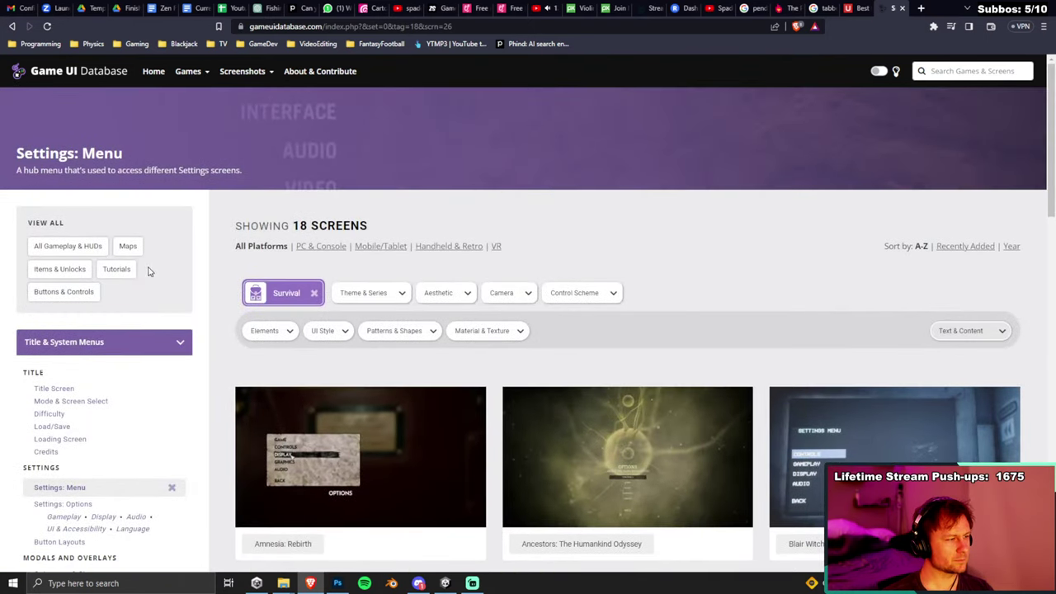
Search the game database for "tabs" and browse all images containing that text.
click(949, 71)
text(tabs)
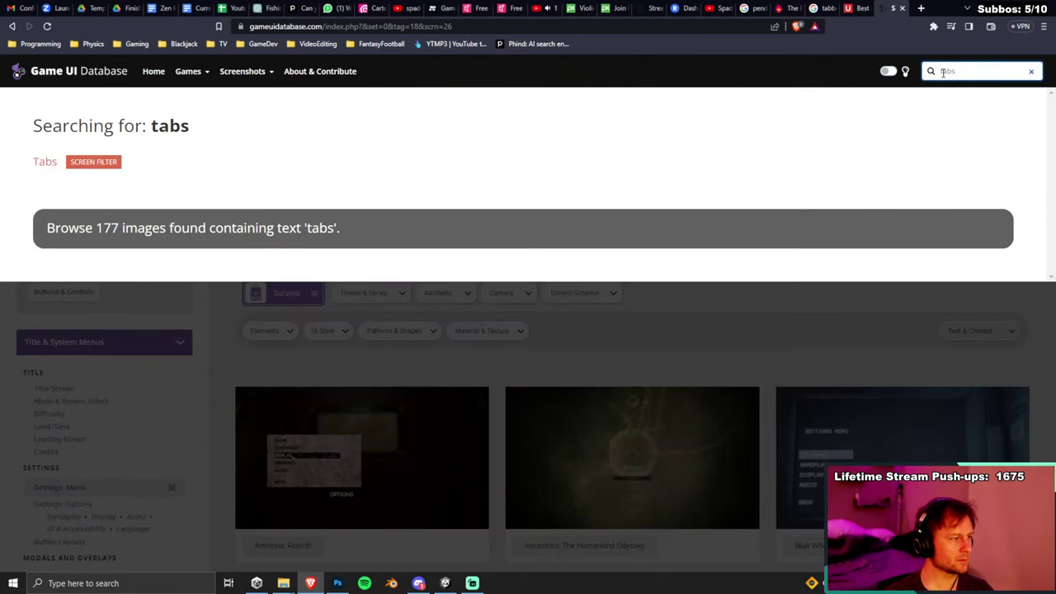
click(356, 231)
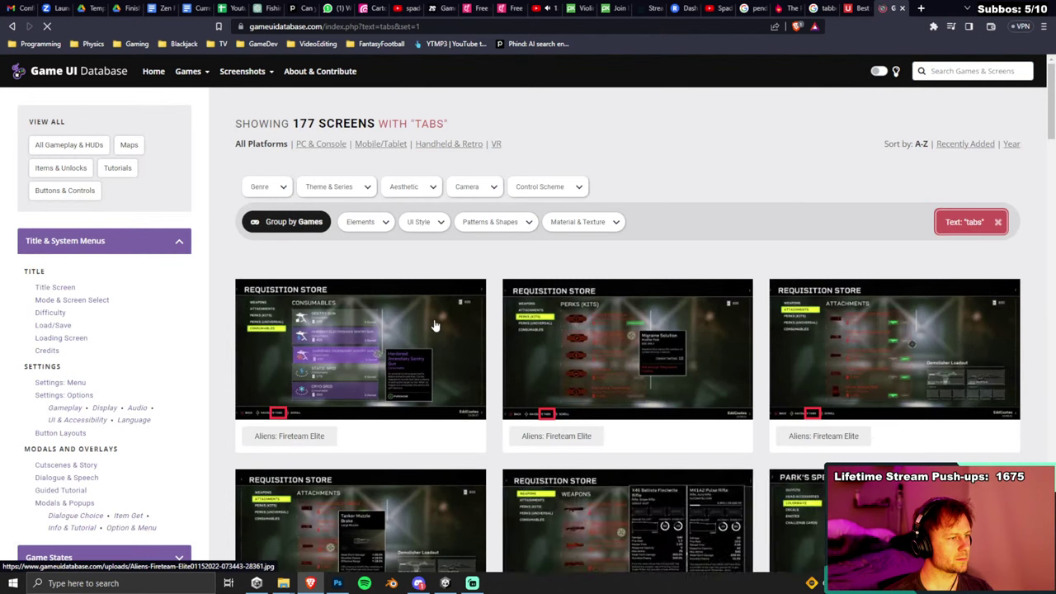
Look through the screenshots for tabbed menus and view the Crossing Souls Collections screen enlarged.
scroll(576, 367, down, 1)
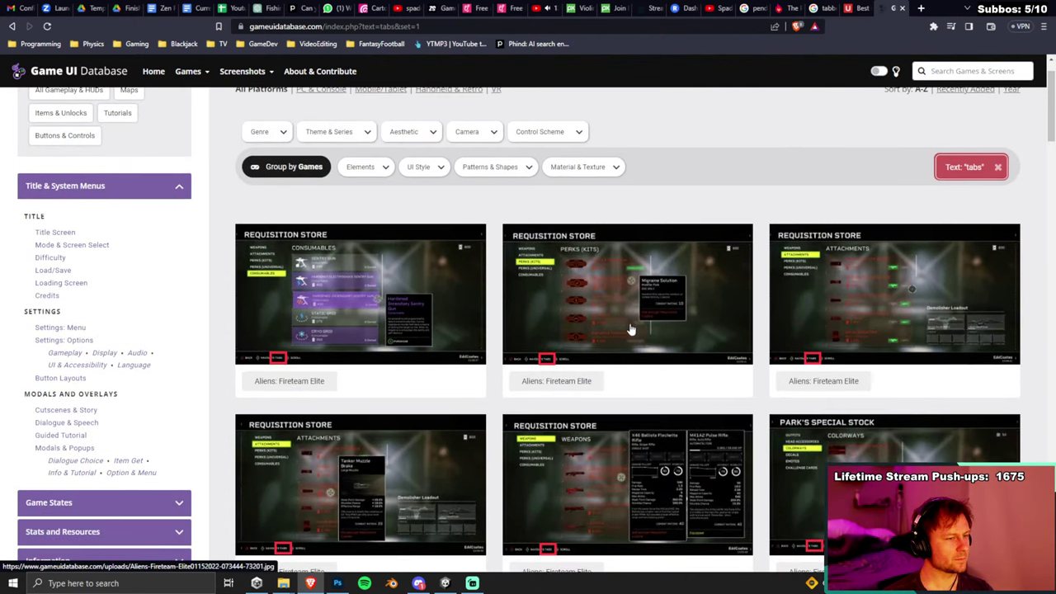
scroll(632, 330, down, 2)
scroll(632, 326, down, 15)
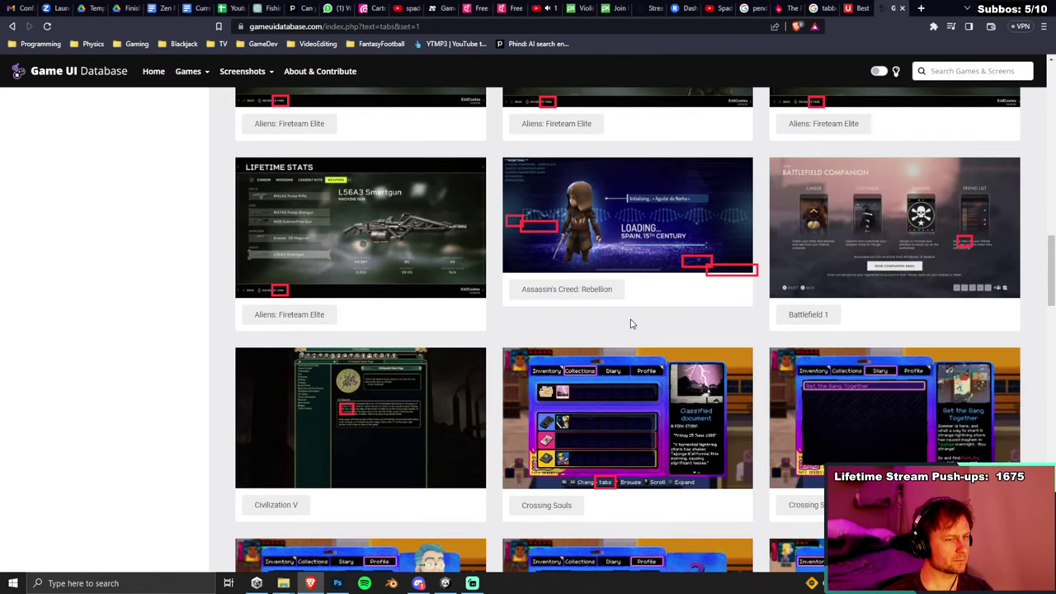
scroll(631, 324, down, 3)
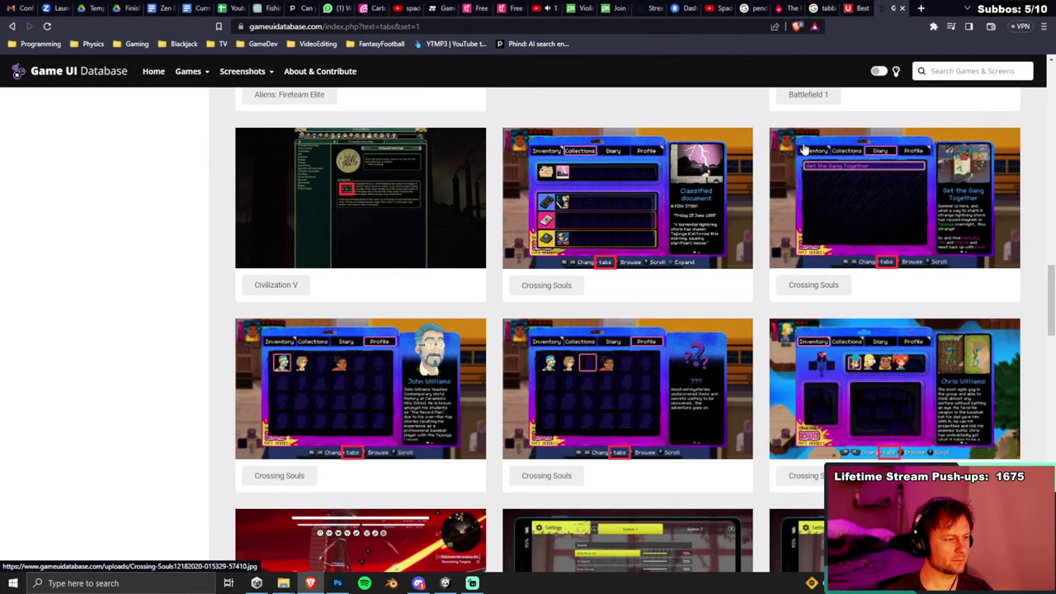
click(602, 187)
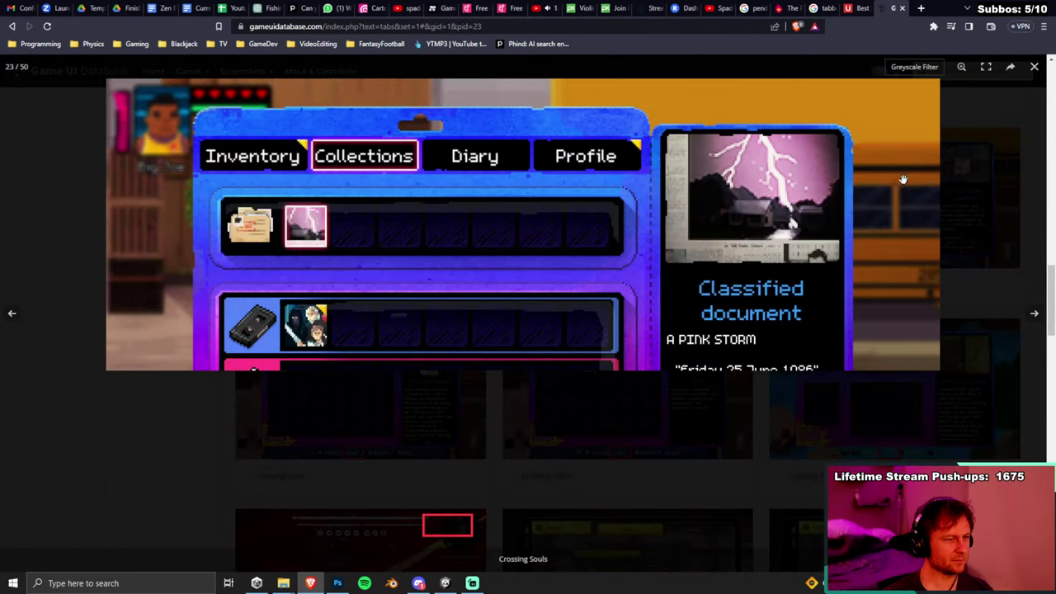
click(1001, 135)
View the Digimon Survive Settings and Stats screens enlarged to study how the active tab is highlighted.
scroll(854, 231, down, 3)
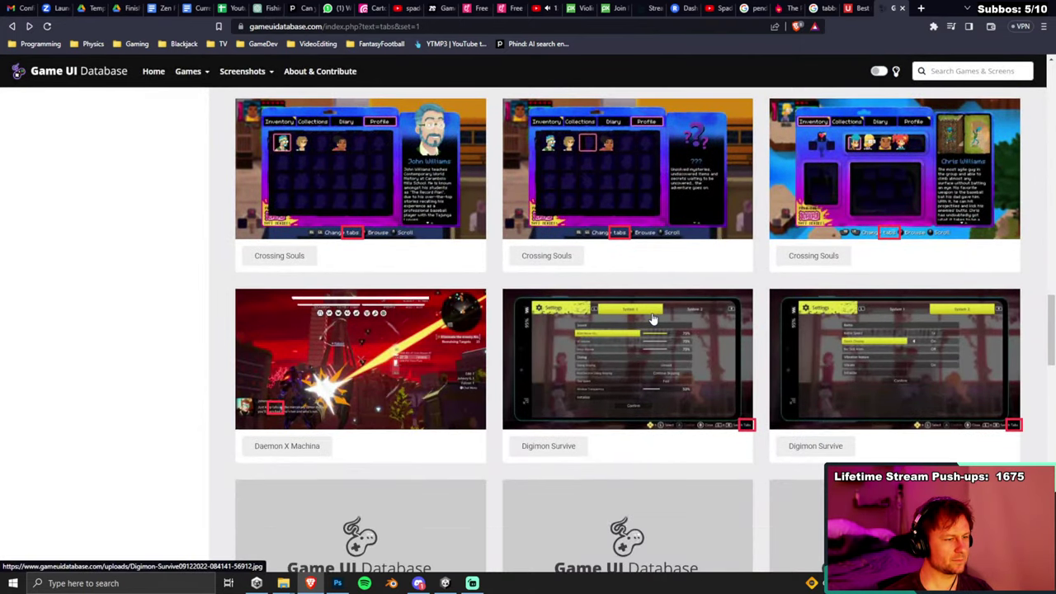
click(640, 334)
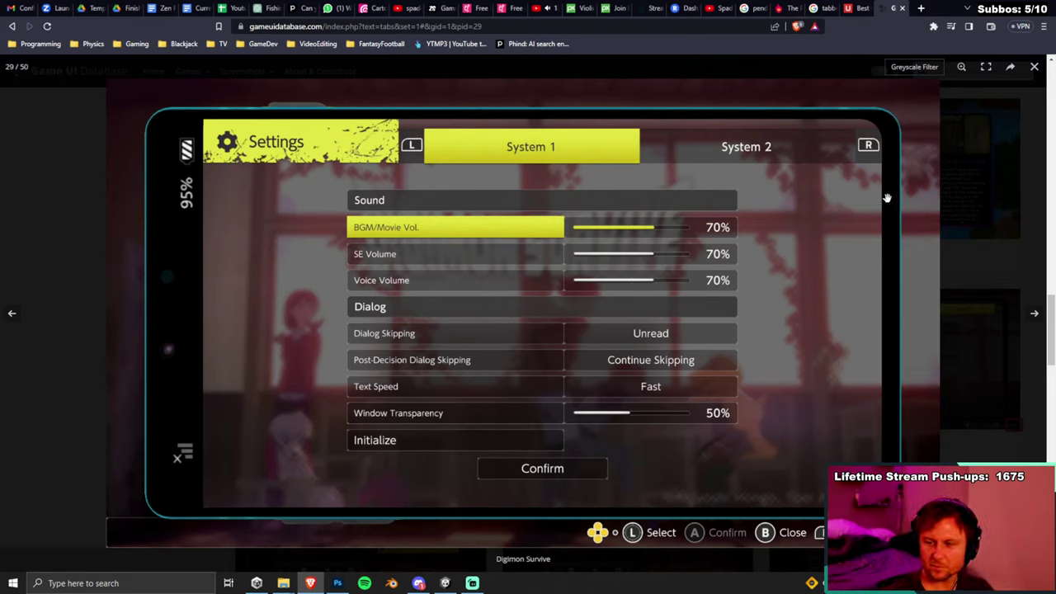
click(991, 132)
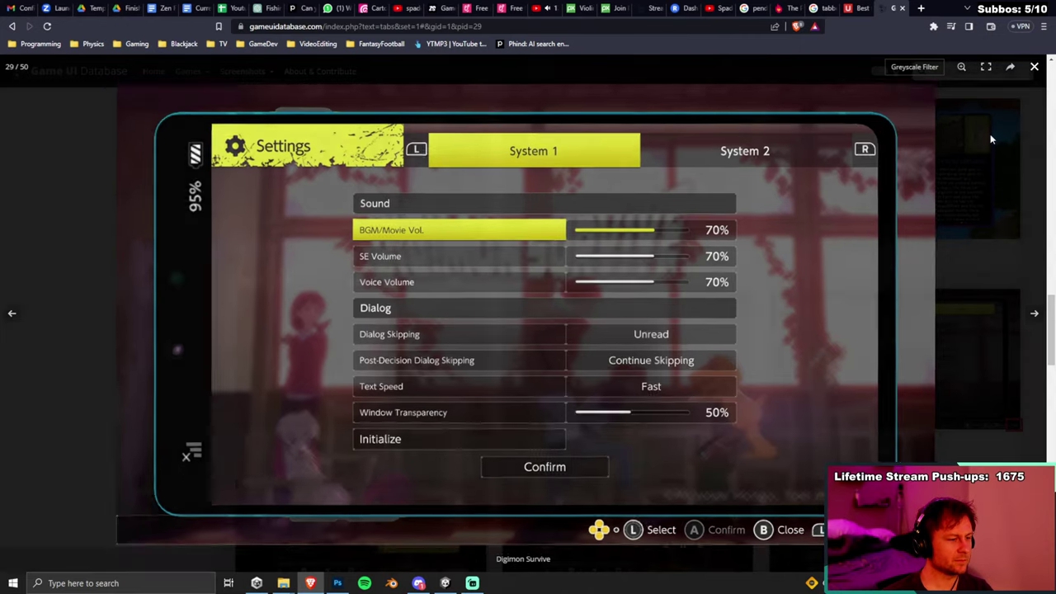
scroll(724, 297, down, 2)
scroll(724, 297, down, 1)
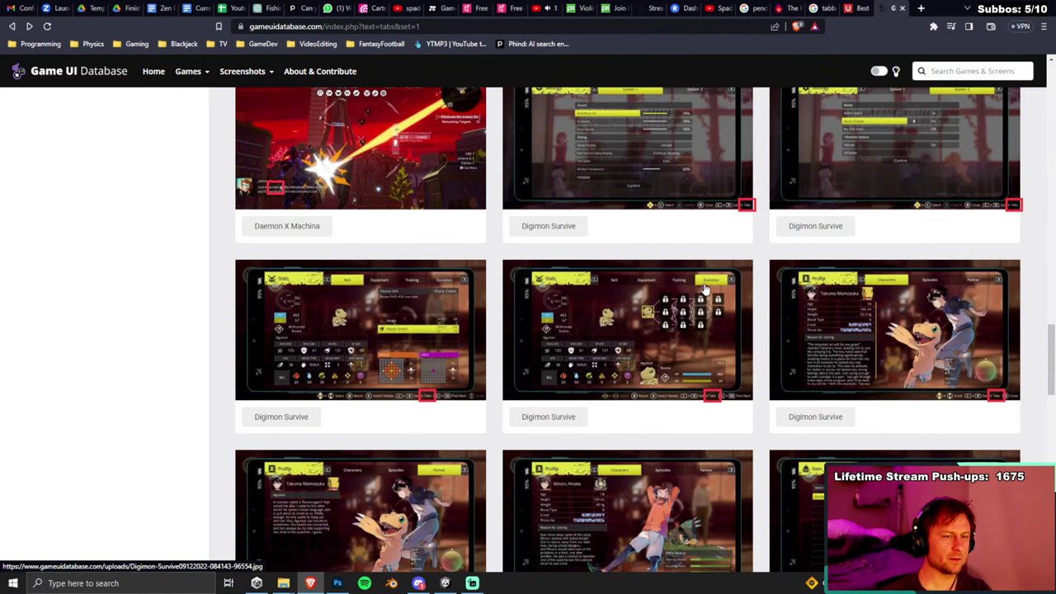
click(355, 323)
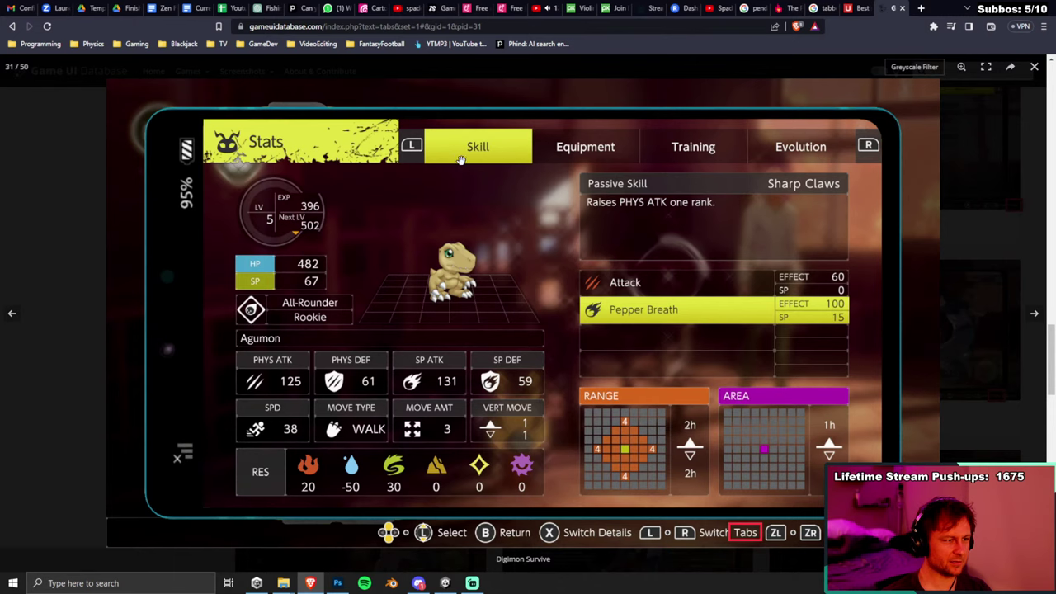
click(955, 256)
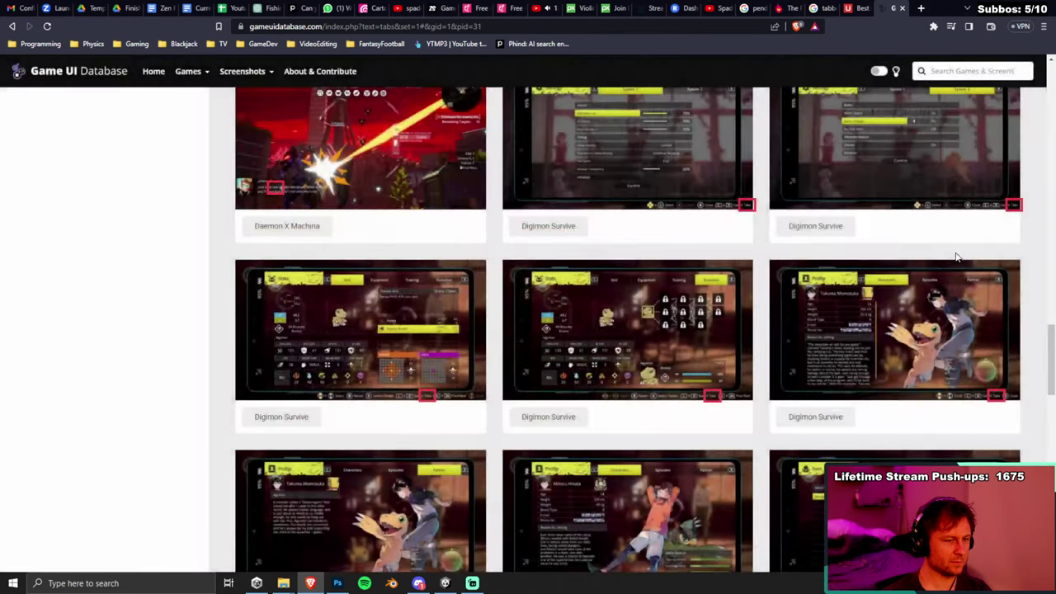
Find the Empire of Sin Finances screen further down the results and examine its tabs enlarged.
scroll(388, 338, down, 5)
scroll(404, 337, down, 5)
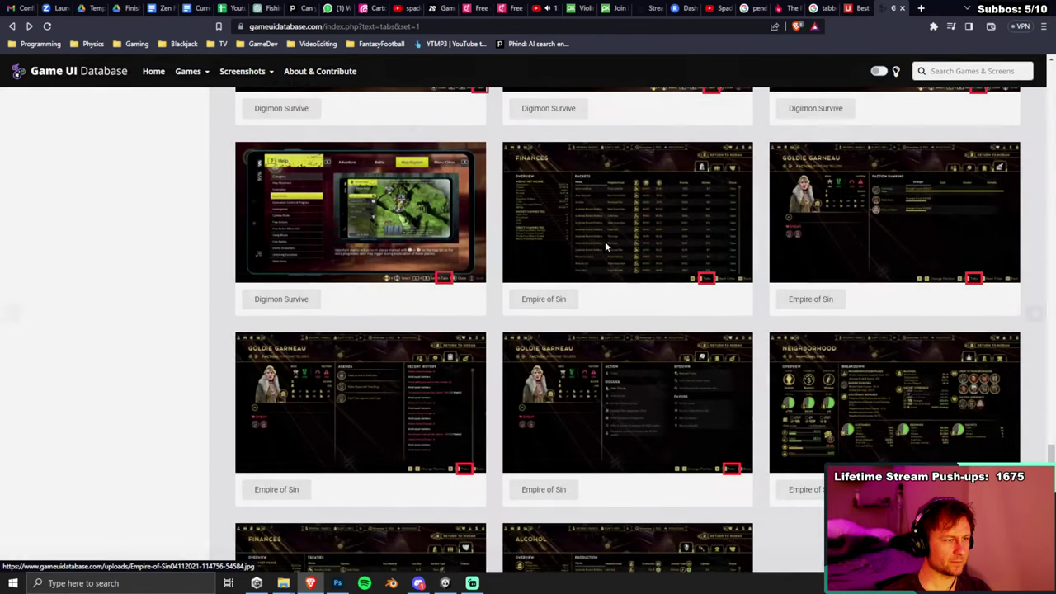
click(606, 246)
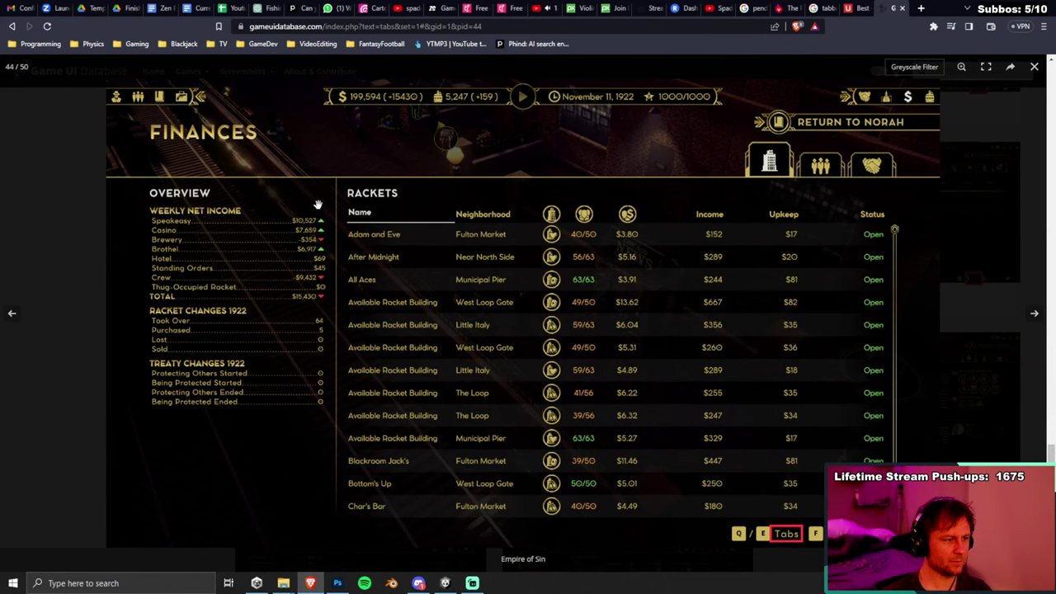
click(58, 171)
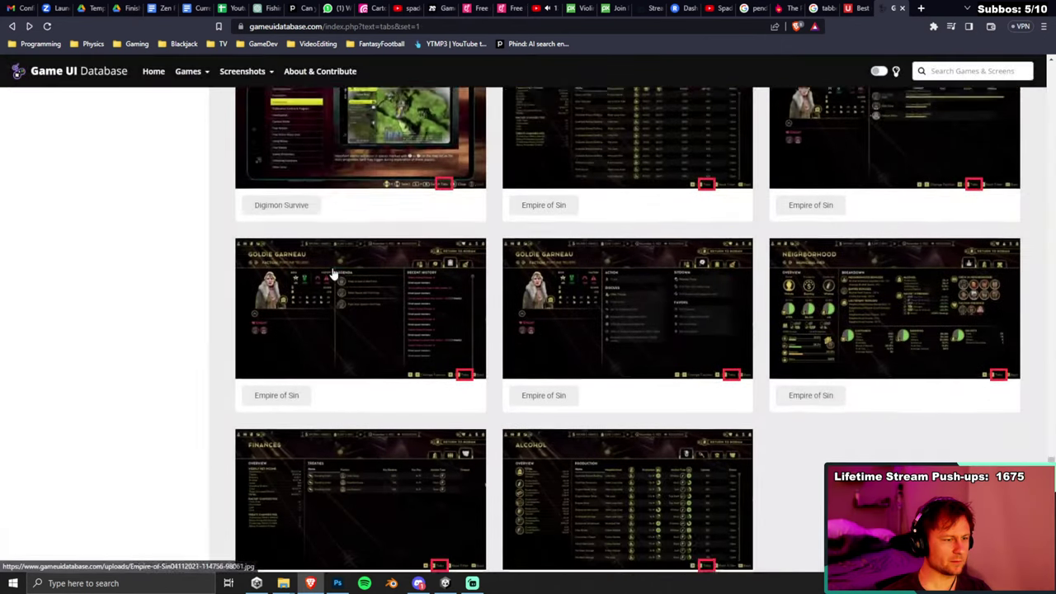
Continue through the results and examine the tab bar on the Just Cause 3 Gear Mods screen.
scroll(333, 274, down, 3)
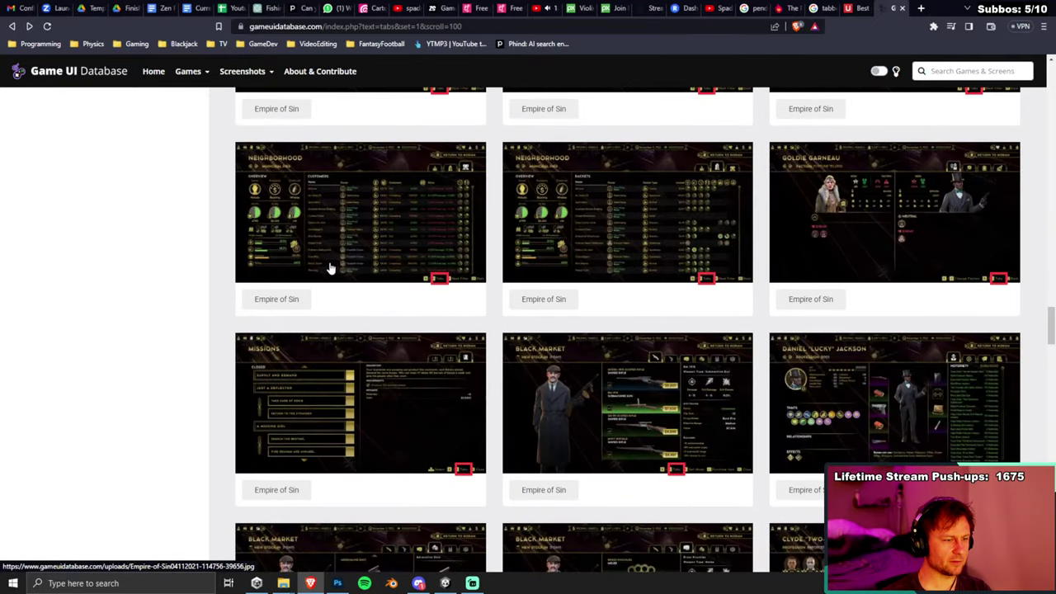
scroll(330, 269, down, 10)
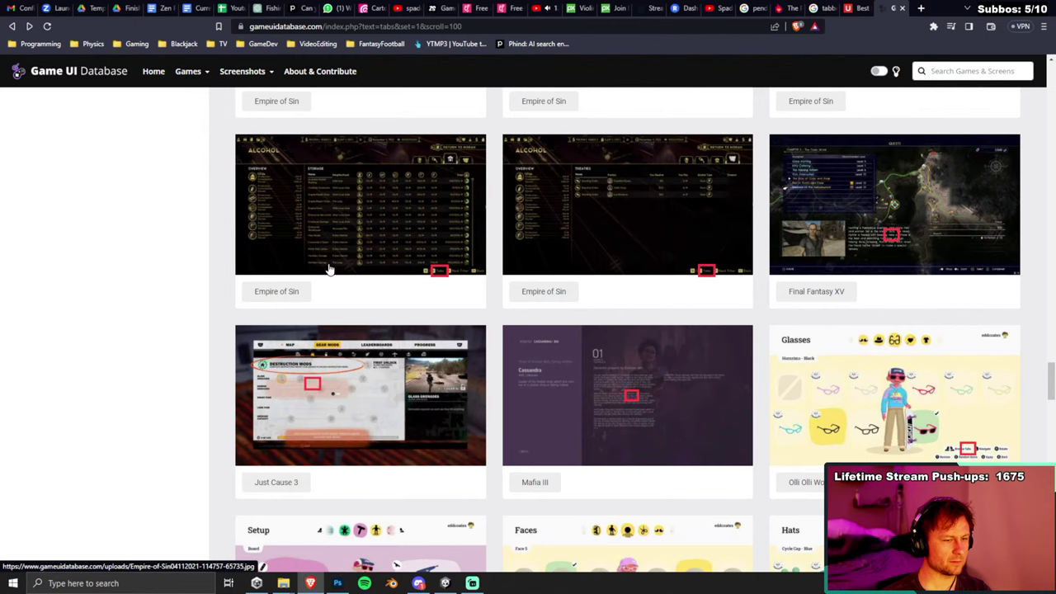
scroll(328, 269, down, 2)
click(330, 258)
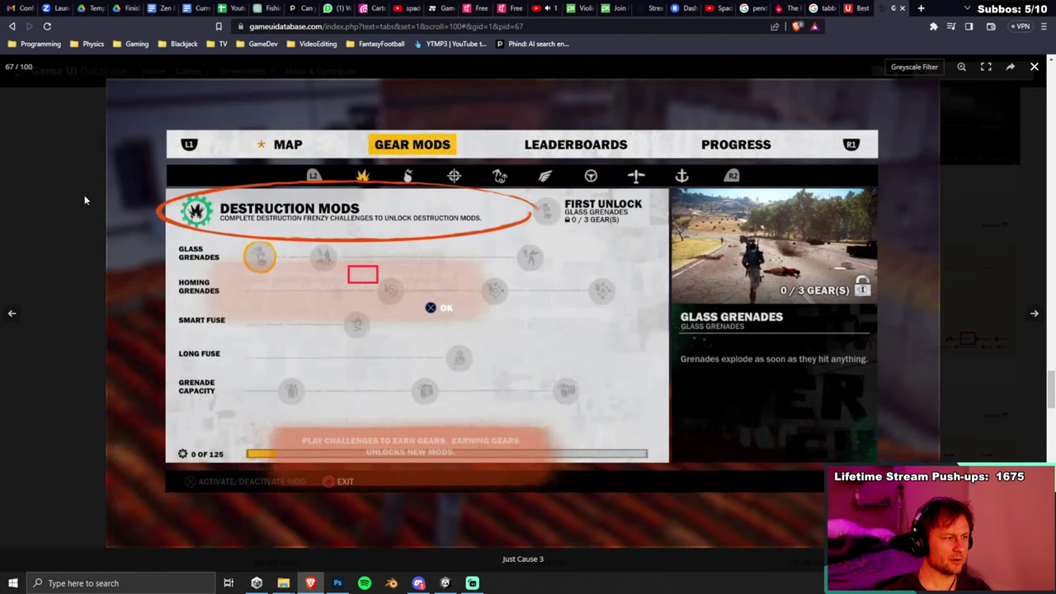
click(80, 188)
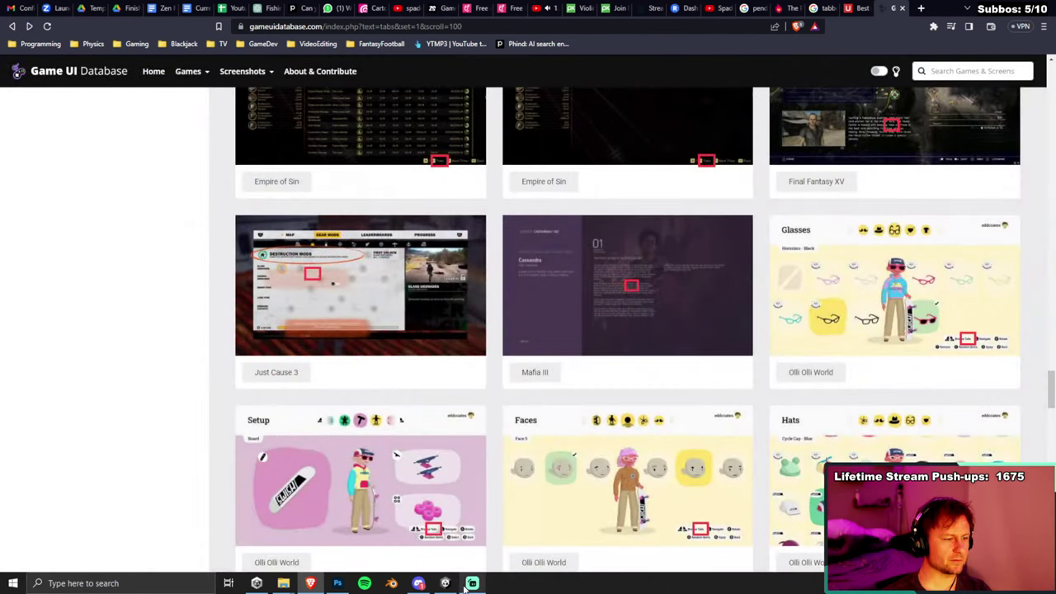
Switch to Photoshop and select the brown border of the Player Stats tab with the Magic Wand.
click(446, 583)
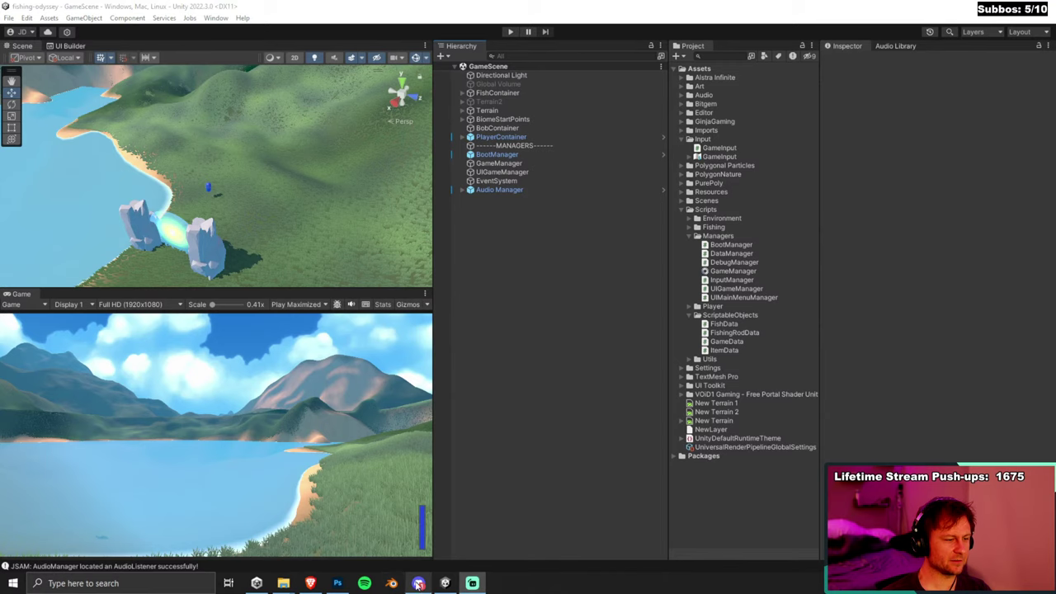
click(338, 584)
scroll(211, 109, up, 3)
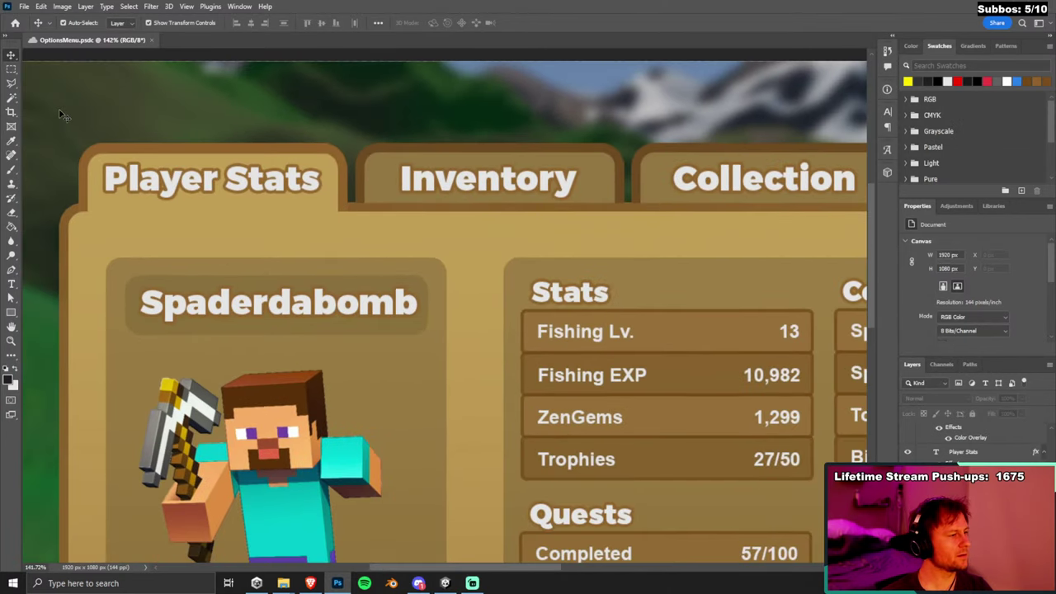
click(11, 97)
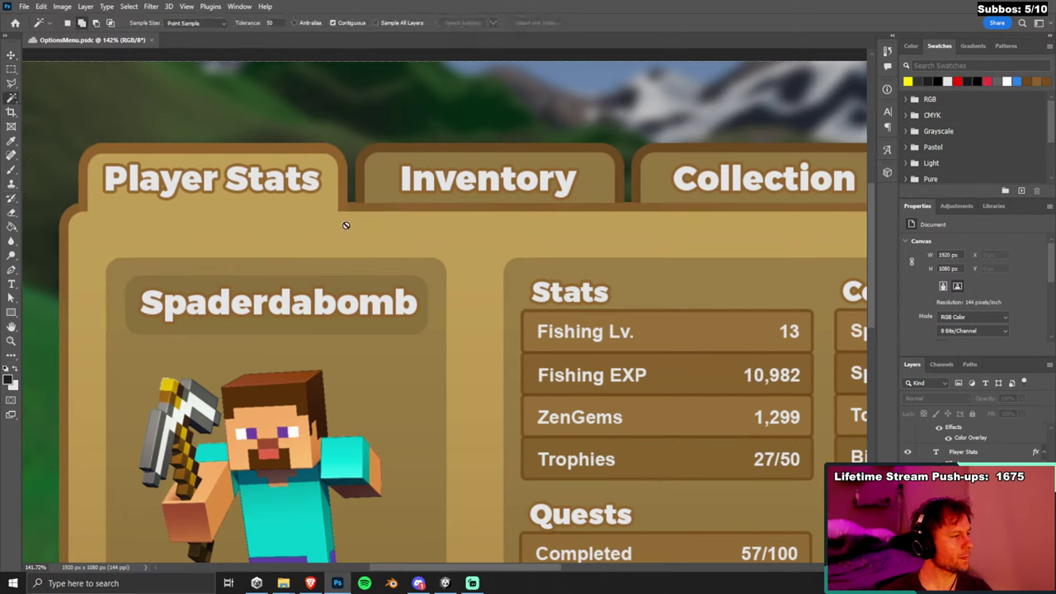
ctrl+click(212, 198)
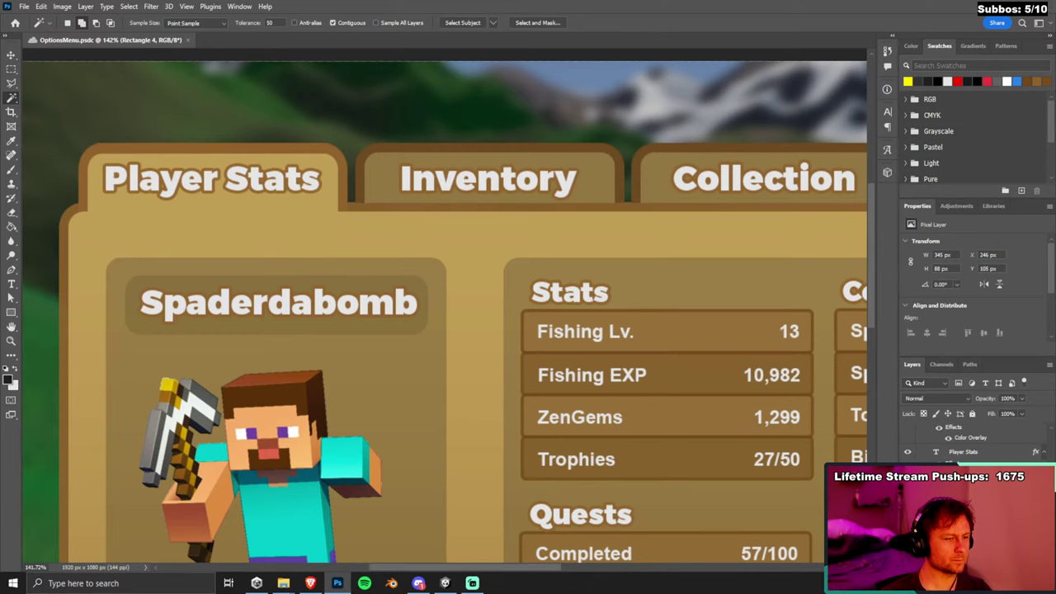
click(327, 159)
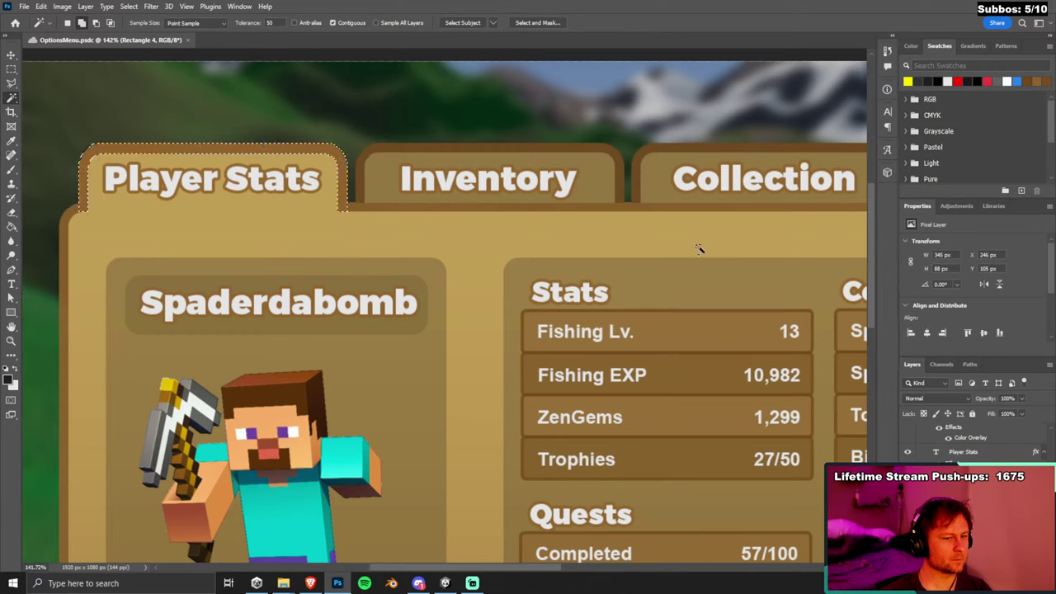
Swap the foreground and background colours and fill the selected tab border with off-white on a new layer.
click(17, 370)
key(ctrl+shift+alt+n)
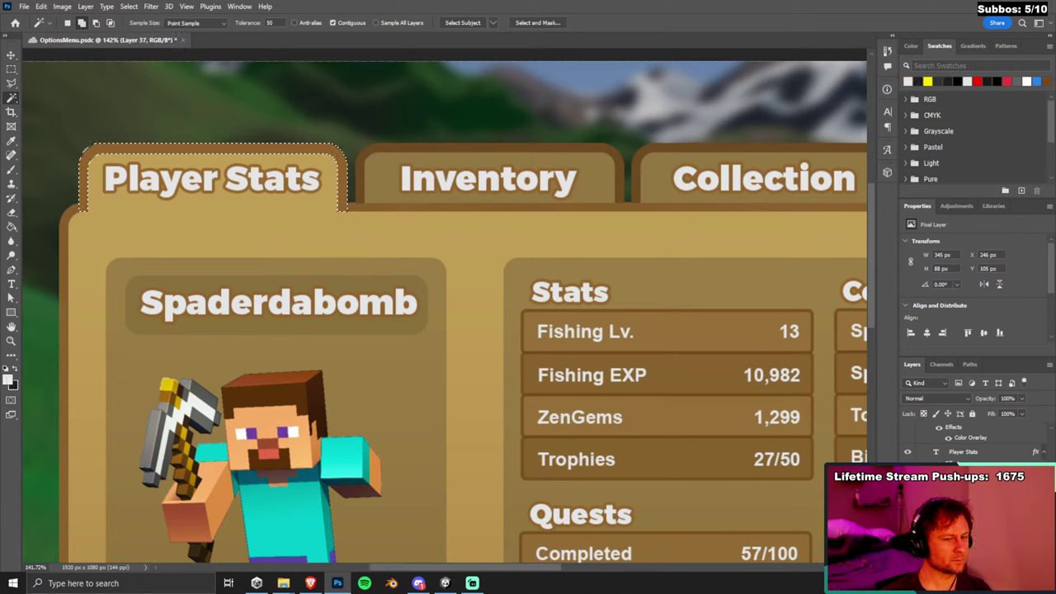
click(13, 227)
click(101, 165)
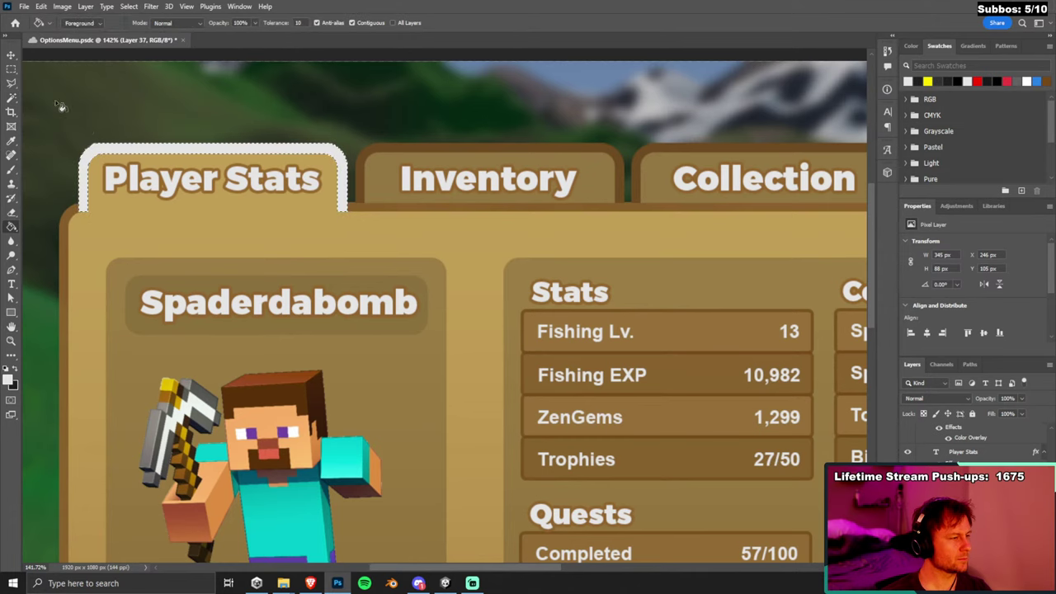
key(v)
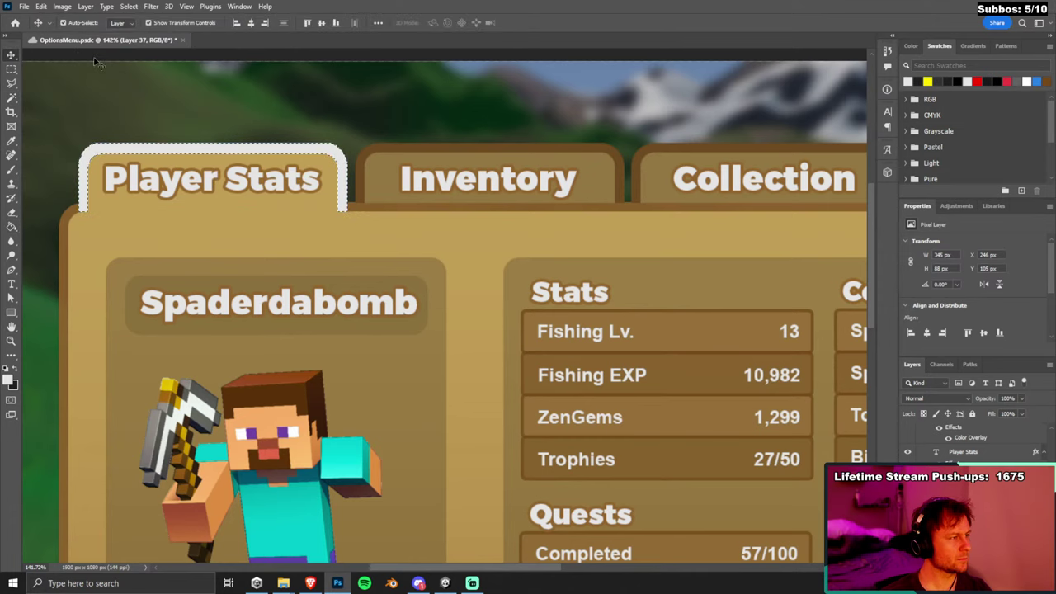
Set the opacity of the Player Stats tab's off-white border layer to 40%.
scroll(453, 247, down, 5)
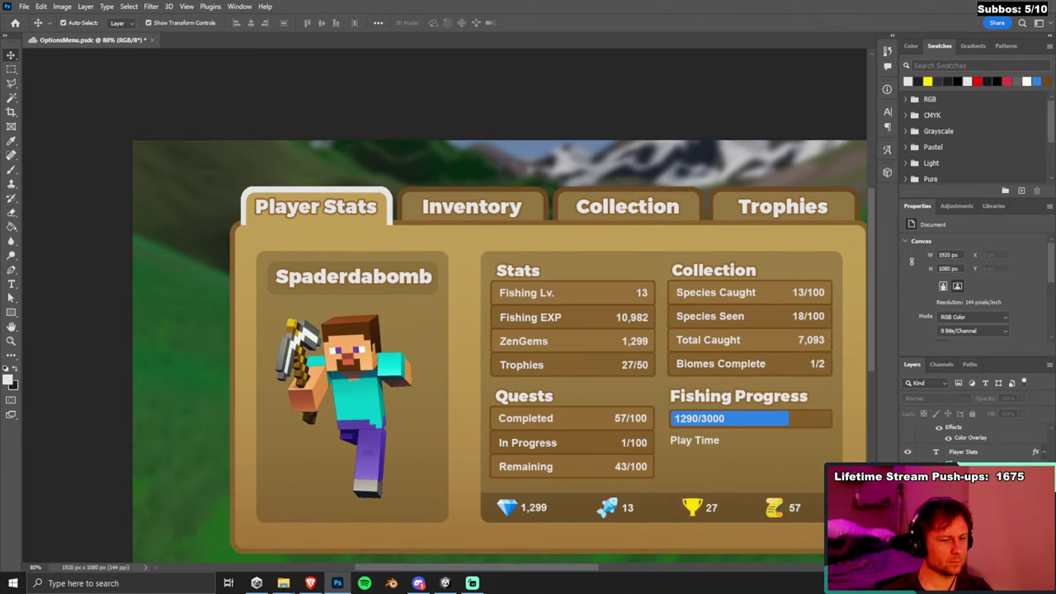
click(314, 206)
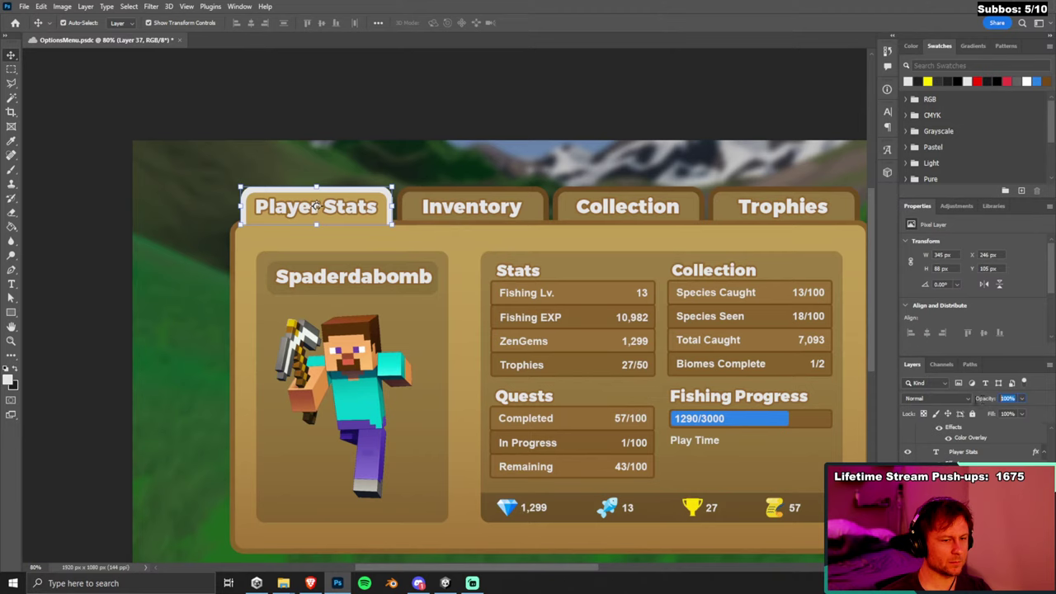
click(1003, 398)
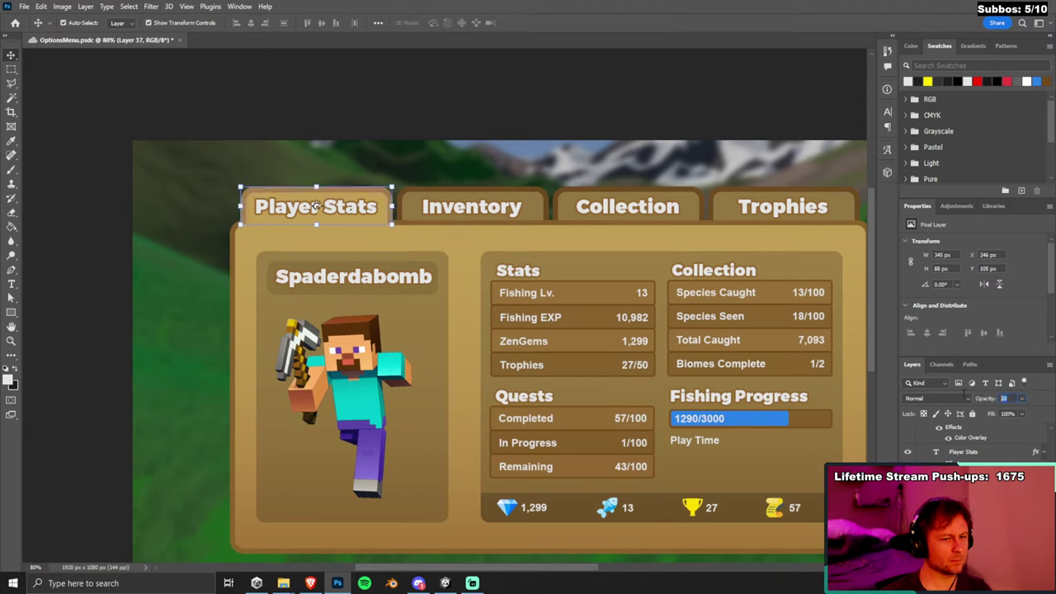
text(40)
key(Return)
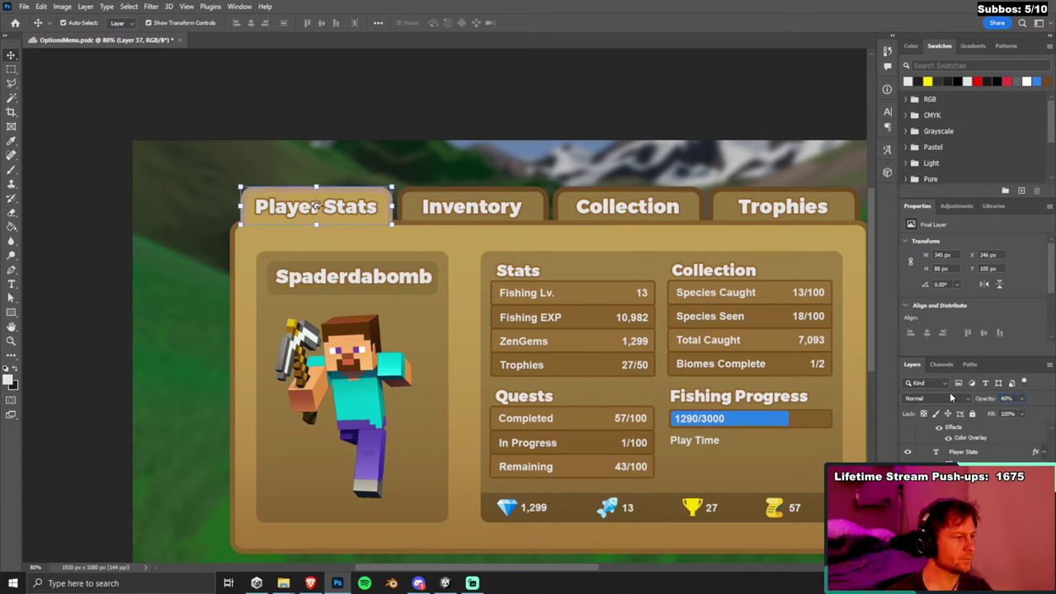
Set the opacity of the Player Stats tab's off-white border layer to 20% and check it against the other tabs.
drag(957, 400, 980, 399)
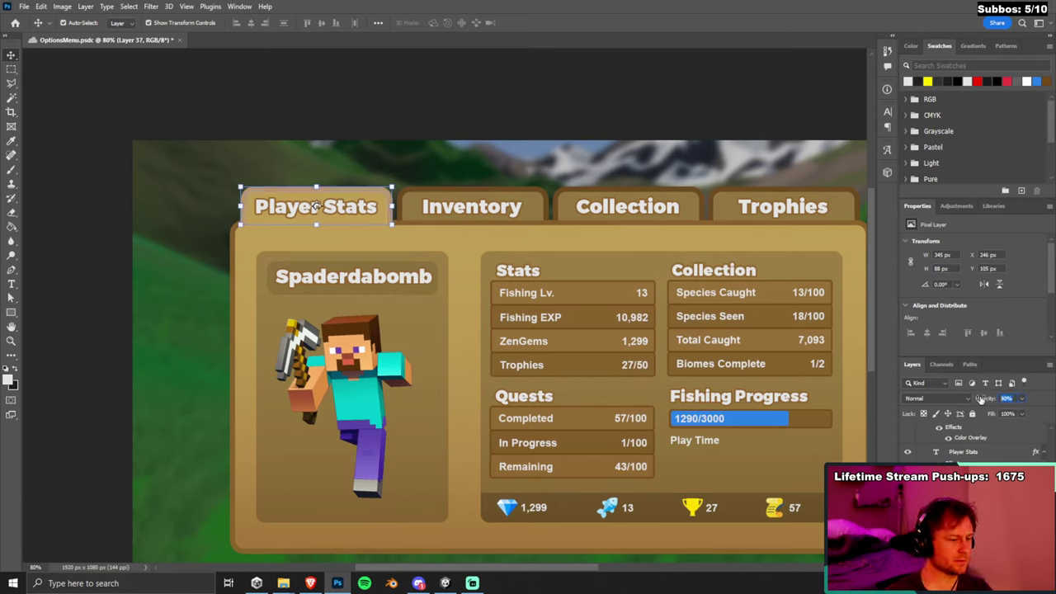
text(20)
key(Return)
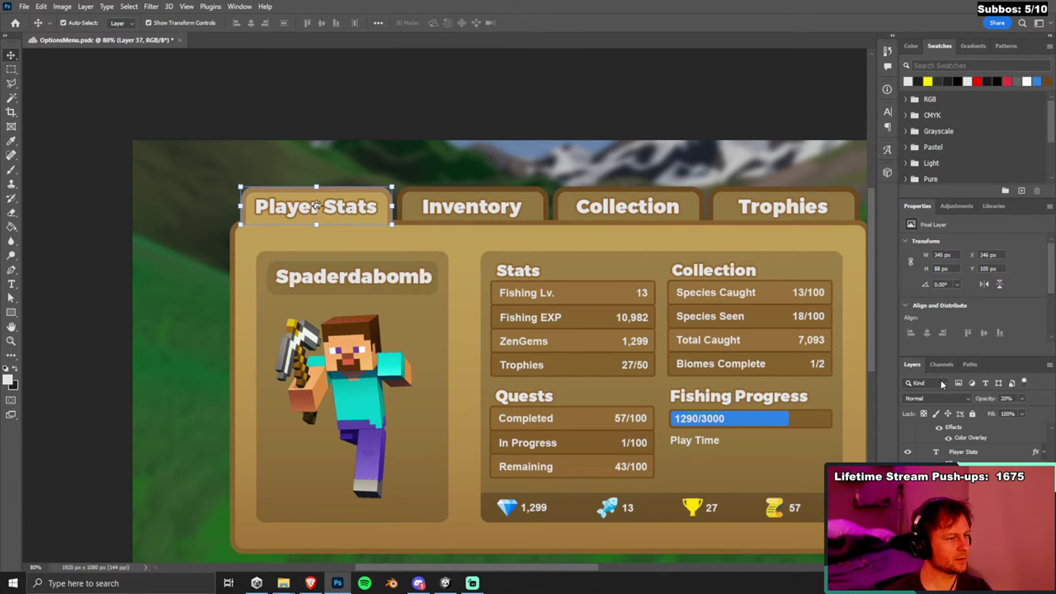
click(43, 58)
scroll(602, 256, down, 2)
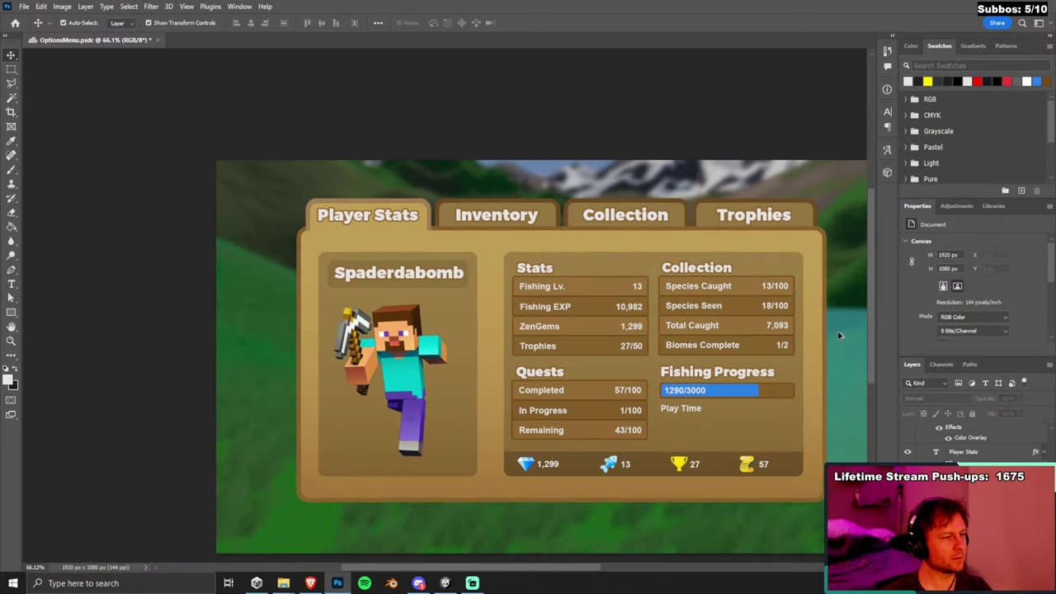
scroll(839, 336, up, 2)
click(299, 181)
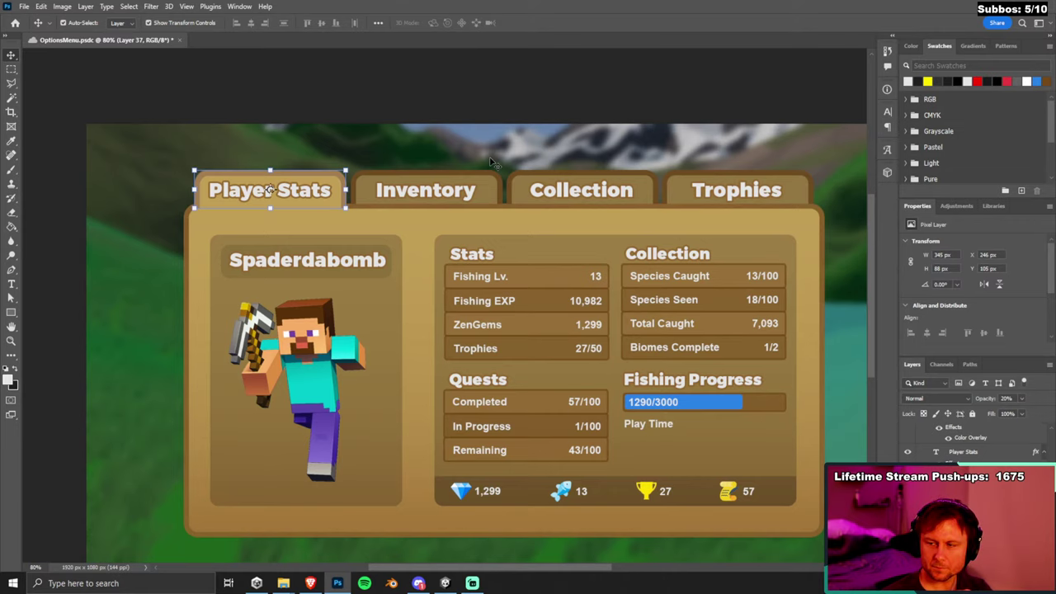
click(70, 73)
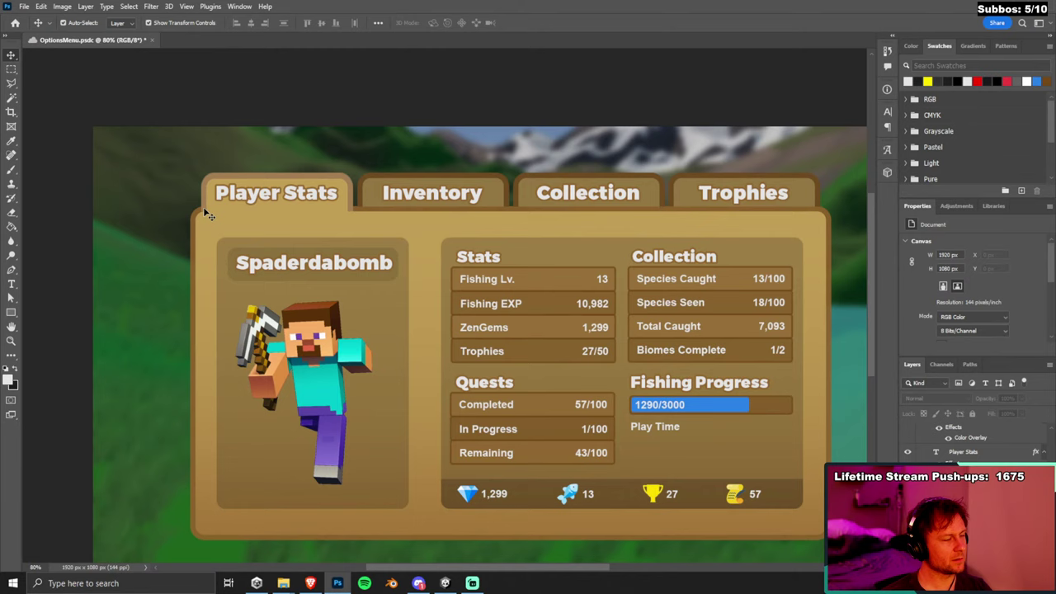
Undo the off-white border fill on the Player Stats tab and clear the remaining selection around its brown border.
click(303, 206)
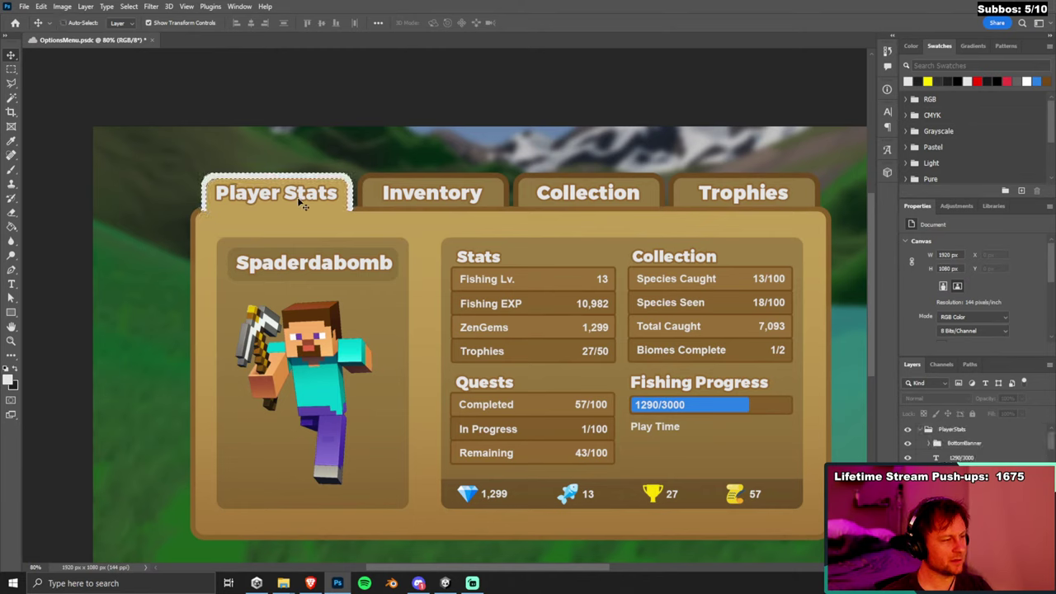
scroll(304, 206, up, 4)
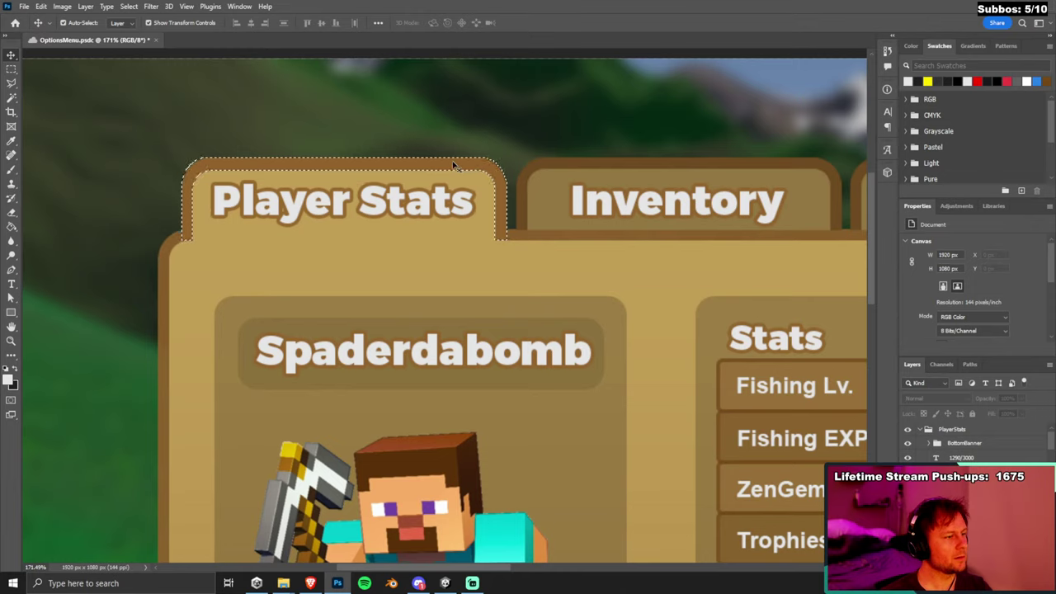
key(ctrl+d)
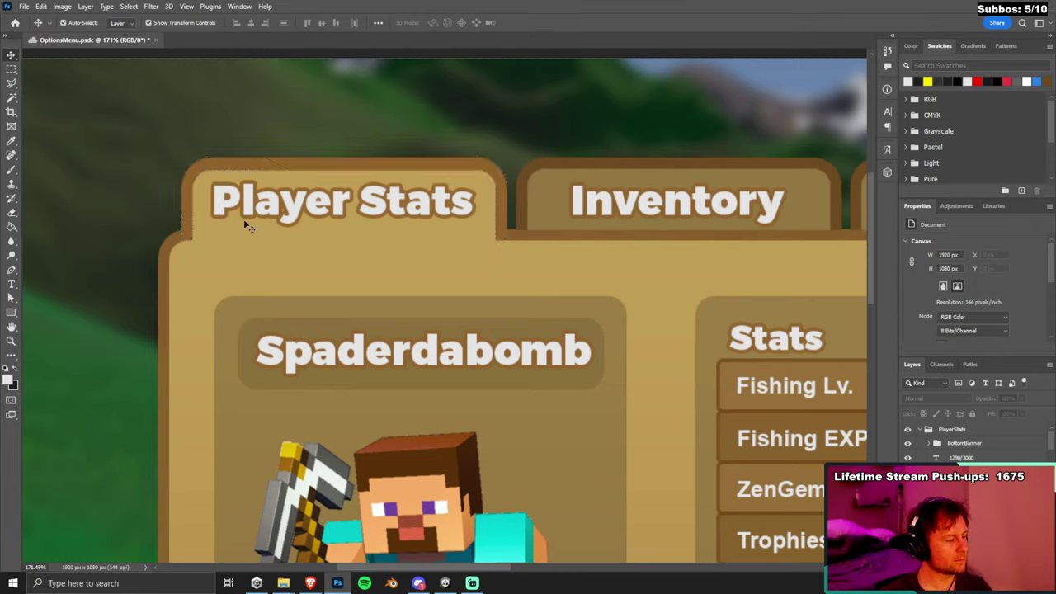
Activate the Polygonal Lasso tool for work around the Player Stats tab.
click(13, 85)
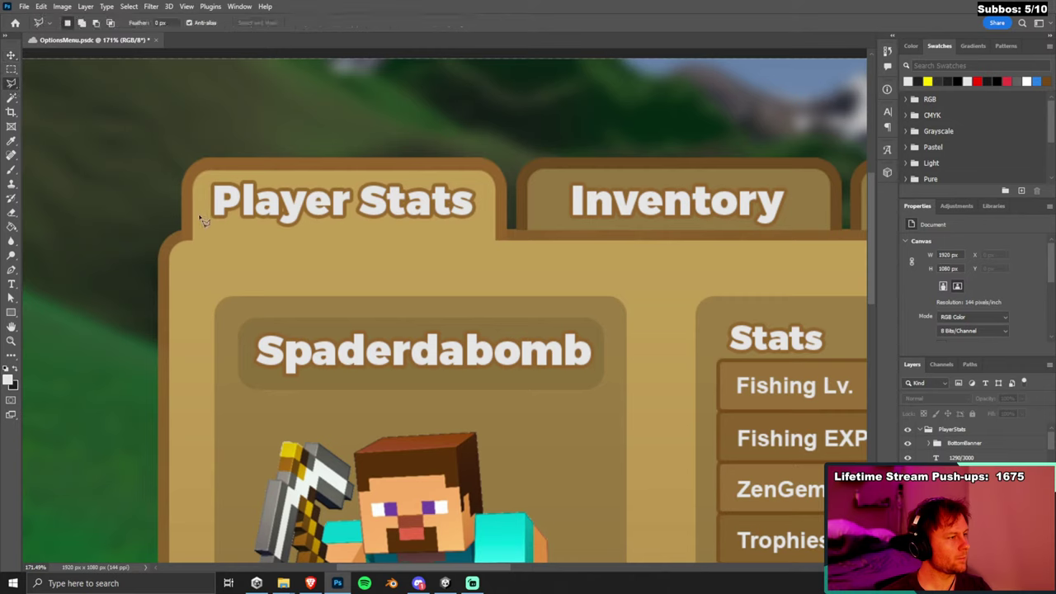
Outline a thin strip along the sides and upper inner edge of the Player Stats tab with the Polygonal Lasso.
click(195, 241)
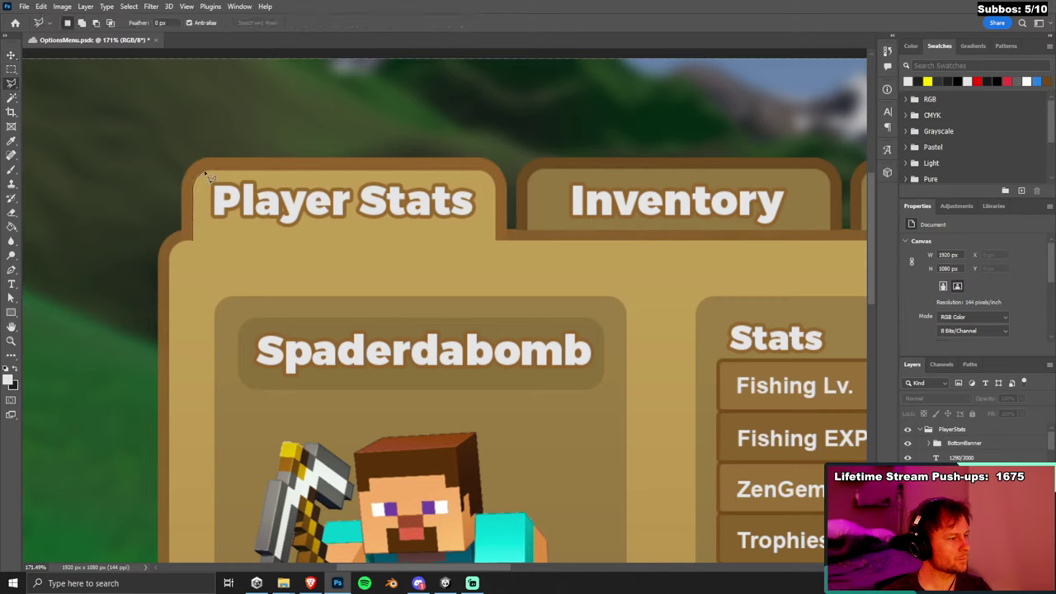
click(207, 173)
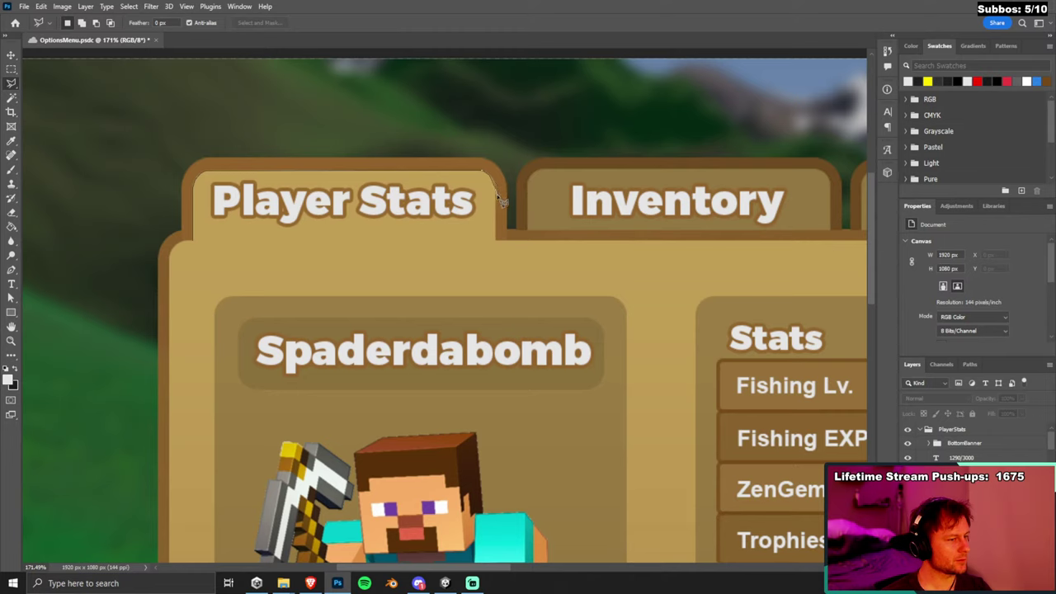
click(493, 242)
click(482, 176)
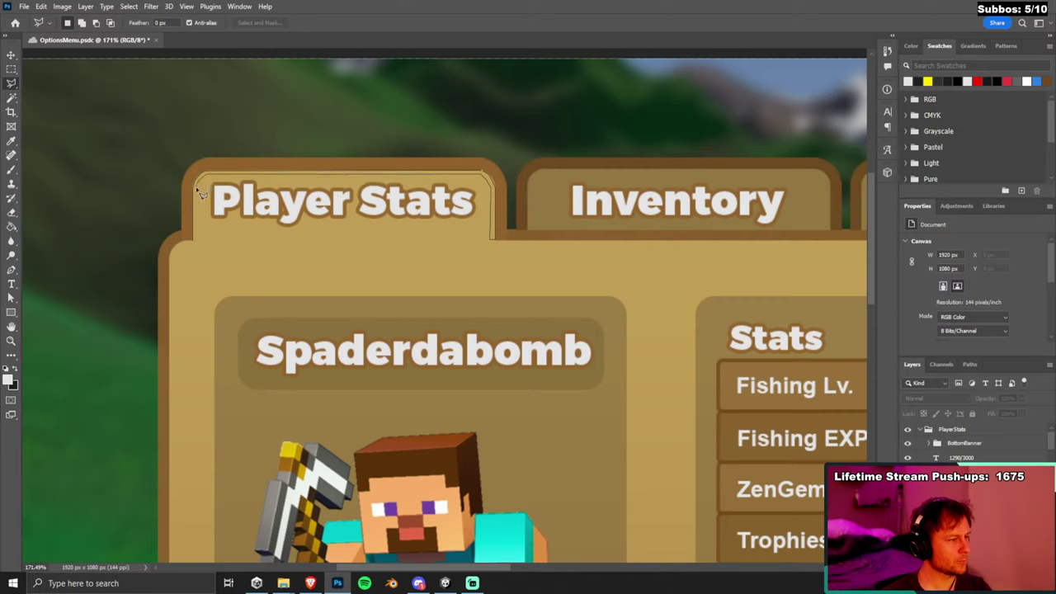
click(196, 244)
Fill the selected strip with the light foreground colour on a new layer, deselect it, and set the layer's opacity to 40%.
click(12, 226)
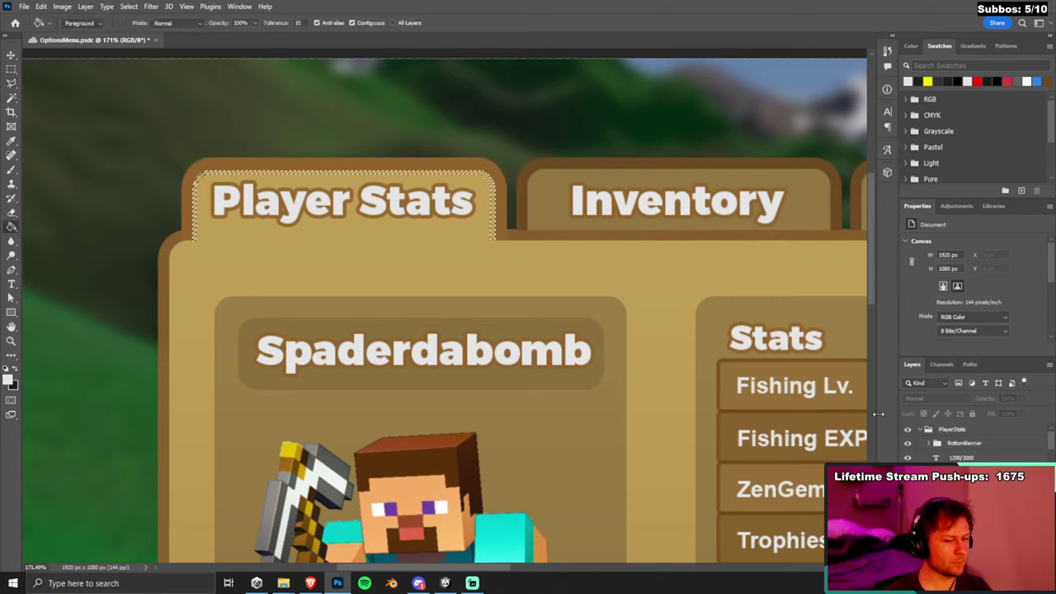
key(ctrl+shift+alt+n)
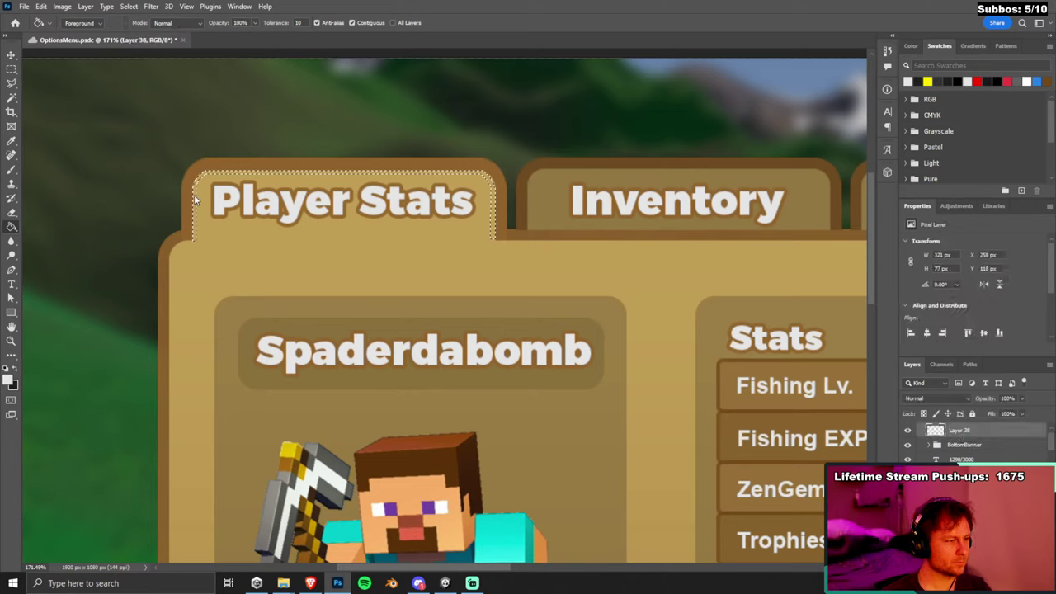
click(284, 198)
key(ctrl+d)
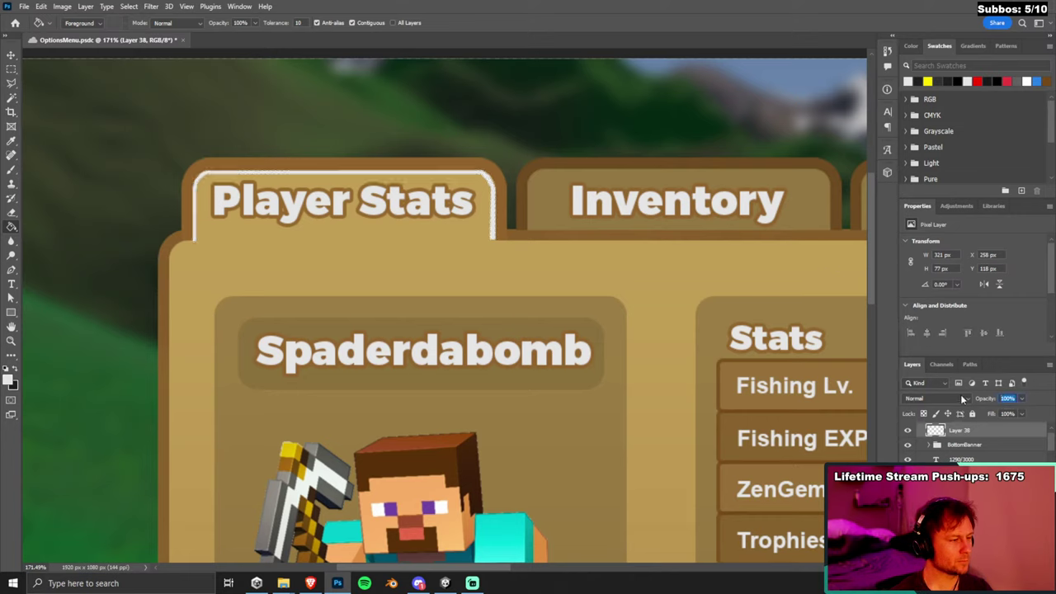
text(40)
key(Return)
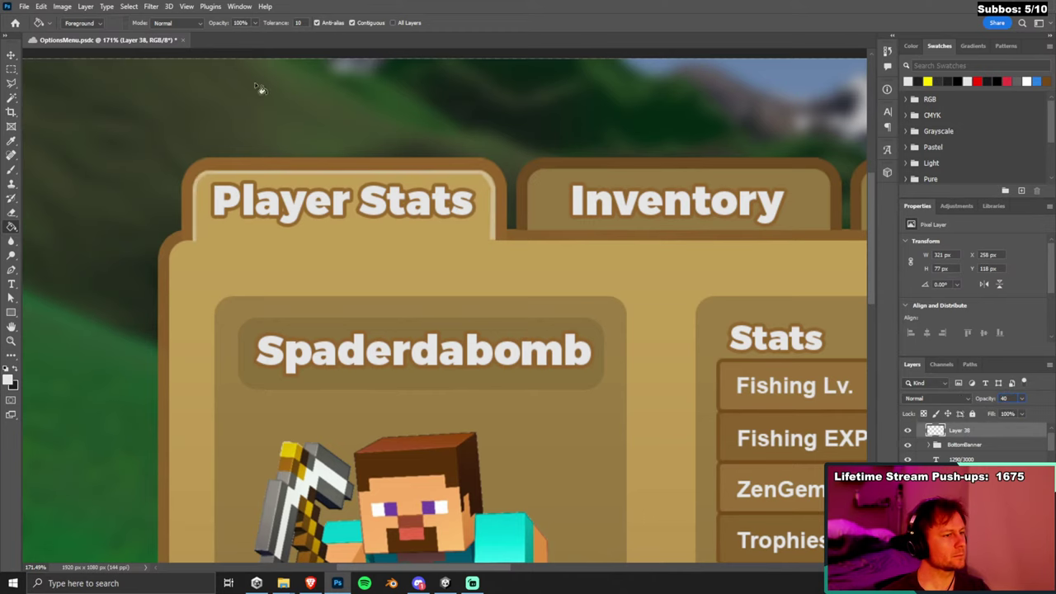
Change the foreground colour from light grey to a medium blue.
key(v)
scroll(487, 165, down, 5)
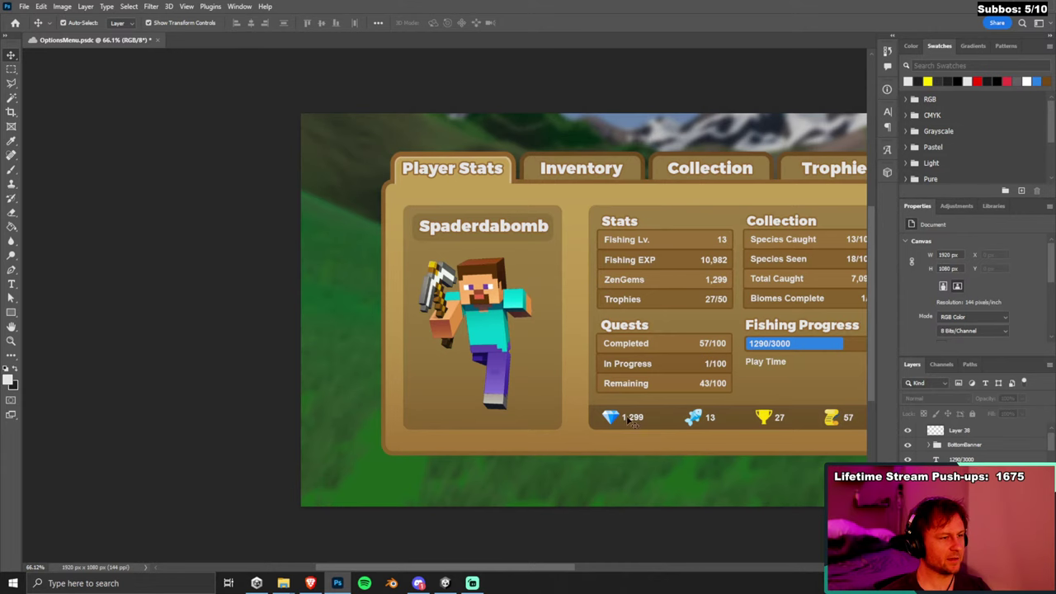
drag(505, 571, 533, 569)
scroll(520, 324, up, 3)
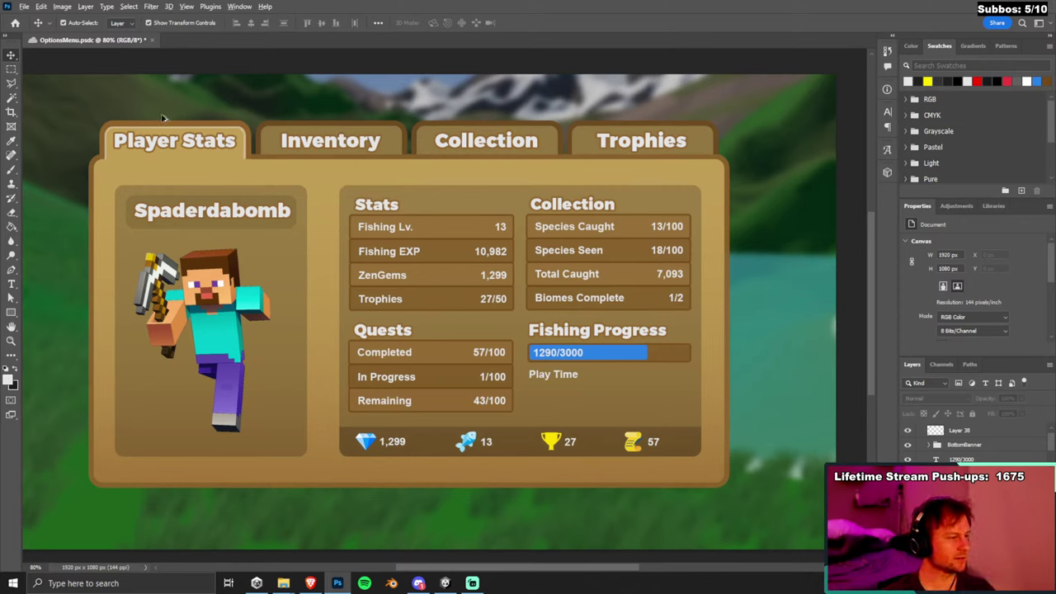
scroll(163, 118, up, 3)
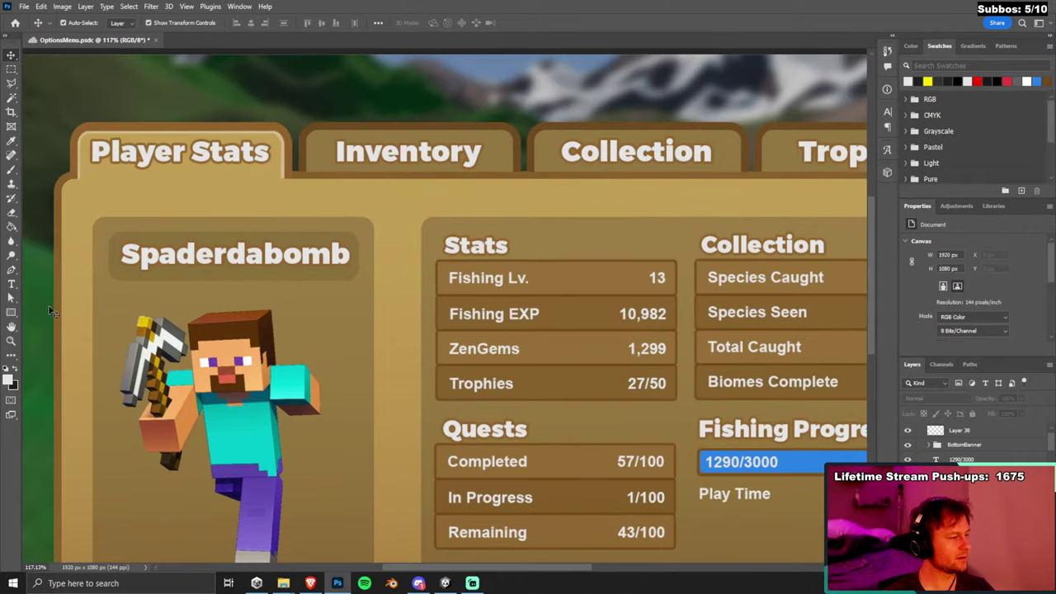
click(10, 381)
click(673, 283)
drag(613, 272, 615, 256)
click(767, 224)
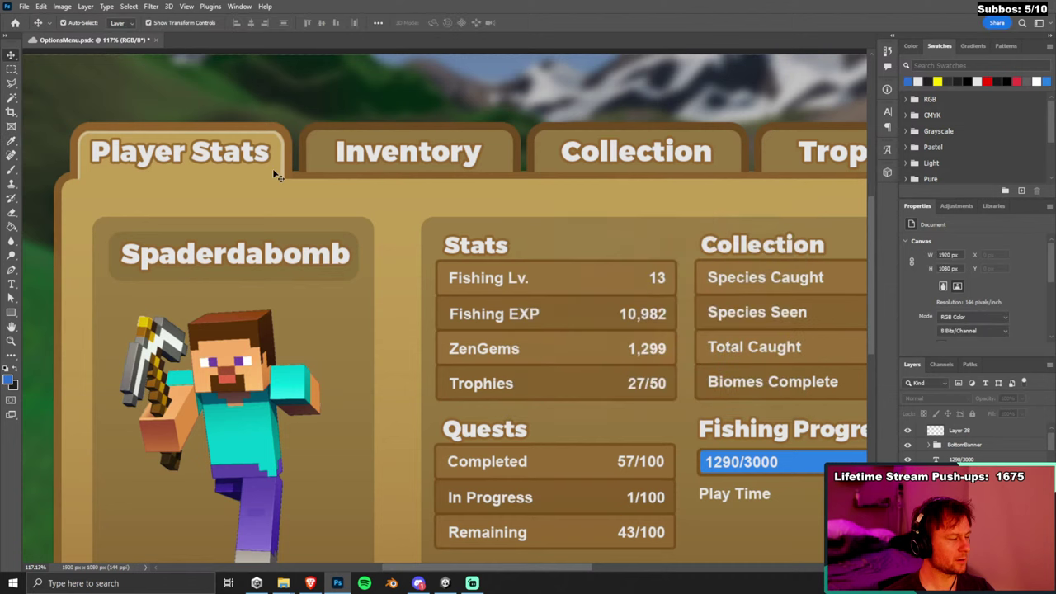
Load the Player Stats tab border as a selection and set the foreground colour to dark blue 133c81.
click(278, 147)
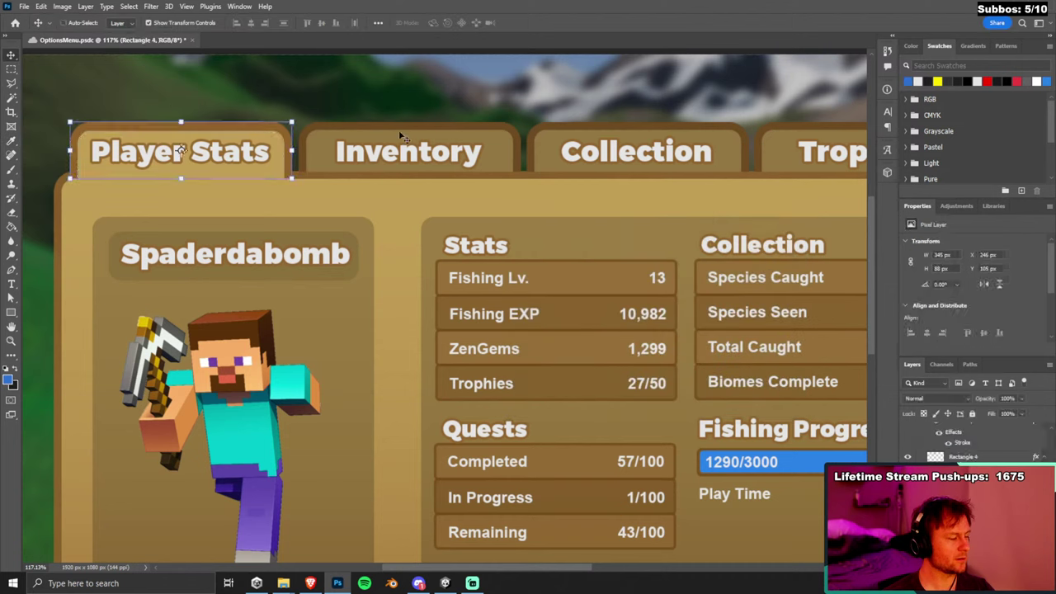
key(alt+bracketright)
key(alt+bracketright)
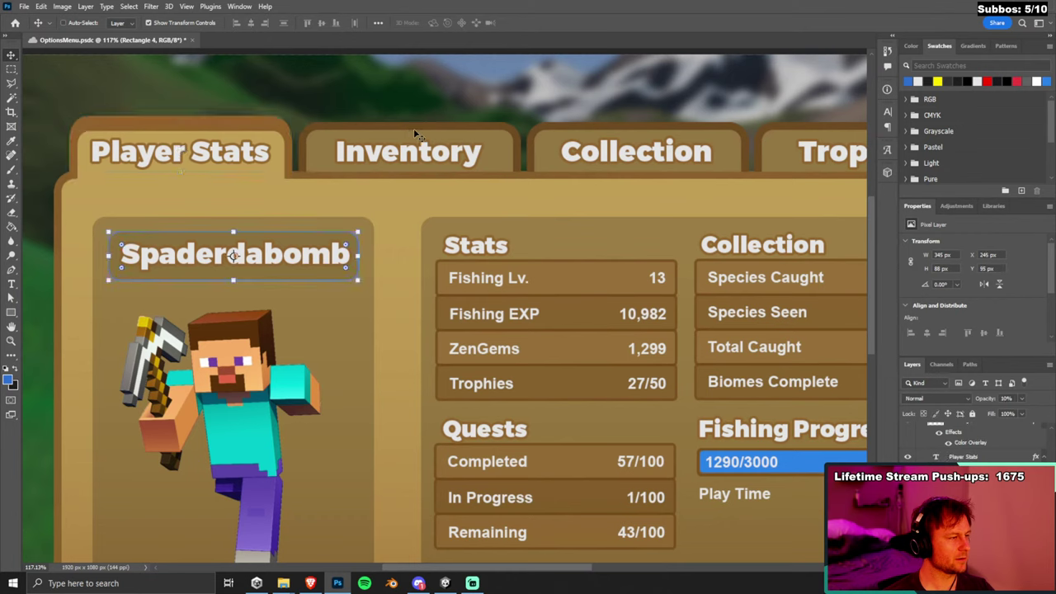
click(8, 381)
drag(646, 291, 636, 296)
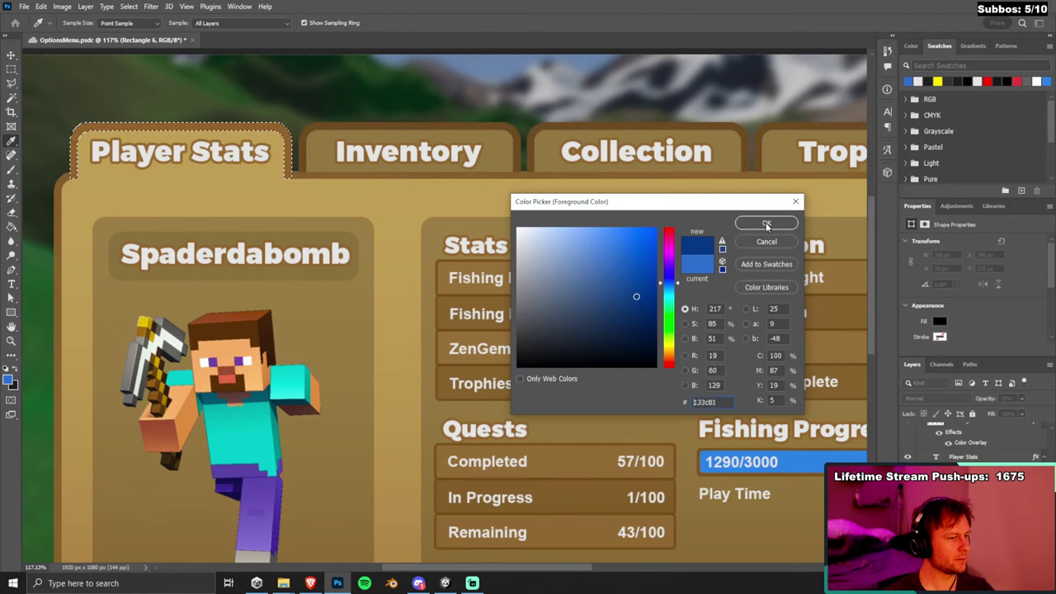
click(767, 225)
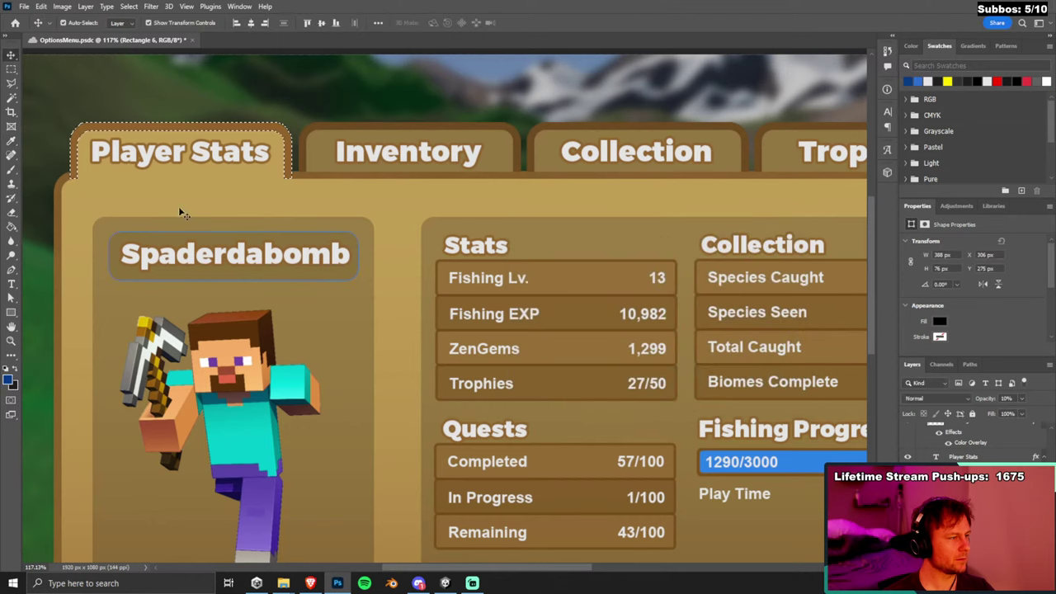
Fill the selected Player Stats tab border with dark blue on a new layer near the tab's text layer.
click(13, 226)
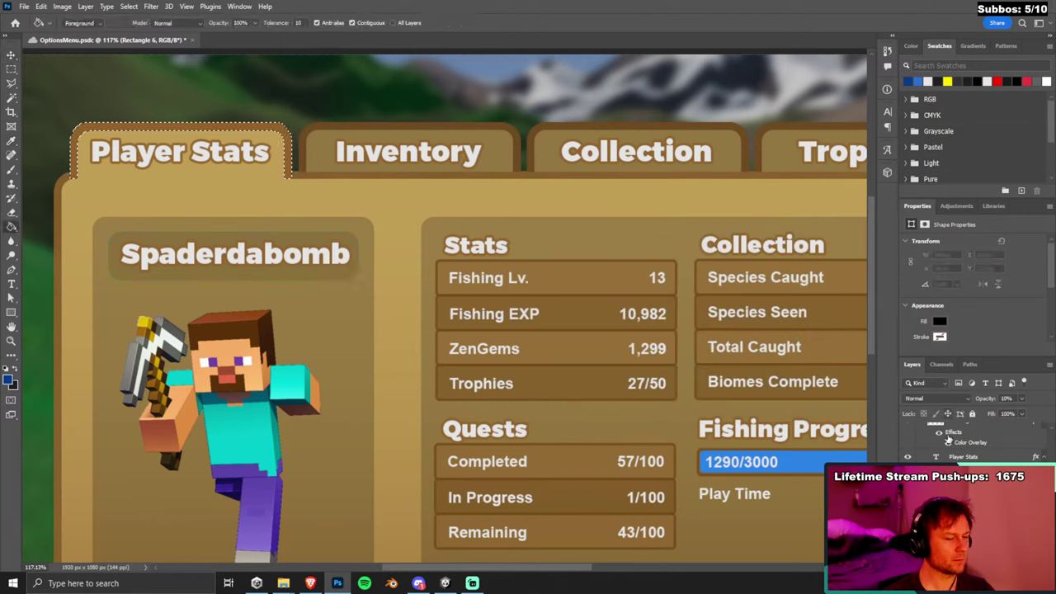
key(ctrl+j)
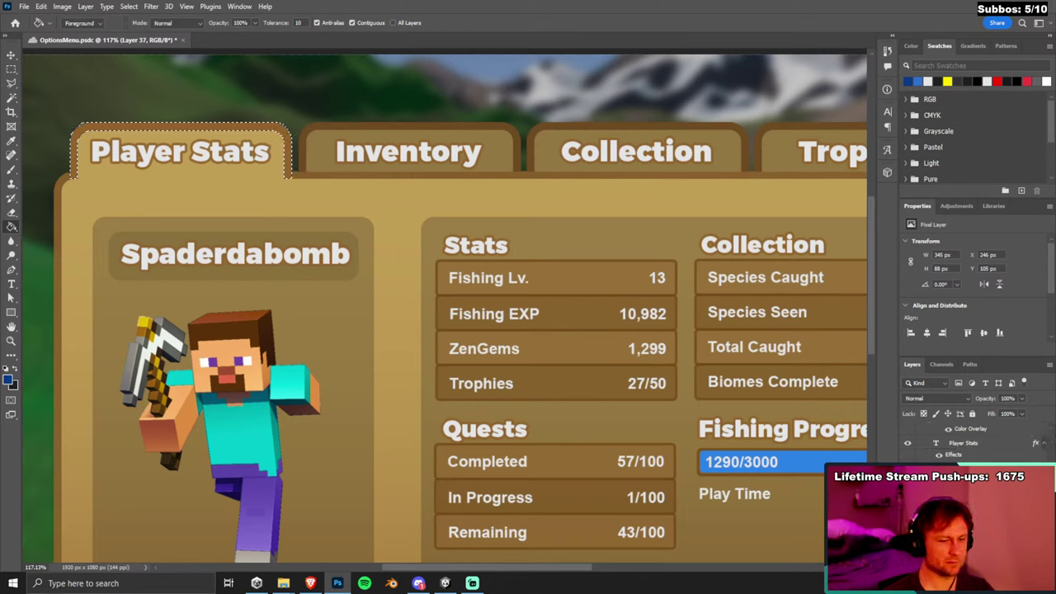
scroll(974, 437, up, 2)
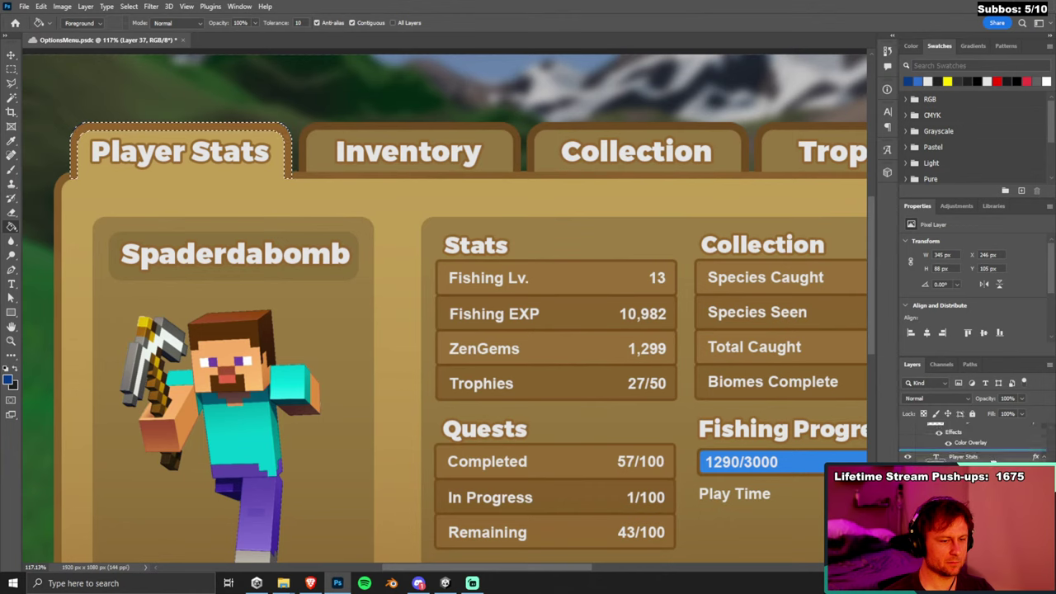
drag(989, 383, 993, 462)
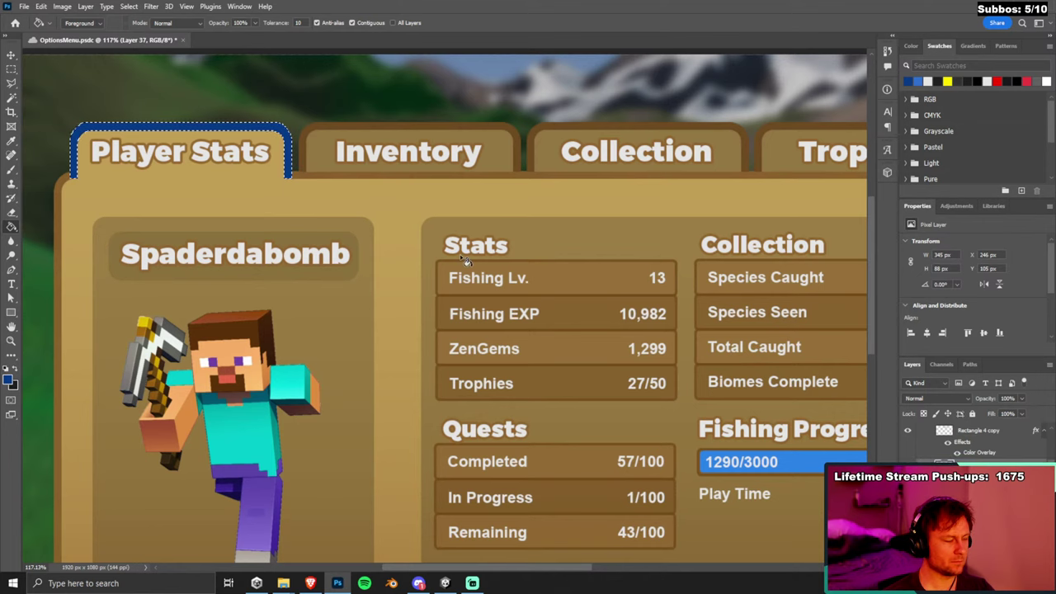
click(11, 54)
click(112, 73)
Examine how the blue Player Stats tab border looks up close and within the whole menu layout.
scroll(455, 193, down, 1)
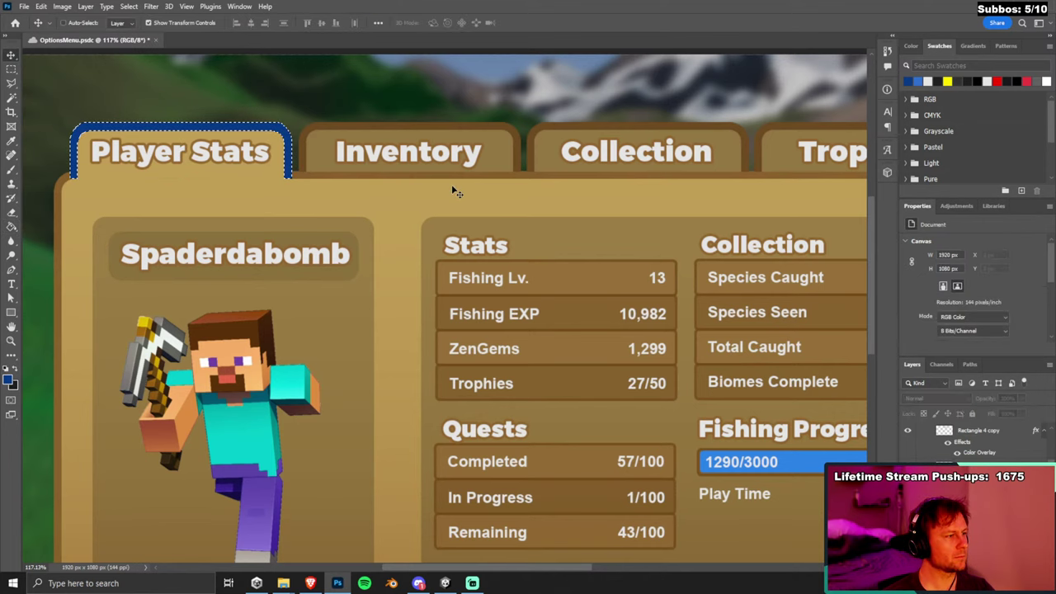
scroll(537, 238, down, 3)
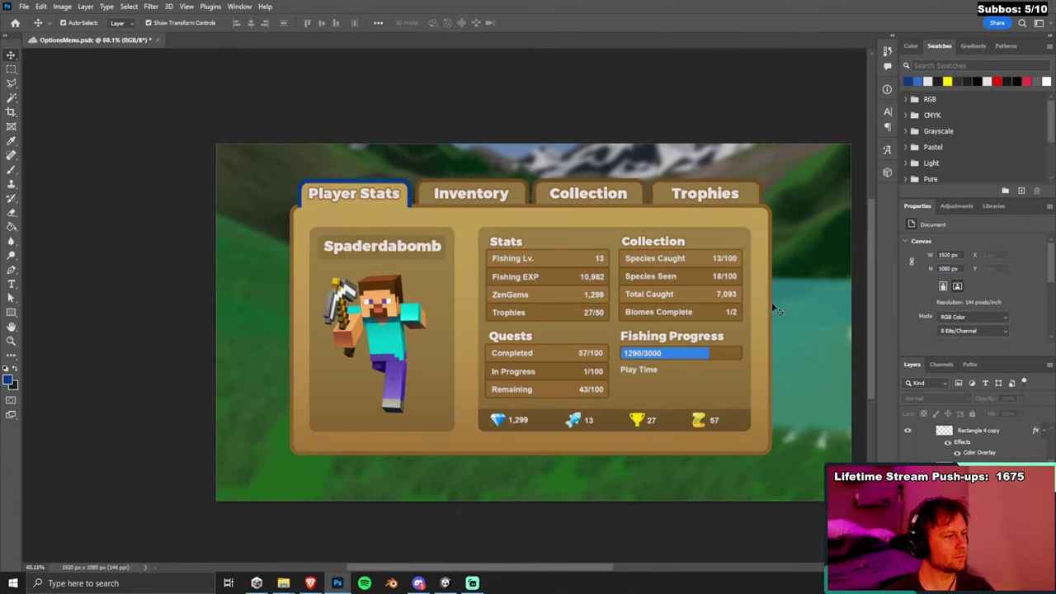
scroll(776, 313, up, 1)
scroll(755, 319, up, 1)
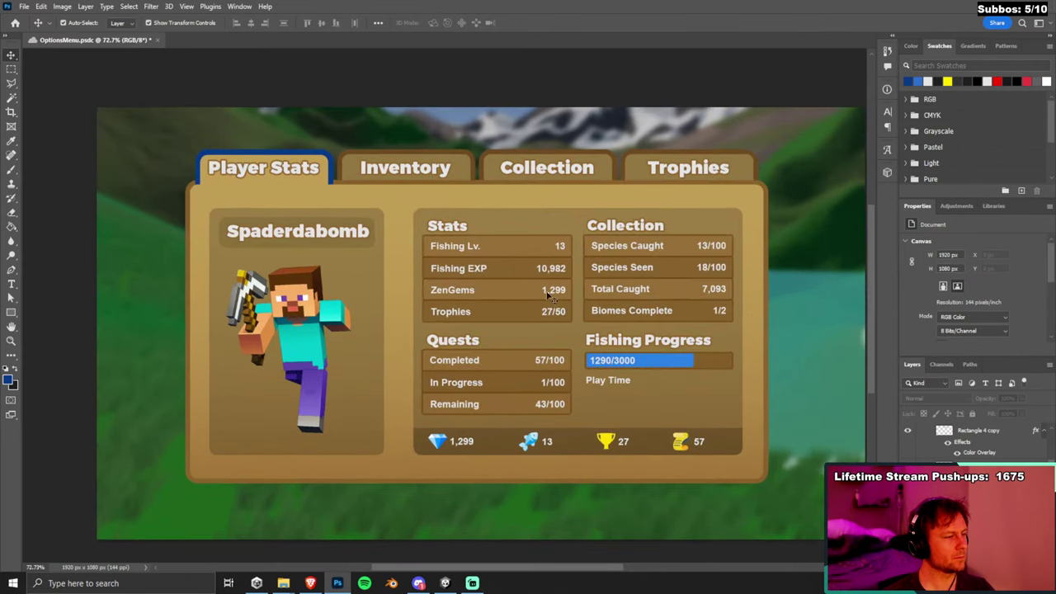
scroll(264, 152, up, 4)
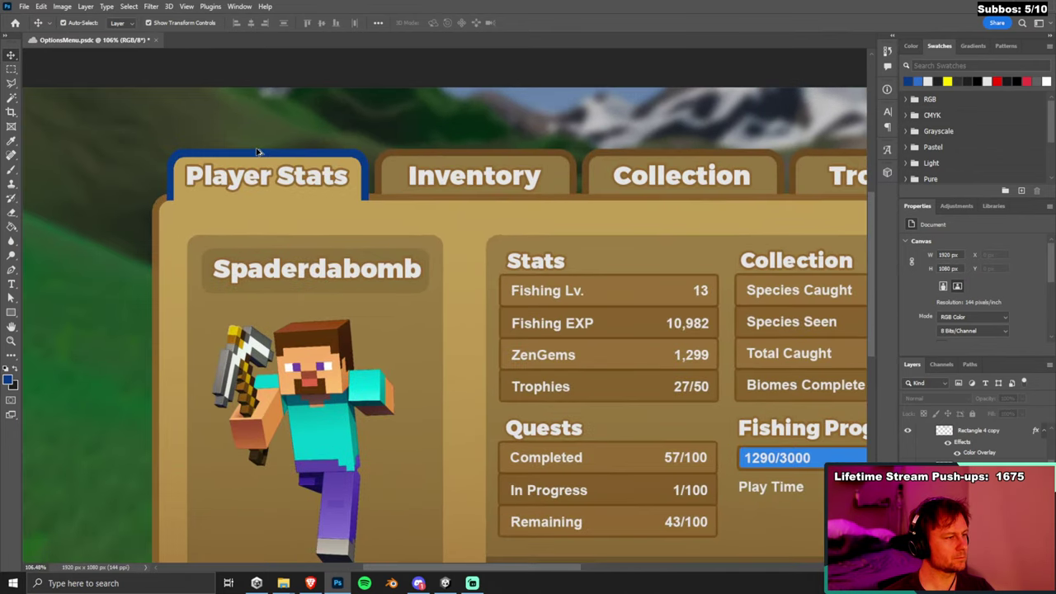
scroll(287, 163, down, 3)
scroll(426, 237, down, 2)
scroll(424, 236, up, 1)
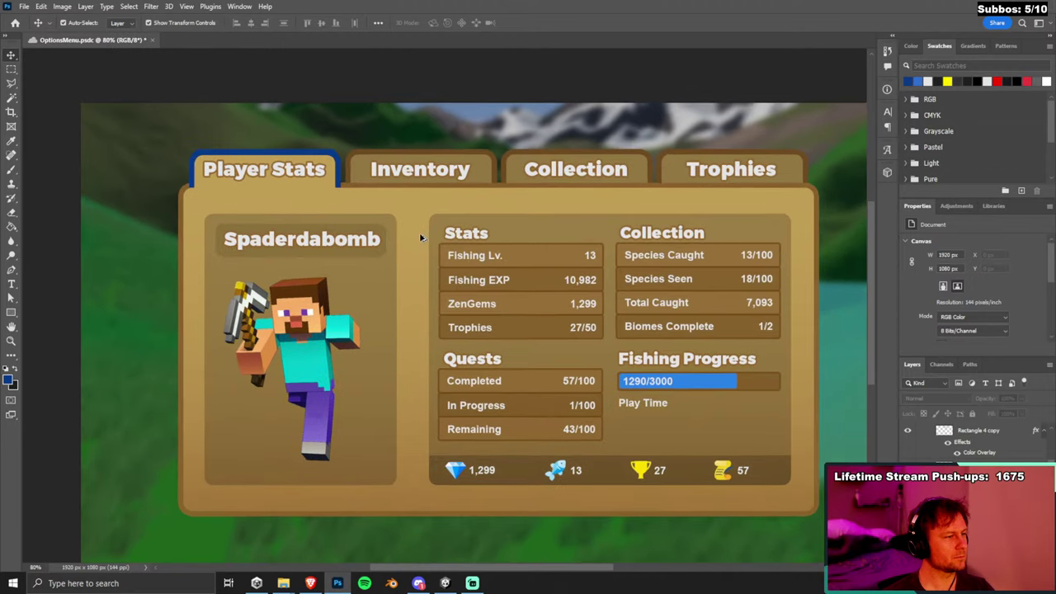
scroll(426, 238, up, 3)
scroll(372, 238, down, 1)
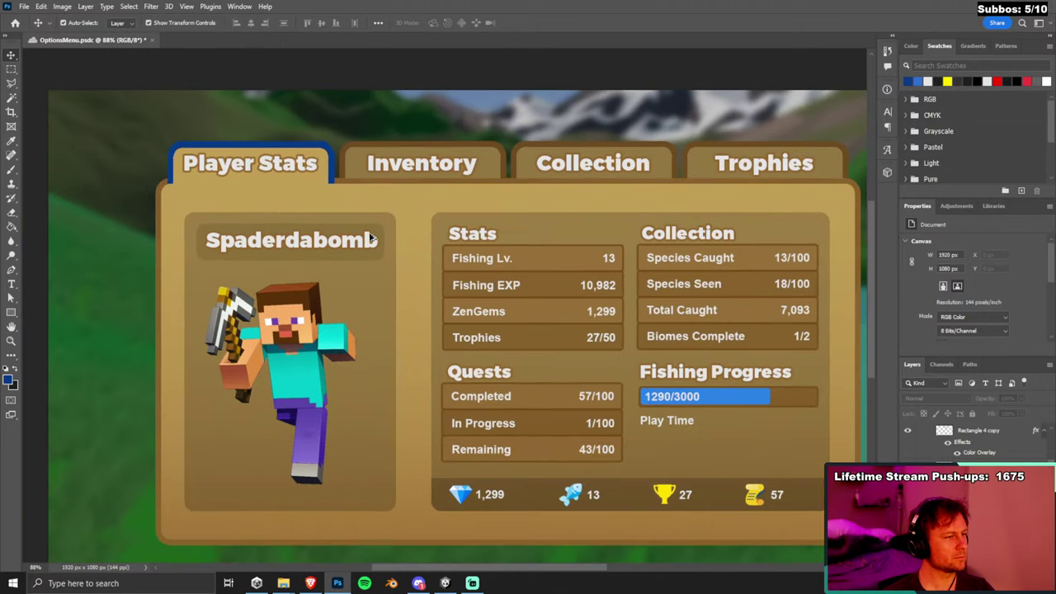
scroll(370, 238, down, 3)
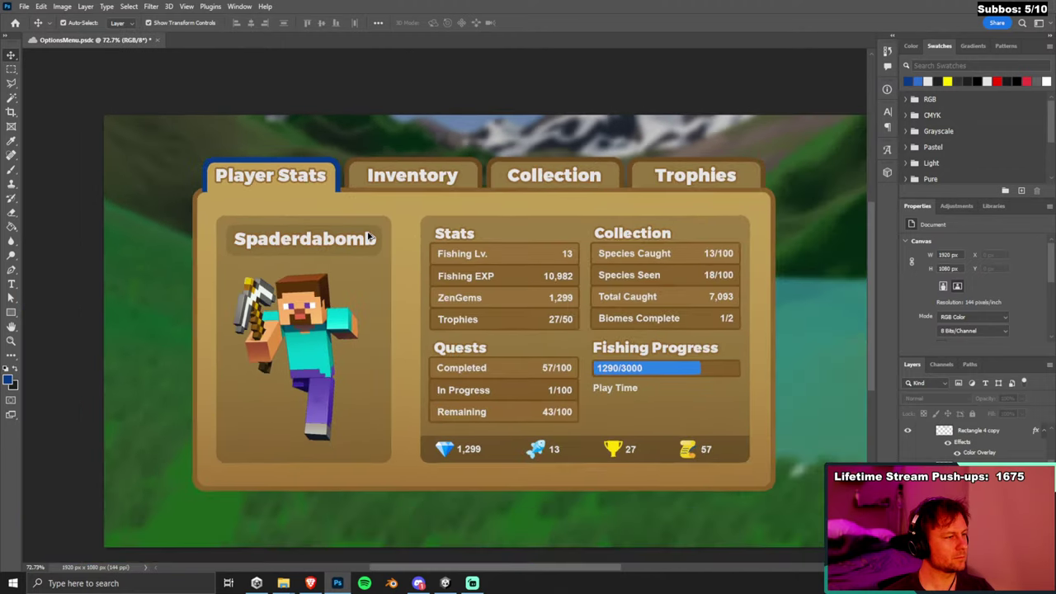
Remove the dark blue fill from the Player Stats tab border and clear the layer selection.
click(336, 185)
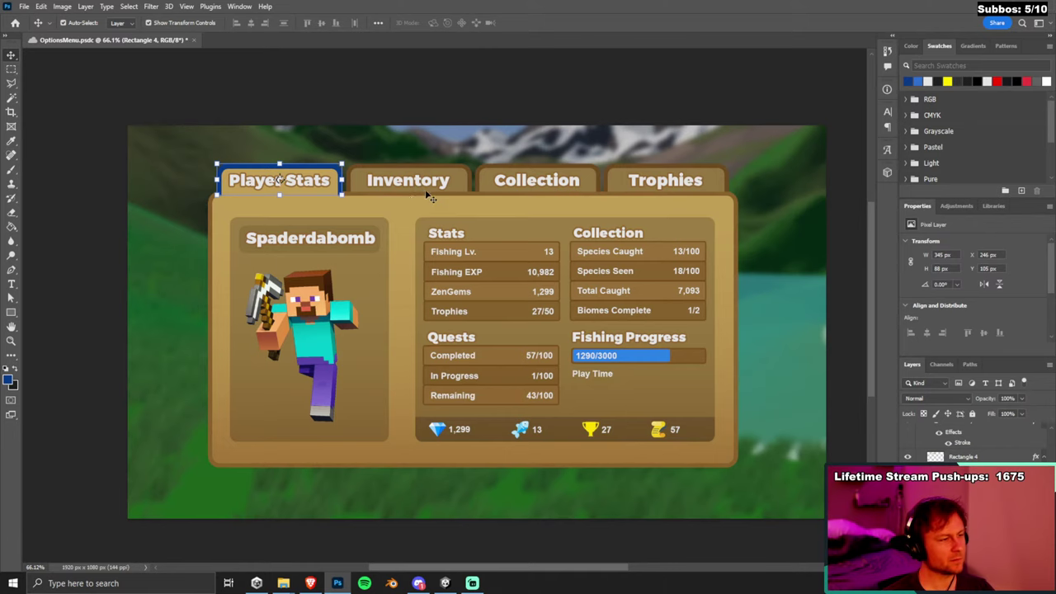
scroll(332, 169, up, 3)
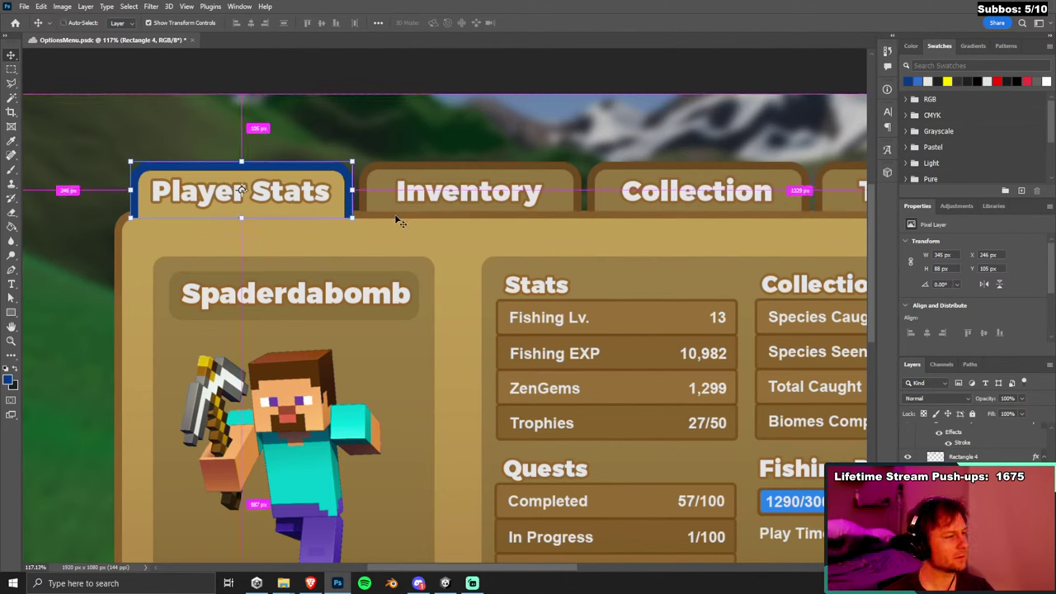
key(ctrl+d)
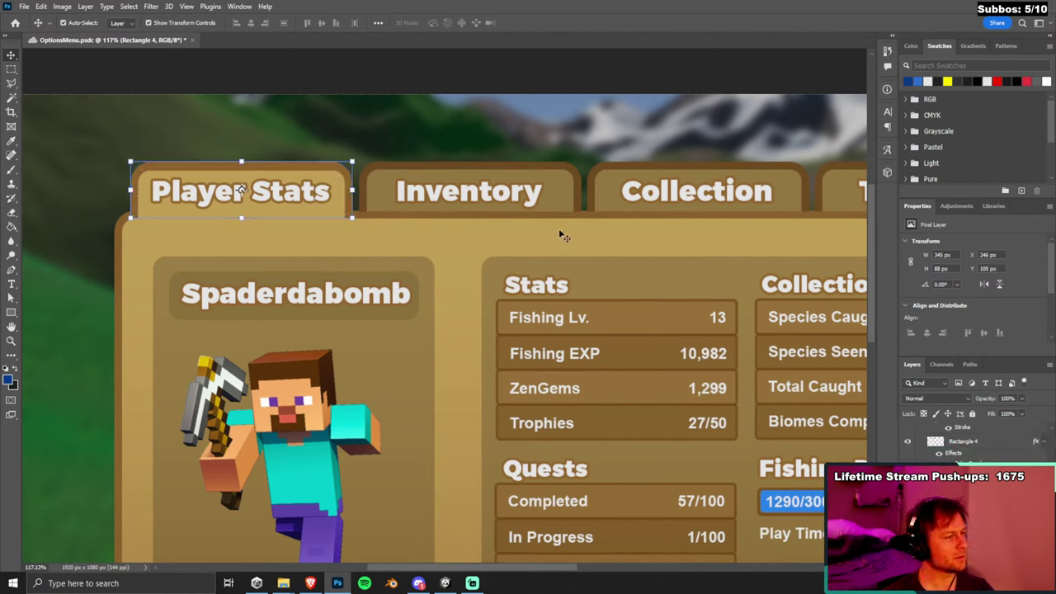
click(82, 67)
Inspect the Player Stats tab by selecting its label and its border shape in turn.
scroll(629, 278, down, 2)
scroll(629, 278, down, 1)
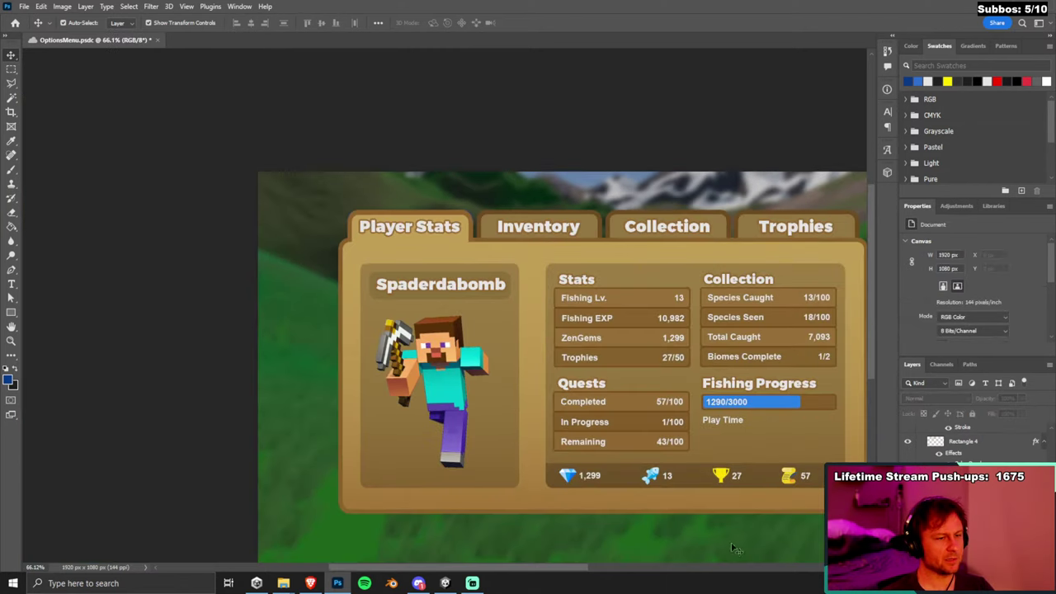
drag(551, 569, 598, 569)
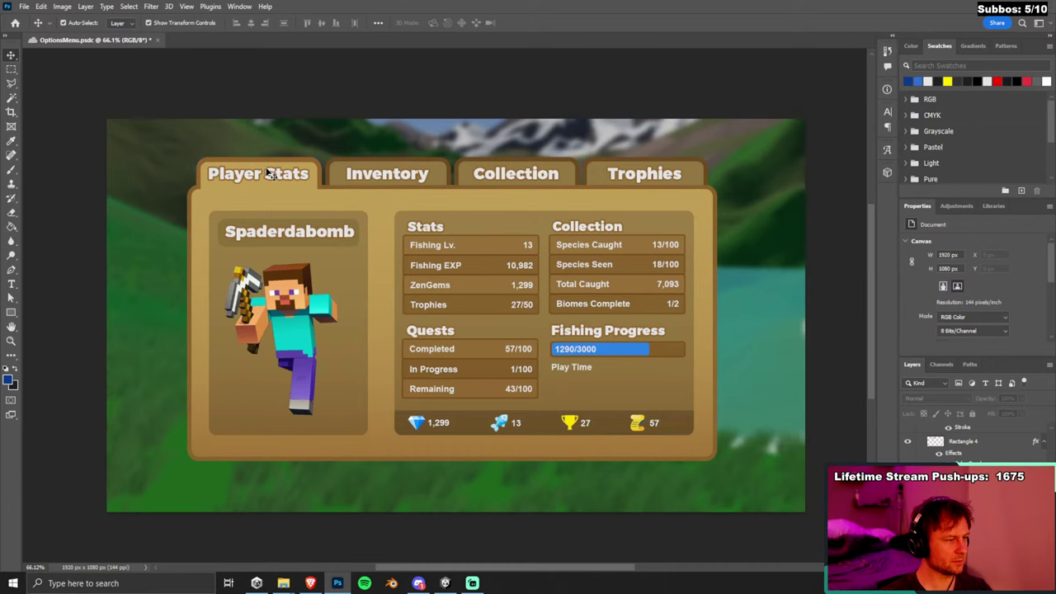
scroll(260, 174, up, 3)
click(232, 184)
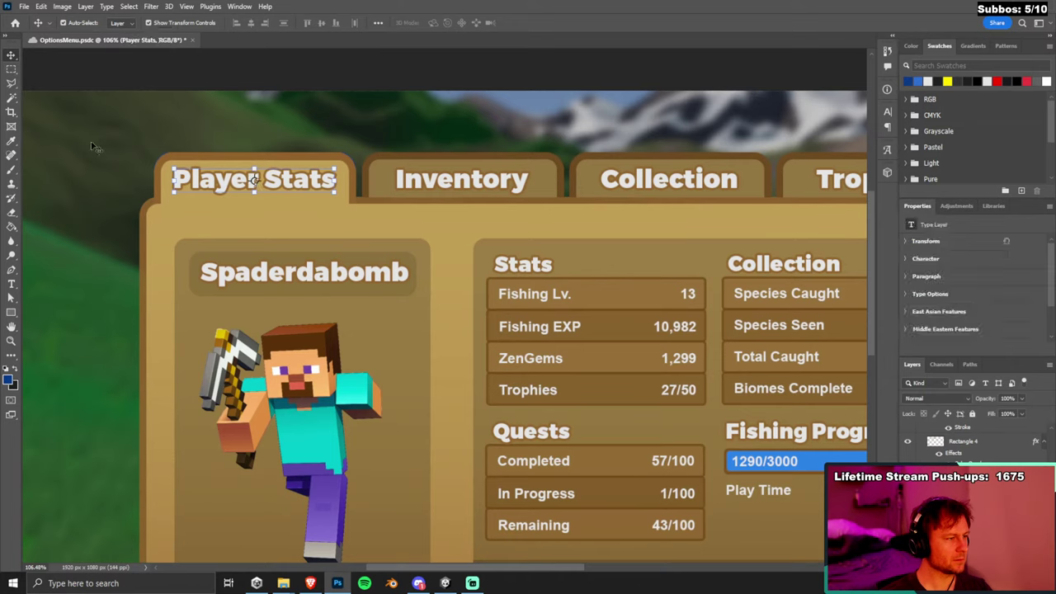
click(165, 174)
click(220, 179)
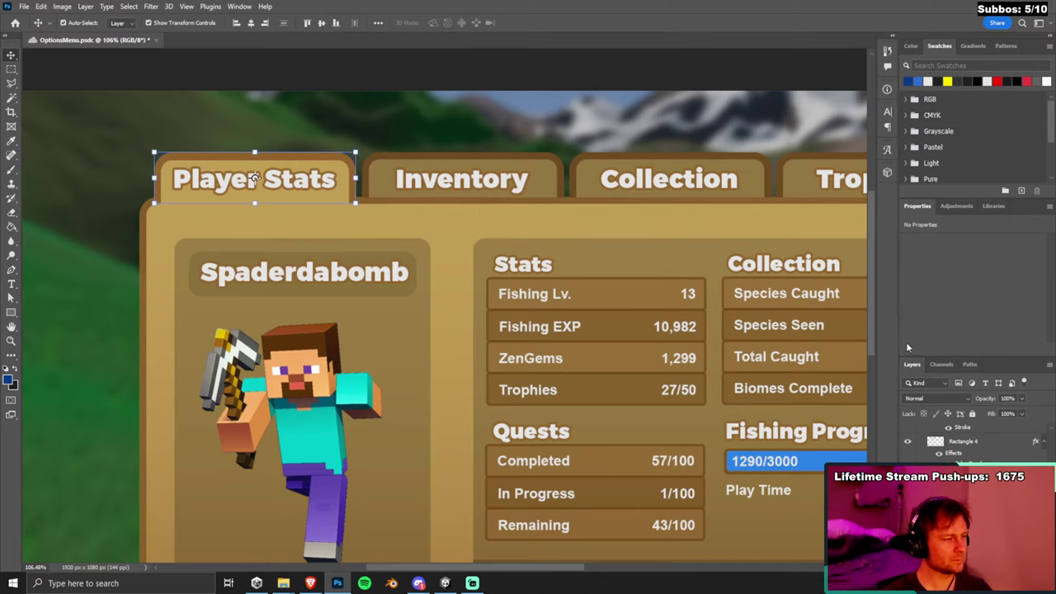
click(353, 201)
click(255, 178)
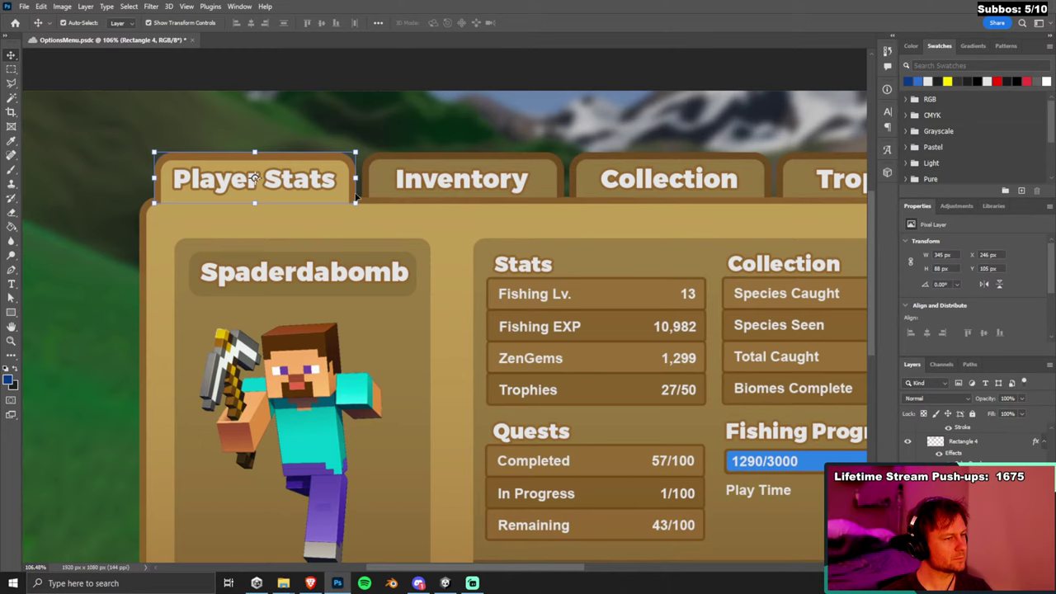
click(345, 206)
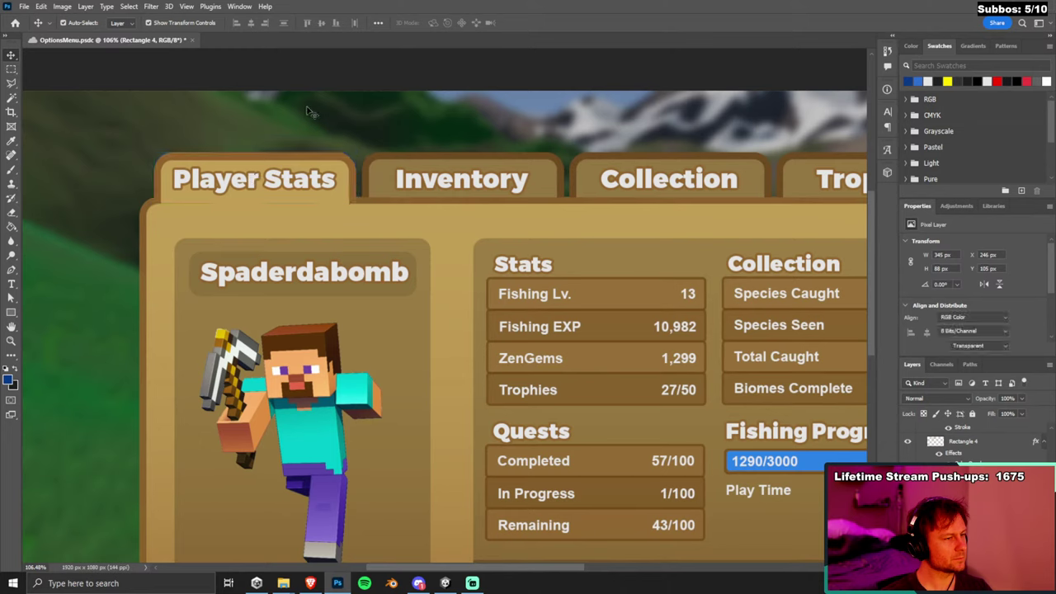
Try shifting the Player Stats tab shape and its label down and left, offset from the dark blue border behind them.
click(352, 202)
drag(351, 198, 334, 210)
click(213, 119)
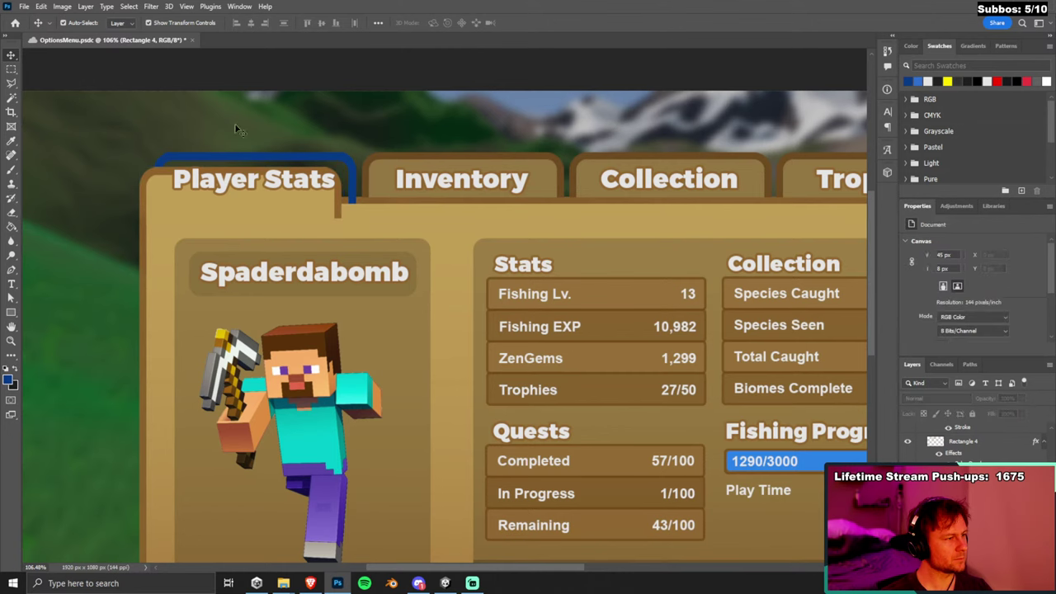
scroll(213, 120, down, 3)
mouse_move(318, 191)
mouse_down()
mouse_move(288, 192)
mouse_move(299, 198)
mouse_up()
click(371, 183)
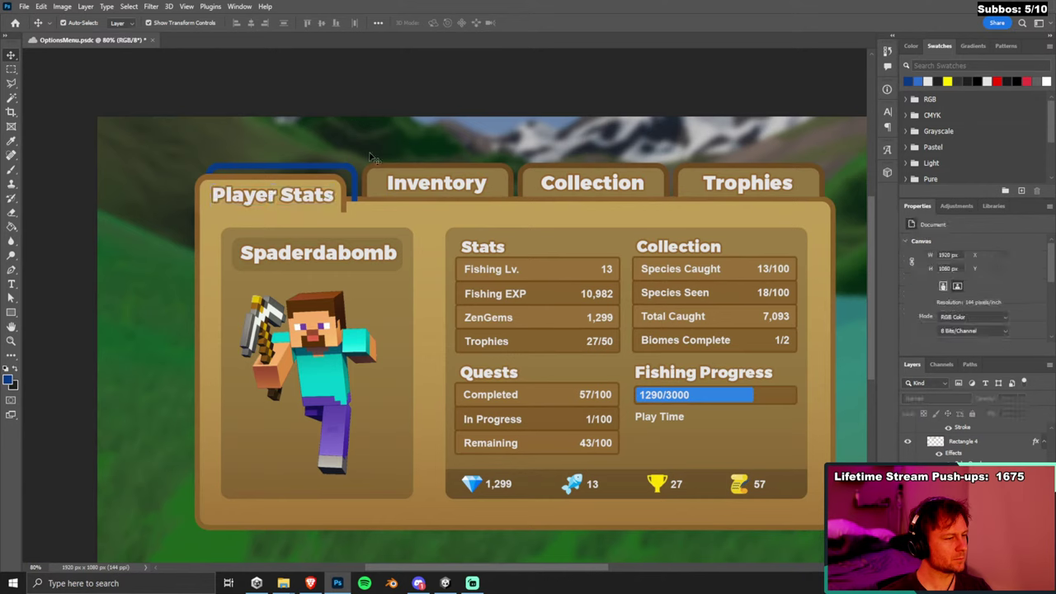
Return the Player Stats tab shape and its label to their original position, with the tab shape at X 246 px, Y 105 px.
drag(334, 185, 333, 167)
key(shift+Right)
key(shift+Right)
key(Right)
key(Right)
key(Right)
key(Right)
key(Right)
key(shift+Up)
key(shift+Up)
key(Up)
key(Up)
key(Up)
key(Up)
key(Up)
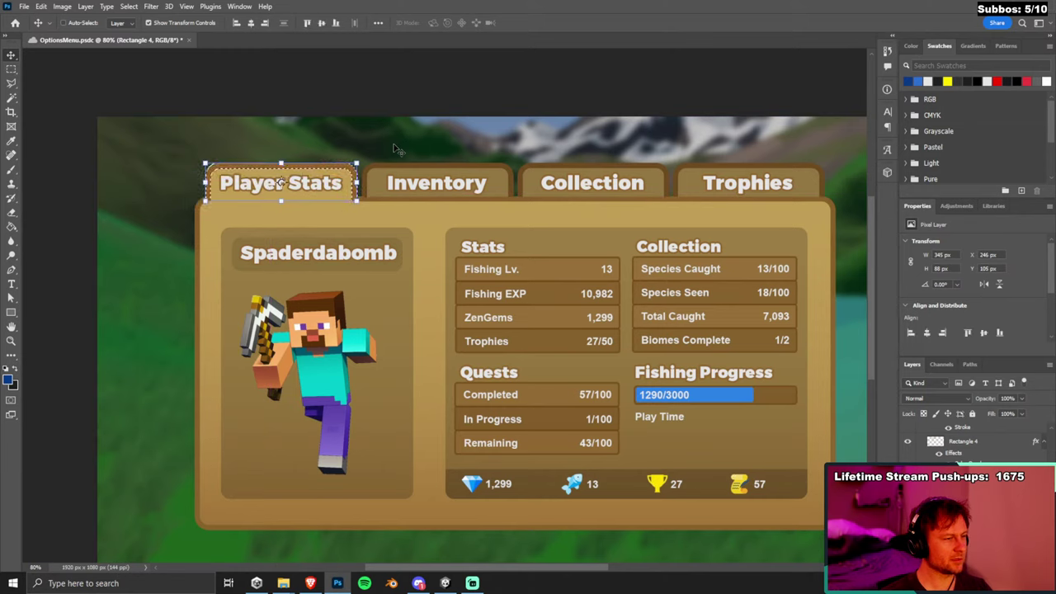
Try raising the Player Stats border shape above the tab to Y 78 px.
key(alt+bracketleft)
key(shift+Up)
key(Up)
key(Up)
key(Up)
key(Up)
key(Up)
key(Up)
key(Up)
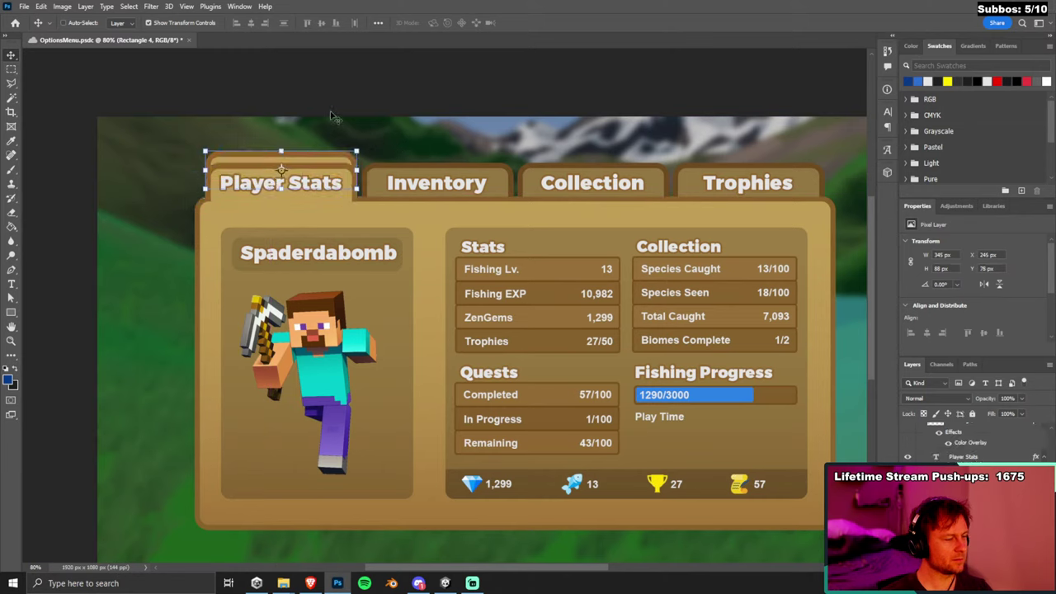
key(alt+bracketleft)
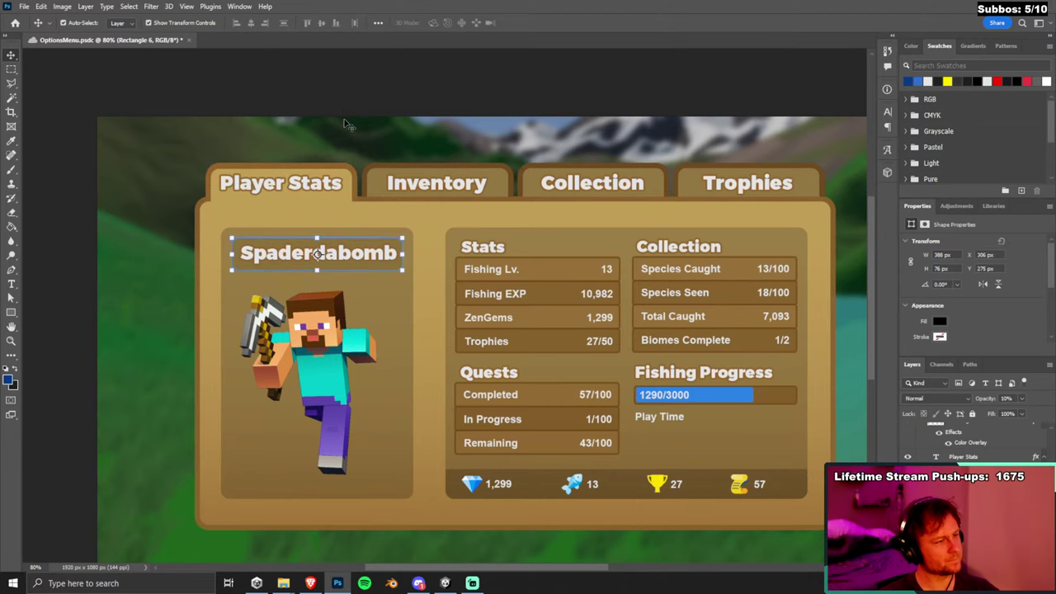
Clear the layer selection and save the options menu document.
click(410, 112)
key(ctrl+s)
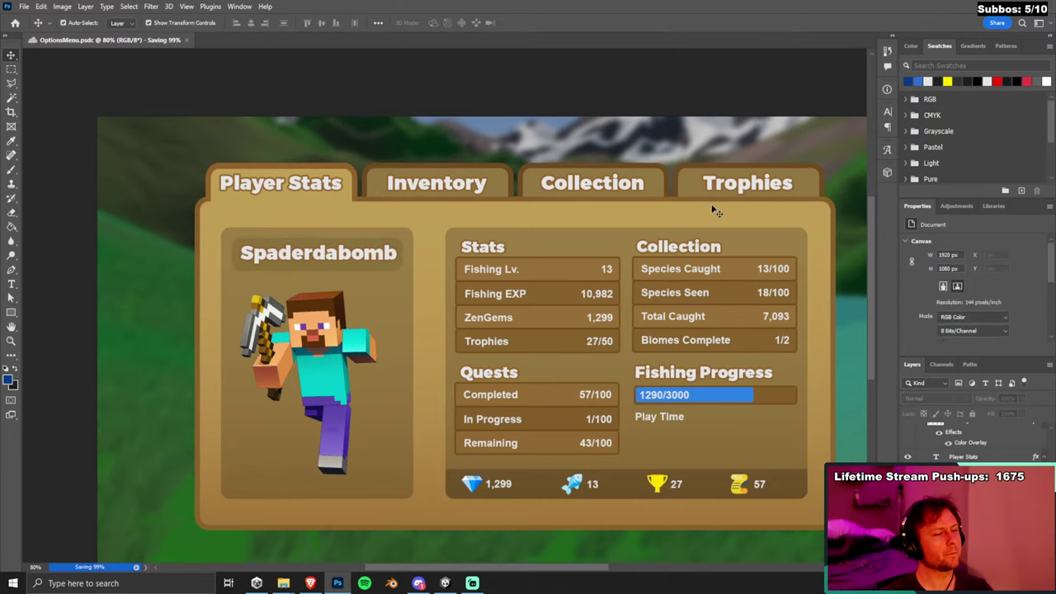
scroll(716, 206, down, 2)
drag(454, 568, 499, 567)
scroll(537, 416, up, 2)
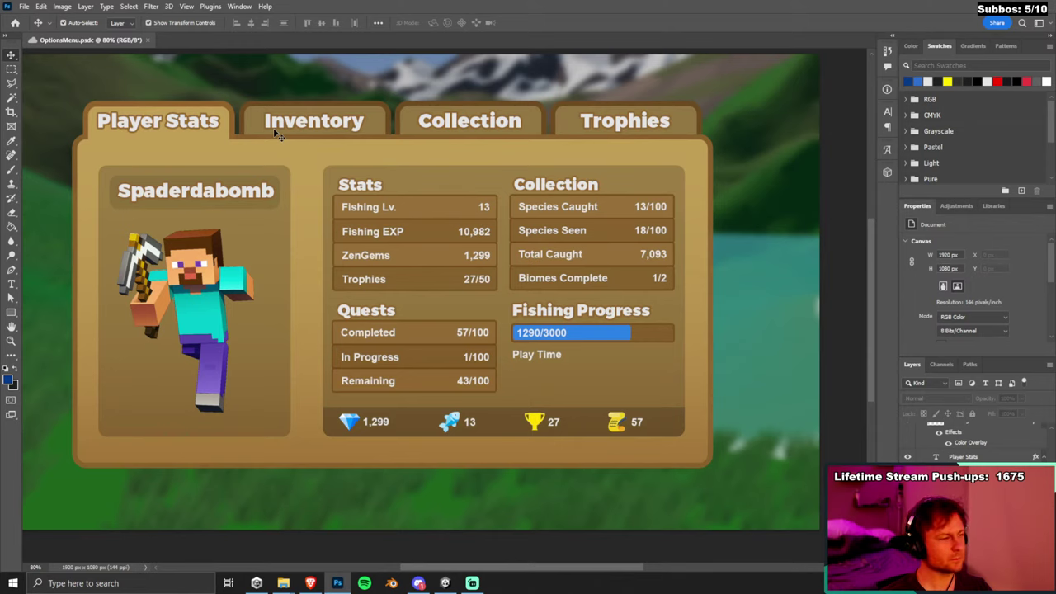
Try shifting the Player Stats tab shape right to X 256 px and moving its label along with it.
click(231, 130)
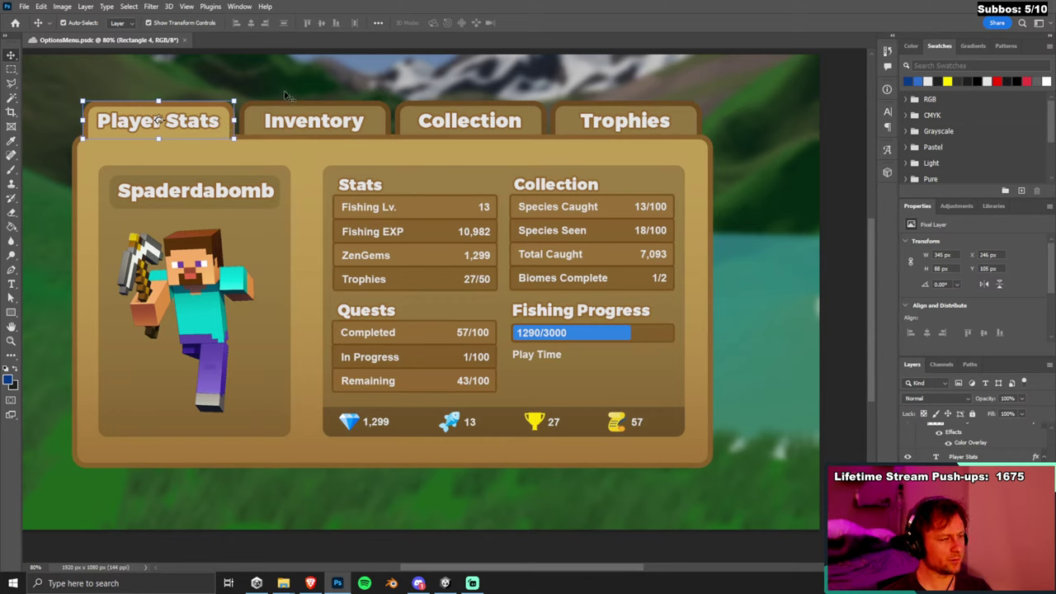
mouse_move(227, 124)
mouse_down()
mouse_move(232, 97)
mouse_move(233, 116)
mouse_up()
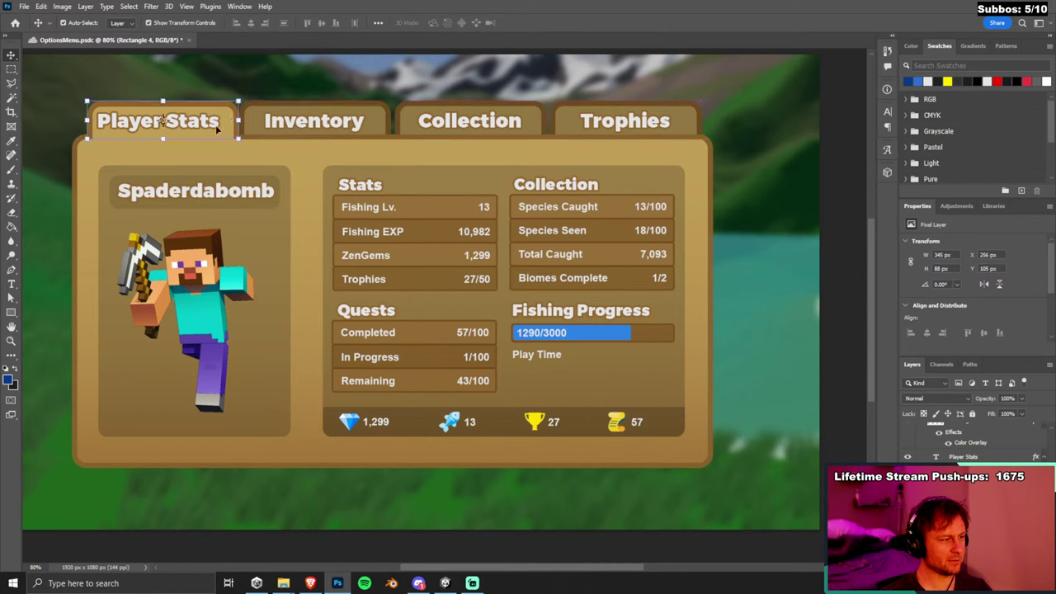
click(330, 153)
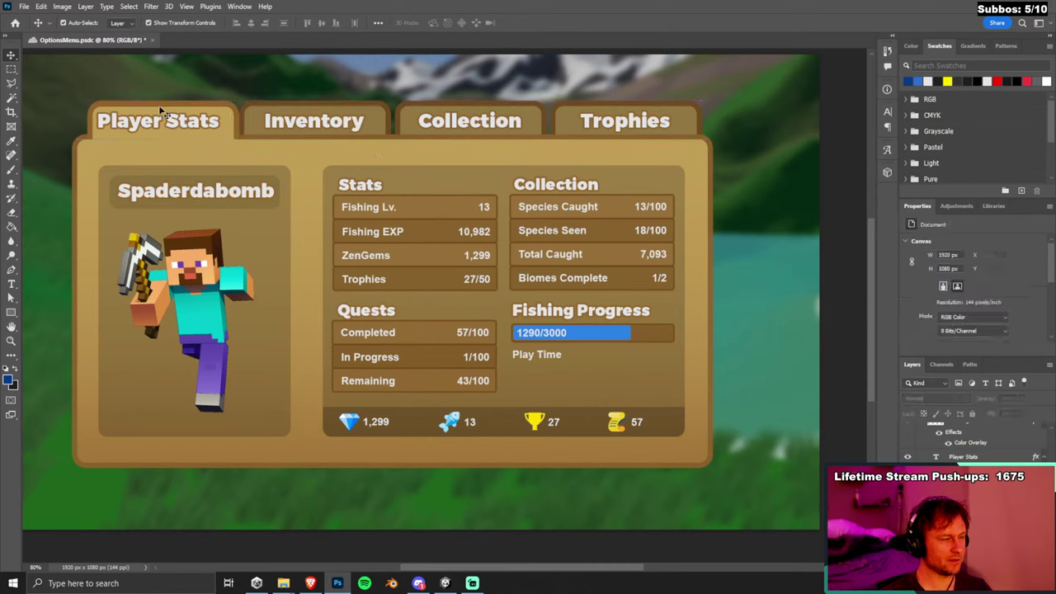
drag(171, 121, 176, 122)
click(297, 89)
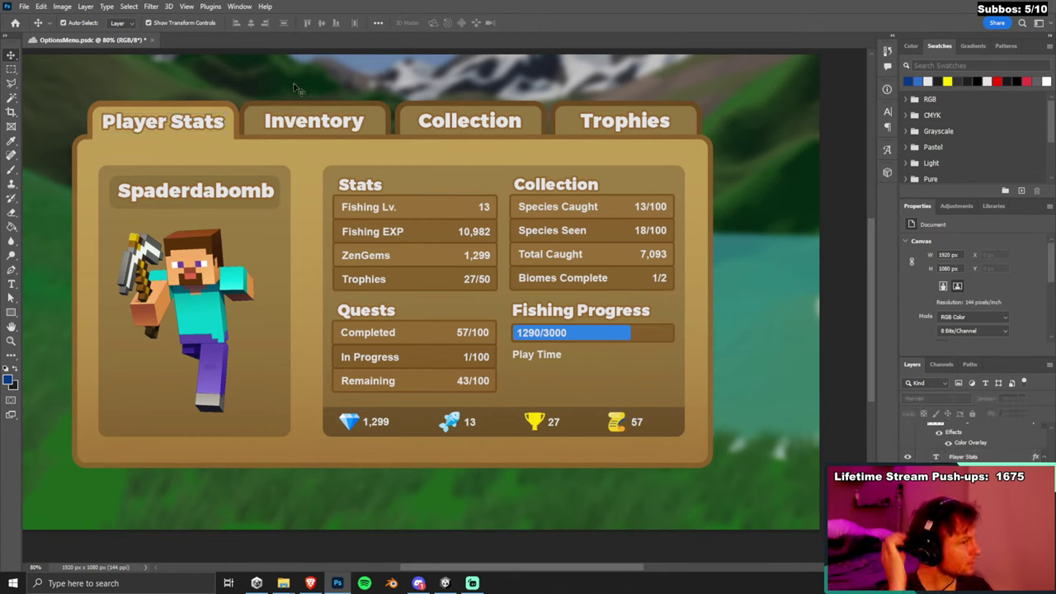
drag(260, 143, 247, 148)
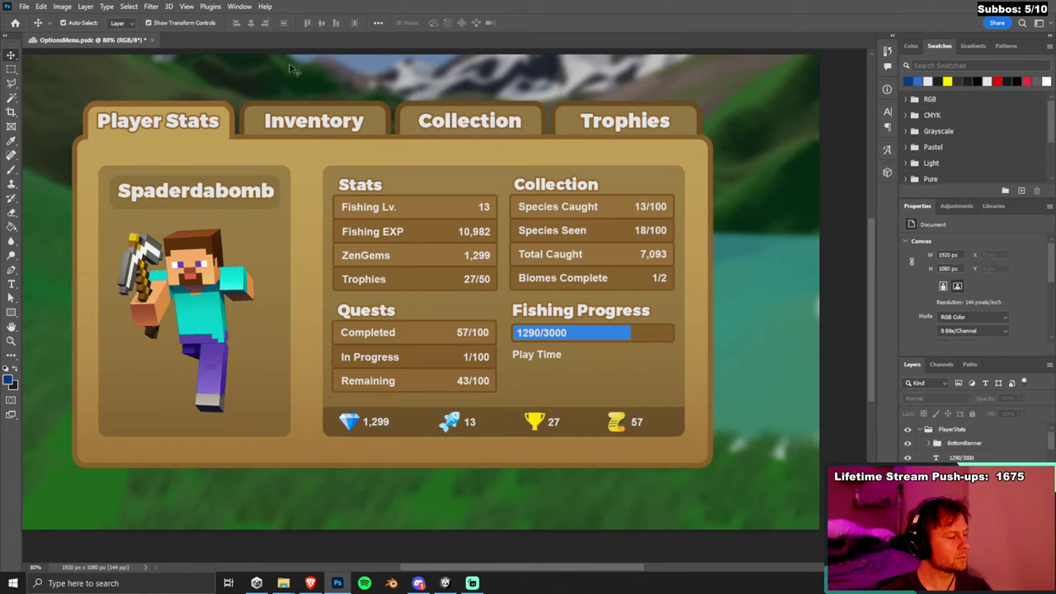
Examine the whole menu mockup at several zoom levels, comparing the Player Stats tab with the inactive tabs.
scroll(594, 169, down, 2)
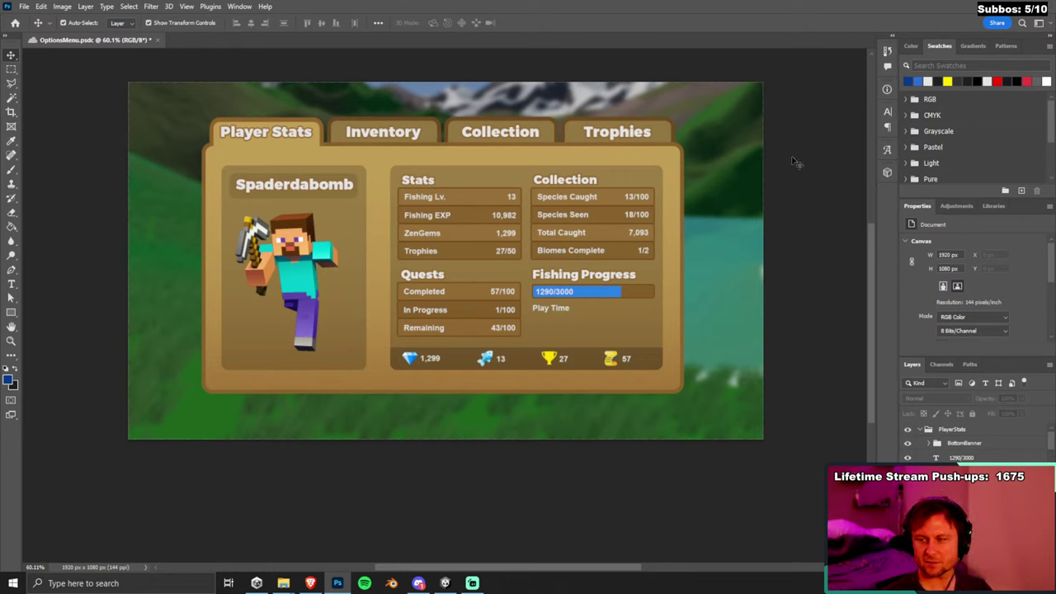
scroll(713, 151, up, 2)
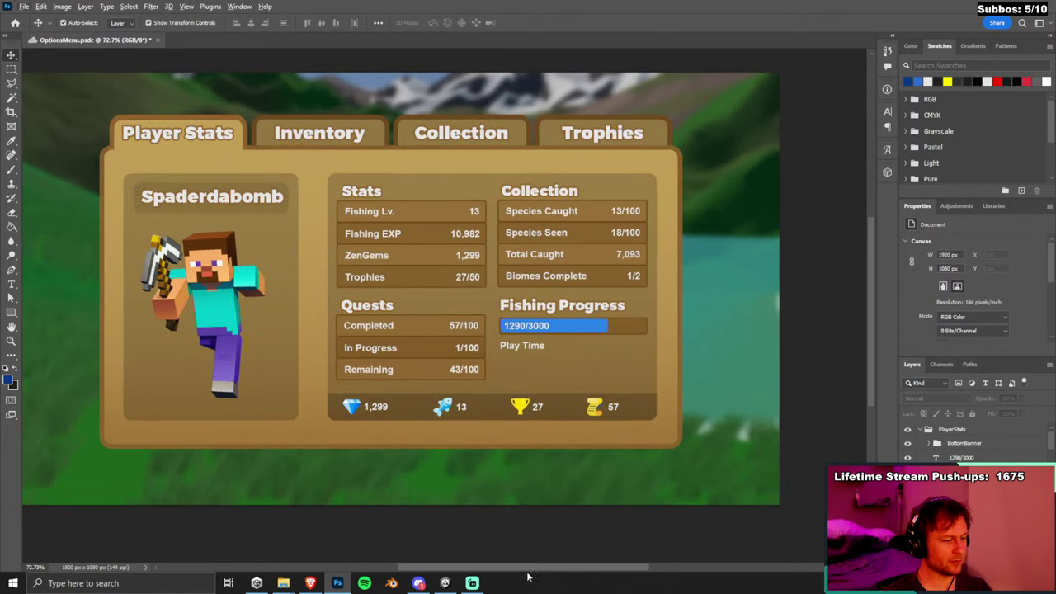
scroll(441, 422, up, 1)
scroll(545, 437, up, 3)
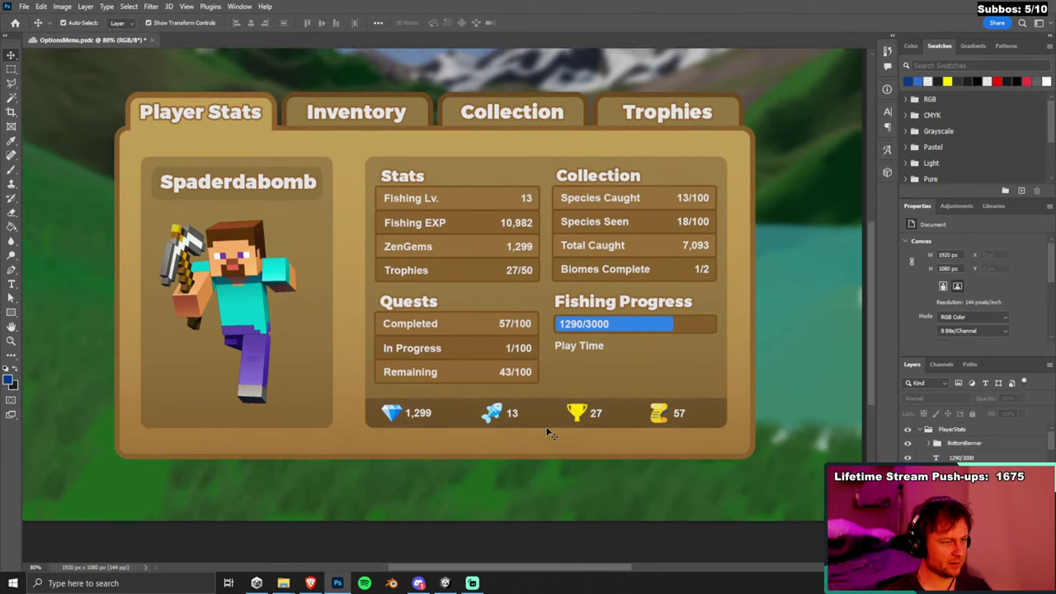
scroll(554, 418, down, 1)
scroll(552, 415, down, 1)
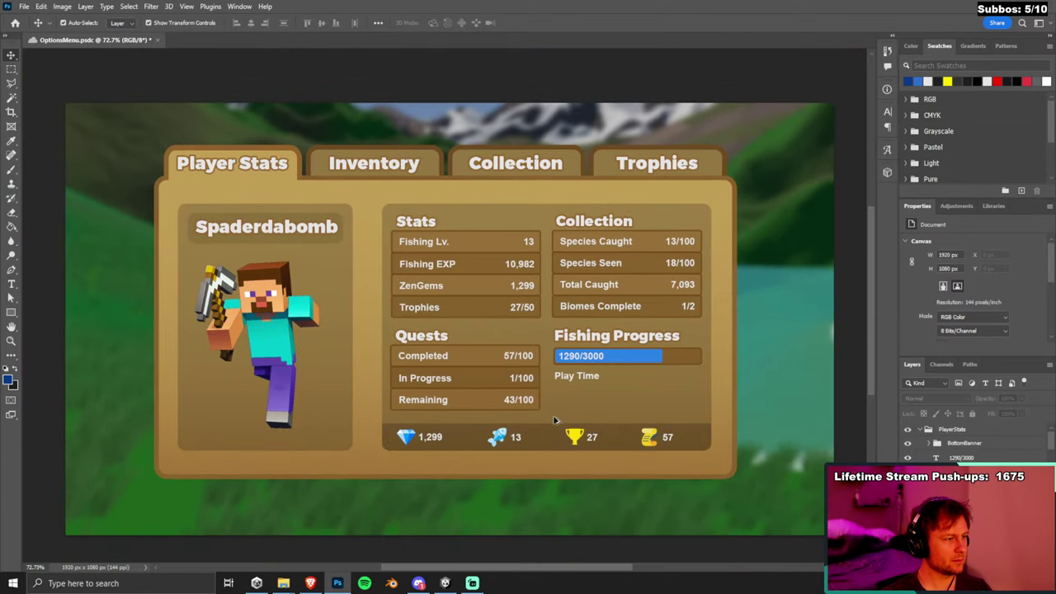
scroll(554, 420, down, 1)
scroll(554, 420, up, 1)
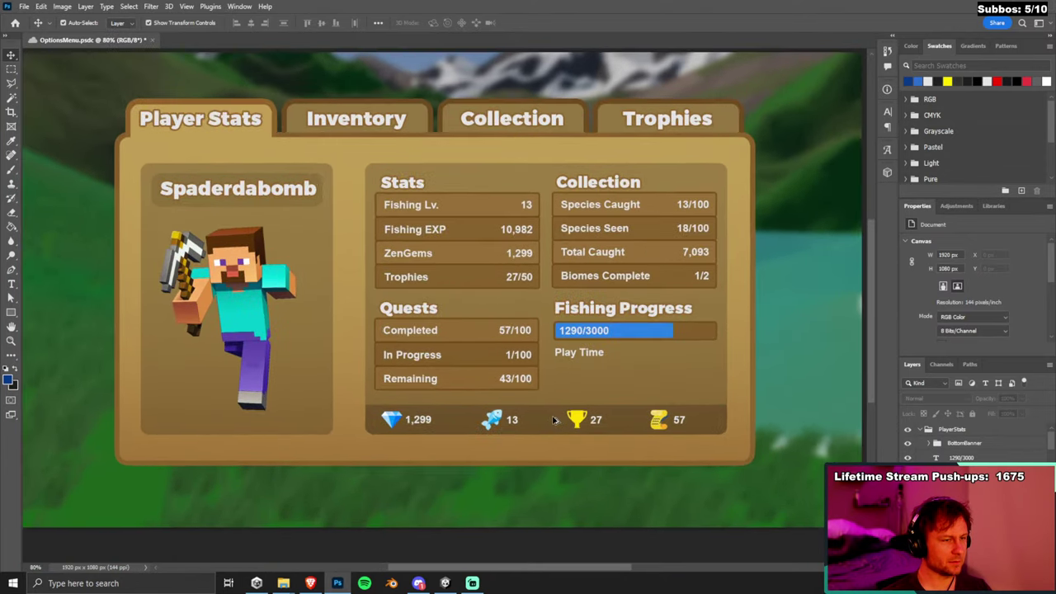
scroll(554, 421, down, 1)
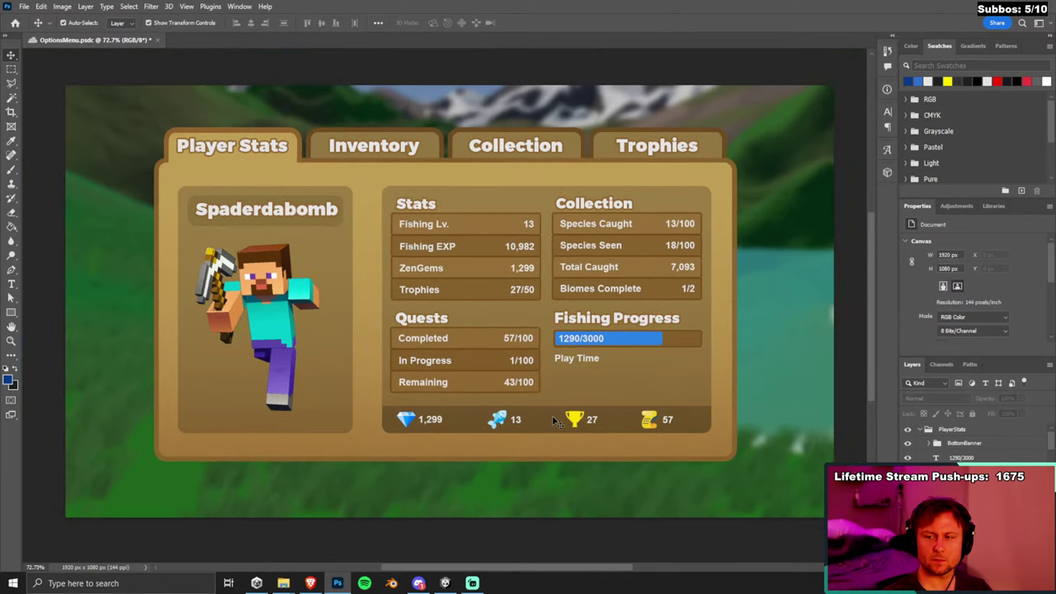
scroll(554, 420, up, 2)
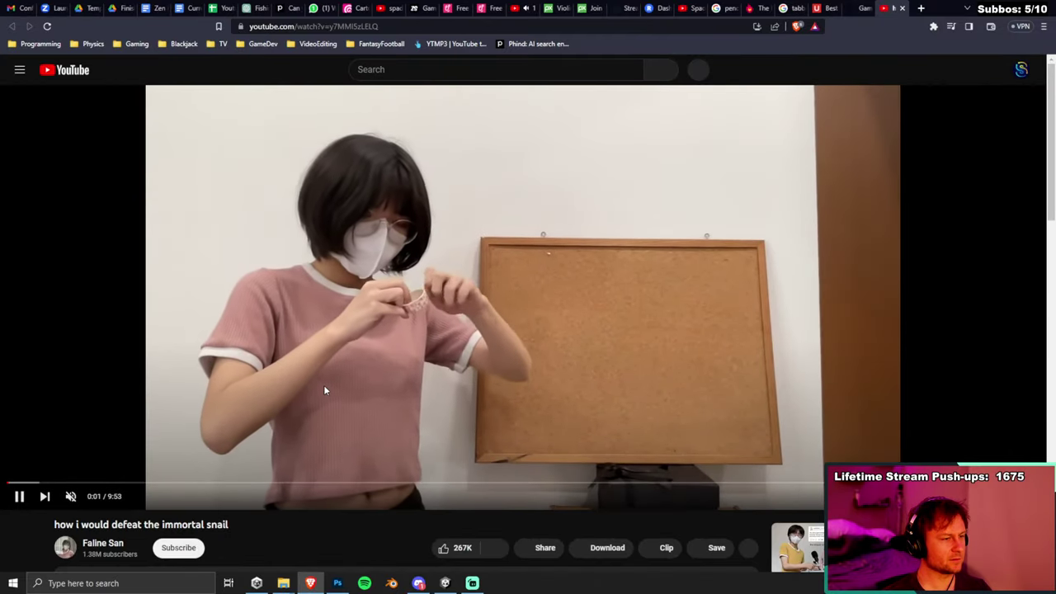
Play the YouTube video with sound, skip ahead to 1:34, and pause it before returning to Photoshop.
click(83, 496)
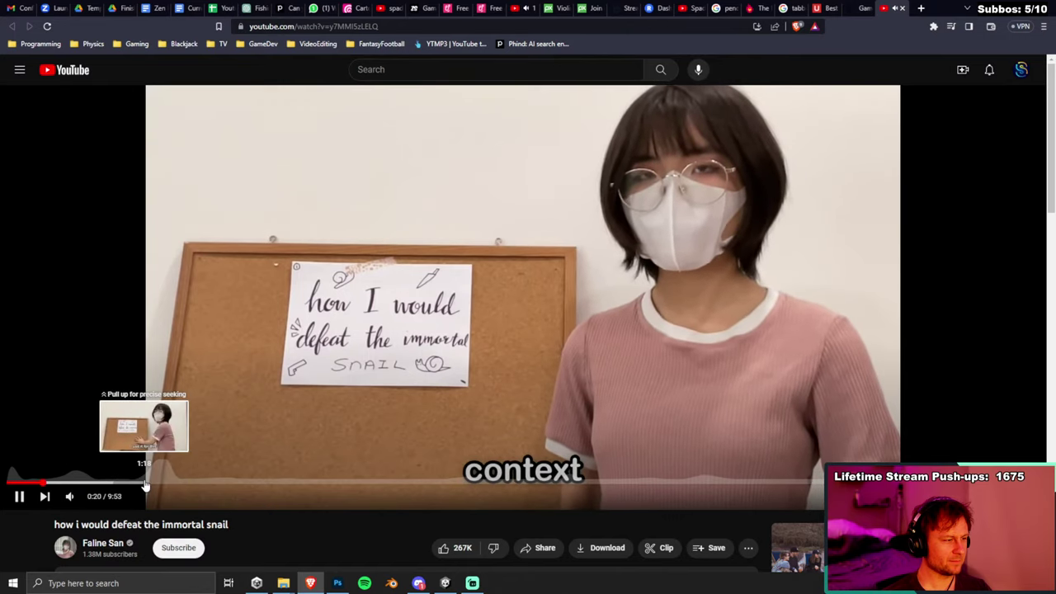
click(171, 485)
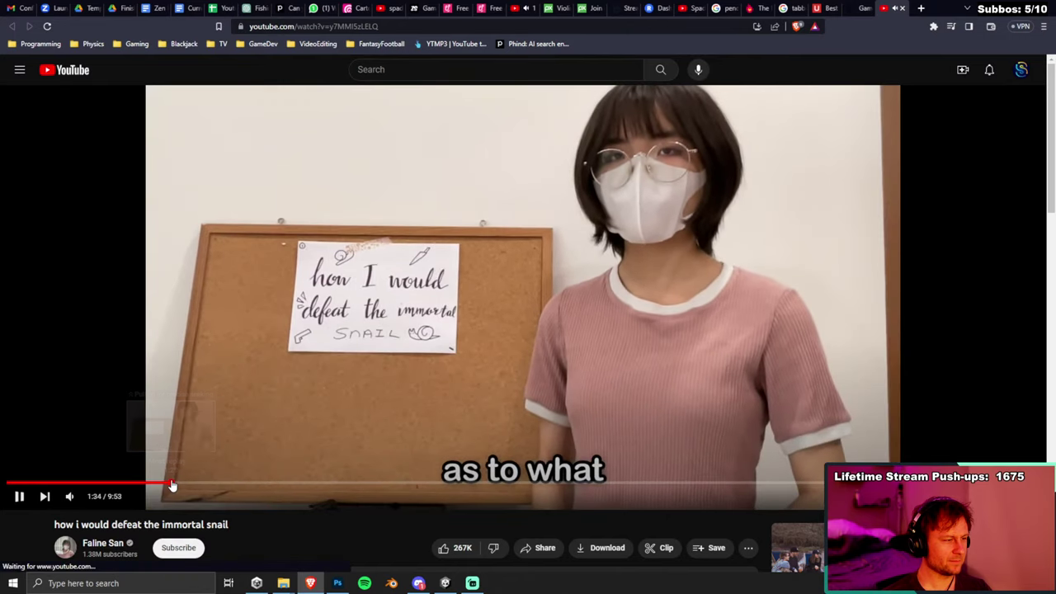
key(space)
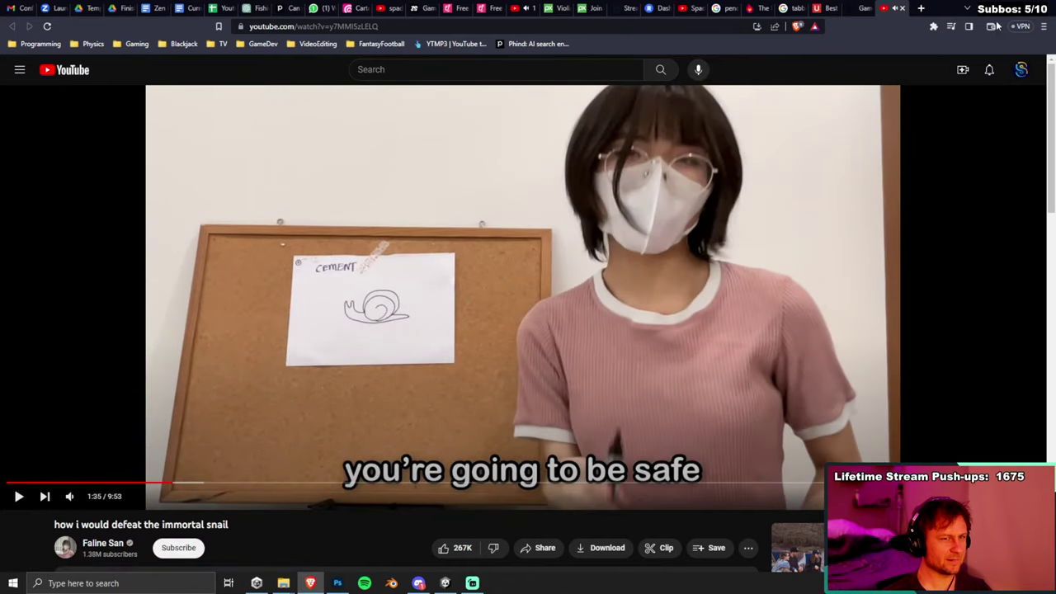
click(994, 9)
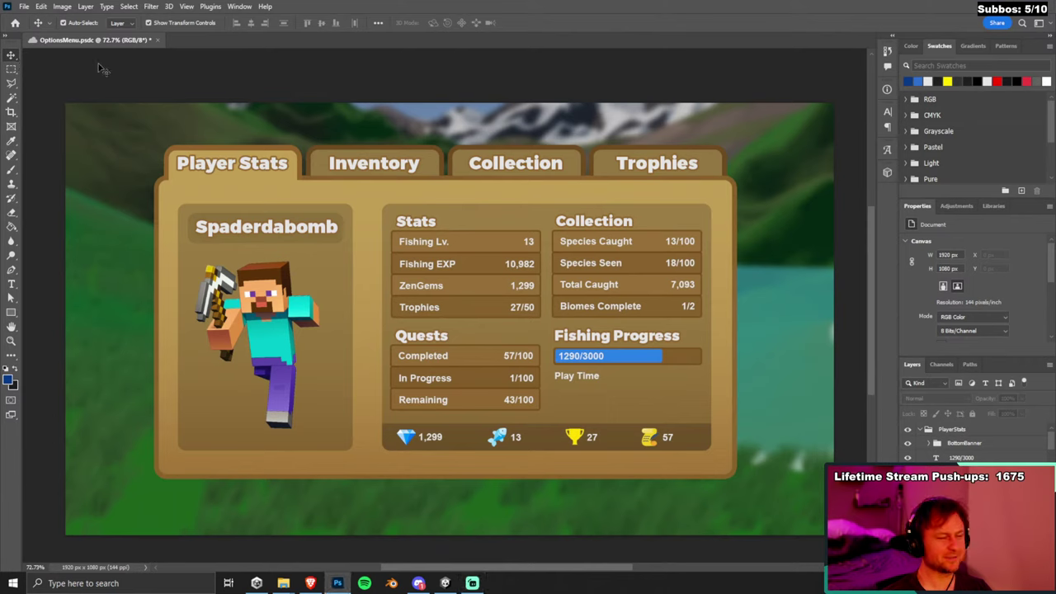
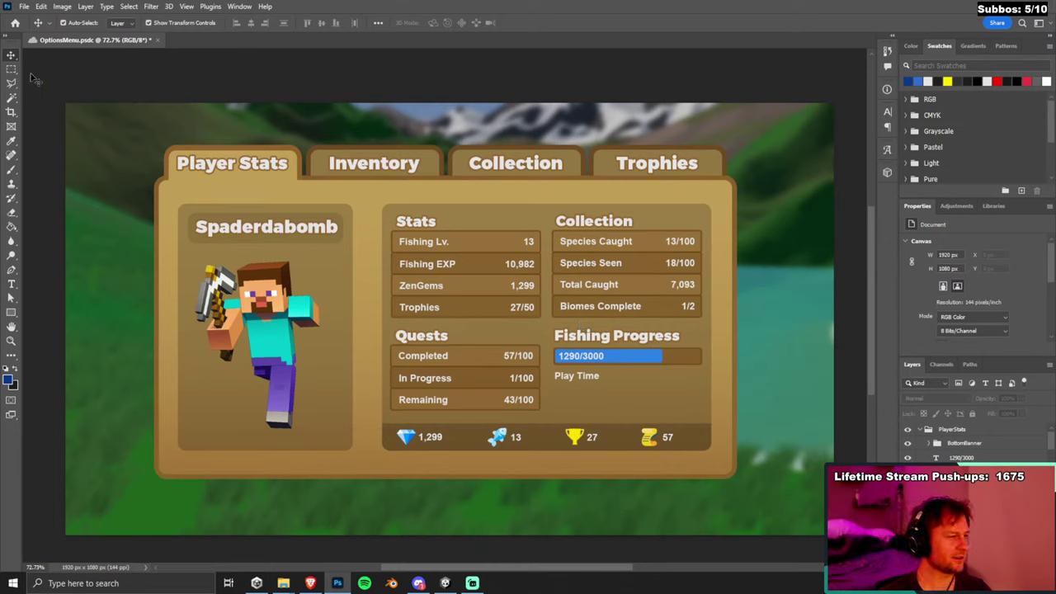
scroll(327, 137, up, 1)
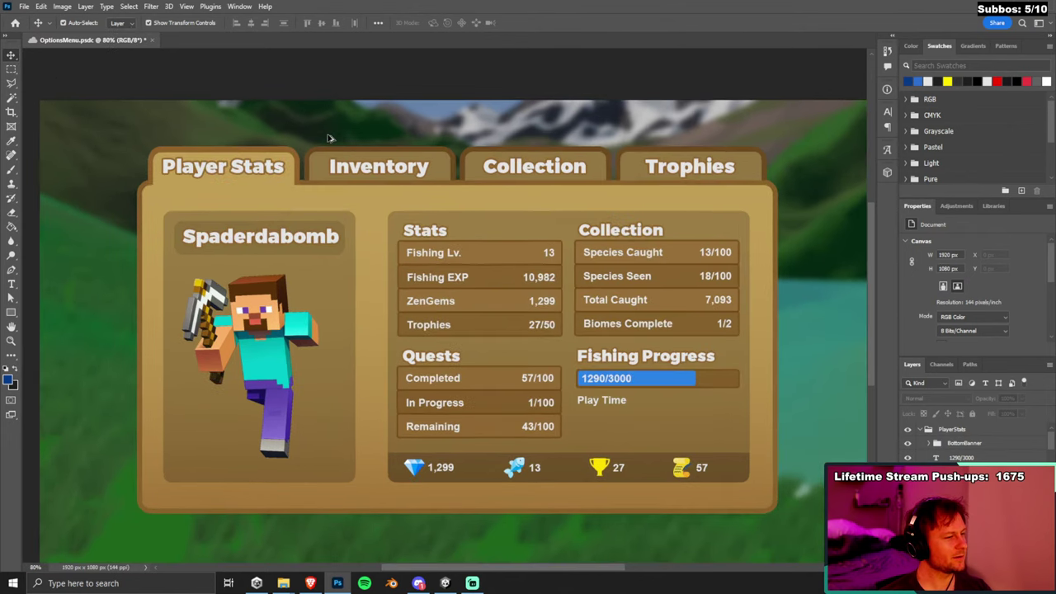
scroll(328, 138, down, 1)
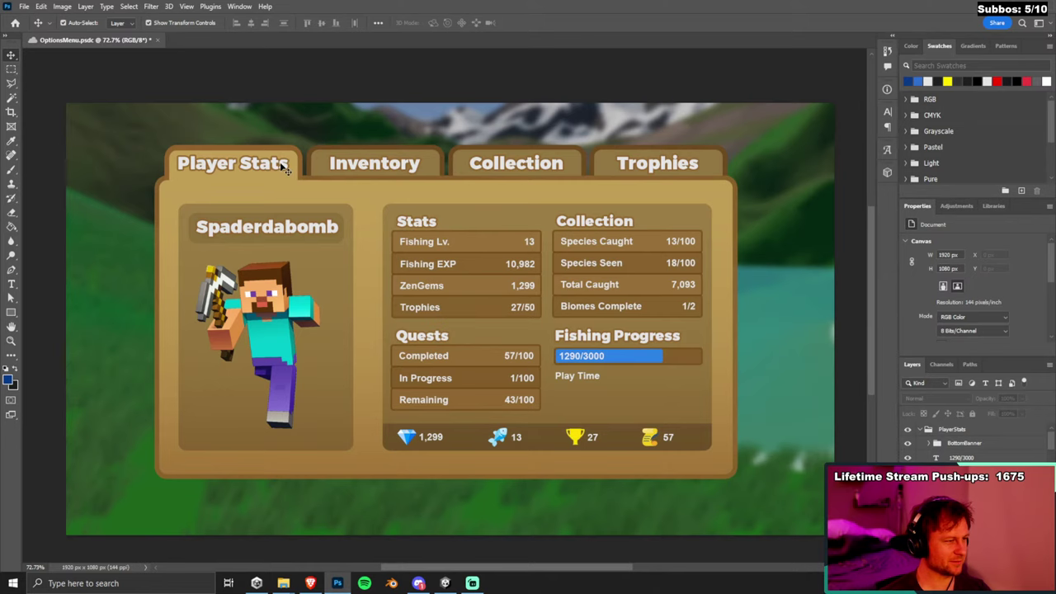
scroll(491, 168, down, 1)
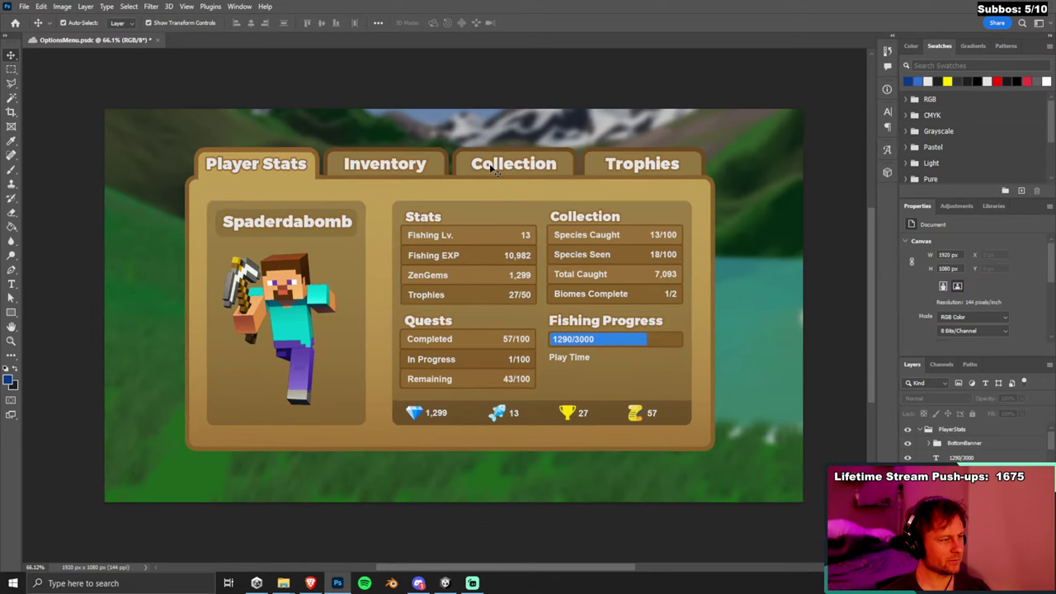
scroll(492, 168, up, 1)
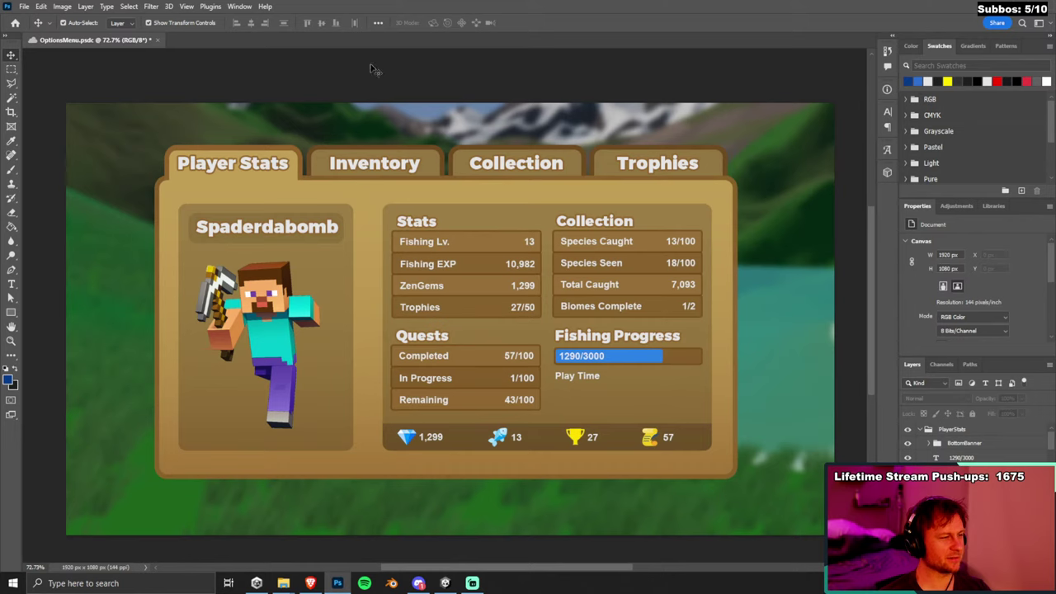
click(313, 178)
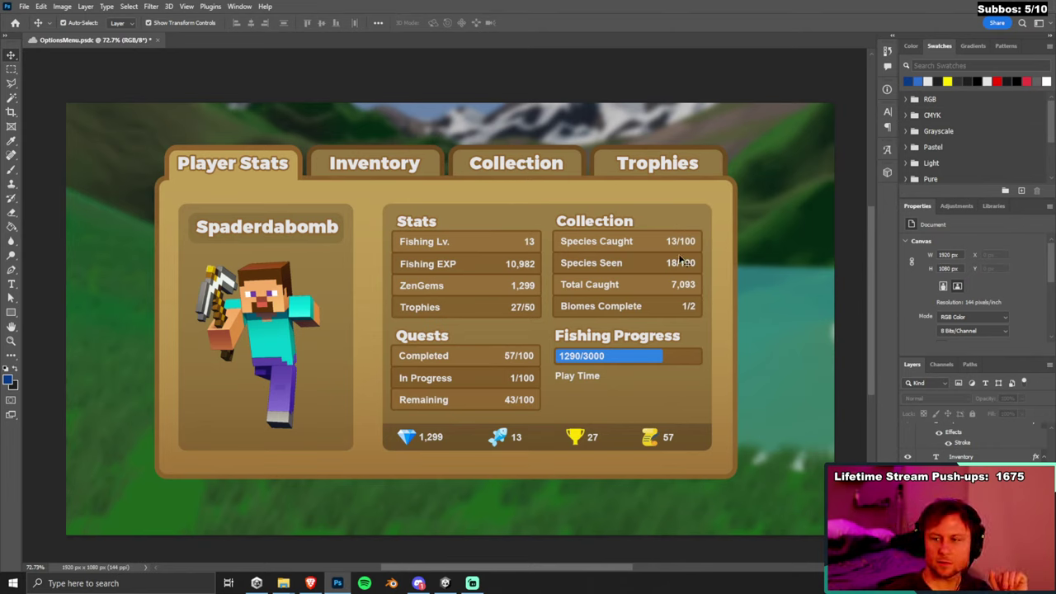
Select the background shape layer behind the Stats, Quests and Collection sections.
scroll(966, 442, down, 3)
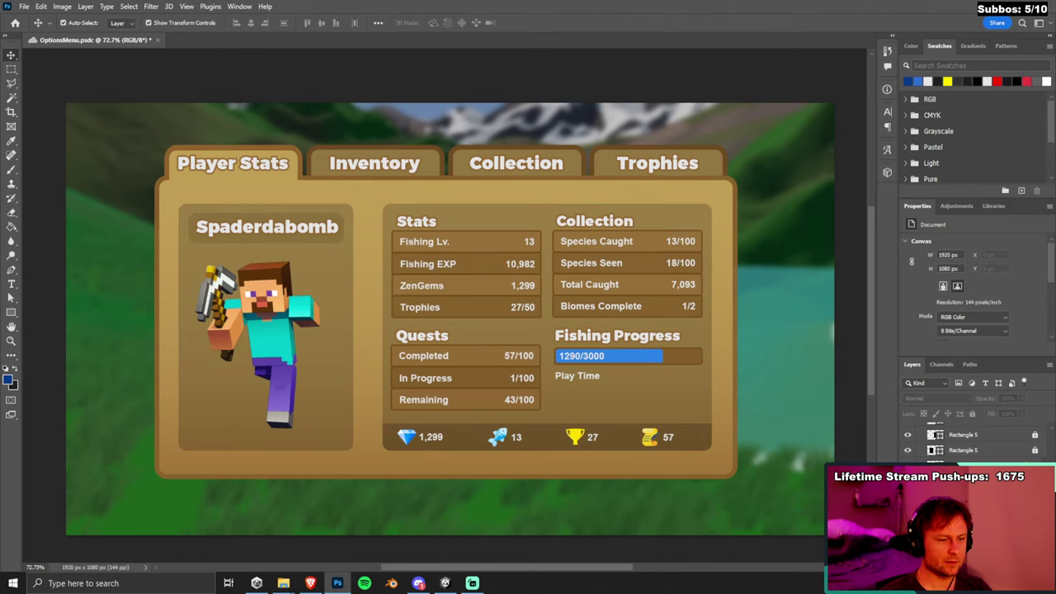
scroll(966, 442, down, 2)
scroll(965, 441, up, 2)
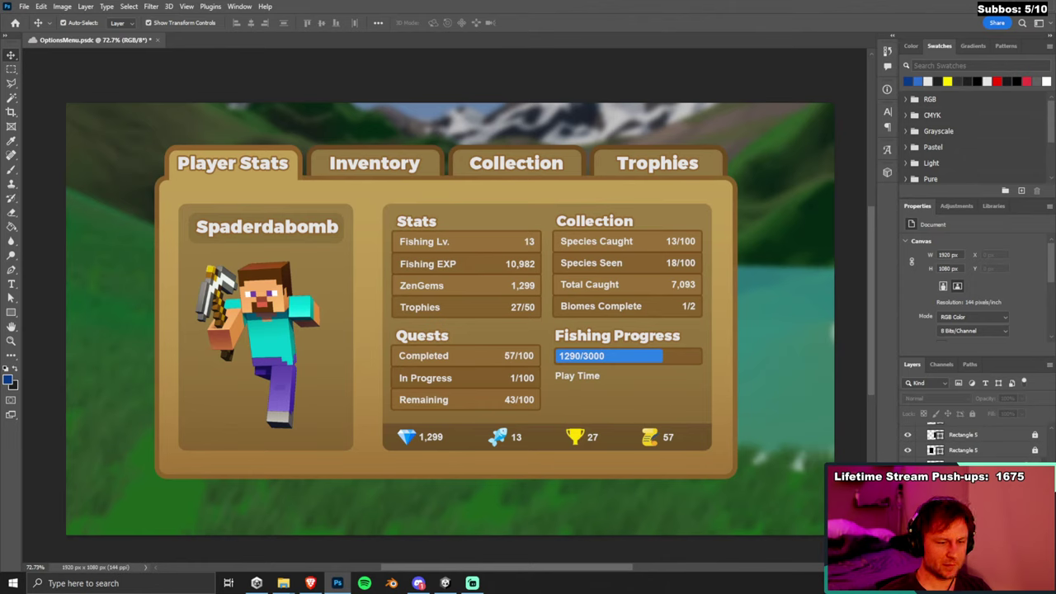
scroll(965, 441, up, 2)
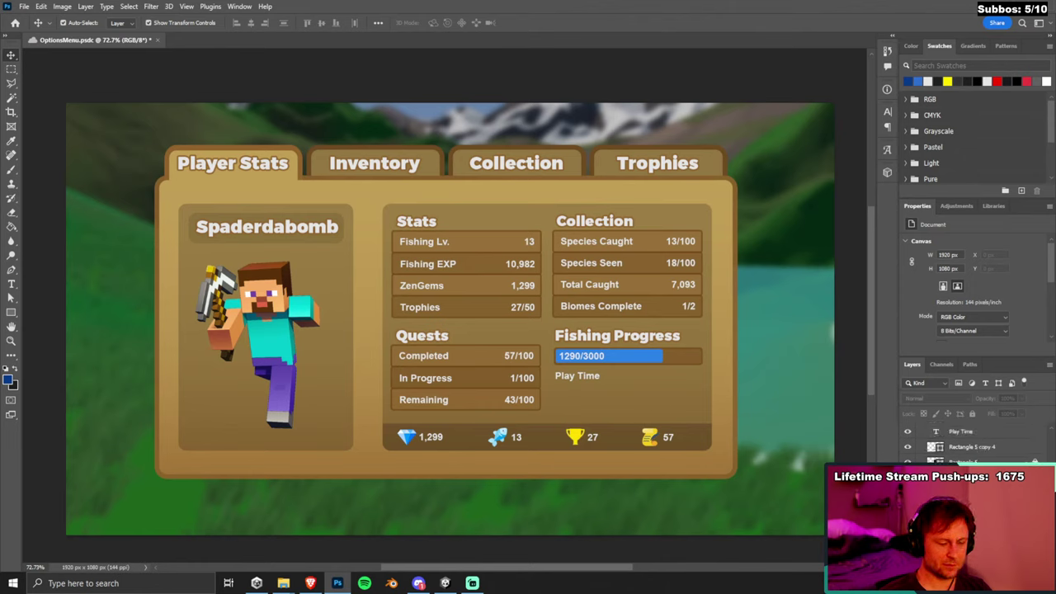
click(966, 460)
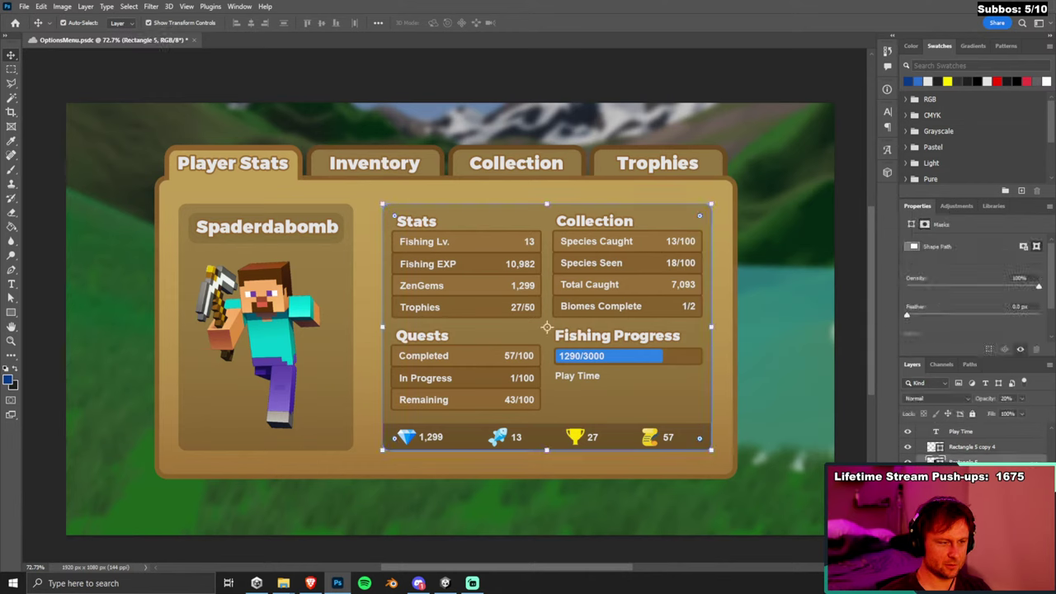
Try a 5 px black inside stroke at 100% opacity as a layer effect on the stats panel background.
double_click(943, 455)
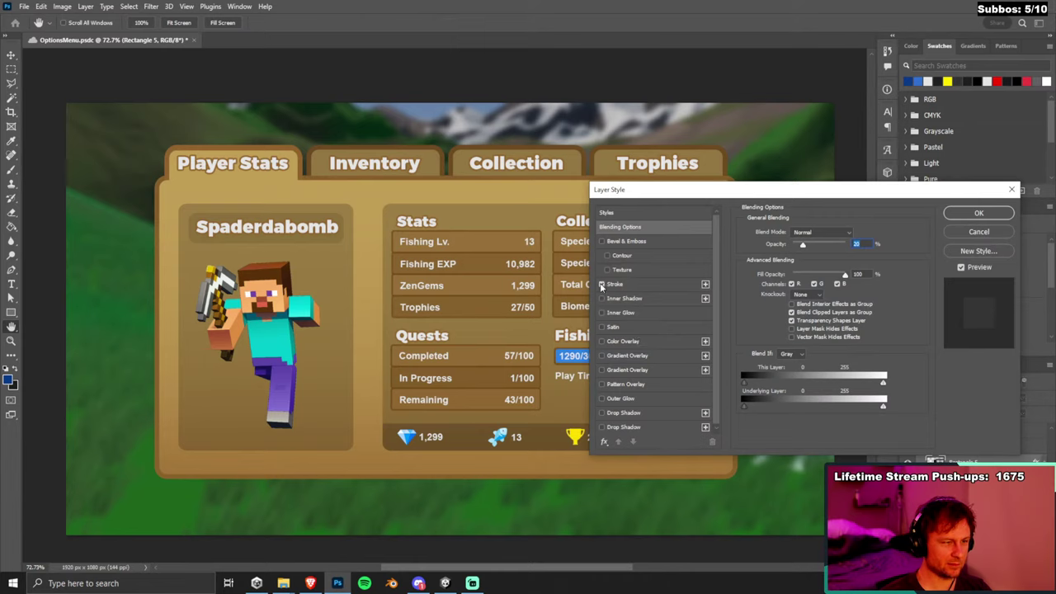
click(601, 284)
click(652, 286)
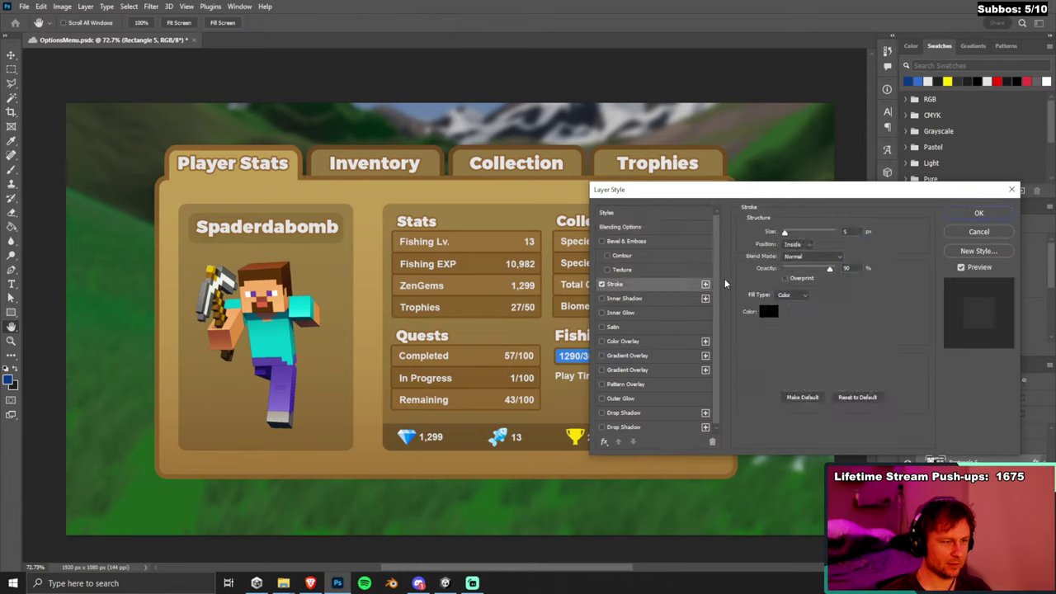
drag(835, 273, 845, 271)
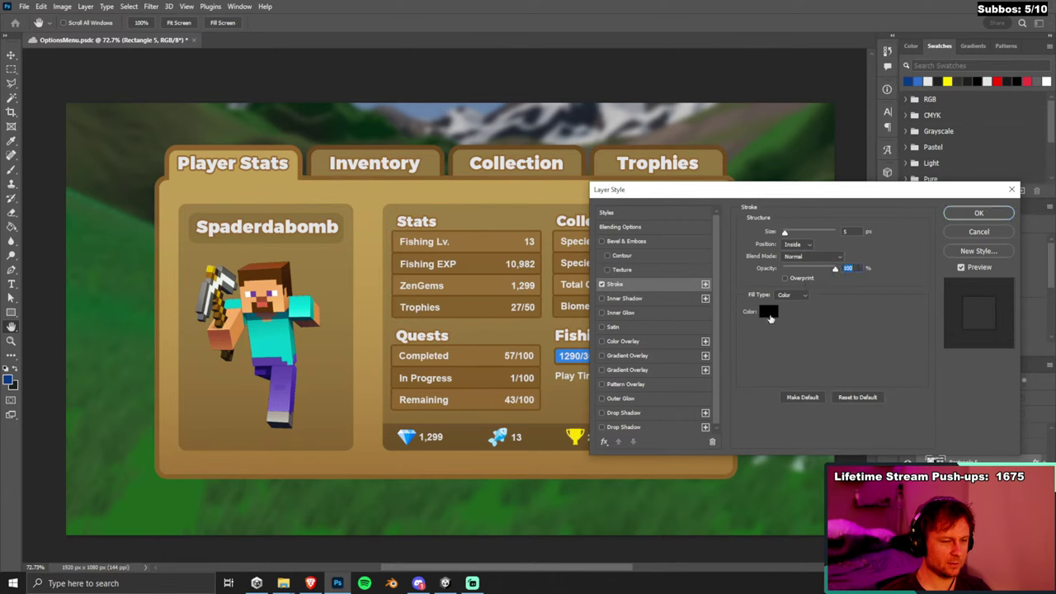
click(769, 313)
click(782, 246)
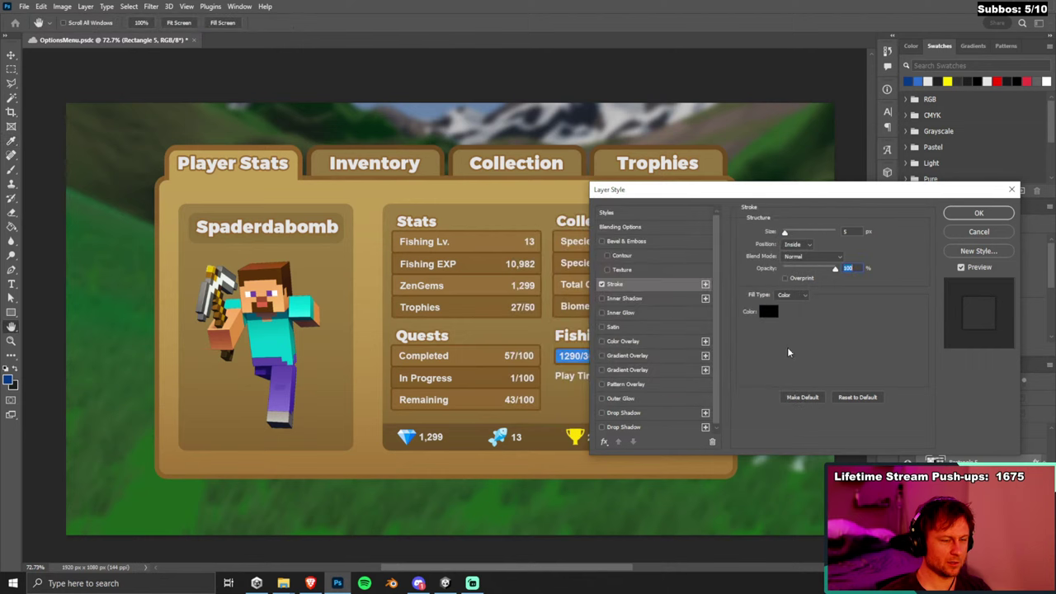
click(979, 232)
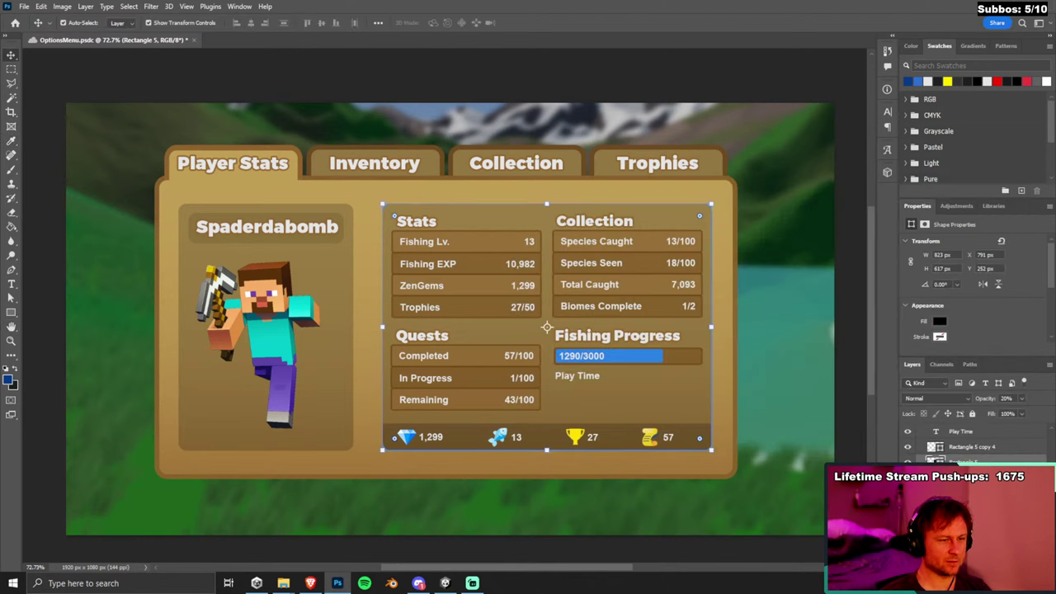
Set the stats panel background's fill opacity to 20% and its layer opacity to 100%.
click(1008, 413)
text(2)
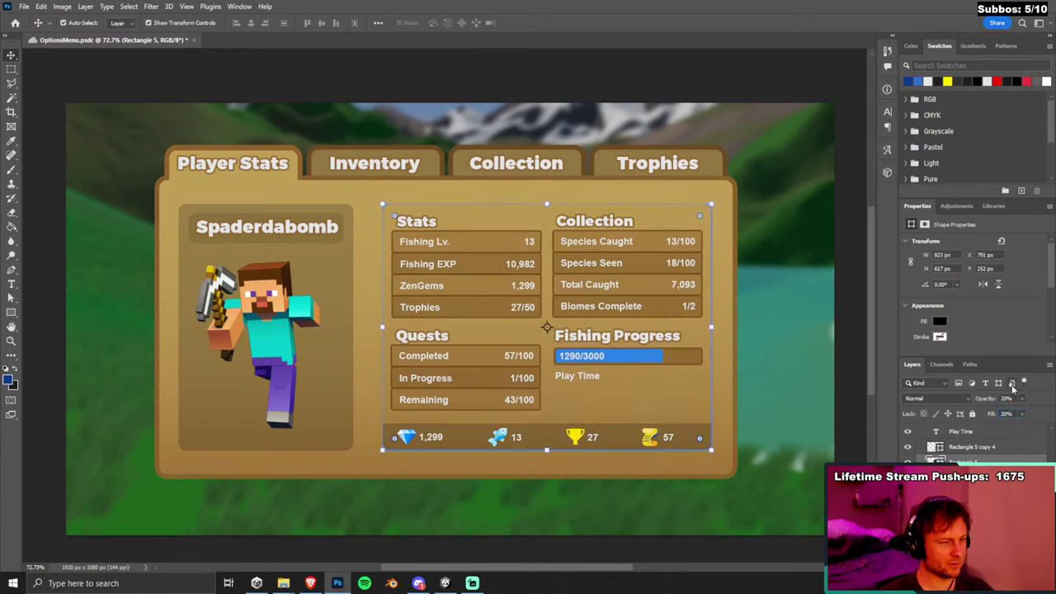
click(1008, 398)
text(100)
key(Return)
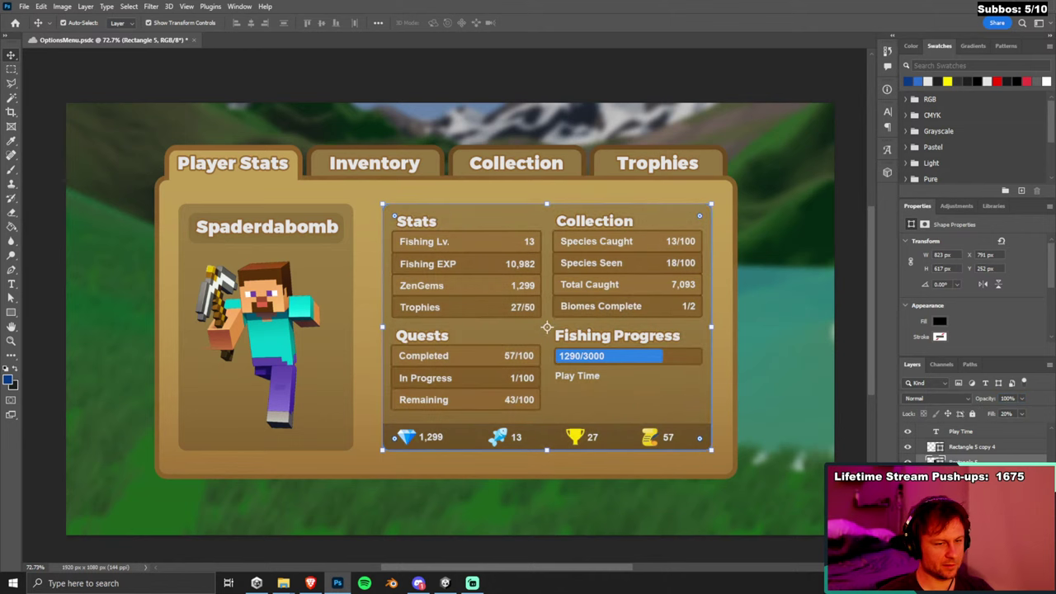
double_click(990, 461)
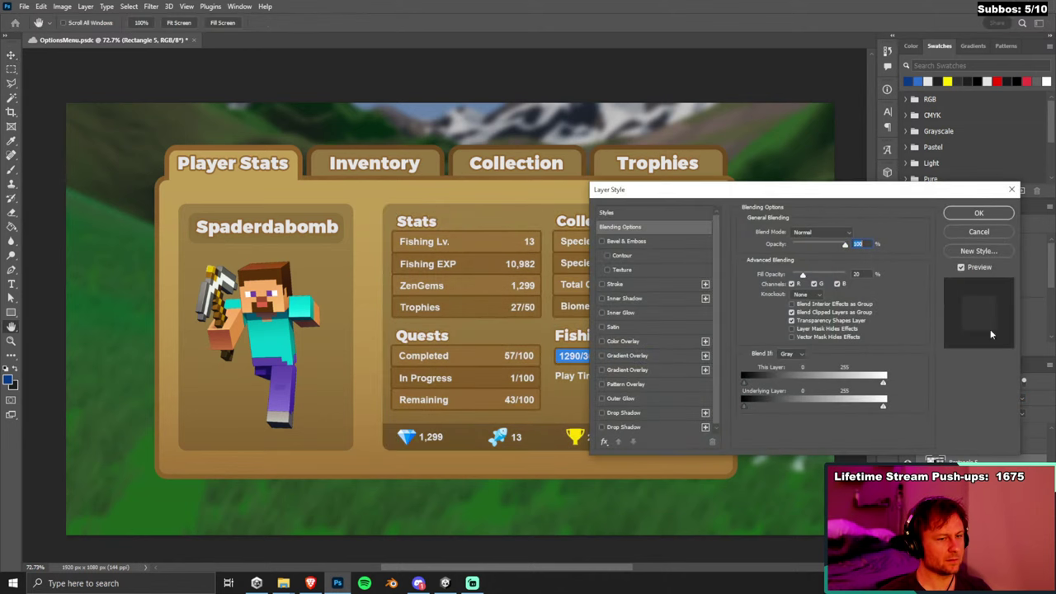
click(1002, 232)
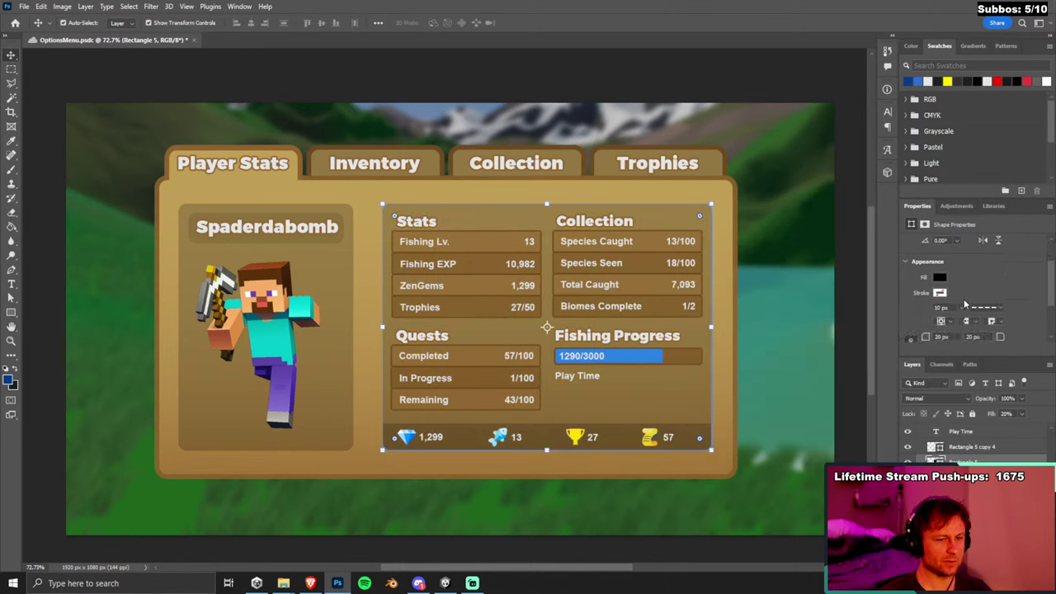
click(942, 293)
click(999, 286)
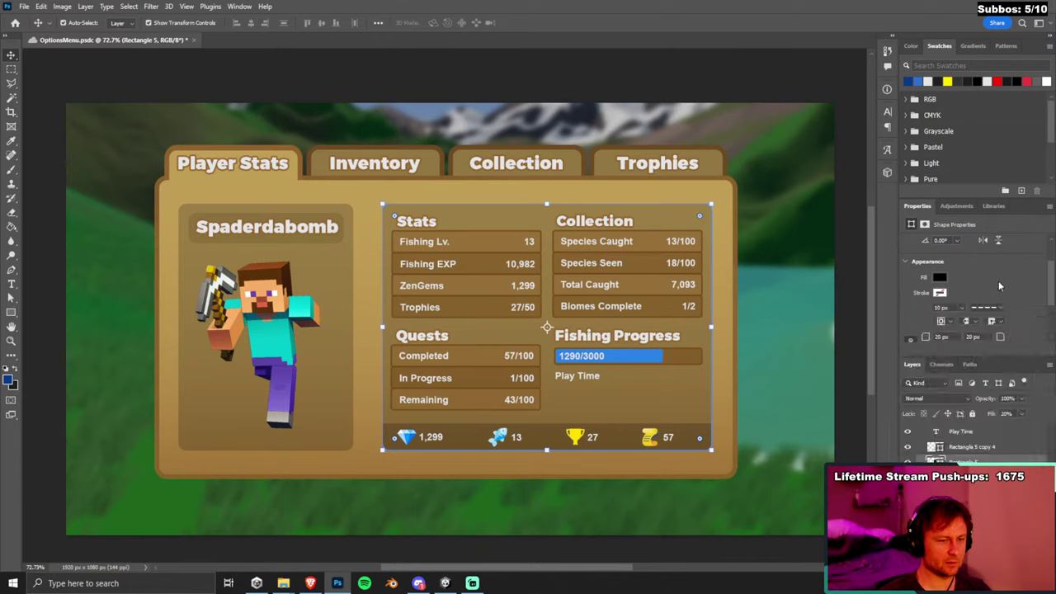
click(940, 294)
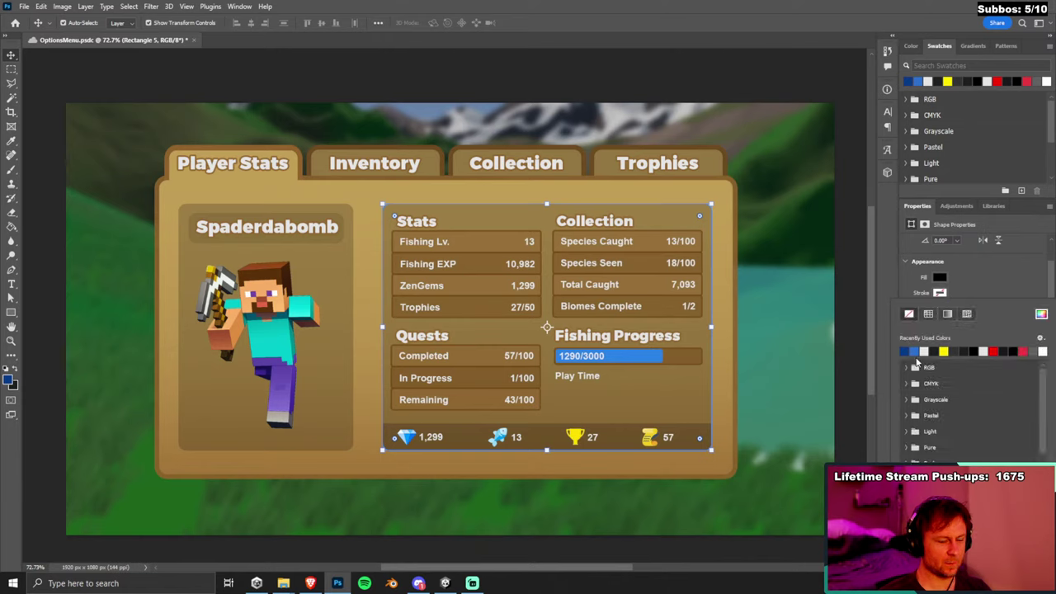
click(993, 275)
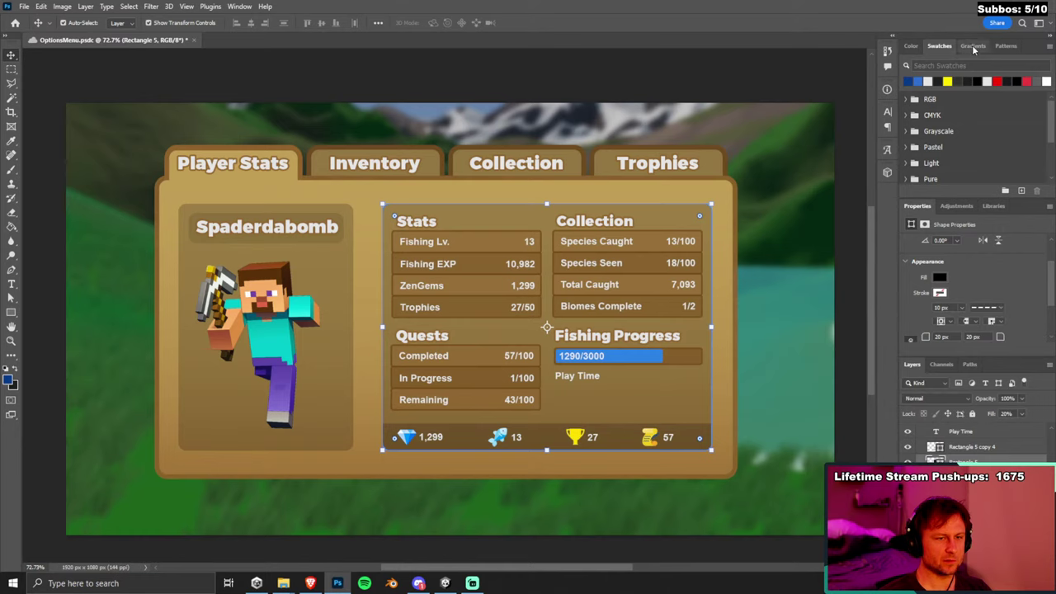
Try the brown colors from the ZENFISHER library as the stats panel background's fill, ending on the last brown.
click(995, 206)
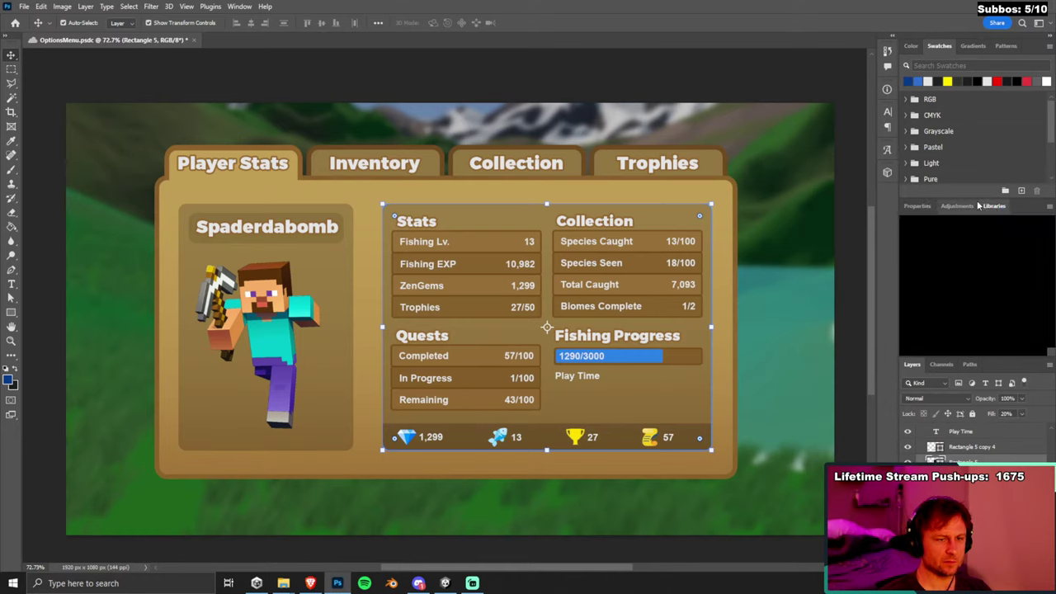
double_click(957, 304)
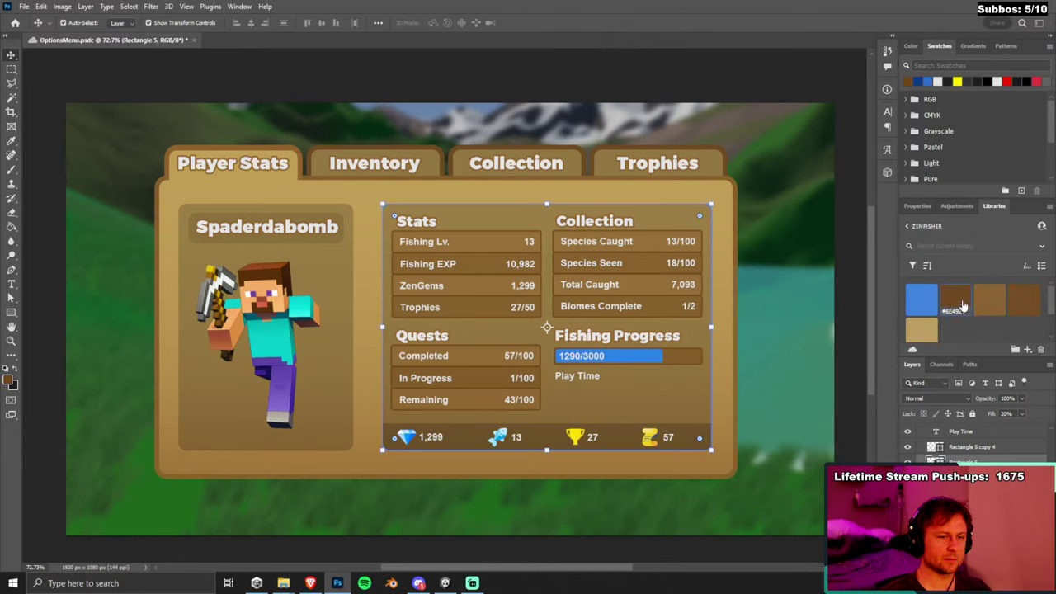
click(766, 223)
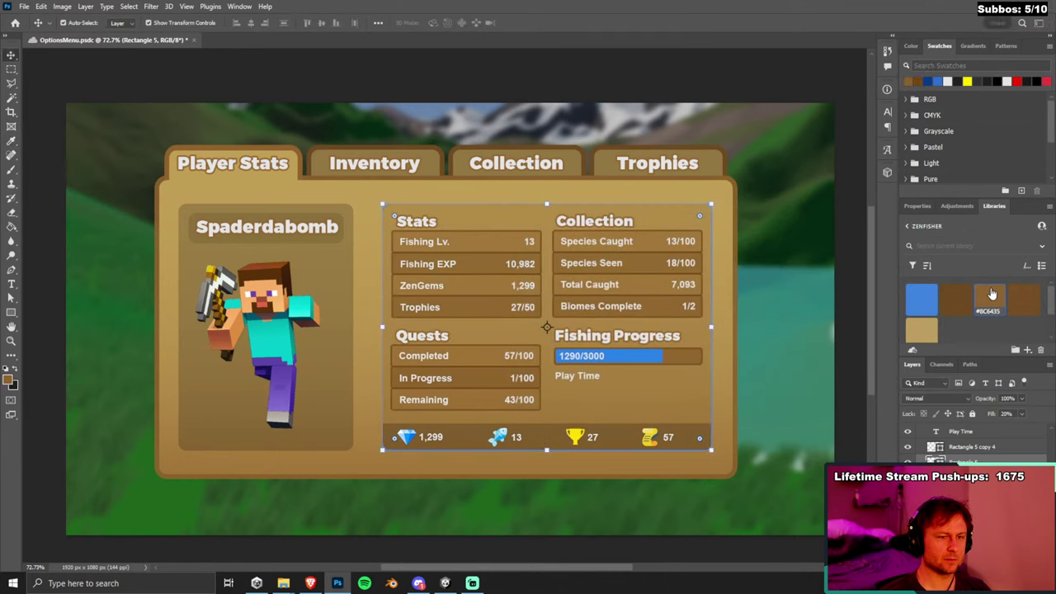
double_click(994, 301)
key(Return)
double_click(1023, 301)
key(Return)
Change the stats panel background's fill to the library's light tan color and return to its shape properties.
double_click(922, 332)
key(Return)
click(916, 204)
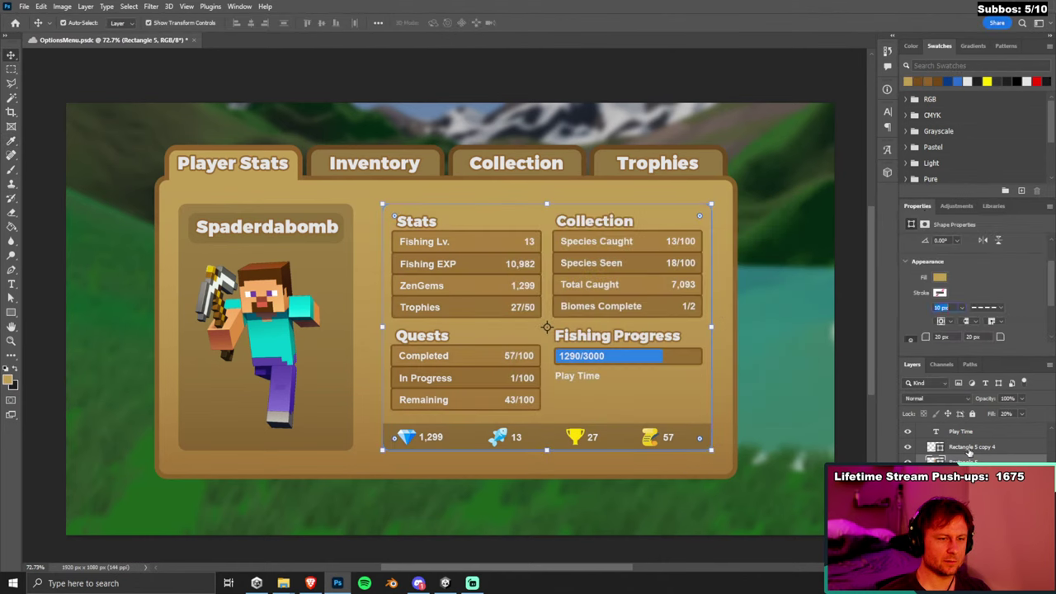
Give the stats panel background a solid 10 px brown shape stroke, then clear the selection to view the border.
double_click(961, 460)
click(938, 277)
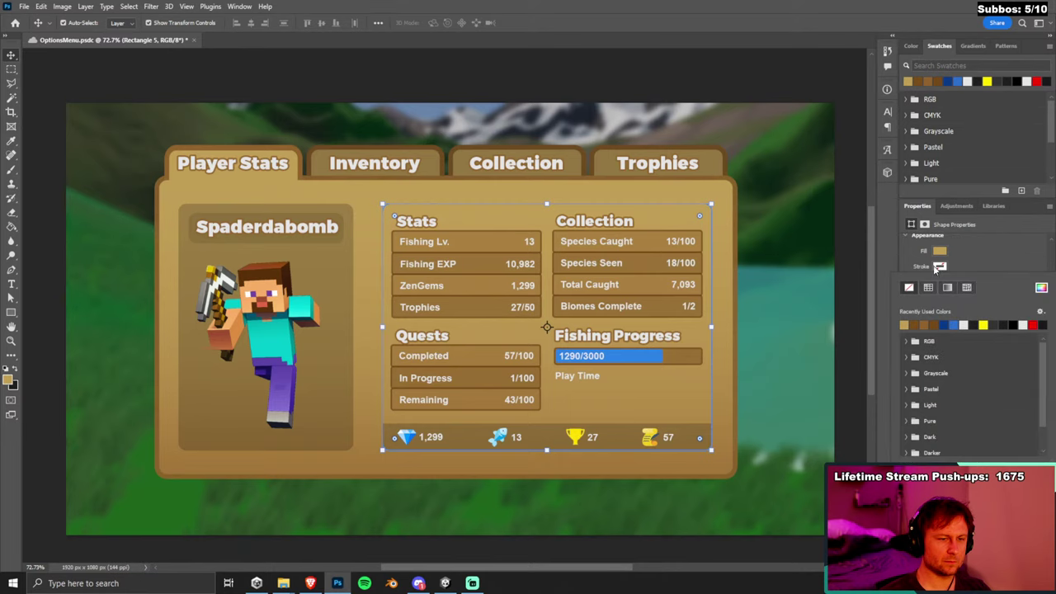
click(918, 325)
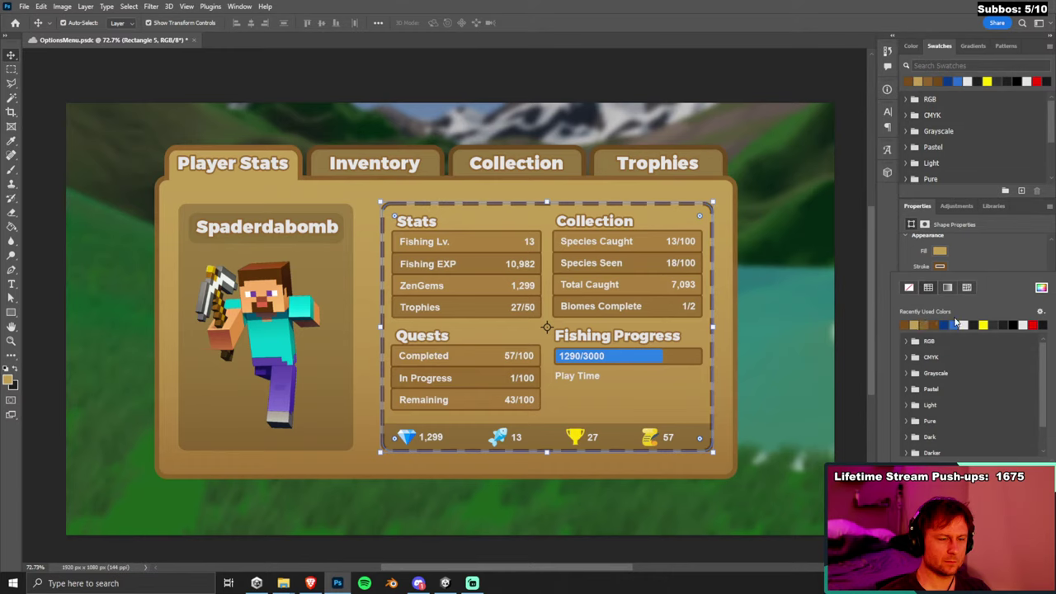
click(1031, 263)
click(986, 282)
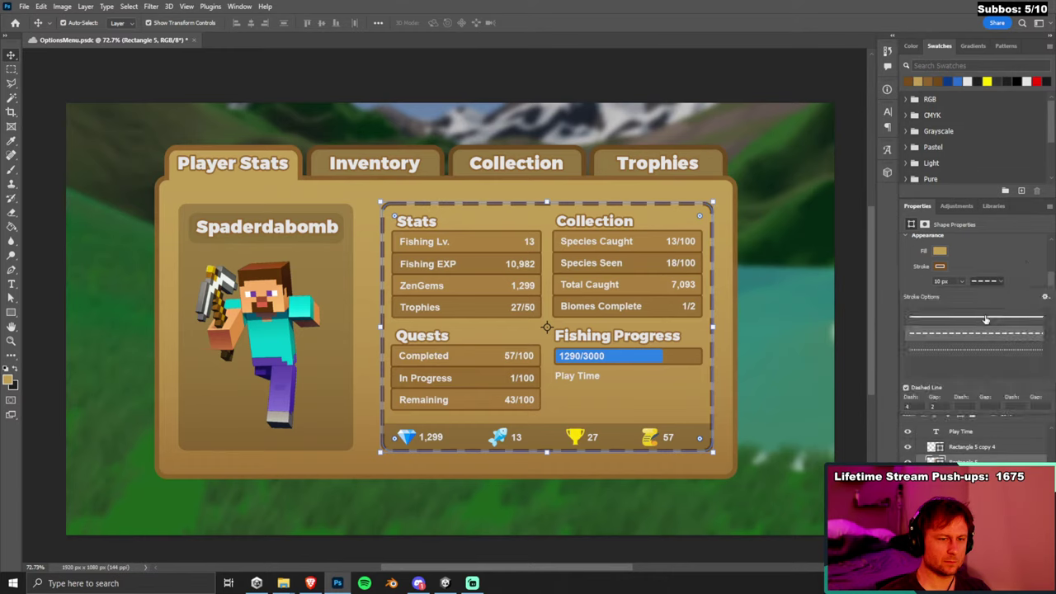
click(986, 318)
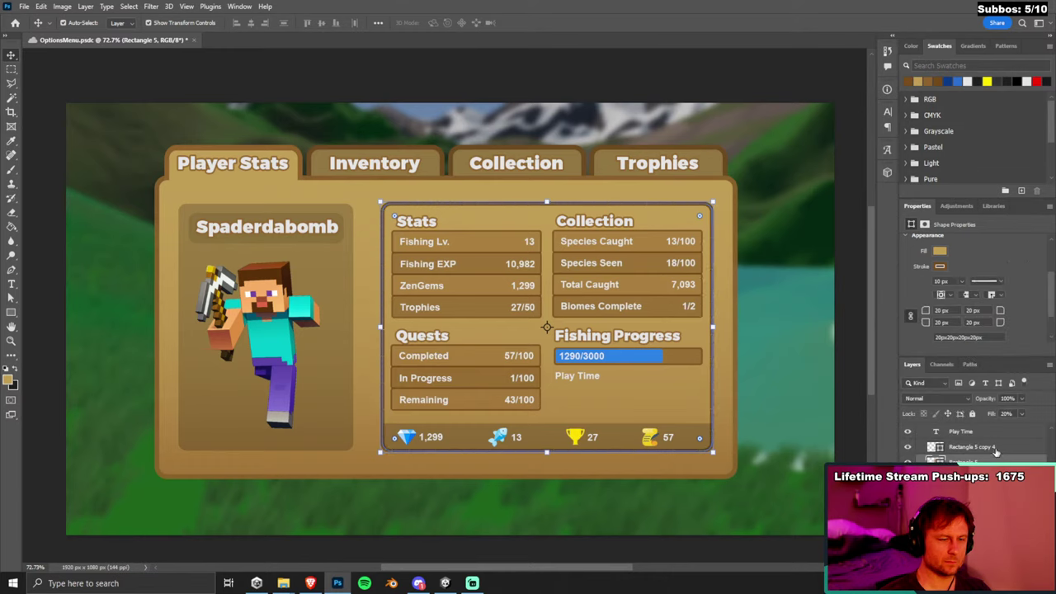
key(Escape)
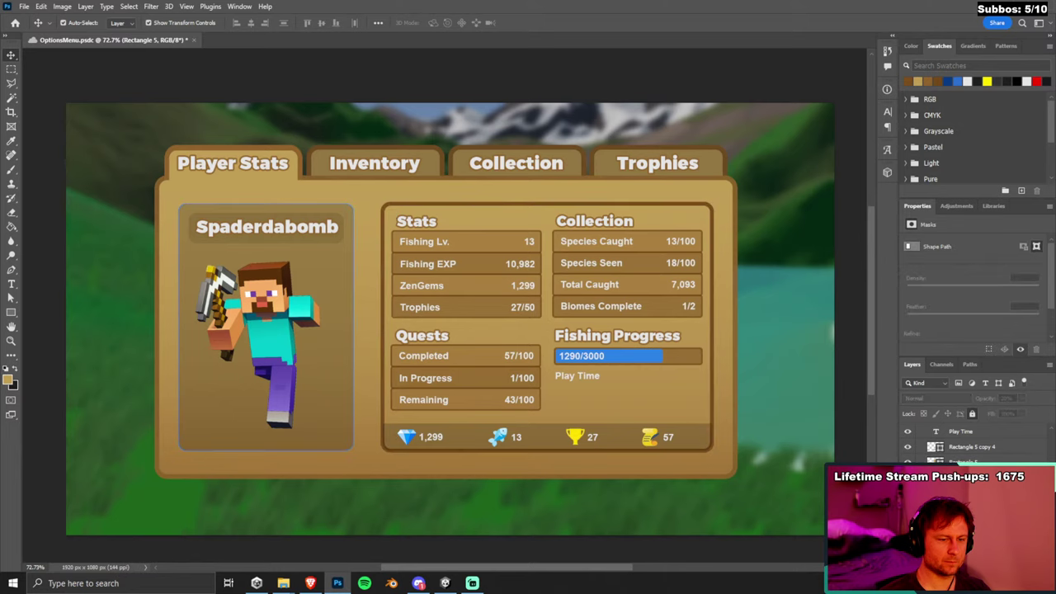
key(ctrl+t)
key(Escape)
Try moving the stats panel background layer above the Rectangle 5 copy 4 footer bar, then undo the reordering.
click(994, 459)
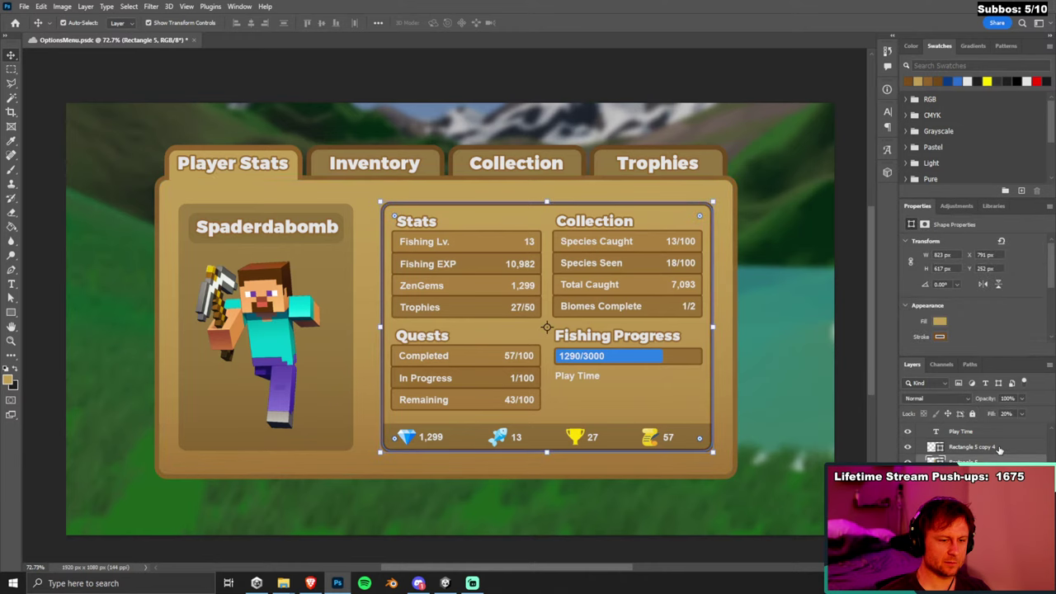
click(1000, 448)
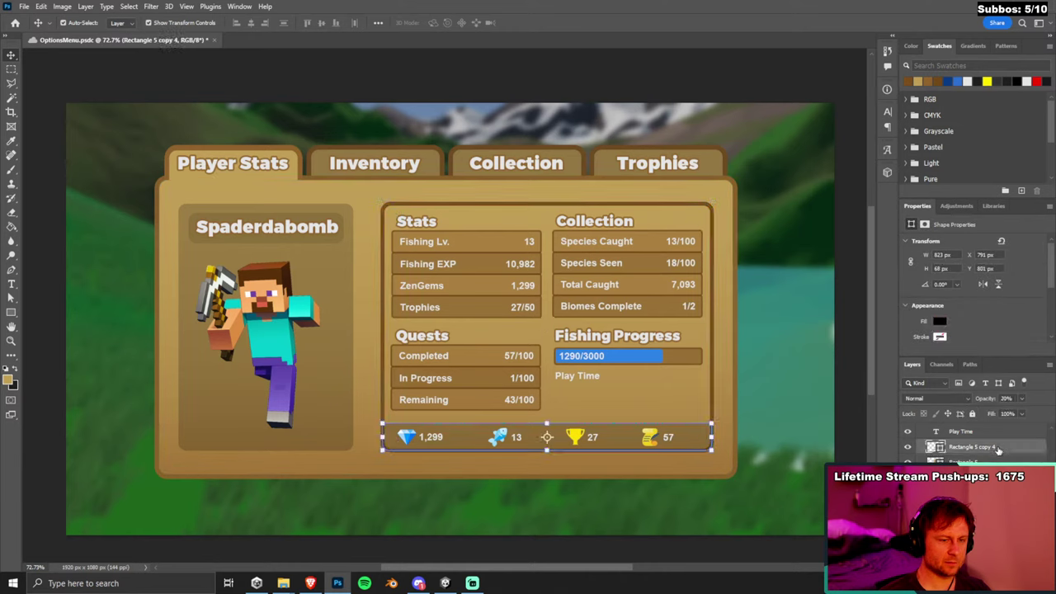
click(998, 460)
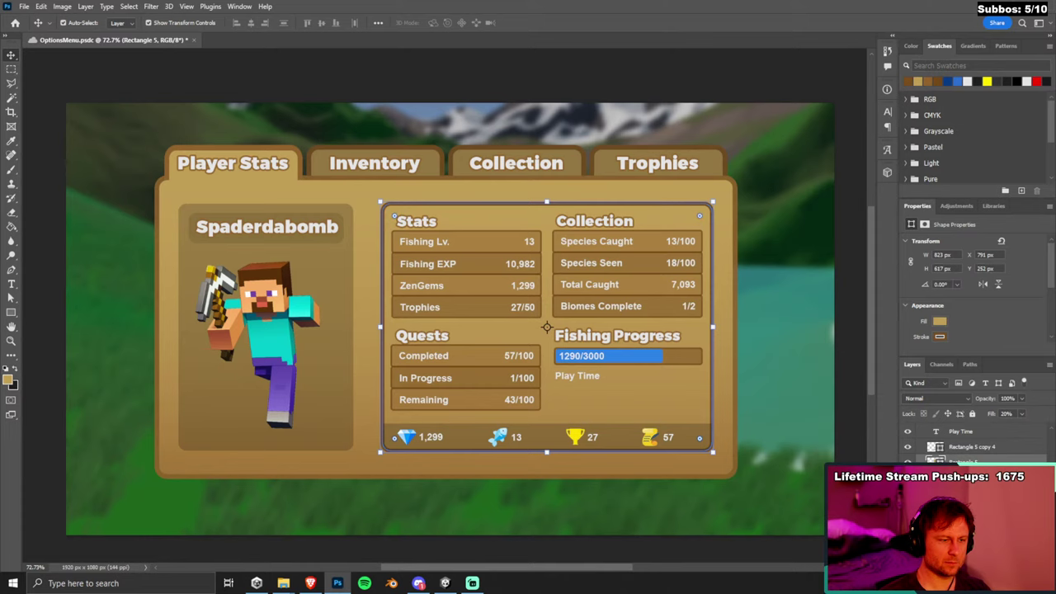
drag(999, 461, 998, 446)
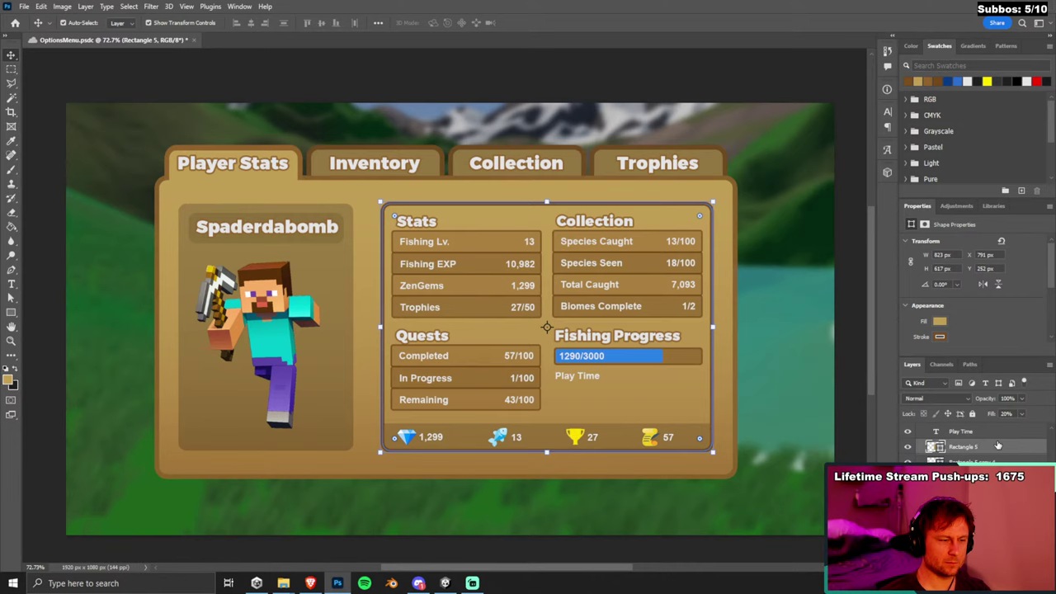
key(ctrl+z)
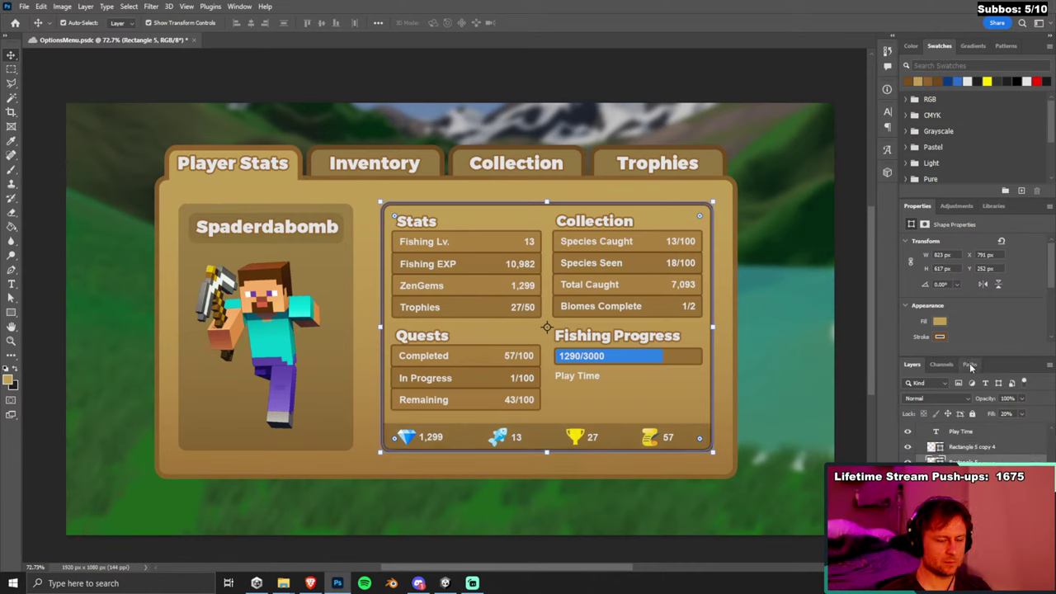
Undo the stats panel background's solid line style, its brown stroke and its tan fill.
ctrl+click(935, 446)
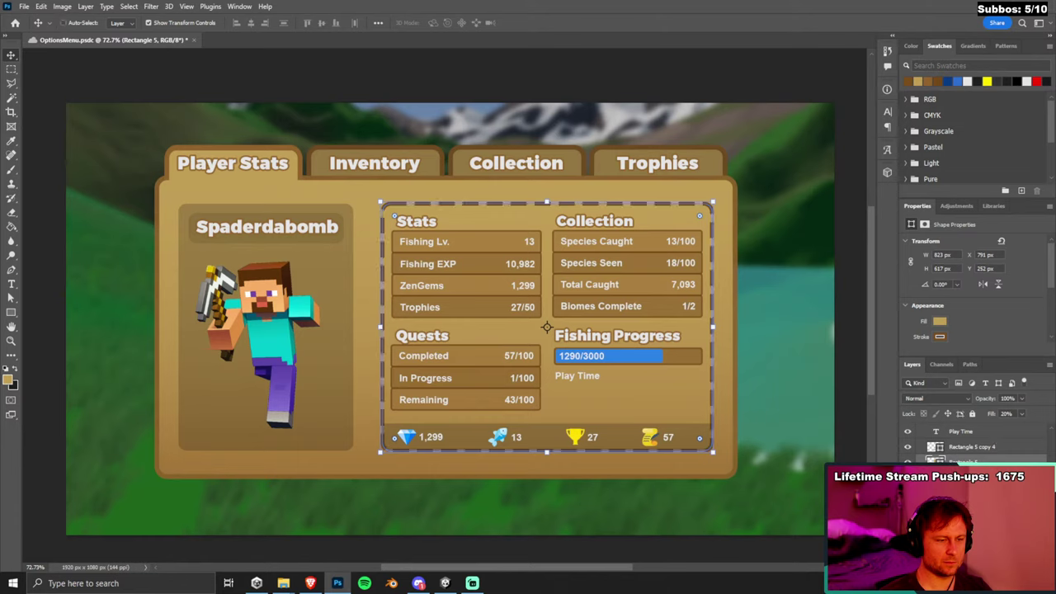
key(ctrl+d)
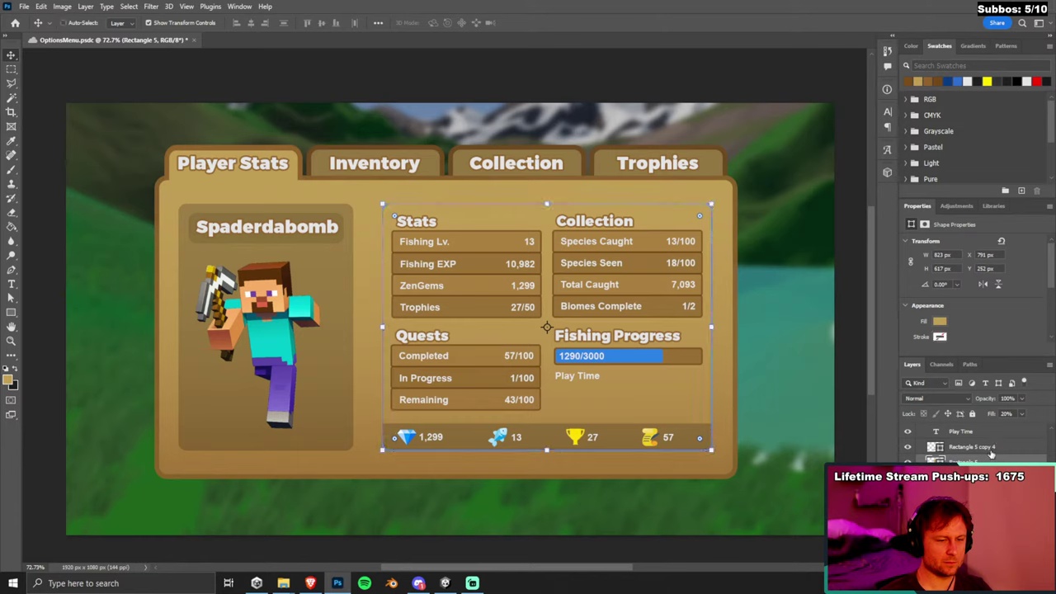
click(909, 447)
click(908, 446)
click(909, 447)
click(909, 446)
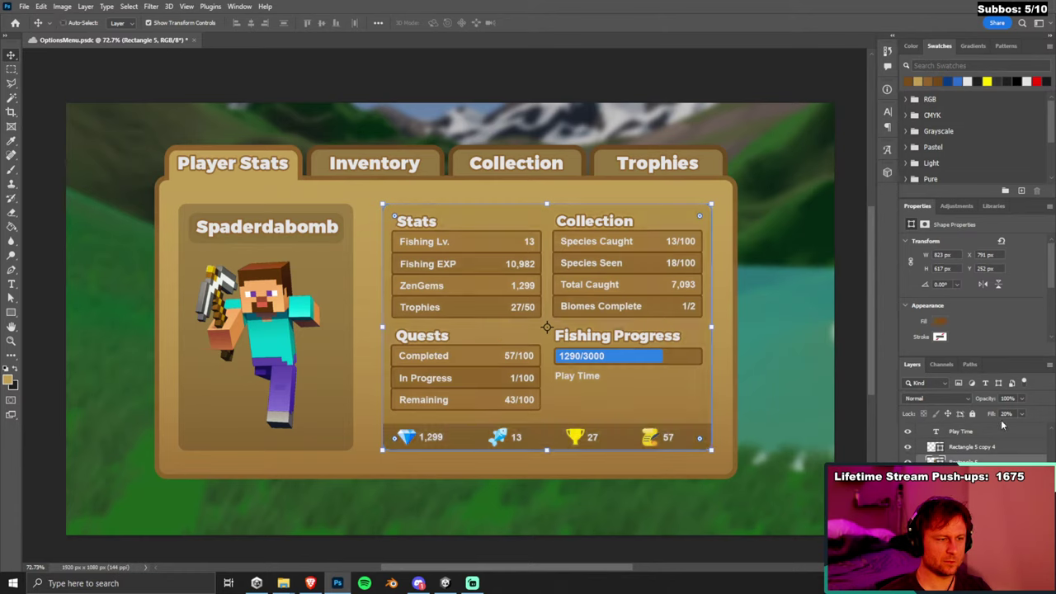
Change the fill of the stats panel background to the dark near-black recent color.
click(825, 257)
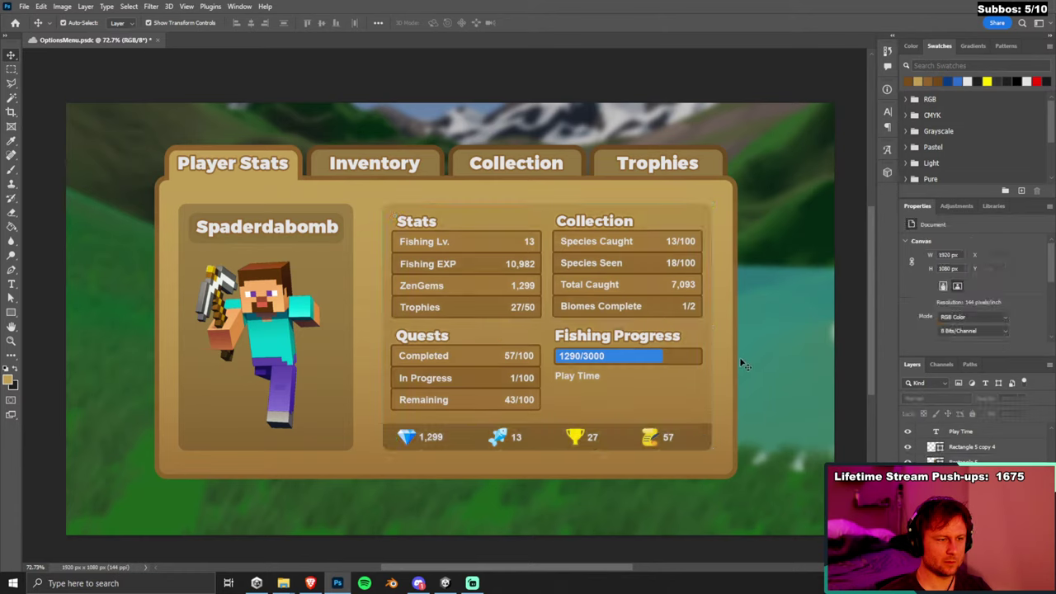
click(702, 391)
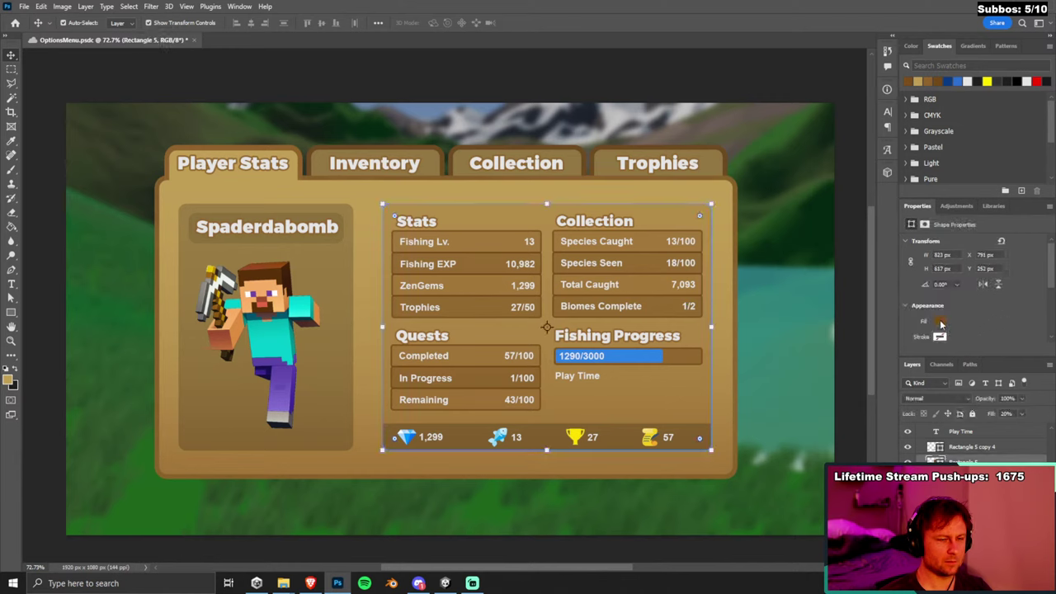
click(941, 321)
click(975, 380)
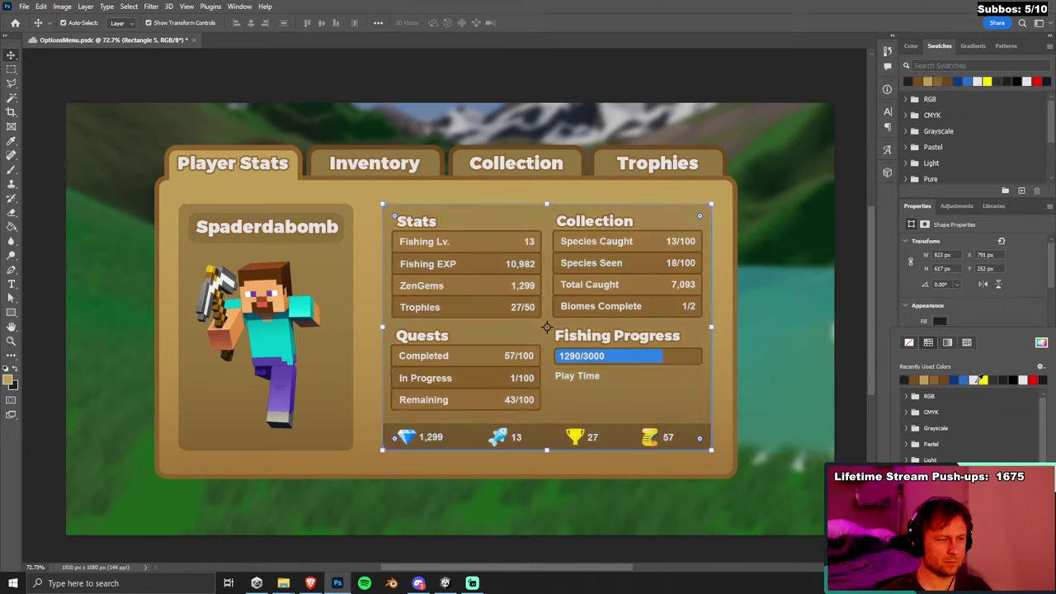
click(987, 315)
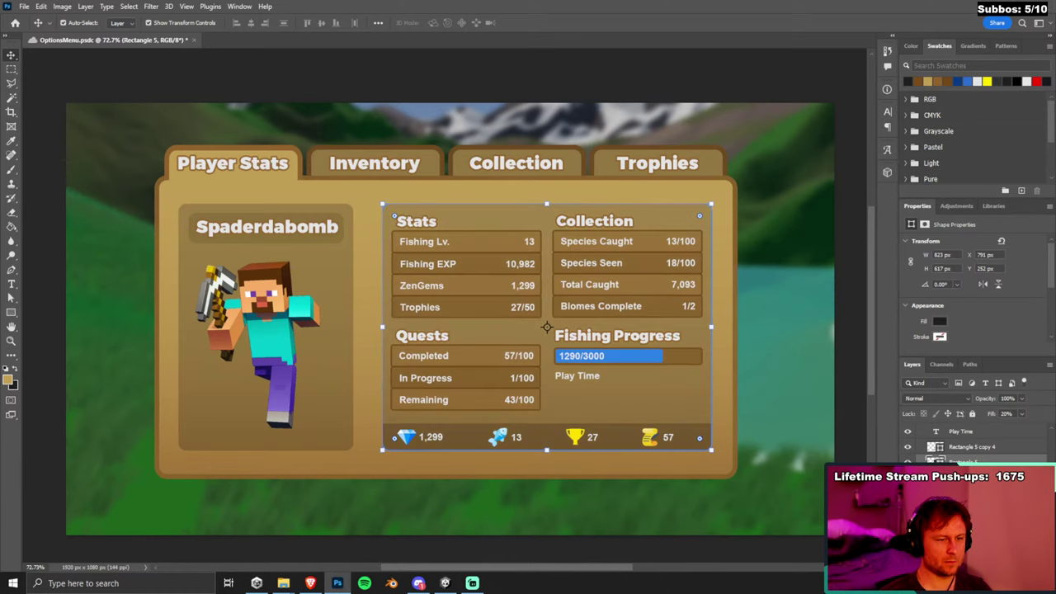
Give the stats panel background a solid 10 px brown stroke and save the document.
scroll(959, 319, down, 1)
click(942, 319)
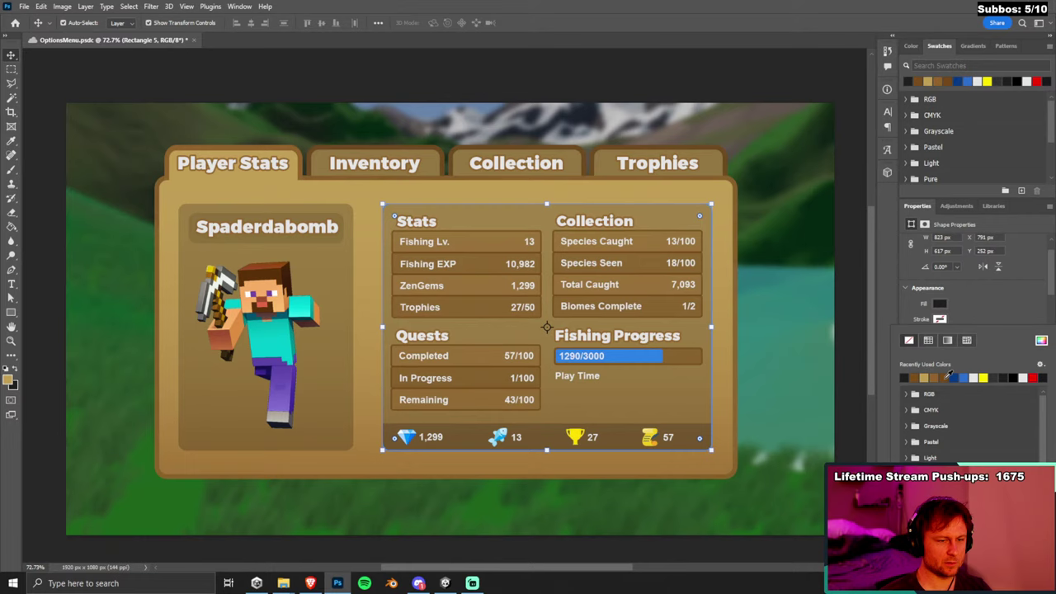
click(947, 376)
click(1013, 309)
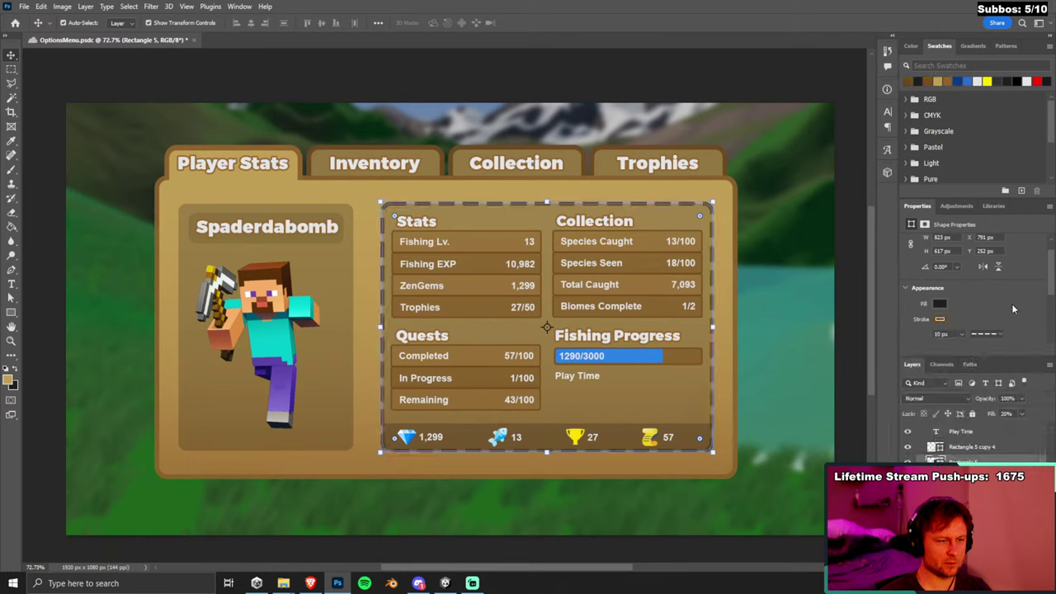
click(981, 333)
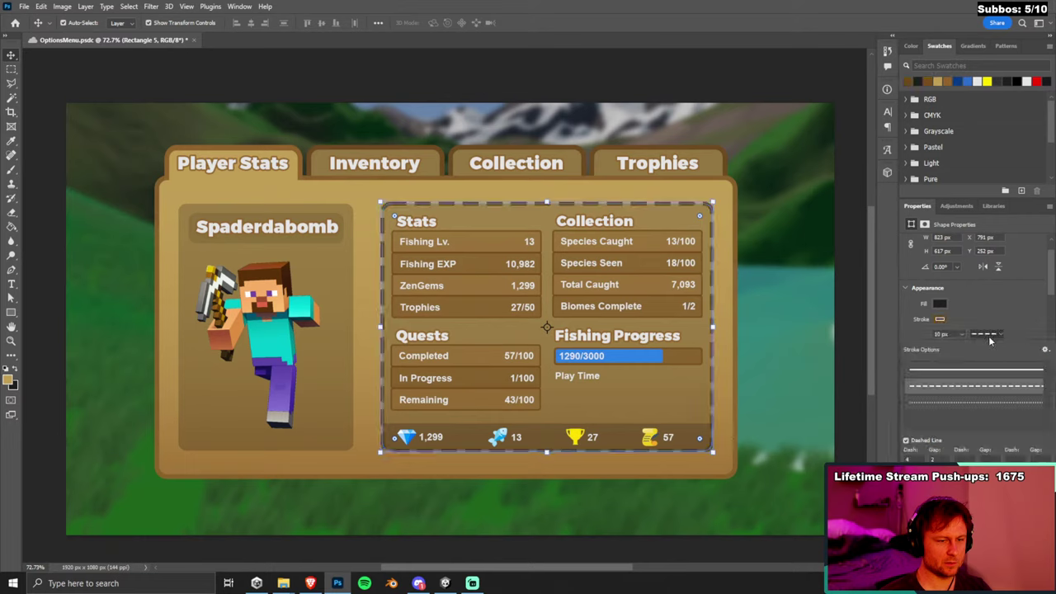
click(955, 376)
click(730, 148)
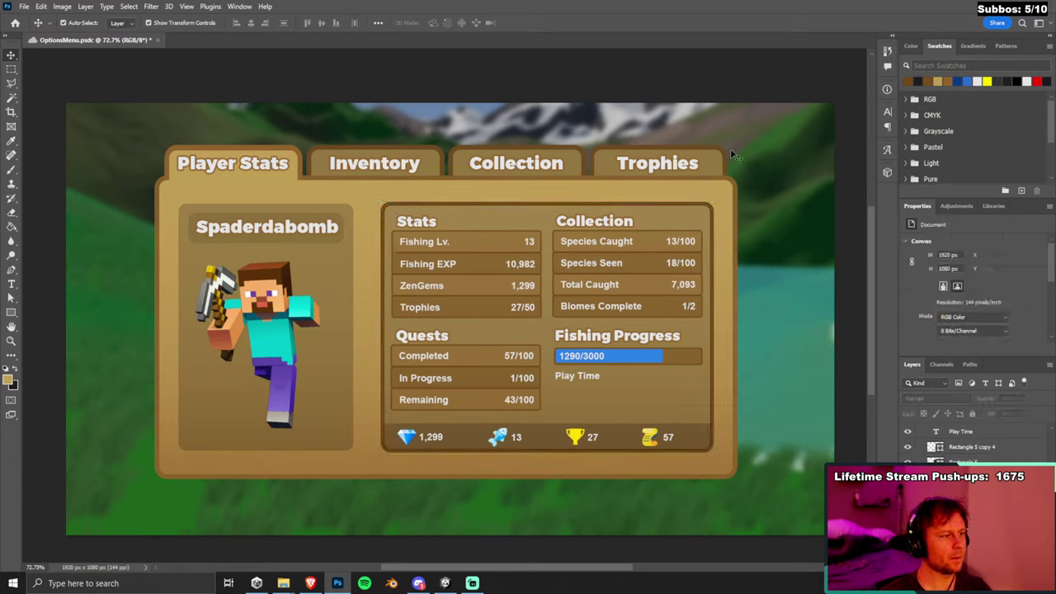
key(ctrl+s)
Reduce the stroke width of the stats panel background to 5 px.
click(707, 216)
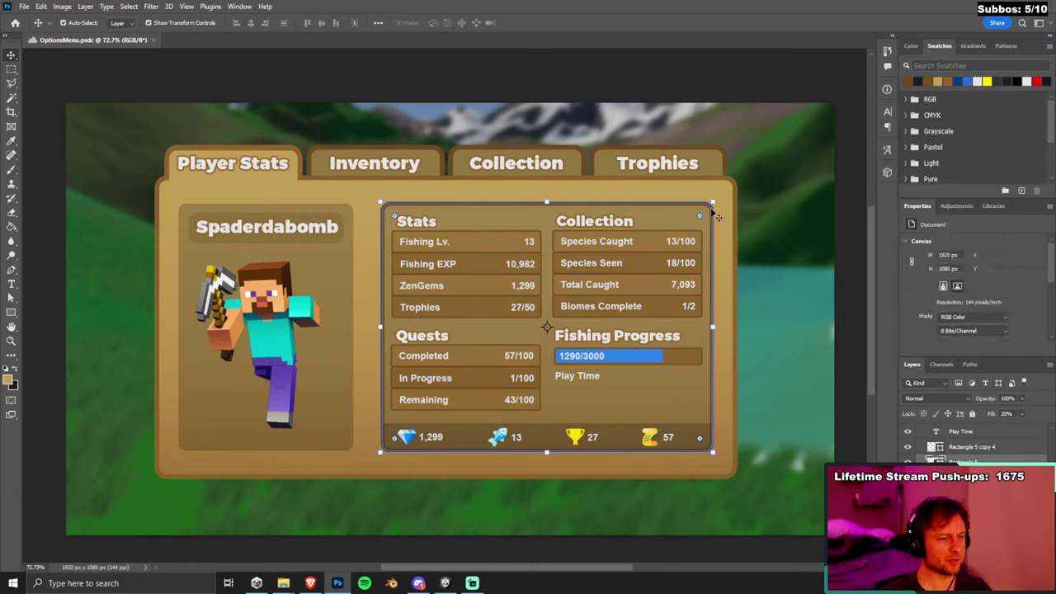
click(940, 336)
scroll(994, 329, down, 2)
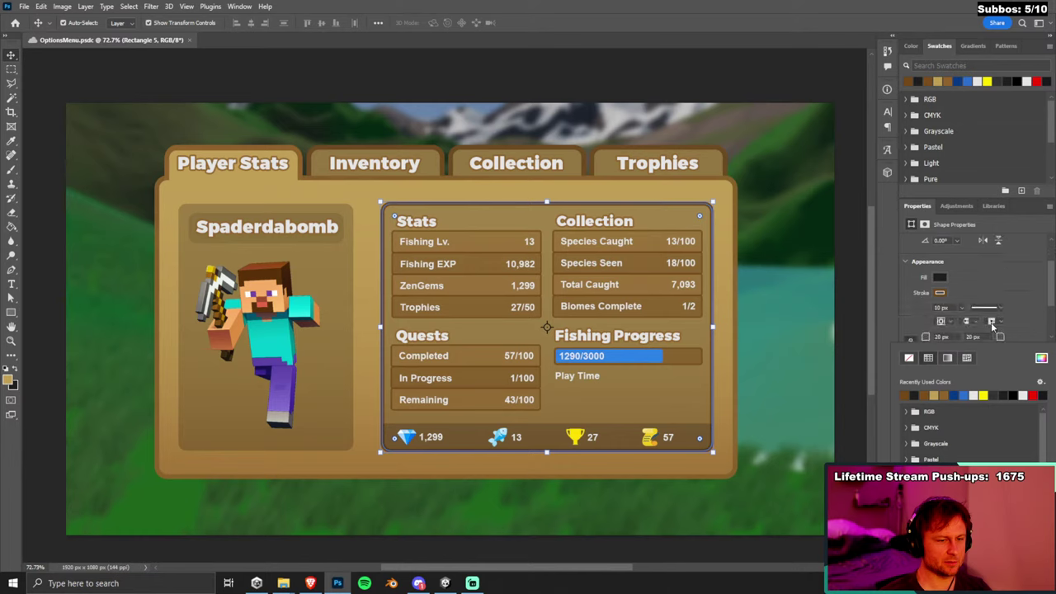
click(1031, 287)
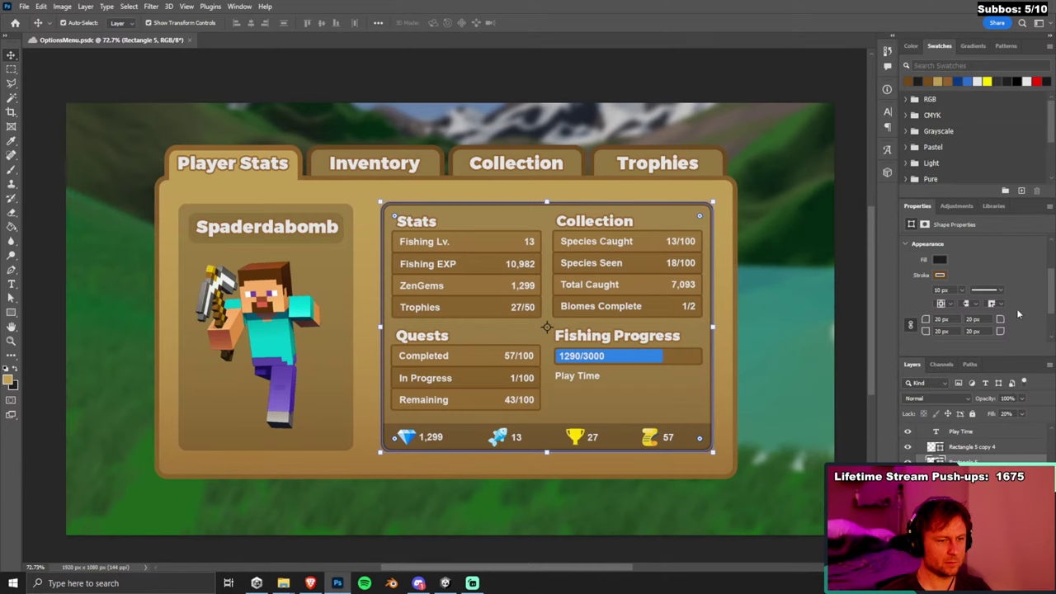
click(941, 289)
text(5)
key(Return)
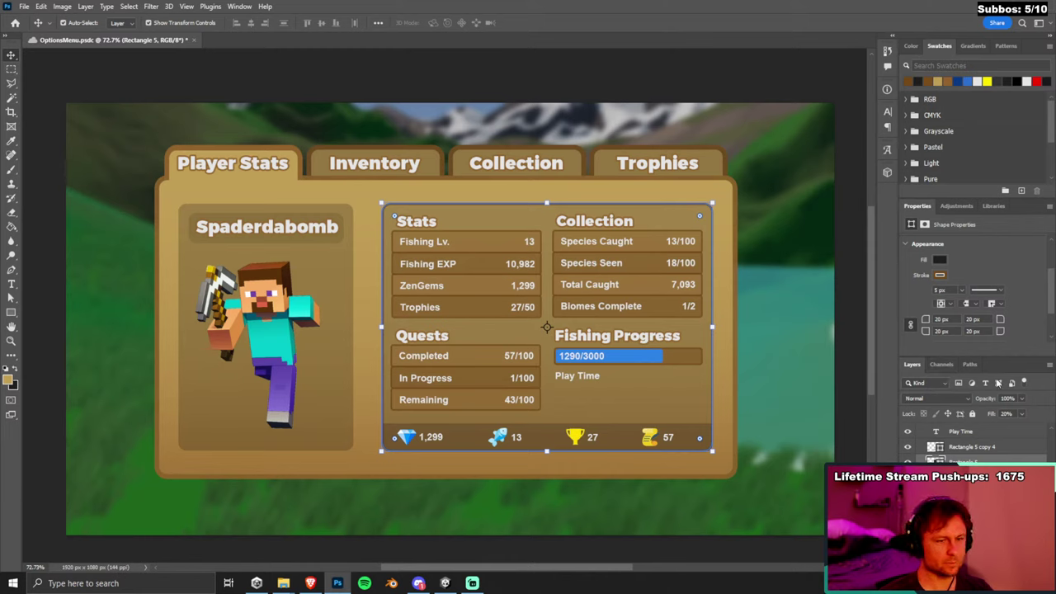
Set the stats panel background layer to 40% fill and 50% opacity, then clear the selection.
click(989, 415)
text(40)
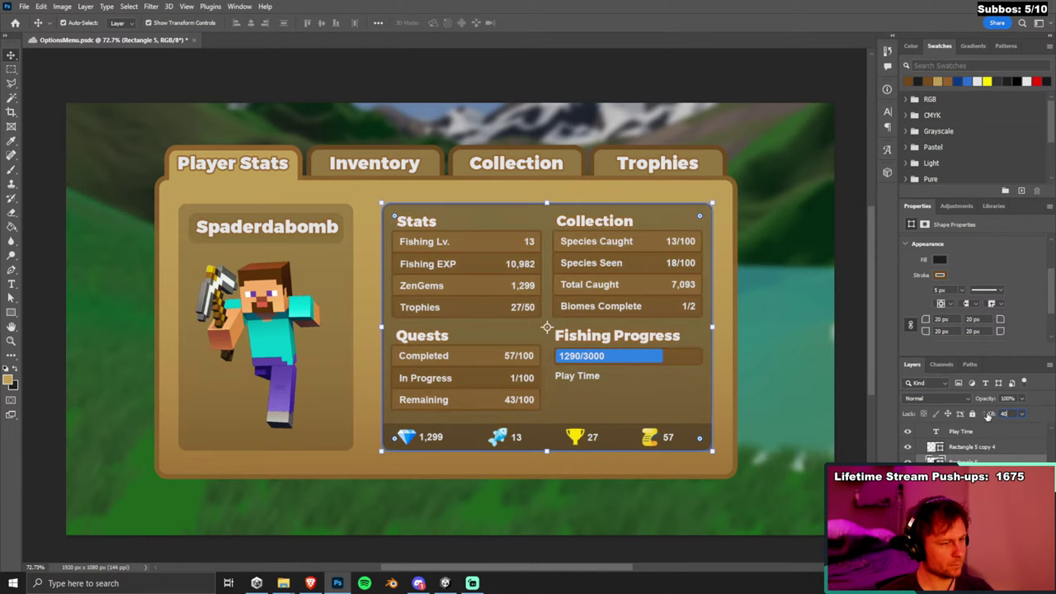
click(987, 399)
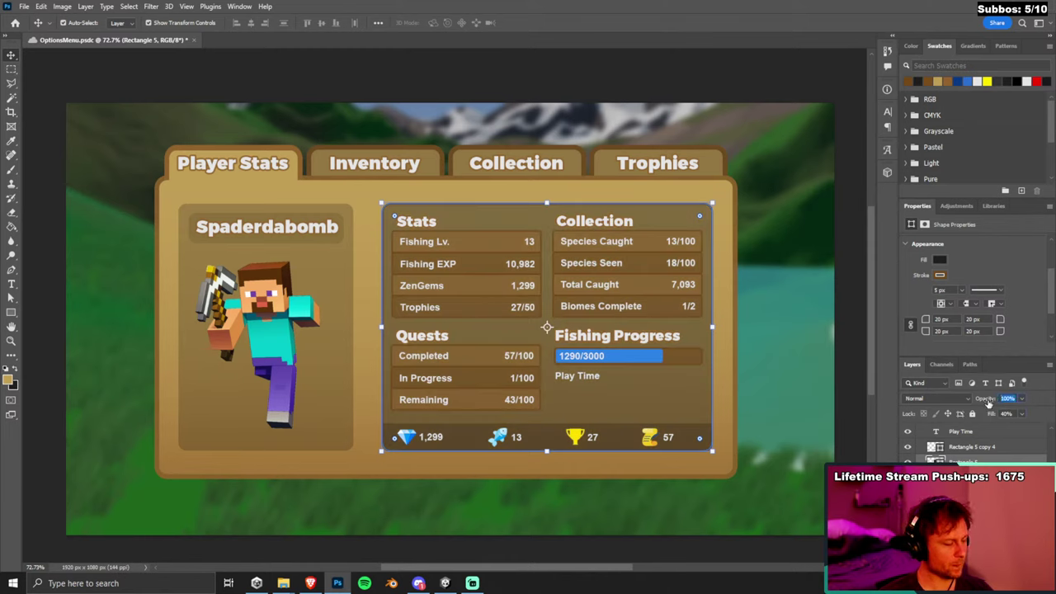
key(Return)
click(803, 175)
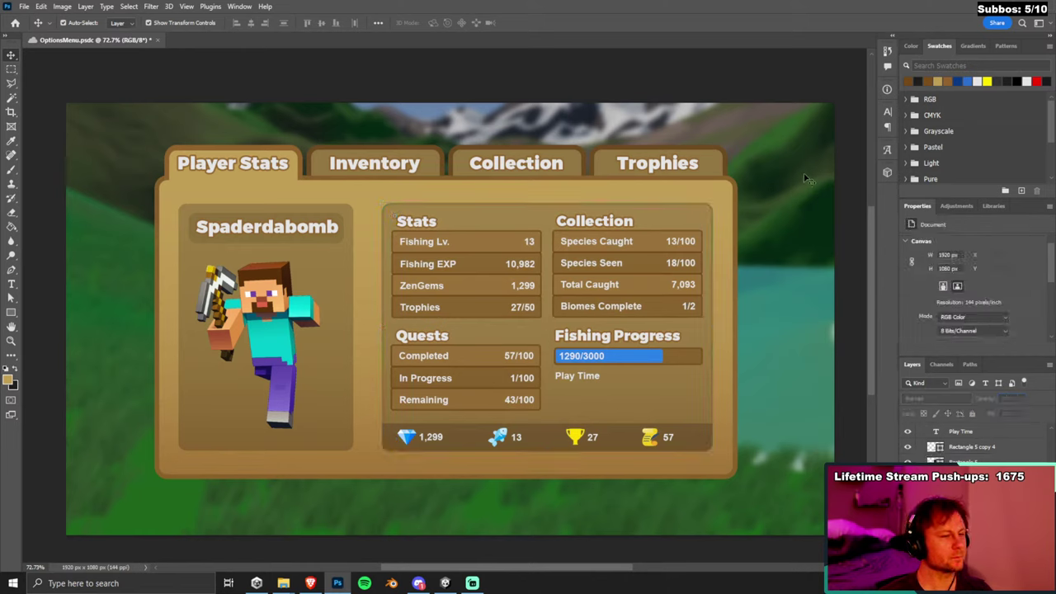
click(714, 216)
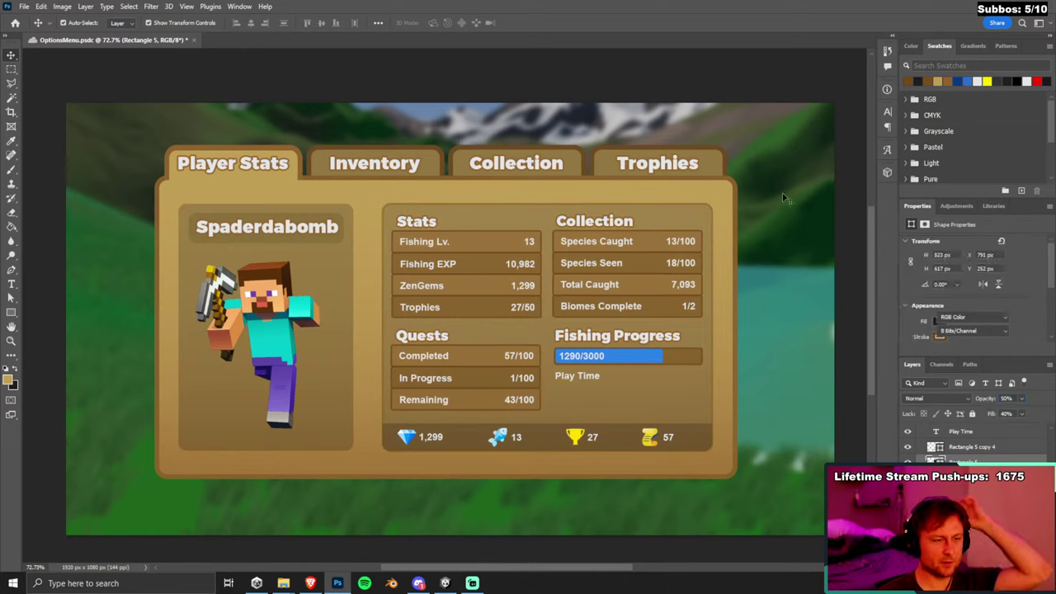
click(741, 221)
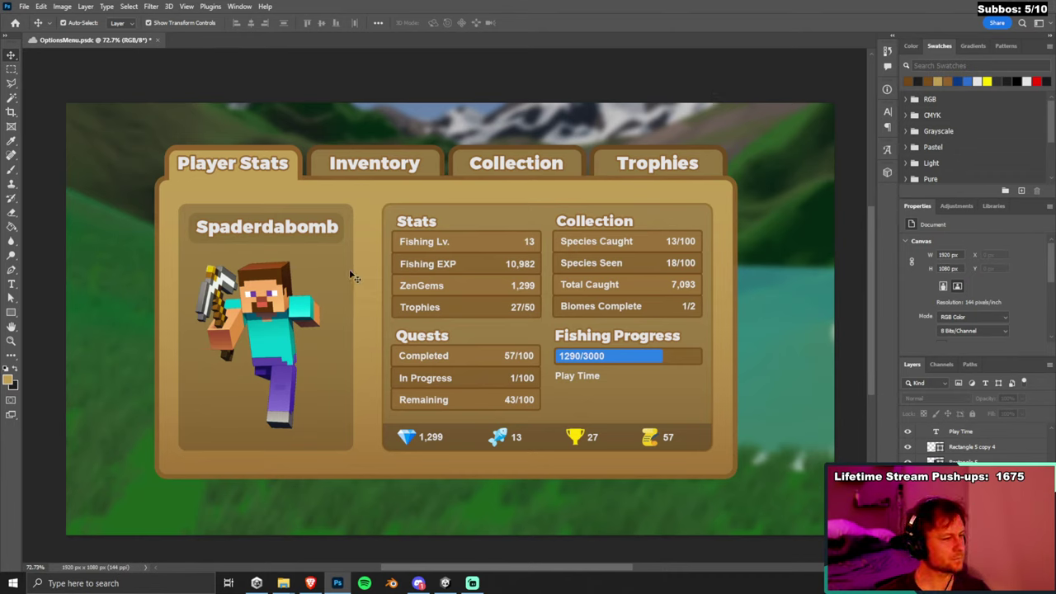
Delete the old borderless background panel behind the player name and character.
click(533, 222)
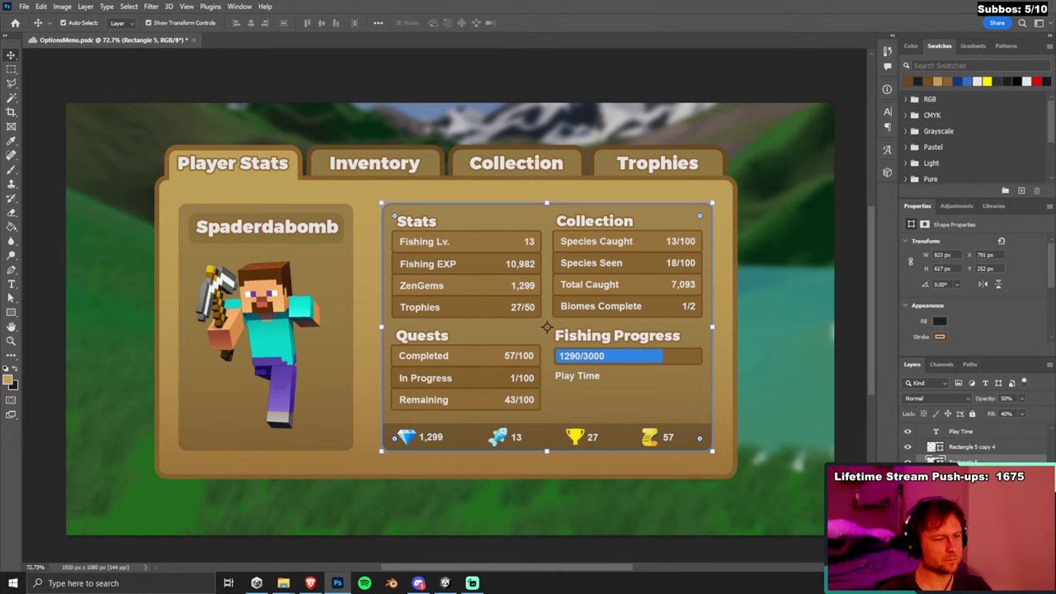
key(alt+bracketleft)
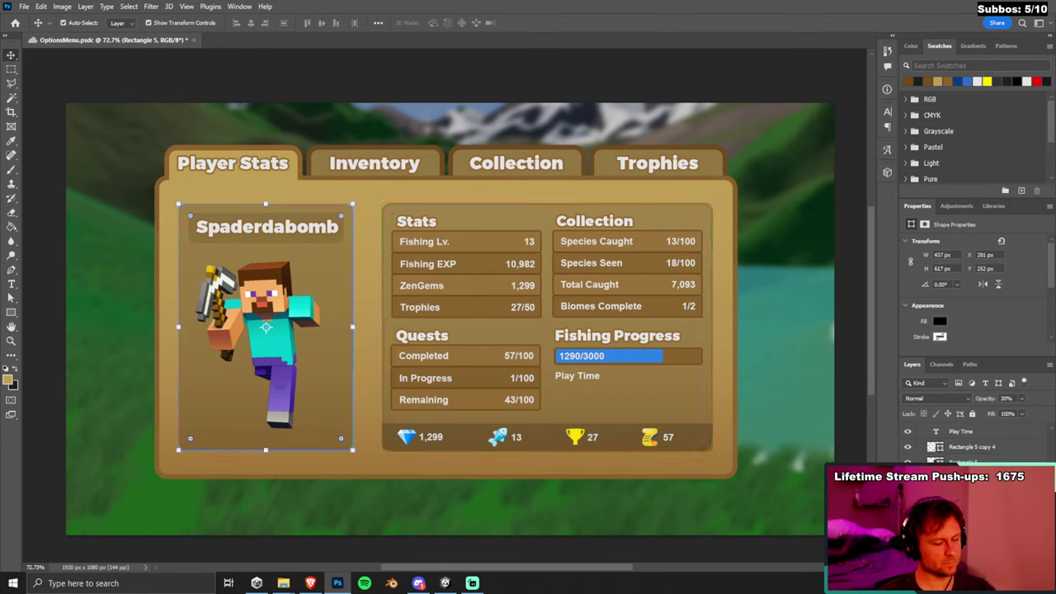
Duplicate the bordered stats panel background and move the copy horizontally behind the player character, to X 281 px.
click(713, 391)
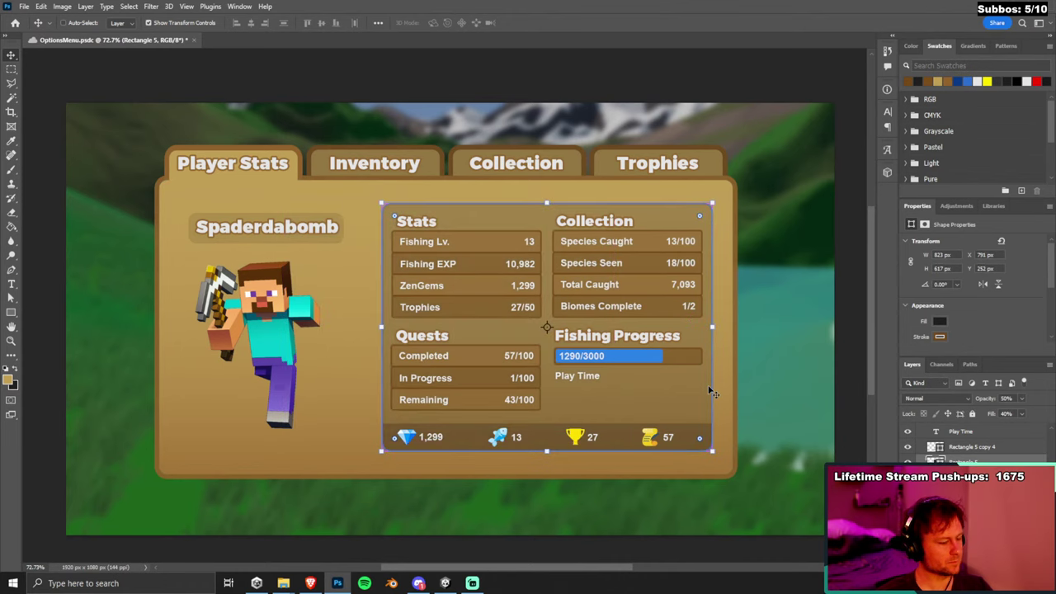
alt+click(713, 393)
key(shift+Left)
key(shift+Left)
key(shift+Left)
key(shift+Left)
key(shift+Left)
key(shift+Left)
key(shift+Left)
key(shift+Left)
key(shift+Left)
key(shift+Left)
key(shift+Left)
key(shift+Left)
key(shift+Left)
key(shift+Left)
key(shift+Left)
key(shift+Left)
key(shift+Left)
key(shift+Left)
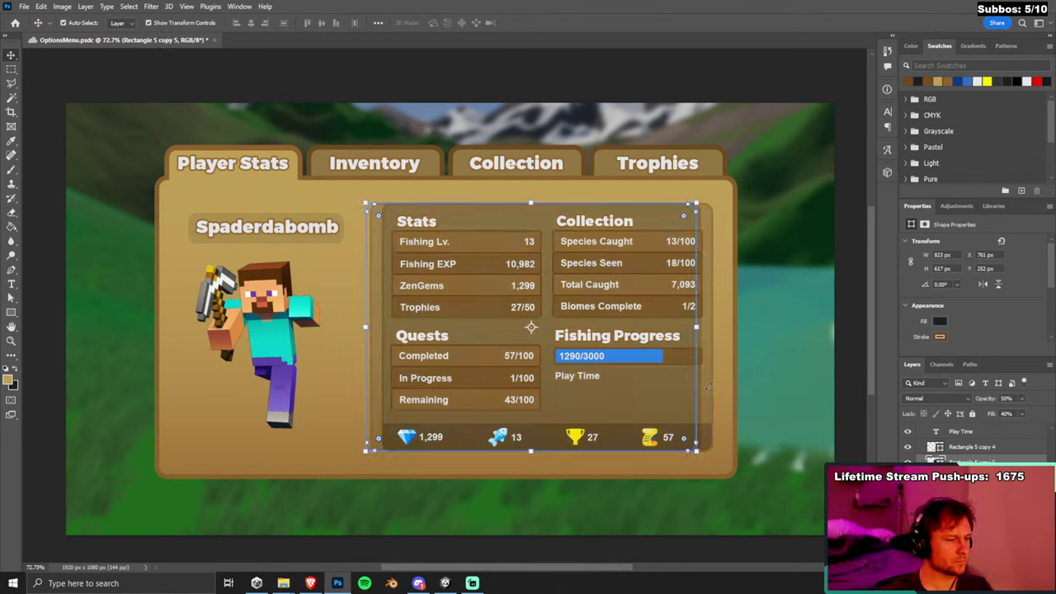
key(shift+Left)
key(shift+Left)
key(shift+Left)
key(shift+Left)
key(shift+Left)
key(shift+Left)
key(shift+Left)
key(shift+Left)
key(shift+Left)
key(shift+Left)
key(shift+Left)
key(shift+Left)
key(shift+Left)
key(shift+Left)
key(shift+Left)
key(shift+Left)
key(shift+Left)
key(shift+Left)
key(shift+Left)
key(shift+Left)
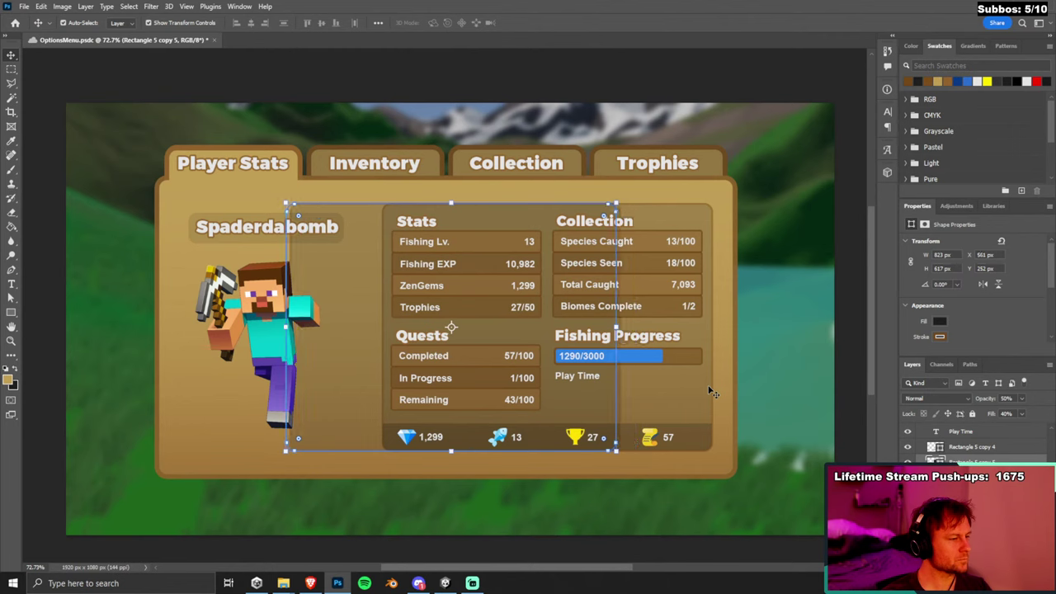
key(shift+Left)
key(shift+Left)
key(shift+Left)
key(shift+Left)
key(shift+Left)
key(shift+Left)
key(shift+Left)
key(shift+Left)
key(shift+Left)
key(shift+Left)
key(shift+Left)
key(shift+Left)
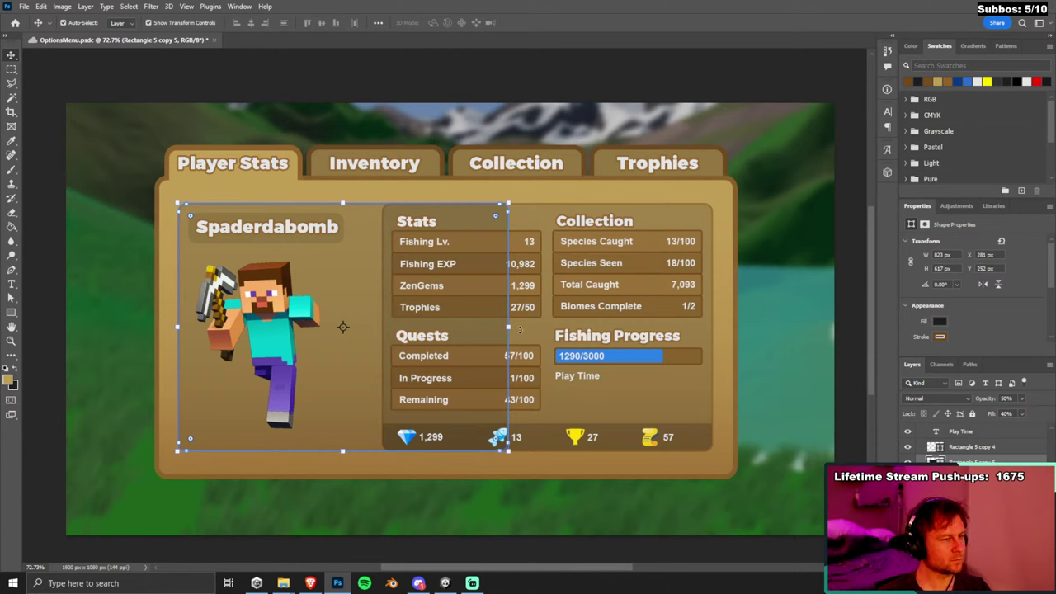
Narrow the copied panel behind the player character to about 443 px wide.
drag(509, 327, 374, 326)
key(Return)
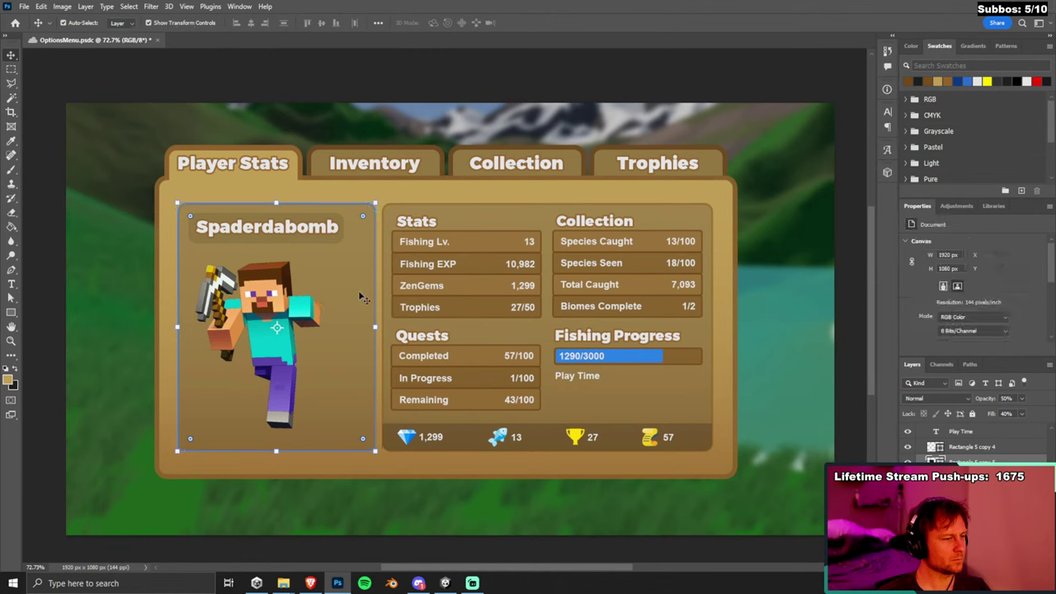
drag(375, 326, 357, 321)
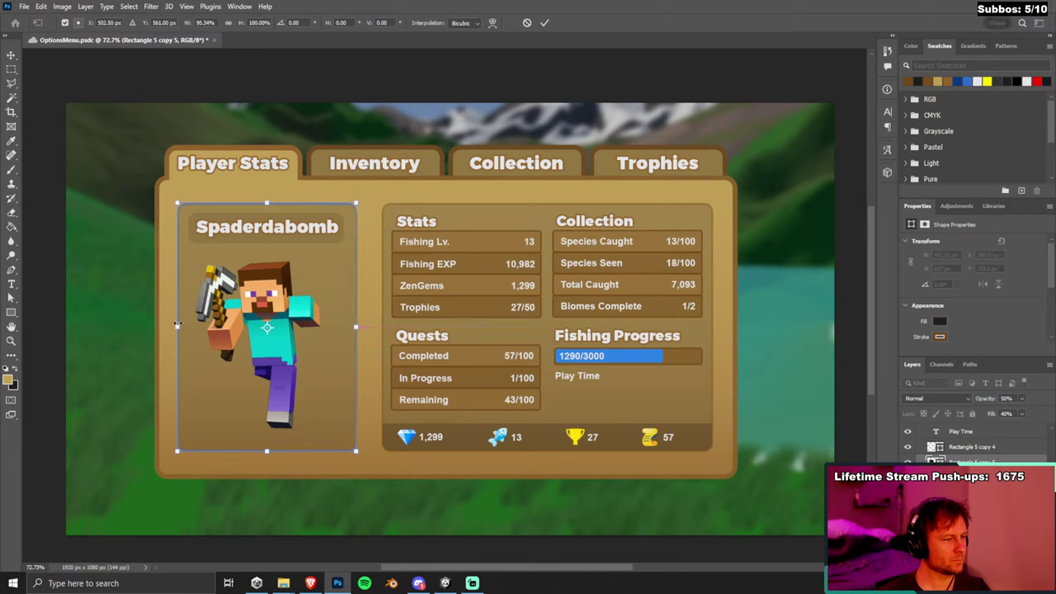
drag(175, 324, 173, 323)
drag(355, 327, 352, 326)
key(Return)
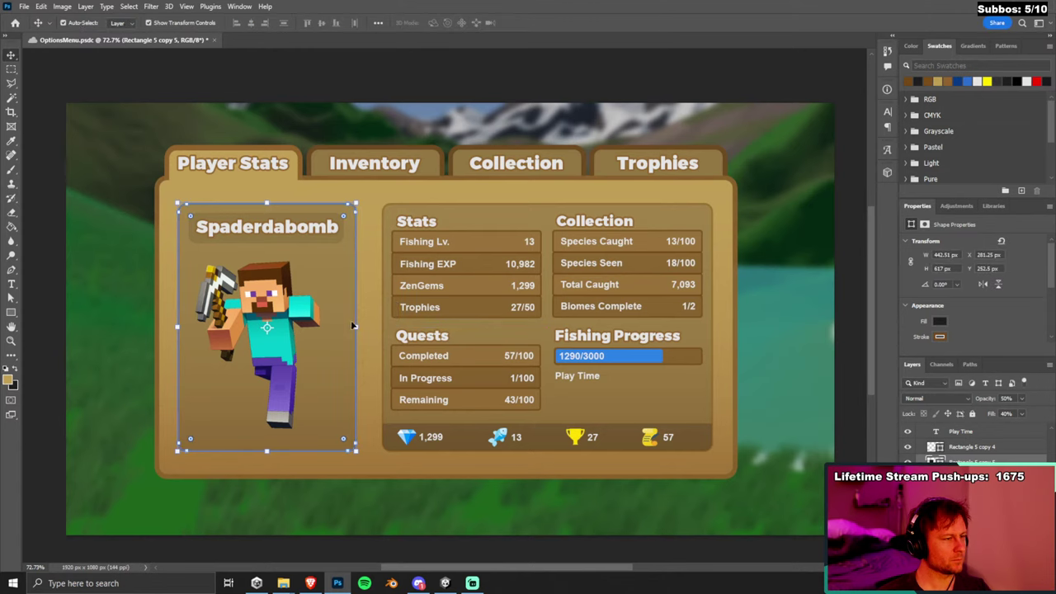
Widen the character panel to about 455 px, shift it to X about 276 px, and clear the selection.
key(ctrl+t)
drag(355, 327, 361, 327)
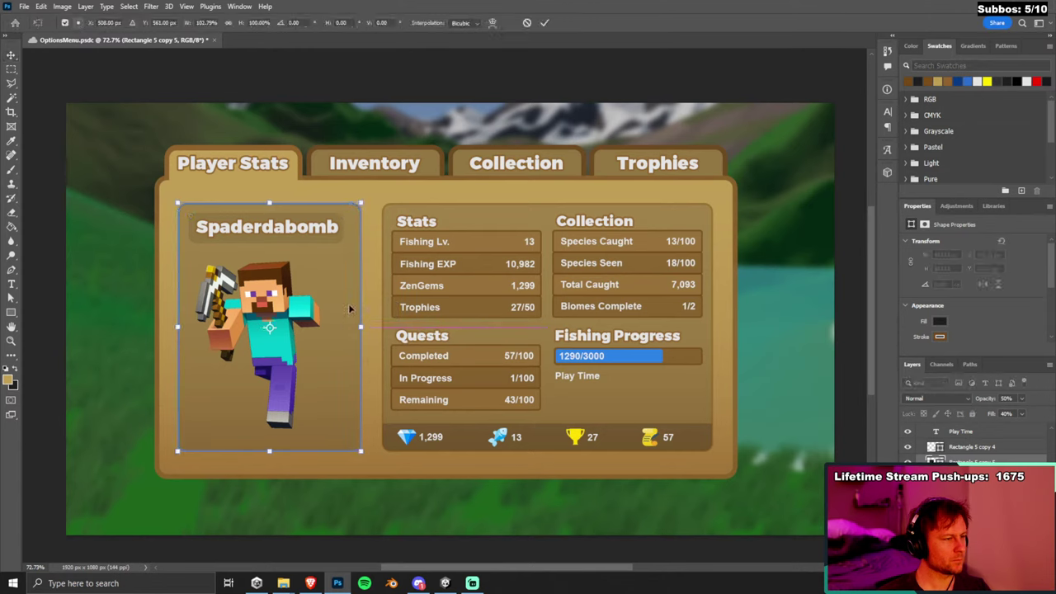
click(283, 188)
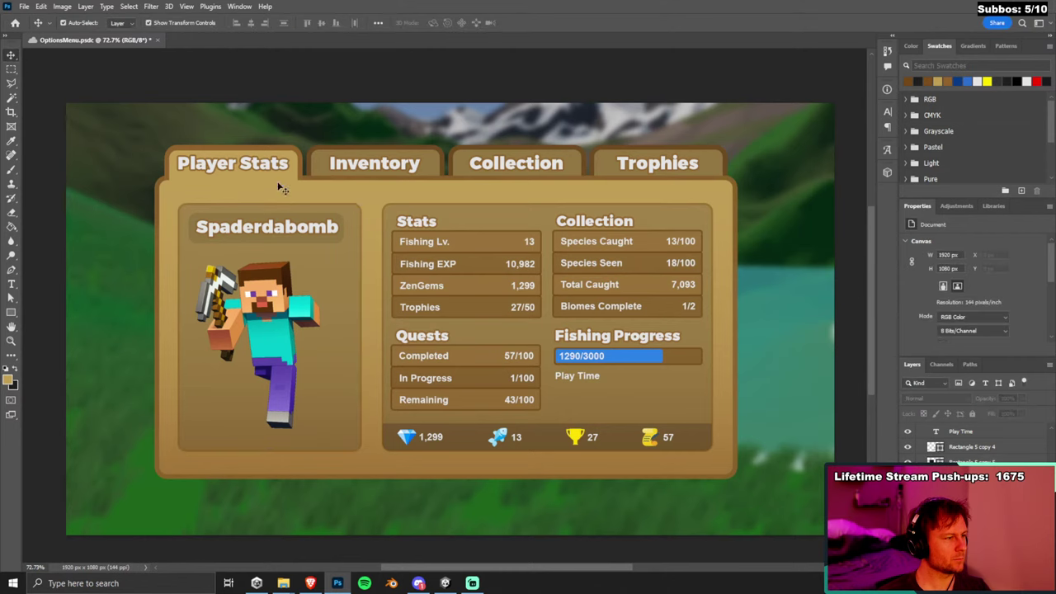
click(192, 263)
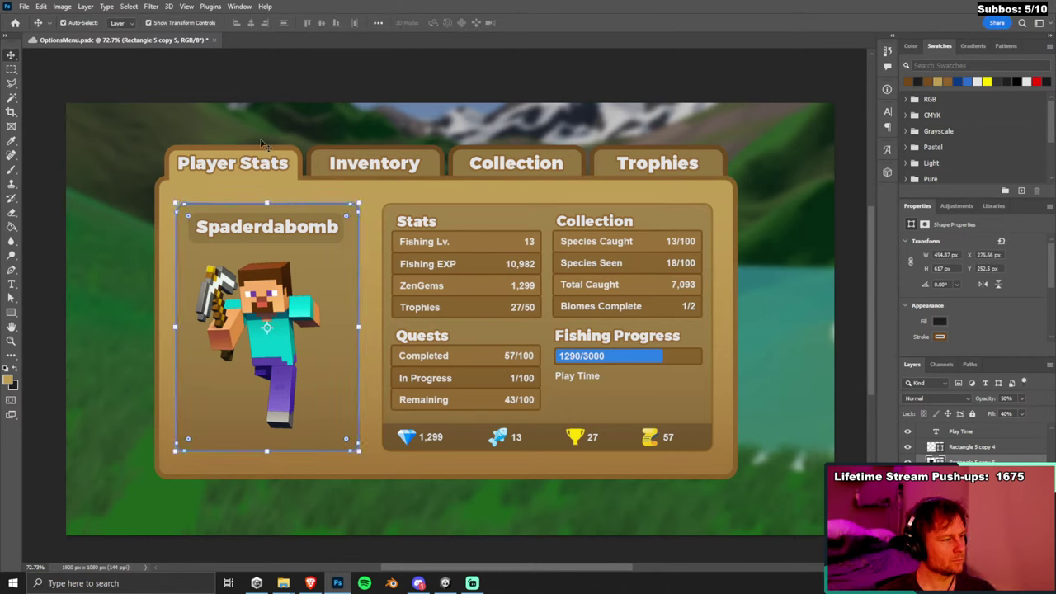
click(409, 185)
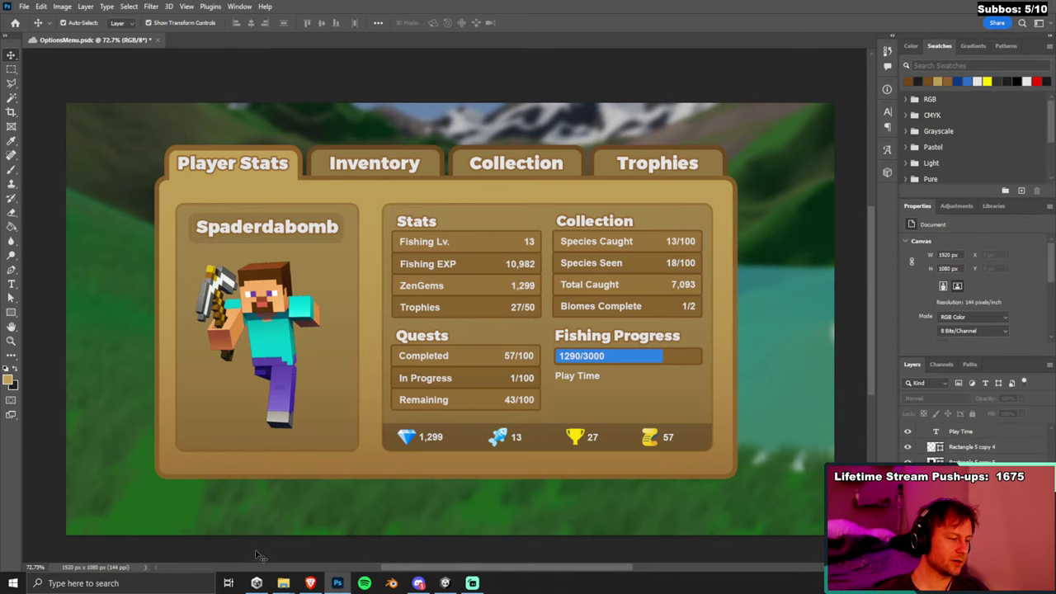
Switch to the Brave browser and open twitch.tv in a new tab.
click(310, 584)
click(920, 9)
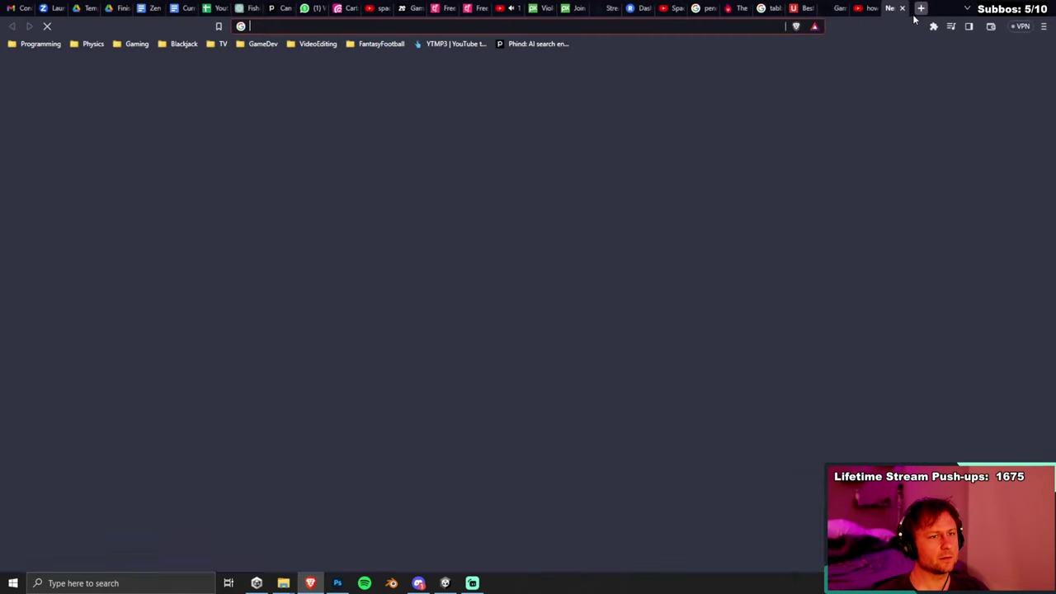
text(ch)
key(Return)
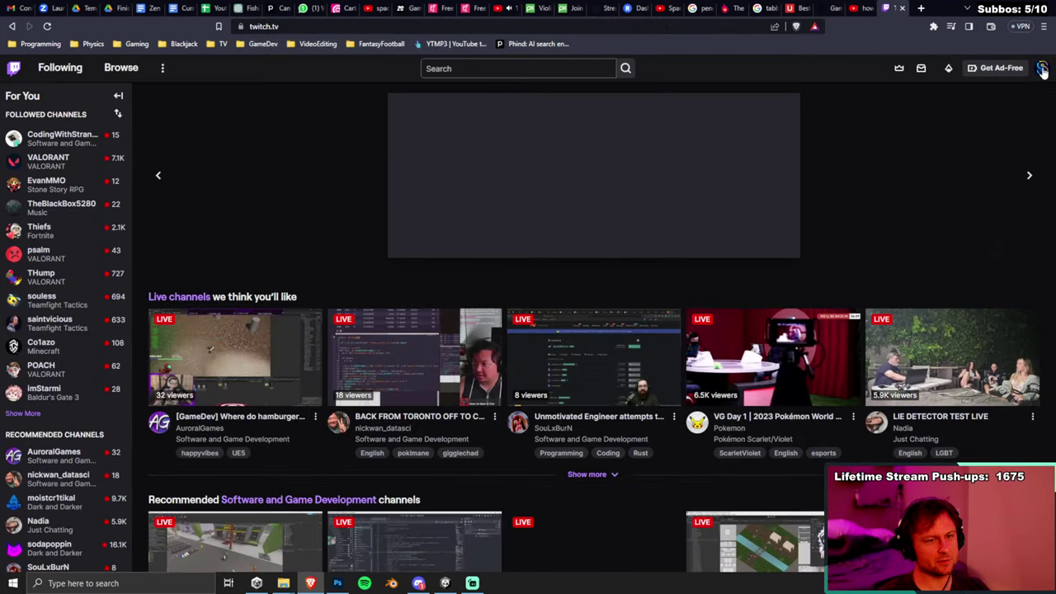
Open the channel's Creator Dashboard on Twitch and expand its Analytics section.
click(1042, 70)
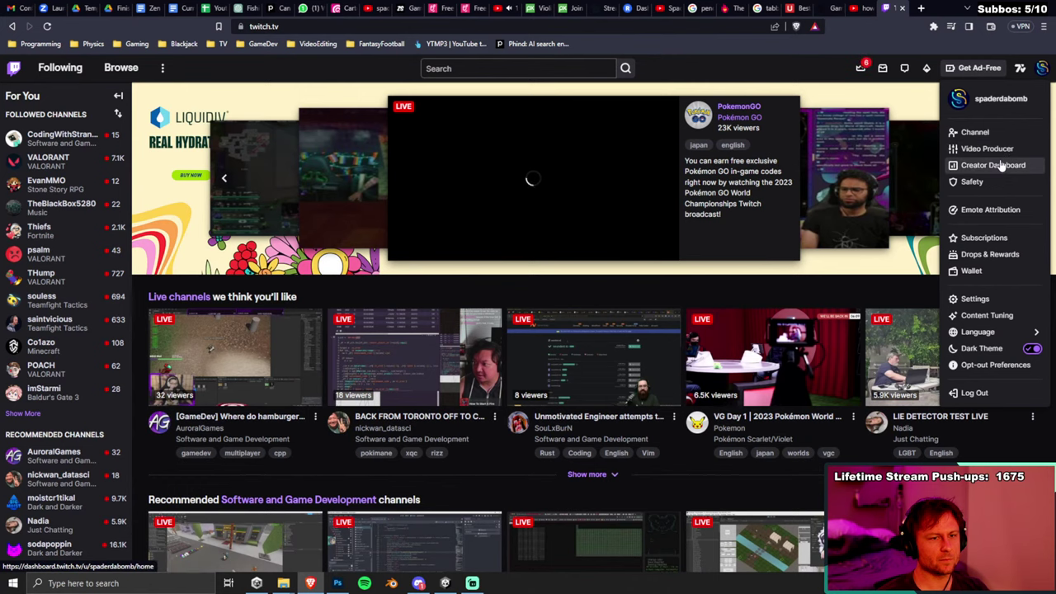
click(998, 165)
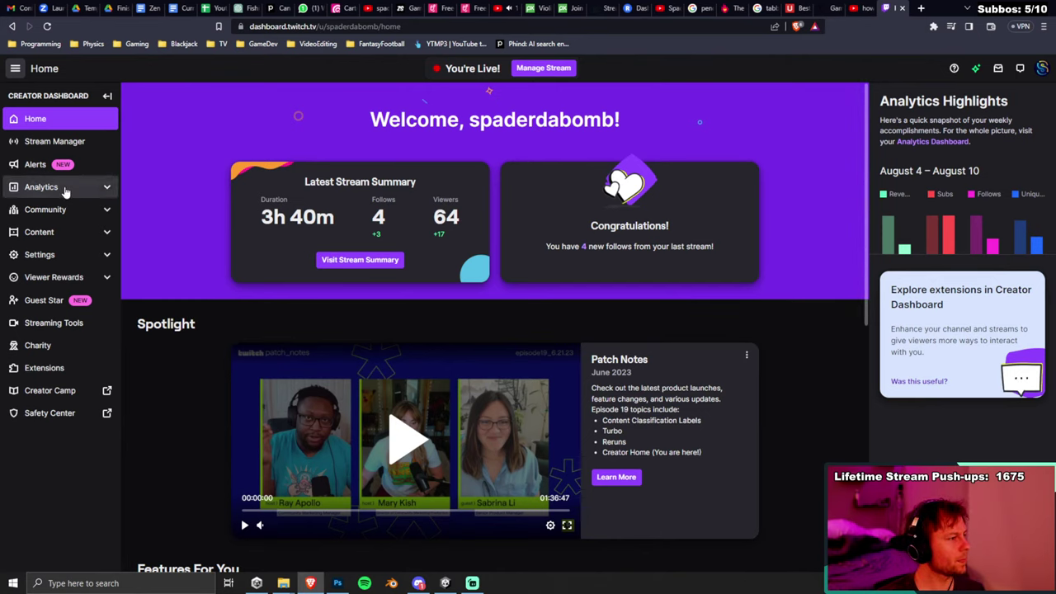
click(60, 187)
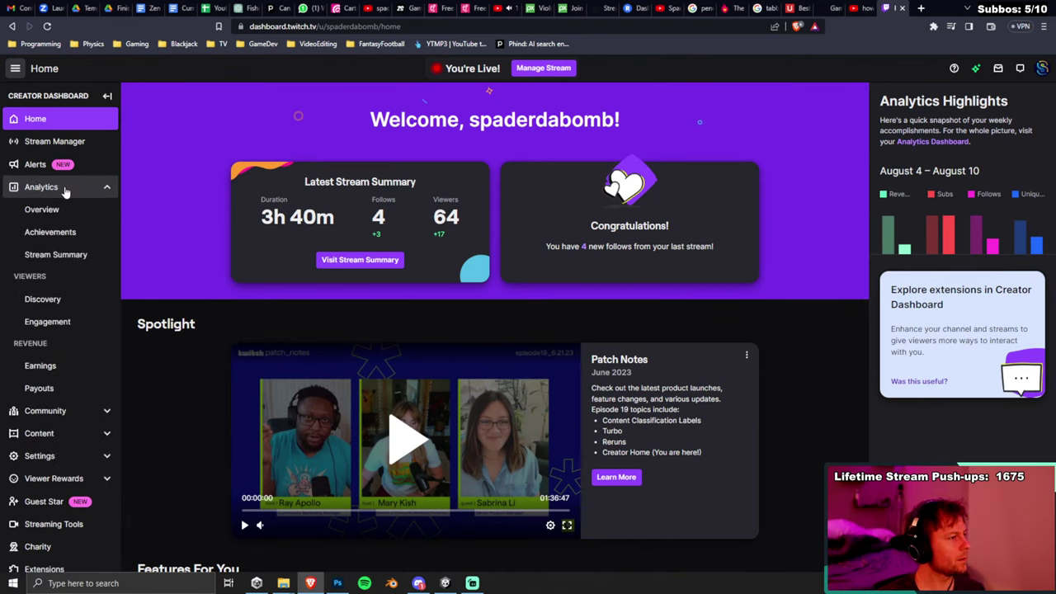
Open the channel's Earnings analytics and set the date range to December 31, 2016 through August 10, 2023.
click(74, 368)
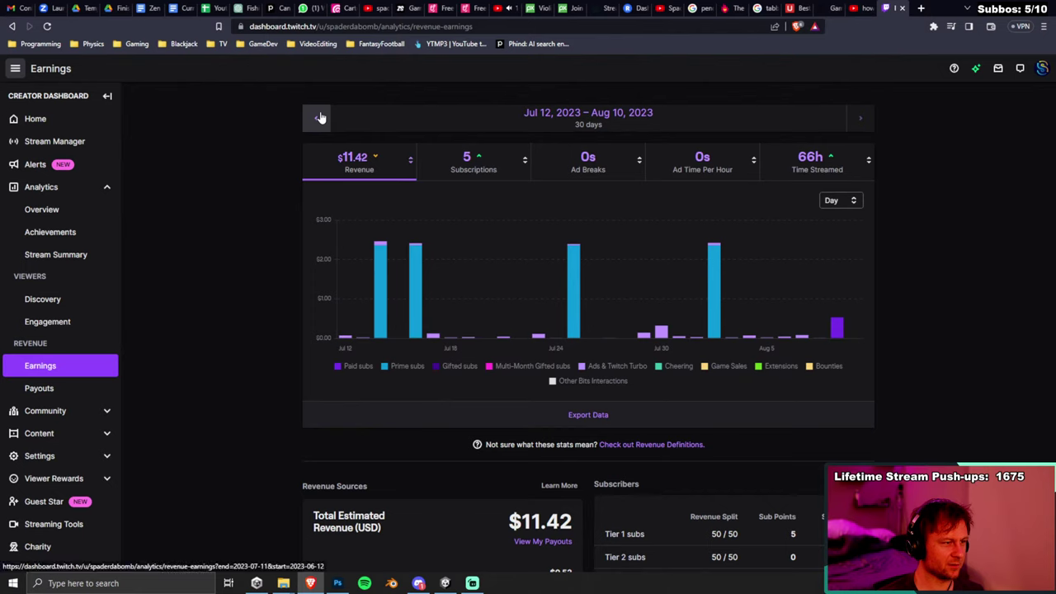
click(603, 117)
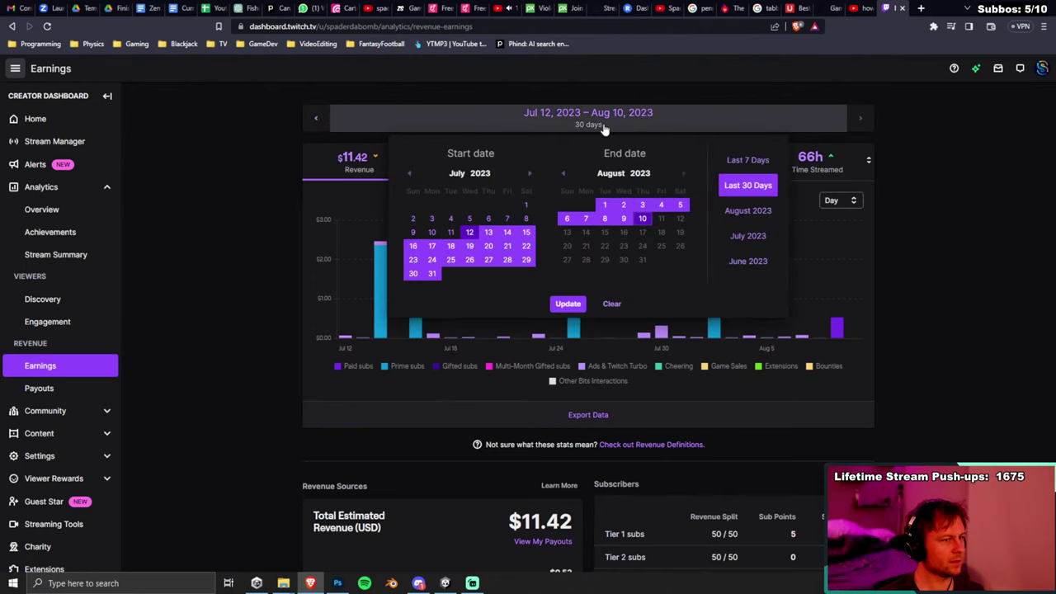
click(409, 174)
click(409, 174)
click(409, 174)
click(409, 174)
click(409, 174)
click(409, 174)
click(409, 174)
click(410, 174)
triple_click(410, 174)
triple_click(410, 175)
triple_click(410, 174)
triple_click(410, 174)
triple_click(410, 174)
triple_click(410, 174)
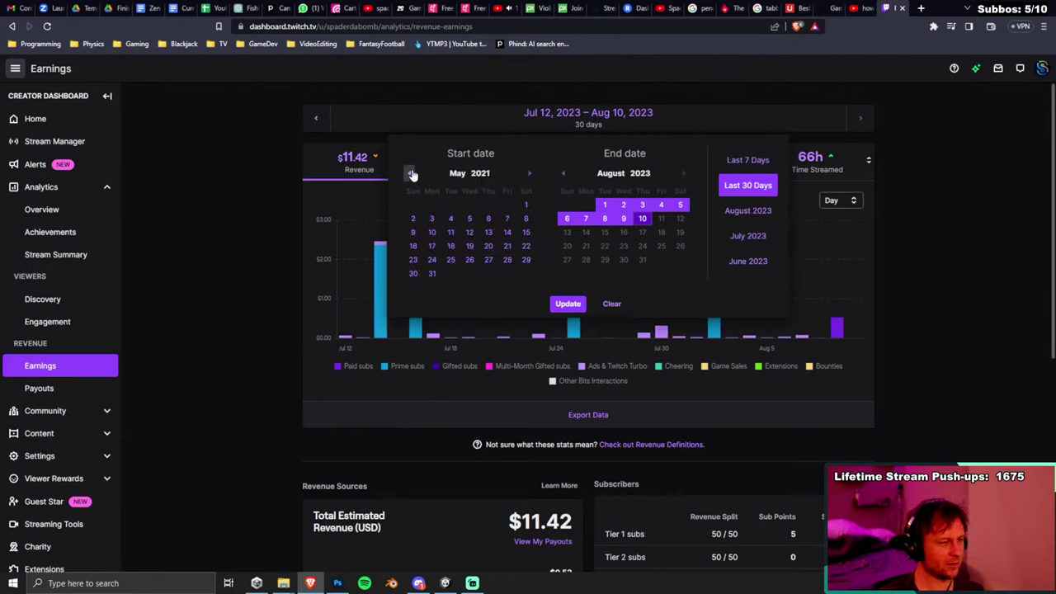
triple_click(410, 174)
triple_click(410, 174)
triple_click(410, 174)
triple_click(410, 174)
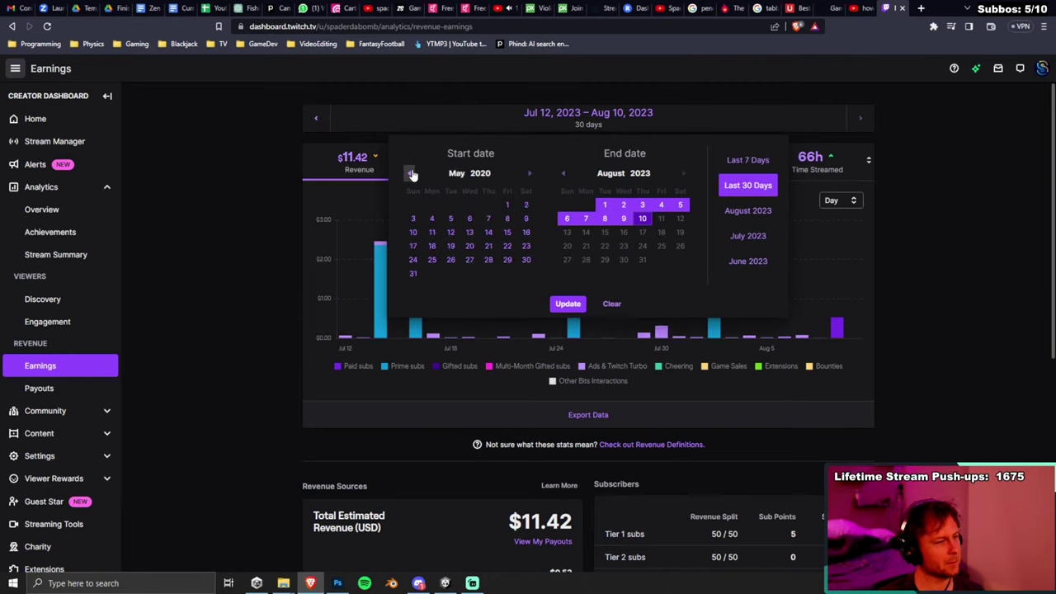
triple_click(410, 174)
triple_click(410, 174)
triple_click(410, 174)
triple_click(410, 174)
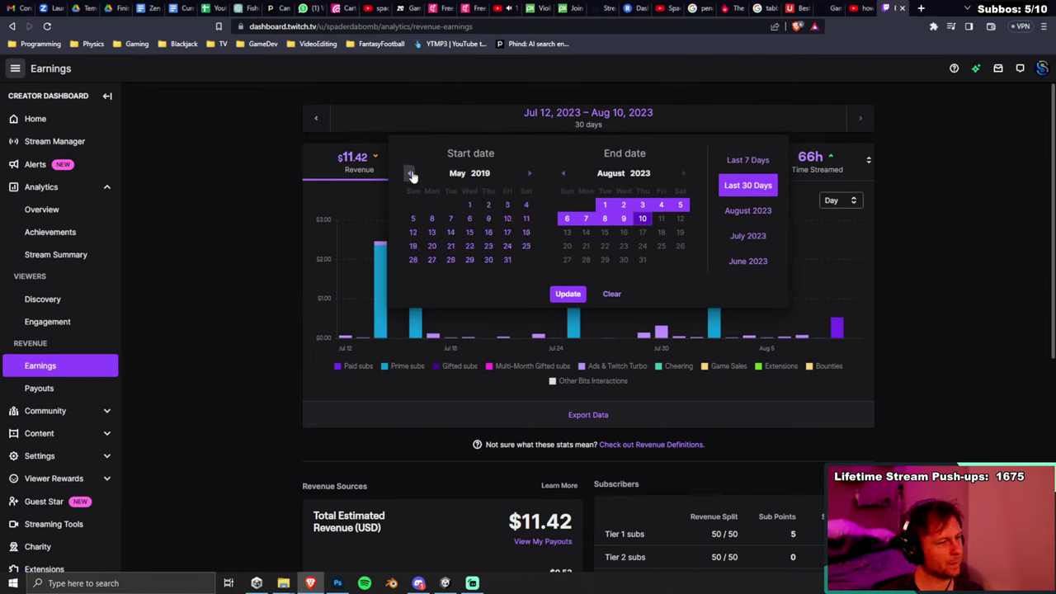
triple_click(410, 174)
triple_click(410, 174)
triple_click(410, 174)
triple_click(410, 174)
triple_click(410, 174)
triple_click(410, 174)
triple_click(410, 174)
triple_click(410, 174)
triple_click(410, 174)
triple_click(410, 174)
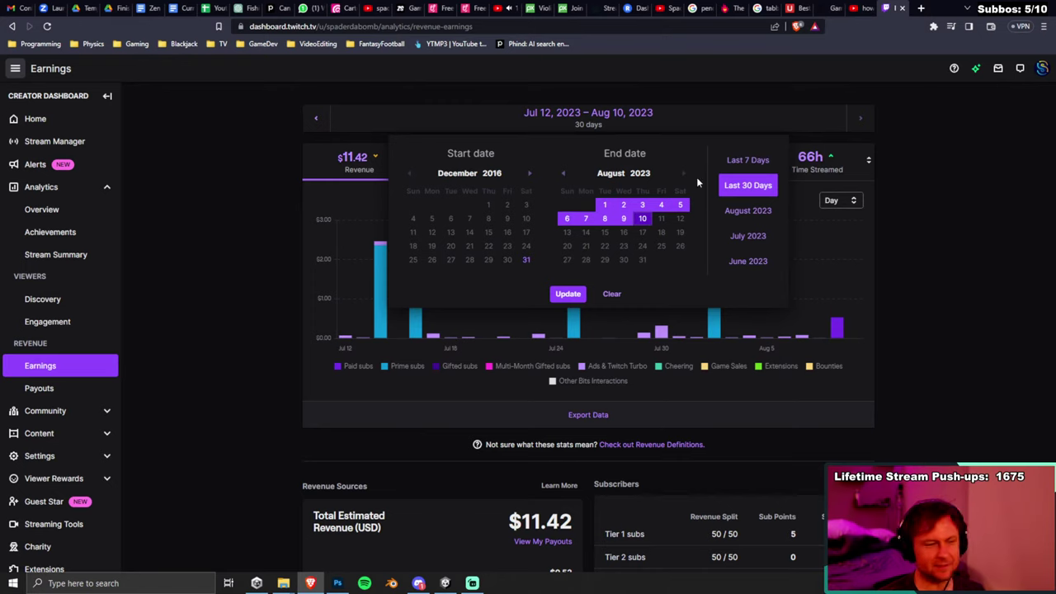
click(528, 261)
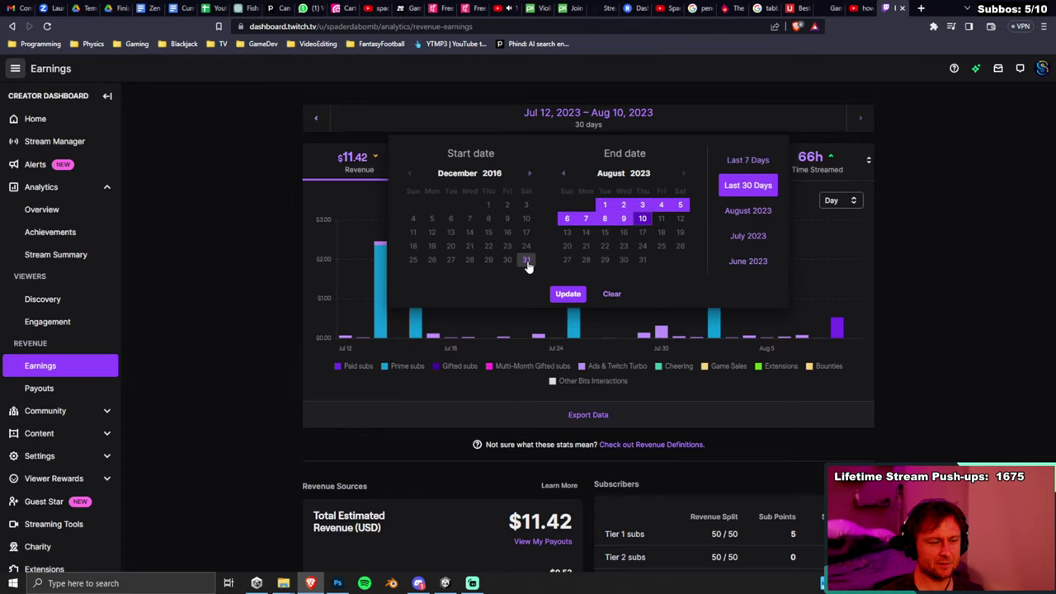
click(526, 262)
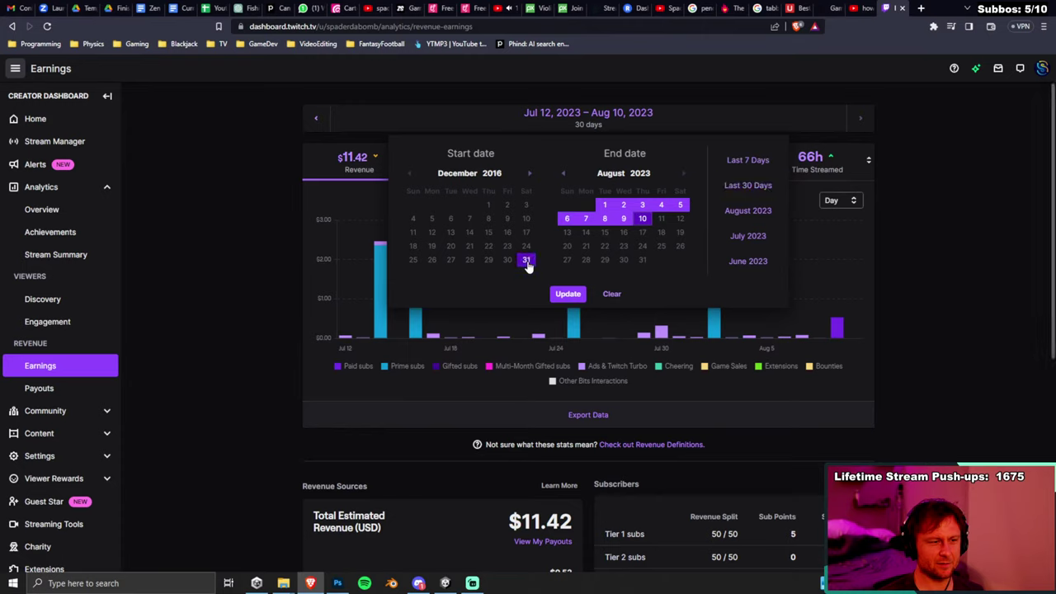
click(572, 296)
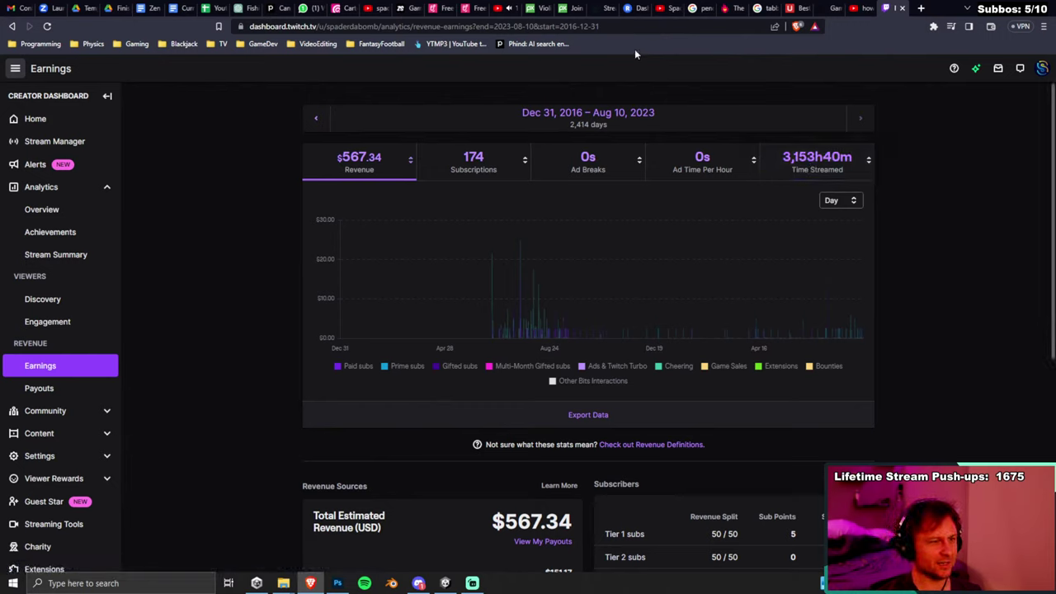
Close the unneeded browser tabs between the Game Music tab and the Twitch earnings tab, keeping the immortal snail YouTube video open.
click(454, 10)
click(451, 9)
click(450, 9)
click(450, 9)
click(450, 9)
click(453, 10)
click(453, 10)
click(453, 10)
click(453, 10)
click(453, 10)
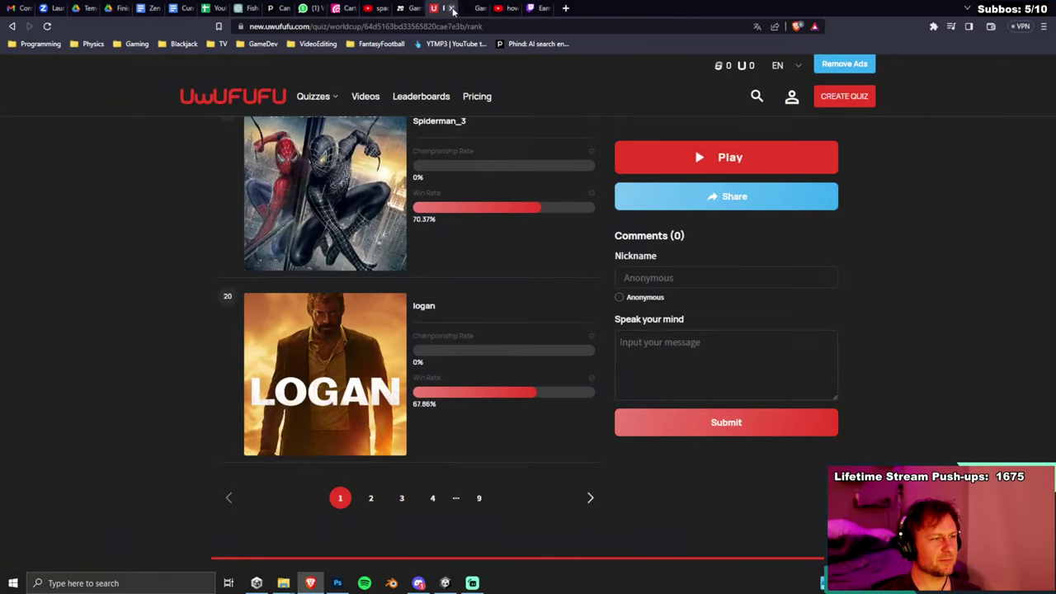
click(453, 9)
click(453, 10)
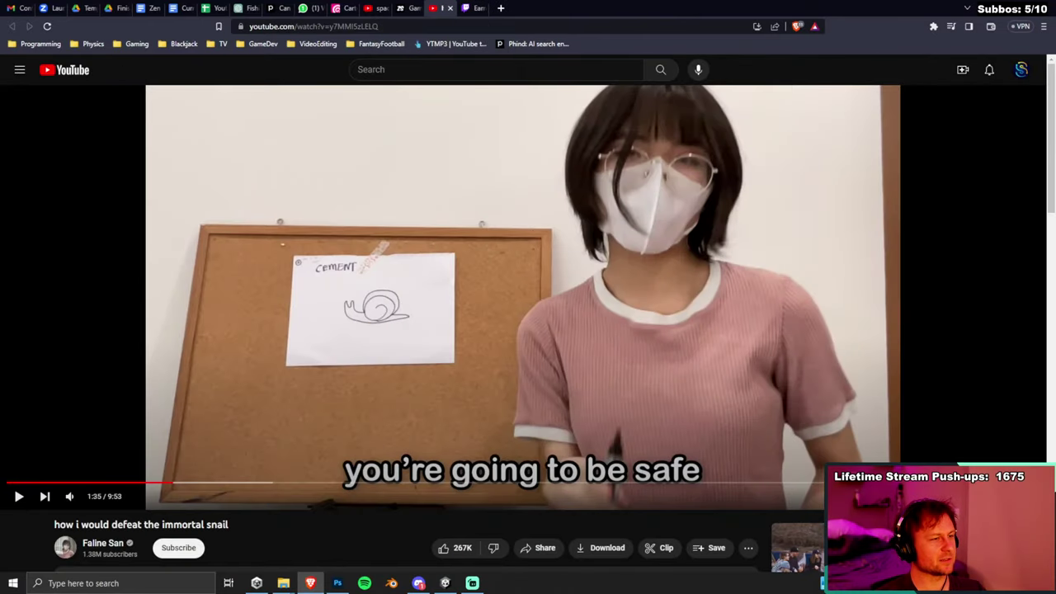
Open the YouTube channel's DMCA Lofi playlist and play "12 Hours of Royalty Free Lofi - September Edition".
click(1021, 69)
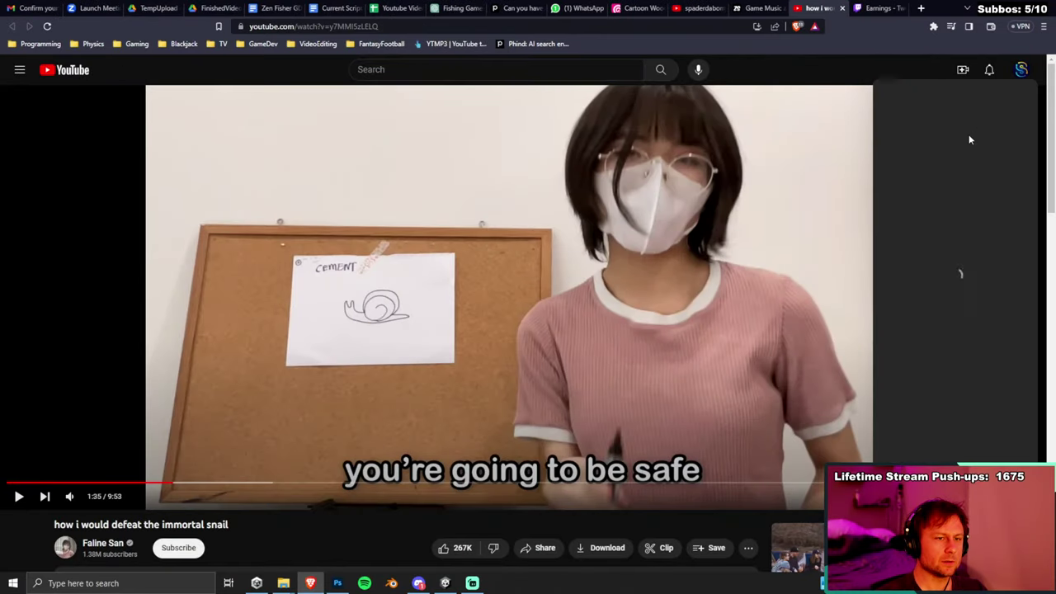
click(919, 151)
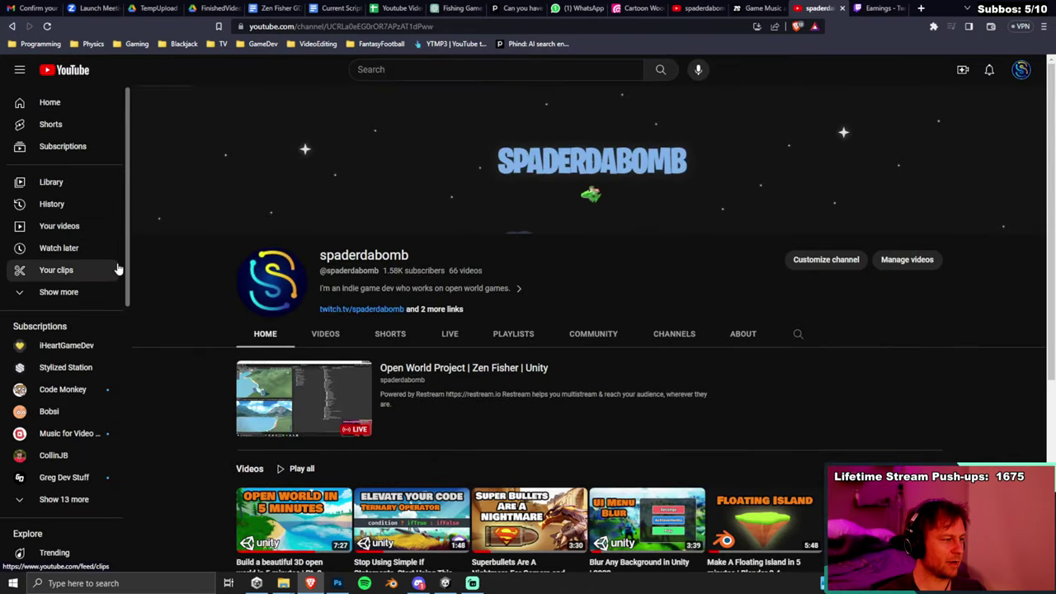
click(59, 292)
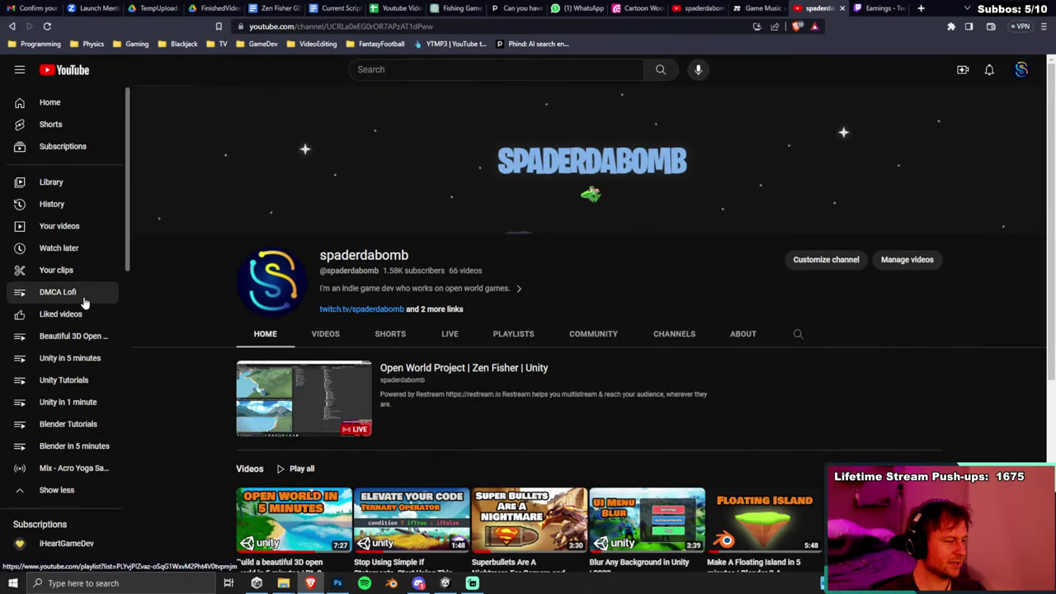
click(83, 302)
scroll(546, 426, down, 1)
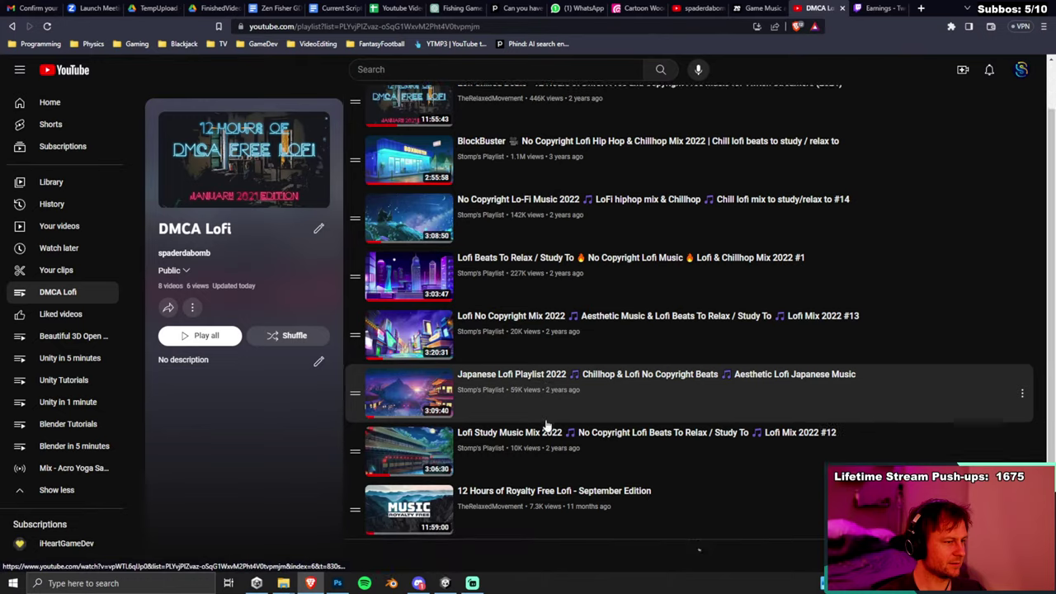
click(511, 499)
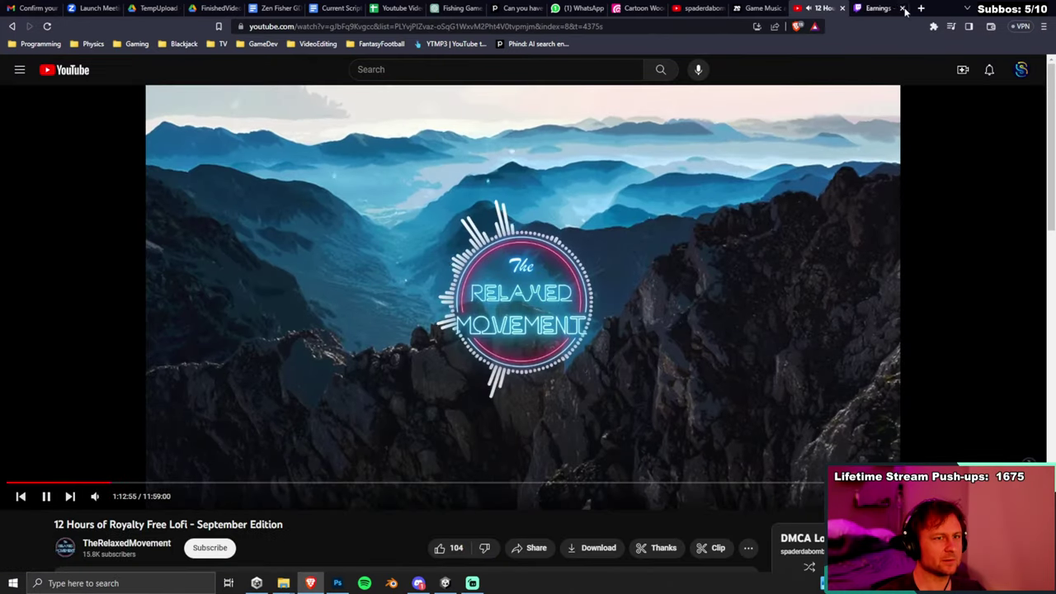
Check the Twitch revenue and streamed hours, and calculate 567.34/3153 with a Google search in a new tab.
click(877, 8)
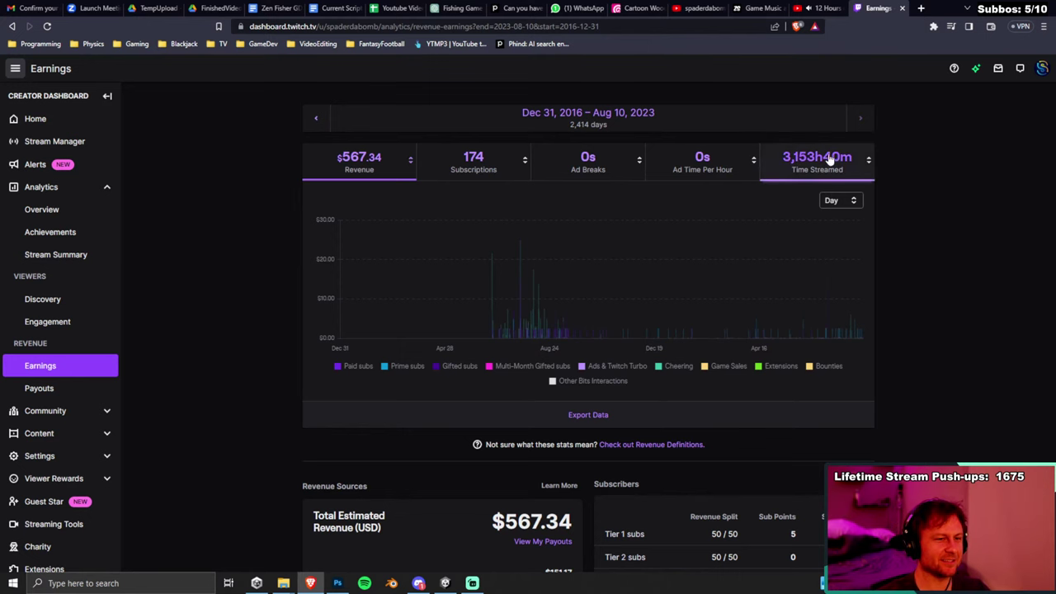
click(921, 8)
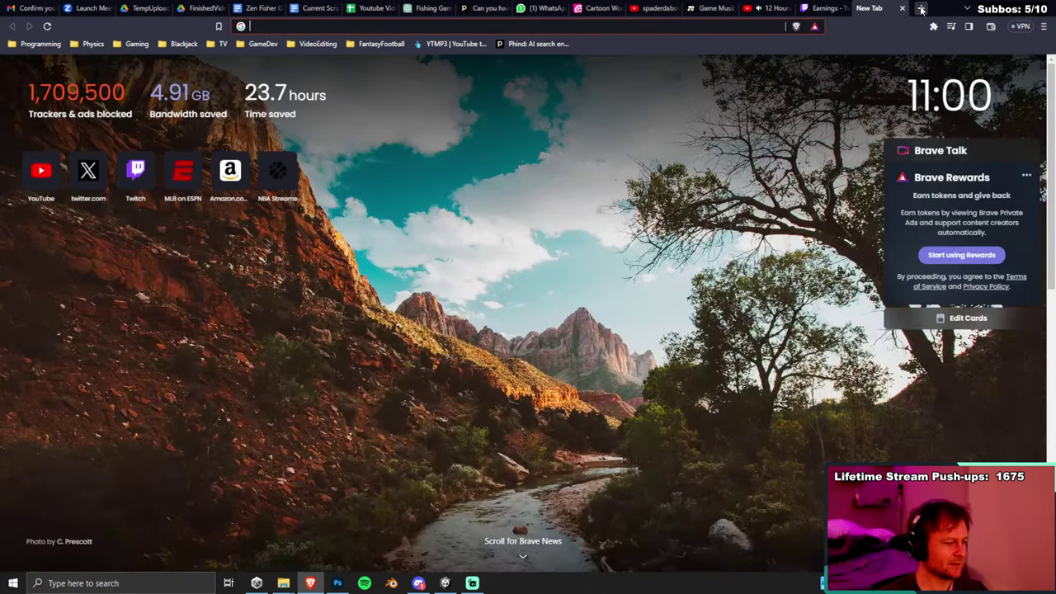
text(567.)
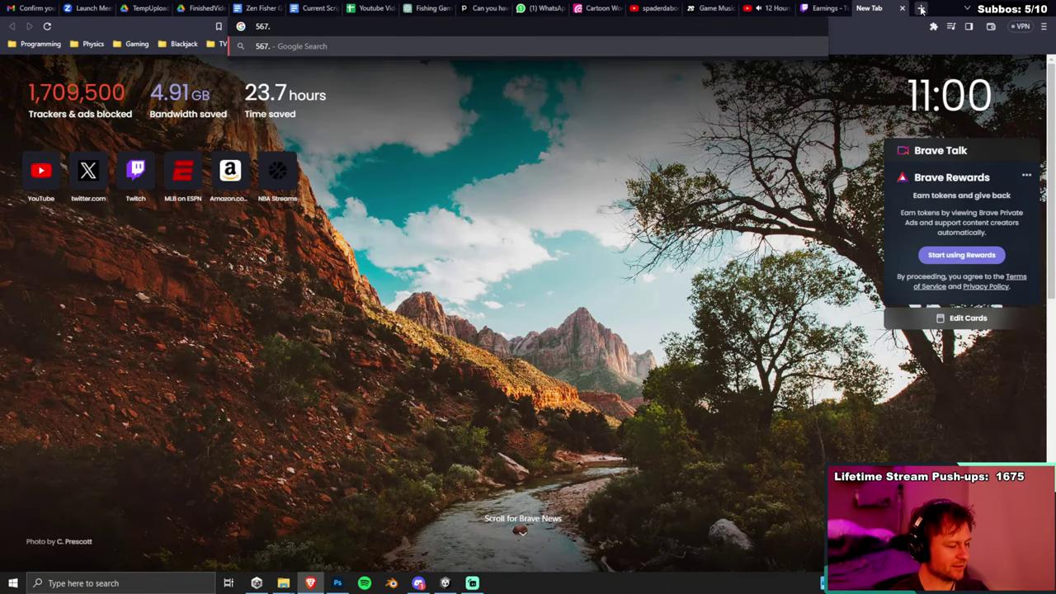
text(34/31)
click(833, 9)
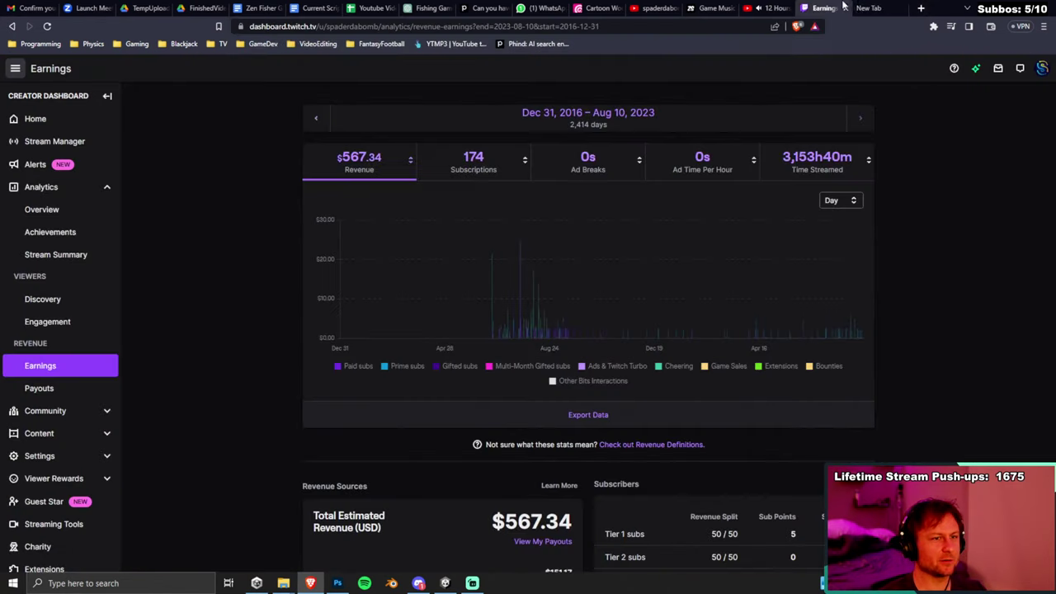
click(878, 8)
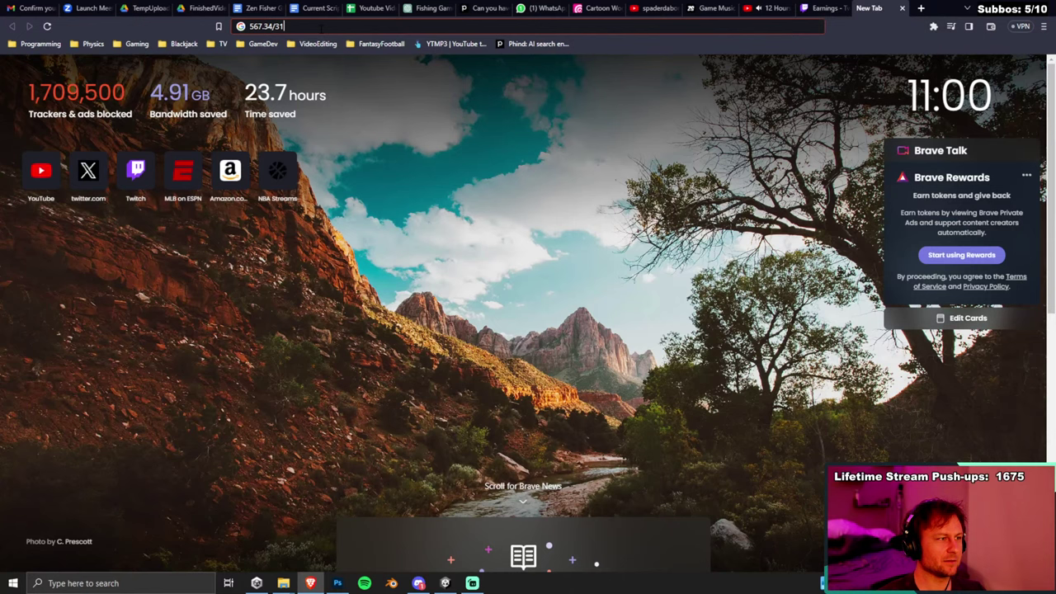
text(53)
key(Return)
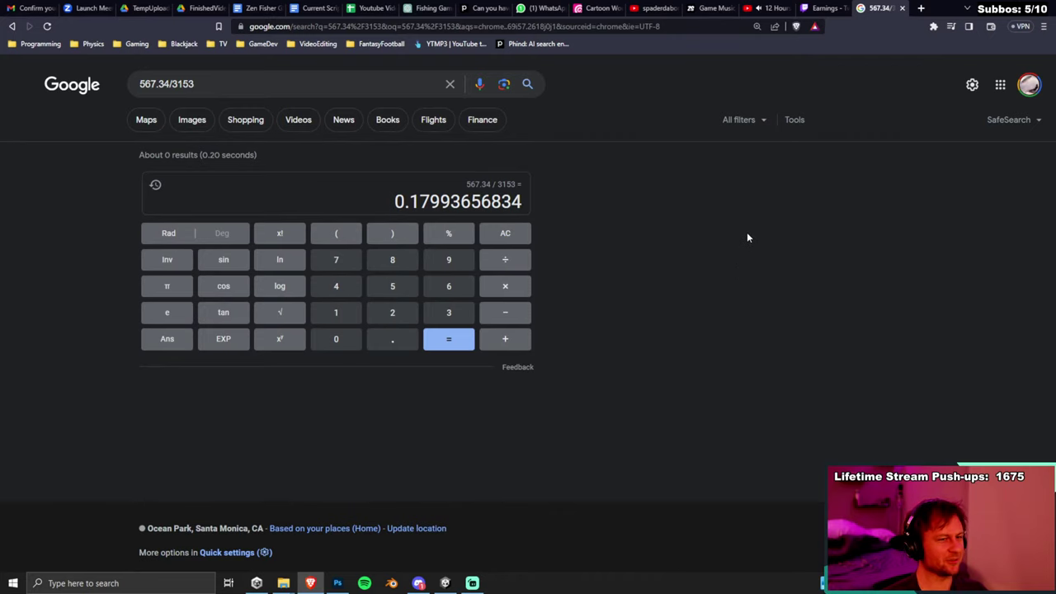
Return to the Twitch earnings page and review the revenue and time streamed figures.
click(823, 9)
triple_click(927, 146)
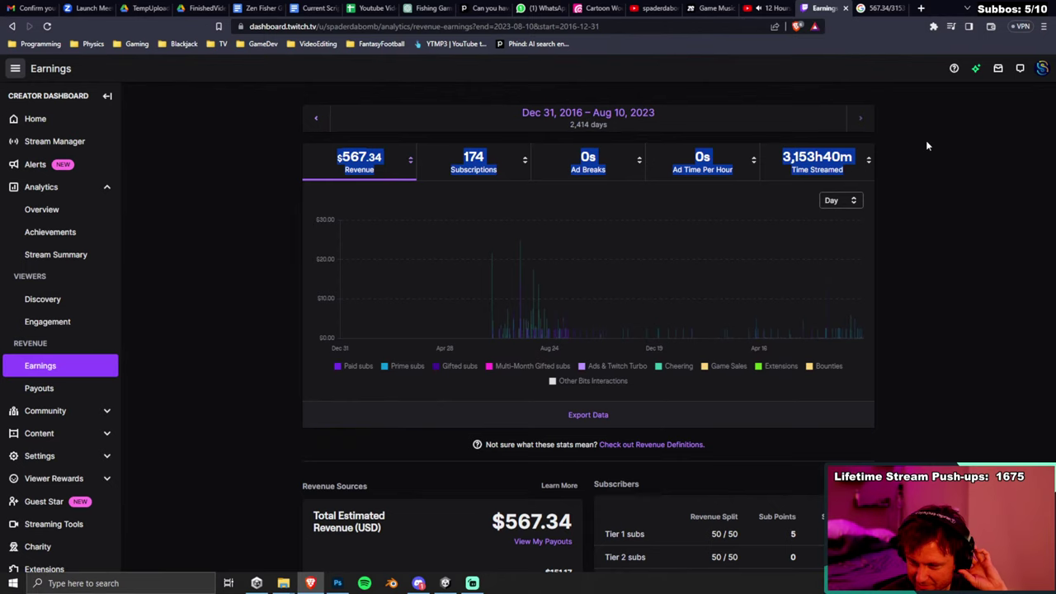
click(926, 144)
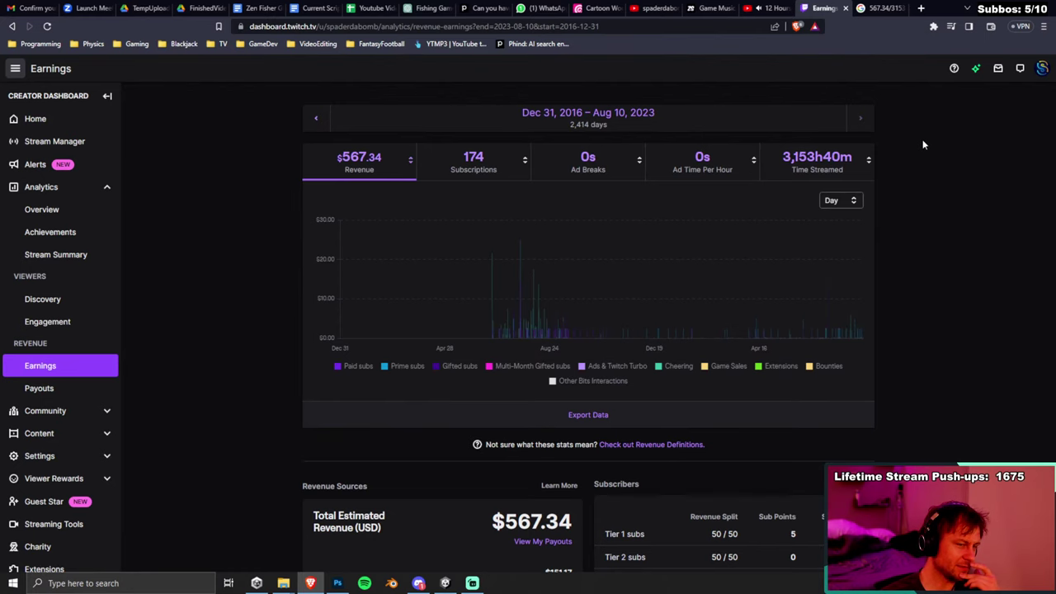
Calculate 49*40 with a Google search in a new tab, and return to the Twitch earnings page.
click(921, 8)
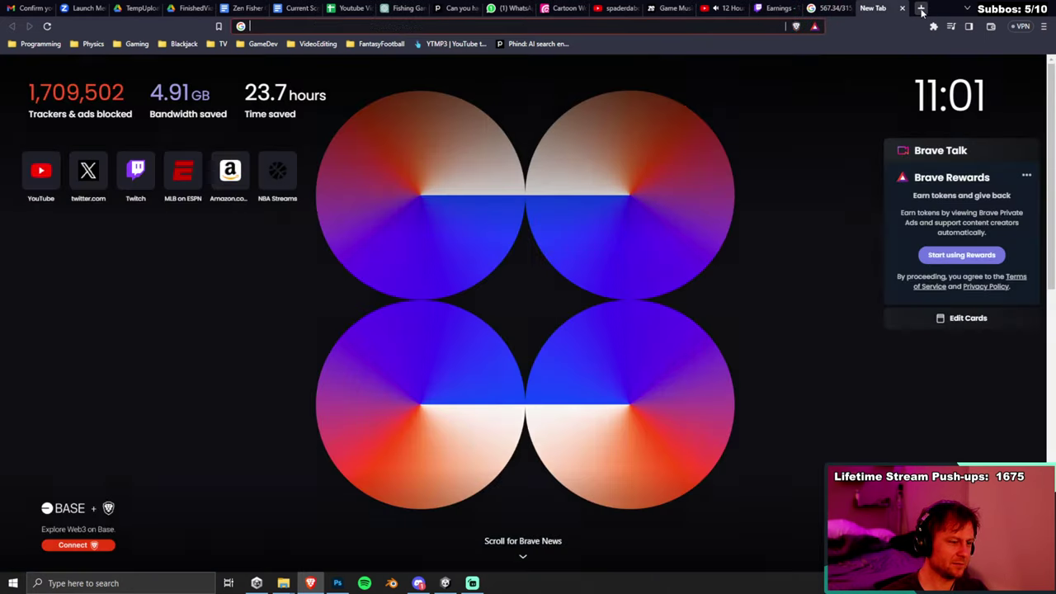
text(50°)
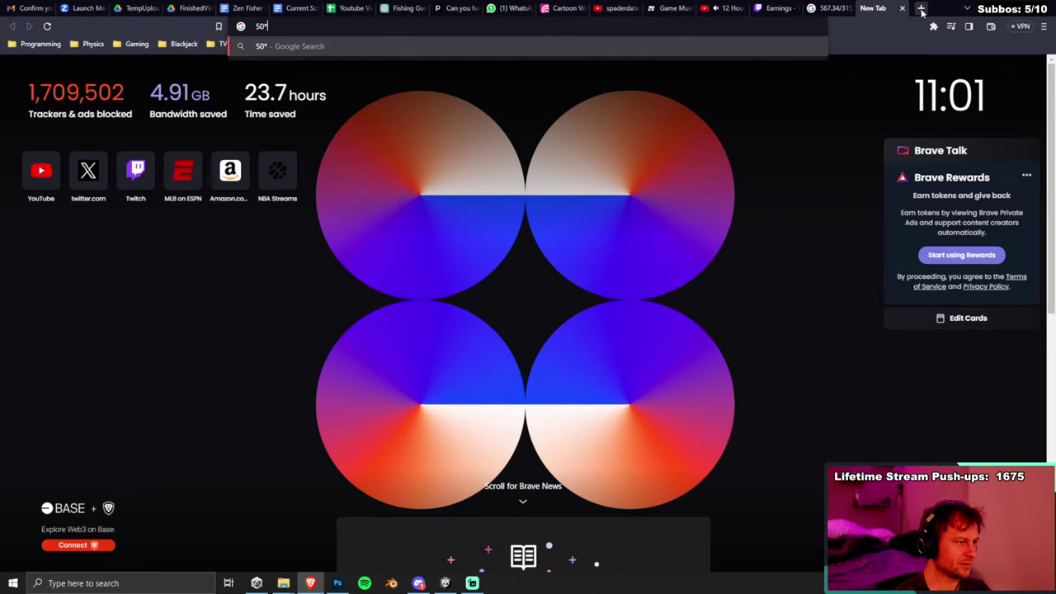
key(BackSpace)
key(BackSpace)
text(49)
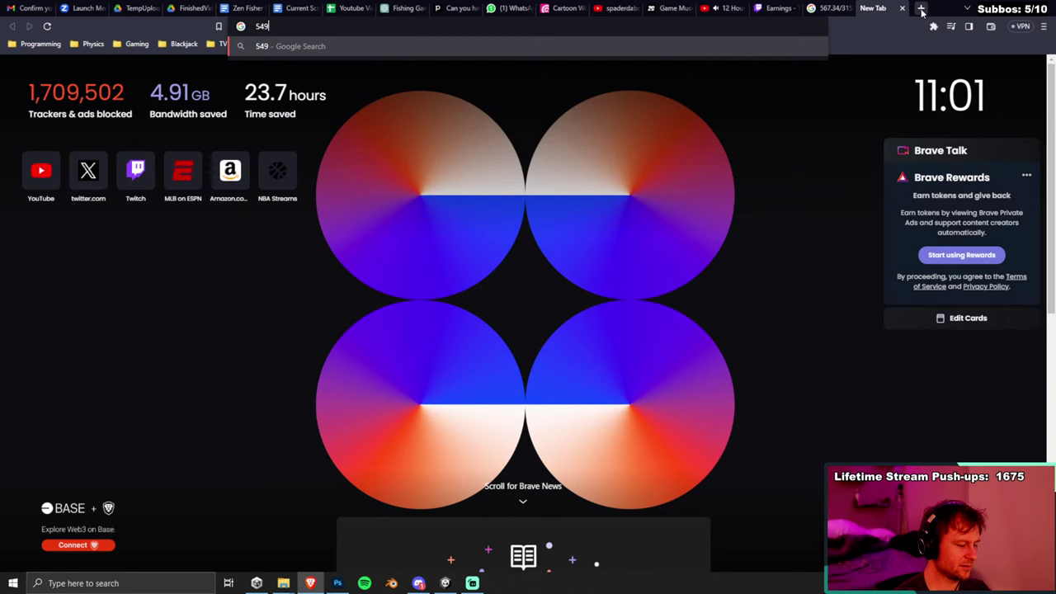
text(°40)
key(Return)
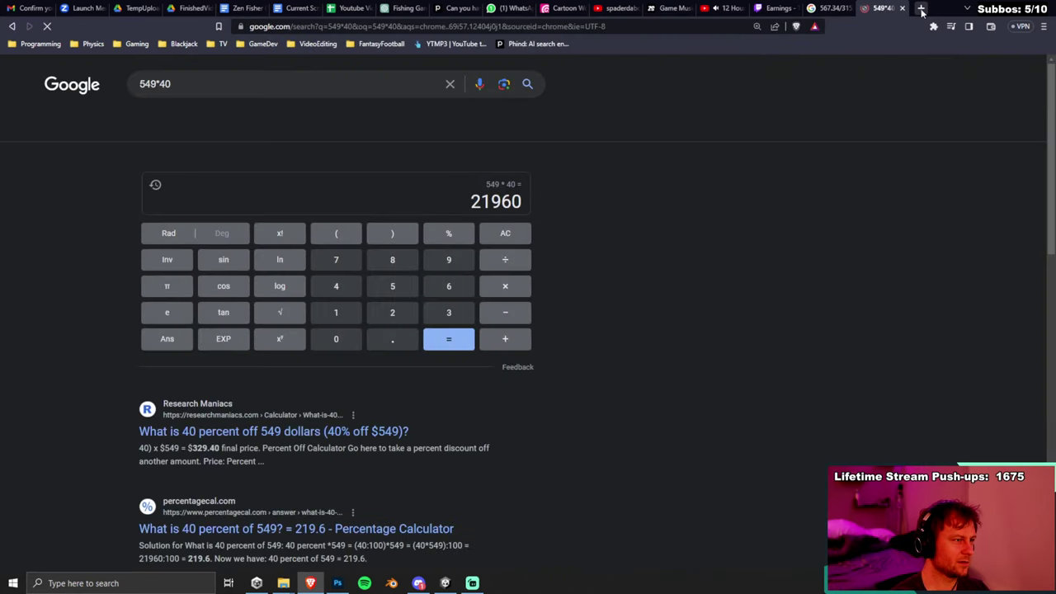
click(146, 84)
key(BackSpace)
key(Return)
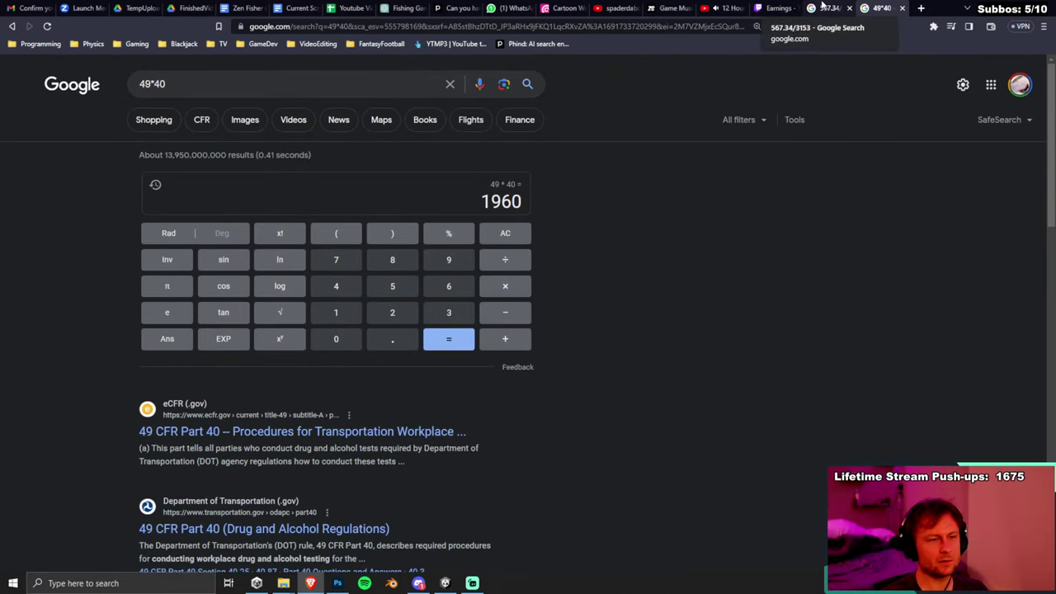
click(822, 7)
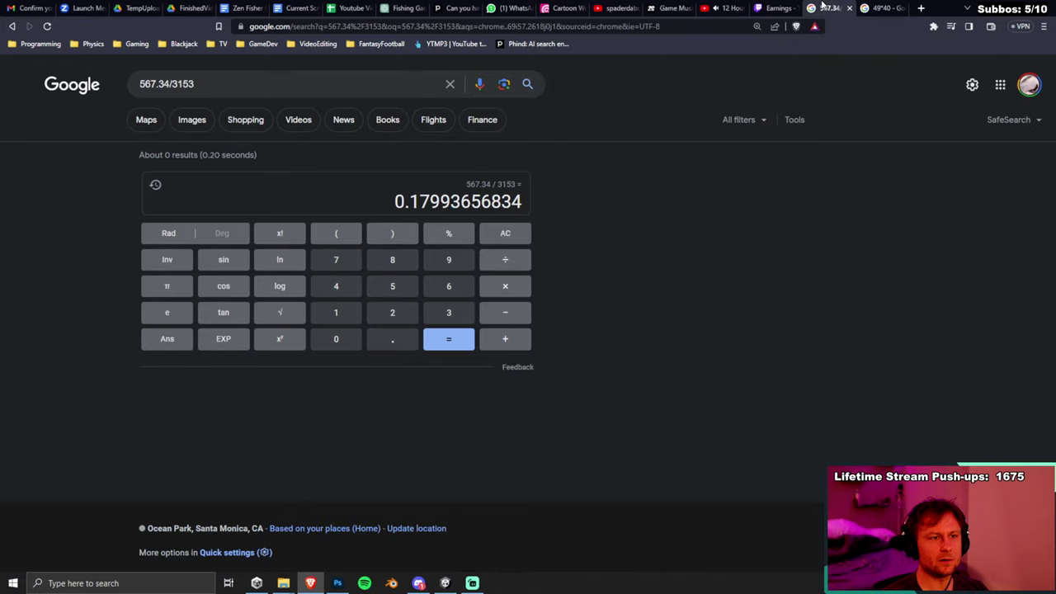
click(786, 8)
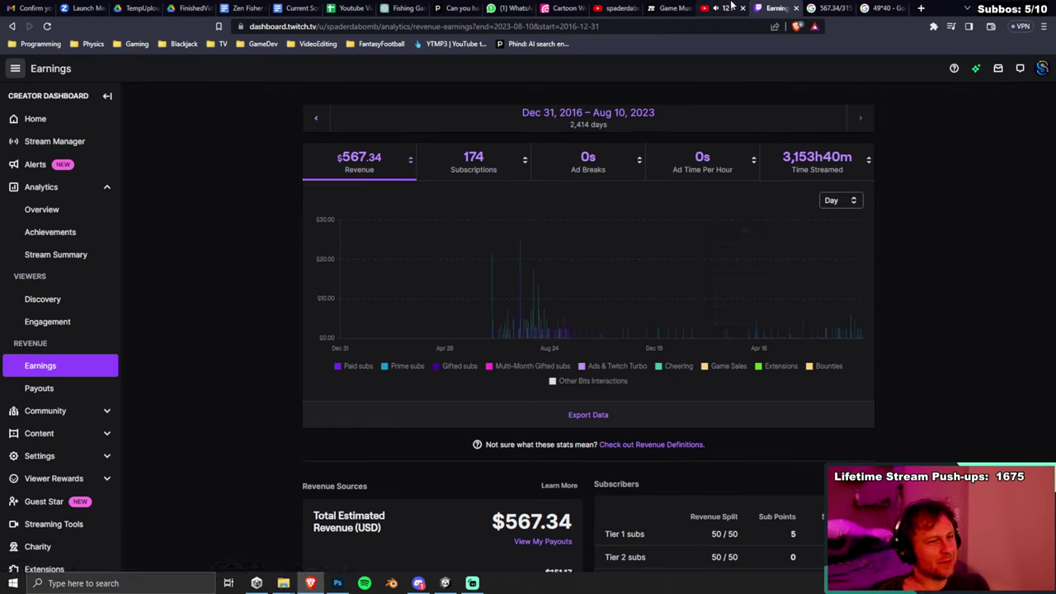
Open the ongoing "Open World Project | Zen Fisher | Unity" live stream from the YouTube channel, mute it, and view its live chat.
click(628, 8)
click(1022, 70)
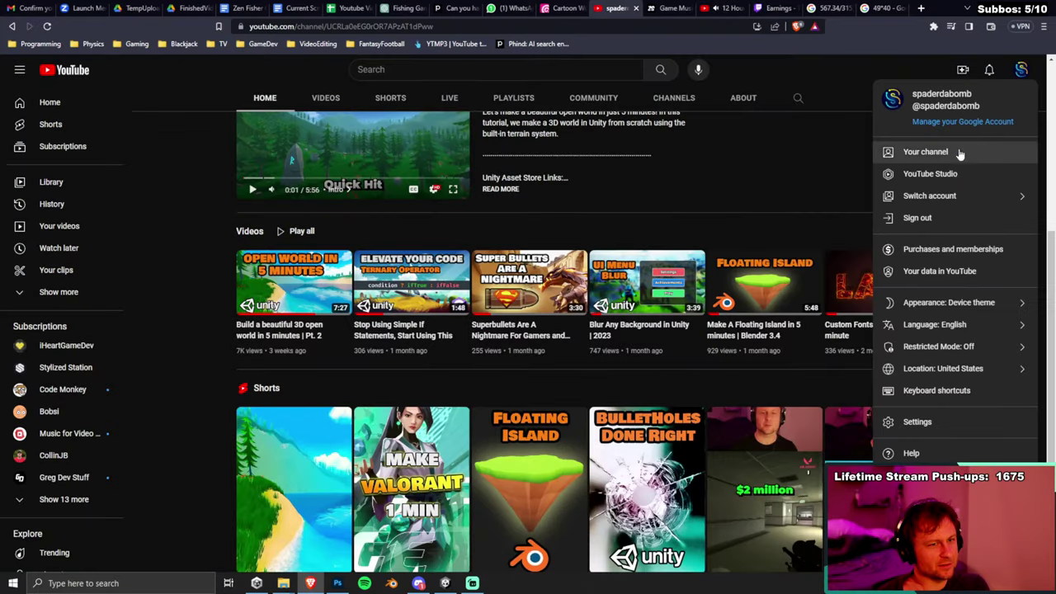
scroll(685, 206, up, 4)
click(449, 334)
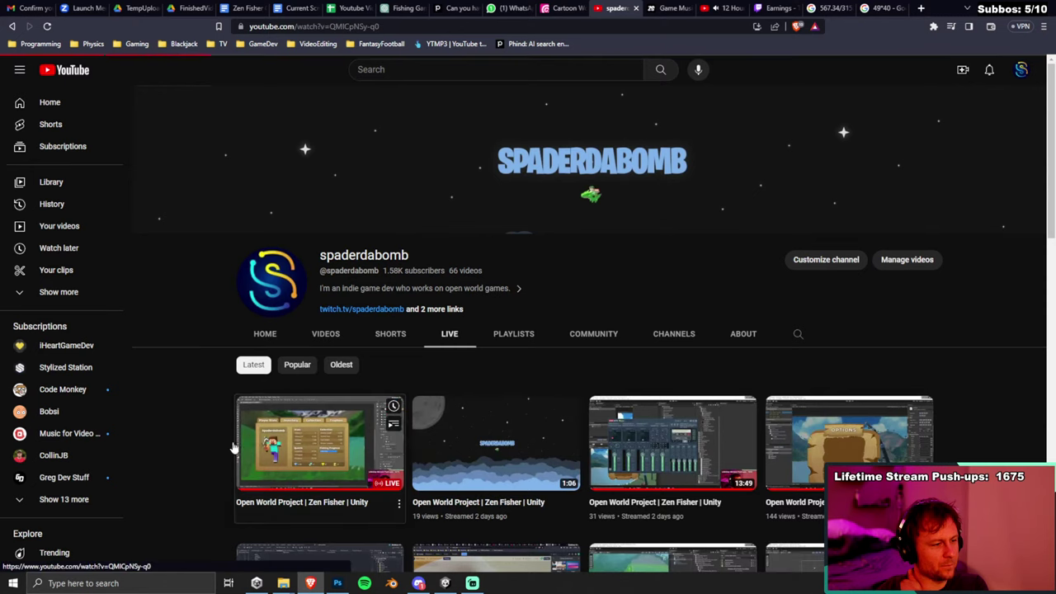
click(269, 450)
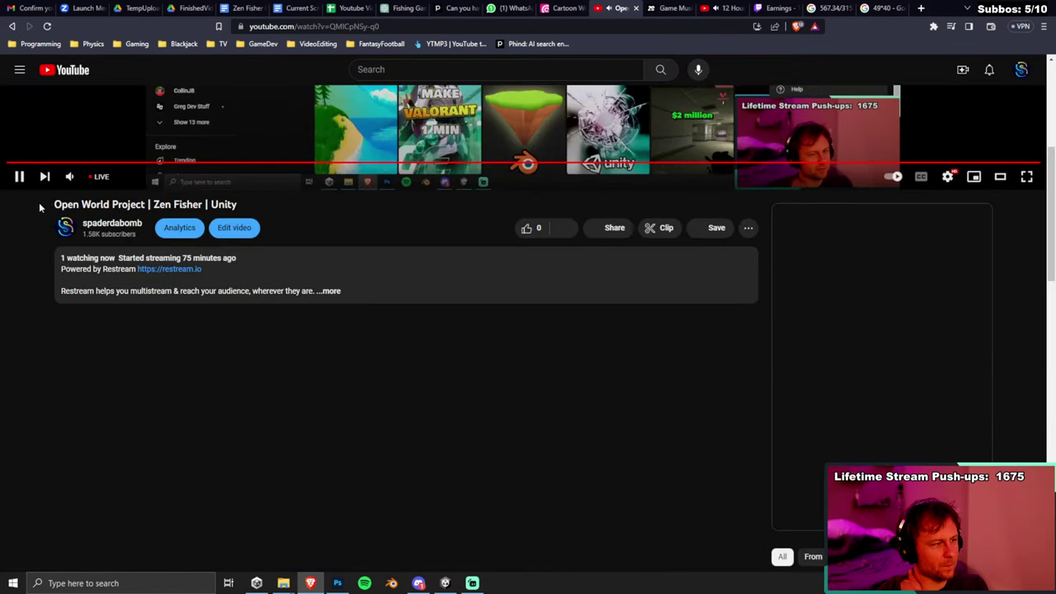
click(69, 175)
scroll(151, 386, down, 1)
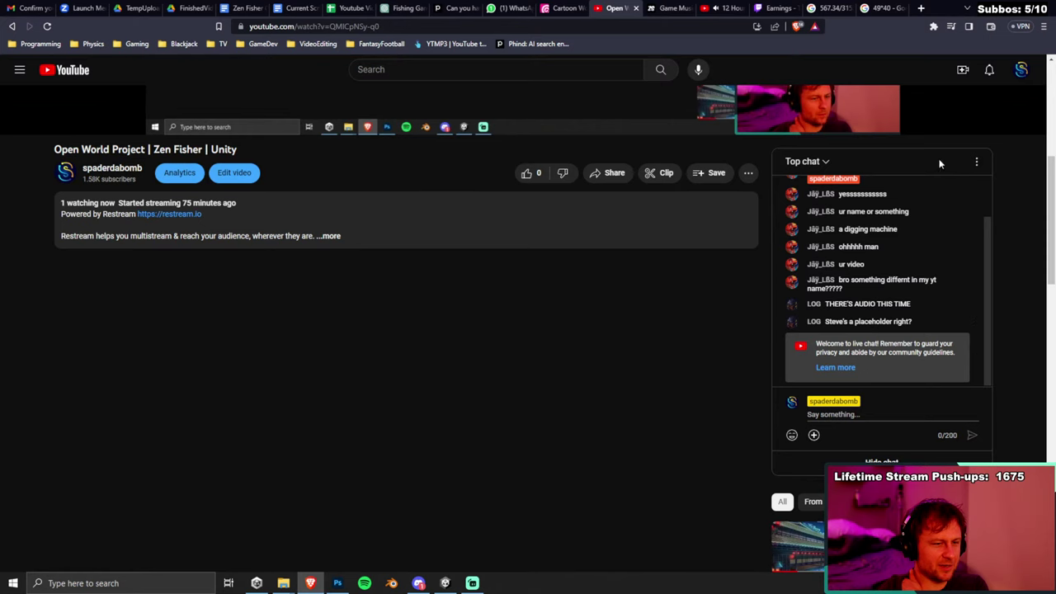
Switch to Photoshop, deselect the character image, and save the OptionsMenu document.
key(alt+Tab)
click(261, 330)
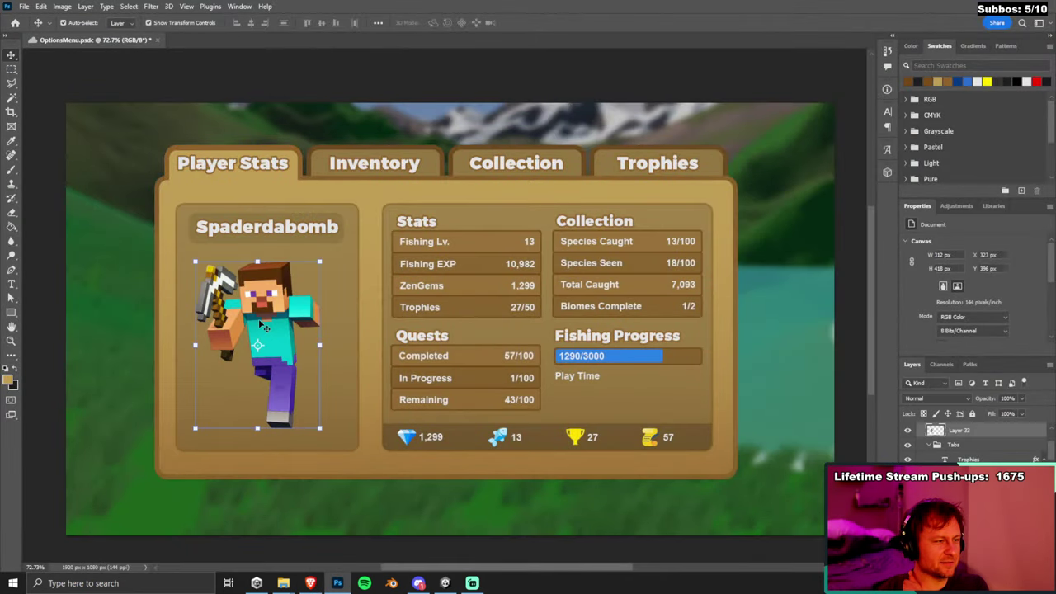
click(811, 74)
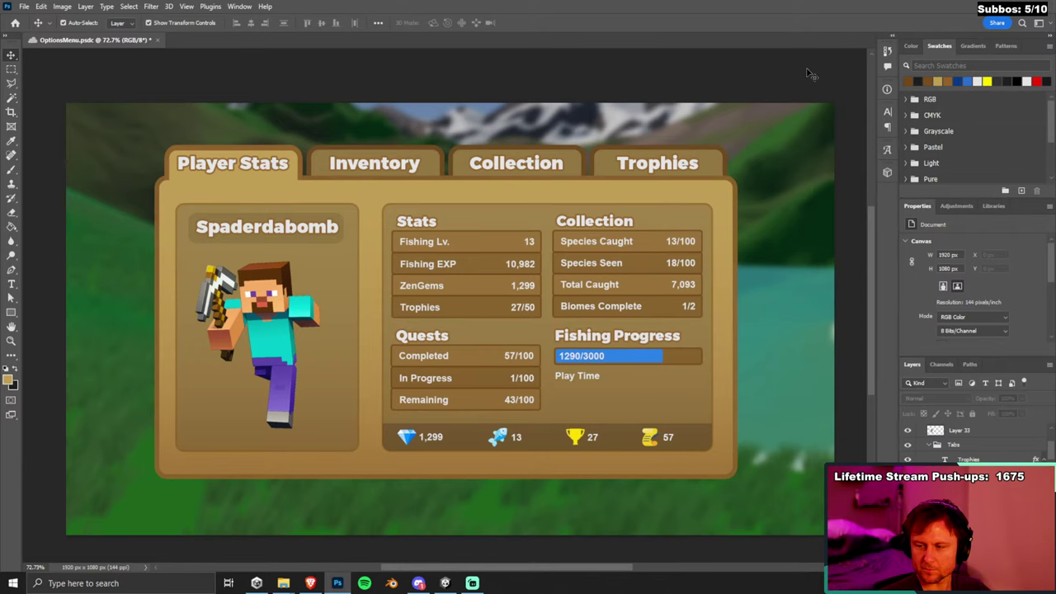
key(ctrl+s)
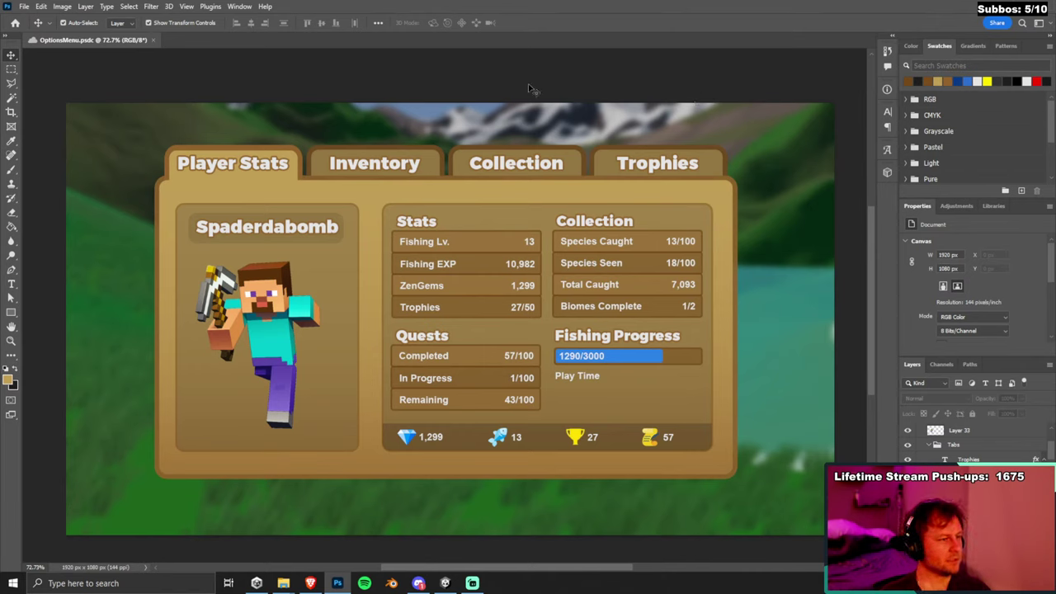
Delete the faint background rectangle behind the player name, keeping the name text and the panel behind it.
click(336, 247)
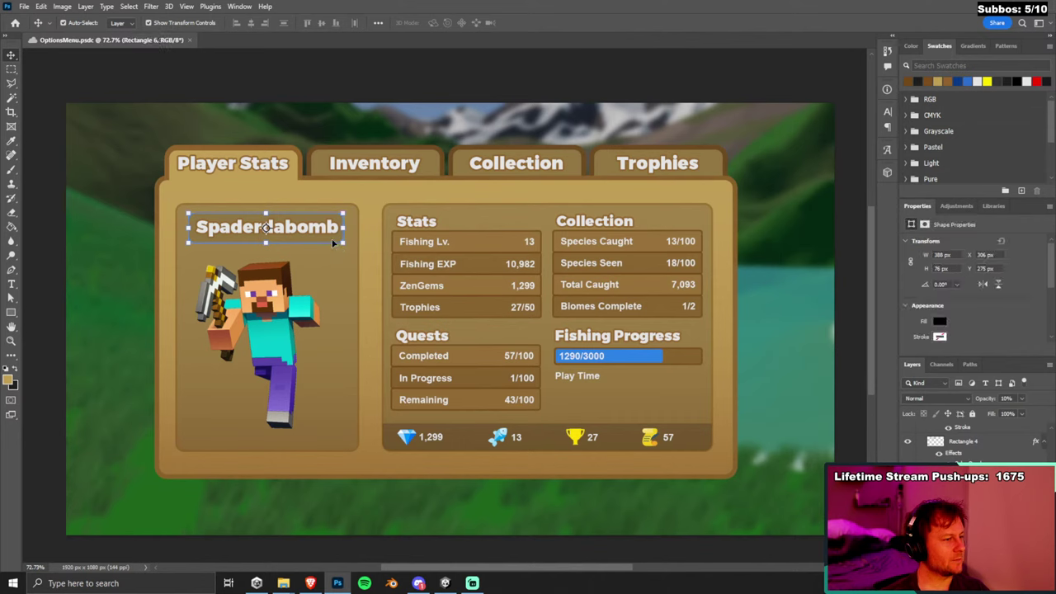
click(357, 276)
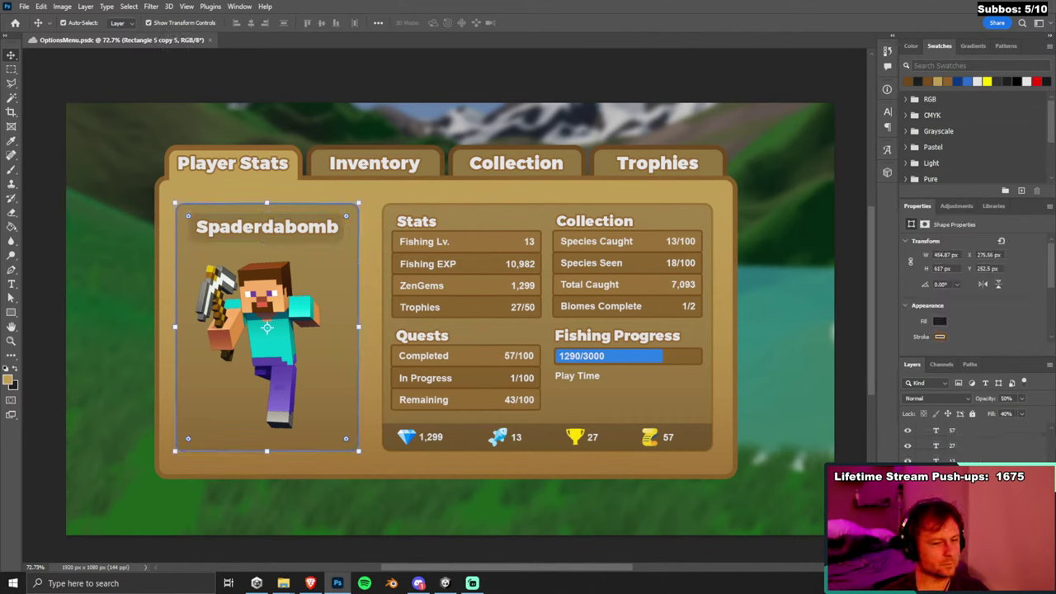
click(546, 327)
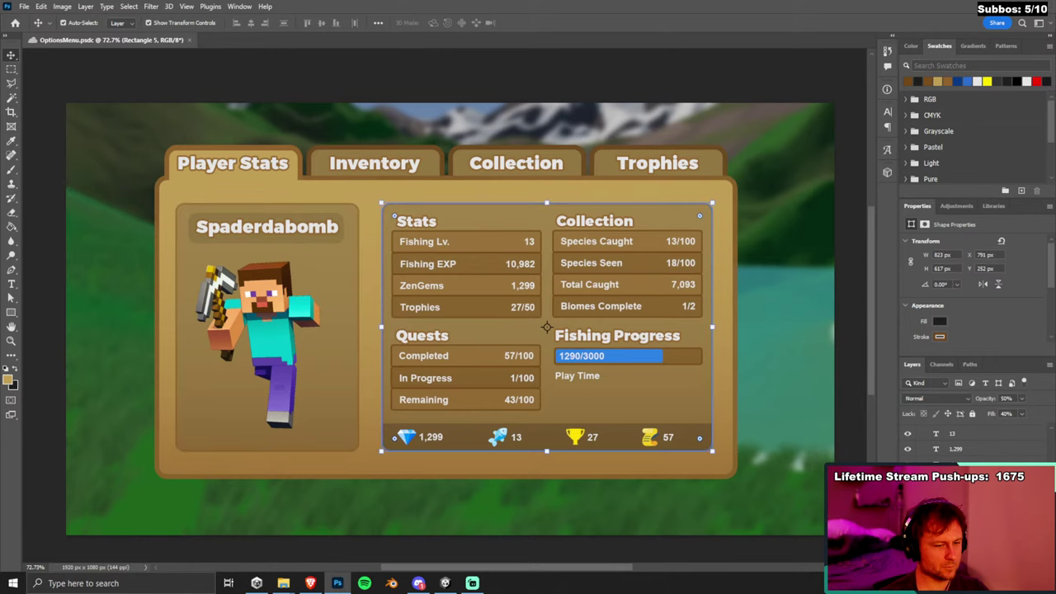
click(714, 358)
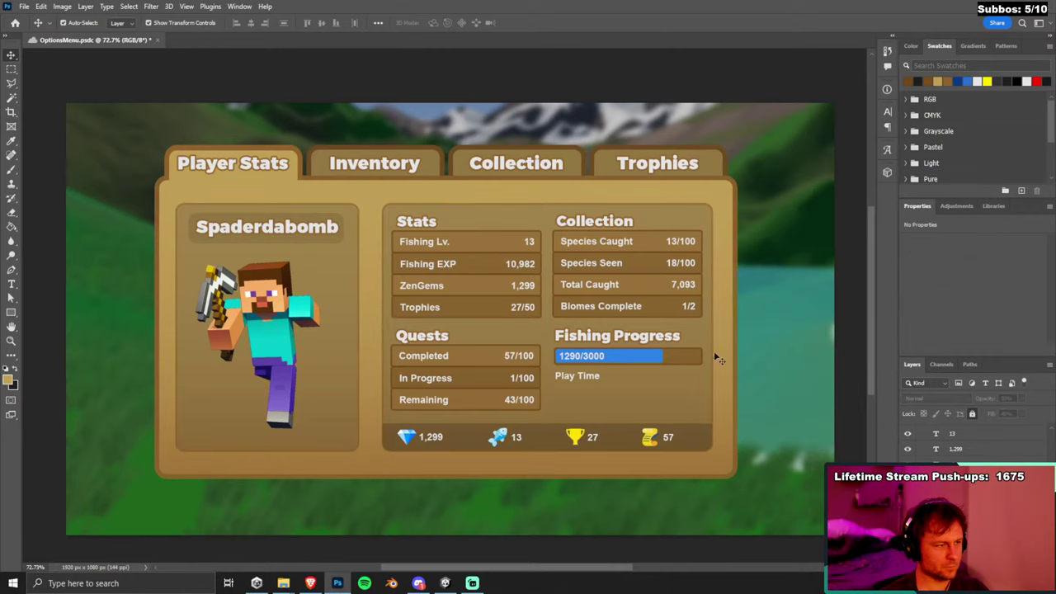
click(278, 234)
key(Return)
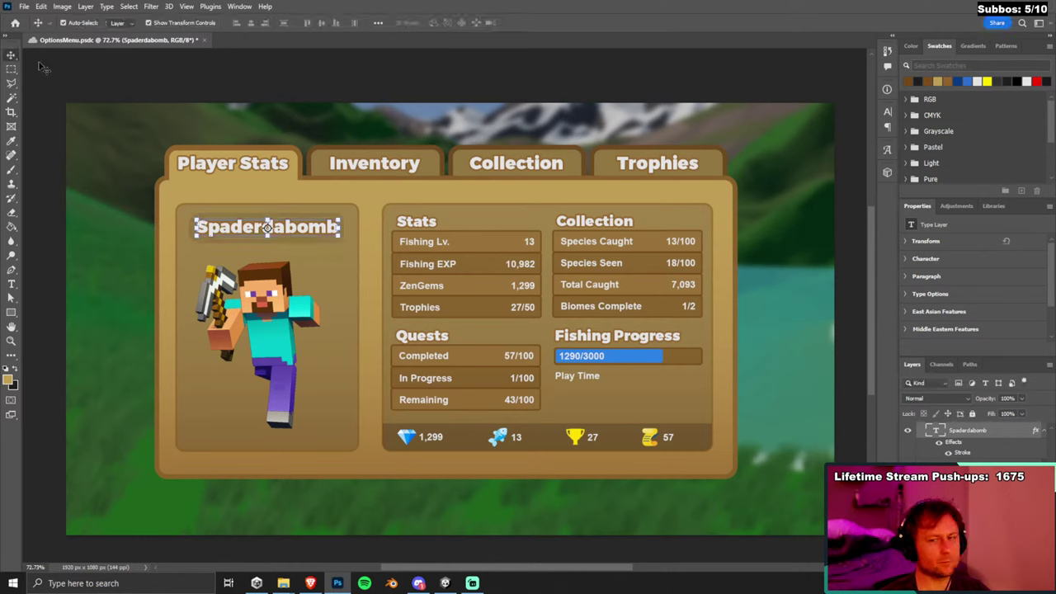
click(327, 245)
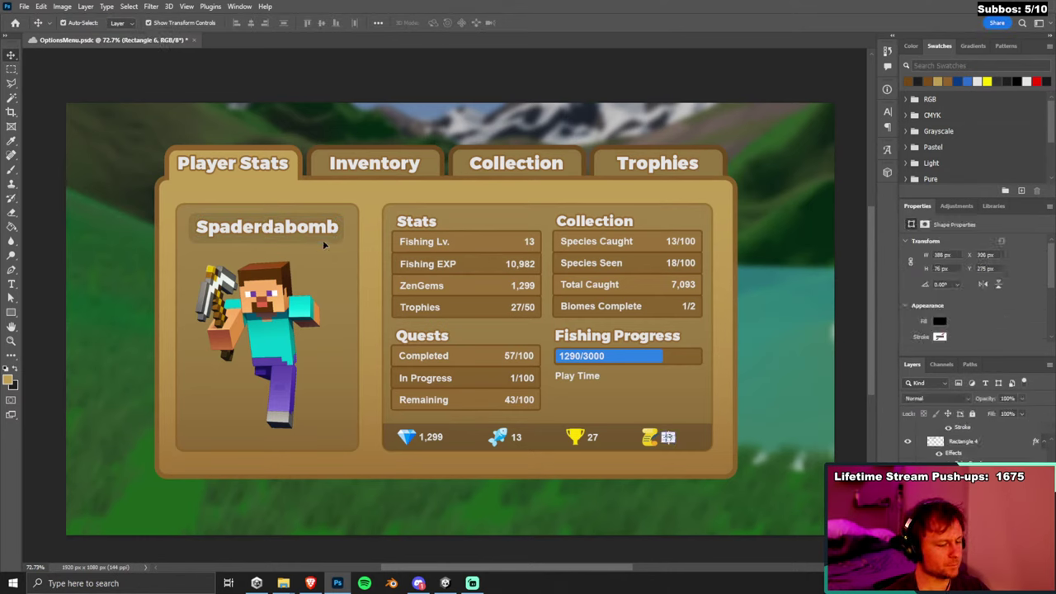
click(322, 240)
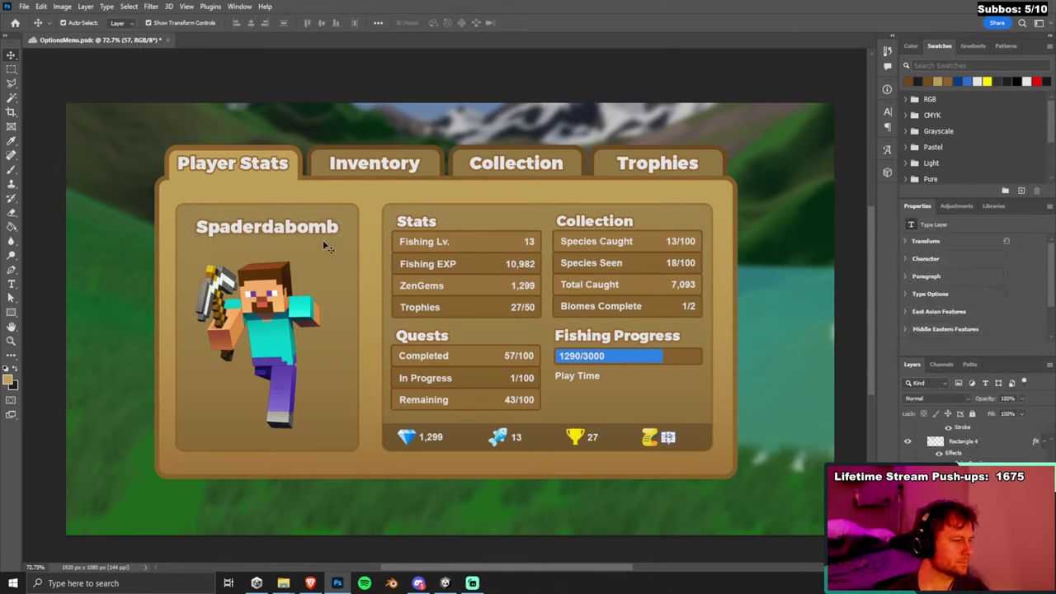
Duplicate the character panel's rectangle and shorten the copy to a header strip about 98 px high behind the player name.
click(353, 281)
drag(385, 244, 200, 250)
key(ctrl+t)
drag(267, 427, 265, 235)
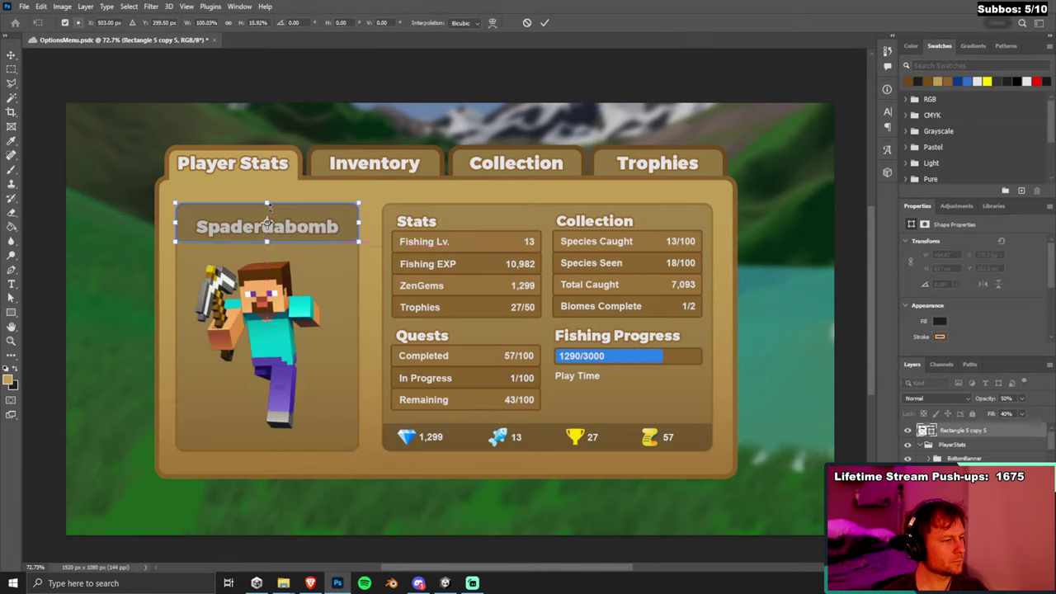
key(Return)
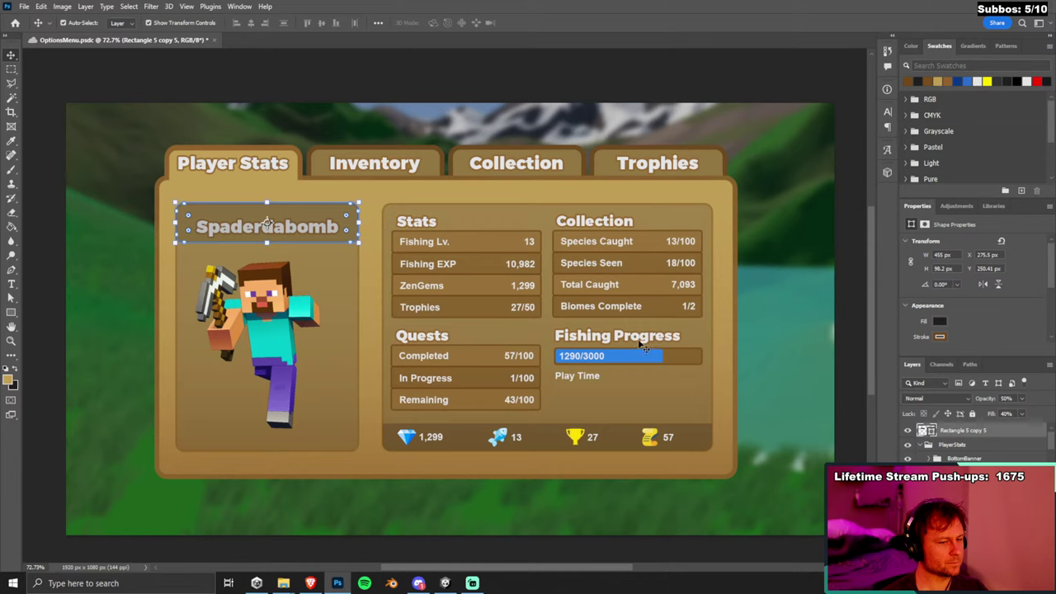
Nudge the header strip up 60 px off the player name, and back down 50 px.
key(shift+Up)
key(shift+Up)
key(shift+Up)
key(shift+Up)
key(shift+Up)
key(shift+Up)
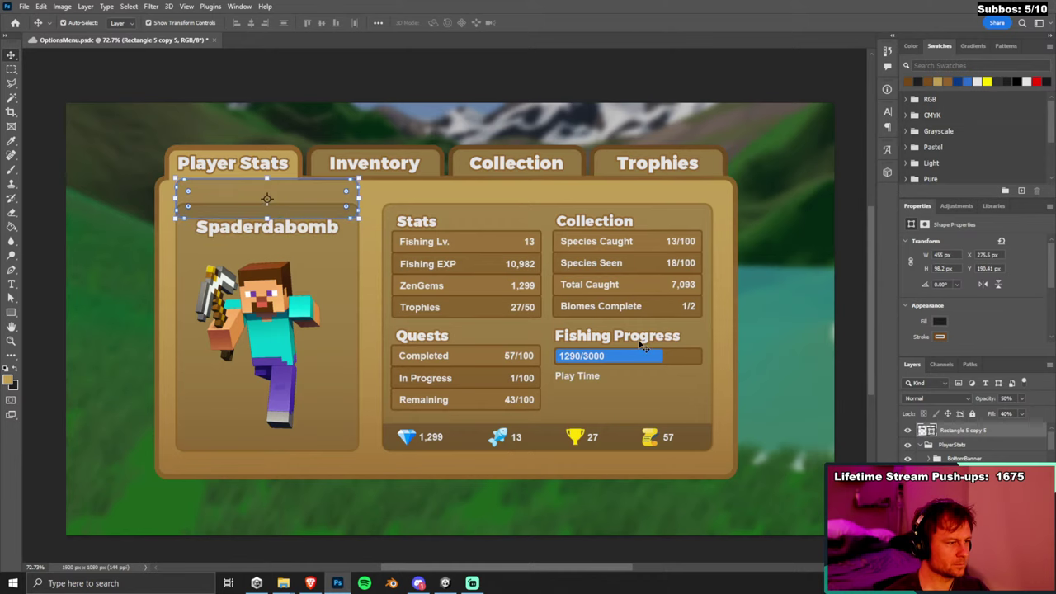
double_click(266, 227)
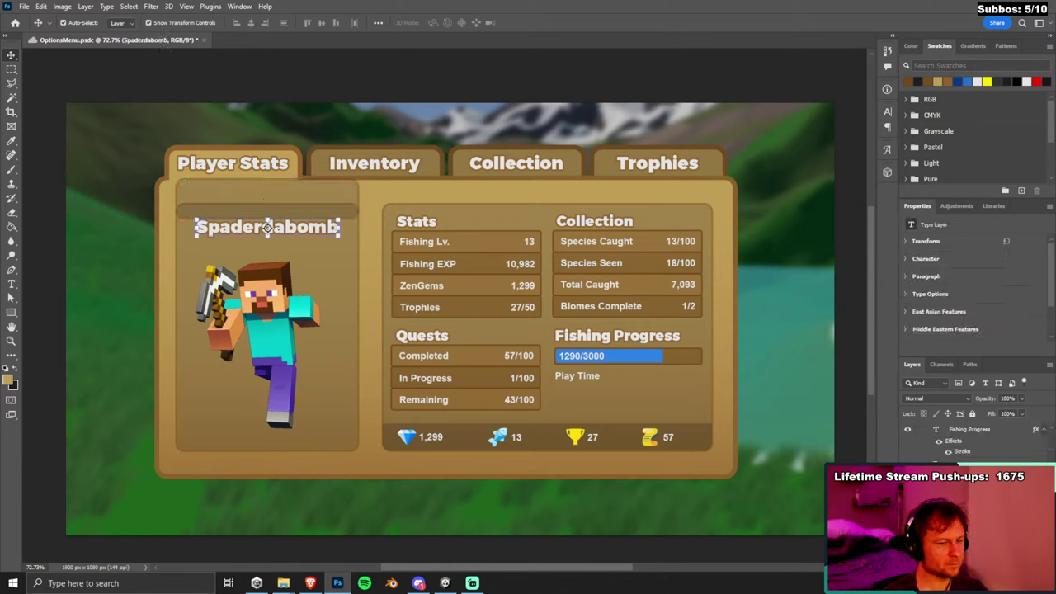
click(299, 201)
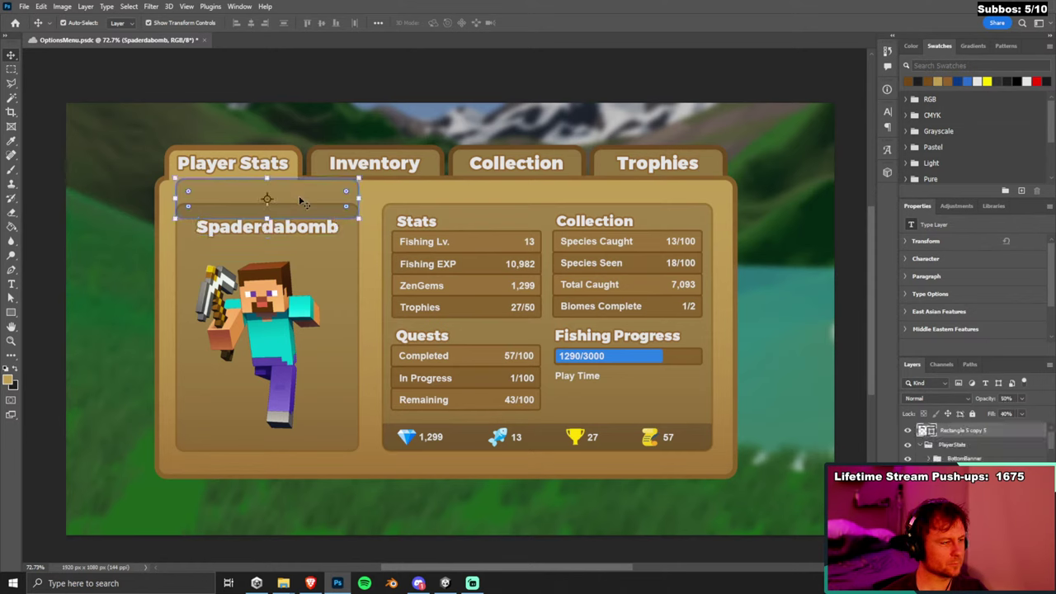
key(shift+Down)
key(shift+Down)
key(shift+Down)
key(shift+Down)
key(shift+Down)
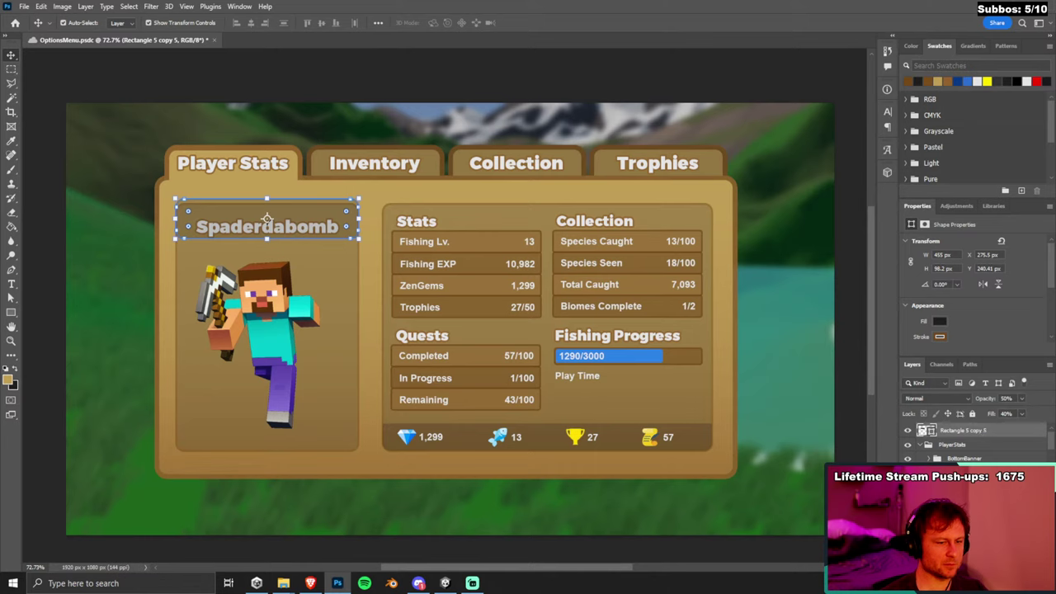
Move the header strip's layer down the stack, into the PlayerStats group above the Collection text layer.
drag(962, 430, 972, 459)
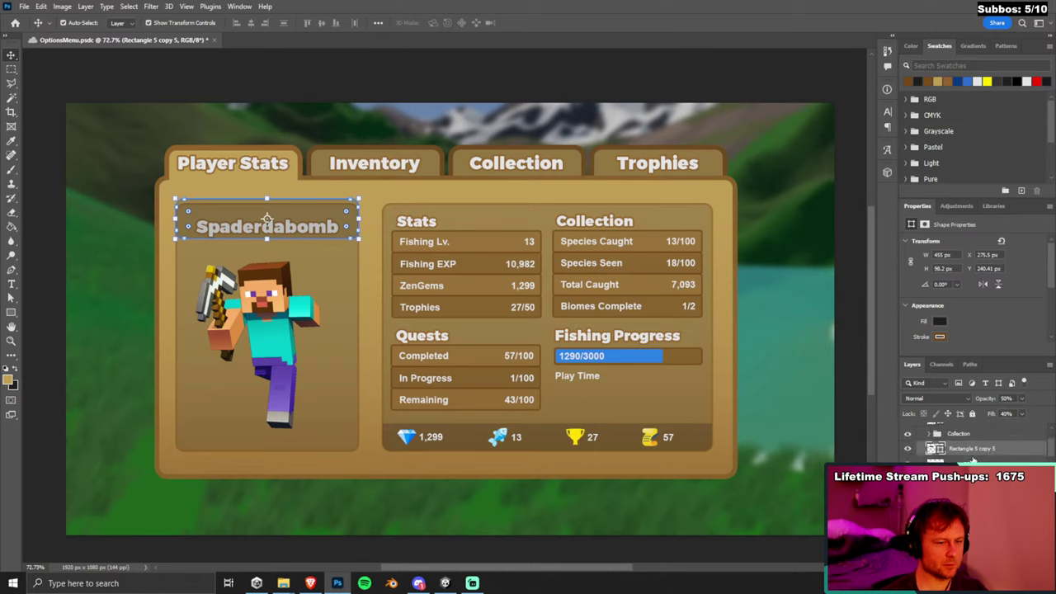
scroll(973, 446, down, 3)
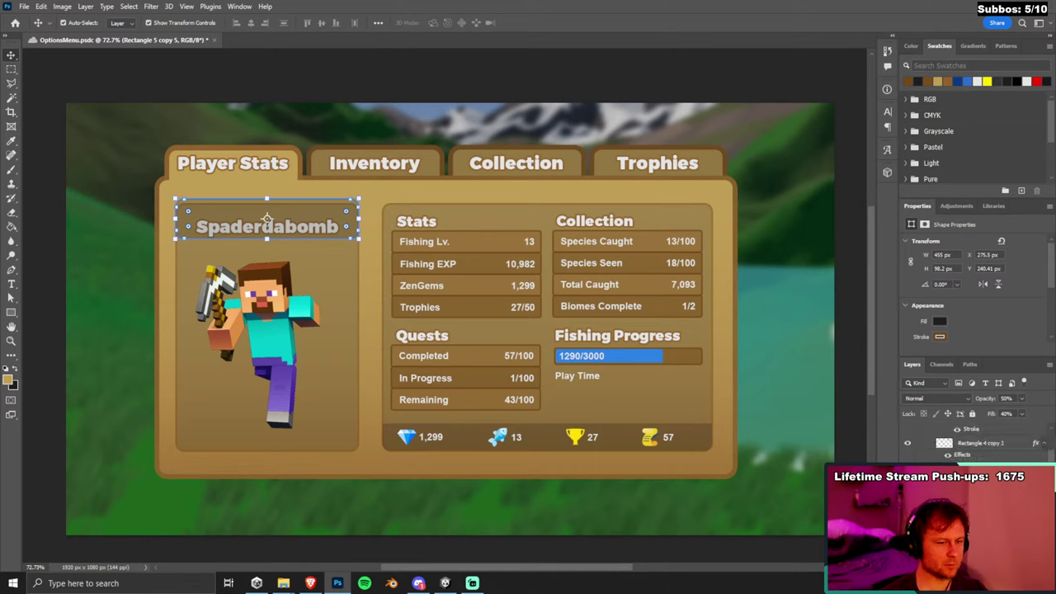
scroll(974, 442, down, 2)
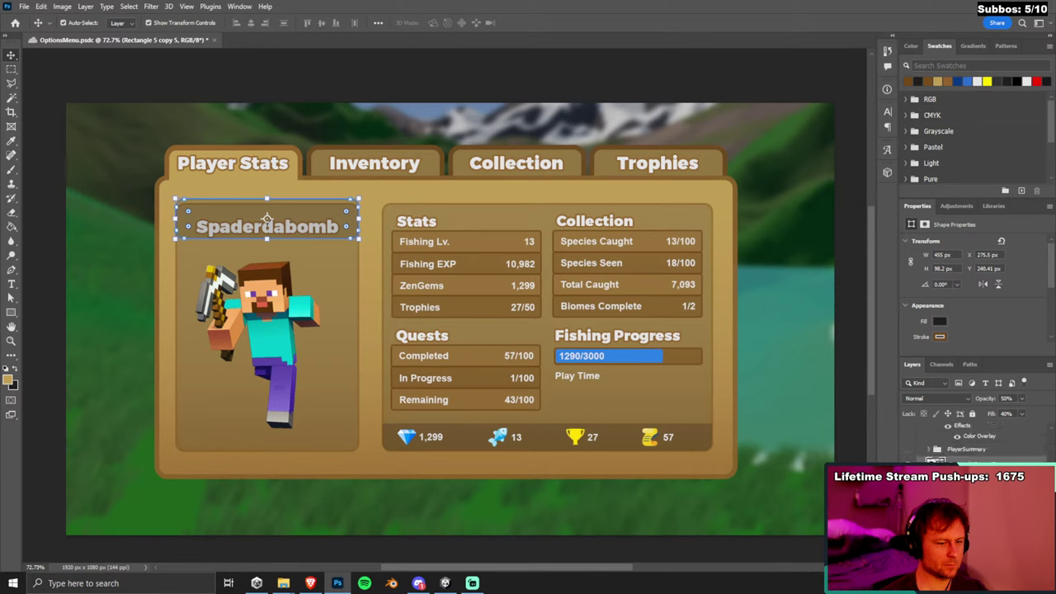
scroll(974, 441, up, 2)
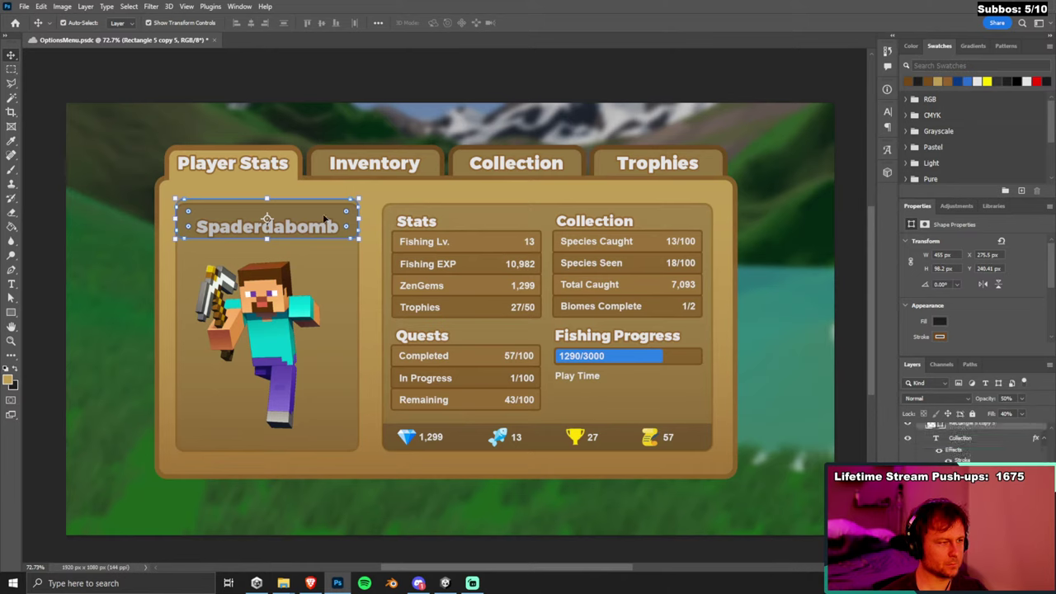
Move the header strip up 60 px, clear of the player name, and apply the transform.
key(shift+Up)
key(shift+Up)
key(shift+Up)
key(shift+Up)
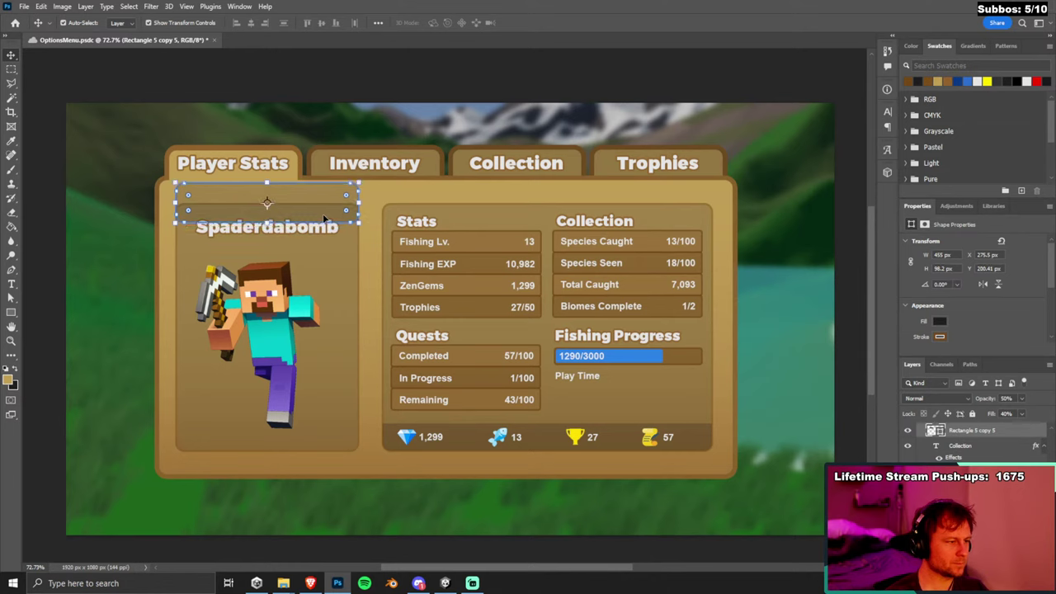
key(ctrl+t)
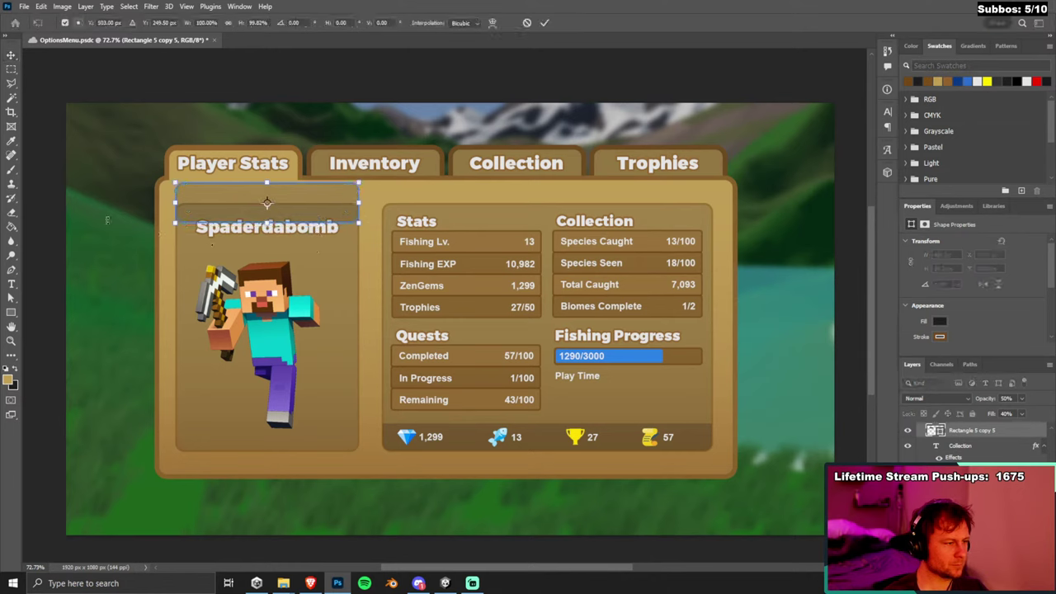
key(Return)
key(ctrl+t)
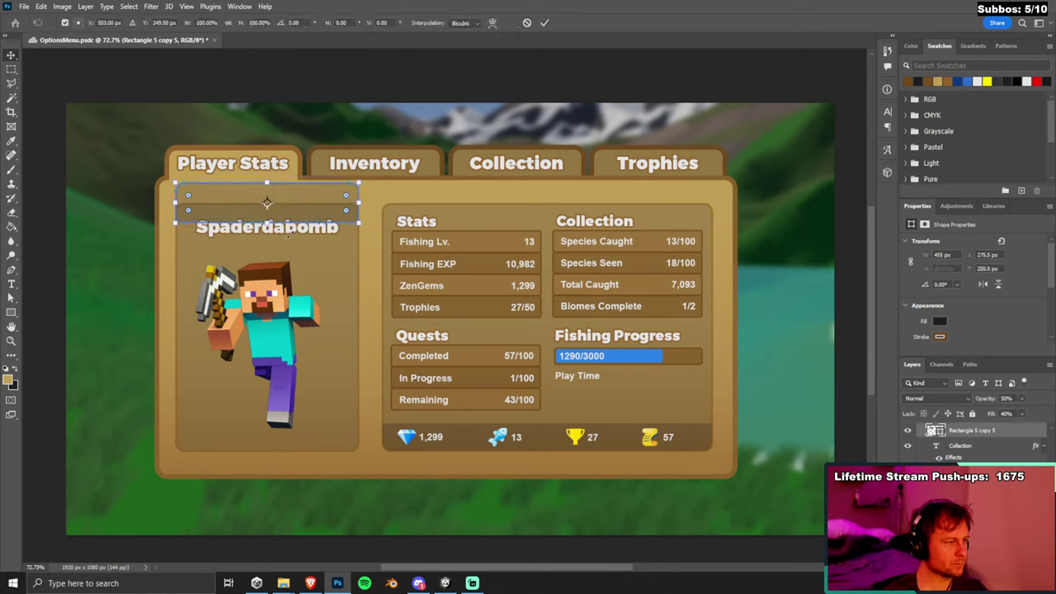
key(shift+Up)
key(shift+Up)
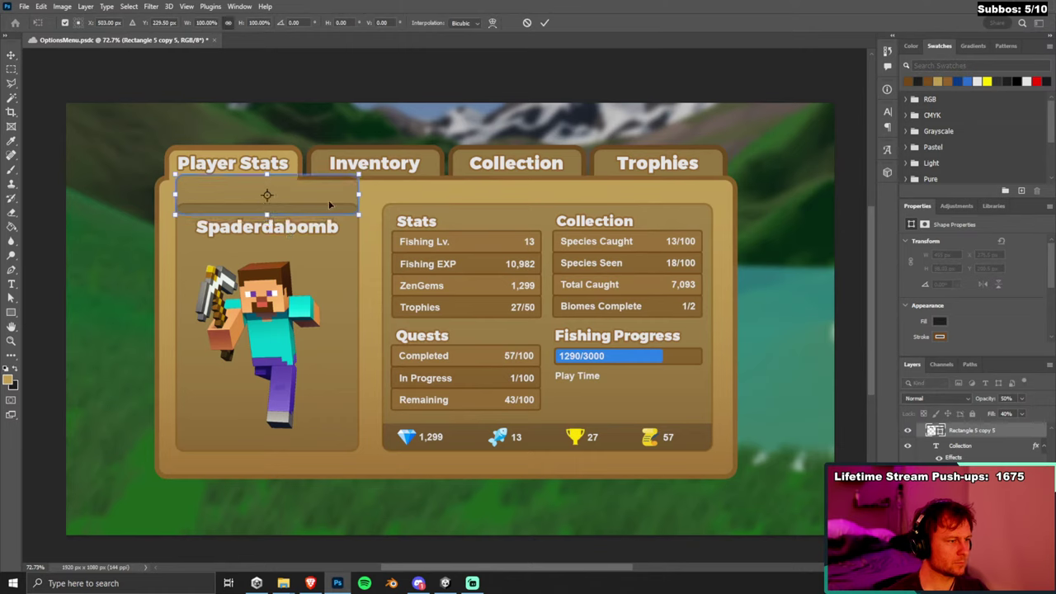
click(11, 55)
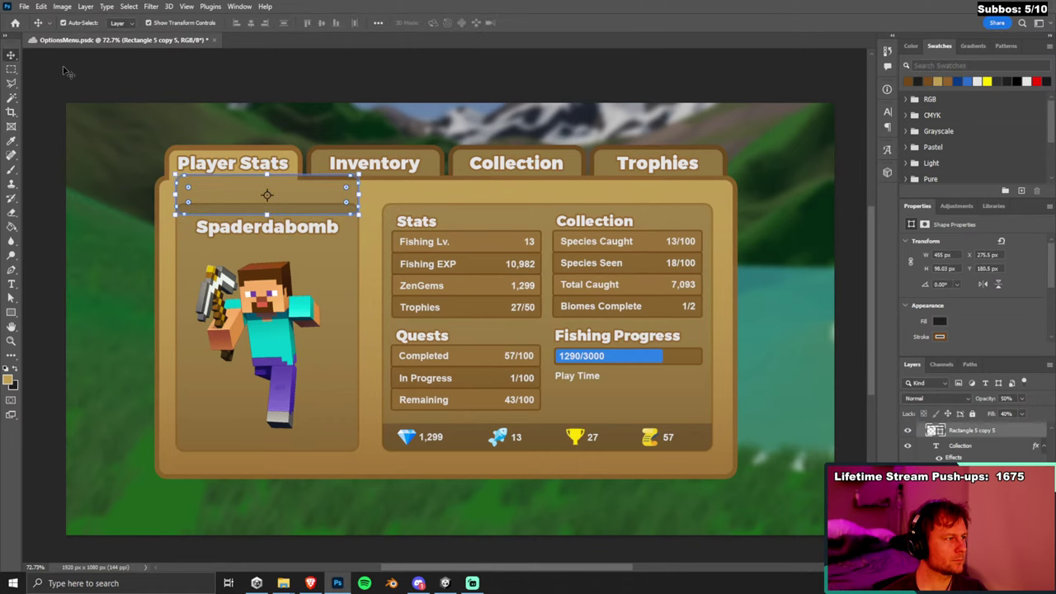
Move the player name's text layer to the top of the PlayerStats group, above the BottomBanner folder.
click(267, 226)
scroll(983, 440, down, 5)
scroll(974, 438, up, 3)
click(974, 443)
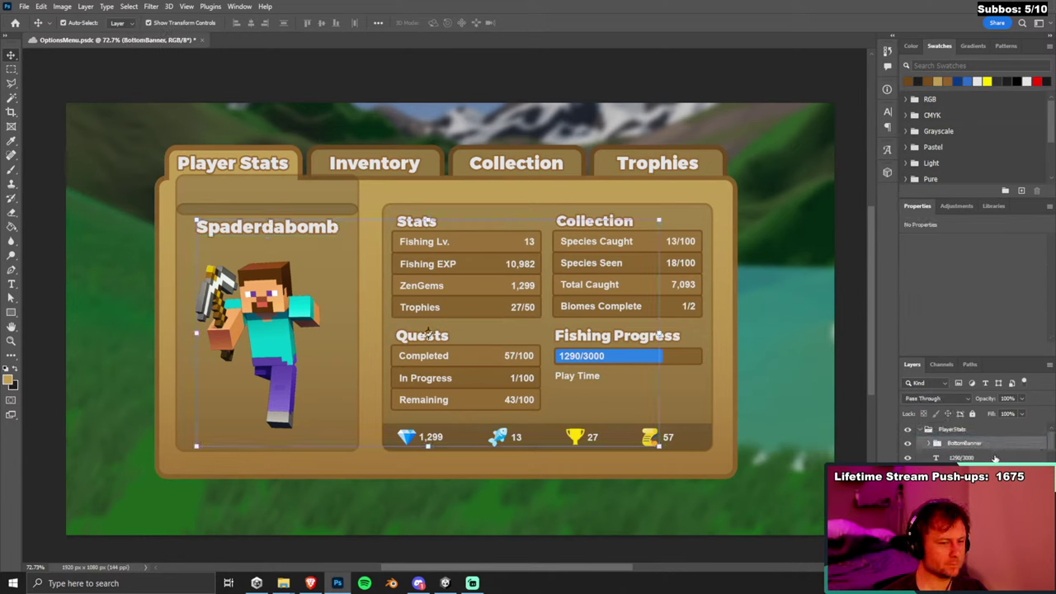
click(929, 443)
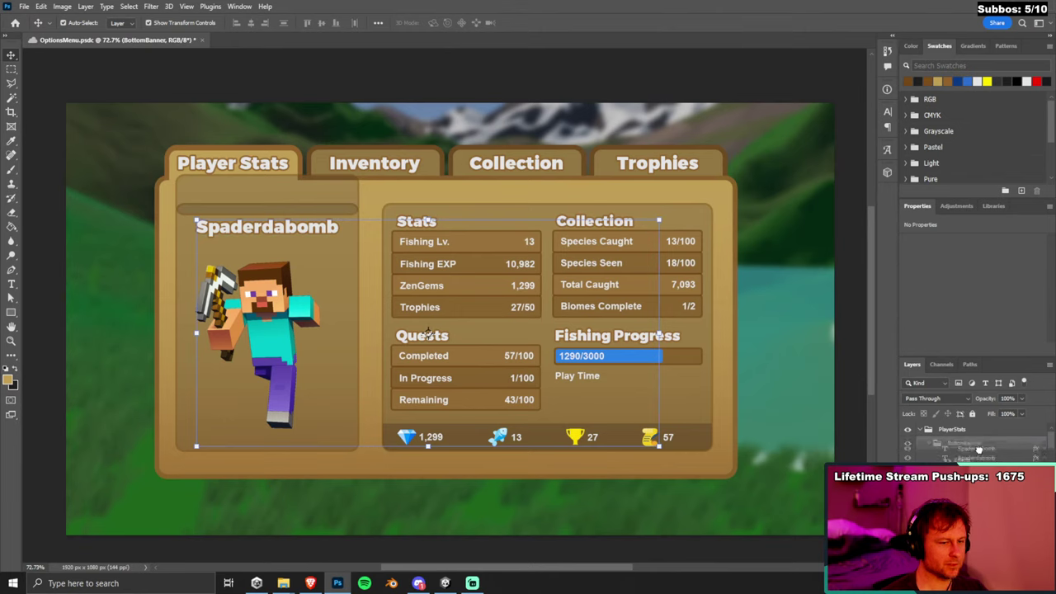
click(267, 227)
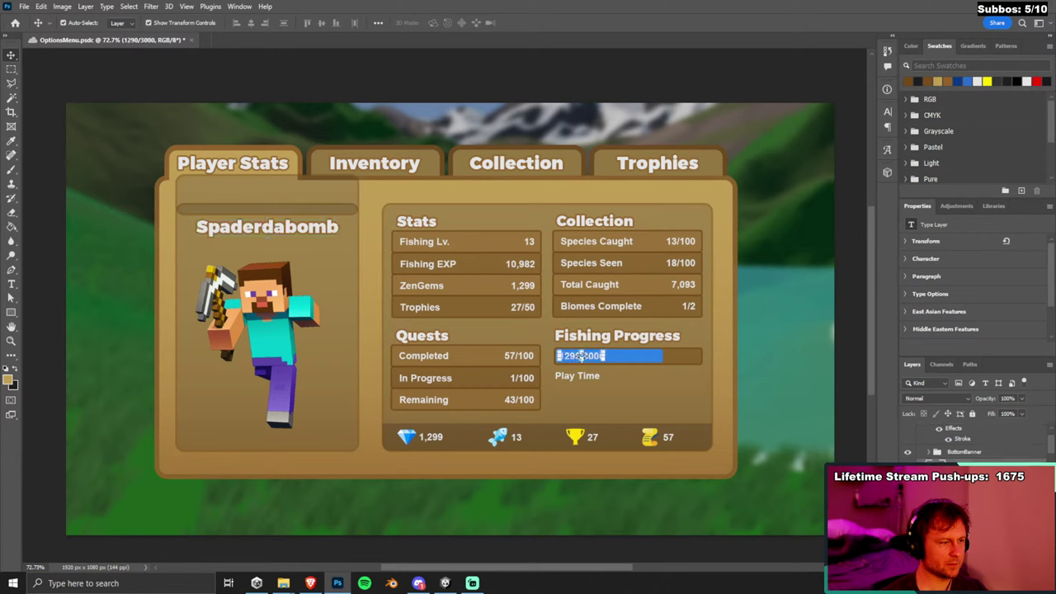
Move the header strip back down 70 px behind the player name, aligned with the character panel's upper edge.
click(294, 206)
drag(266, 196, 267, 222)
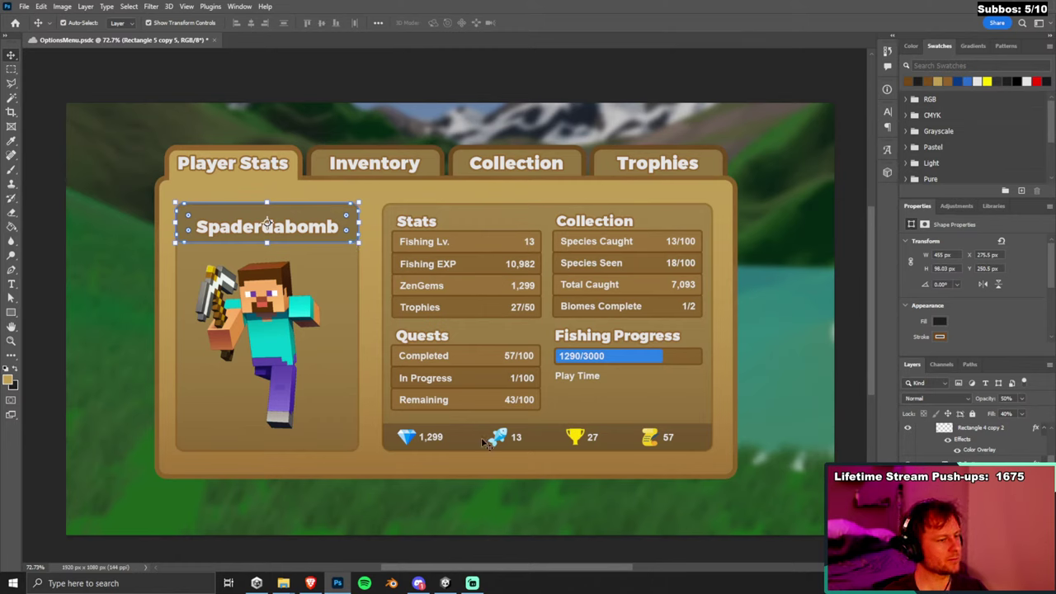
click(448, 433)
click(357, 238)
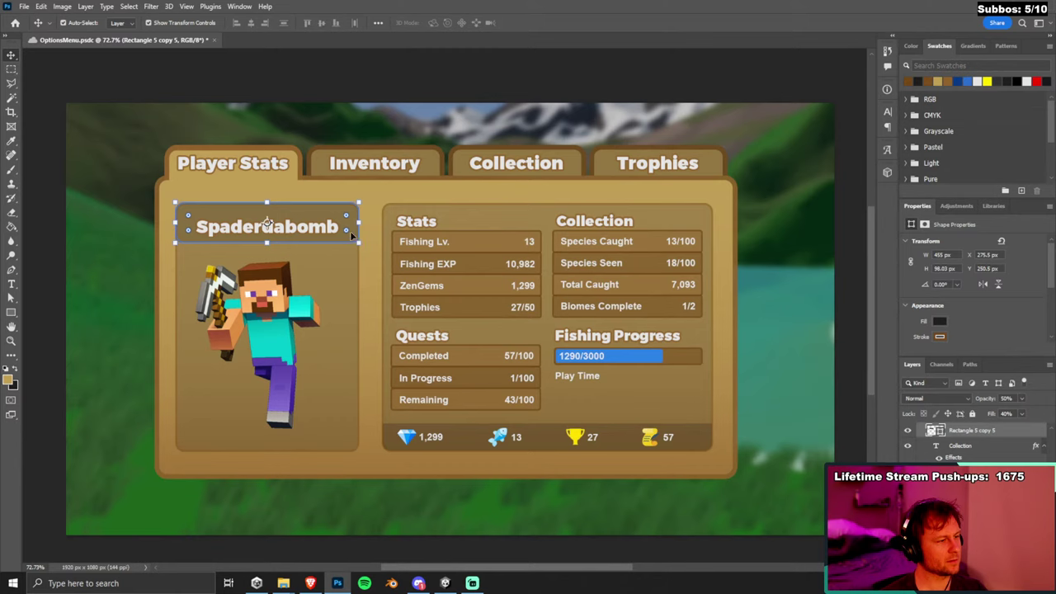
Narrow the header strip from both sides to about 386 px, lower its upper edge to frame the player name, and nudge it up 2 px.
drag(369, 226, 356, 226)
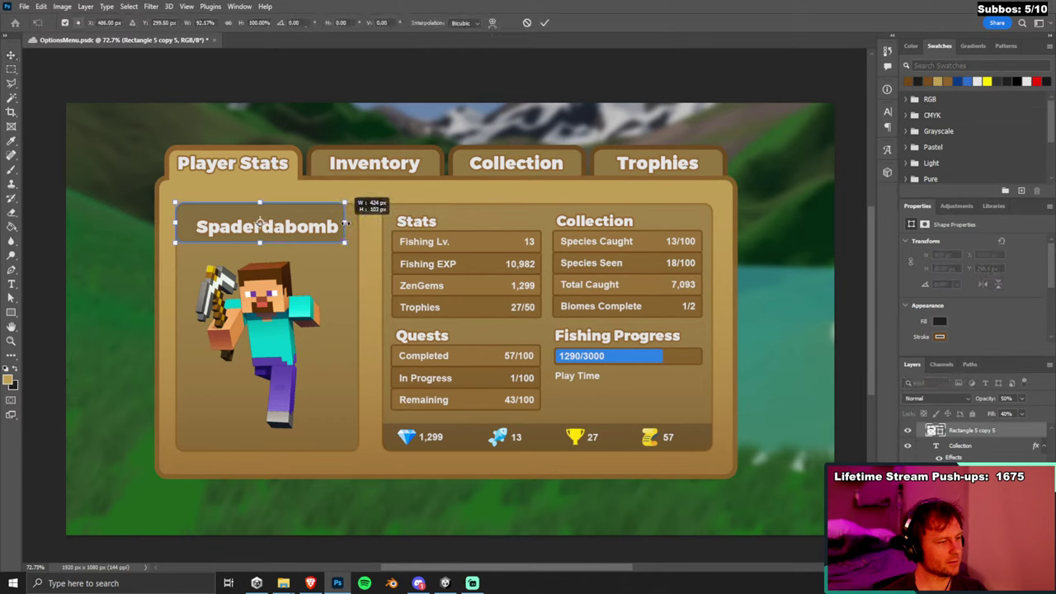
drag(175, 223, 189, 223)
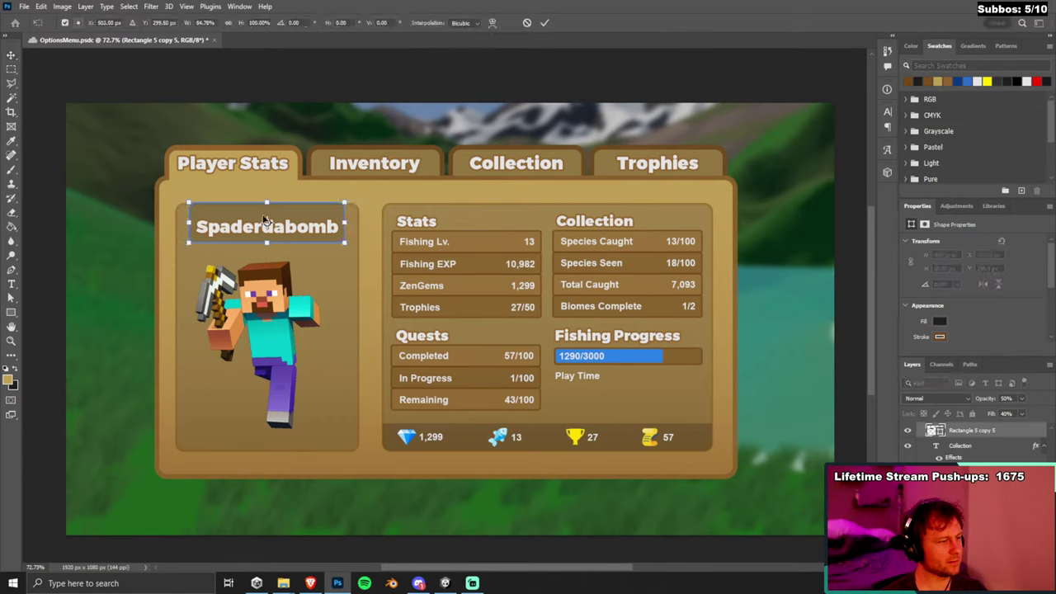
drag(266, 203, 266, 215)
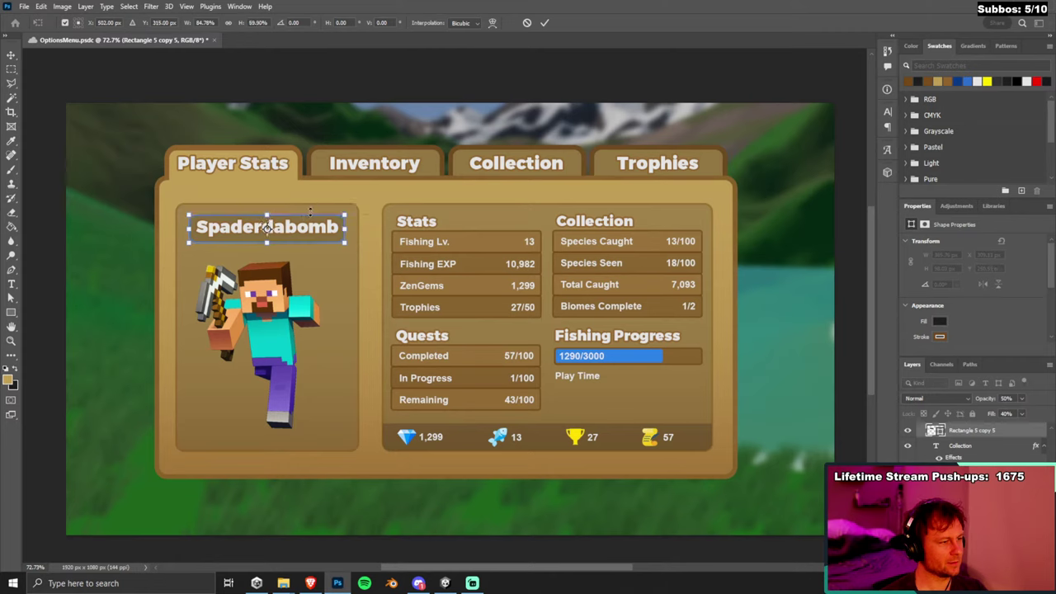
key(Up)
key(Up)
click(11, 54)
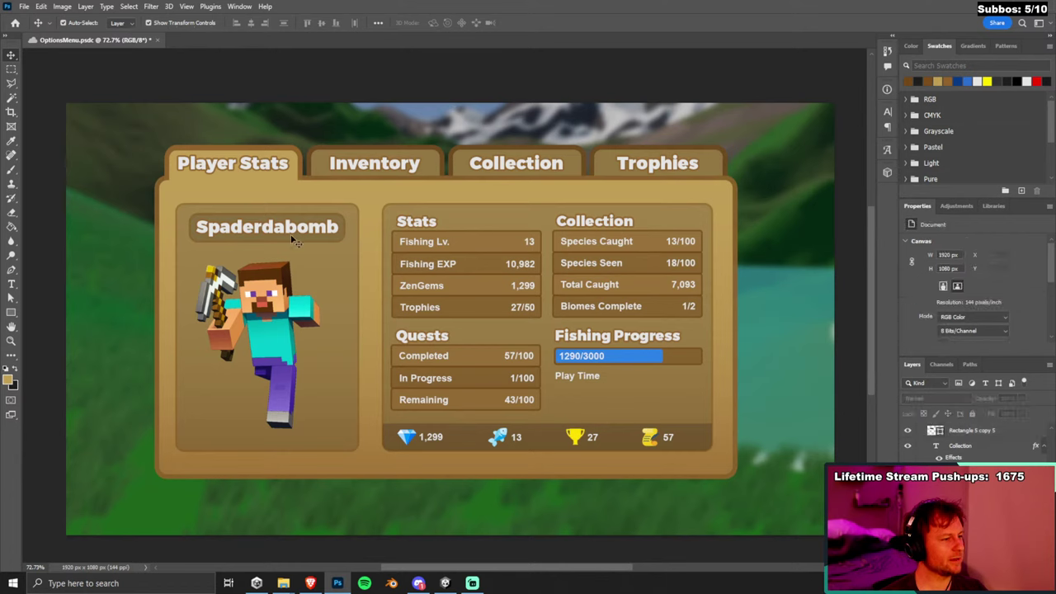
click(472, 447)
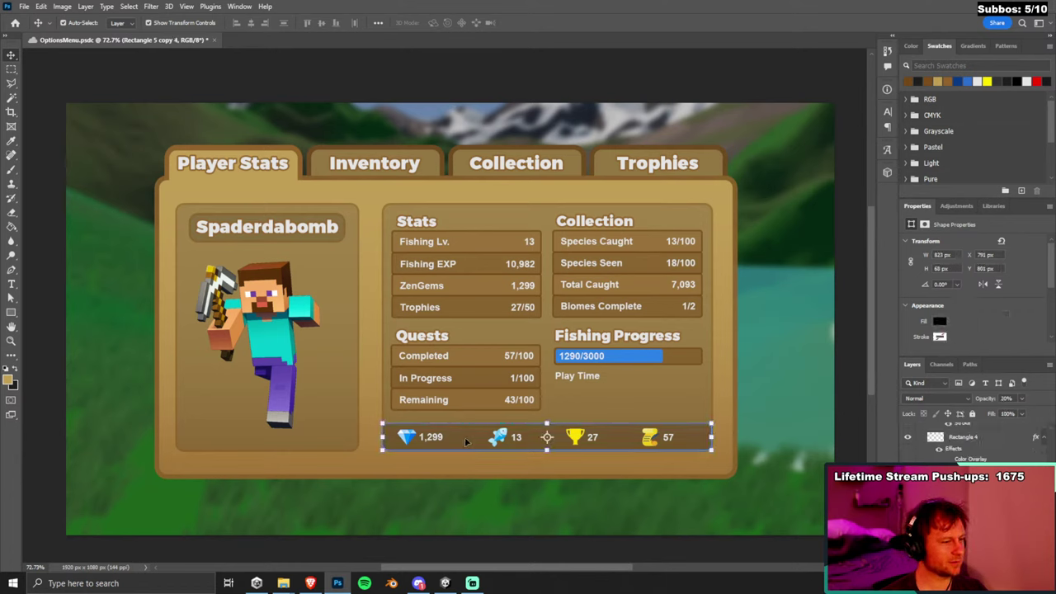
mouse_move(485, 407)
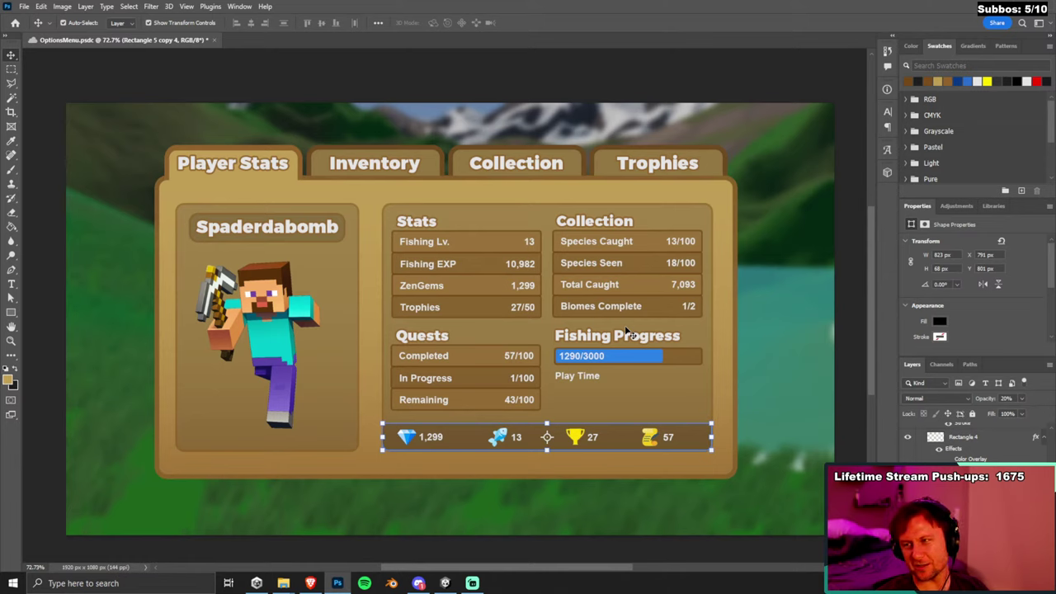
click(799, 92)
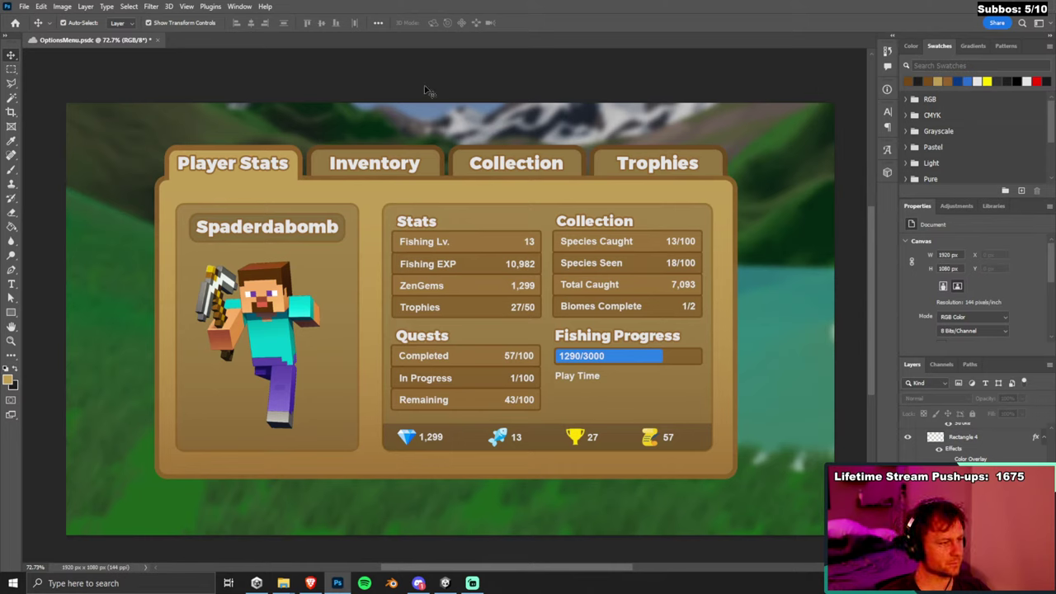
Delete the rounded strip behind the player name and draw a rectangle about 444 × 83 px across the character panel's upper end.
click(337, 238)
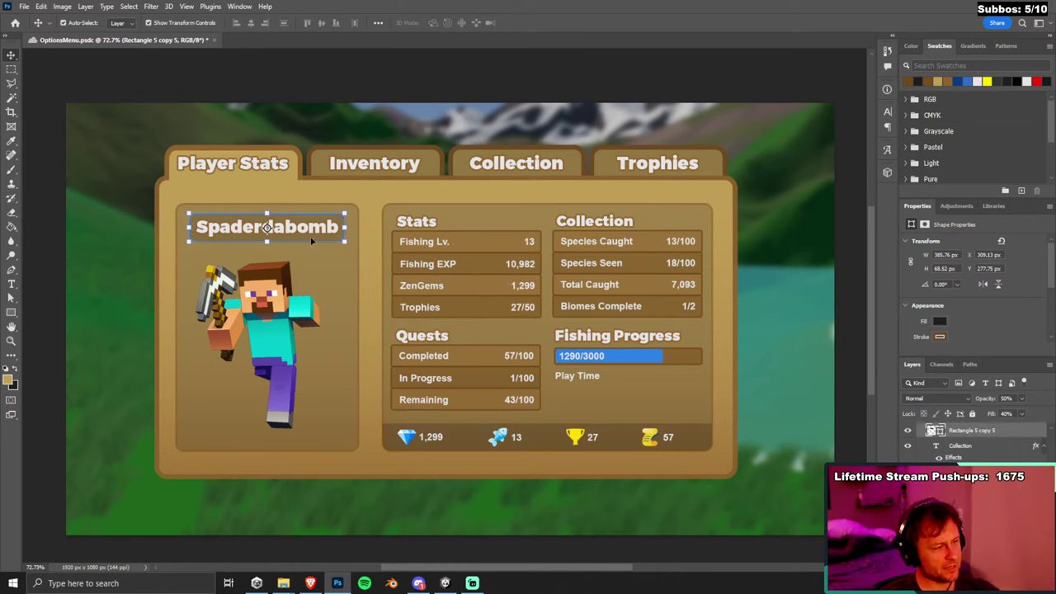
key(alt+bracketleft)
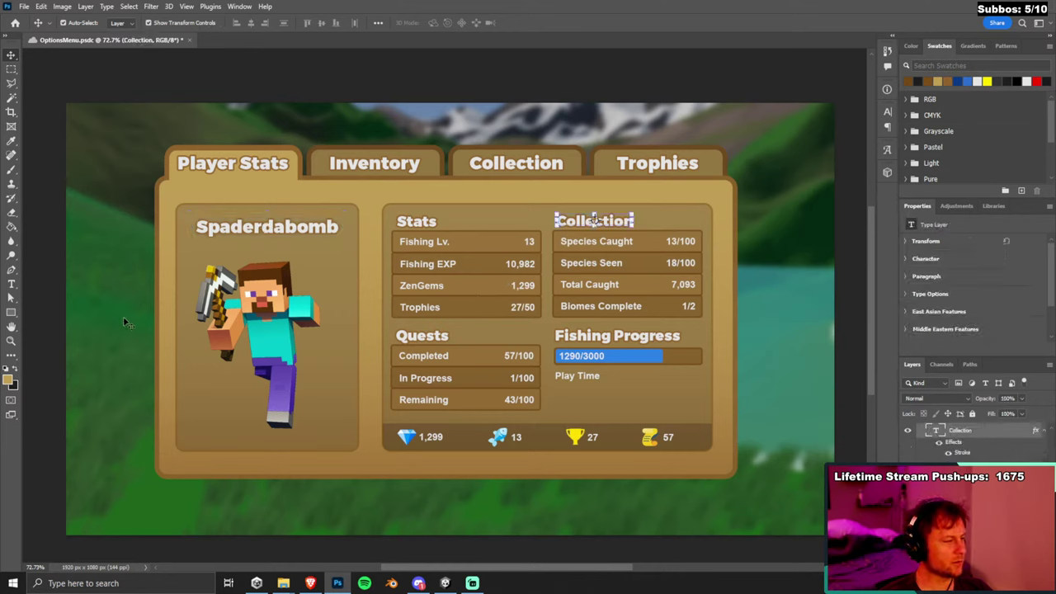
click(15, 370)
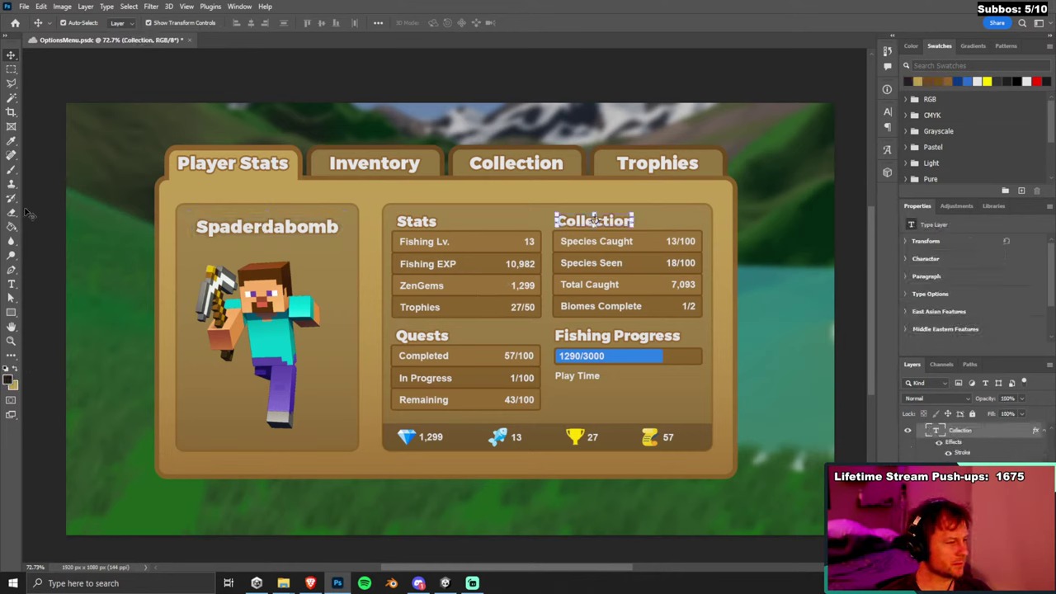
click(11, 312)
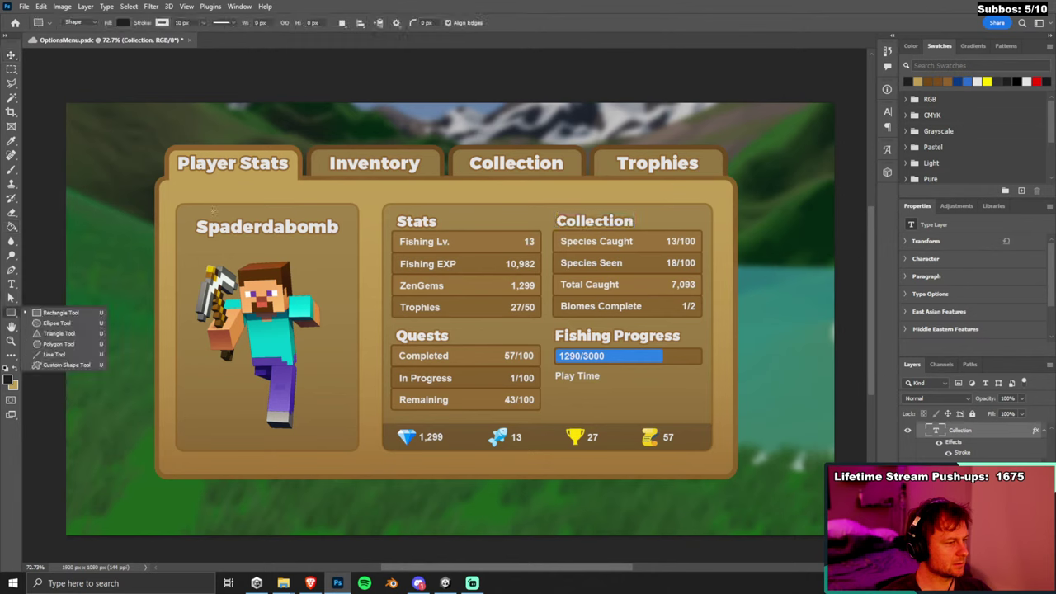
mouse_move(176, 207)
mouse_down()
mouse_move(243, 231)
mouse_move(356, 238)
mouse_up()
Give the new header rectangle a pure black fill with no stroke and set its opacity to 10%.
scroll(948, 327, down, 1)
click(941, 299)
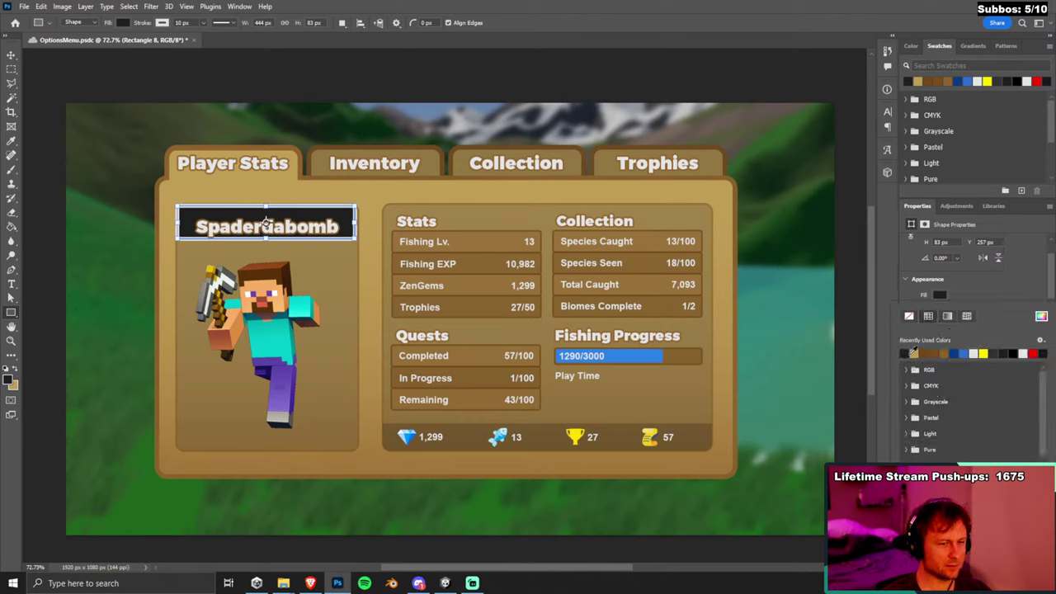
click(1041, 316)
click(714, 356)
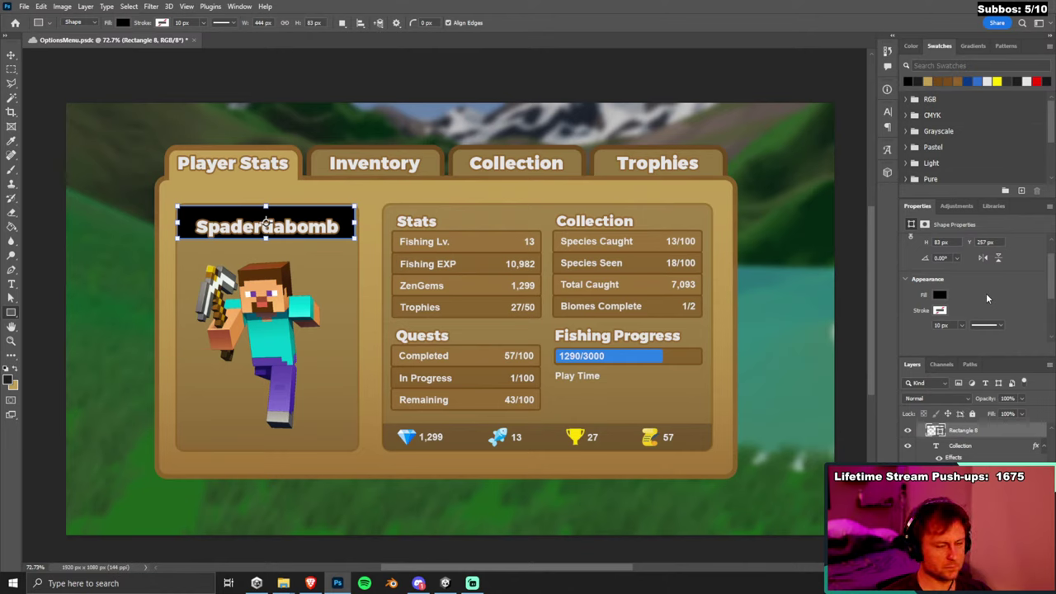
click(1007, 399)
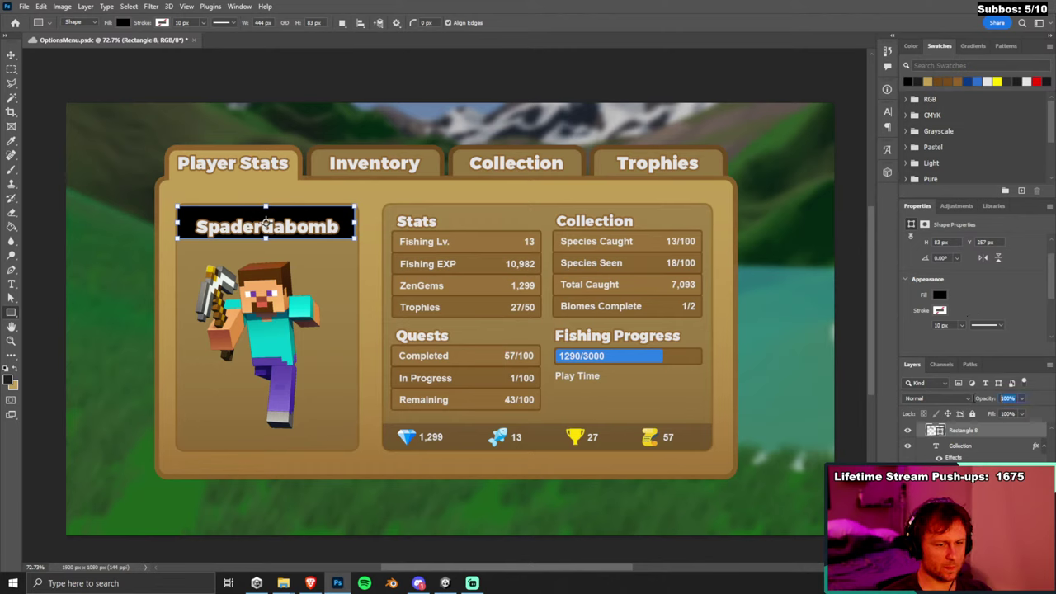
text(10)
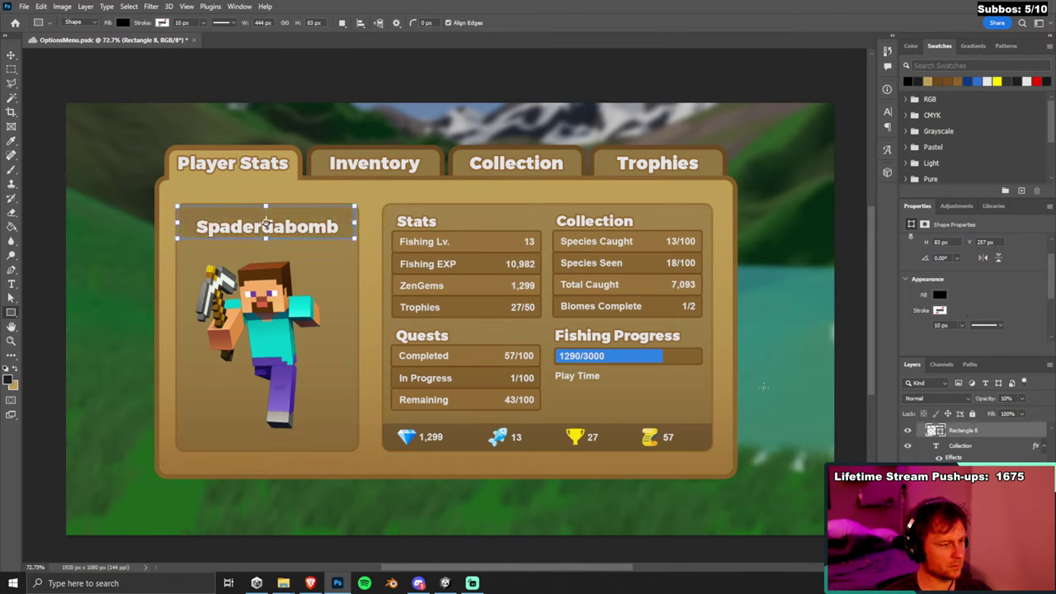
Set the header rectangle's opacity to 20%, matching the icon banner along the stats panel's lower edge.
click(703, 437)
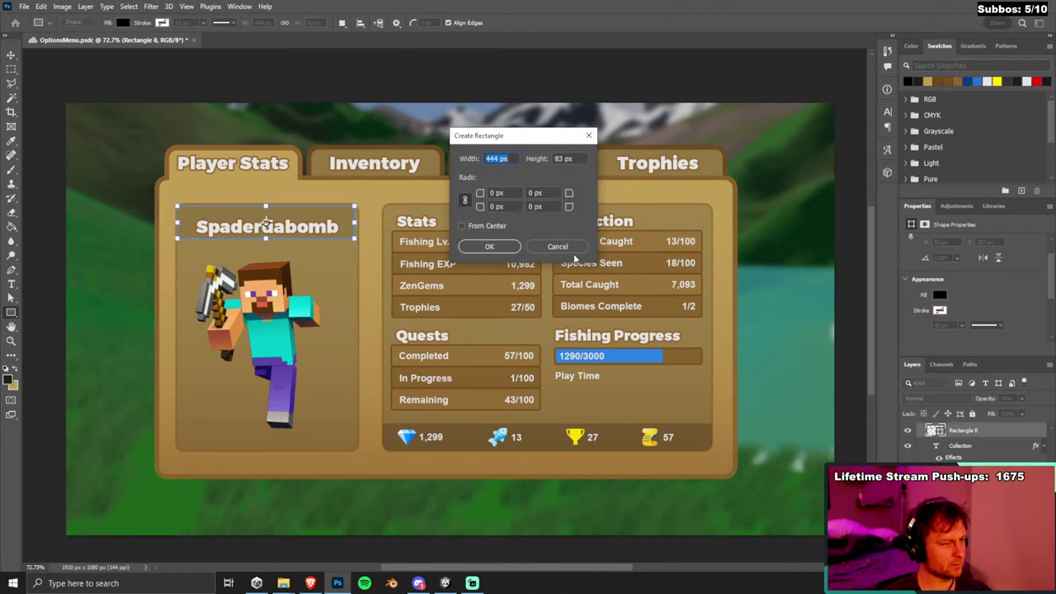
click(559, 245)
click(13, 55)
click(708, 442)
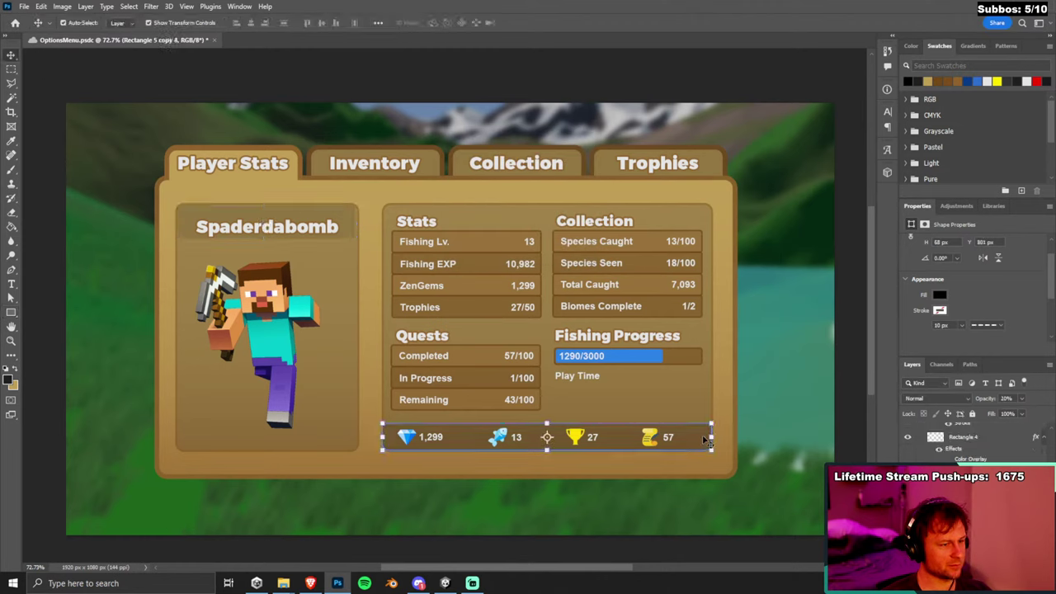
scroll(973, 437, down, 1)
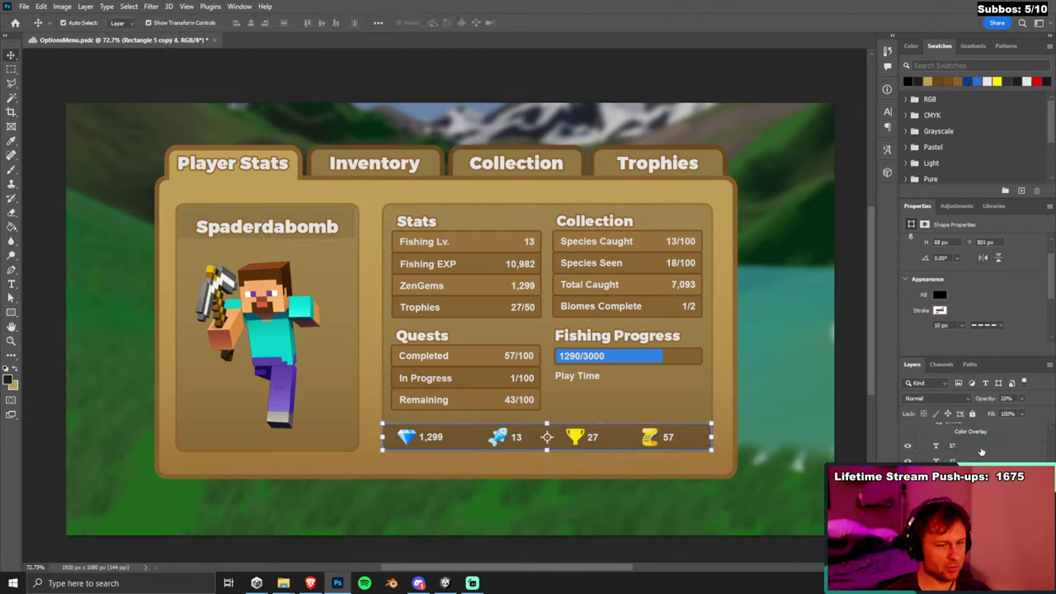
click(338, 221)
drag(977, 400, 983, 401)
Round all four corners of the header rectangle to 10 px.
scroll(986, 318, down, 3)
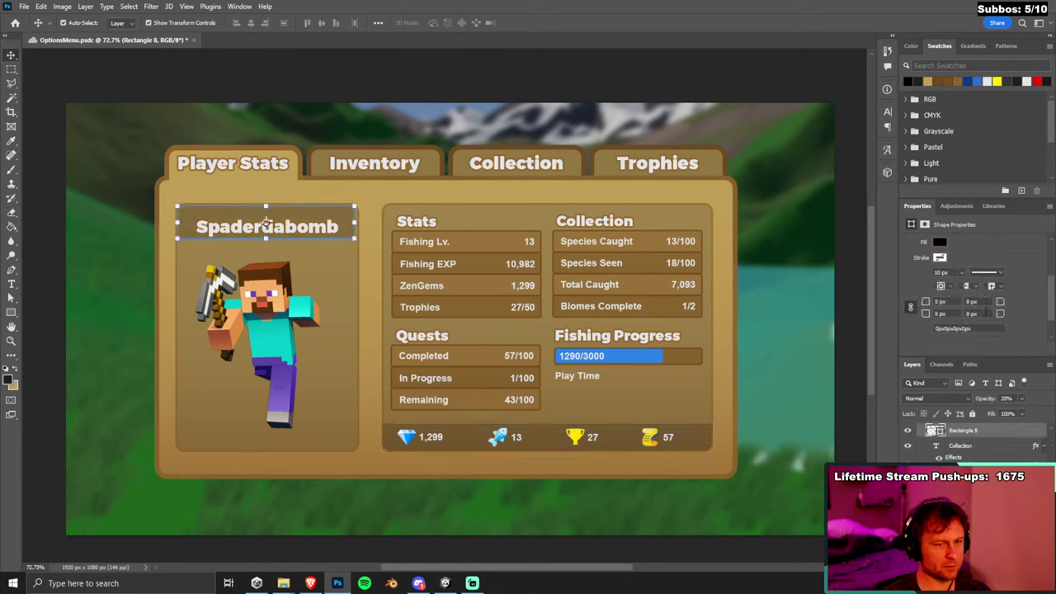
text(10)
key(Return)
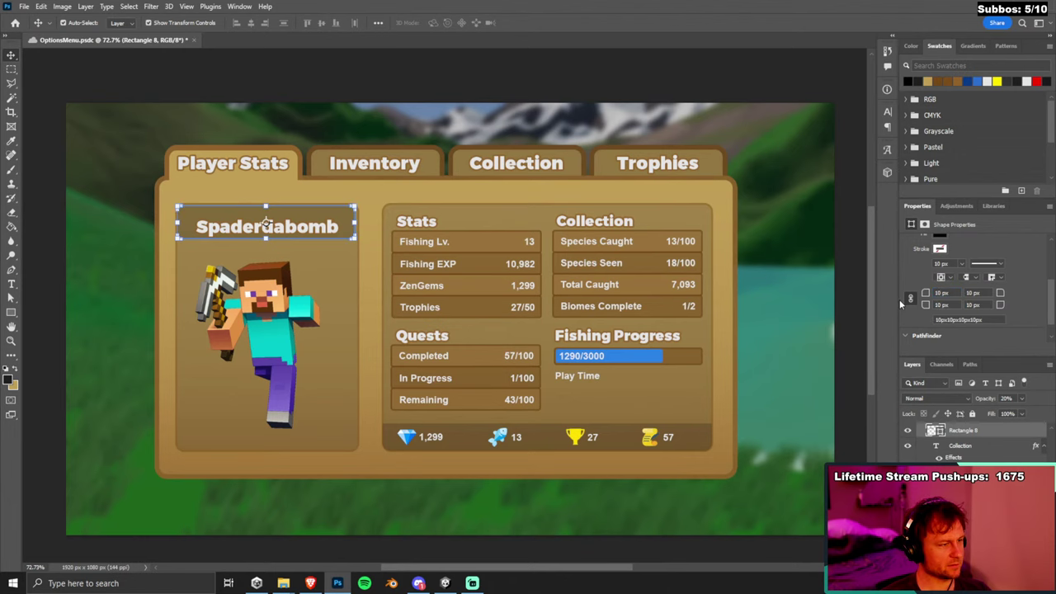
Set the header rectangle's corner radii to 20 px to match the rounding of the character panel.
click(351, 219)
scroll(353, 216, up, 2)
scroll(351, 206, up, 3)
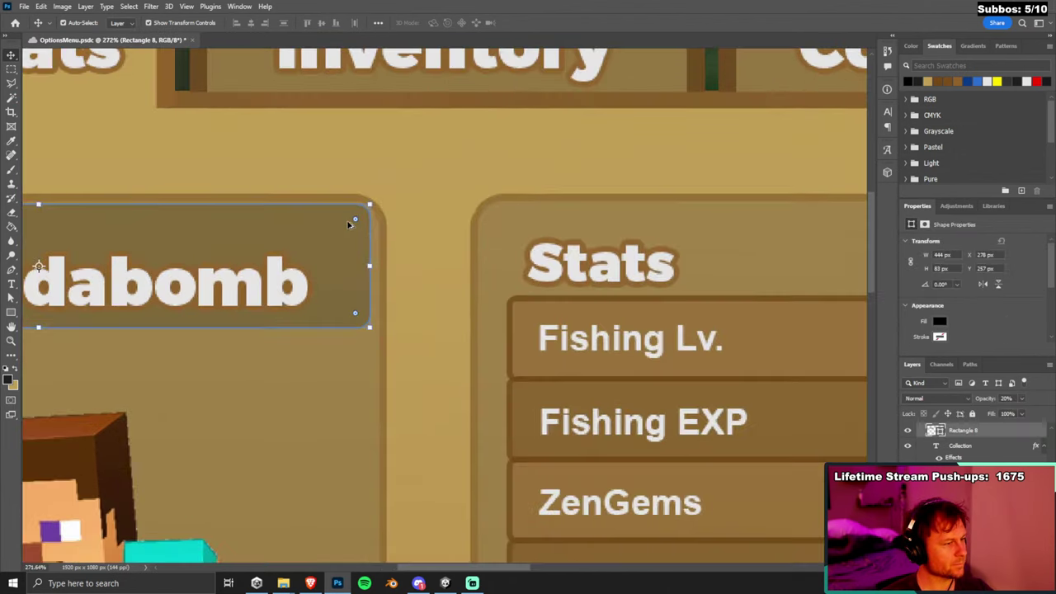
scroll(961, 317, down, 3)
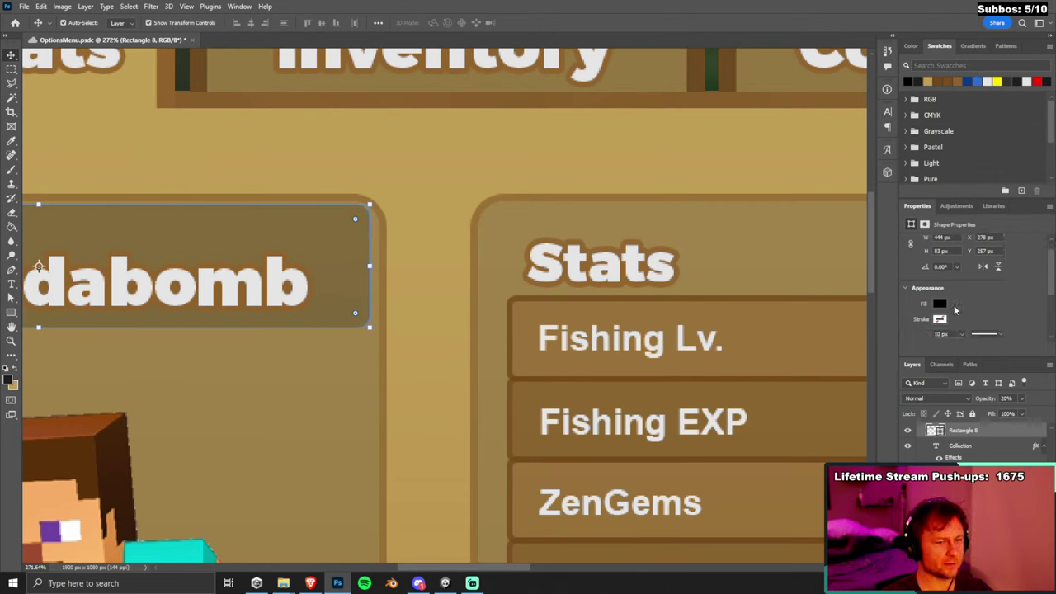
scroll(967, 316, down, 1)
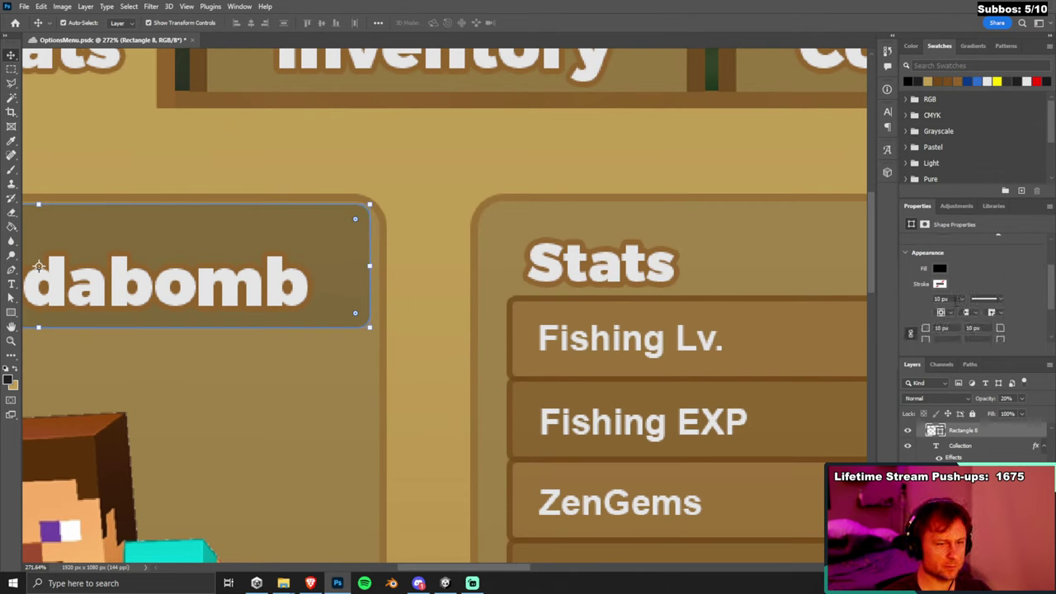
click(942, 327)
text(0)
key(Return)
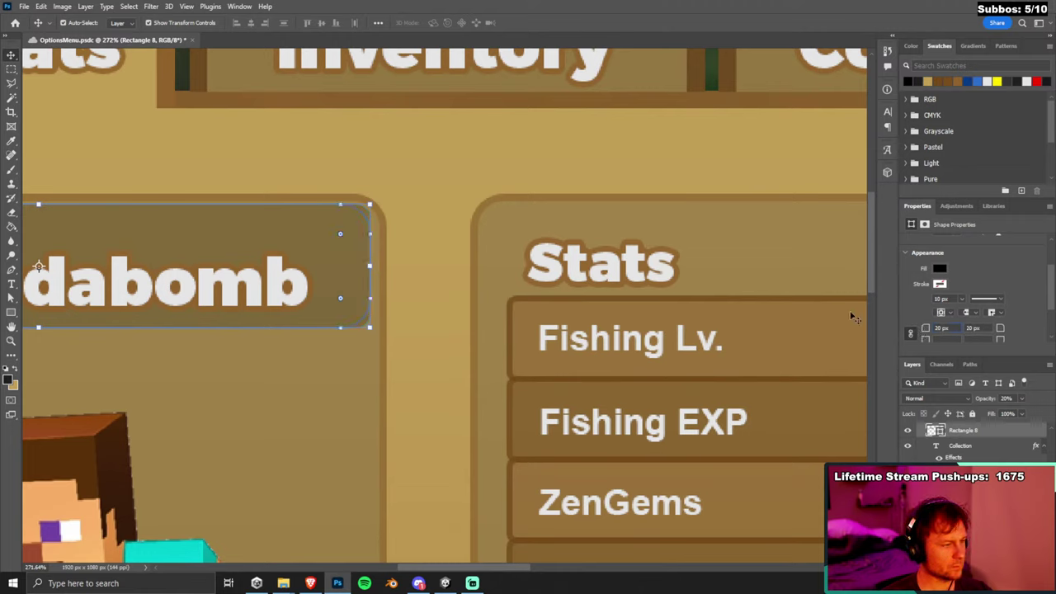
Align the header rectangle with the character panel's upper right corner, then widen it leftward to 459 px to span the panel.
drag(338, 245, 353, 238)
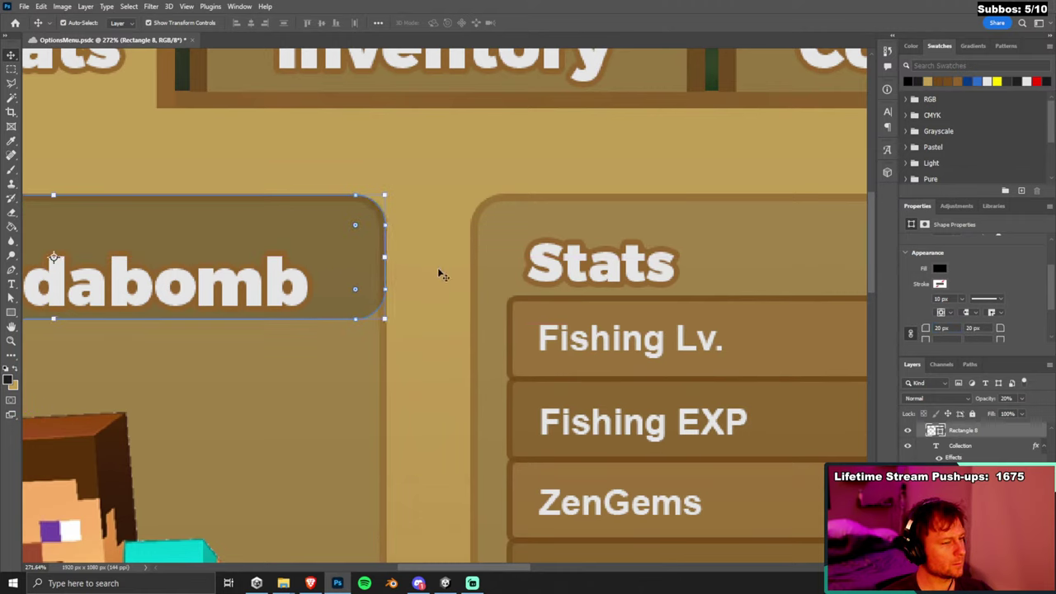
scroll(443, 272, down, 5)
drag(132, 260, 126, 260)
scroll(136, 251, up, 1)
scroll(136, 251, up, 4)
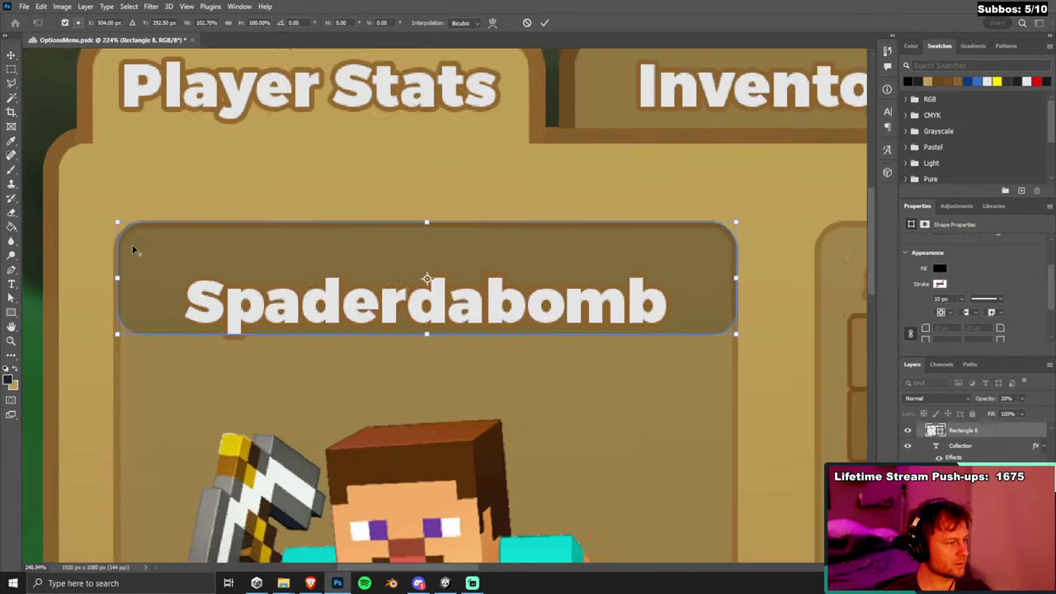
drag(115, 287, 110, 285)
key(alt+Tab)
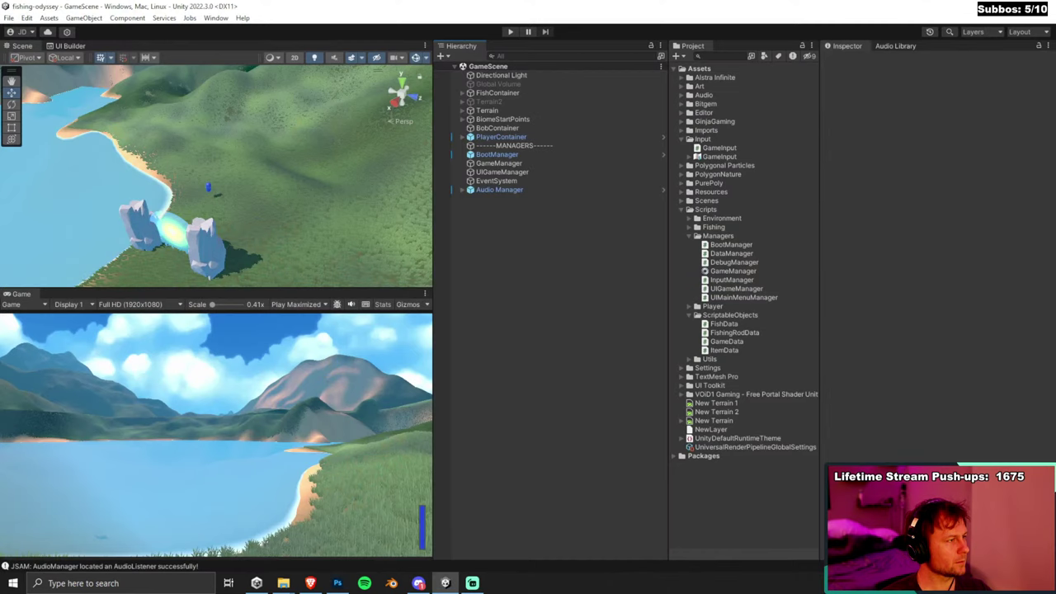
click(338, 583)
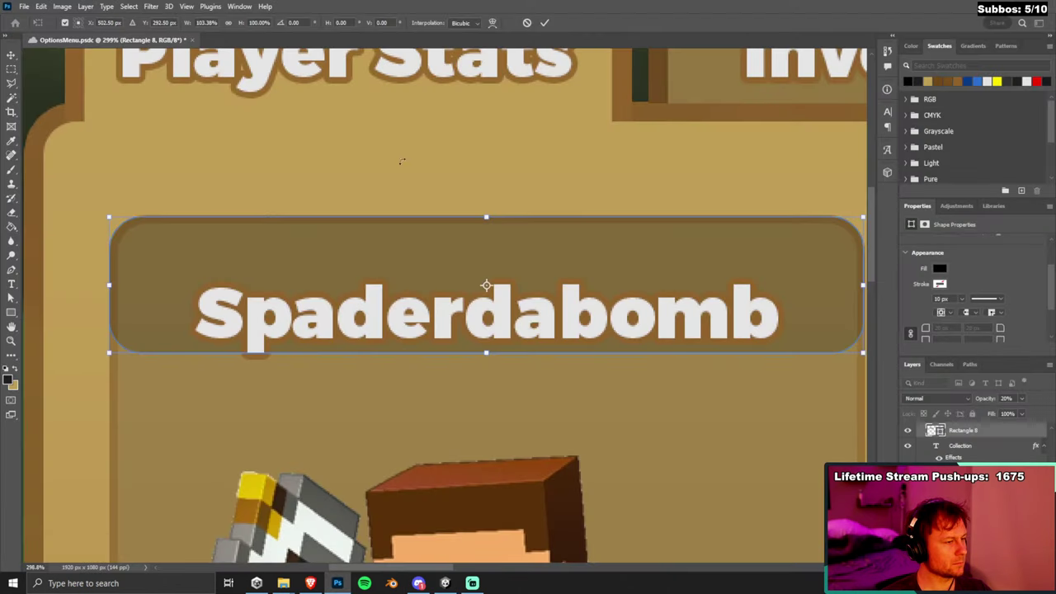
key(Return)
Move the player name up 20 px so it sits vertically centred in the header rectangle.
click(522, 325)
key(shift+Up)
key(shift+Up)
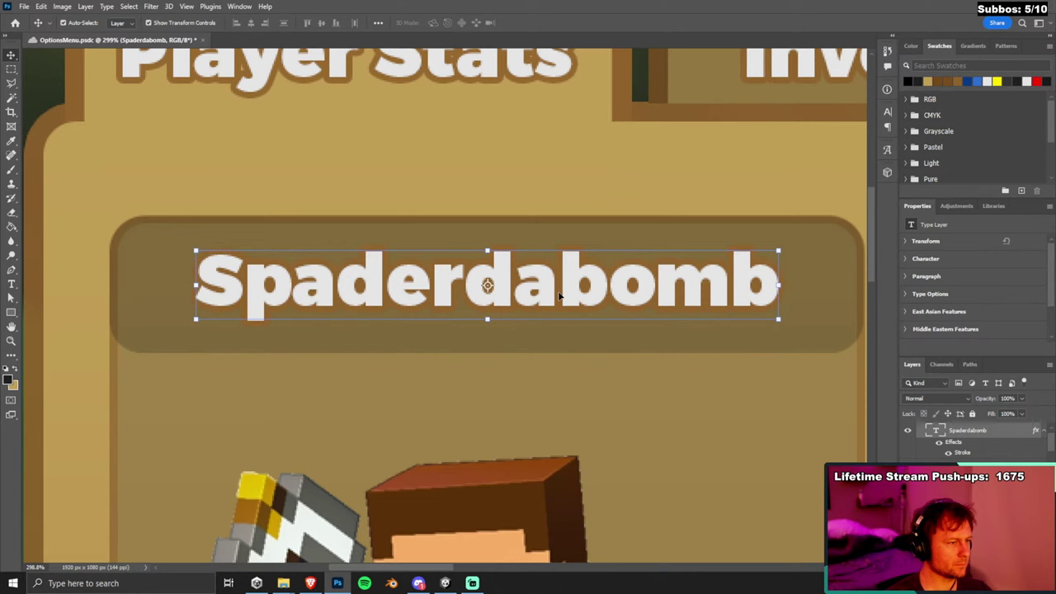
scroll(558, 295, down, 5)
scroll(662, 343, down, 2)
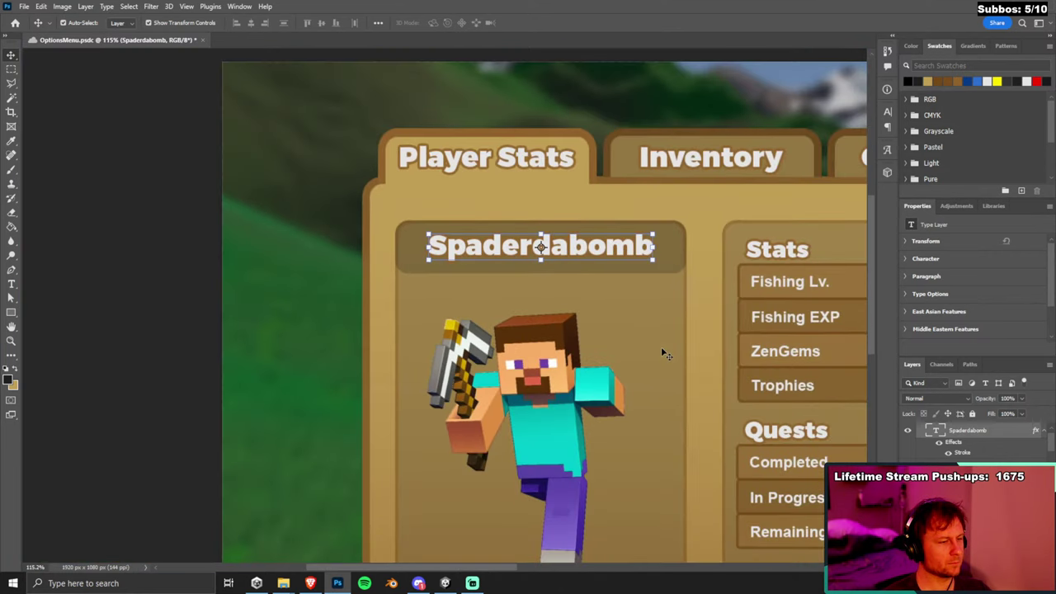
scroll(630, 353, down, 2)
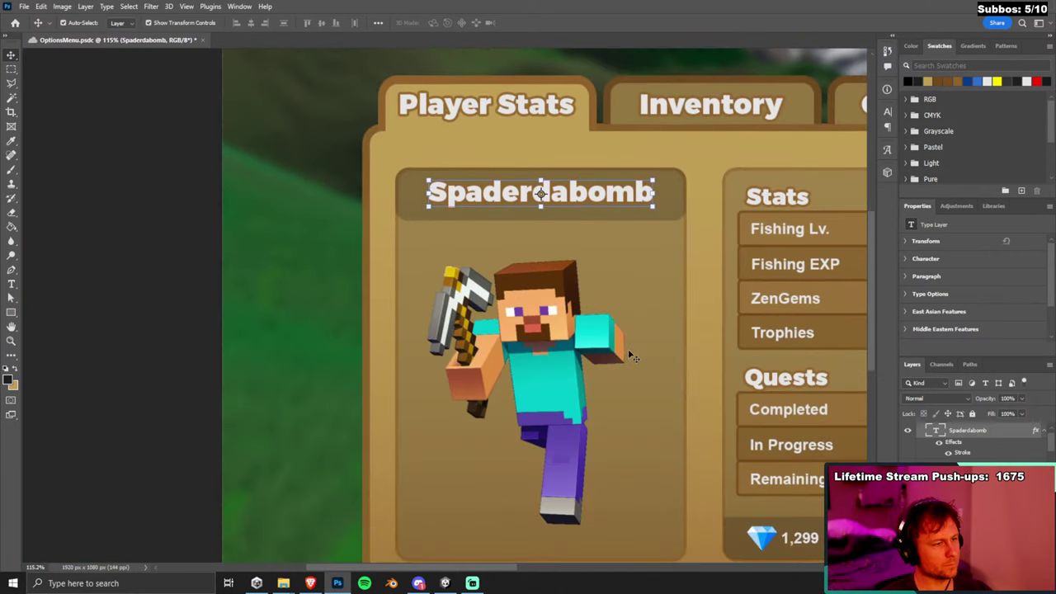
Marquee-select a band about 495 × 31 px over the header rectangle's lower rounded edge and try to delete that part of the shape.
click(10, 69)
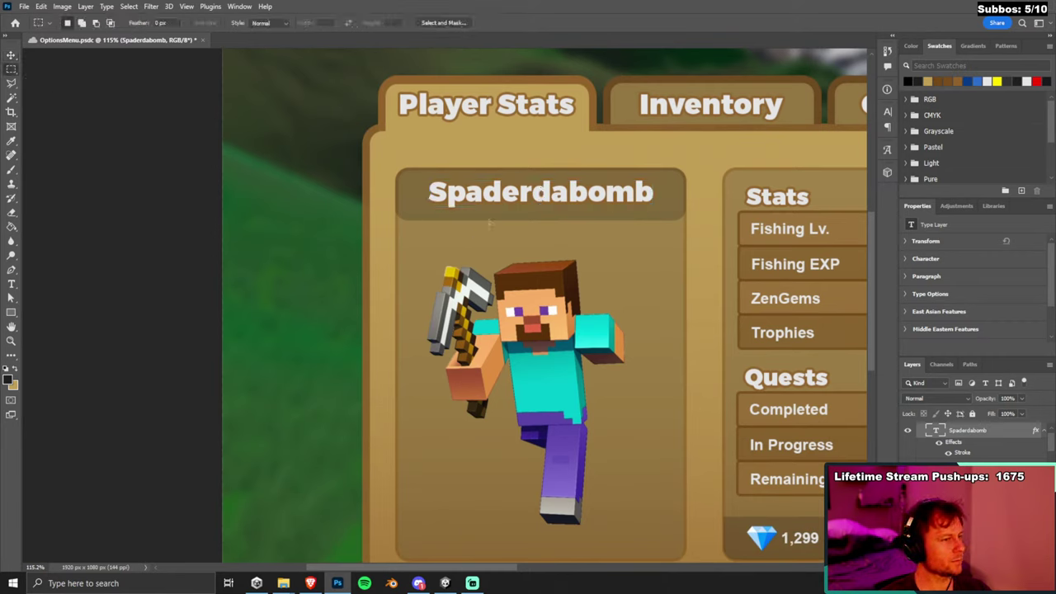
click(10, 54)
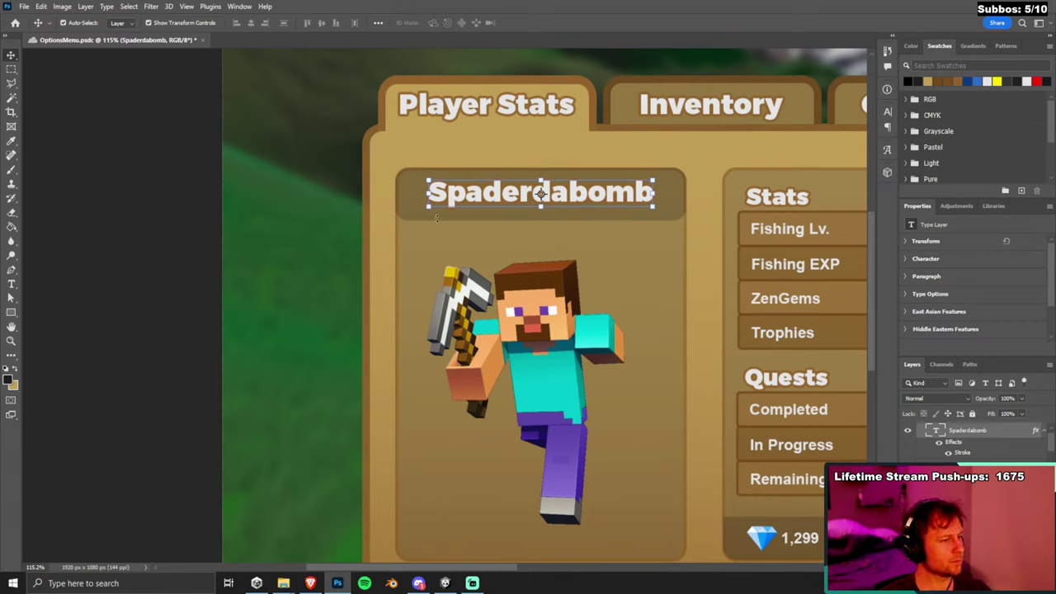
click(406, 219)
key(m)
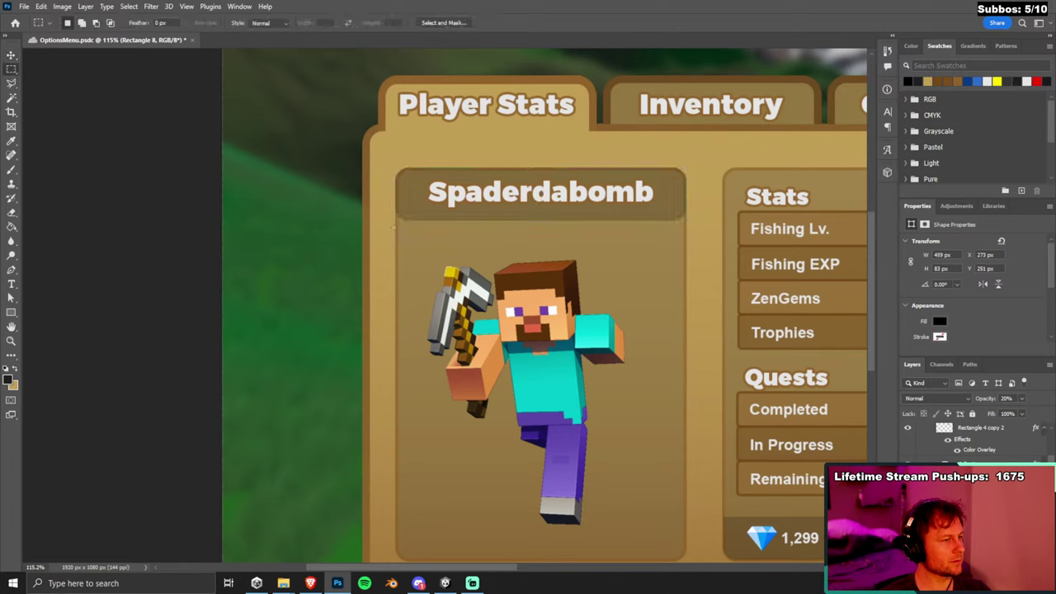
drag(385, 213, 698, 232)
key(Delete)
key(Return)
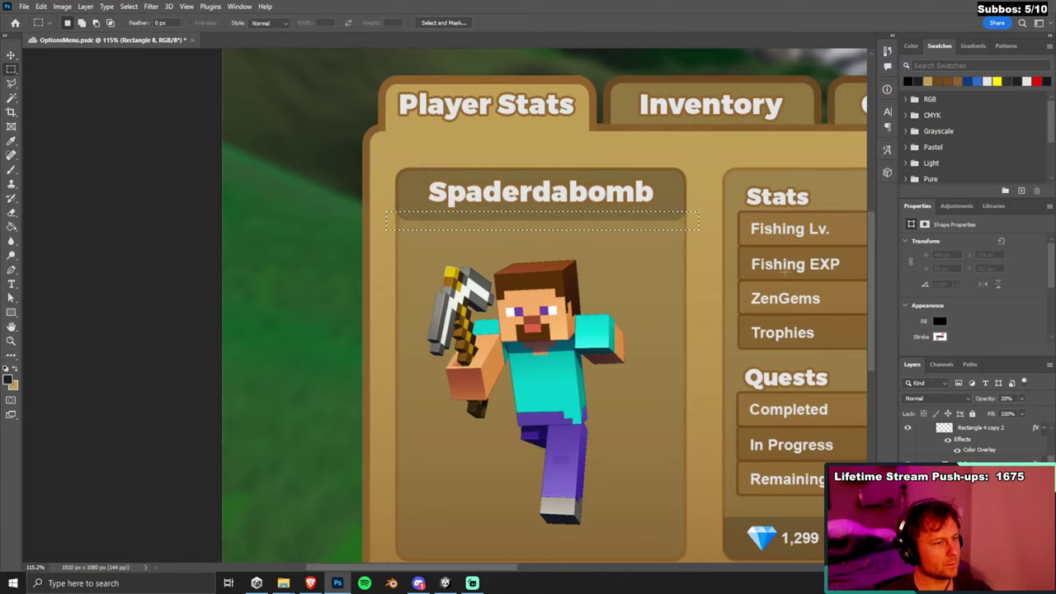
Rasterize the header rectangle layer, delete the selected lower band to leave a straight edge, deselect, and select the player name.
right_click(1008, 463)
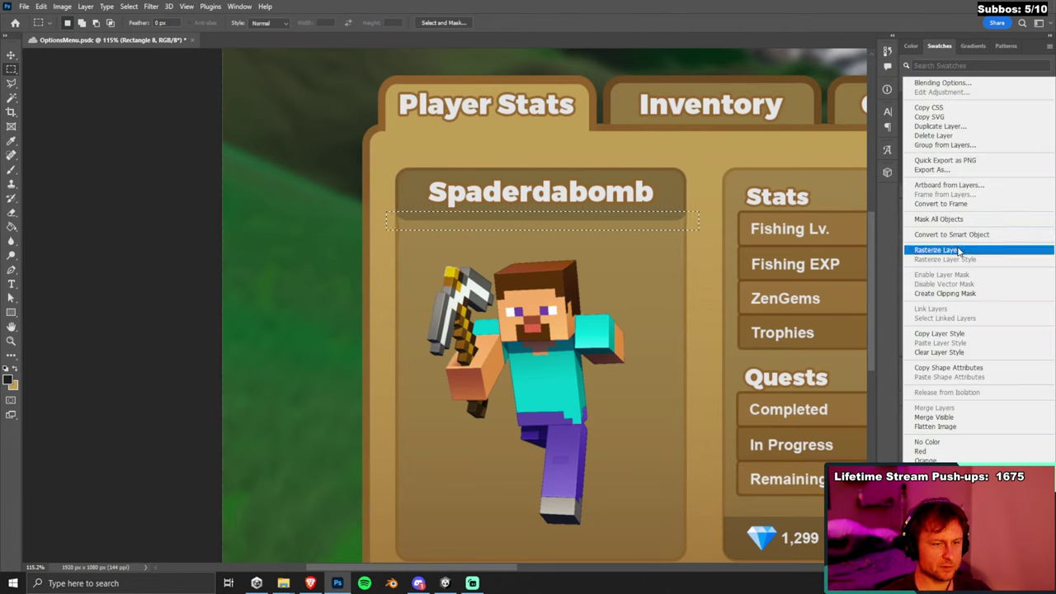
click(941, 249)
key(Delete)
key(ctrl+d)
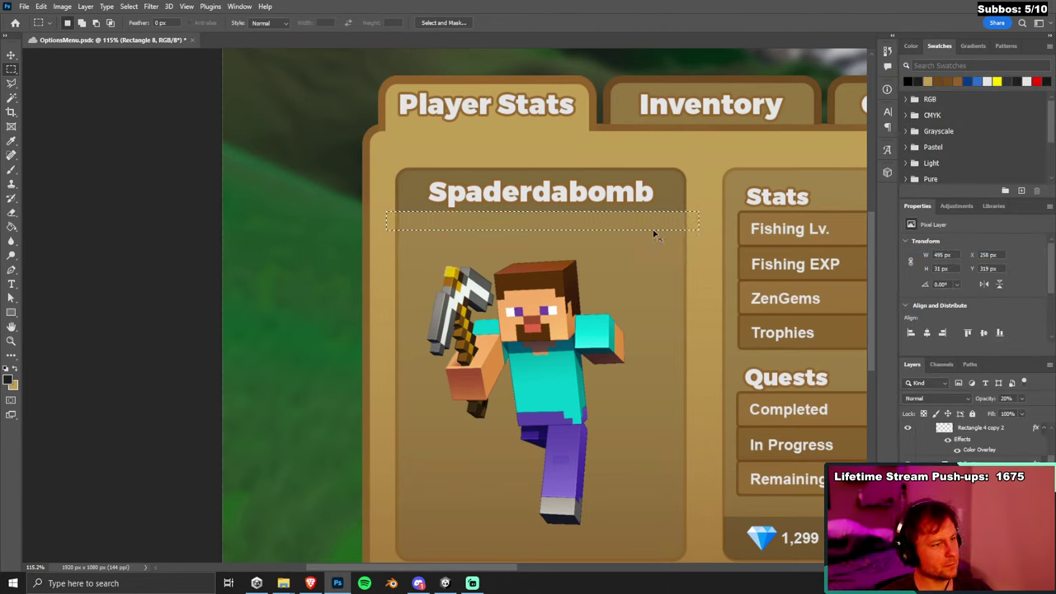
click(10, 55)
click(92, 100)
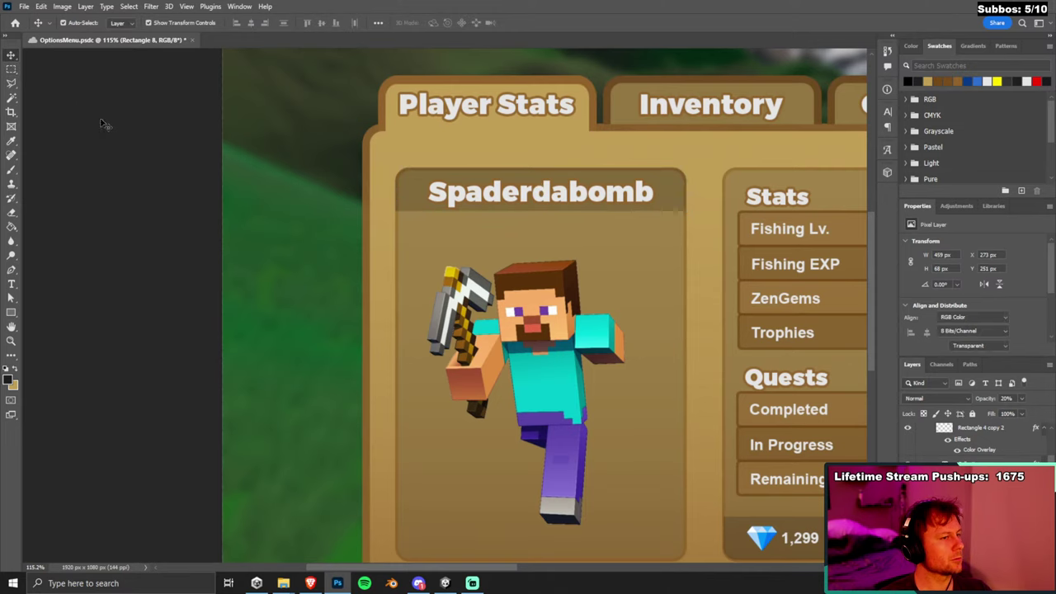
click(568, 201)
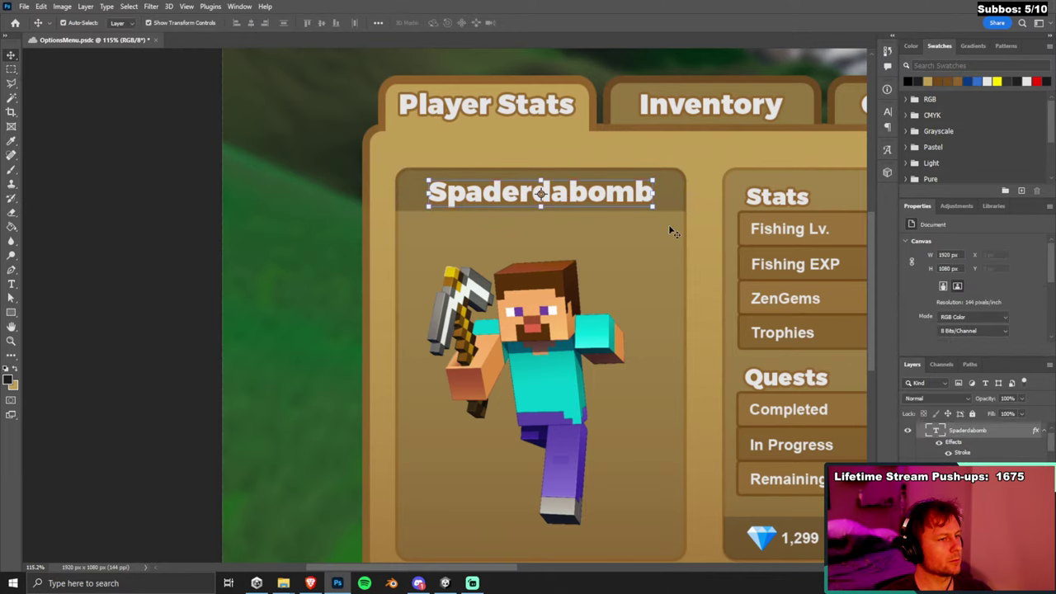
Deselect the player name and review the whole Player Stats page of the mockup.
click(266, 233)
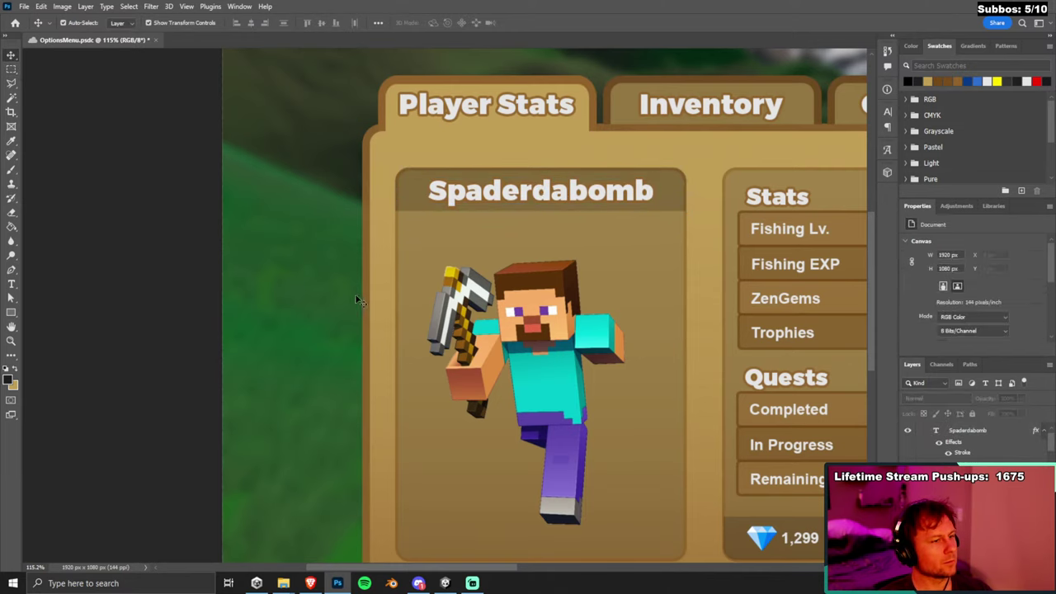
scroll(231, 268, down, 3)
scroll(231, 268, down, 2)
scroll(487, 314, up, 2)
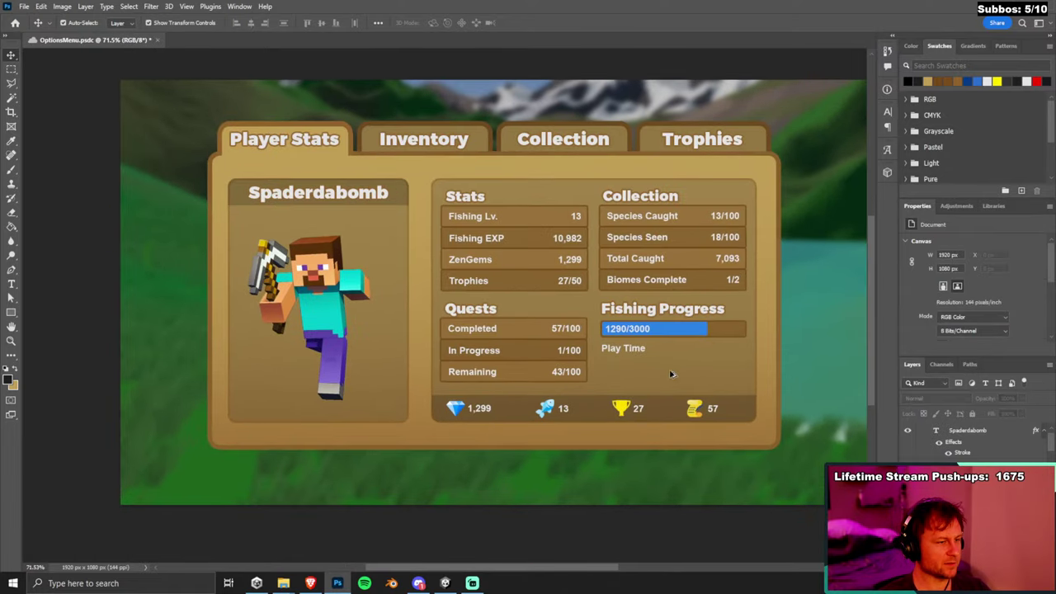
scroll(499, 283, up, 1)
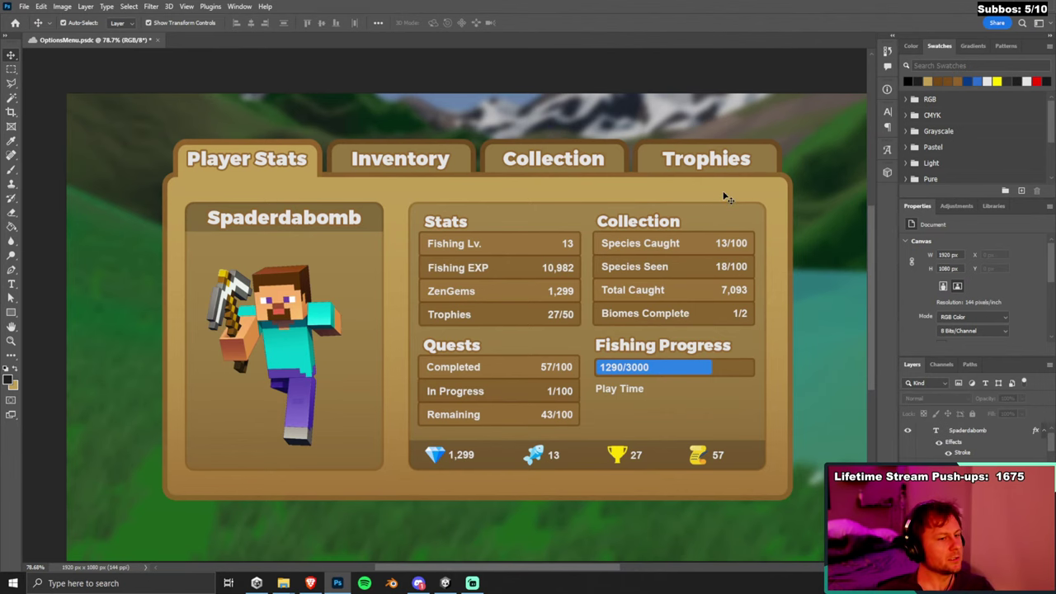
scroll(725, 197, down, 1)
scroll(825, 223, up, 1)
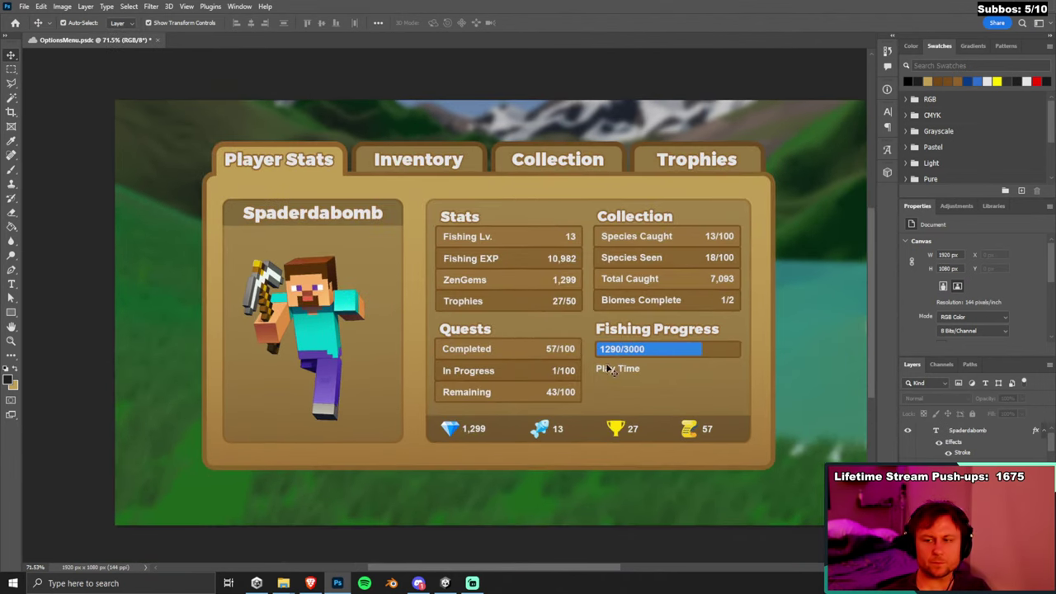
mouse_move(501, 568)
mouse_down()
mouse_move(526, 568)
mouse_move(512, 573)
mouse_up()
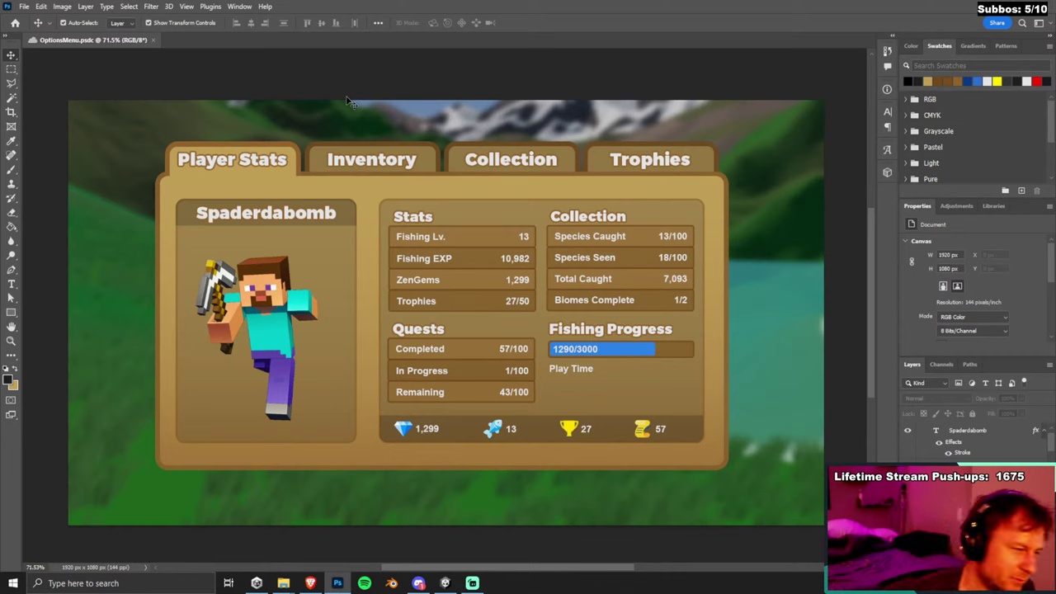
Check the layers behind the Player Stats tab label, the Stats and Collection headings and several Collection and Quests rows, then deselect.
click(240, 159)
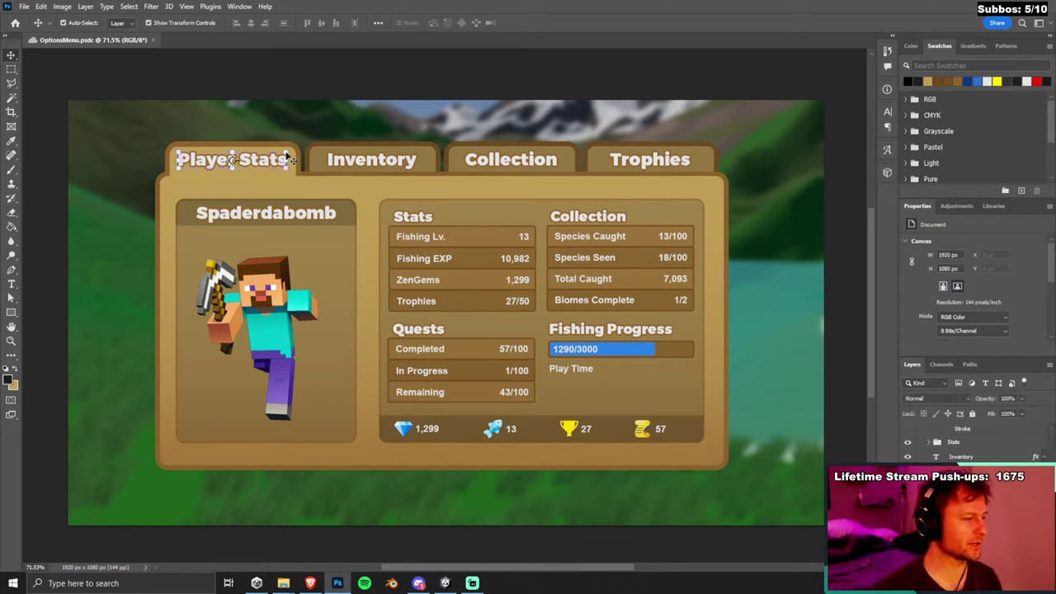
click(111, 73)
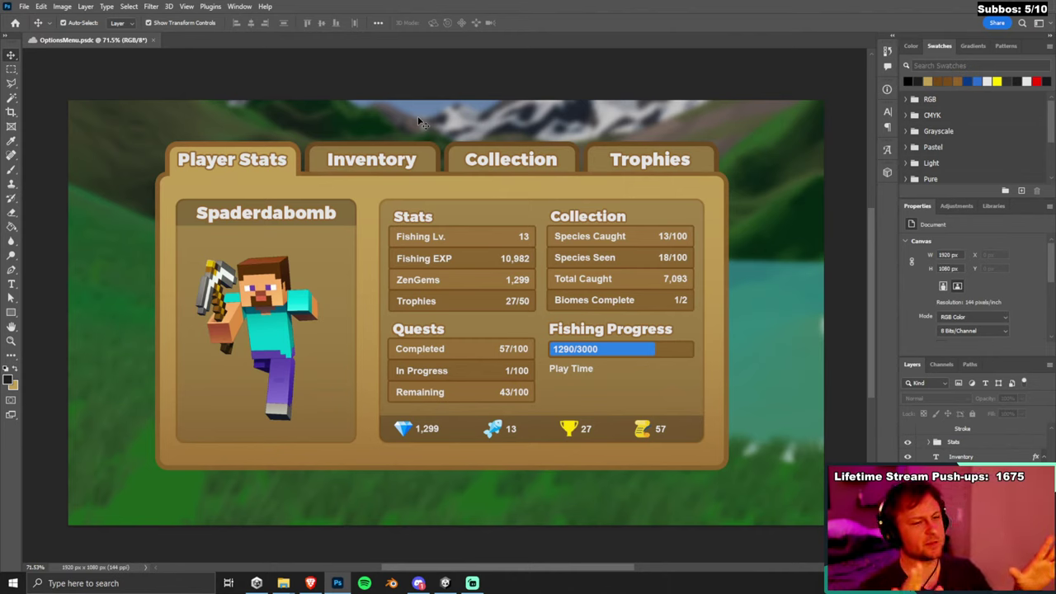
click(426, 217)
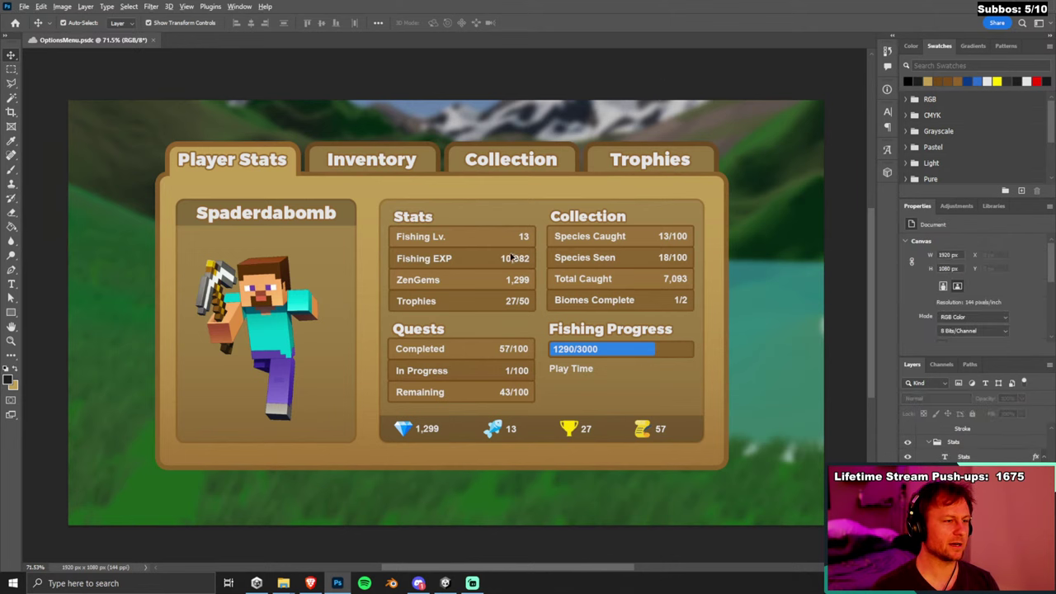
scroll(498, 257, up, 2)
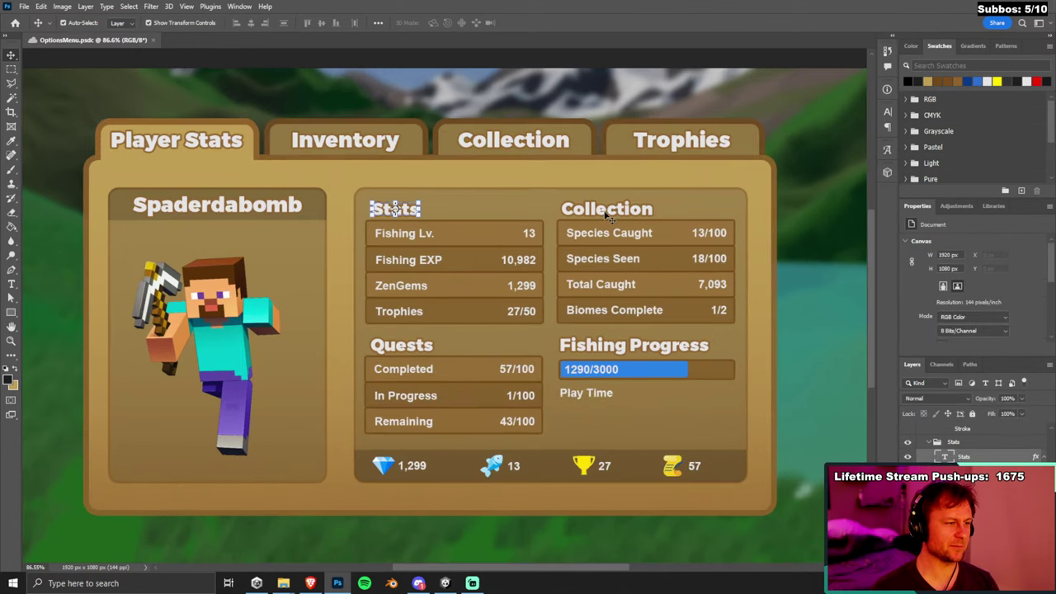
click(577, 209)
click(635, 283)
click(454, 396)
click(515, 421)
click(821, 288)
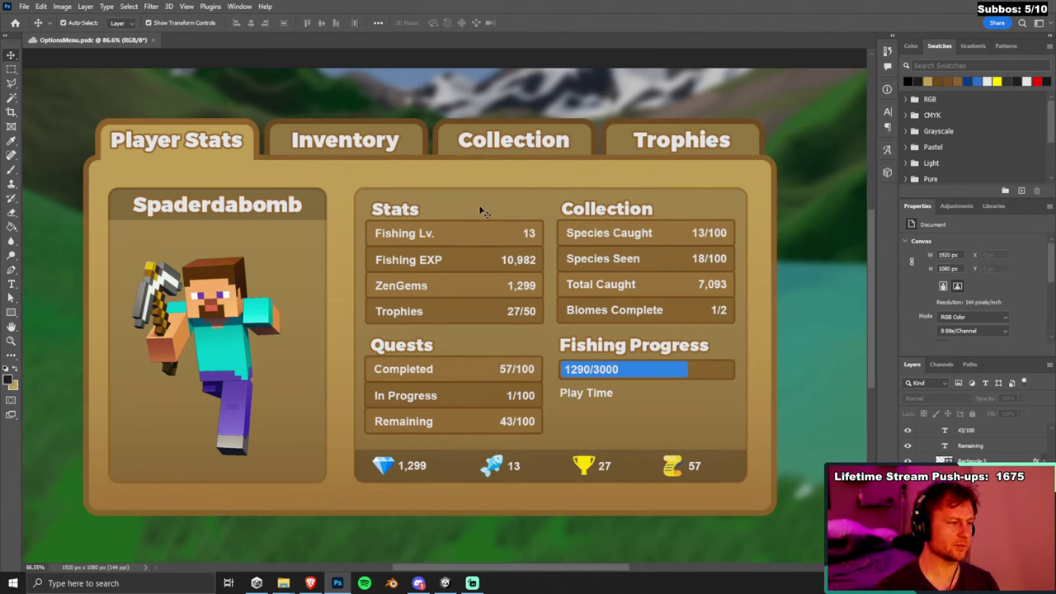
Examine where the Player Stats tab shape, Inventory label, player name and header rectangle sit in the layer stack.
click(213, 201)
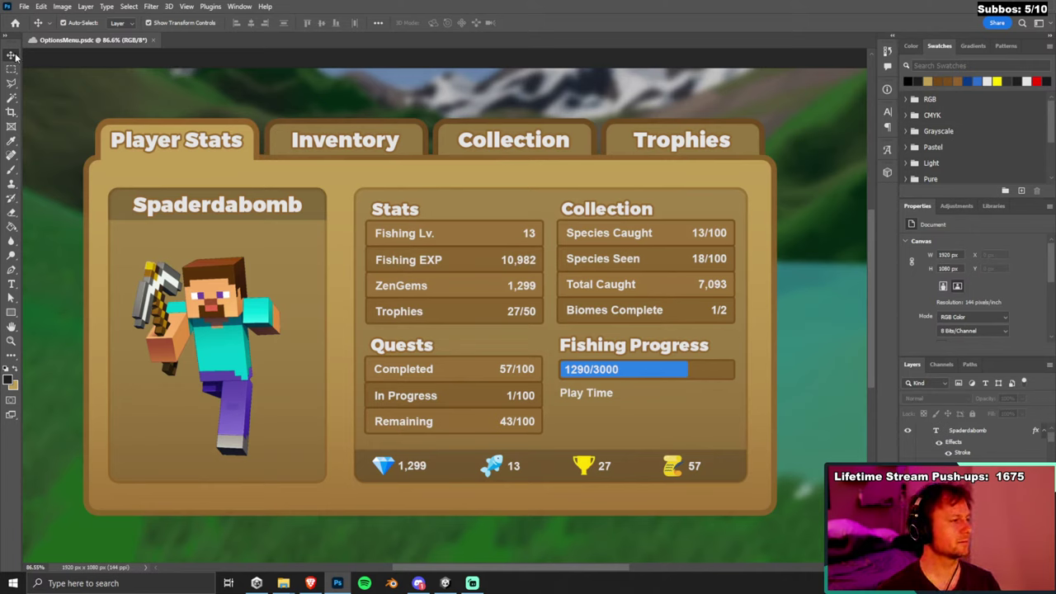
click(256, 157)
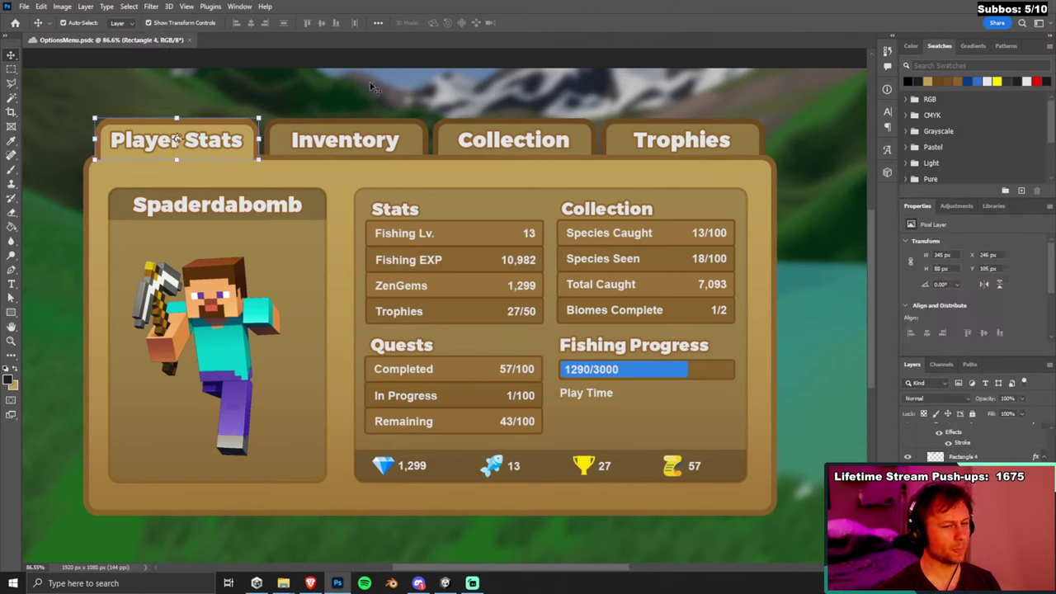
scroll(957, 437, up, 3)
scroll(957, 442, up, 1)
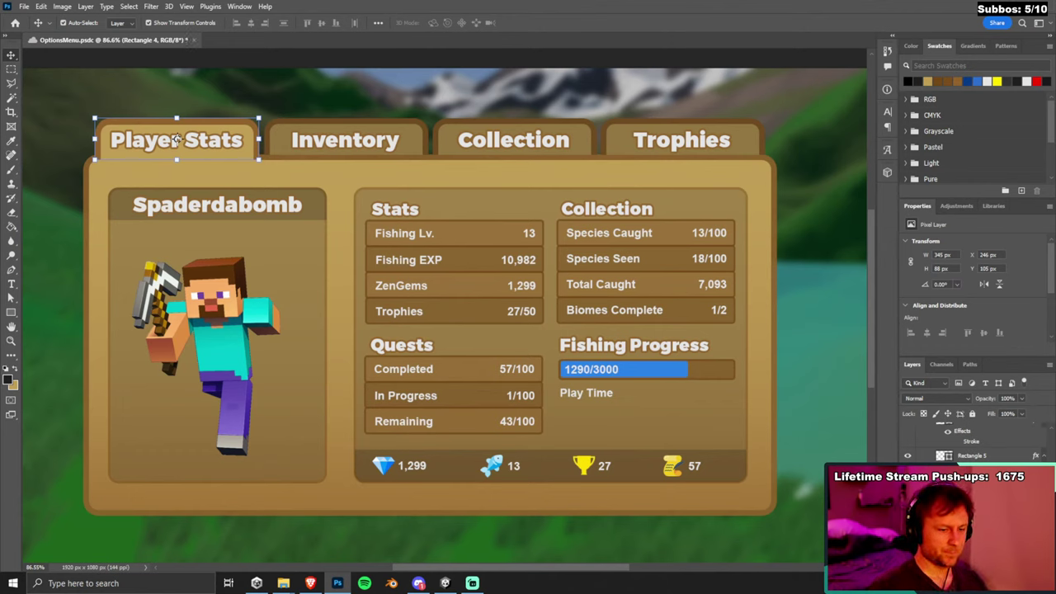
scroll(957, 437, down, 1)
click(348, 138)
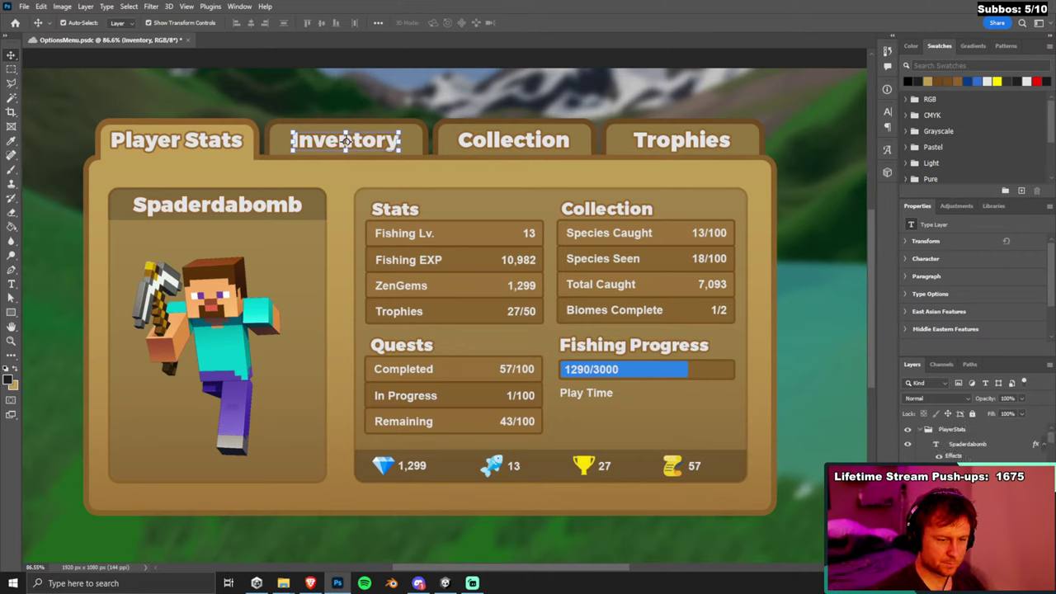
click(979, 447)
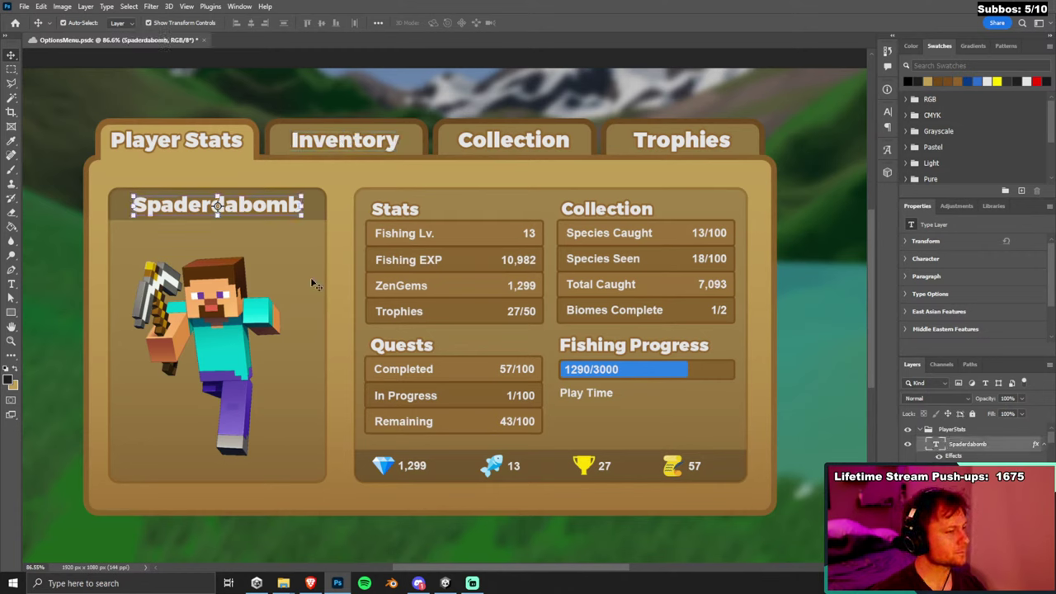
click(325, 221)
click(325, 215)
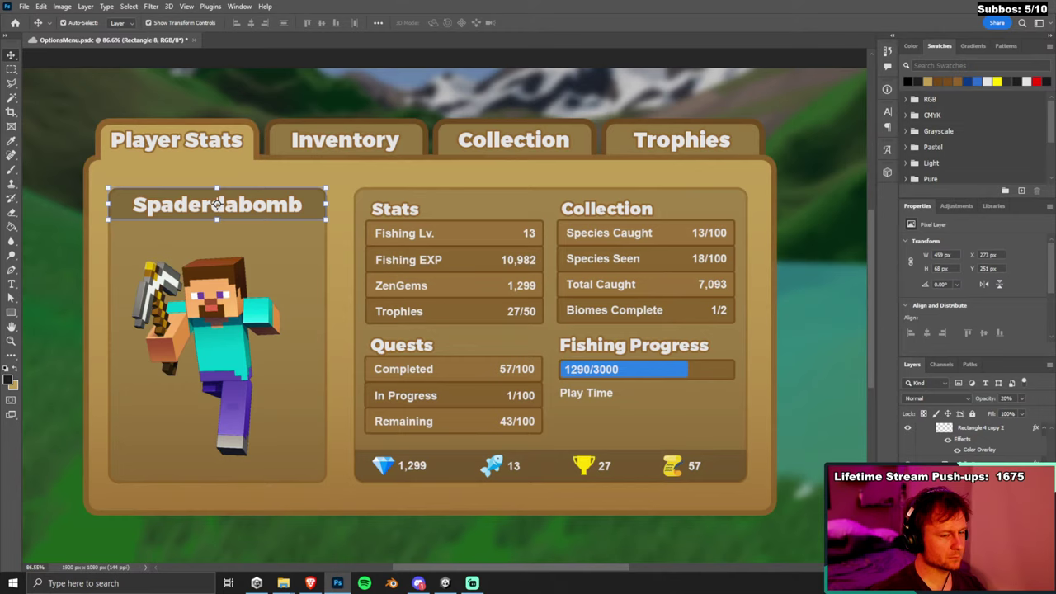
Locate the Tabs layer group through the Trophies and Collection tab labels, then collapse and select that group.
click(551, 217)
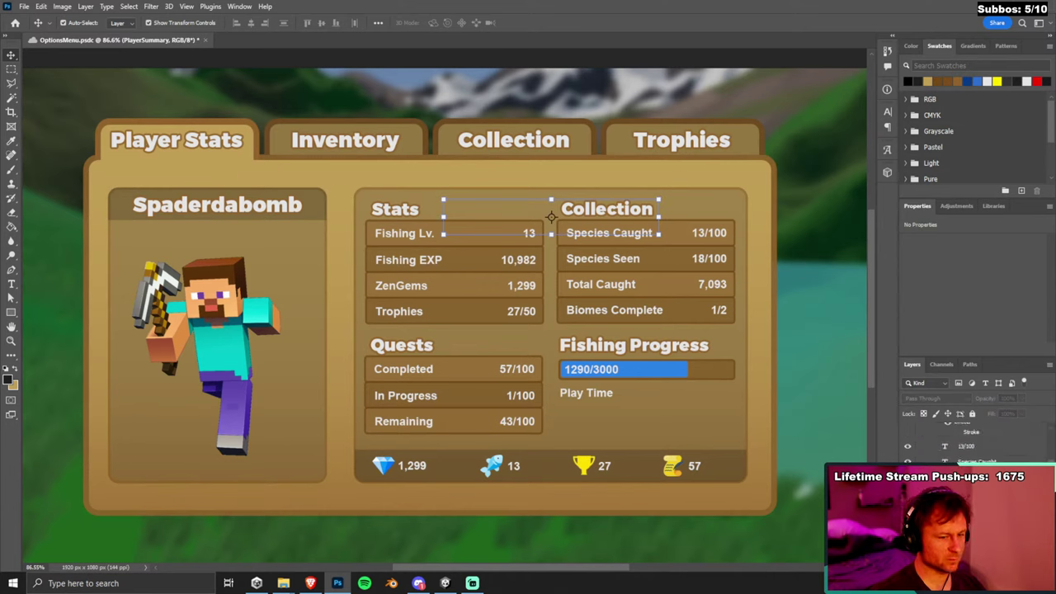
click(682, 142)
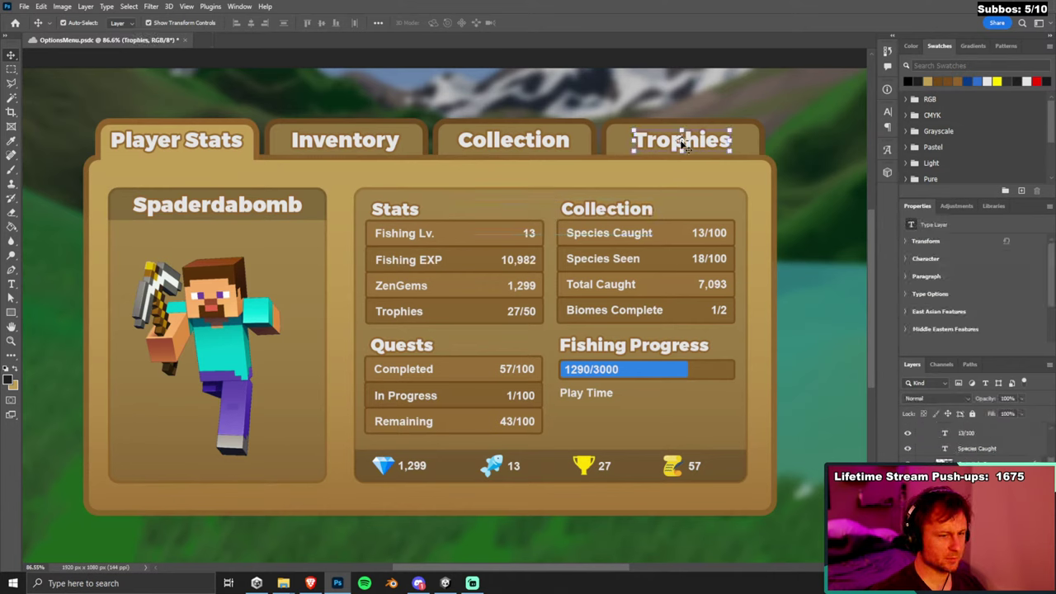
click(539, 142)
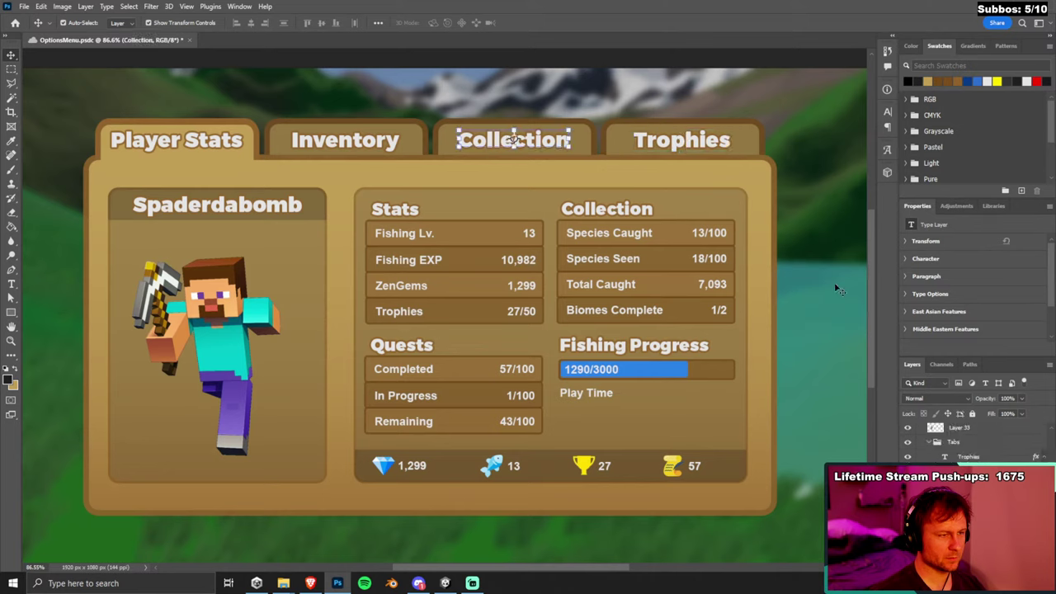
click(928, 442)
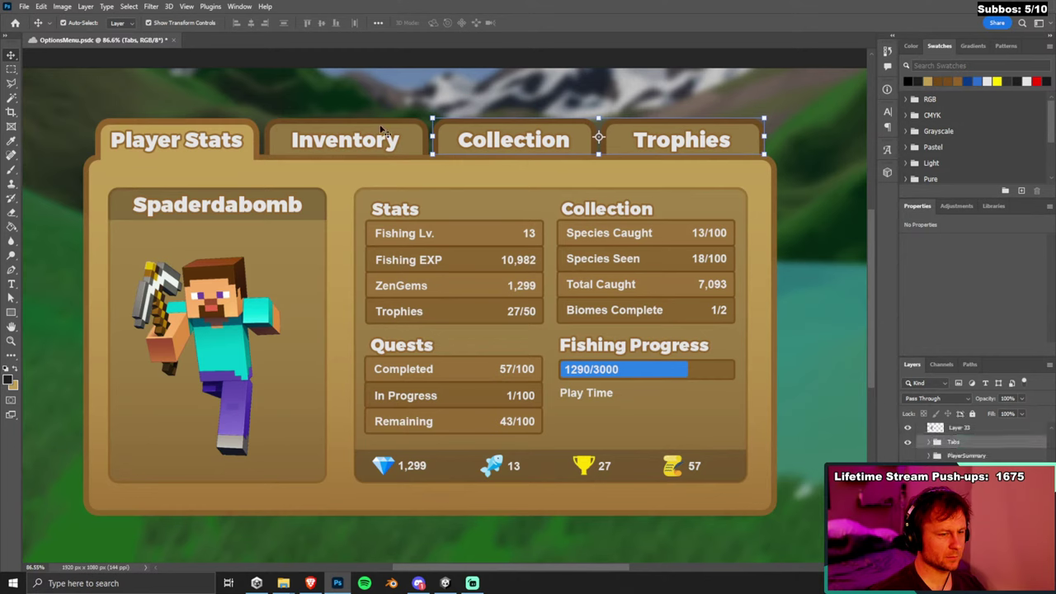
Select the Completed, In Progress and Remaining labels with their values to locate the Quests layer group, then collapse and select the group.
click(356, 144)
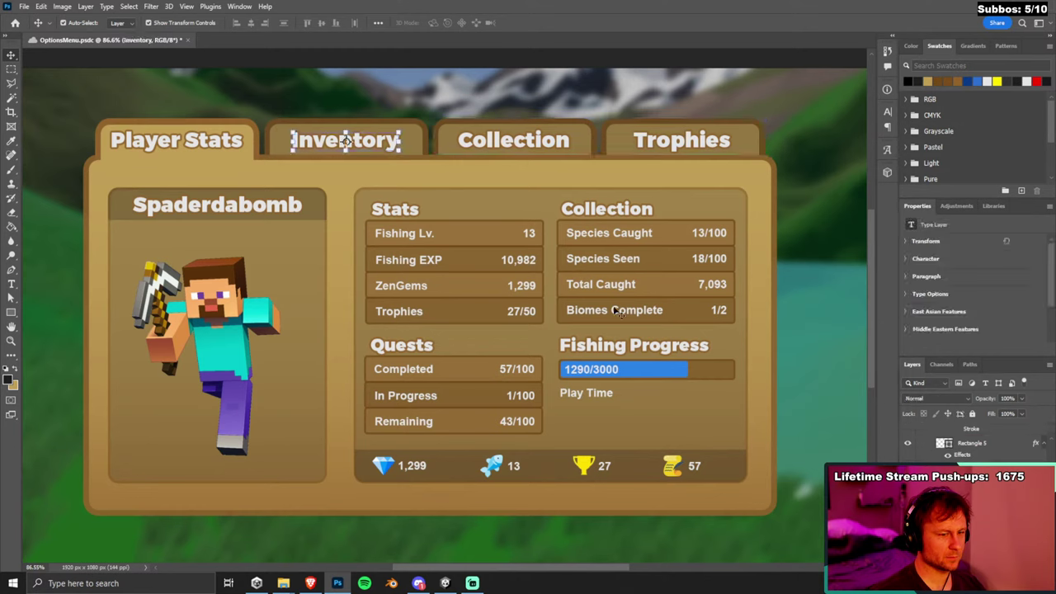
scroll(947, 446, down, 2)
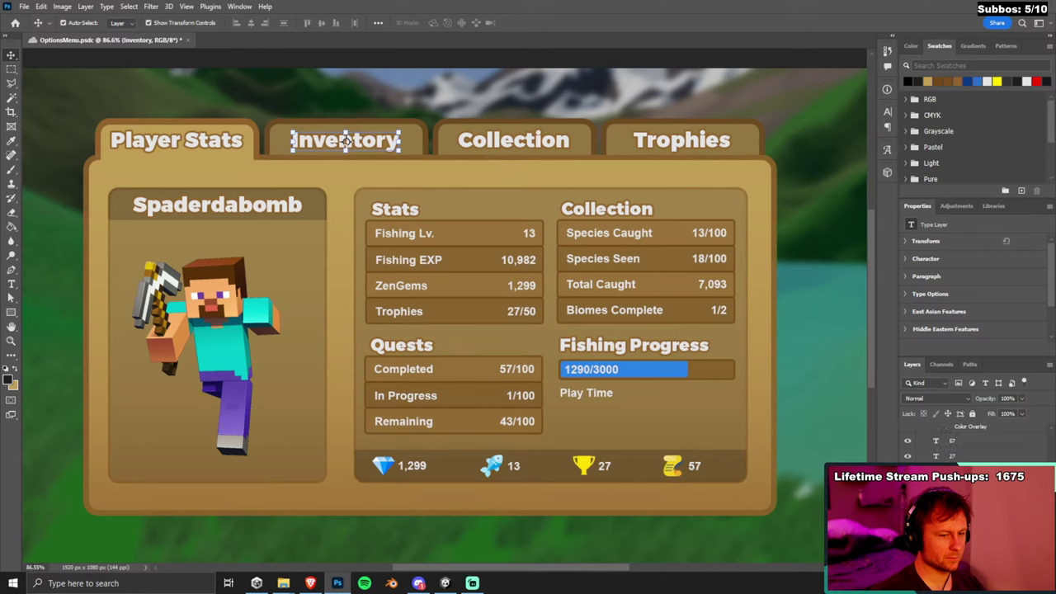
click(953, 443)
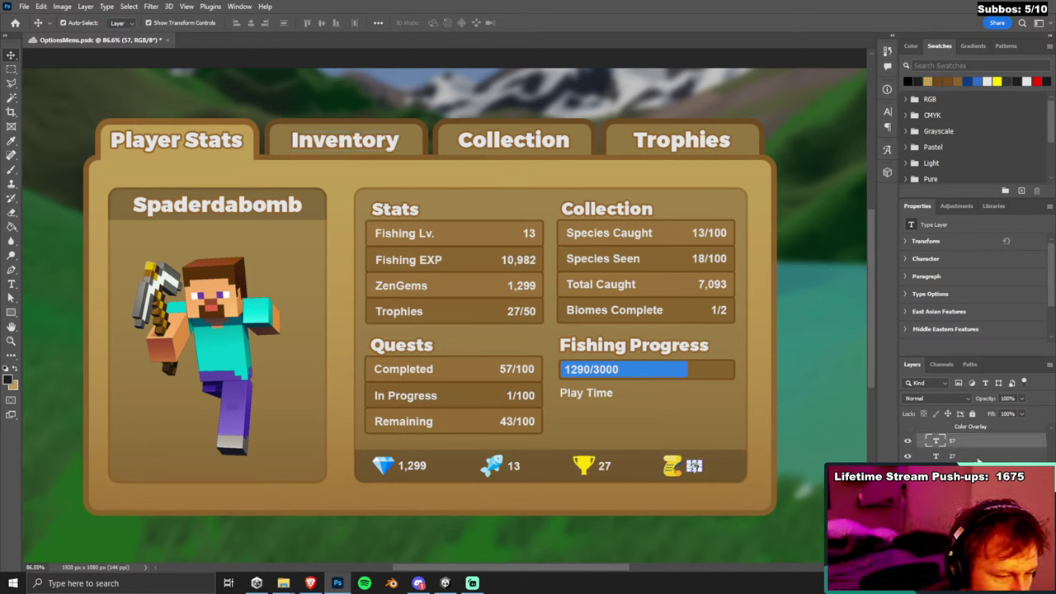
double_click(516, 369)
key(Escape)
shift+click(528, 423)
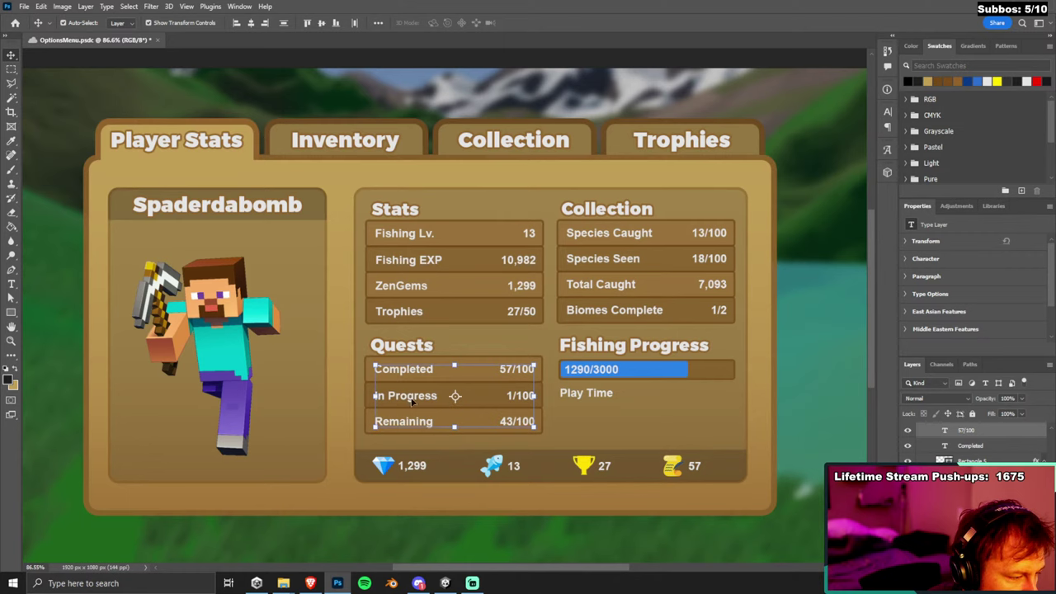
shift+click(412, 373)
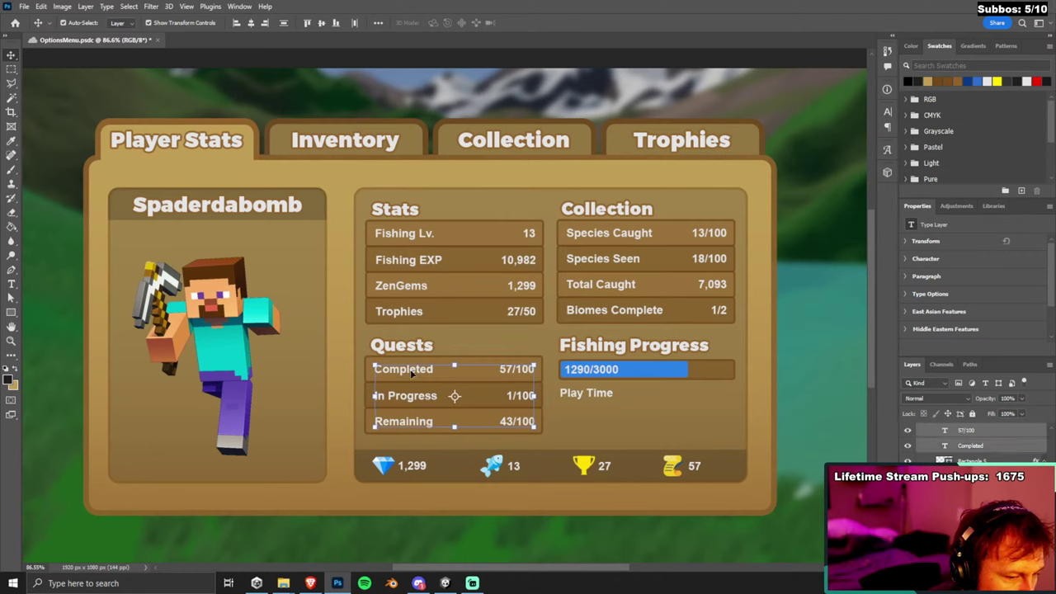
scroll(974, 442, down, 2)
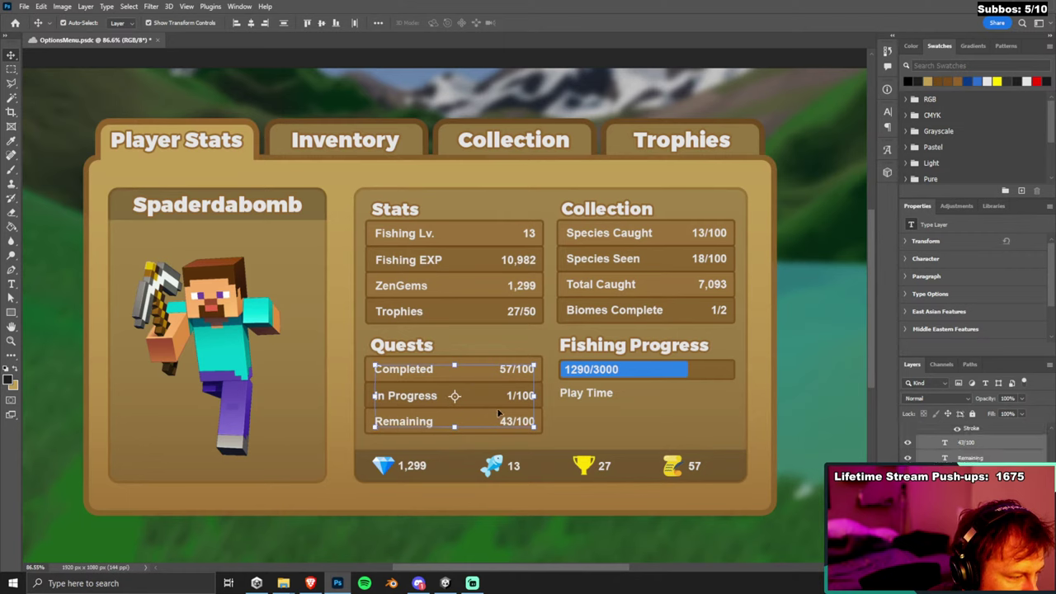
scroll(974, 442, up, 3)
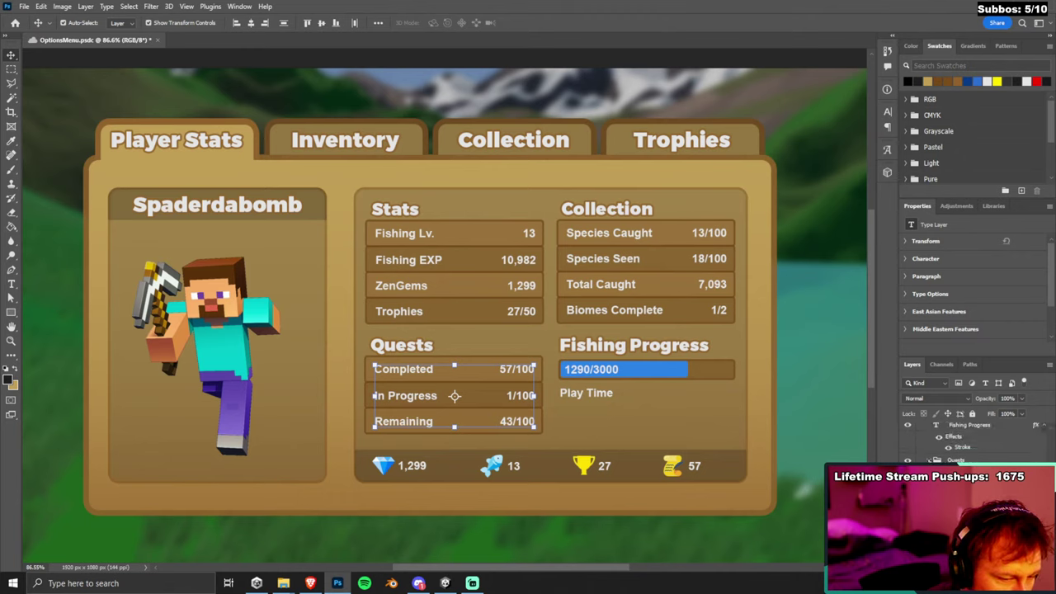
click(957, 459)
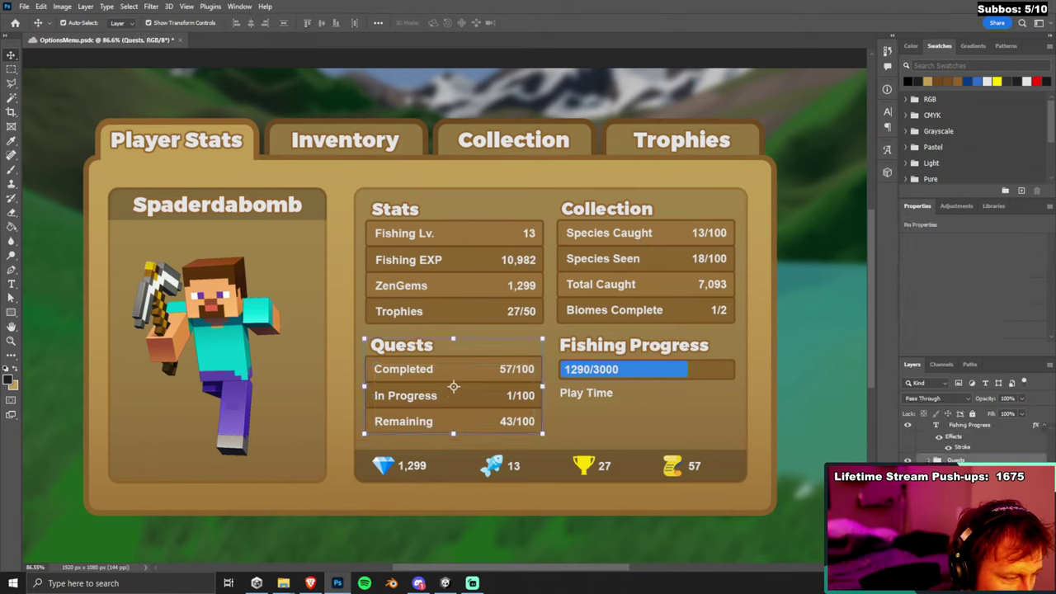
Locate the Collection layer group through the Collection heading above the species rows, then collapse and select that group.
scroll(974, 441, down, 3)
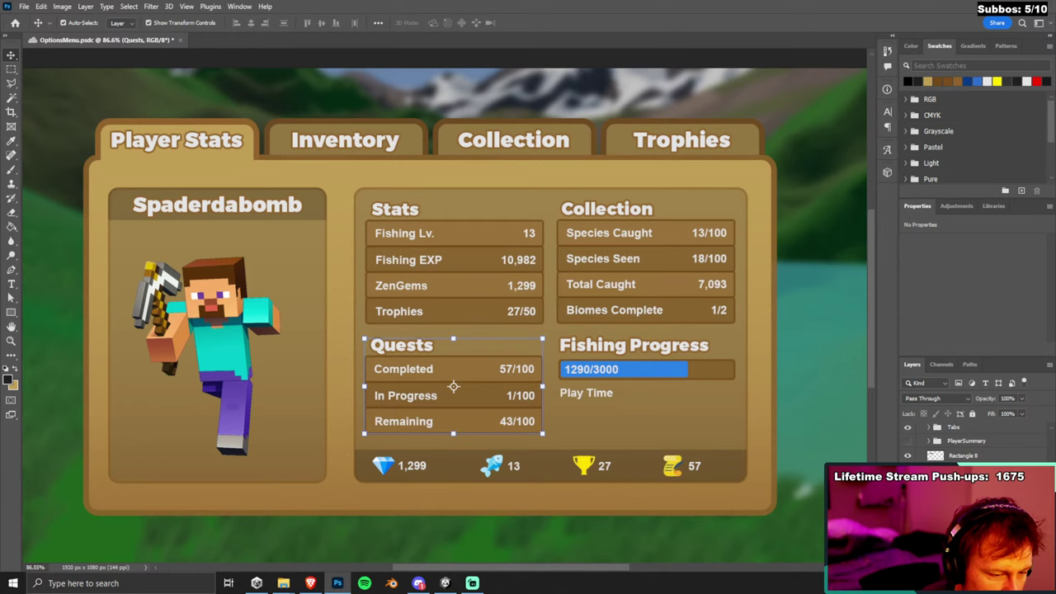
click(606, 208)
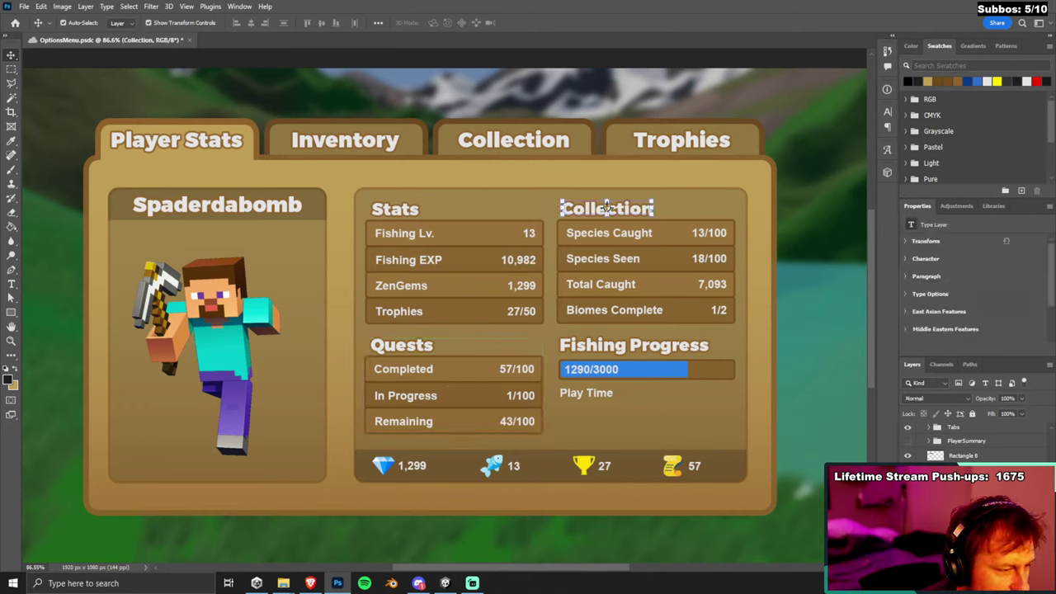
scroll(974, 445, down, 3)
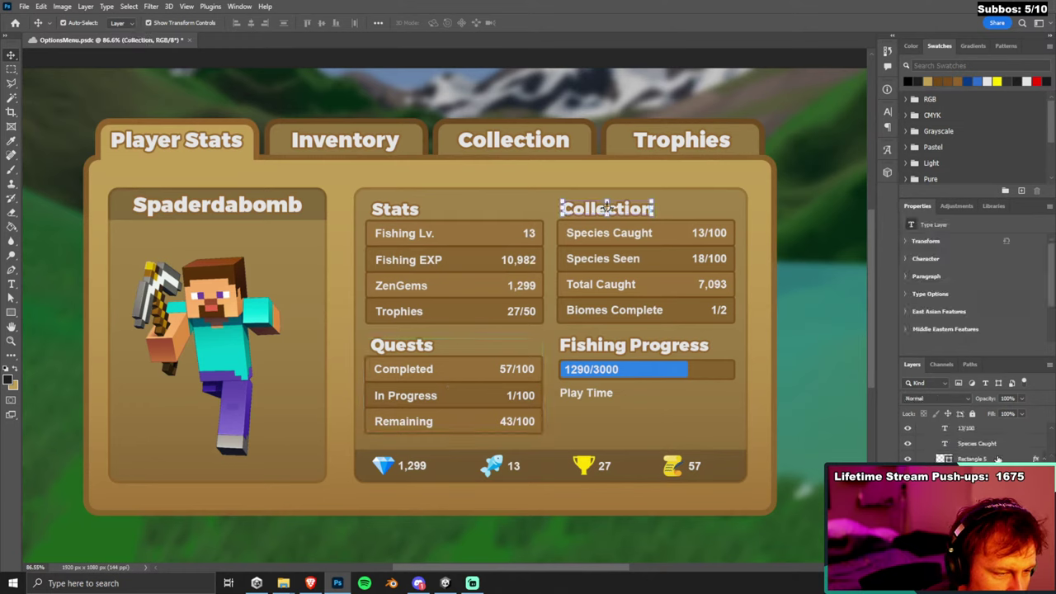
scroll(973, 445, down, 5)
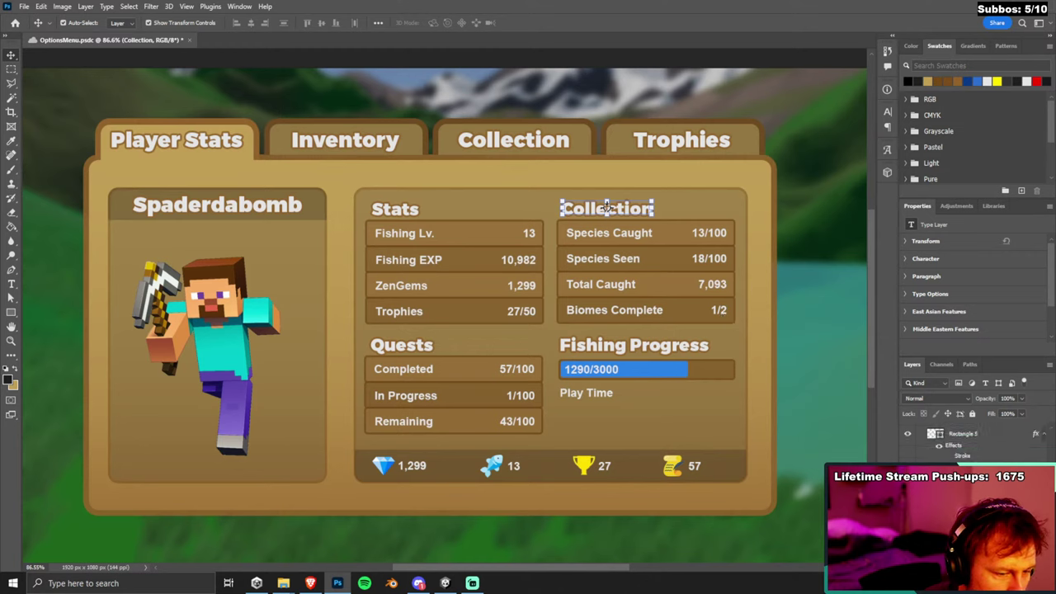
scroll(974, 441, down, 5)
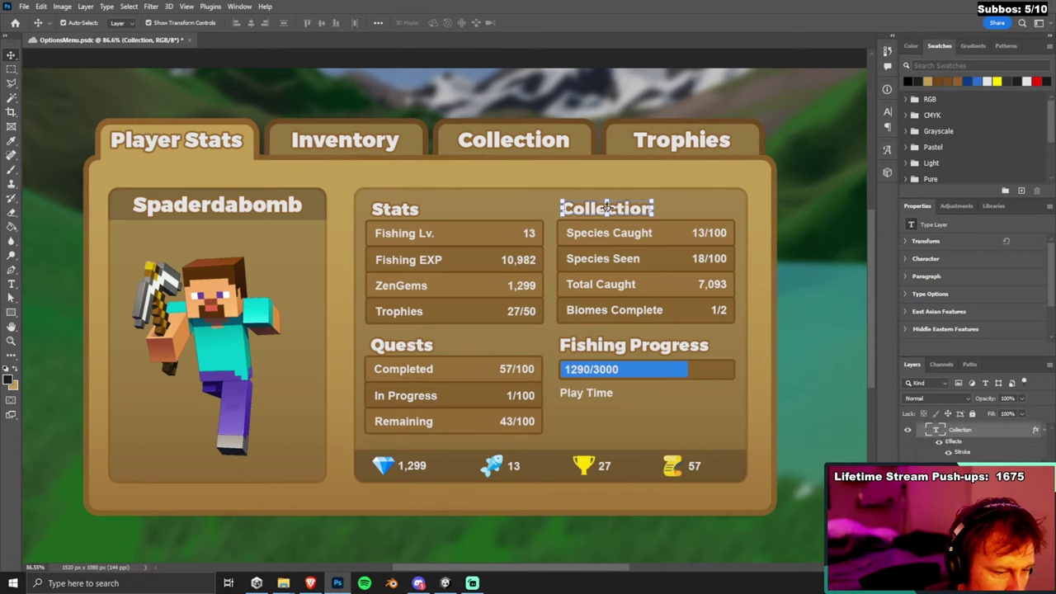
scroll(974, 441, down, 5)
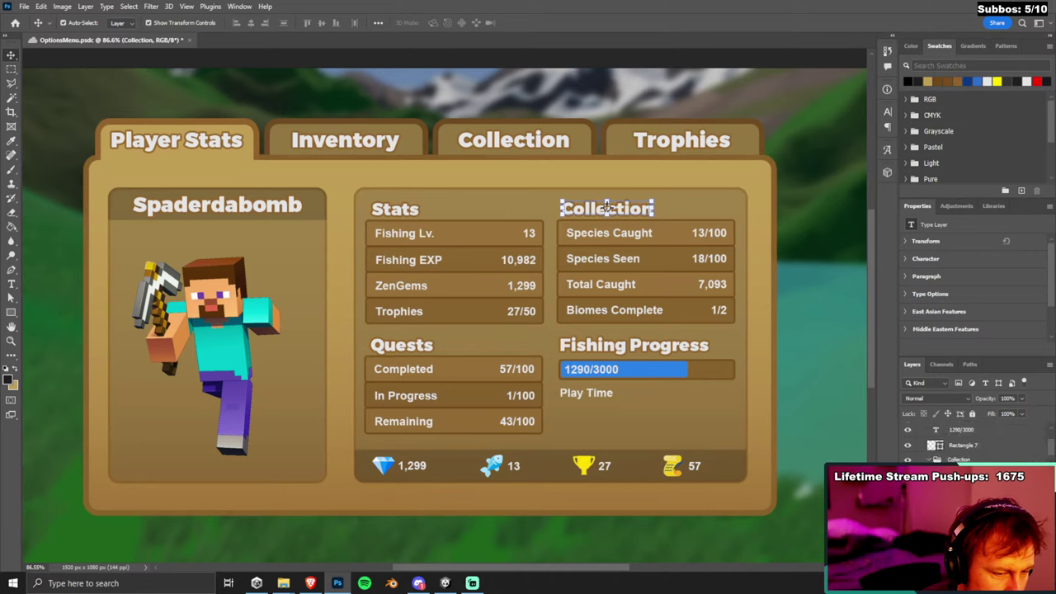
scroll(973, 442, down, 5)
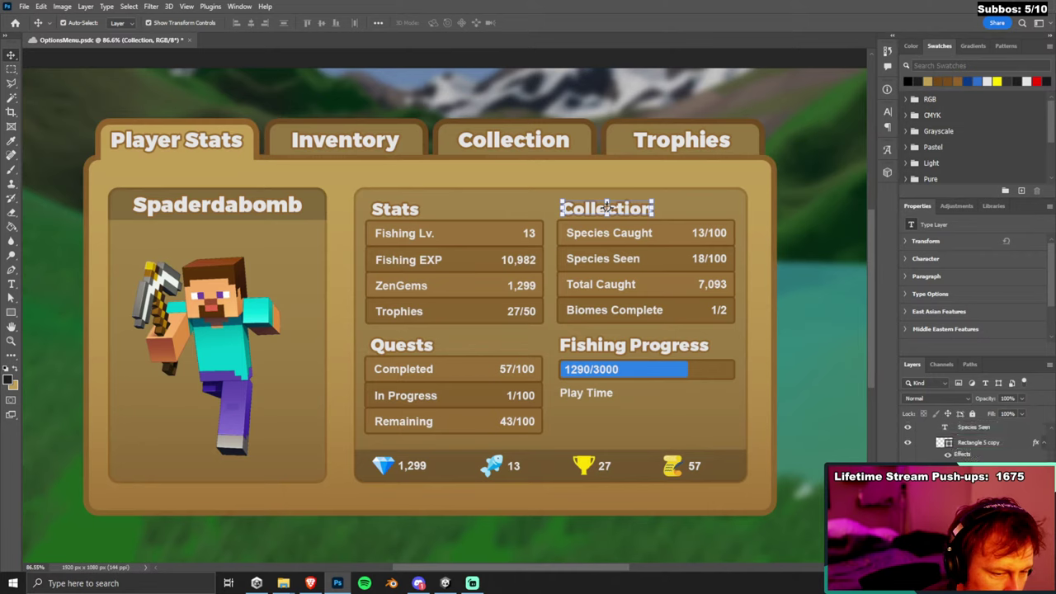
scroll(974, 441, down, 2)
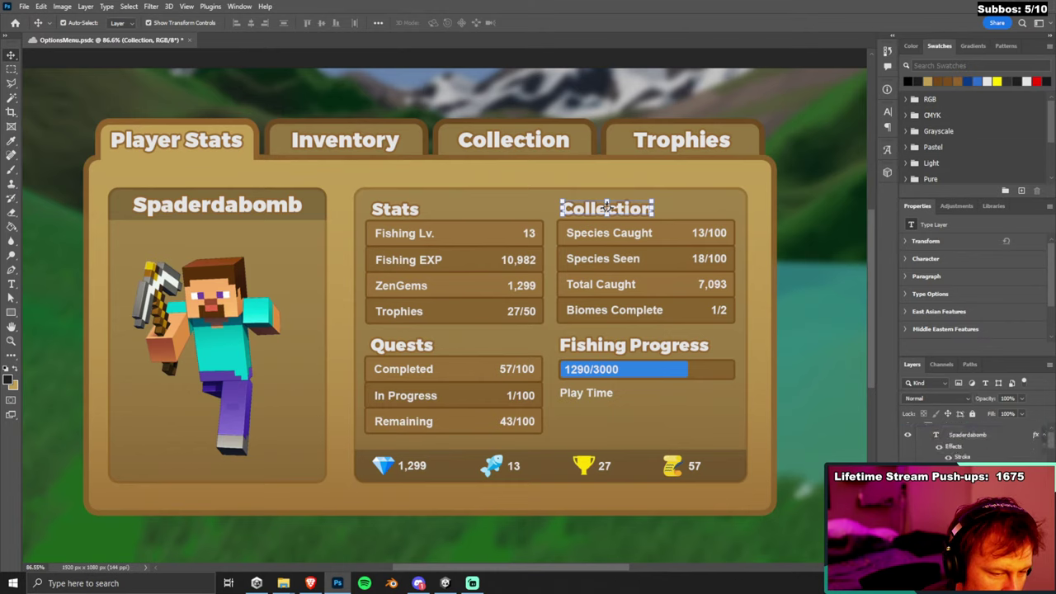
click(646, 261)
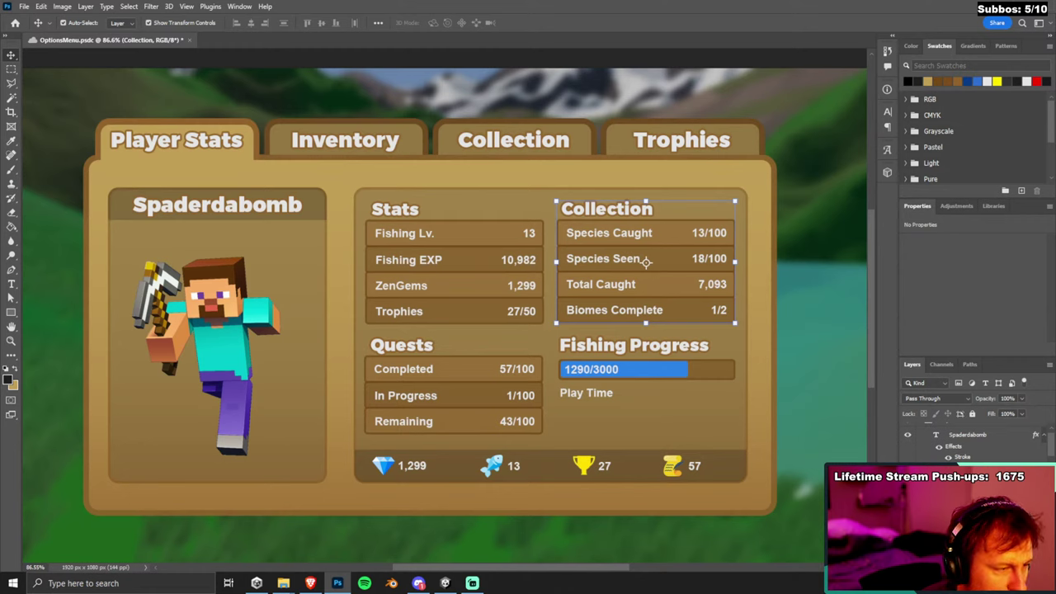
Group the Fishing Progress heading, progress bar, 1290/3000 value and Play Time label into a layer group named FishingProgress.
double_click(591, 369)
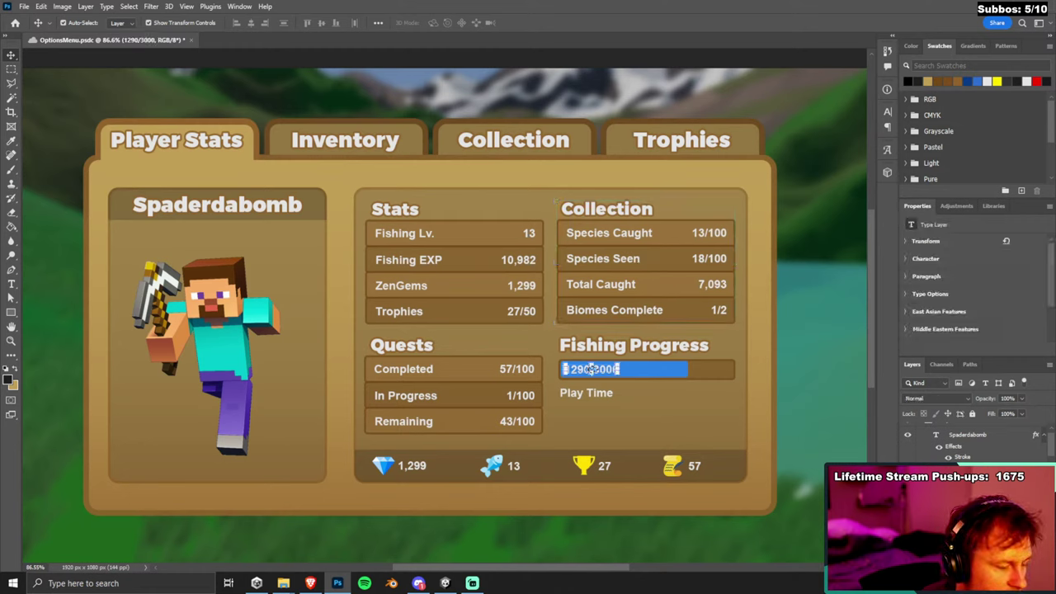
click(714, 383)
click(608, 396)
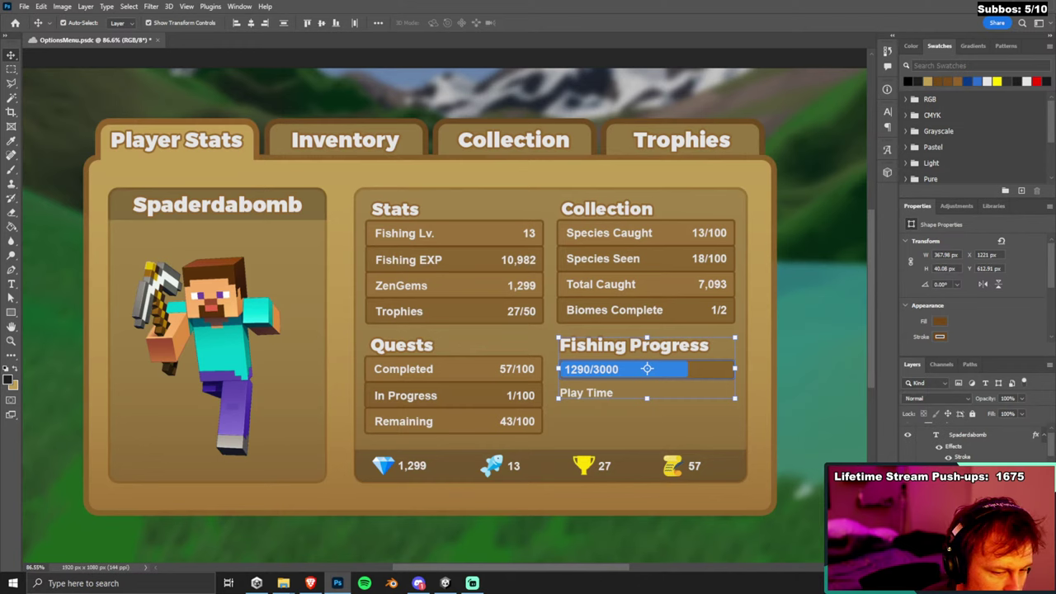
key(ctrl+g)
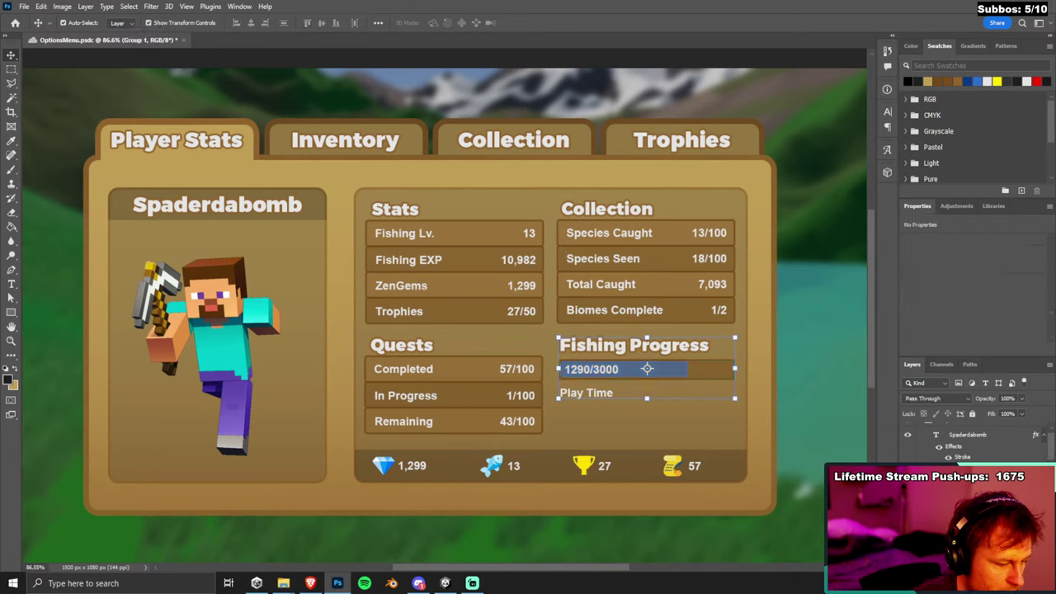
key(Return)
click(625, 369)
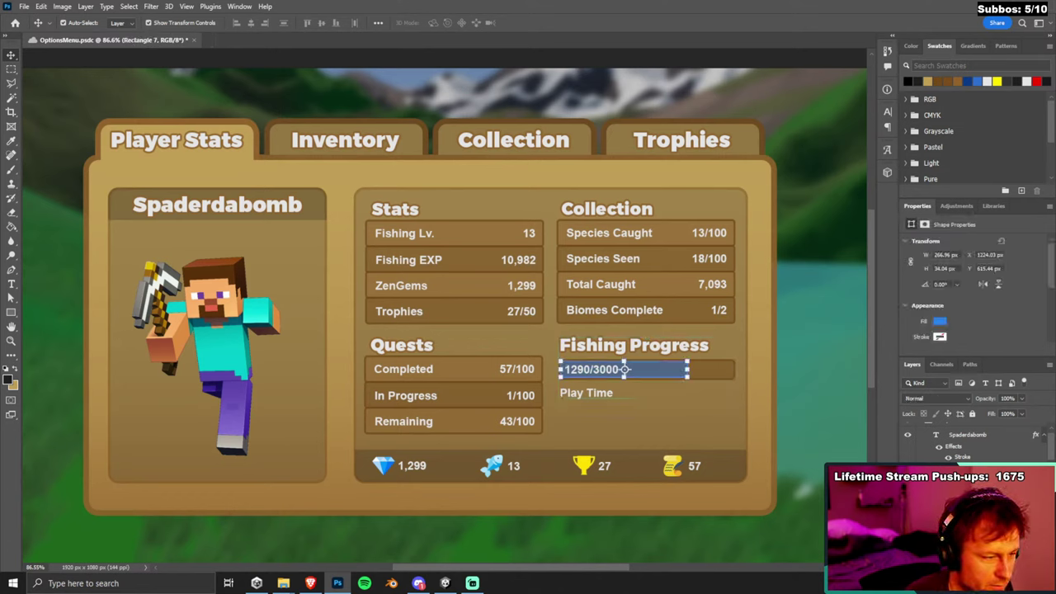
key(ctrl+z)
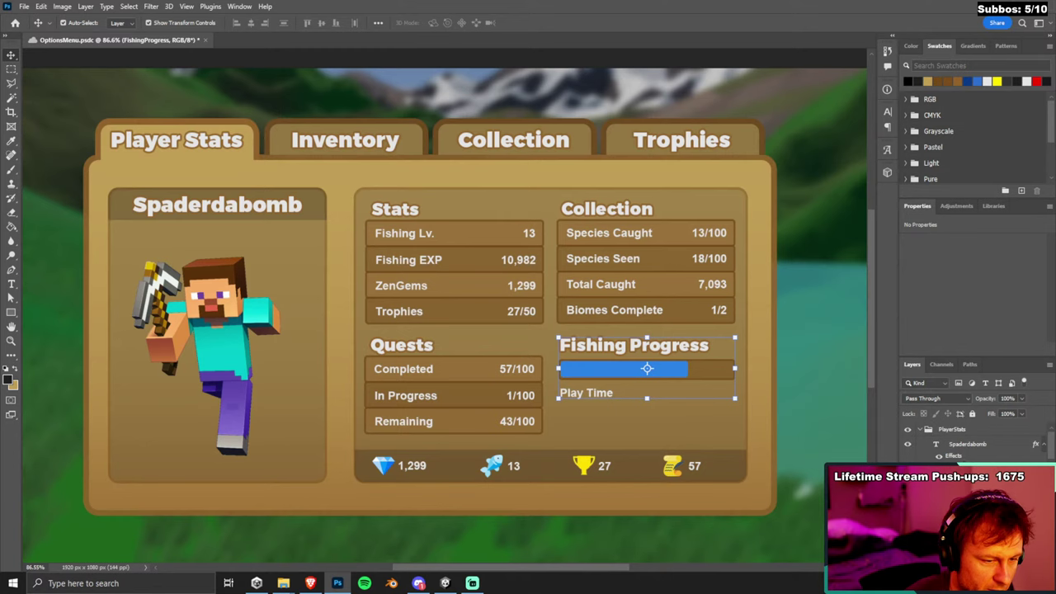
Group the player name, character image and their background shapes into a layer group named LeftSide.
click(966, 445)
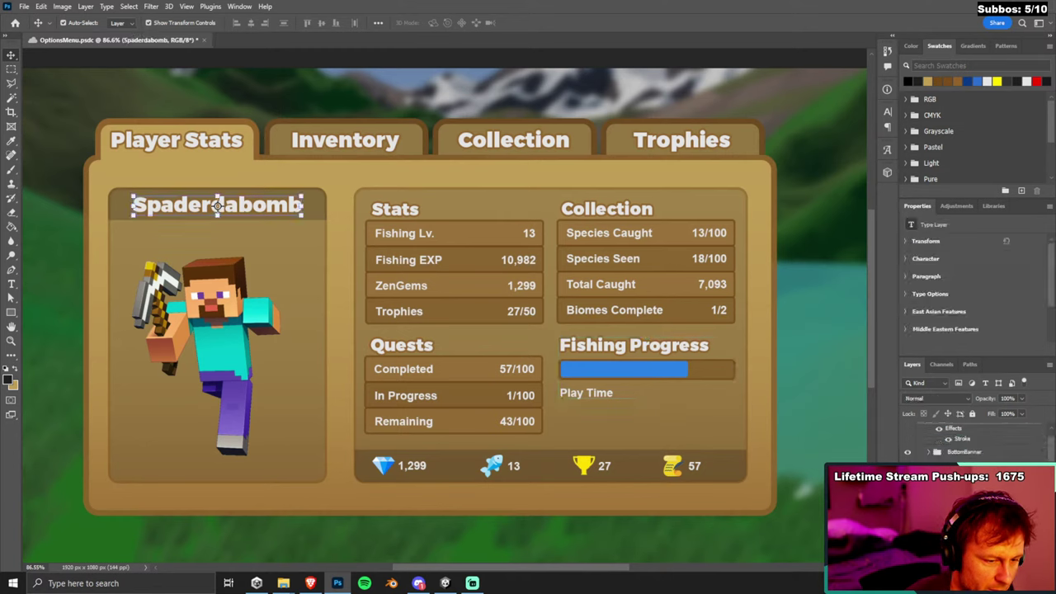
click(206, 356)
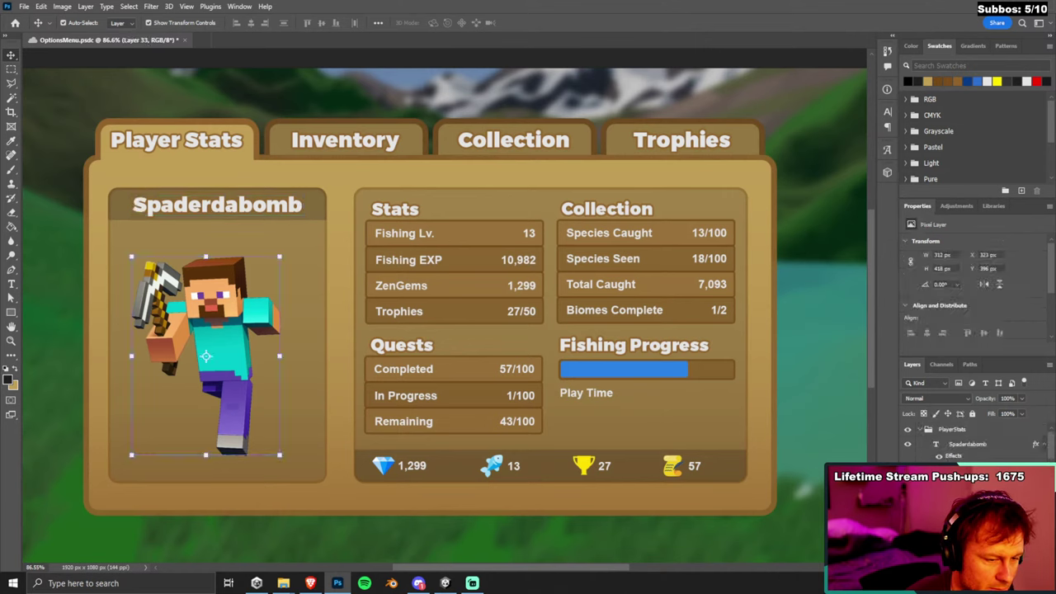
shift+click(976, 455)
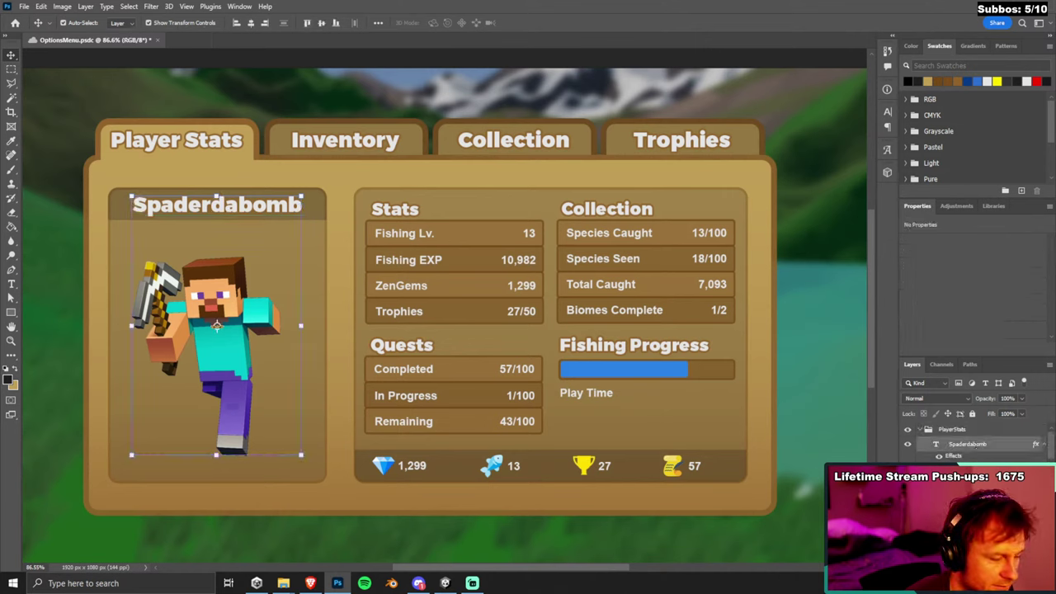
shift+click(217, 324)
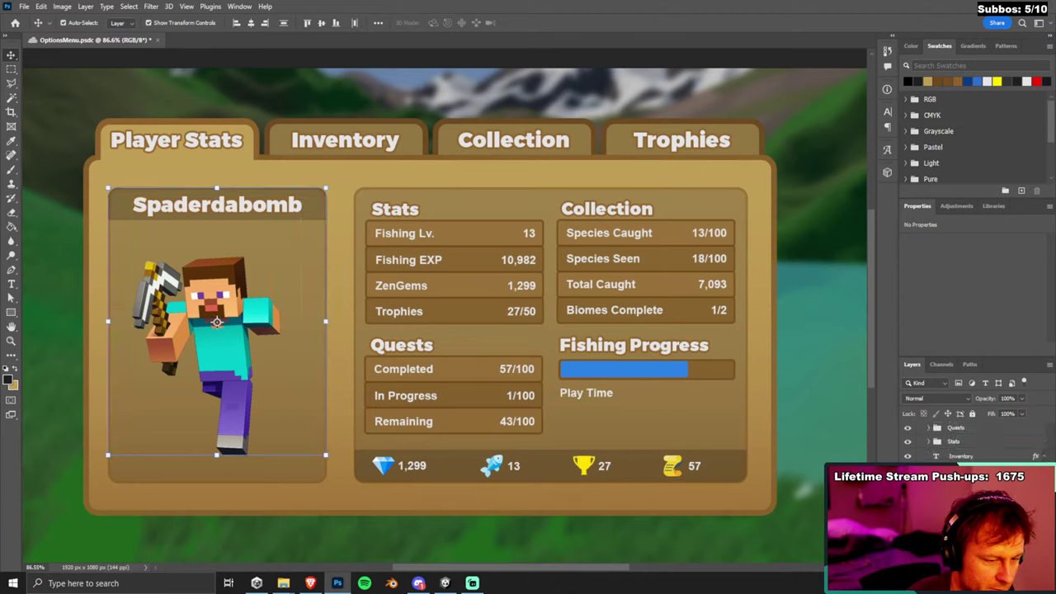
key(ctrl+g)
double_click(957, 430)
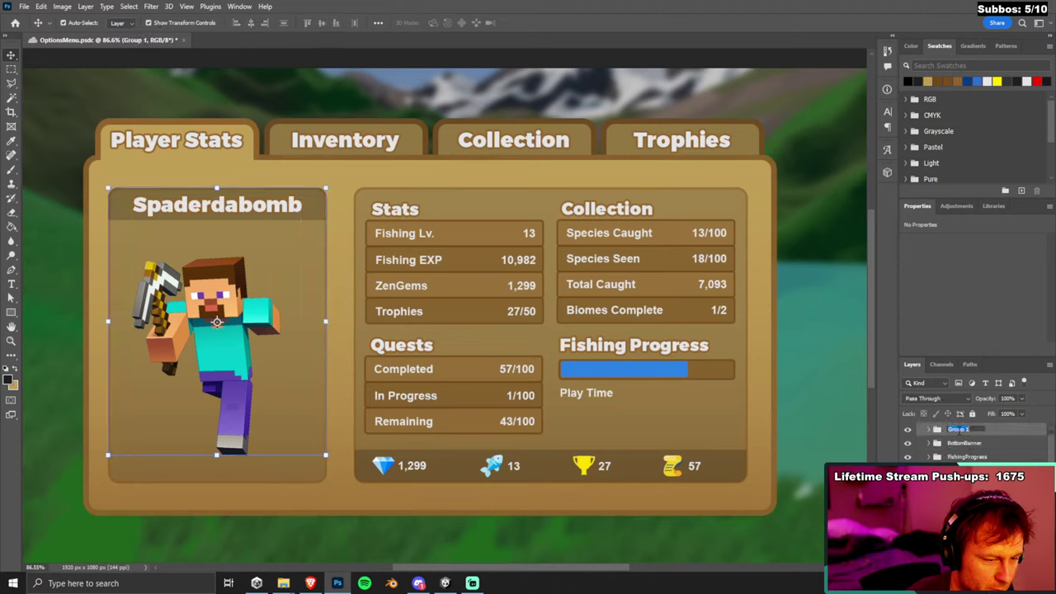
text(LeftSi)
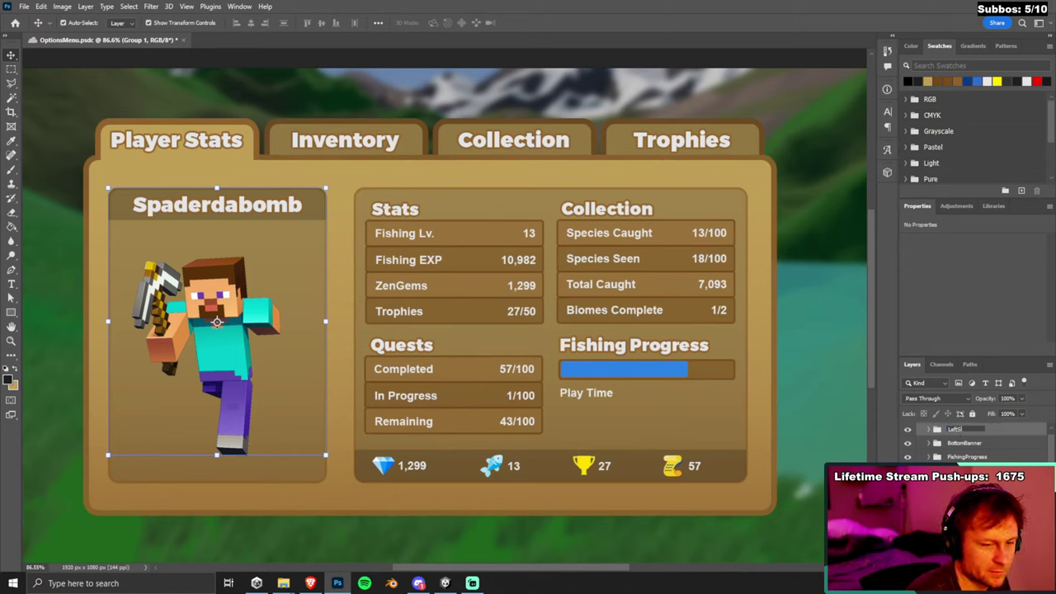
text(de)
key(Return)
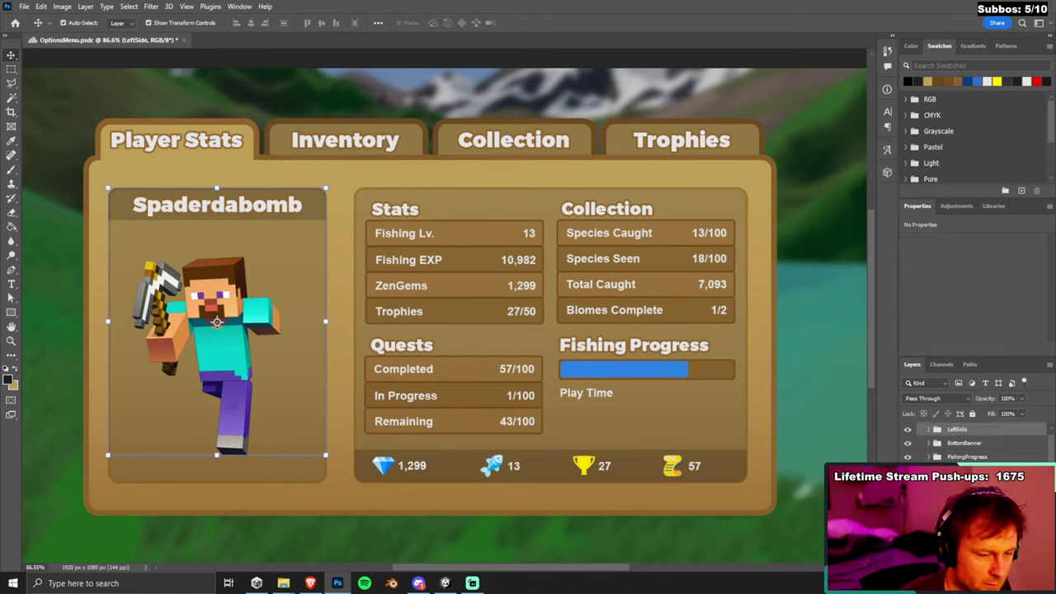
Move the Inventory and Player Stats tab labels into the Tabs layer group.
scroll(958, 433, down, 3)
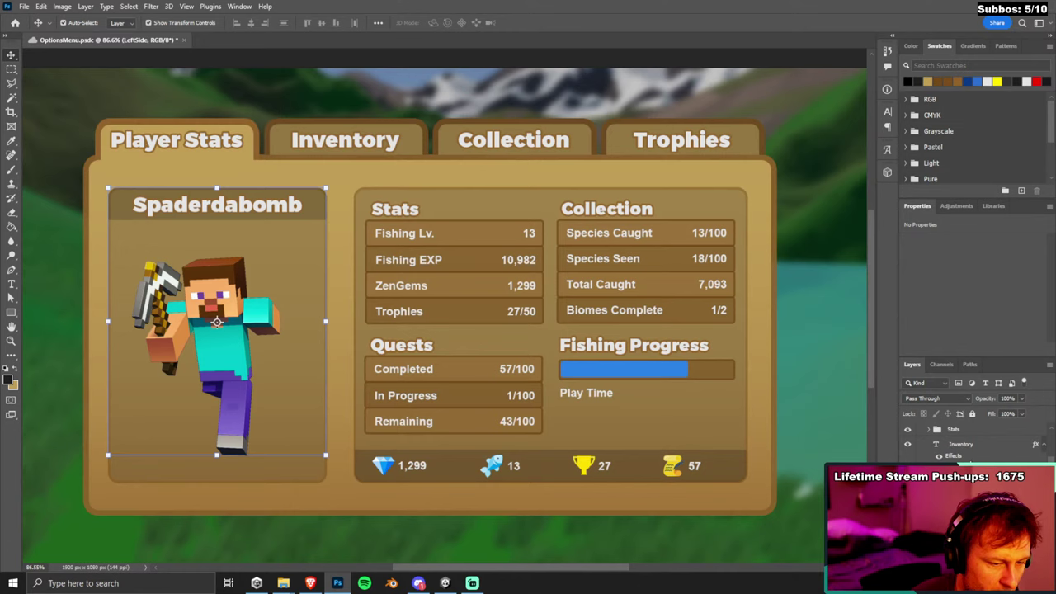
click(963, 445)
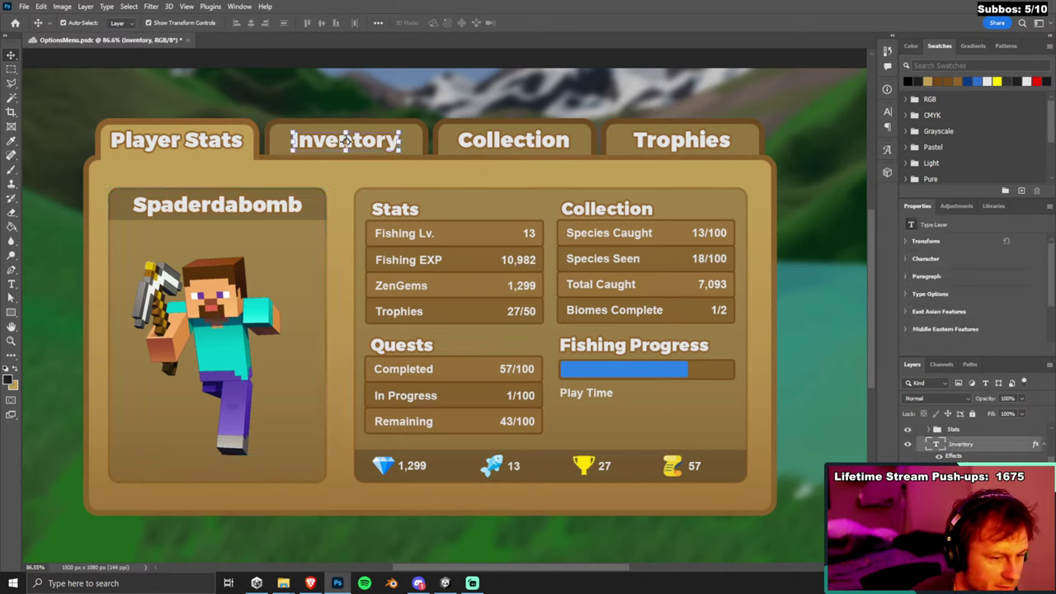
scroll(958, 443, up, 3)
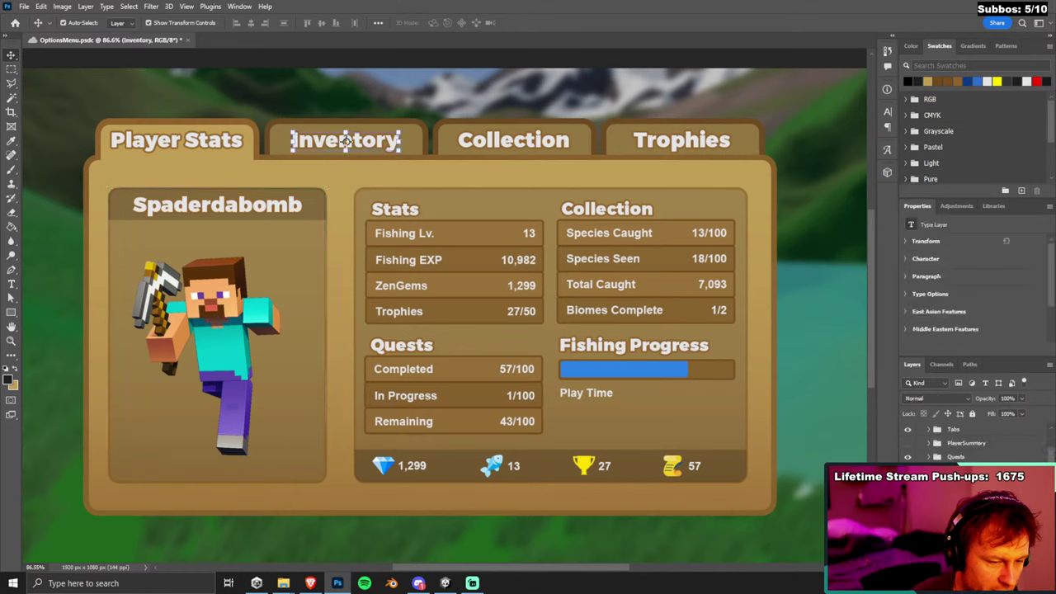
click(528, 140)
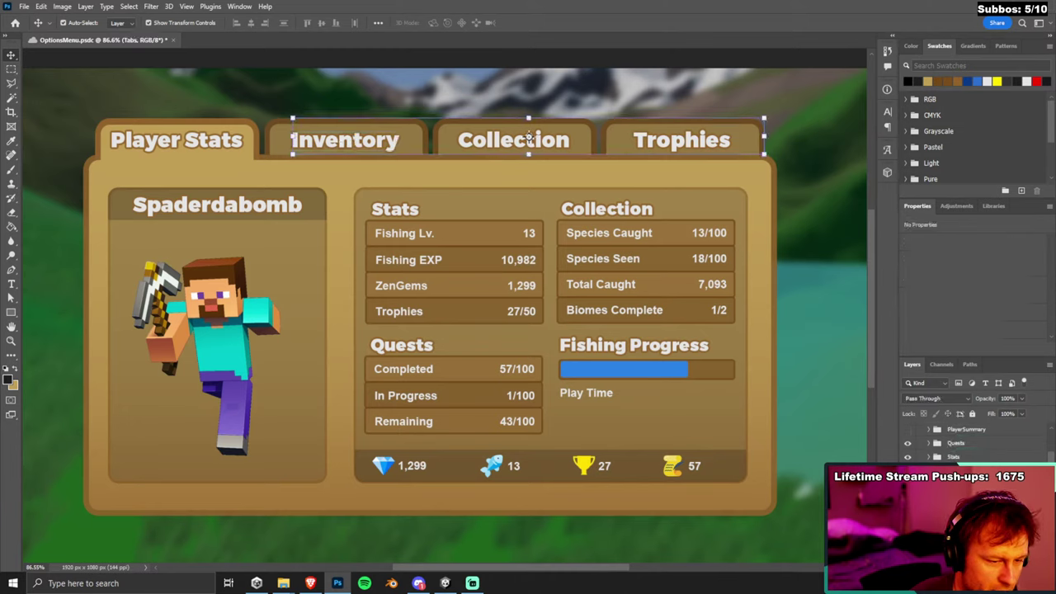
click(176, 140)
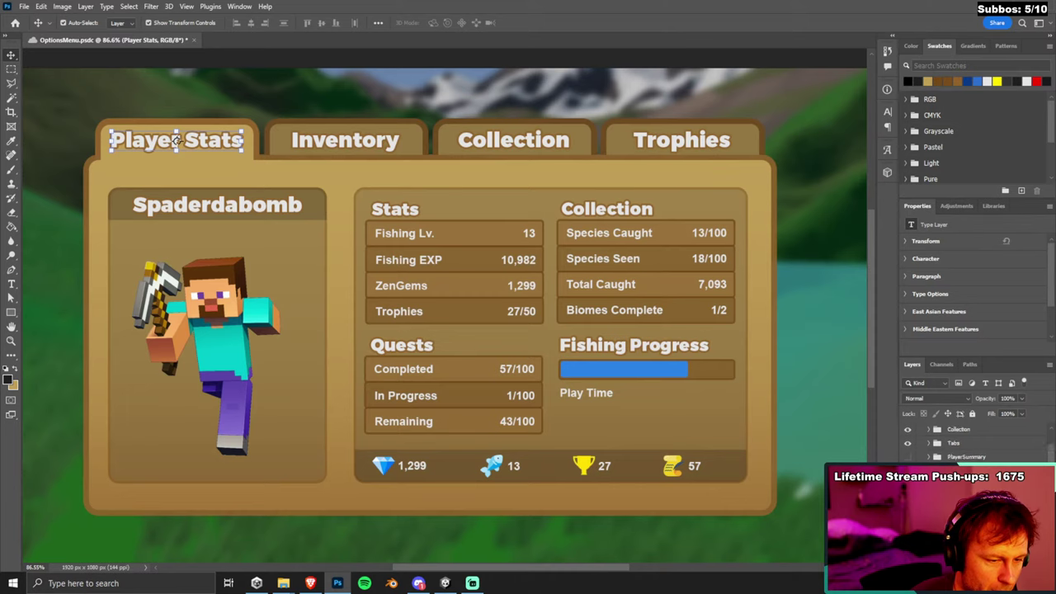
key(alt+bracketright)
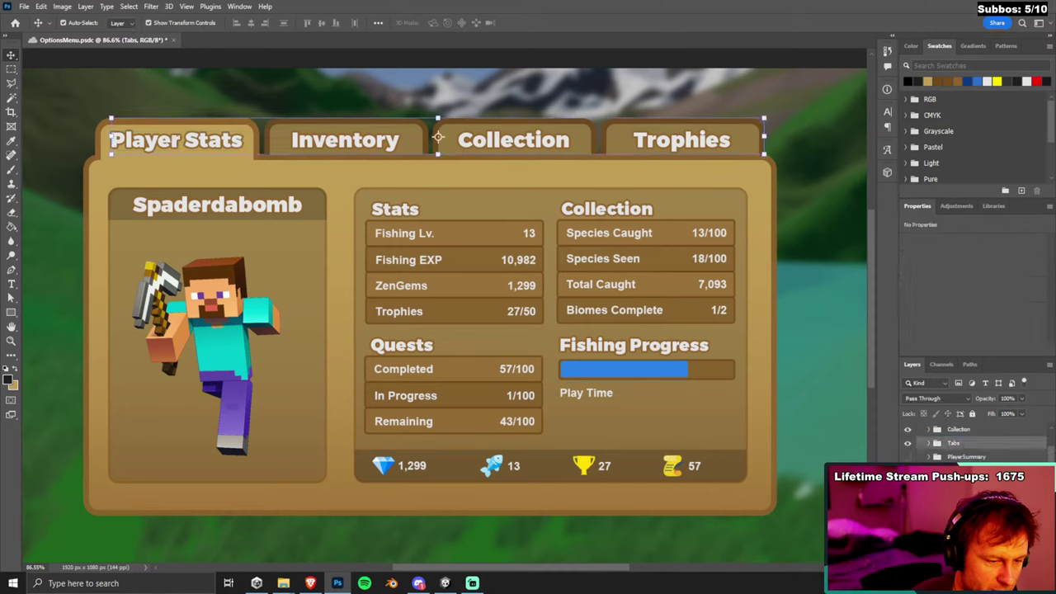
Move the background shapes of the Player Stats and Inventory tabs into the Tabs layer group.
click(346, 136)
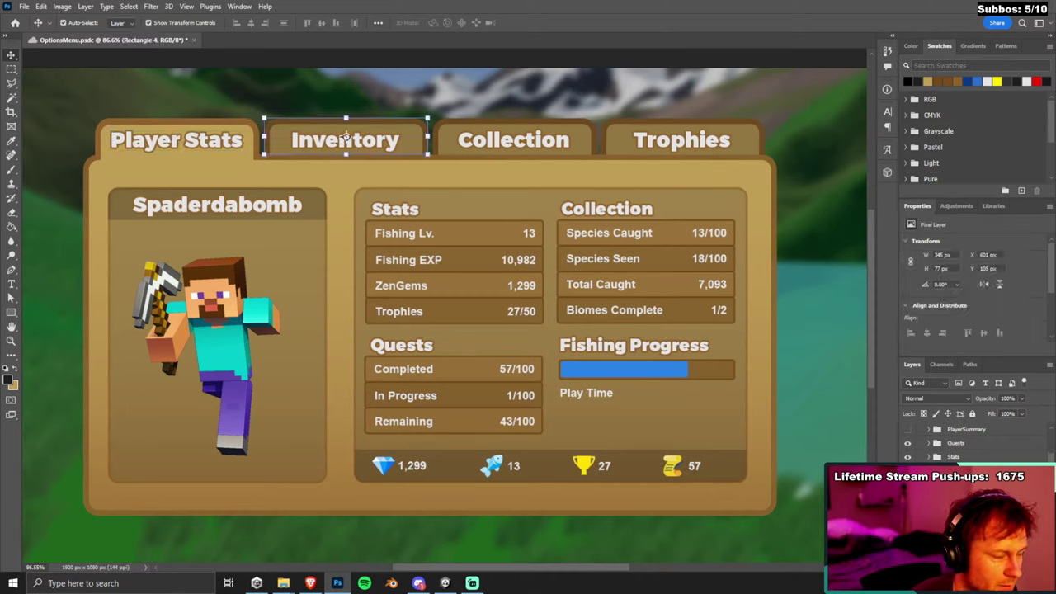
key(shift+alt+bracketleft)
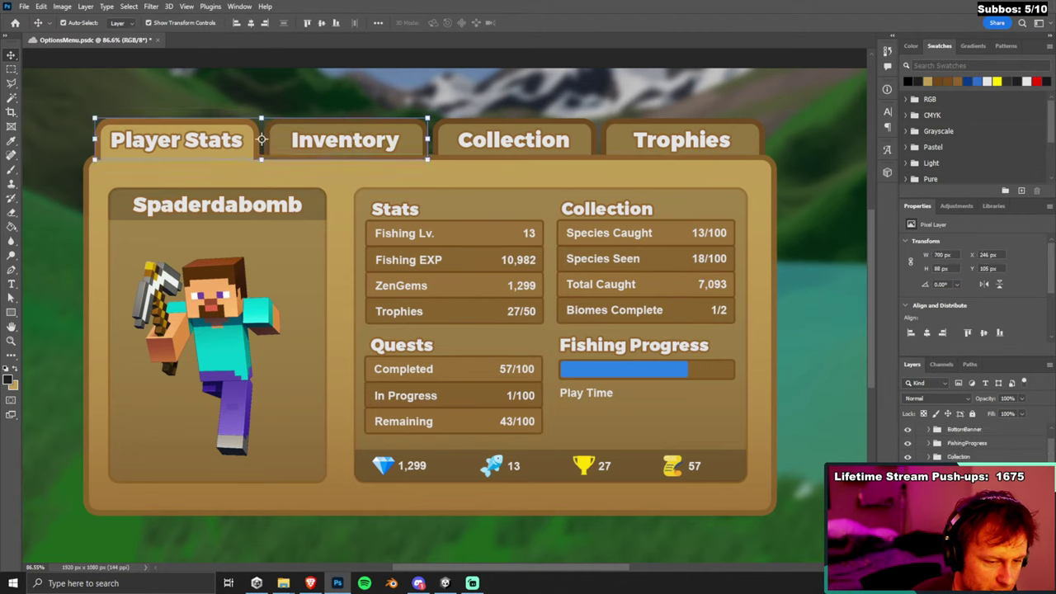
key(alt+bracketright)
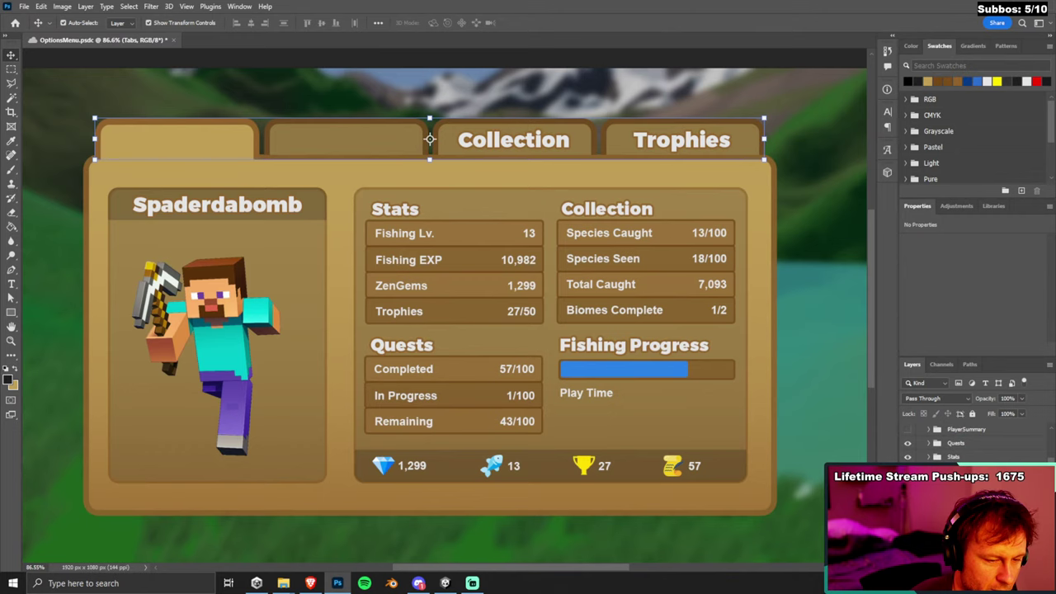
Move the 1,299, 13, 27 and 57 counter labels into the BottomBanner layer group and select that group.
key(alt+bracketleft)
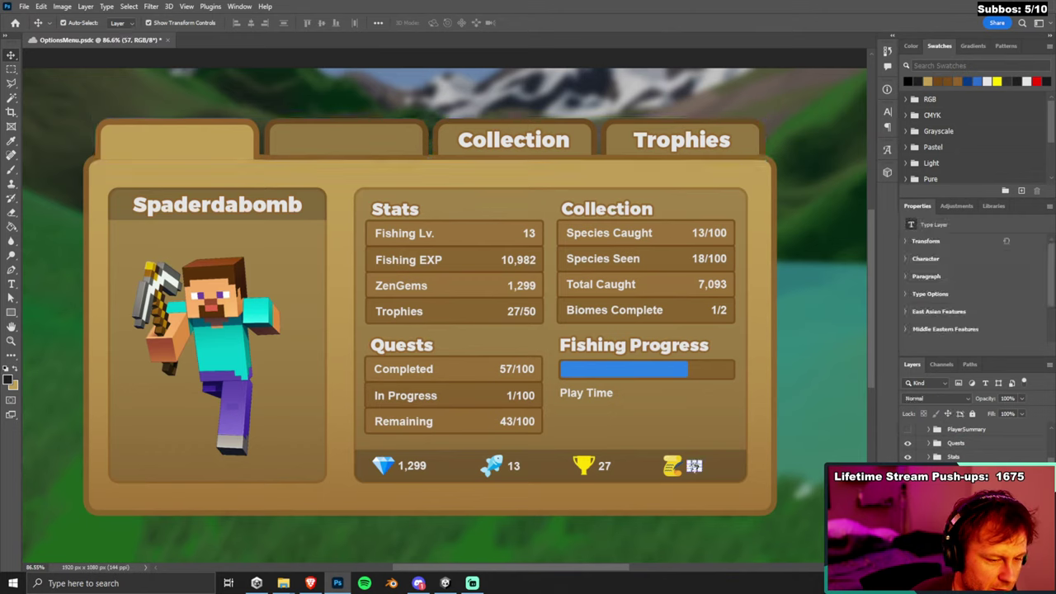
key(alt+shift+bracketleft)
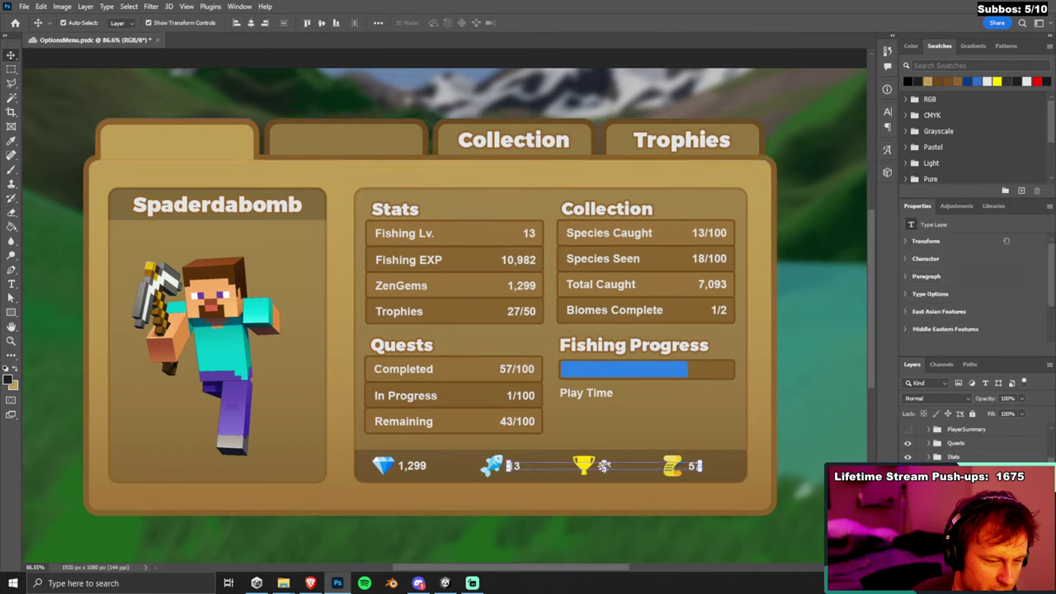
key(alt+bracketleft)
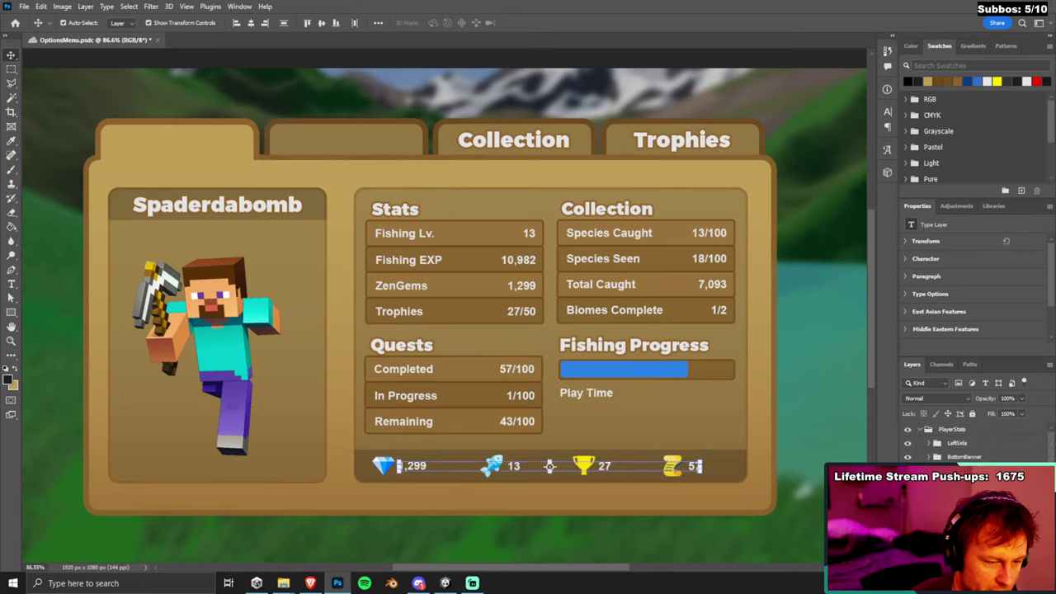
scroll(973, 443, down, 1)
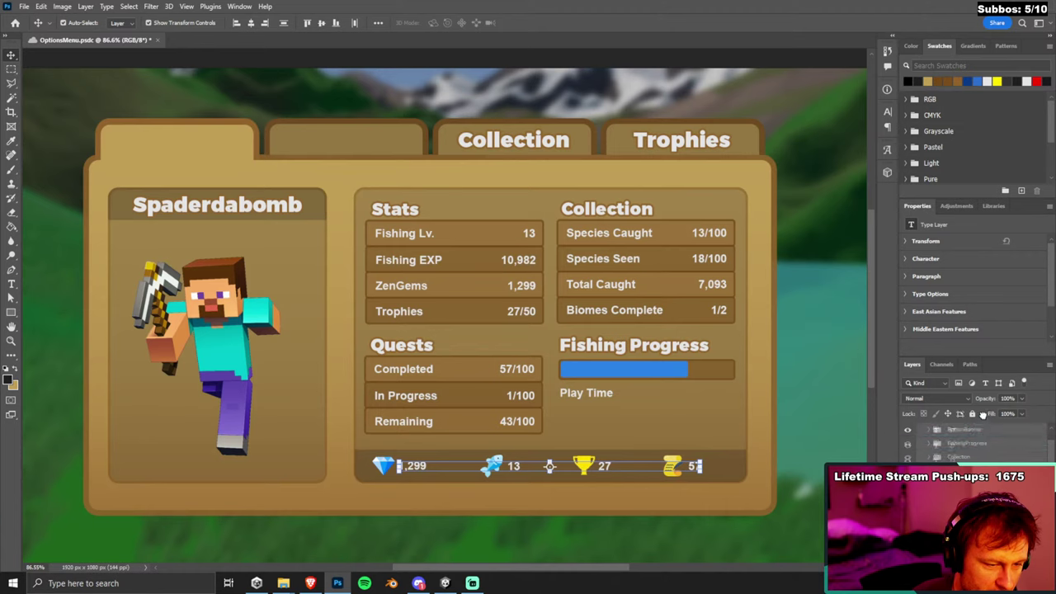
click(961, 443)
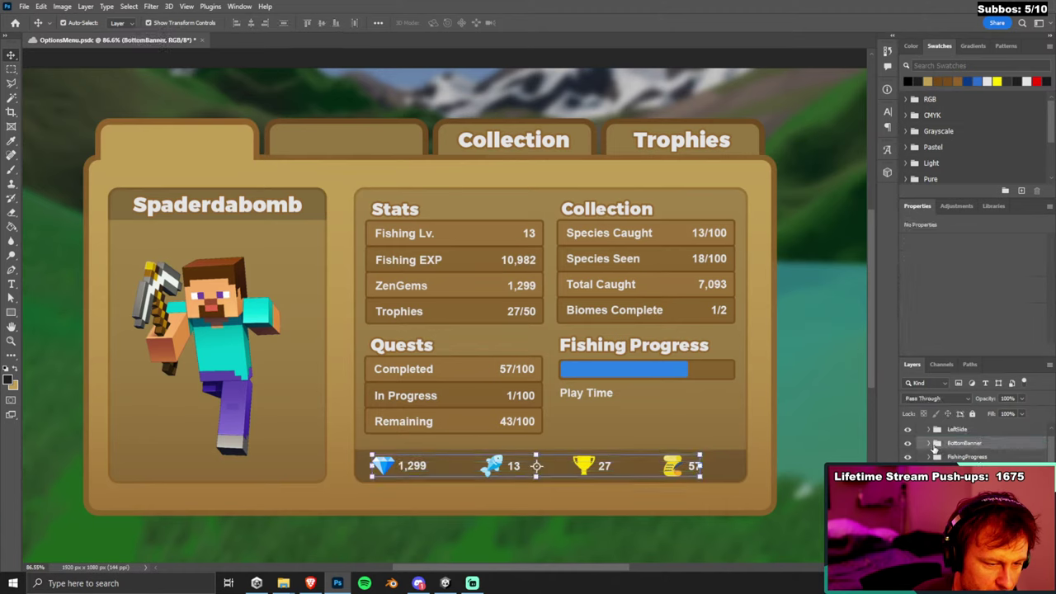
Move the dark background rectangle behind the counter icons into the BottomBanner layer group.
click(446, 477)
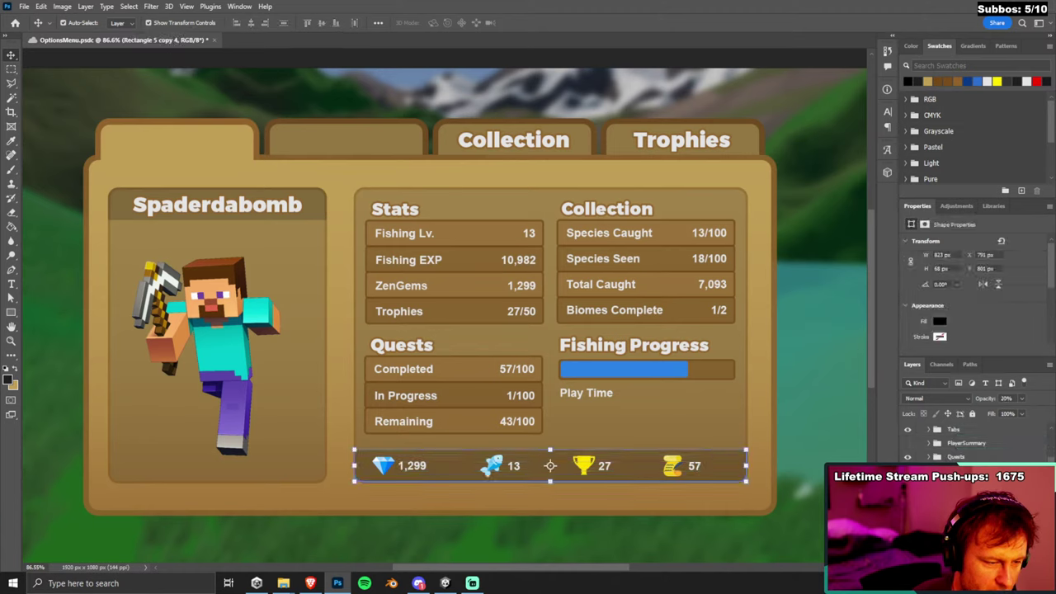
scroll(973, 443, down, 2)
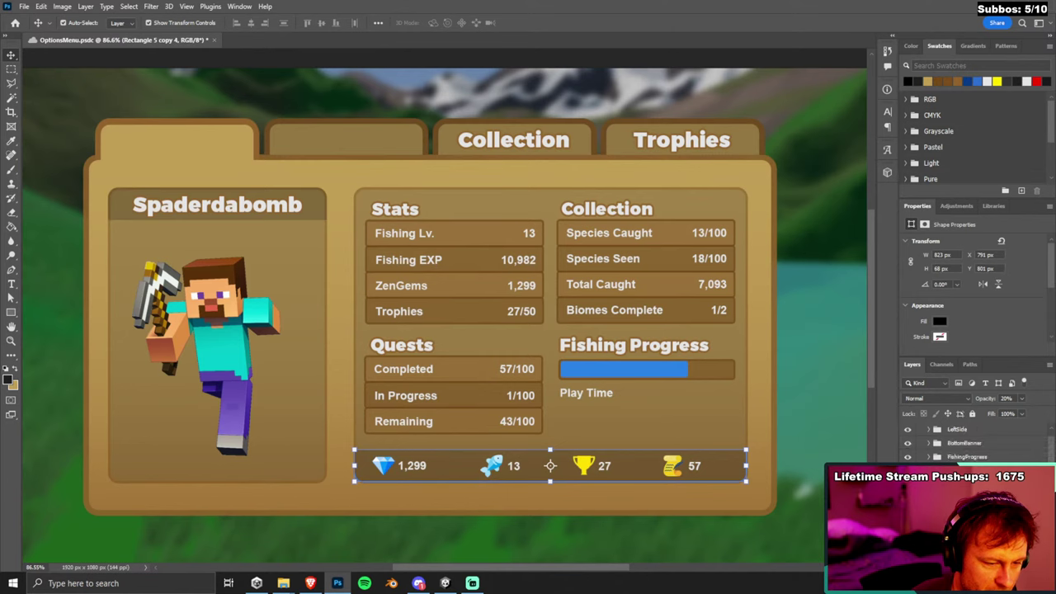
click(961, 443)
scroll(961, 443, down, 1)
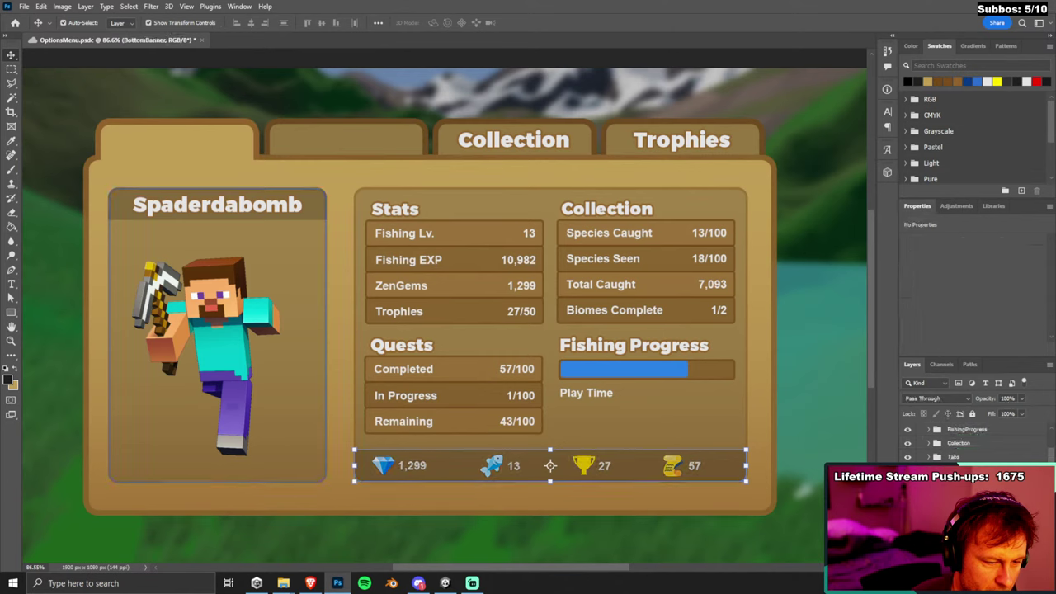
Move the background rectangle of the character panel into the LeftSide layer group and save the document.
click(217, 466)
scroll(973, 443, down, 2)
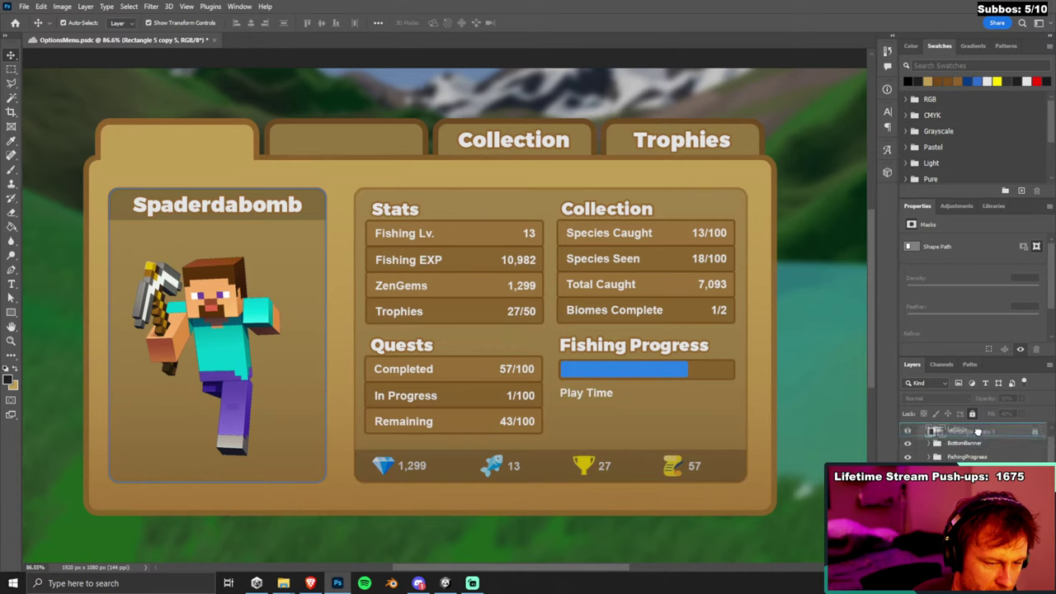
click(957, 429)
click(62, 22)
click(63, 22)
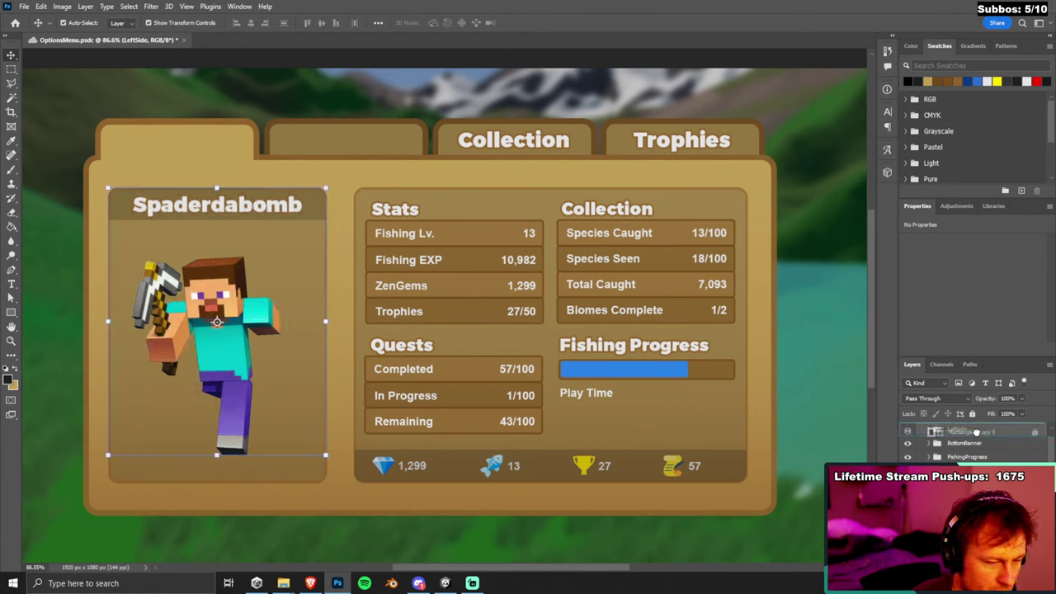
click(928, 429)
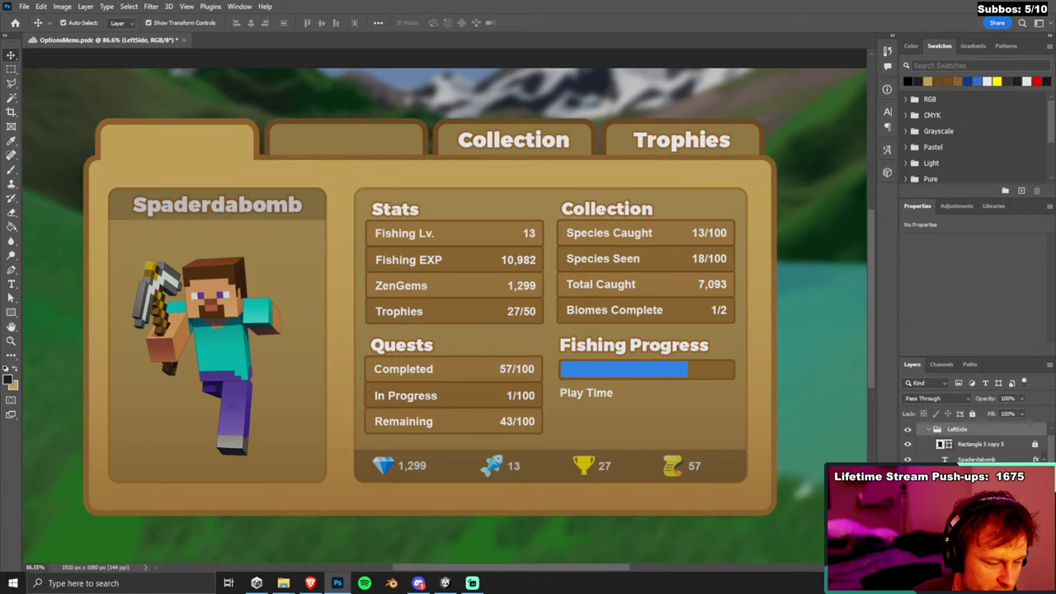
scroll(937, 437, down, 1)
scroll(965, 437, down, 3)
key(ctrl+s)
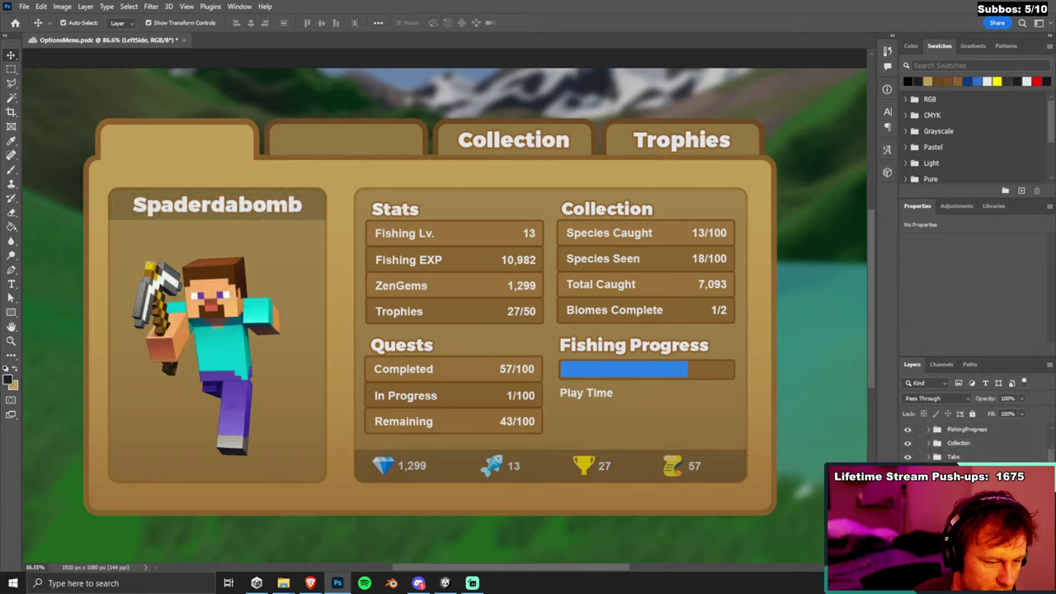
click(363, 330)
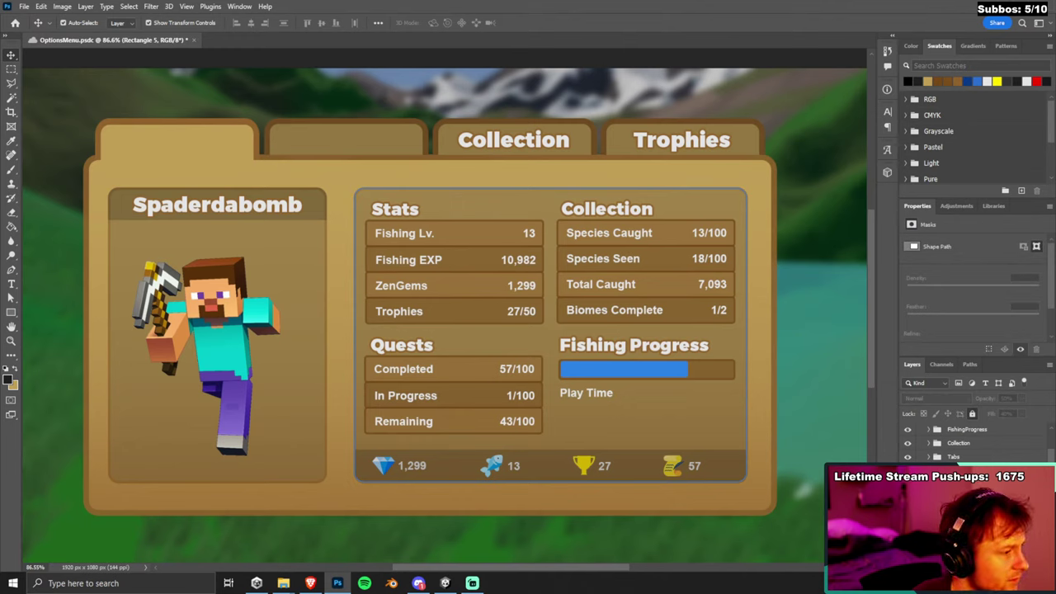
click(824, 421)
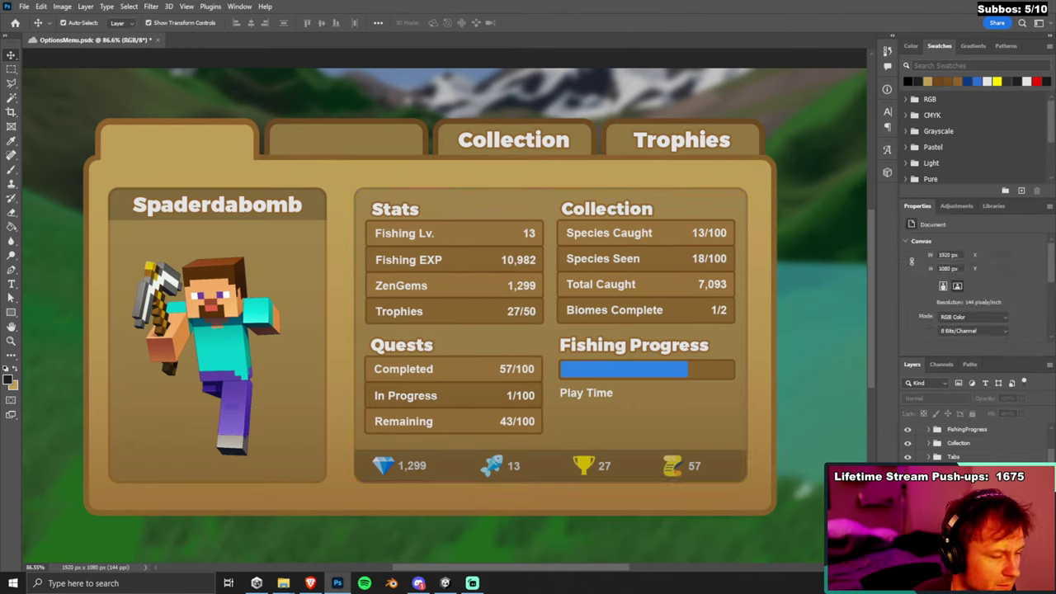
key(ctrl+z)
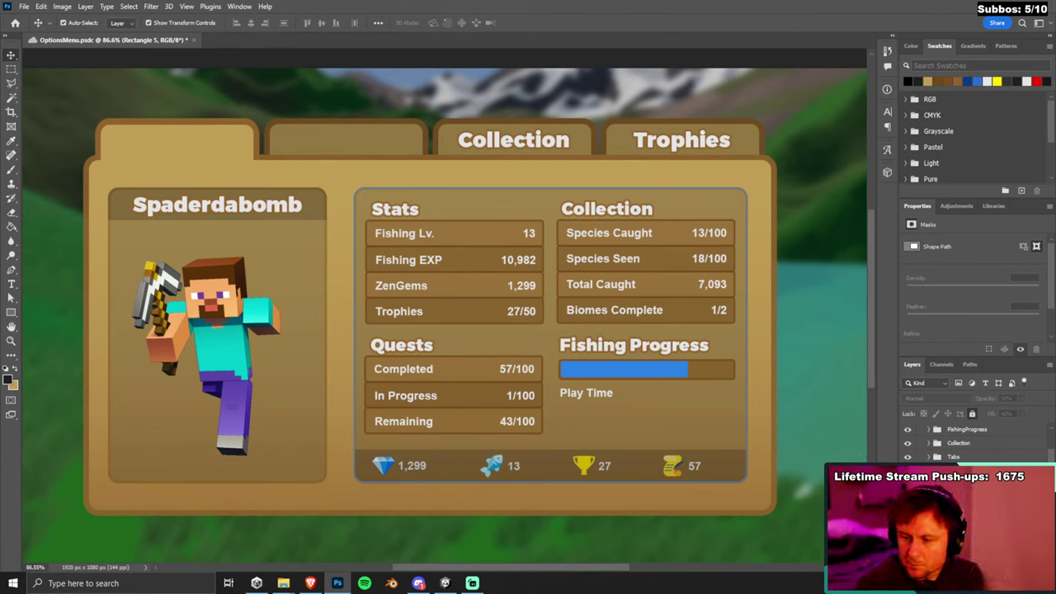
Switch to the Twitch earnings page in the browser and examine the revenue and time-streamed charts.
click(311, 583)
click(775, 8)
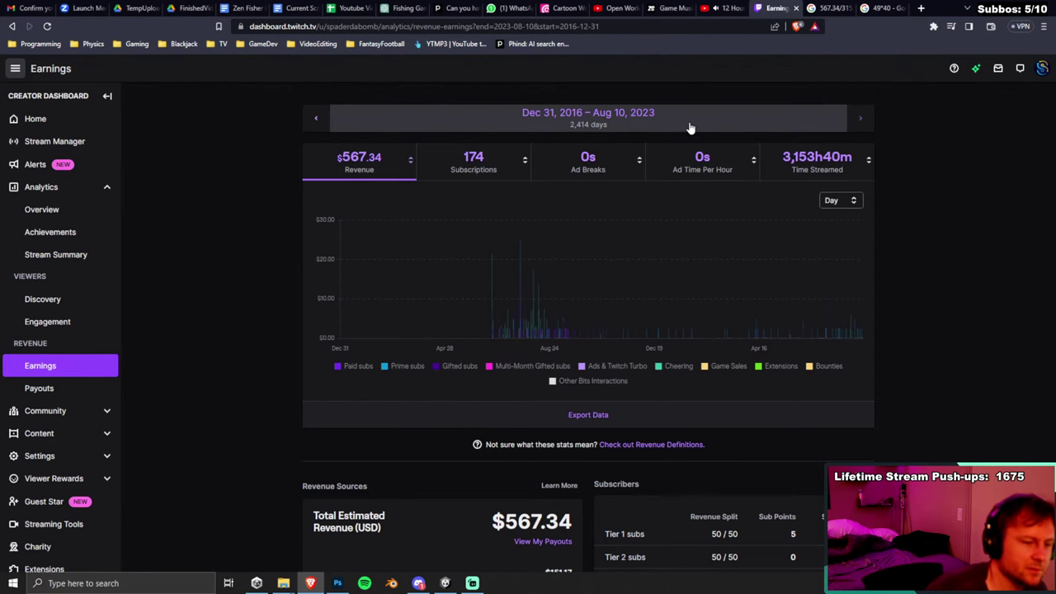
scroll(467, 368, down, 3)
scroll(437, 350, down, 2)
scroll(396, 297, up, 5)
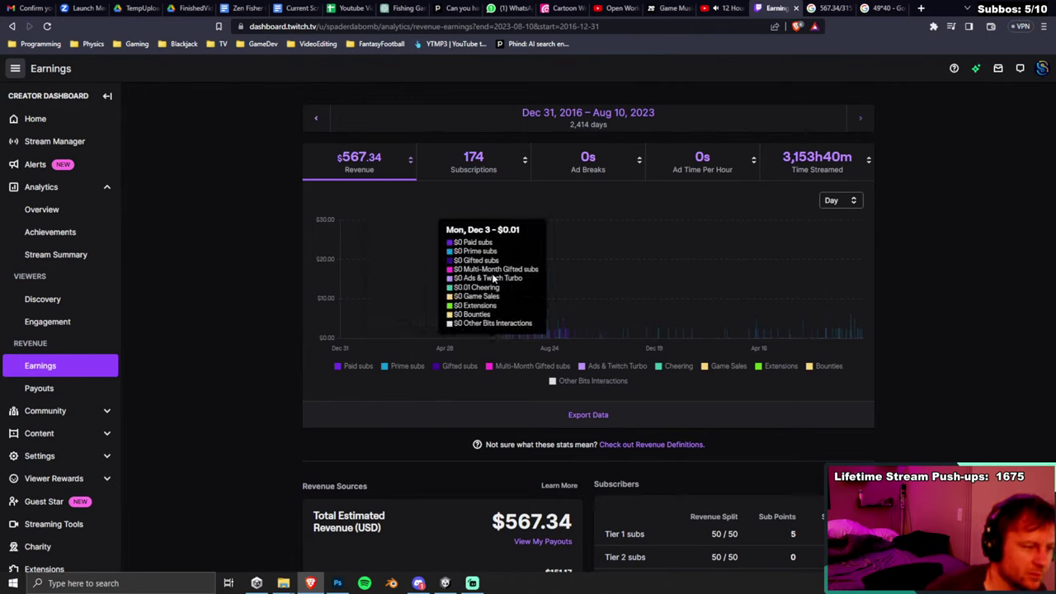
click(816, 161)
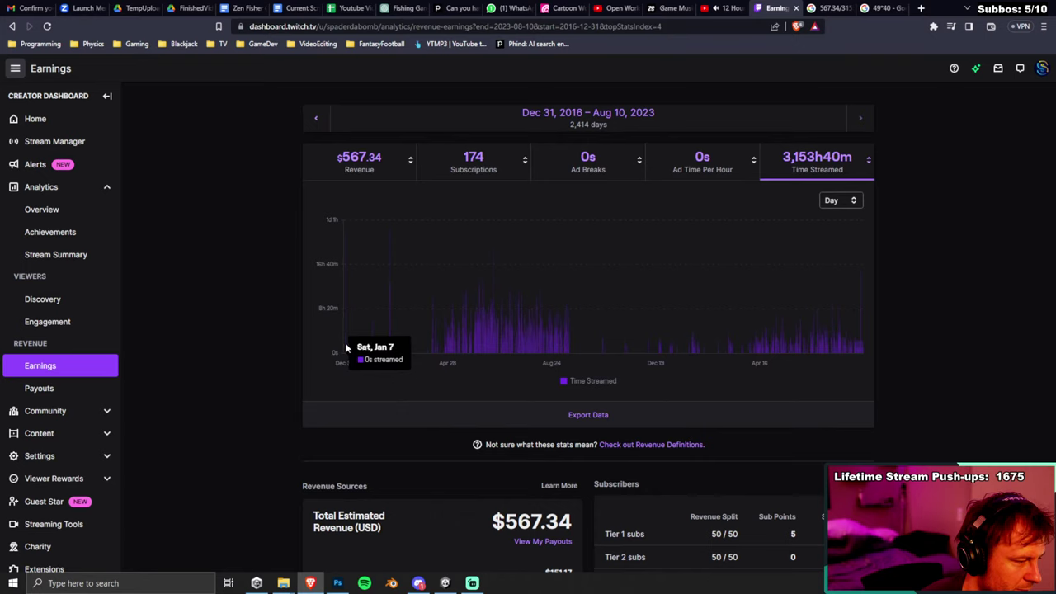
Set the end date of the earnings report to January 1, 2019 and update the time-streamed chart.
click(662, 115)
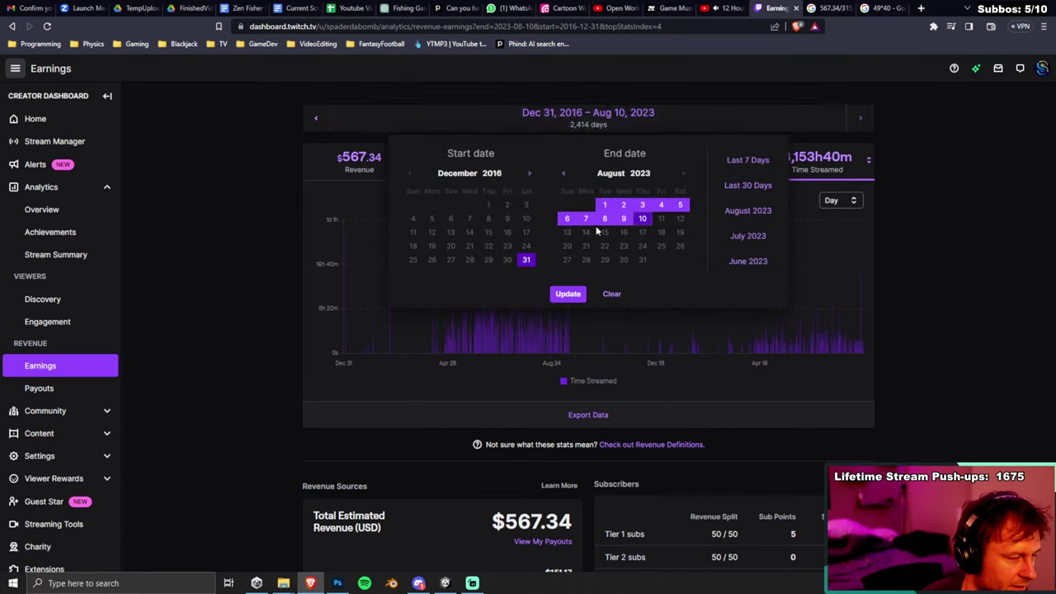
click(563, 173)
click(564, 173)
click(564, 173)
click(563, 173)
click(563, 174)
double_click(564, 175)
double_click(563, 174)
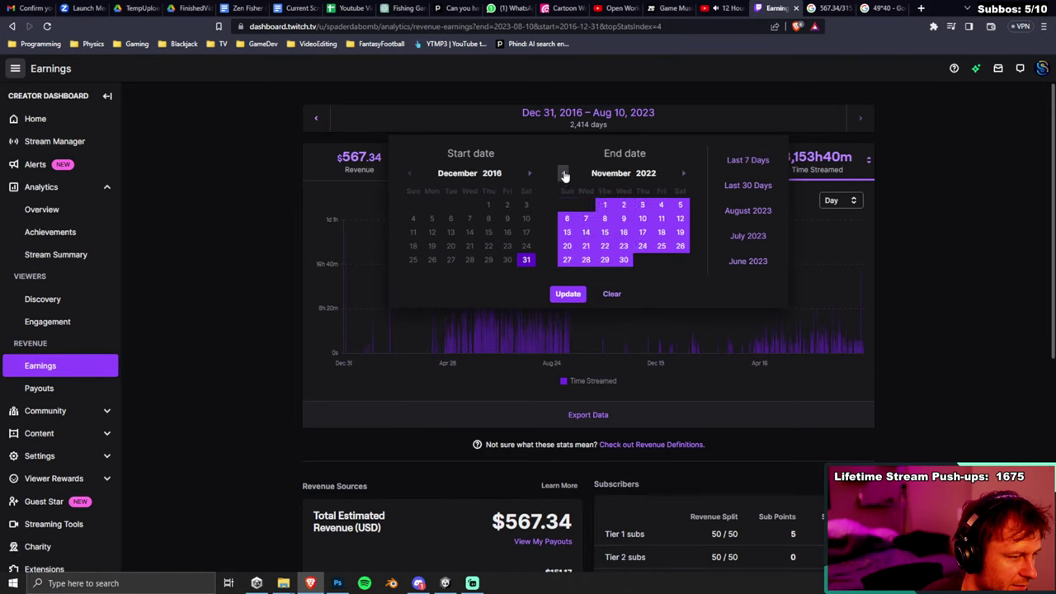
double_click(564, 174)
double_click(563, 174)
double_click(564, 174)
click(564, 174)
double_click(564, 174)
click(563, 174)
double_click(565, 174)
click(564, 174)
double_click(564, 174)
double_click(564, 174)
double_click(564, 174)
click(565, 174)
double_click(565, 174)
click(565, 174)
double_click(566, 174)
click(565, 174)
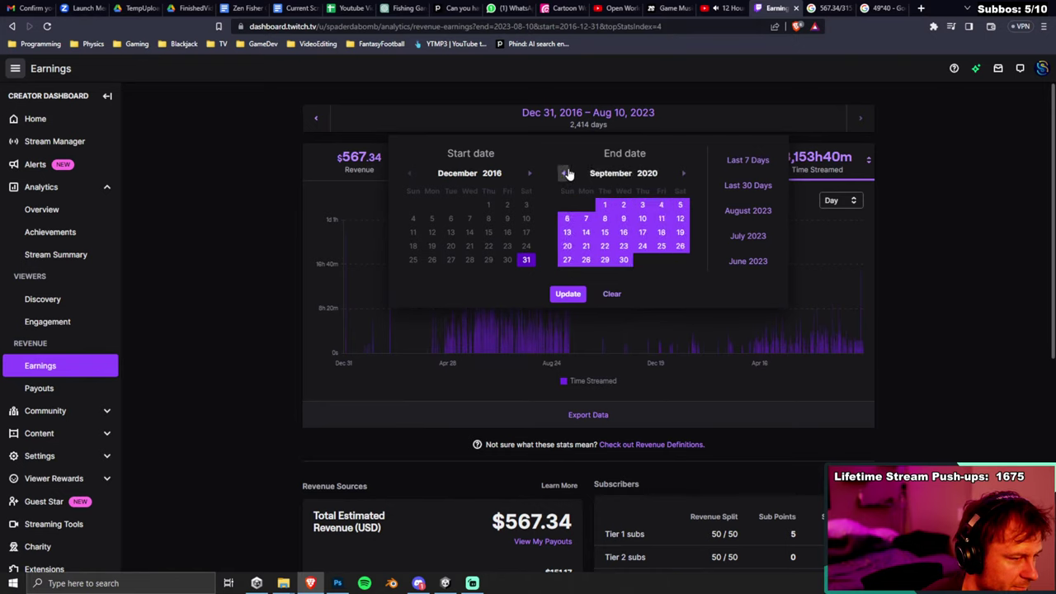
double_click(565, 174)
double_click(565, 174)
double_click(566, 174)
click(565, 175)
double_click(566, 174)
click(566, 174)
double_click(566, 174)
click(566, 174)
double_click(566, 174)
click(566, 174)
double_click(566, 174)
click(566, 175)
click(566, 174)
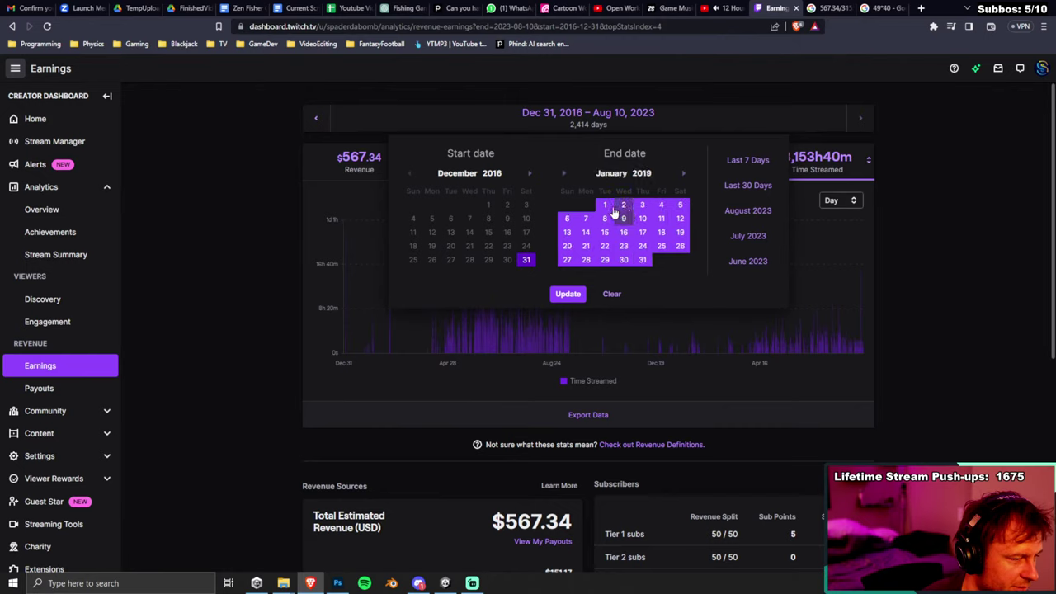
click(605, 204)
click(568, 293)
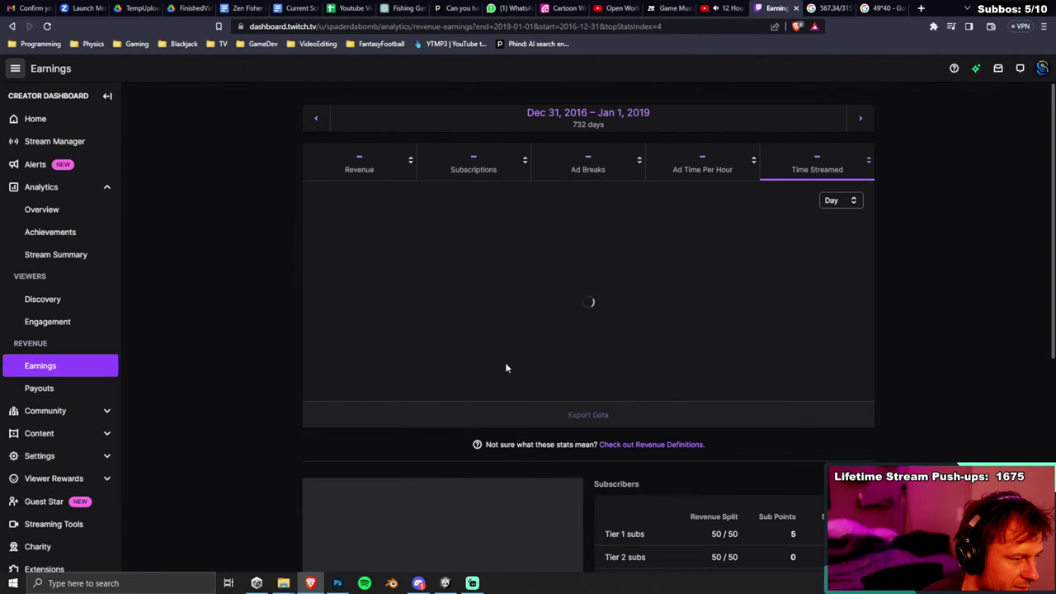
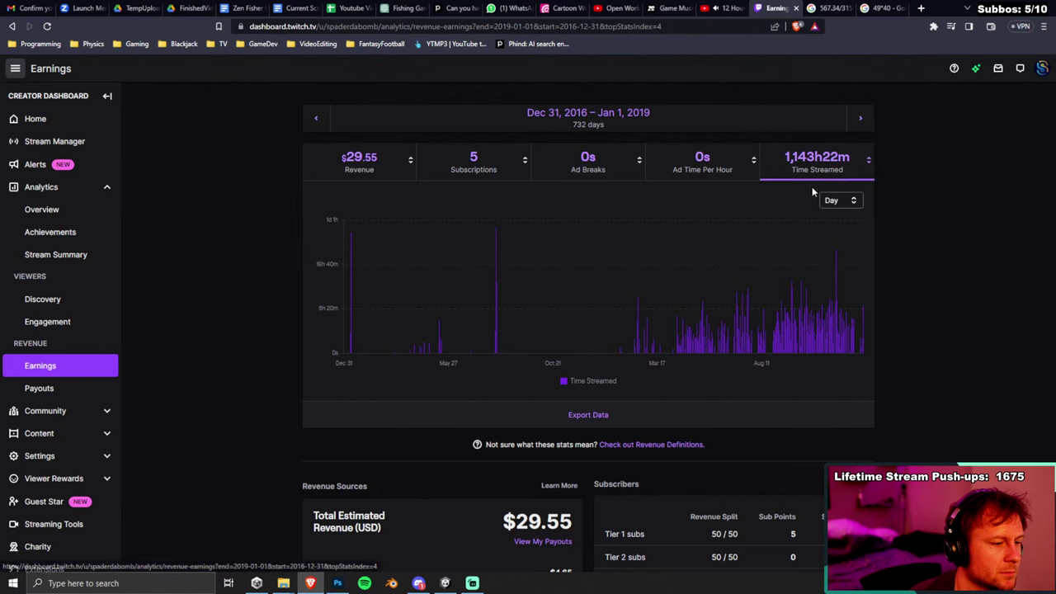
Switch back to Photoshop and send the Player Stats and Inventory tab background shapes behind their text labels.
key(alt+Tab)
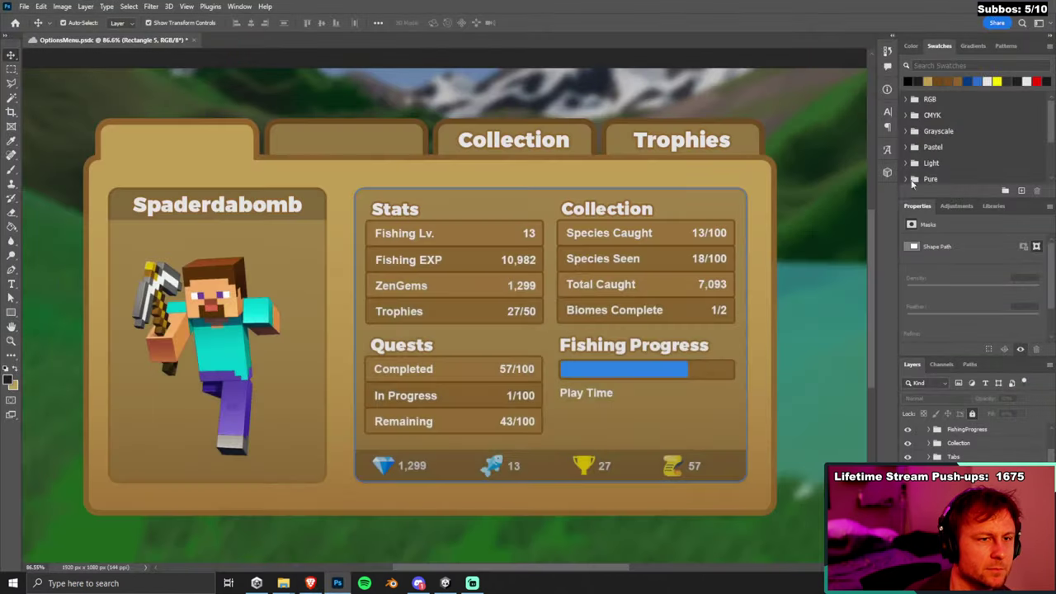
click(822, 134)
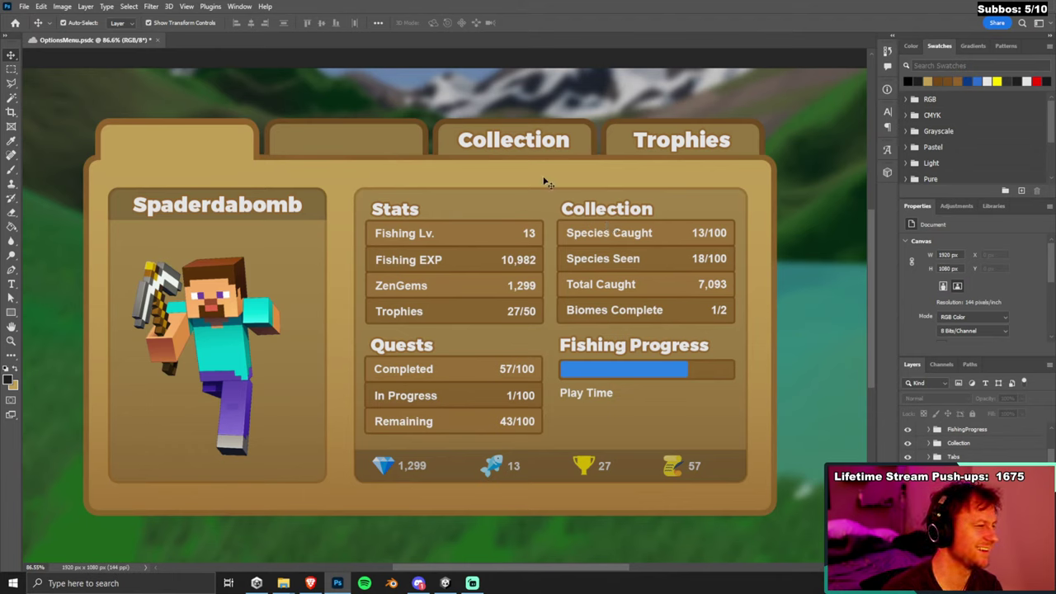
click(250, 147)
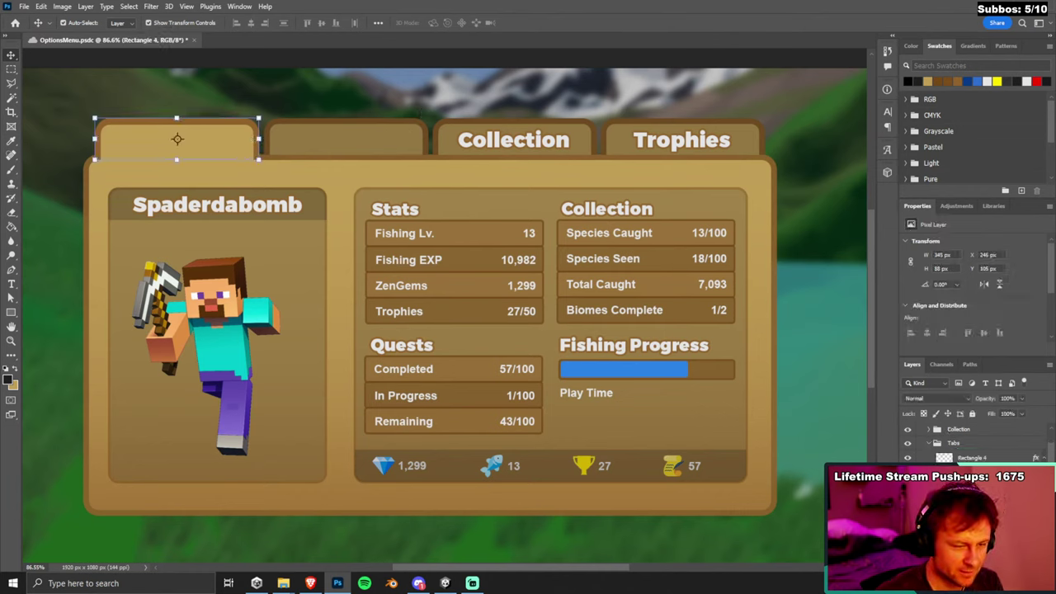
shift+click(261, 138)
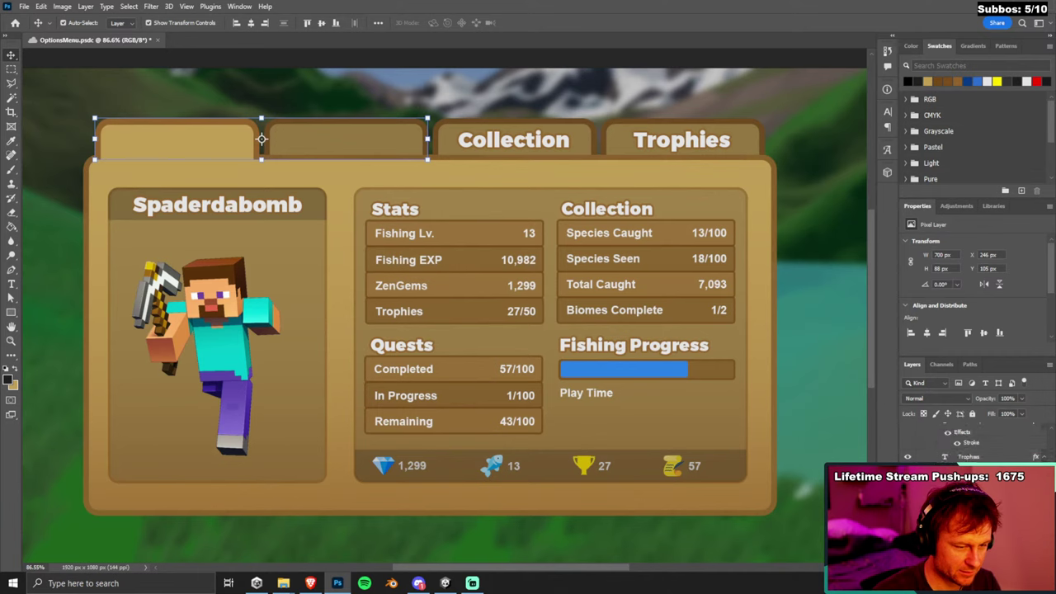
key(ctrl+bracketleft)
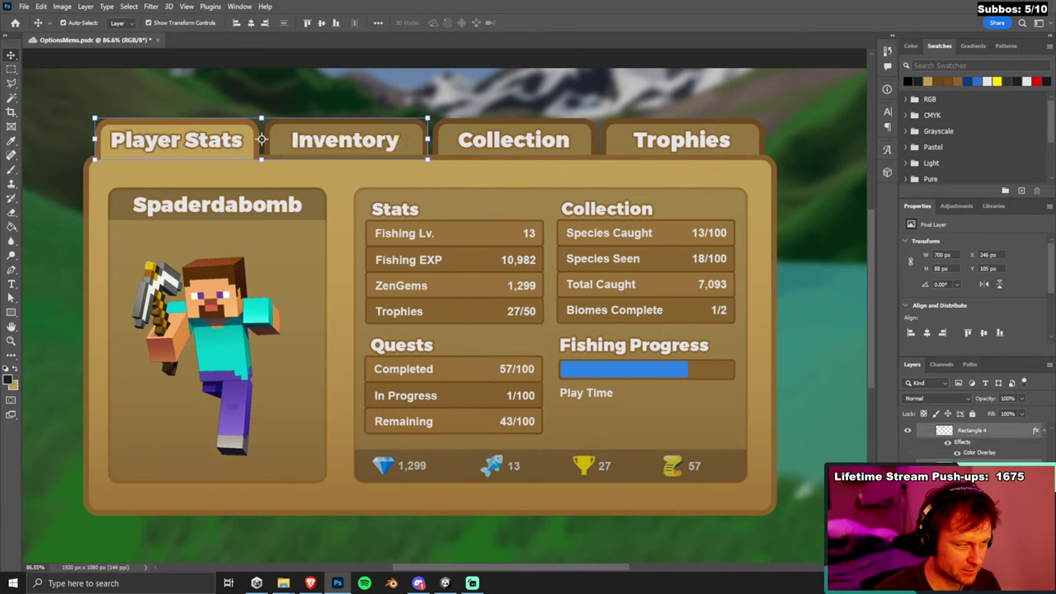
click(52, 63)
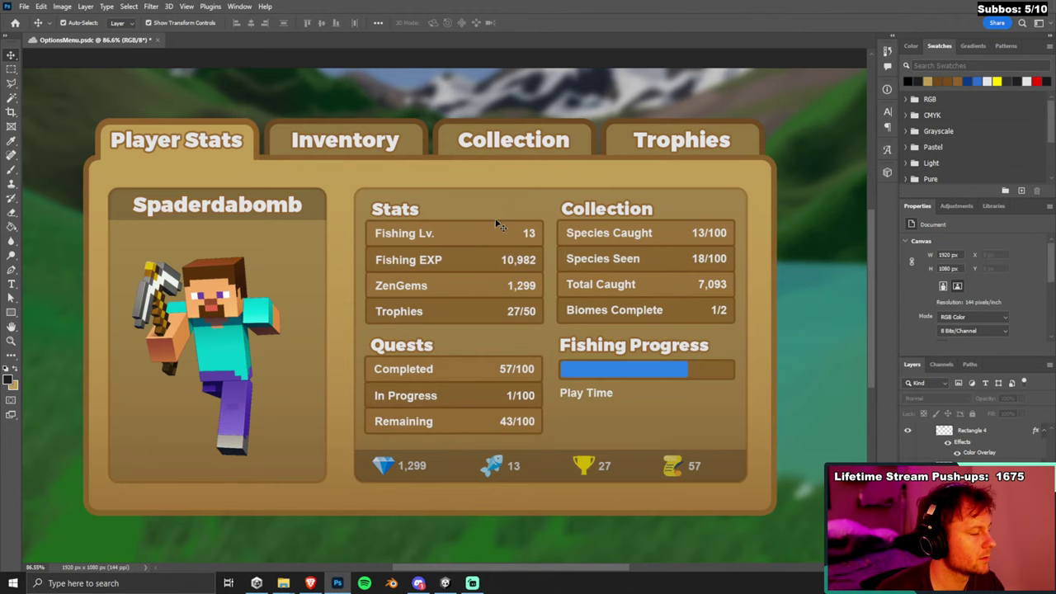
Move the Player Stats tab's background shape off its label and back behind it, at X 256 px, Y 104 px.
scroll(495, 217, down, 2)
scroll(495, 216, up, 1)
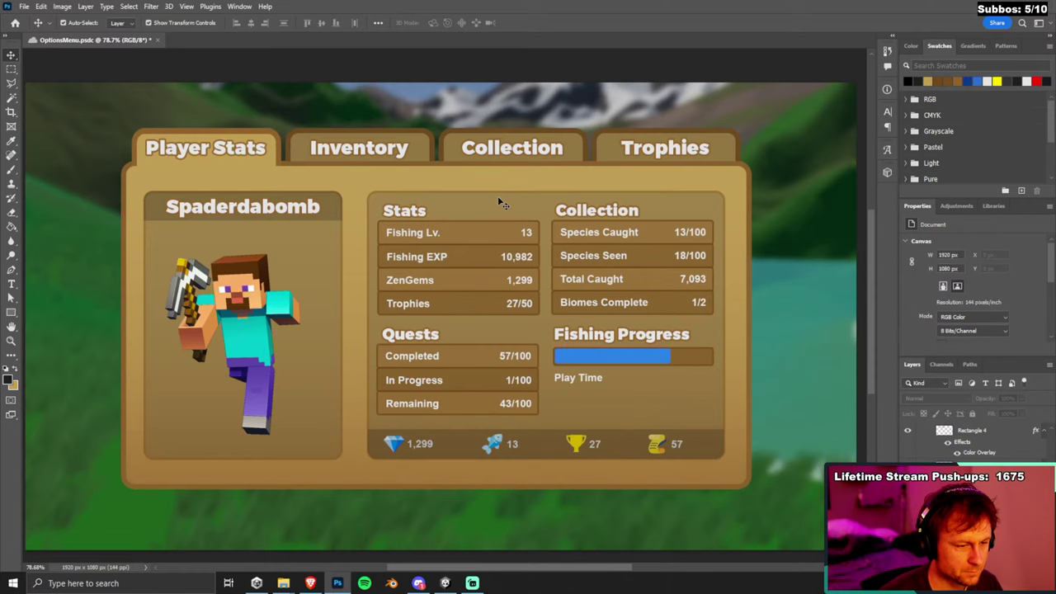
scroll(974, 441, down, 2)
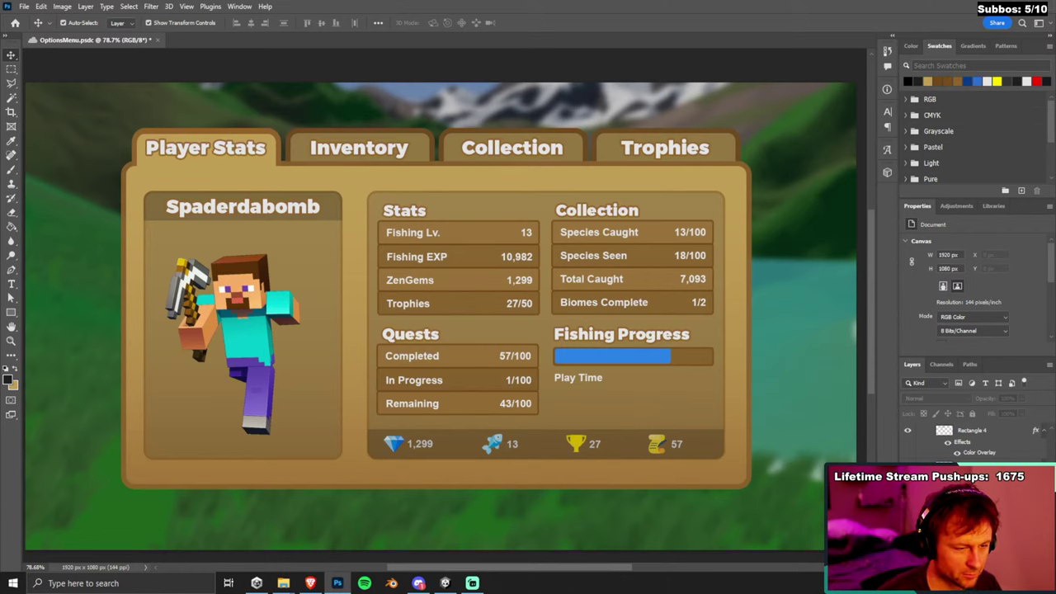
scroll(974, 442, down, 3)
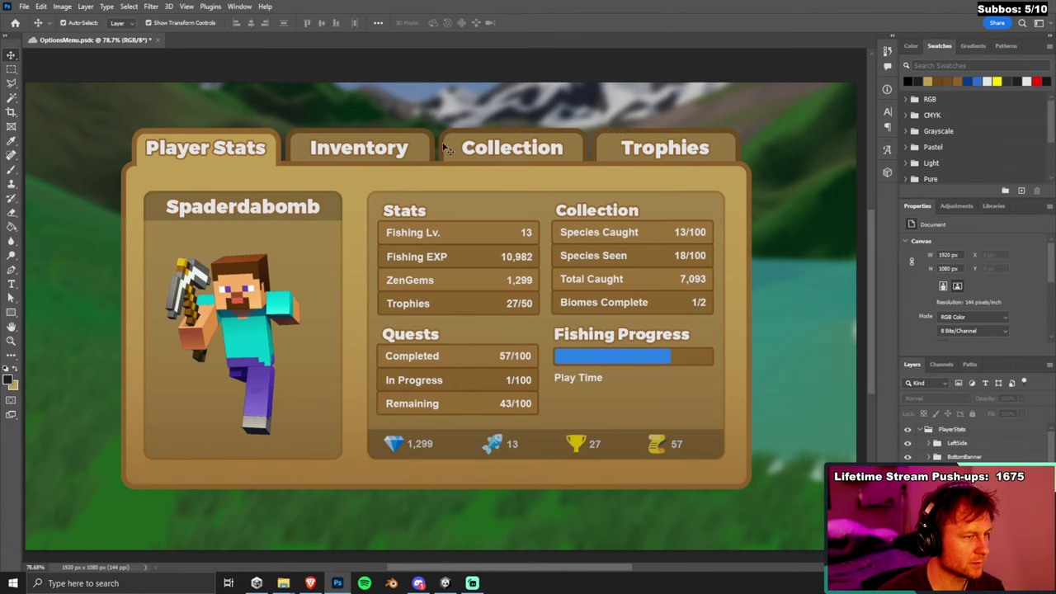
click(281, 153)
click(279, 149)
drag(277, 145, 231, 108)
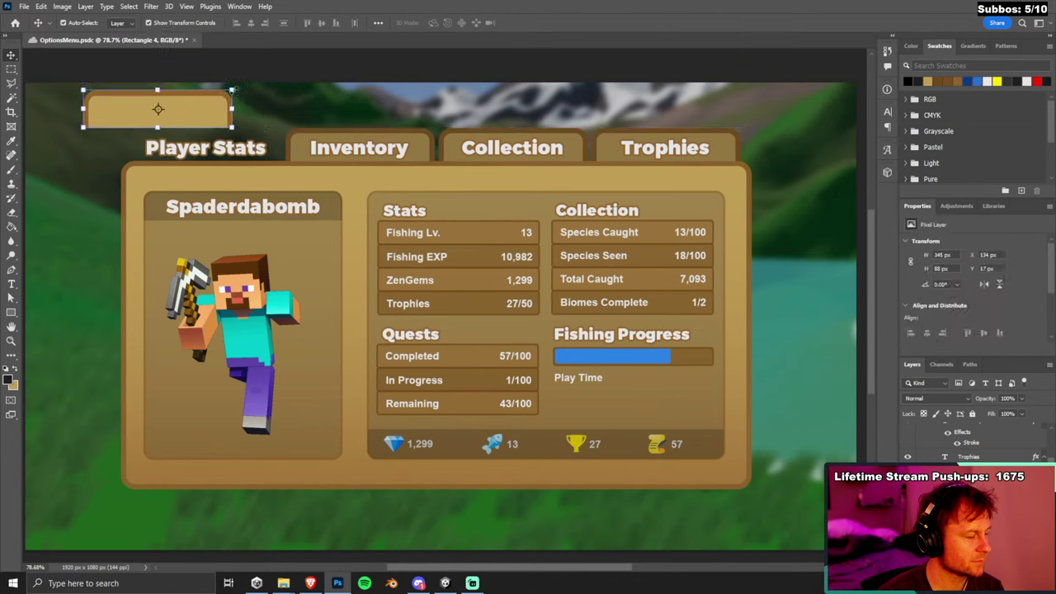
drag(223, 114, 272, 153)
click(443, 109)
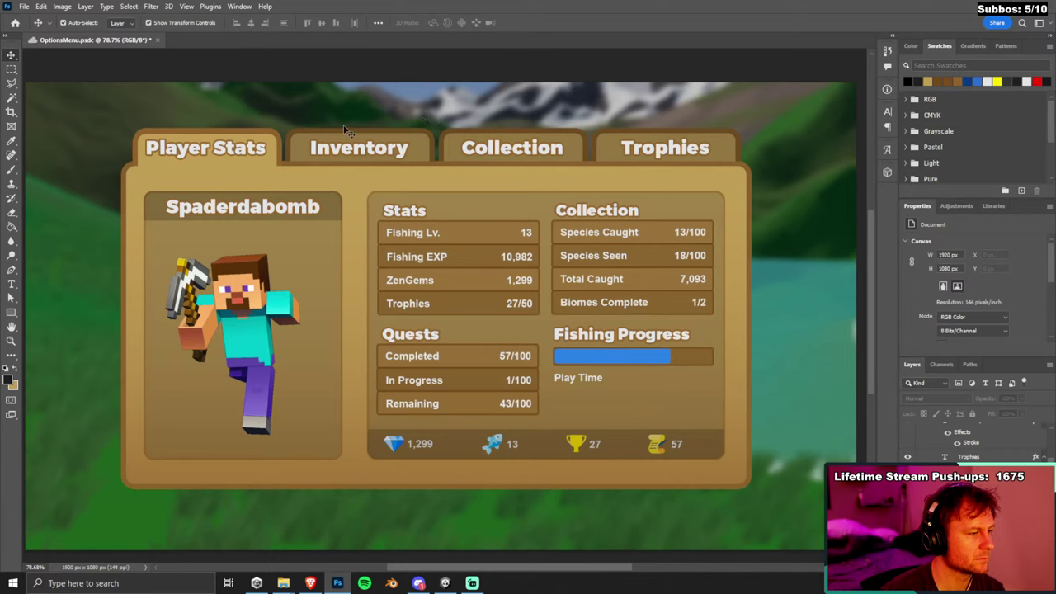
click(276, 145)
mouse_move(275, 134)
mouse_down()
mouse_move(280, 115)
mouse_move(281, 165)
mouse_move(278, 144)
mouse_up()
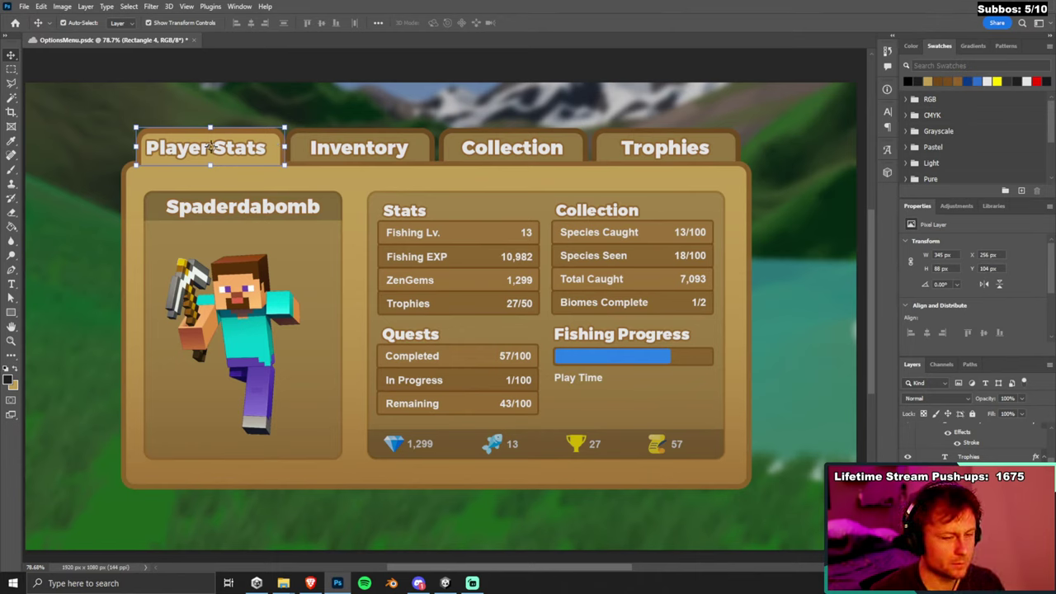
Sample the Player Stats tab's tan fill and the menu panel's brown border with the Eyedropper.
click(11, 140)
click(279, 151)
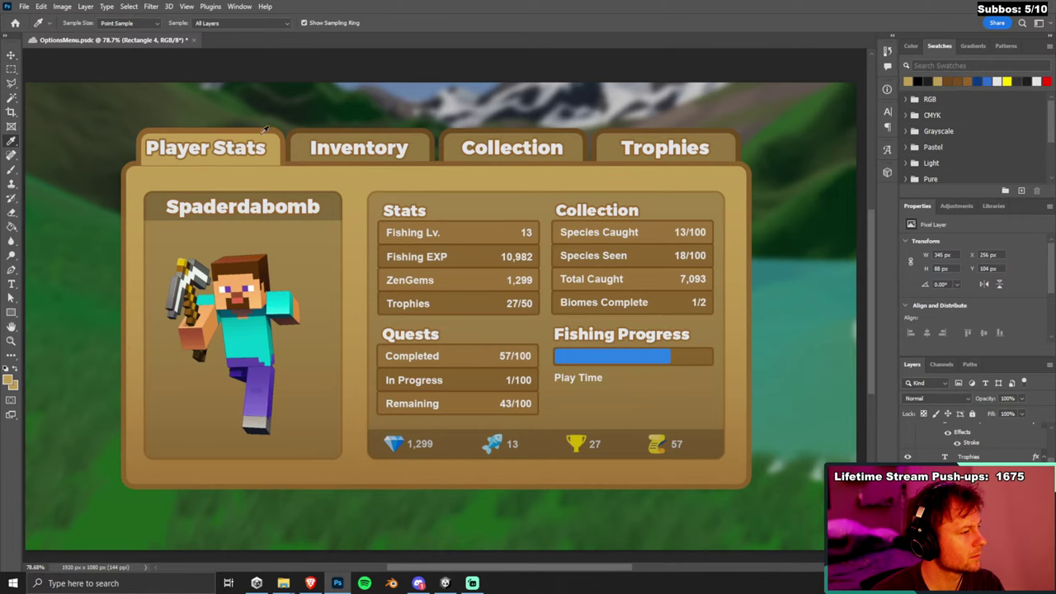
click(116, 286)
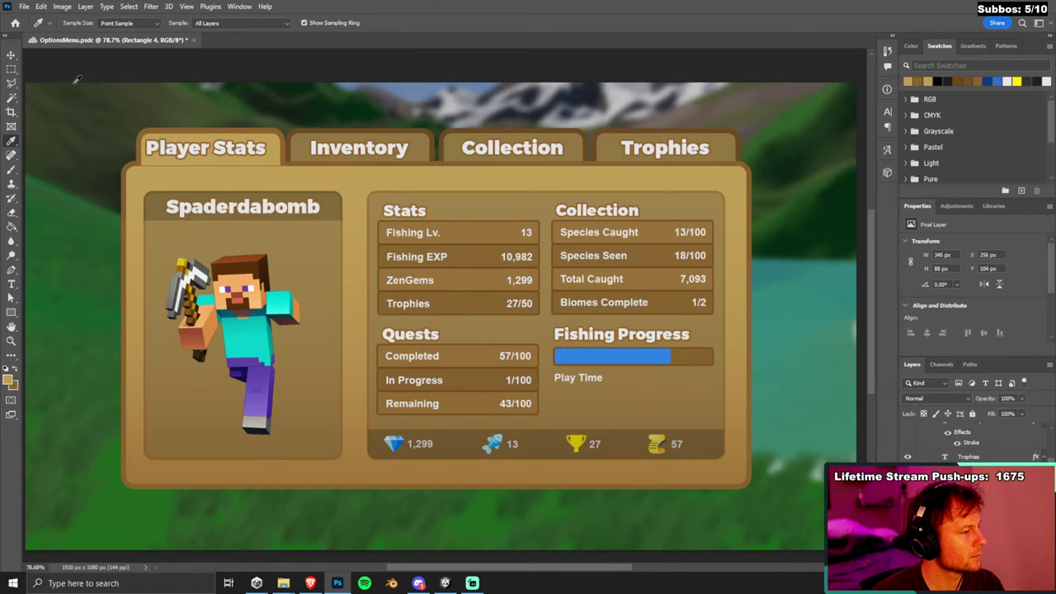
Draw a tan-filled rectangle about 336 by 149 px with a 10 px stroke over the Player Stats tab.
click(10, 54)
click(249, 144)
click(665, 147)
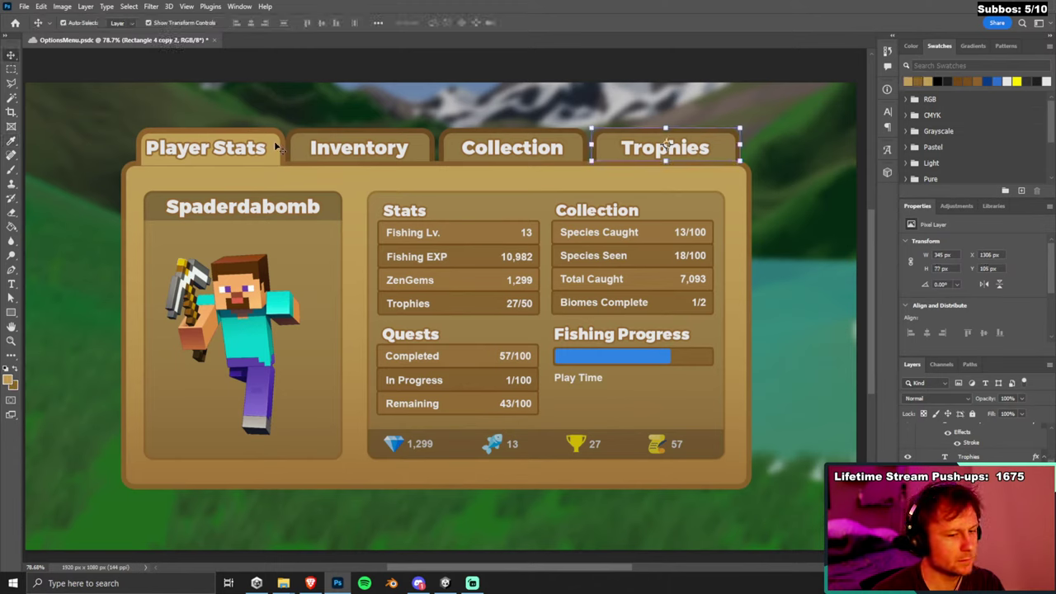
click(12, 312)
drag(128, 118, 275, 181)
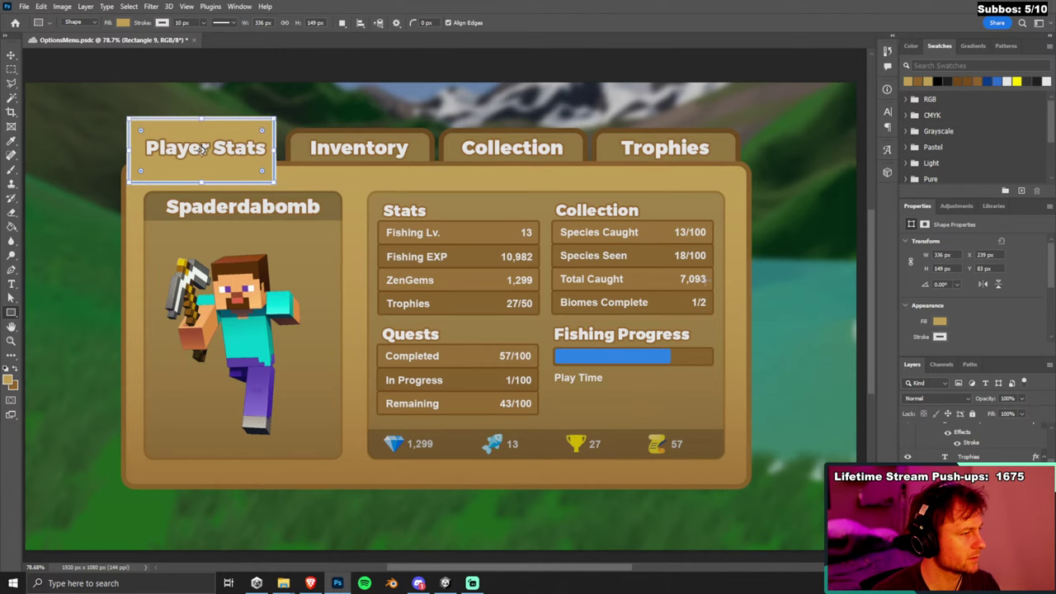
Round the new tab rectangle's corners to 20 px and set its stroke to the recently used brown.
scroll(946, 337, down, 2)
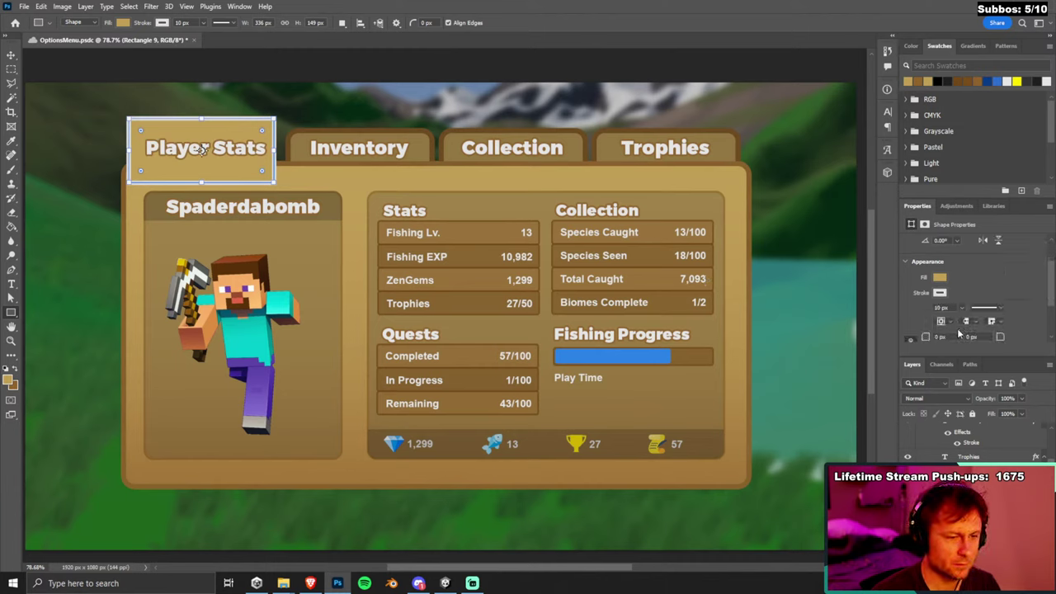
text(0)
key(Return)
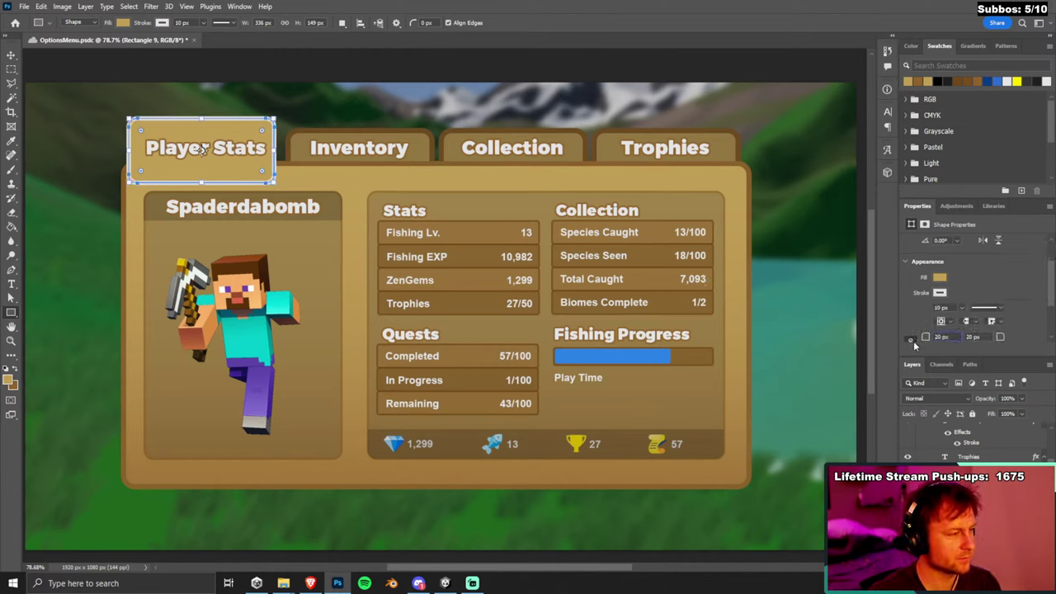
click(940, 294)
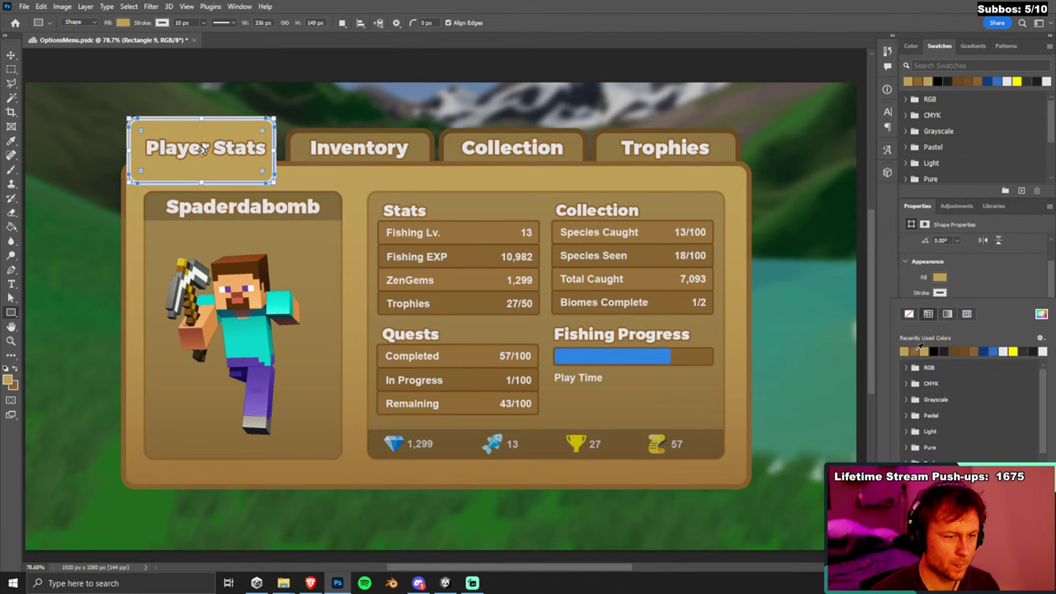
click(917, 350)
click(1011, 286)
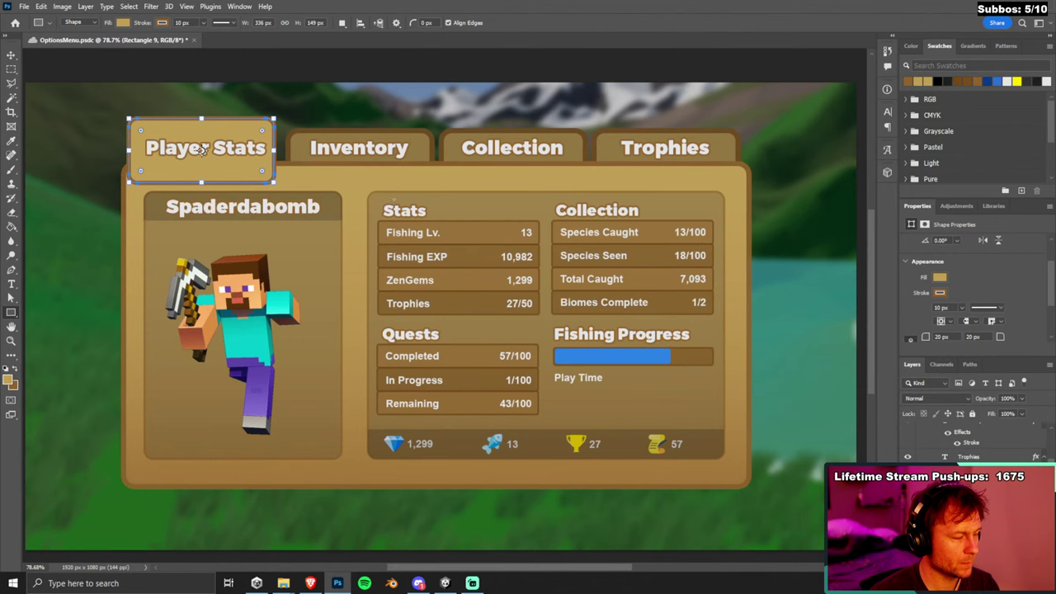
Place the rounded rectangle behind the Player Stats label at about X 249, Y 103 px and scale its height to about 118 px.
key(v)
drag(264, 173, 423, 169)
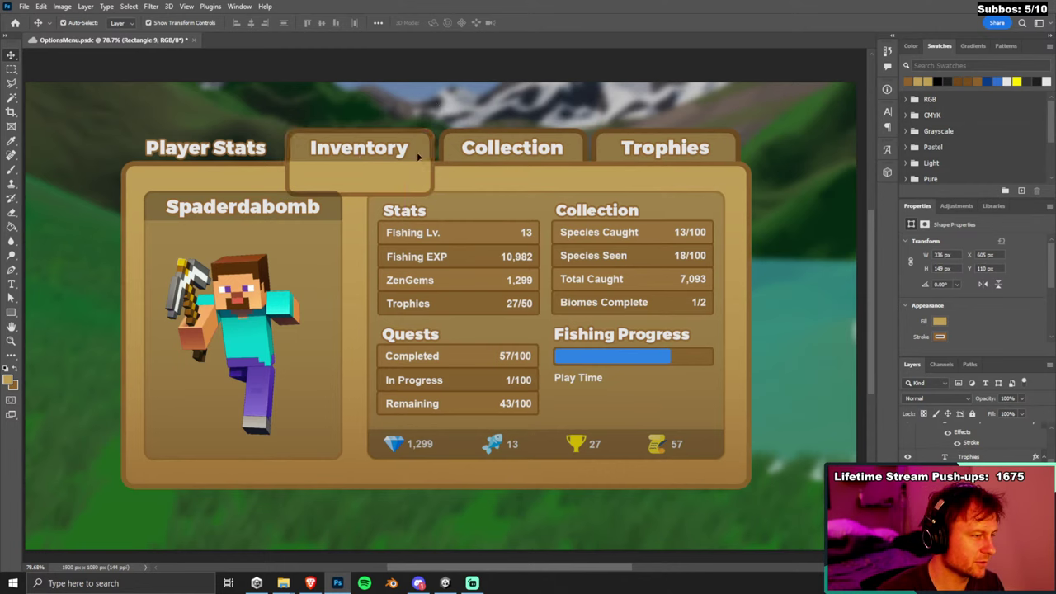
drag(310, 123, 258, 171)
key(ctrl+t)
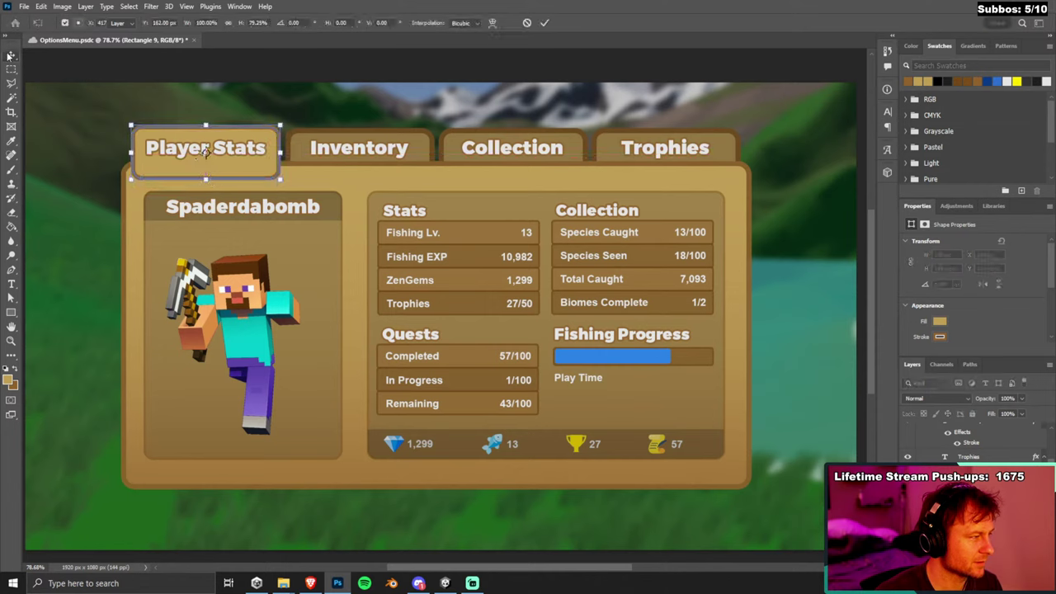
click(263, 171)
drag(263, 171, 267, 174)
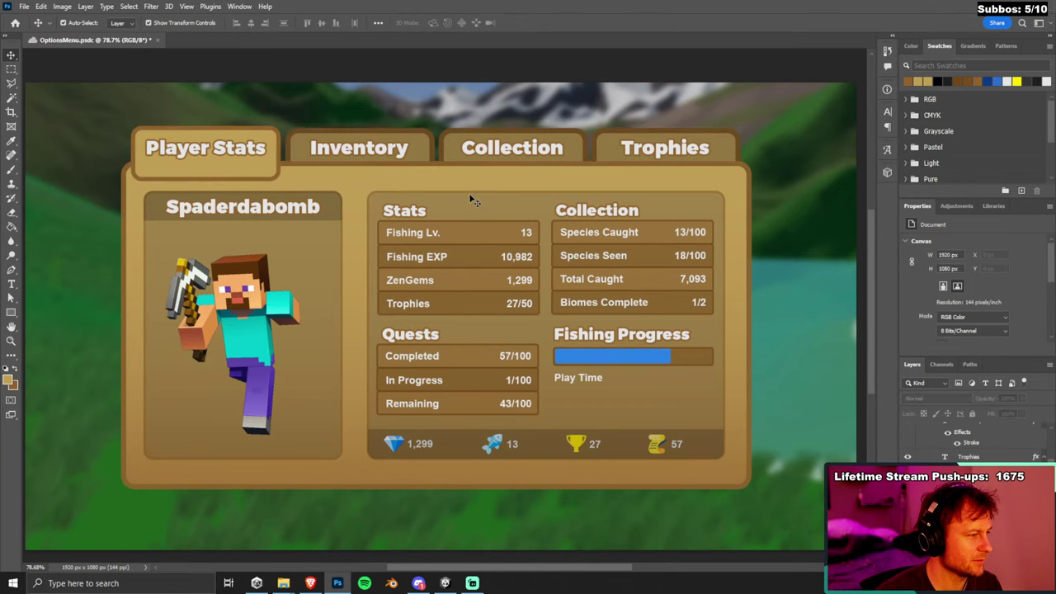
Add a layer mask to the Player Stats tab's rounded background rectangle.
scroll(284, 132, up, 4)
scroll(280, 147, down, 4)
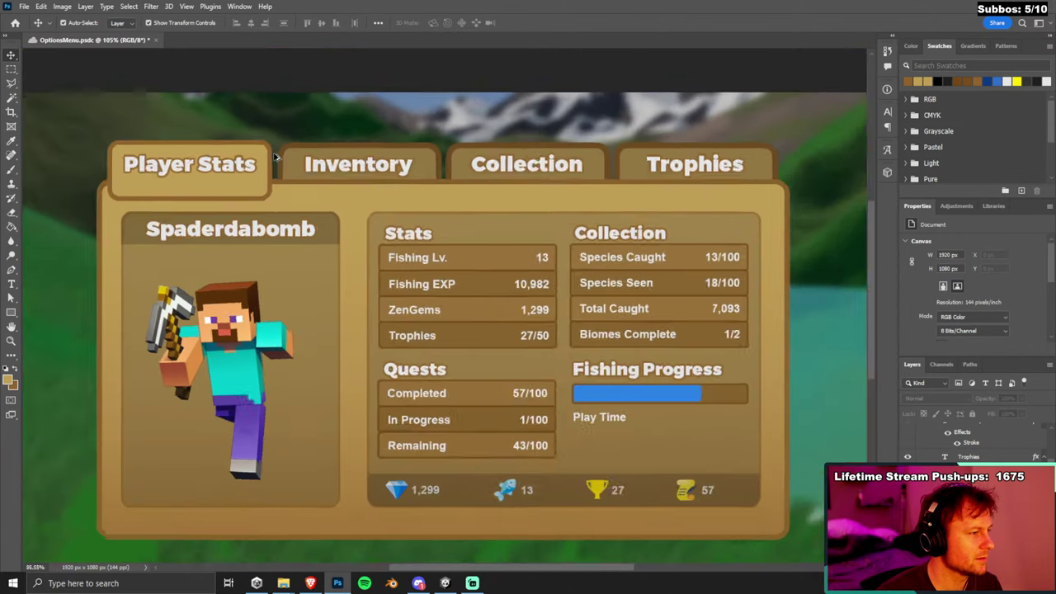
click(252, 190)
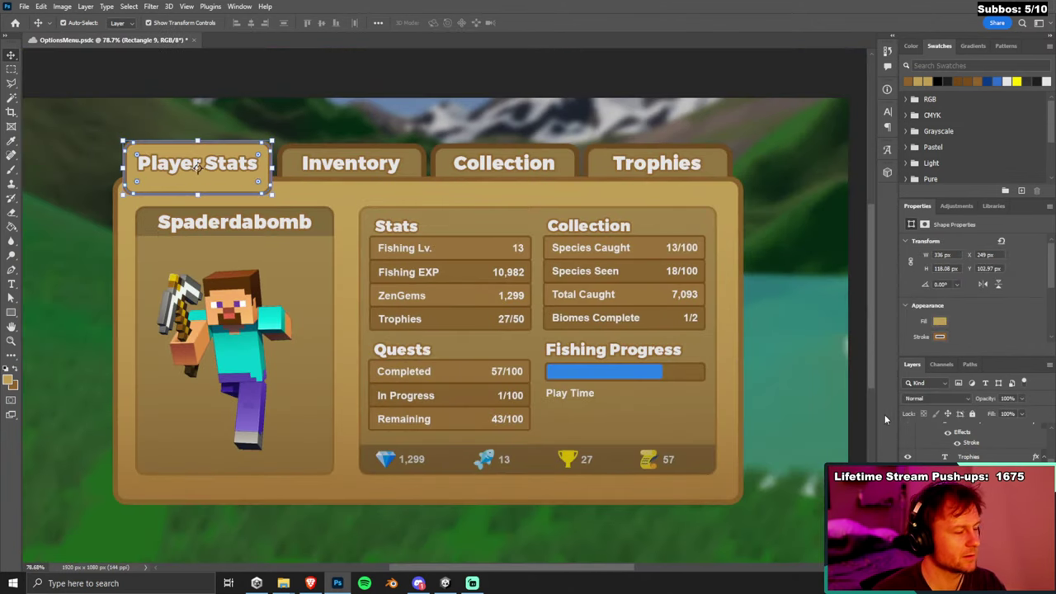
key(ctrl+backslash)
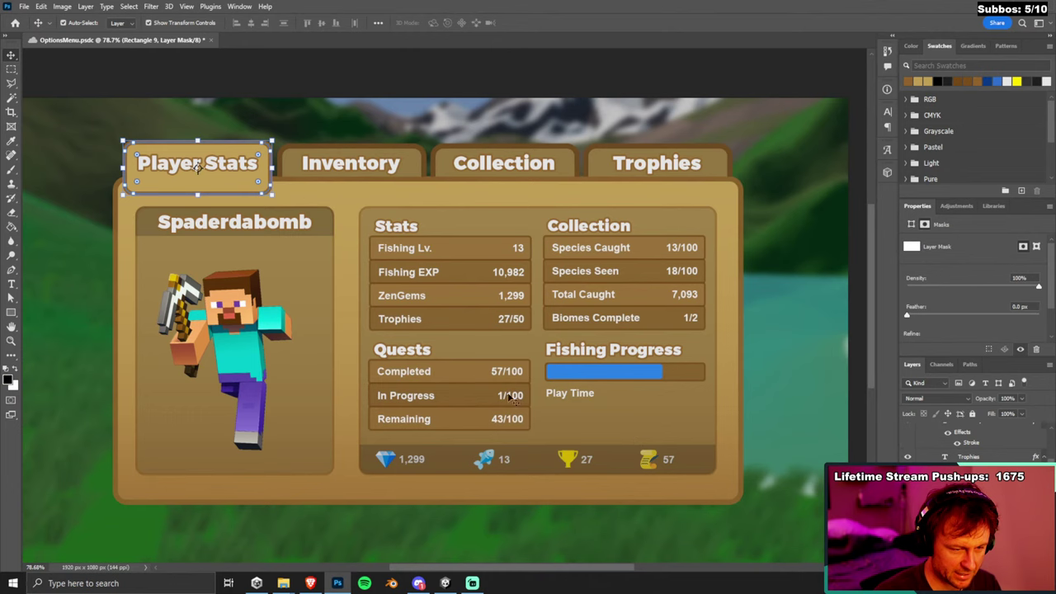
Hide the rectangle's lower edge where it overlaps the menu panel by filling a marquee-selected strip of the mask with black, and deselect.
click(12, 70)
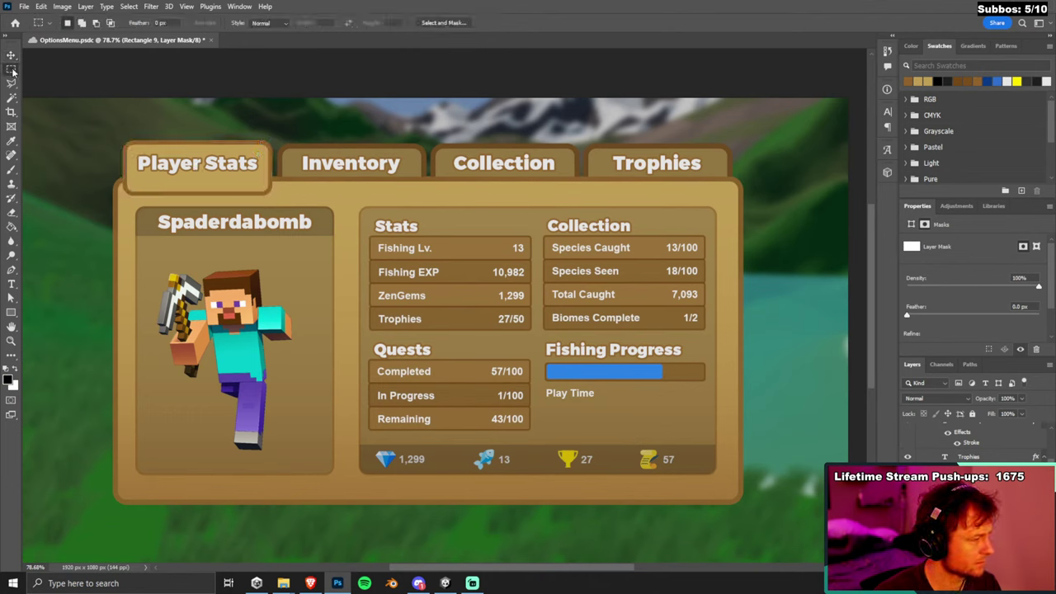
drag(107, 185, 283, 198)
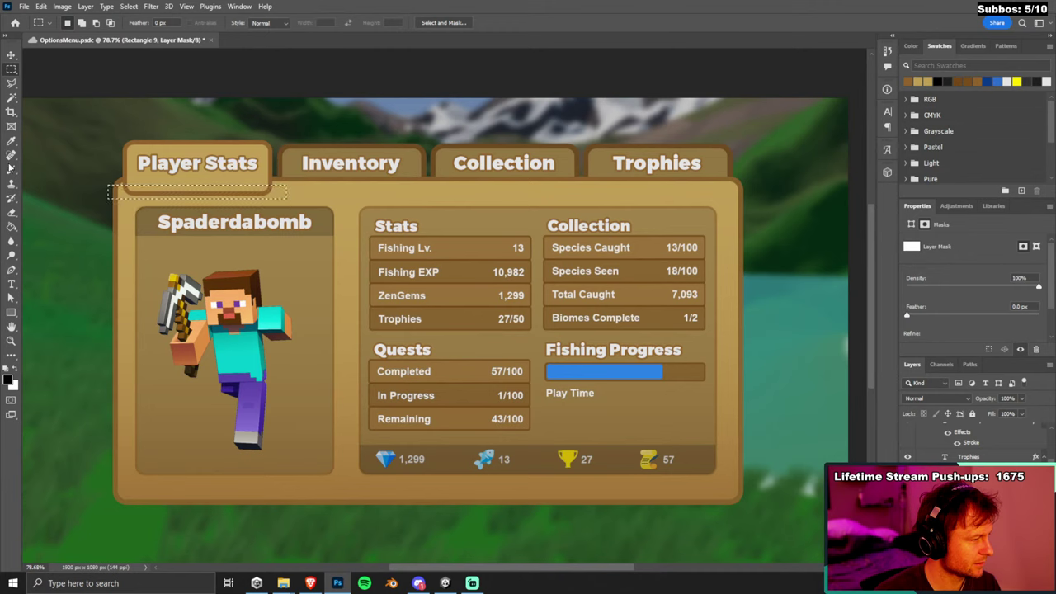
click(11, 225)
click(202, 196)
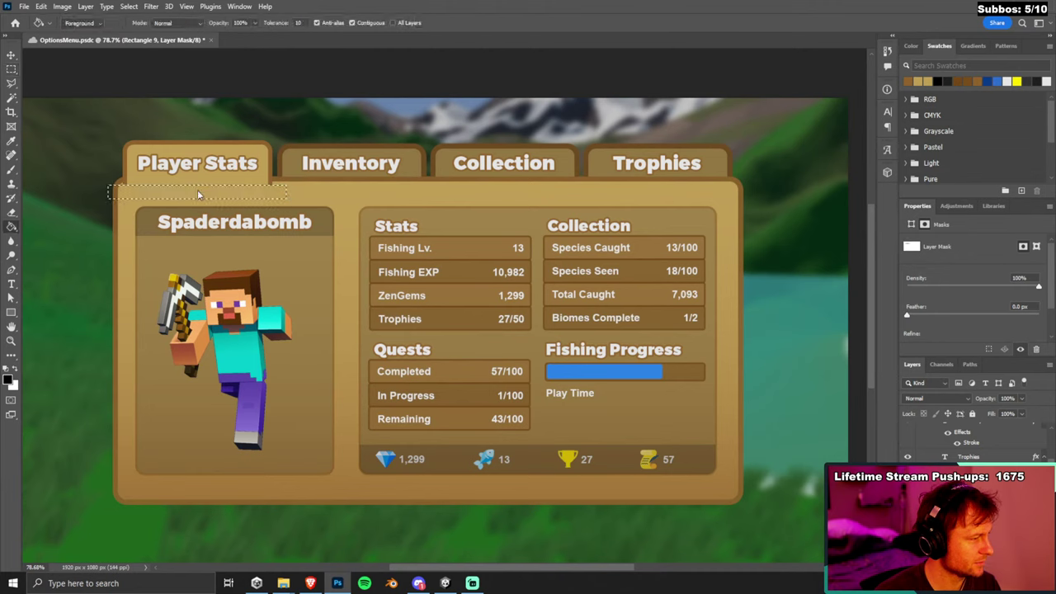
key(ctrl+d)
click(11, 55)
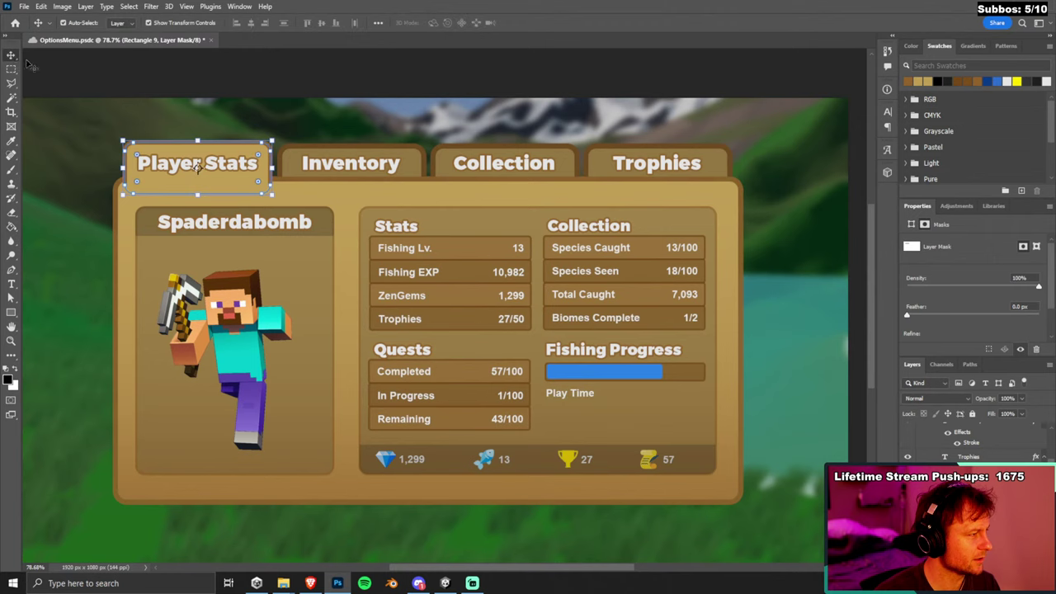
click(233, 194)
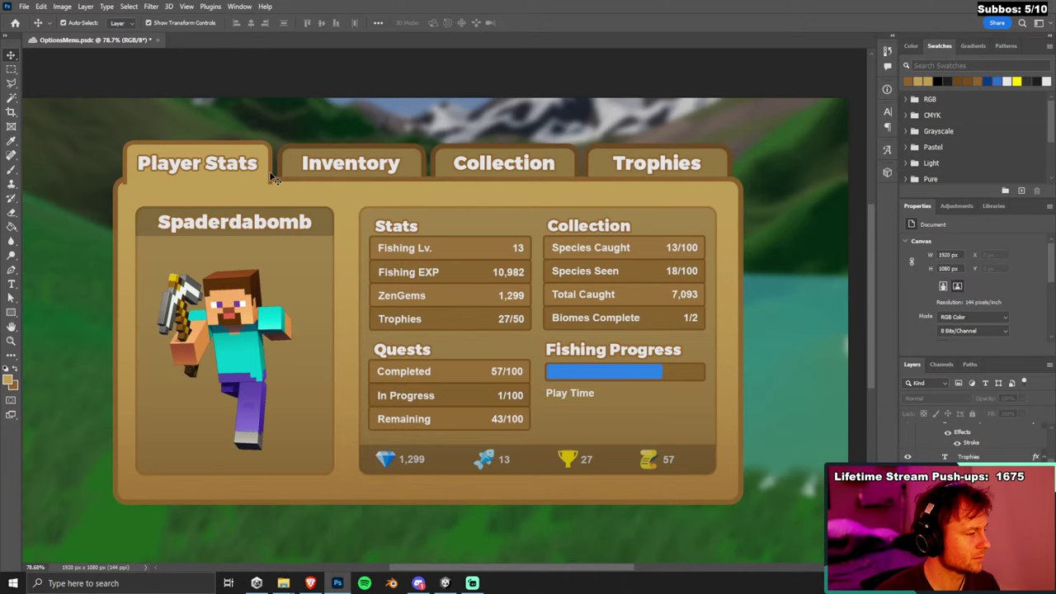
Nudge the masked Player Stats tab background up to about Y 96 px.
click(272, 180)
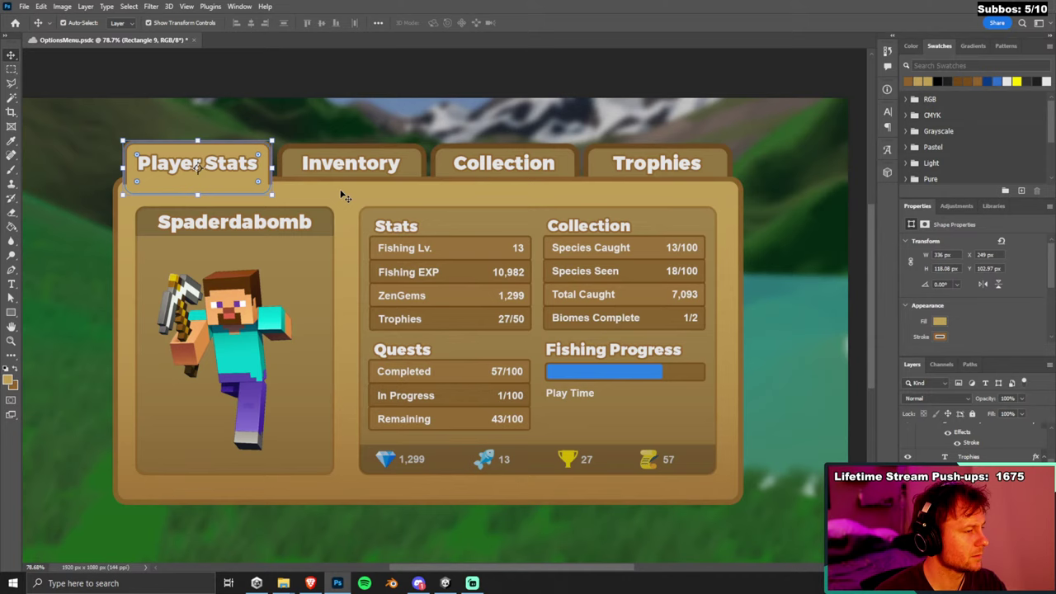
key(Up)
key(Up)
key(Up)
key(Up)
key(Up)
key(Up)
key(Up)
key(Up)
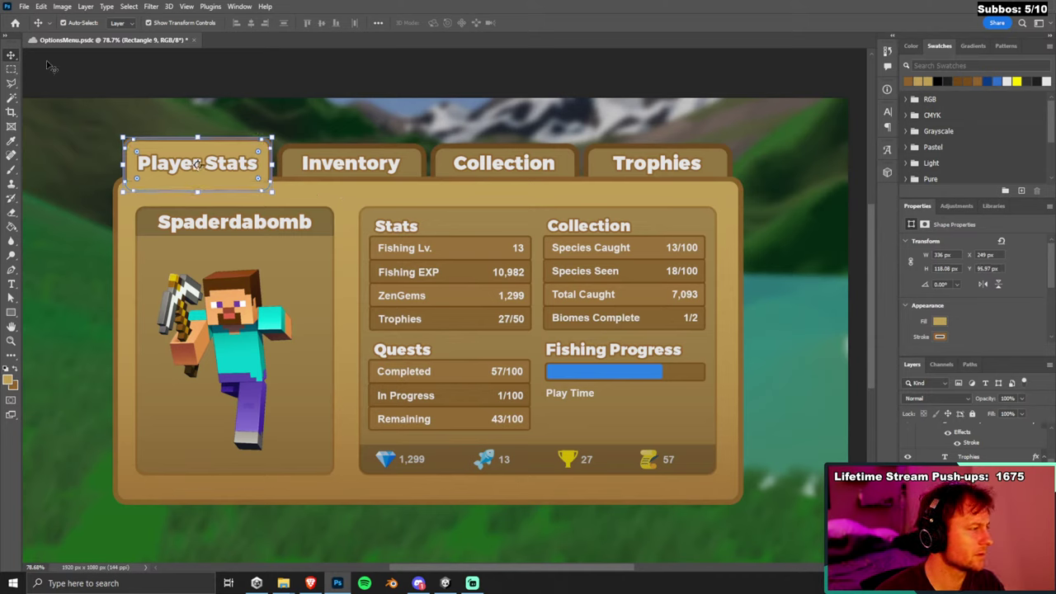
click(131, 79)
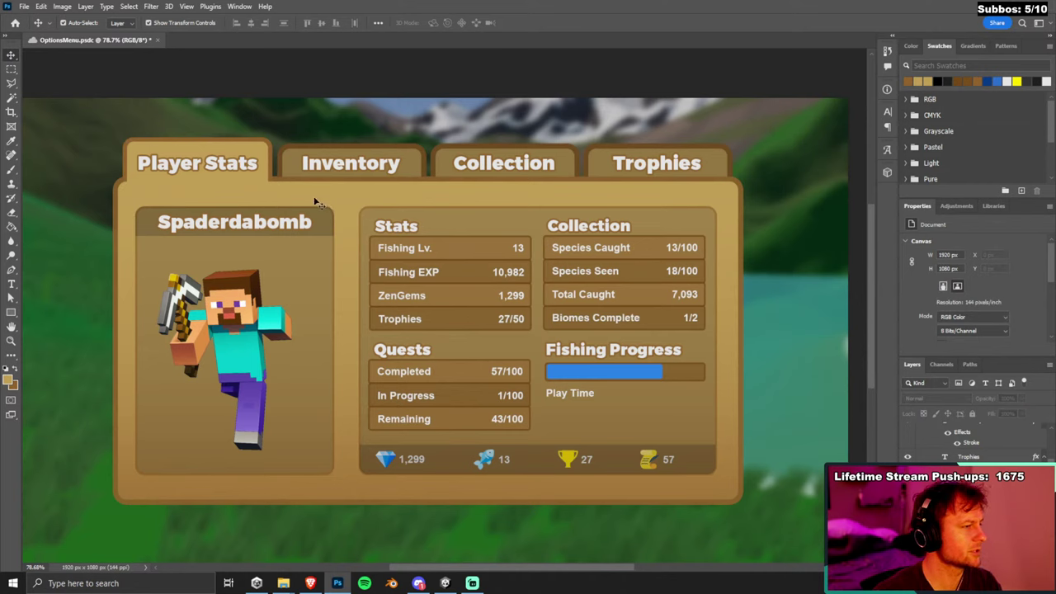
Nudge the Player Stats label up slightly to suit its raised tab background.
click(249, 167)
key(Up)
key(Up)
key(Up)
key(Up)
key(Up)
key(Up)
key(Up)
key(Up)
click(404, 185)
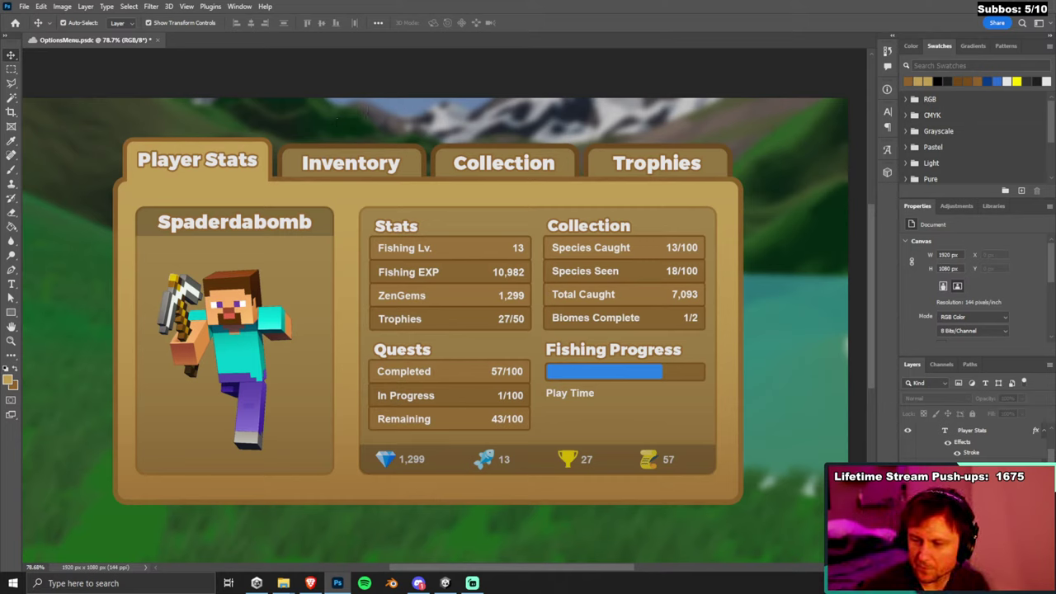
key(alt+Tab)
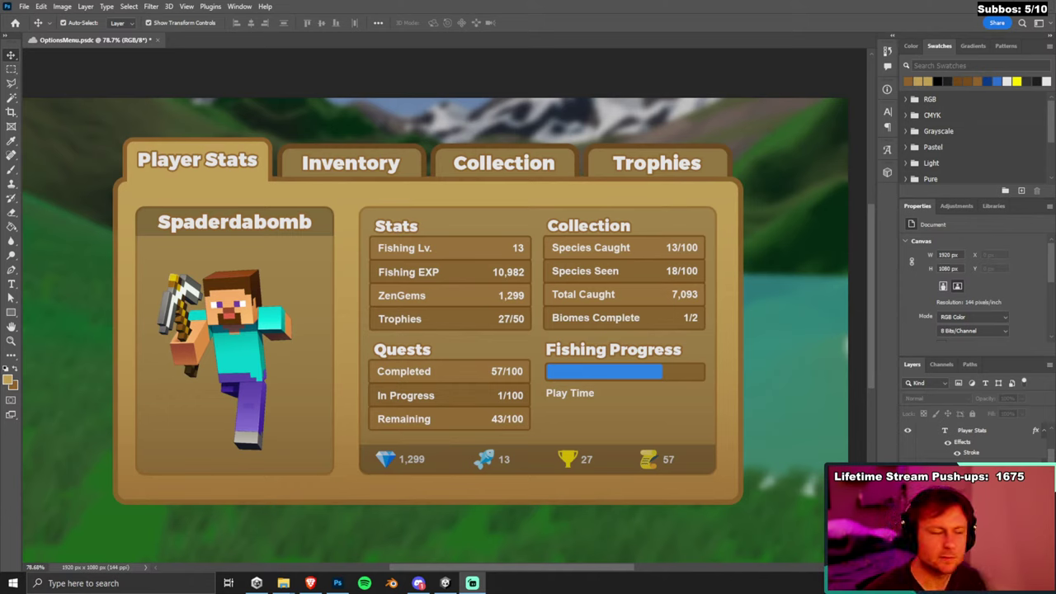
click(258, 122)
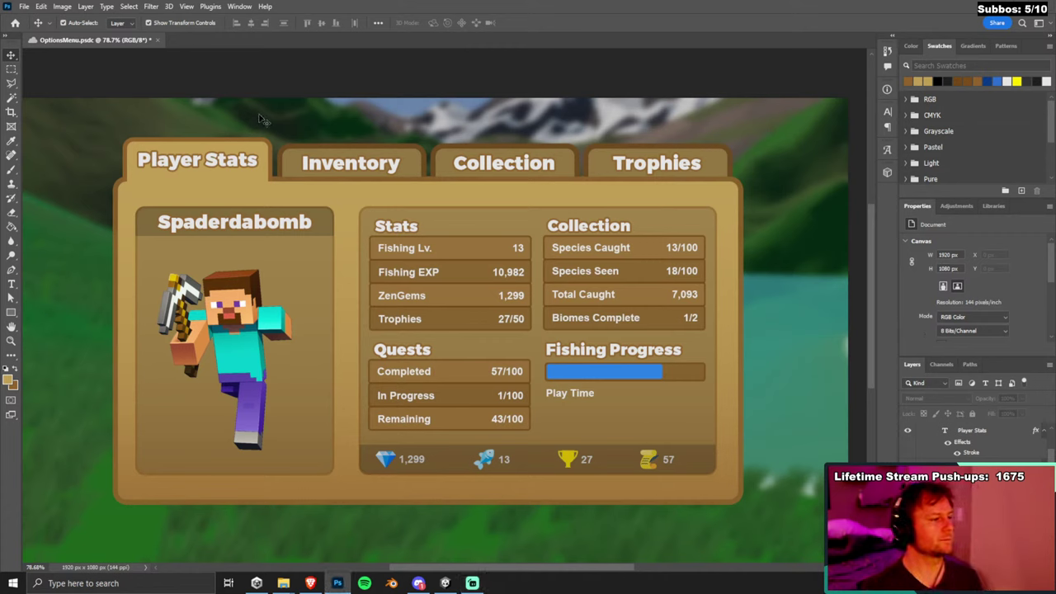
click(270, 172)
click(269, 170)
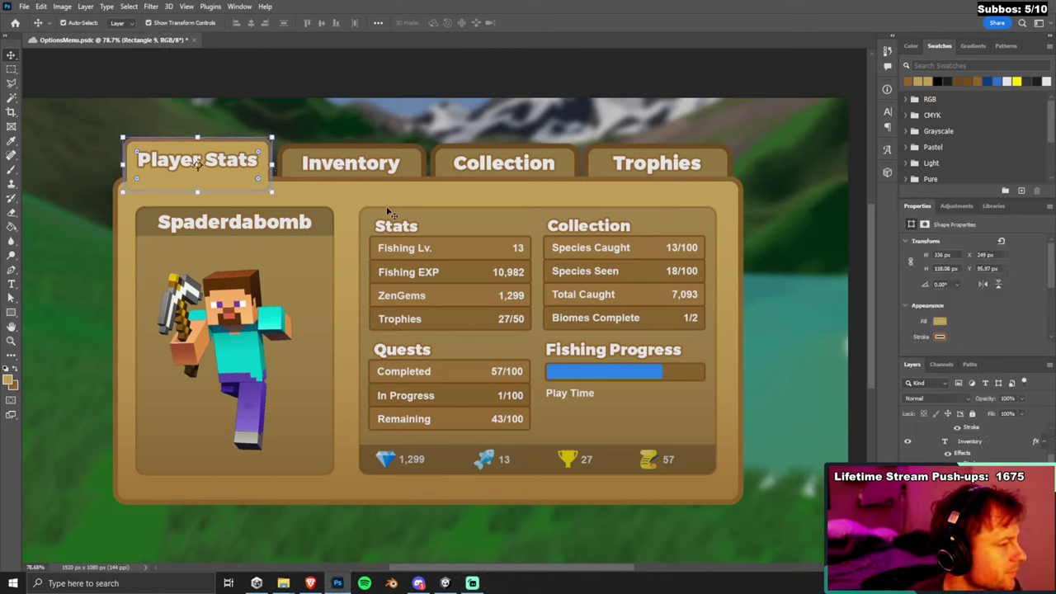
key(Down)
key(Down)
key(Down)
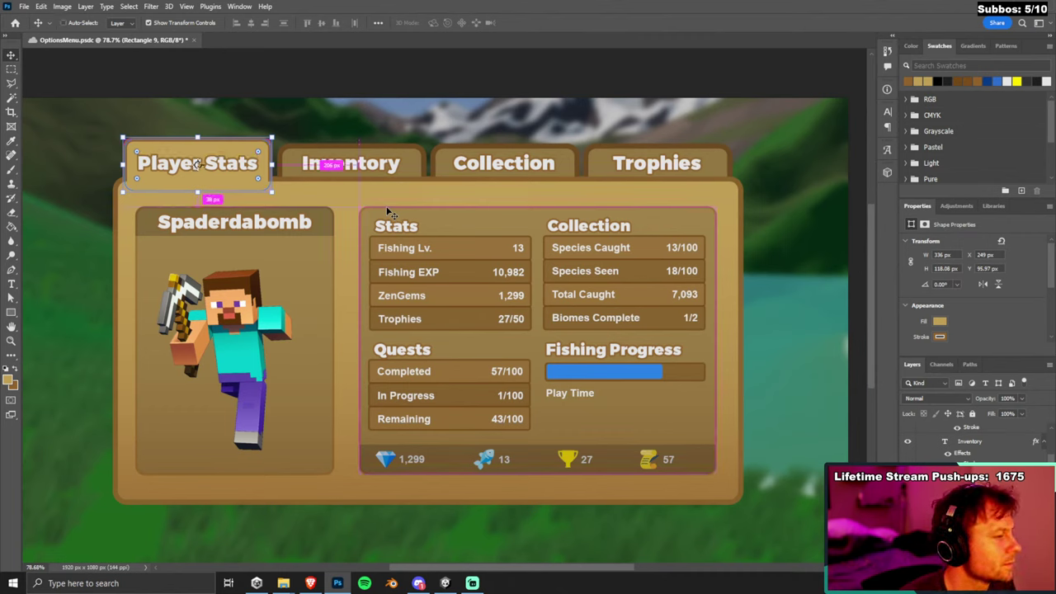
key(ctrl+z)
key(ctrl+z)
key(ctrl+z)
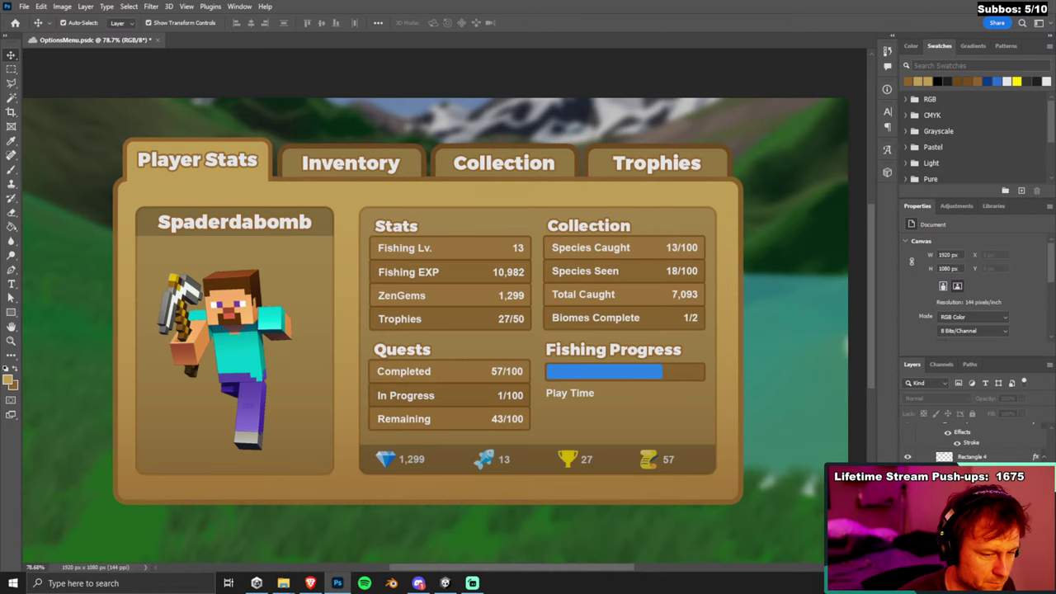
Nudge the masked Player Stats tab background slightly down so it sits closer to the menu panel.
click(197, 163)
scroll(168, 116, up, 4)
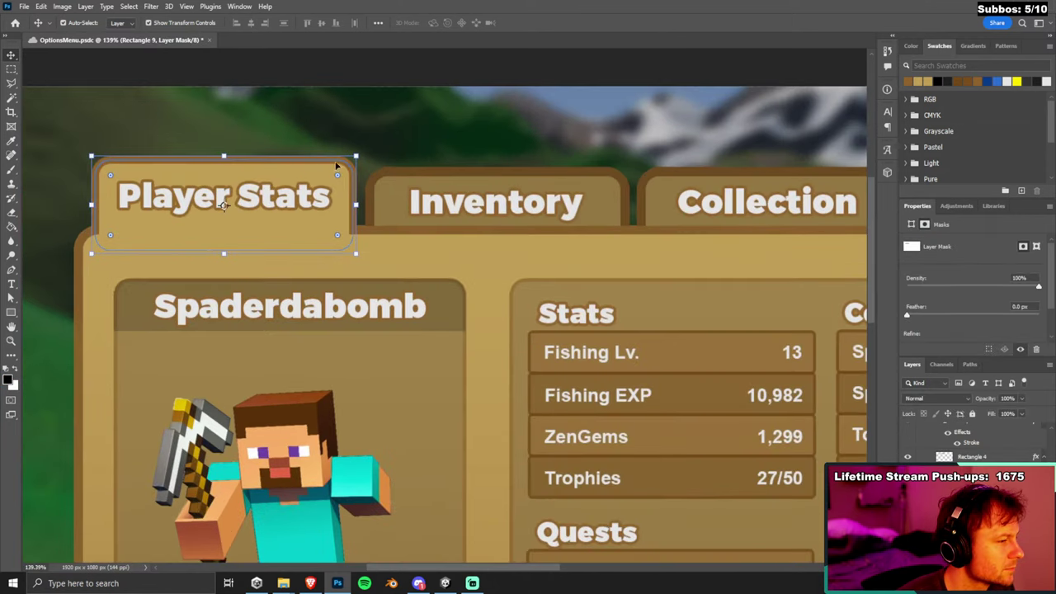
key(Down)
key(Down)
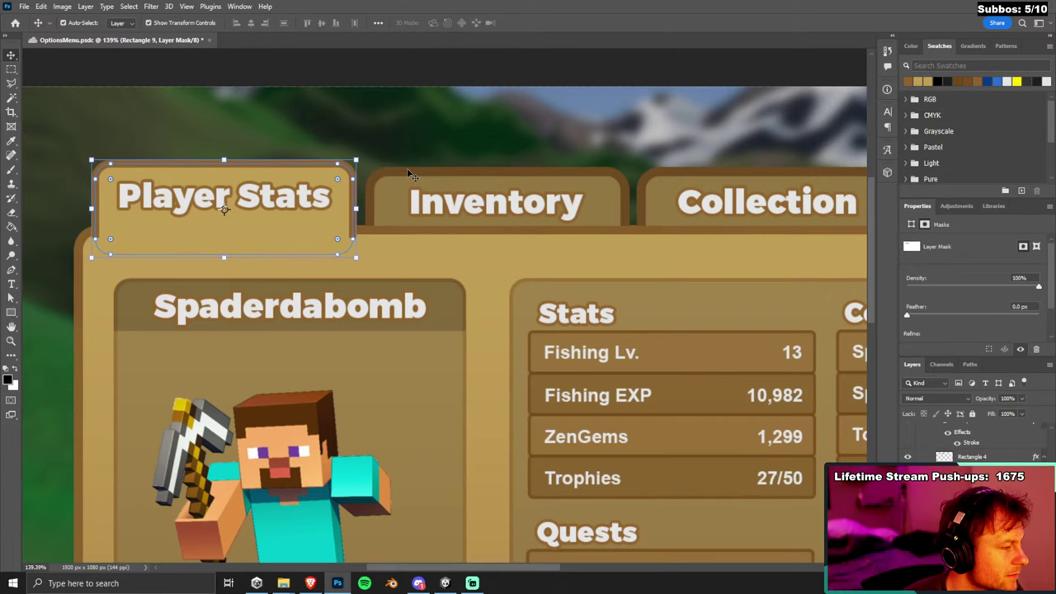
key(Down)
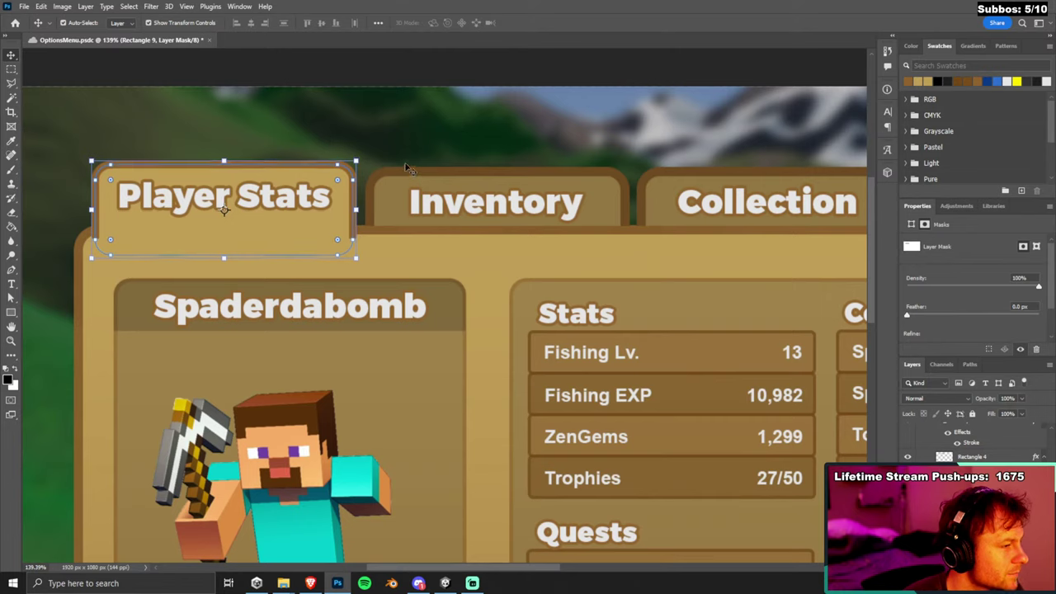
click(406, 169)
scroll(401, 177, down, 1)
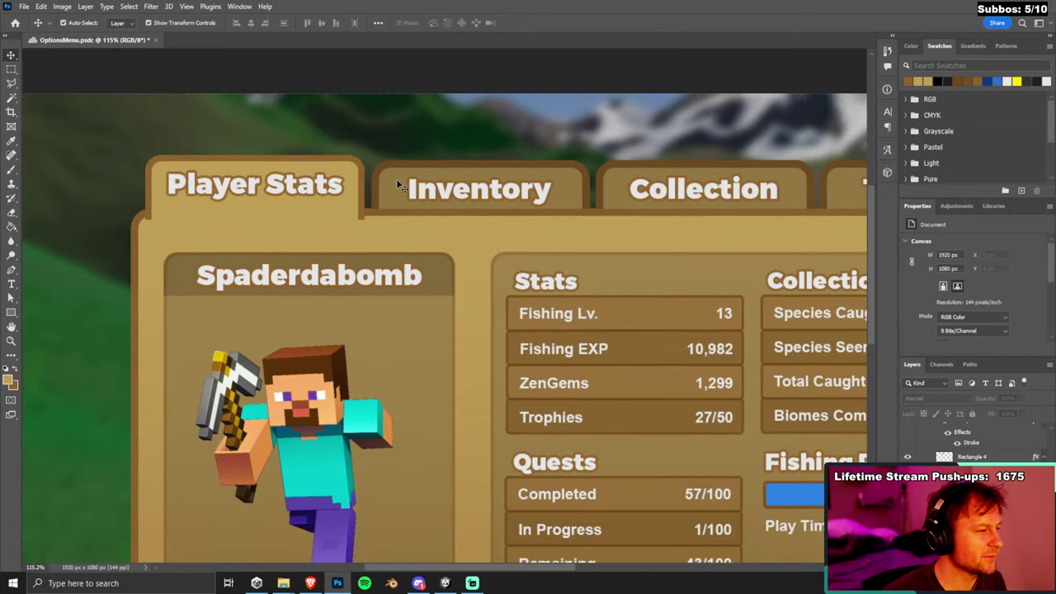
Mask out the border ends poking into the menu panel below the Player Stats tab by filling a thin selected strip of the mask with black.
scroll(398, 183, down, 2)
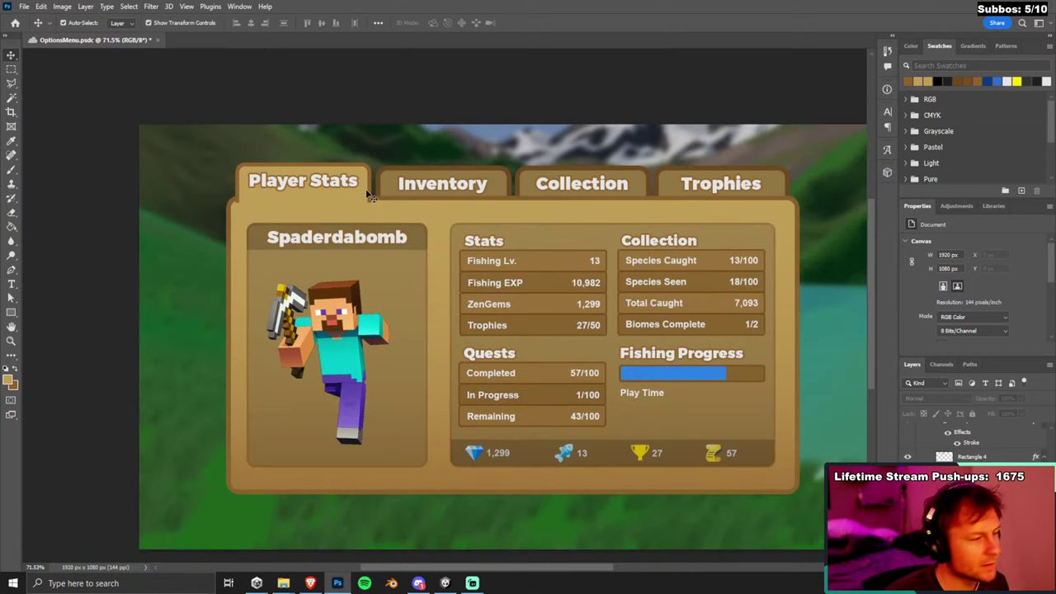
scroll(371, 195, up, 3)
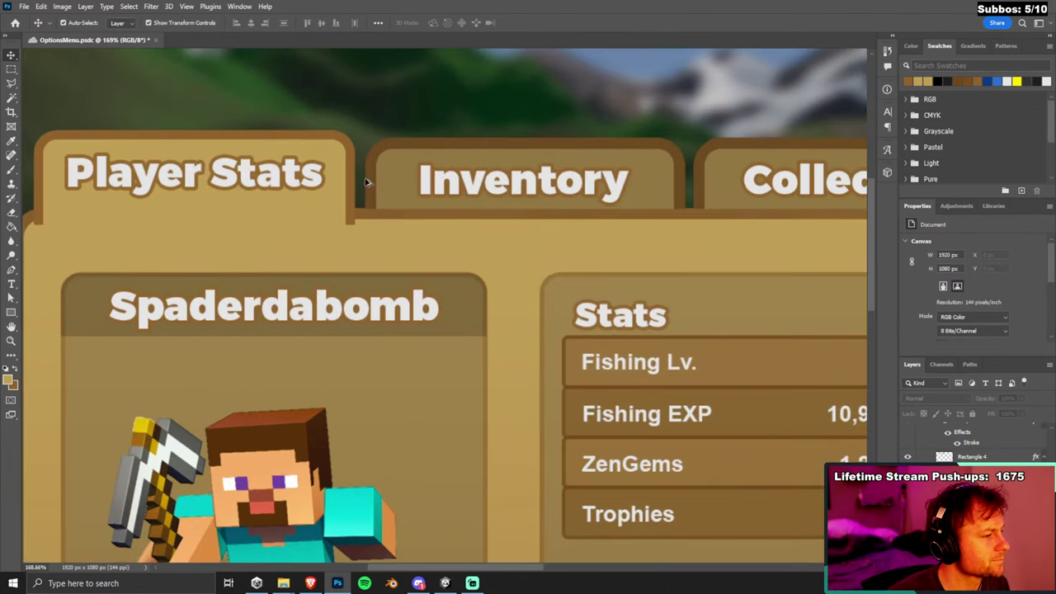
scroll(319, 175, down, 1)
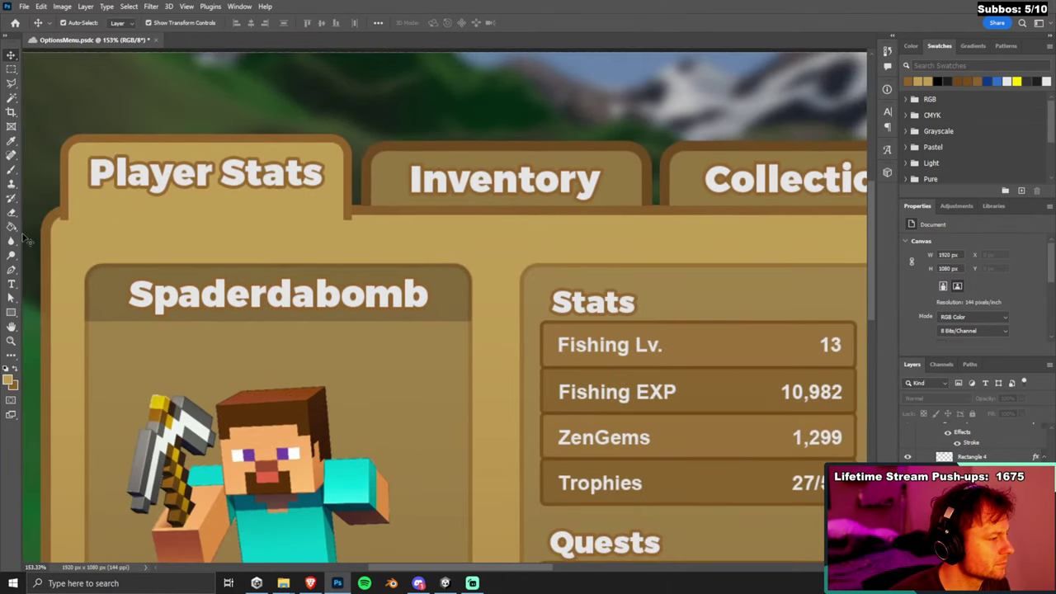
click(11, 70)
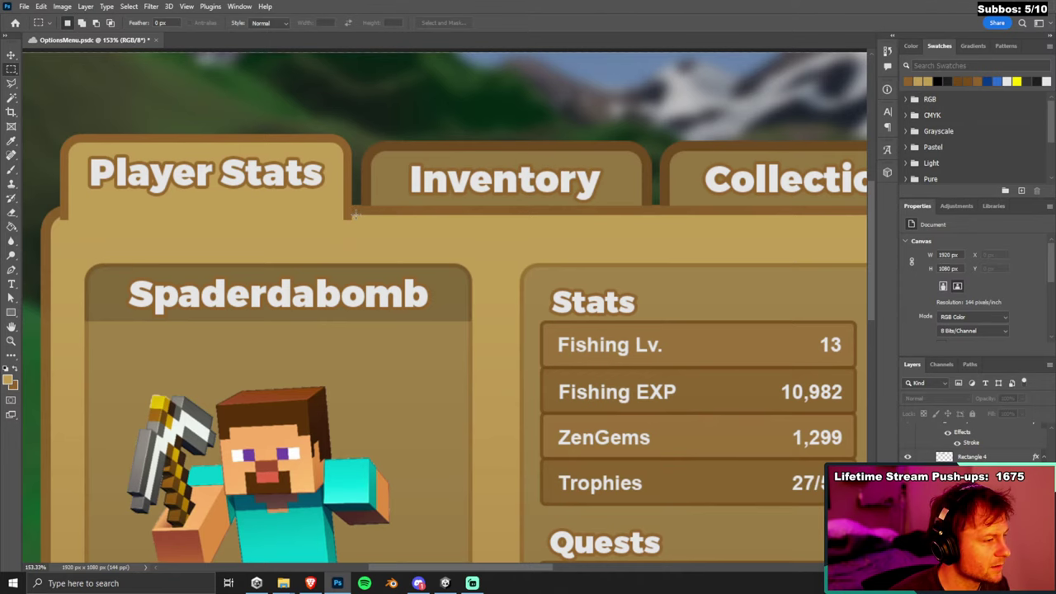
drag(355, 214, 138, 237)
click(8, 369)
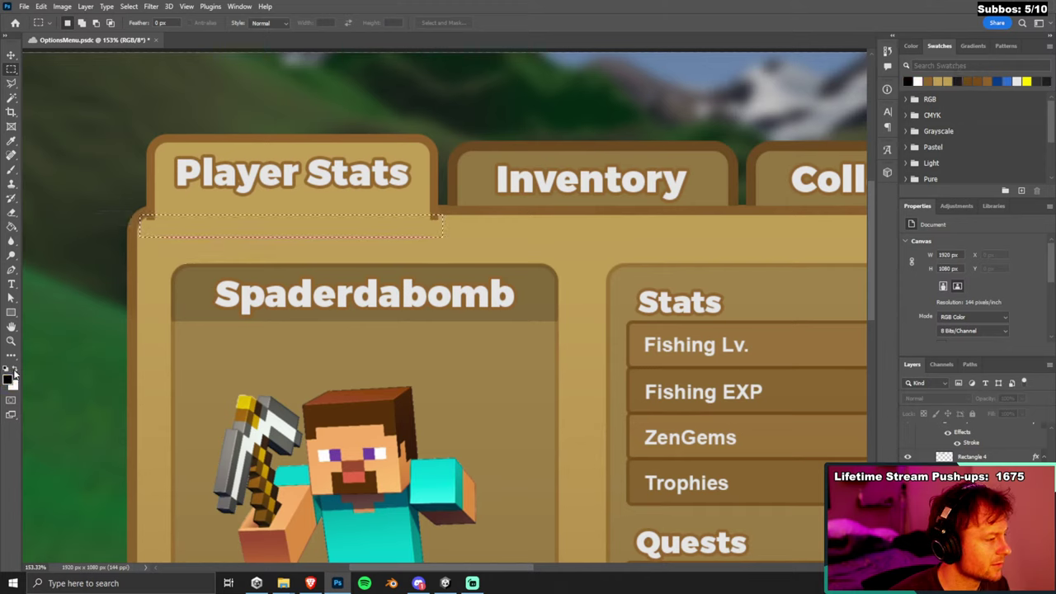
click(11, 226)
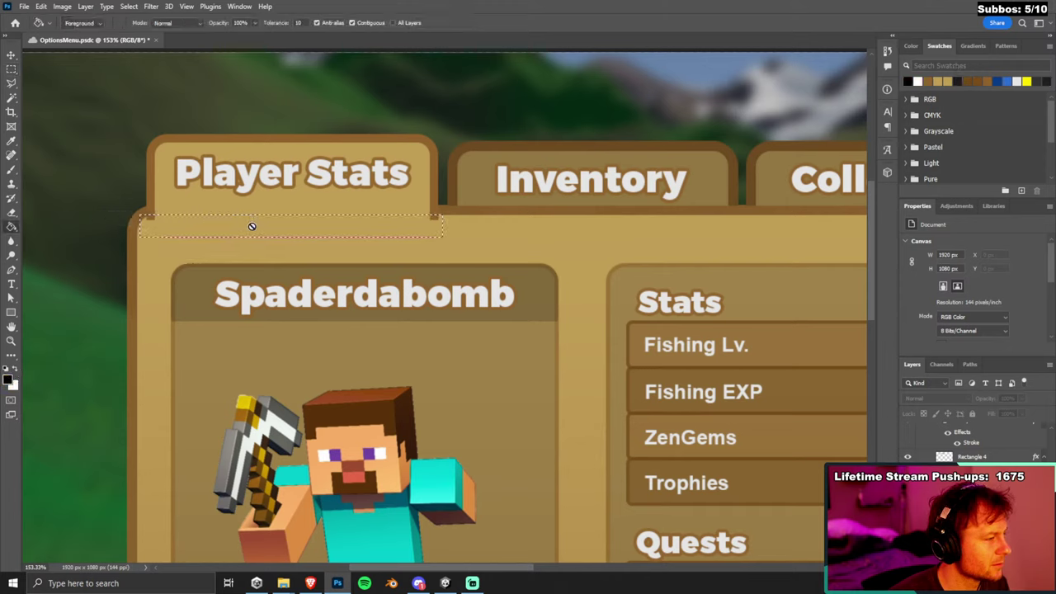
key(alt+bracketright)
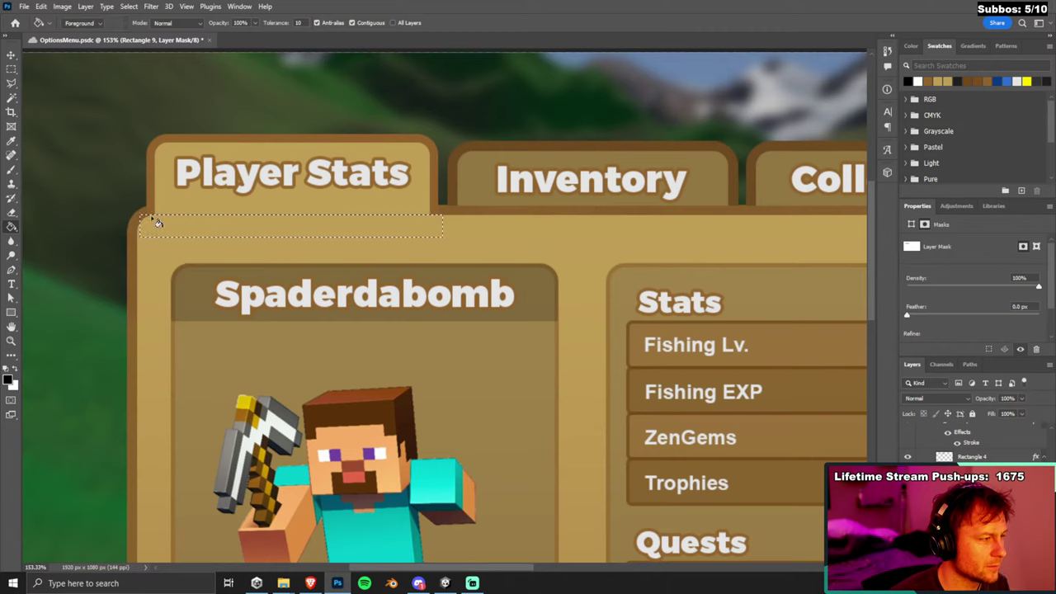
Examine the whole menu mockup and the close-up joints where the raised Player Stats tab's border meets the panel's border.
key(v)
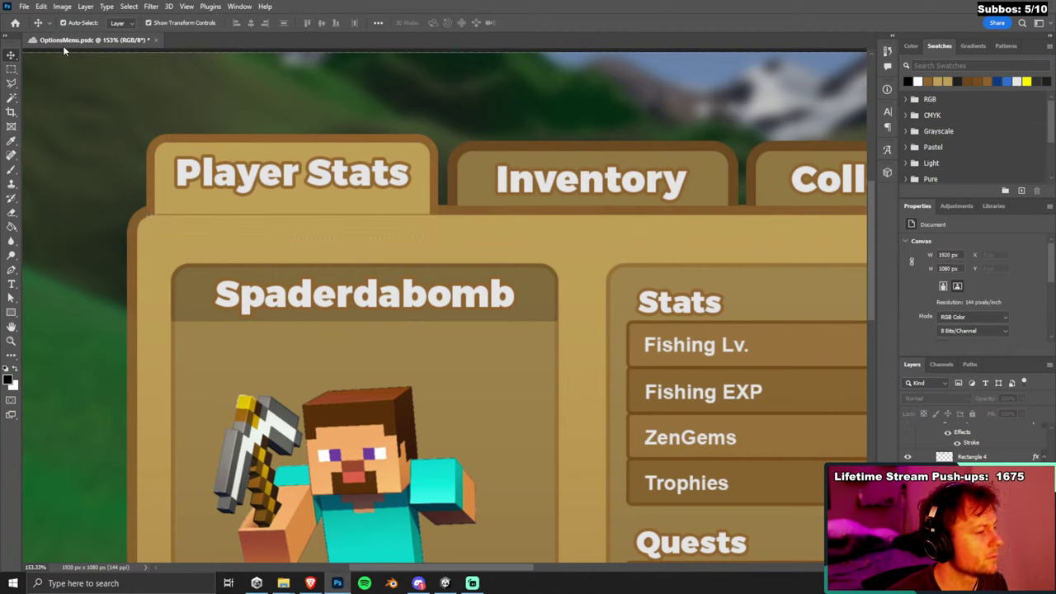
click(255, 202)
scroll(413, 200, down, 5)
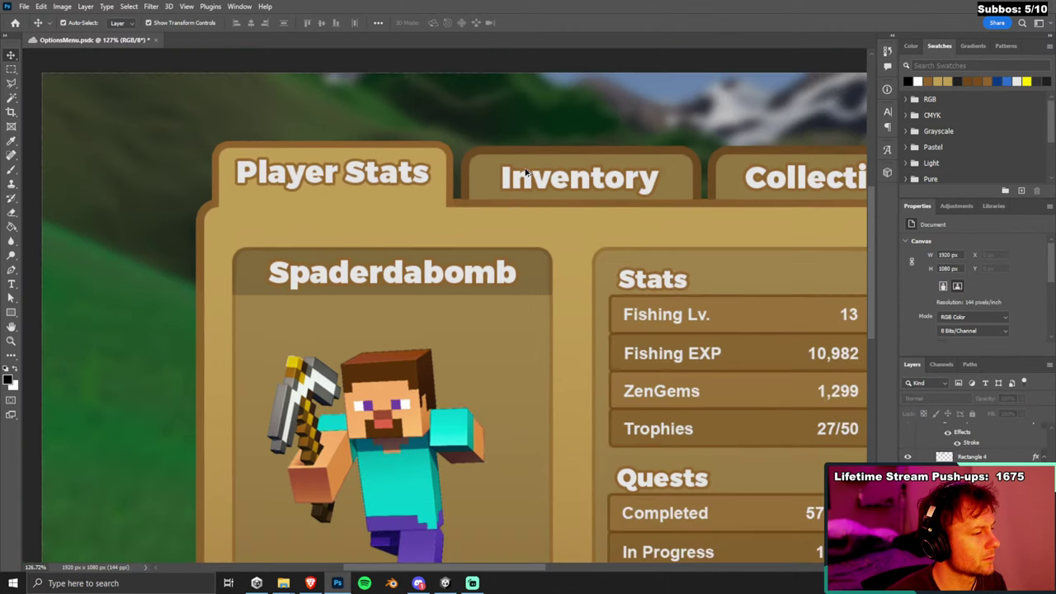
drag(547, 568, 592, 569)
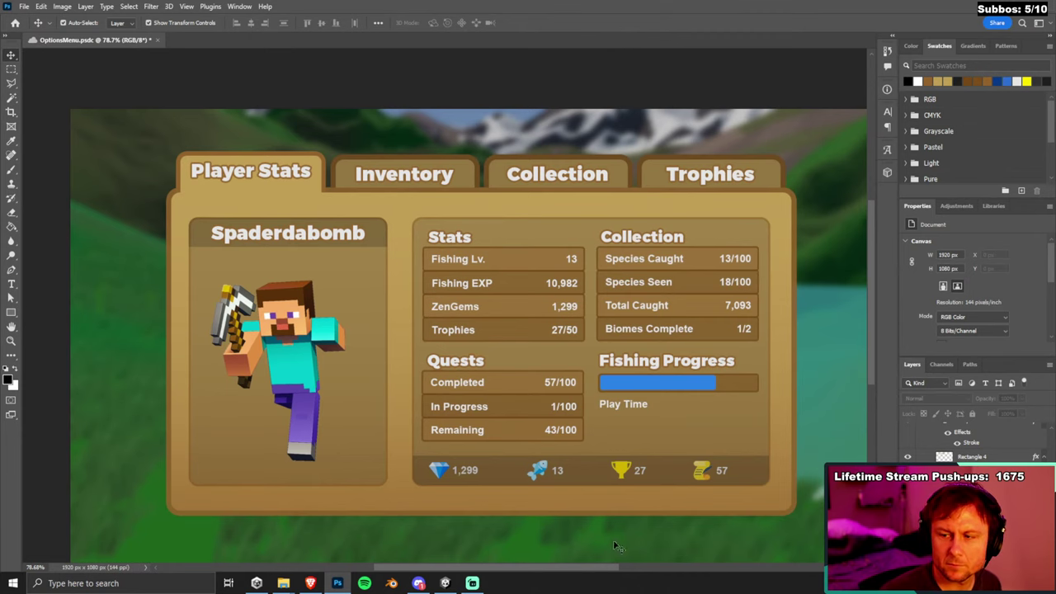
scroll(436, 200, up, 1)
scroll(437, 200, down, 1)
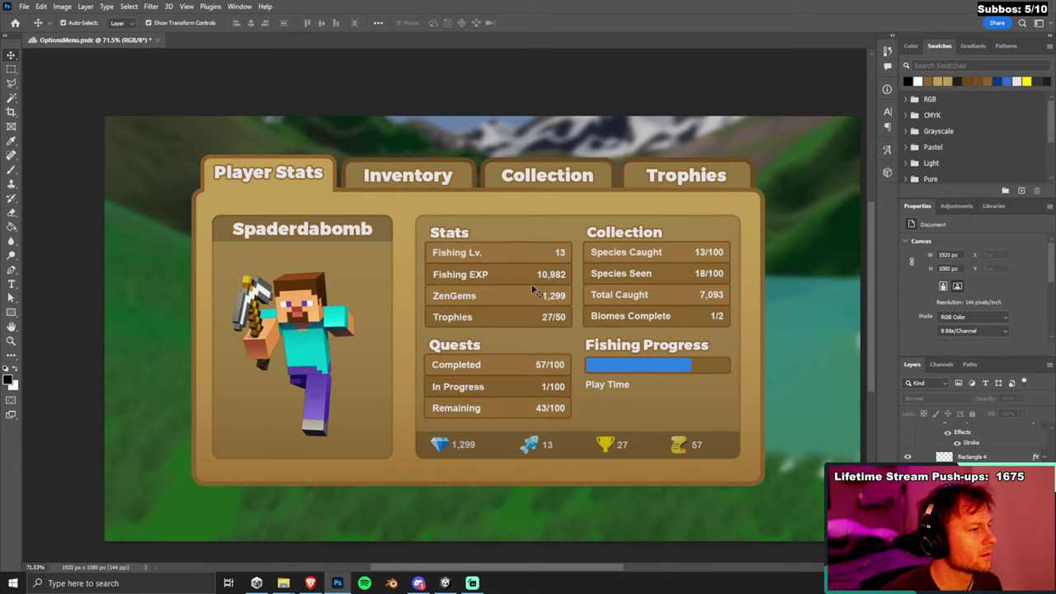
scroll(536, 293, up, 1)
scroll(742, 347, up, 1)
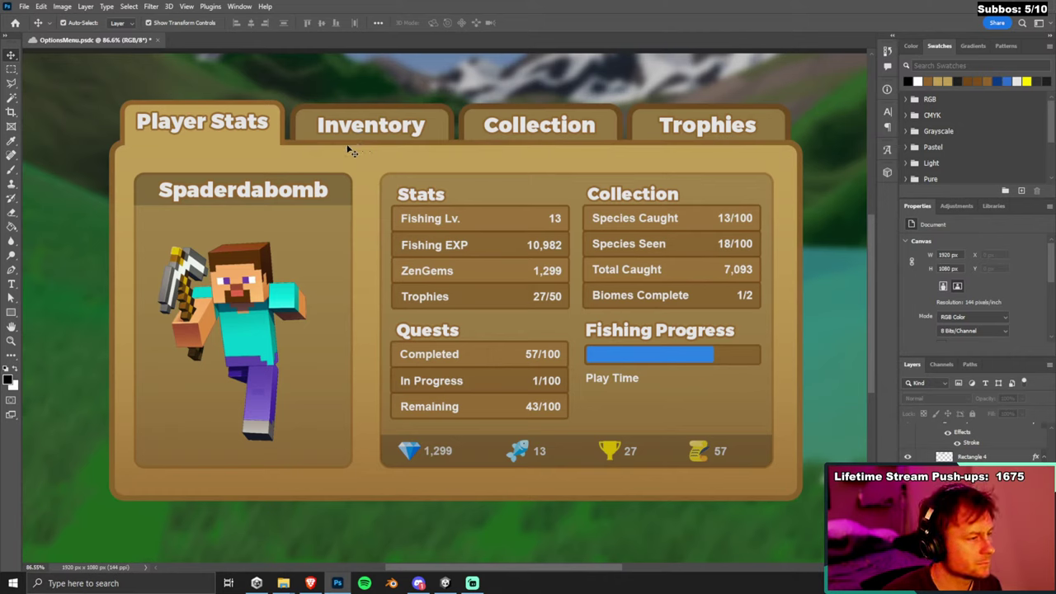
scroll(353, 152, up, 5)
scroll(272, 160, down, 5)
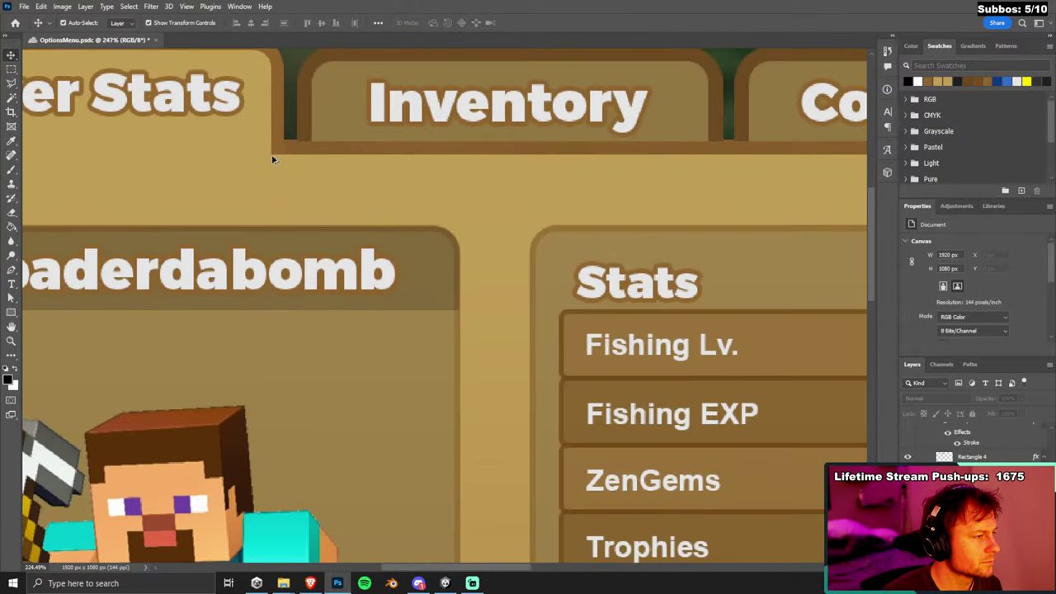
scroll(115, 156, up, 2)
scroll(110, 154, up, 3)
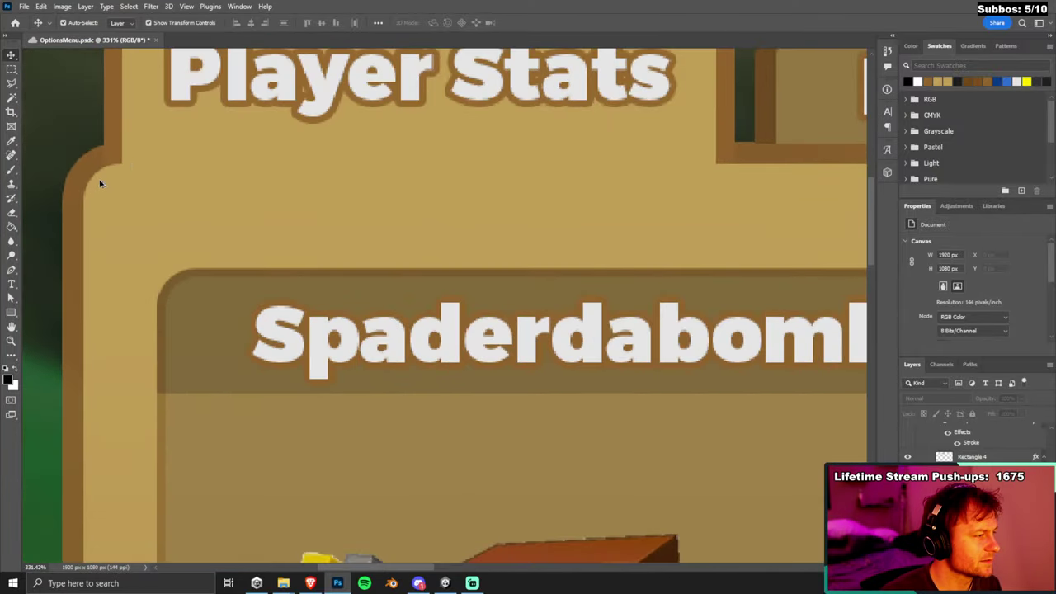
Match the Player Stats tab background's stroke colour to the brown sampled from the menu panel's border.
click(121, 130)
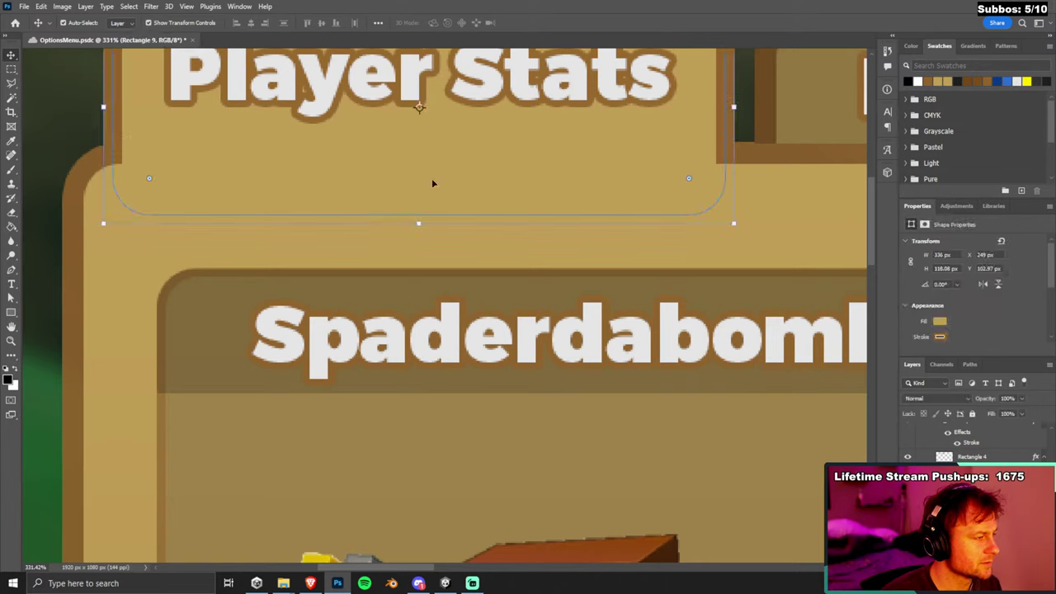
click(11, 97)
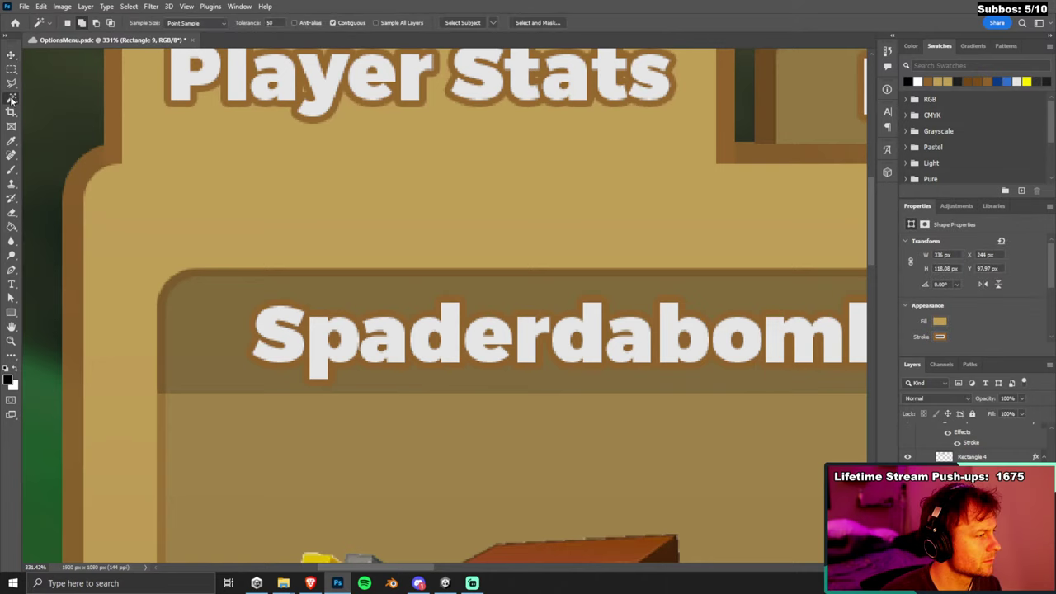
click(11, 140)
click(91, 164)
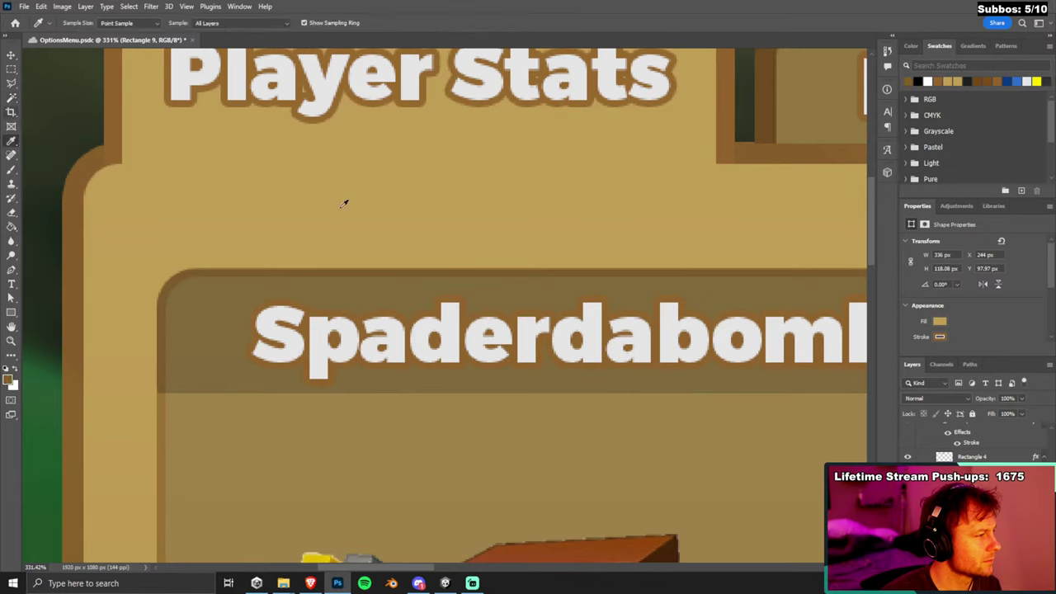
click(941, 336)
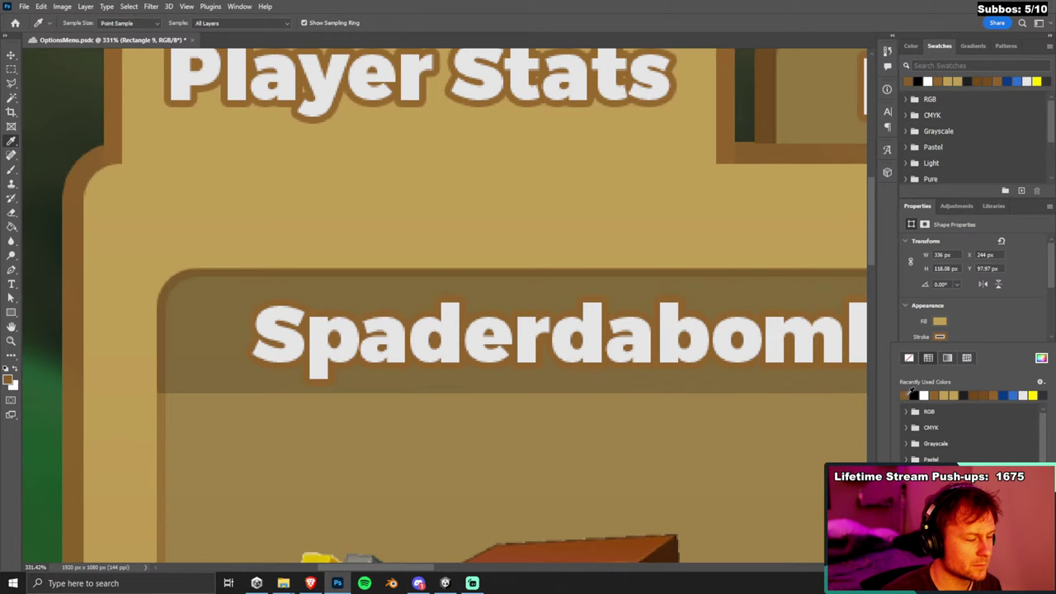
click(11, 55)
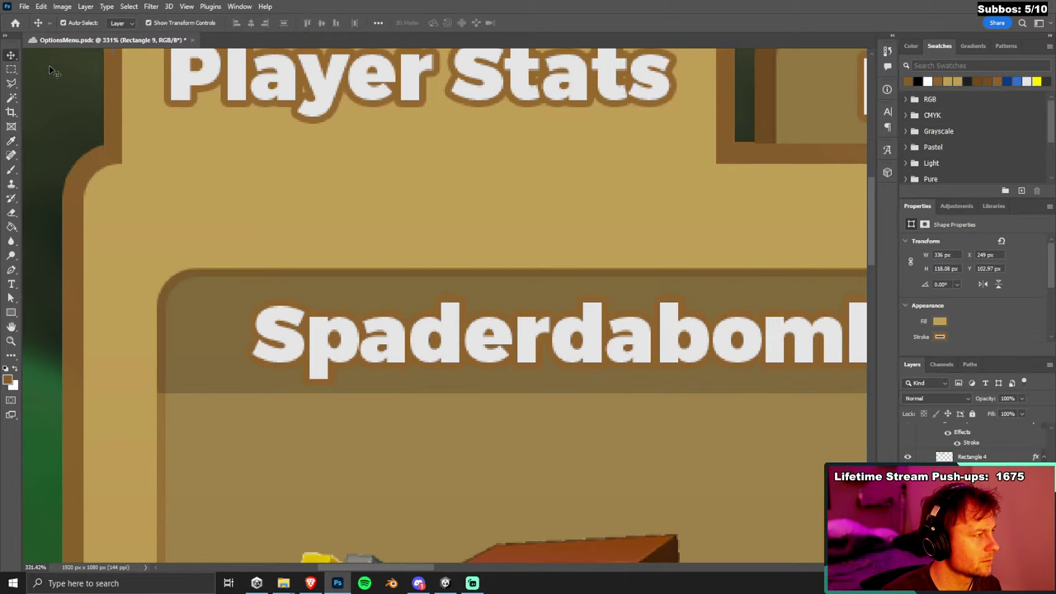
Examine the full Player Stats menu layout, from the tabs and character card to the stats tables and icon banner.
scroll(493, 279, down, 5)
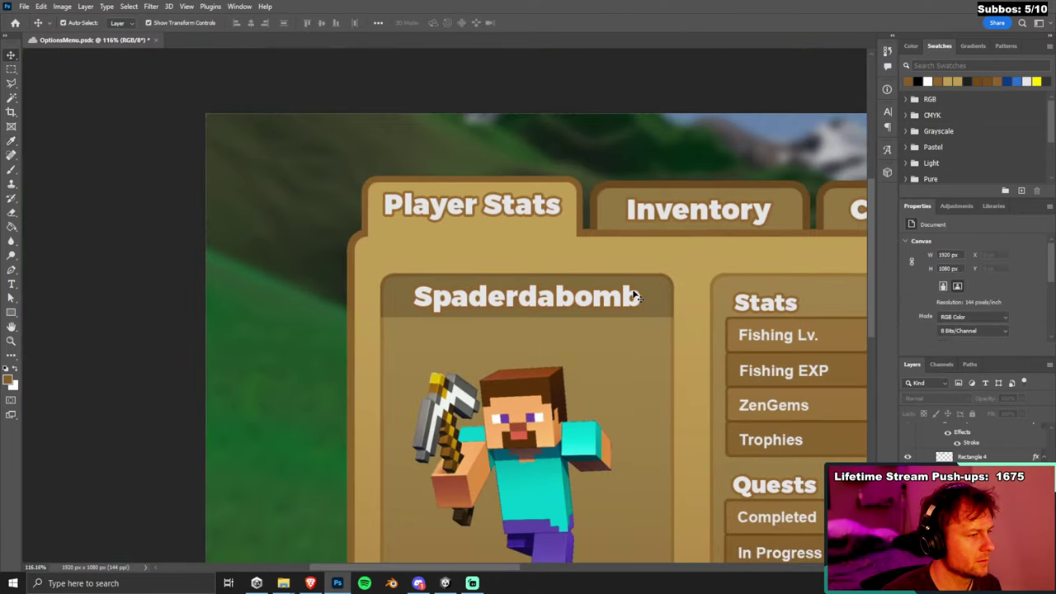
scroll(591, 293, down, 1)
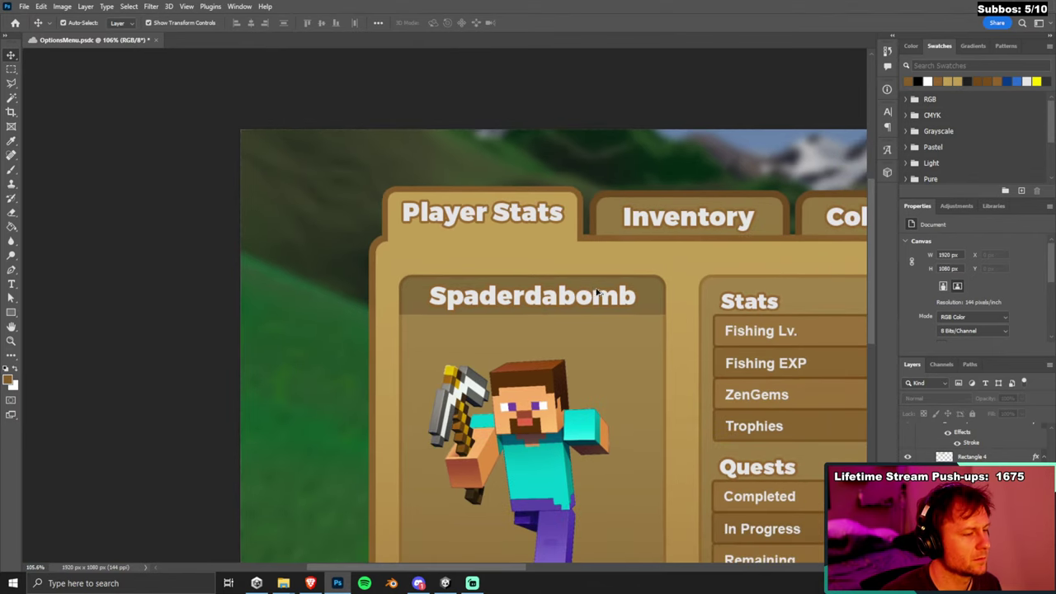
scroll(594, 292, up, 1)
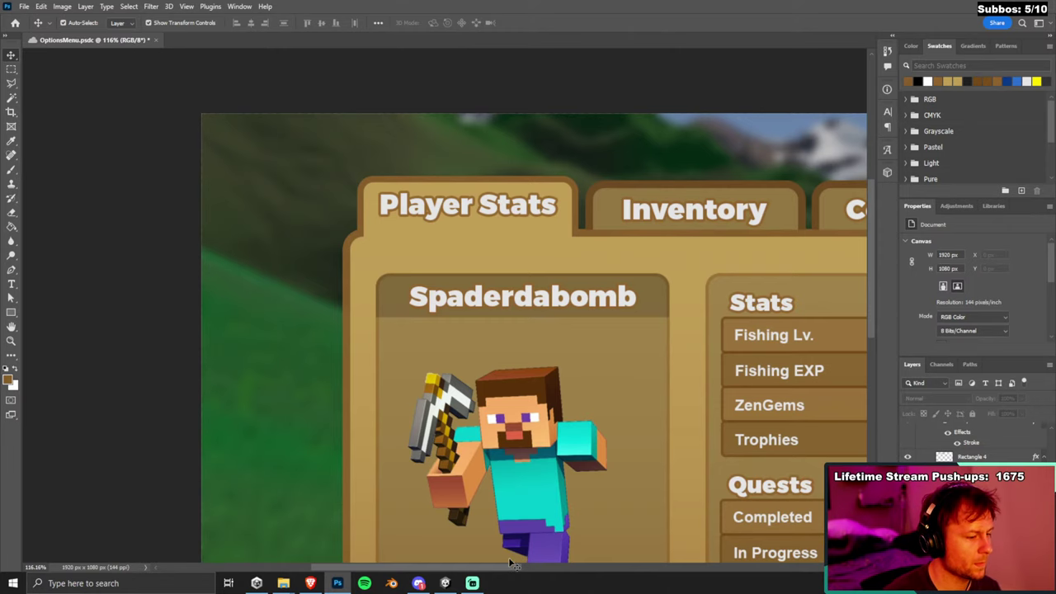
scroll(536, 528, up, 5)
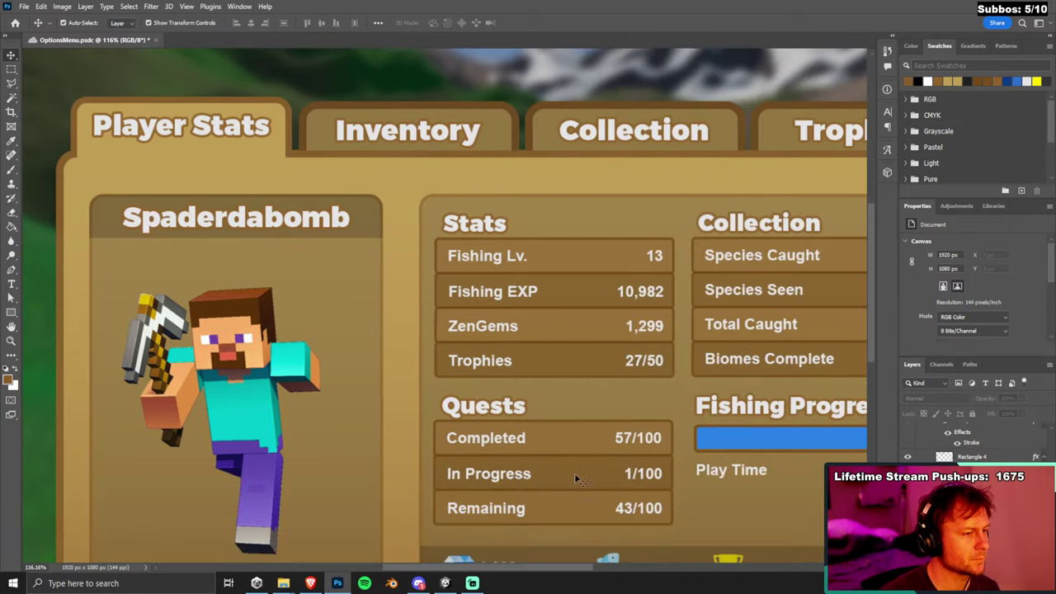
scroll(575, 477, down, 4)
scroll(569, 469, up, 1)
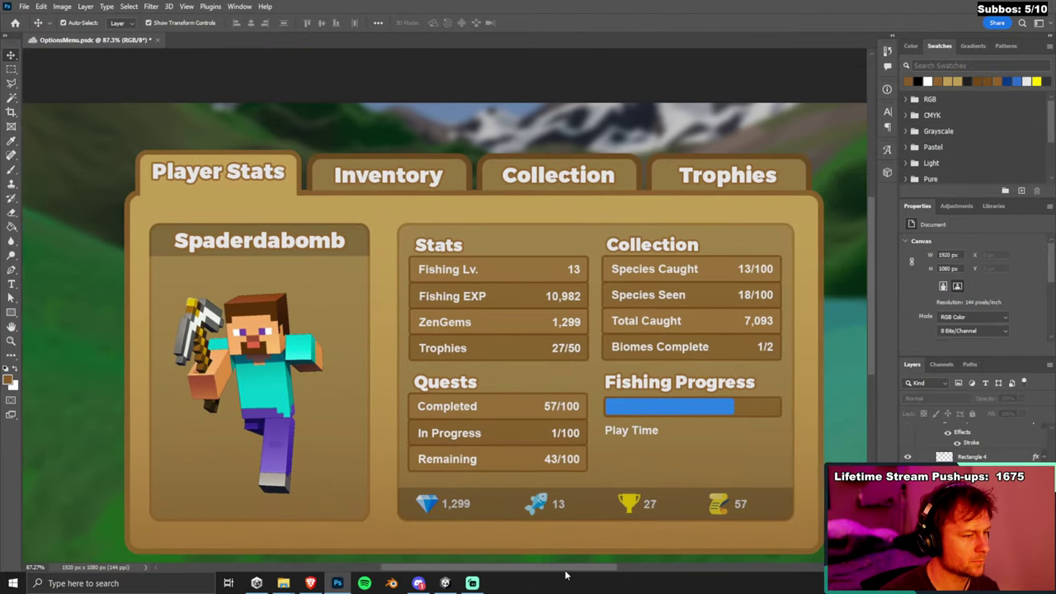
scroll(566, 467, down, 1)
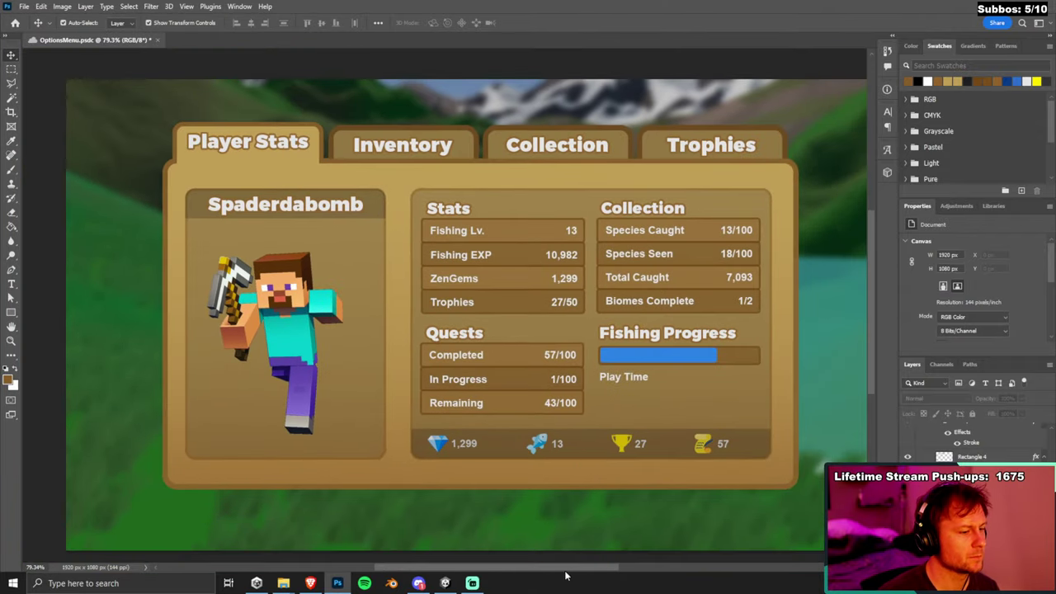
scroll(570, 567, down, 1)
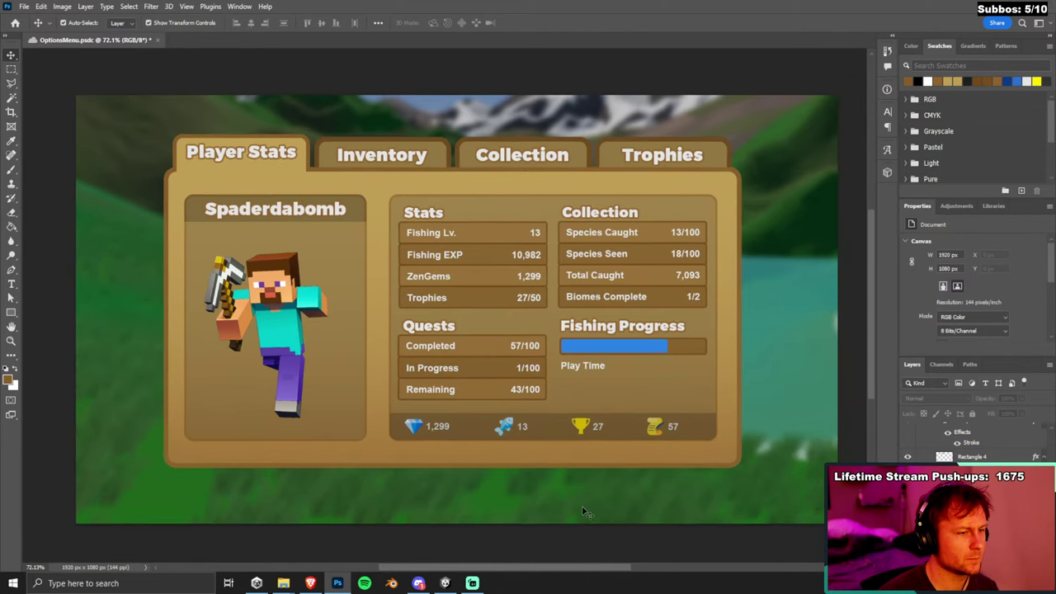
scroll(568, 550, up, 1)
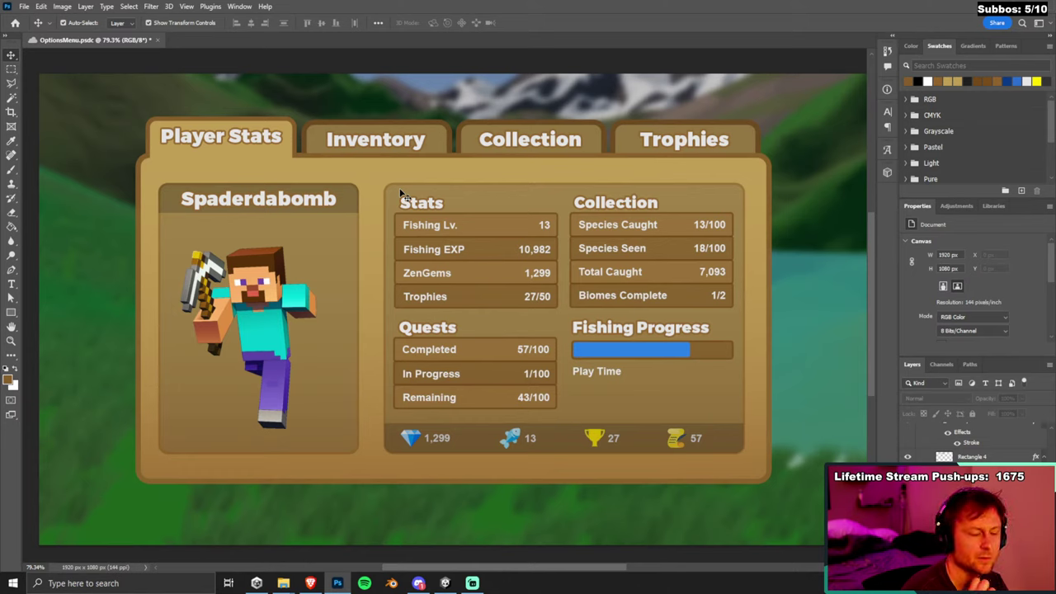
Inspect the Player Stats and Inventory tab shapes by selecting them in turn, and clear the selection.
click(290, 153)
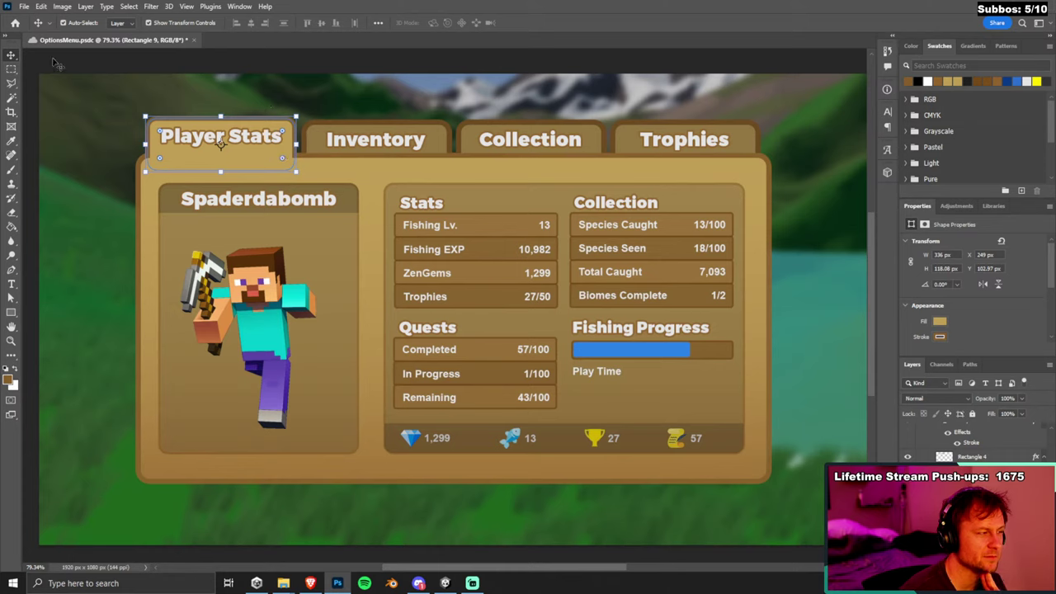
click(299, 145)
click(305, 144)
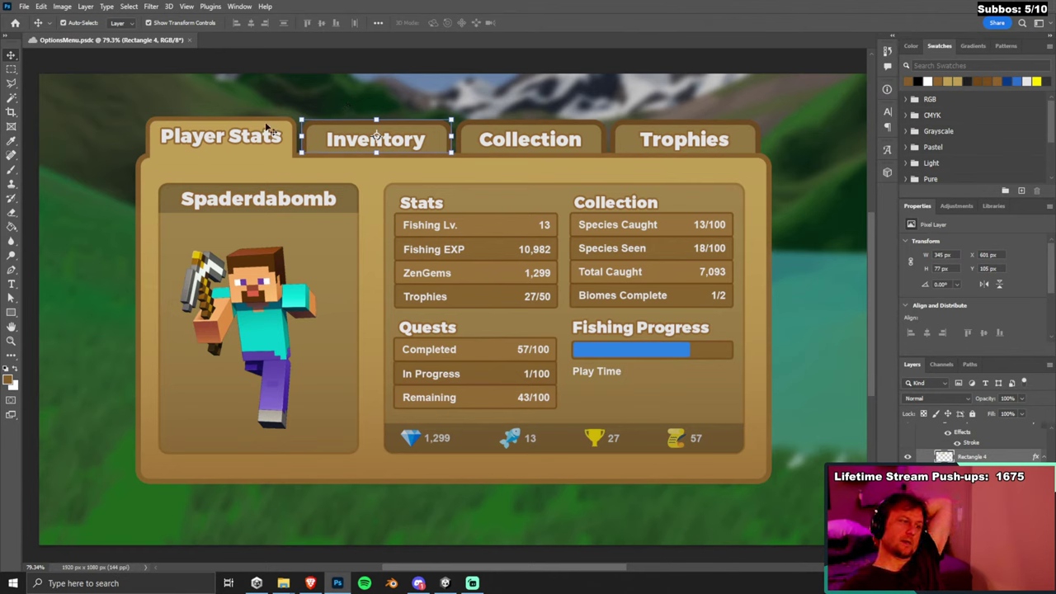
click(258, 152)
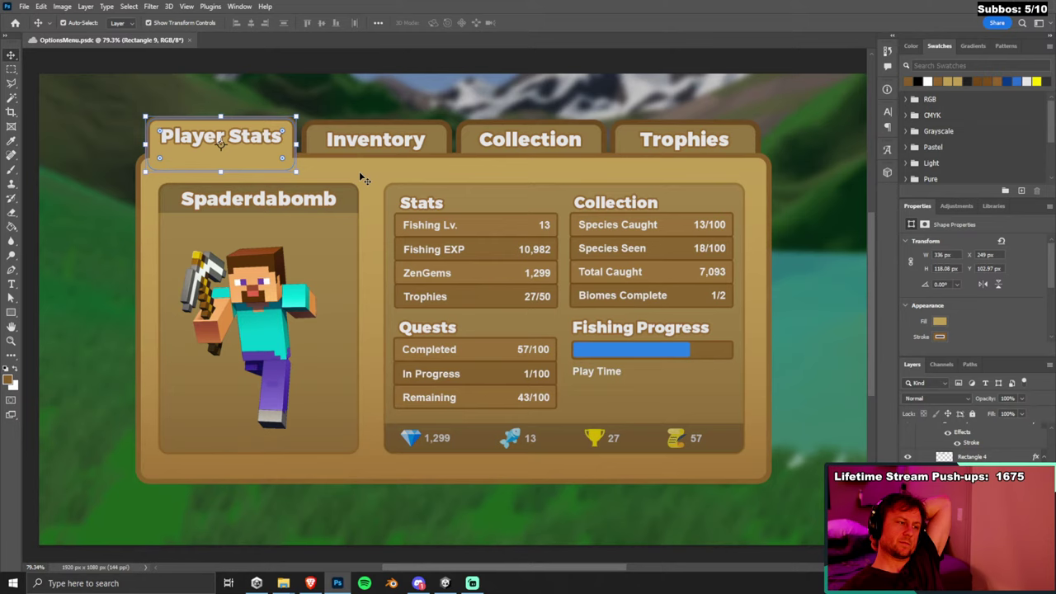
click(313, 148)
click(281, 157)
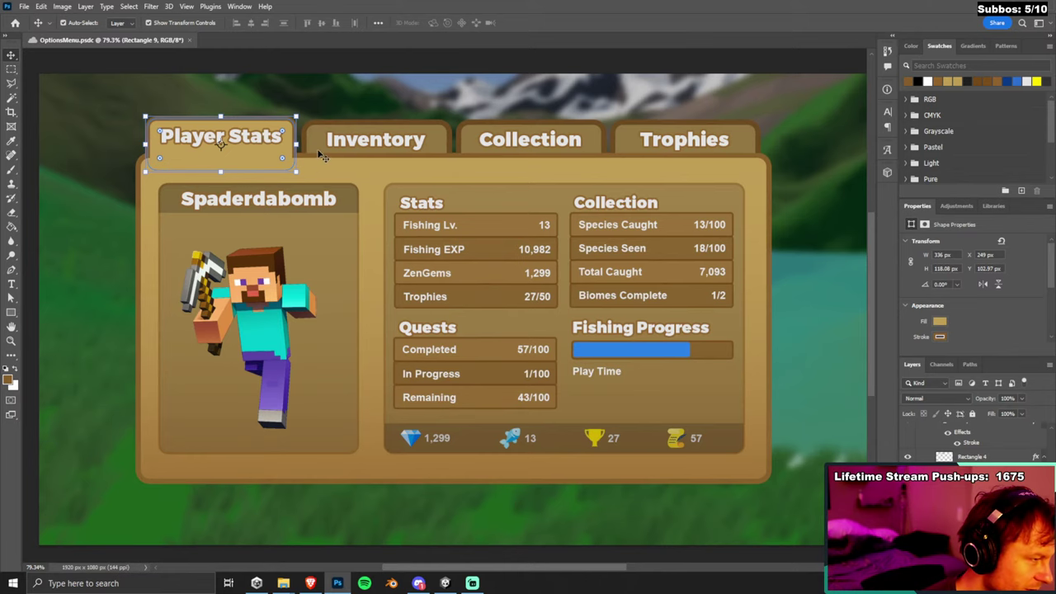
click(246, 89)
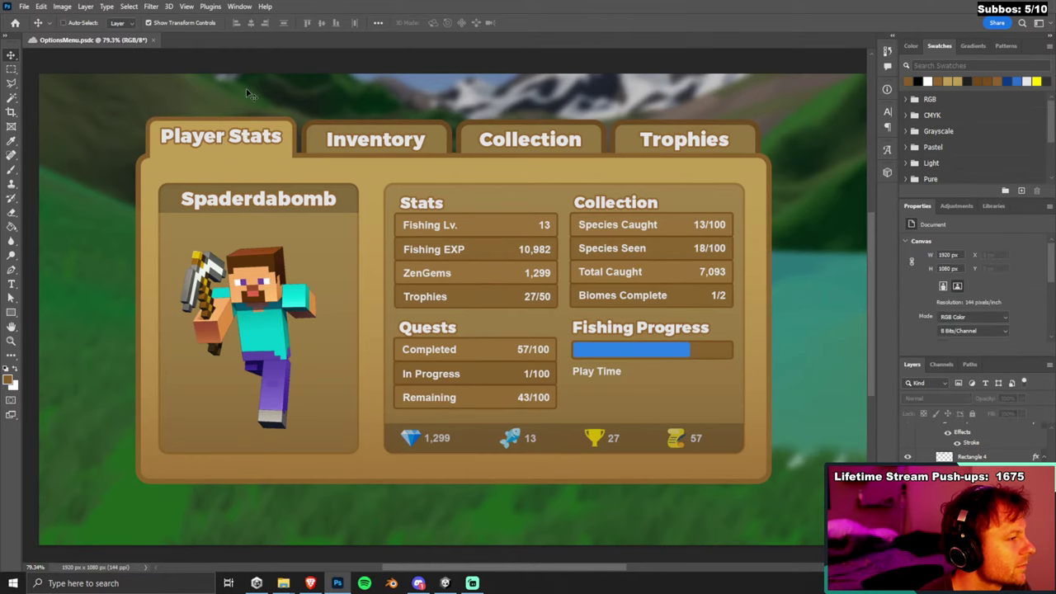
scroll(550, 180, down, 3)
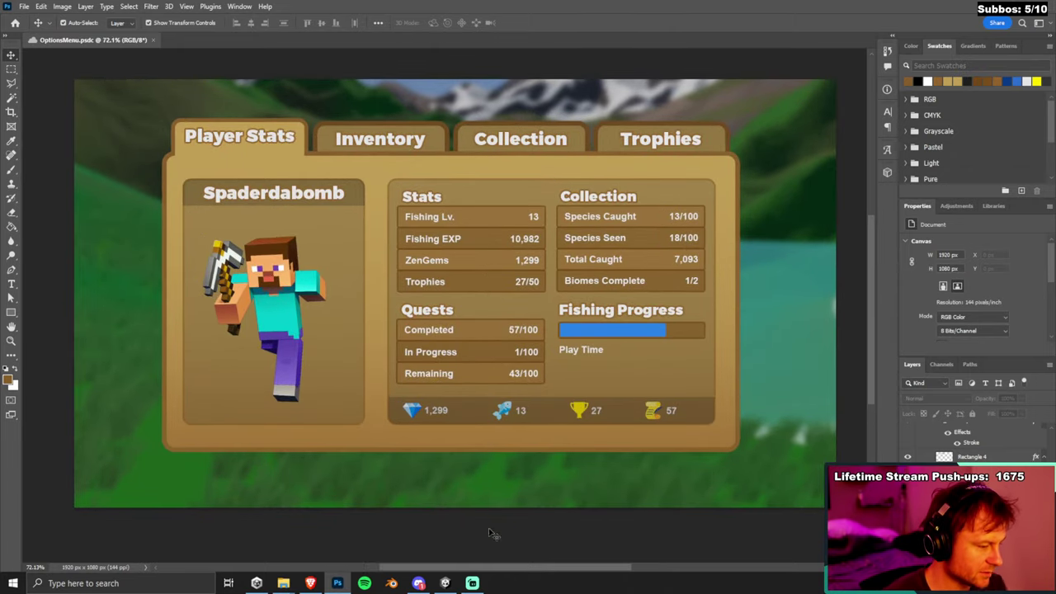
click(419, 583)
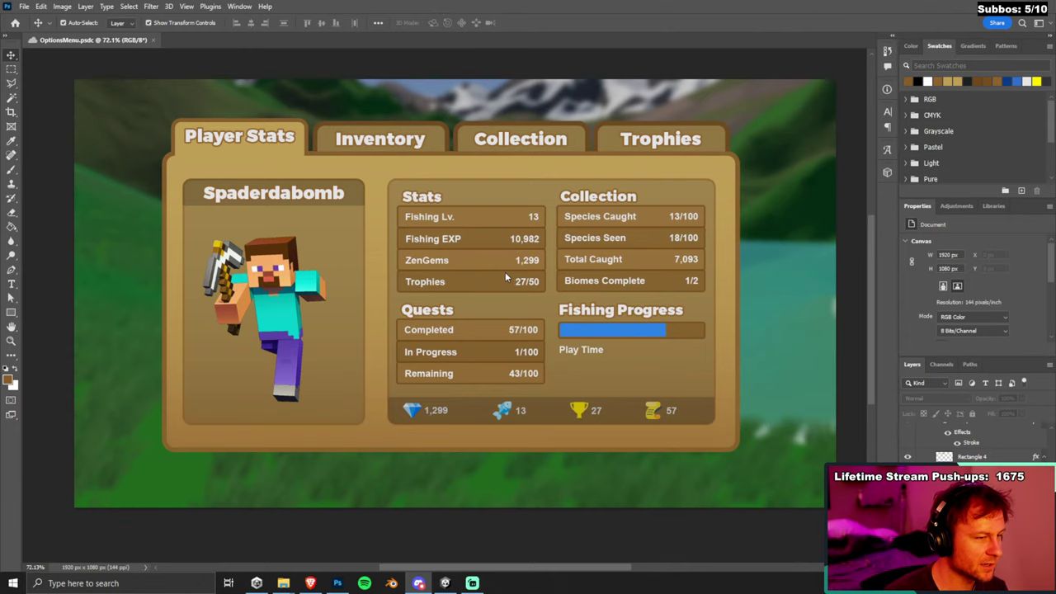
scroll(495, 274, up, 1)
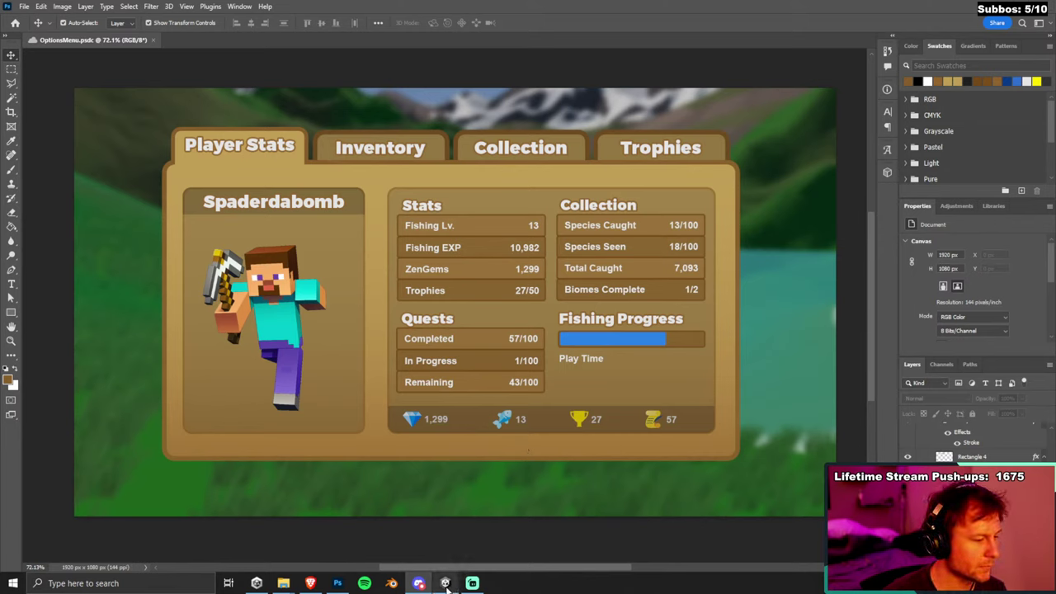
click(344, 196)
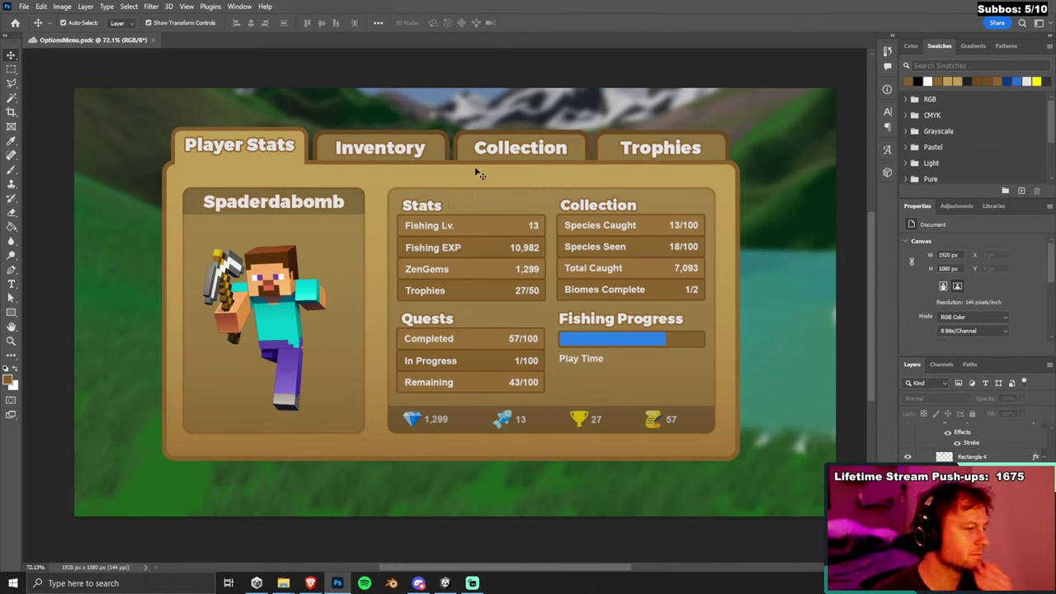
Examine the Fishing Lv. row, the icon banner below the stats, and the character card's name text and header bar.
click(482, 232)
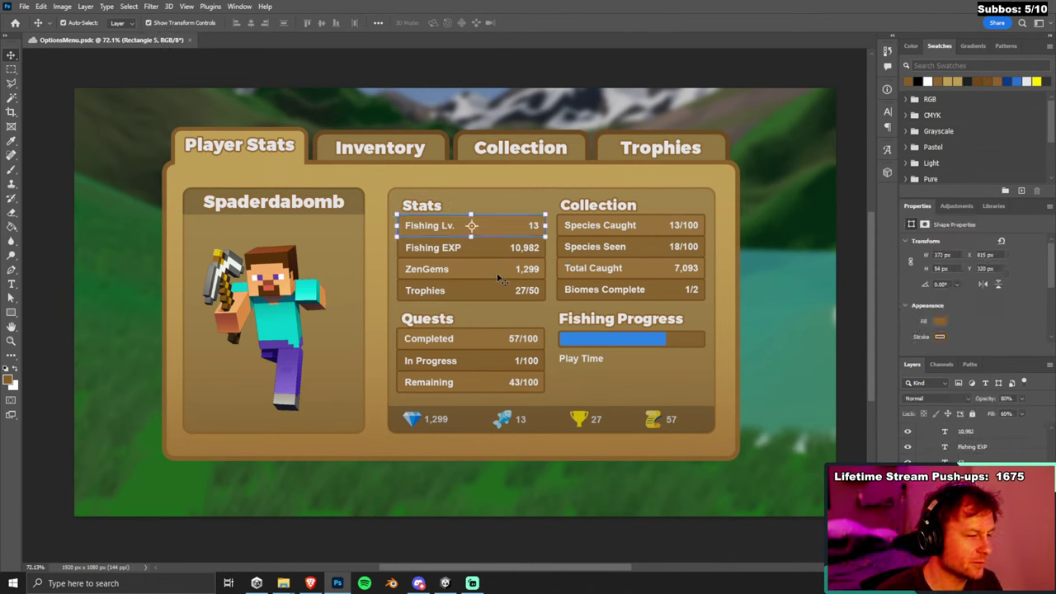
key(ctrl+t)
click(14, 55)
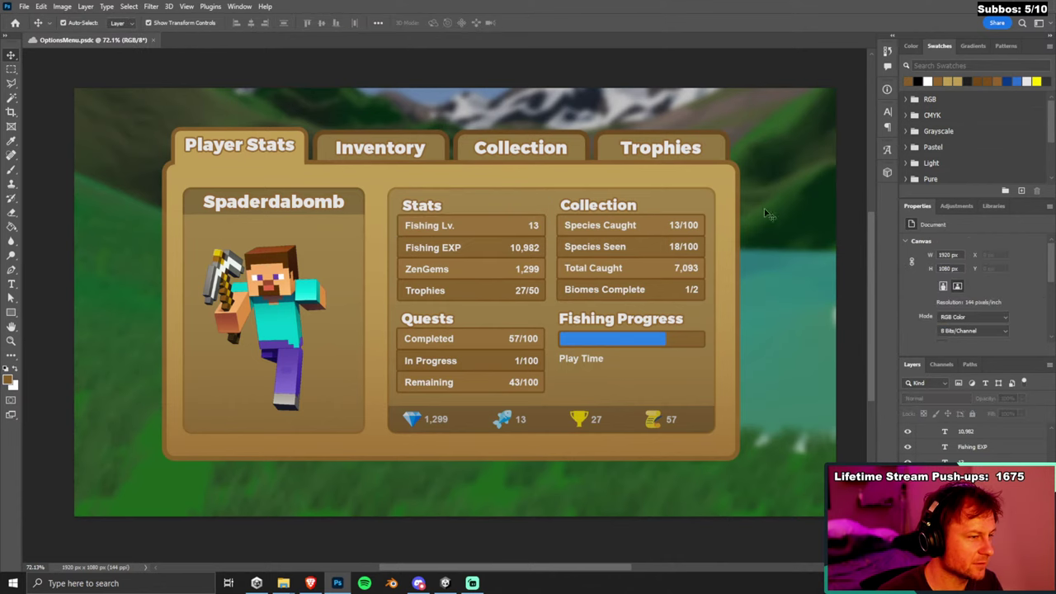
click(417, 423)
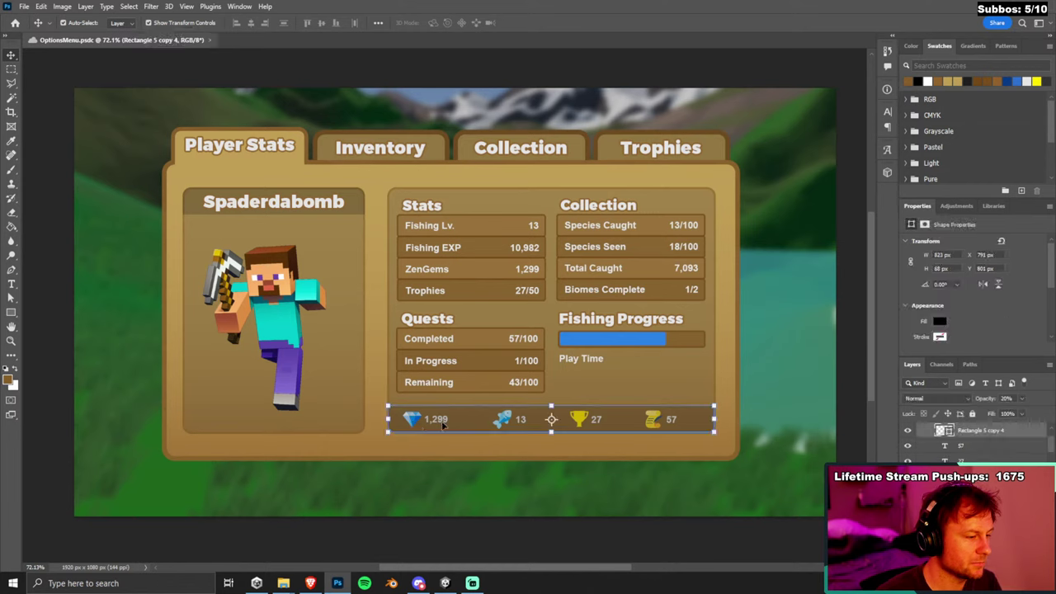
click(442, 424)
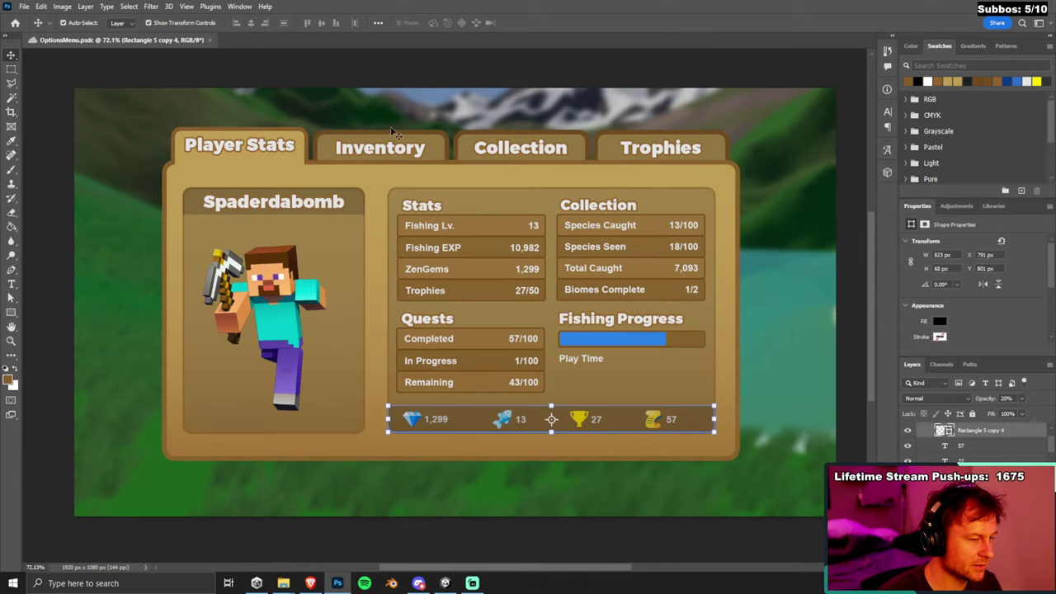
click(72, 67)
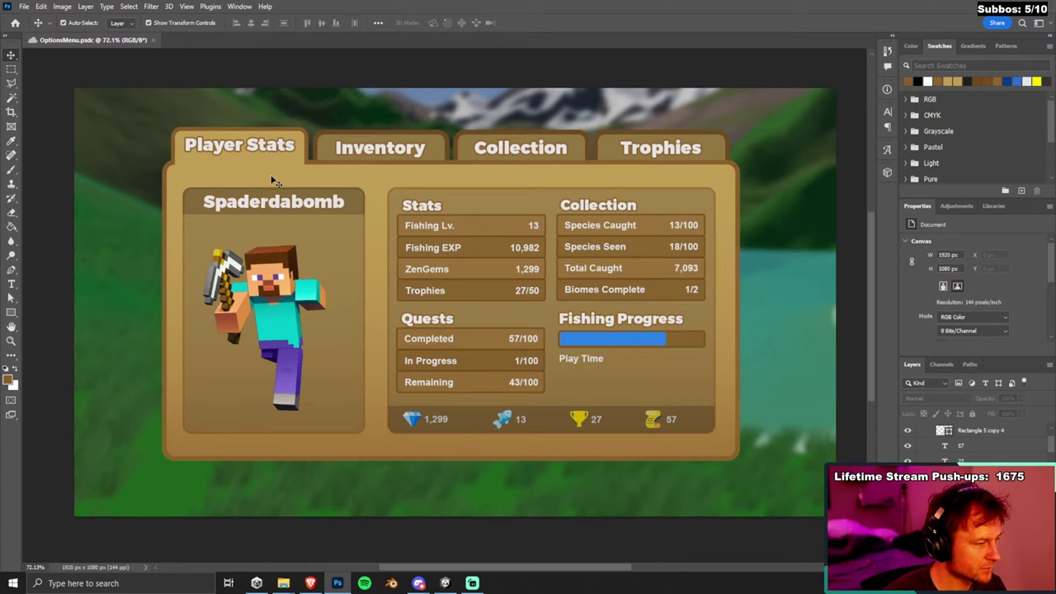
click(273, 202)
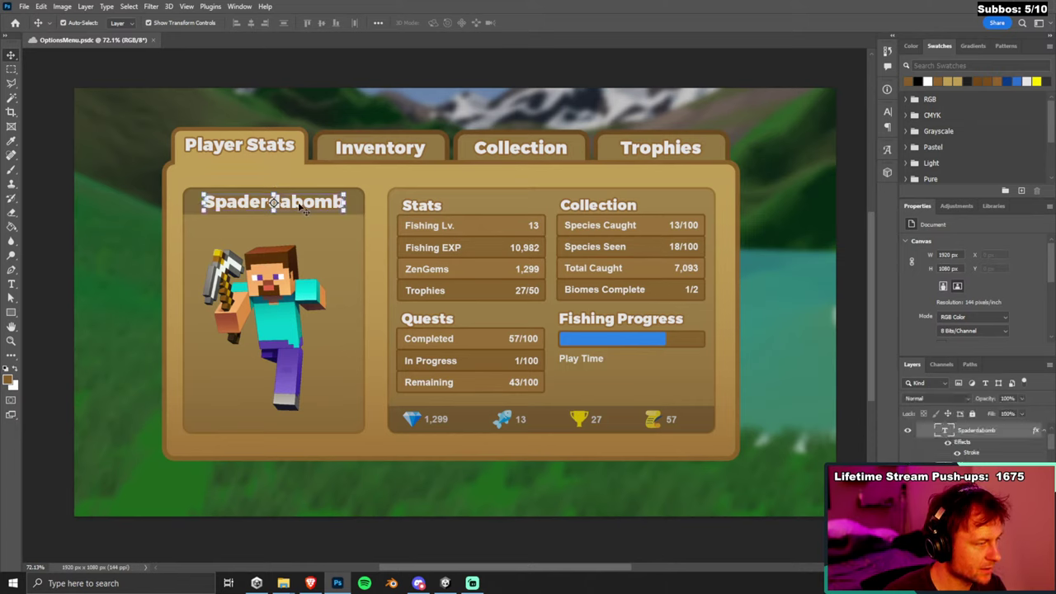
click(12, 68)
click(11, 55)
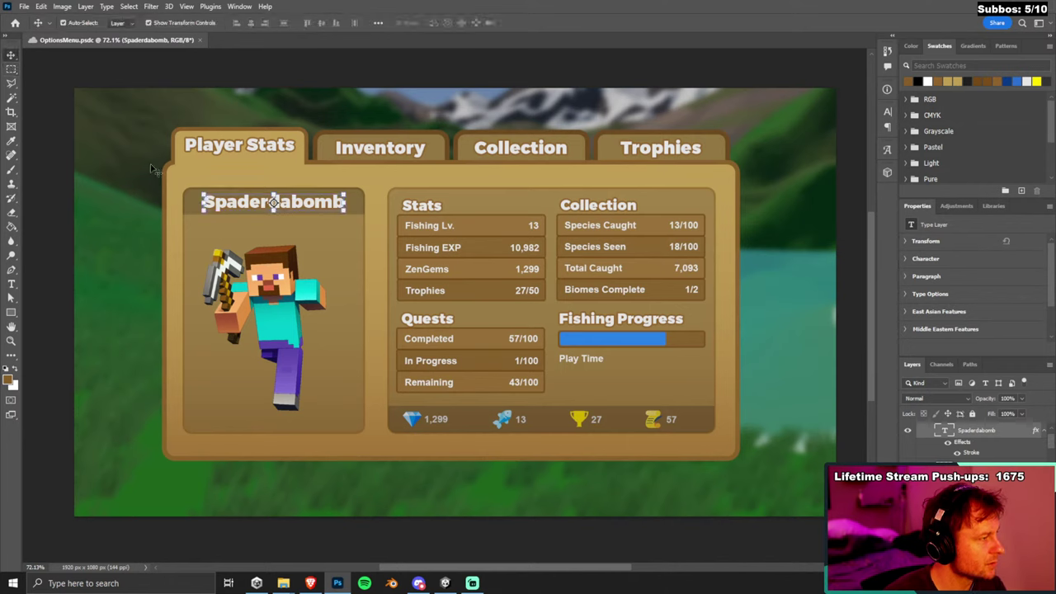
click(188, 205)
click(475, 419)
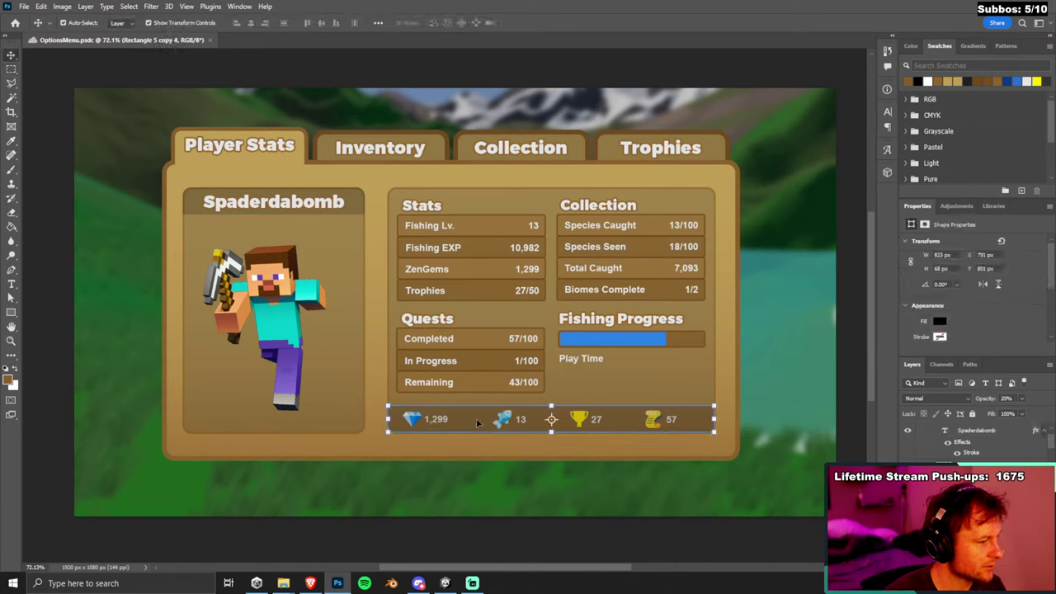
scroll(590, 442, up, 3)
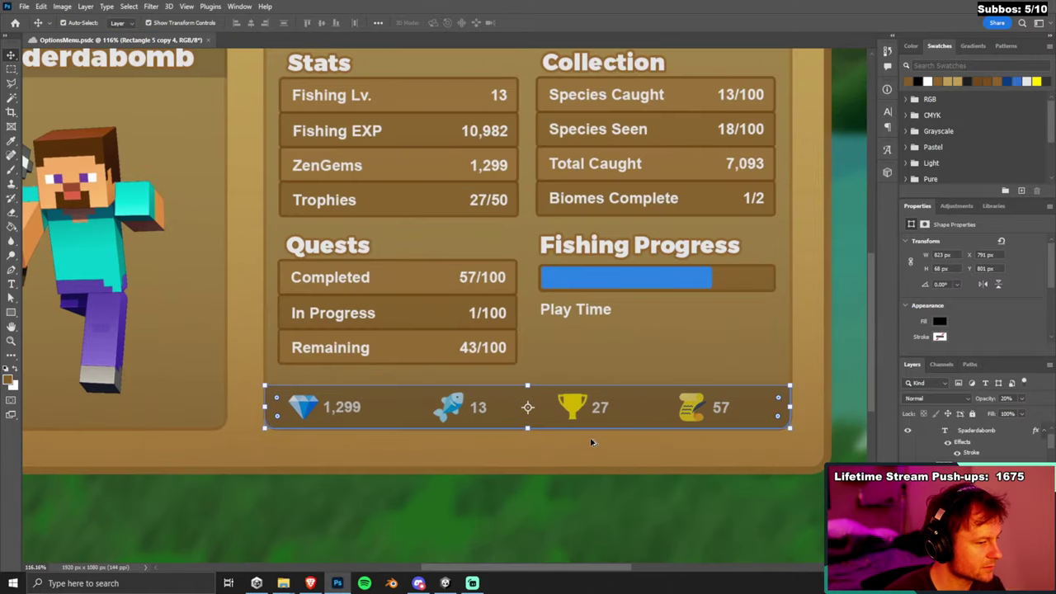
scroll(590, 439, down, 3)
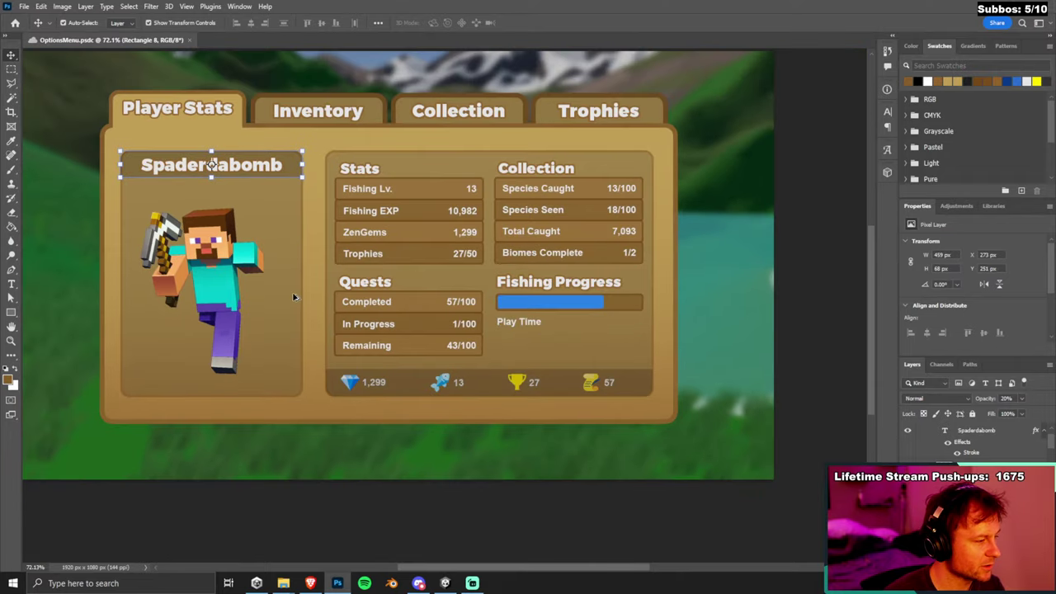
alt+scroll(297, 294, down, 1)
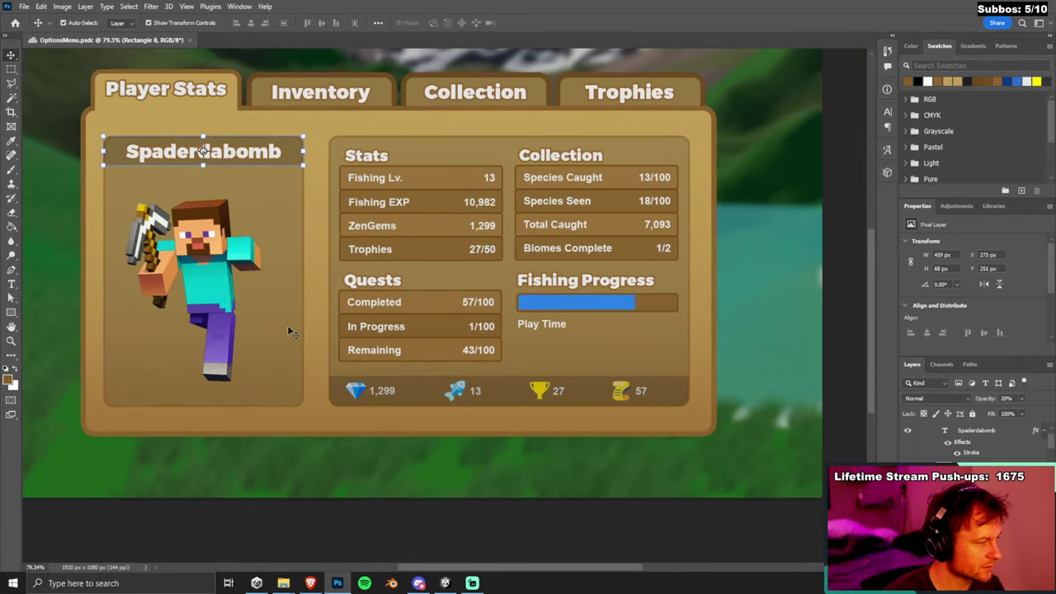
click(288, 329)
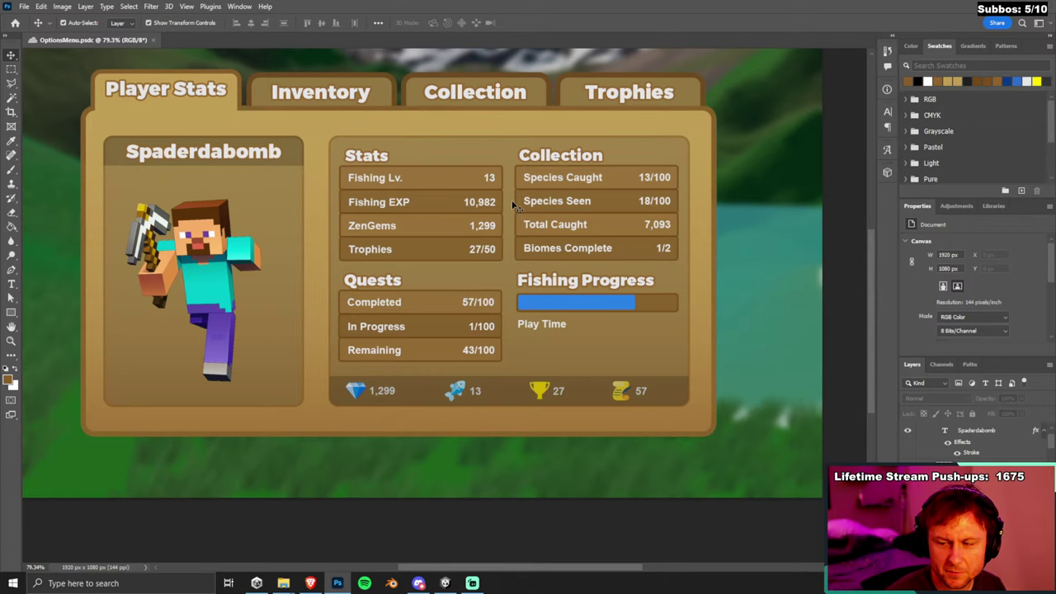
Collapse the LeftSide layer group inside PlayerStats and select the OptionsMenu group.
scroll(567, 224, down, 3)
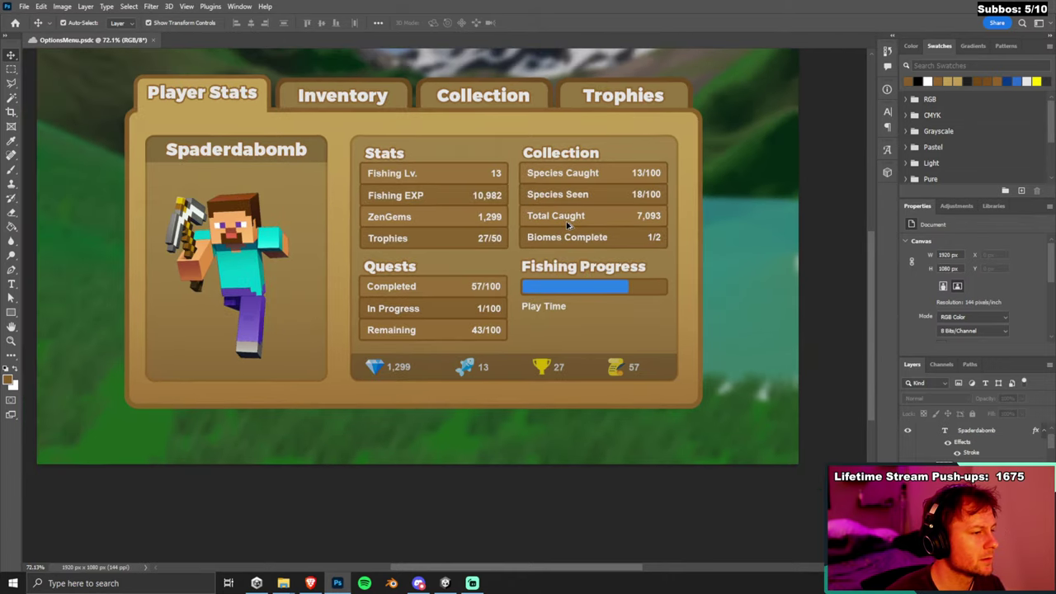
scroll(536, 216, up, 2)
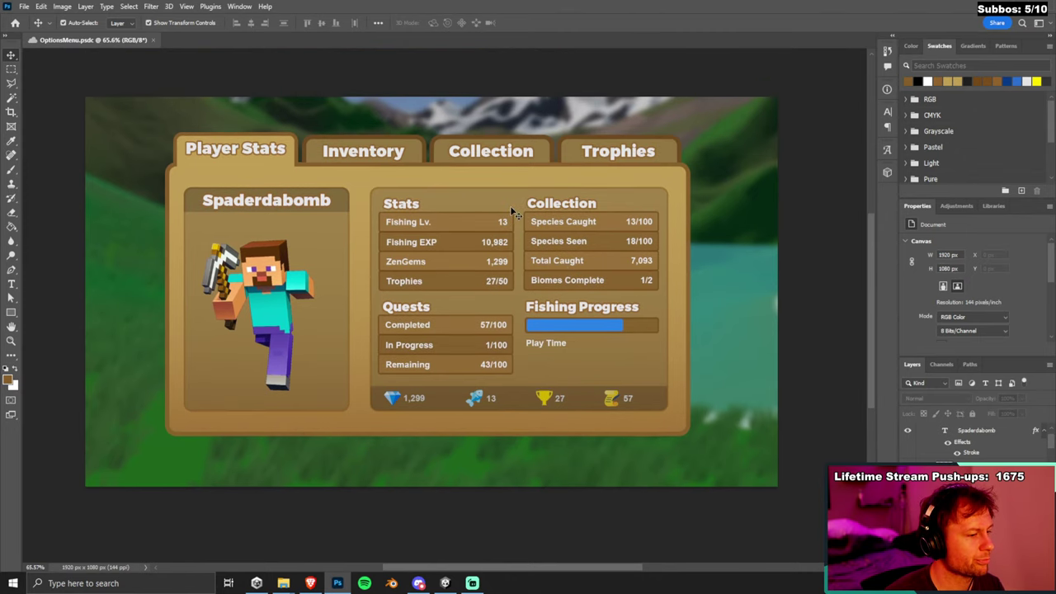
scroll(974, 457, up, 2)
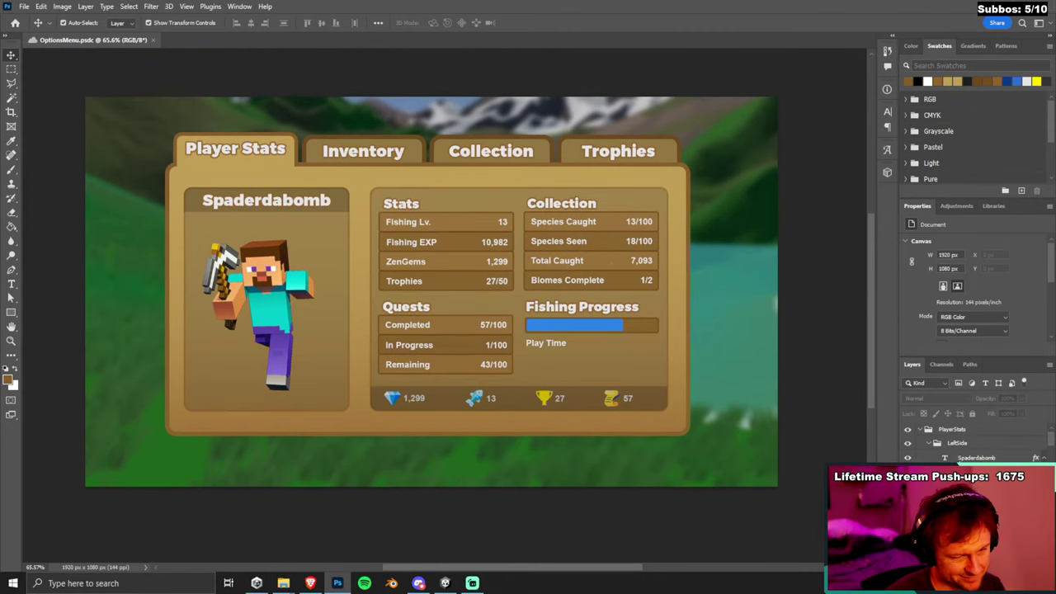
click(928, 444)
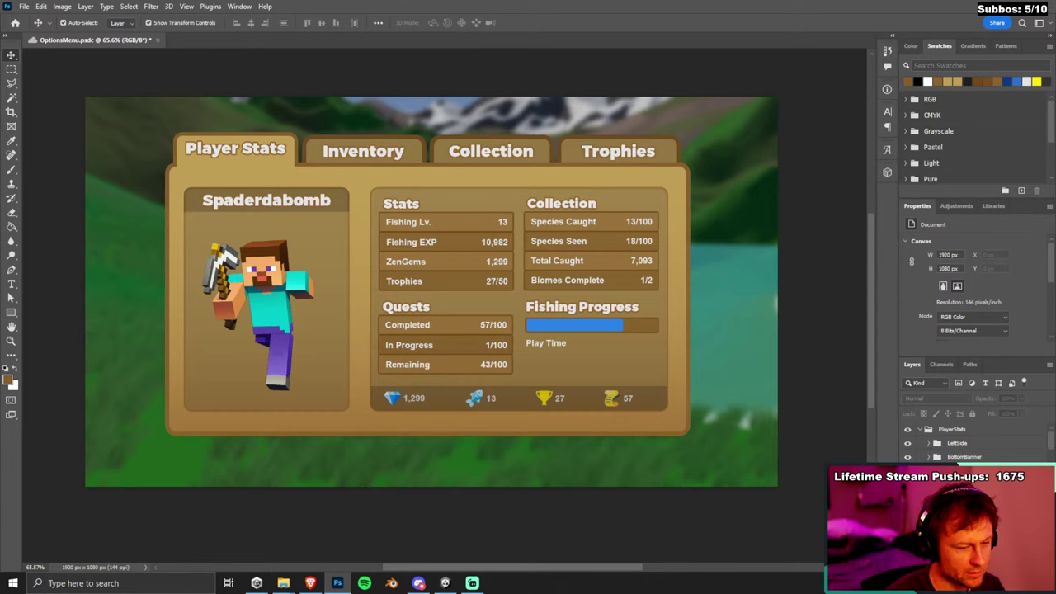
scroll(973, 443, down, 3)
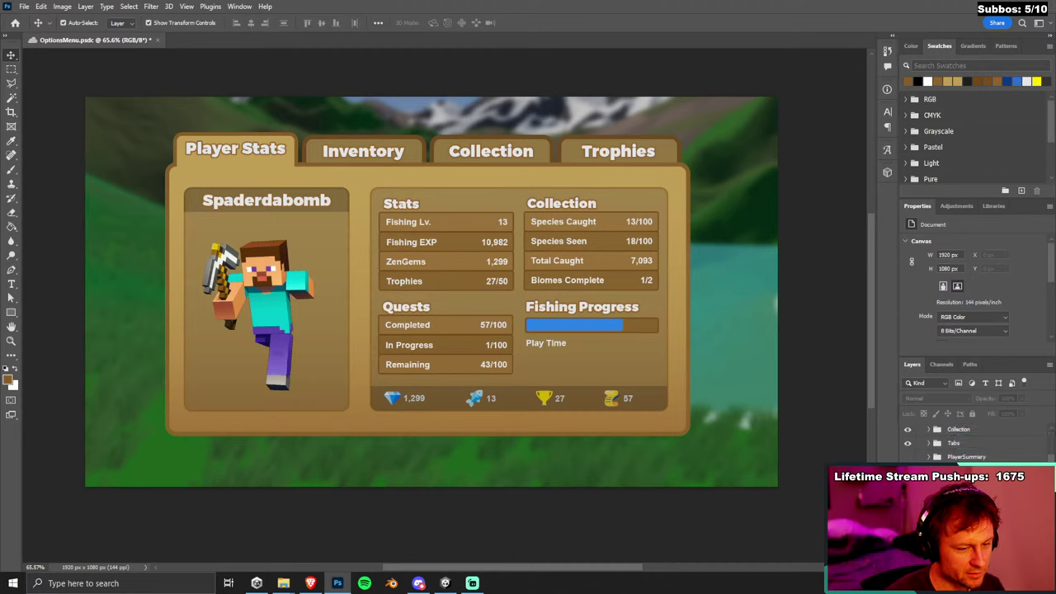
click(511, 297)
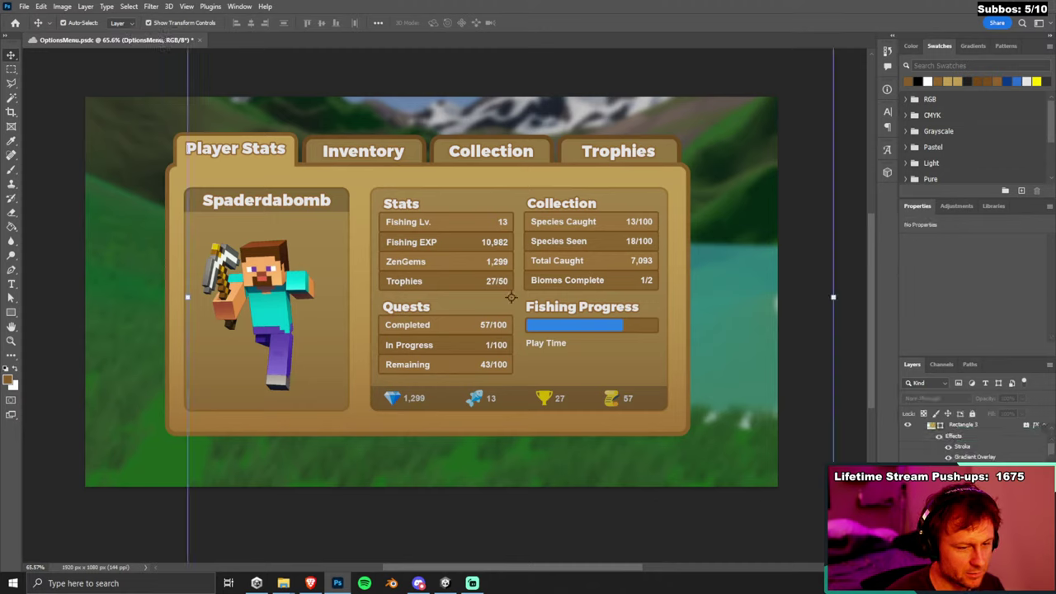
Copy the "Press Esc to Continue" text layer from OptionsMenu into the PlayerStats group and place it below the menu panel.
click(431, 353)
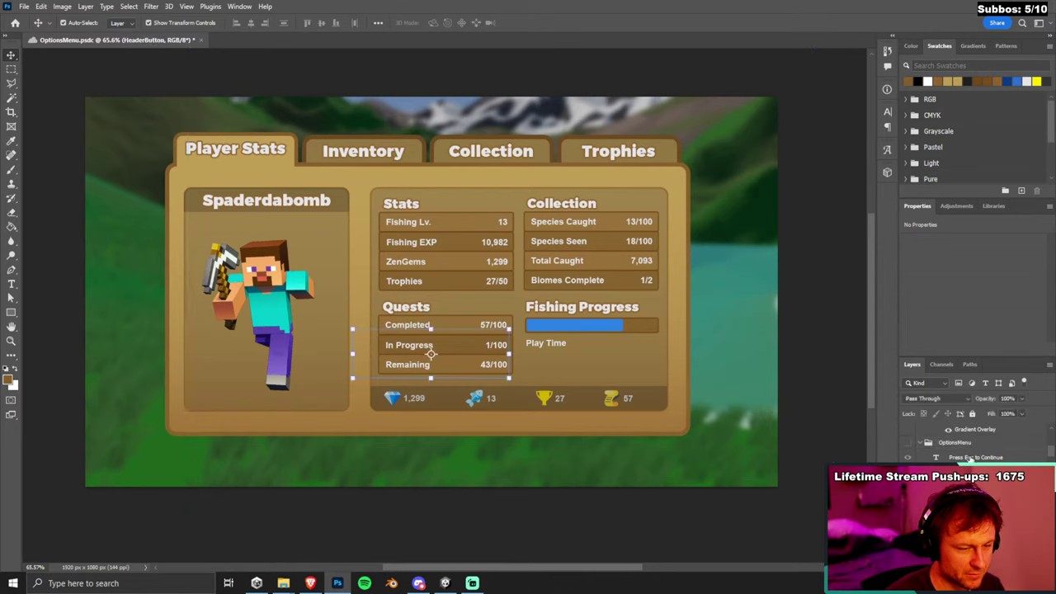
click(970, 459)
click(511, 297)
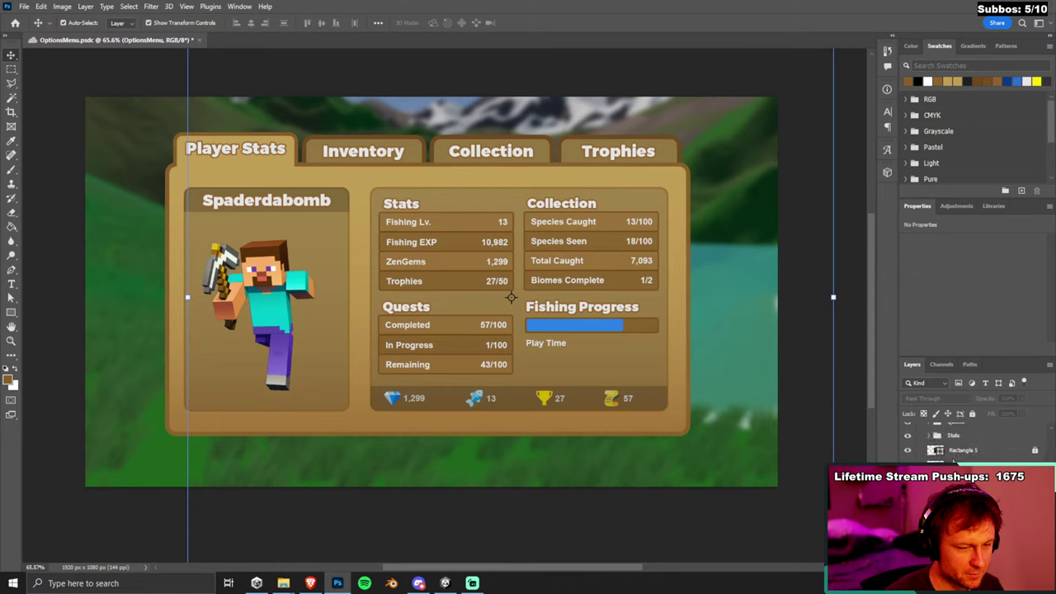
drag(961, 435, 957, 445)
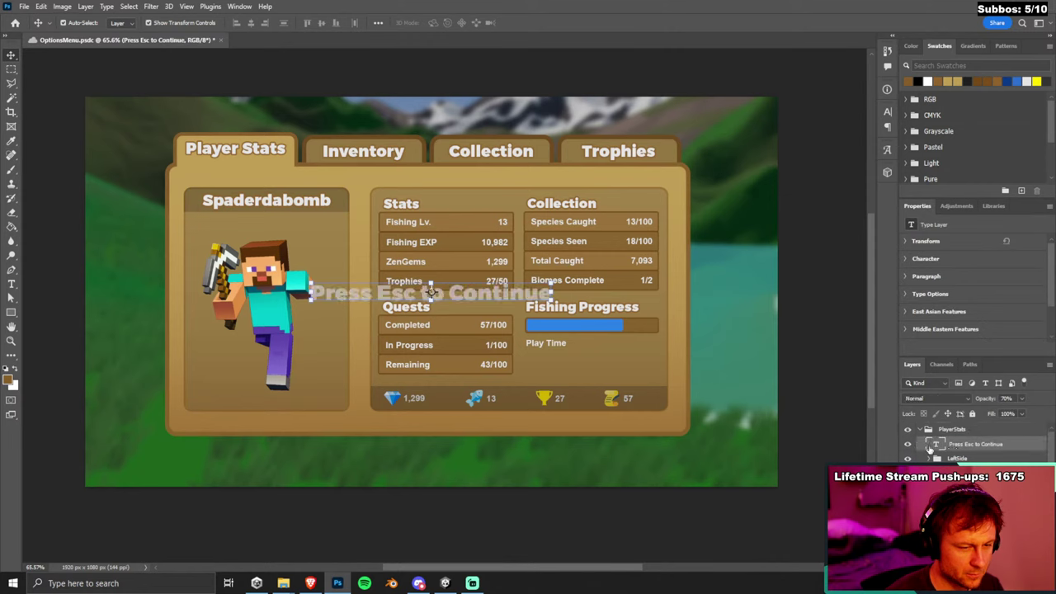
drag(478, 302, 499, 460)
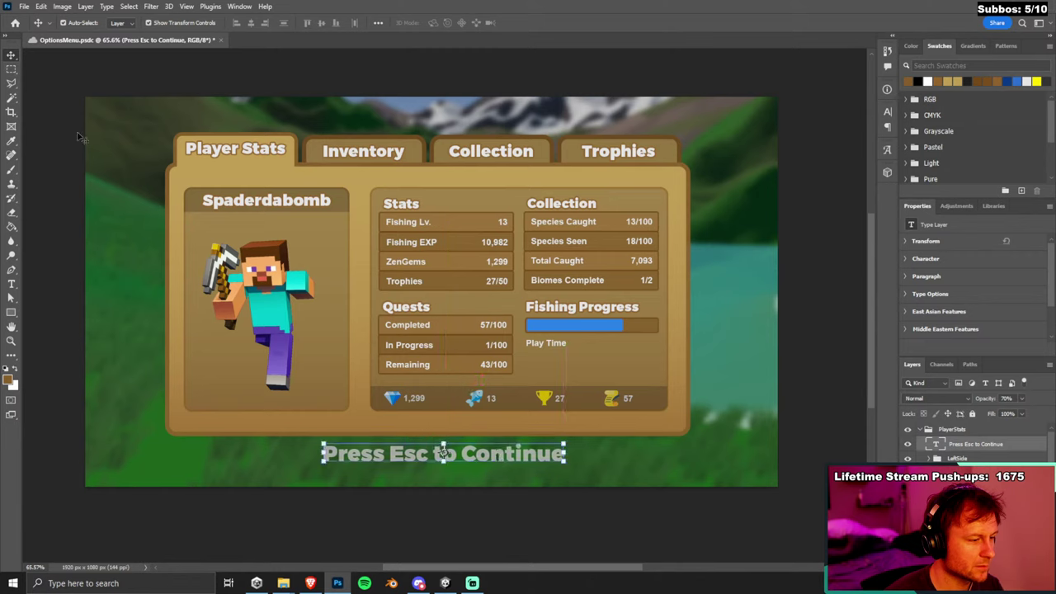
click(407, 468)
Try changing the prompt text below the panel to "Press E to Continue".
key(t)
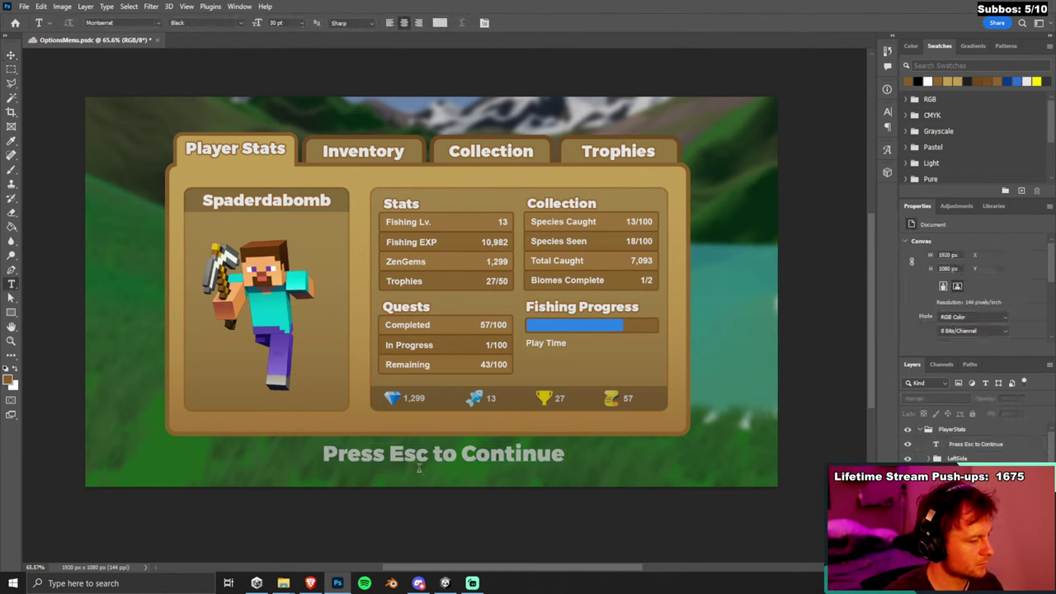
click(416, 455)
key(BackSpace)
key(BackSpace)
key(BackSpace)
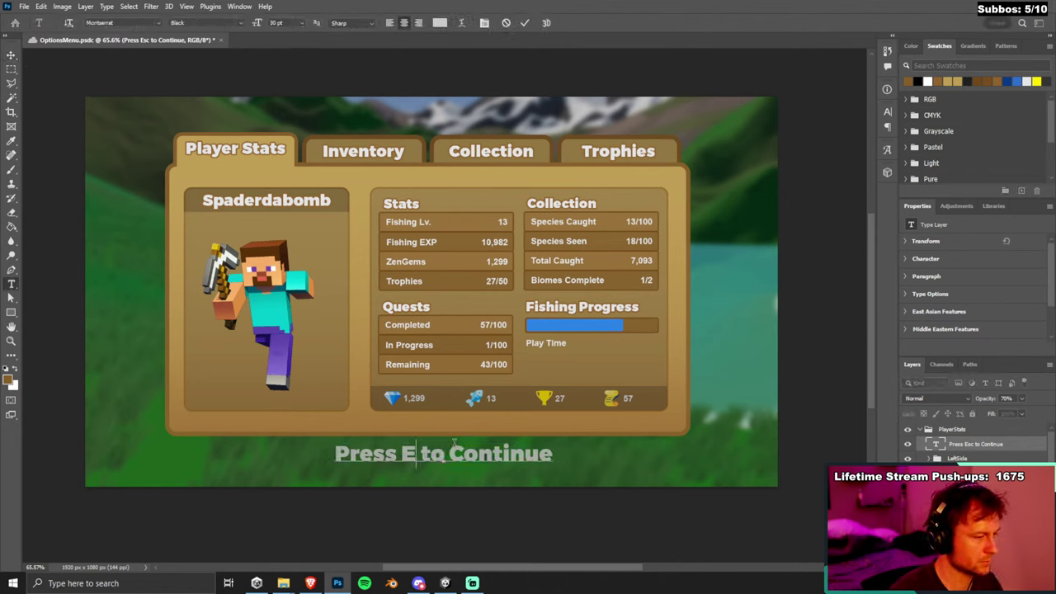
text(T)
key(BackSpace)
text(Esc)
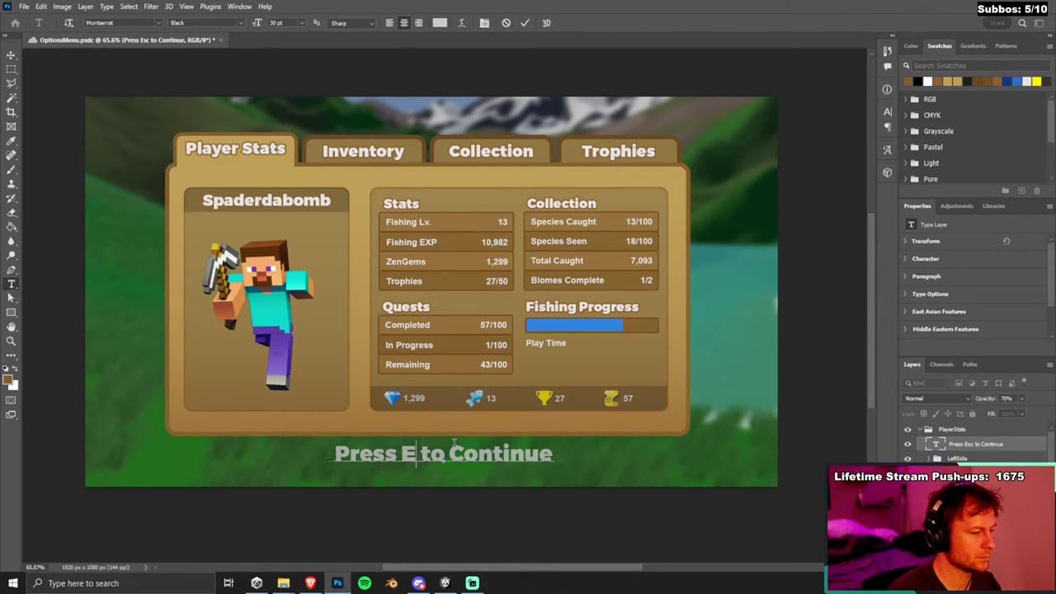
Try nudging the menu's shapes and text vertically as one selection, and clear the selection.
click(11, 55)
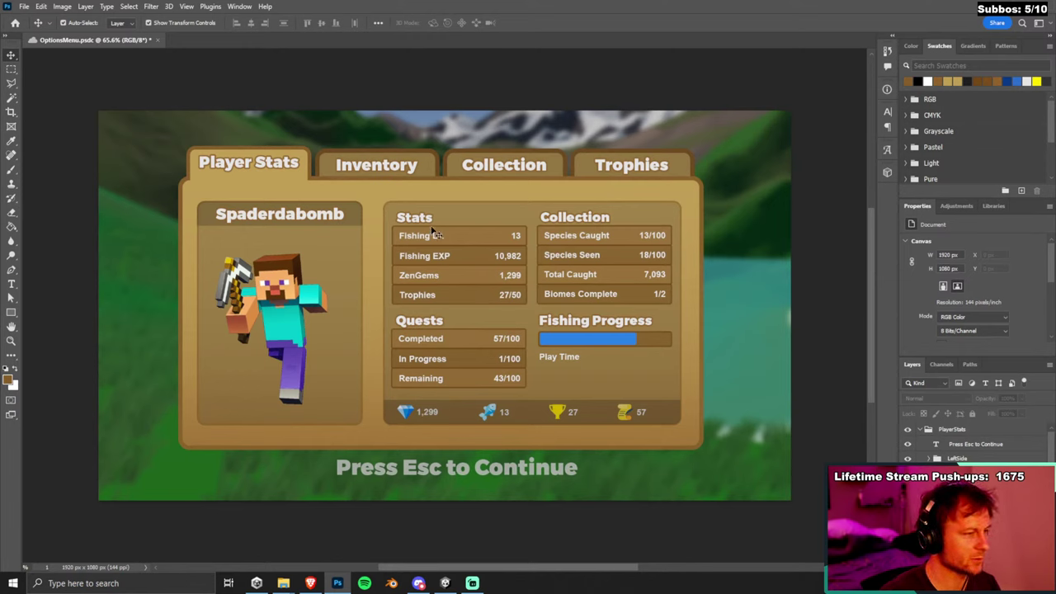
drag(156, 87, 766, 541)
key(Up)
key(Up)
key(Up)
key(Up)
key(Up)
key(Up)
key(Up)
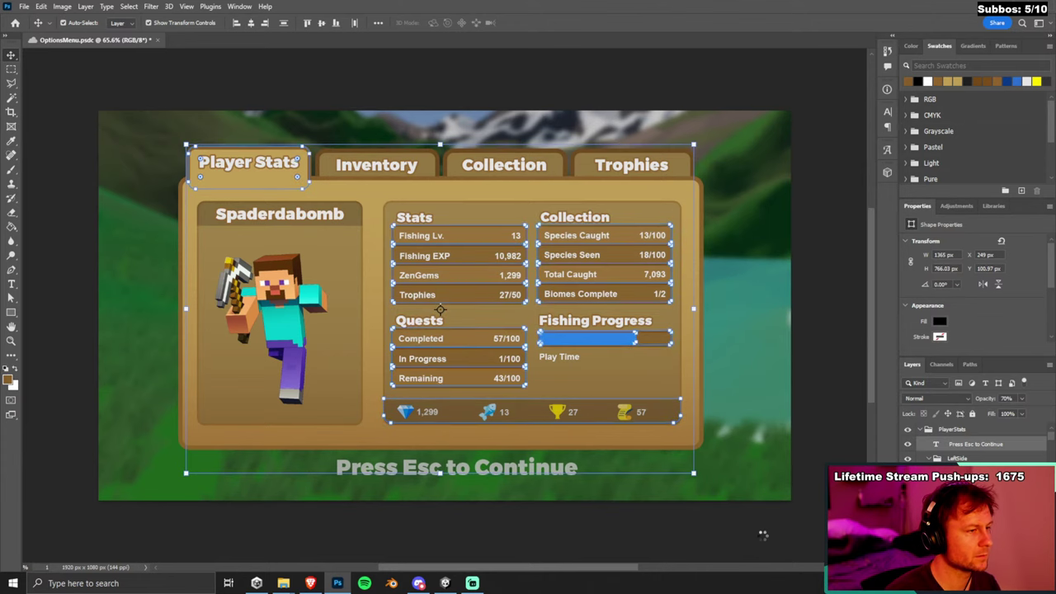
key(Down)
key(Down)
key(Down)
key(Down)
key(Down)
key(Down)
key(Down)
key(Down)
key(Down)
key(Down)
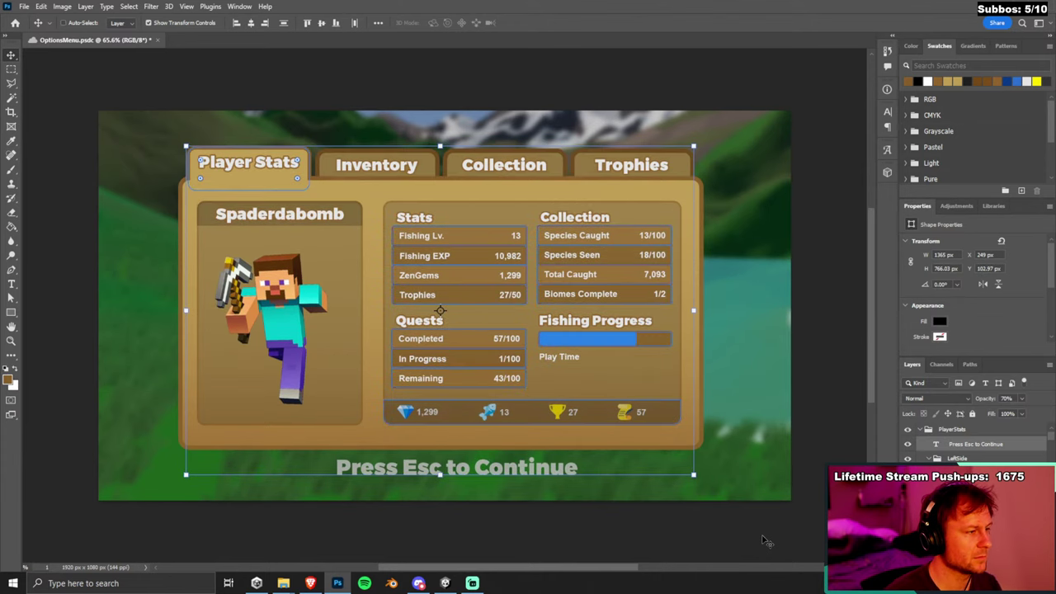
click(47, 81)
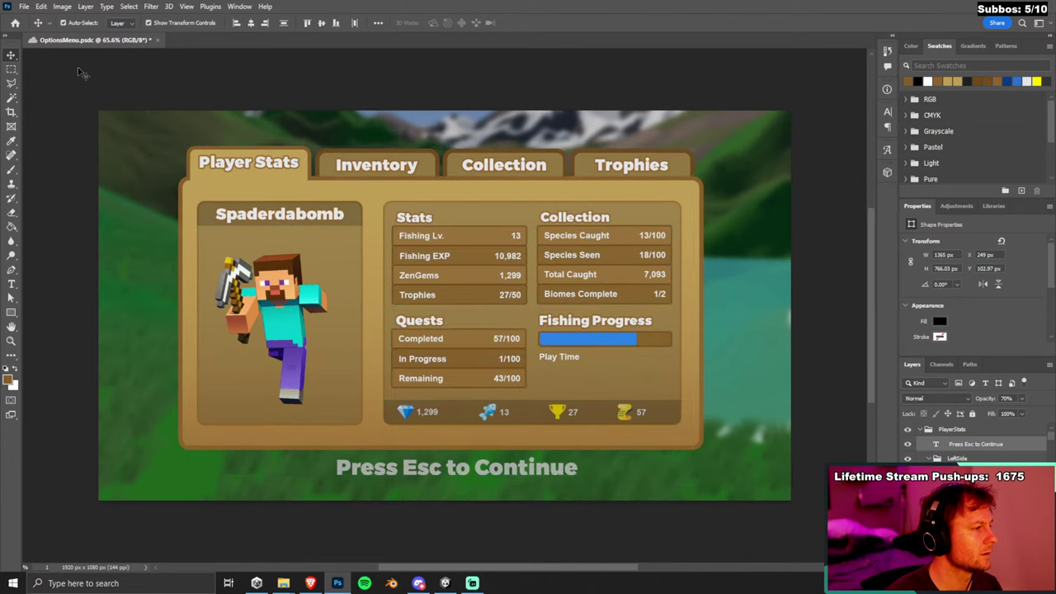
Nudge the Player Stats tab shape down 1 px to Y 102.97 px to cover the seam along the panel's upper edge.
scroll(664, 481, up, 2)
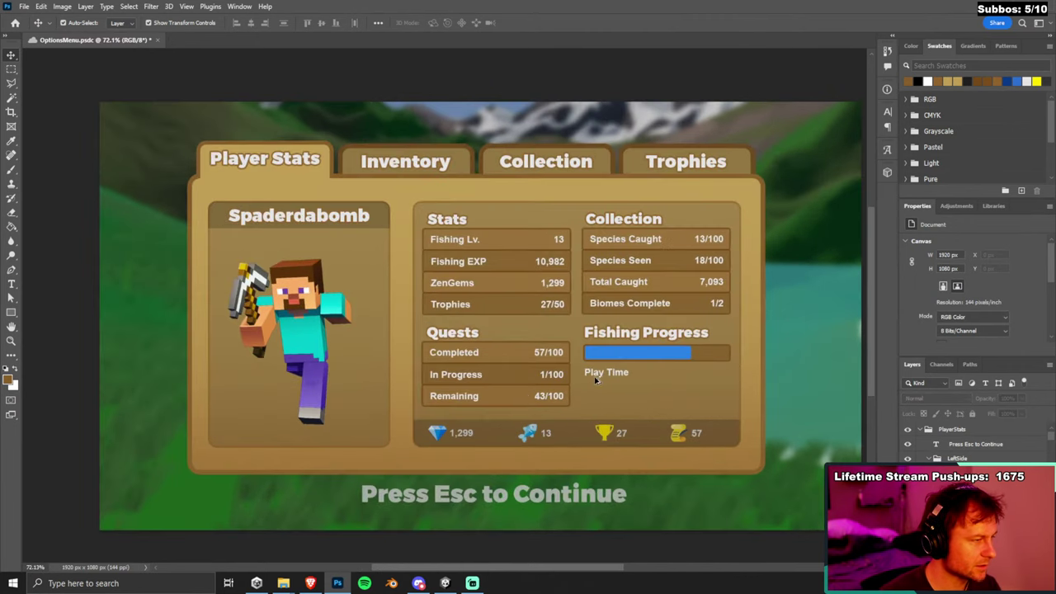
click(321, 166)
click(841, 280)
scroll(664, 283, down, 2)
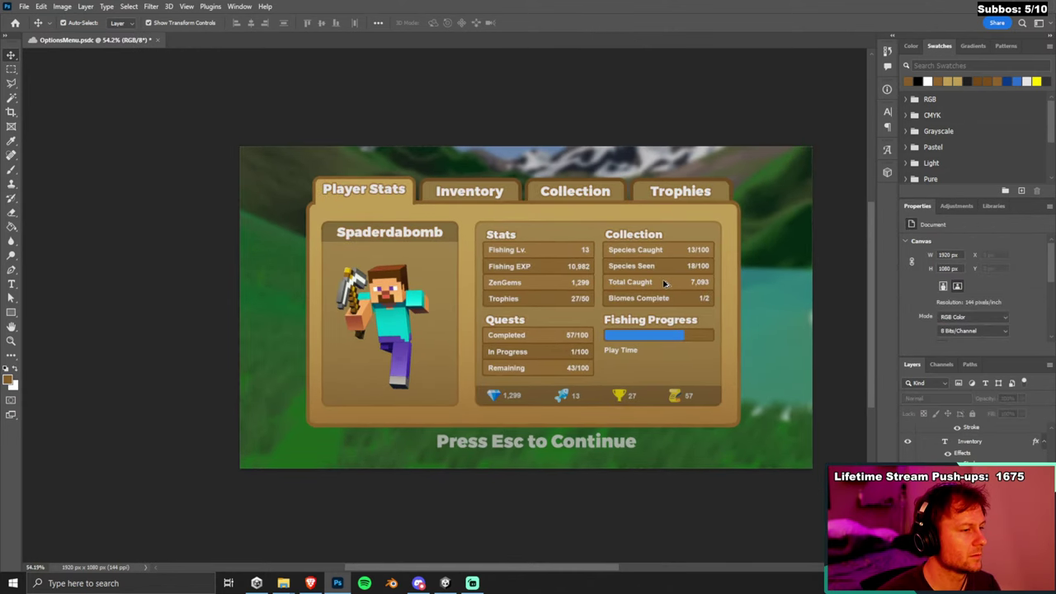
scroll(664, 283, up, 2)
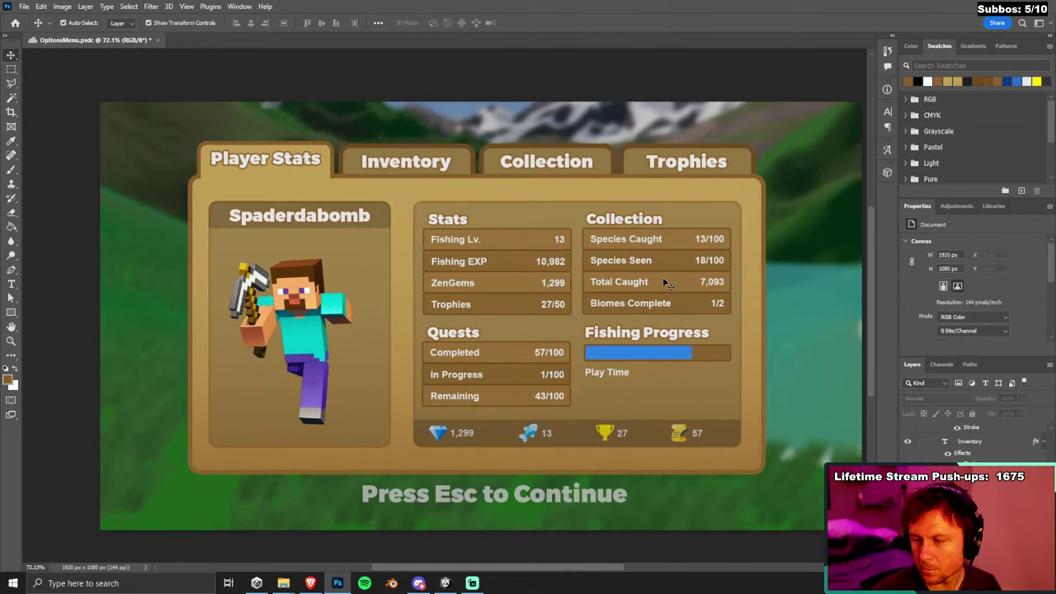
click(323, 175)
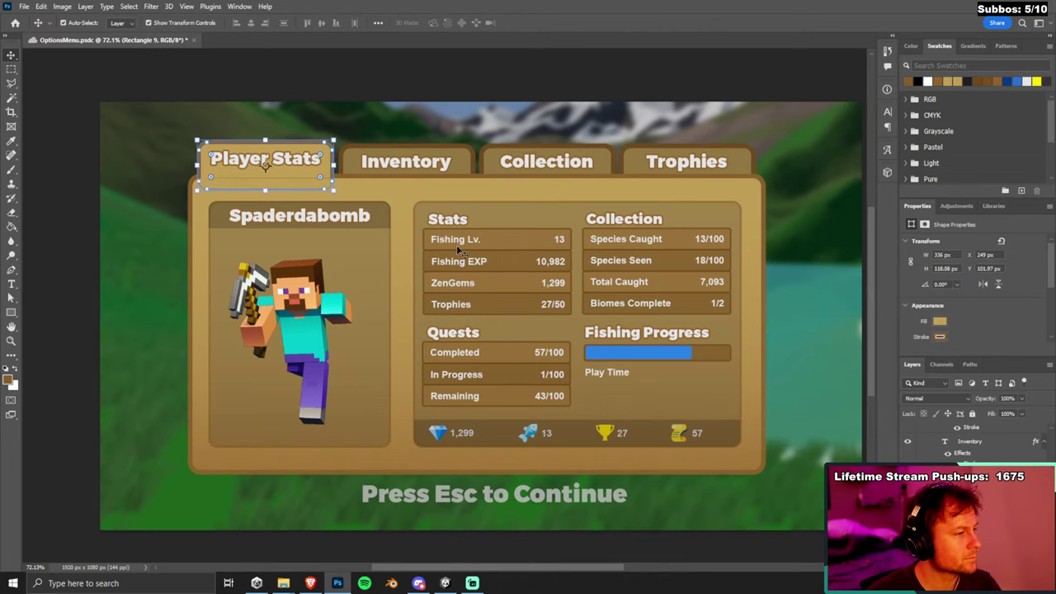
scroll(366, 184, up, 10)
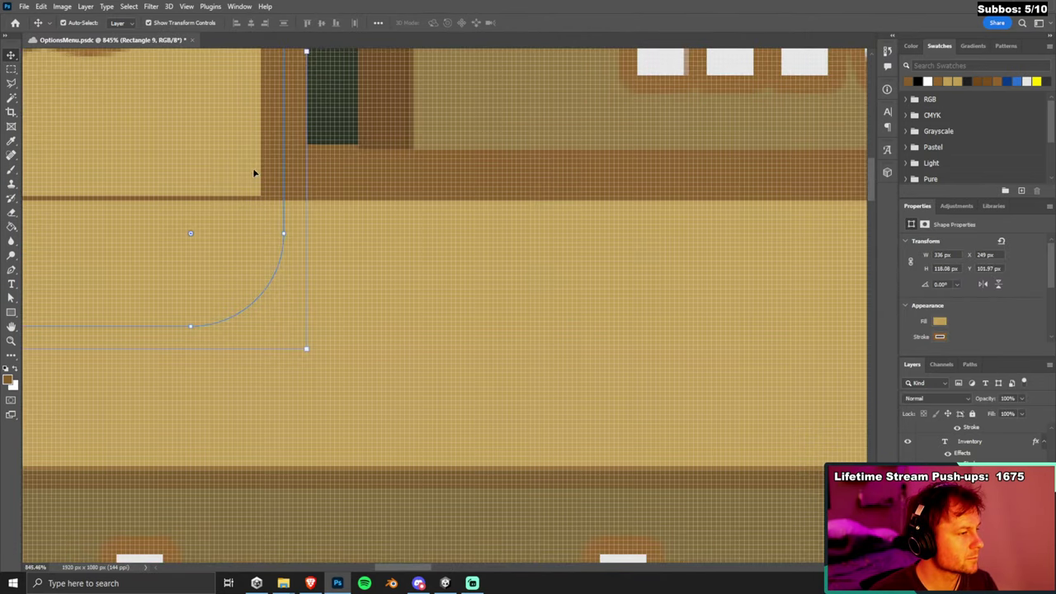
key(Down)
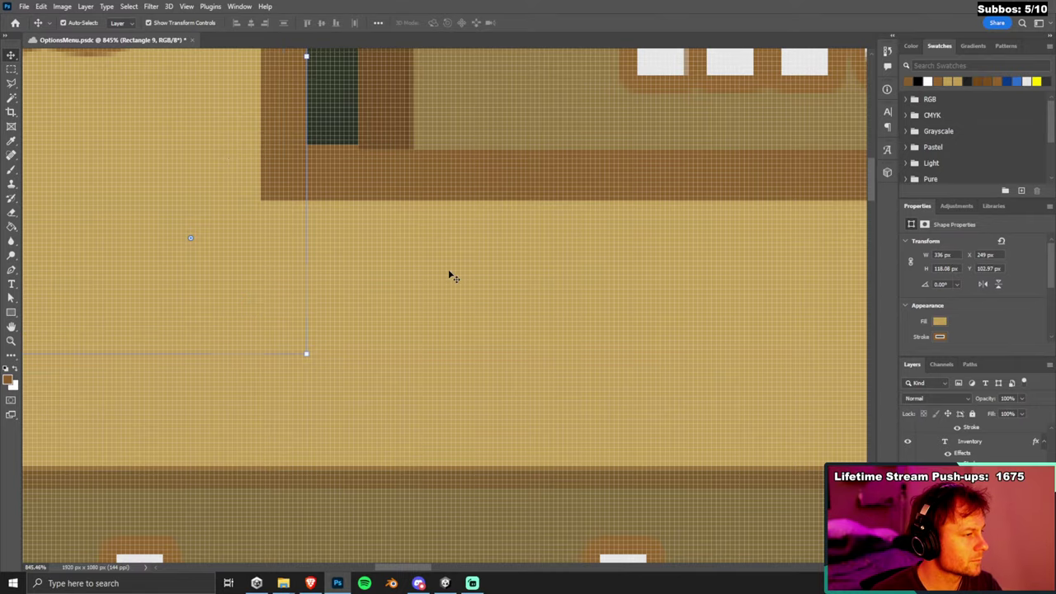
scroll(565, 360, down, 10)
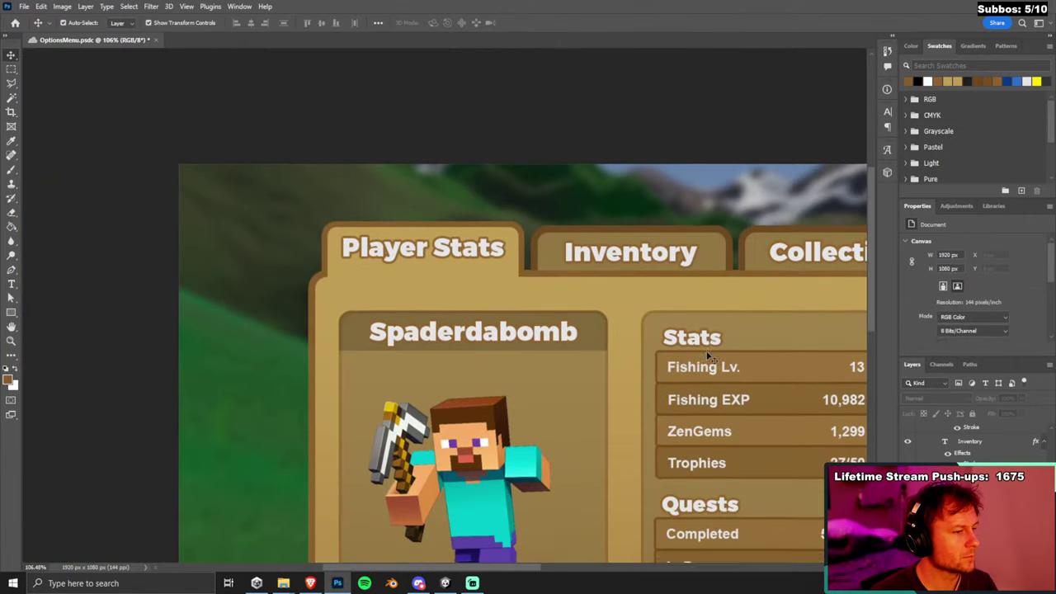
Examine the complete Player Stats mockup at several magnifications, including the tabs and the prompt text below the panel.
scroll(707, 355, down, 5)
scroll(817, 422, up, 2)
scroll(822, 425, down, 2)
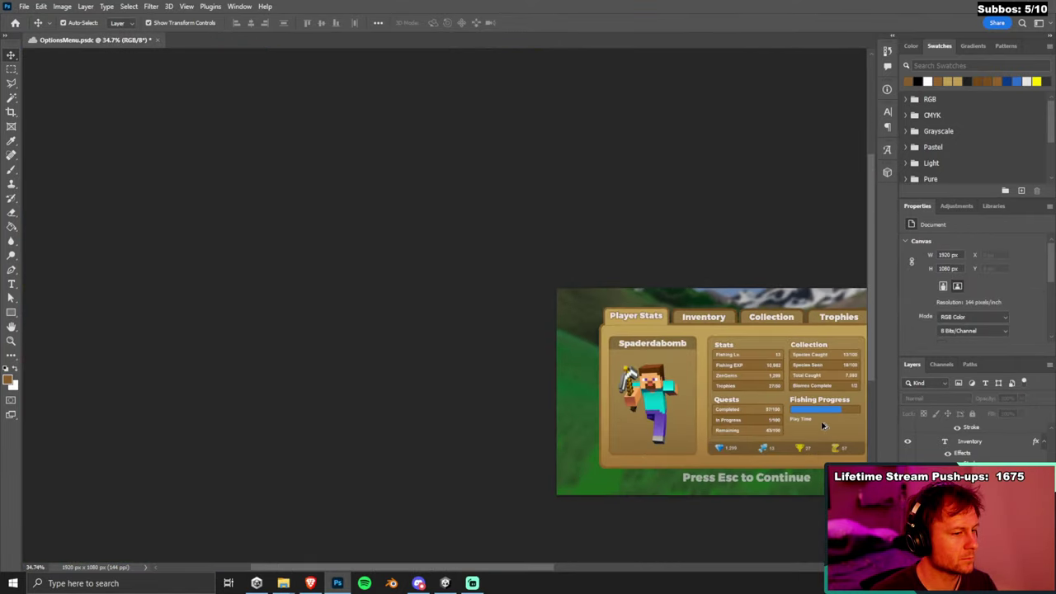
scroll(582, 424, up, 2)
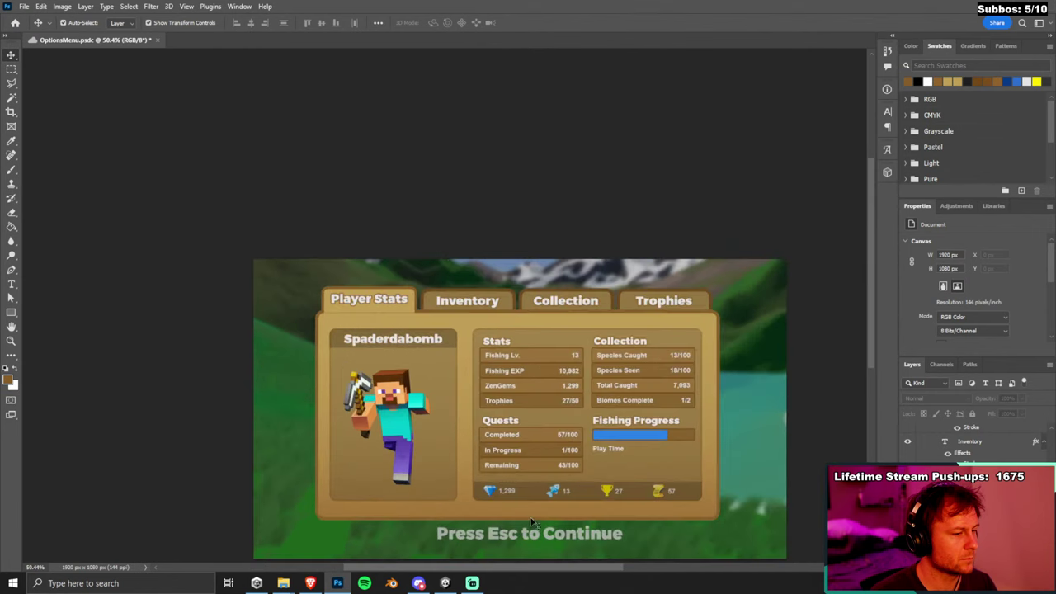
scroll(545, 512, up, 1)
scroll(676, 470, down, 2)
scroll(753, 469, up, 1)
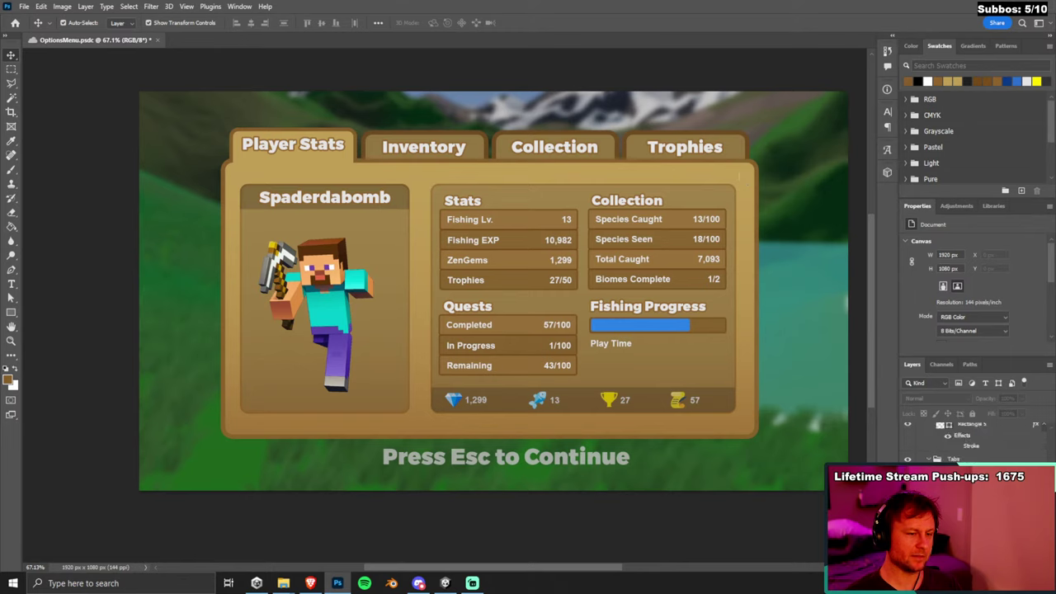
Collapse the PlayerStats group and show the OptionsMenu group in its place, with the MenuBig copy layer hidden.
scroll(1014, 428, down, 5)
scroll(996, 445, up, 5)
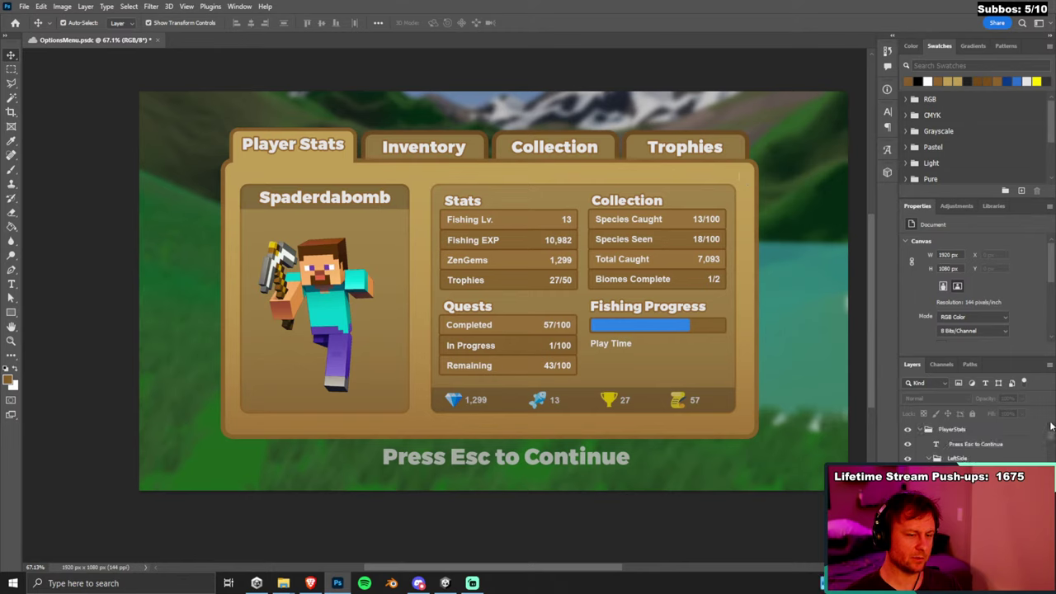
click(920, 430)
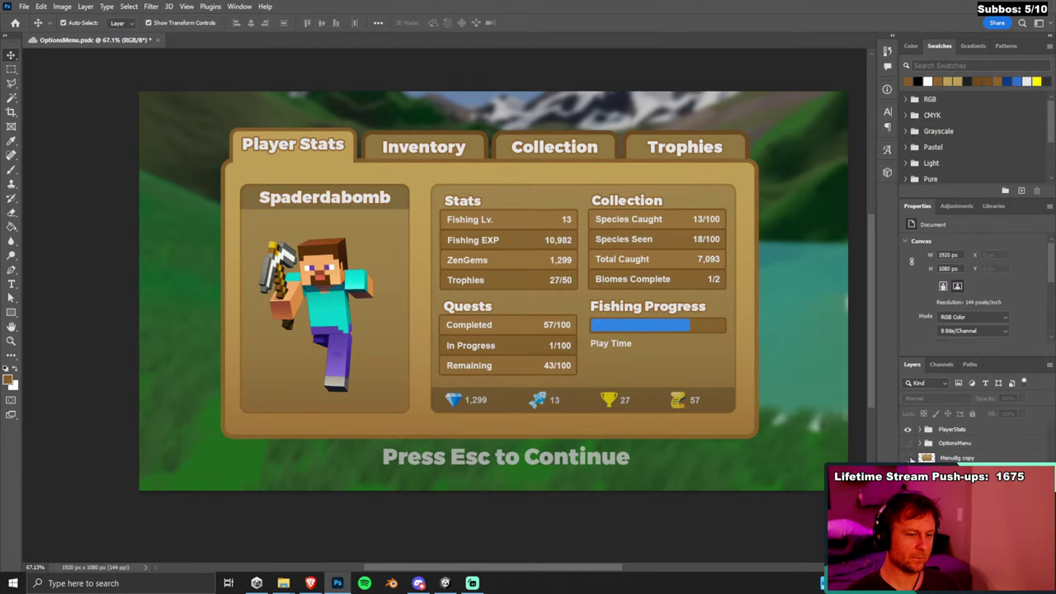
click(907, 430)
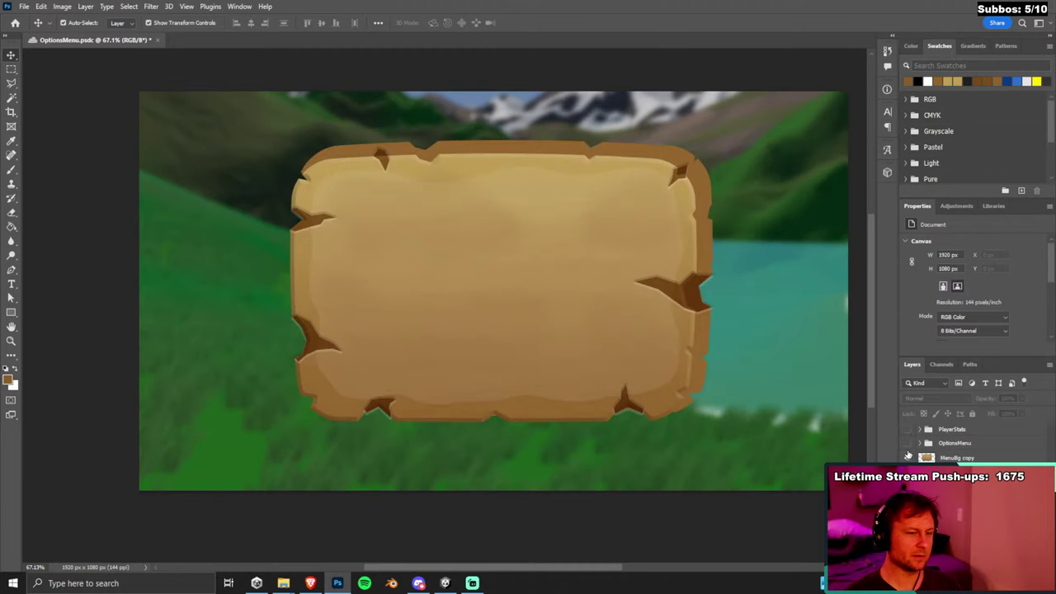
click(907, 457)
click(907, 443)
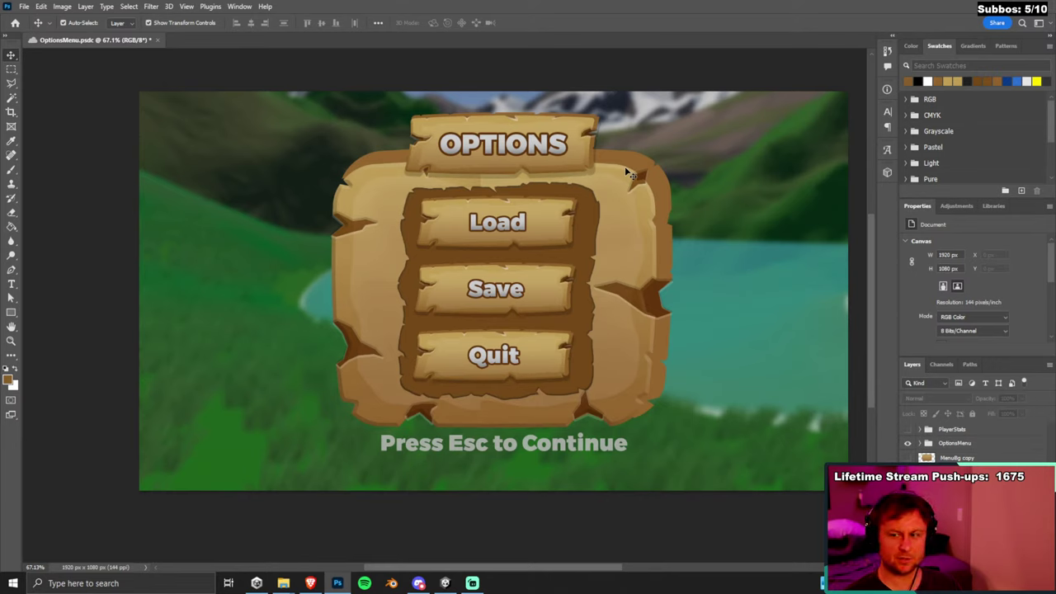
Compare the Player Stats and Options screens by alternating the visibility of their groups, ending with PlayerStats shown and OptionsMenu hidden.
click(909, 443)
click(908, 429)
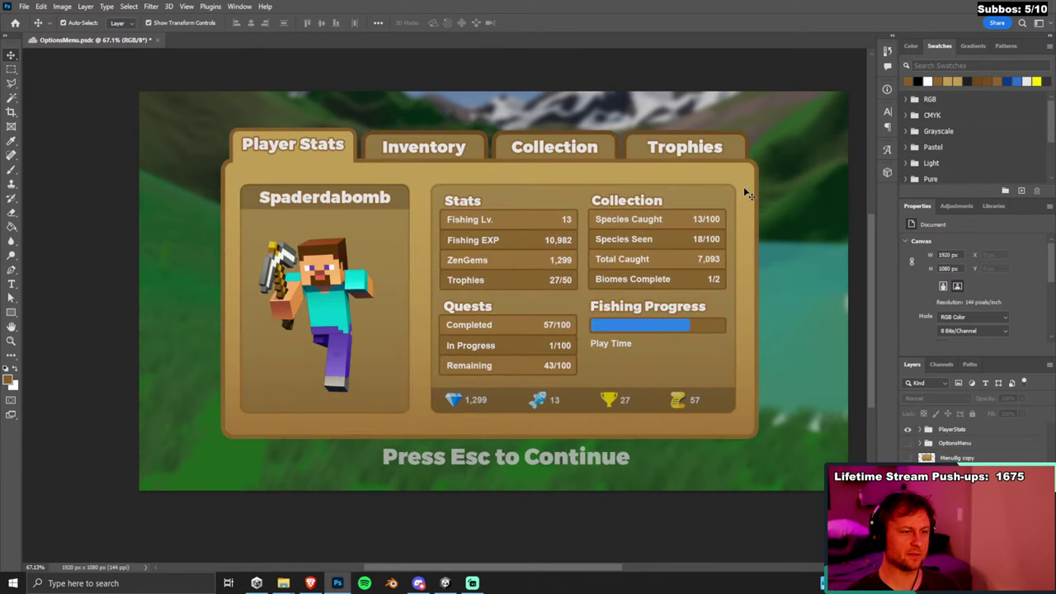
click(909, 443)
click(907, 429)
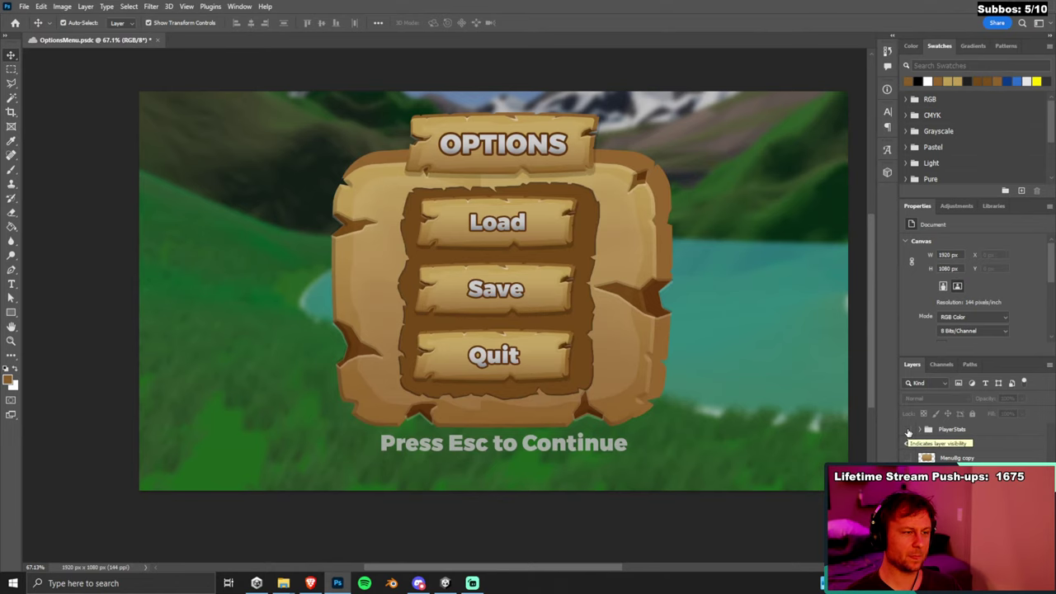
click(908, 443)
click(907, 429)
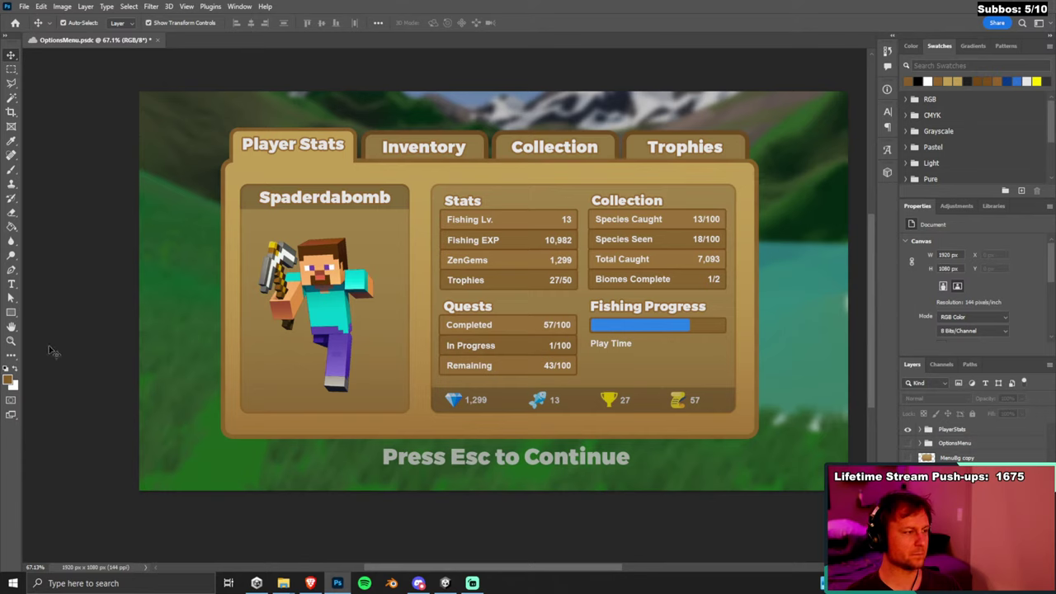
Draw a circle about 52 px wide in the menu panel's upper-right corner, filled with the brown sampled from the panel's border.
click(13, 313)
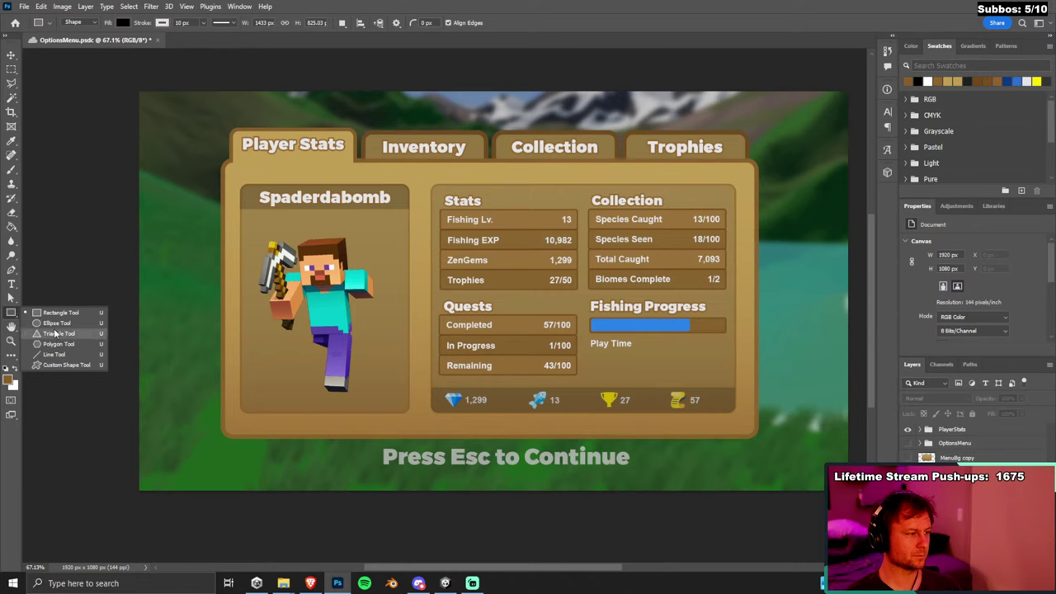
click(56, 322)
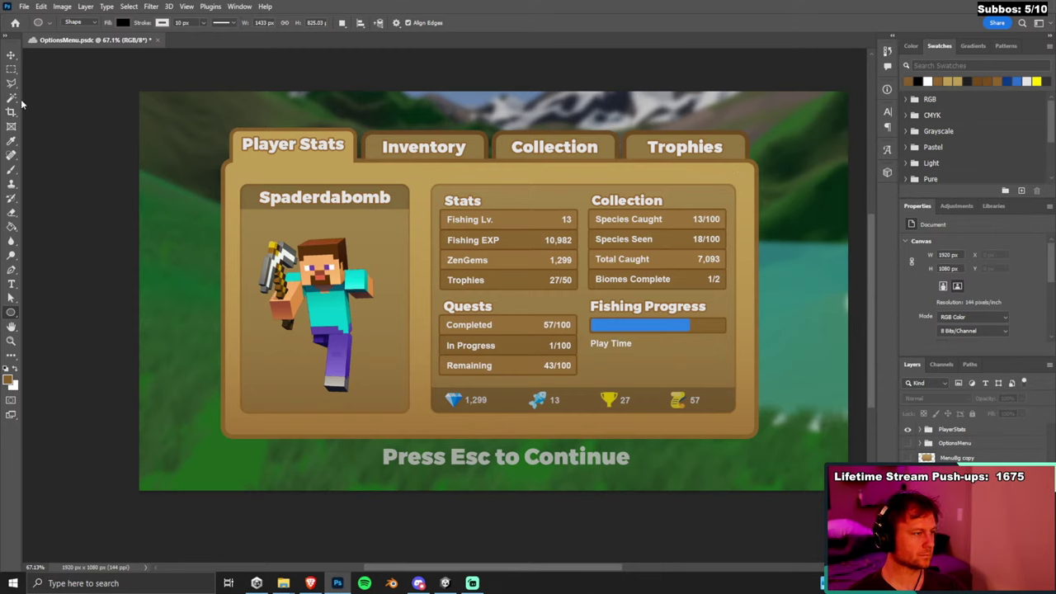
click(12, 141)
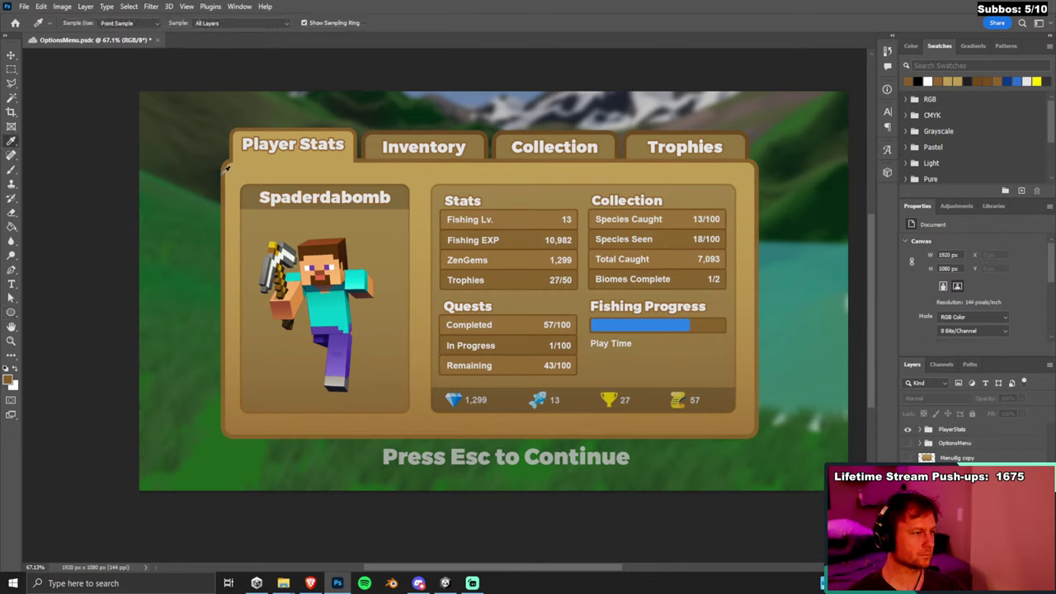
click(223, 178)
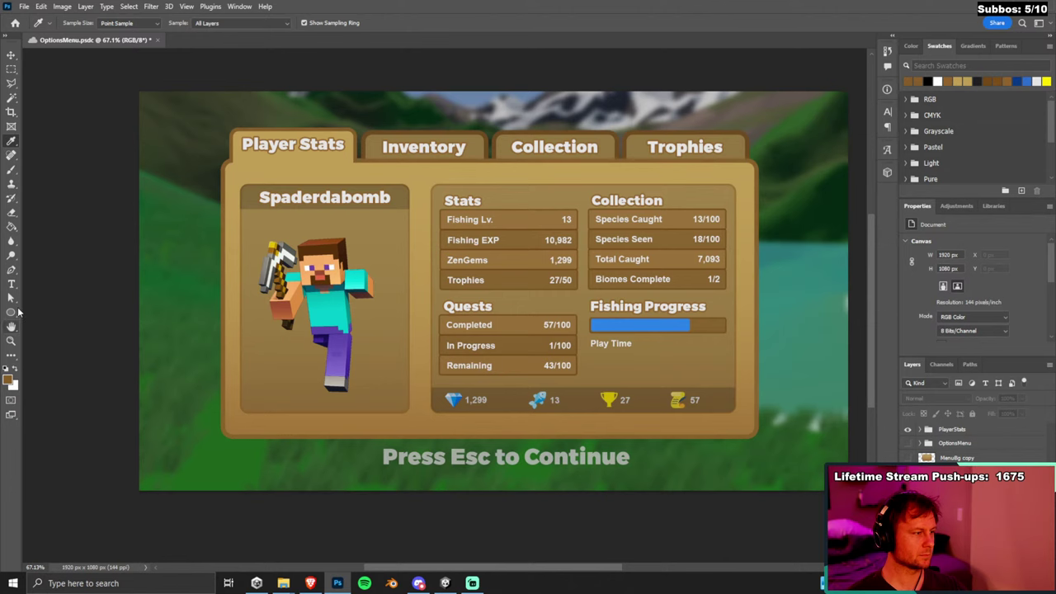
click(12, 313)
scroll(728, 175, up, 3)
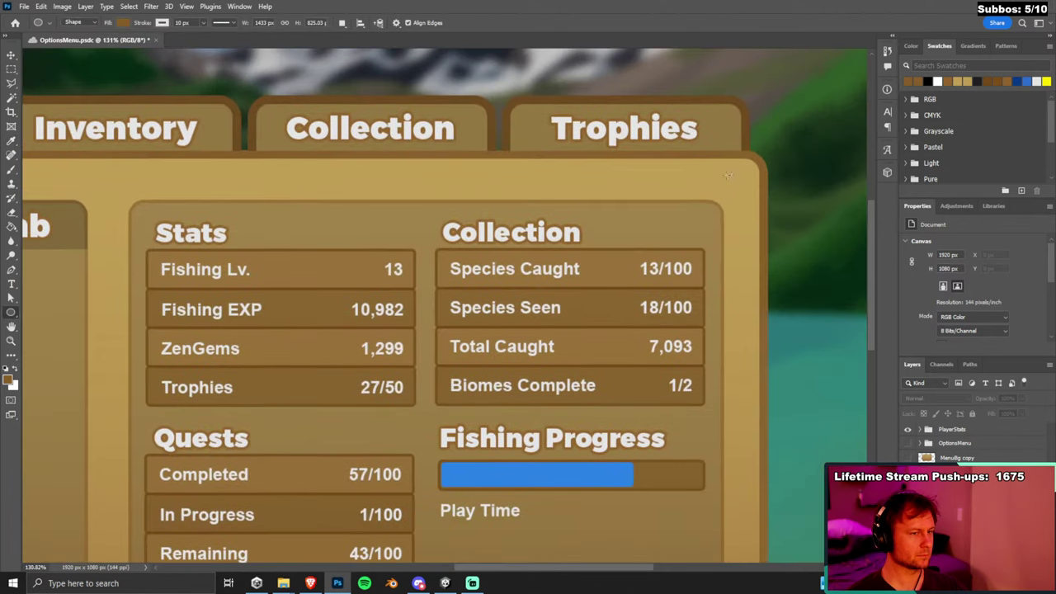
drag(714, 169, 767, 206)
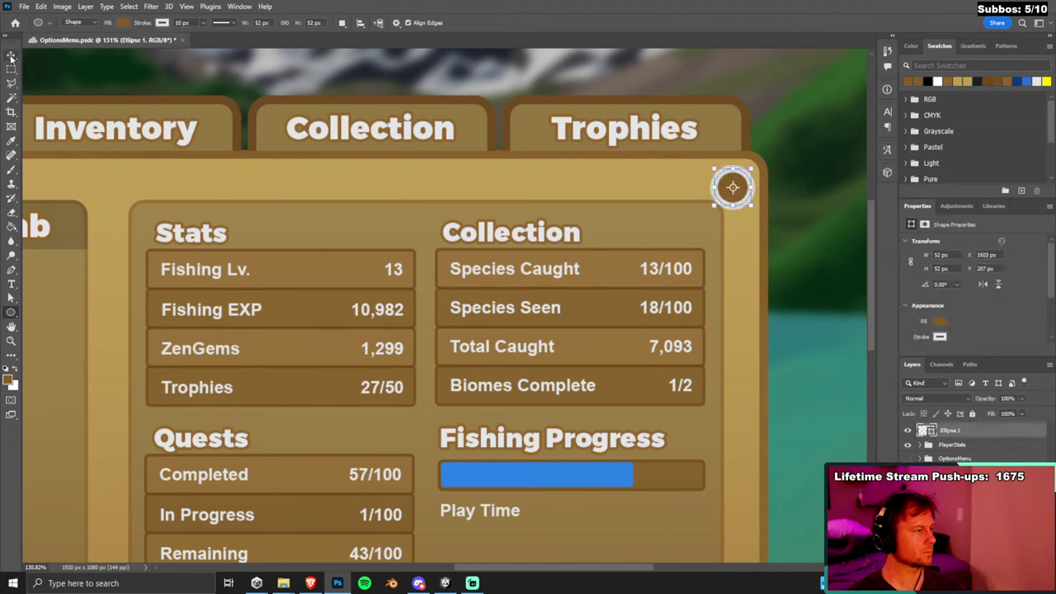
Remove the circle's outline and nudge the circle up and slightly outward into the panel's upper-right corner, at X 1606 px, Y 201 px.
click(942, 321)
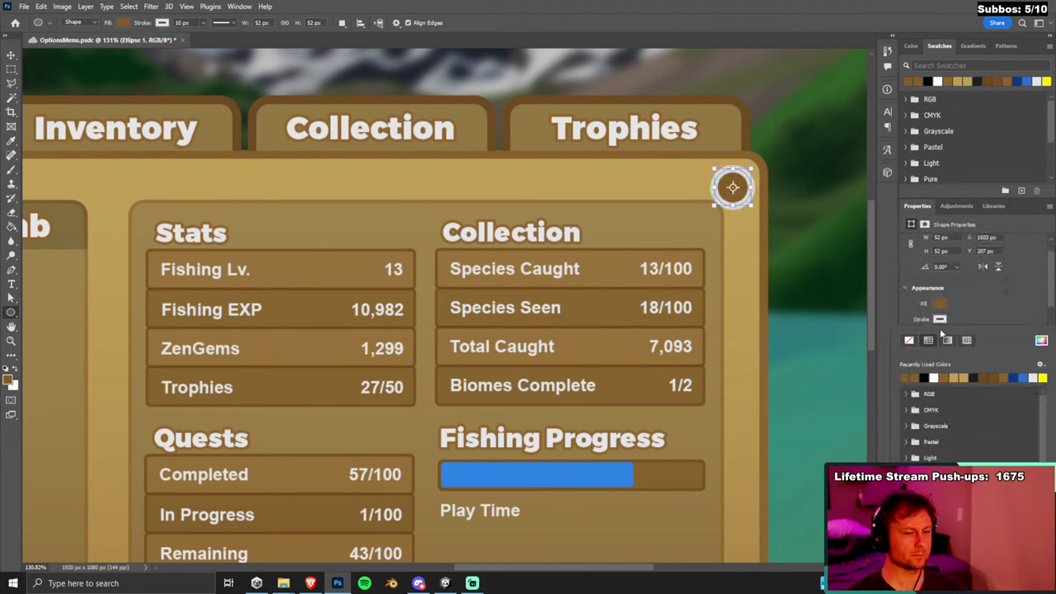
click(910, 341)
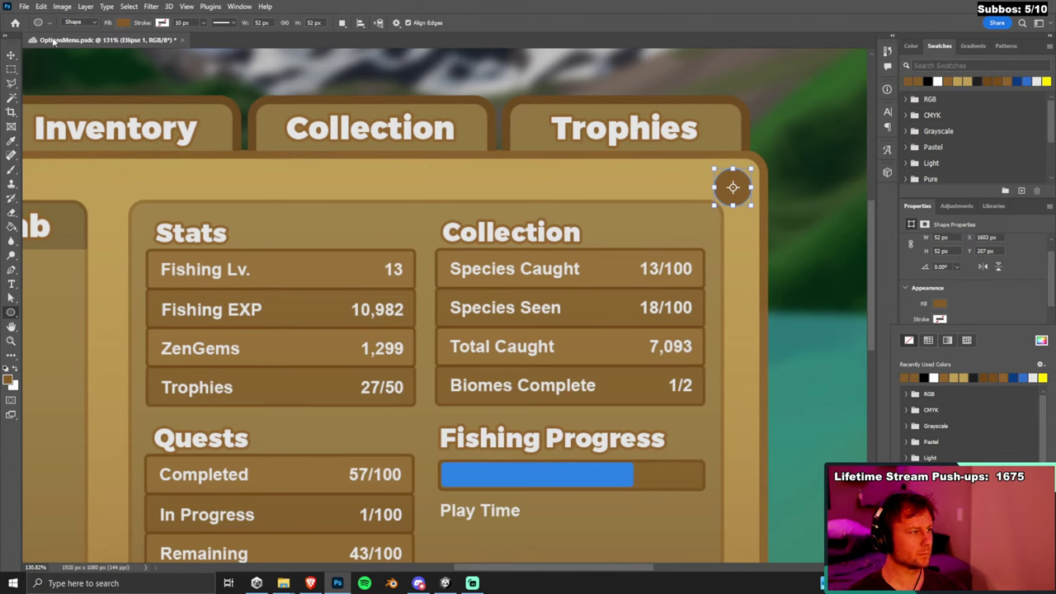
key(v)
drag(743, 188, 745, 181)
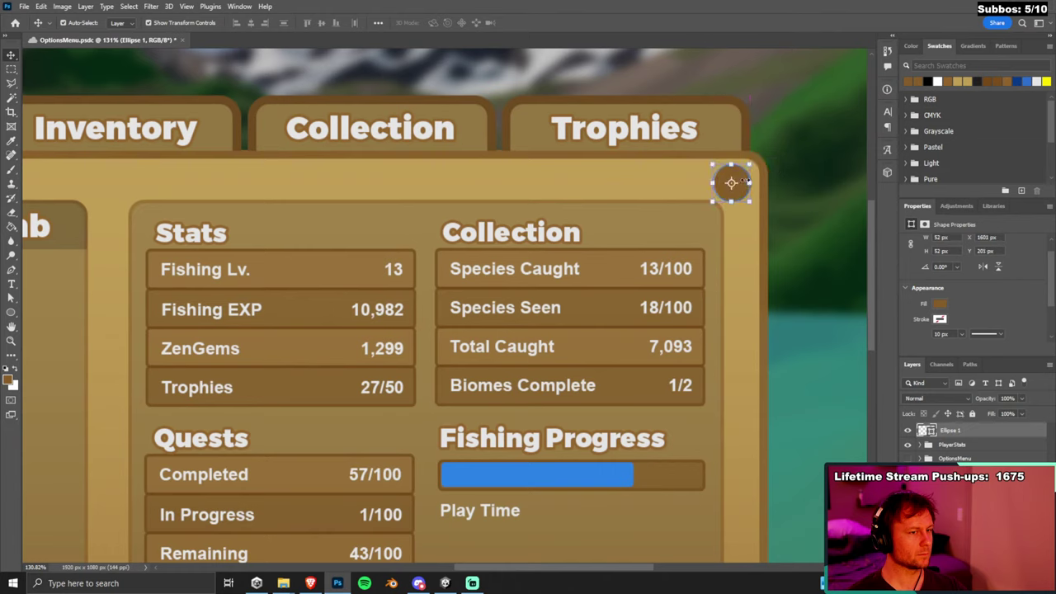
key(Right)
key(Right)
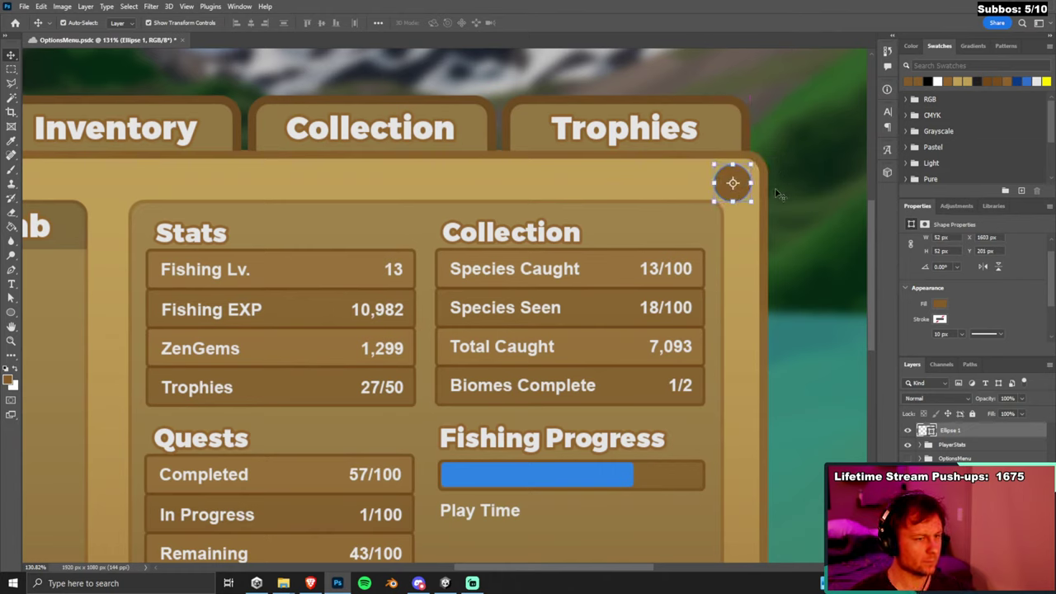
key(Right)
key(Right)
key(Right)
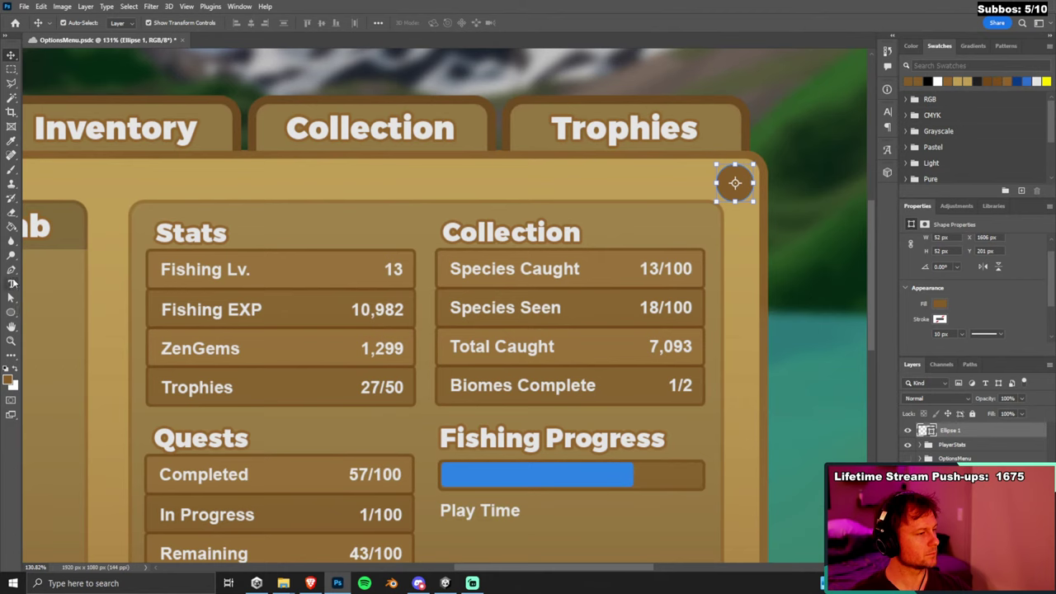
Add an "X" in 30 pt Montserrat Black, coloured with the tan sampled from the panel, and centre it on the circle.
click(13, 285)
click(12, 287)
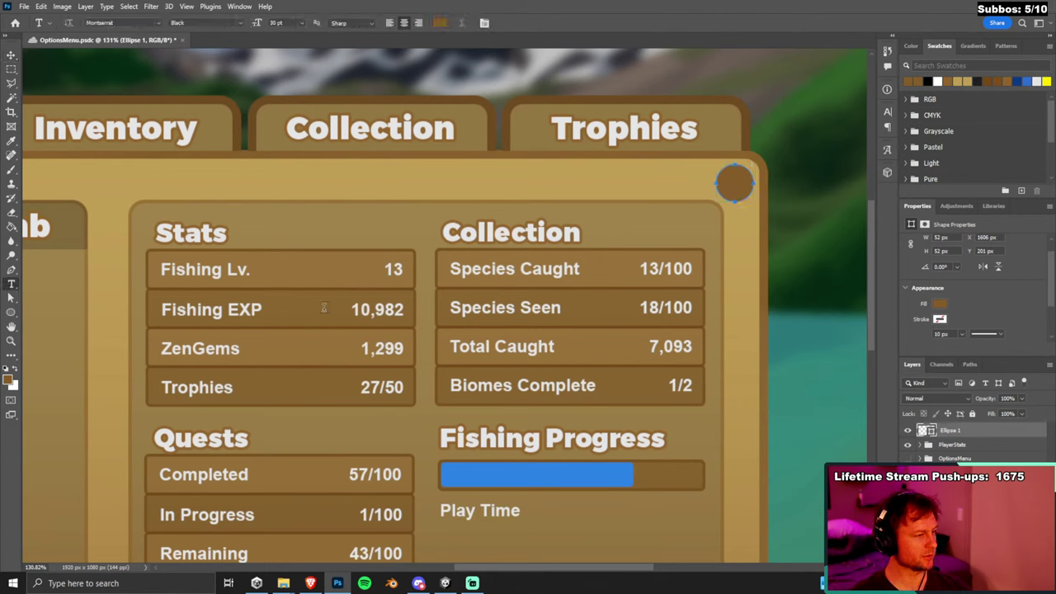
click(13, 142)
click(281, 168)
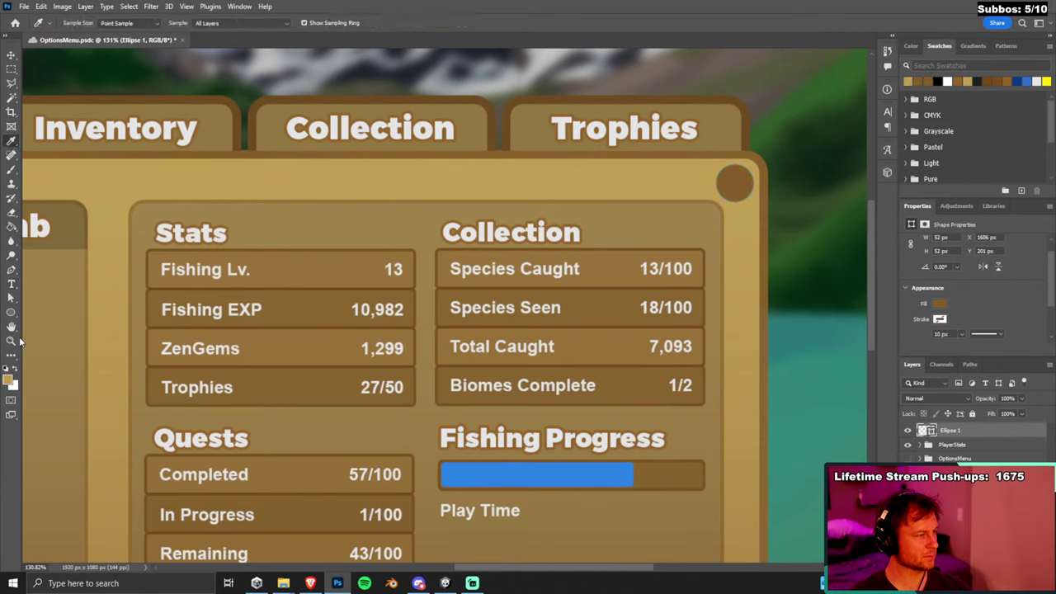
click(11, 285)
click(733, 179)
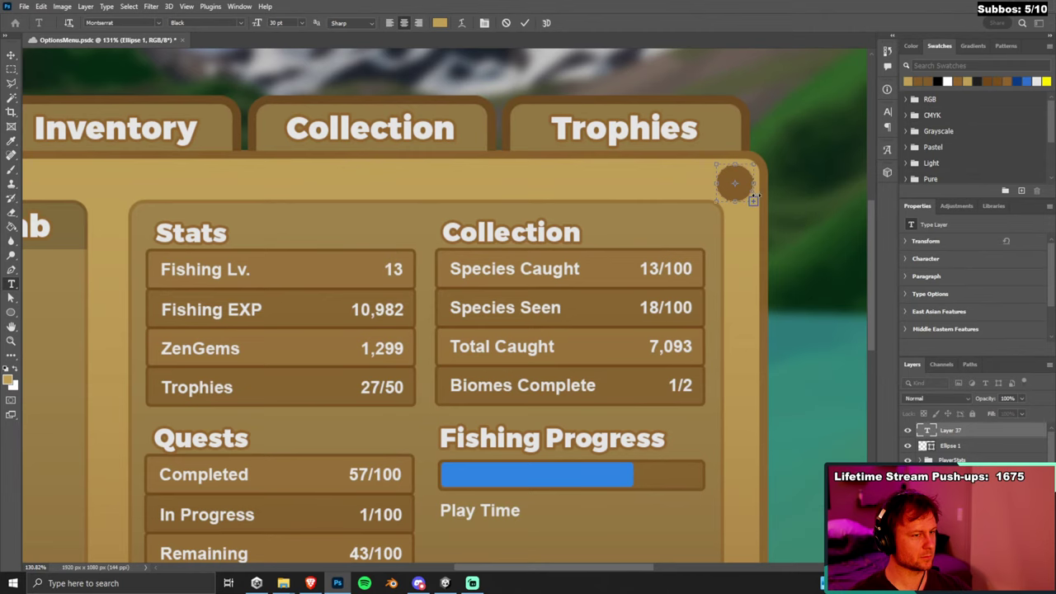
click(816, 165)
text(X)
key(ctrl+Return)
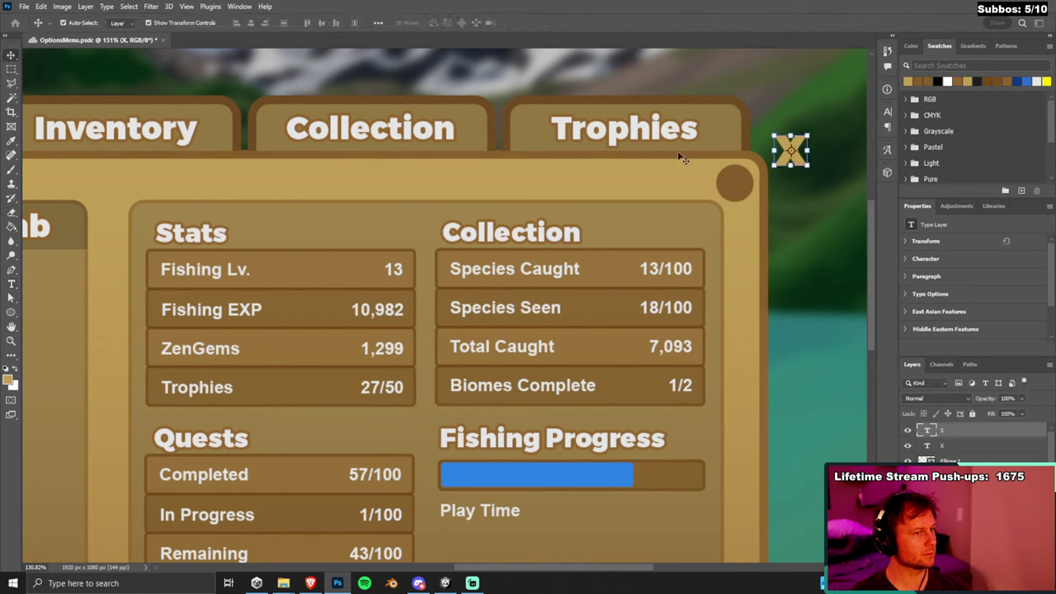
drag(800, 165, 744, 197)
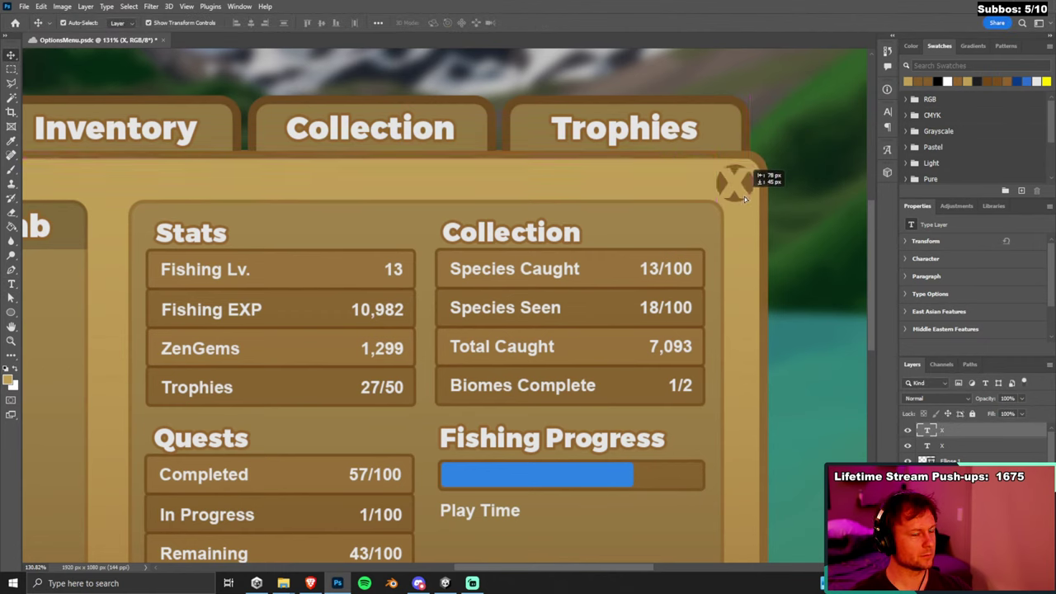
drag(745, 199, 746, 199)
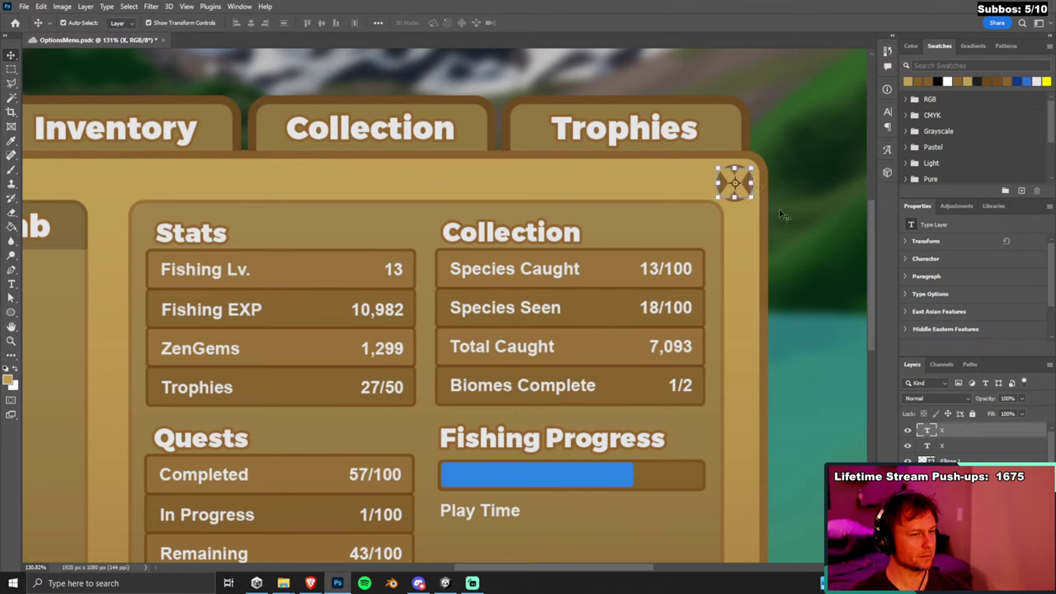
Give the X a 5 px outside stroke at 90% opacity in the brown sampled from the panel's border.
double_click(987, 437)
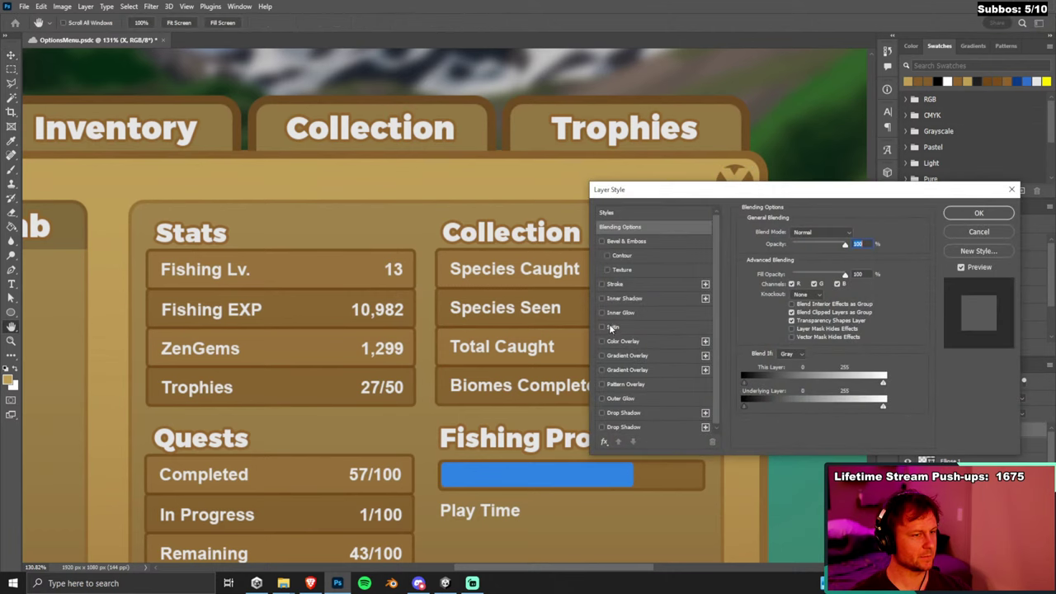
click(601, 284)
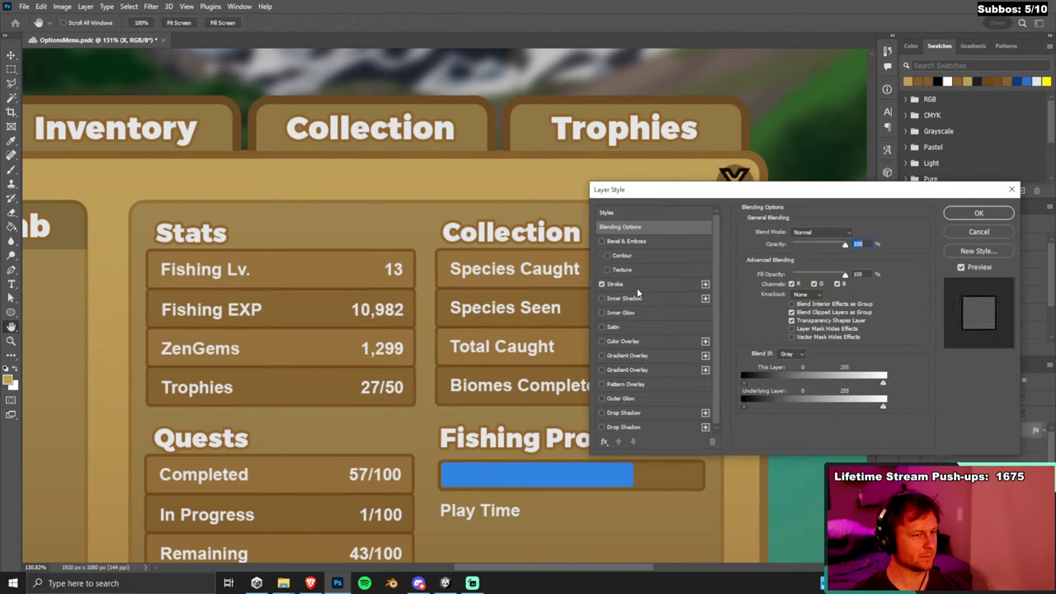
click(637, 287)
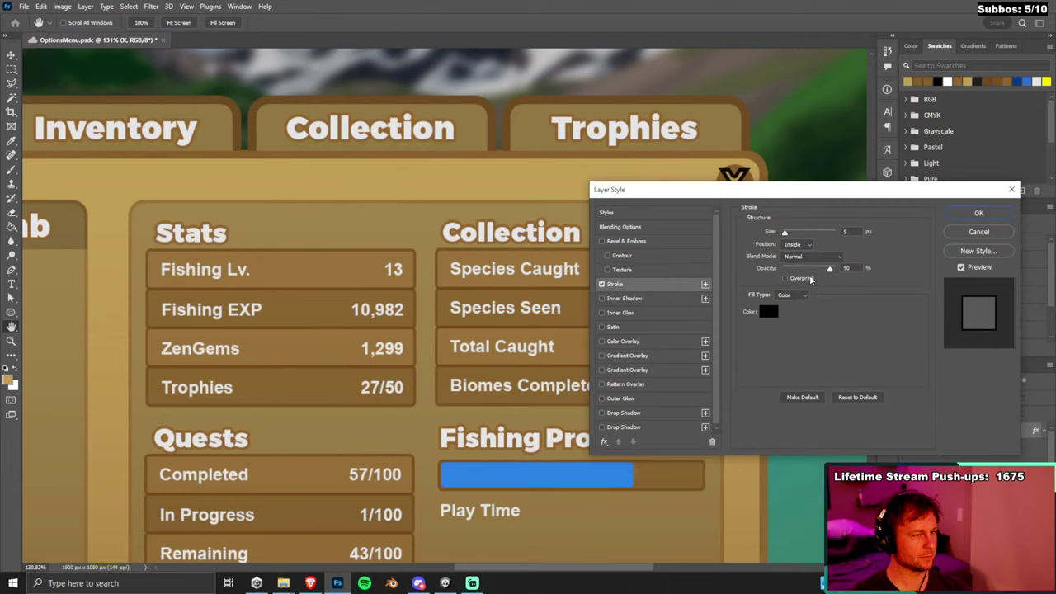
click(769, 312)
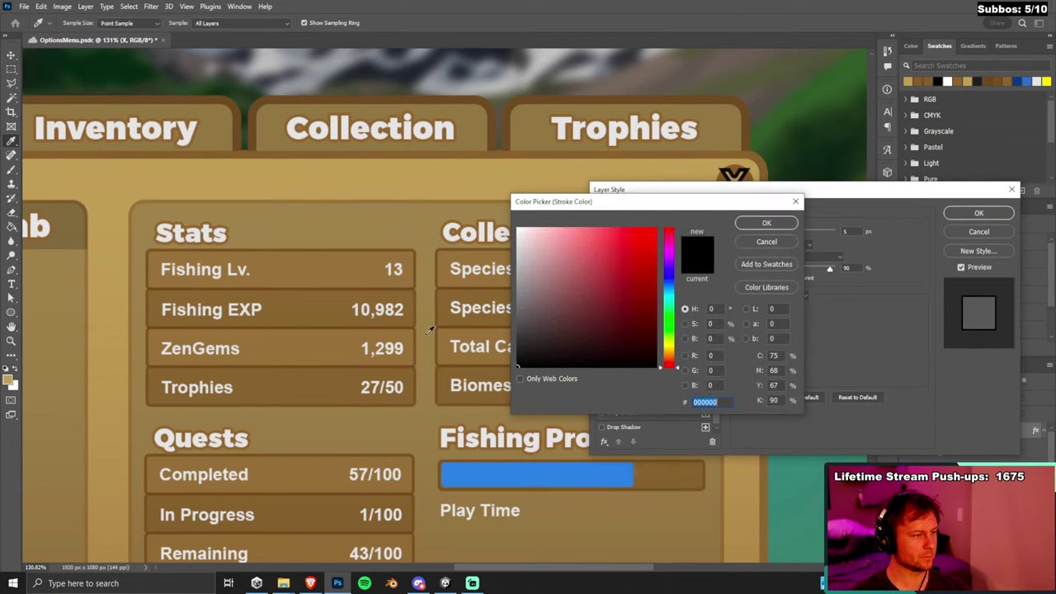
click(571, 150)
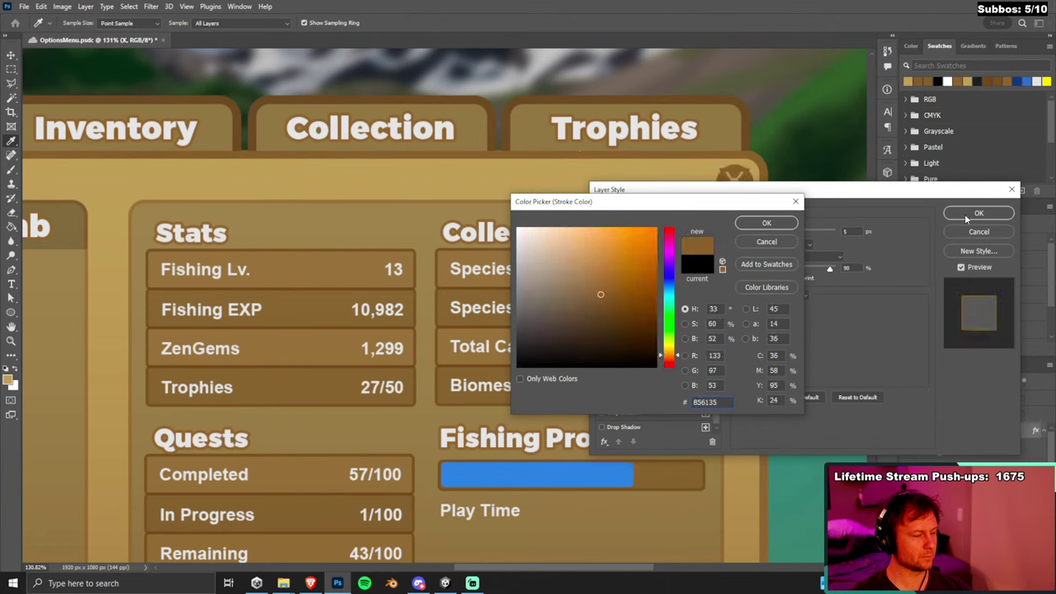
click(751, 223)
mouse_move(811, 201)
mouse_down()
mouse_move(689, 283)
mouse_move(682, 266)
mouse_up()
click(692, 302)
click(691, 314)
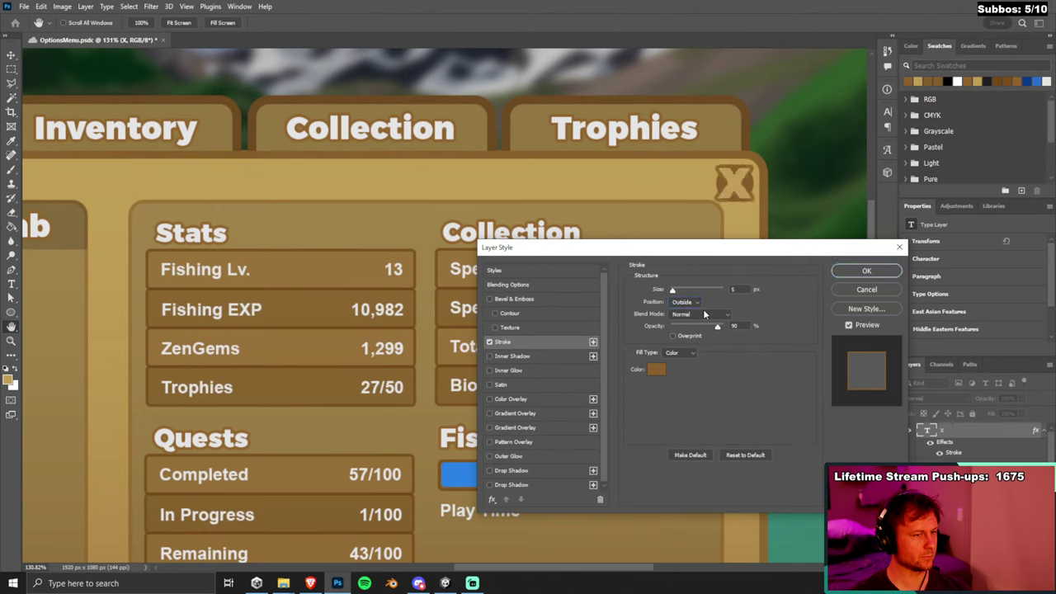
click(866, 272)
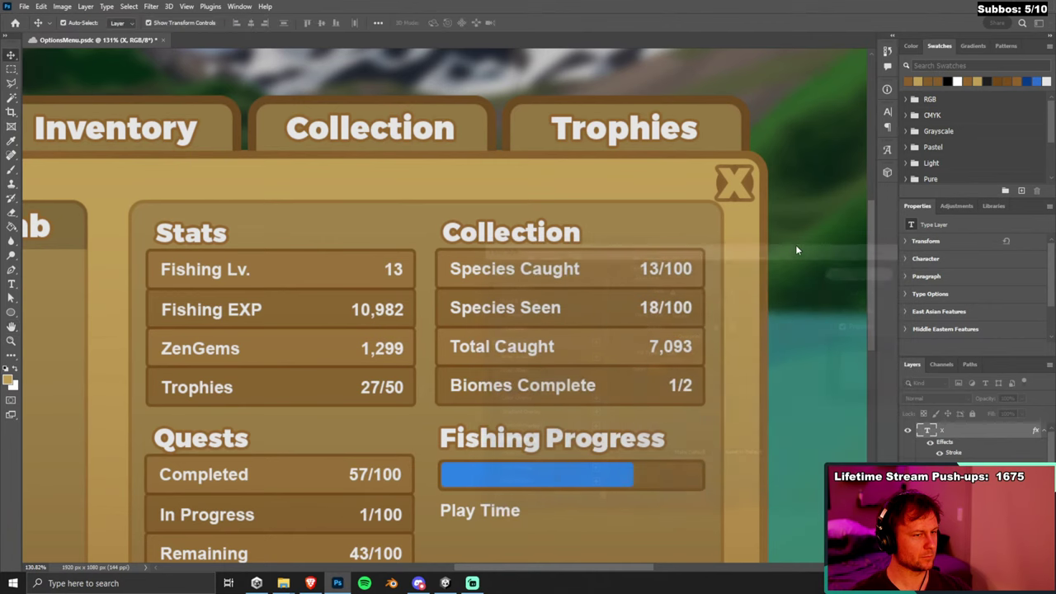
Set the X's font size to 20 pt and recentre it inside the circle.
double_click(743, 190)
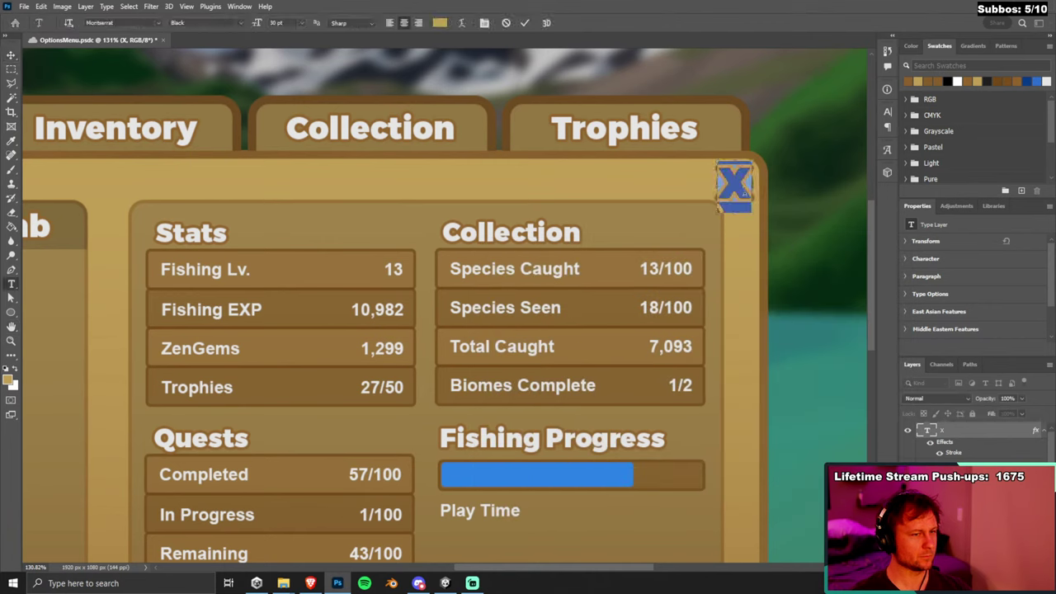
text(20)
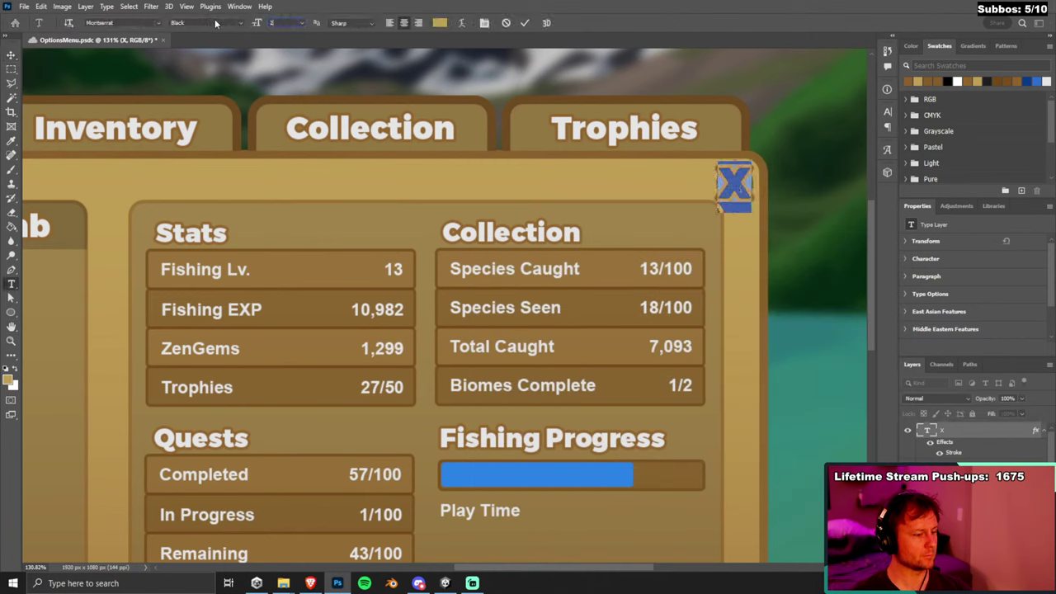
key(Return)
click(11, 52)
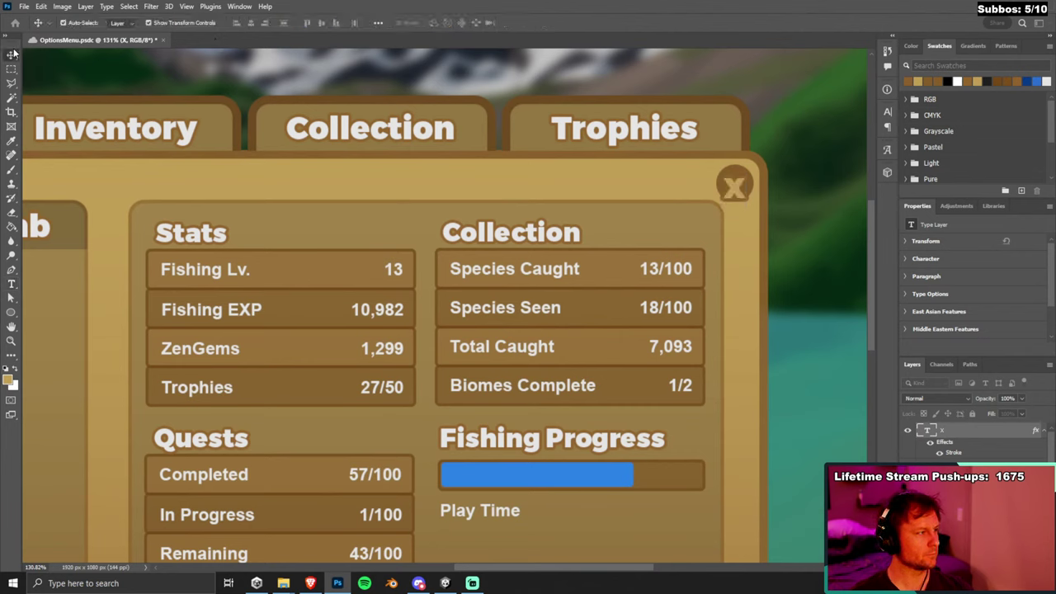
drag(739, 191, 738, 186)
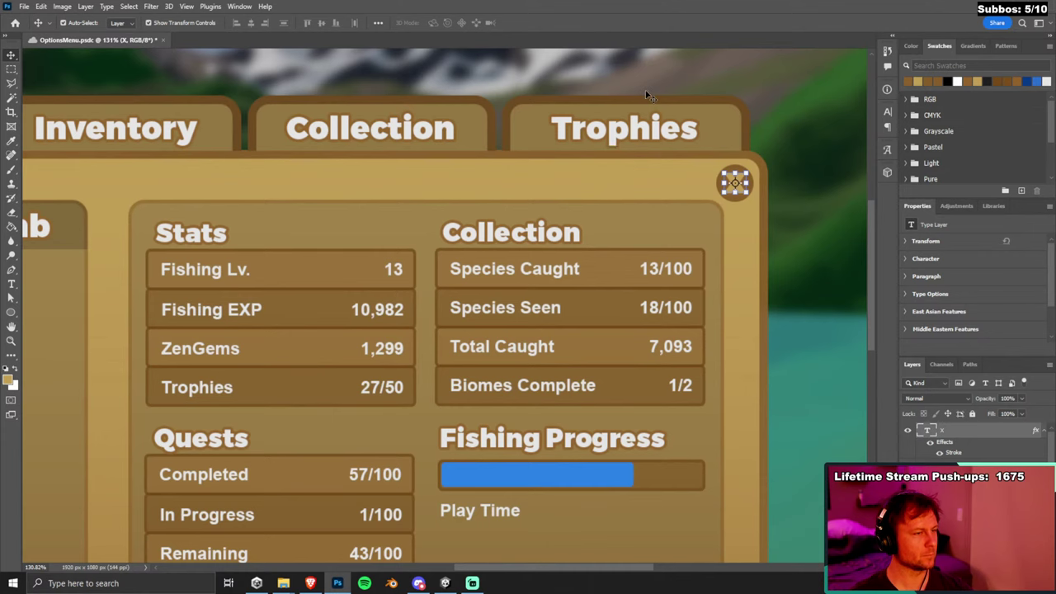
Examine the whole Player Stats mockup at several magnifications to judge the close button against the panel.
click(651, 64)
scroll(768, 176, down, 4)
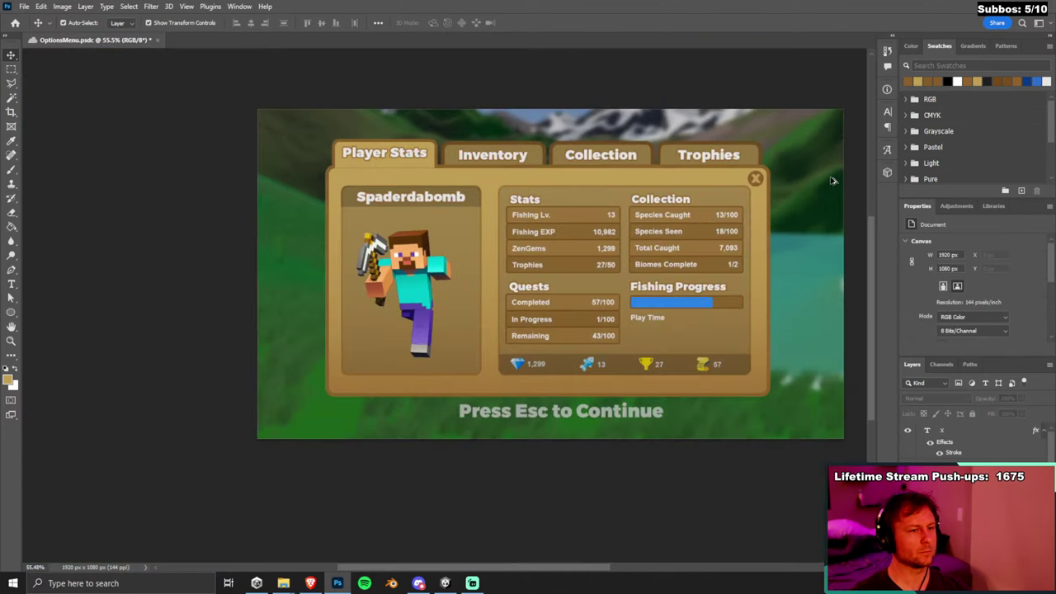
scroll(834, 178, up, 2)
scroll(825, 182, up, 2)
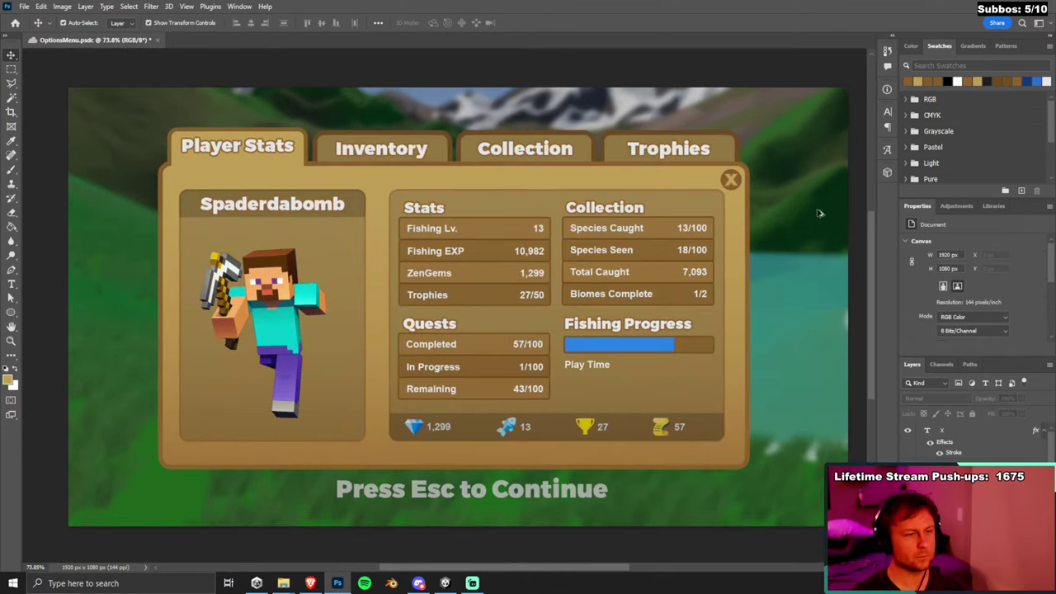
scroll(782, 231, down, 1)
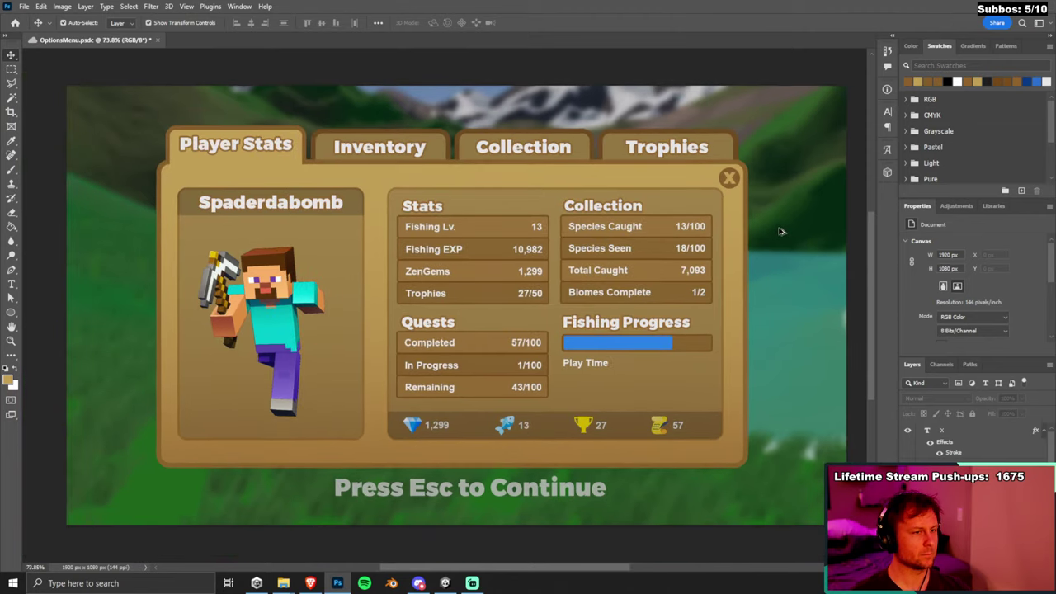
click(731, 182)
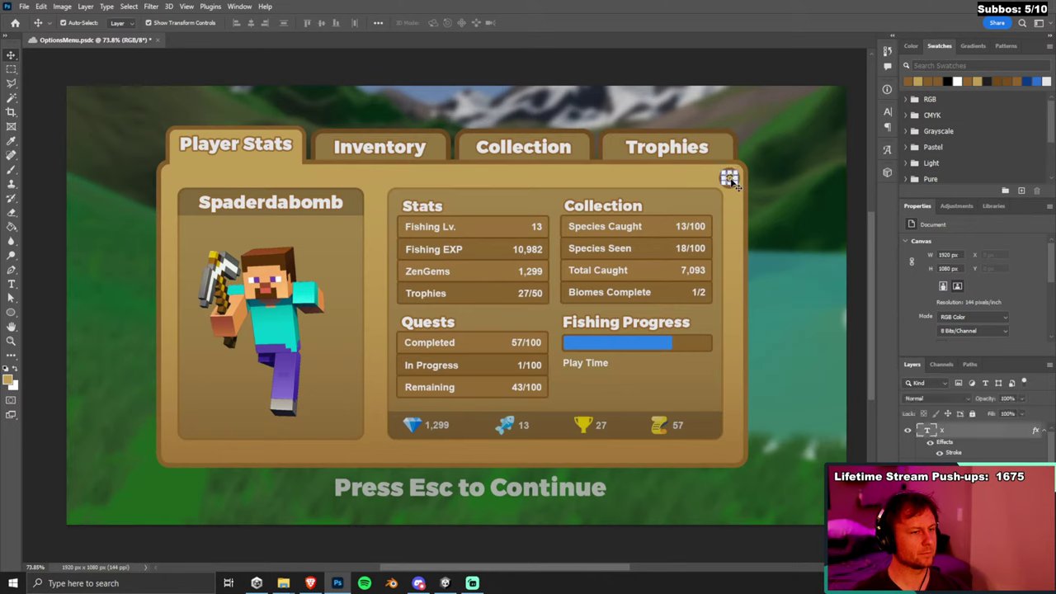
click(799, 165)
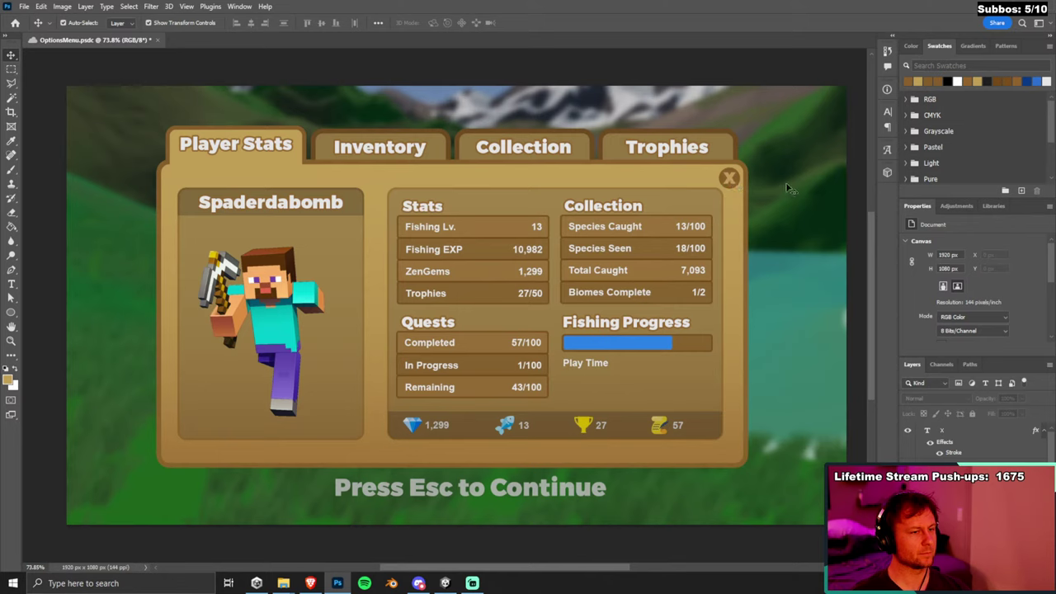
Change the X's text colour to light grey, RGB 230, 230, 230.
click(731, 179)
scroll(779, 173, up, 3)
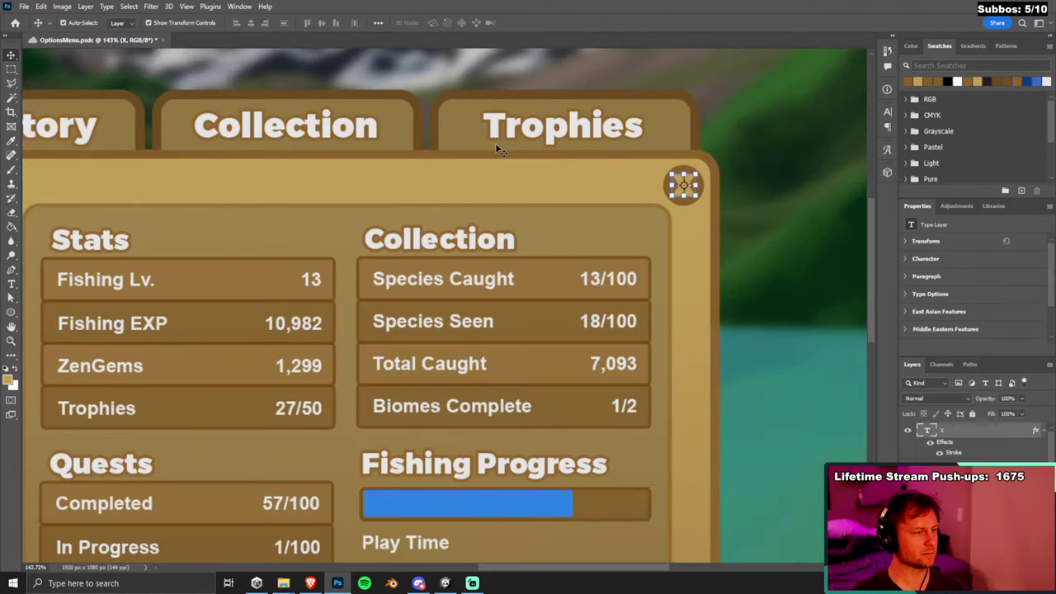
key(t)
double_click(672, 186)
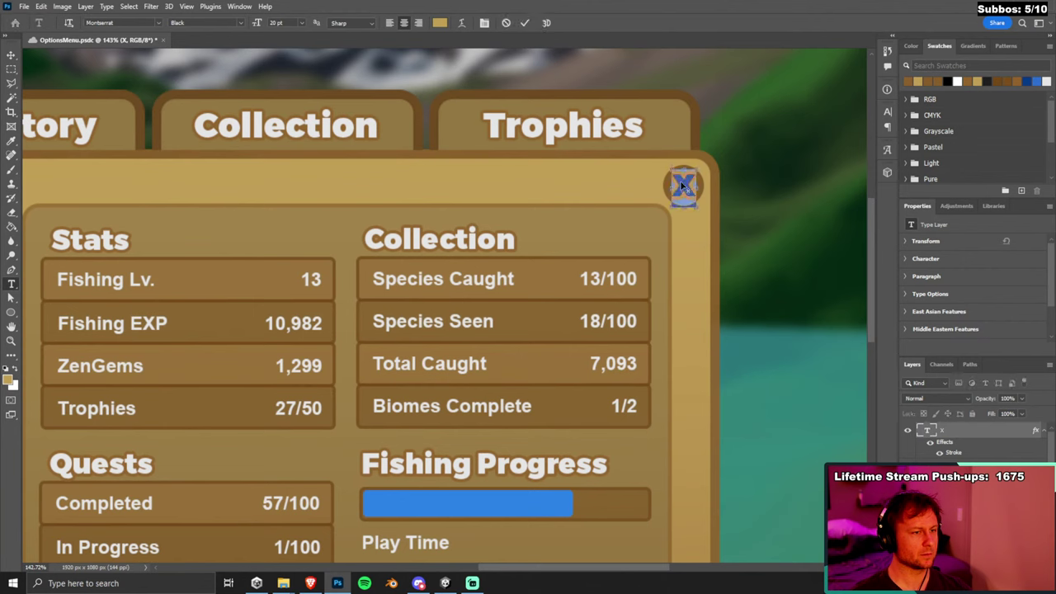
click(440, 22)
click(714, 355)
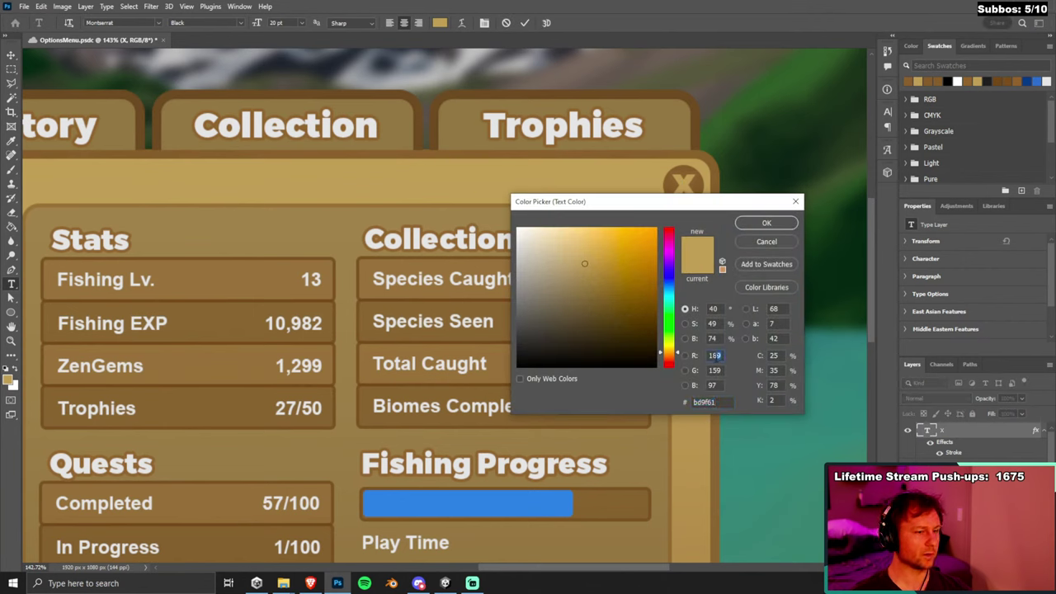
text(230)
key(Tab)
text(230)
key(Tab)
text(230)
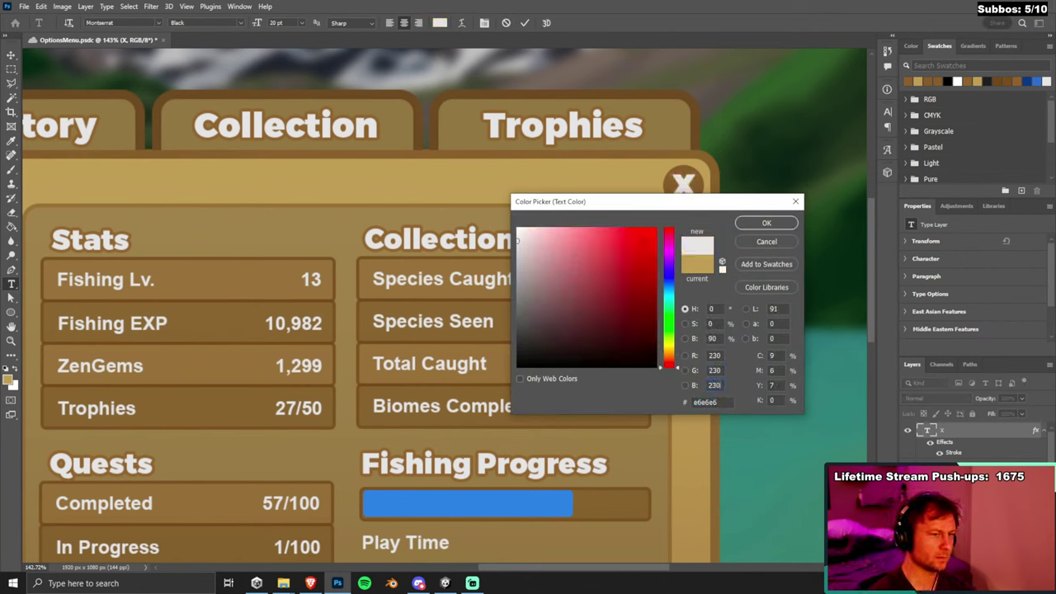
click(766, 226)
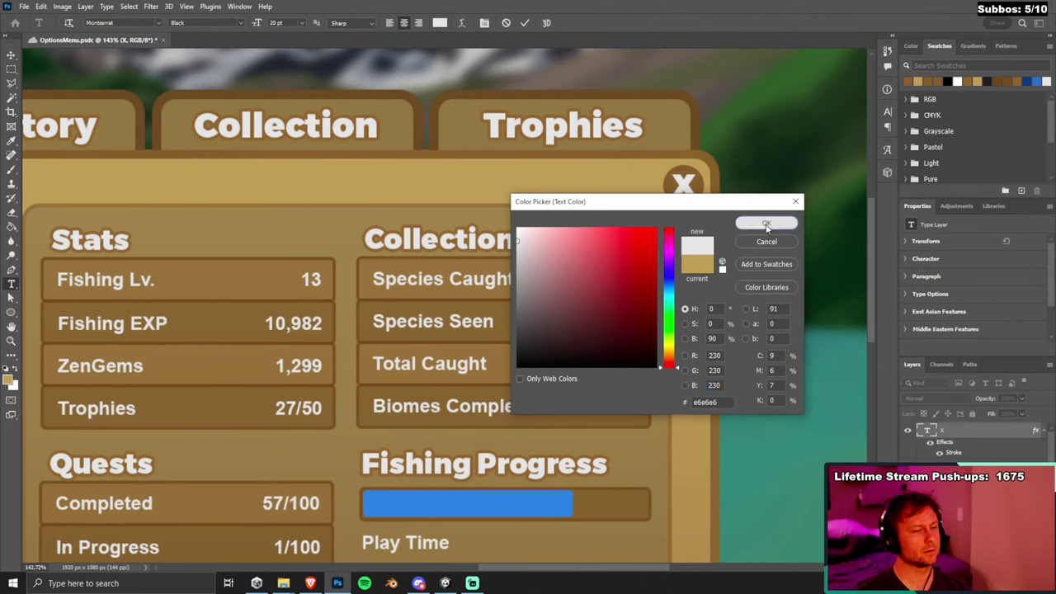
click(10, 54)
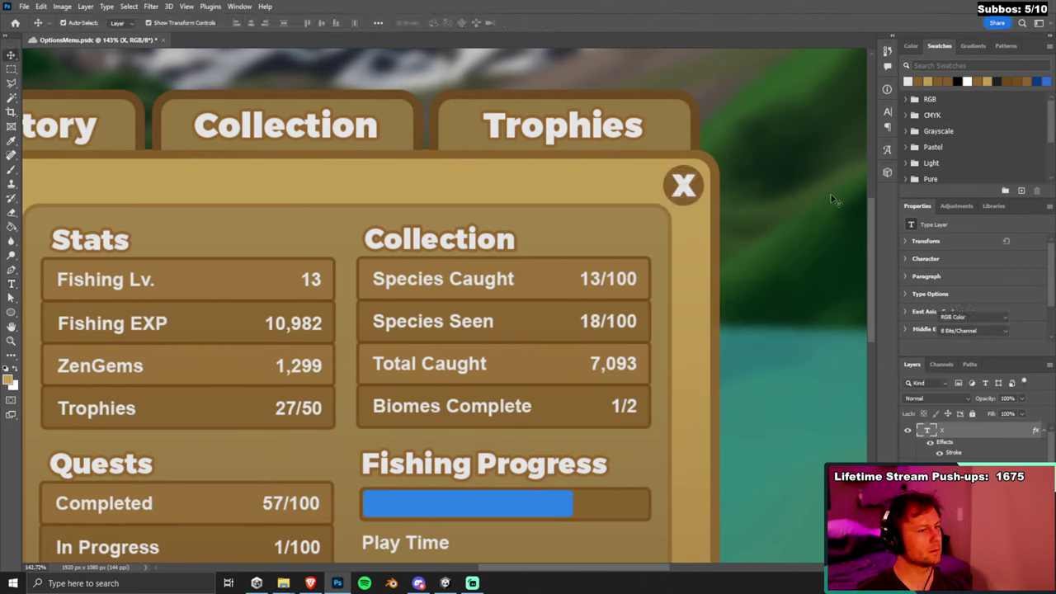
Recolour the X's stroke to the tan bd9f61 and switch the stroke effect off.
click(681, 190)
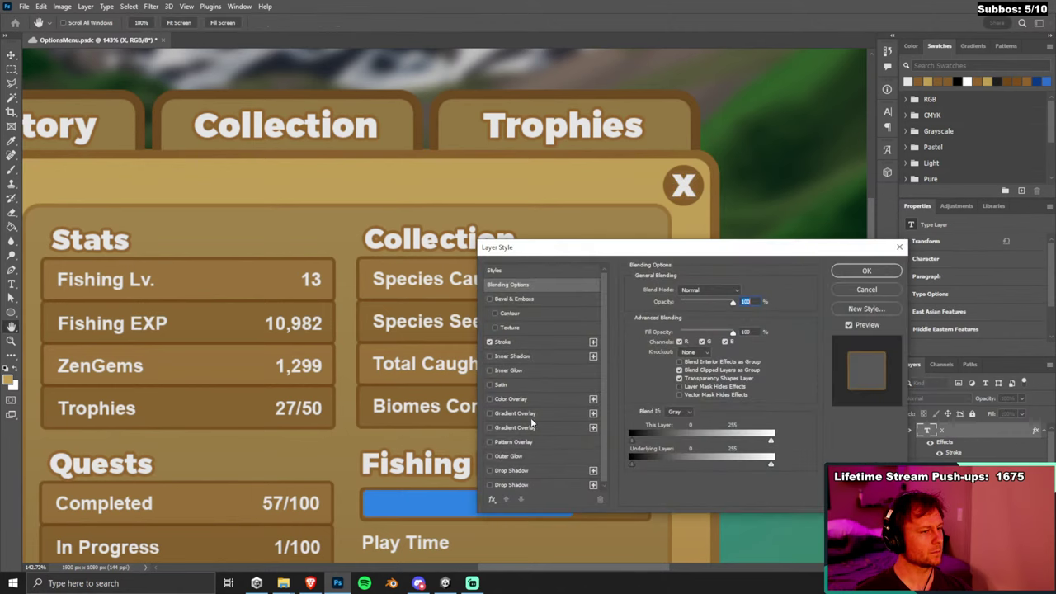
click(513, 341)
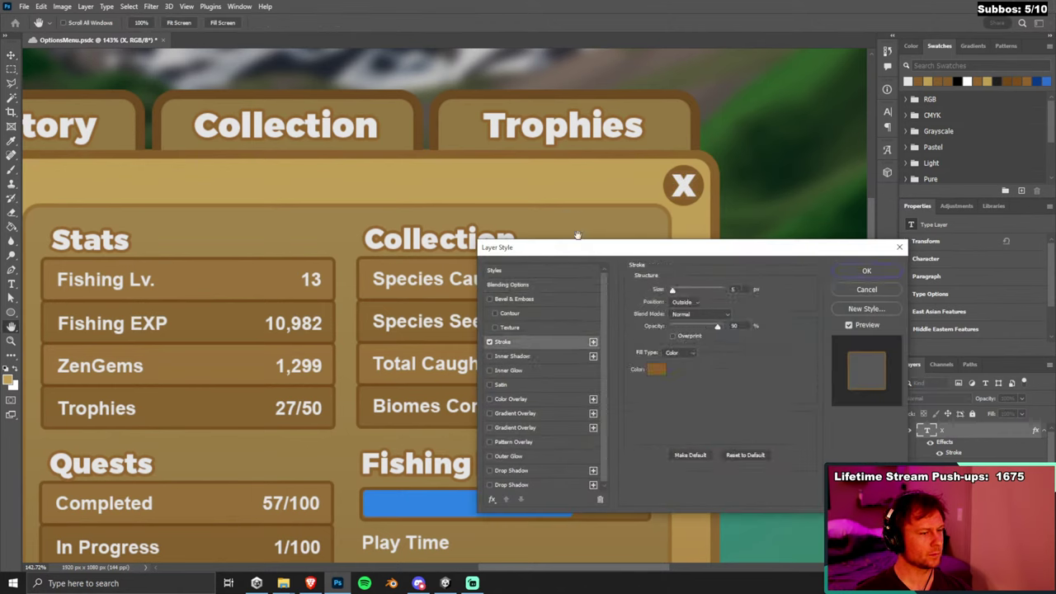
click(662, 369)
click(584, 263)
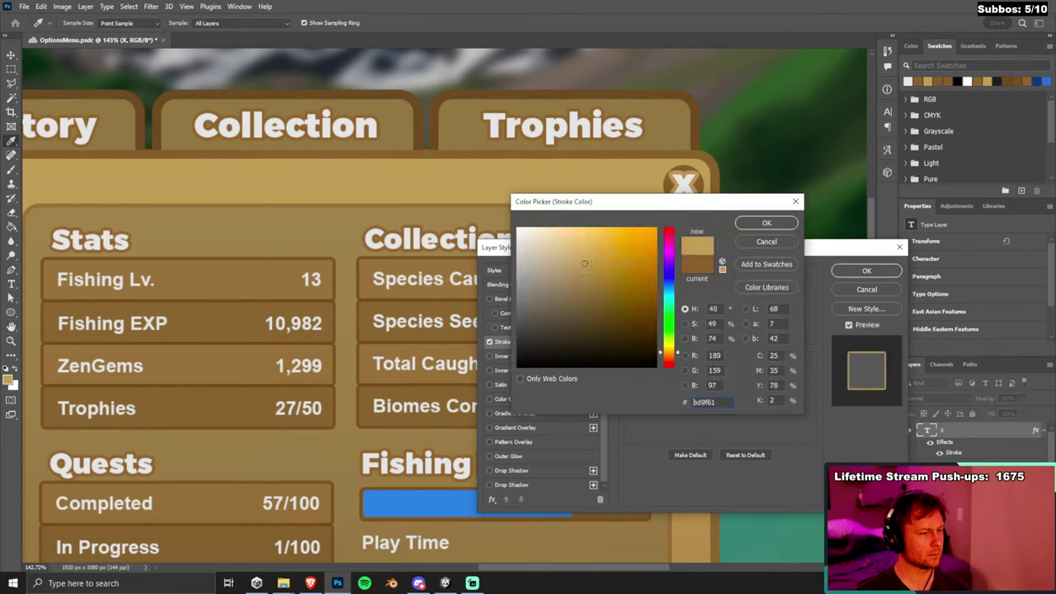
click(765, 224)
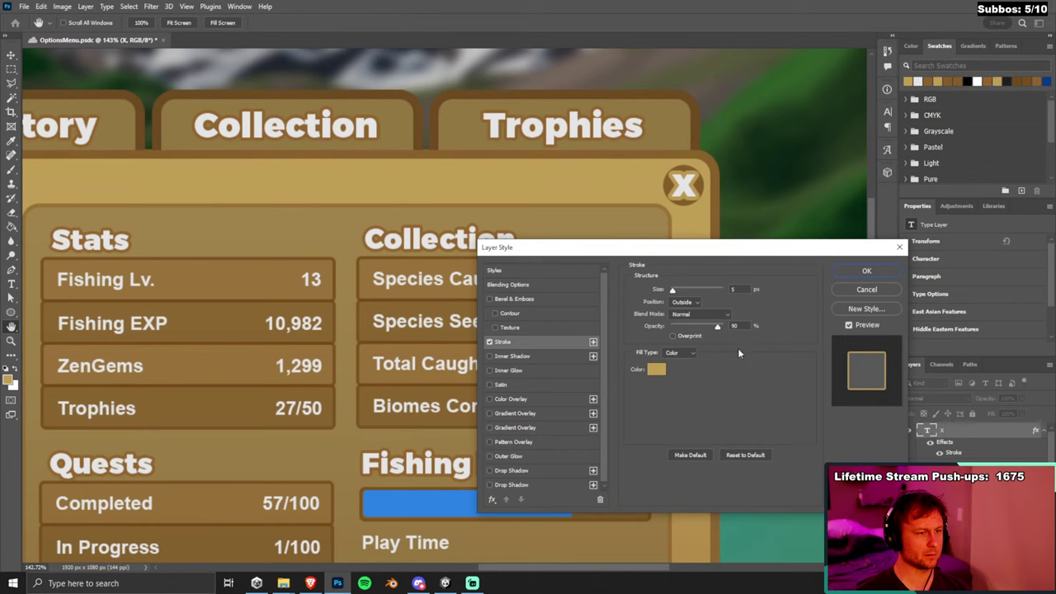
click(491, 342)
click(858, 271)
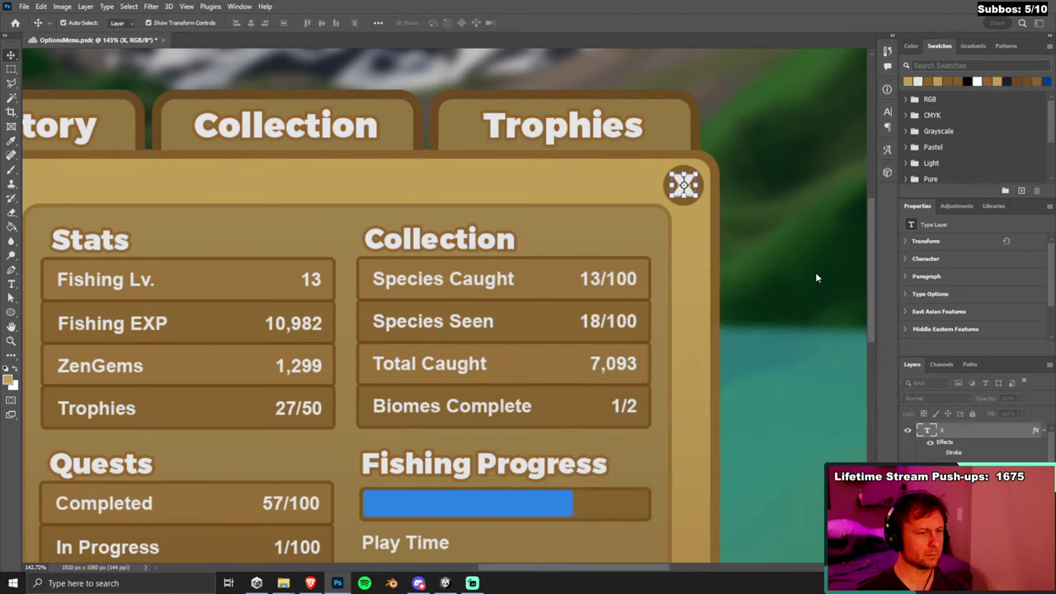
Examine the whole Player Stats mockup to judge how the X looks without its stroke.
key(ctrl+0)
key(v)
click(825, 453)
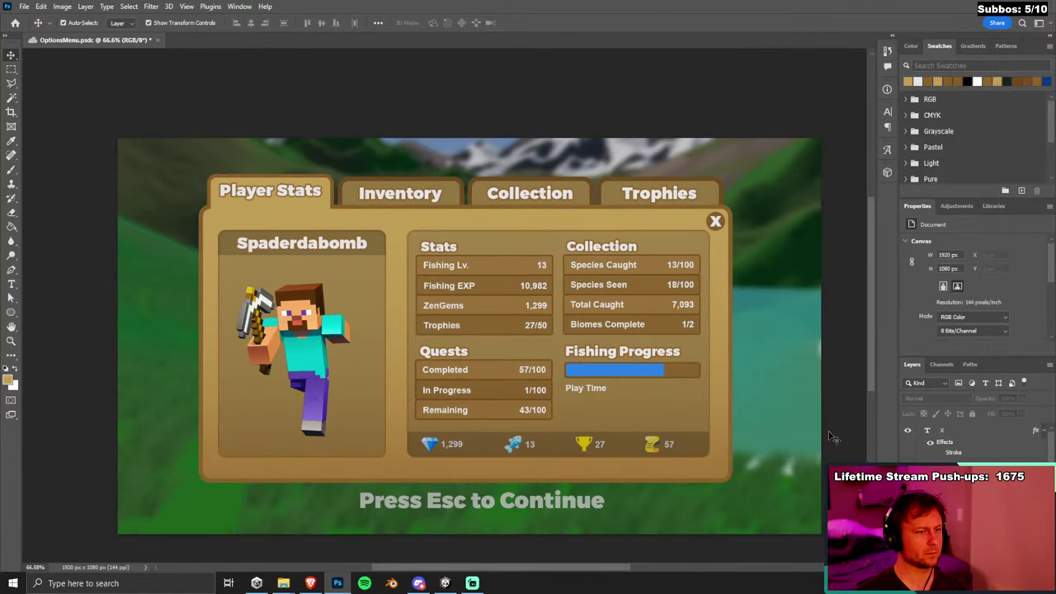
scroll(786, 431, up, 3)
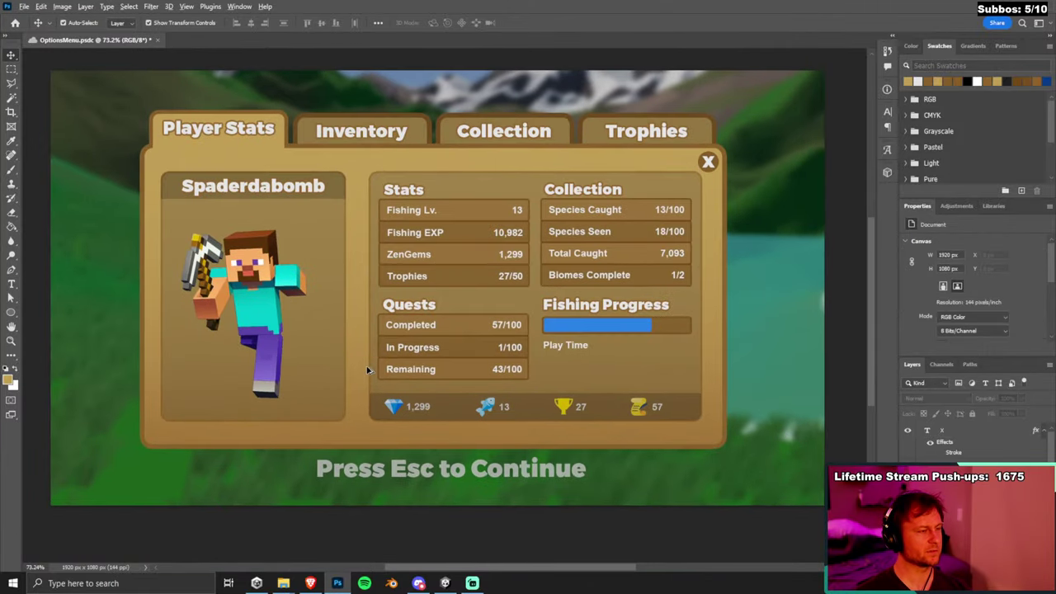
scroll(371, 372, up, 1)
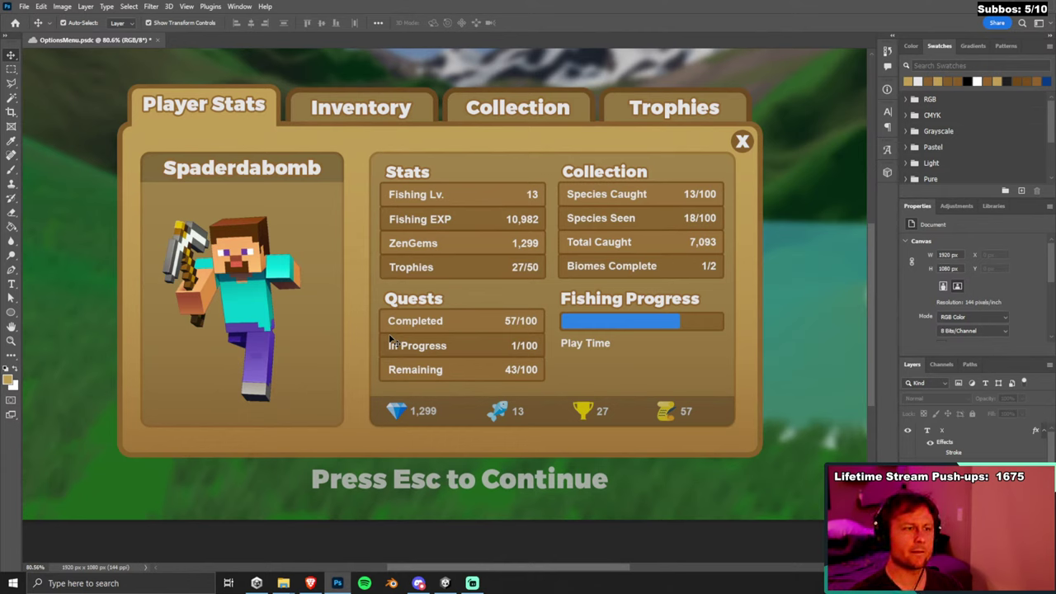
click(743, 143)
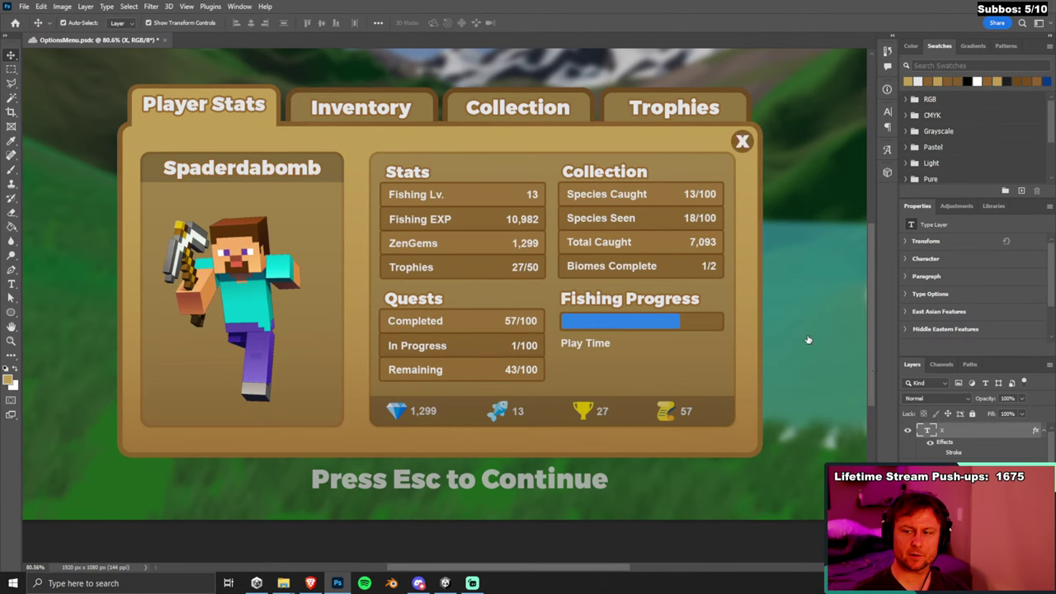
double_click(973, 430)
click(867, 290)
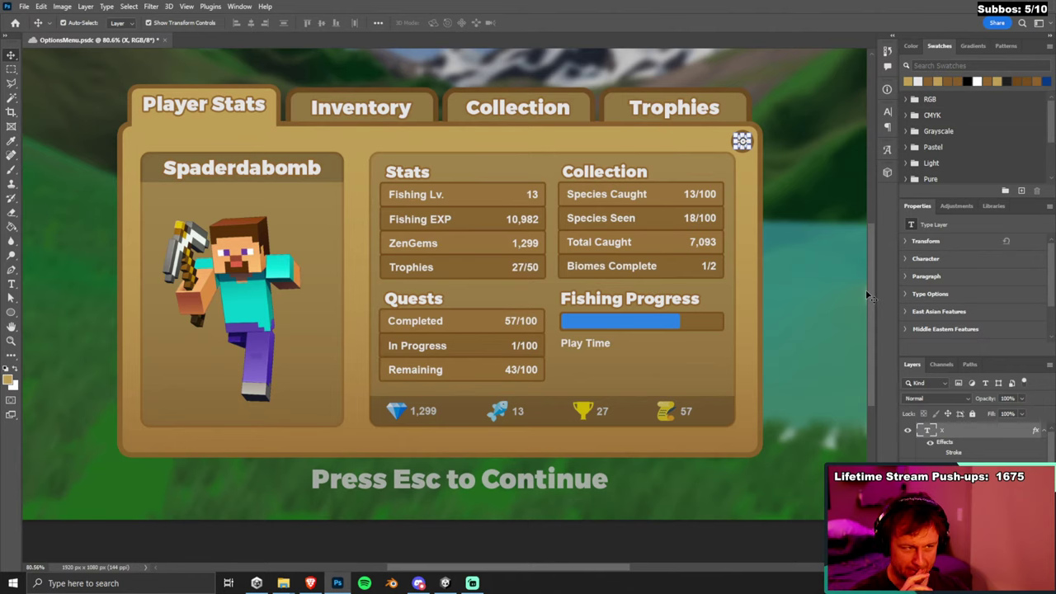
Change the ZenGems label in the Stats list to read "Zen Gems".
click(430, 248)
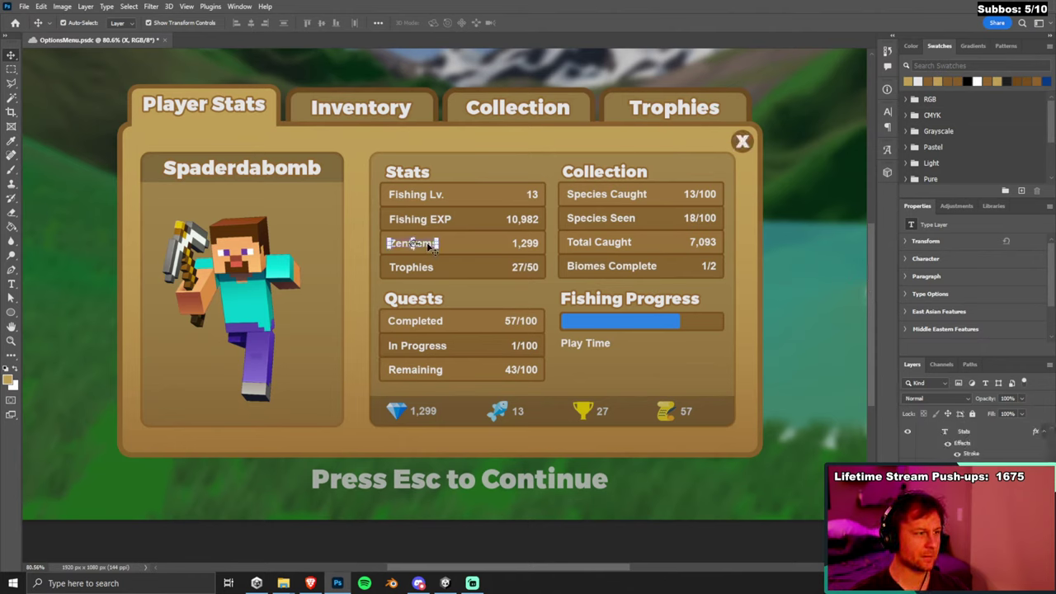
key(t)
click(410, 243)
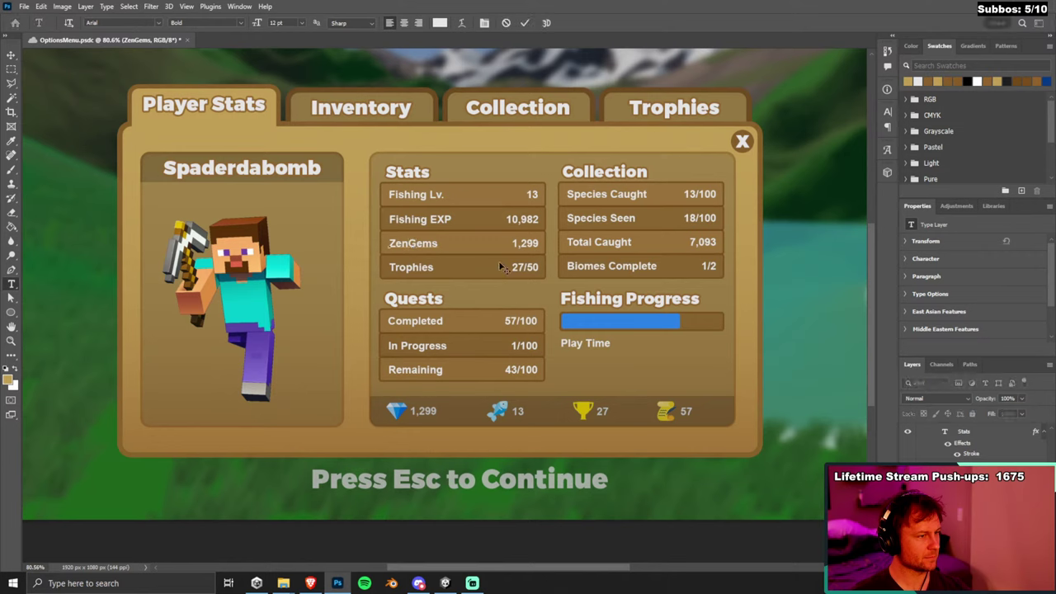
click(10, 56)
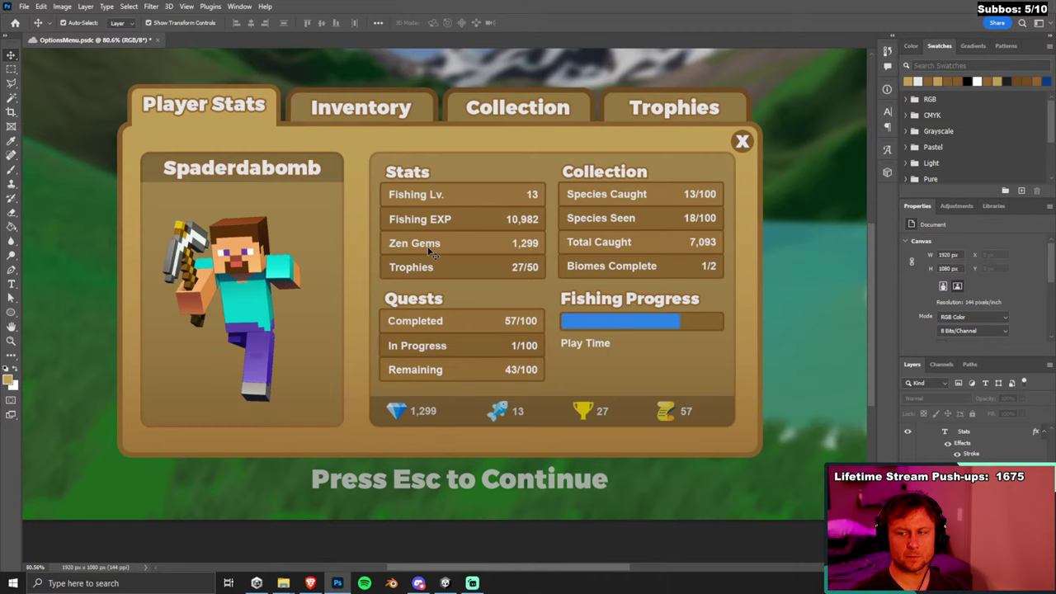
Switch the X's tan stroke back on with a size of 3 px and an opacity of 60%.
click(743, 141)
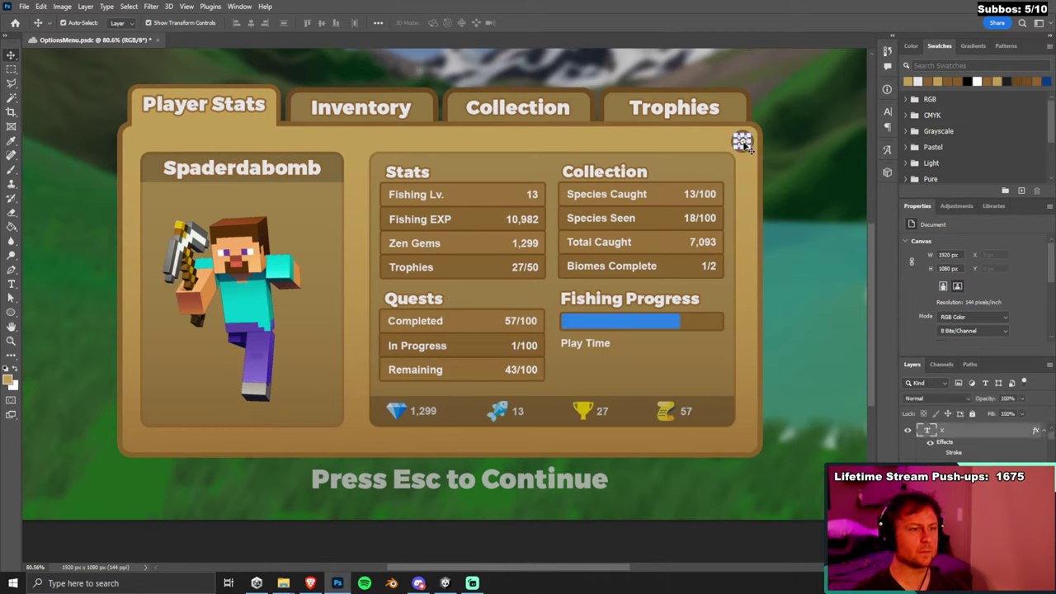
double_click(995, 432)
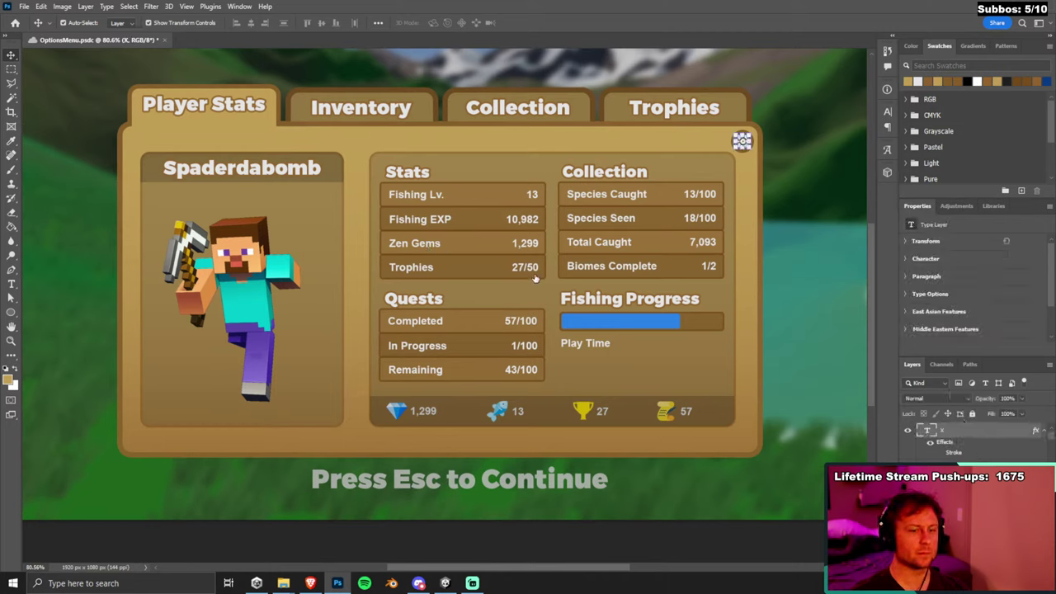
click(490, 342)
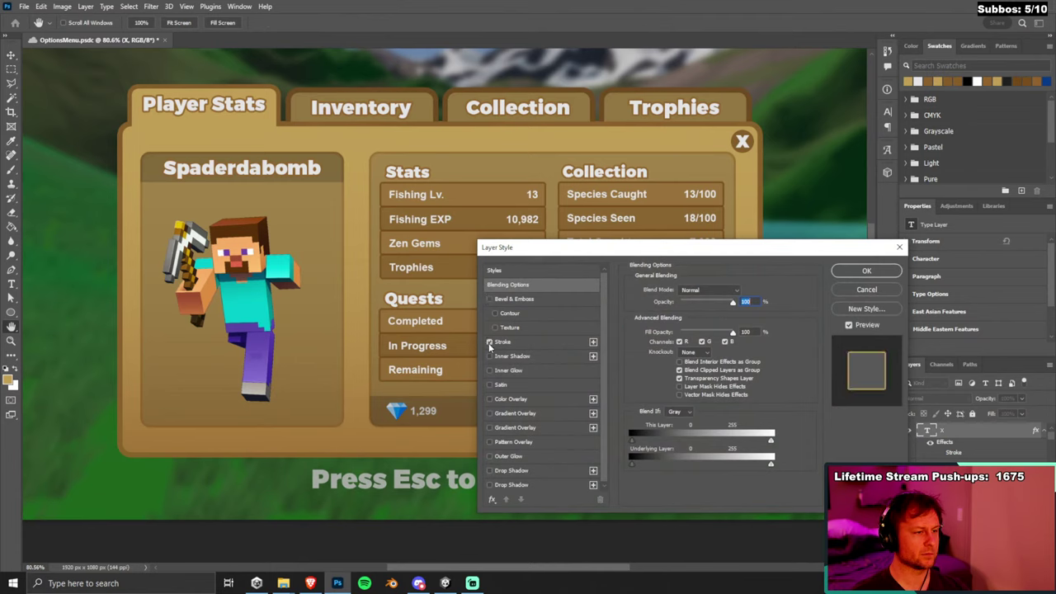
click(504, 344)
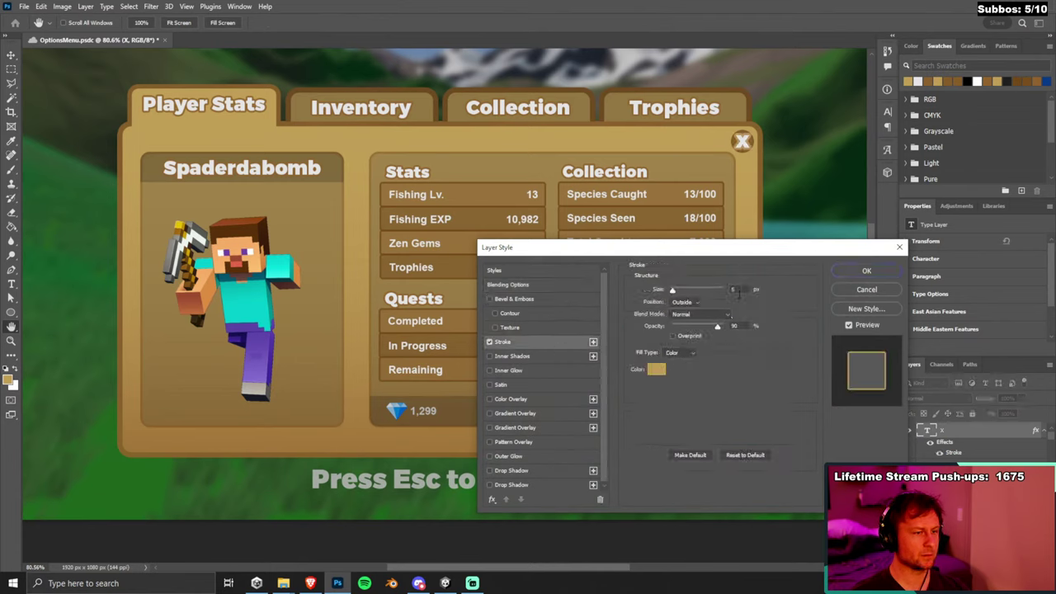
text(1)
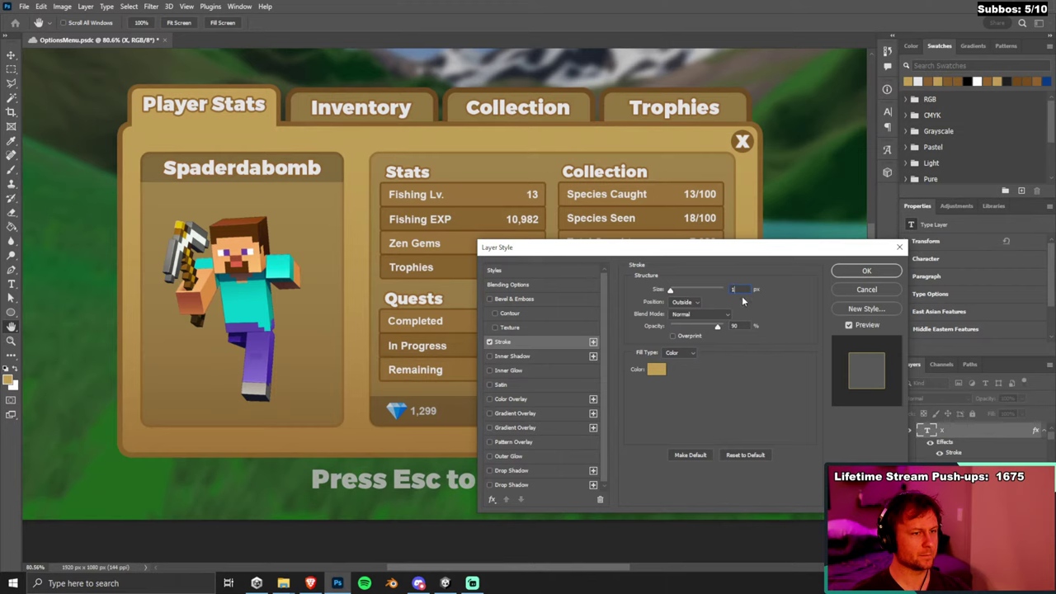
text(2)
key(Up)
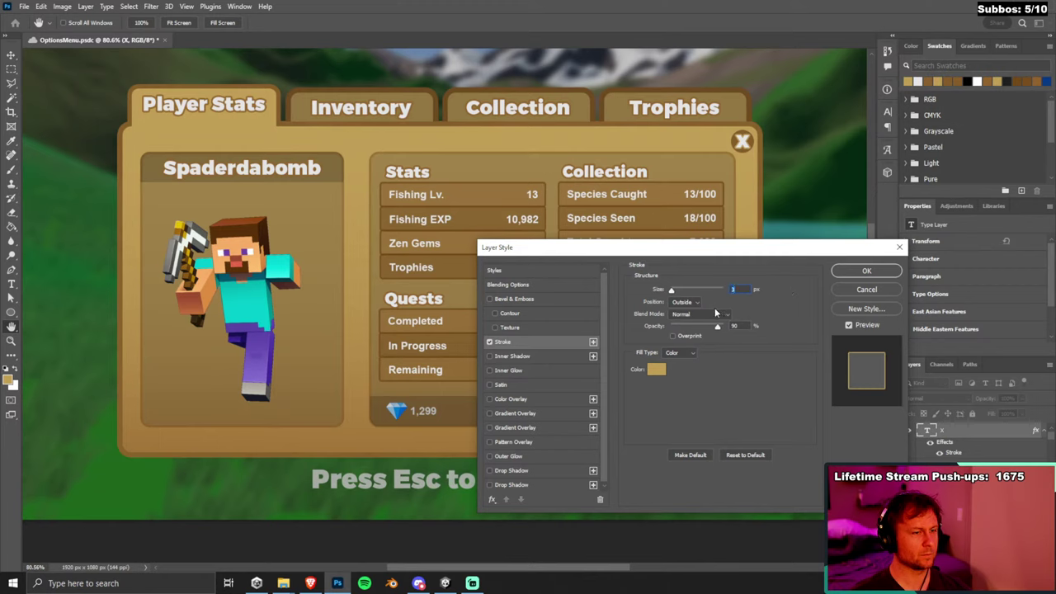
mouse_move(720, 328)
mouse_down()
mouse_move(690, 329)
mouse_move(703, 329)
mouse_up()
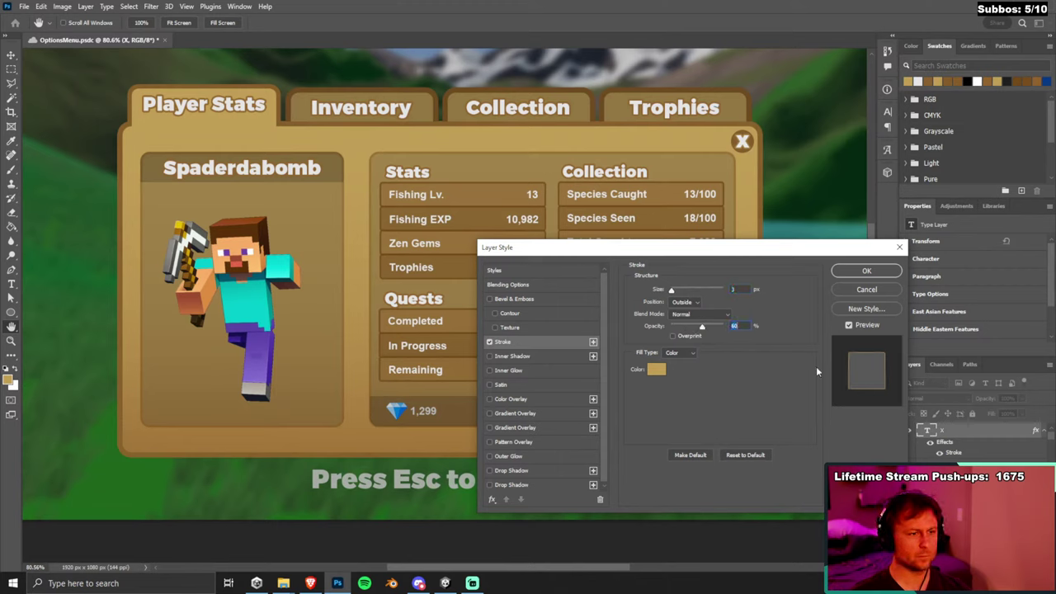
click(865, 271)
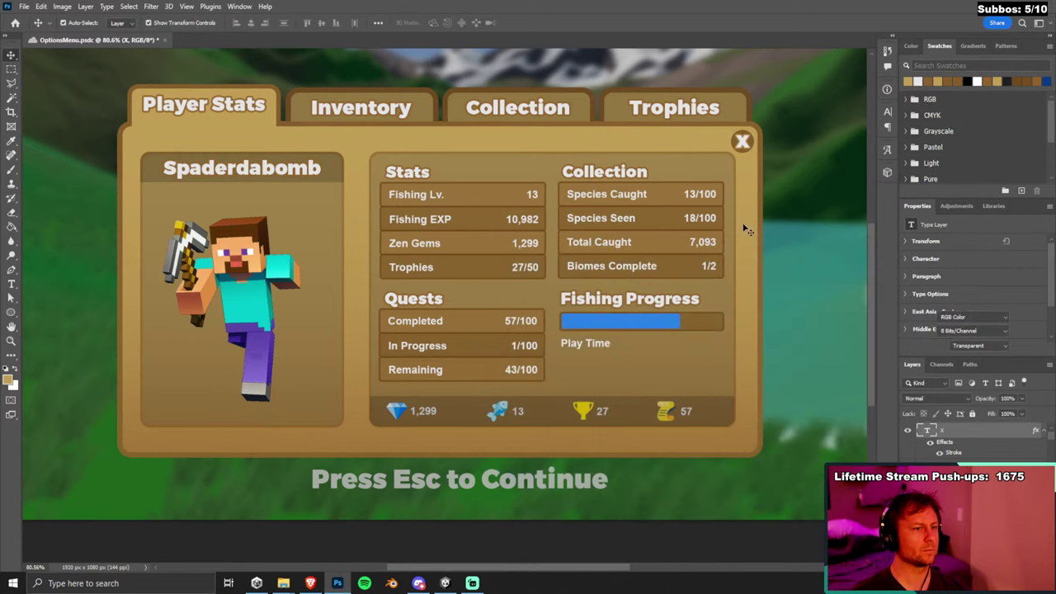
Try a black 2 px outline on the circle behind the X.
scroll(767, 322, down, 3)
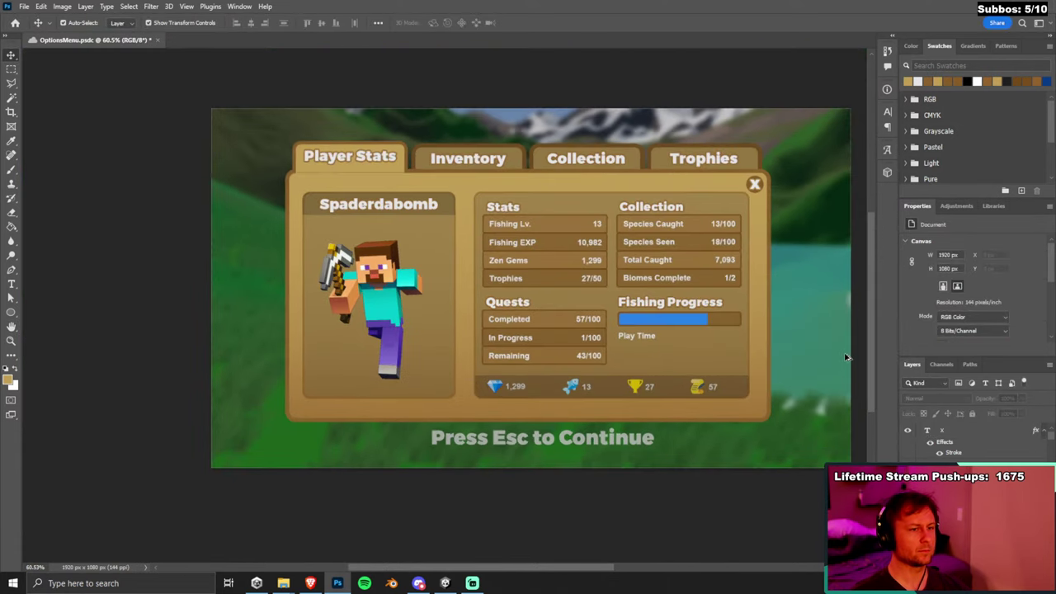
scroll(766, 337, up, 3)
scroll(615, 219, up, 2)
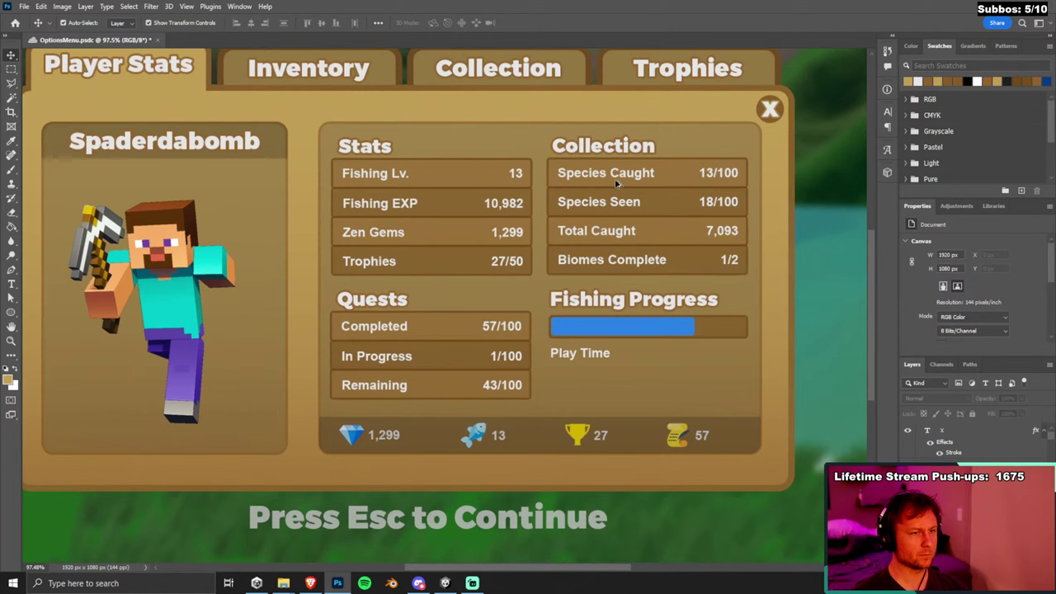
scroll(707, 188, down, 2)
click(767, 117)
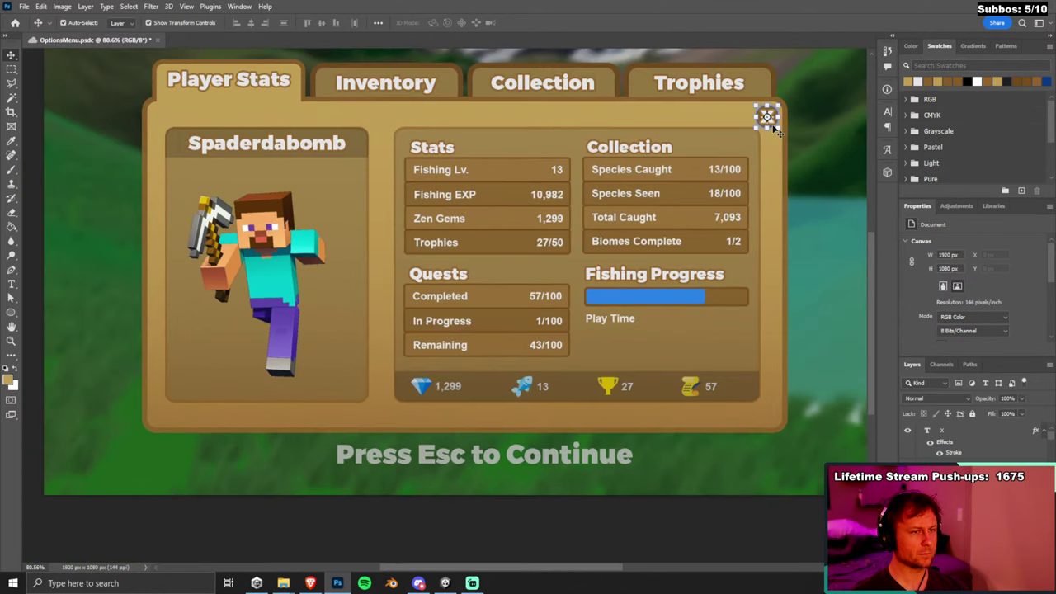
click(940, 338)
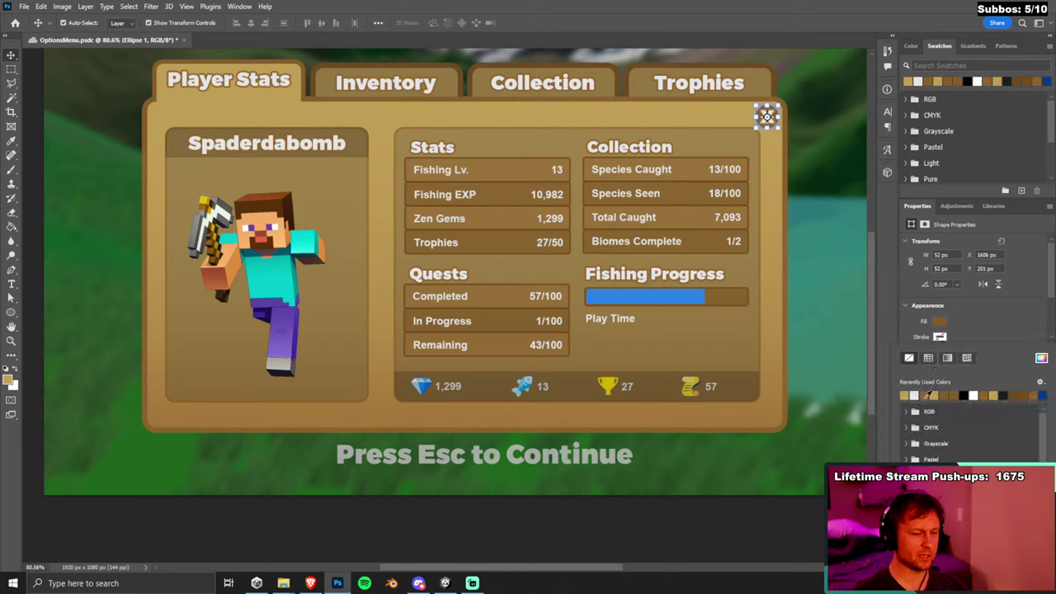
click(964, 395)
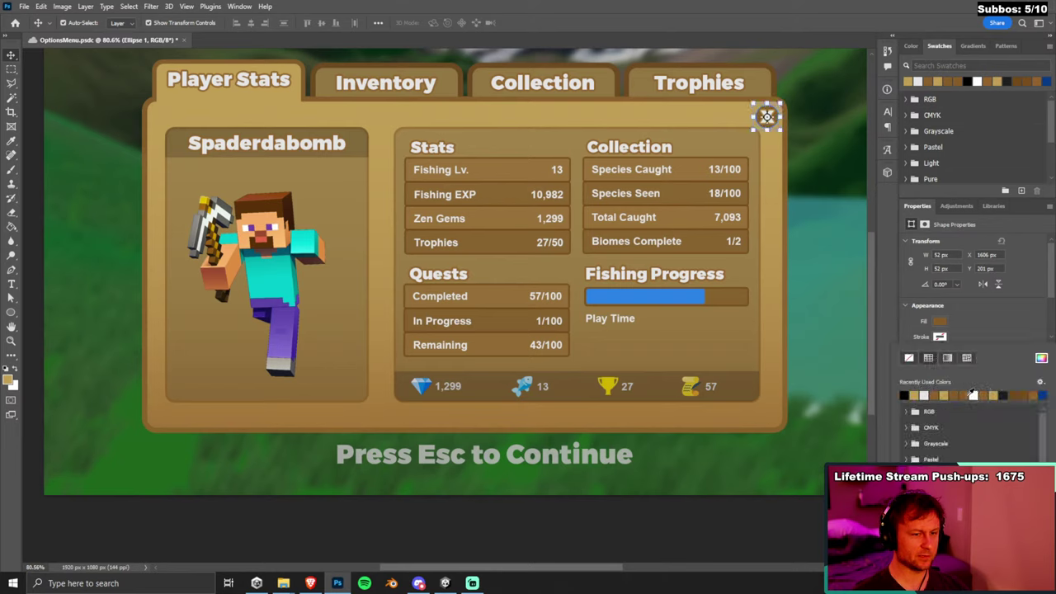
click(989, 304)
scroll(967, 334, down, 2)
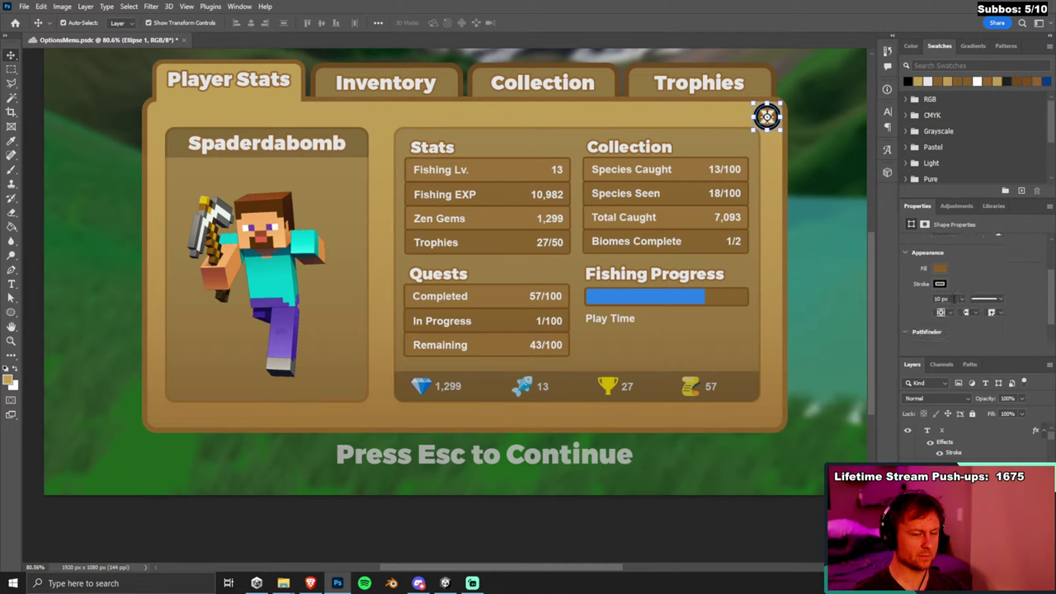
click(941, 299)
text(2)
key(Return)
Undo the outline added to the close button's circle and deselect the shape.
key(ctrl+z)
key(ctrl+z)
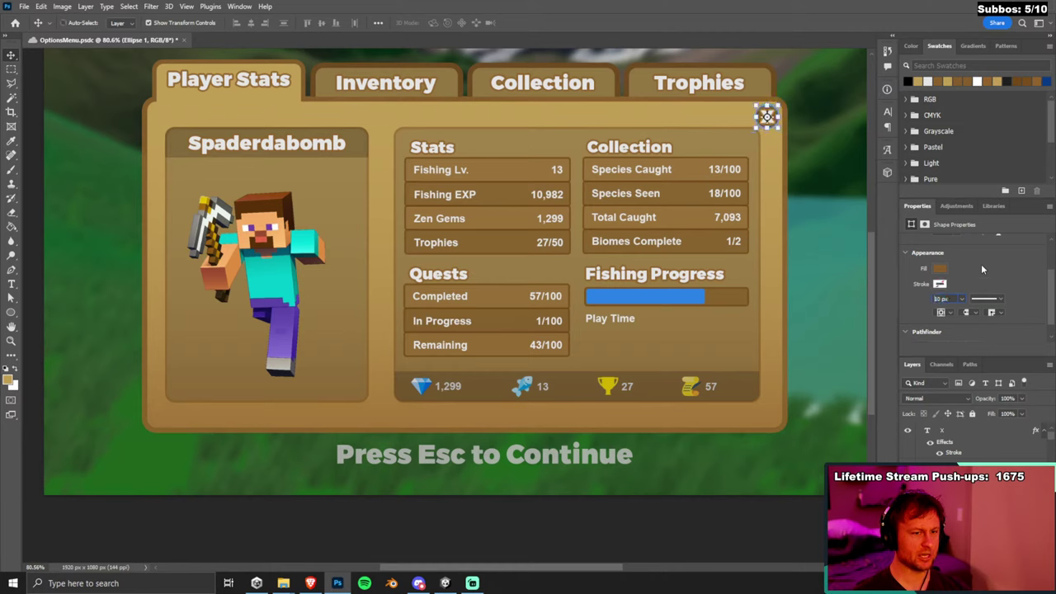
click(1004, 268)
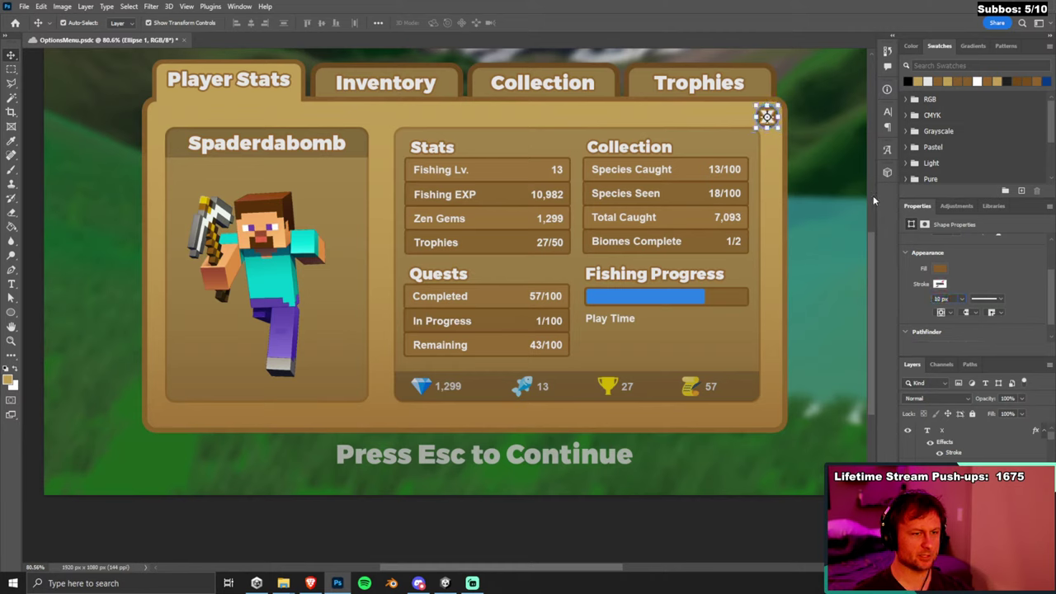
click(835, 210)
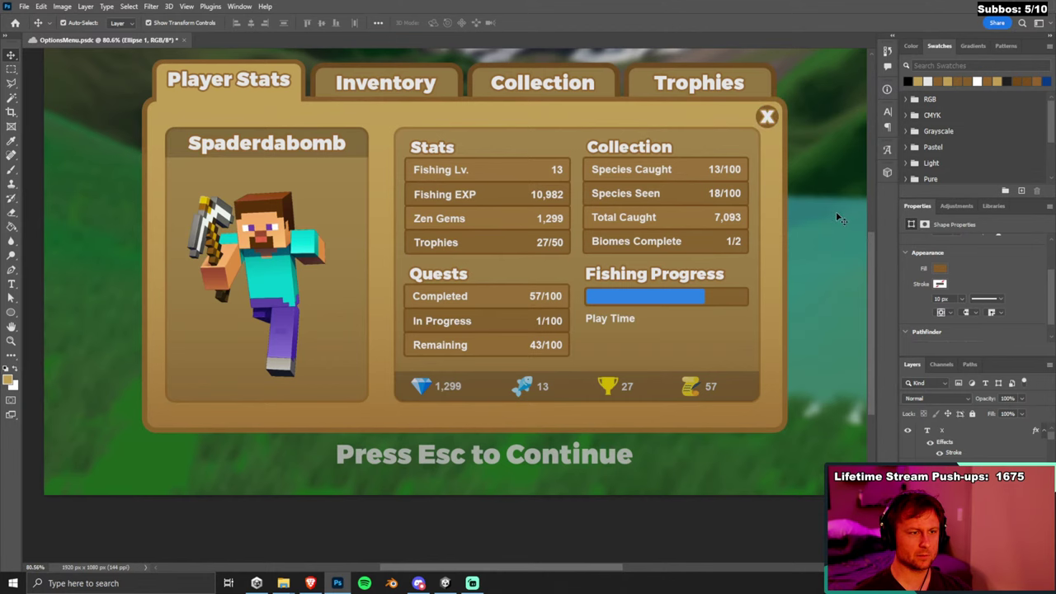
Add a black drop shadow at a 90° angle to the circle behind the close button's X.
scroll(813, 196, down, 2)
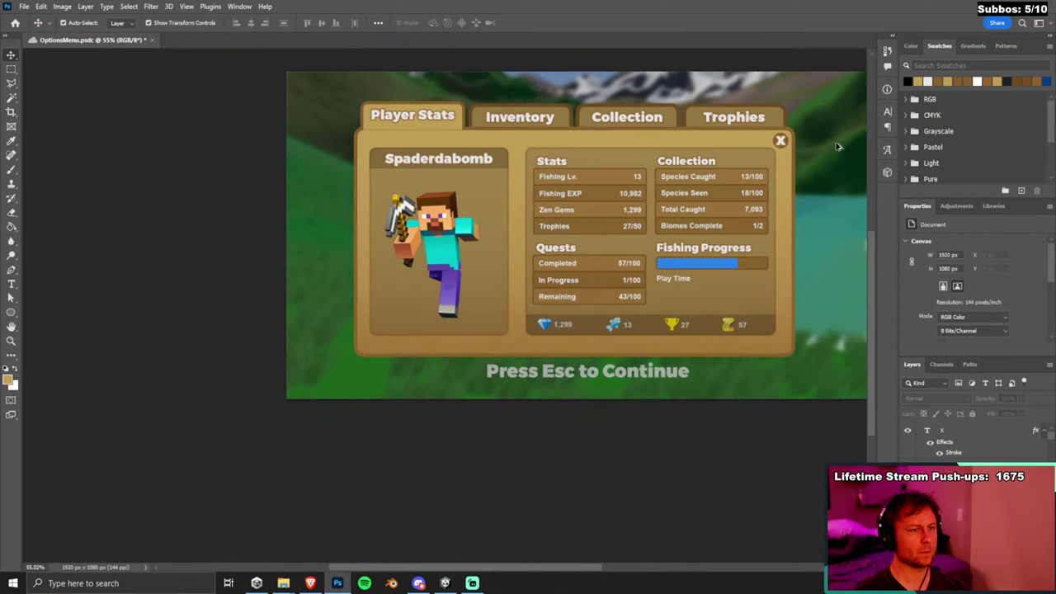
scroll(807, 179, up, 3)
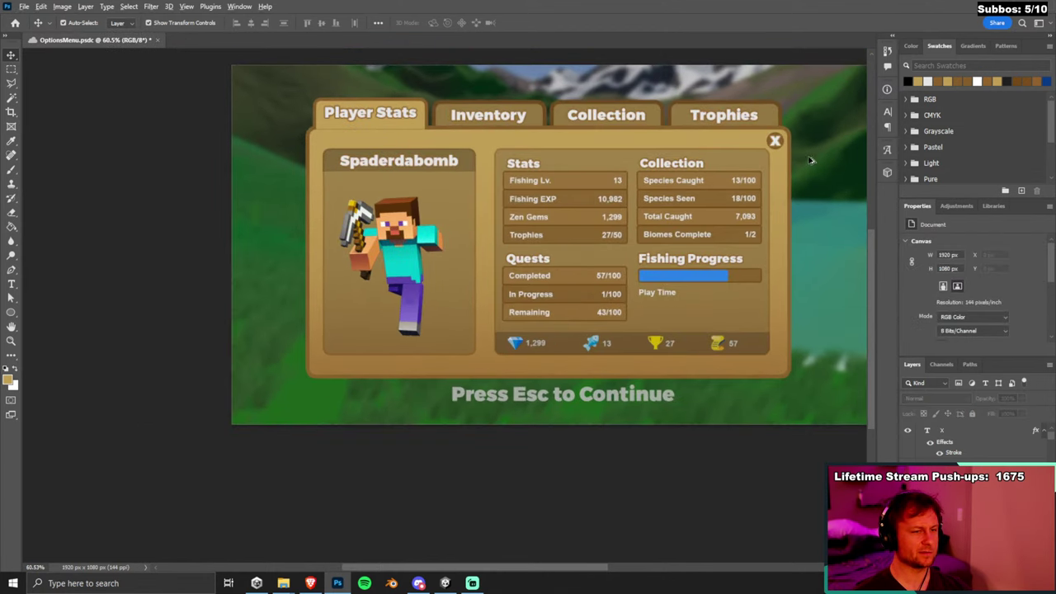
click(757, 142)
scroll(758, 148, up, 3)
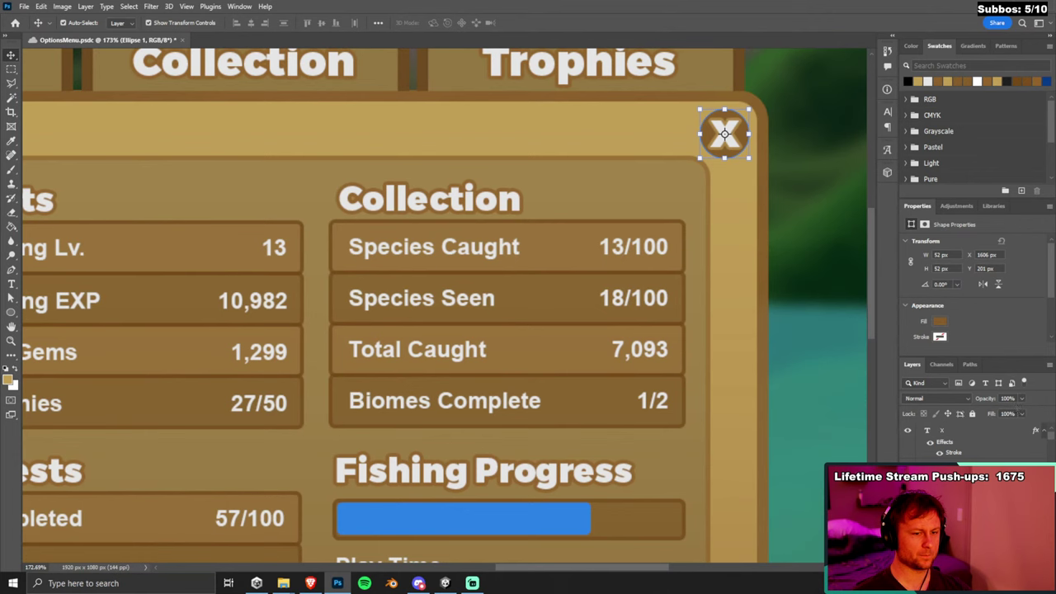
double_click(990, 430)
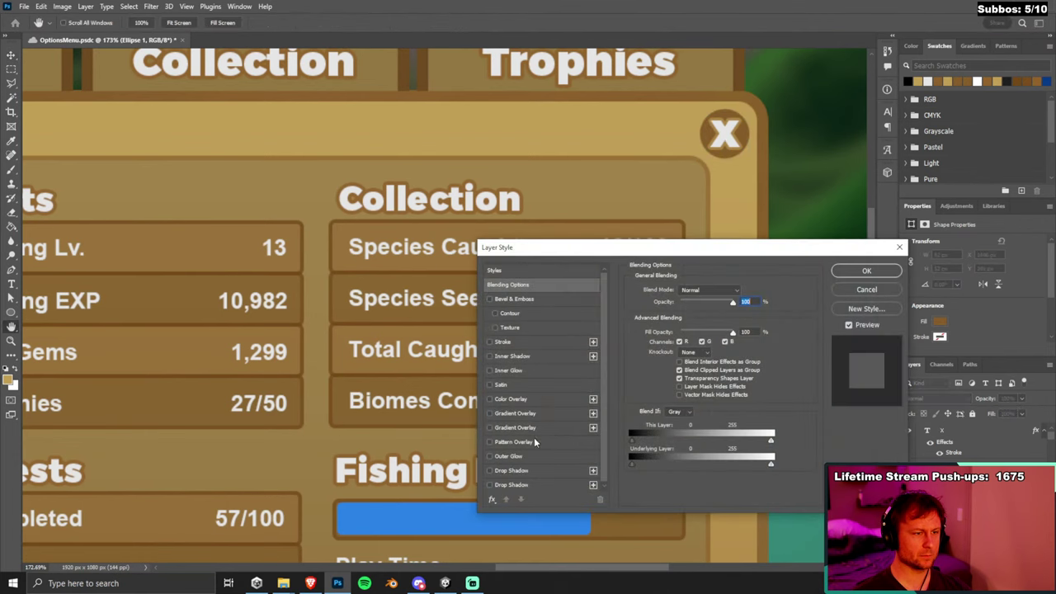
click(489, 472)
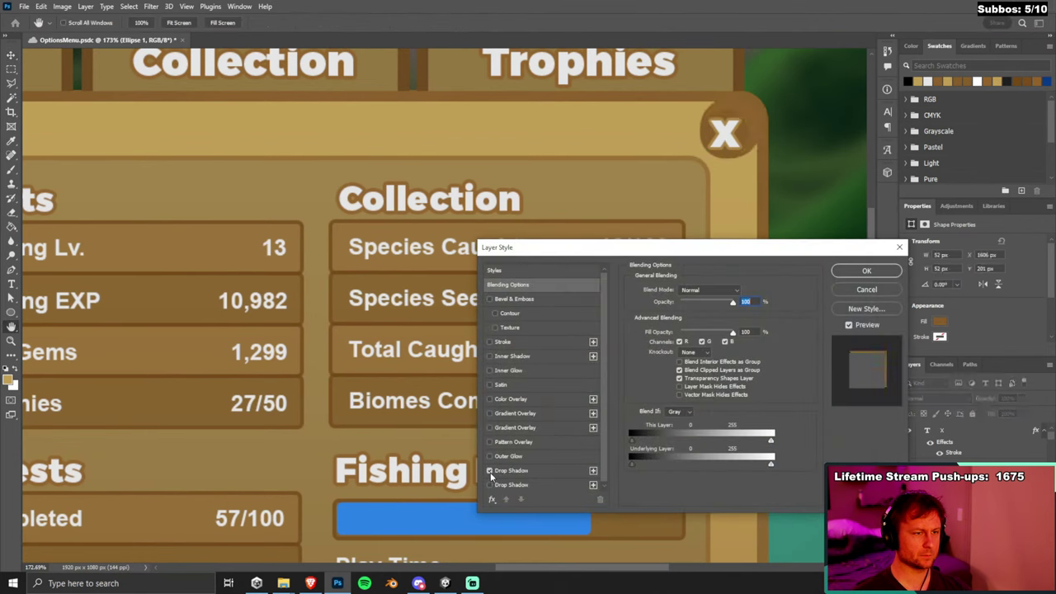
click(528, 472)
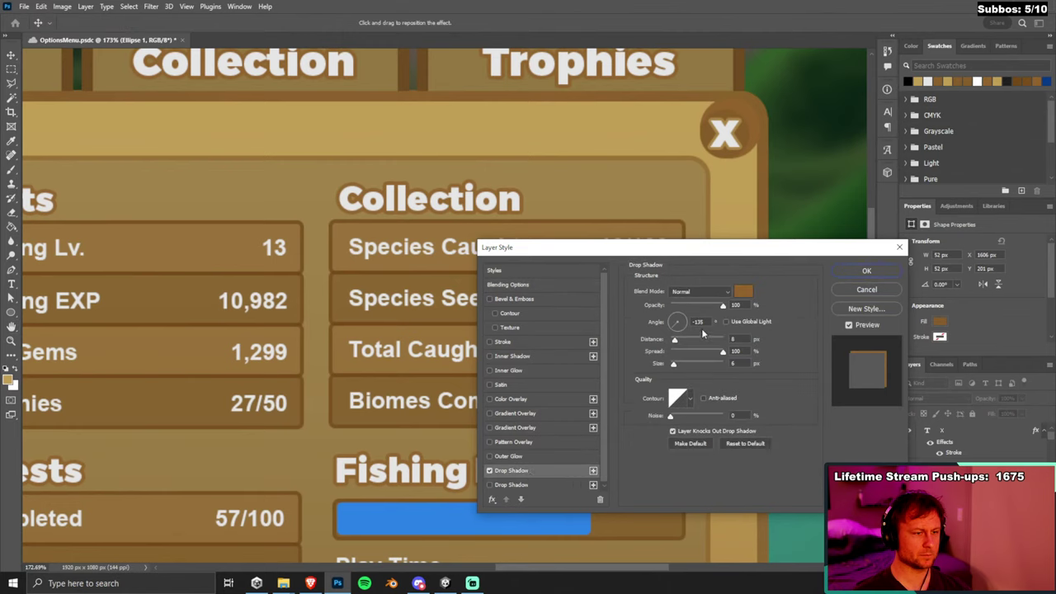
drag(689, 328, 677, 302)
click(744, 293)
text(000000)
click(766, 224)
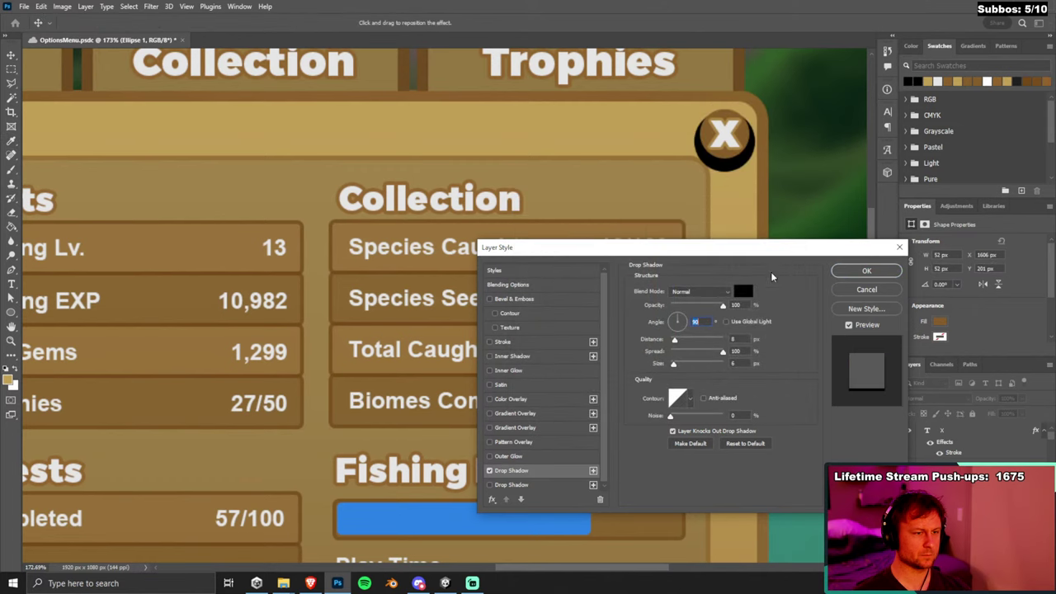
Soften the circle's drop shadow to a distance of 5 px, spread of 7% and size of 3 px, with reduced opacity.
drag(723, 306, 691, 307)
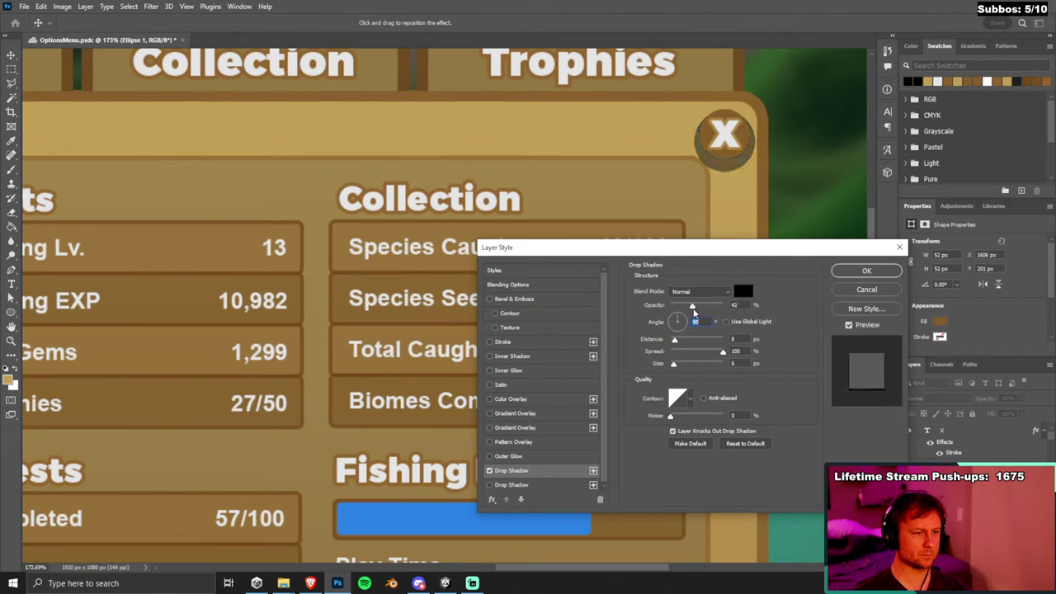
drag(722, 352, 673, 367)
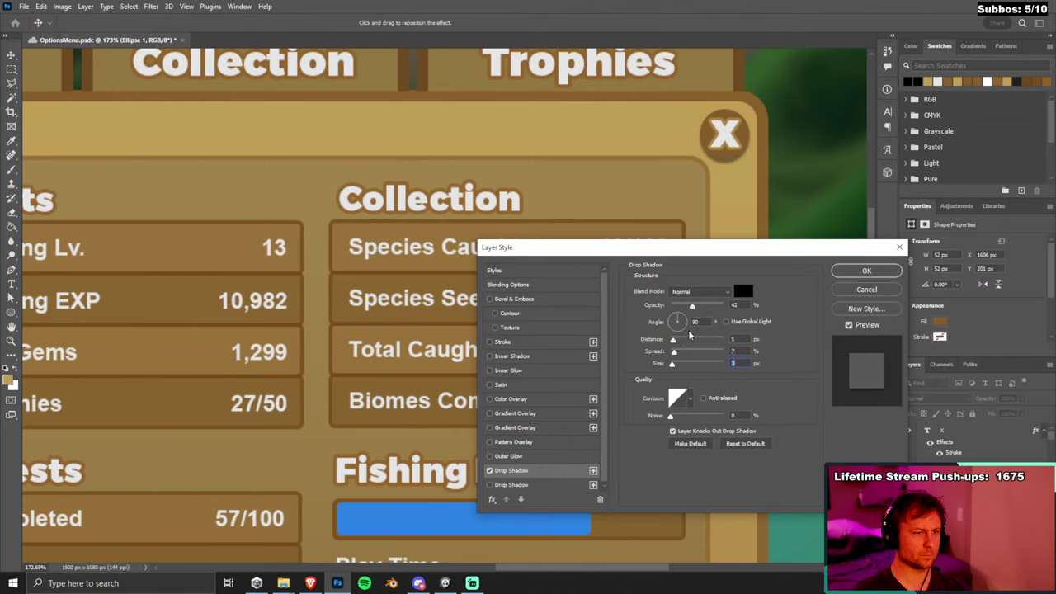
drag(693, 309, 702, 309)
Add a black 3 px outside stroke at 60% opacity to the close button's circle and apply the layer style.
click(491, 342)
click(536, 349)
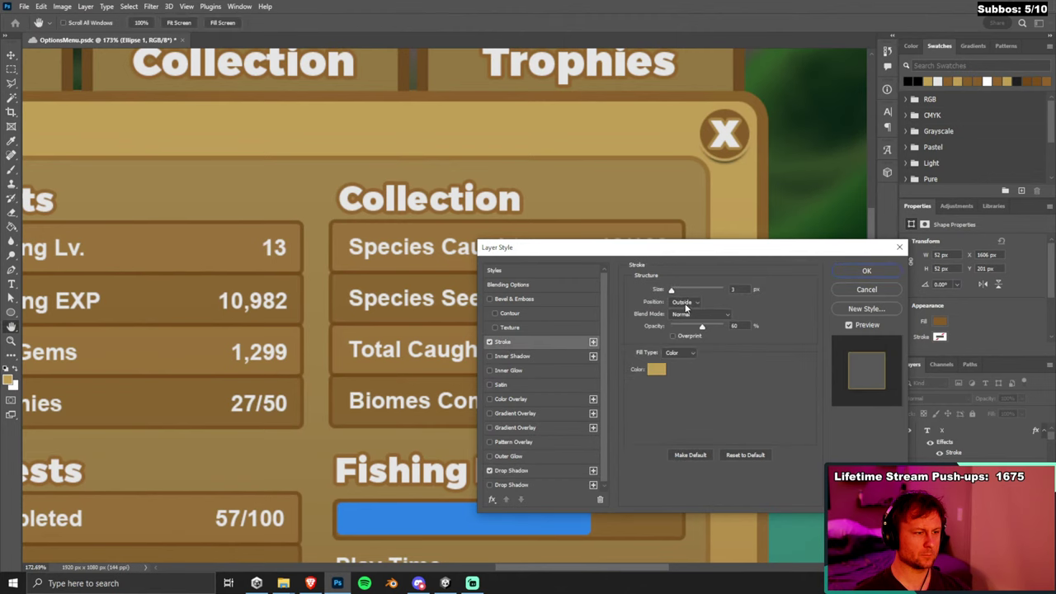
click(657, 369)
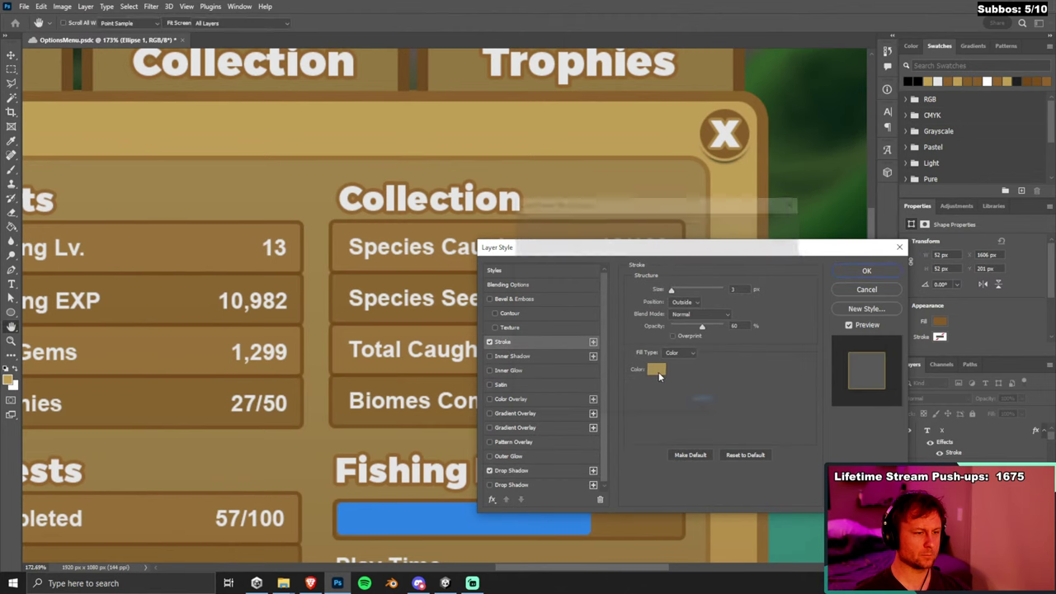
drag(596, 359, 520, 366)
click(766, 225)
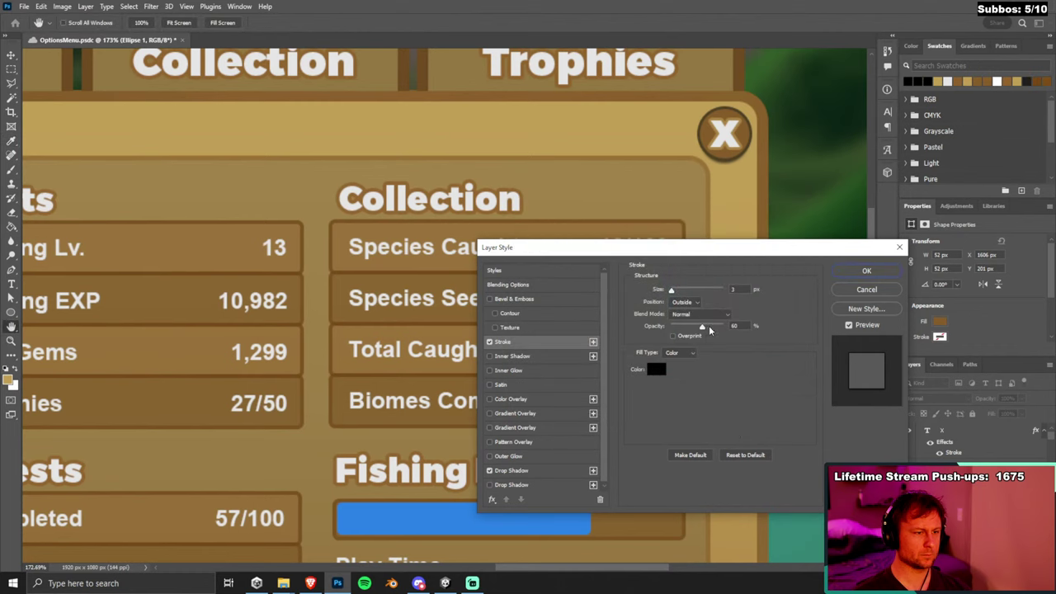
click(866, 273)
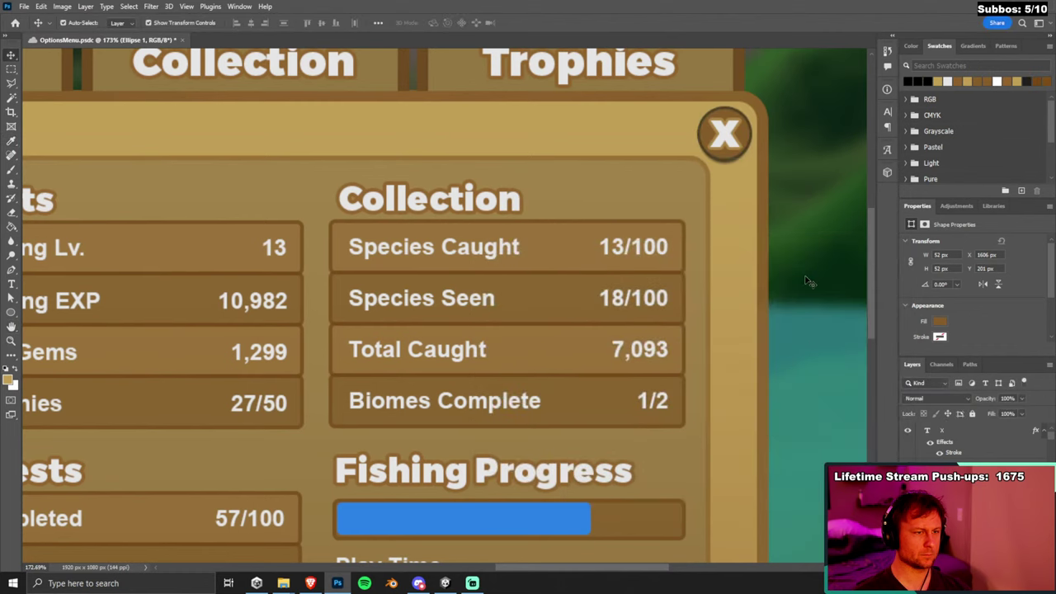
Examine the close button's outline and shadow up close and against the whole Player Stats screen.
scroll(815, 338, down, 4)
scroll(815, 334, down, 3)
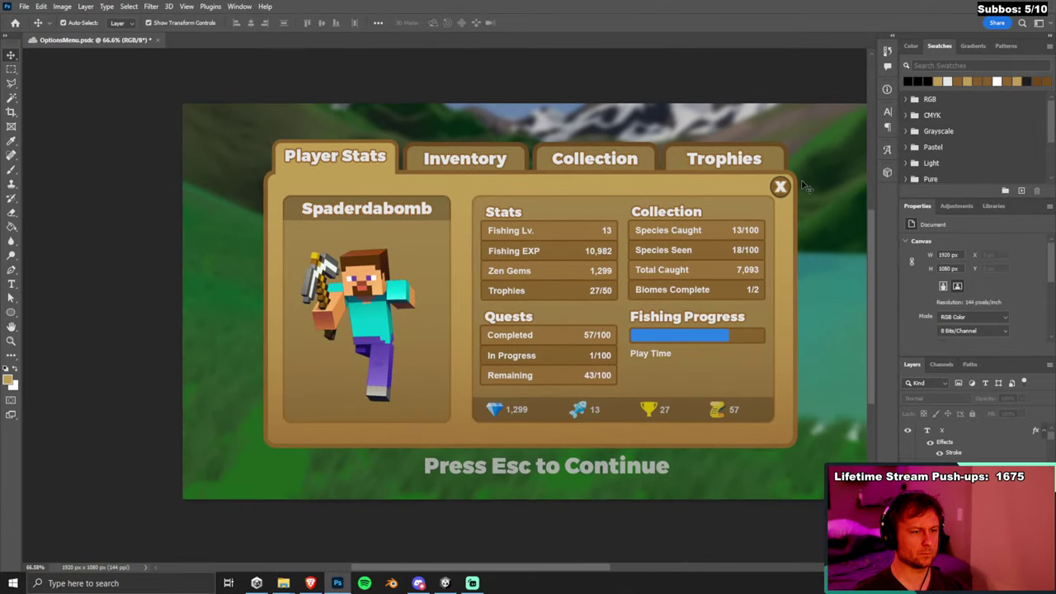
scroll(804, 186, up, 3)
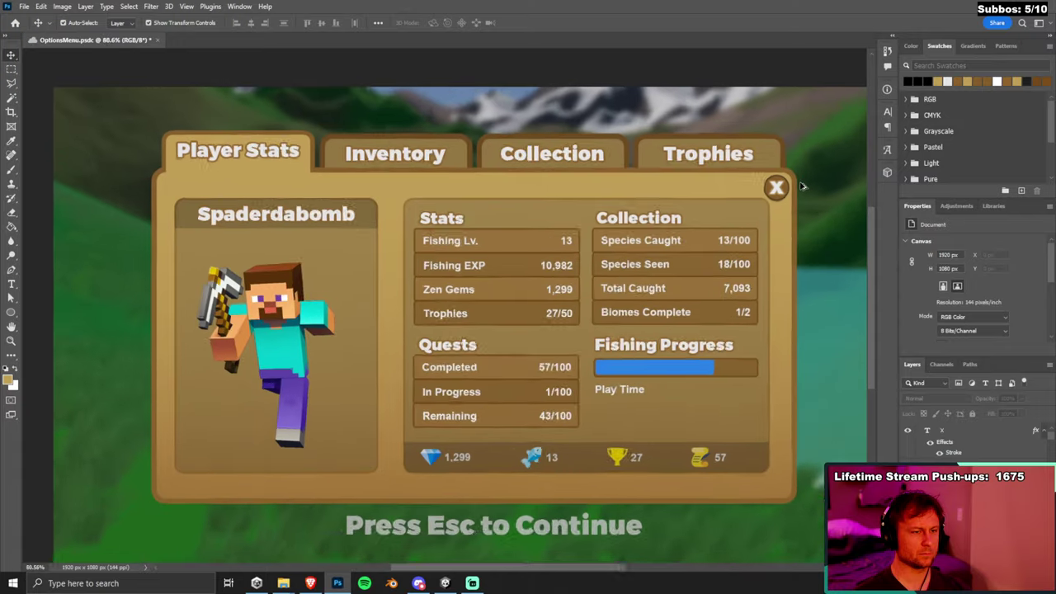
scroll(800, 186, down, 2)
scroll(805, 291, up, 1)
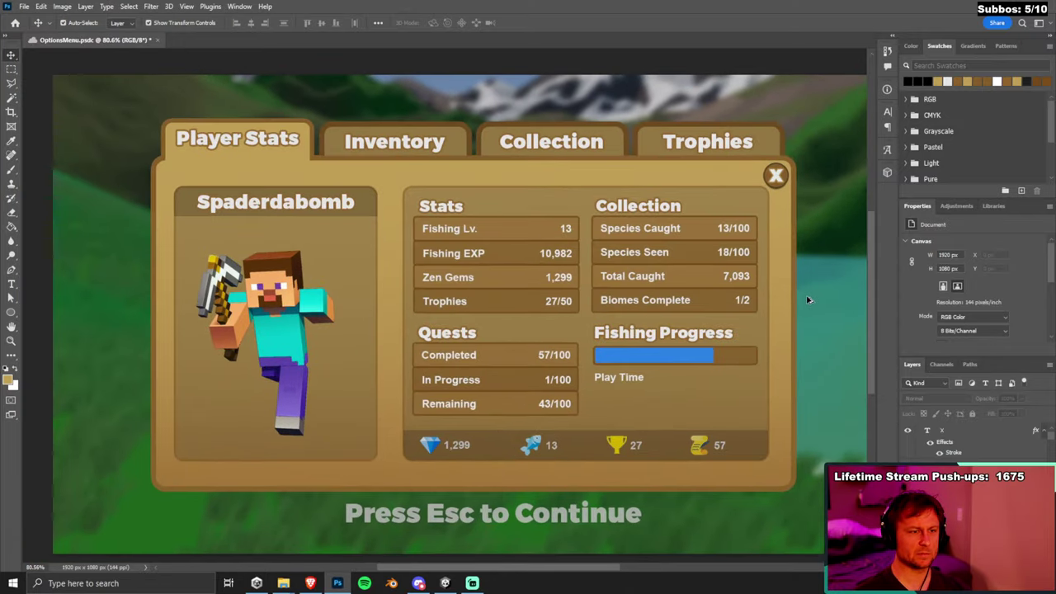
scroll(813, 160, up, 5)
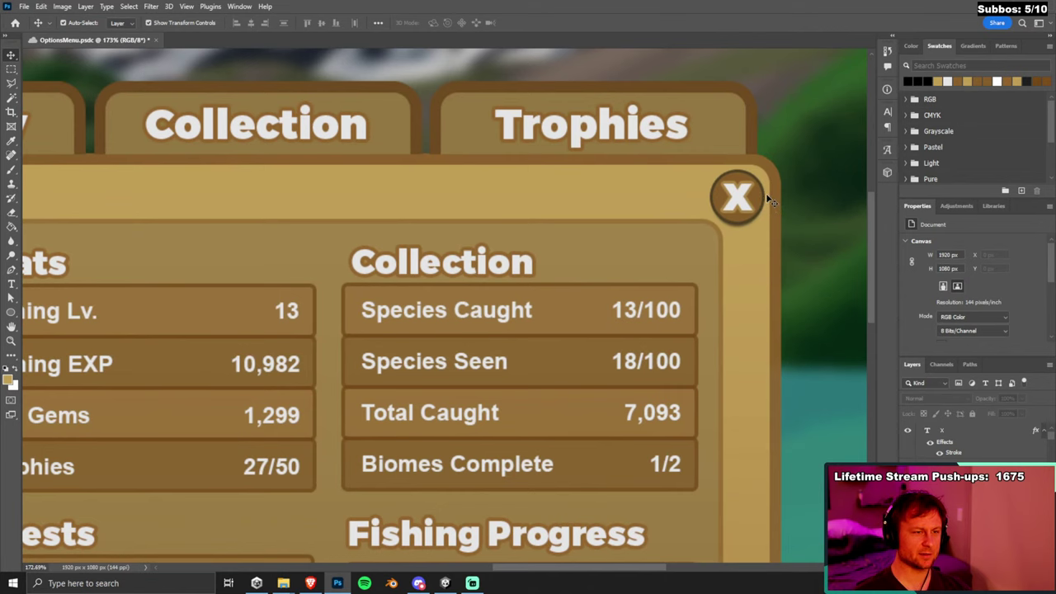
scroll(767, 200, down, 6)
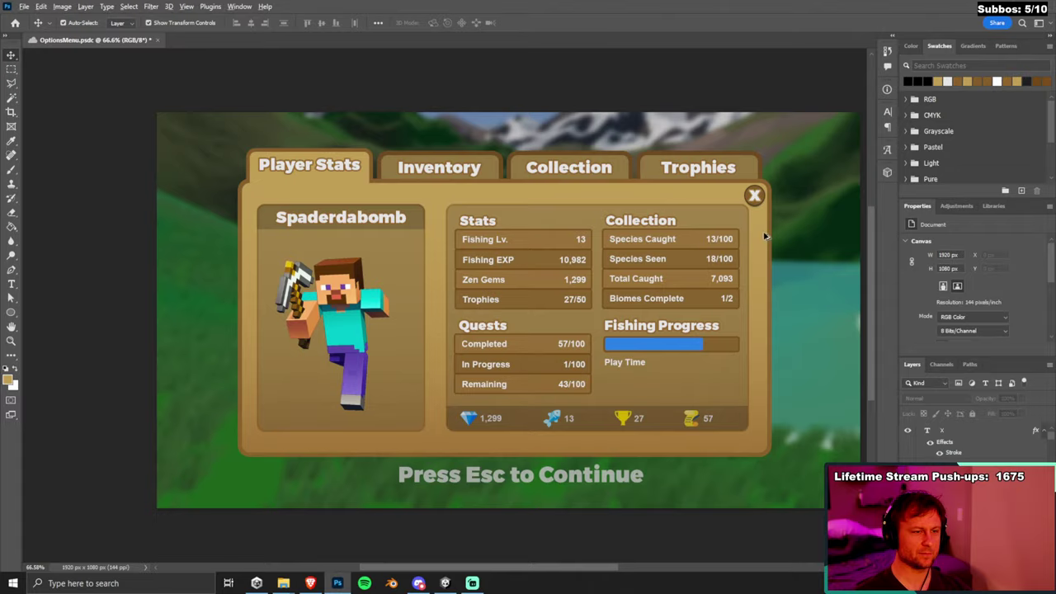
Set the opacity of the black stroke on the close button's circle to 51%.
scroll(764, 237, up, 4)
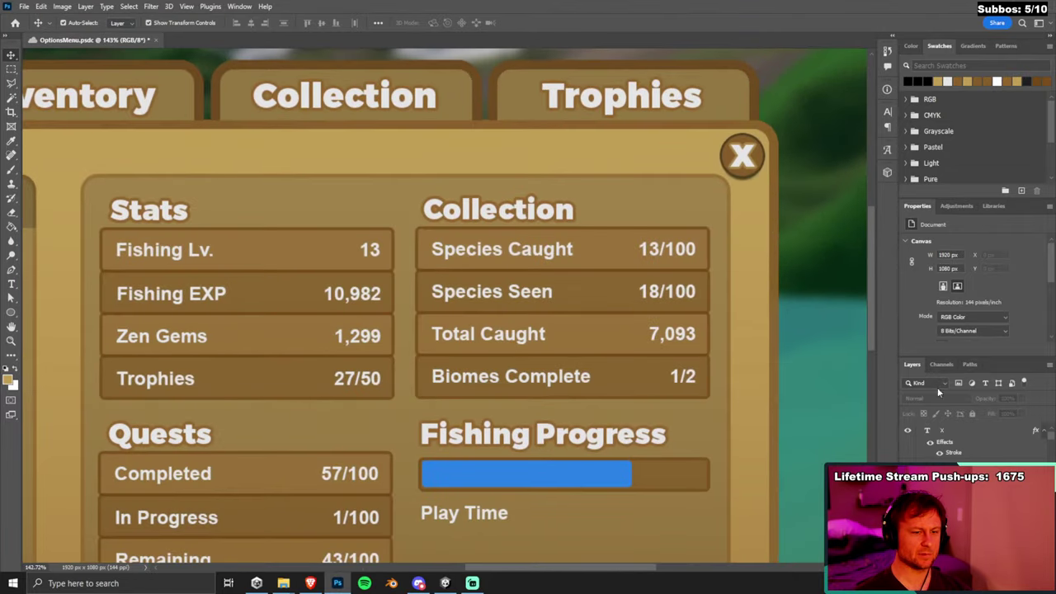
click(743, 157)
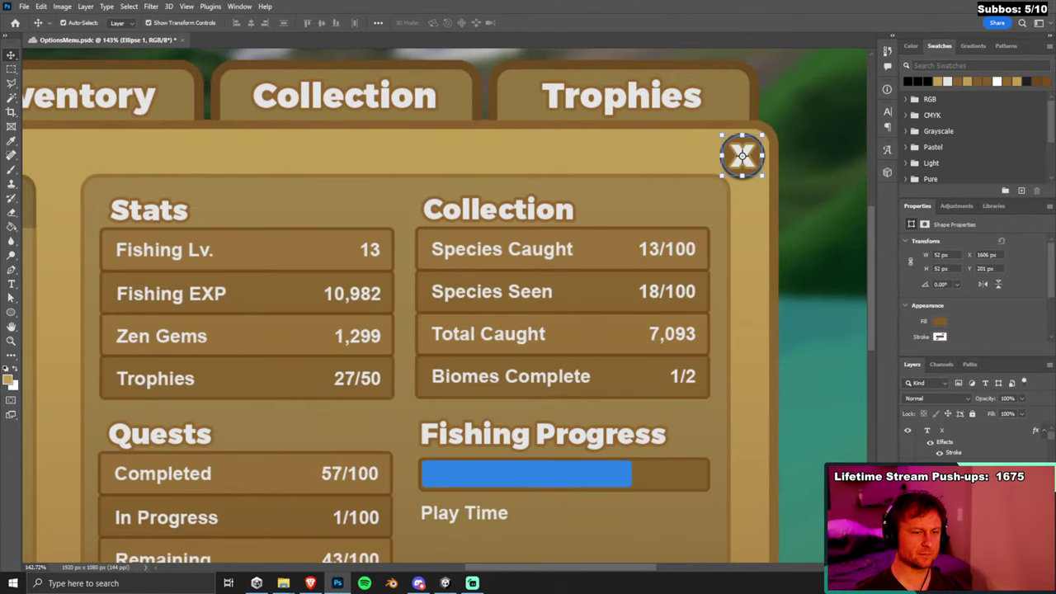
key(ctrl+shift+alt+b)
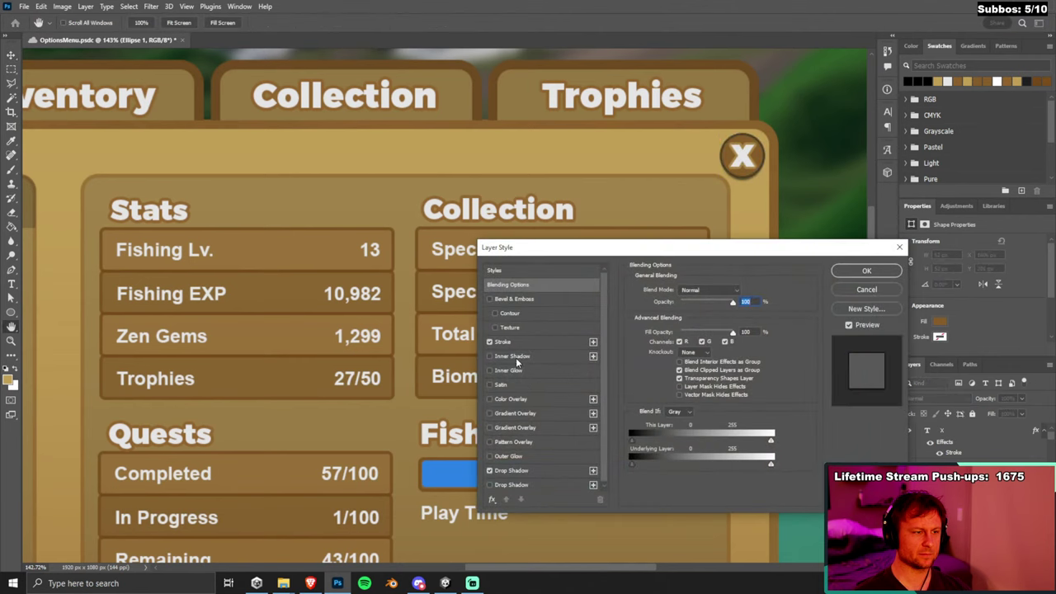
click(519, 340)
drag(702, 329, 690, 329)
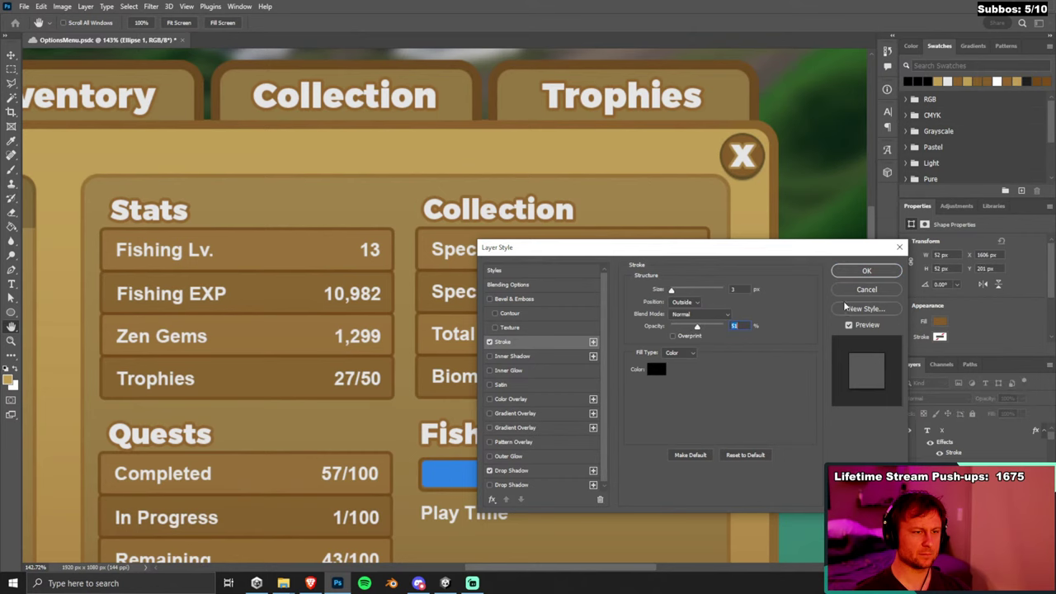
click(866, 270)
Check the close button within the full menu layout and save the document.
key(v)
scroll(776, 454, down, 3)
scroll(775, 453, down, 3)
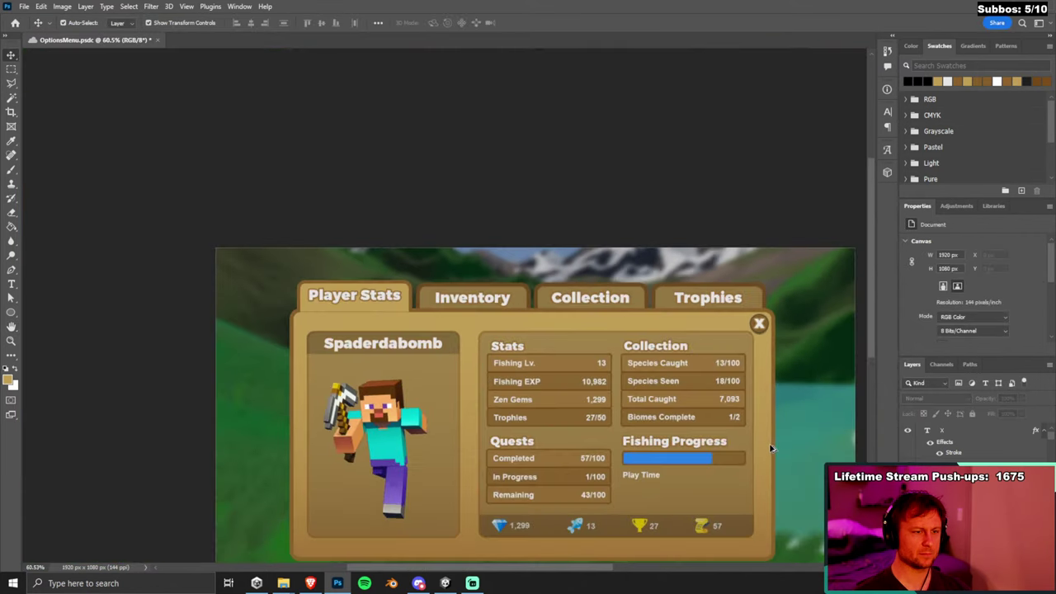
scroll(770, 441, down, 3)
key(ctrl+0)
scroll(714, 370, up, 1)
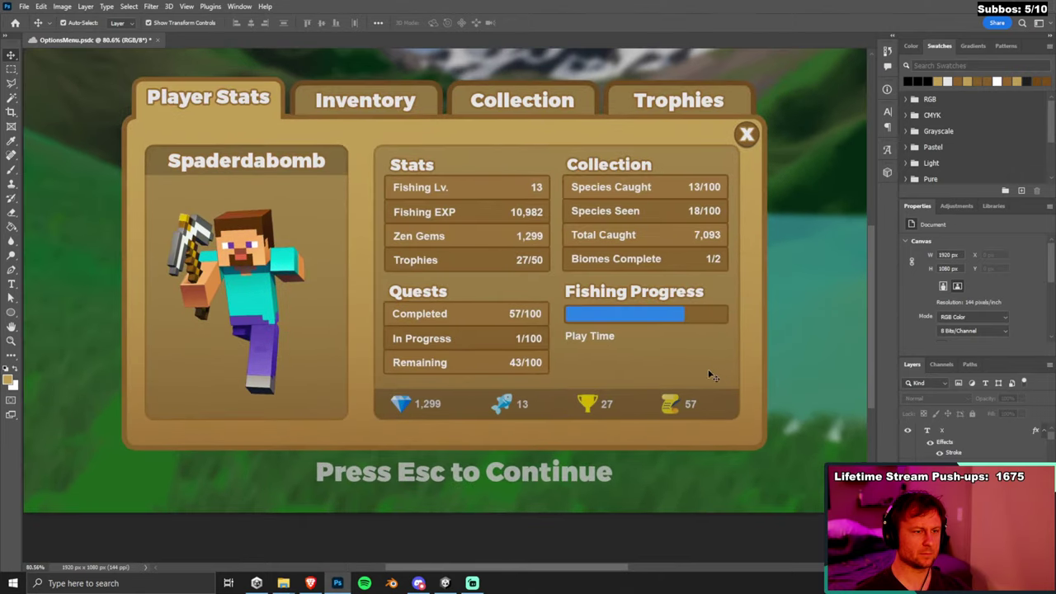
scroll(714, 371, down, 1)
scroll(638, 343, up, 1)
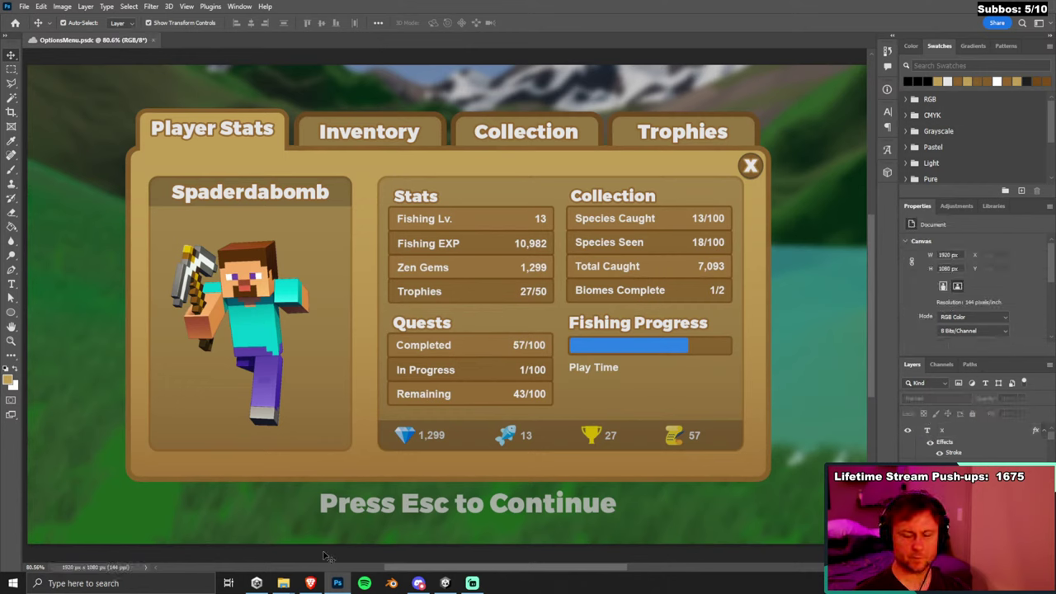
Switch to the Brave browser, look through the open reference pages and open the bookmarked Game UI Database in a new tab.
click(304, 584)
click(829, 7)
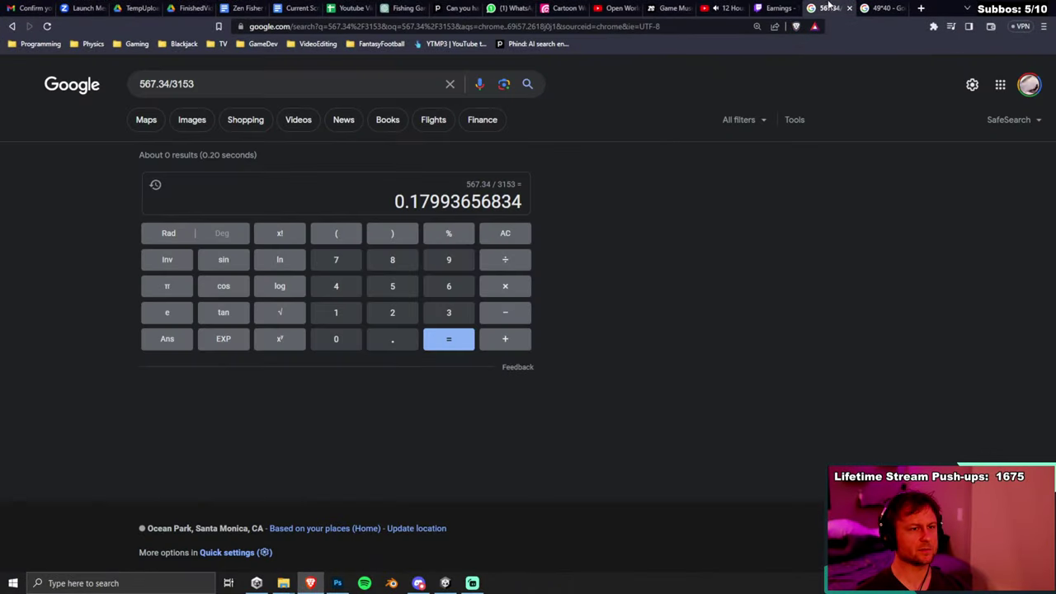
click(565, 7)
click(614, 7)
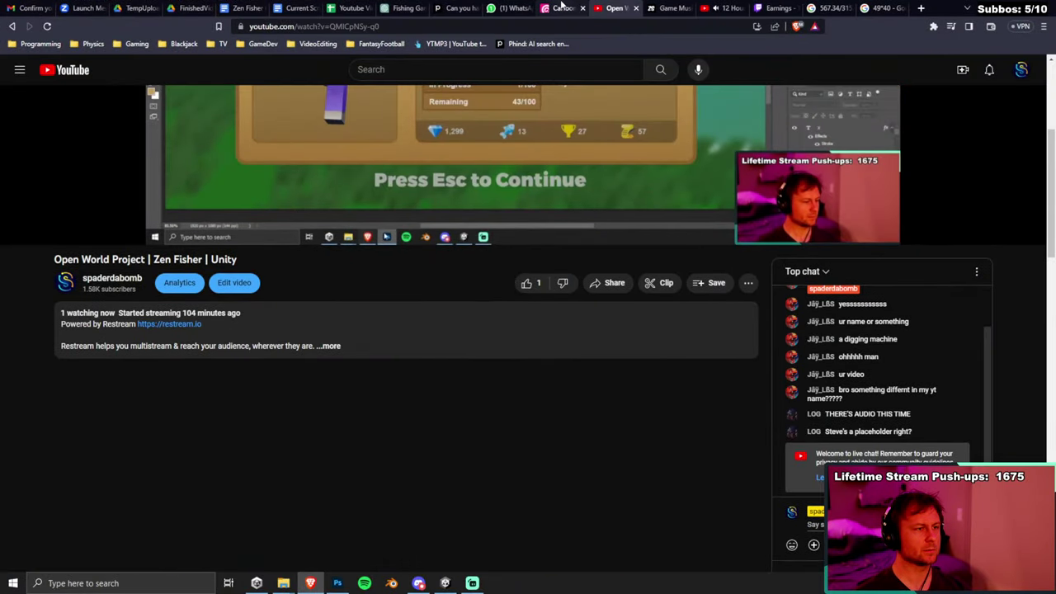
click(564, 7)
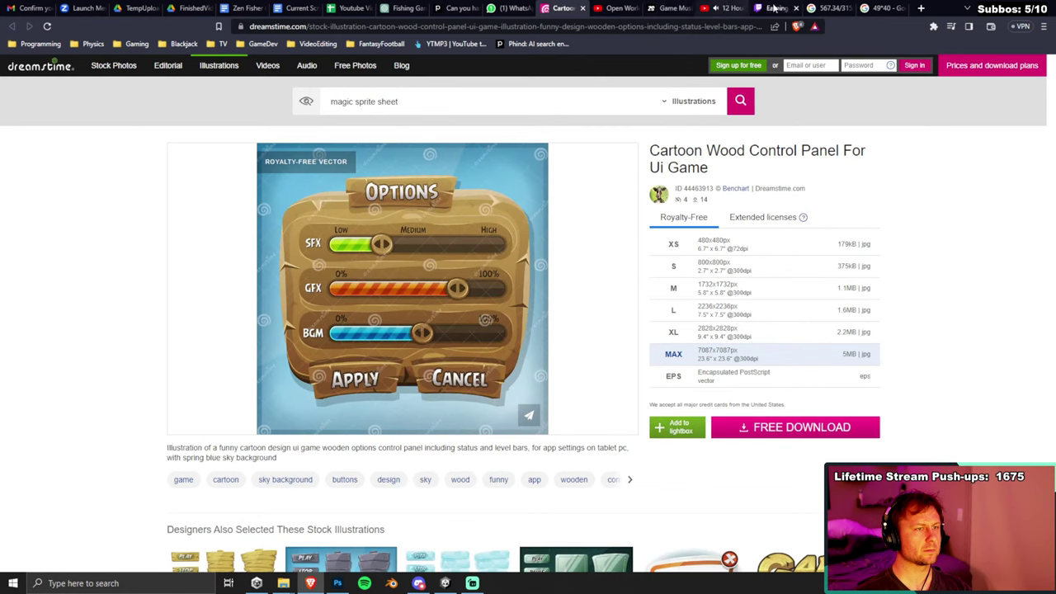
click(675, 7)
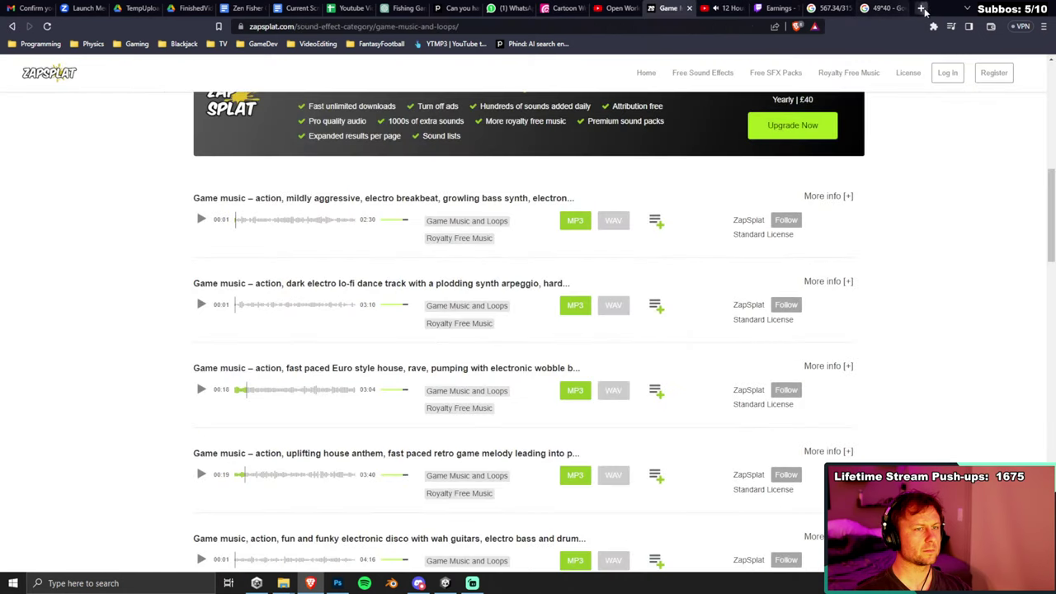
click(921, 7)
click(263, 44)
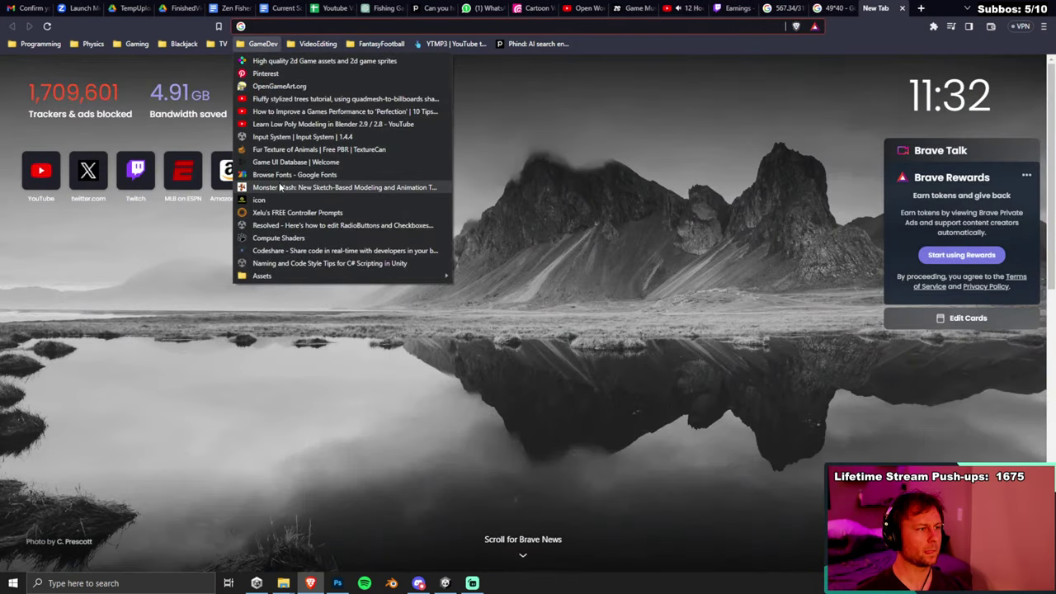
click(275, 163)
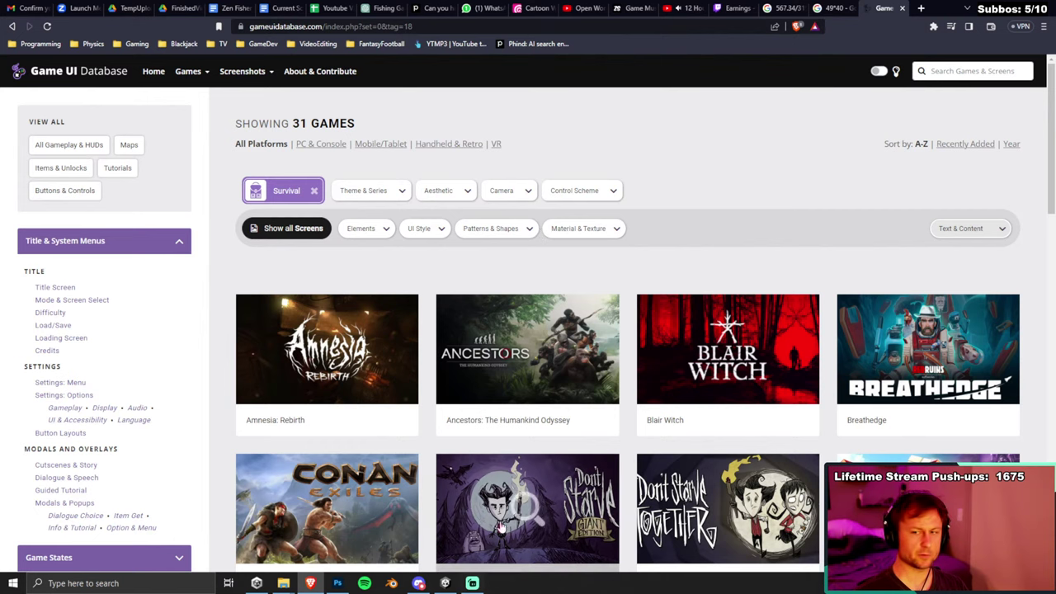
click(446, 583)
click(311, 584)
click(337, 584)
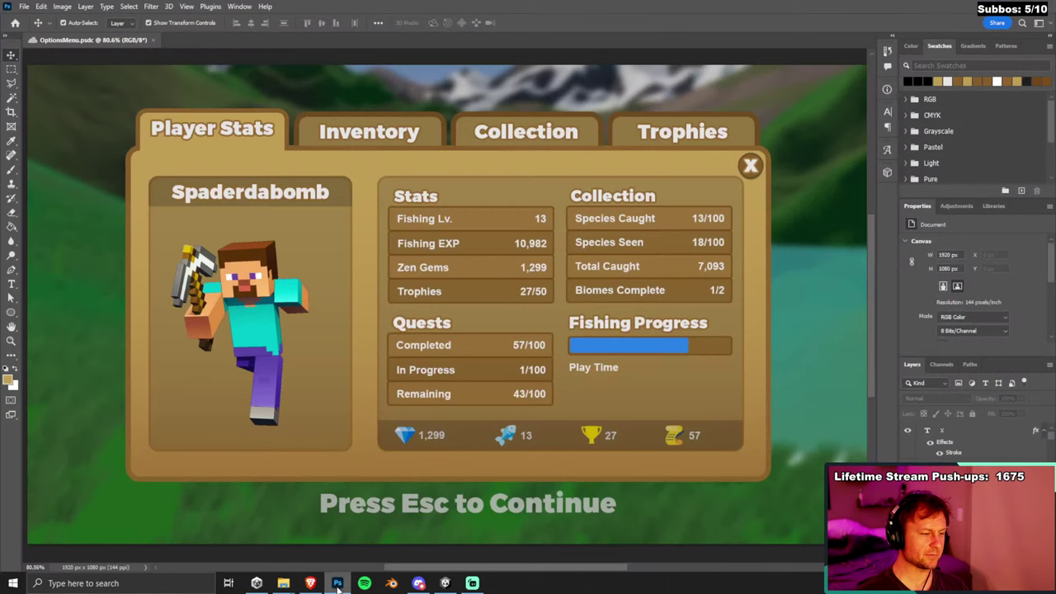
click(759, 167)
click(761, 169)
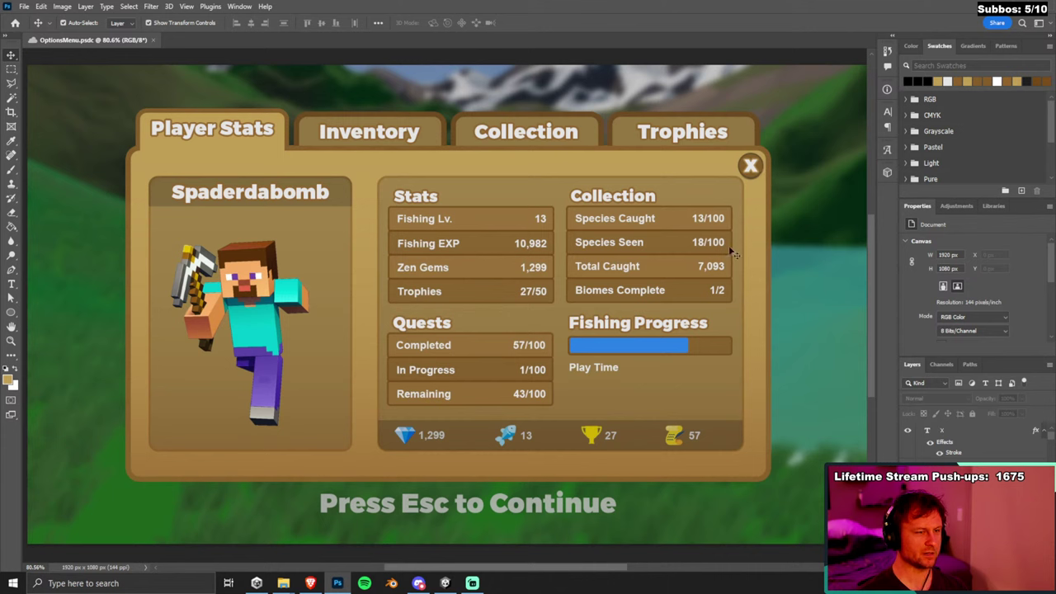
Return to the Brave browser and show the Settings: Menu screens of survival games in Game UI Database.
click(310, 583)
scroll(495, 297, down, 1)
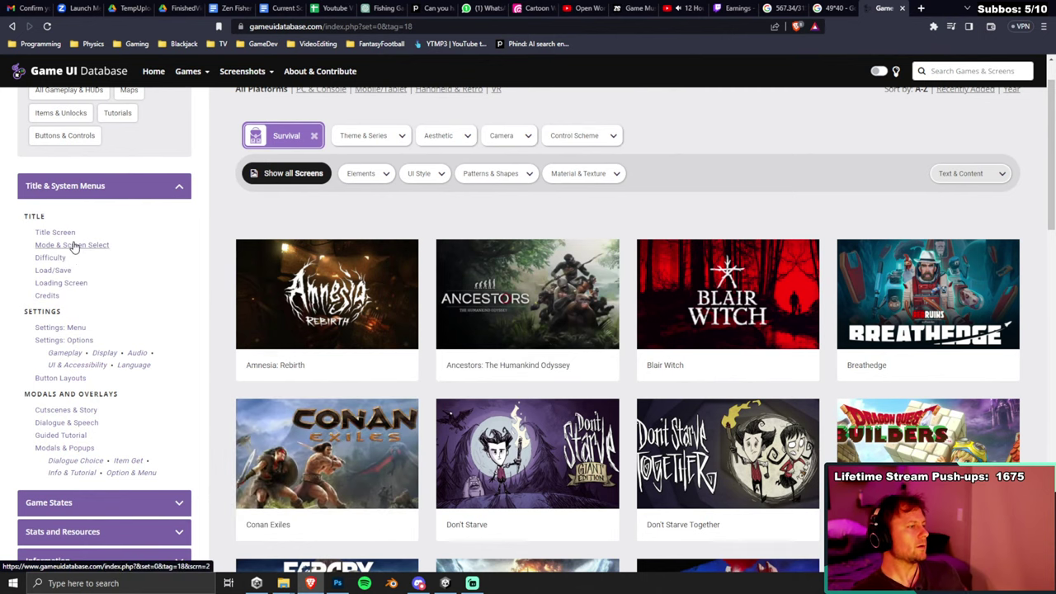
click(83, 327)
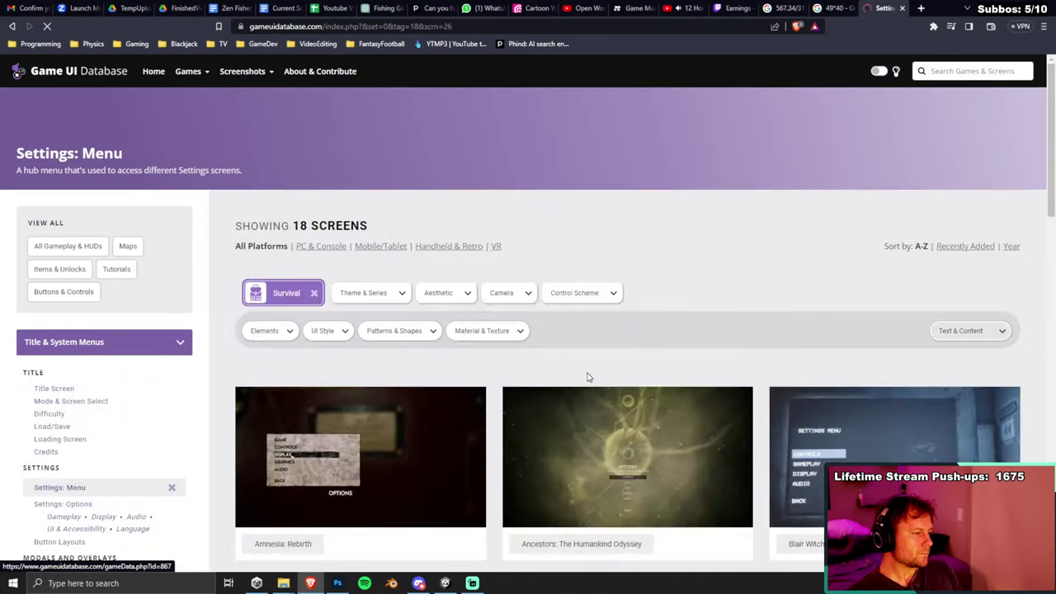
Look through the Settings: Menu screens of survival games, then switch back to the OptionsMenu document in Photoshop.
scroll(603, 371, down, 5)
scroll(627, 363, up, 3)
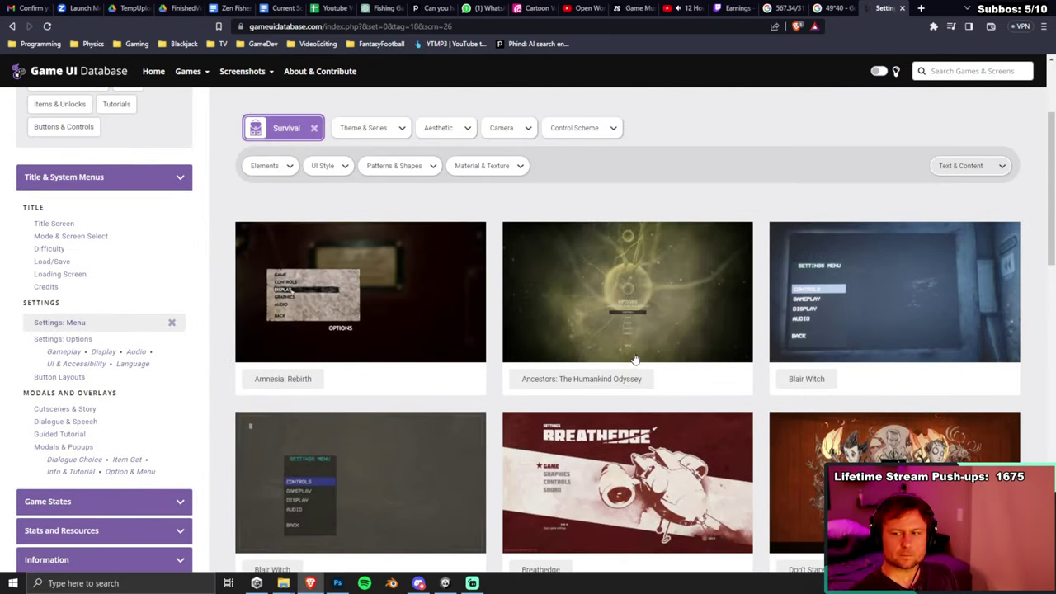
scroll(631, 357, down, 3)
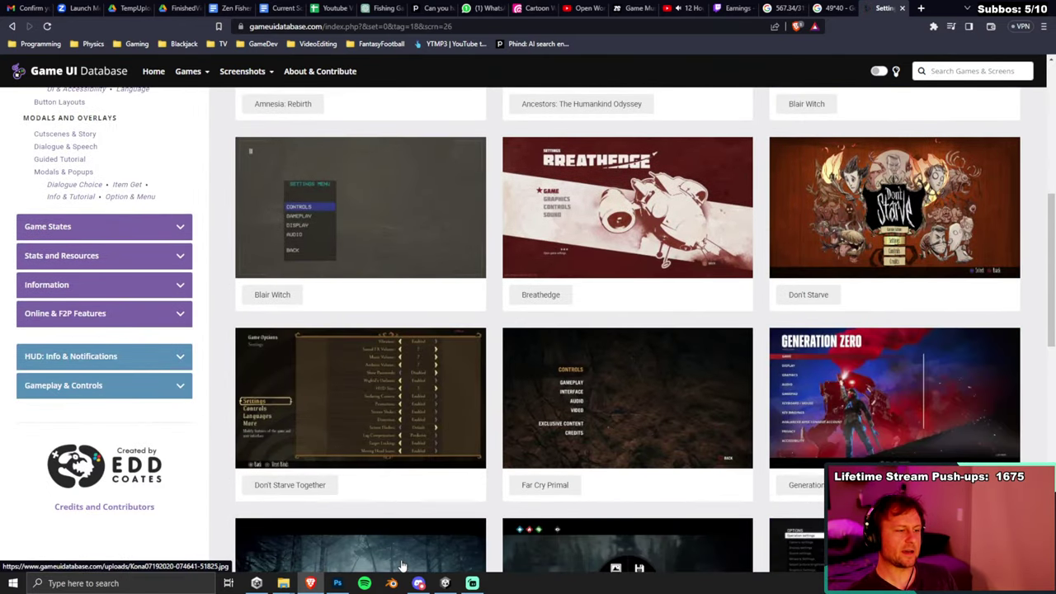
click(337, 583)
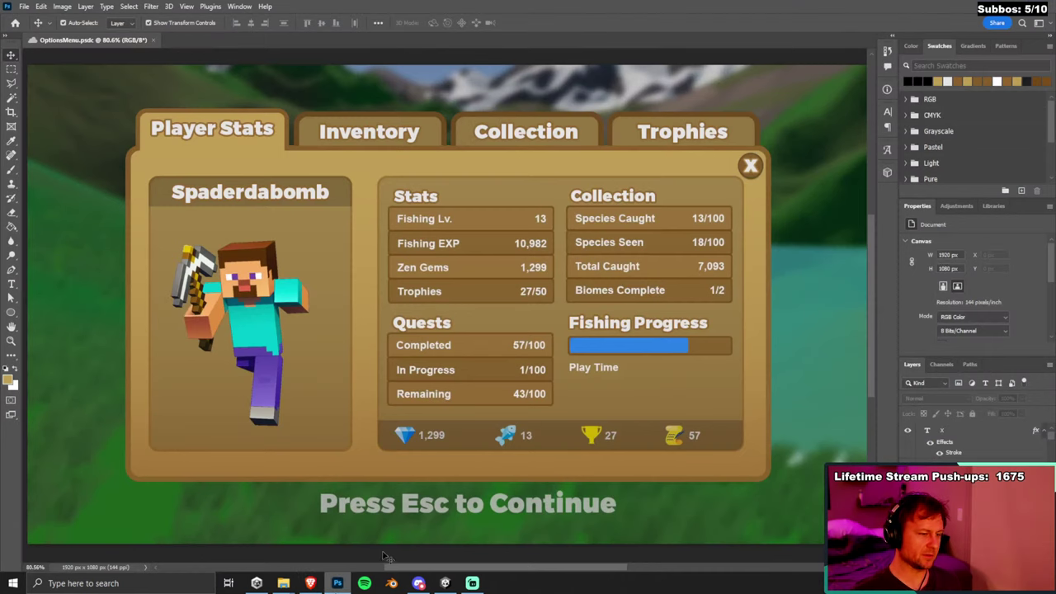
Draw a brown rectangle of about 57 × 49 px beside the round close button with the Rectangle tool.
click(759, 168)
scroll(973, 281, down, 2)
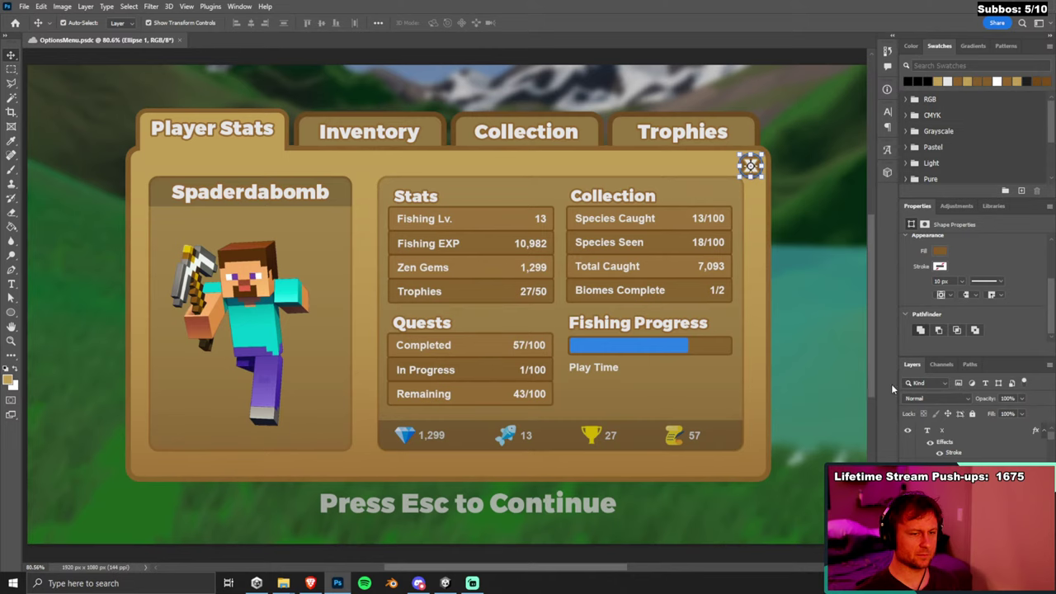
click(11, 311)
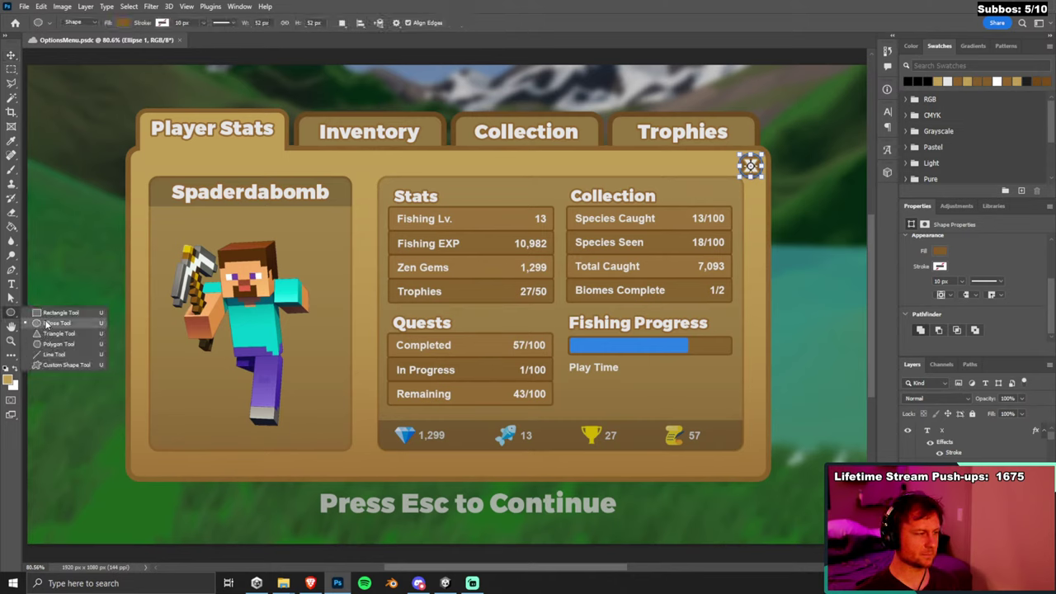
click(51, 313)
drag(777, 157, 802, 178)
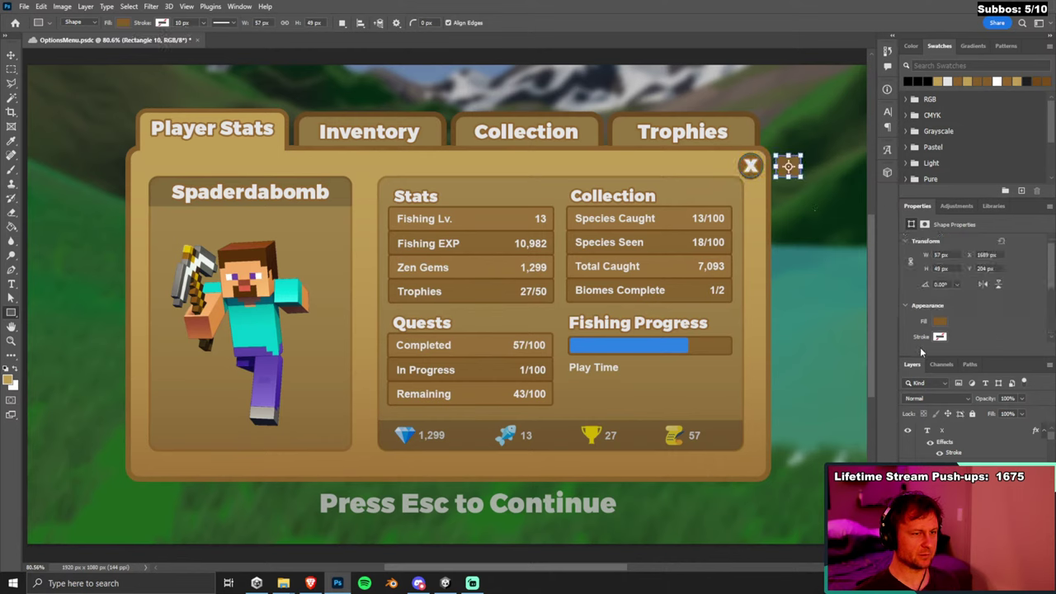
Delete the circle behind the close button's X and move the new rectangle into its place.
click(750, 165)
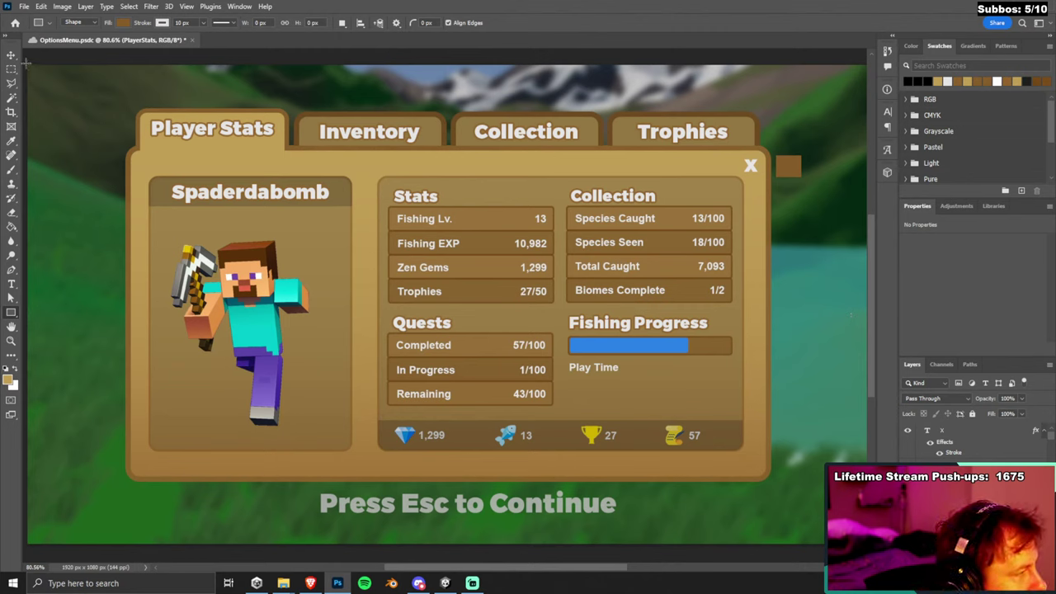
key(v)
drag(788, 166, 750, 163)
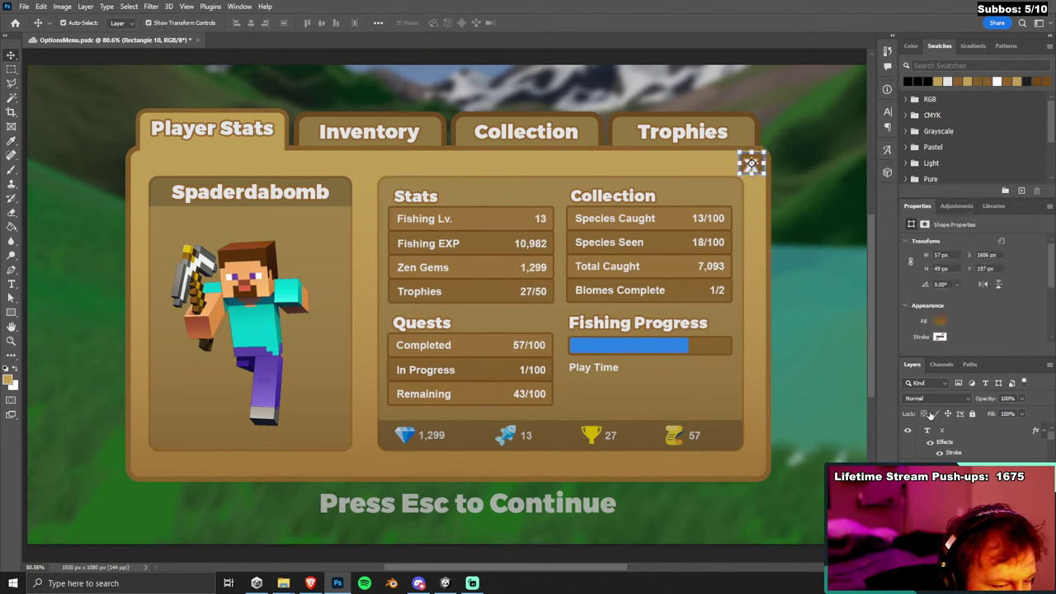
Round all four corners of the close button's rectangle to a 10 px radius.
double_click(944, 442)
click(867, 293)
scroll(940, 338, down, 2)
scroll(954, 309, down, 1)
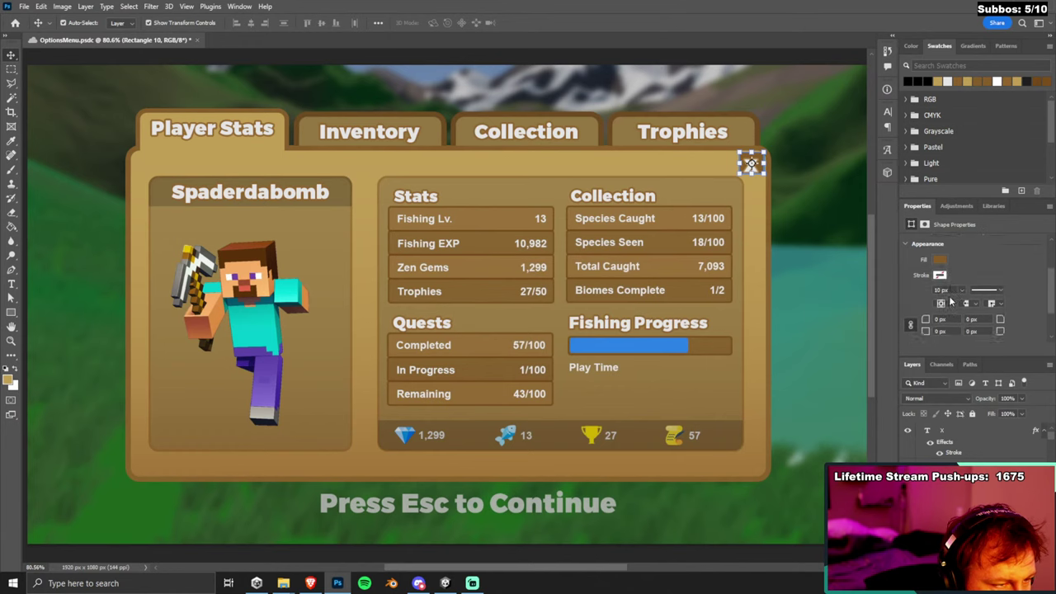
click(910, 325)
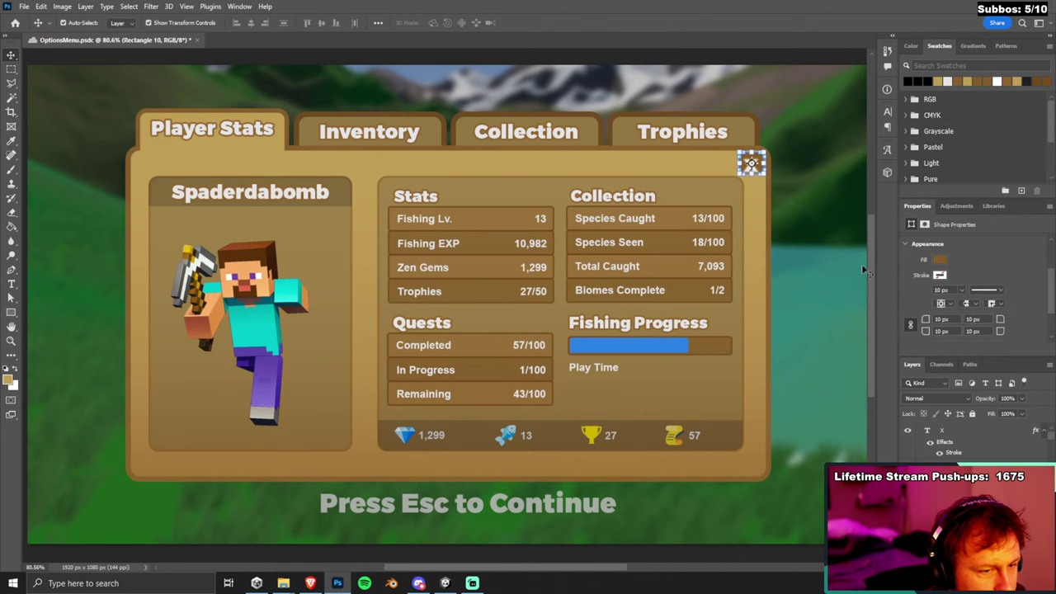
Shrink the close button's rectangle to about 52 × 45 px and shift it slightly down so it surrounds the X.
scroll(784, 157, up, 6)
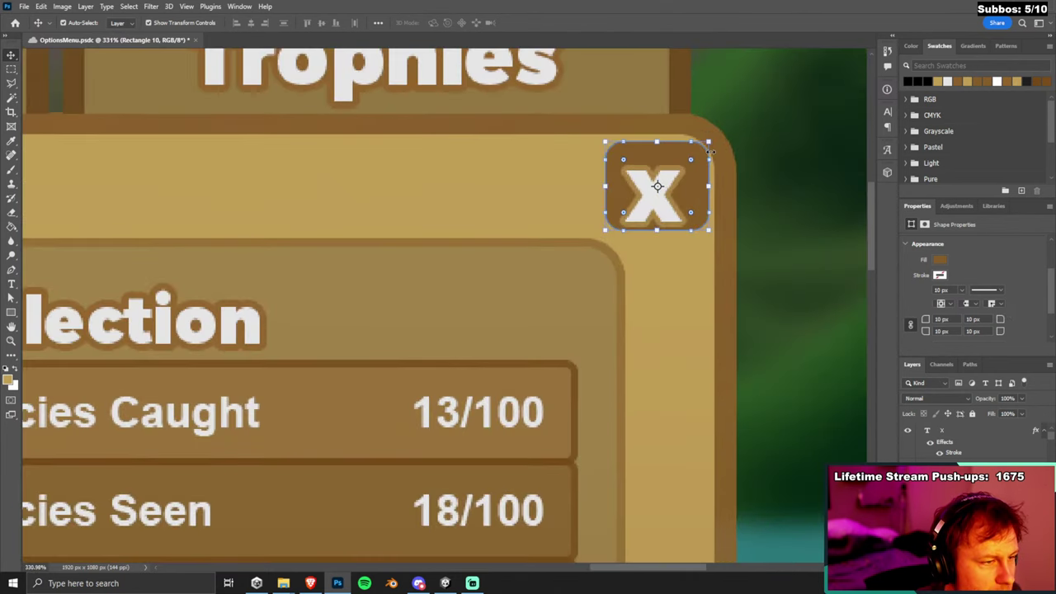
drag(709, 142, 702, 150)
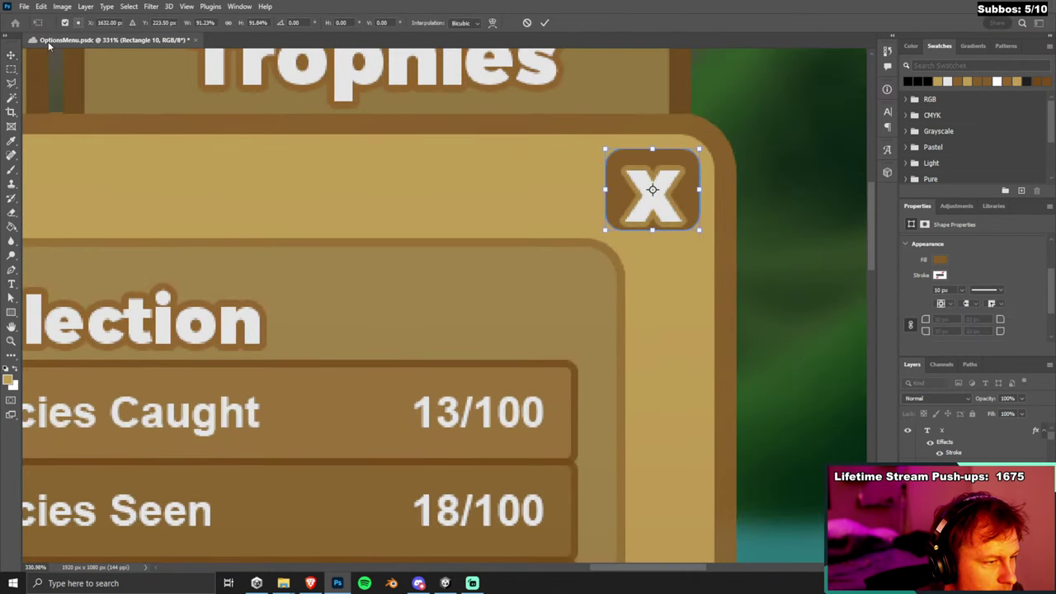
click(10, 56)
drag(688, 196, 693, 203)
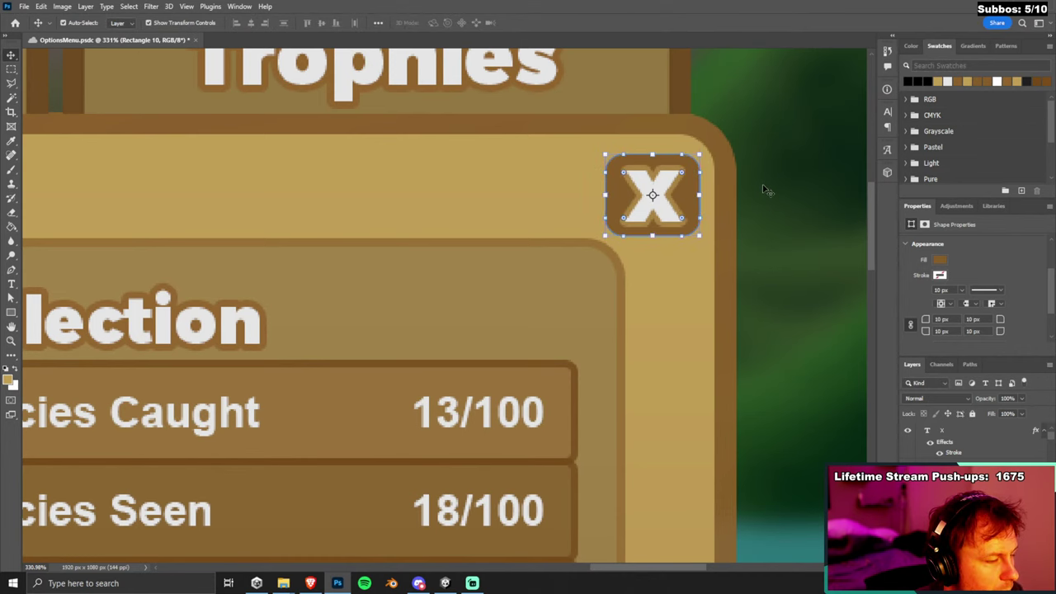
scroll(766, 186, down, 2)
scroll(765, 189, down, 3)
click(837, 228)
scroll(836, 228, down, 3)
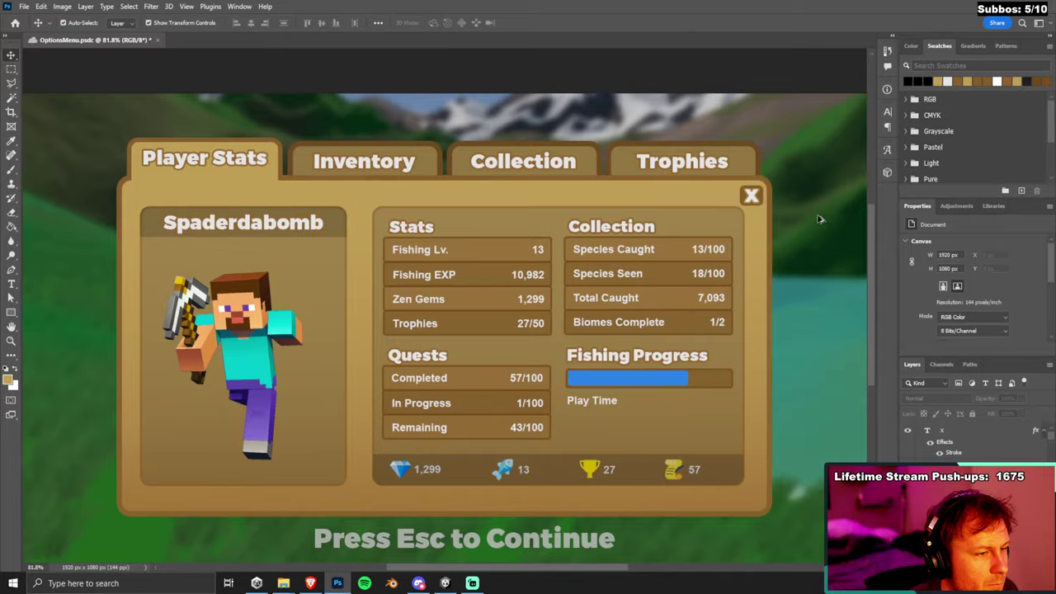
Enlarge the close button's rectangle to about 56 × 48 px, shift it up and to the left, and centre the X on it.
scroll(813, 226, up, 2)
scroll(806, 223, down, 1)
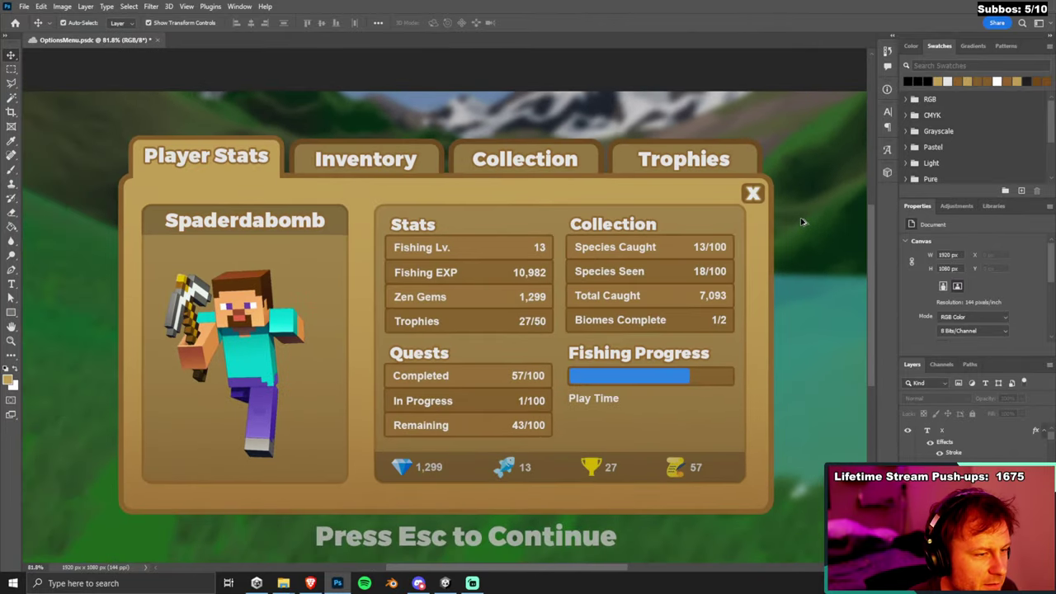
scroll(772, 198, up, 2)
click(747, 195)
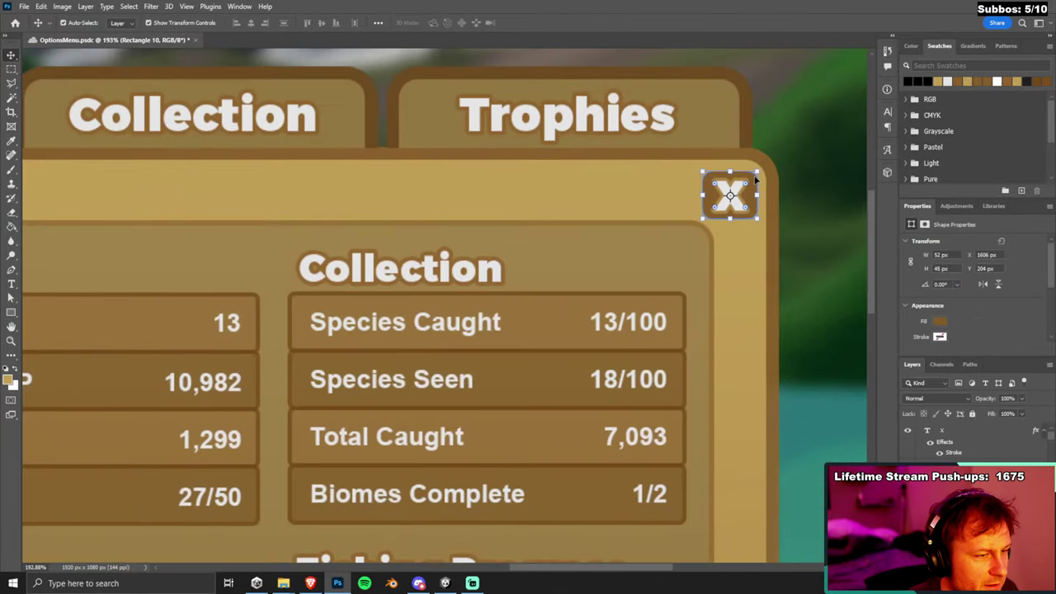
key(ctrl+t)
drag(756, 173, 761, 168)
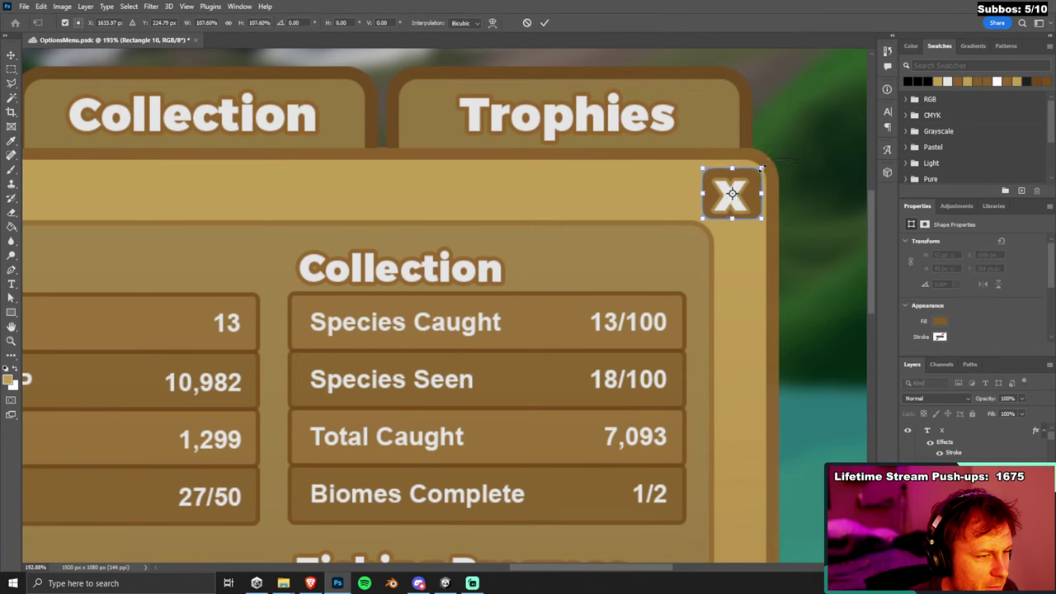
key(Left)
key(Left)
key(Left)
key(Left)
key(Up)
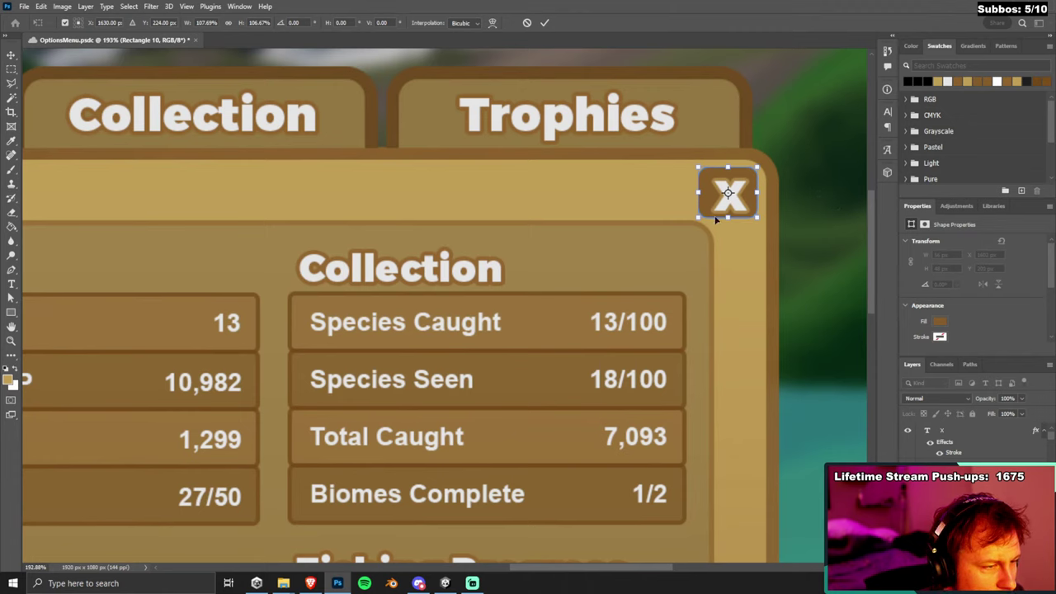
key(Return)
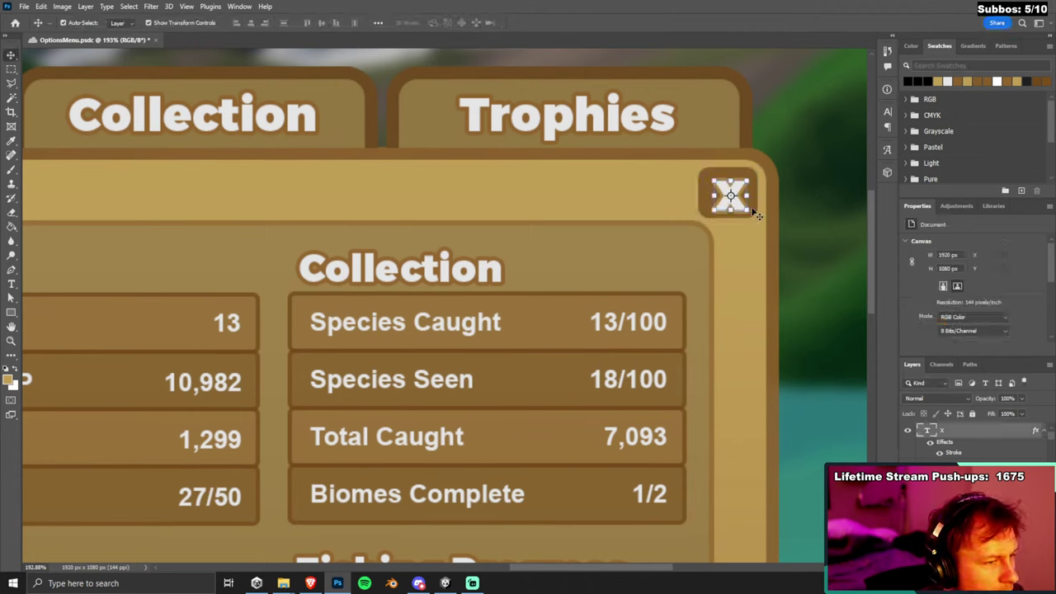
click(826, 227)
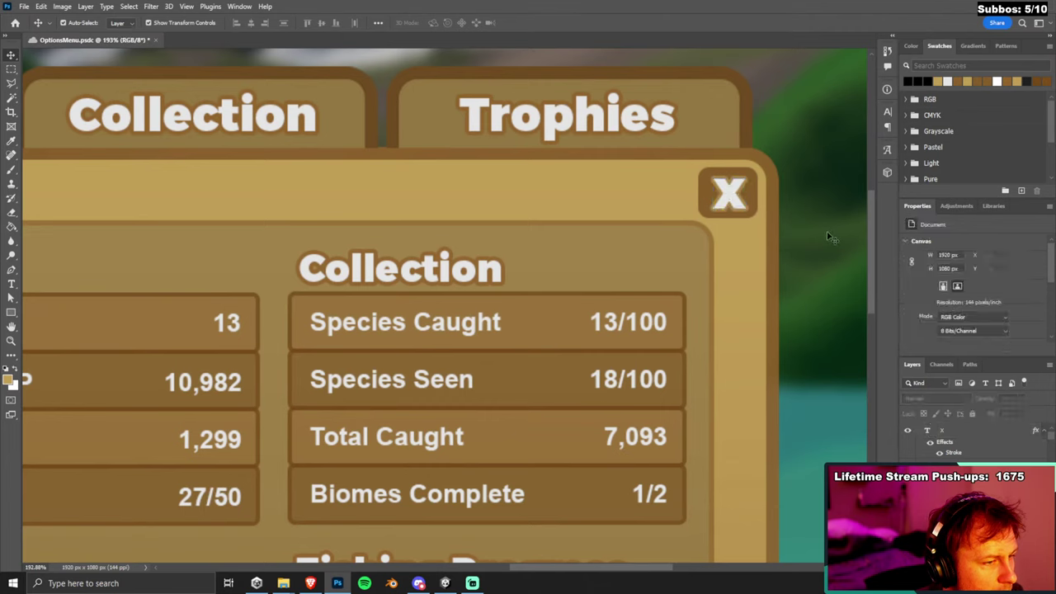
Add a Stroke and a Drop Shadow layer effect to the close button's rectangle.
click(753, 202)
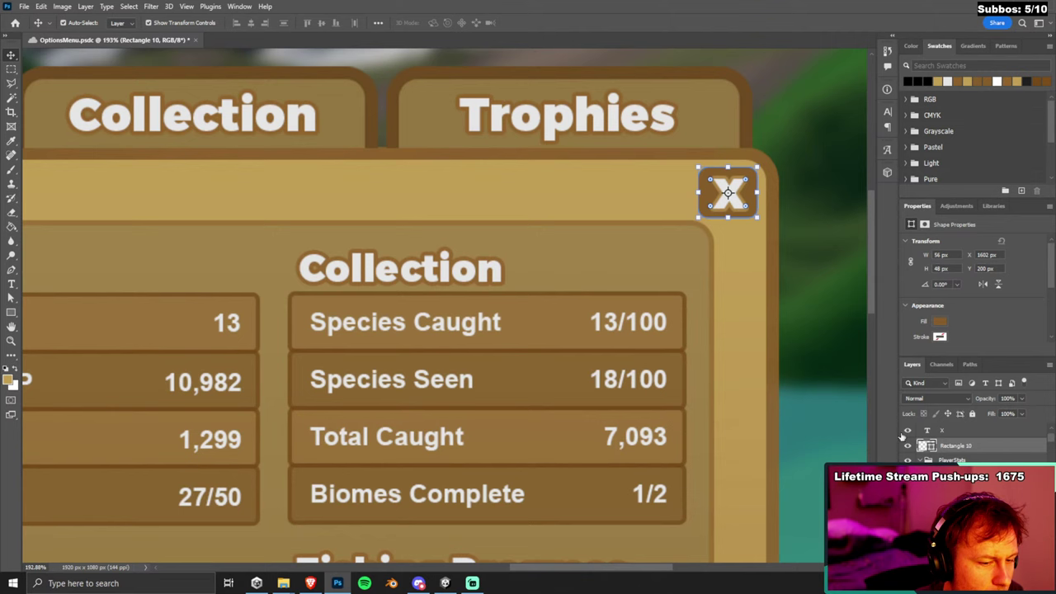
key(ctrl+shift+b)
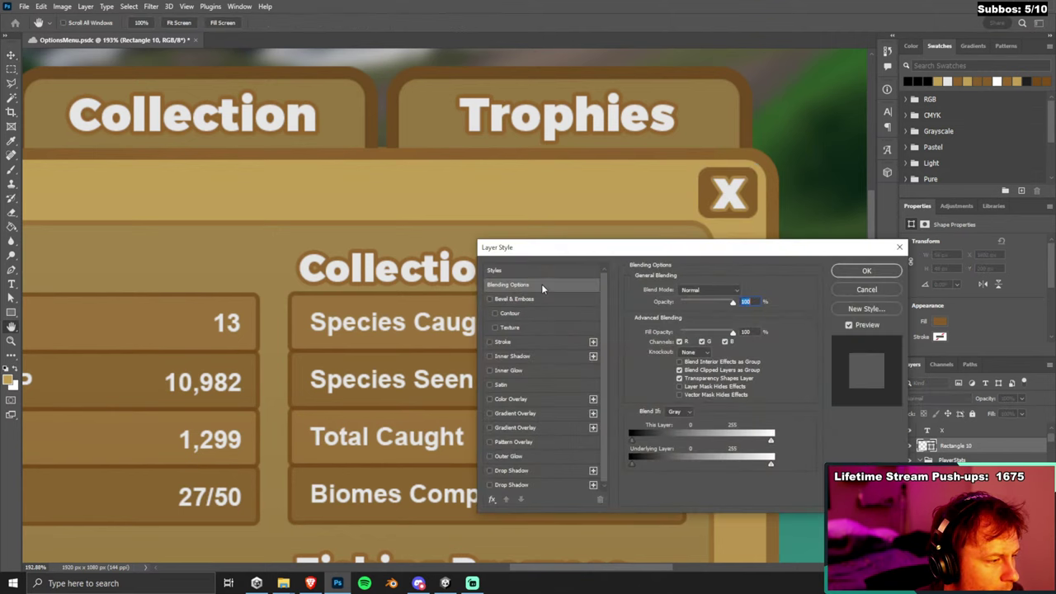
click(489, 342)
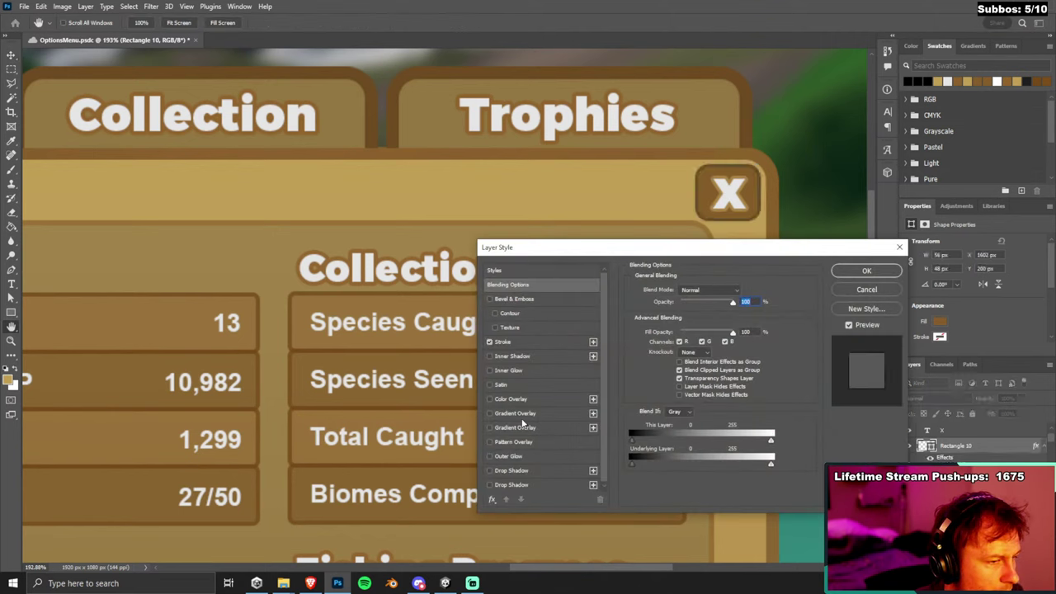
click(490, 471)
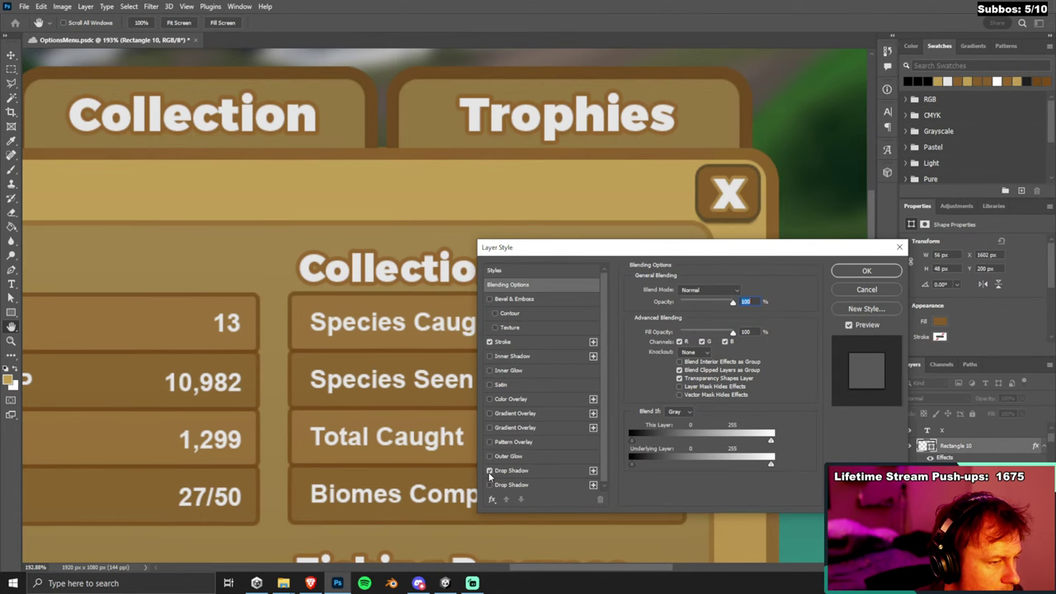
click(867, 271)
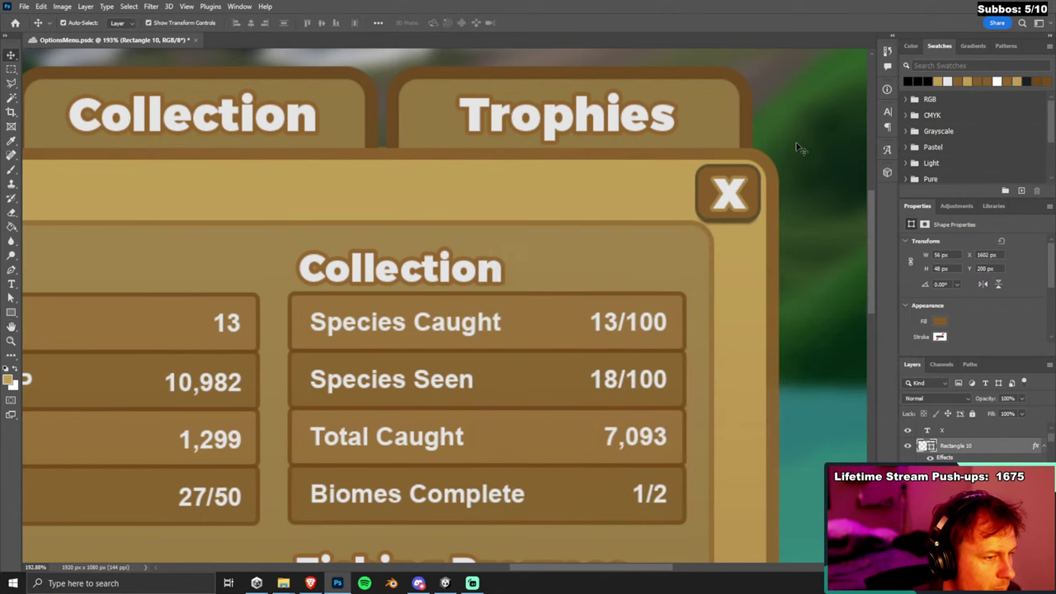
key(v)
Examine the square close button up close and within the full Player Stats layout.
scroll(870, 326, down, 3)
scroll(788, 314, down, 3)
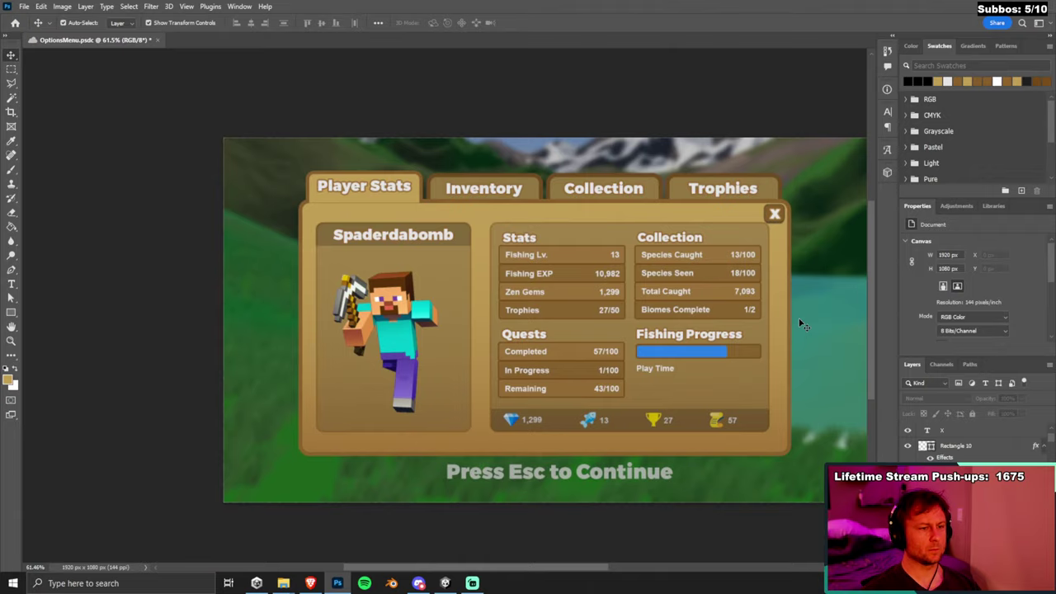
scroll(645, 467, up, 2)
drag(556, 571, 567, 571)
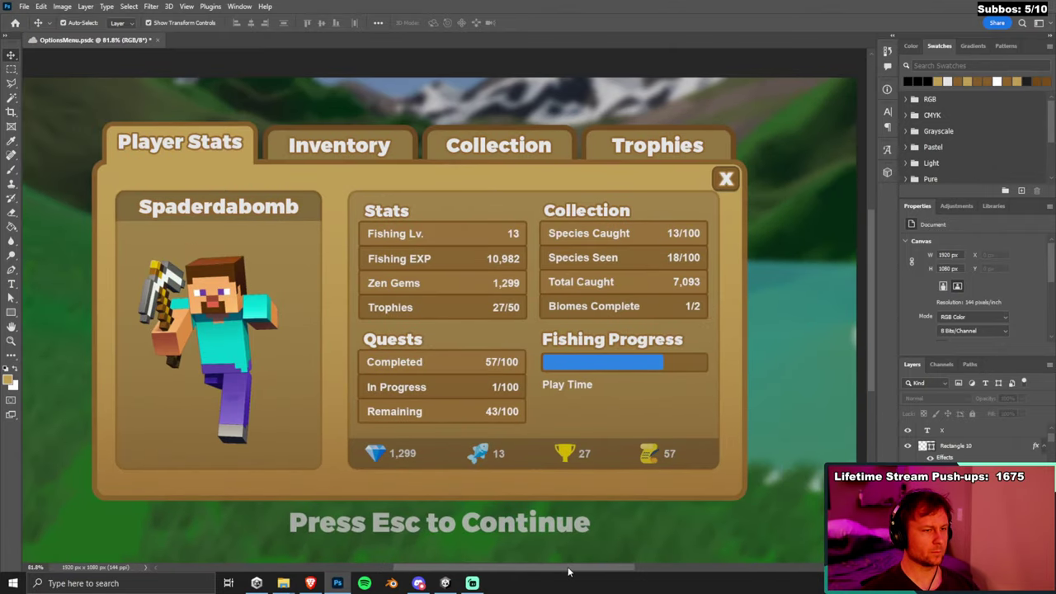
scroll(557, 477, down, 2)
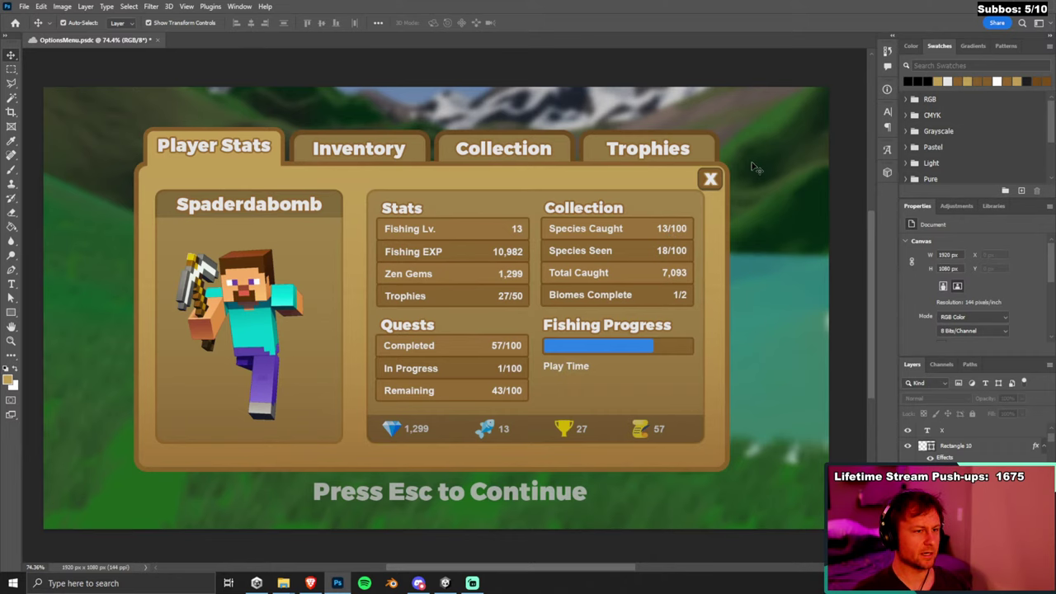
scroll(468, 231, up, 1)
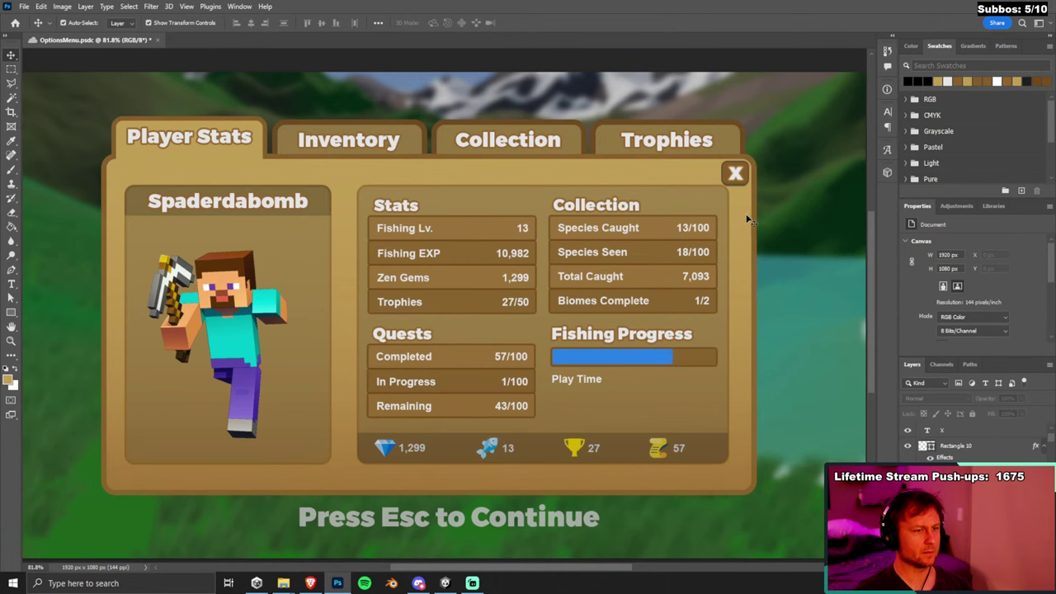
scroll(748, 221, down, 1)
scroll(749, 220, up, 1)
scroll(717, 189, up, 9)
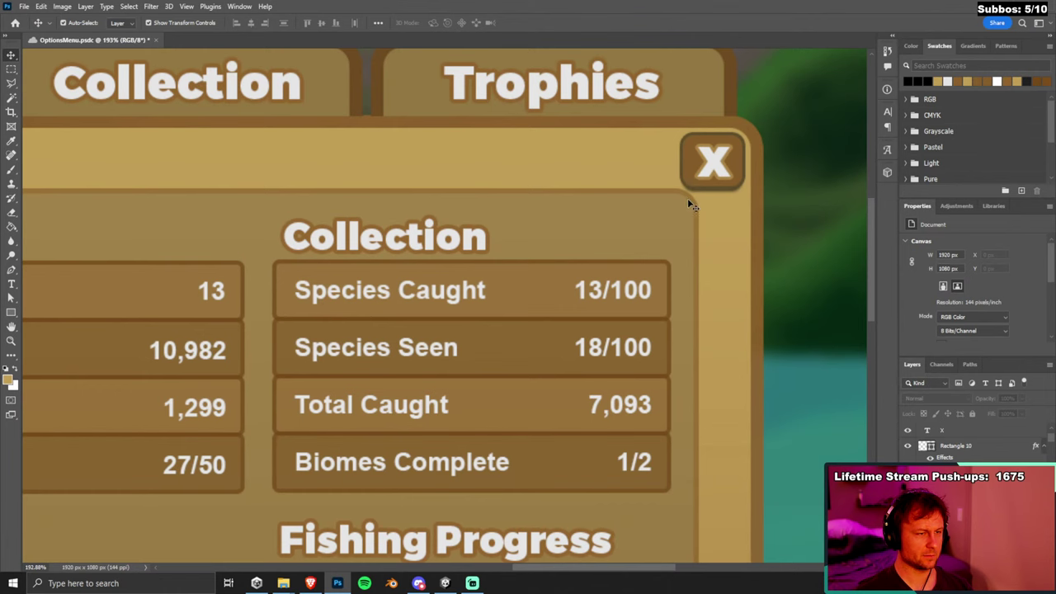
scroll(688, 200, down, 4)
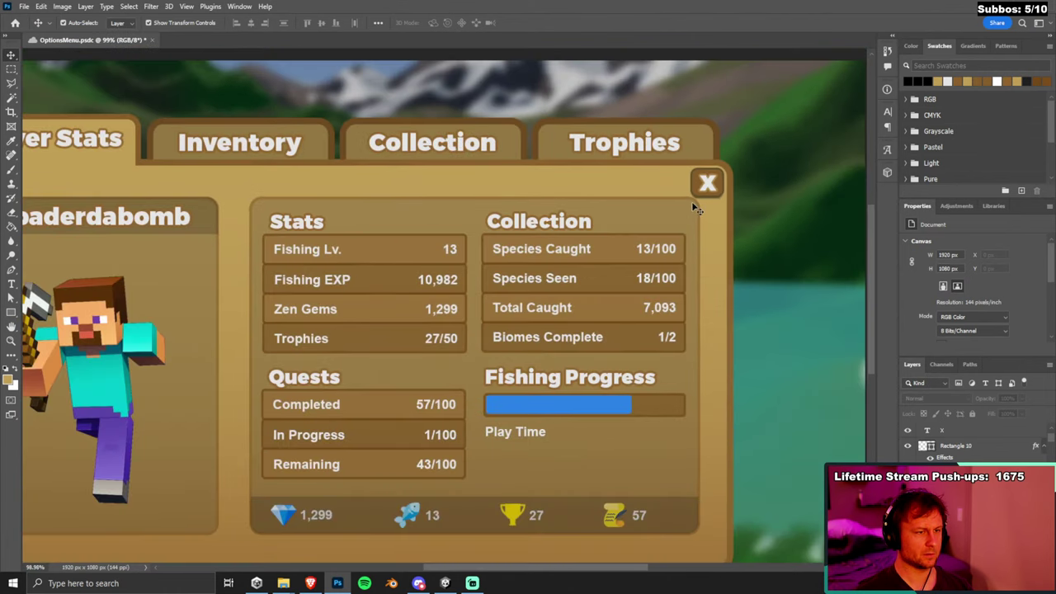
scroll(566, 301, down, 1)
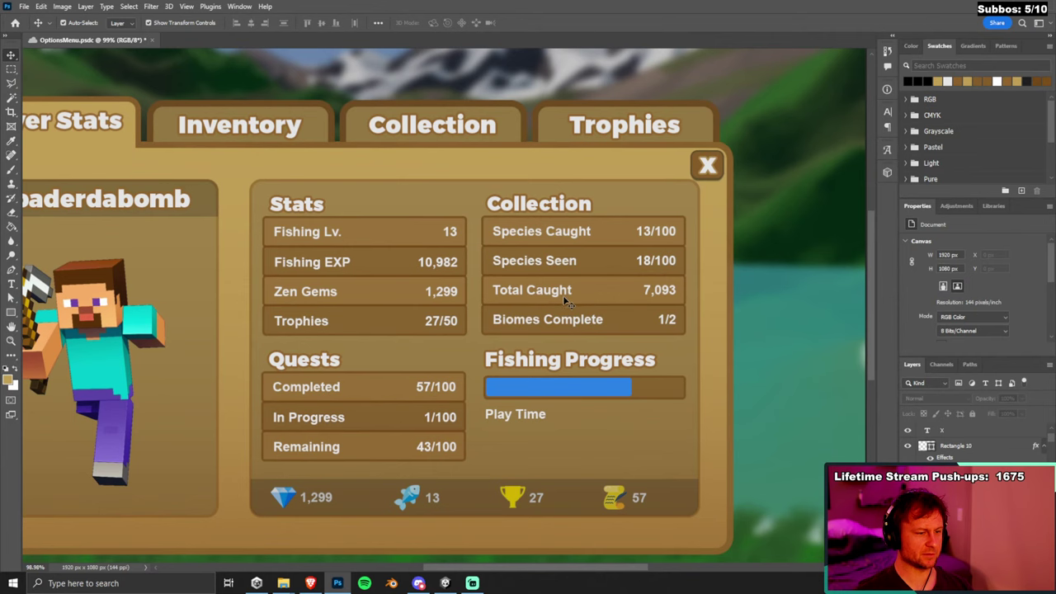
scroll(735, 167, up, 1)
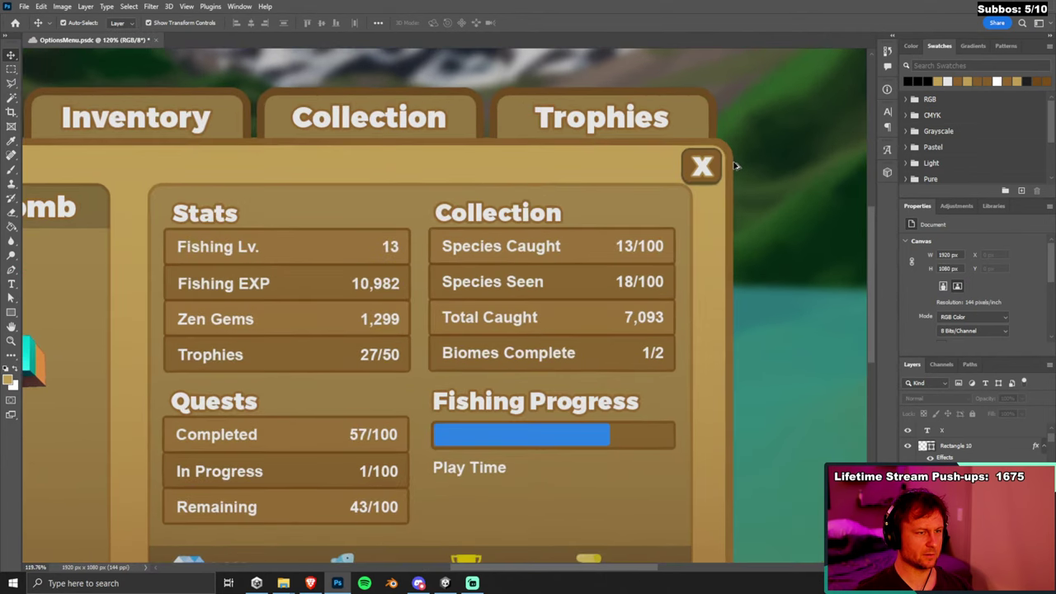
Move the close button's rectangle and X together up and to the right so they overlap the panel's upper-right corner.
click(979, 452)
key(shift+Right)
key(shift+Right)
key(shift+Up)
key(shift+Up)
key(shift+Right)
key(shift+Left)
key(shift+Left)
key(shift+Left)
key(shift+Down)
key(shift+Down)
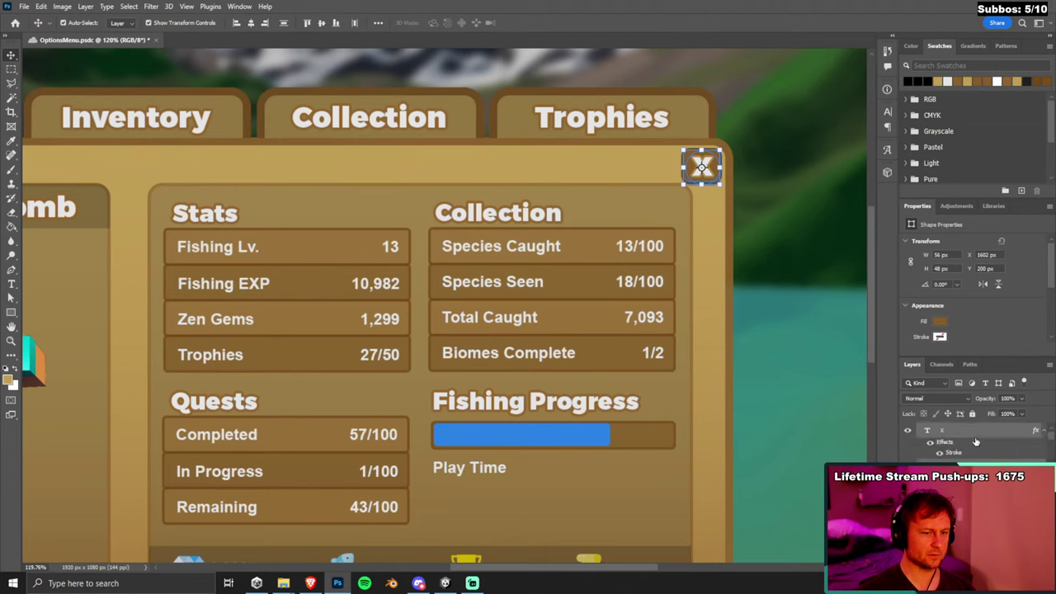
key(shift+Right)
key(shift+Right)
key(shift+Up)
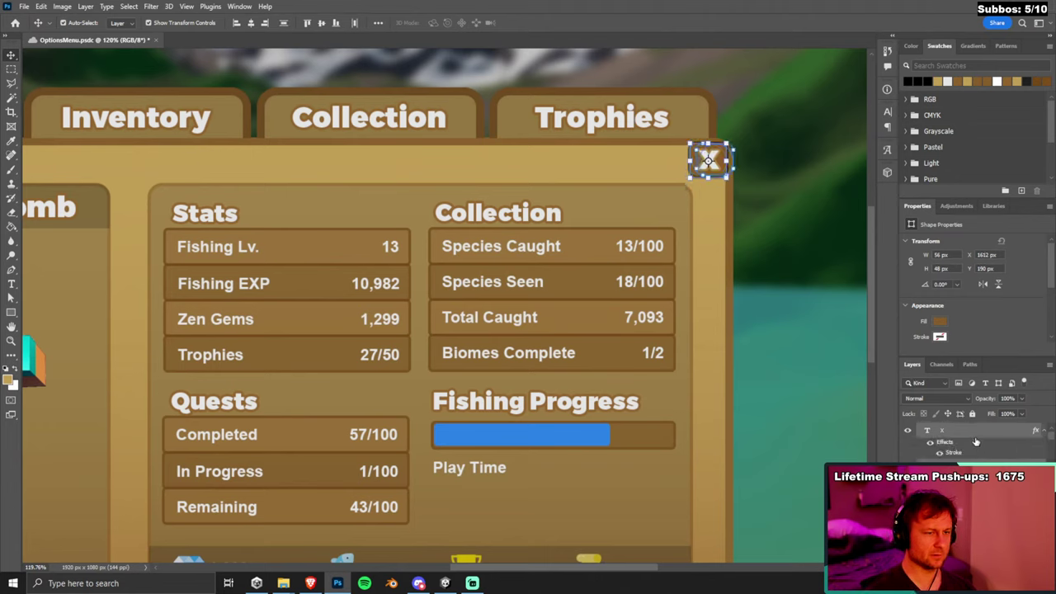
key(shift+Up)
click(813, 351)
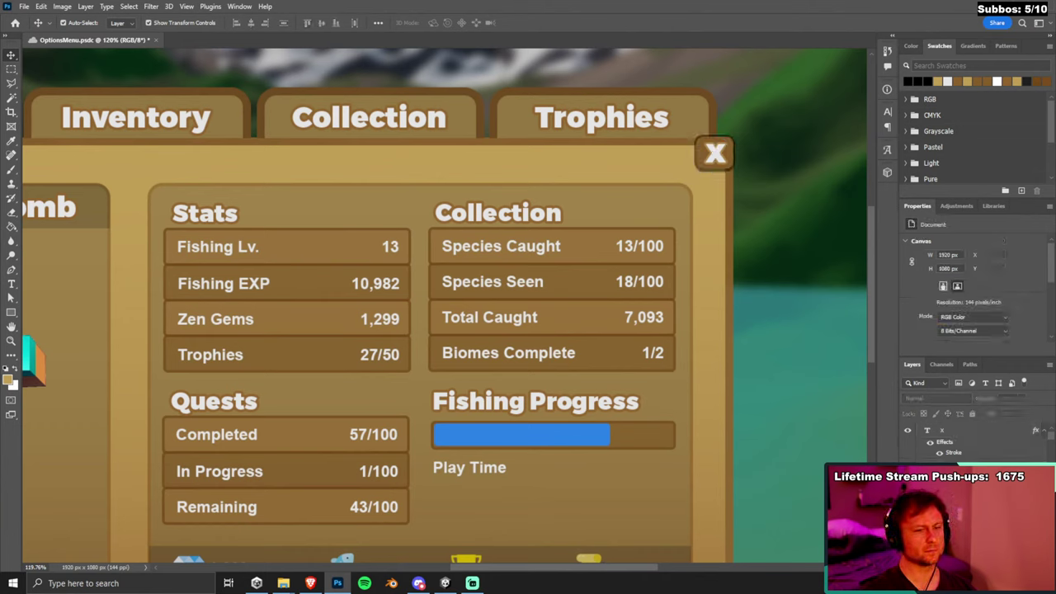
Shift the close button down slightly to Y 185 px at the panel's upper-right corner and check its fit in the layout.
click(714, 153)
drag(714, 154, 714, 157)
scroll(808, 324, down, 5)
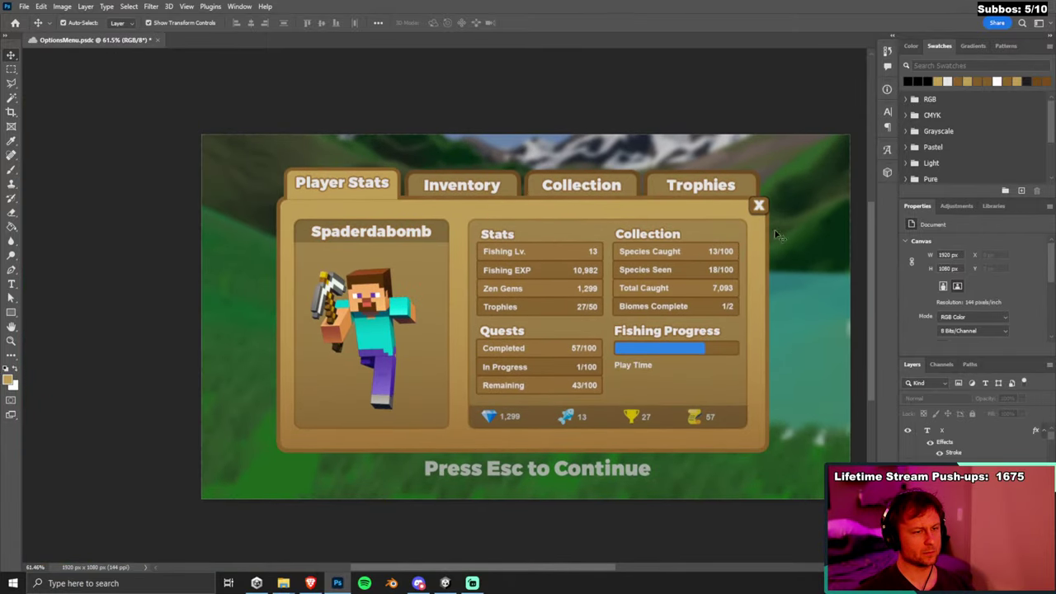
scroll(782, 212, up, 3)
scroll(783, 212, up, 3)
click(726, 208)
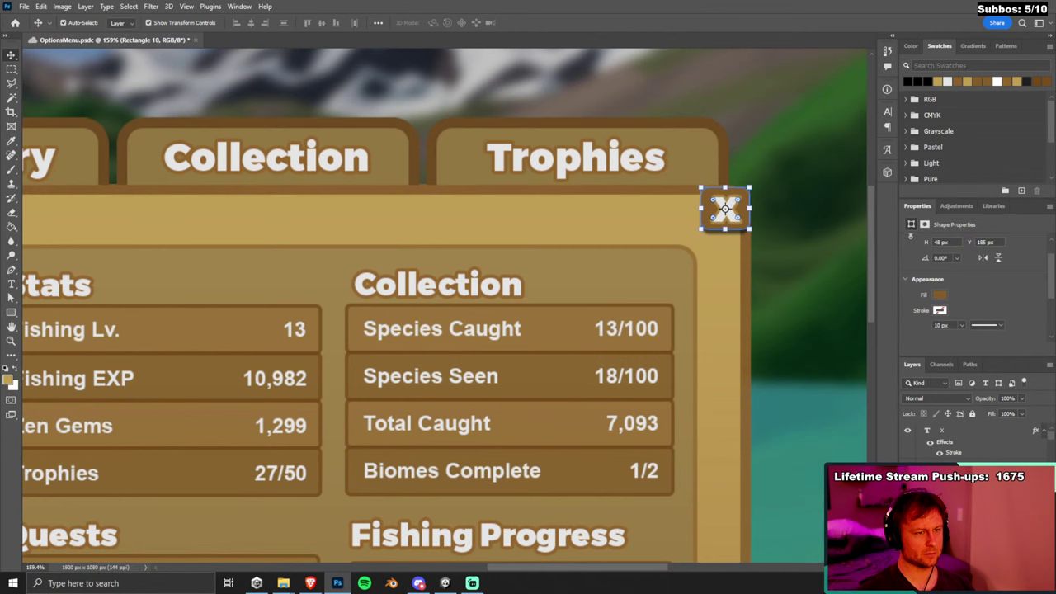
click(828, 323)
scroll(840, 353, down, 4)
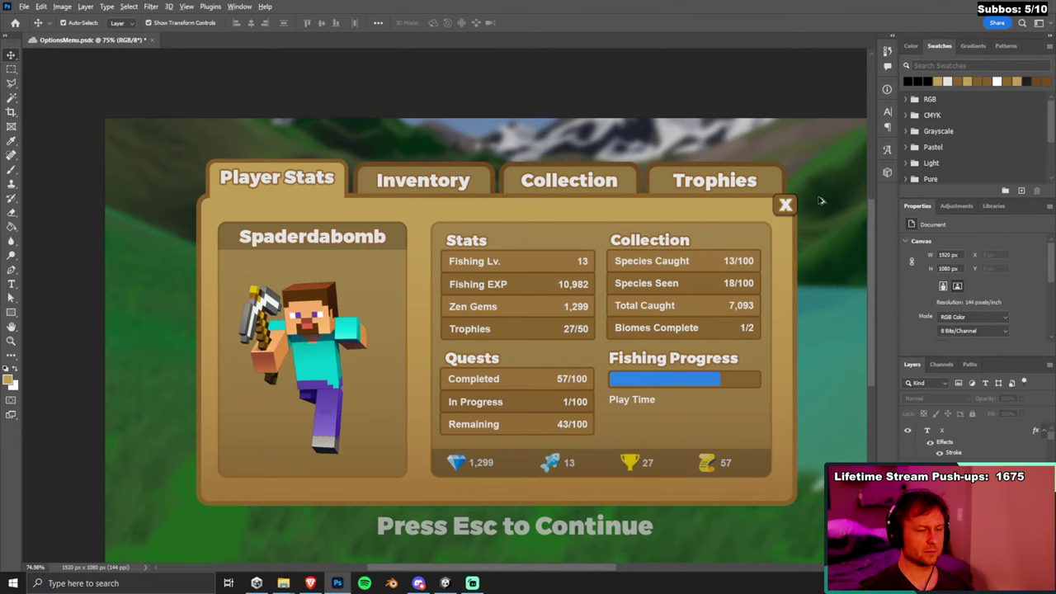
scroll(816, 205, up, 5)
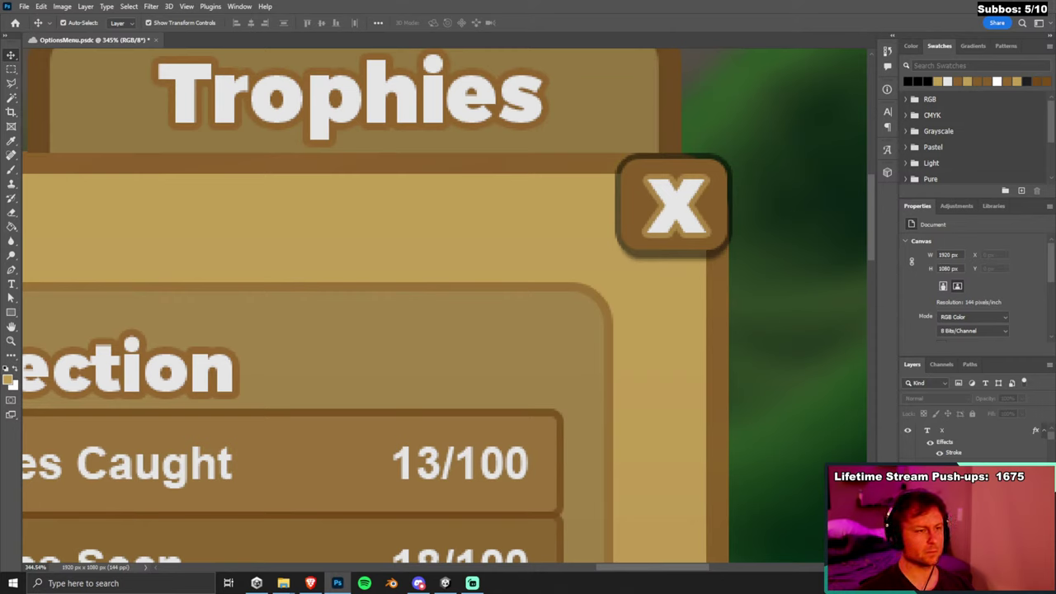
Nudge the close button's rectangle and X together inward from the panel's corner, placing the rectangle at X 1614 px, Y 190 px.
click(716, 207)
ctrl+click(970, 438)
key(Left)
key(Left)
key(Left)
key(Left)
key(Left)
key(Left)
key(Left)
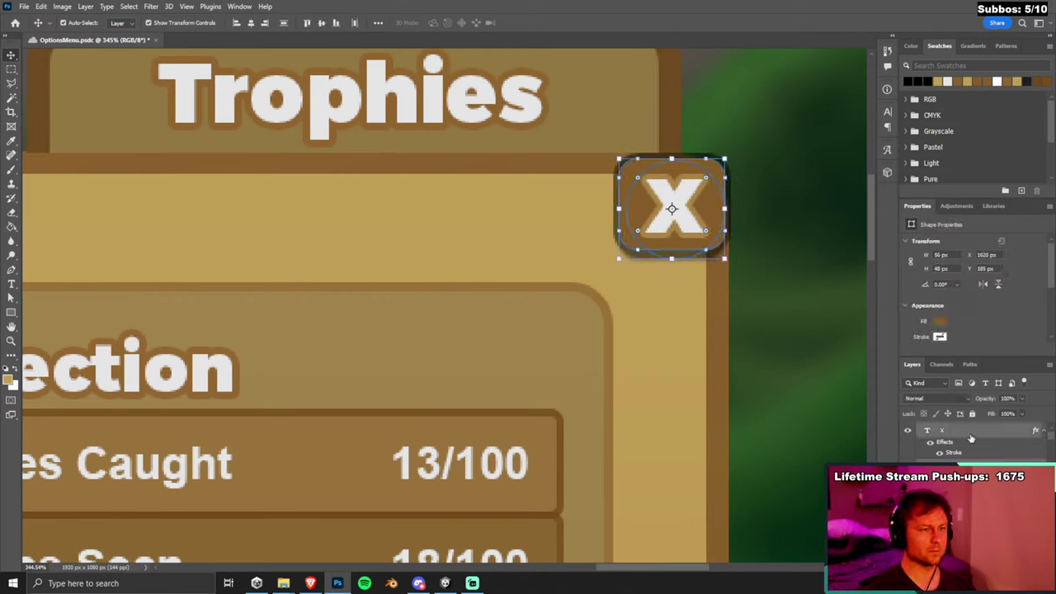
key(Down)
key(Down)
key(Down)
key(Down)
key(Down)
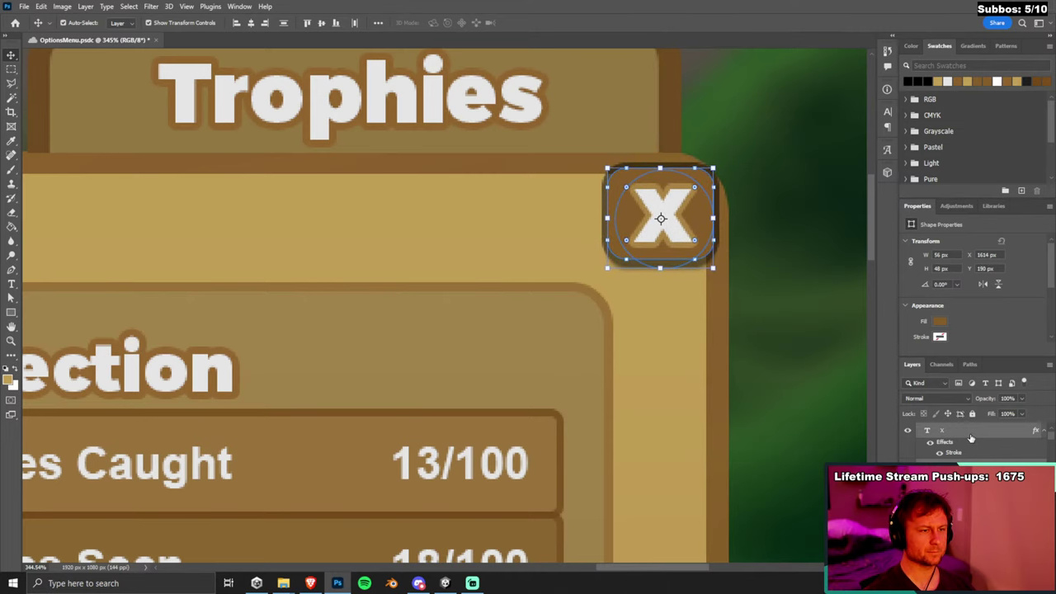
click(801, 333)
scroll(819, 336, down, 5)
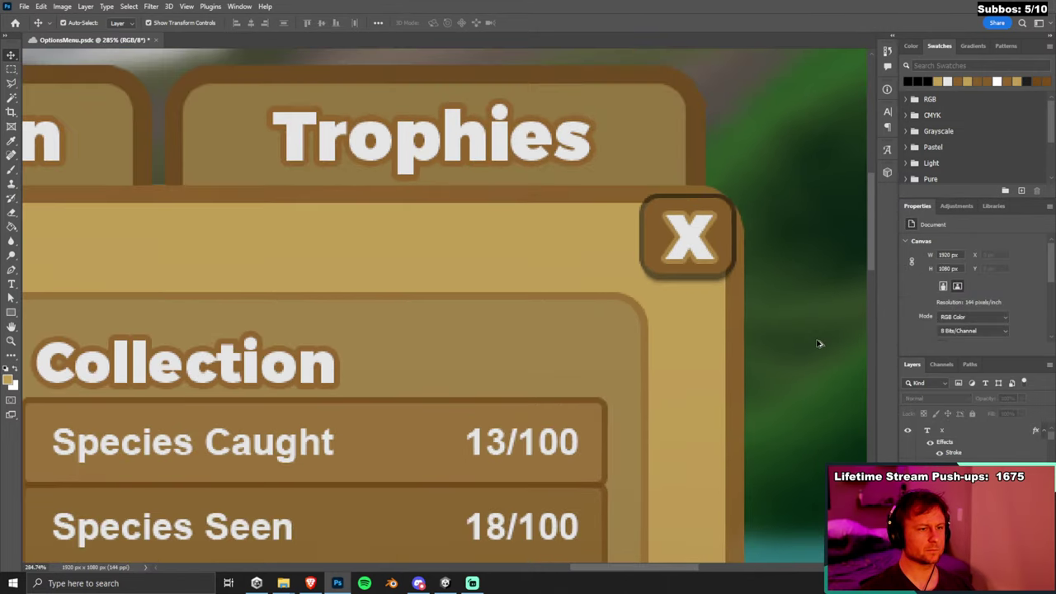
scroll(819, 336, up, 3)
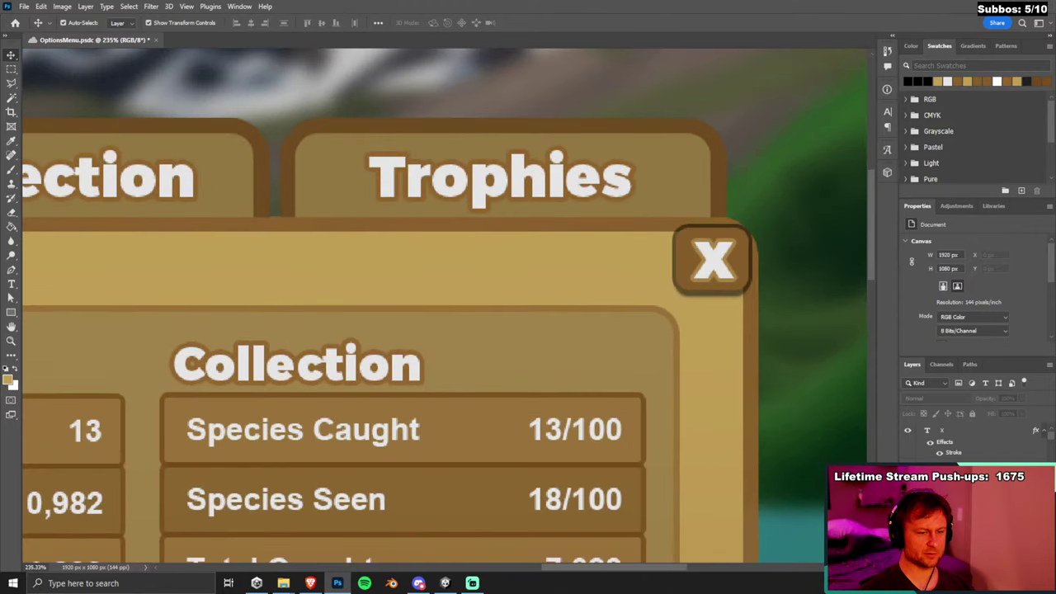
Set the opacity of the close button rectangle's Stroke effect to 100%.
click(712, 259)
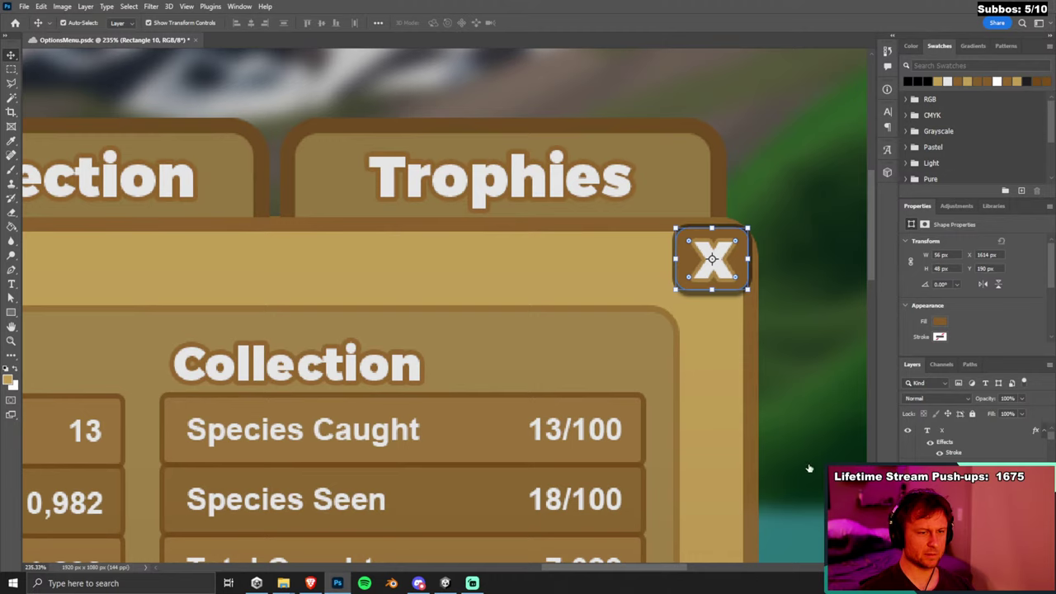
double_click(953, 452)
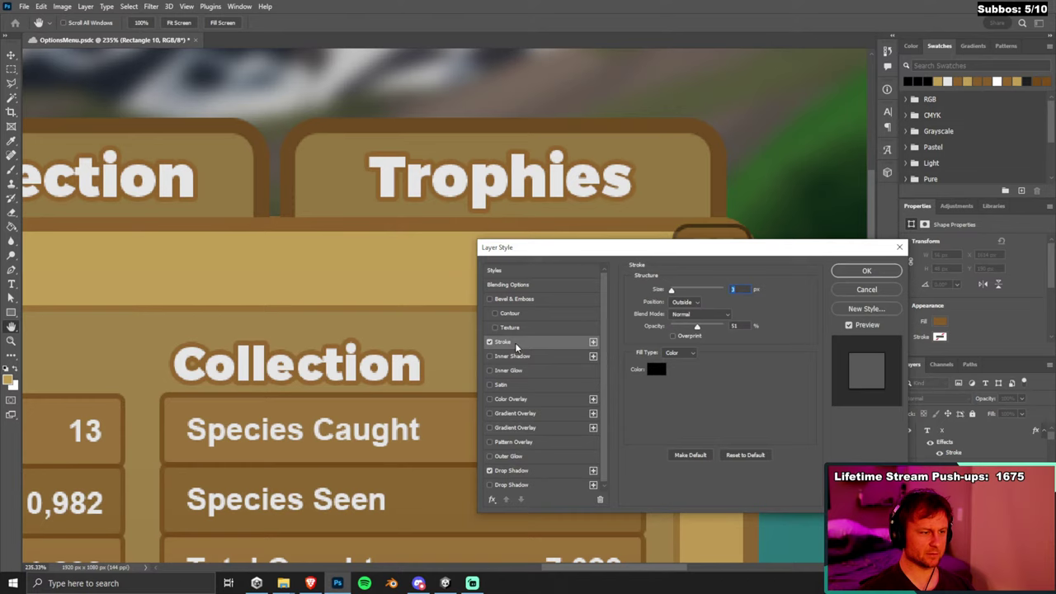
drag(697, 330, 803, 332)
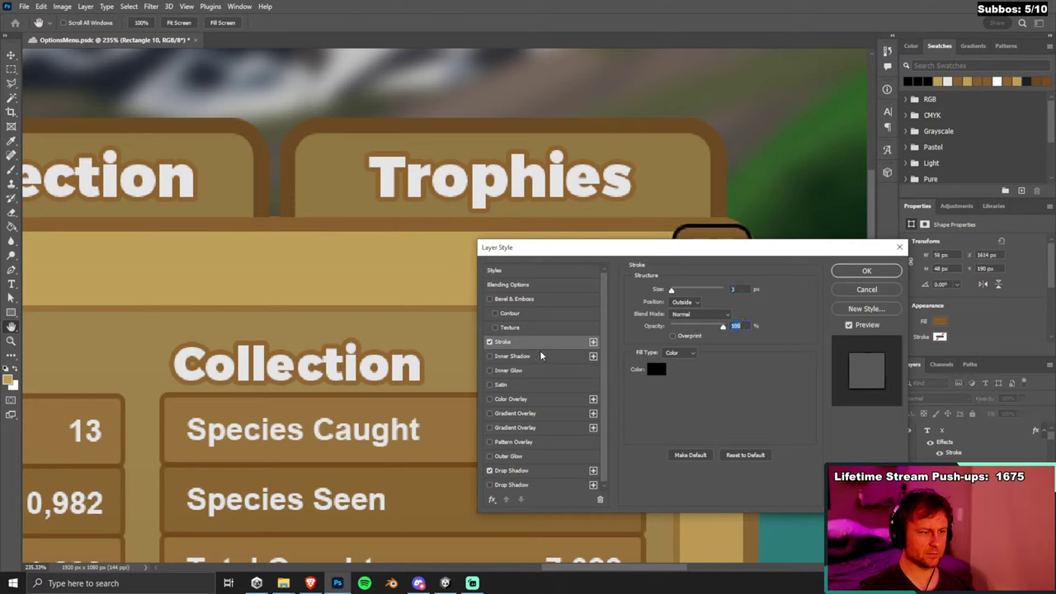
click(658, 369)
mouse_move(690, 202)
mouse_down()
mouse_move(738, 224)
mouse_move(741, 293)
mouse_up()
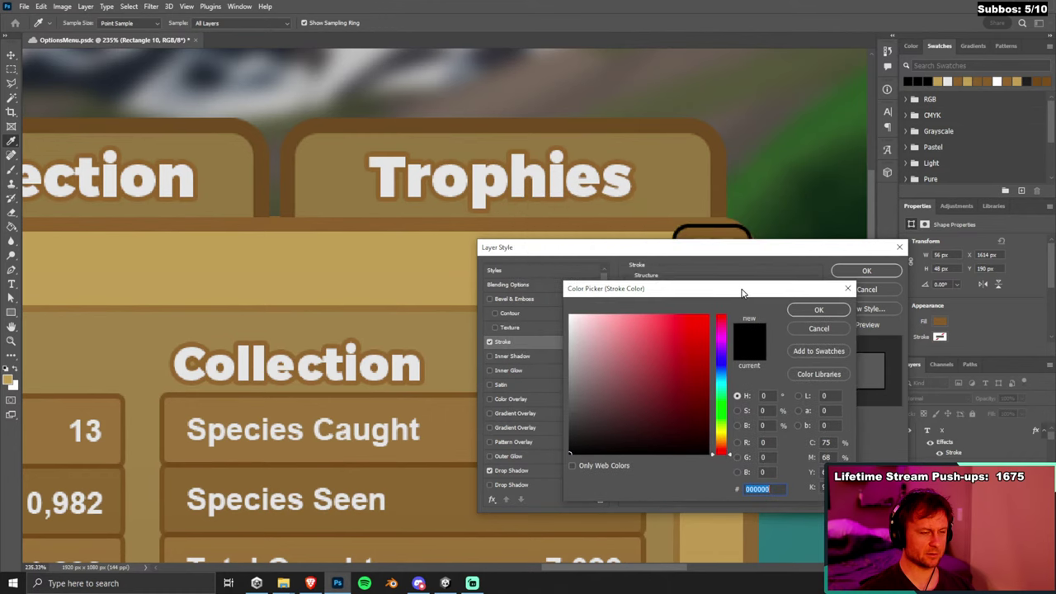
click(818, 311)
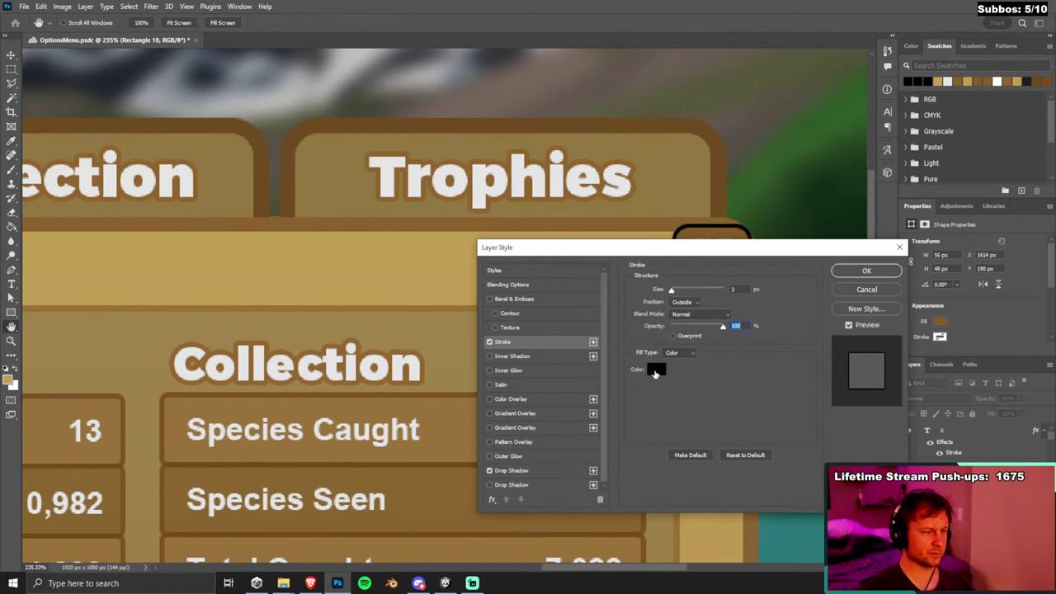
Change the close button rectangle's stroke colour to dark brown, about #67481f, and apply the layer style.
click(658, 370)
click(670, 218)
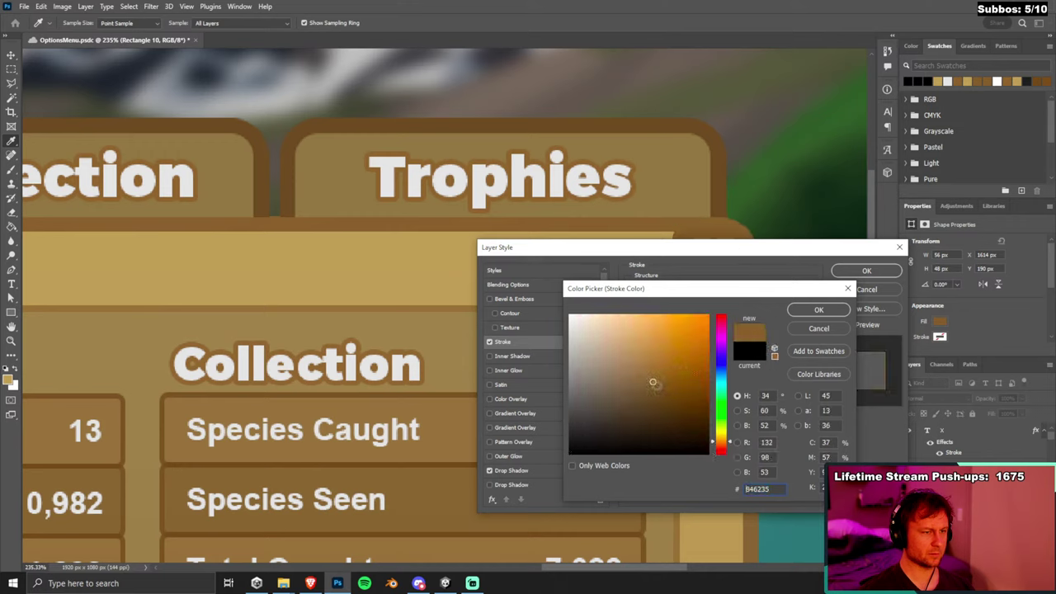
drag(653, 382, 667, 399)
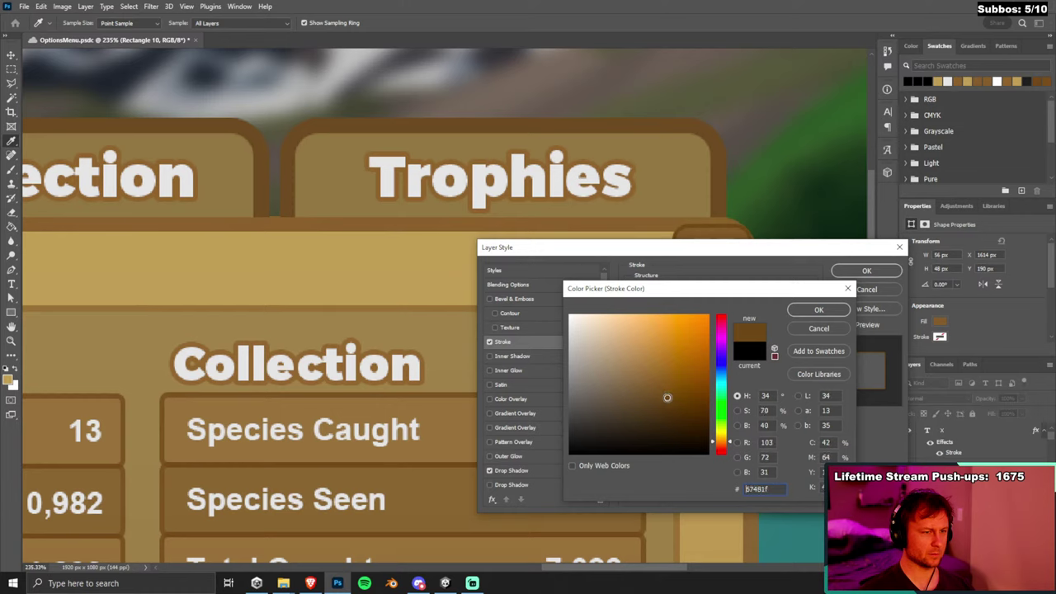
click(819, 309)
click(865, 273)
click(832, 310)
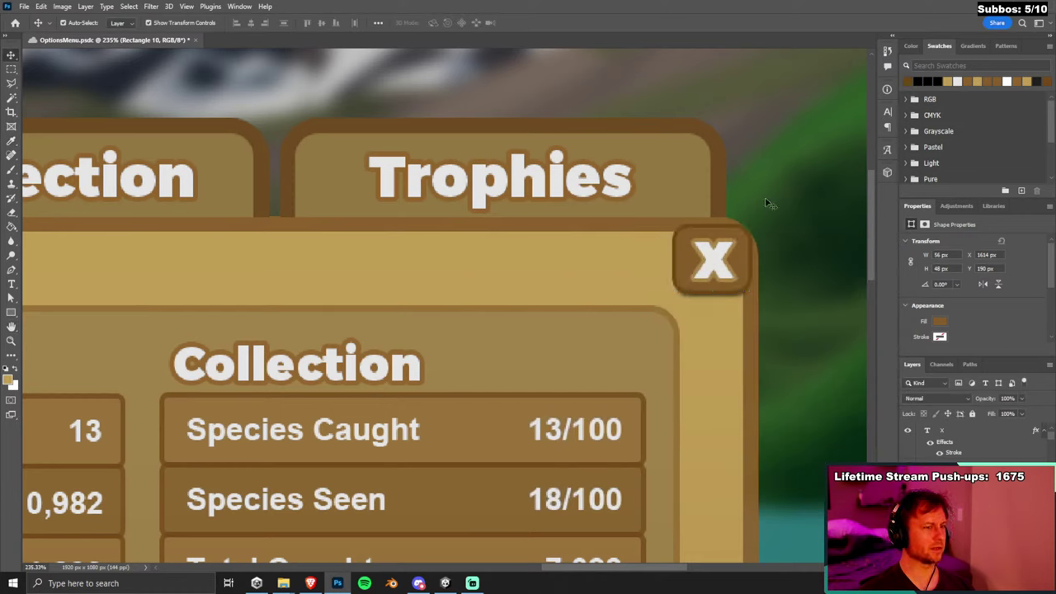
Enlarge the close button's rectangle down and to the left to about 62 × 57 px and re-centre the X on it.
scroll(832, 310, down, 6)
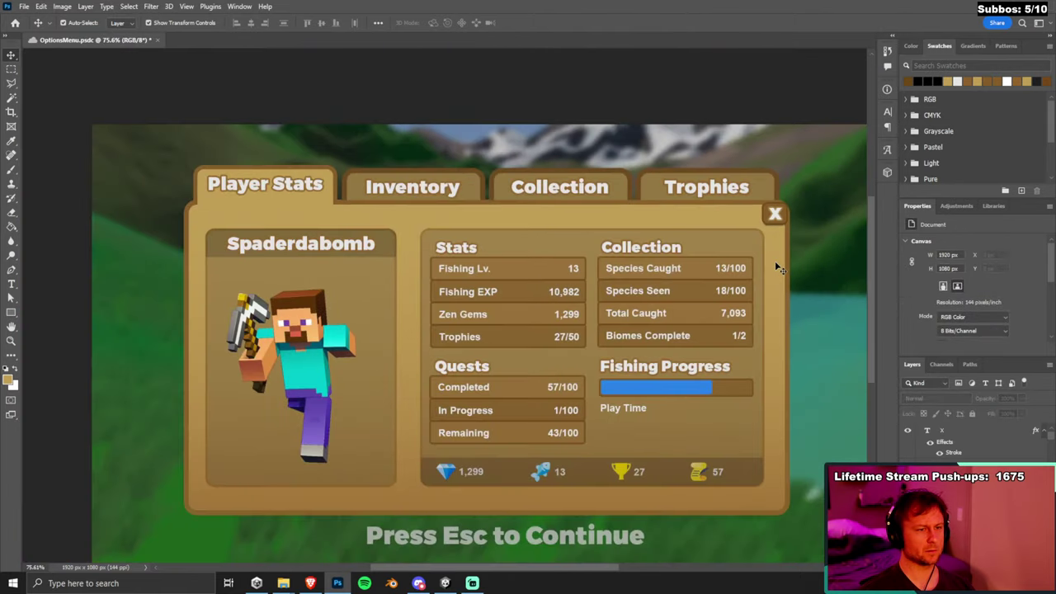
scroll(777, 266, up, 1)
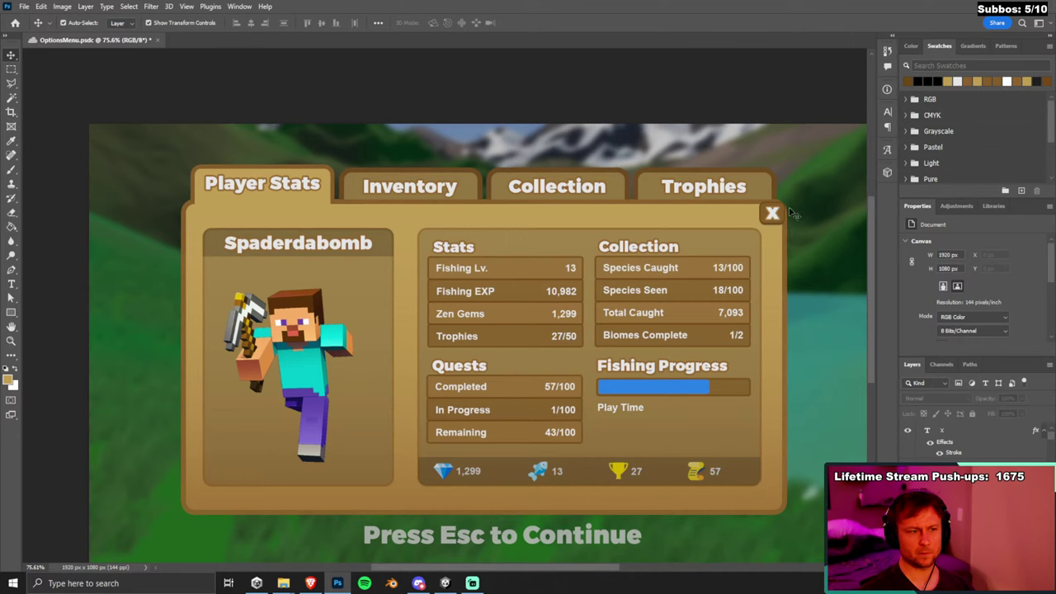
scroll(792, 216, up, 5)
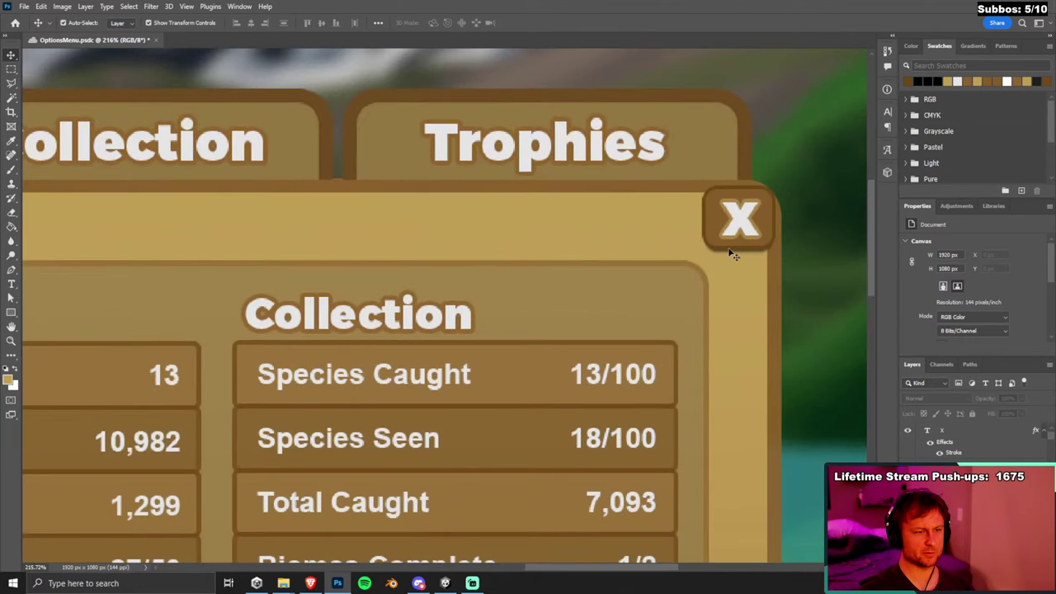
click(716, 246)
drag(703, 250, 699, 256)
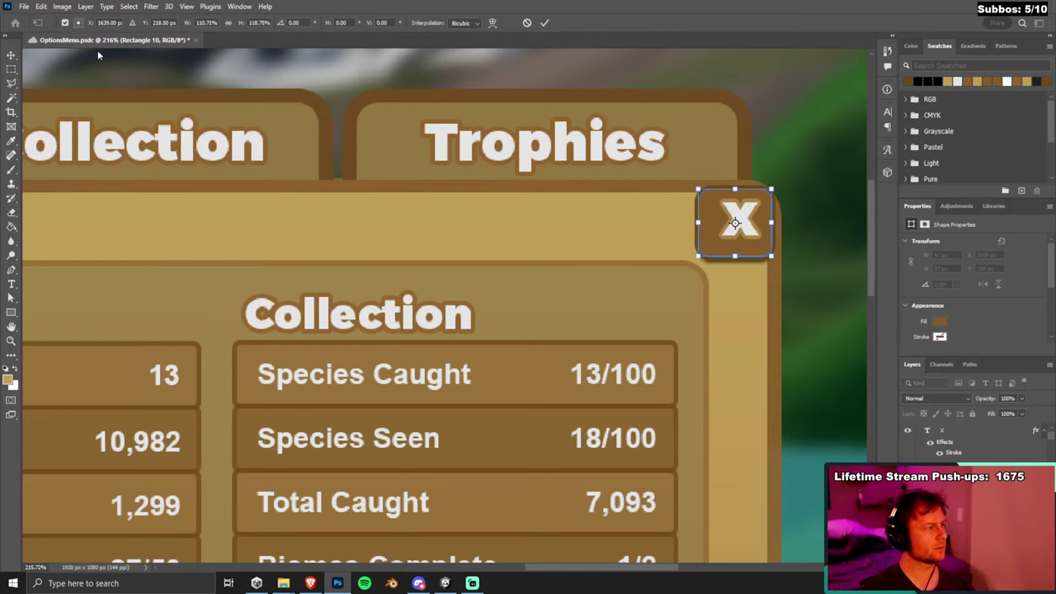
key(Return)
drag(742, 217, 741, 227)
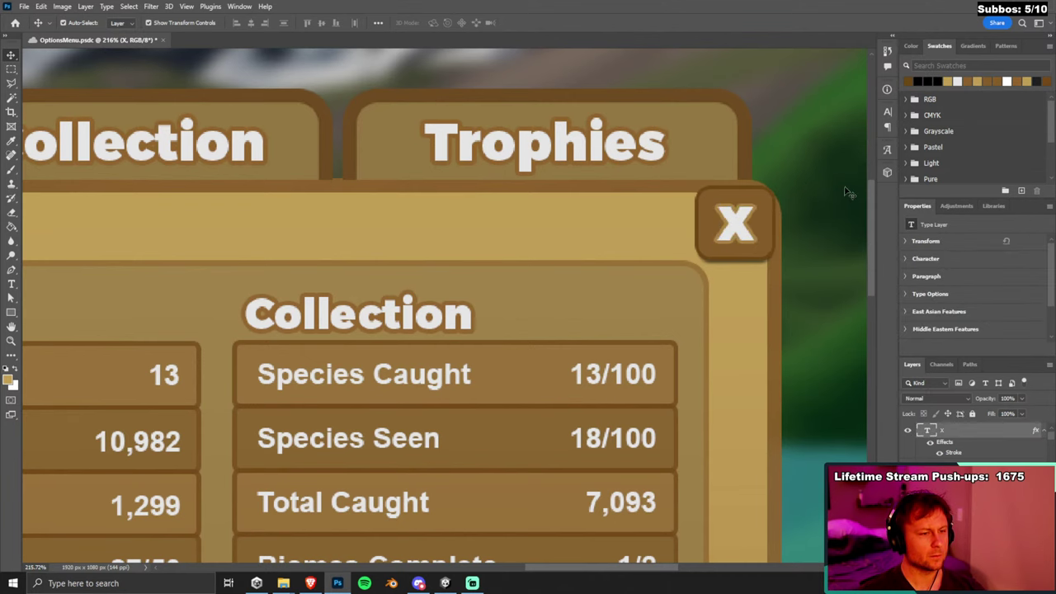
click(842, 183)
scroll(843, 190, down, 5)
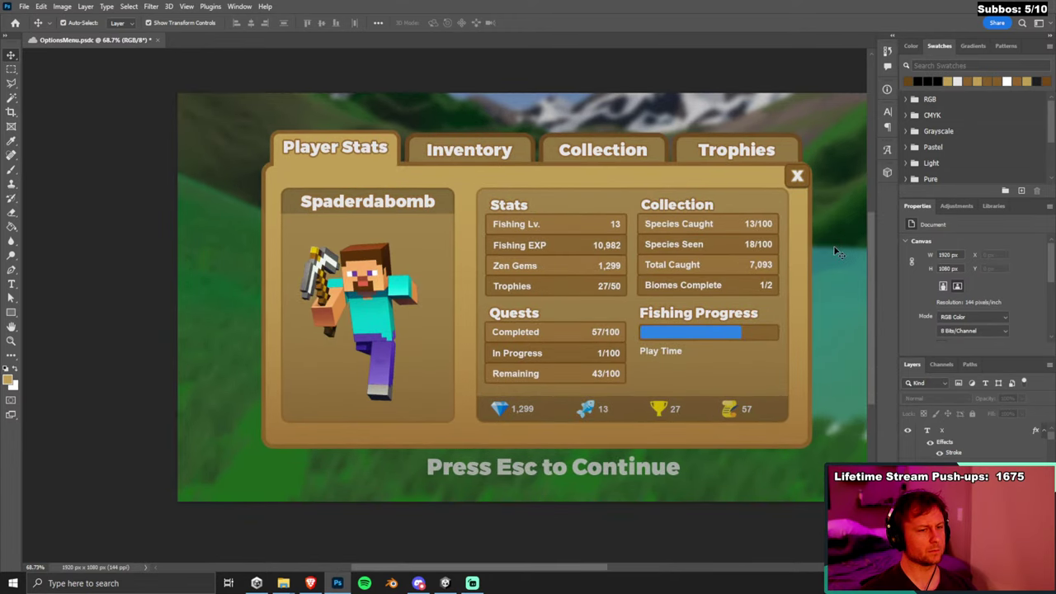
scroll(836, 251, up, 1)
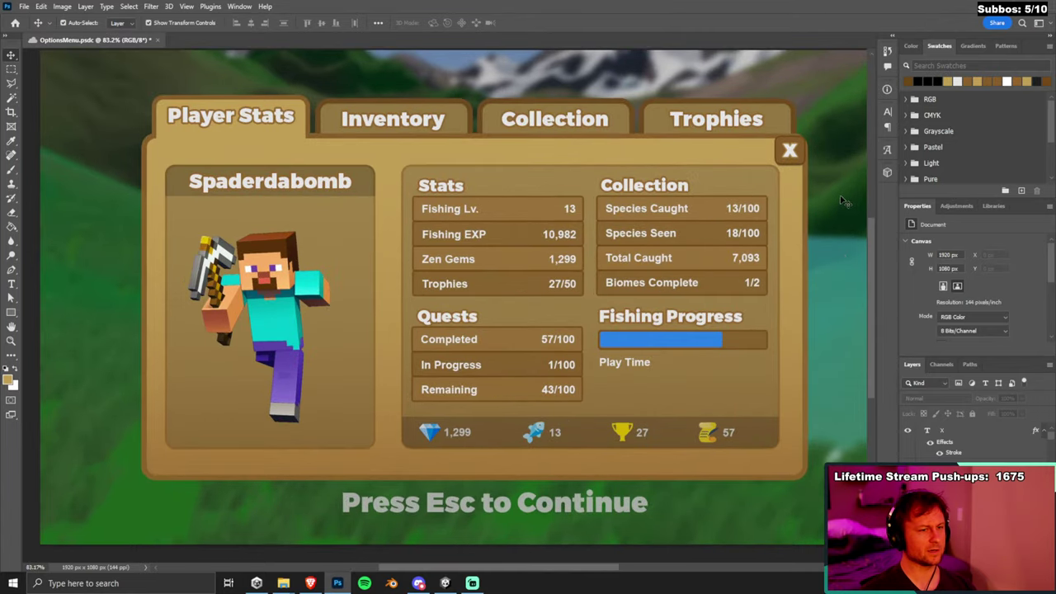
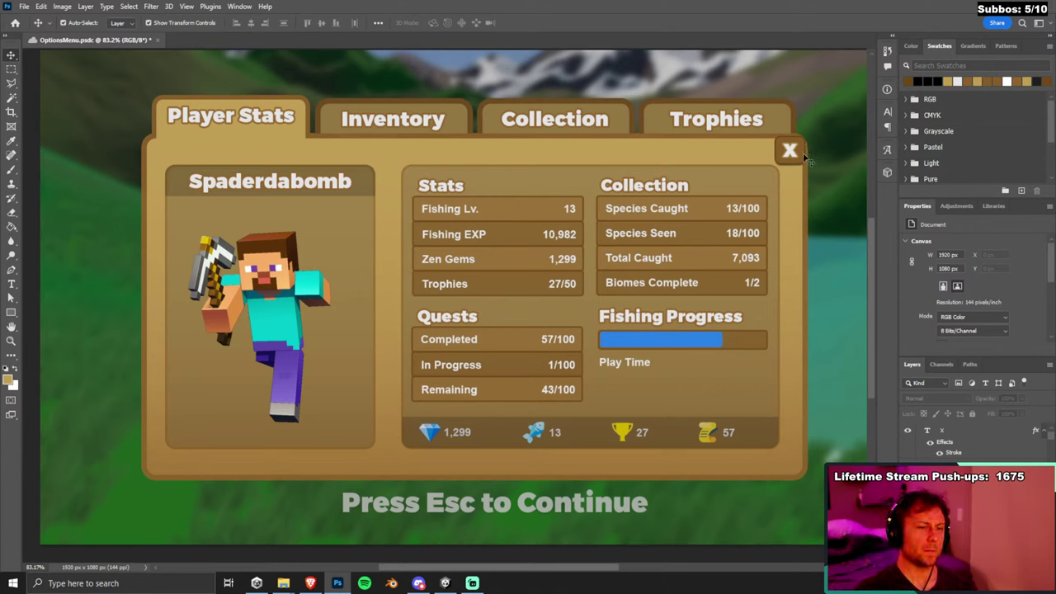
Set the Drop Shadow angle of the close button's rectangle to 45° and check the button within the full layout.
click(804, 157)
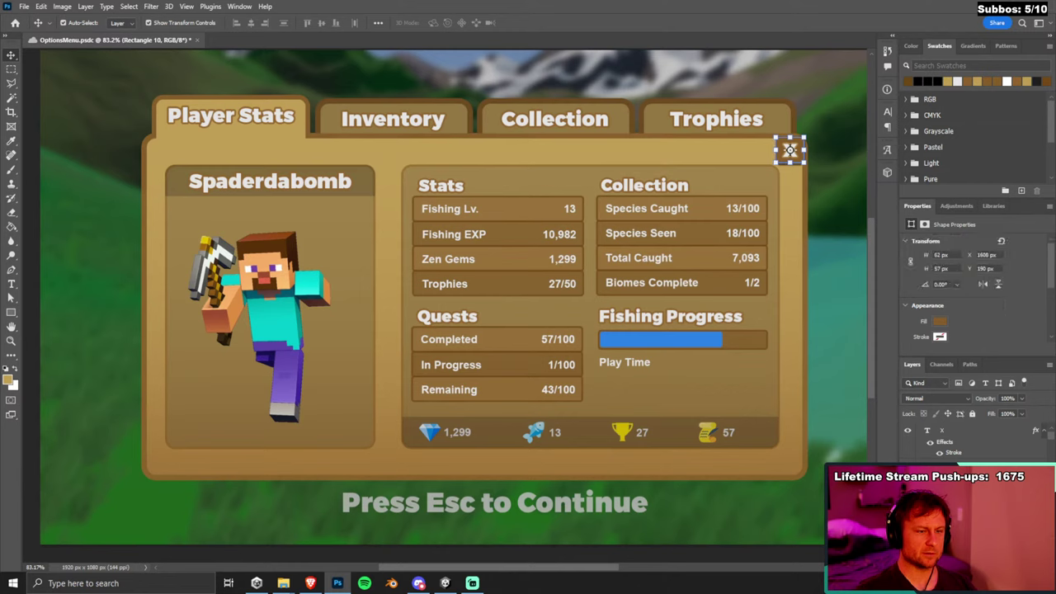
double_click(789, 151)
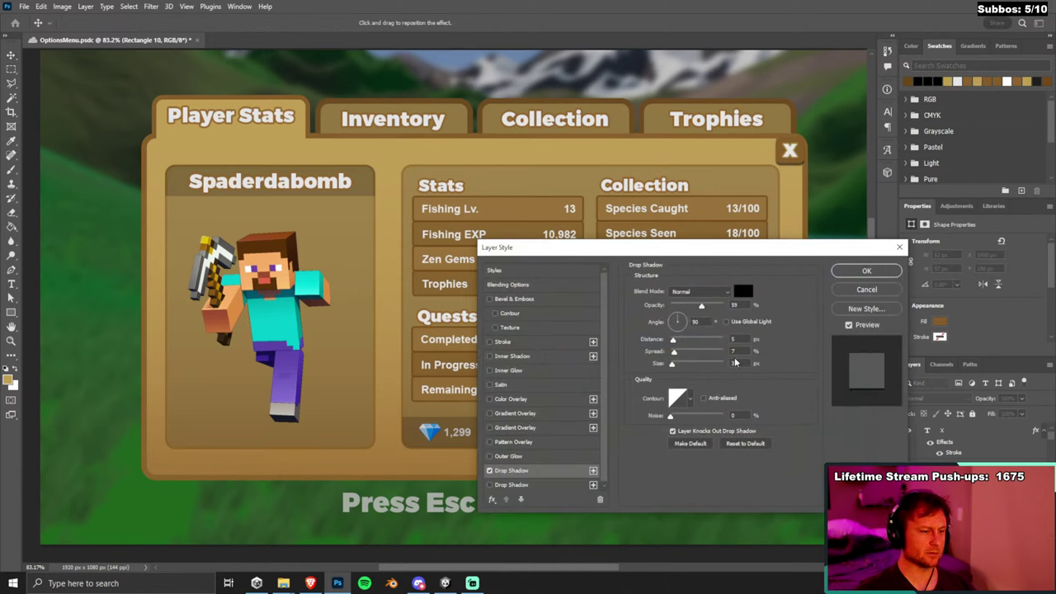
double_click(695, 322)
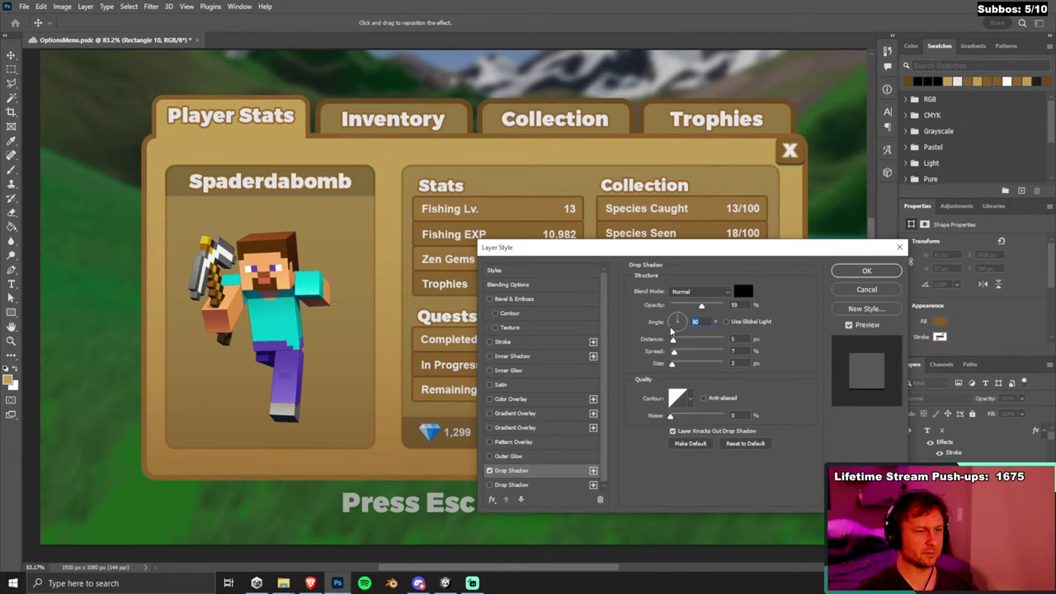
text(45)
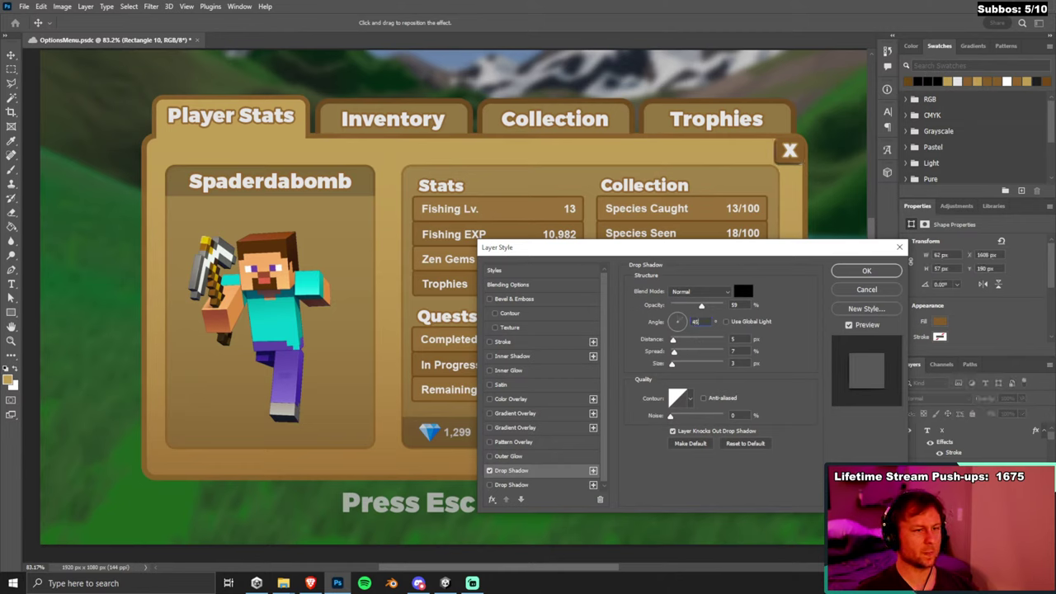
click(866, 272)
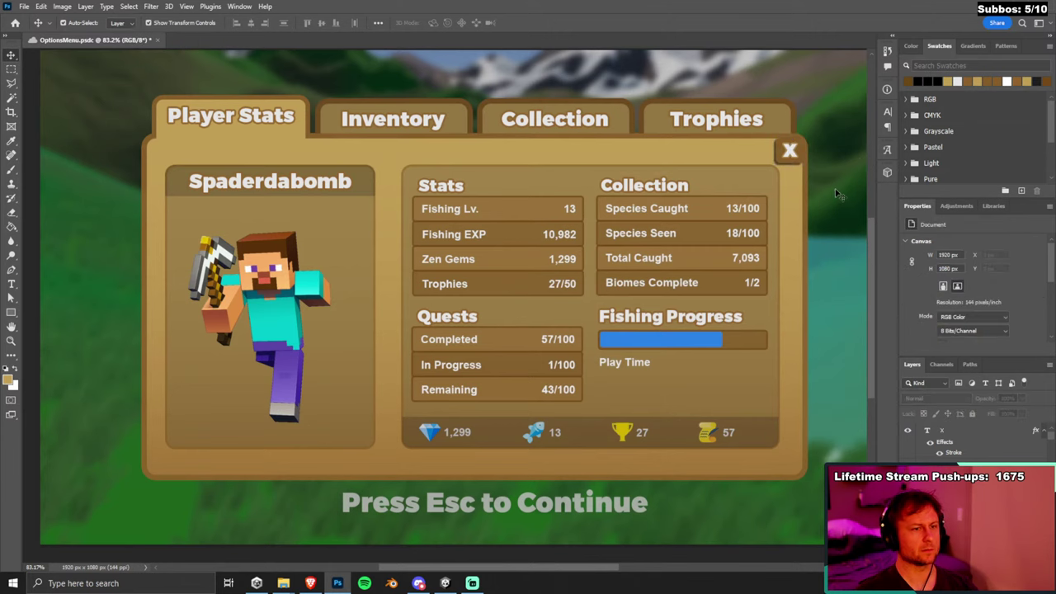
scroll(835, 193, up, 3)
scroll(841, 180, down, 2)
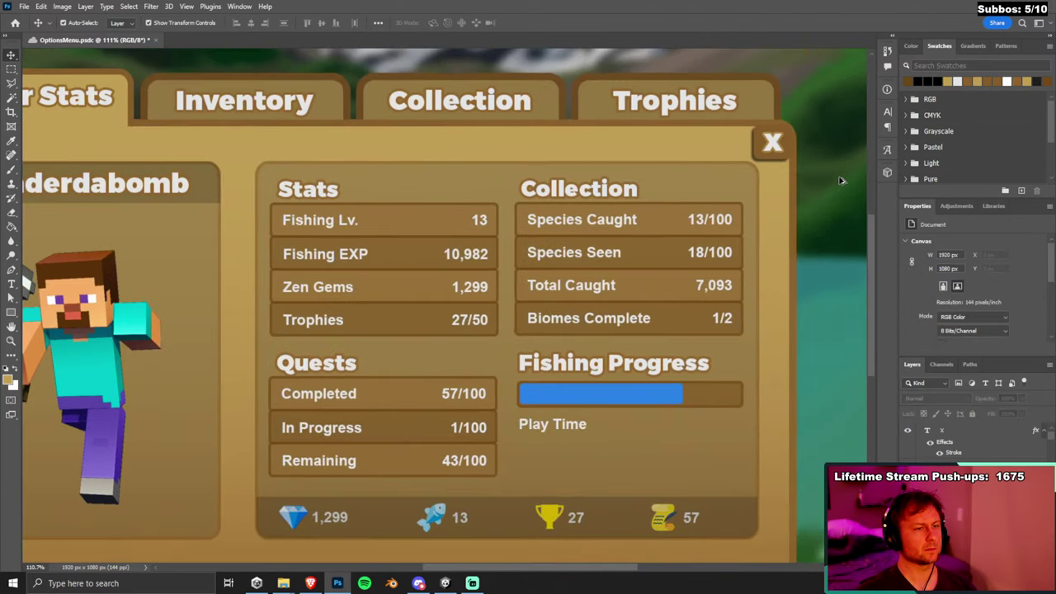
scroll(831, 224, down, 3)
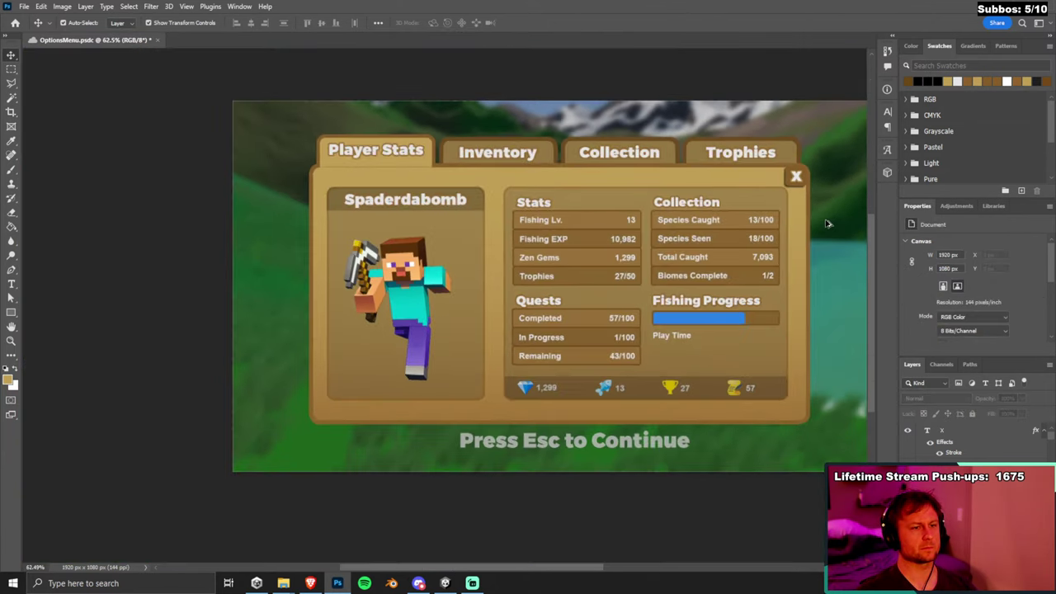
scroll(828, 224, up, 2)
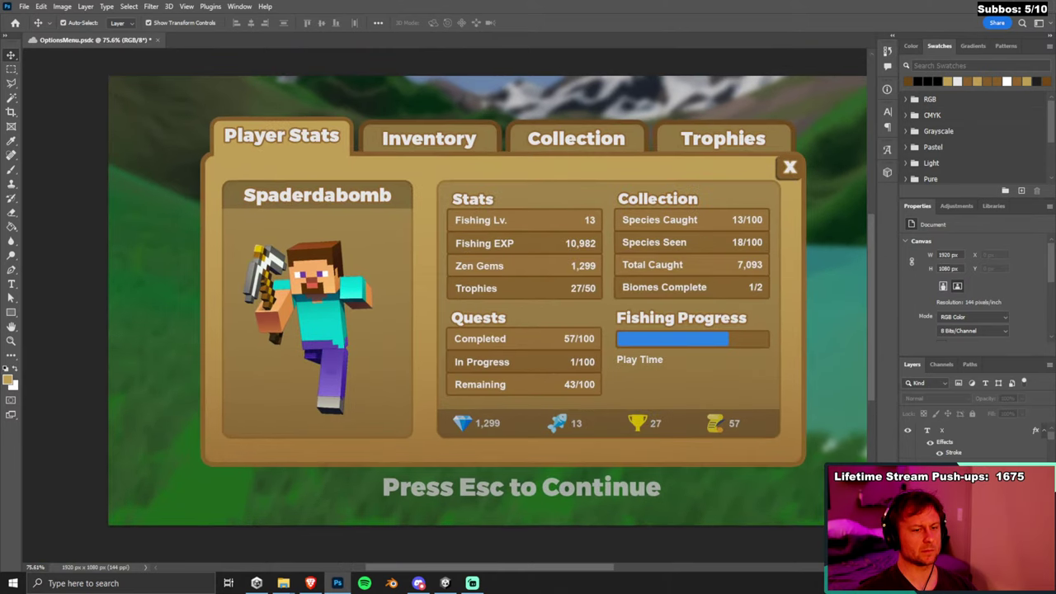
Try Drop Shadow angles of -45° and -135° on the close button's rectangle and discard the changes.
click(790, 167)
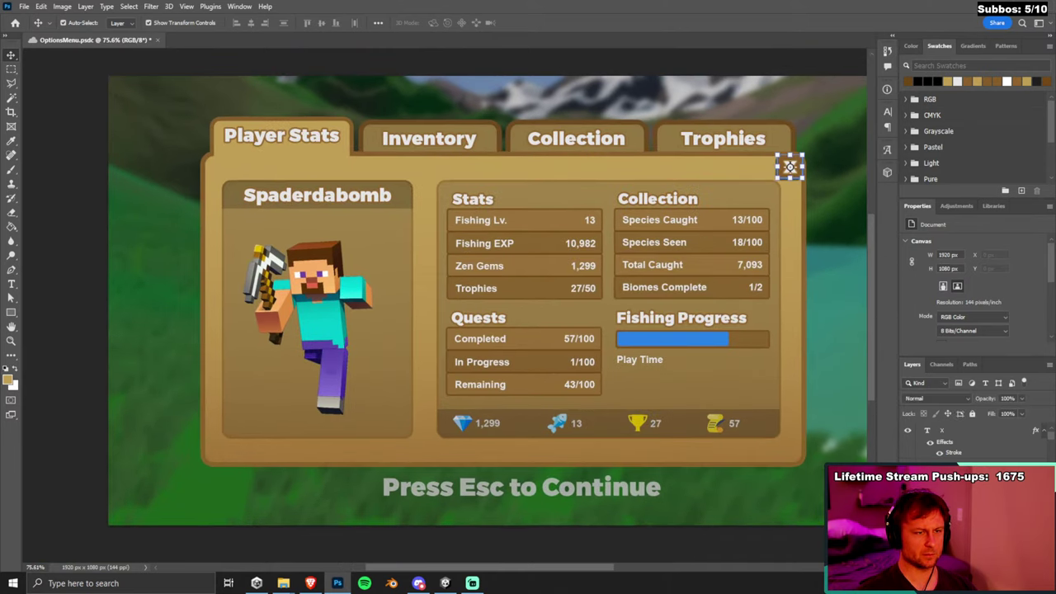
double_click(944, 441)
text(-45)
text(-1)
text(35)
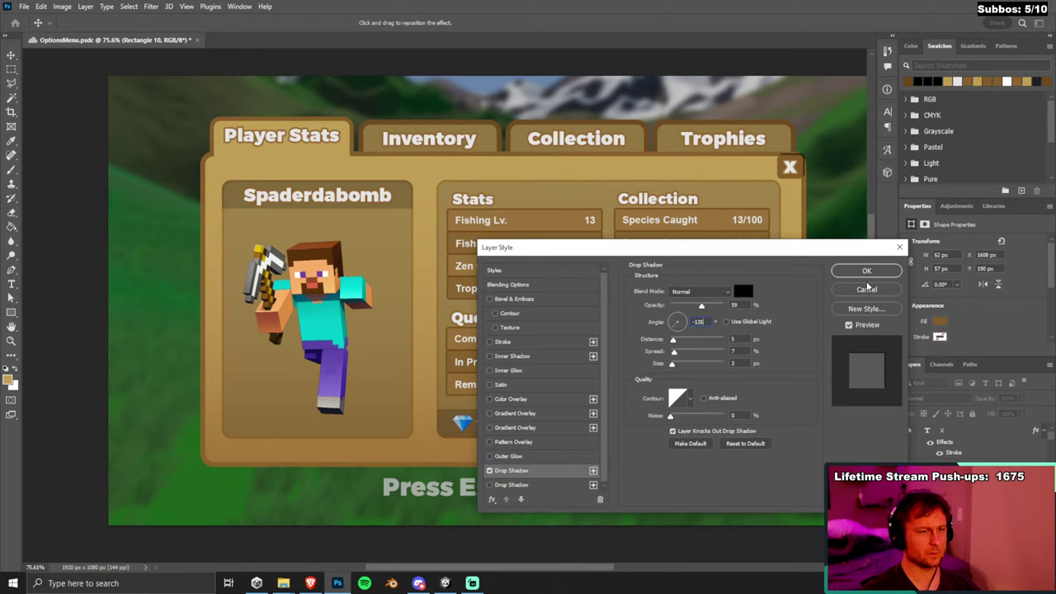
key(ctrl+z)
key(ctrl+z)
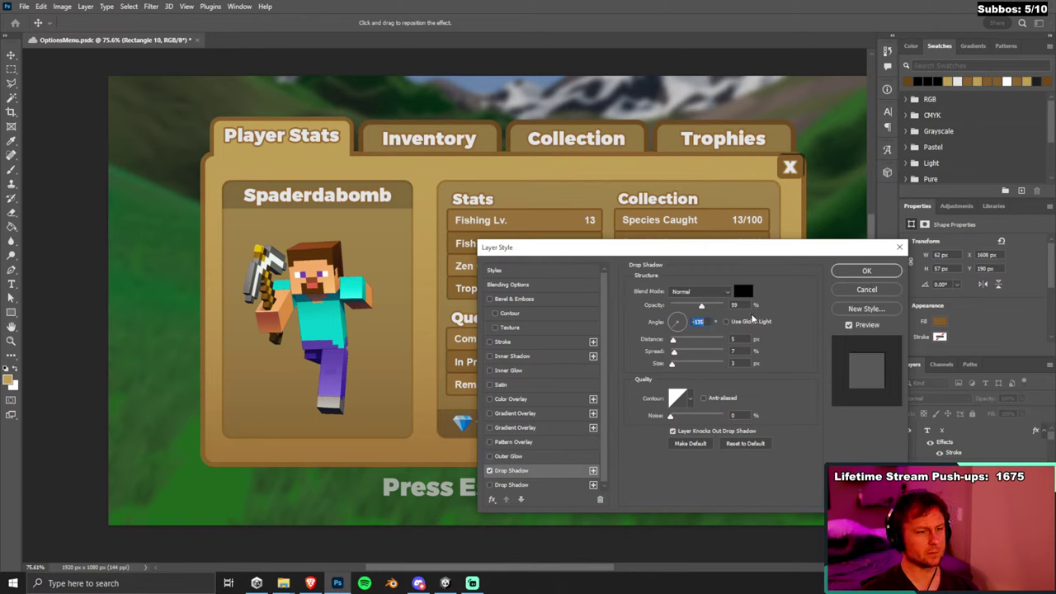
key(ctrl+z)
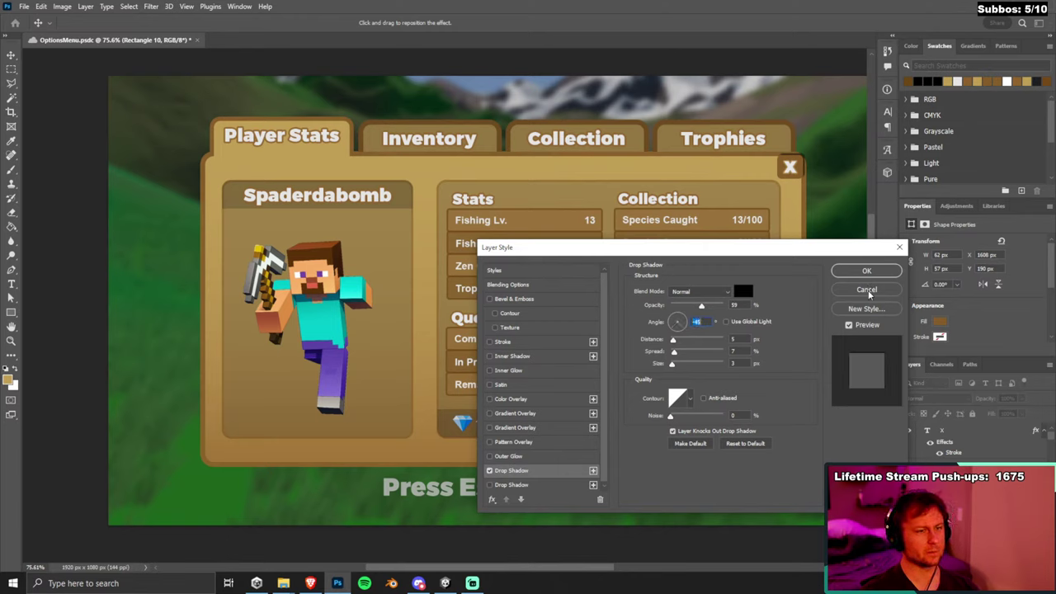
click(883, 291)
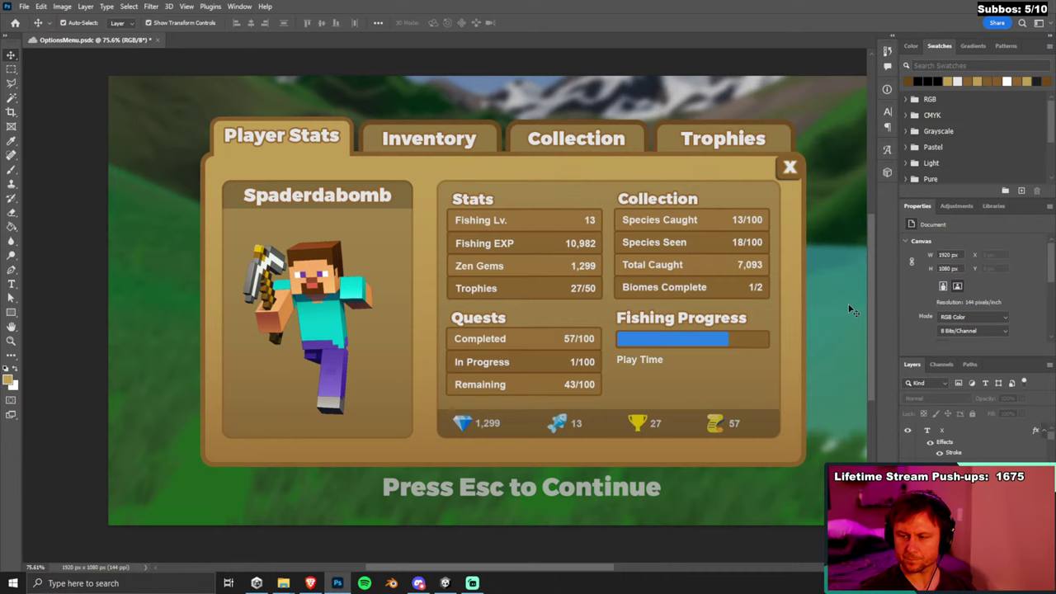
Move the close button inward to X 1602, Y 194 px and set its rectangle's corner radii to 20 px.
scroll(783, 150, up, 5)
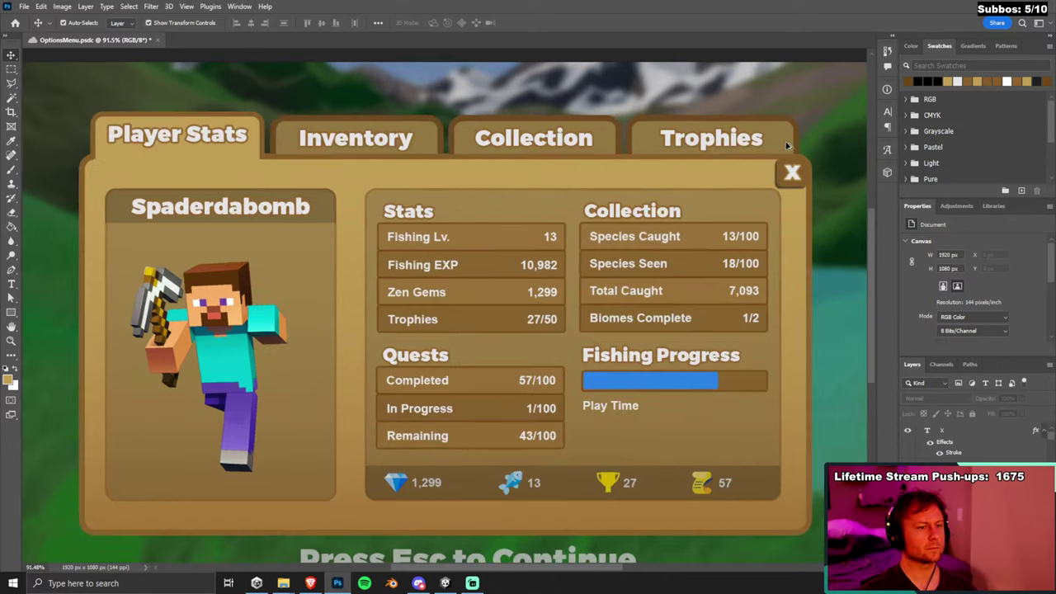
scroll(801, 147, up, 5)
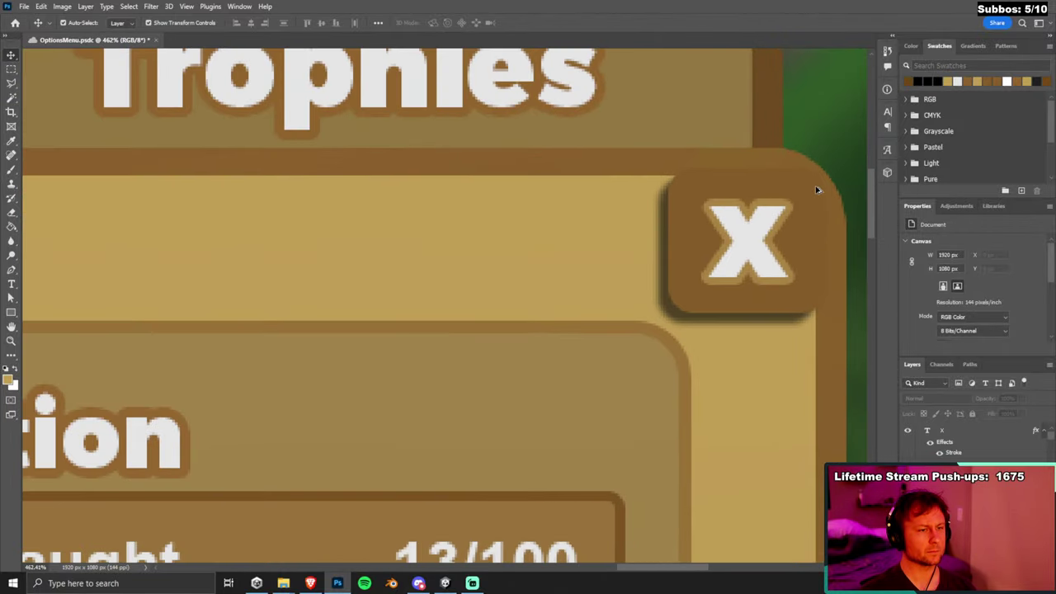
click(758, 256)
drag(804, 205, 790, 207)
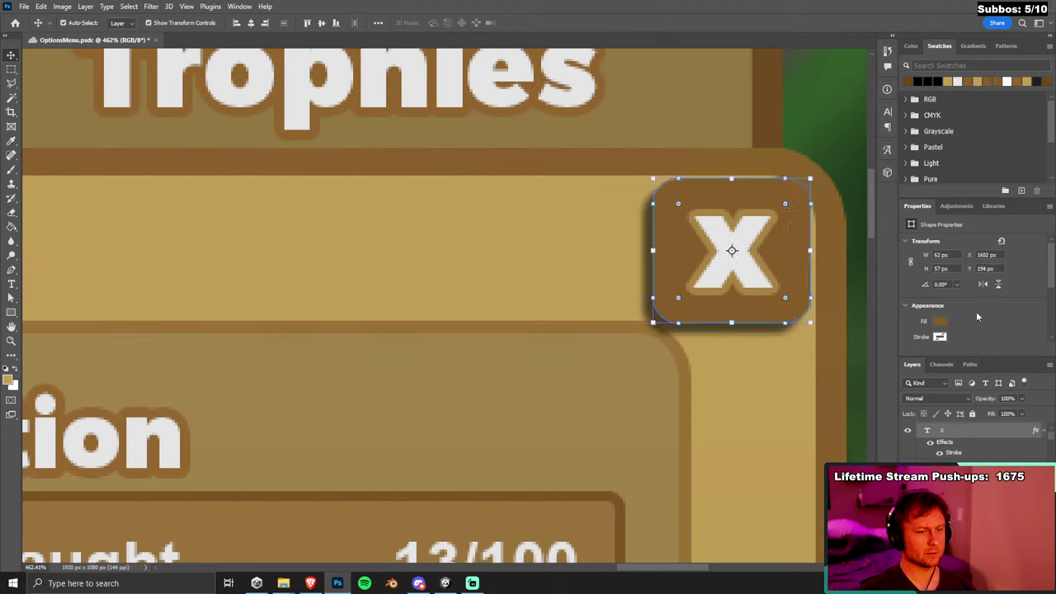
scroll(973, 316, down, 2)
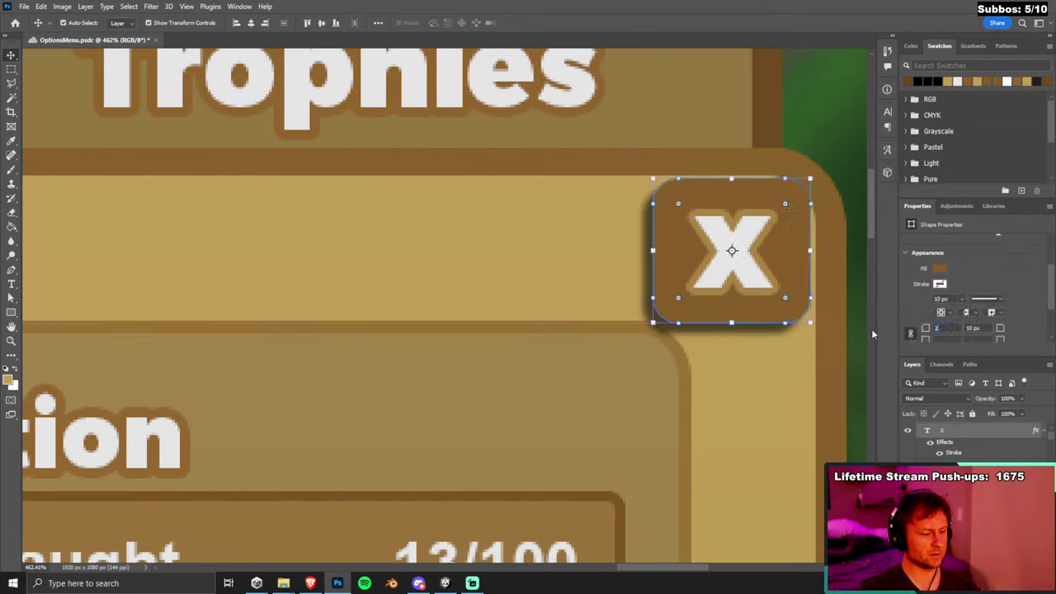
text(0)
key(Return)
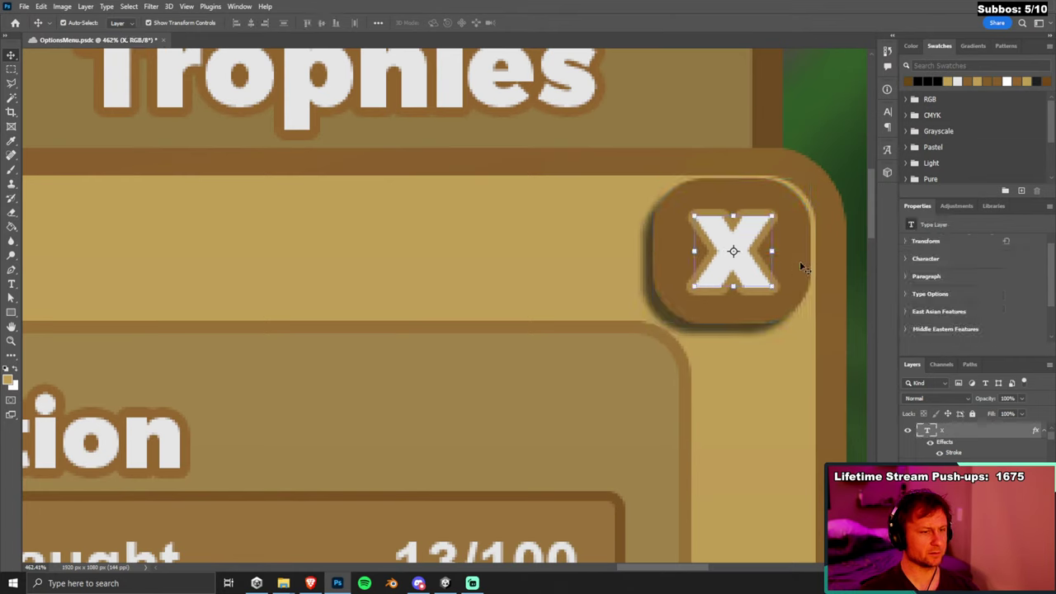
Reposition the rounder close button with its X snugly into the panel's upper-right corner, at X 1605, Y 192 px.
drag(797, 267, 801, 269)
key(ctrl+t)
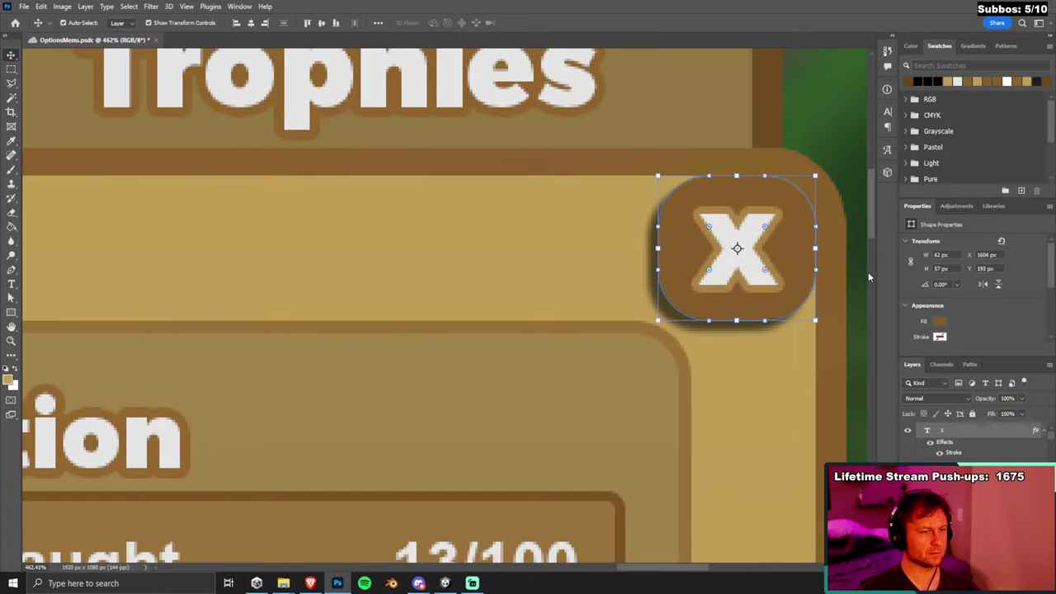
key(Return)
scroll(825, 202, down, 6)
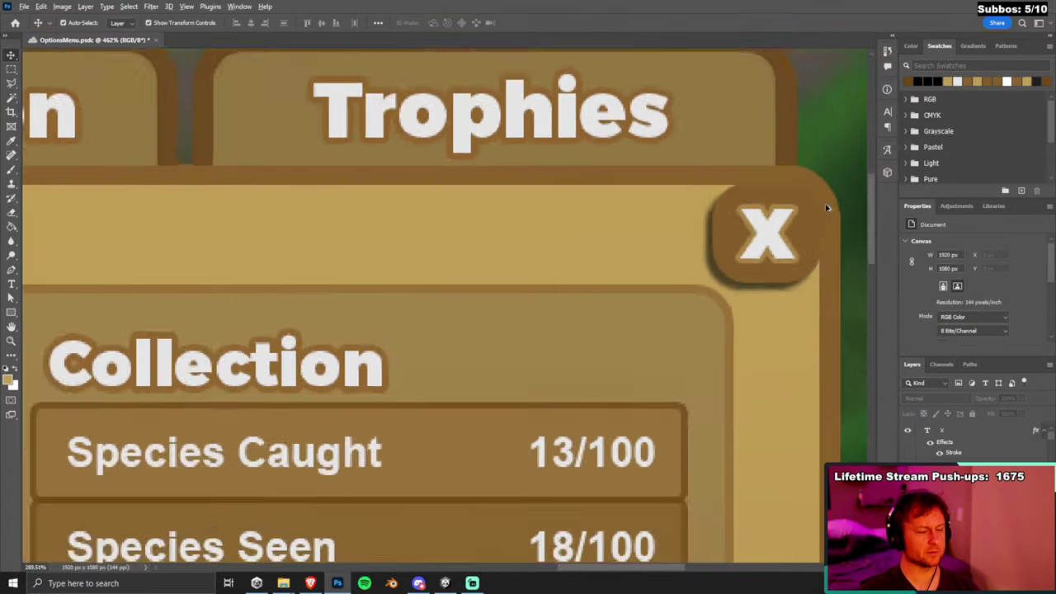
scroll(845, 278, down, 2)
scroll(842, 314, up, 1)
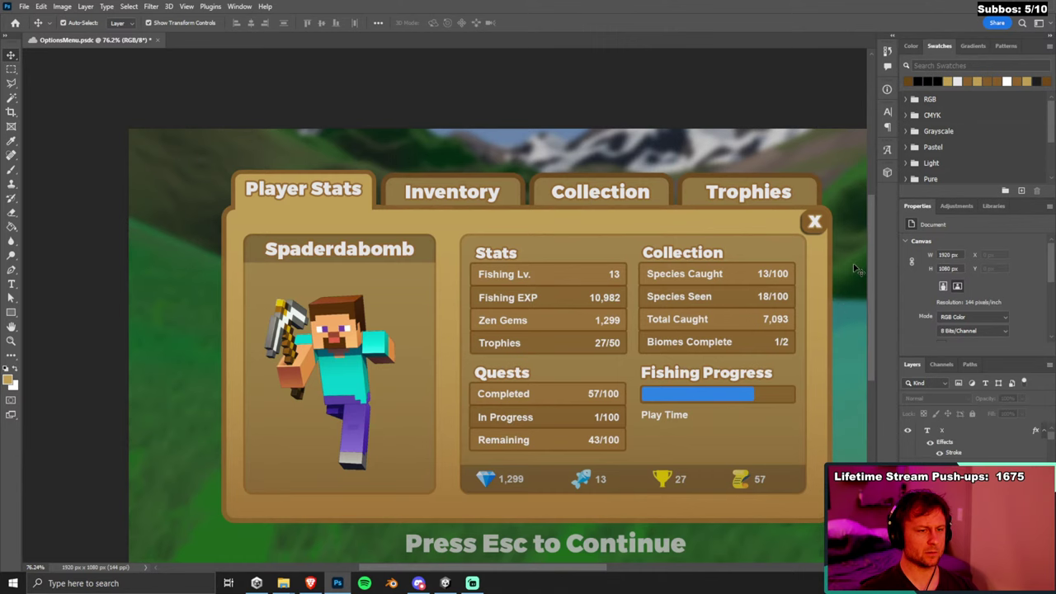
Add a dark brown outline around the close button's rectangle.
scroll(853, 247, up, 4)
scroll(845, 197, up, 2)
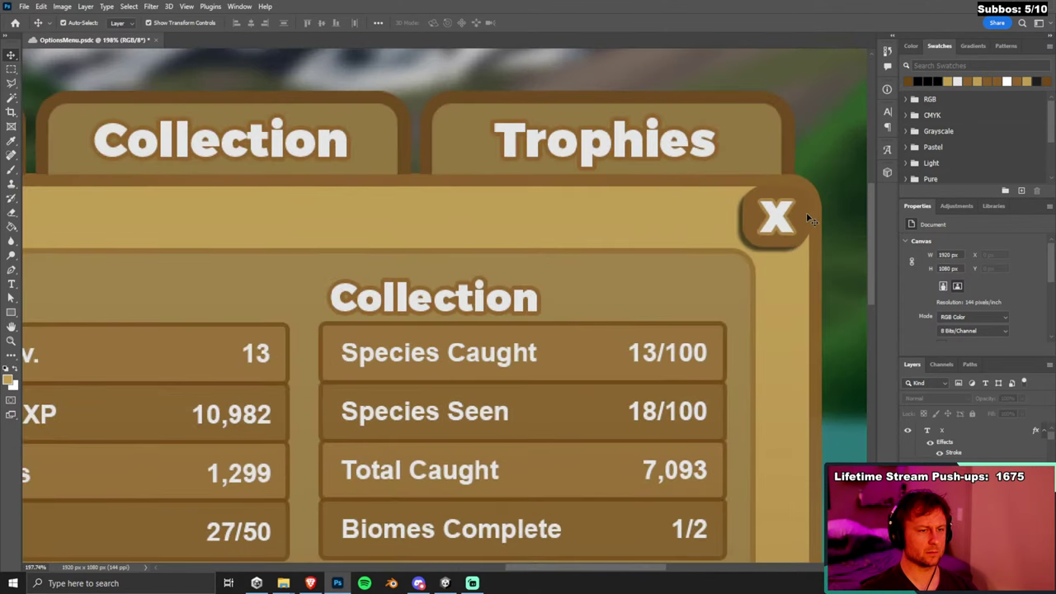
click(804, 213)
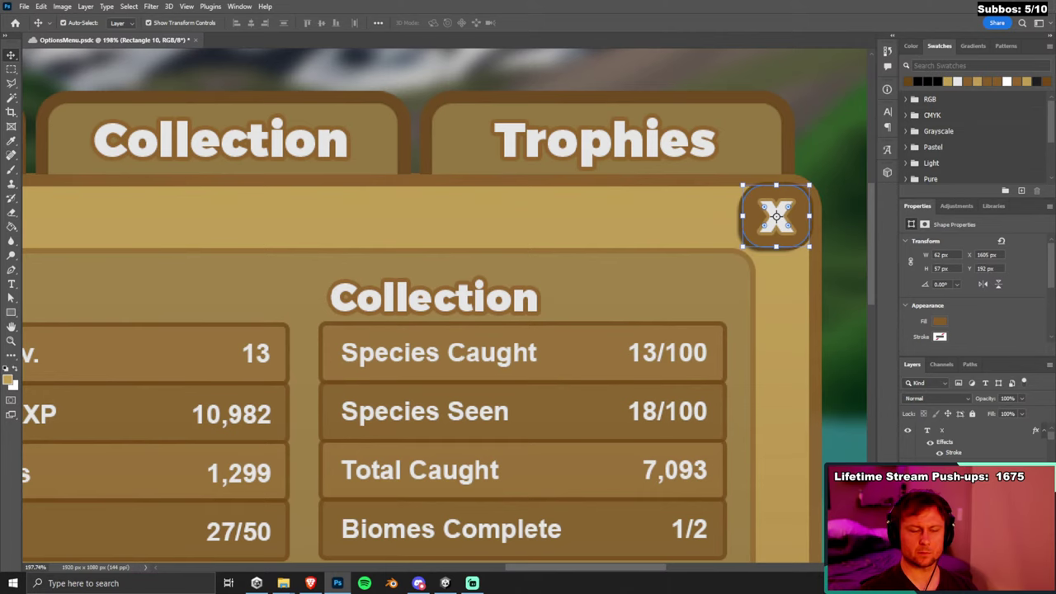
click(847, 402)
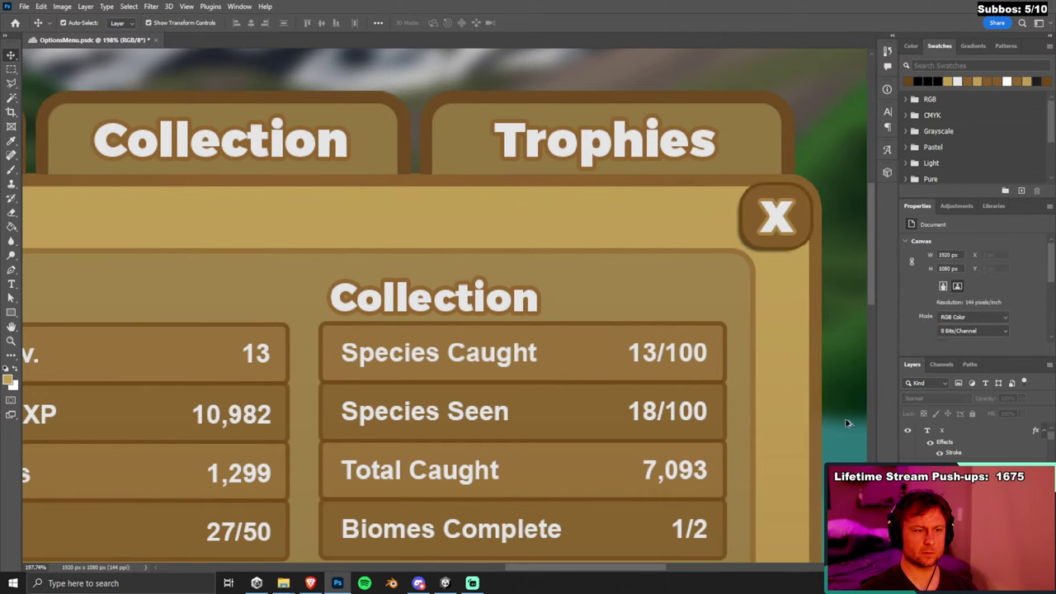
Examine the outlined close button and the balance of the whole Player Stats layout at several zoom levels.
scroll(849, 426, down, 3)
scroll(846, 426, down, 3)
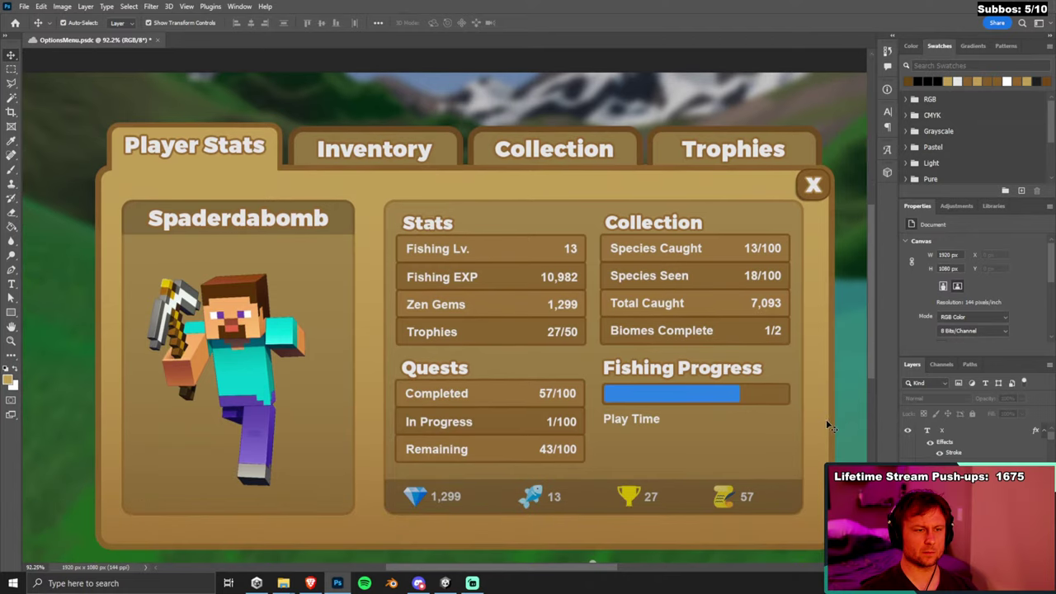
scroll(827, 425, down, 2)
scroll(829, 426, up, 1)
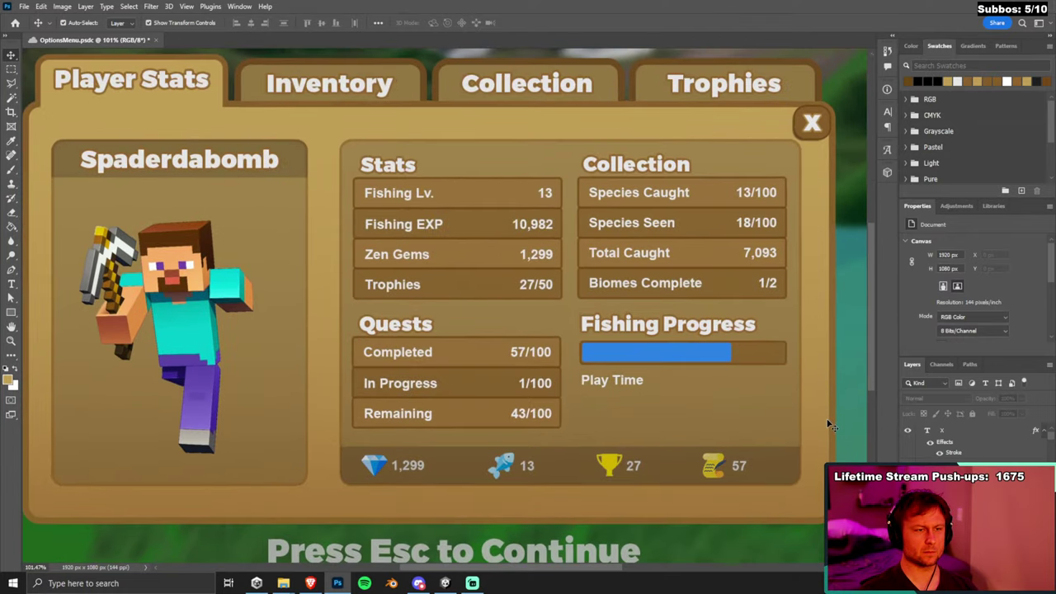
scroll(829, 425, down, 3)
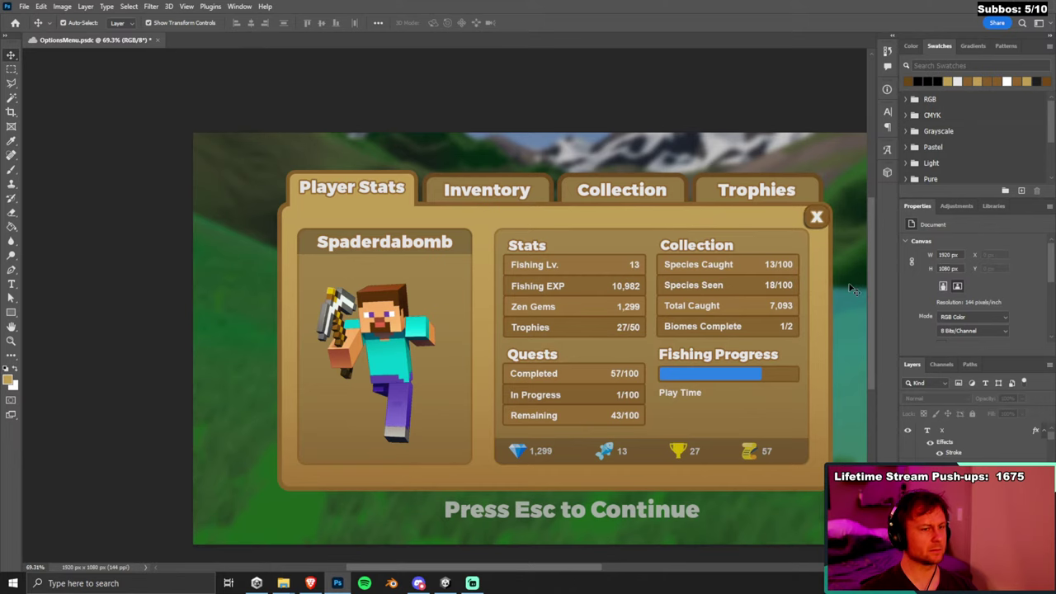
scroll(833, 441, down, 2)
scroll(823, 426, down, 1)
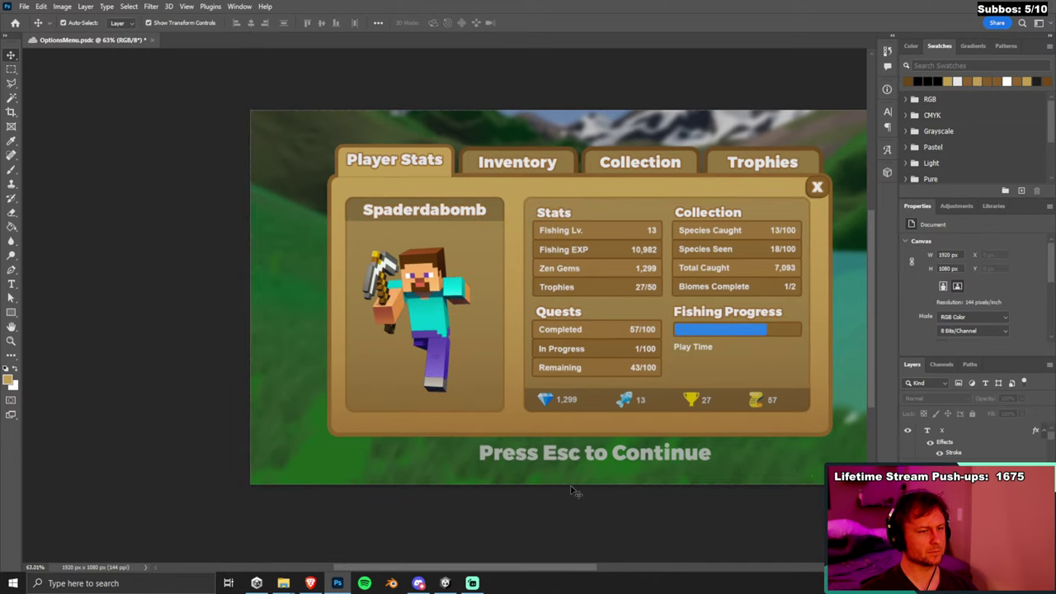
scroll(811, 388, up, 2)
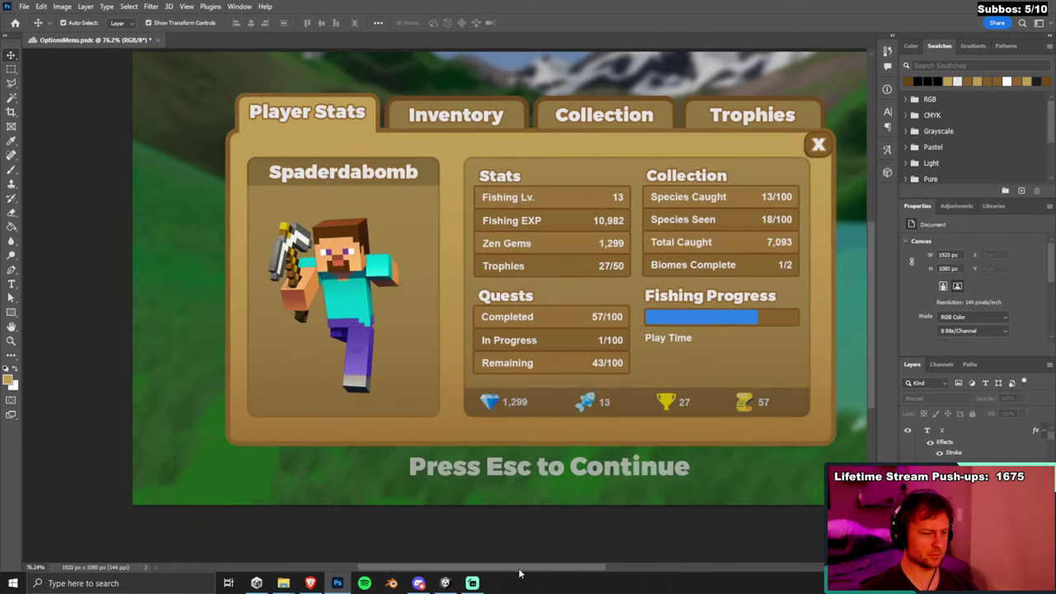
scroll(520, 573, right, 3)
scroll(565, 489, up, 1)
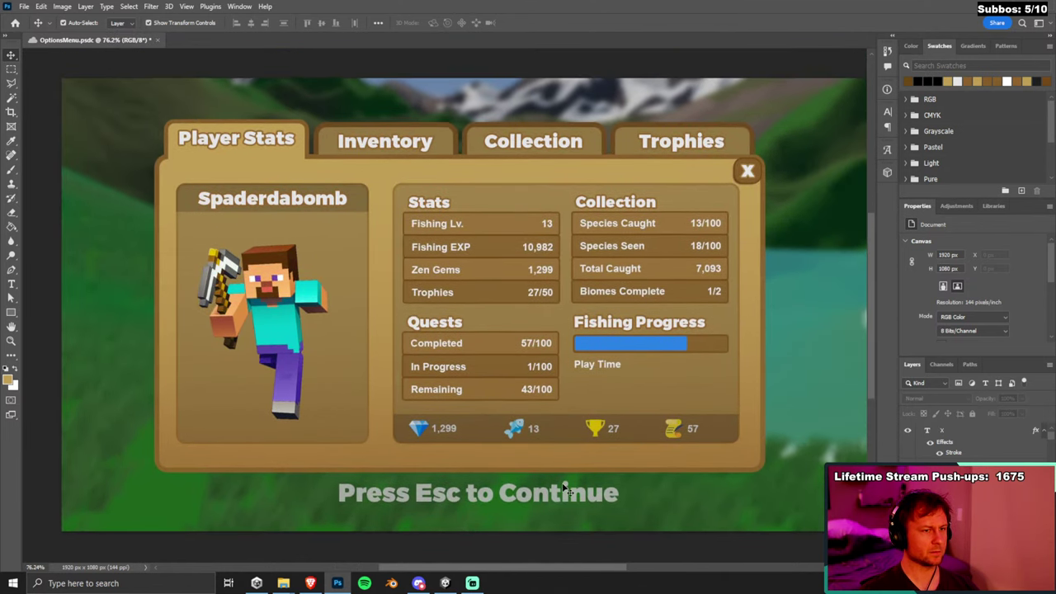
scroll(566, 489, up, 1)
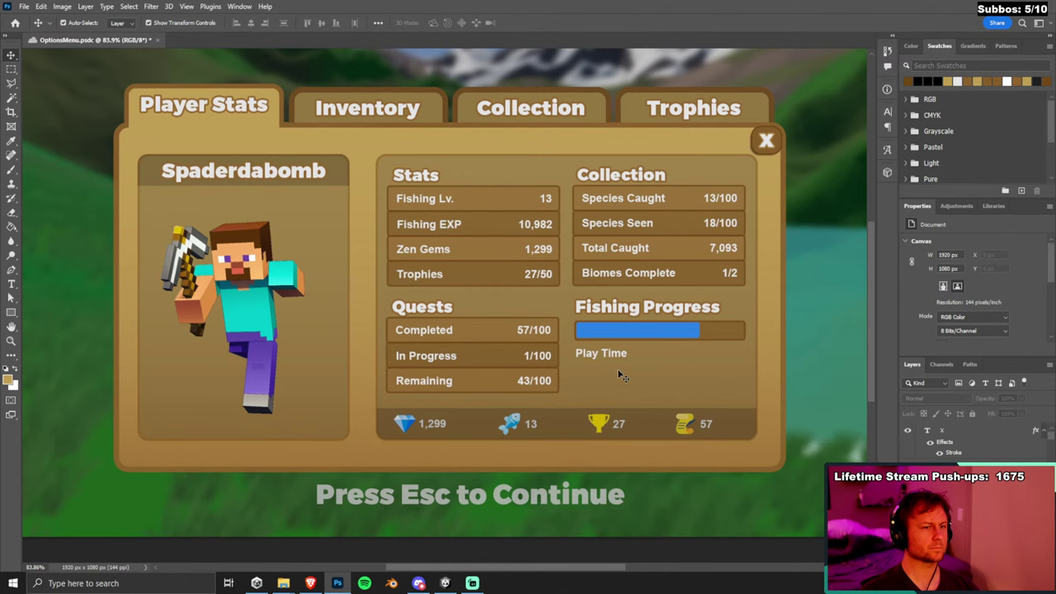
scroll(621, 376, down, 1)
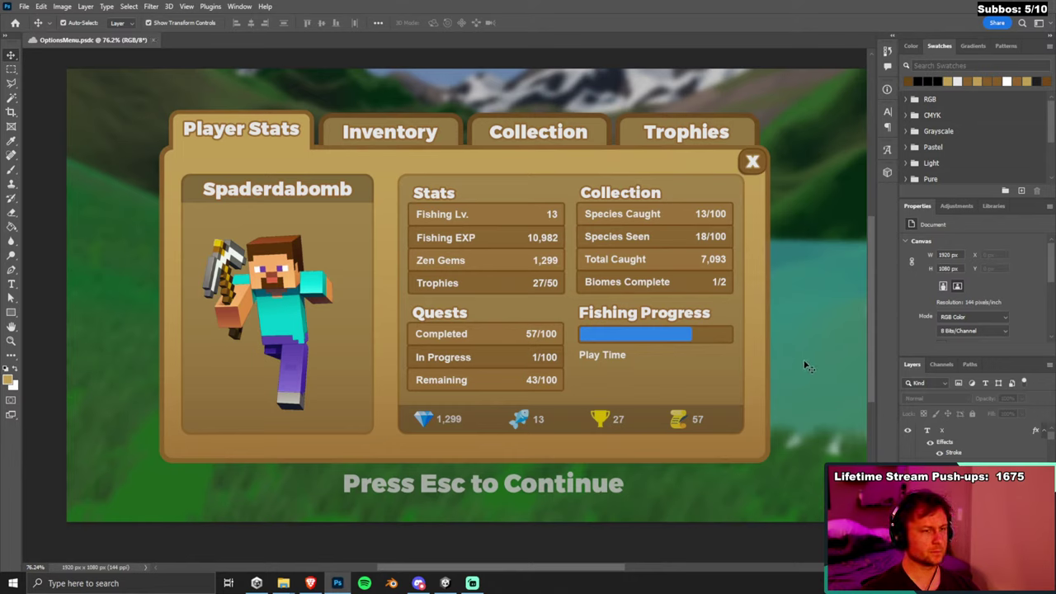
Switch to the Brave browser and look through the Settings: Menu examples for survival games on Game UI Database.
click(310, 583)
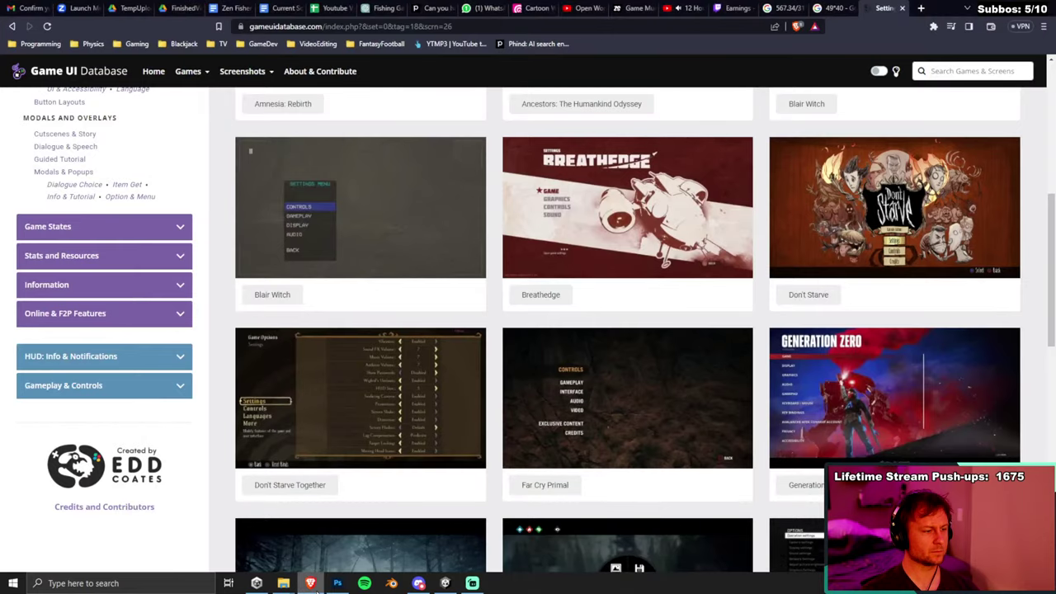
scroll(559, 418, down, 6)
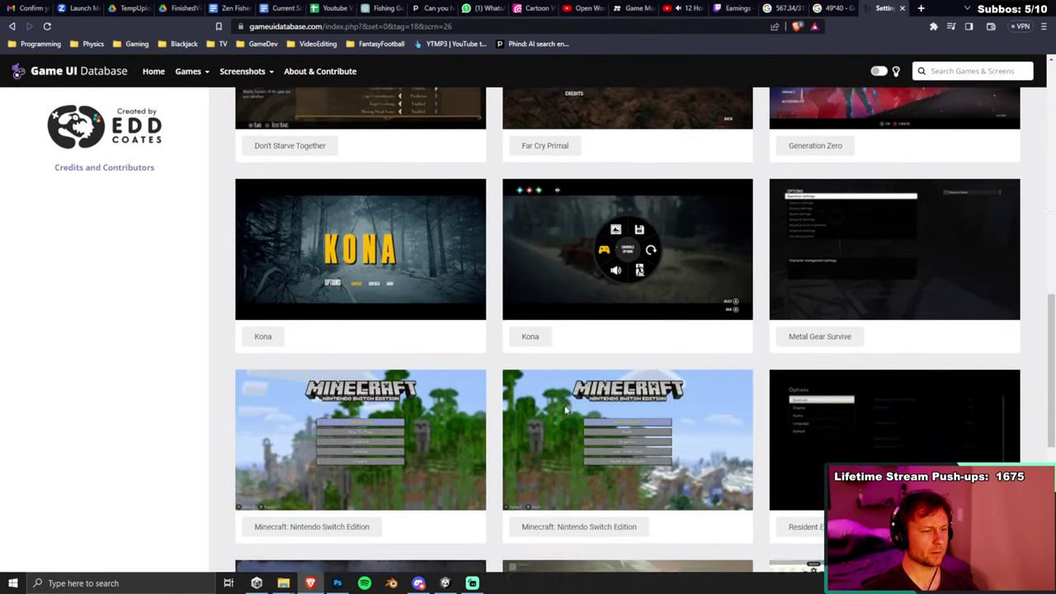
scroll(625, 363, down, 3)
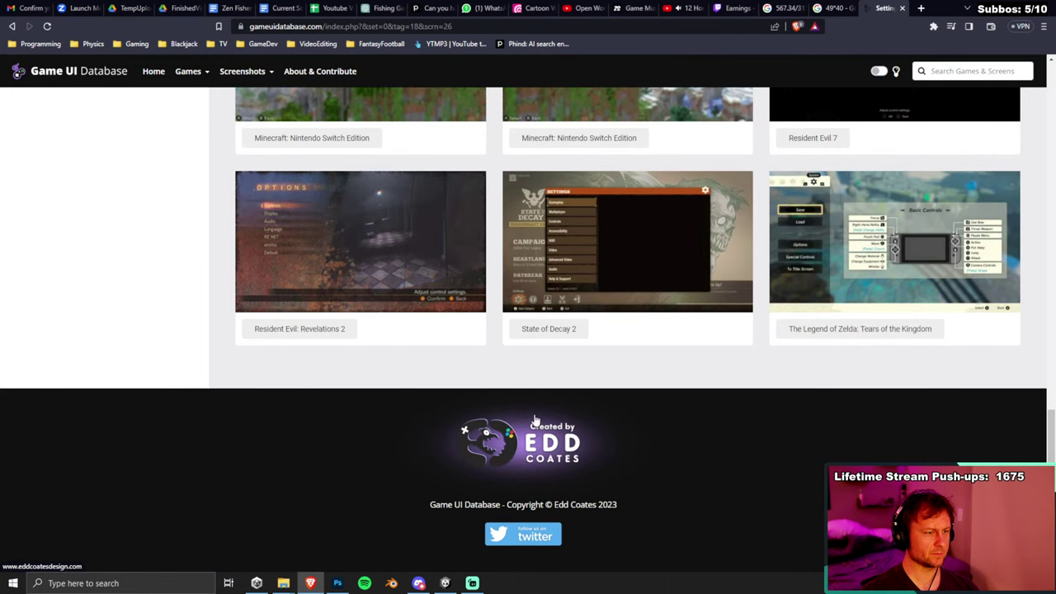
scroll(231, 349, up, 15)
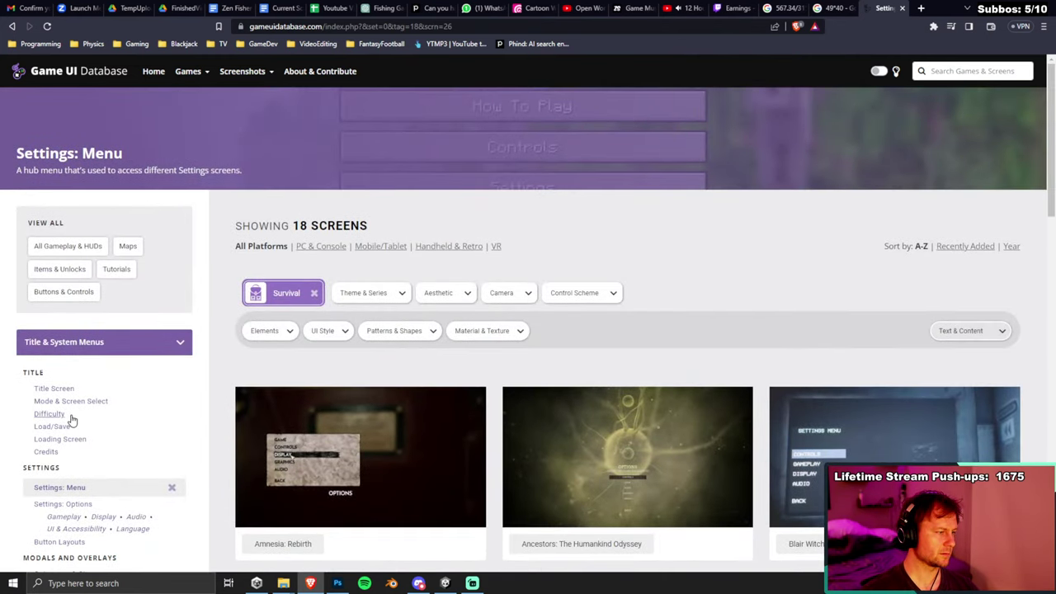
Show the Mode & Screen Select category for survival games and look over its example screens.
click(72, 401)
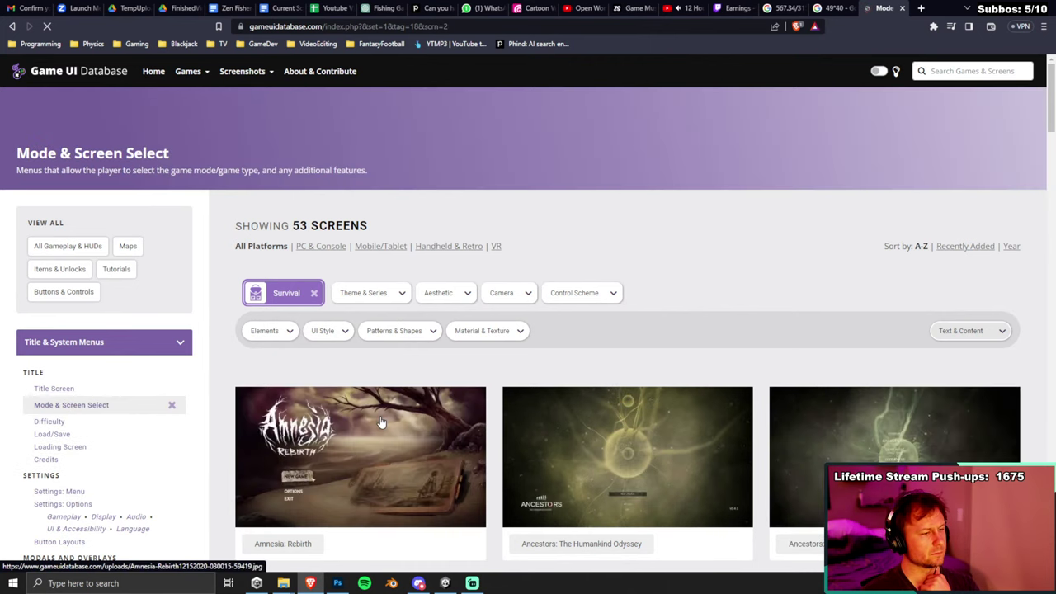
scroll(378, 432, down, 3)
scroll(379, 431, down, 3)
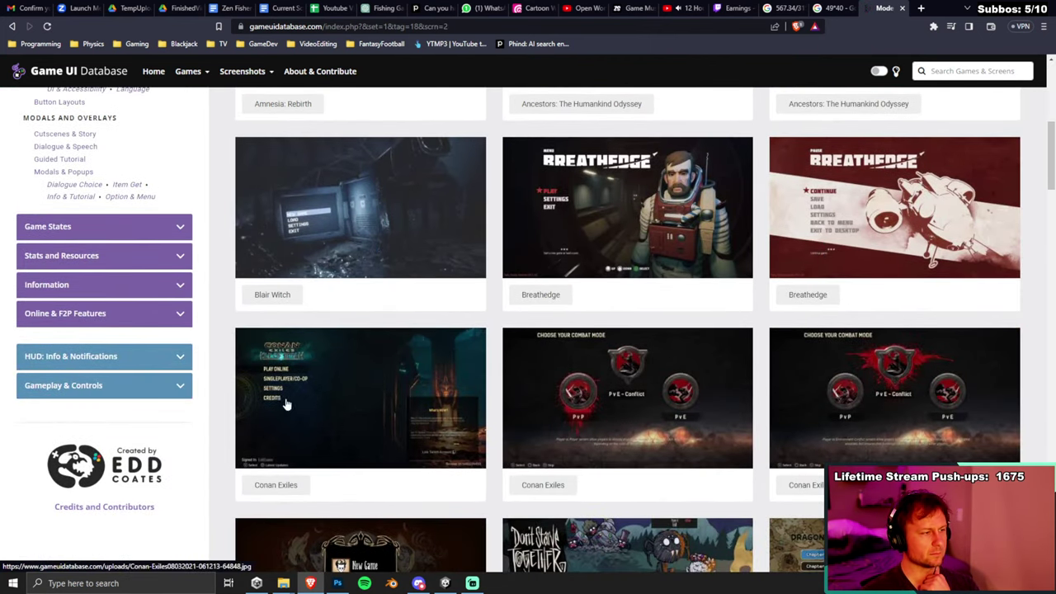
scroll(275, 401, up, 5)
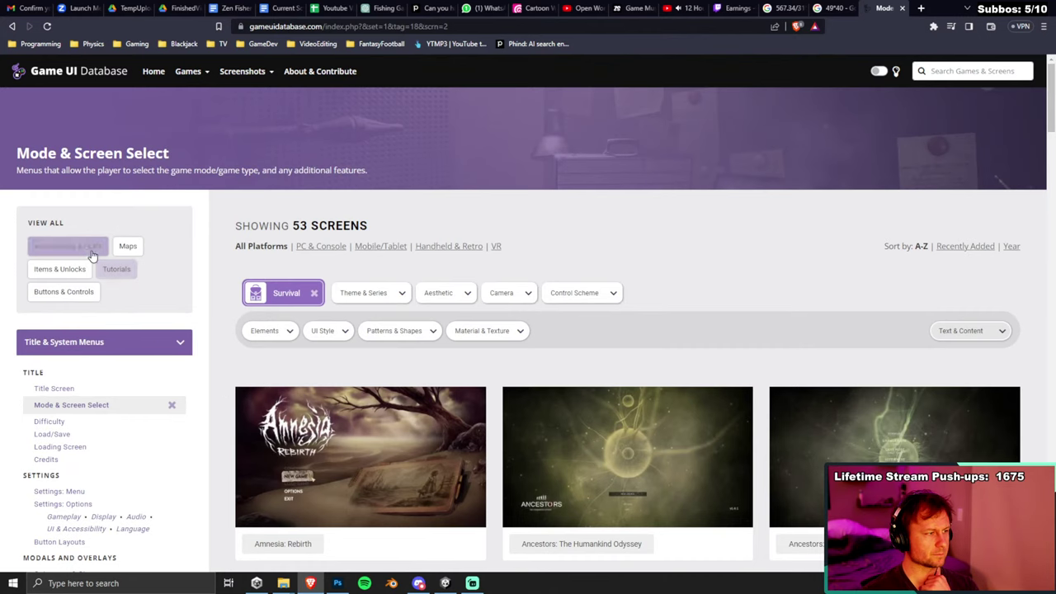
Browse the All Gameplay & HUDs survival screens and open the Don't Starve Together Survival crafting screenshot with the Bird Trap.
click(83, 247)
scroll(578, 421, down, 10)
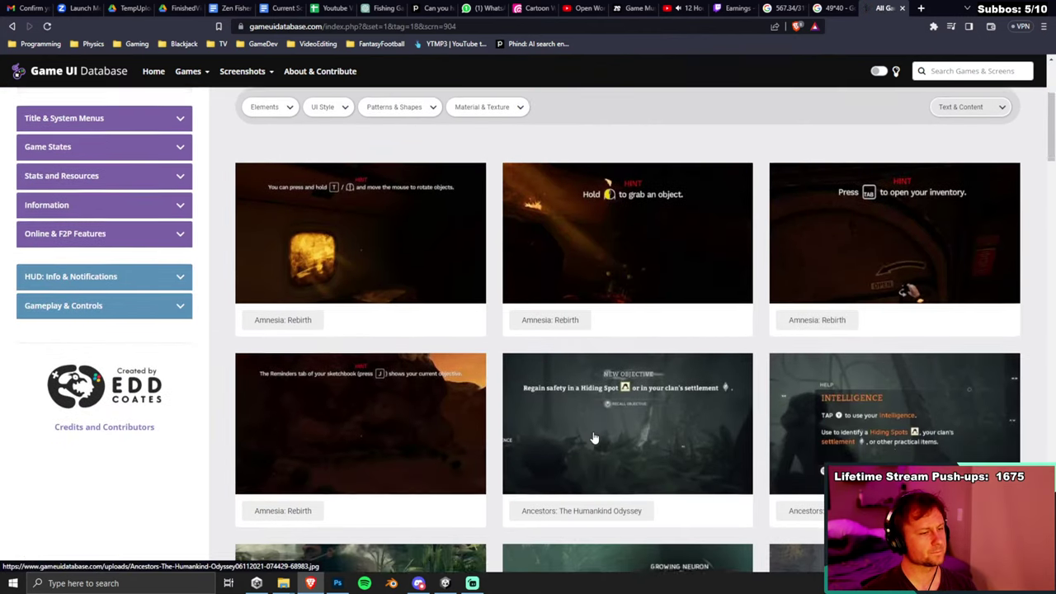
scroll(600, 438, down, 10)
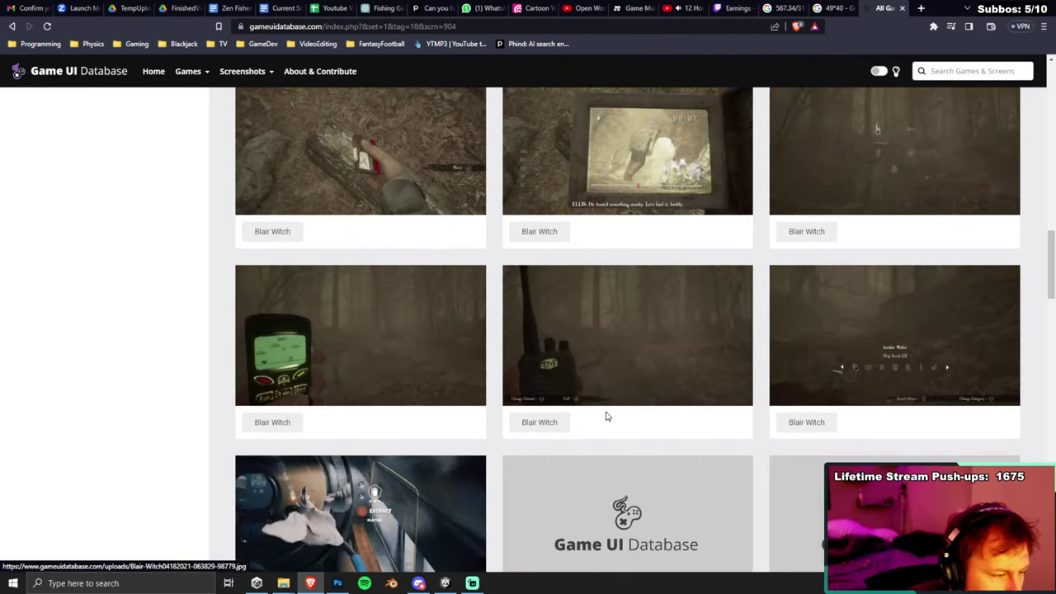
scroll(603, 418, down, 4)
scroll(610, 429, down, 8)
scroll(615, 435, down, 3)
scroll(615, 435, down, 3)
scroll(615, 435, up, 3)
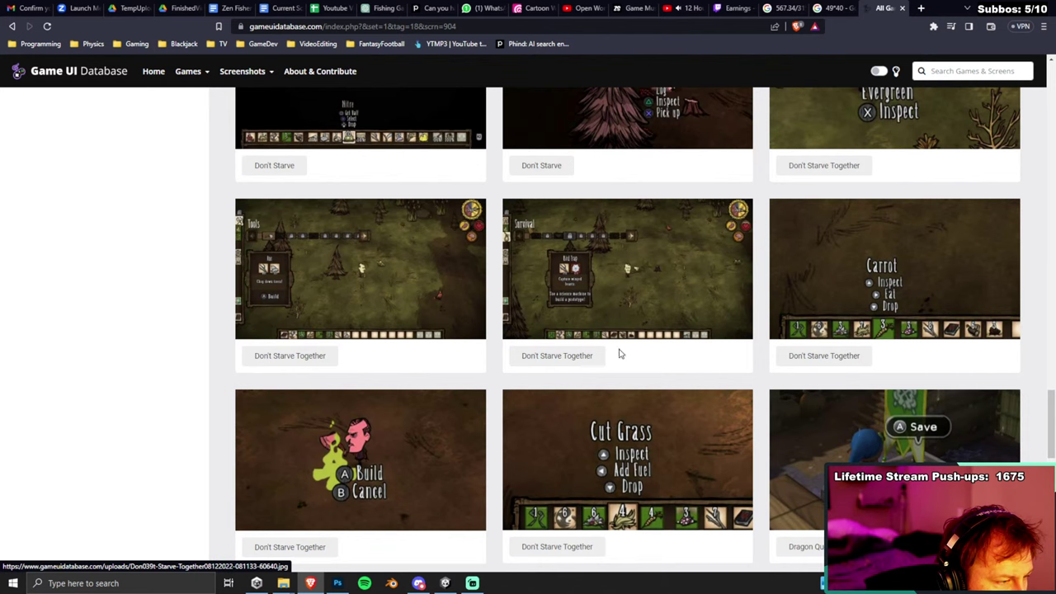
click(617, 293)
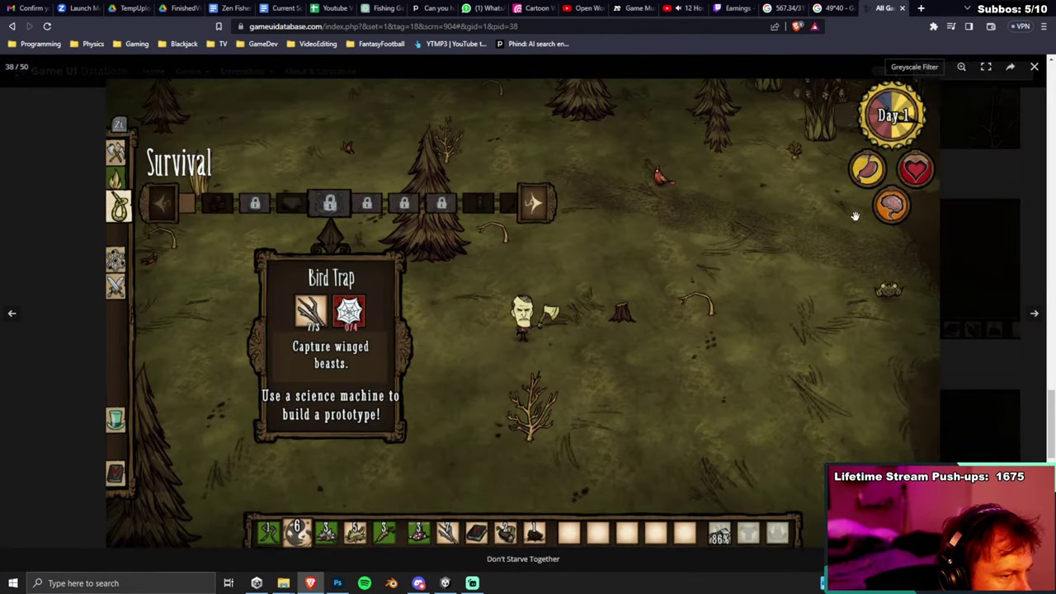
Close the enlarged screenshot and look through the remaining survival HUD examples, from Don't Starve Together through Far Cry Primal and Frostpunk to Kona.
click(1035, 69)
scroll(737, 404, down, 6)
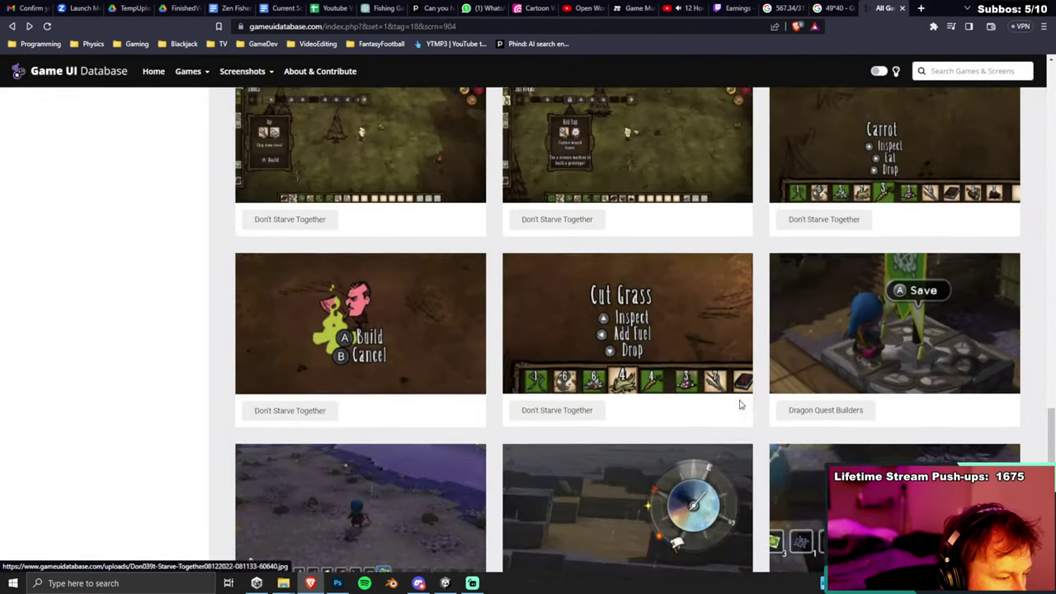
scroll(731, 408, down, 3)
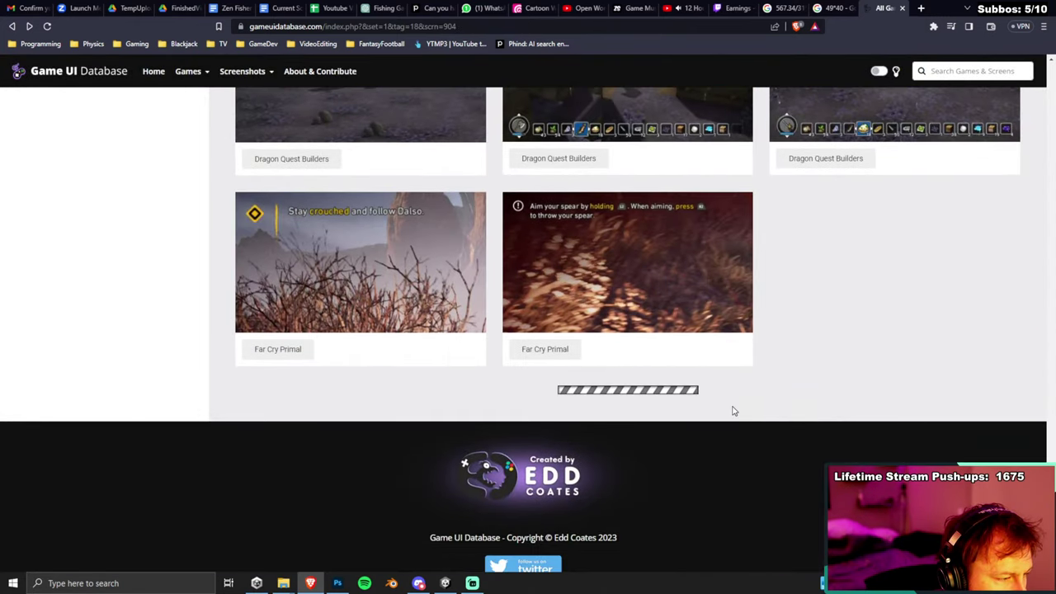
scroll(627, 411, down, 2)
scroll(618, 414, down, 1)
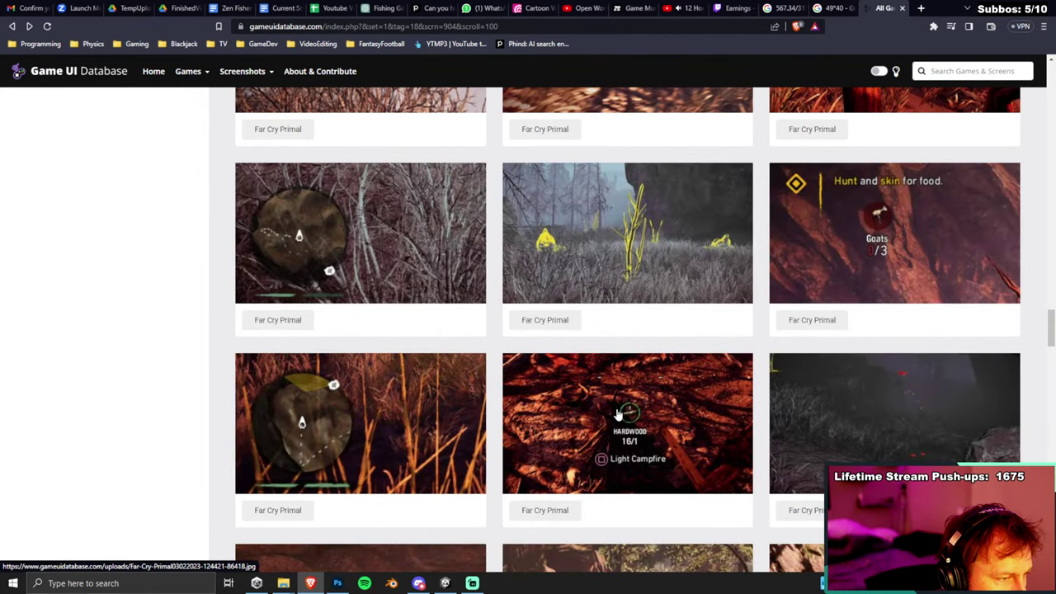
scroll(618, 415, down, 2)
scroll(618, 415, down, 2)
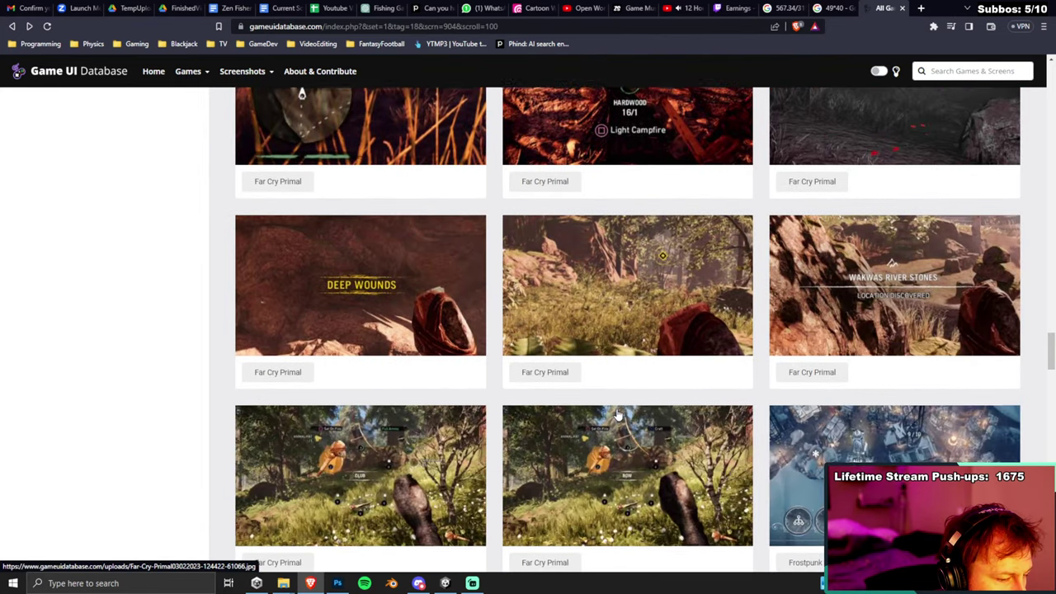
scroll(618, 415, down, 2)
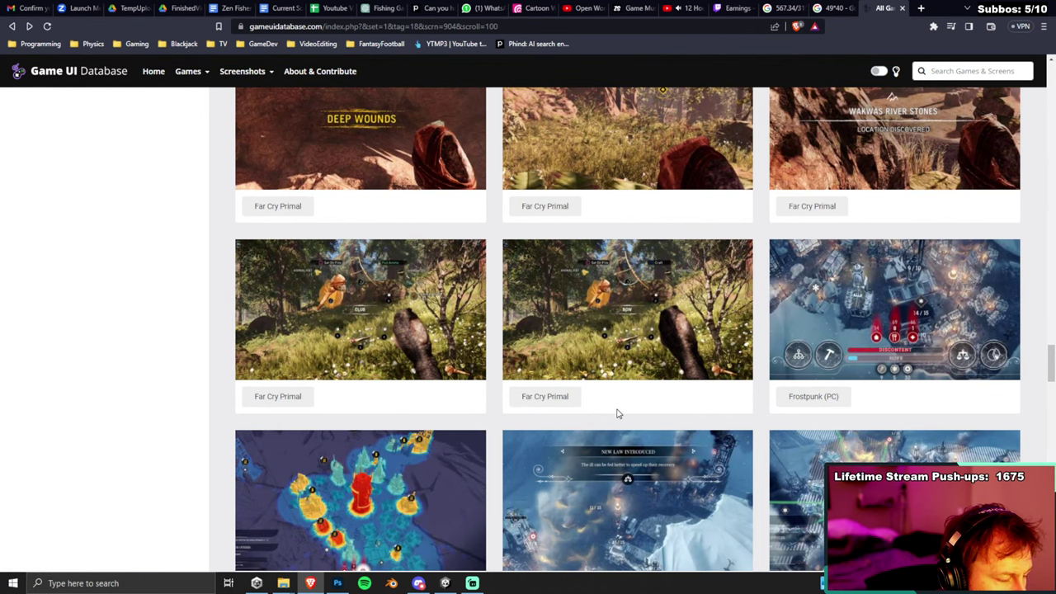
scroll(617, 415, down, 5)
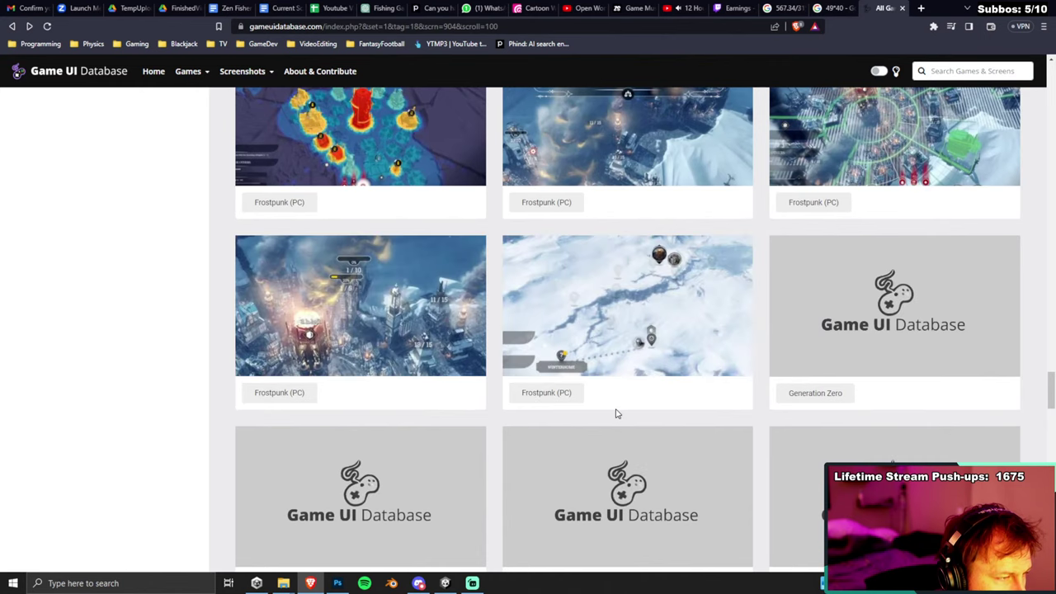
scroll(615, 414, down, 3)
scroll(613, 415, down, 6)
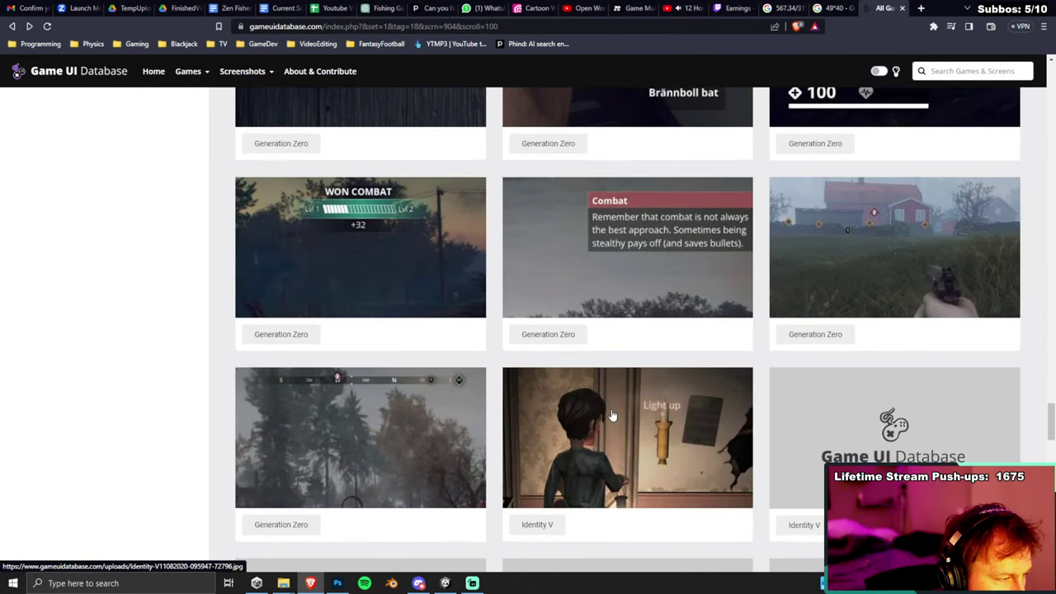
scroll(615, 417, down, 5)
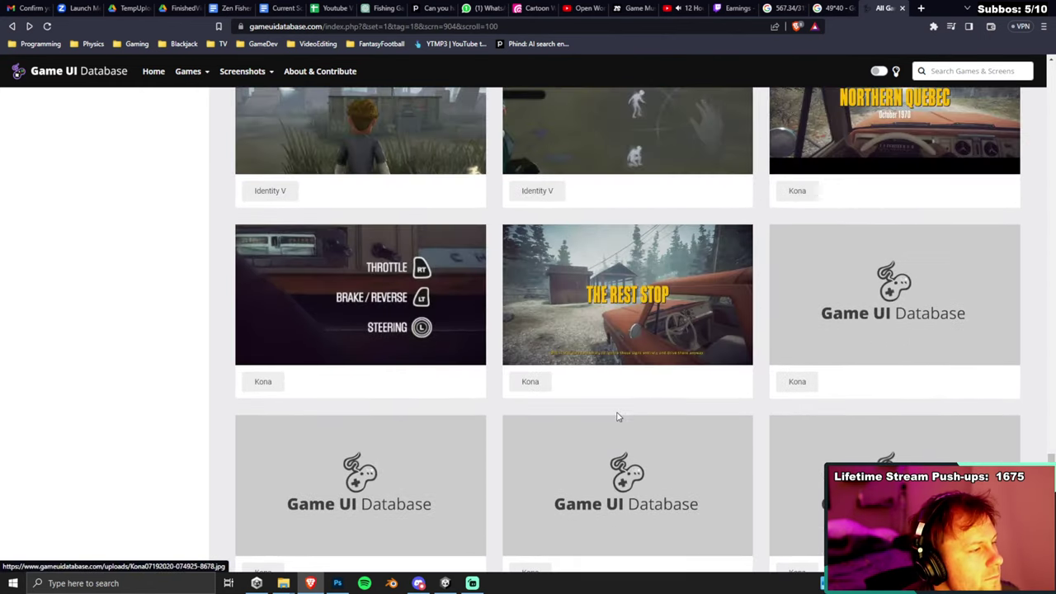
scroll(622, 418, up, 3)
Search Google for "settings menu ui" and show the image results.
click(722, 26)
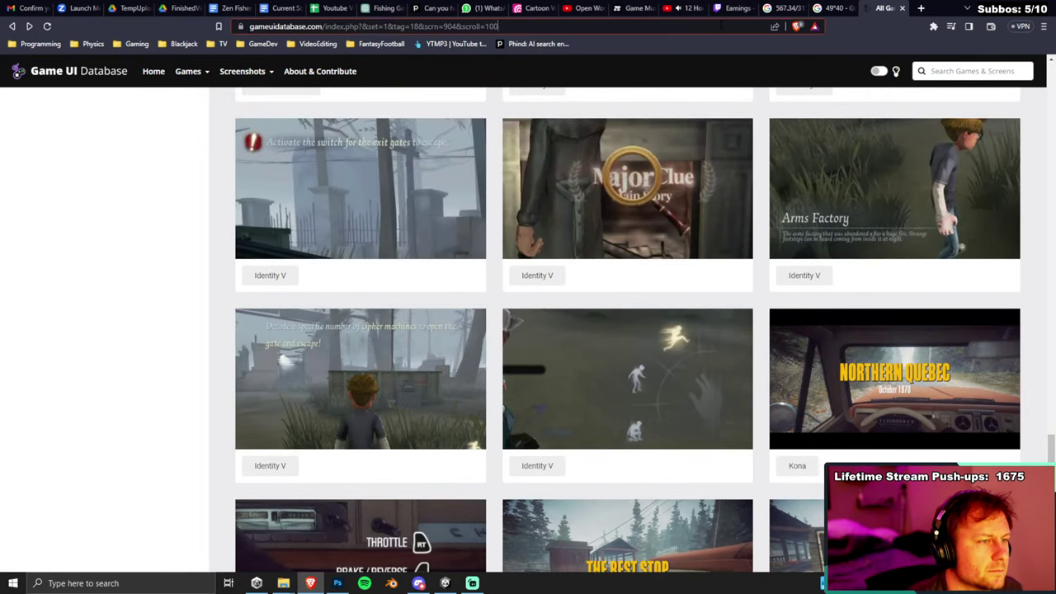
text(settings men u)
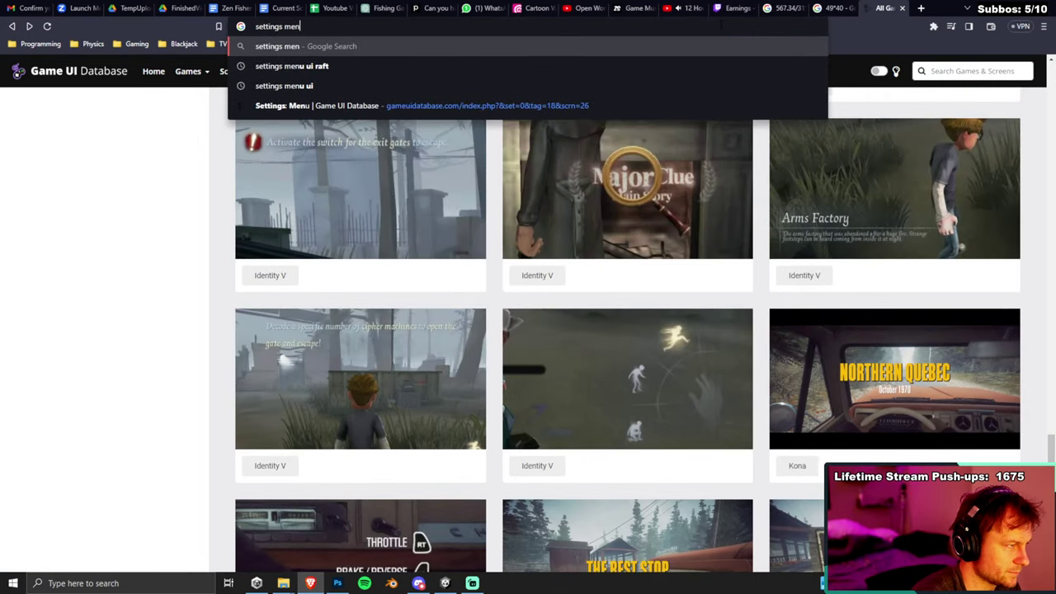
key(BackSpace)
key(BackSpace)
text(u ui)
key(Return)
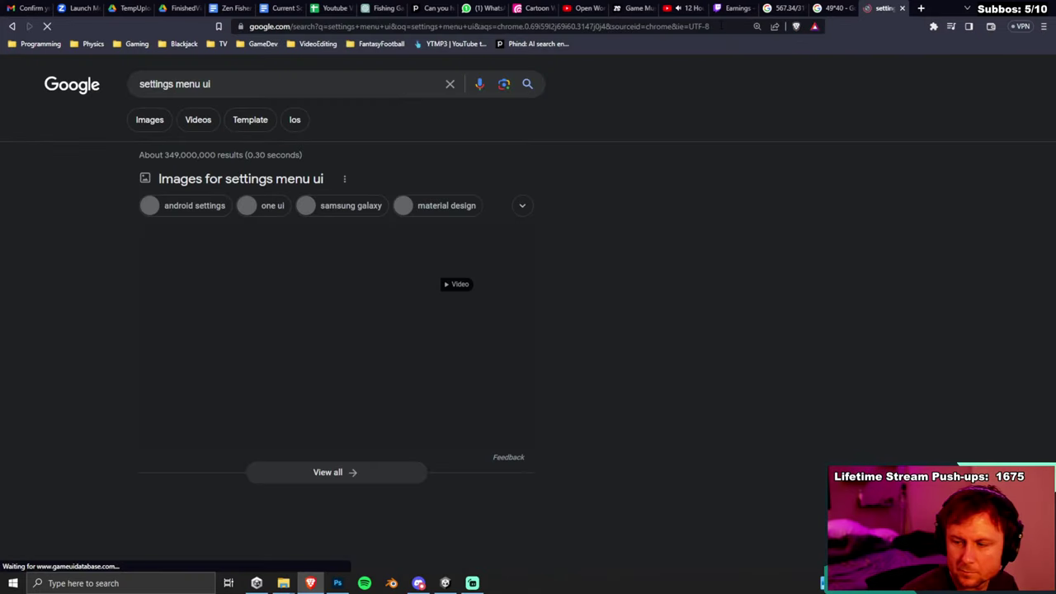
click(149, 119)
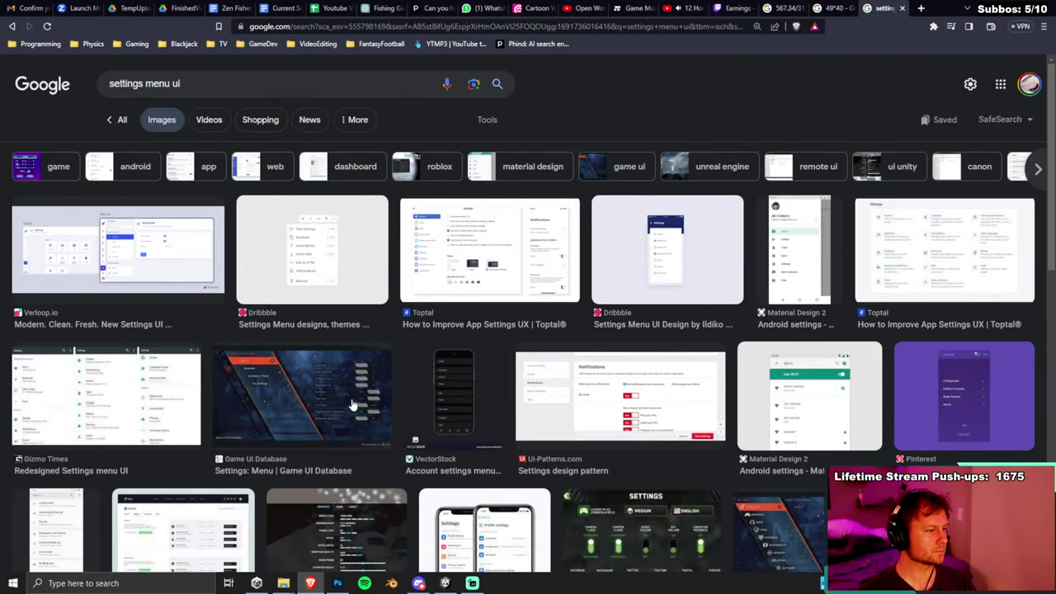
Preview the Game UI Database settings menu with the diagonal orange bar and look through more image results.
click(352, 403)
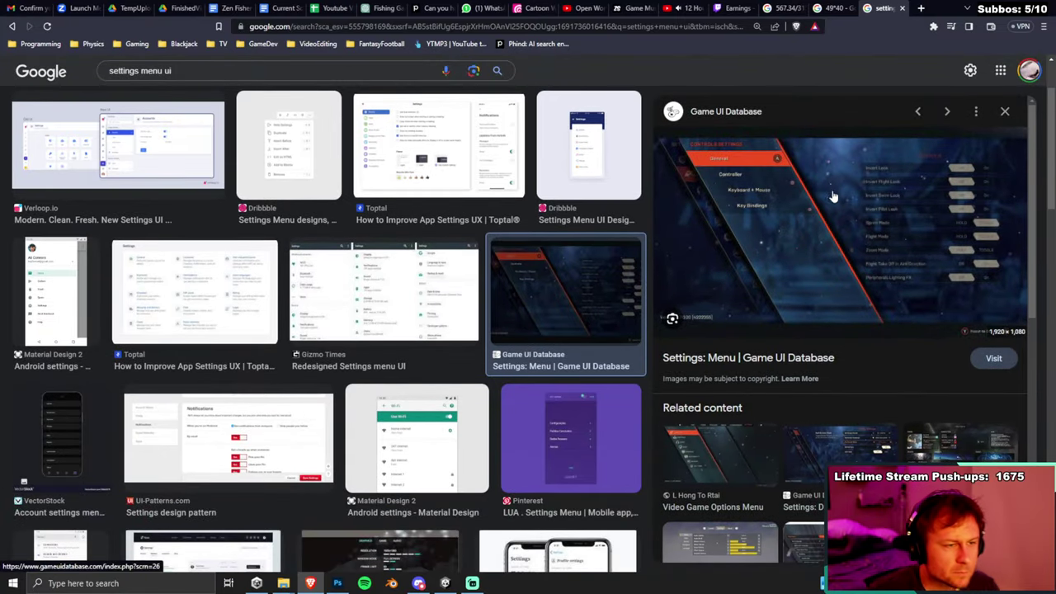
scroll(603, 347, down, 1)
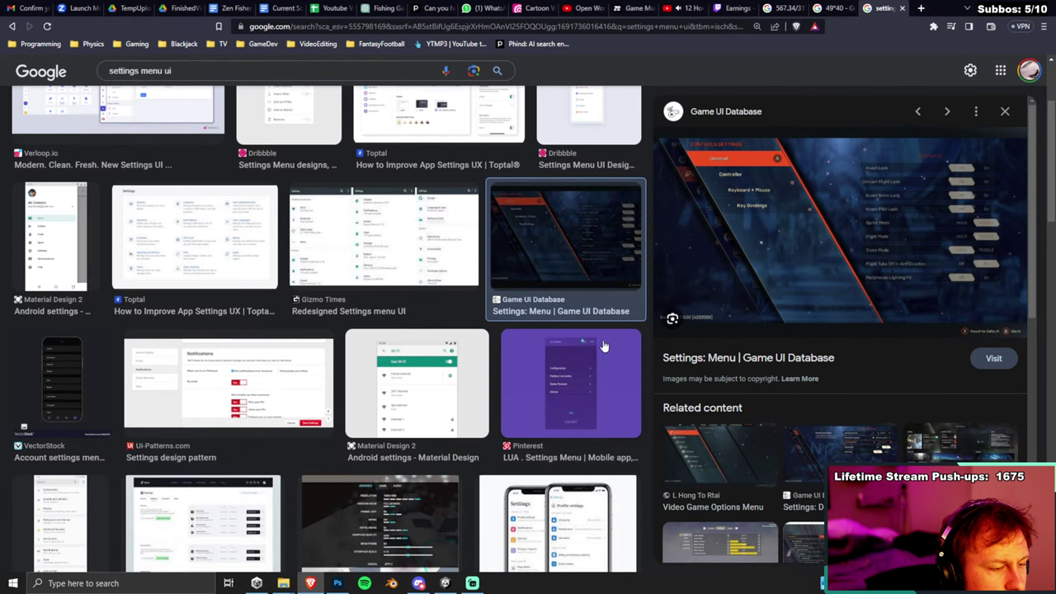
scroll(603, 347, down, 5)
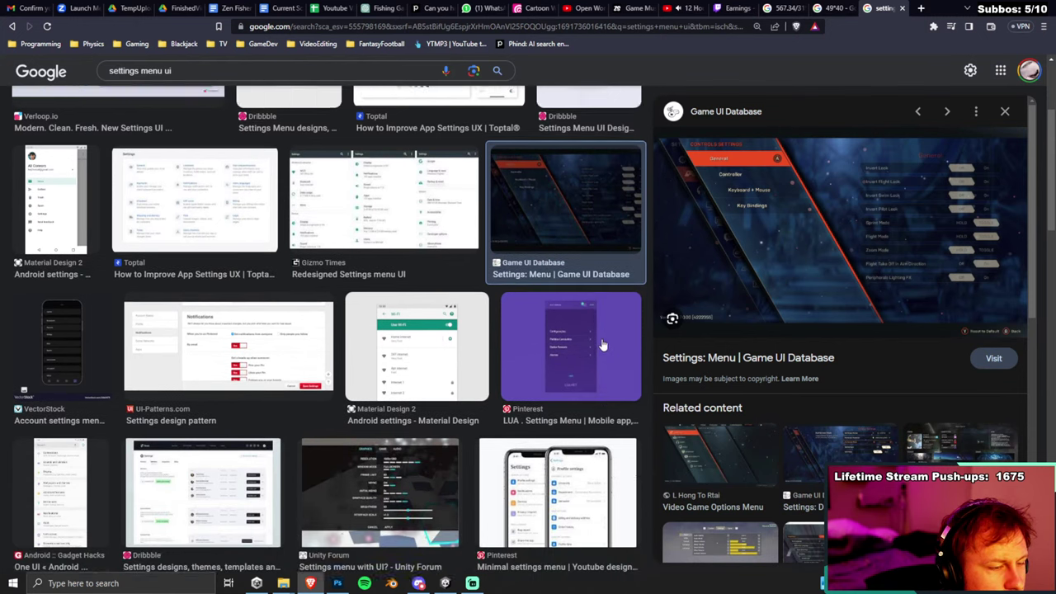
scroll(767, 397, down, 3)
scroll(768, 398, down, 4)
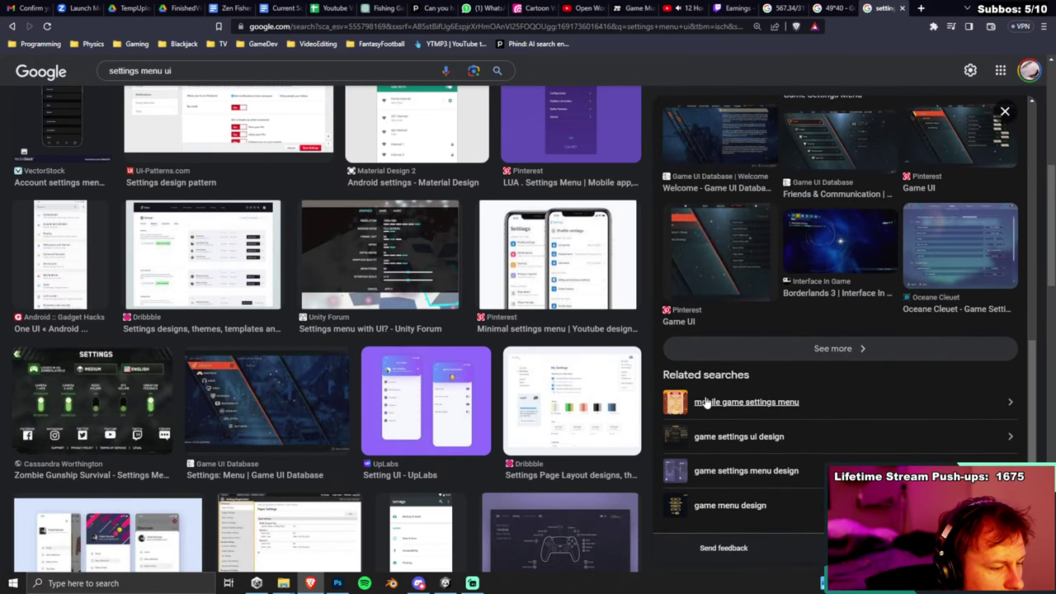
scroll(293, 376, down, 4)
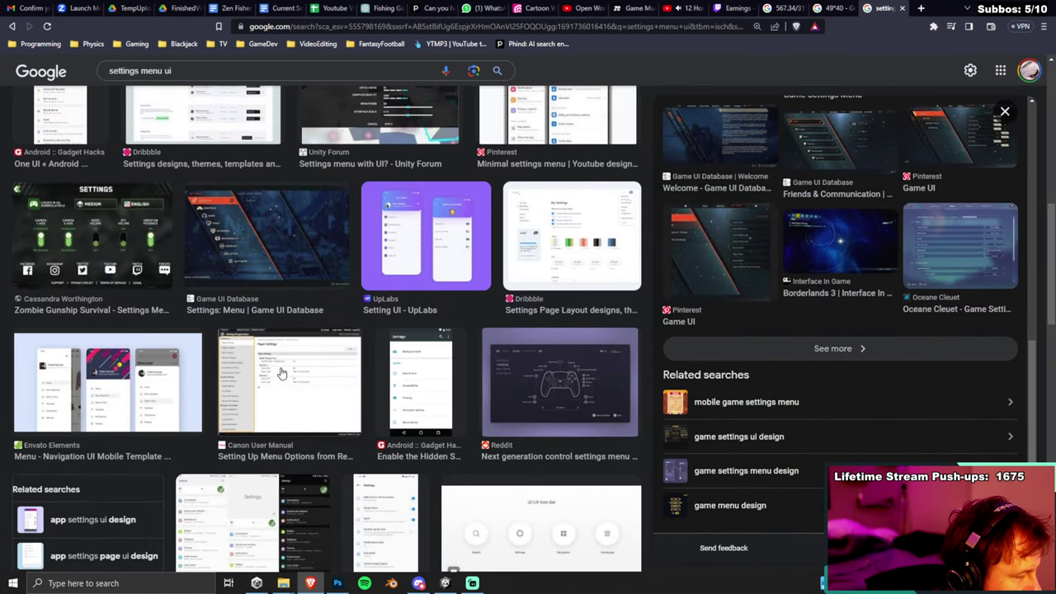
scroll(281, 368, down, 5)
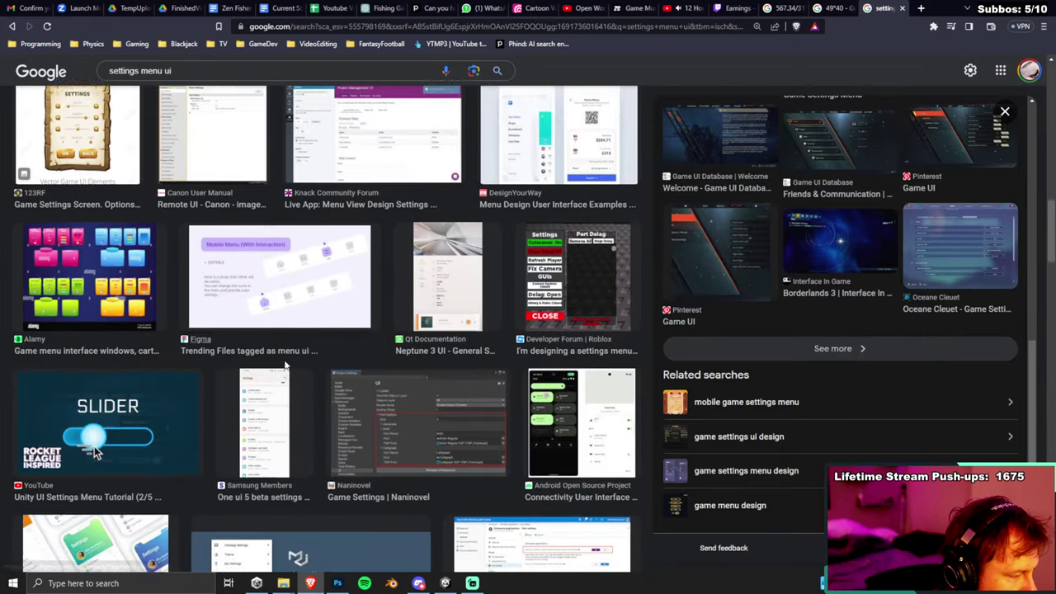
click(336, 26)
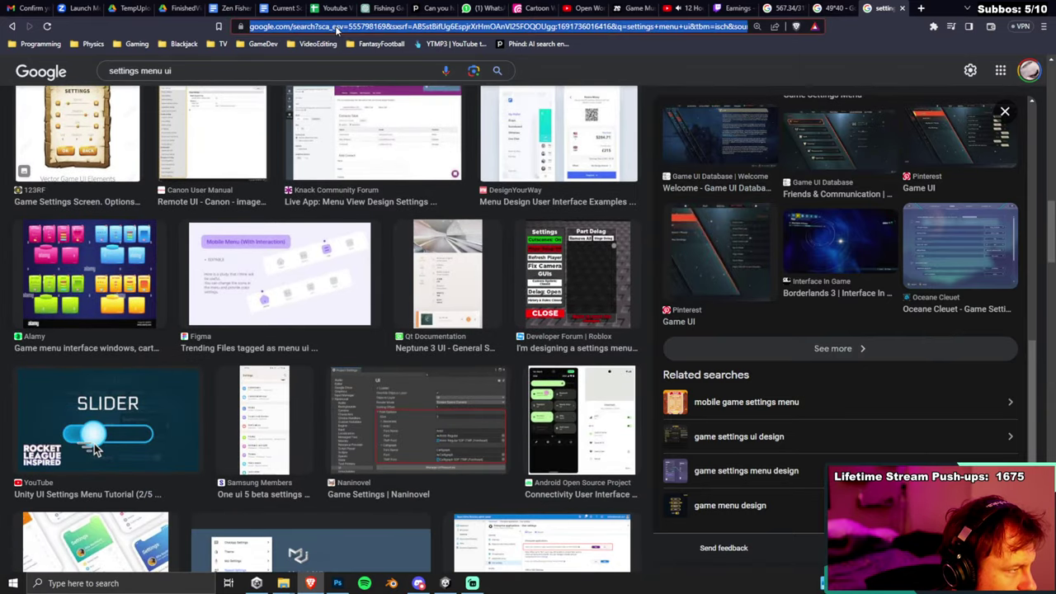
text(patreon.com)
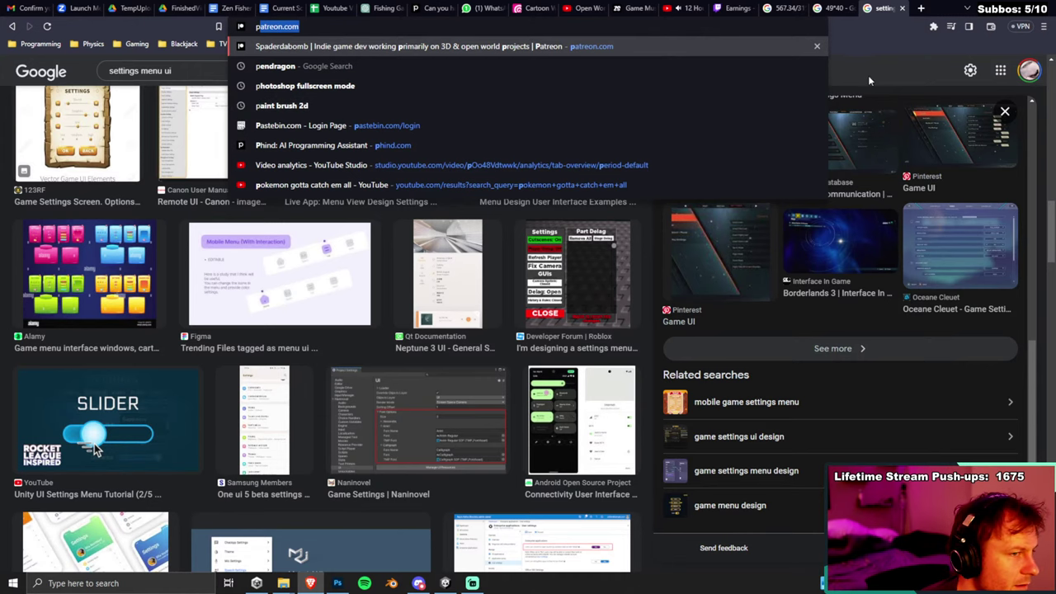
click(914, 63)
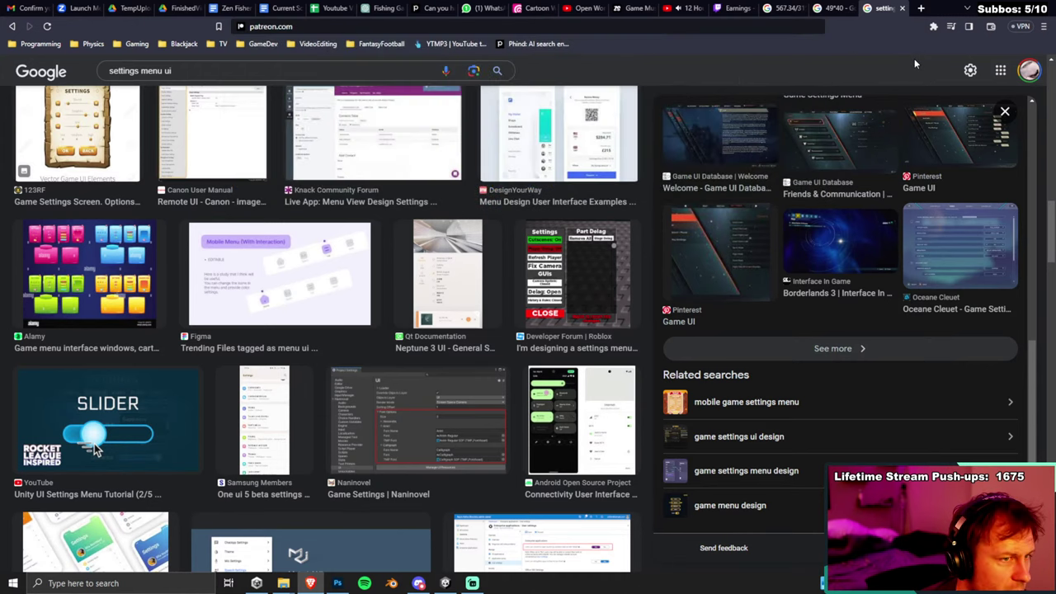
Browse further image results and preview the Roblox Settings Gui tutorial, the Shutterstock settings UI kit and the orange cartoon-style Game UI Database settings menu.
scroll(433, 288, down, 3)
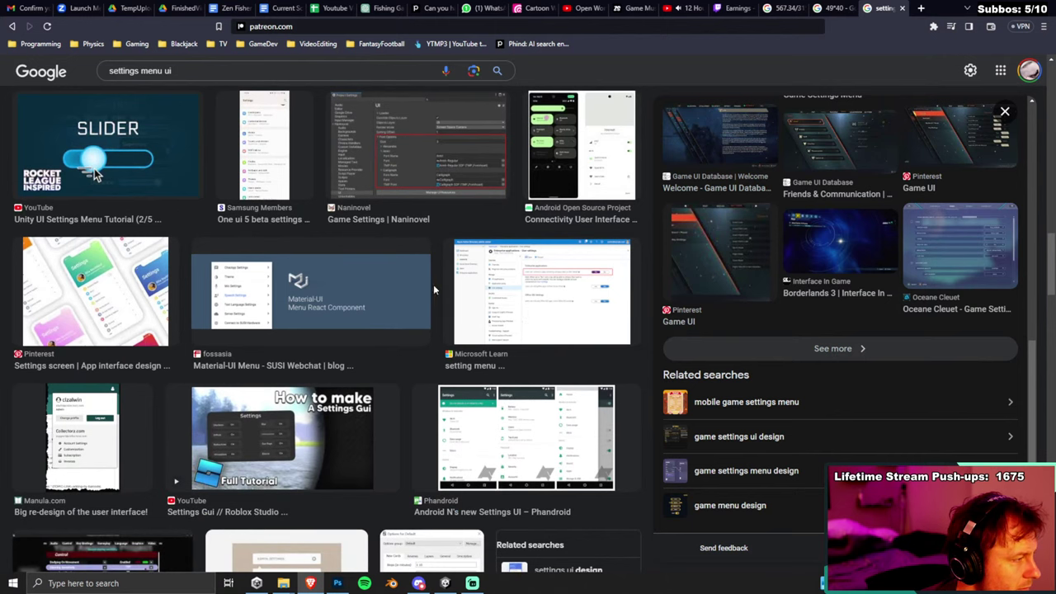
scroll(352, 267, down, 3)
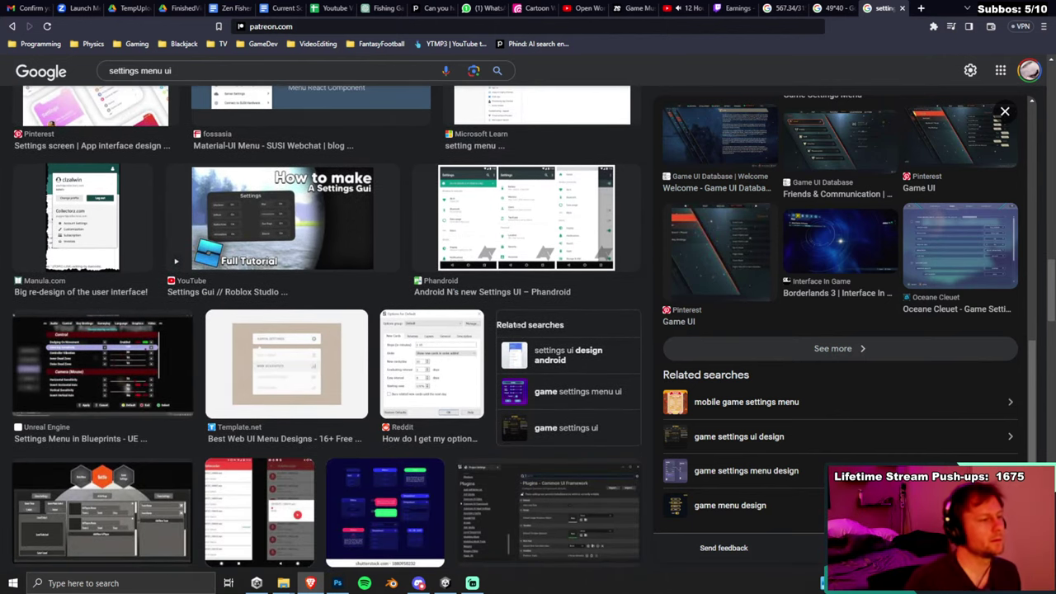
click(193, 260)
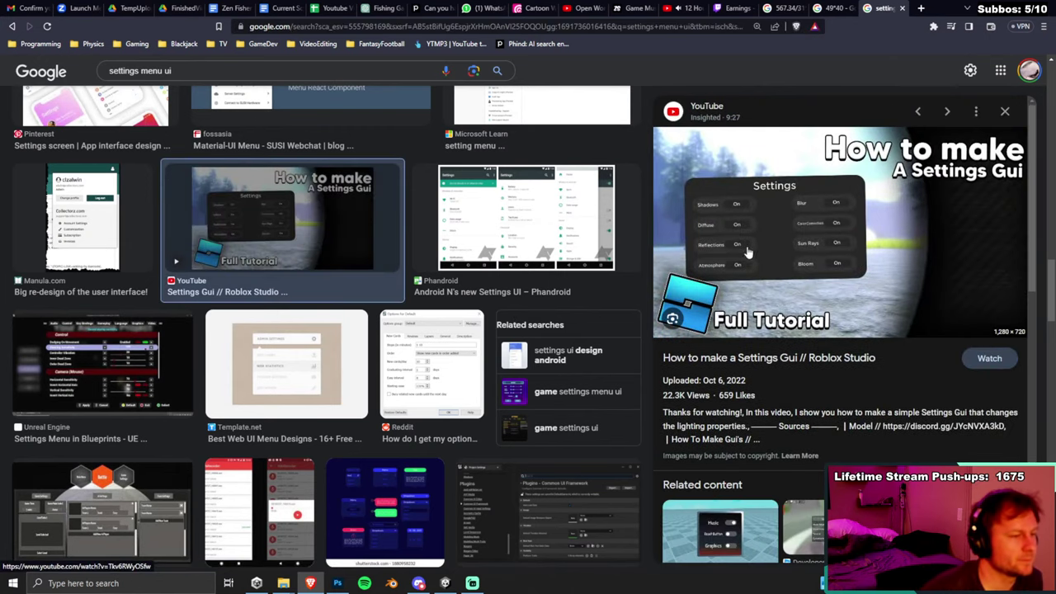
scroll(577, 354, down, 2)
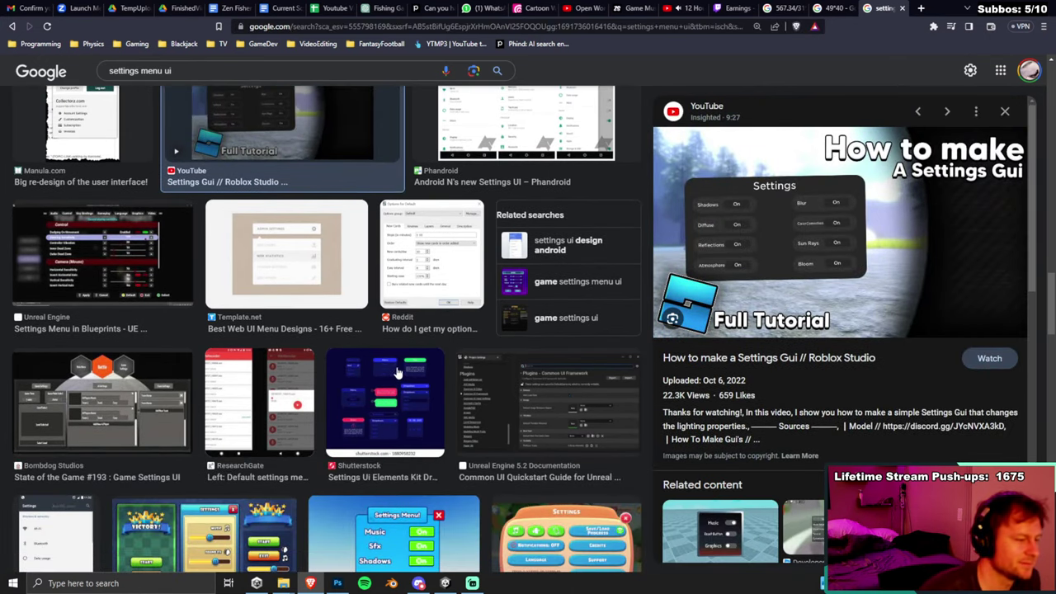
click(395, 374)
scroll(394, 374, down, 4)
click(567, 330)
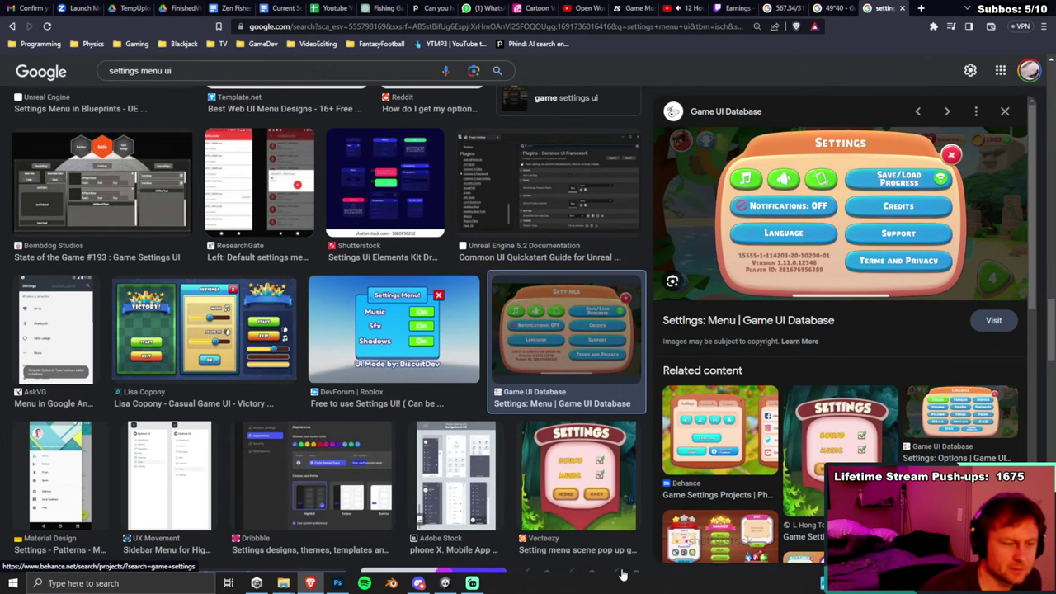
Switch to Photoshop and select the rounded rectangle behind the X of the Player Stats close button.
click(445, 584)
click(444, 583)
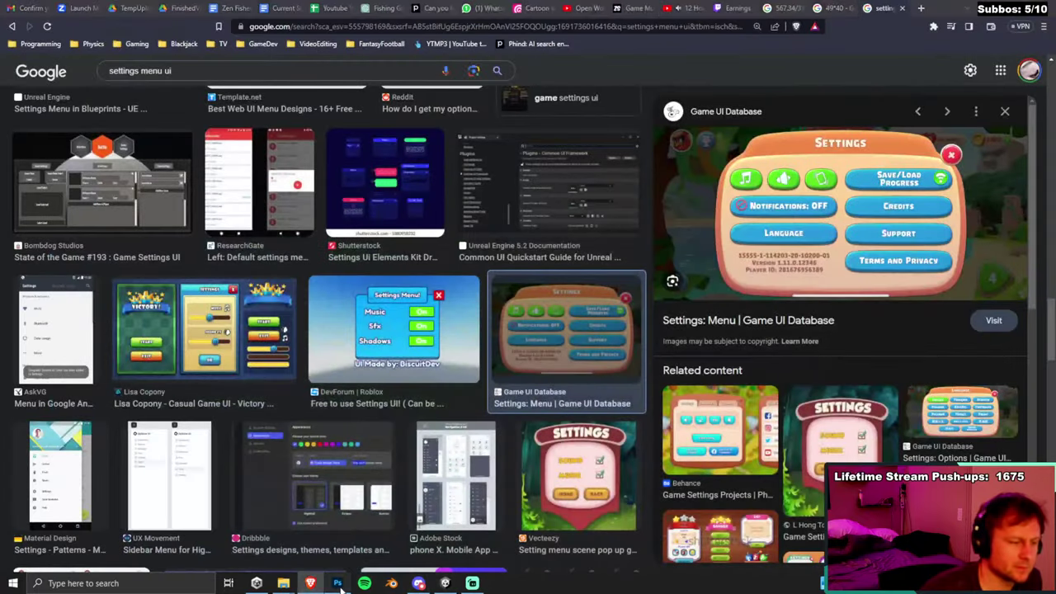
key(alt+Tab)
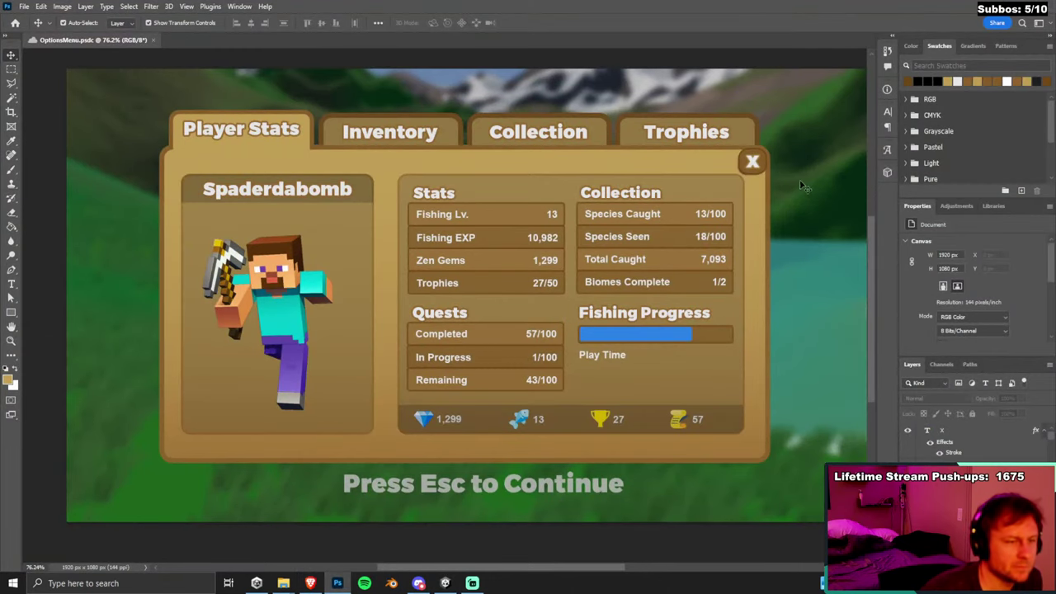
click(753, 161)
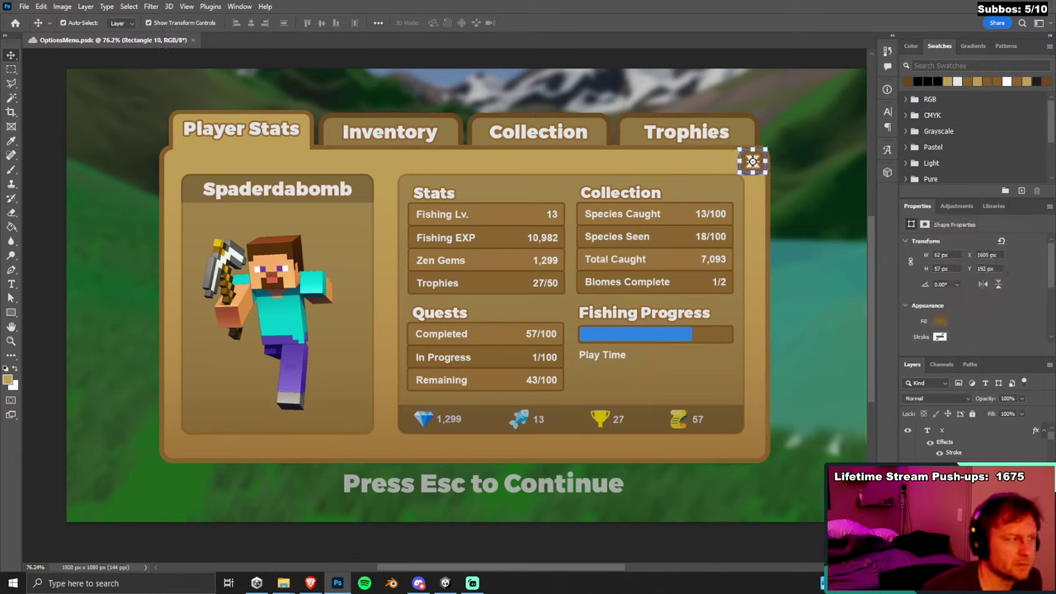
click(757, 163)
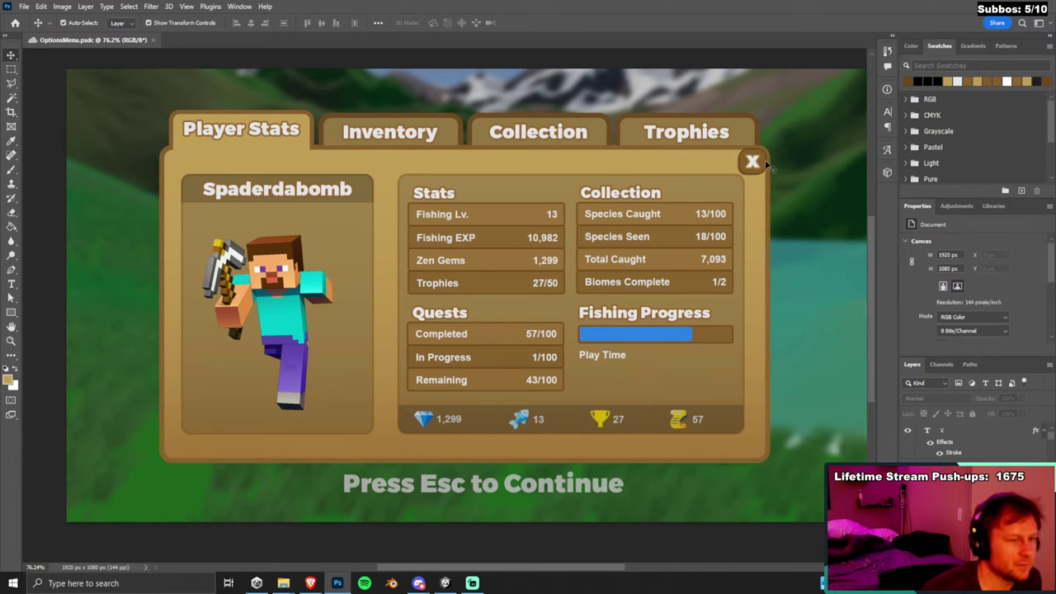
click(765, 164)
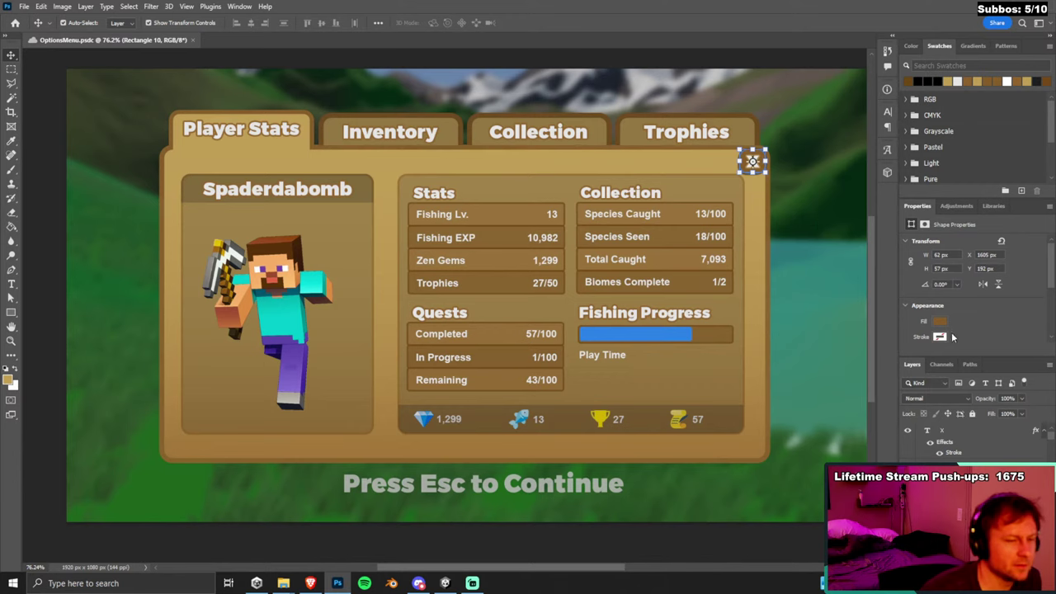
scroll(955, 335, down, 2)
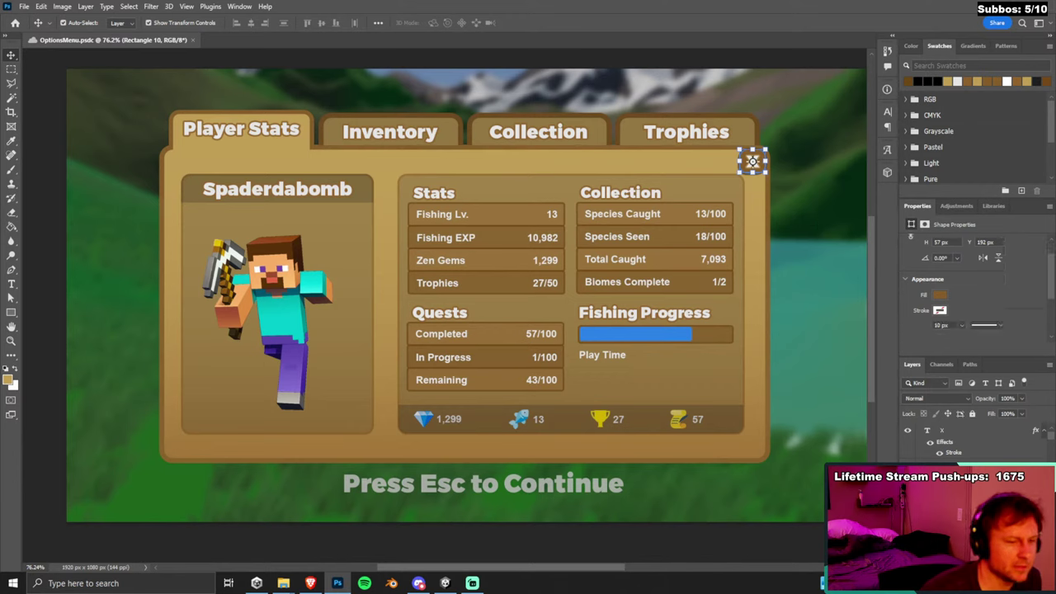
Try a light grey stroke of RGB 230, 230, 230 on the close button's rounded rectangle and undo it.
double_click(704, 153)
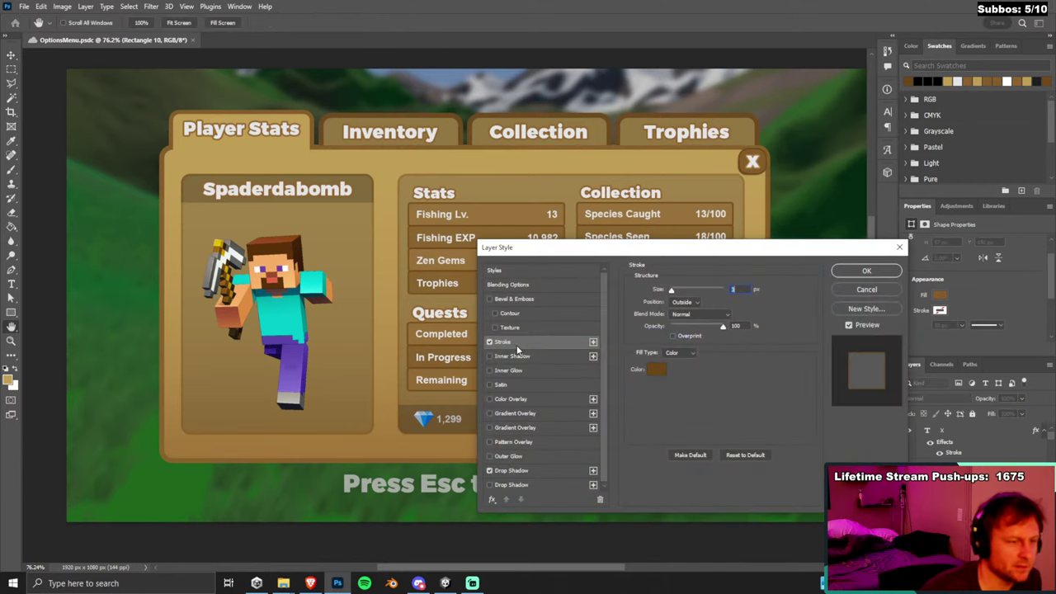
click(655, 370)
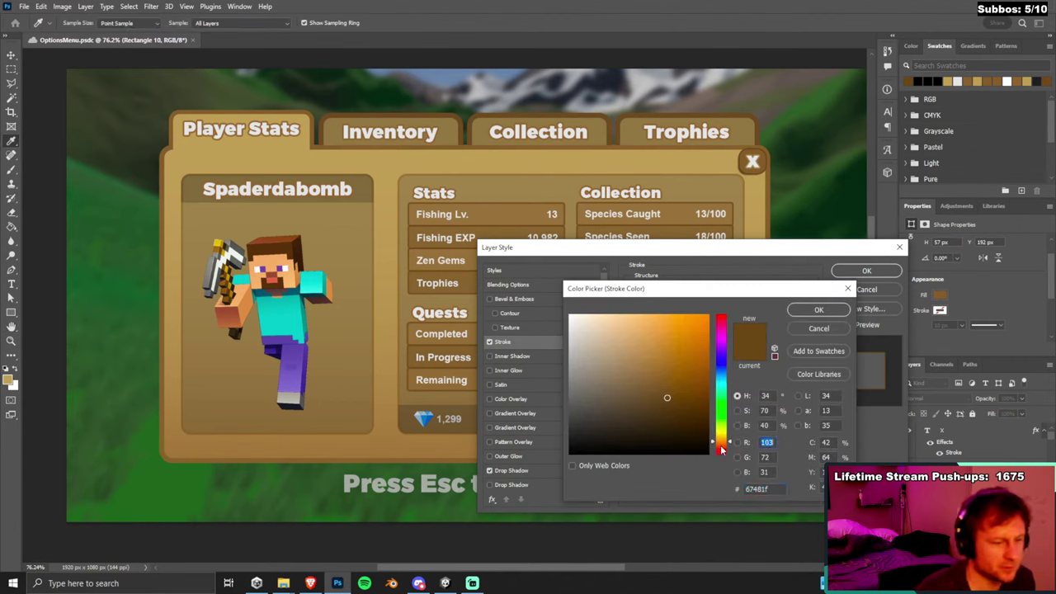
text(230)
key(Tab)
text(230)
key(Tab)
text(230)
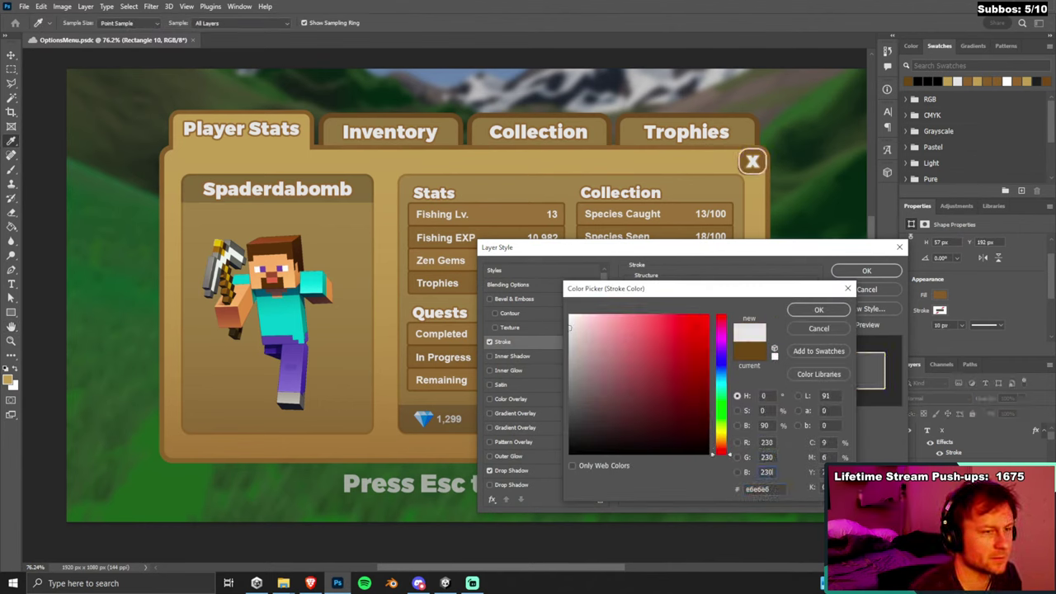
click(819, 310)
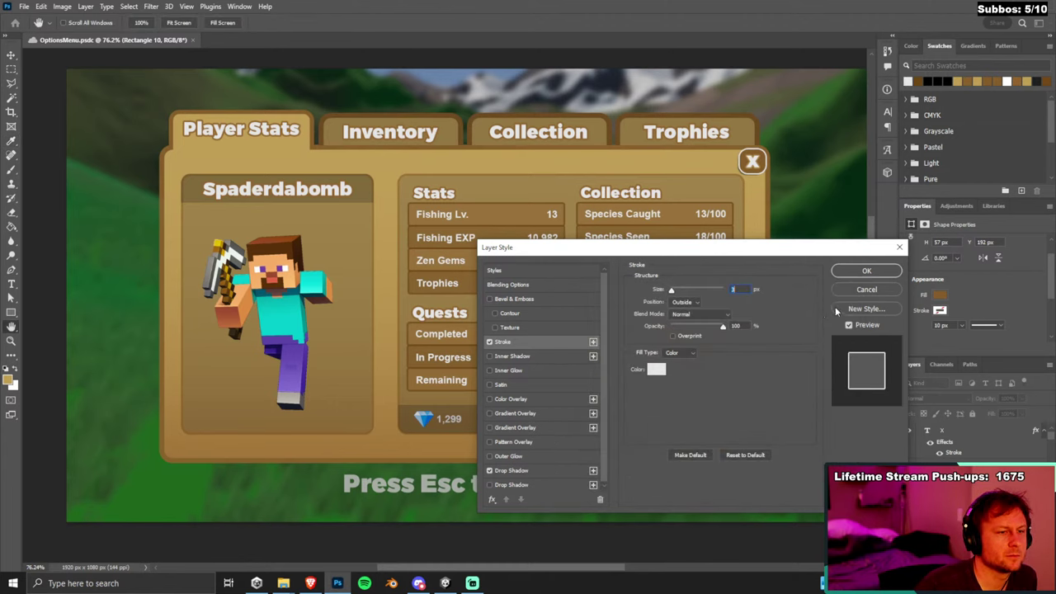
click(858, 271)
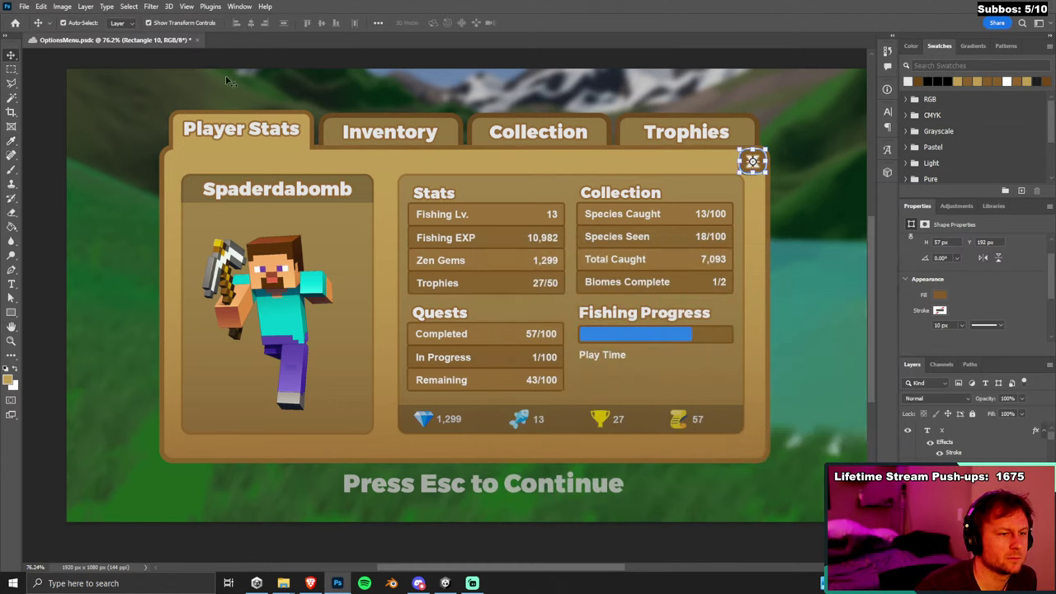
click(10, 55)
click(41, 79)
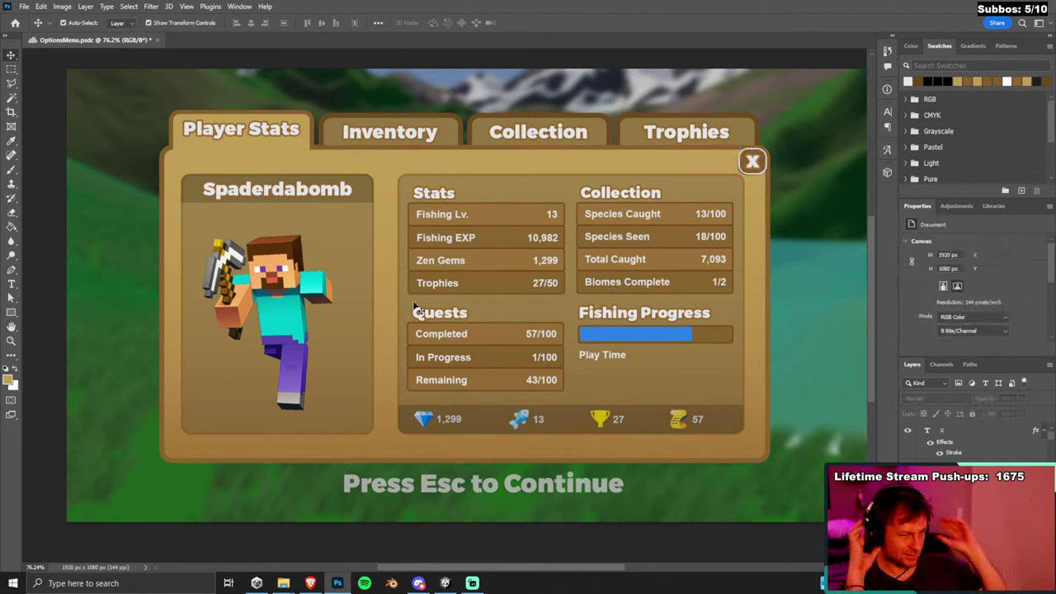
key(ctrl+s)
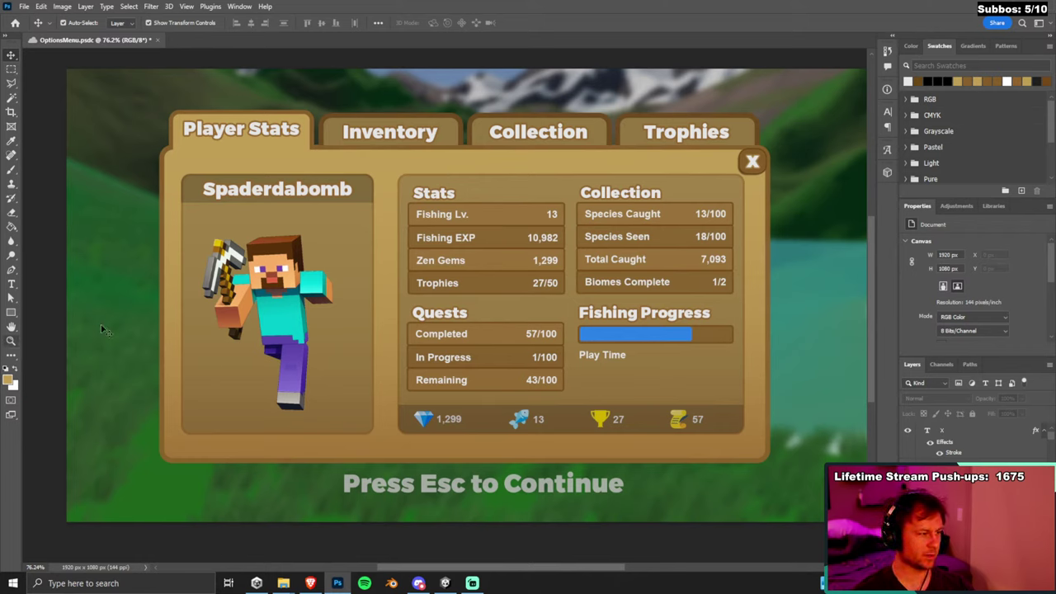
Try recolouring the X text of the close button to red #bb4545.
click(752, 161)
double_click(752, 162)
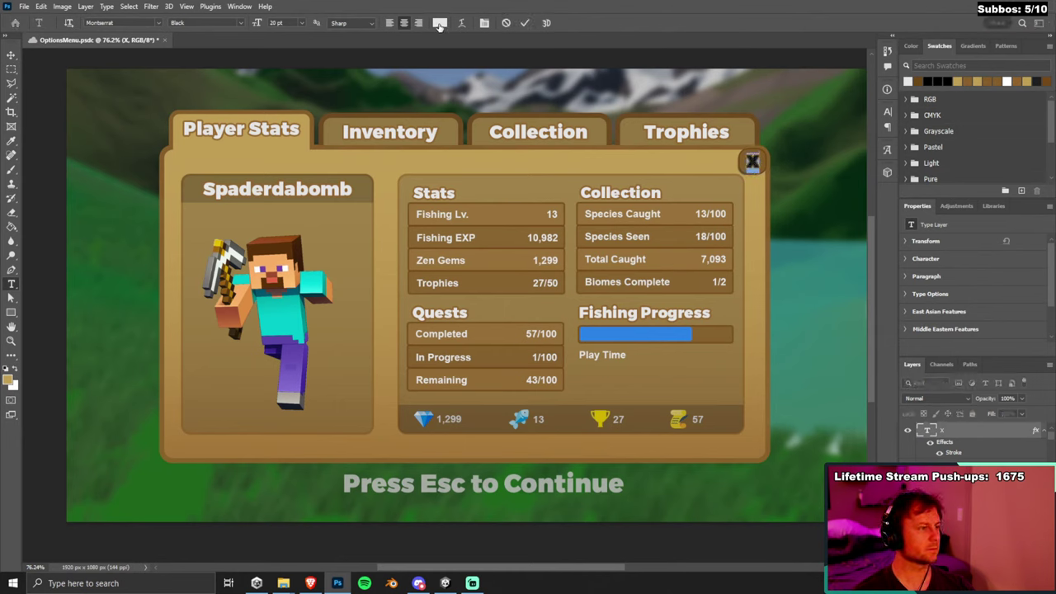
click(440, 23)
click(643, 348)
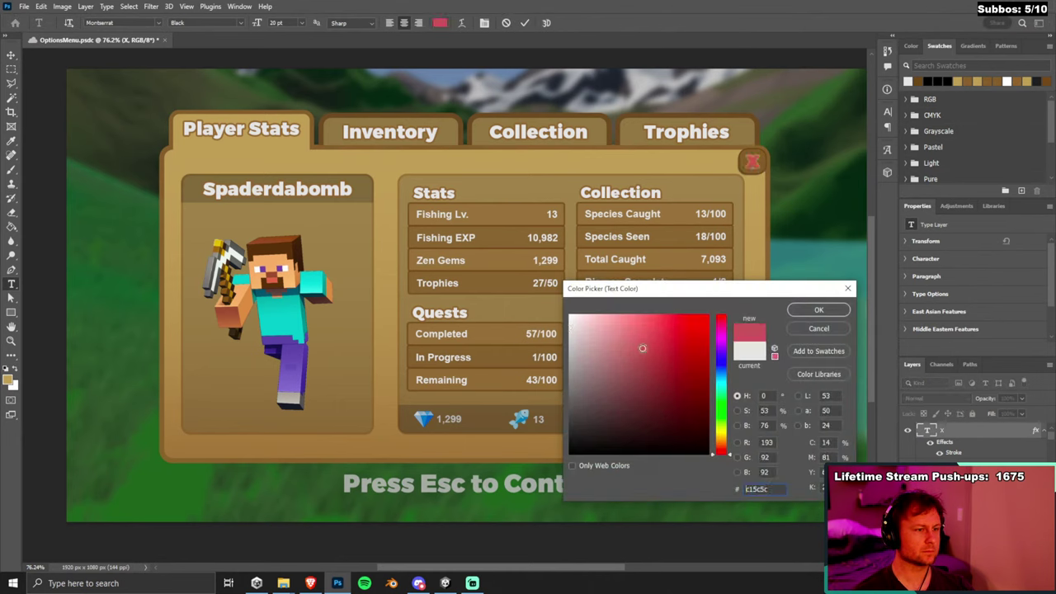
mouse_move(642, 348)
mouse_down()
mouse_move(656, 373)
mouse_move(624, 325)
mouse_move(674, 335)
mouse_move(691, 316)
mouse_move(660, 347)
mouse_move(669, 328)
mouse_move(691, 330)
mouse_move(683, 354)
mouse_move(661, 329)
mouse_move(663, 368)
mouse_move(647, 351)
mouse_move(642, 360)
mouse_up()
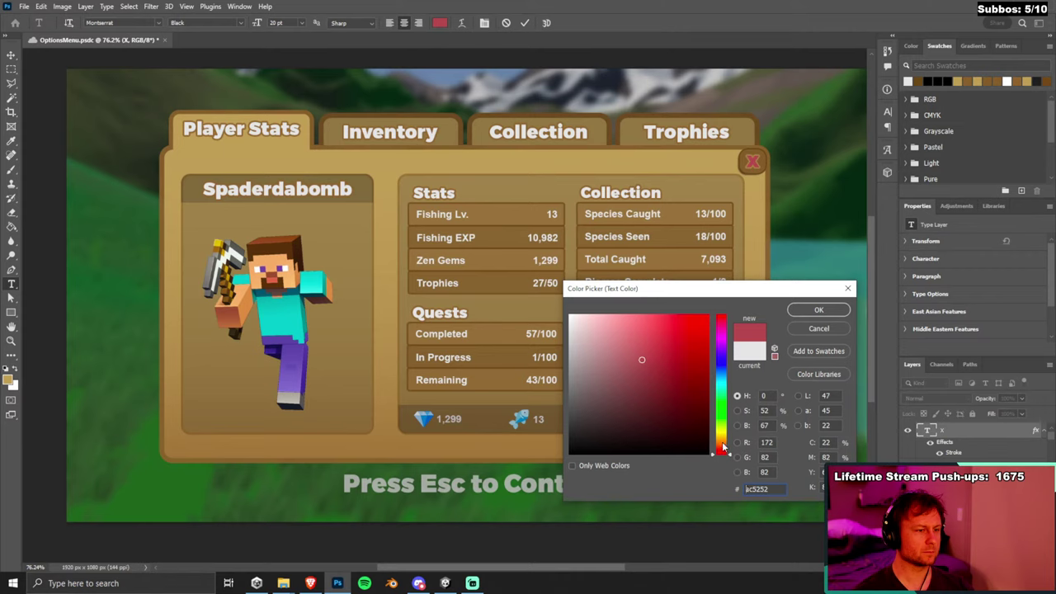
click(724, 315)
mouse_move(679, 352)
mouse_down()
mouse_move(670, 377)
mouse_move(656, 352)
mouse_up()
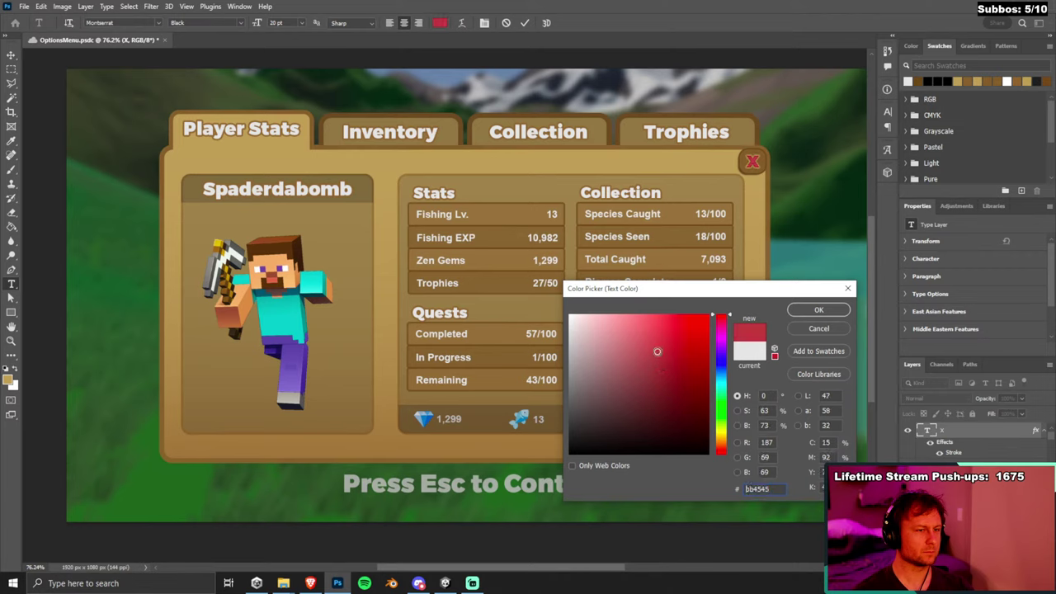
click(817, 310)
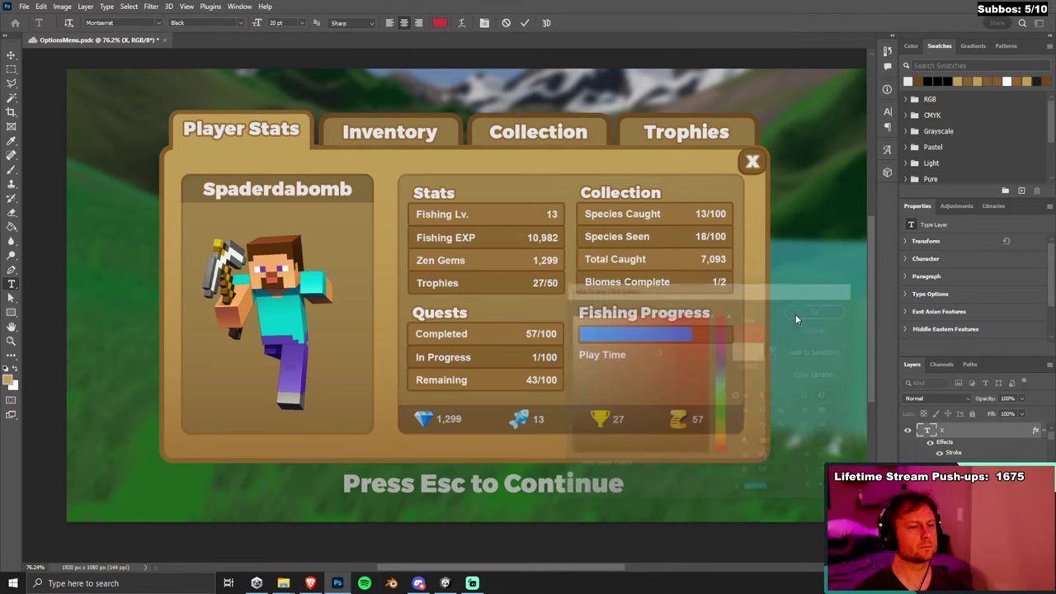
key(v)
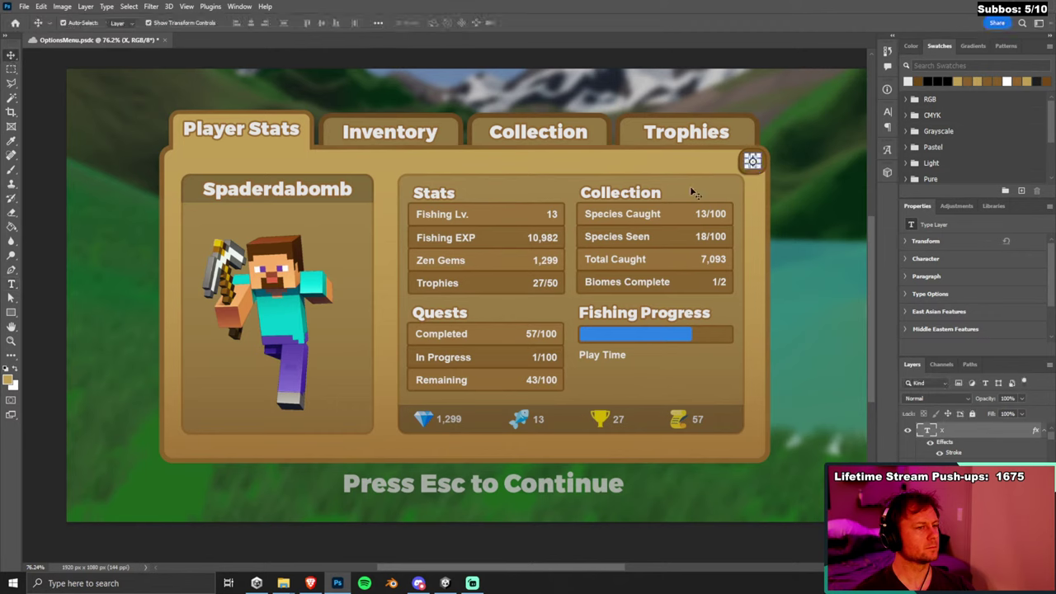
click(751, 161)
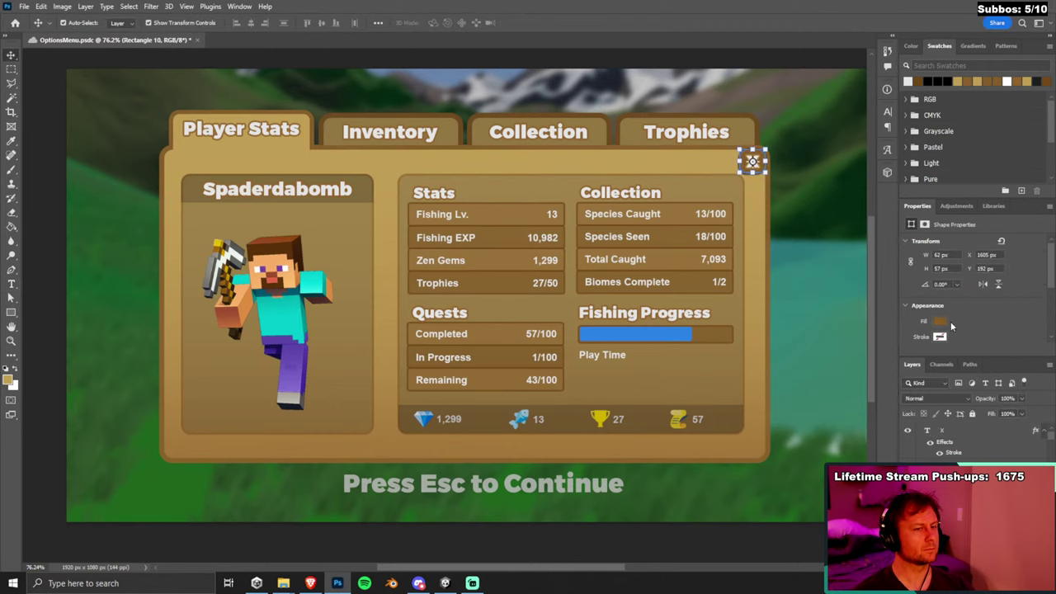
click(943, 322)
click(1041, 343)
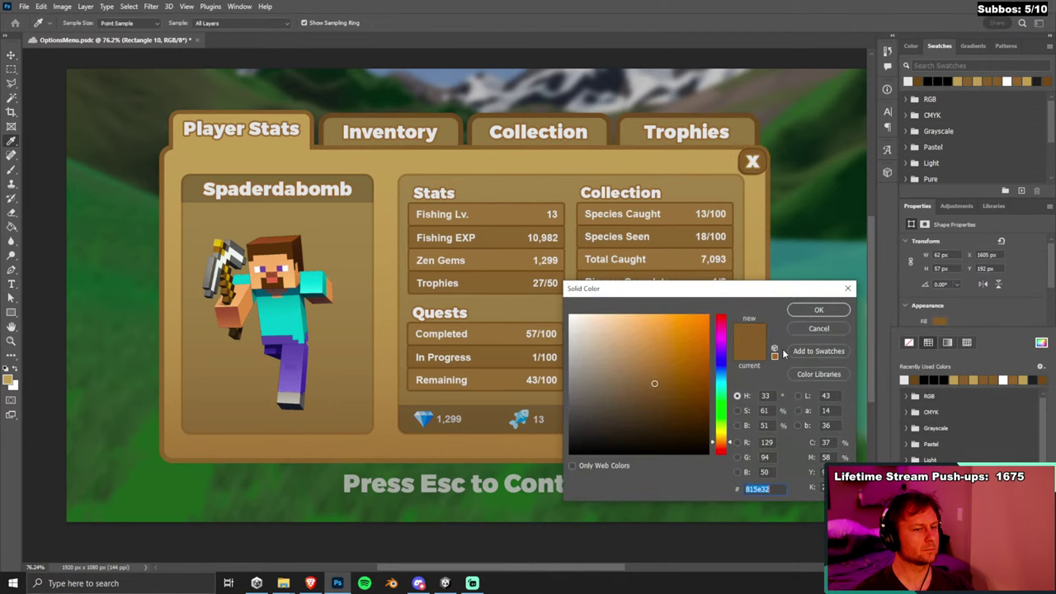
click(719, 316)
drag(695, 326, 683, 337)
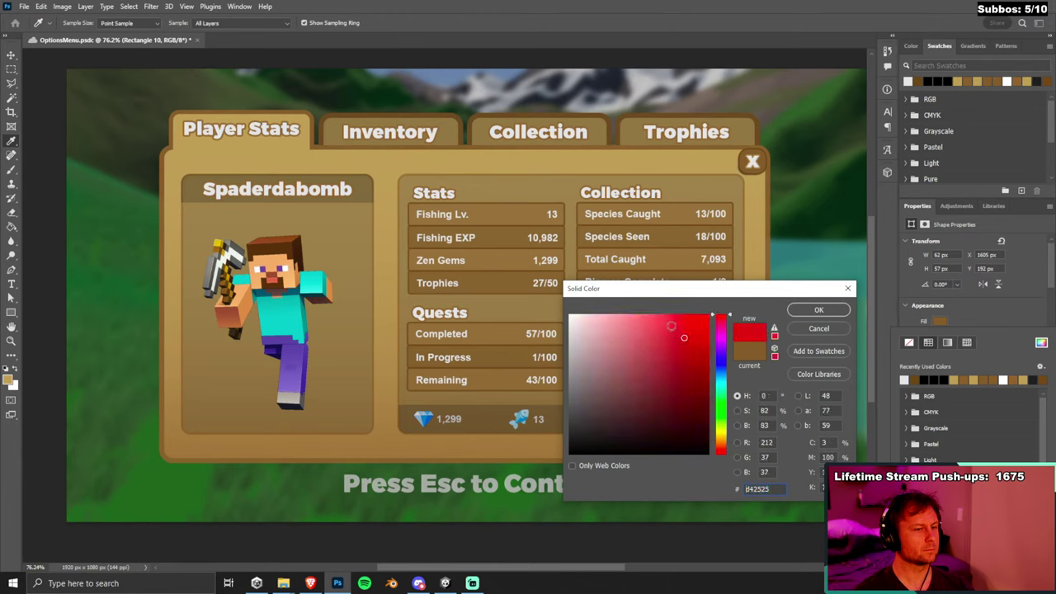
click(819, 328)
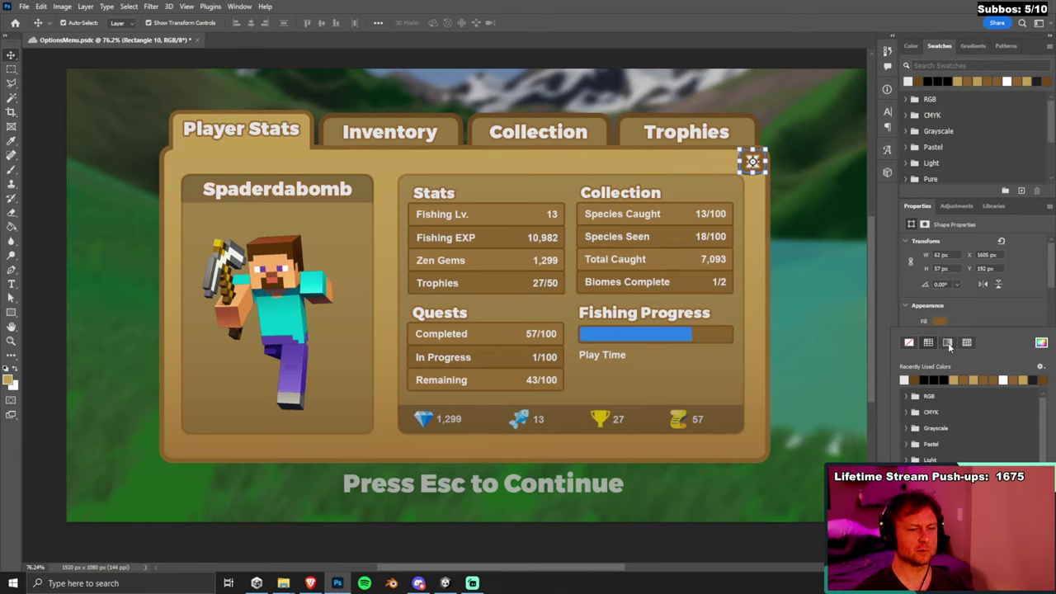
click(1007, 321)
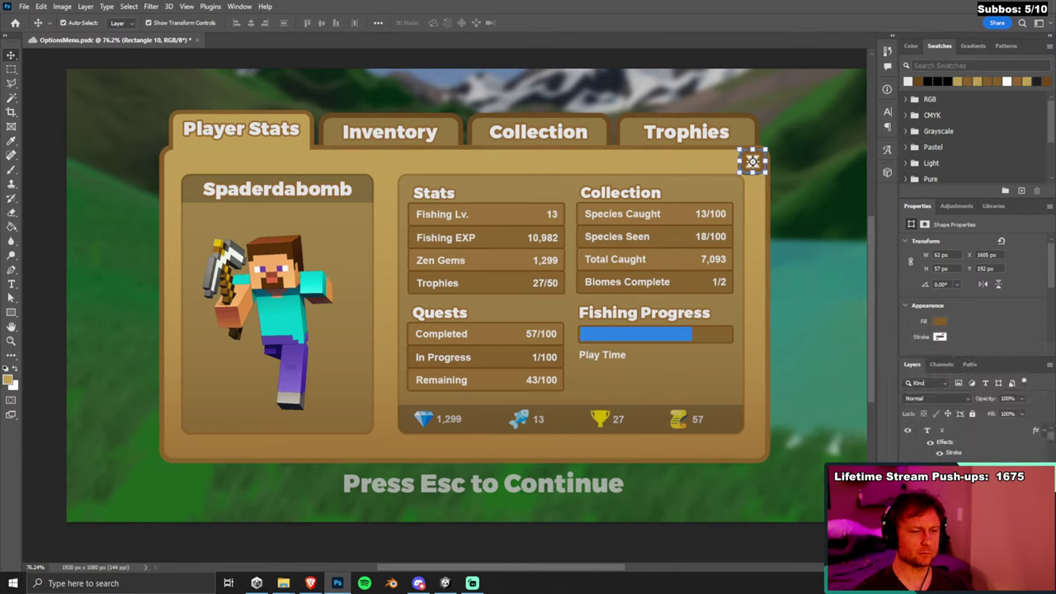
Set the fill of the close button's rounded rectangle to red #ce3838 and deselect it.
click(941, 321)
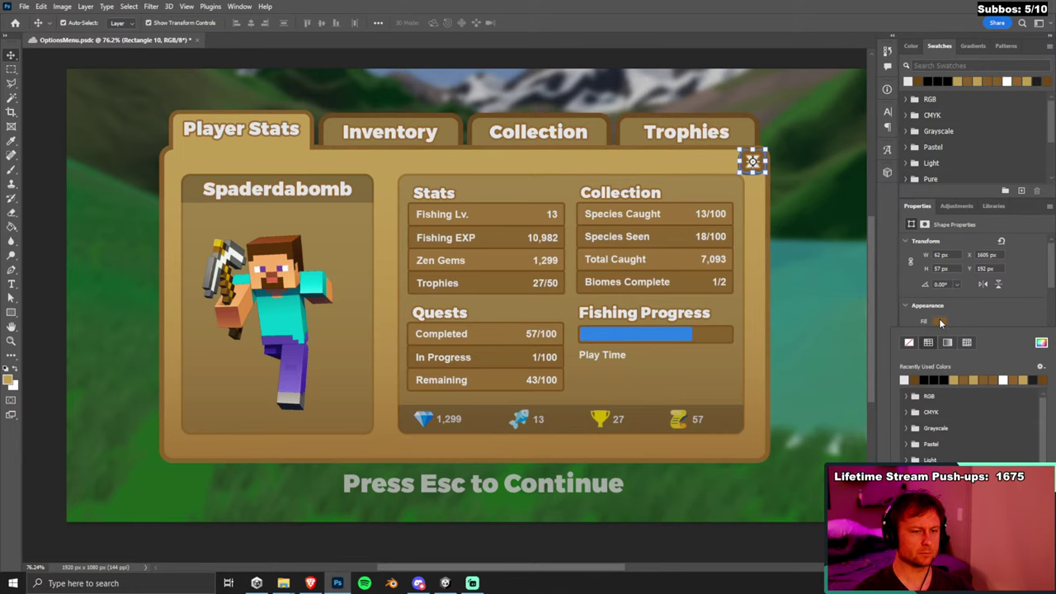
click(1040, 344)
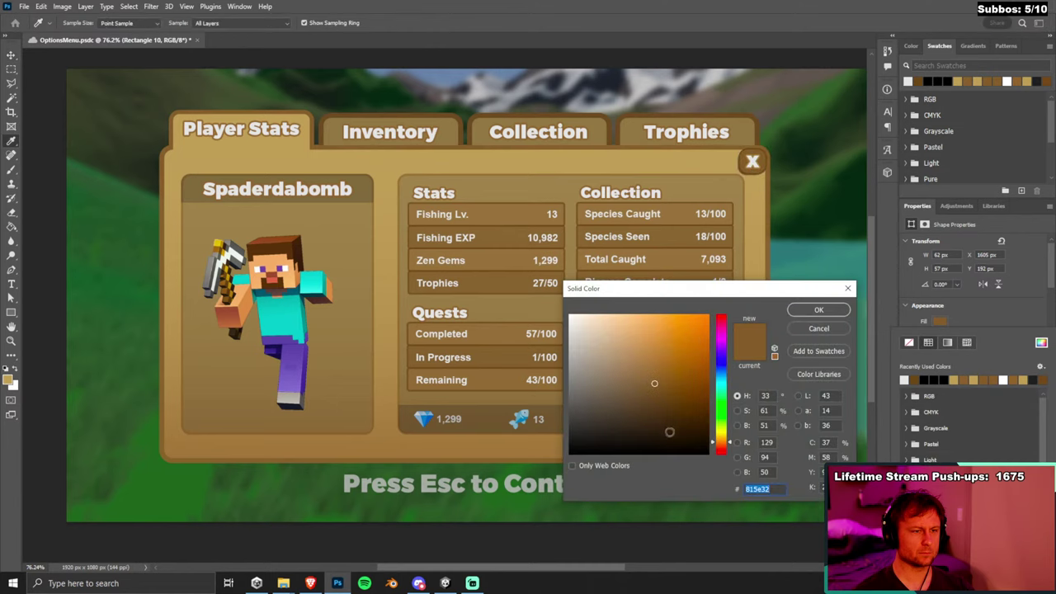
drag(723, 396, 723, 316)
click(671, 341)
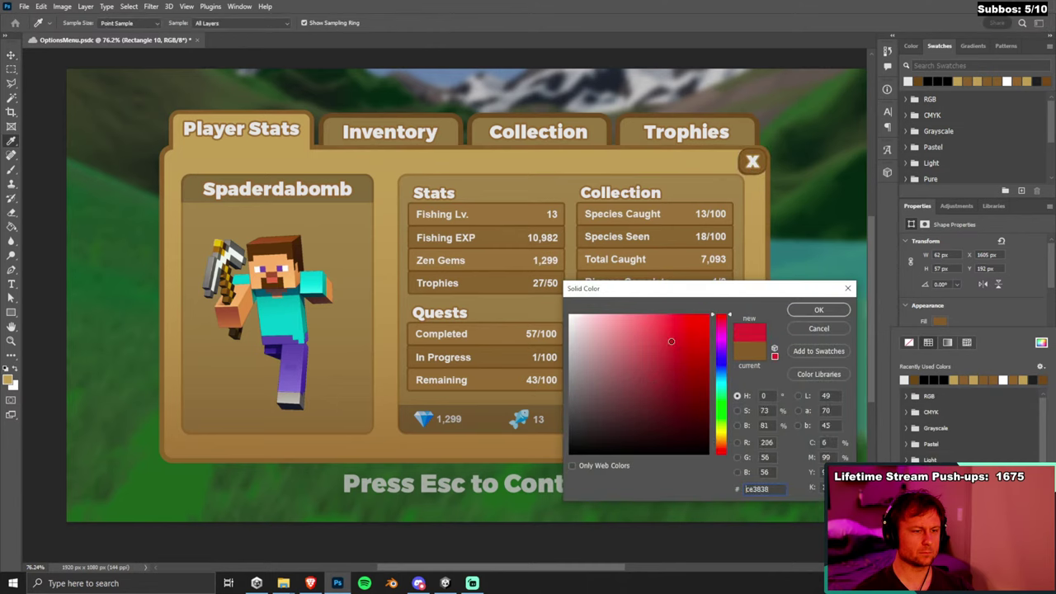
click(819, 311)
key(Escape)
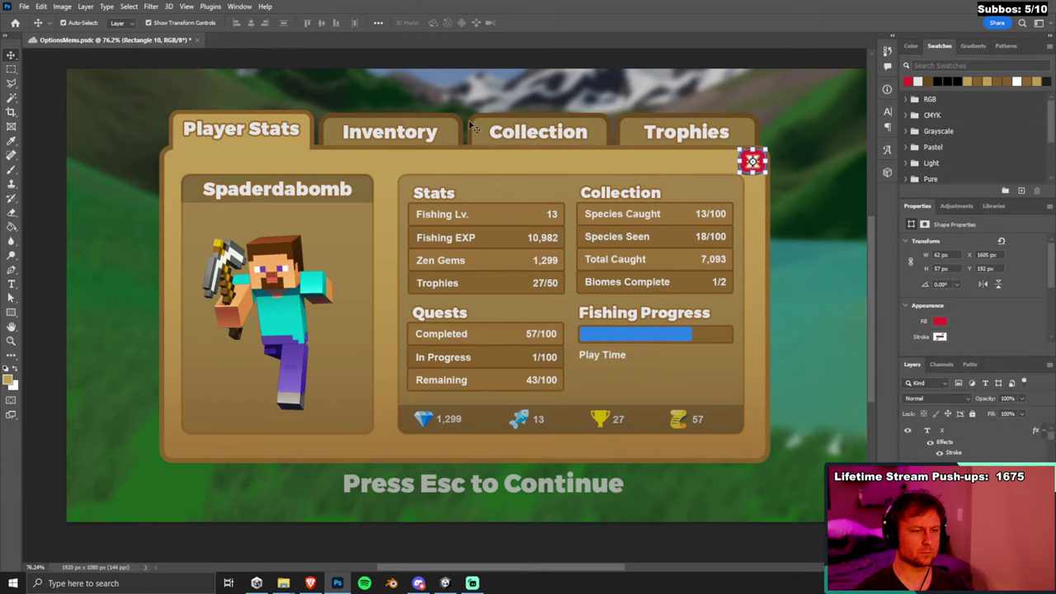
click(526, 199)
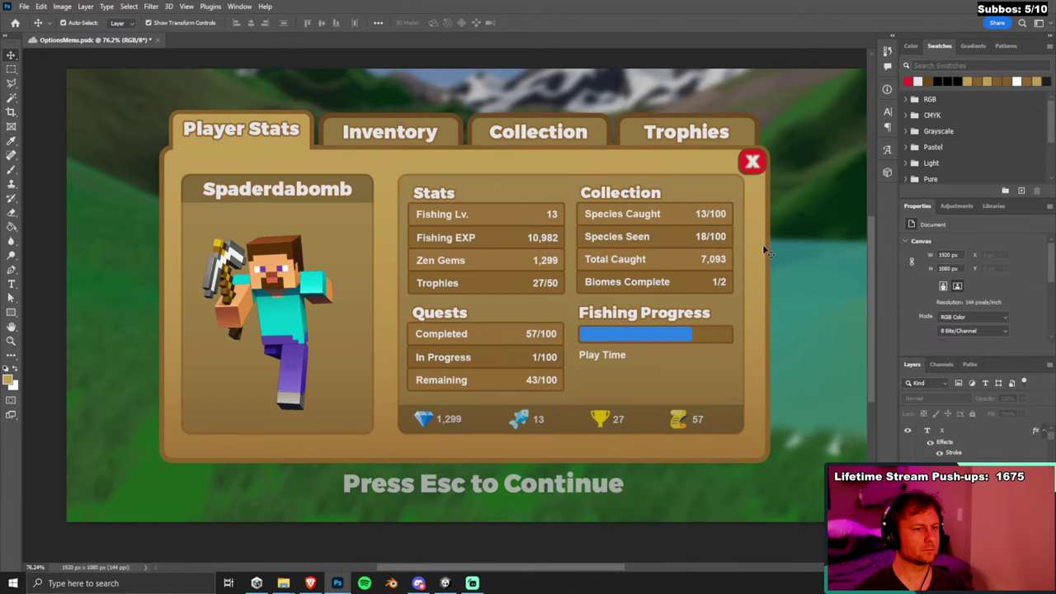
Change the close button rectangle's fill to a lighter red, #d65050, and deselect it.
scroll(762, 244, down, 3)
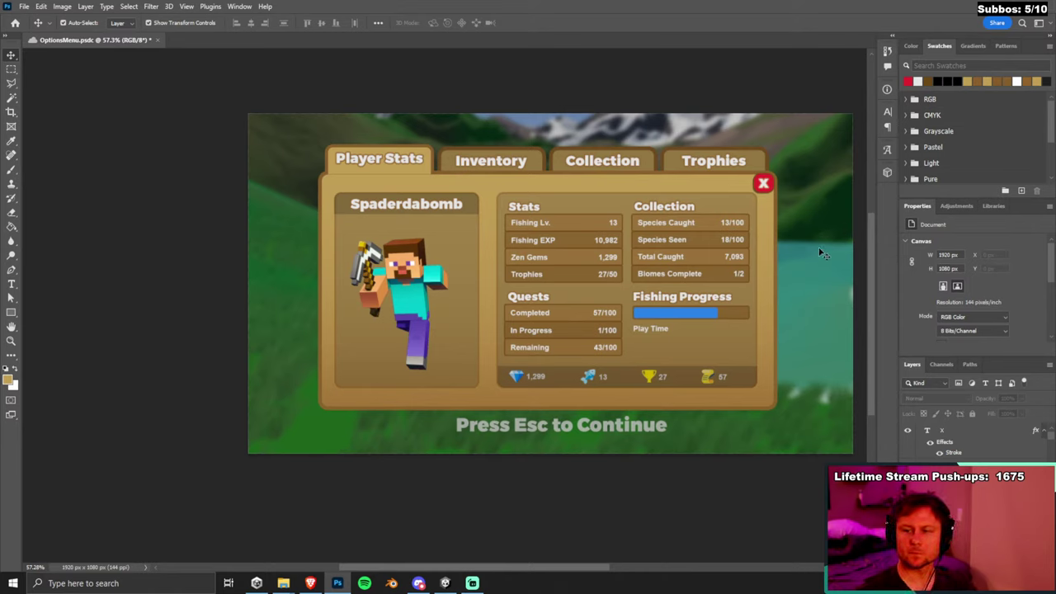
scroll(763, 183, up, 3)
click(762, 182)
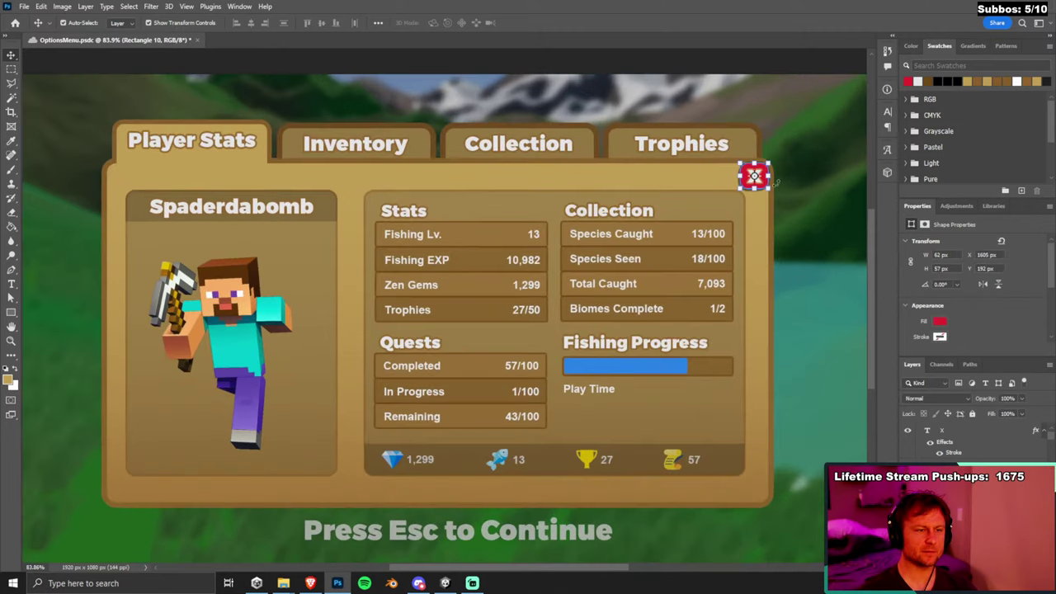
click(941, 321)
click(1041, 343)
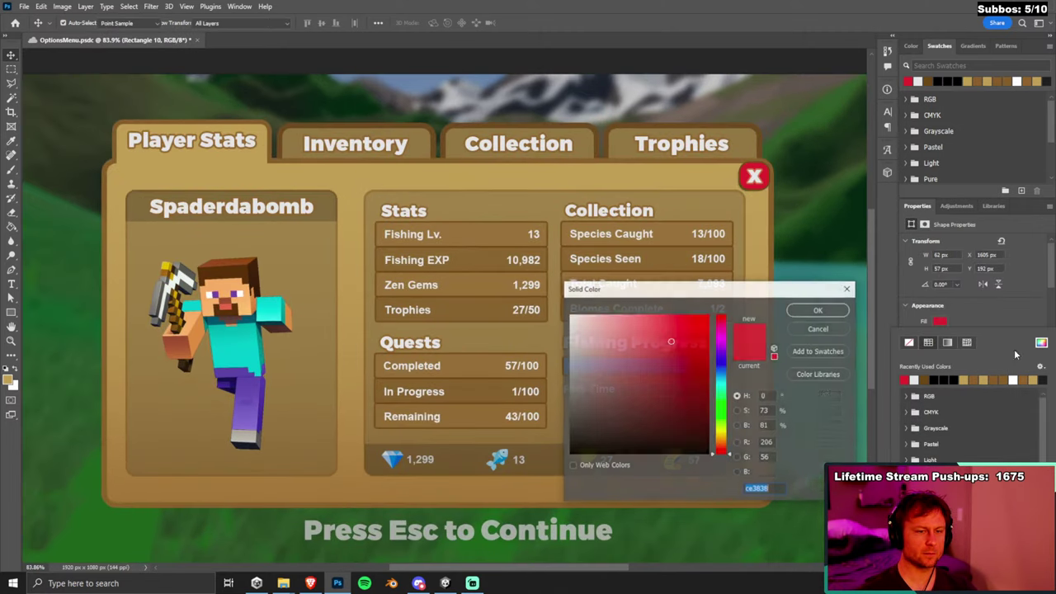
click(671, 368)
mouse_move(658, 365)
mouse_down()
mouse_move(658, 330)
mouse_move(661, 373)
mouse_move(644, 338)
mouse_move(652, 358)
mouse_move(668, 334)
mouse_up()
click(661, 327)
click(656, 337)
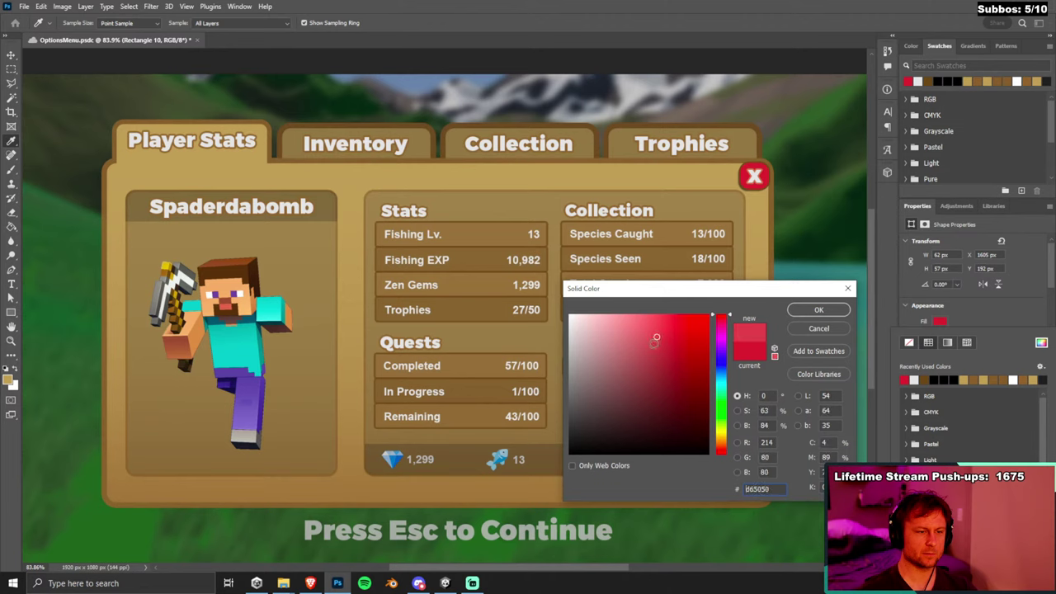
click(829, 315)
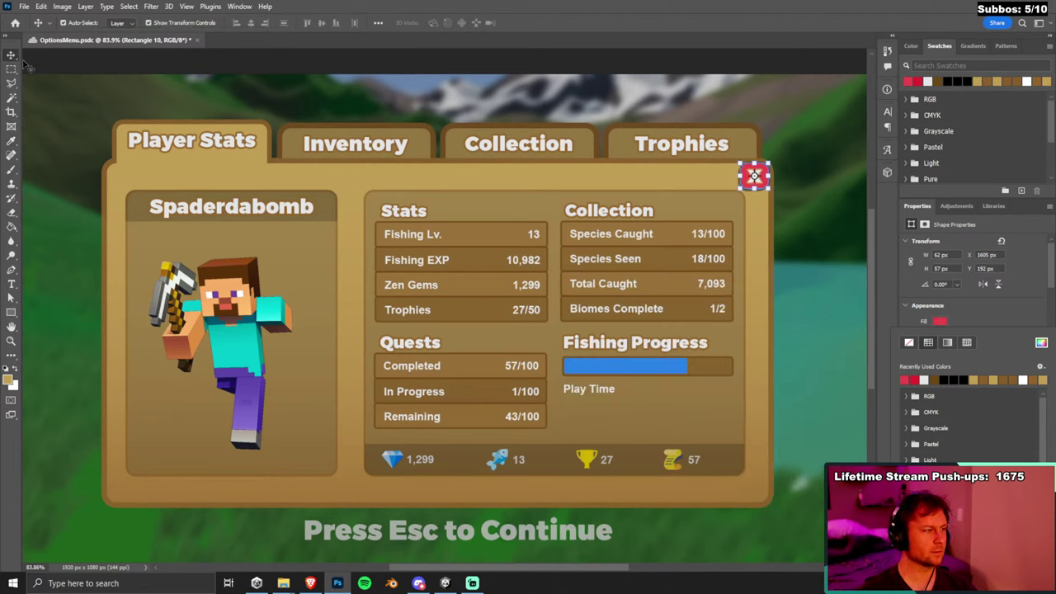
click(93, 82)
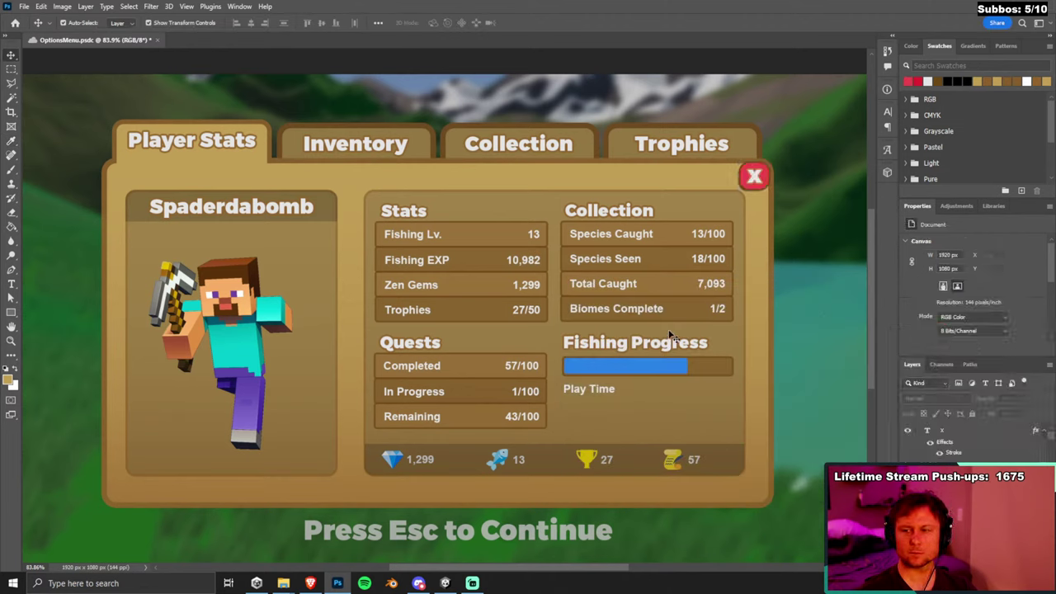
Darken the close button rectangle's fill to deep red #a02727, deselect it and check the whole mockup.
scroll(769, 238, down, 3)
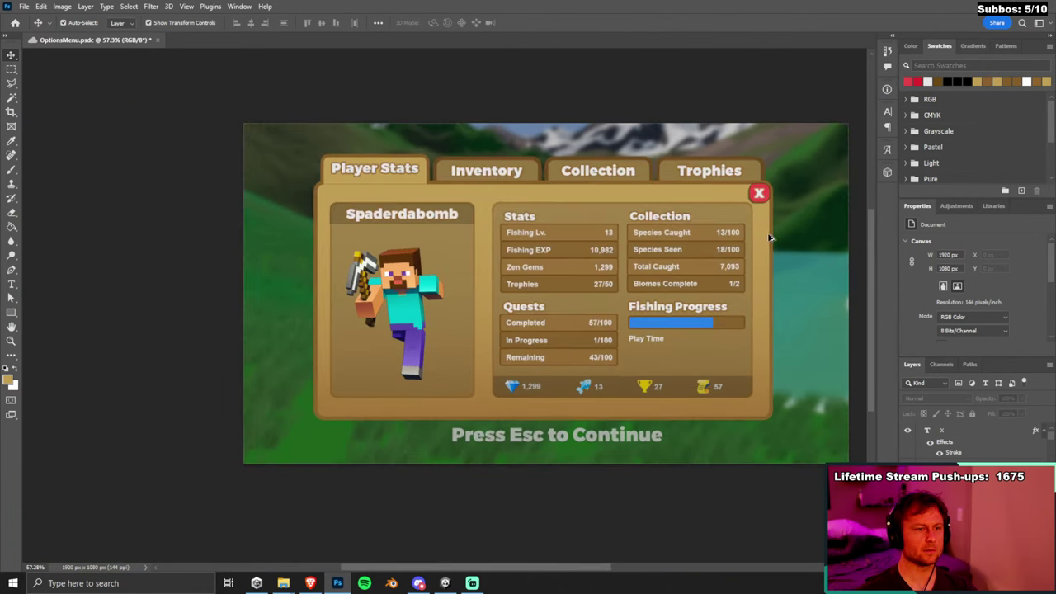
scroll(776, 250, up, 2)
click(755, 184)
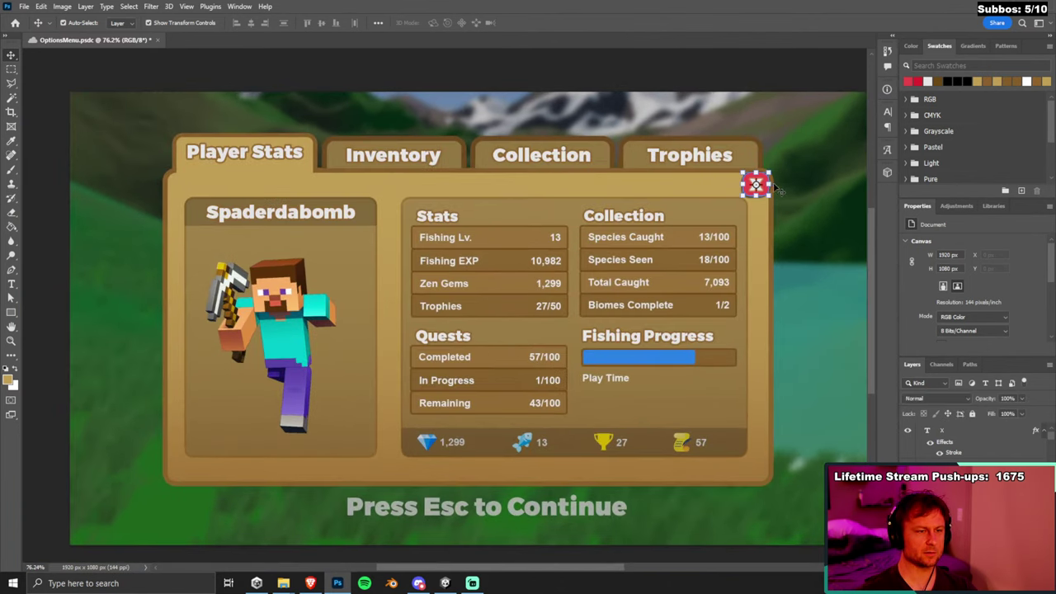
click(940, 322)
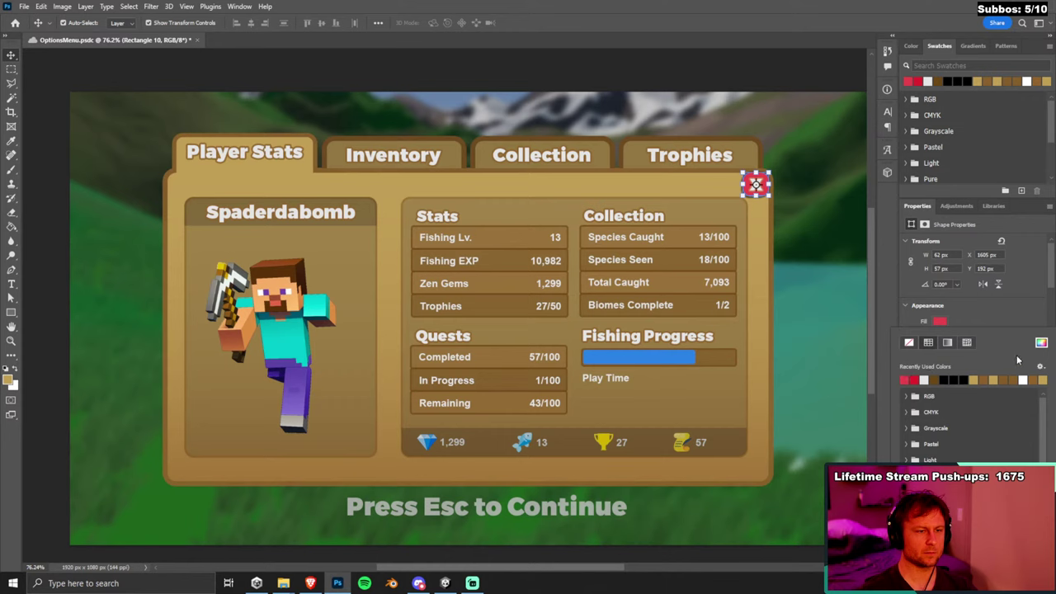
click(1041, 341)
click(683, 380)
drag(682, 381, 675, 366)
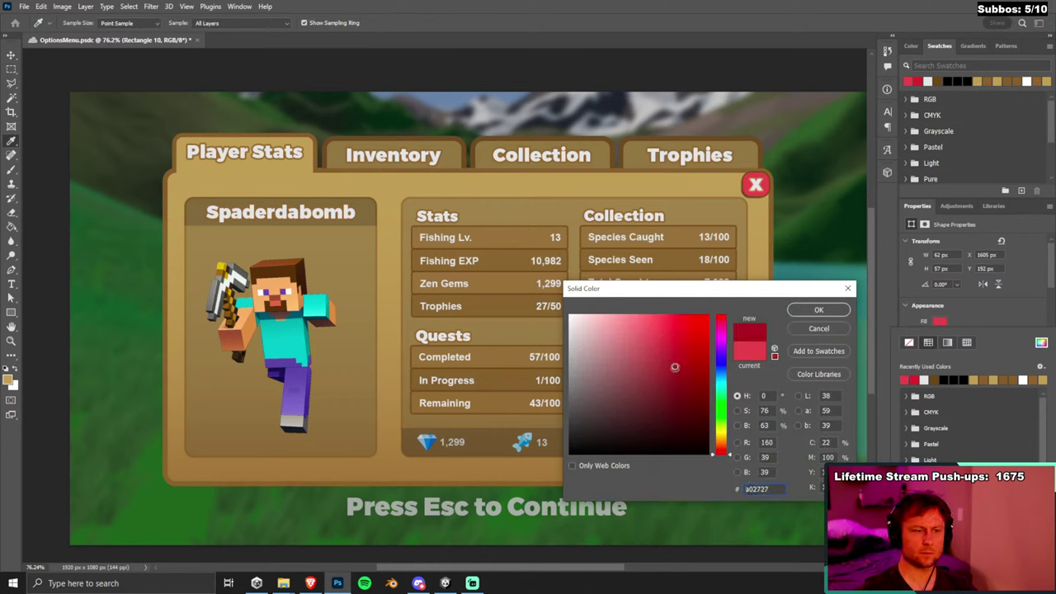
click(817, 310)
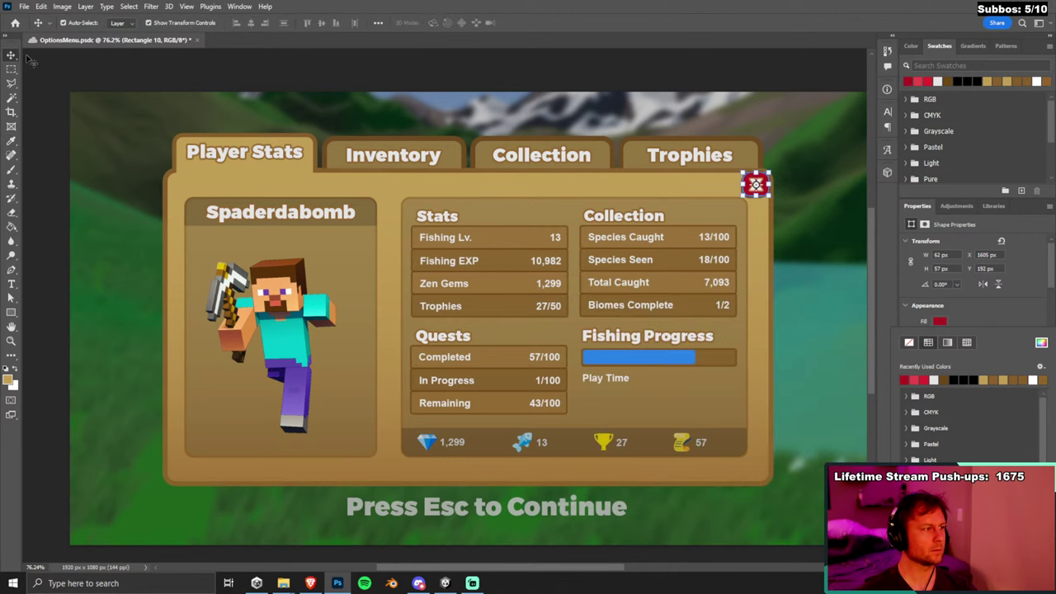
click(61, 67)
scroll(429, 213, down, 2)
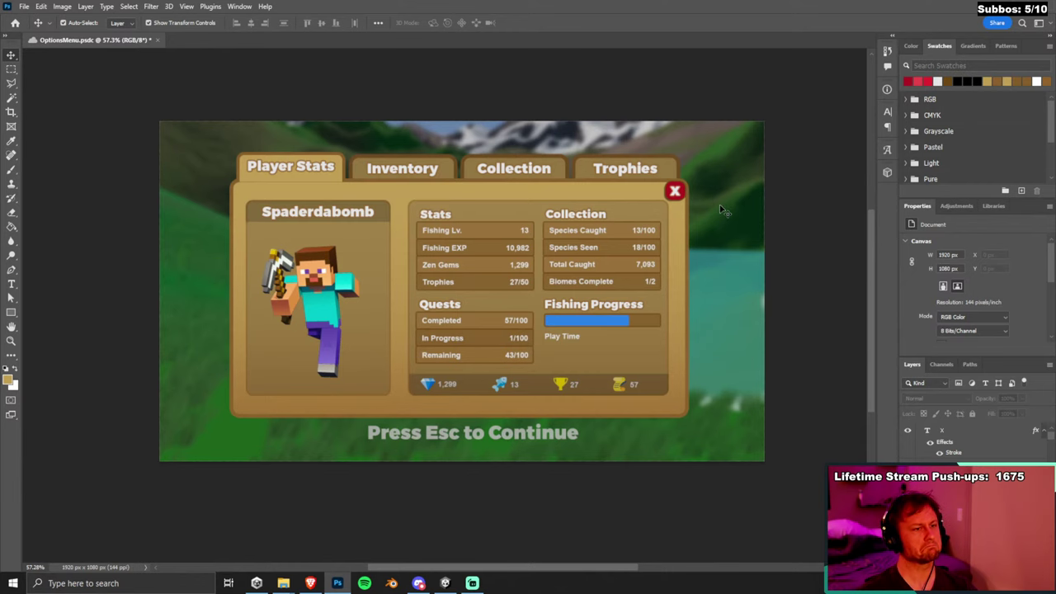
Move the whole close button 20 px right and 20 px up over the panel's upper-right corner, and deselect it.
scroll(413, 247, up, 1)
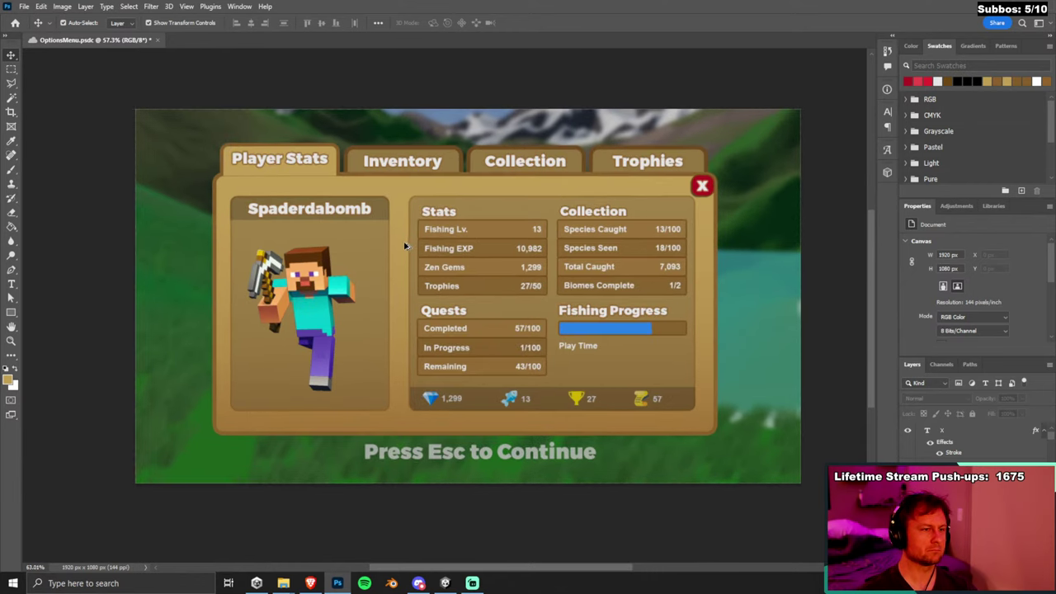
scroll(417, 234, up, 1)
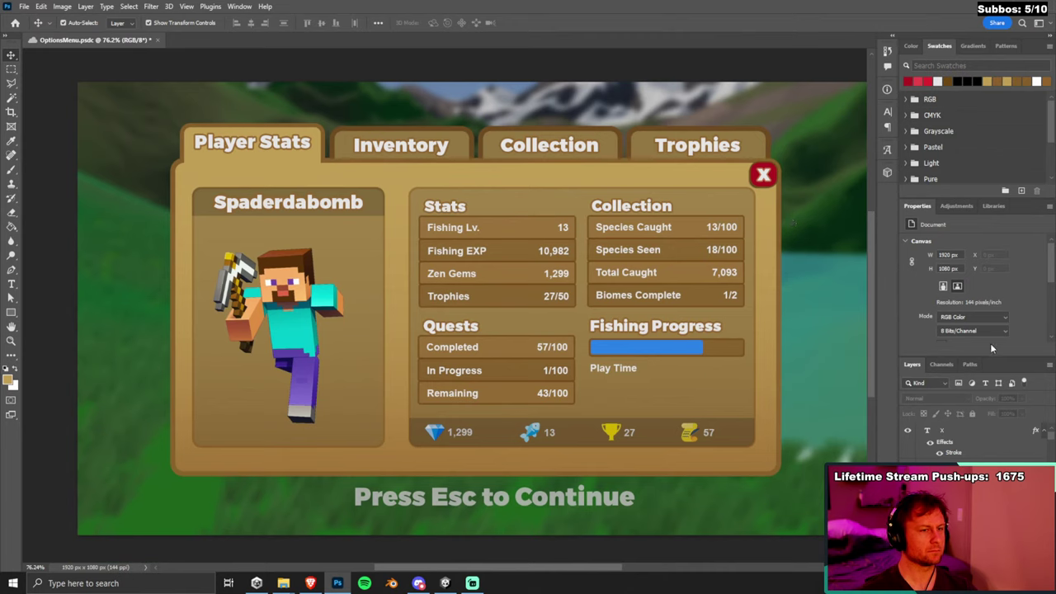
click(973, 446)
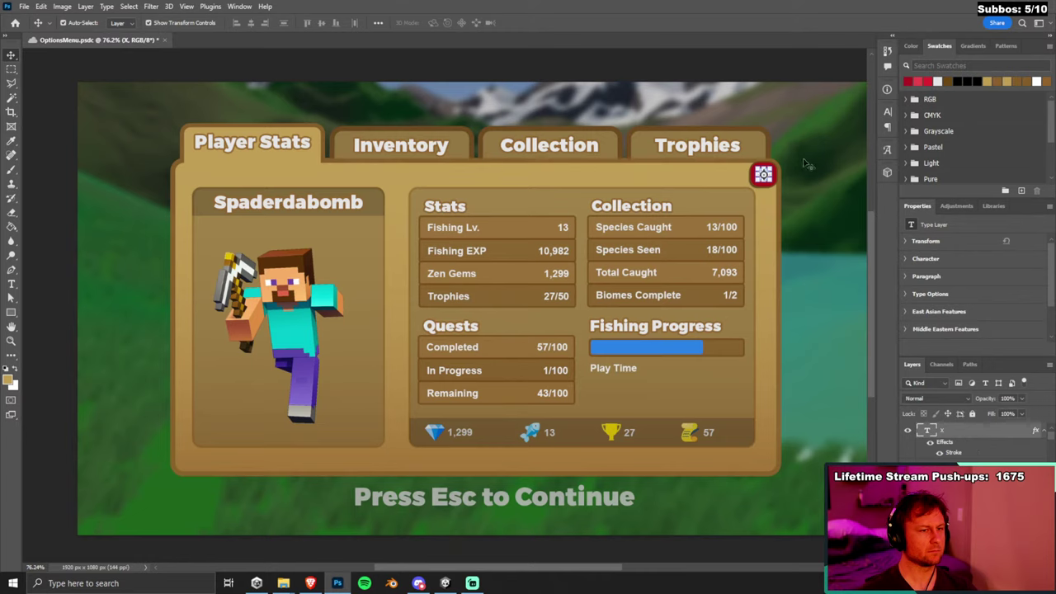
click(75, 73)
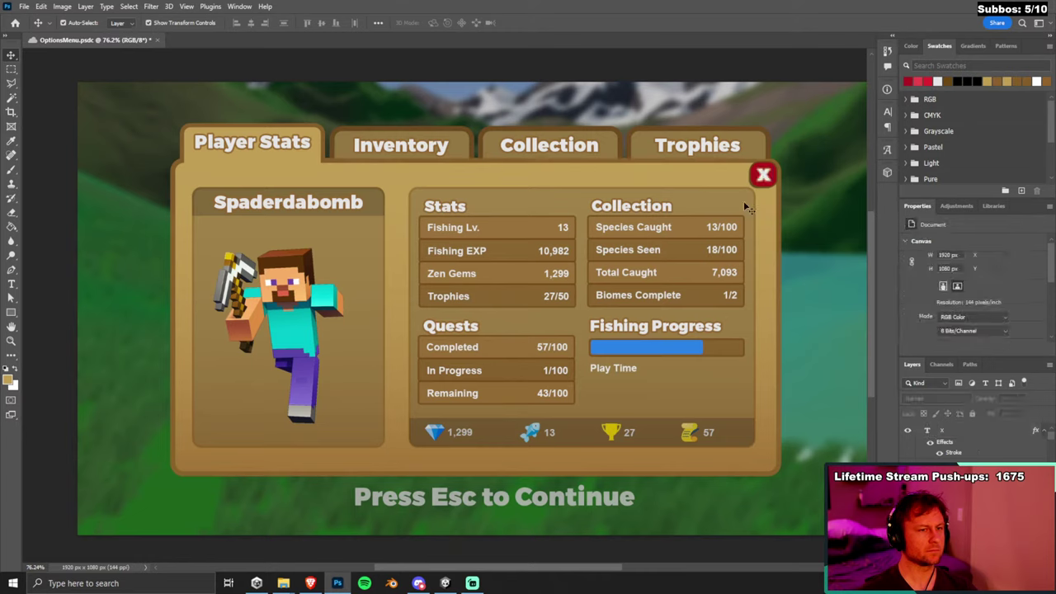
click(763, 174)
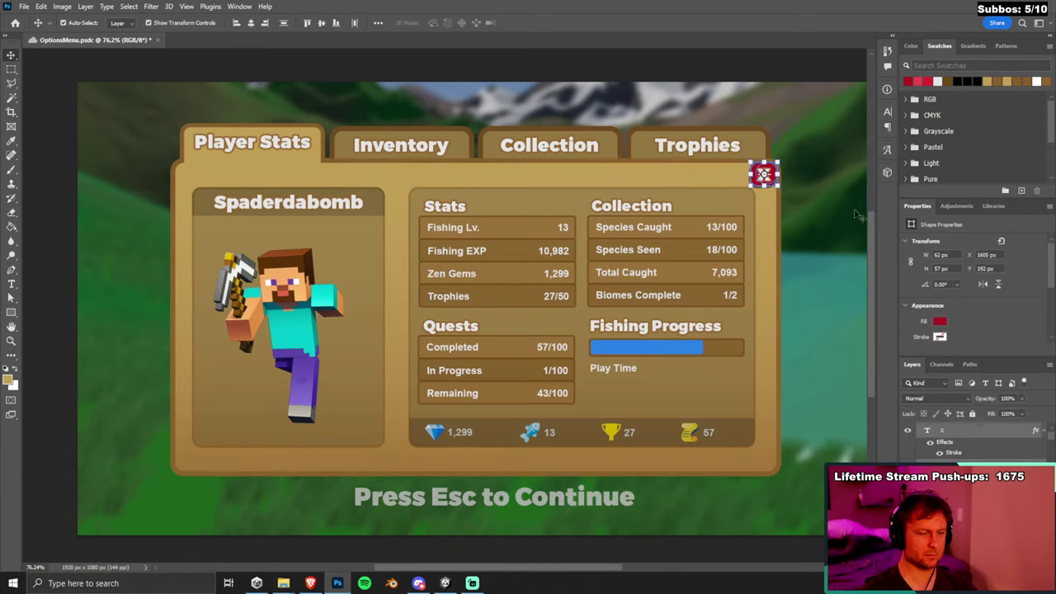
key(shift+Right)
key(shift+Up)
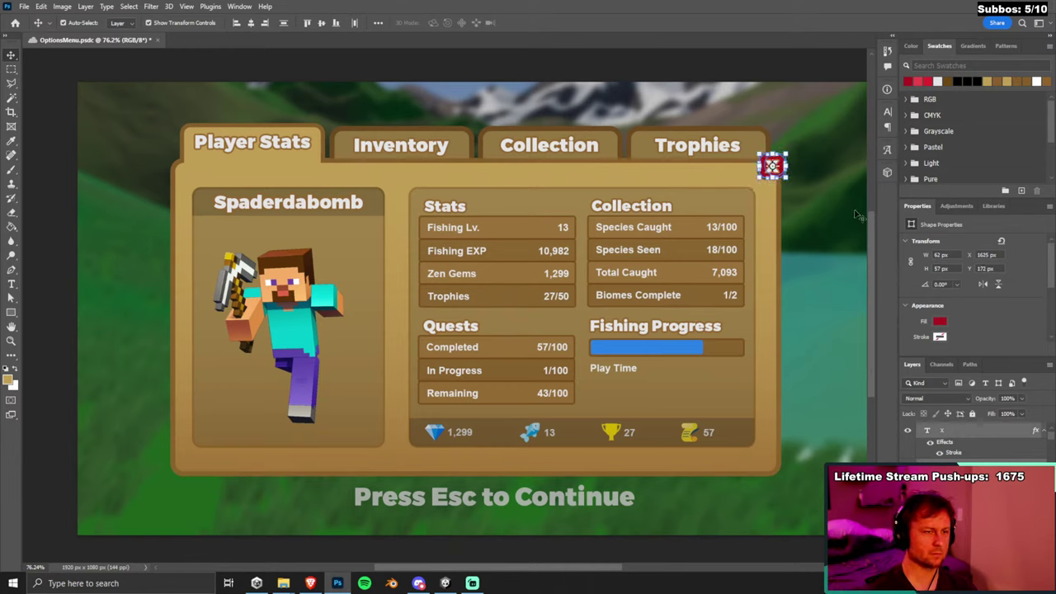
click(858, 216)
scroll(799, 260, down, 2)
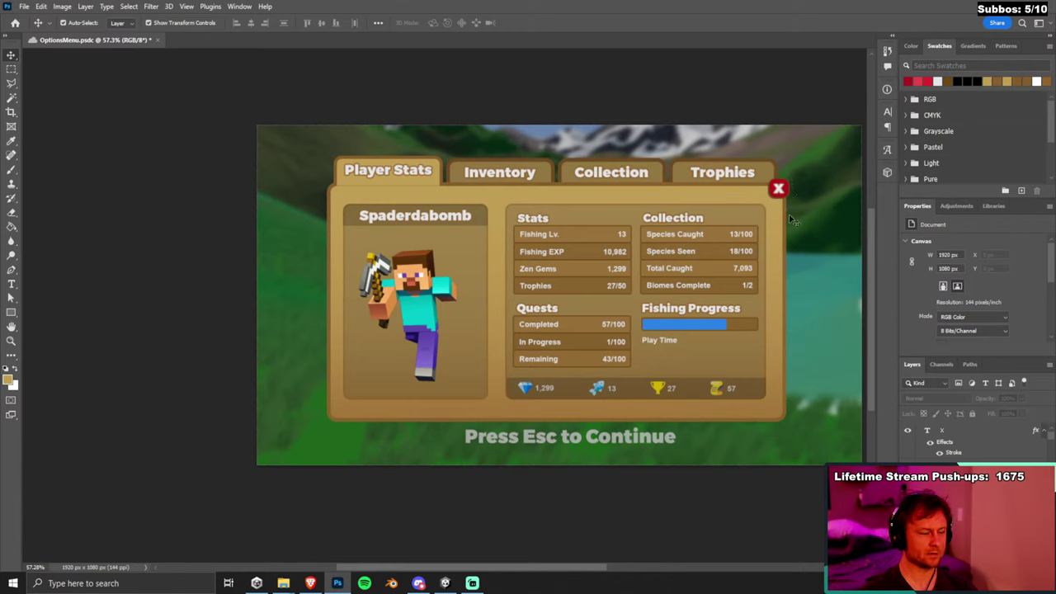
Try the close button back inside the panel corner and compare that placement with the shifted one by undoing and redoing.
key(shift+Left)
key(shift+Down)
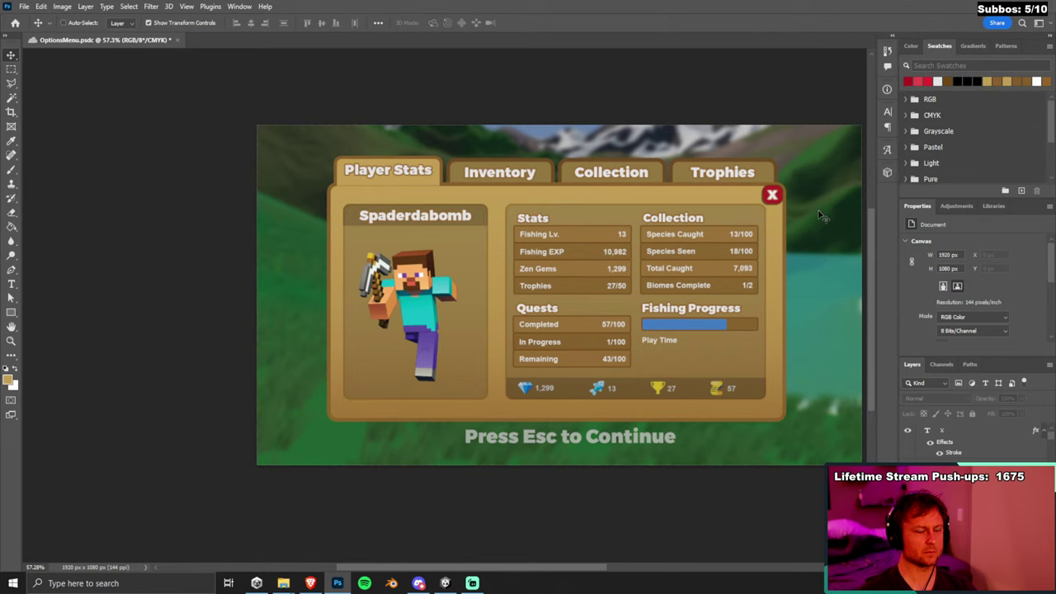
key(ctrl+z)
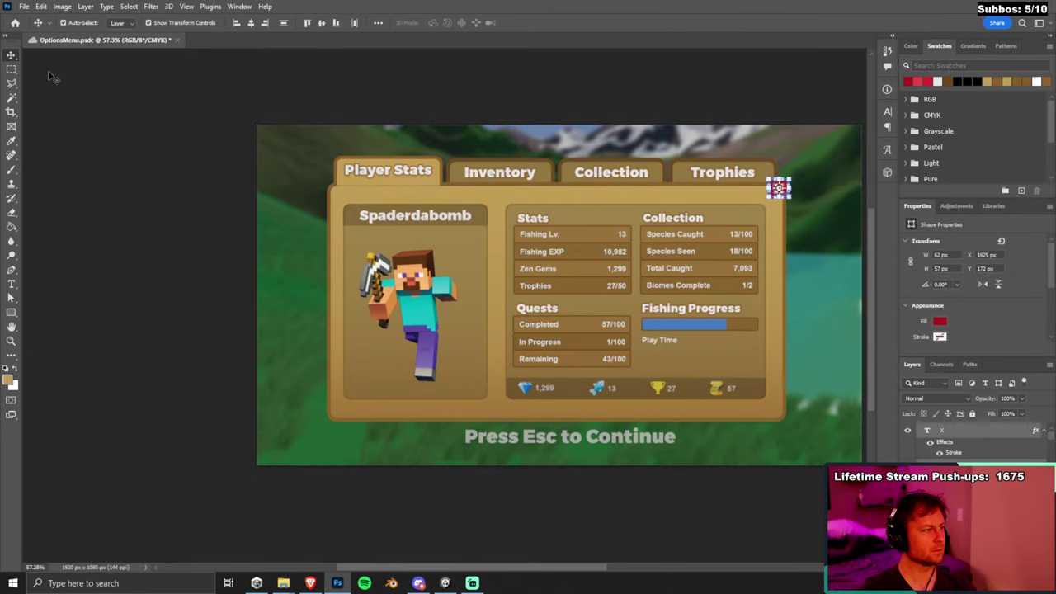
click(91, 89)
key(ctrl+shift+z)
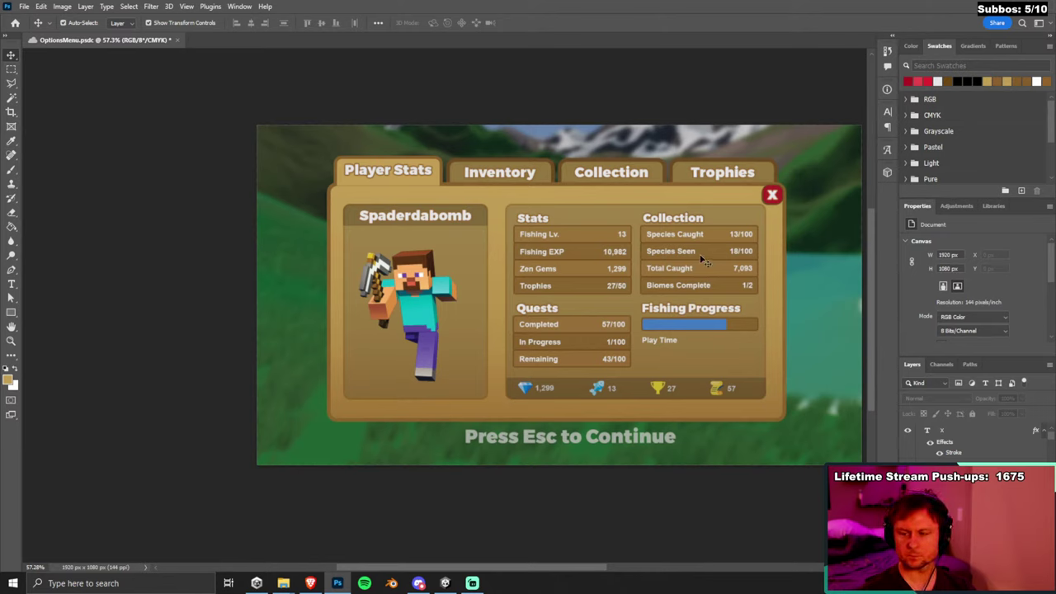
drag(772, 194, 777, 188)
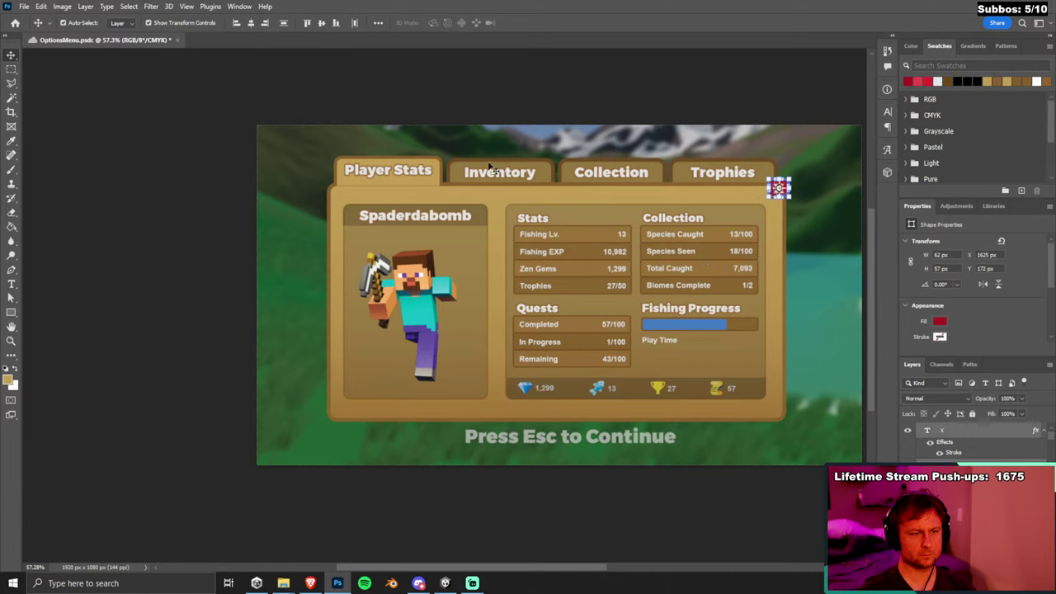
click(206, 171)
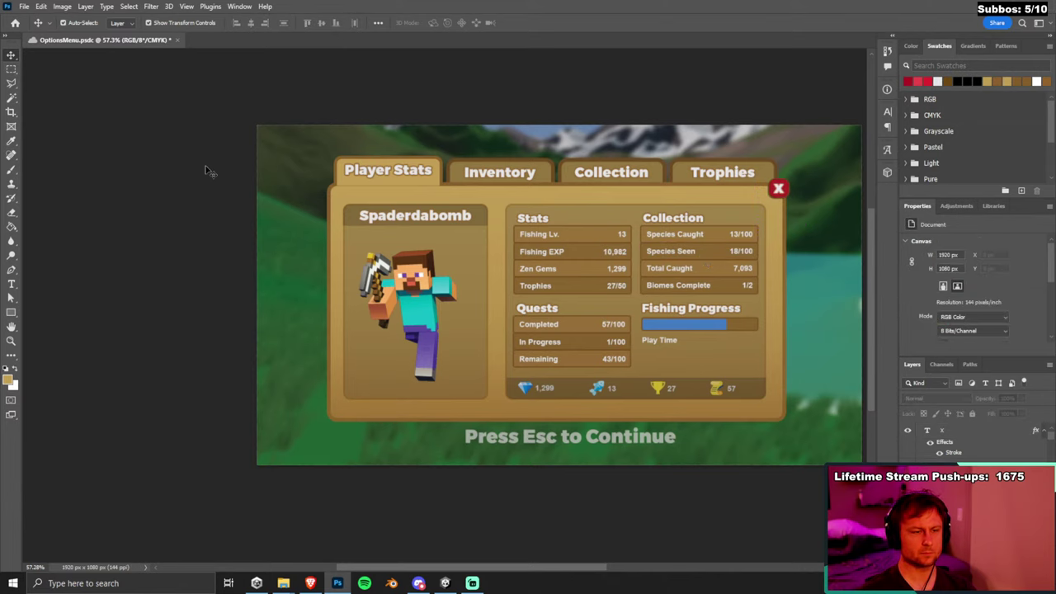
Enlarge the close button's rounded rectangle to 67.51 × 62.07 px and shift the button slightly down and left on the panel corner.
scroll(794, 195, up, 5)
click(747, 200)
key(ctrl+t)
drag(728, 200, 722, 205)
key(Return)
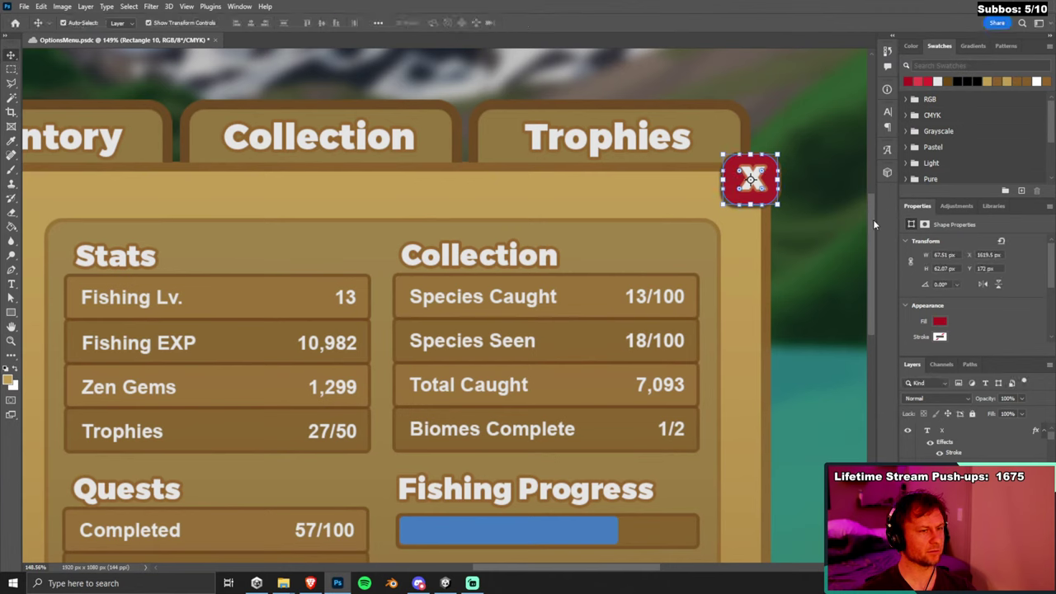
mouse_move(751, 180)
mouse_down()
mouse_move(764, 187)
mouse_move(754, 196)
mouse_up()
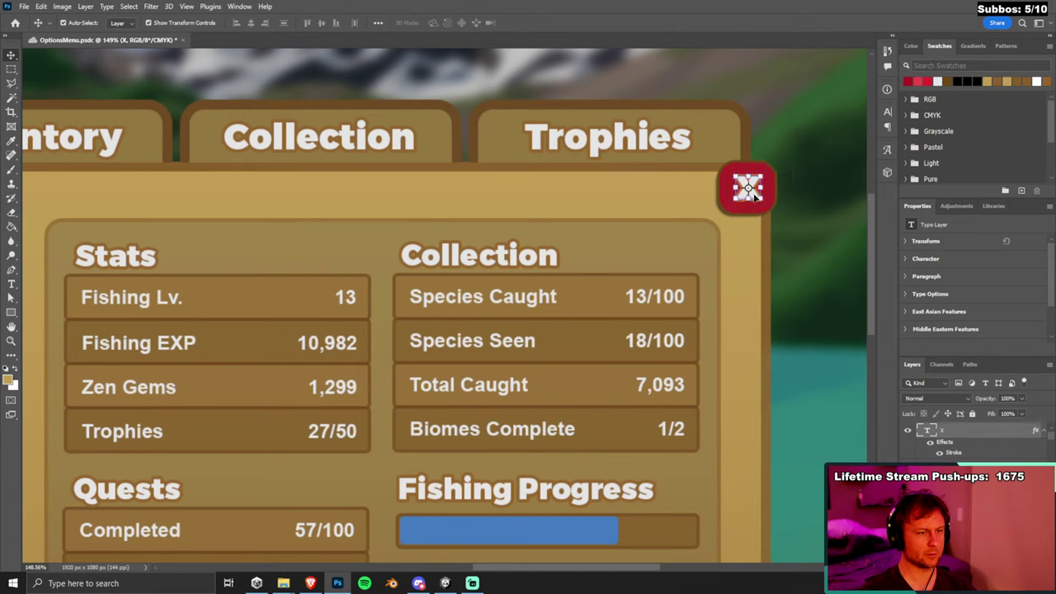
Change the stroke of the close button's X text to black #000000 at 30% opacity, and deselect it.
double_click(973, 429)
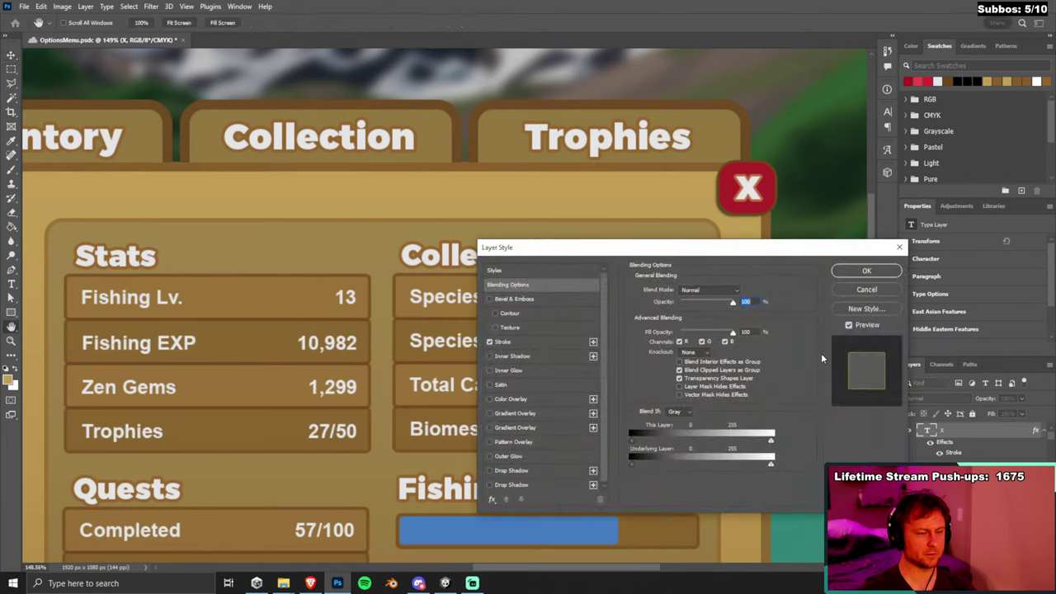
click(541, 343)
click(657, 368)
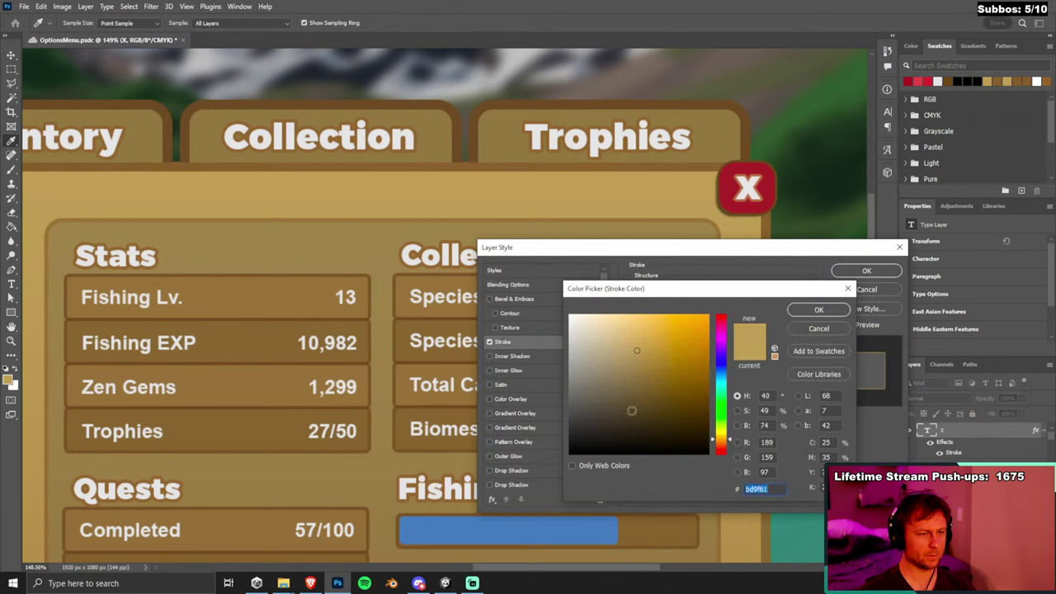
click(569, 453)
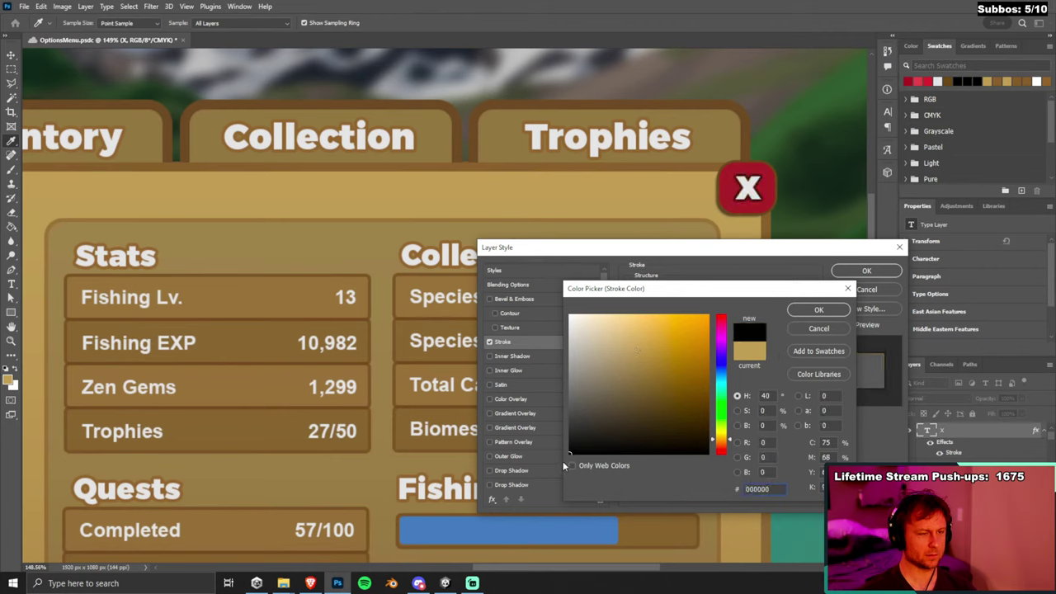
click(567, 455)
click(818, 312)
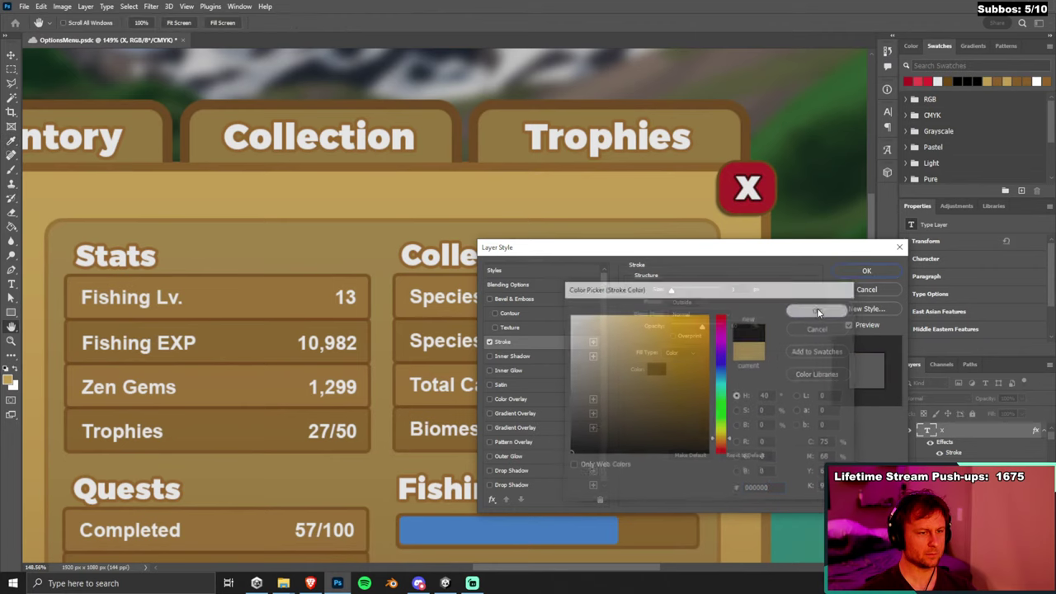
click(708, 325)
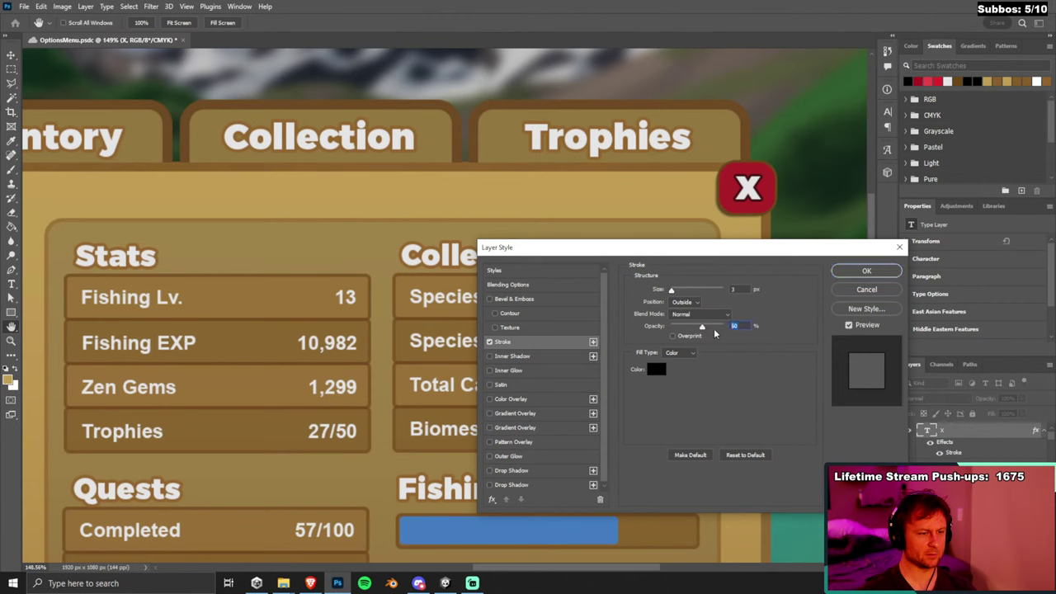
text(30)
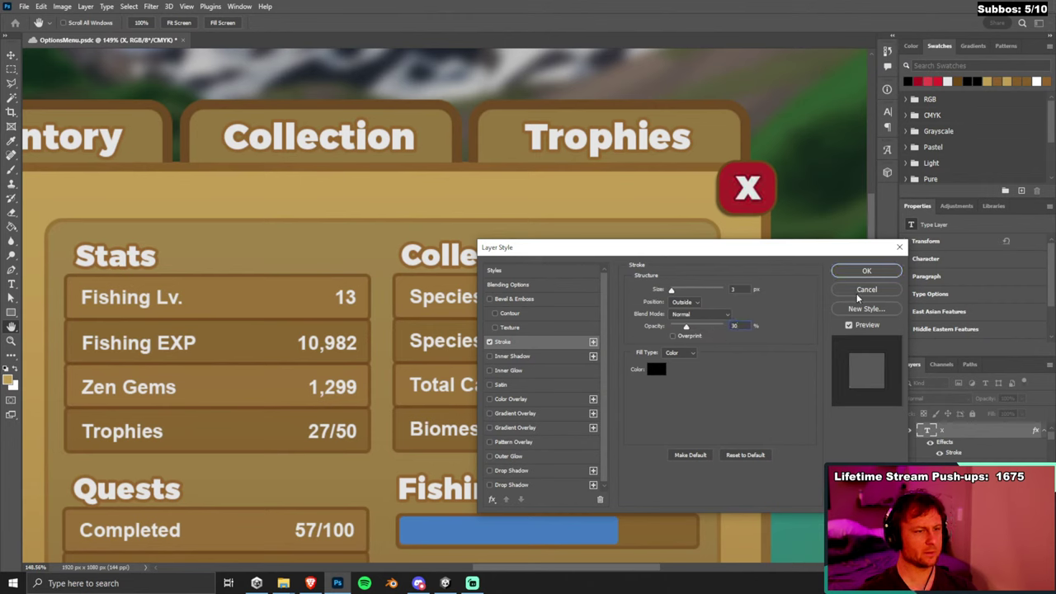
click(867, 271)
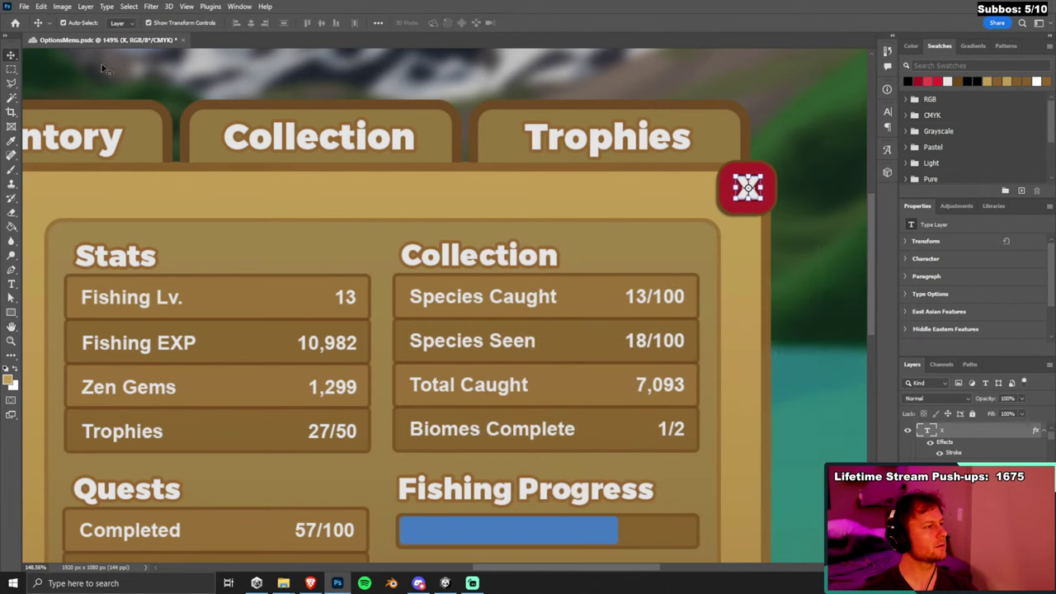
click(788, 268)
scroll(792, 297, down, 5)
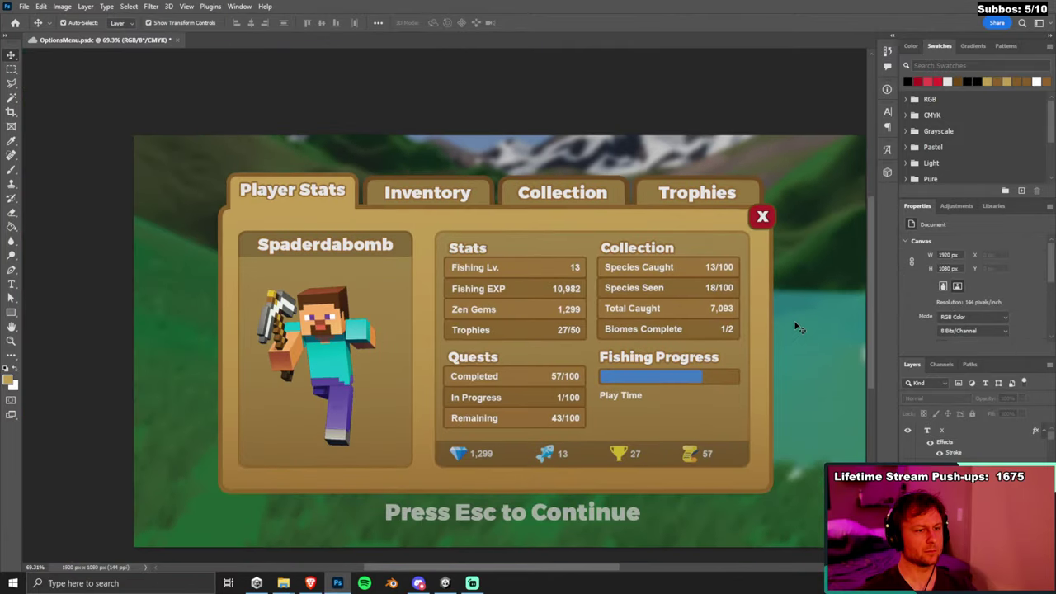
Nudge the X text slightly left to centre it on the close button's rectangle, and deselect it.
scroll(793, 324, up, 1)
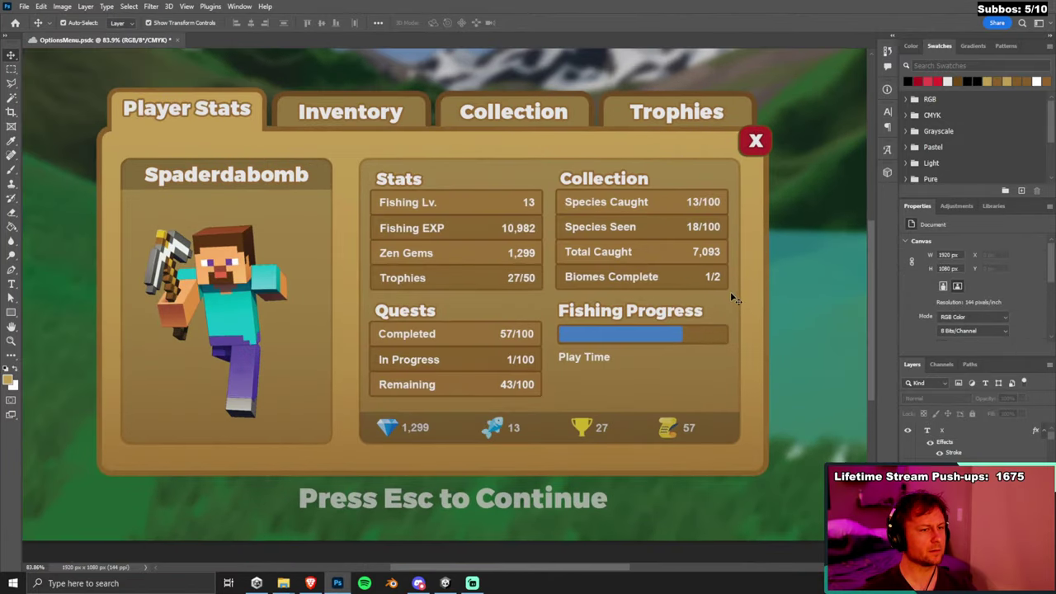
scroll(724, 292, up, 2)
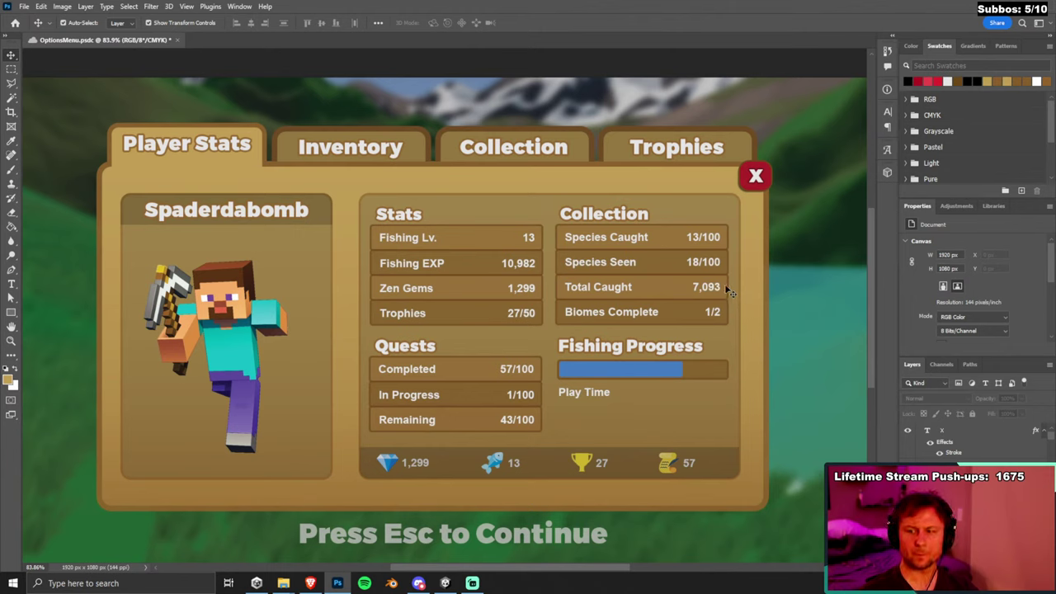
click(757, 178)
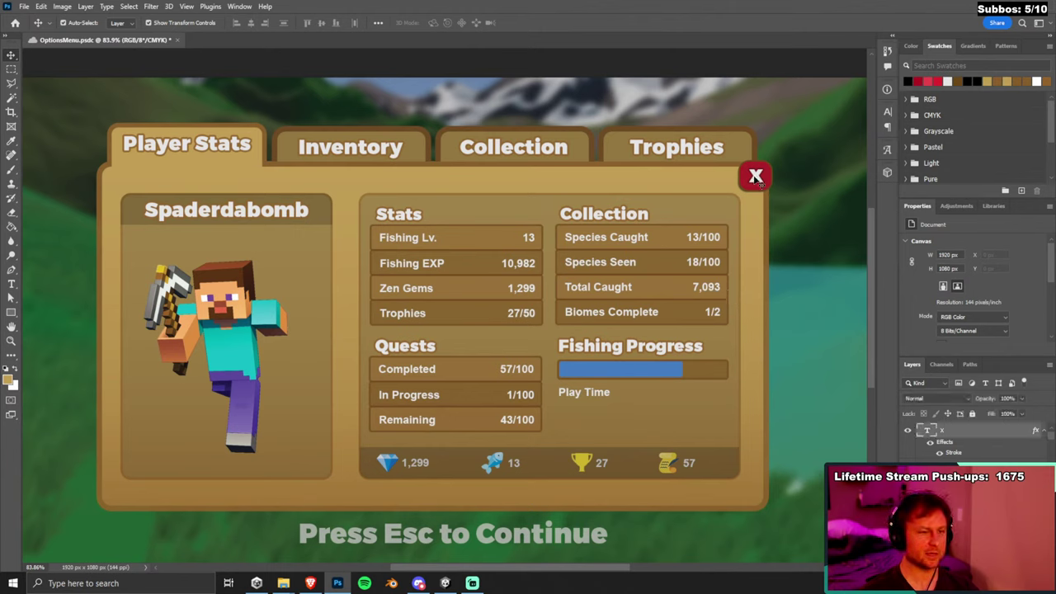
click(845, 185)
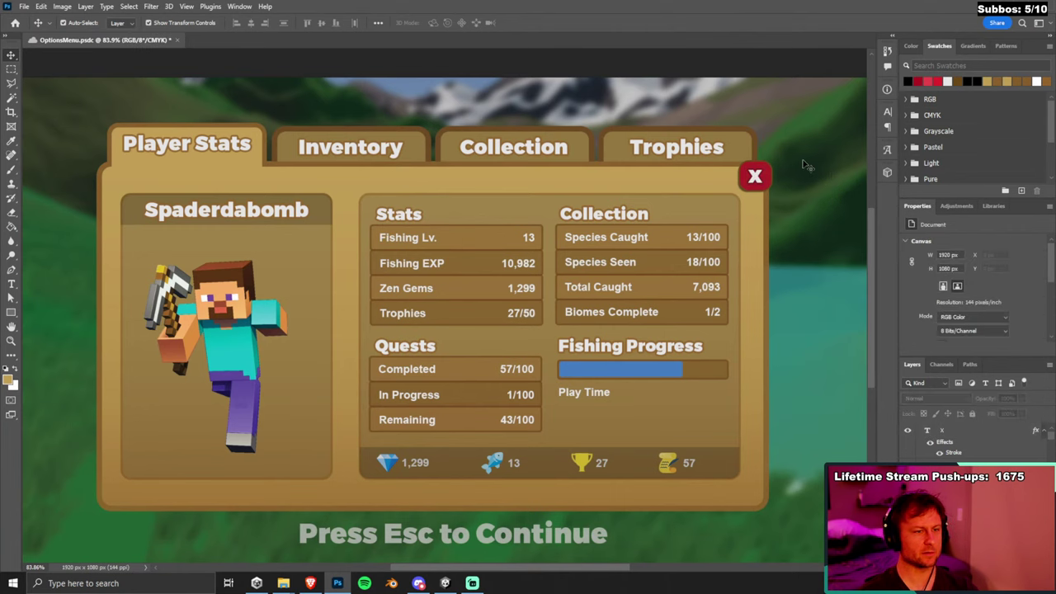
scroll(781, 178, up, 5)
click(681, 180)
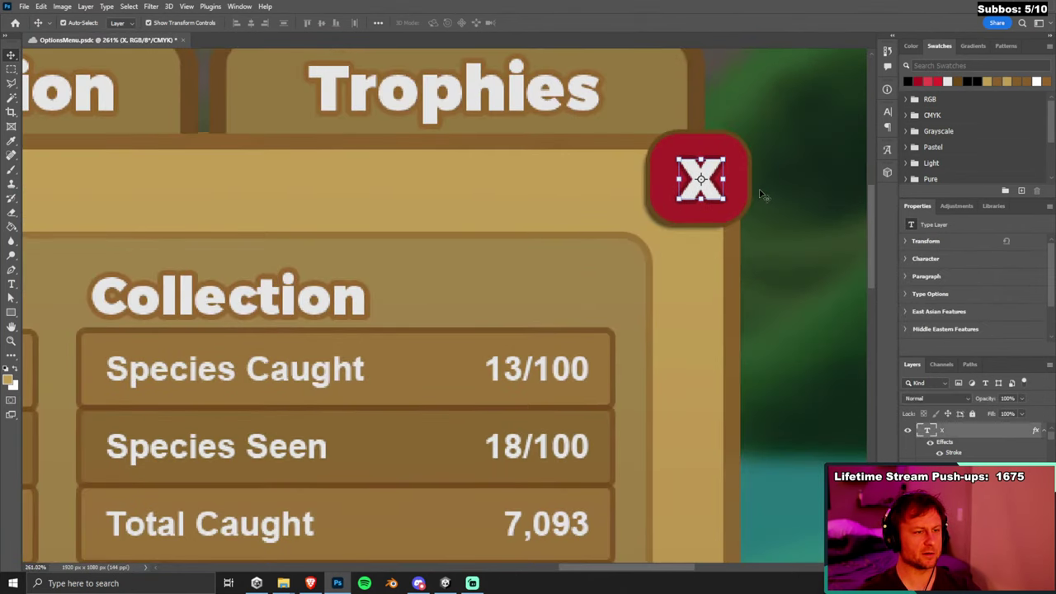
click(790, 150)
Examine the close button's size, placement and colour against the whole mockup at different zoom levels.
scroll(809, 287, down, 6)
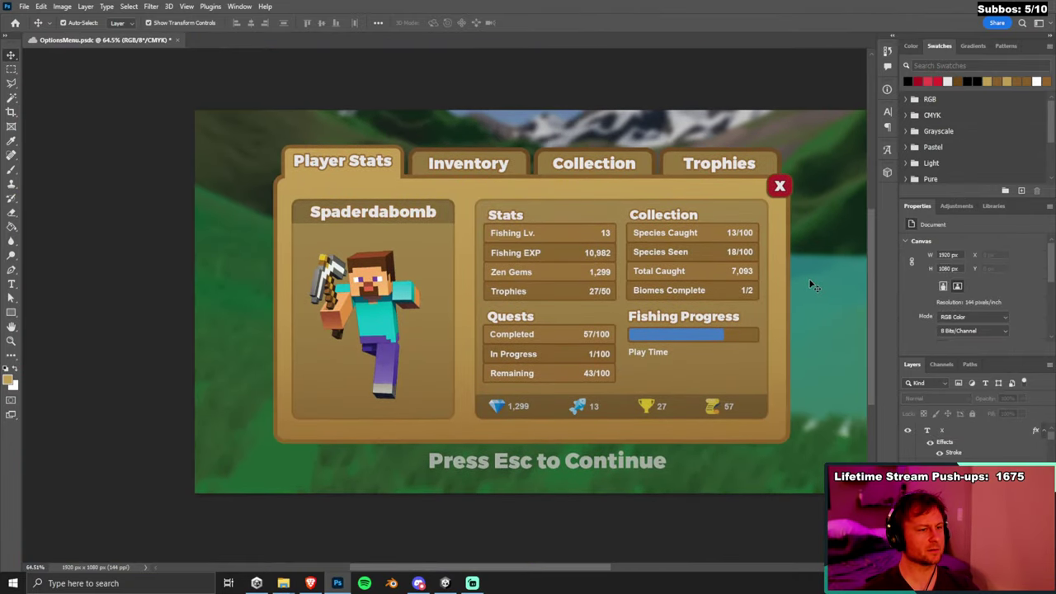
scroll(776, 286, up, 2)
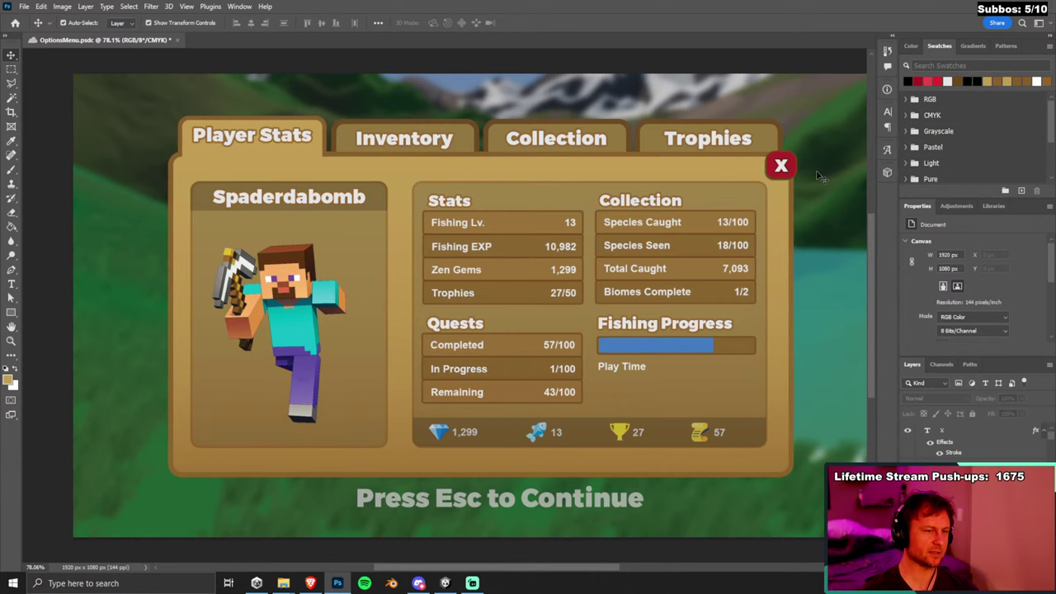
scroll(825, 190, down, 1)
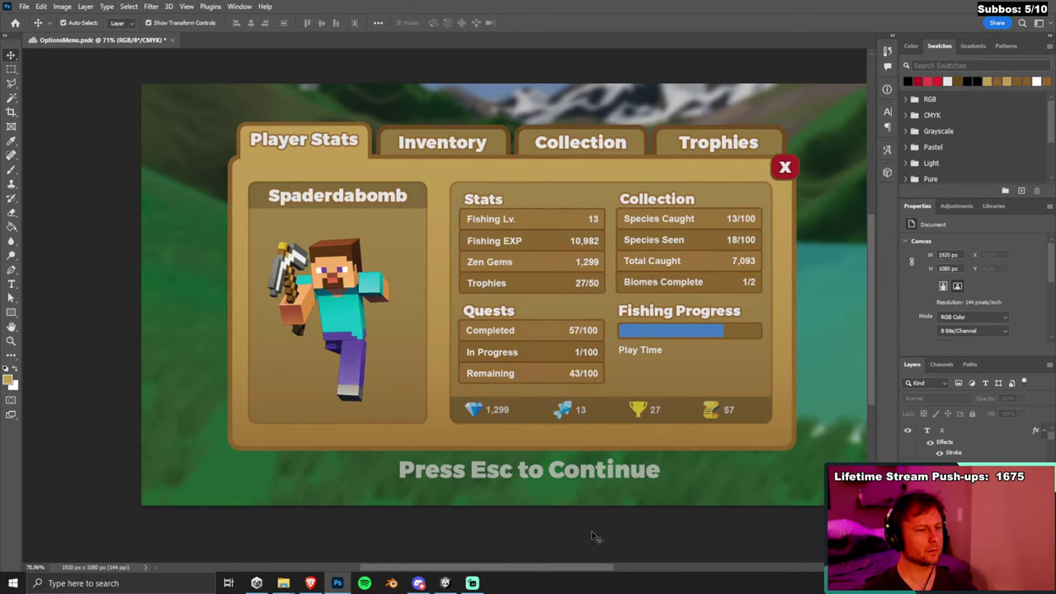
scroll(583, 569, right, 2)
scroll(582, 569, left, 1)
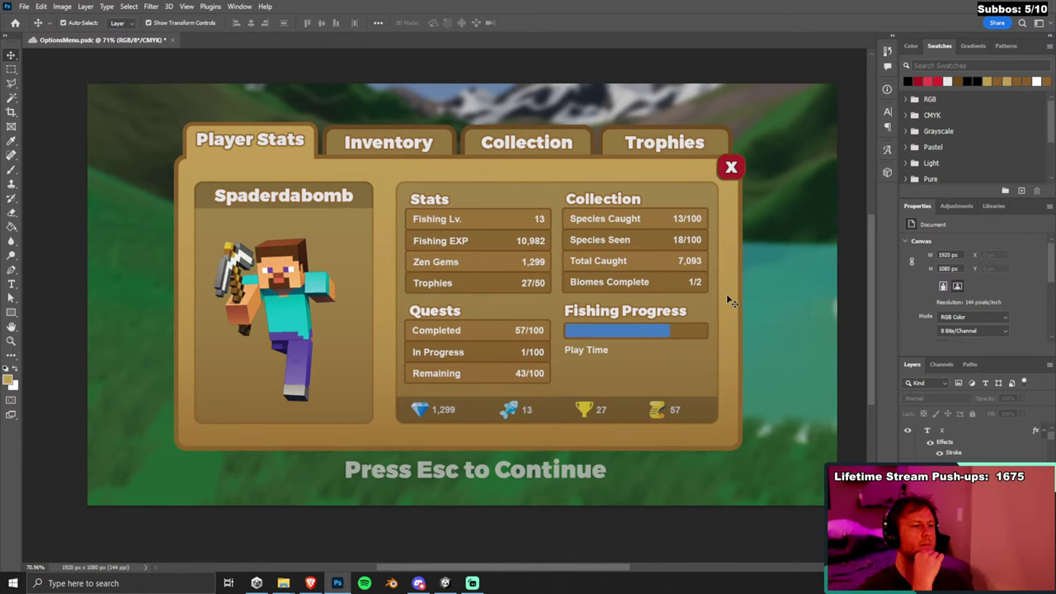
scroll(726, 294, down, 1)
scroll(768, 325, up, 1)
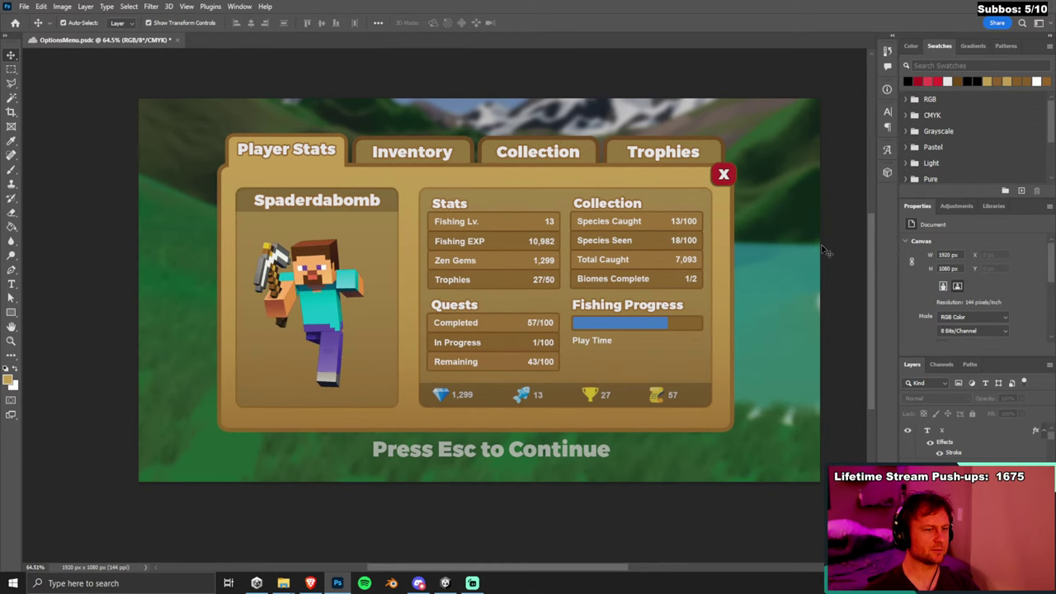
scroll(780, 274, up, 1)
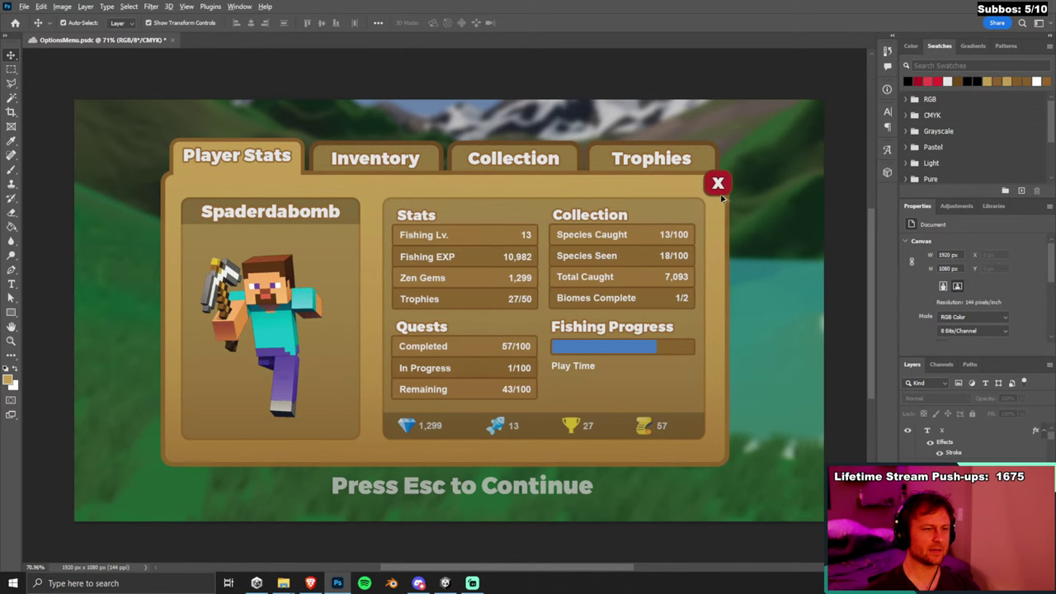
scroll(557, 251, up, 1)
scroll(557, 251, down, 1)
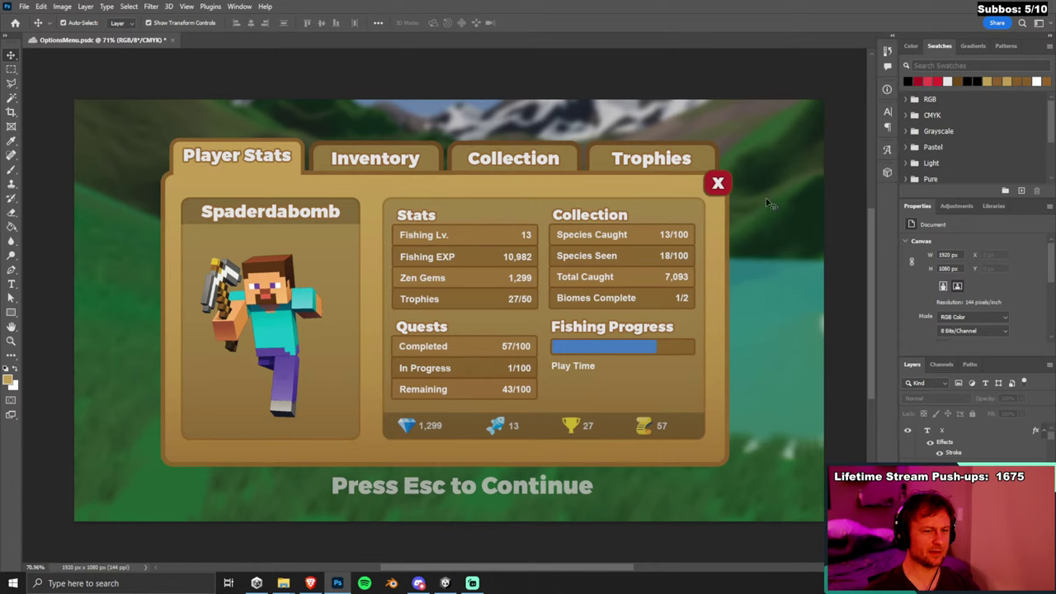
Try a lighter red recent colour as the fill of the close button's rounded rectangle, and return the fill to dark red #a02727.
click(729, 190)
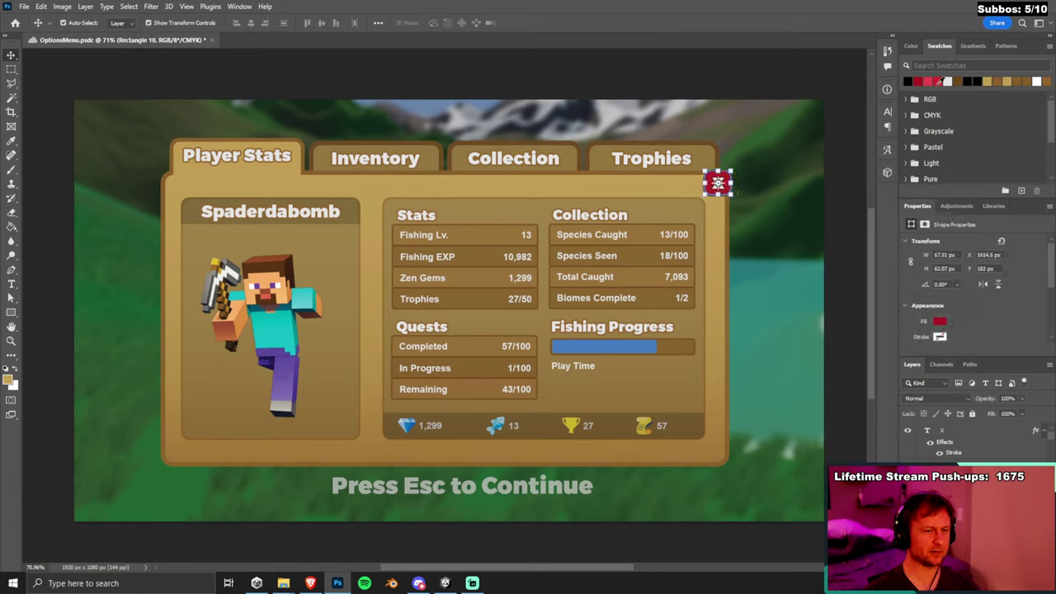
click(829, 120)
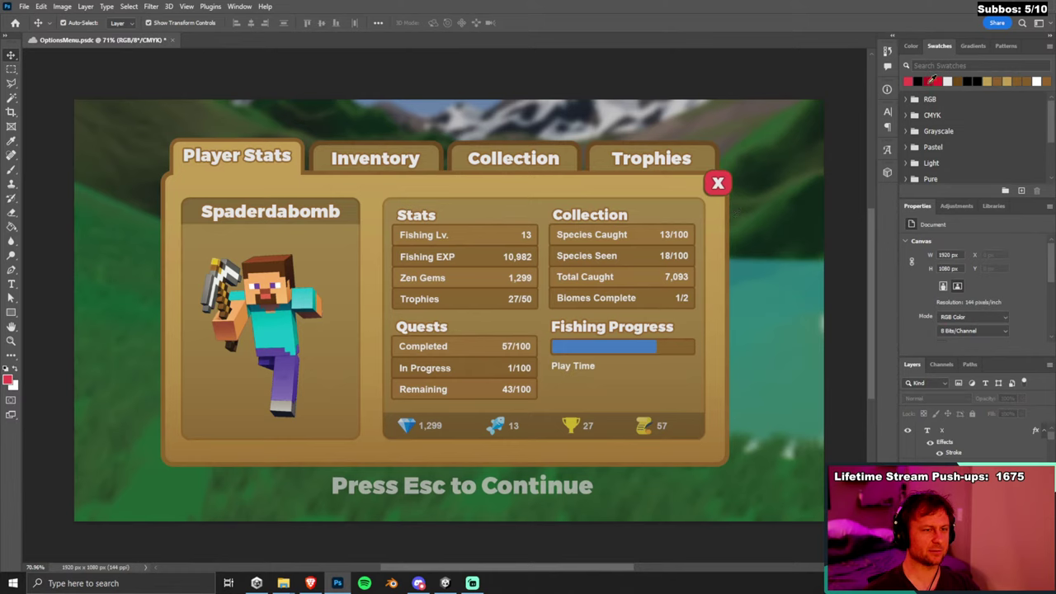
click(933, 80)
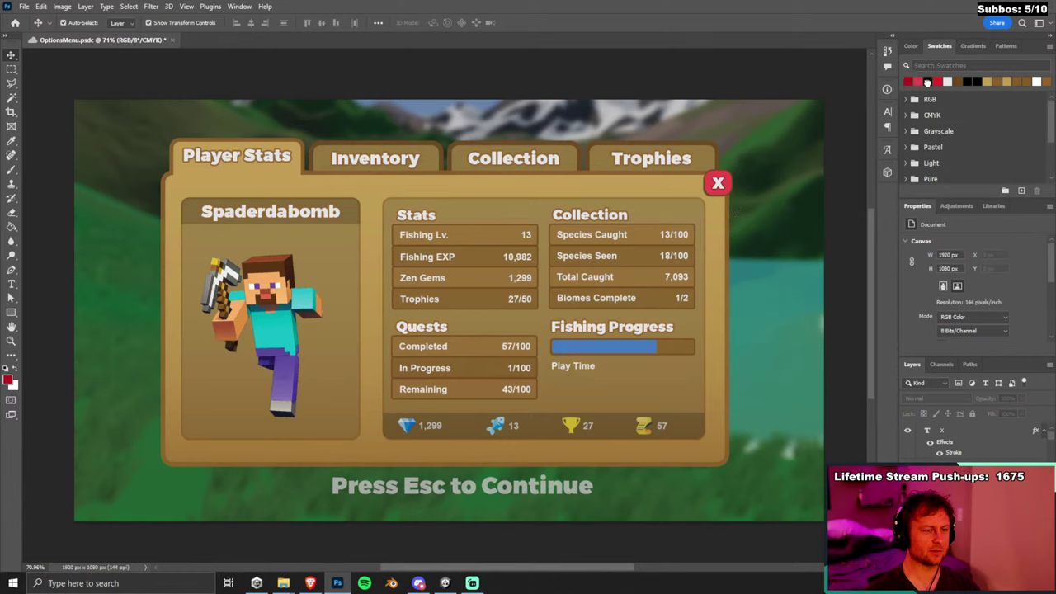
click(720, 183)
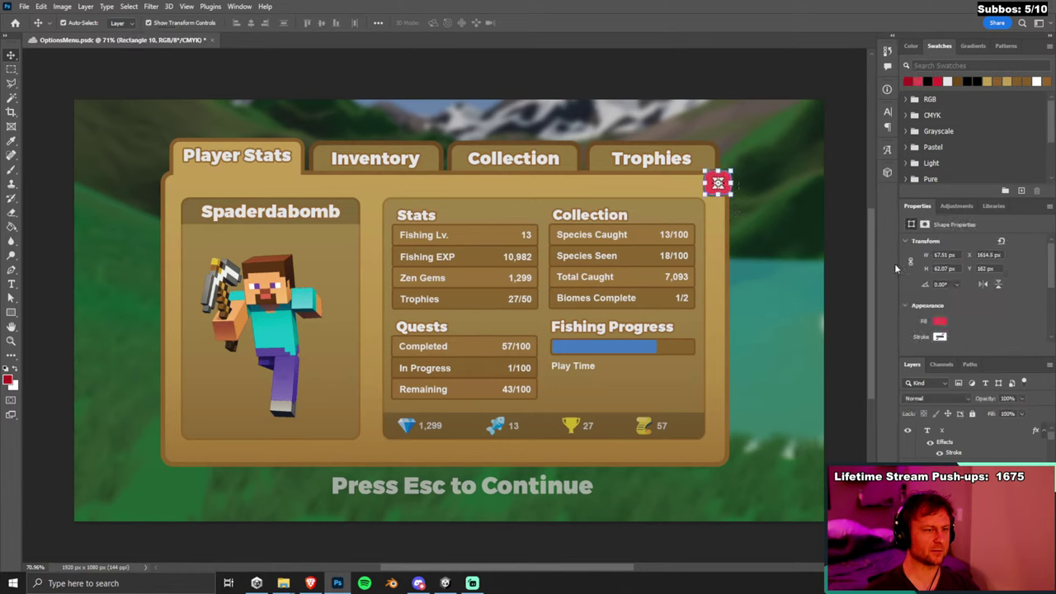
click(908, 80)
click(813, 103)
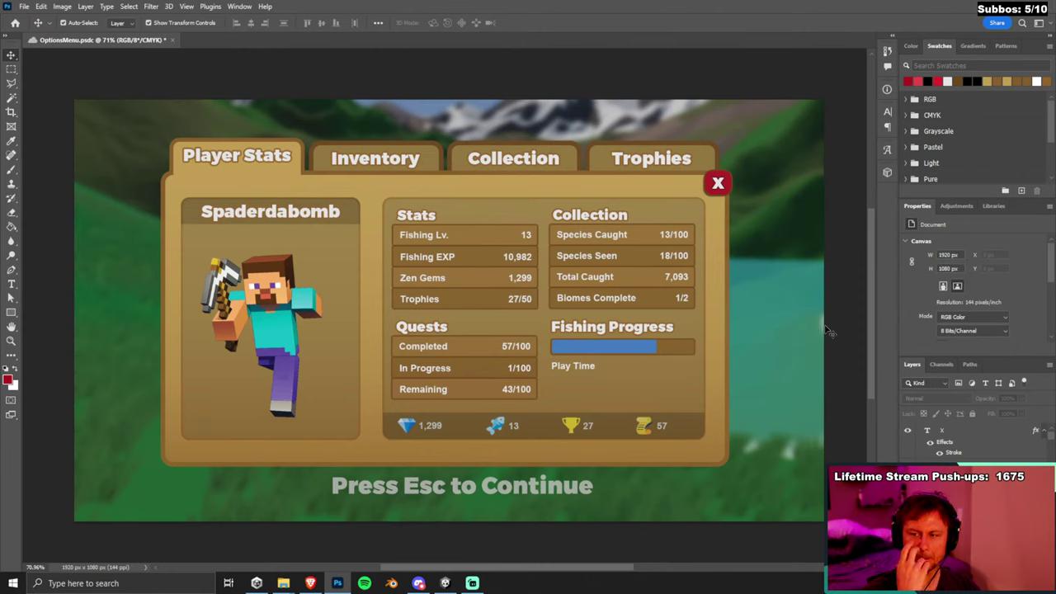
Darken the fill of the close button's rounded rectangle to red #861b1b, and deselect it.
click(718, 183)
click(940, 321)
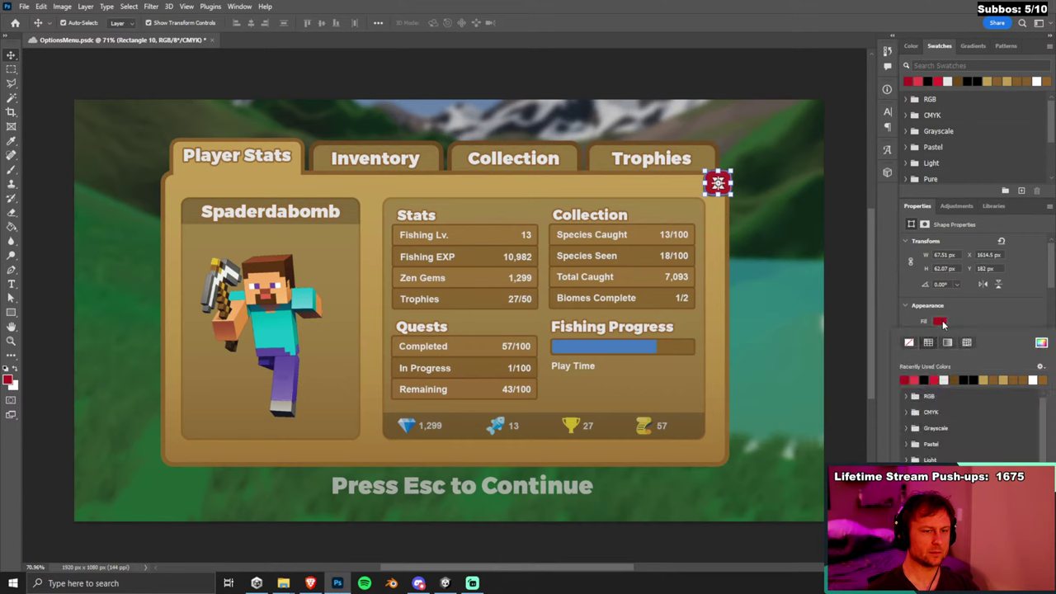
click(1041, 342)
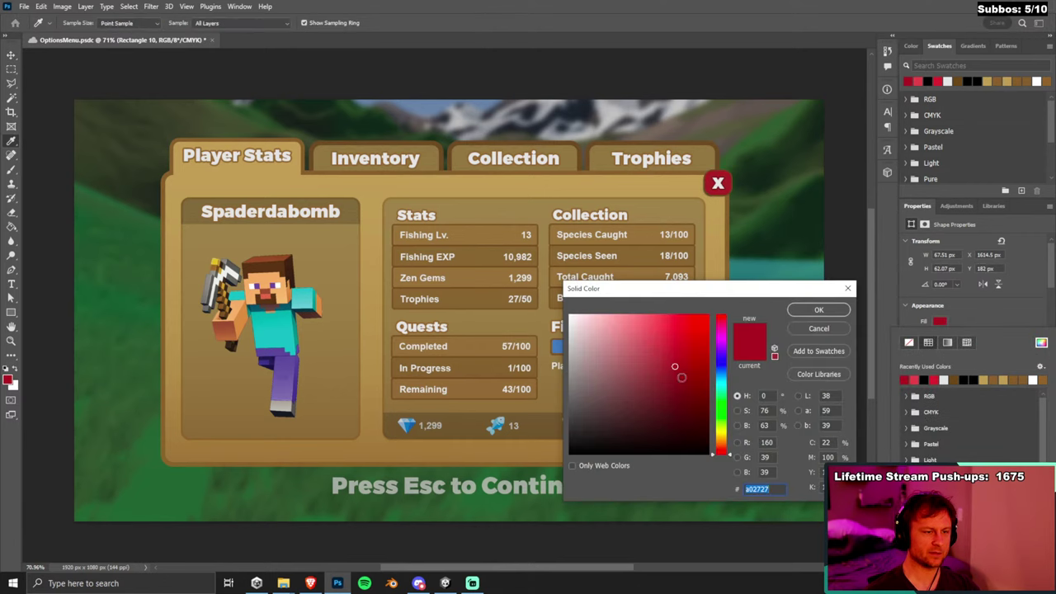
drag(680, 377, 680, 380)
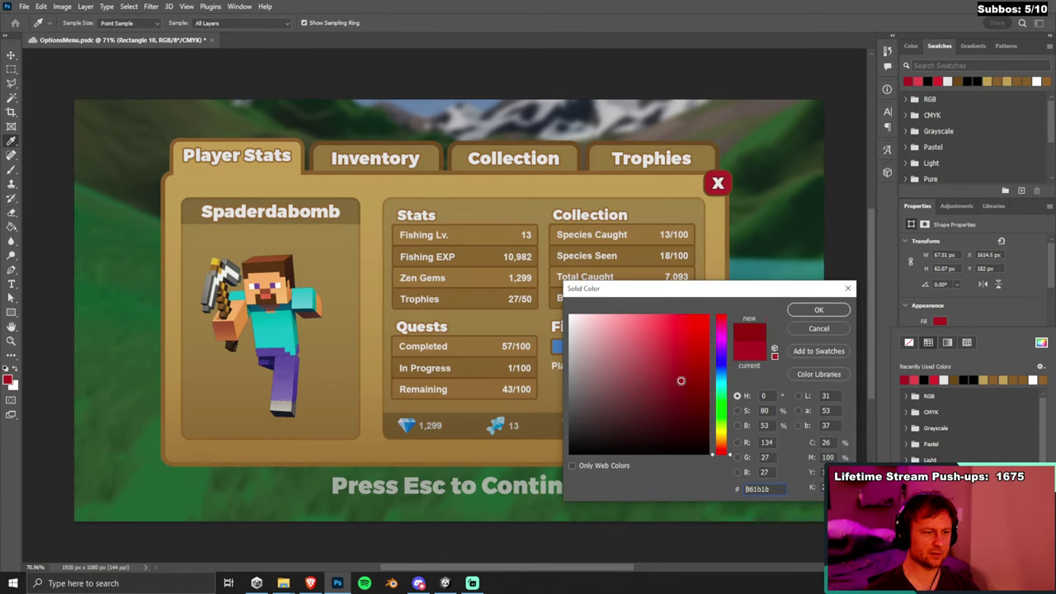
click(805, 311)
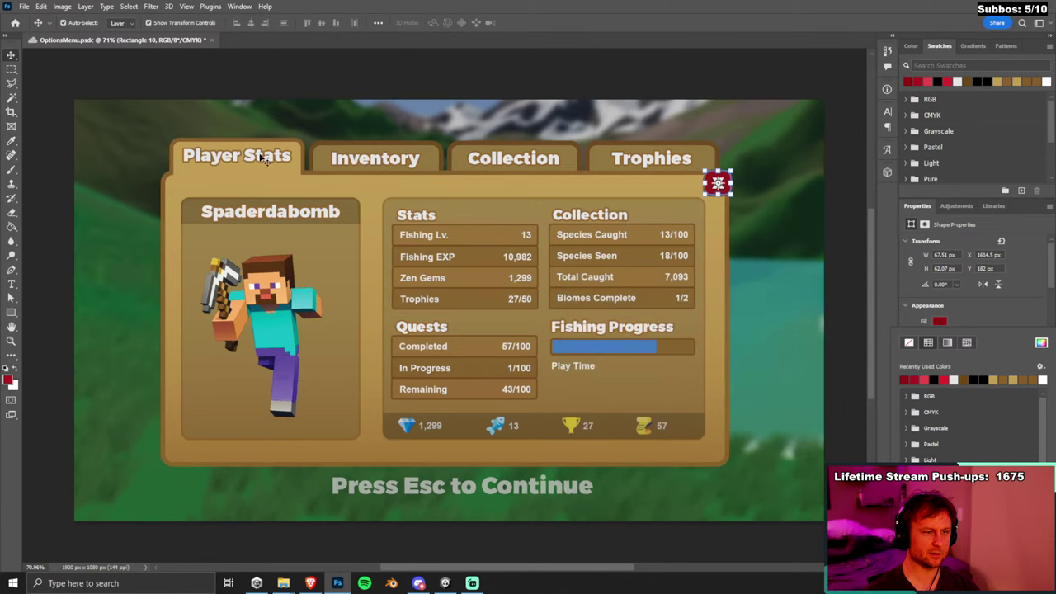
scroll(759, 289, down, 2)
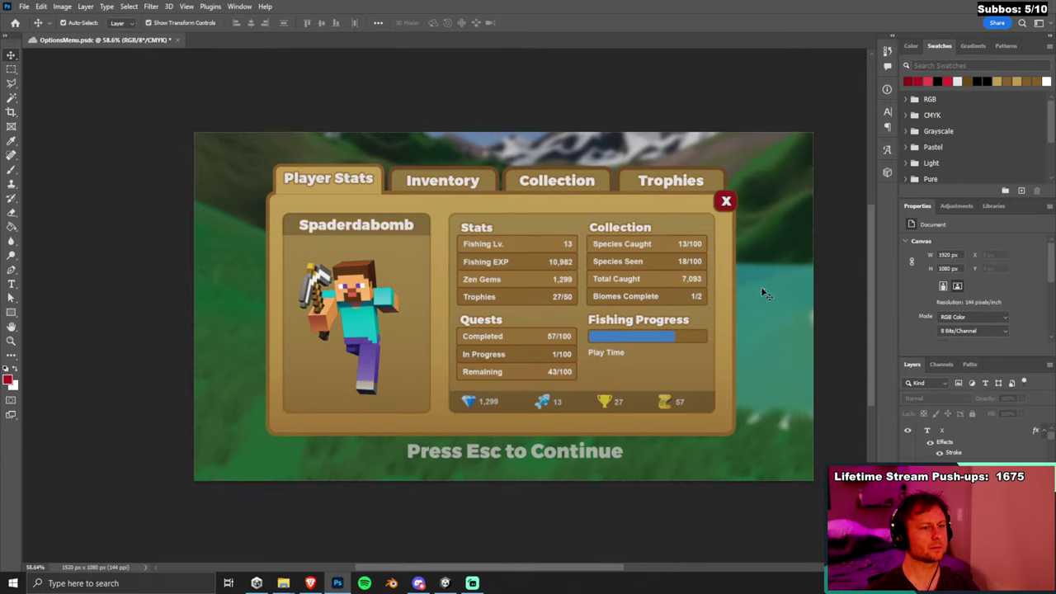
Recolour the close button's red rectangle with the second dark red swatch.
scroll(749, 400, up, 1)
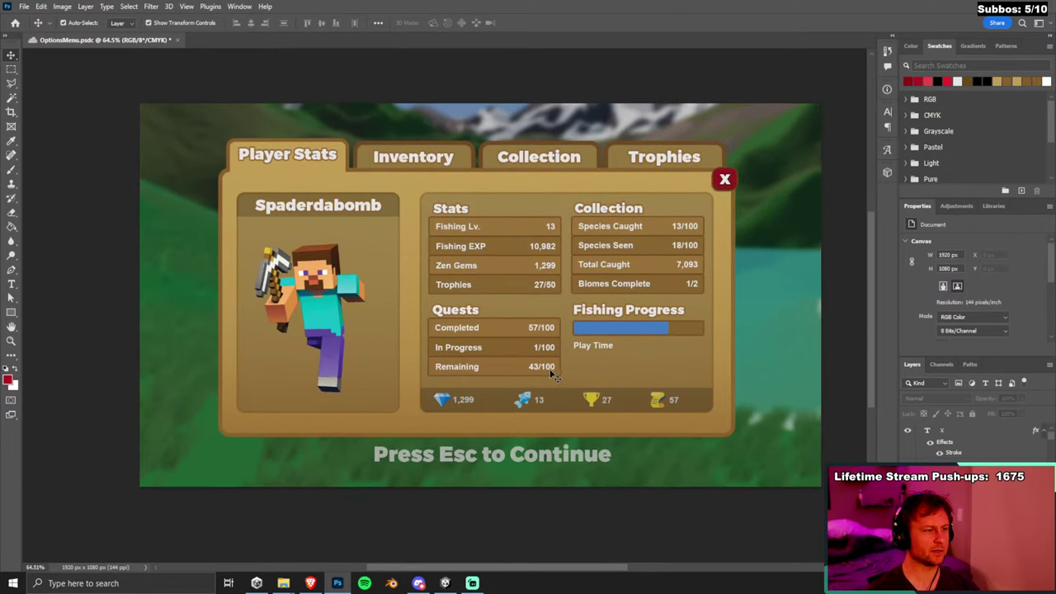
scroll(554, 373, up, 1)
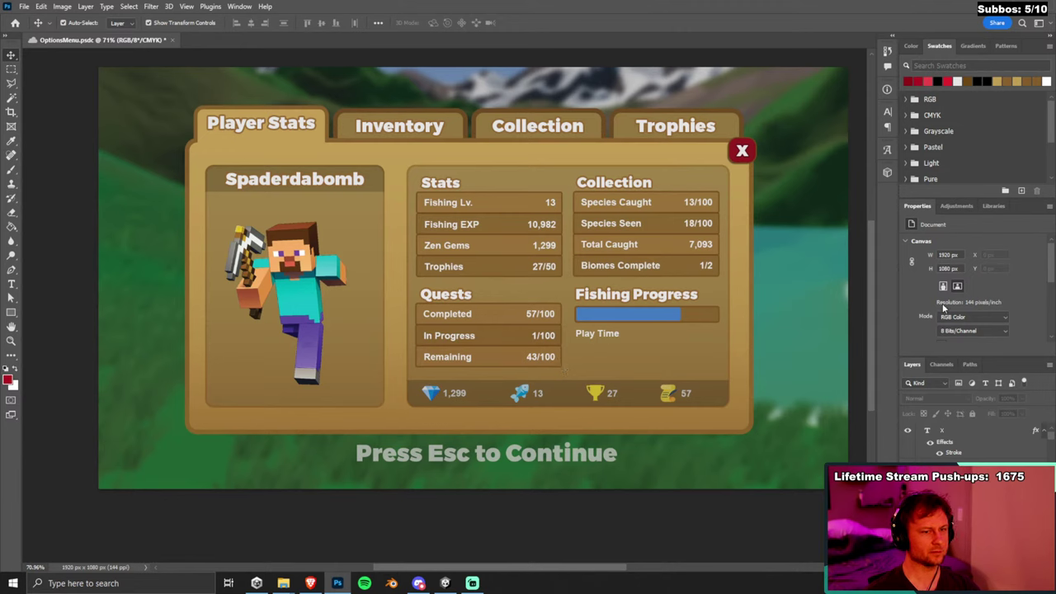
click(751, 154)
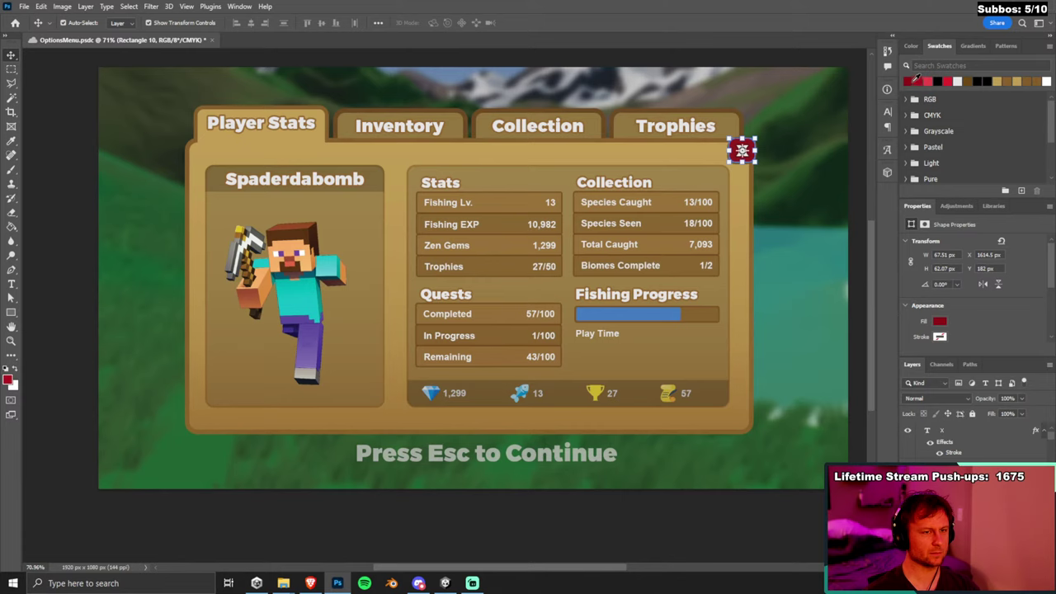
click(919, 79)
click(850, 114)
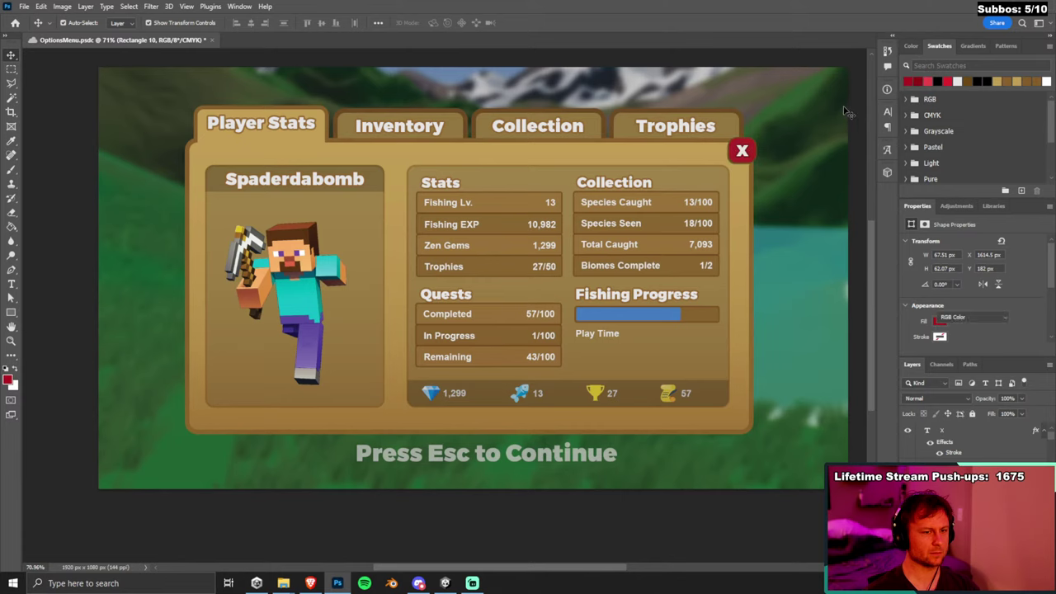
scroll(829, 283, down, 1)
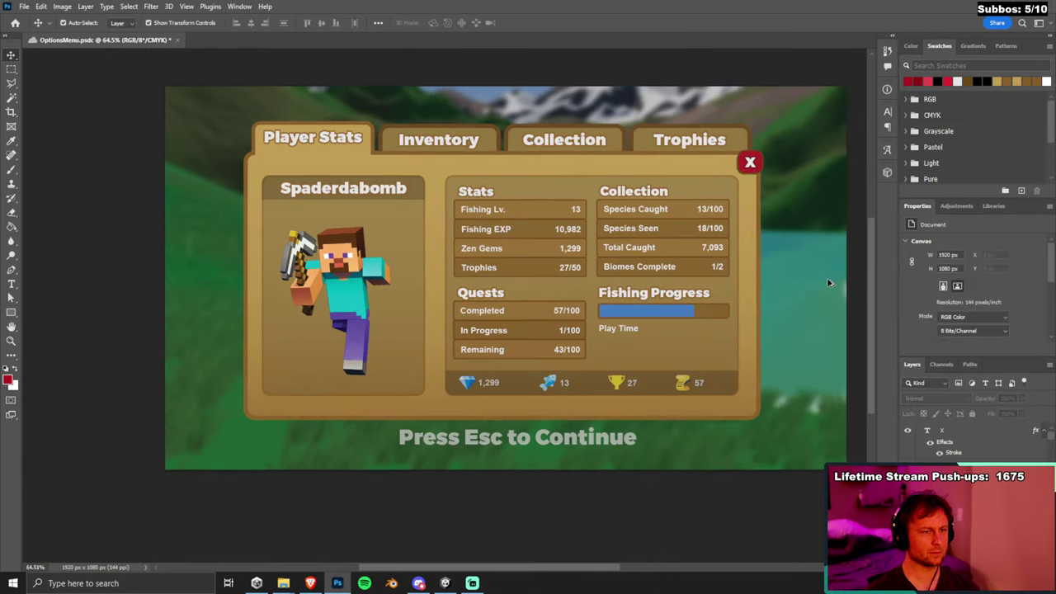
click(759, 165)
click(849, 153)
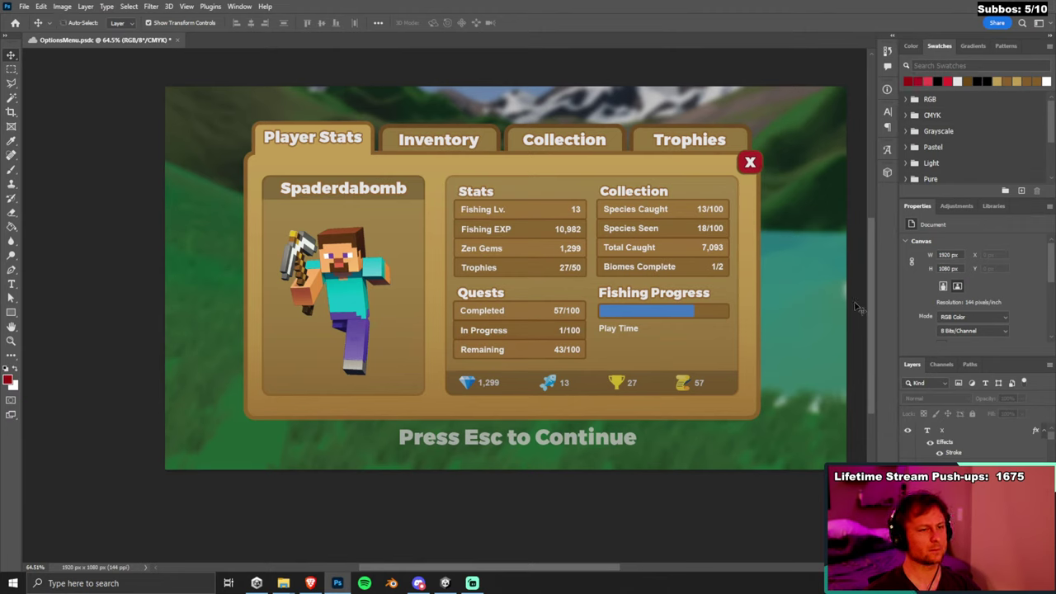
Examine the player stats layout and the close button up close and as a whole.
scroll(753, 241, up, 3)
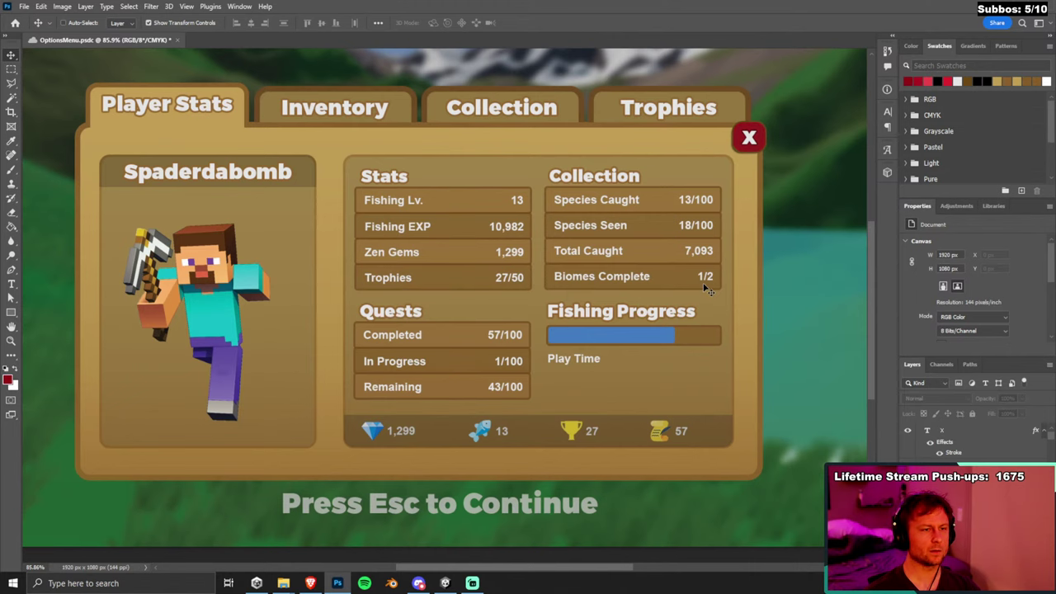
scroll(705, 287, down, 2)
scroll(705, 287, down, 1)
scroll(706, 287, up, 2)
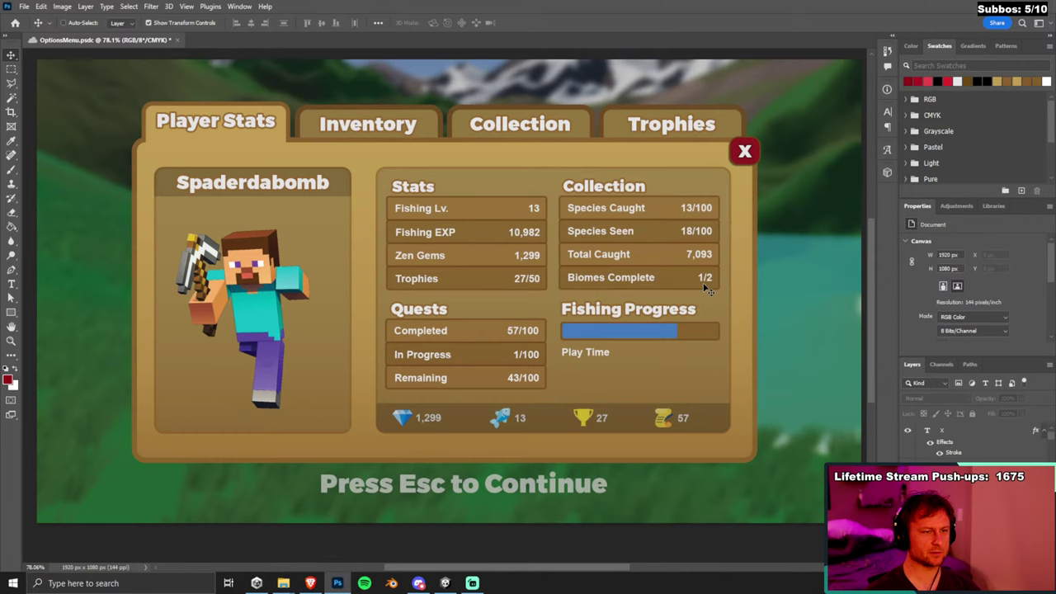
scroll(706, 287, down, 2)
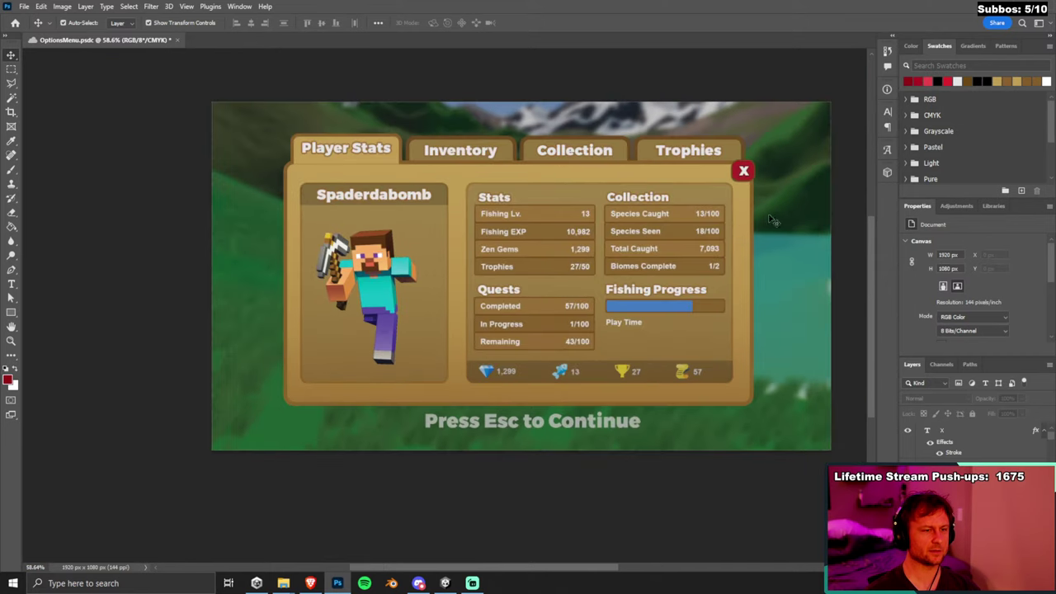
scroll(806, 279, down, 1)
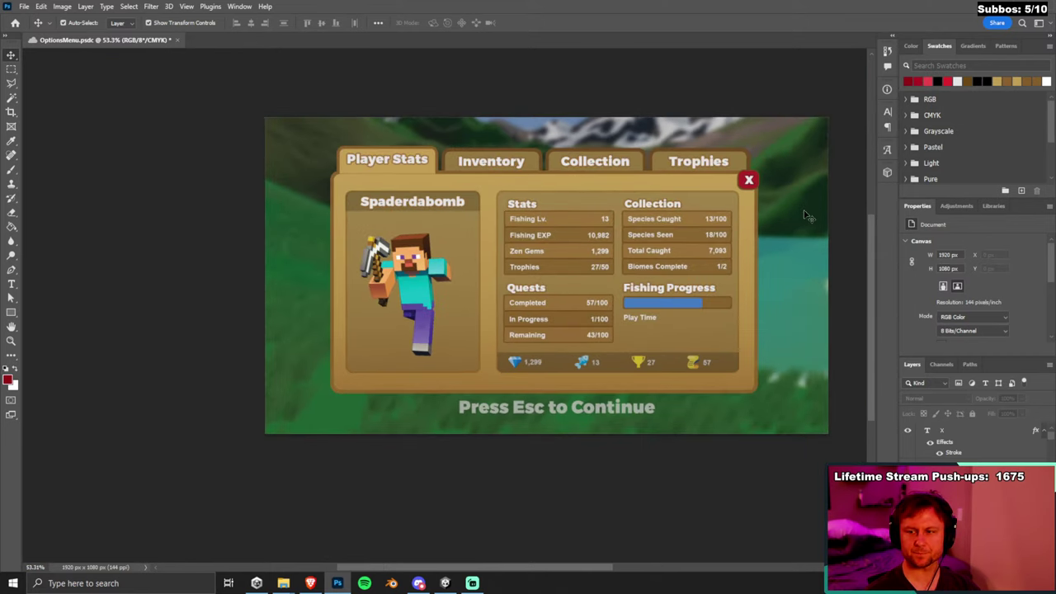
scroll(784, 161, up, 5)
scroll(756, 192, up, 6)
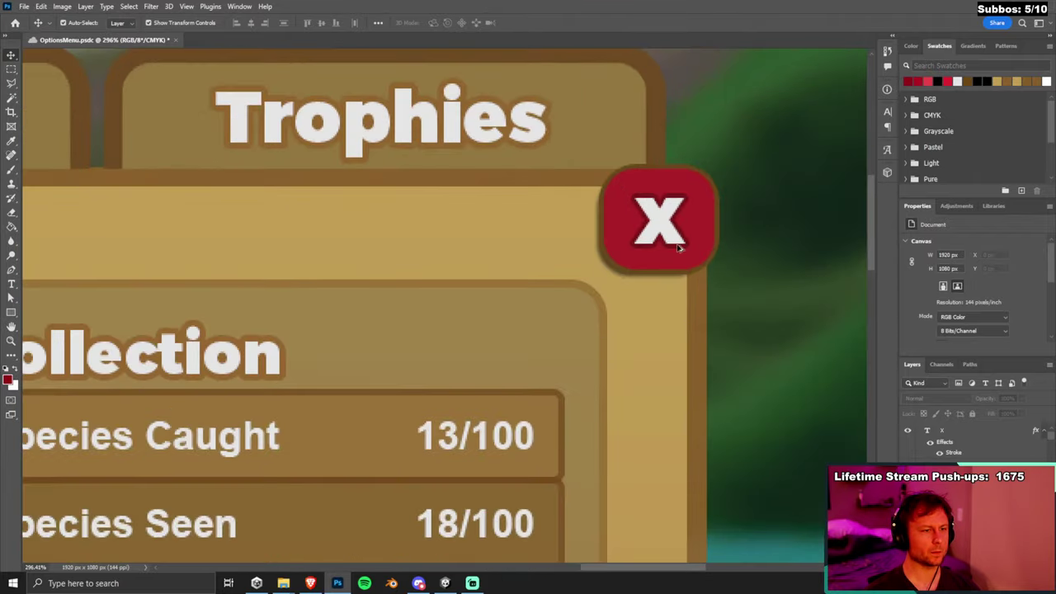
scroll(668, 233, down, 10)
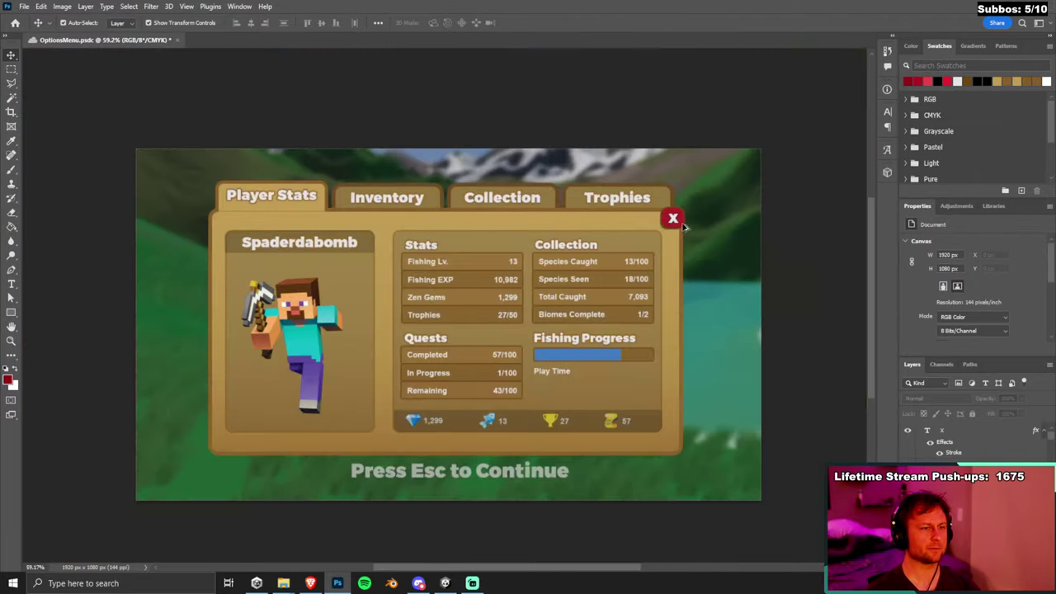
scroll(619, 285, up, 2)
scroll(569, 363, up, 1)
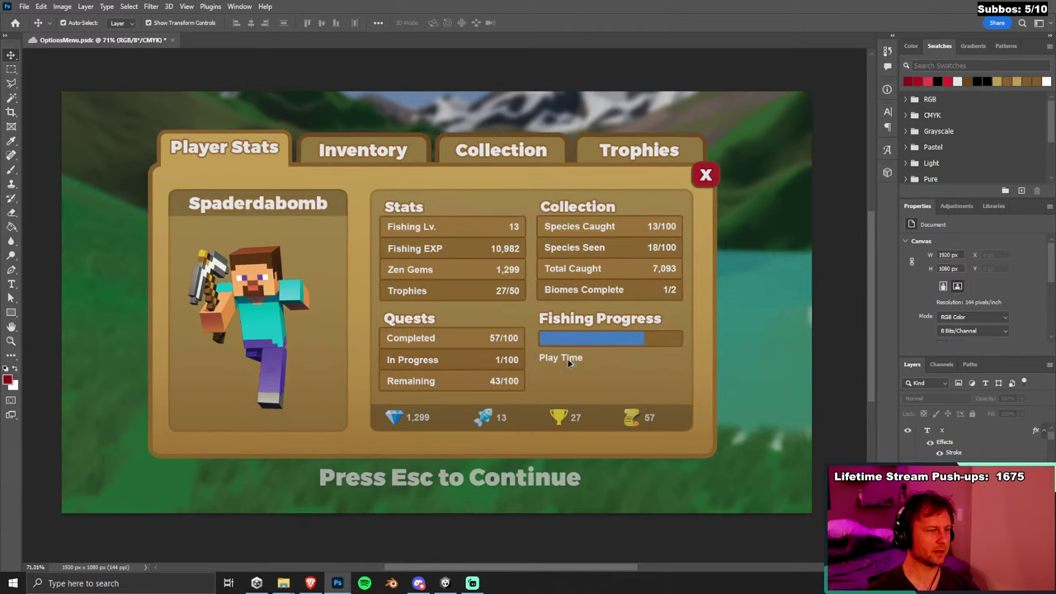
scroll(593, 353, up, 1)
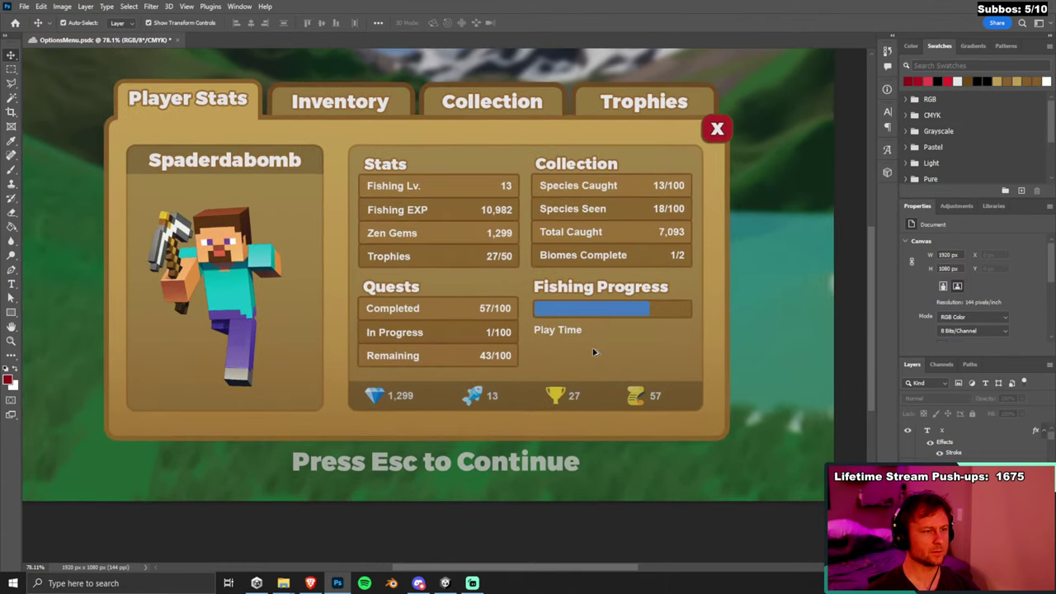
Save the OptionsMenu document.
scroll(578, 351, down, 1)
key(ctrl+s)
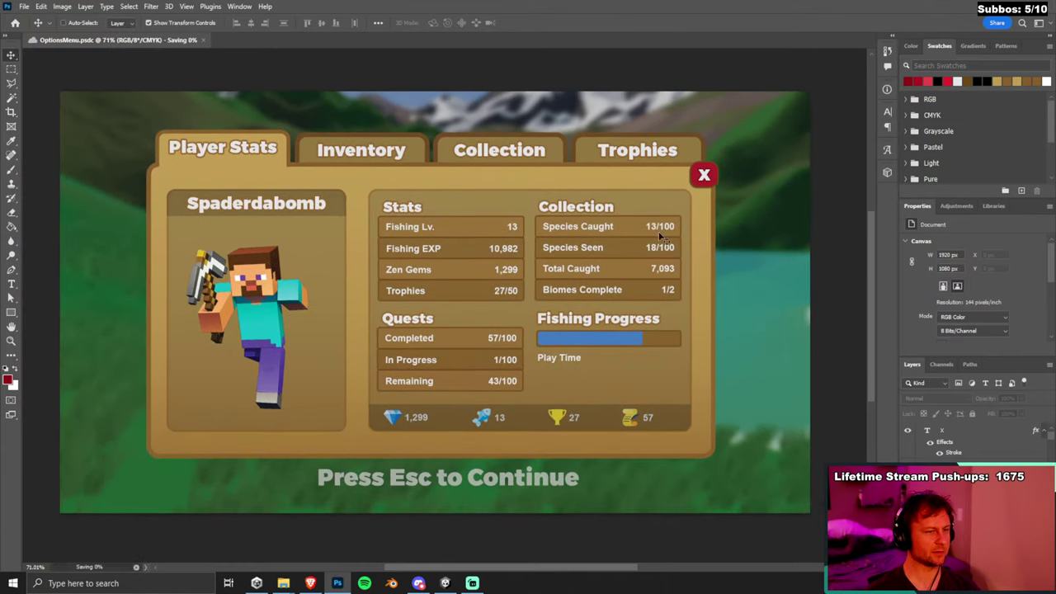
click(977, 459)
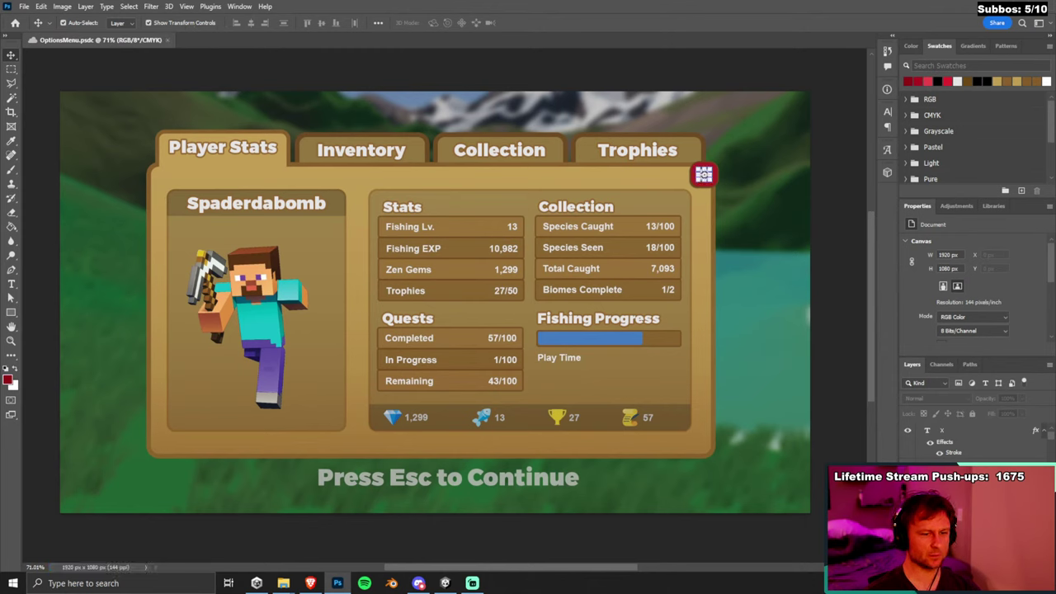
Try to reposition the X text on the close button, and undo the move.
click(704, 174)
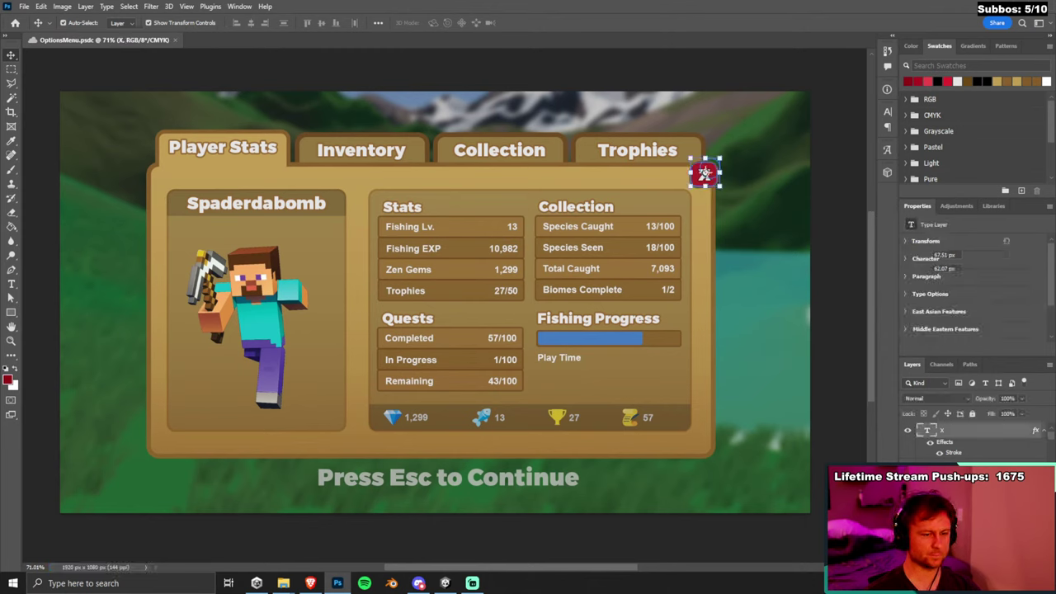
click(703, 174)
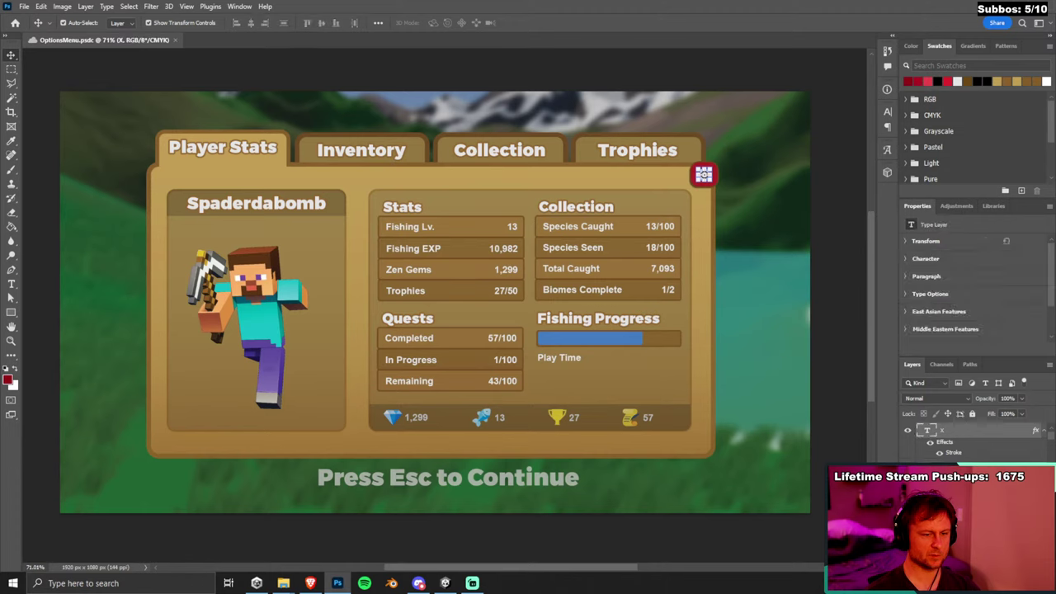
drag(703, 173, 707, 169)
key(ctrl+z)
Group the close button's X text and red rectangle layers, naming the group Exit.
click(704, 173)
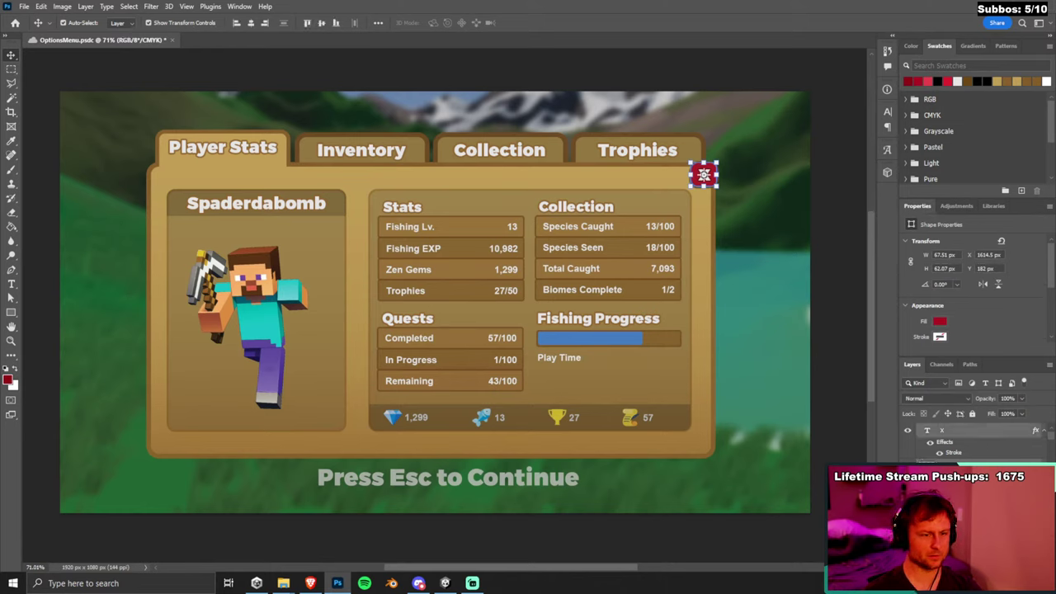
click(949, 430)
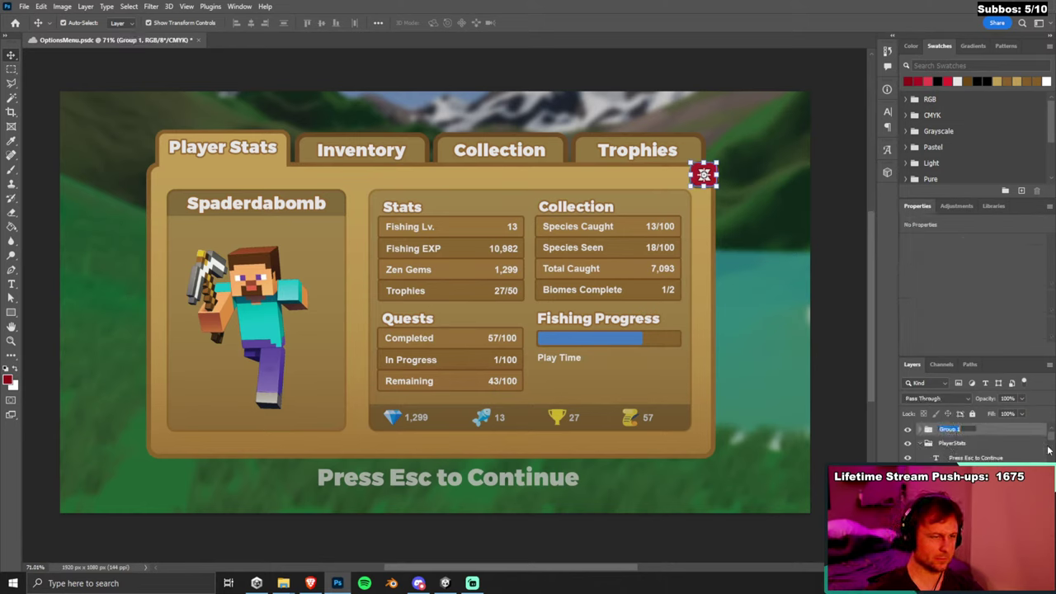
text(it)
key(Return)
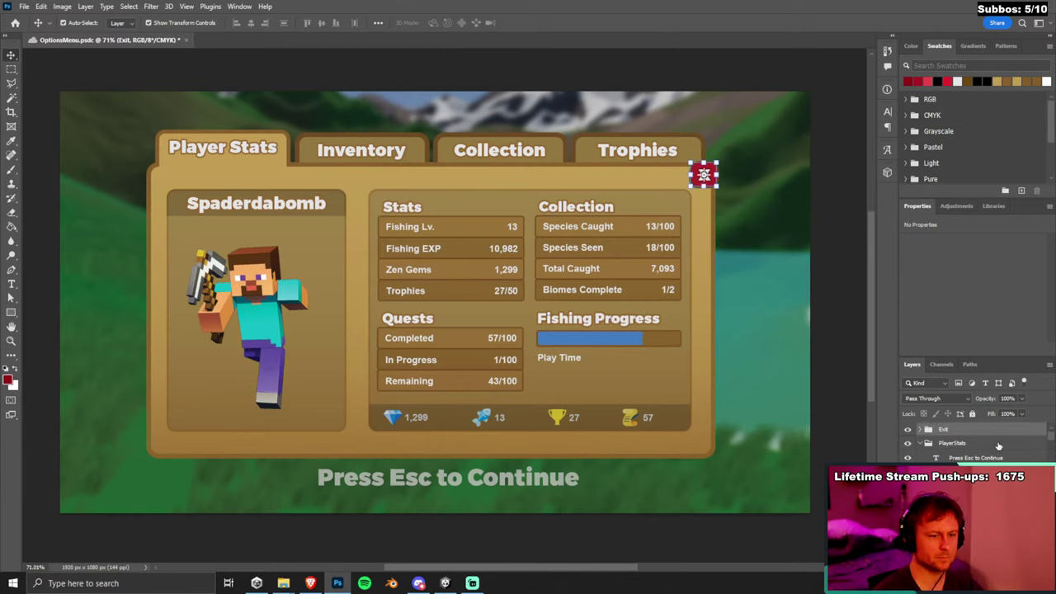
Collapse the PlayerStats layer group and clear the layer selection.
click(919, 443)
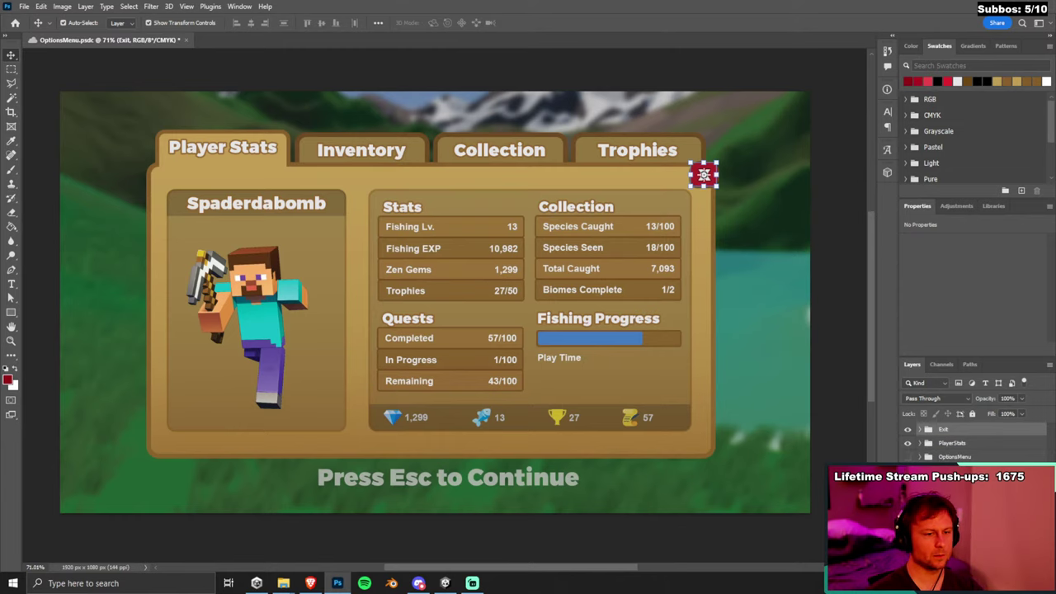
click(986, 444)
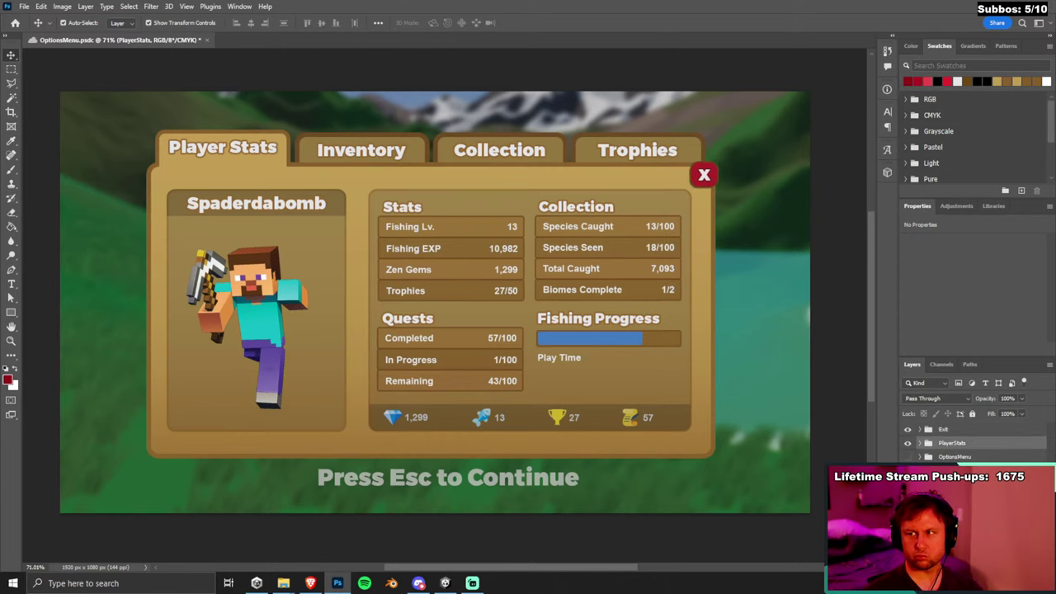
scroll(435, 302, up, 3)
scroll(435, 302, down, 4)
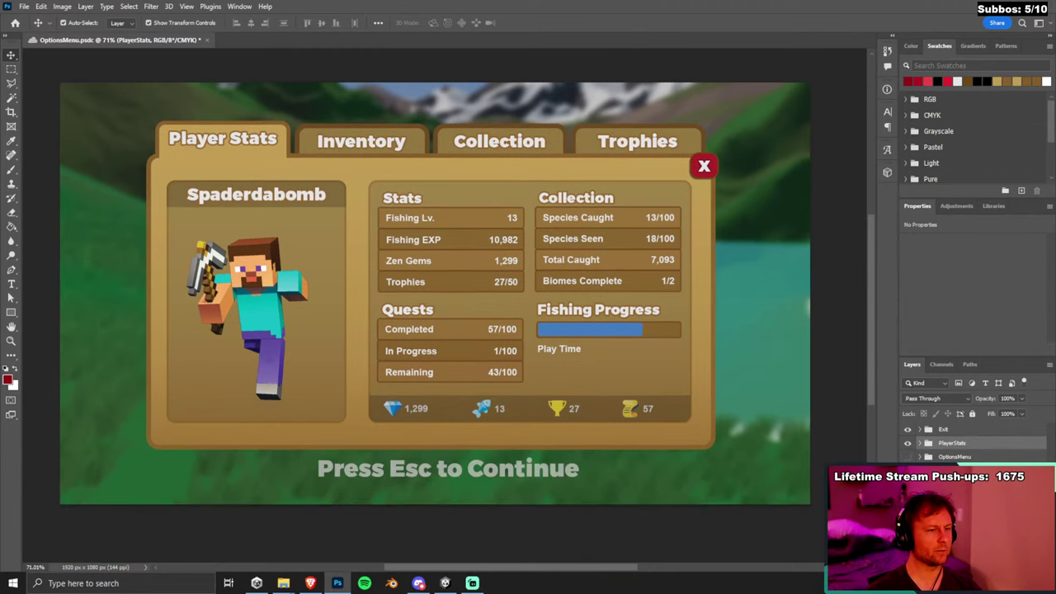
click(786, 546)
scroll(685, 502, down, 1)
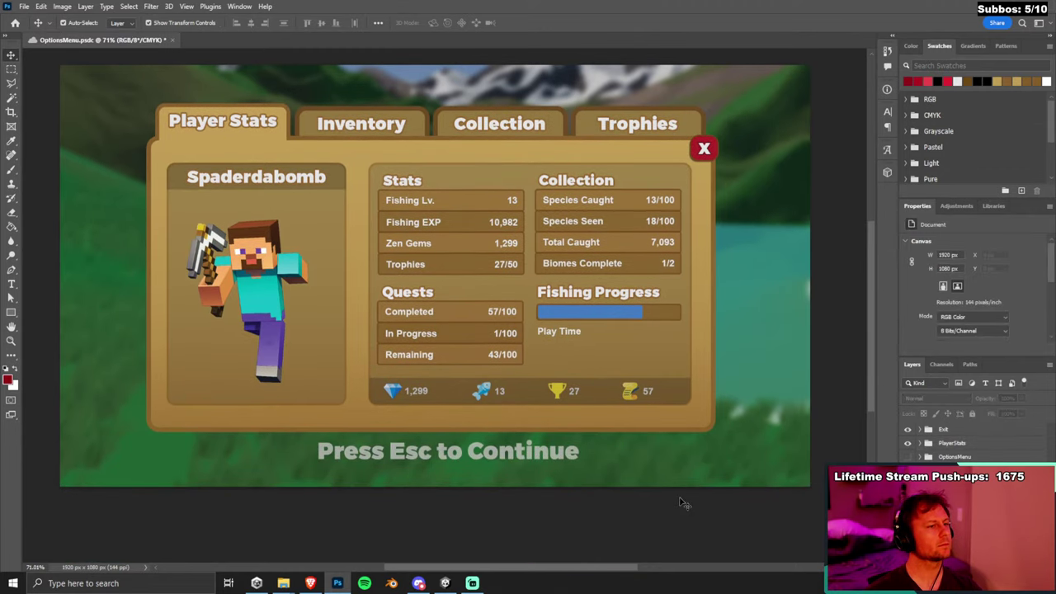
scroll(912, 399, up, 4)
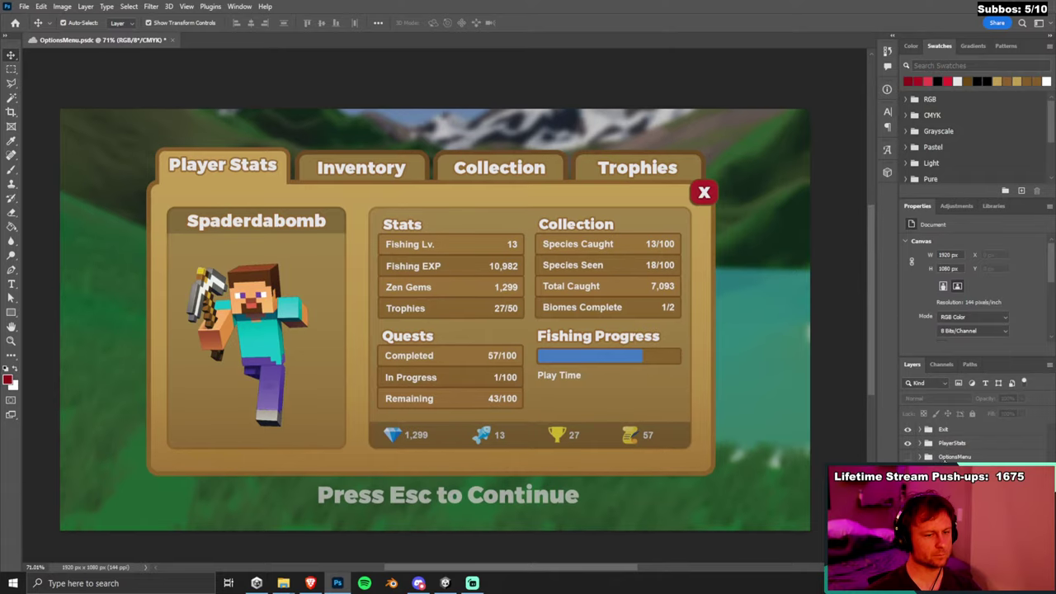
Show the OptionsMenu group and hide the PlayerStats group, keeping the Exit group visible.
click(946, 431)
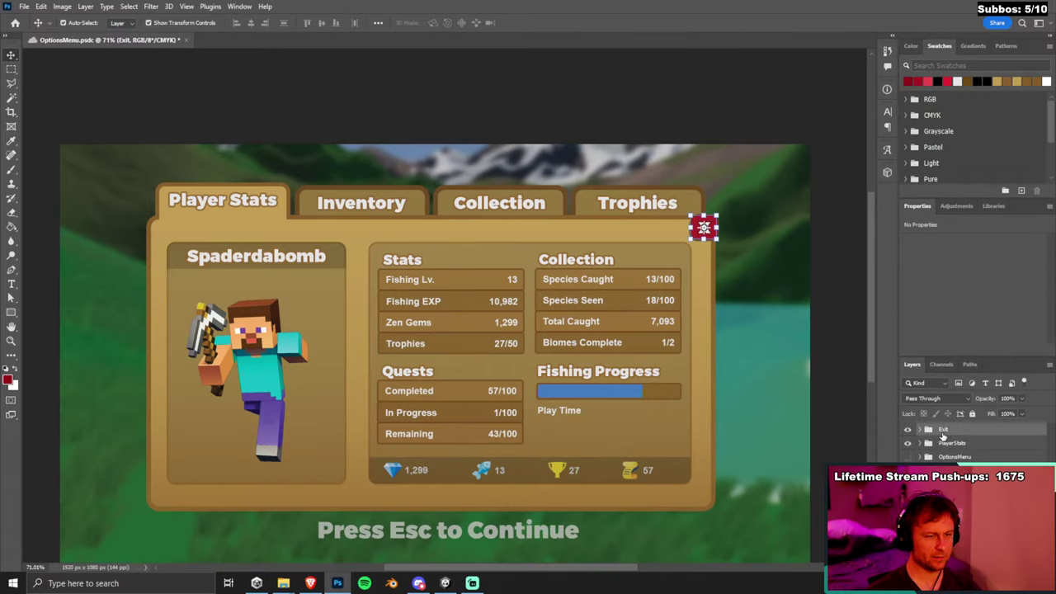
scroll(941, 459, up, 1)
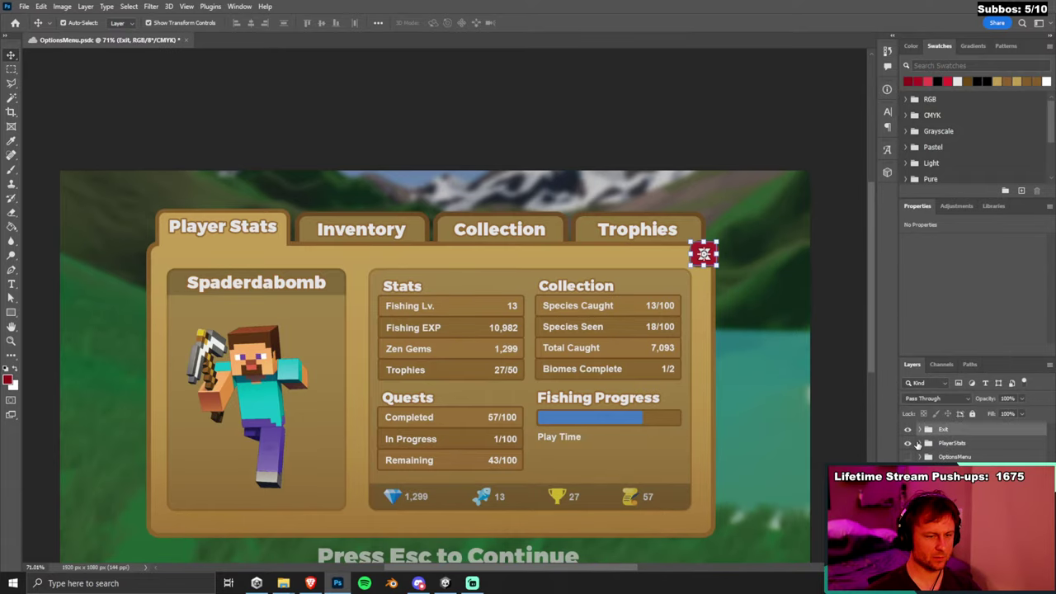
scroll(918, 443, down, 1)
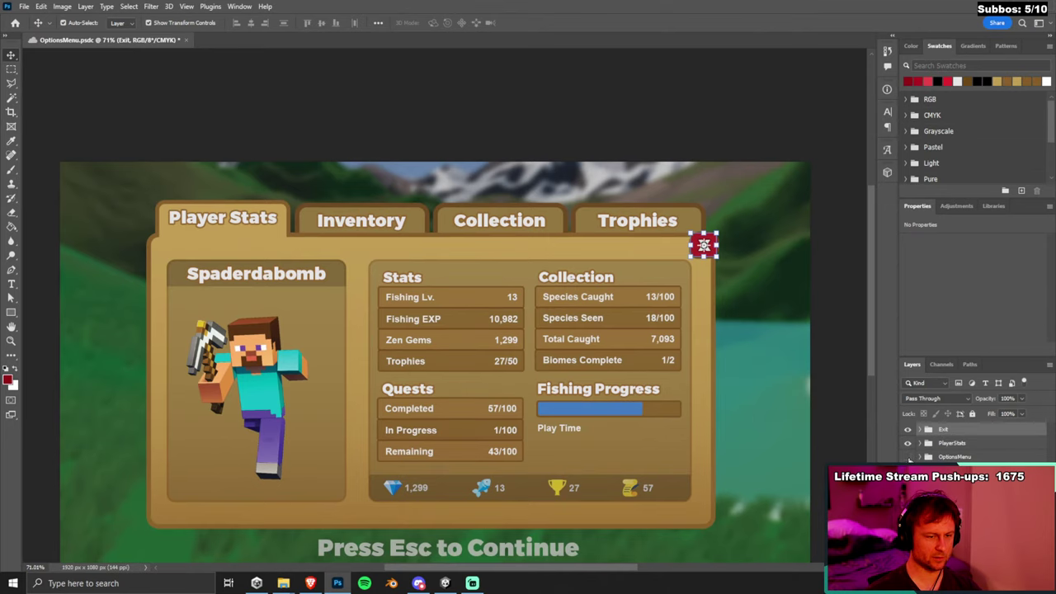
click(908, 457)
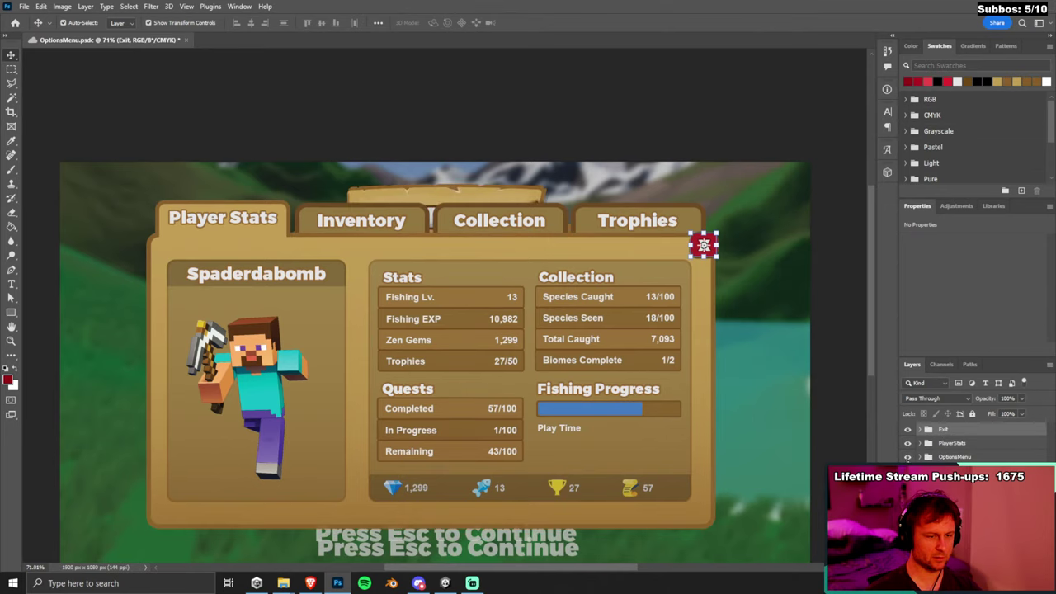
click(907, 443)
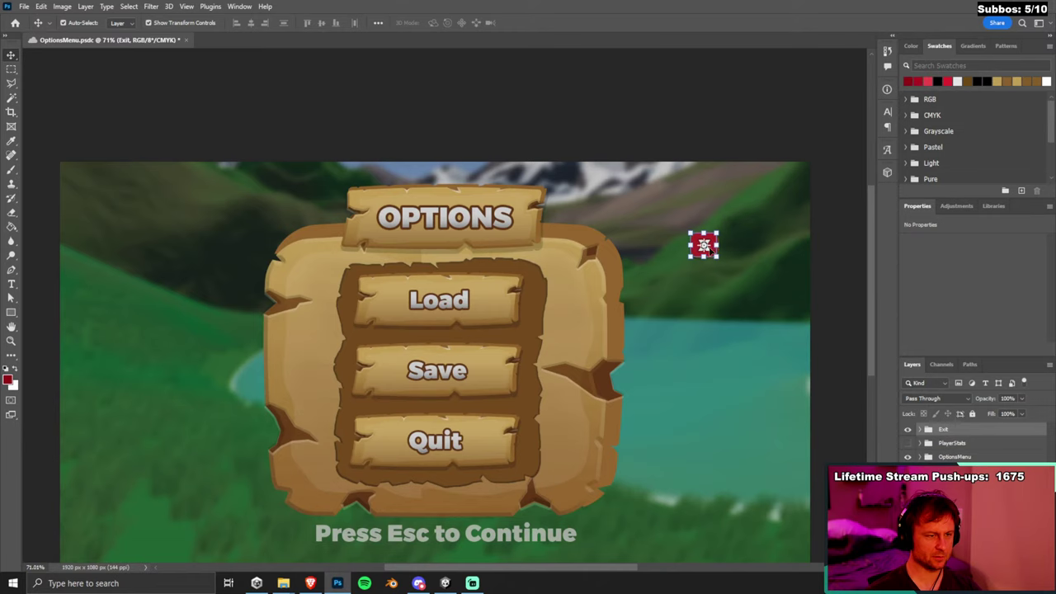
Try to move the close button toward the upper corner of the wooden options board, and undo the moves.
drag(706, 247, 640, 245)
key(ctrl+z)
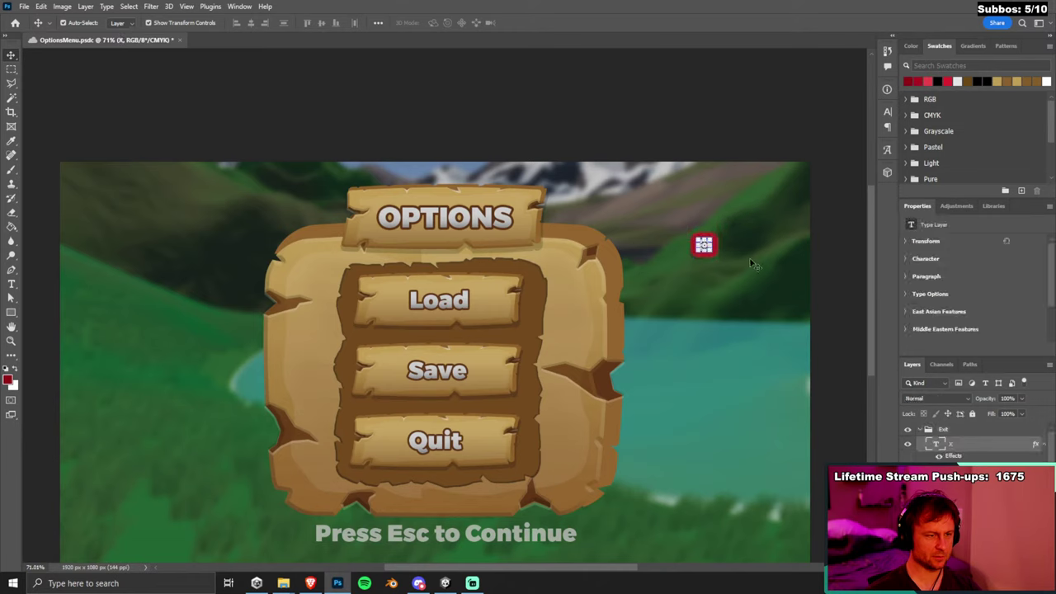
click(703, 245)
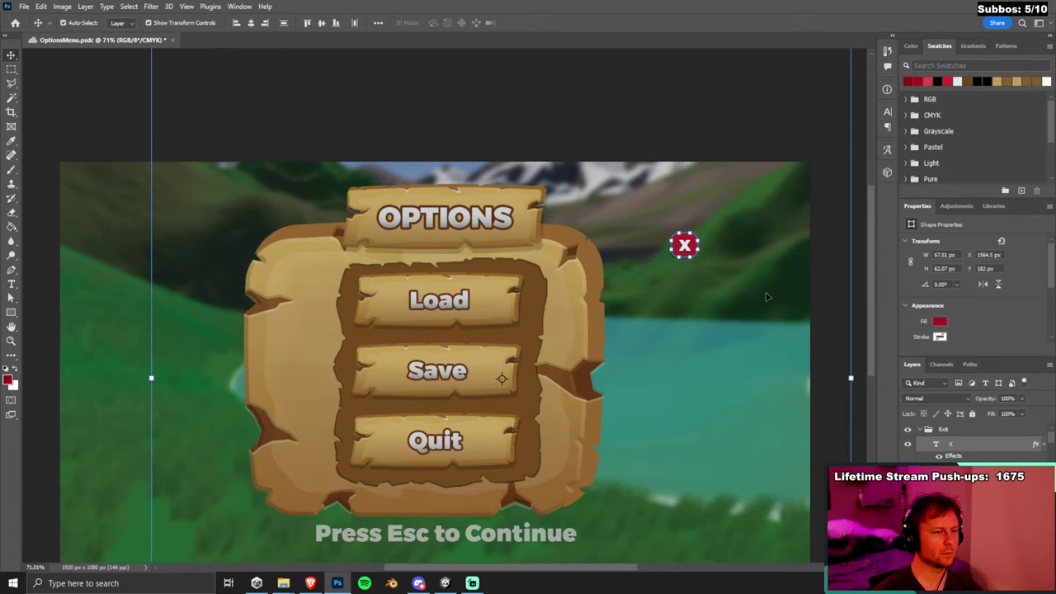
click(809, 109)
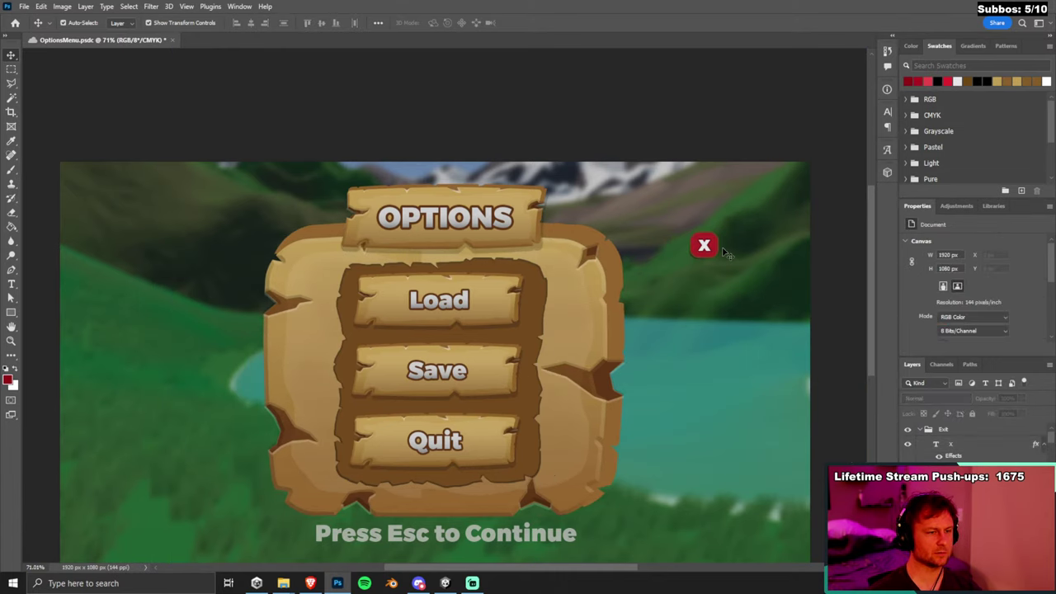
Move the close button's rectangle and X together from the background onto the options board's upper corner.
scroll(722, 252, up, 2)
scroll(722, 251, up, 3)
click(686, 247)
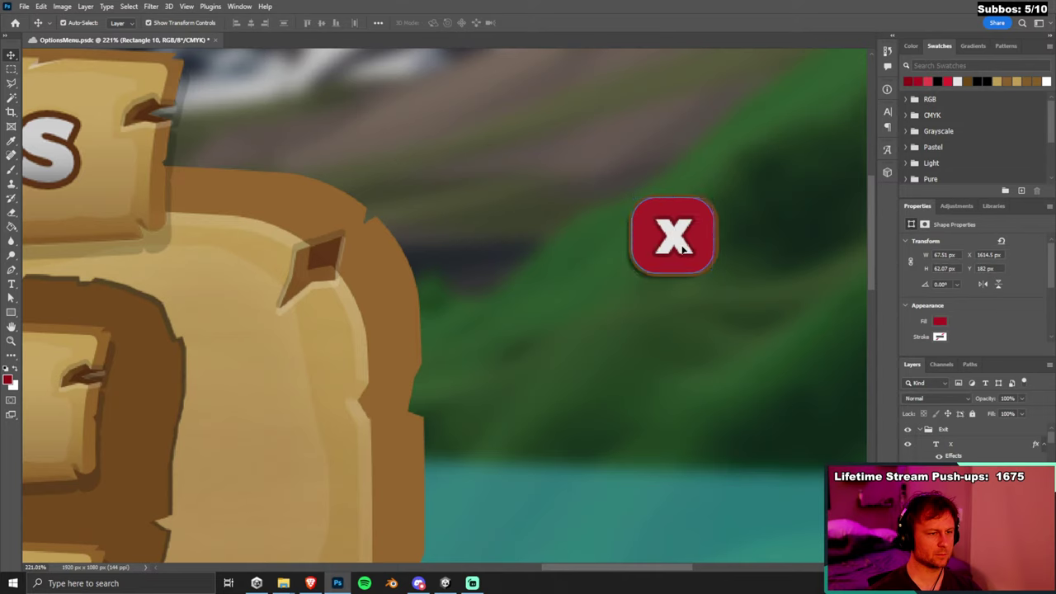
key(shift+Left)
key(shift+Left)
key(shift+Left)
key(shift+Left)
key(shift+Left)
key(shift+Left)
key(shift+Left)
key(shift+Left)
key(shift+Left)
key(shift+Left)
key(shift+Left)
key(shift+Left)
key(shift+Left)
key(shift+Left)
key(shift+Left)
key(shift+Left)
key(shift+Left)
key(shift+Left)
key(shift+Left)
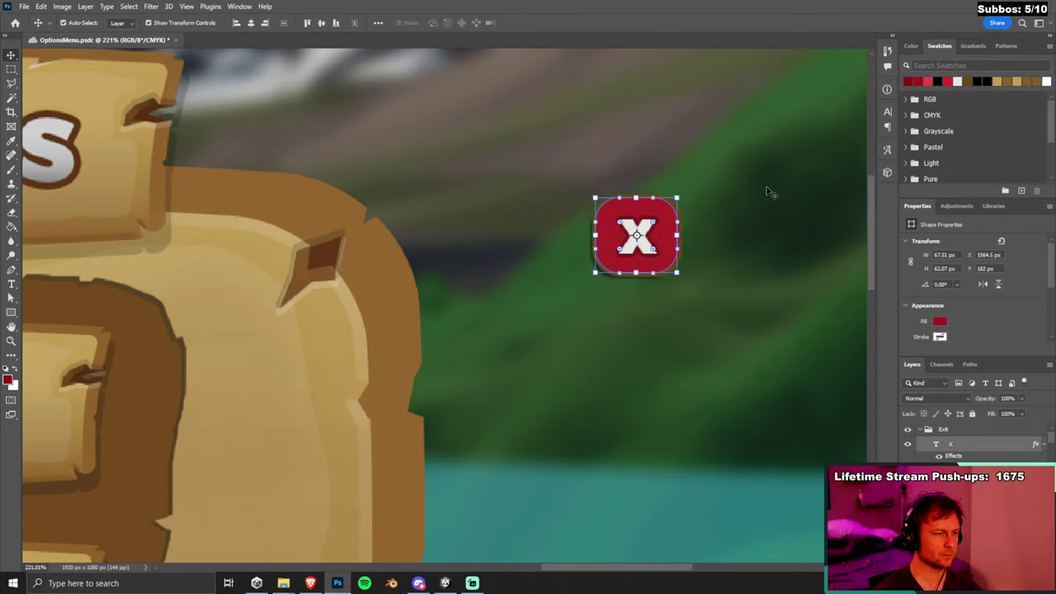
key(shift+Left)
key(shift+Left)
key(shift+Left)
key(shift+Left)
key(shift+Left)
key(shift+Left)
key(shift+Left)
key(shift+Left)
key(shift+Left)
key(shift+Down)
key(shift+Down)
key(shift+Down)
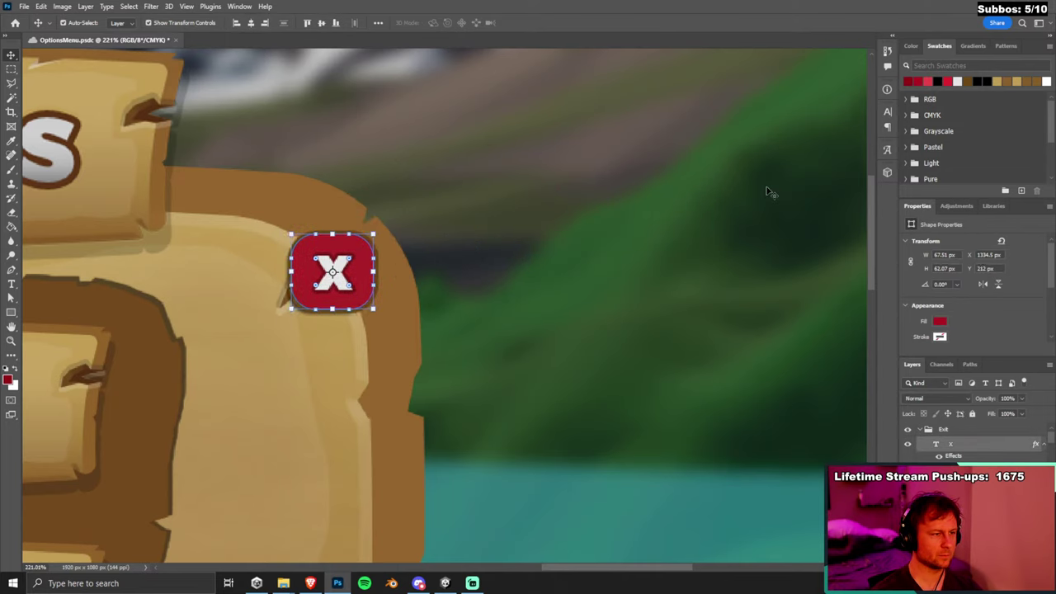
Fine-position the close button over the board's outer corner, judge the placement, and return it to its spot beside the board.
key(shift+Right)
key(shift+Up)
key(shift+Up)
key(shift+Up)
key(shift+Right)
key(shift+Right)
key(shift+Up)
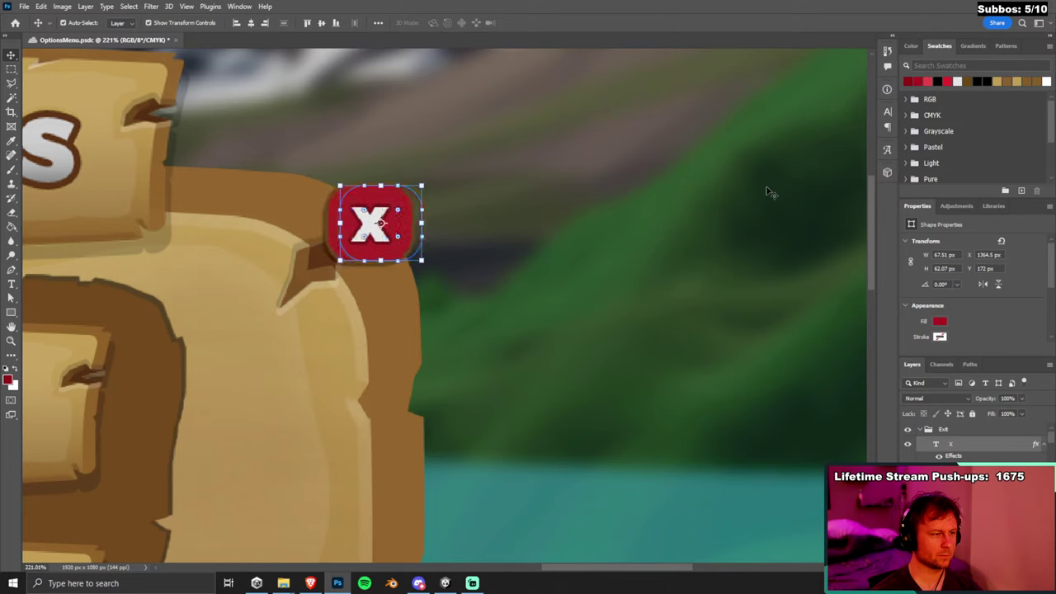
key(shift+Right)
key(shift+Up)
key(shift+Down)
scroll(691, 228, down, 6)
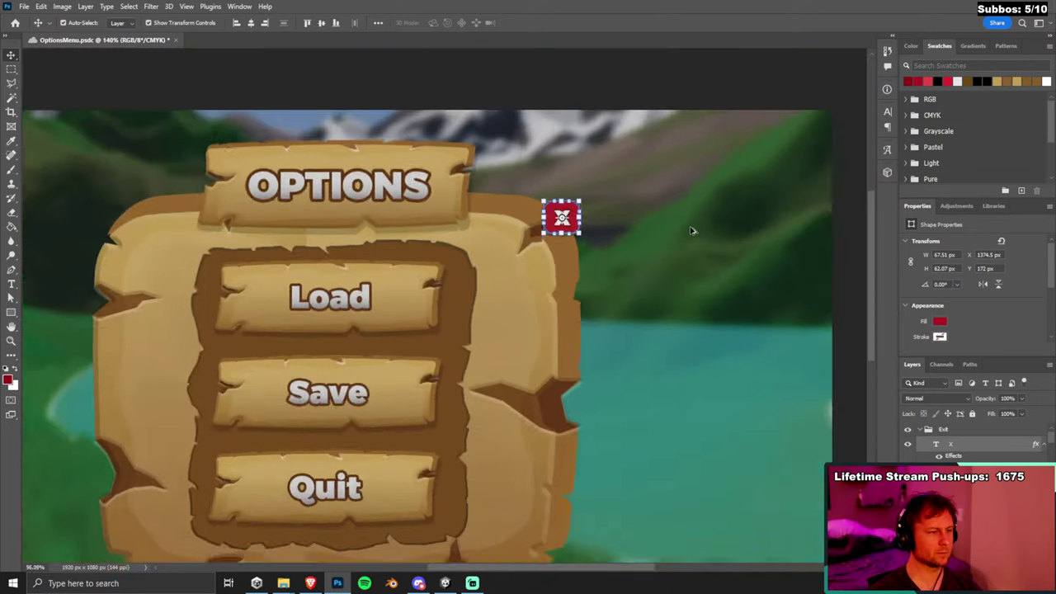
click(83, 73)
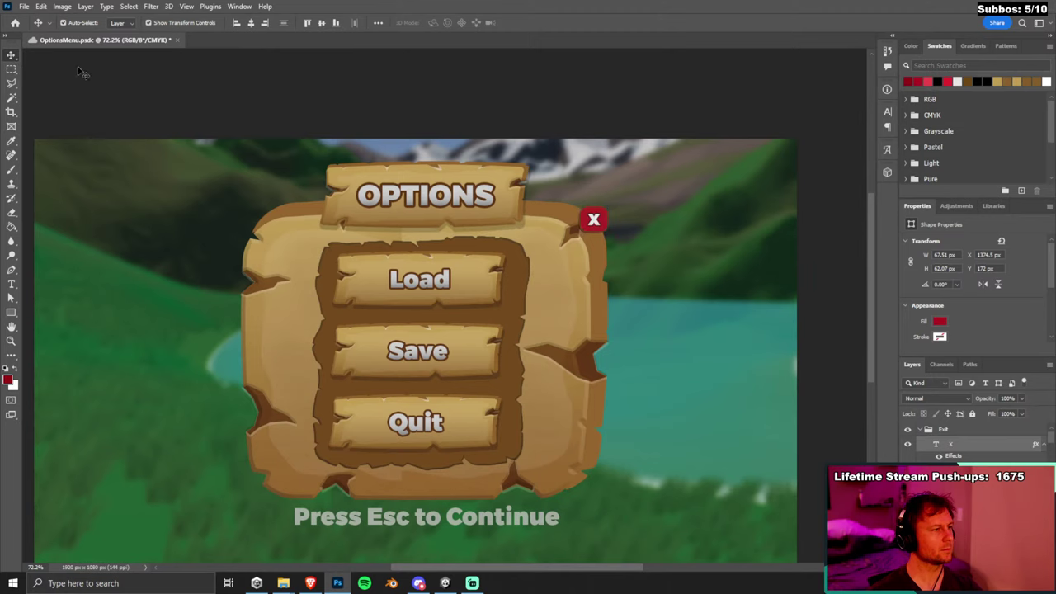
scroll(515, 133, down, 2)
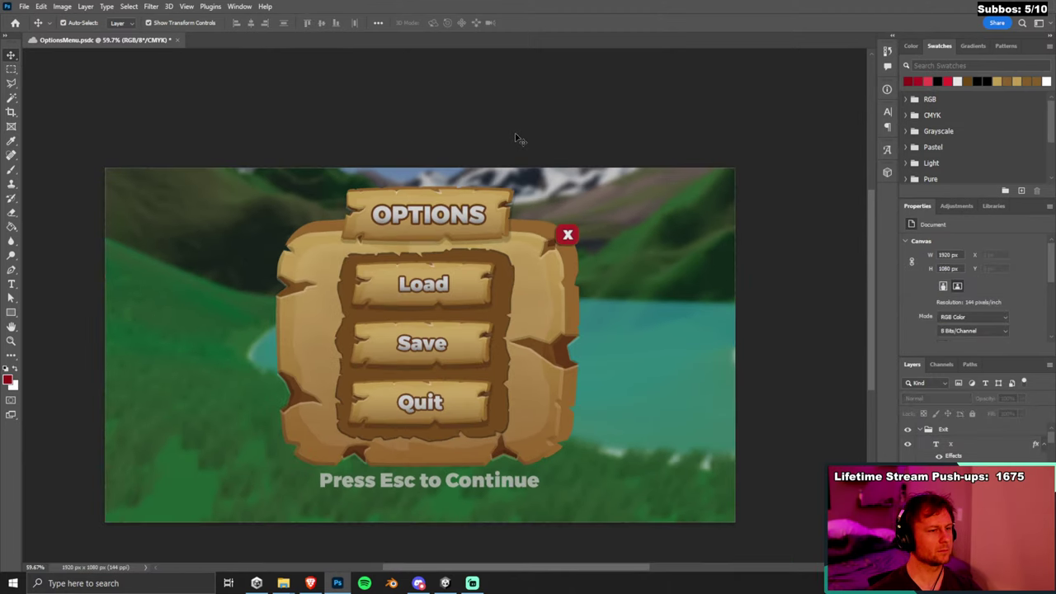
scroll(580, 246, up, 3)
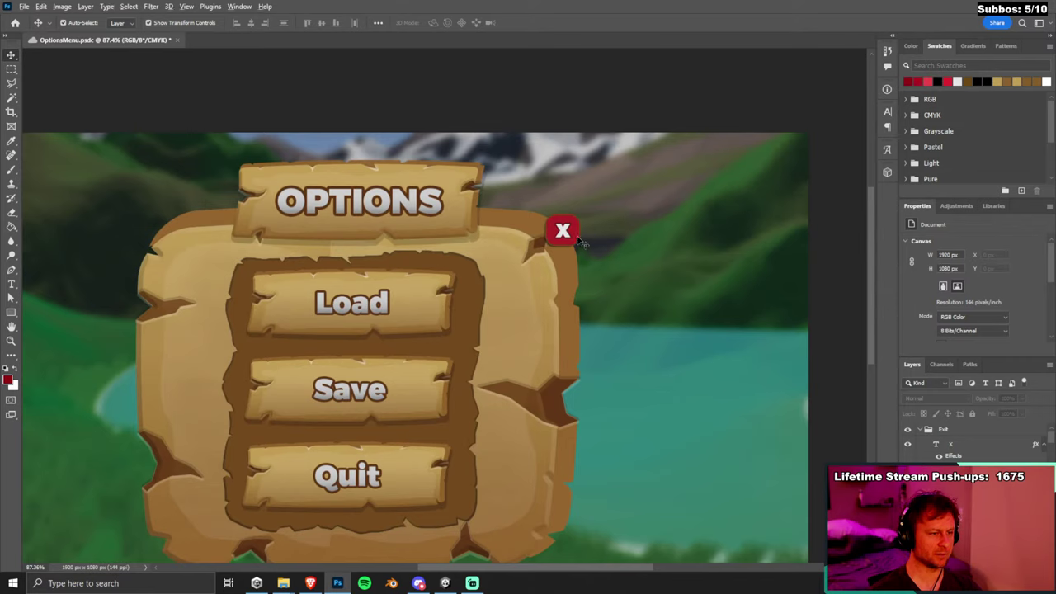
click(577, 241)
drag(578, 242, 780, 207)
Collapse the Exit group and duplicate it, hiding the original.
click(920, 431)
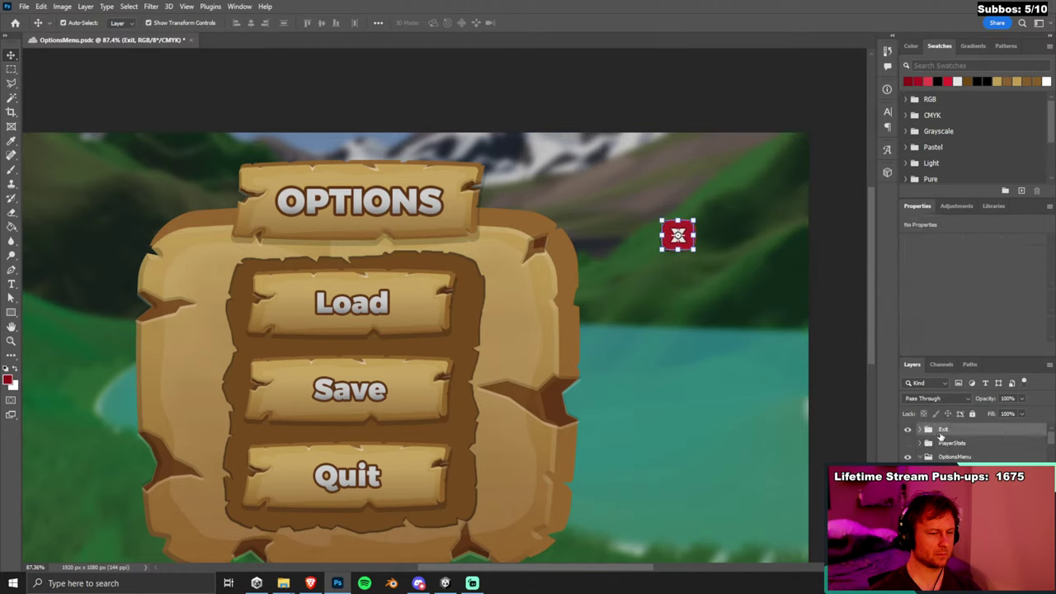
key(ctrl+j)
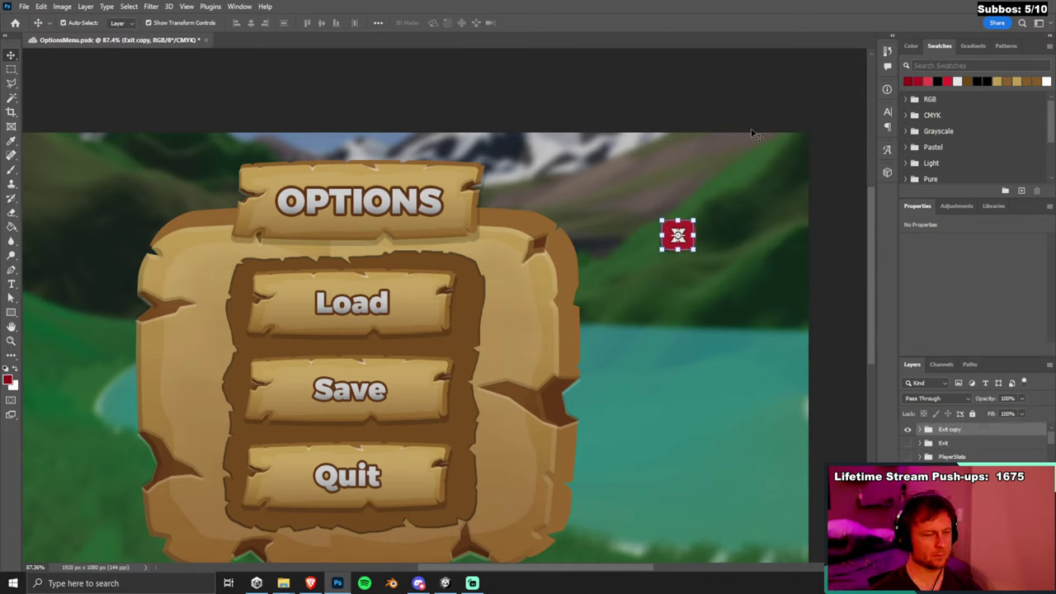
Enlarge the copied button's red rectangle to about 90 × 82 px.
click(677, 237)
click(662, 247)
key(ctrl+t)
mouse_move(661, 246)
mouse_down()
mouse_move(641, 266)
mouse_move(672, 240)
mouse_up()
key(Return)
Try 40 pt for the copied button's X text and settle on 30 pt.
double_click(673, 239)
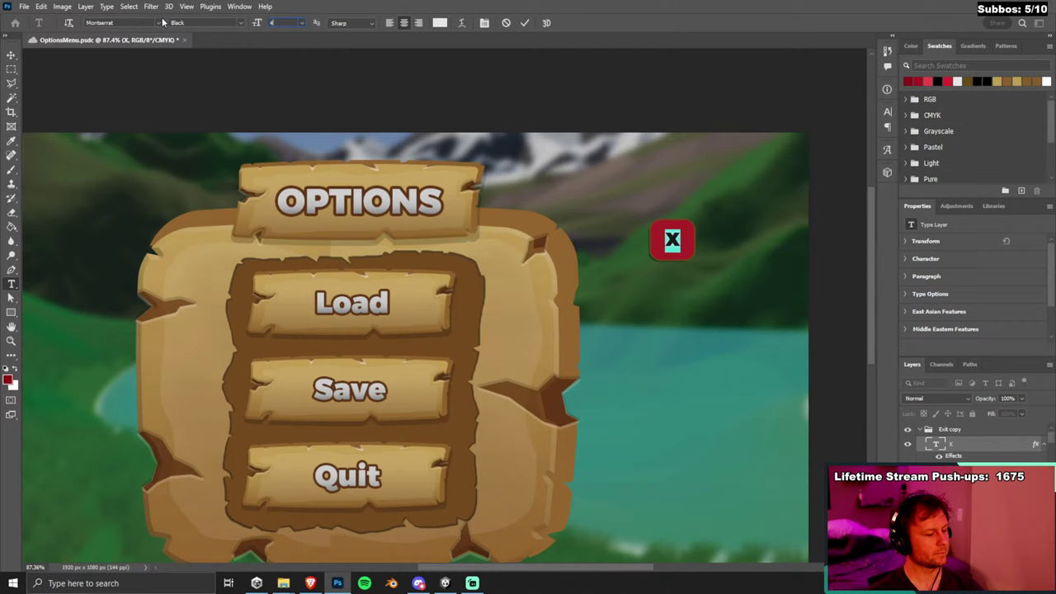
text(40)
key(Return)
click(245, 23)
text(3)
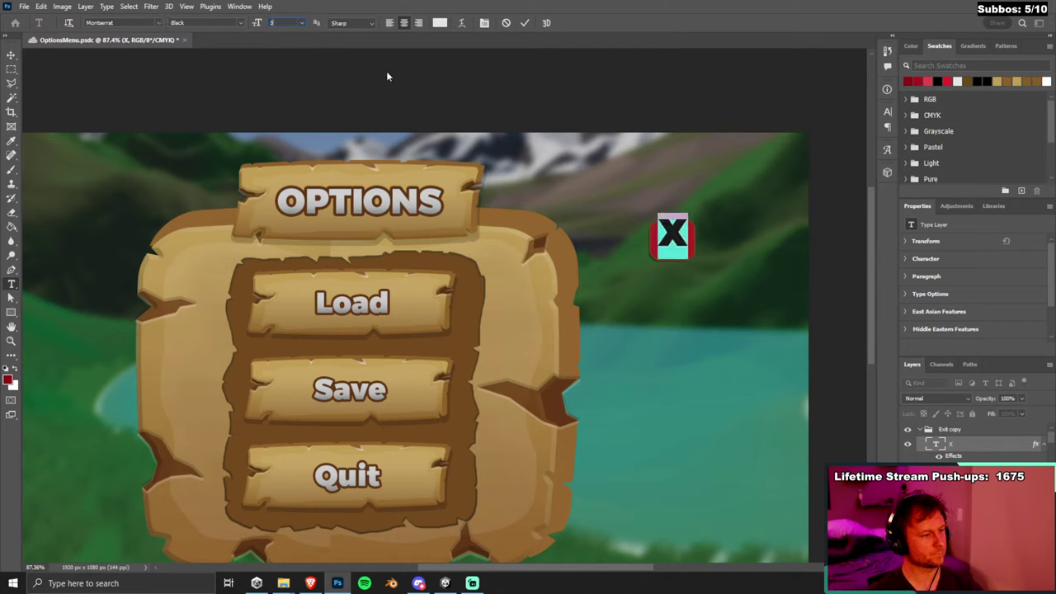
text(0)
key(Return)
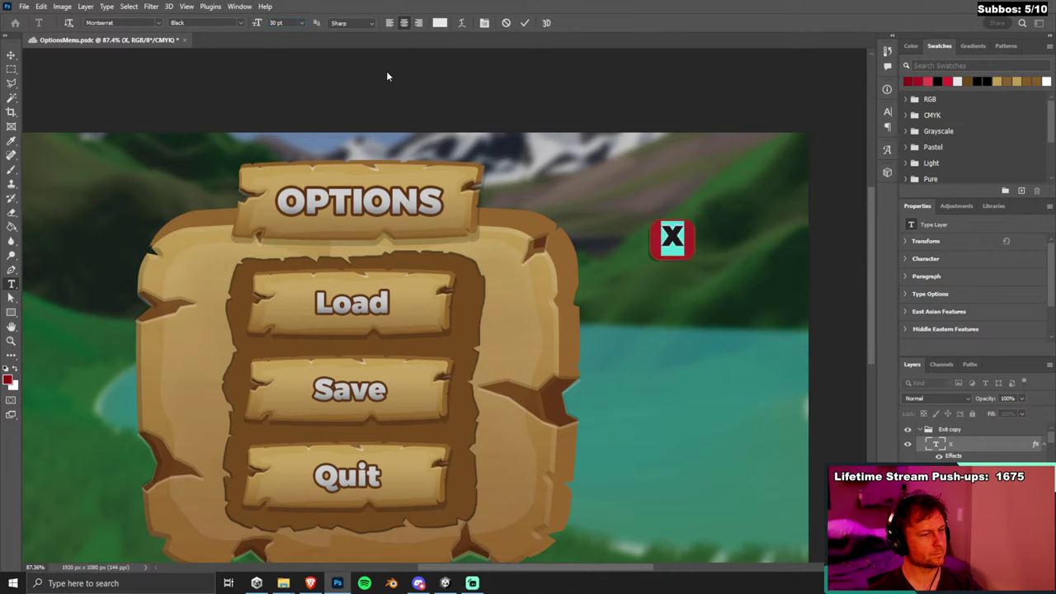
Centre the enlarged X on the copied button's red rectangle.
click(12, 55)
drag(677, 241, 680, 246)
click(679, 246)
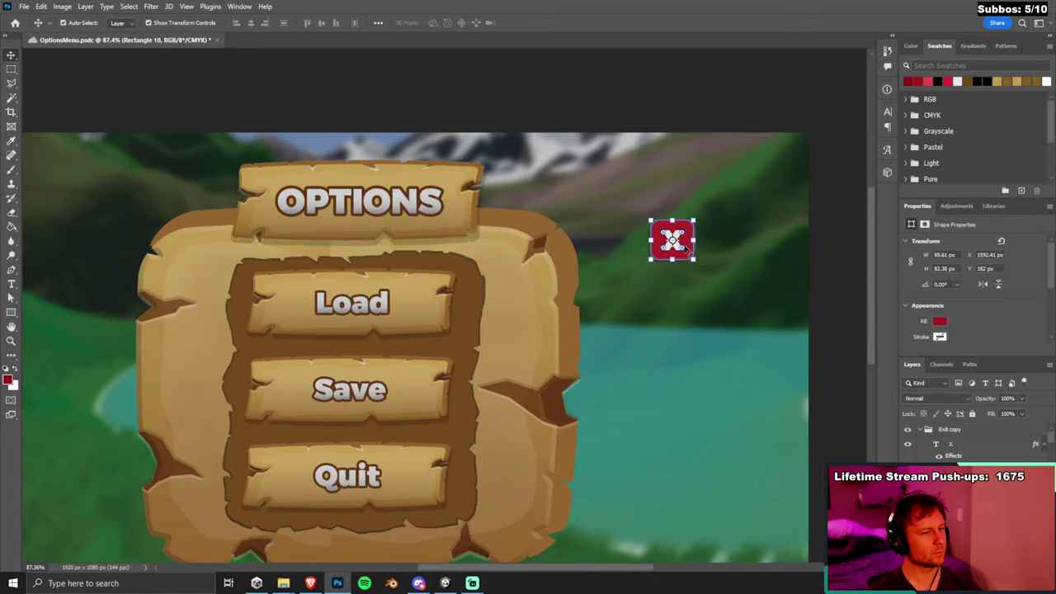
mouse_move(690, 249)
mouse_down()
mouse_move(569, 255)
mouse_move(705, 241)
mouse_up()
Move the enlarged close button's X and rectangle onto the options board's upper corner.
scroll(706, 241, up, 6)
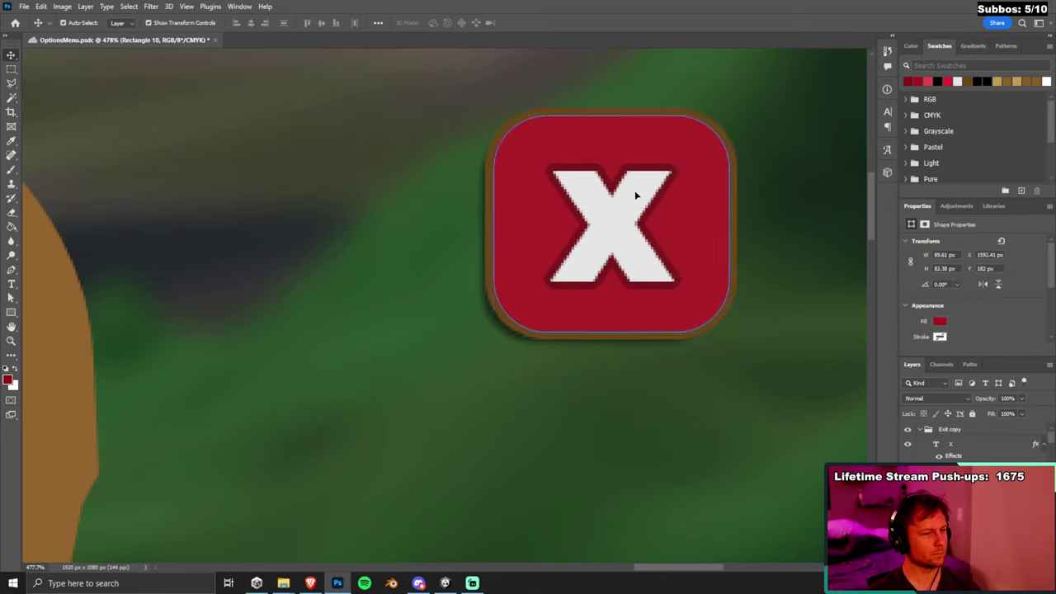
scroll(656, 257, down, 5)
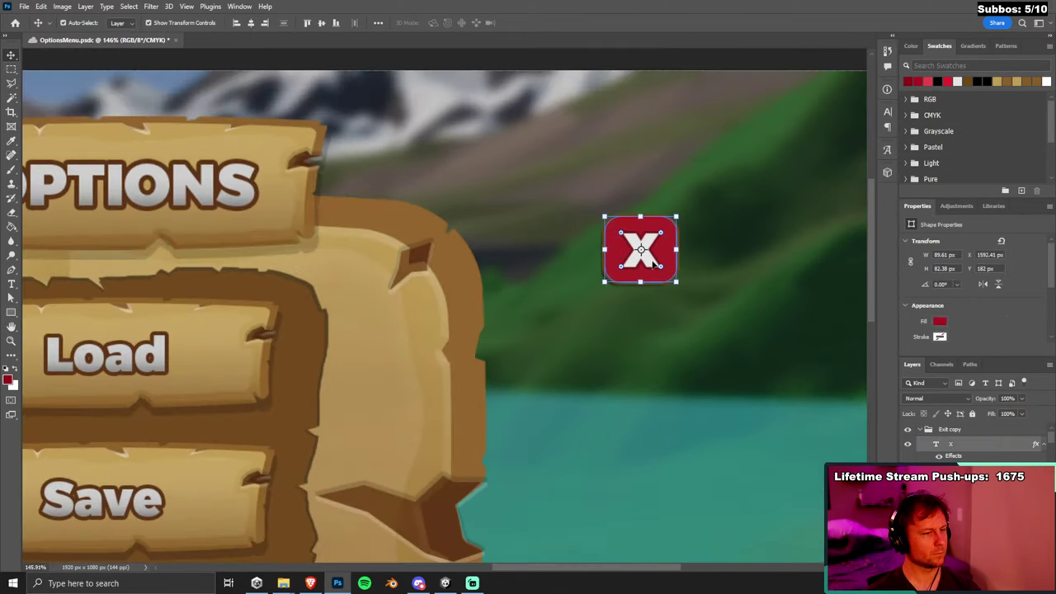
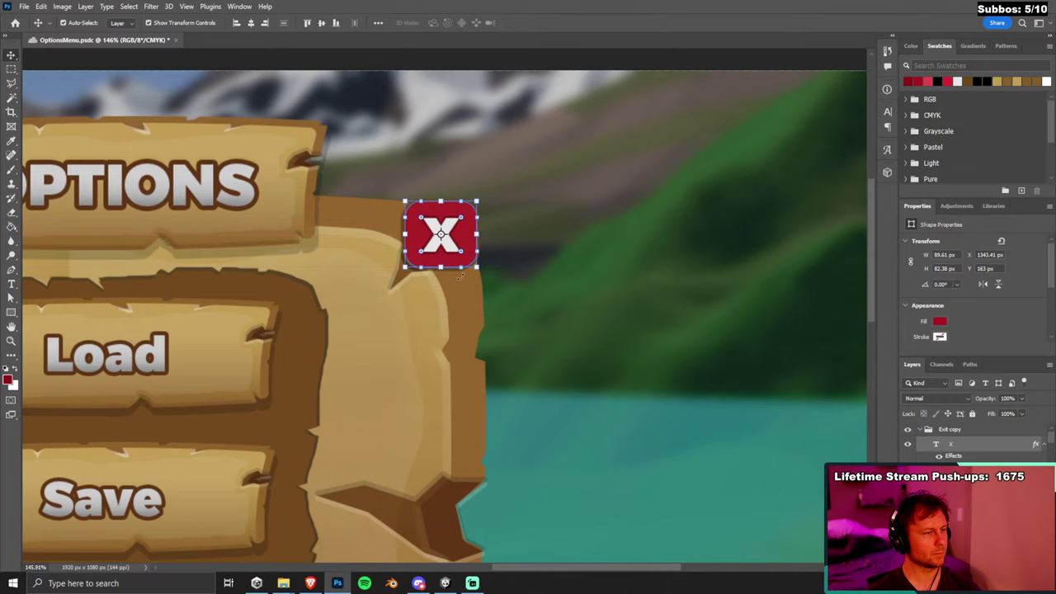
click(631, 405)
scroll(239, 516, up, 1)
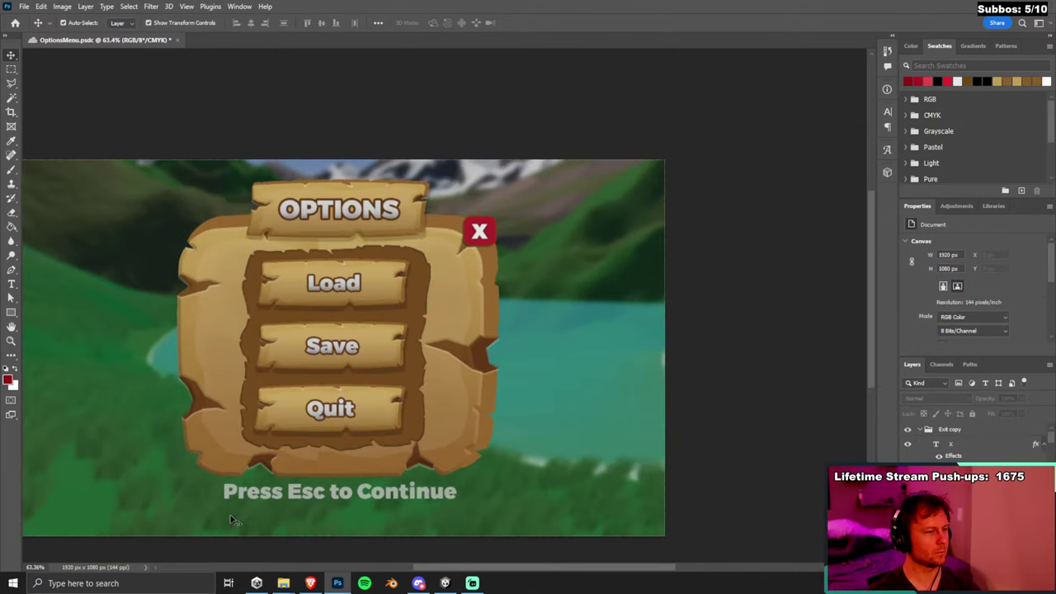
scroll(289, 477, up, 2)
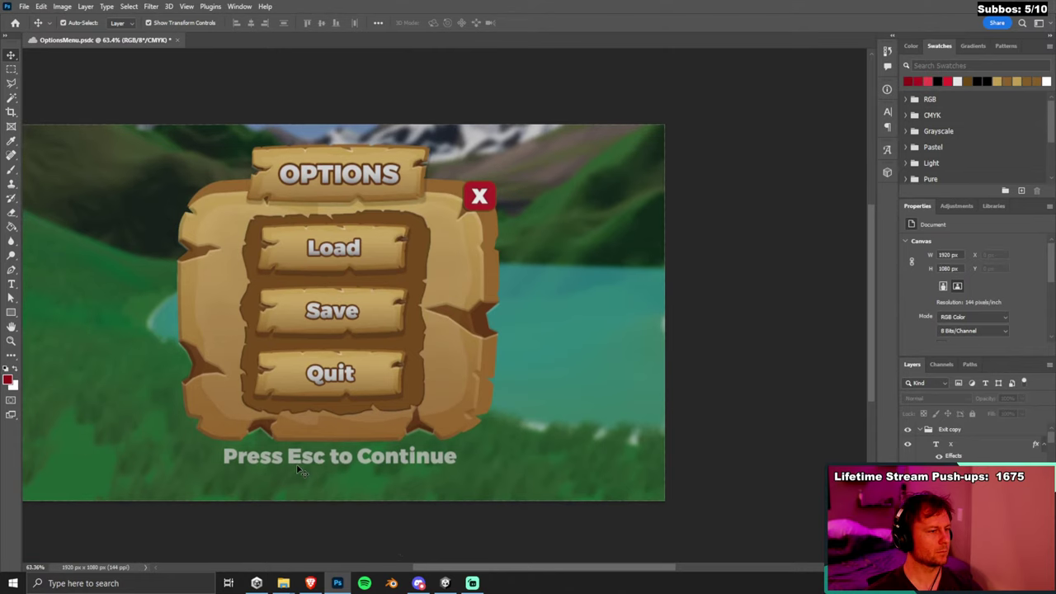
drag(483, 569, 431, 567)
scroll(632, 198, up, 1)
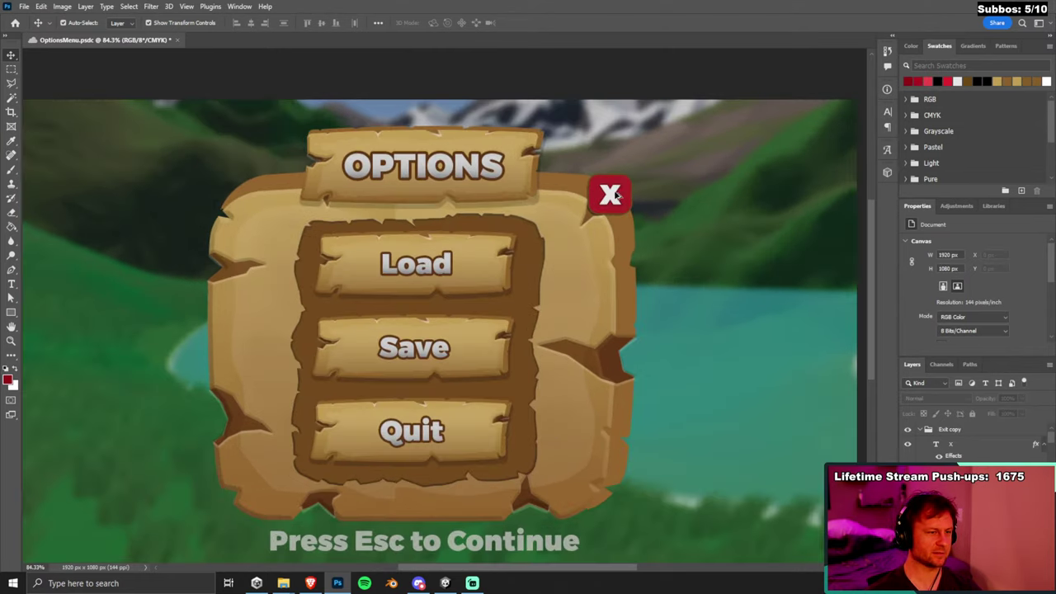
Shift the red rectangle inward from the board's corner edge and recentre the X on it.
click(629, 212)
key(ctrl+t)
key(shift+Left)
key(shift+Left)
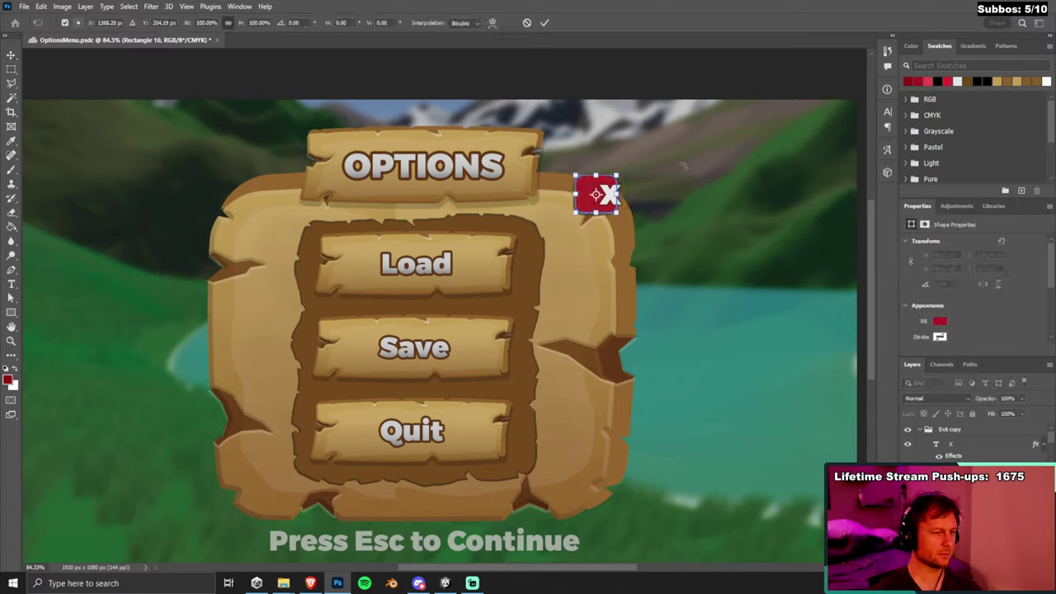
key(shift+Left)
key(shift+Left)
key(shift+Left)
key(shift+Left)
key(shift+Down)
key(shift+Down)
key(shift+Down)
key(shift+Down)
key(shift+Down)
key(shift+Down)
key(shift+Down)
key(shift+Down)
key(shift+Down)
key(shift+Down)
key(shift+Left)
key(shift+Up)
key(shift+Up)
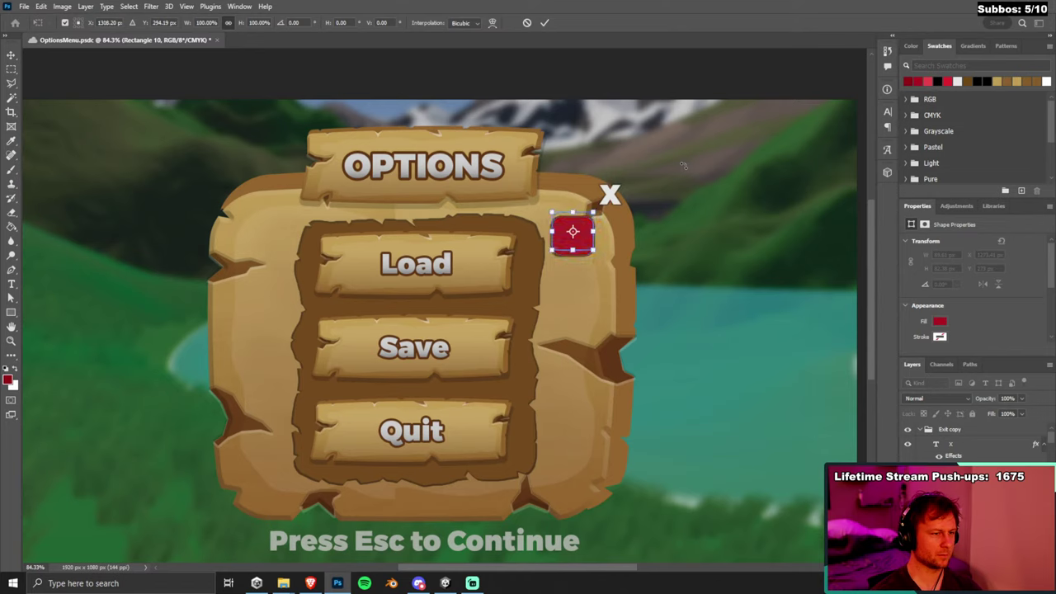
key(shift+Up)
key(shift+Right)
key(shift+Right)
key(shift+Up)
key(shift+Up)
key(shift+Up)
key(shift+Right)
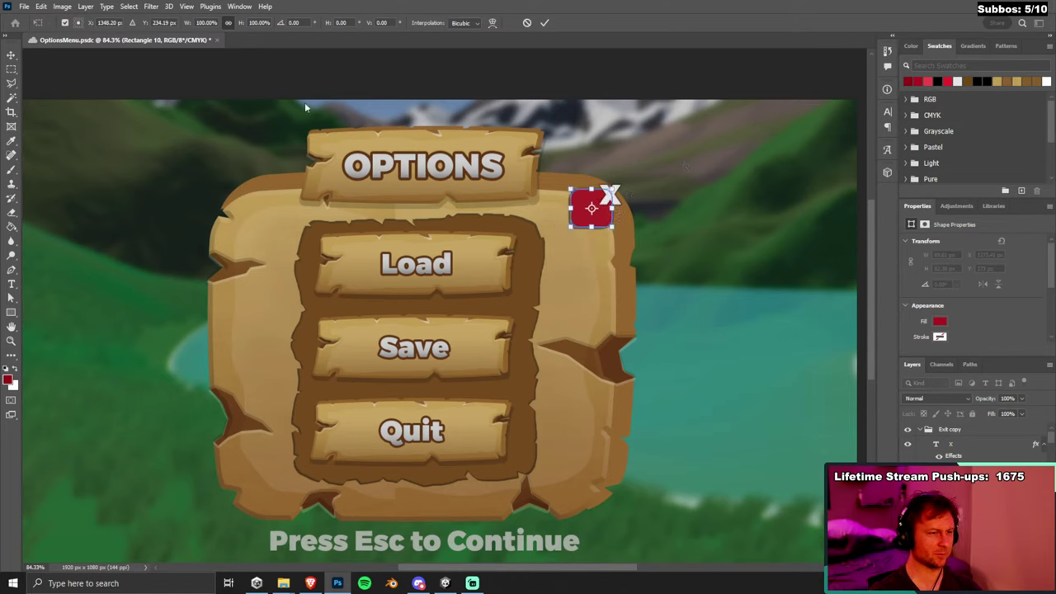
key(Return)
drag(618, 198, 602, 211)
click(677, 82)
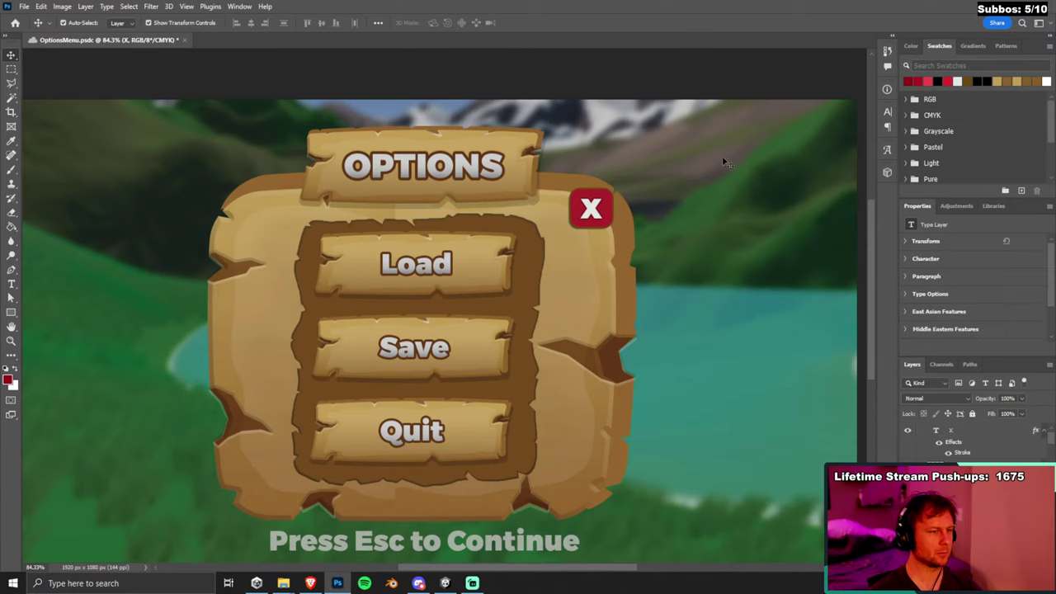
Examine the enlarged close button's size and placement on the options board at different magnifications.
scroll(723, 238, down, 2)
scroll(722, 238, down, 1)
scroll(818, 376, up, 1)
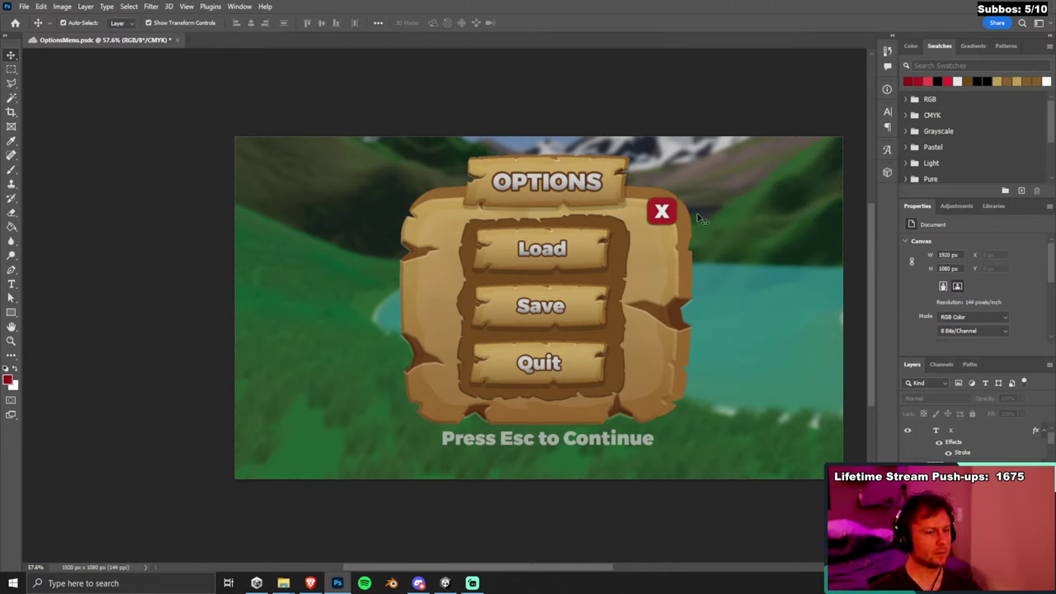
scroll(754, 217, up, 3)
scroll(695, 231, down, 3)
scroll(691, 241, down, 3)
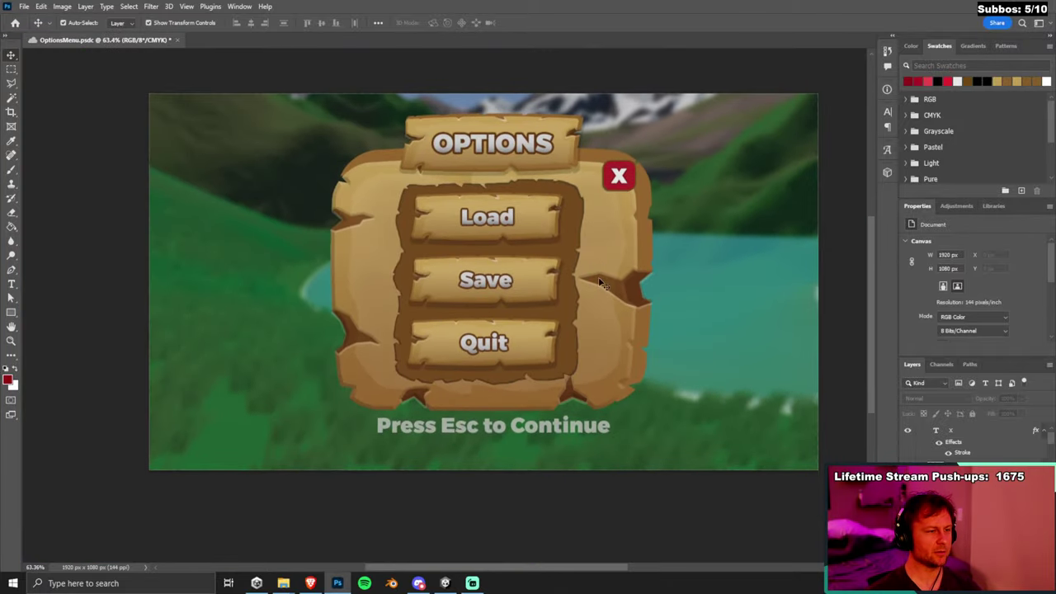
scroll(531, 261, up, 3)
scroll(531, 262, down, 2)
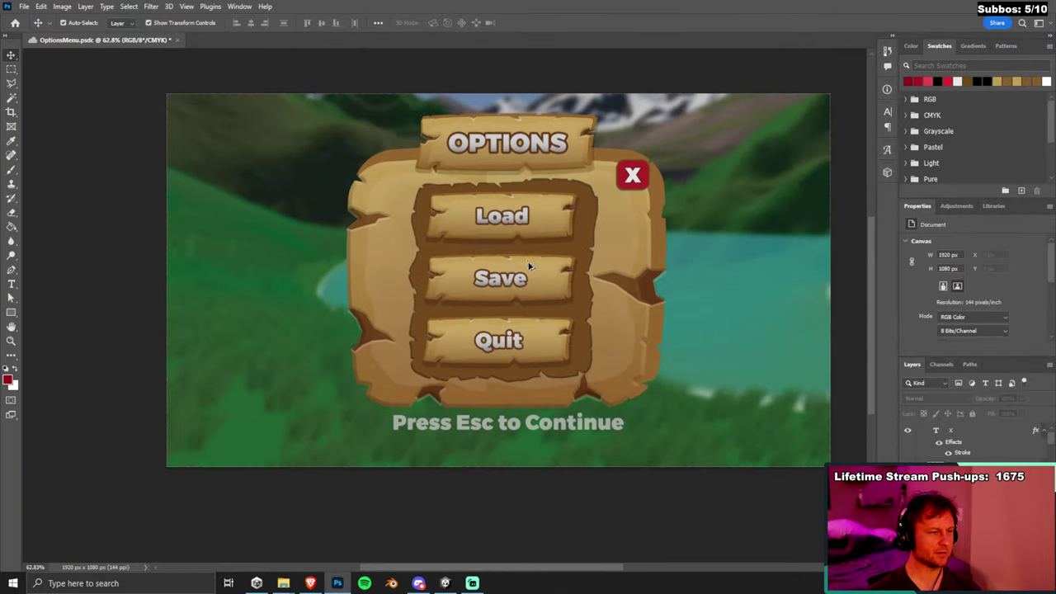
scroll(545, 263, up, 1)
scroll(546, 266, up, 2)
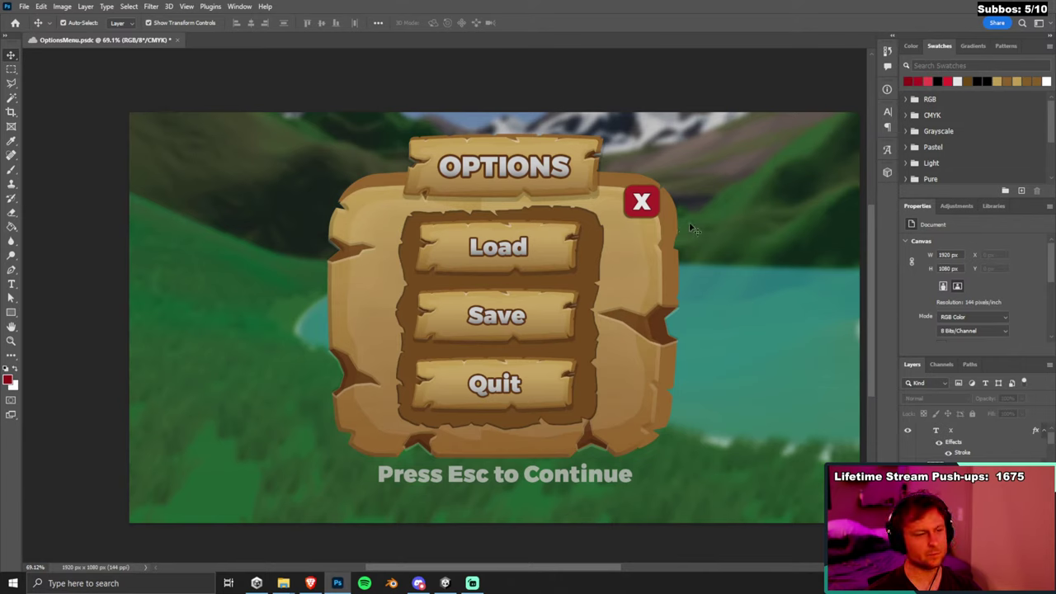
Delete the red rectangle and X from the Exit copy group.
click(642, 202)
key(ctrl+z)
key(ctrl+z)
key(ctrl+z)
key(ctrl+z)
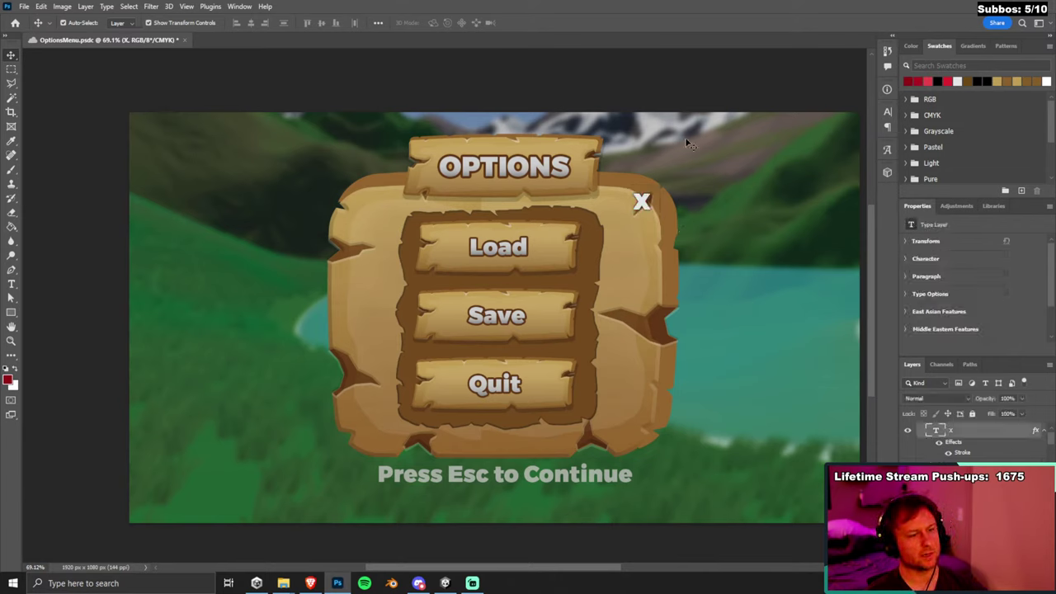
click(721, 99)
Hide the OptionsMenu group and show the PlayerStats group.
scroll(759, 266, down, 3)
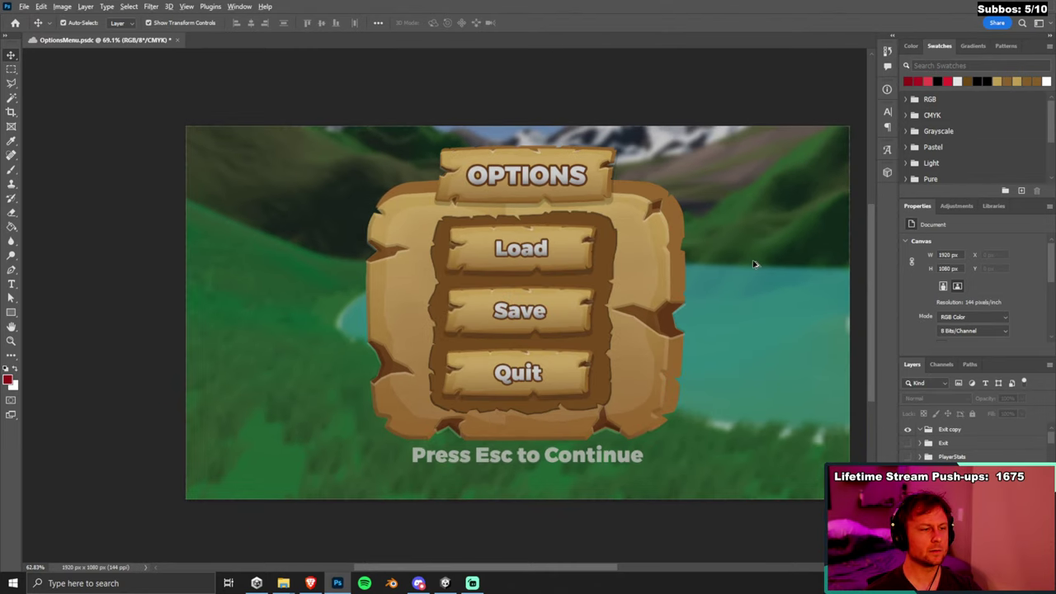
scroll(593, 568, right, 2)
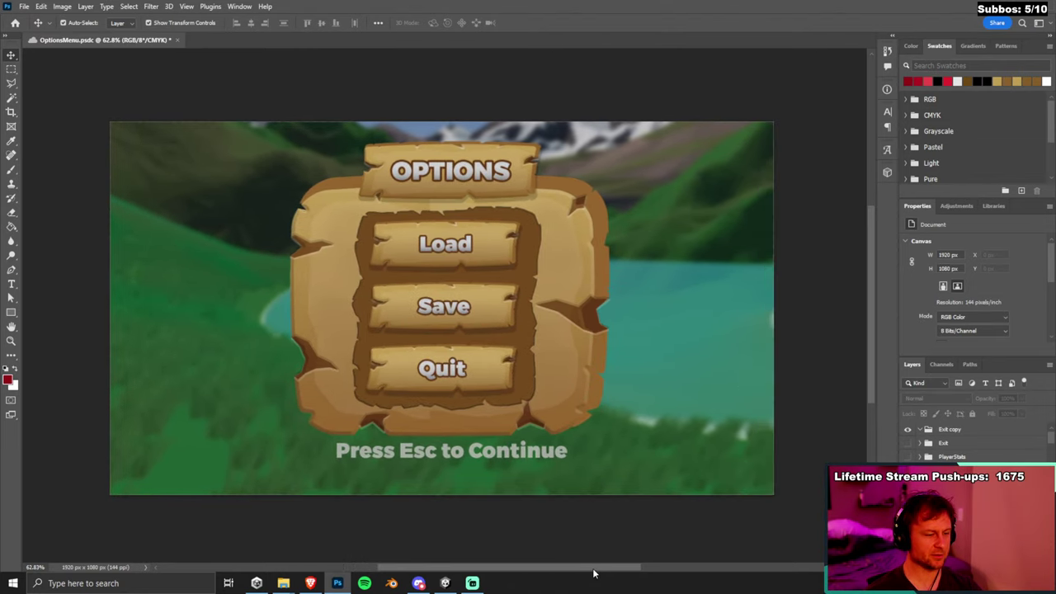
scroll(507, 432, up, 2)
scroll(370, 370, up, 1)
scroll(373, 370, down, 1)
scroll(375, 369, up, 1)
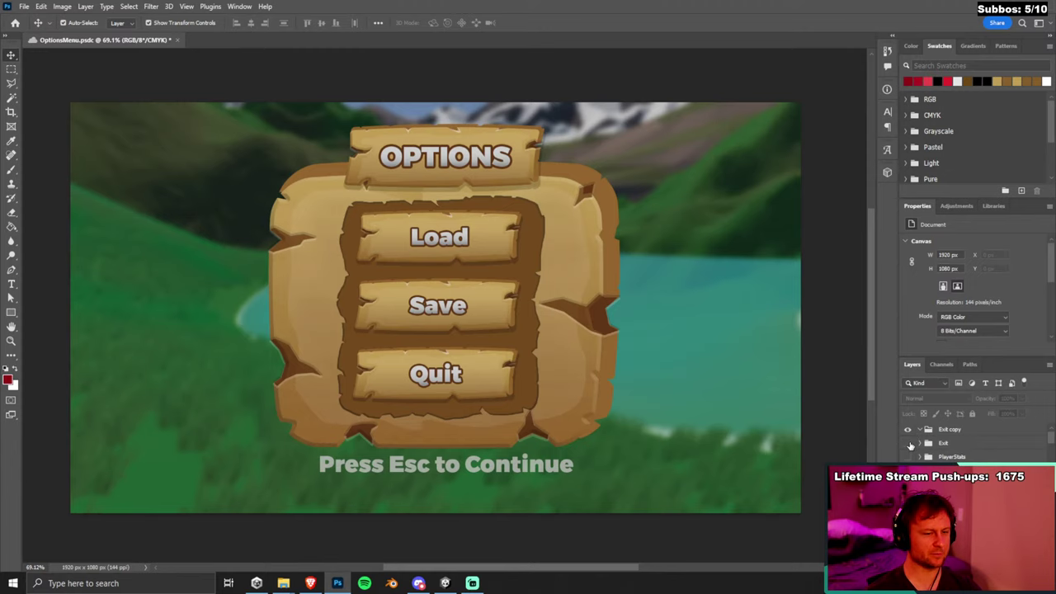
key(ctrl+comma)
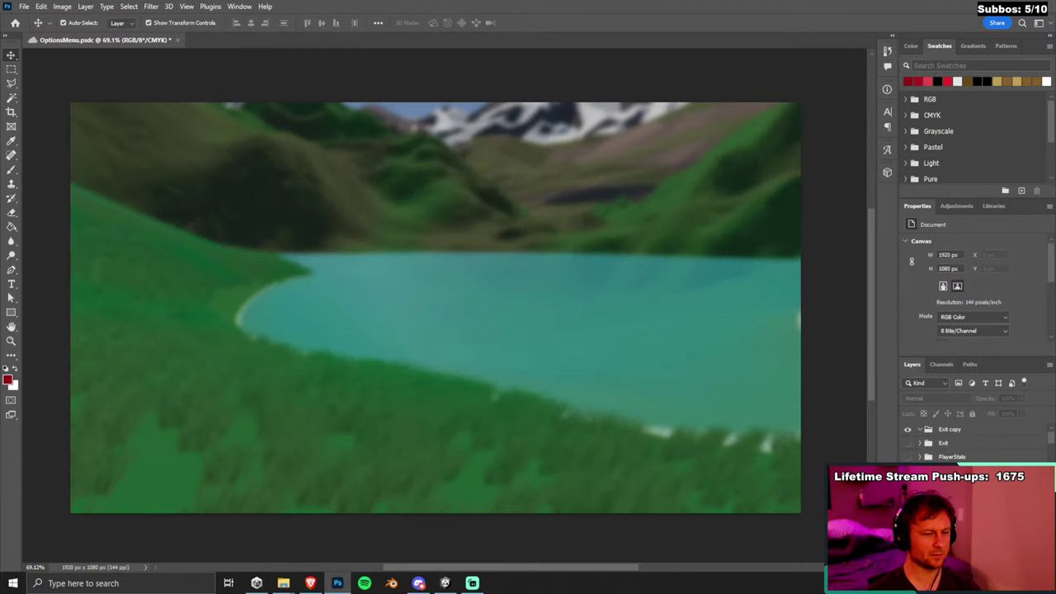
click(908, 457)
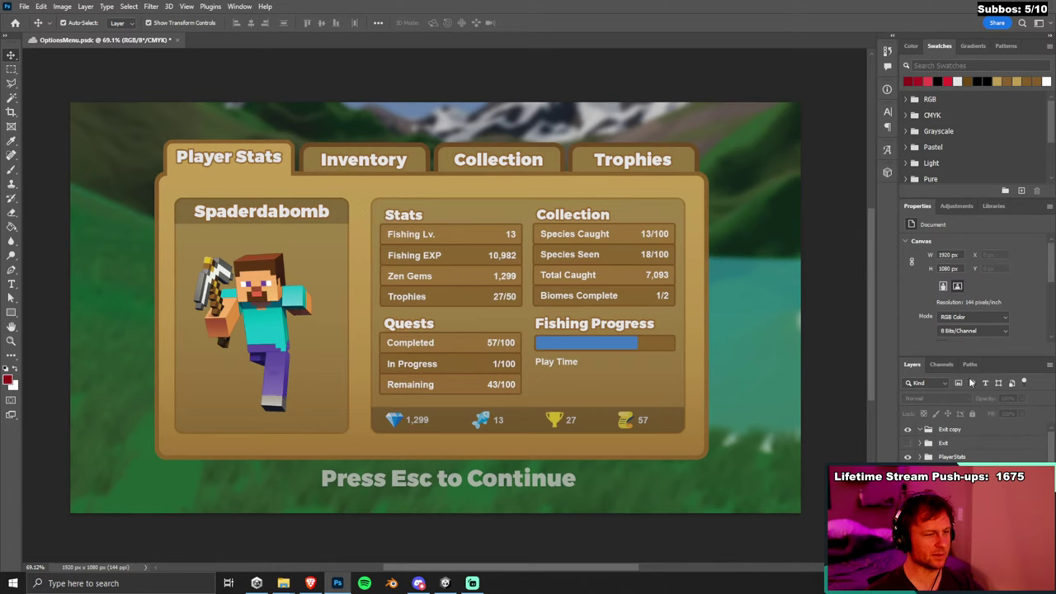
Show the original Exit group and hide the Exit copy group.
click(908, 443)
click(907, 430)
scroll(725, 216, down, 2)
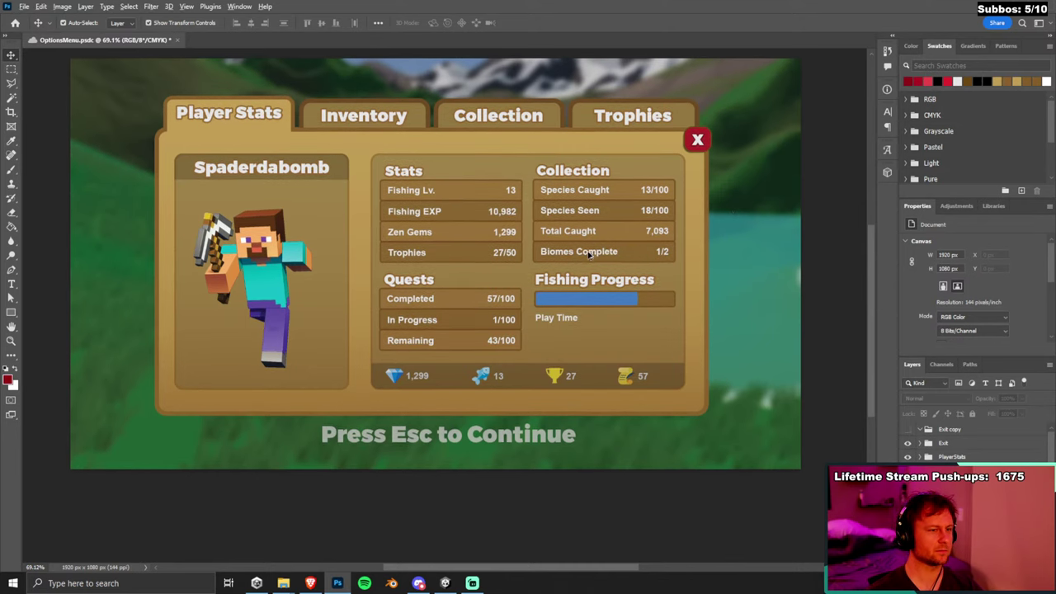
Delete the Exit copy group, leaving the original Exit group in place, and clear the layer selection.
scroll(361, 276, down, 1)
scroll(361, 272, up, 1)
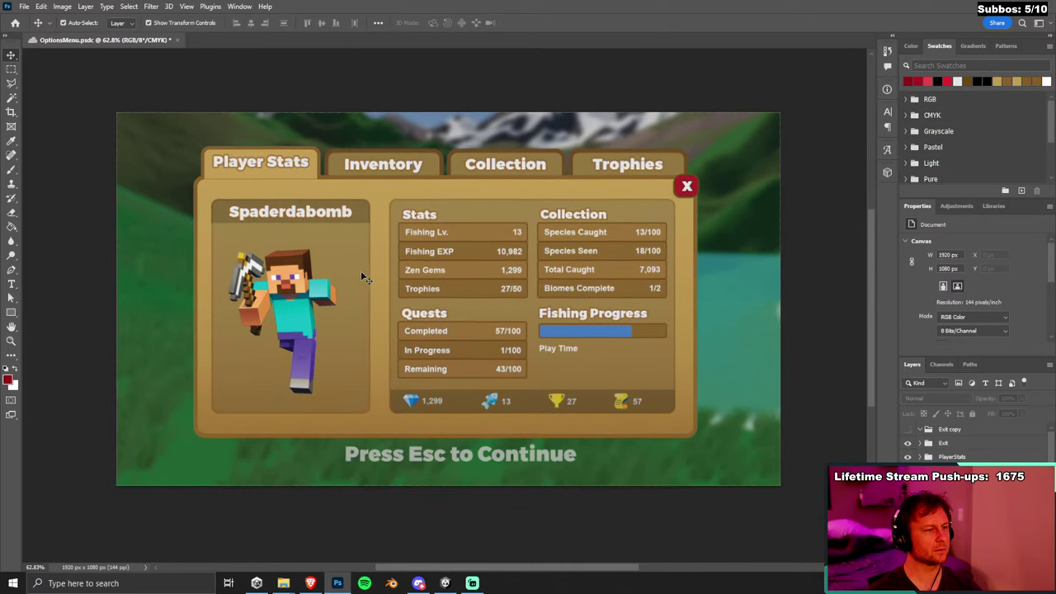
scroll(361, 273, up, 1)
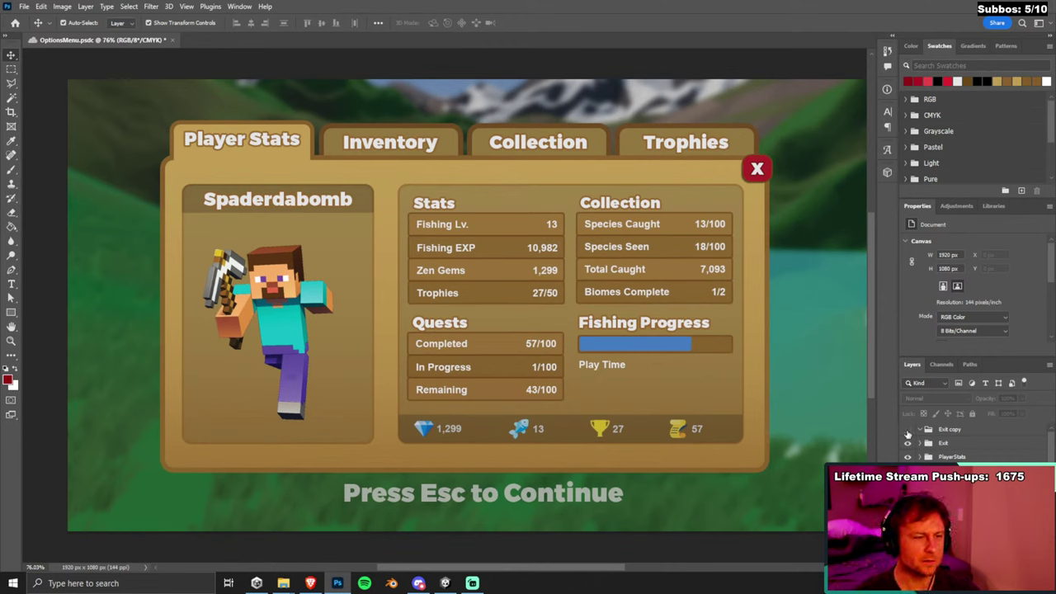
click(909, 431)
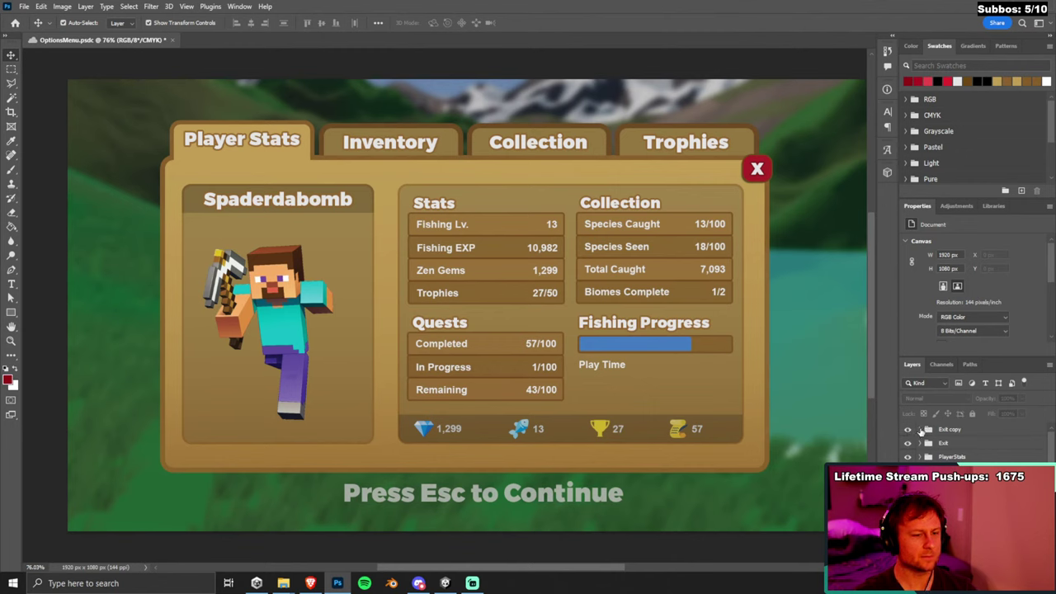
right_click(946, 432)
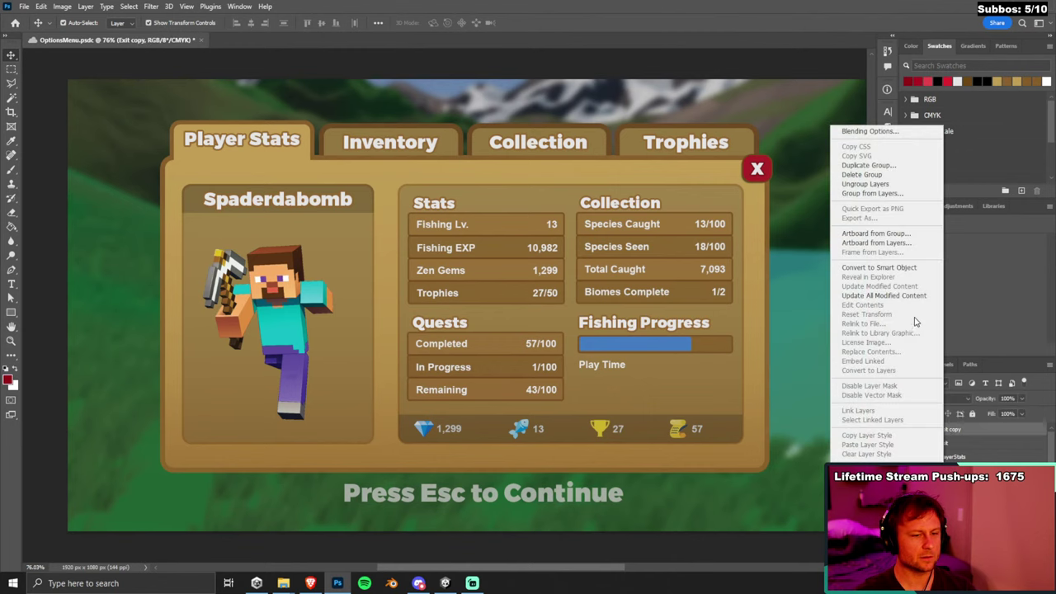
click(983, 430)
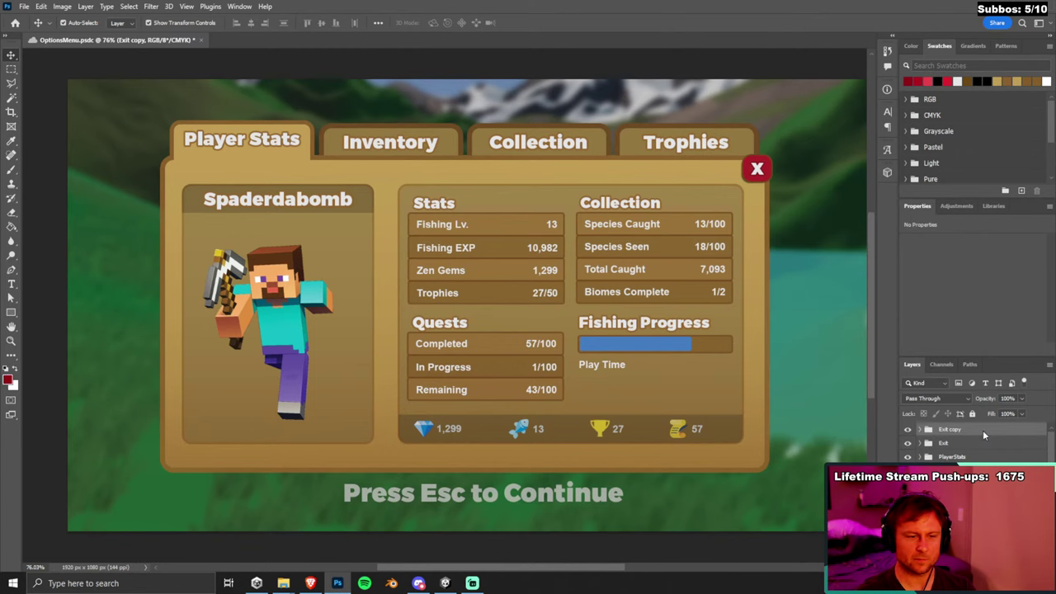
right_click(984, 430)
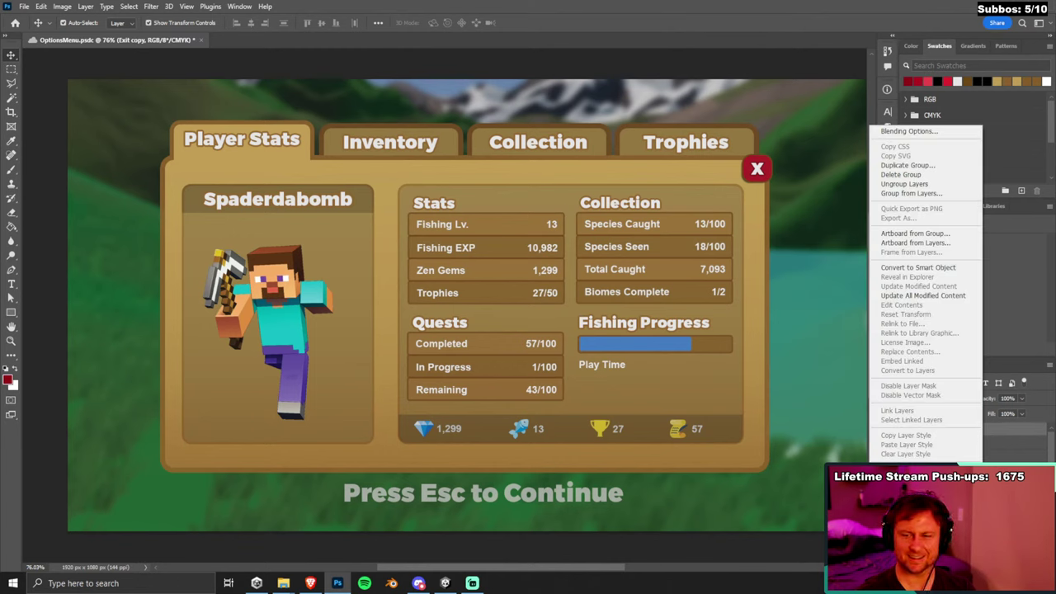
key(Escape)
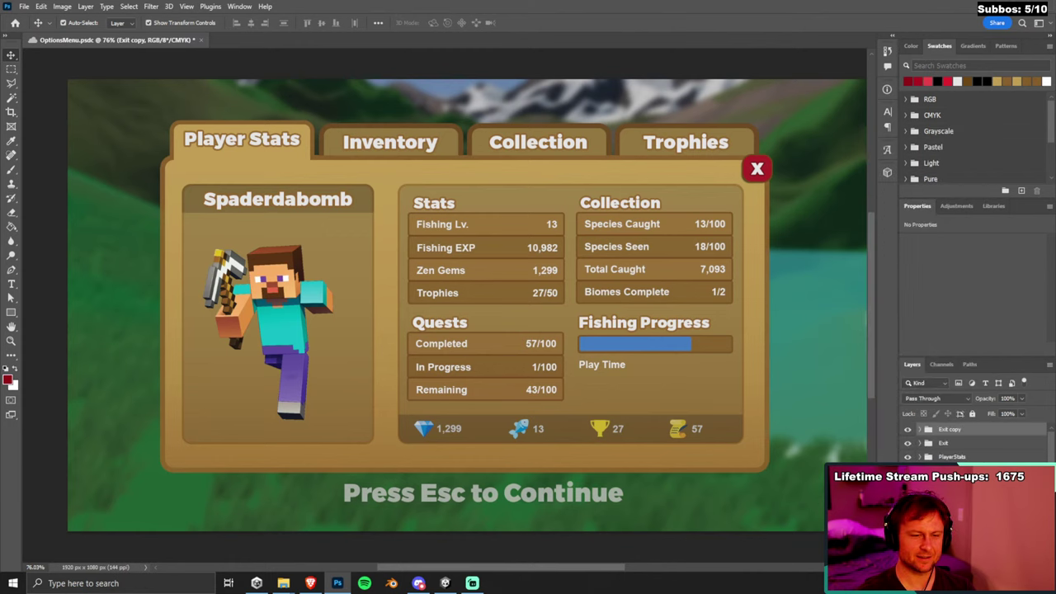
right_click(982, 433)
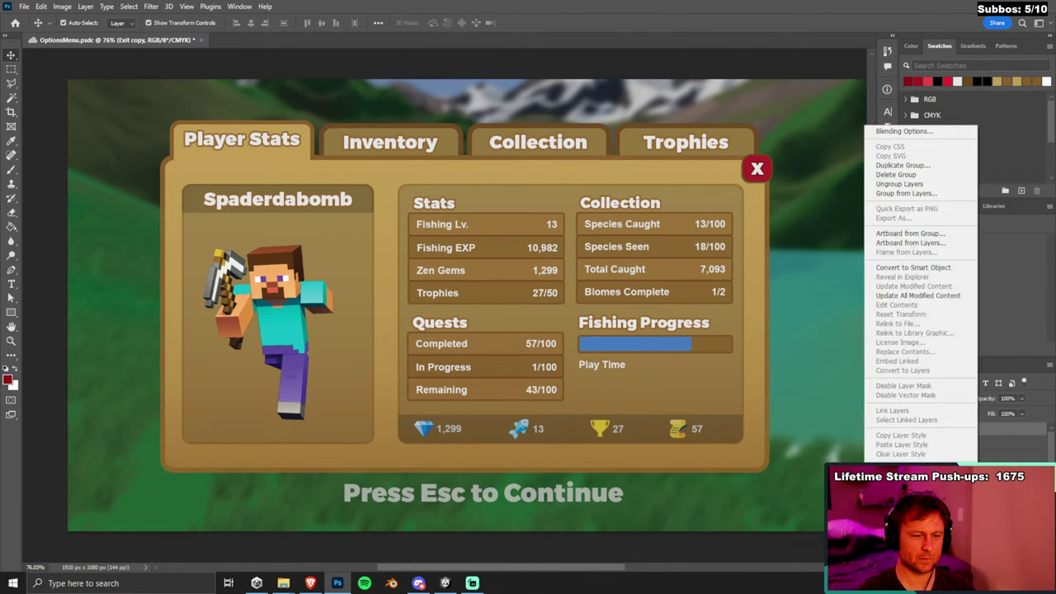
click(906, 177)
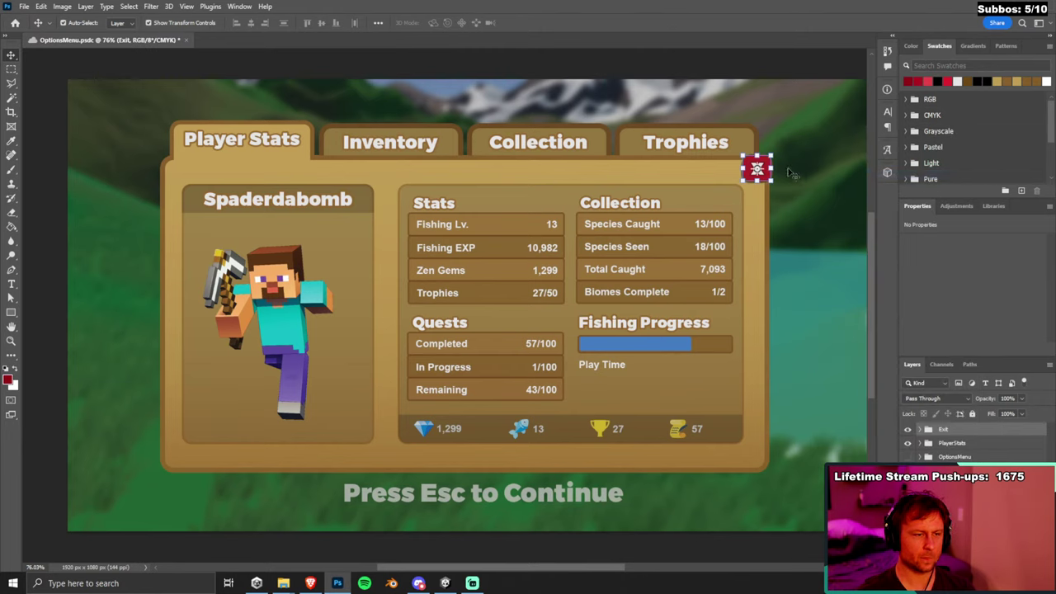
click(805, 122)
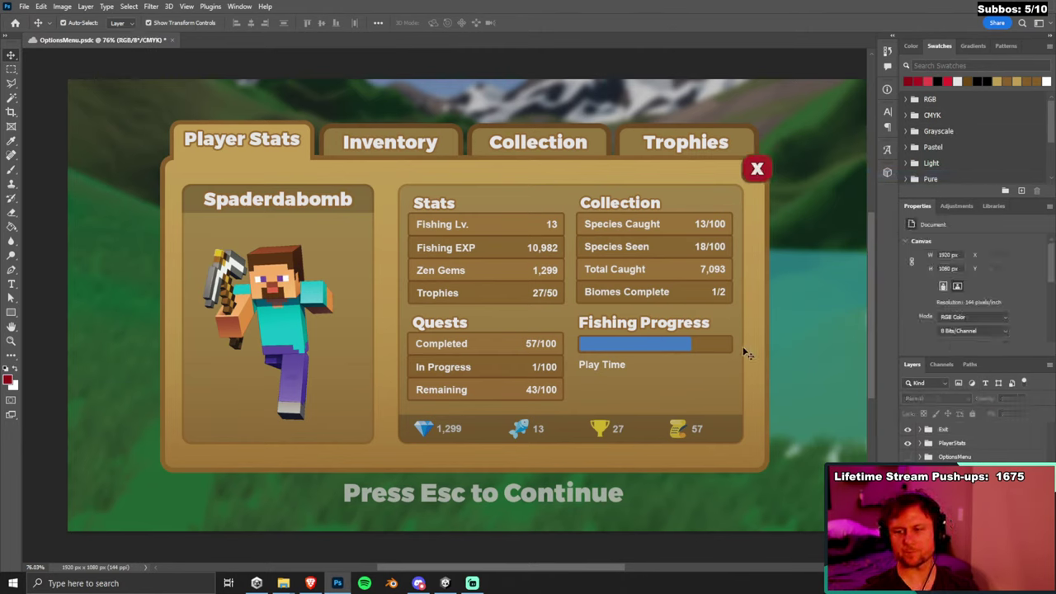
Save the OptionsMenu document and expand the PlayerStats group to reach its layers.
scroll(747, 350, down, 2)
scroll(787, 387, up, 1)
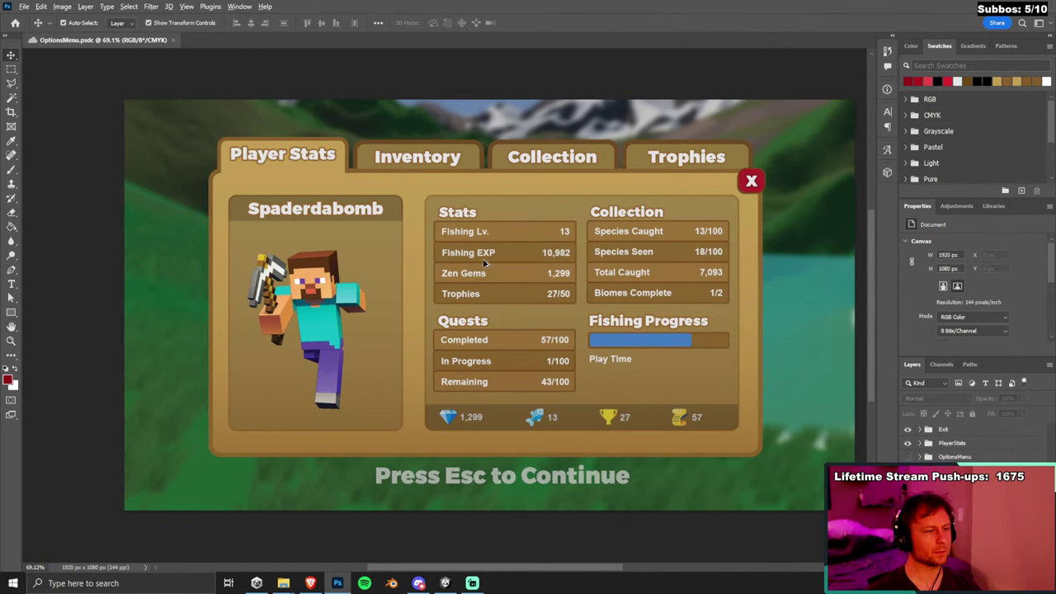
scroll(486, 266, up, 1)
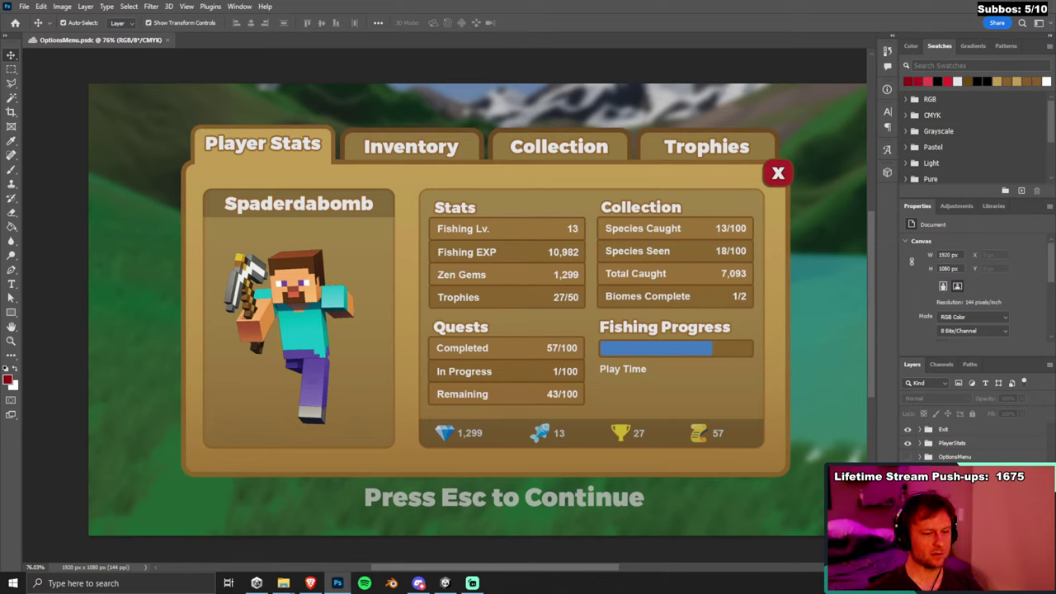
key(alt+bracketright)
key(alt+bracketright)
key(alt+bracketleft)
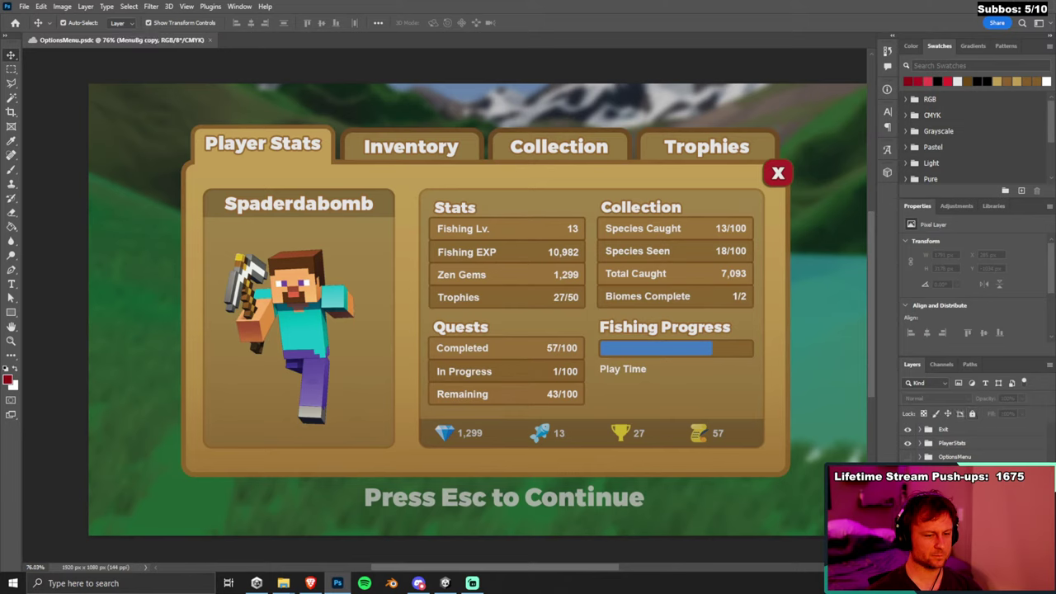
click(928, 443)
click(921, 444)
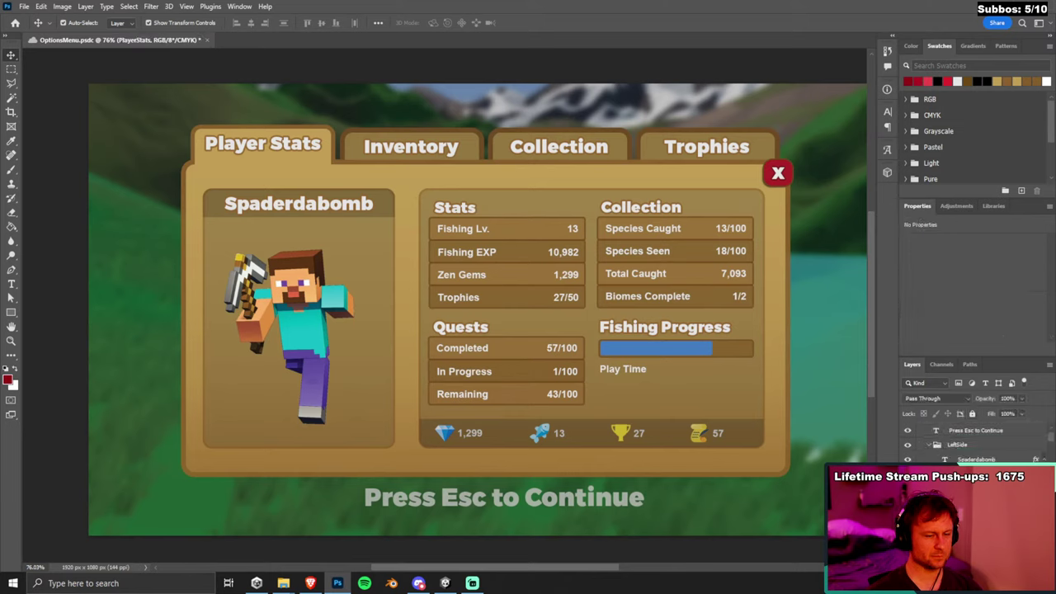
scroll(1052, 443, down, 6)
key(ctrl+s)
scroll(974, 437, down, 2)
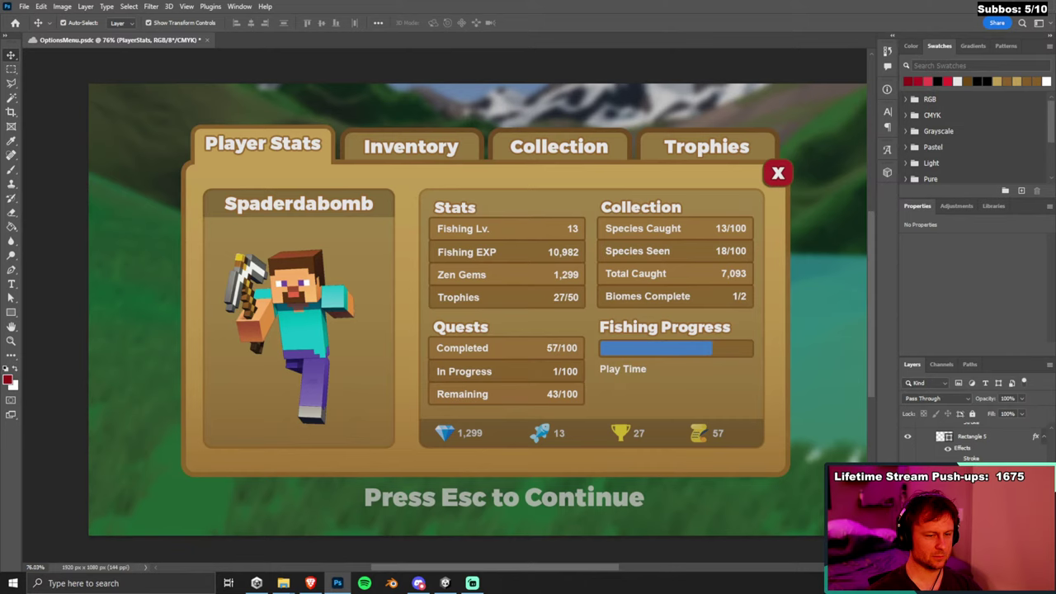
Find the Rectangle 3 layer that forms the player stats board's background, then unlock and select it.
click(777, 173)
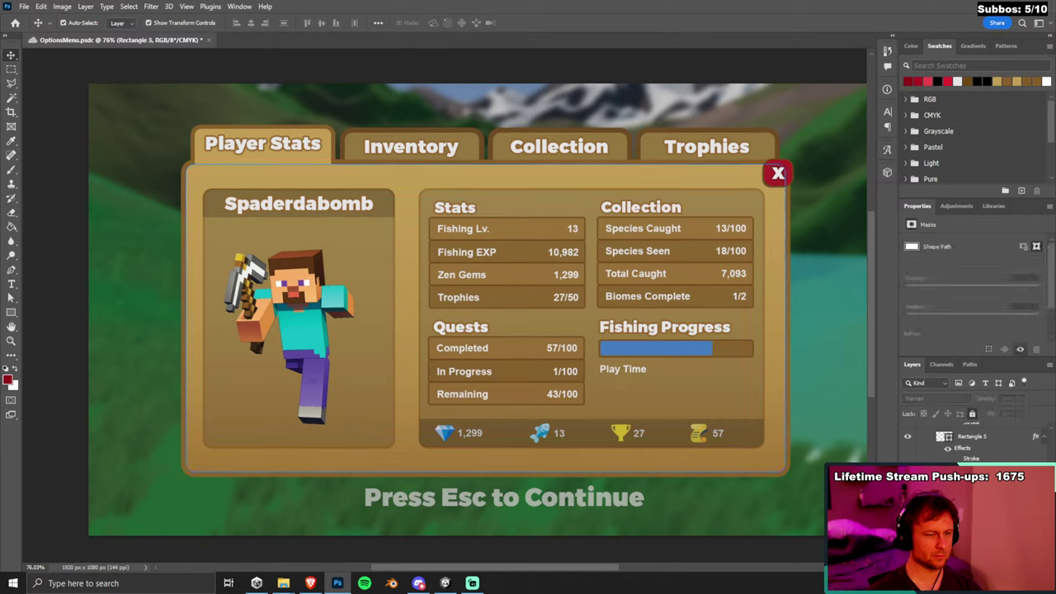
click(208, 188)
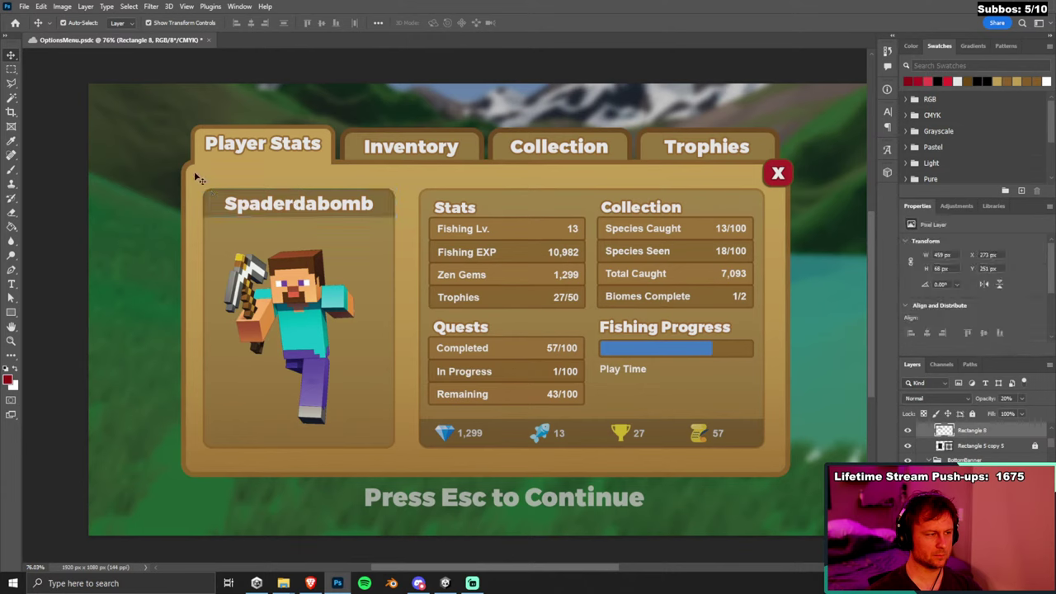
click(191, 163)
click(162, 232)
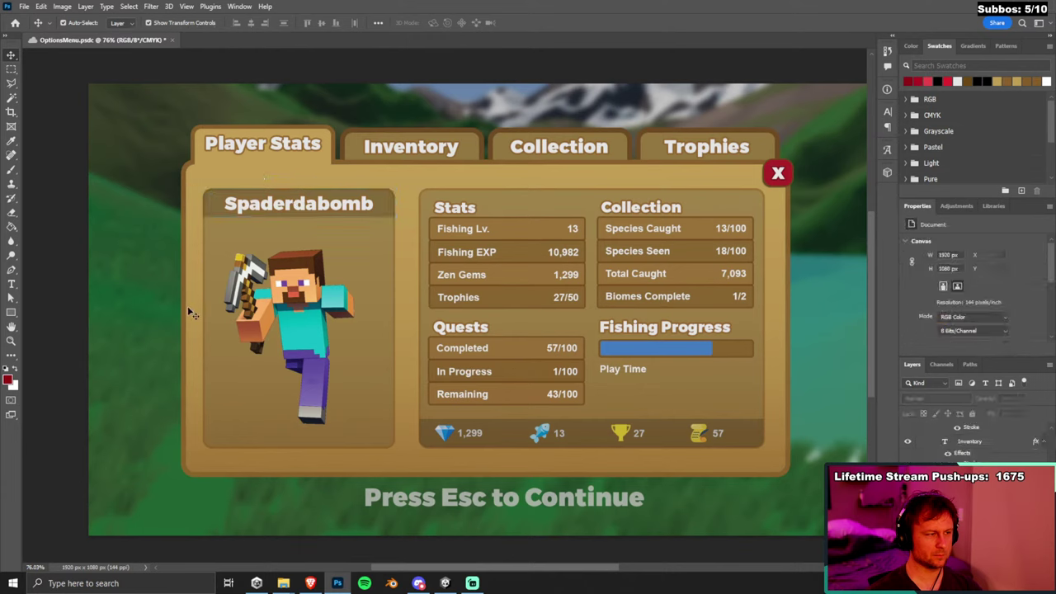
scroll(970, 437, down, 3)
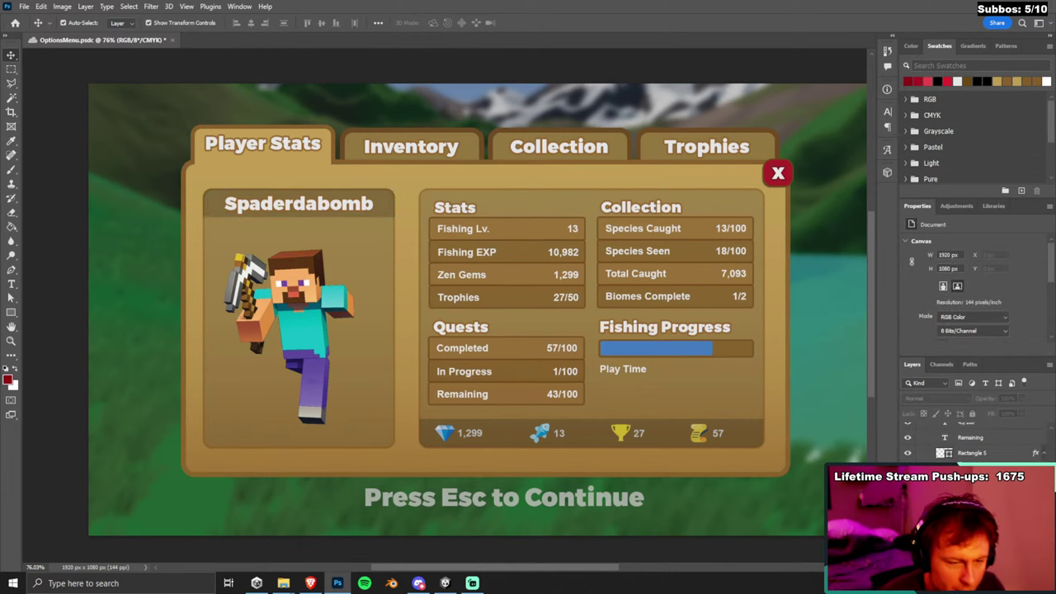
scroll(970, 437, up, 2)
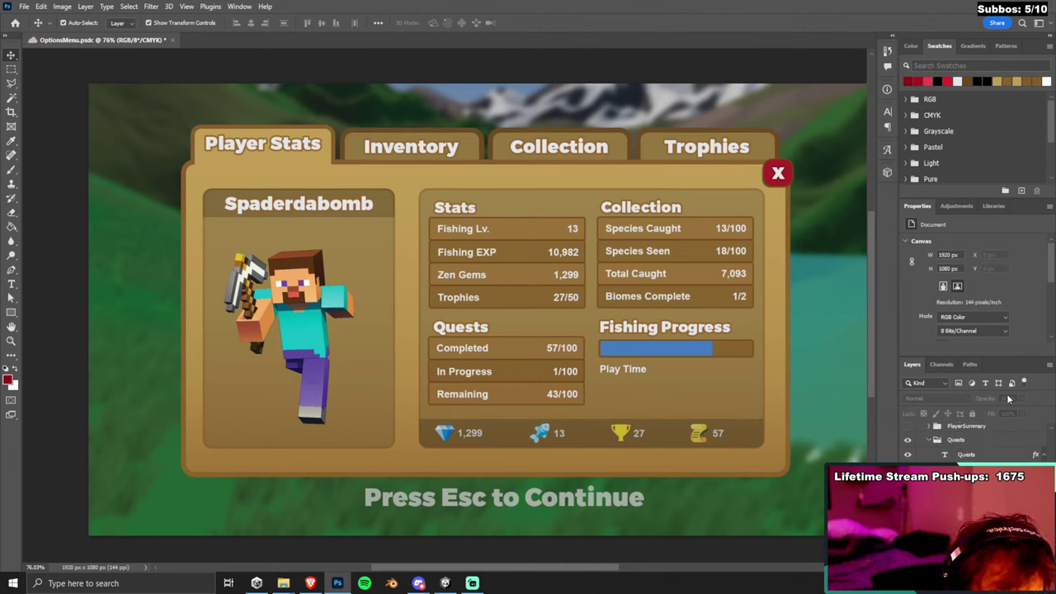
scroll(969, 438, up, 1)
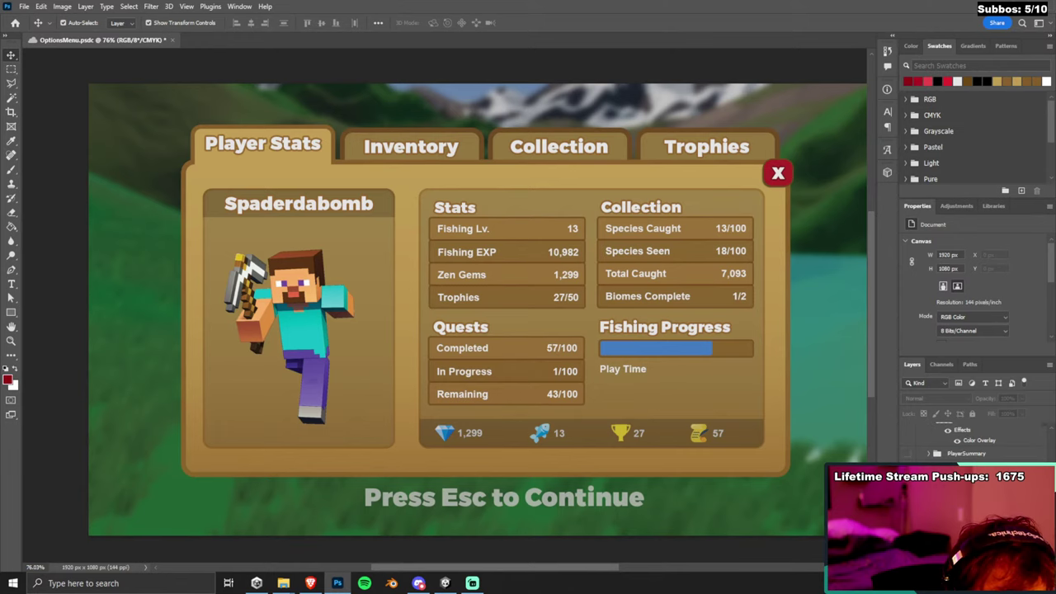
scroll(969, 438, up, 3)
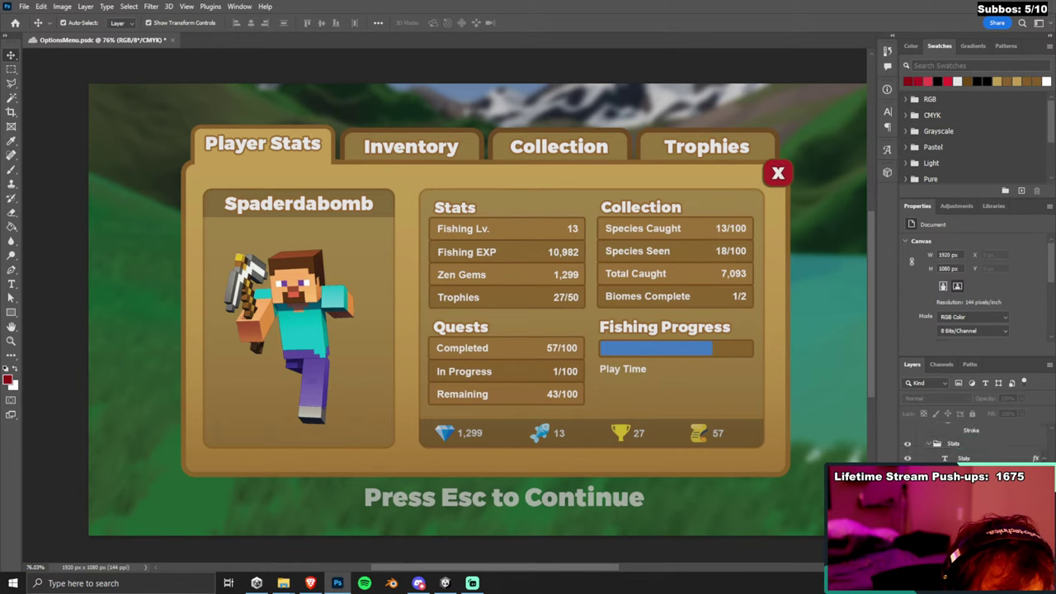
scroll(969, 437, up, 2)
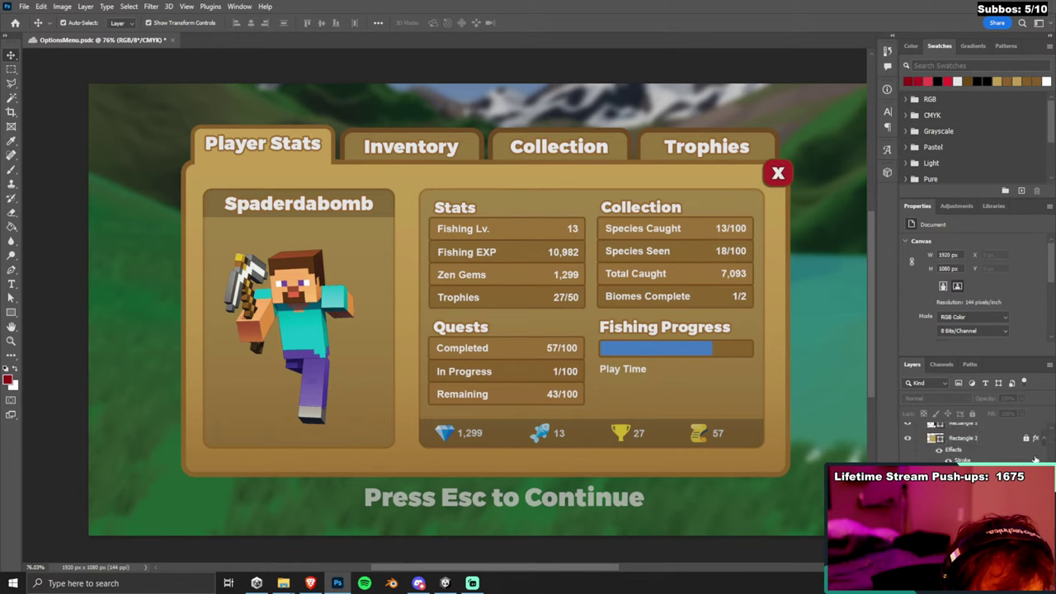
click(993, 444)
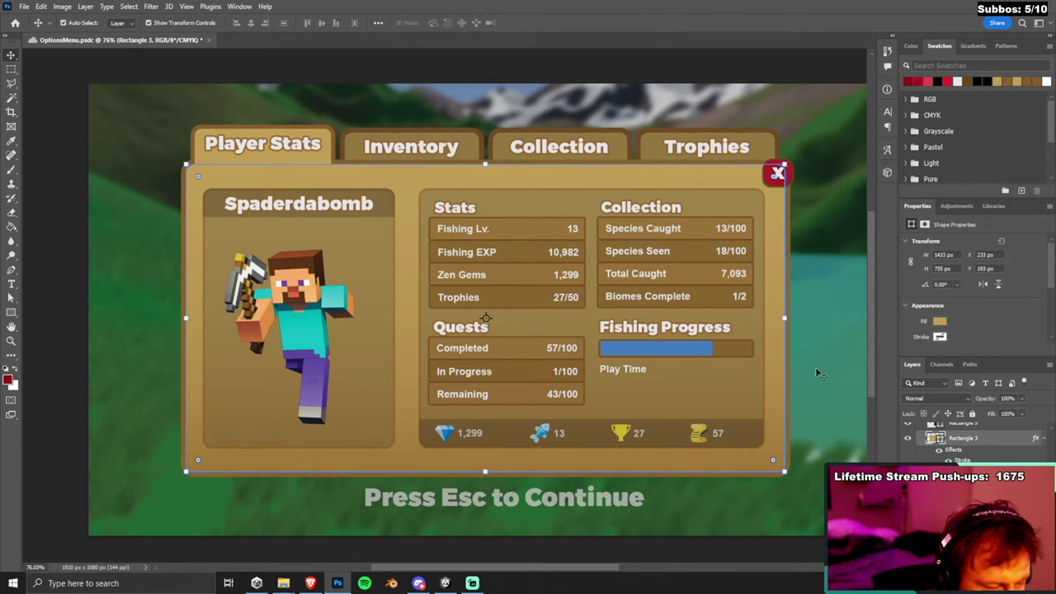
Copy the board's background rectangle into a new transparent 1461 x 763 px RGB document at 144 pixels/inch.
click(25, 7)
click(35, 17)
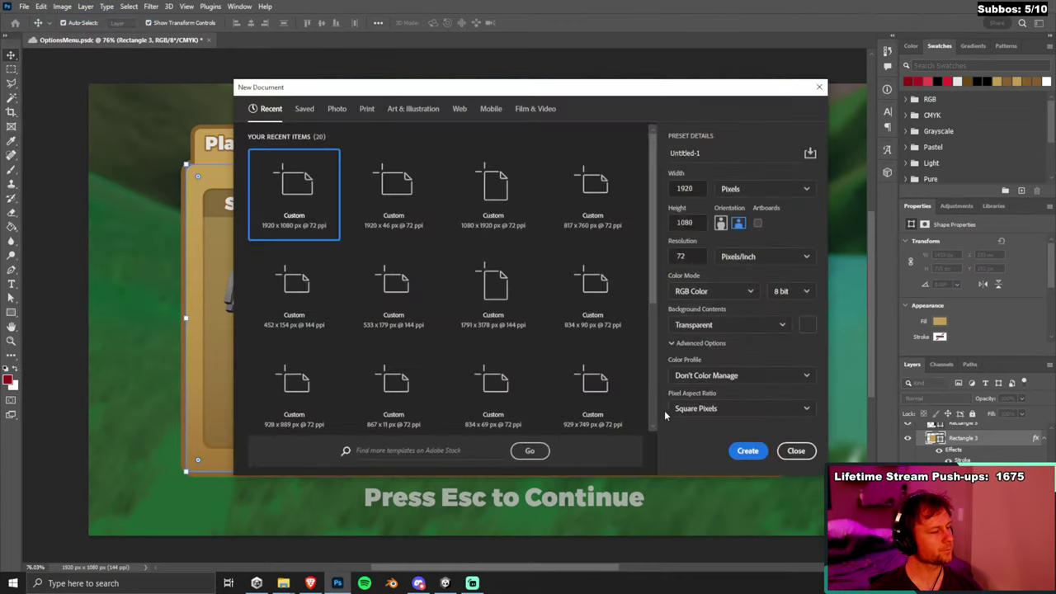
click(743, 456)
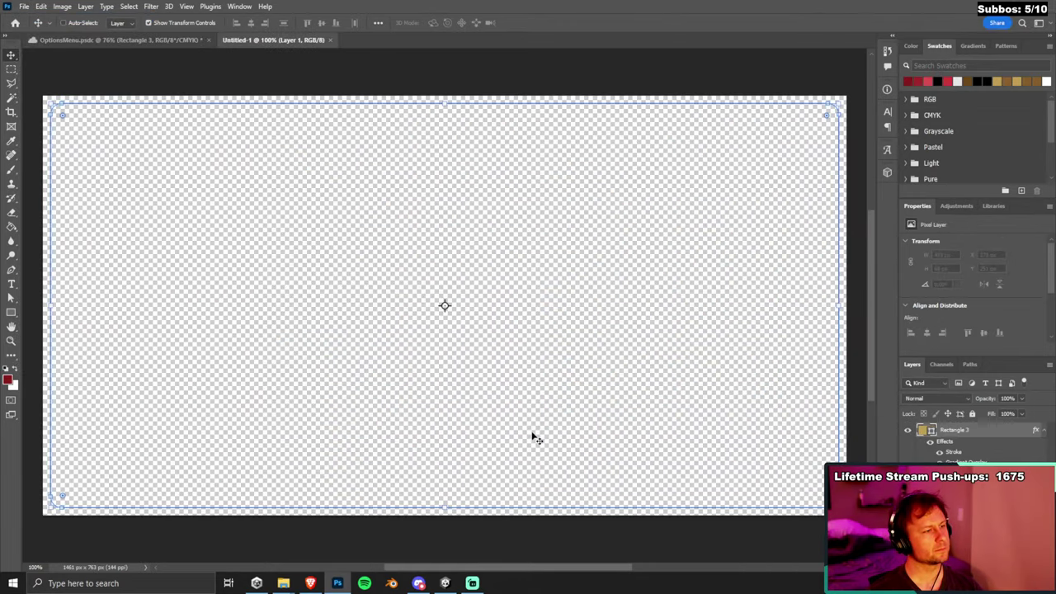
key(ctrl+v)
alt+scroll(478, 404, down, 2)
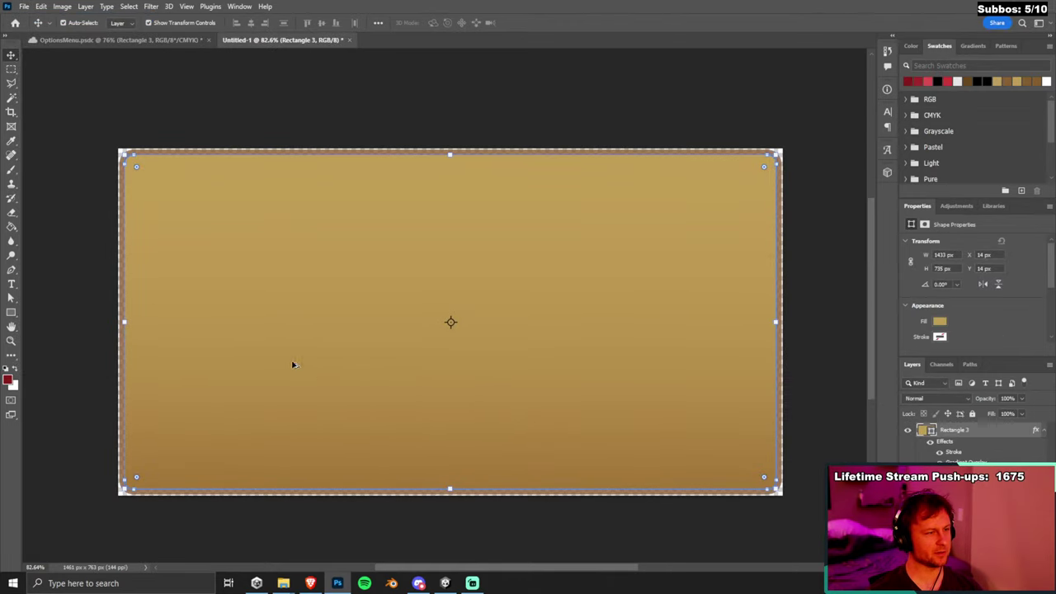
click(105, 83)
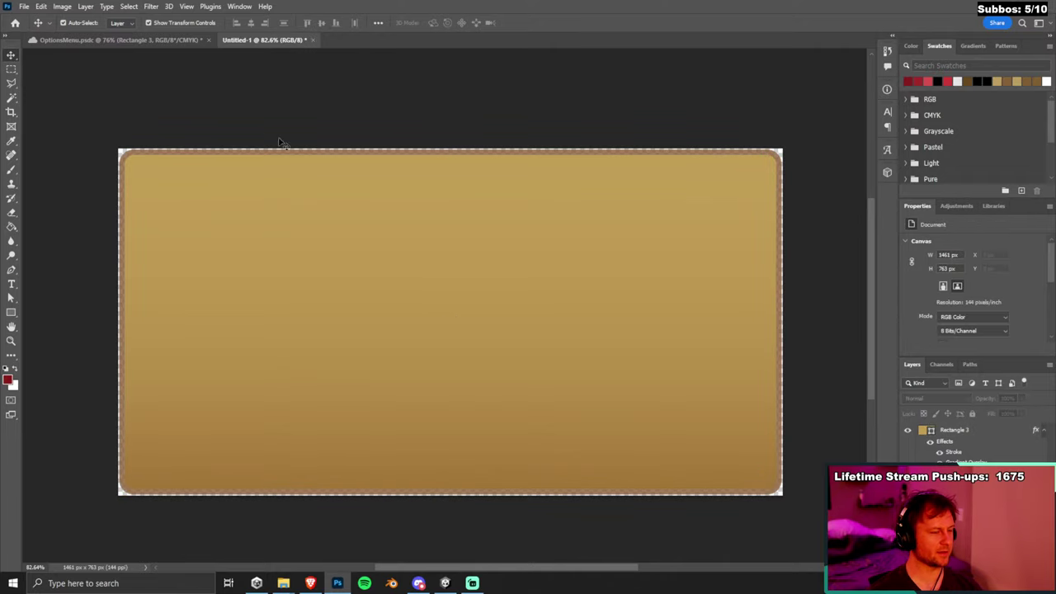
Start saving the board background document on the computer and browse to fishing-odyssey's Assets/Art/UI/UIMenus folder.
key(ctrl+s)
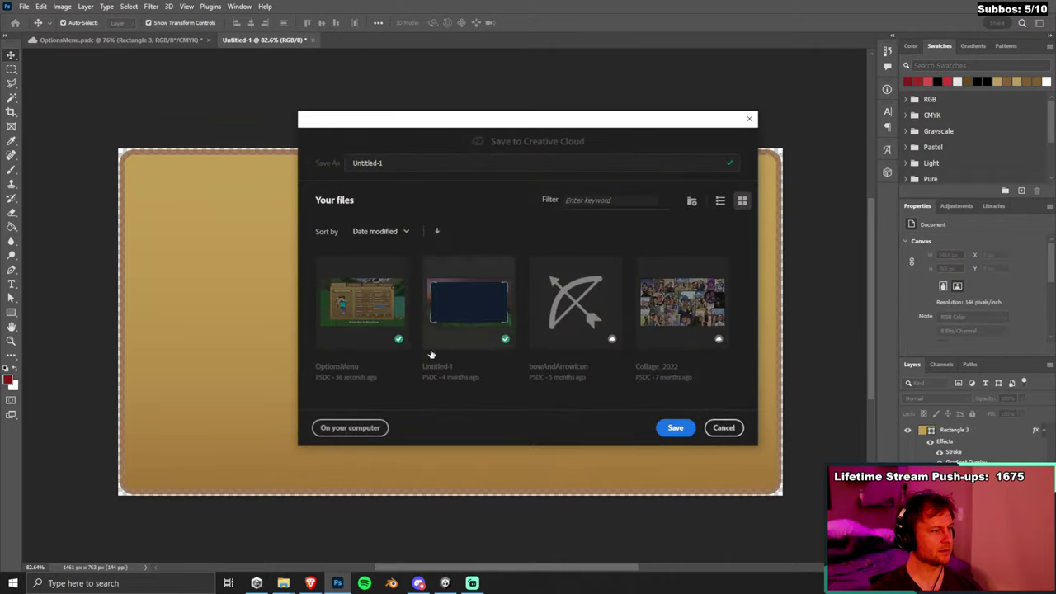
click(368, 432)
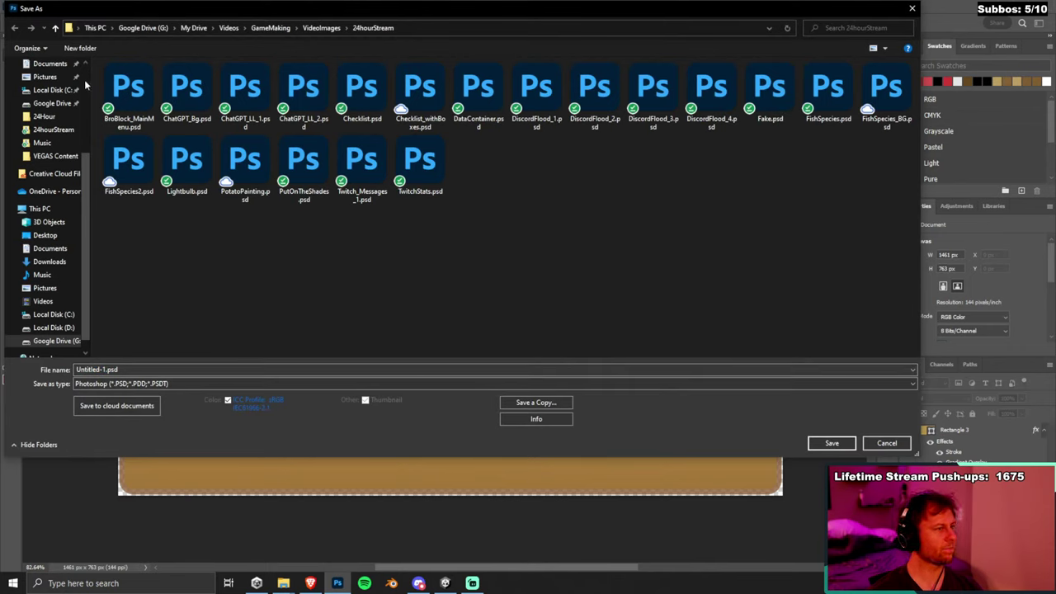
scroll(58, 83, up, 4)
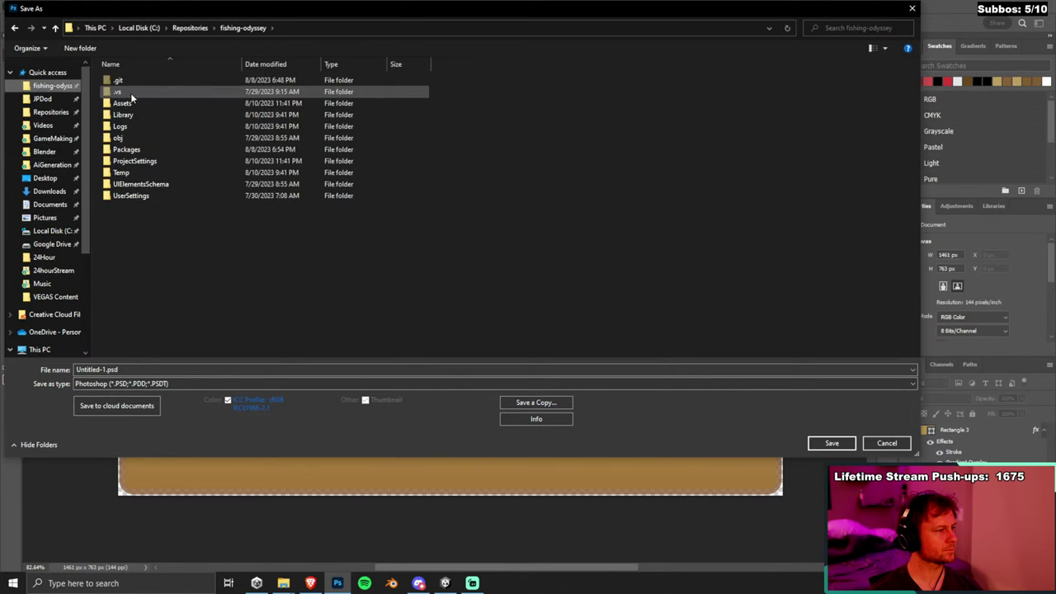
double_click(131, 91)
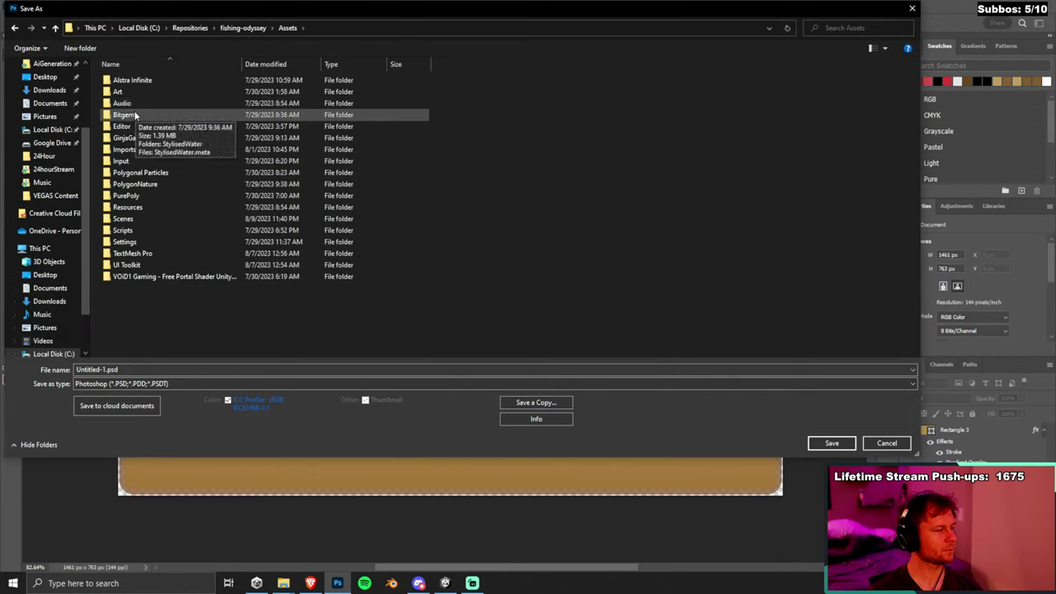
double_click(124, 92)
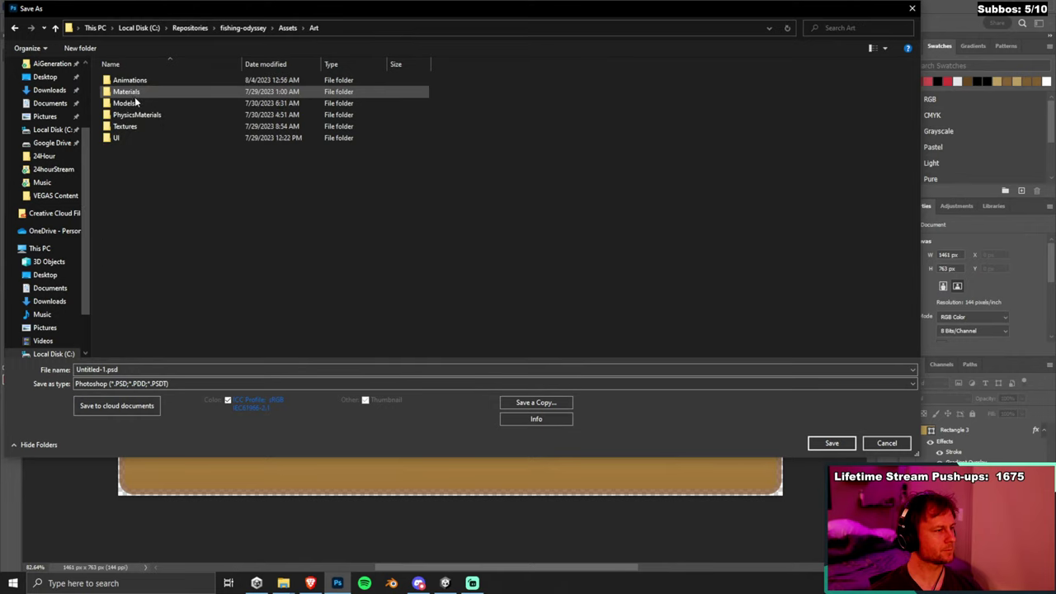
double_click(130, 134)
double_click(126, 103)
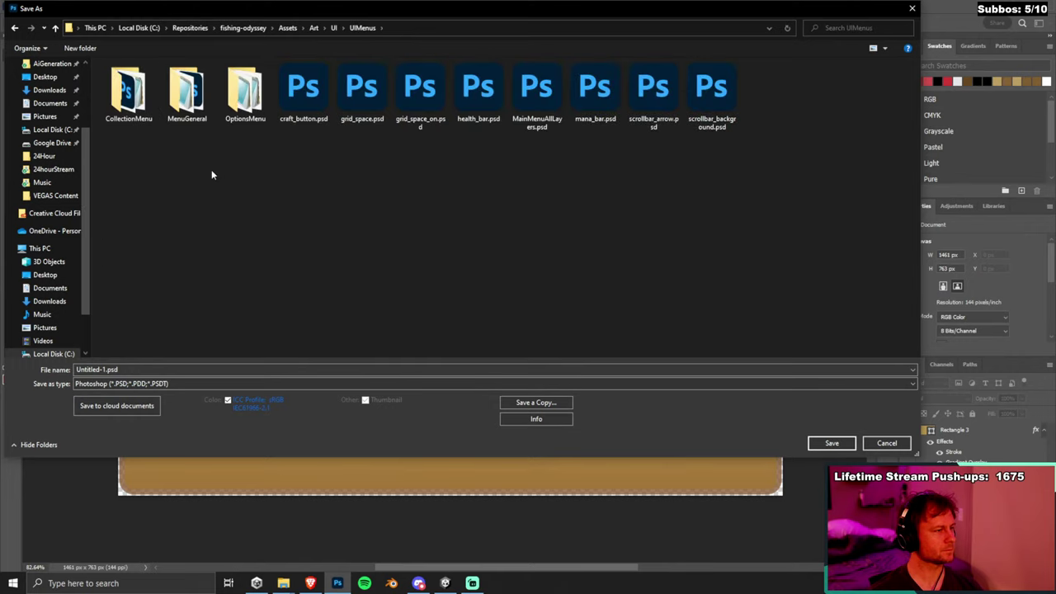
Create a new folder named PlayerSummaryMenu inside the UIMenus folder.
drag(320, 11, 351, 47)
right_click(222, 197)
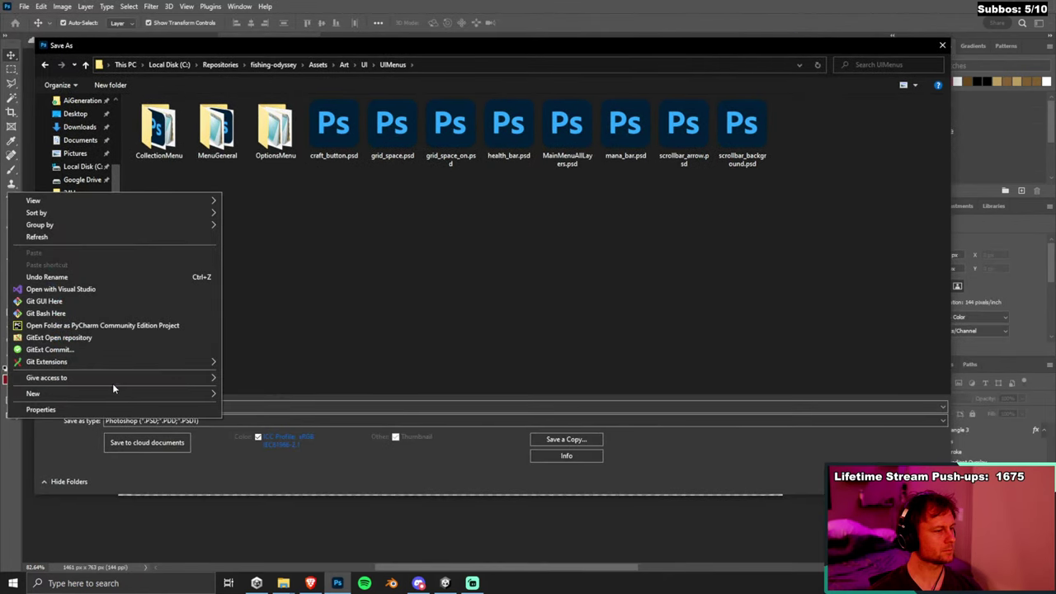
mouse_move(110, 392)
click(240, 397)
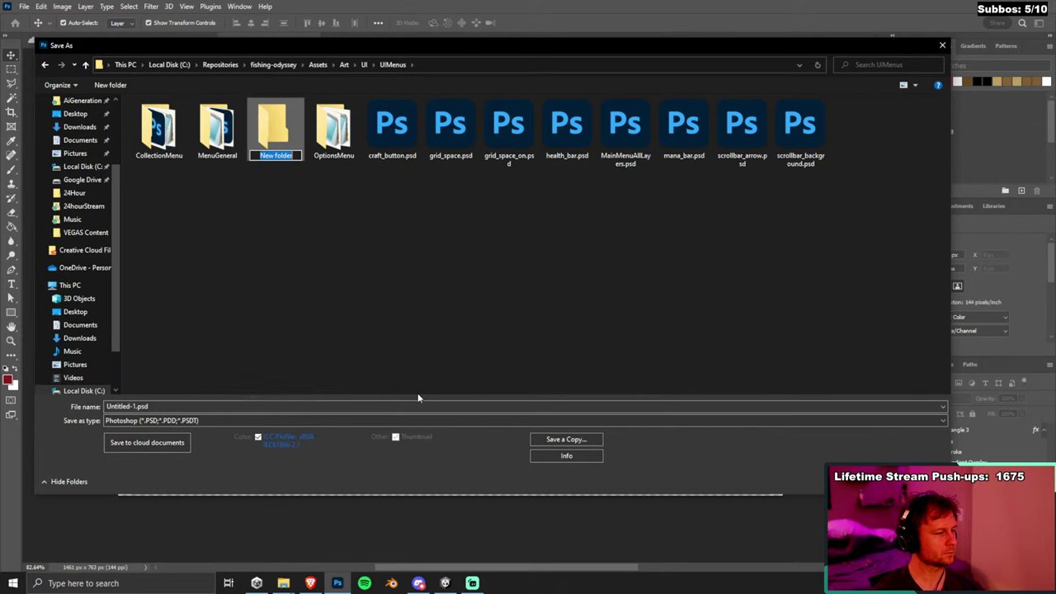
text(PlayerSummary)
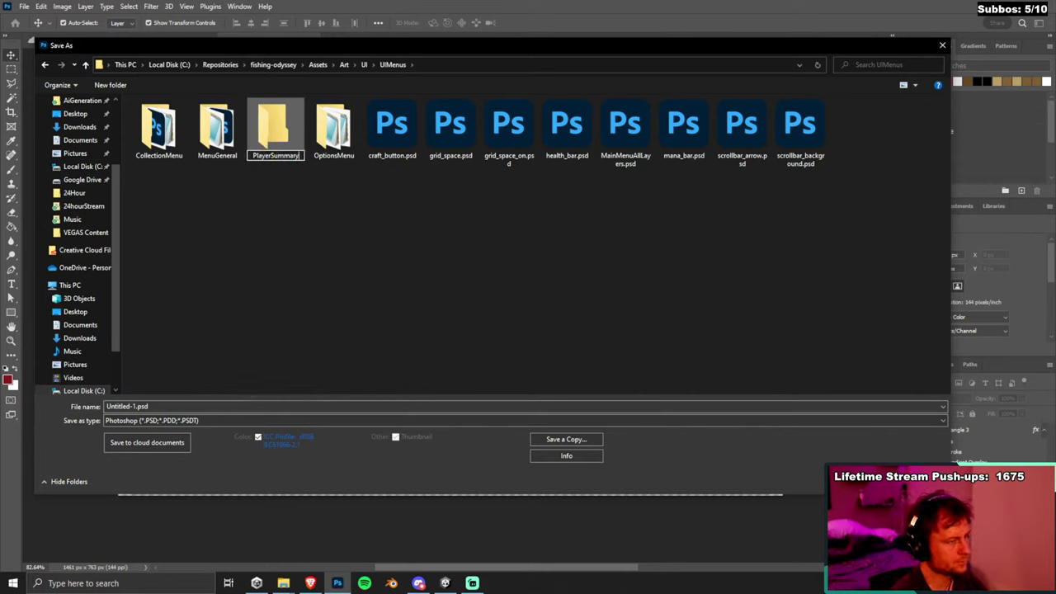
text(Menu)
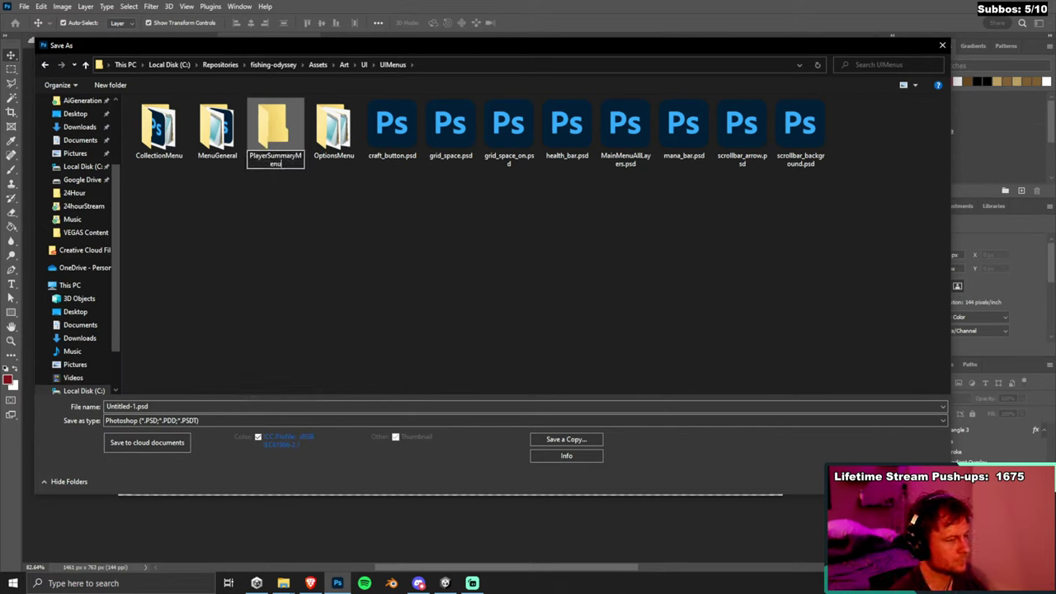
key(Return)
click(368, 307)
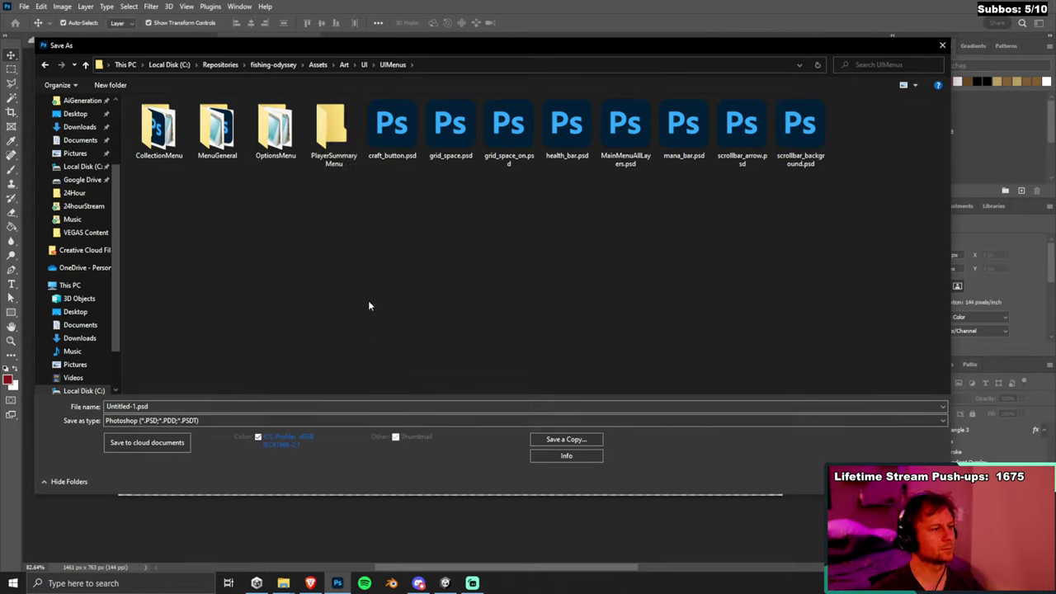
double_click(334, 132)
click(130, 406)
double_click(129, 406)
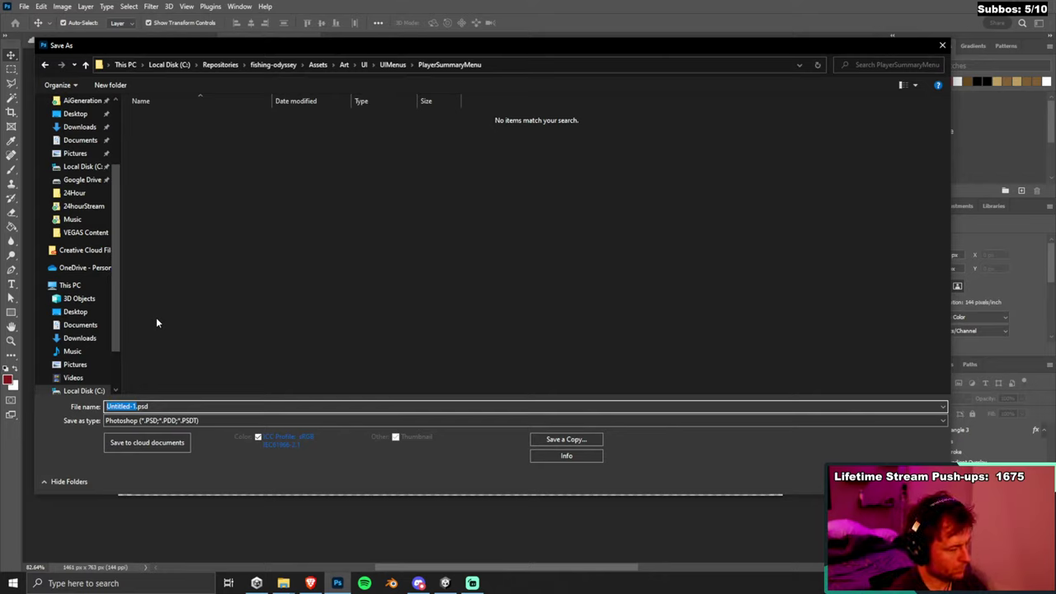
click(394, 65)
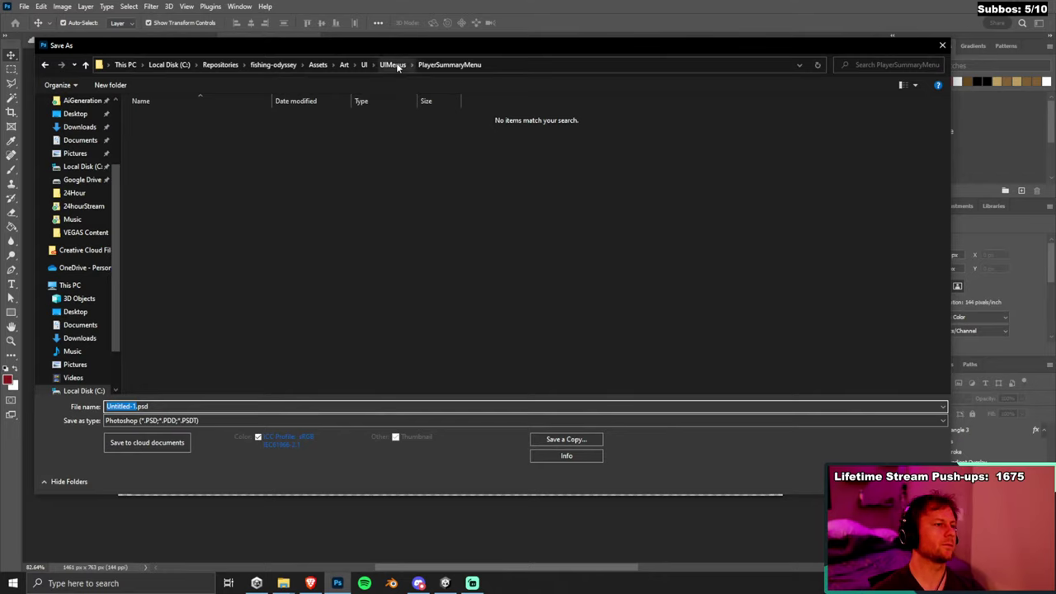
Delete an extra new folder made in UIMenus and cancel saving the document.
click(315, 213)
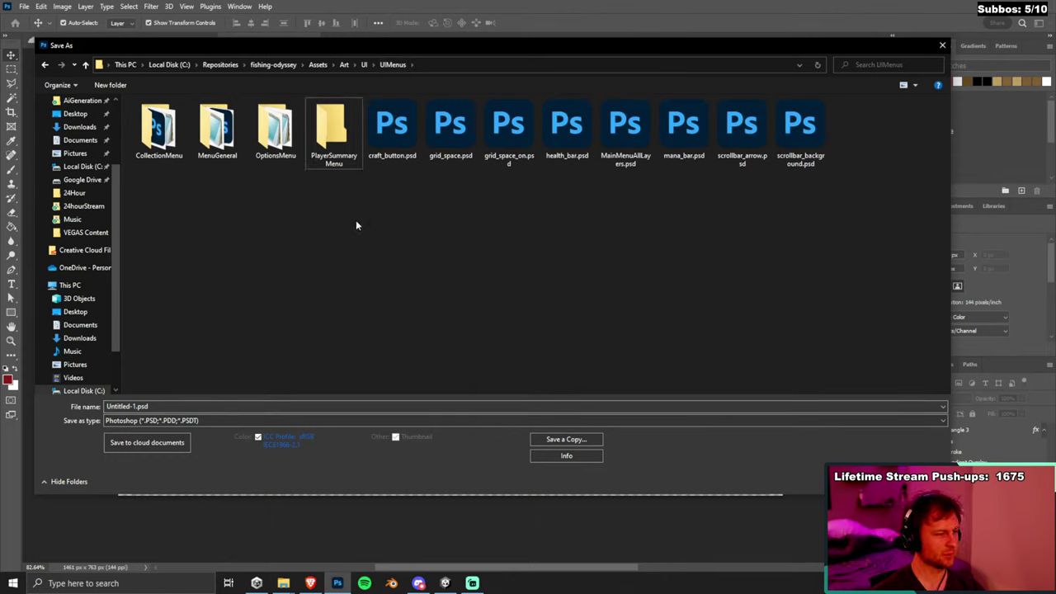
key(ctrl+shift+n)
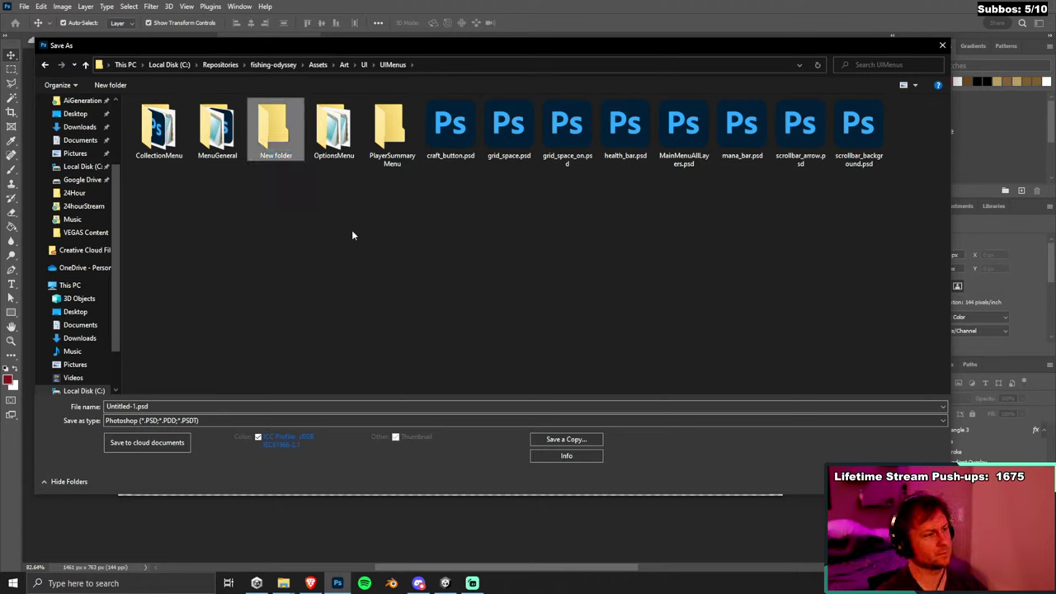
right_click(282, 144)
click(98, 531)
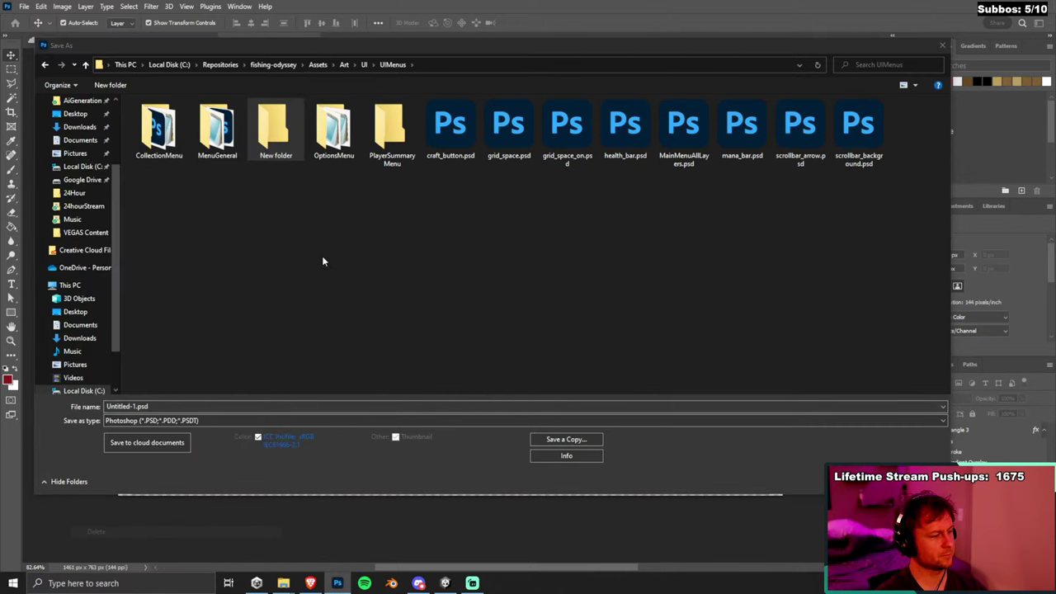
drag(381, 47, 416, 188)
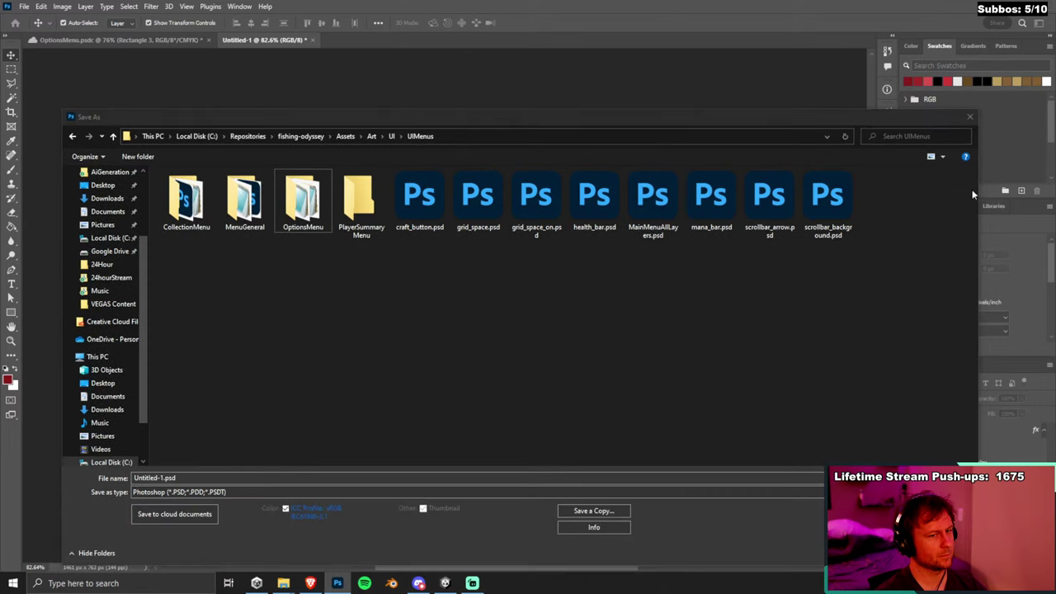
click(970, 116)
Return to the OptionsMenu document, clear the layer selection and examine the menu's Player Stats and Inventory tab headers.
click(150, 39)
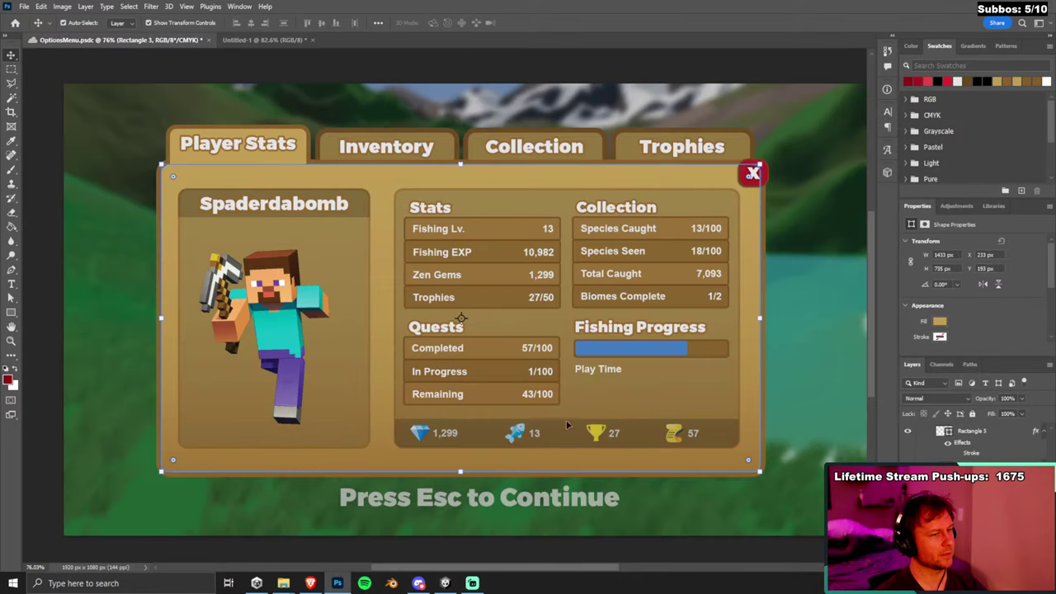
click(346, 90)
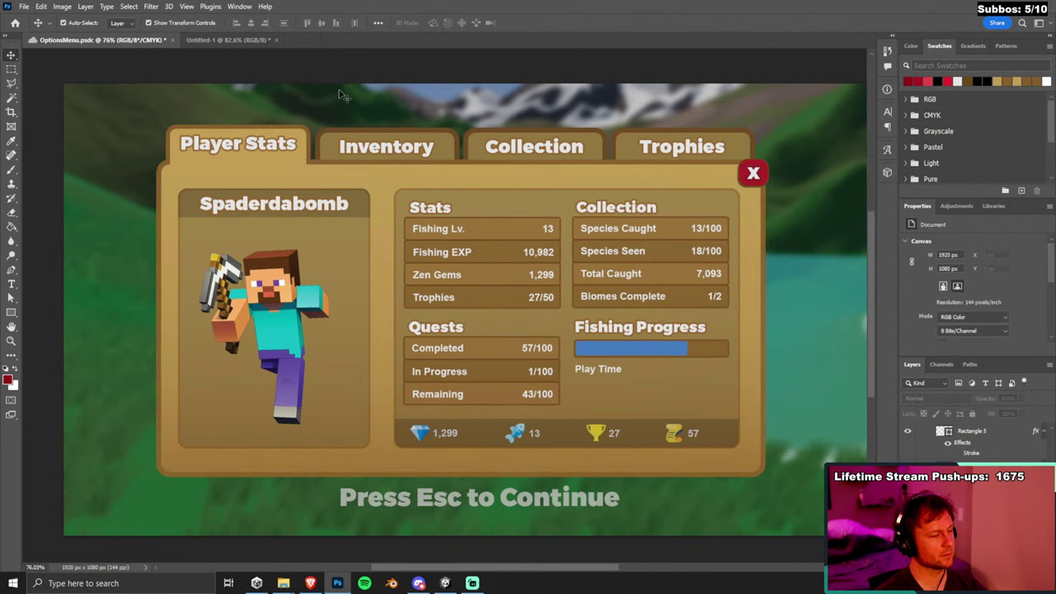
click(221, 39)
click(99, 40)
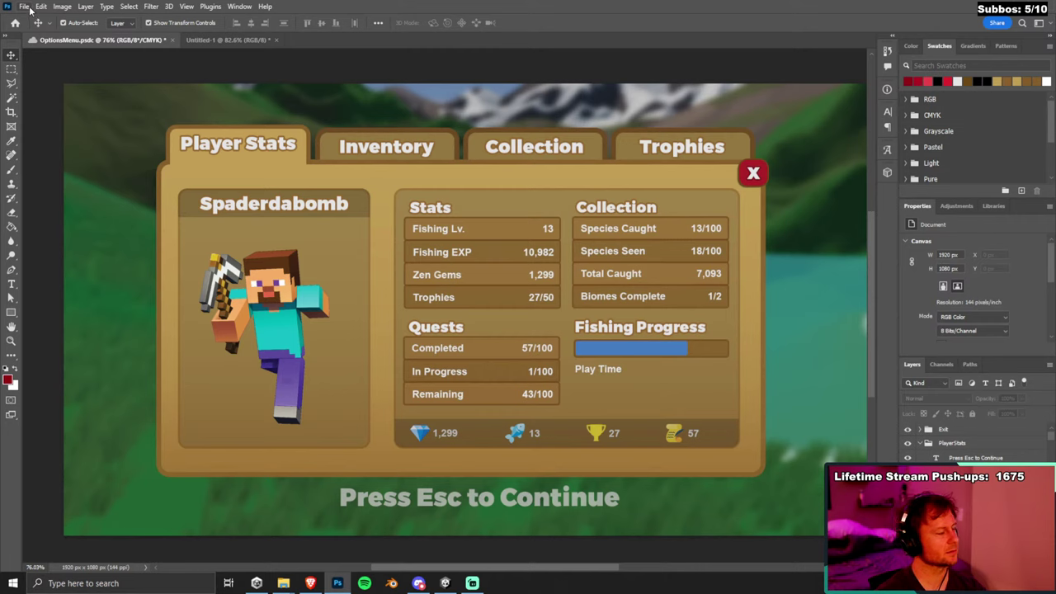
click(248, 145)
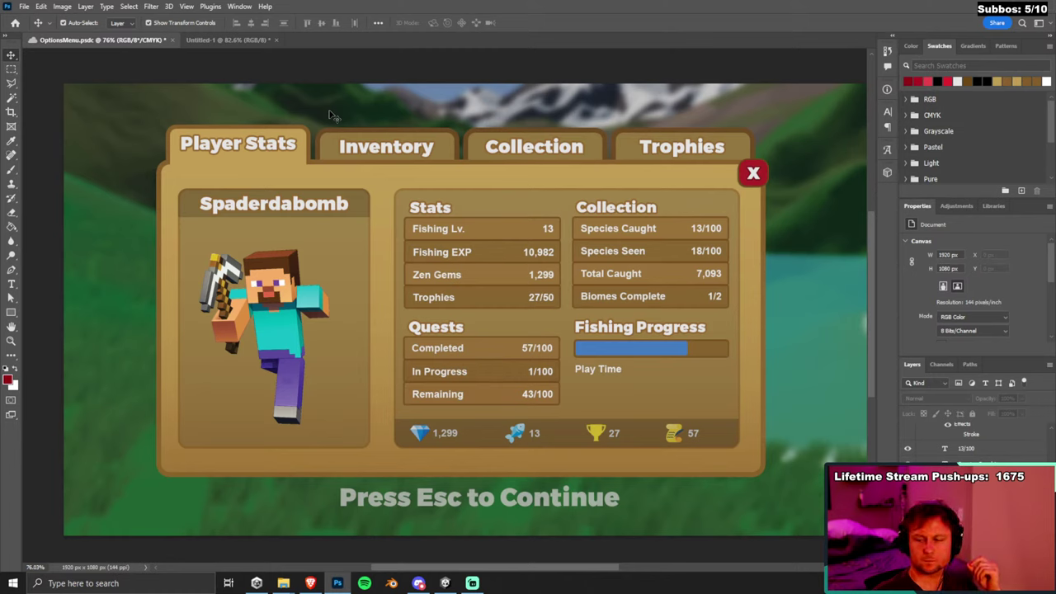
click(378, 146)
click(475, 88)
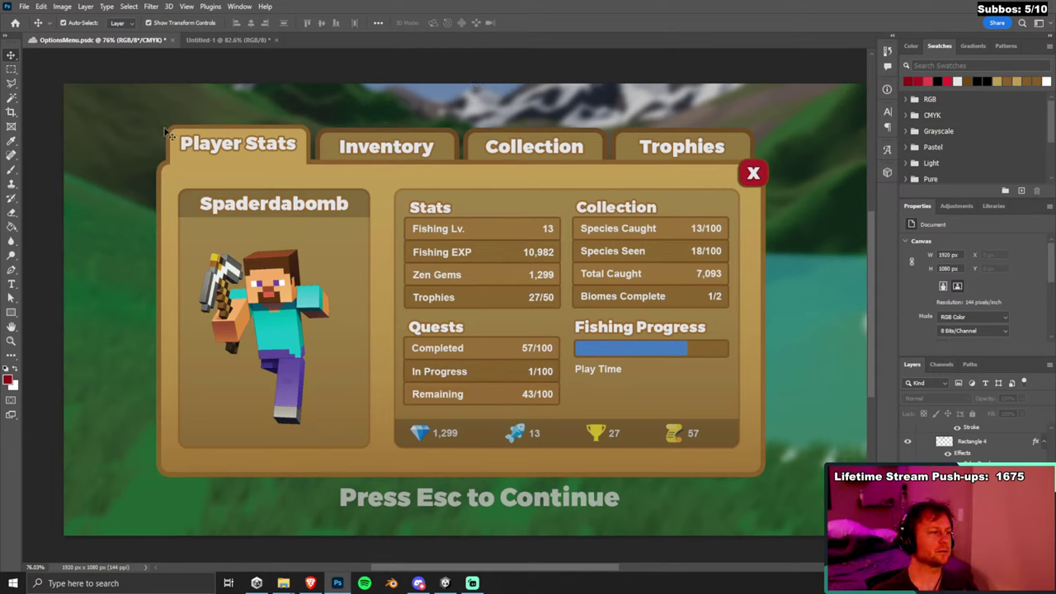
Reopen saving to the computer for the Untitled-1 background document and go to the fishing-odyssey project's UIMenus art folder.
click(214, 40)
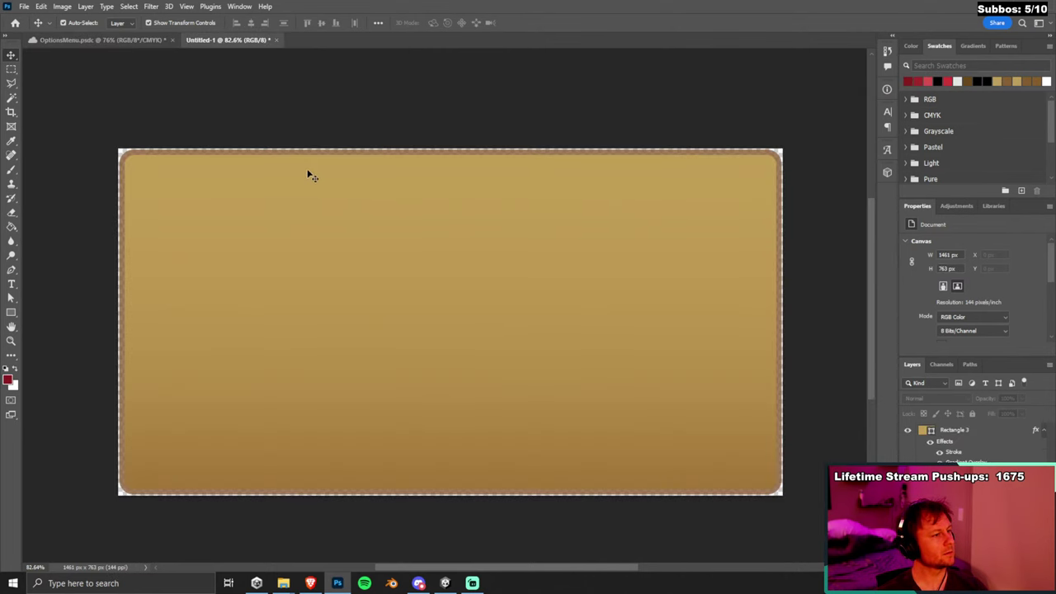
key(ctrl+s)
click(380, 427)
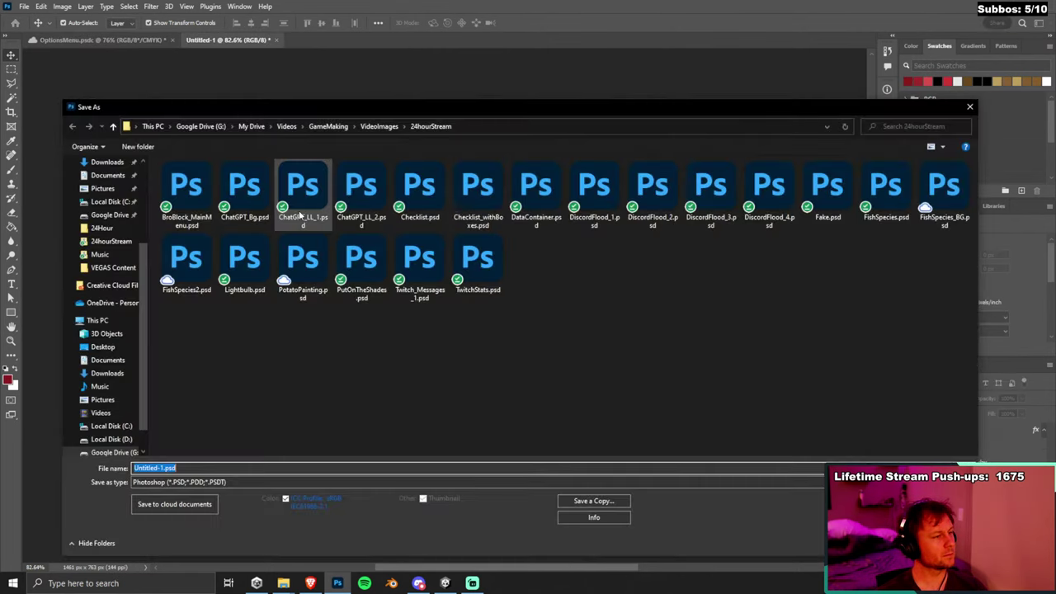
click(181, 468)
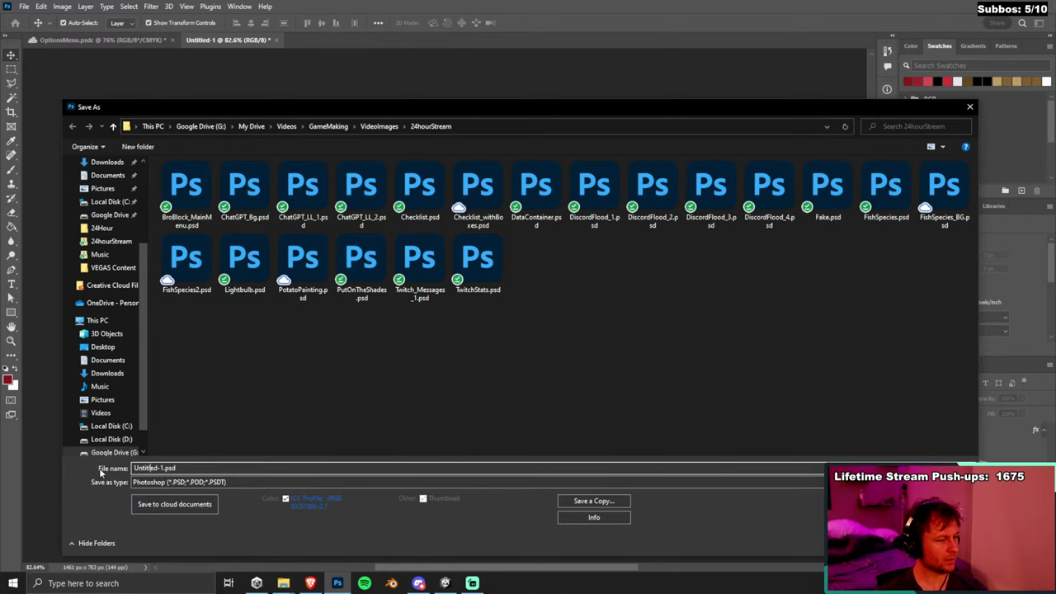
scroll(126, 199, up, 4)
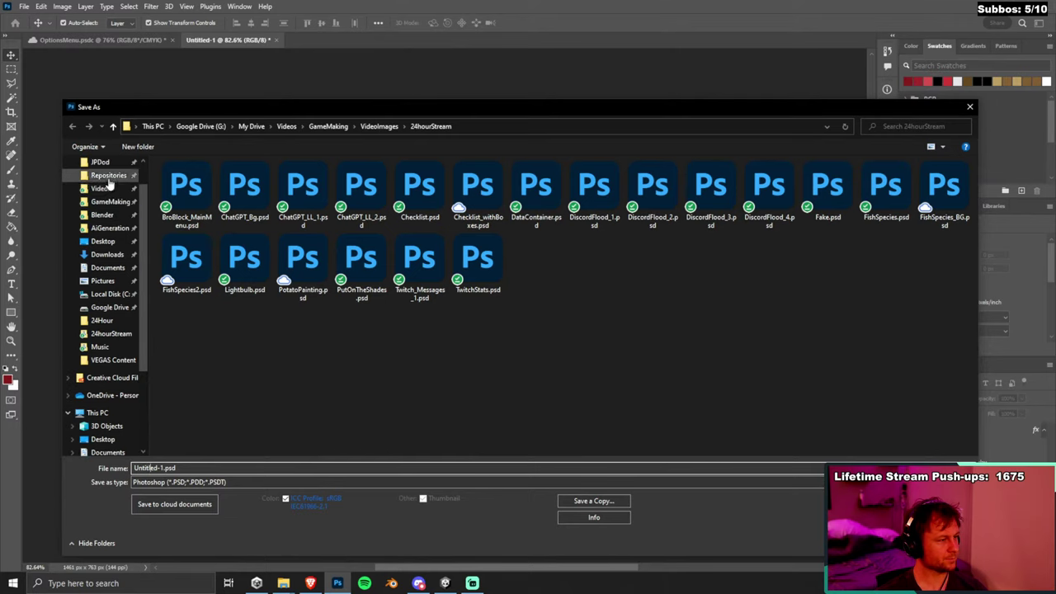
click(114, 184)
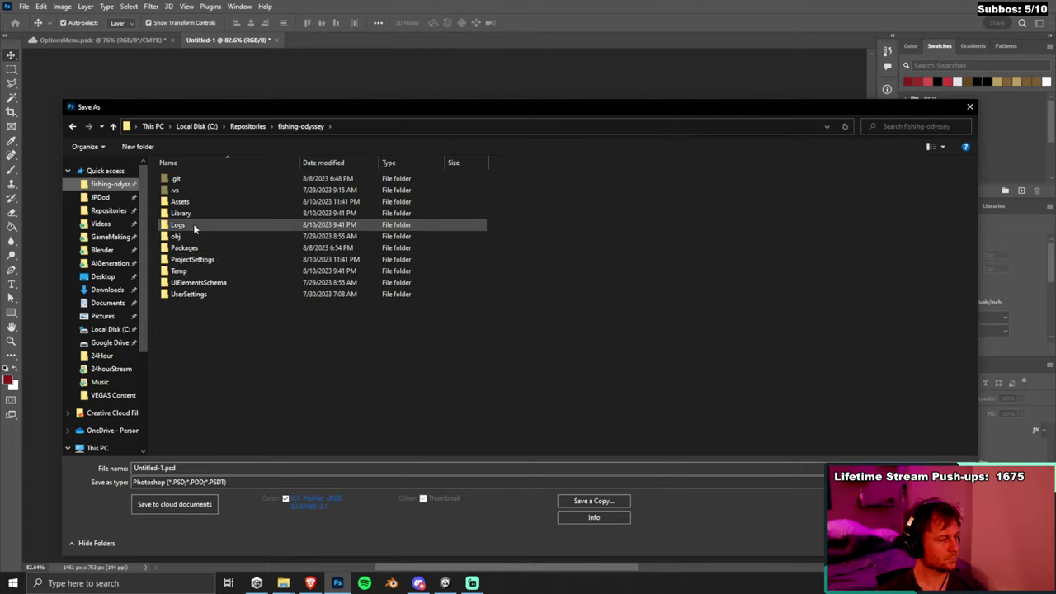
double_click(179, 201)
double_click(192, 190)
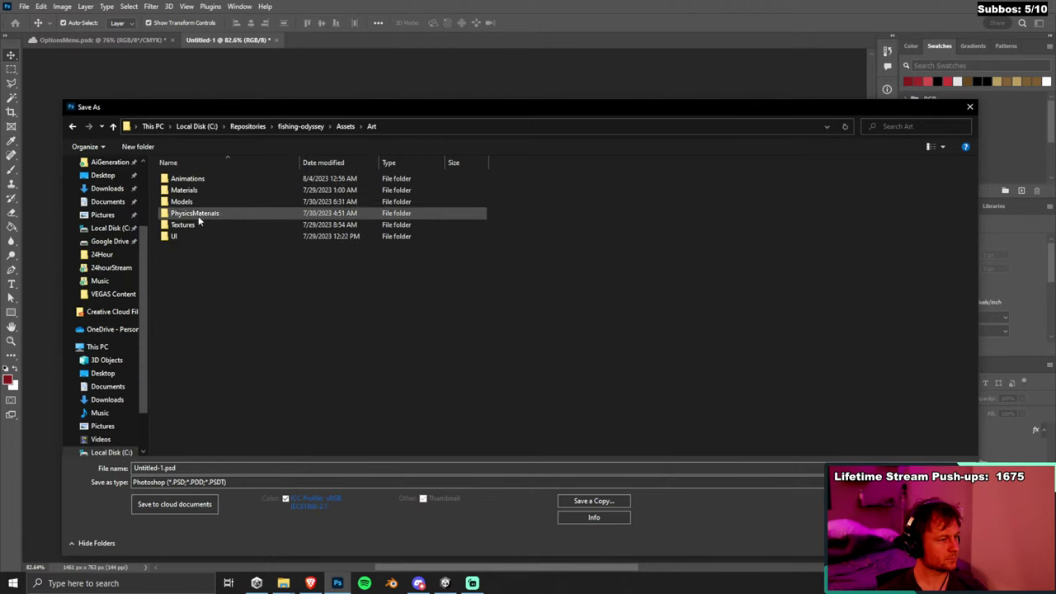
double_click(196, 236)
double_click(193, 203)
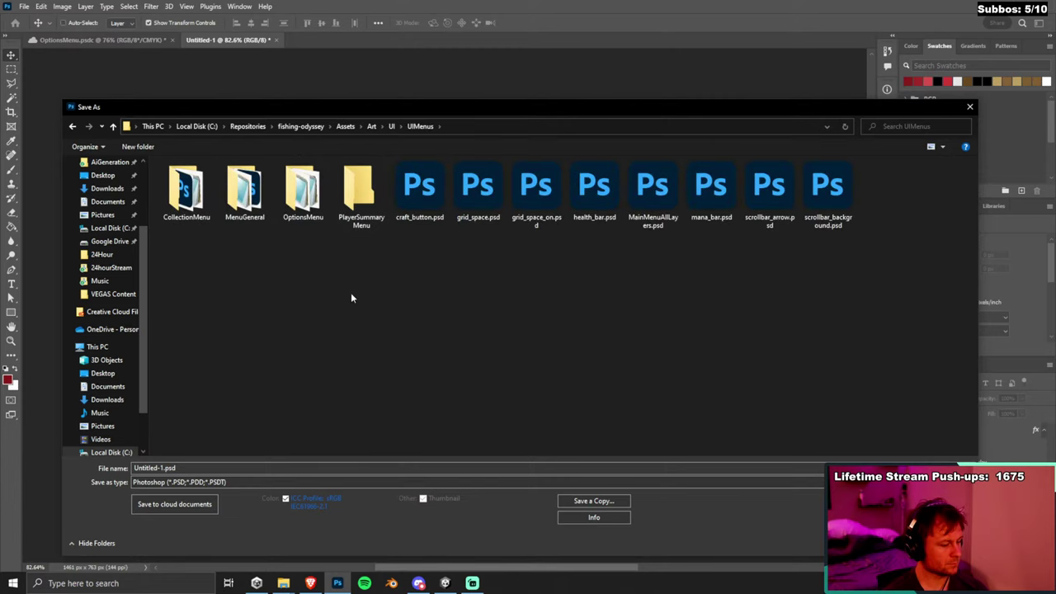
Create a PlayerInfoMenu folder in UIMenus and move the PlayerSummaryMenu folder into it.
key(ctrl+shift+n)
text(PlayerInfoMenu)
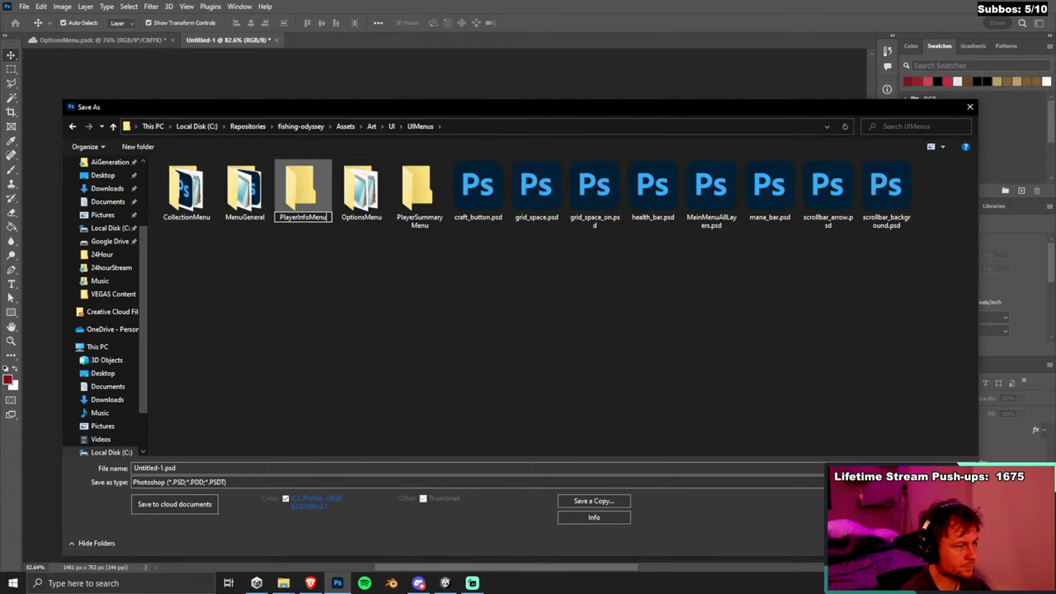
key(Return)
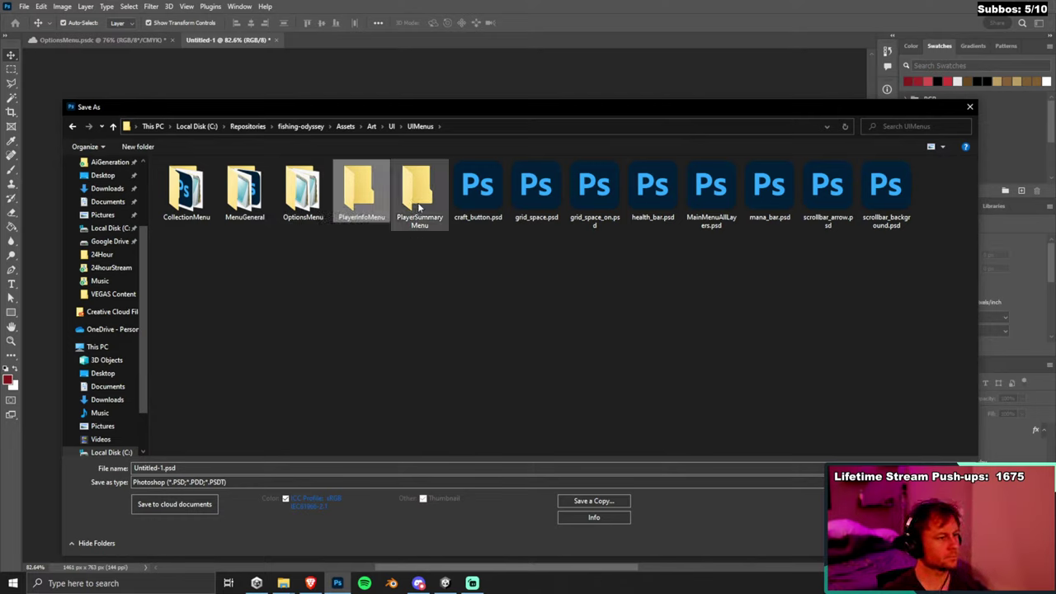
drag(418, 205, 368, 201)
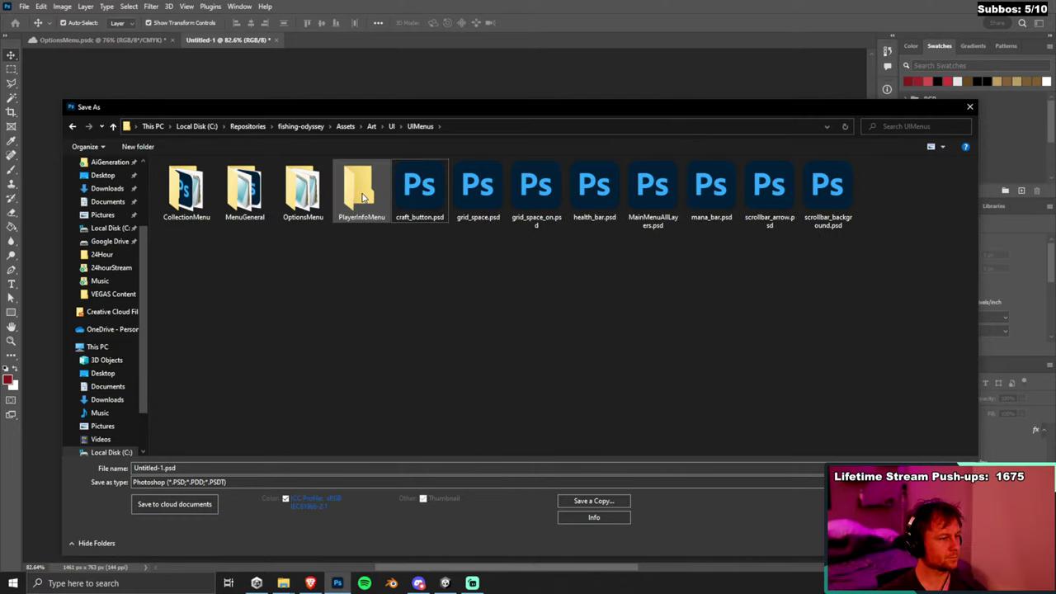
Open the PlayerInfoMenu folder as the save location, checking its PlayerSummaryMenu subfolder and returning to PlayerInfoMenu.
double_click(365, 198)
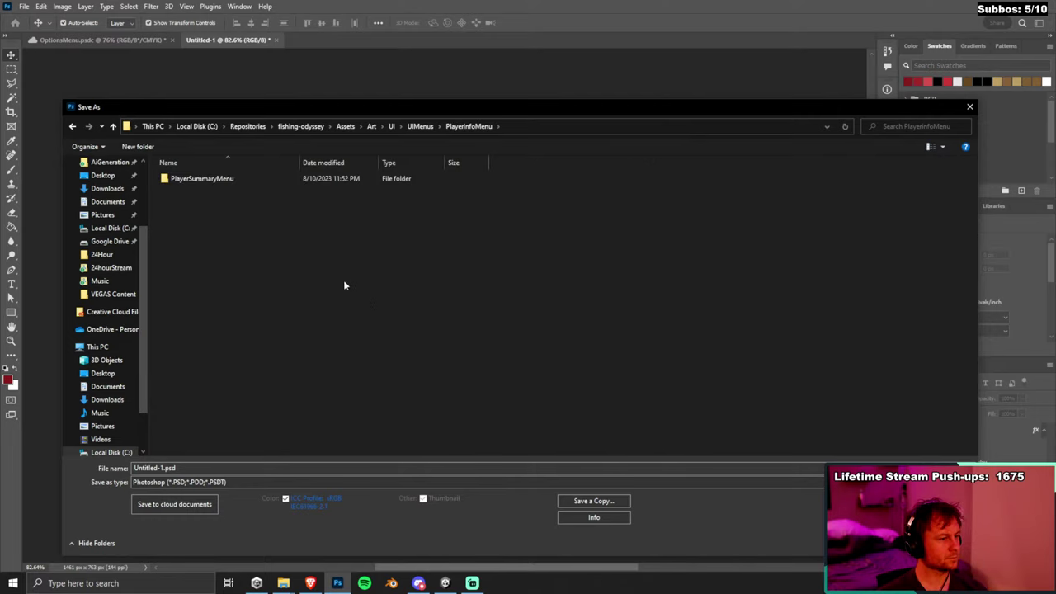
double_click(217, 183)
double_click(168, 468)
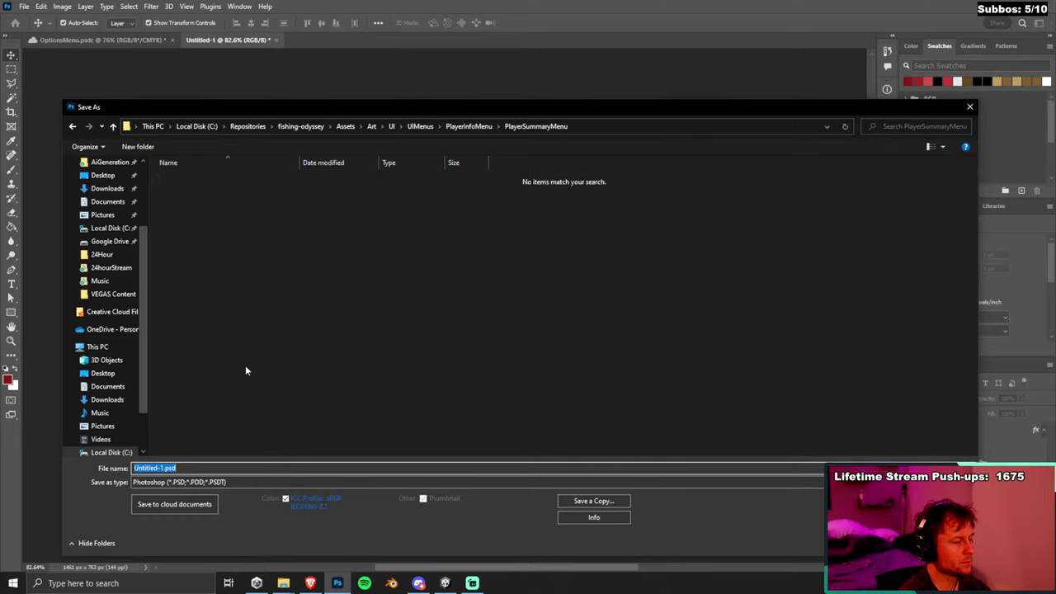
click(474, 127)
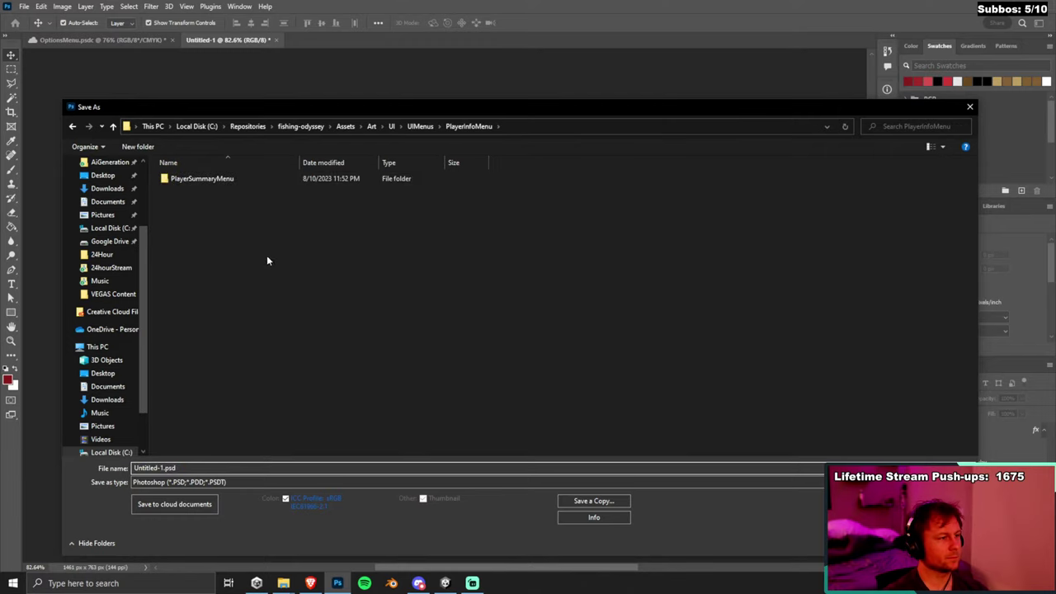
Name the background document PlayerInfoBg and save it as a PSD in the PlayerInfoMenu folder.
click(175, 468)
key(ctrl+a)
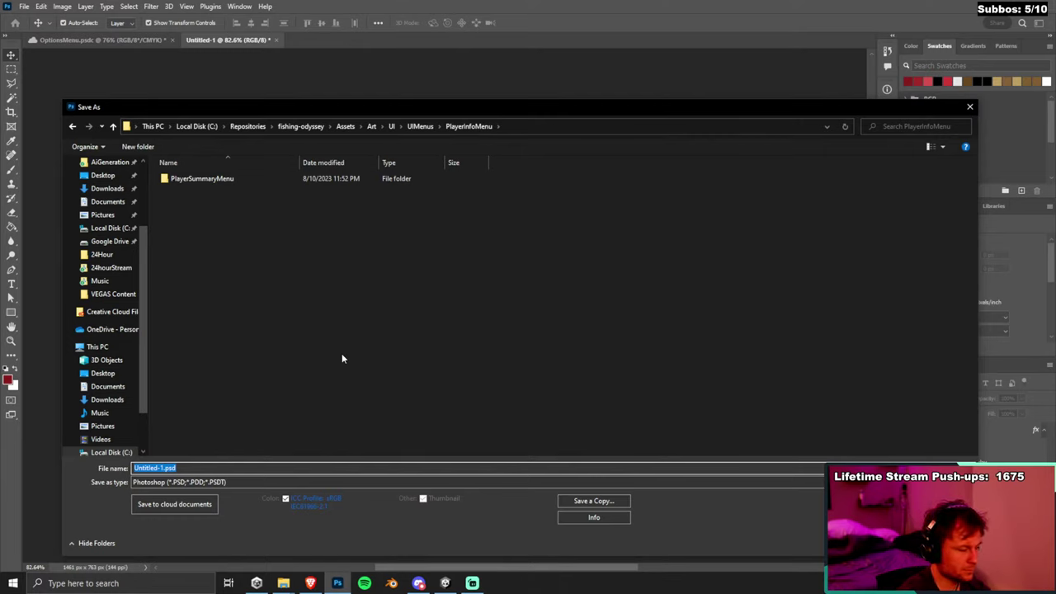
text(Back)
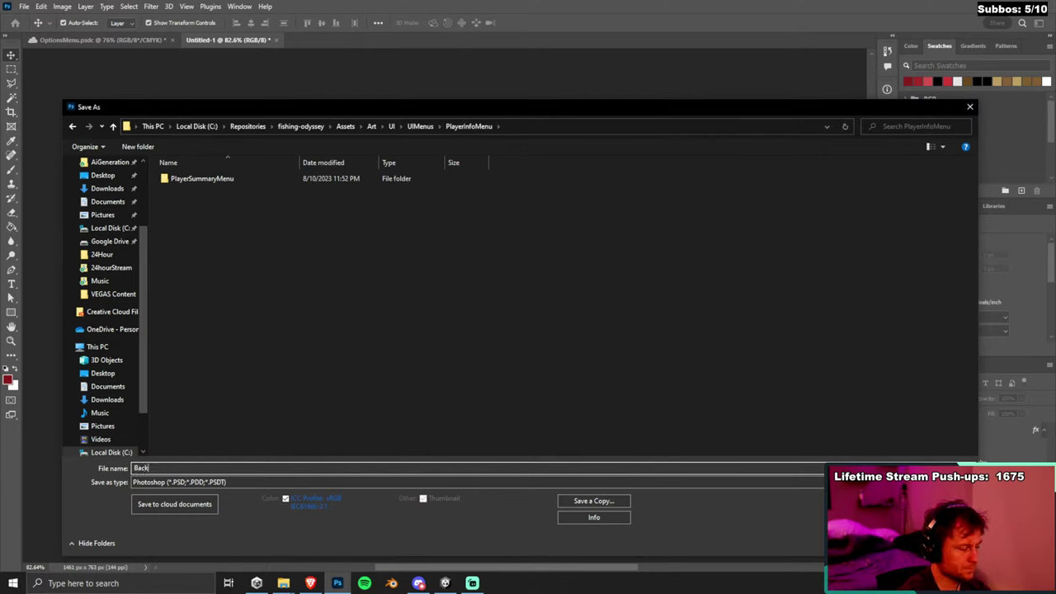
key(BackSpace)
key(BackSpace)
key(BackSpace)
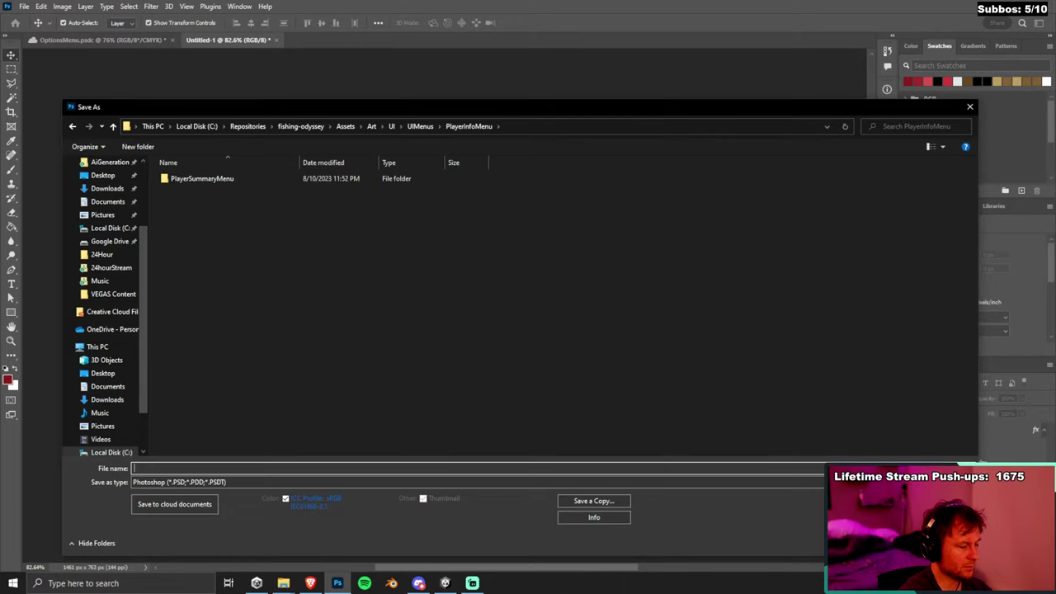
text(Play)
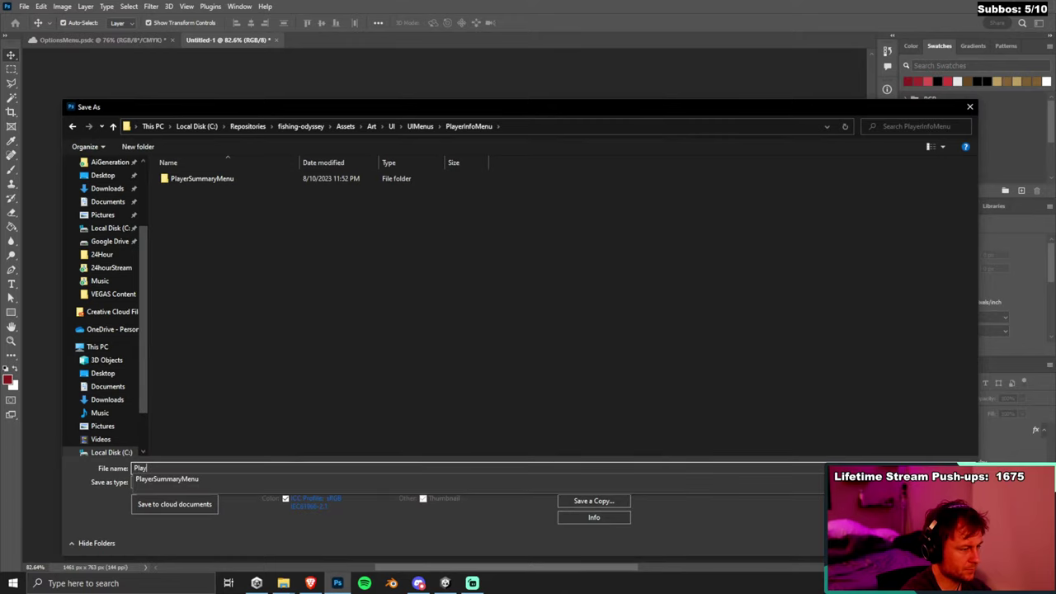
text(erInfoBg)
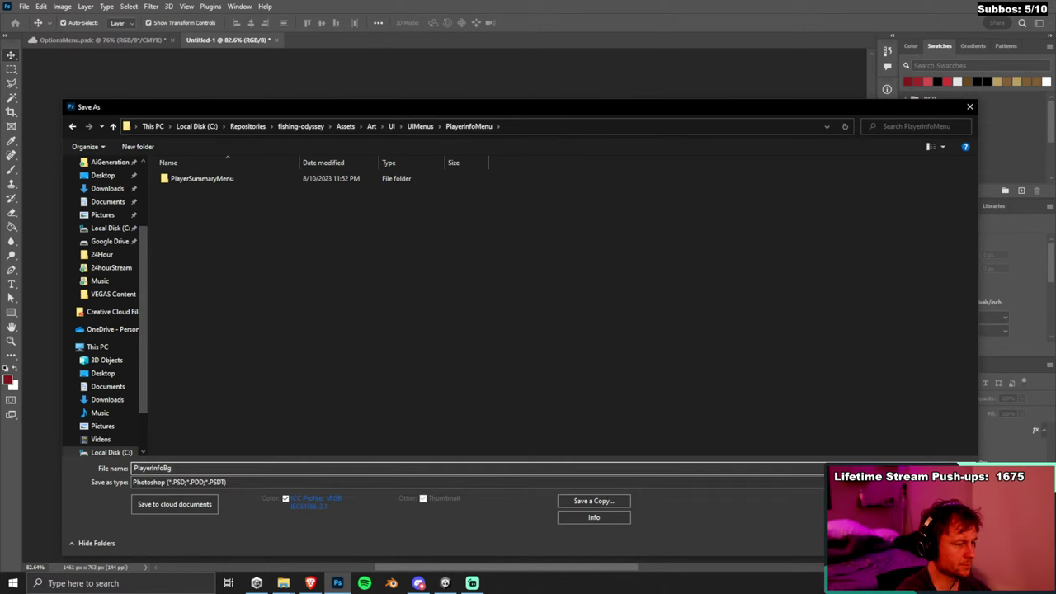
key(Return)
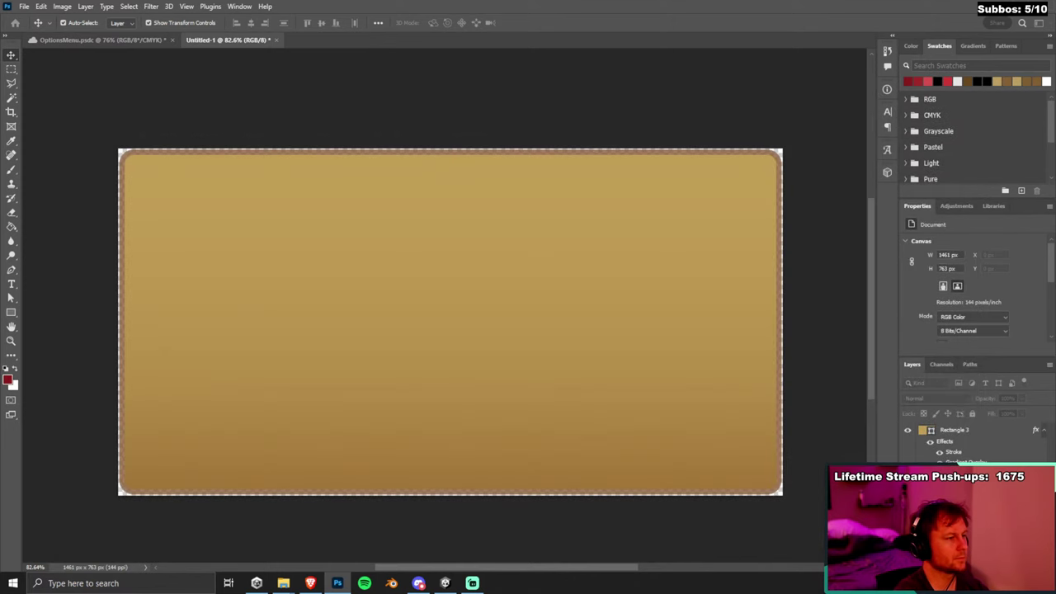
Copy the large stats panel rectangle from OptionsMenu into a new transparent 829 x 623 px document.
click(150, 39)
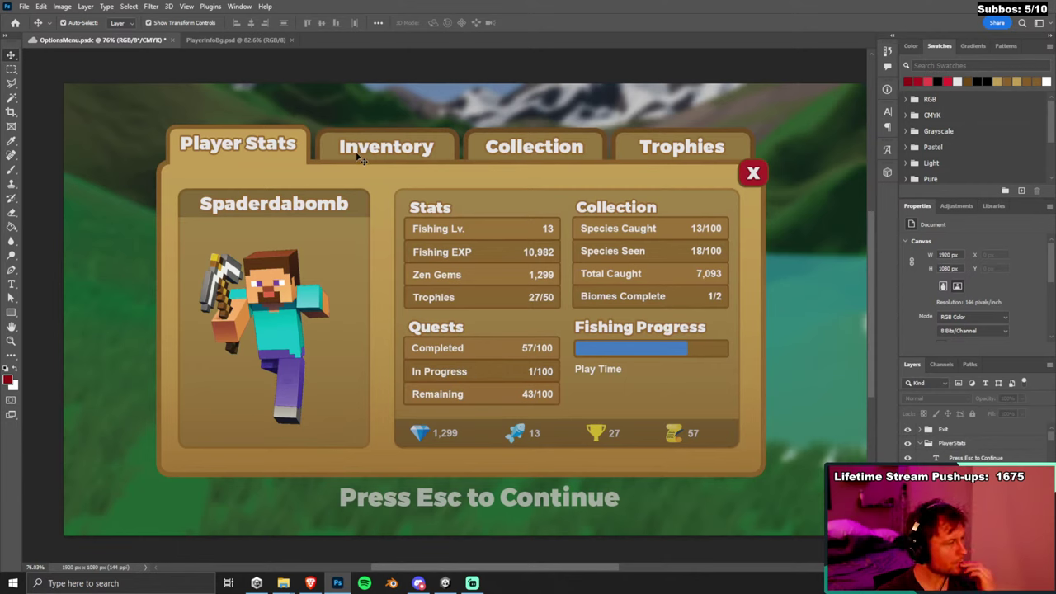
click(479, 196)
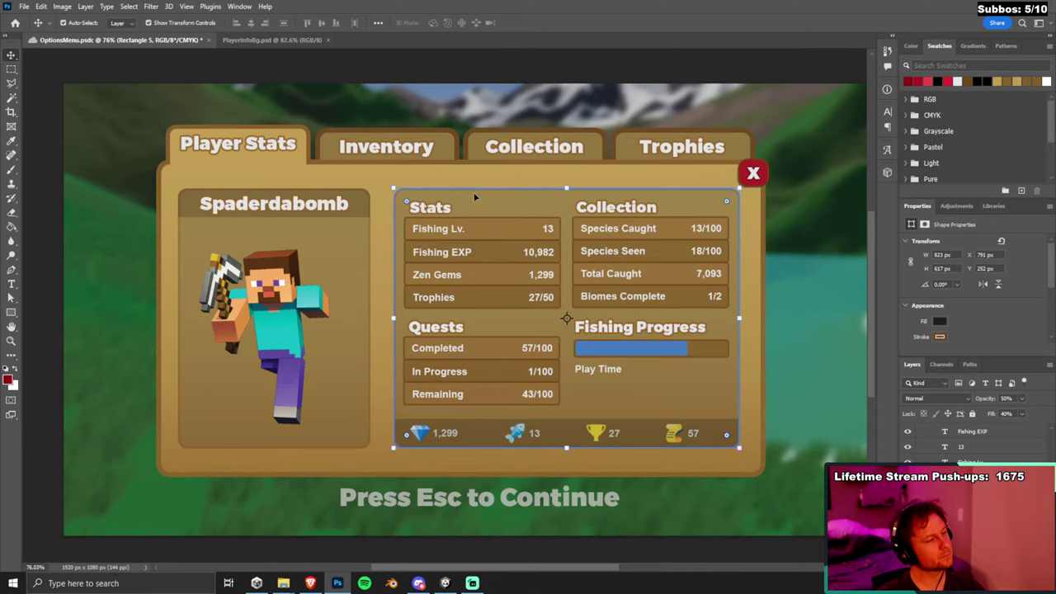
click(25, 7)
click(39, 21)
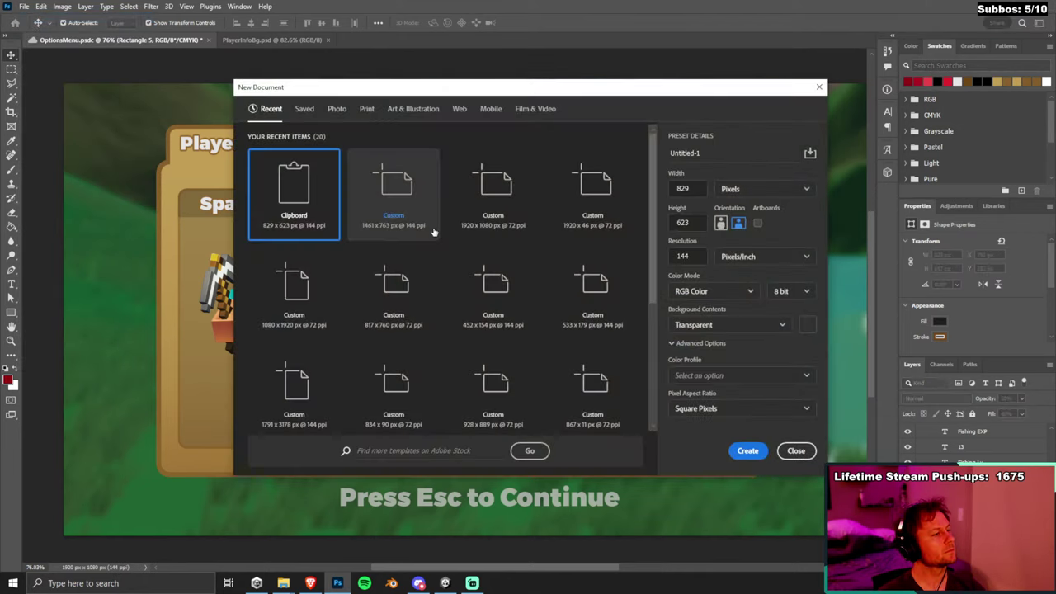
click(747, 450)
key(ctrl+v)
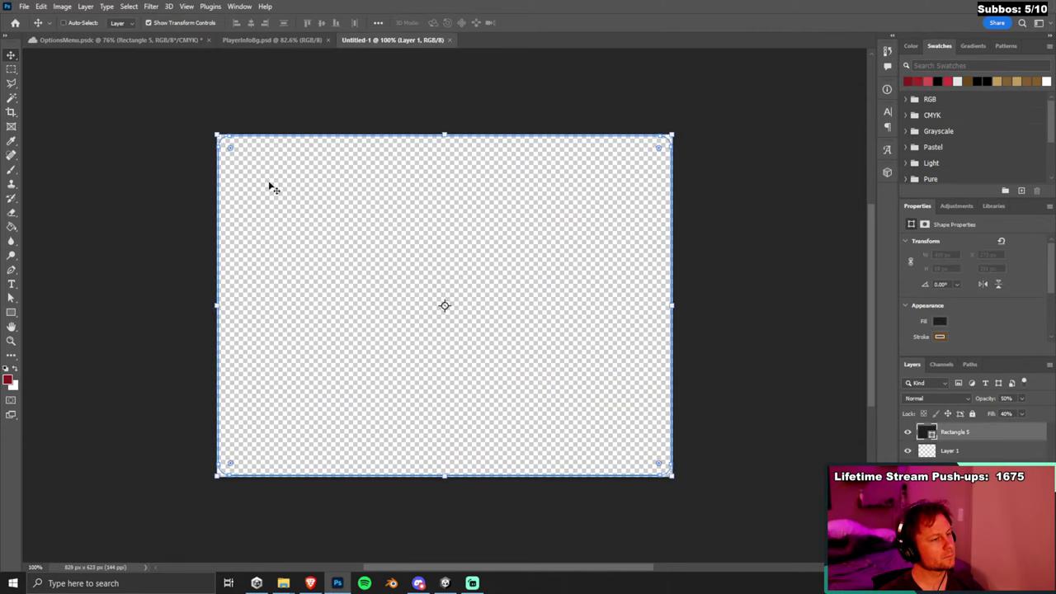
Save the stats panel document to the computer as InfoContainerBg in the PlayerInfoMenu folder.
click(23, 6)
click(49, 94)
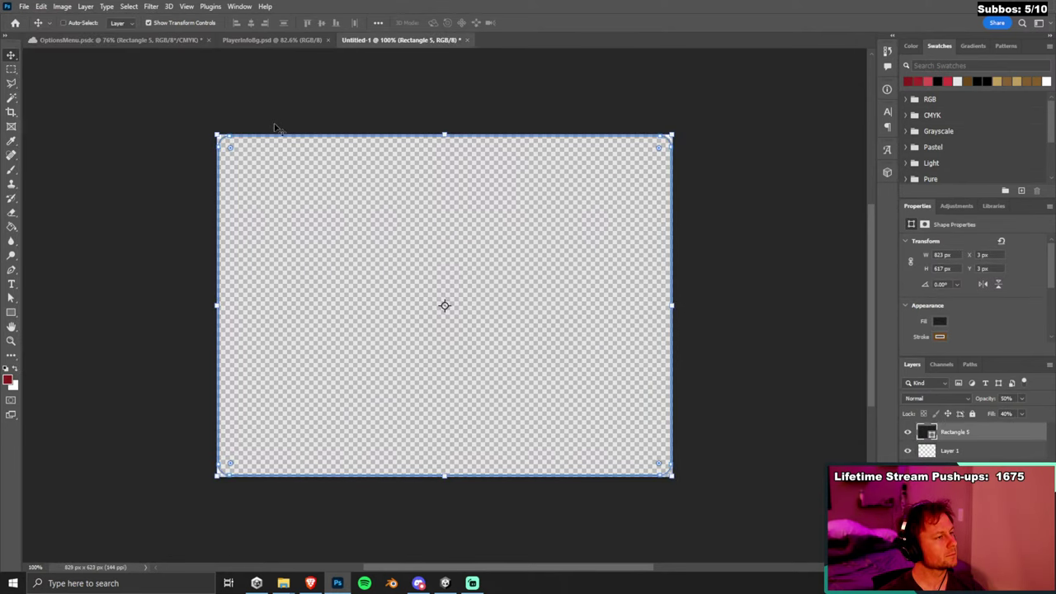
click(373, 428)
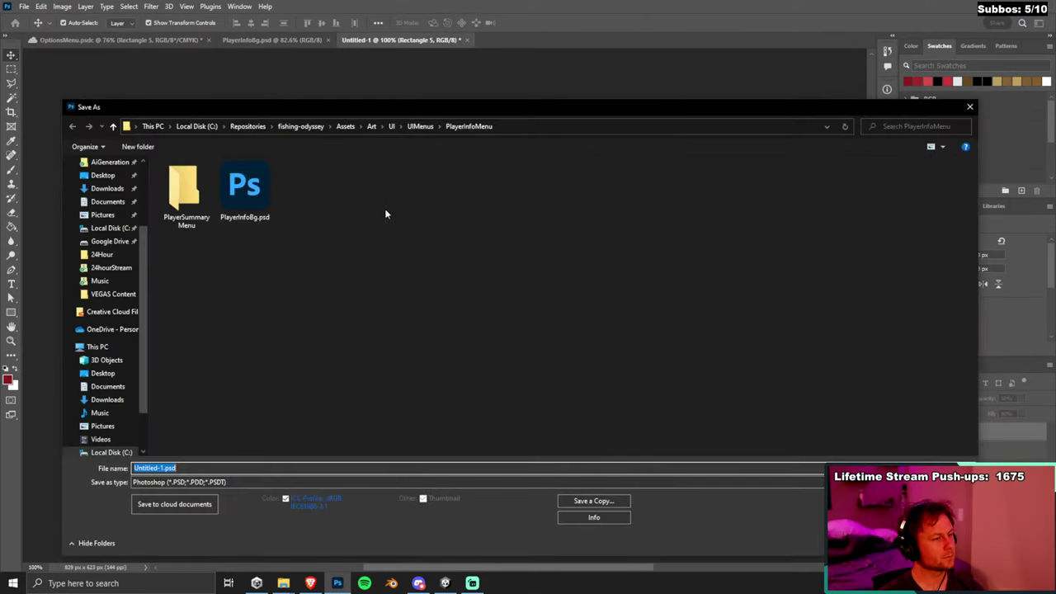
click(161, 468)
key(ctrl+a)
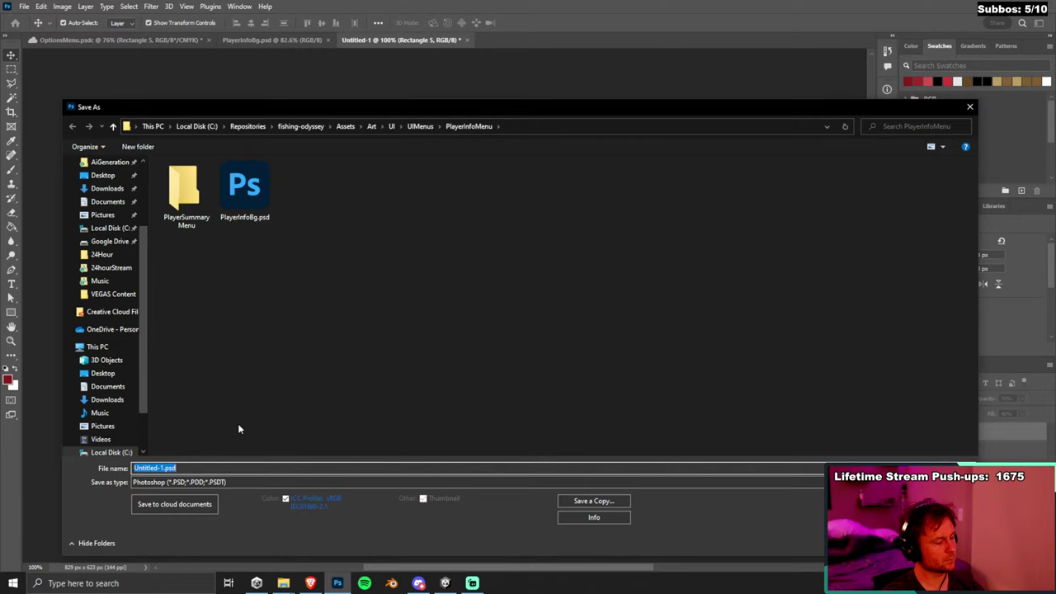
text(InfoCon)
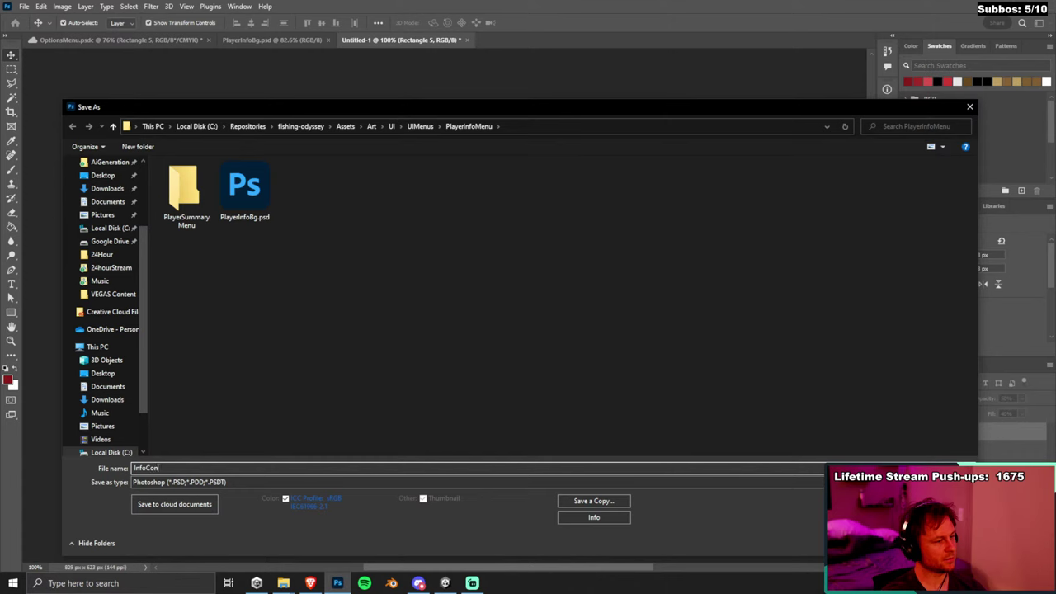
text(tainerBg)
key(Return)
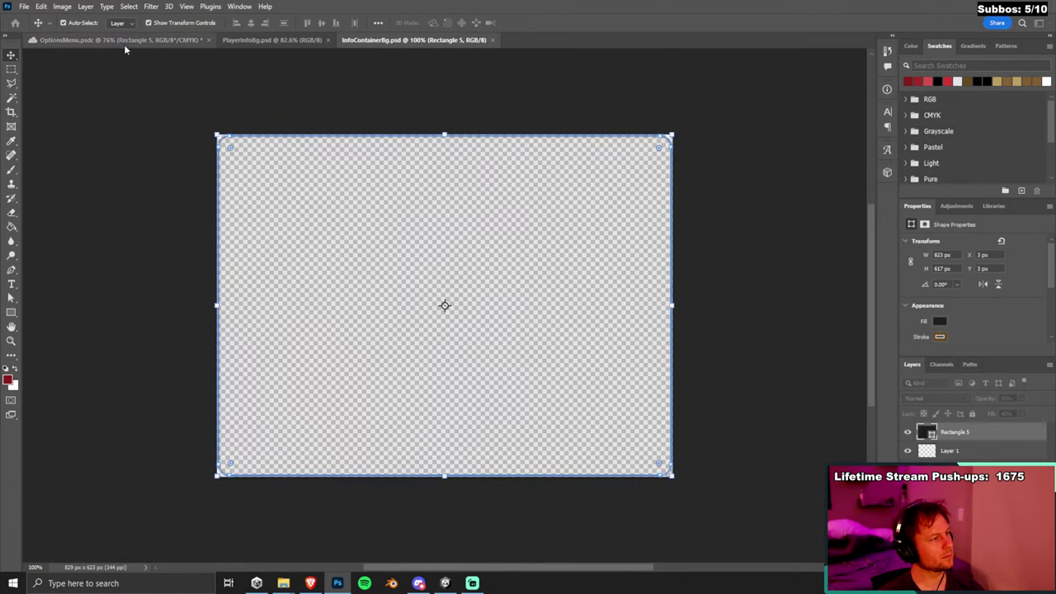
Copy the dark header band behind the player name from OptionsMenu into a new transparent 459 x 68 px document.
click(124, 40)
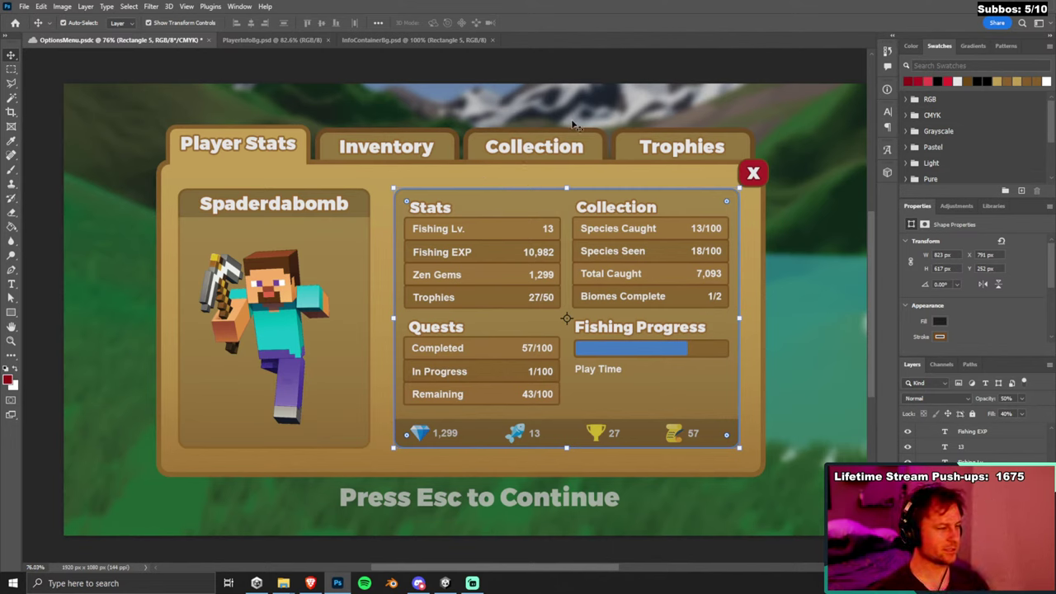
click(367, 211)
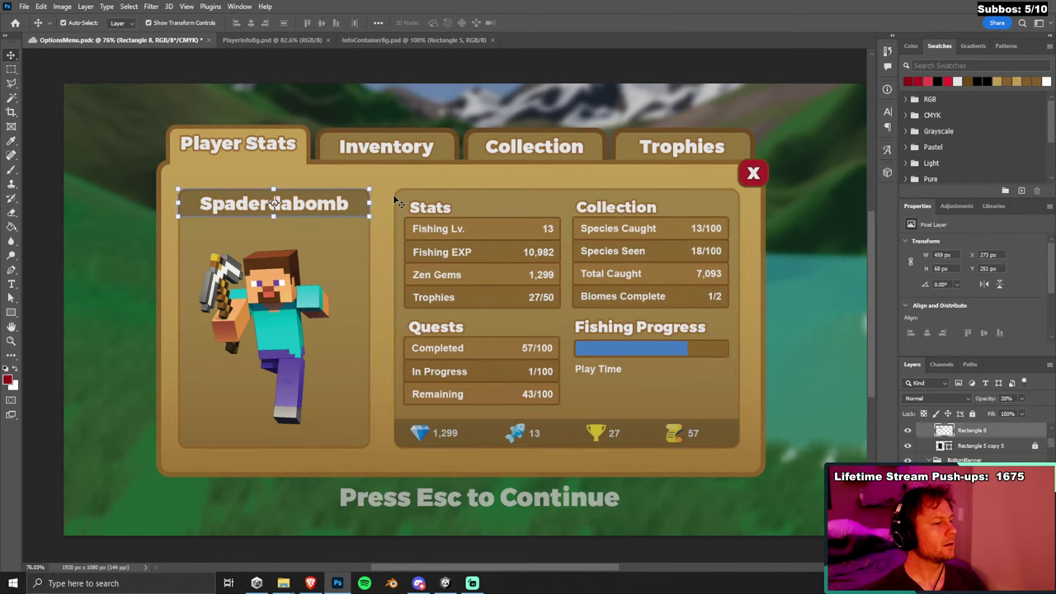
click(24, 6)
click(33, 22)
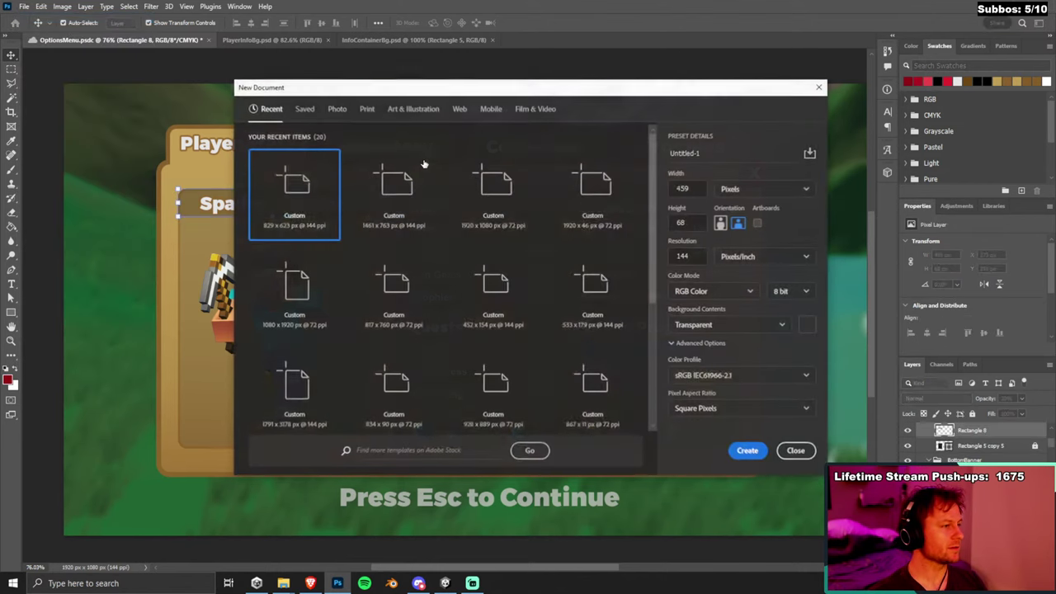
click(748, 451)
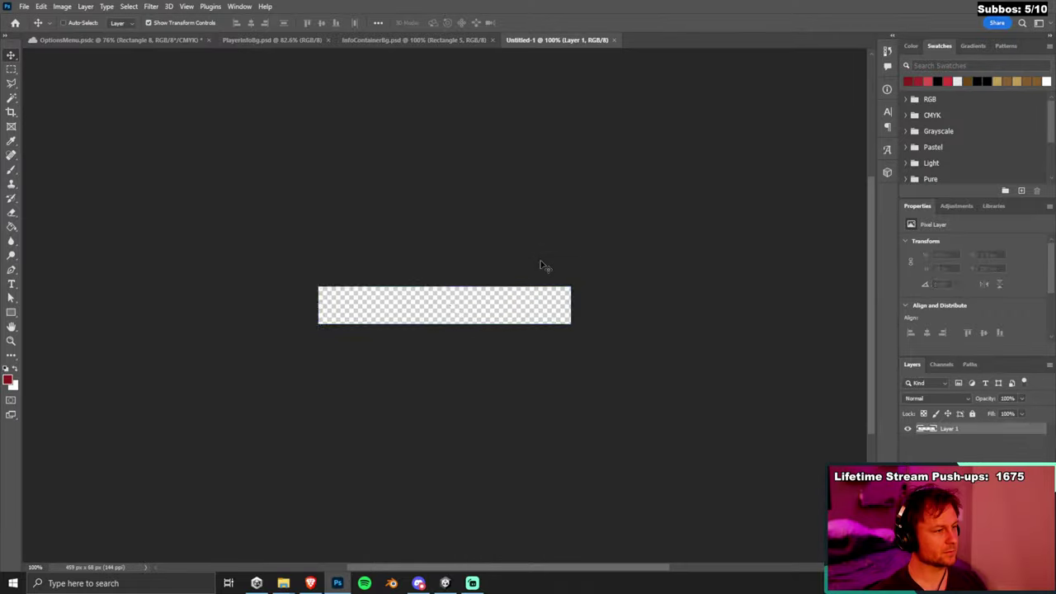
key(ctrl+v)
Save the header band document to the computer as InfoContainerHeader in the PlayerInfoMenu folder.
key(ctrl+s)
click(349, 426)
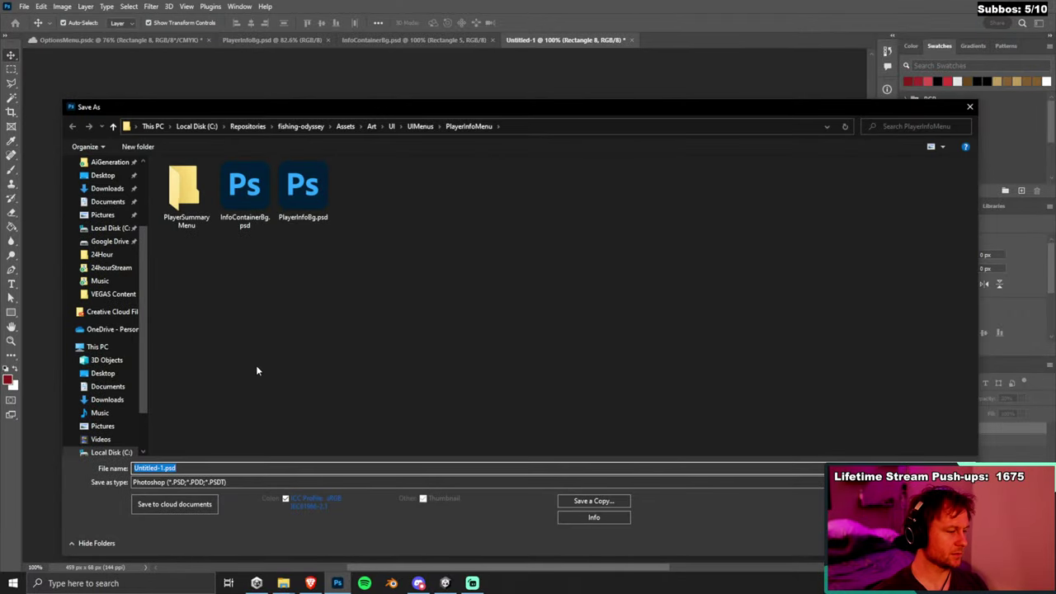
click(157, 468)
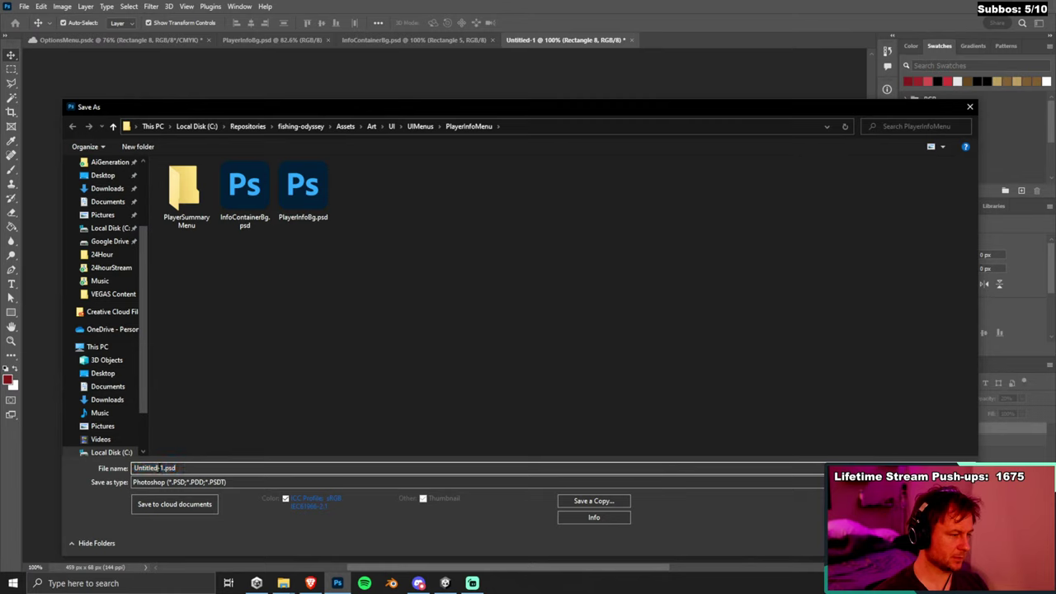
double_click(158, 468)
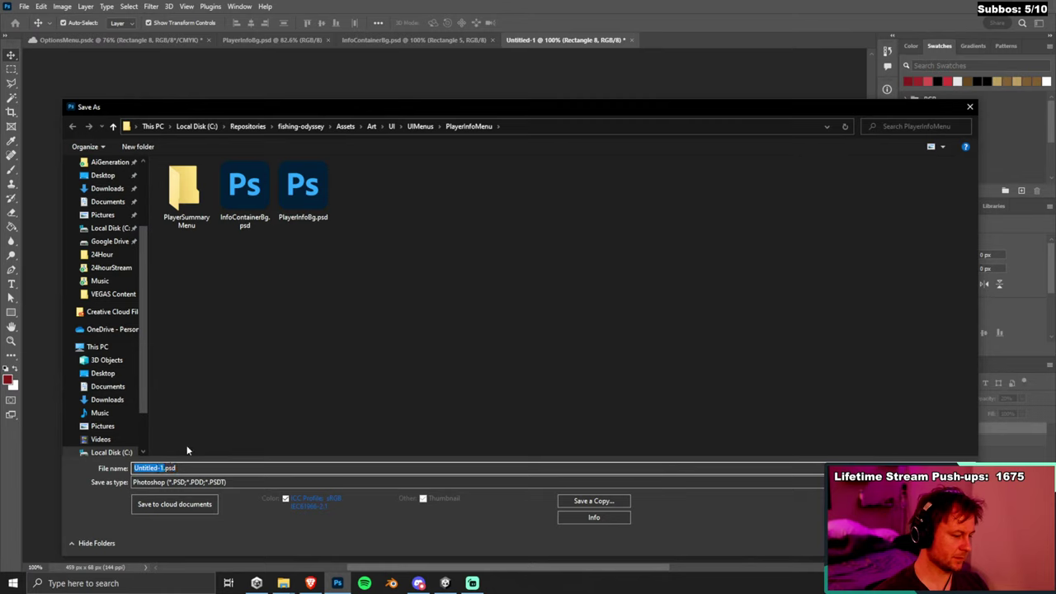
text(He)
key(BackSpace)
key(BackSpace)
text(InfoContainerHeader)
key(Return)
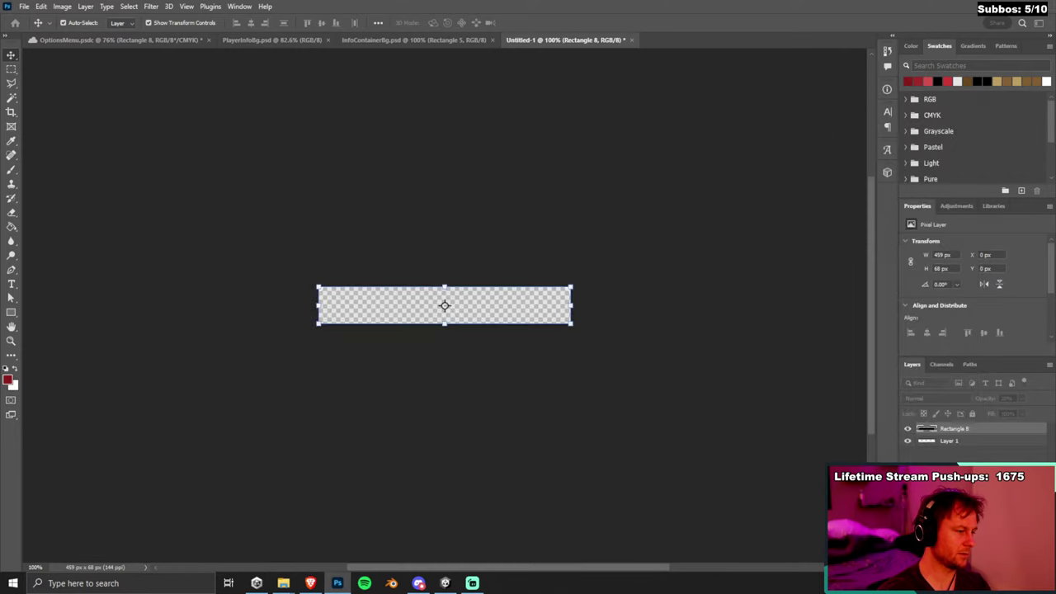
Copy the exit button's X letter and red rounded rectangle from OptionsMenu into a new 79 x 75 px document.
click(153, 40)
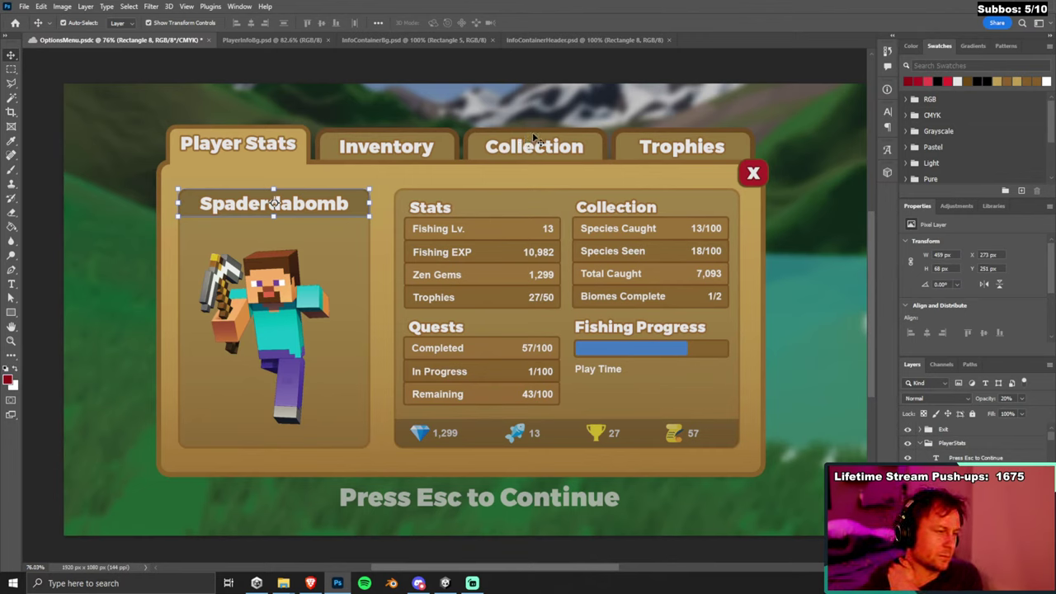
click(756, 177)
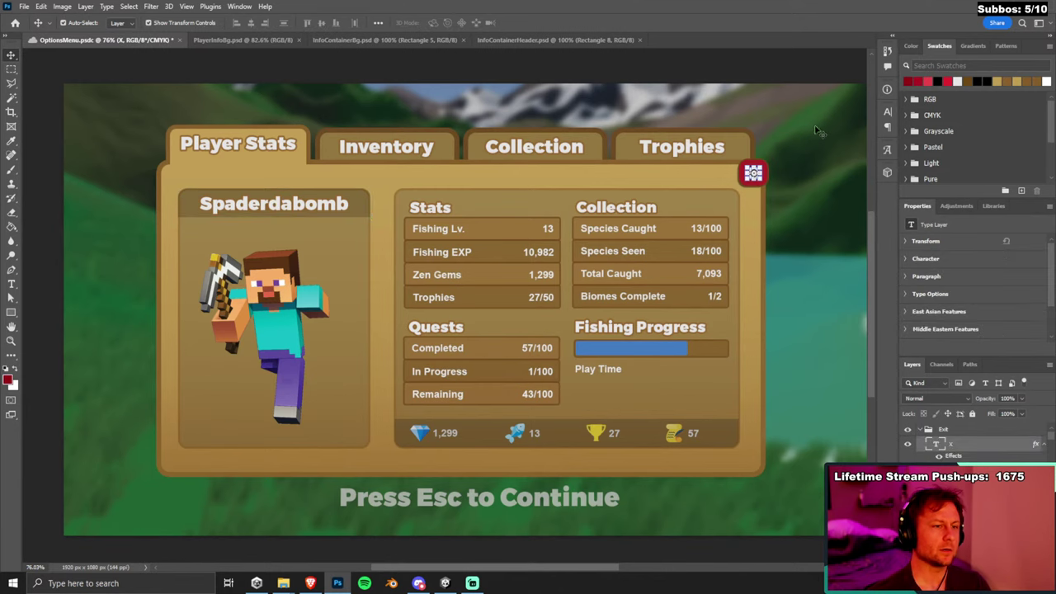
scroll(821, 141, up, 5)
scroll(722, 216, up, 3)
click(696, 207)
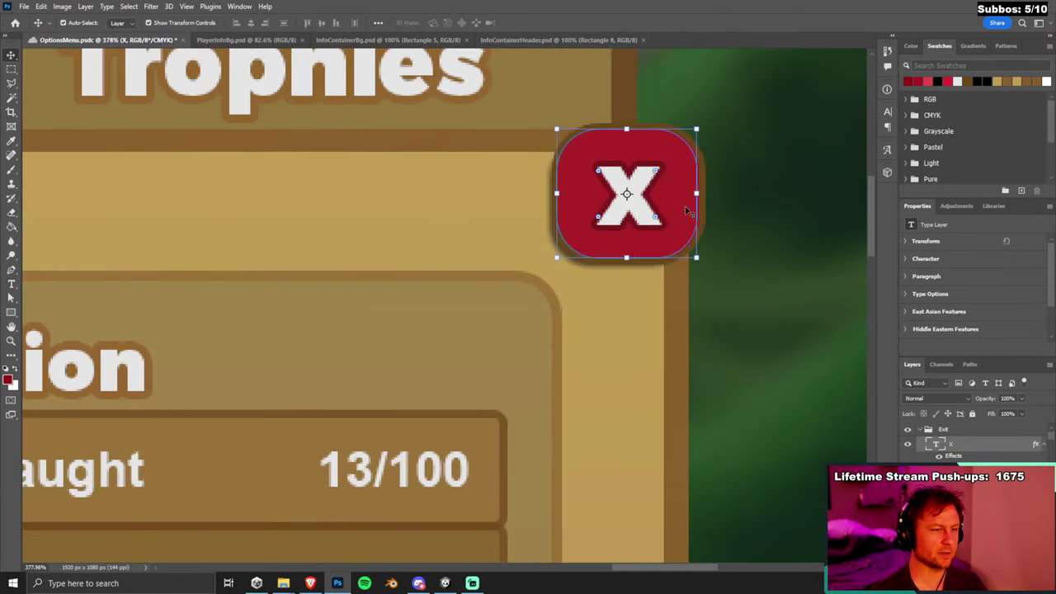
click(24, 5)
click(49, 20)
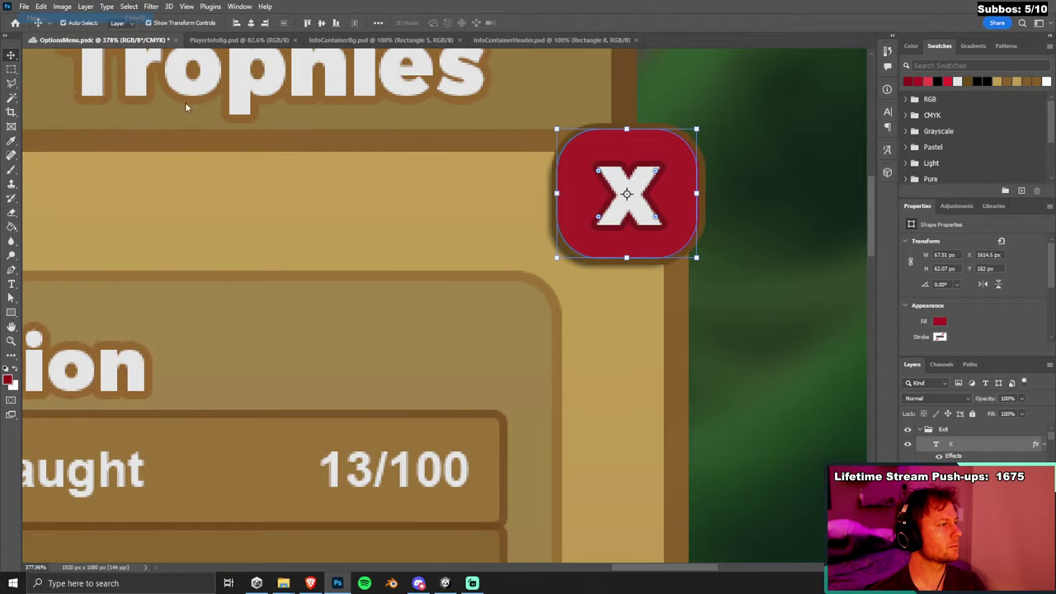
click(748, 452)
key(ctrl+v)
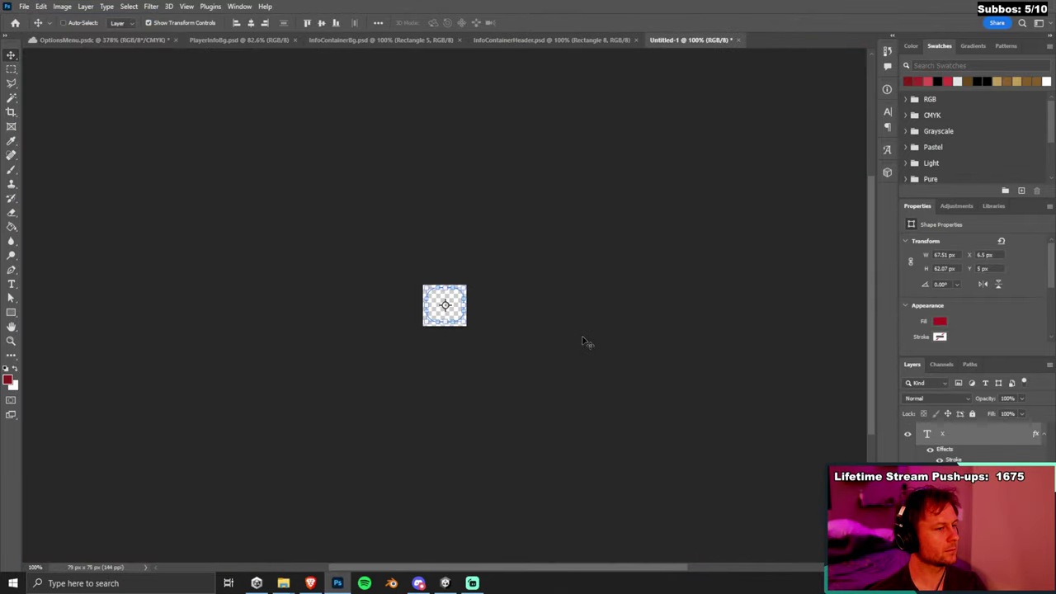
Save the exit button document to the computer as ExitButton in the PlayerInfoMenu folder.
key(ctrl+alt+shift+w)
click(349, 427)
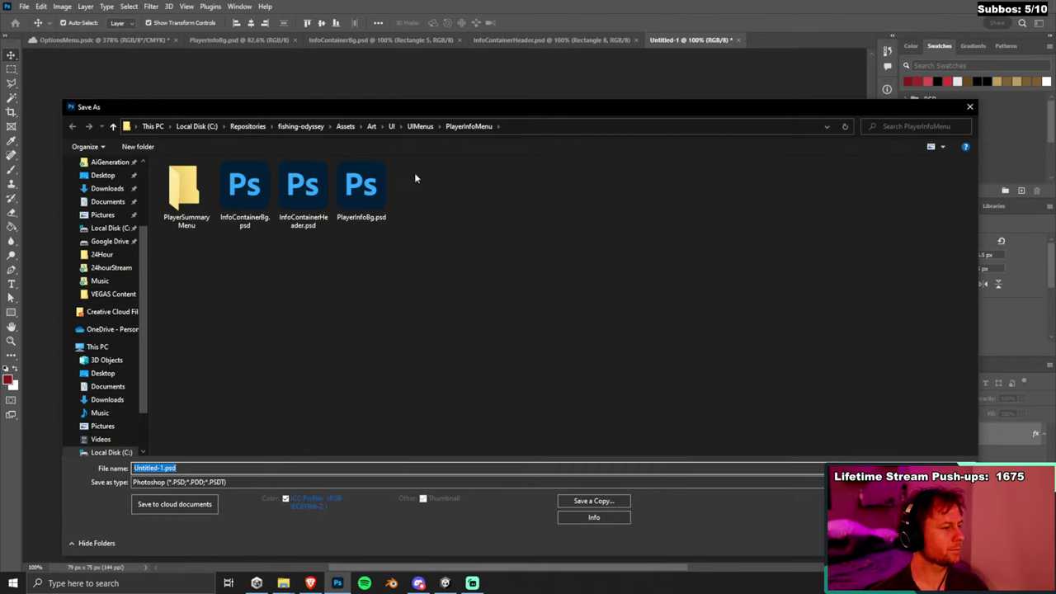
click(419, 126)
double_click(245, 188)
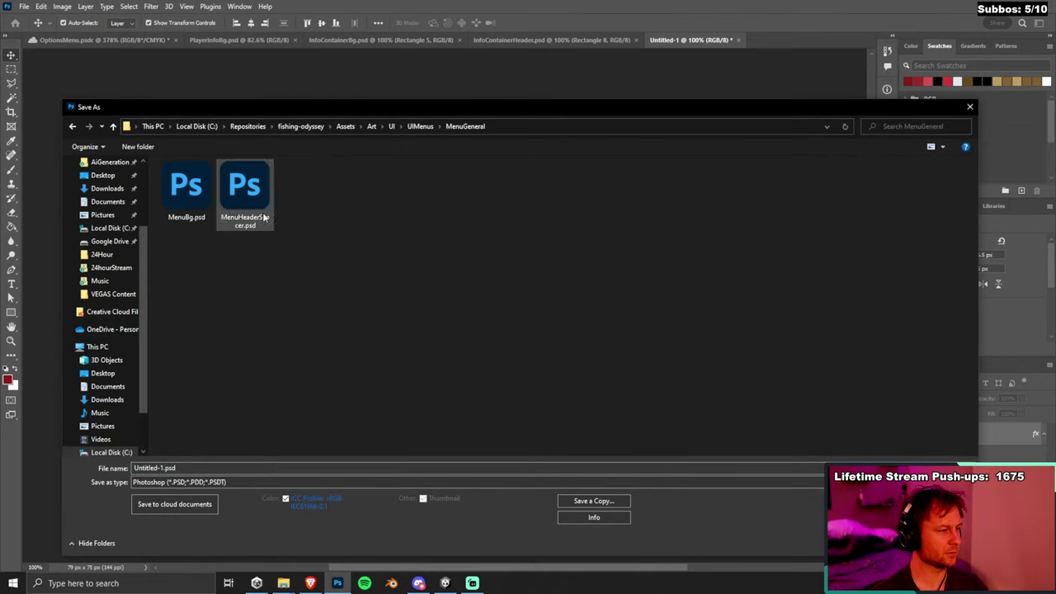
click(165, 468)
click(155, 468)
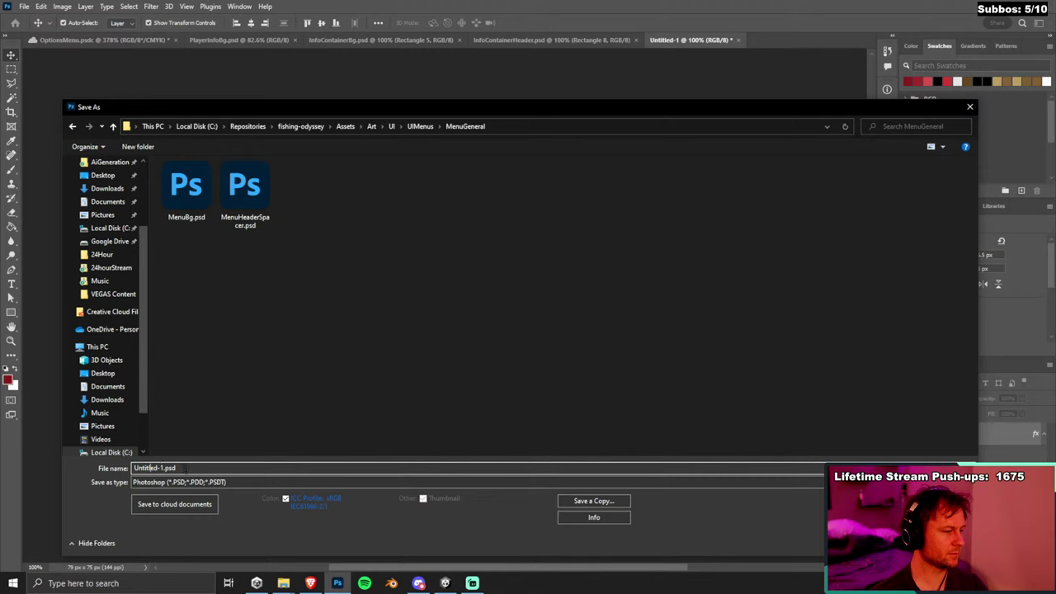
click(419, 126)
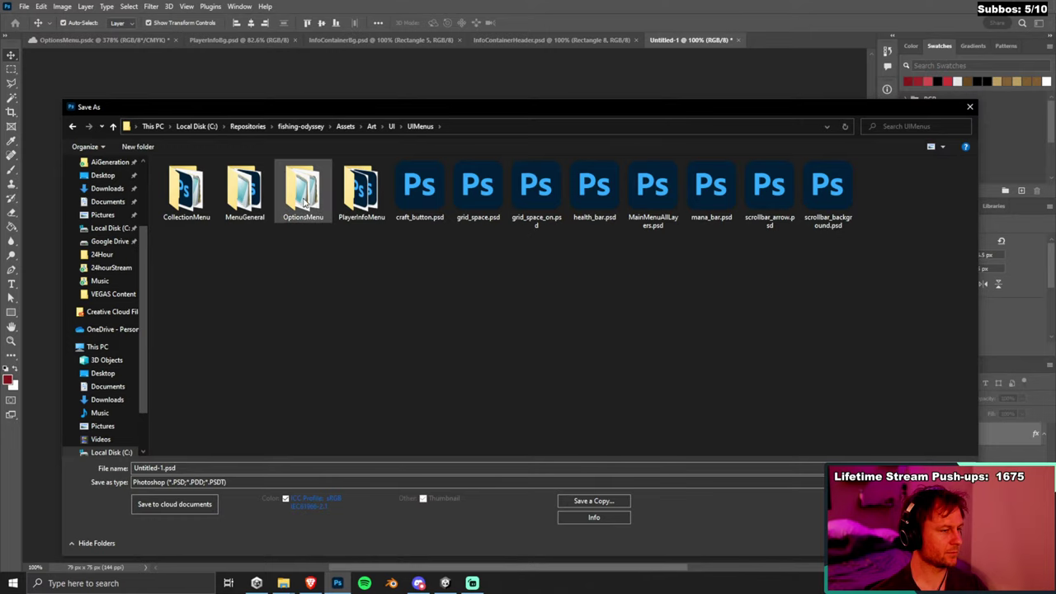
double_click(362, 188)
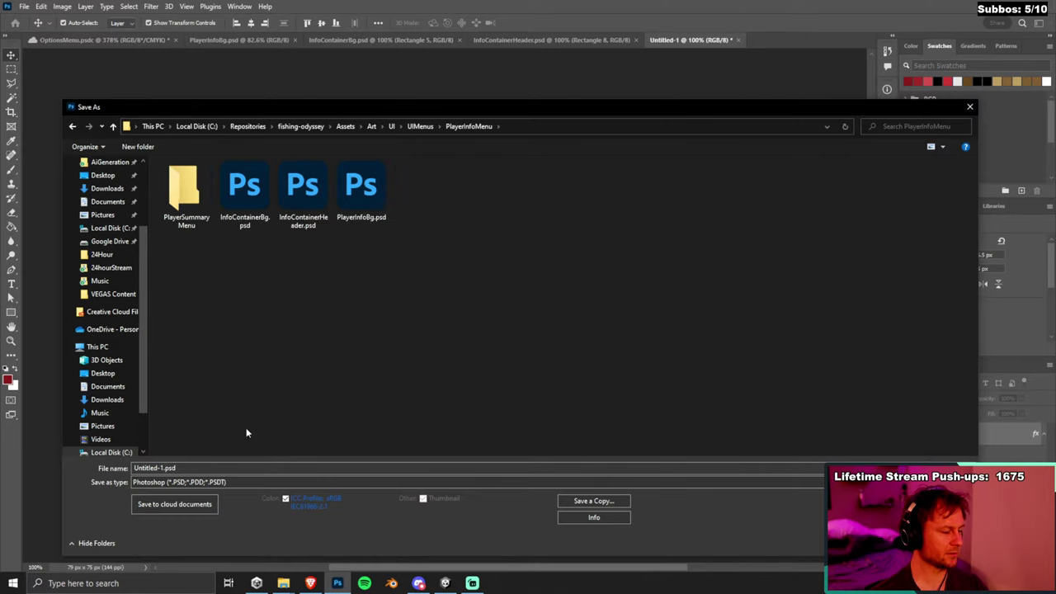
click(202, 465)
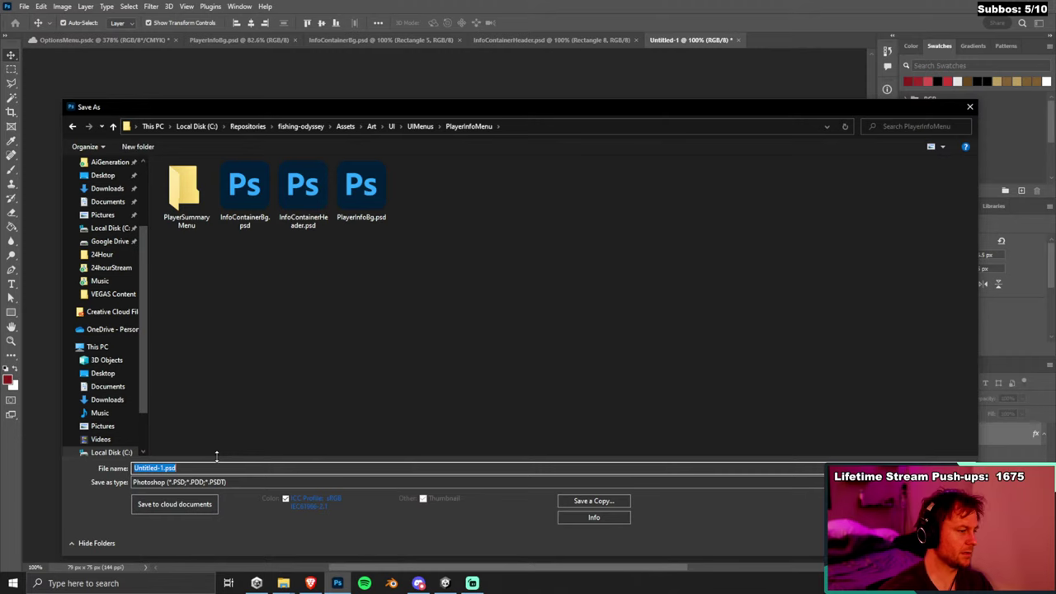
text(ExitButton)
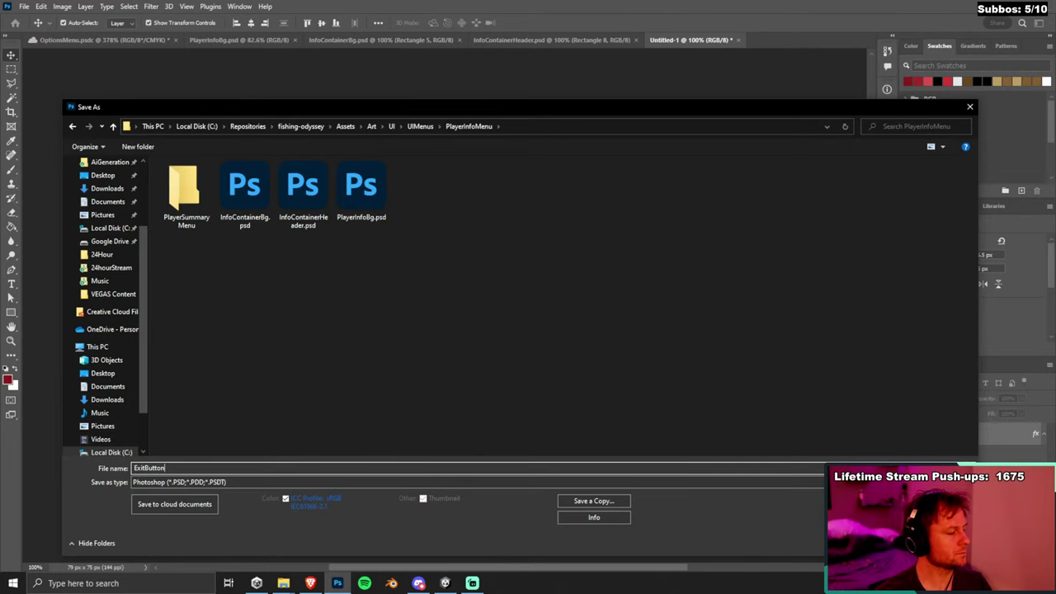
key(Return)
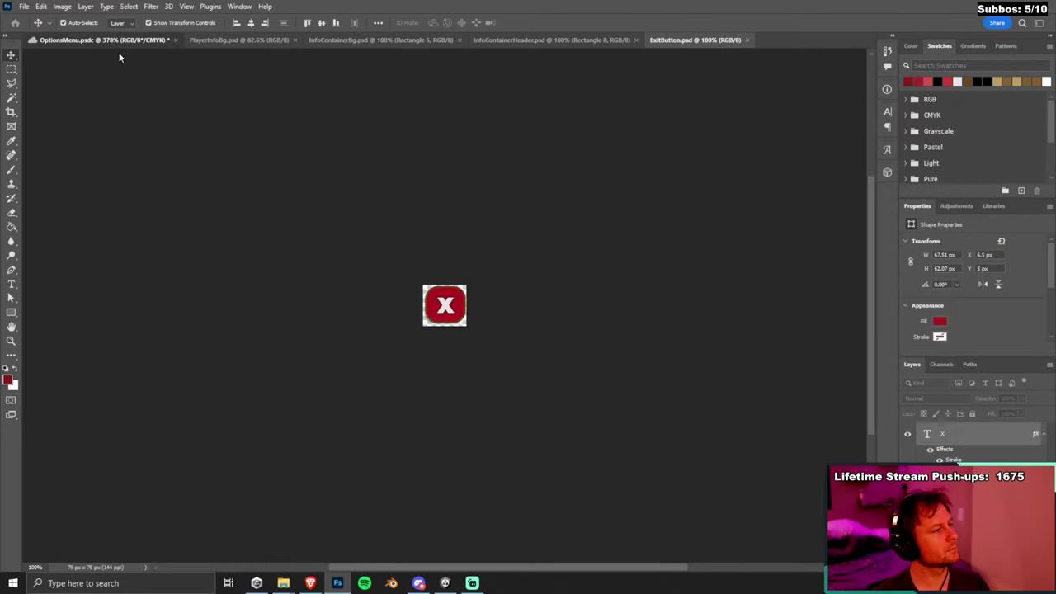
In OptionsMenu, move the bottom banner's dark rectangle layer beneath the banner's icons and numbers.
drag(116, 53, 754, 223)
scroll(715, 306, down, 6)
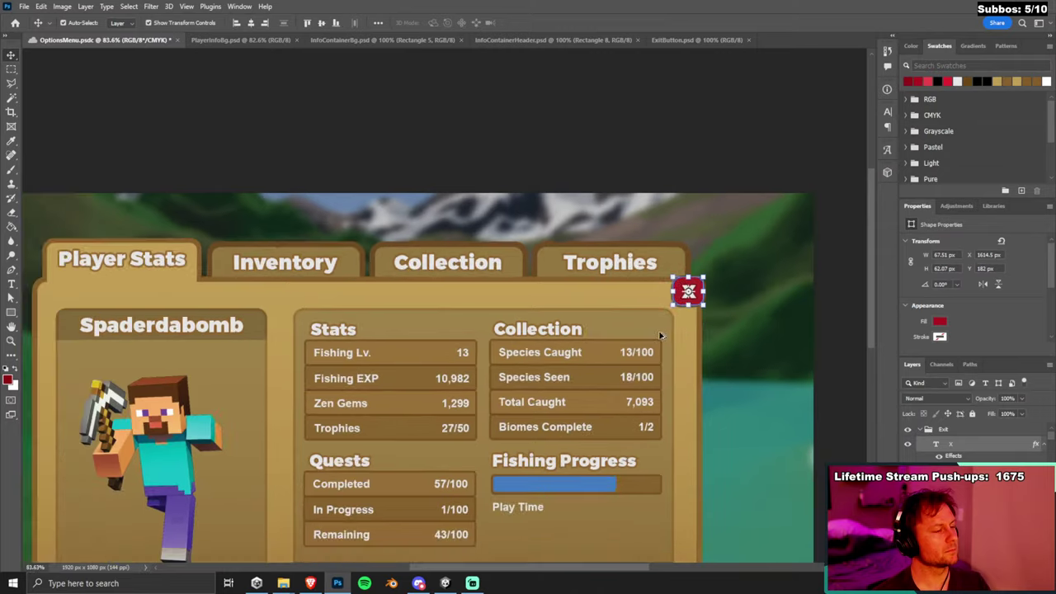
scroll(395, 412, down, 2)
scroll(397, 419, down, 3)
scroll(397, 419, up, 3)
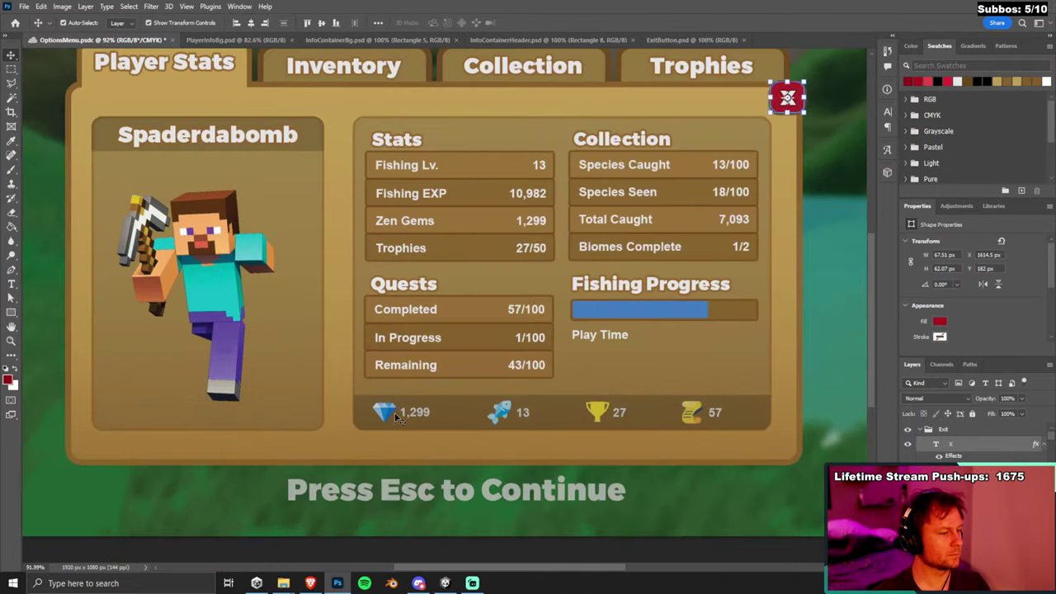
click(396, 420)
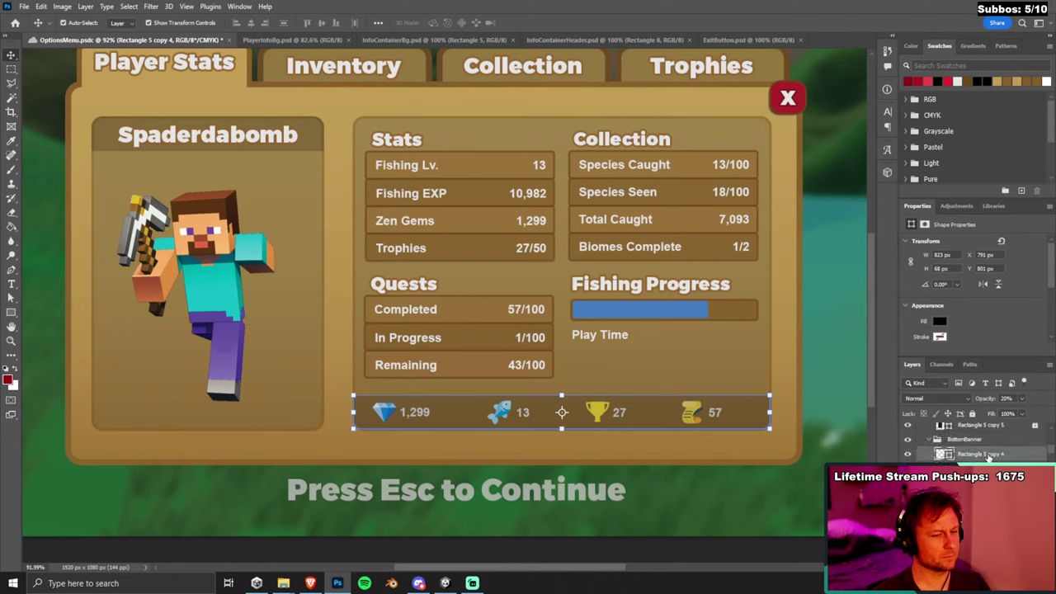
scroll(990, 456, down, 3)
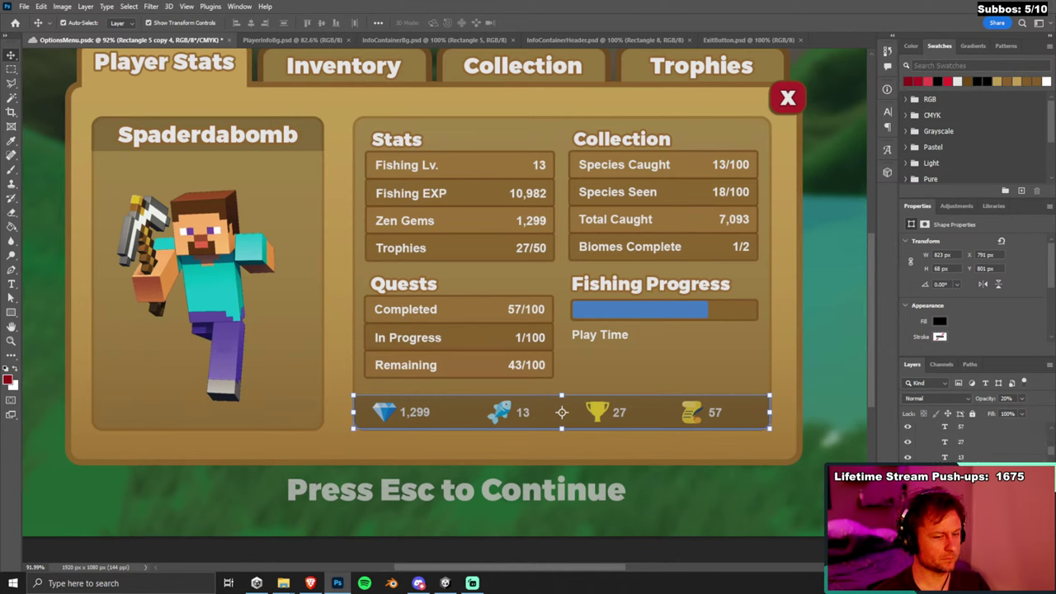
scroll(973, 442, down, 3)
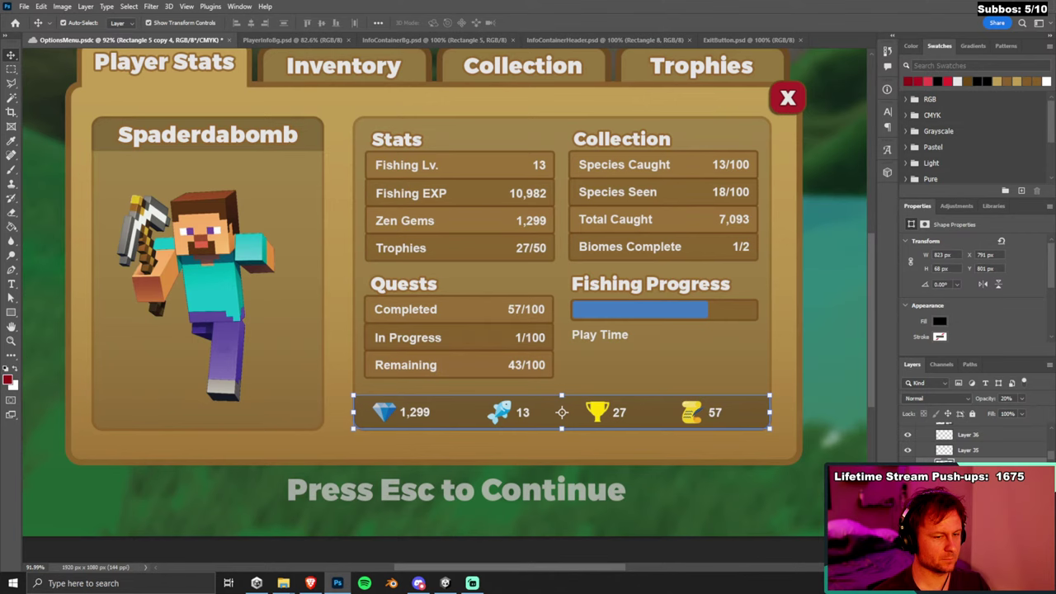
click(41, 217)
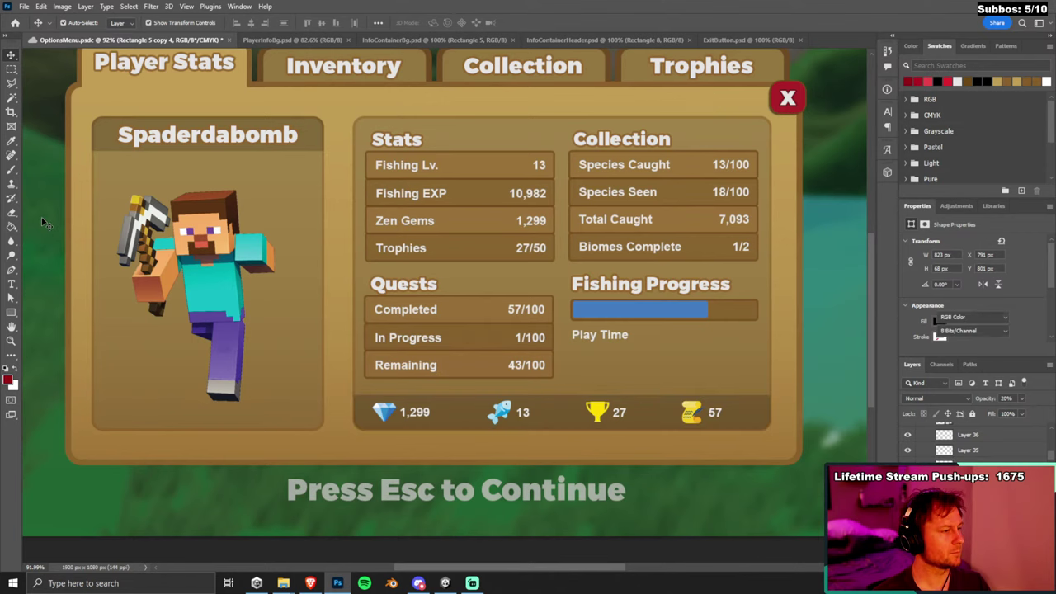
Copy the diamond icon from the bottom banner of OptionsMenu into a new transparent 48 x 39 px document.
click(387, 412)
click(24, 6)
click(34, 16)
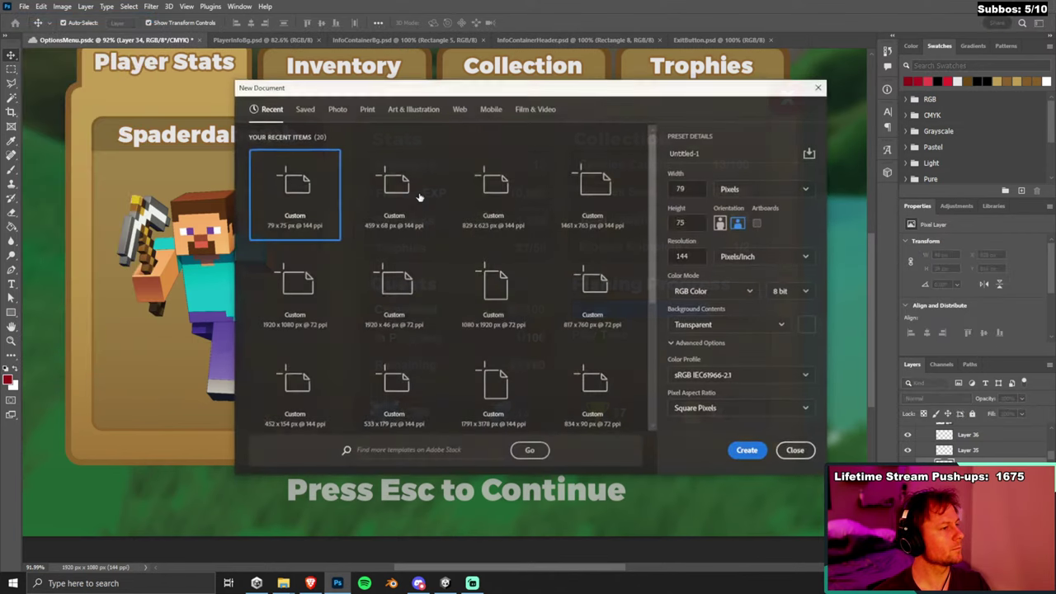
click(746, 449)
key(ctrl+v)
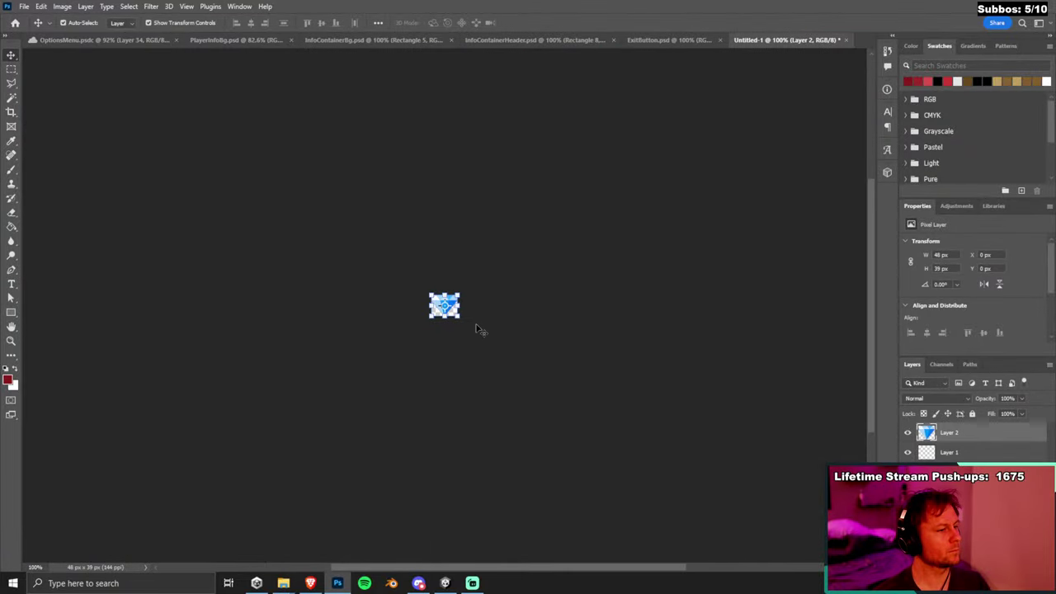
scroll(478, 302, up, 4)
scroll(468, 306, down, 3)
scroll(468, 305, down, 1)
key(ctrl+s)
click(358, 427)
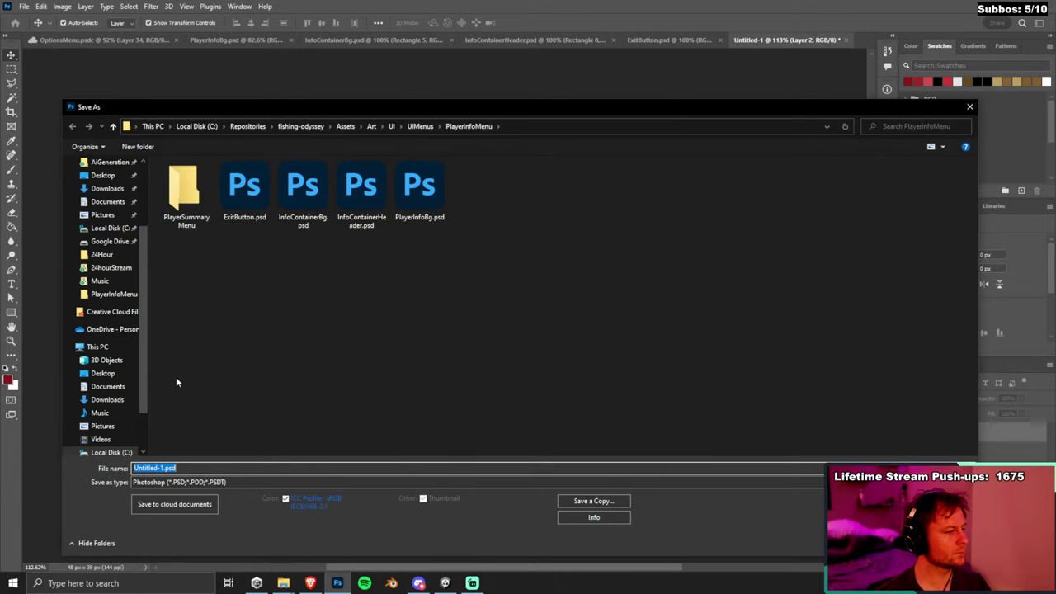
key(Escape)
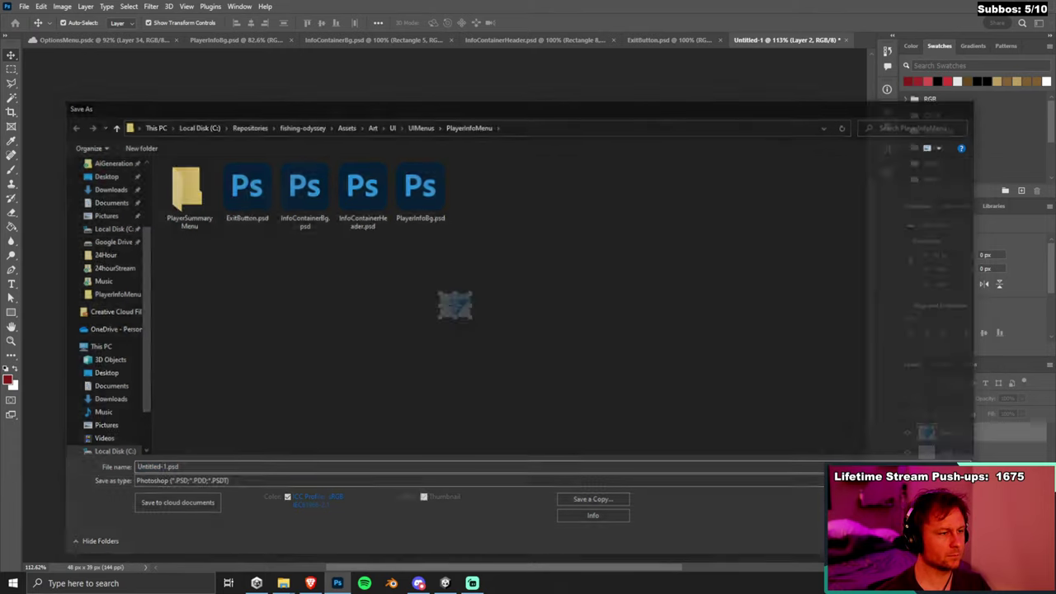
scroll(474, 311, up, 5)
scroll(466, 313, up, 2)
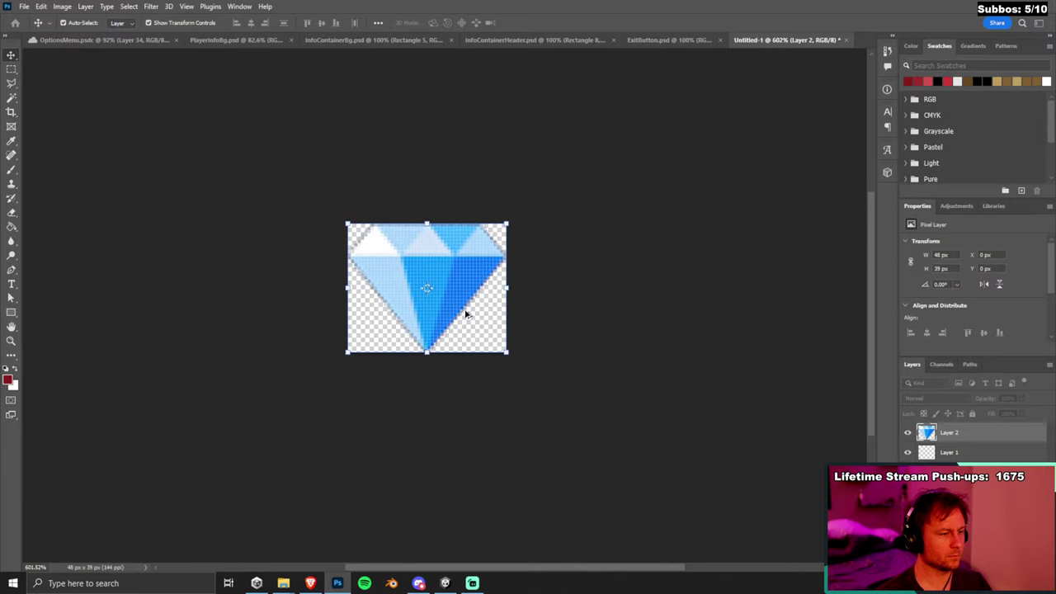
scroll(466, 314, down, 4)
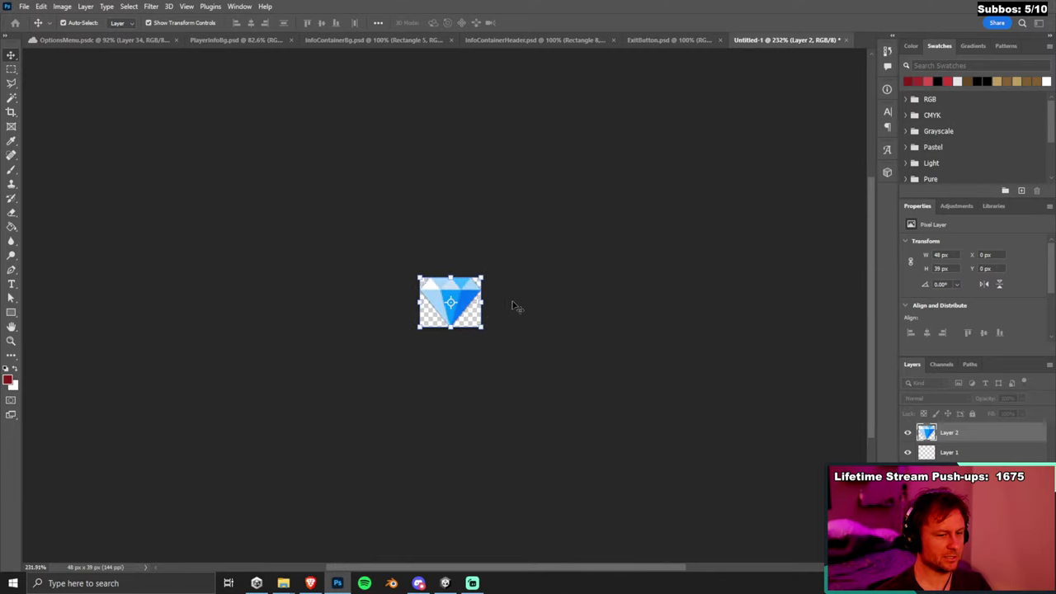
Create a new transparent 50 x 50 px document and paste the diamond icon into it.
click(30, 7)
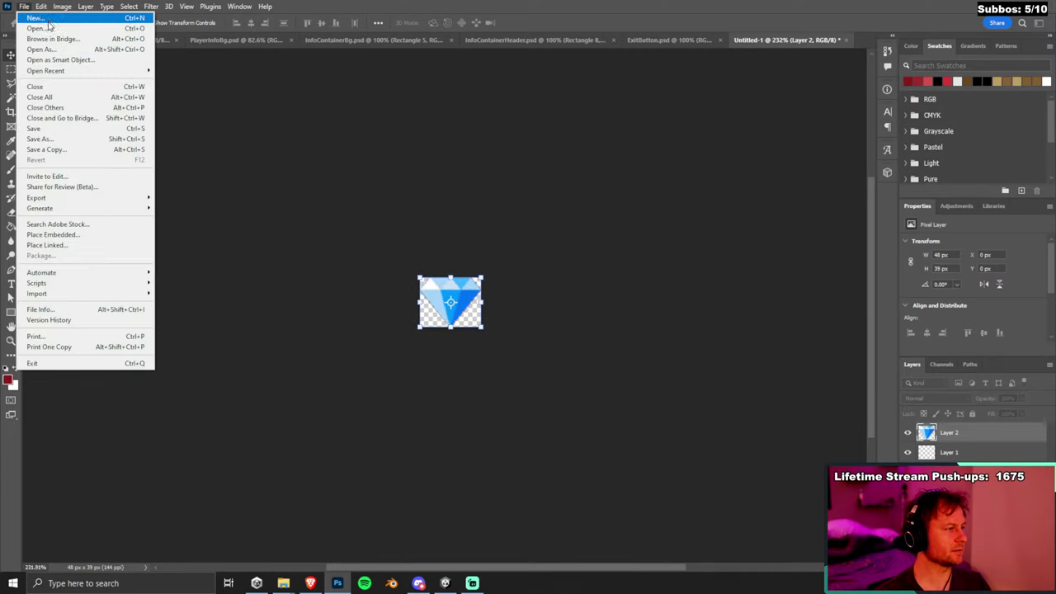
click(37, 26)
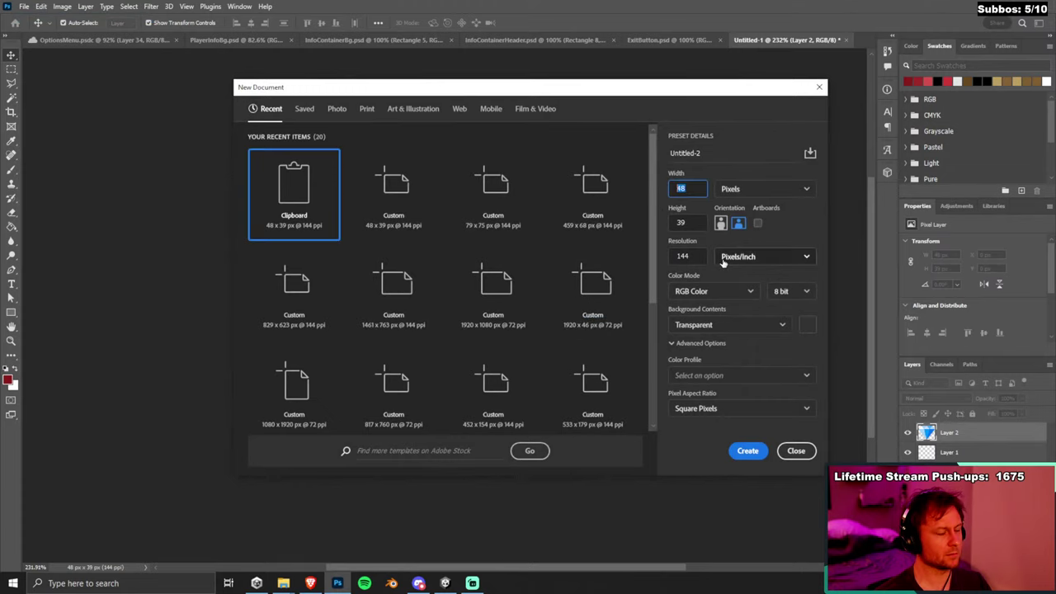
text(50)
key(Tab)
text(5)
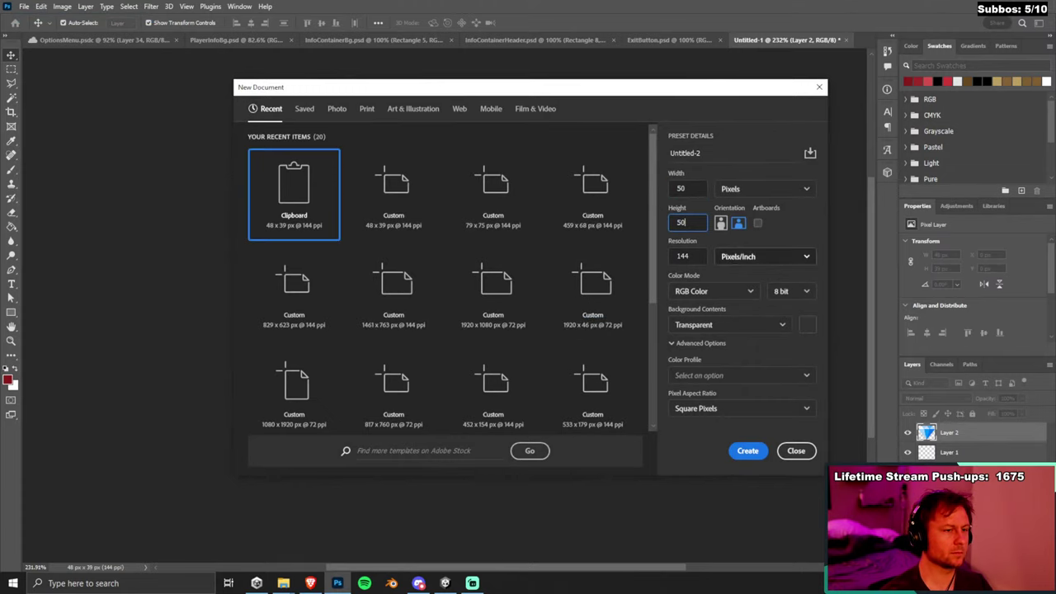
key(Return)
key(ctrl+v)
scroll(448, 314, up, 3)
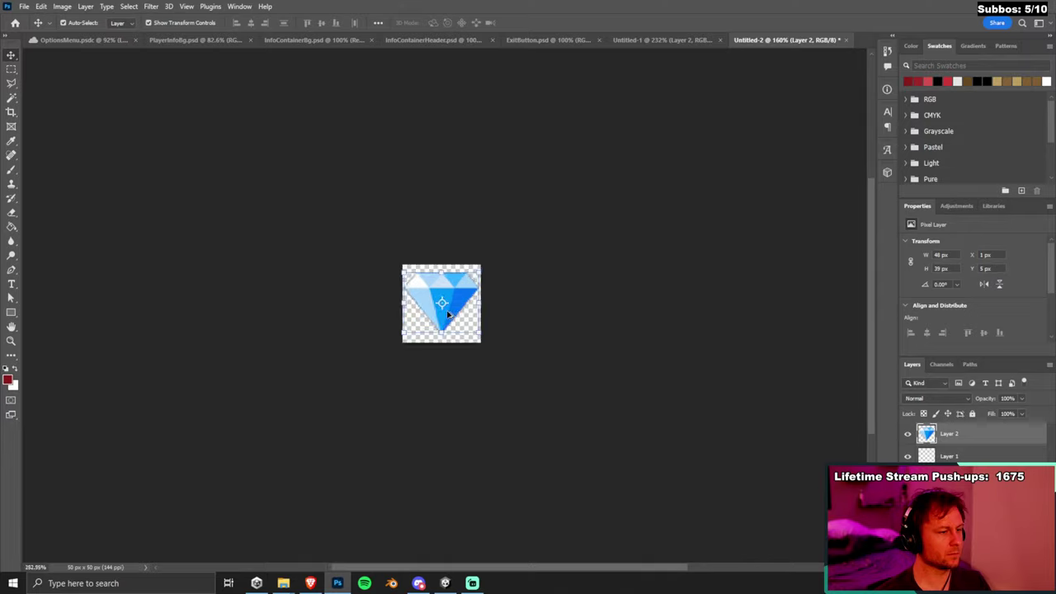
scroll(448, 315, up, 2)
click(207, 124)
key(ctrl+s)
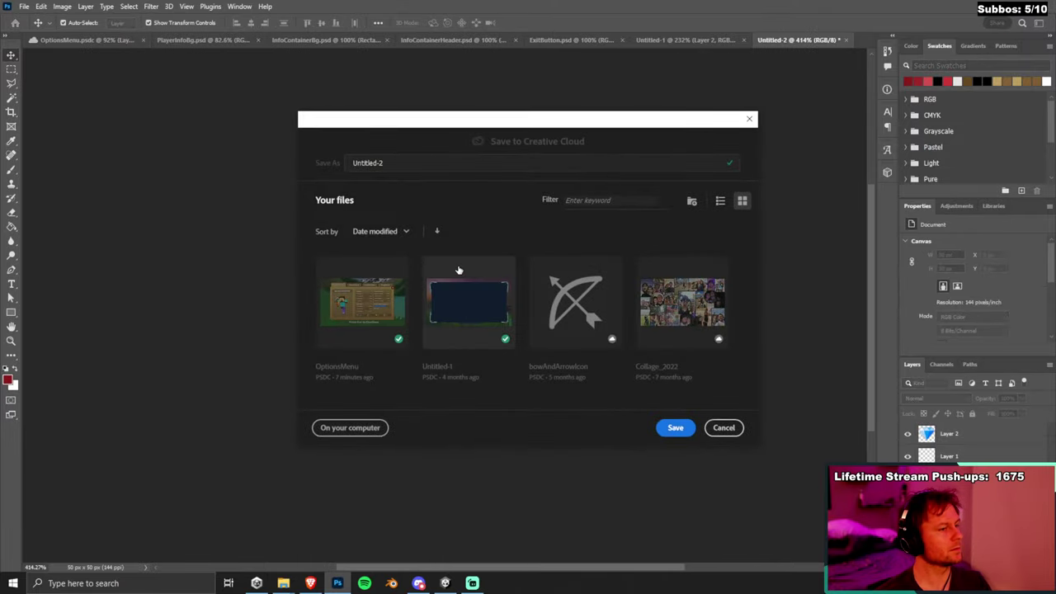
click(372, 423)
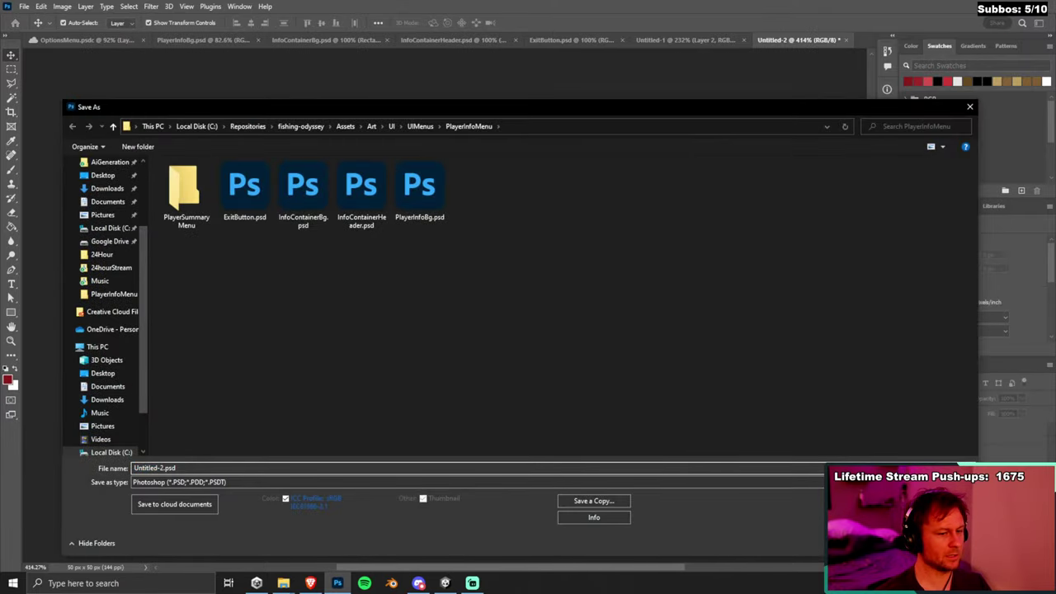
key(Escape)
Create a new transparent 56 x 56 px document and paste the diamond icon into it.
click(23, 5)
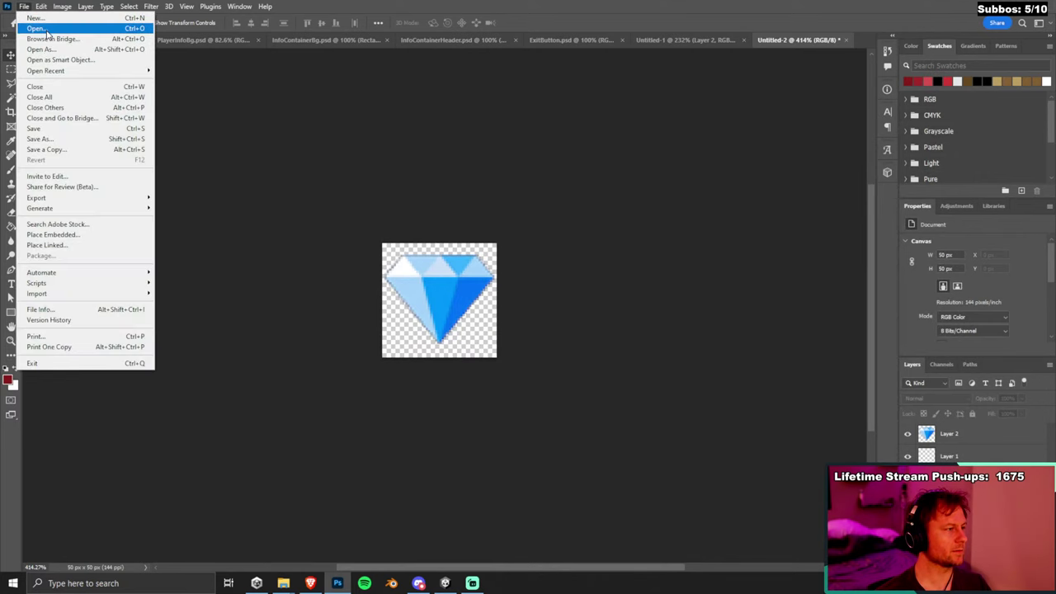
click(36, 18)
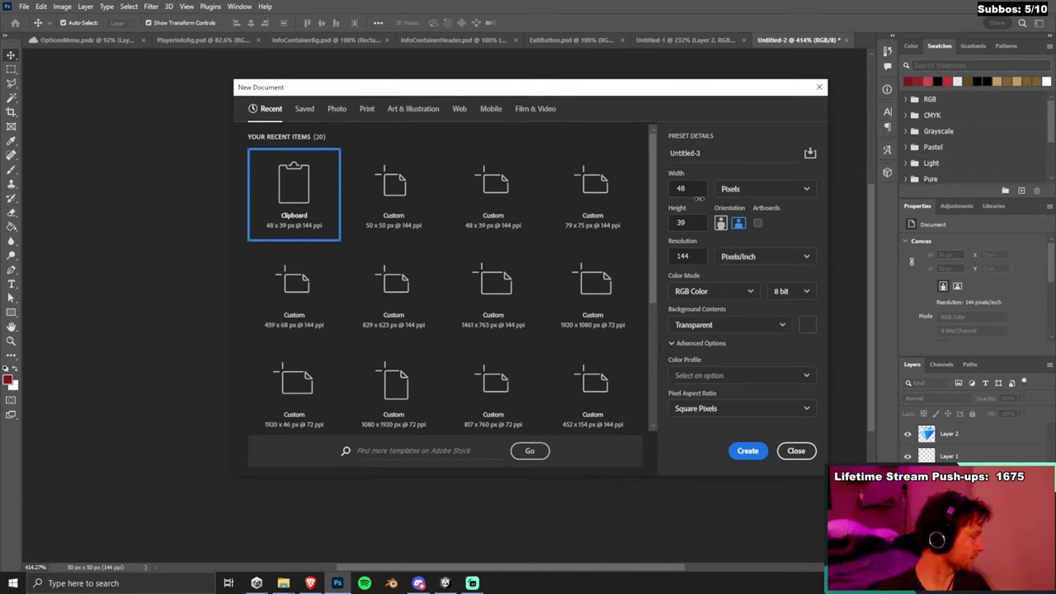
click(685, 188)
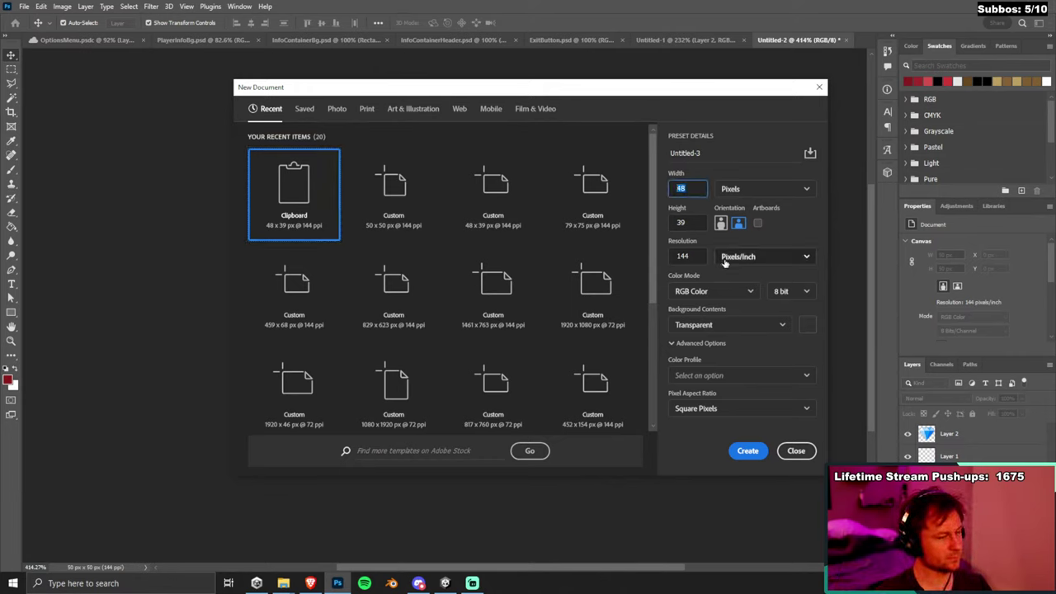
text(56)
key(Tab)
text(56)
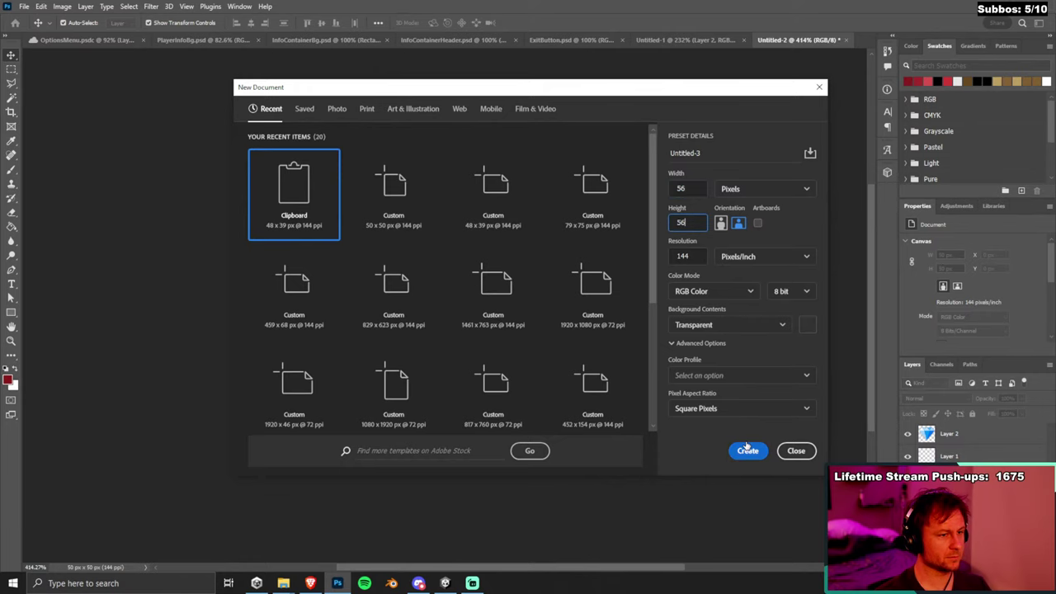
click(747, 451)
key(ctrl+v)
scroll(438, 302, up, 5)
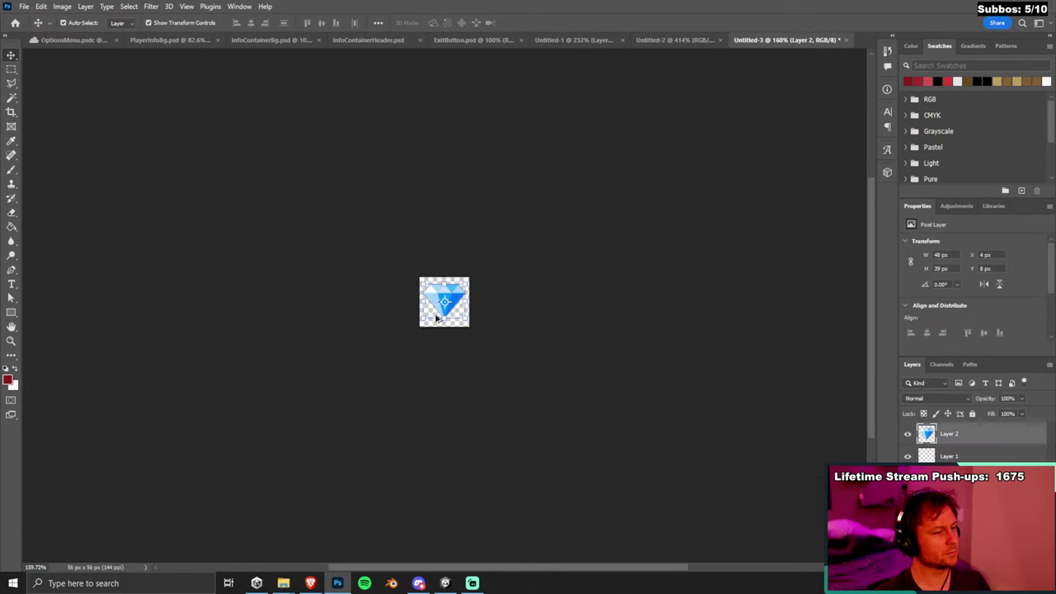
key(ctrl+alt+shift+w)
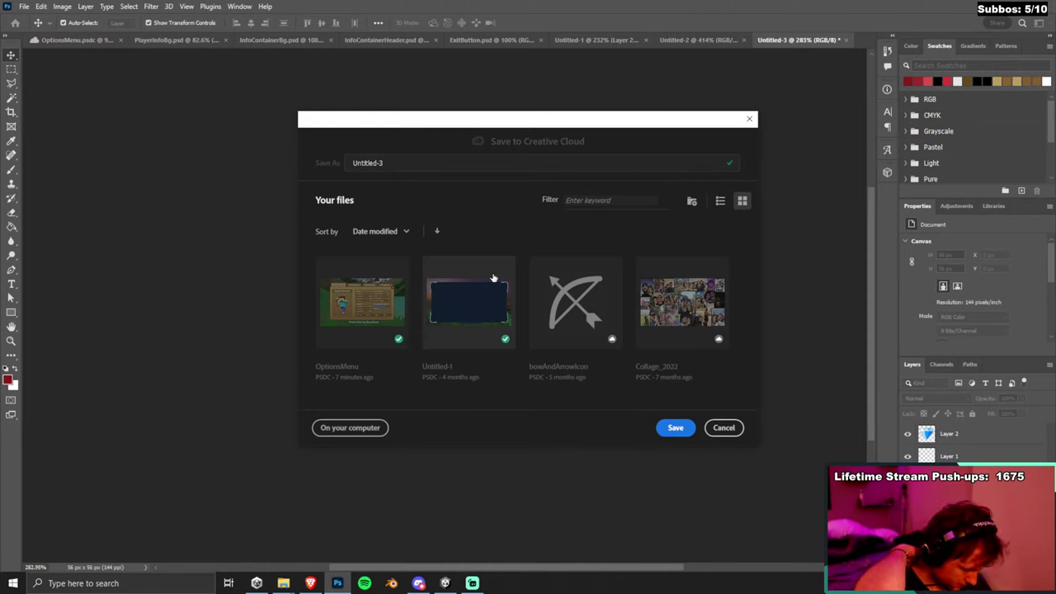
click(724, 428)
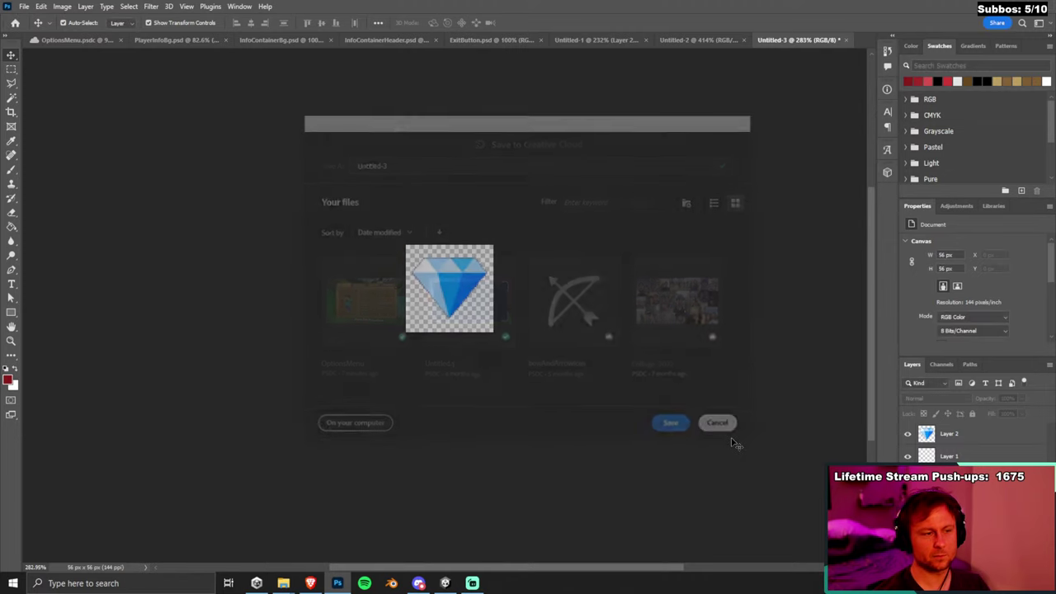
Create a new transparent 64 x 64 px document at 144 pixels/inch.
click(25, 7)
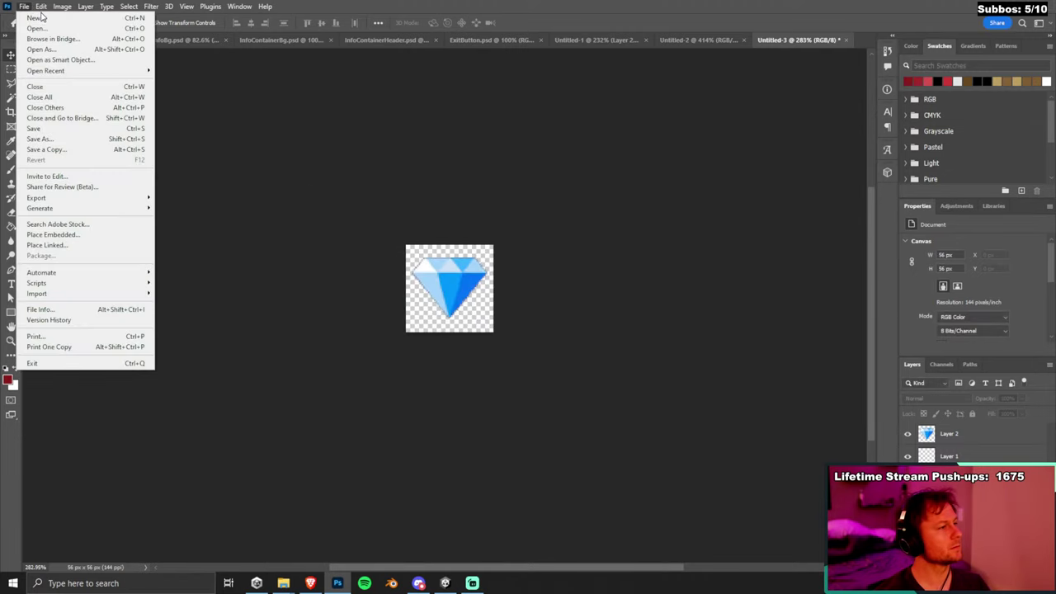
click(42, 16)
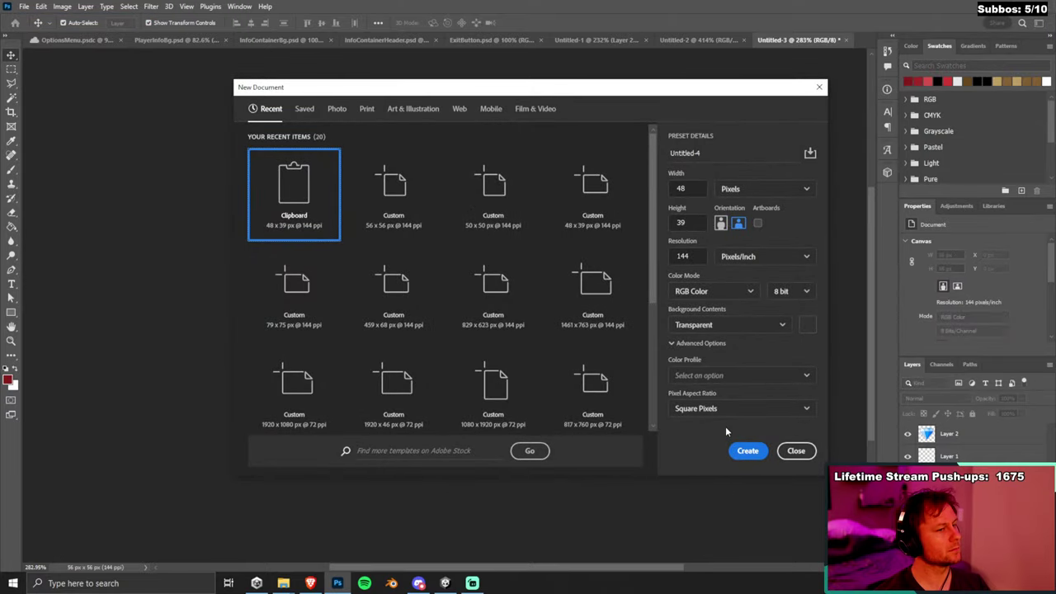
double_click(693, 188)
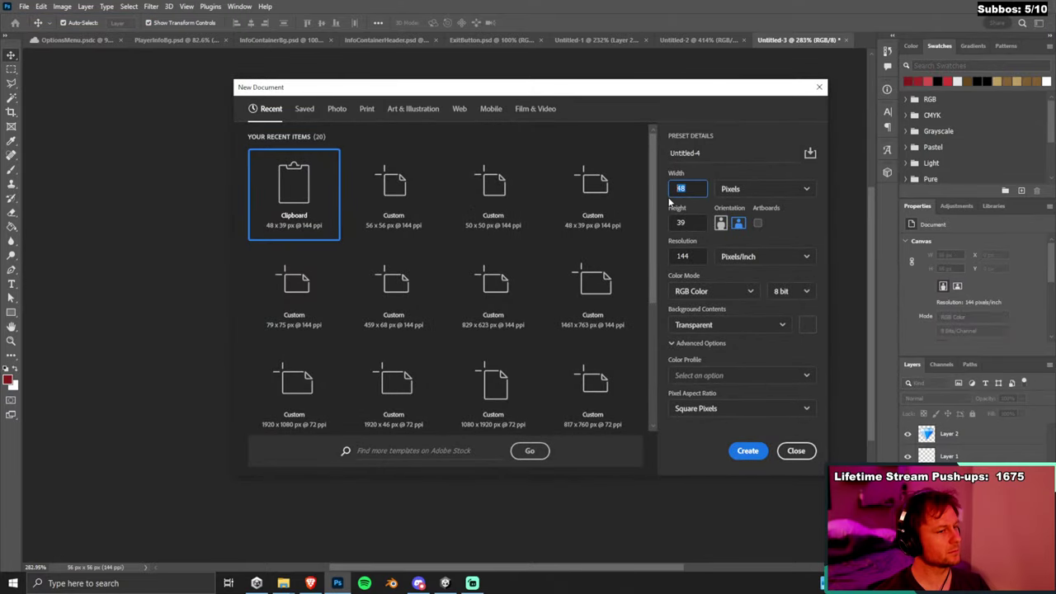
text(64)
key(Tab)
text(64)
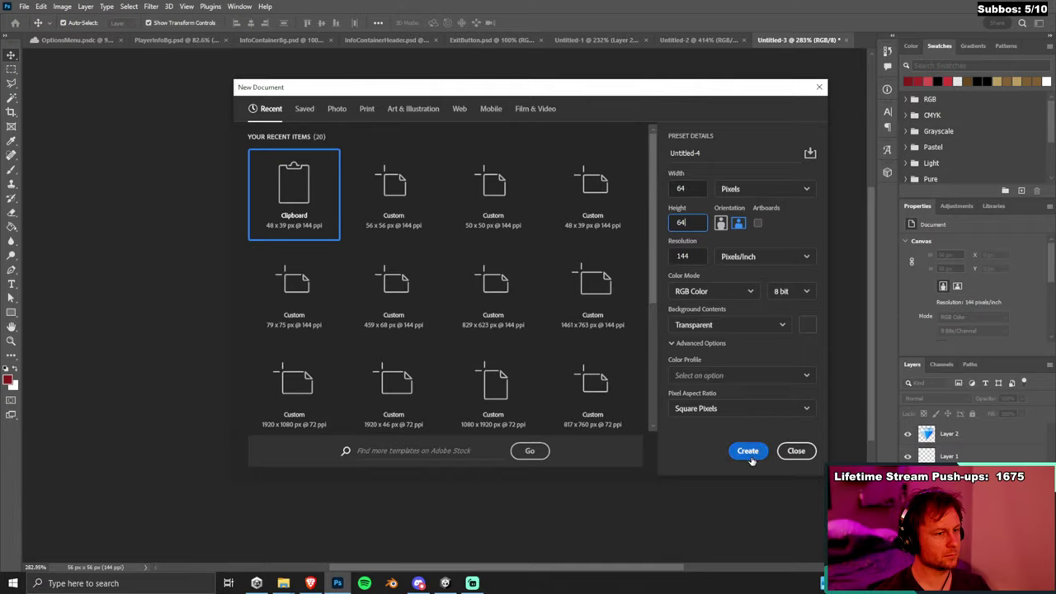
click(748, 451)
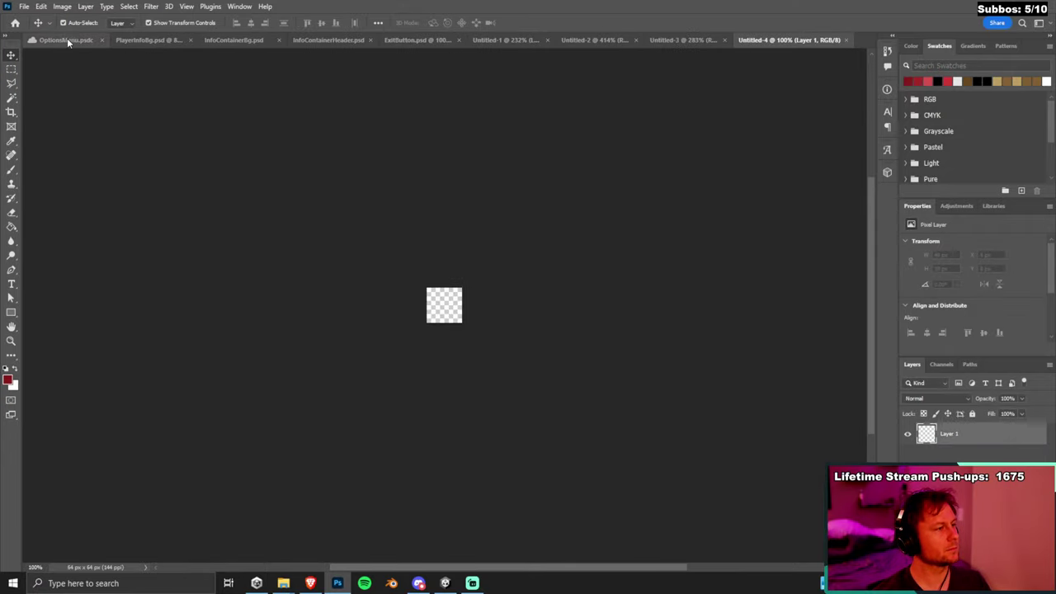
Close the already exported InfoContainerBg, InfoContainerHeader, ExitButton and PlayerInfoBg documents, keeping the new 64 x 64 px document active.
click(660, 40)
click(585, 40)
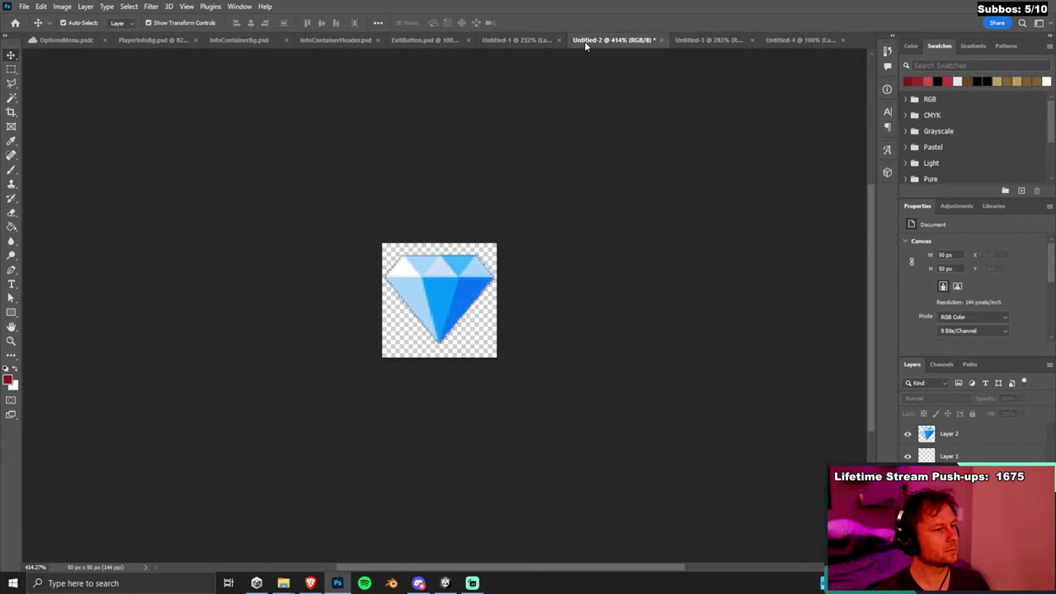
click(530, 42)
click(421, 41)
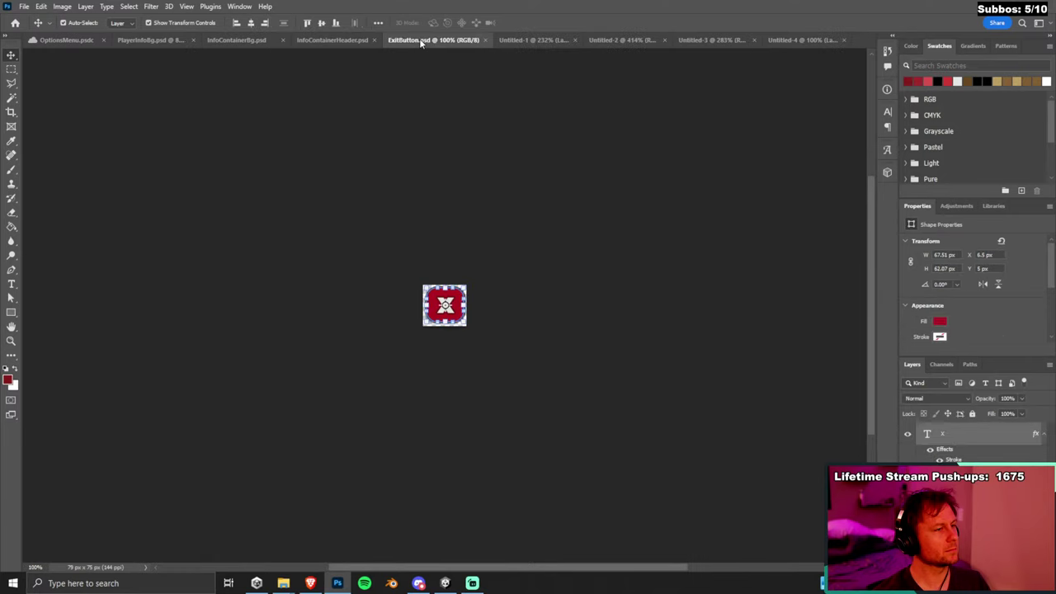
click(788, 40)
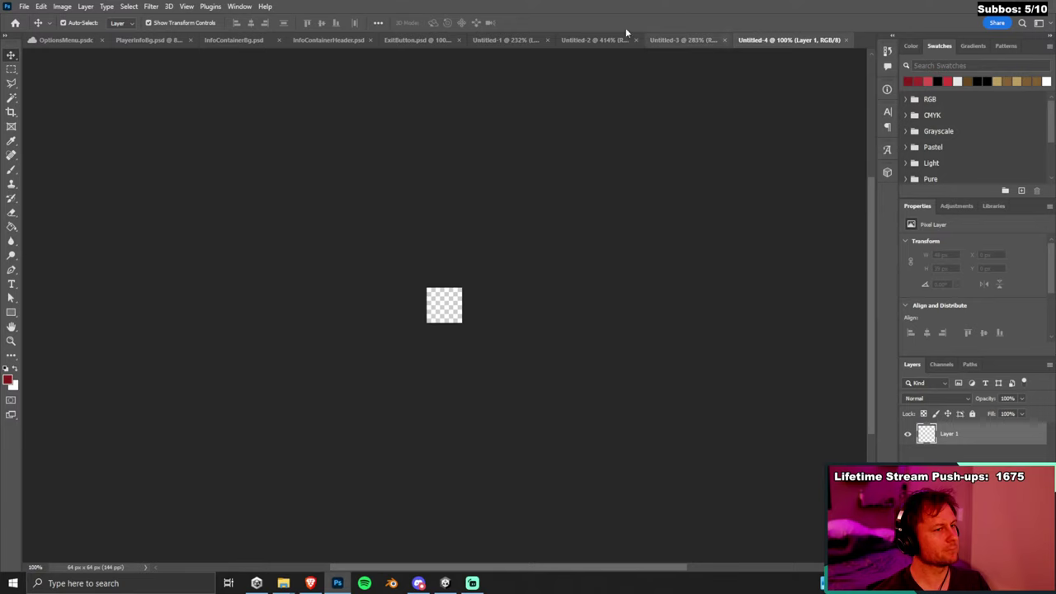
click(278, 40)
click(322, 40)
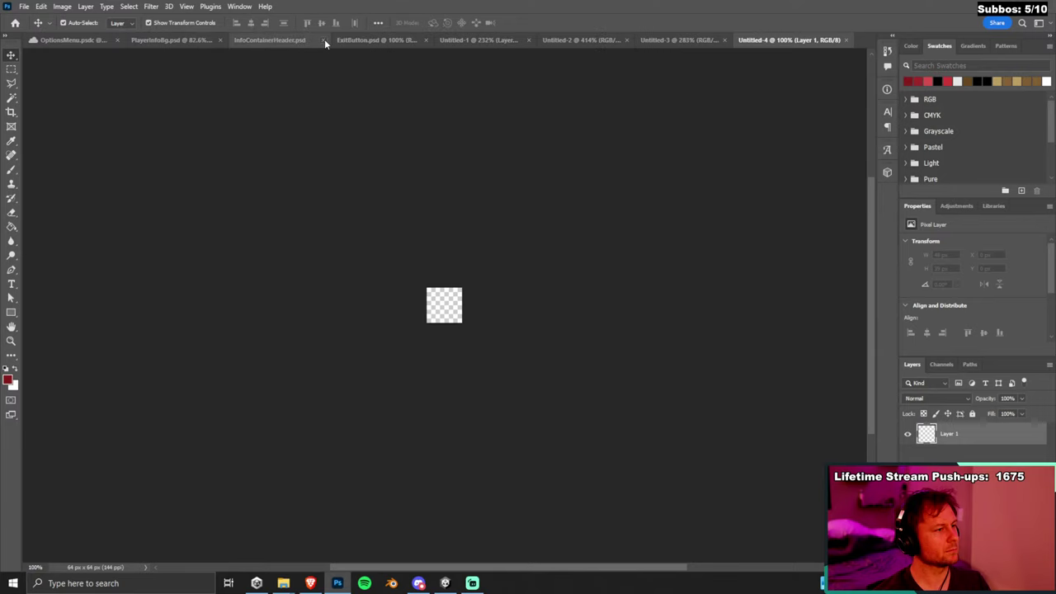
click(408, 39)
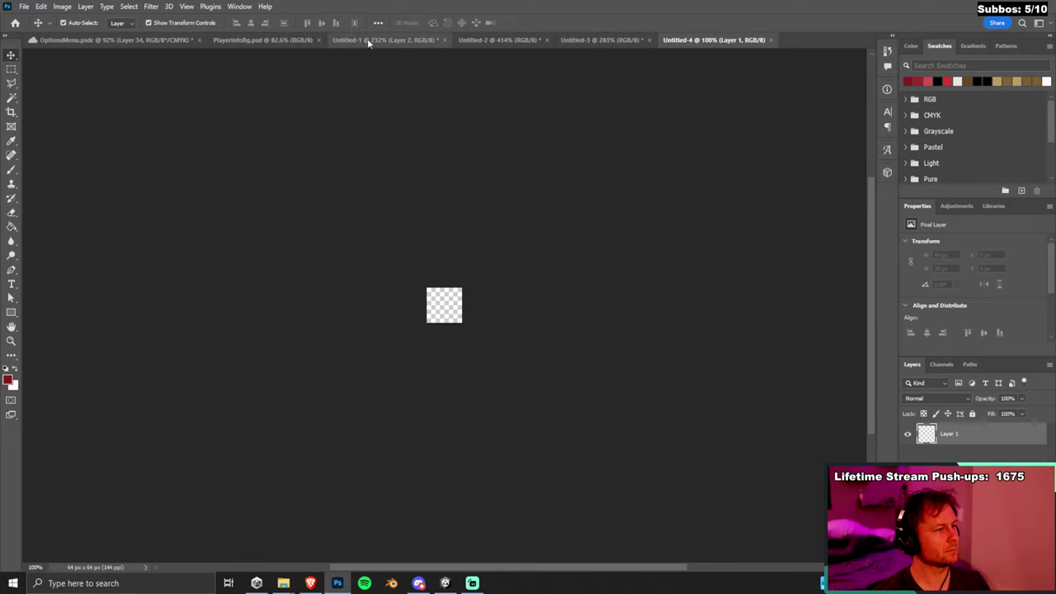
click(319, 39)
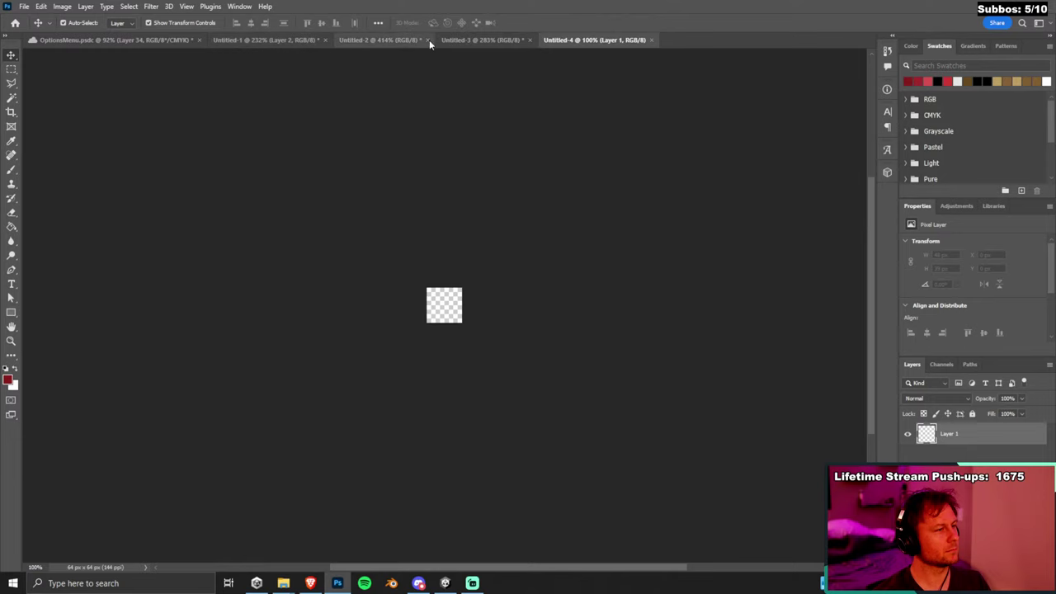
Paste the copied diamond icon into the 64 x 64 px document and deselect it.
key(ctrl+v)
scroll(445, 322, up, 3)
scroll(396, 301, down, 1)
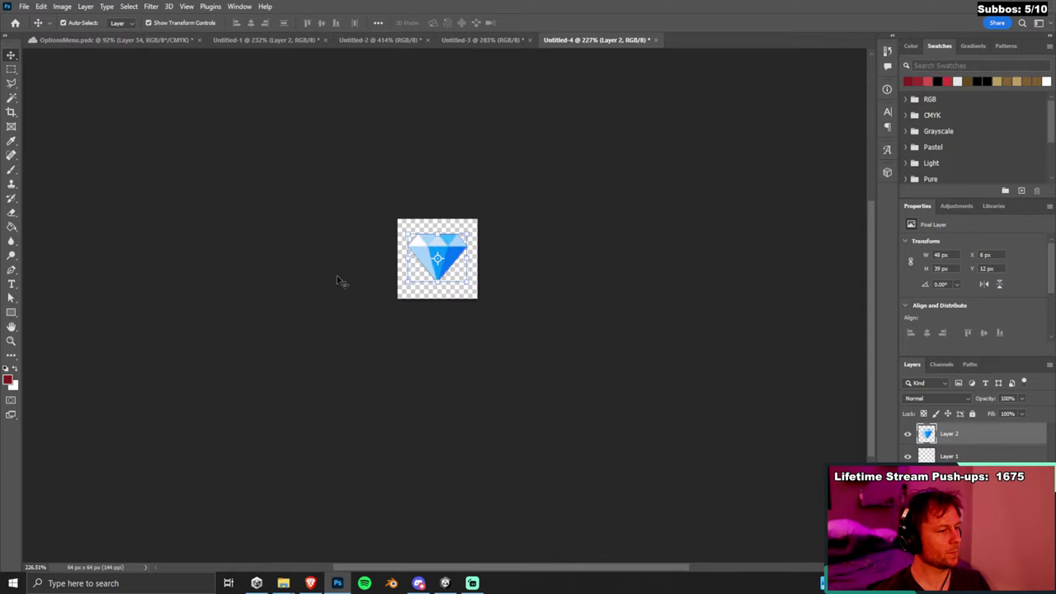
click(148, 146)
Save the diamond document on the computer as ZenGemIcon in PSD format in the PlayerSummaryMenu folder inside PlayerInfoMenu.
key(ctrl+s)
click(349, 429)
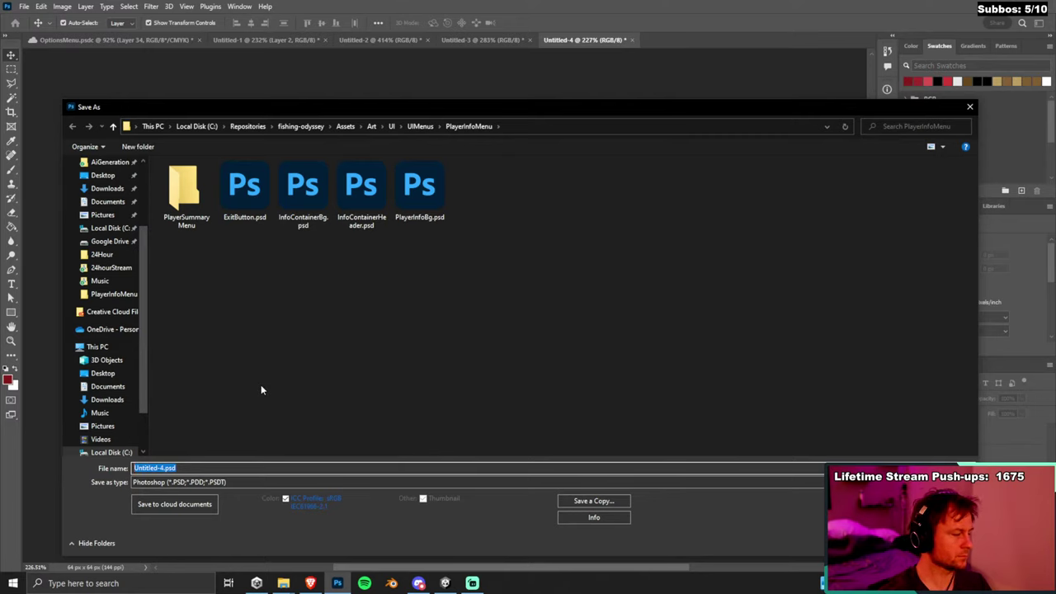
double_click(186, 192)
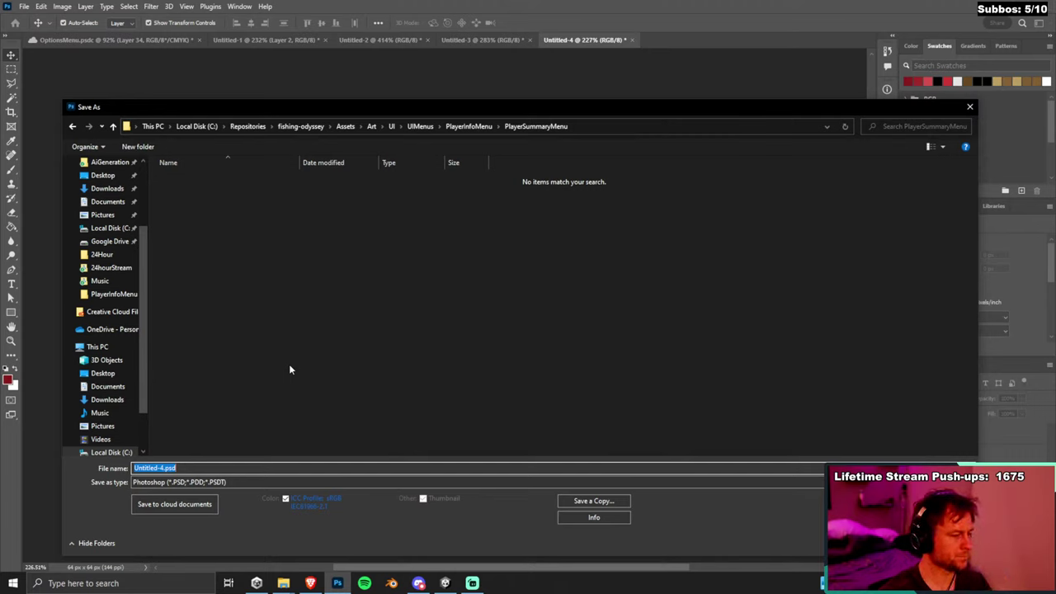
text(GemIcon)
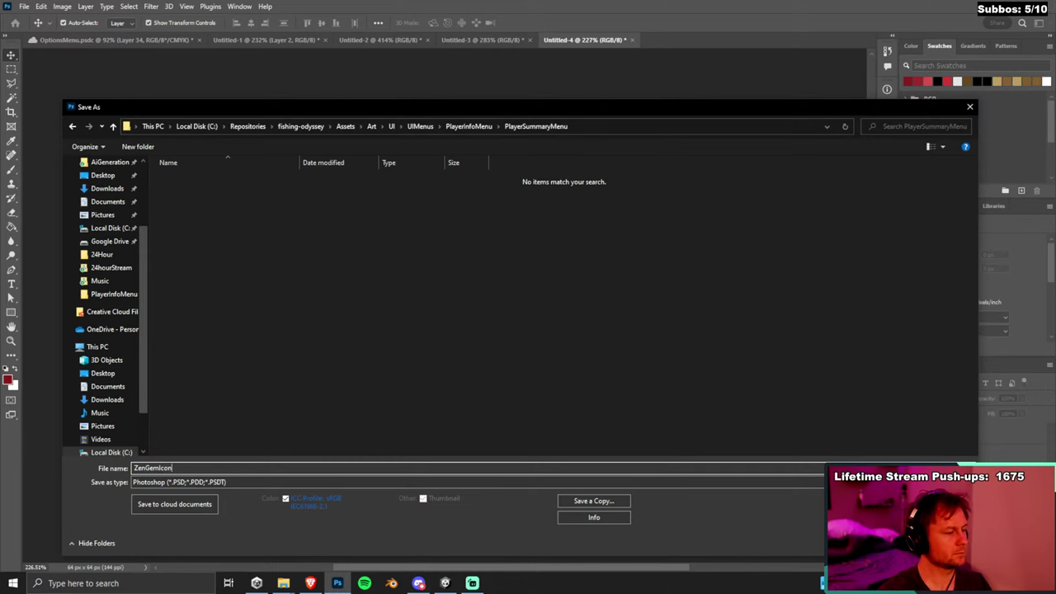
key(Return)
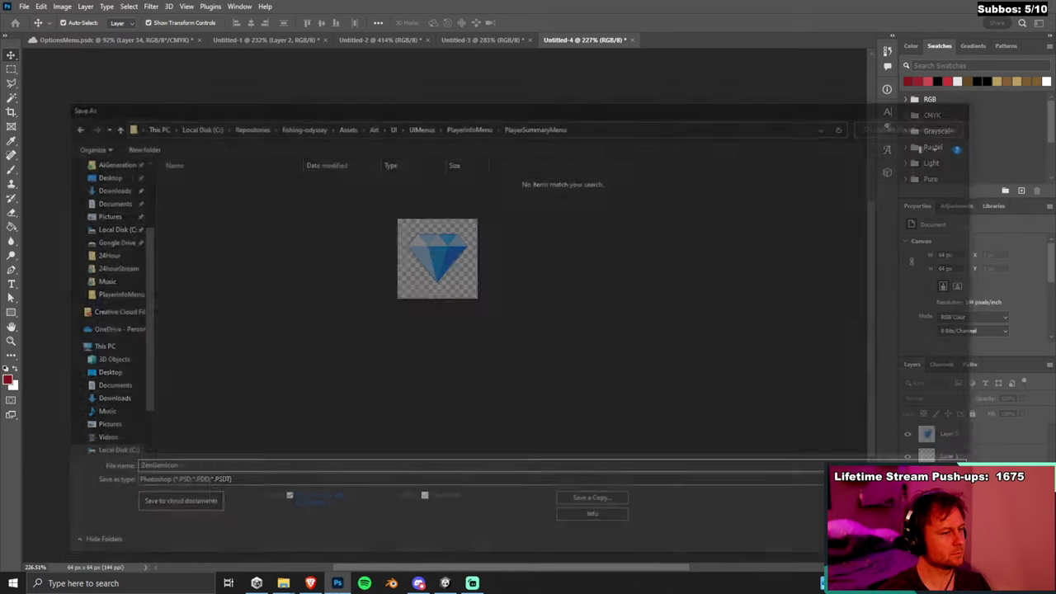
Copy the fish icon from the bottom banner of OptionsMenu into a new transparent 64 x 64 px document.
click(106, 39)
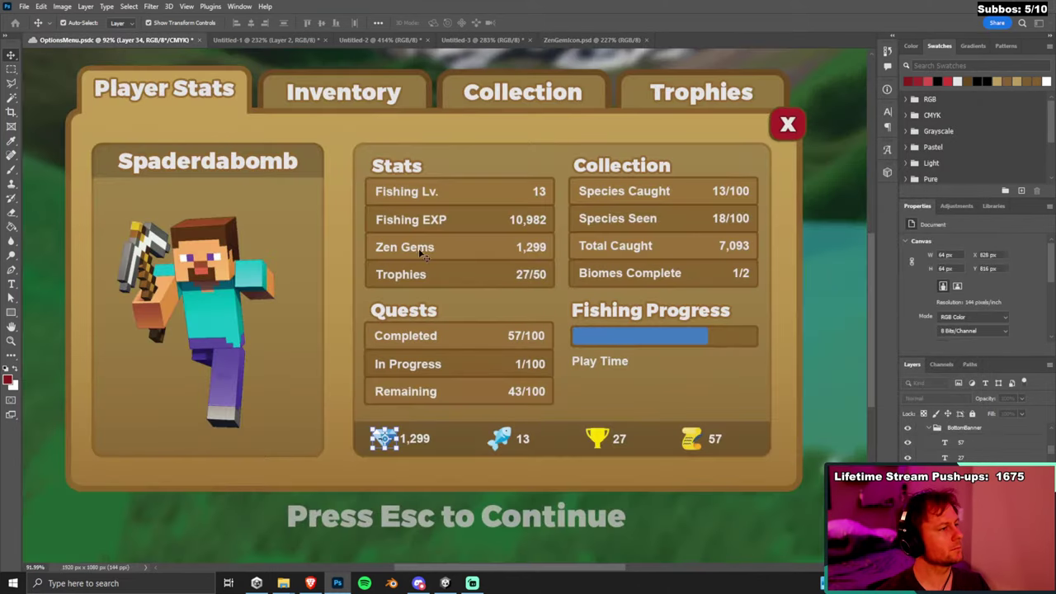
key(ctrl+v)
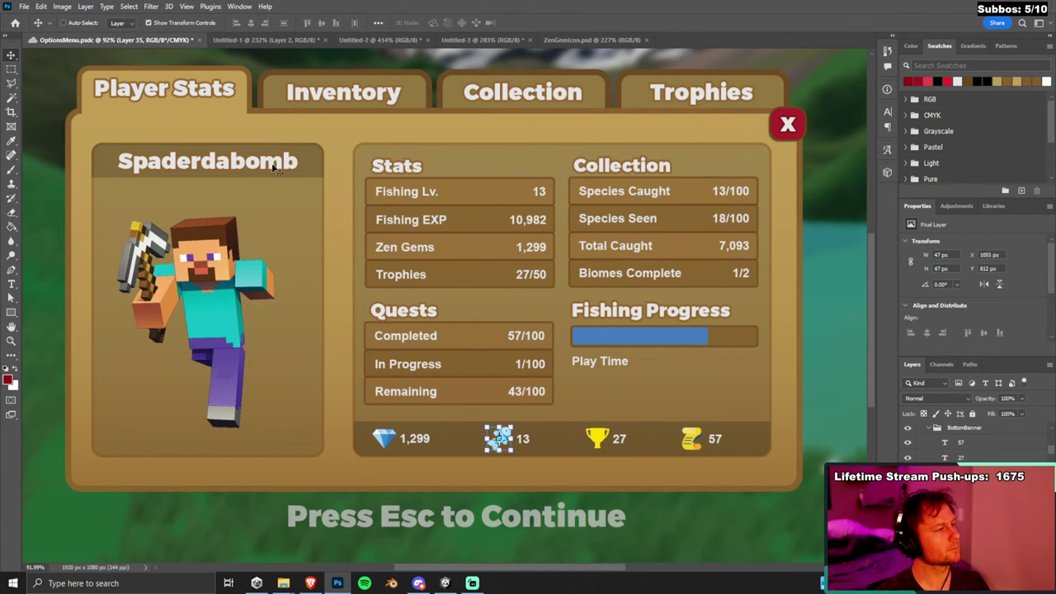
key(ctrl)
click(24, 6)
click(37, 18)
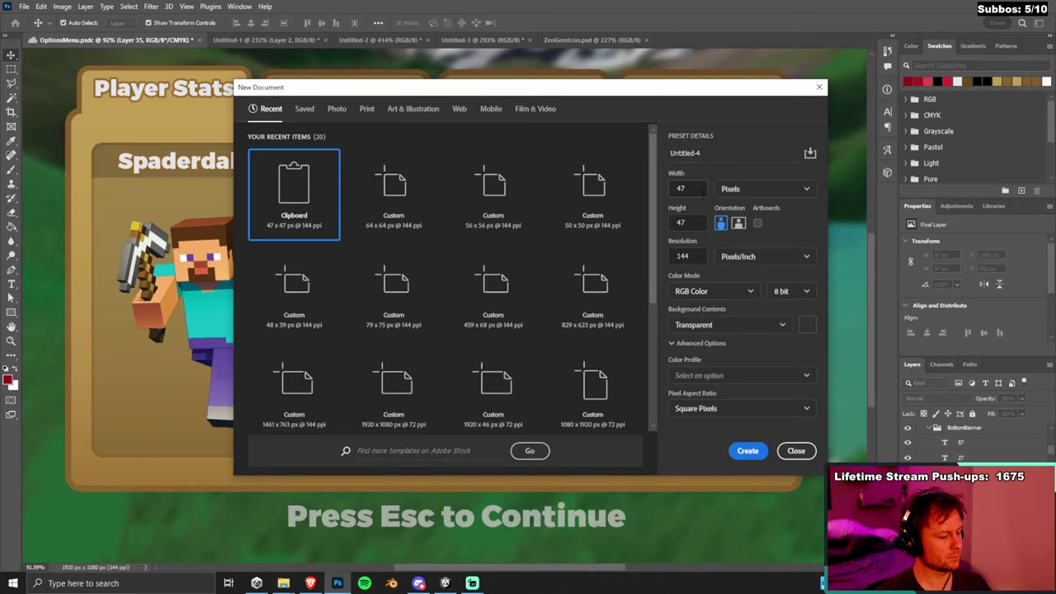
double_click(683, 189)
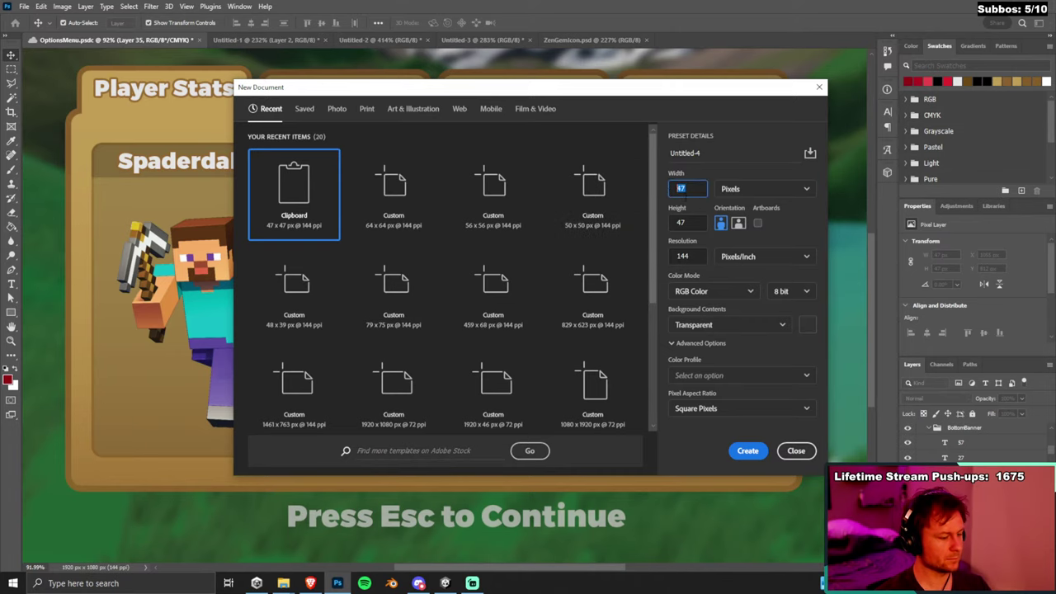
click(748, 451)
key(ctrl+v)
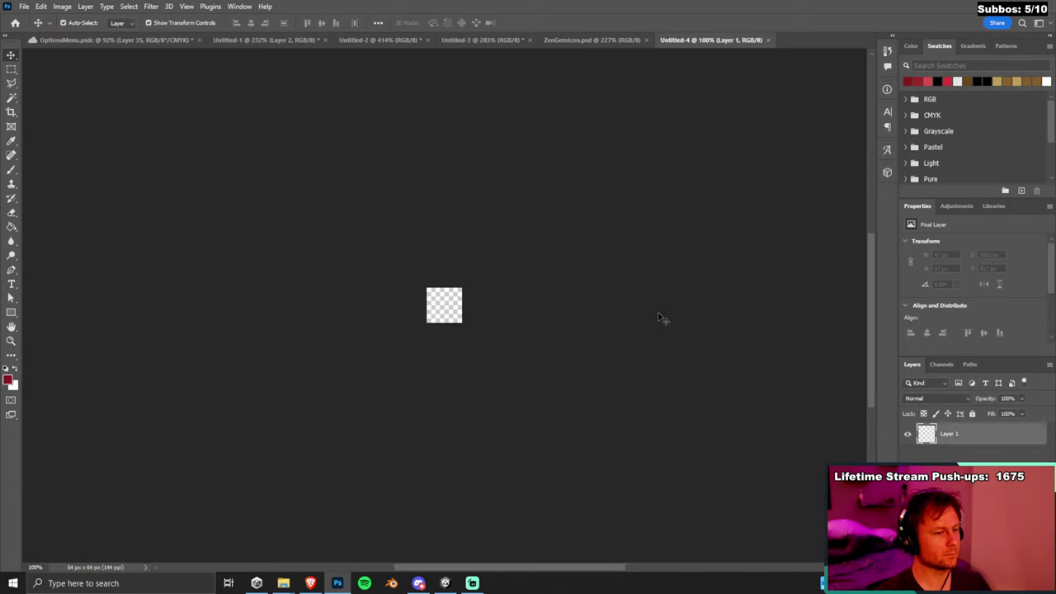
Save the fish document on the computer as FishingLevelIcon in PSD format in the PlayerSummaryMenu folder.
key(ctrl+s)
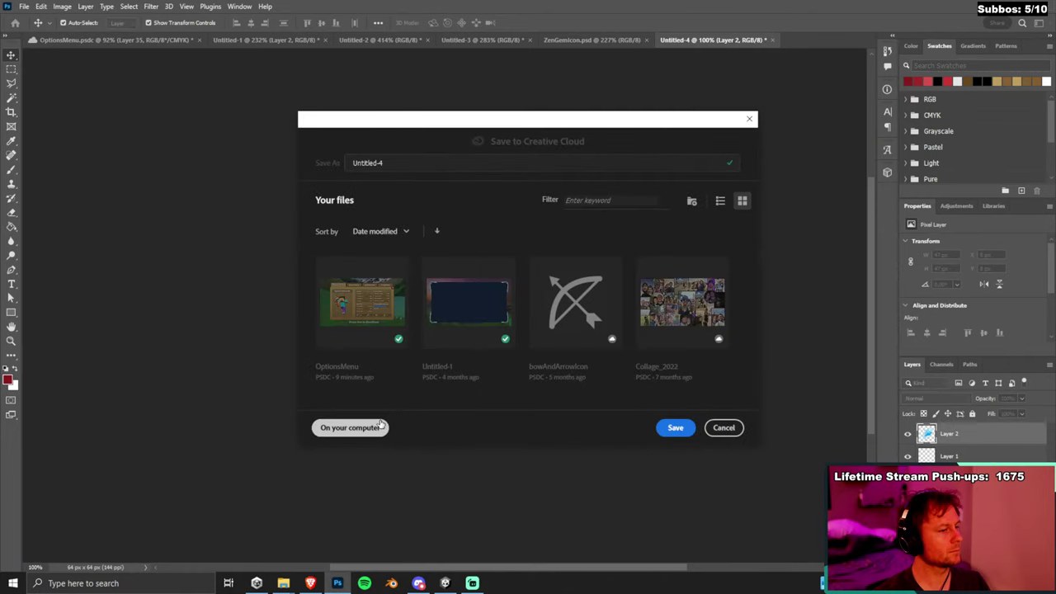
click(350, 428)
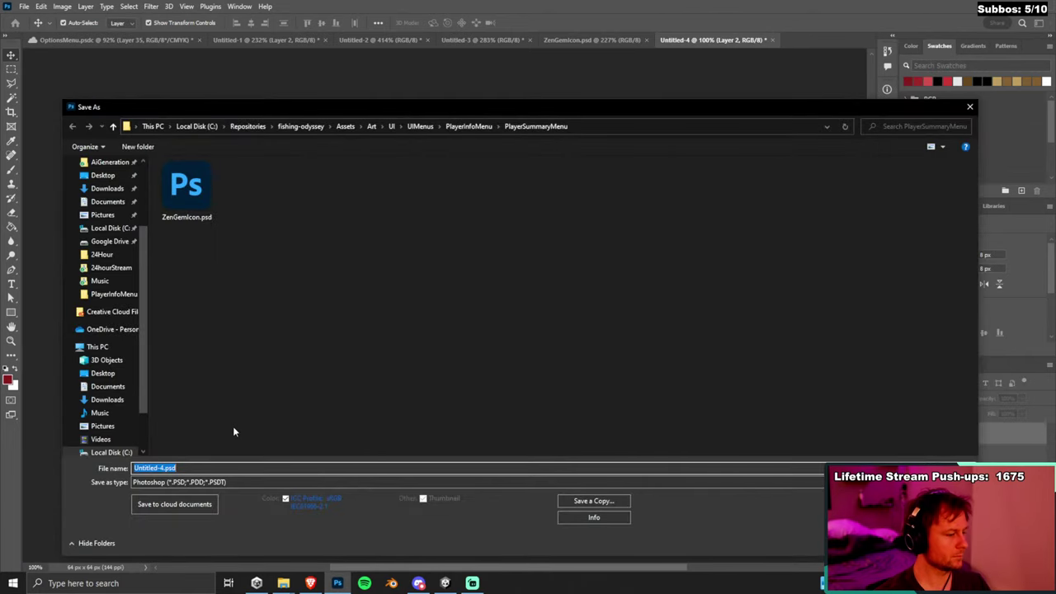
text(FishingLeve)
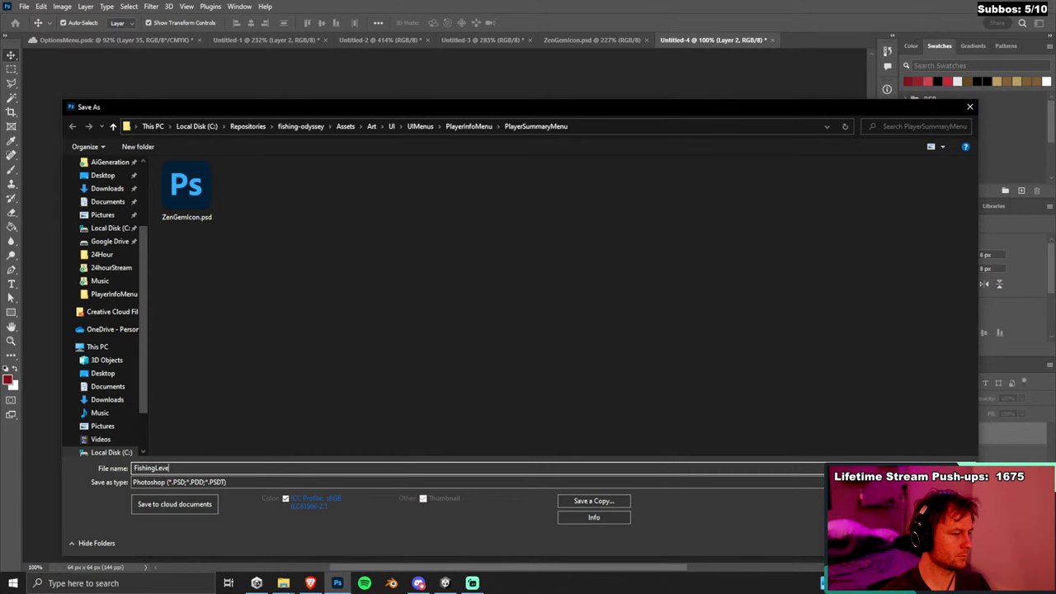
key(Return)
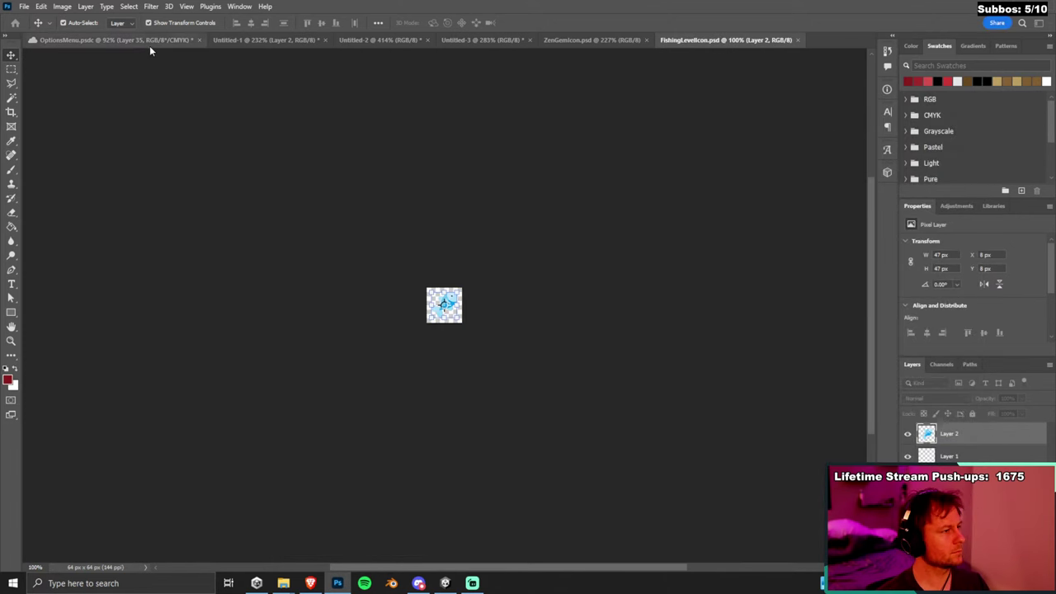
Return to OptionsMenu and copy the trophy icon from the bottom banner.
click(150, 41)
click(596, 444)
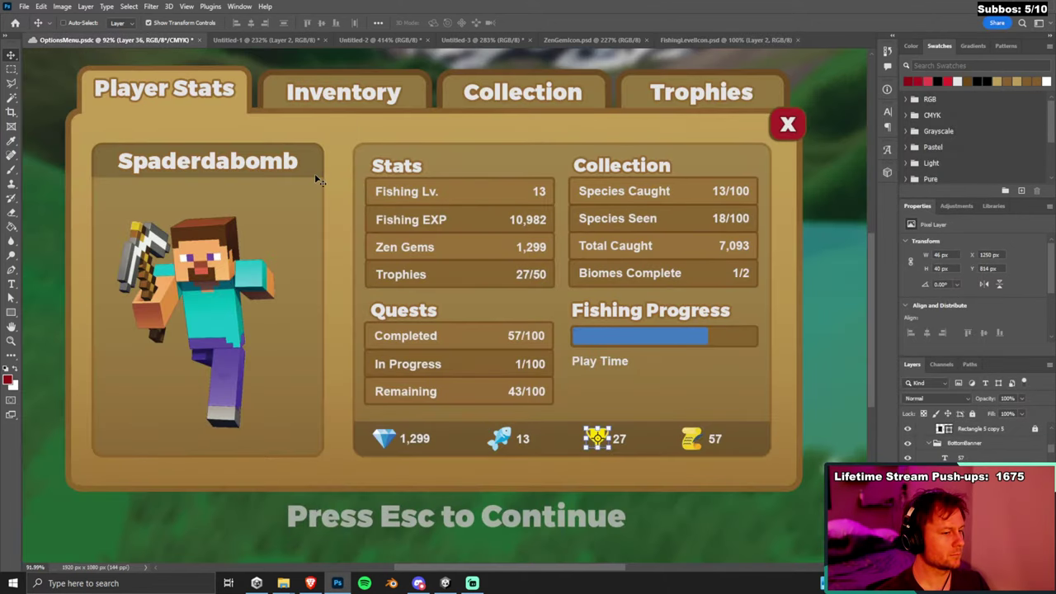
click(24, 6)
click(33, 22)
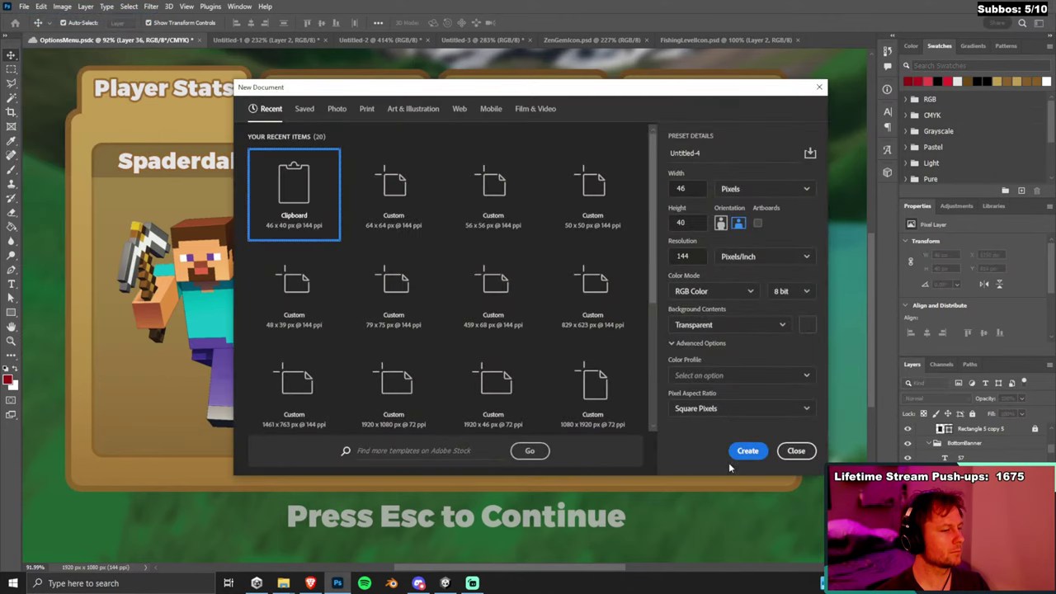
click(792, 448)
scroll(600, 460, up, 10)
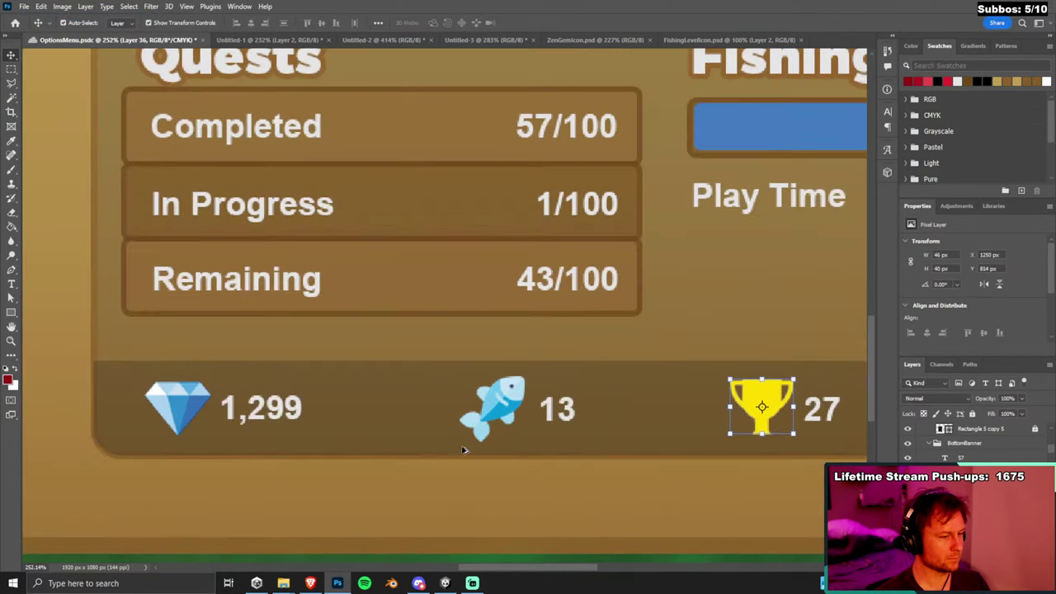
scroll(471, 454, down, 7)
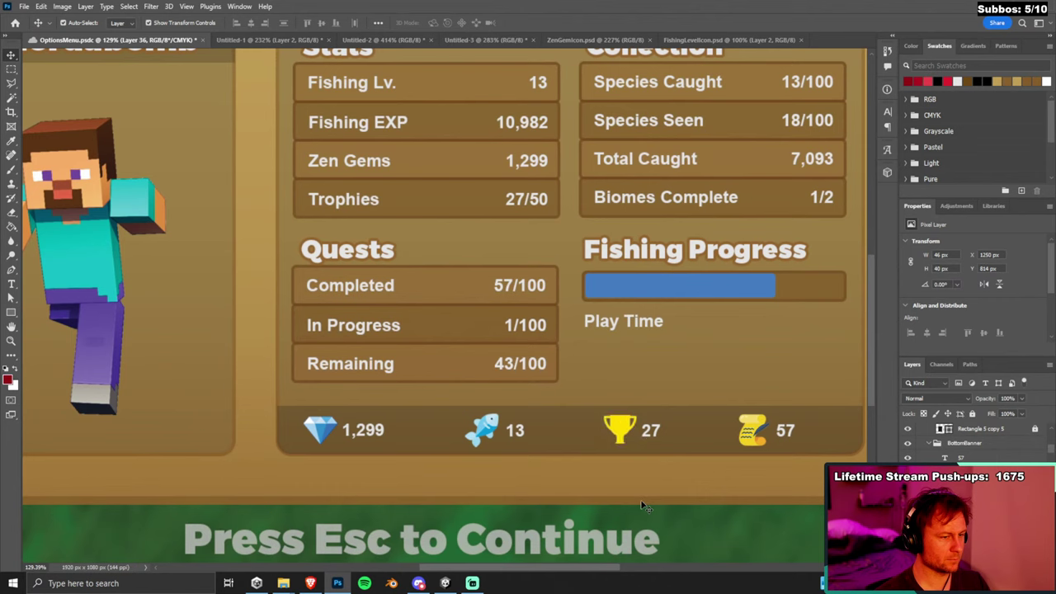
Create a new transparent 64 x 64 px document and paste the bottom banner's trophy icon into it.
click(621, 437)
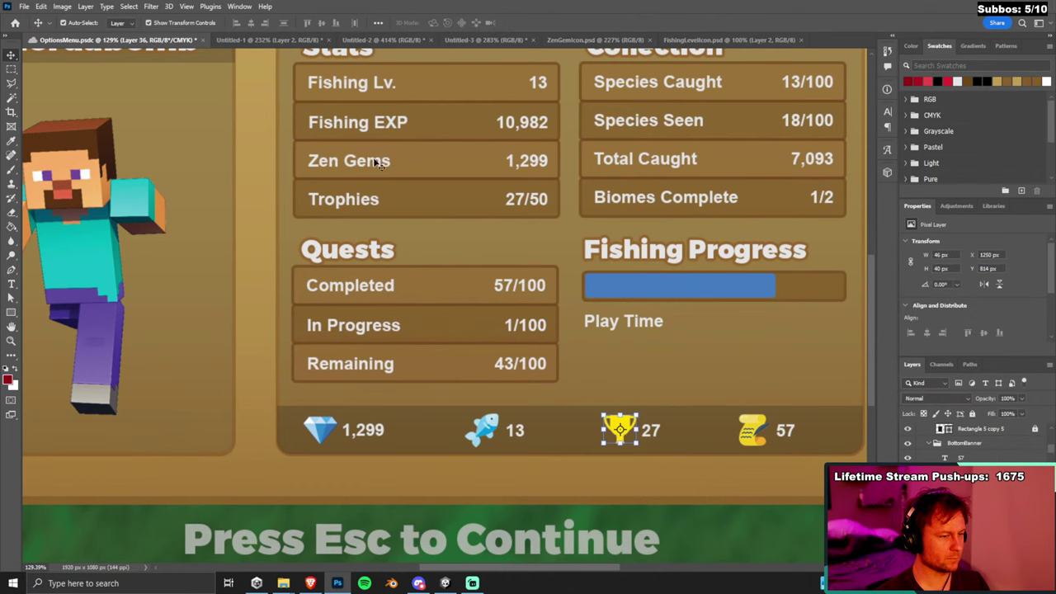
click(25, 6)
click(33, 17)
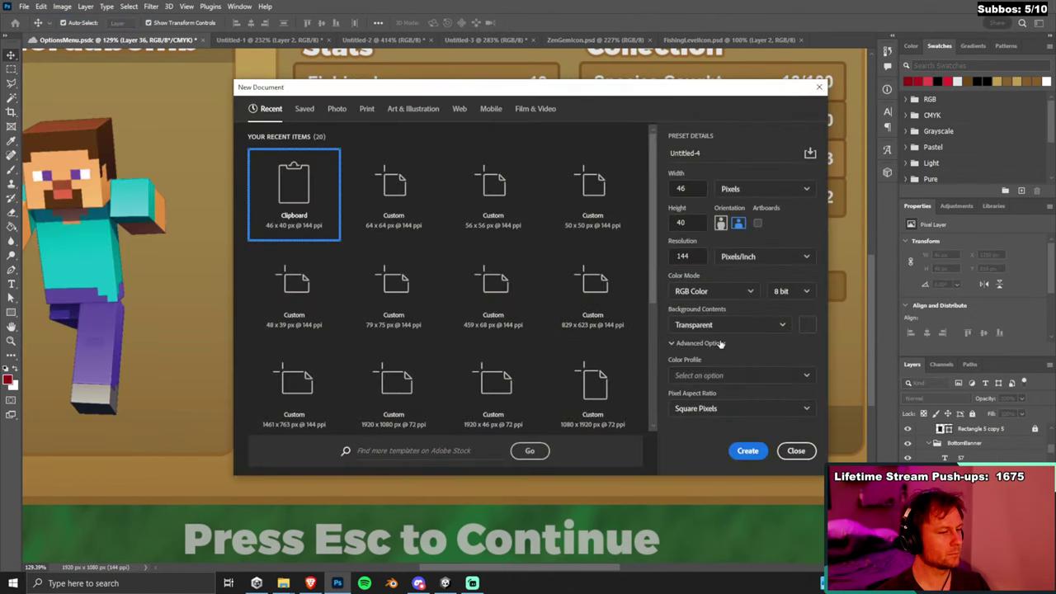
key(Tab)
text(64)
click(747, 450)
key(ctrl+v)
scroll(432, 300, up, 3)
Save the trophy document on the computer as TrophiesIcon in PSD format in the PlayerSummaryMenu folder.
key(ctrl+s)
click(357, 421)
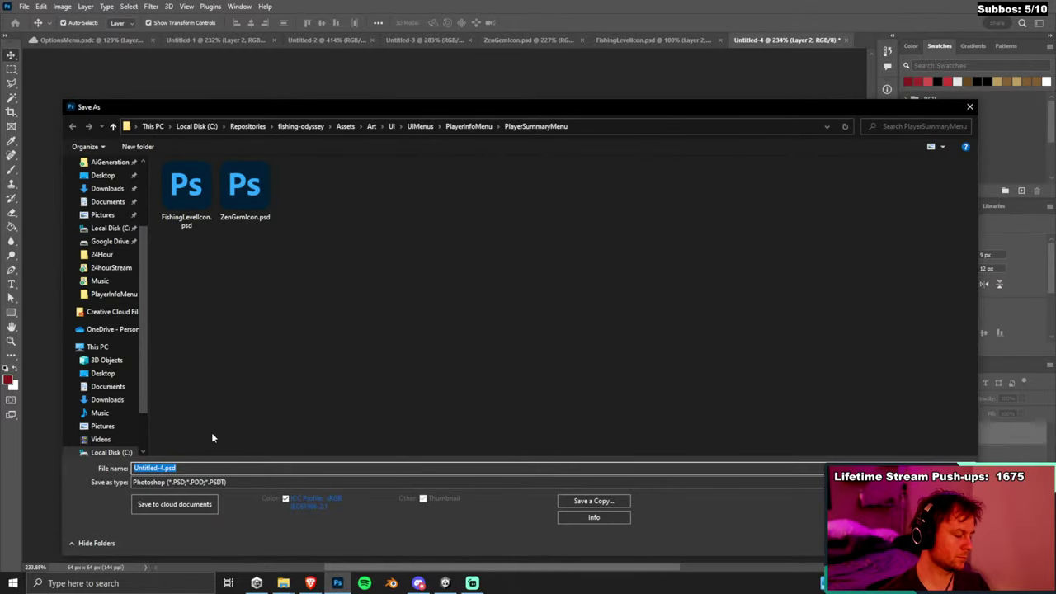
text(TrophiesIcon)
key(Return)
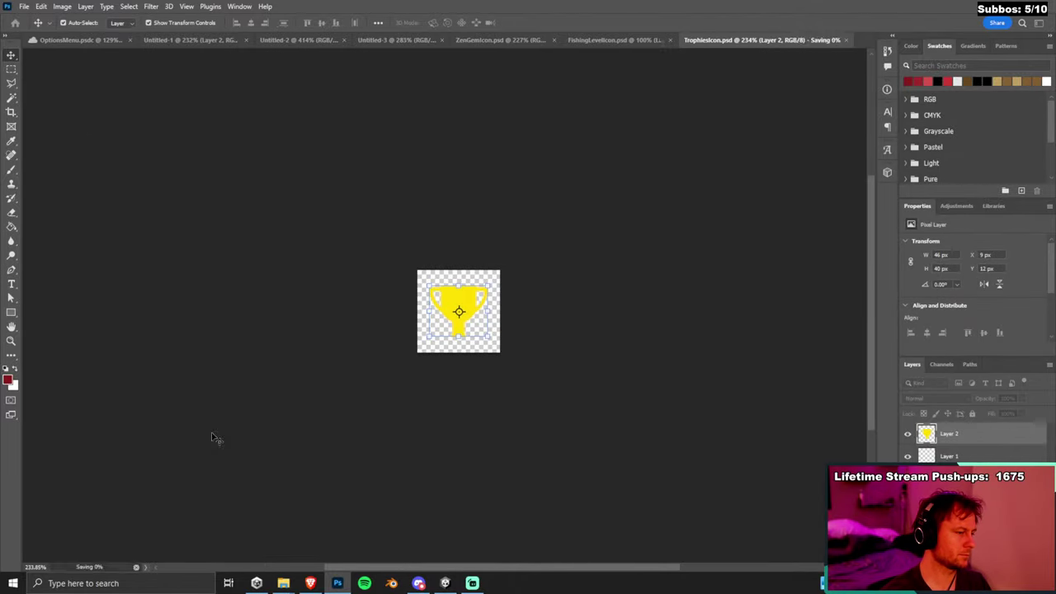
Return to OptionsMenu and copy the scroll icon from the bottom banner.
click(74, 39)
click(754, 430)
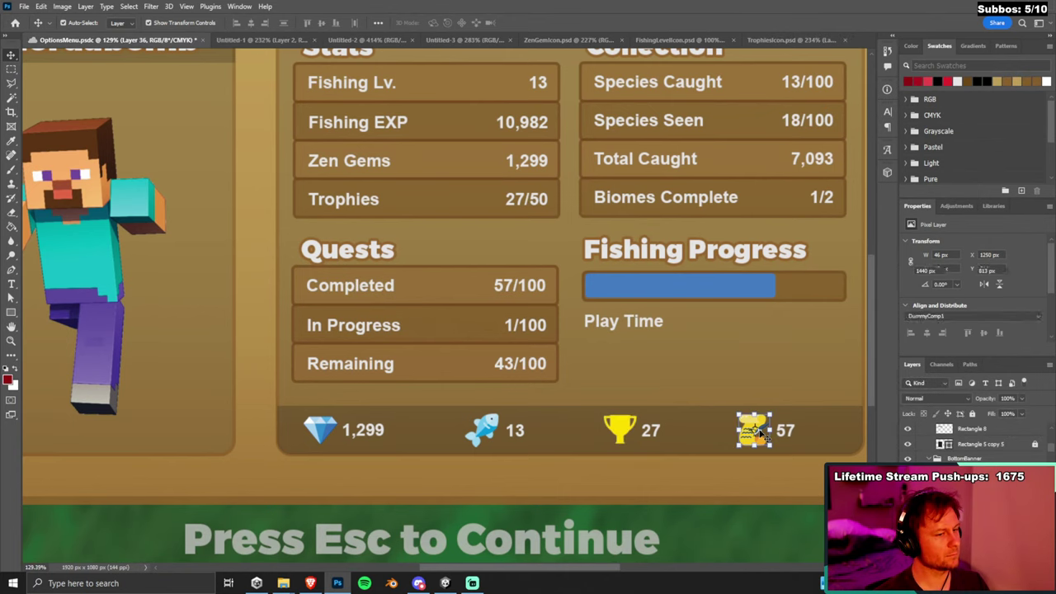
Try pasting the scroll icon into a new transparent 44 x 44 px document, and undo the paste.
click(24, 6)
click(33, 21)
click(745, 448)
key(ctrl+v)
key(ctrl+z)
Create a new transparent 64 x 64 px document and bring the bottom banner's scroll icon from OptionsMenu into it.
click(25, 6)
click(28, 8)
click(24, 5)
click(33, 21)
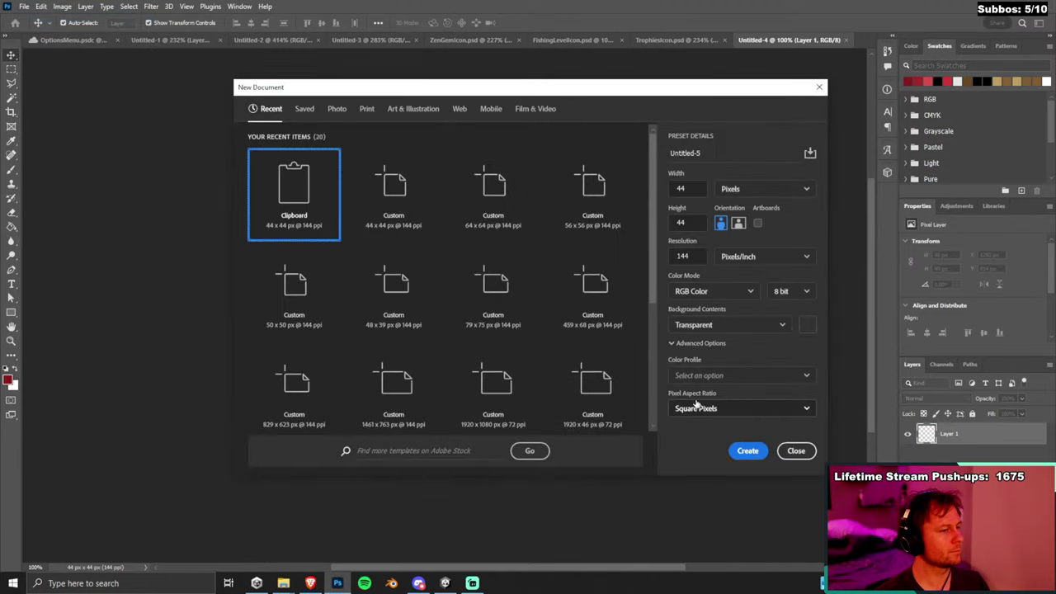
text(64)
key(Tab)
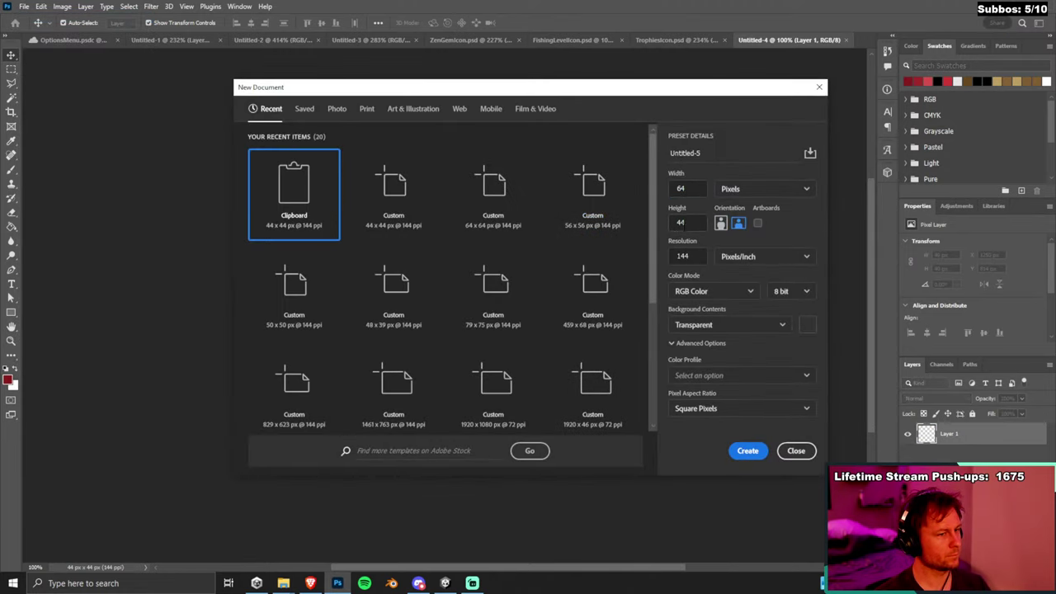
text(64)
click(746, 450)
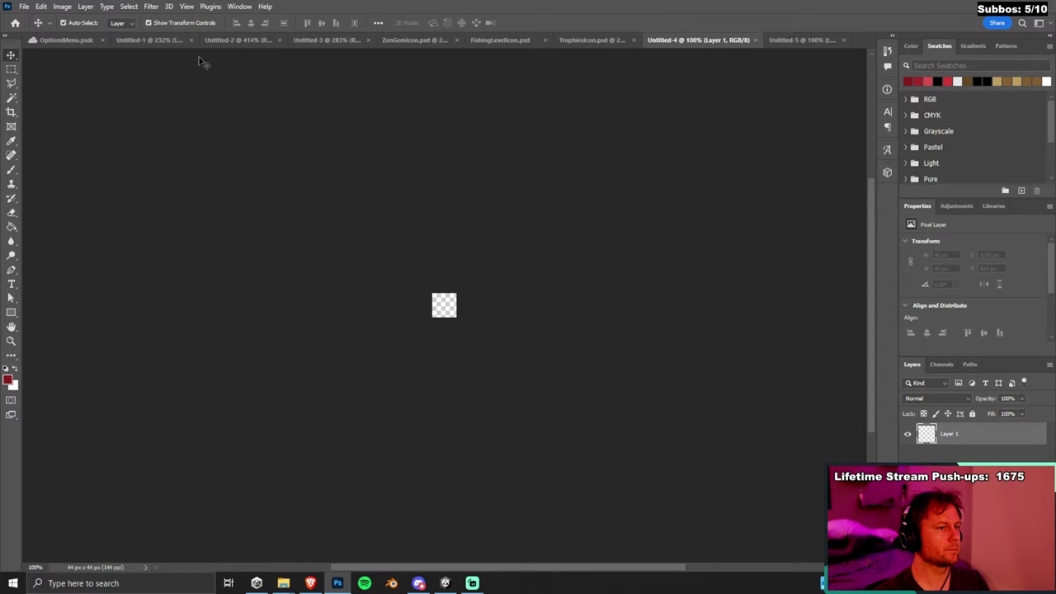
click(31, 39)
drag(757, 441, 624, 290)
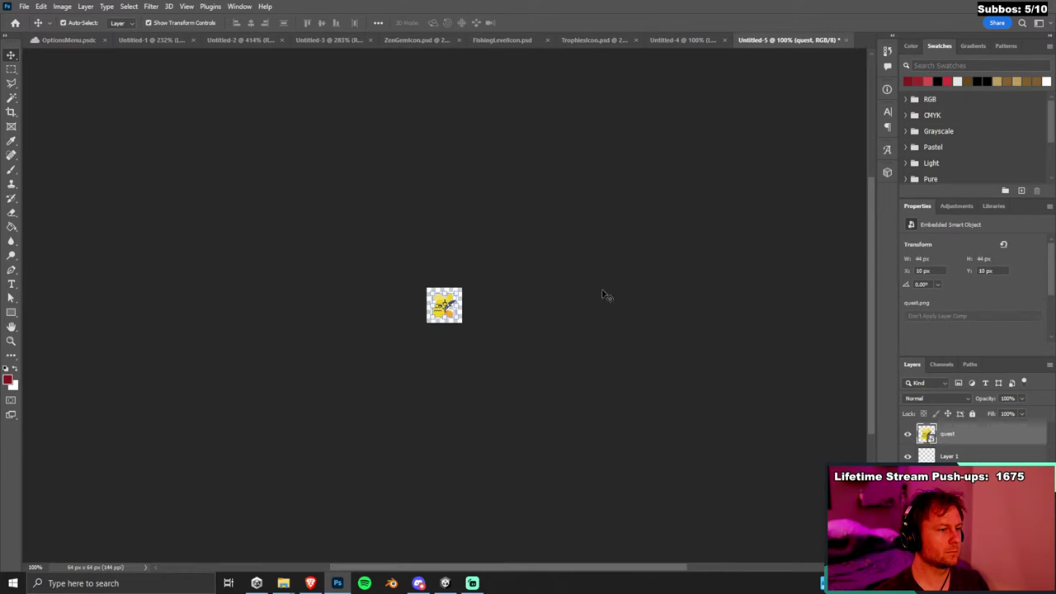
Save the scroll icon document on the computer as QuestsIcon in PSD format in the PlayerSummaryMenu folder.
key(ctrl+s)
click(353, 426)
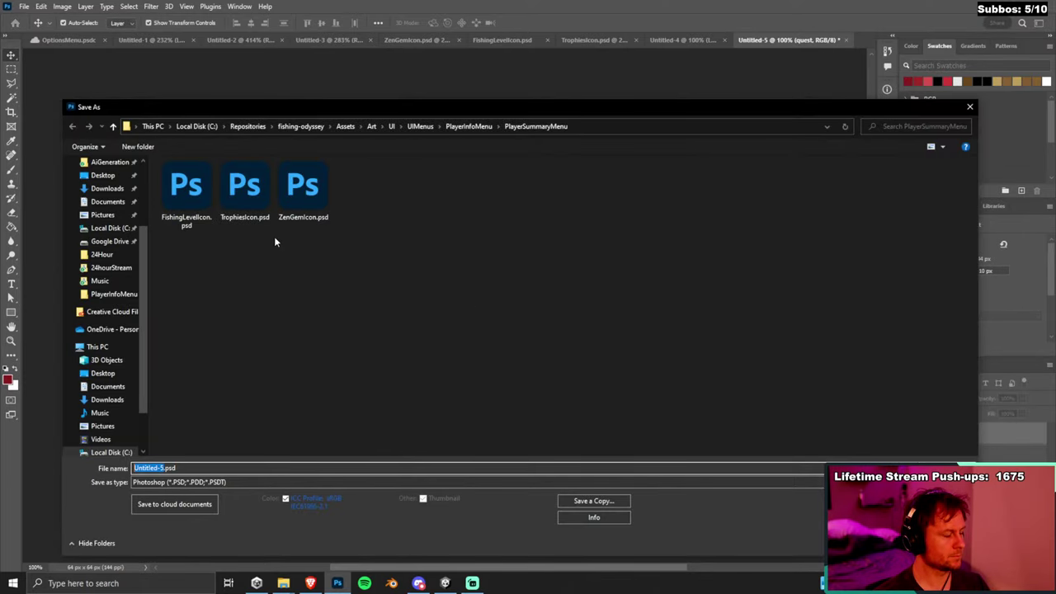
text(Quests)
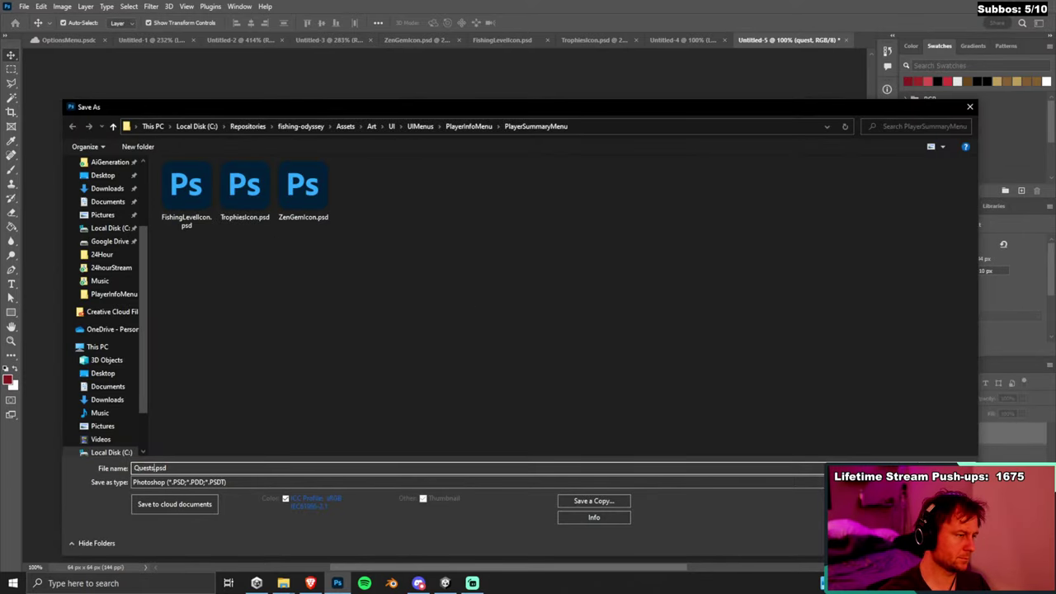
text(Icon)
key(Return)
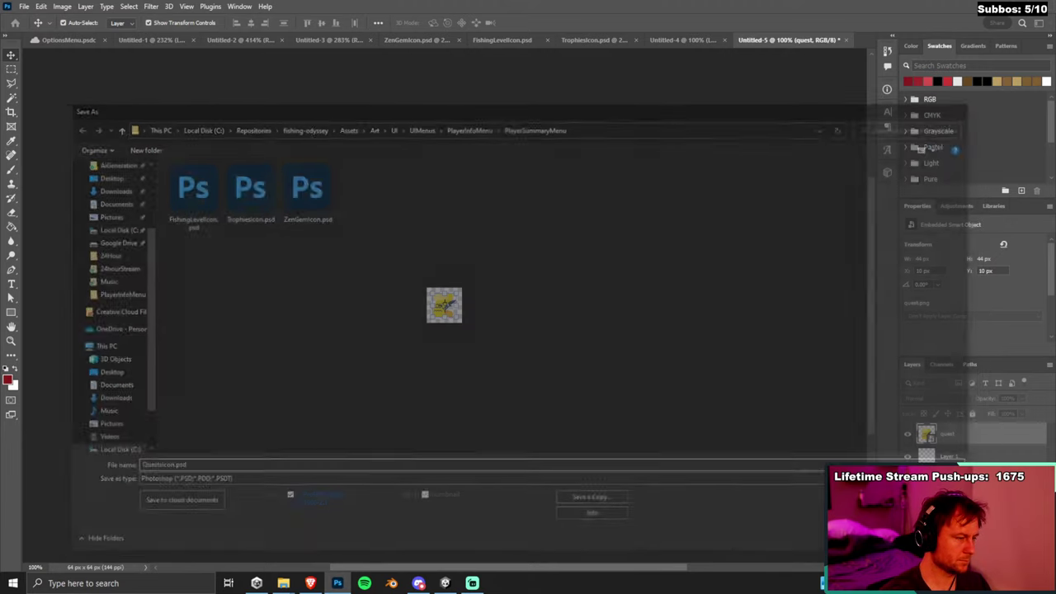
Close the saved ZenGemIcon, FishingLevelIcon, TrophiesIcon and QuestsIcon documents.
click(464, 40)
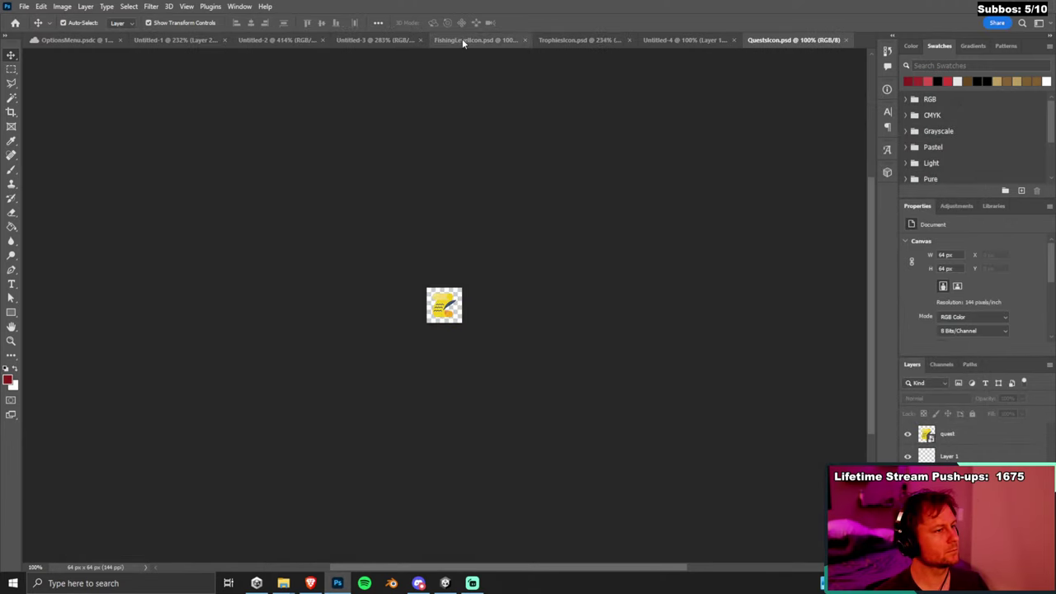
click(523, 42)
click(616, 40)
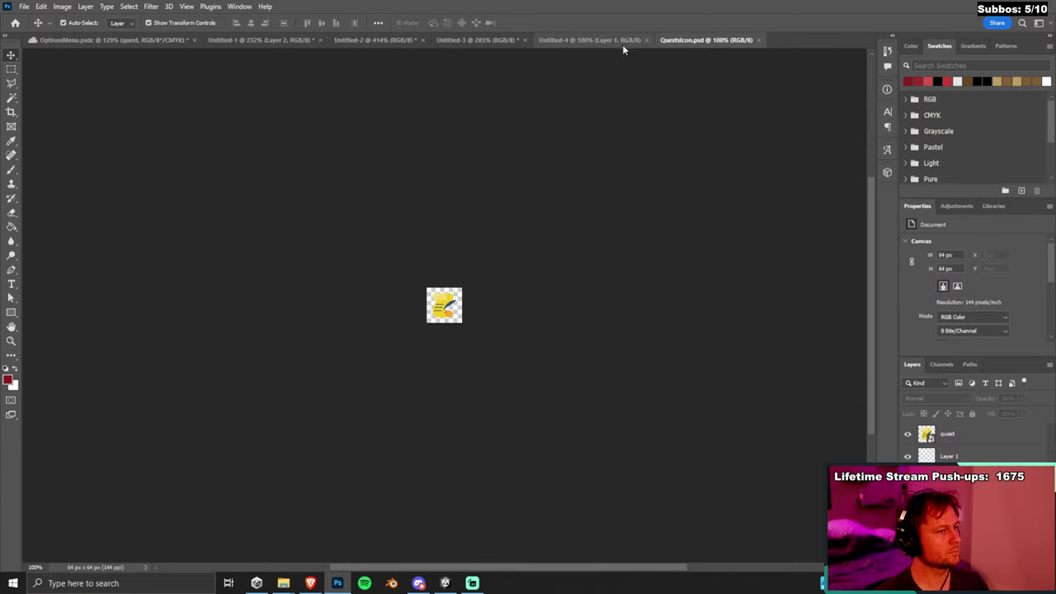
click(753, 39)
Examine the OptionsMenu mockup, from the bottom banner icons up to the menu tabs, for parts still needing export.
scroll(581, 320, down, 3)
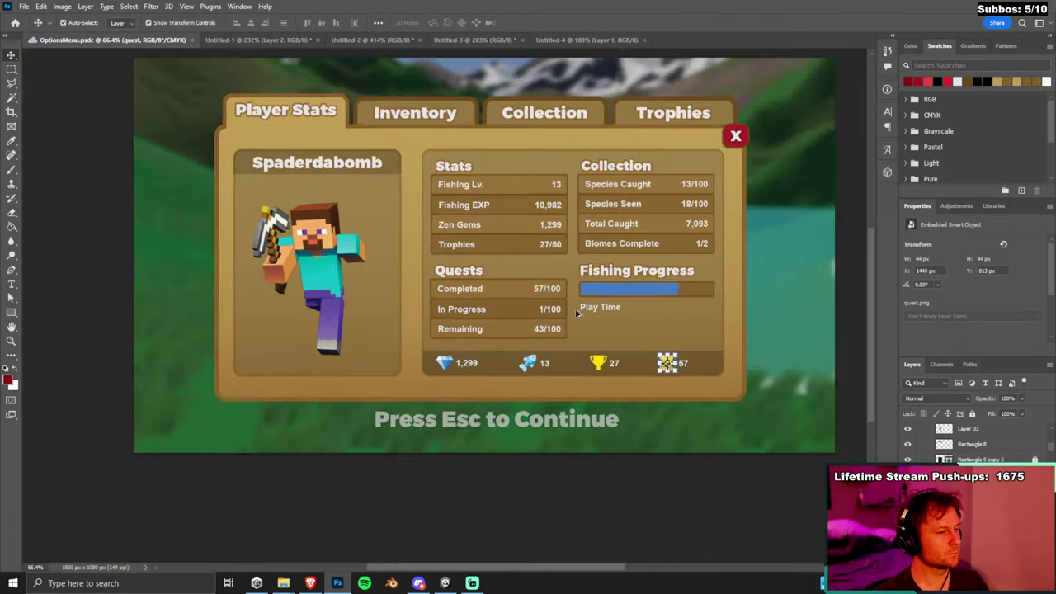
scroll(660, 326, up, 2)
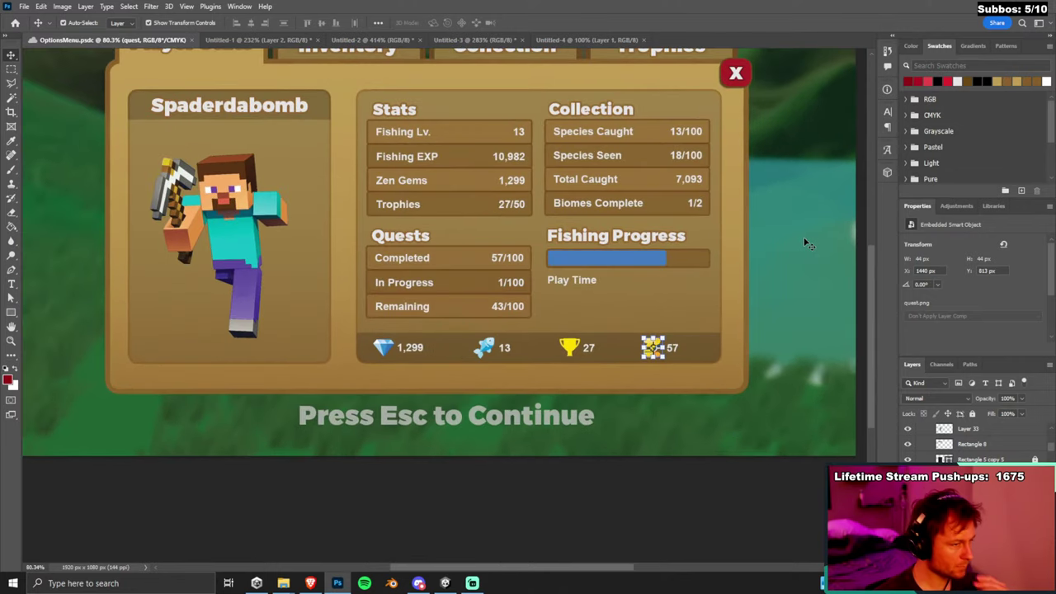
scroll(655, 253, up, 2)
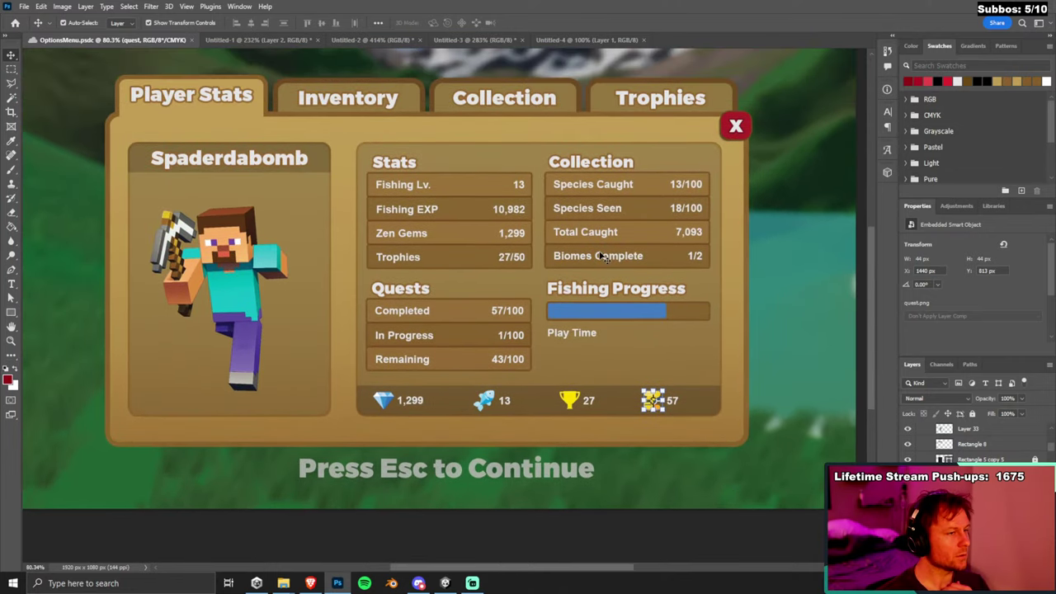
scroll(603, 257, up, 1)
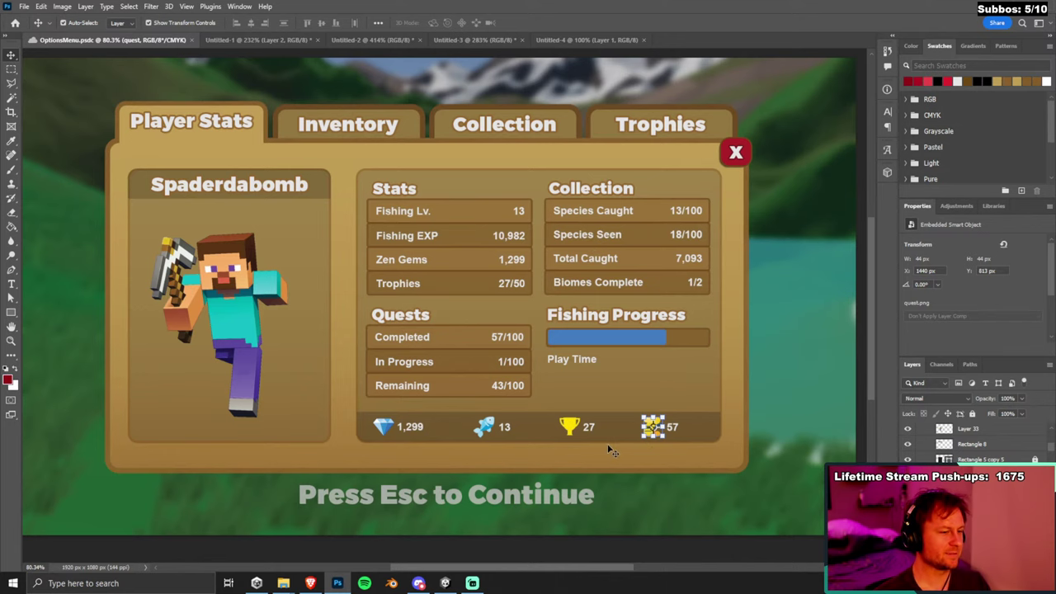
scroll(608, 450, up, 5)
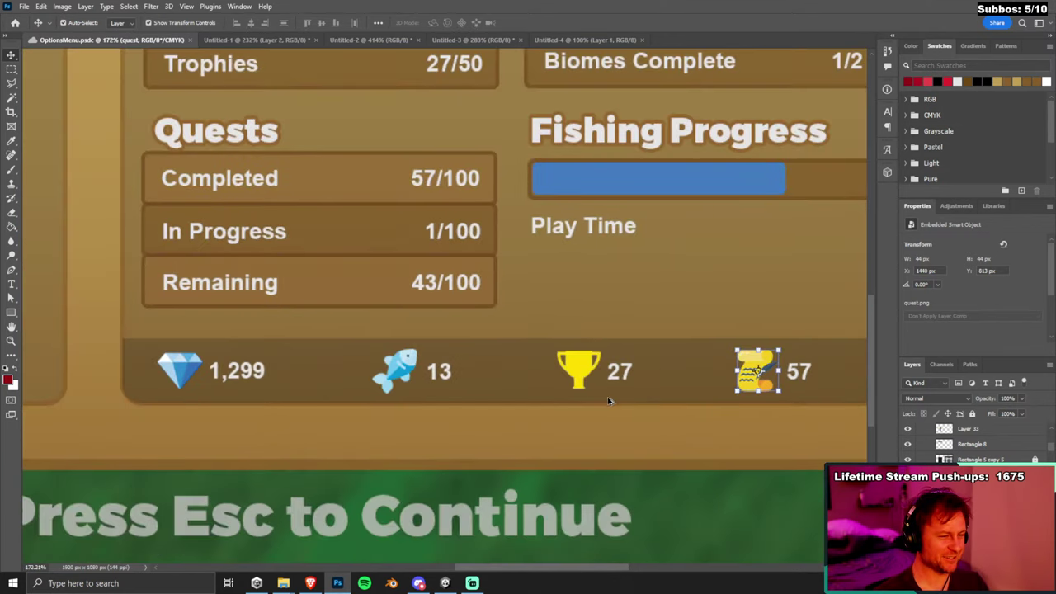
scroll(665, 424, down, 2)
scroll(642, 435, up, 2)
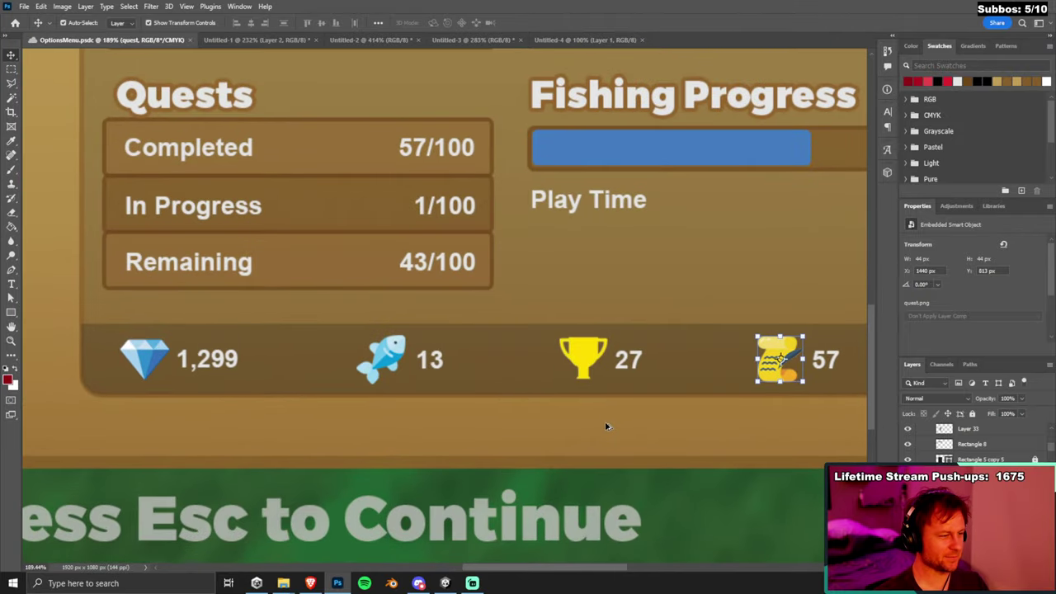
scroll(608, 424, down, 2)
scroll(579, 425, down, 3)
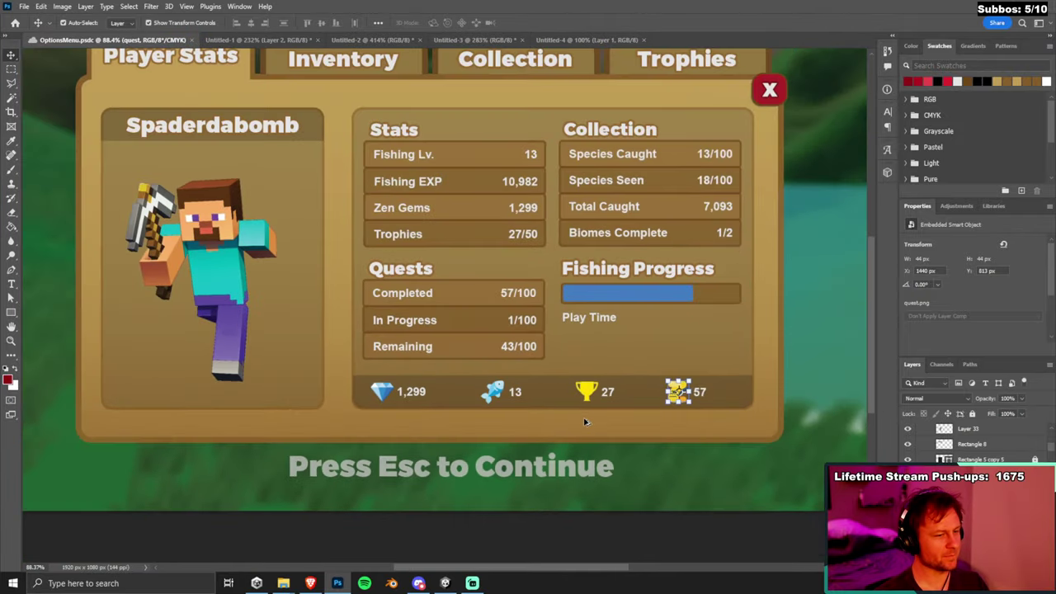
click(775, 460)
scroll(666, 463, down, 1)
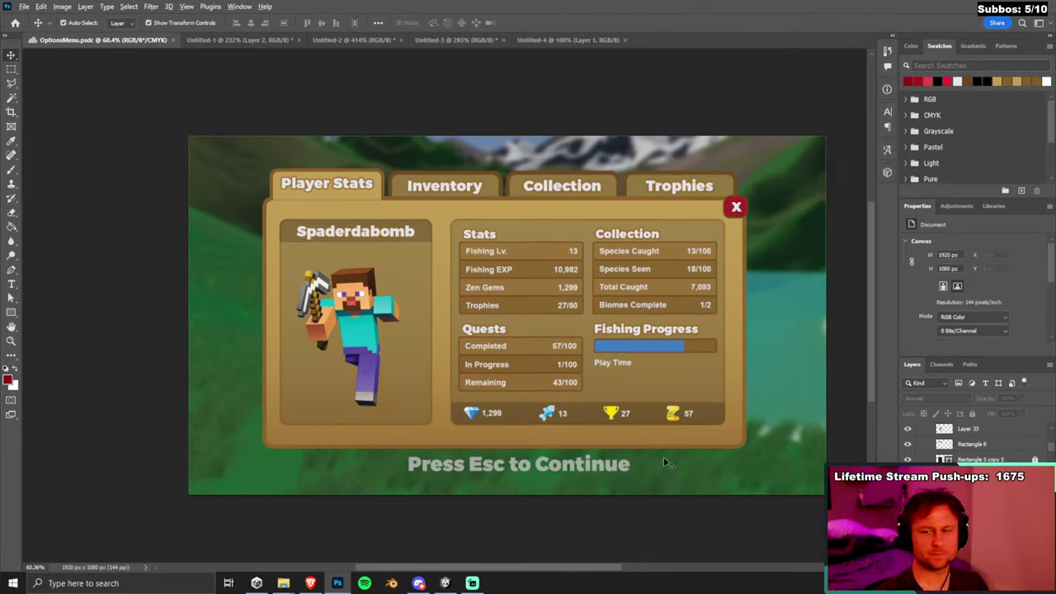
scroll(667, 463, up, 2)
scroll(587, 404, up, 8)
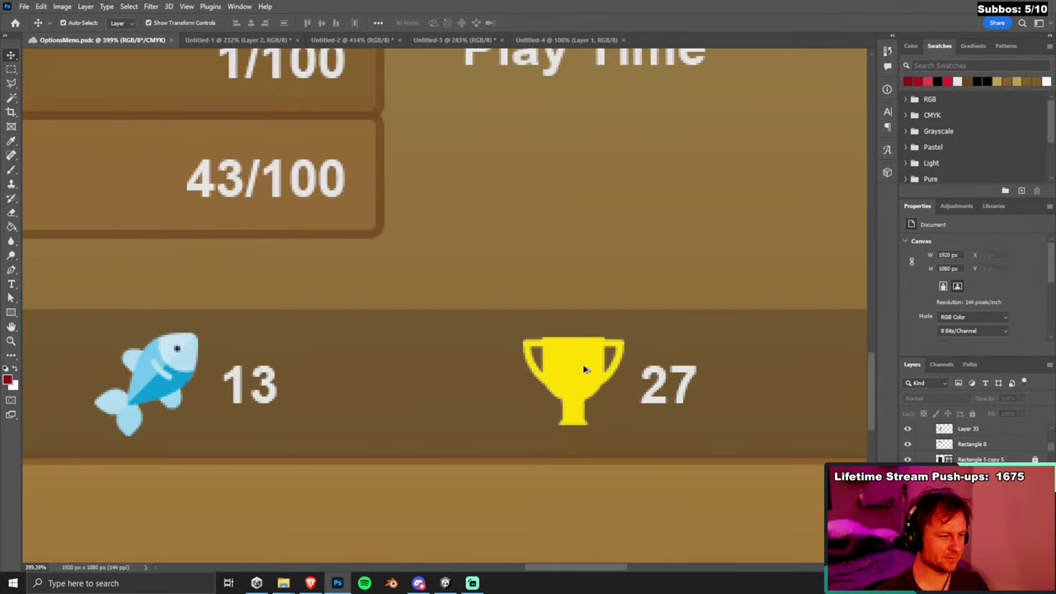
scroll(582, 366, down, 4)
scroll(582, 366, down, 3)
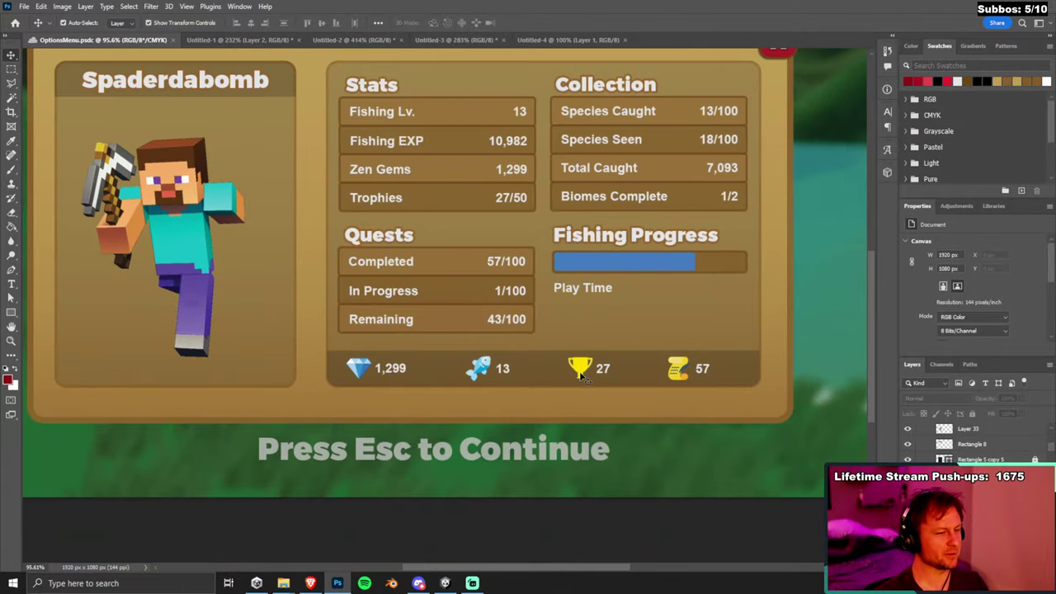
scroll(494, 343, down, 1)
scroll(493, 342, down, 1)
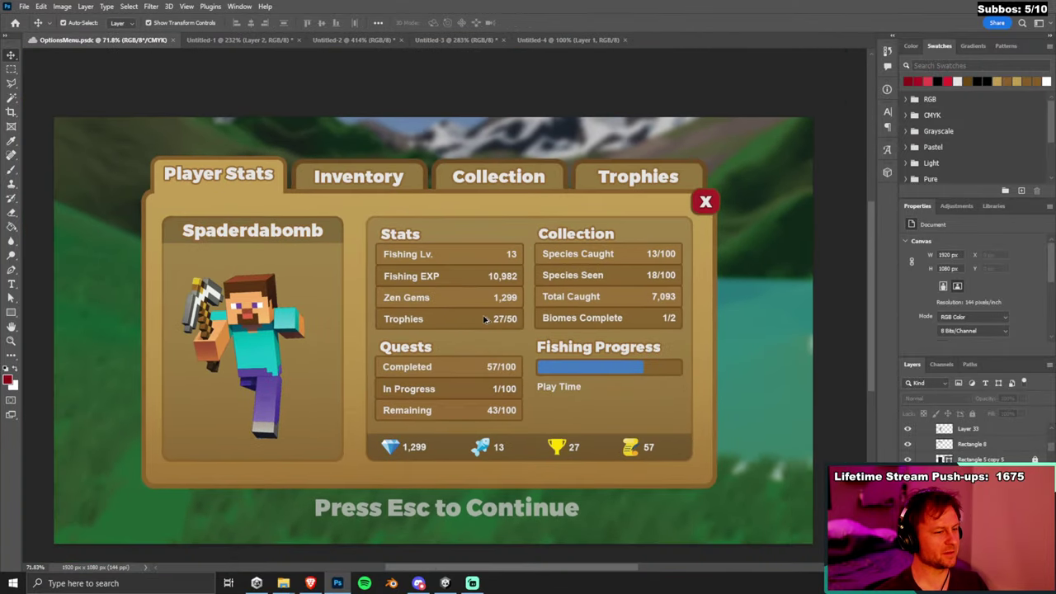
scroll(452, 389, up, 1)
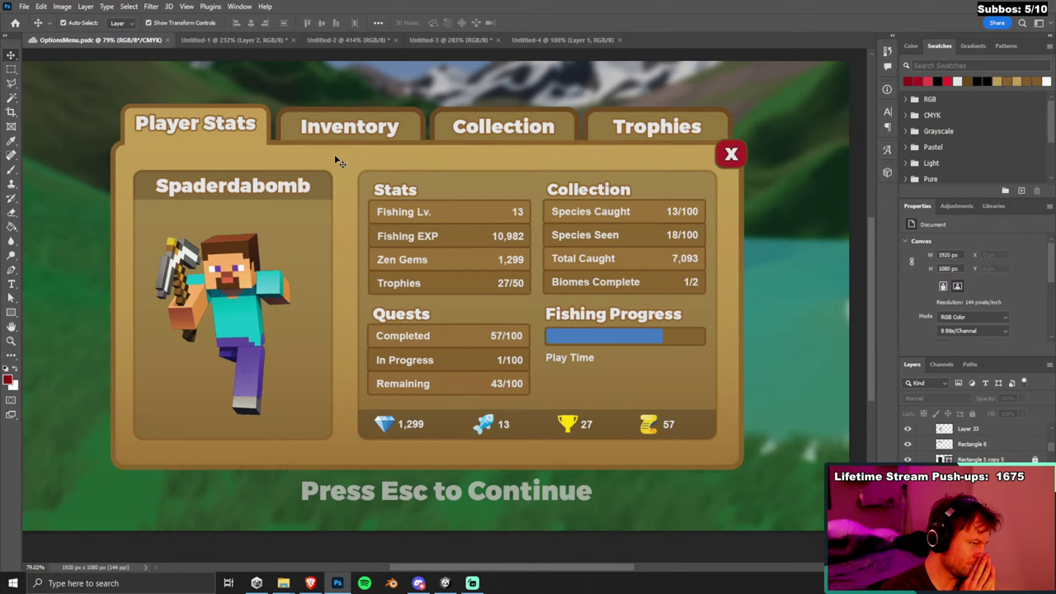
Compare the background shapes of the Player Stats and Inventory tabs in the mockup.
click(266, 133)
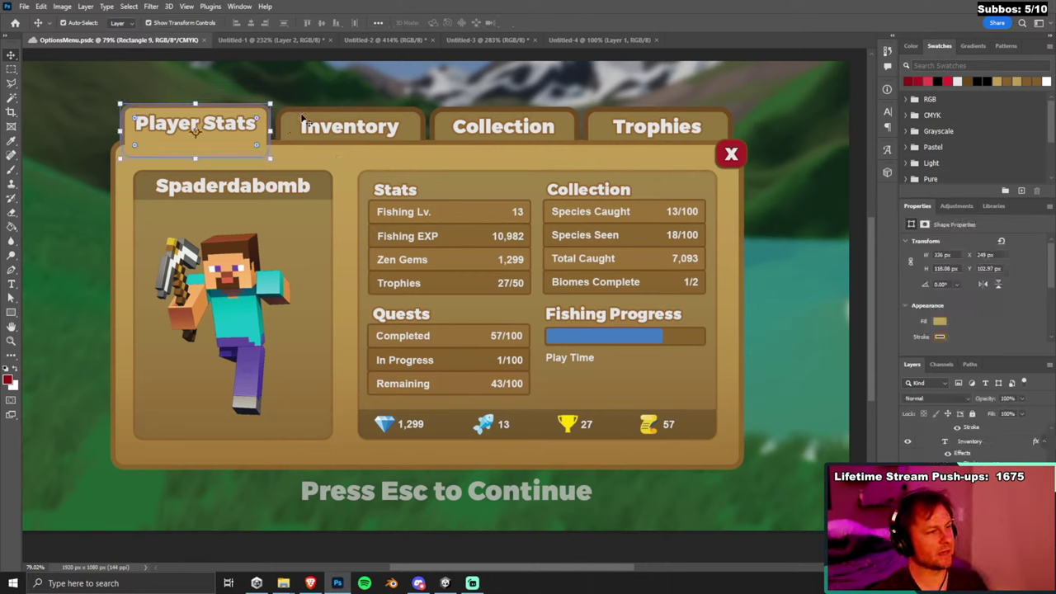
click(420, 128)
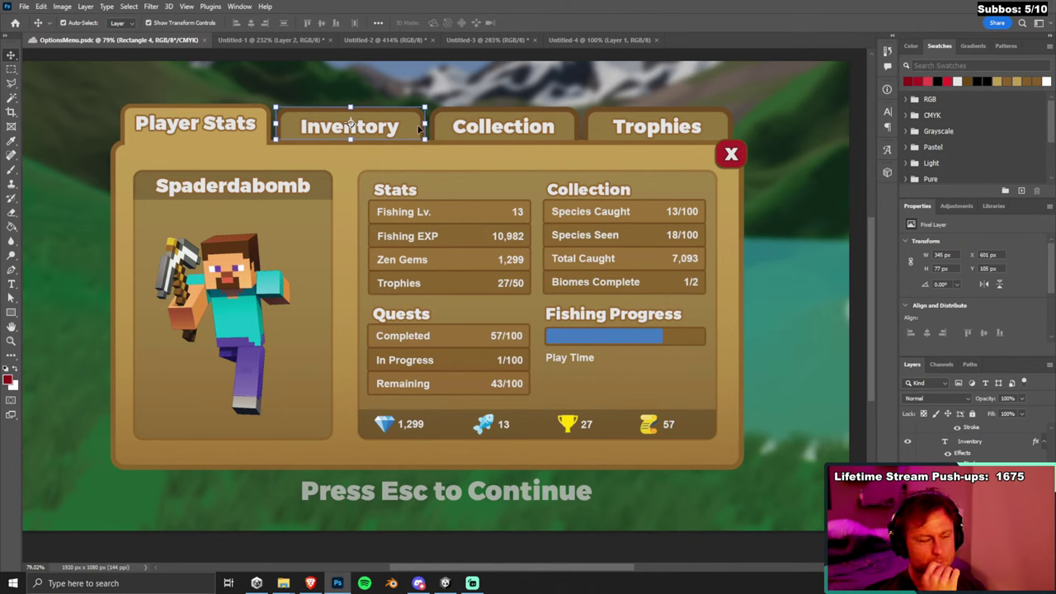
click(261, 137)
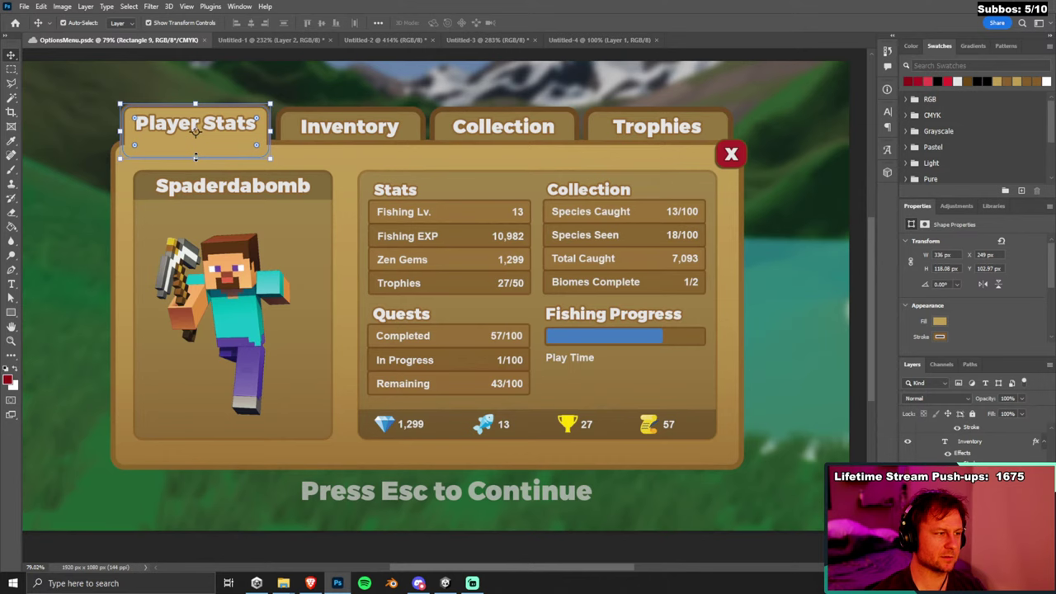
click(53, 62)
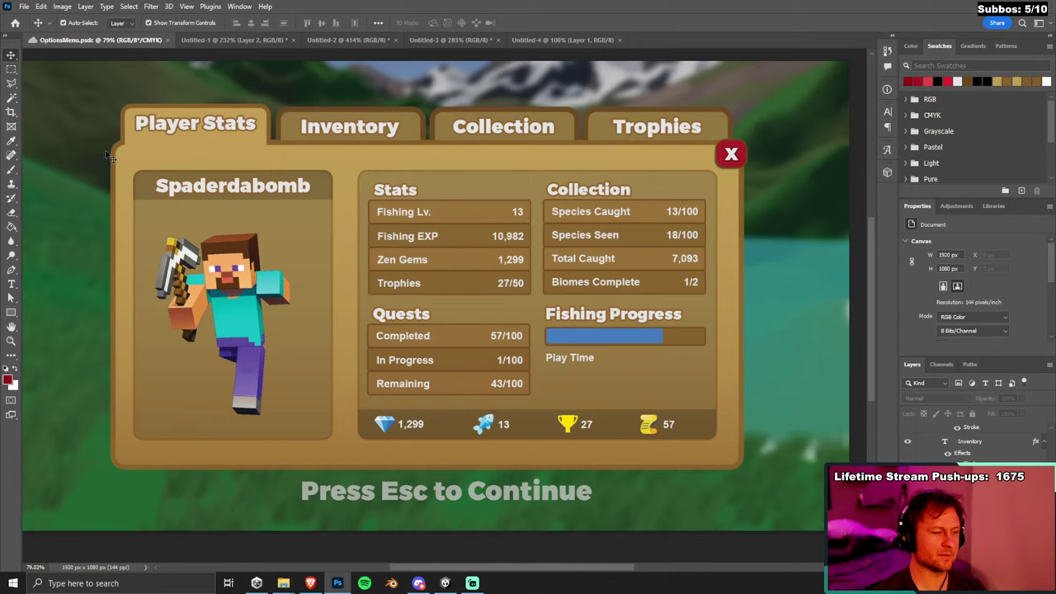
Copy the Player Stats tab's background shape and paste it into a new transparent 346 x 130 px document.
click(260, 129)
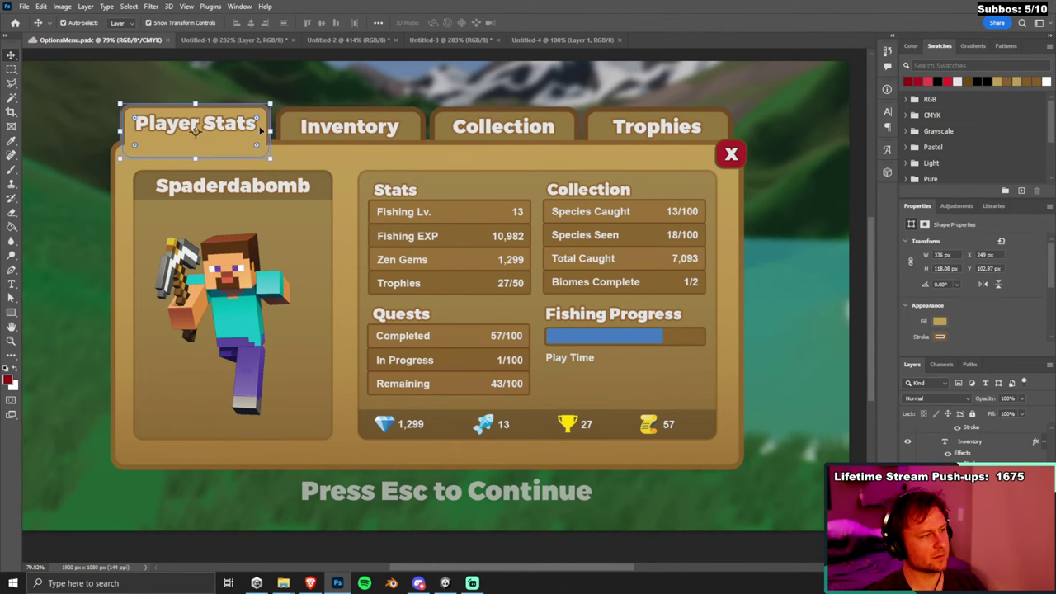
click(24, 6)
click(33, 19)
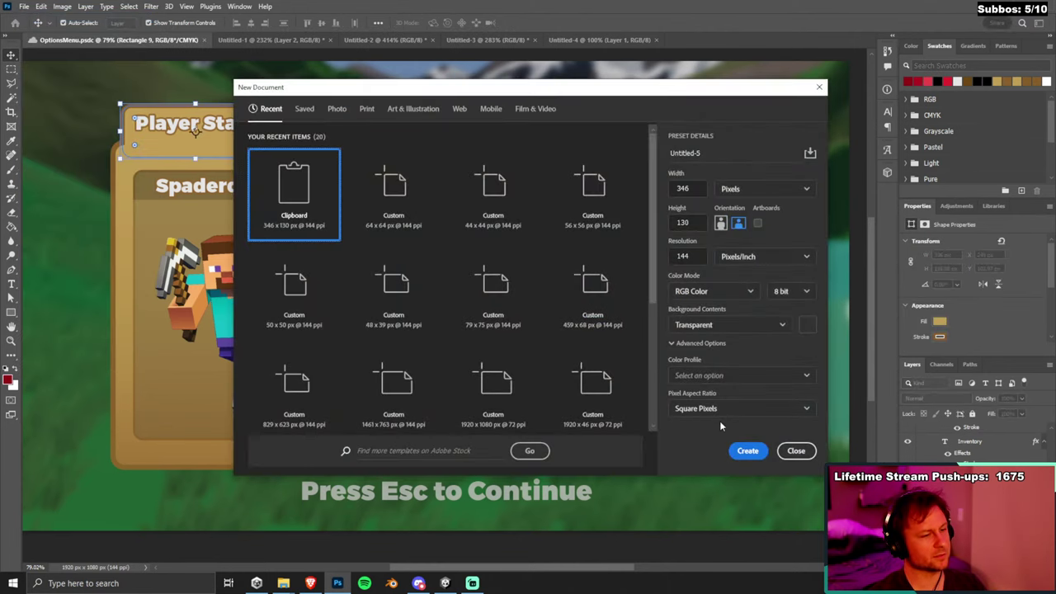
click(741, 448)
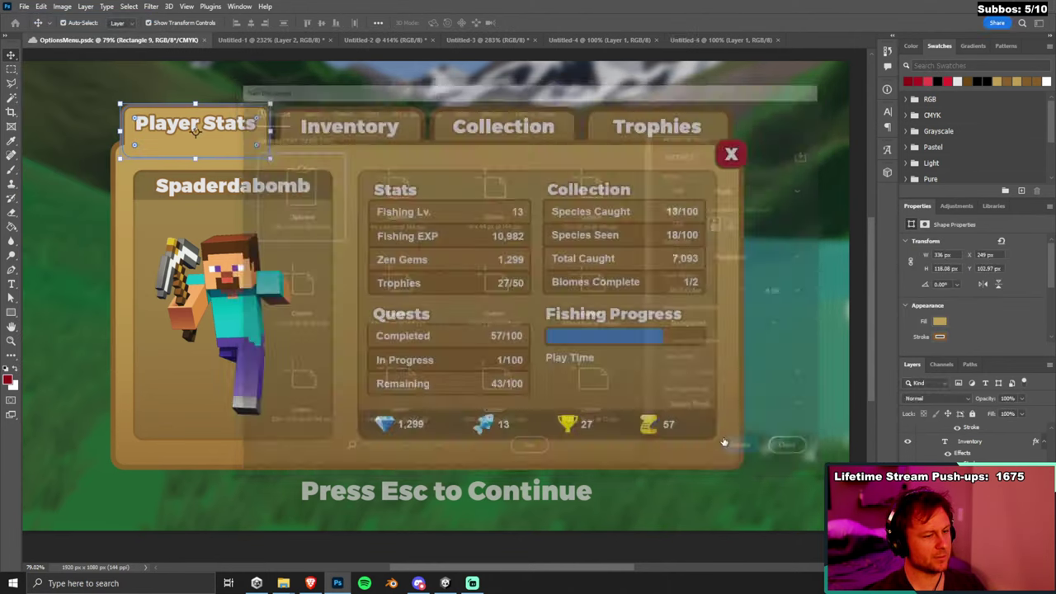
key(ctrl+v)
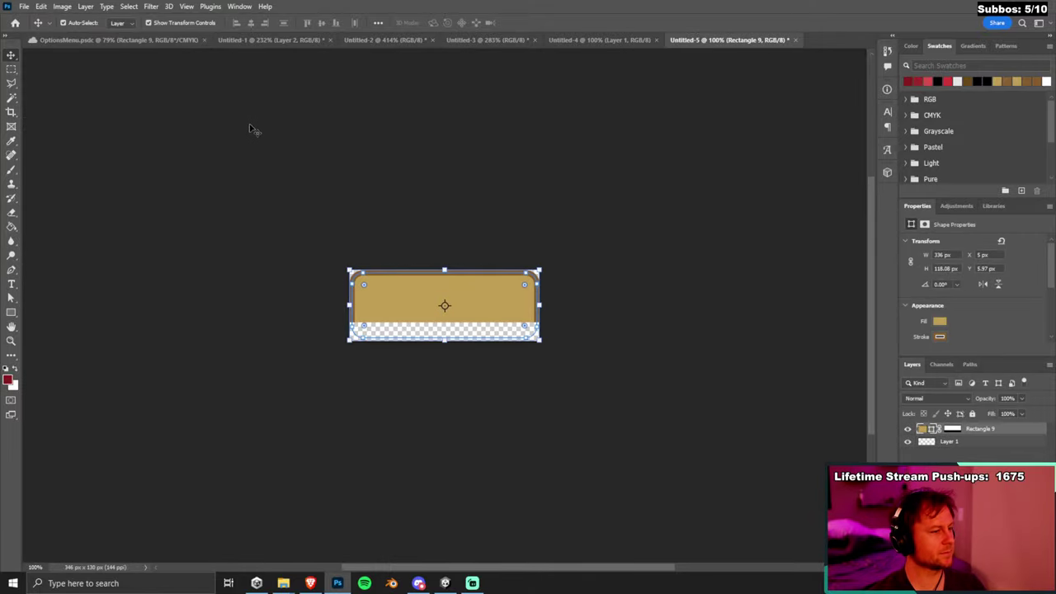
click(185, 111)
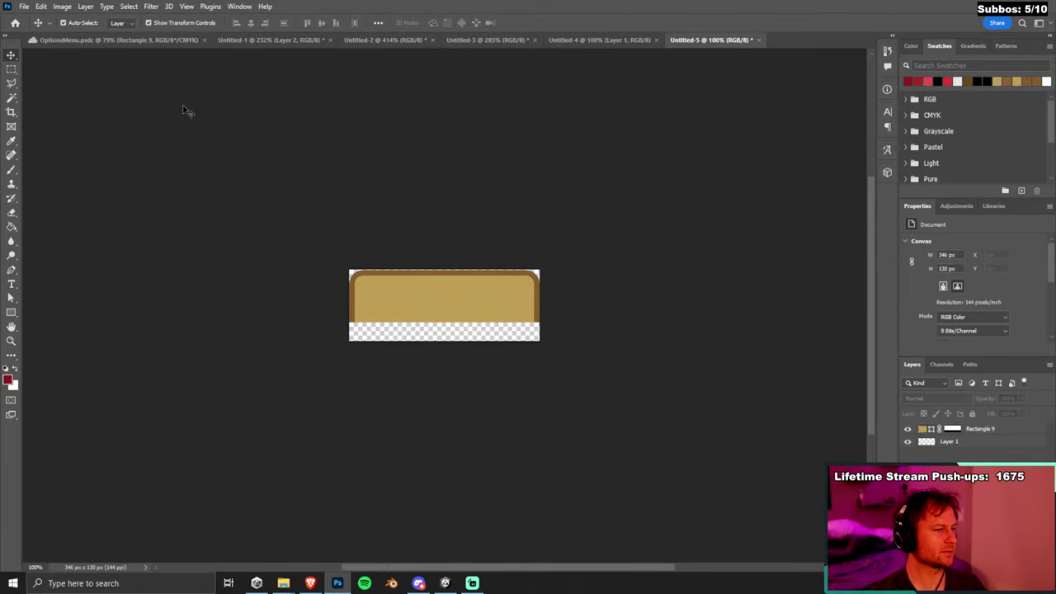
Save the new tab background document on the computer as MenuTabSelected.psd in the PlayerInfoMenu folder.
key(ctrl+s)
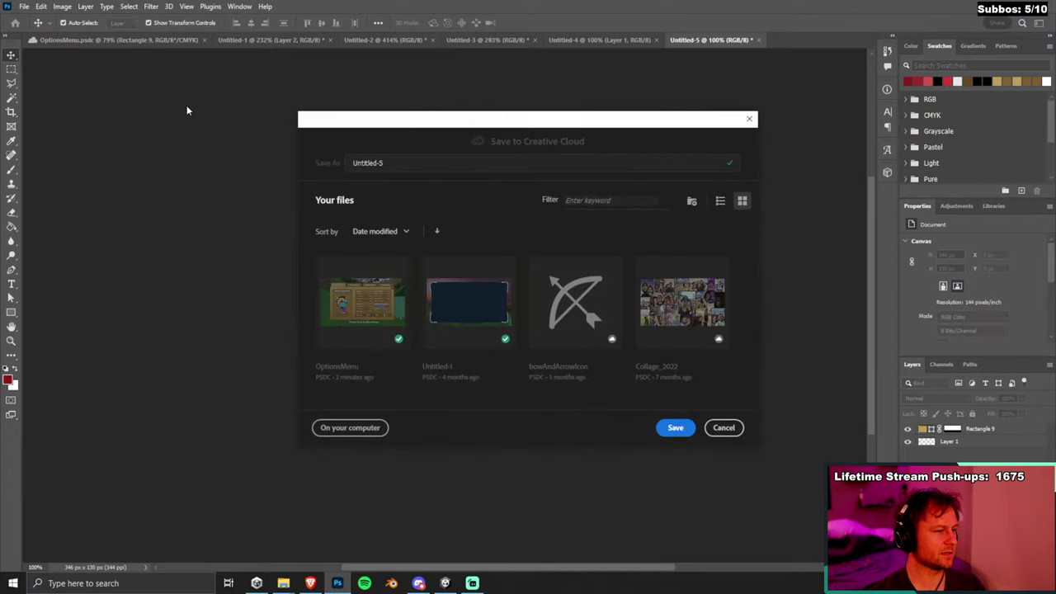
click(361, 429)
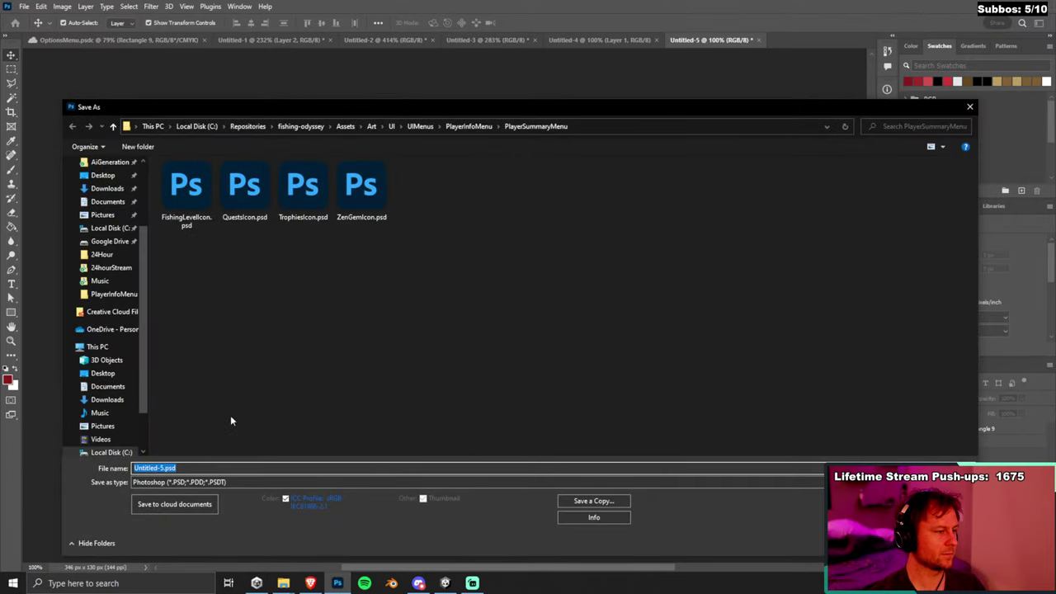
click(472, 126)
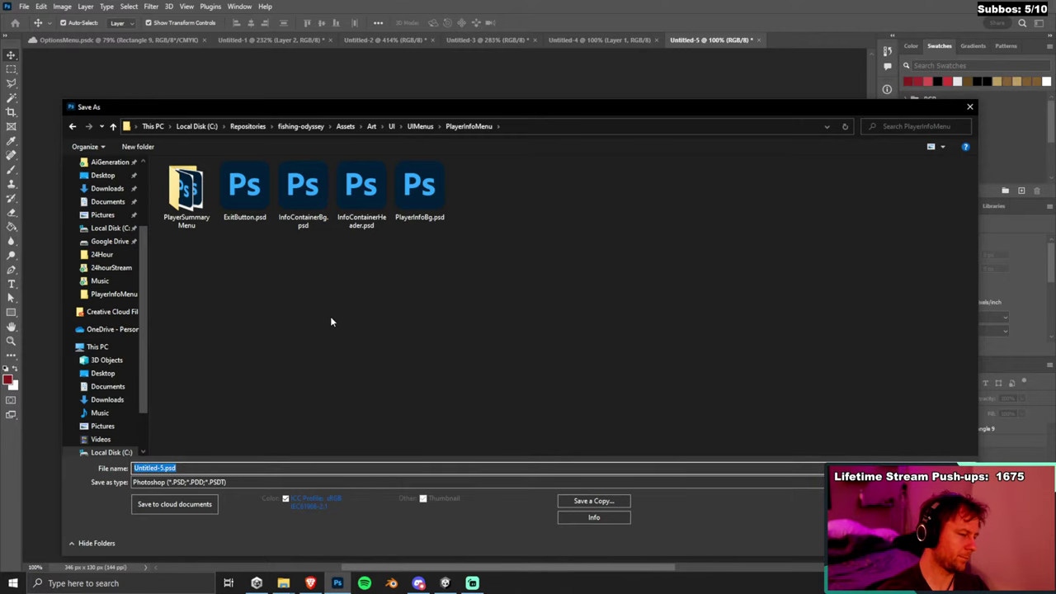
text(Selecte)
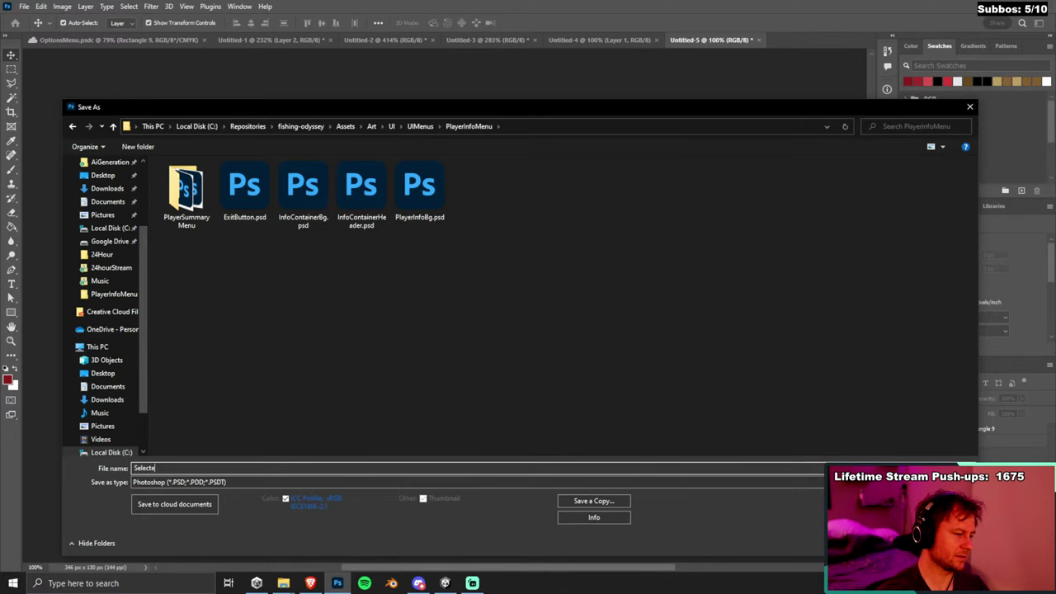
key(BackSpace)
key(BackSpace)
key(BackSpace)
key(BackSpace)
key(BackSpace)
key(BackSpace)
key(BackSpace)
text(MenuTabSelected)
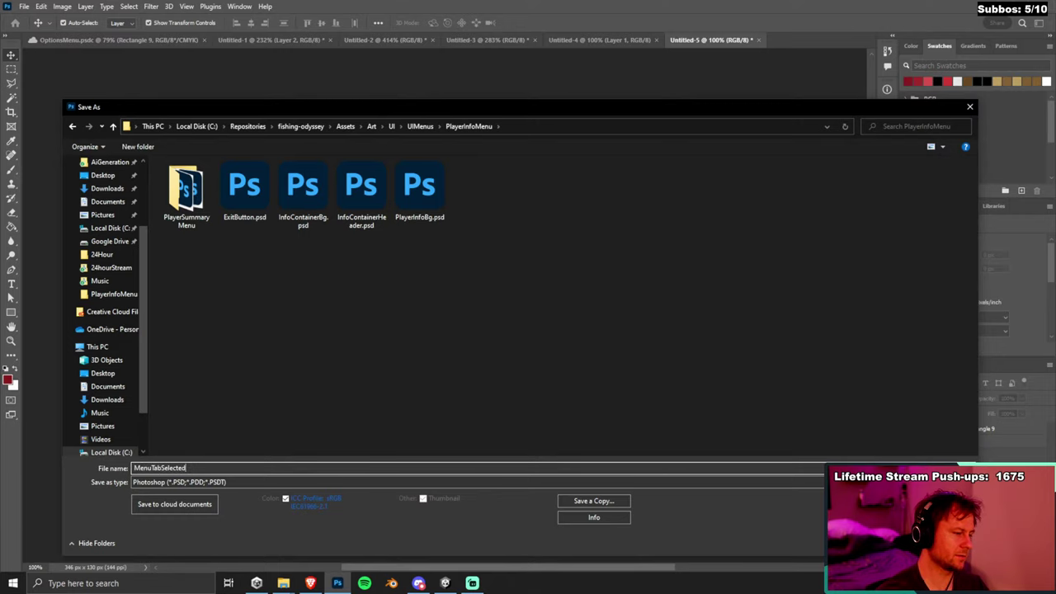
key(Return)
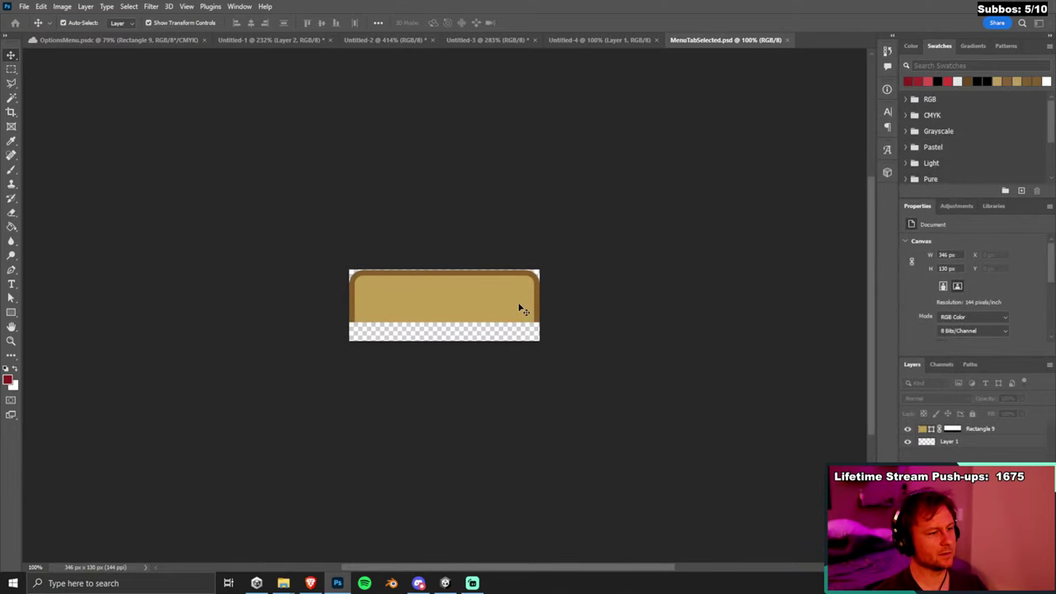
Close the empty 44 x 44 px document Untitled-4.
click(521, 309)
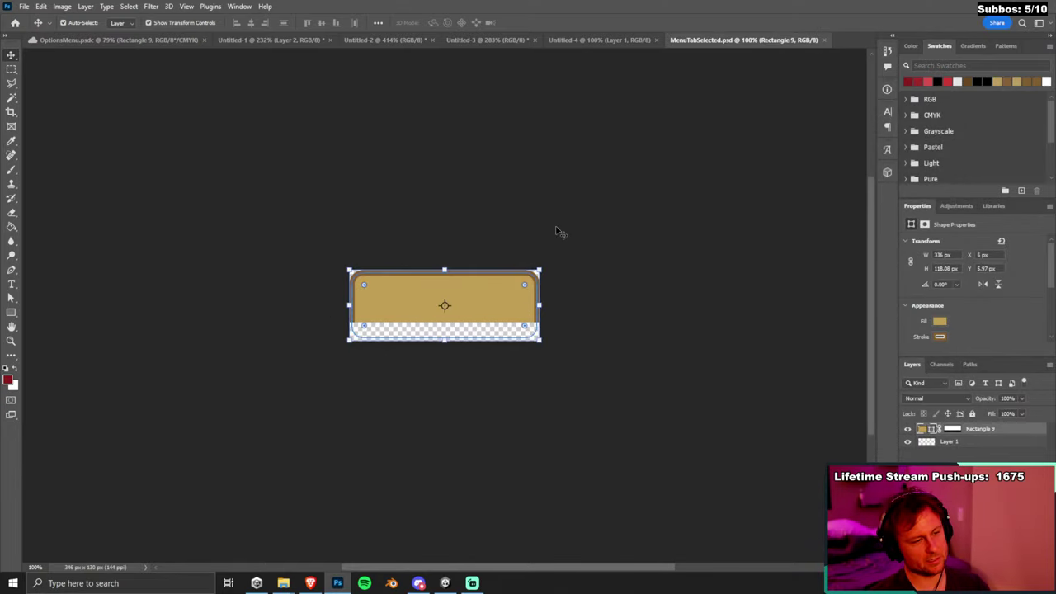
click(619, 38)
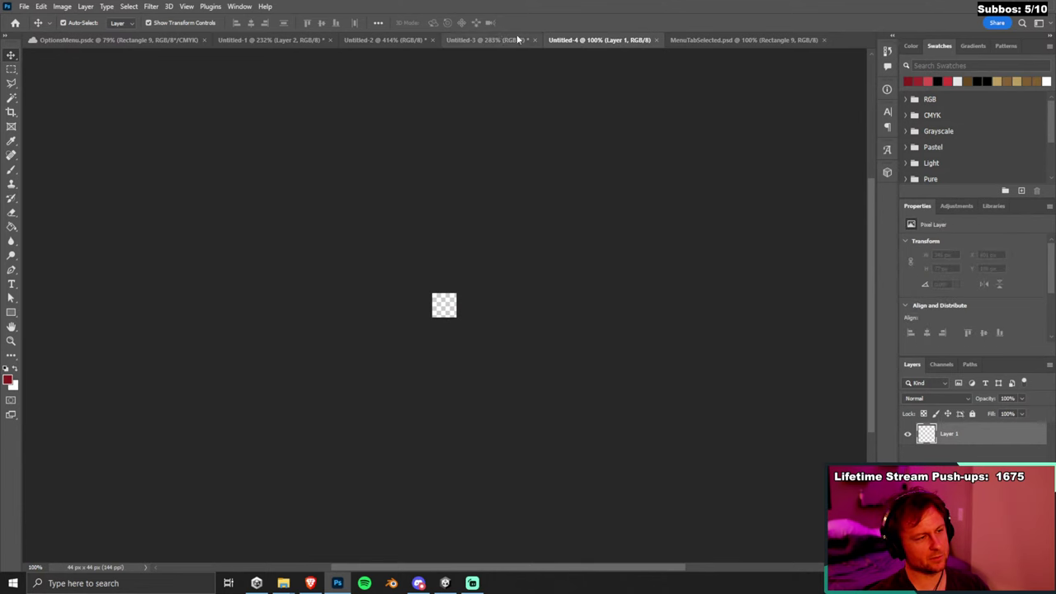
click(656, 39)
Copy the Inventory tab's background from the OptionsMenu mockup into MenuTabSelected.psd and align it with the canvas's upper-left corner.
click(115, 39)
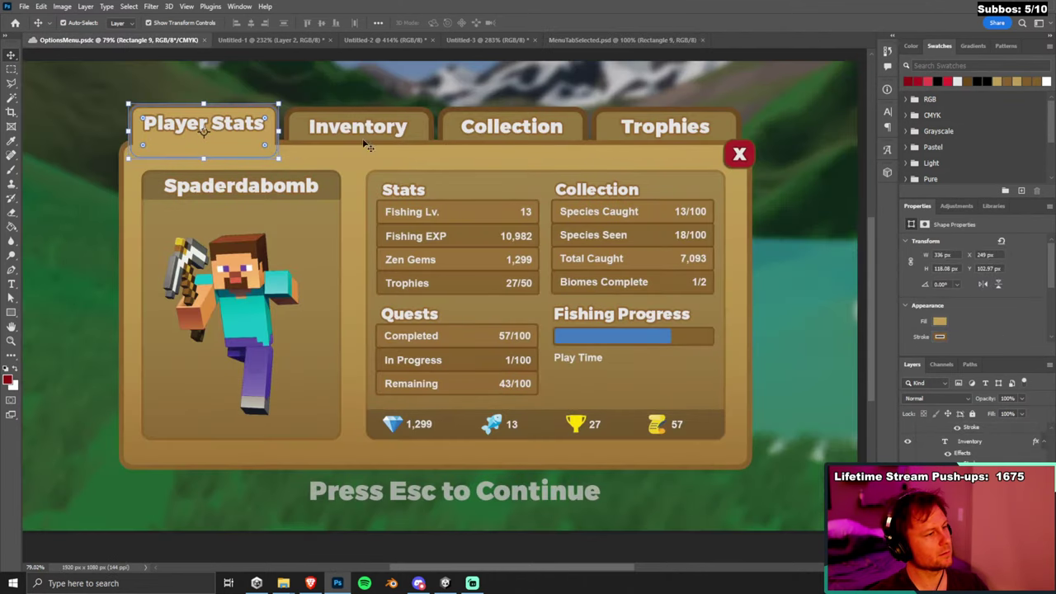
click(432, 136)
click(619, 40)
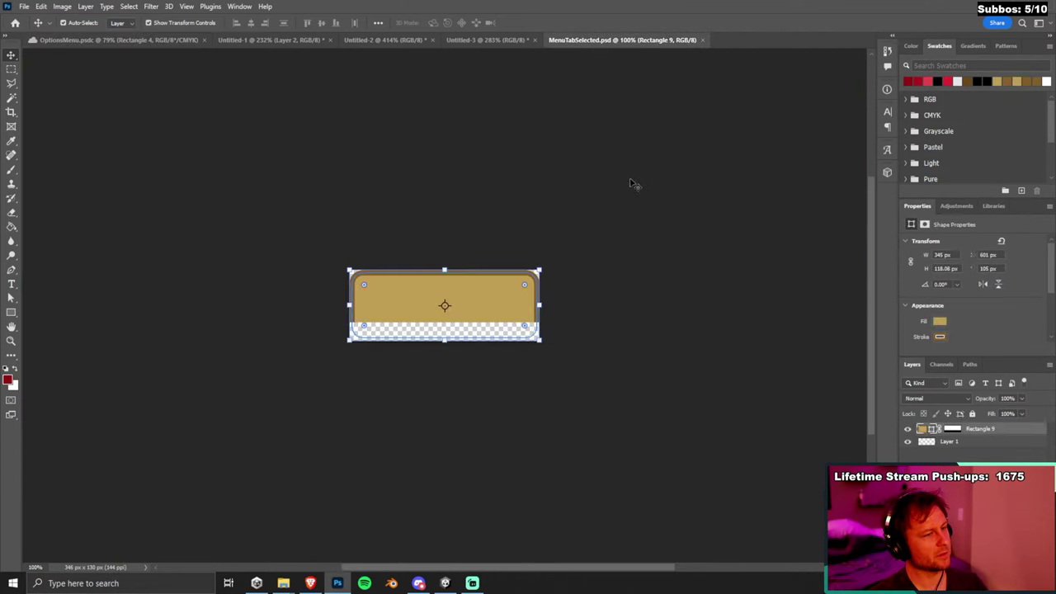
key(ctrl+v)
scroll(495, 307, up, 3)
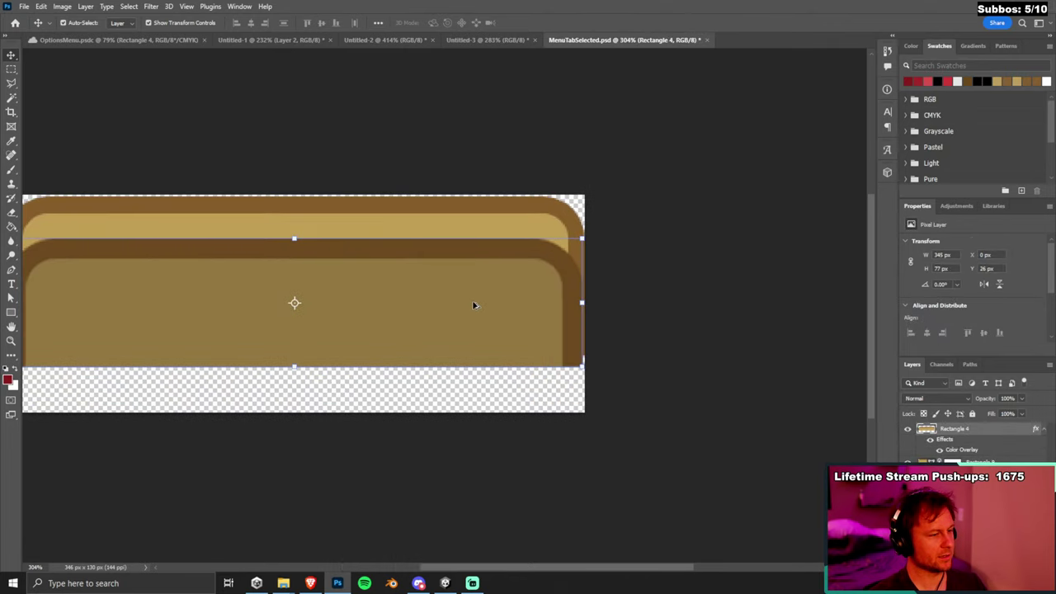
scroll(464, 305, down, 1)
drag(418, 311, 425, 276)
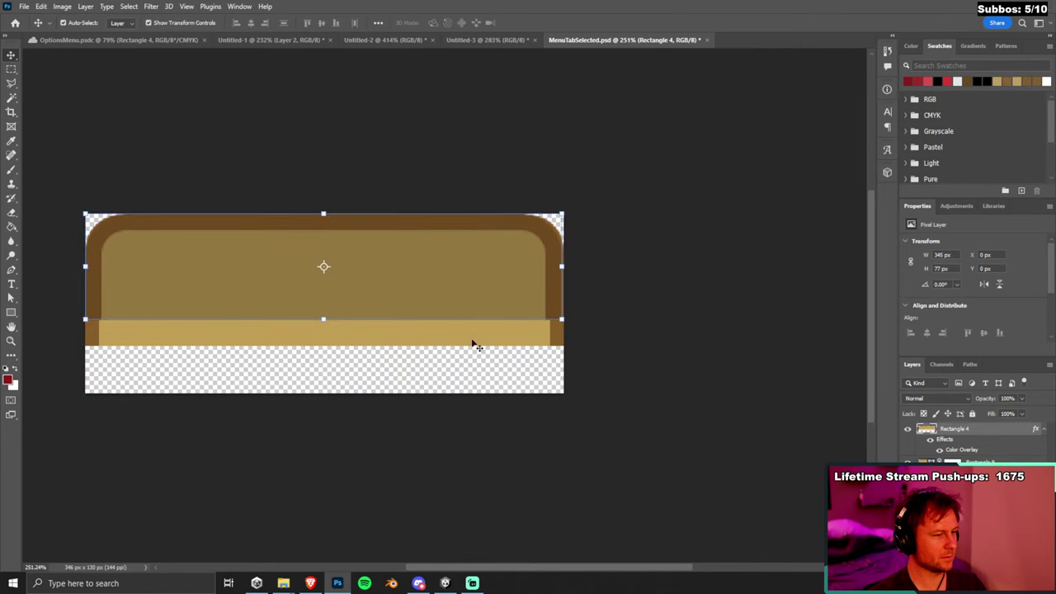
Enlarge the pasted Inventory tab background to 346 px wide to compare it with the selected tab shape, and delete it.
scroll(551, 215, up, 3)
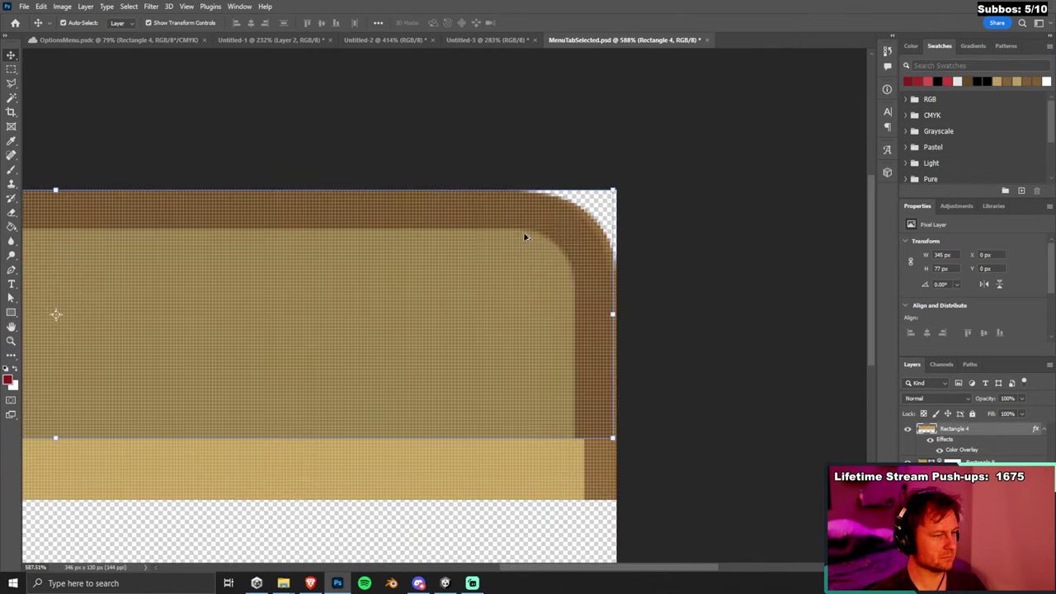
scroll(544, 219, down, 1)
scroll(541, 222, down, 1)
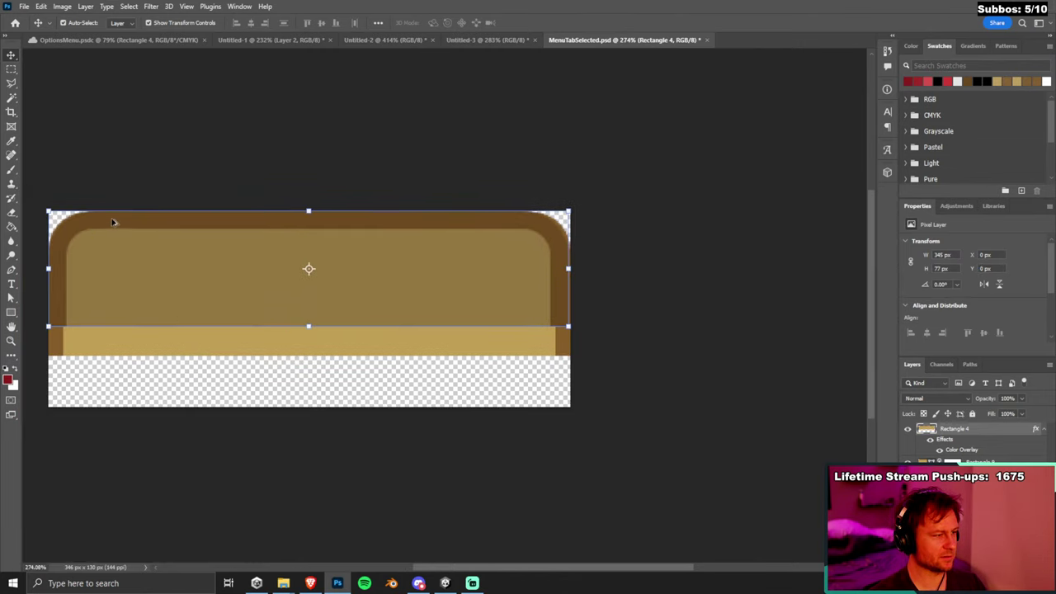
scroll(560, 225, up, 5)
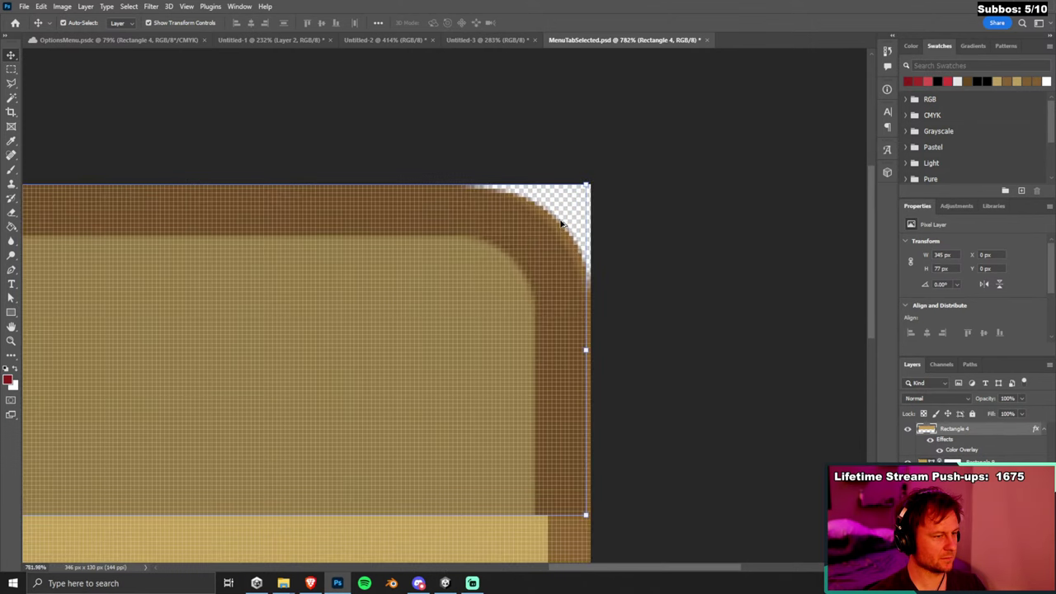
drag(591, 177, 608, 246)
scroll(468, 307, down, 5)
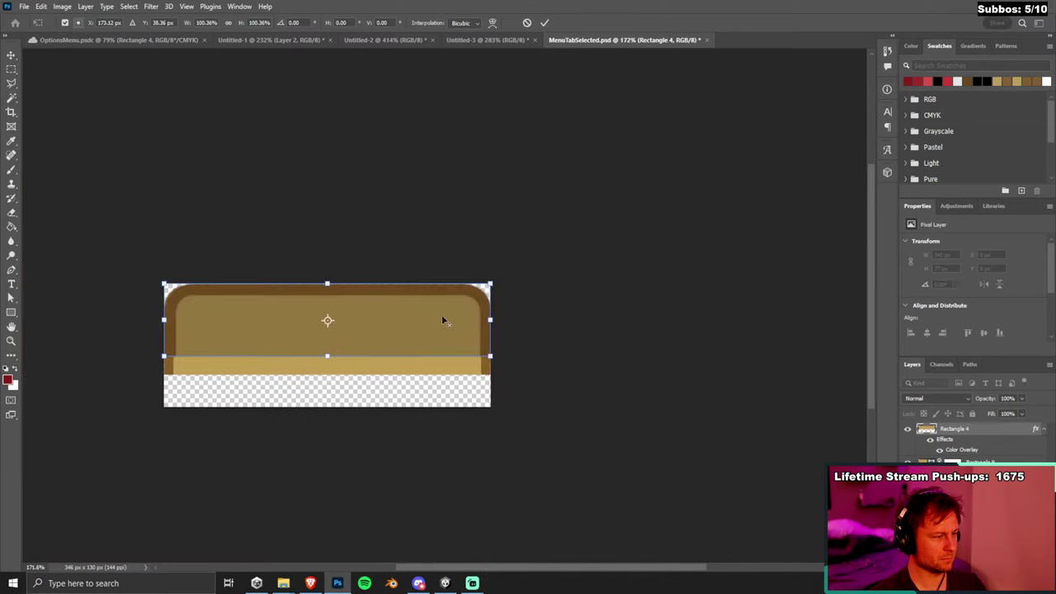
scroll(140, 361, up, 5)
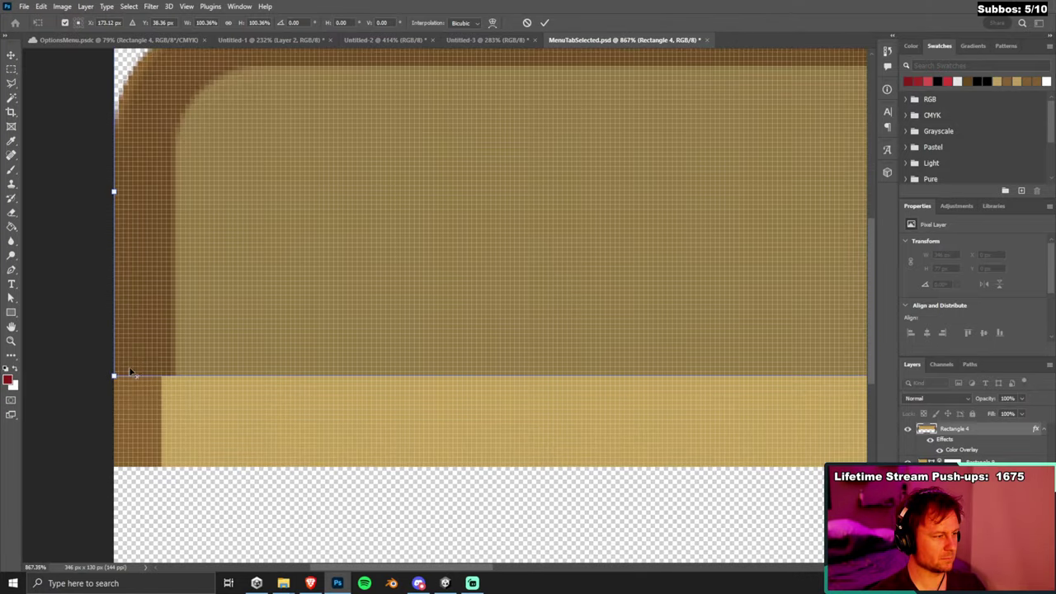
scroll(137, 362, down, 4)
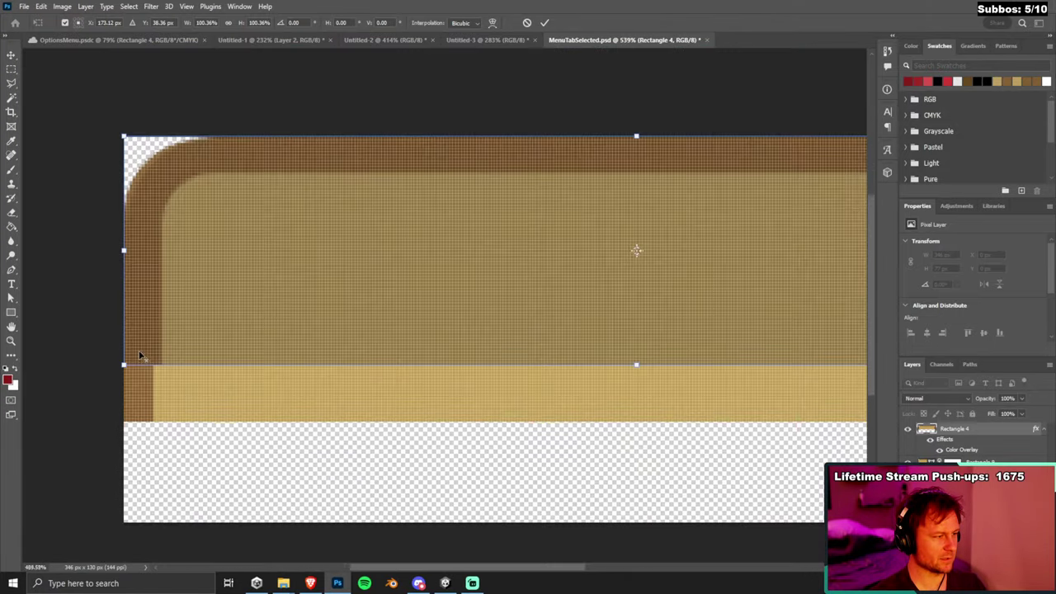
key(Return)
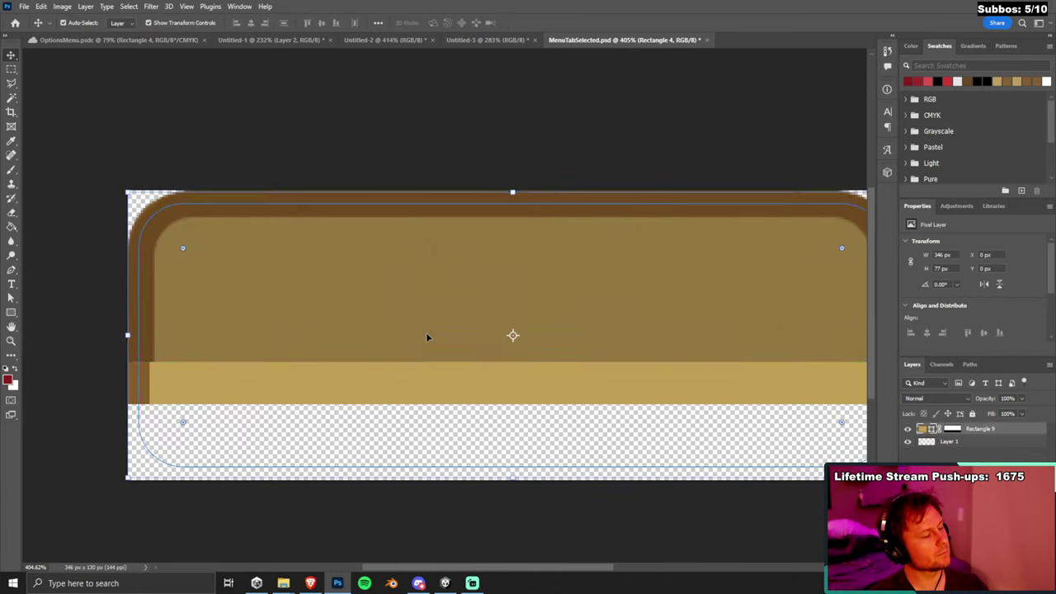
key(Delete)
scroll(311, 267, down, 4)
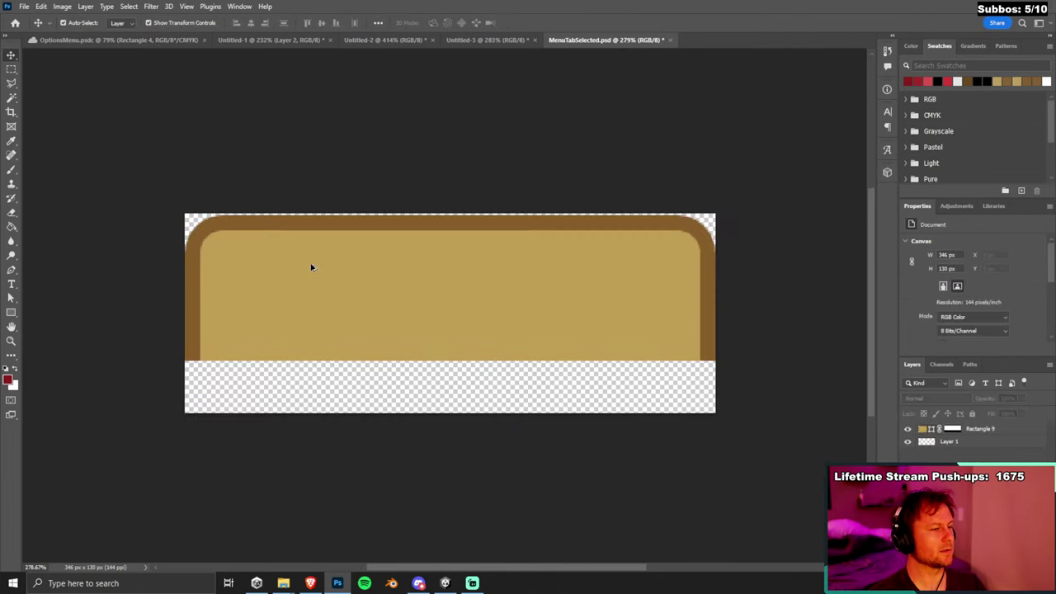
Try a 40% fill and 50% opacity on the Rectangle 9 tab shape.
click(990, 429)
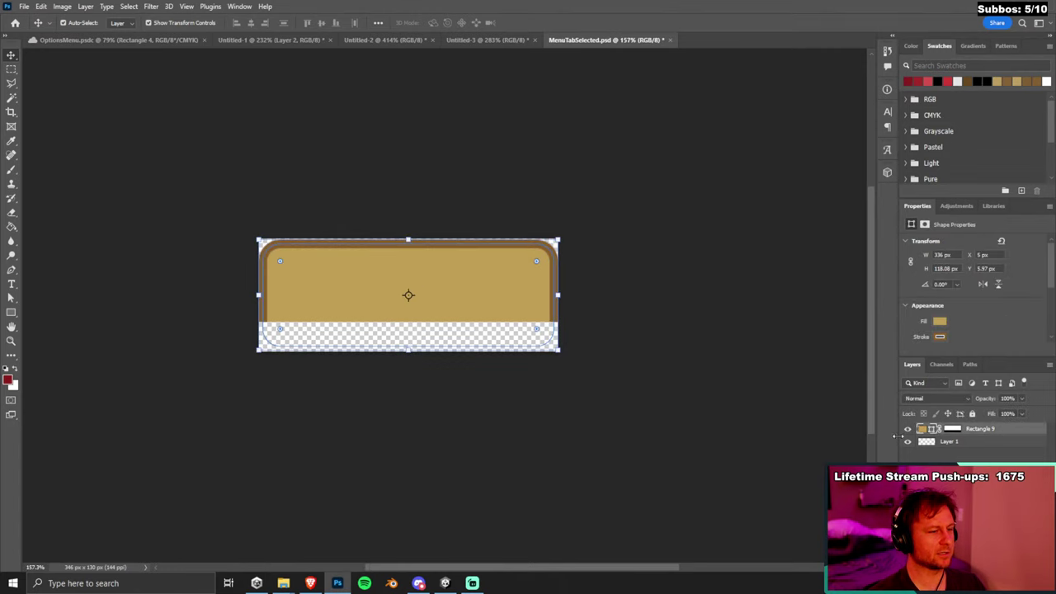
click(1010, 413)
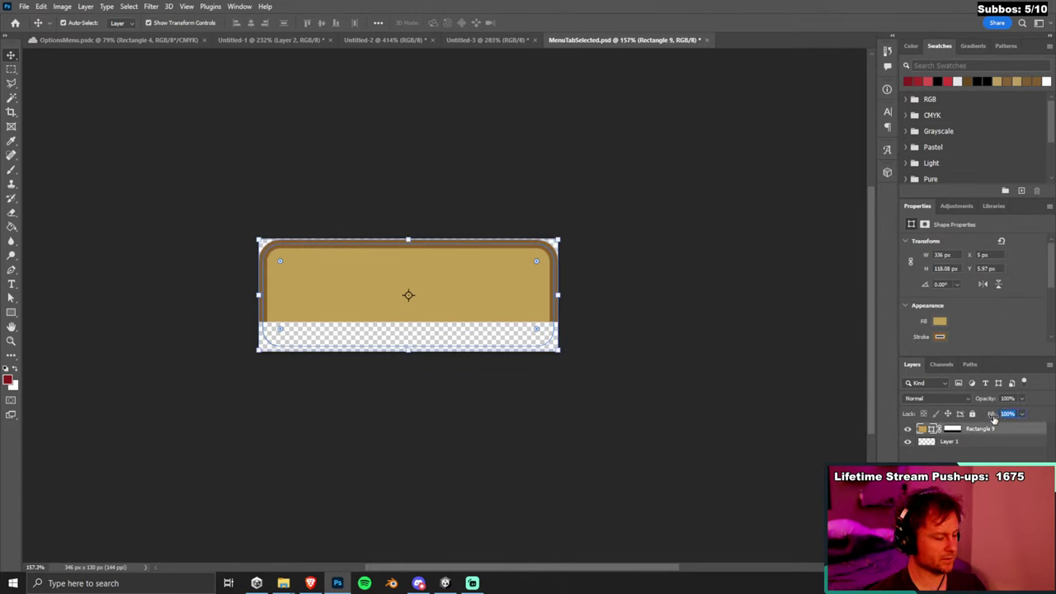
text(40)
key(Tab)
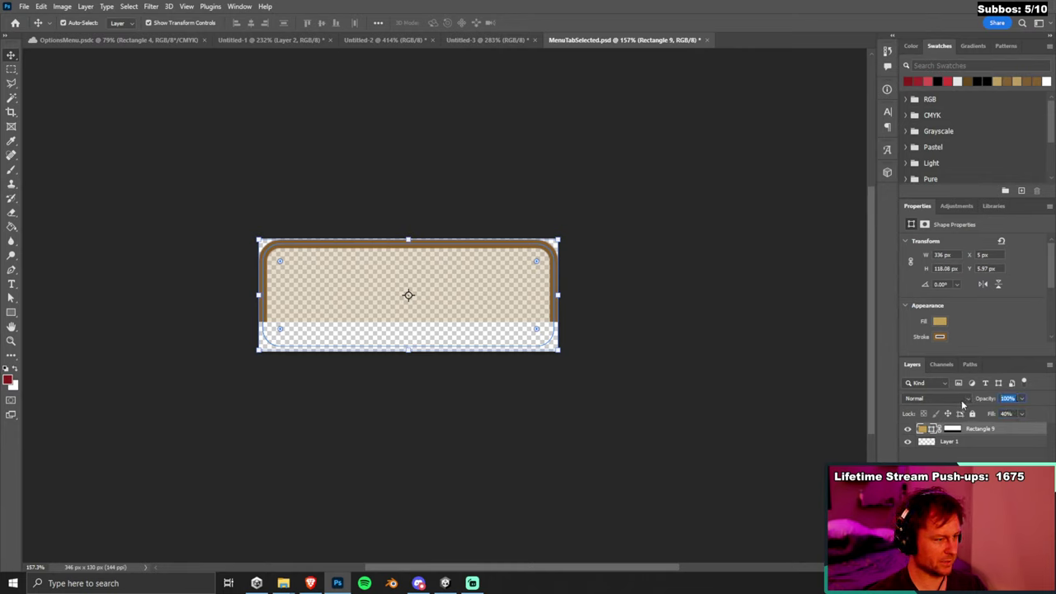
text(50)
key(Return)
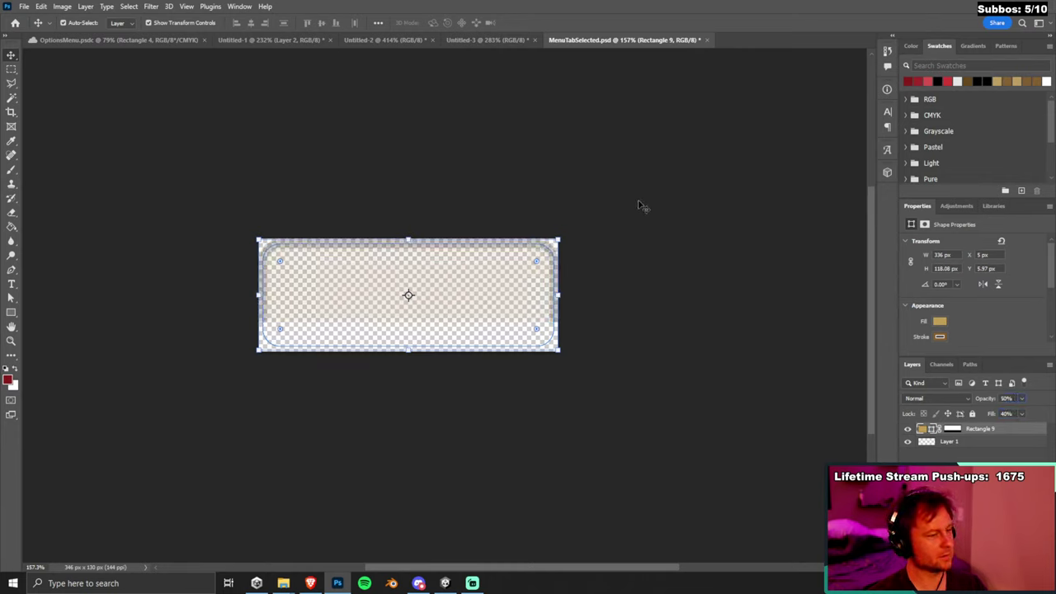
Set the Rectangle 9 tab shape's fill and opacity back to 100%.
click(1008, 413)
text(1)
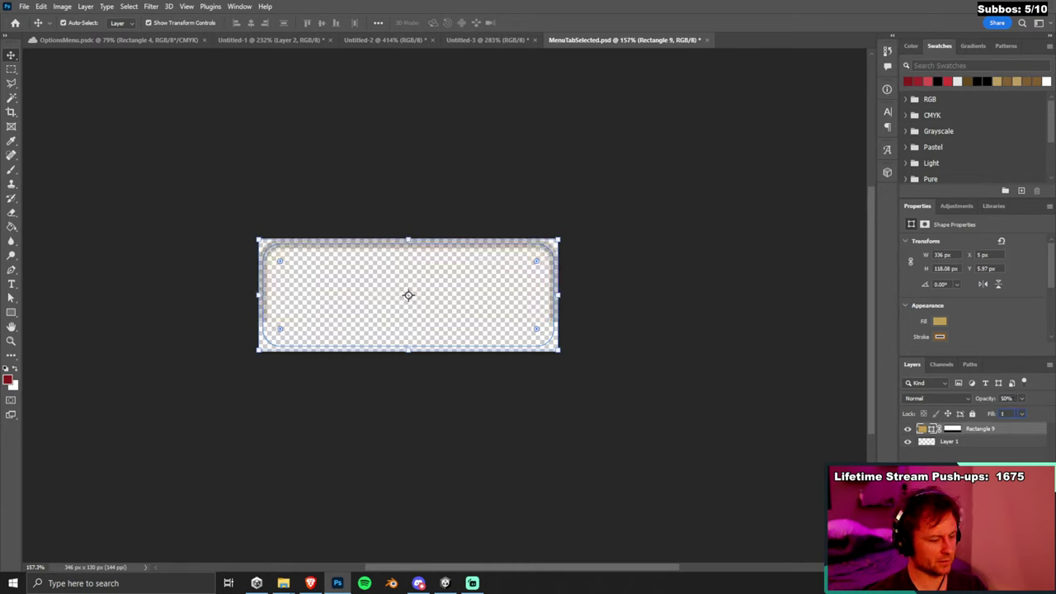
text(00)
key(Tab)
text(100)
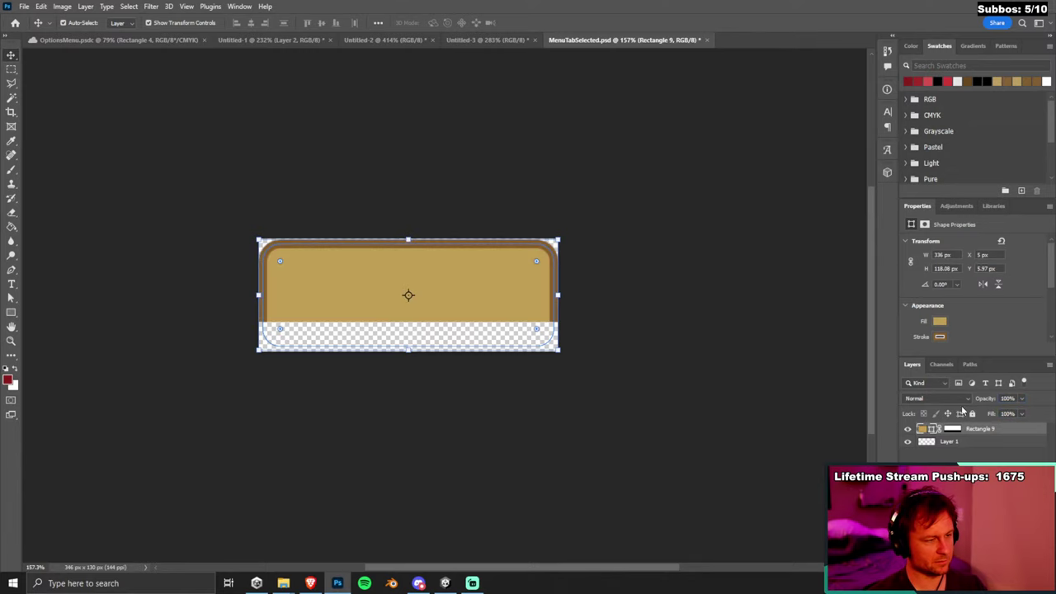
Check the solid fill colour of the Rectangle 9 tab shape and leave the colour picker without changing it.
double_click(924, 432)
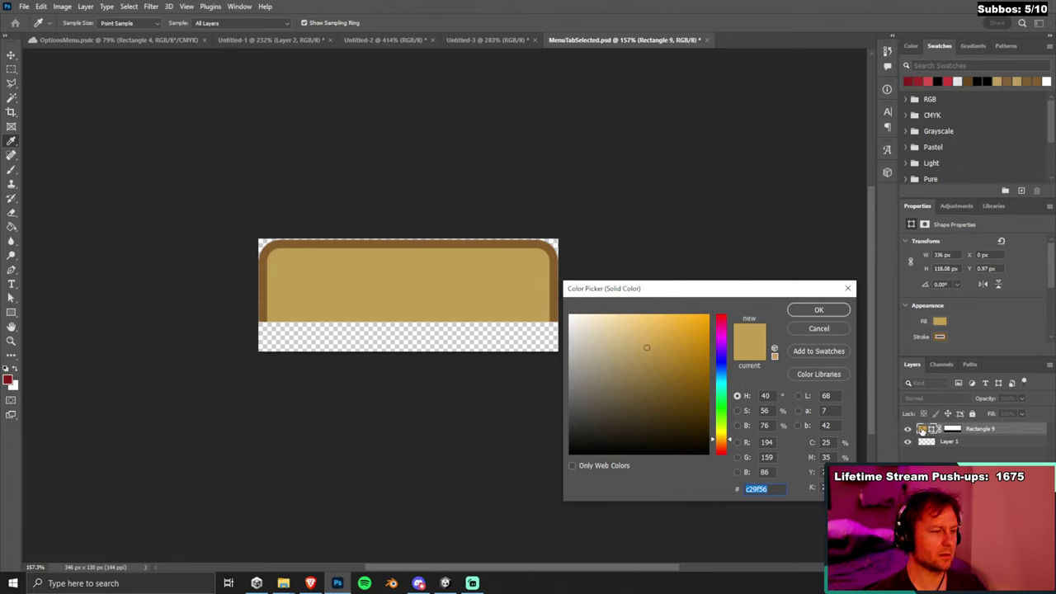
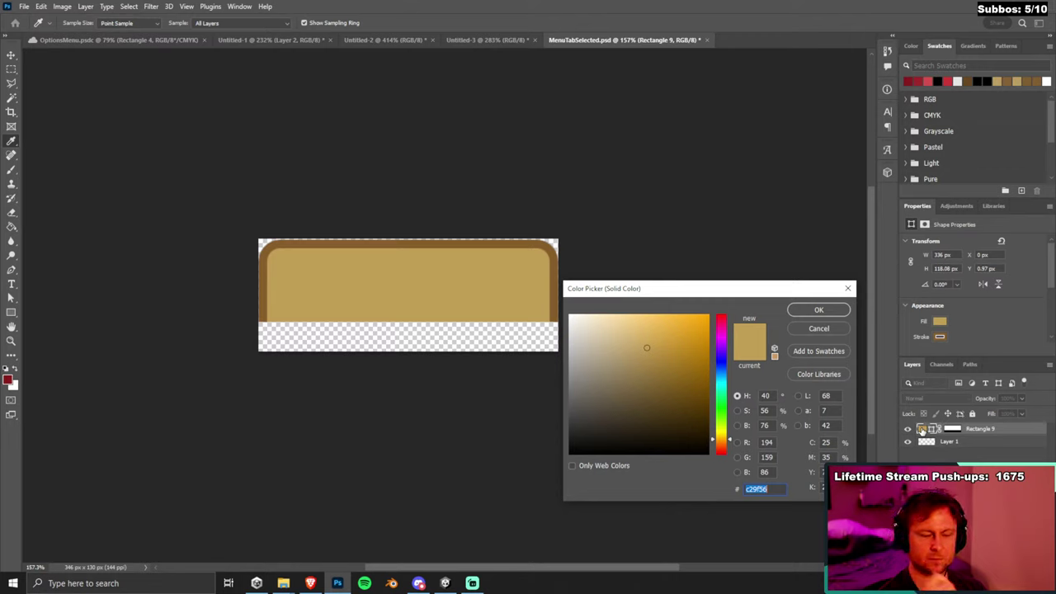
click(828, 328)
key(v)
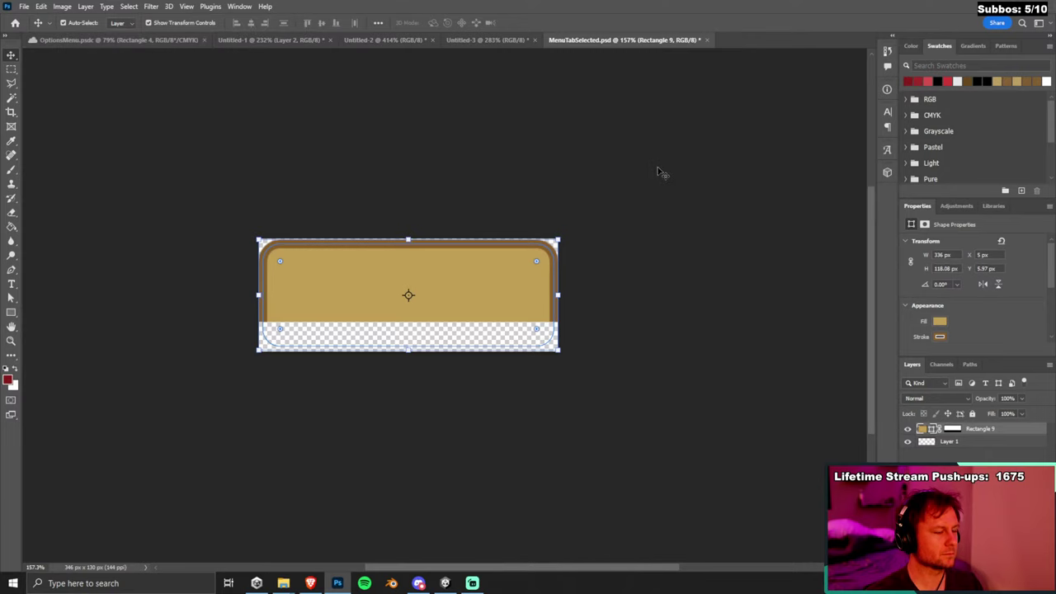
Paste the Inventory tab background over the selected tab shape again at the canvas's upper-left corner for comparison, and remove the copy.
key(ctrl+v)
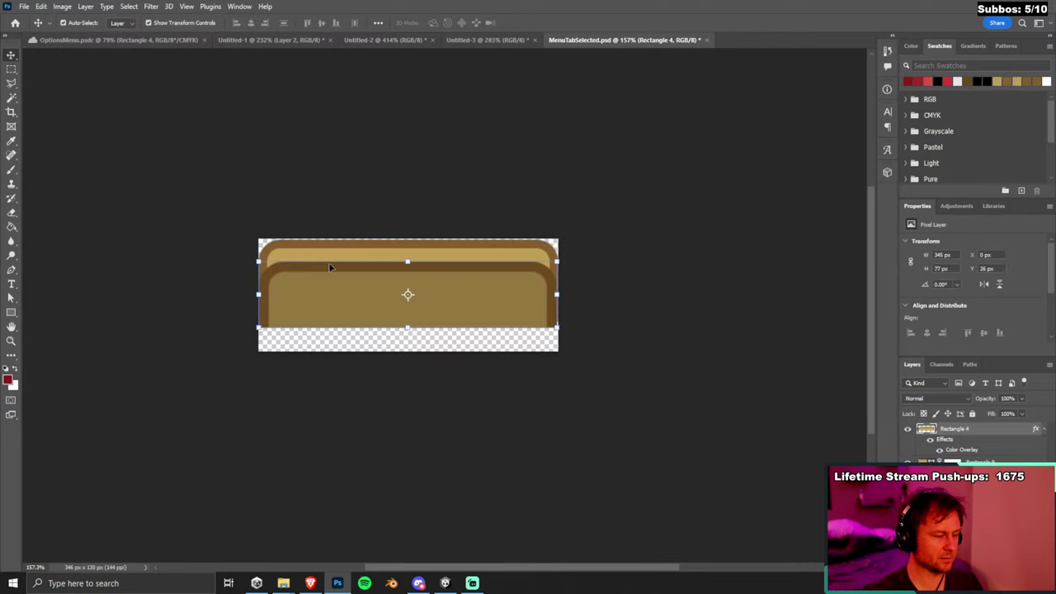
scroll(329, 267, up, 5)
drag(325, 305, 329, 234)
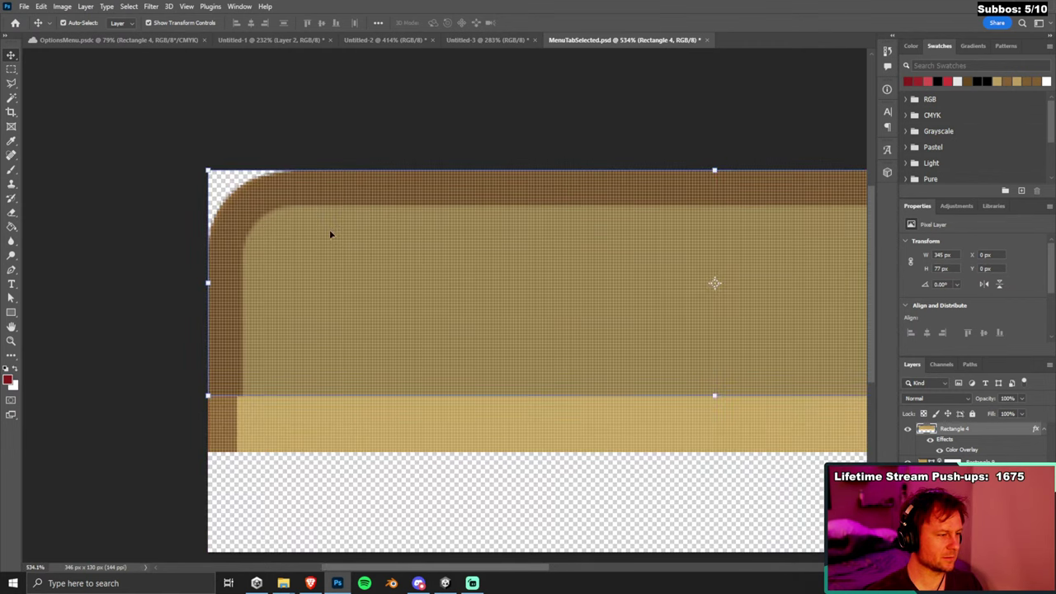
click(182, 401)
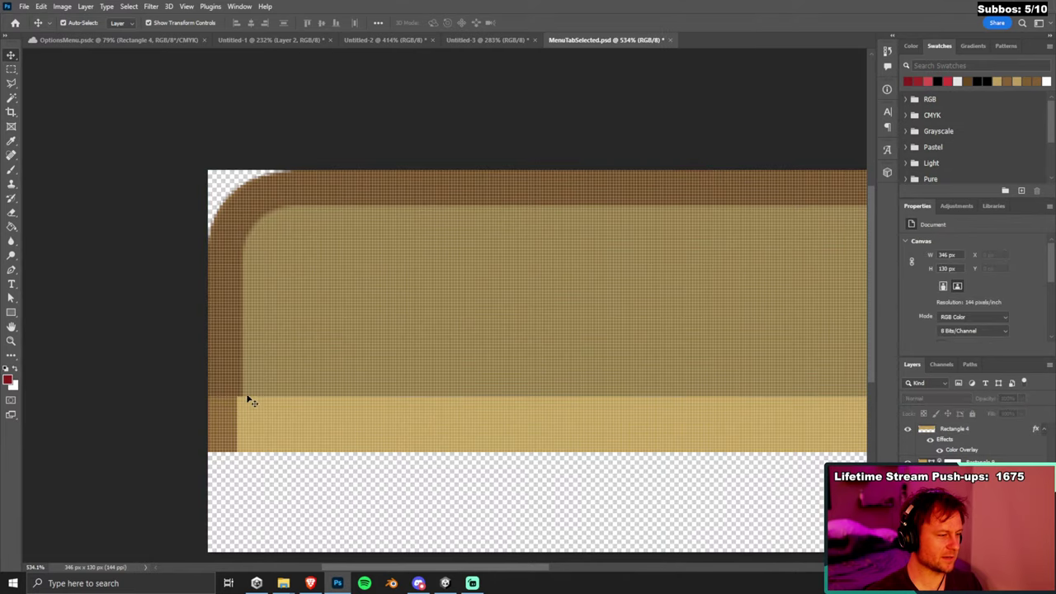
scroll(294, 373, down, 2)
scroll(294, 374, down, 1)
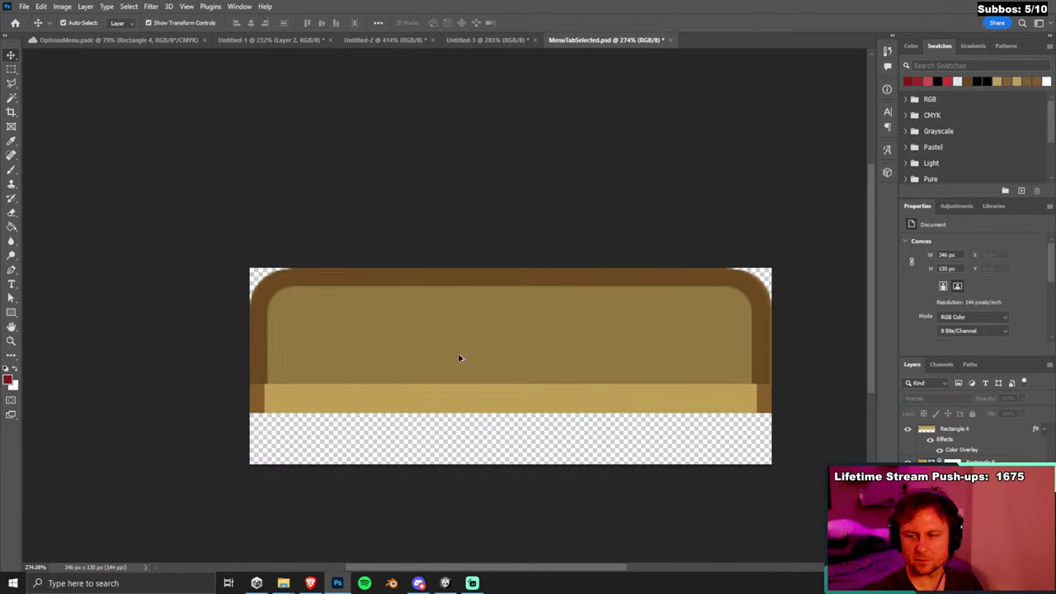
click(481, 331)
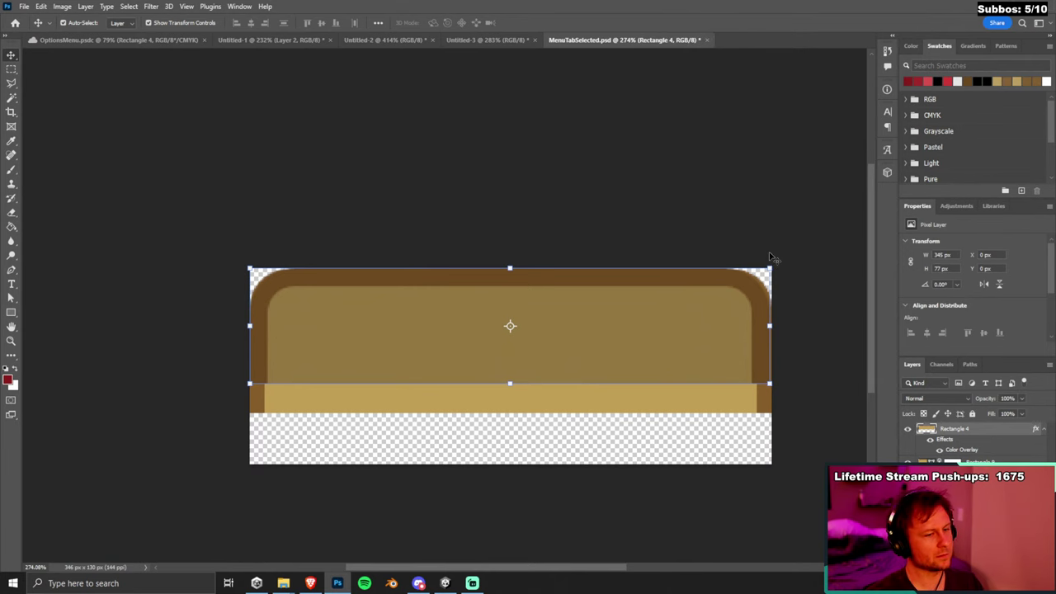
click(811, 219)
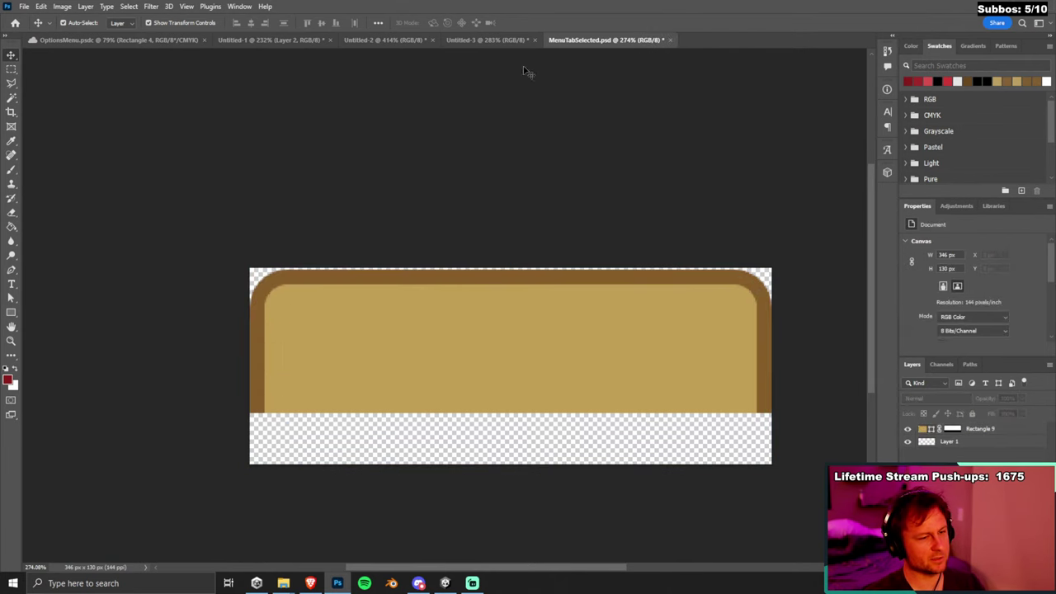
Delete the old Inventory tab background, the Rectangle 4 layer, from the OptionsMenu mockup.
click(155, 40)
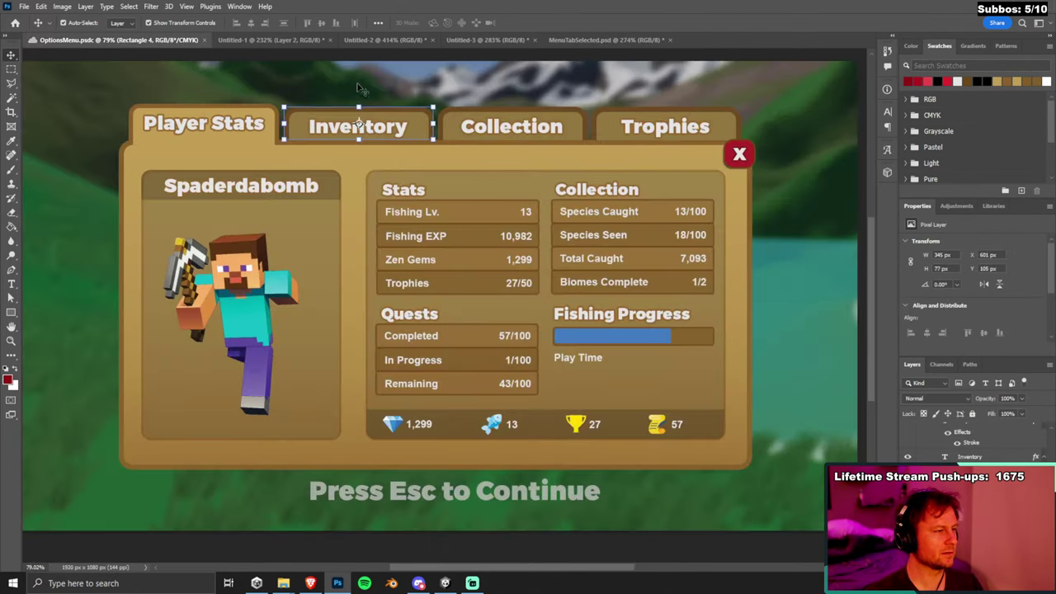
scroll(347, 102, up, 3)
scroll(354, 124, down, 2)
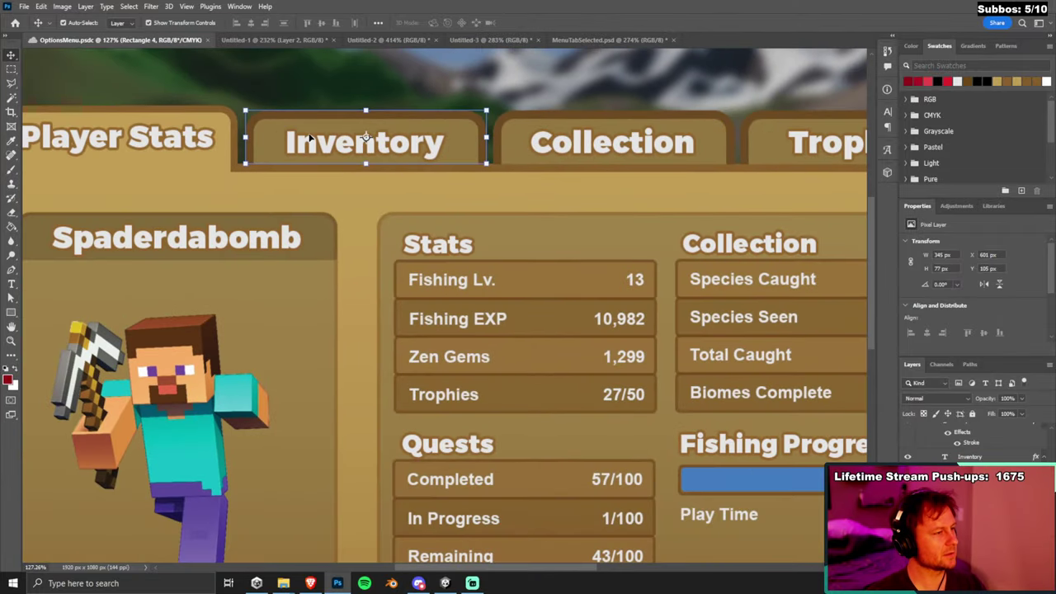
key(Delete)
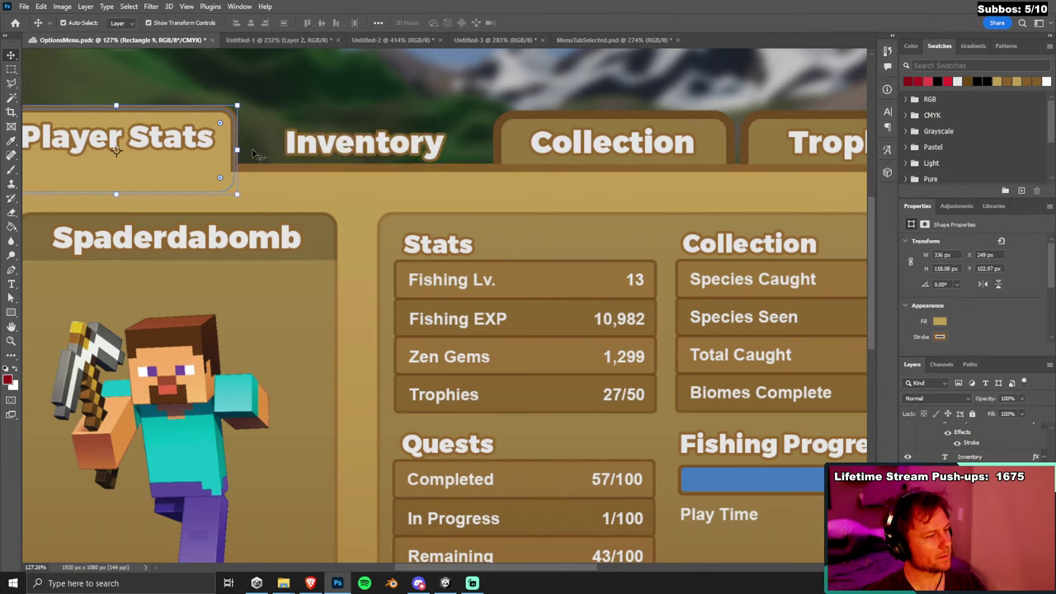
Duplicate the Player Stats tab's Rectangle 9 shape and place the copy behind the Inventory label.
drag(116, 148, 335, 139)
click(392, 95)
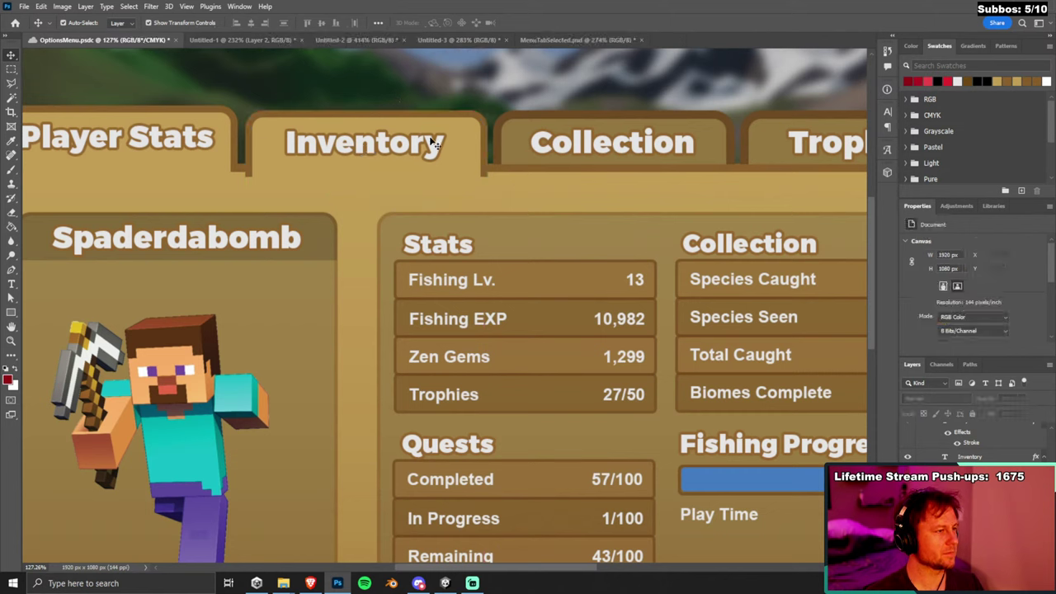
click(314, 177)
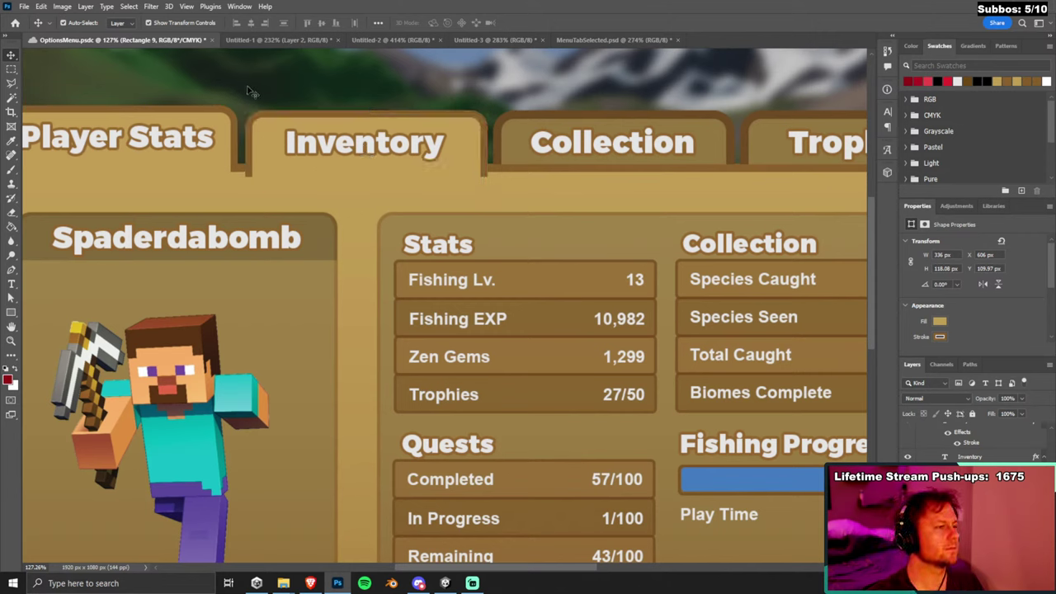
click(473, 174)
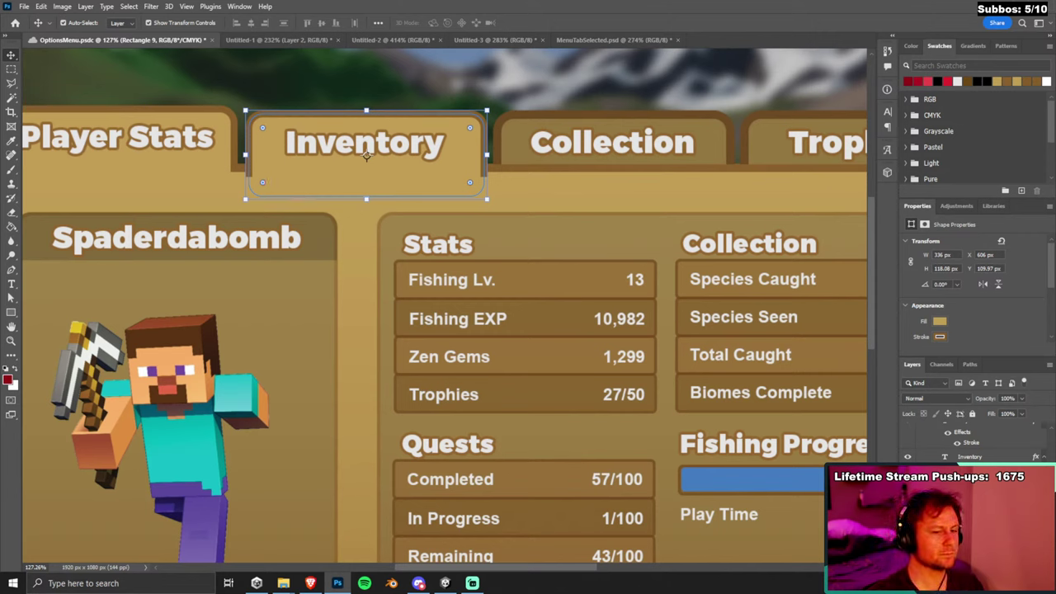
Check the Color Overlay settings of the Collection tab background and leave the layer style unchanged.
click(705, 161)
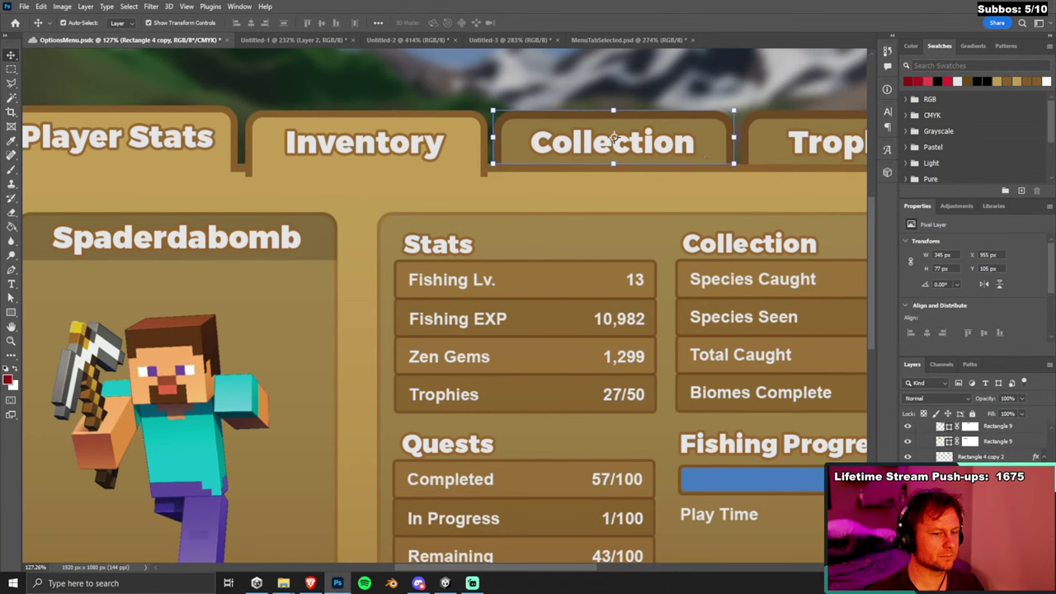
key(F2)
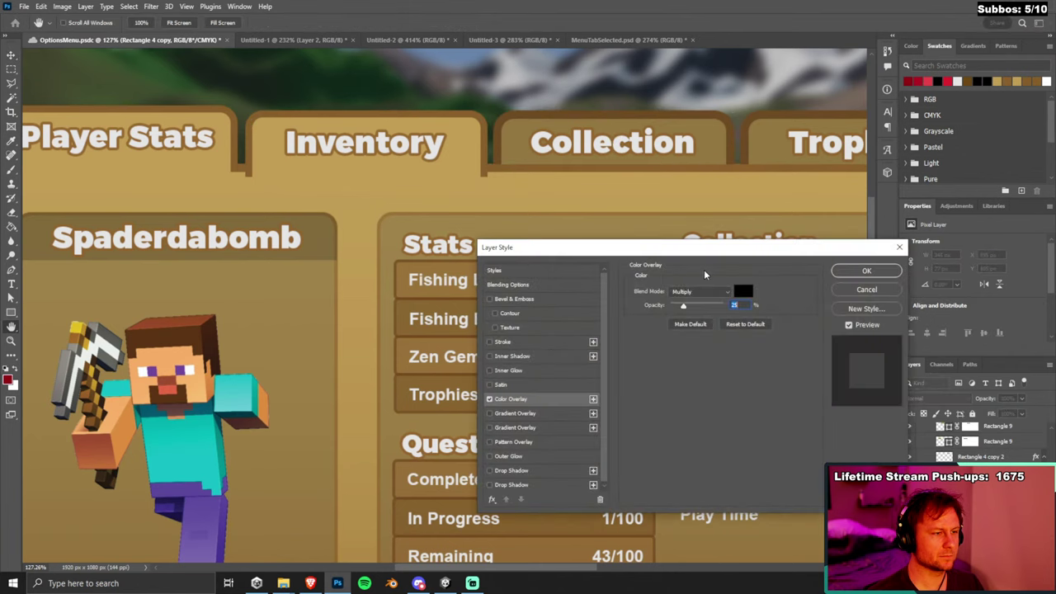
click(866, 289)
key(v)
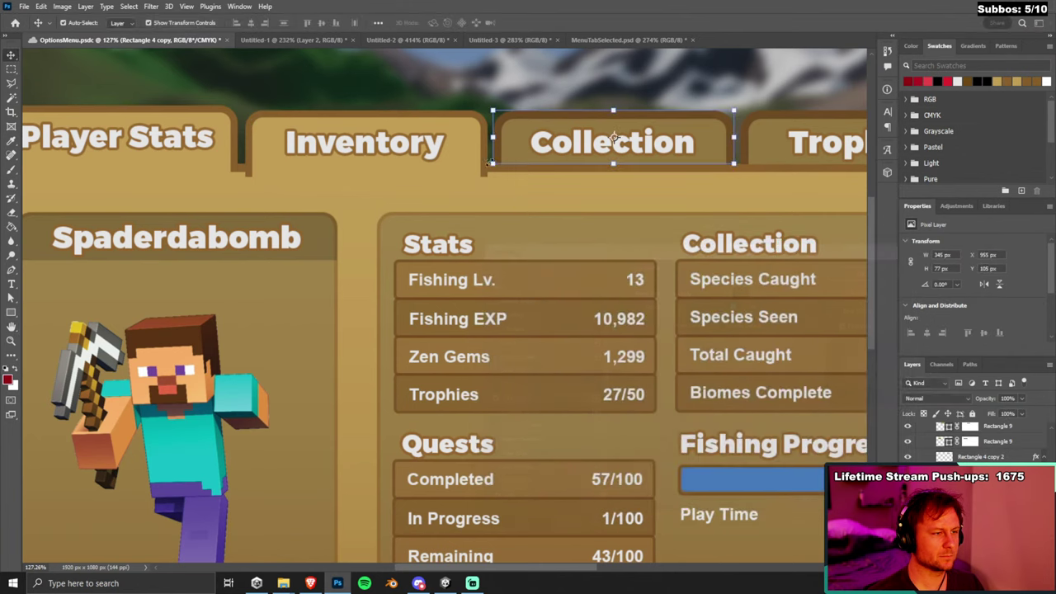
Add a black Multiply Color Overlay at 25% opacity to the Inventory tab's Rectangle 9 shape.
click(366, 157)
double_click(1022, 437)
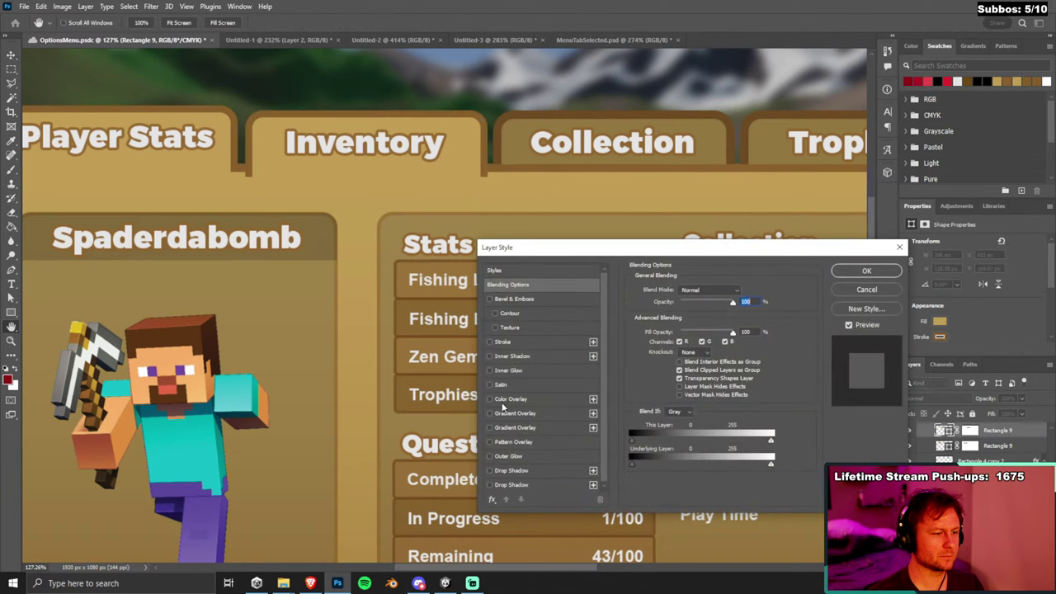
click(489, 400)
click(539, 400)
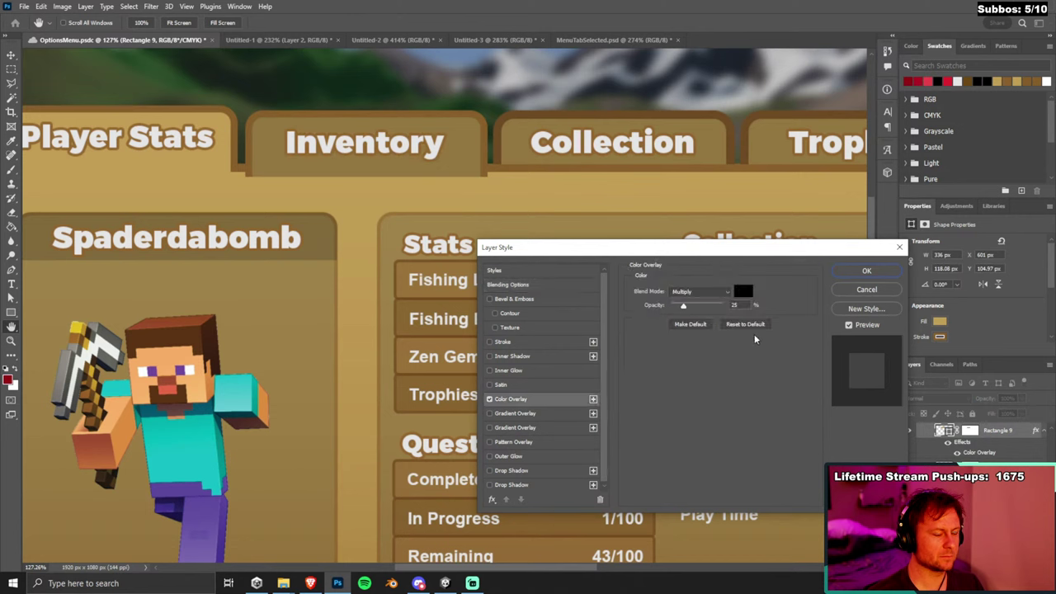
click(862, 277)
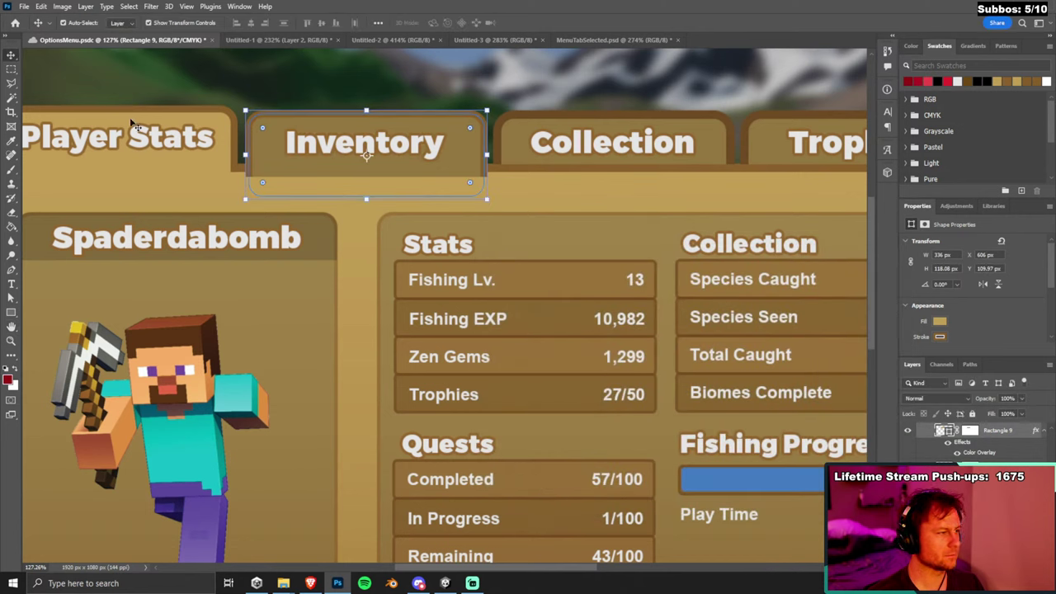
Mask off the strip of the Inventory tab shape that overlaps the menu panel by filling it black on the layer mask, and deselect.
click(11, 69)
scroll(247, 161, up, 5)
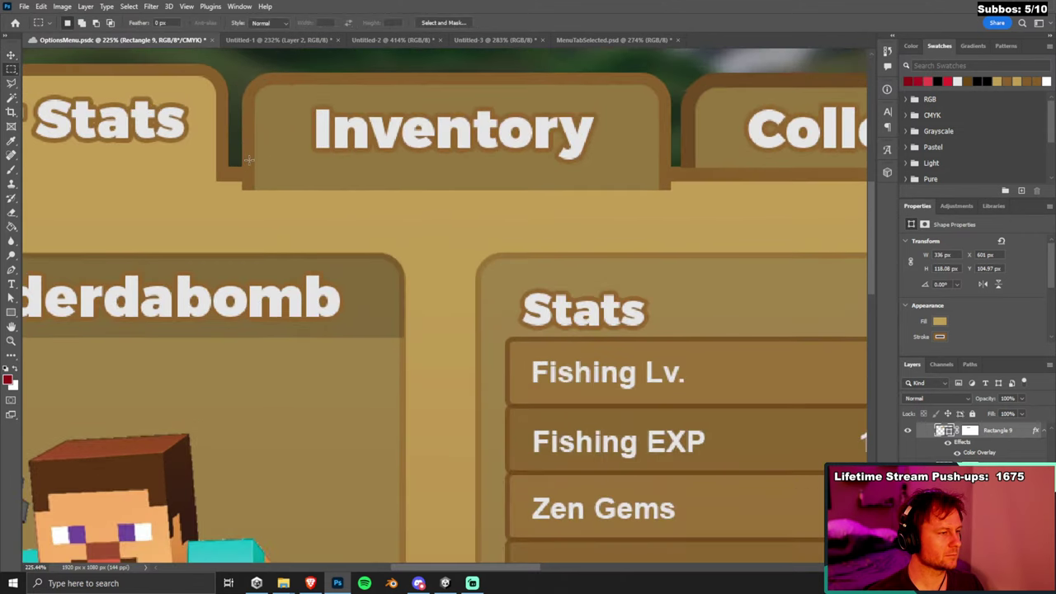
scroll(236, 182, down, 3)
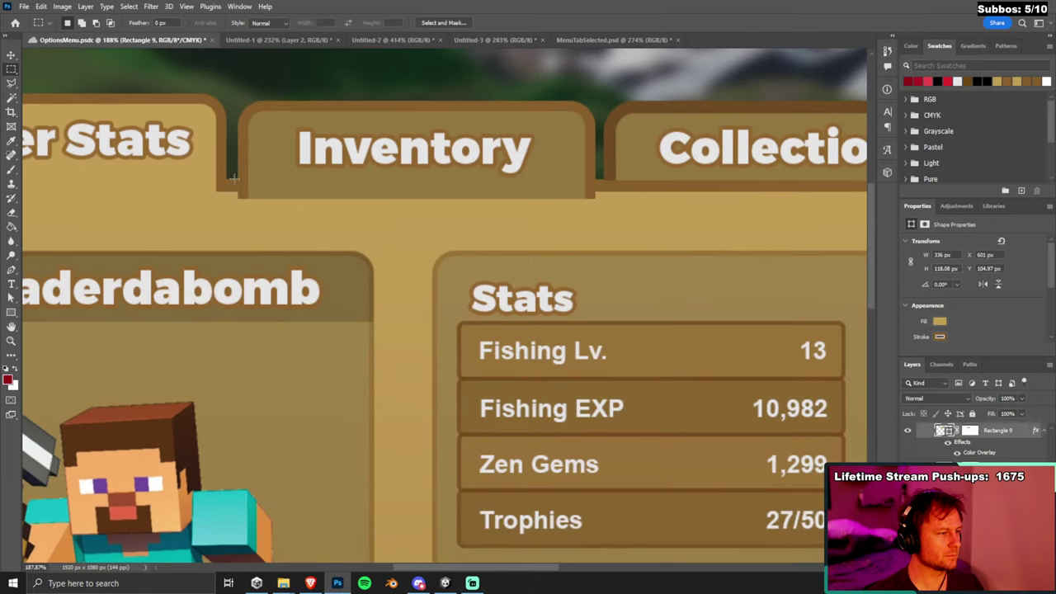
drag(234, 178, 601, 208)
key(d)
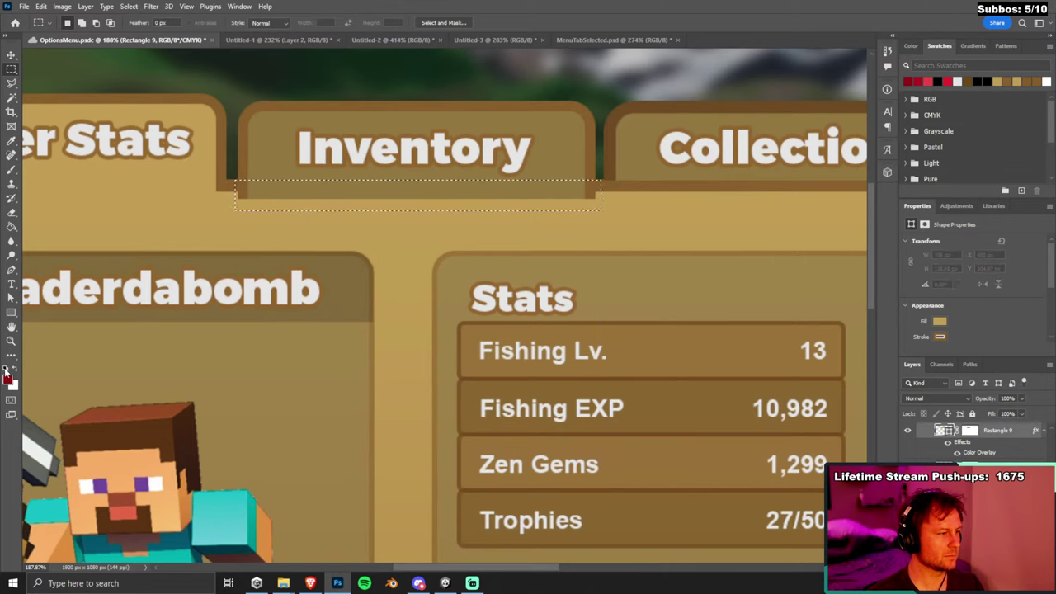
key(g)
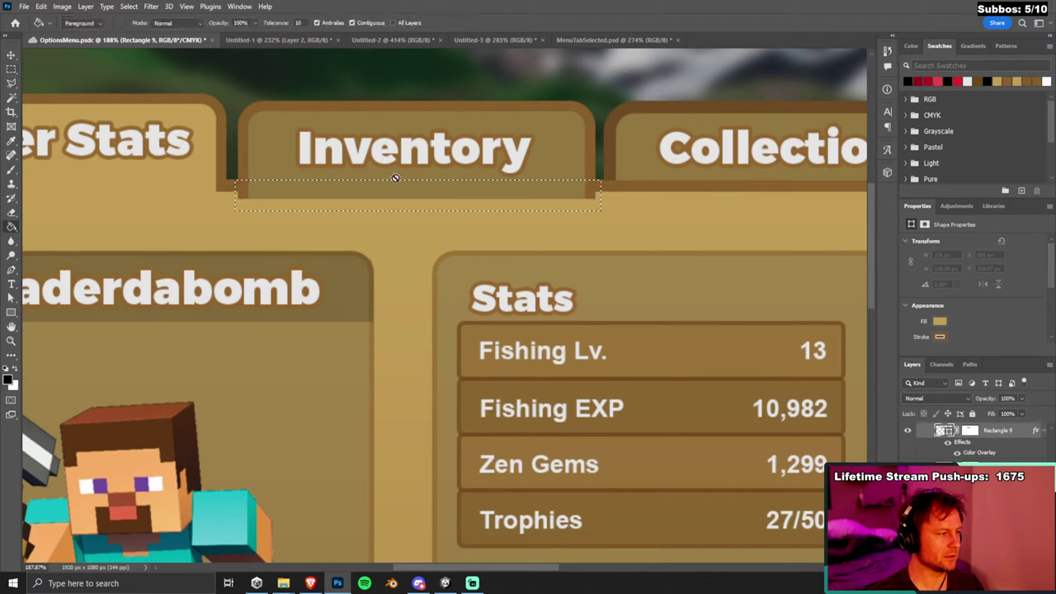
click(970, 430)
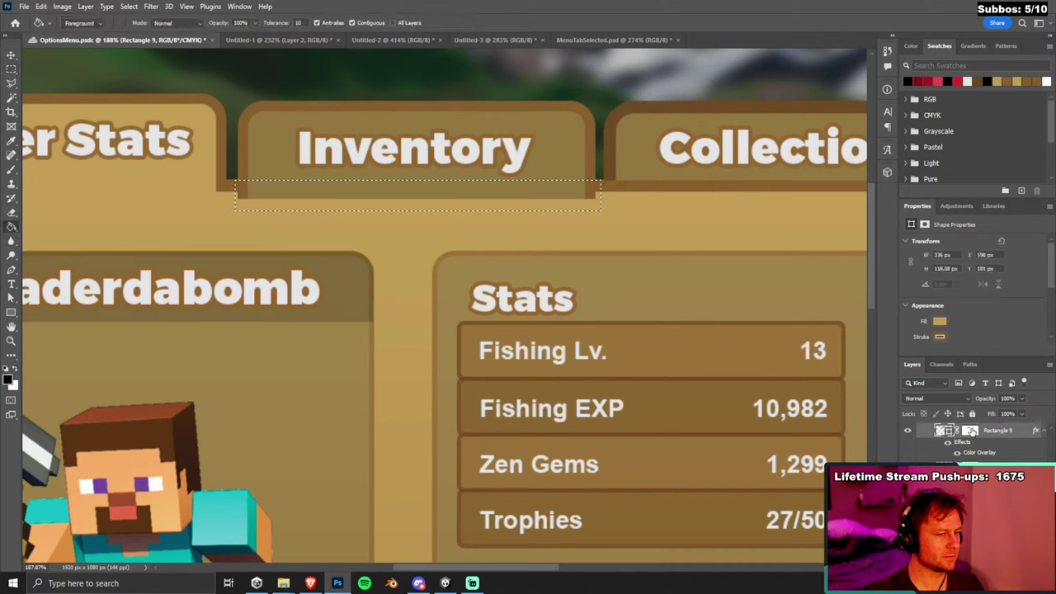
click(523, 193)
key(ctrl+d)
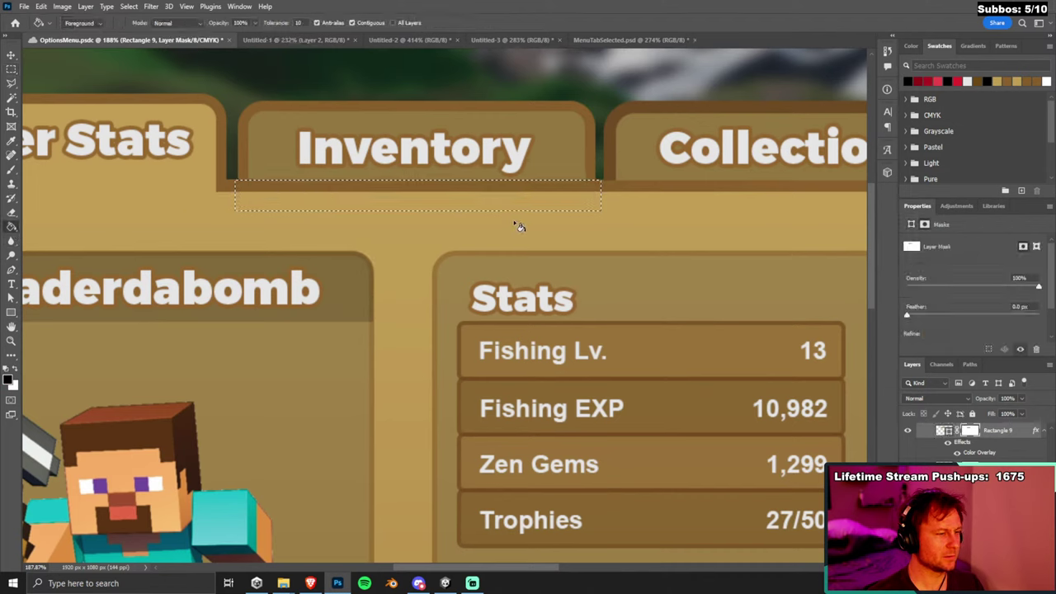
key(v)
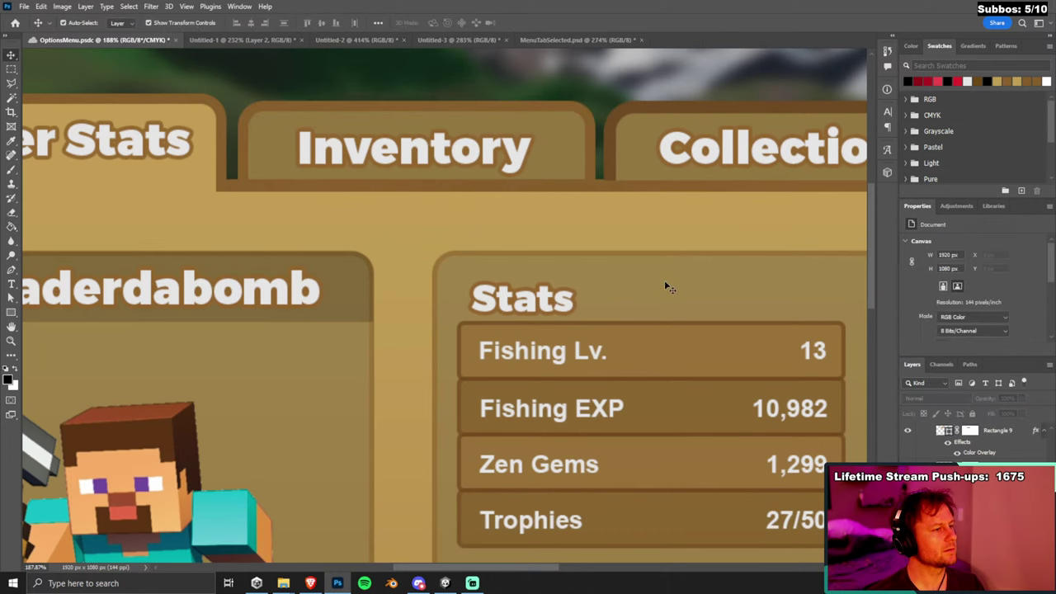
Copy the darkened Inventory tab shape into MenuTabSelected.psd and show it there in place of the hidden selected tab shape.
scroll(616, 254, down, 2)
scroll(615, 254, down, 3)
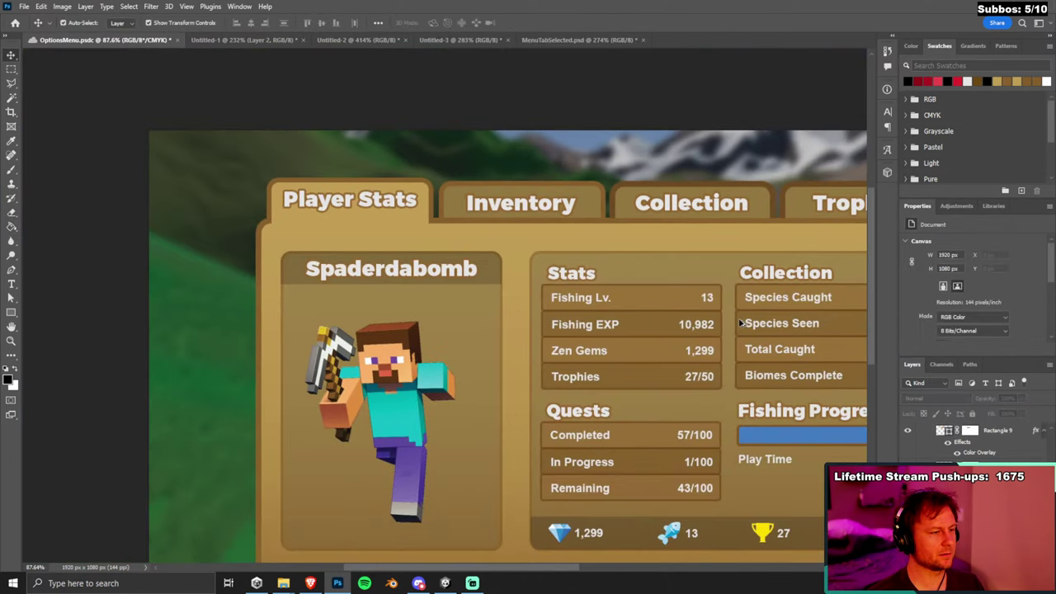
click(608, 206)
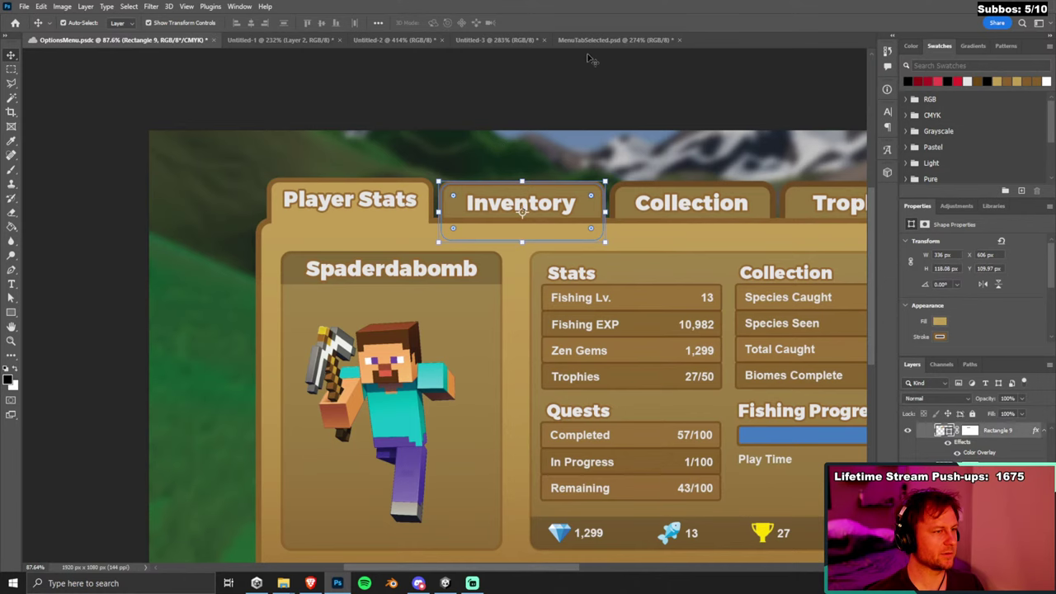
click(611, 39)
click(907, 430)
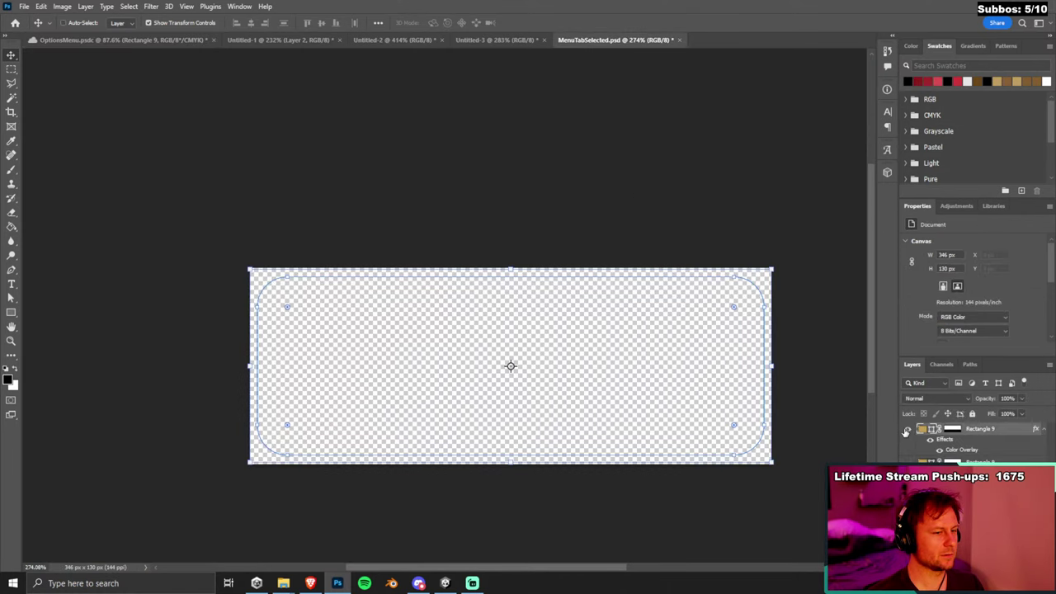
click(906, 430)
click(456, 149)
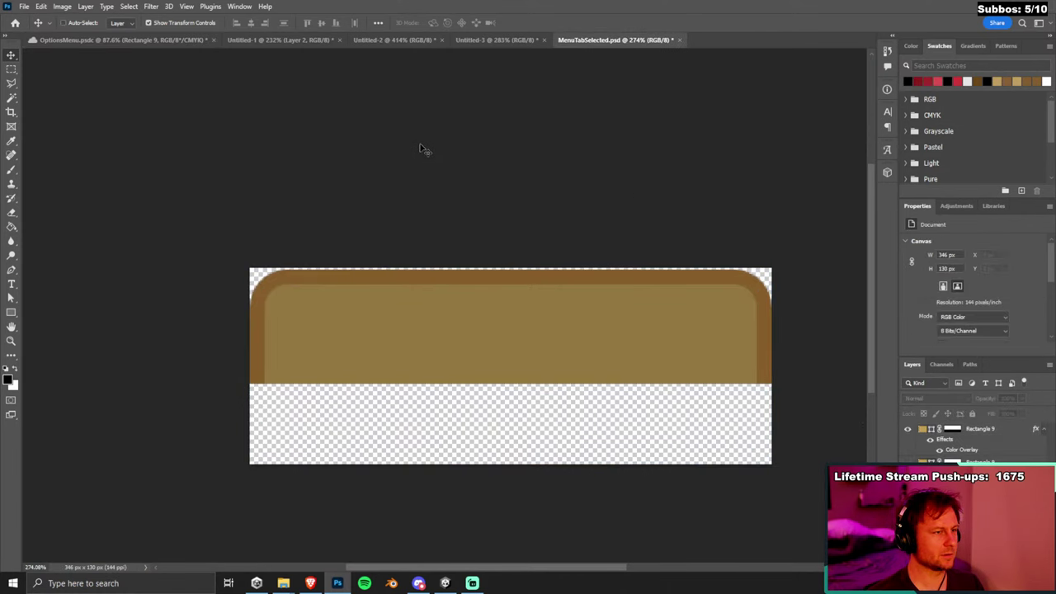
Save the darkened tab document as MenuTabUnselected.psd in the PlayerInfoMenu folder.
key(ctrl+shift+s)
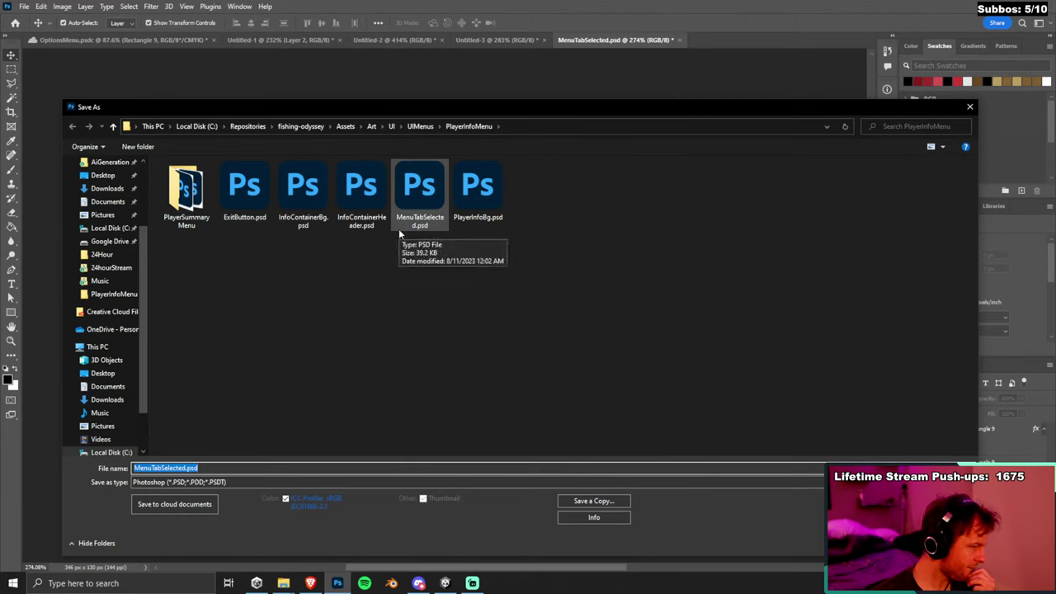
click(169, 467)
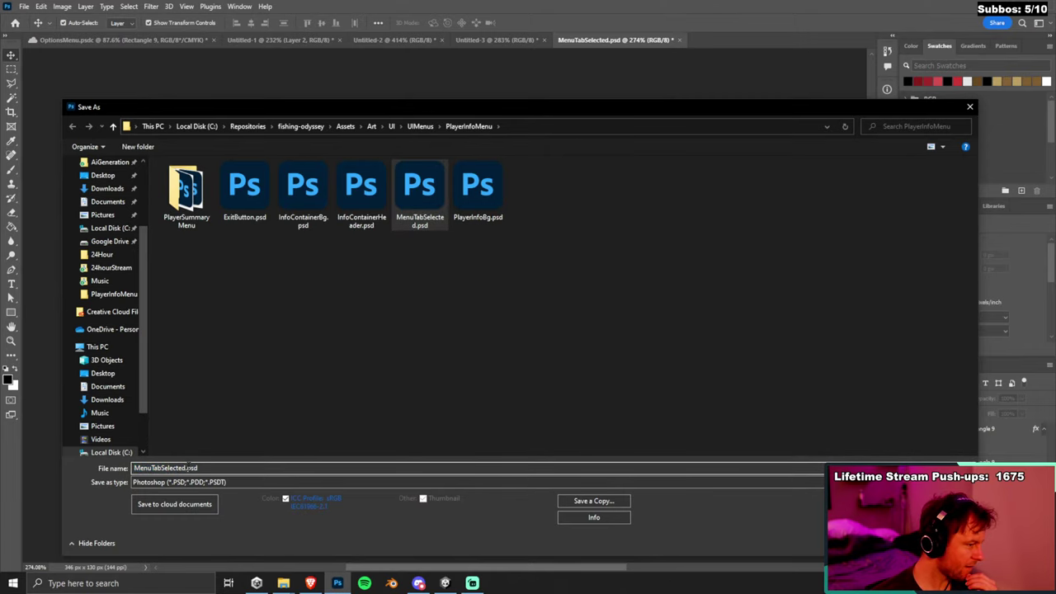
key(ctrl+shift+Right)
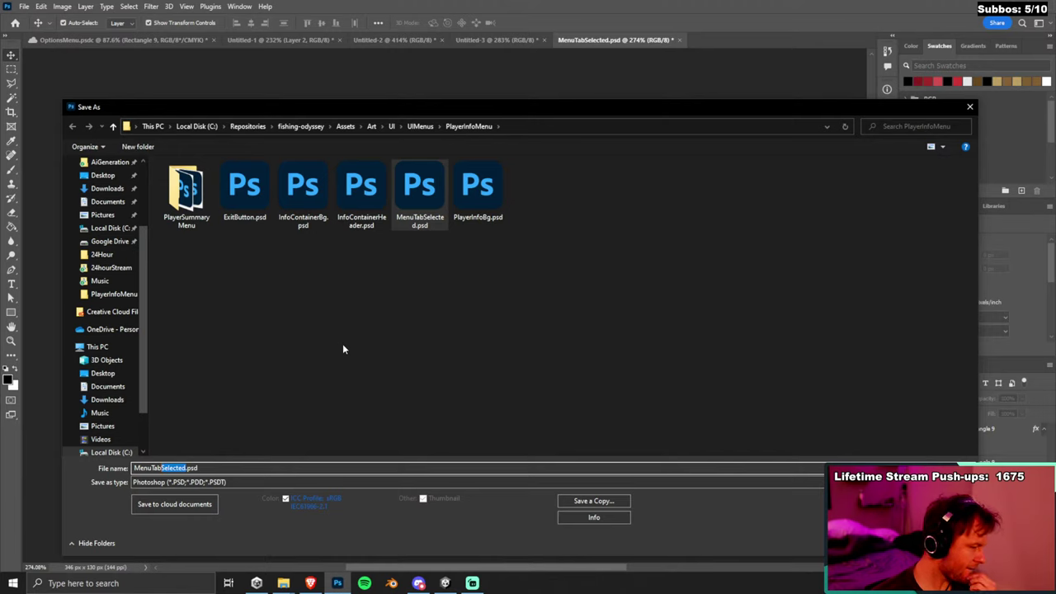
text(Unselected)
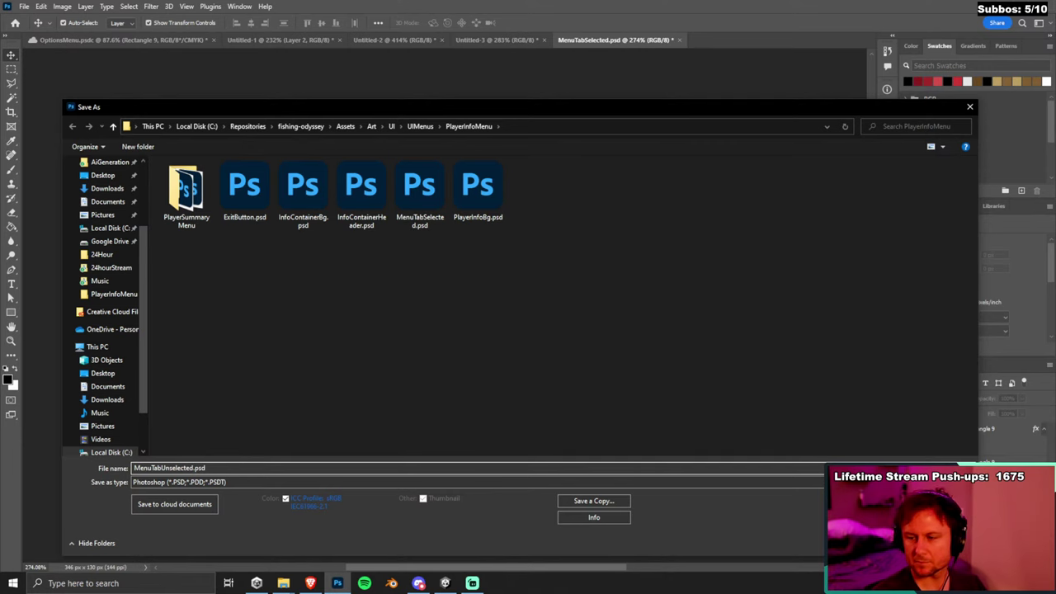
key(Return)
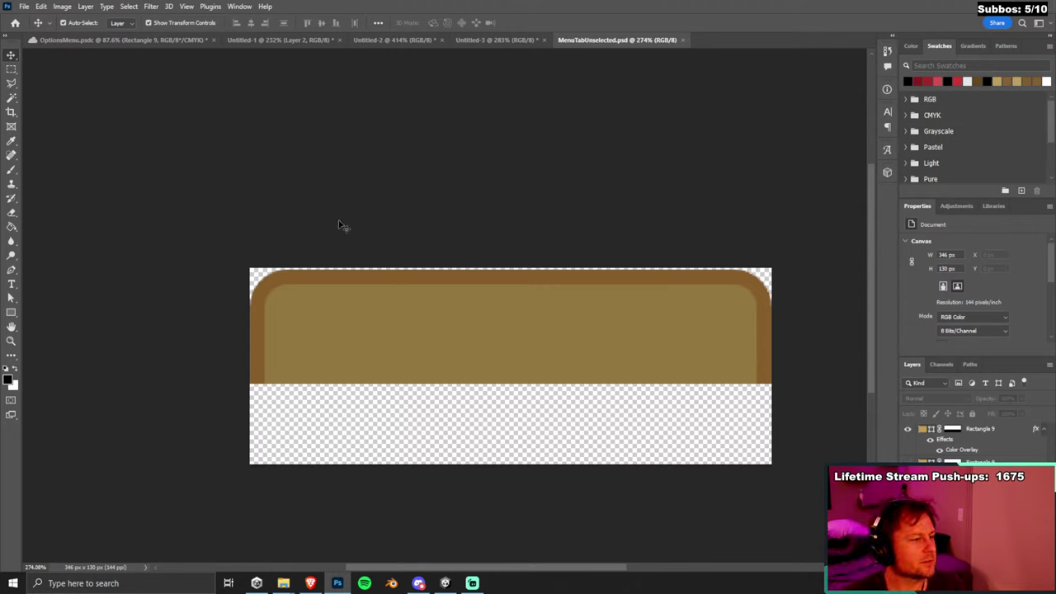
Examine the new Inventory tab background against the Collection tab in the OptionsMenu mockup.
click(132, 39)
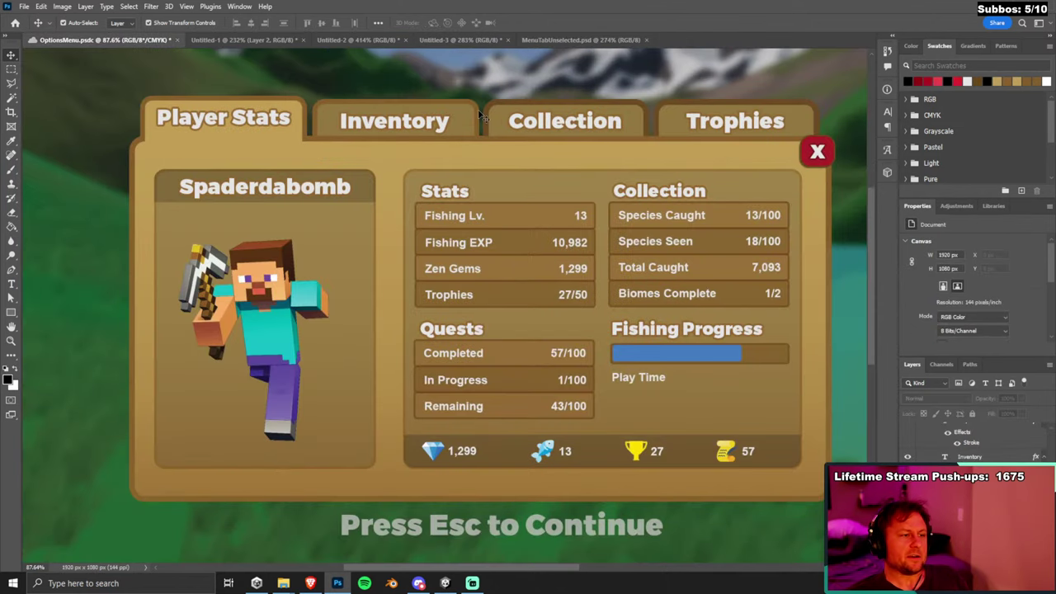
scroll(528, 148, down, 3)
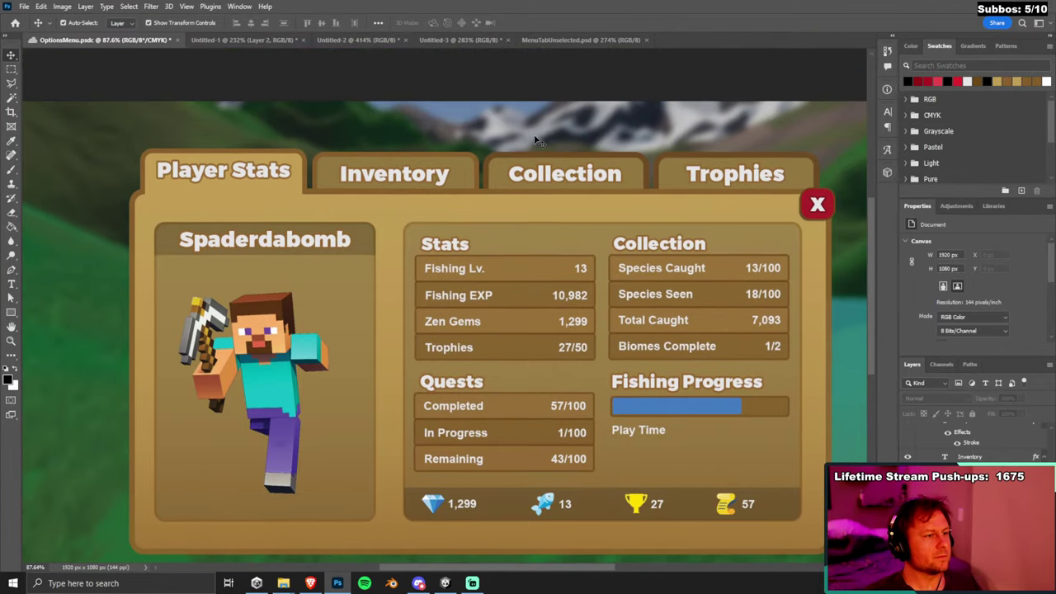
scroll(462, 128, up, 4)
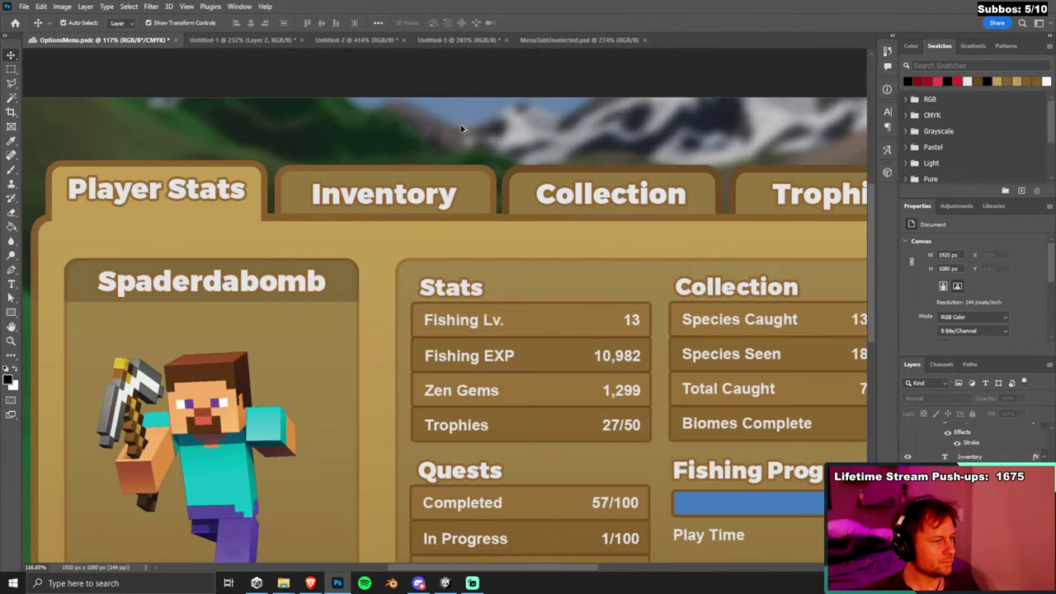
scroll(463, 130, down, 5)
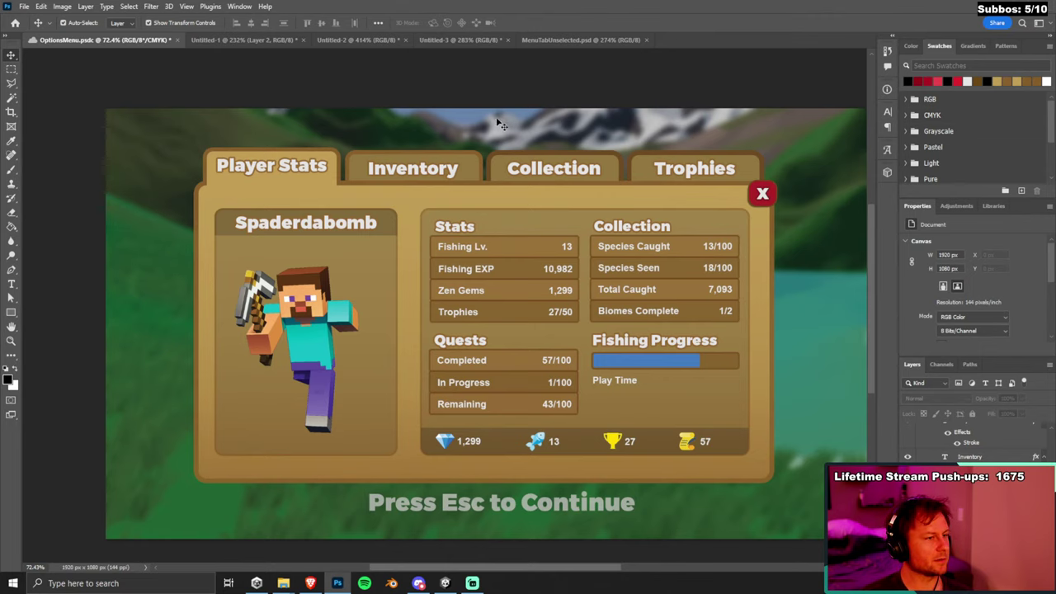
scroll(504, 148, up, 1)
scroll(488, 172, up, 2)
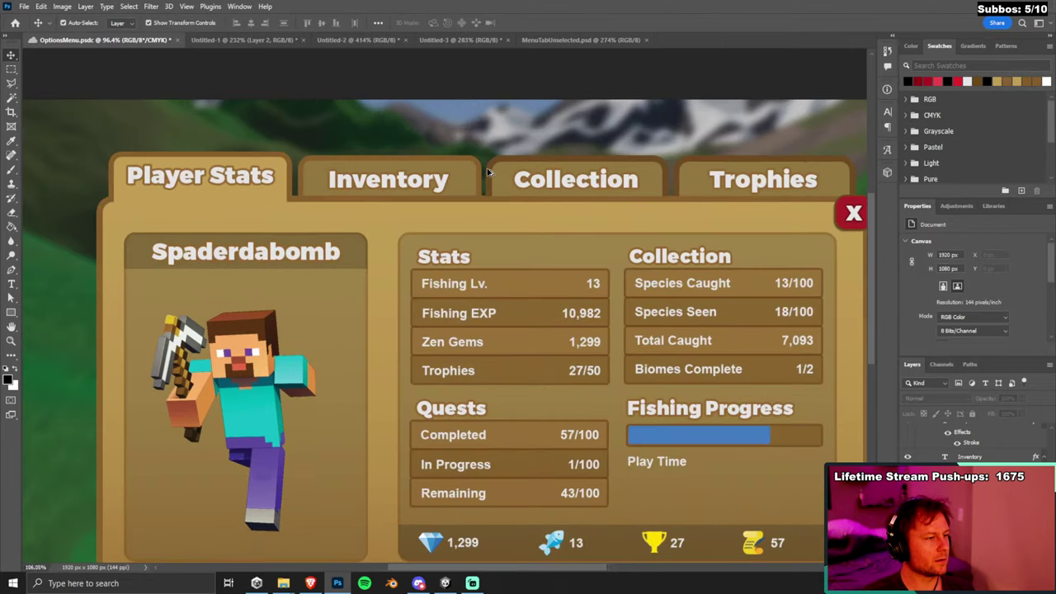
scroll(488, 171, up, 2)
scroll(487, 176, down, 1)
click(485, 176)
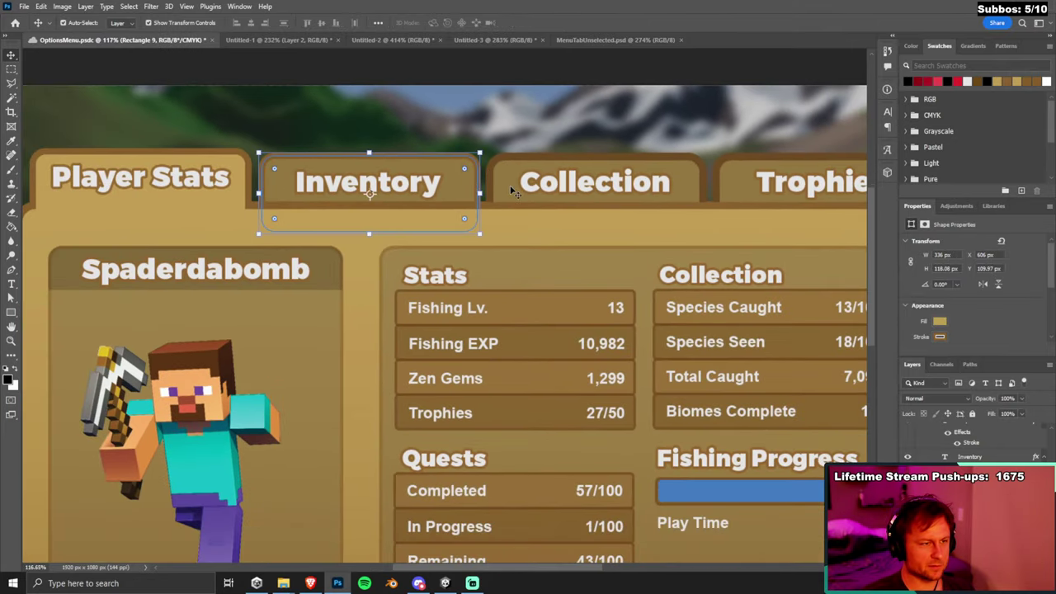
click(533, 128)
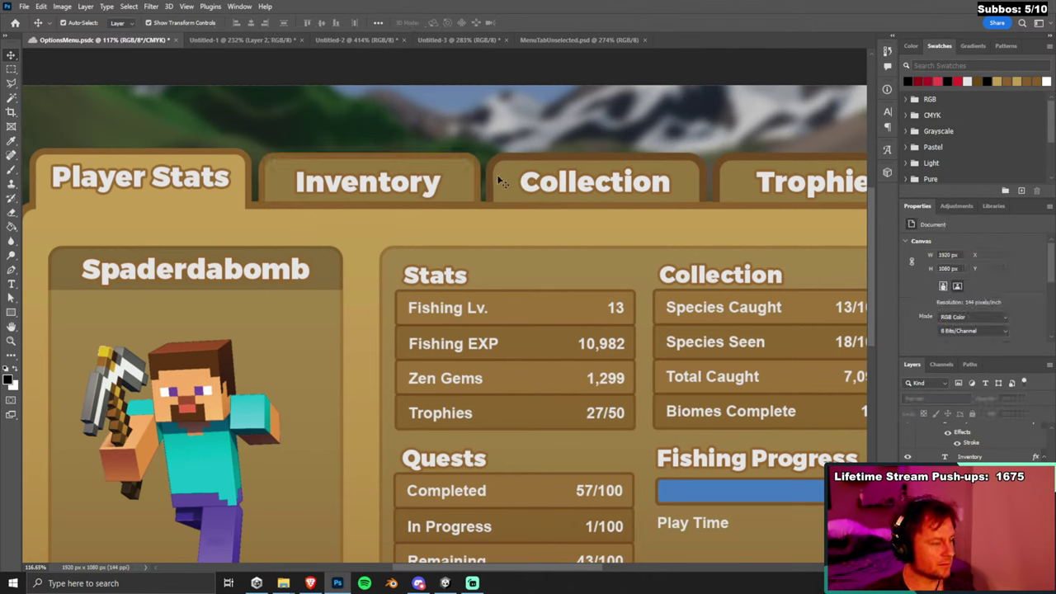
Compare the Inventory and Collection tab backgrounds and check the Collection tab layer's Color Overlay settings without changing them.
scroll(505, 202, down, 3)
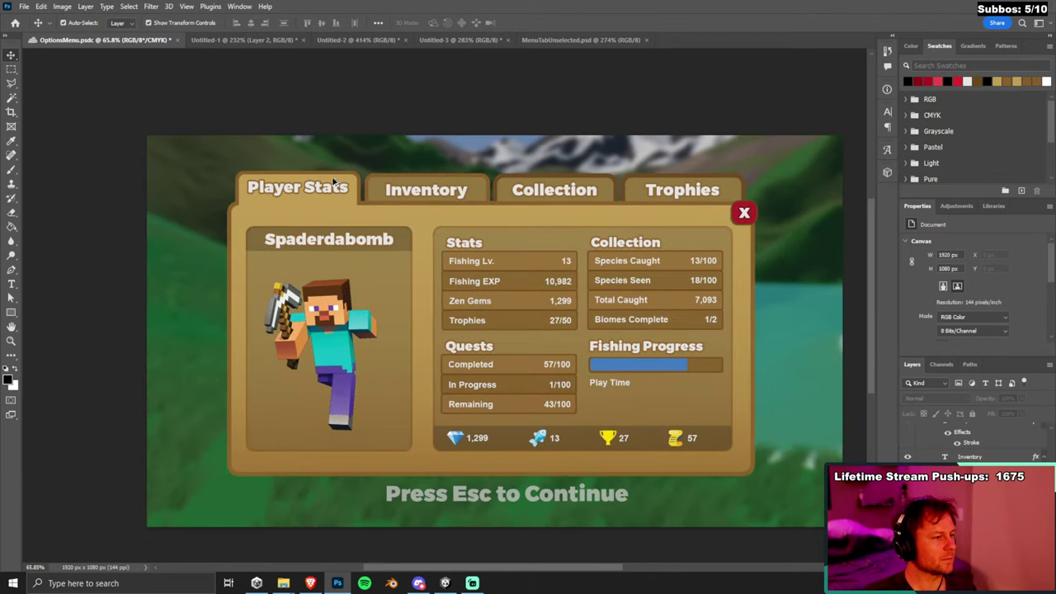
scroll(359, 179, up, 4)
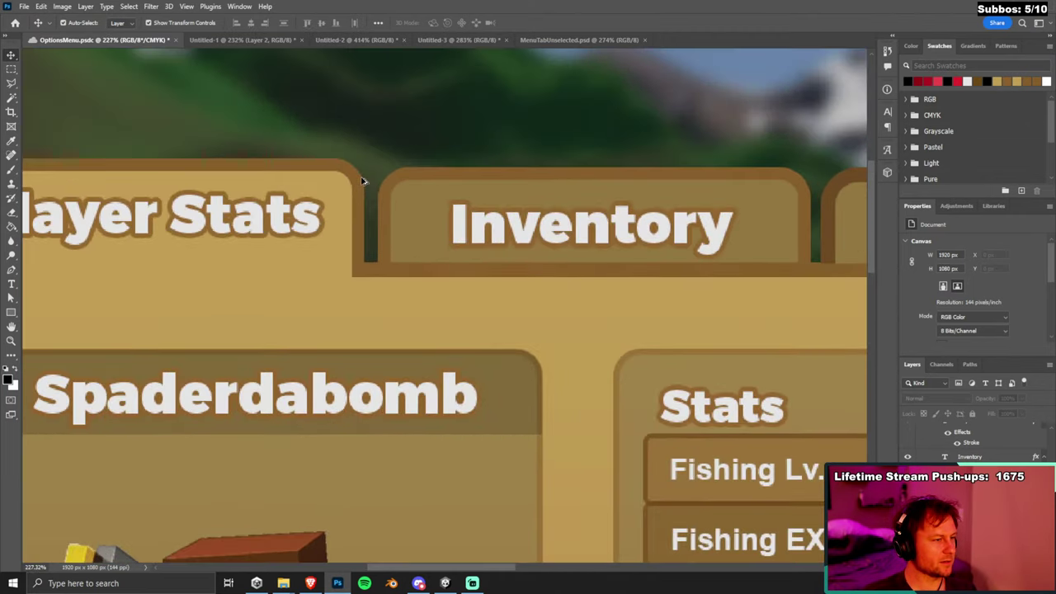
scroll(370, 188, down, 4)
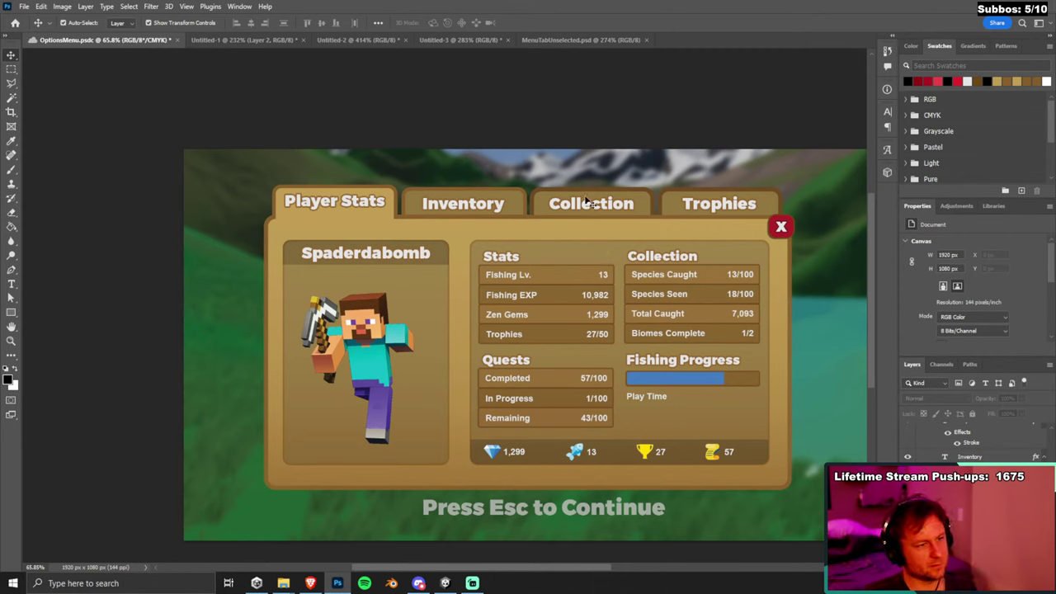
click(525, 206)
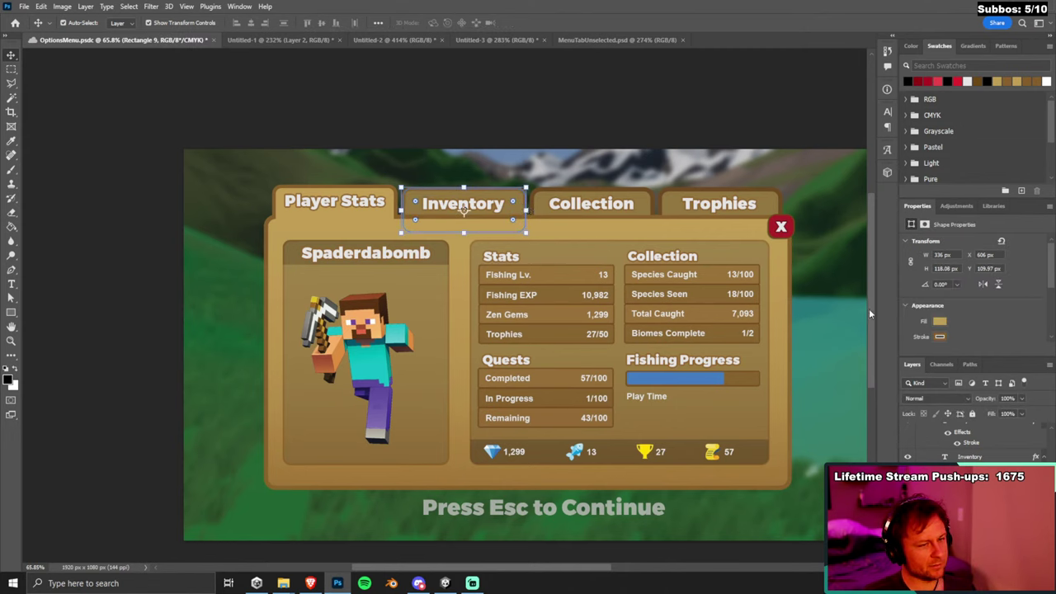
click(651, 203)
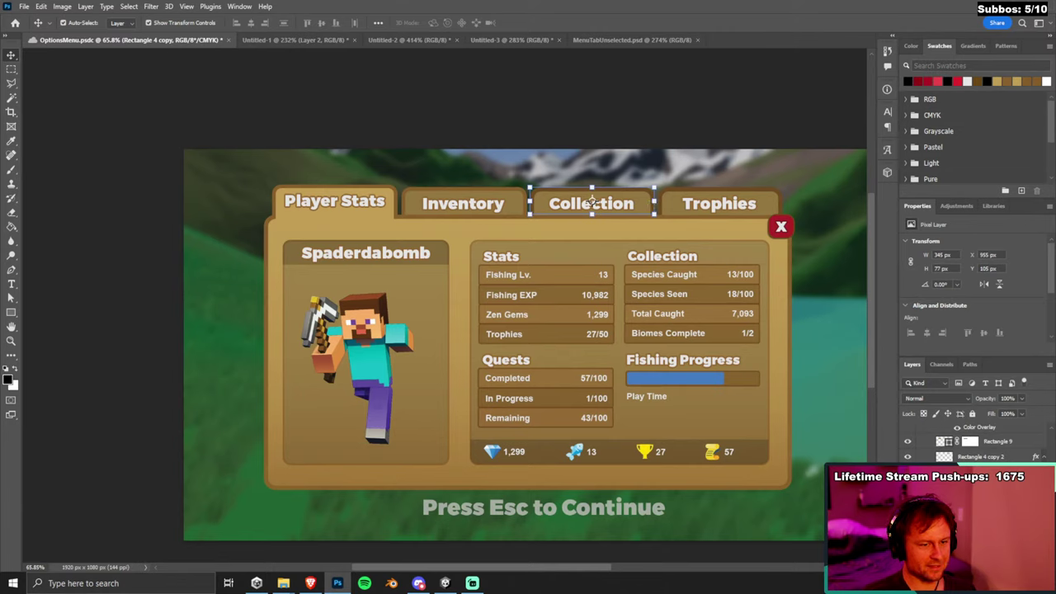
scroll(1014, 442, down, 2)
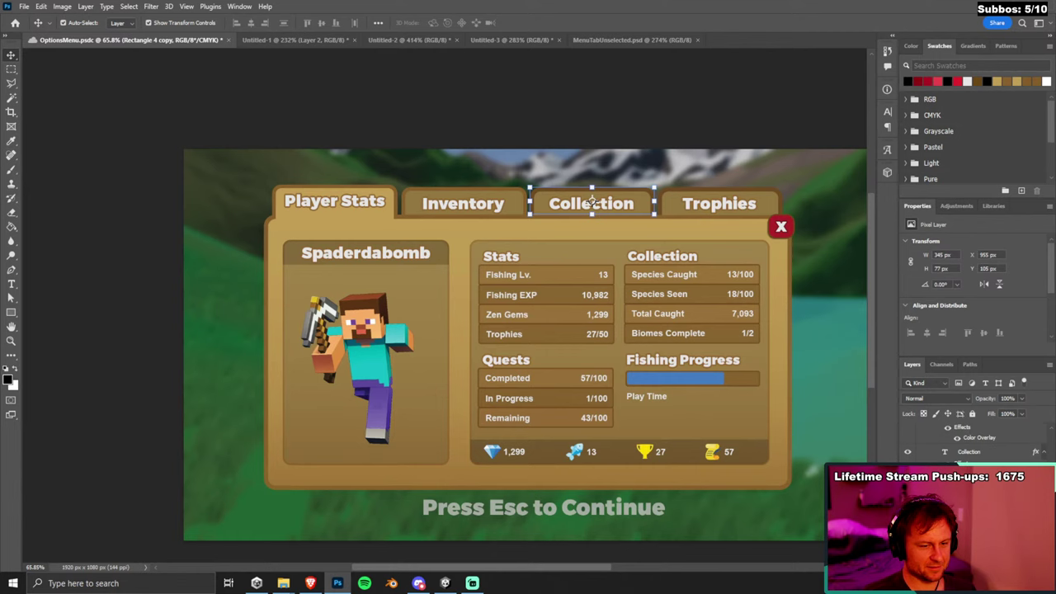
double_click(980, 437)
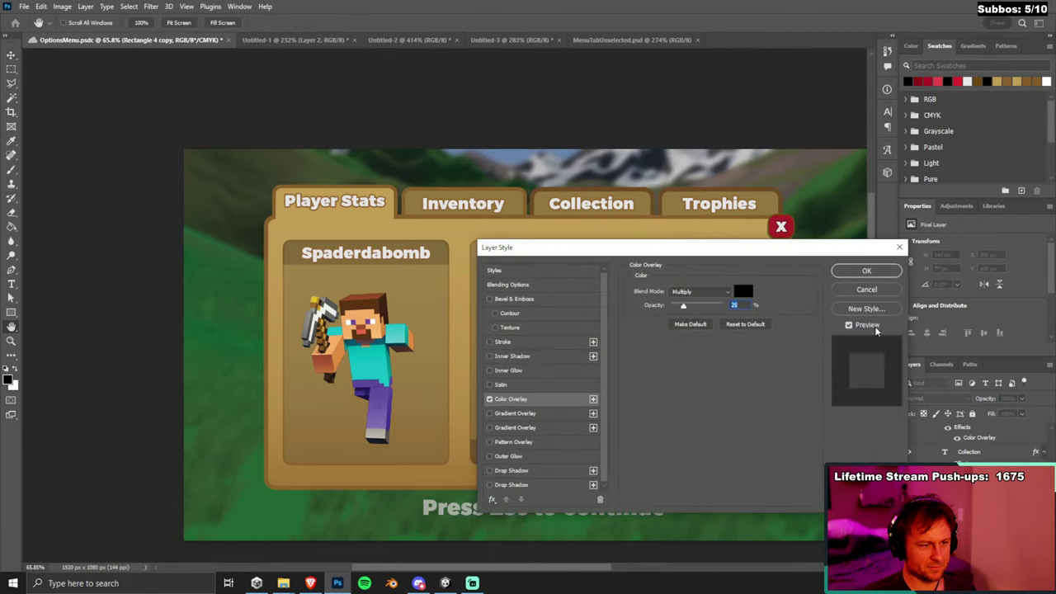
click(866, 291)
scroll(520, 178, up, 3)
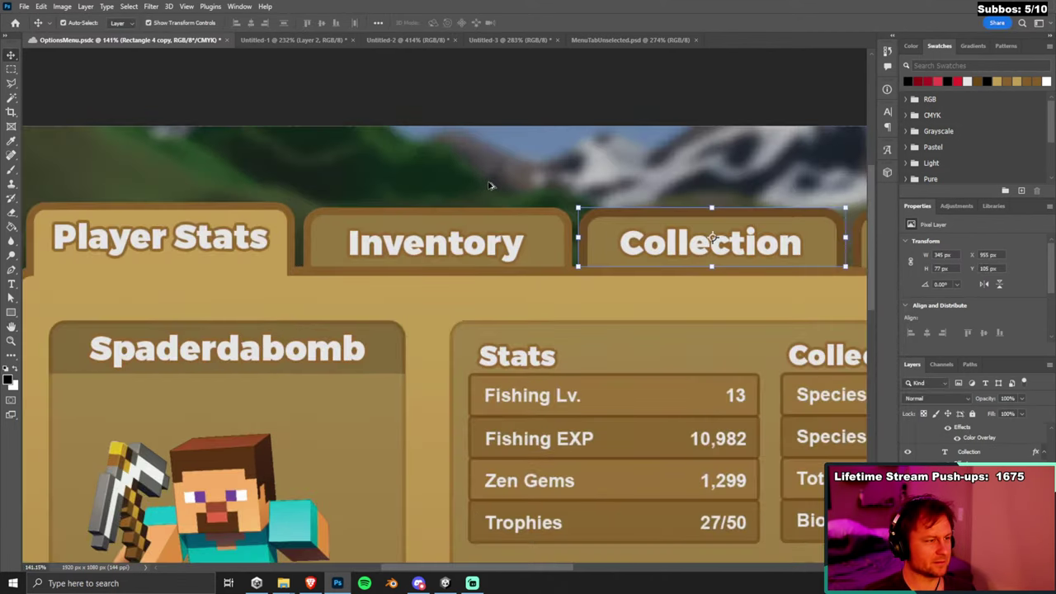
Set the Inventory tab shape's stroke to a darker brown to match the Collection tab's border, and compare the two borders.
click(562, 241)
click(562, 242)
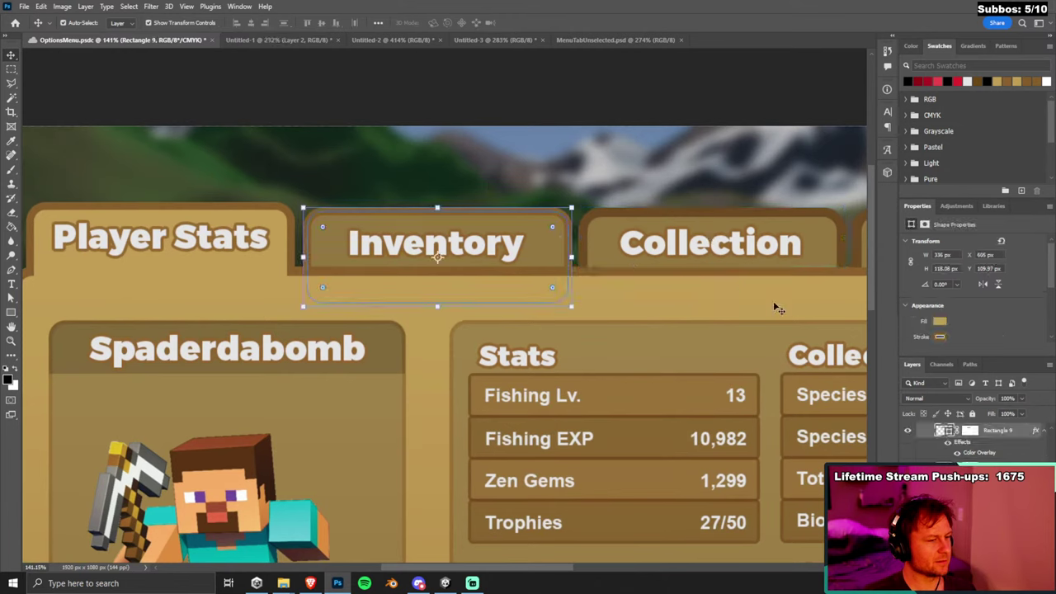
click(940, 338)
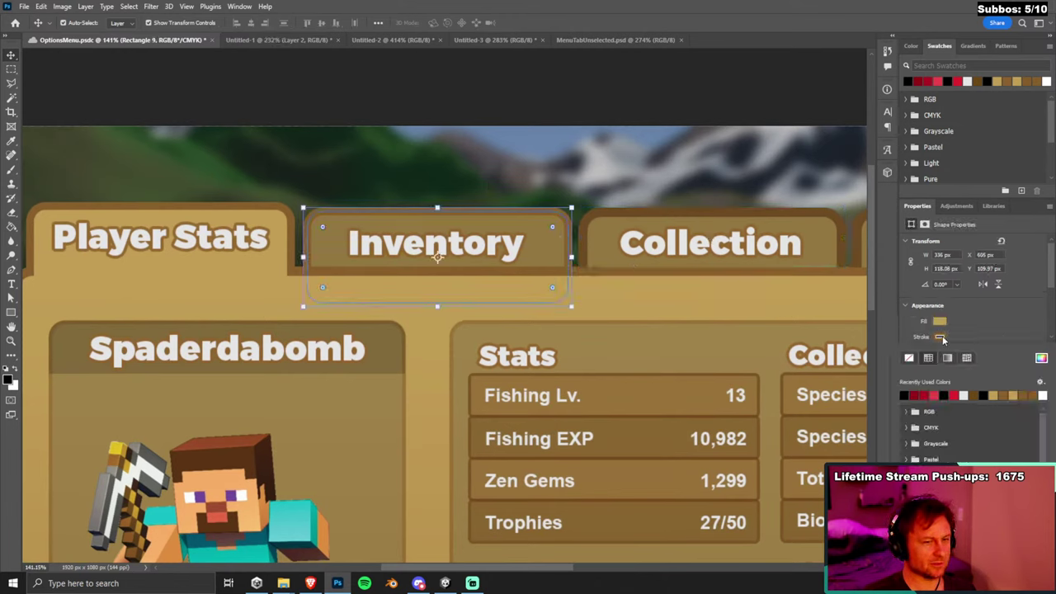
click(980, 393)
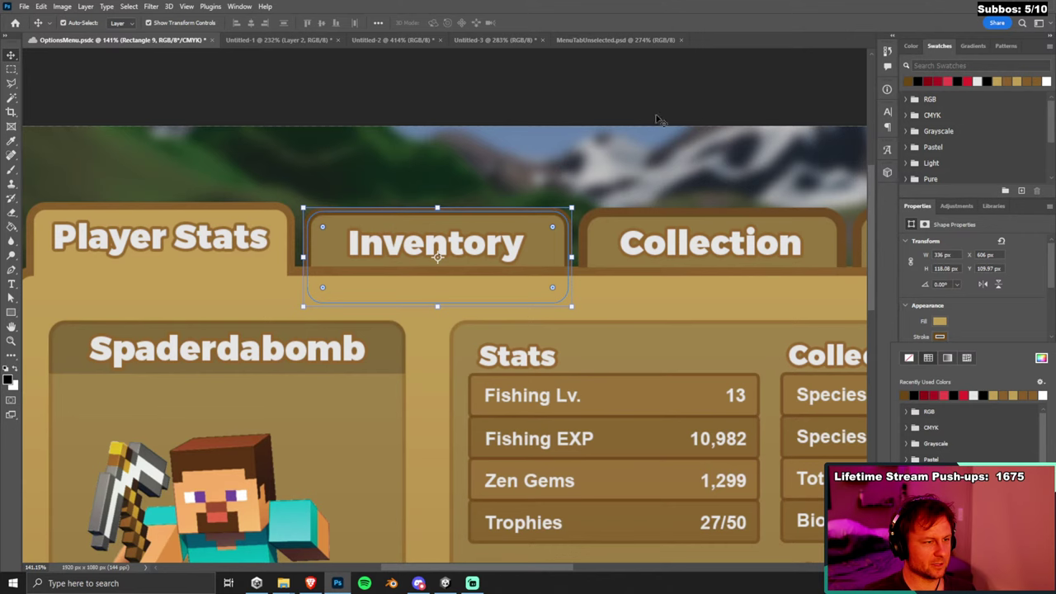
click(72, 66)
scroll(394, 168, down, 4)
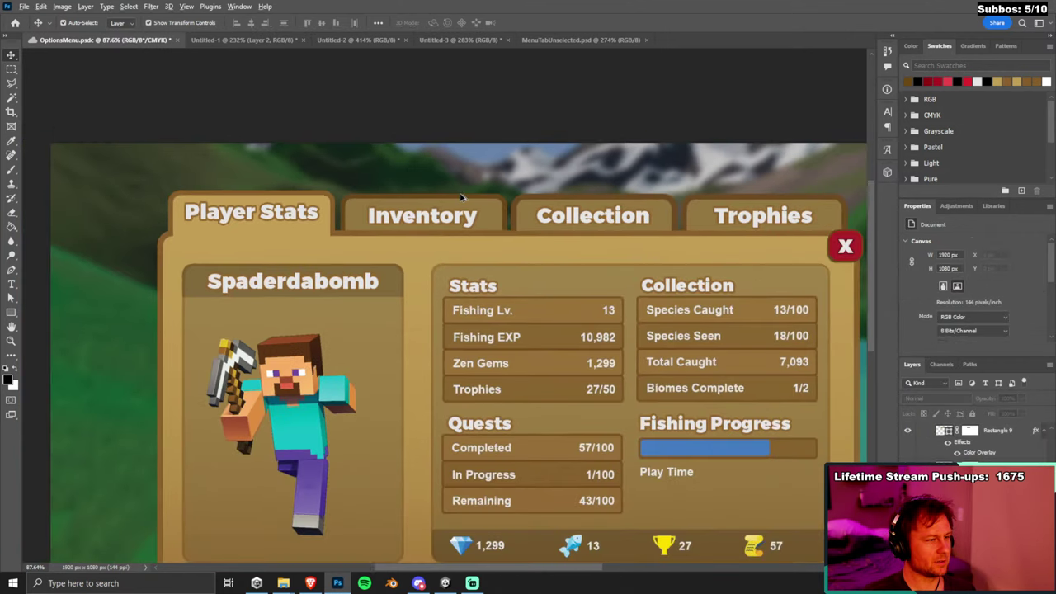
scroll(467, 203, up, 4)
scroll(611, 255, up, 2)
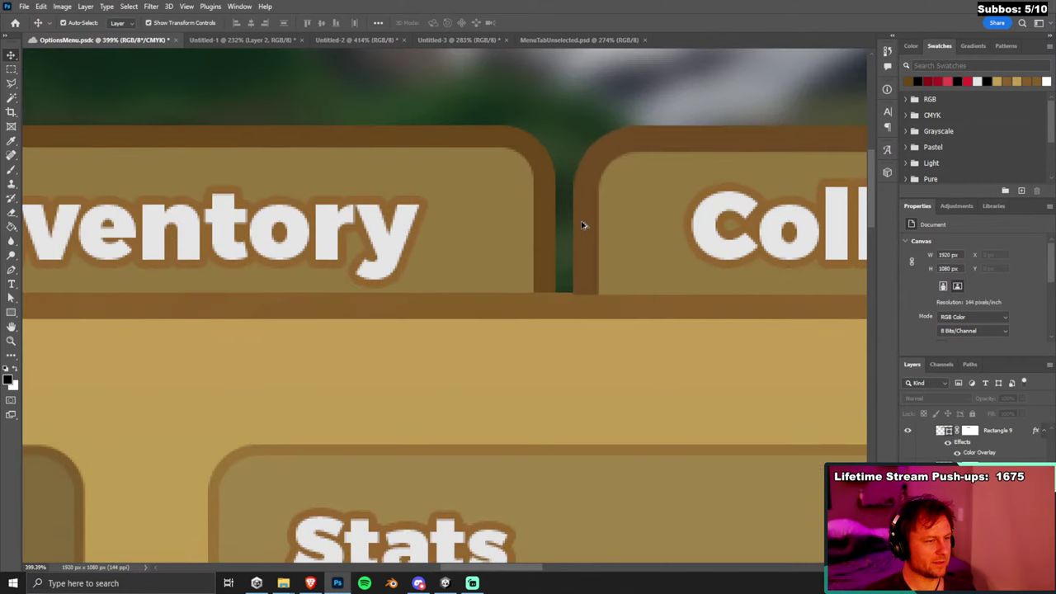
scroll(561, 218, down, 5)
scroll(557, 224, down, 1)
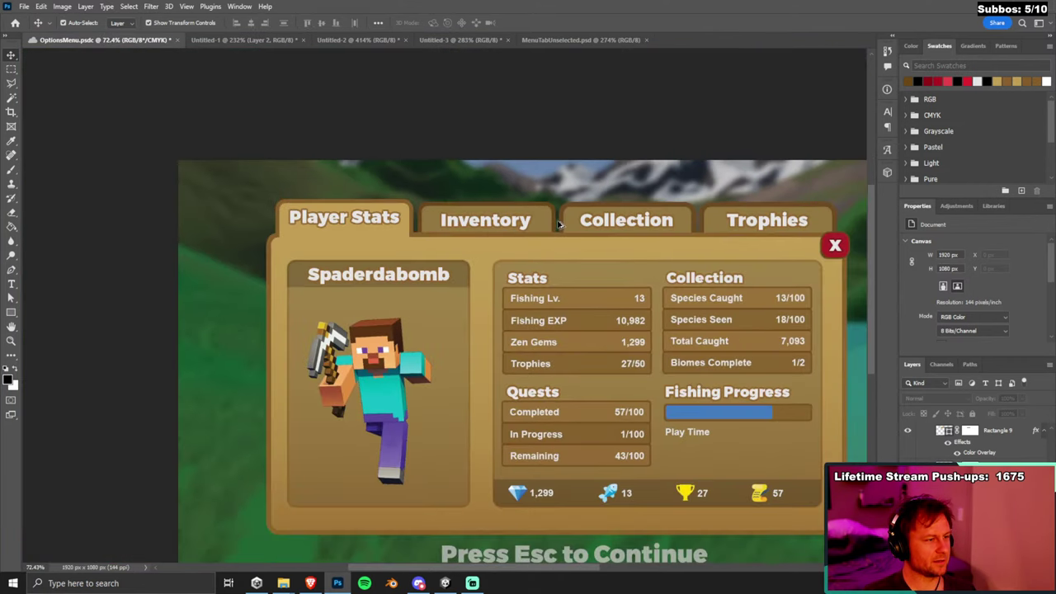
Replace the darkened tab shape in MenuTabUnselected.psd with a copy of the Inventory tab shape with the darker stroke.
click(540, 219)
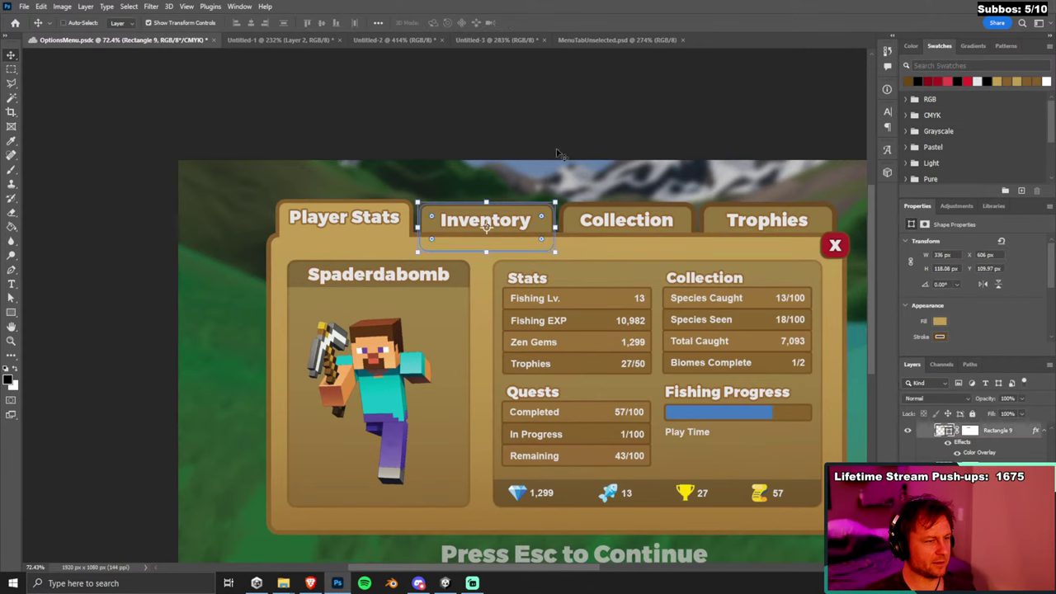
click(570, 41)
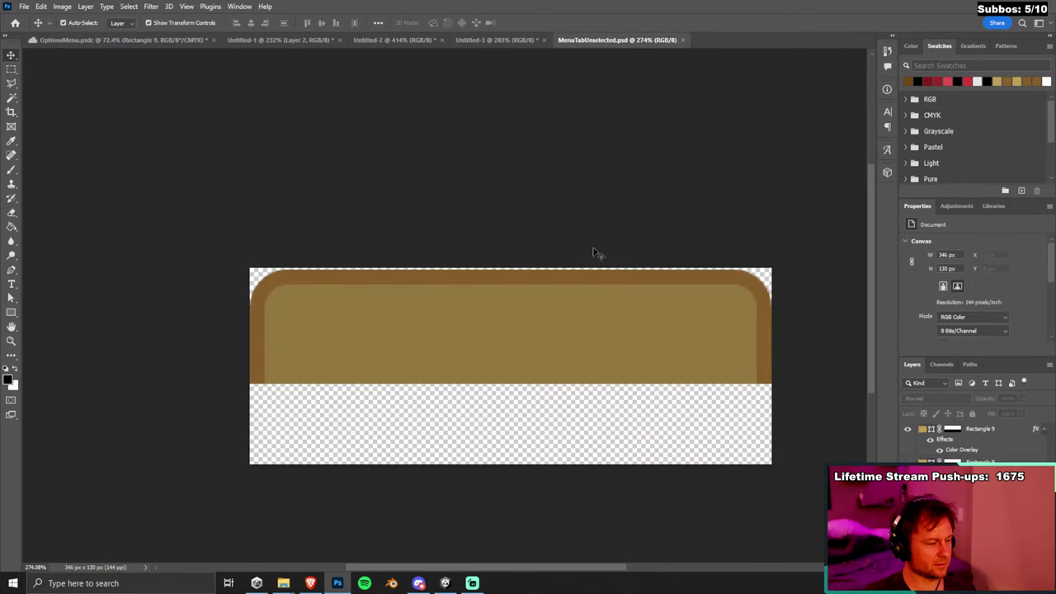
click(725, 353)
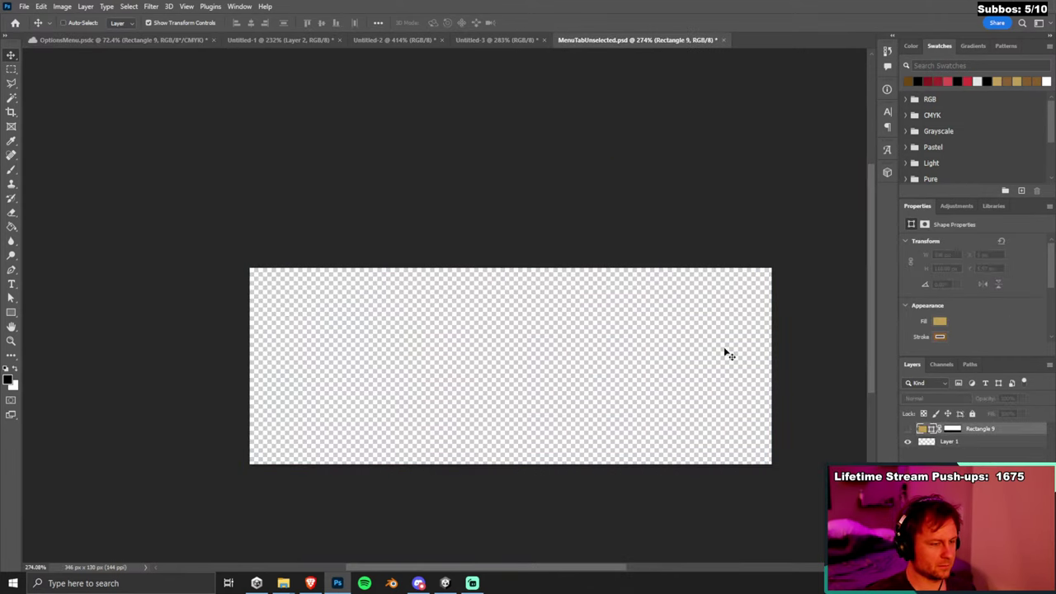
click(709, 196)
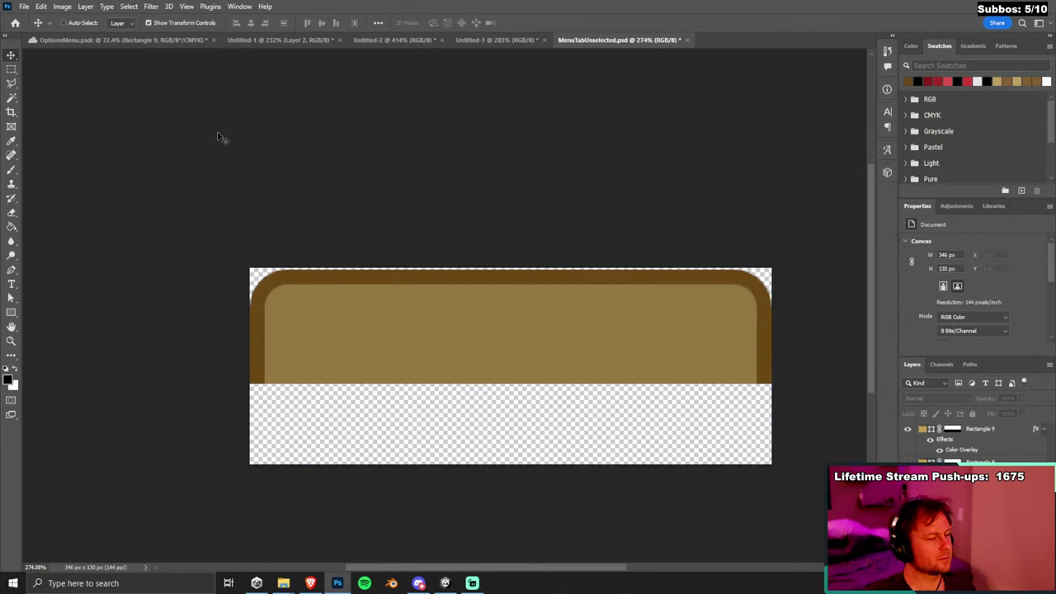
Compare the unselected tab's shape with the lighter selected tab beneath it by repeatedly showing and hiding the lower layer.
click(908, 449)
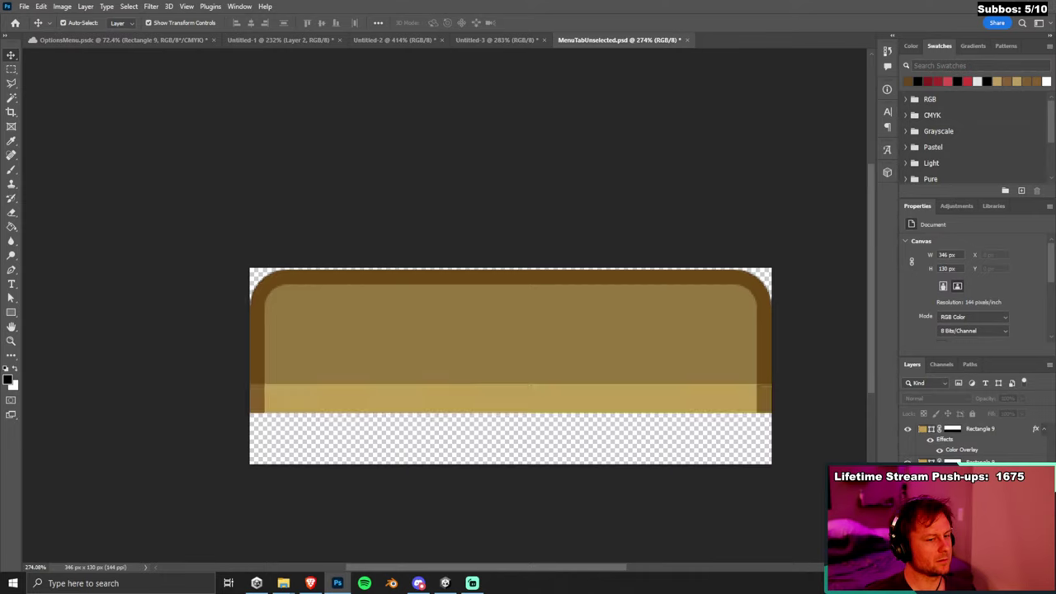
click(908, 460)
click(908, 460)
click(908, 460)
click(908, 460)
click(908, 461)
click(908, 460)
click(907, 461)
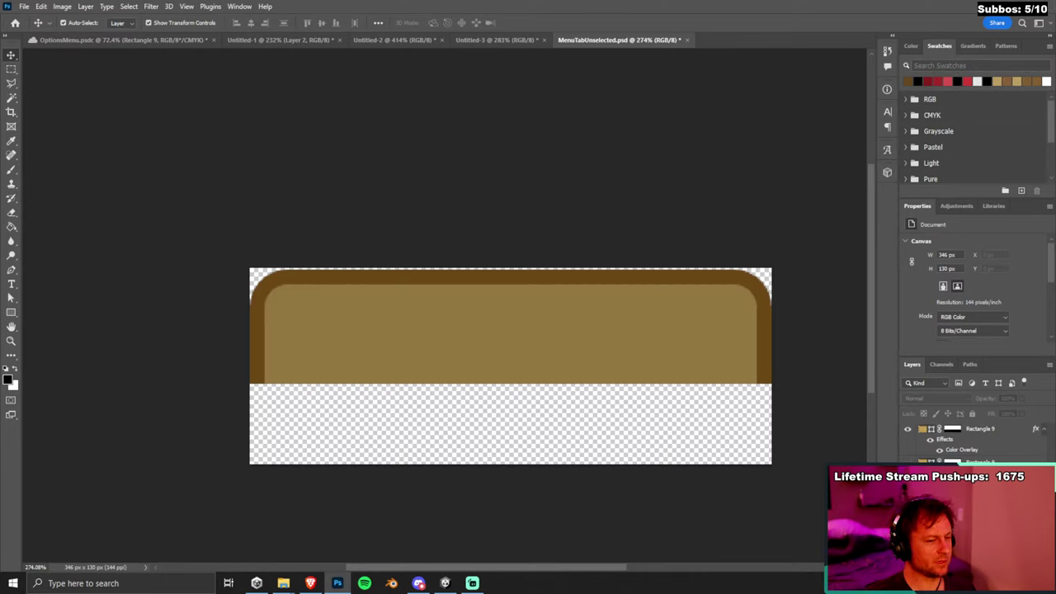
click(907, 460)
click(907, 461)
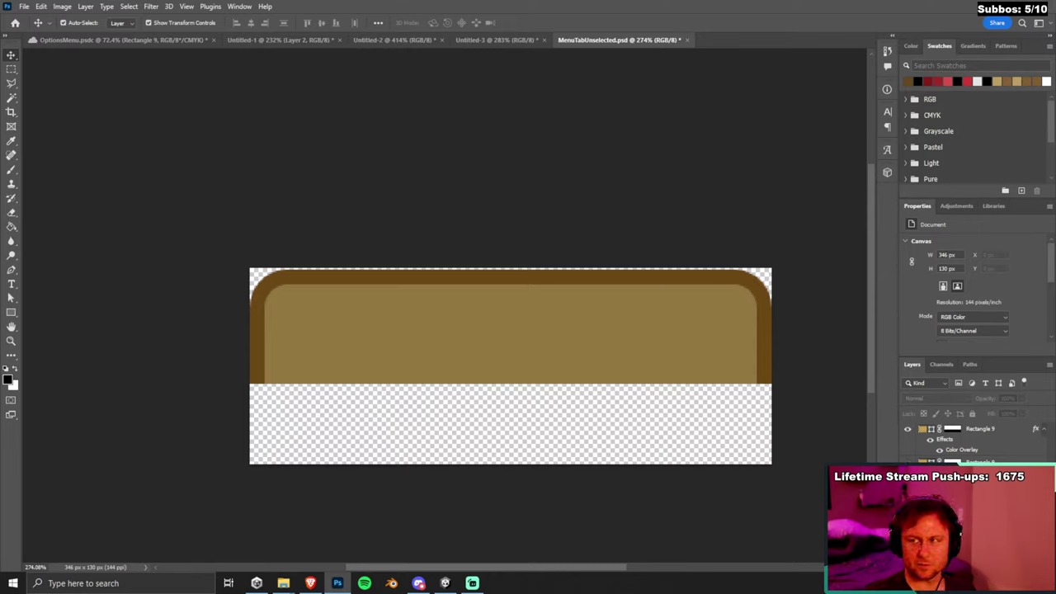
click(907, 460)
click(907, 460)
click(907, 460)
click(907, 460)
click(908, 461)
click(908, 461)
click(907, 460)
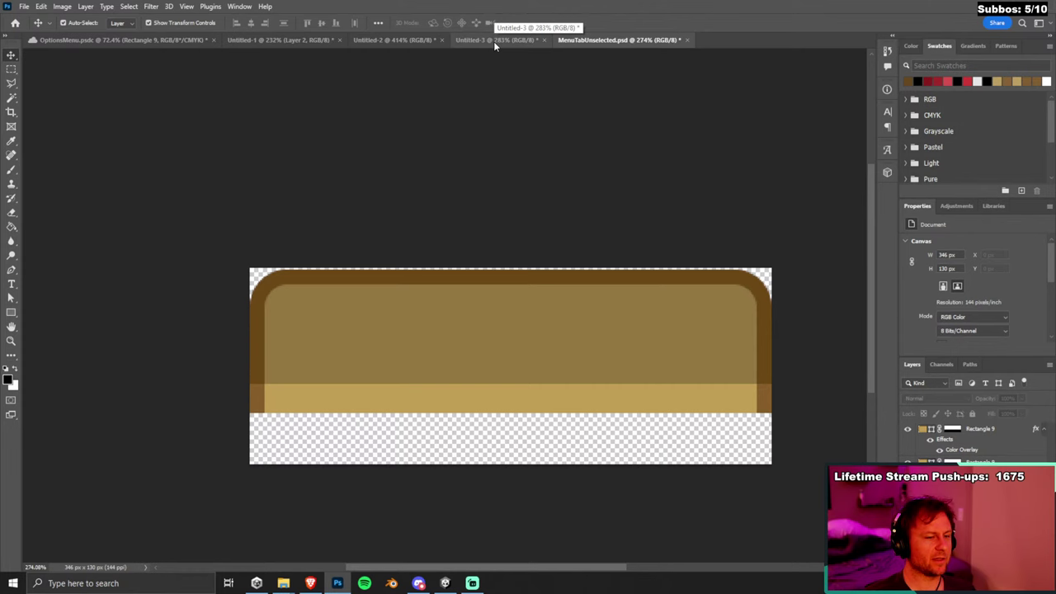
Raise the Inventory tab shape in the OptionsMenu mockup to about the height of the Player Stats tab's top edge.
click(148, 40)
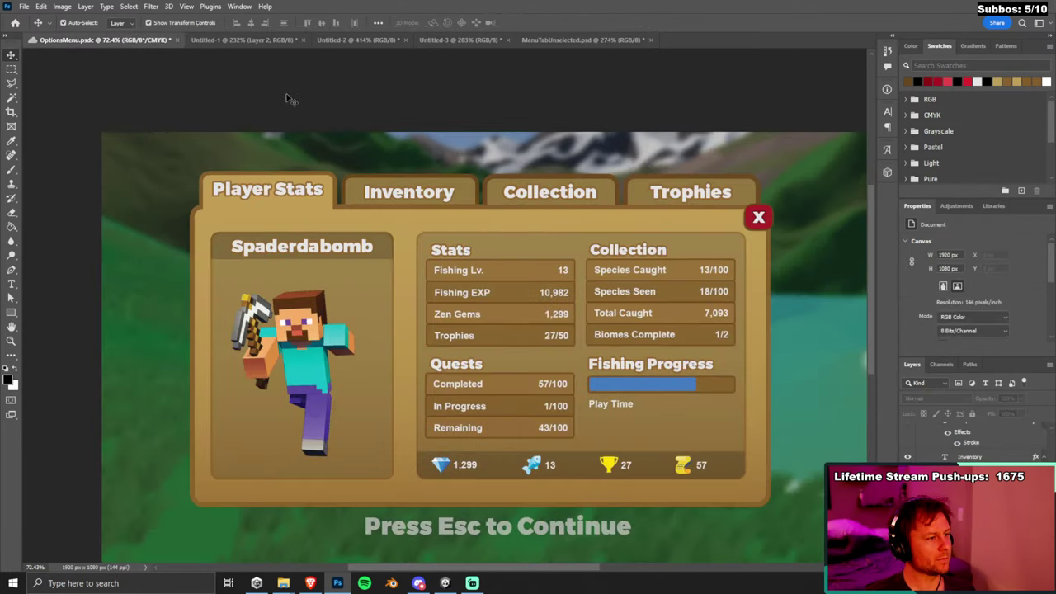
scroll(372, 180, up, 3)
click(367, 188)
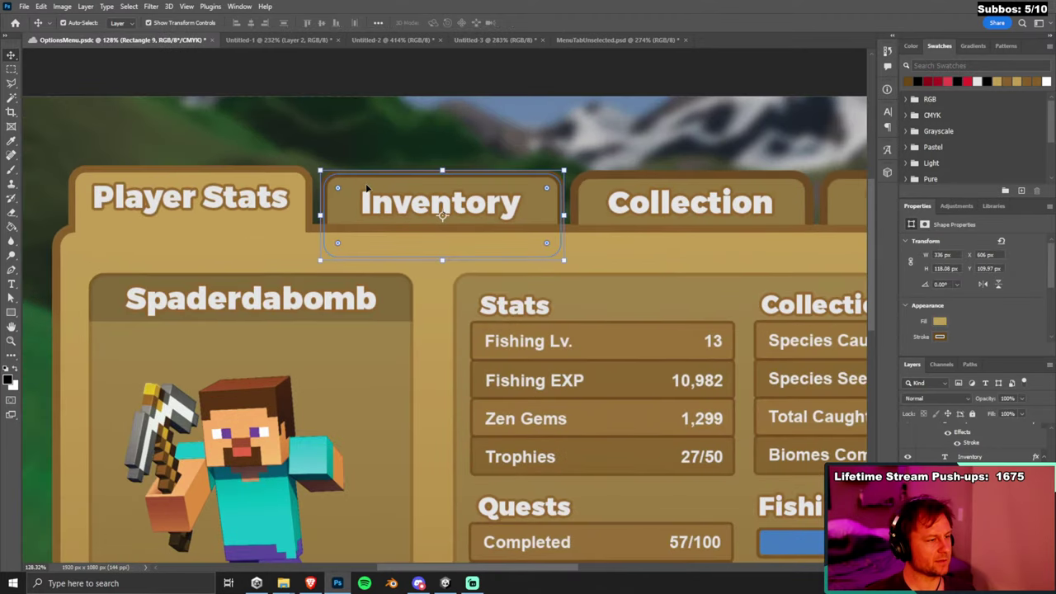
key(Up)
key(Up)
key(Up)
key(Up)
key(Up)
key(Up)
key(Up)
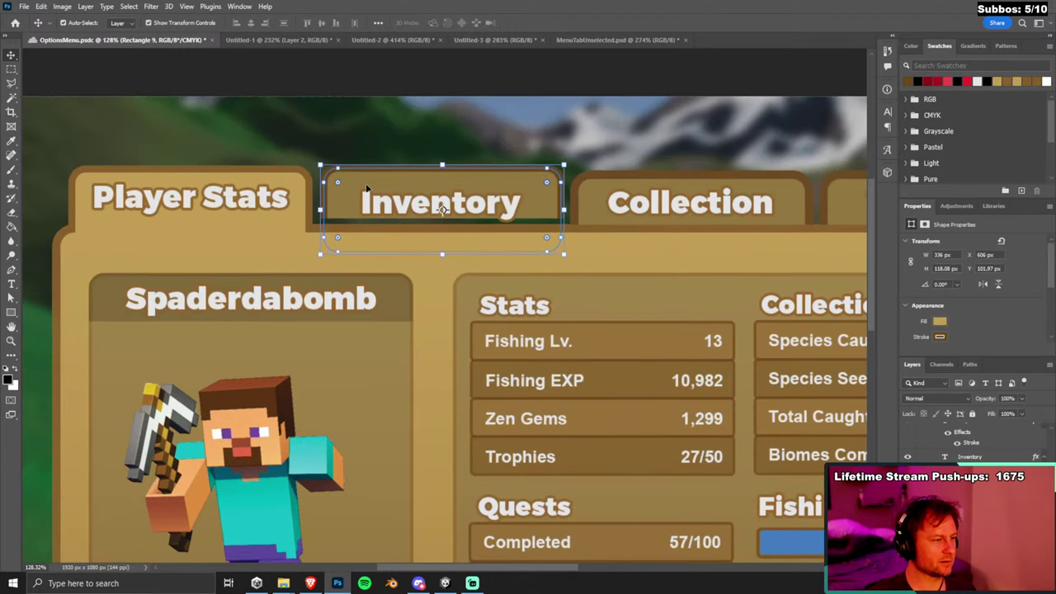
click(330, 93)
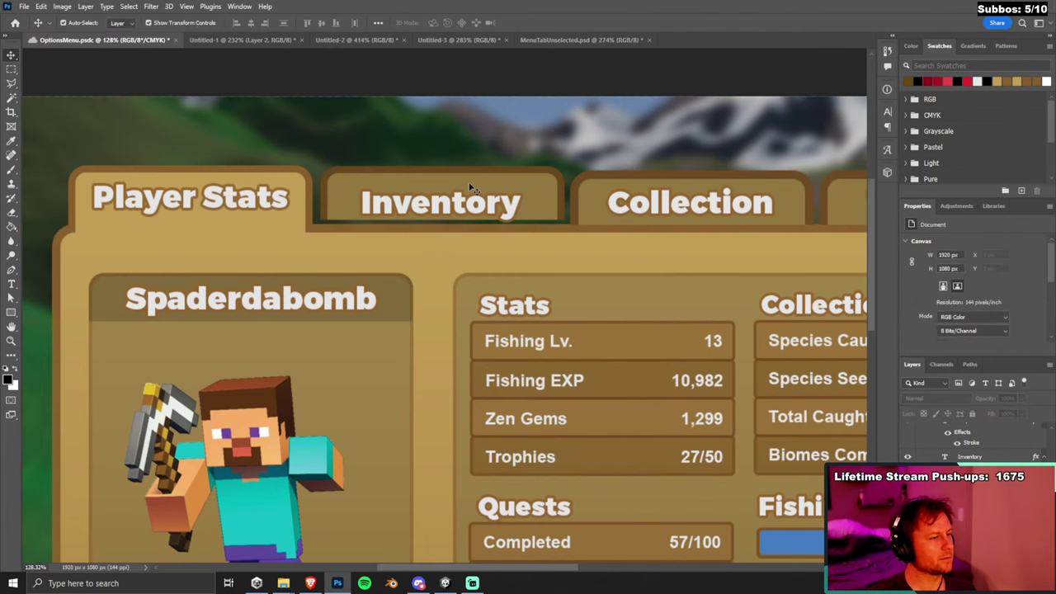
scroll(472, 182, down, 2)
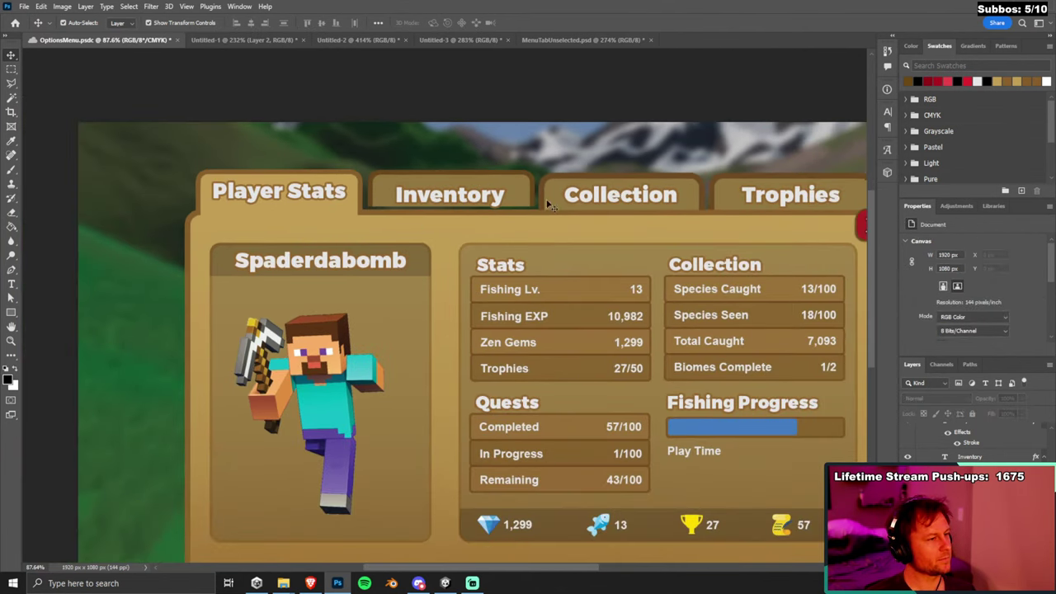
Shift the Inventory tab shape horizontally to X 506 px so it overlaps the end of the Player Stats tab.
scroll(376, 185, up, 6)
scroll(391, 177, up, 3)
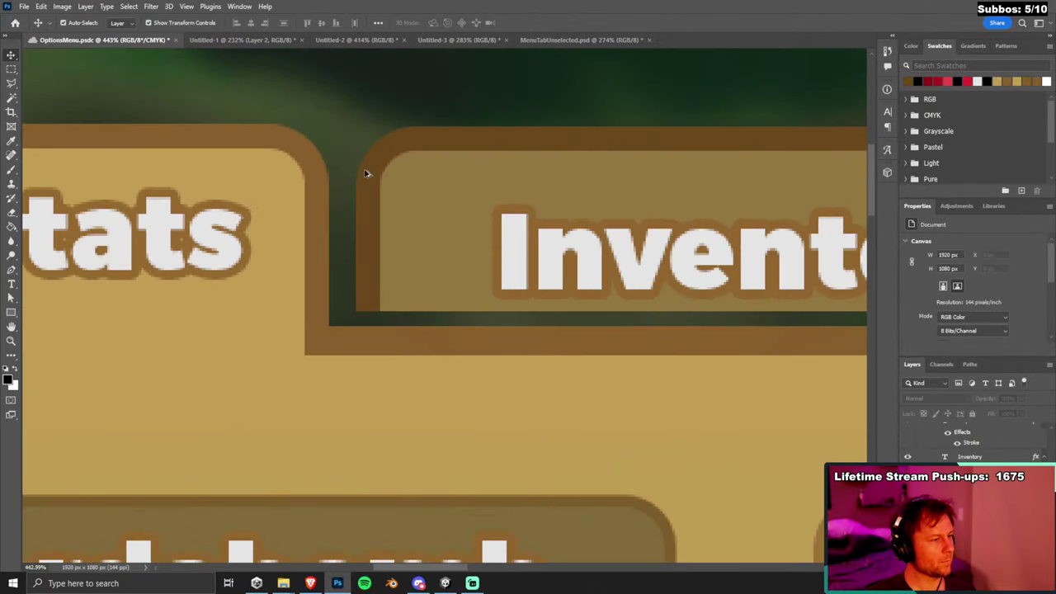
click(410, 175)
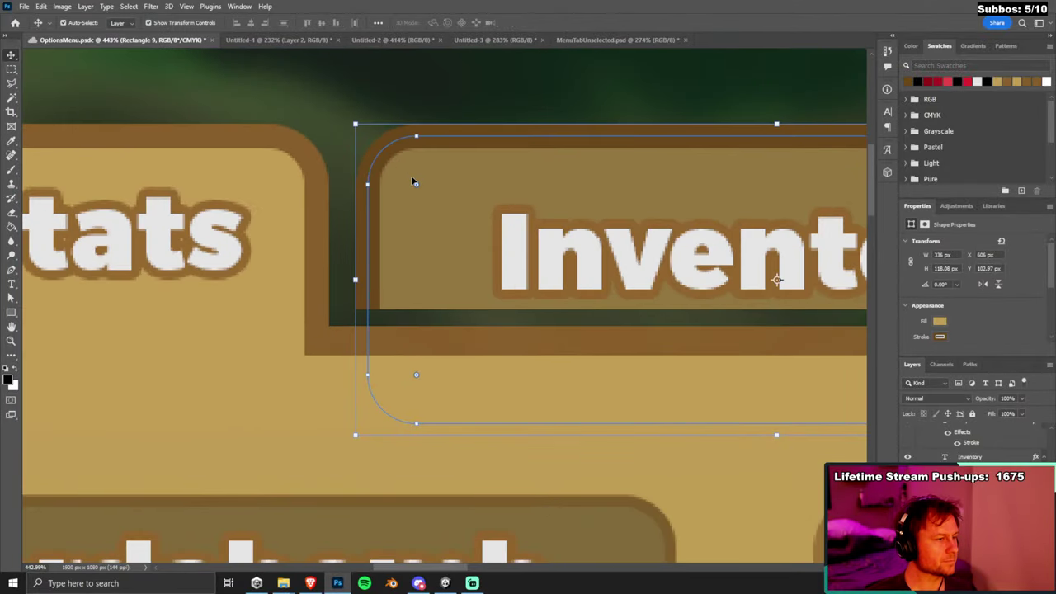
key(shift+Left)
key(shift+Left)
key(shift+Left)
key(shift+Left)
key(shift+Left)
key(shift+Left)
key(shift+Left)
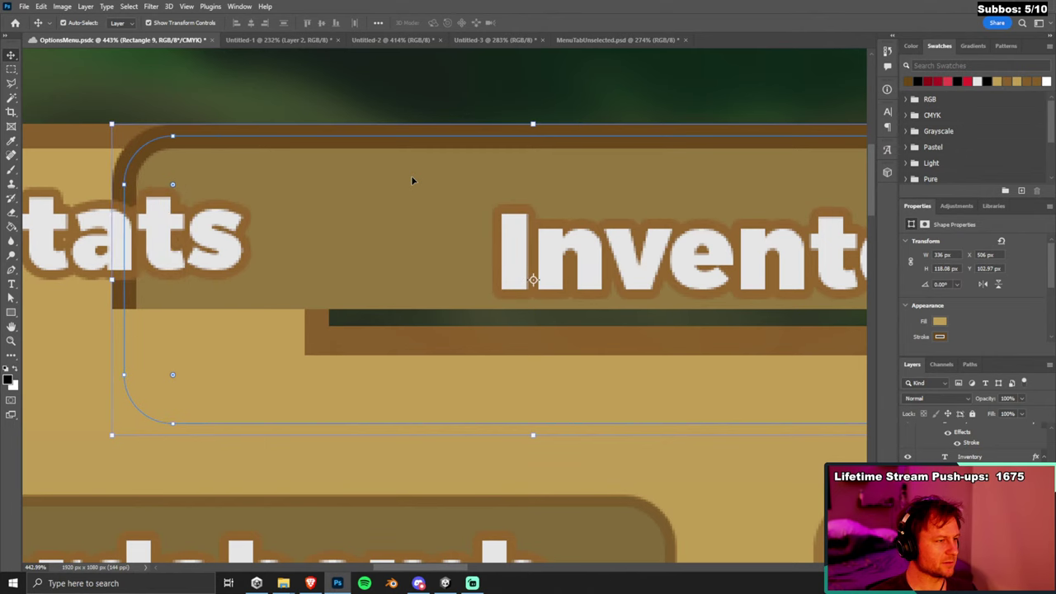
scroll(462, 248, down, 5)
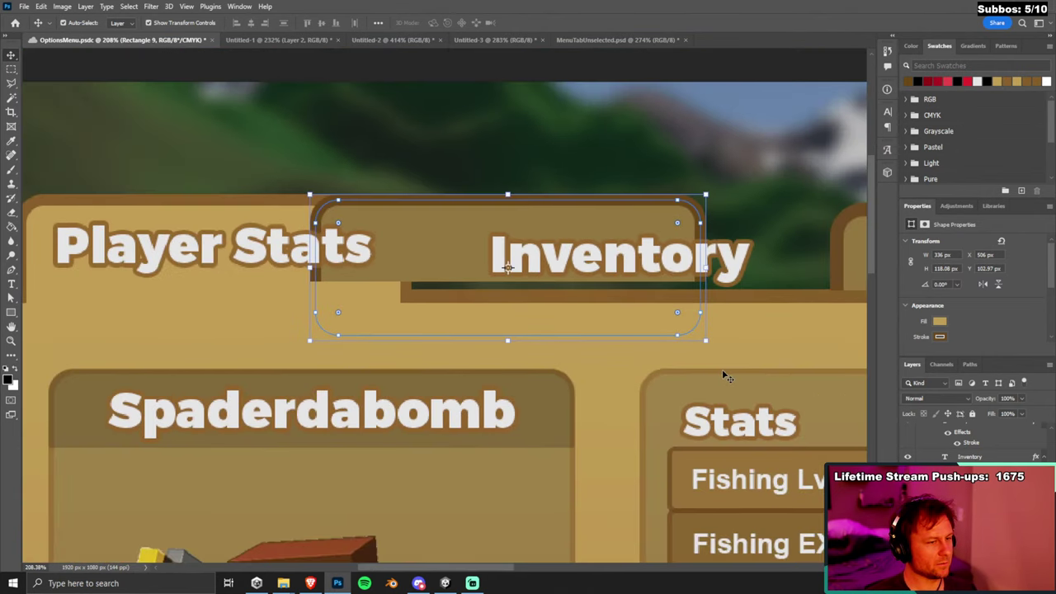
Lower the Inventory tab shape in the OptionsMenu mockup to Y 109.97 px, just below the Player Stats tab's top edge.
scroll(635, 301, up, 2)
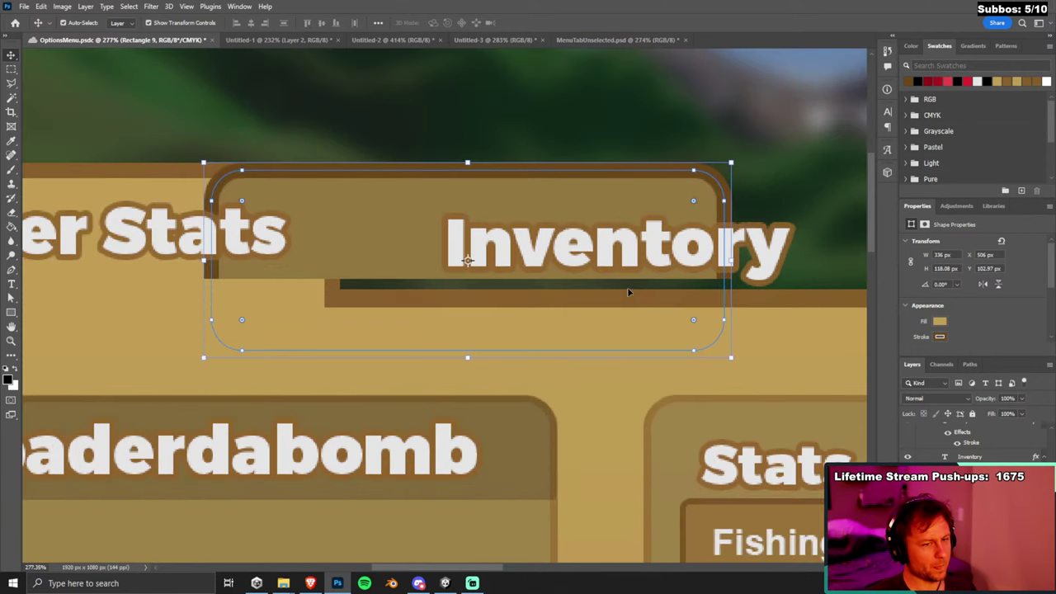
key(Down)
key(Down)
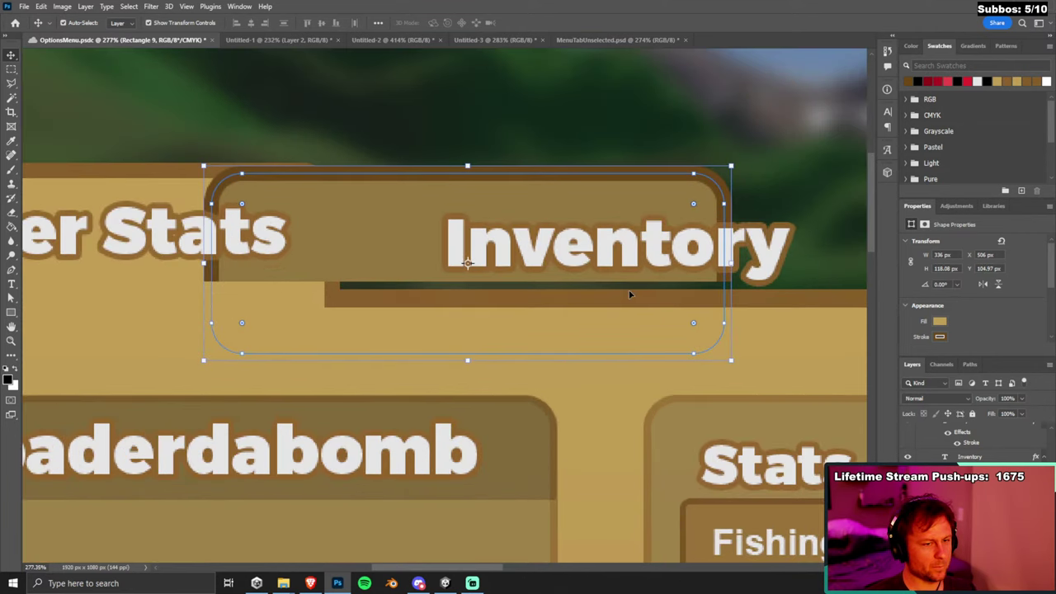
key(Down)
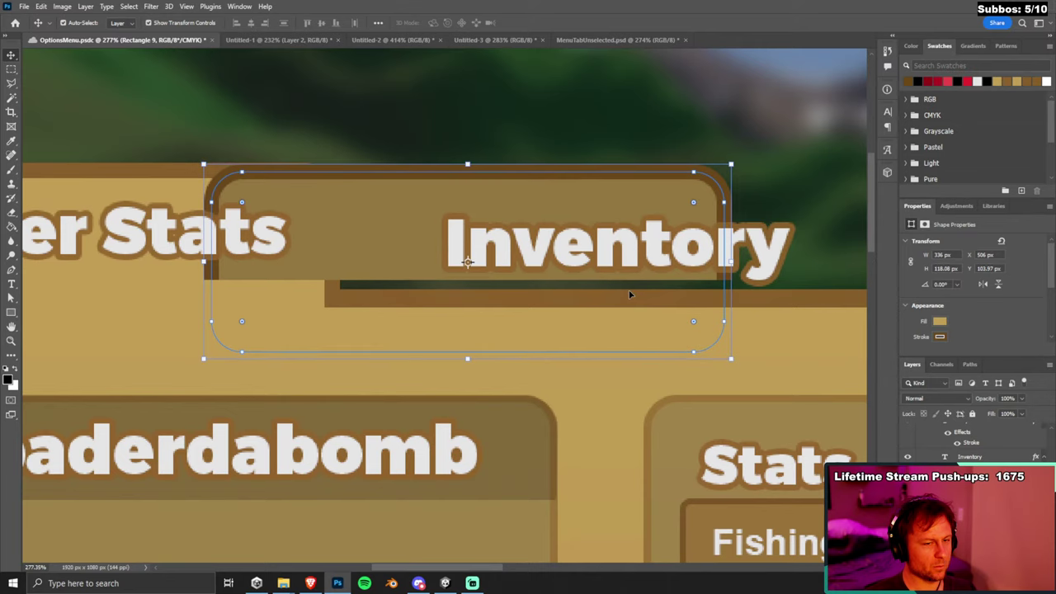
key(Down)
key(Down)
key(Down)
key(Down)
key(Down)
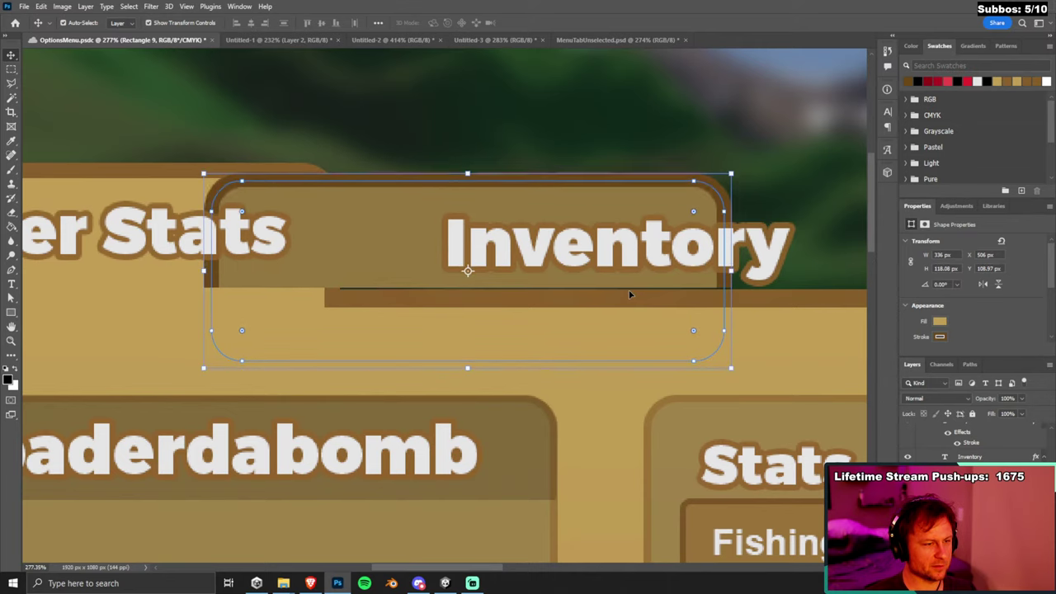
scroll(629, 312, down, 5)
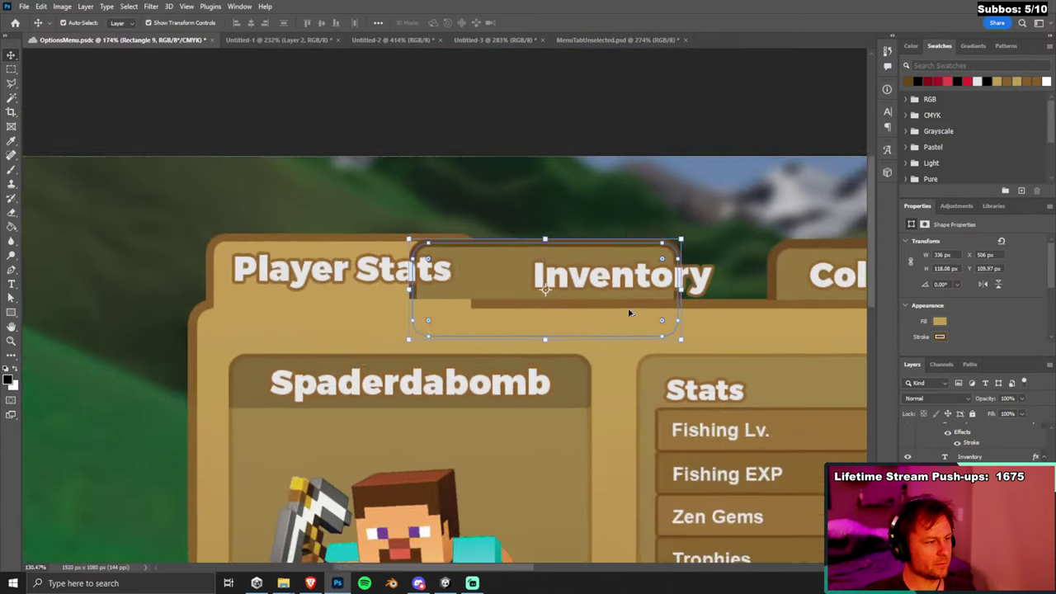
scroll(630, 313, down, 1)
scroll(629, 313, down, 1)
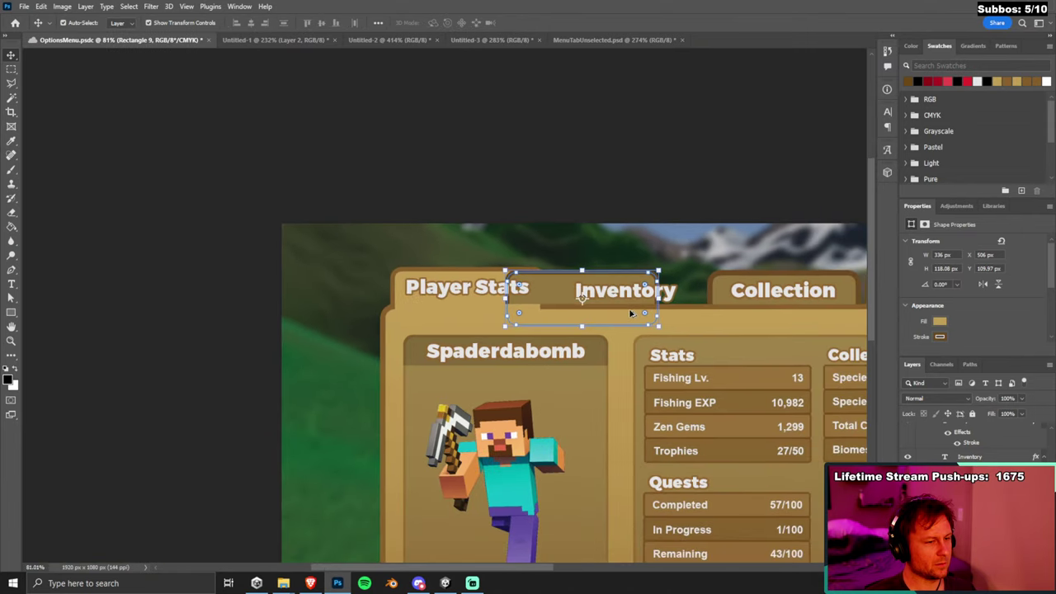
Lower the Inventory tab shape further to Y 121.97 px, so its bottom covers the panel's brown border.
scroll(630, 313, up, 5)
key(Down)
key(Down)
key(Down)
key(Down)
key(Down)
key(Down)
key(Down)
key(Down)
key(Down)
key(Down)
key(Down)
key(Down)
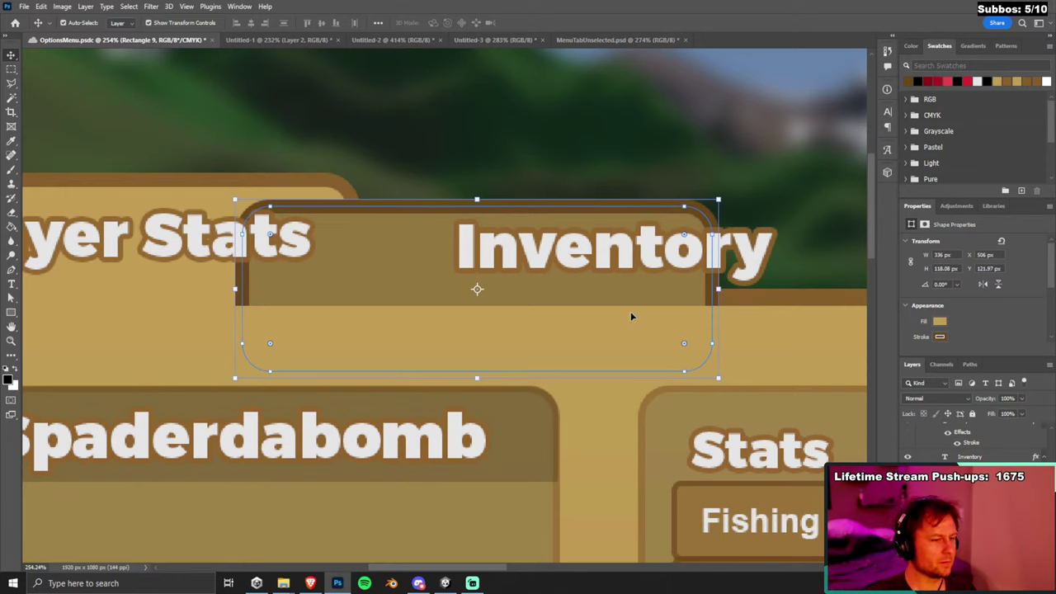
Shift the Inventory tab shape horizontally to X 606 px, between the Player Stats and Collection tabs, and deselect it.
key(shift+Right)
key(shift+Right)
key(shift+Right)
key(shift+Right)
key(shift+Right)
key(shift+Right)
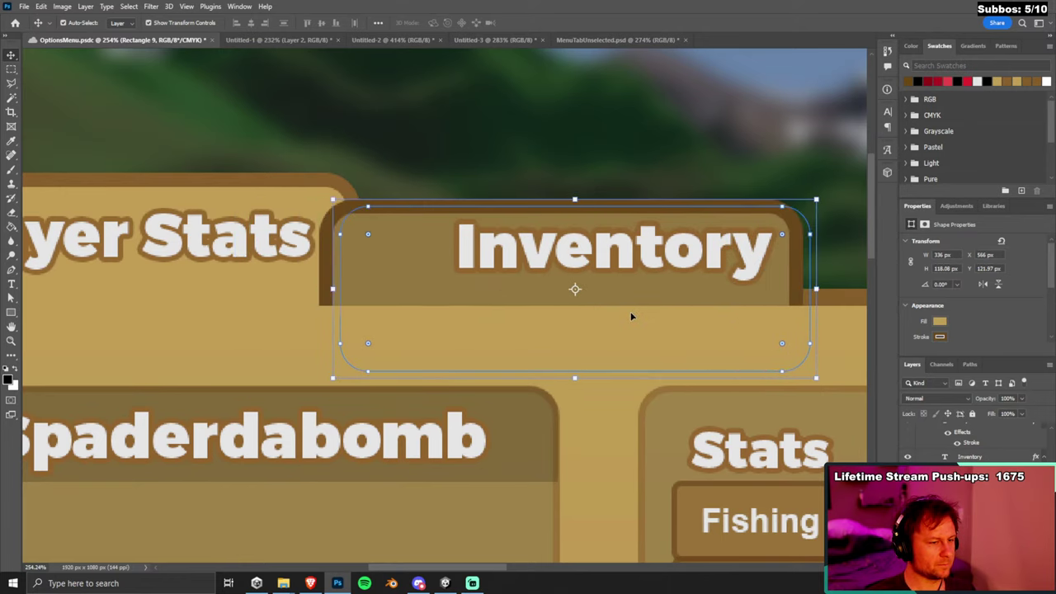
key(shift+Right)
key(shift+Right)
key(shift+Right)
key(shift+Right)
scroll(618, 291, down, 3)
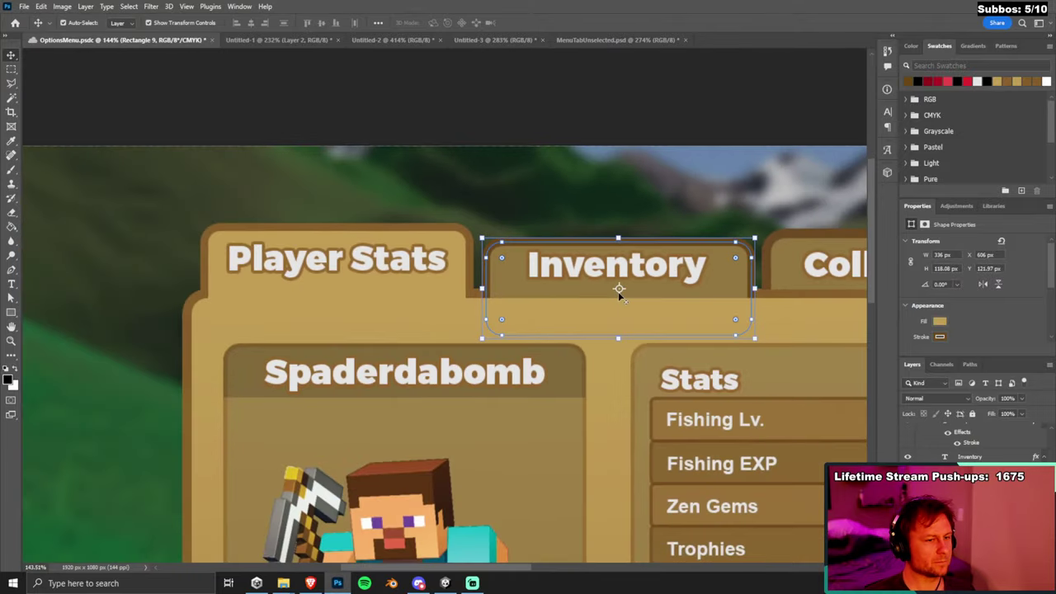
click(513, 154)
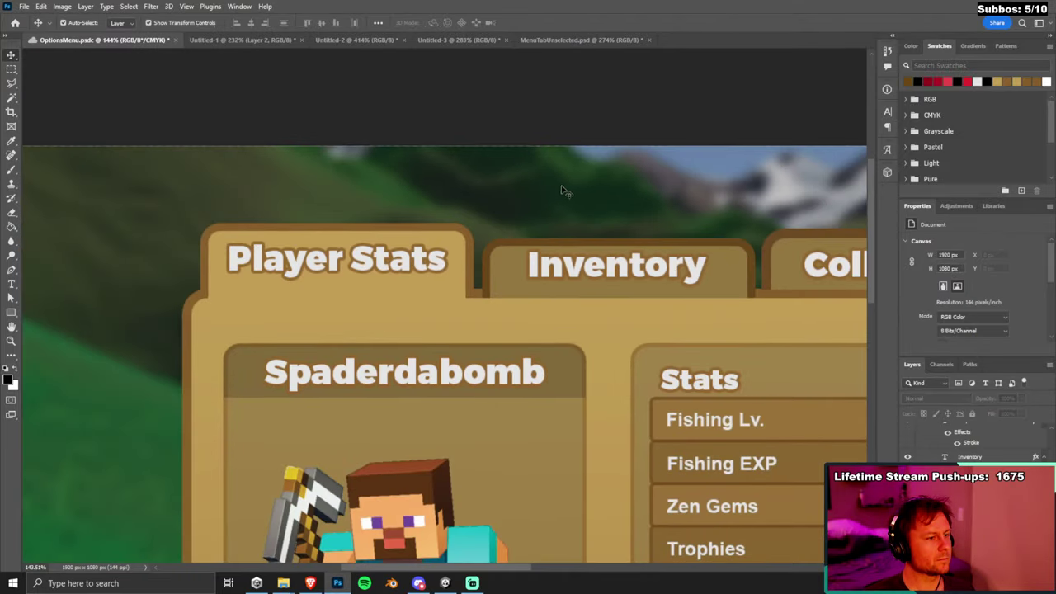
Raise the Inventory tab shape to Y 109.97 px, so its bottom meets the panel's brown border, and deselect it.
scroll(577, 190, down, 4)
scroll(658, 202, up, 4)
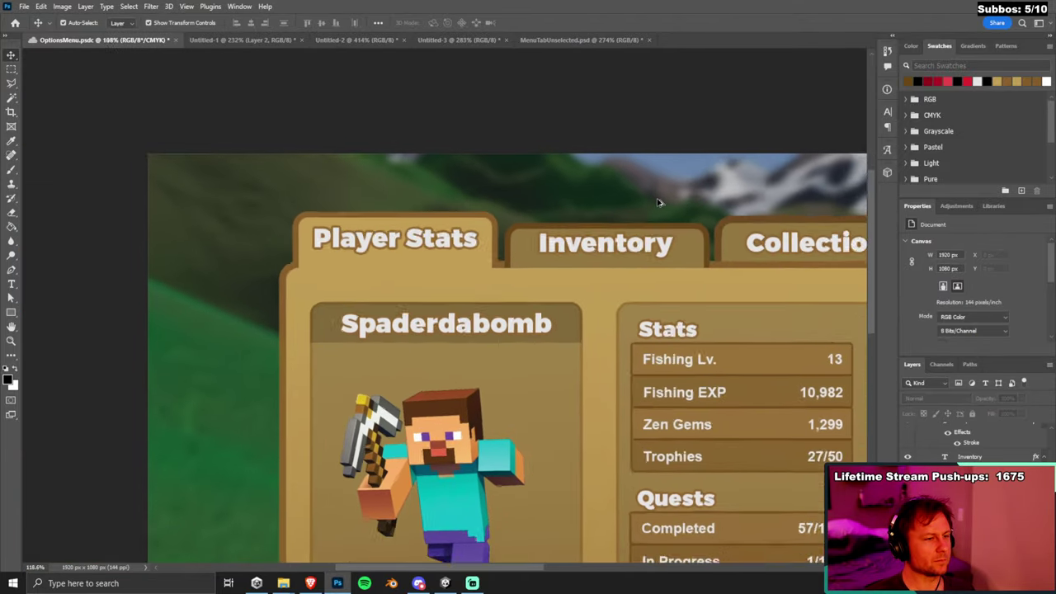
click(708, 279)
key(Up)
key(Up)
key(Up)
key(Up)
key(Up)
key(Up)
key(Up)
key(Up)
key(Up)
key(Up)
key(Up)
key(Up)
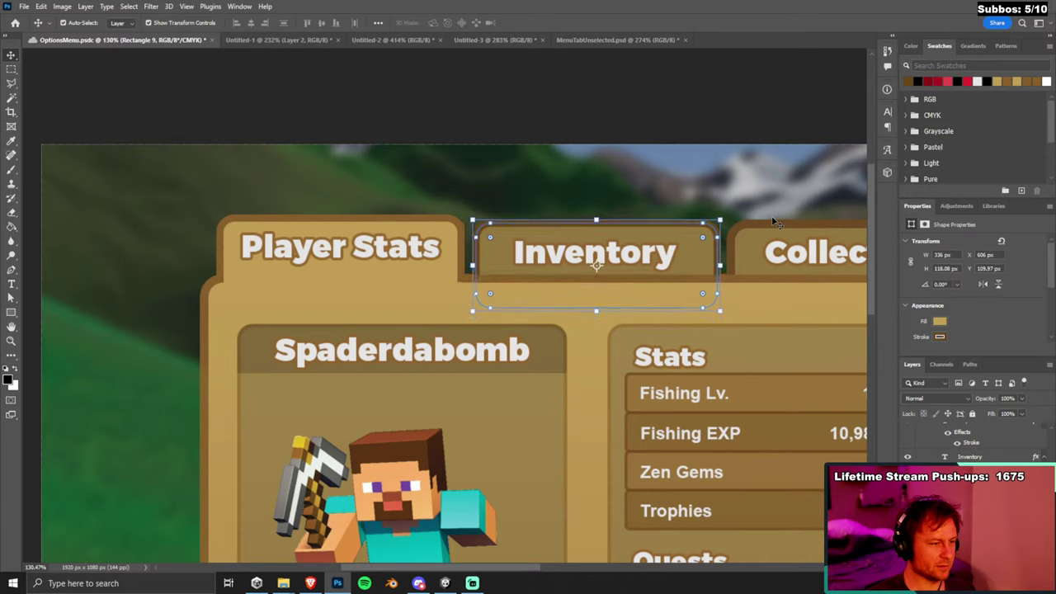
scroll(676, 219, up, 5)
click(556, 156)
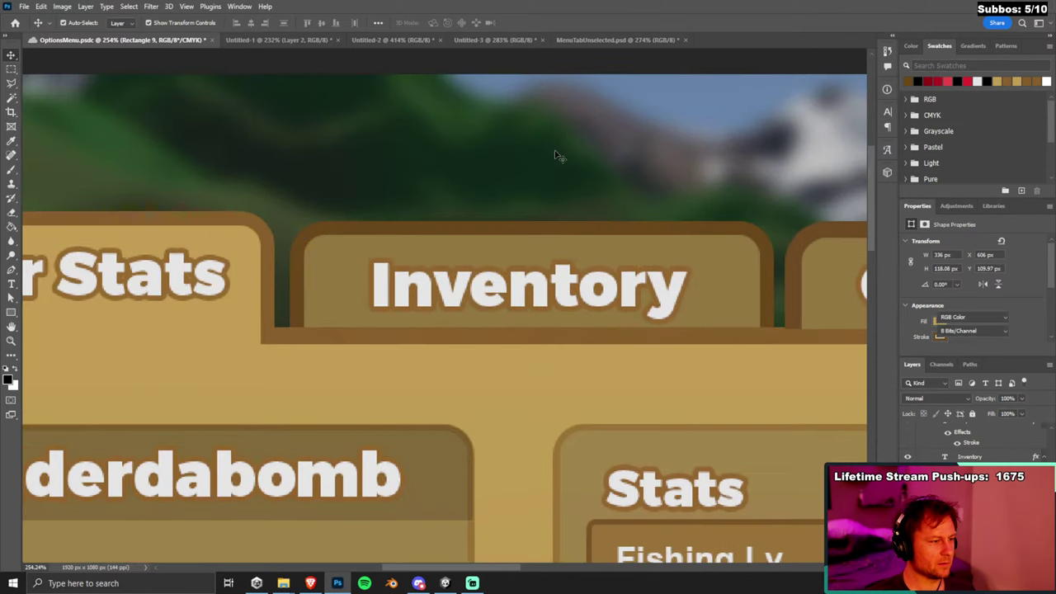
Shift the Inventory tab shape to X 546 px over the Player Stats tab's end and raise it to Y 102.97 px.
scroll(569, 164, down, 5)
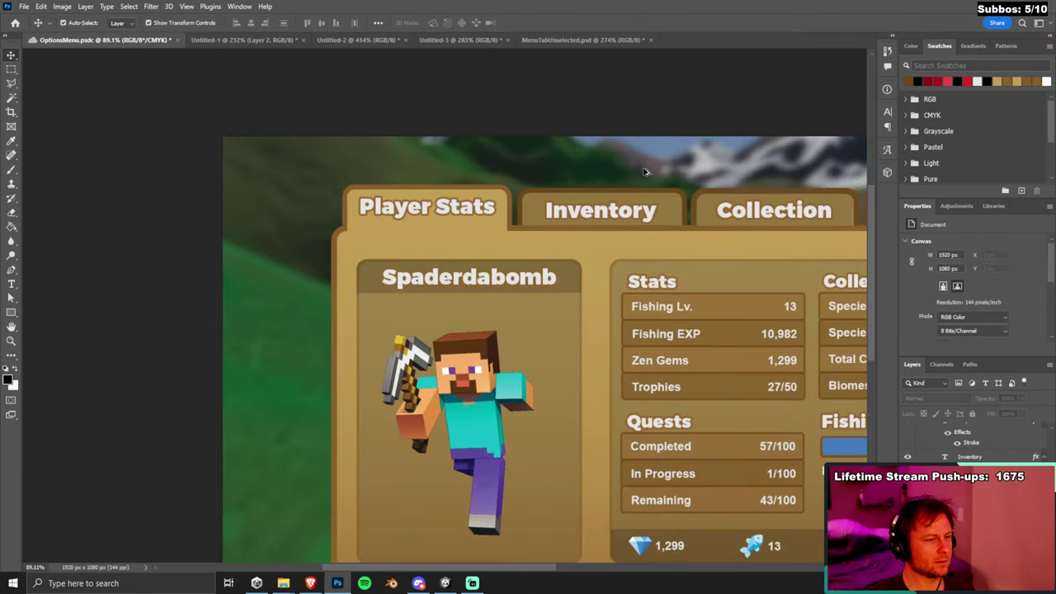
scroll(547, 187, up, 8)
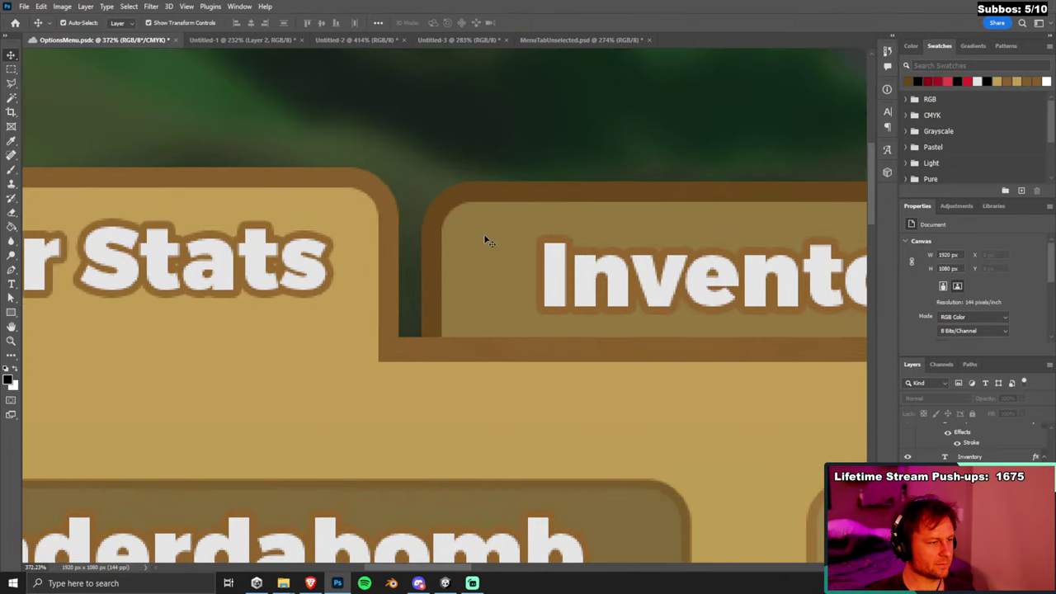
drag(485, 239, 356, 238)
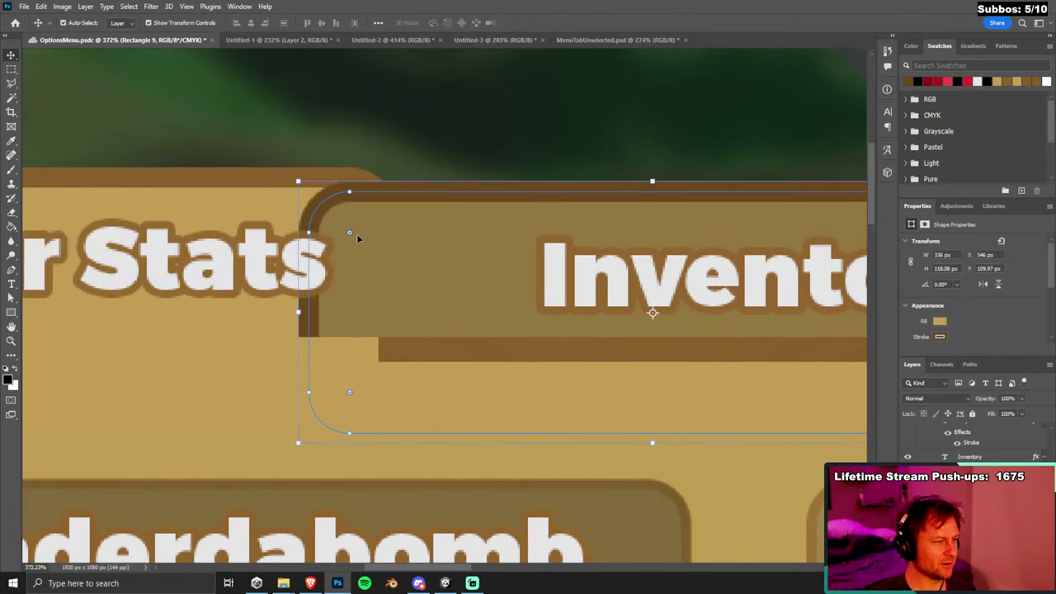
key(Up)
key(Up)
key(Up)
key(Up)
key(Up)
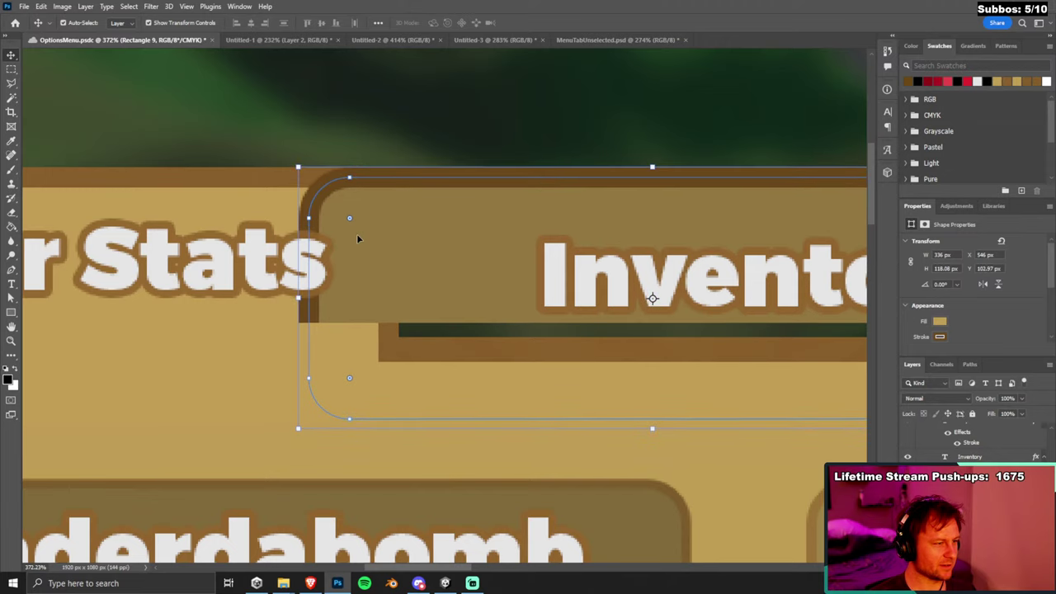
Lower the Inventory tab shape back to Y 109.97 px and return it to its place between the neighbouring tabs.
key(Down)
key(Down)
key(Down)
key(Down)
key(Down)
key(Down)
key(Down)
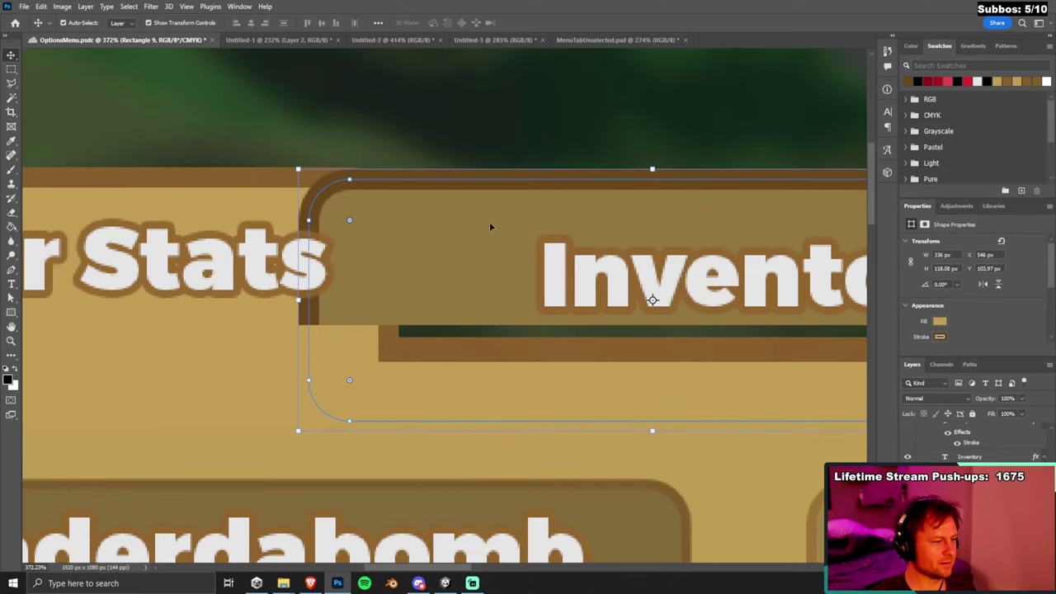
scroll(489, 227, down, 4)
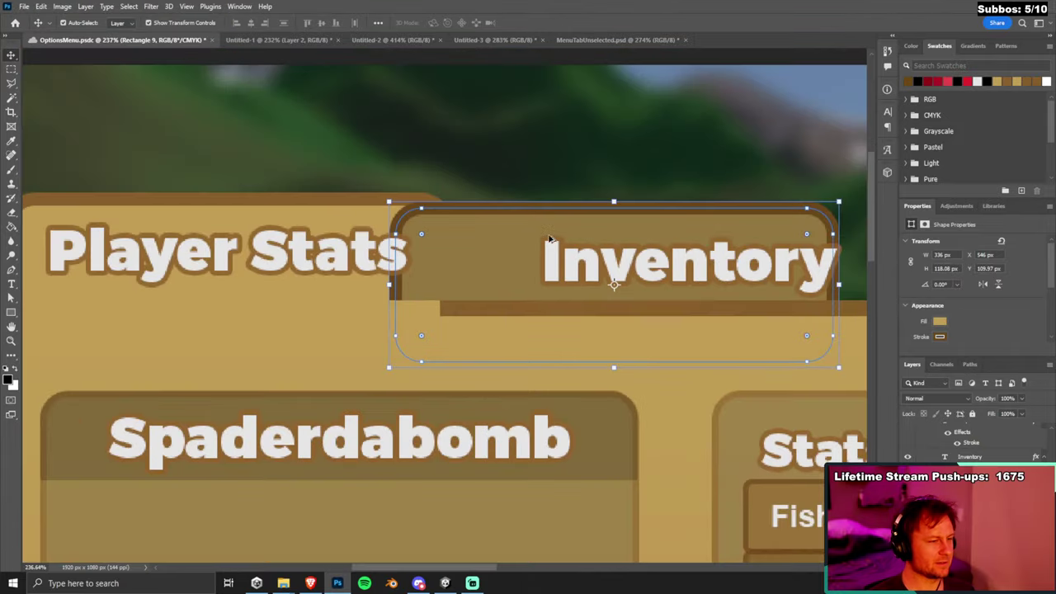
drag(525, 250, 584, 249)
Switch to MenuTabUnselected.psd and lower the darker Rectangle 9 tab shape to Y 12.97 px.
click(305, 40)
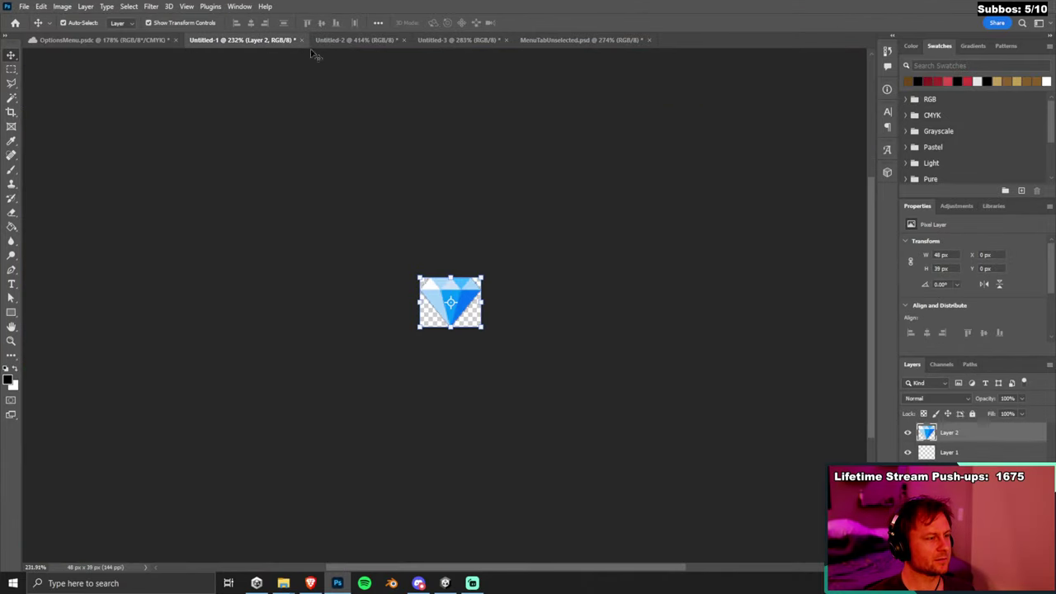
click(569, 41)
click(586, 330)
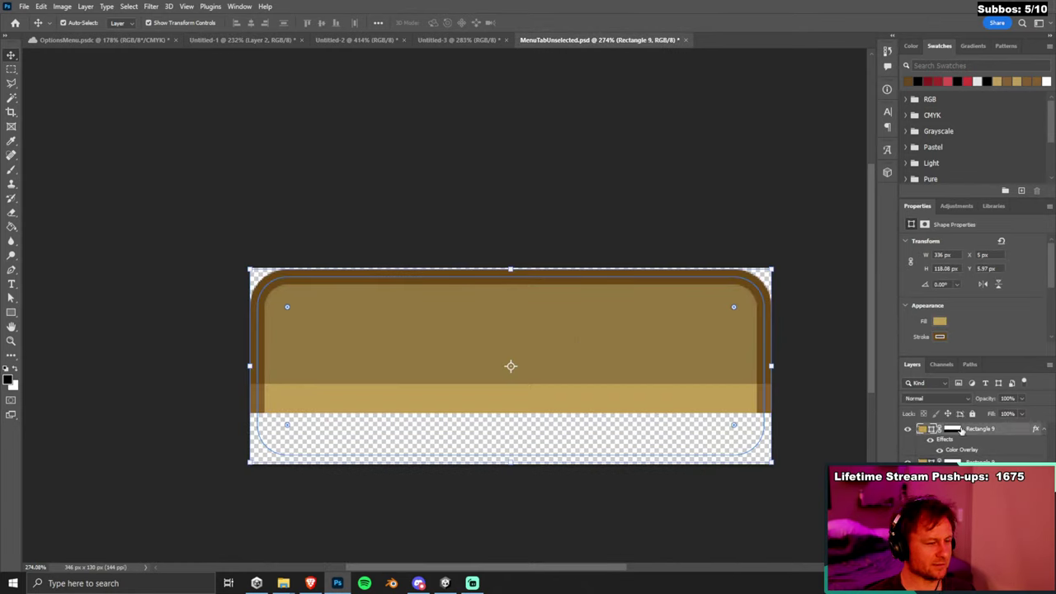
key(Down)
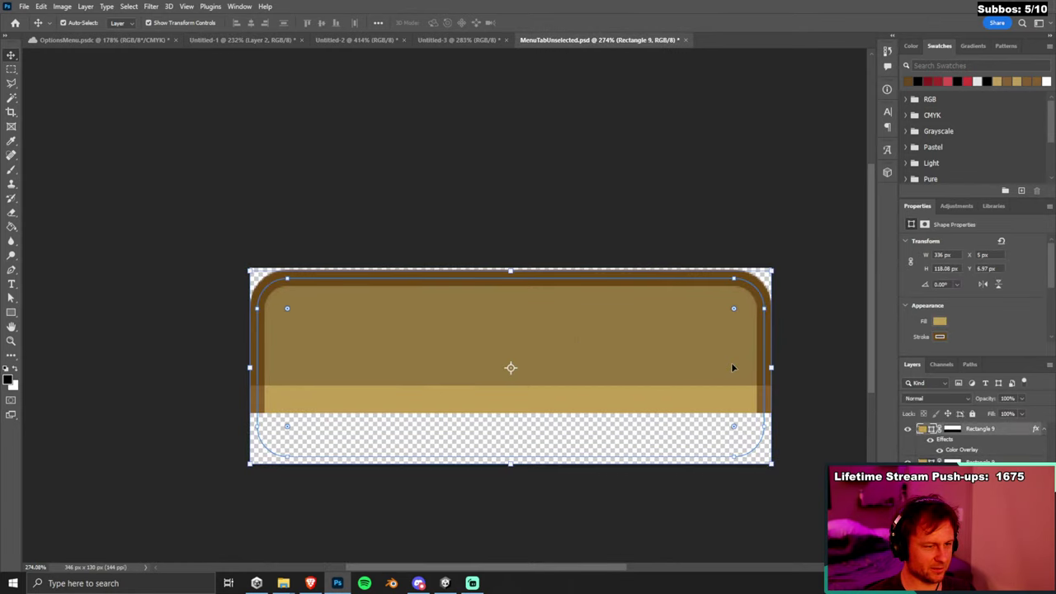
key(Down)
key(Down)
key(Down)
key(Down)
key(Down)
key(Down)
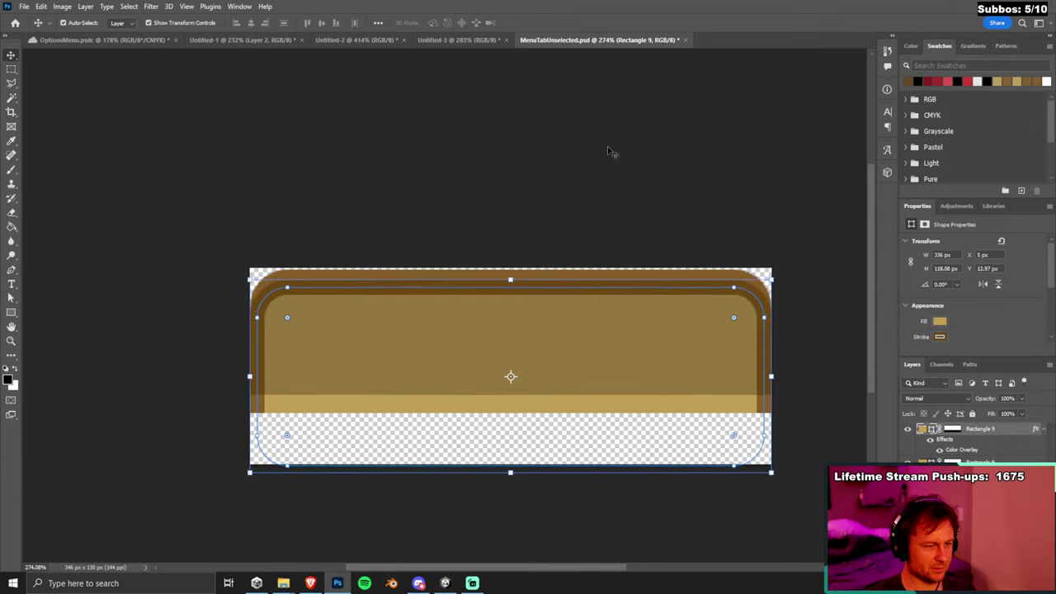
Deselect the rounded rectangle and save MenuTabUnselected.psd.
click(609, 153)
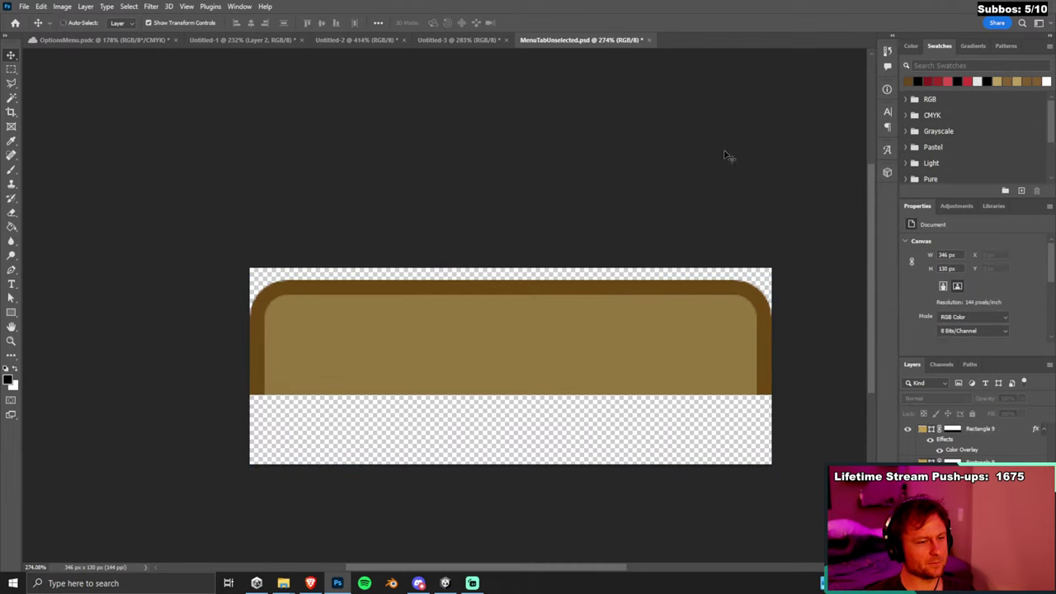
key(ctrl+s)
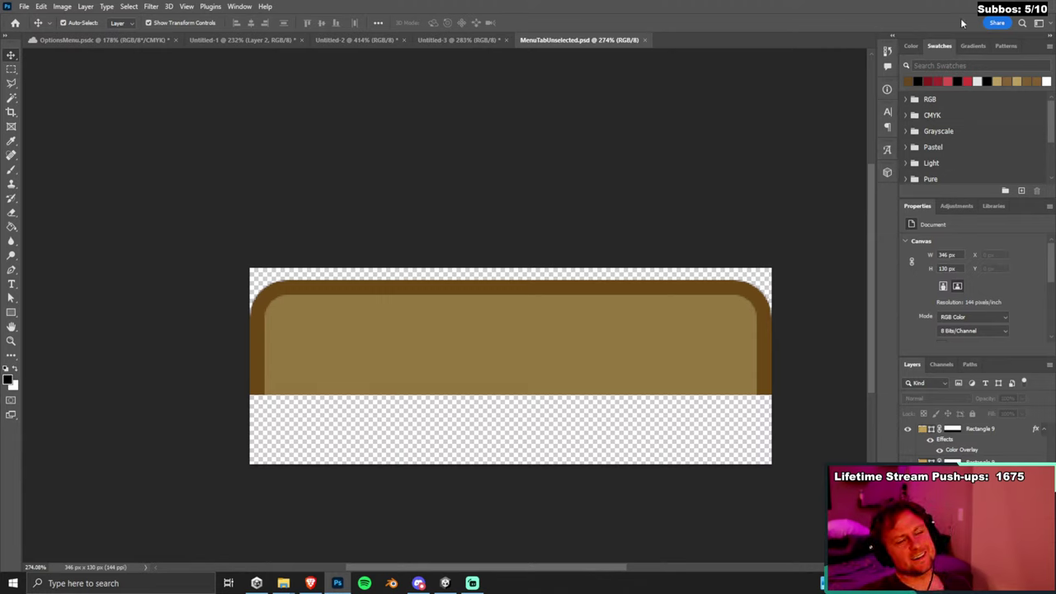
key(alt+Tab)
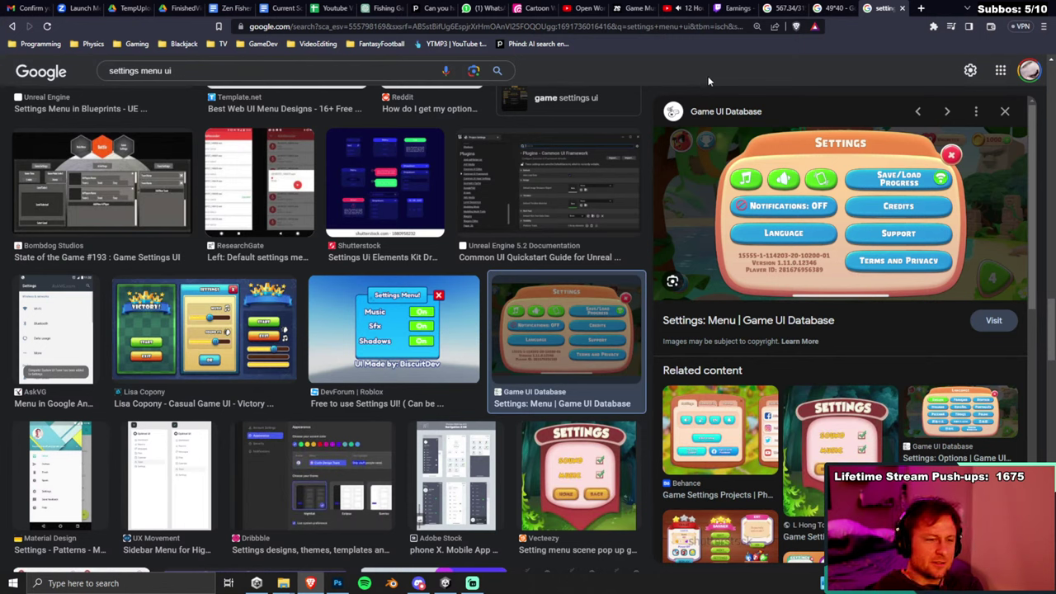
click(990, 5)
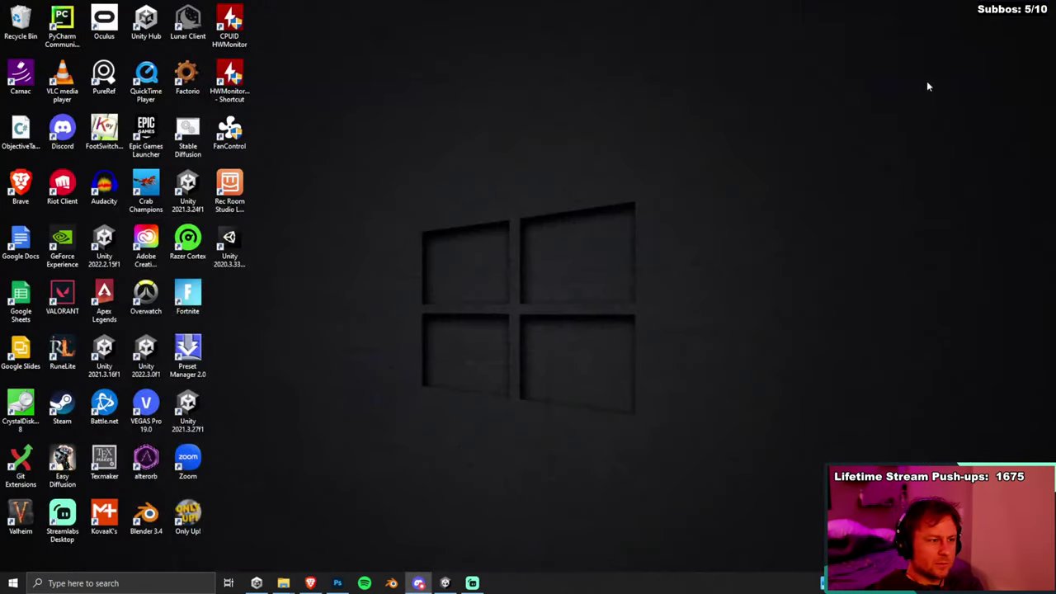
click(445, 583)
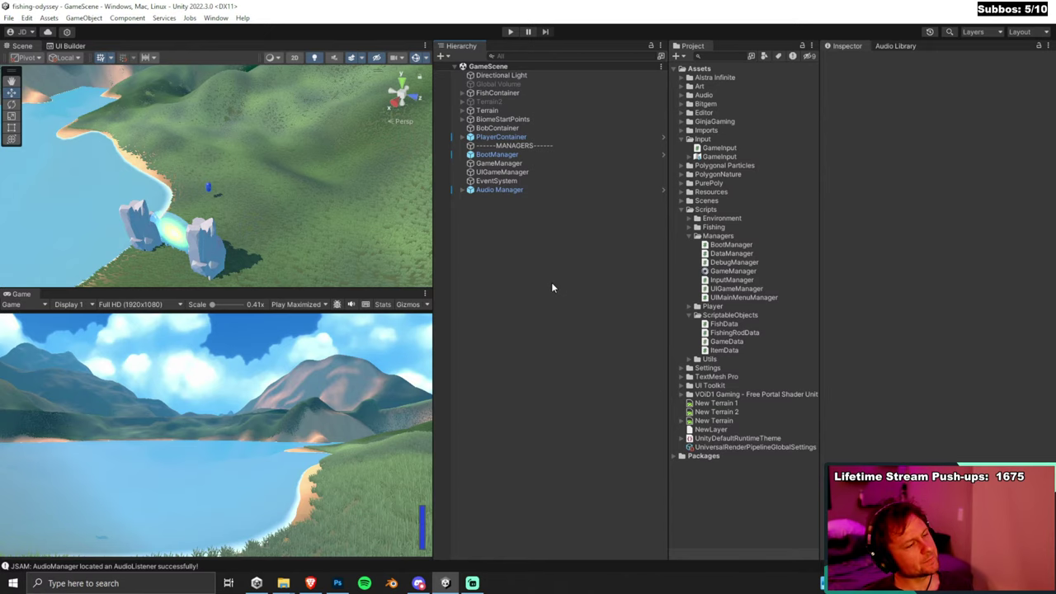
click(444, 583)
click(445, 583)
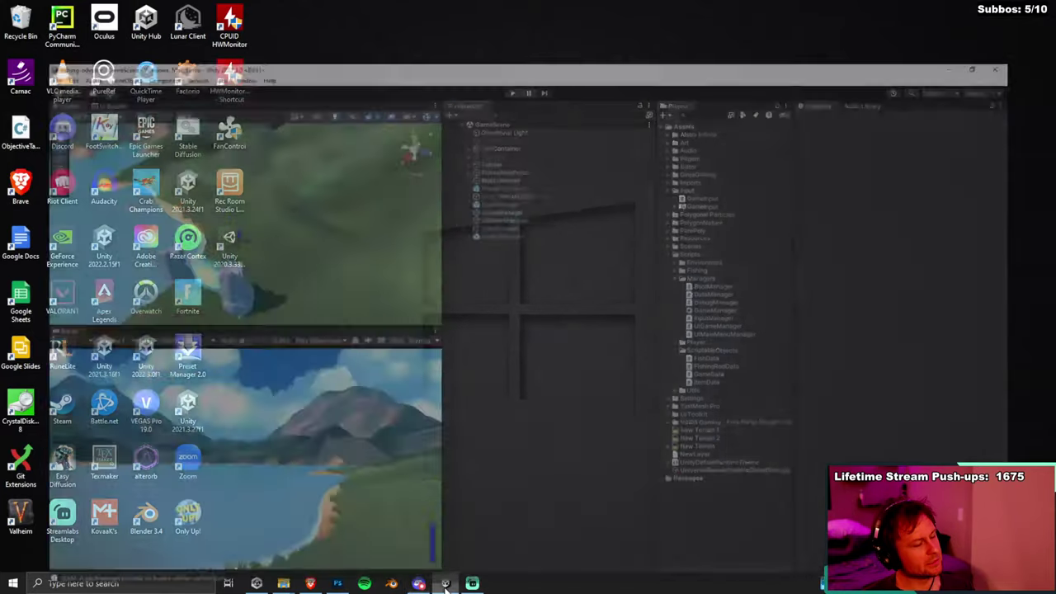
Switch back to Photoshop and review the full Player Stats menu mockup in OptionsMenu.psdc.
click(338, 583)
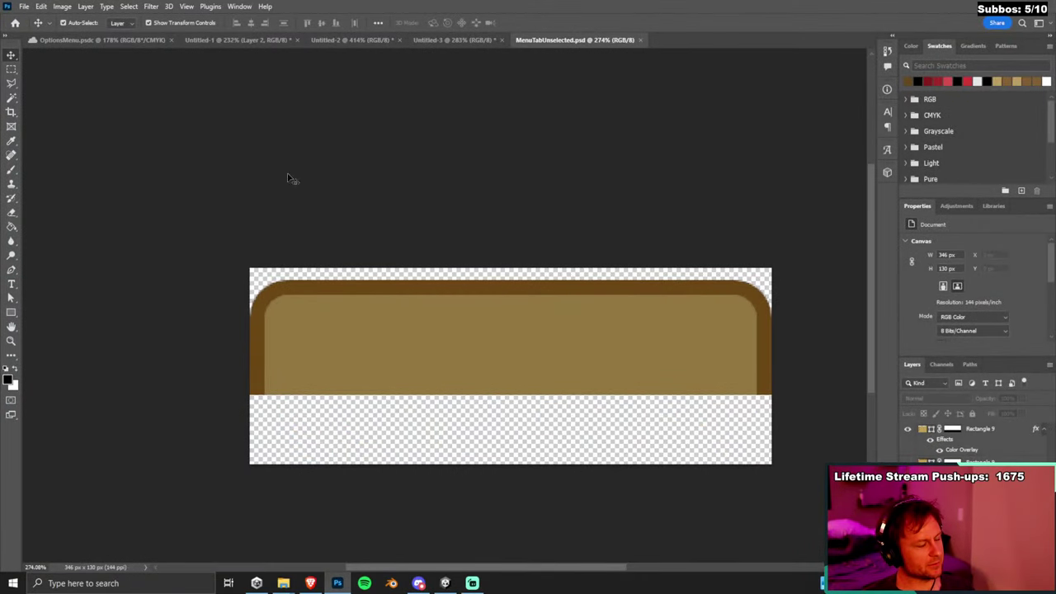
click(129, 39)
scroll(549, 262, down, 2)
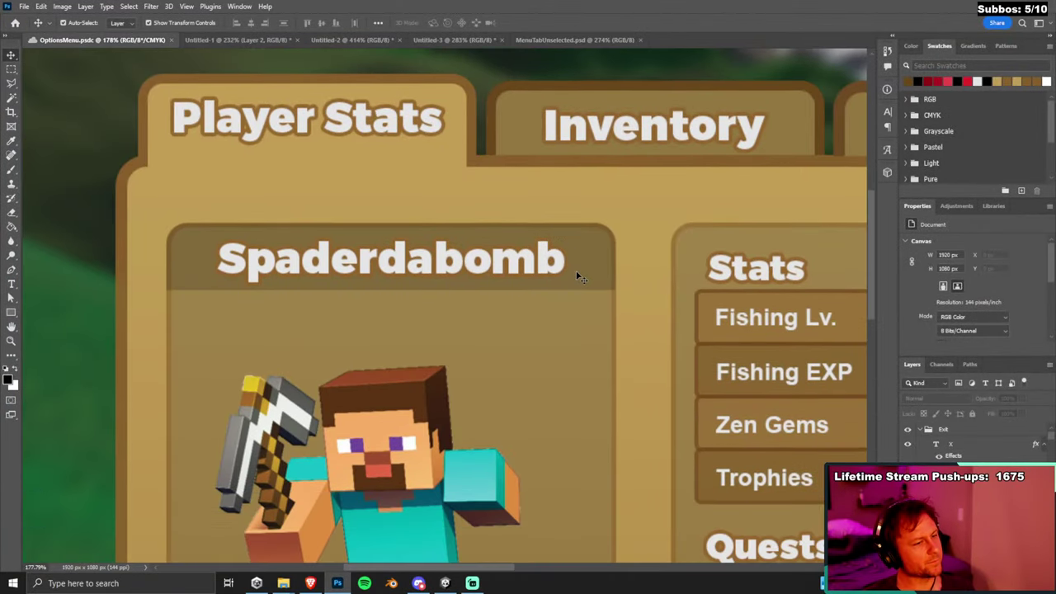
scroll(576, 270, down, 3)
scroll(577, 272, down, 3)
scroll(820, 324, up, 2)
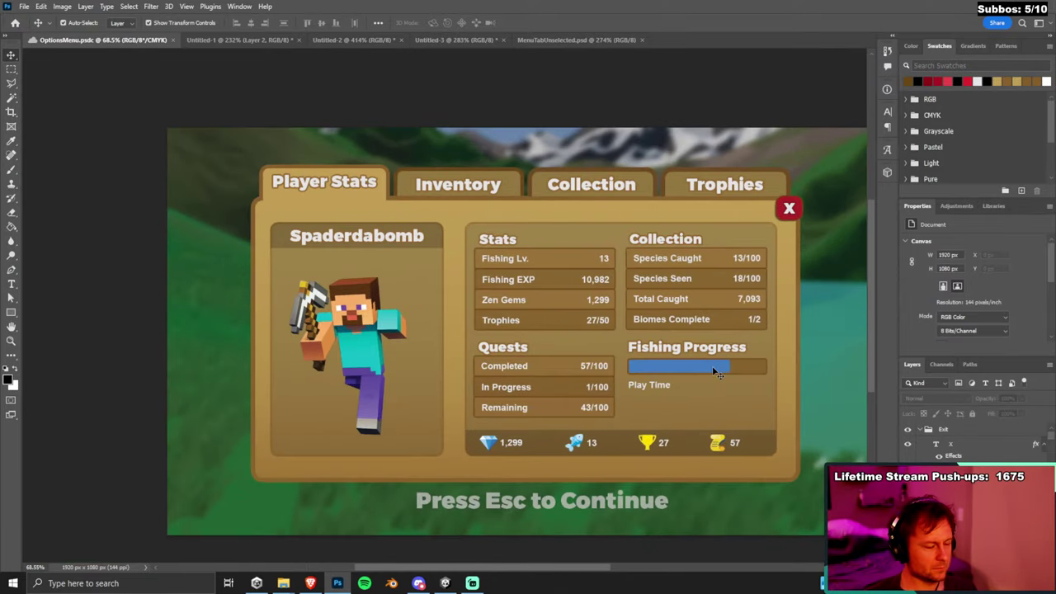
click(574, 261)
click(722, 116)
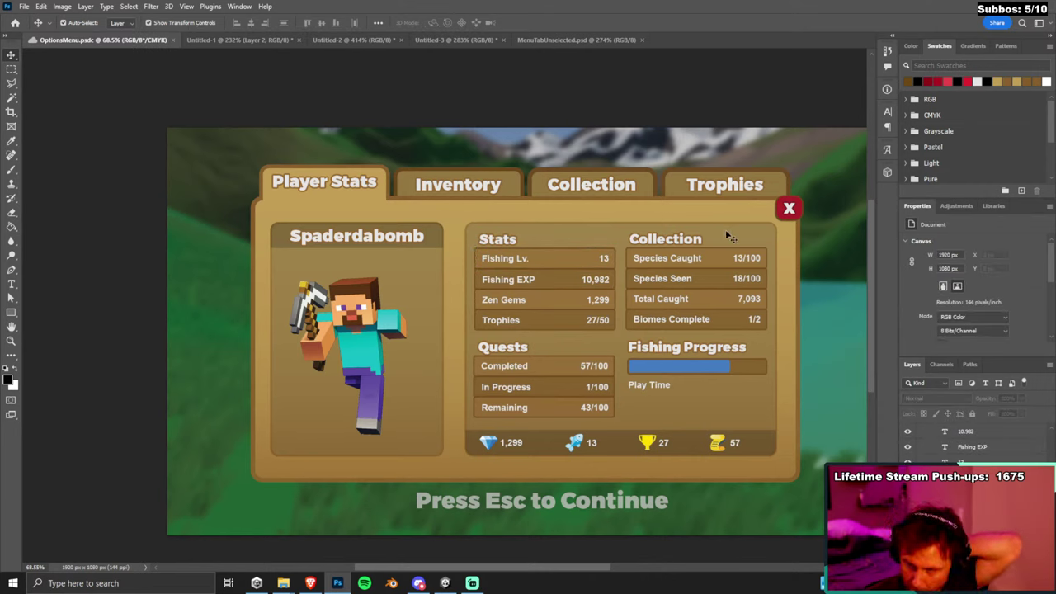
Switch to Unity and open the UIGameScene source asset of UIGameManager in a maximized UI Builder.
click(446, 583)
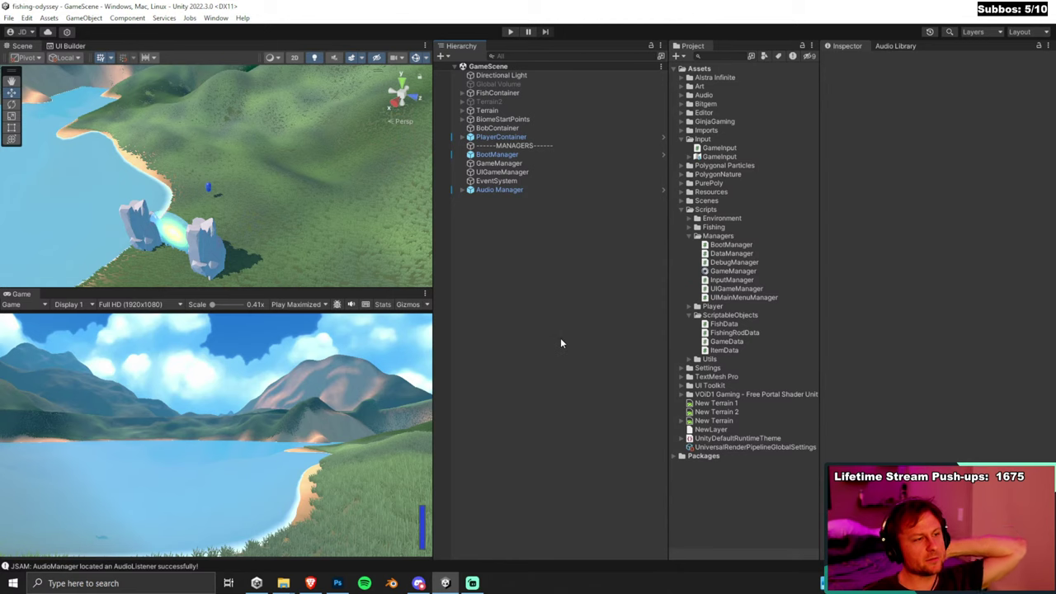
click(77, 48)
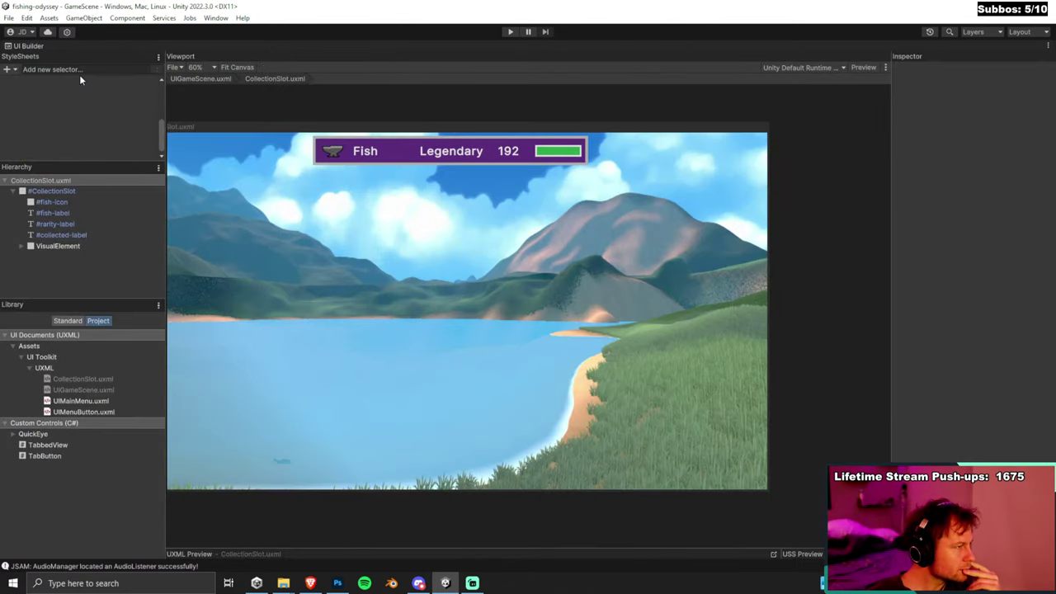
double_click(33, 45)
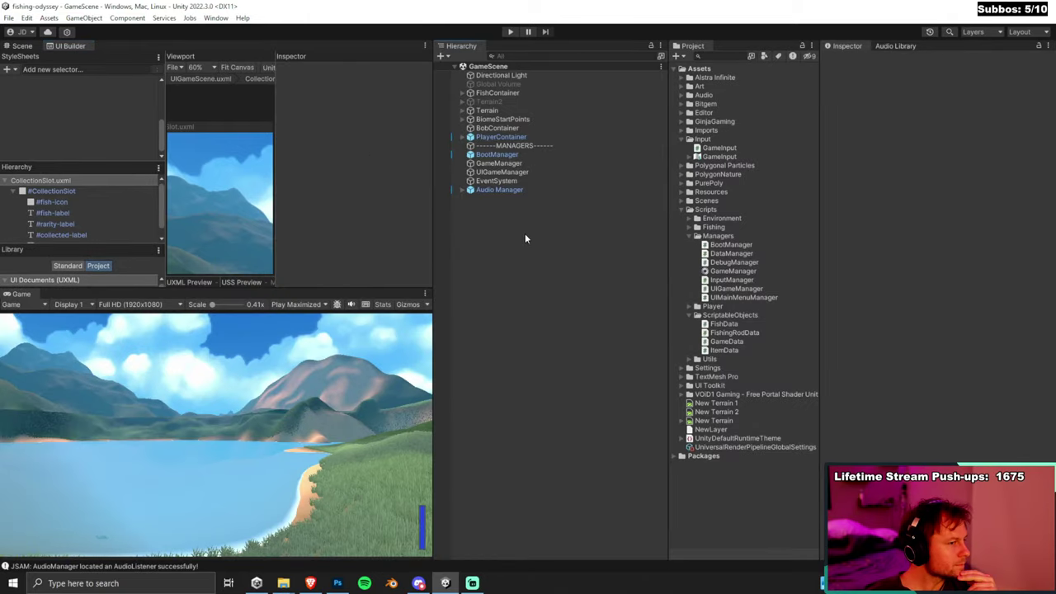
click(516, 172)
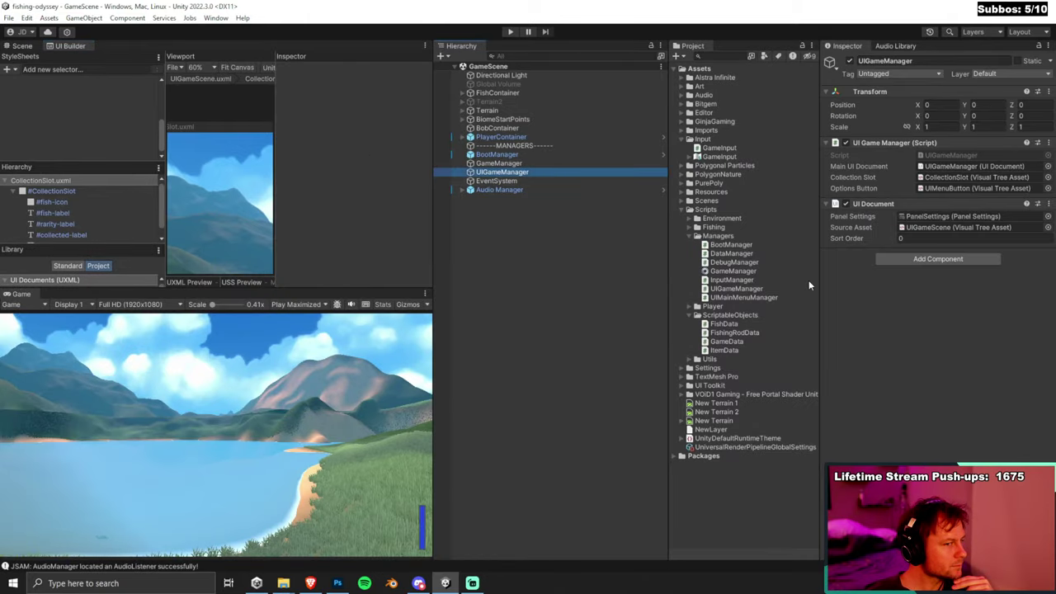
click(949, 167)
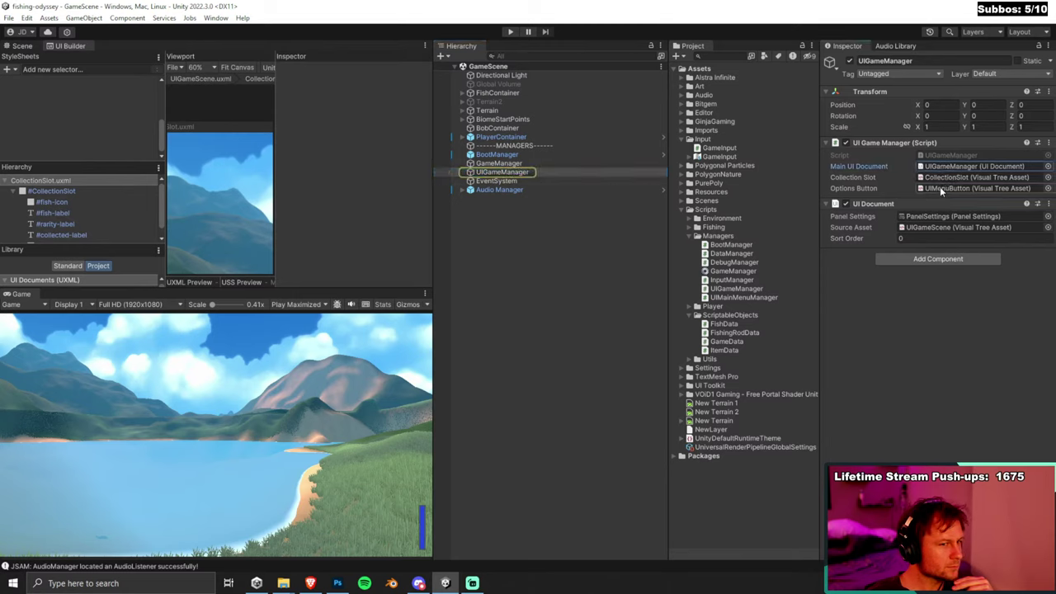
double_click(938, 229)
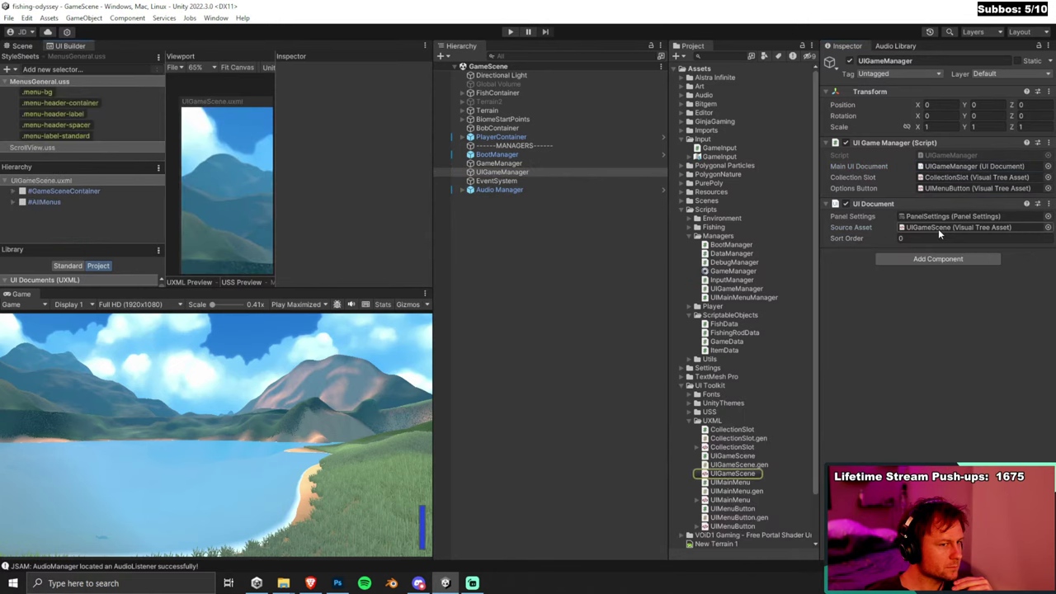
double_click(80, 46)
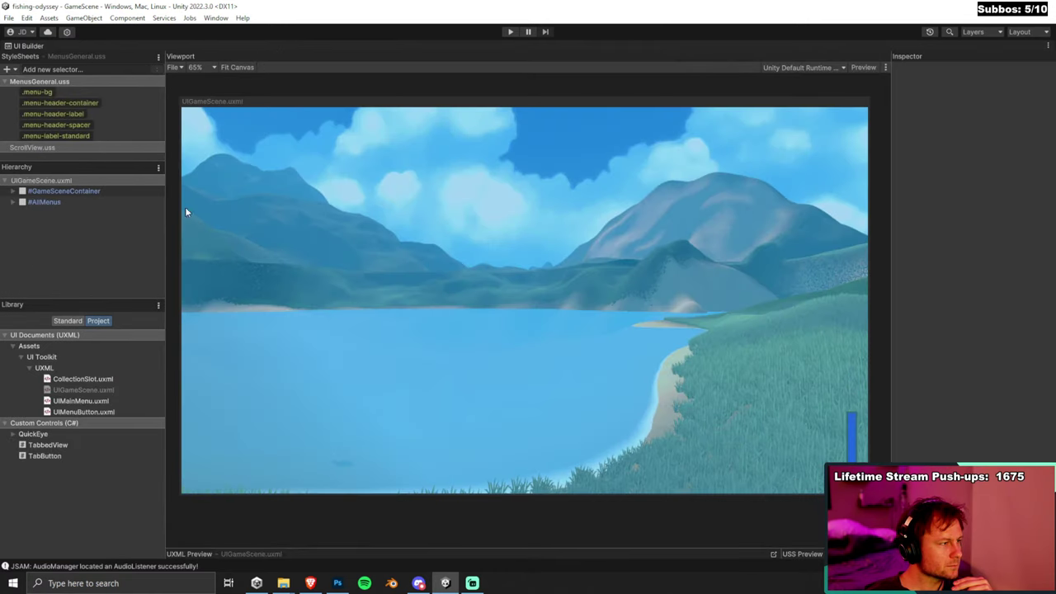
Turn on the display of the AllMenus element in UIGameScene.
click(185, 206)
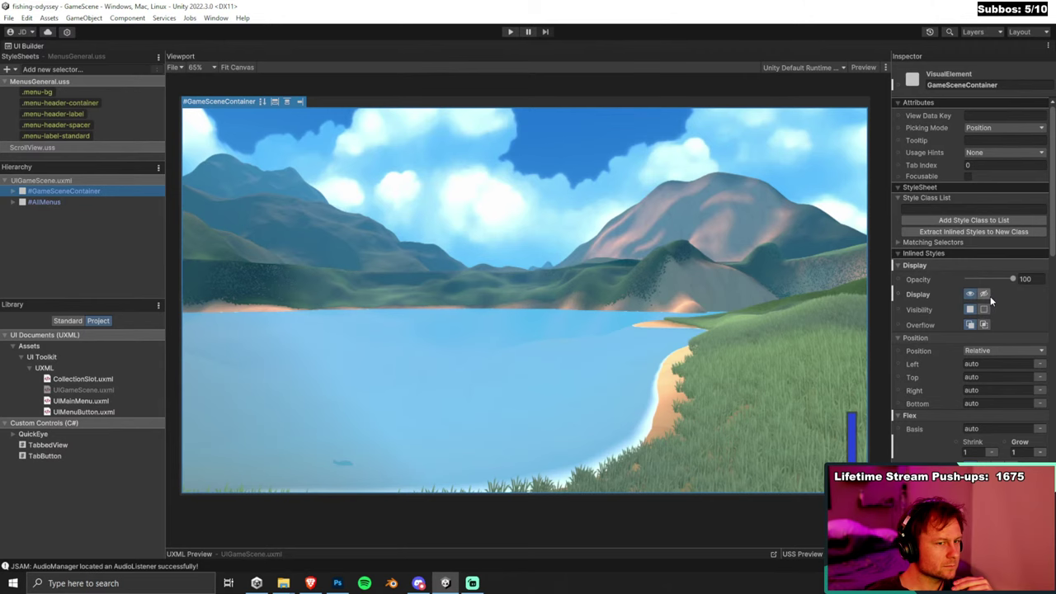
click(48, 201)
click(969, 296)
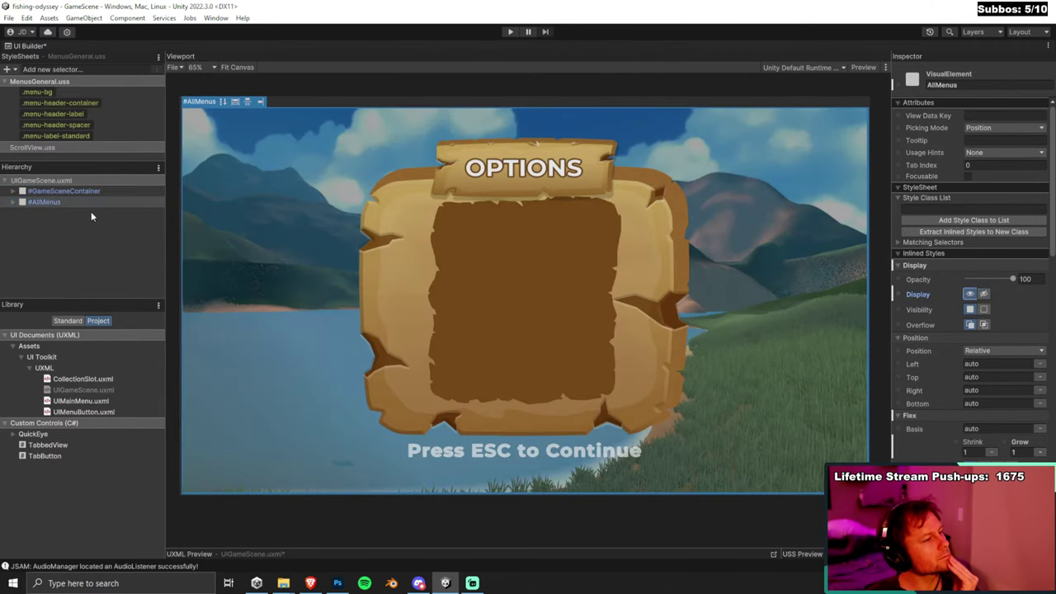
Expand AllMenus and turn off the display of its MenuOptions element.
click(12, 201)
click(66, 253)
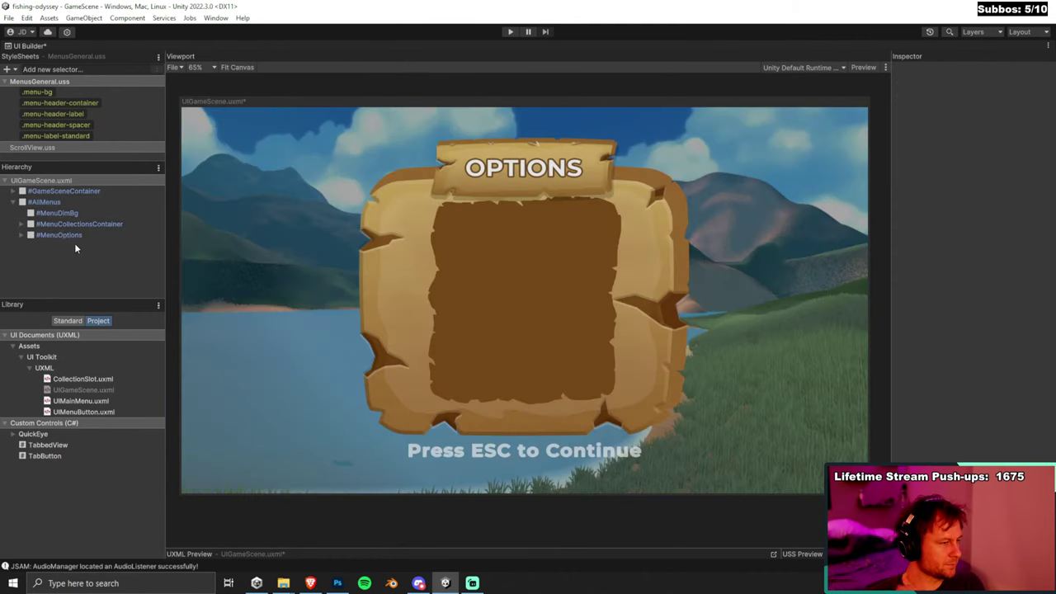
click(22, 235)
click(21, 236)
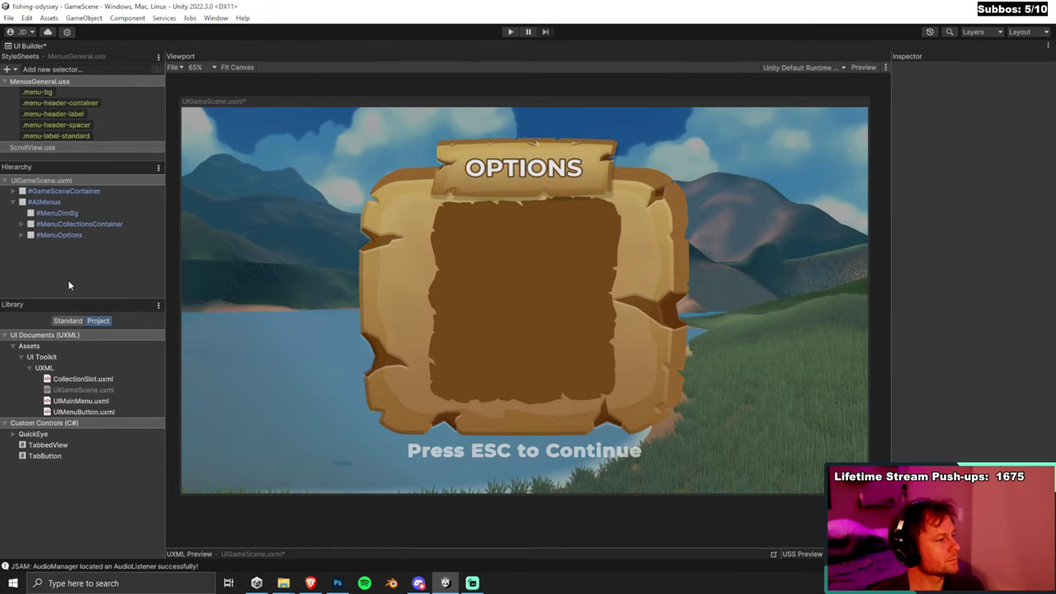
click(70, 235)
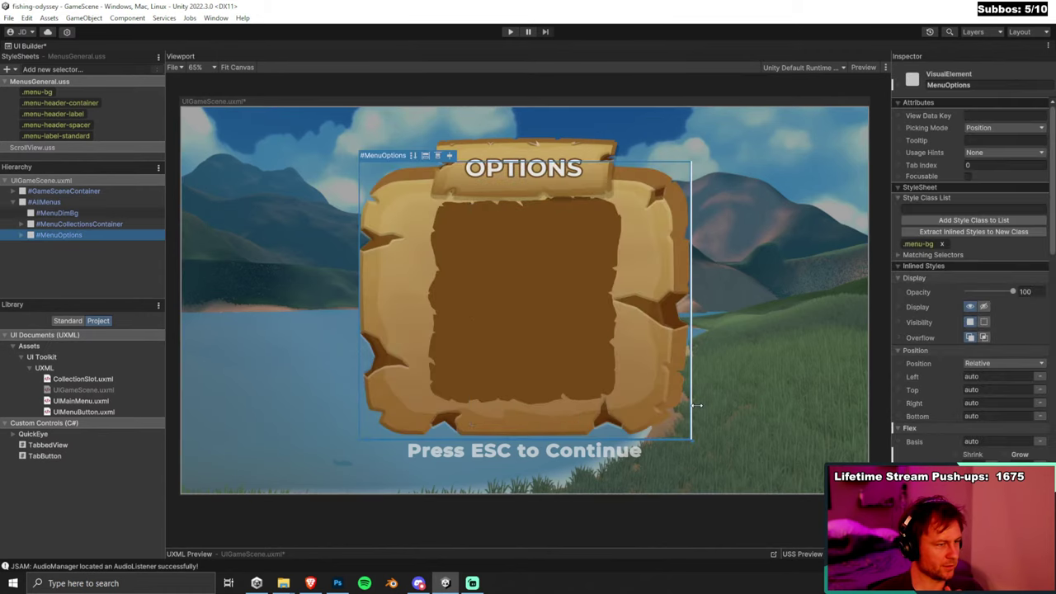
click(986, 322)
click(103, 261)
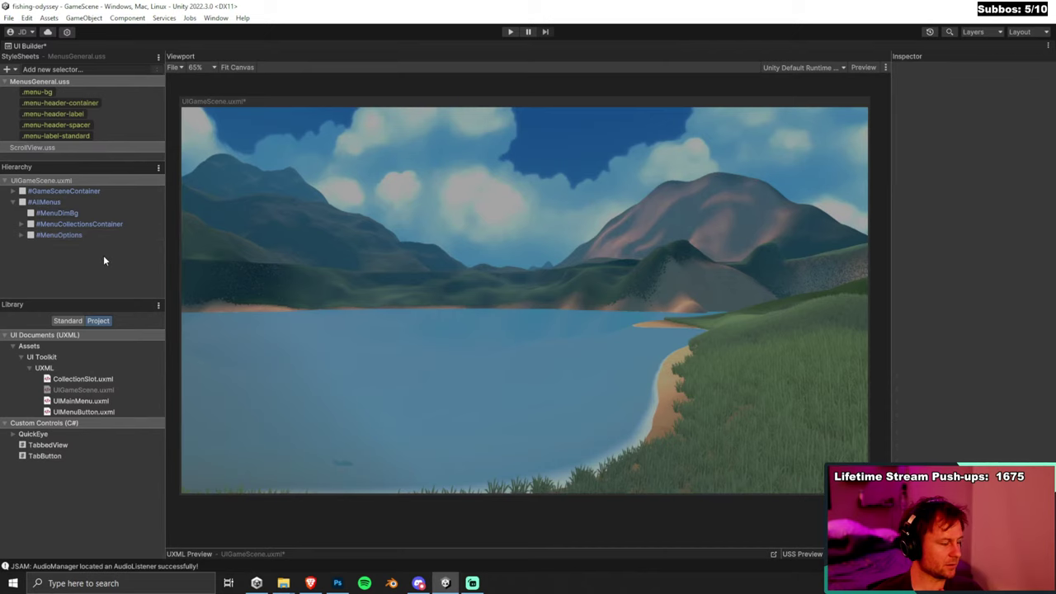
Add a Visual Element inside AllMenus below MenuOptions and enter "Menu" as its name.
click(89, 238)
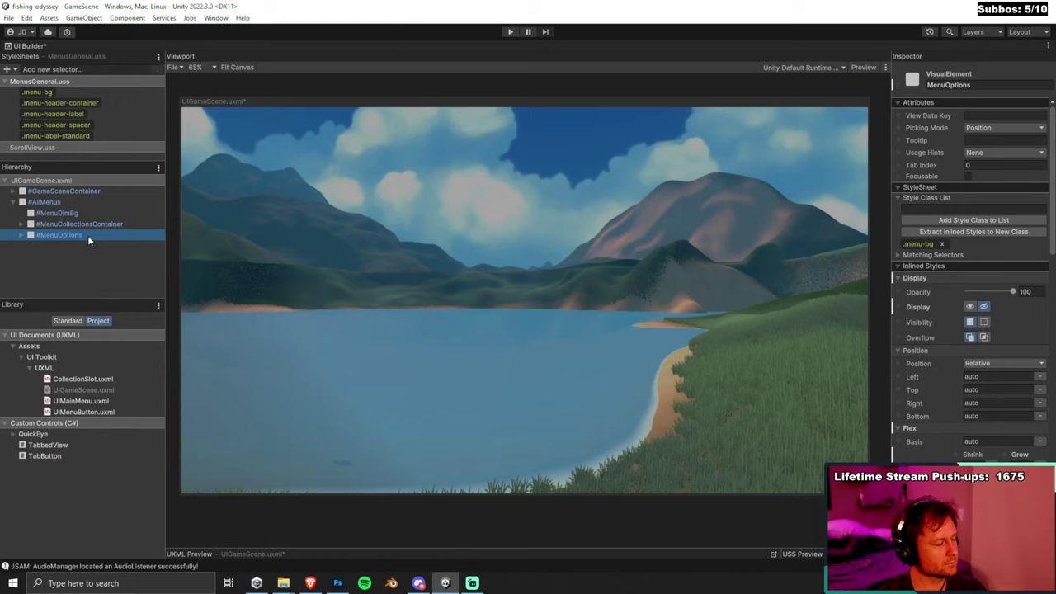
mouse_move(45, 388)
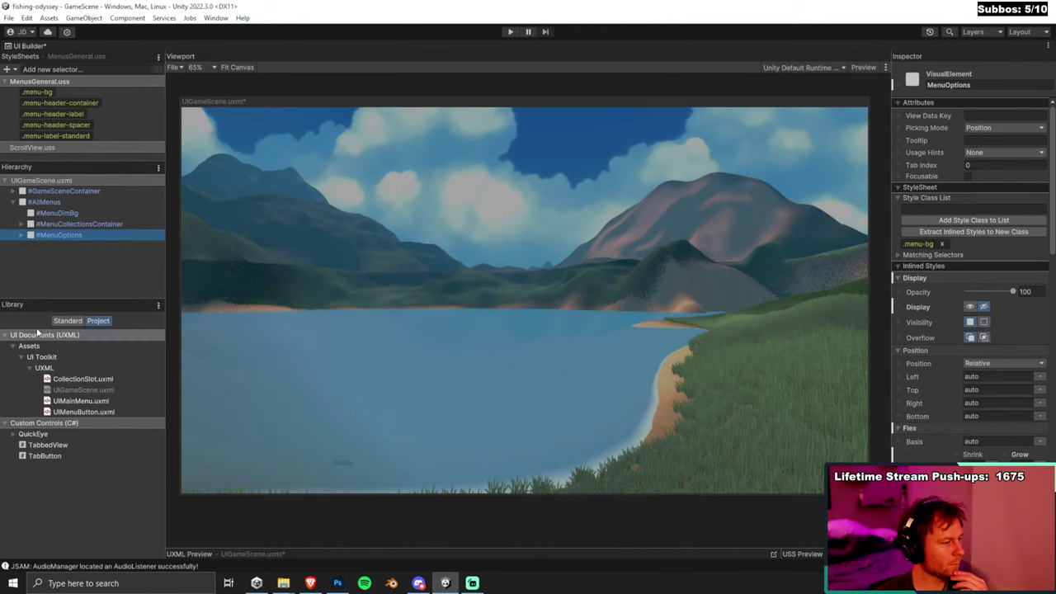
click(68, 320)
drag(27, 360, 66, 246)
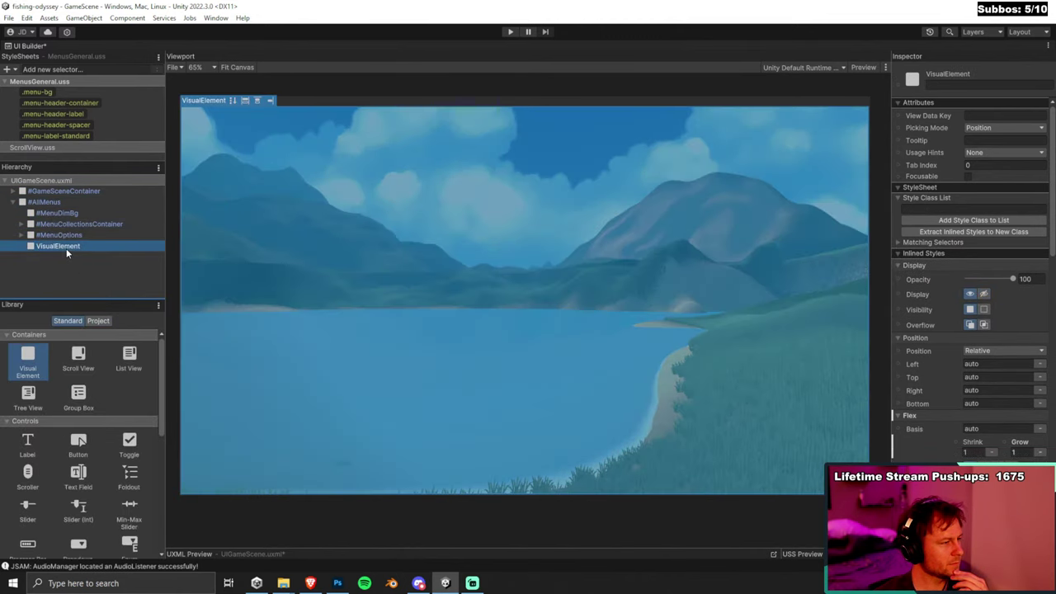
click(971, 86)
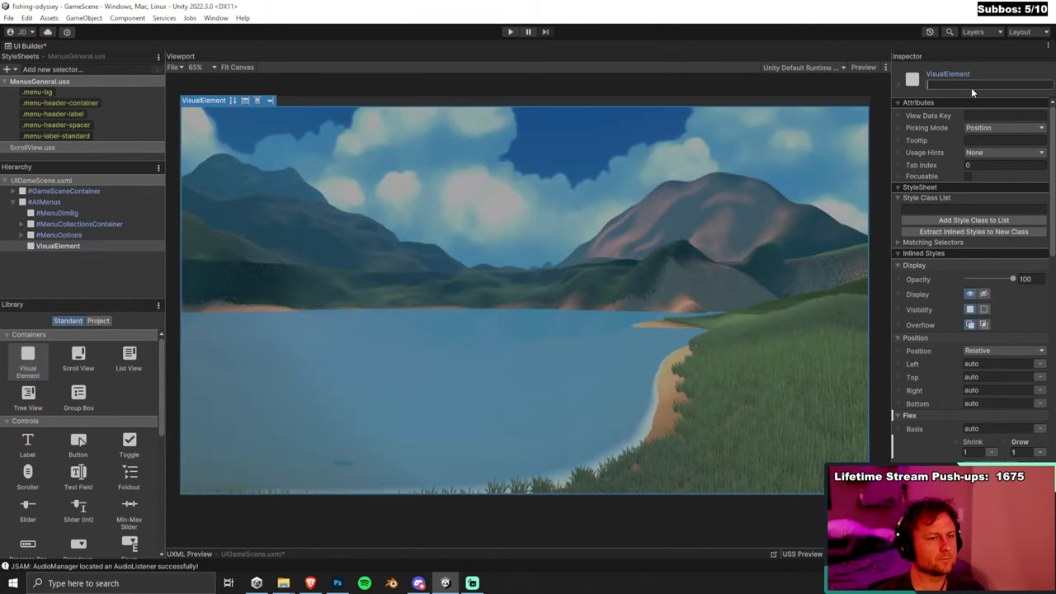
text(Menu)
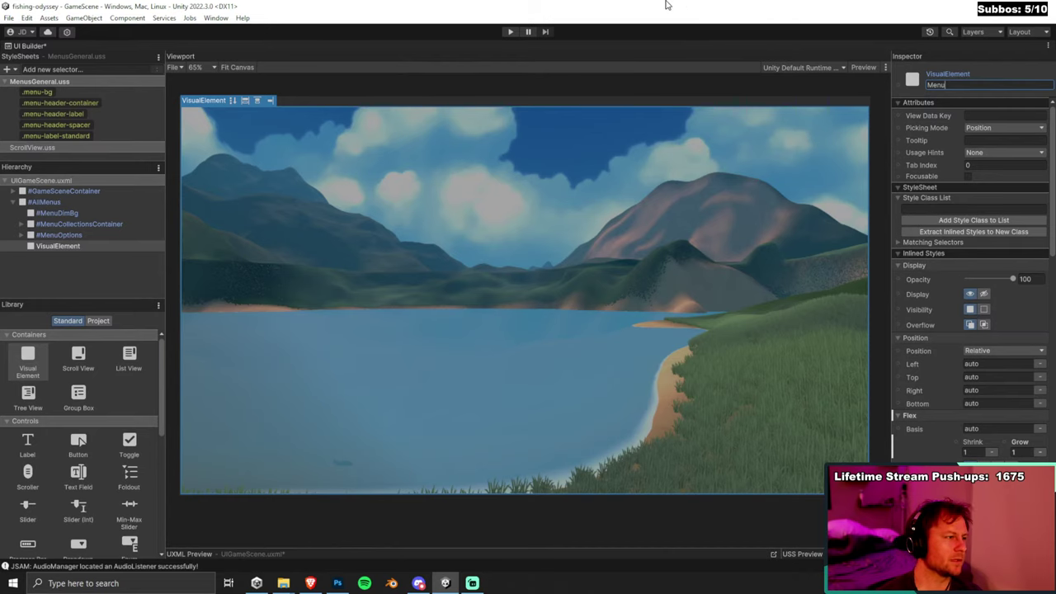
click(223, 19)
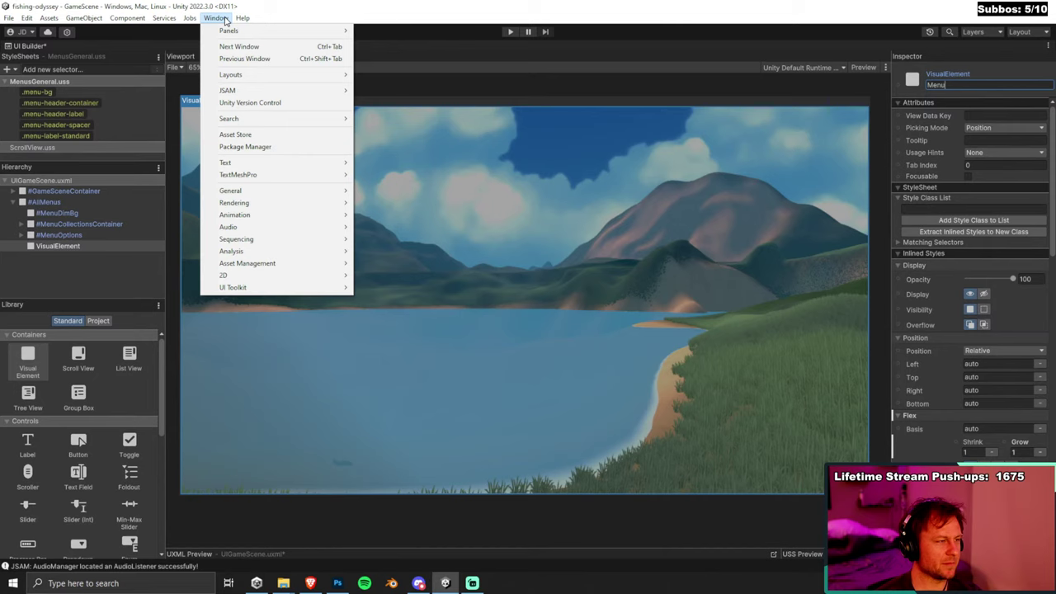
mouse_move(249, 290)
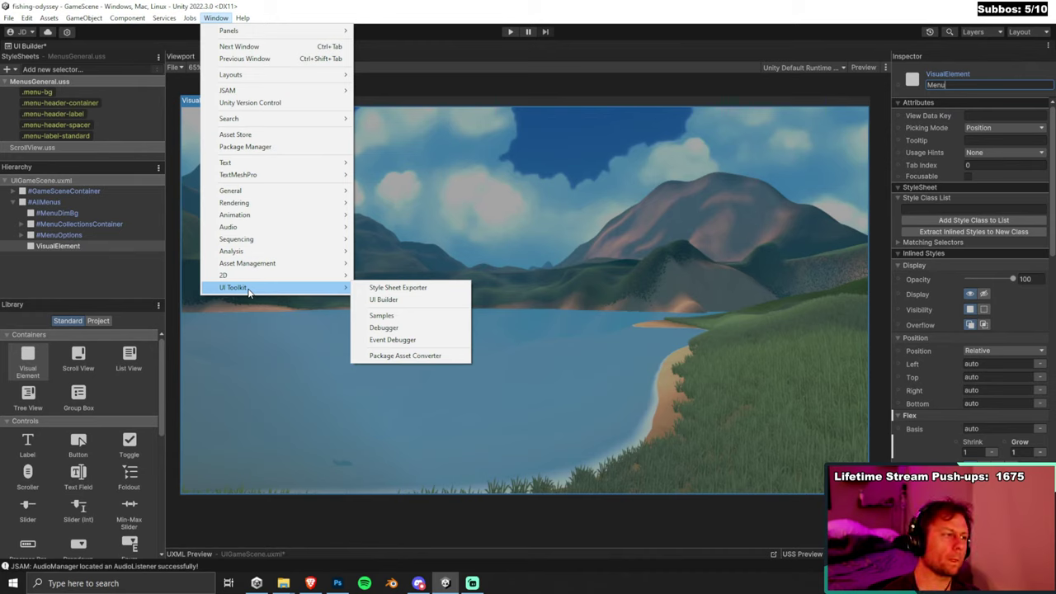
click(286, 15)
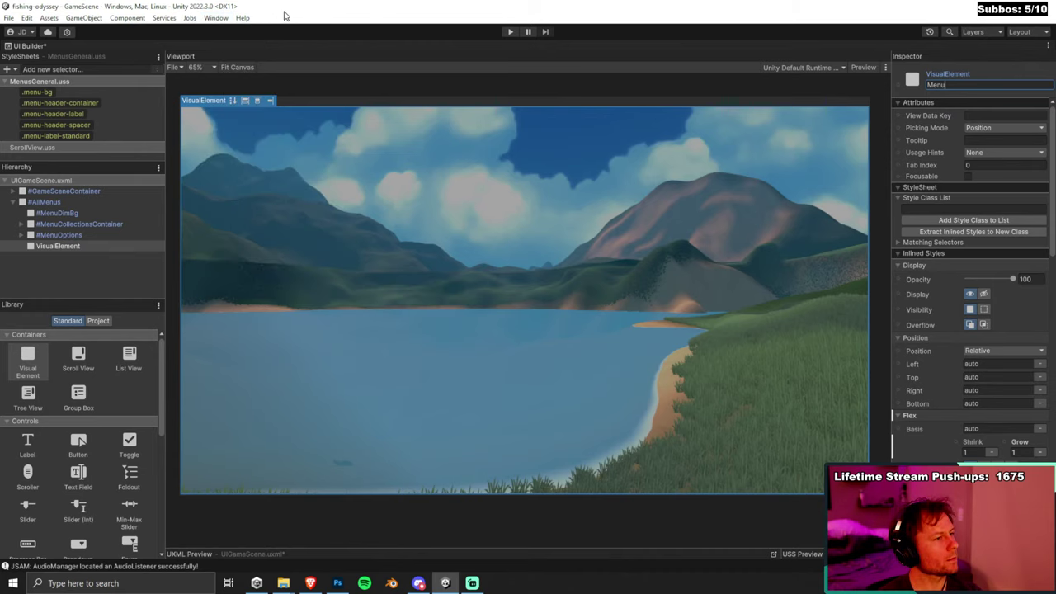
click(216, 18)
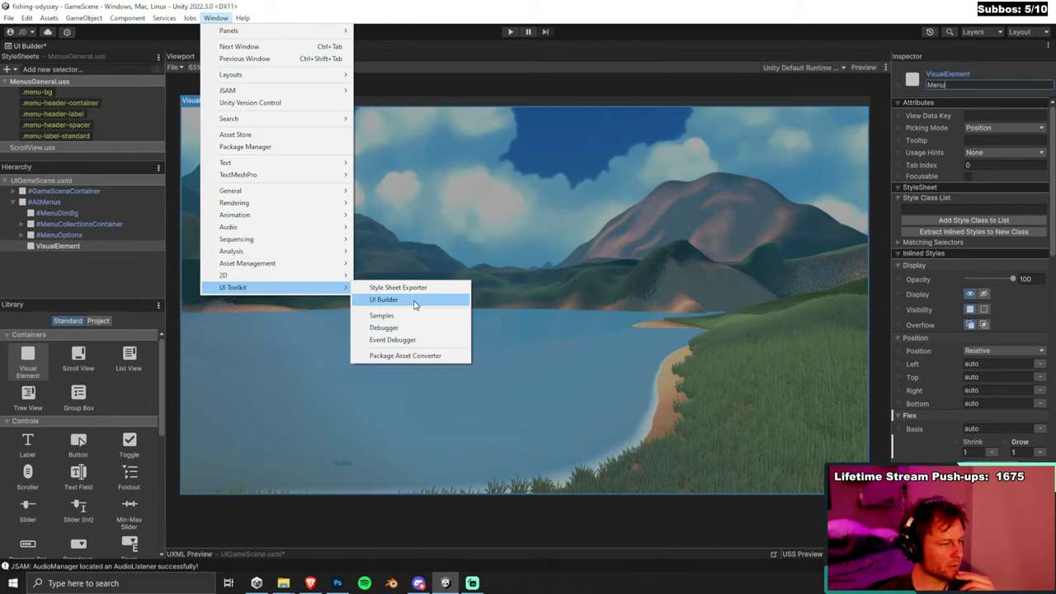
click(415, 305)
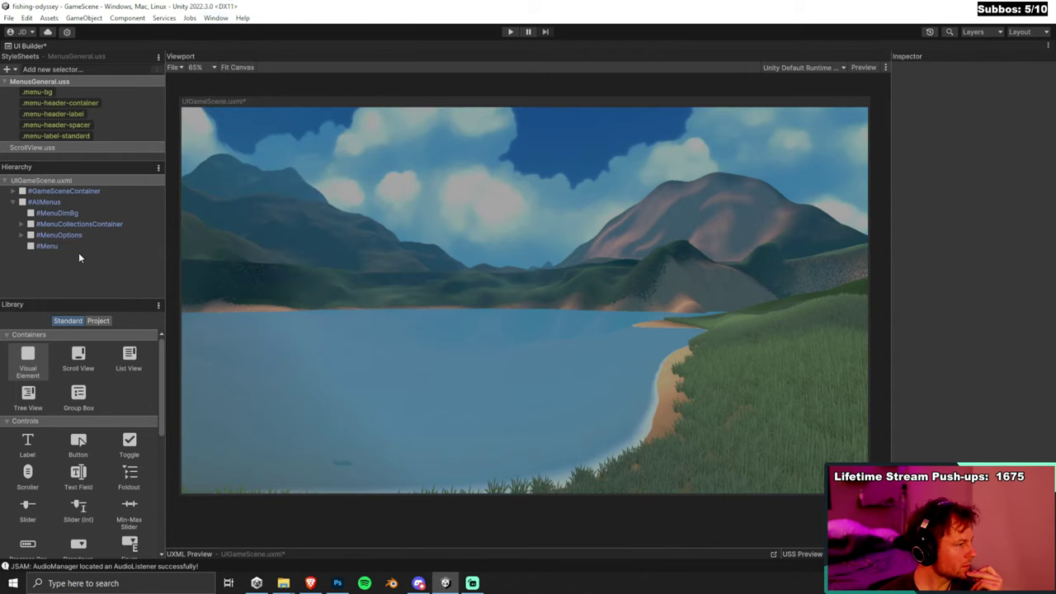
Rename the new Menu element under AllMenus to MenuPlayerInfo.
click(69, 250)
click(974, 85)
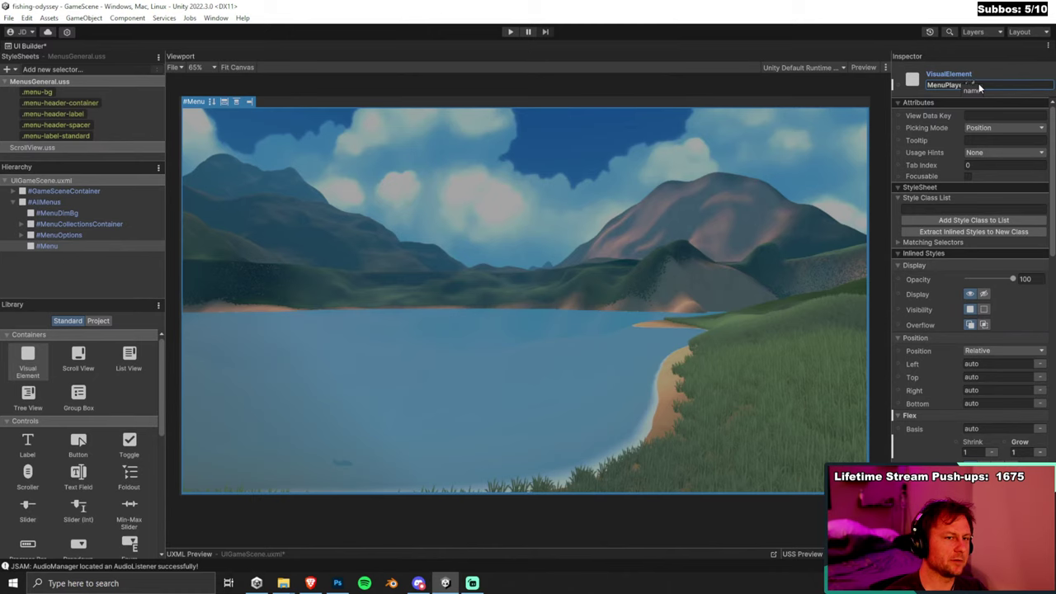
text(PlayerInfo)
key(Return)
click(62, 261)
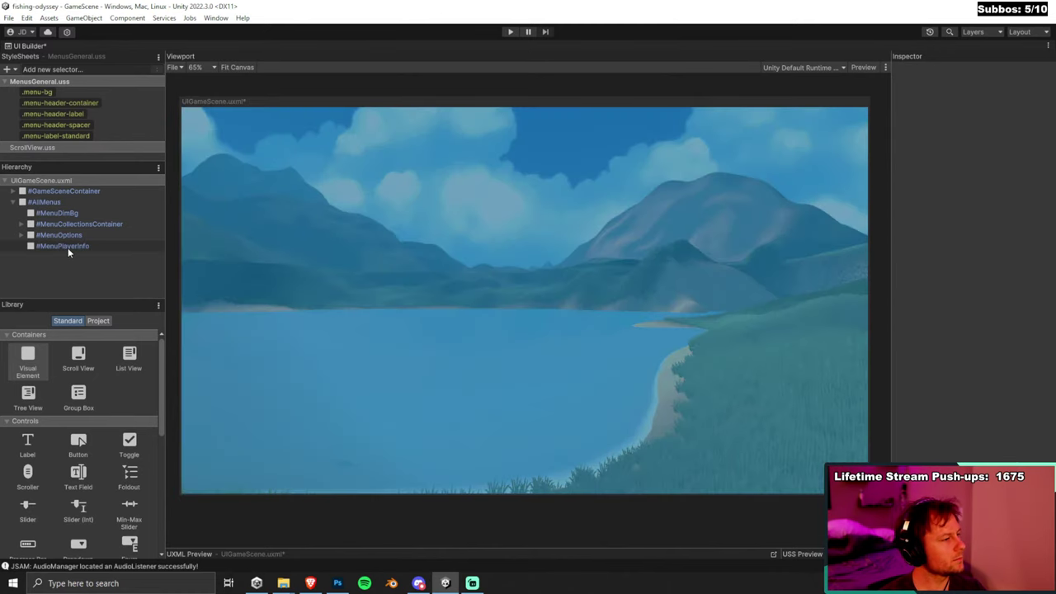
Assign the PlayerInfoBg texture as the background image of the MenuPlayerInfo element, checking the MenuOptions background setup for reference.
click(67, 247)
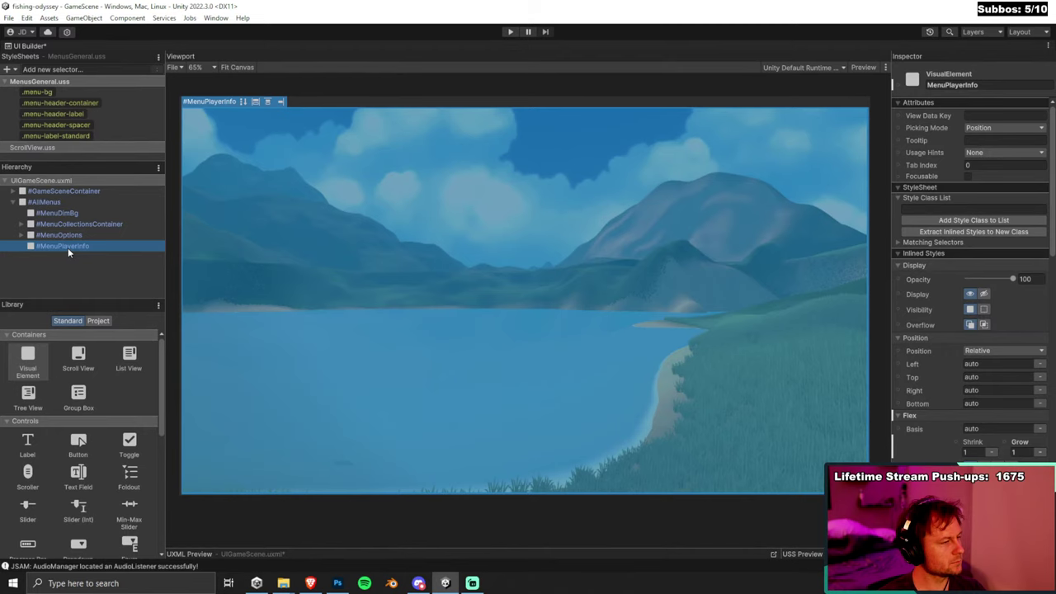
click(73, 236)
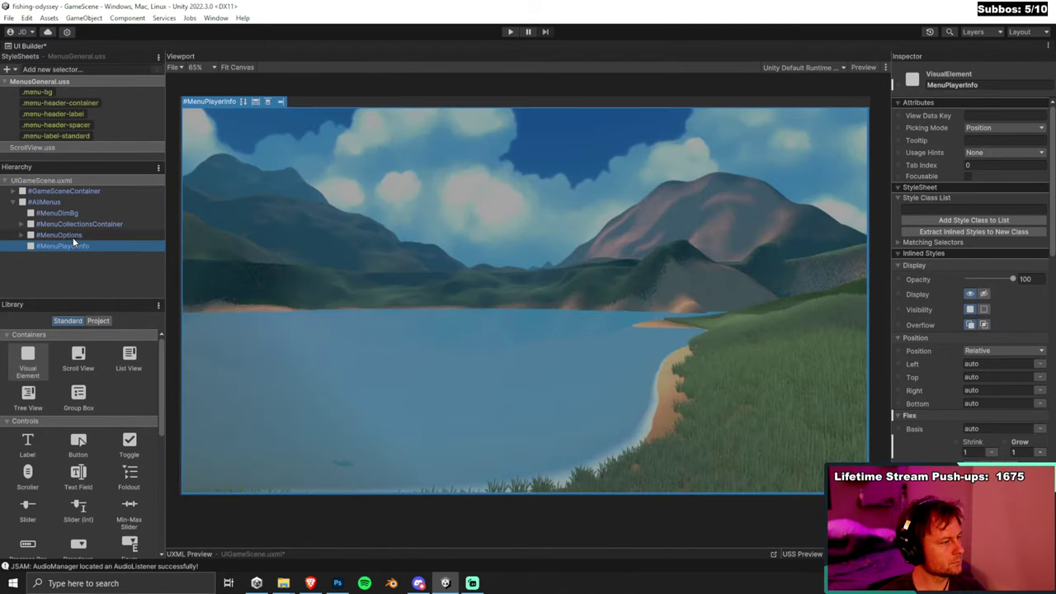
scroll(961, 354, down, 10)
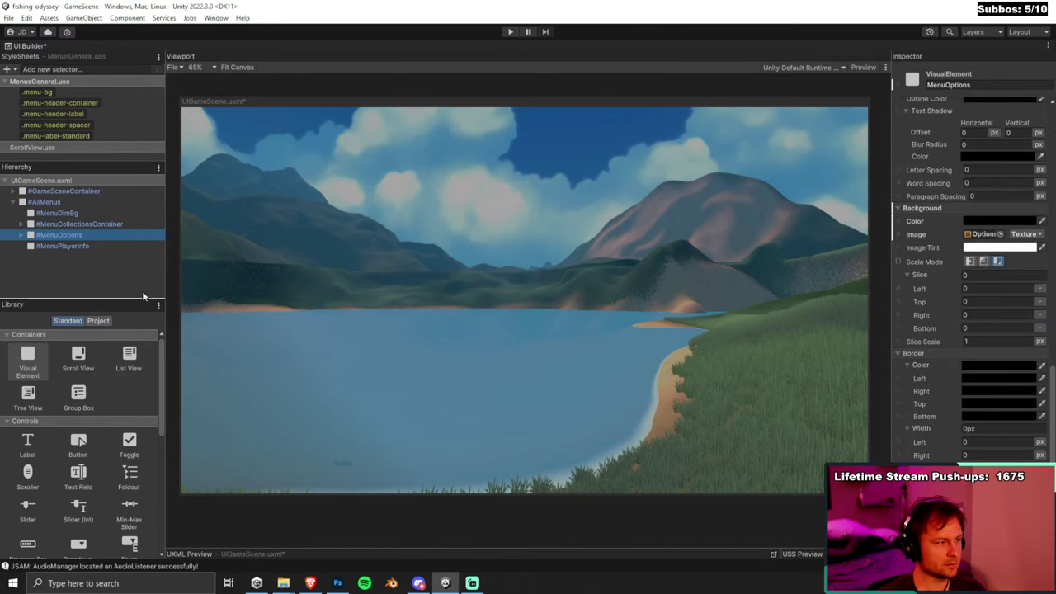
click(76, 245)
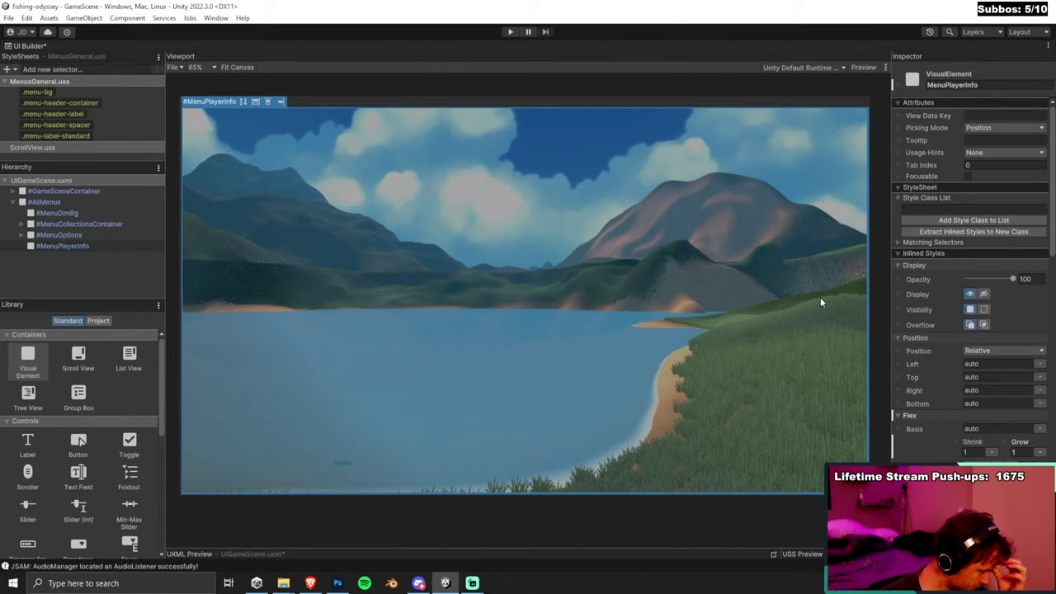
click(820, 302)
scroll(957, 428, down, 15)
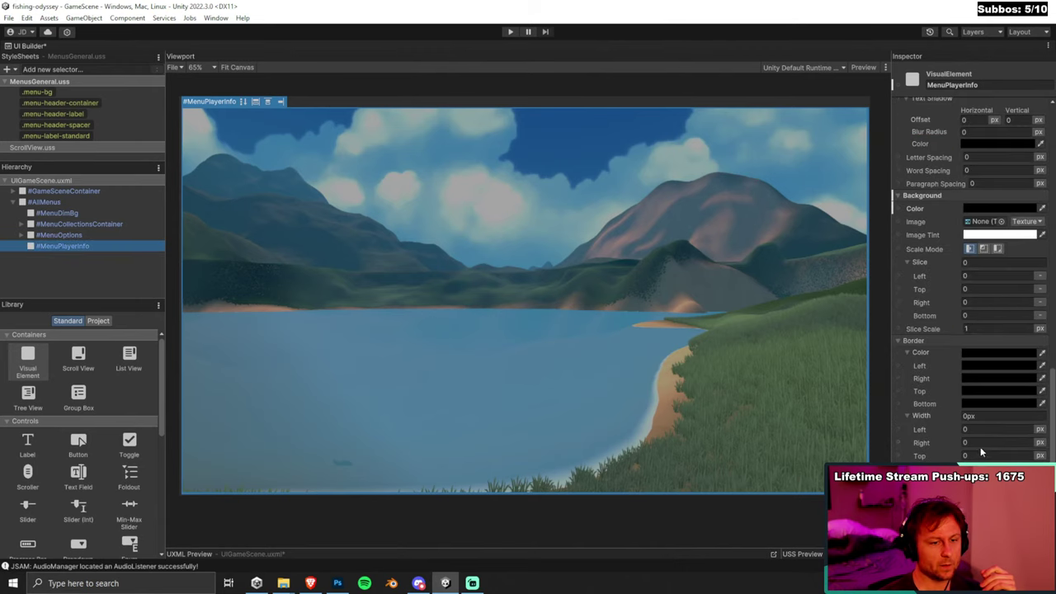
click(1001, 221)
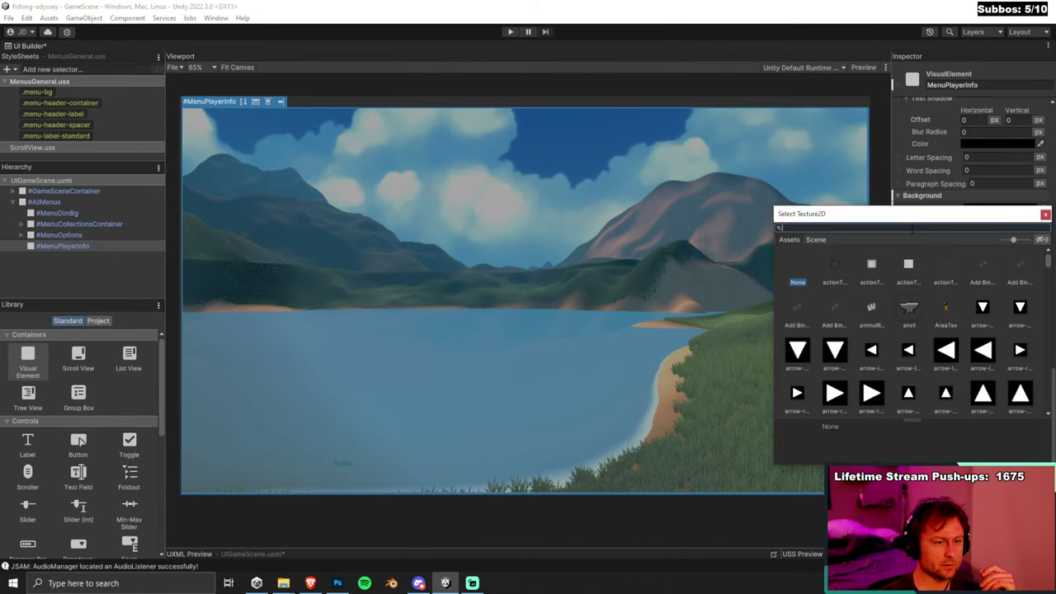
text(PlayerIn)
click(832, 264)
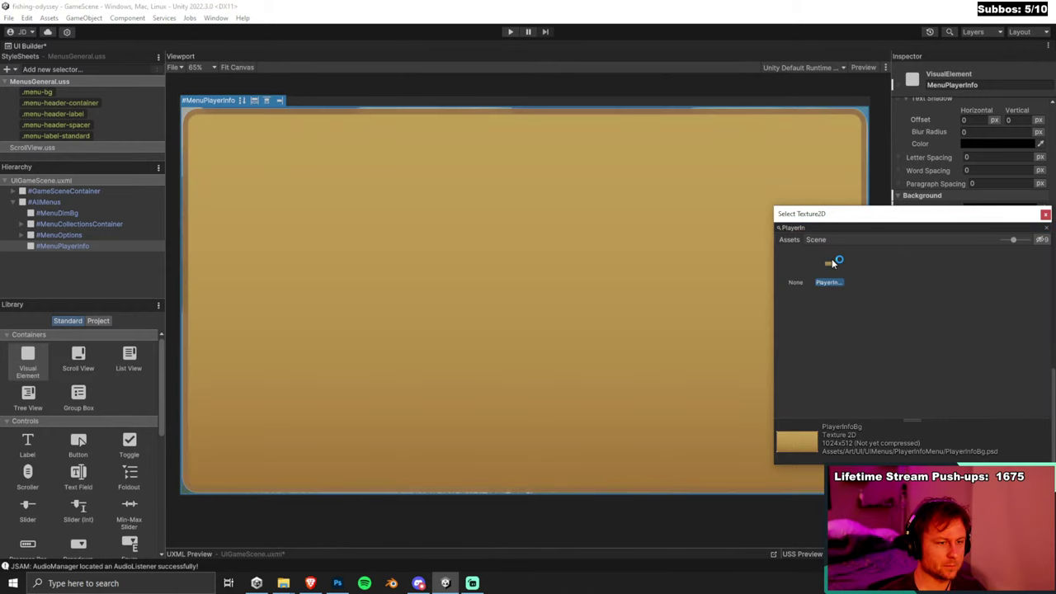
click(834, 262)
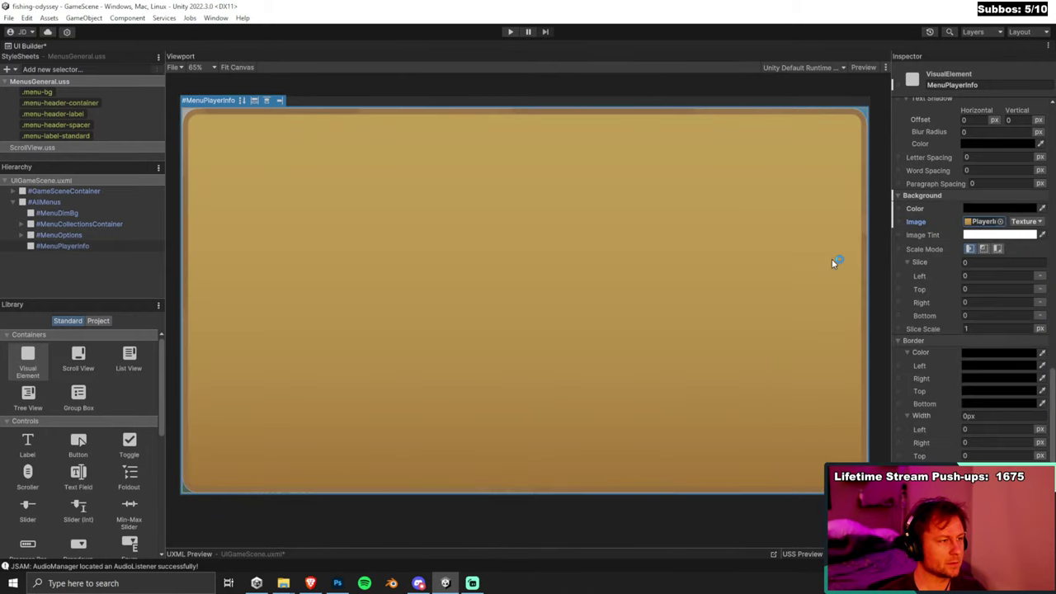
click(999, 222)
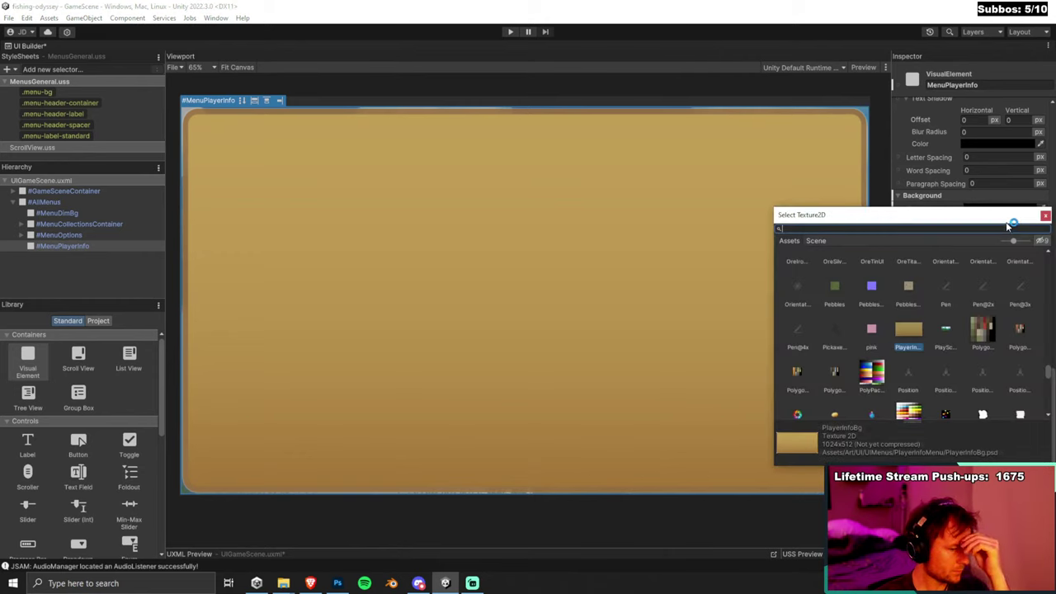
click(1044, 216)
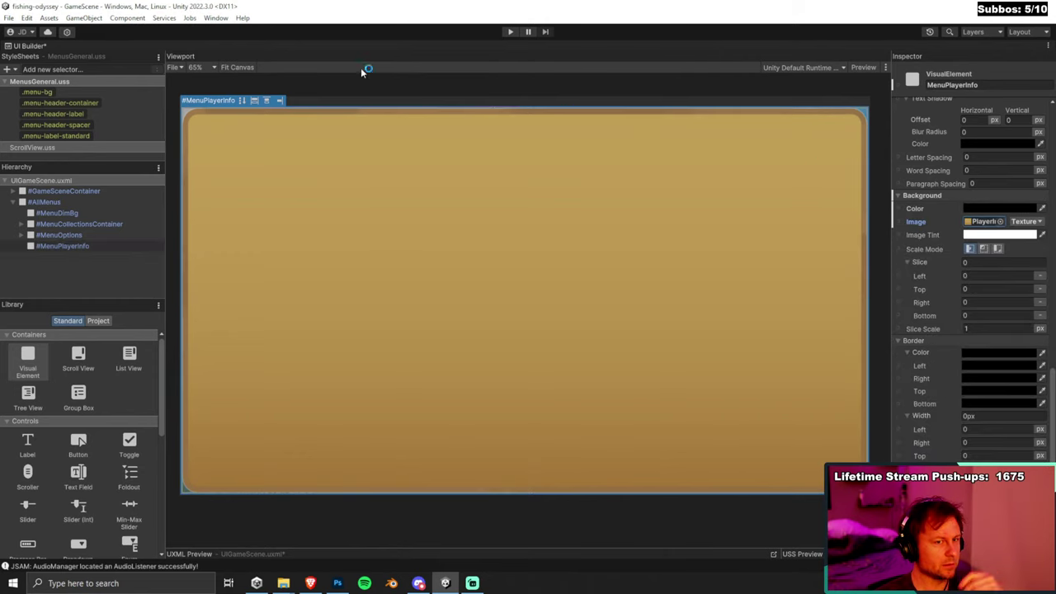
Restore the UI Builder from its maximized view and expand the project folders down to Art/UI/UIMenus/PlayerInfoMenu.
double_click(41, 44)
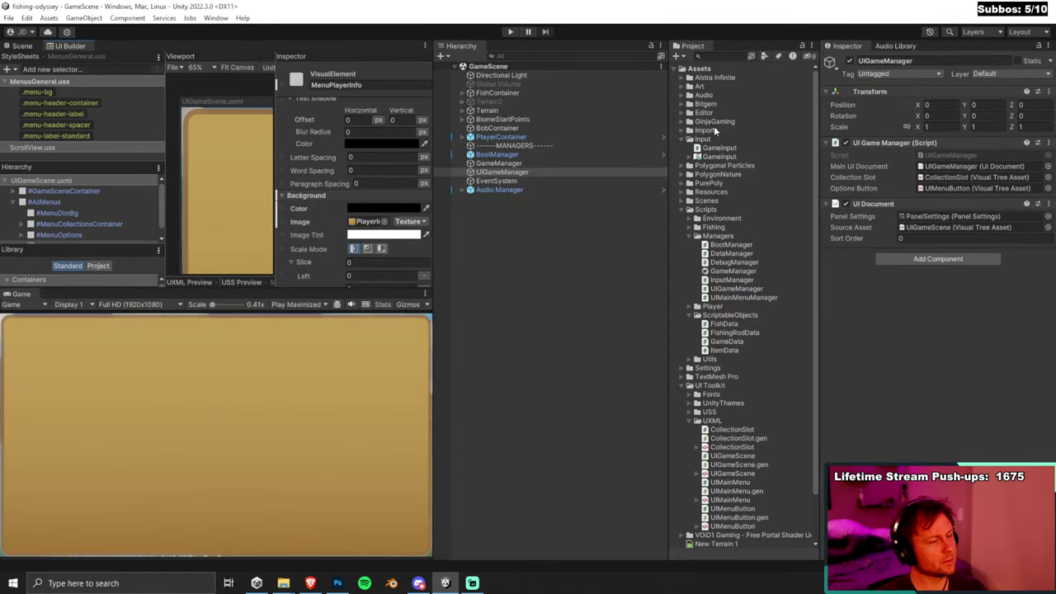
click(690, 139)
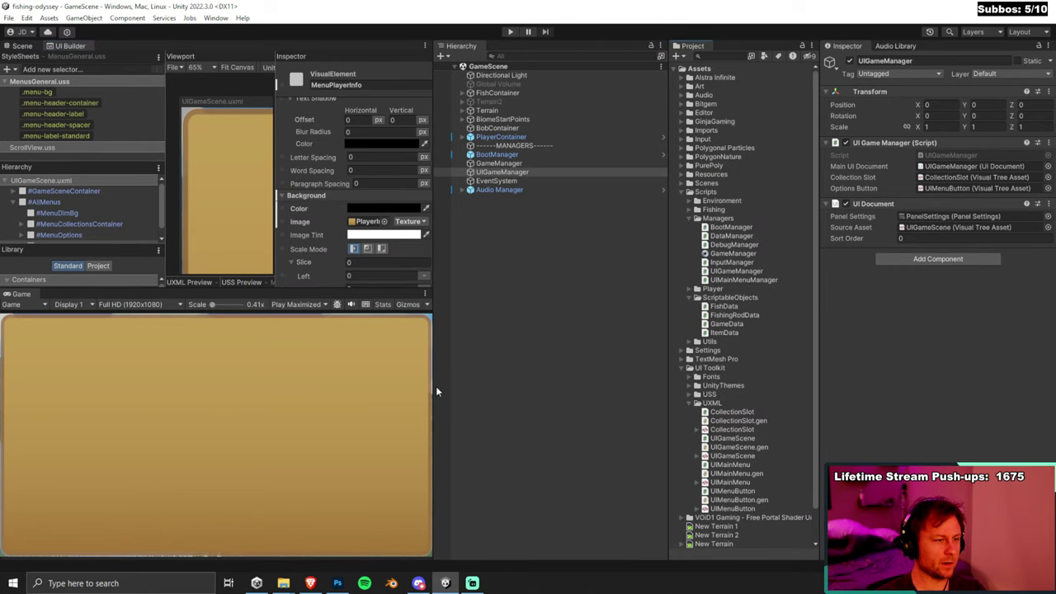
click(310, 583)
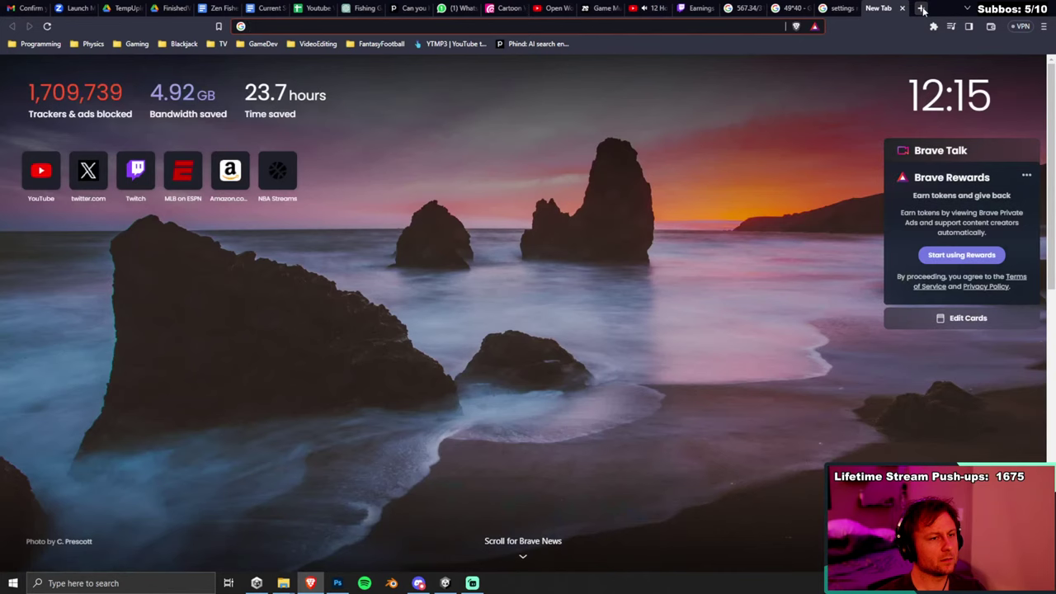
key(alt+Tab)
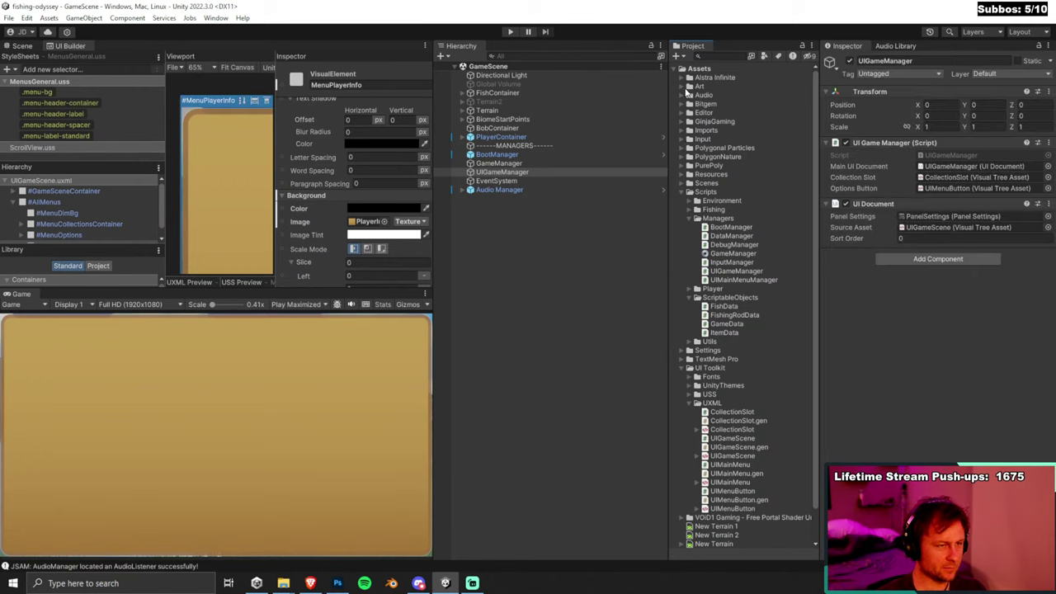
click(689, 87)
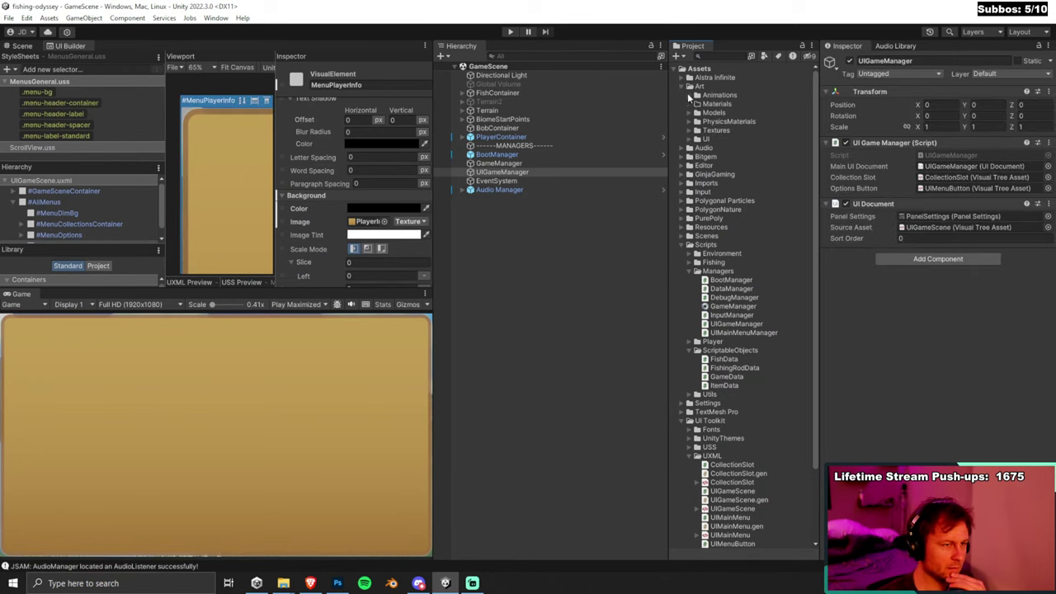
click(693, 138)
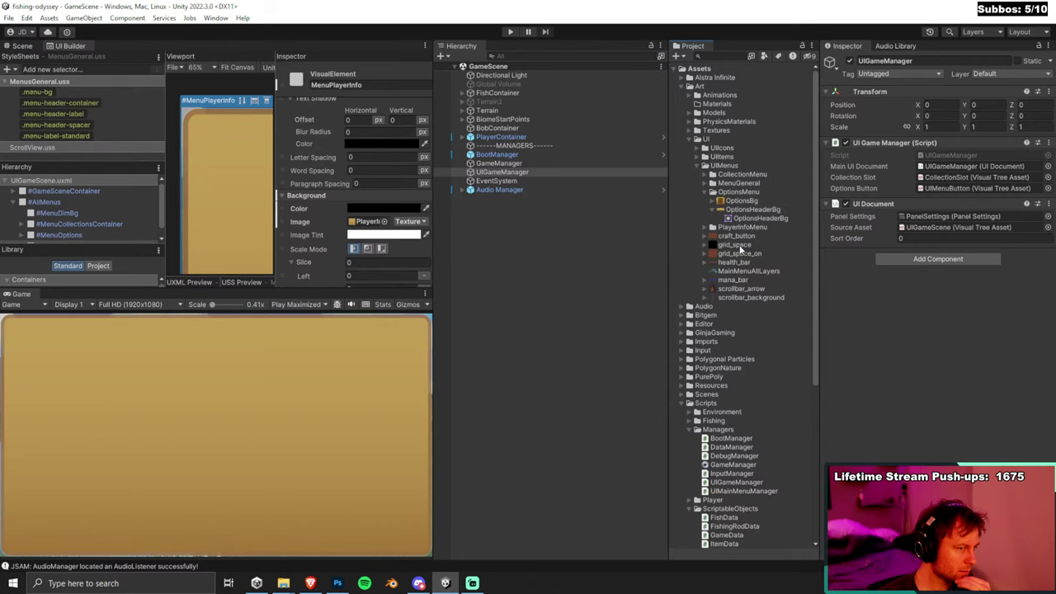
click(706, 191)
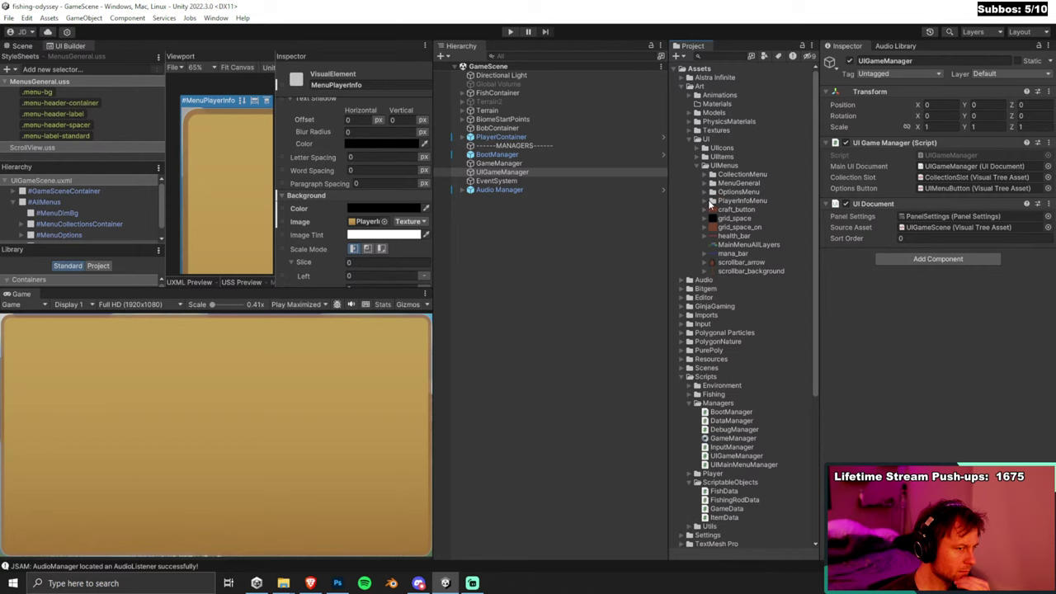
click(707, 200)
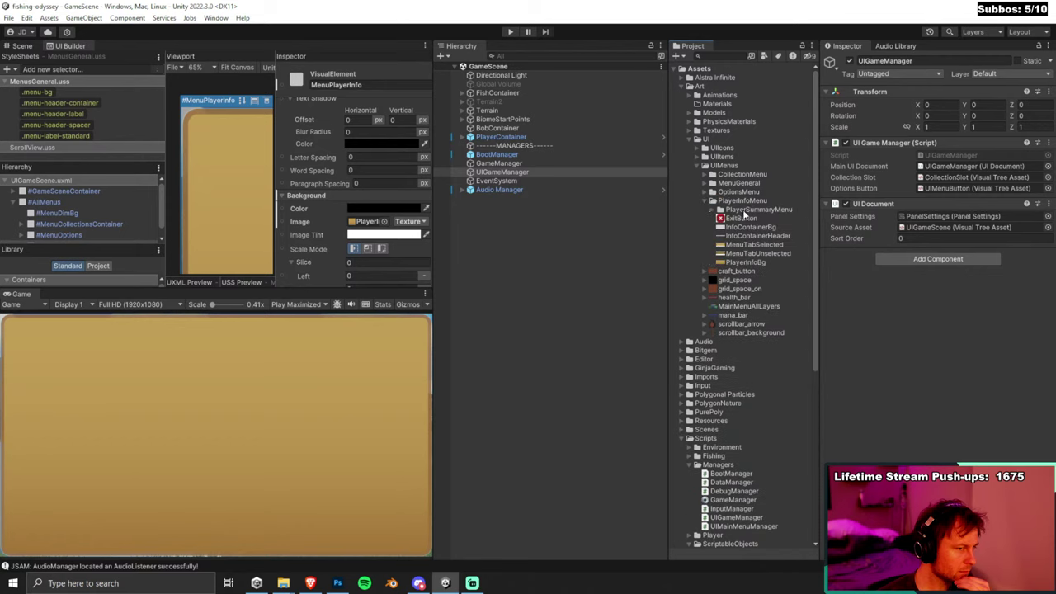
Select the six textures from ExitButton to PlayerInfoBg in PlayerInfoMenu and choose Sprite (2D and UI) as their texture type.
click(744, 212)
click(743, 219)
shift+click(745, 261)
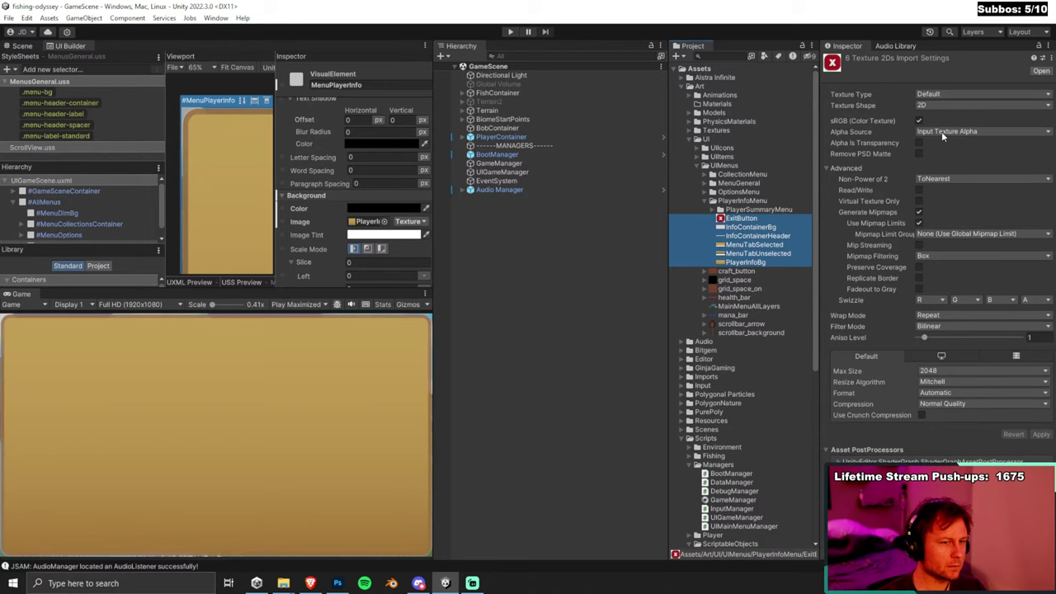
click(974, 94)
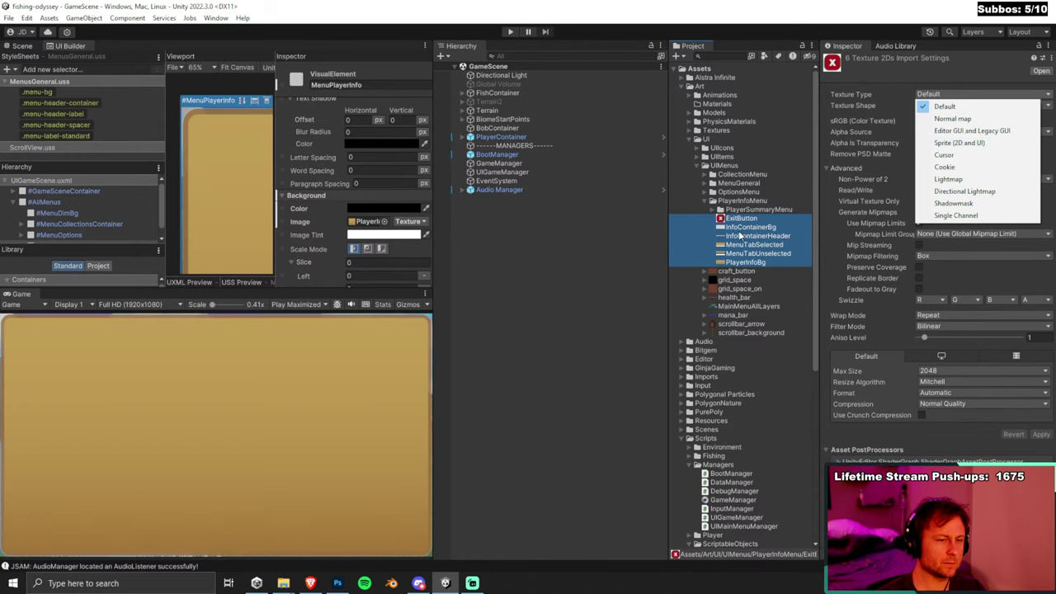
click(959, 143)
Switch to the Brave browser and search the web for "change default import photoshop file to sprite unity".
click(310, 583)
click(698, 28)
text(change d)
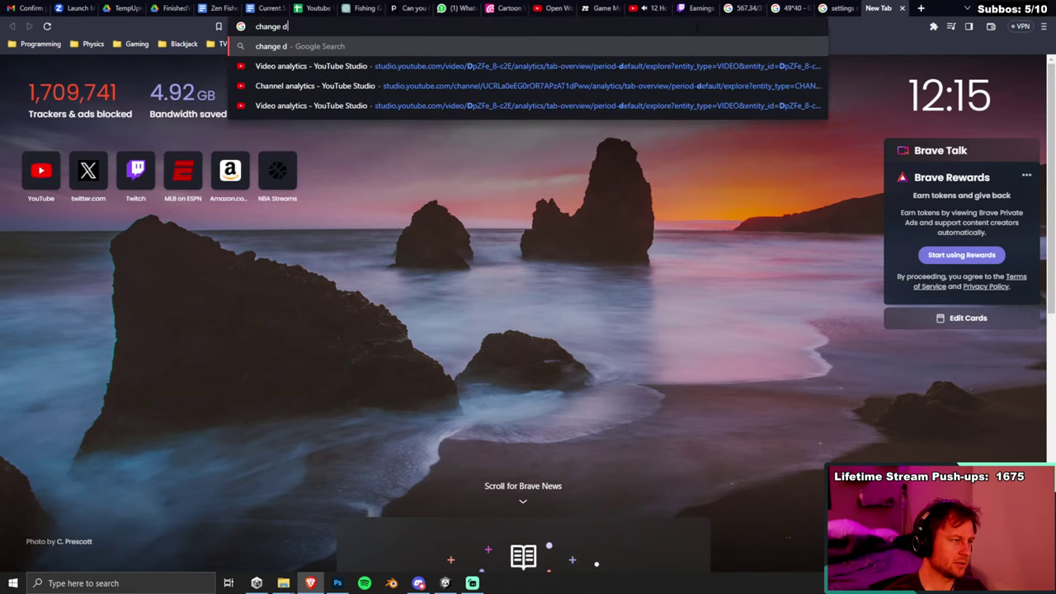
text(efault import phot)
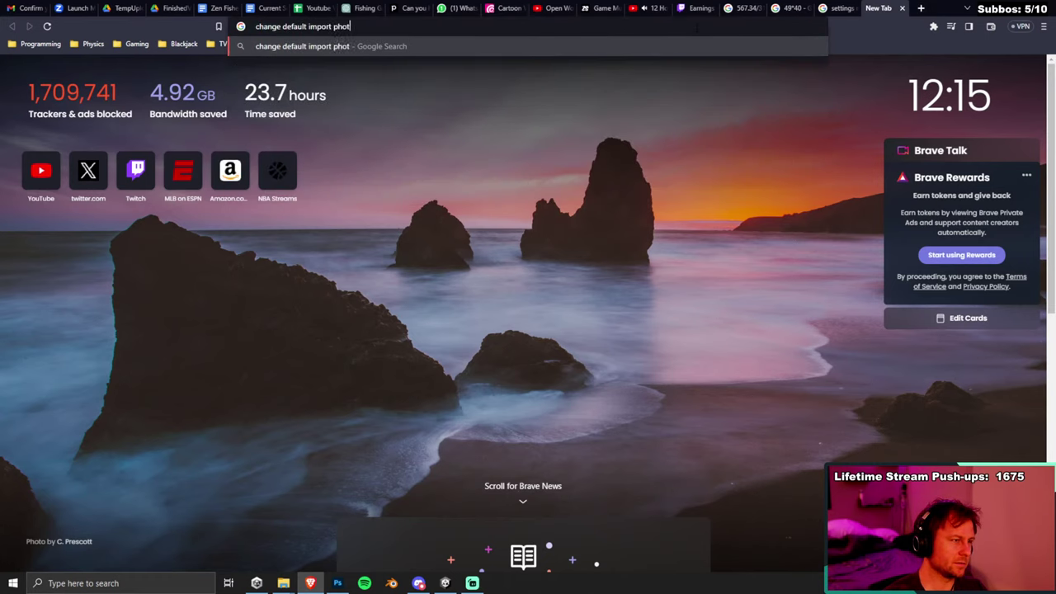
text(oshop file to sprite unity)
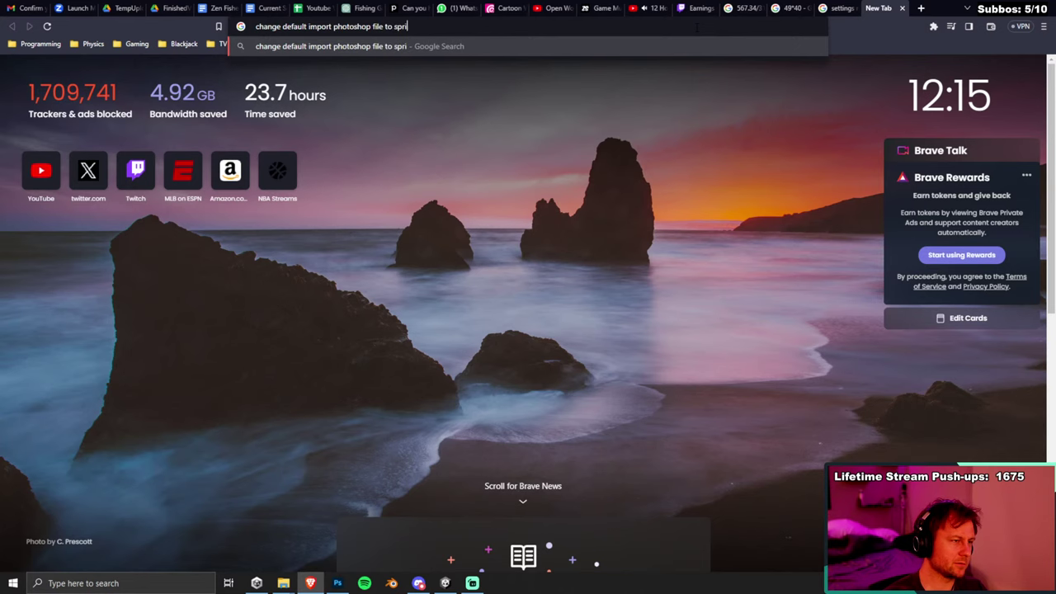
key(Return)
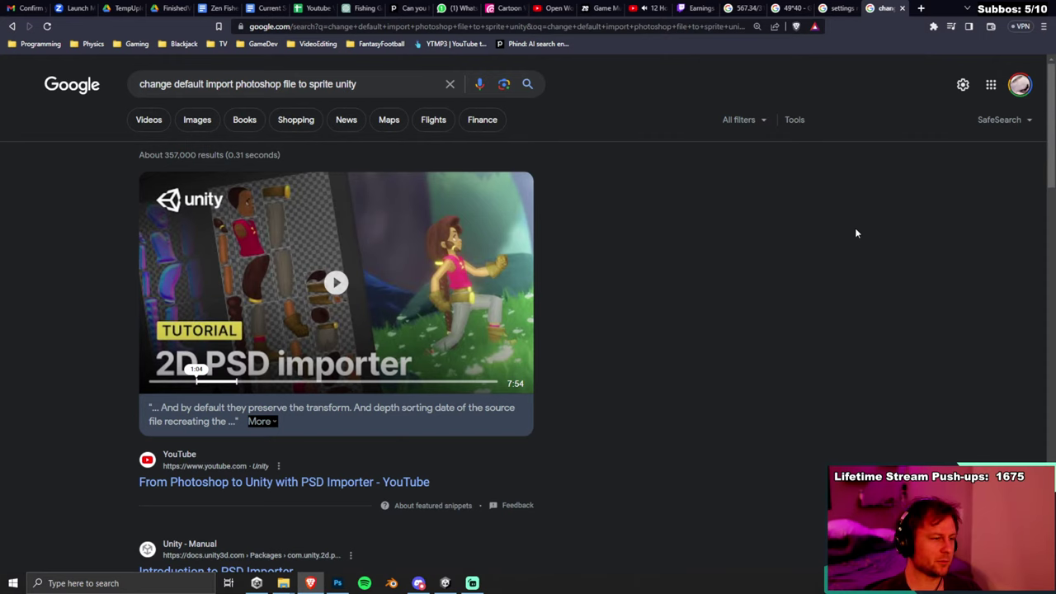
Open the Unity manual page "Introduction to PSD Importer" from the results and read its section on .psd file support.
scroll(849, 235, down, 3)
scroll(608, 198, up, 1)
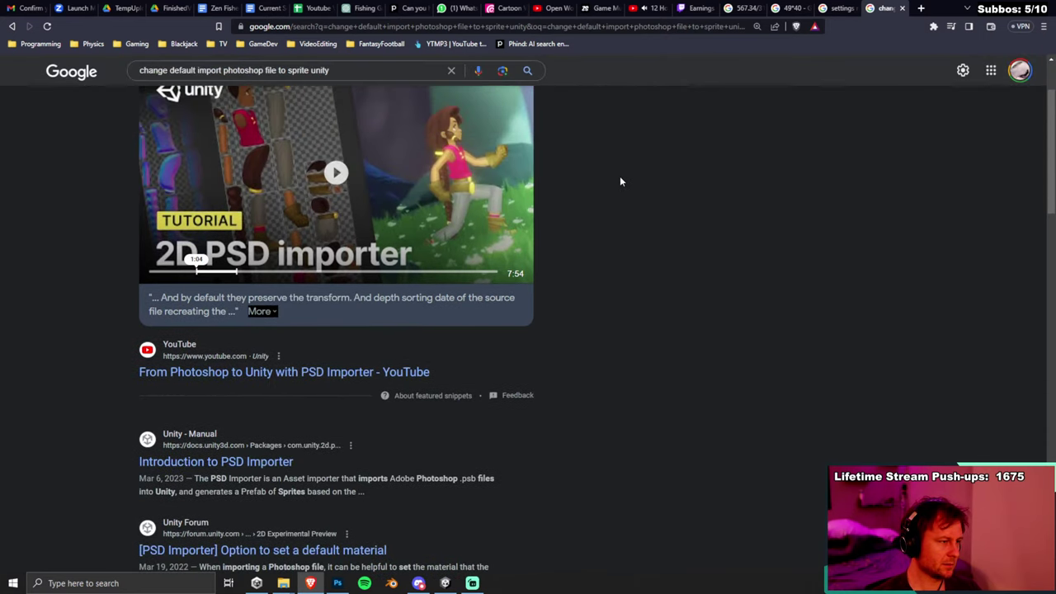
scroll(577, 231, down, 1)
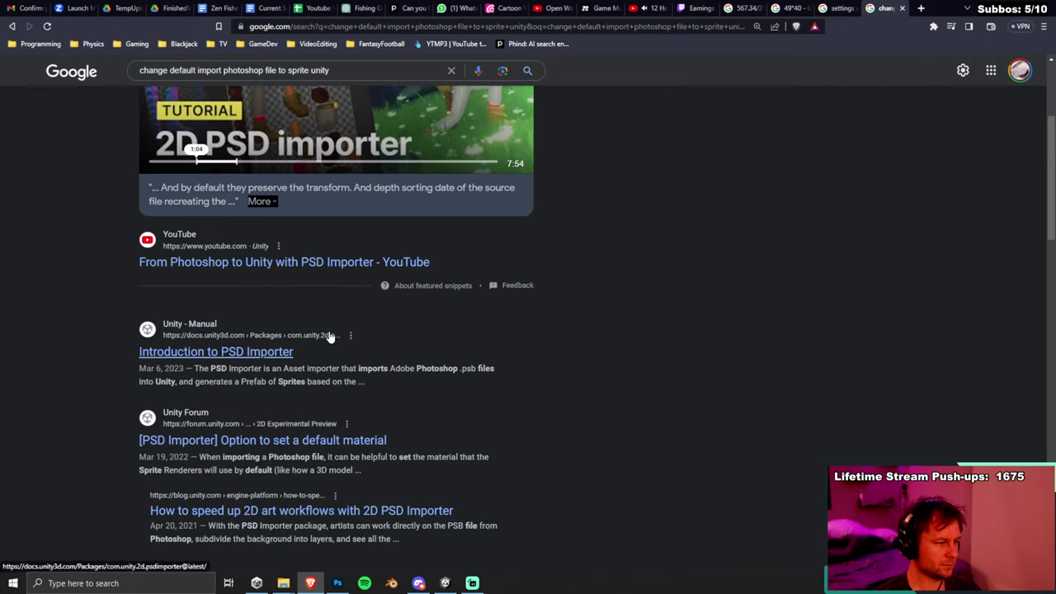
click(283, 351)
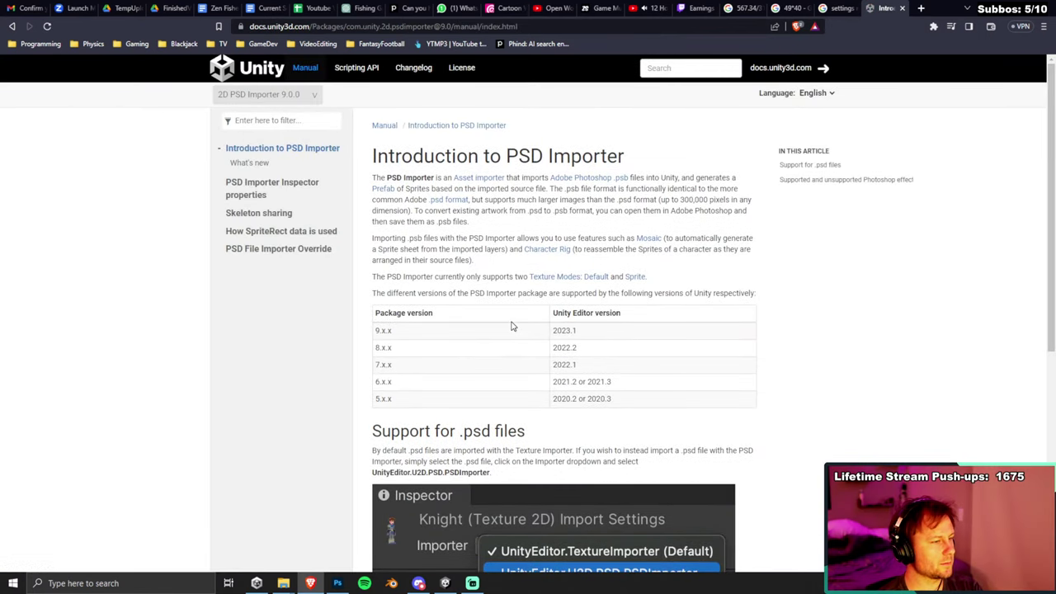
scroll(484, 366, down, 4)
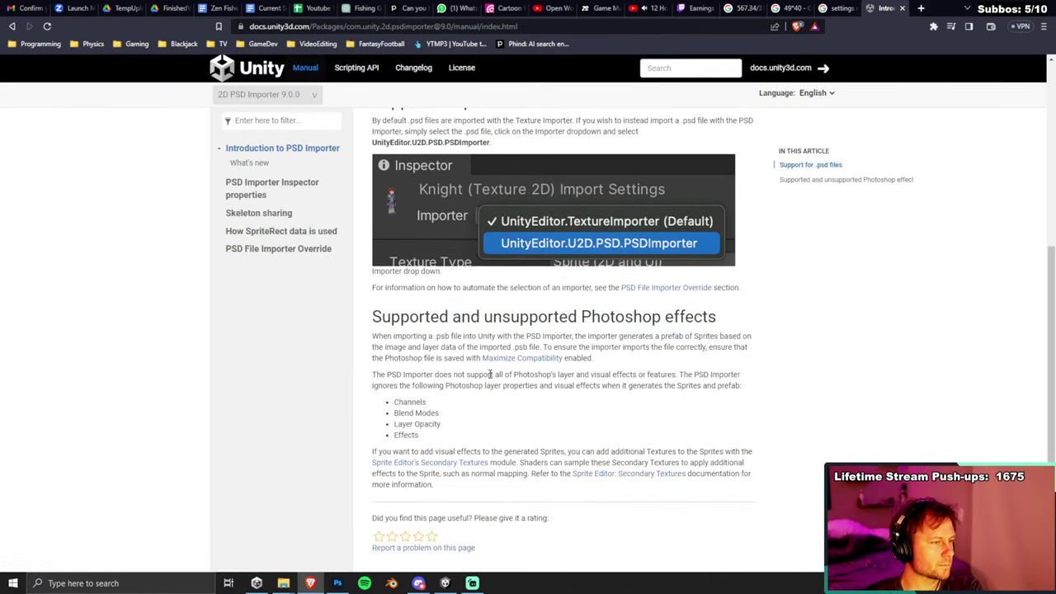
scroll(107, 248, down, 2)
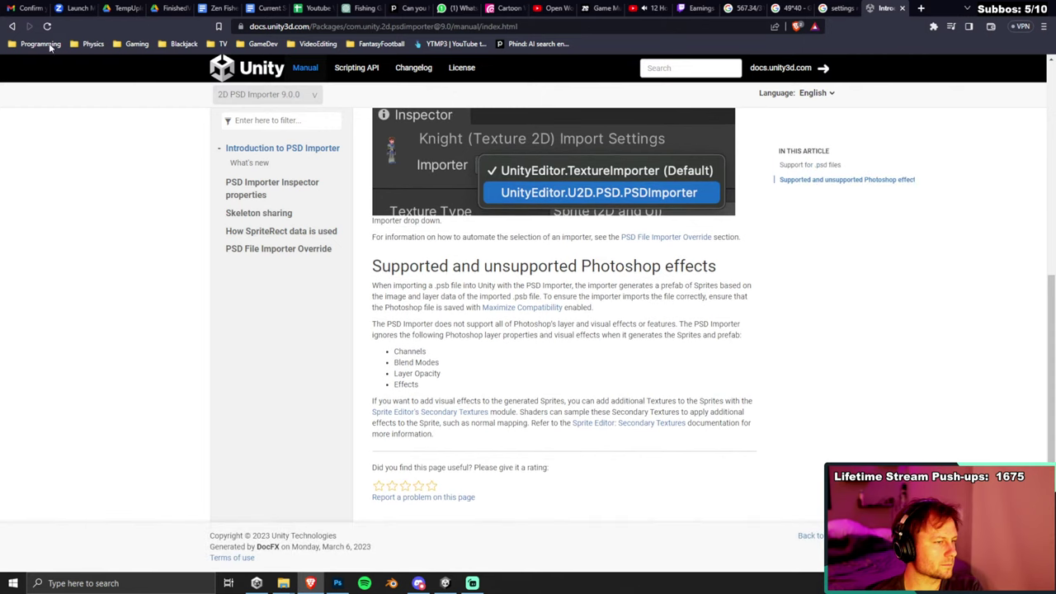
Return to the search results and look through the remaining entries for a way to import Photoshop files as sprites by default.
click(11, 25)
scroll(248, 384, down, 2)
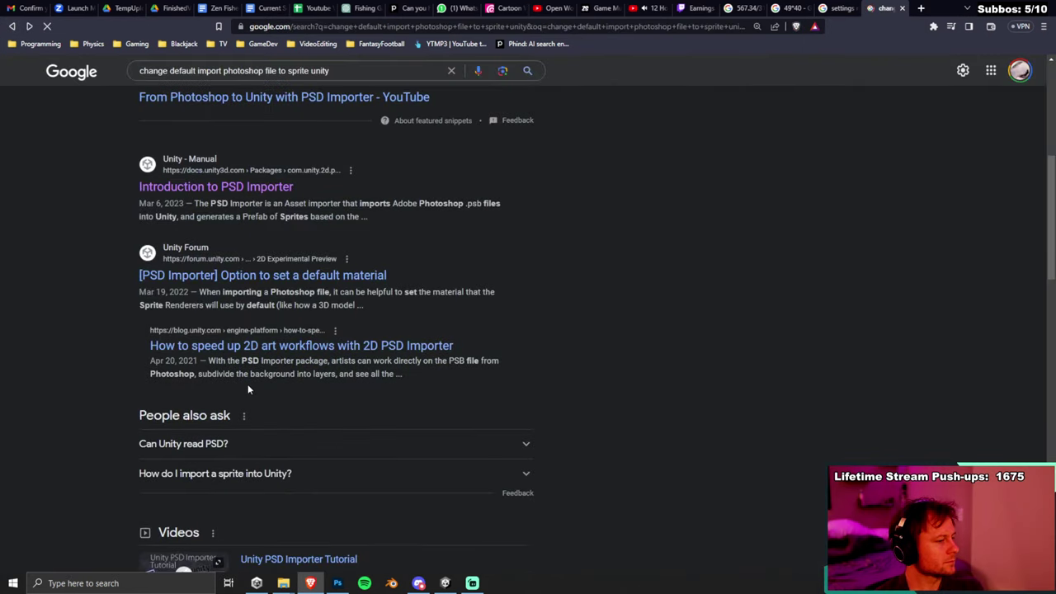
scroll(289, 337, down, 7)
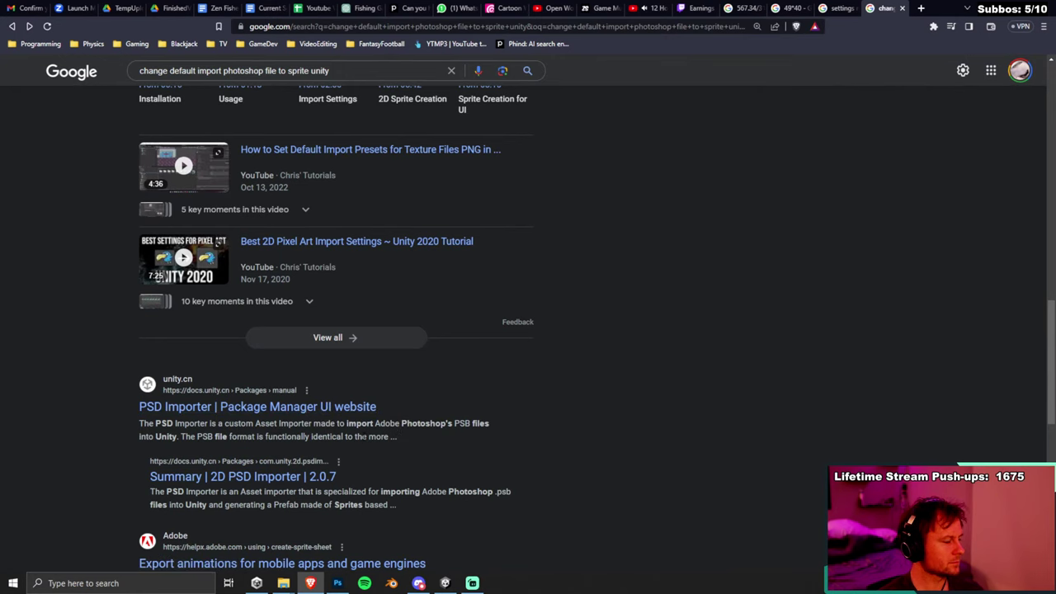
scroll(363, 441, down, 2)
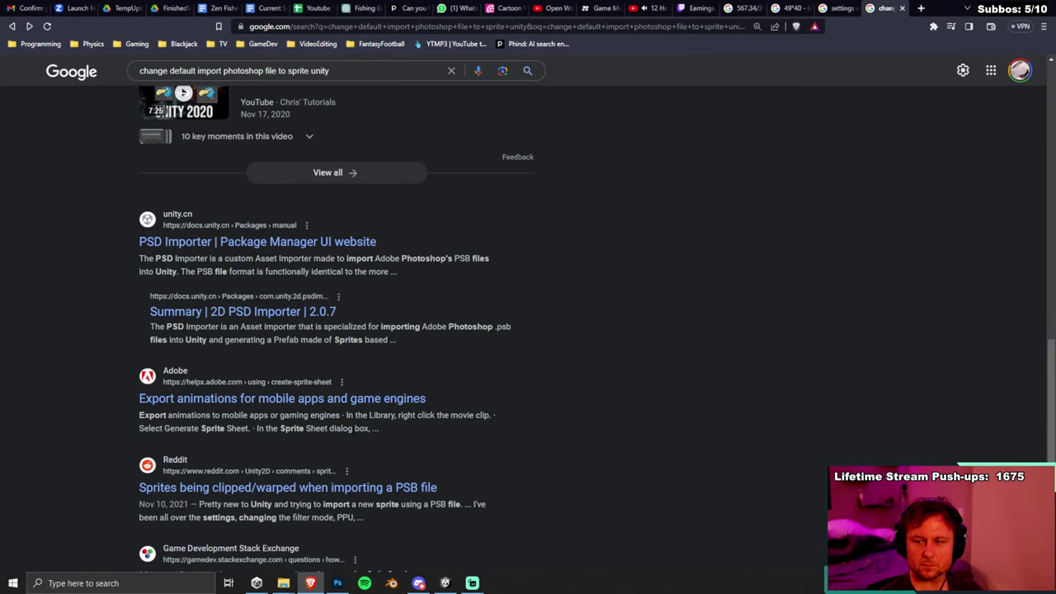
scroll(122, 371, down, 3)
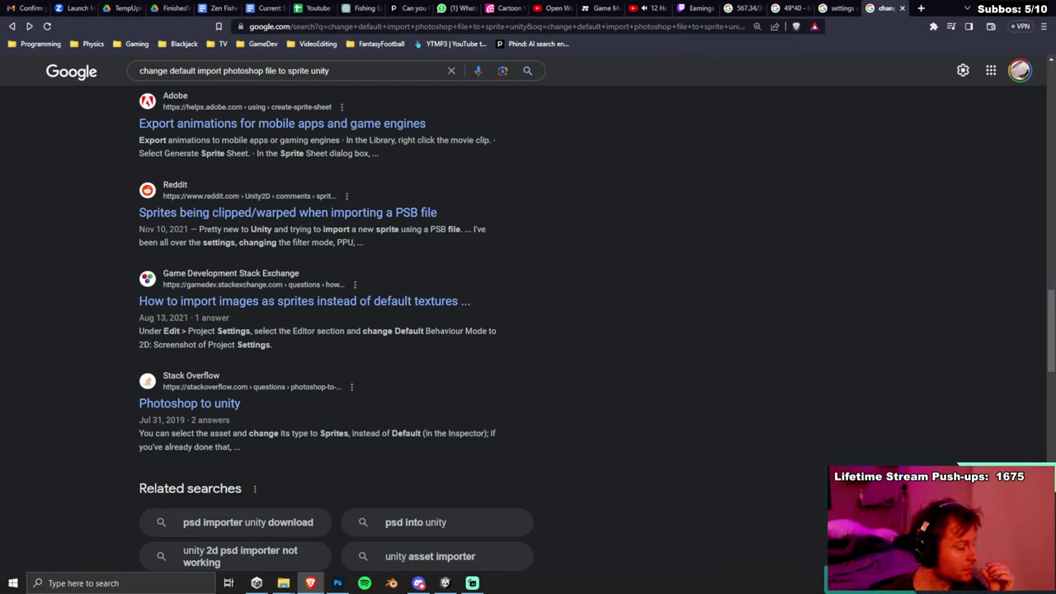
scroll(429, 345, down, 6)
scroll(428, 348, down, 4)
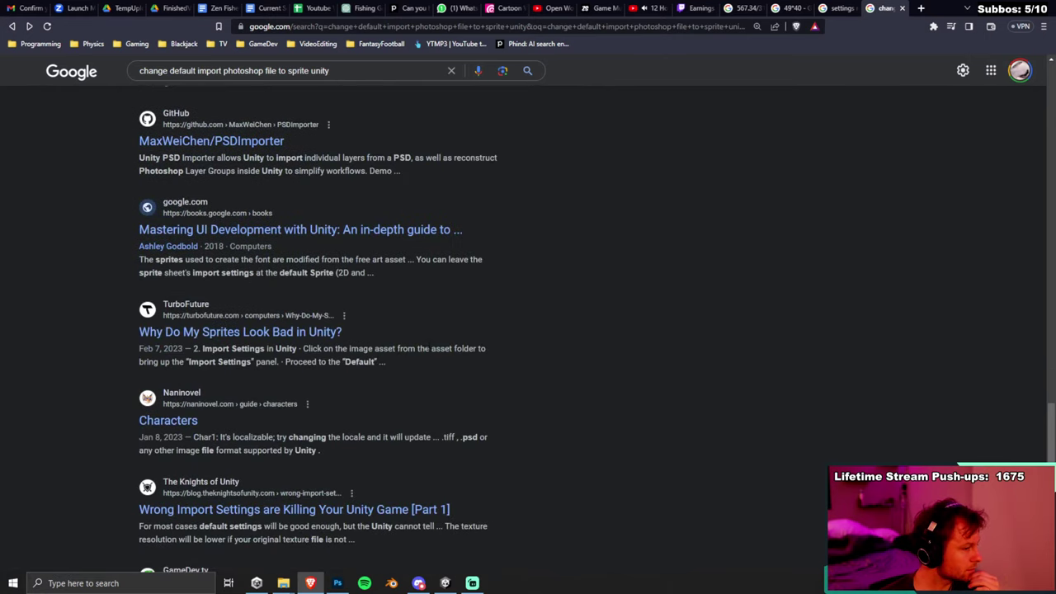
scroll(421, 314, down, 3)
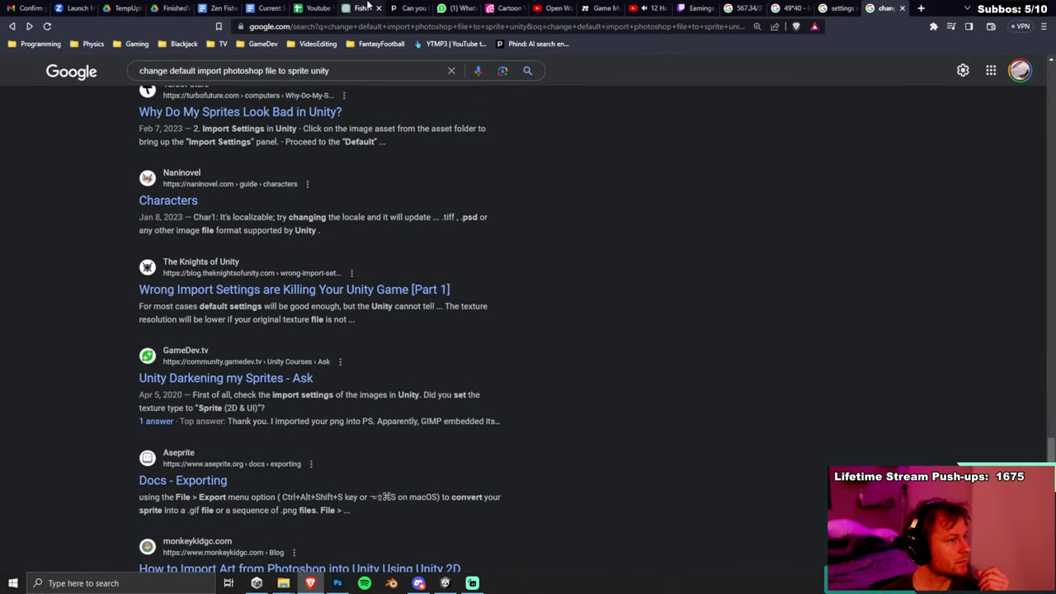
In the ChatGPT tab, ask whether Unity's default import settings for Photoshop files can be changed to import as a sprite.
click(361, 8)
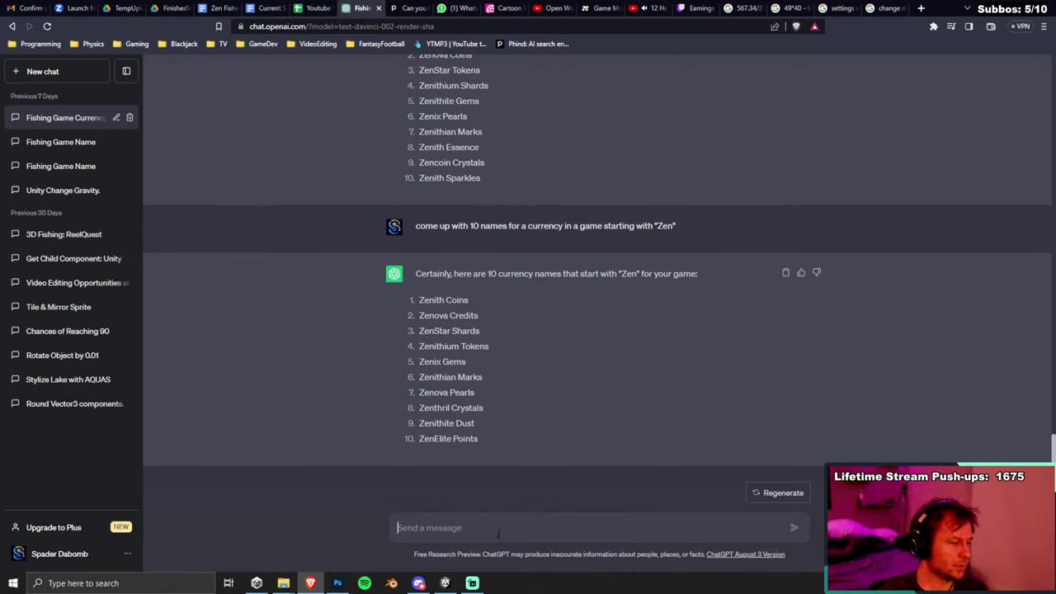
text(Can I change)
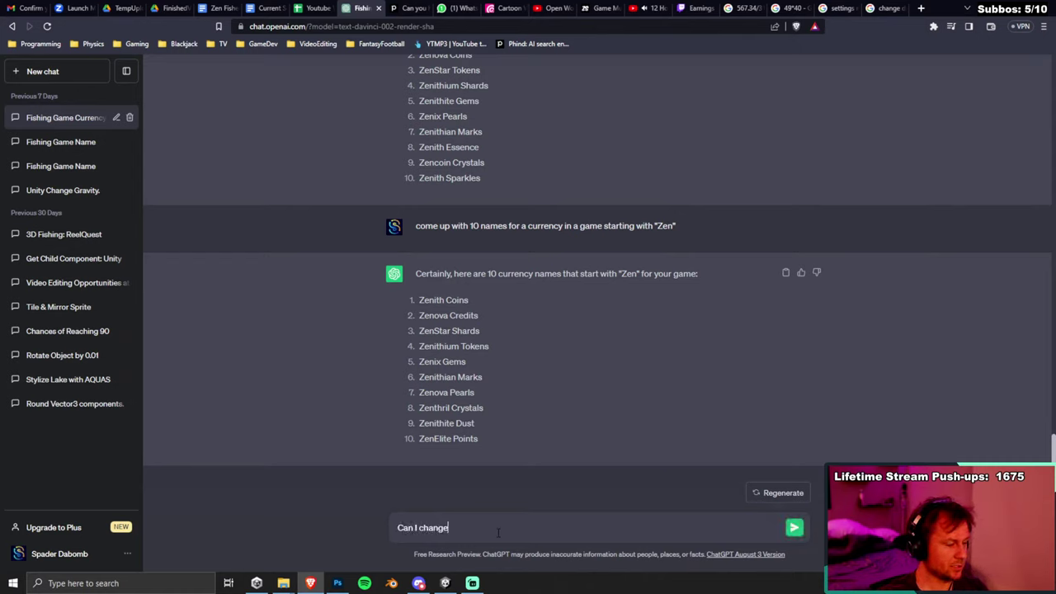
text( the default import settings)
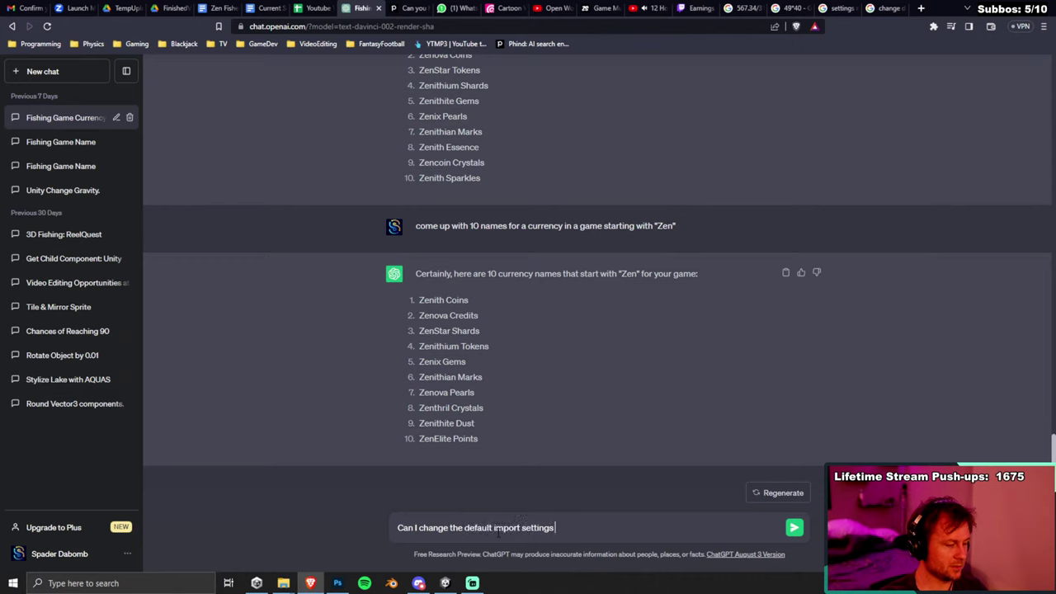
text( for photoshop)
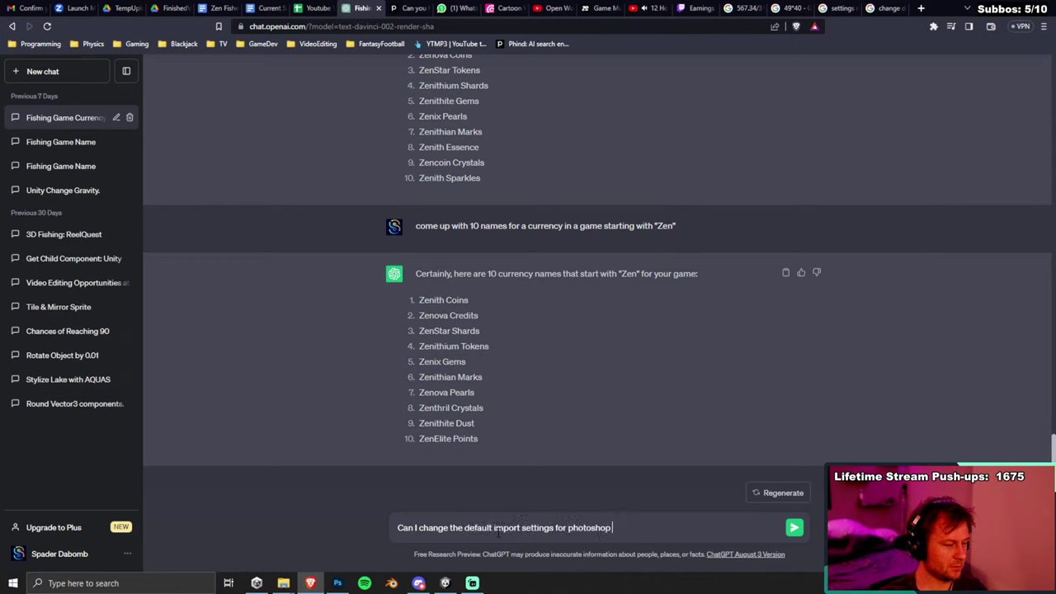
text( files in unity to import as a sprite)
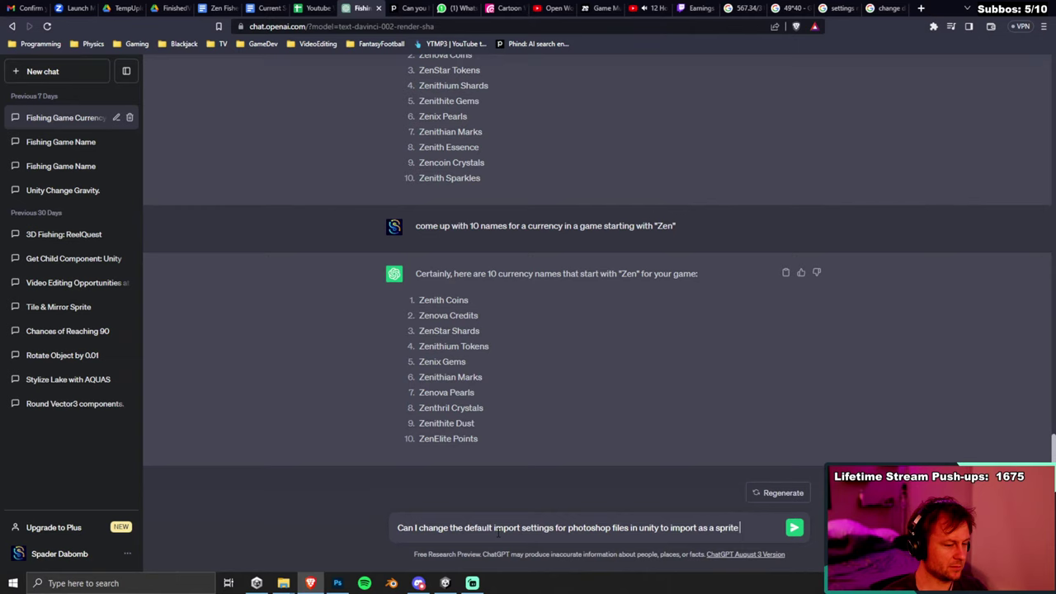
key(Return)
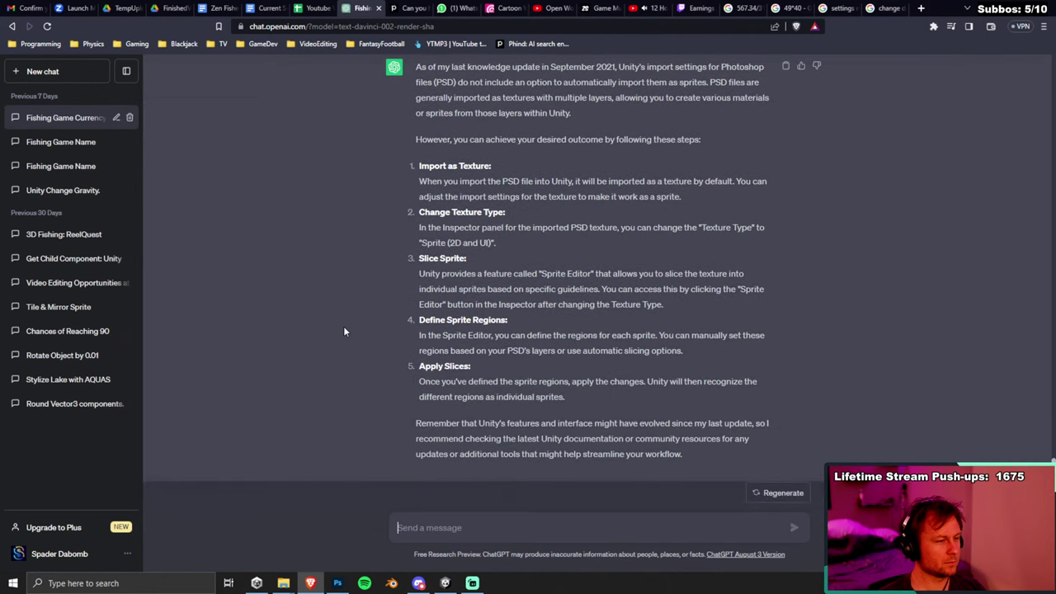
Back in Unity, apply texture type Sprite (2D and UI) with Remove PSD Matte enabled to the six textures from ExitButton to PlayerInfoBg.
click(445, 583)
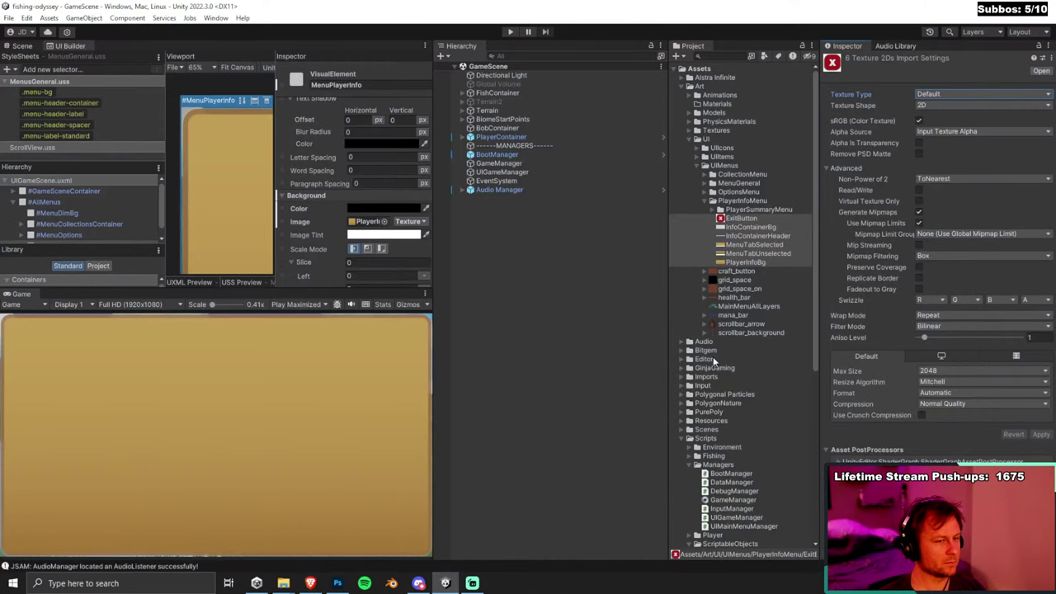
click(937, 95)
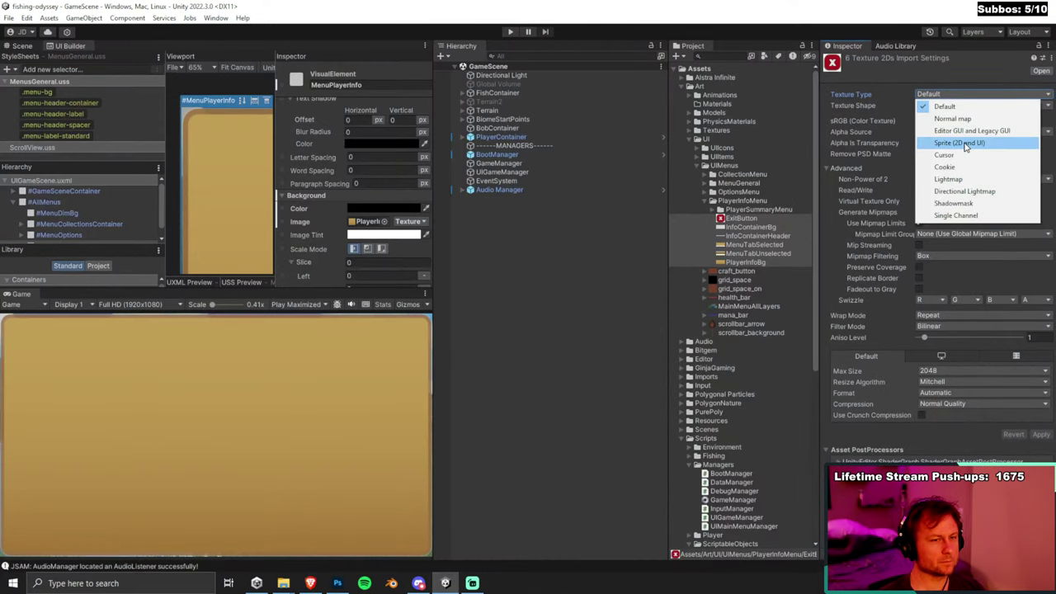
key(Escape)
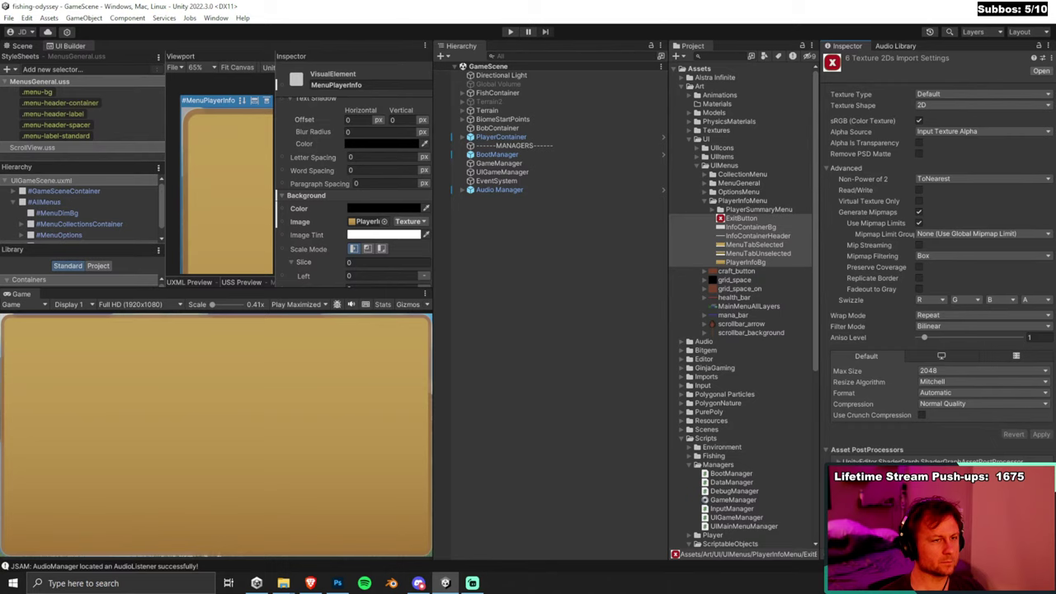
click(755, 236)
click(749, 220)
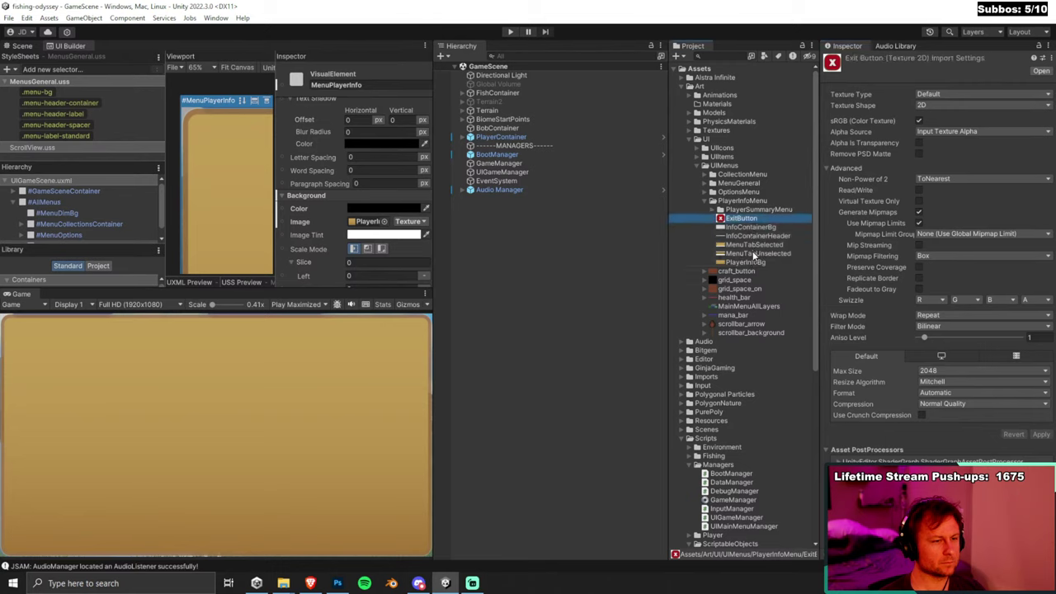
click(754, 245)
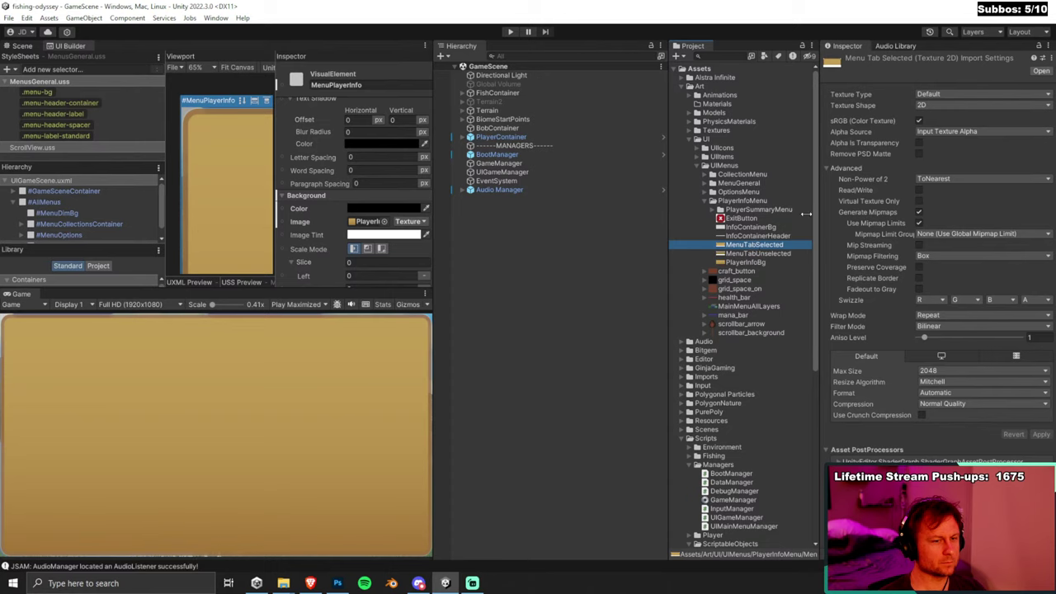
key(ctrl+z)
shift+click(747, 262)
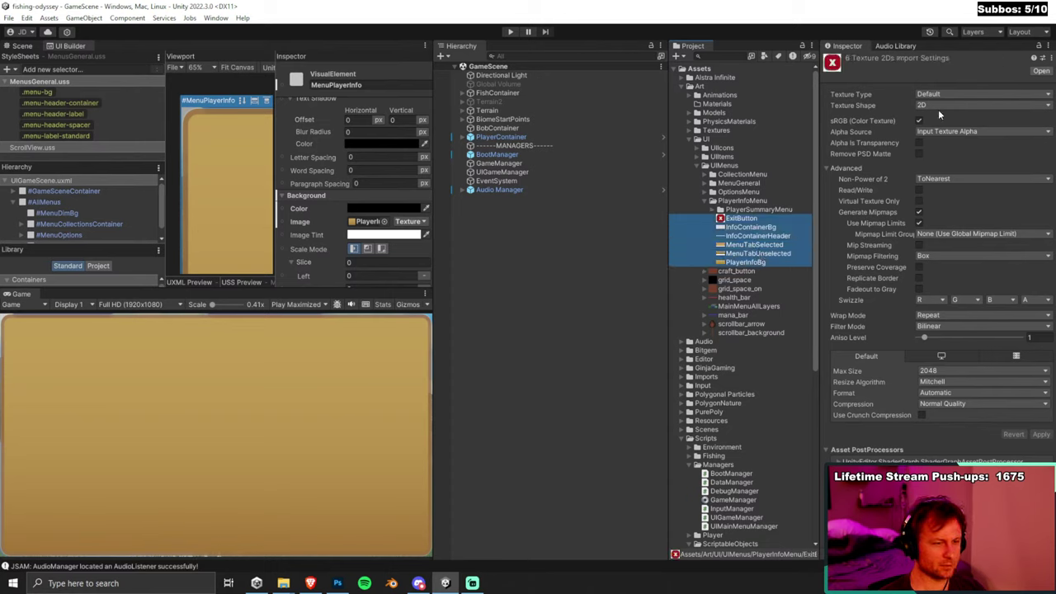
click(945, 95)
click(957, 142)
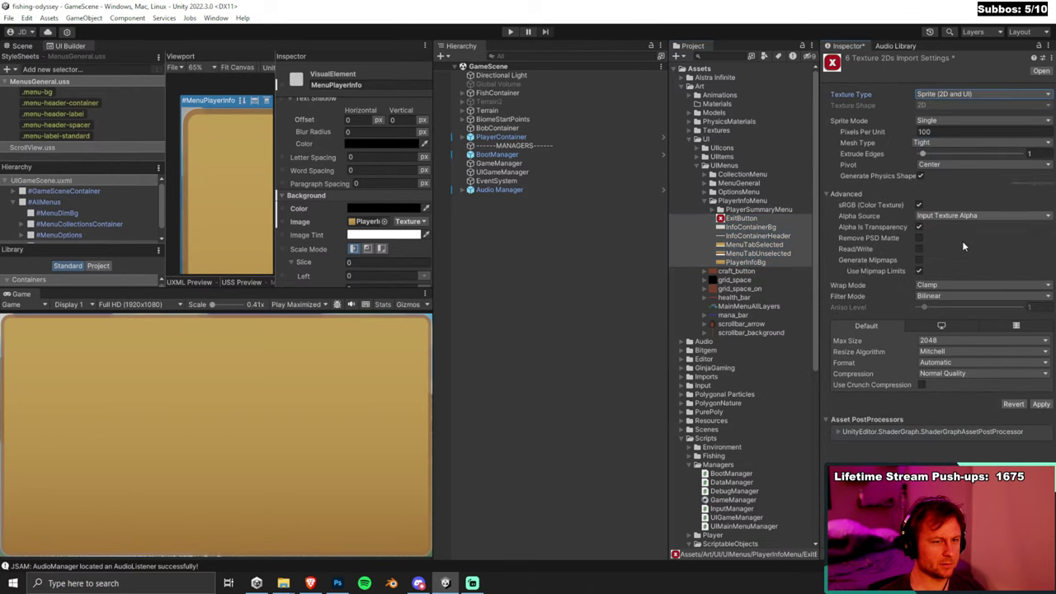
click(919, 246)
click(1040, 401)
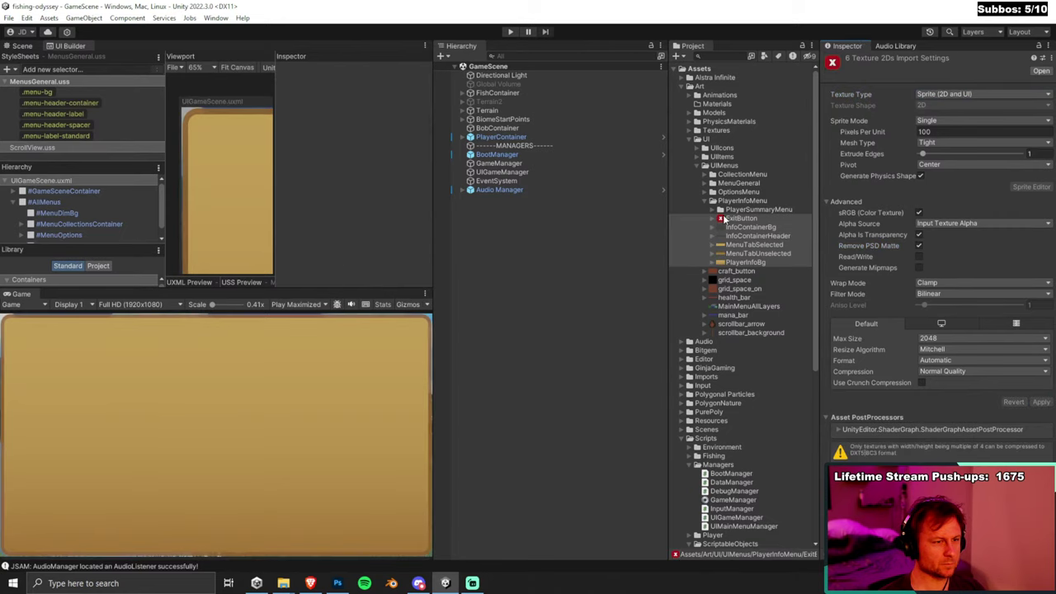
Maximize the UI Builder, select MenuPlayerInfo and look up the pixel dimensions of its PlayerInfoBg background texture.
double_click(77, 47)
click(425, 170)
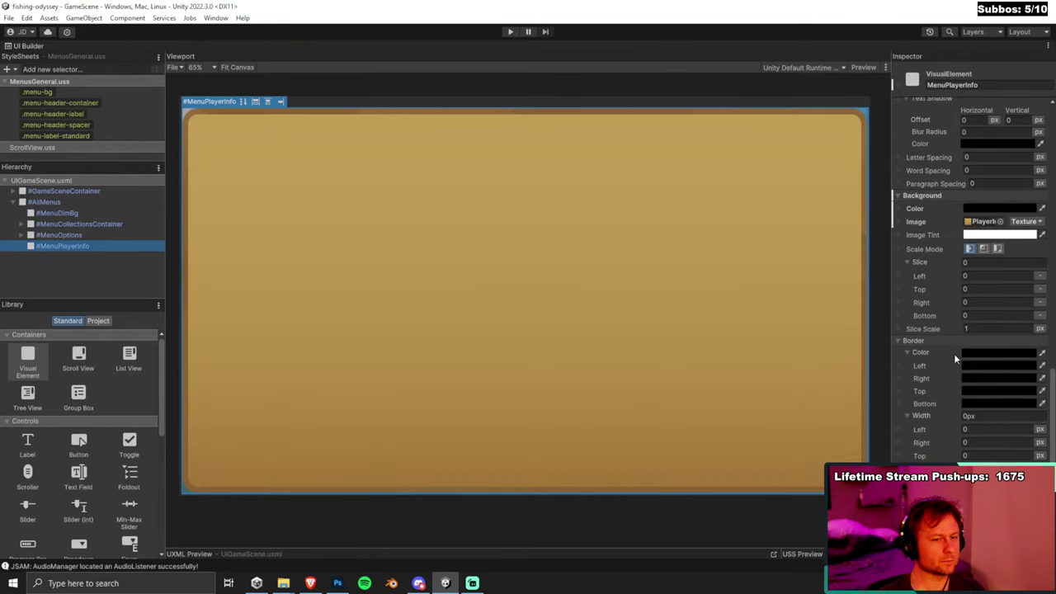
scroll(954, 353, down, 2)
click(1000, 192)
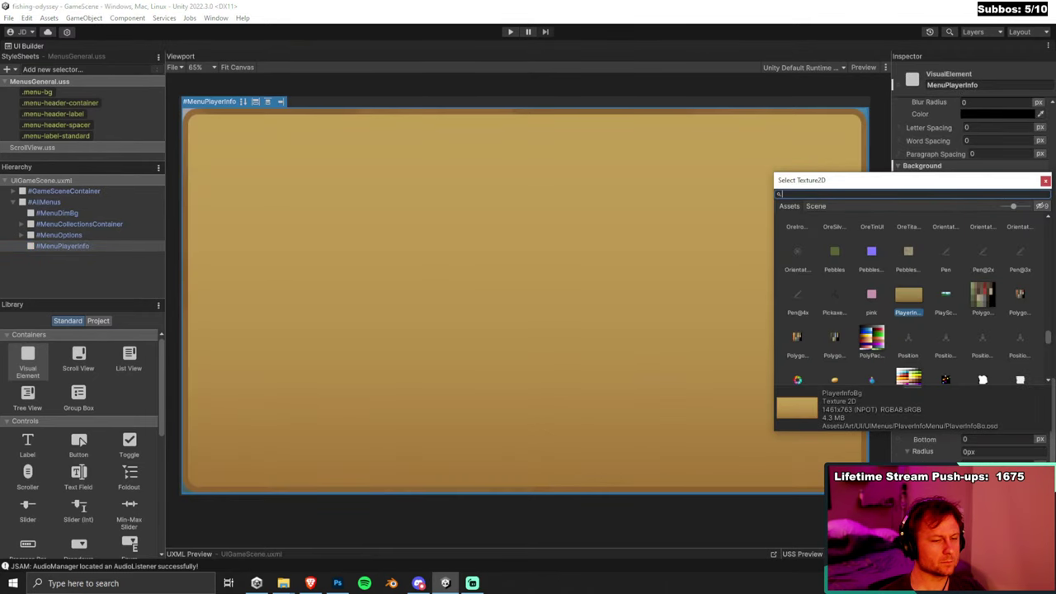
click(1045, 180)
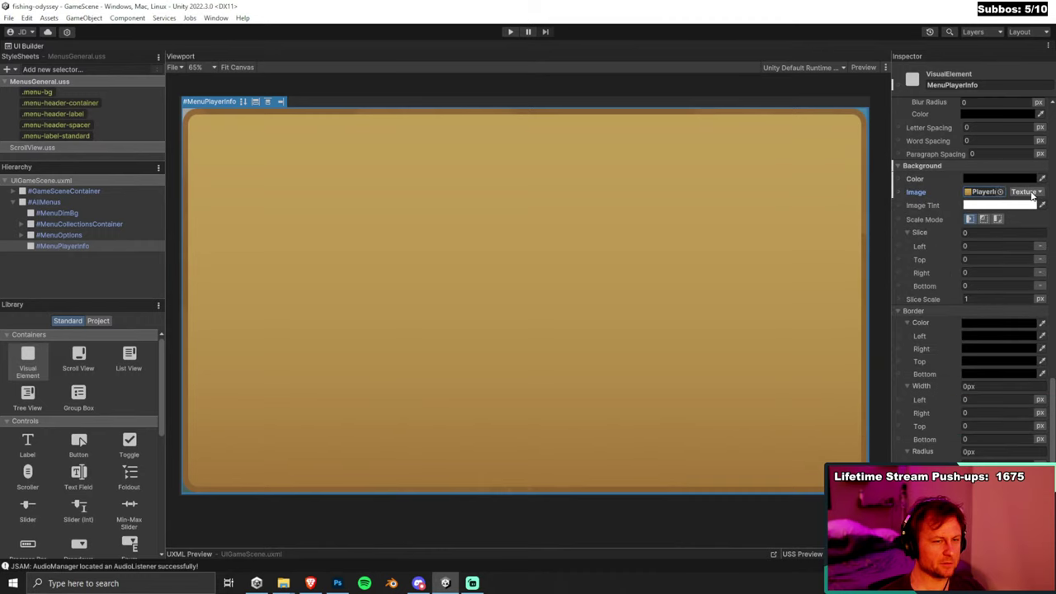
click(1028, 192)
click(1001, 192)
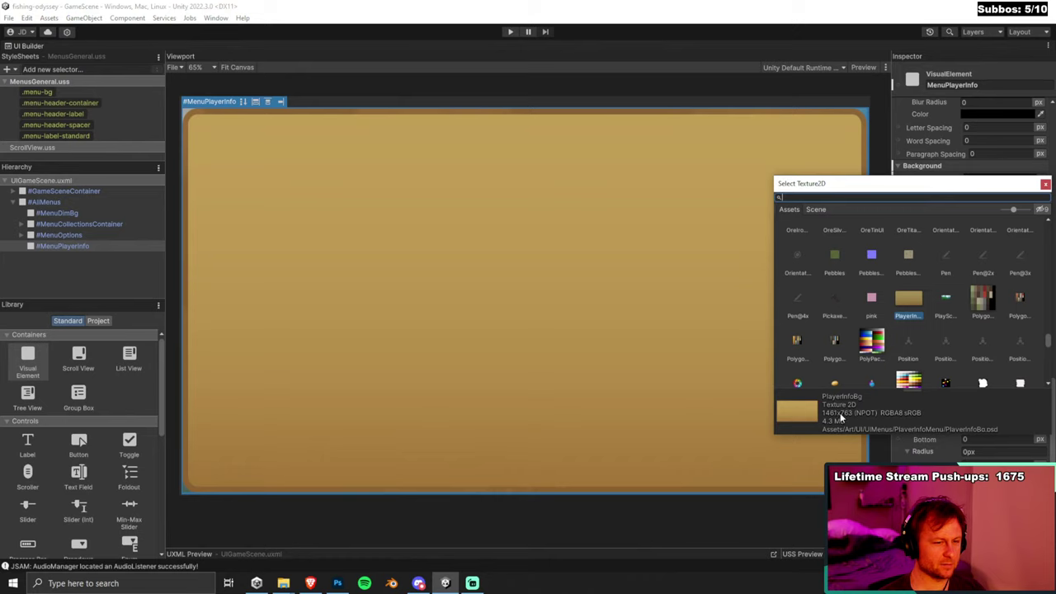
click(1046, 187)
Set the MenuPlayerInfo element's width to 1461 px and height to 763 px.
scroll(1013, 228, up, 10)
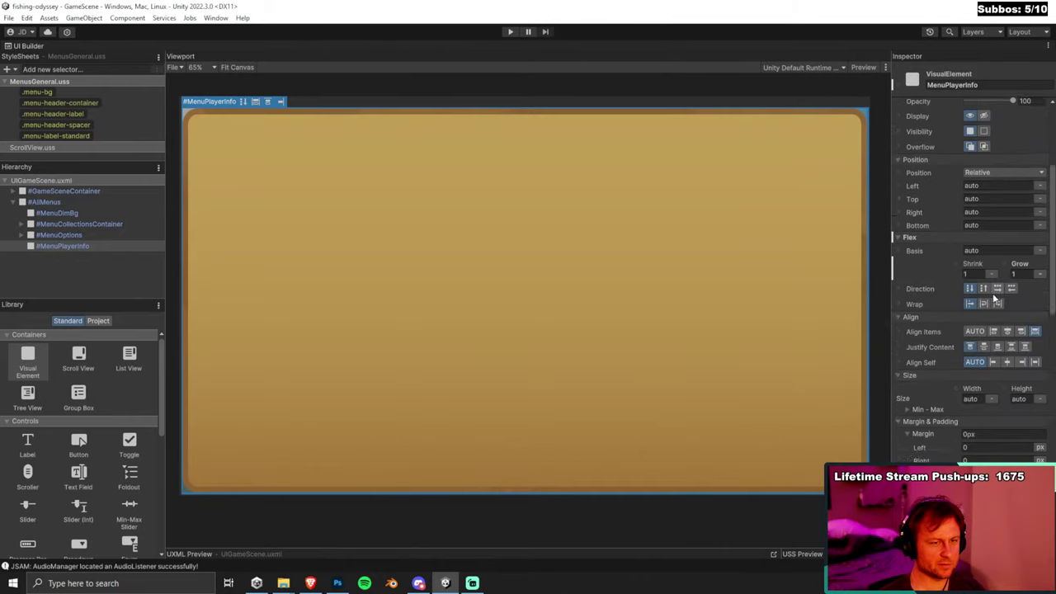
scroll(993, 295, up, 5)
scroll(983, 356, up, 2)
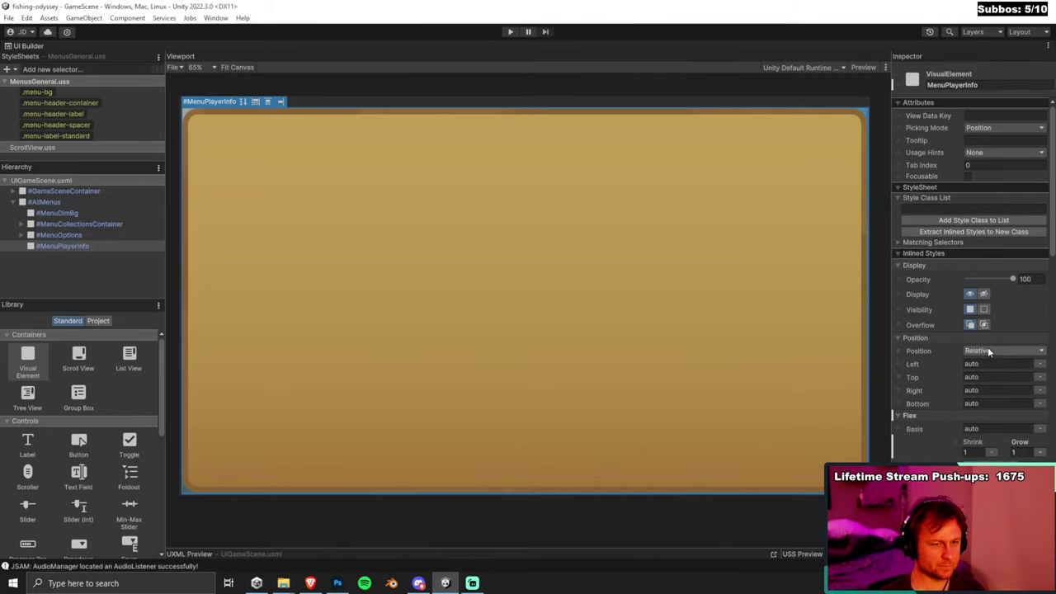
scroll(991, 340, down, 3)
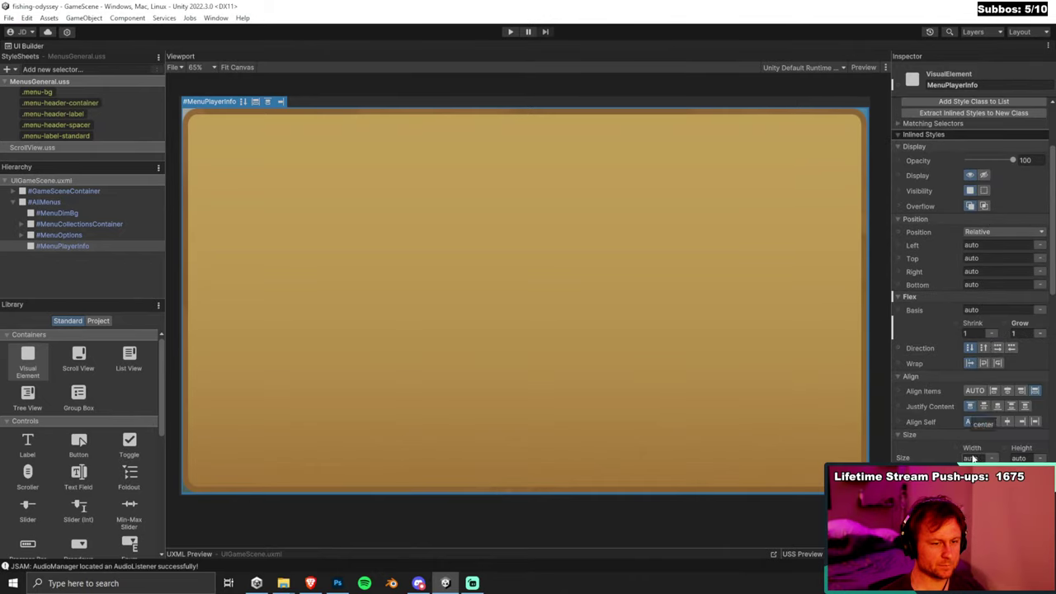
click(972, 458)
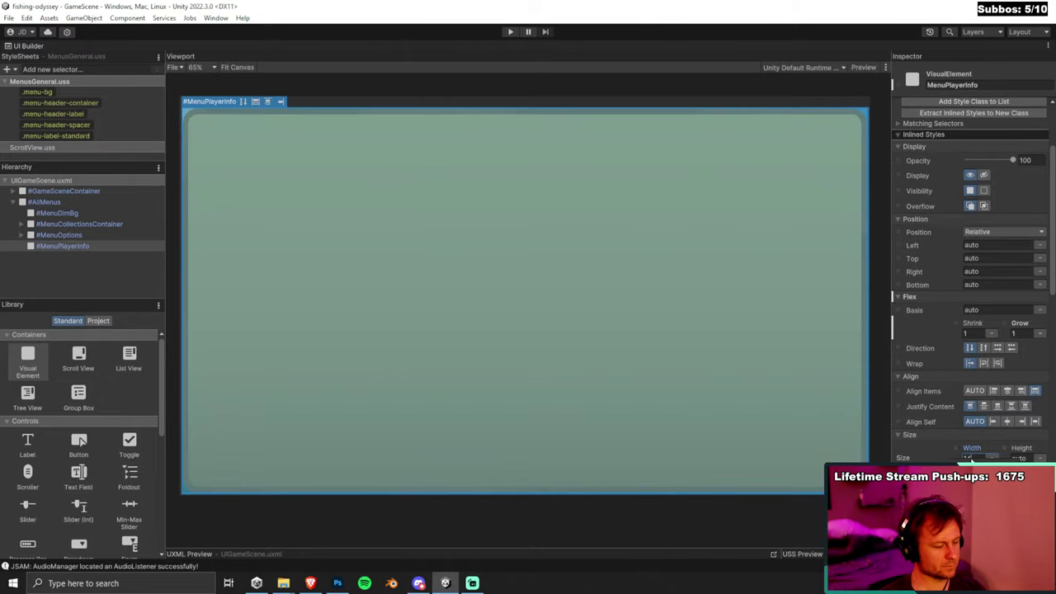
drag(972, 453, 941, 453)
click(1019, 457)
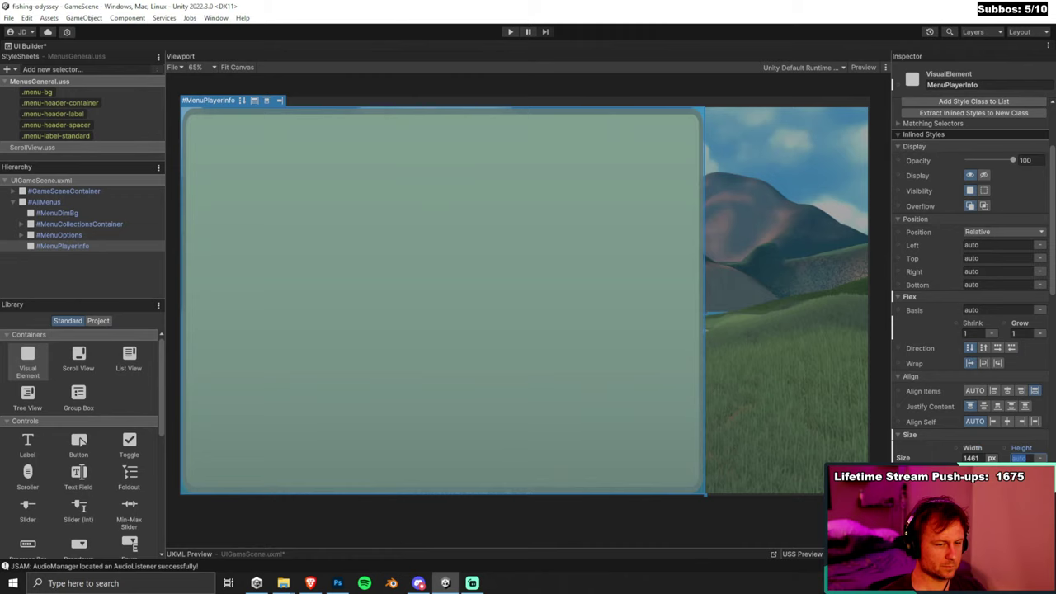
text(763)
key(Return)
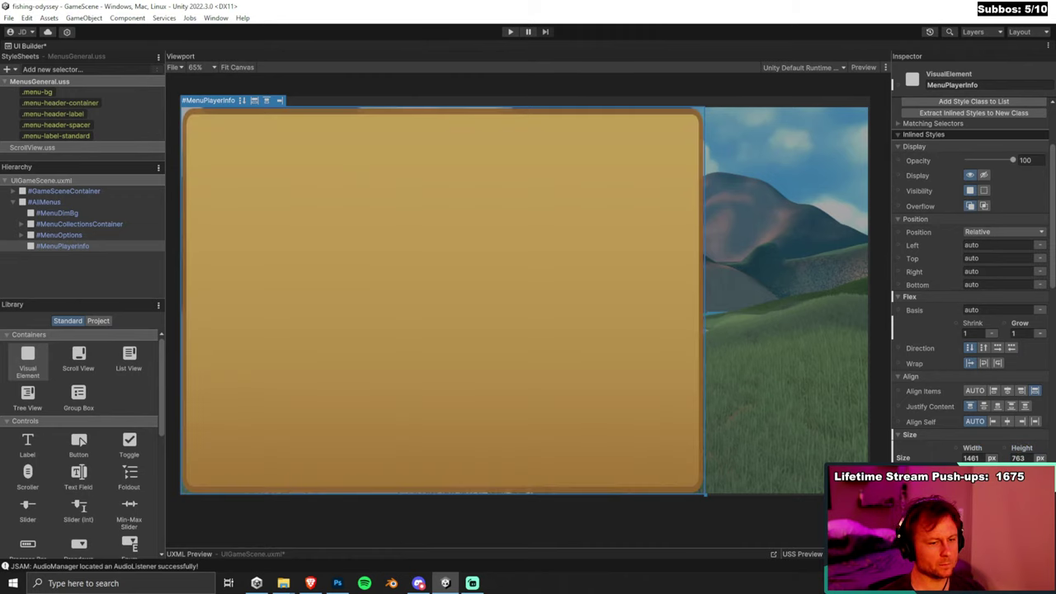
Set the Flex Grow value of MenuPlayerInfo to 0.
scroll(973, 281, down, 3)
click(1022, 245)
text(0)
key(Return)
Check the texture assigned as the background image of MenuPlayerInfo once more, leaving it as it is.
scroll(983, 416, down, 12)
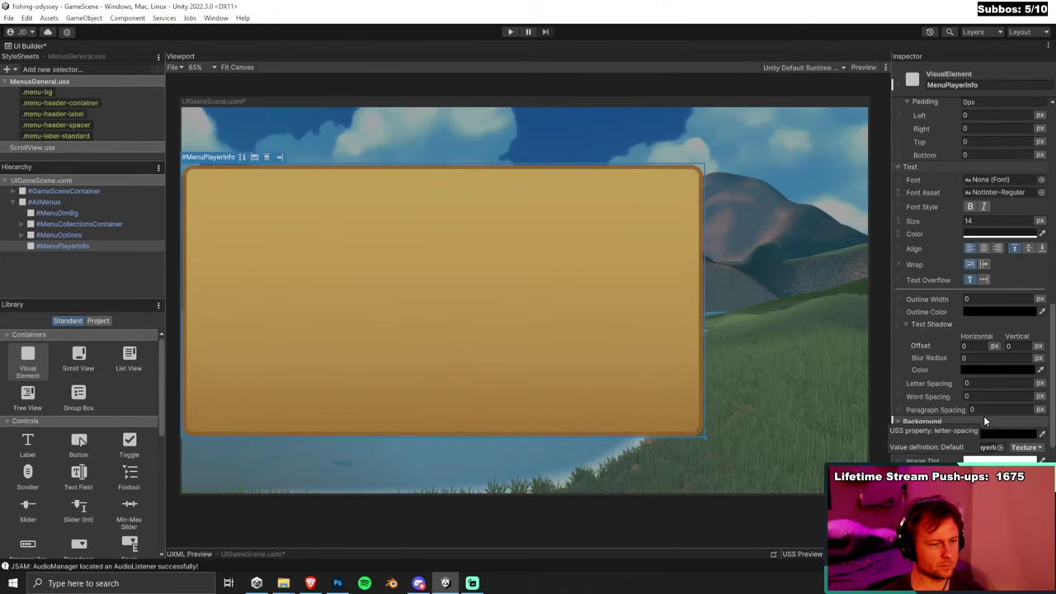
scroll(983, 416, down, 2)
click(1000, 387)
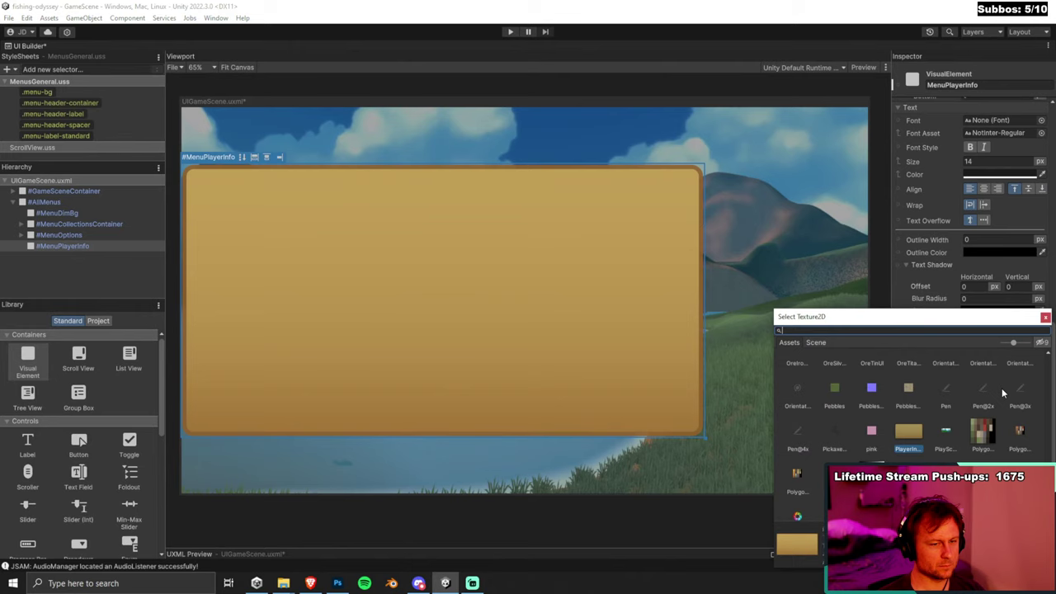
click(1045, 317)
Set Align Self of MenuPlayerInfo to center, then deselect the element.
scroll(1017, 324, up, 5)
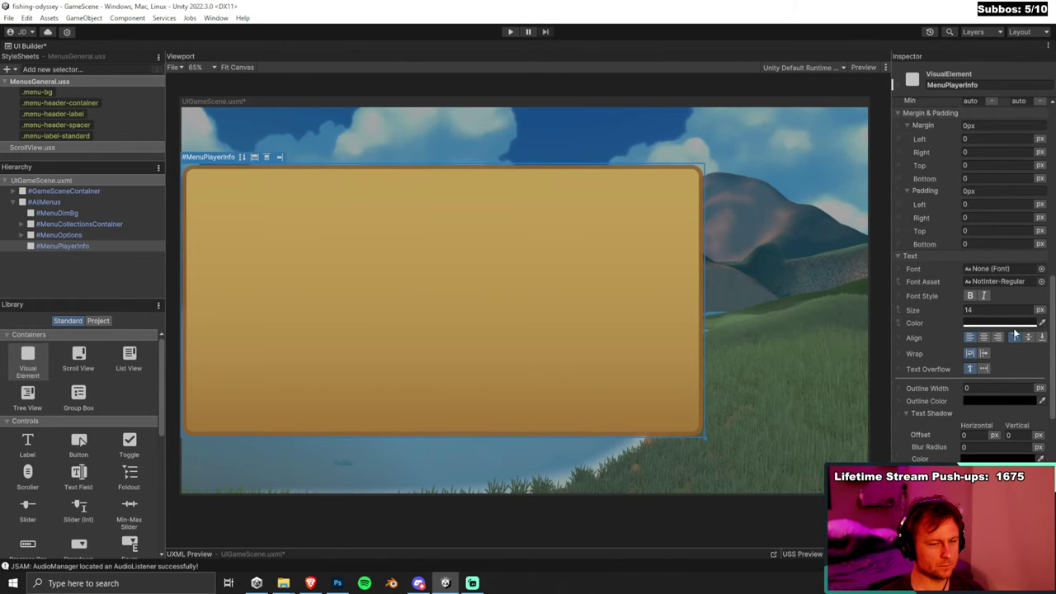
scroll(1013, 338, up, 18)
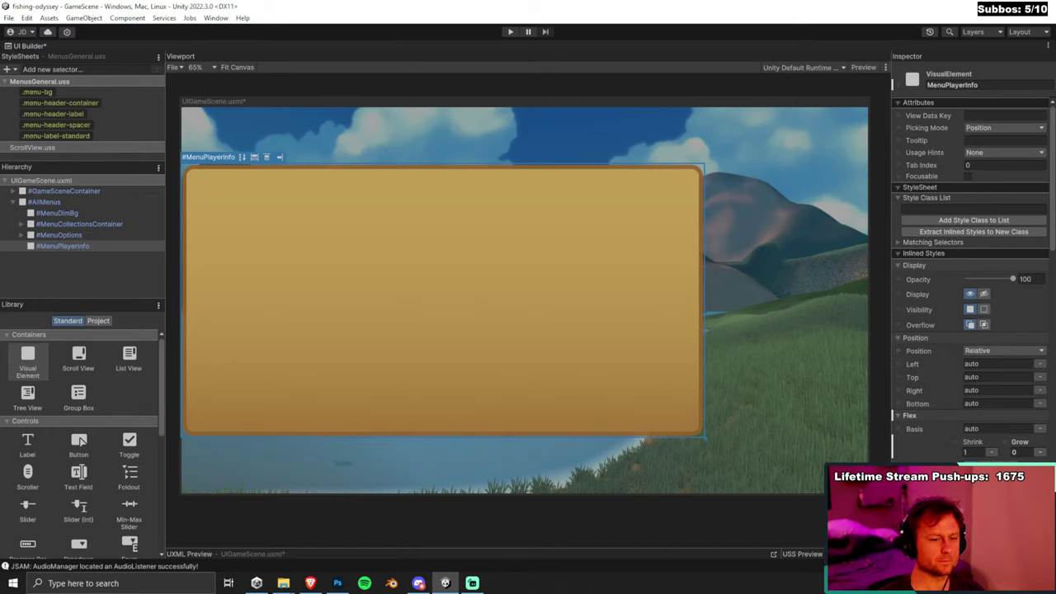
scroll(973, 330, down, 3)
click(1009, 452)
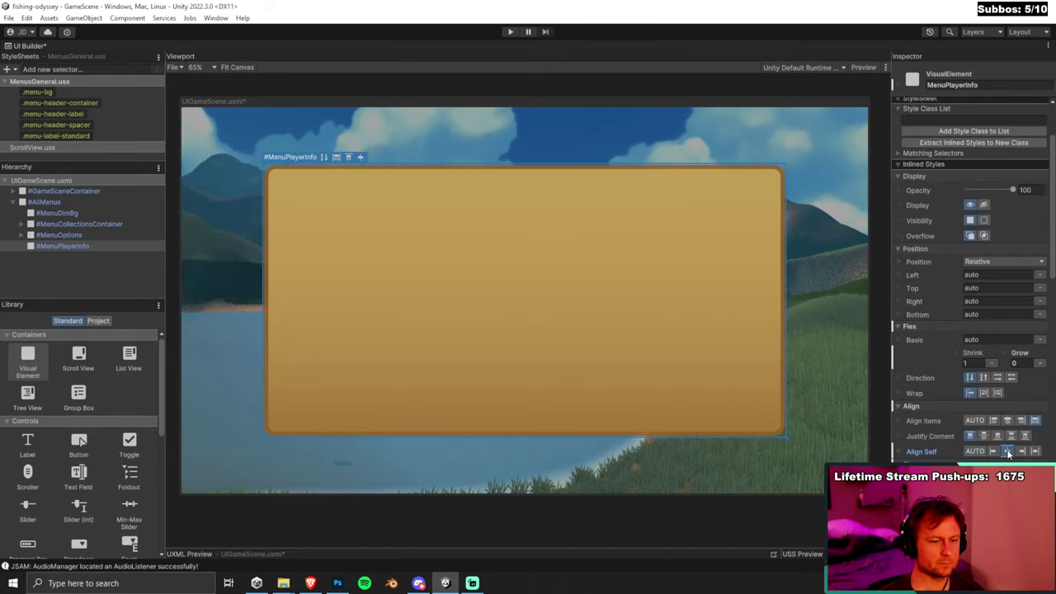
click(657, 103)
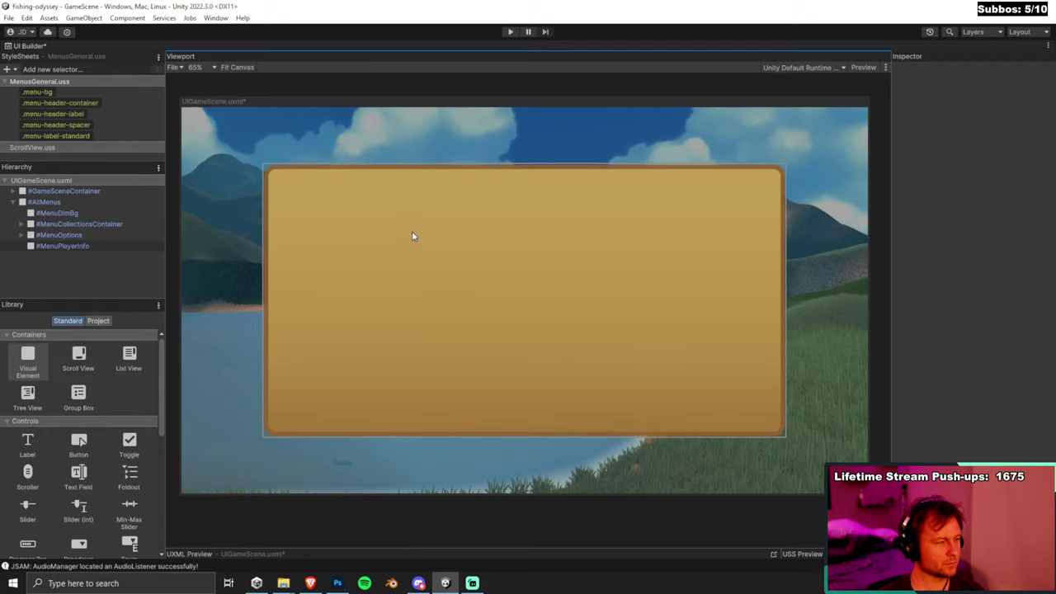
Expand MenuOptions in the hierarchy, then duplicate MenuPlayerInfo and nest the copy inside the original.
click(22, 235)
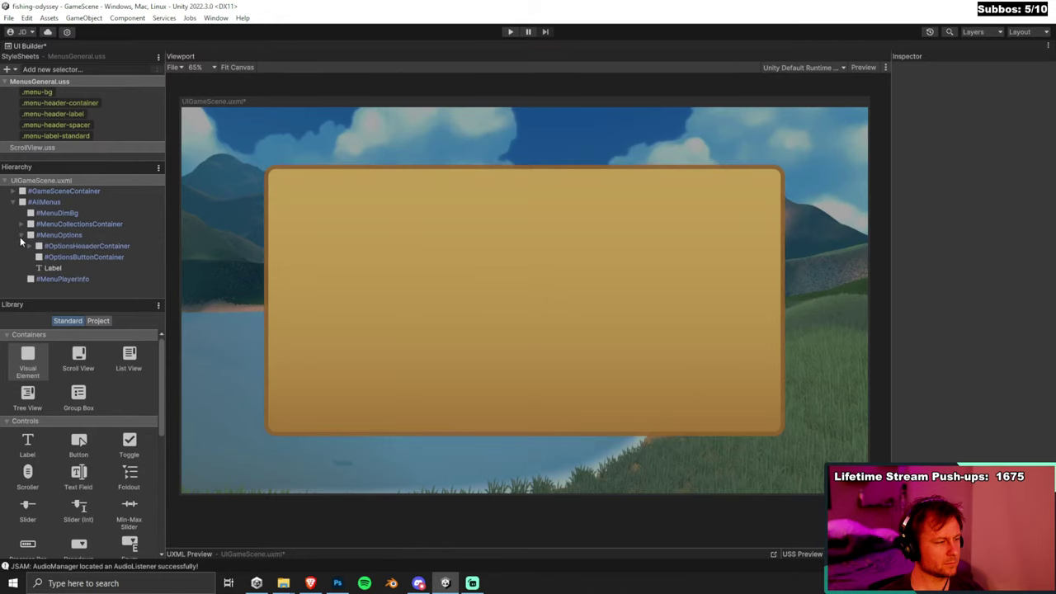
click(71, 279)
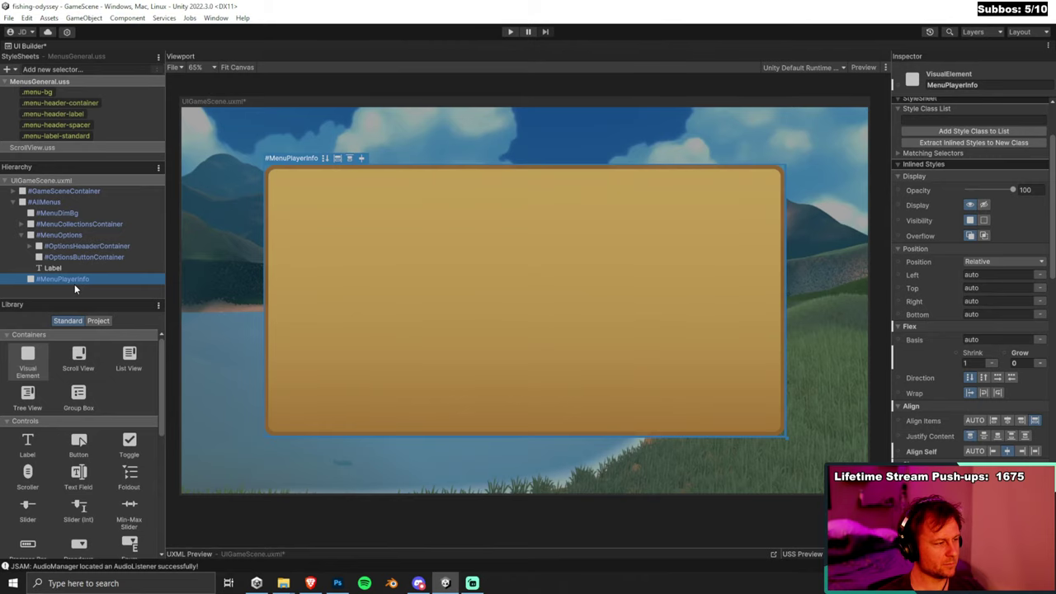
key(ctrl+d)
drag(74, 277, 74, 279)
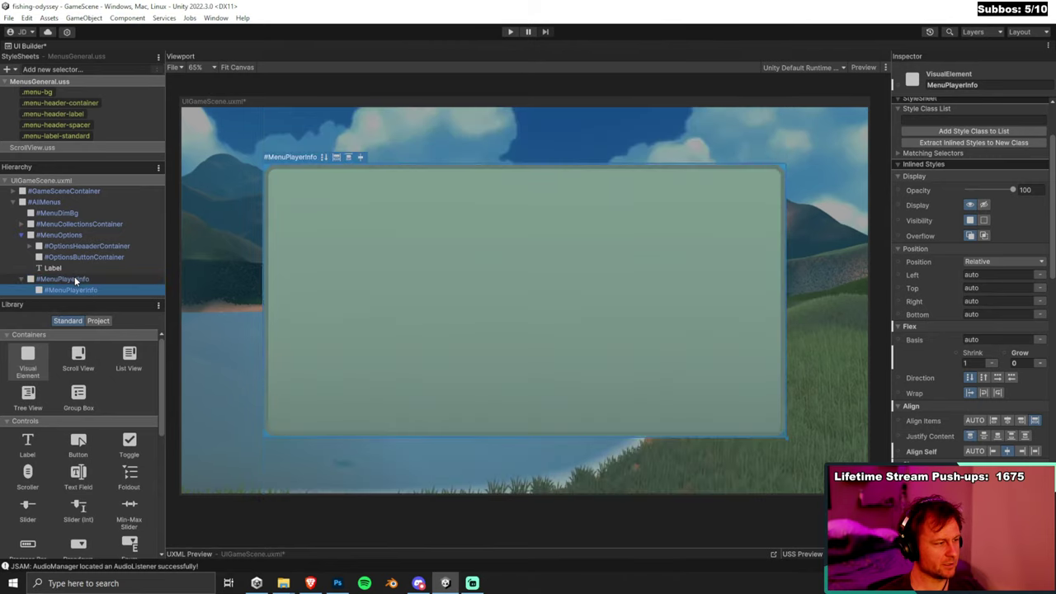
Rename the outer MenuPlayerInfo element to MenuPlayerInfoContainer.
click(82, 279)
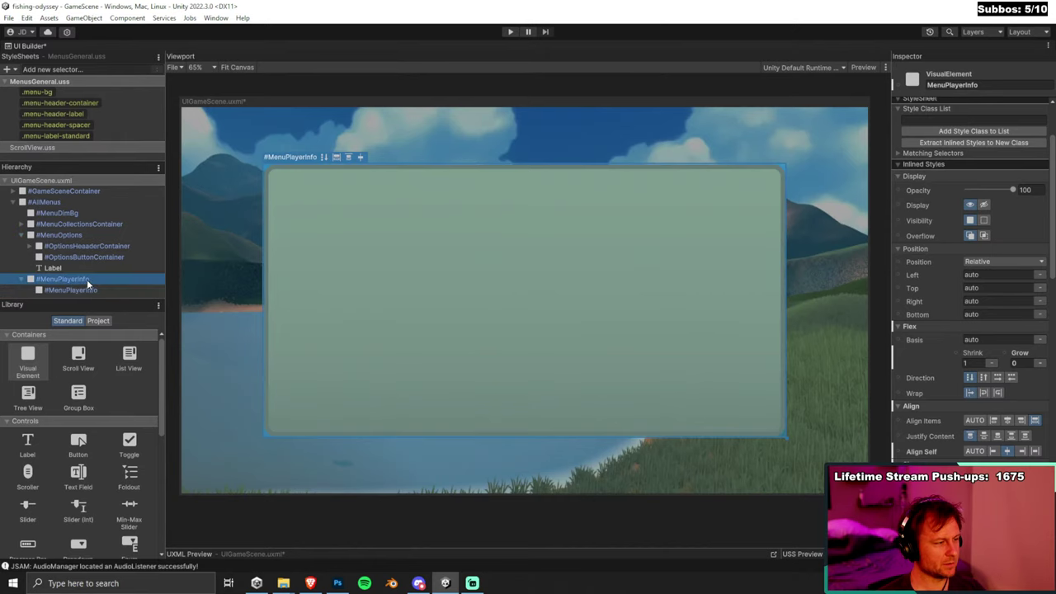
click(995, 86)
click(990, 82)
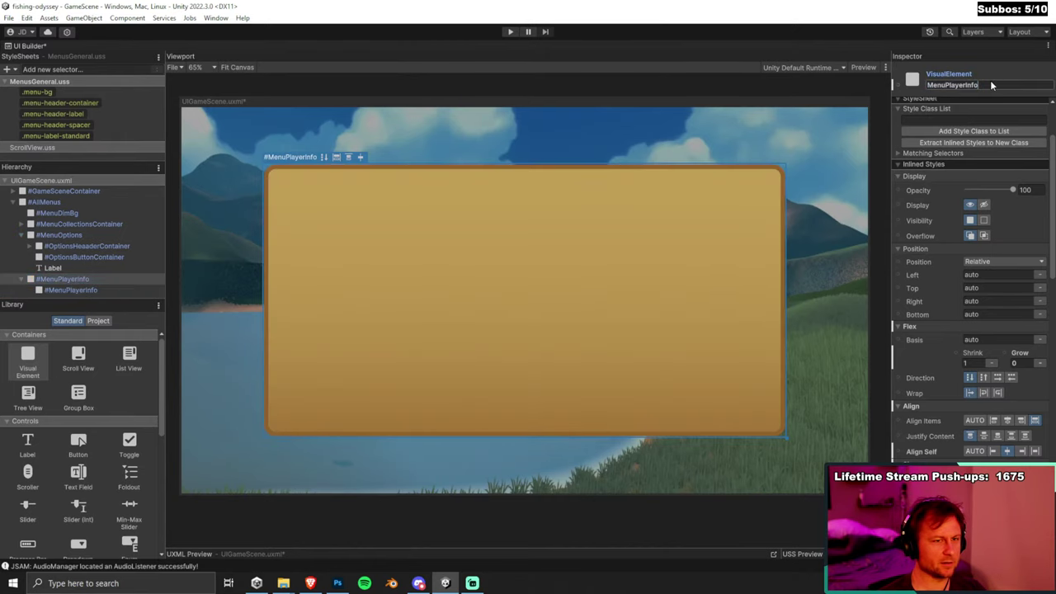
text(Container)
key(Return)
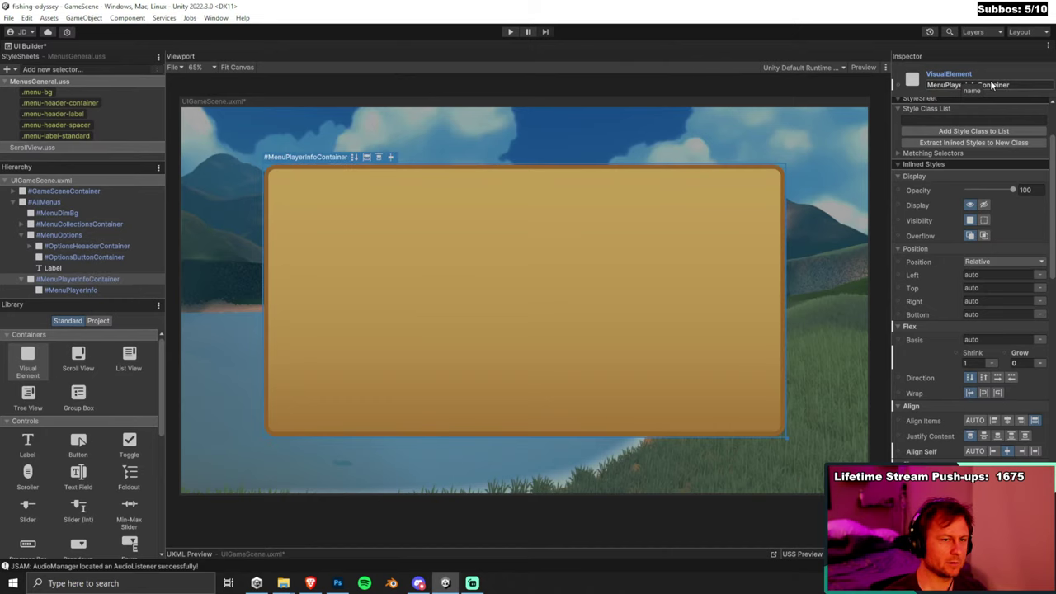
Set the width and height of MenuPlayerInfoContainer to auto.
click(114, 279)
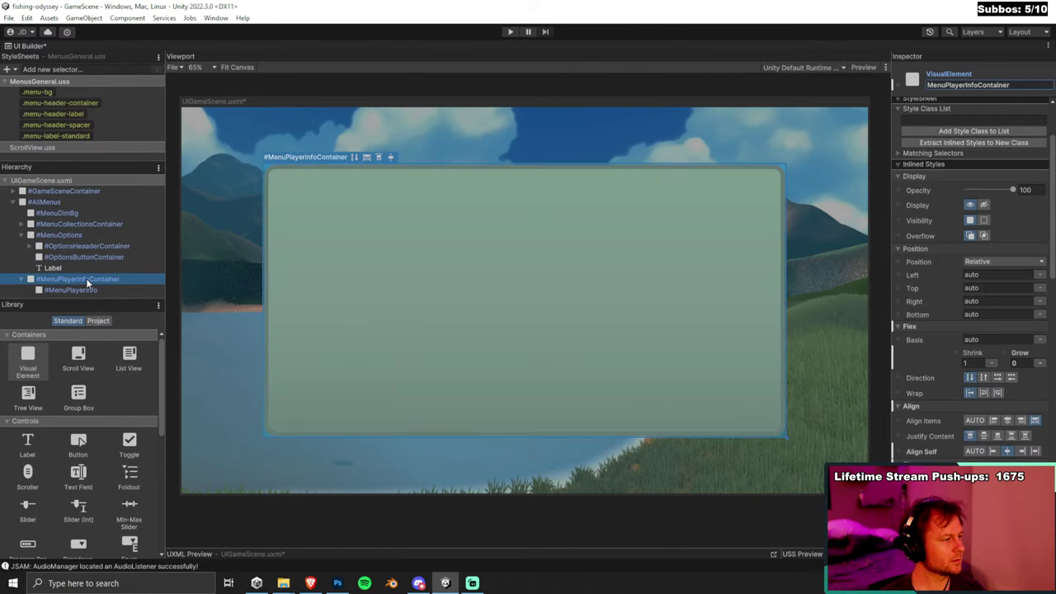
click(87, 290)
click(115, 280)
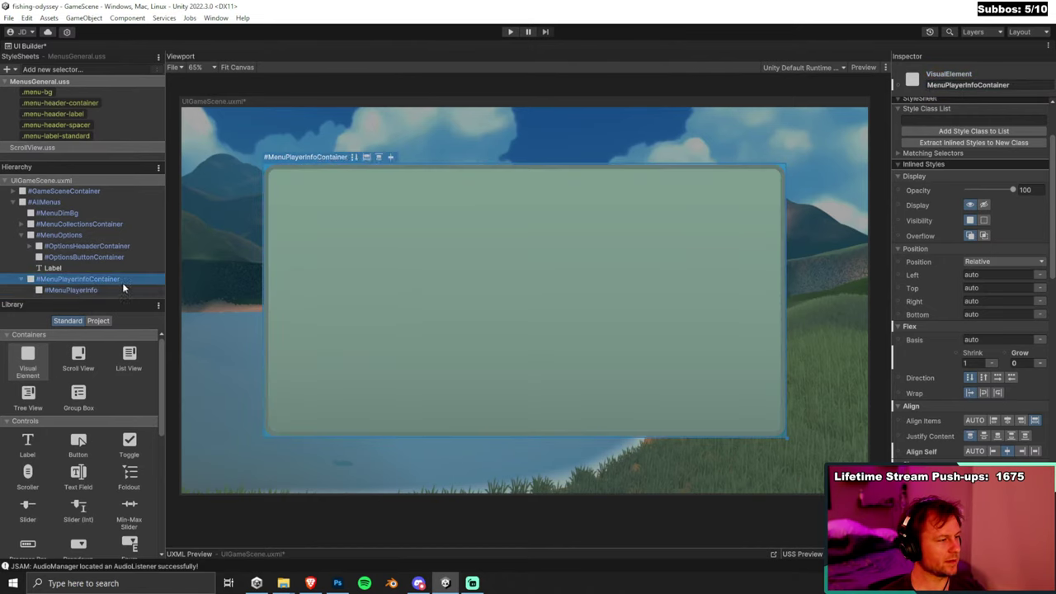
scroll(1007, 346, down, 6)
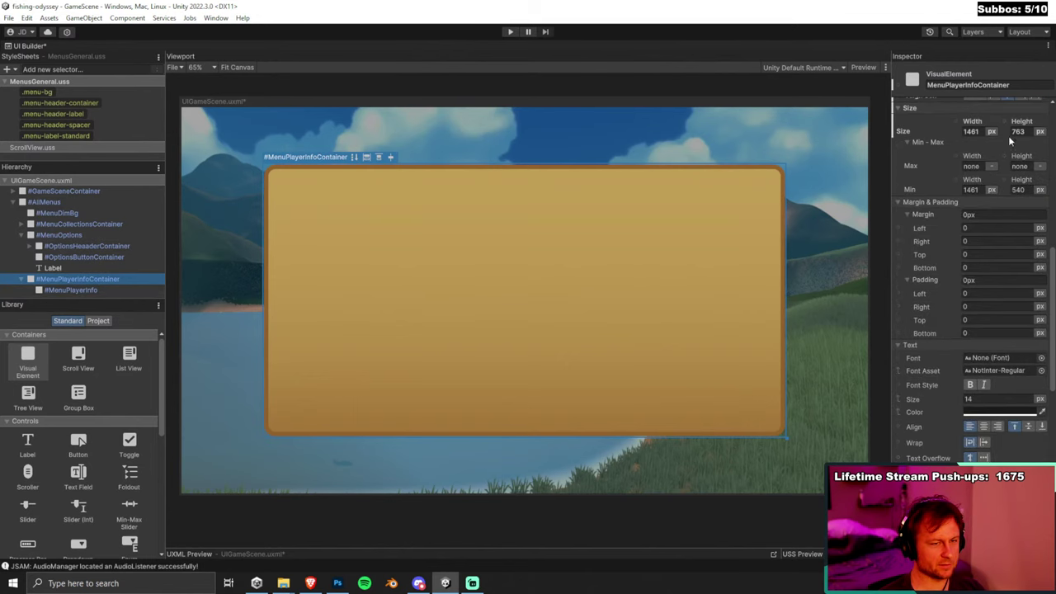
click(992, 131)
click(981, 169)
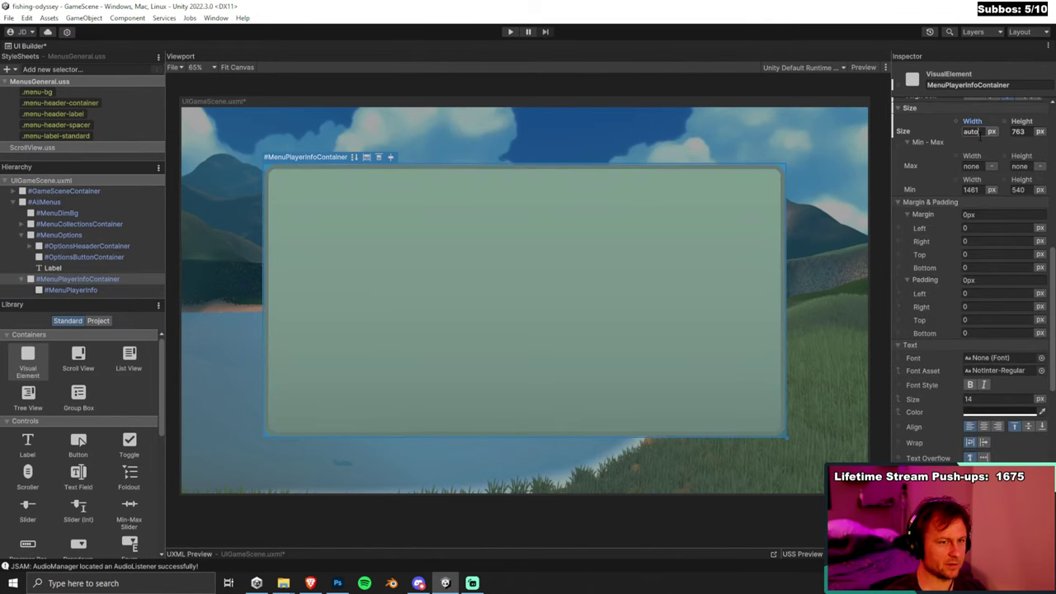
click(1040, 131)
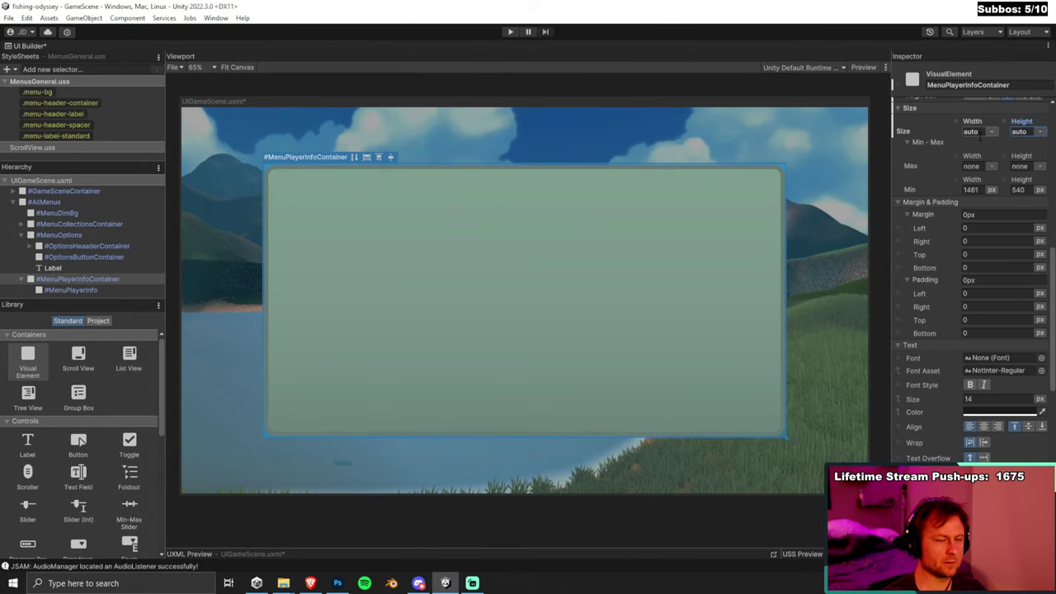
click(1002, 175)
Try a Flex Grow value of 1 on MenuPlayerInfoContainer, then set it back to 0.
scroll(1000, 180, up, 5)
click(1016, 214)
text(1)
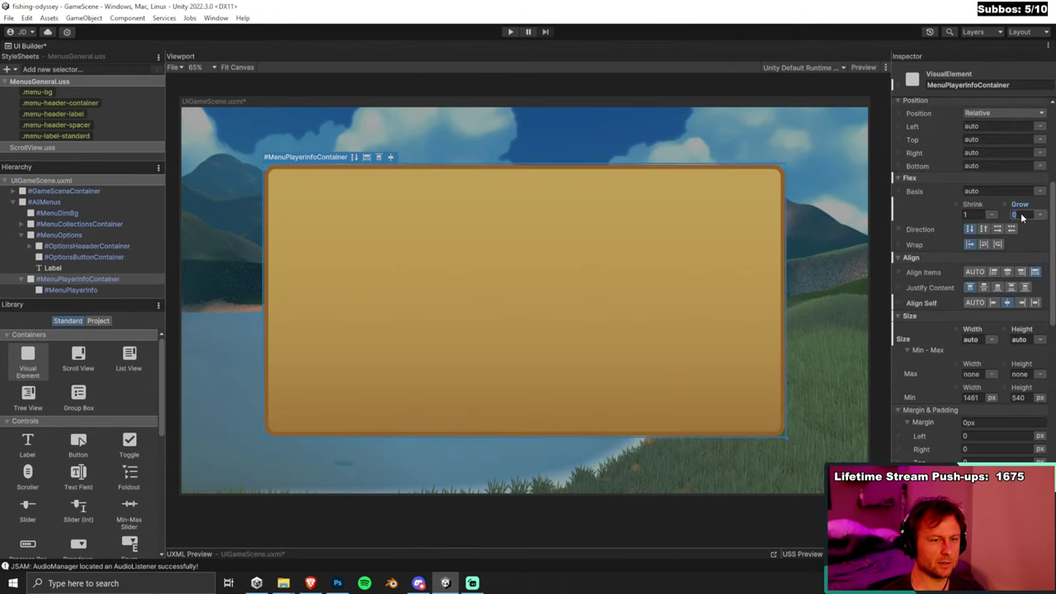
key(Return)
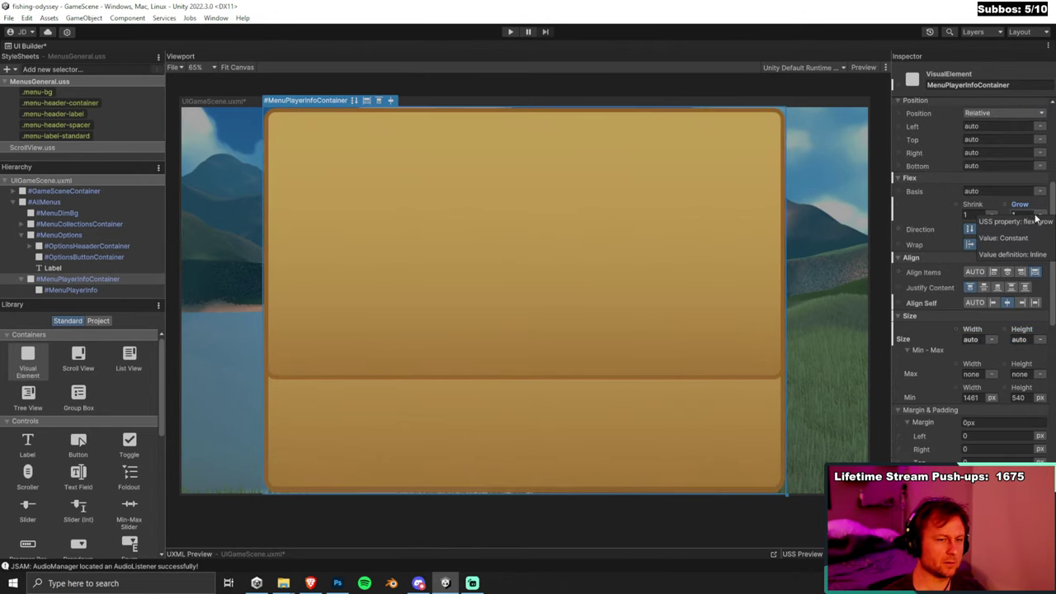
scroll(990, 421, down, 6)
scroll(994, 408, up, 8)
click(1023, 275)
text(0)
key(Return)
Remove the background image from MenuPlayerInfoContainer by choosing None as its texture.
scroll(1019, 371, down, 8)
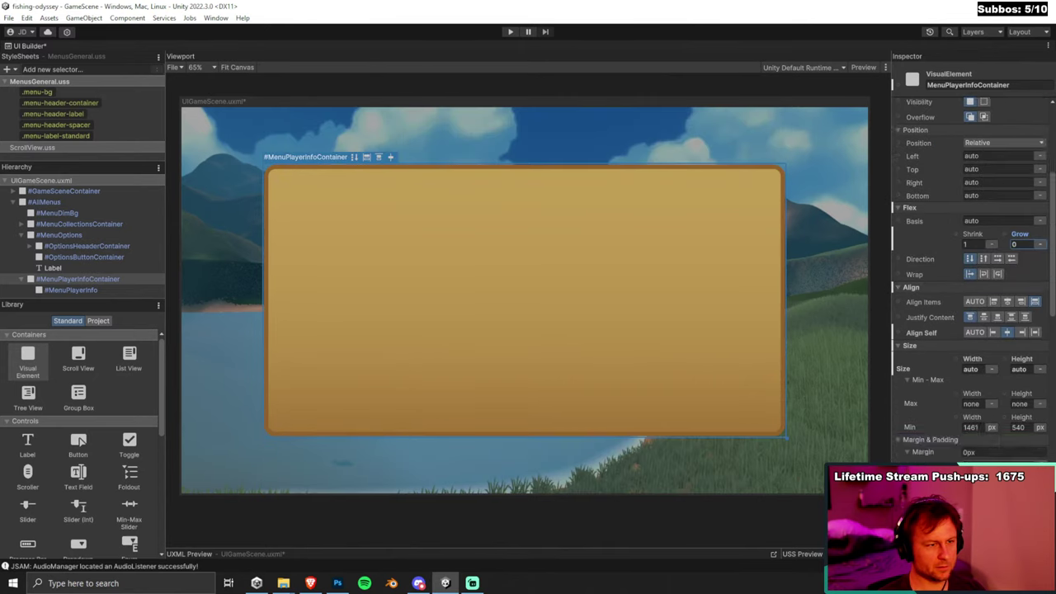
scroll(1015, 460, down, 3)
scroll(1011, 396, down, 3)
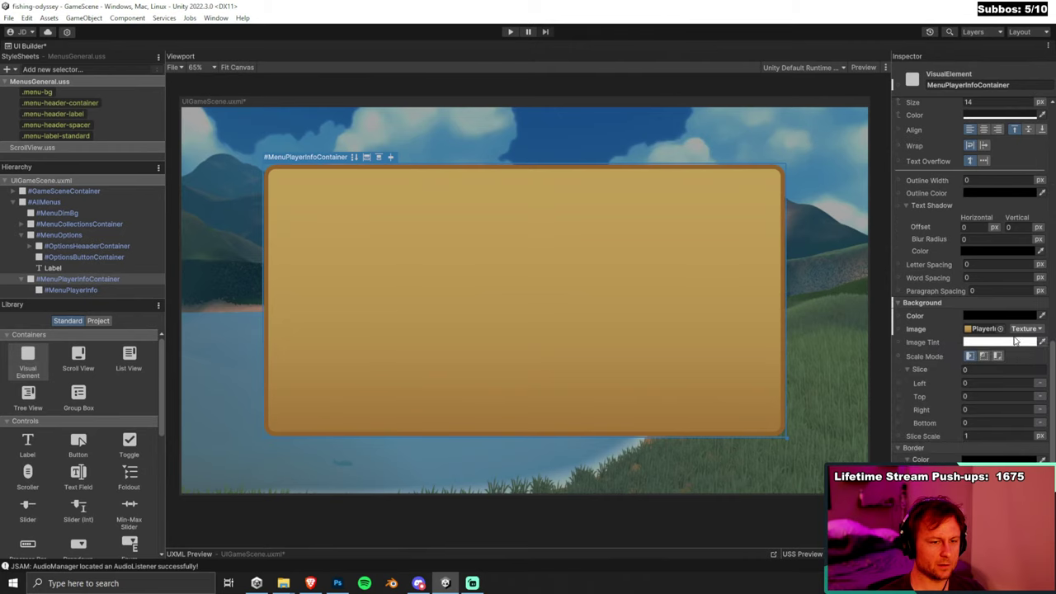
click(1001, 330)
scroll(813, 397, up, 10)
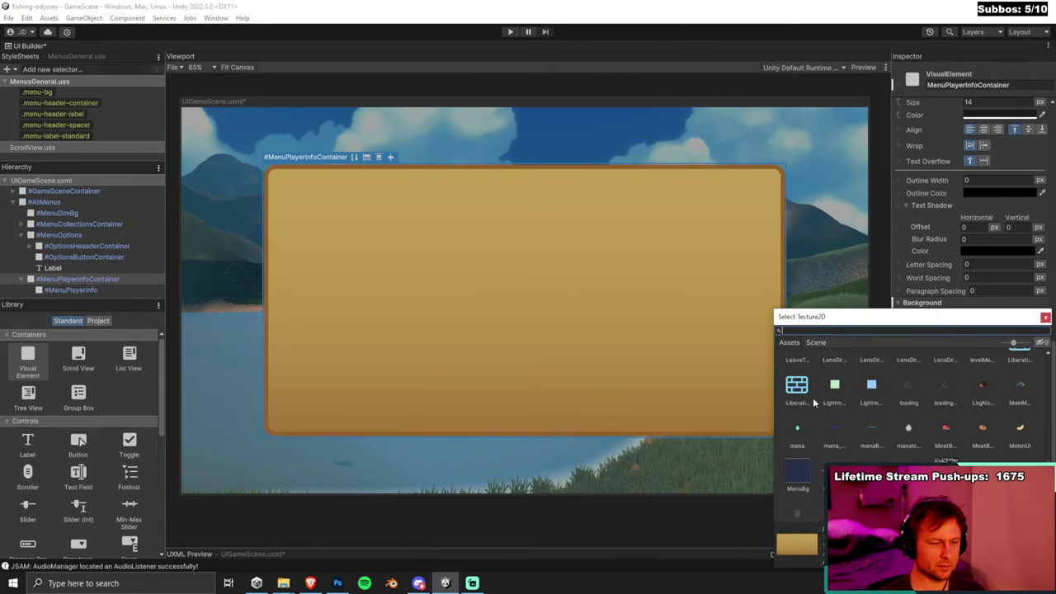
scroll(908, 413, up, 10)
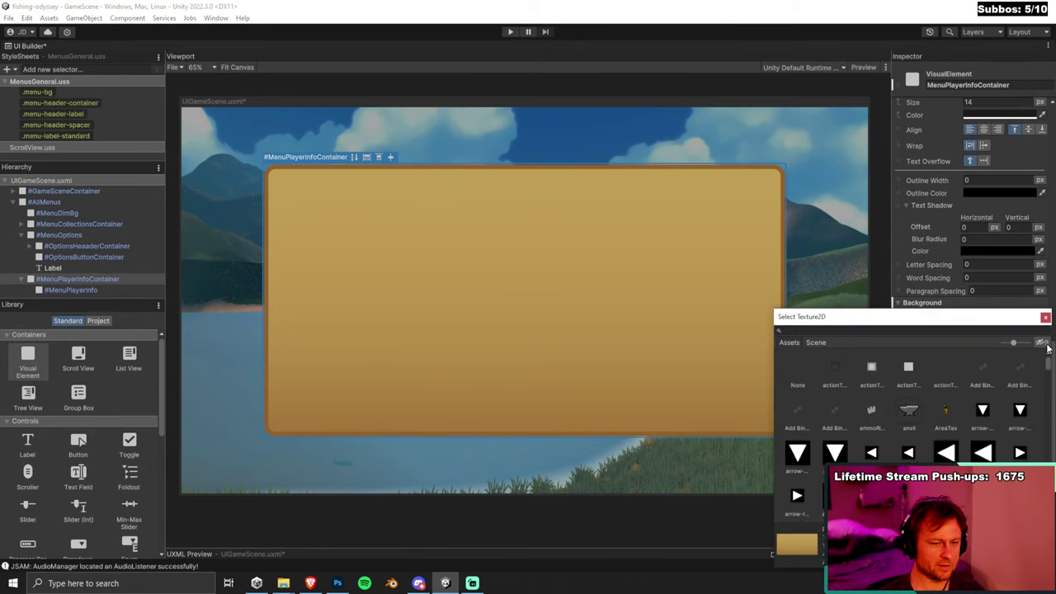
double_click(810, 368)
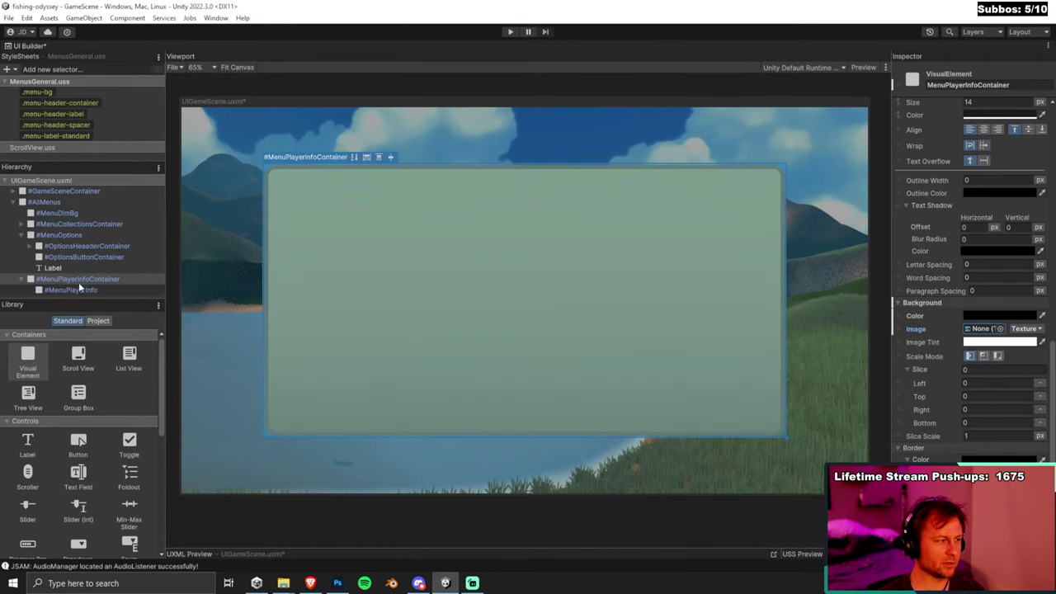
Switch to Photoshop to examine the tab and panel layout of the player stats mockup in OptionsMenu, and return to Unity.
click(74, 290)
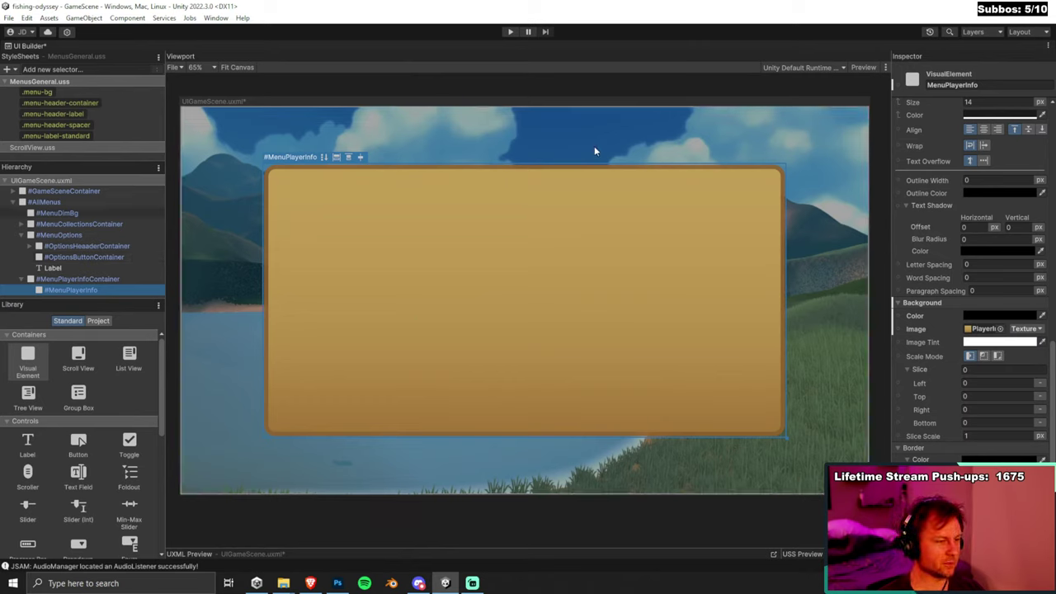
click(338, 583)
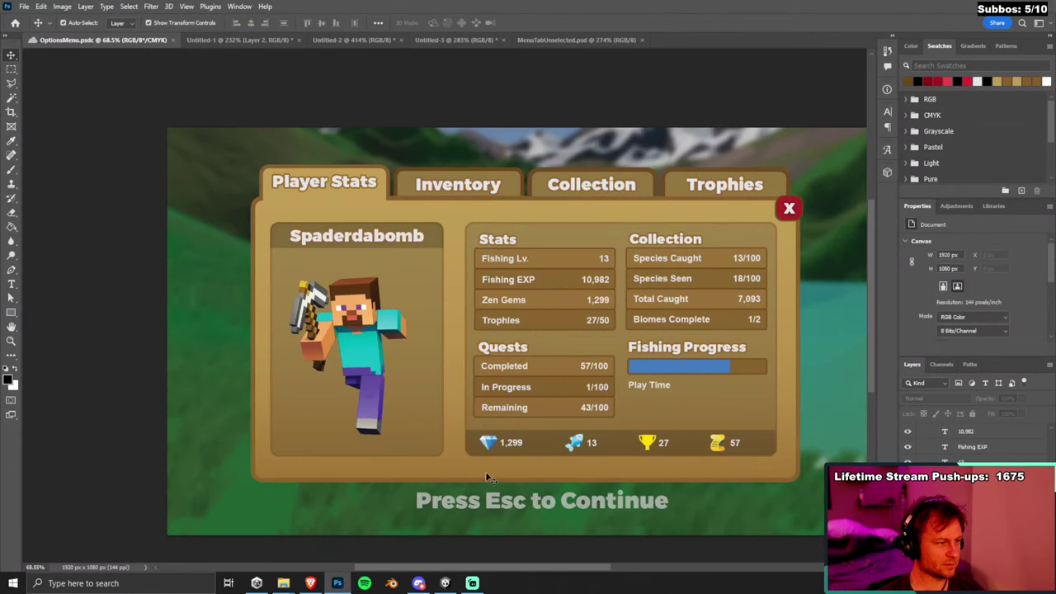
scroll(487, 477, down, 2)
scroll(778, 474, up, 2)
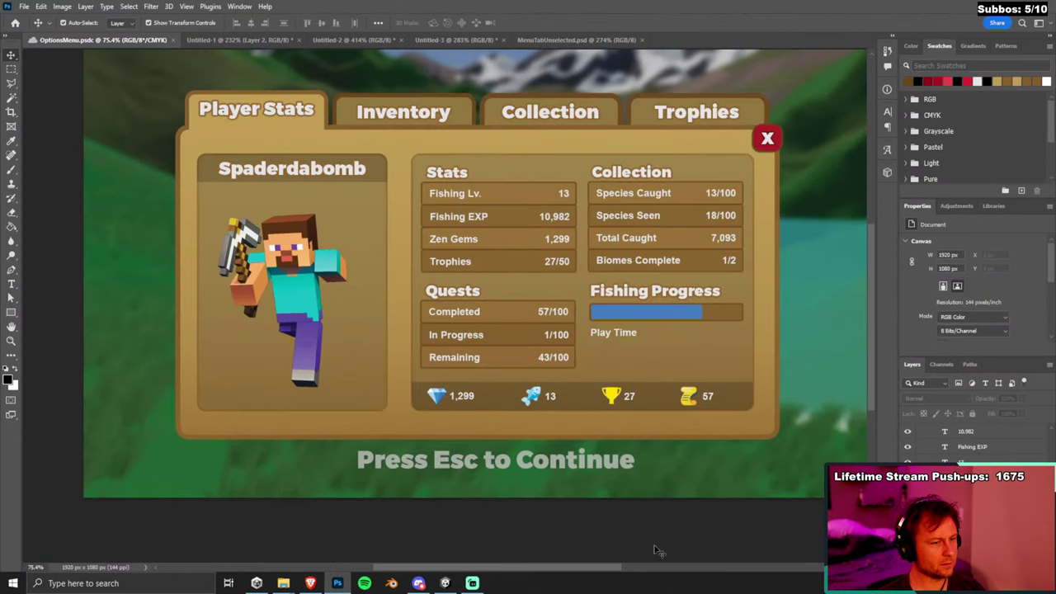
scroll(685, 491, up, 1)
drag(526, 573, 537, 569)
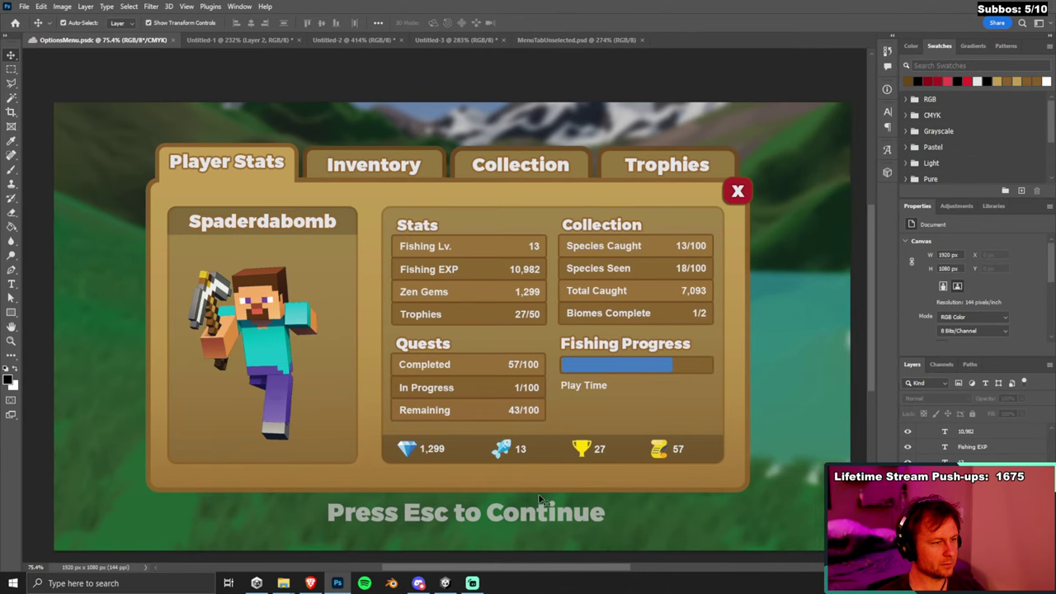
scroll(540, 499, down, 1)
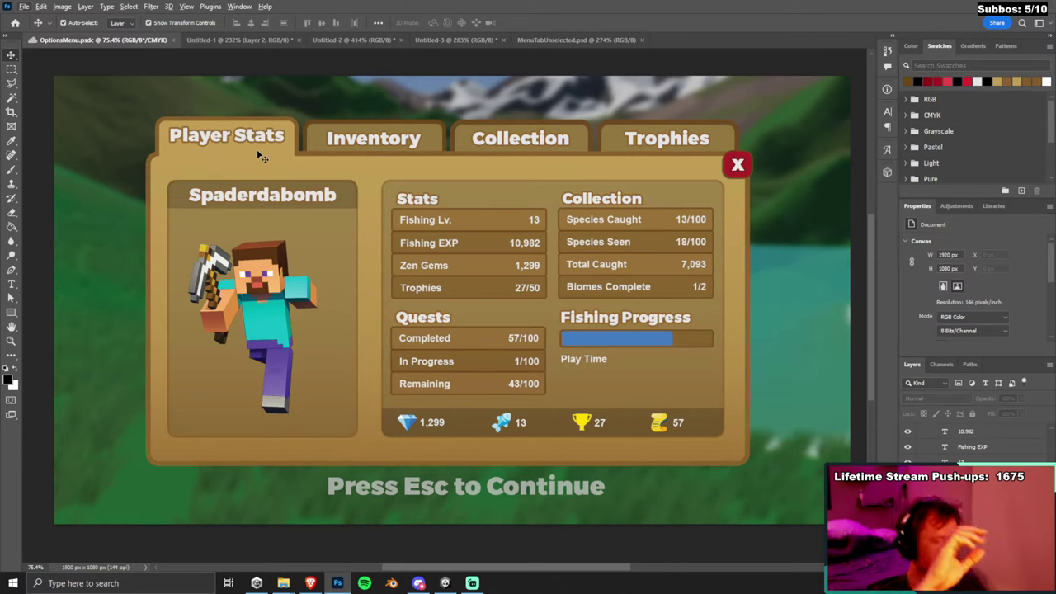
key(alt+Tab)
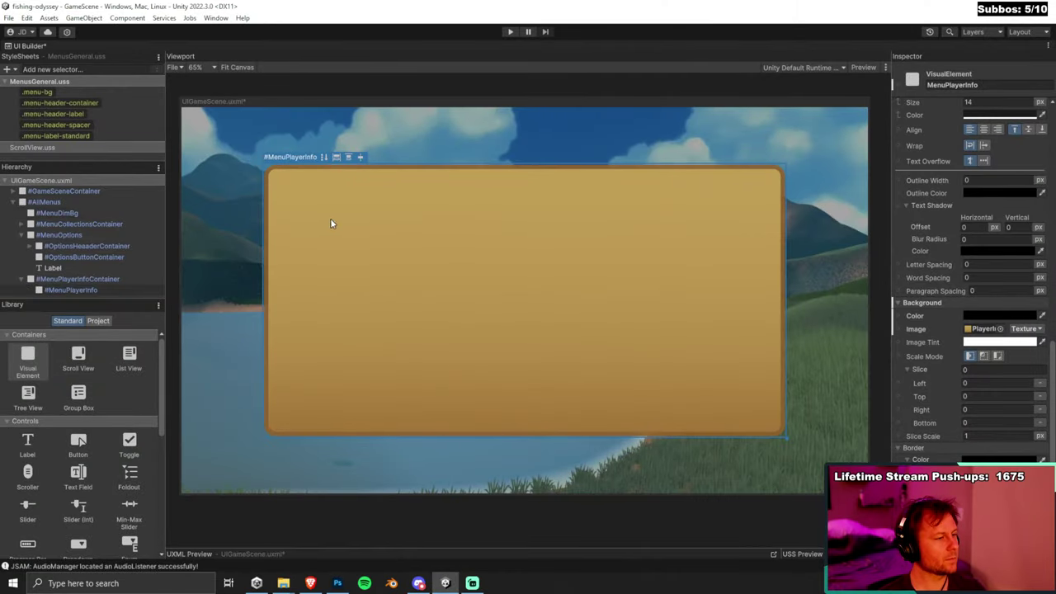
Add a new Visual Element as a child of the inner MenuPlayerInfo element.
click(107, 289)
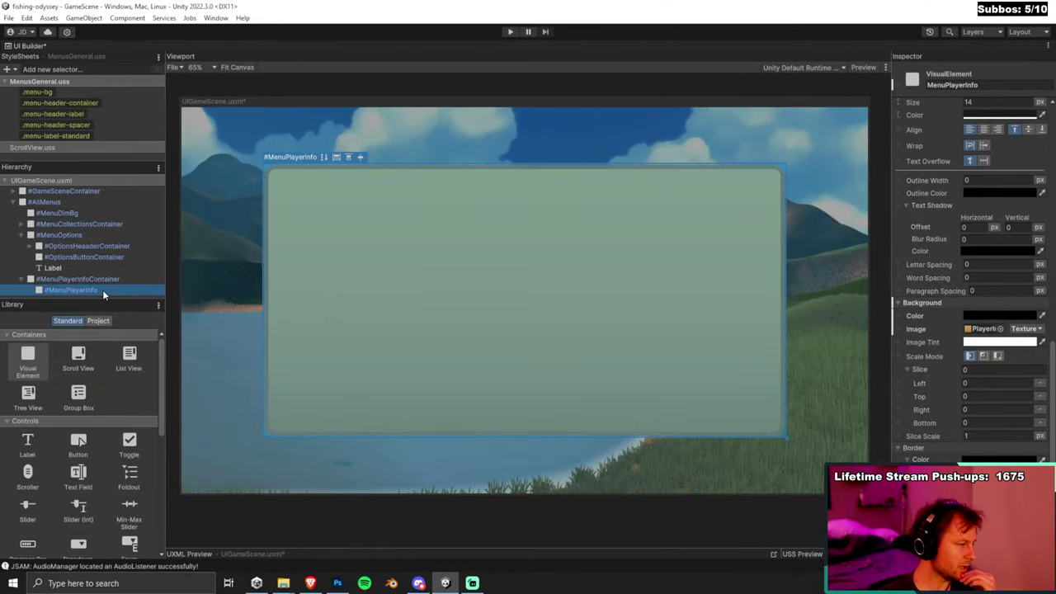
right_click(89, 293)
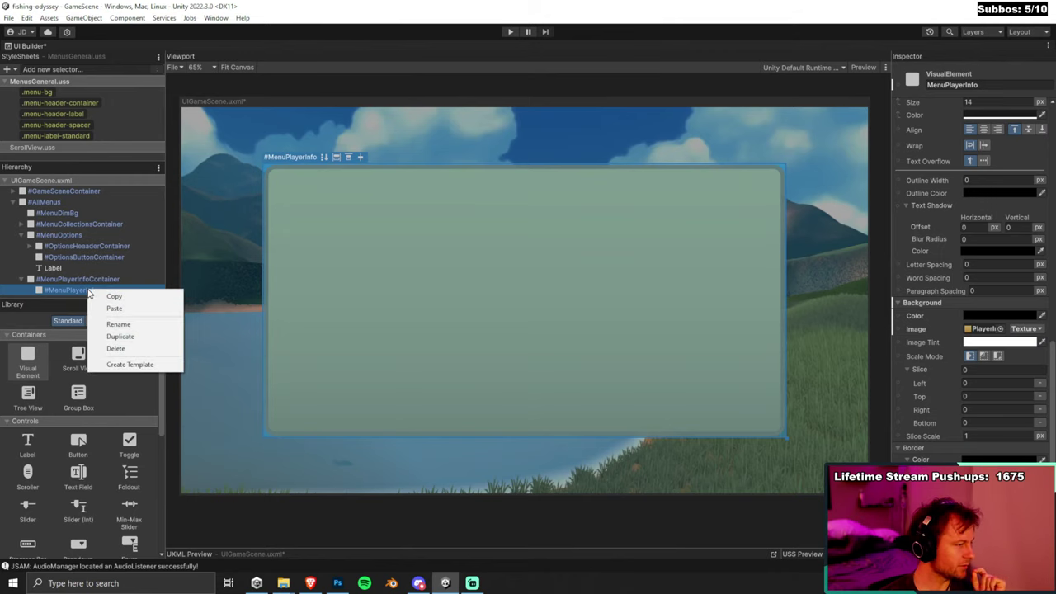
click(76, 291)
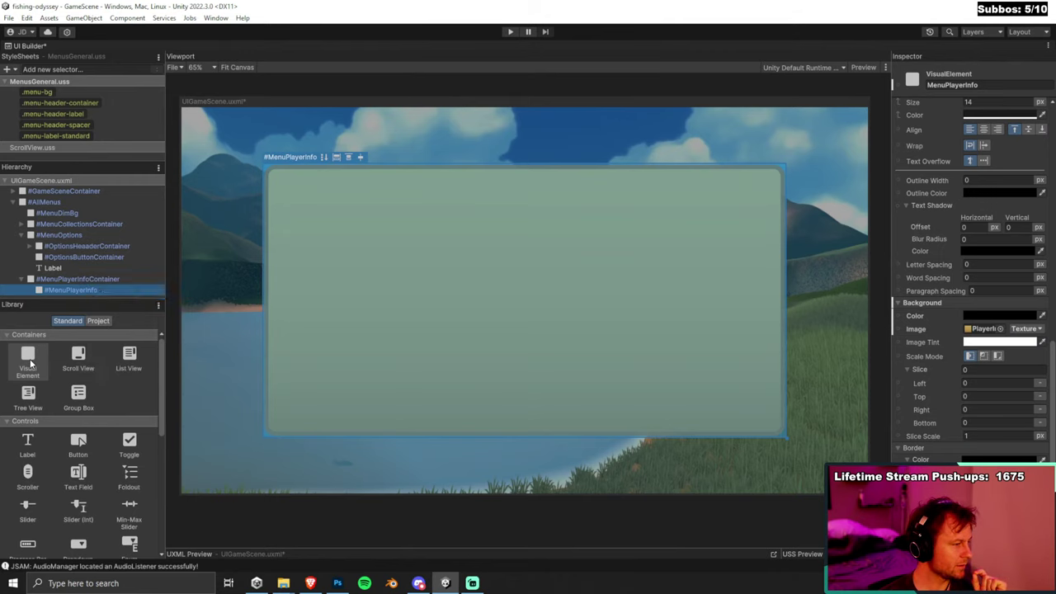
drag(74, 293, 76, 290)
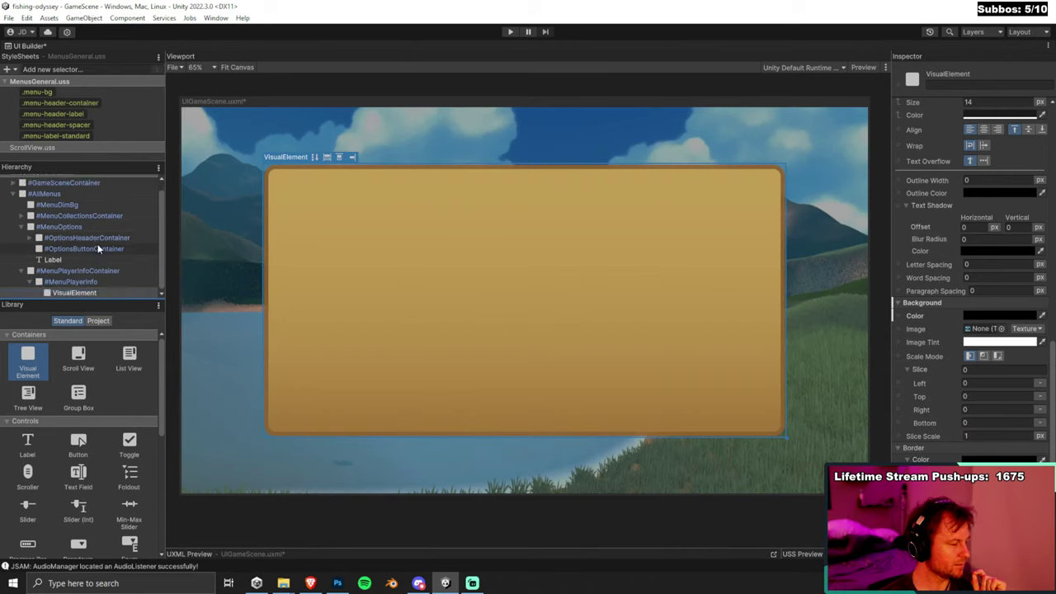
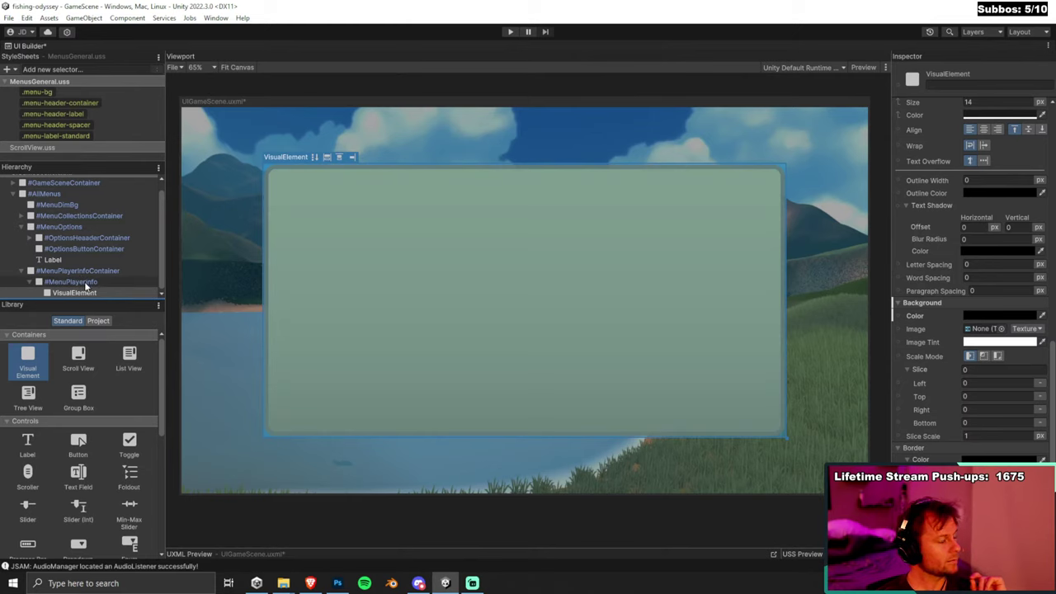
Name the new visual element inside MenuPlayerInfo TabContainer.
click(86, 285)
click(85, 295)
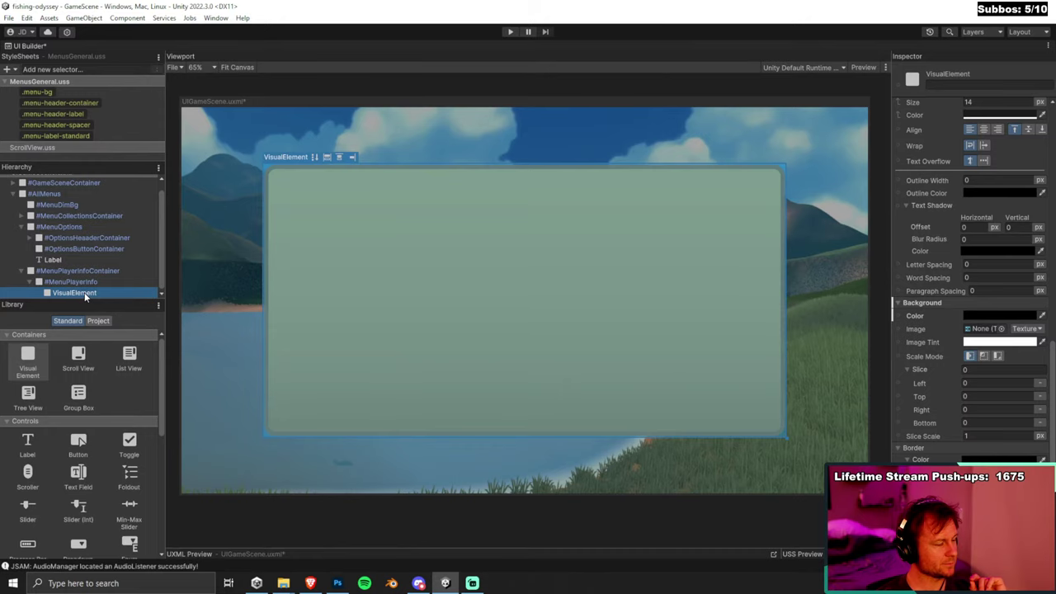
click(964, 81)
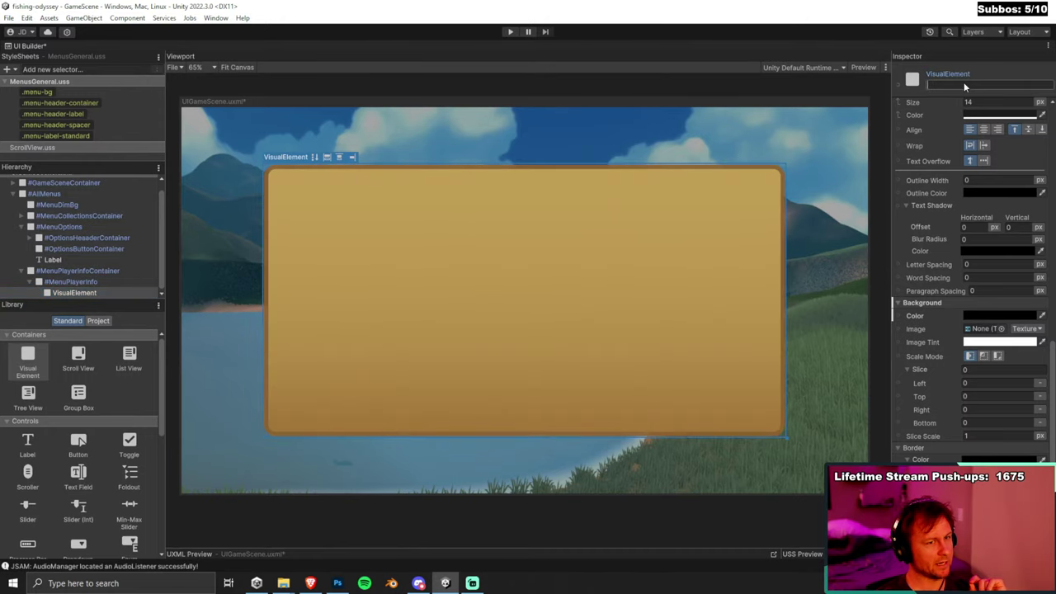
text(TabCon)
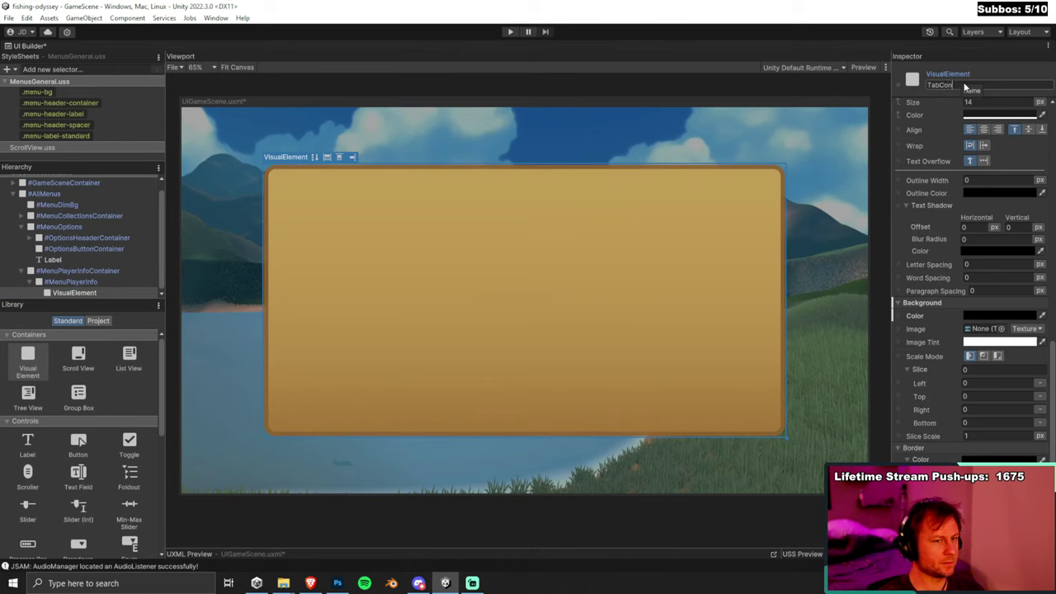
text(tainer)
key(Return)
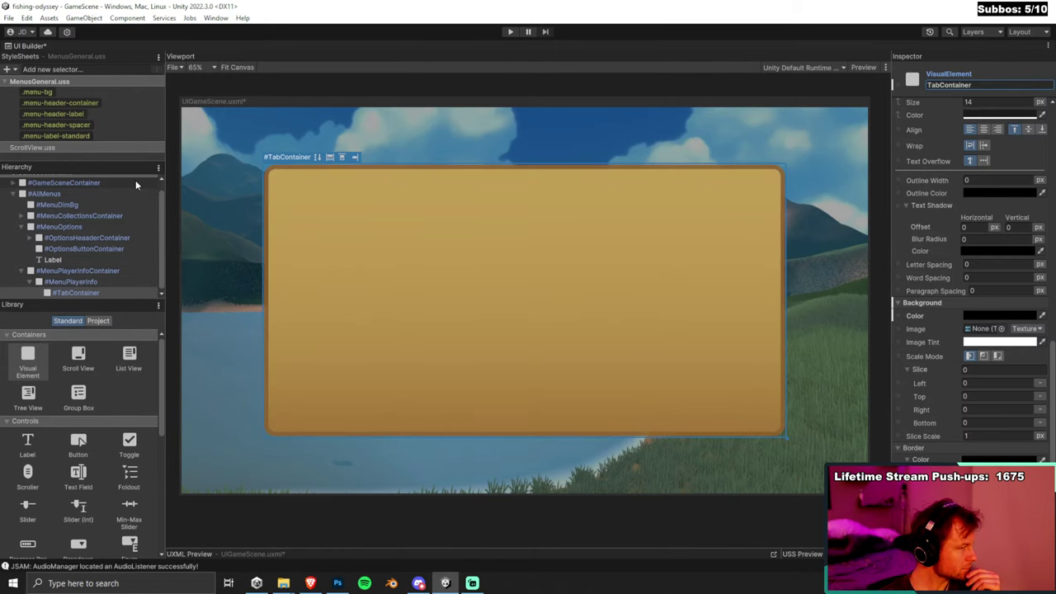
Collapse MenuOptions in the hierarchy, then add a Radio Button Group inside TabContainer and expand it to show its children.
click(21, 229)
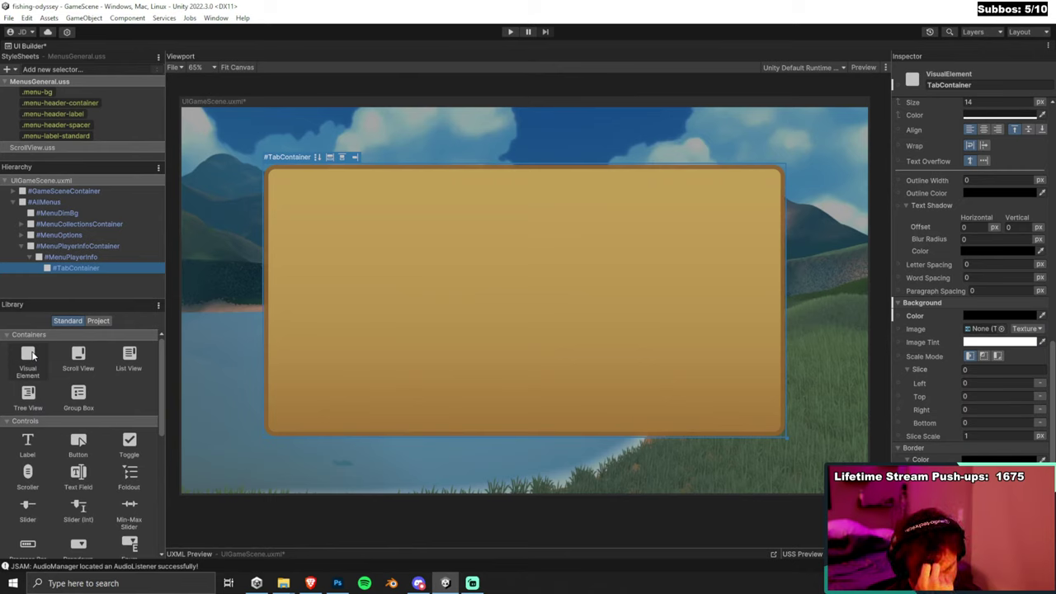
scroll(52, 470, down, 3)
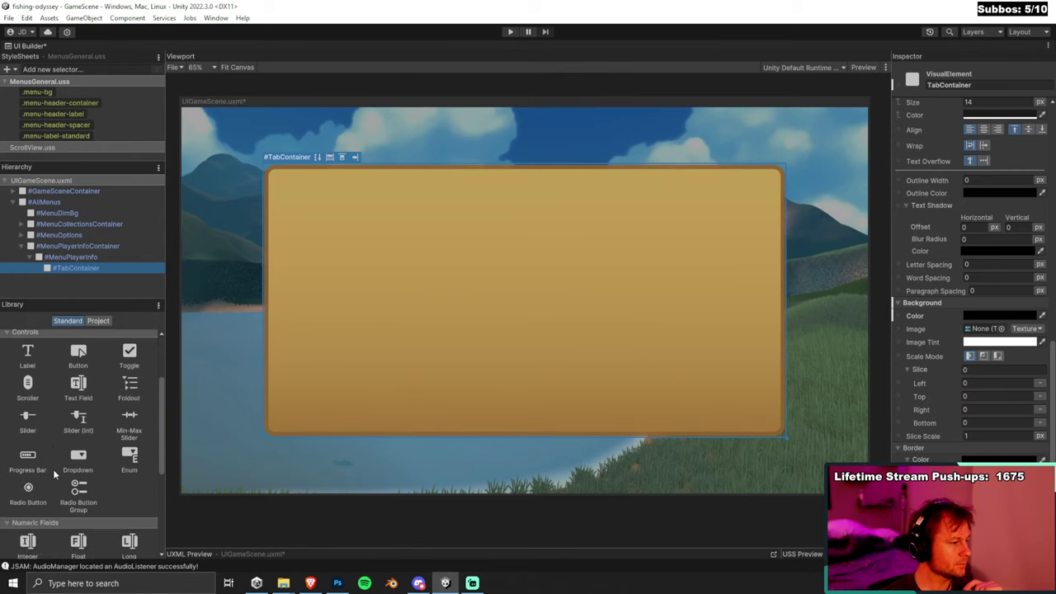
scroll(72, 489, down, 3)
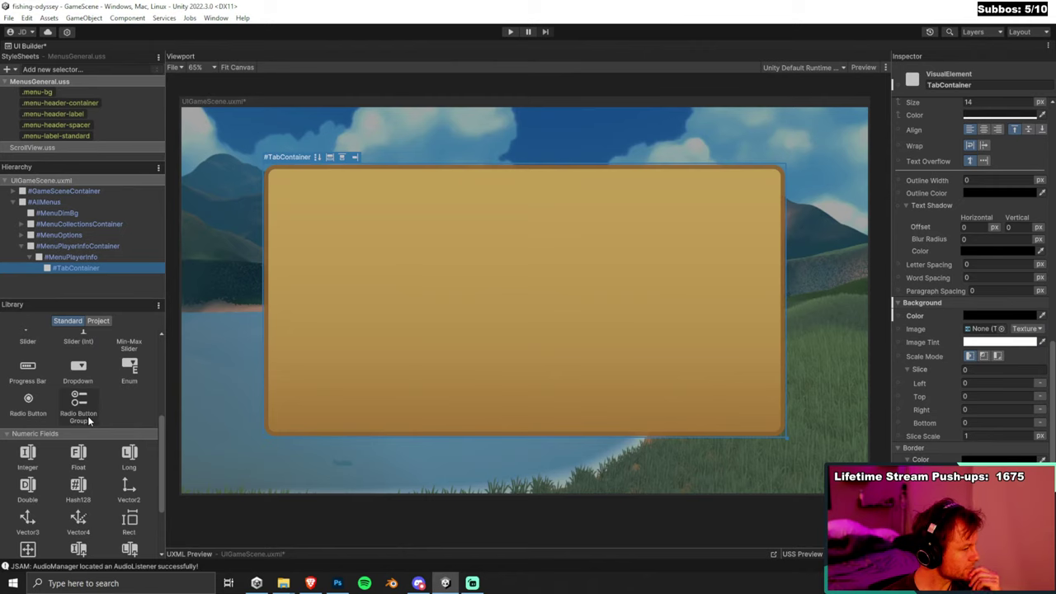
scroll(89, 421, up, 3)
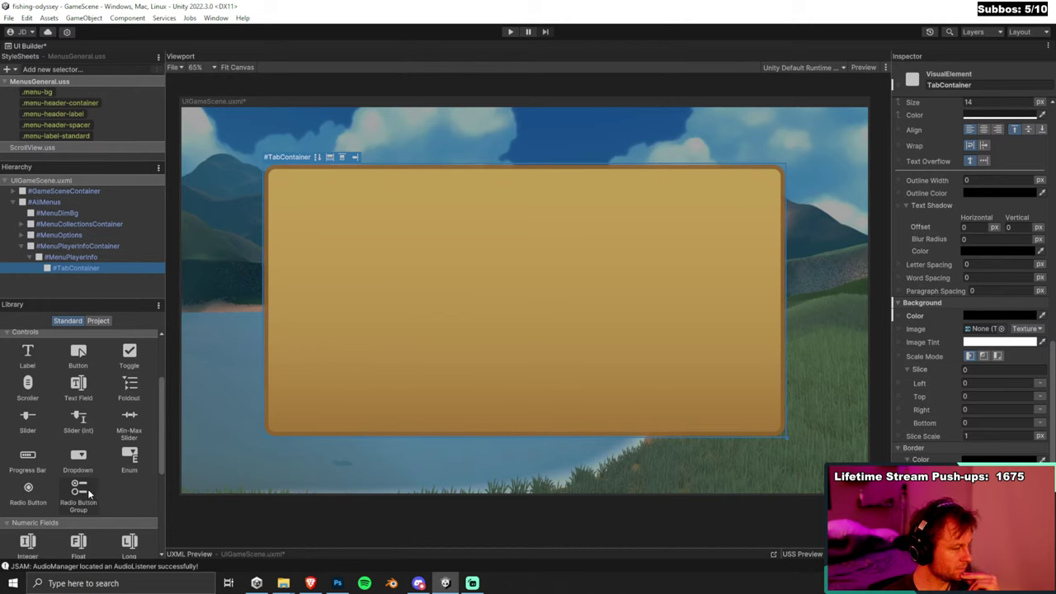
drag(89, 493, 90, 266)
click(46, 279)
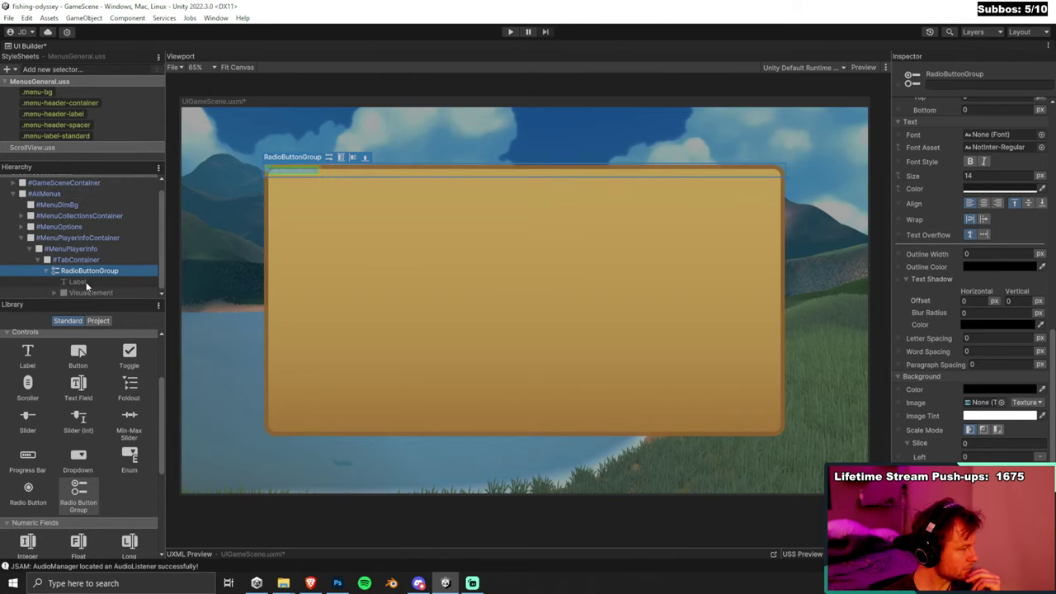
Add a Radio Button inside RadioButtonGroup and check its child elements in the hierarchy.
drag(28, 491, 85, 285)
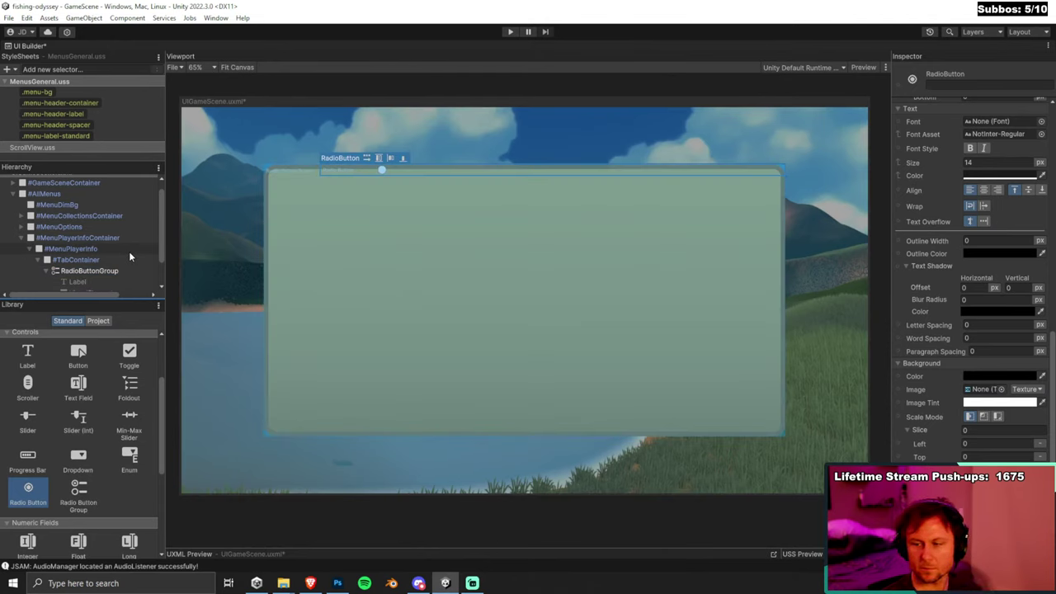
click(369, 137)
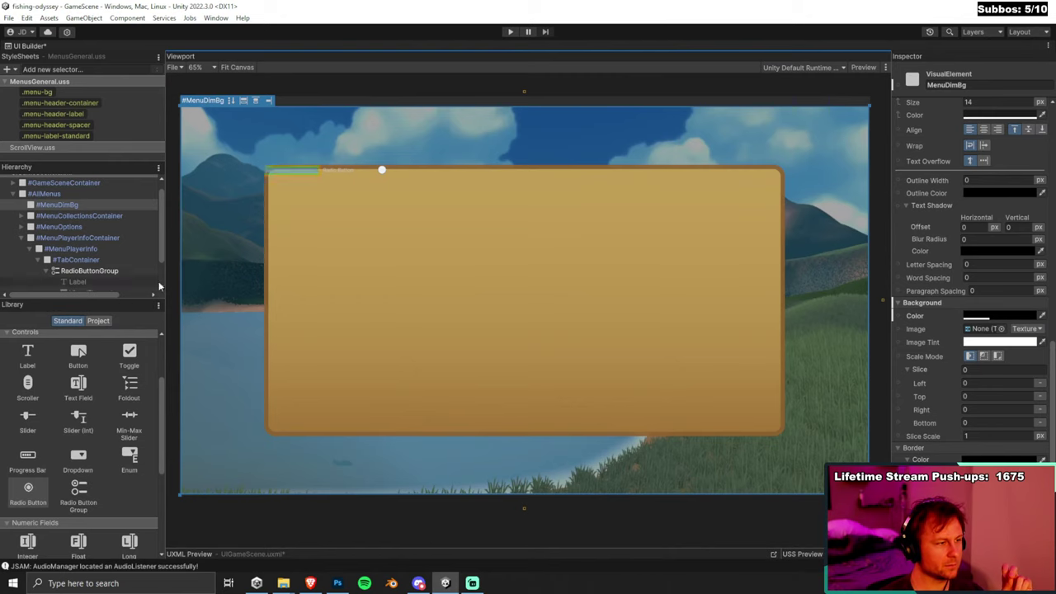
scroll(116, 280, down, 2)
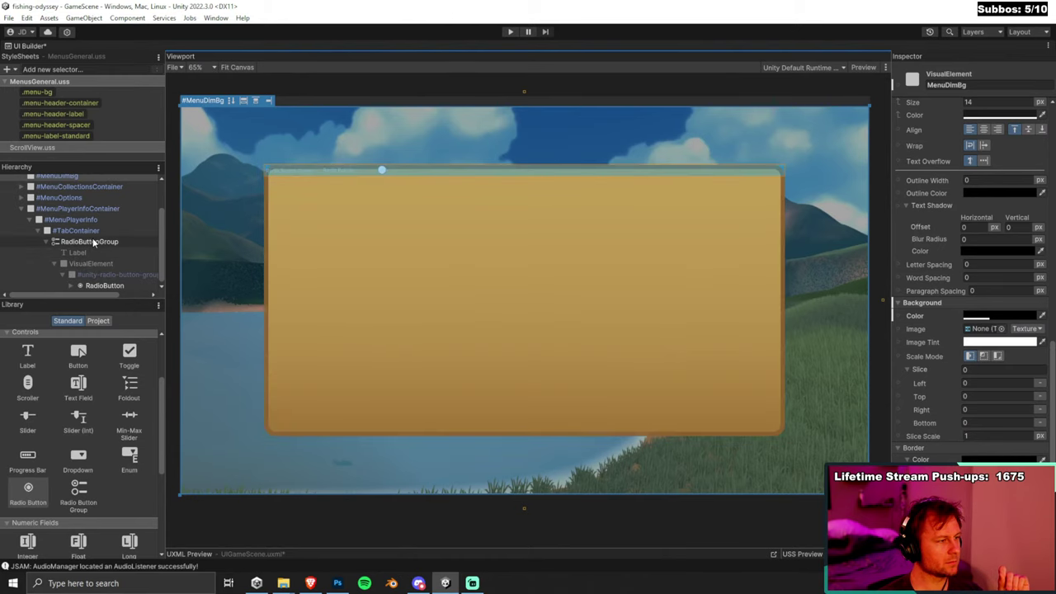
click(91, 242)
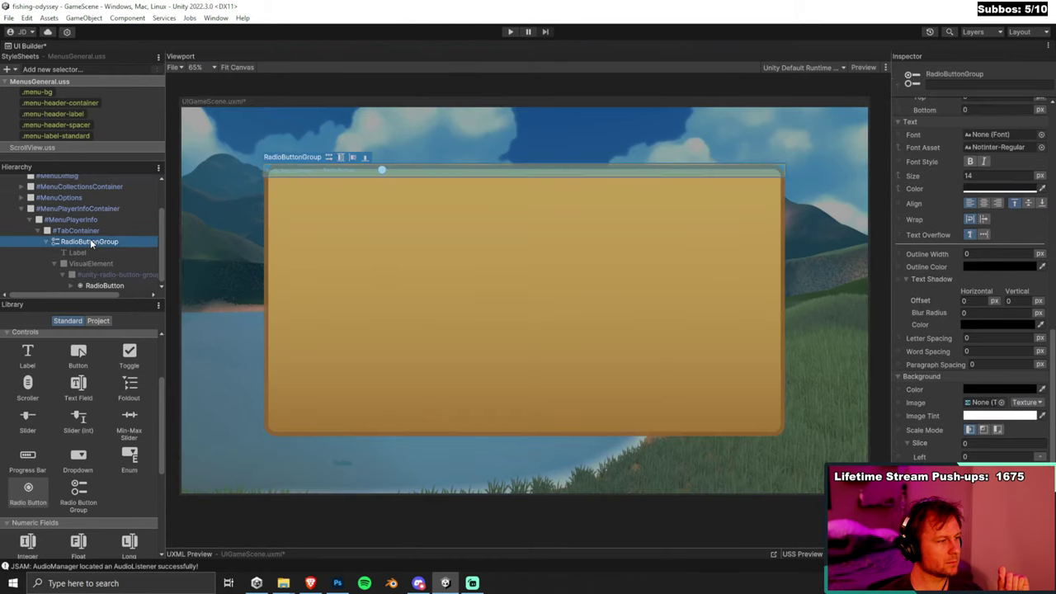
click(70, 285)
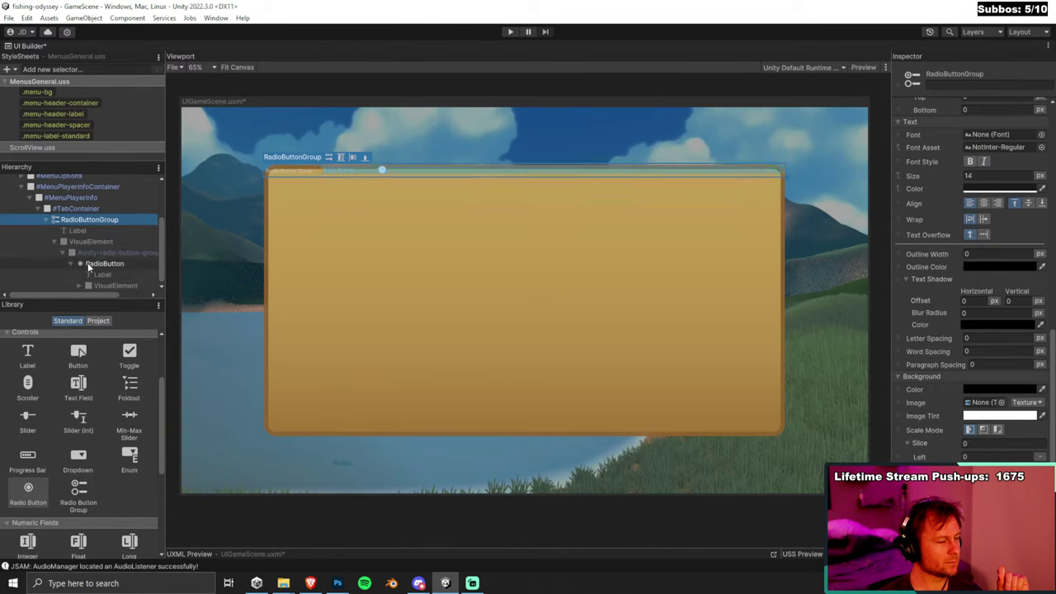
click(70, 263)
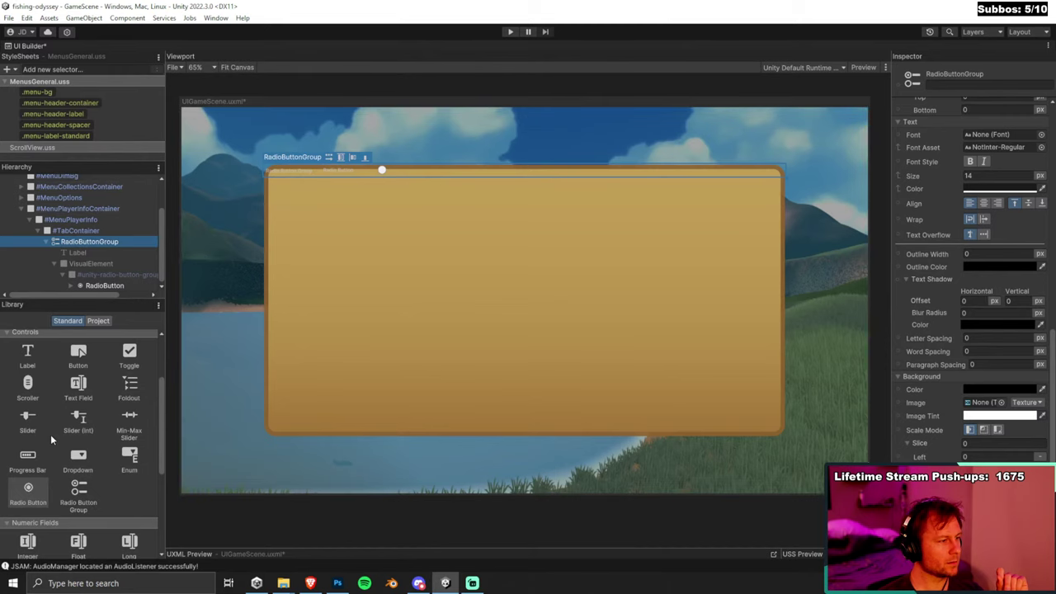
Add more Radio Buttons to RadioButtonGroup so that it holds four in total.
drag(28, 491, 99, 247)
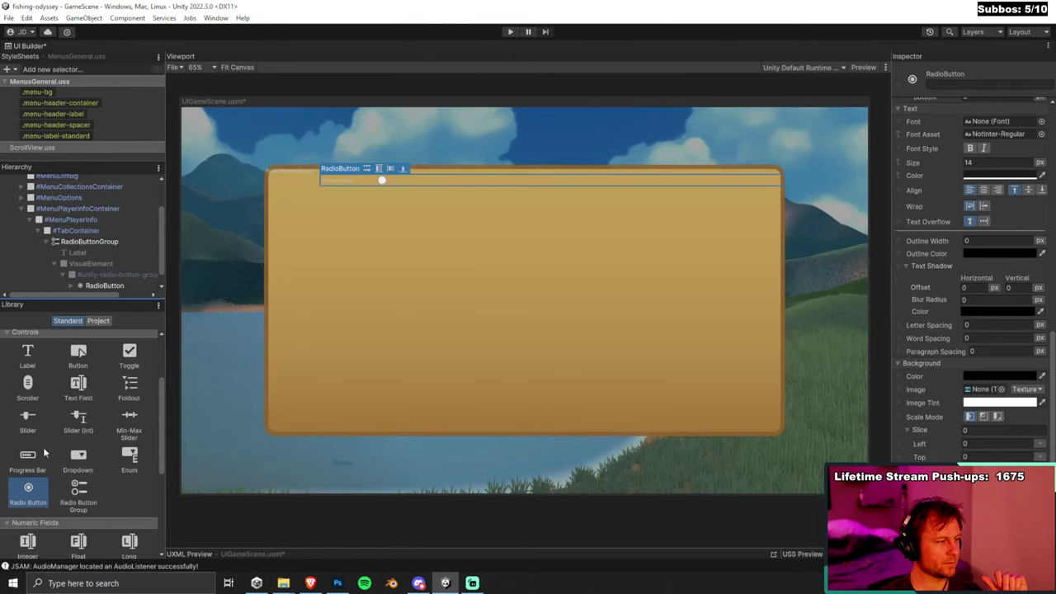
drag(28, 491, 102, 230)
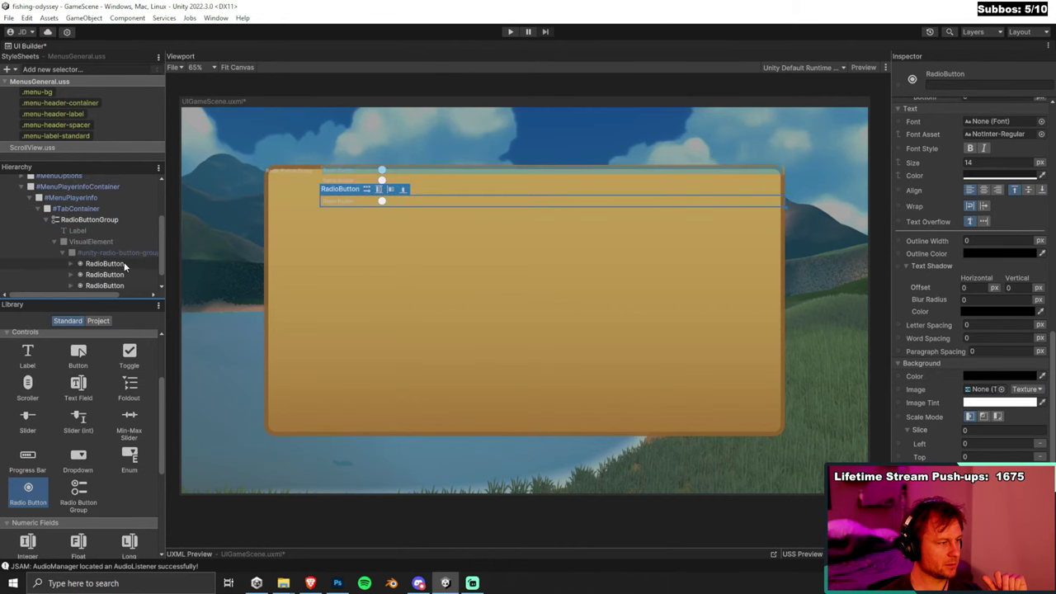
click(364, 136)
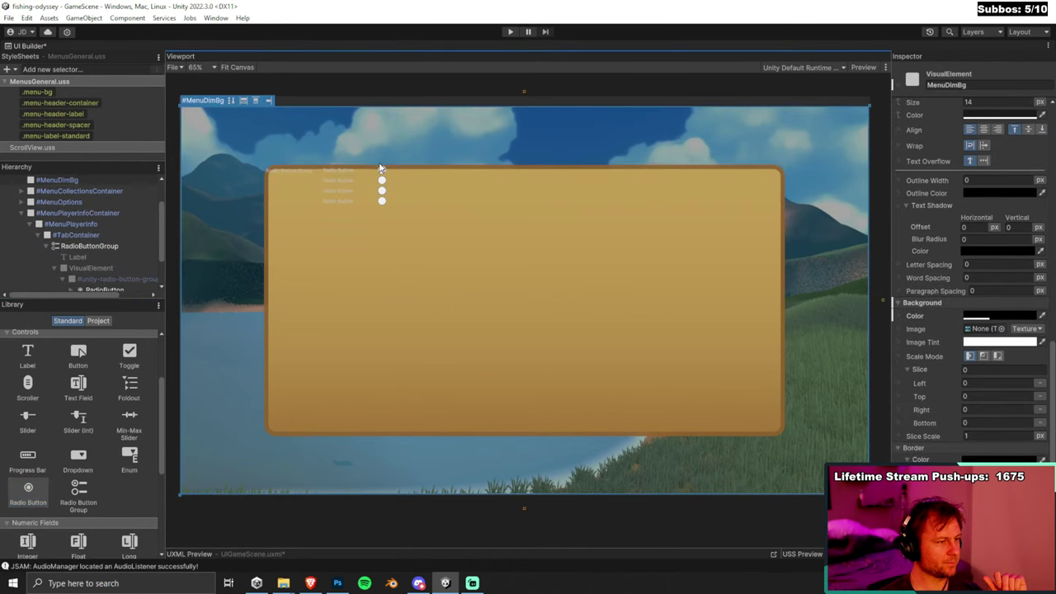
Set RadioButtonGroup's text wrap to normal, try the column-reverse and column flex directions, and set the direction to row.
click(99, 248)
scroll(975, 165, down, 5)
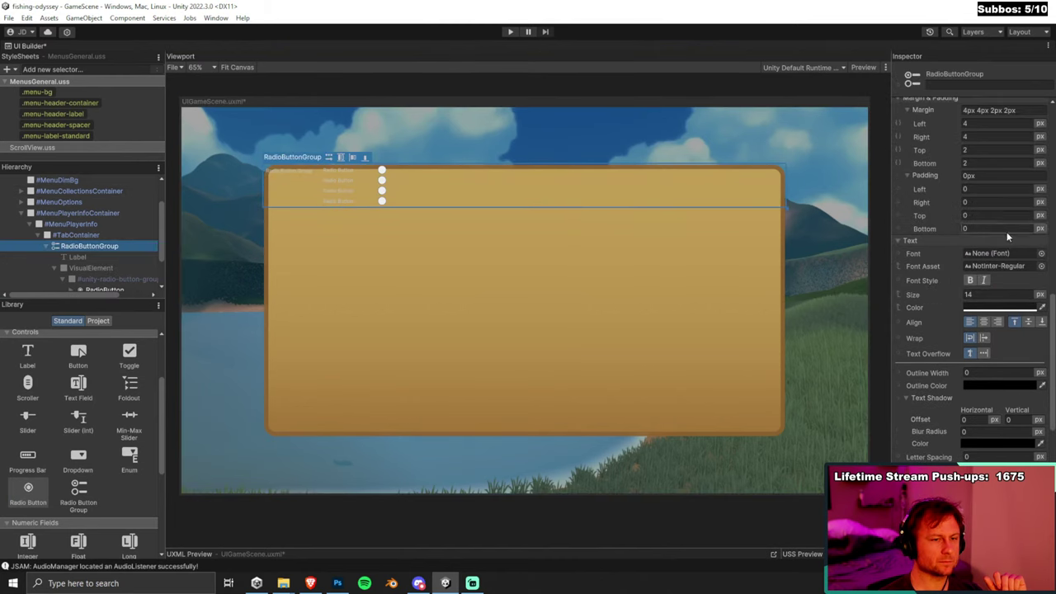
click(969, 338)
scroll(997, 363, down, 3)
scroll(998, 363, up, 10)
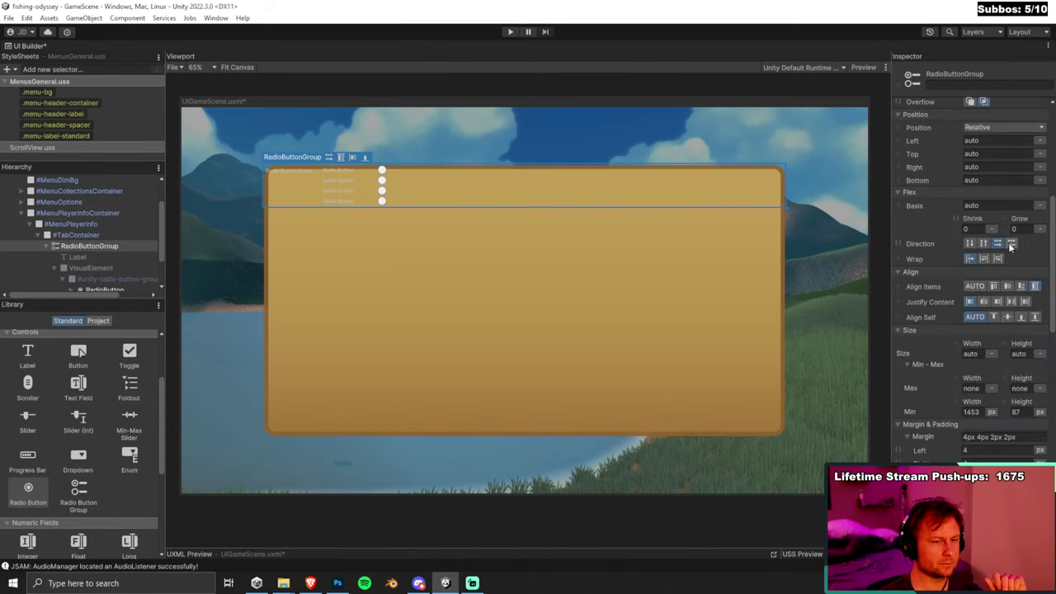
click(983, 244)
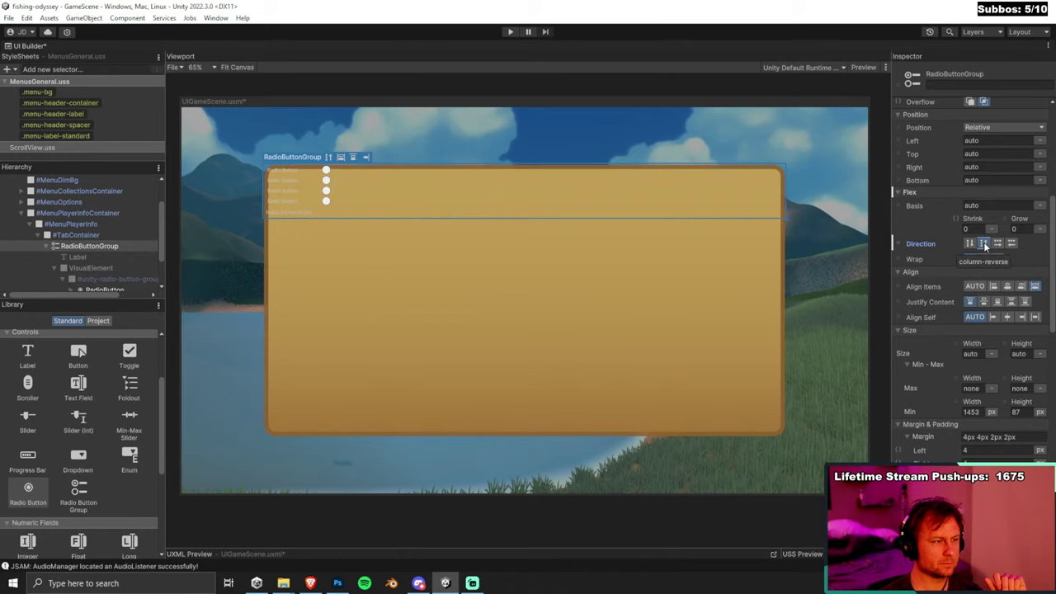
click(971, 243)
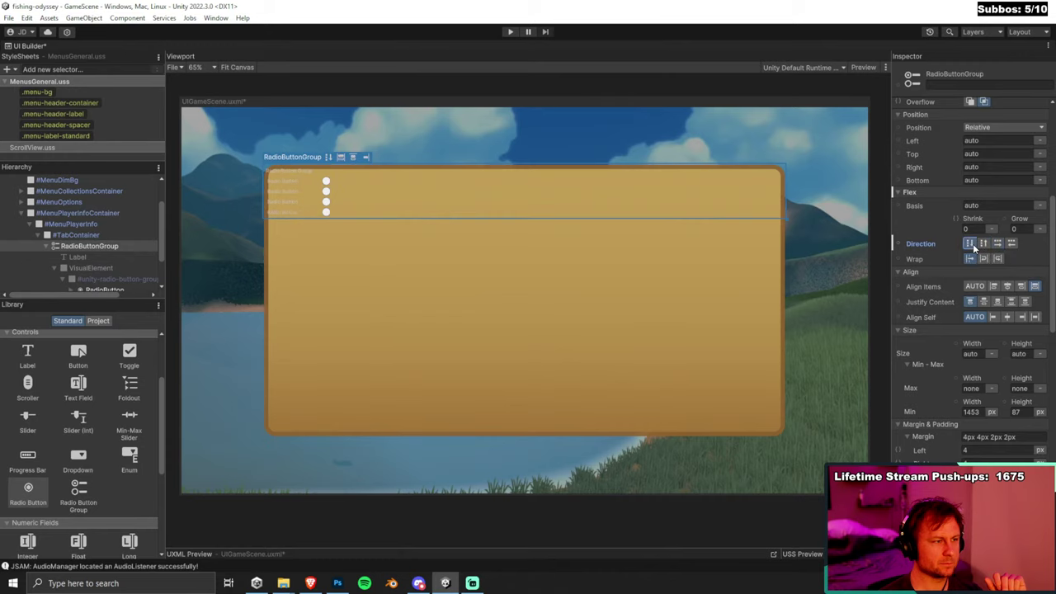
click(997, 244)
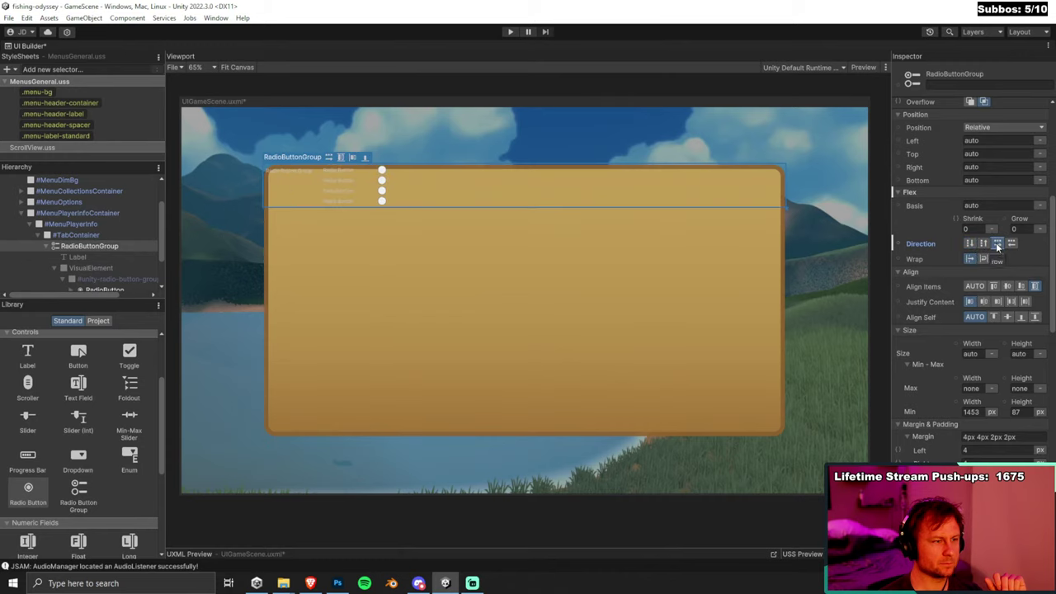
Examine the layout settings of the group's internal button container, and RadioButtonGroup's Choices attribute and inlined styles.
scroll(140, 246, down, 2)
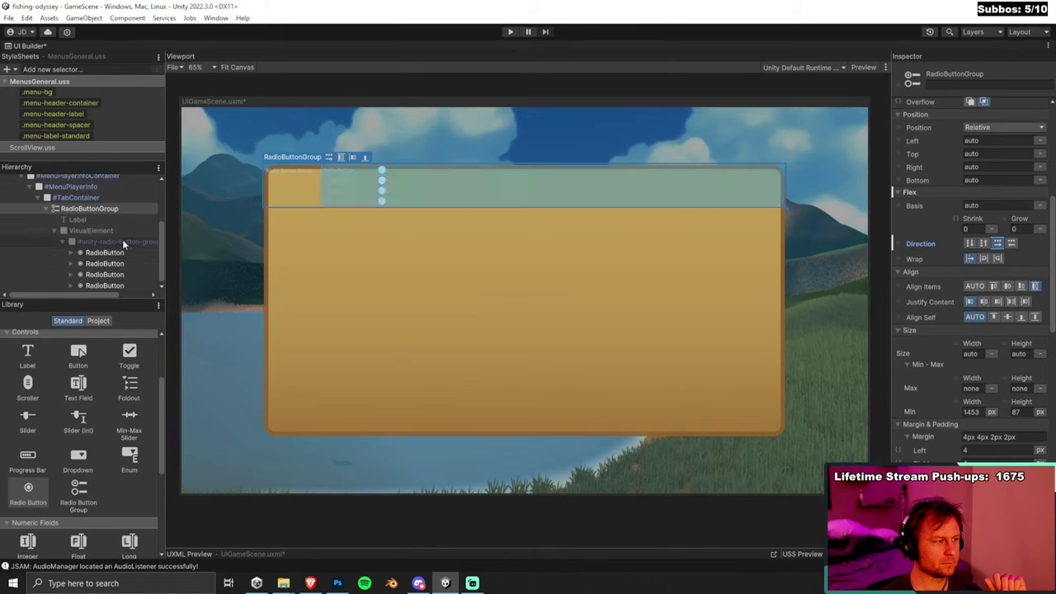
click(122, 241)
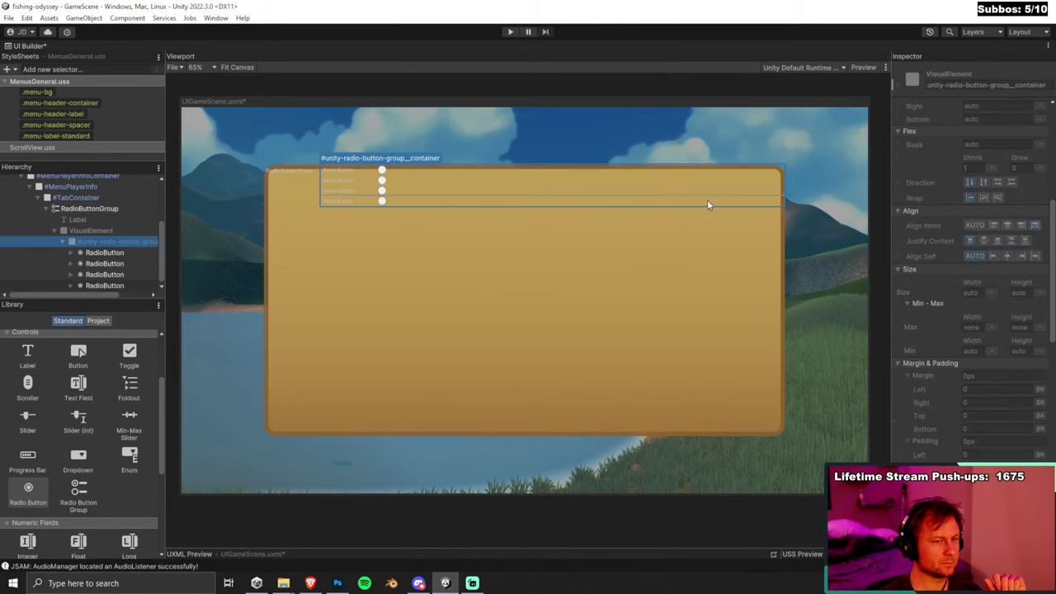
scroll(947, 214, up, 5)
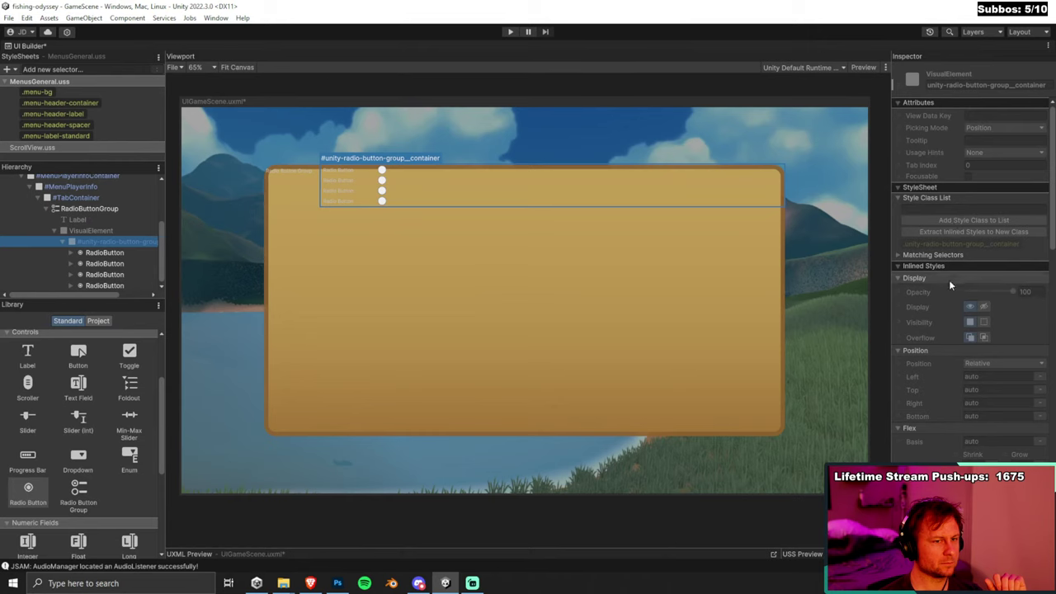
scroll(949, 279, down, 2)
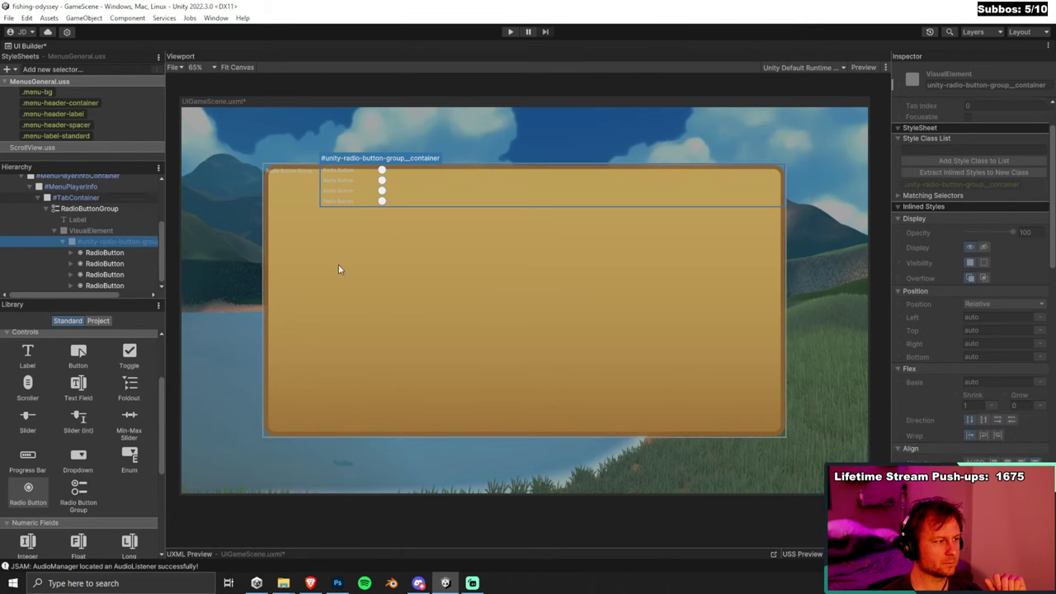
click(102, 209)
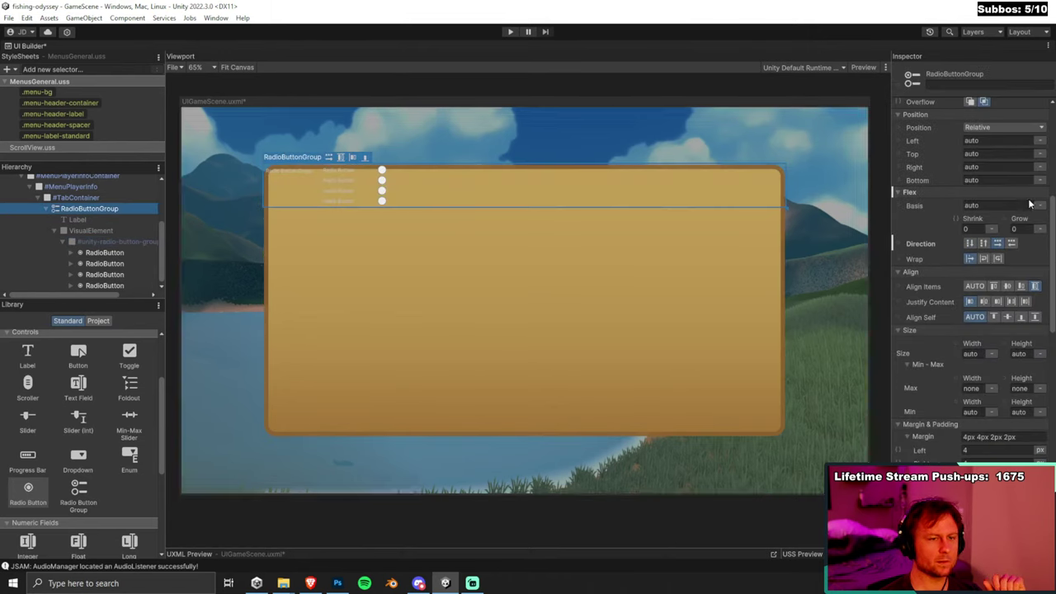
scroll(1010, 219, up, 6)
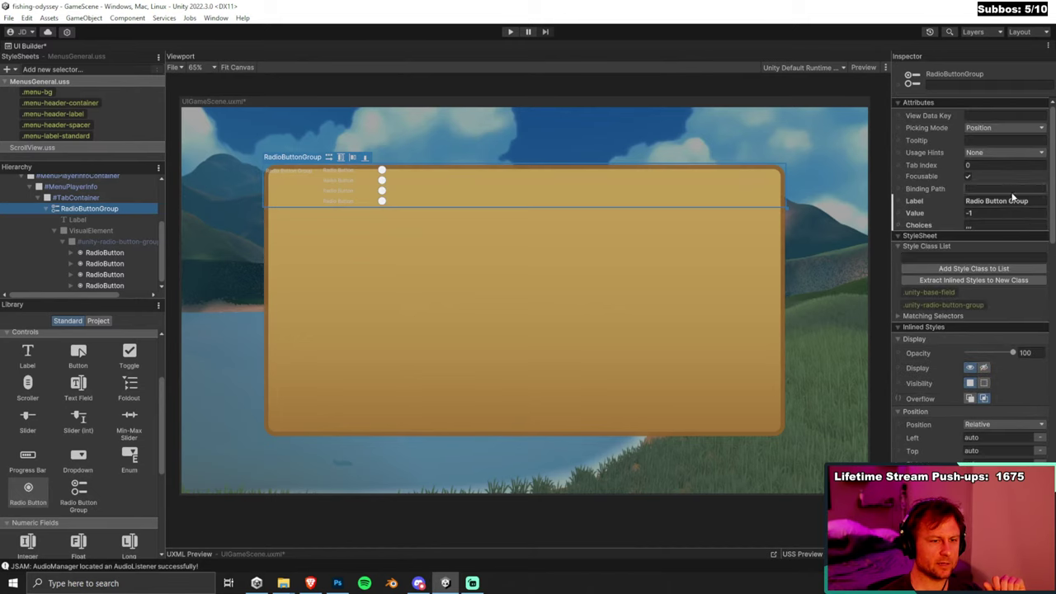
scroll(1007, 221, down, 1)
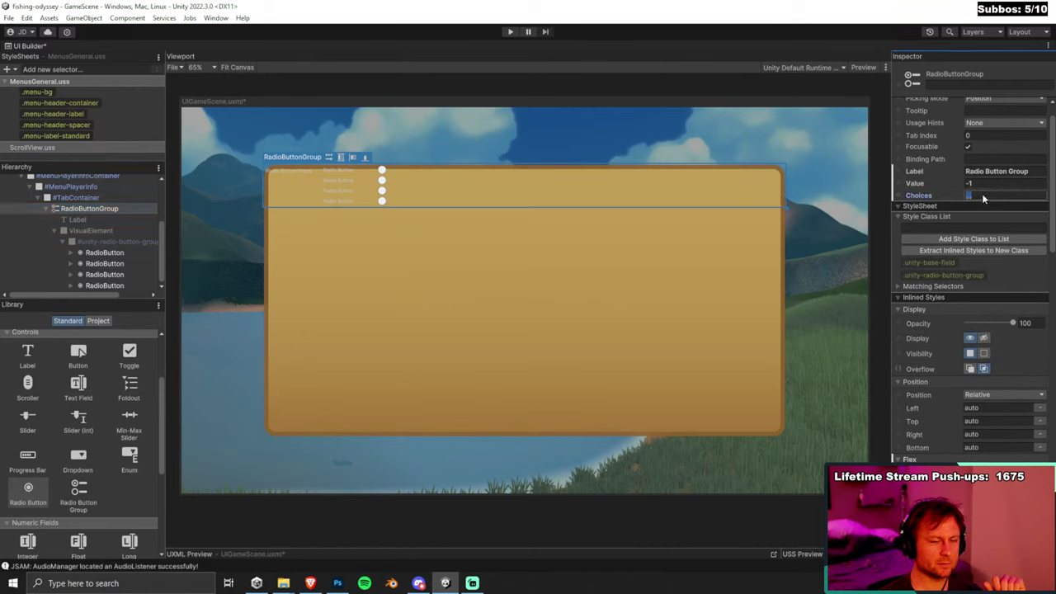
click(987, 198)
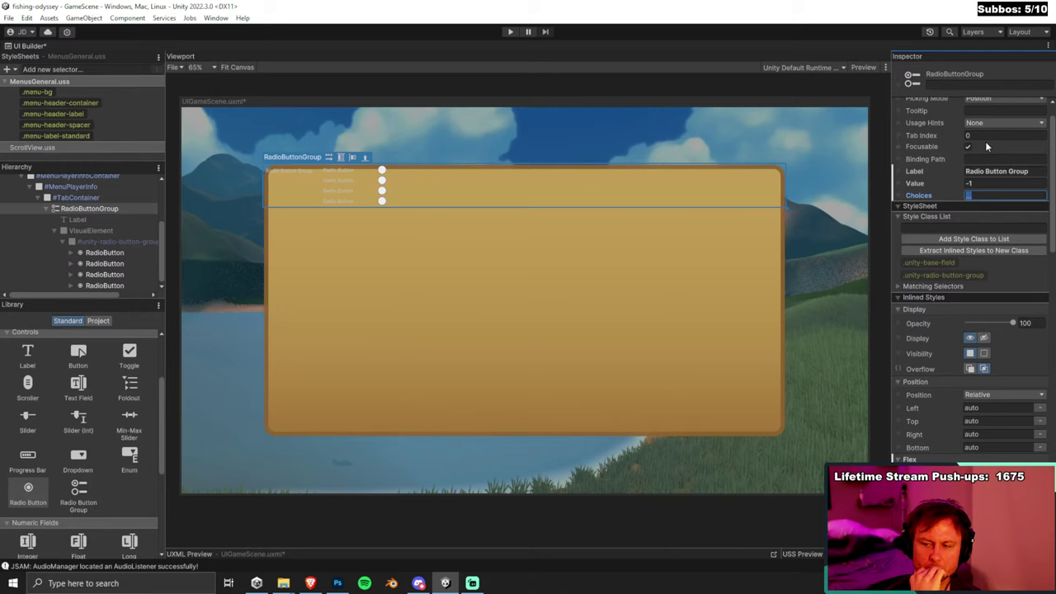
scroll(977, 161, up, 1)
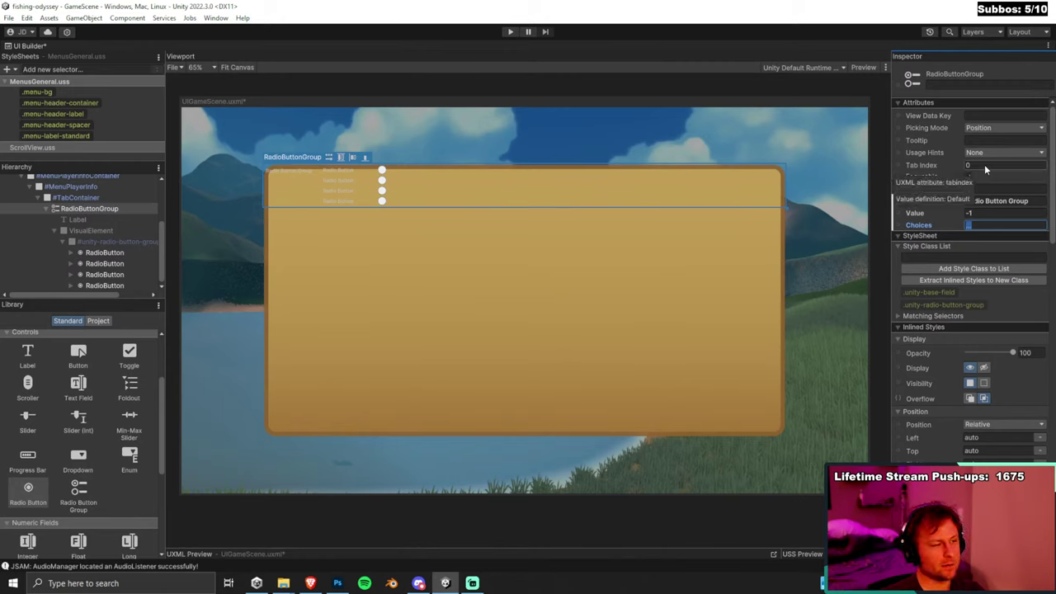
scroll(991, 307, down, 10)
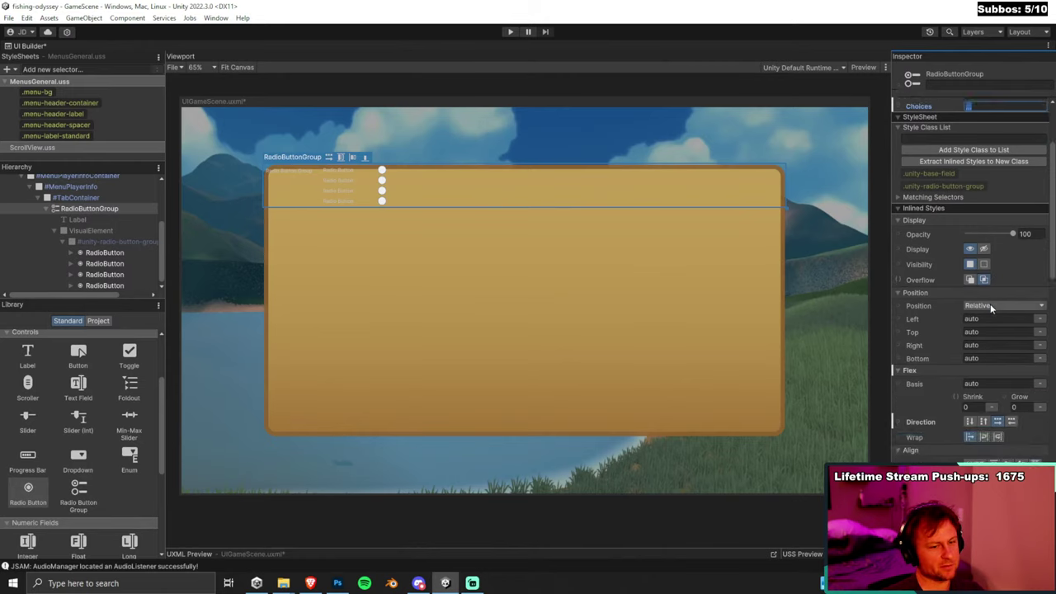
scroll(986, 301, down, 10)
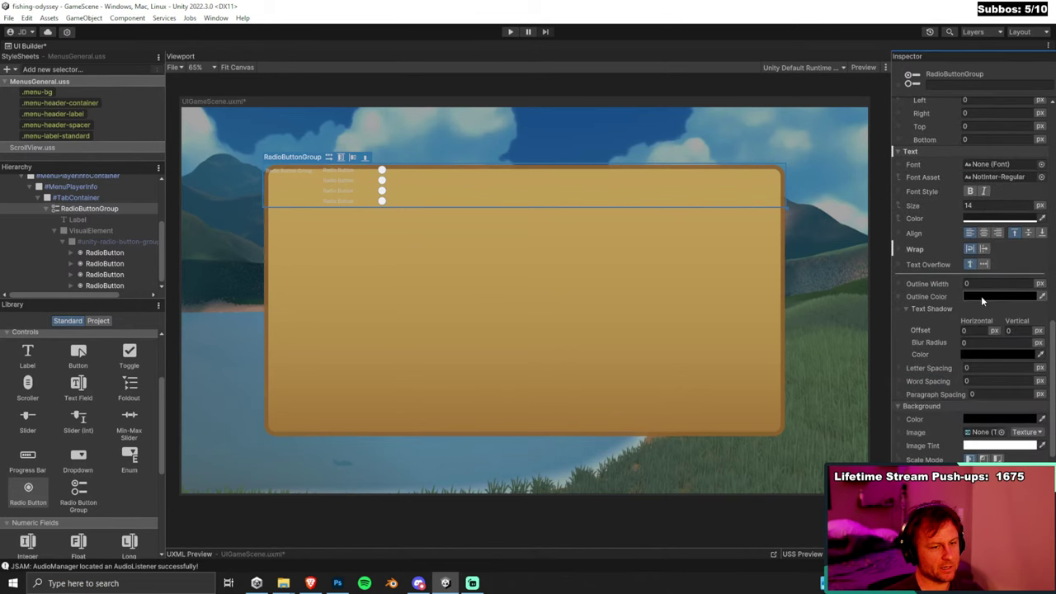
scroll(977, 293, down, 3)
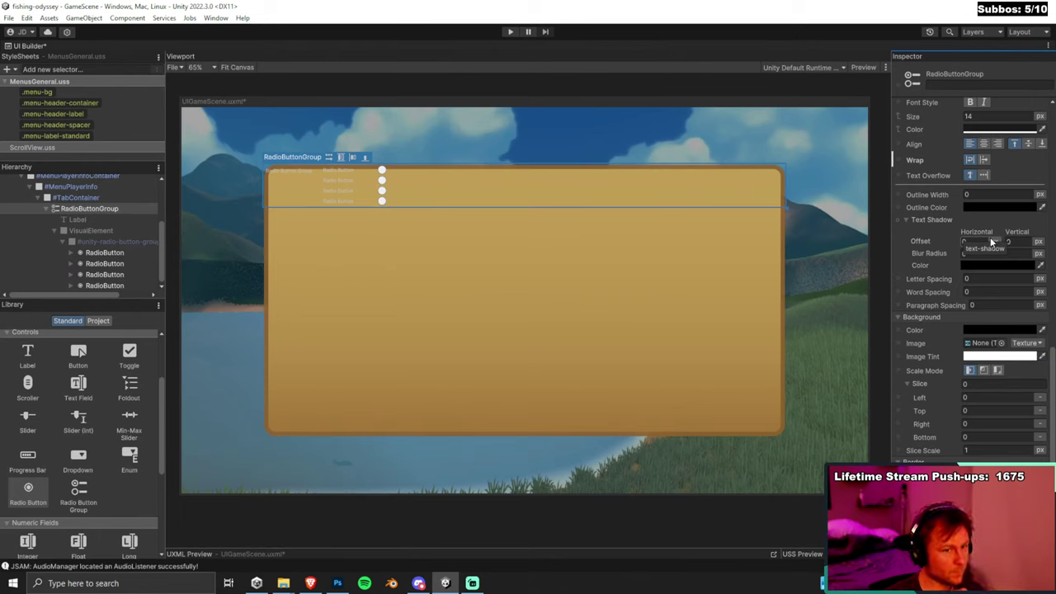
scroll(990, 239, up, 10)
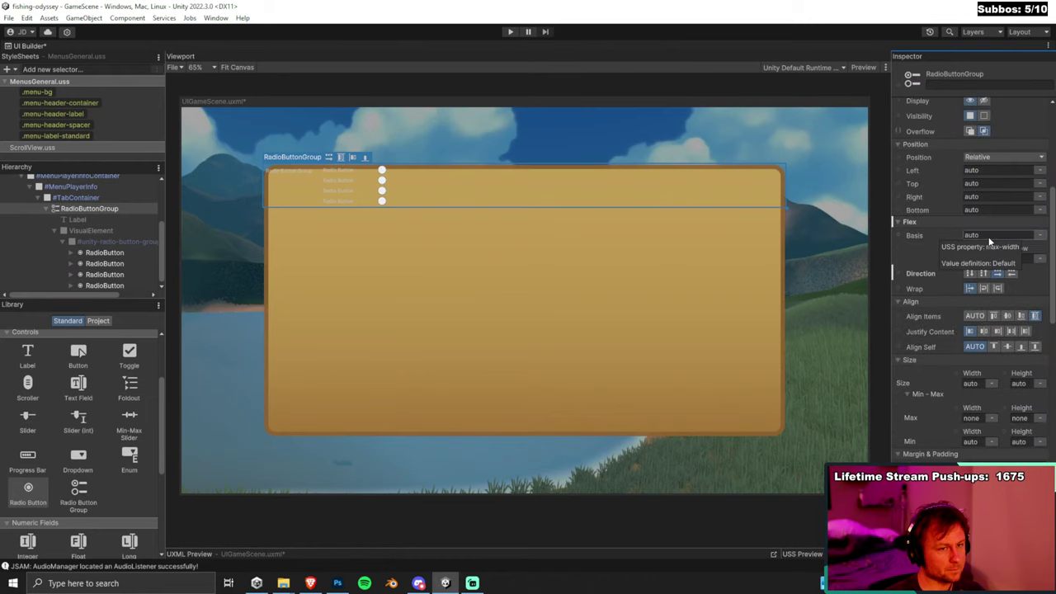
Collapse MenusGeneral.uss and start creating a new USS file in the project's Assets/UI Toolkit/USS folder.
click(6, 81)
click(116, 129)
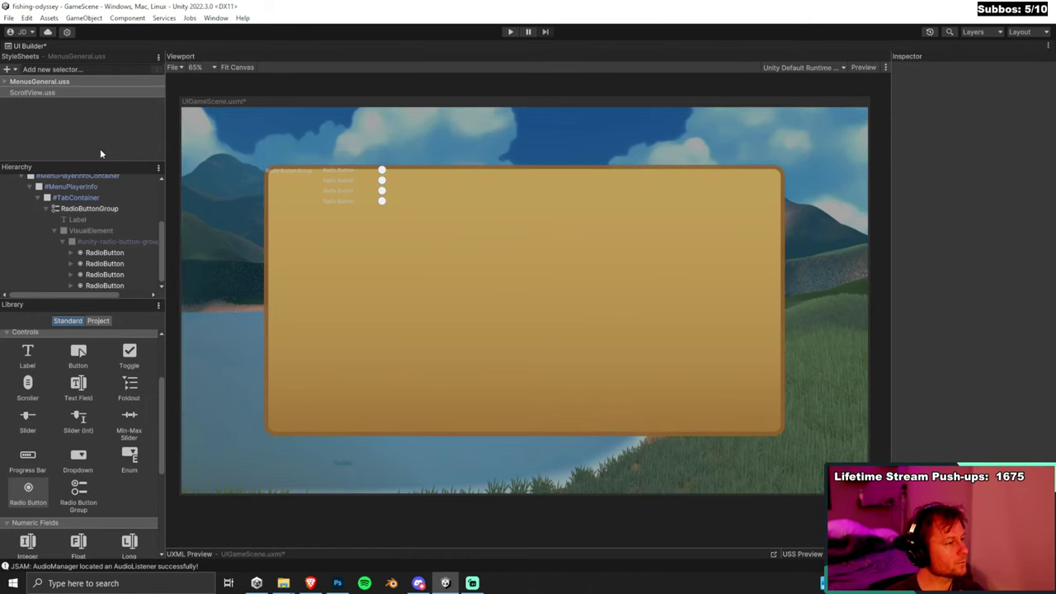
click(9, 70)
click(27, 83)
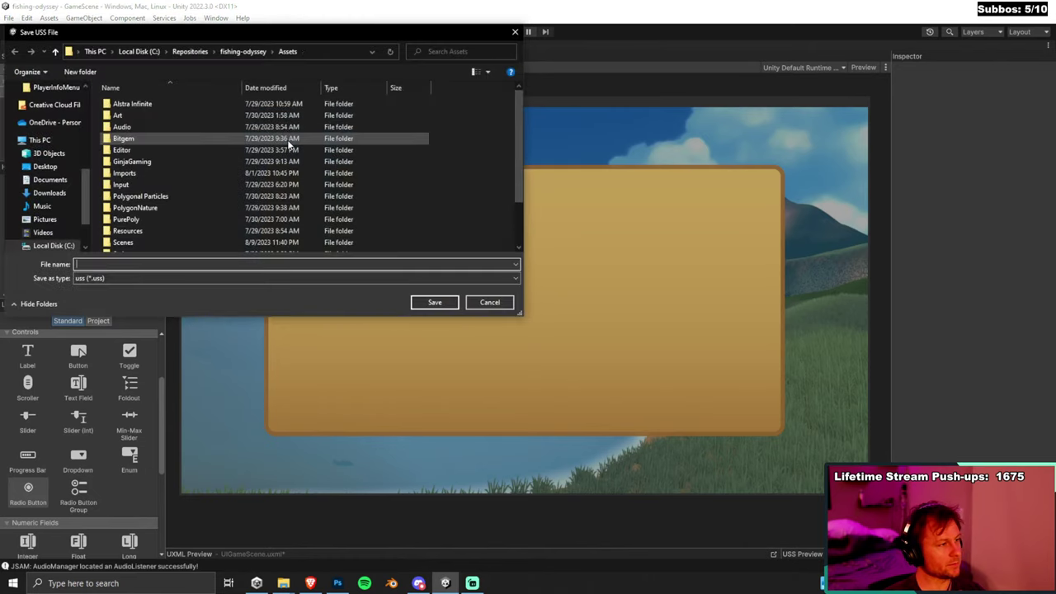
scroll(165, 190, down, 2)
double_click(140, 222)
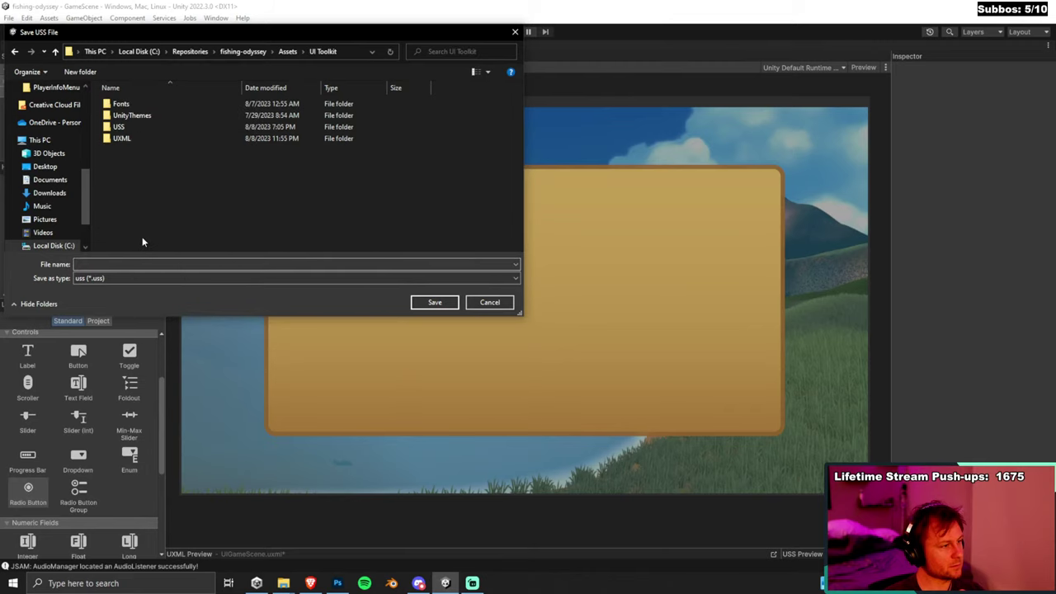
double_click(142, 127)
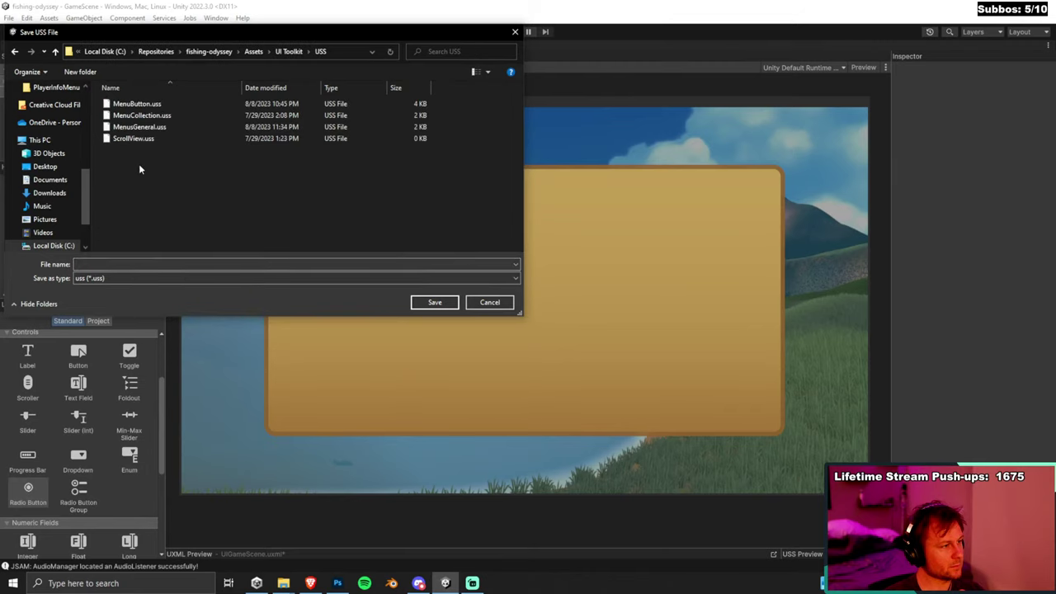
click(103, 265)
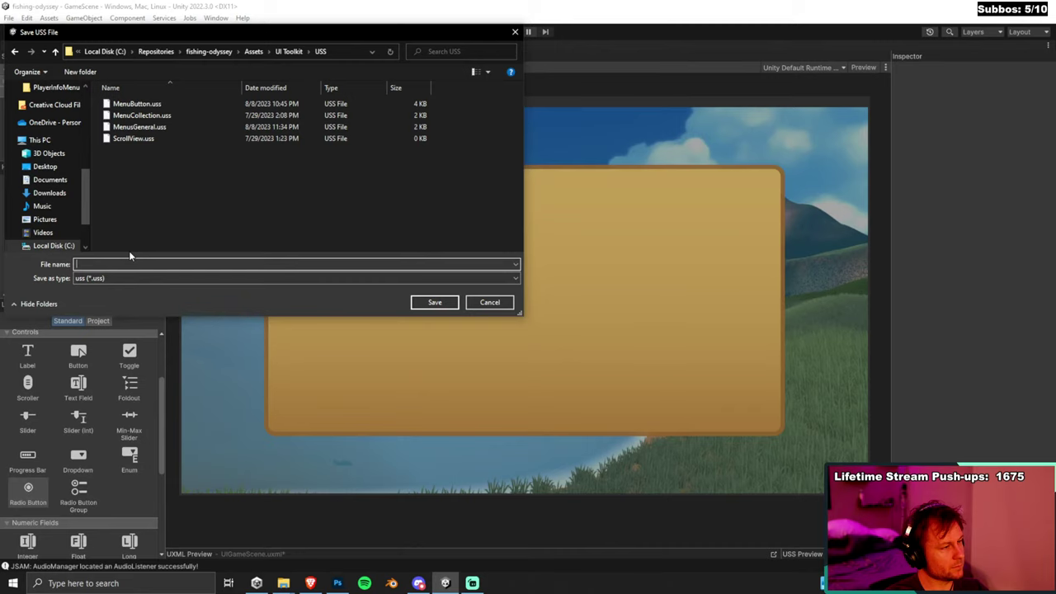
Save the new USS file as RadioButtonGroupMenuTabs in the project's USS folder.
text(R)
key(BackSpace)
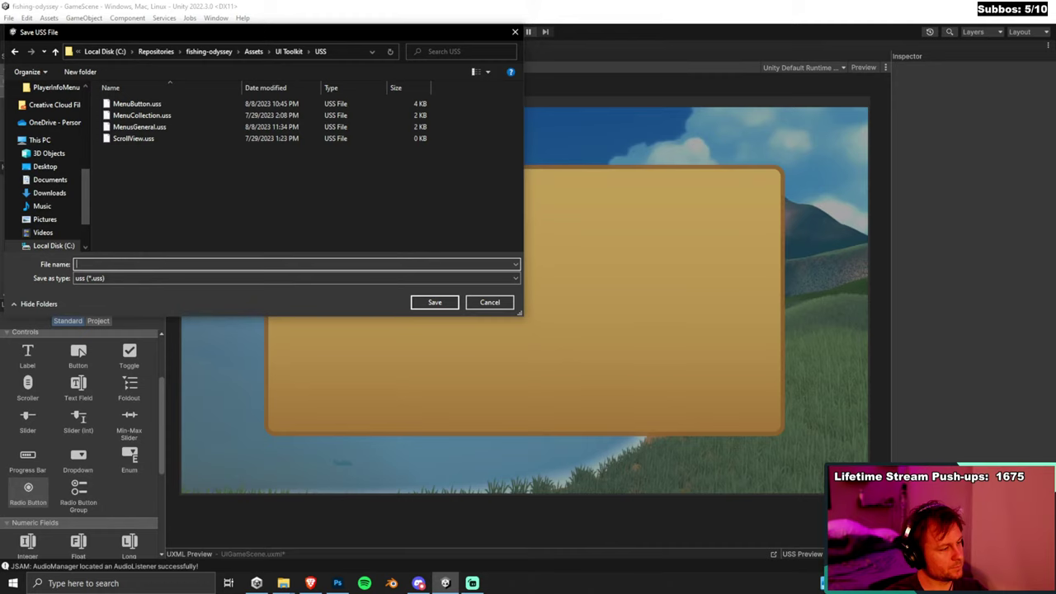
text(Cus)
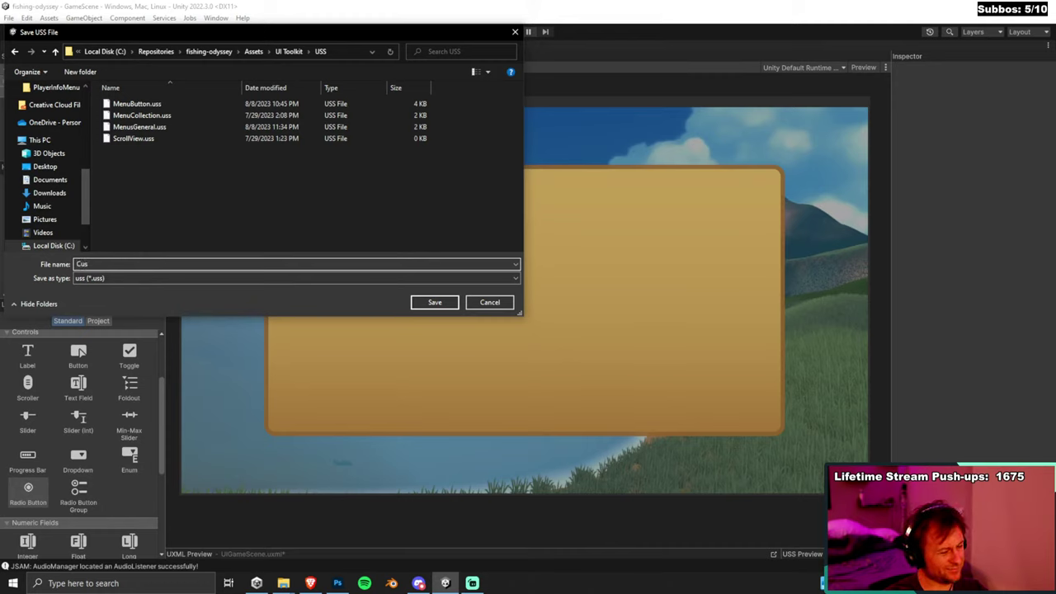
key(BackSpace)
key(BackSpace)
key(BackSpace)
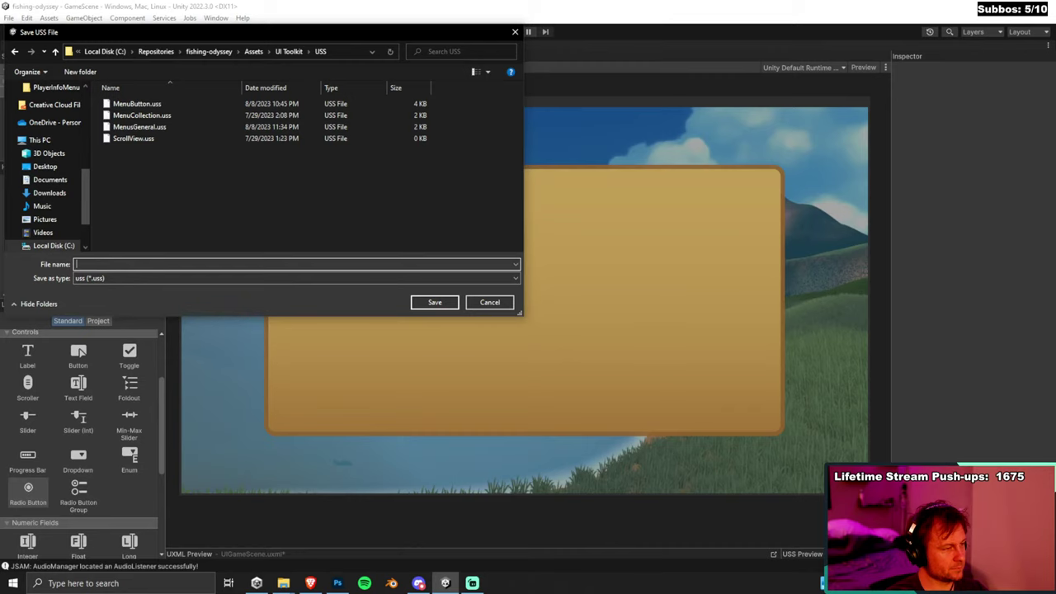
text(RadioButtonGroupMenu)
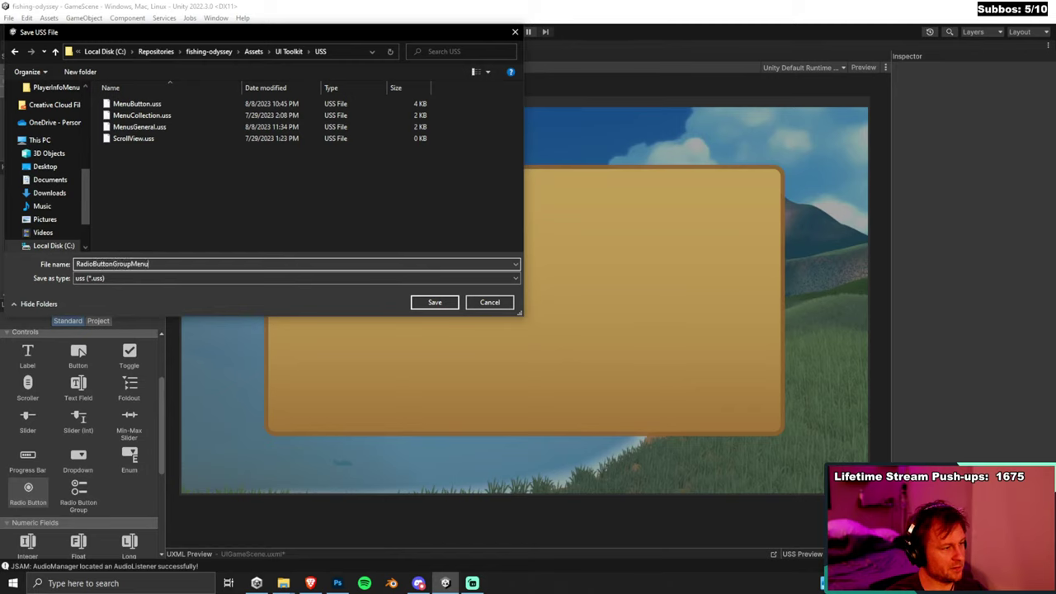
text(Tabs)
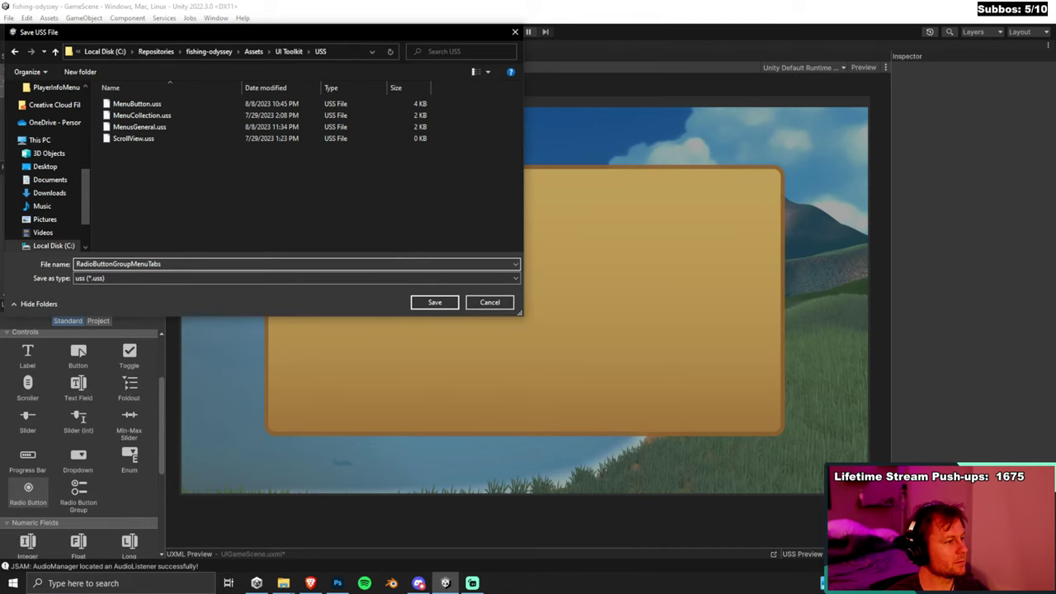
click(435, 302)
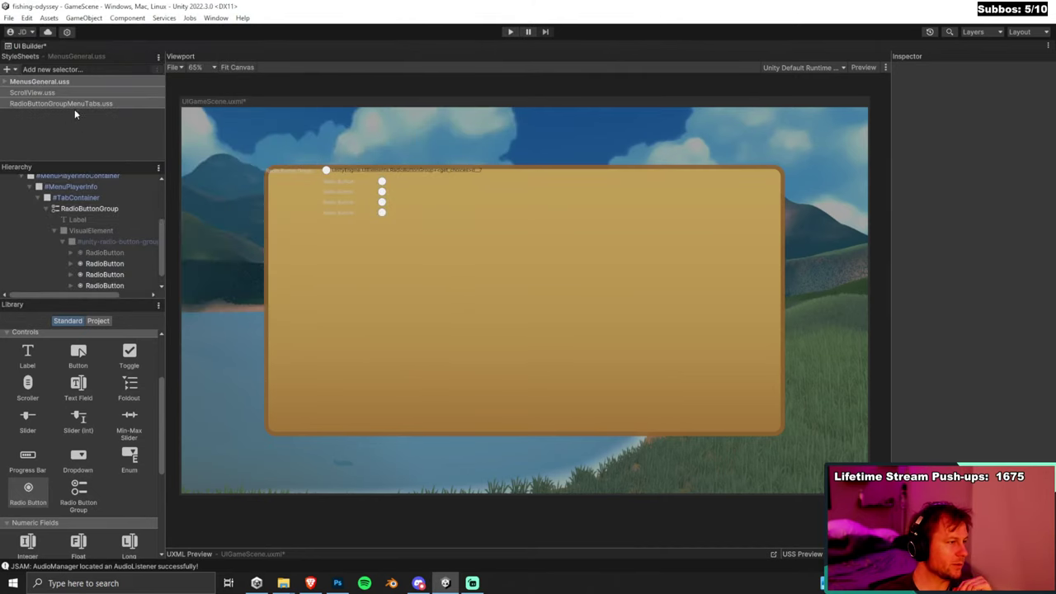
Examine the new style sheet, the style classes of the group's internal button container, and RadioButtonGroup's attributes and style classes.
click(66, 105)
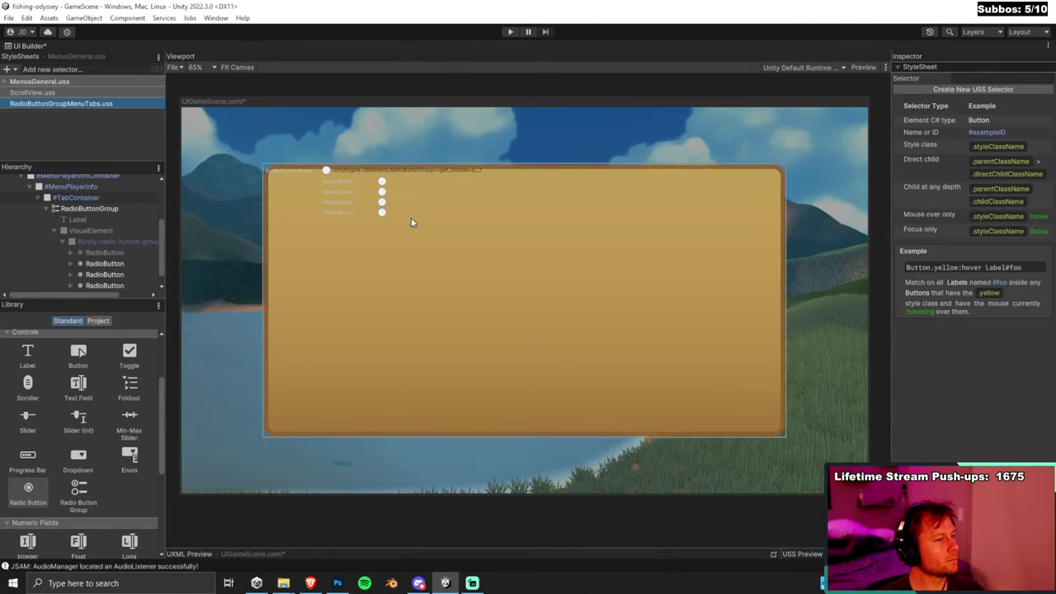
click(58, 103)
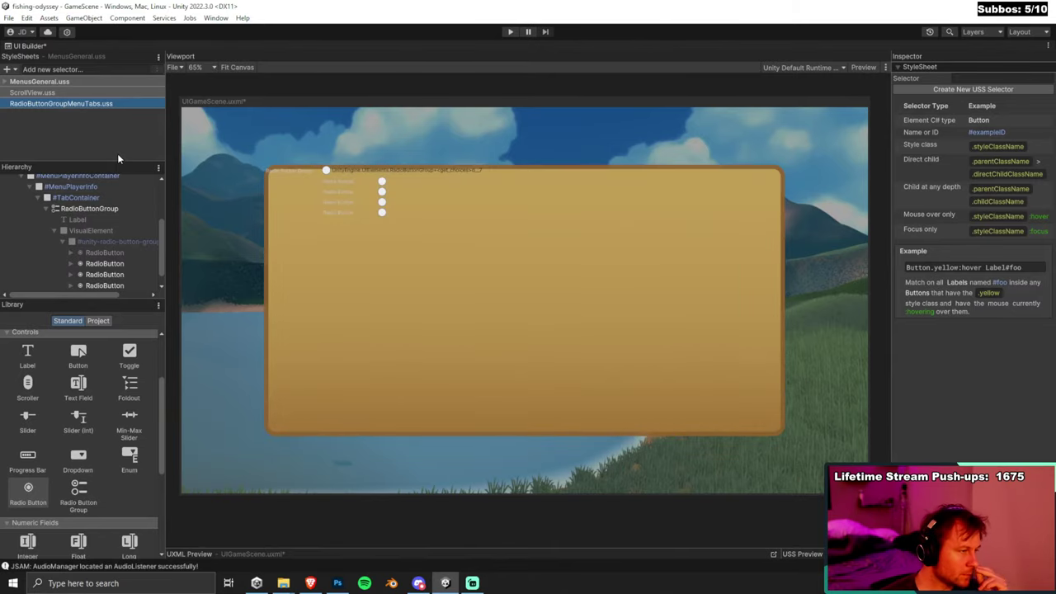
click(127, 241)
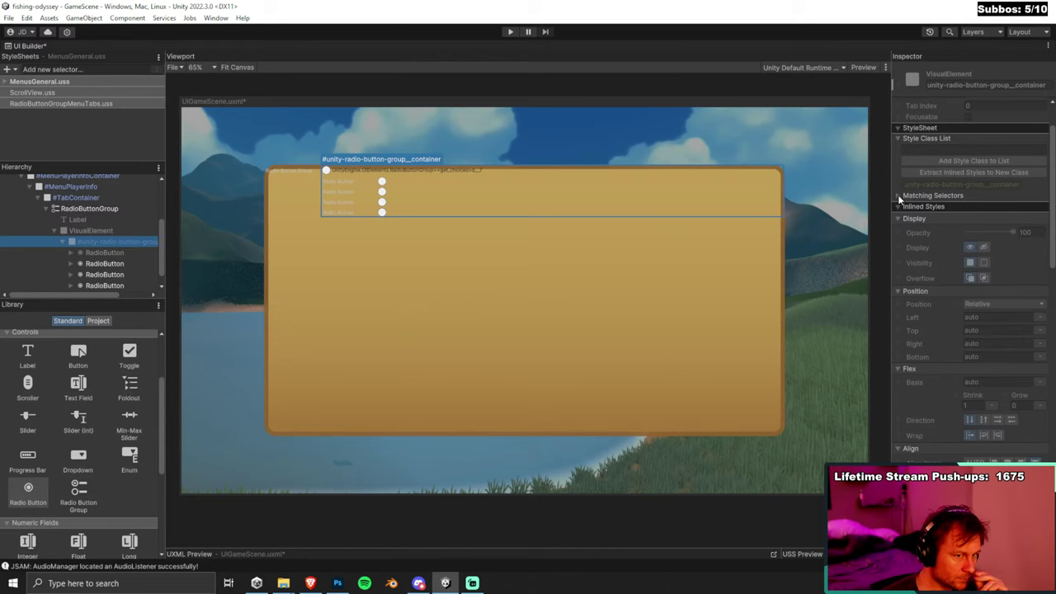
click(86, 210)
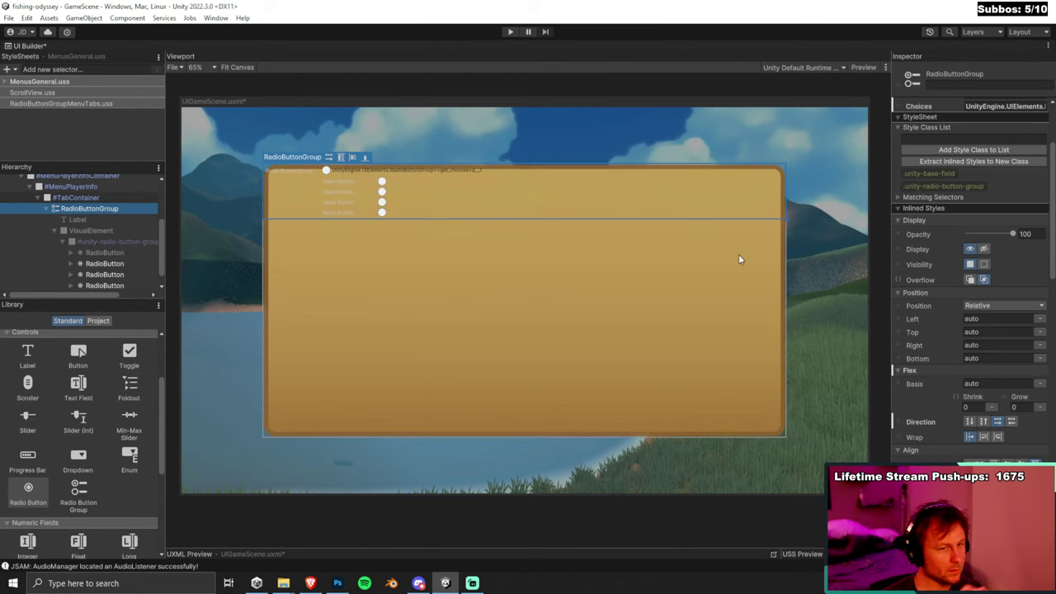
scroll(993, 216, up, 3)
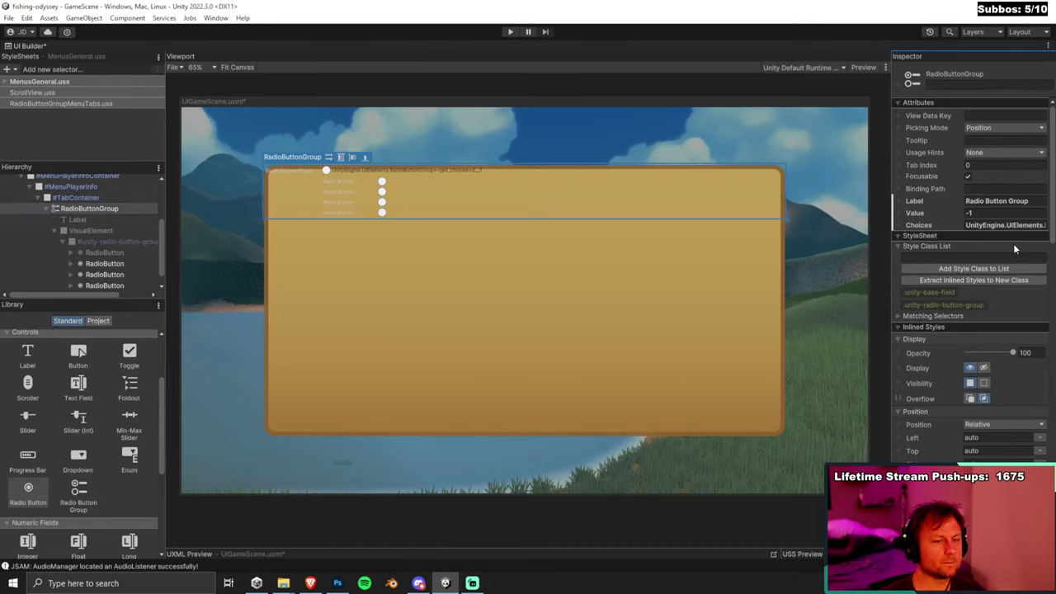
scroll(1011, 216, down, 3)
scroll(1009, 218, up, 3)
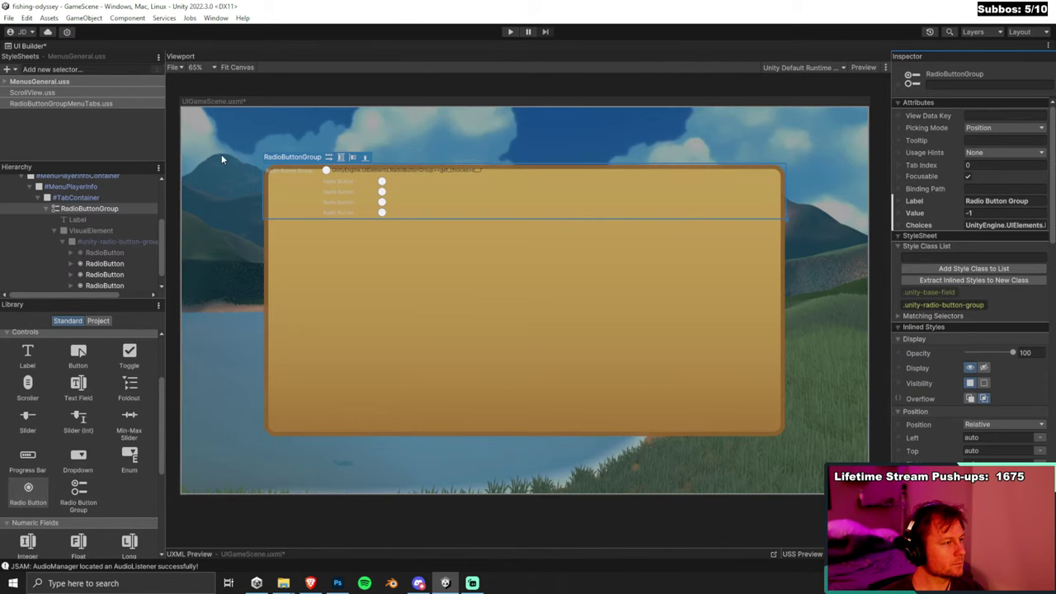
Delete the .unity-radio-button-group selector from MenusGeneral.uss and collapse that style sheet.
click(5, 82)
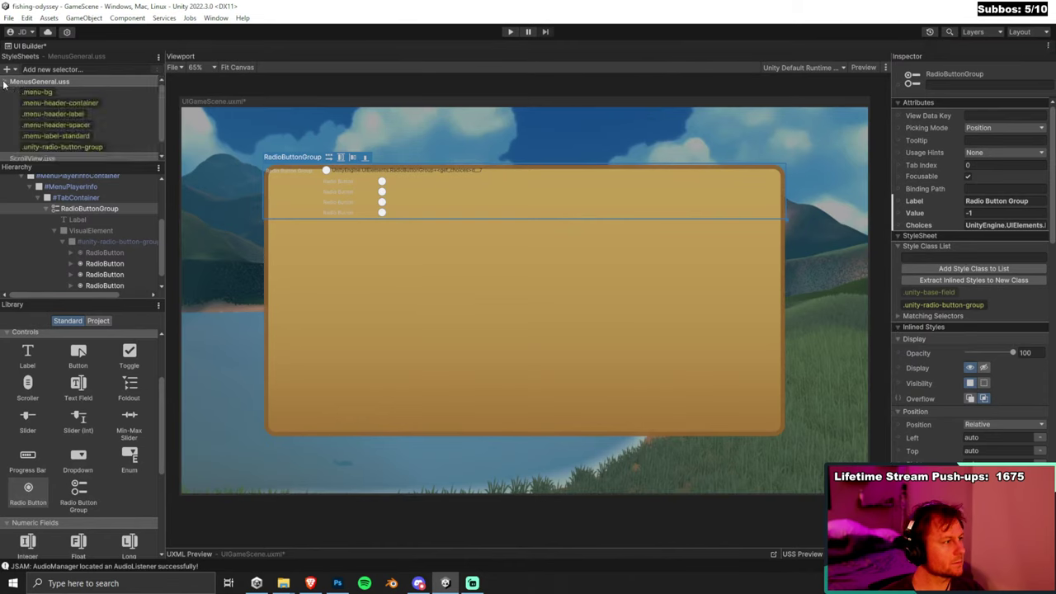
scroll(74, 124, down, 1)
right_click(74, 132)
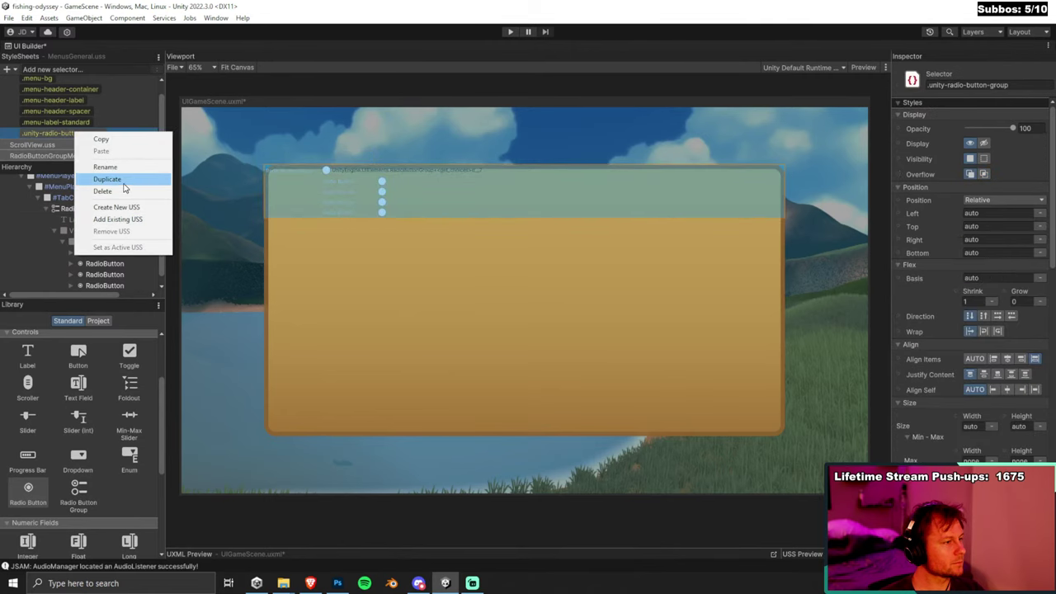
click(116, 190)
click(5, 79)
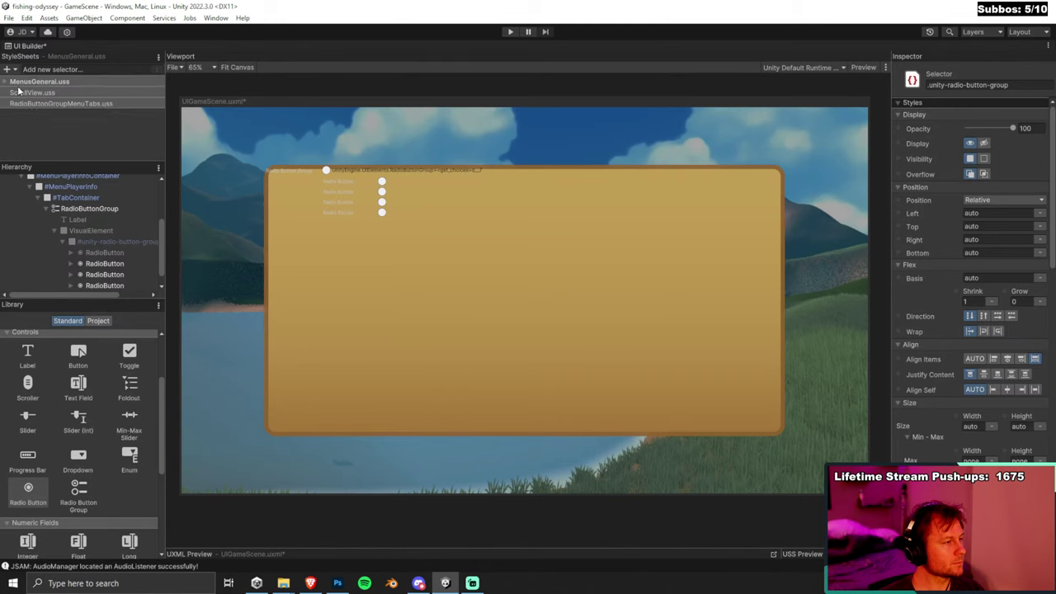
Make RadioButtonGroupMenuTabs.uss the active style sheet.
click(46, 105)
right_click(46, 105)
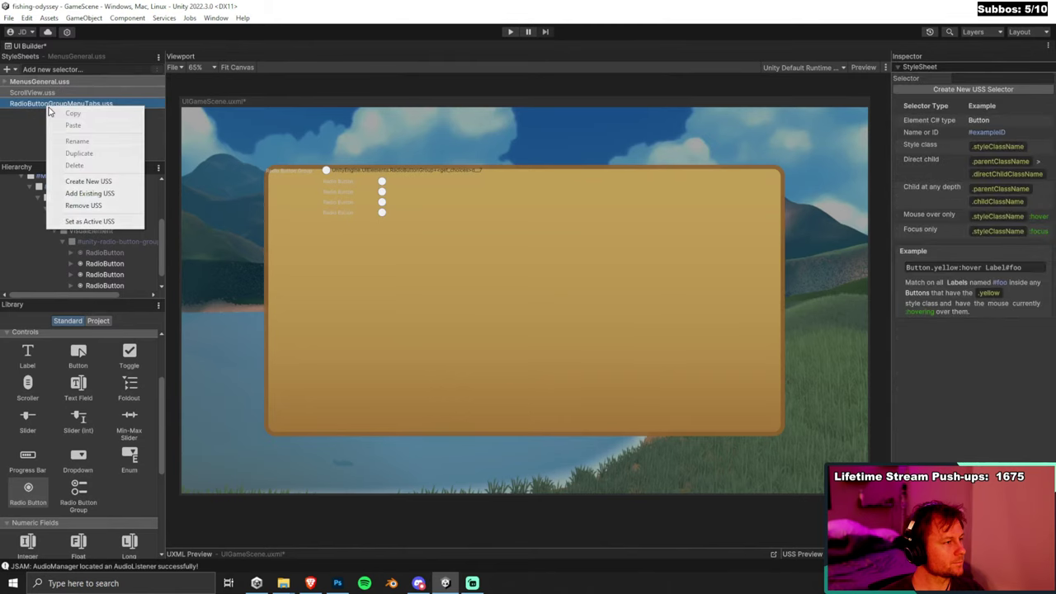
click(104, 221)
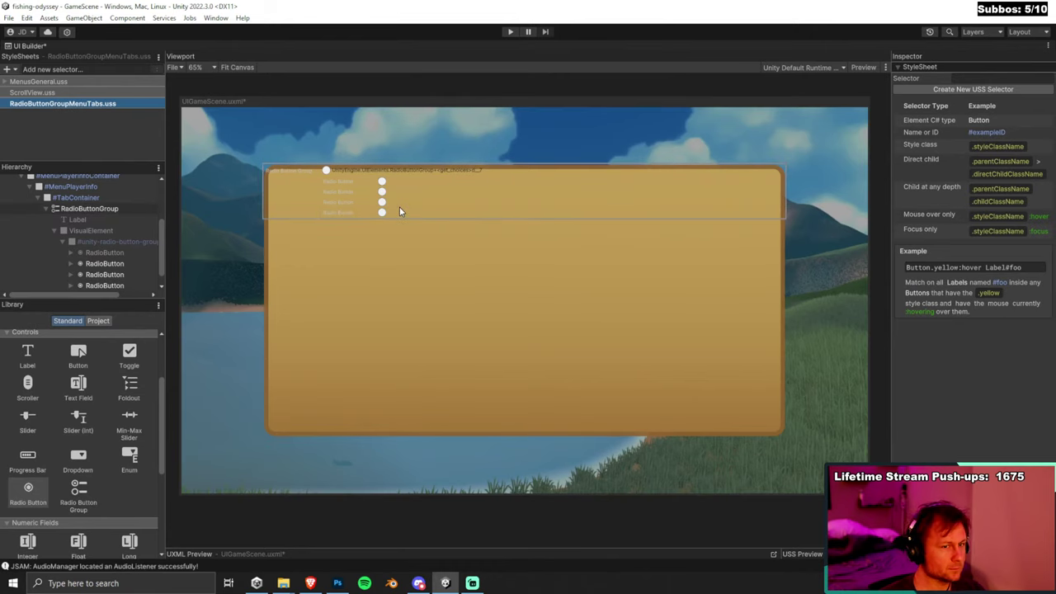
Create a .unity-radio-button-group selector in RadioButtonGroupMenuTabs.uss from RadioButtonGroup's style class and open it for editing.
click(109, 210)
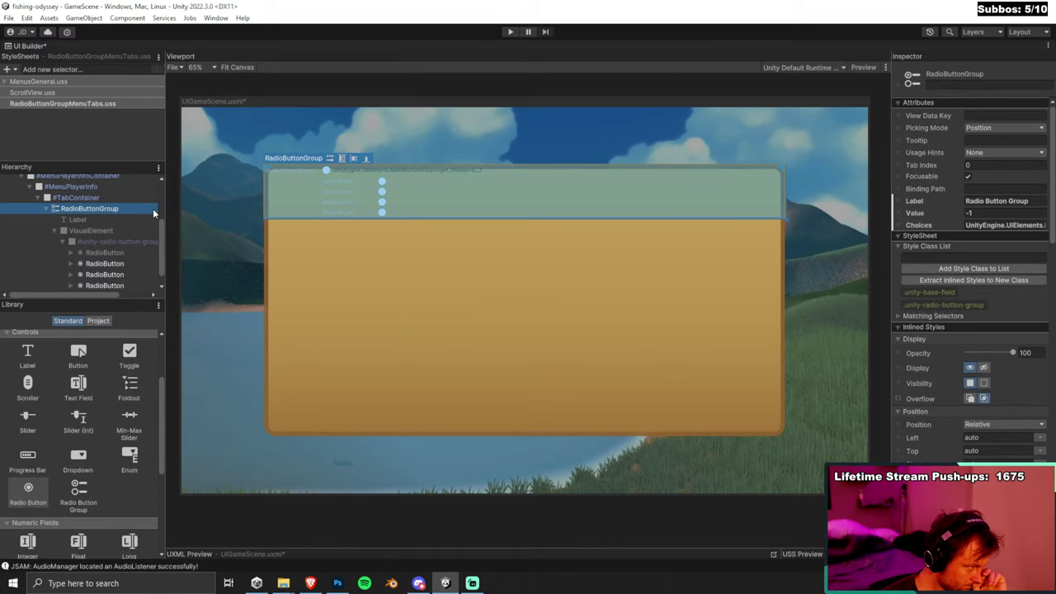
double_click(934, 303)
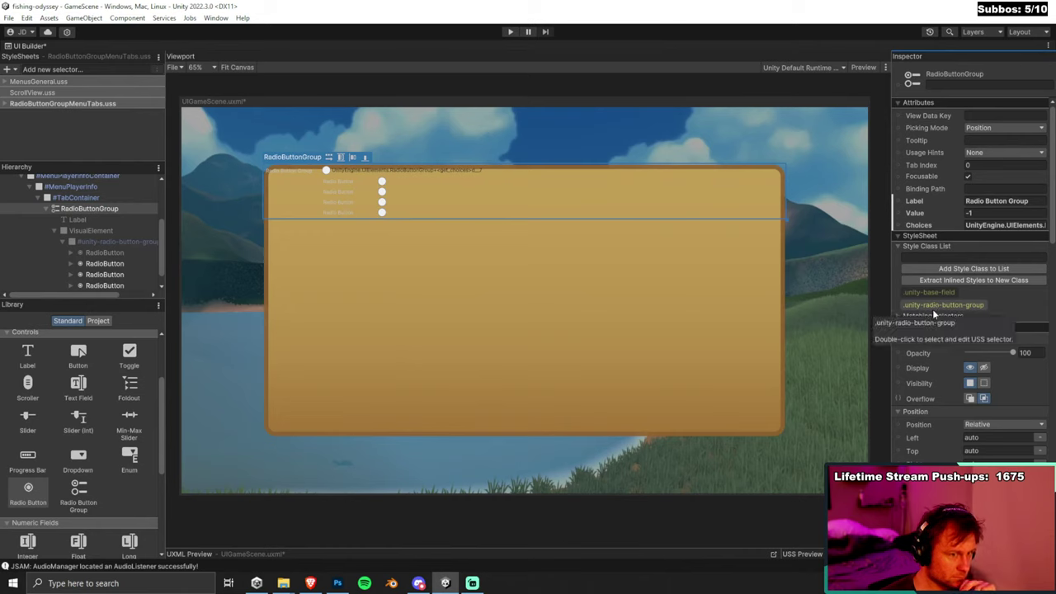
click(5, 103)
click(35, 115)
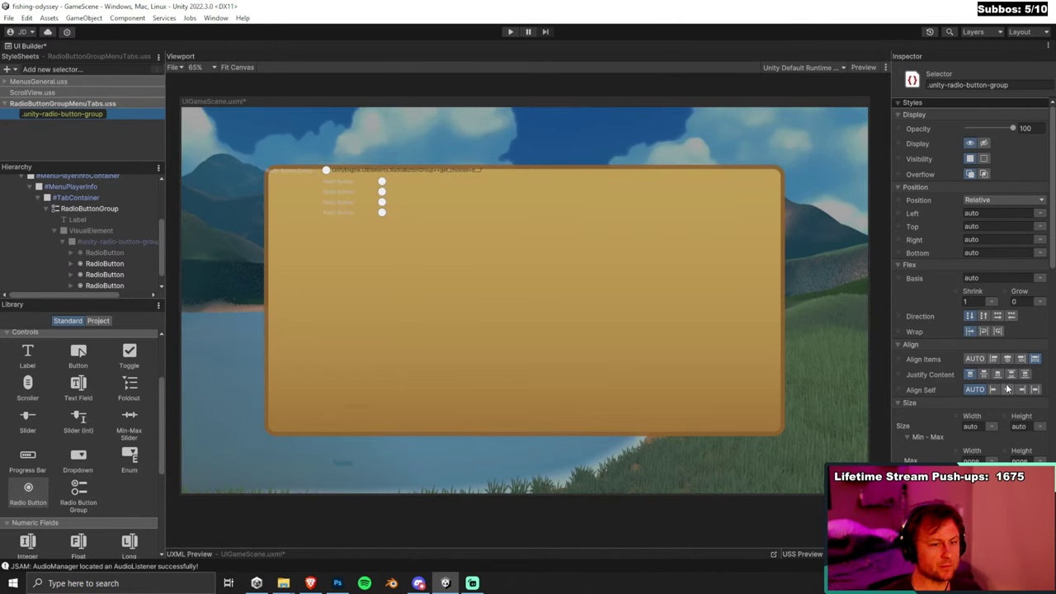
Try the column directions on the .unity-radio-button-group selector, set its flex direction to row, and review its remaining styles.
scroll(1016, 379, down, 3)
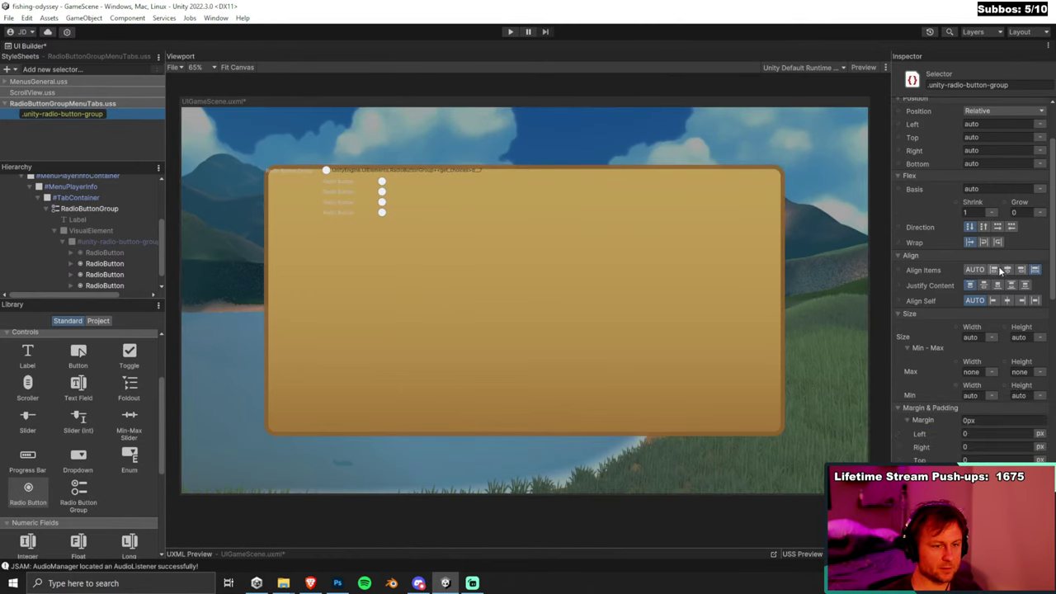
click(997, 227)
click(971, 228)
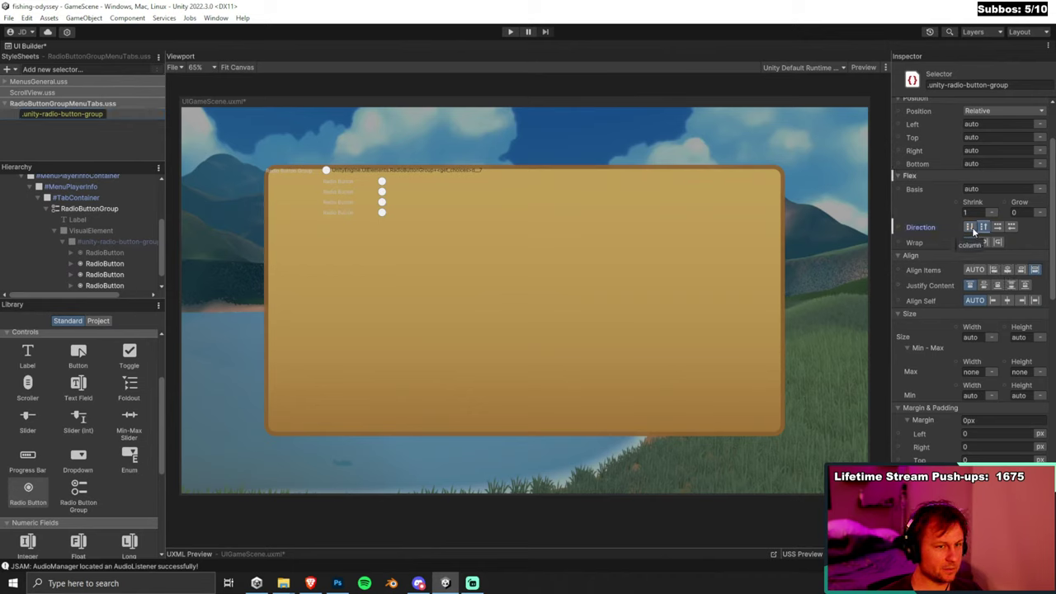
click(1002, 228)
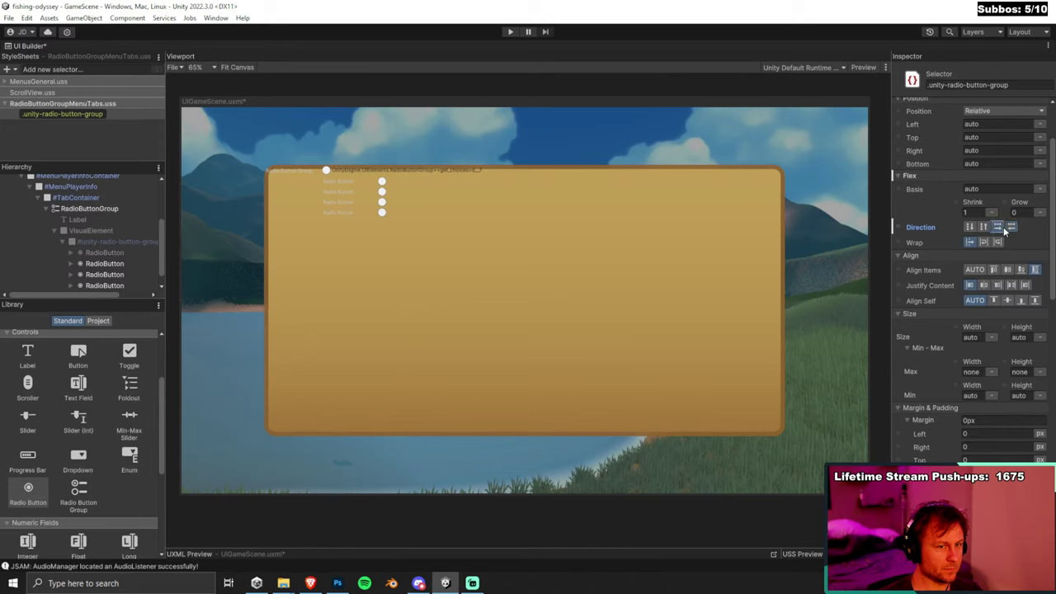
scroll(998, 233, up, 3)
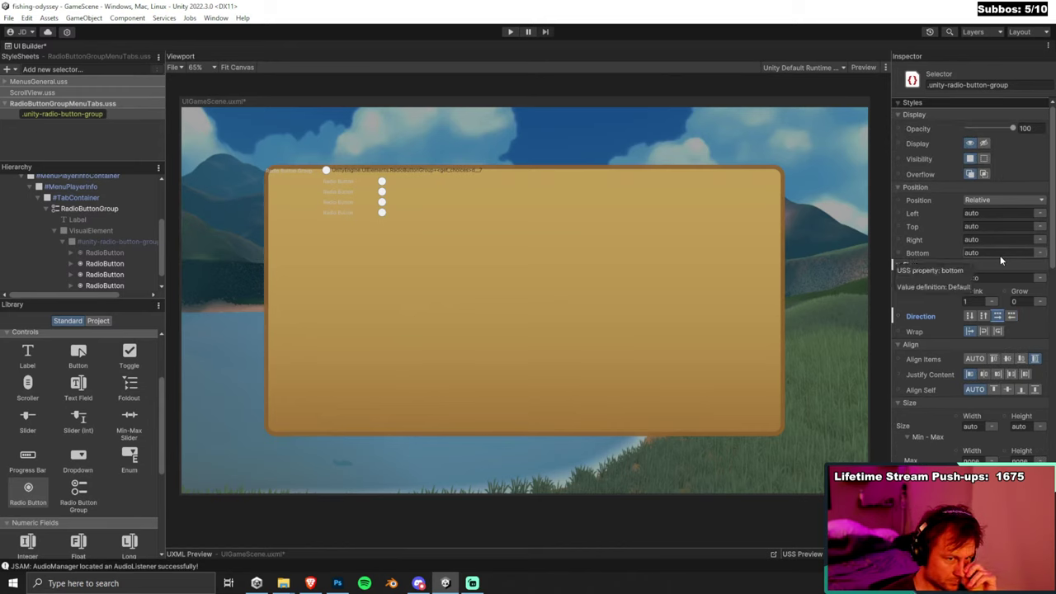
scroll(1000, 396, down, 4)
scroll(998, 394, down, 9)
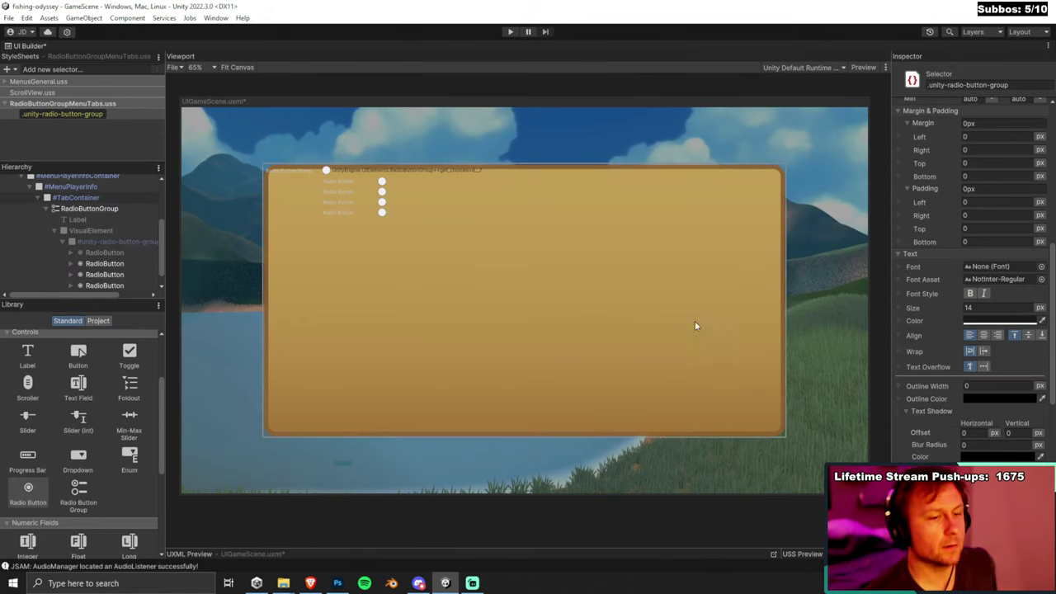
Turn on the viewport preview and test selecting the individual radio buttons in RadioButtonGroup.
click(353, 182)
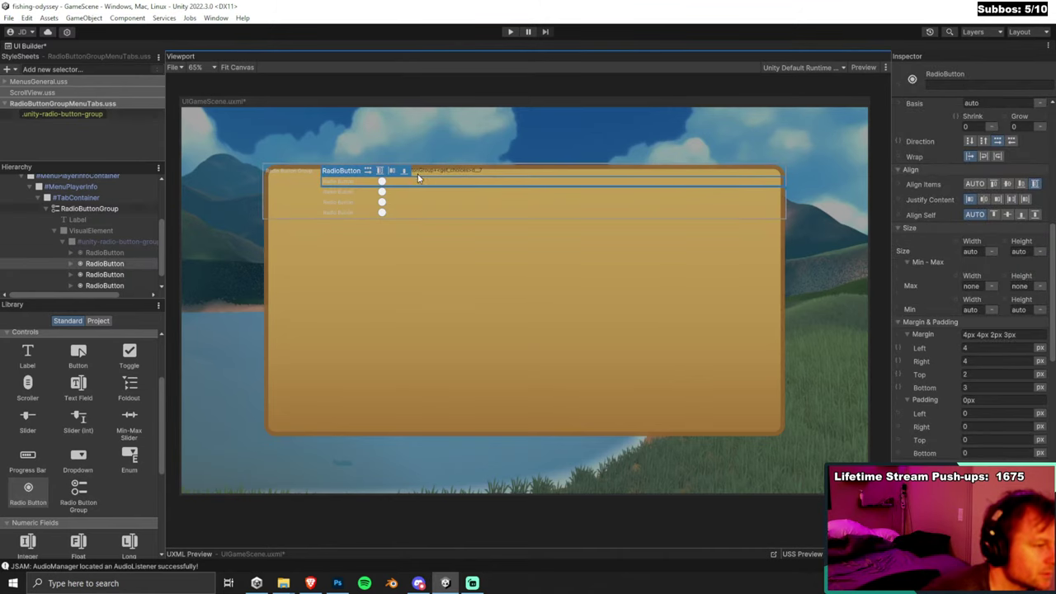
click(296, 206)
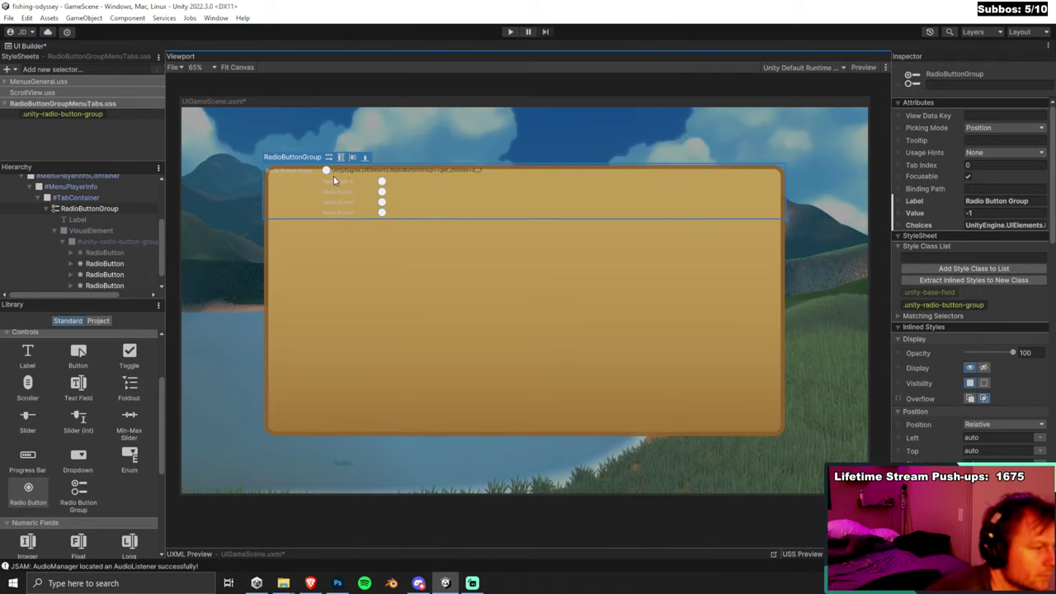
click(863, 68)
click(326, 171)
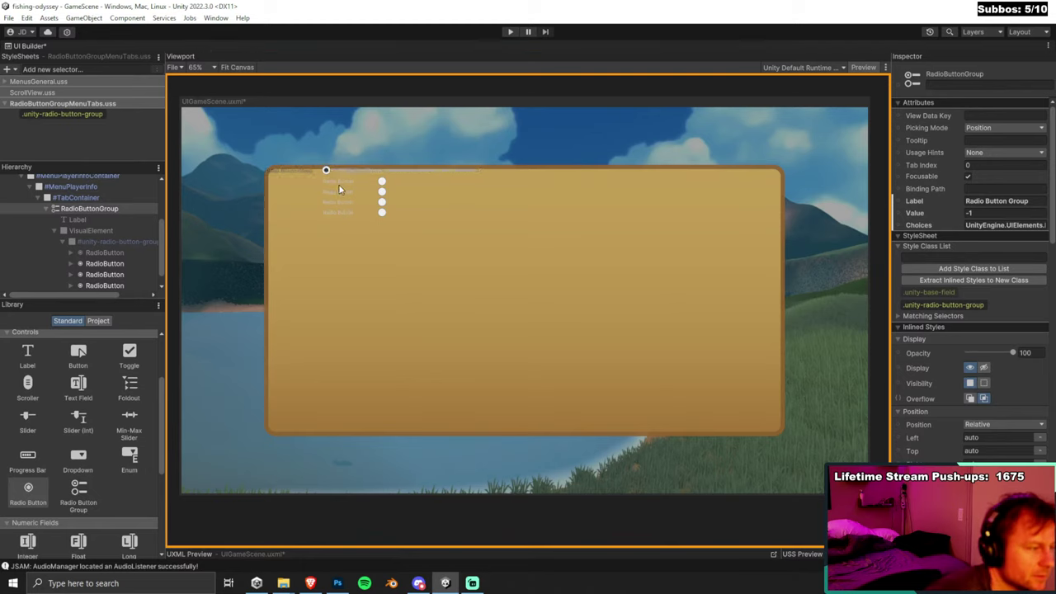
click(382, 181)
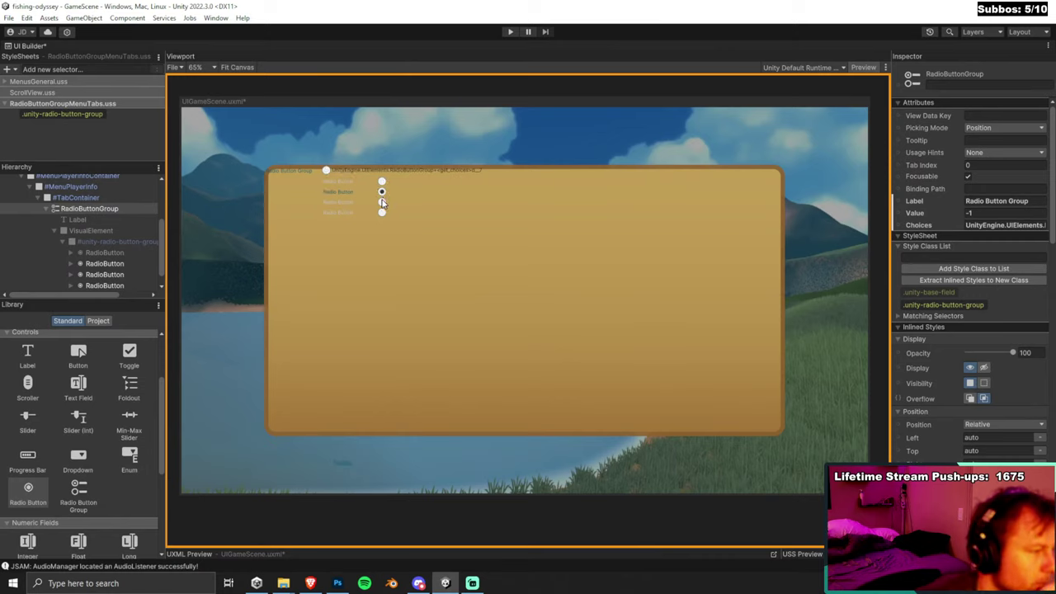
click(382, 211)
click(382, 202)
scroll(130, 277, down, 1)
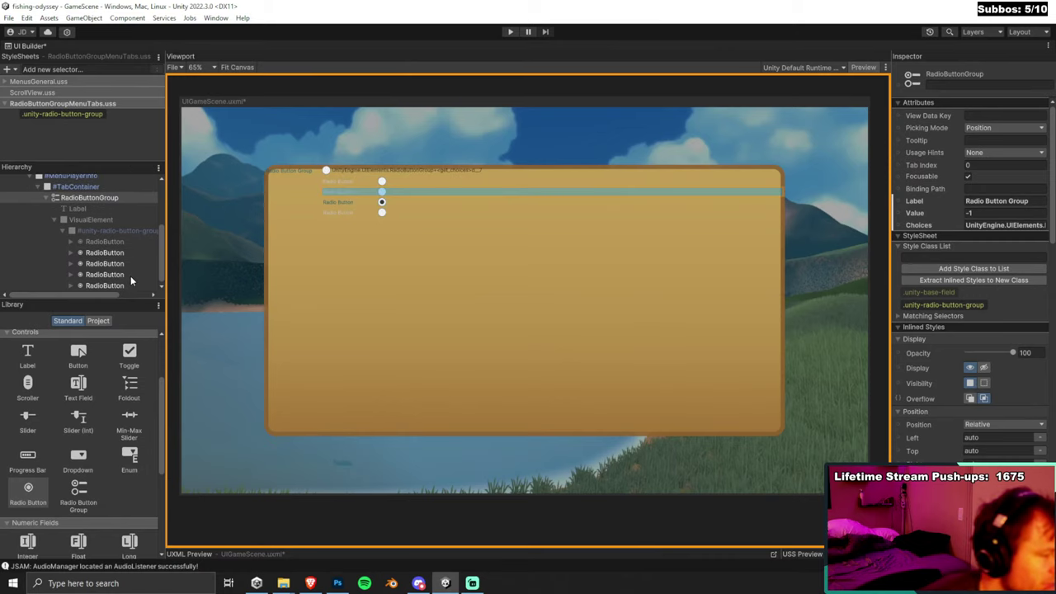
click(120, 243)
right_click(119, 243)
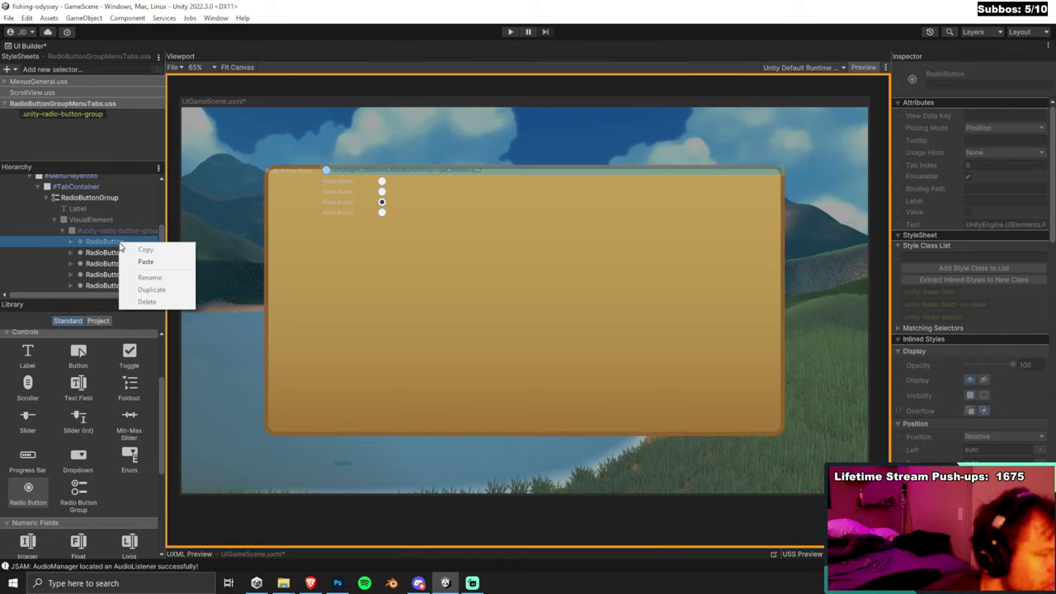
click(116, 246)
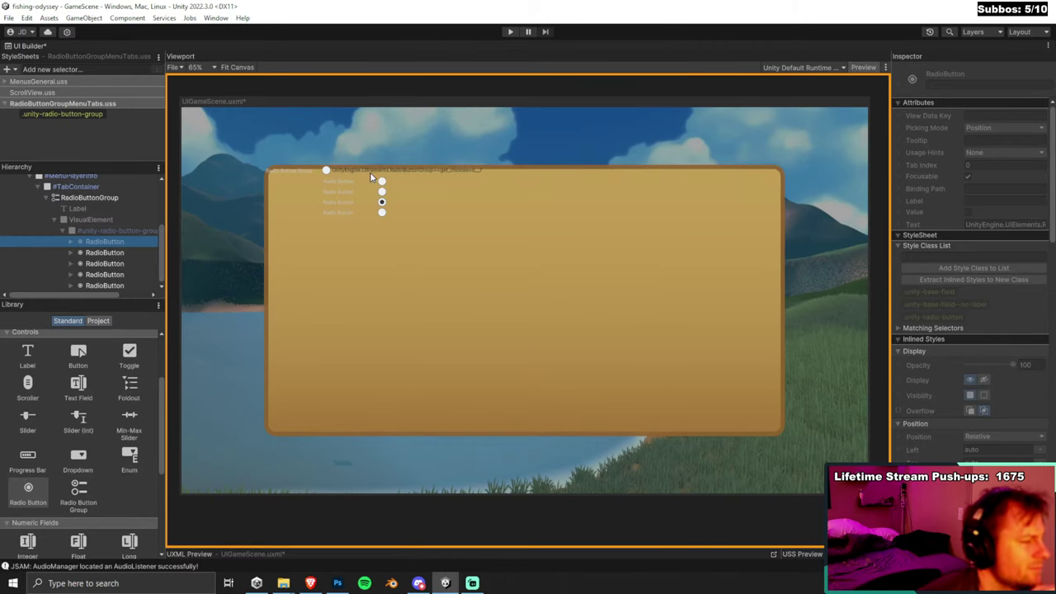
Delete RadioButtonGroup with its radio buttons and add a fresh Radio Button Group inside #TabContainer.
scroll(107, 206, up, 2)
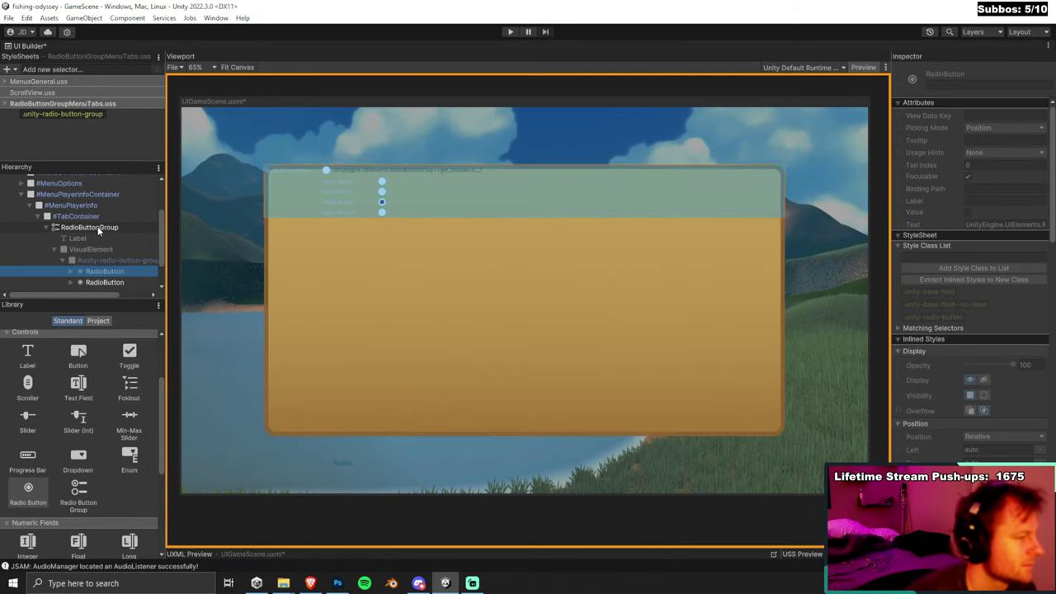
click(97, 226)
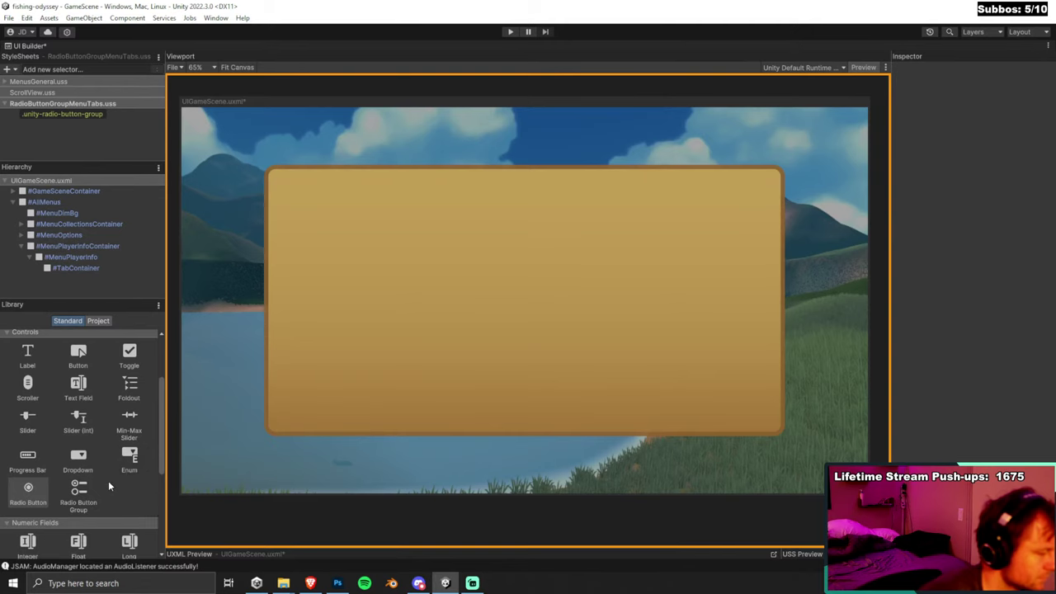
drag(81, 495, 103, 276)
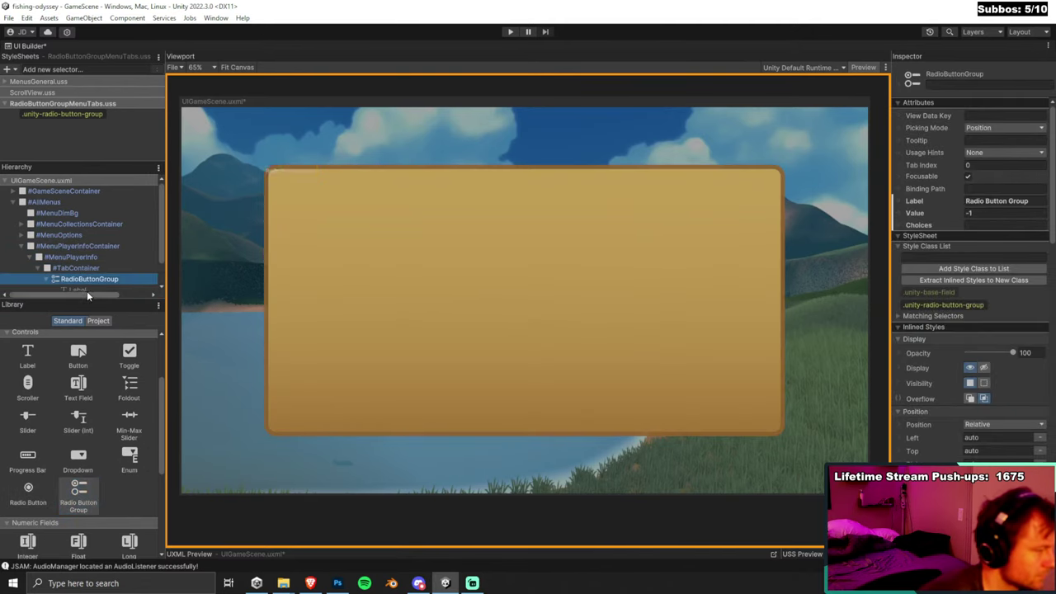
Add two radio buttons inside the new RadioButtonGroup's container in the hierarchy.
click(115, 284)
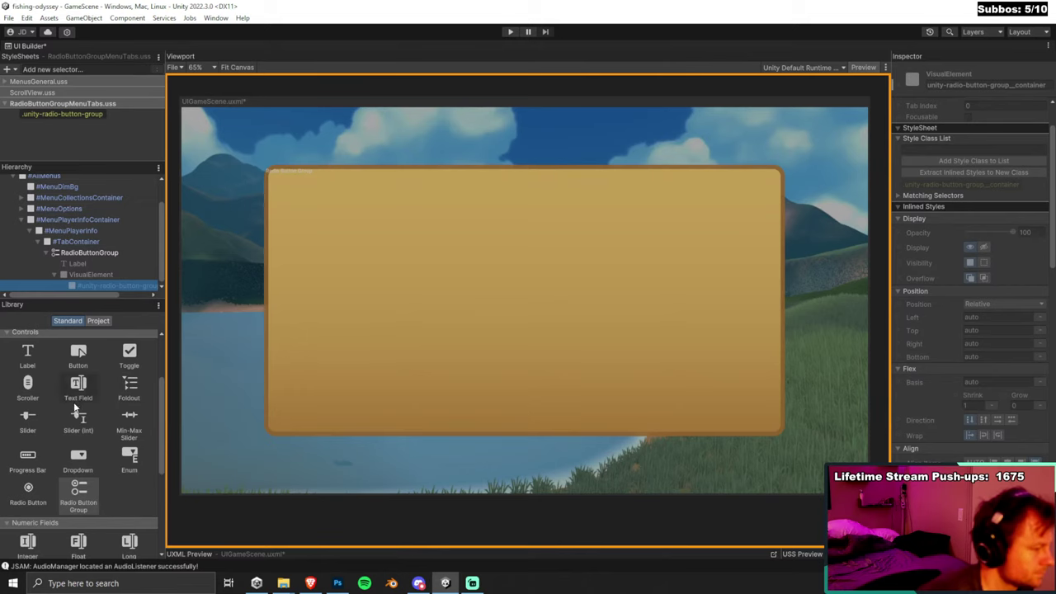
drag(28, 491, 92, 251)
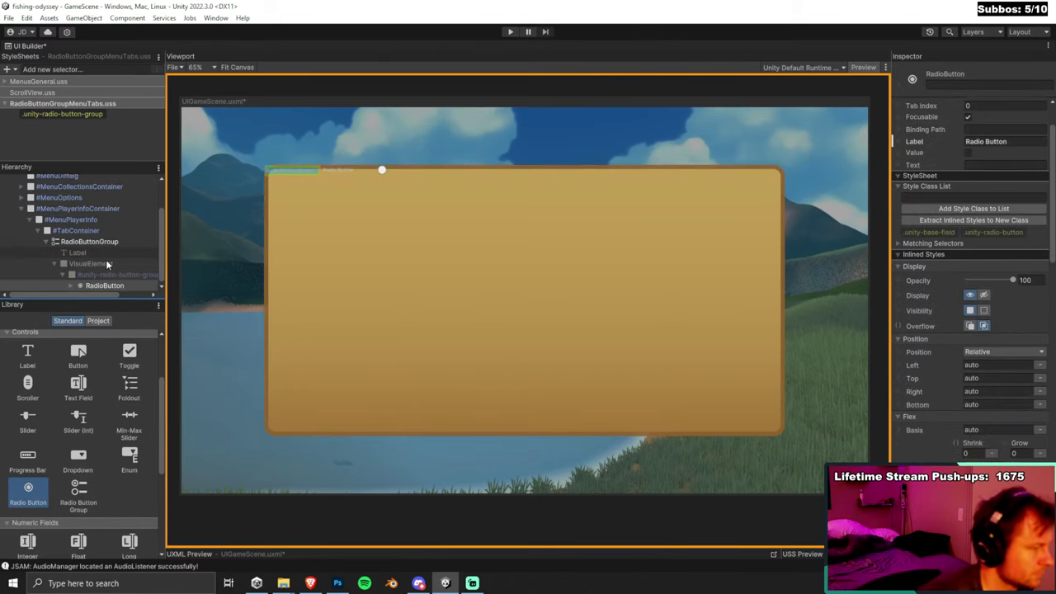
drag(105, 285, 106, 240)
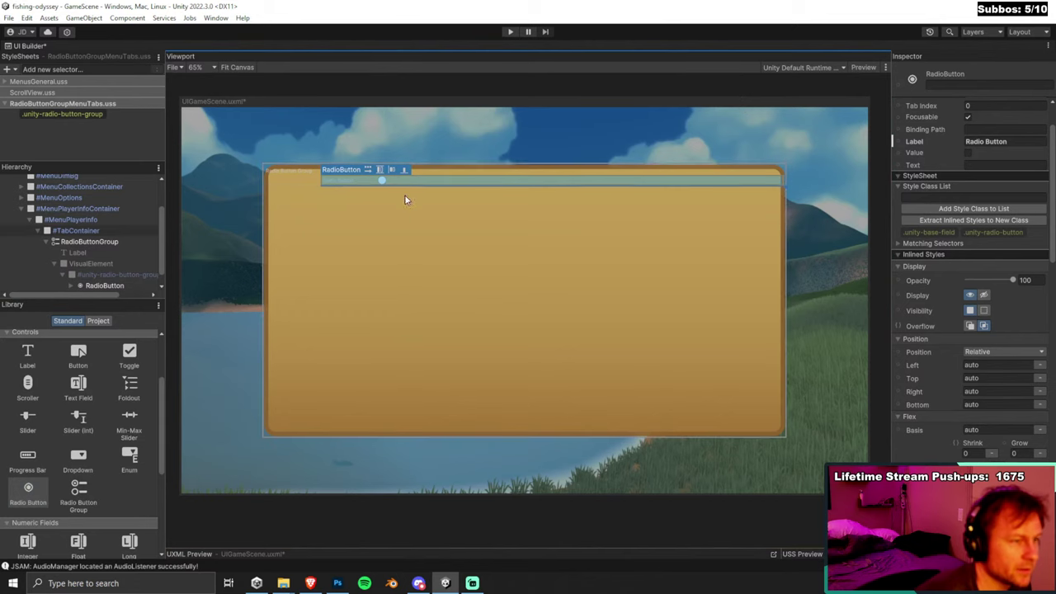
click(382, 171)
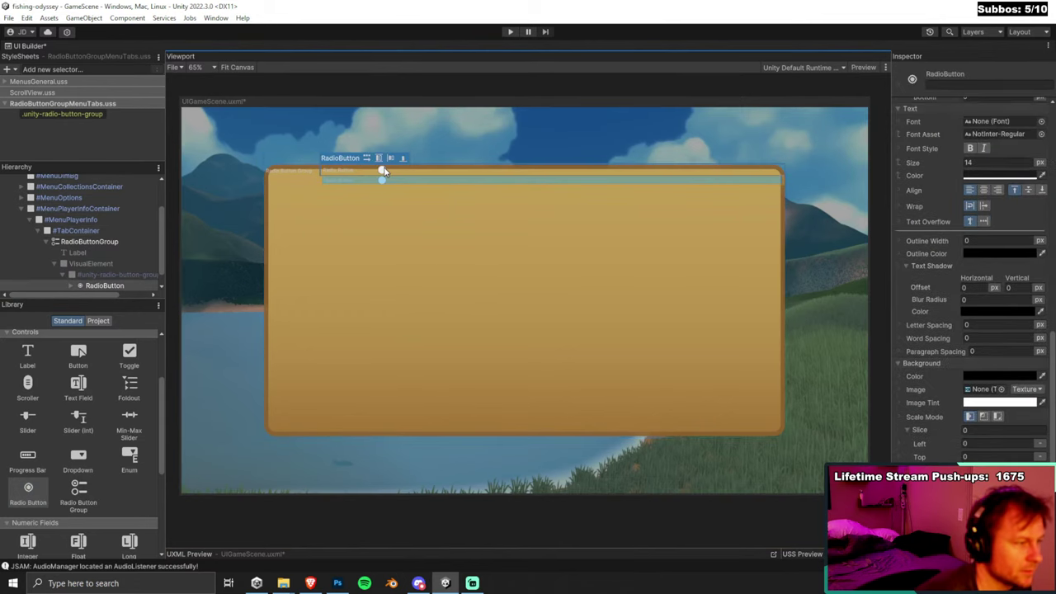
Turn on the viewport preview and test switching the selection between the two radio buttons.
click(861, 68)
click(383, 181)
click(382, 172)
click(383, 181)
click(382, 170)
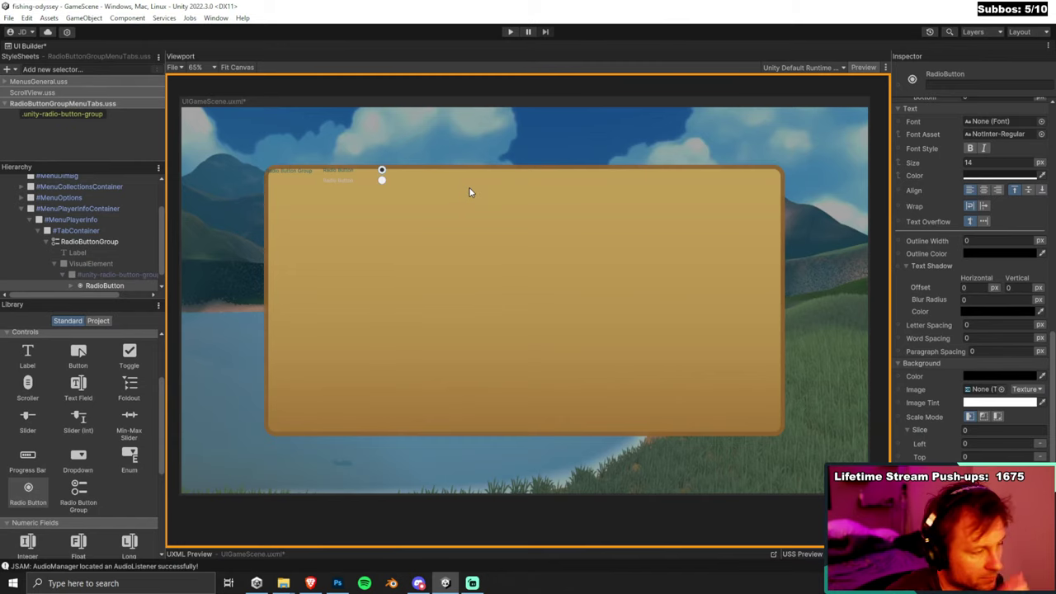
click(379, 172)
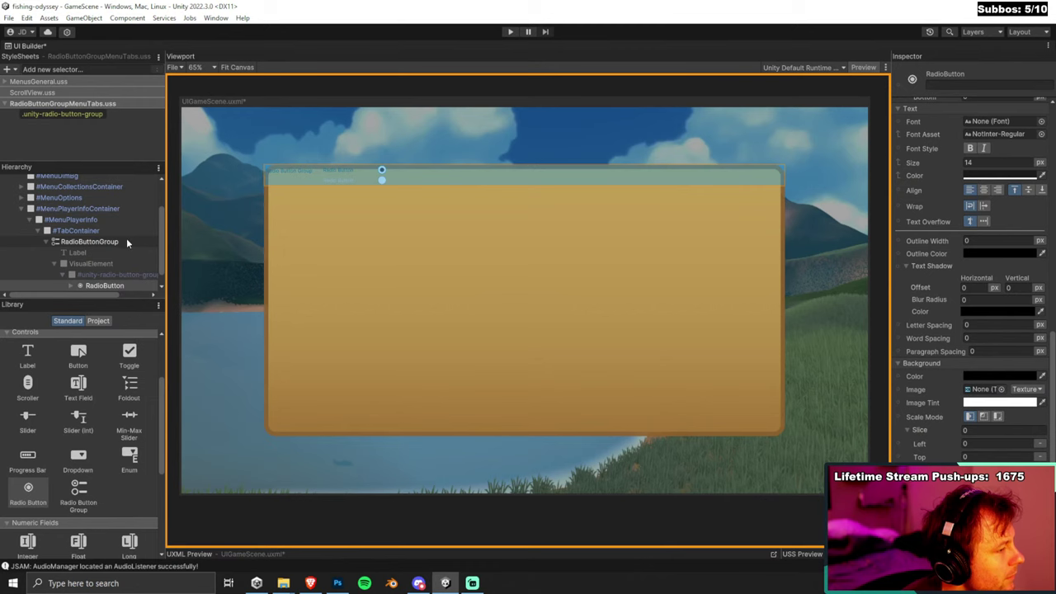
Clear the Label attribute of RadioButtonGroup.
click(1018, 202)
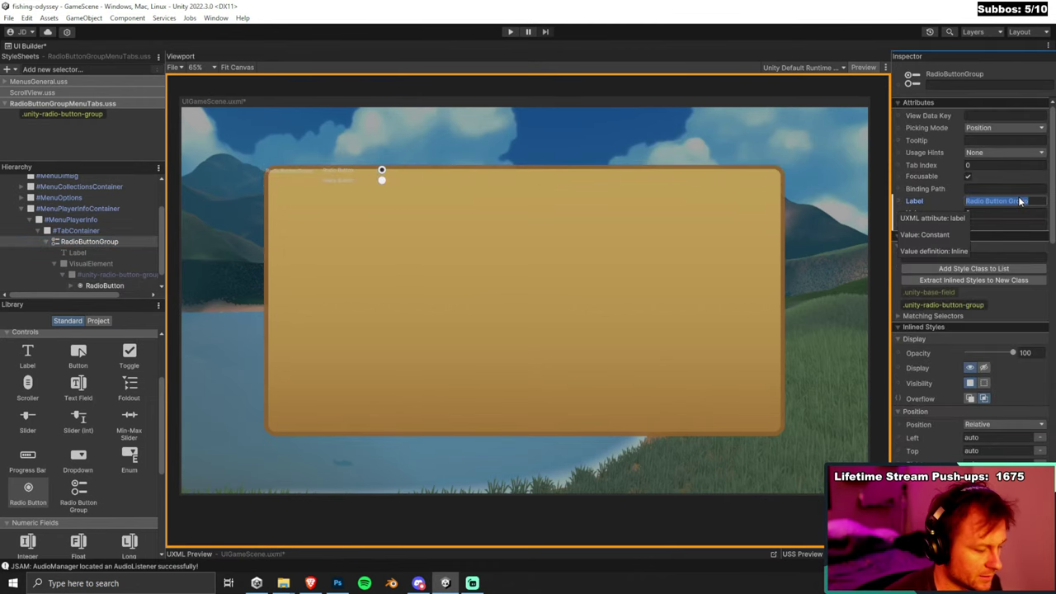
key(BackSpace)
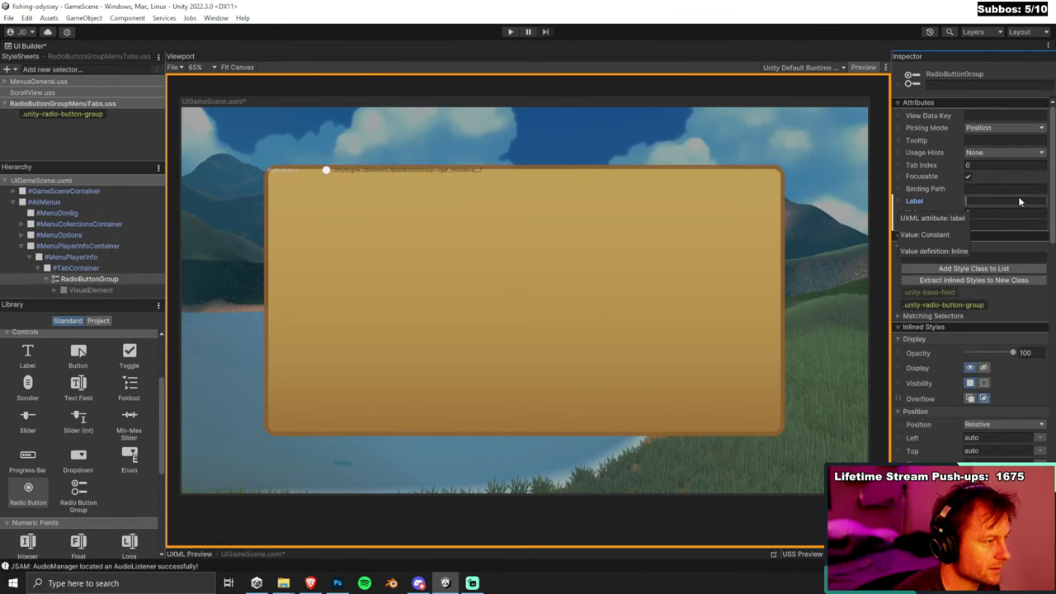
click(633, 125)
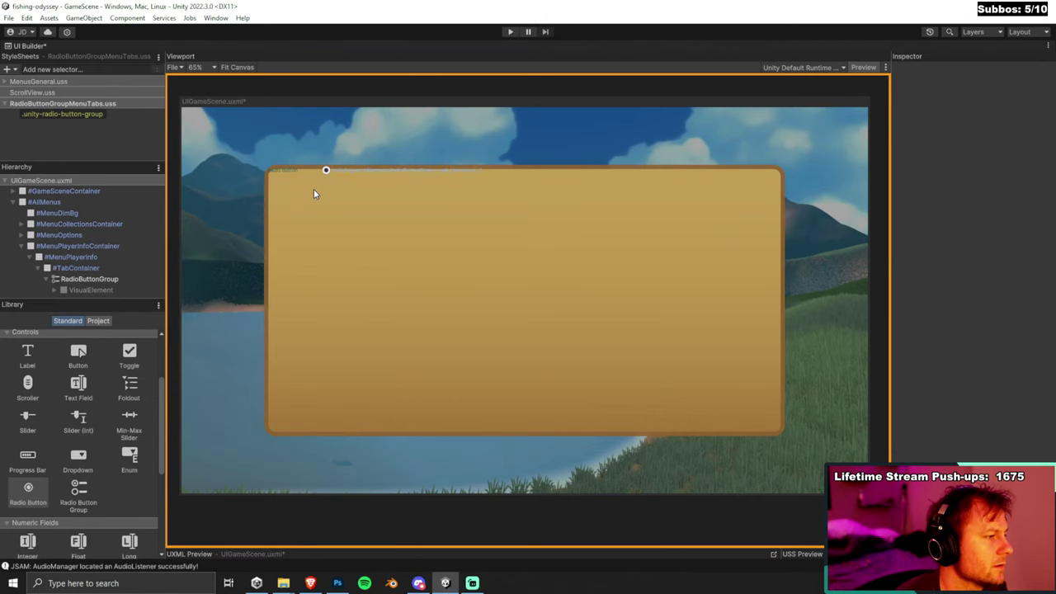
Add another radio button to RadioButtonGroup and check the buttons and their parent container in the hierarchy.
click(106, 281)
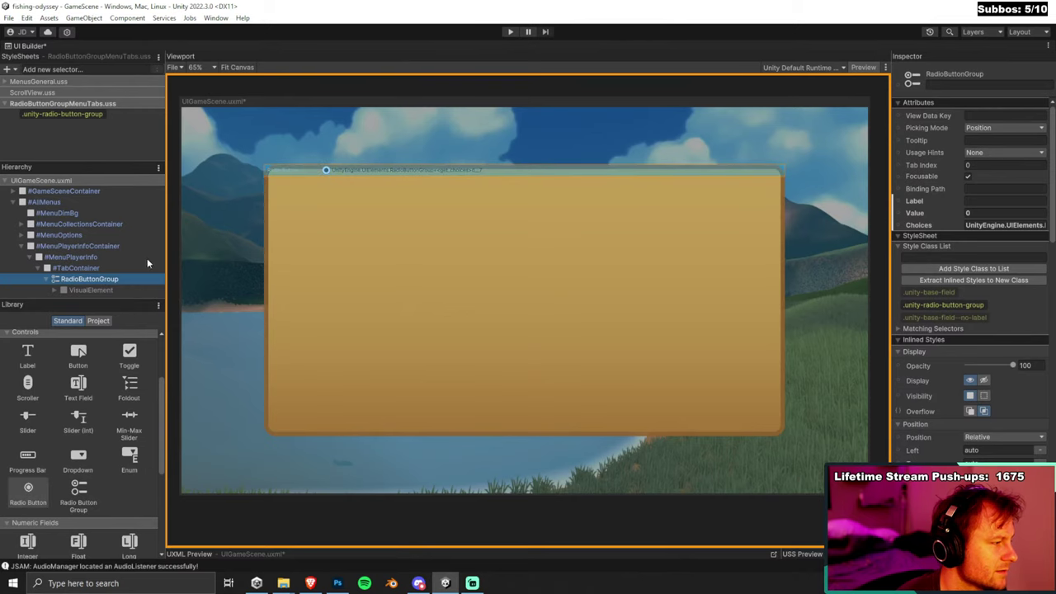
click(84, 289)
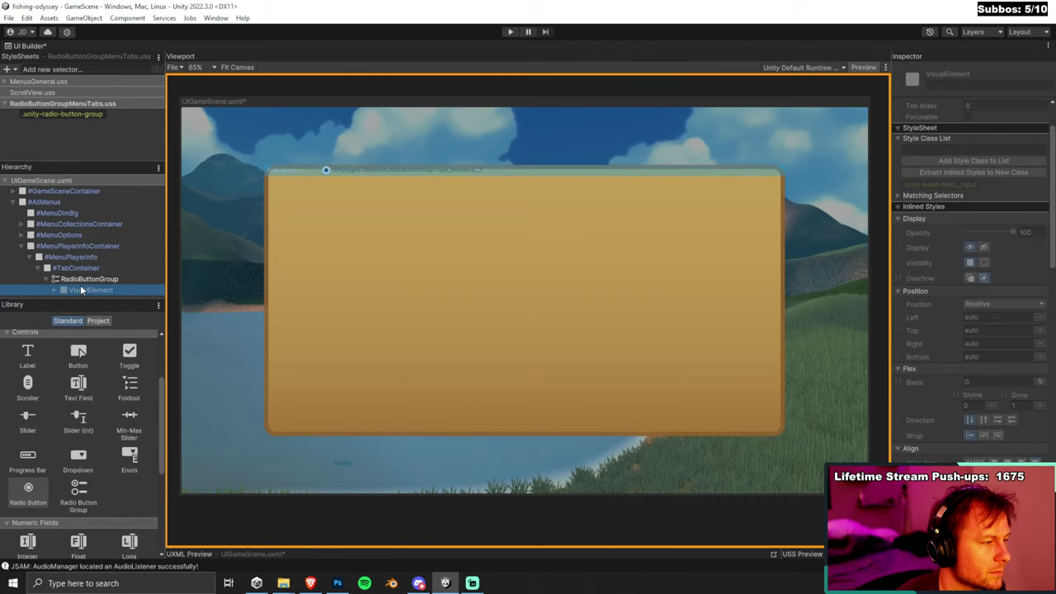
drag(29, 489, 104, 277)
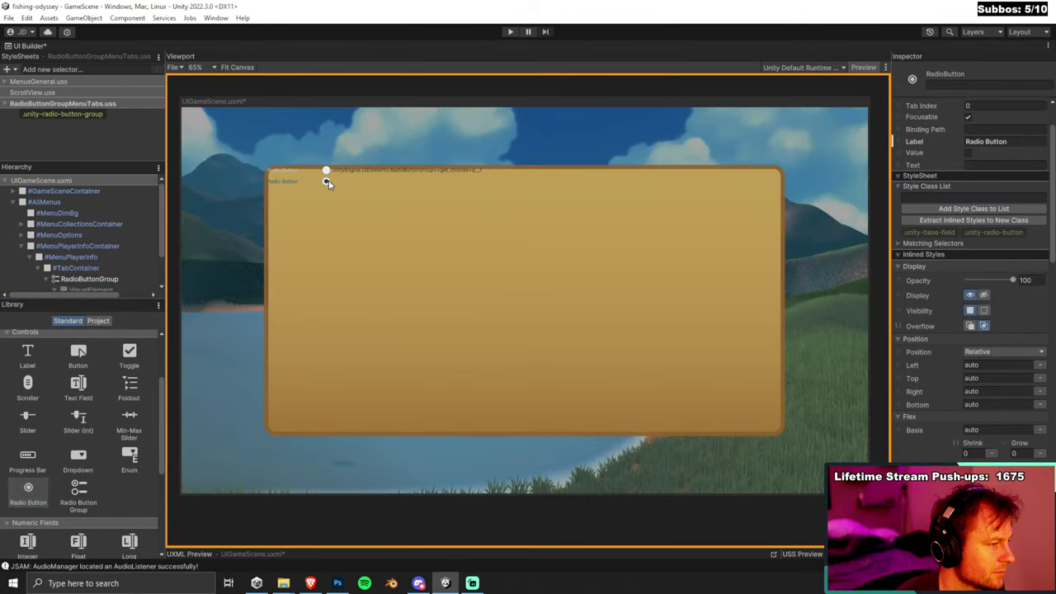
scroll(136, 261, down, 2)
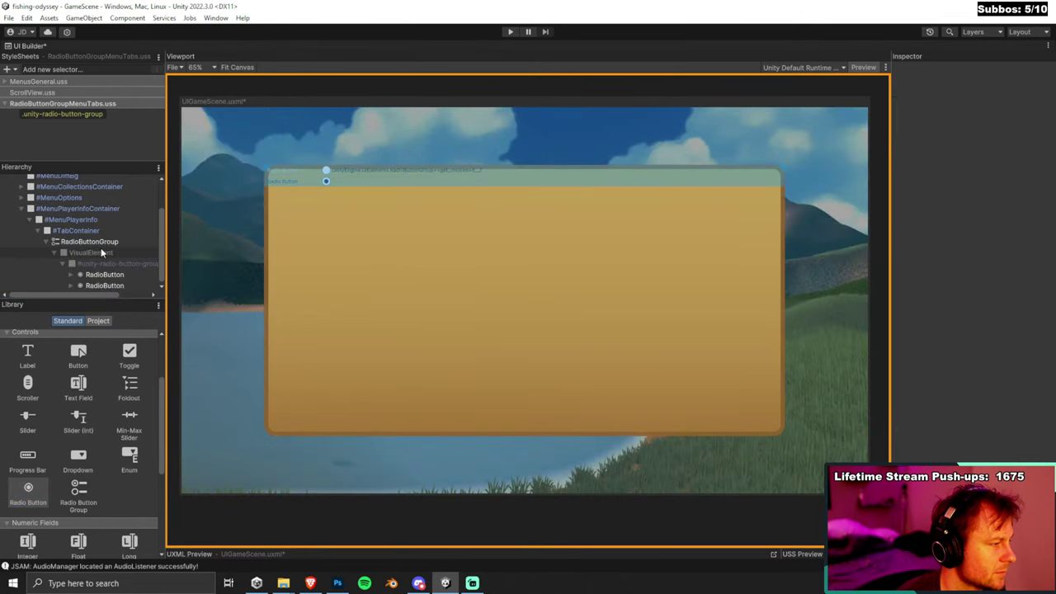
click(108, 284)
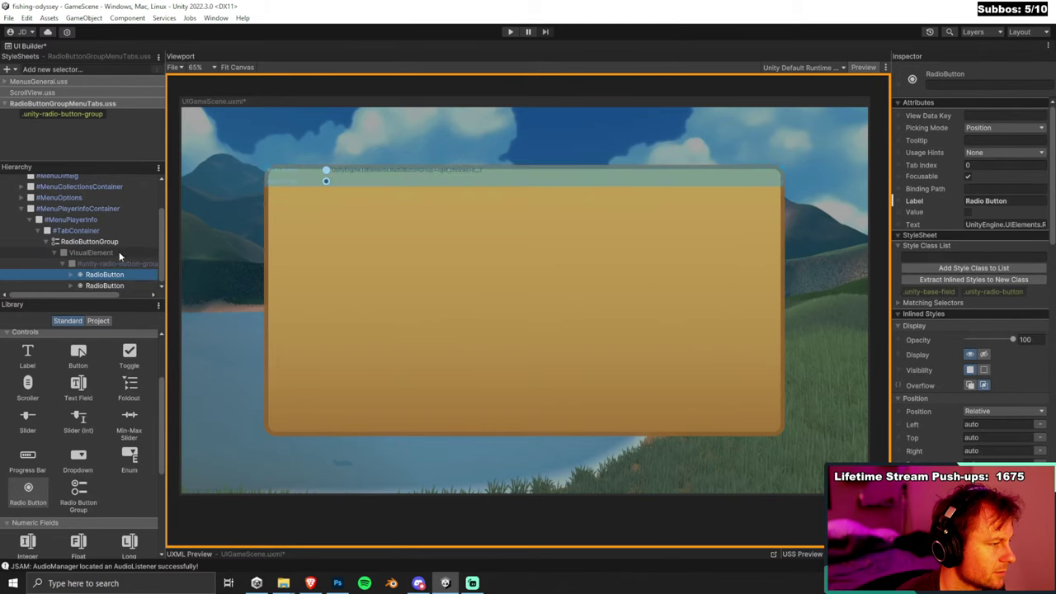
click(107, 263)
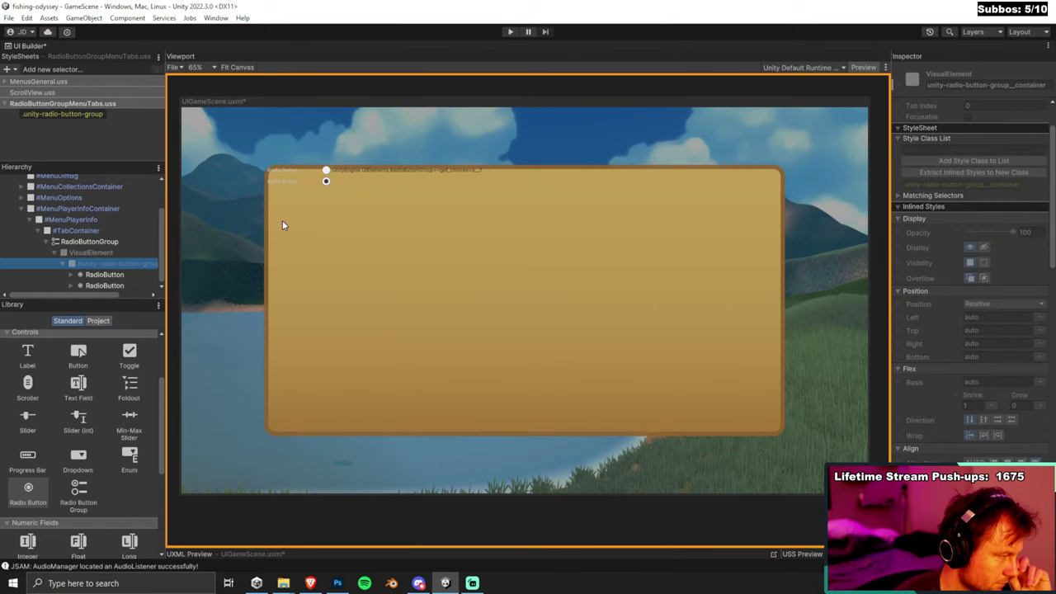
Try the column-reverse direction on RadioButtonGroup's inline styles, then set its flex direction to row.
click(103, 114)
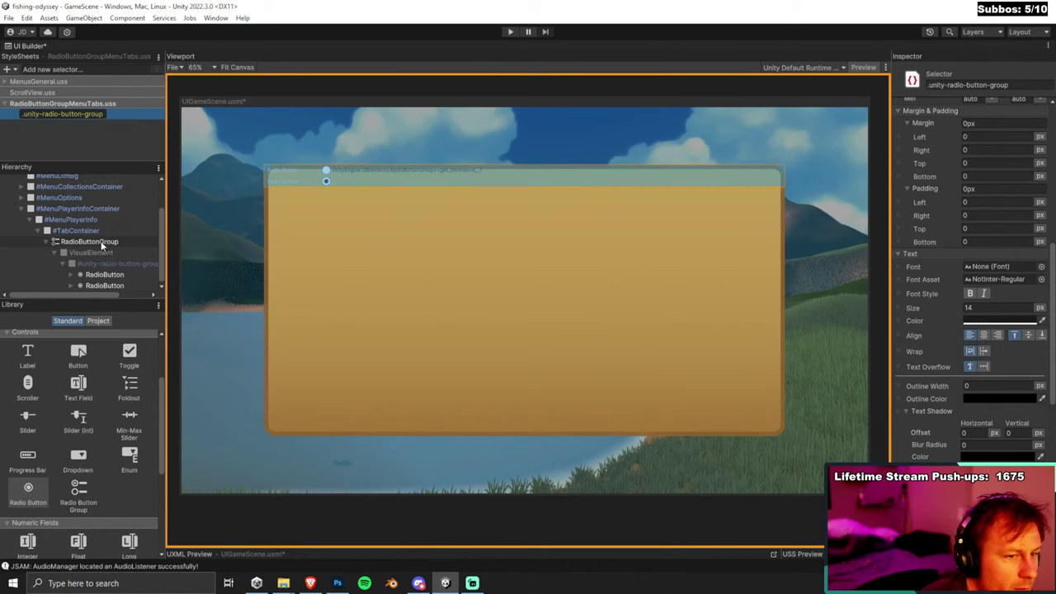
click(101, 241)
scroll(947, 255, up, 5)
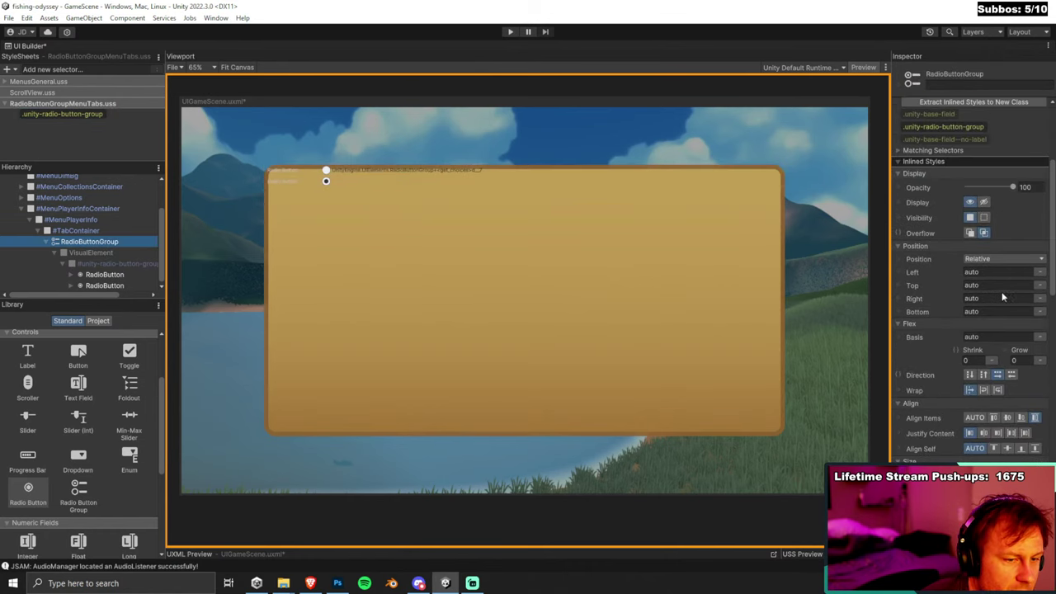
scroll(1000, 291, up, 3)
scroll(998, 288, down, 3)
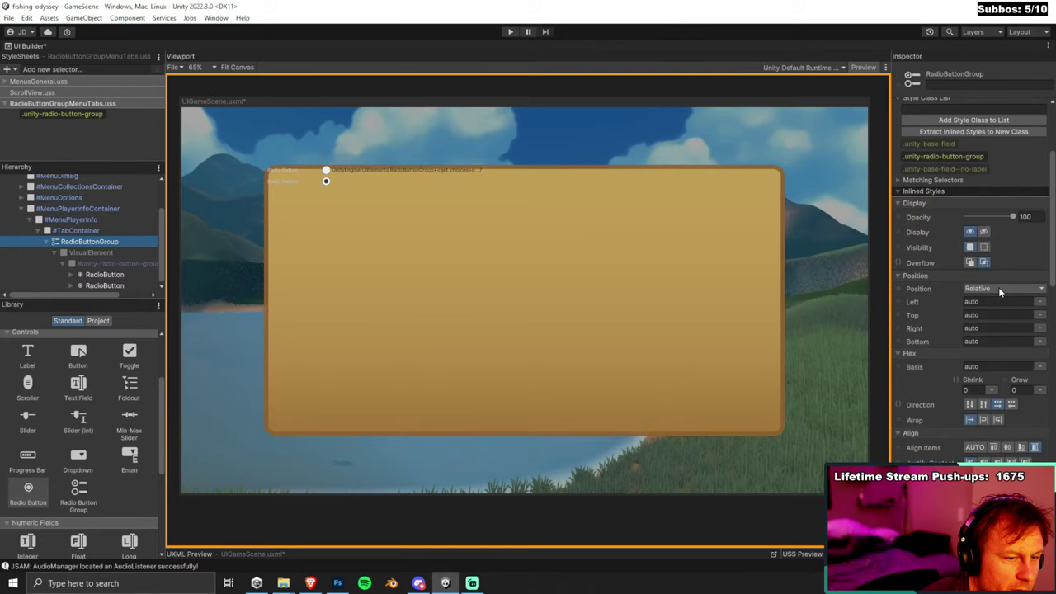
scroll(998, 287, down, 3)
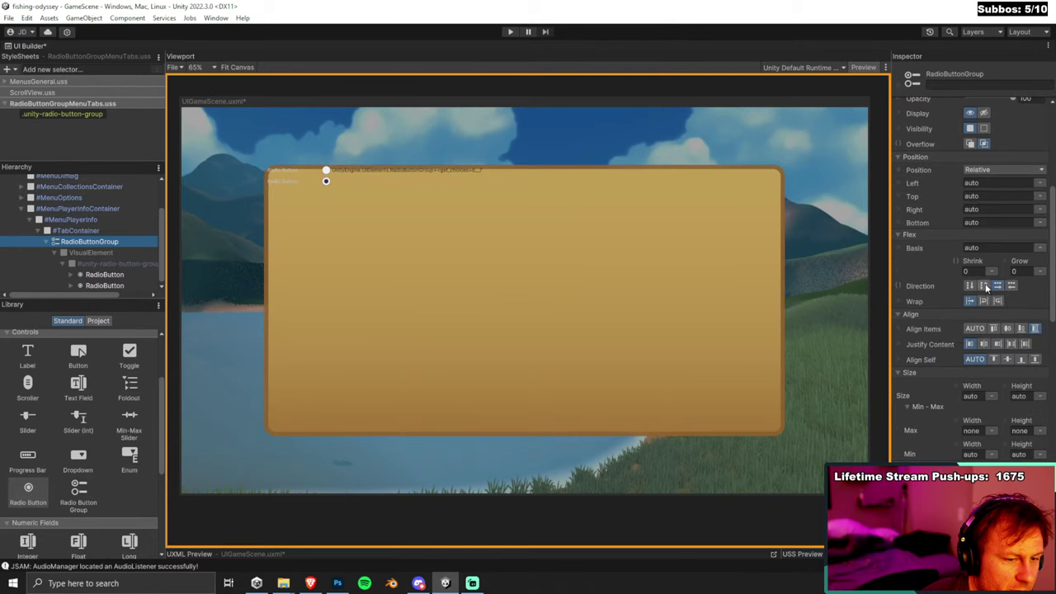
click(983, 286)
click(998, 286)
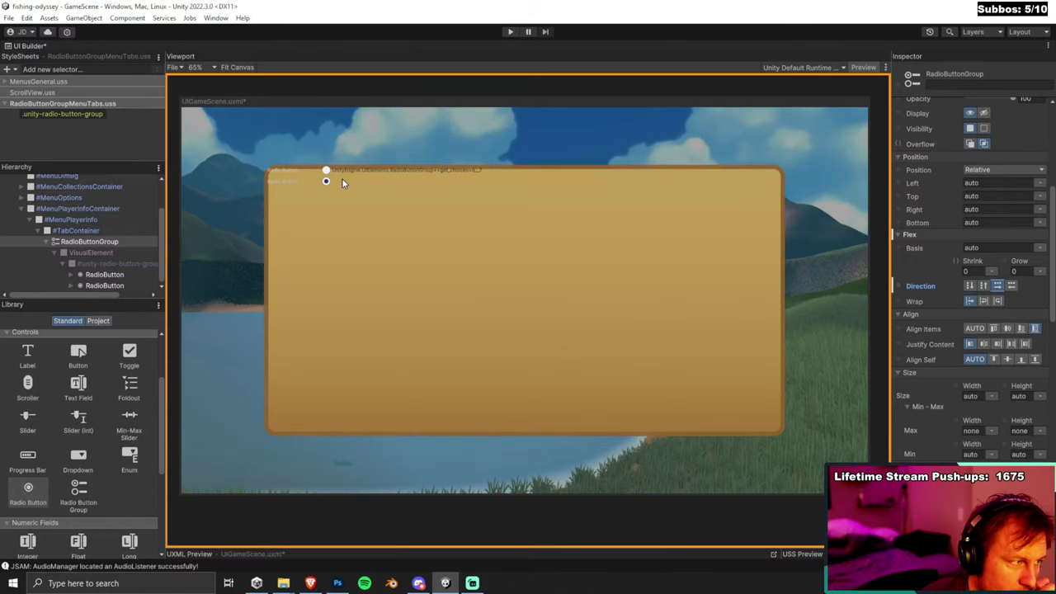
Inspect #TabContainer, RadioButtonGroup and its nested containers, check the inner container's style class and matching selectors, and turn off the preview.
click(95, 232)
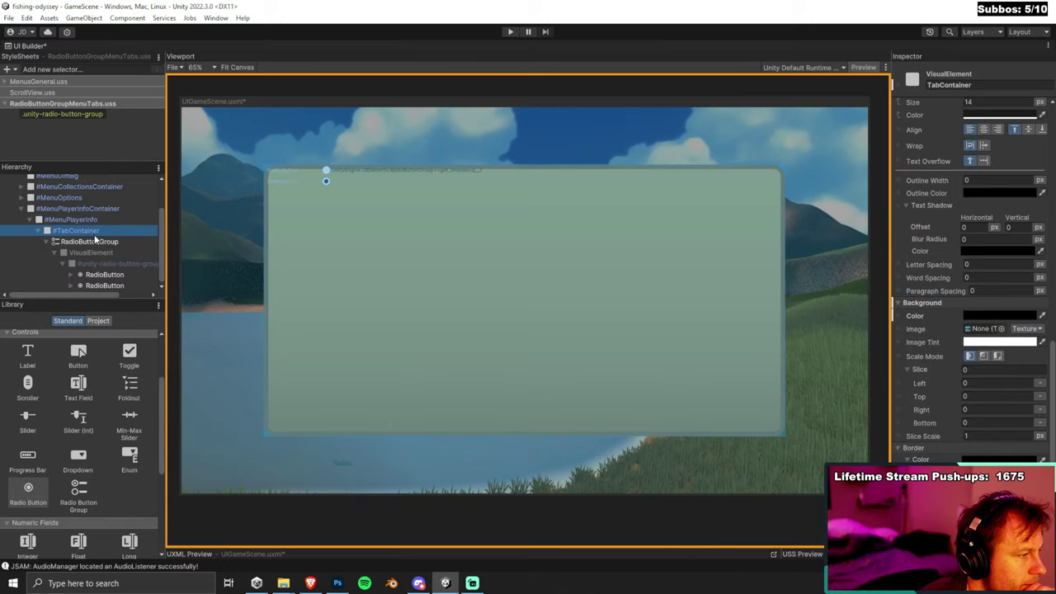
click(93, 243)
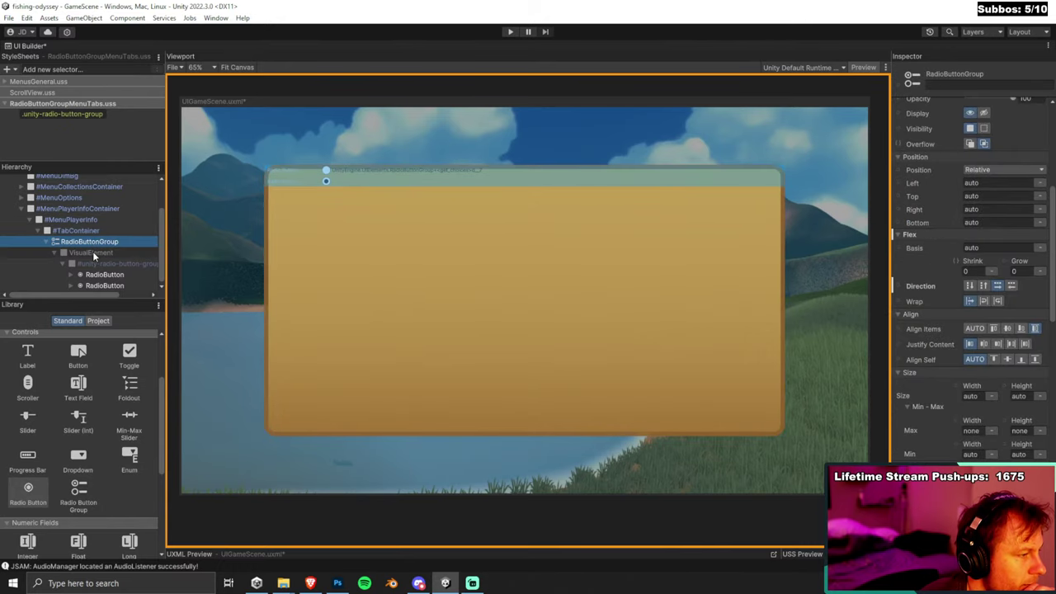
click(92, 252)
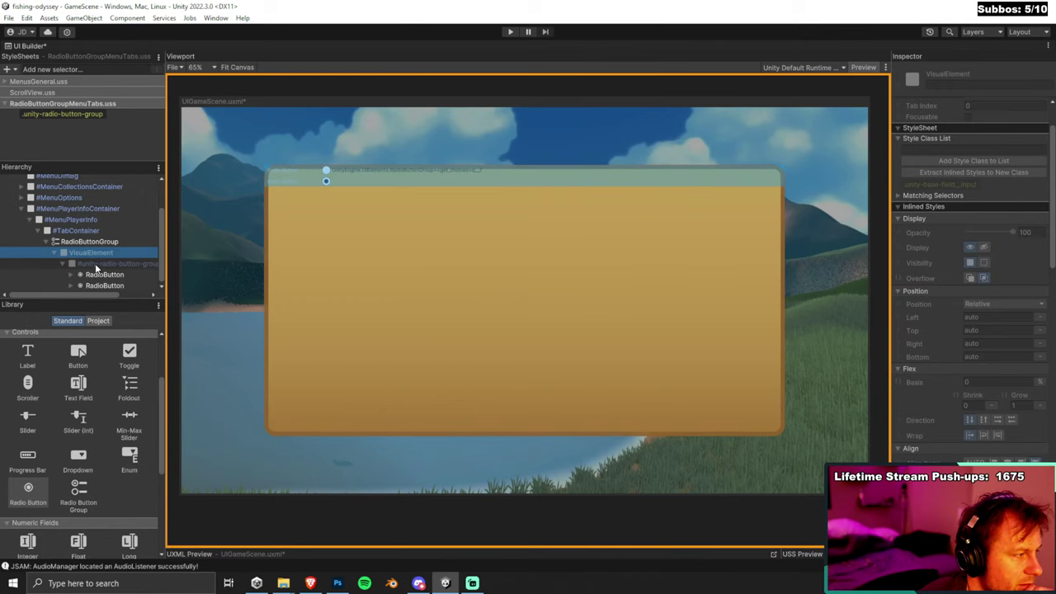
click(95, 263)
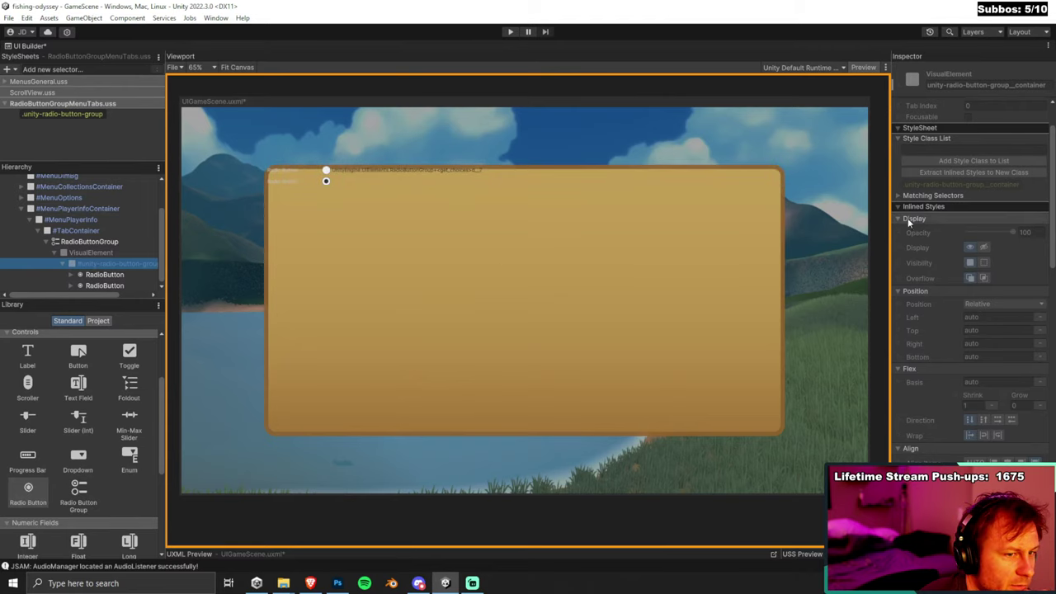
click(947, 189)
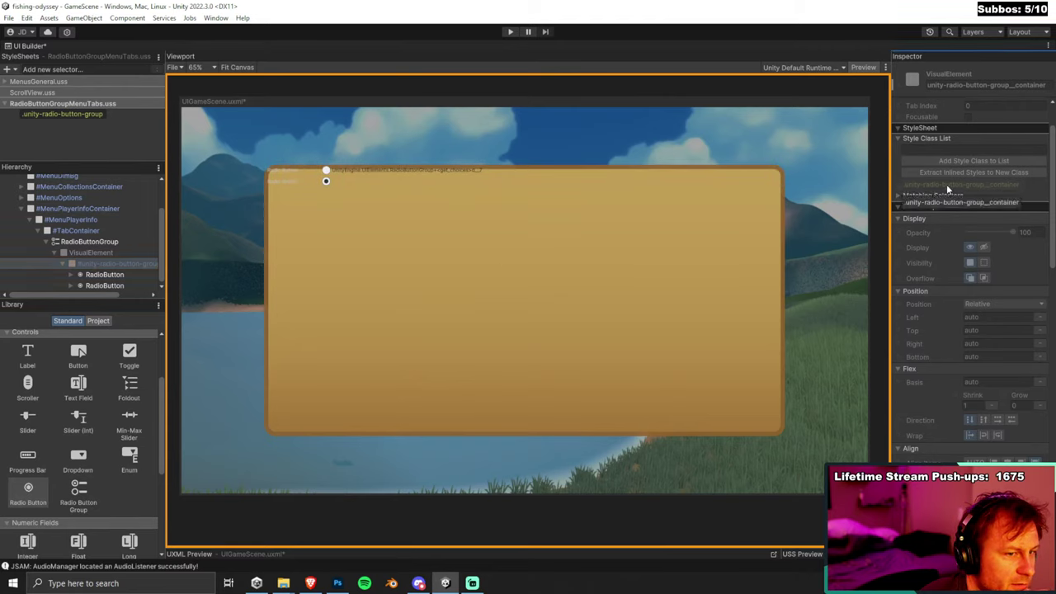
click(939, 195)
click(935, 206)
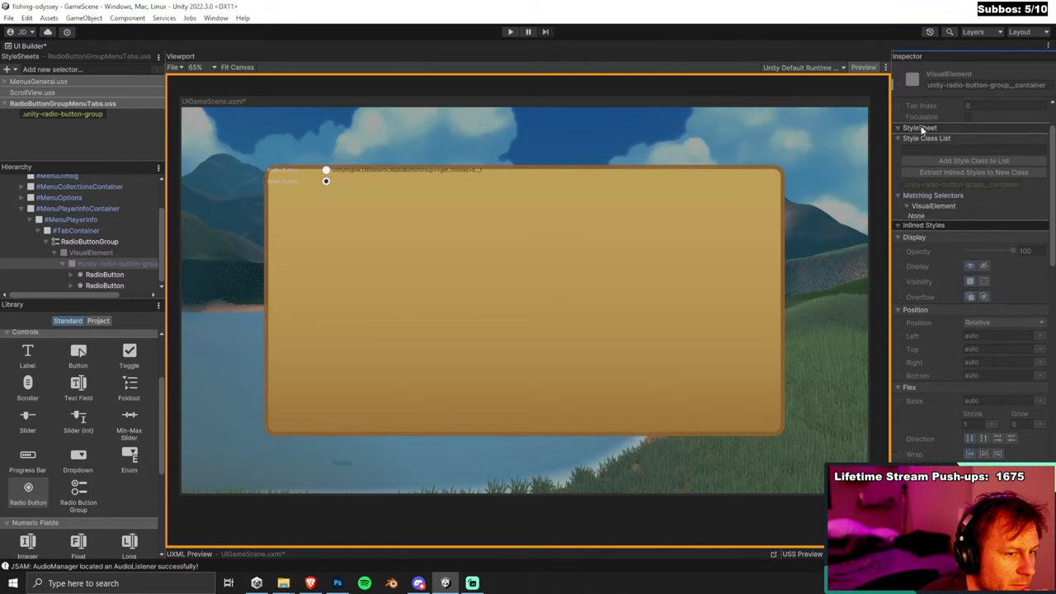
scroll(915, 165, up, 2)
click(864, 67)
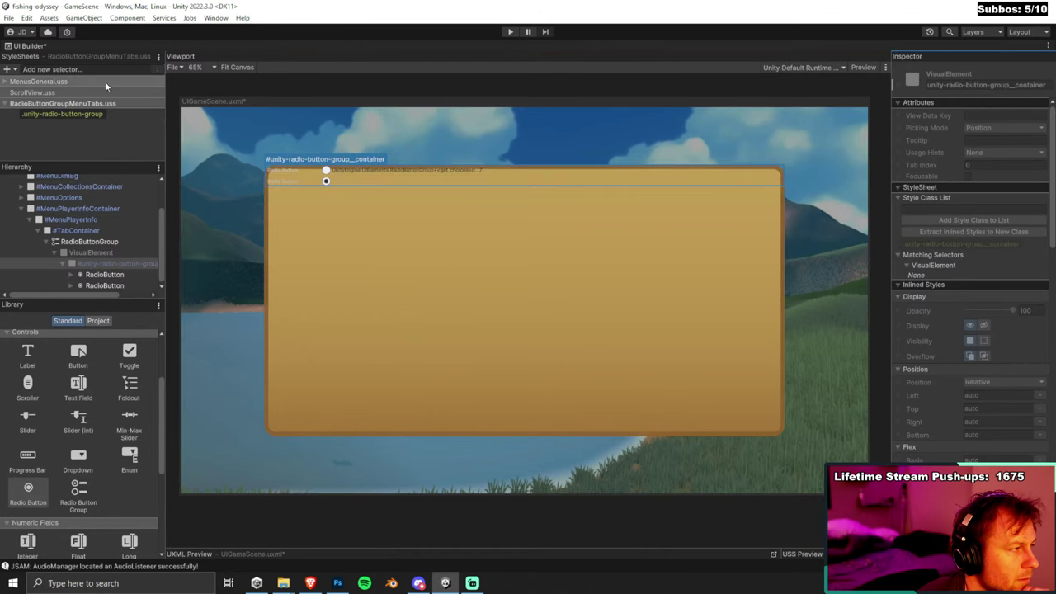
click(8, 70)
click(44, 94)
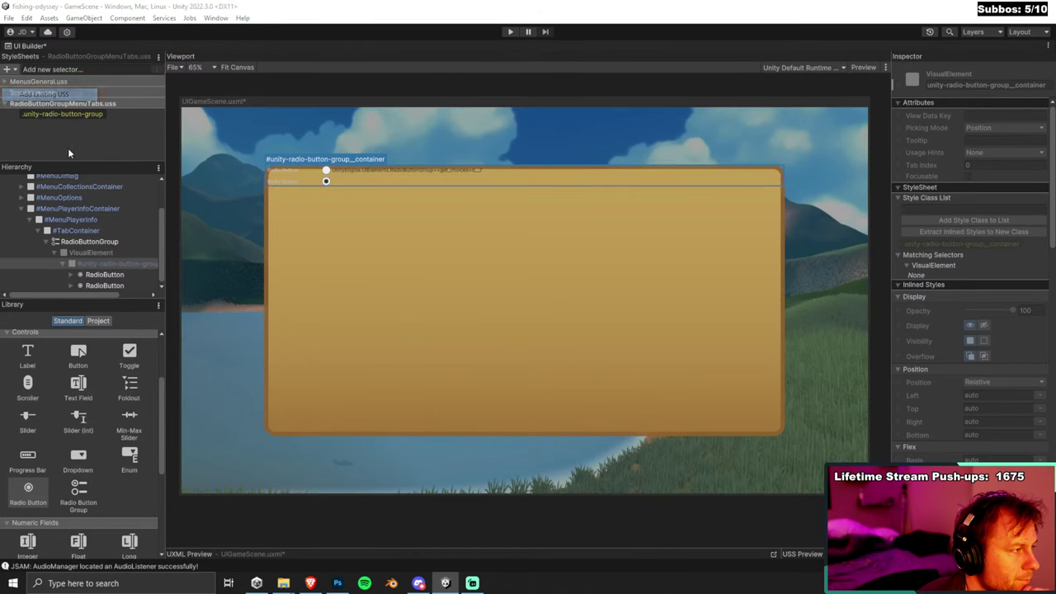
click(489, 302)
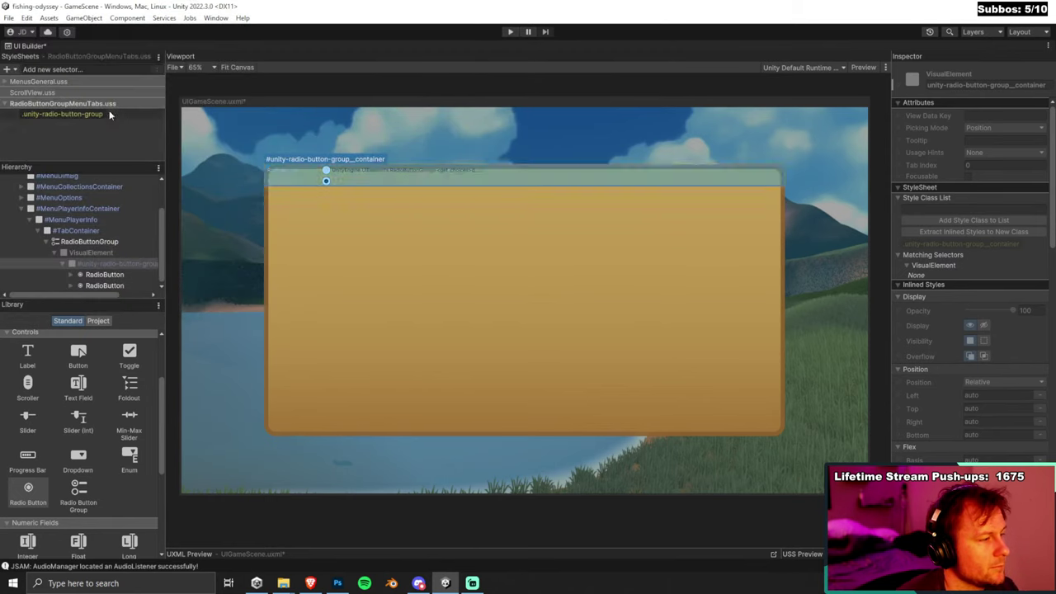
Create a .unity-radio-button-group__container selector in RadioButtonGroupMenuTabs.uss.
click(55, 68)
text(.unity)
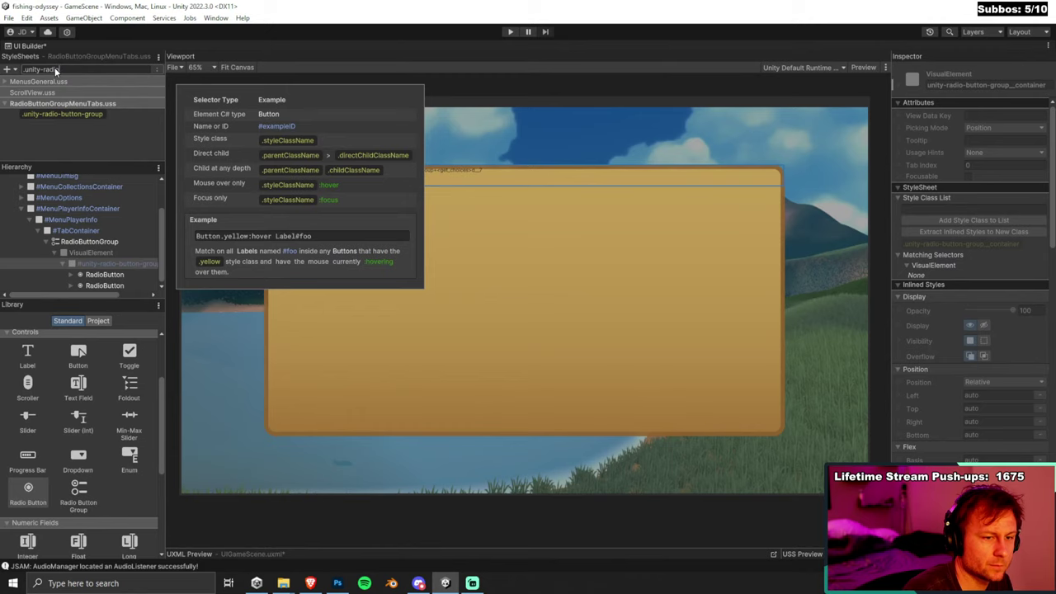
text(-radio-button-group__container)
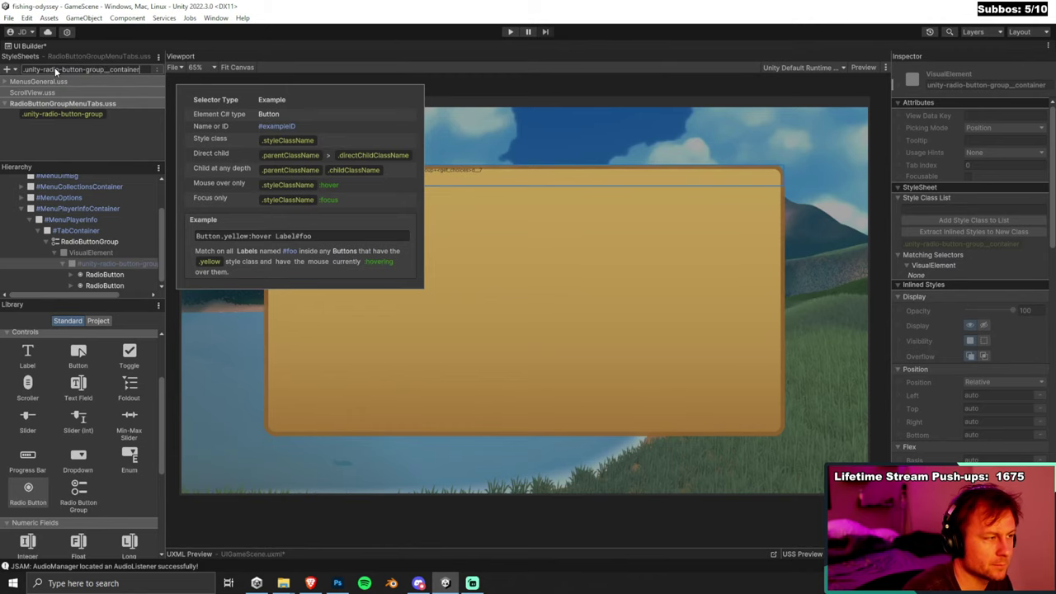
key(Return)
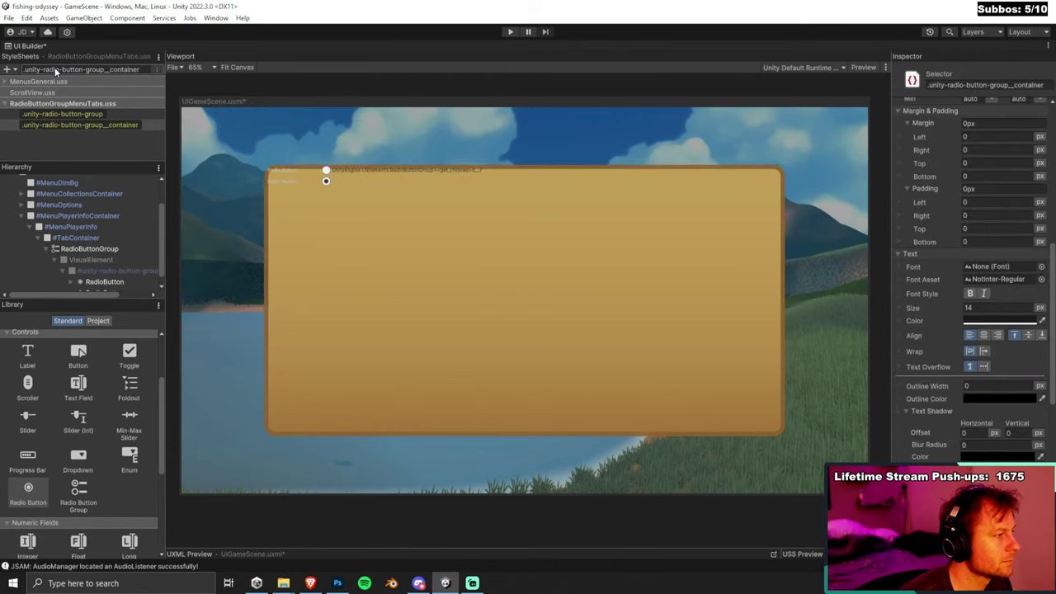
Set the flex direction of the .unity-radio-button-group__container selector to row.
click(94, 123)
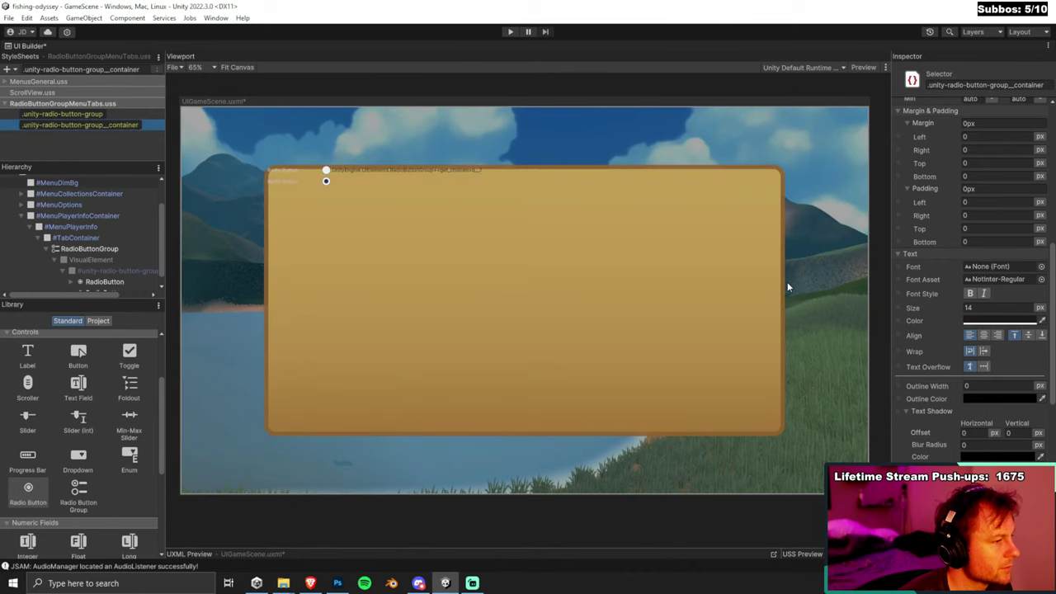
scroll(1008, 383, down, 10)
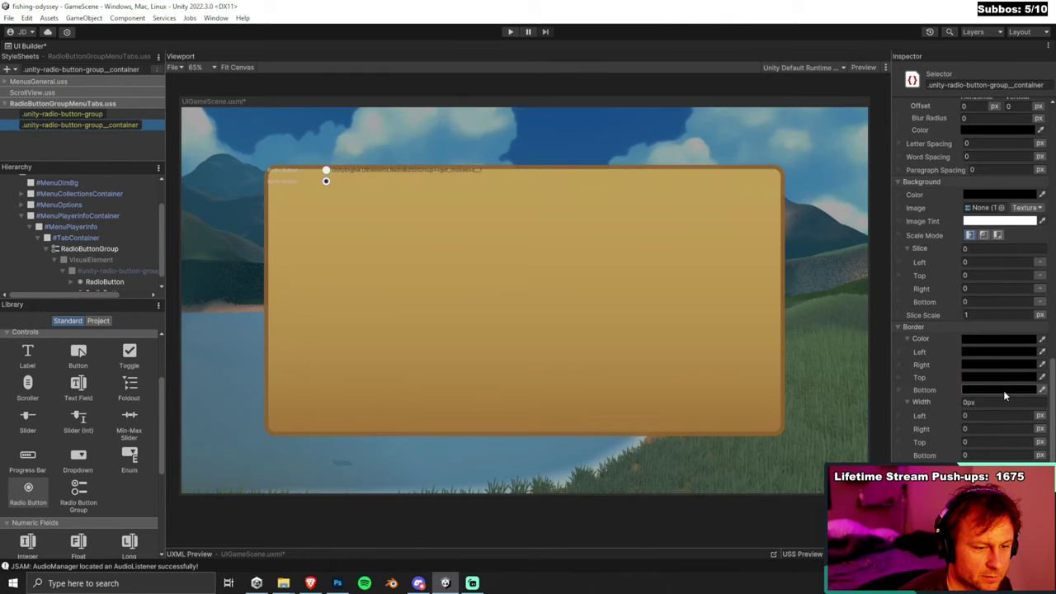
scroll(998, 388, up, 6)
scroll(990, 387, up, 8)
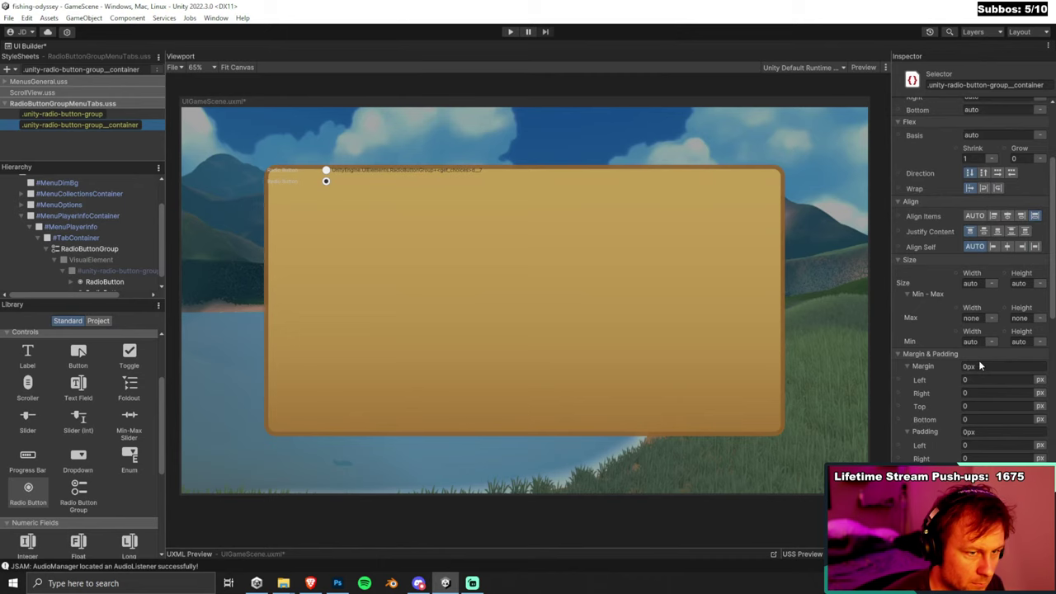
click(997, 262)
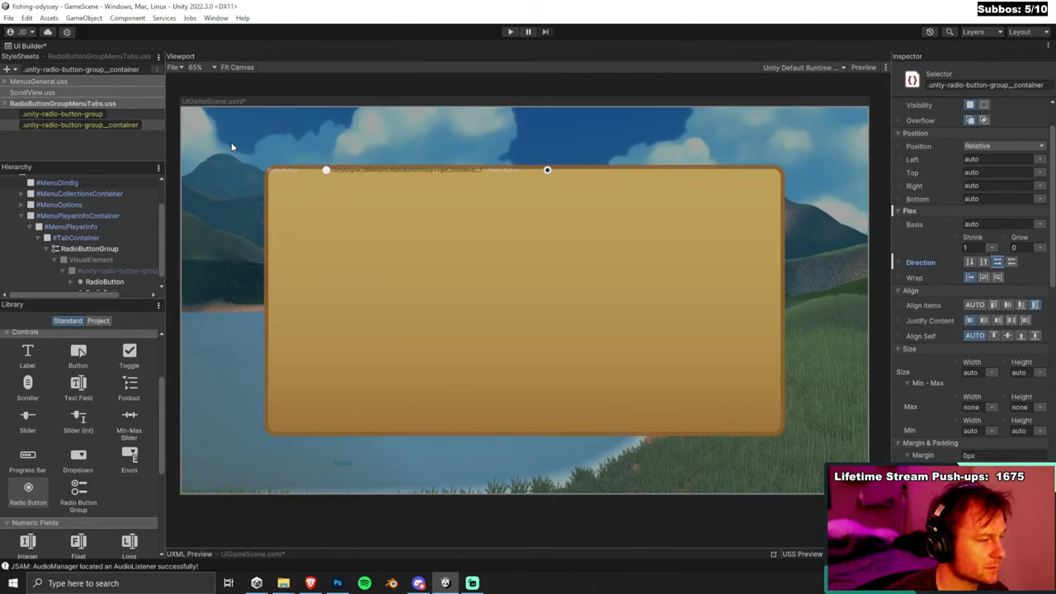
Inspect both radio buttons in the group, including the first one's nested Label and VisualElement with their style classes and matching selectors.
scroll(103, 282, down, 1)
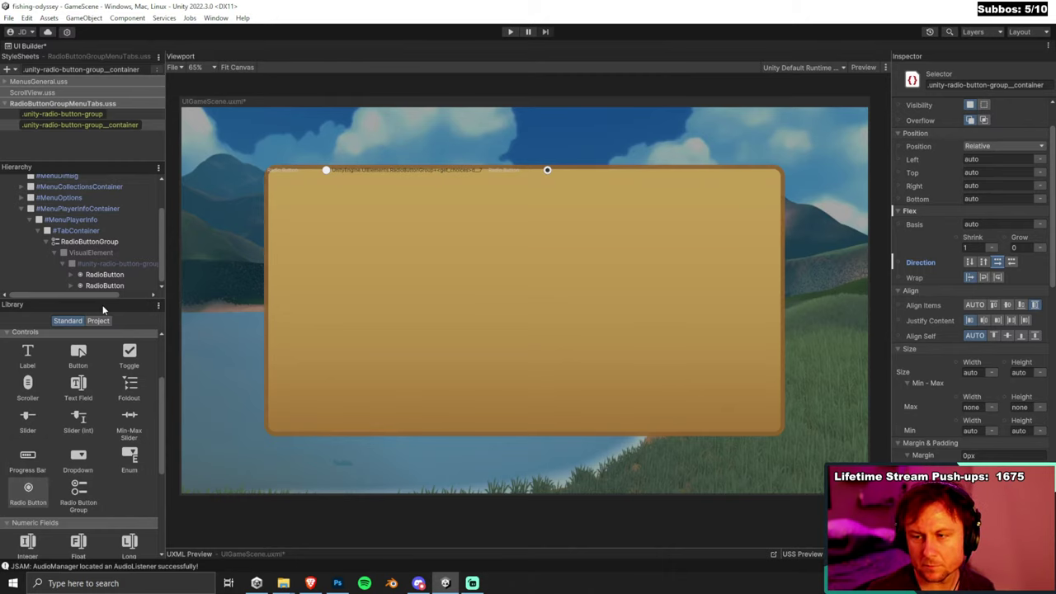
click(70, 275)
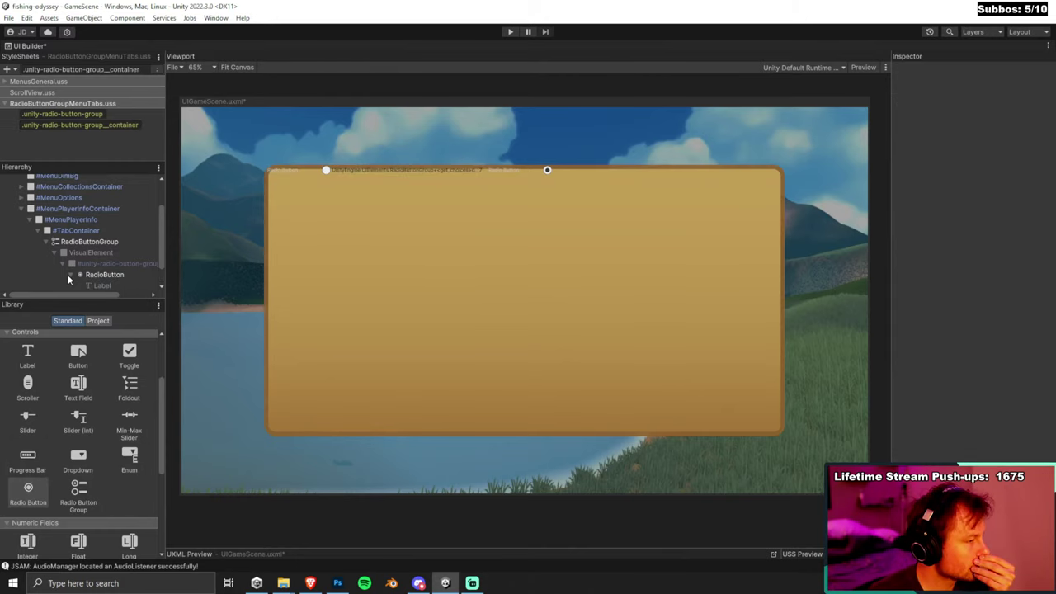
scroll(77, 260, down, 1)
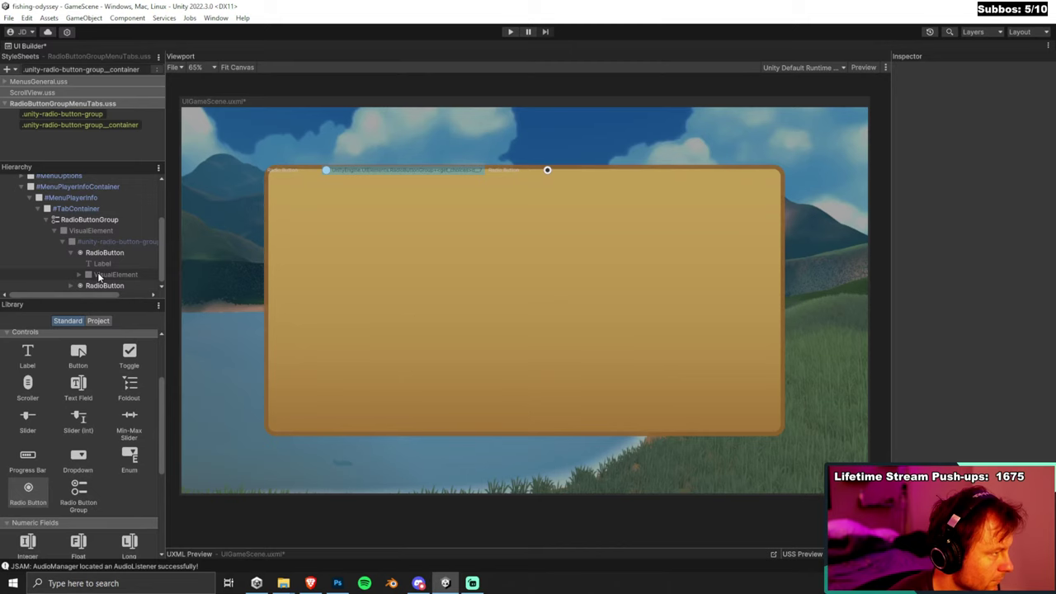
click(105, 253)
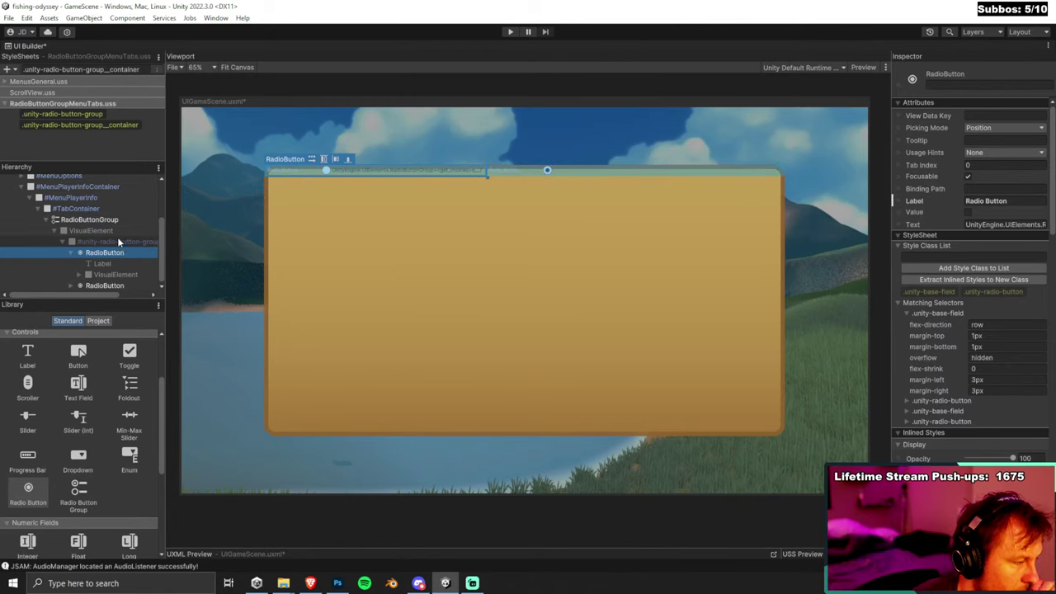
click(277, 172)
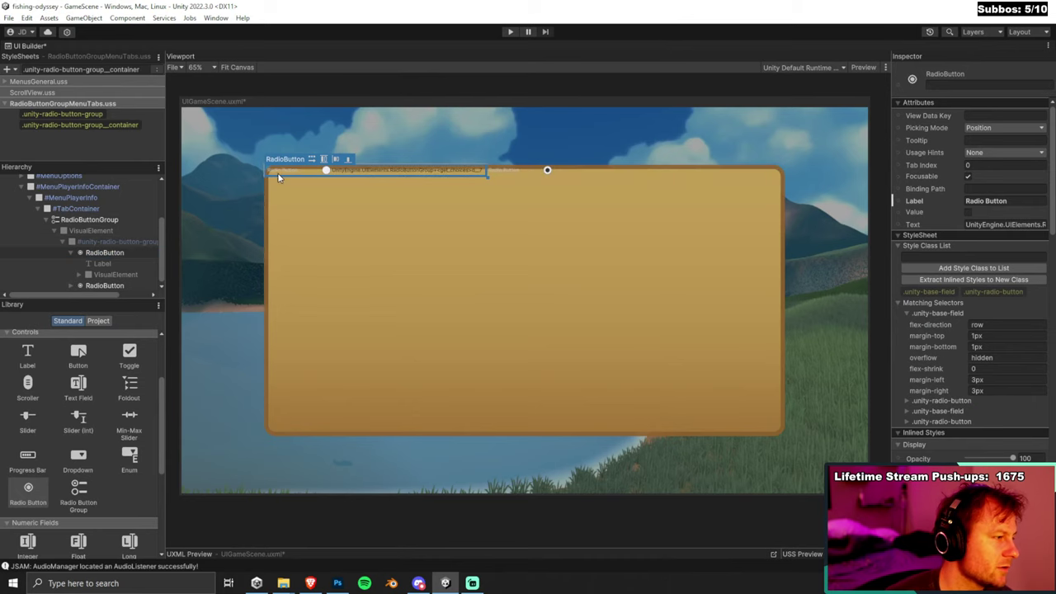
click(103, 263)
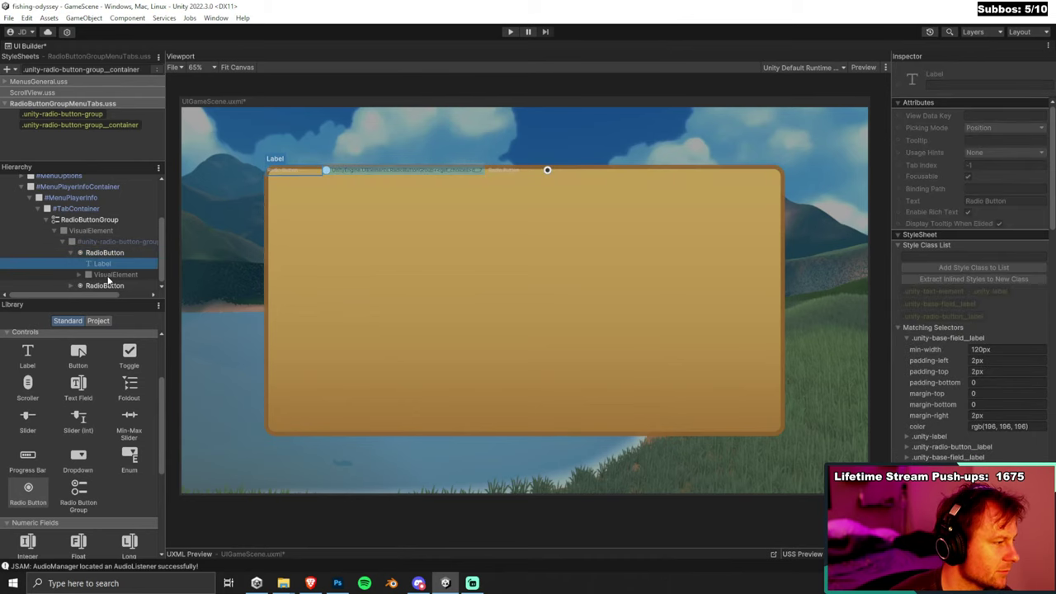
click(108, 275)
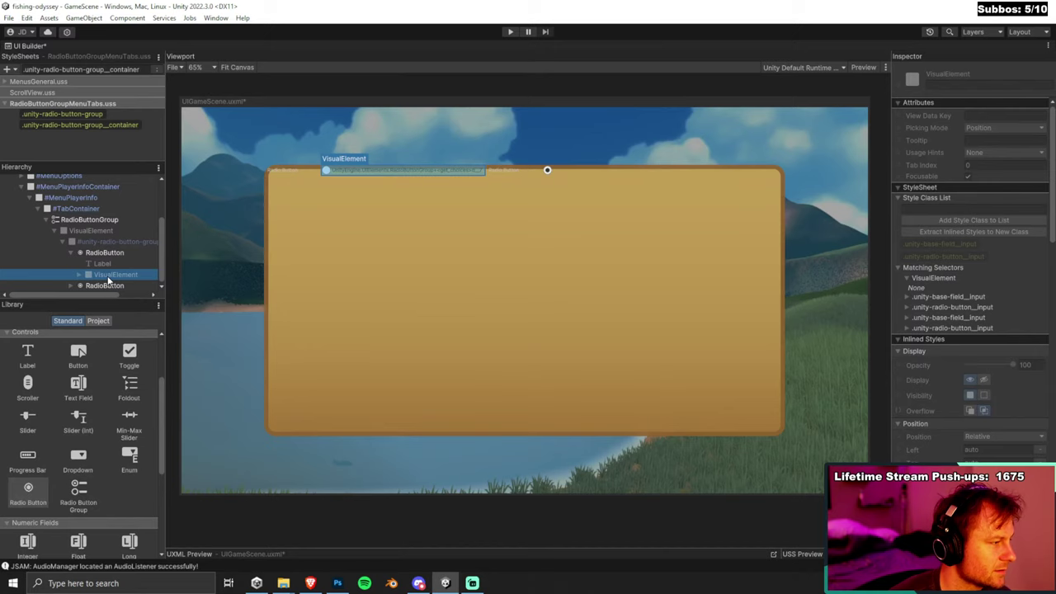
click(85, 286)
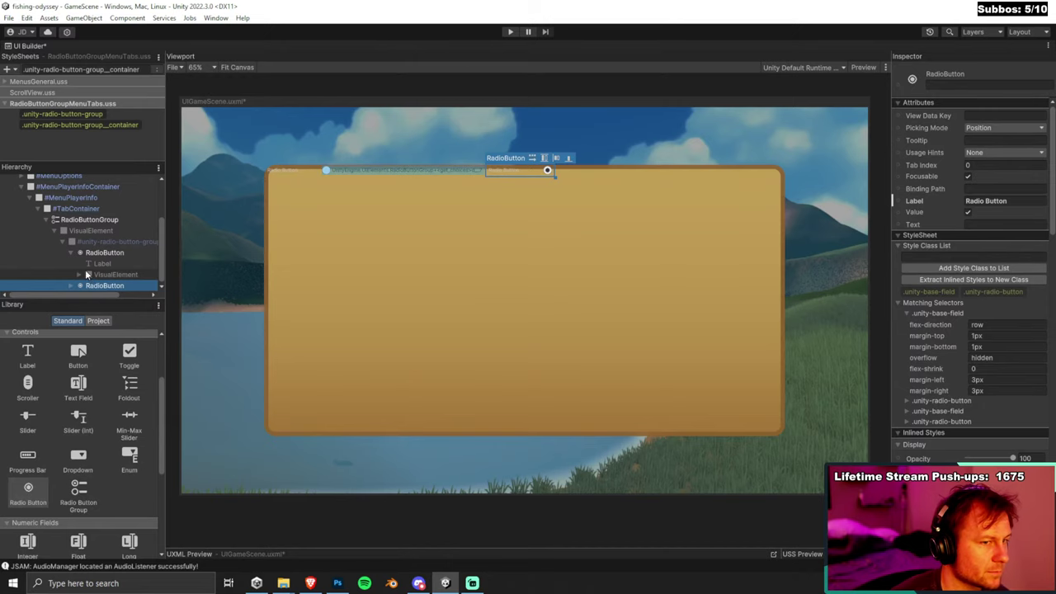
click(71, 256)
click(71, 254)
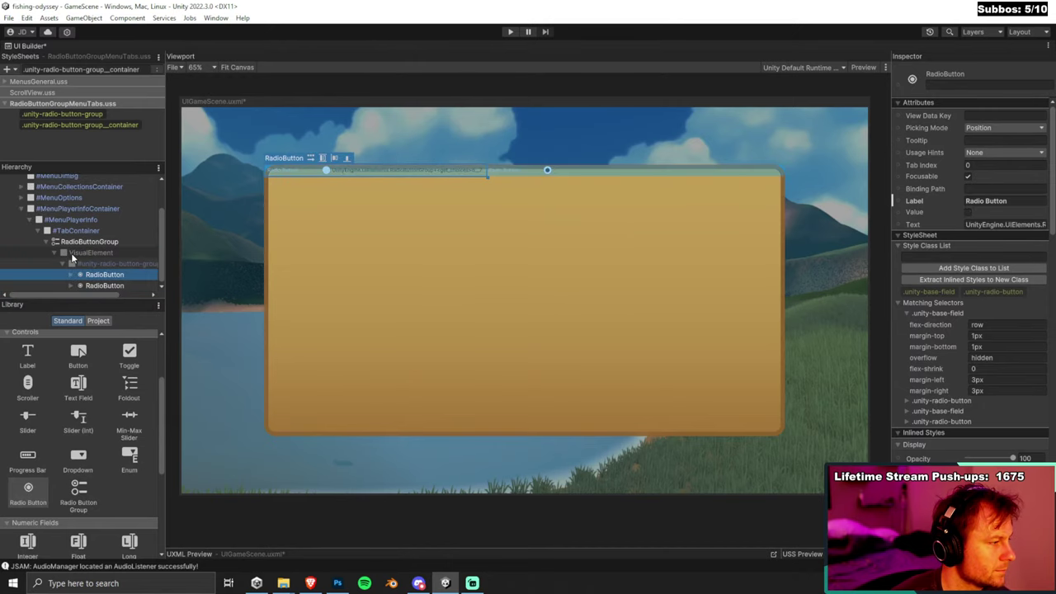
Review the first radio button's inline styles and position options, keeping Relative, and show its nested elements.
click(299, 172)
scroll(1004, 287, down, 5)
click(1016, 292)
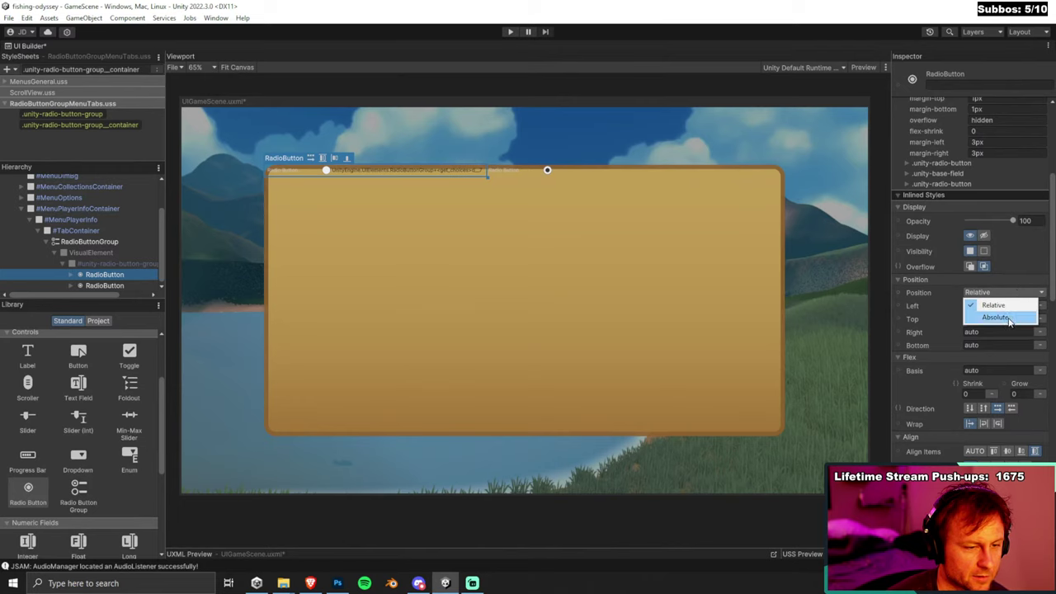
click(1008, 305)
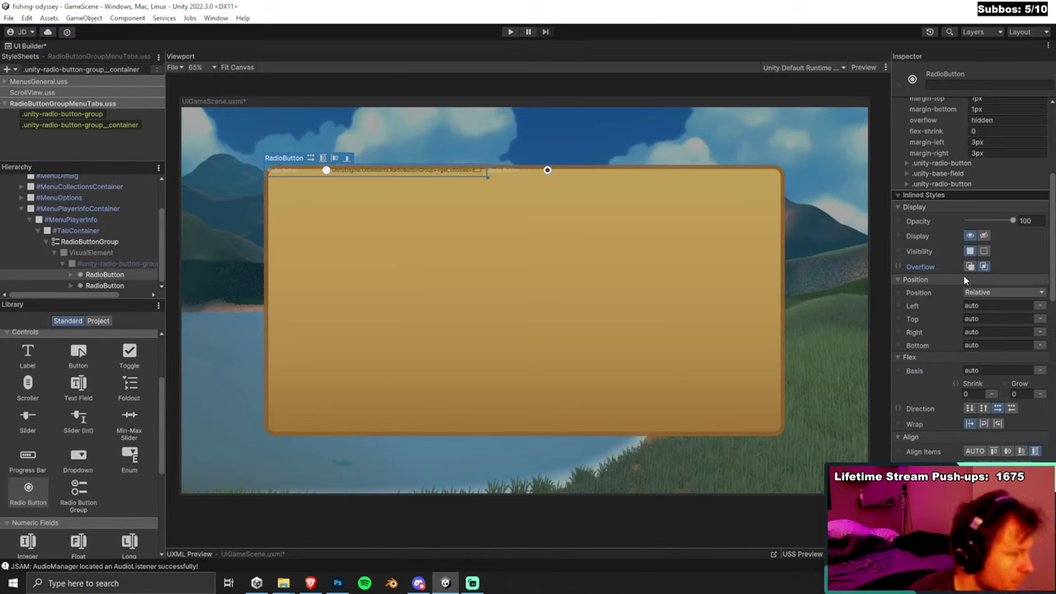
click(111, 274)
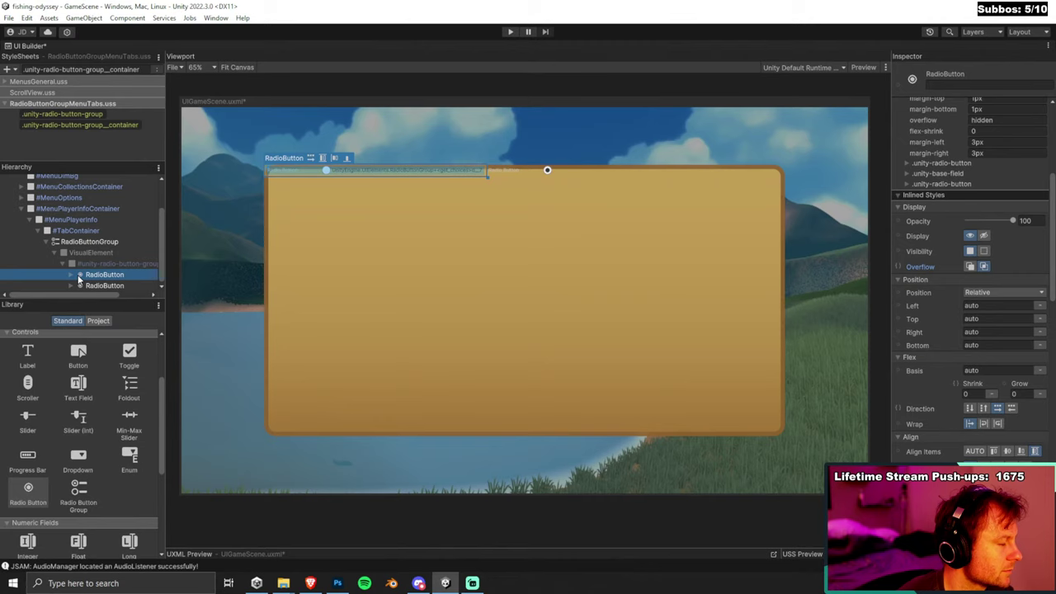
click(71, 274)
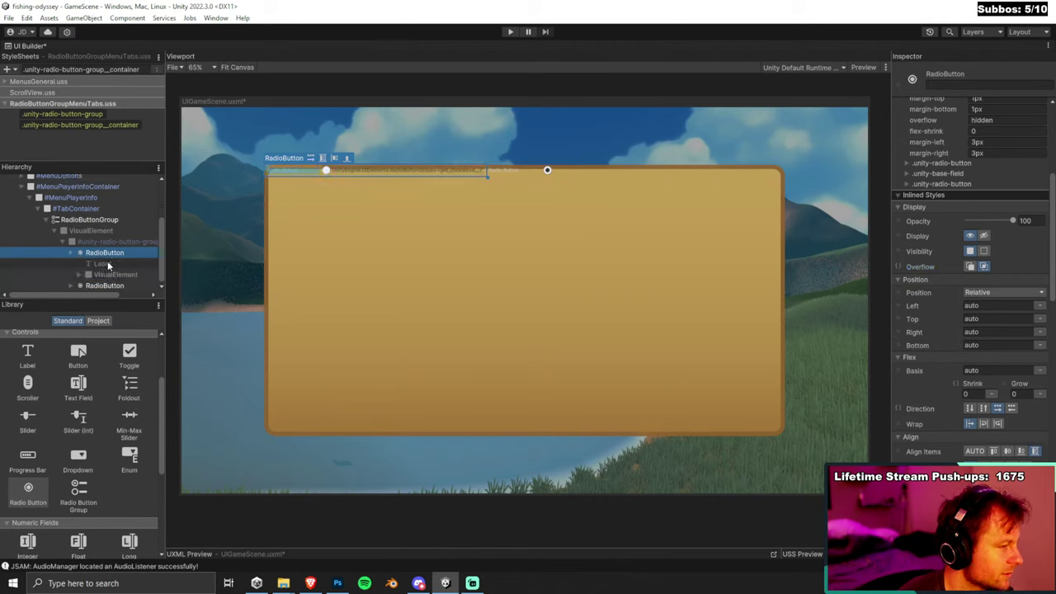
Name the first radio button RadioButton and add another radio button to the group.
double_click(110, 254)
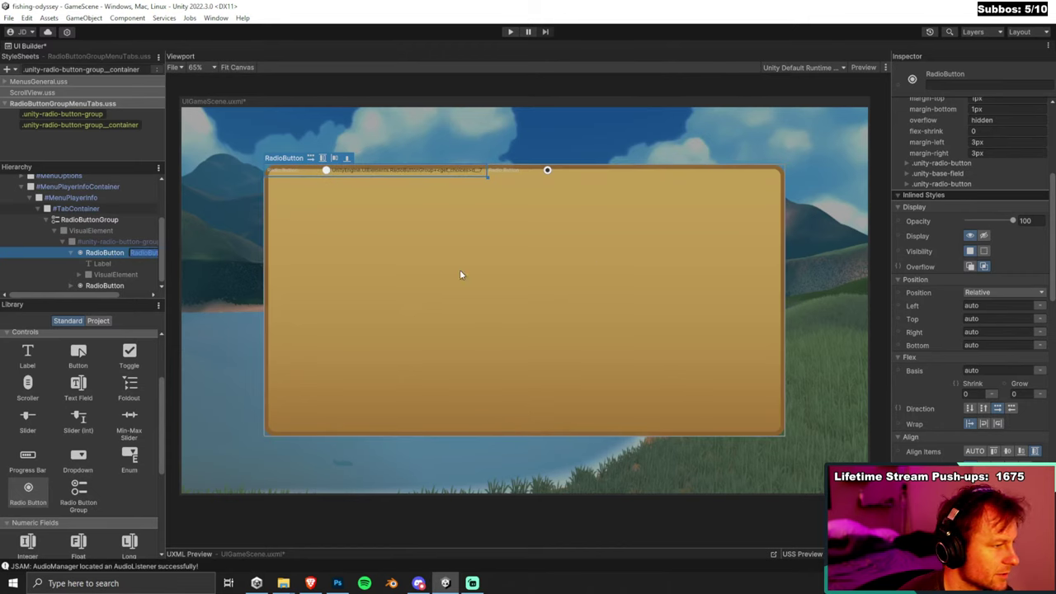
click(115, 256)
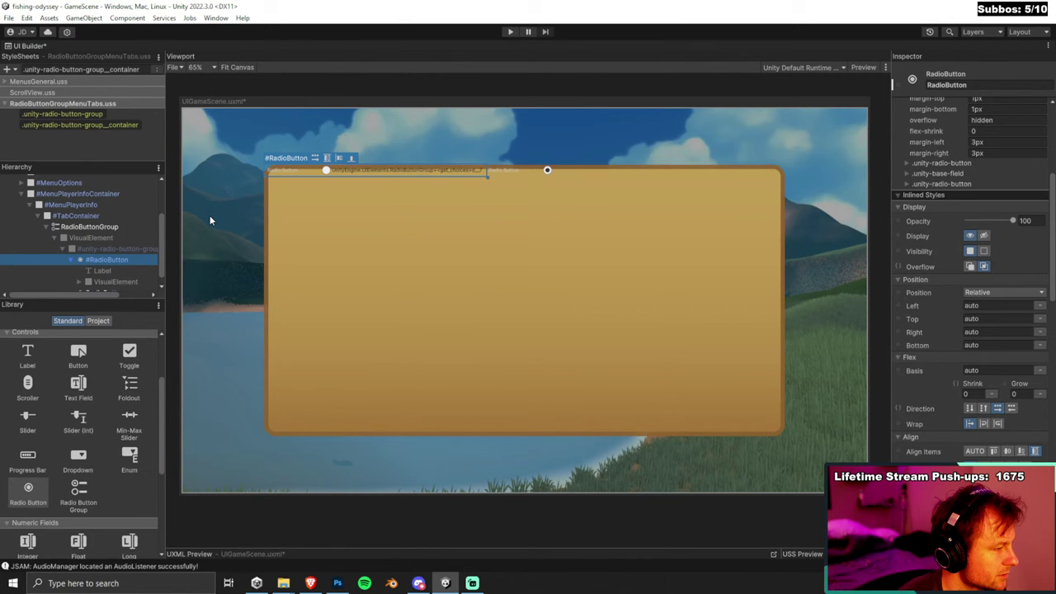
click(205, 220)
click(122, 253)
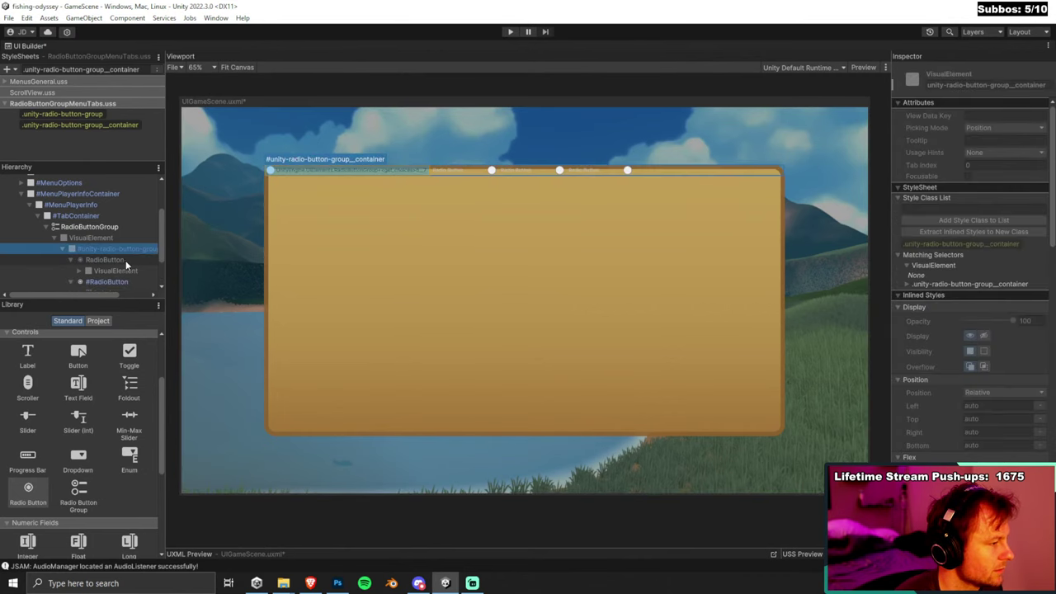
Check the group's generated radio button and clear the custom name of #RadioButton in the hierarchy.
scroll(126, 256, down, 2)
scroll(71, 217, up, 1)
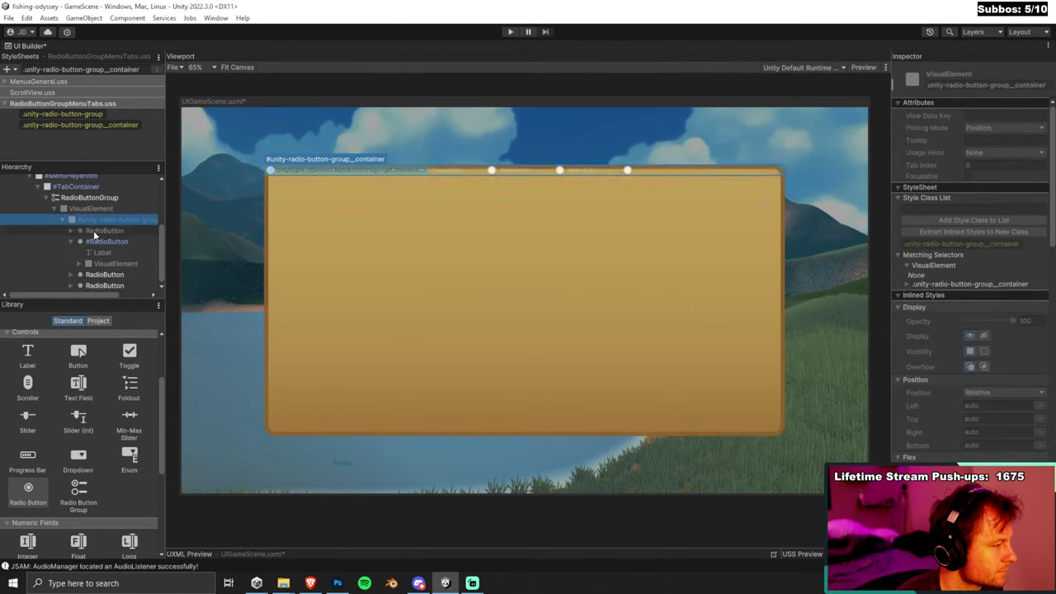
click(90, 229)
right_click(92, 230)
click(81, 242)
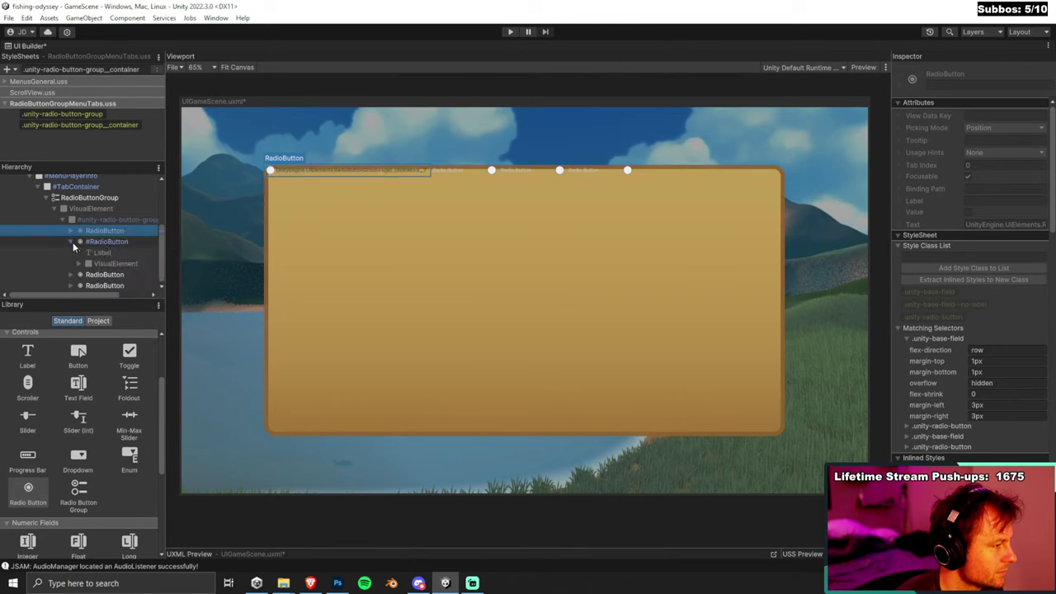
click(90, 242)
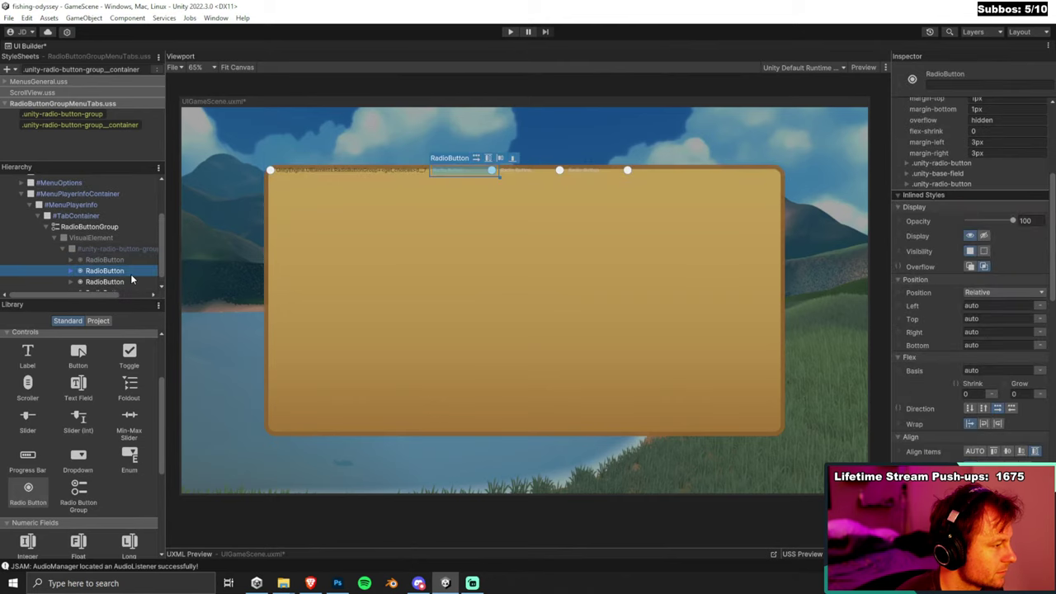
Examine the generated and added radio buttons in the hierarchy and the style classes on the added button's Label.
scroll(131, 280, down, 1)
double_click(104, 266)
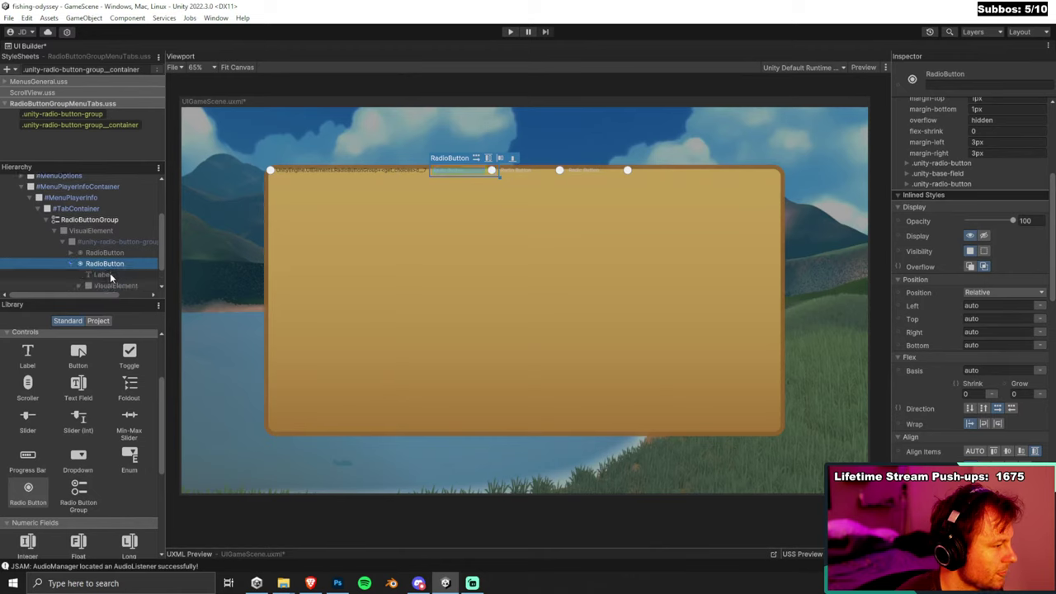
scroll(110, 276, down, 2)
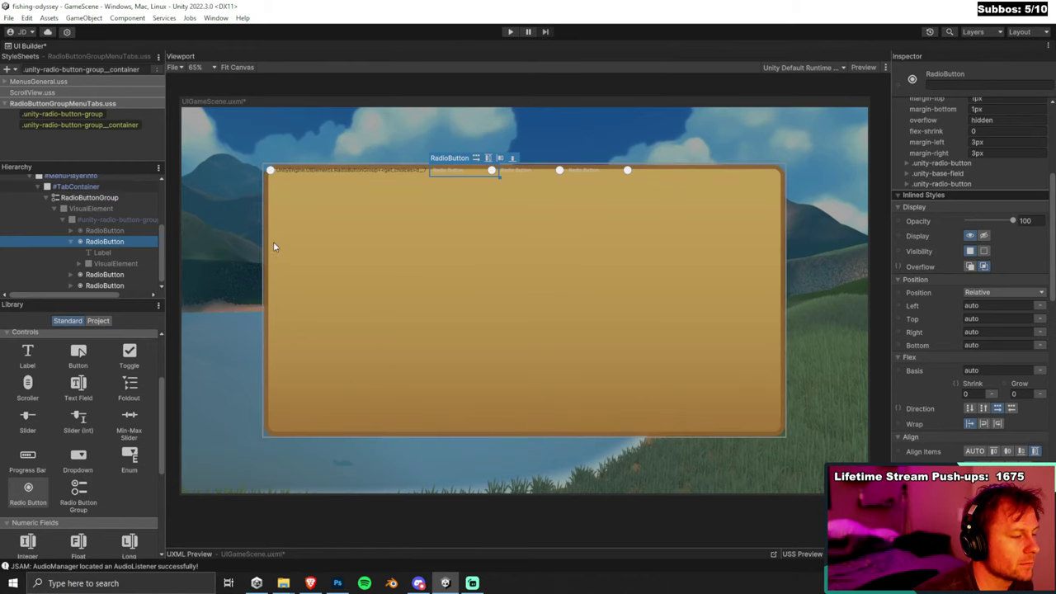
click(70, 241)
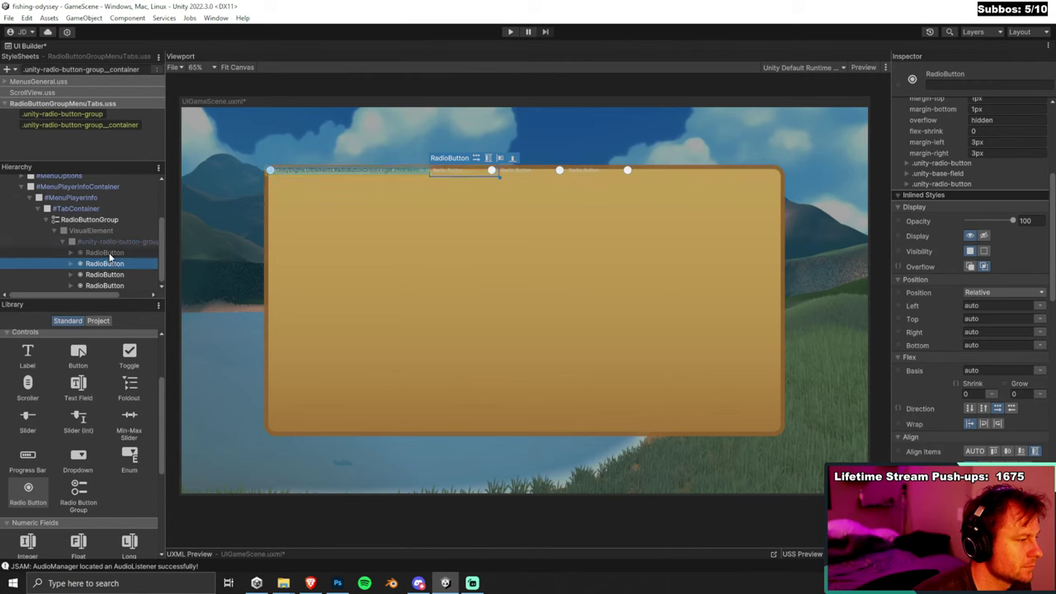
right_click(107, 254)
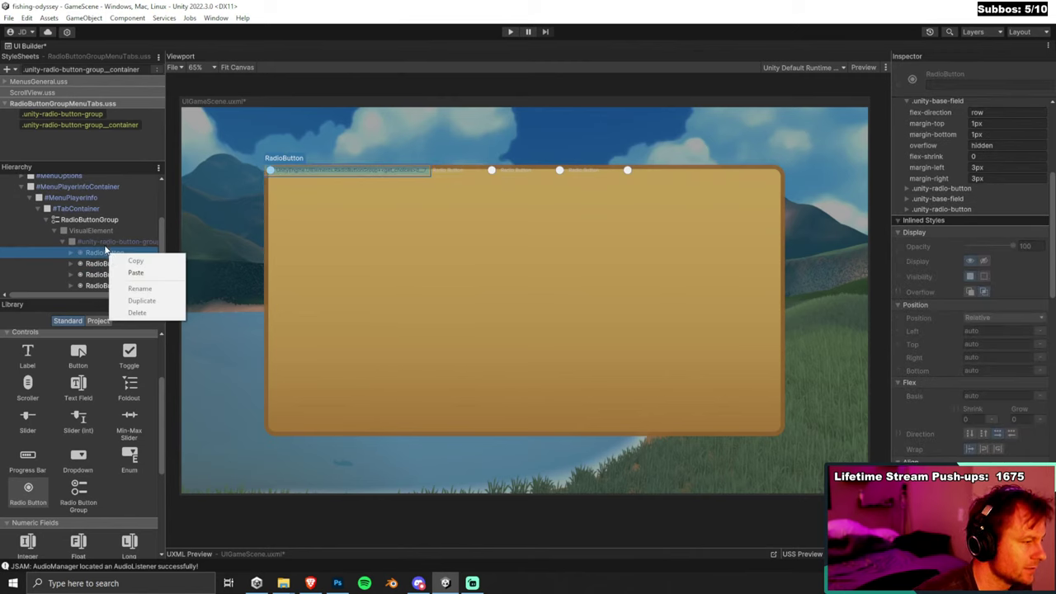
click(98, 262)
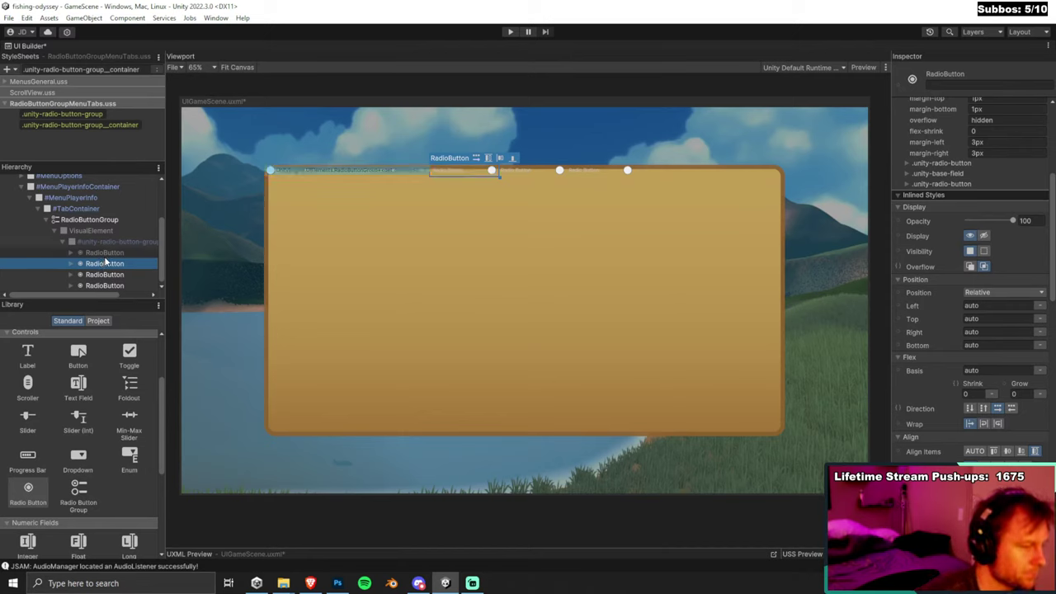
click(69, 264)
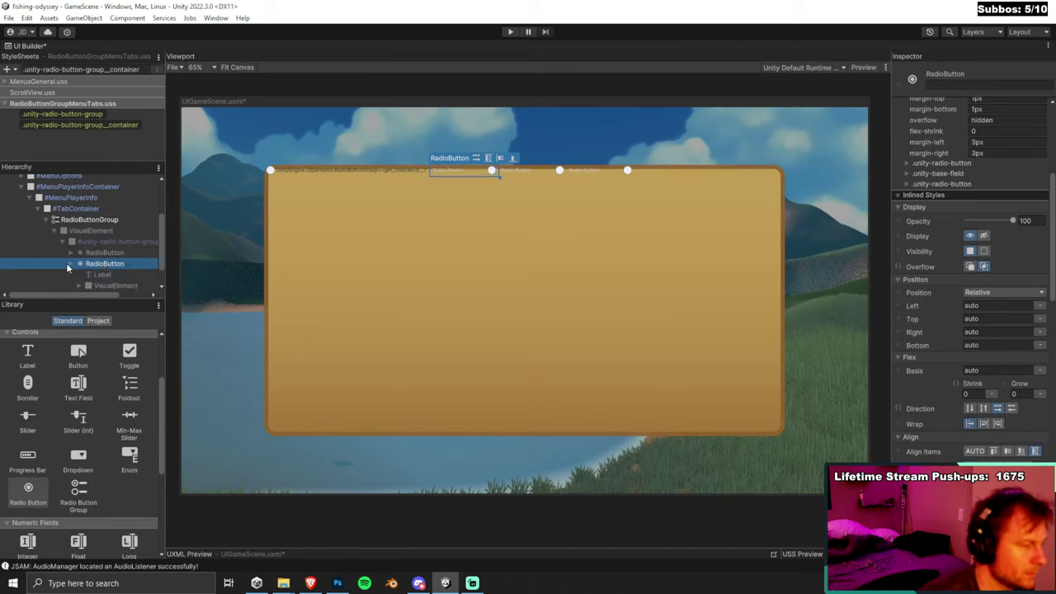
click(96, 275)
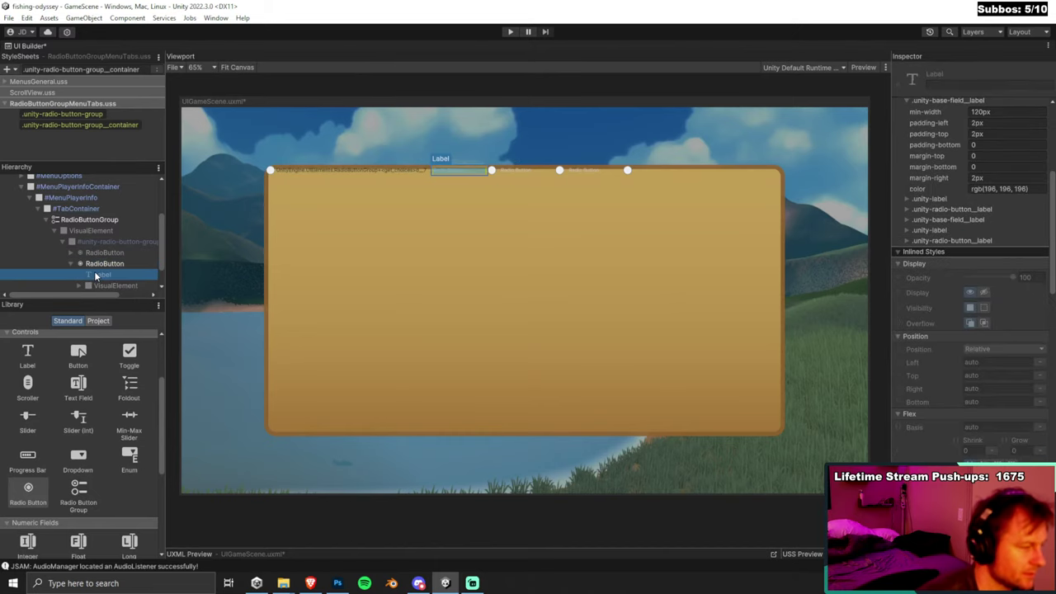
scroll(983, 230, up, 5)
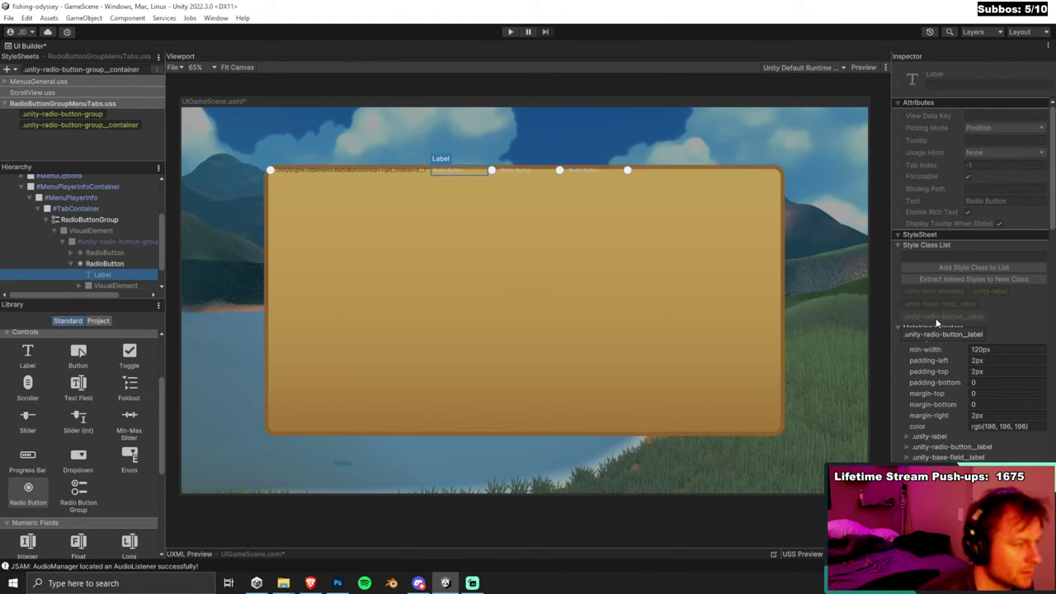
Rename the .unity-radio-button-group selector in RadioButtonGroupMenuTabs.uss to .menu-tab .unity-radio-button-group.
click(67, 115)
right_click(68, 116)
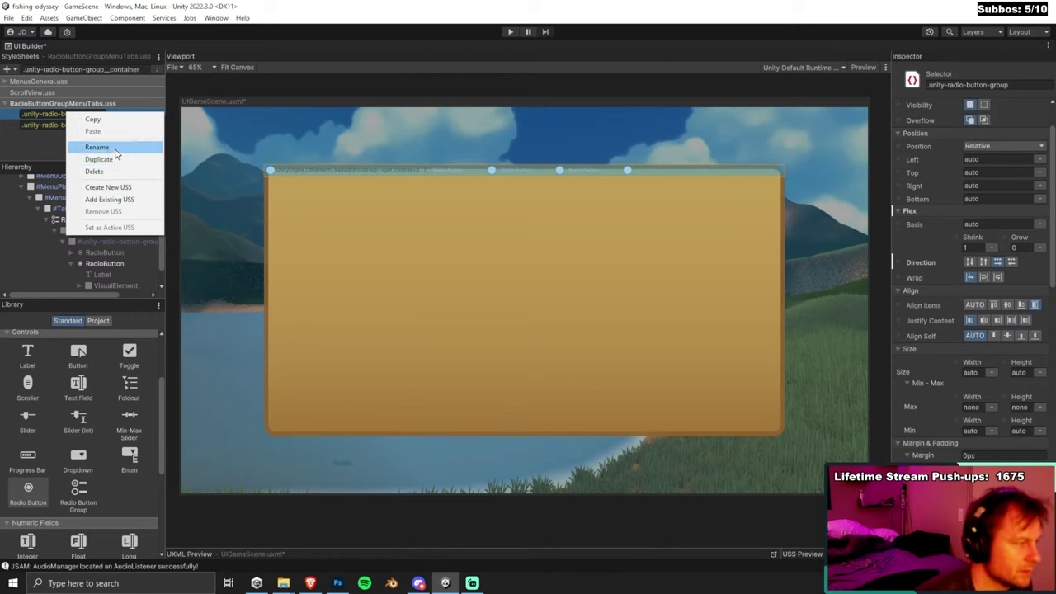
click(38, 126)
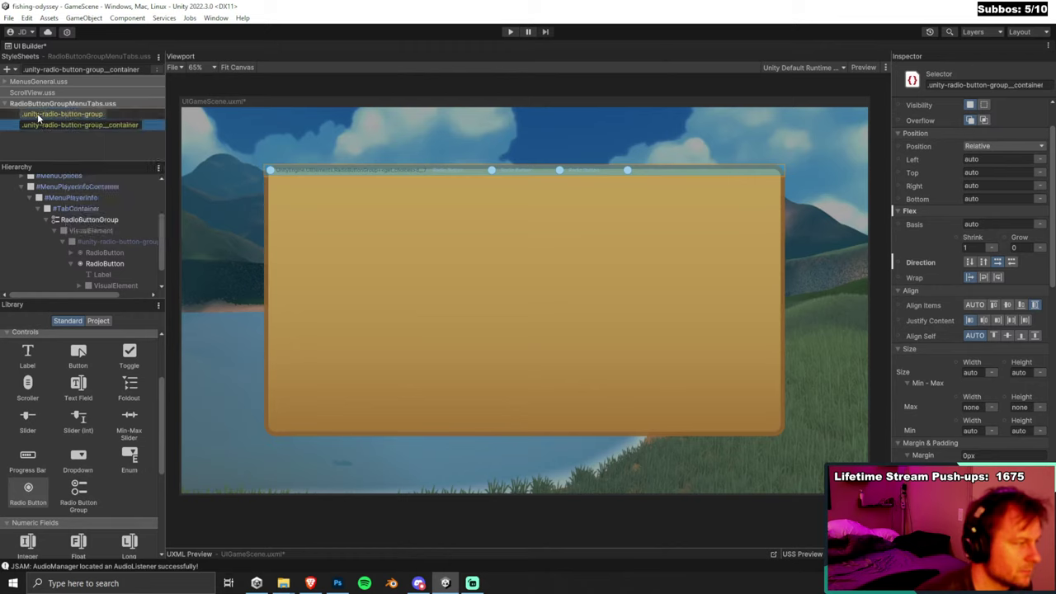
right_click(37, 118)
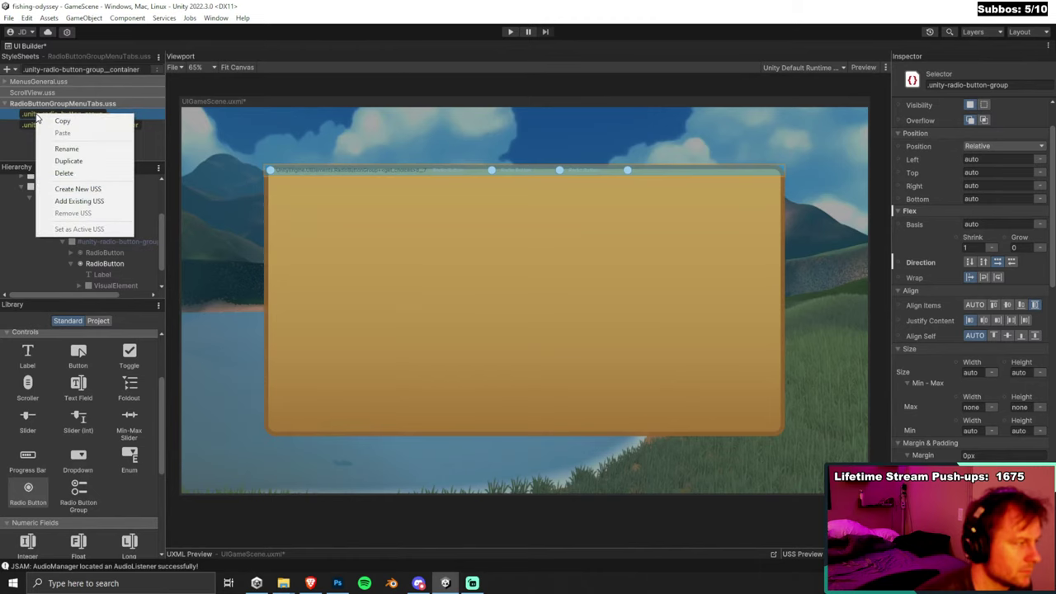
click(65, 148)
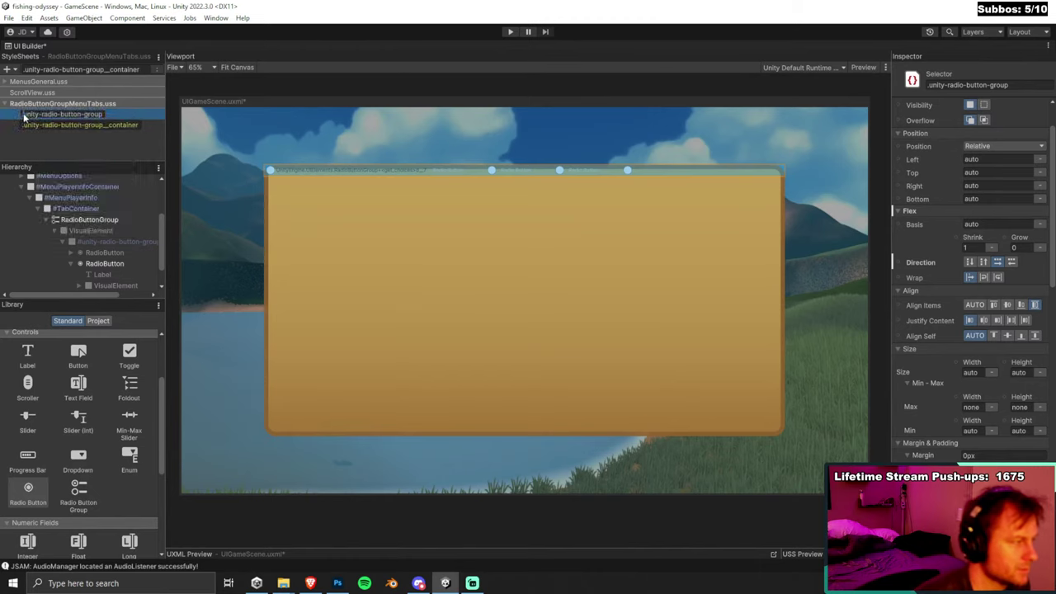
key(Home)
text(m)
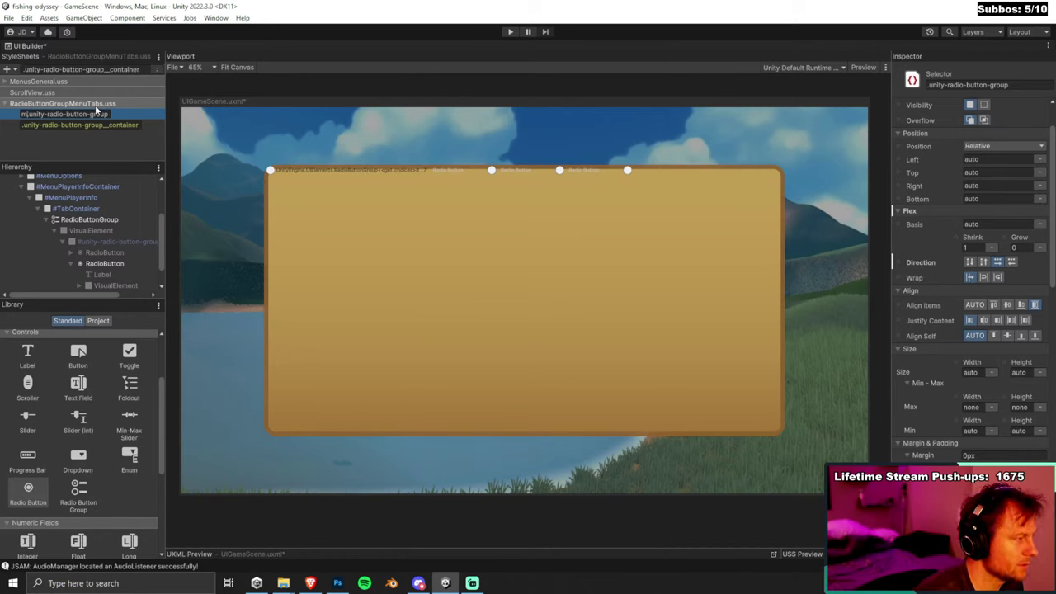
text(enu)
text(-tab.)
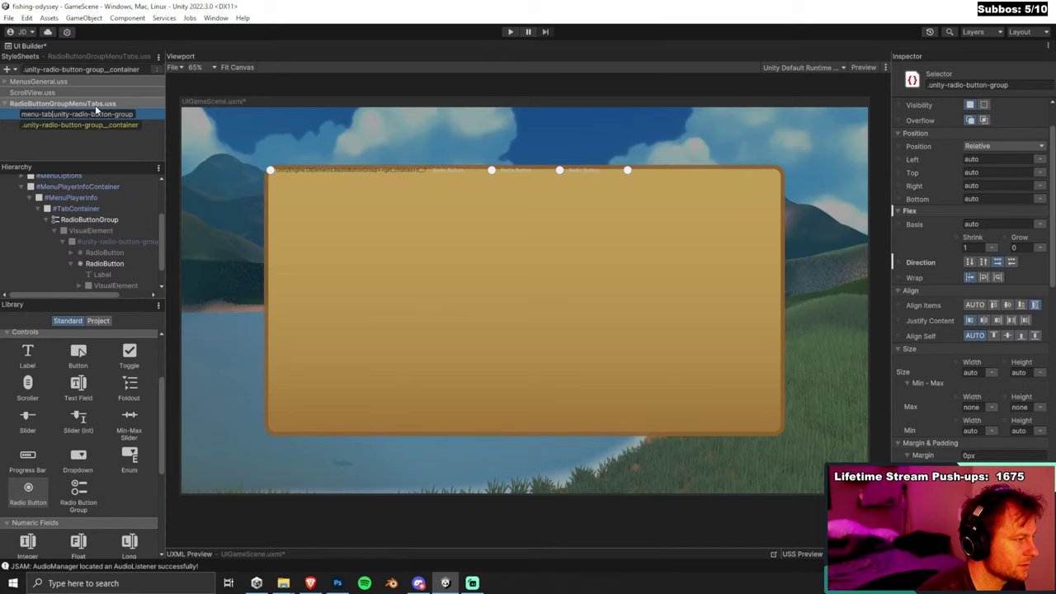
key(Return)
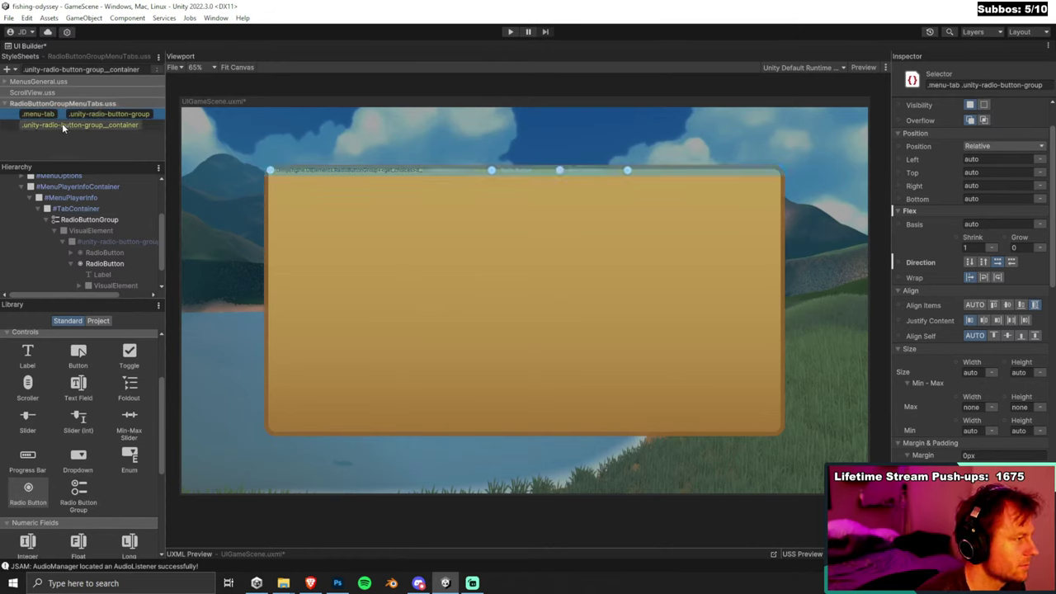
Rename the .unity-radio-button-group__container selector to .menu-tab .unity-radio-button-group__container.
right_click(31, 124)
click(55, 158)
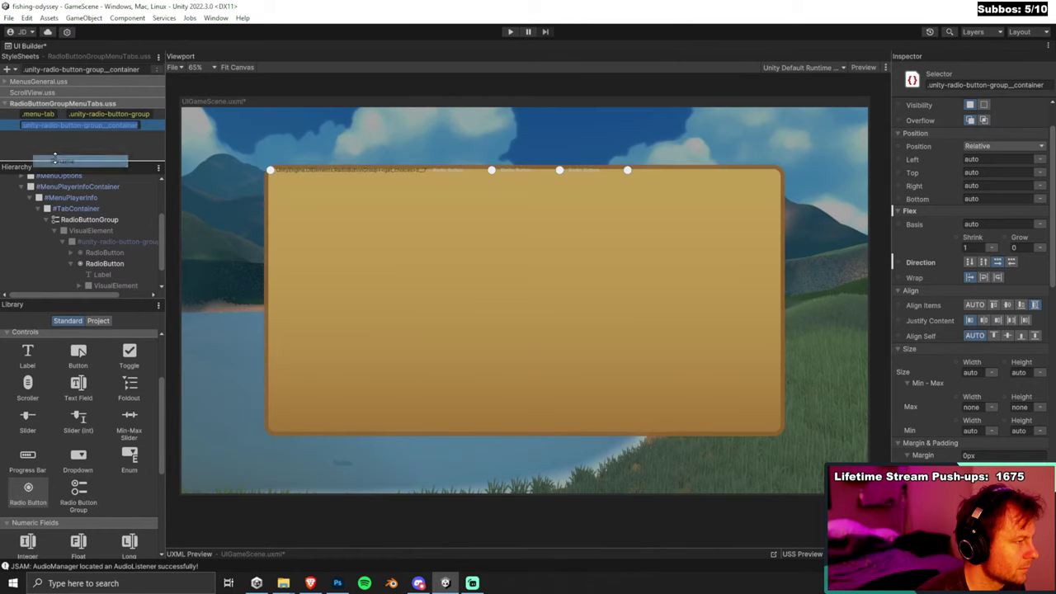
key(Home)
text(menu)
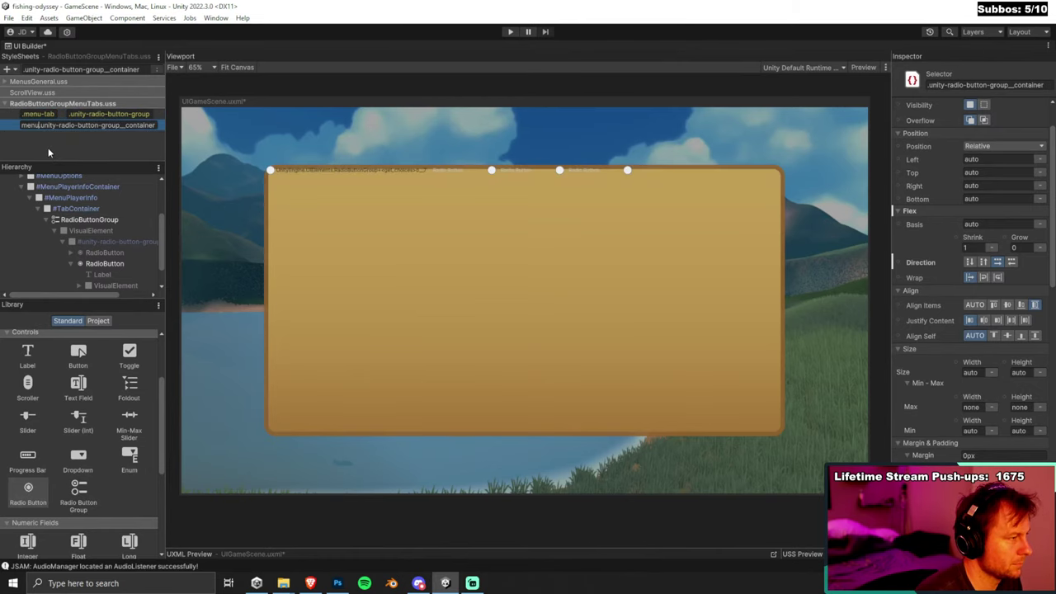
key(BackSpace)
key(BackSpace)
key(BackSpace)
key(BackSpace)
text(.menu-tab)
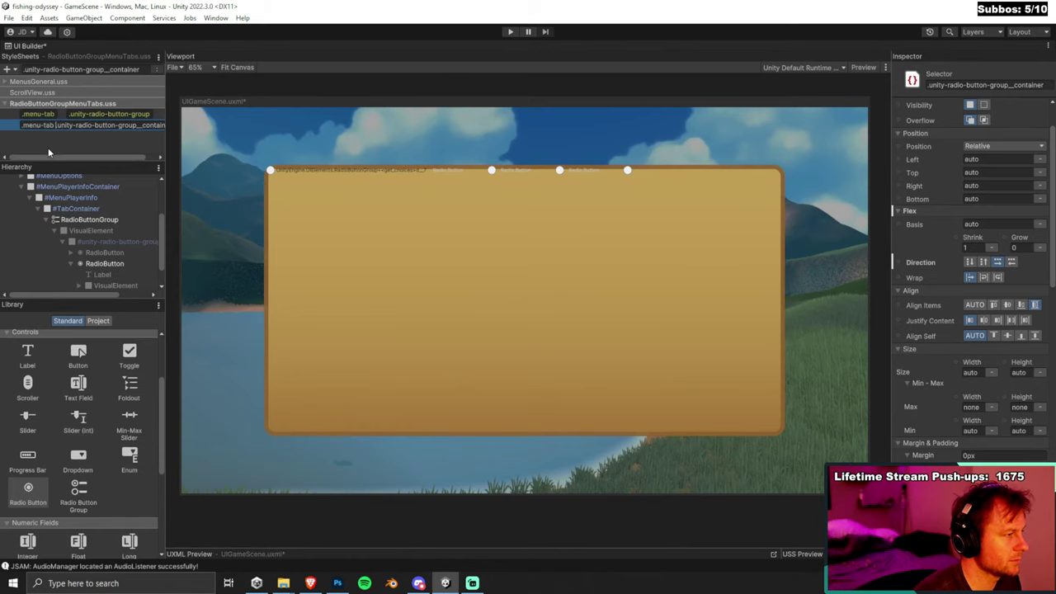
key(Return)
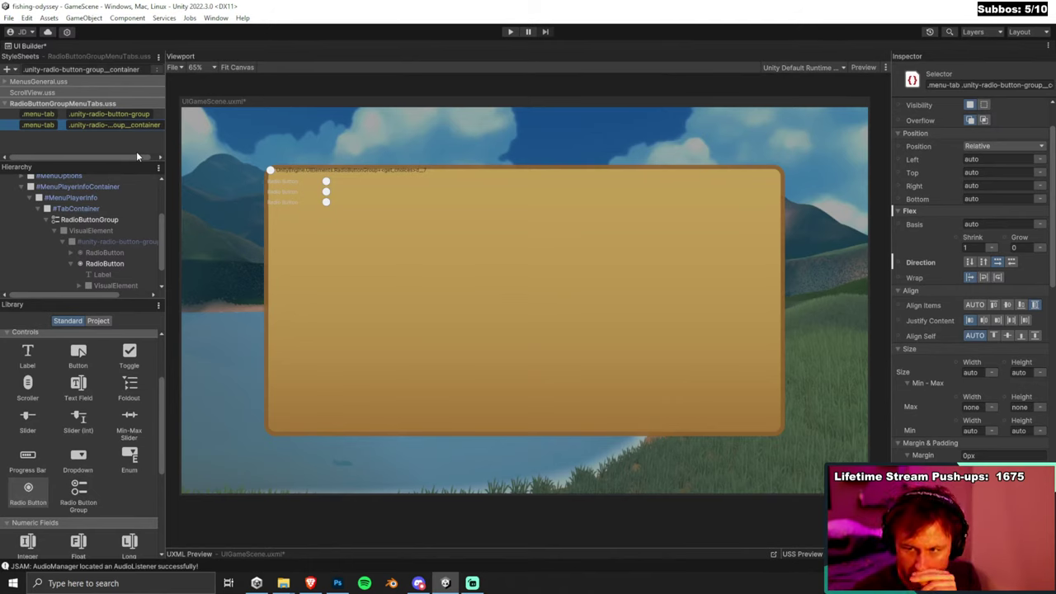
Apply the .menu-tab style class to the RadioButtonGroup inside #TabContainer.
click(106, 147)
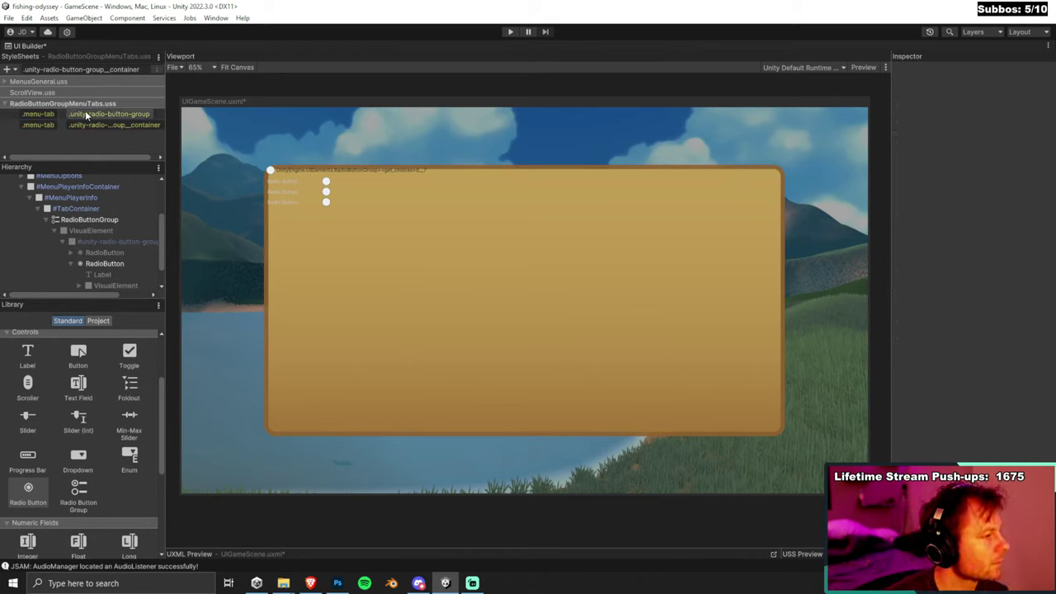
click(85, 116)
click(68, 137)
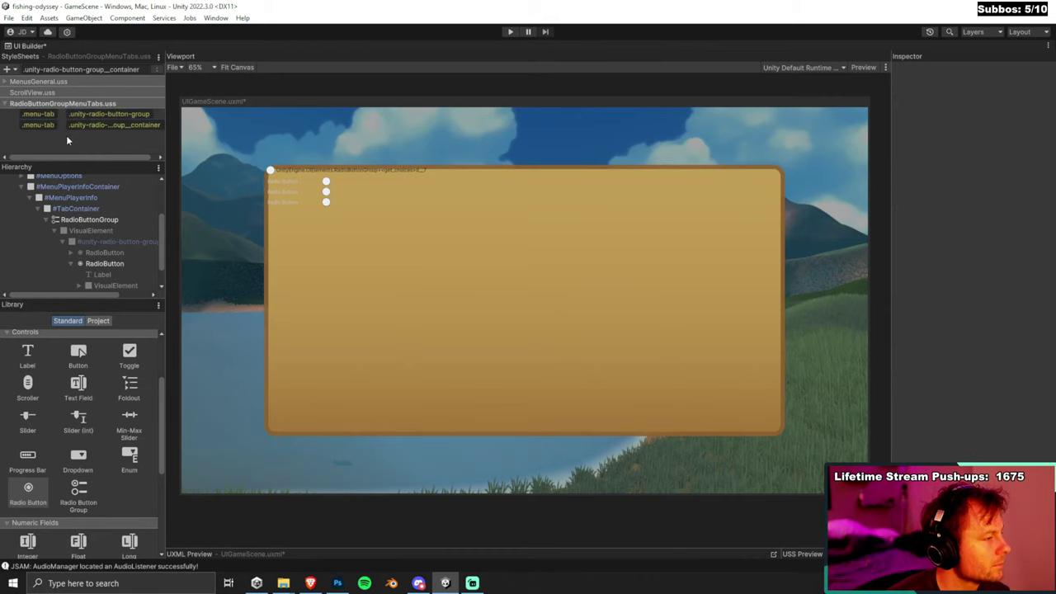
click(54, 117)
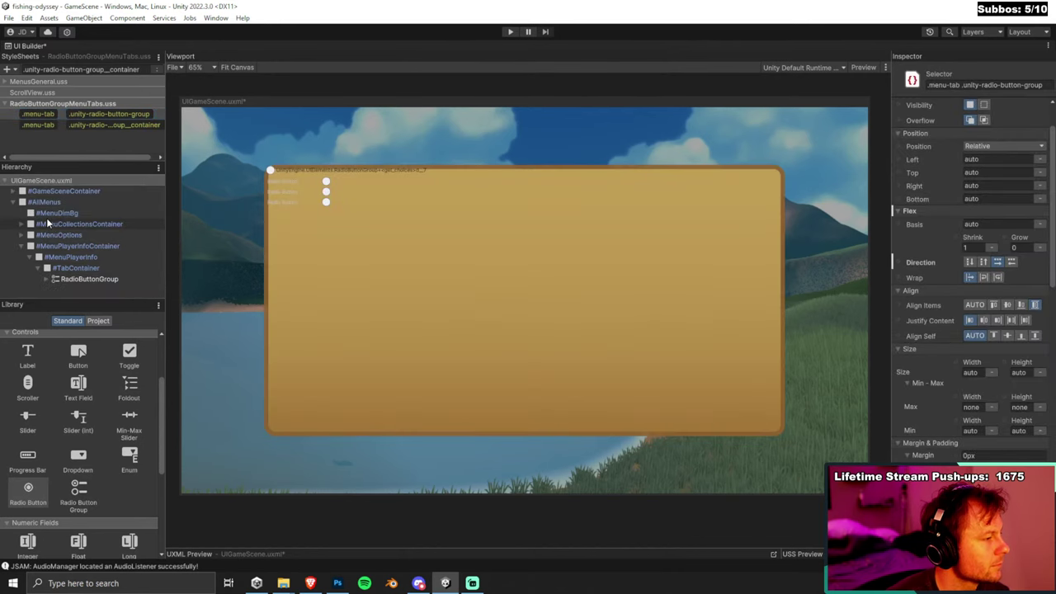
click(83, 279)
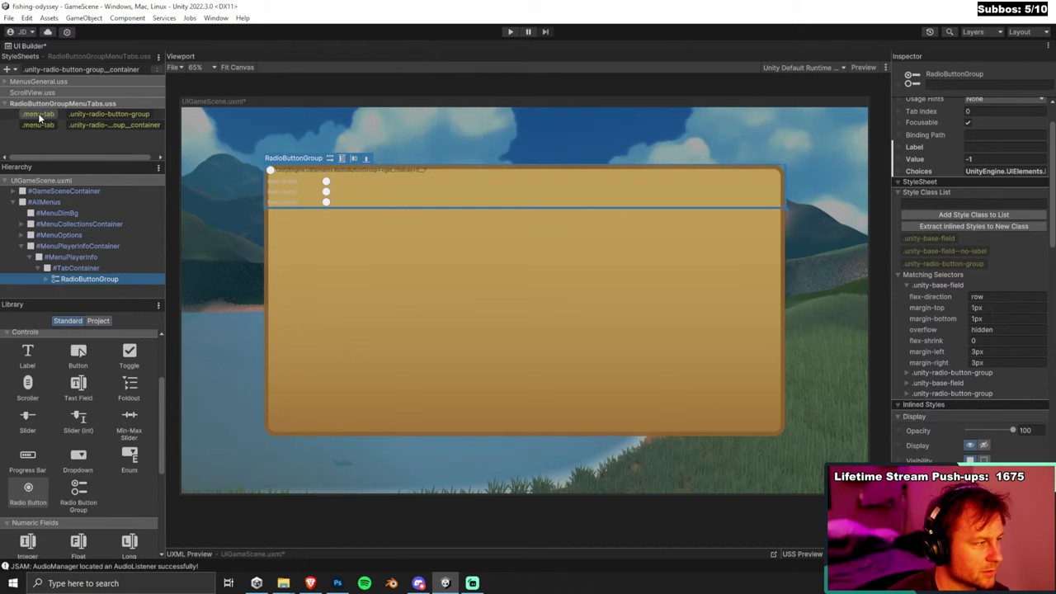
drag(39, 116, 75, 281)
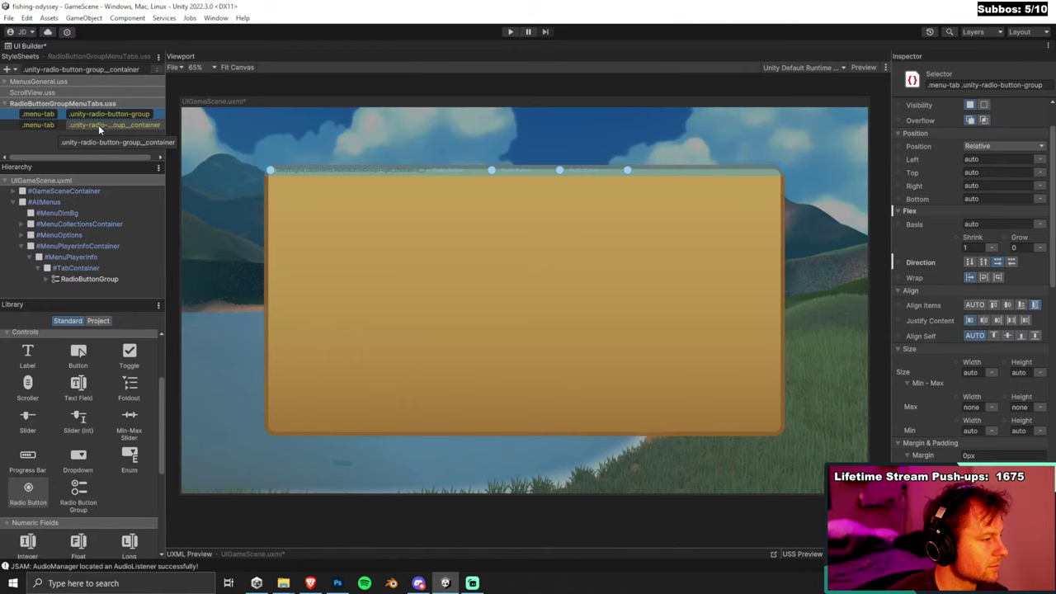
Expand the RadioButtonGroup and examine the style classes on the first added radio button and its Label.
click(47, 279)
click(48, 279)
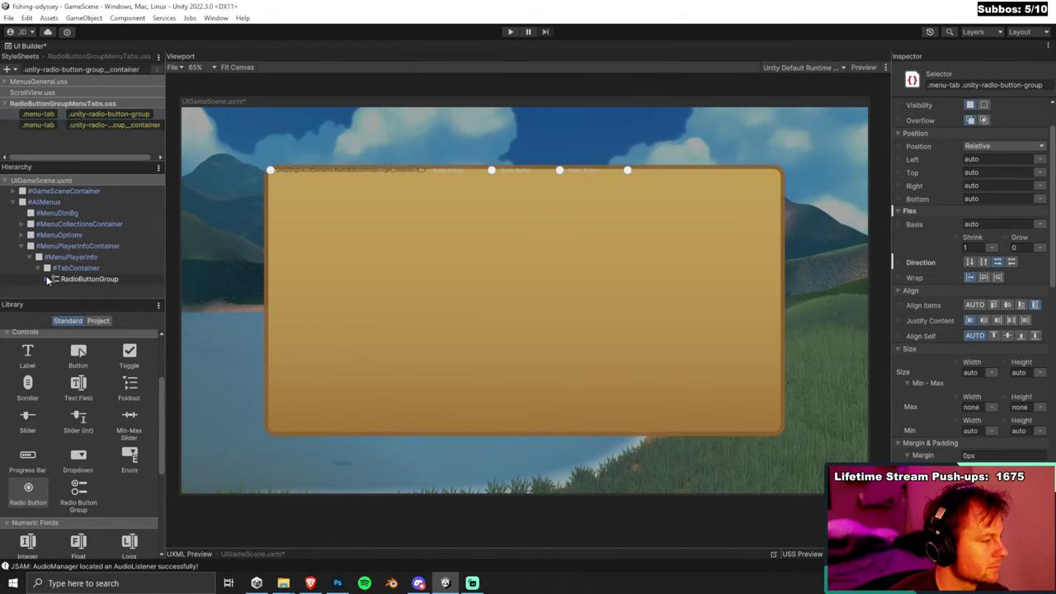
click(47, 280)
click(92, 242)
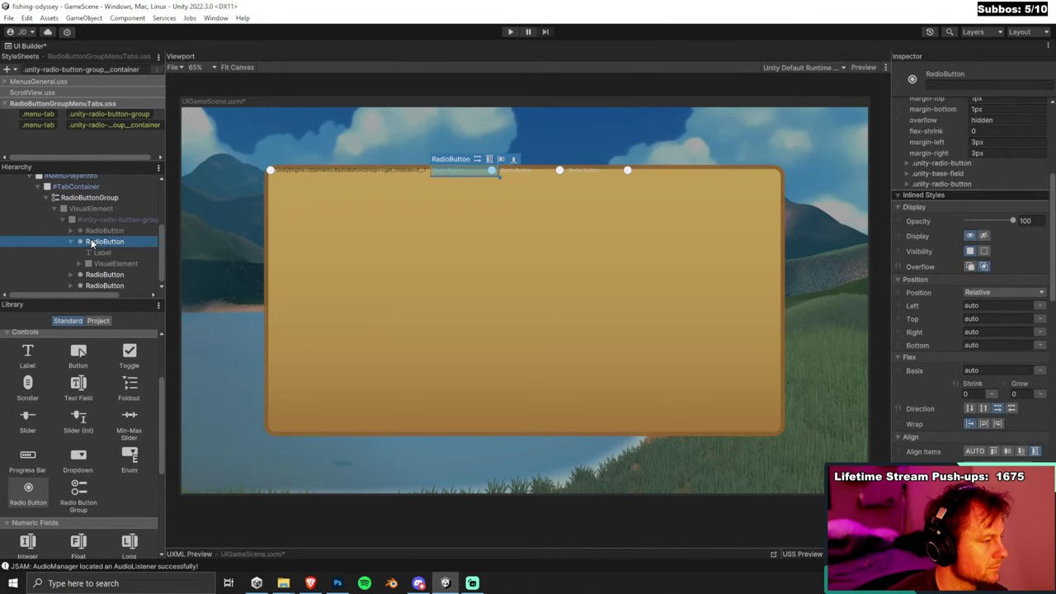
scroll(961, 244, up, 3)
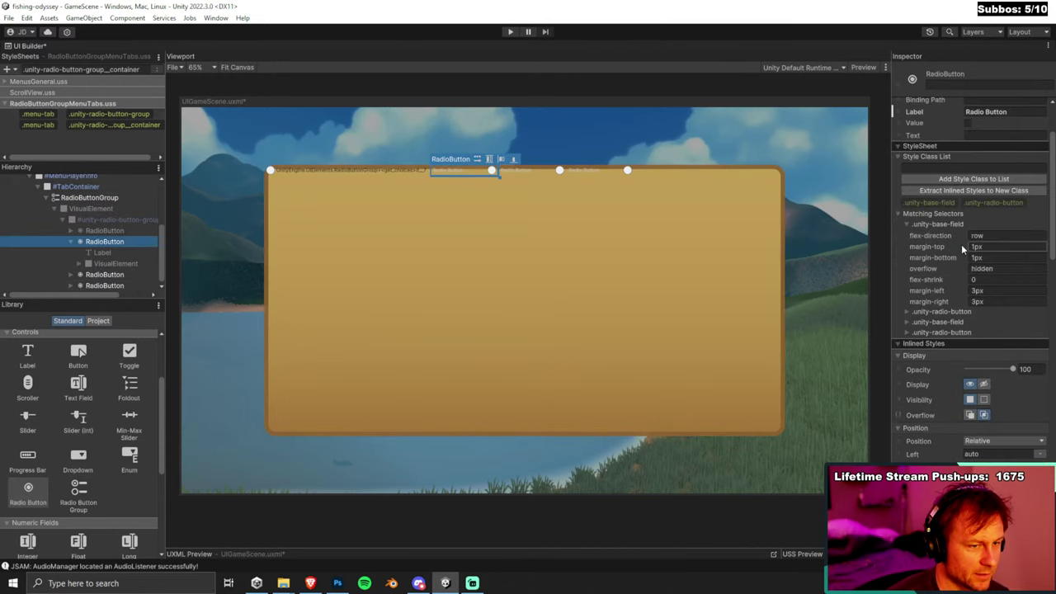
scroll(961, 245, up, 2)
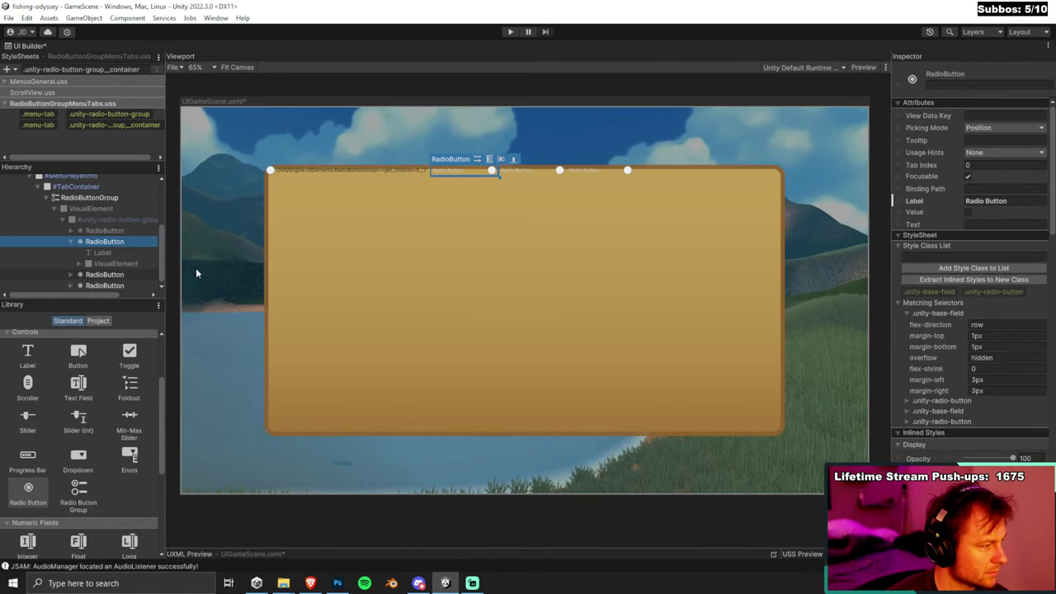
click(105, 254)
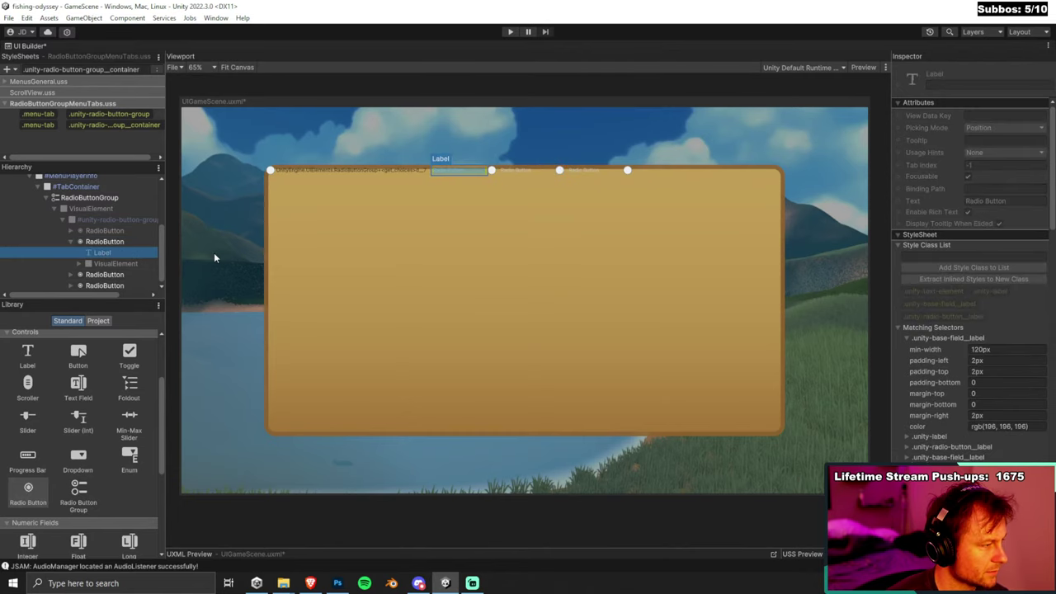
click(928, 316)
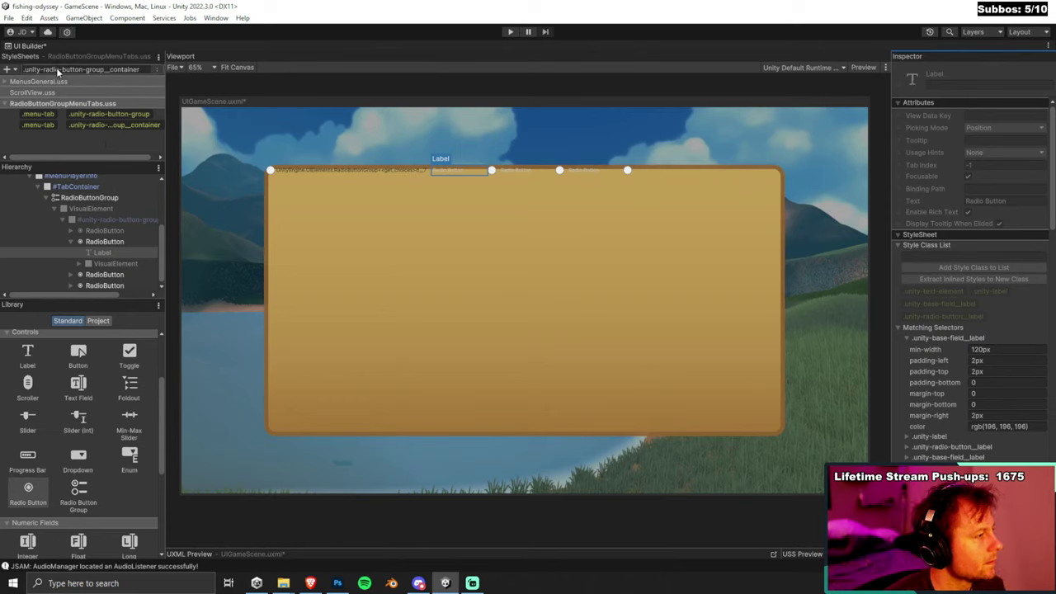
Add a .menu-tab .unity-radio-button__label selector to RadioButtonGroupMenuTabs.uss.
click(9, 70)
click(36, 126)
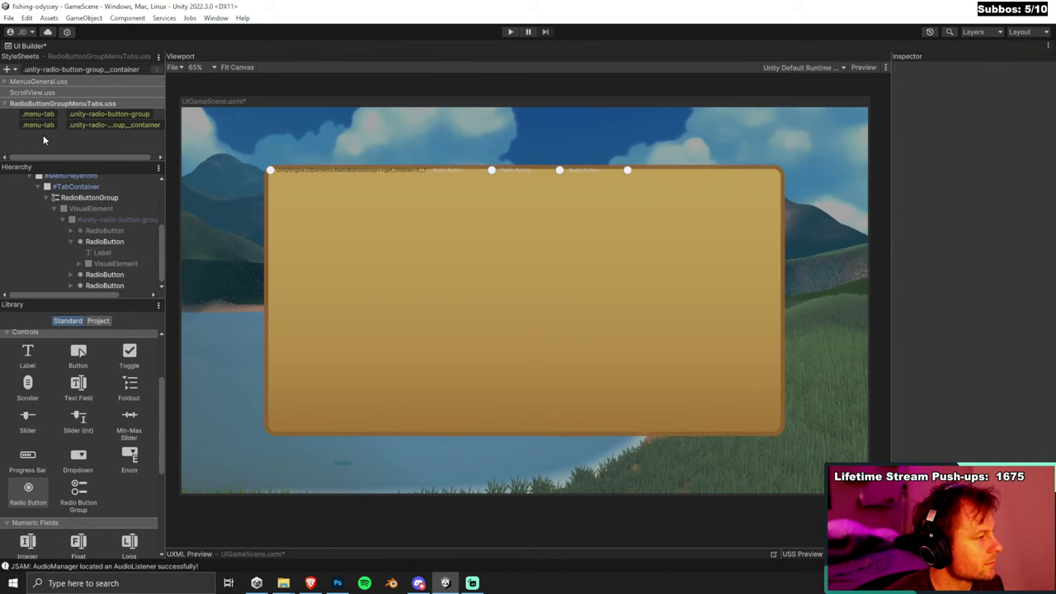
click(140, 67)
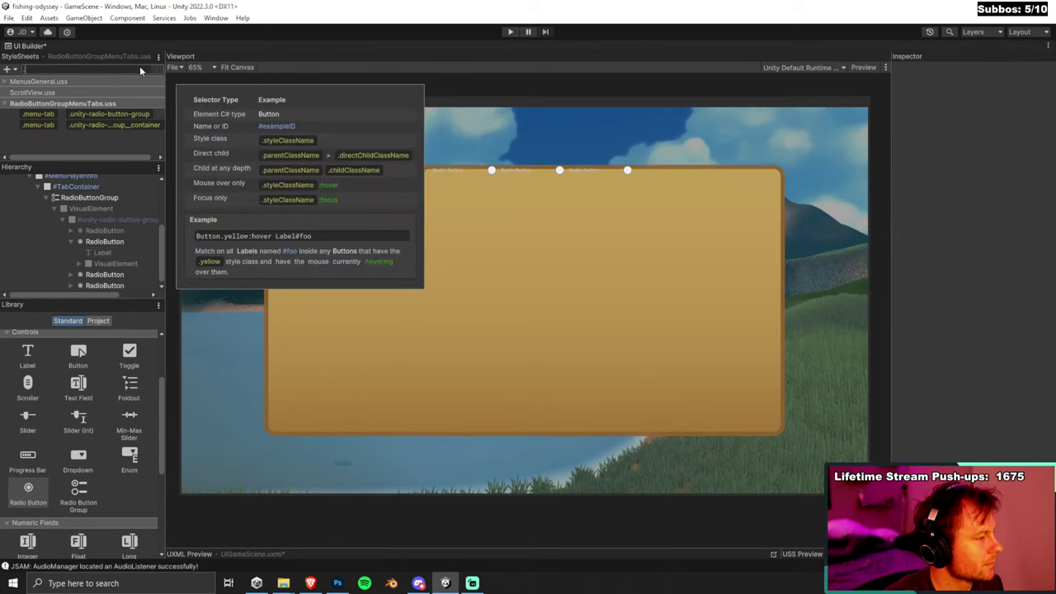
click(113, 251)
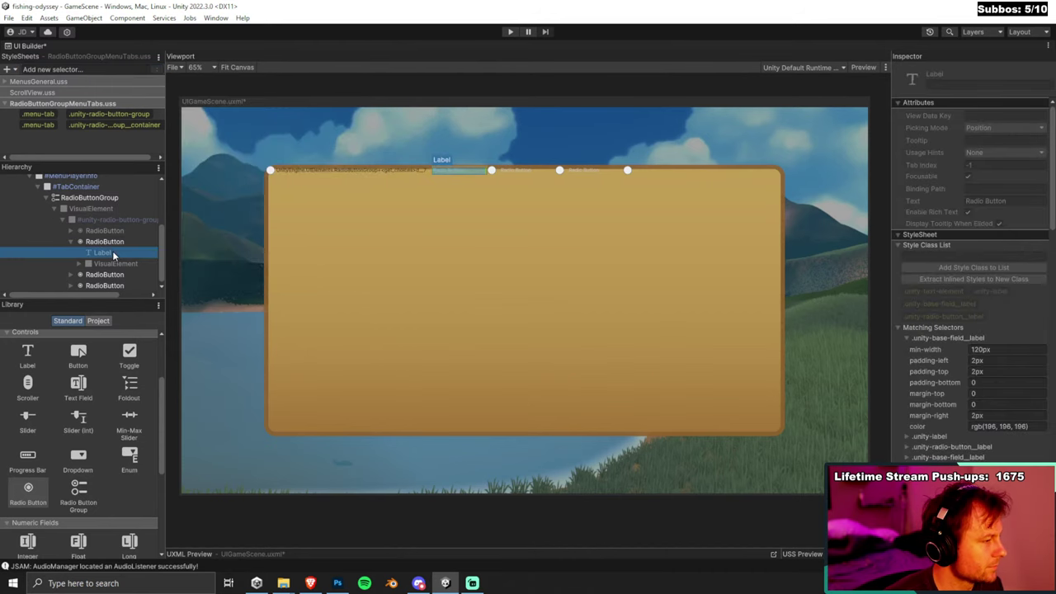
click(86, 70)
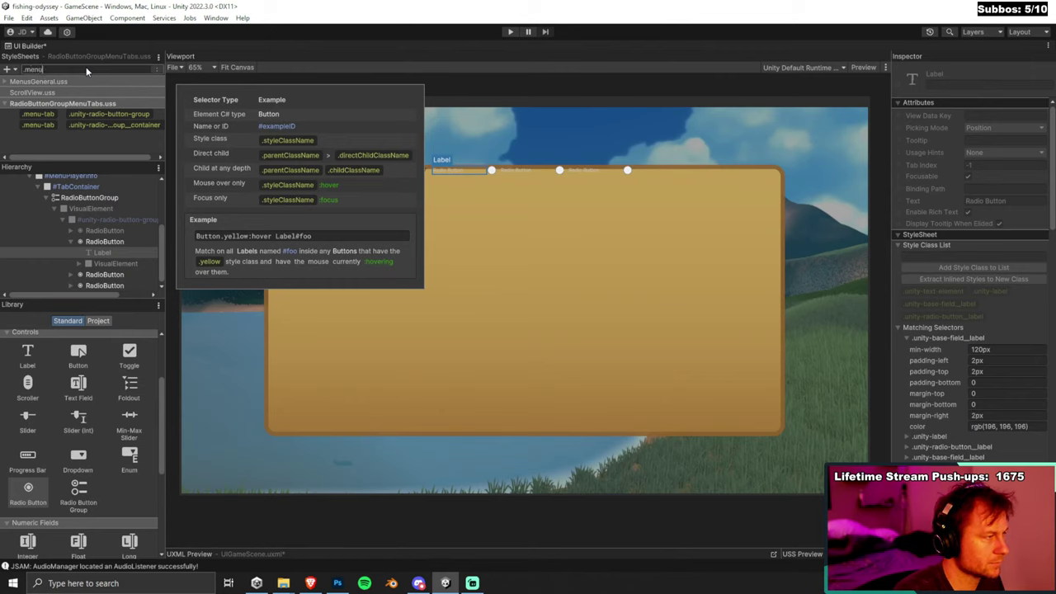
text(.menu-tab)
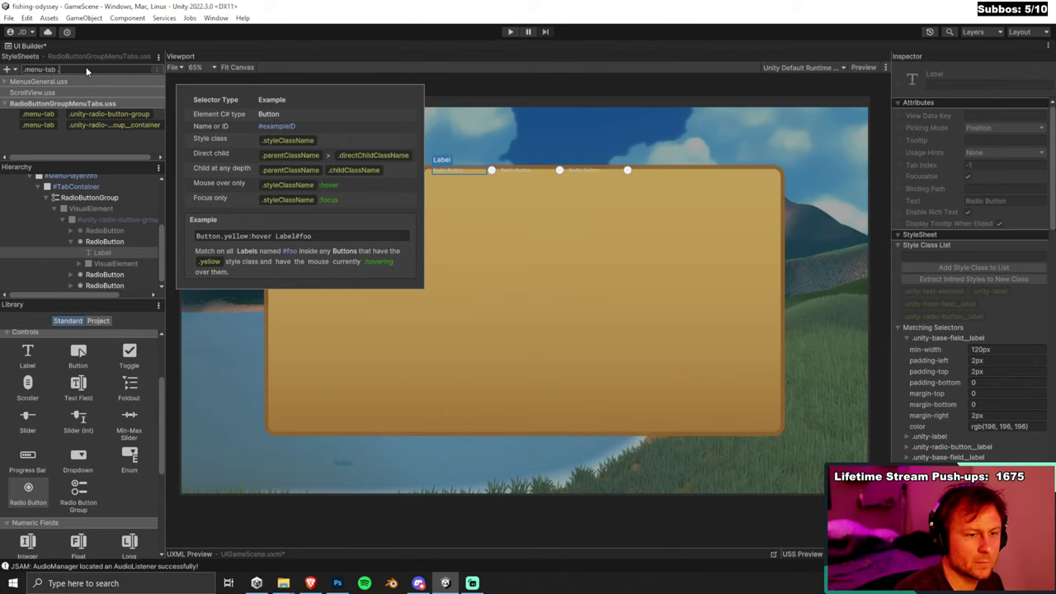
text( .unity-radio-button__label)
key(Return)
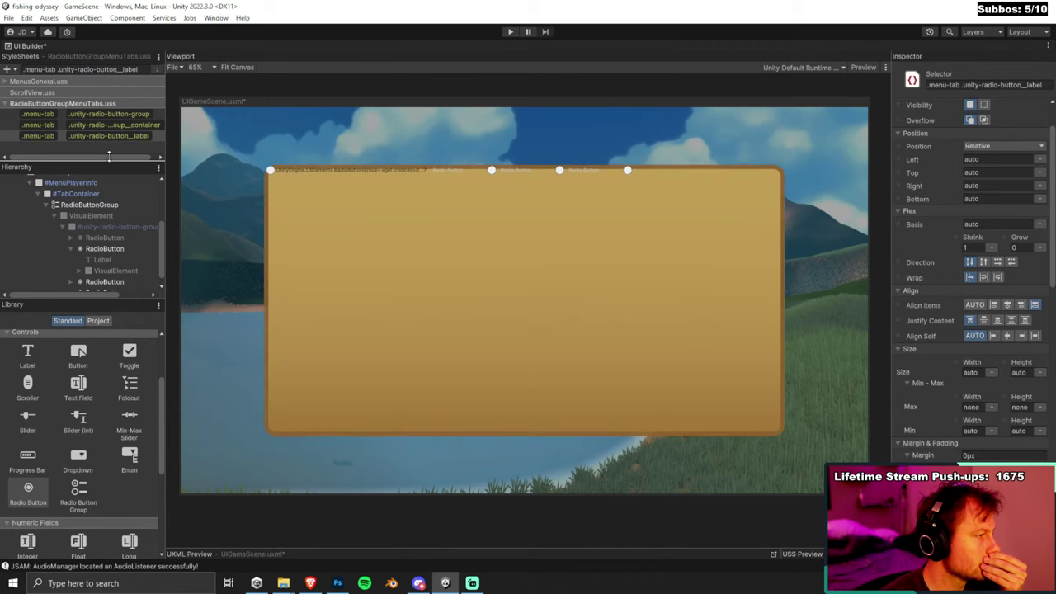
Compare the new label selector with the first added radio button's Label and apply the .unity-radio-button__label class to that radio button.
click(86, 135)
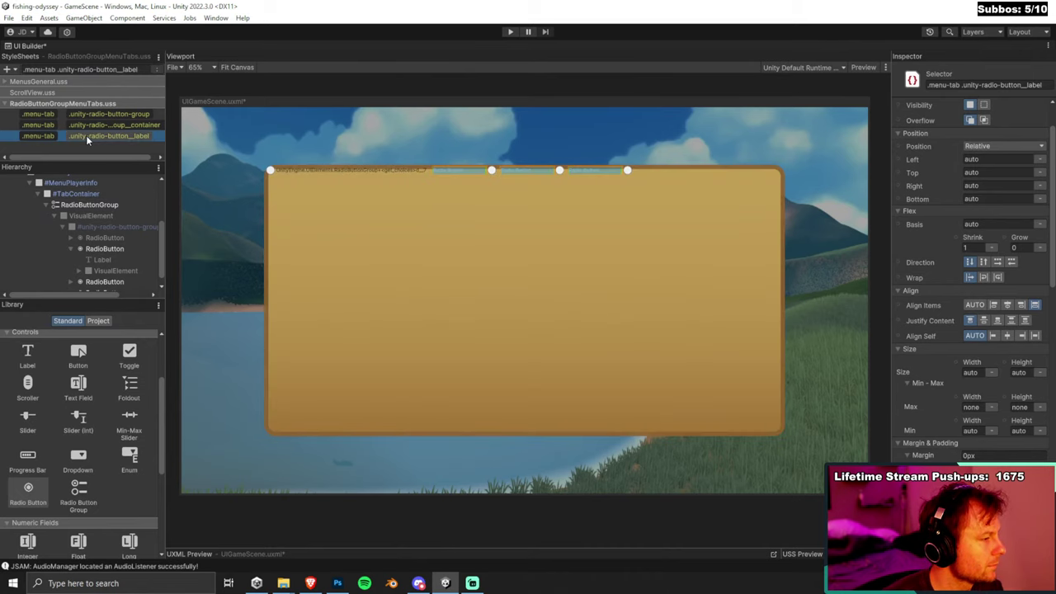
click(106, 249)
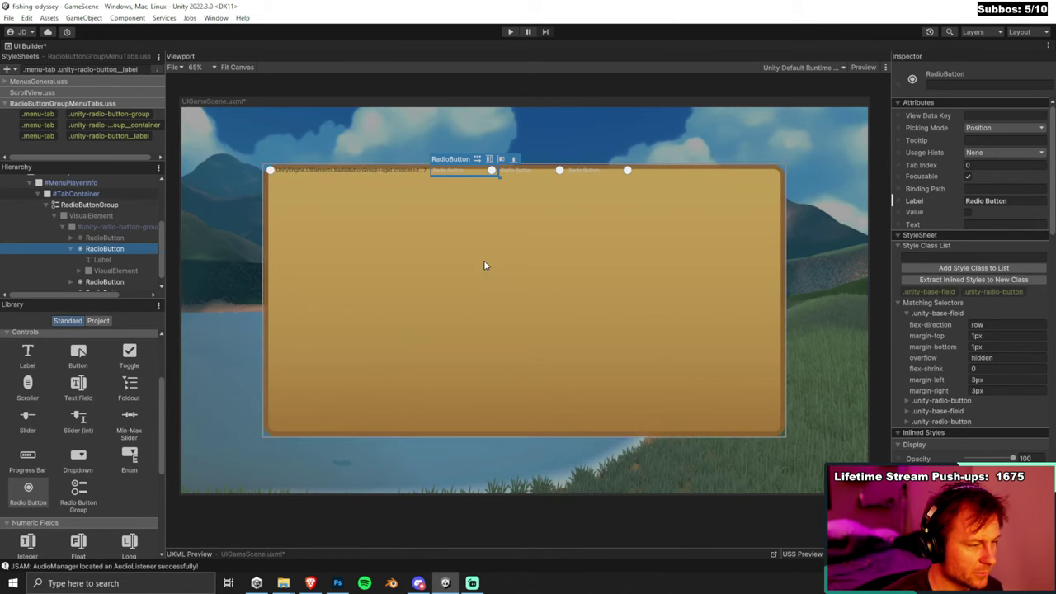
click(115, 260)
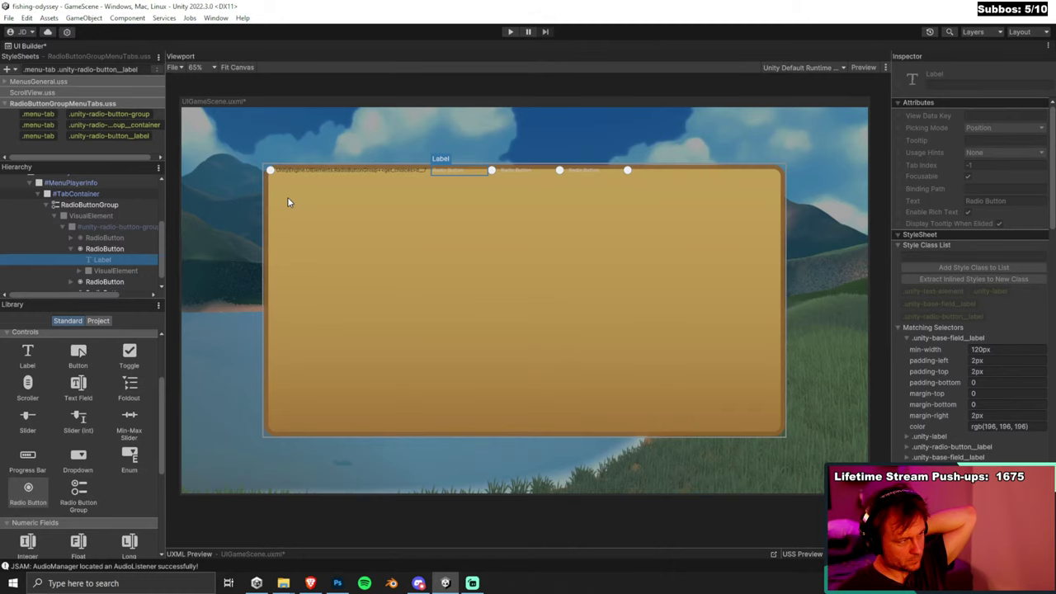
click(88, 135)
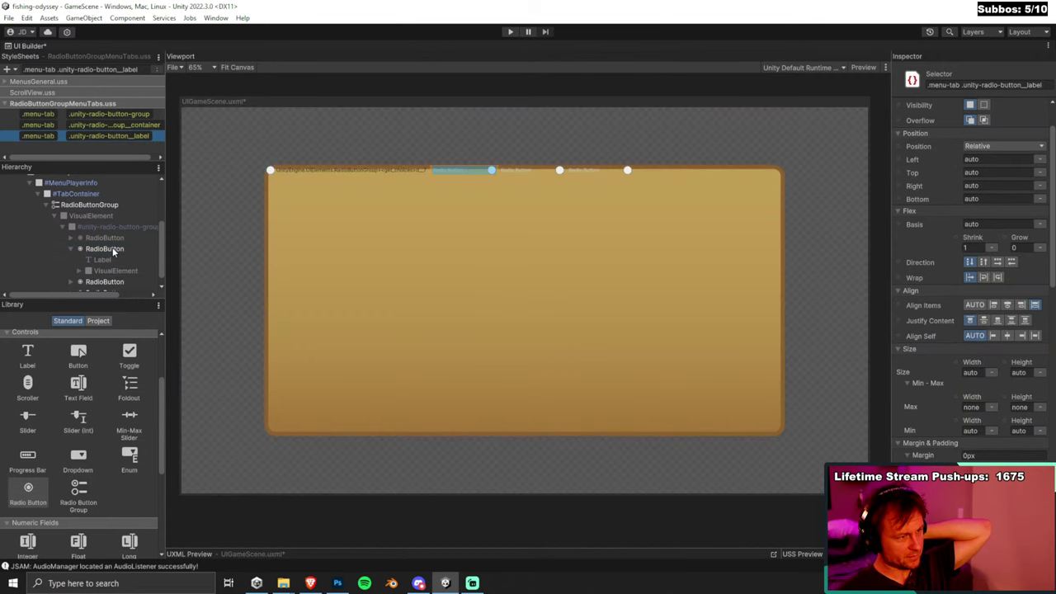
click(113, 251)
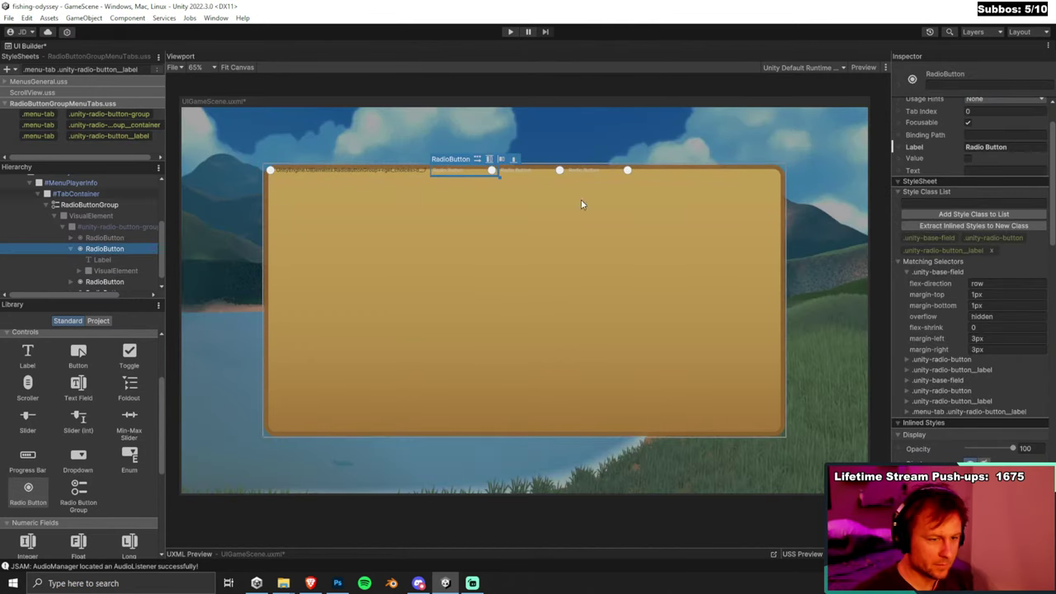
Set the text size of the .menu-tab .unity-radio-button__label selector to 40 px.
click(137, 135)
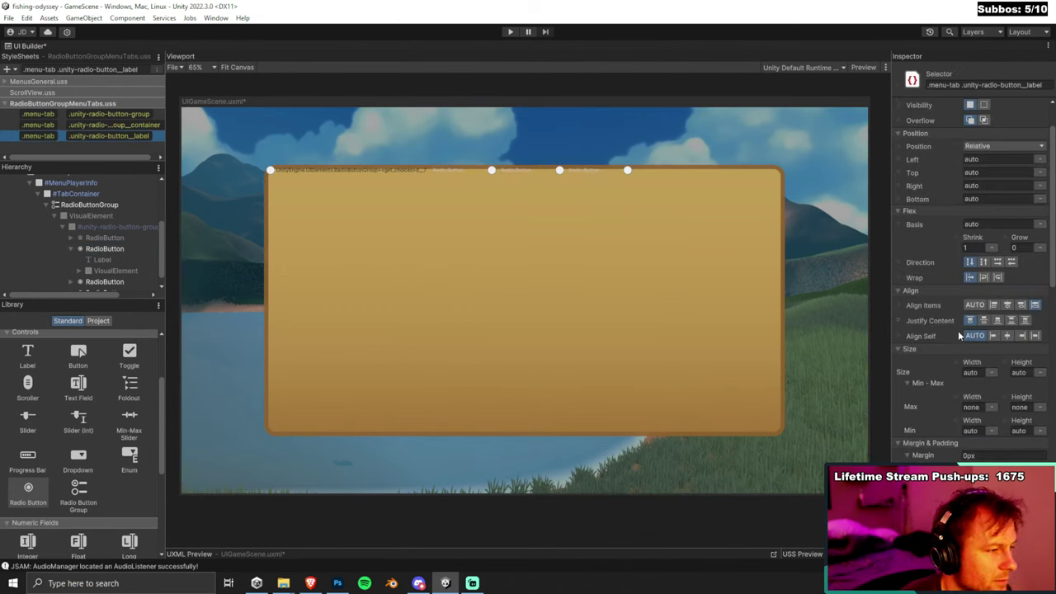
scroll(978, 396, down, 5)
scroll(981, 408, down, 5)
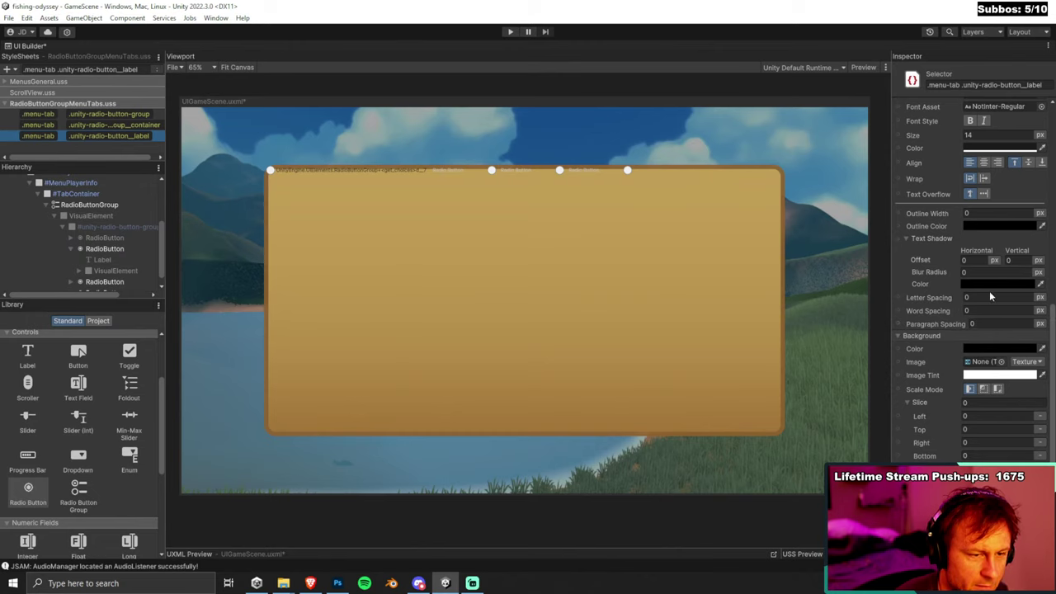
scroll(990, 295, down, 3)
scroll(982, 347, up, 5)
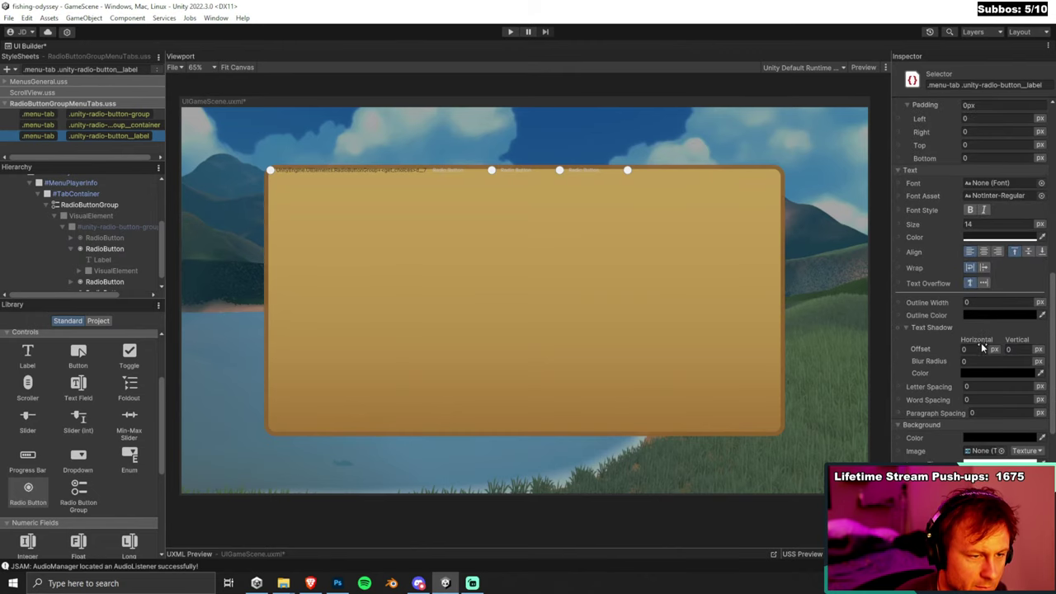
click(989, 226)
text(40)
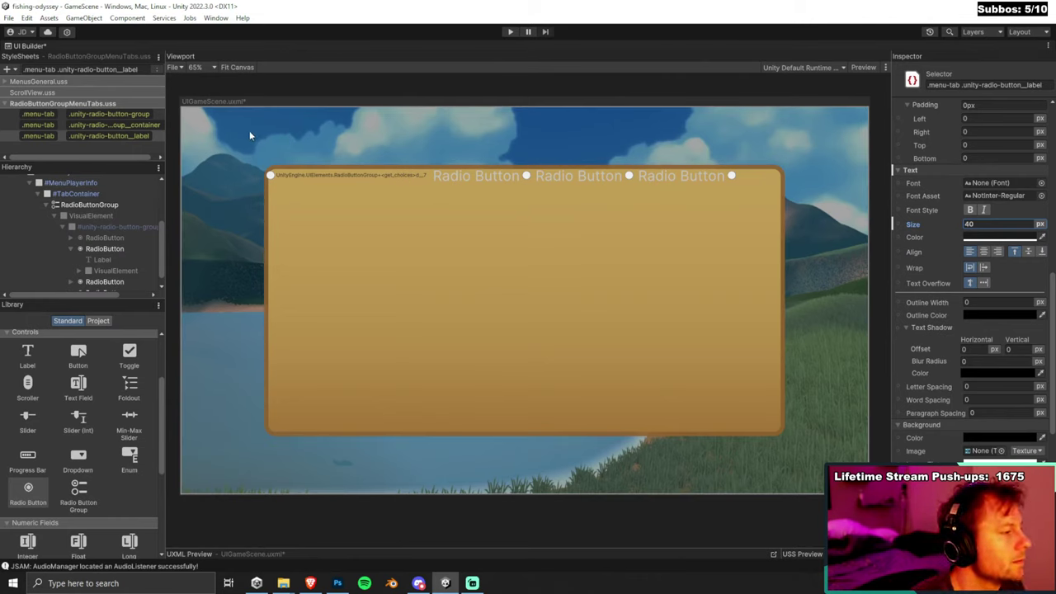
Collapse the expanded radio button and examine the attributes, style classes and matching selectors of the group's built-in radio button.
click(70, 249)
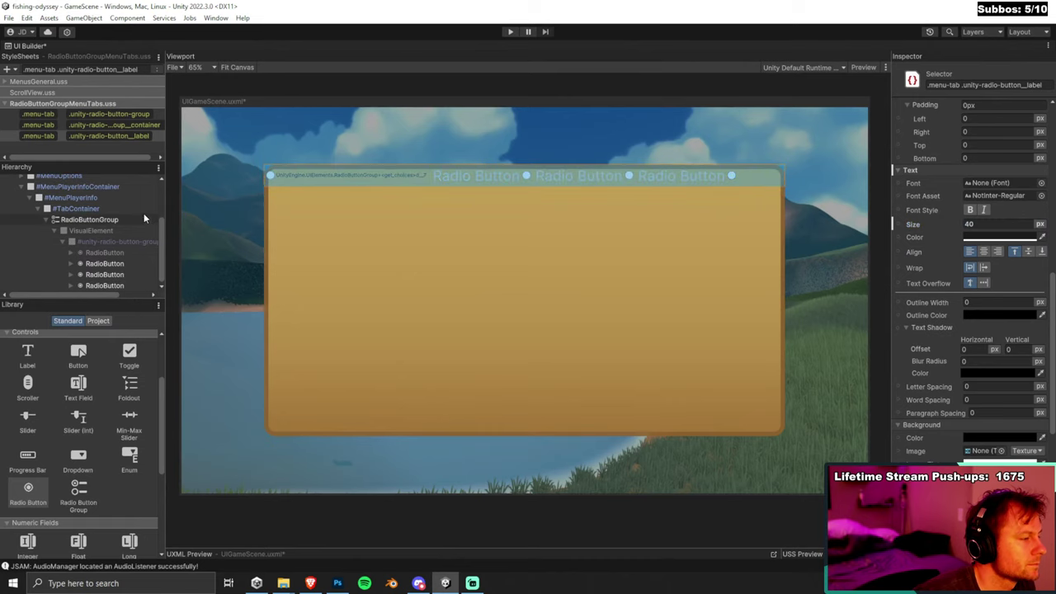
right_click(120, 253)
key(Escape)
right_click(116, 251)
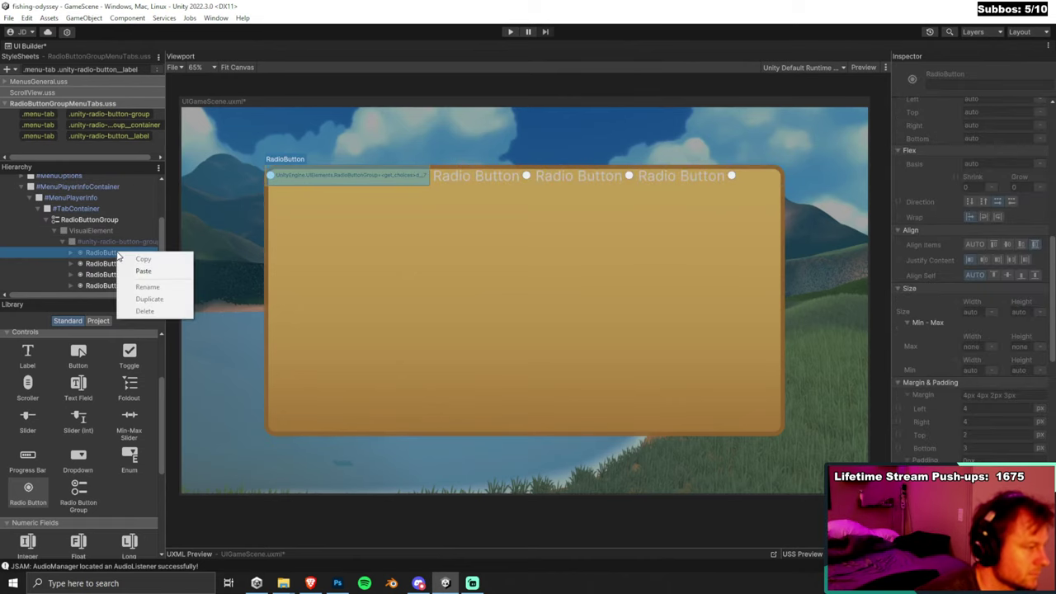
click(69, 249)
click(88, 240)
click(93, 251)
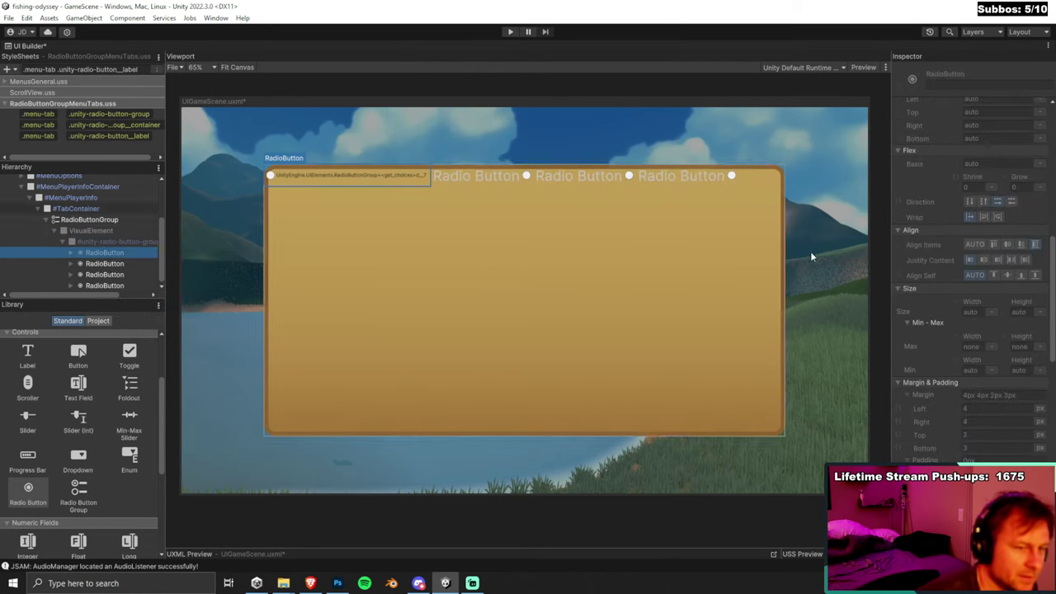
scroll(968, 257, up, 5)
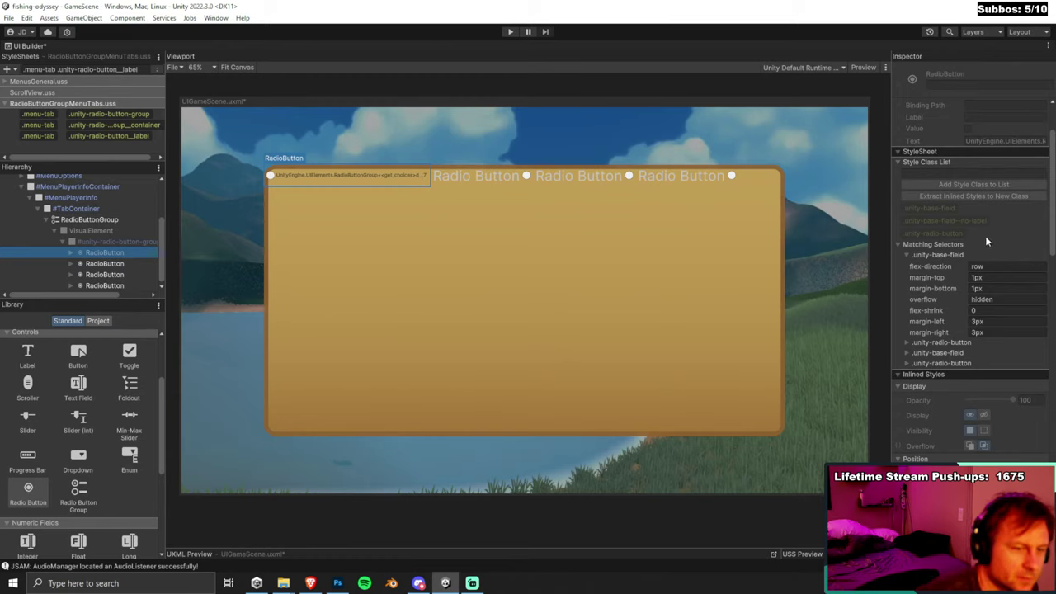
scroll(985, 231, up, 2)
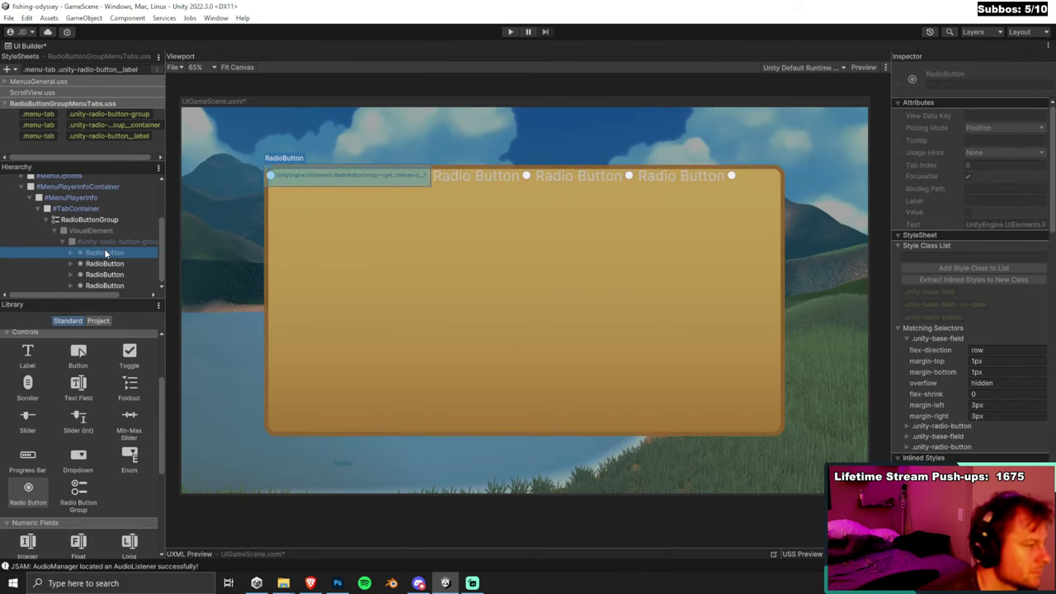
Delete the three manually added radio buttons from the RadioButtonGroup.
shift+click(107, 285)
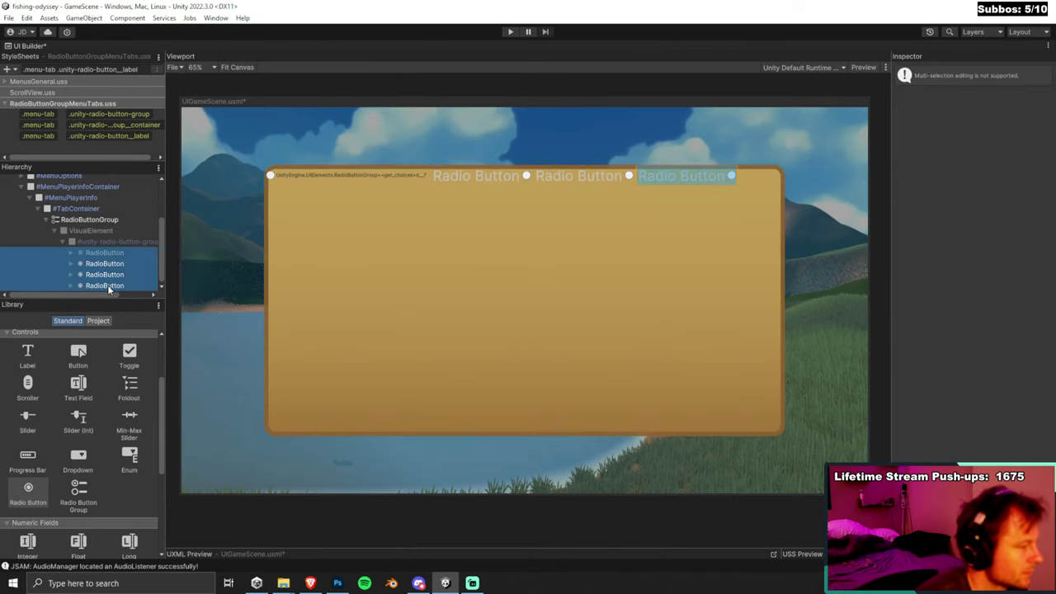
right_click(107, 285)
click(147, 335)
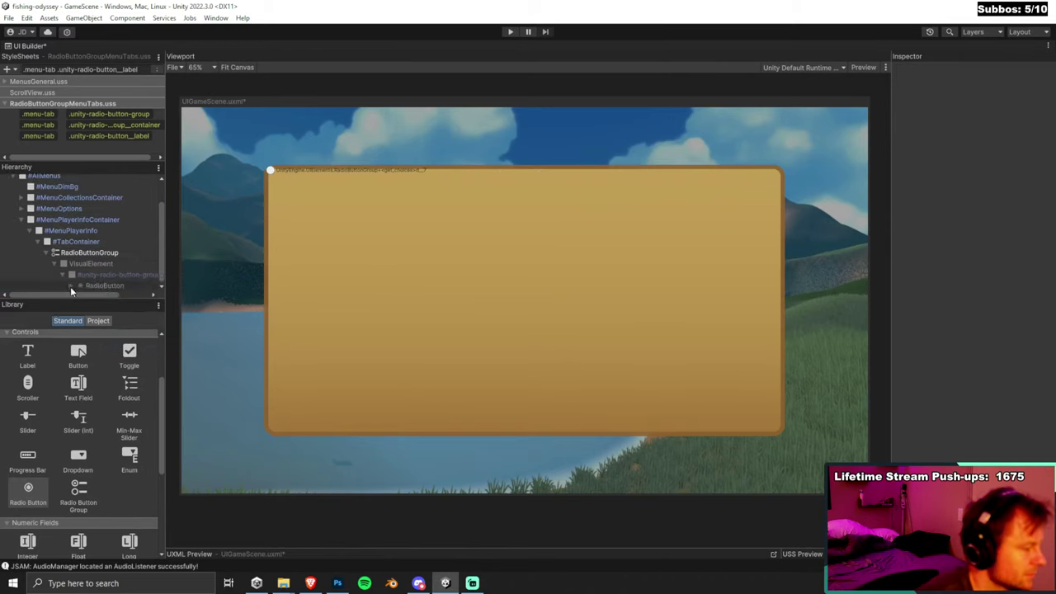
Test the remaining radio button in preview mode, and inspect it and its #unity-radio-button-group__container parent.
click(863, 67)
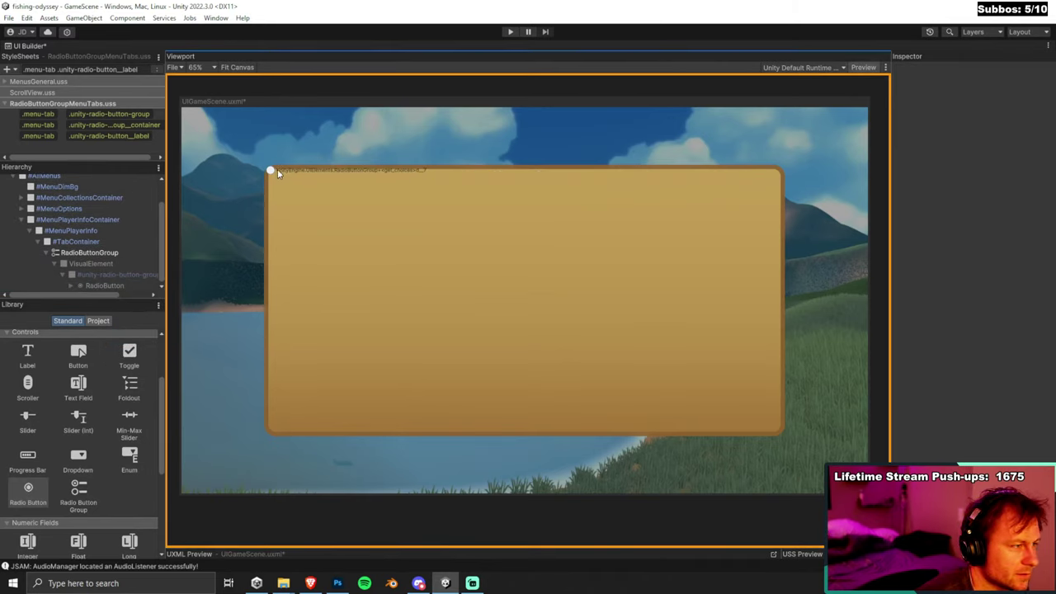
click(864, 67)
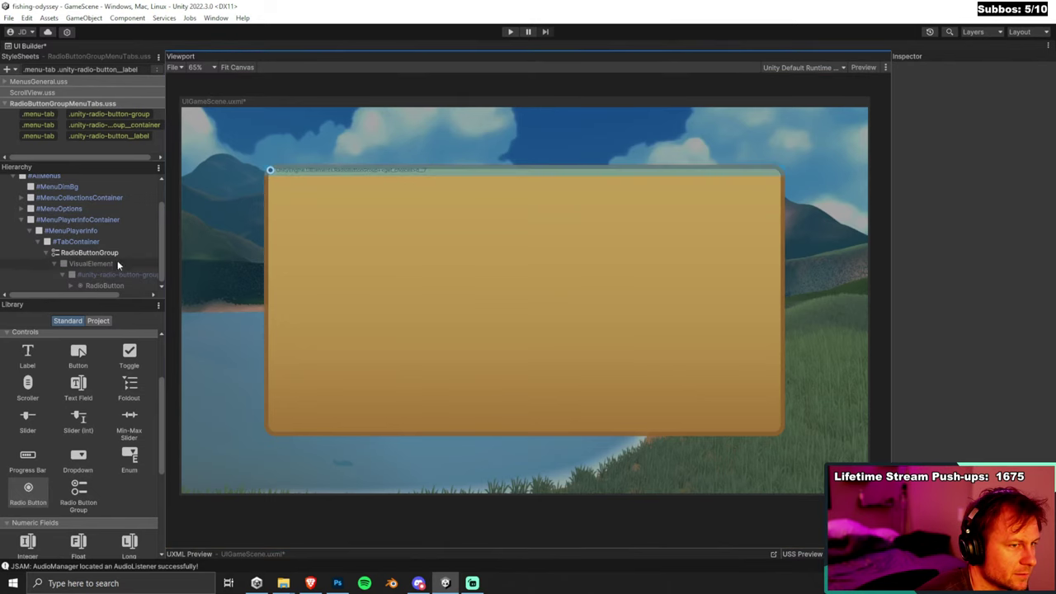
click(90, 287)
click(97, 276)
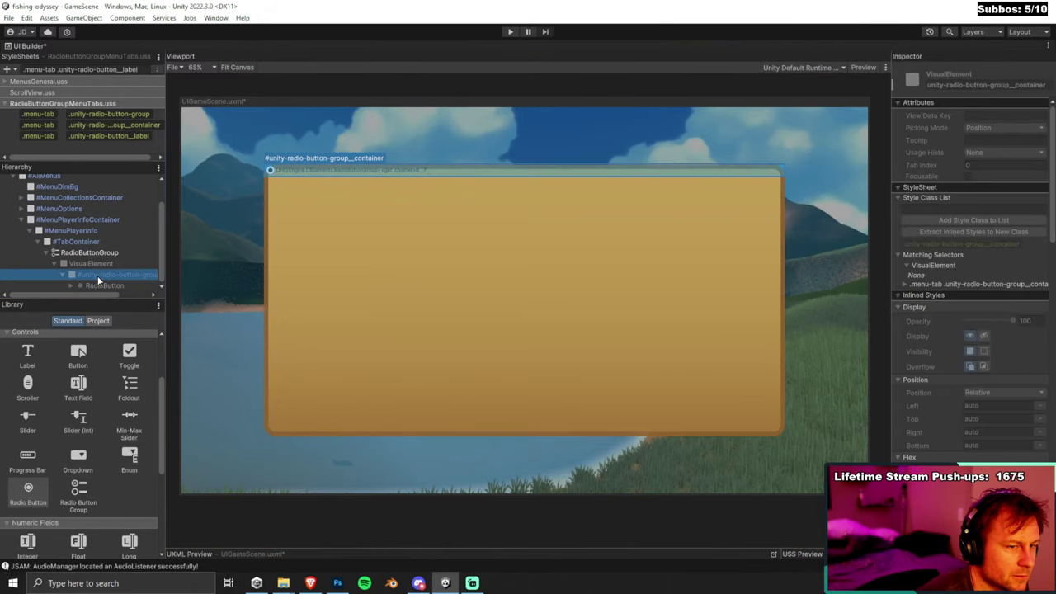
click(98, 286)
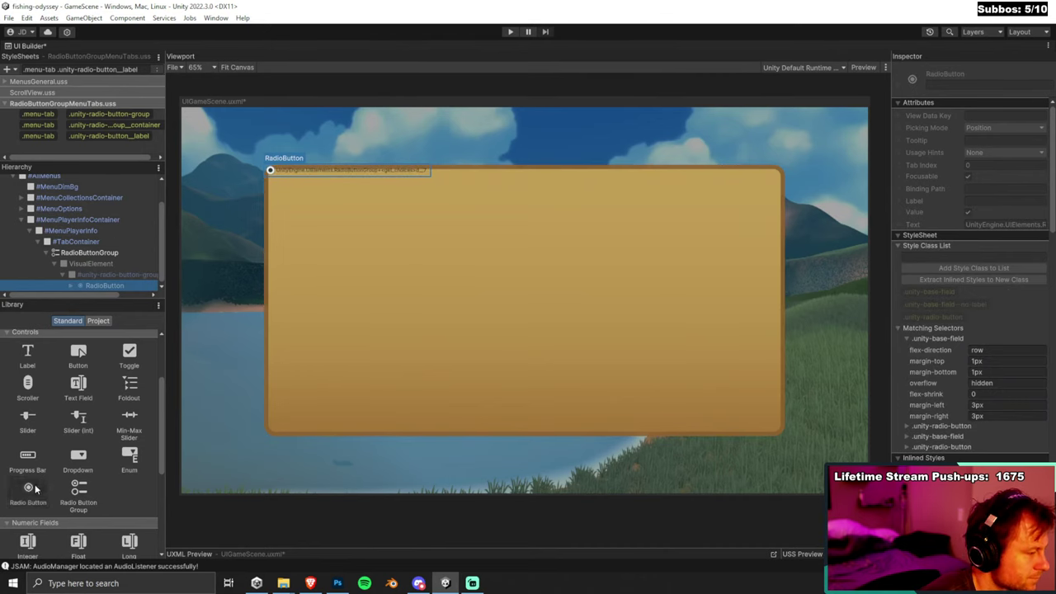
Add a new Radio Button to the RadioButtonGroup and expand it to show its child elements.
drag(35, 487, 94, 255)
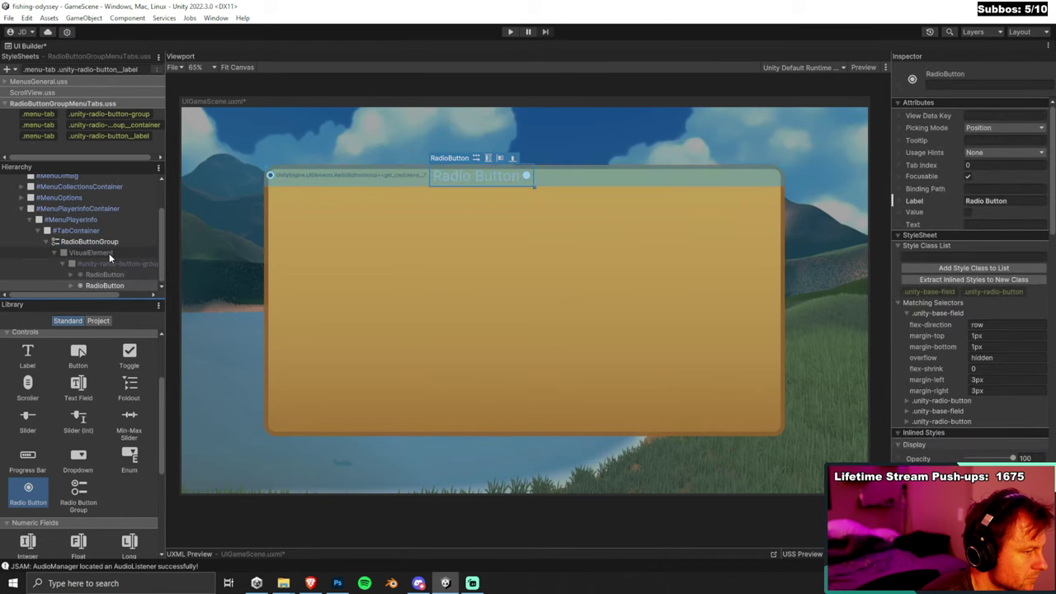
click(121, 285)
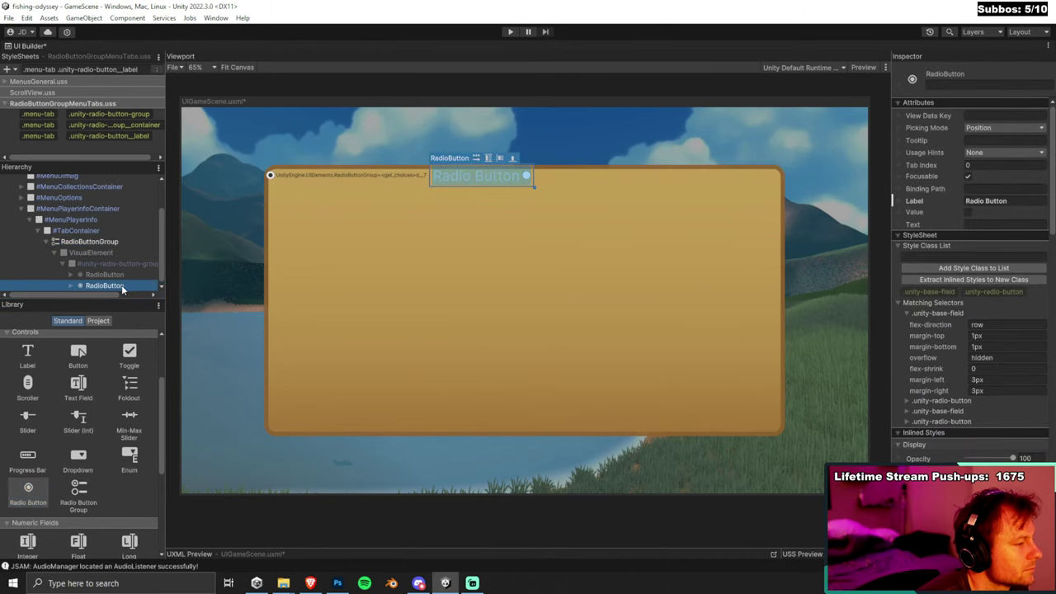
click(72, 285)
scroll(82, 280, down, 1)
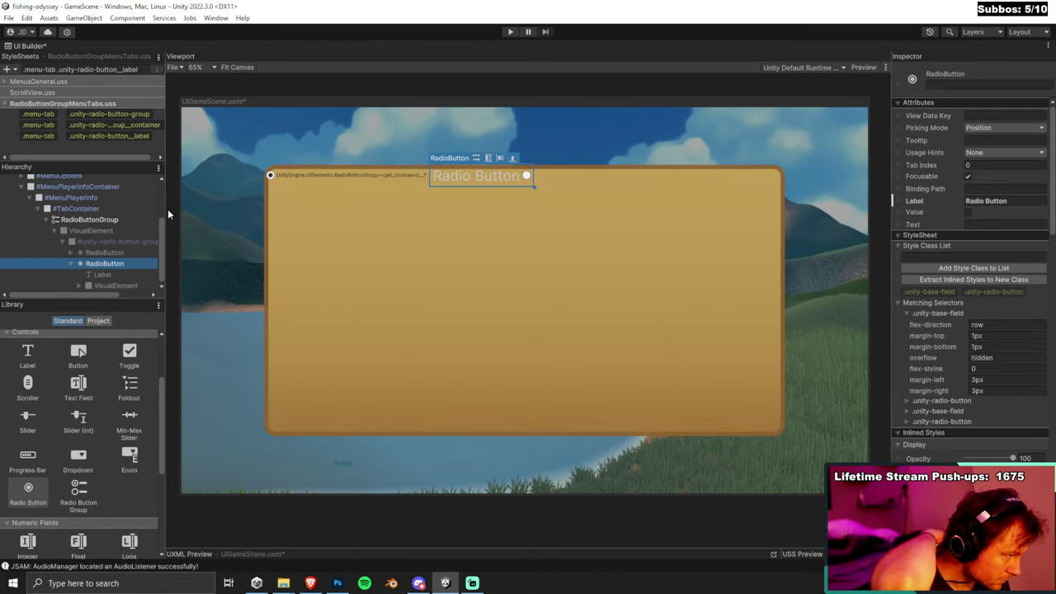
Review the RadioButtonGroup's attributes and the properties of the .menu-tab container and label selectors.
click(113, 219)
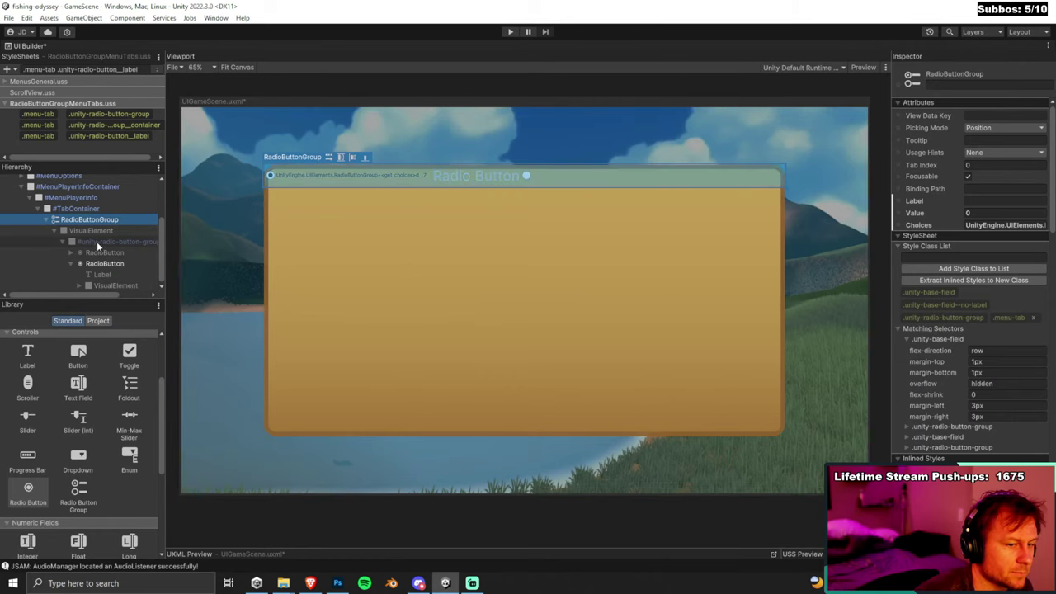
scroll(76, 261, up, 1)
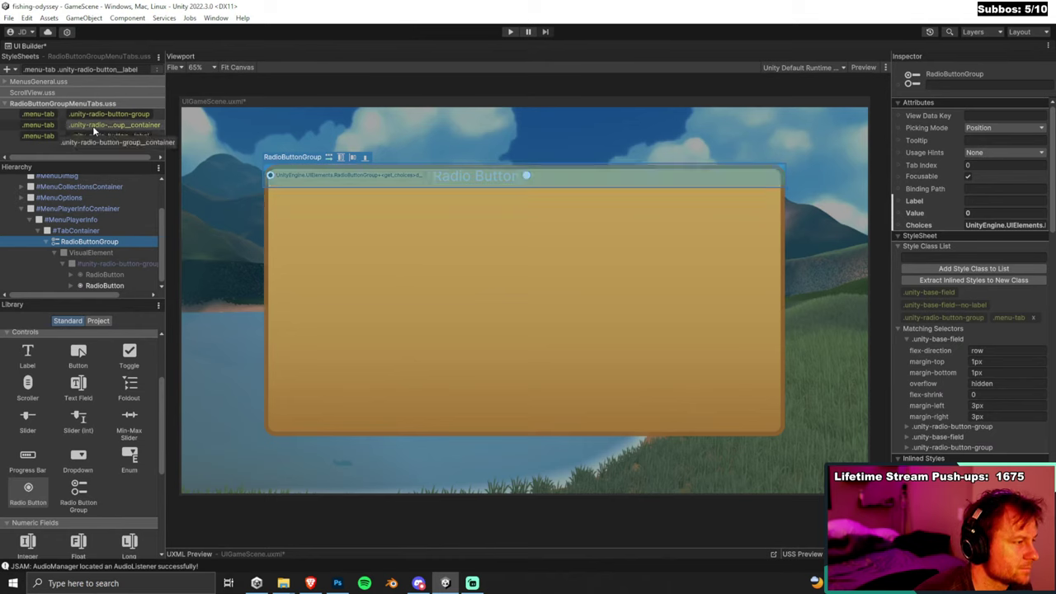
click(92, 125)
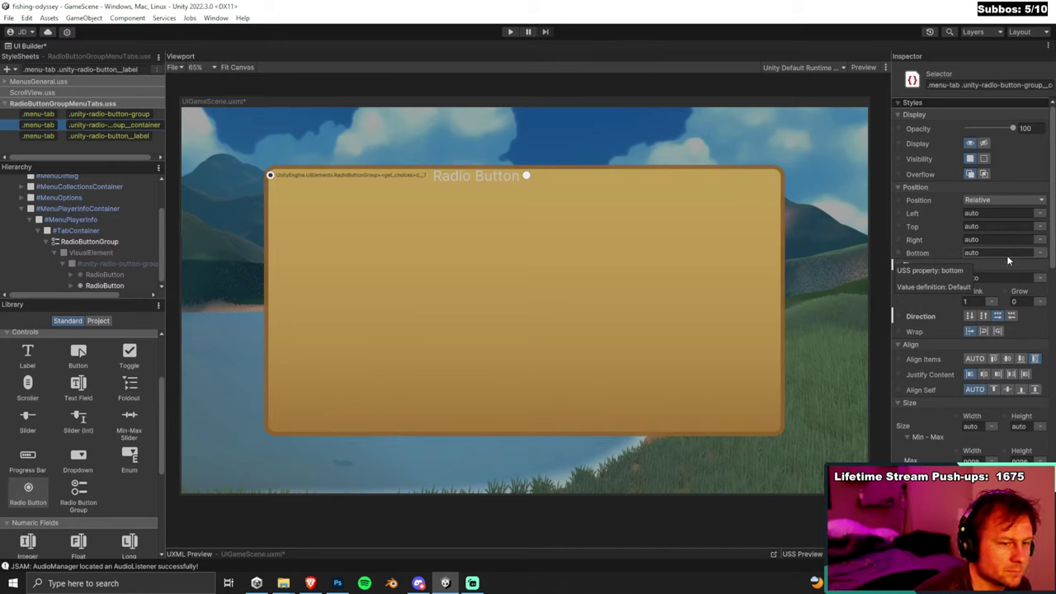
scroll(1007, 256, down, 10)
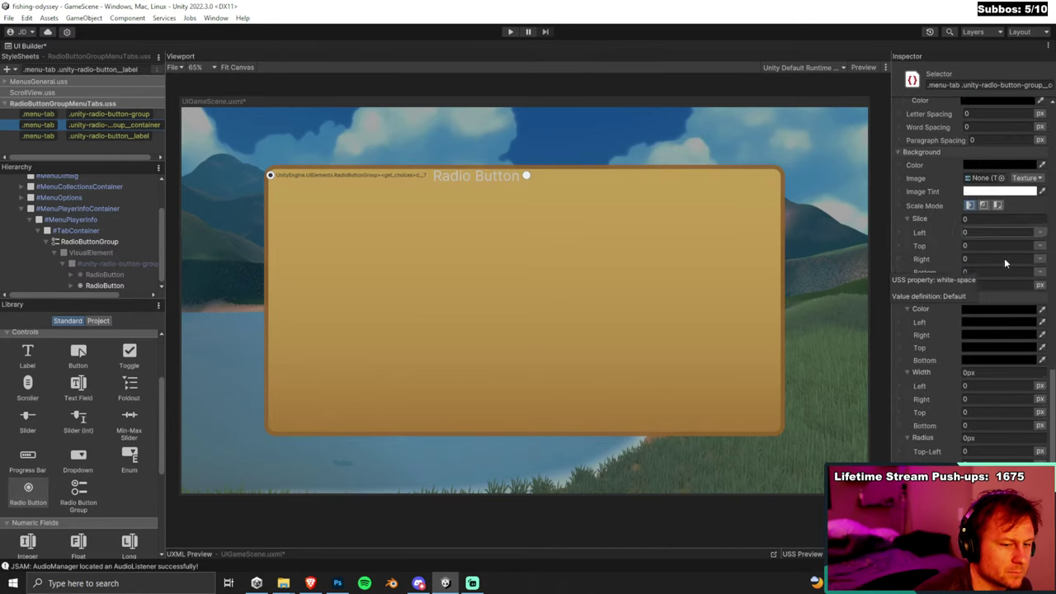
scroll(1004, 257, down, 3)
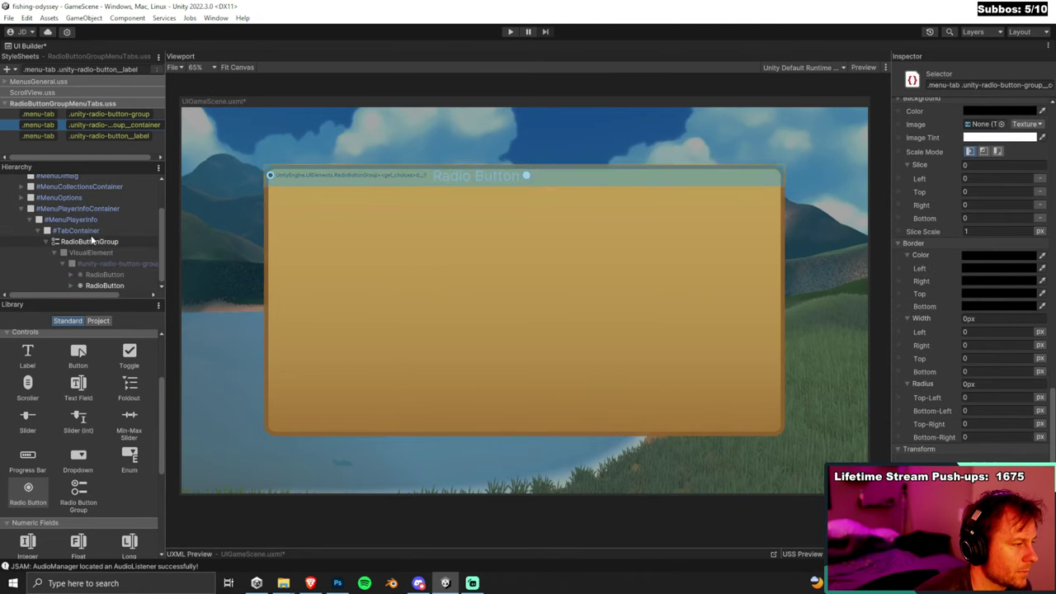
click(101, 134)
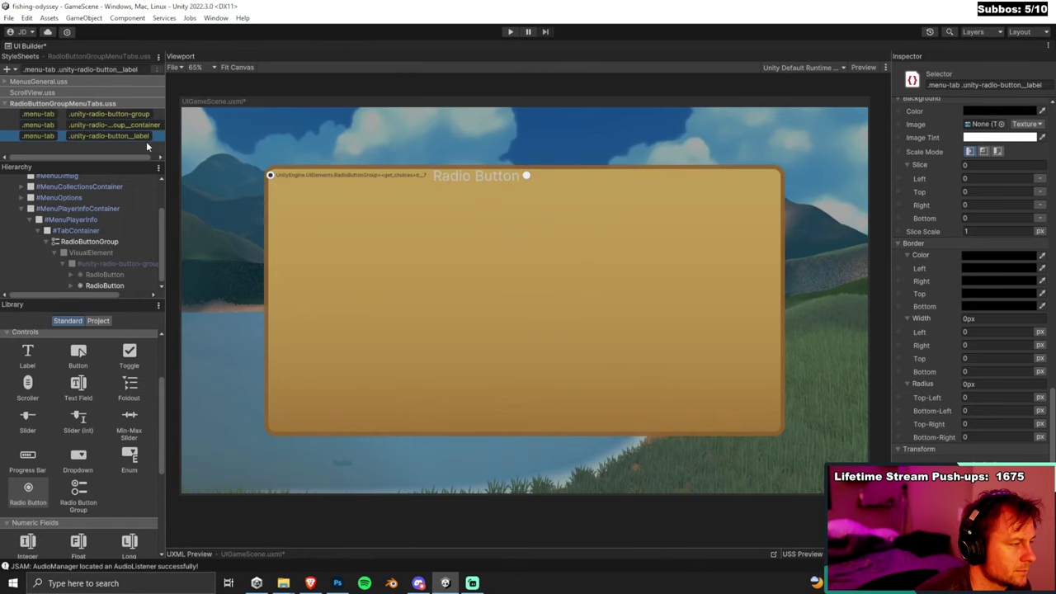
click(135, 125)
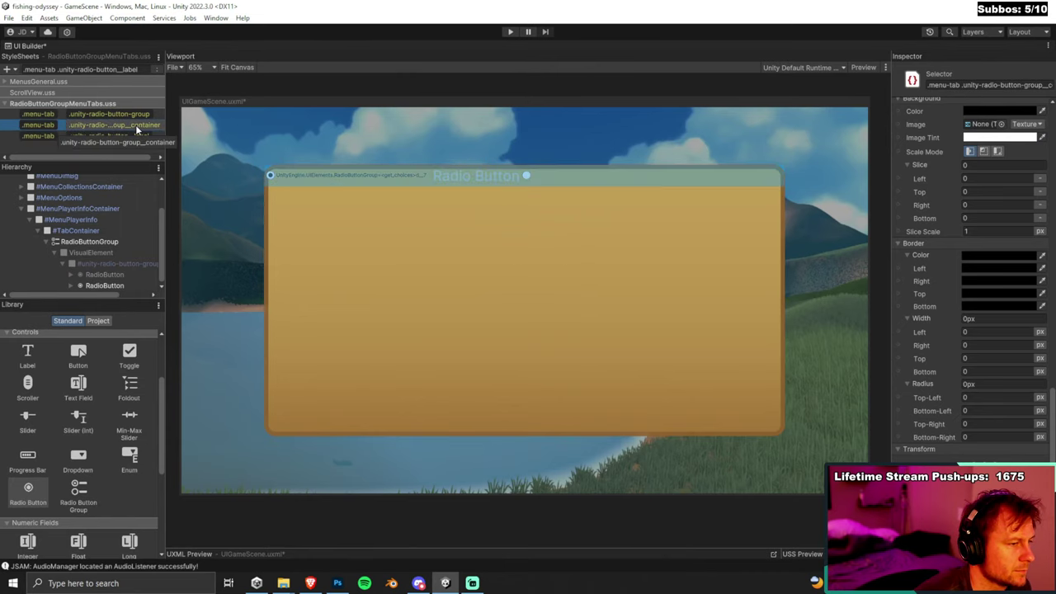
Inspect the style classes of the new radio button's nested VisualElements down to #unity-checkmark.
click(105, 285)
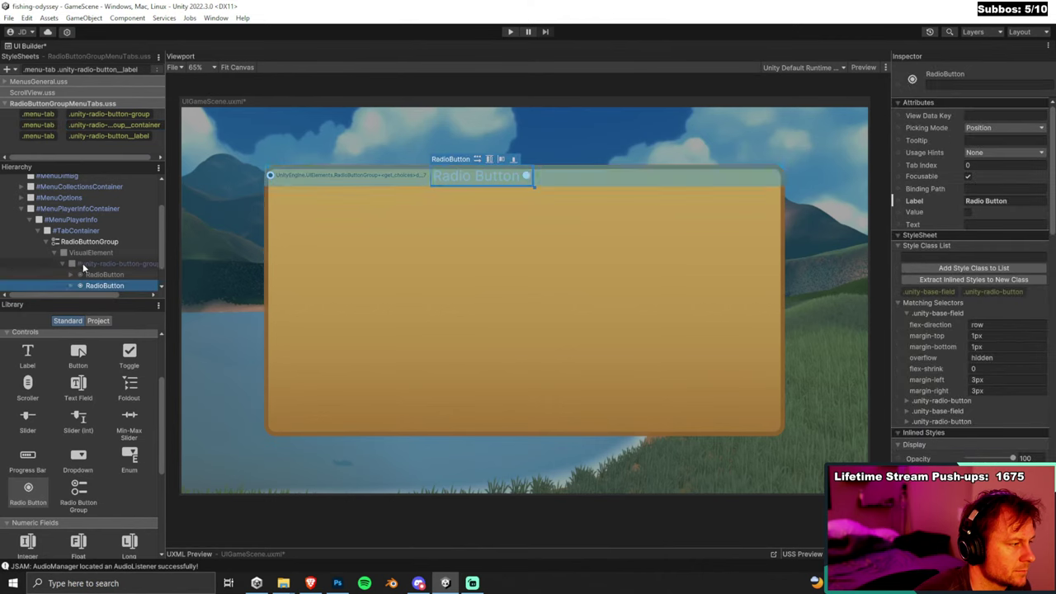
scroll(91, 272, down, 1)
click(107, 285)
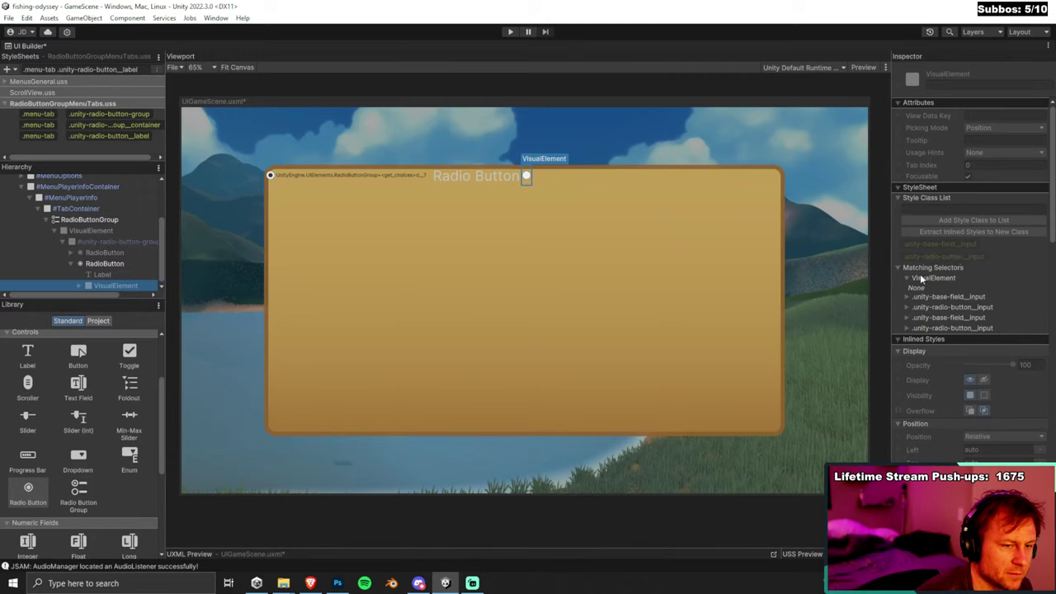
click(906, 295)
click(906, 296)
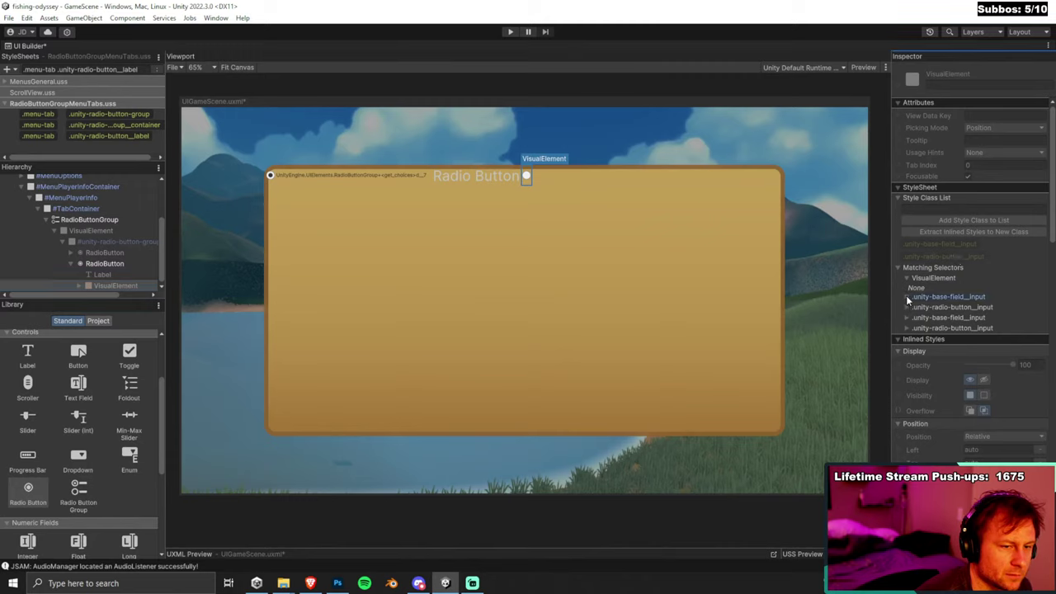
click(79, 284)
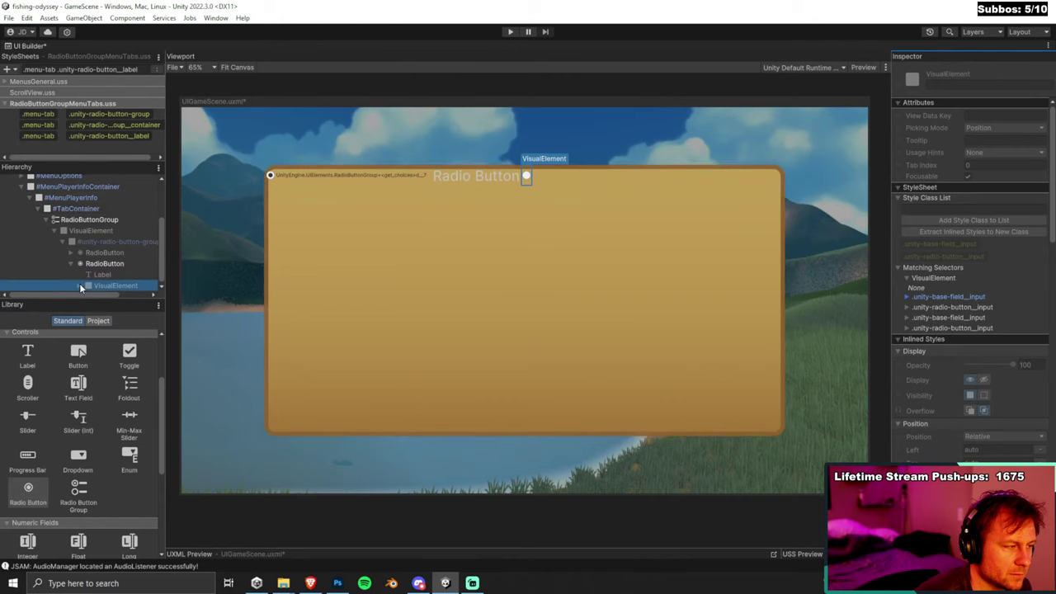
click(118, 284)
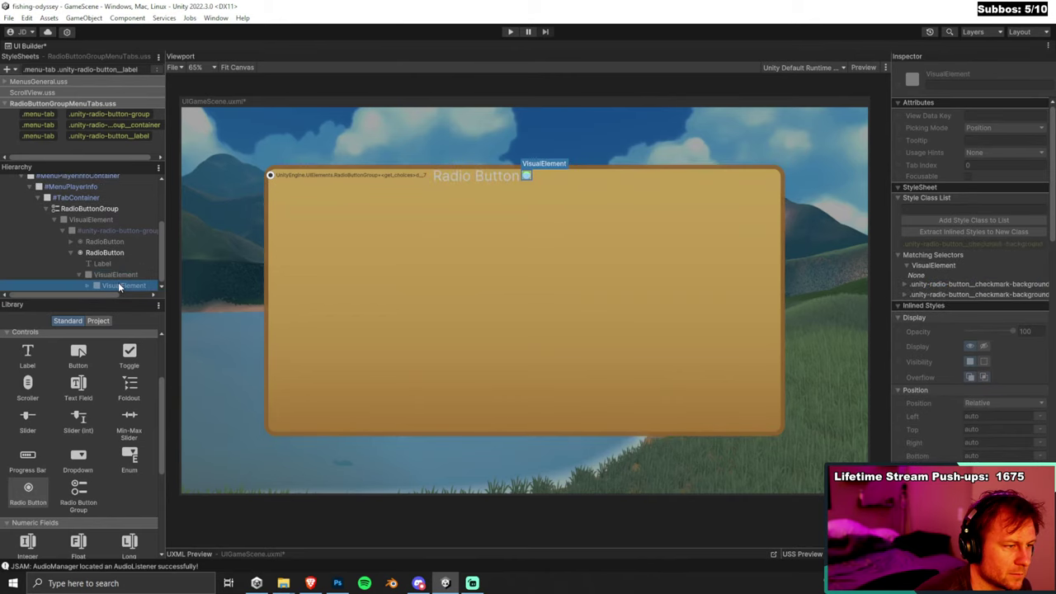
key(Right)
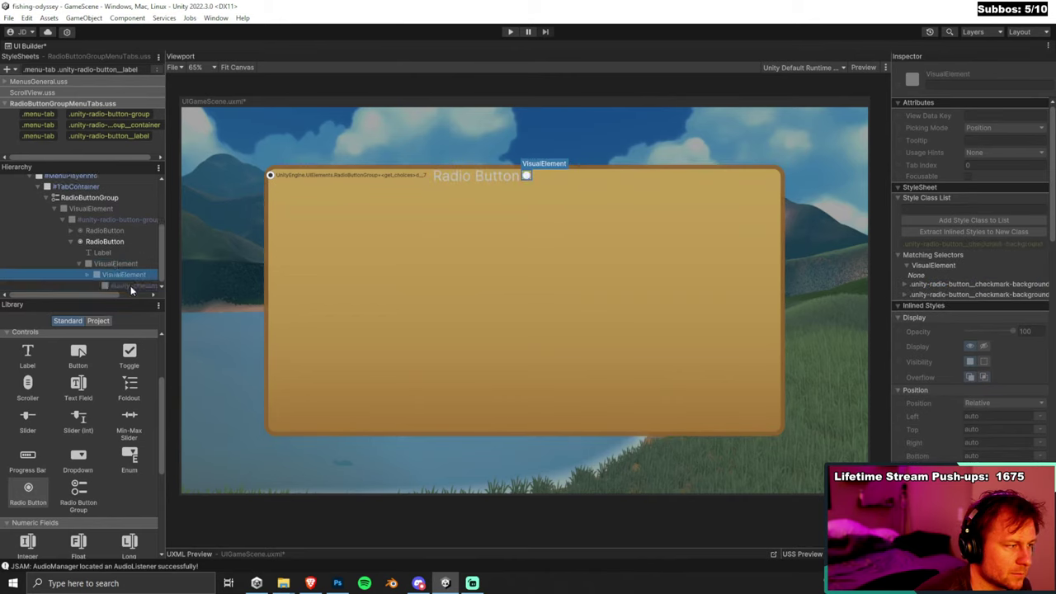
click(131, 286)
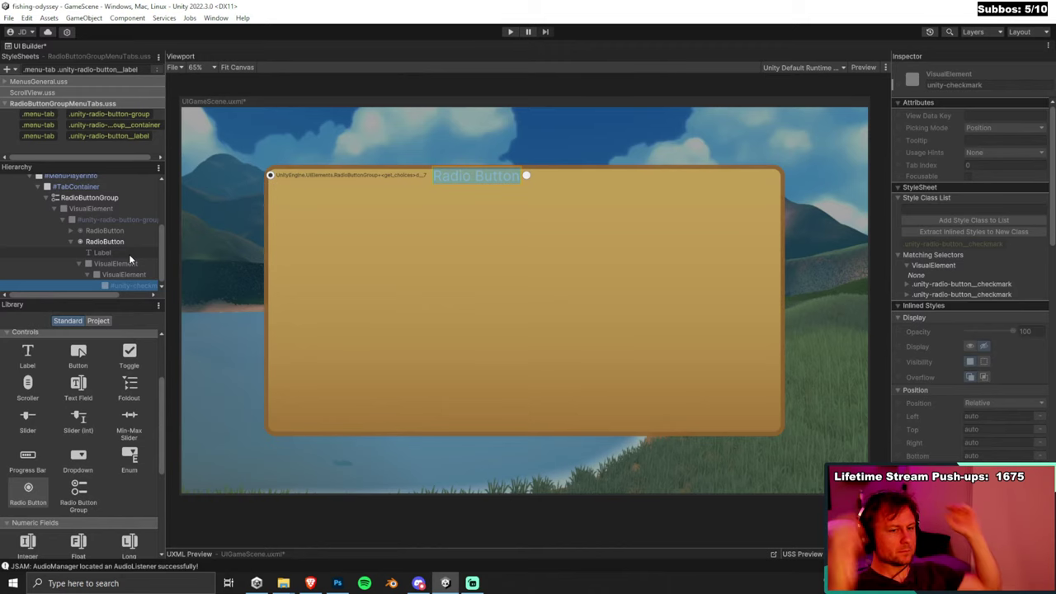
Try to add a .unity-radio-button__checkmark selector to RadioButtonGroupMenuTabs.uss.
click(957, 243)
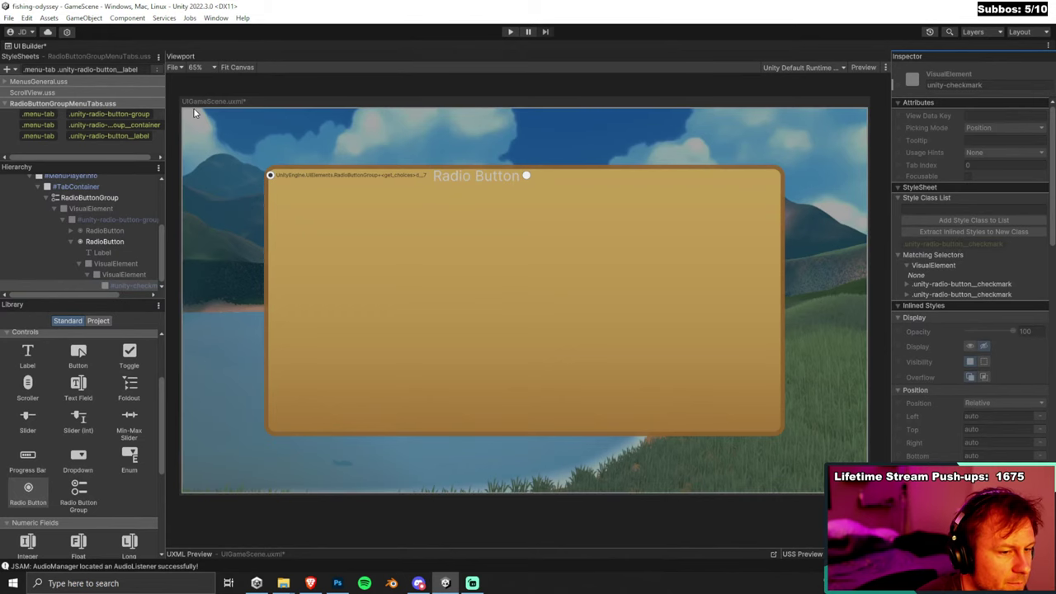
click(105, 70)
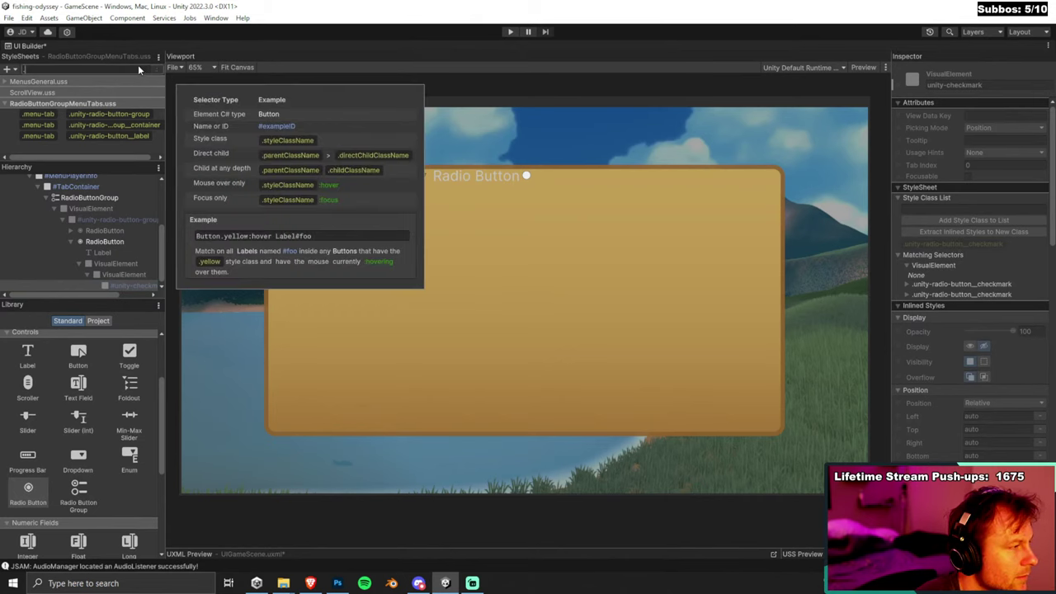
text(.unity-r)
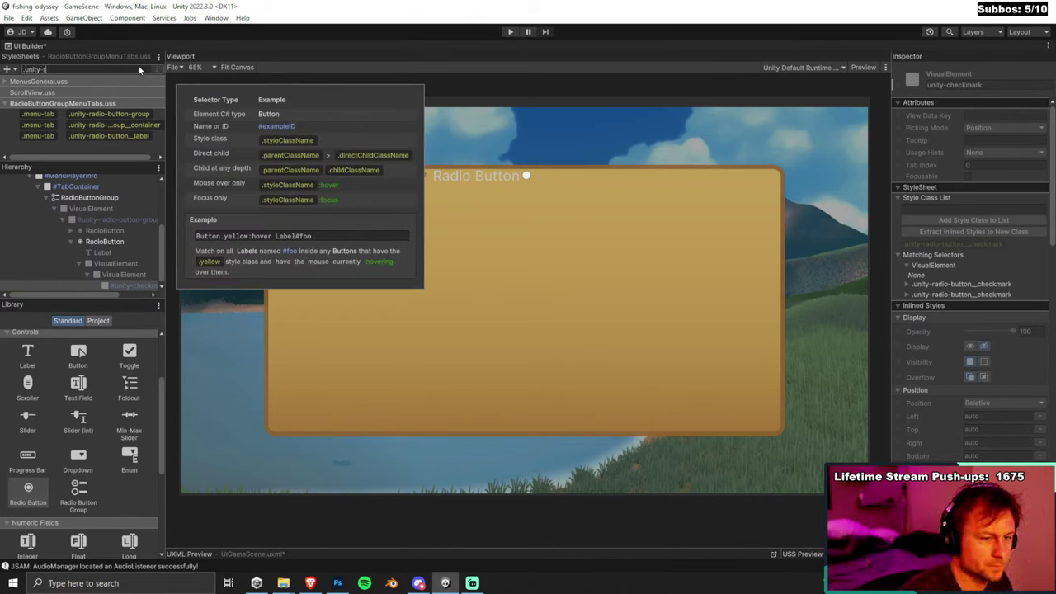
text(adio-button_)
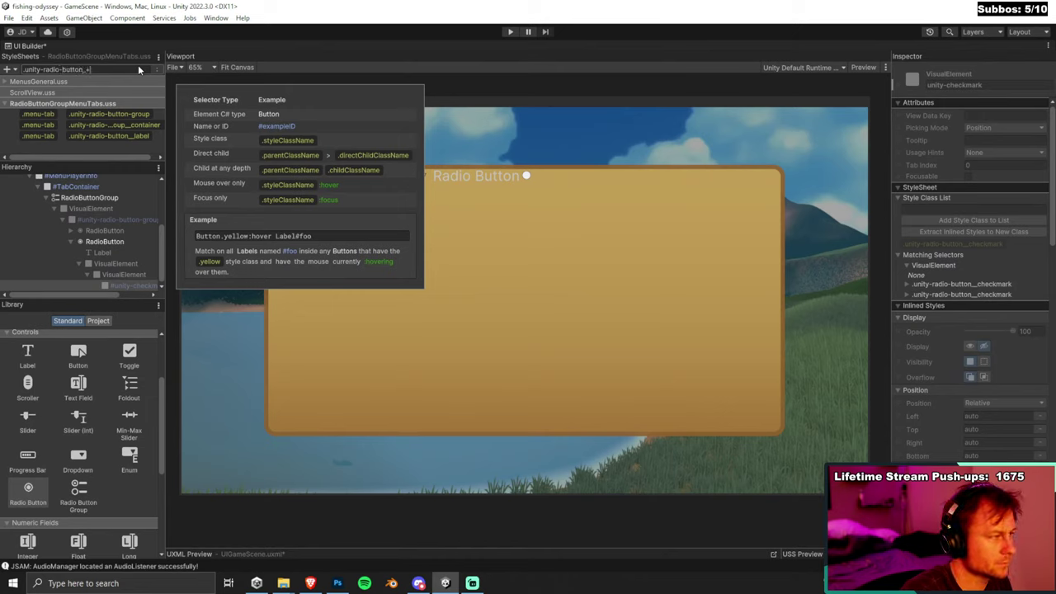
text(_checkmark)
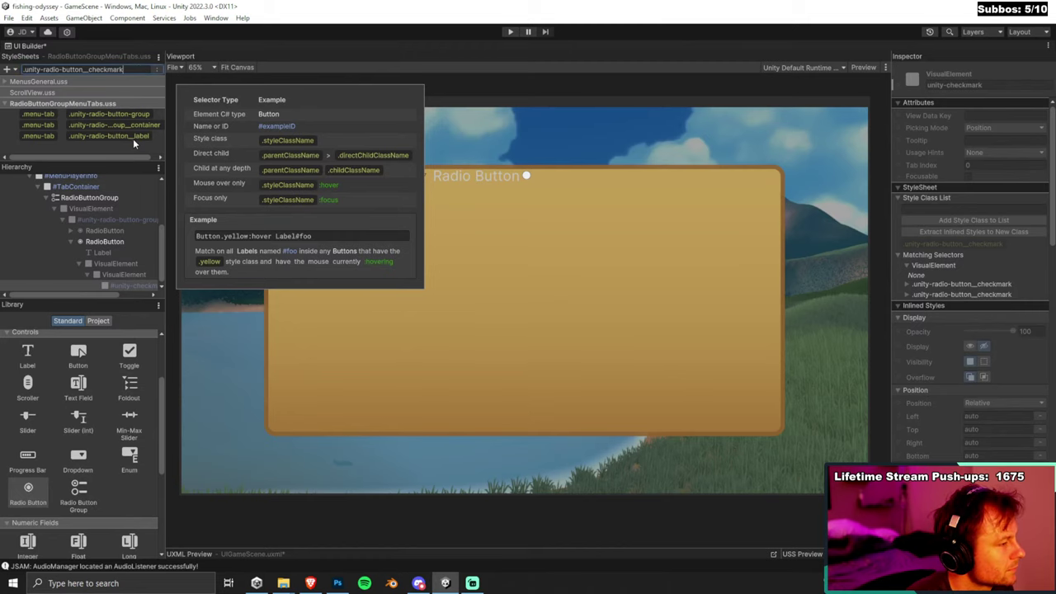
key(Return)
click(101, 241)
right_click(102, 242)
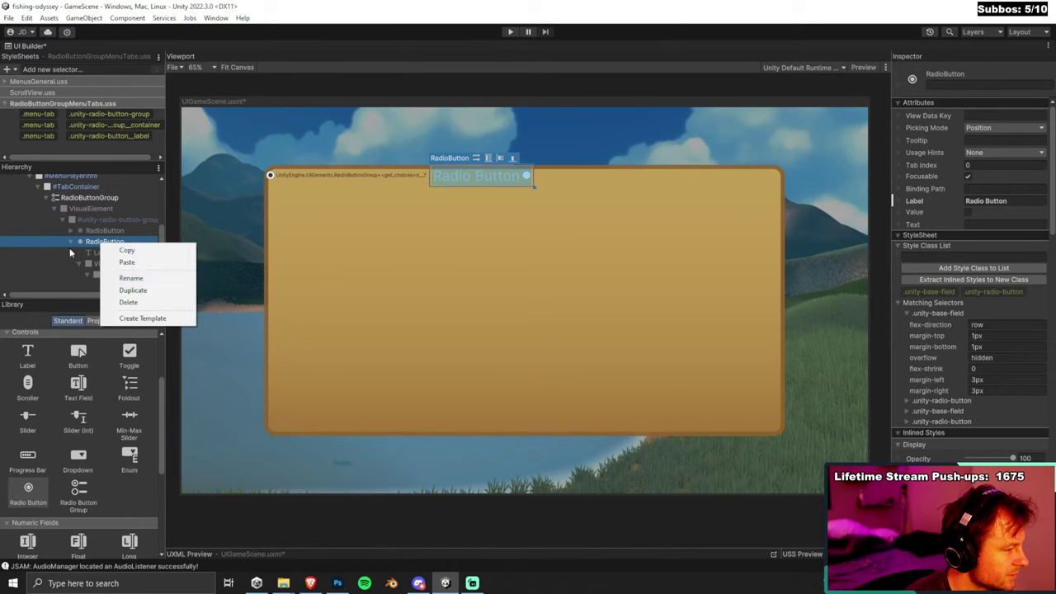
scroll(70, 247, up, 2)
right_click(113, 287)
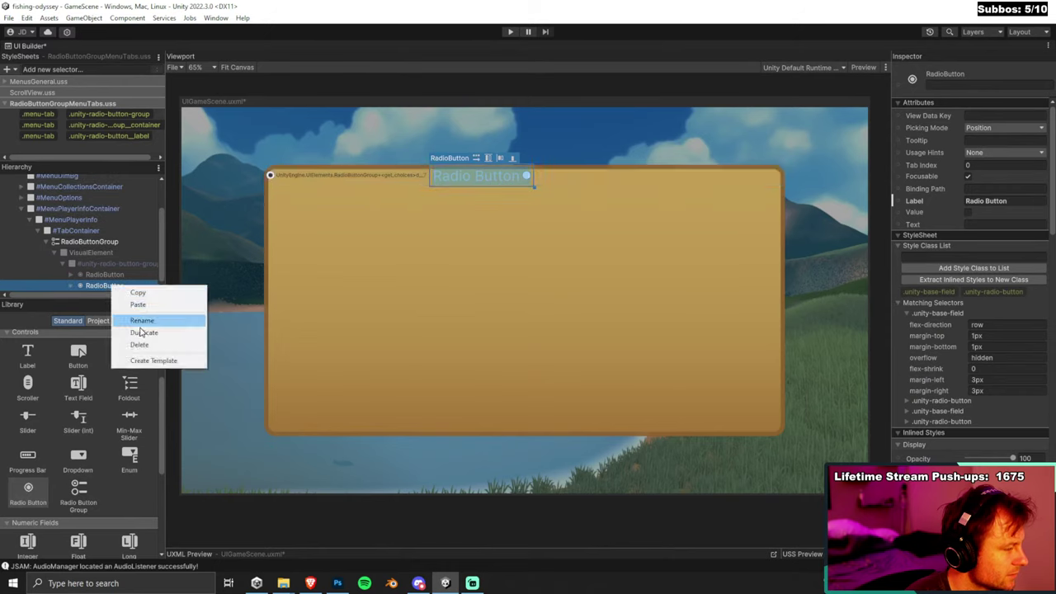
click(83, 288)
double_click(73, 286)
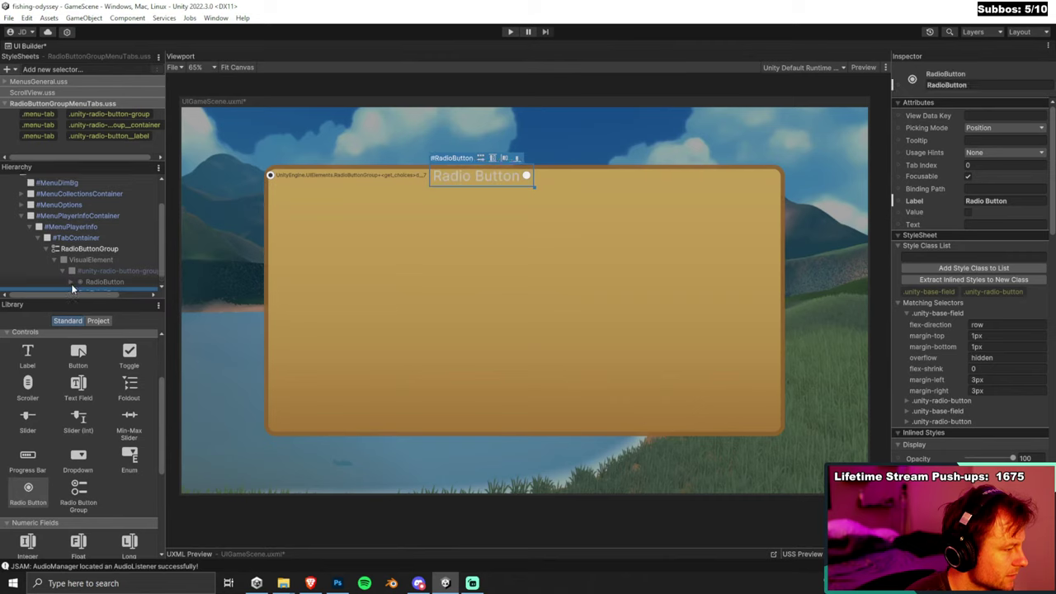
text(RadioButton)
key(Return)
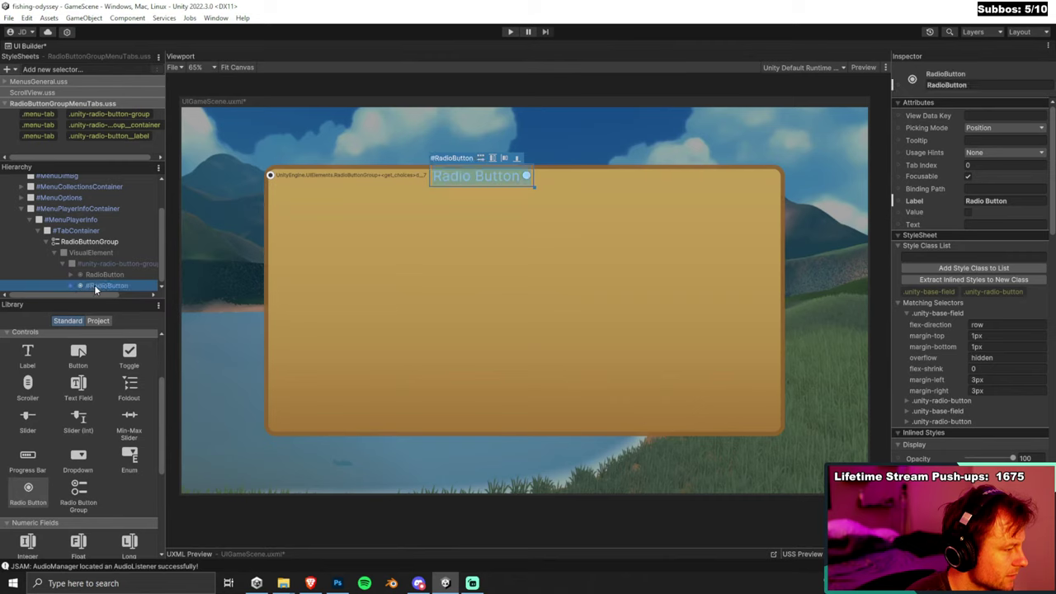
click(118, 266)
click(111, 289)
key(ctrl+z)
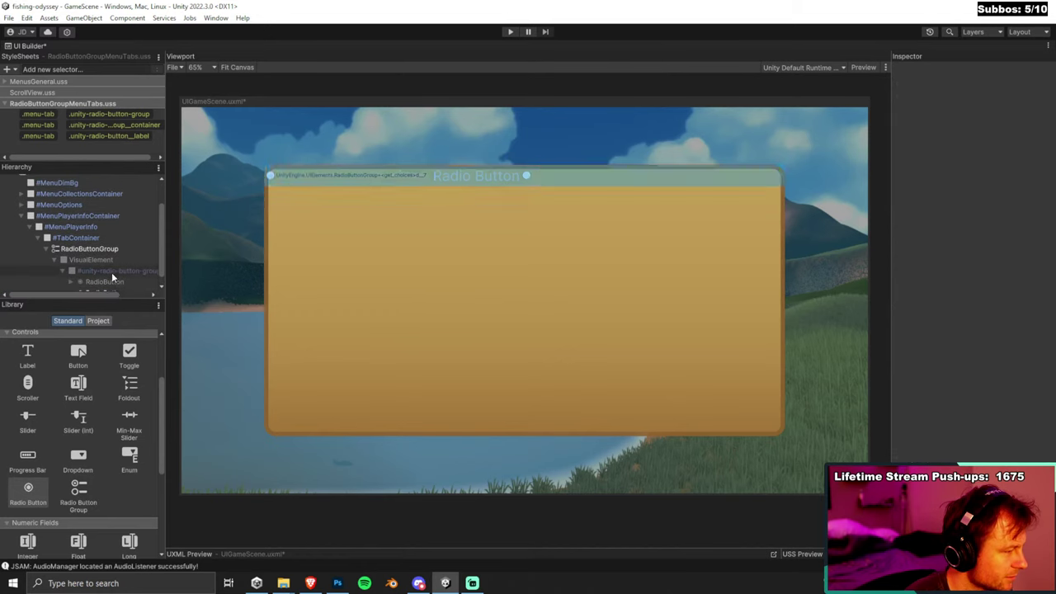
Create a template from the second radio button and save it as MenuTab in the UI Toolkit/UXML folder.
right_click(103, 287)
click(128, 359)
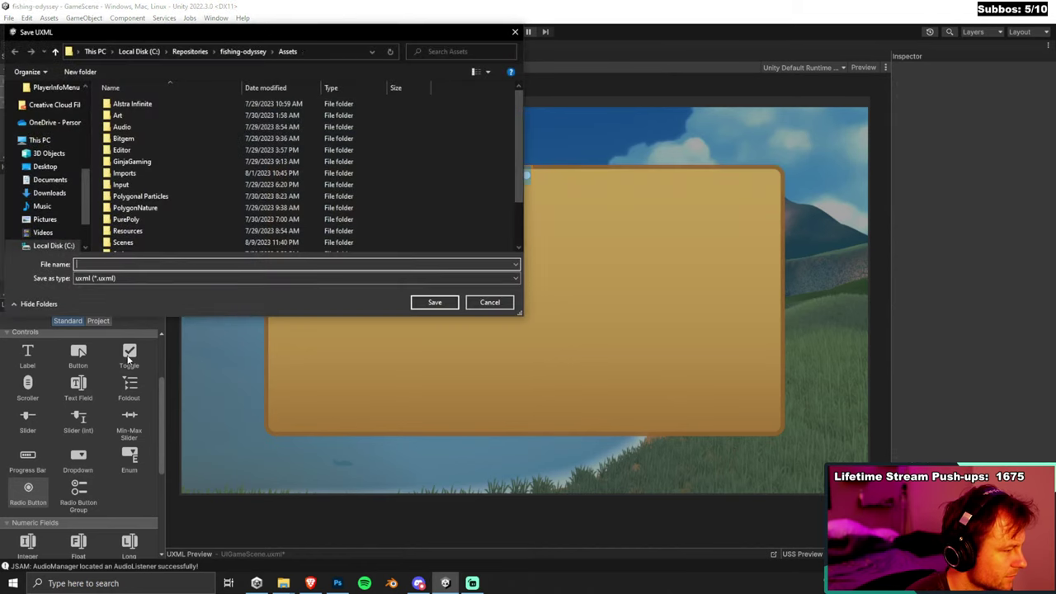
scroll(144, 198, down, 2)
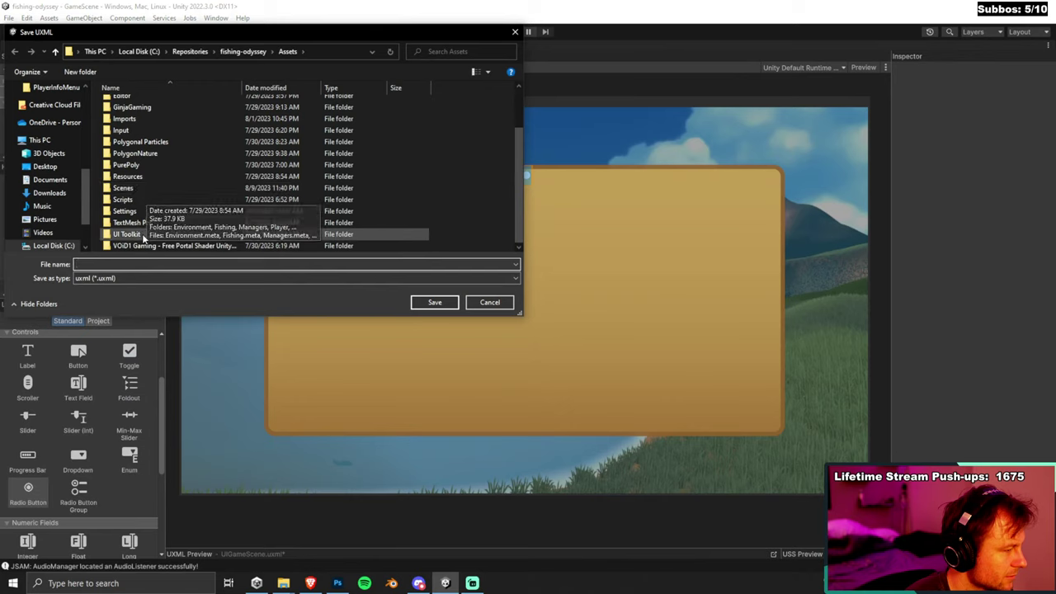
double_click(142, 234)
double_click(144, 138)
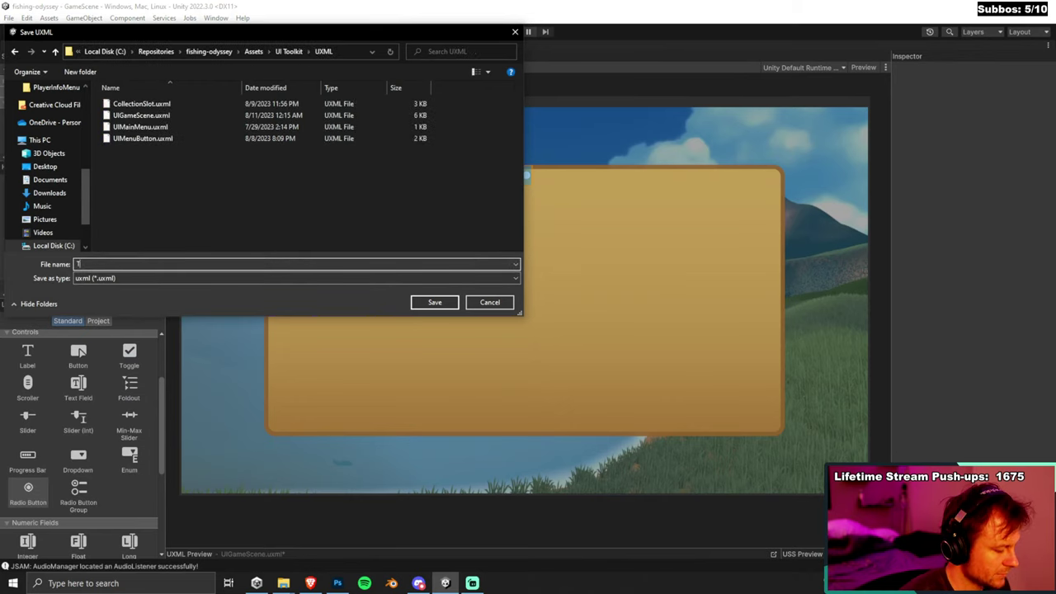
text(Tabm)
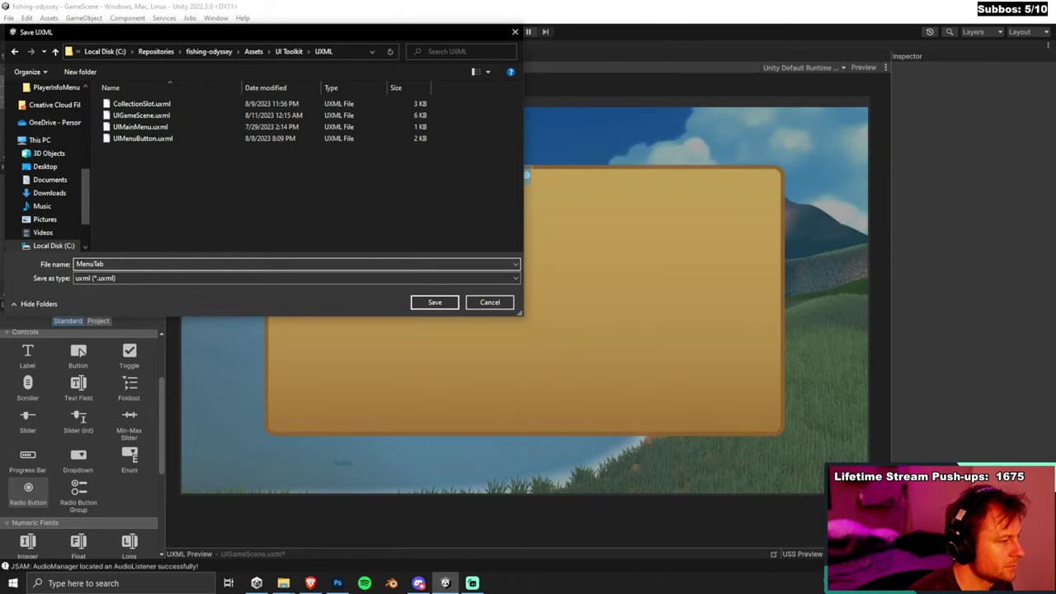
key(Return)
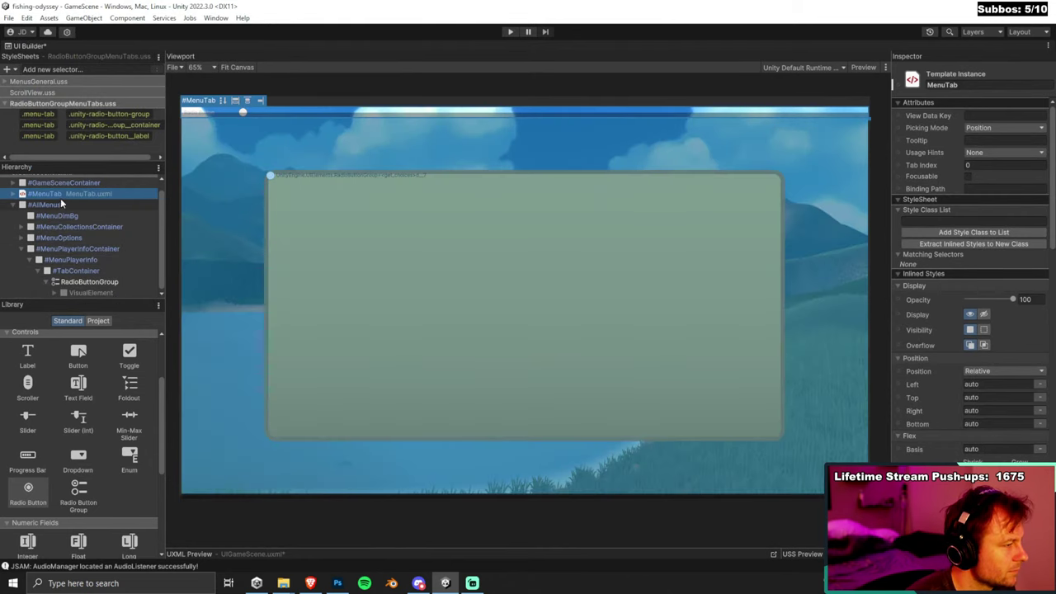
Move the #MenuTab template instance into the RadioButtonGroup and save UIGameScene.uxml.
drag(54, 193, 96, 280)
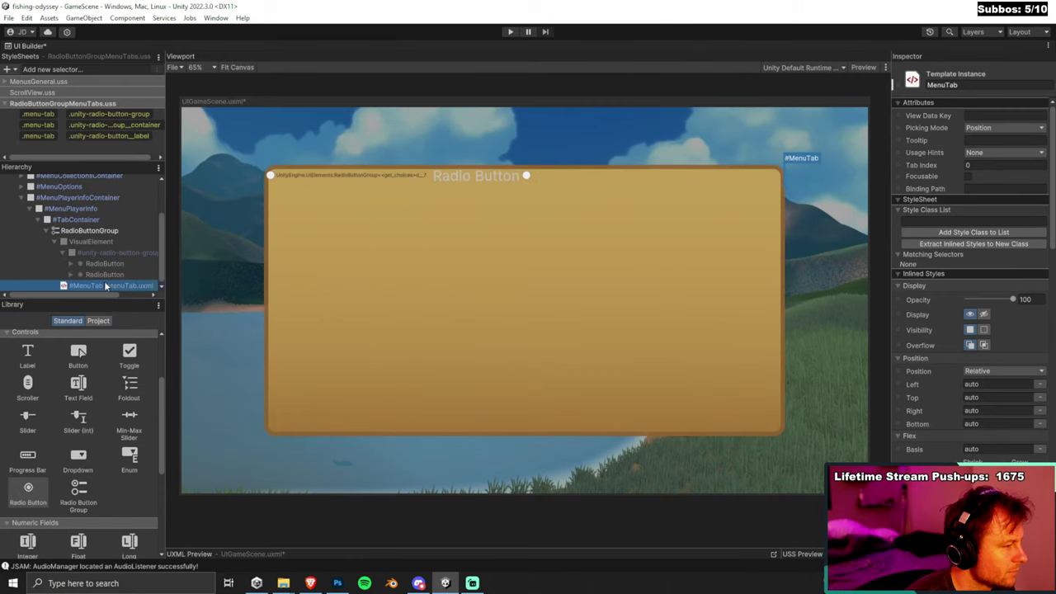
click(134, 285)
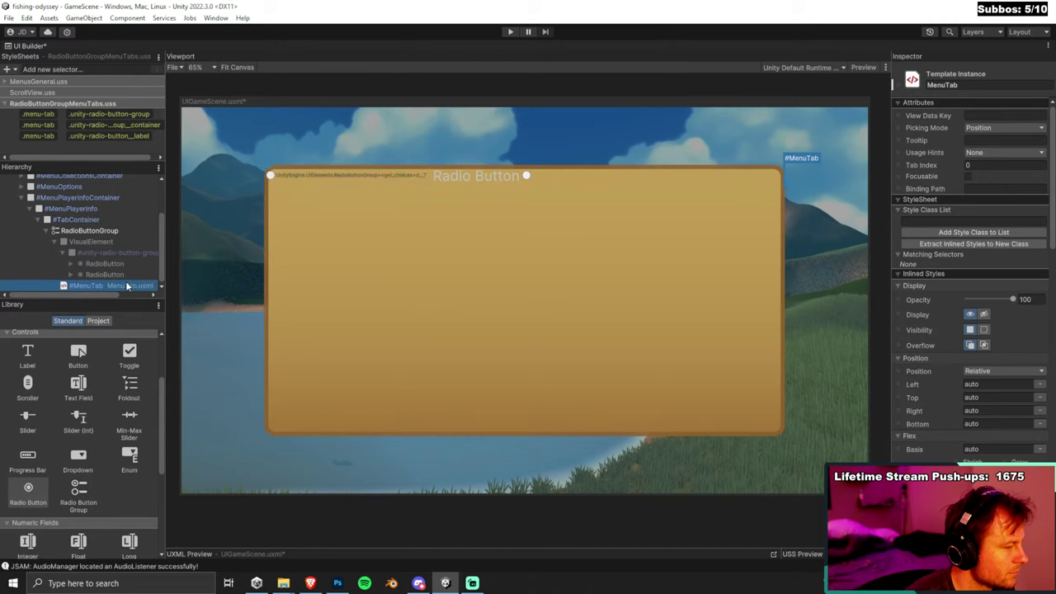
right_click(128, 287)
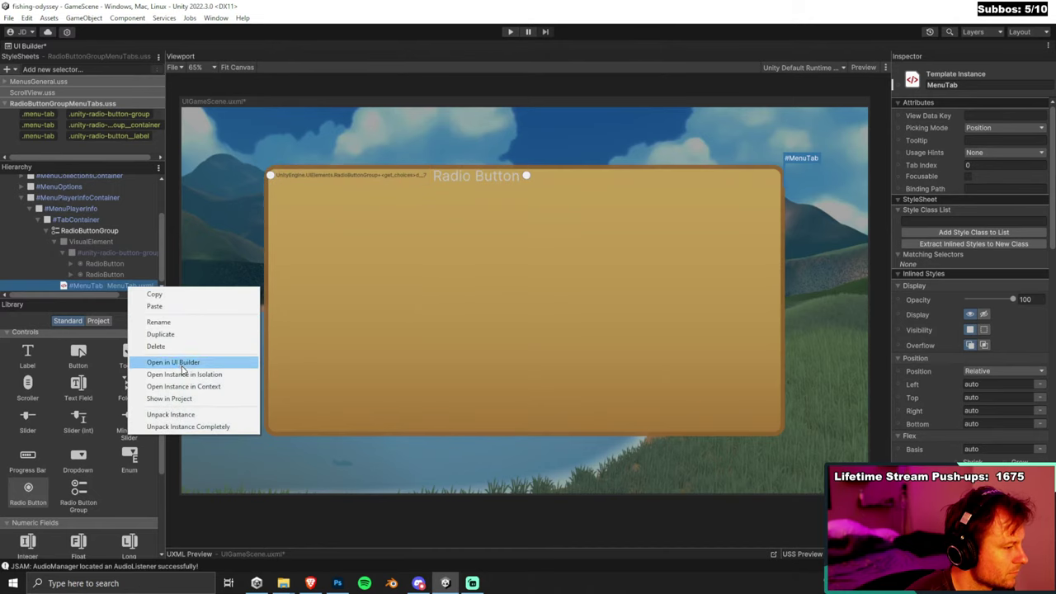
click(214, 45)
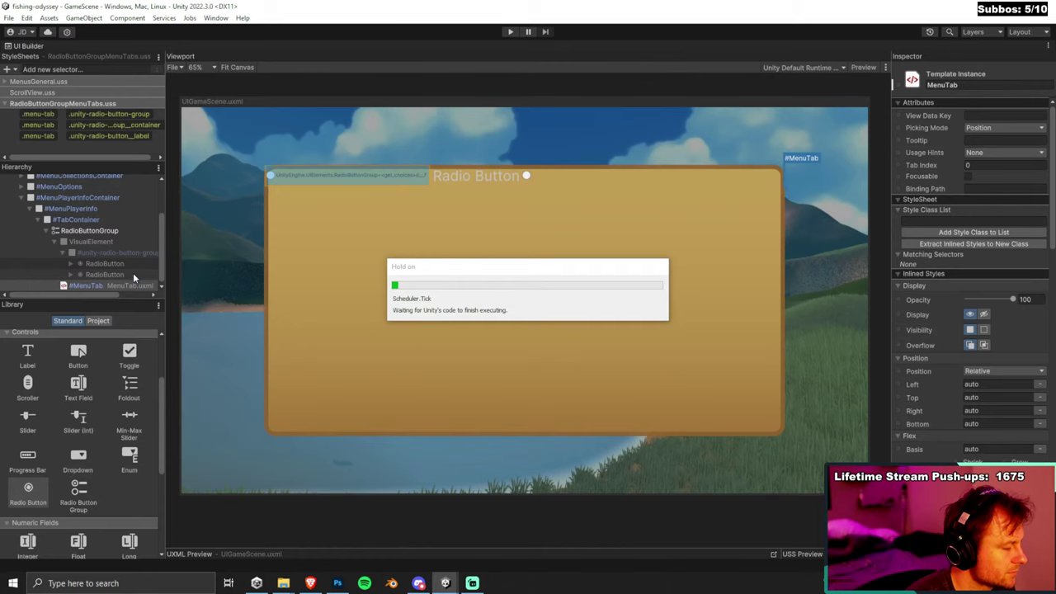
Open the #MenuTab instance in context, and open MenuTab.uxml as its own document in UI Builder.
right_click(123, 285)
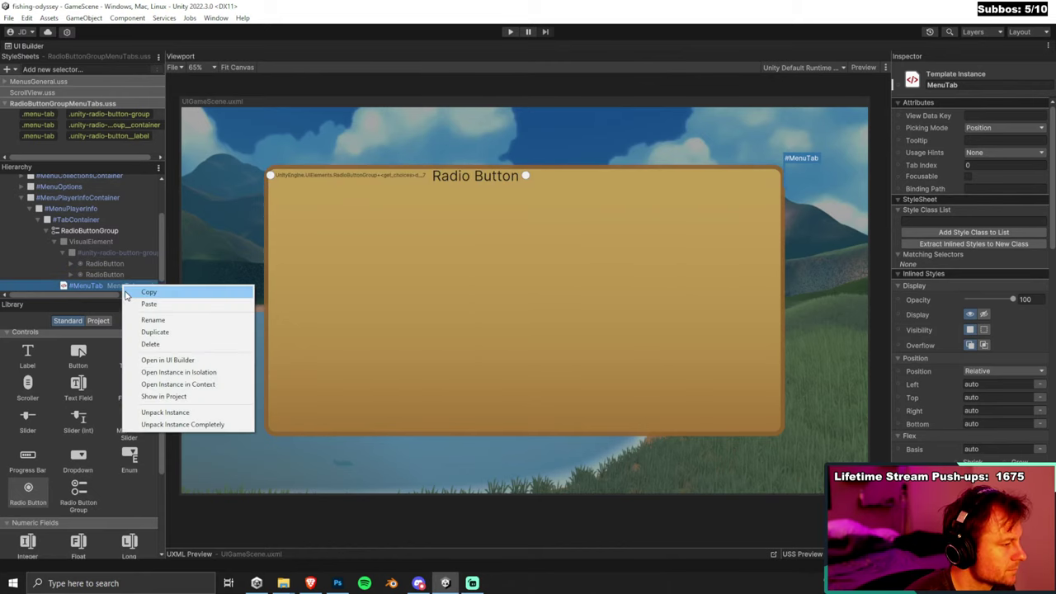
click(176, 383)
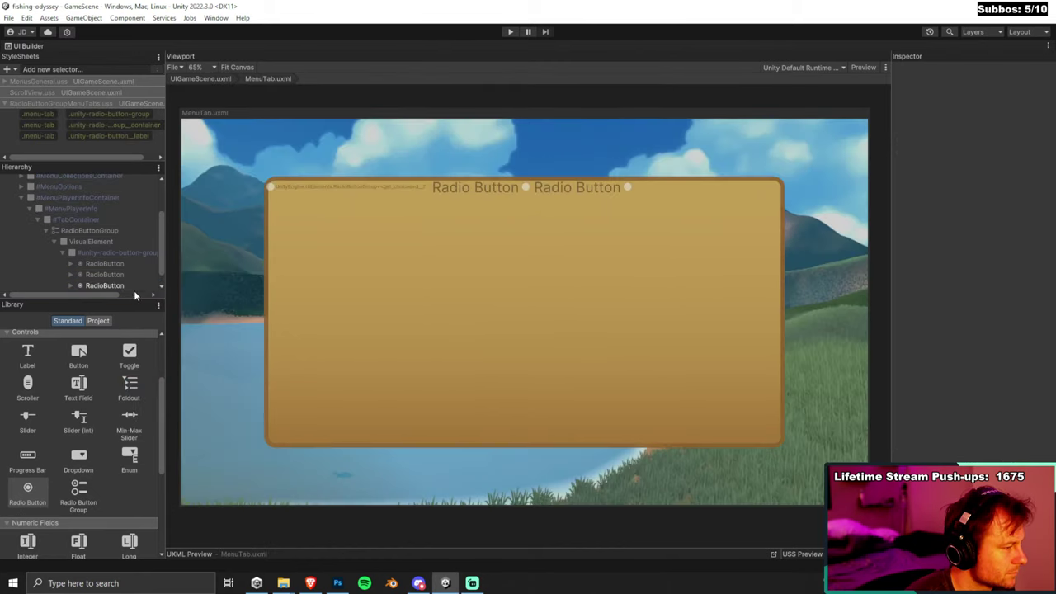
right_click(114, 288)
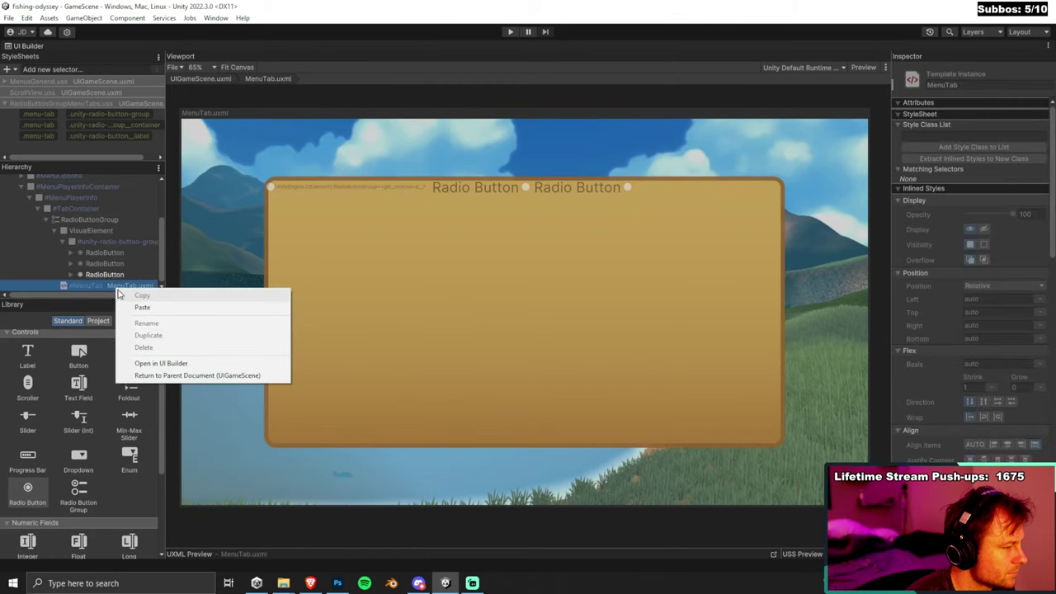
click(170, 363)
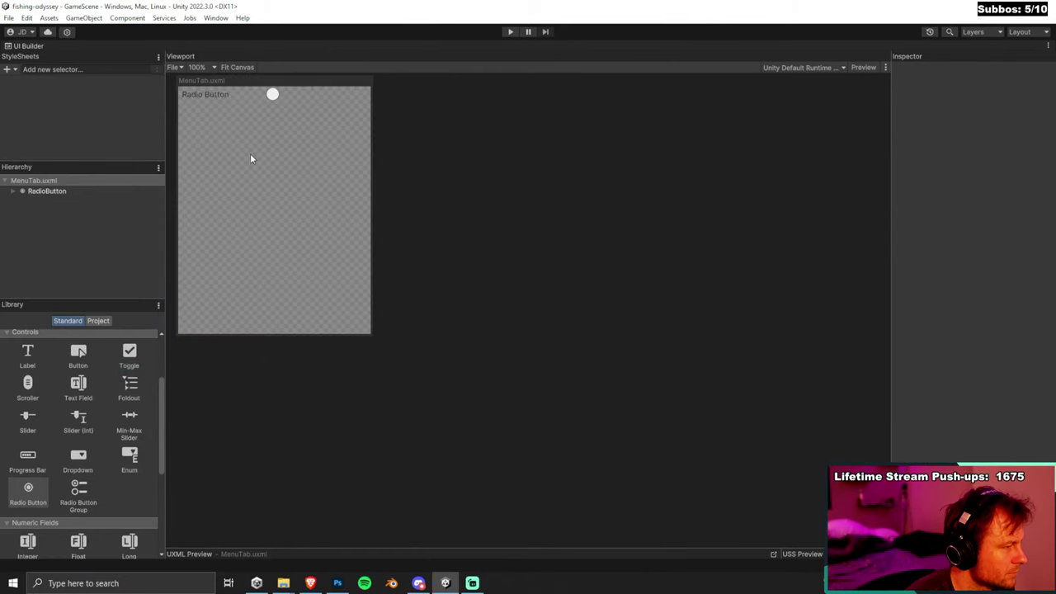
Expand the MenuTab radio button's child elements down to #unity-checkmark and inspect the checkmark element.
click(12, 191)
click(43, 212)
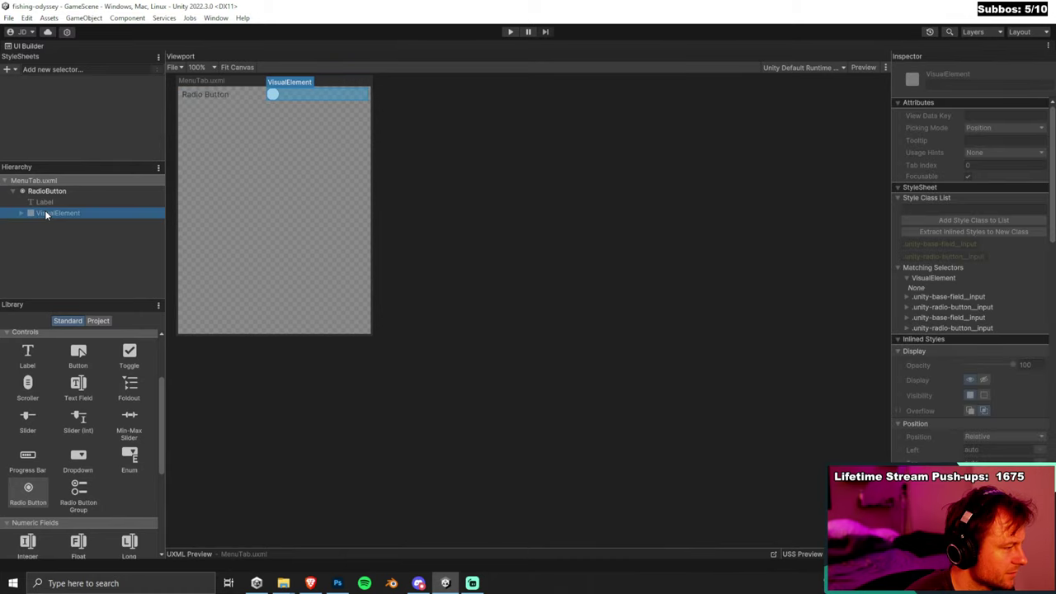
click(30, 223)
click(51, 234)
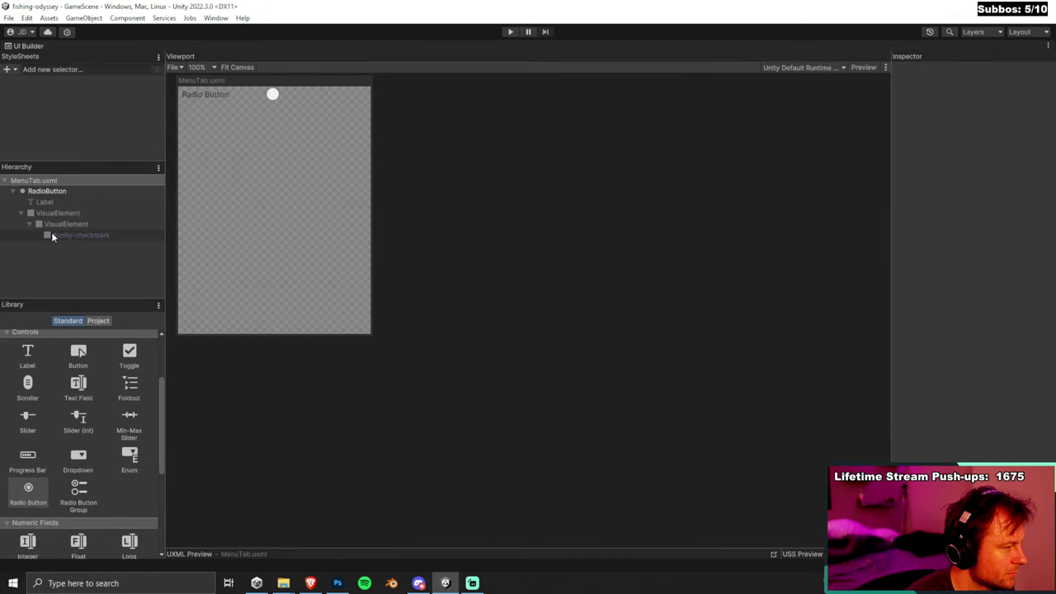
Name the radio button in MenuTab.uxml RadioButton.
right_click(68, 189)
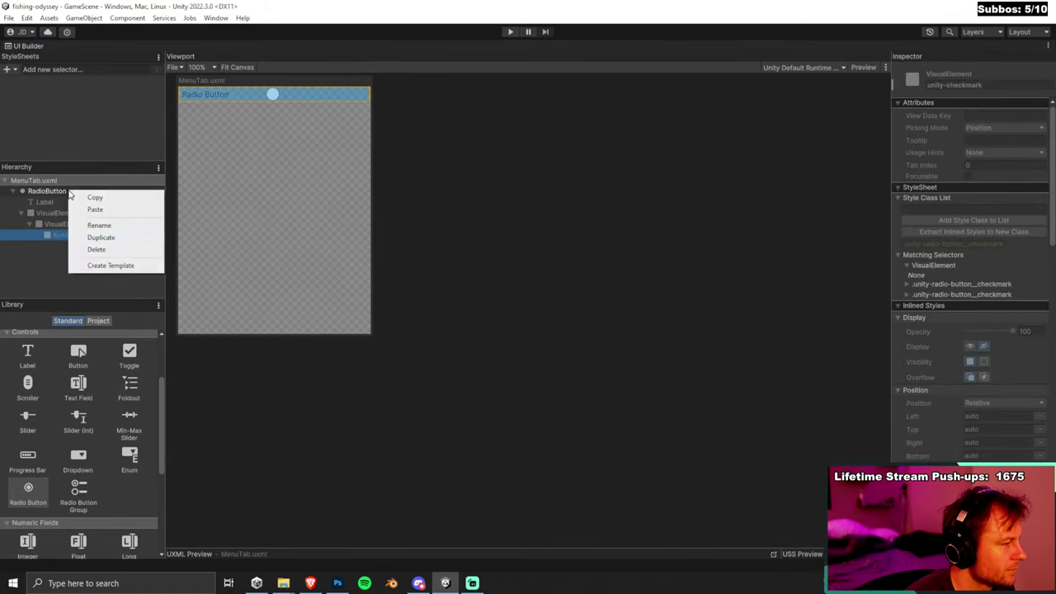
click(50, 197)
right_click(45, 186)
right_click(41, 199)
click(33, 180)
right_click(40, 179)
right_click(26, 177)
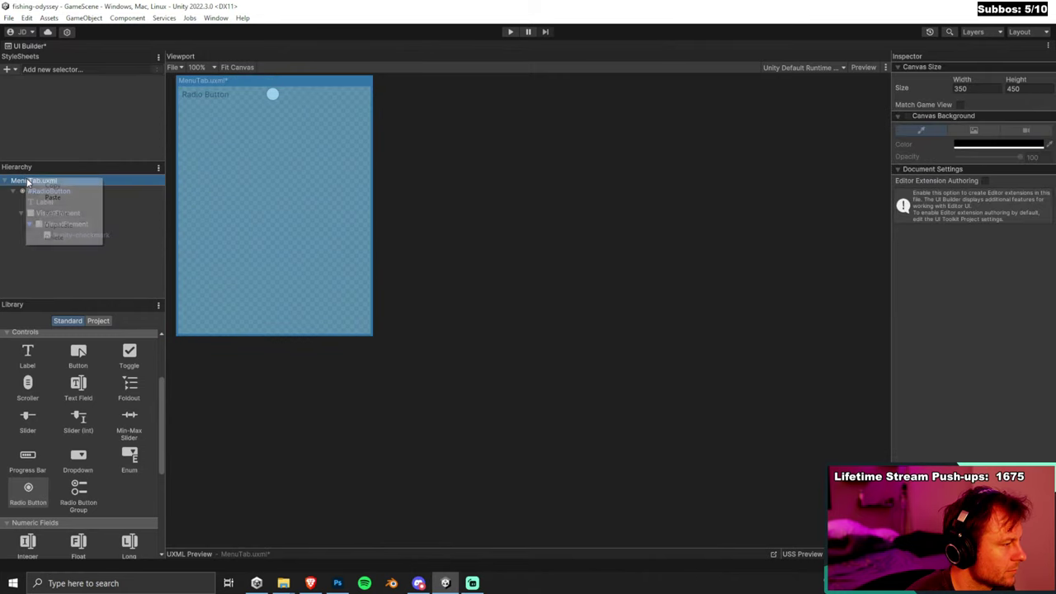
click(50, 208)
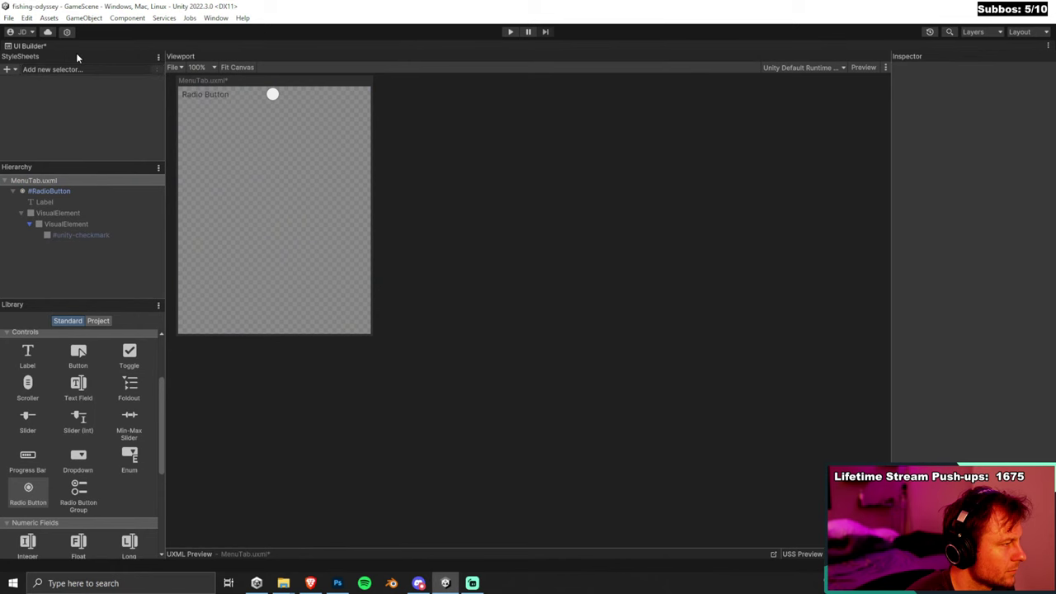
Reopen UIGameScene from the UIGameManager's UI Document source asset and maximize the UI Builder.
double_click(35, 47)
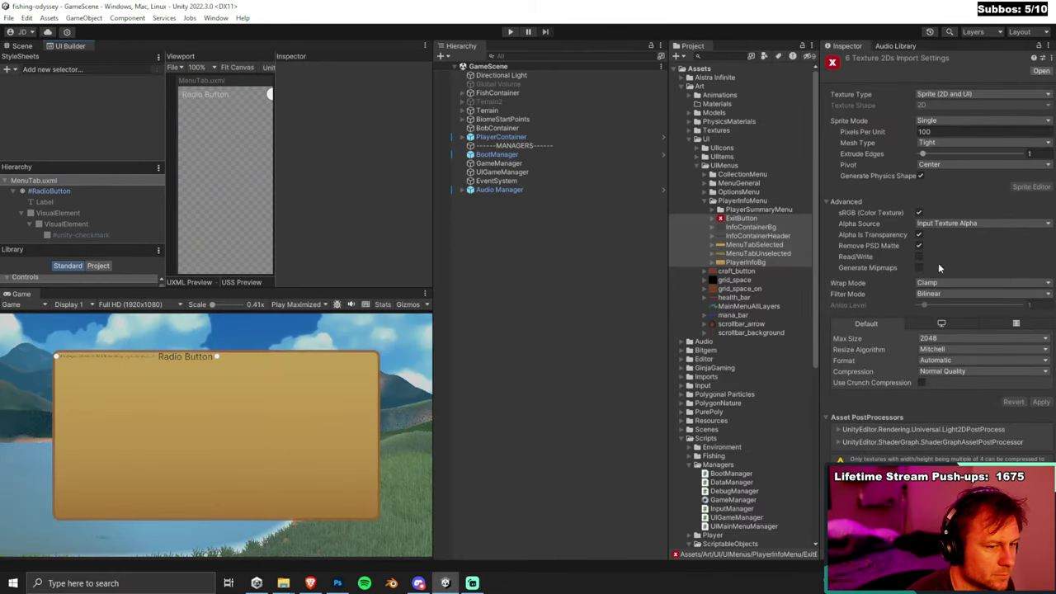
click(504, 172)
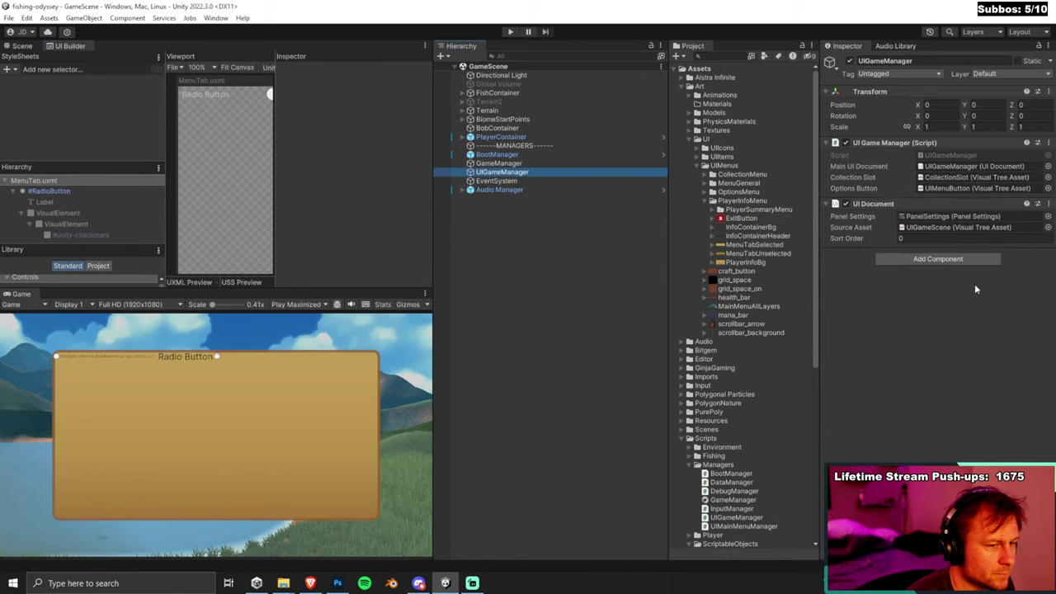
double_click(957, 227)
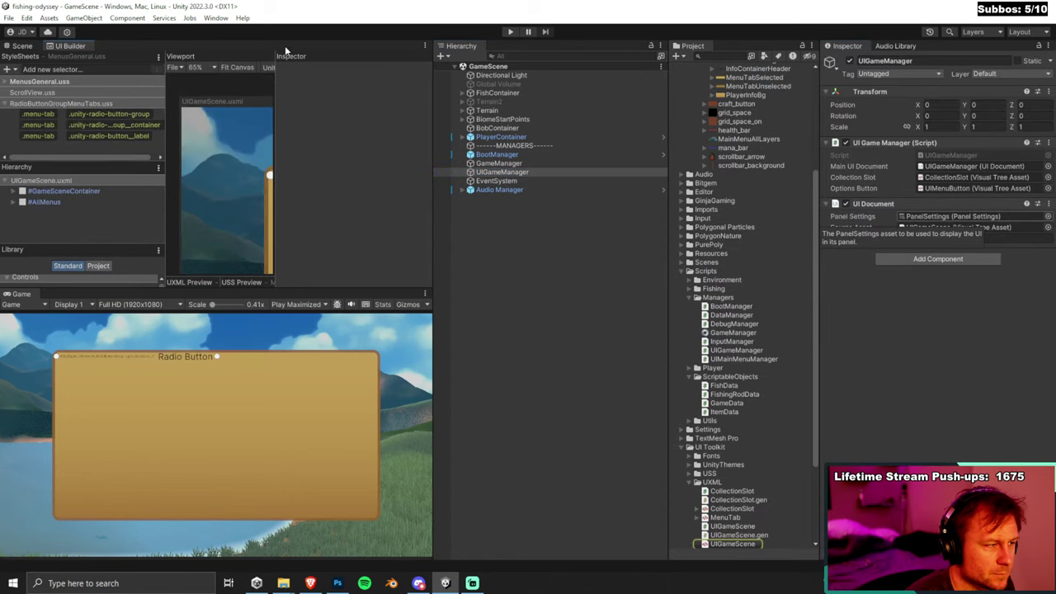
double_click(83, 46)
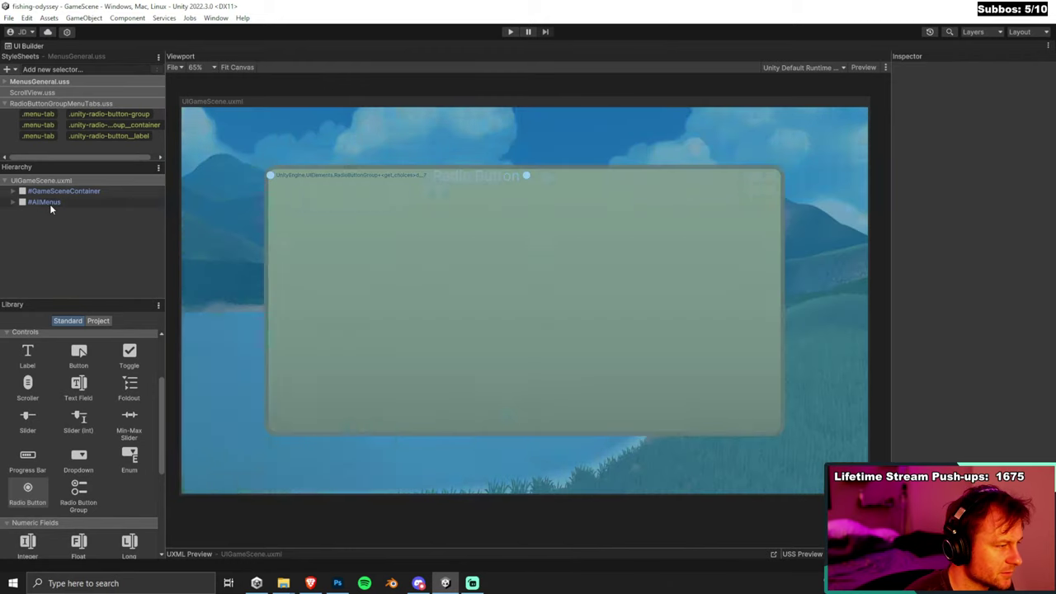
Expand #AllMenus down to the RadioButtonGroup inside #TabContainer and delete its #MenuTab template instance.
click(13, 202)
click(21, 246)
click(30, 257)
click(39, 268)
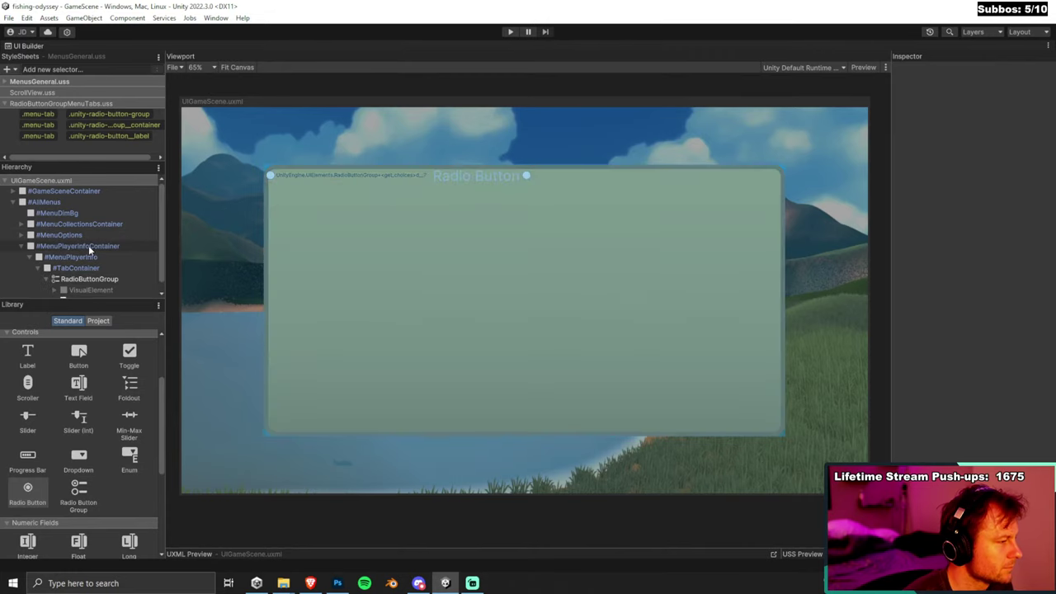
scroll(111, 246, down, 1)
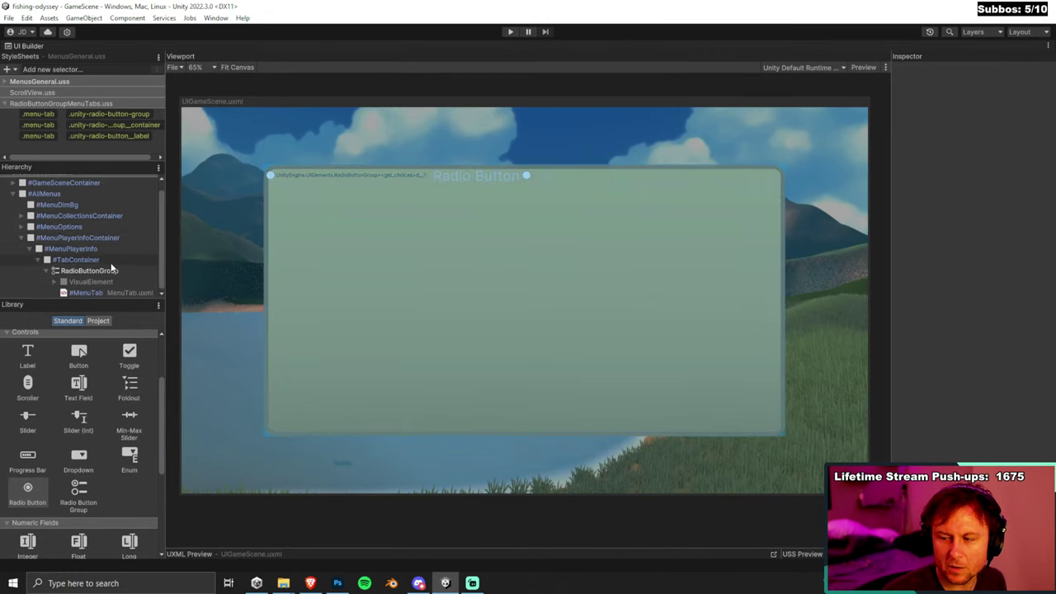
click(110, 293)
right_click(111, 293)
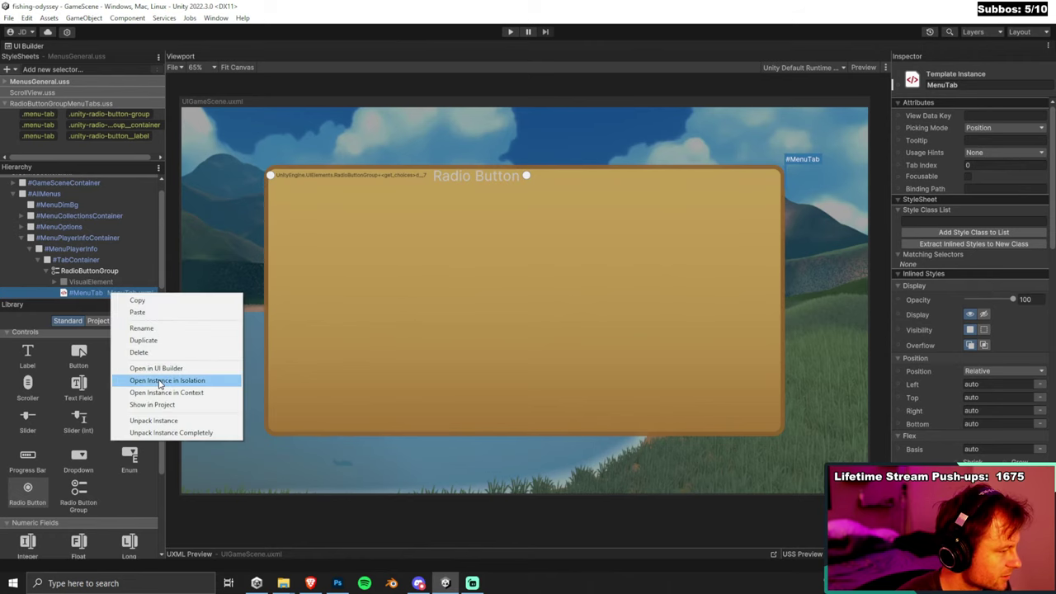
click(139, 352)
Add a Radio Button to the existing RadioButtonGroup and select the leftover #RadioButton element beside it.
drag(27, 493, 71, 279)
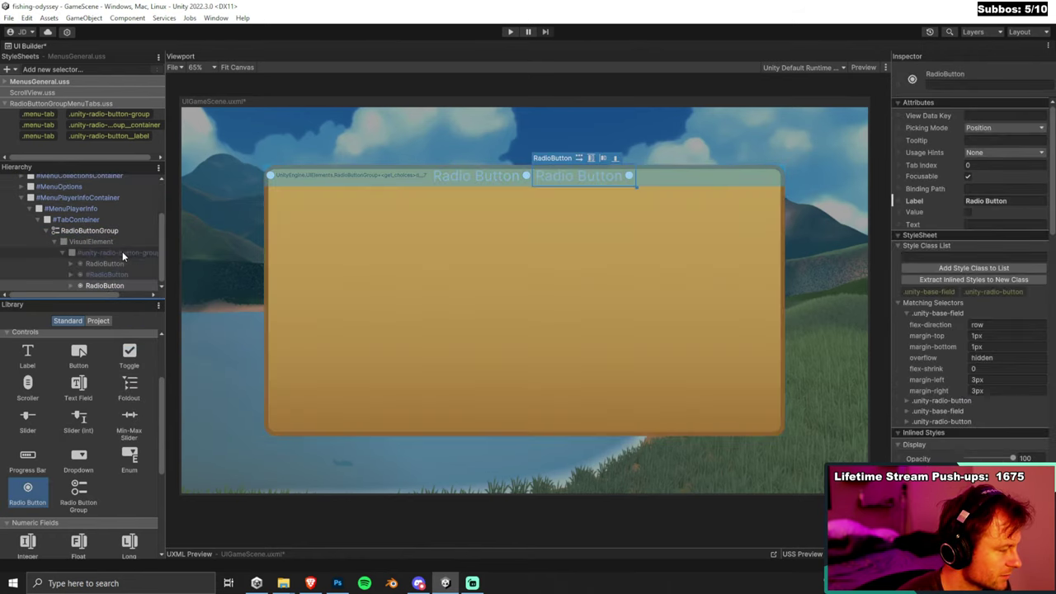
click(105, 286)
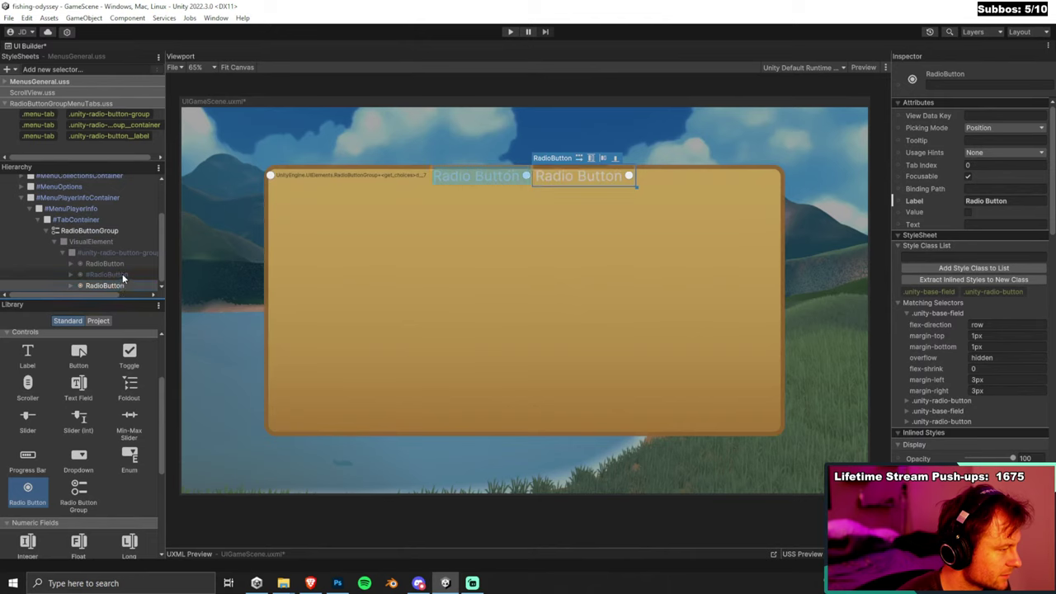
click(124, 278)
right_click(124, 279)
Replace the RadioButtonGroup in #TabContainer with a new Radio Button Group and inspect its #unity-radio-button-group__container element.
click(103, 231)
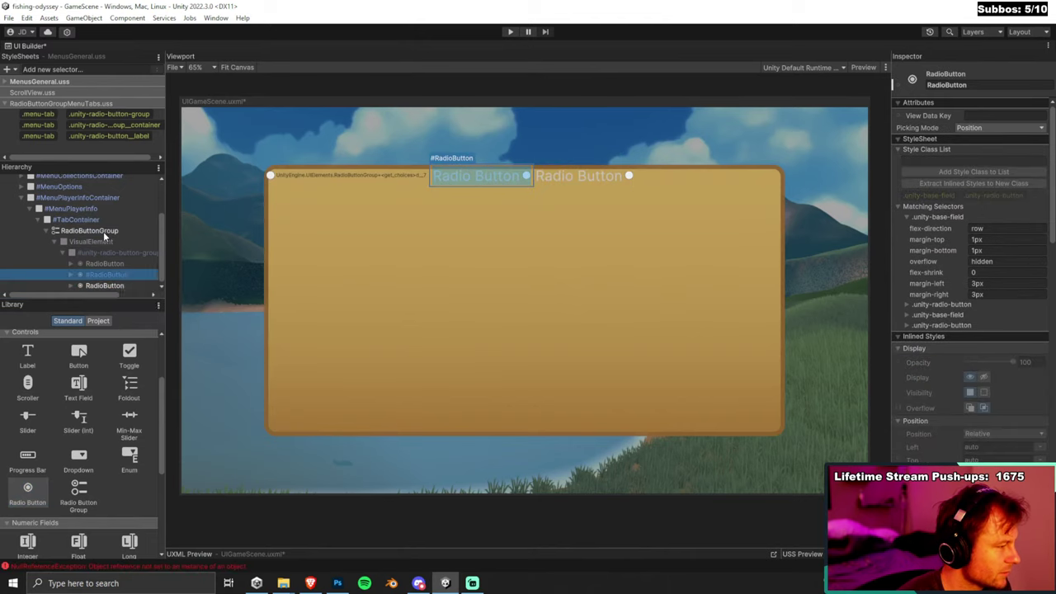
right_click(103, 231)
click(132, 292)
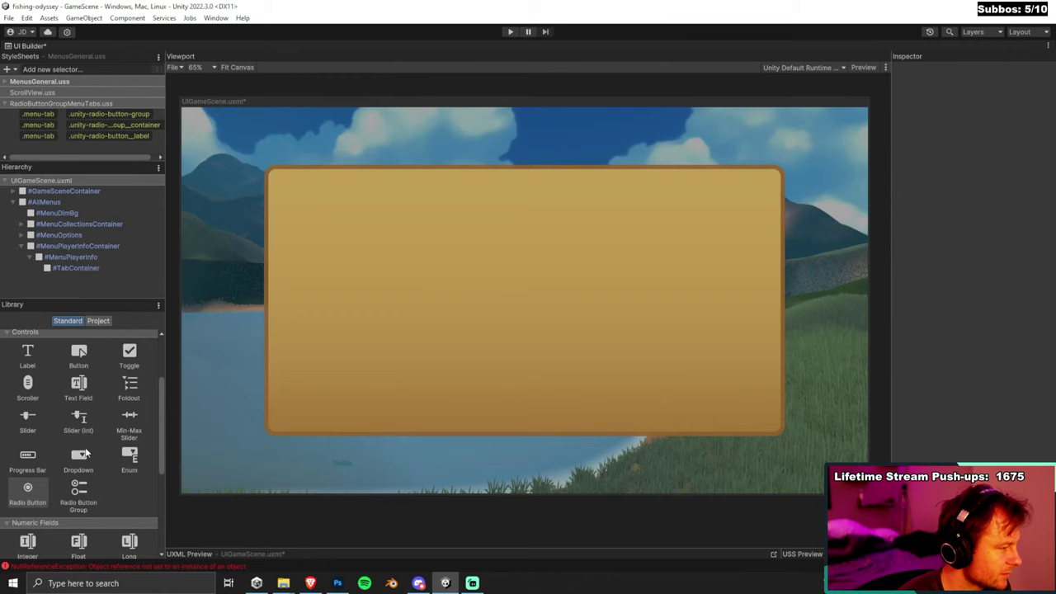
drag(95, 496, 82, 268)
click(66, 289)
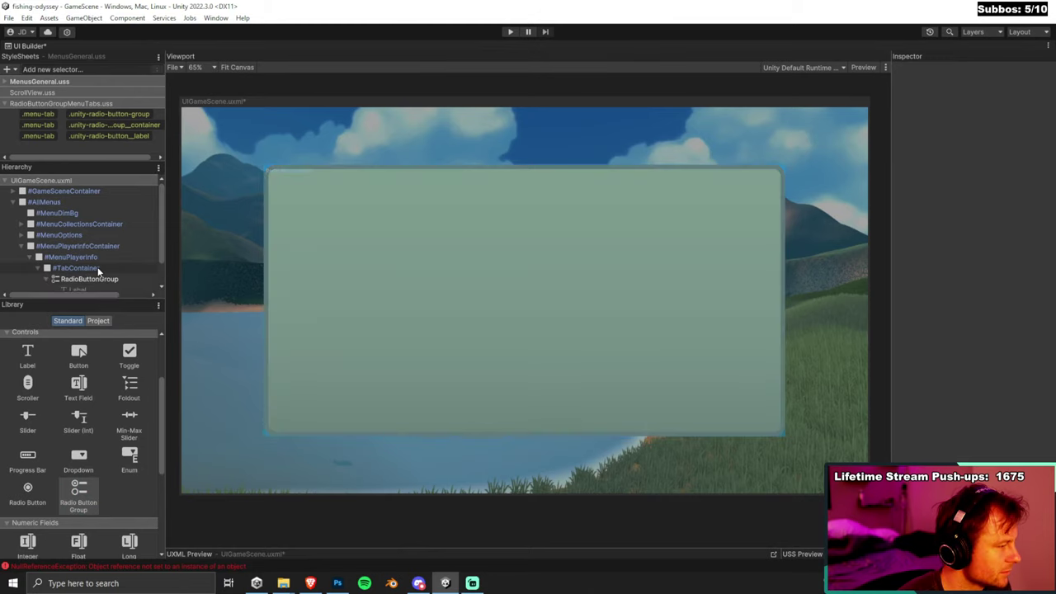
click(47, 279)
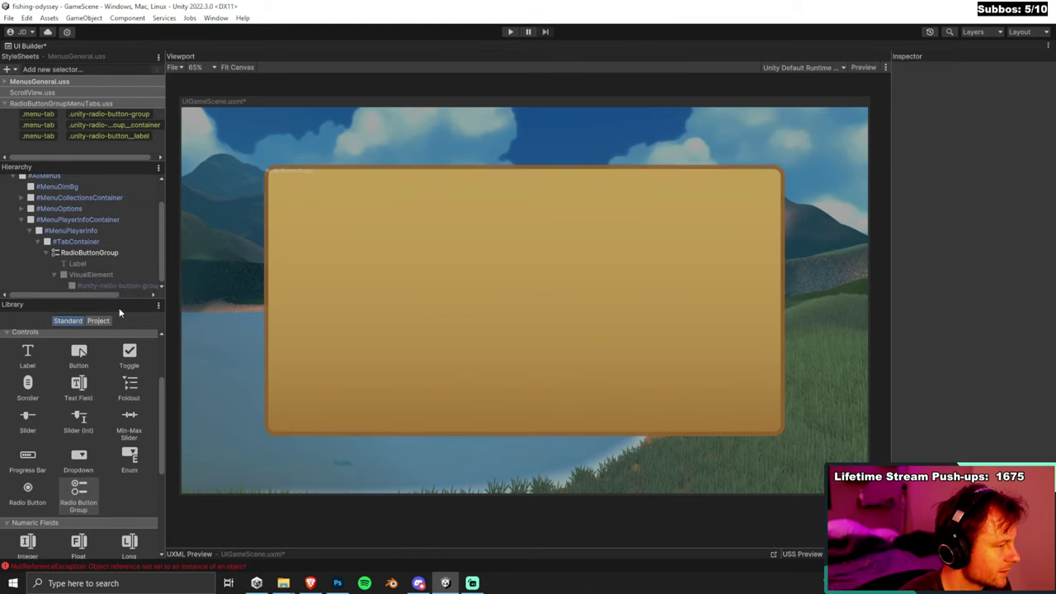
click(127, 285)
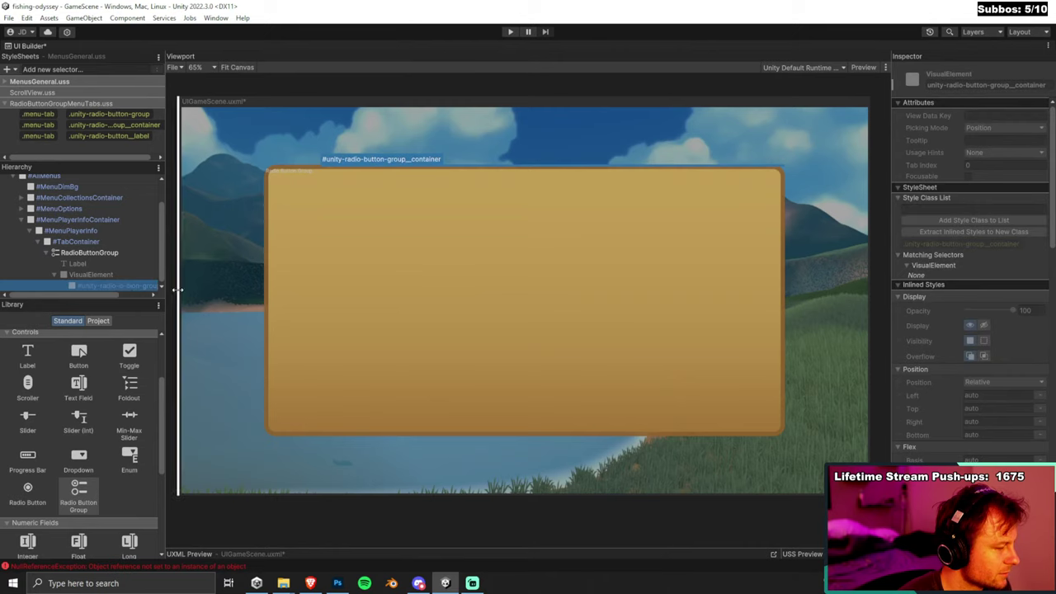
click(53, 274)
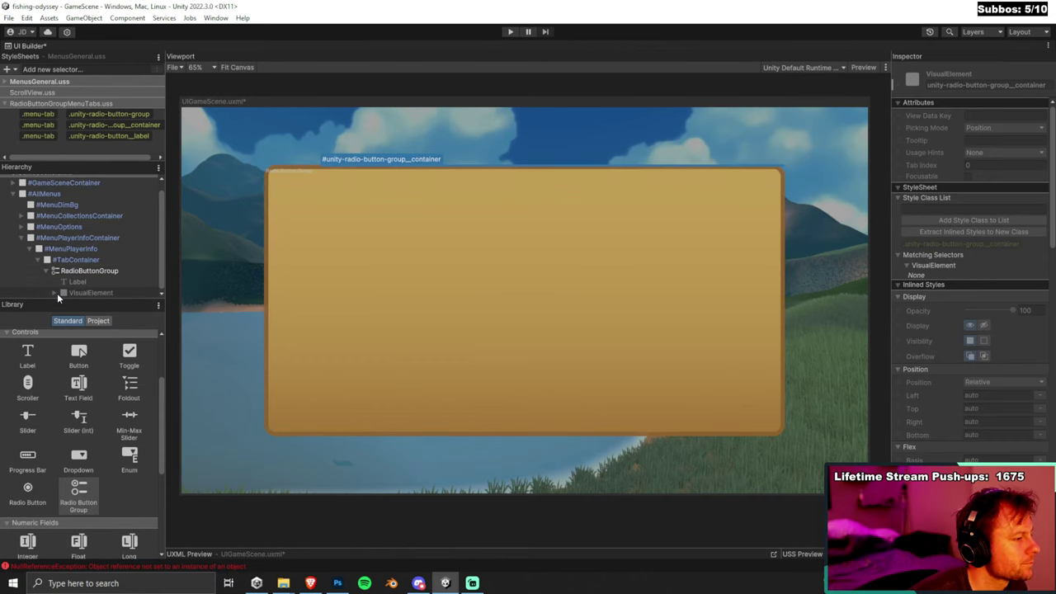
Clear the label text of the new RadioButtonGroup in #TabContainer.
click(91, 251)
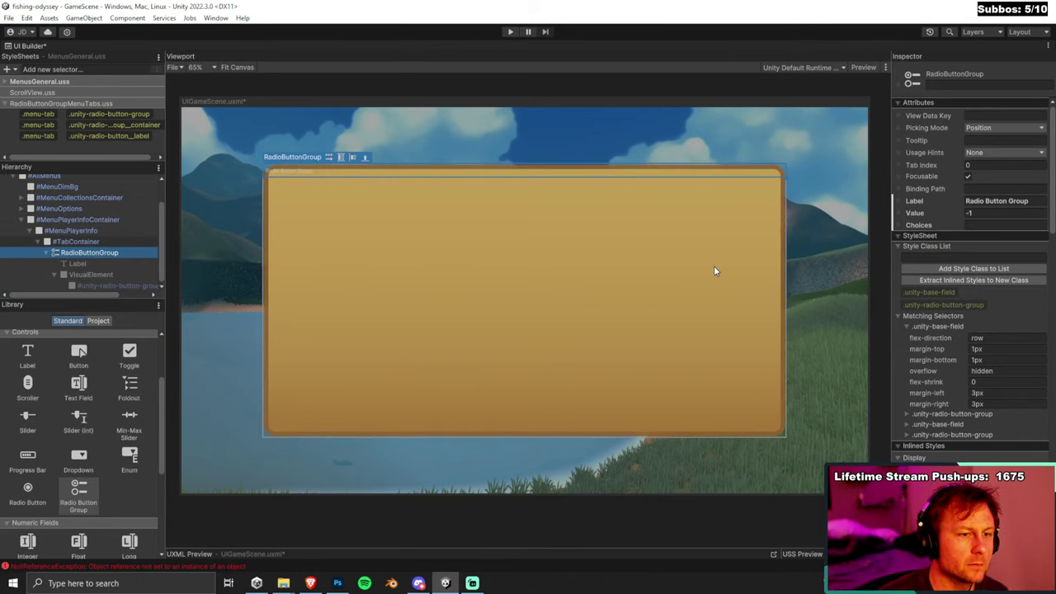
click(1031, 201)
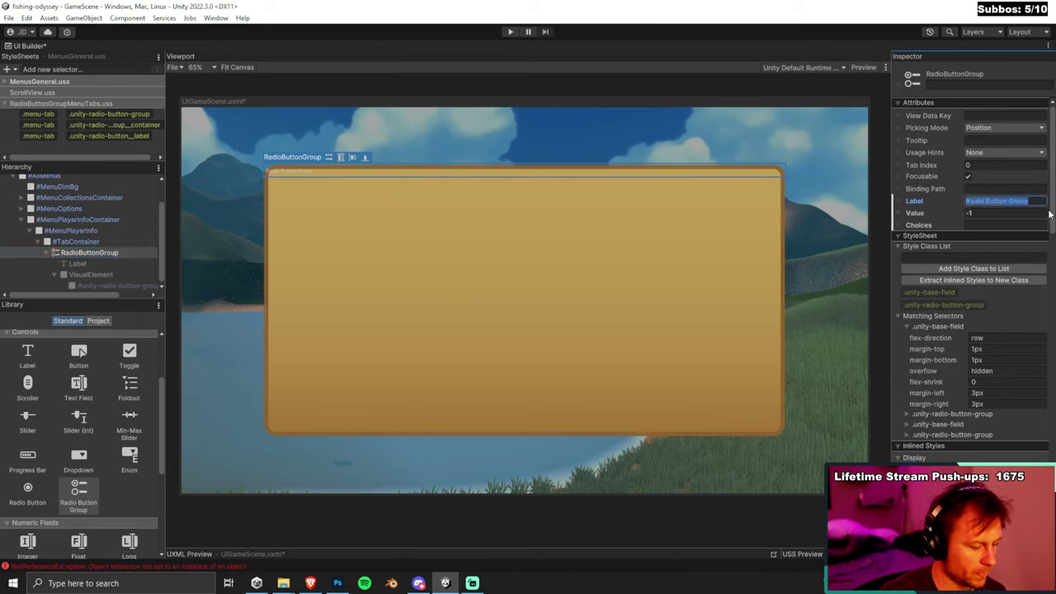
key(BackSpace)
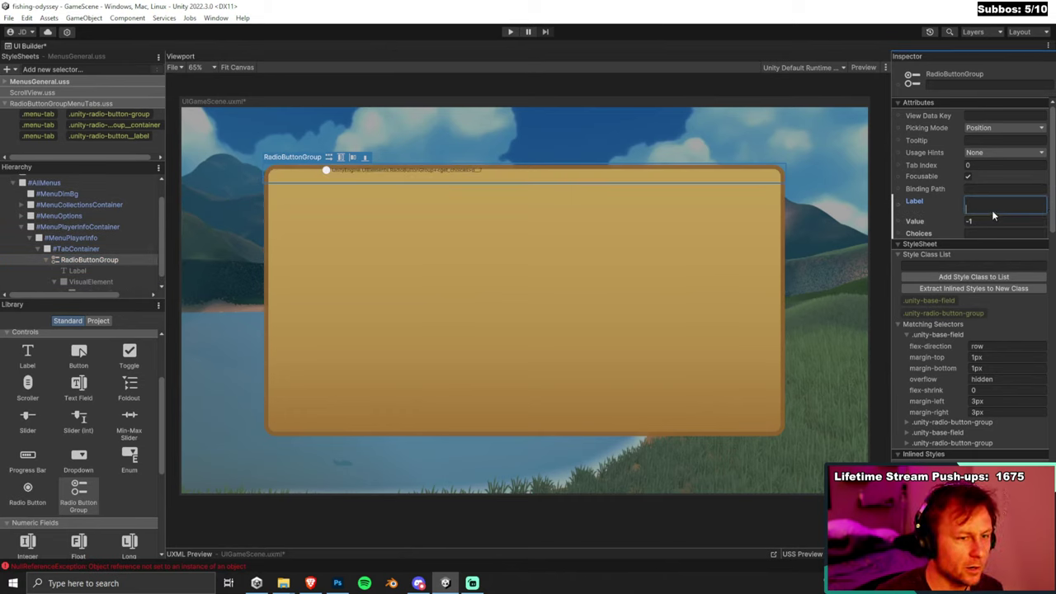
key(Return)
text(R)
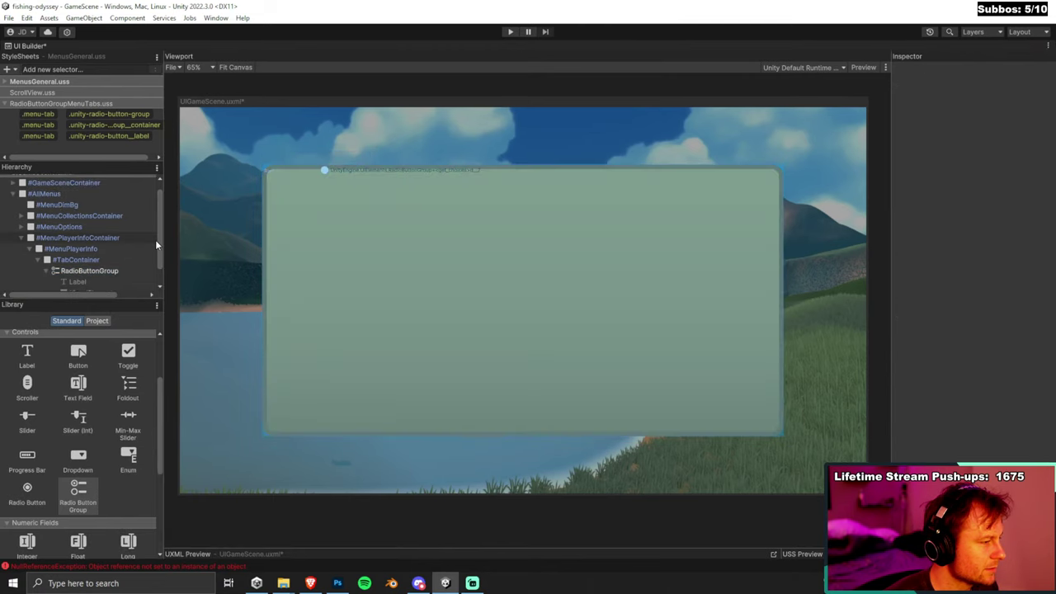
scroll(159, 243, down, 1)
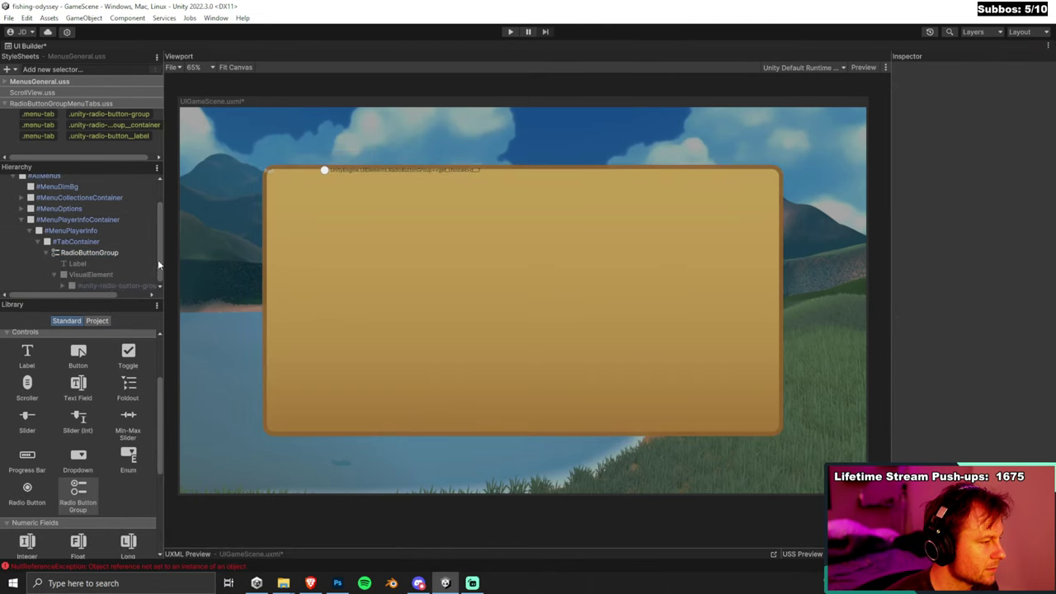
Replace the existing RadioButtonGroup inside #TabContainer with a fresh Radio Button Group control.
click(95, 285)
scroll(61, 285, down, 1)
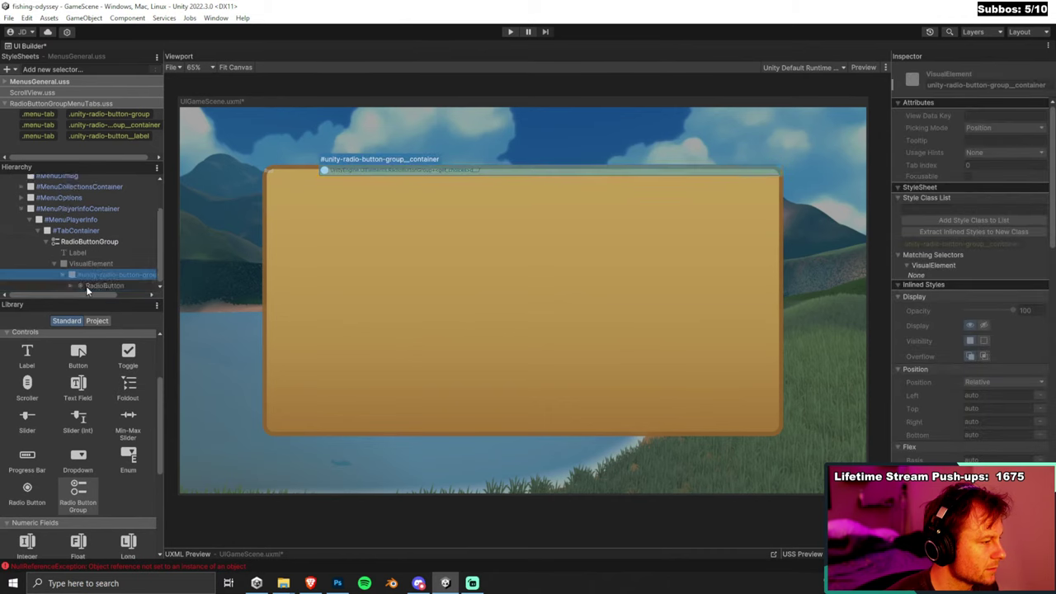
click(305, 217)
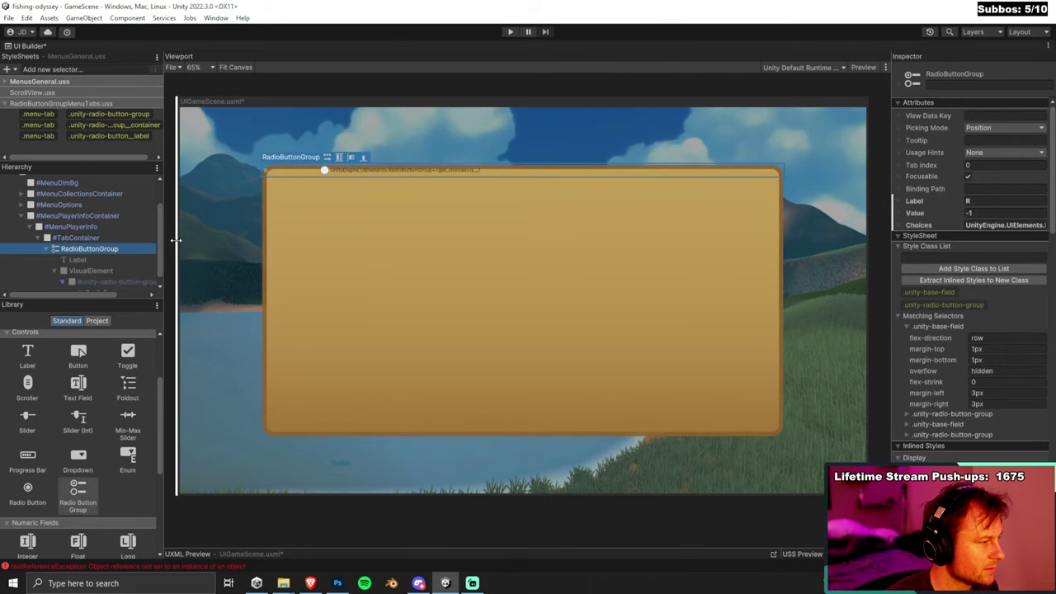
click(105, 258)
key(Delete)
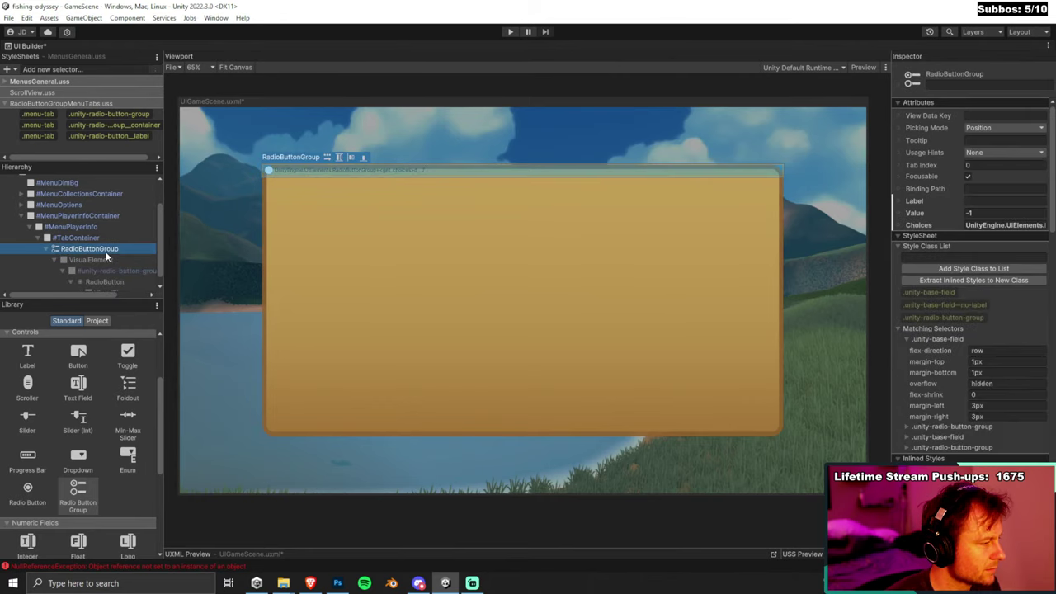
key(Delete)
drag(78, 493, 62, 265)
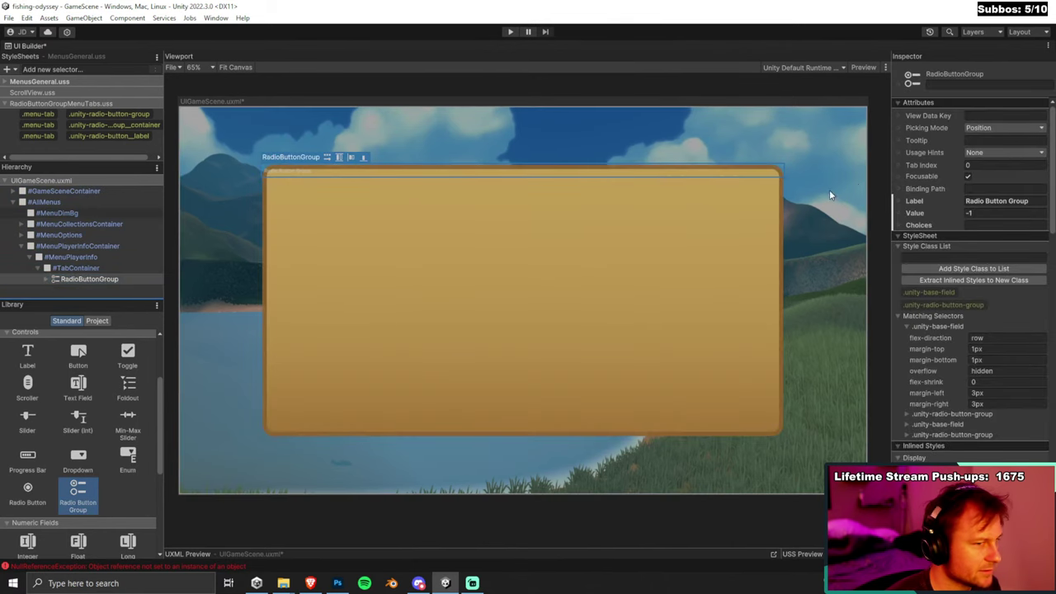
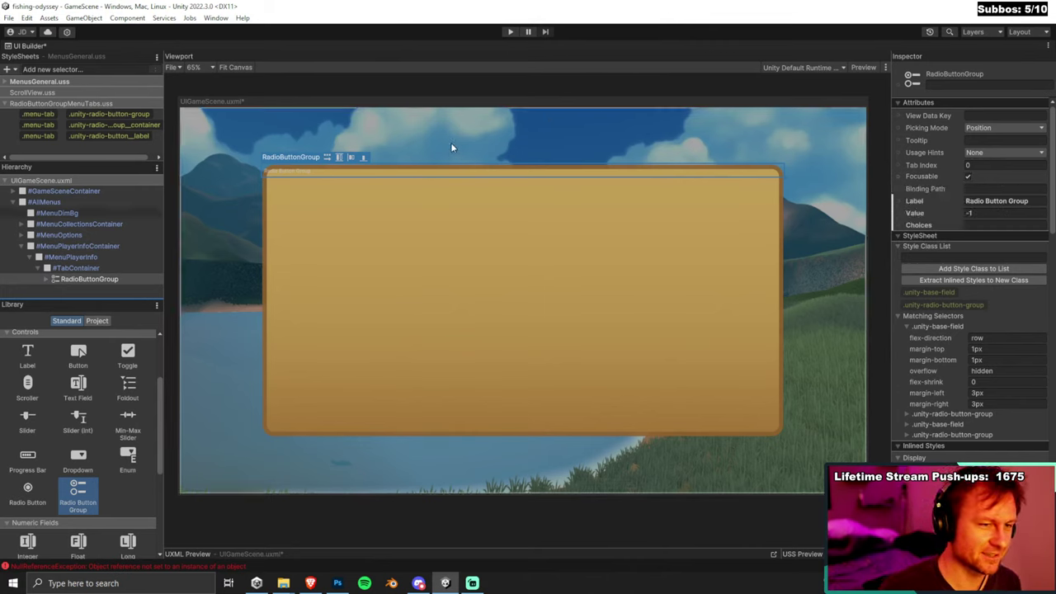
Add a Radio Button inside the RadioButtonGroup and expand its nested elements to select #unity-checkmark.
click(334, 117)
click(89, 278)
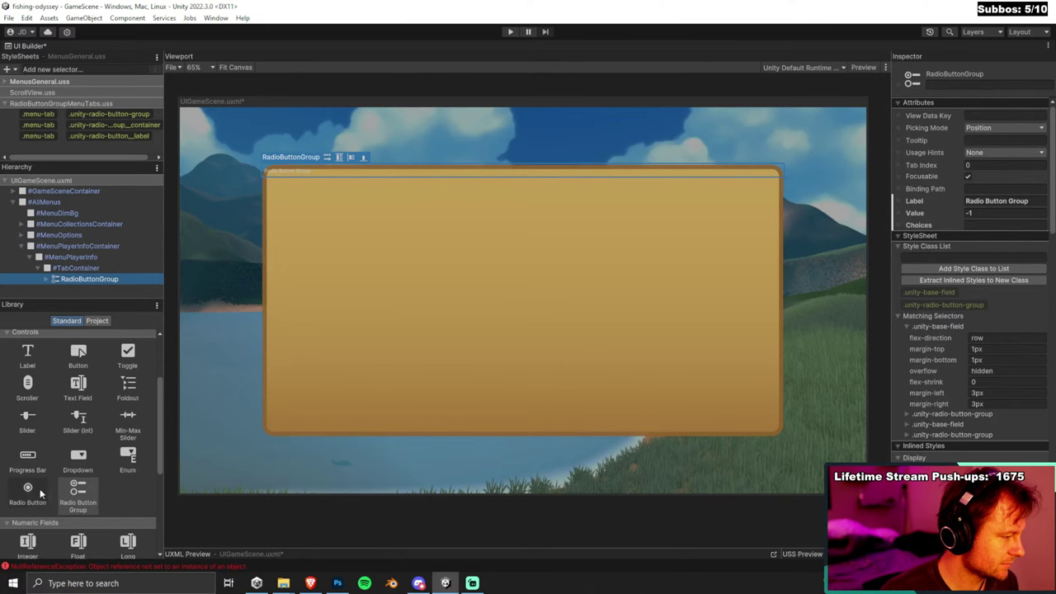
drag(40, 488, 84, 278)
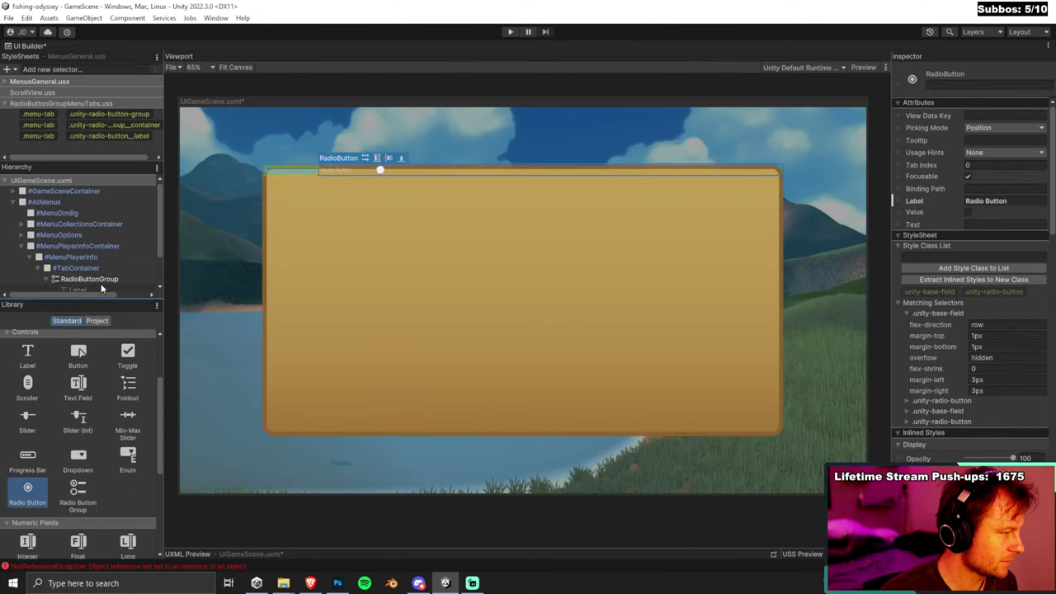
scroll(100, 278, down, 3)
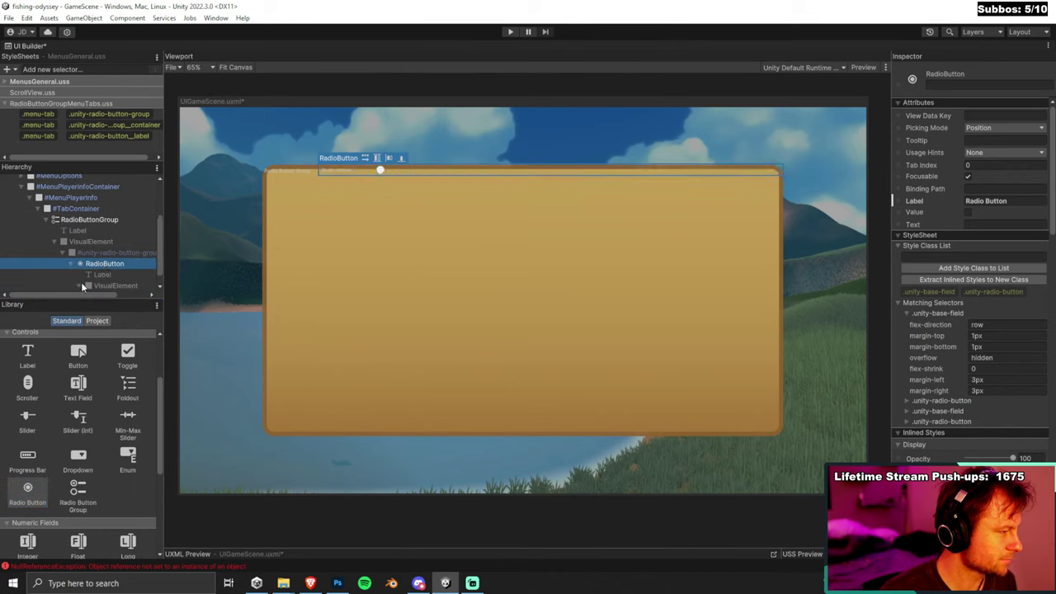
click(79, 284)
click(88, 286)
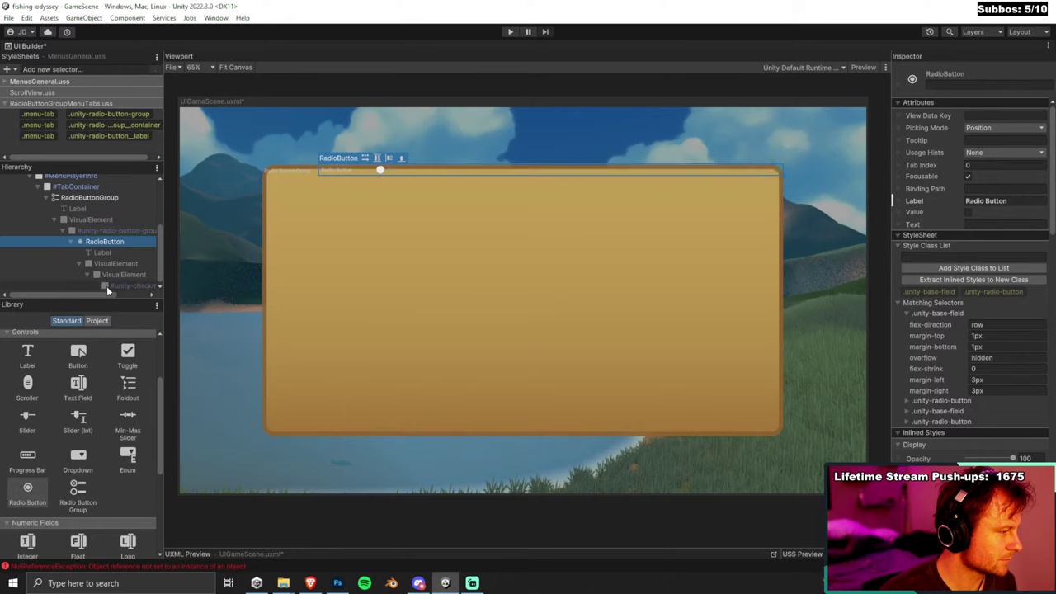
click(132, 285)
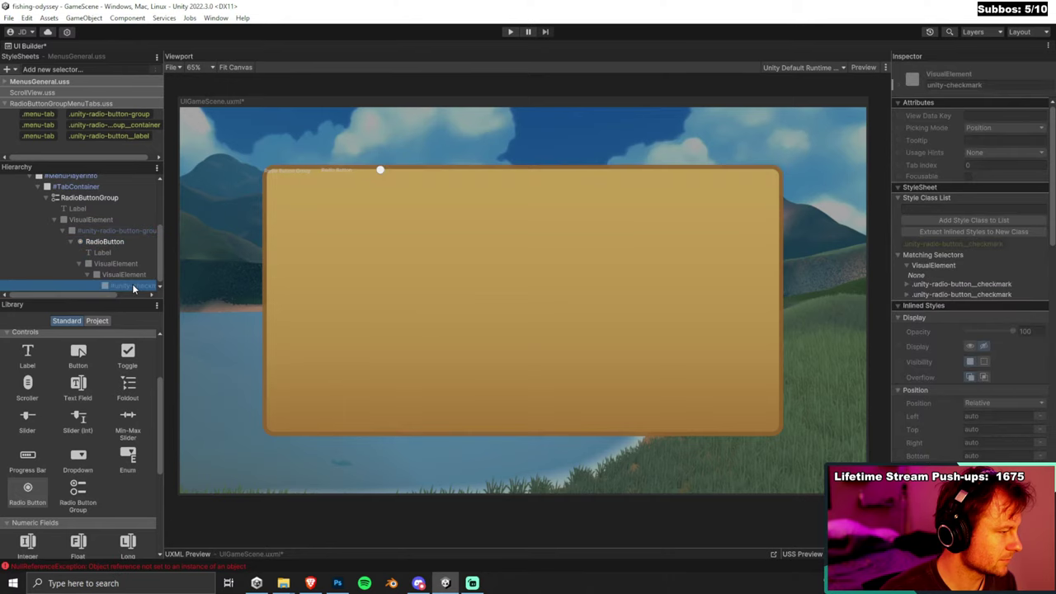
Make RadioButtonGroupMenuTabs.uss the active style sheet for new selectors.
drag(945, 244, 63, 106)
click(106, 66)
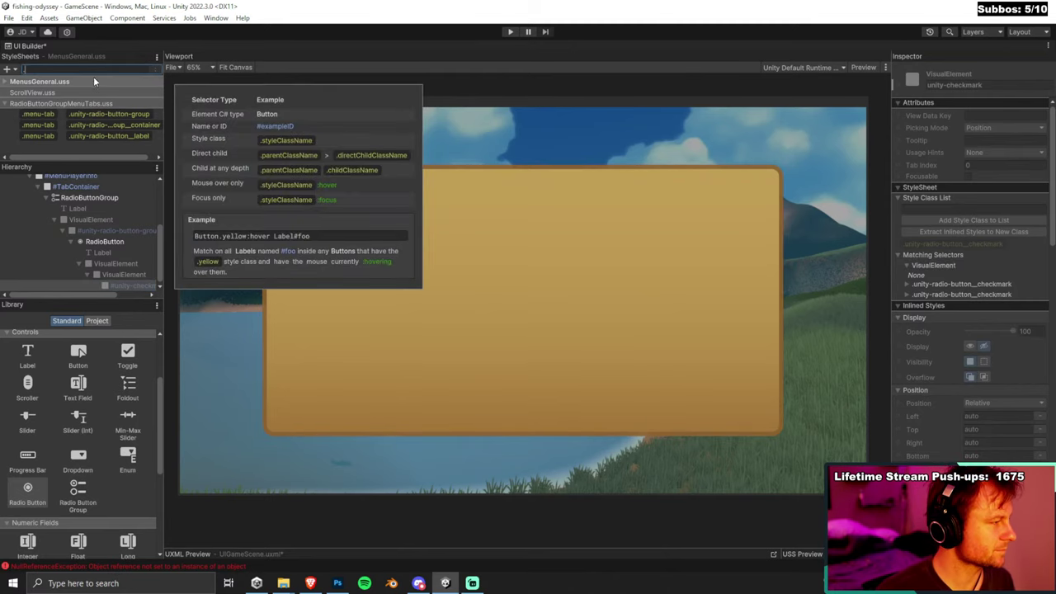
click(57, 104)
right_click(57, 104)
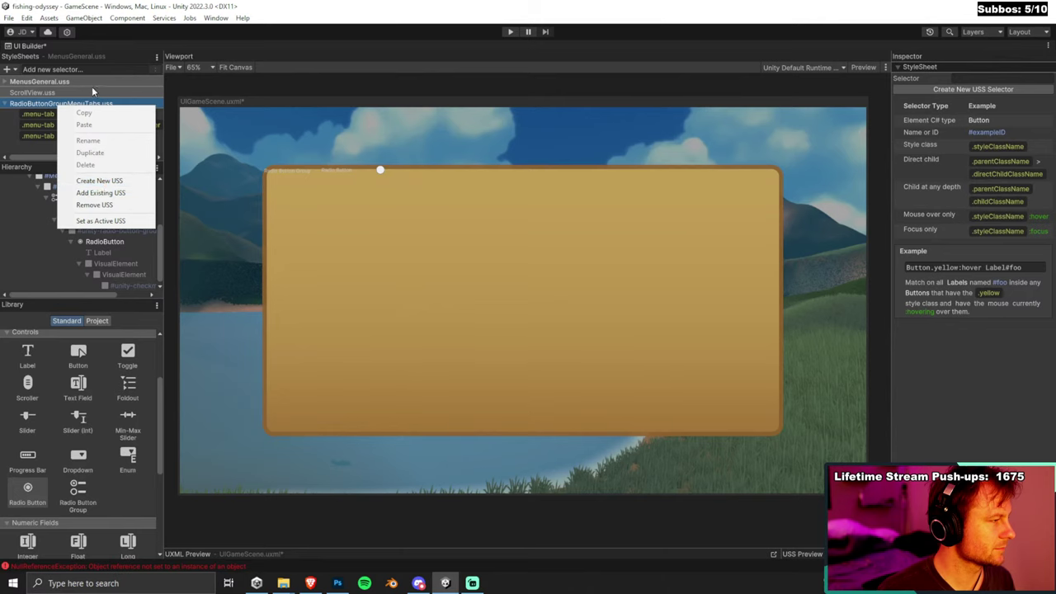
click(100, 220)
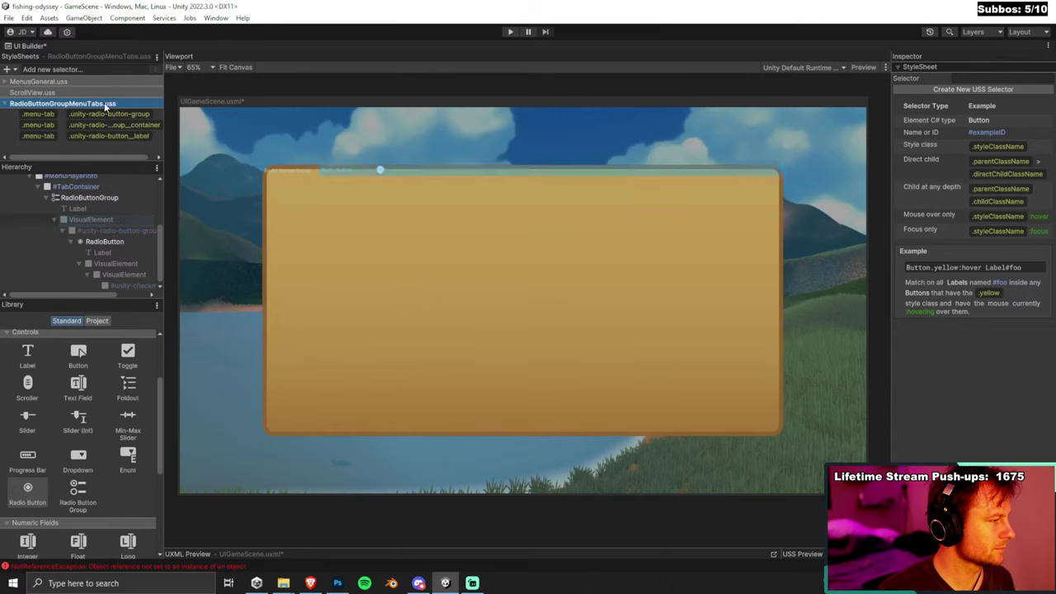
Add a .unity-radio-button__checkmark selector to RadioButtonGroupMenuTabs.uss and save the UI document.
click(136, 286)
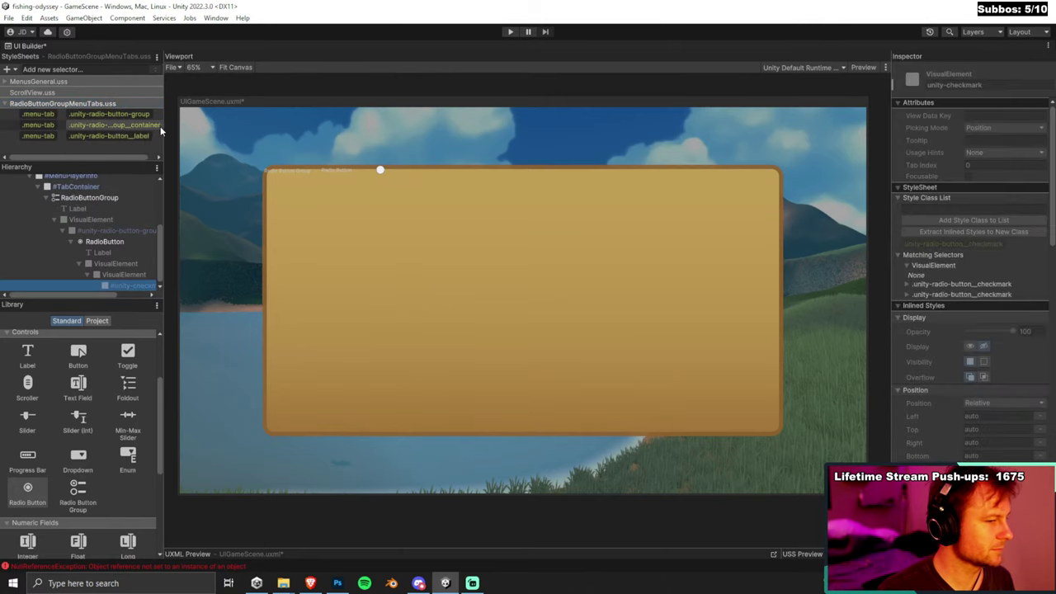
click(909, 286)
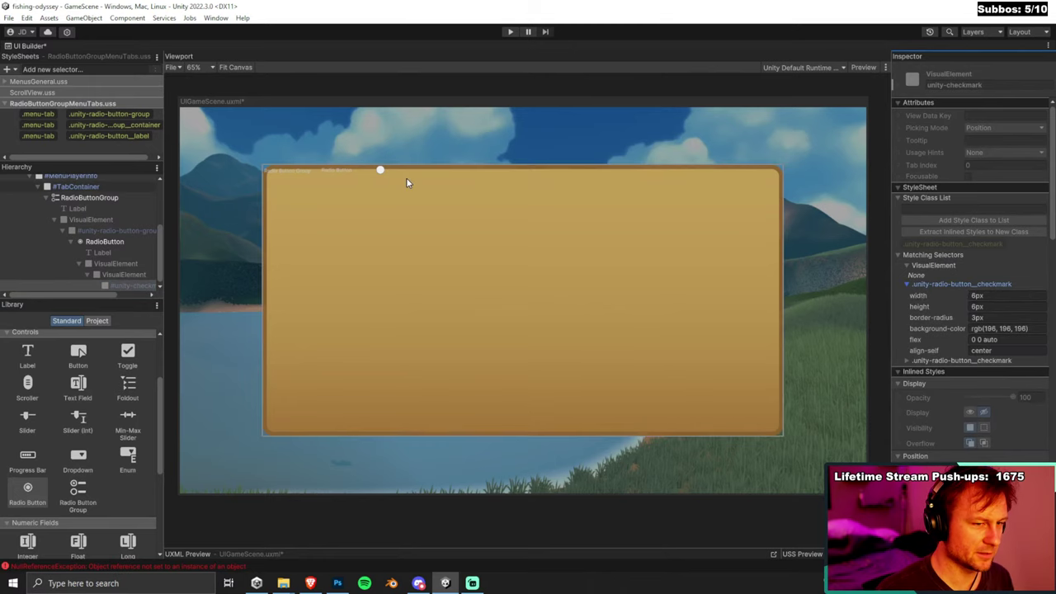
click(82, 70)
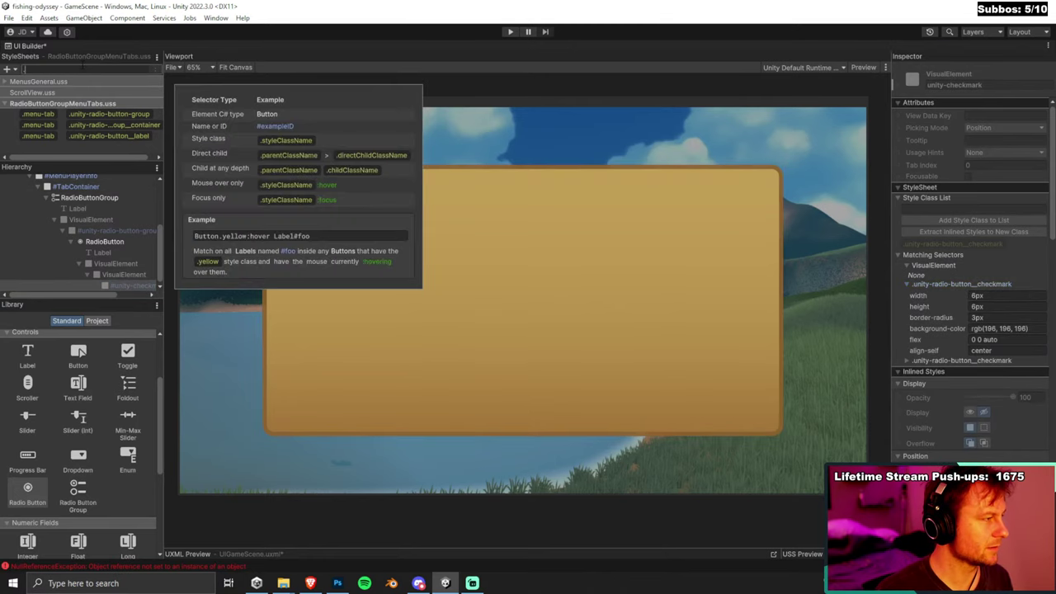
text(.u)
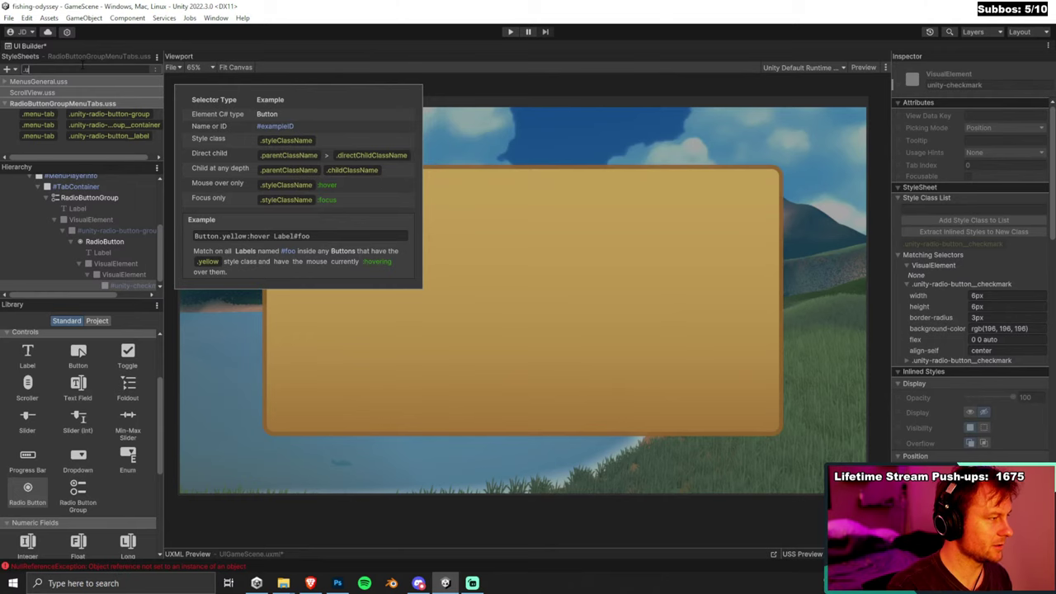
text(nity-r)
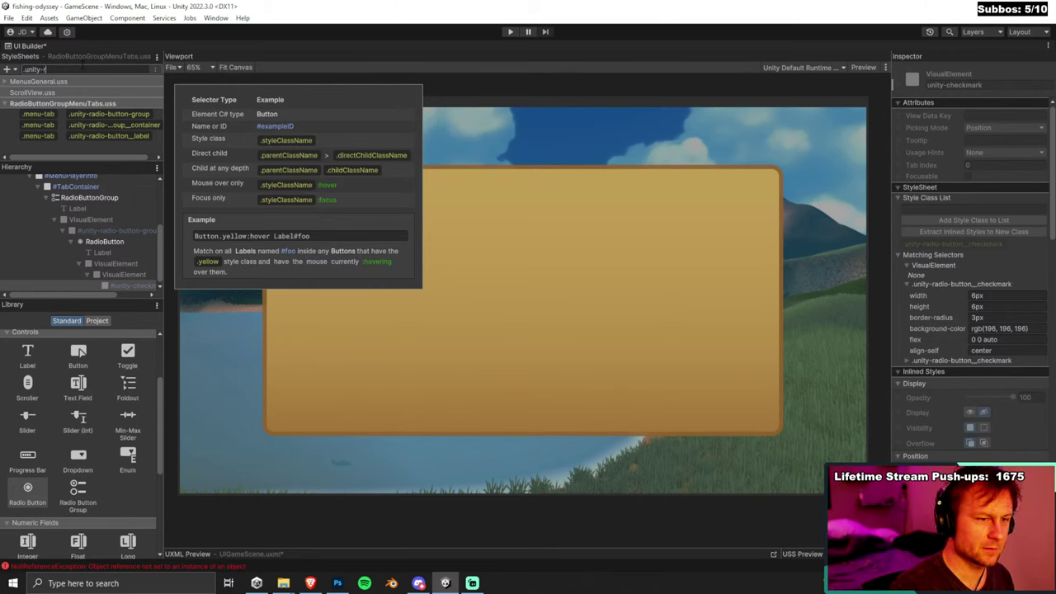
text(adio-button__checkmark)
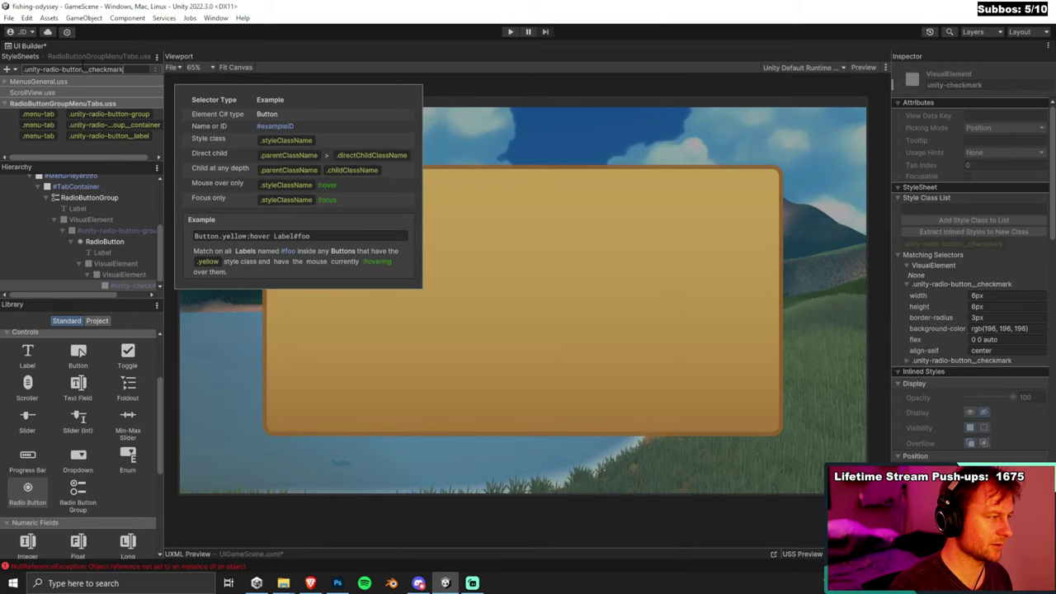
key(Return)
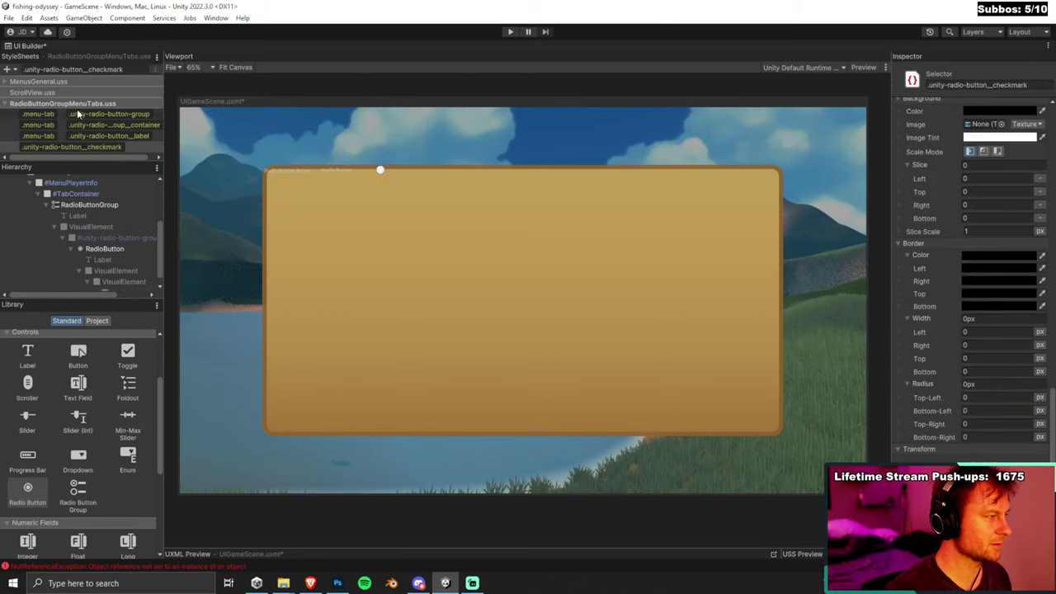
click(105, 146)
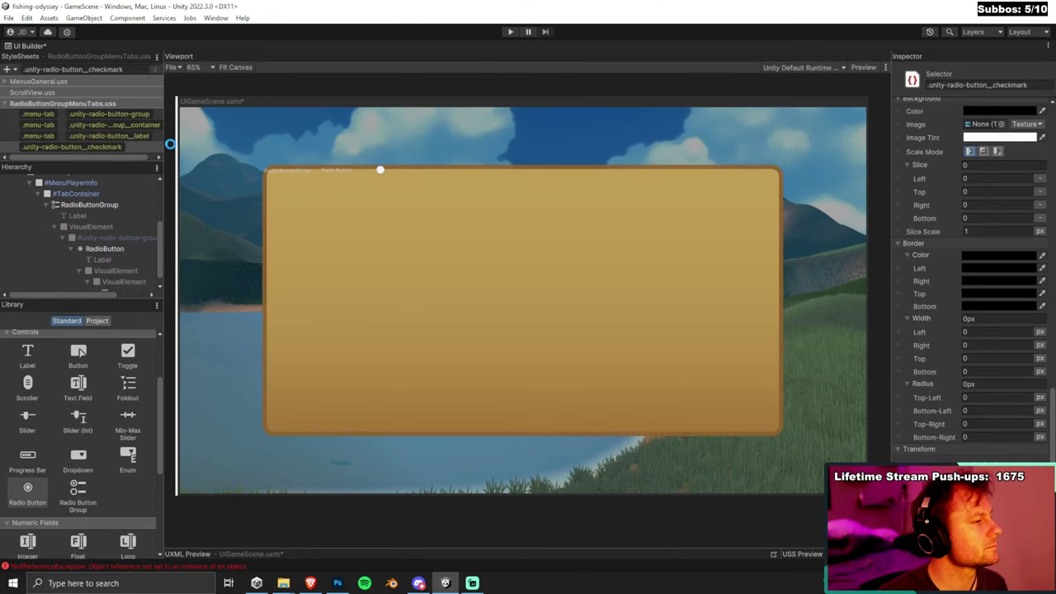
click(159, 149)
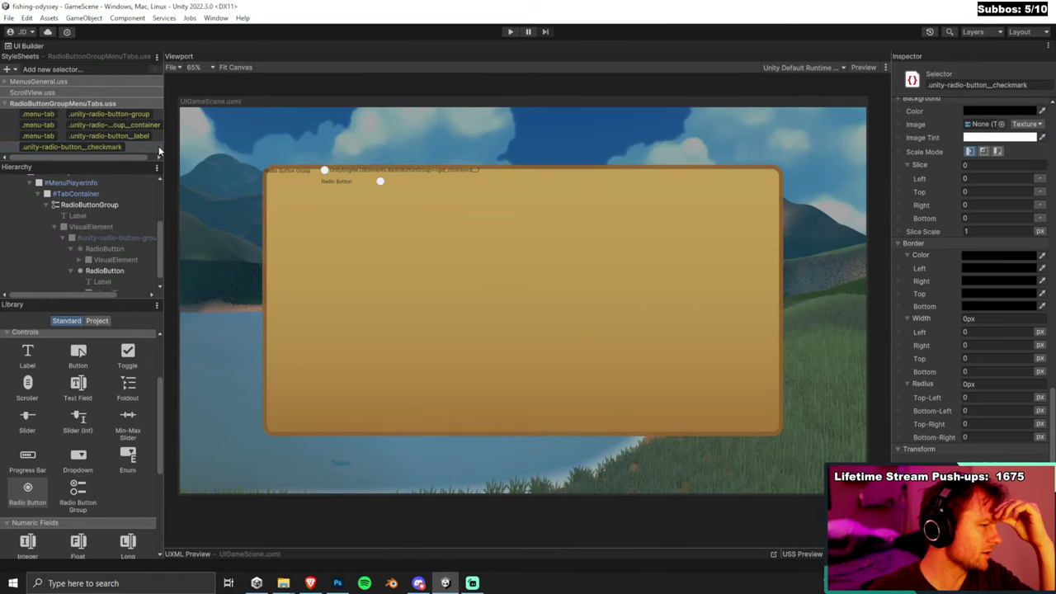
Try to remove the first, automatically generated RadioButton from the RadioButtonGroup.
click(116, 271)
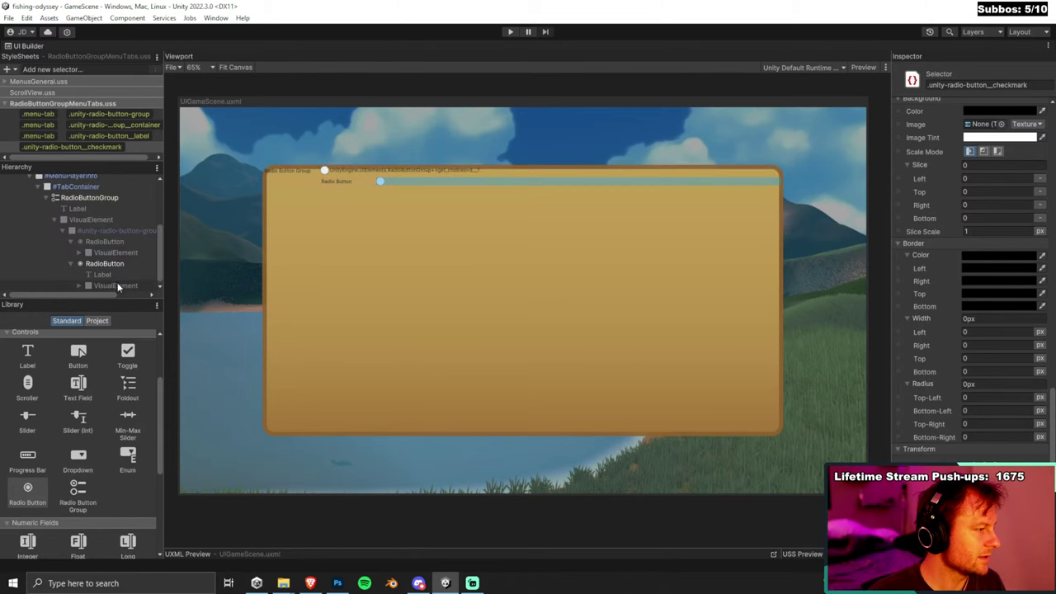
click(109, 243)
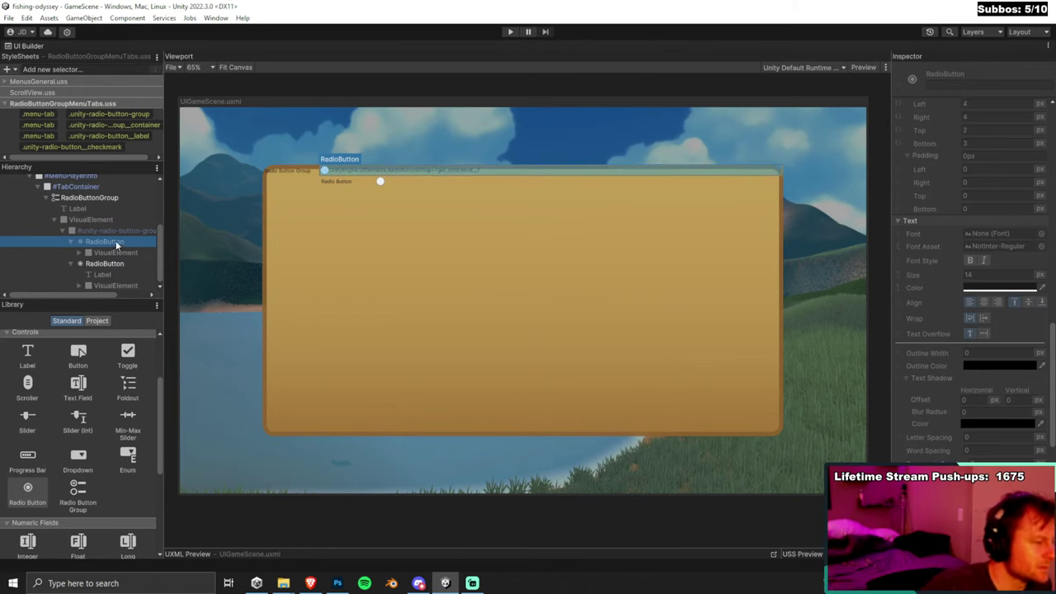
right_click(117, 245)
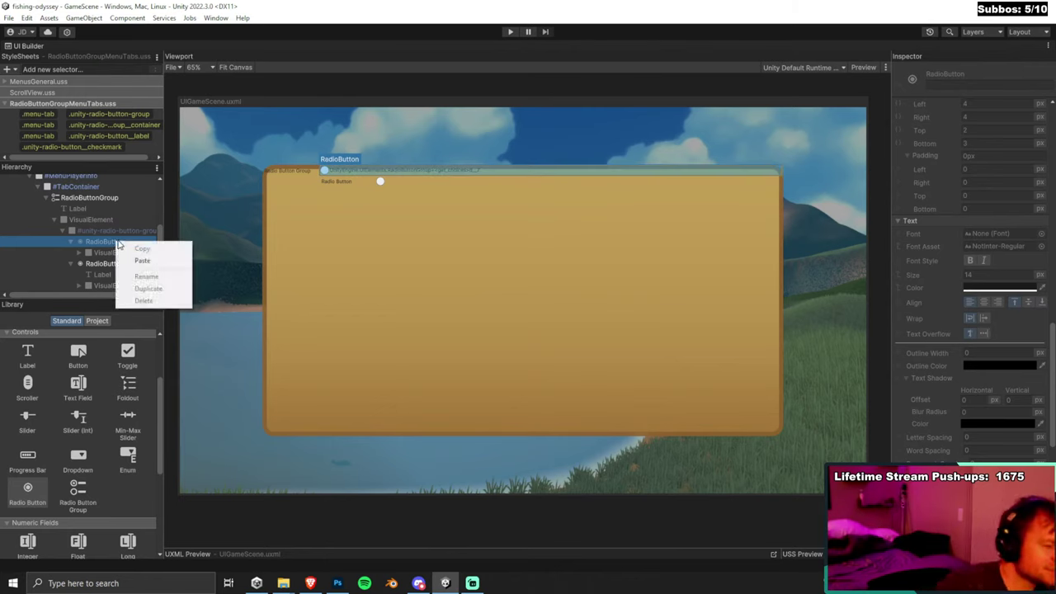
click(109, 243)
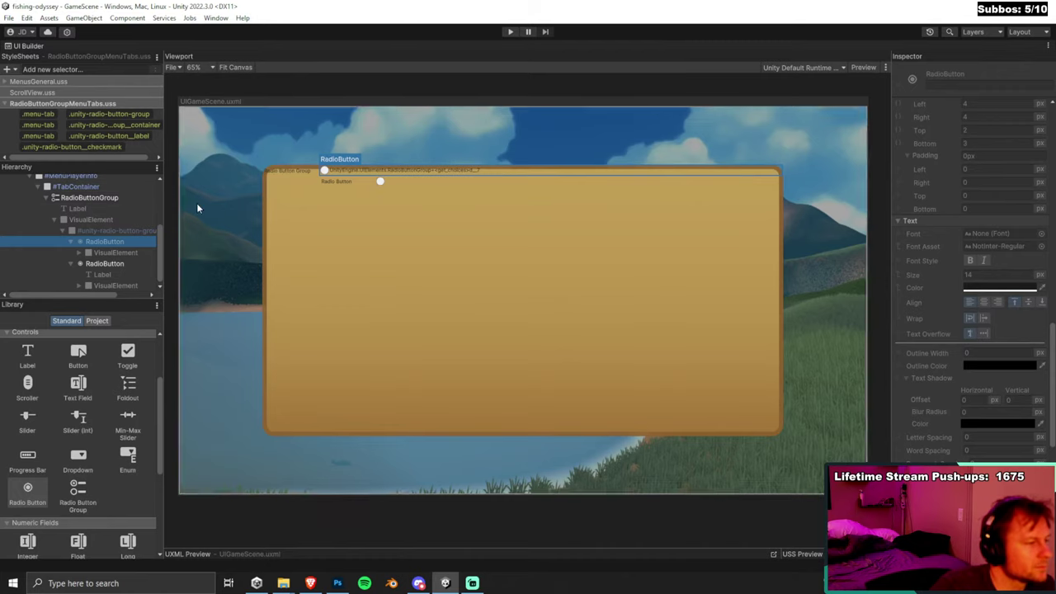
Replace the RadioButtonGroup in #TabContainer with a standalone Radio Button and expand its label and nested visual elements.
right_click(89, 198)
click(118, 258)
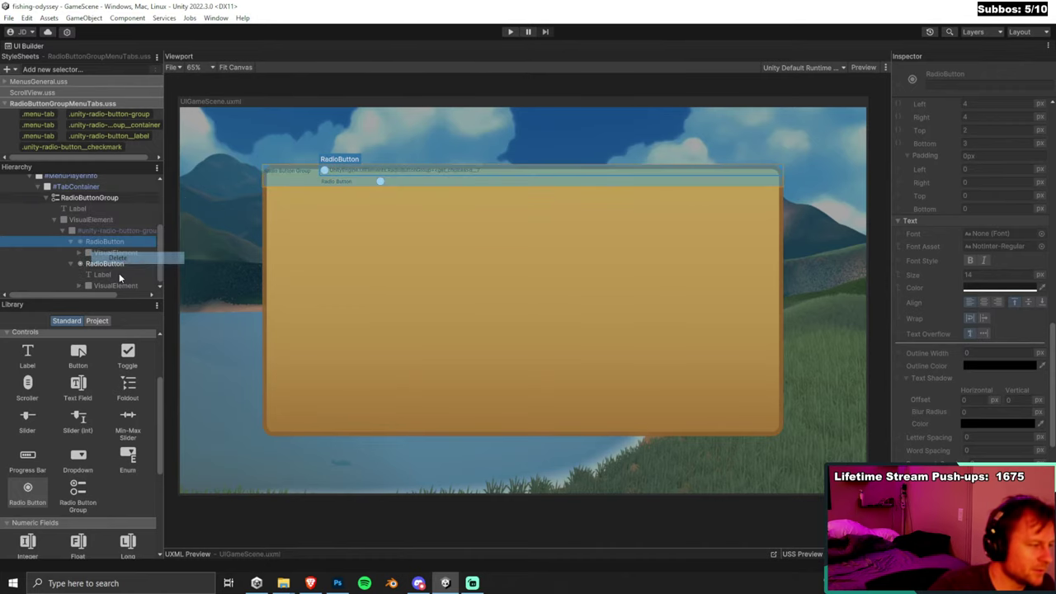
drag(45, 501, 63, 268)
click(46, 280)
click(65, 290)
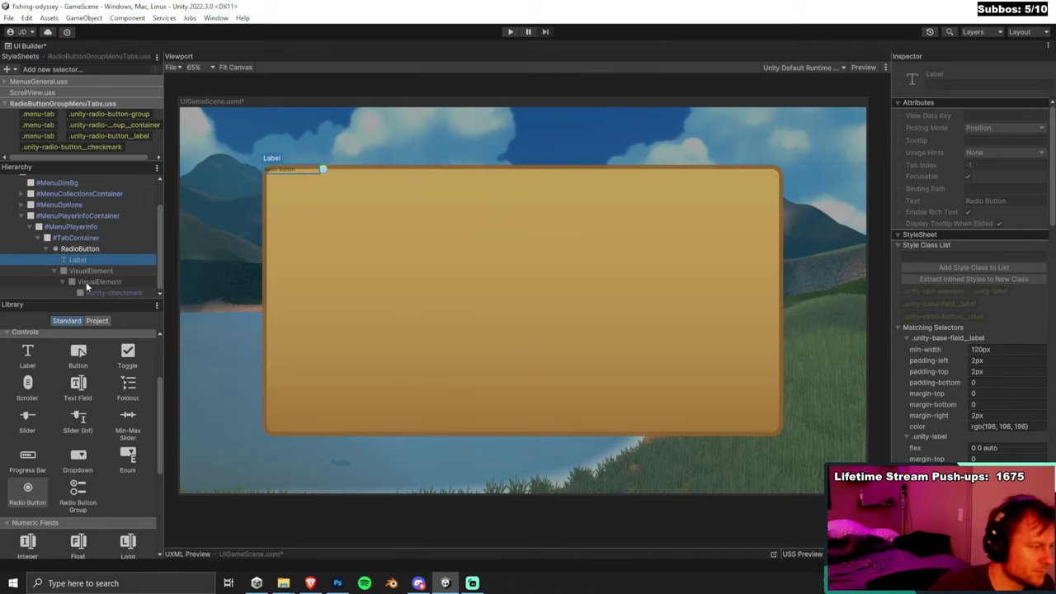
click(80, 280)
click(78, 269)
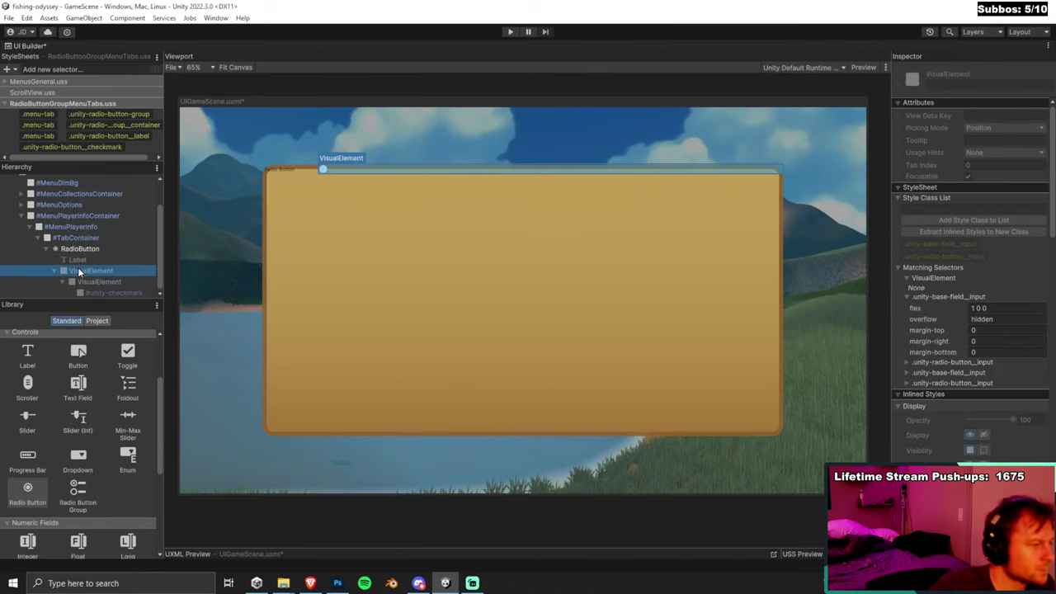
Delete the .unity-radio-button__checkmark selector from RadioButtonGroupMenuTabs.uss.
right_click(100, 146)
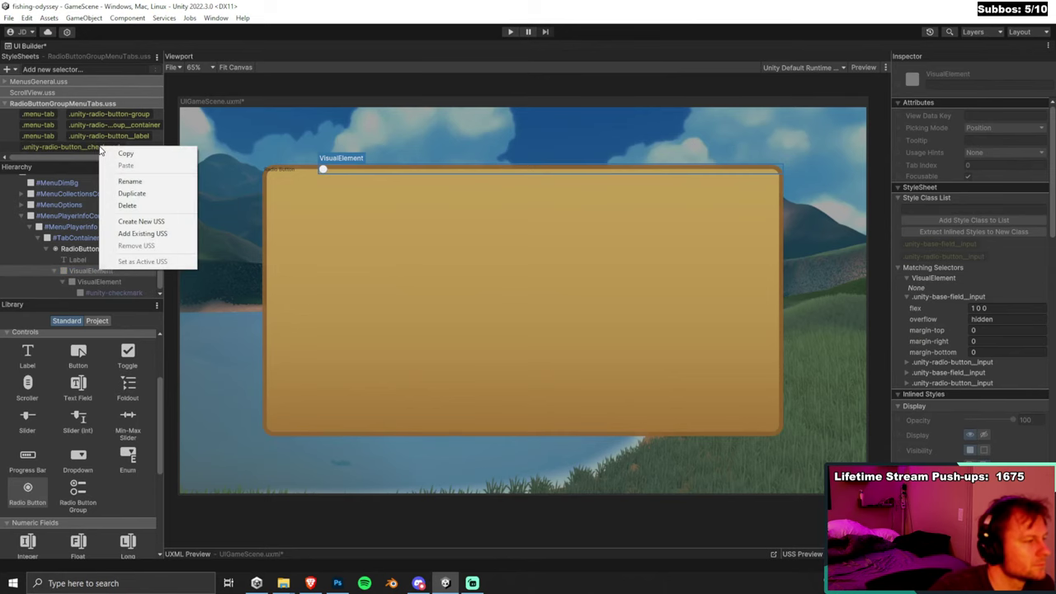
click(75, 147)
click(75, 147)
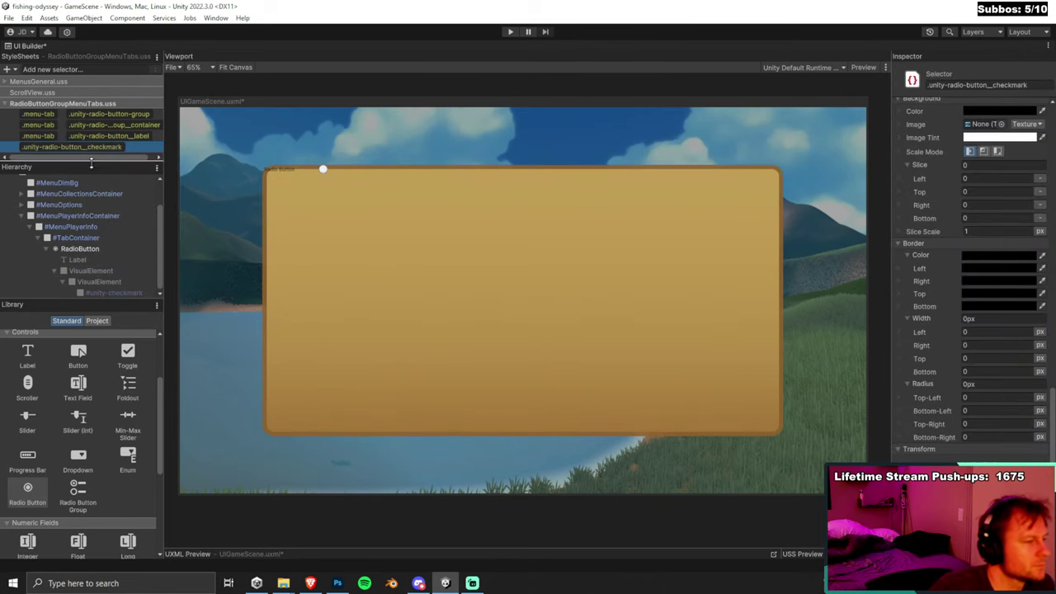
right_click(87, 146)
click(132, 206)
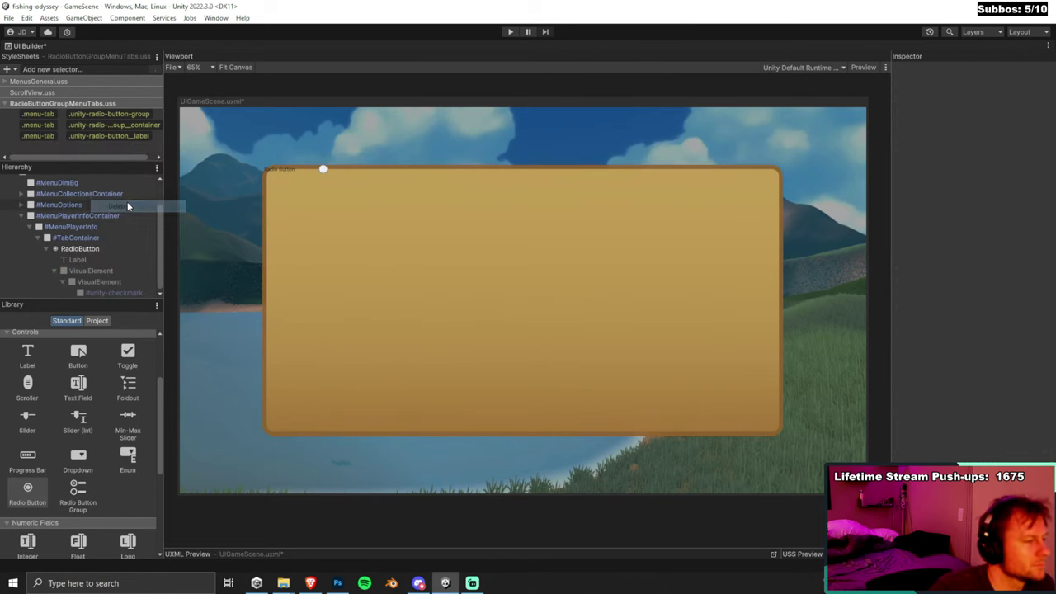
Examine the style classes and matching selectors of the RadioButton's #unity-checkmark and its parent visual elements.
click(96, 293)
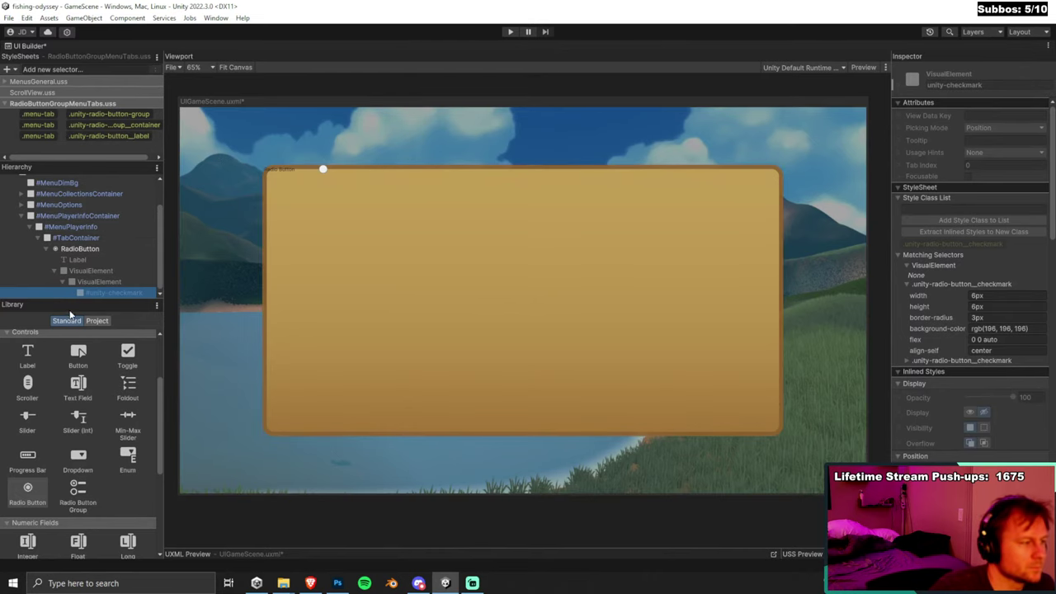
click(82, 281)
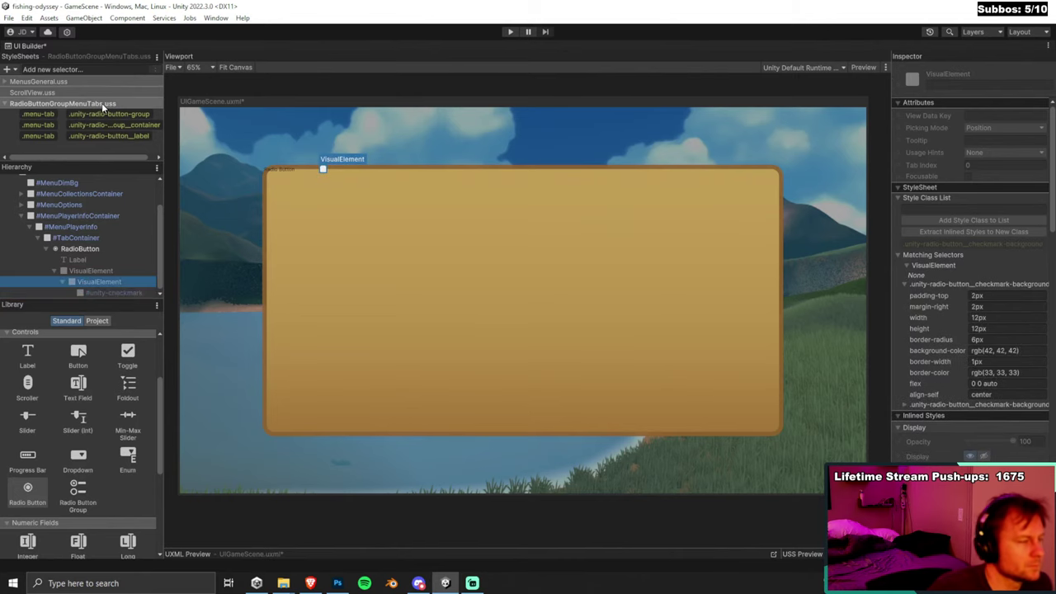
scroll(946, 378, down, 10)
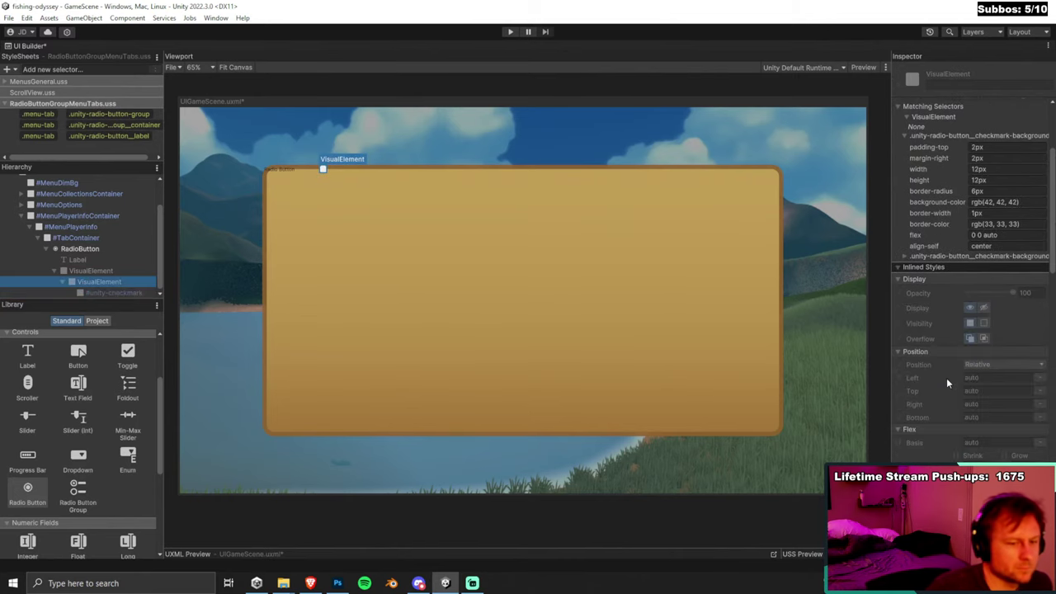
scroll(985, 392, down, 3)
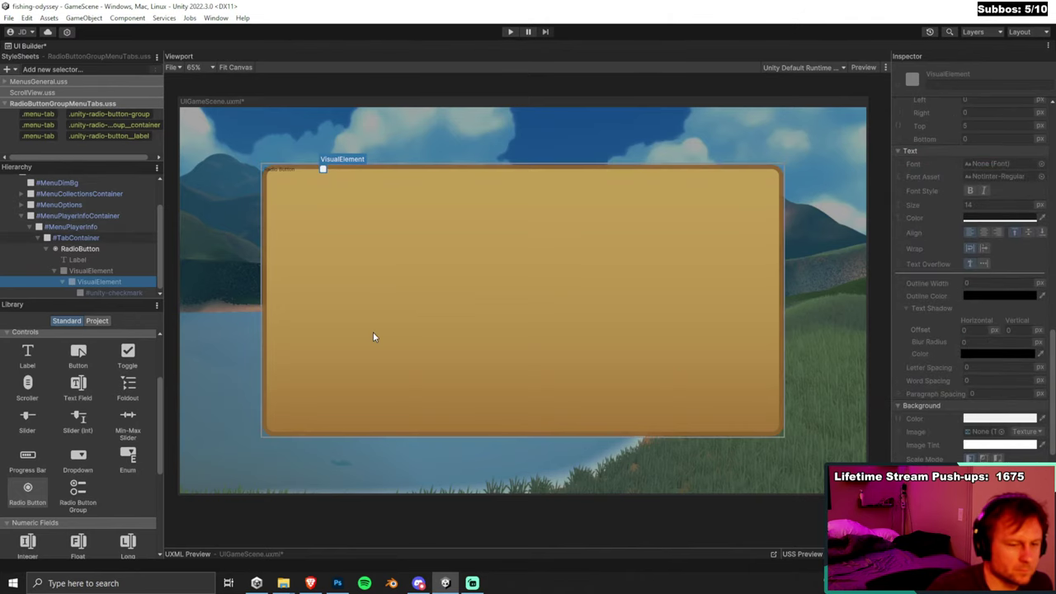
click(91, 270)
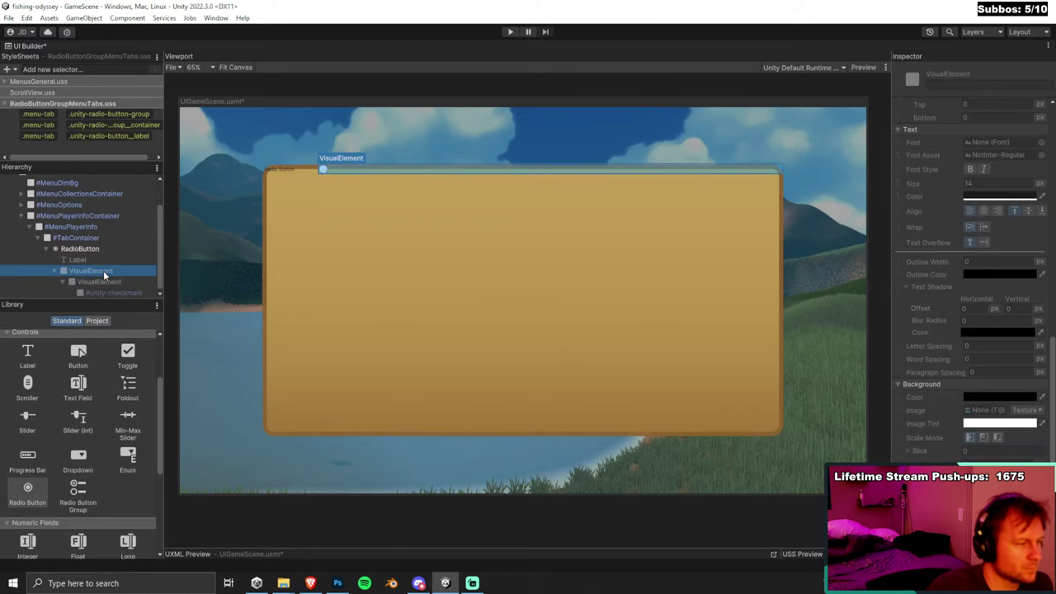
click(103, 281)
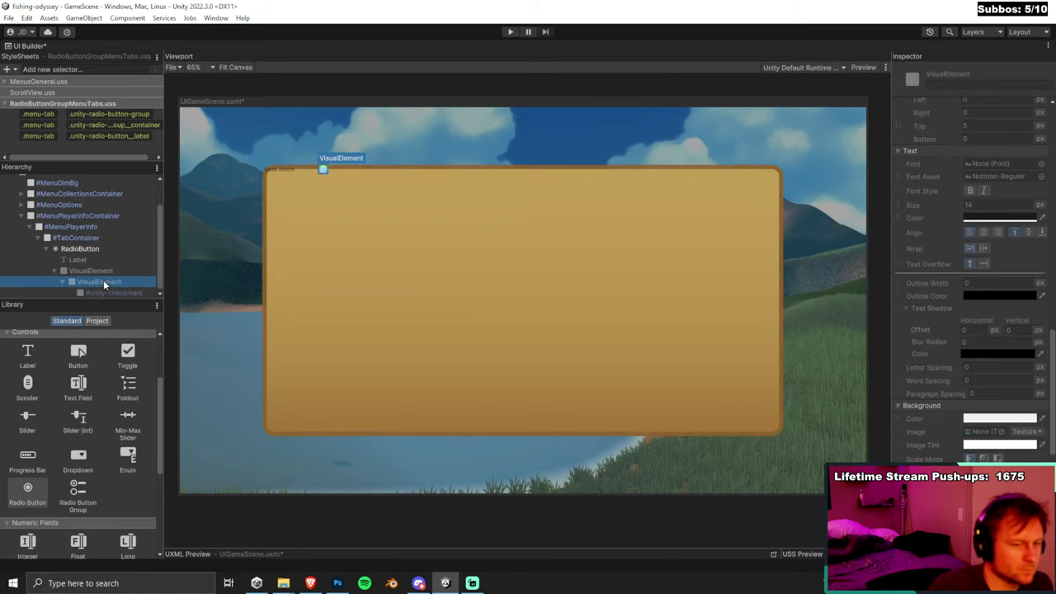
click(103, 292)
click(101, 284)
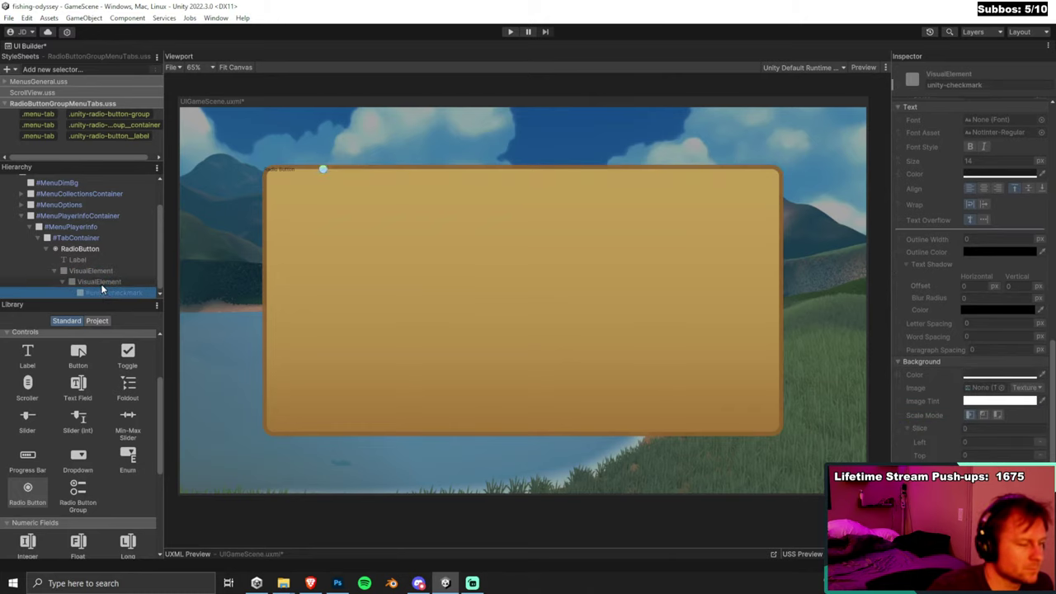
click(103, 272)
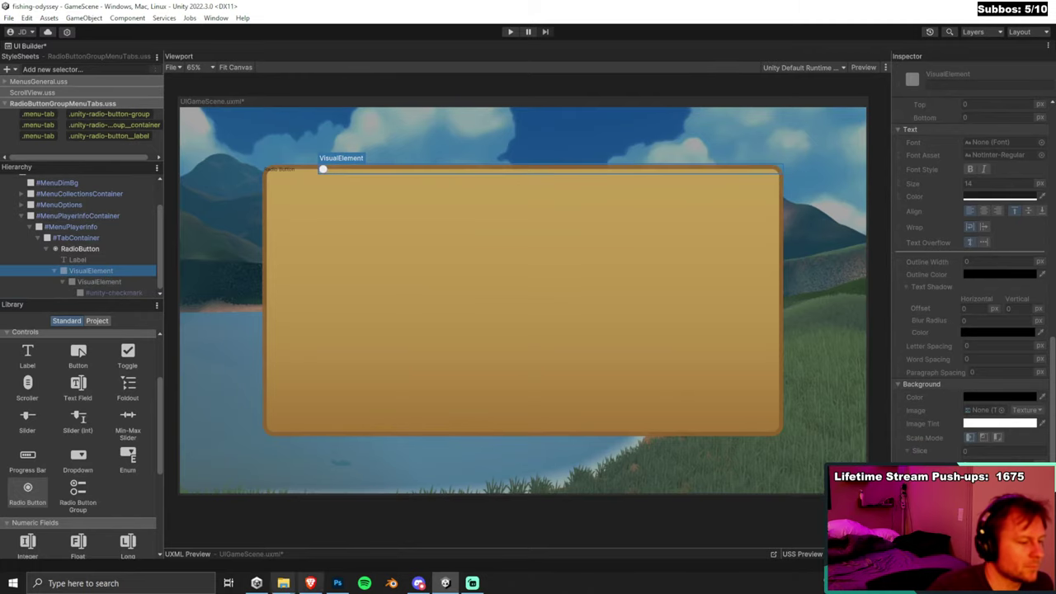
click(256, 583)
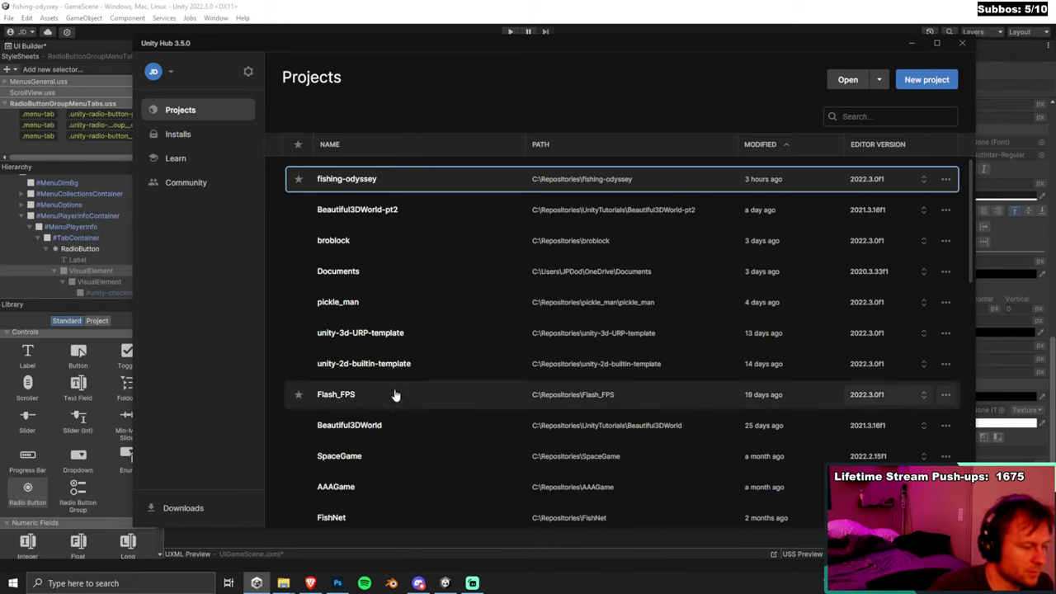
scroll(393, 428, down, 3)
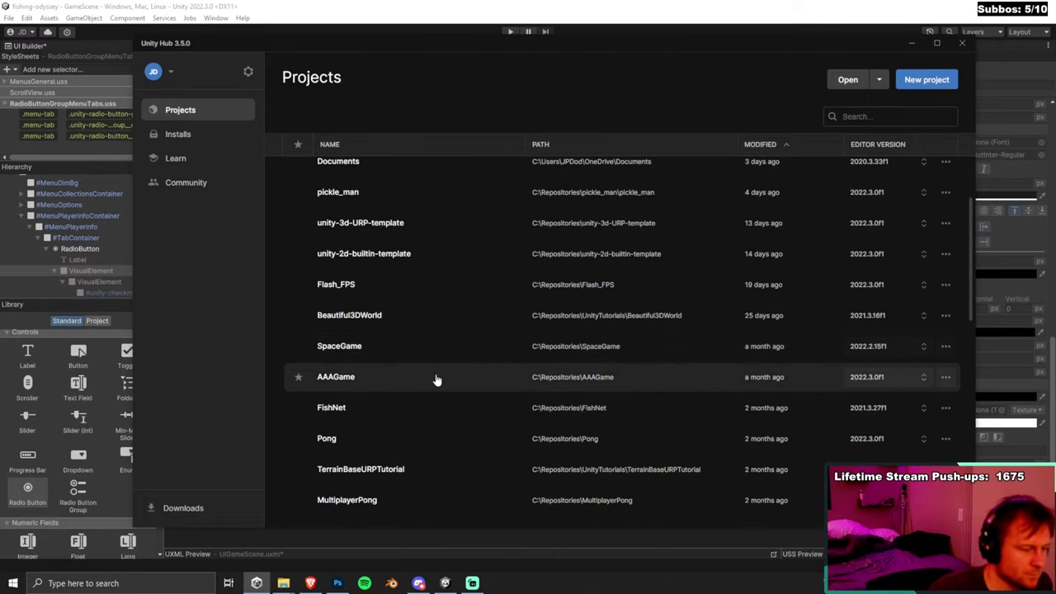
scroll(437, 371, down, 3)
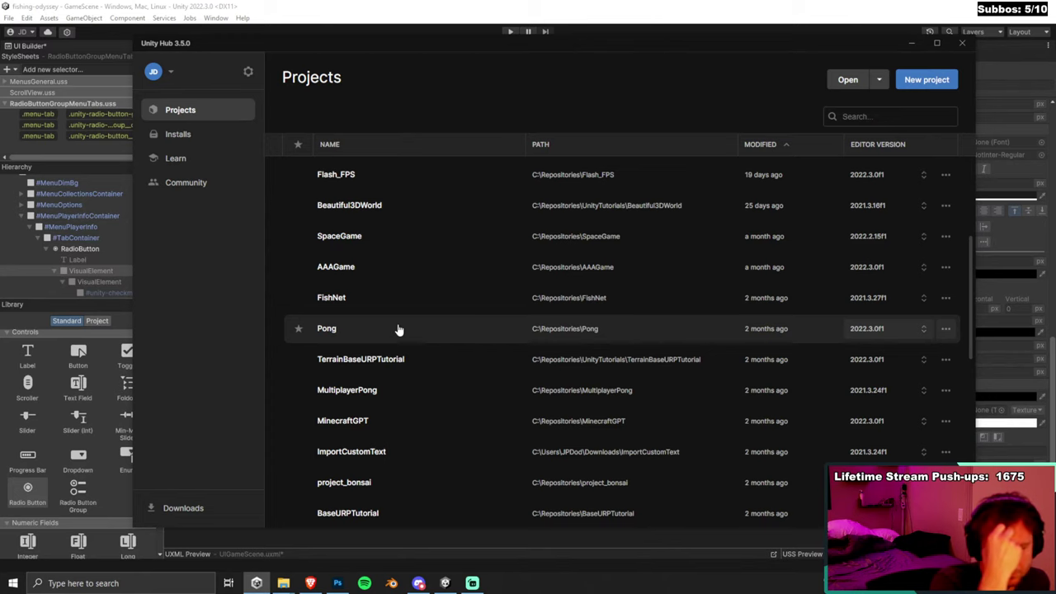
scroll(404, 326, down, 5)
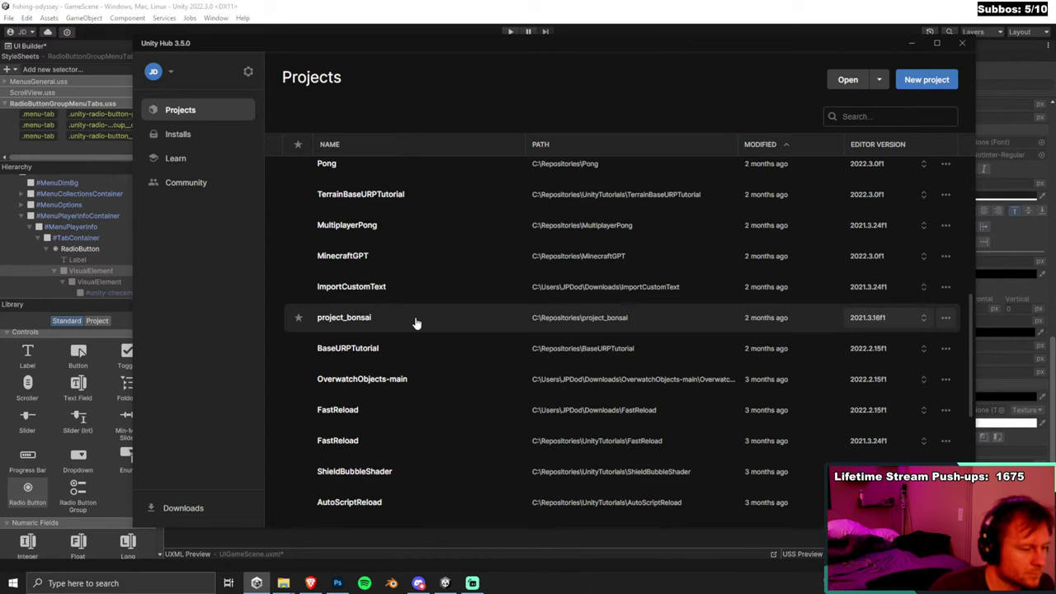
scroll(416, 324, up, 6)
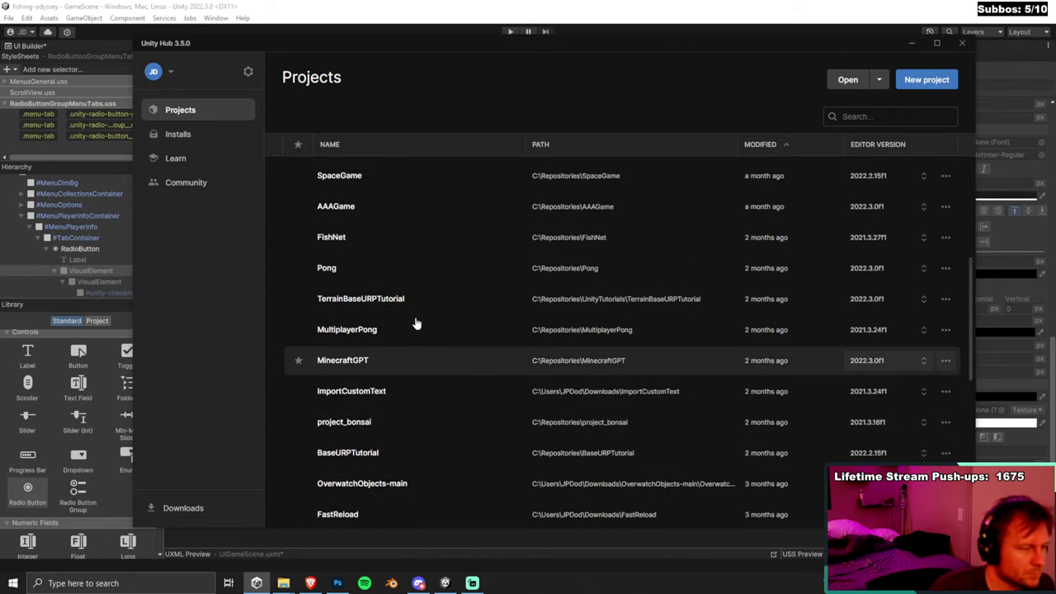
scroll(417, 324, up, 3)
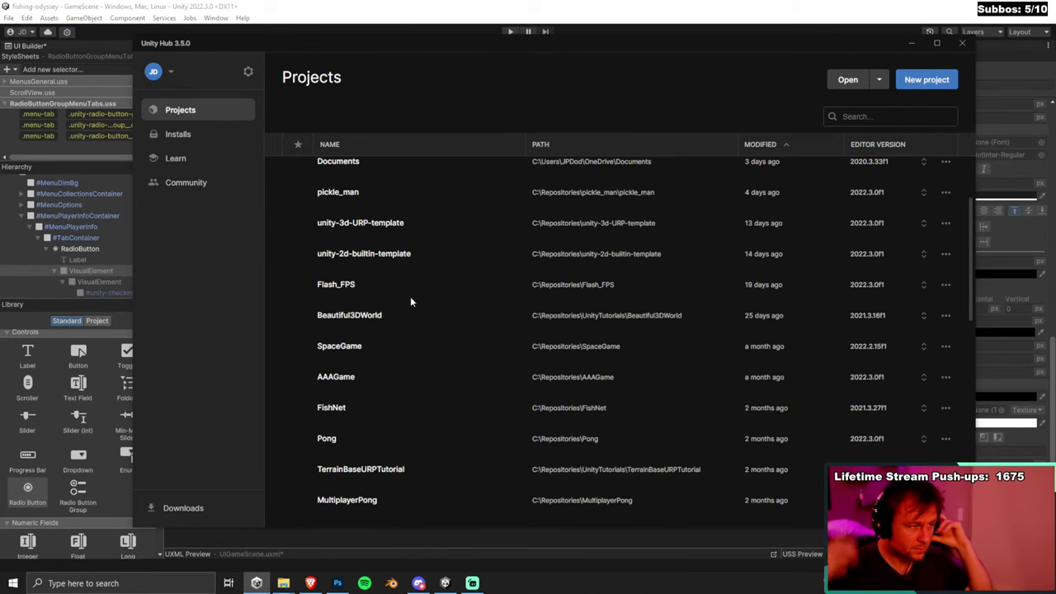
Add a .unity-radio-button__checkmark-background selector to RadioButtonGroupMenuTabs.uss, matching the class of the visual element that contains #unity-checkmark.
click(41, 283)
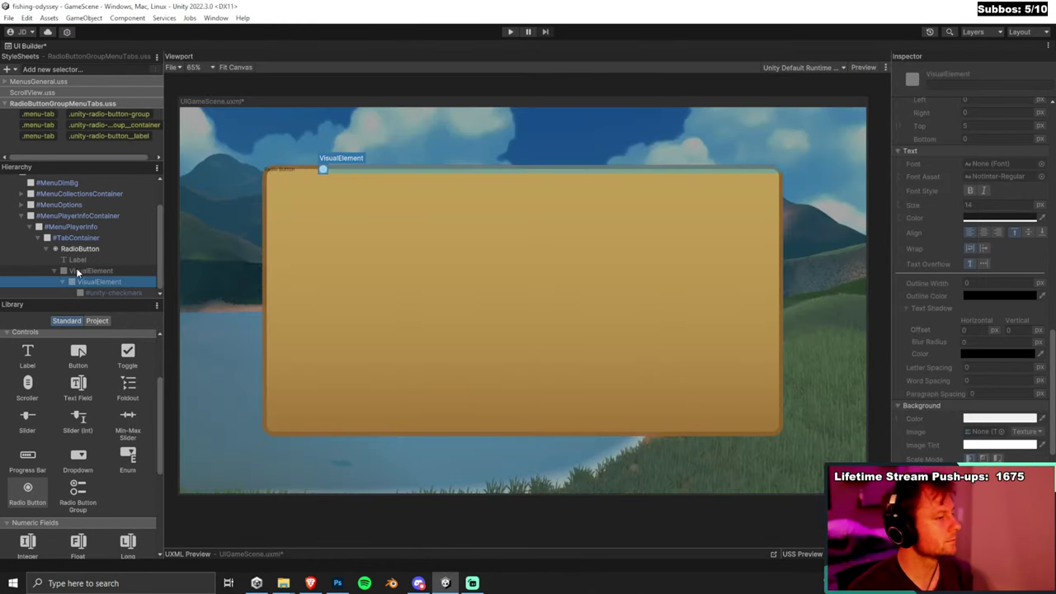
click(83, 251)
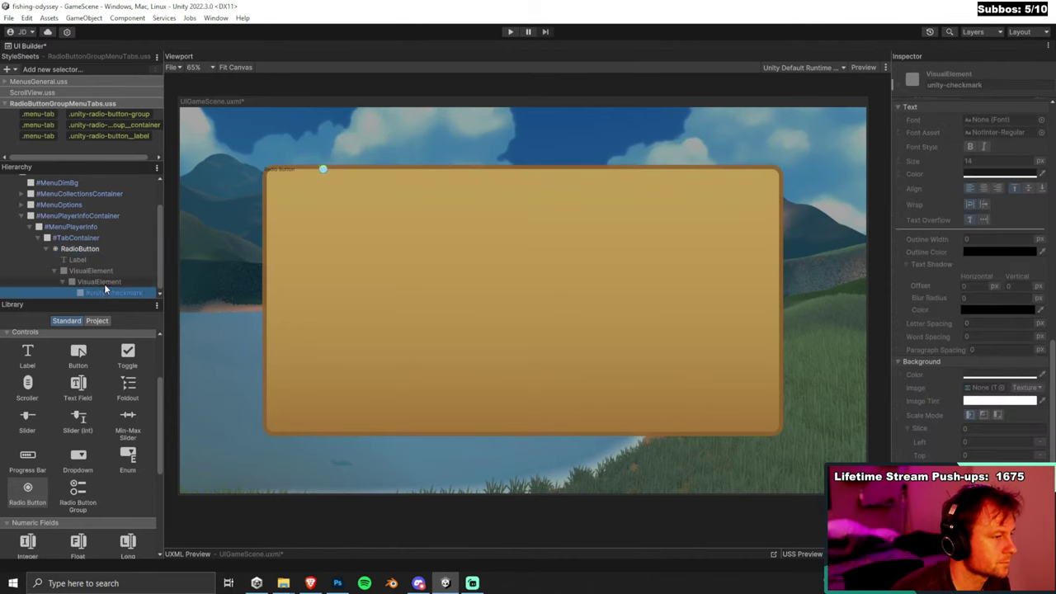
click(104, 284)
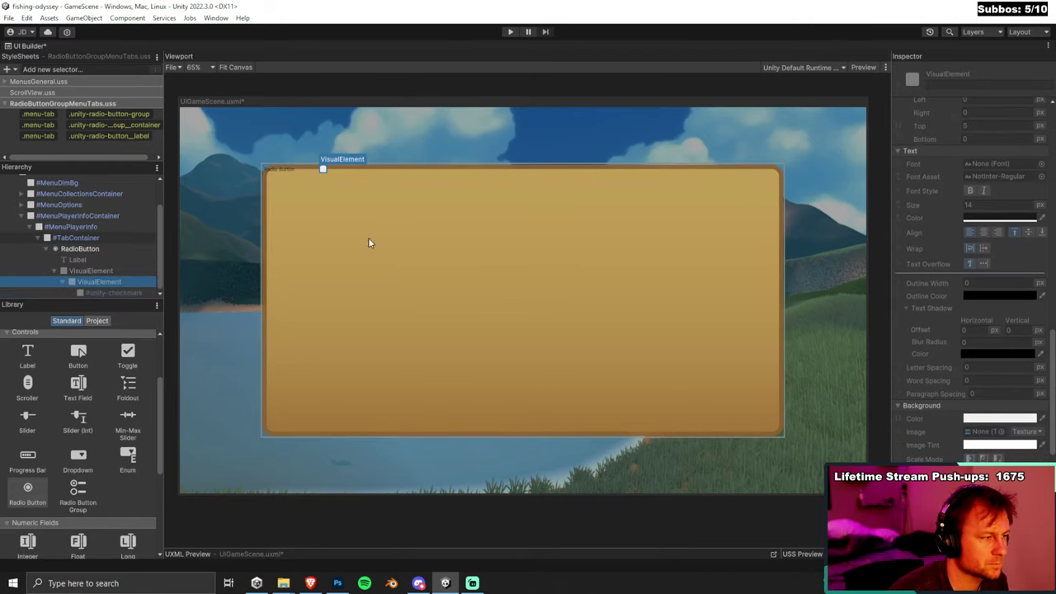
scroll(941, 288, up, 10)
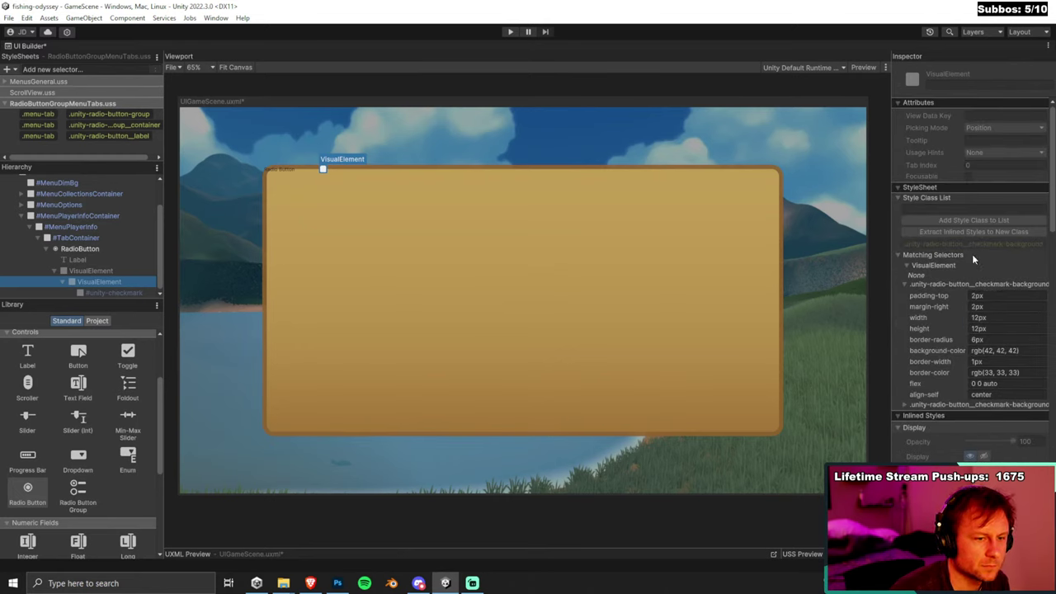
click(85, 69)
text(.unity-radio)
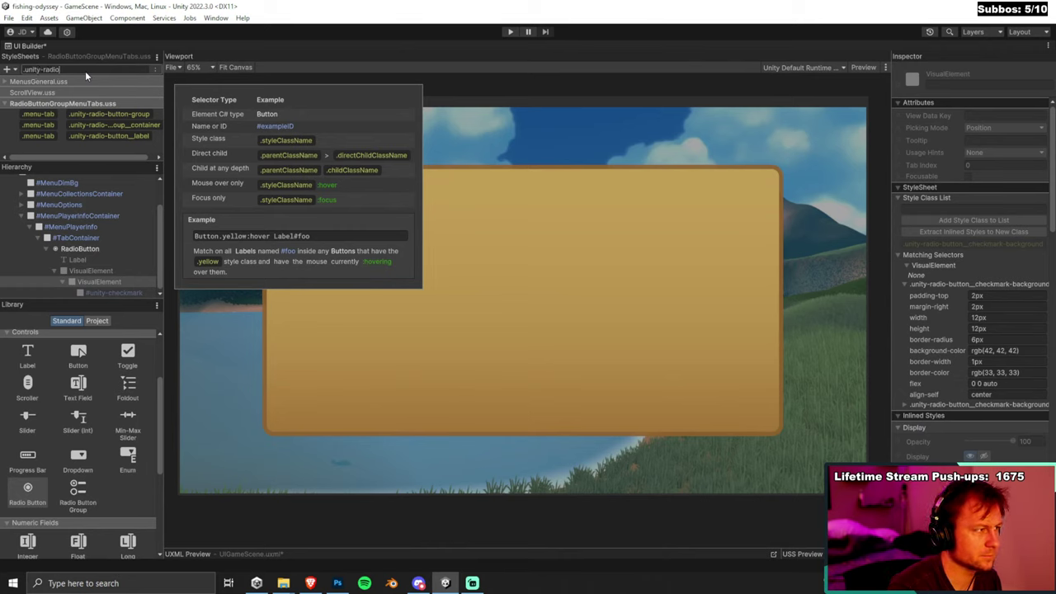
text(-button__ch)
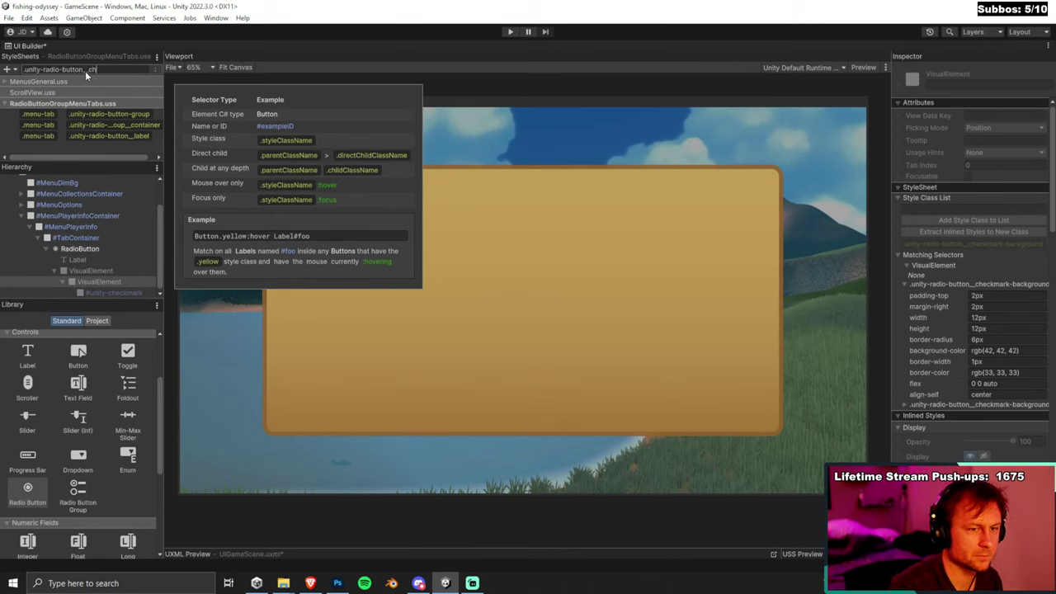
text(eckmark-backgr)
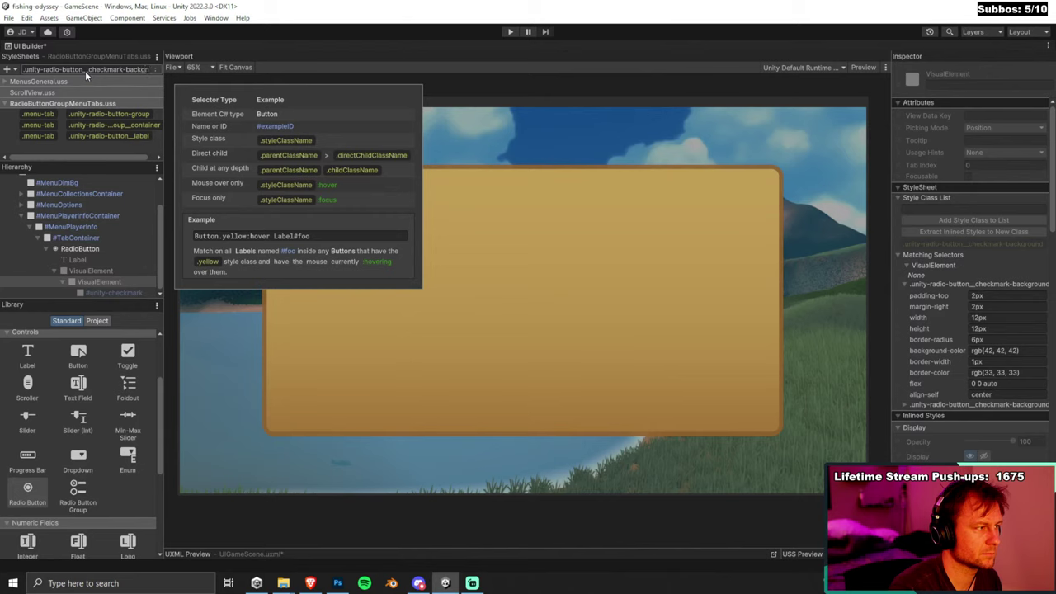
text(o)
text(und)
key(Return)
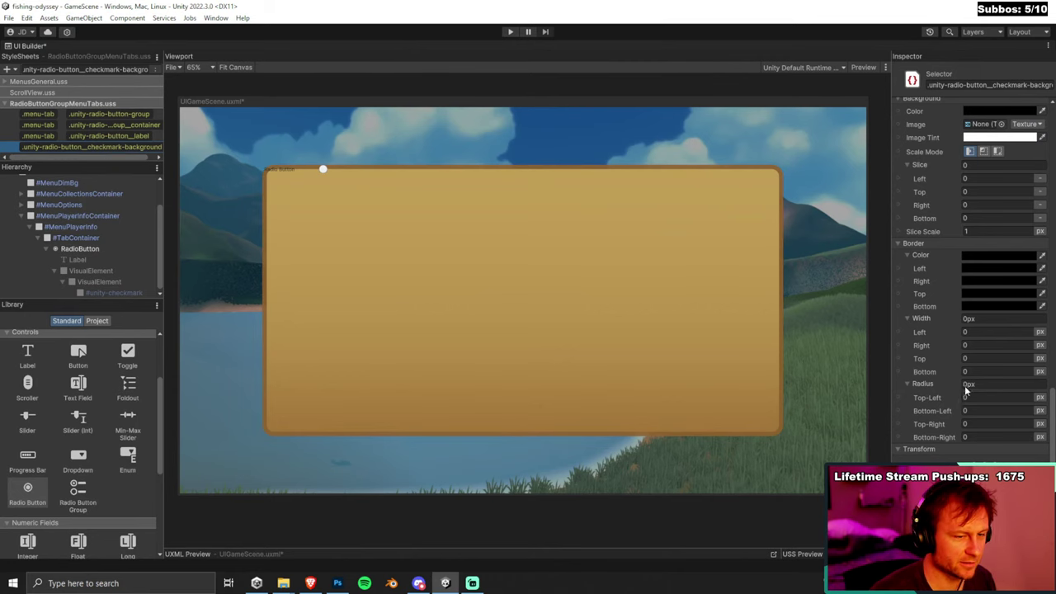
Set the MenuTabSelected texture as the background image of the .unity-radio-button__checkmark-background selector.
scroll(967, 396, up, 7)
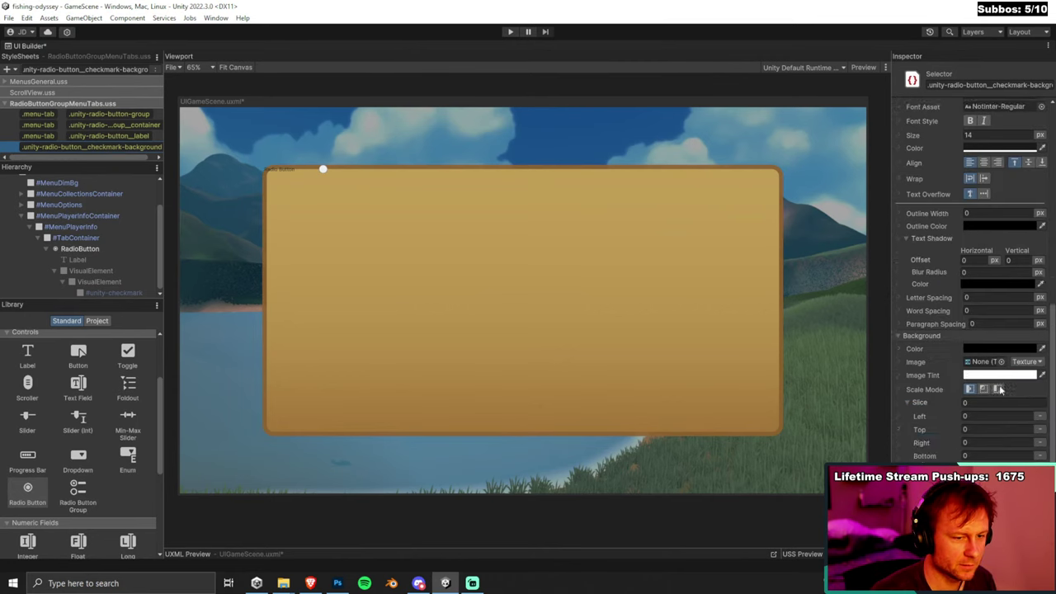
click(1000, 362)
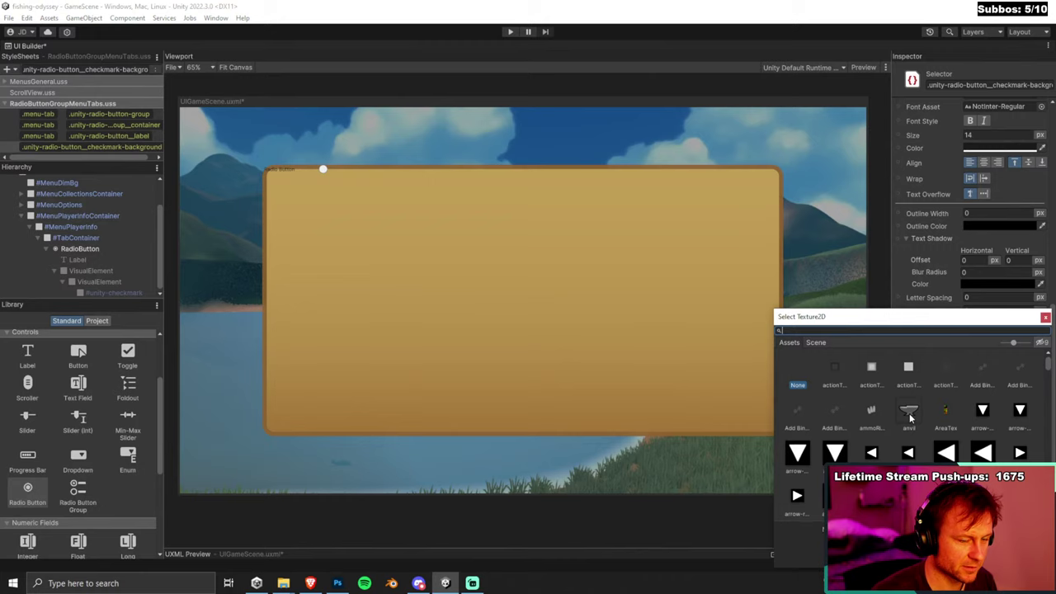
text(ta)
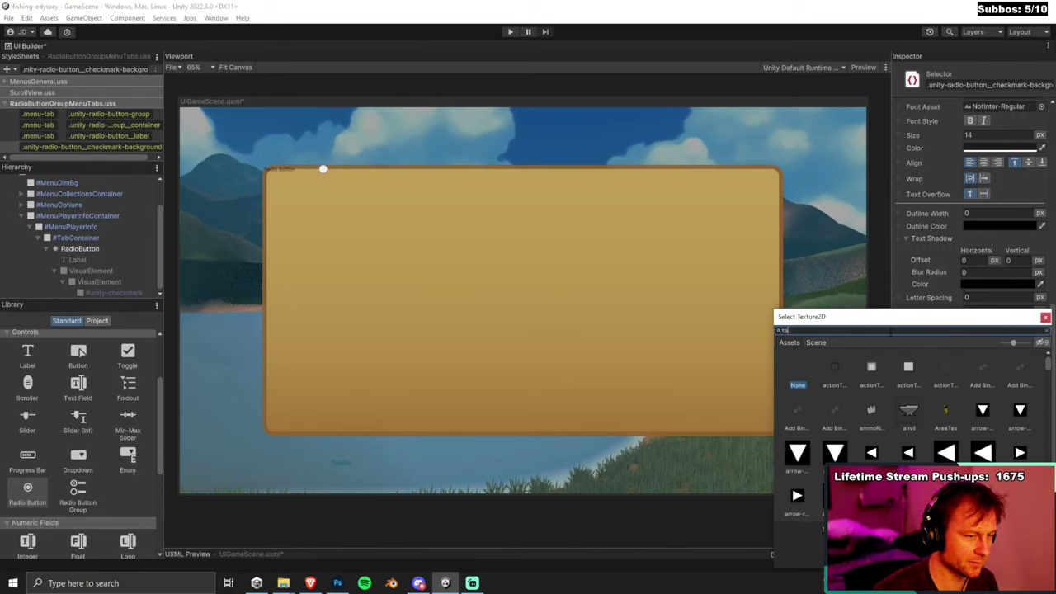
text(b)
double_click(950, 372)
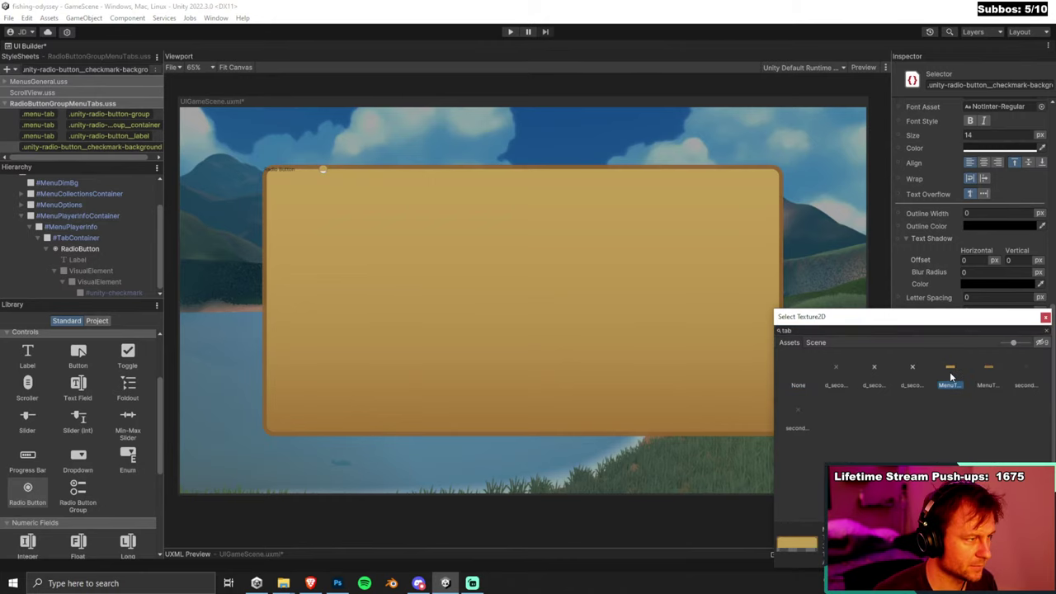
Inspect the tab image on the radio button and look up the MenuTabSelected texture's details.
scroll(325, 169, up, 8)
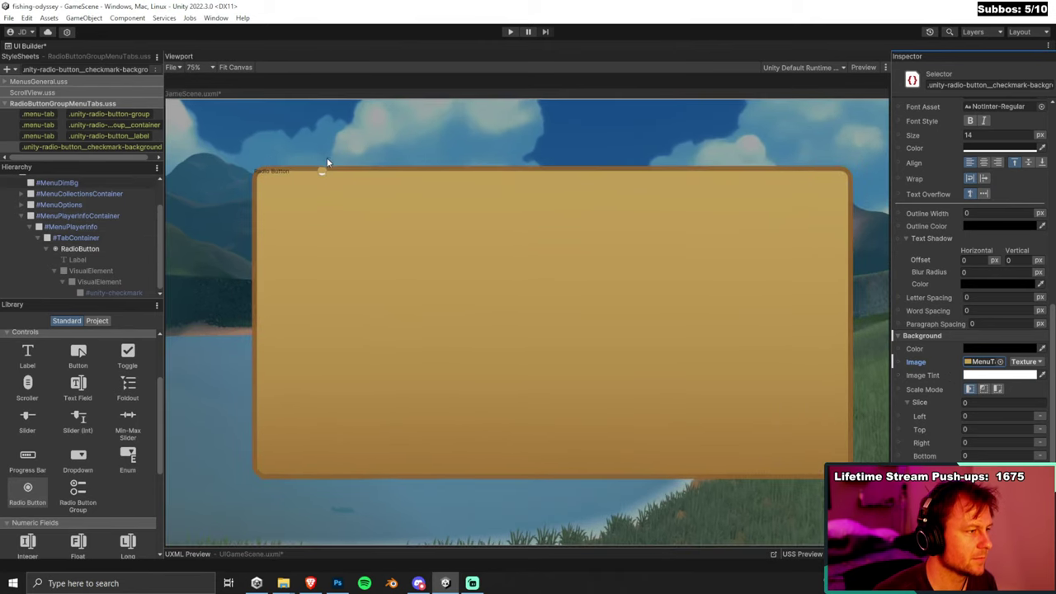
scroll(322, 175, down, 8)
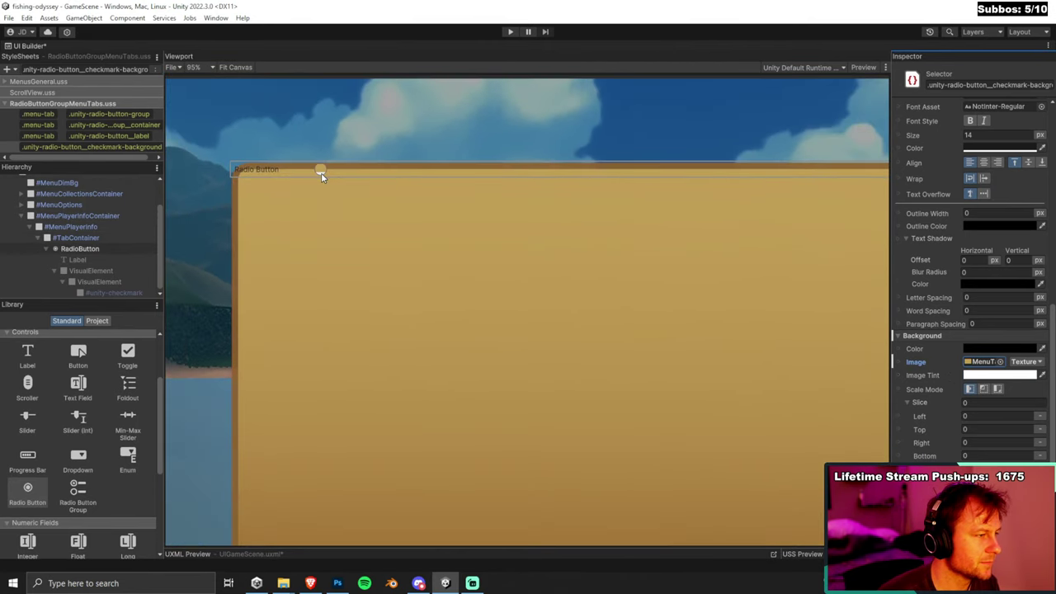
scroll(319, 174, up, 2)
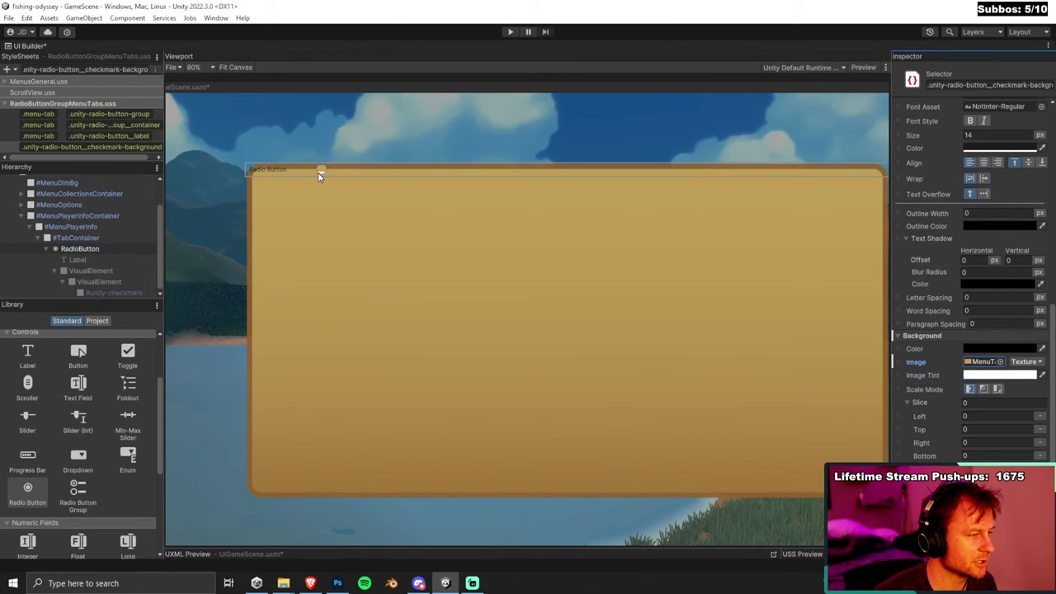
scroll(566, 293, down, 1)
scroll(566, 294, down, 1)
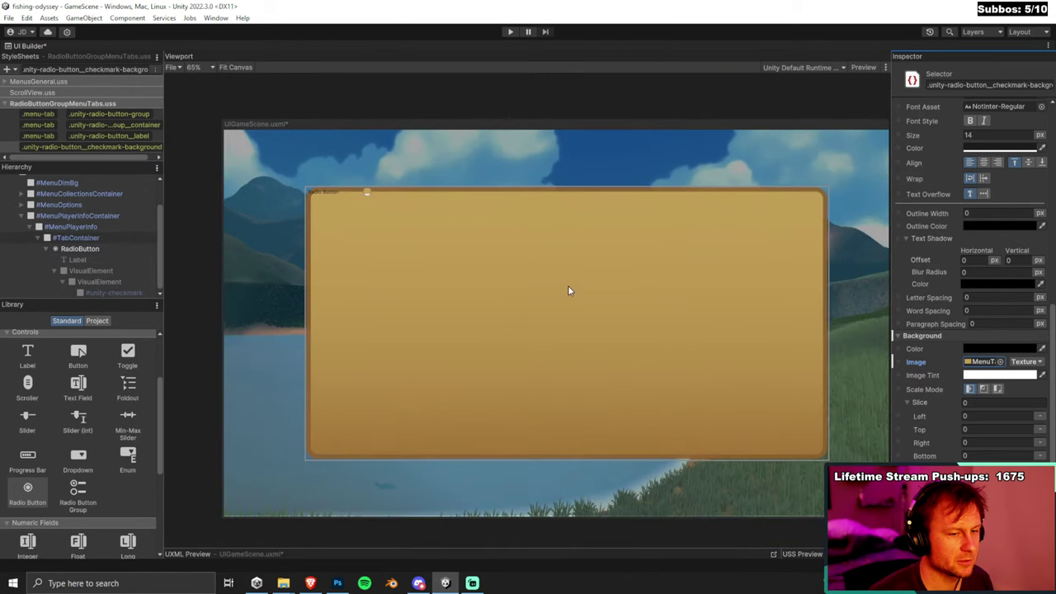
scroll(1000, 404, down, 5)
scroll(1001, 407, up, 3)
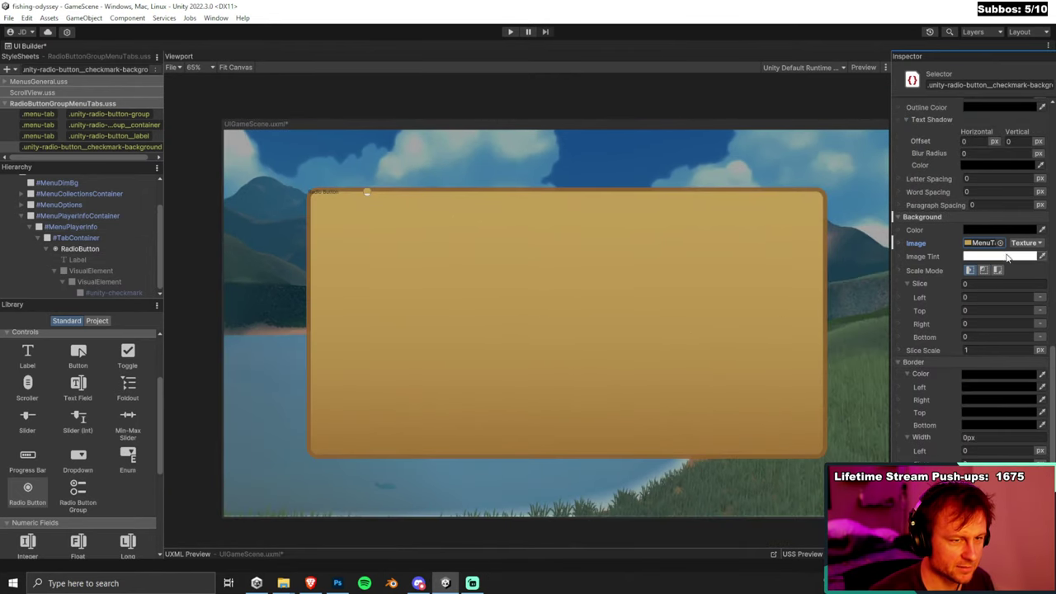
click(1001, 246)
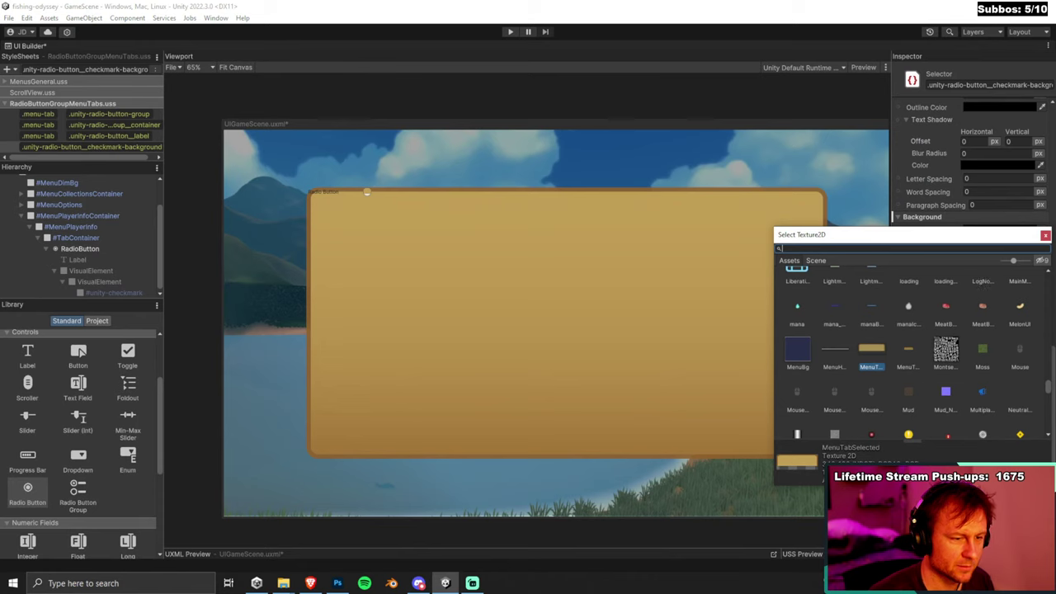
click(1045, 235)
Set the .unity-radio-button__checkmark-background selector's size to 346 px wide and 130 px high.
scroll(1009, 273, up, 6)
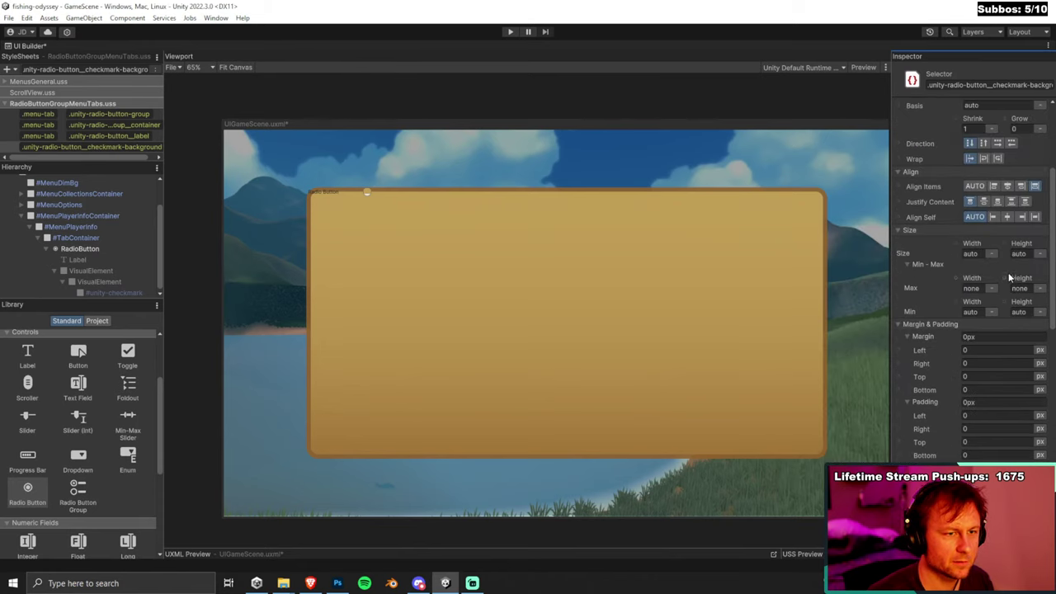
click(989, 255)
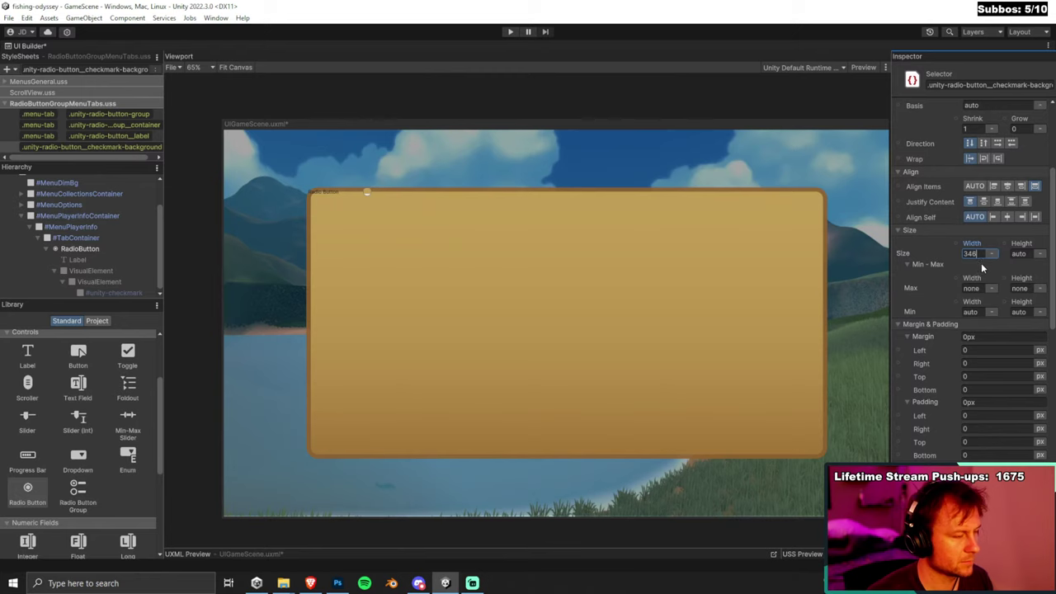
click(982, 266)
click(1040, 254)
click(1032, 265)
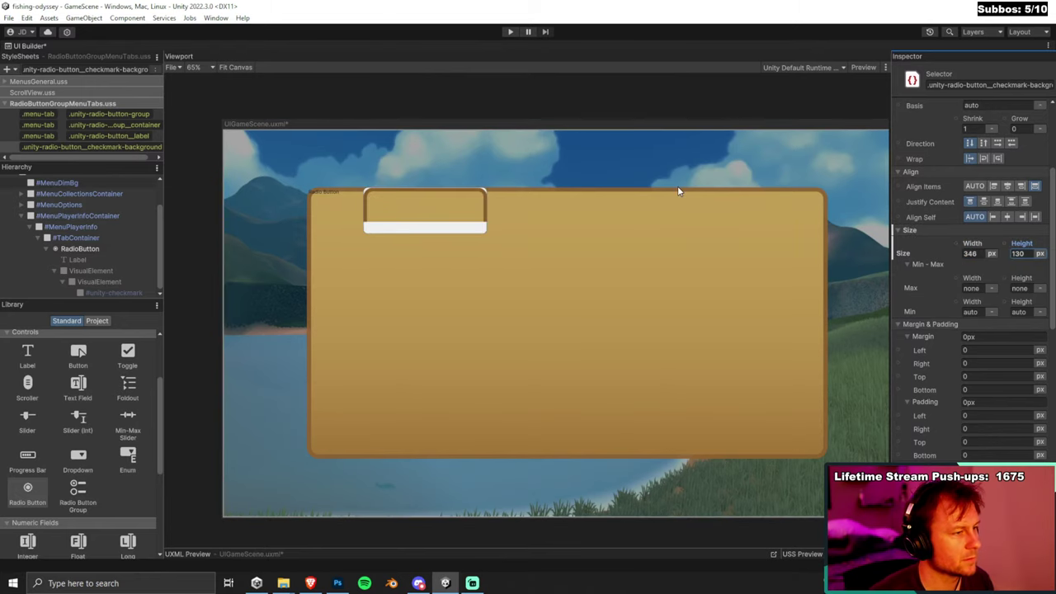
Make the background color of the .unity-radio-button__checkmark-background selector fully transparent.
click(452, 208)
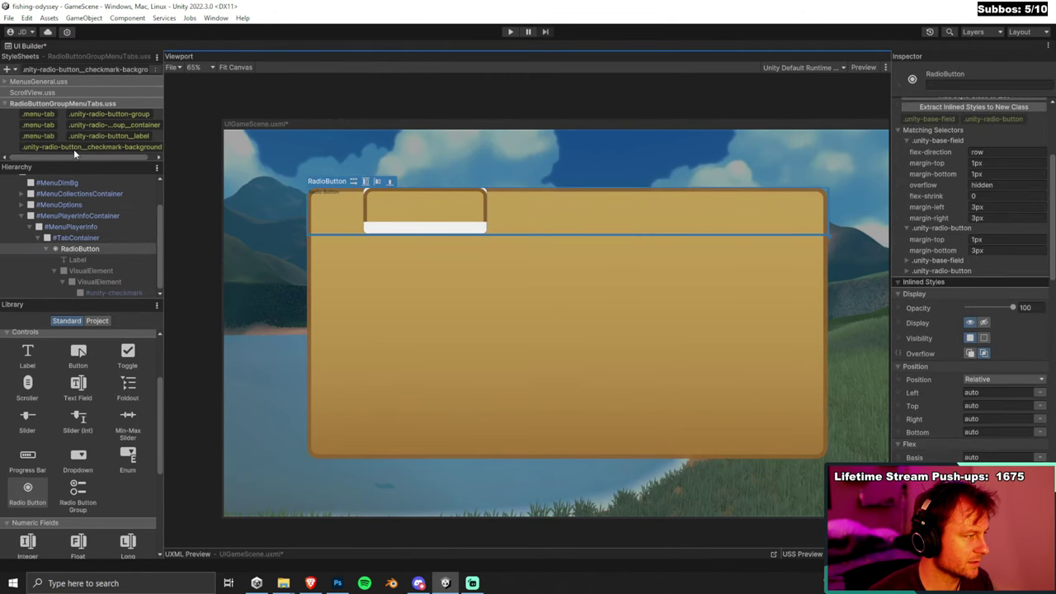
click(103, 148)
scroll(984, 417, down, 5)
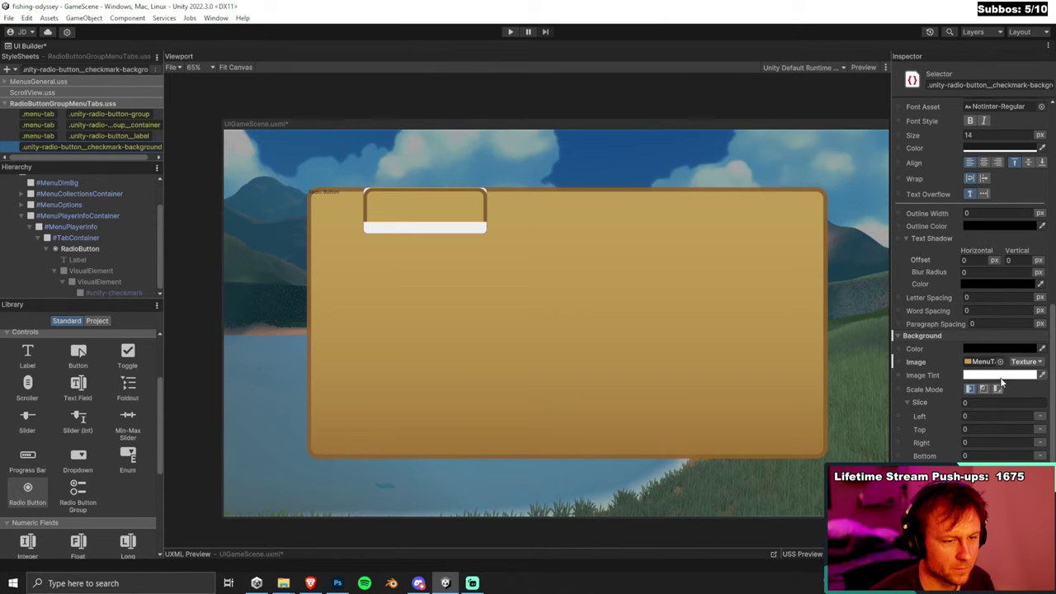
click(1004, 379)
key(Escape)
click(1002, 349)
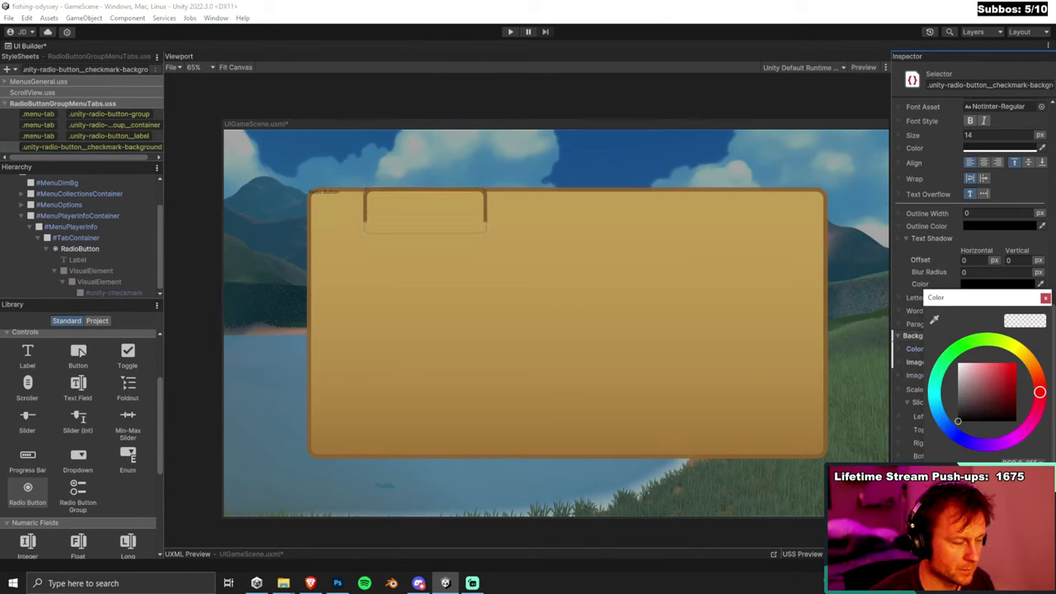
click(1045, 299)
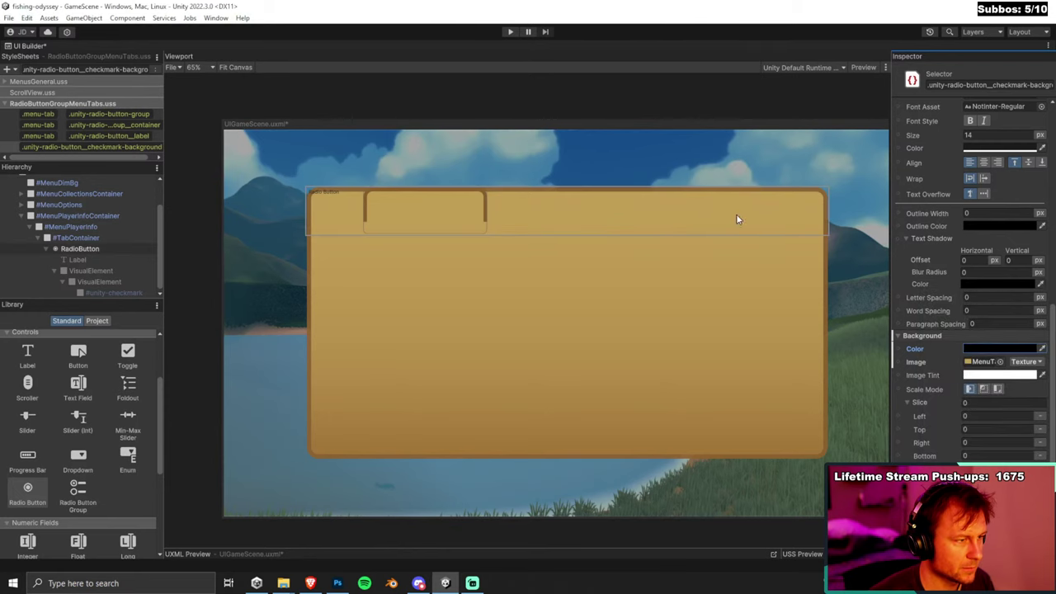
Make the border color of the .unity-radio-button__checkmark-background selector fully transparent on all sides.
scroll(995, 429, down, 3)
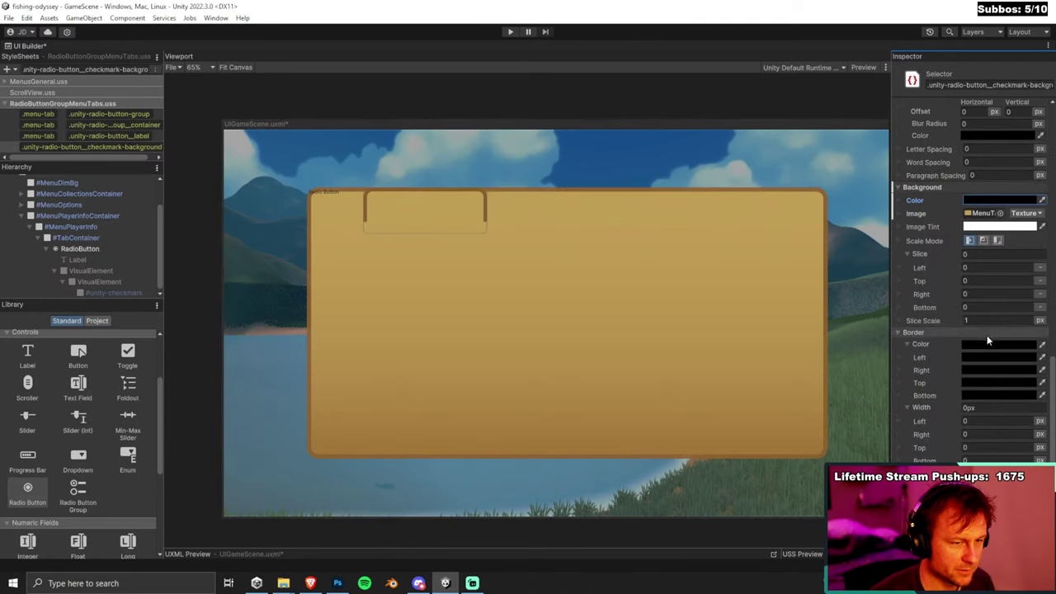
scroll(990, 342, down, 2)
click(984, 285)
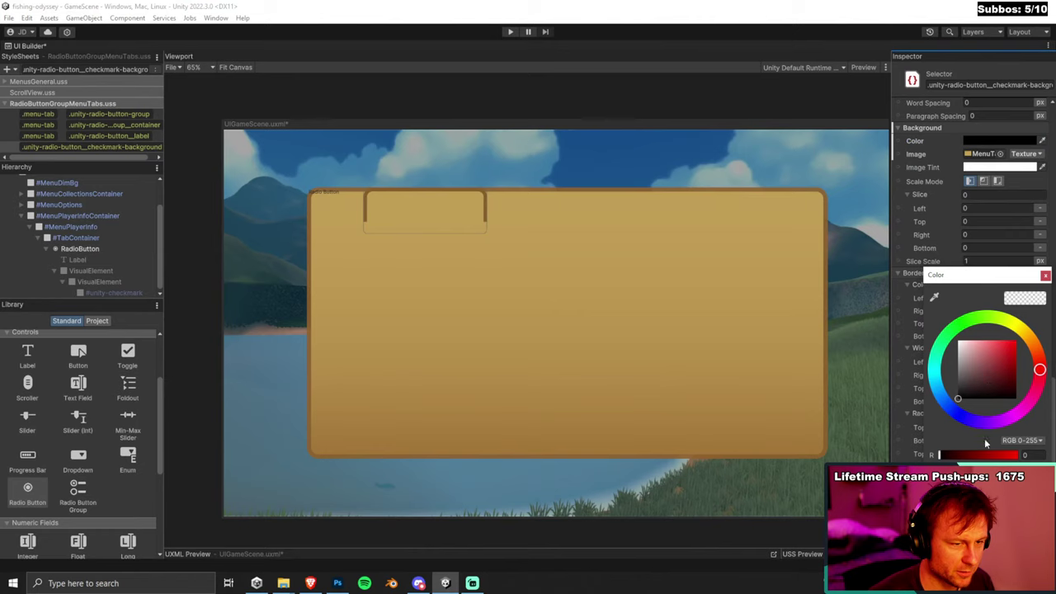
click(1045, 275)
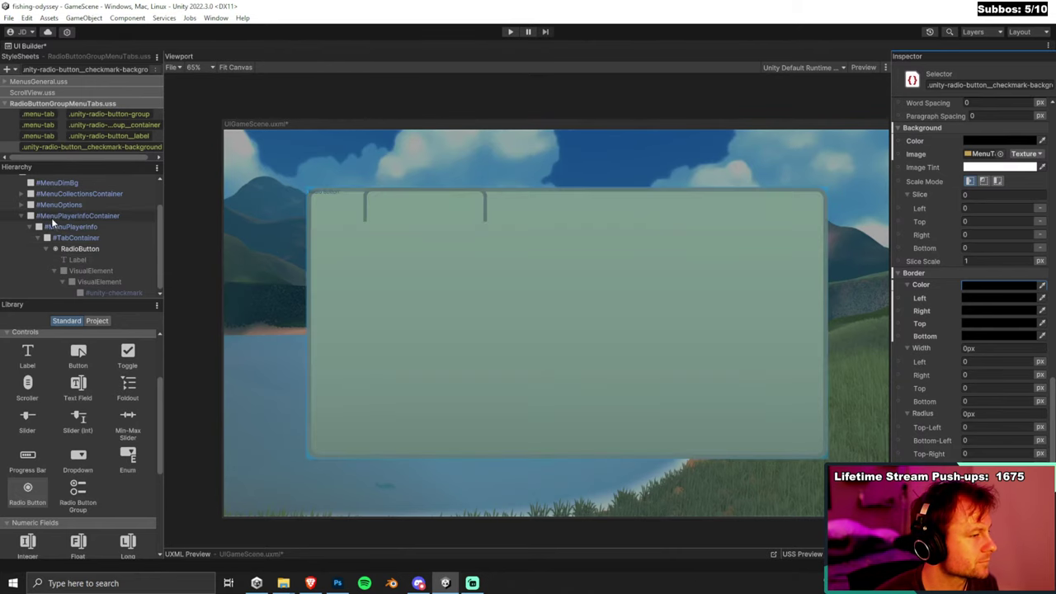
Examine the radio button's nested visual elements and the selectors matching #unity-checkmark.
click(96, 288)
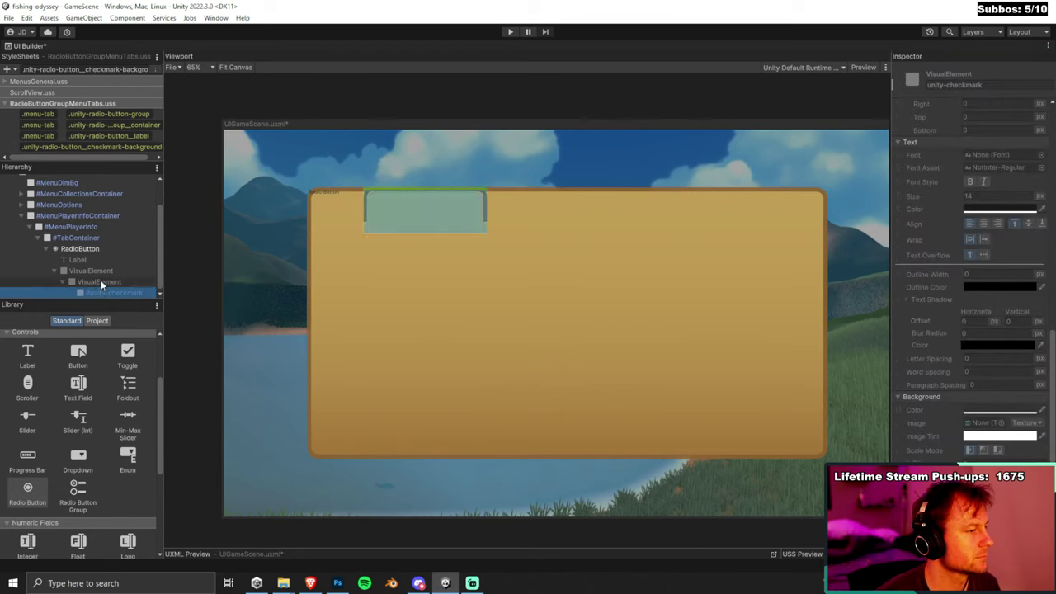
click(100, 280)
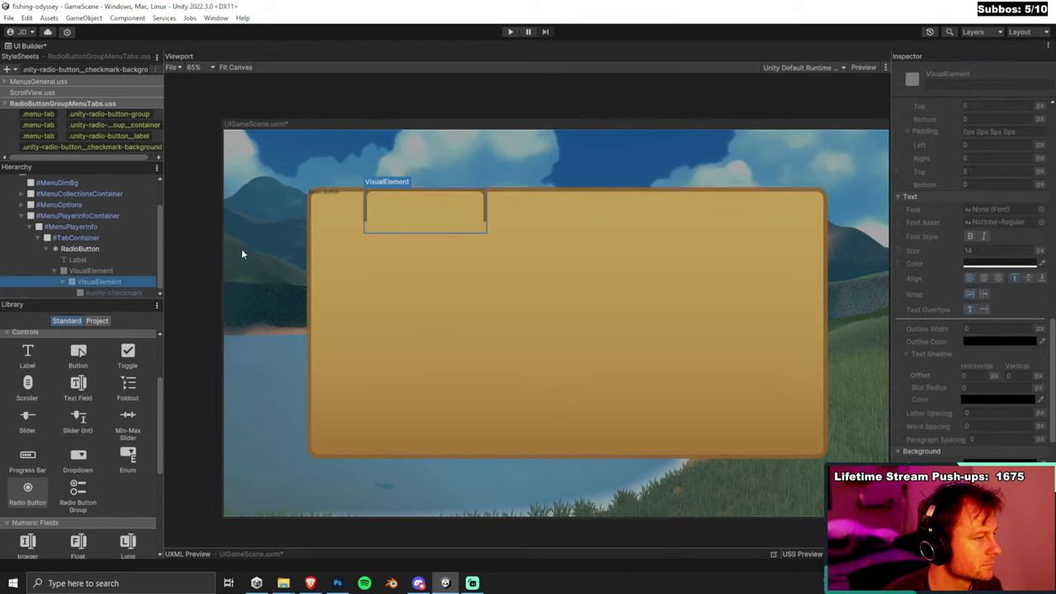
click(96, 270)
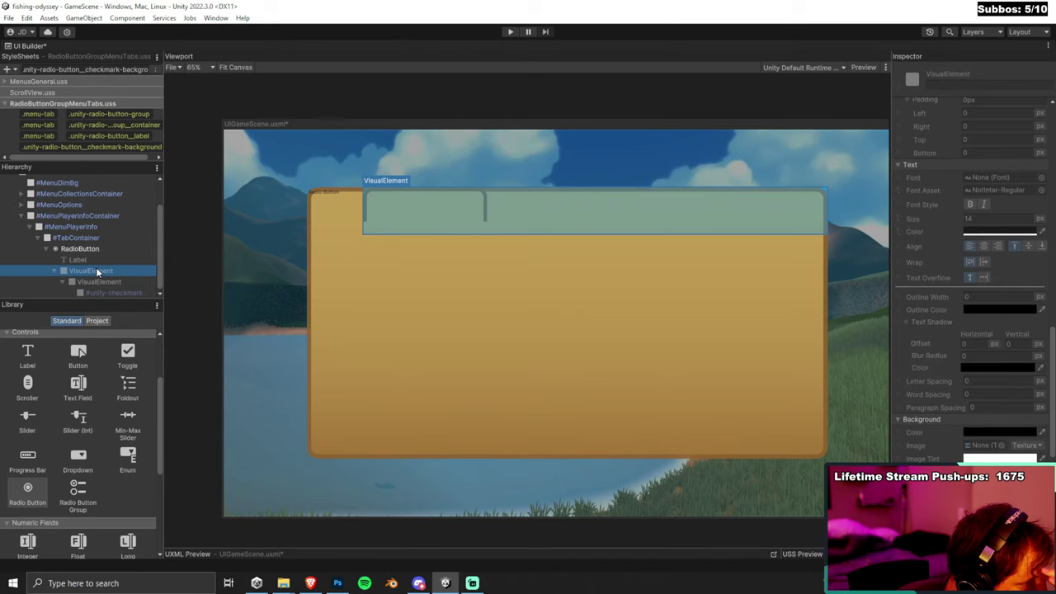
click(789, 117)
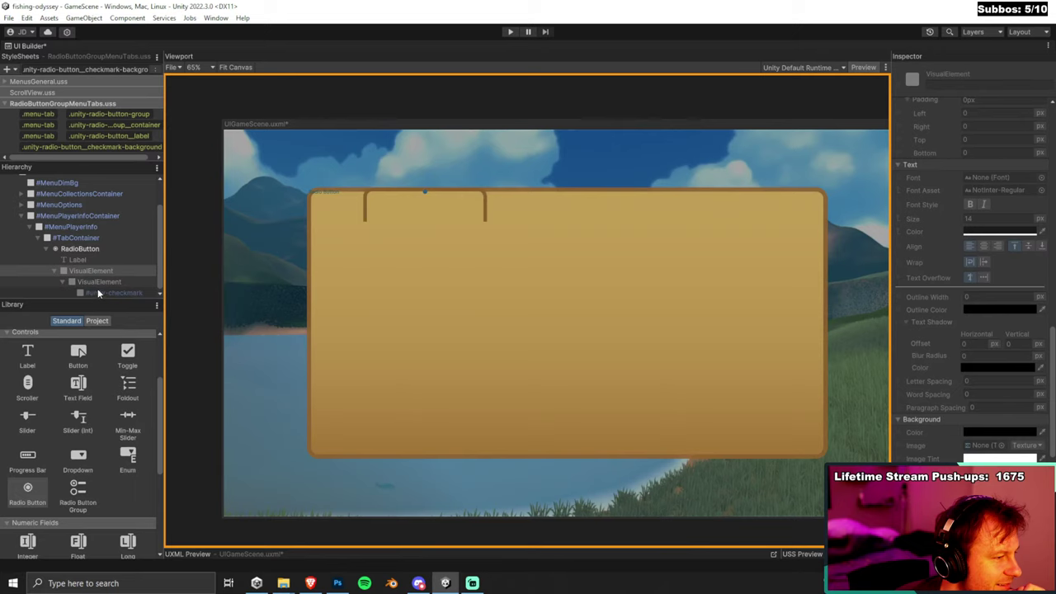
click(99, 294)
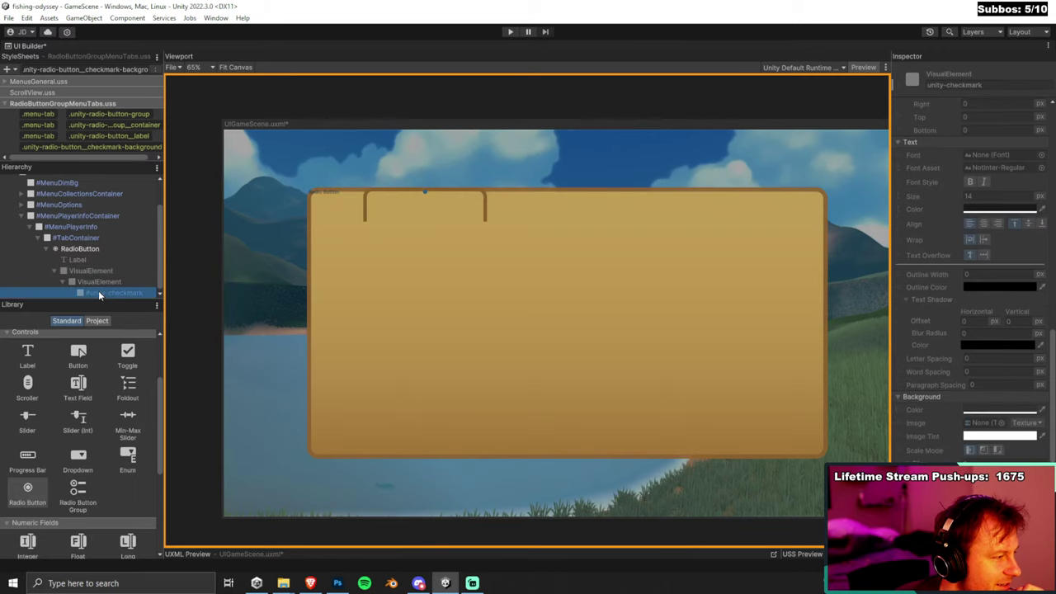
click(198, 240)
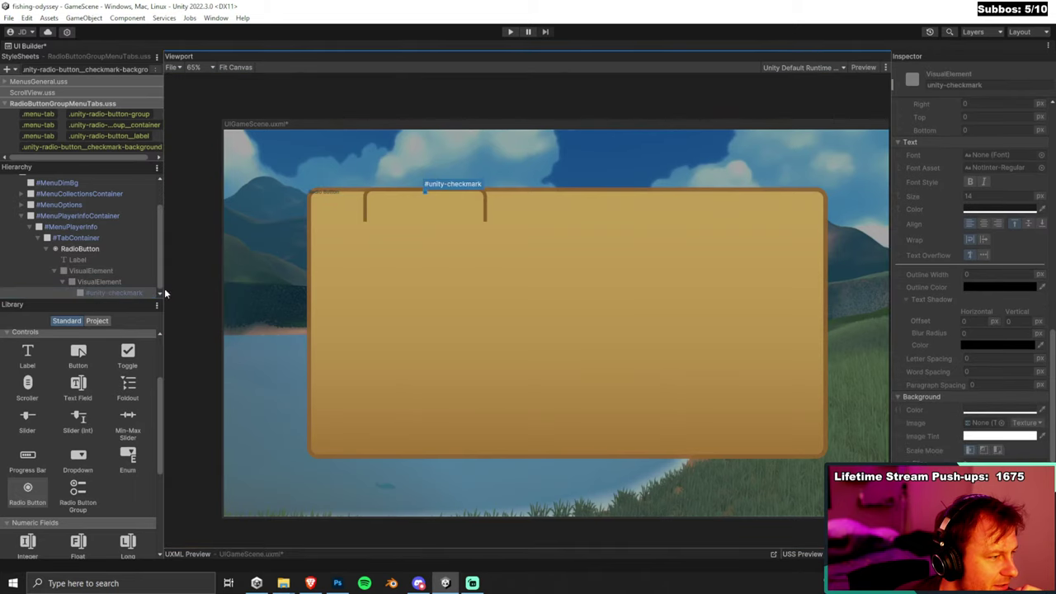
scroll(965, 322, up, 15)
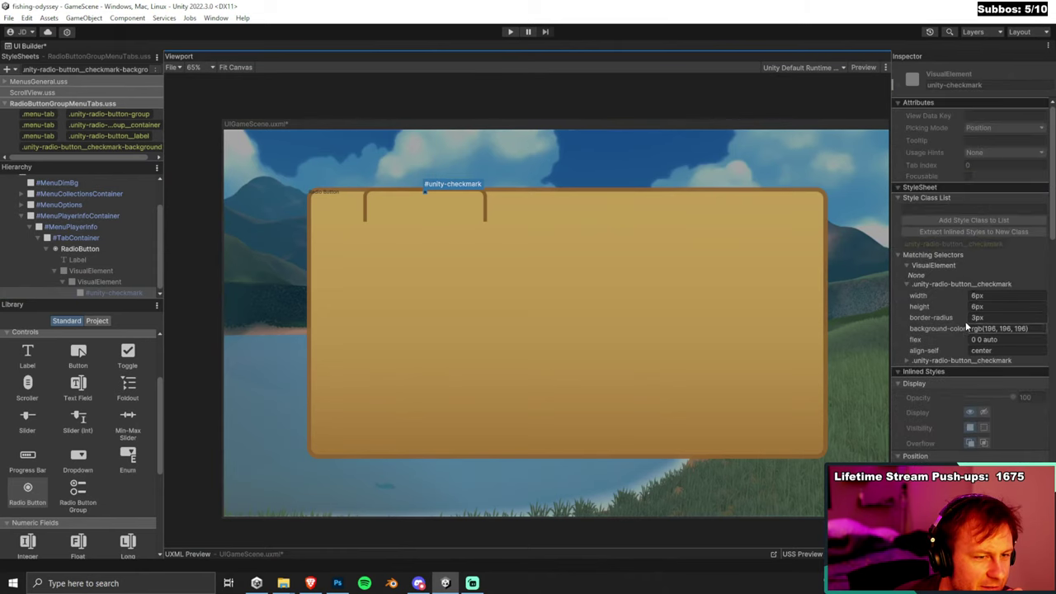
click(908, 360)
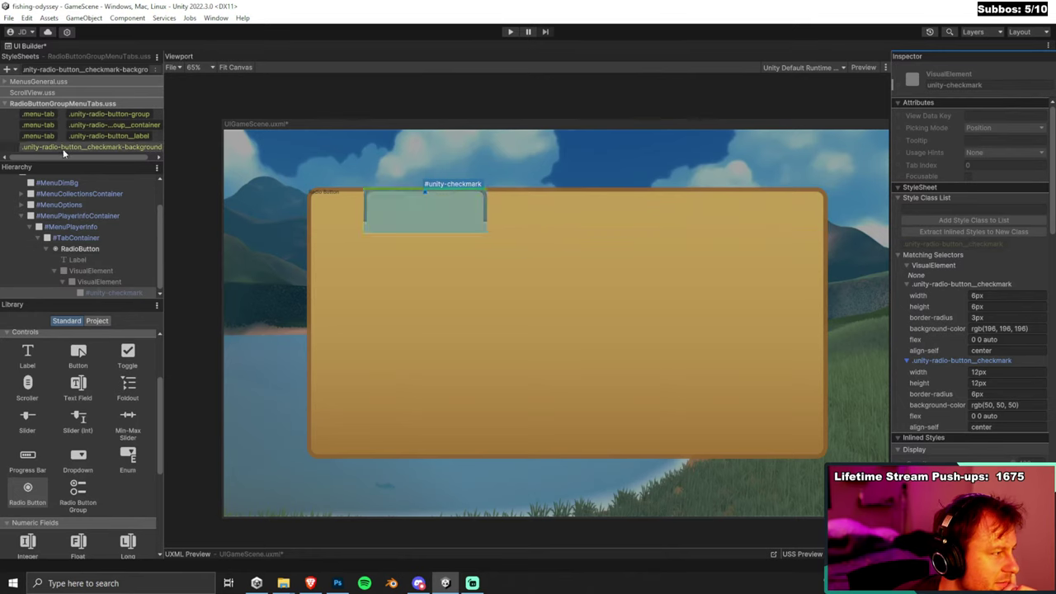
Add a .unity-radio-button__checkmark selector to RadioButtonGroupMenuTabs.uss and show it in the style sheet's selector list.
click(102, 70)
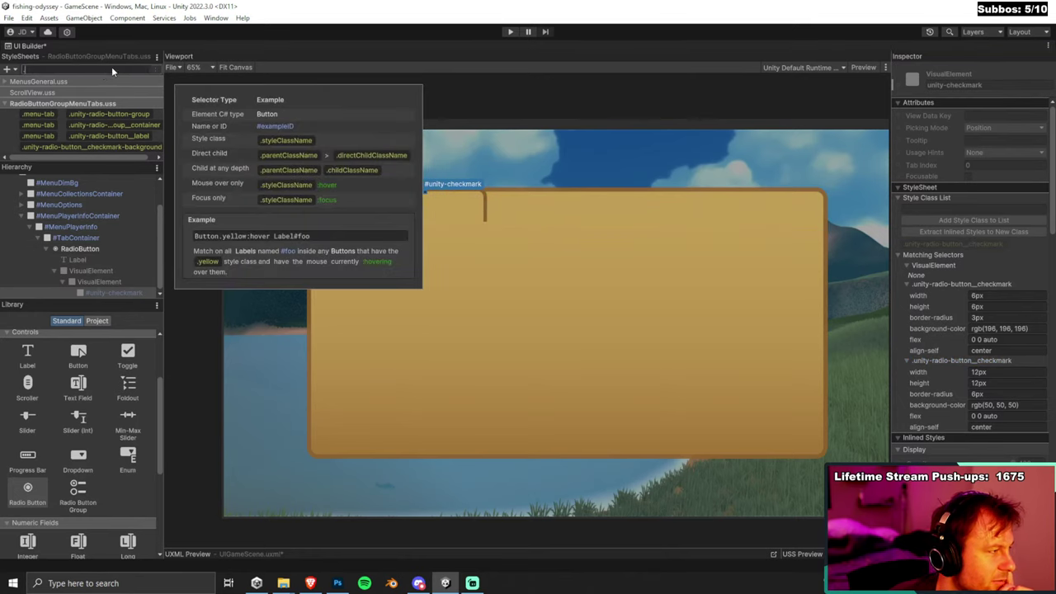
text(.unity-radio-but)
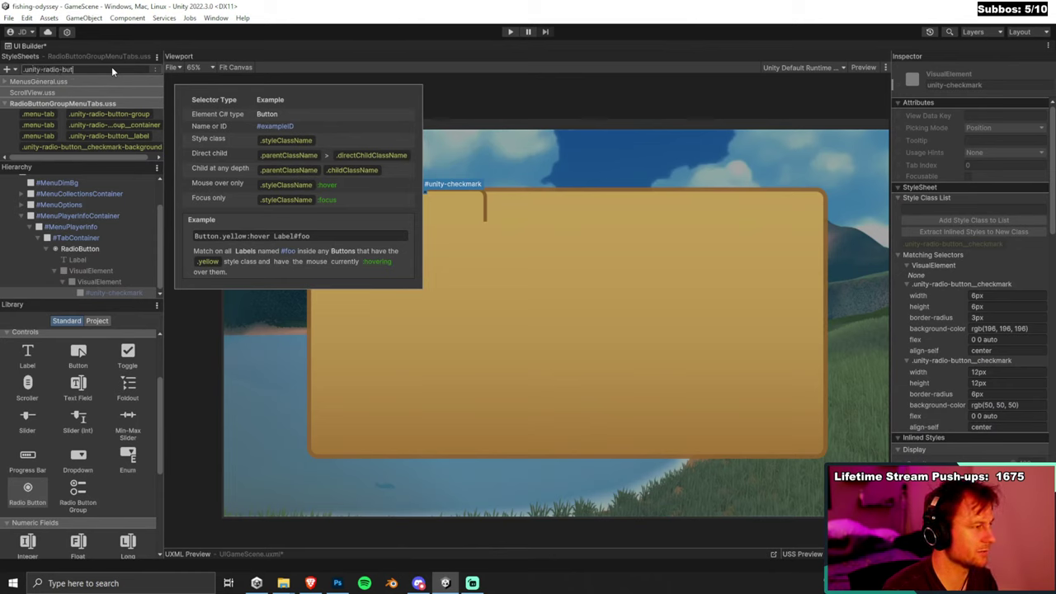
text(ton__checkmark)
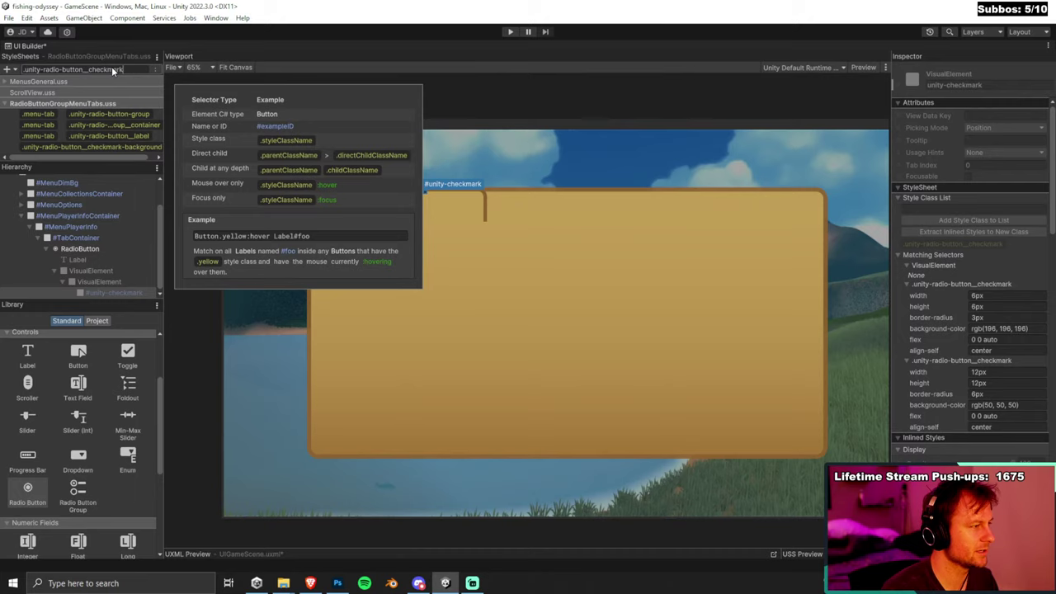
key(Return)
click(7, 105)
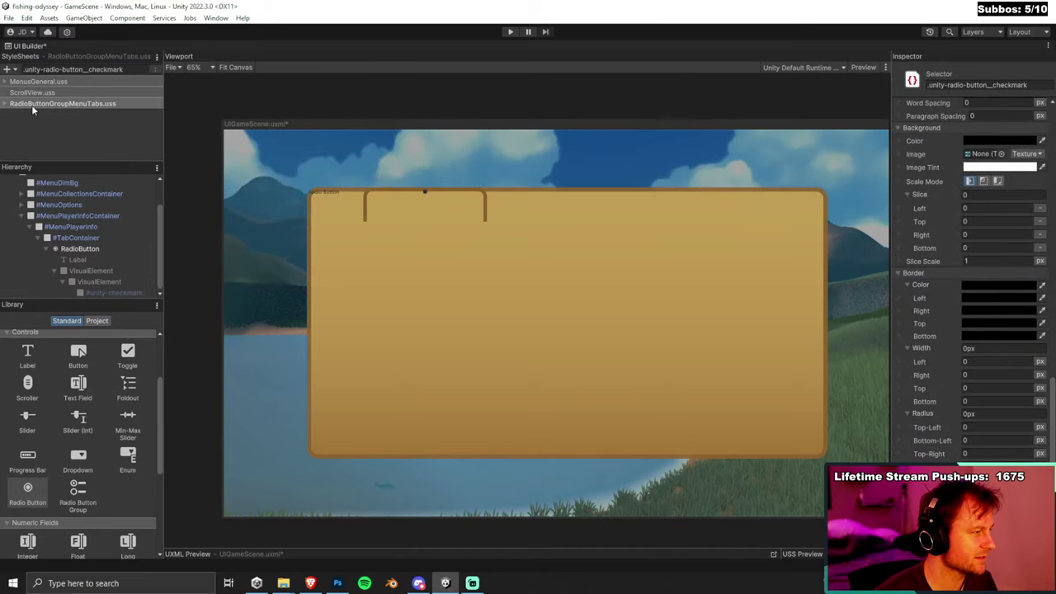
click(5, 104)
click(4, 105)
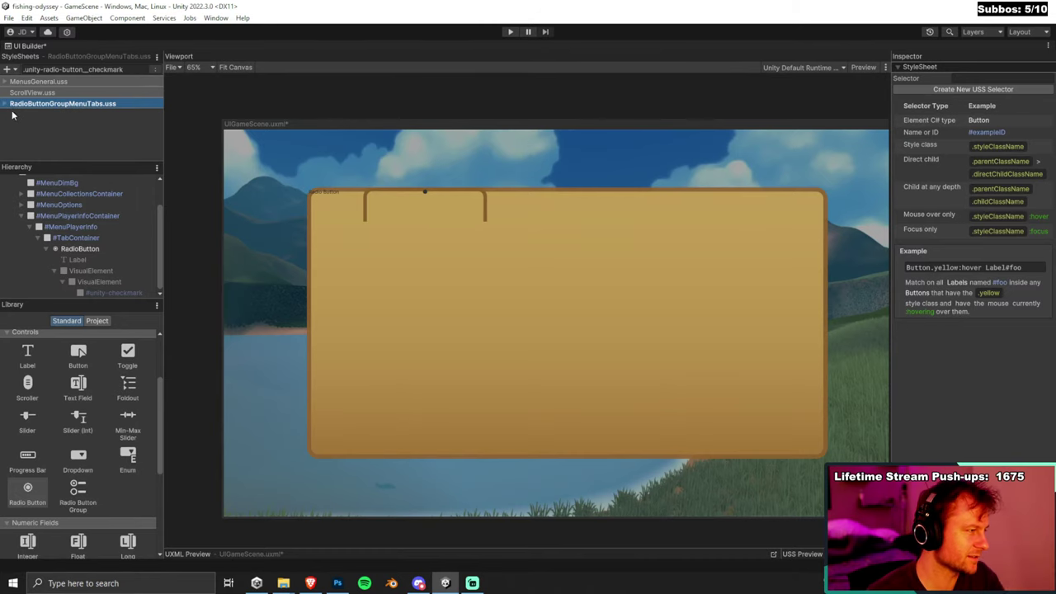
click(5, 104)
scroll(79, 130, down, 1)
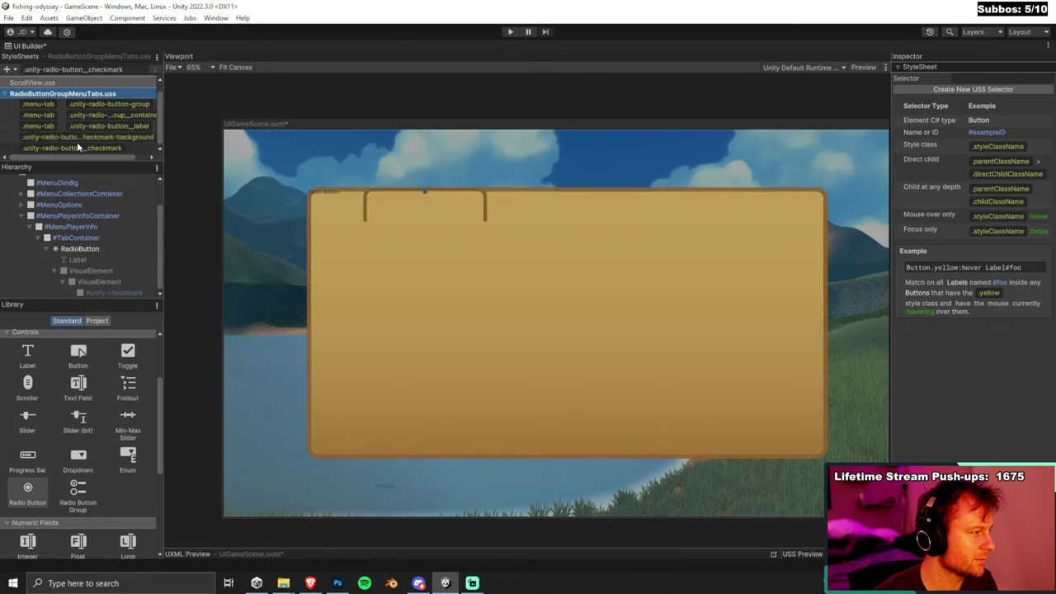
Search the textures for "menu" and set the second menu tab texture as the .unity-radio-button__checkmark selector's background image.
click(77, 138)
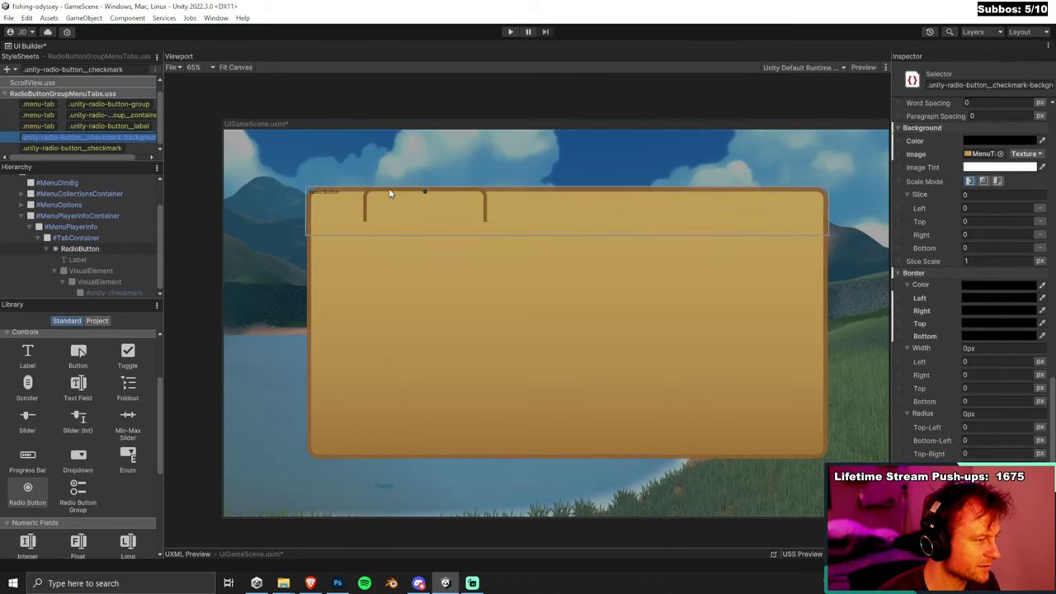
click(90, 146)
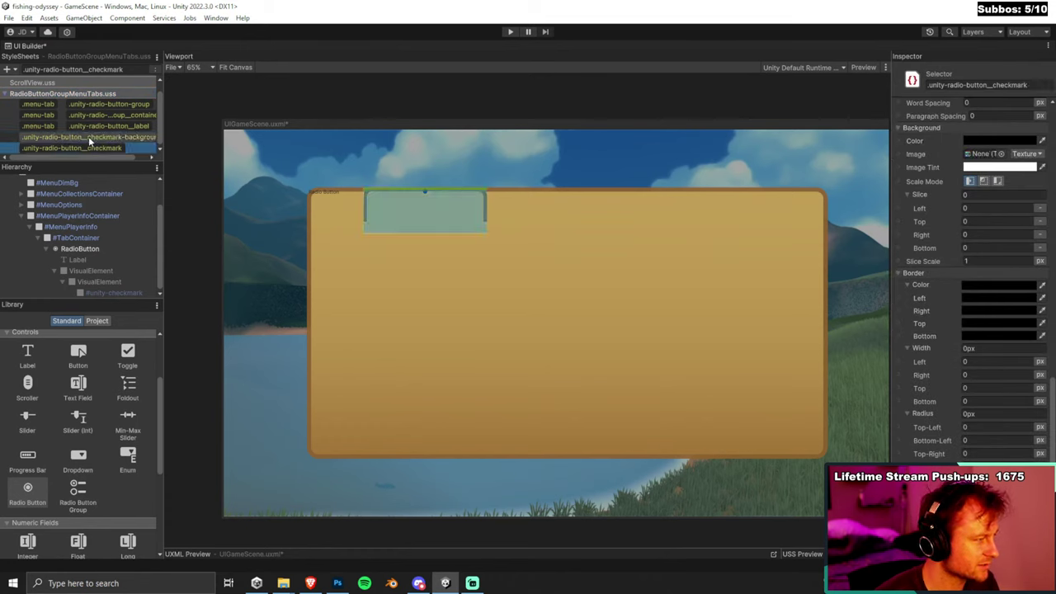
click(89, 136)
click(90, 146)
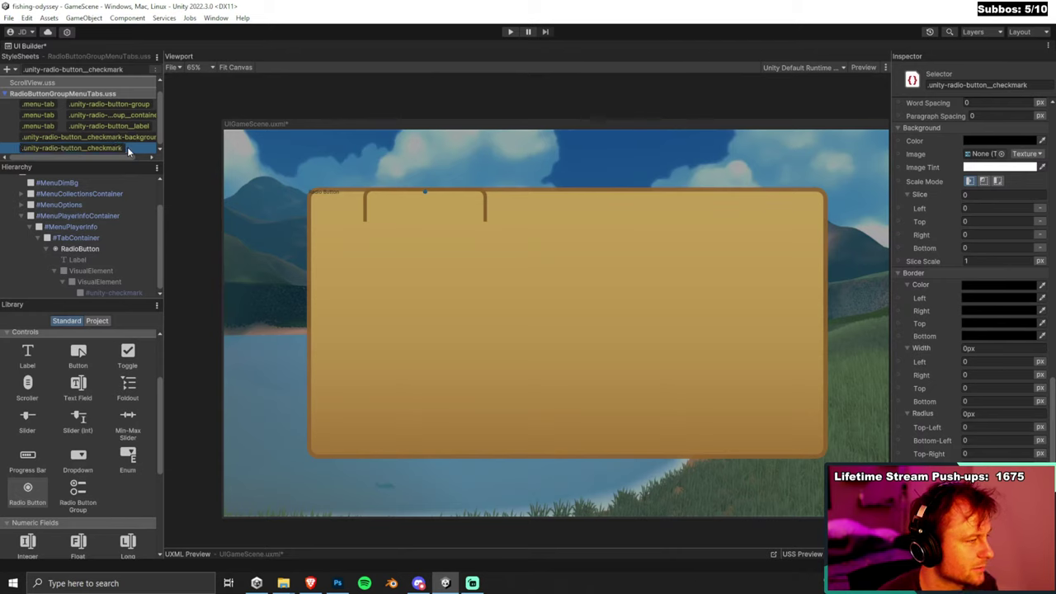
scroll(992, 329, down, 1)
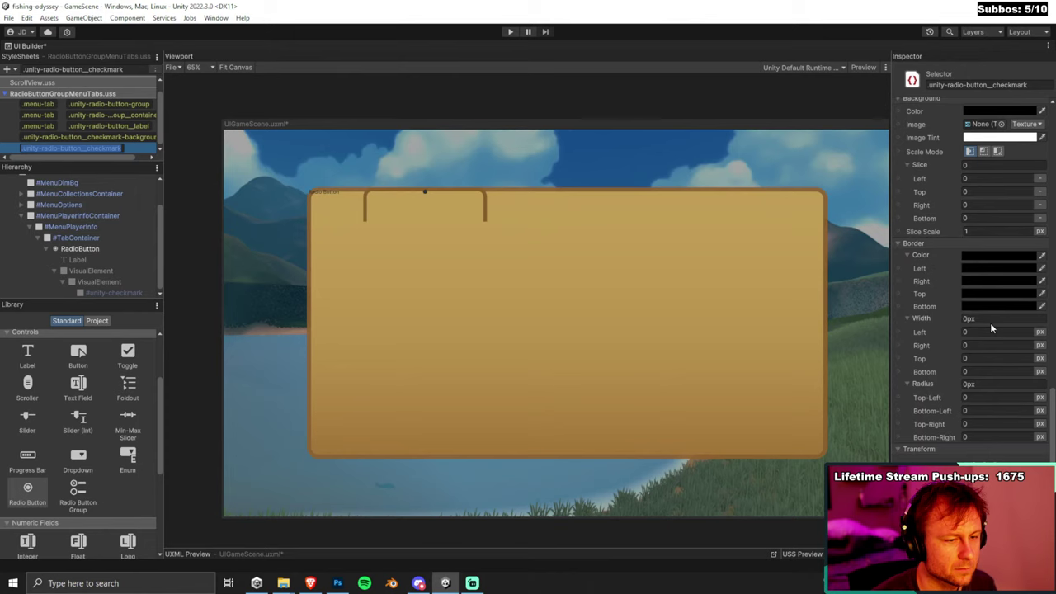
scroll(992, 416, up, 12)
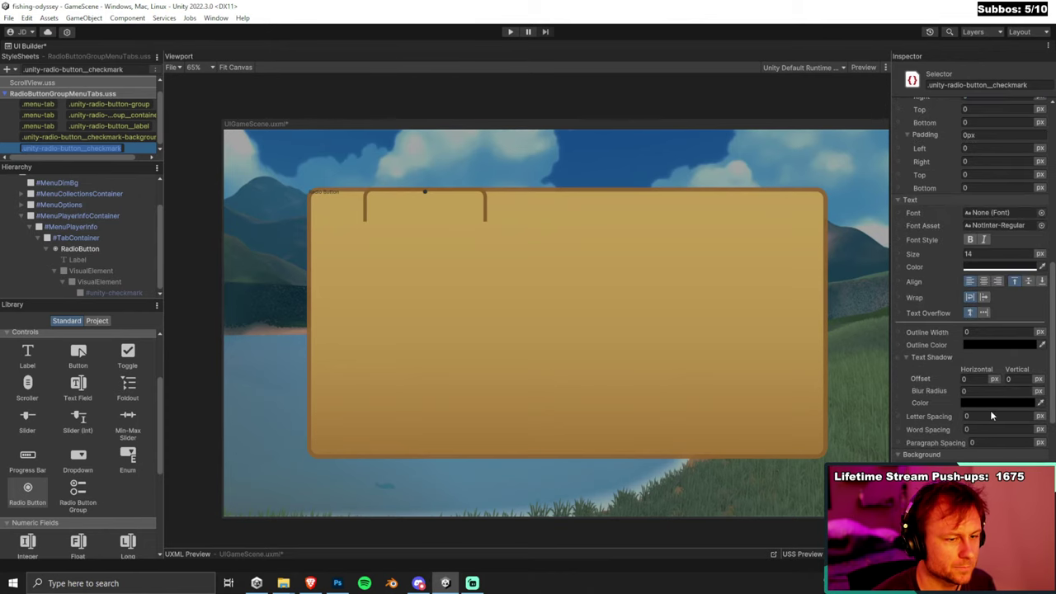
click(1041, 495)
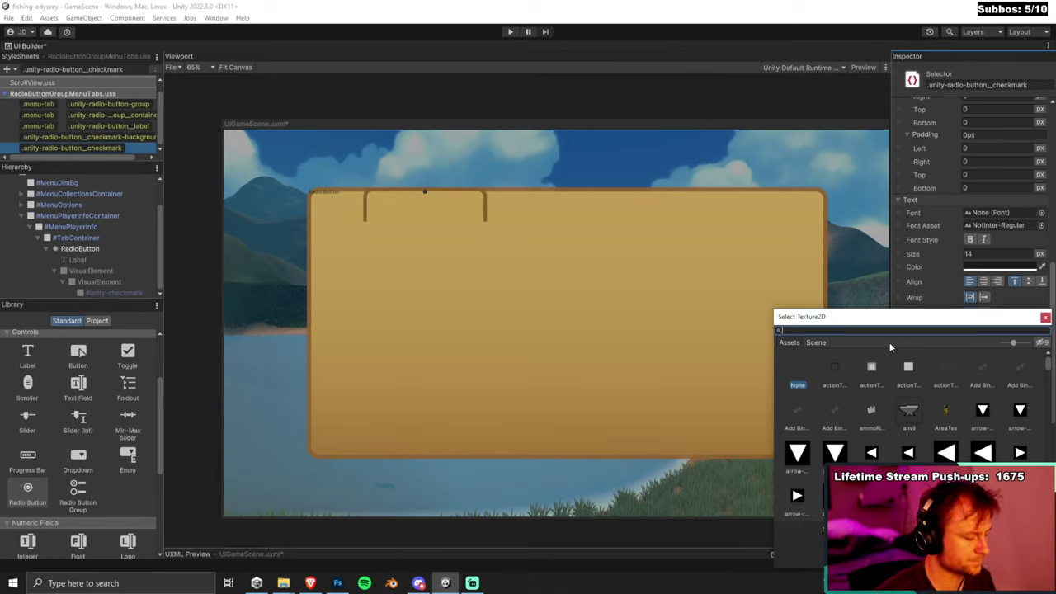
text(menu)
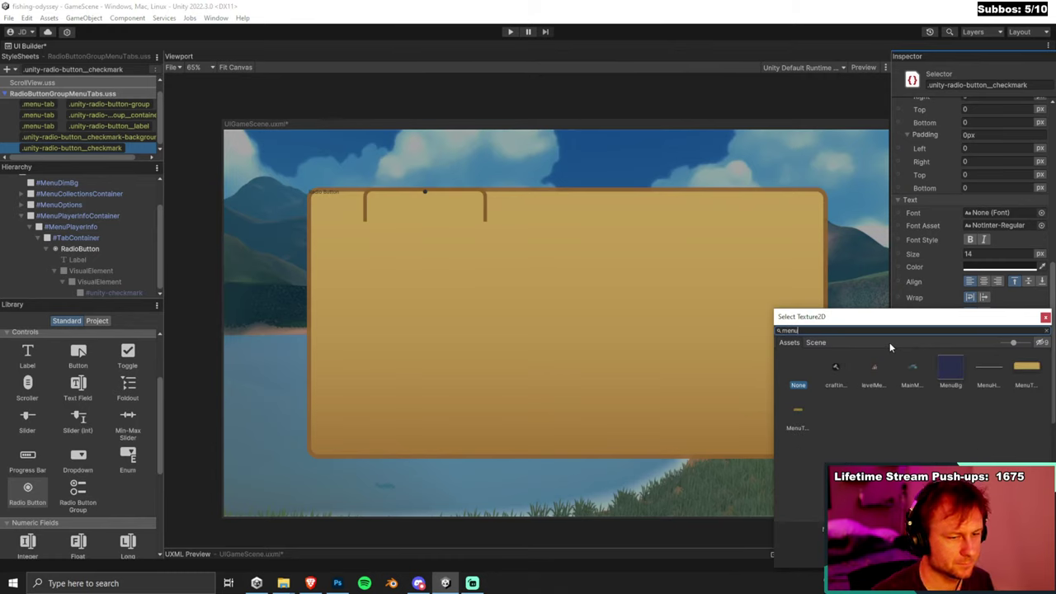
click(801, 415)
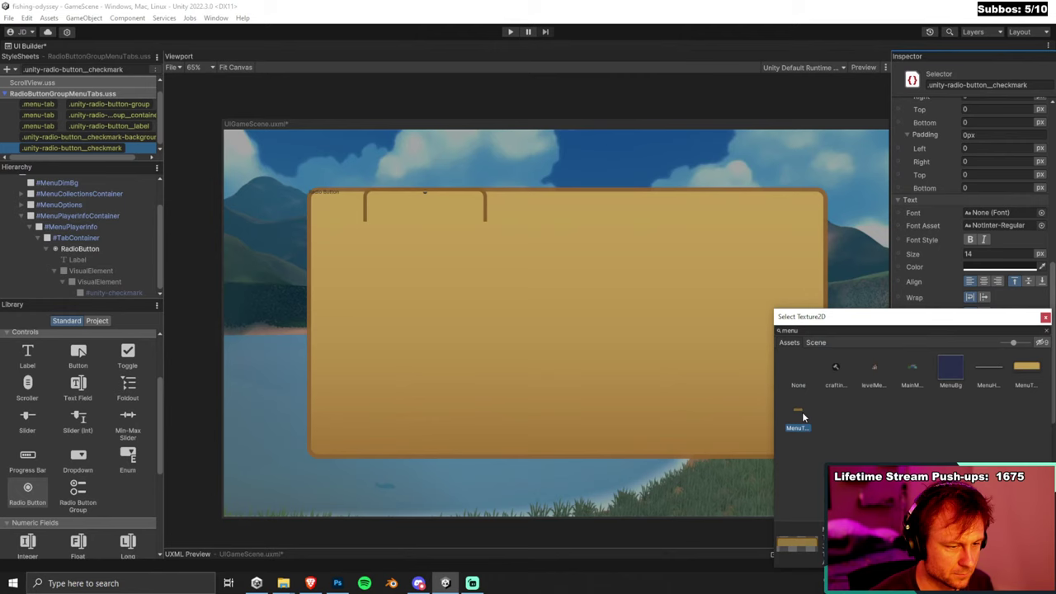
double_click(802, 415)
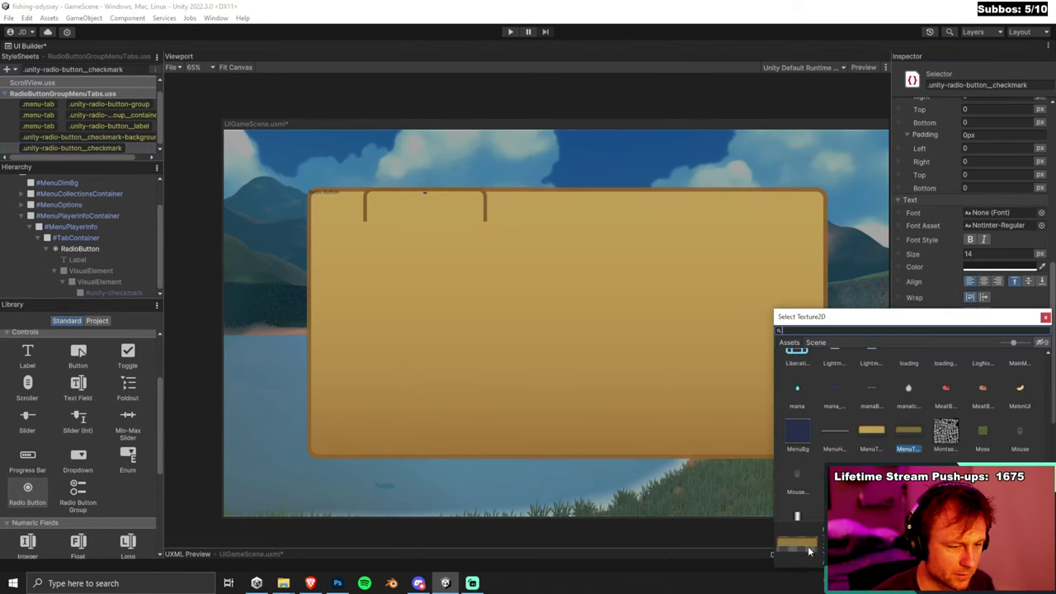
click(1045, 316)
Set the .unity-radio-button__checkmark selector's size to 346 px wide and 130 px high.
scroll(987, 322, up, 10)
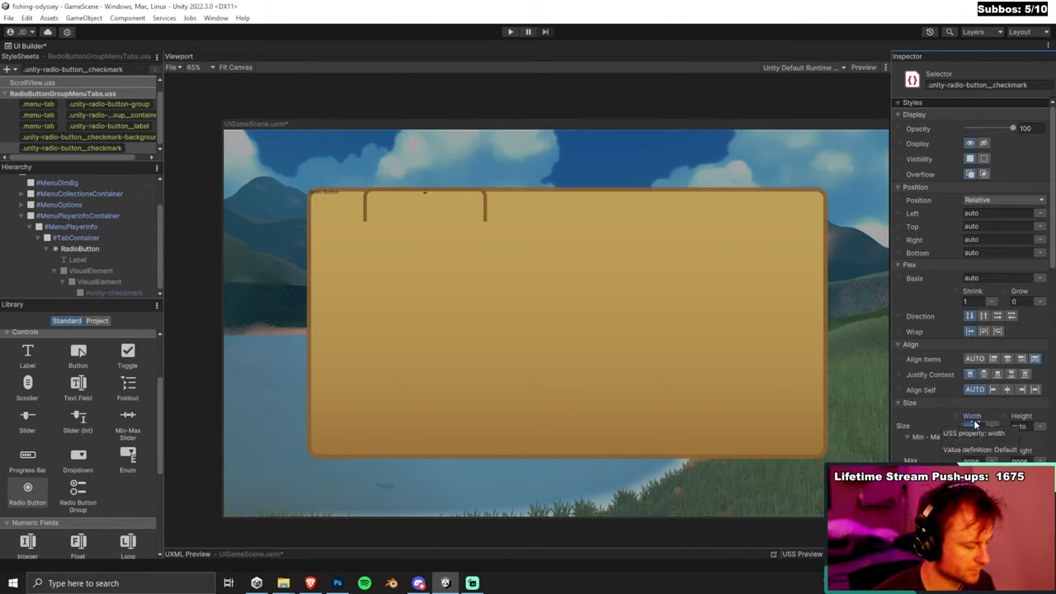
click(974, 419)
key(Tab)
text(120)
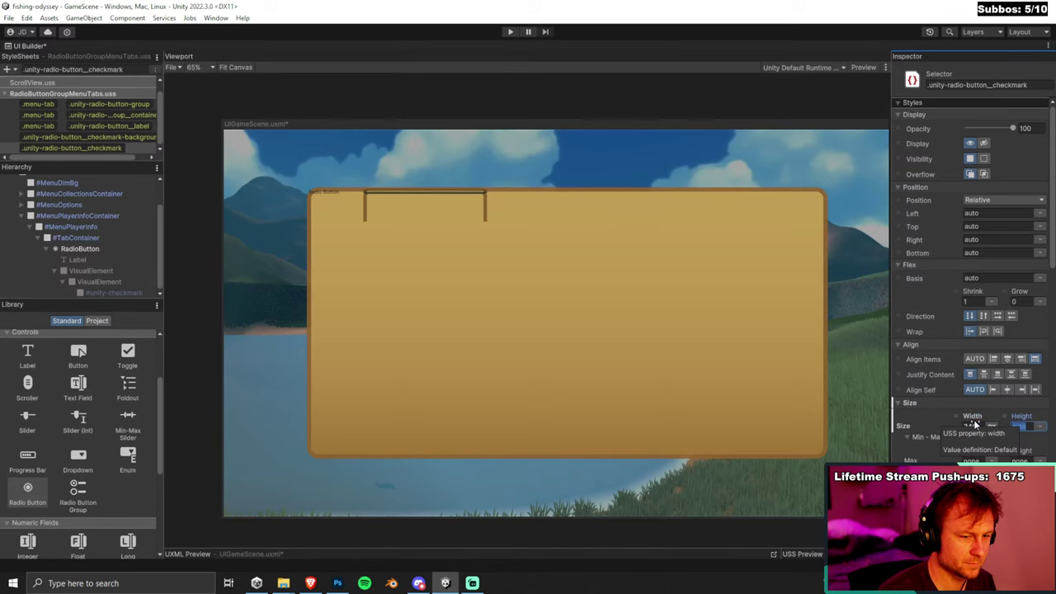
key(Return)
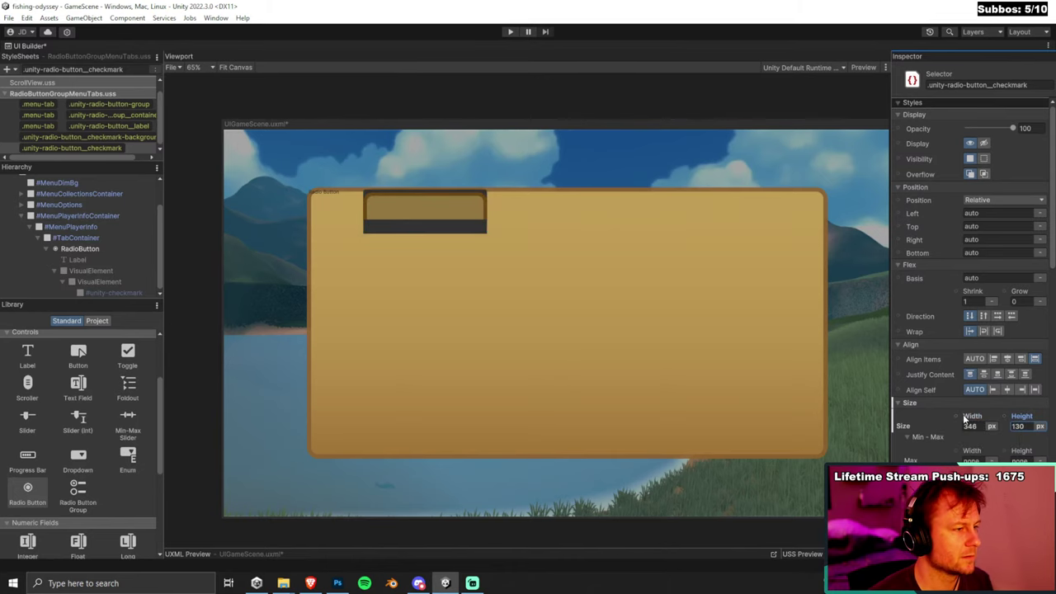
Make the .unity-radio-button__checkmark selector's background color fully transparent.
scroll(981, 420, down, 10)
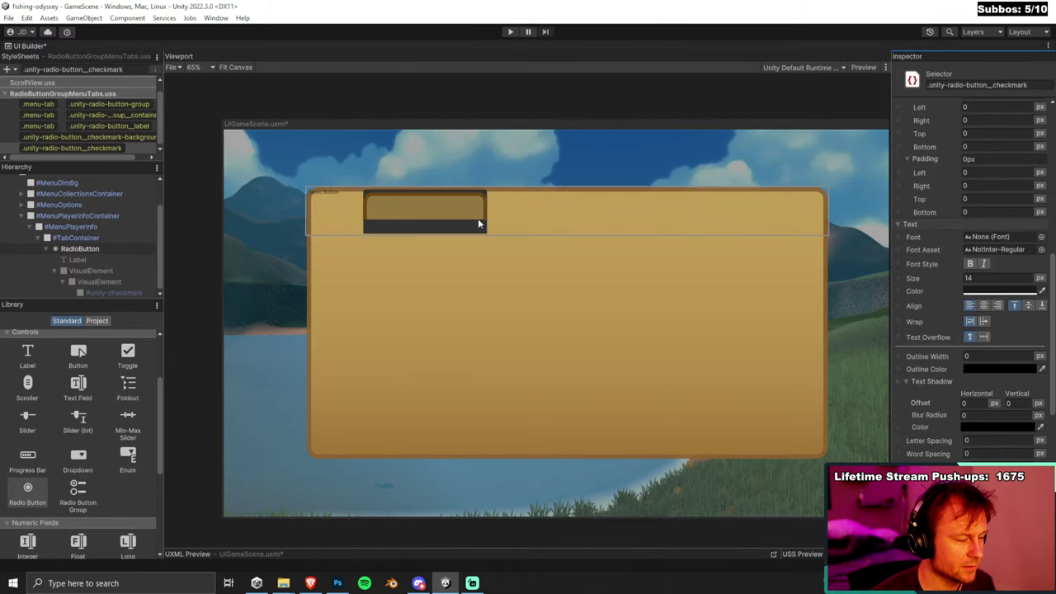
scroll(457, 198, up, 3)
scroll(435, 220, up, 1)
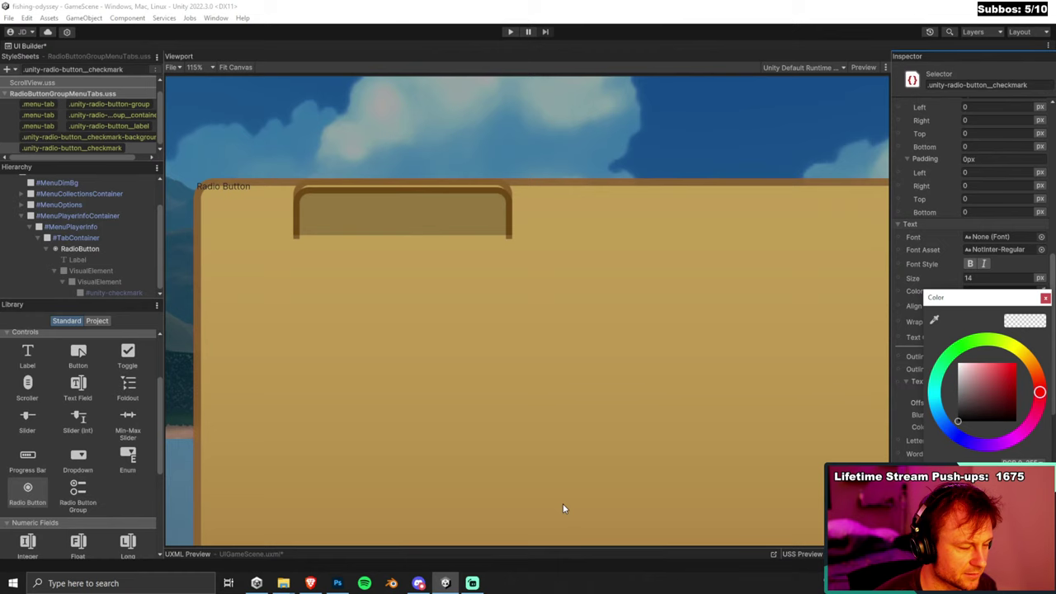
key(Escape)
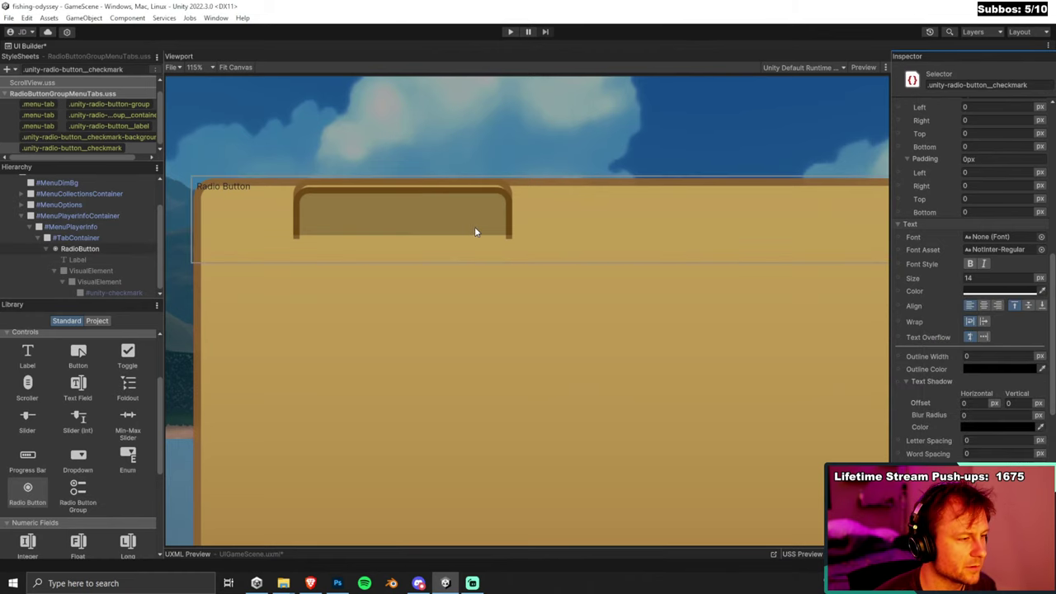
Inspect the tab at different zoom levels, turn on the viewport's preview mode and collapse the RadioButton's nested elements.
scroll(363, 197, up, 5)
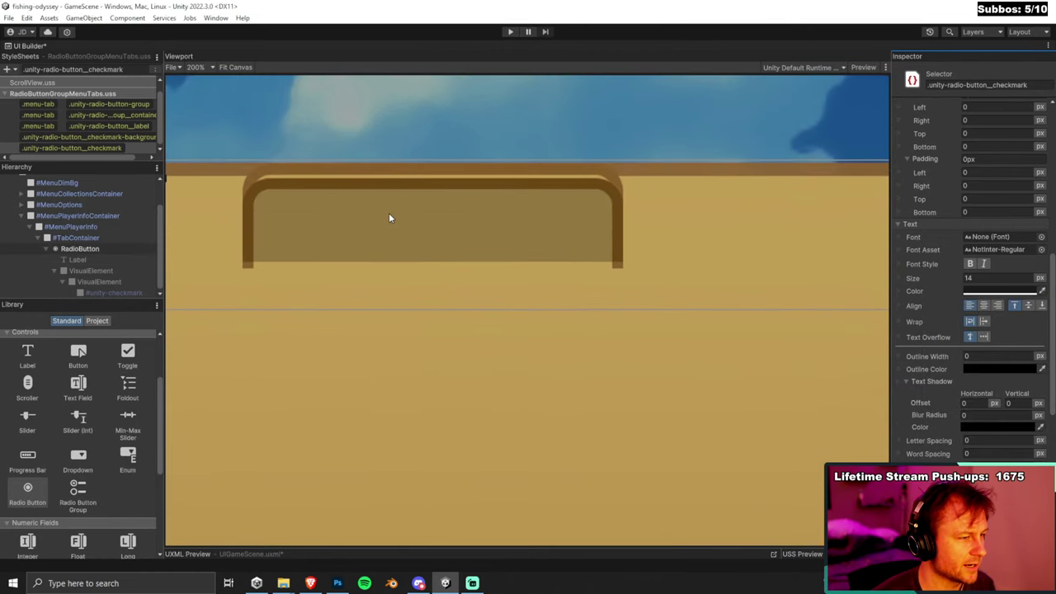
scroll(541, 220, down, 5)
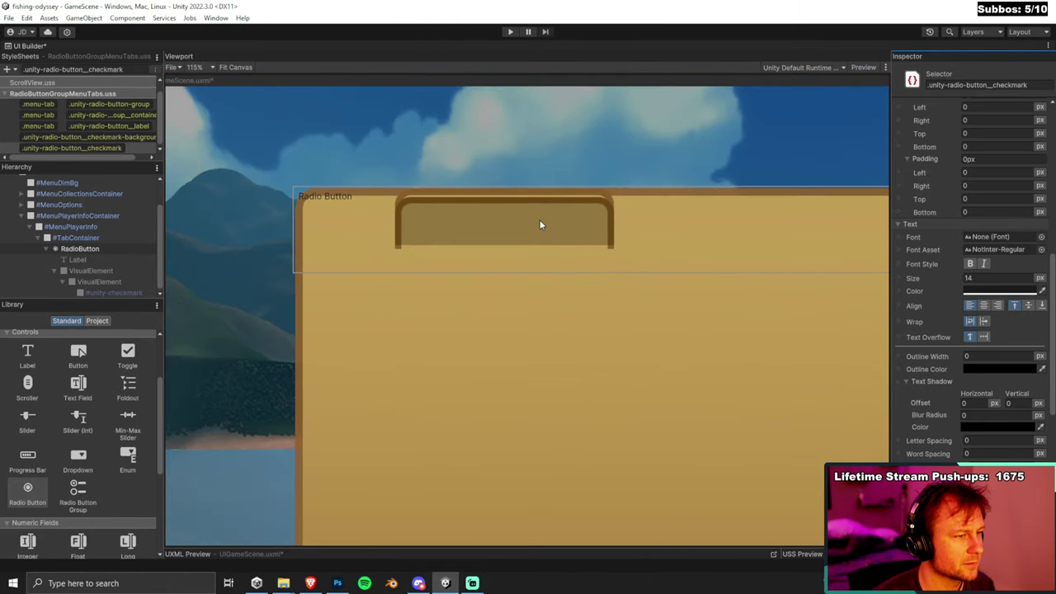
scroll(540, 219, down, 4)
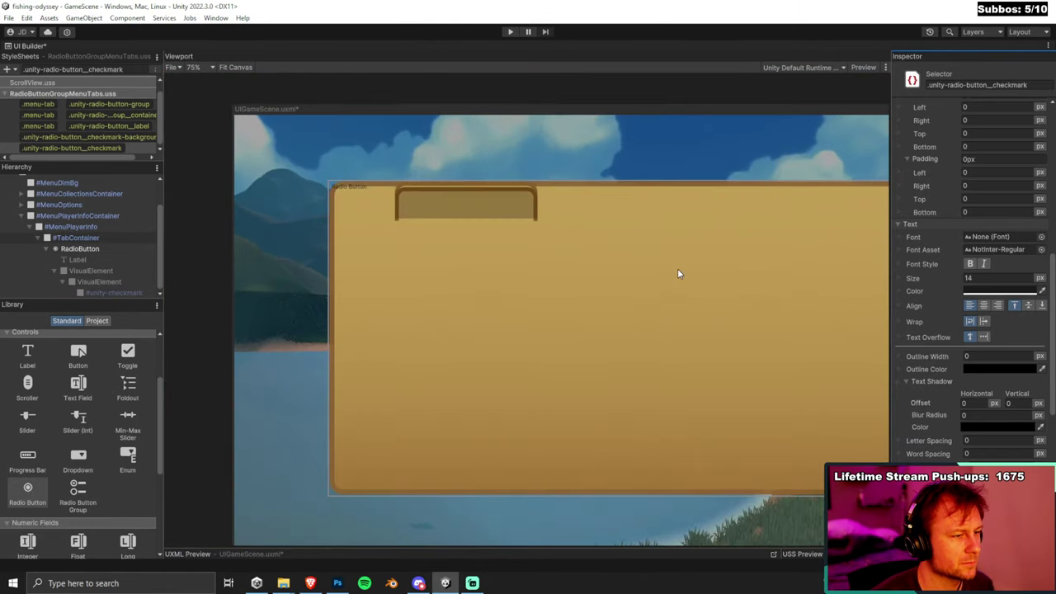
scroll(957, 443, down, 3)
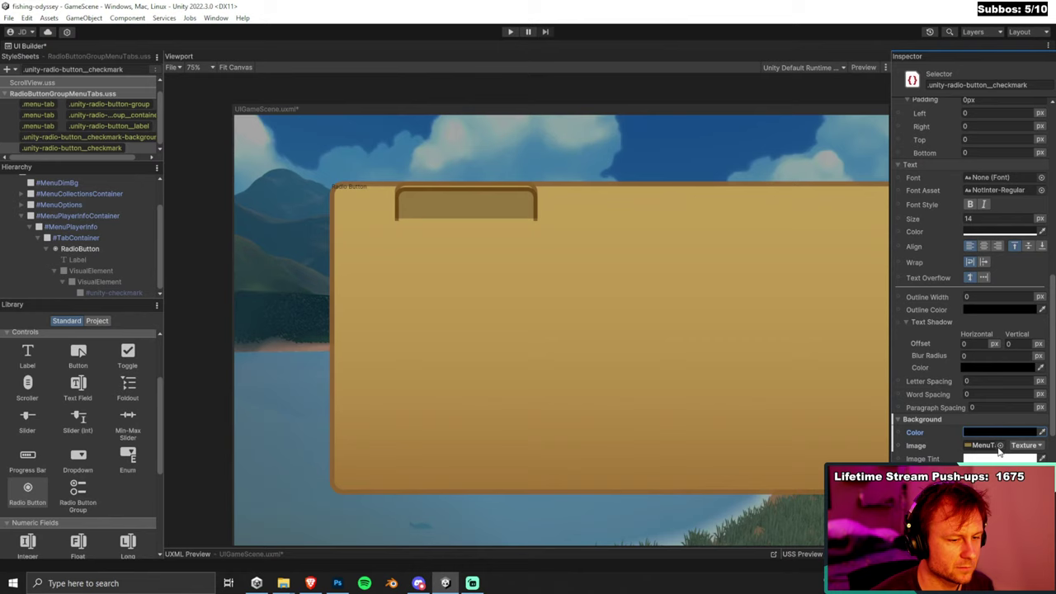
click(858, 67)
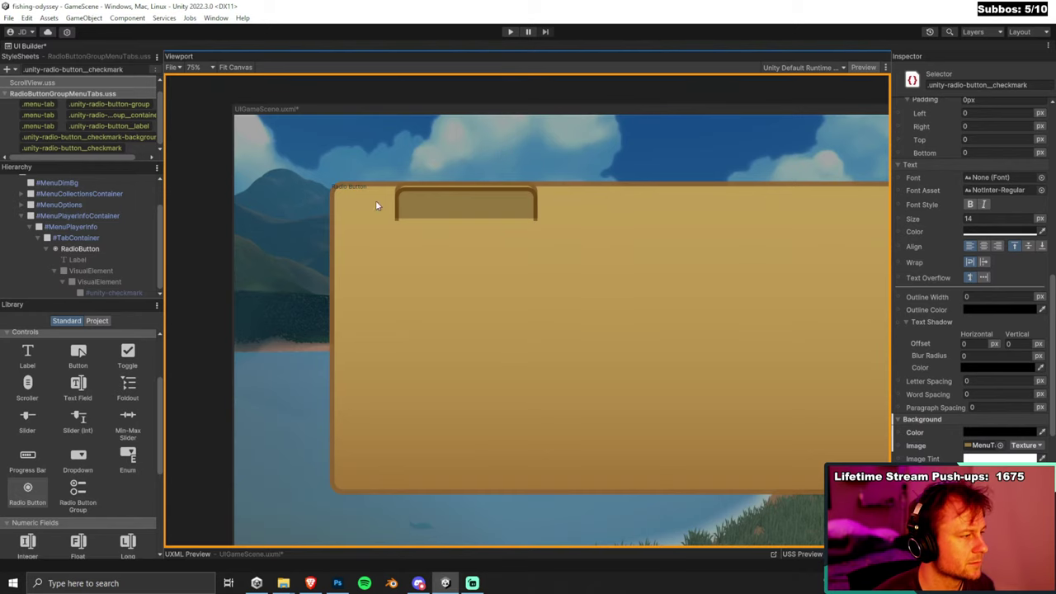
click(50, 248)
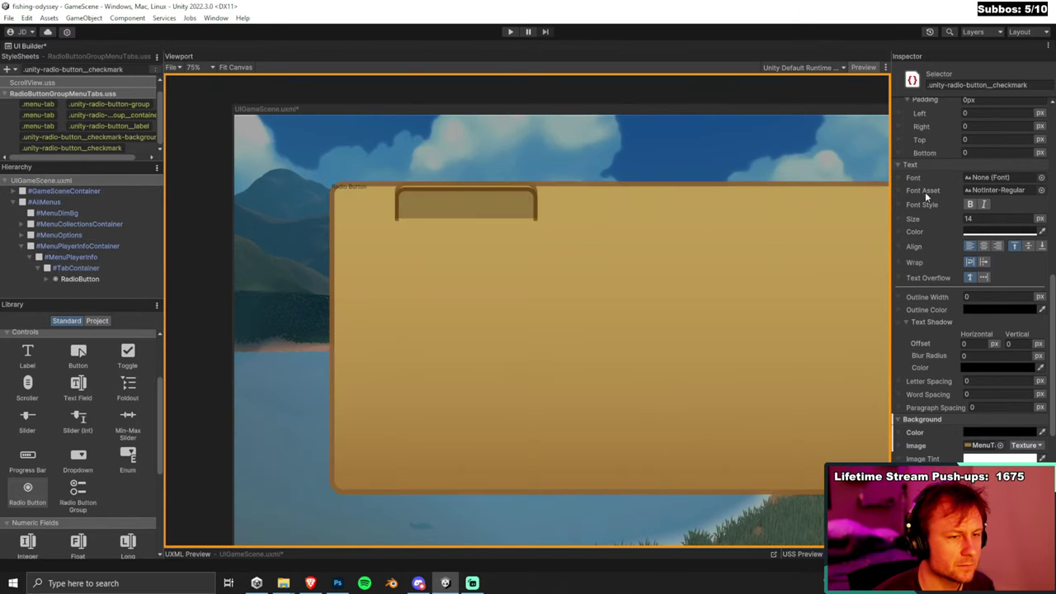
scroll(925, 191, up, 7)
scroll(965, 247, up, 5)
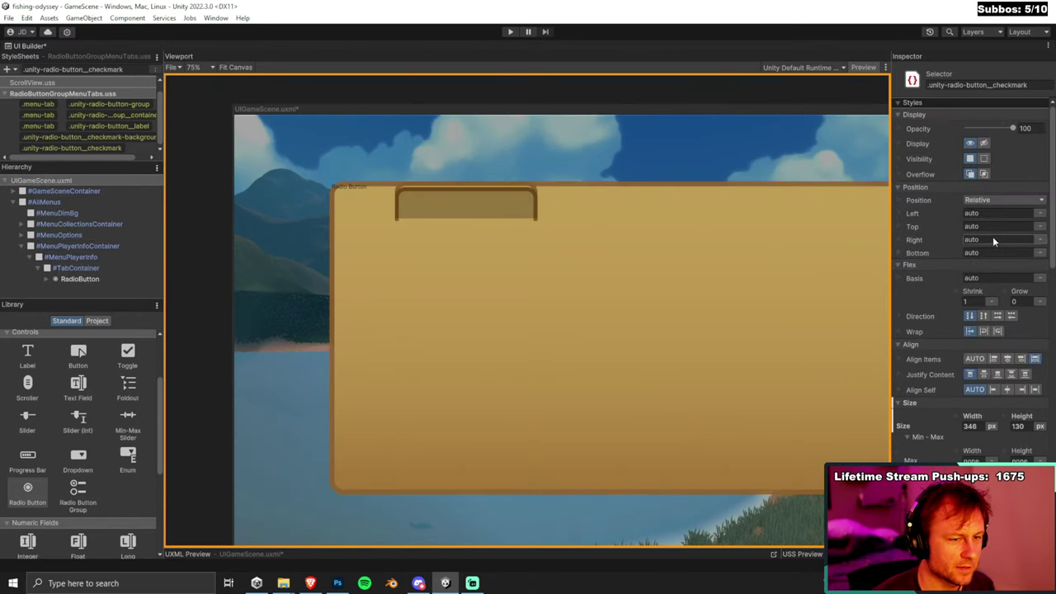
Toggle the RadioButton's Value repeatedly to compare the tab's selected and unselected looks.
click(86, 280)
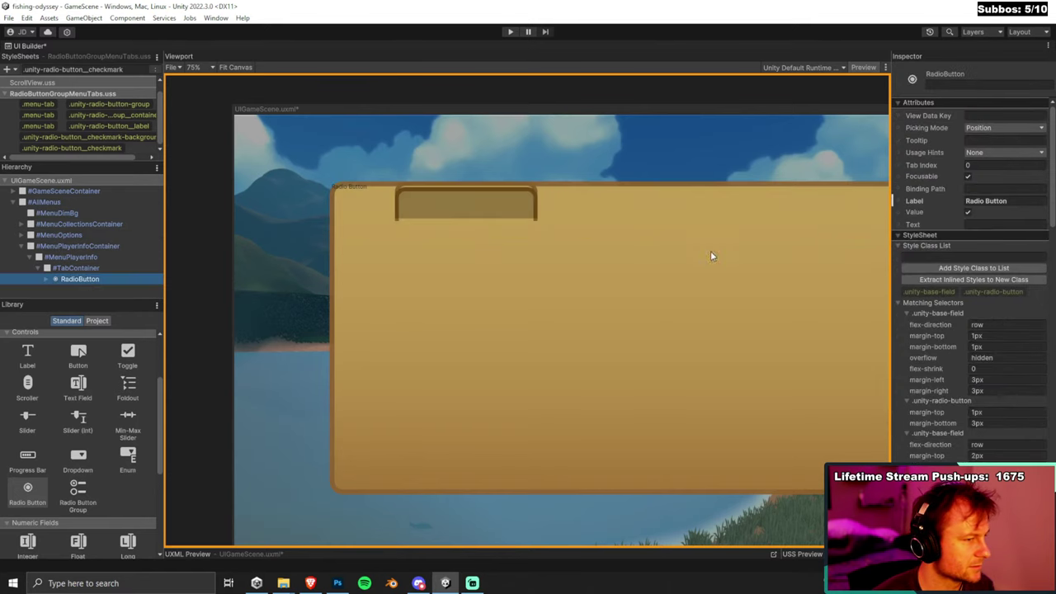
click(969, 211)
click(969, 212)
click(968, 211)
click(968, 212)
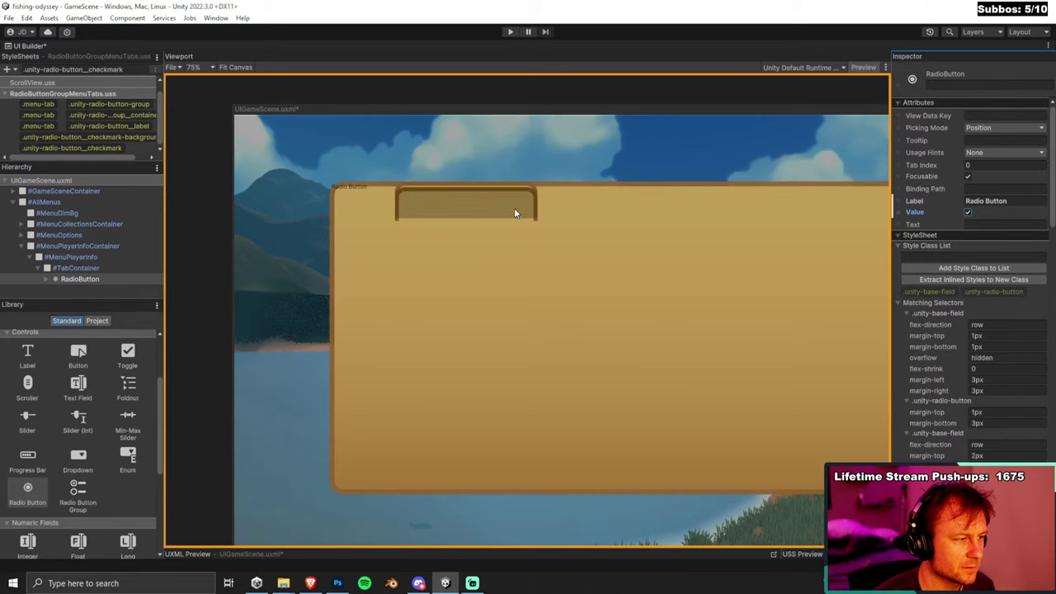
click(968, 212)
click(968, 211)
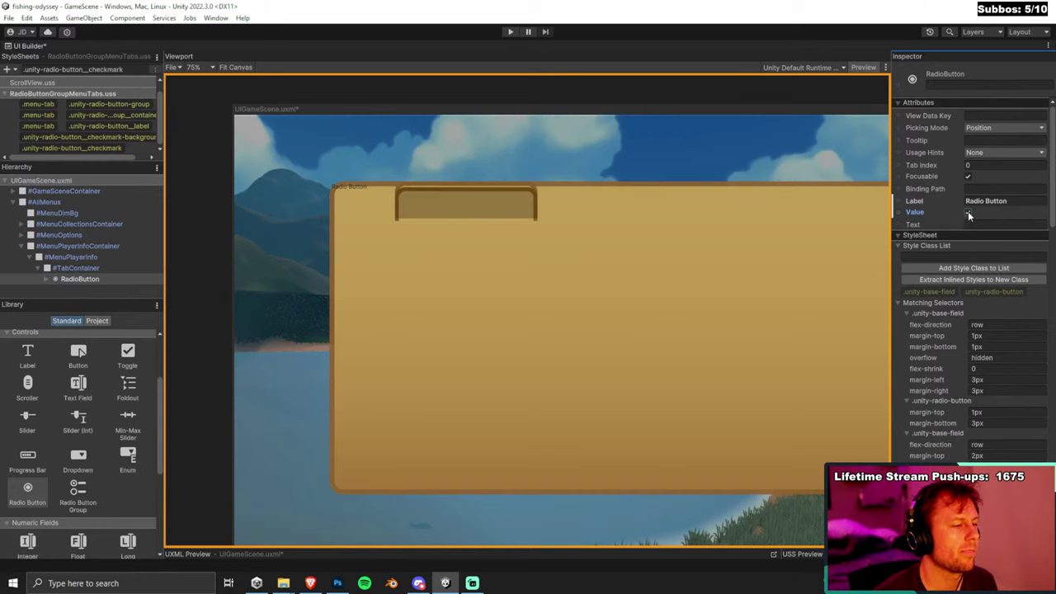
click(967, 211)
click(968, 211)
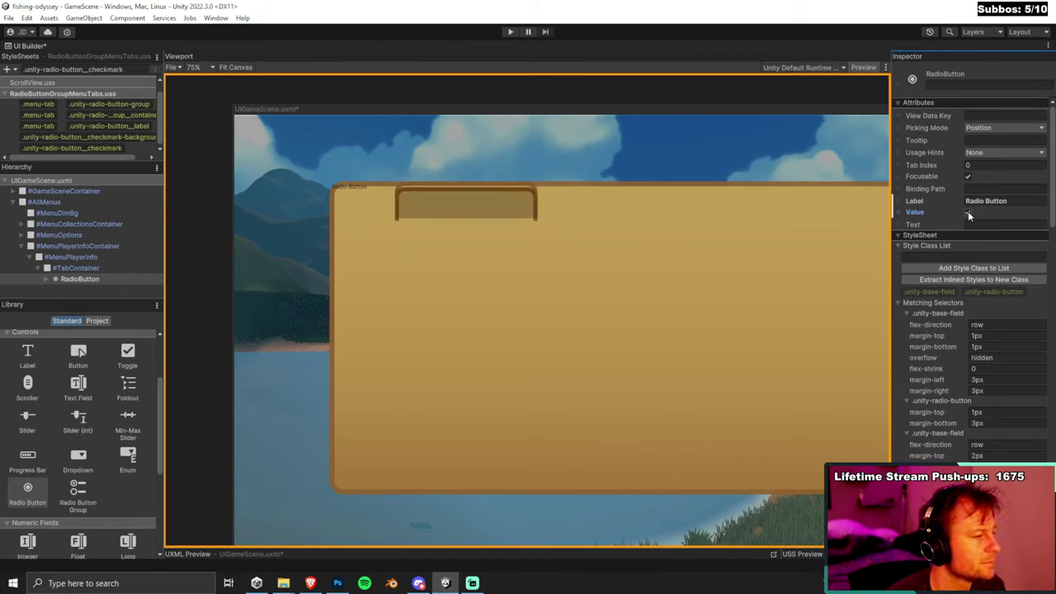
click(61, 280)
click(47, 279)
click(46, 279)
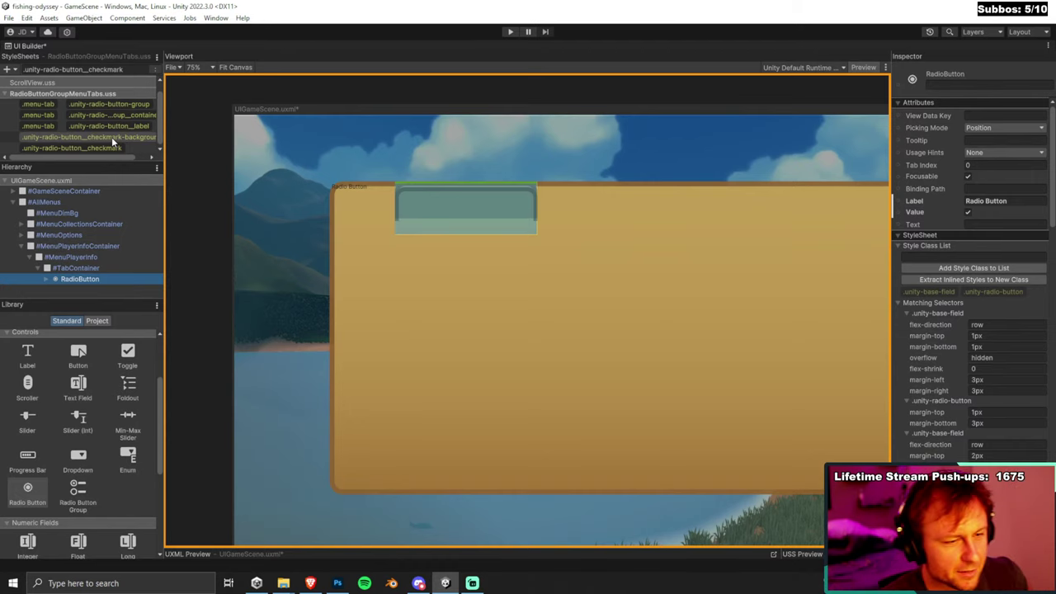
click(1014, 203)
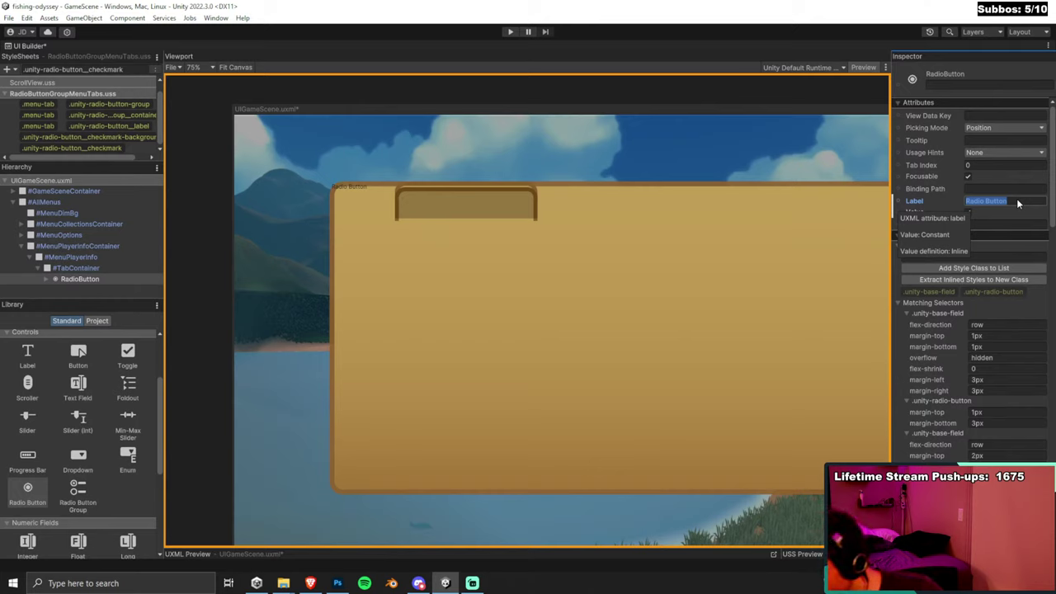
Switch to Unity Hub and open the Flash_FPS project.
click(256, 583)
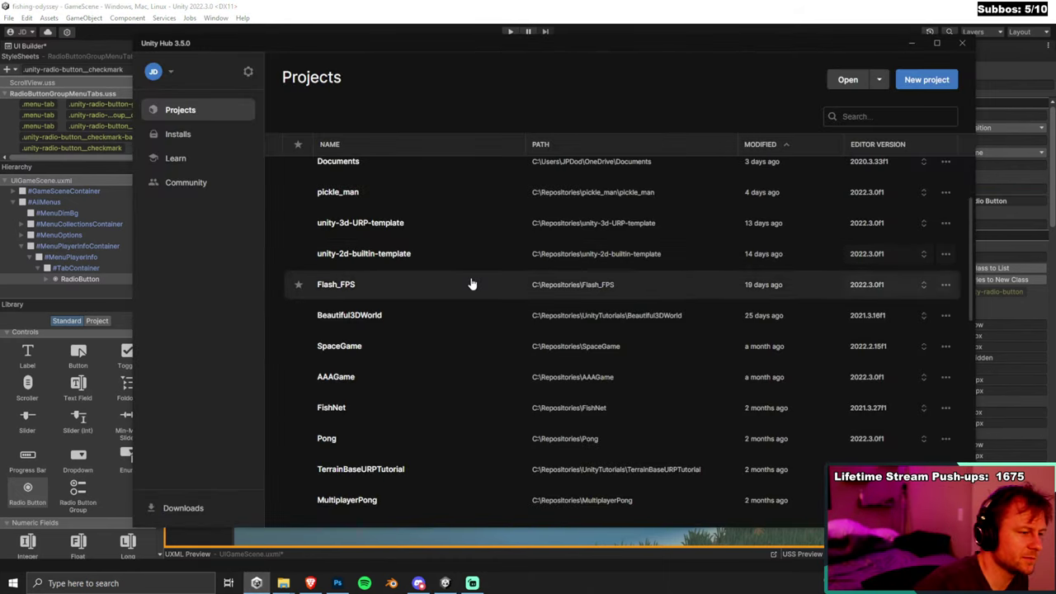
scroll(471, 284, up, 3)
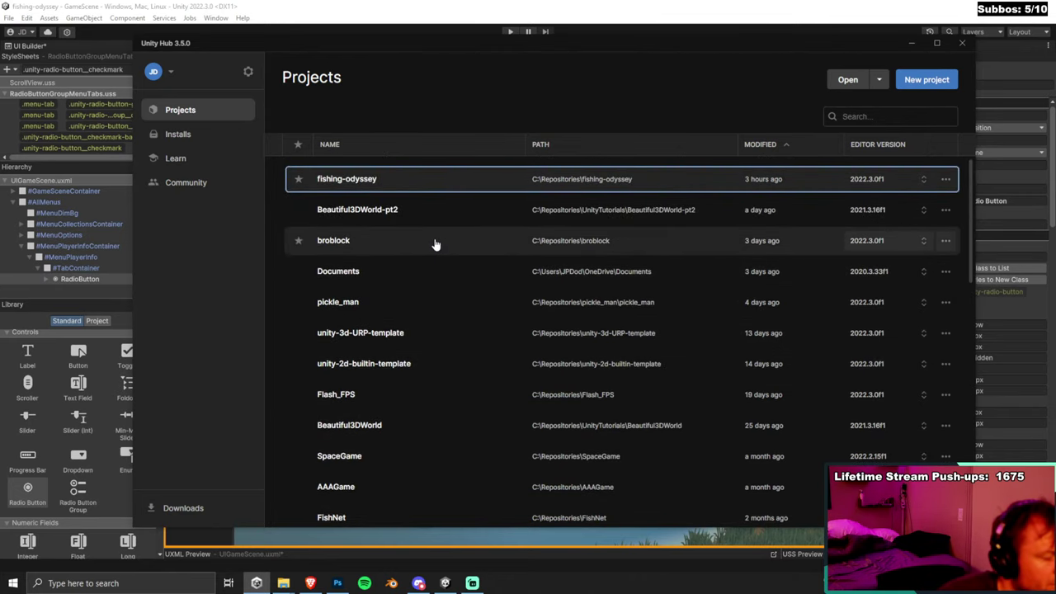
scroll(429, 353, down, 1)
scroll(429, 353, down, 5)
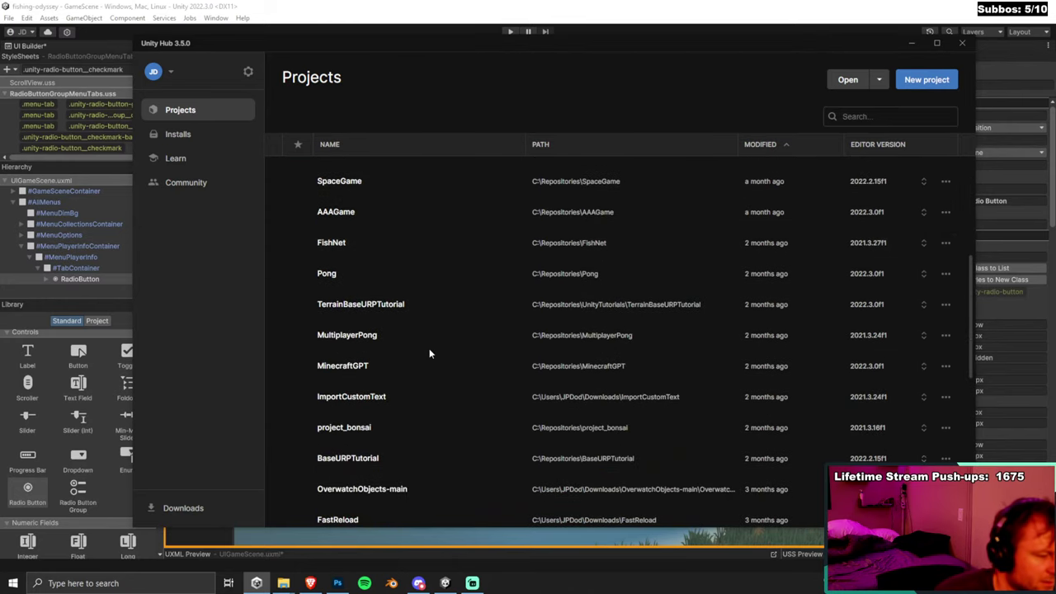
scroll(429, 351, down, 2)
scroll(430, 349, up, 5)
scroll(430, 349, up, 3)
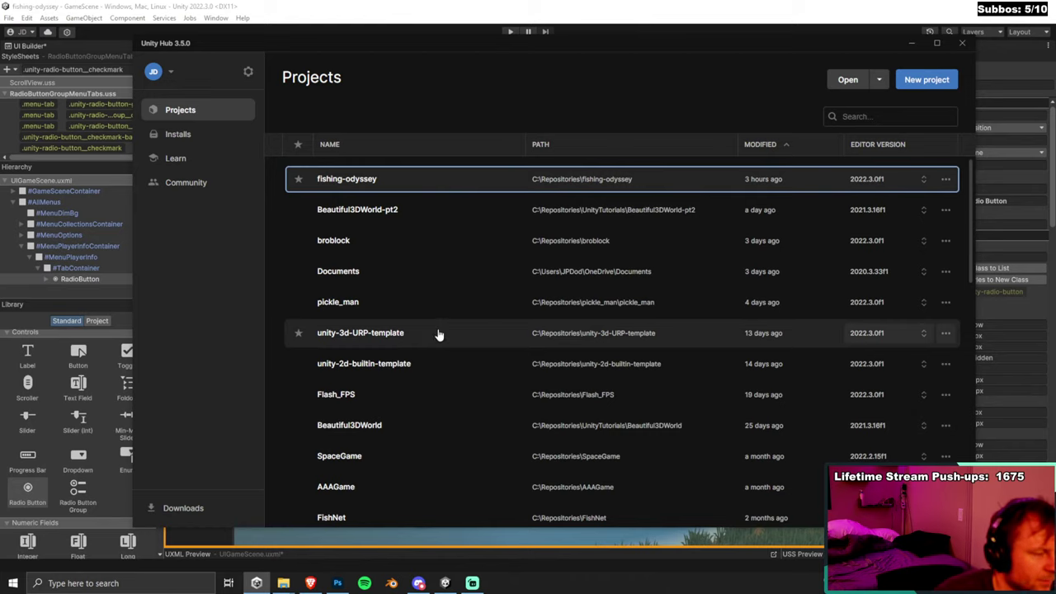
click(361, 397)
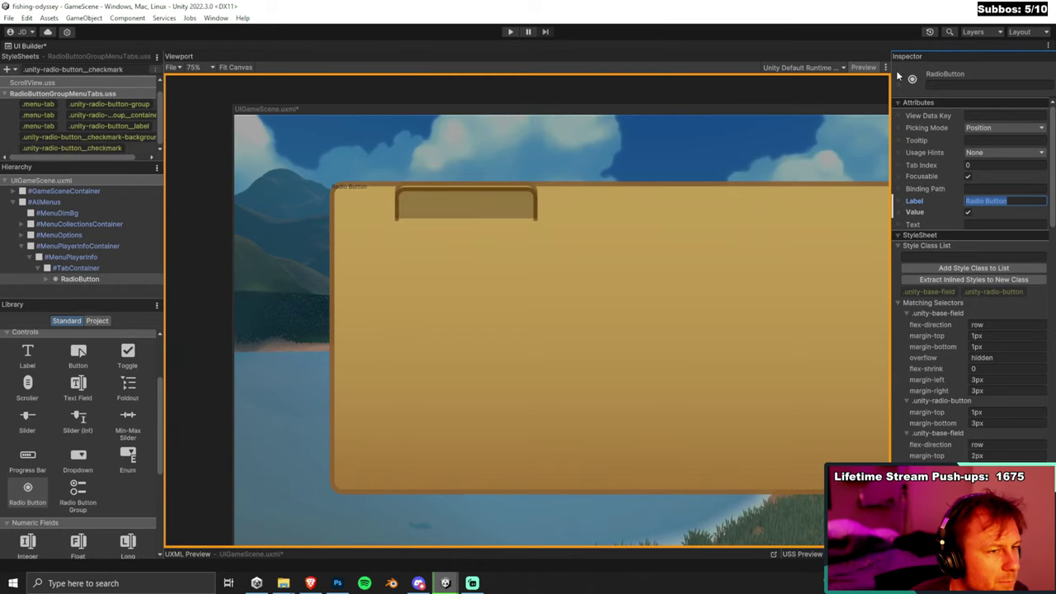
Switch the RadioButton's Value on and off to compare both tab textures, leaving it off.
click(483, 202)
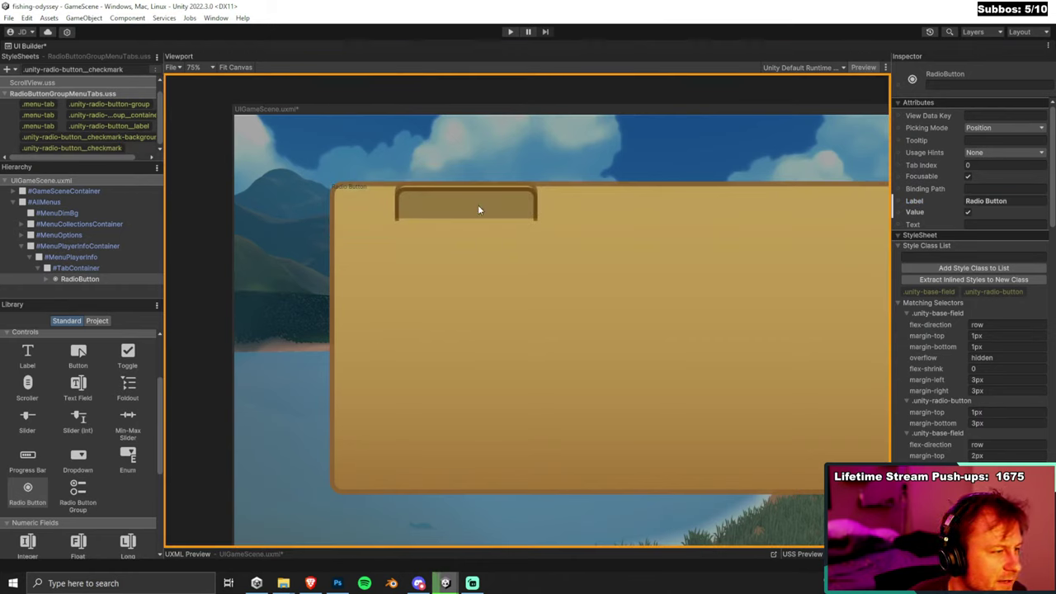
click(971, 214)
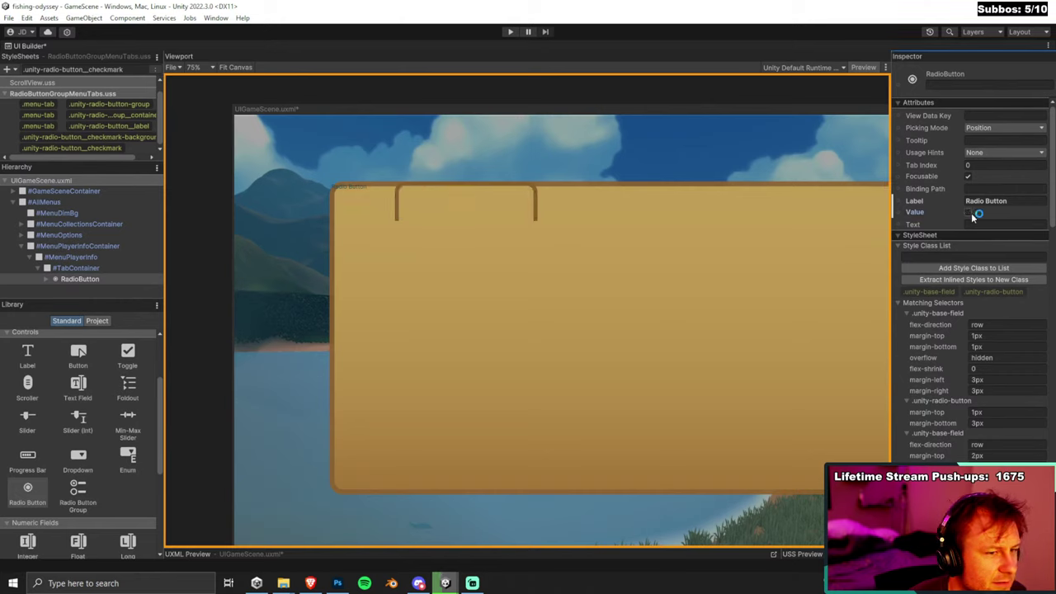
click(970, 213)
click(971, 213)
click(970, 214)
click(970, 214)
click(970, 213)
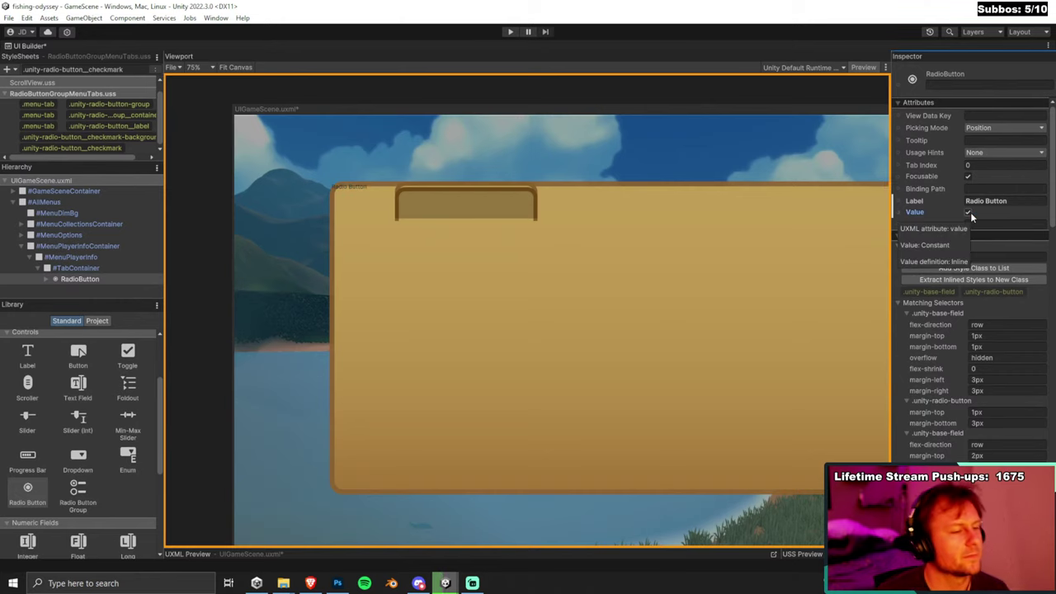
click(971, 214)
click(970, 214)
click(970, 214)
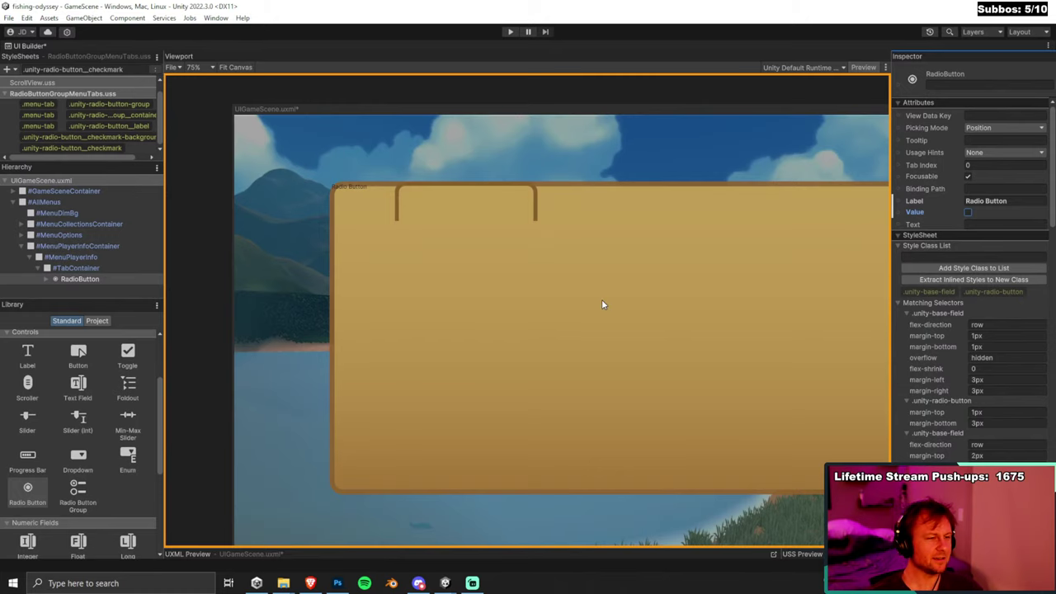
scroll(602, 304, down, 3)
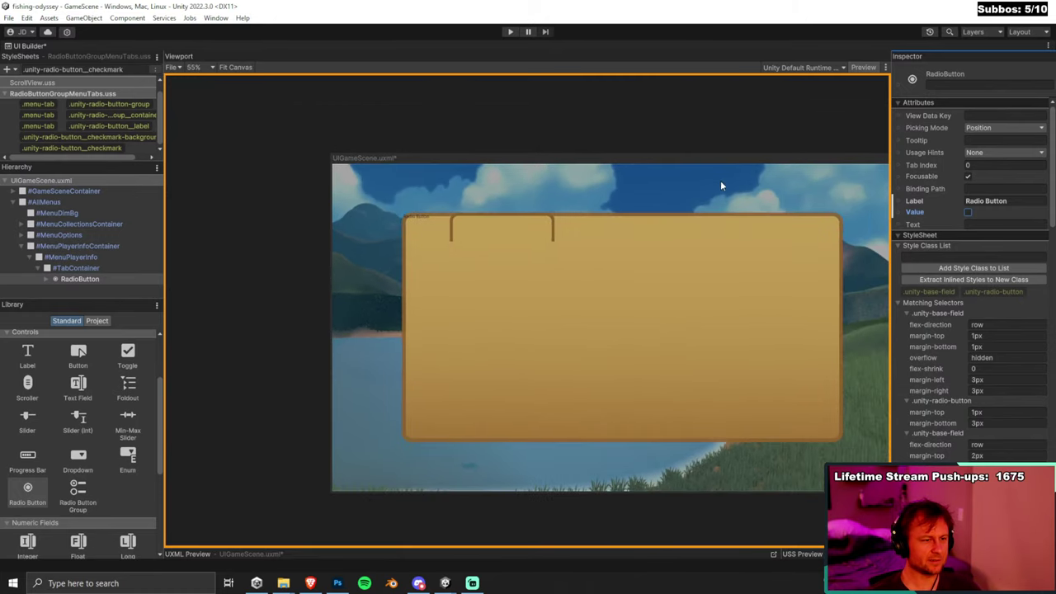
drag(720, 185, 642, 124)
scroll(638, 166, up, 1)
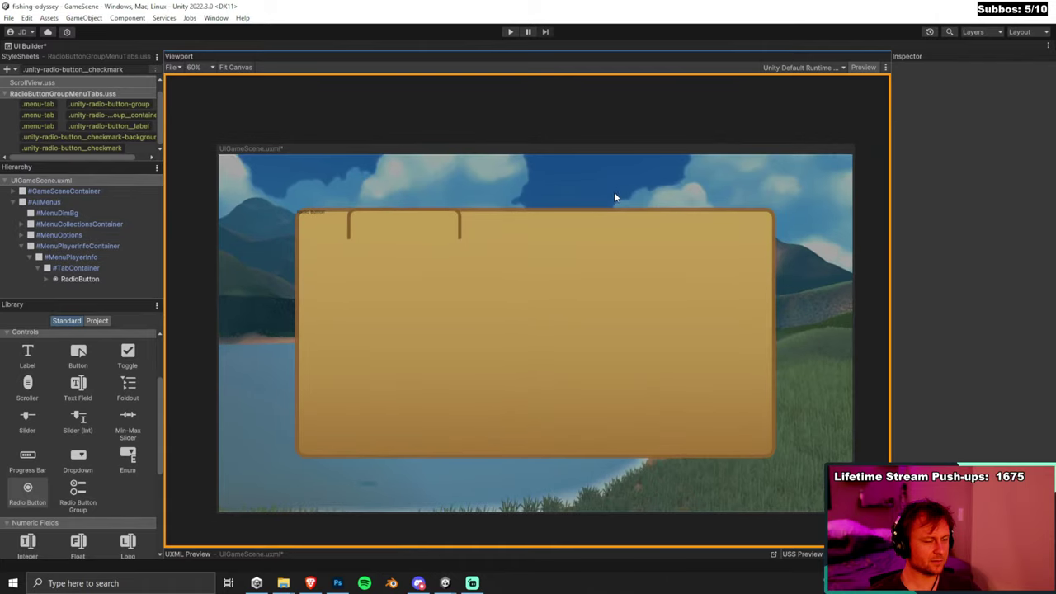
scroll(644, 256, up, 1)
scroll(672, 354, down, 1)
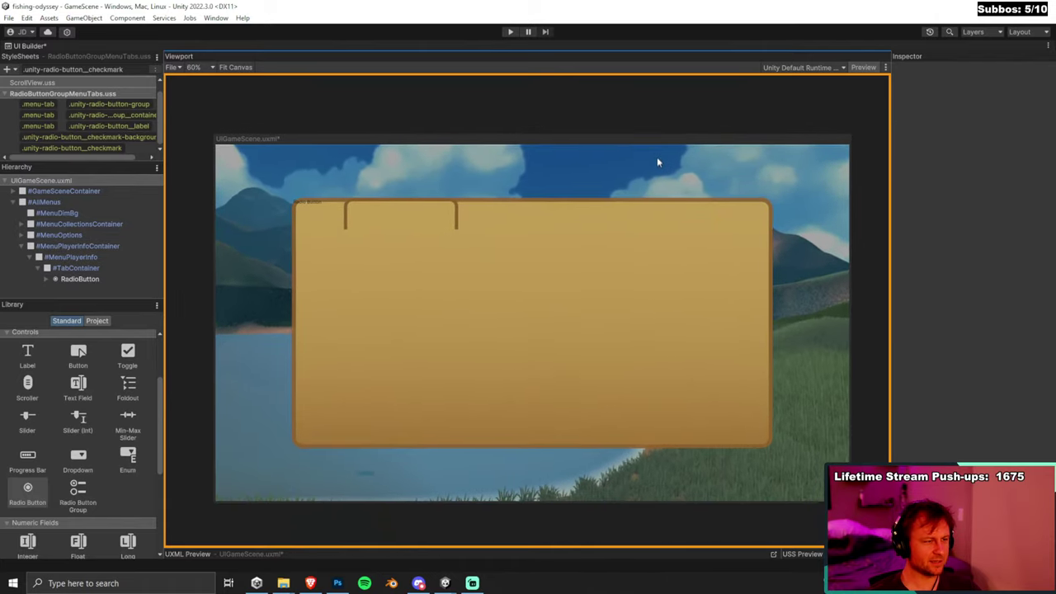
scroll(644, 183, up, 1)
scroll(635, 184, down, 1)
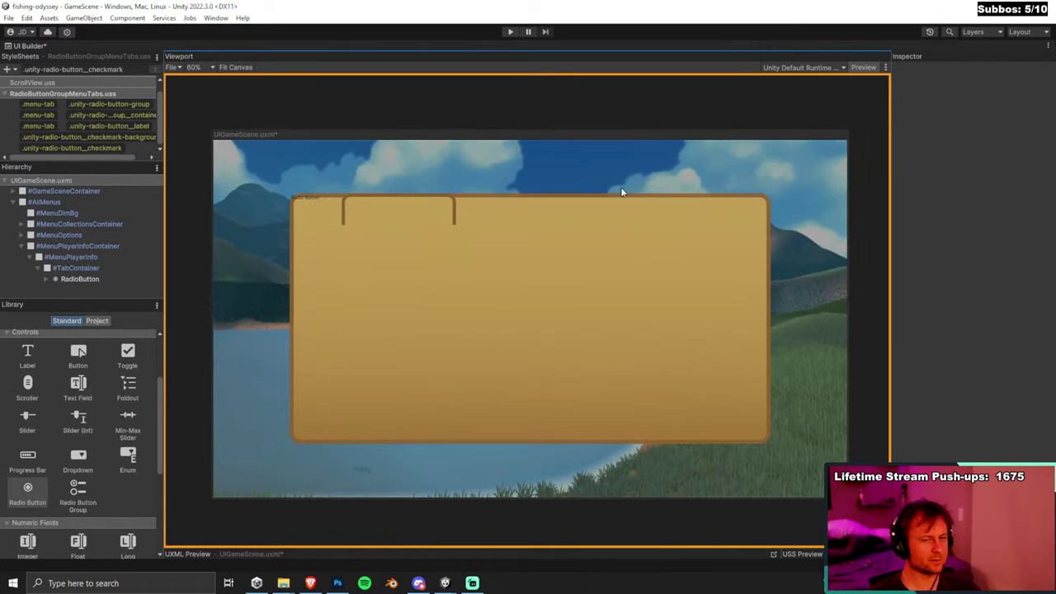
scroll(497, 198, up, 1)
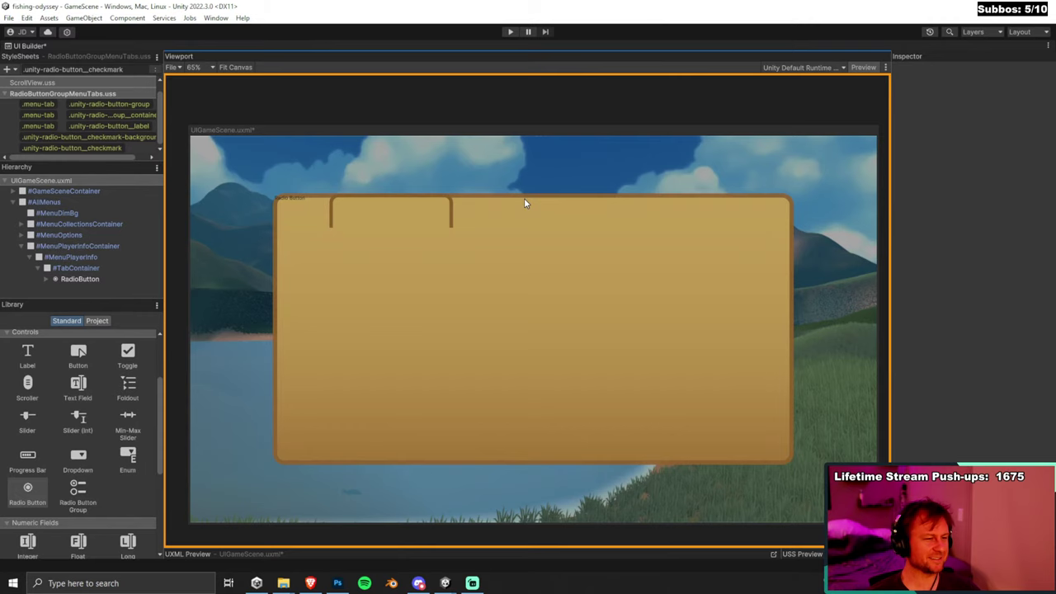
click(99, 272)
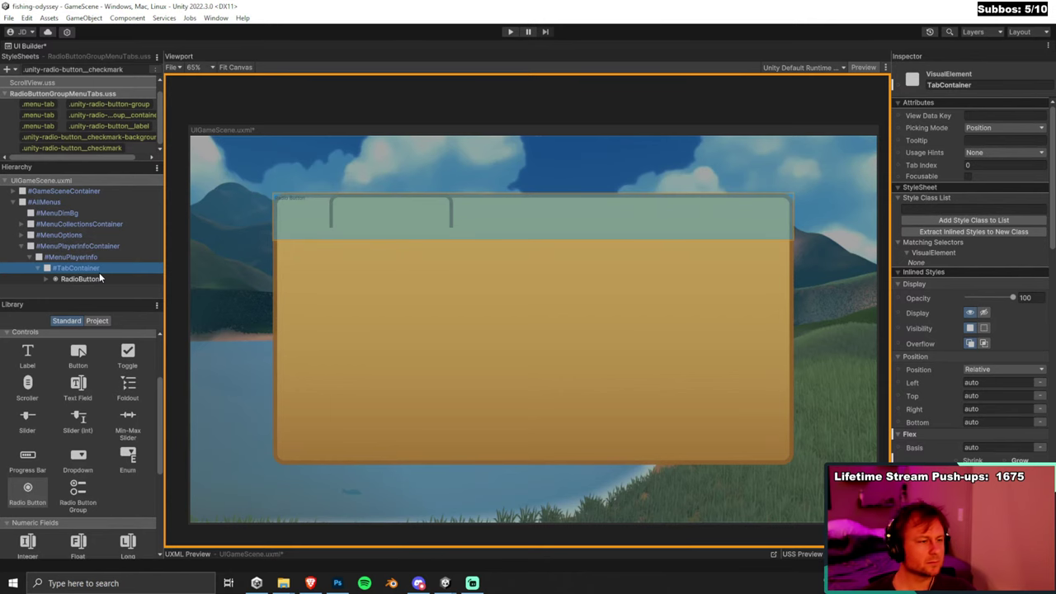
Switch to the Flash_FPS project and open the UiManagerLocalMain script attached to its UiManager object.
mouse_move(445, 584)
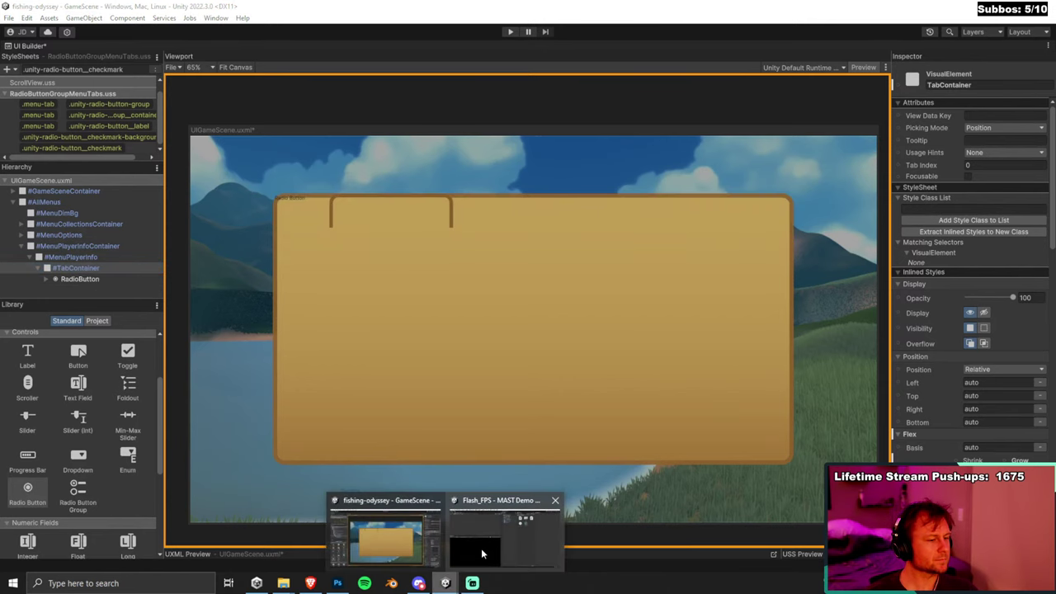
click(481, 548)
click(583, 276)
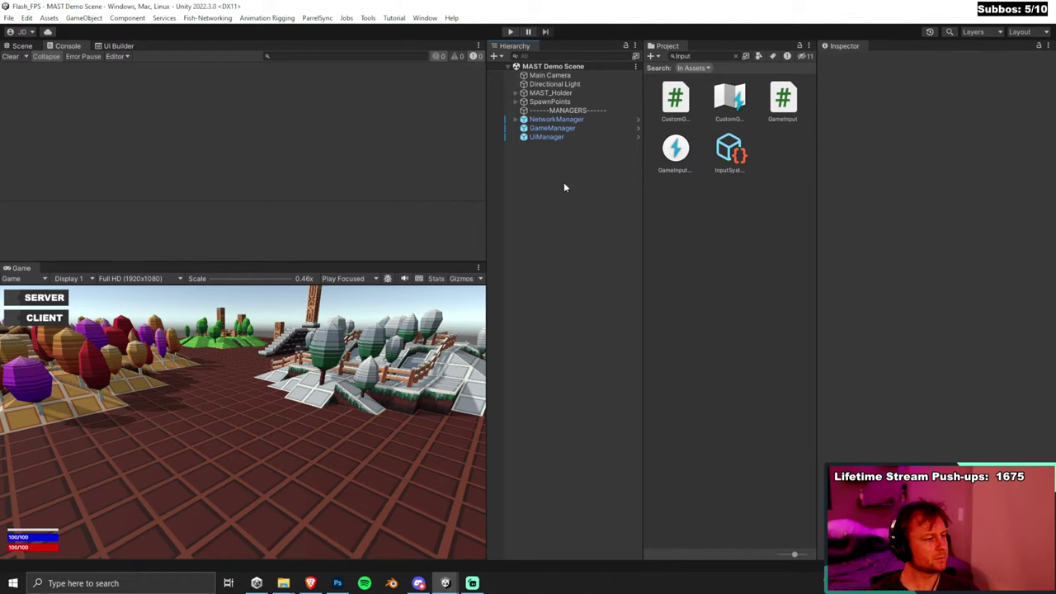
click(548, 137)
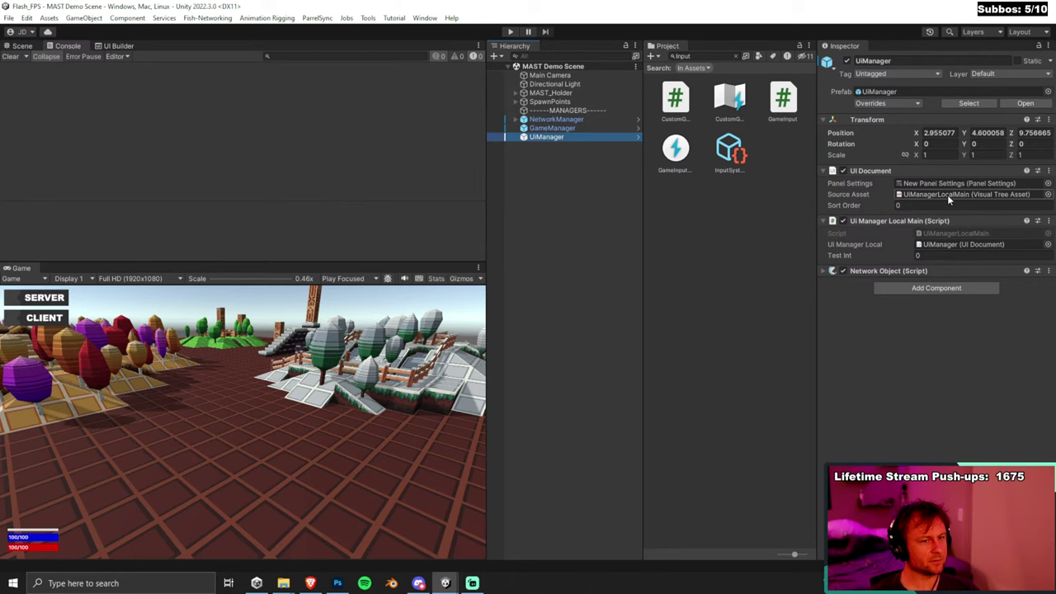
double_click(958, 234)
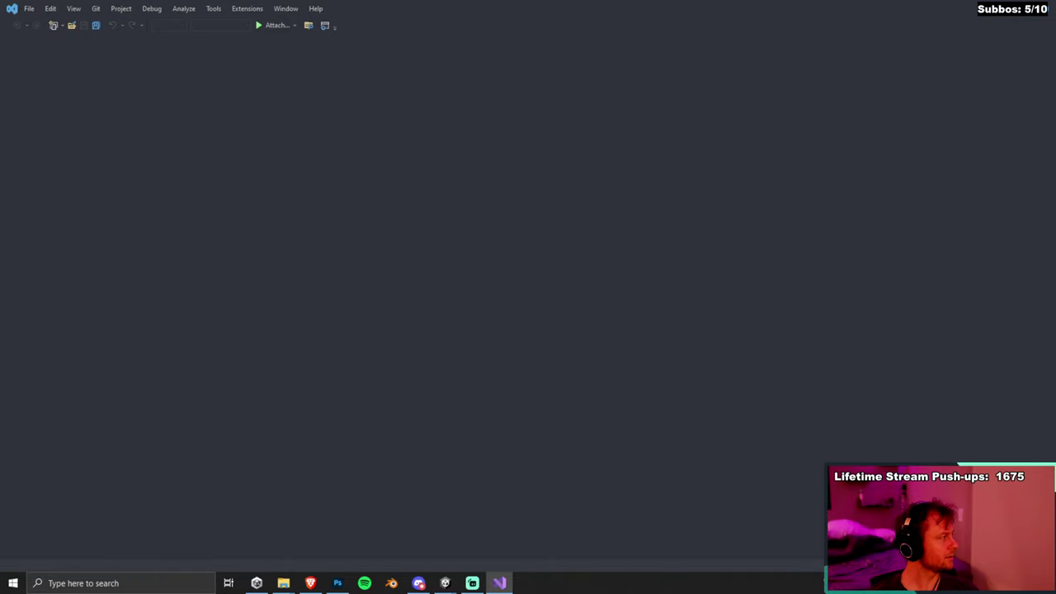
Return from the script editor to Flash_FPS and open UiManager's source asset, UiManagerLocalMain, in a maximized UI Builder.
click(1045, 10)
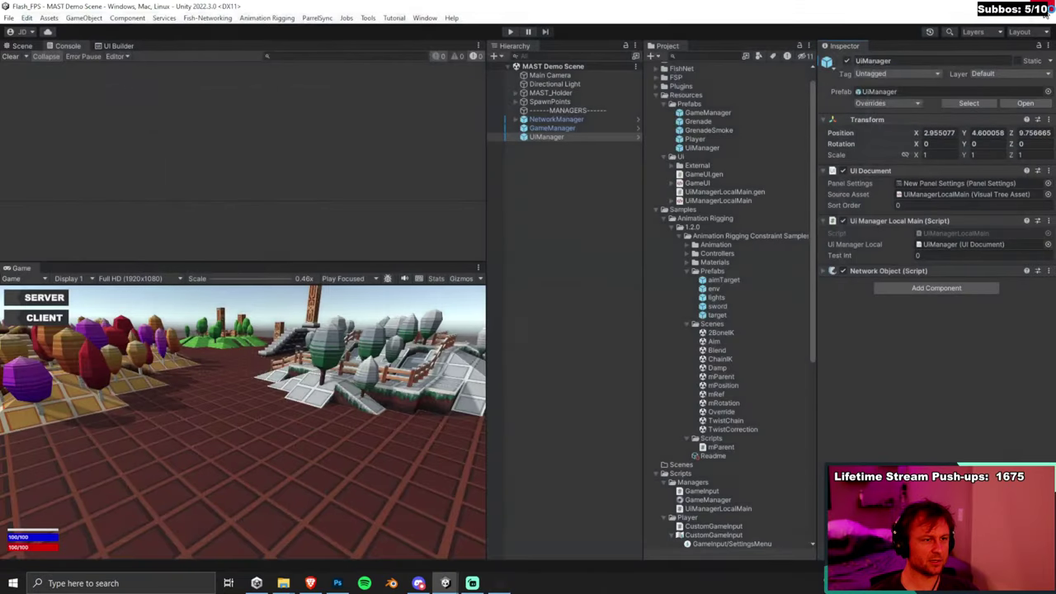
click(943, 244)
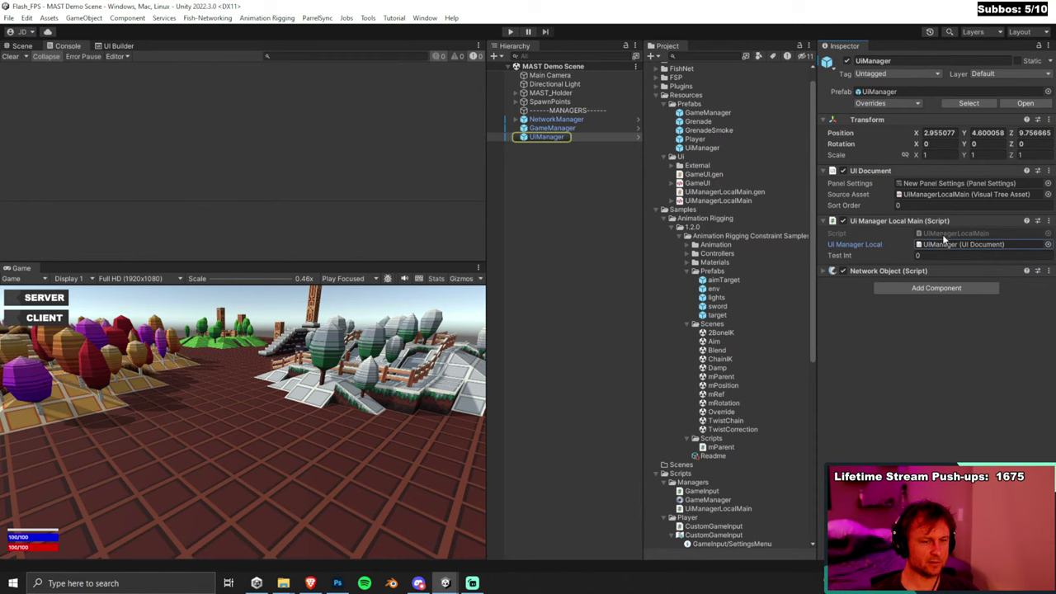
click(930, 196)
double_click(930, 199)
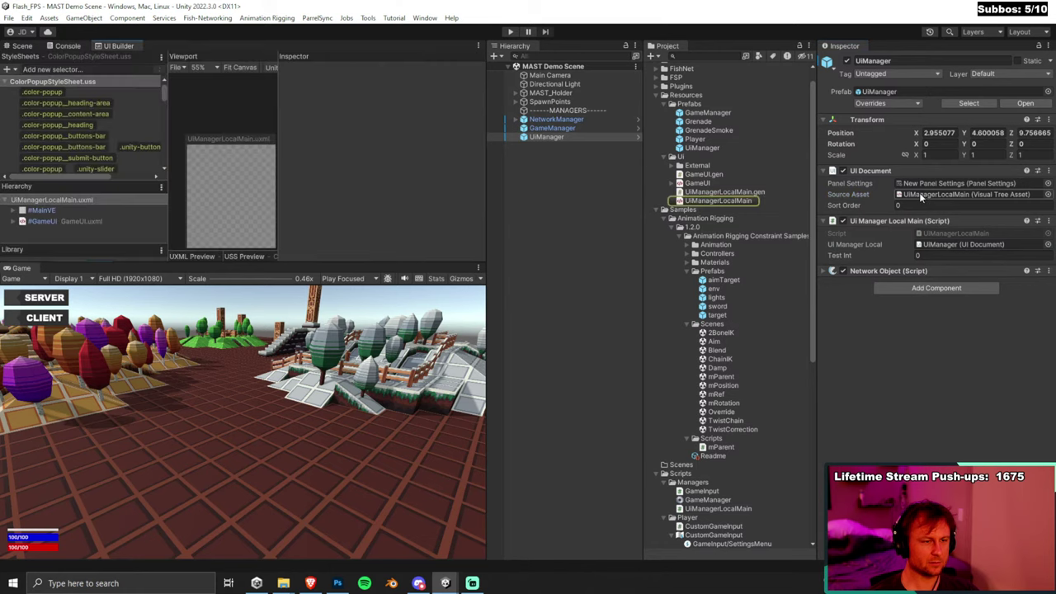
double_click(109, 46)
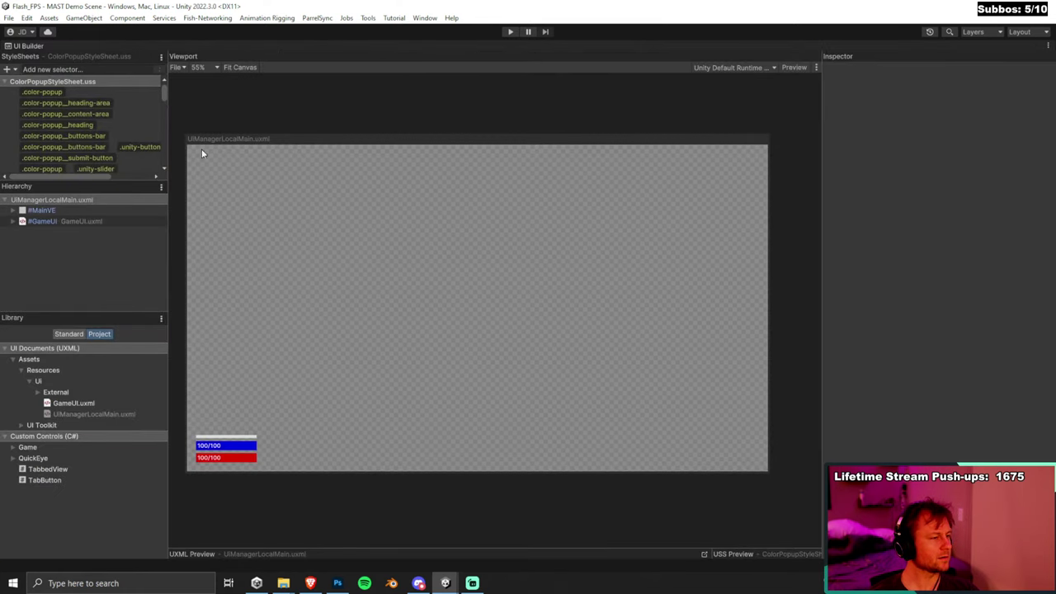
Examine the GameUI hierarchy in UiManagerLocalMain.uxml, including game-ui-root's properties and the children of player-bar-container.
click(6, 81)
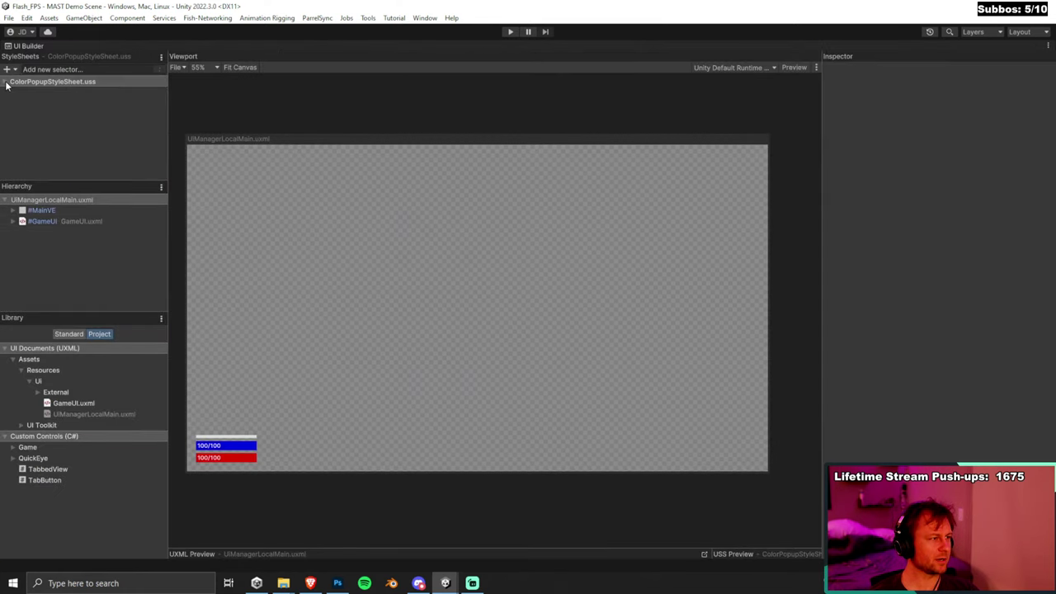
click(27, 82)
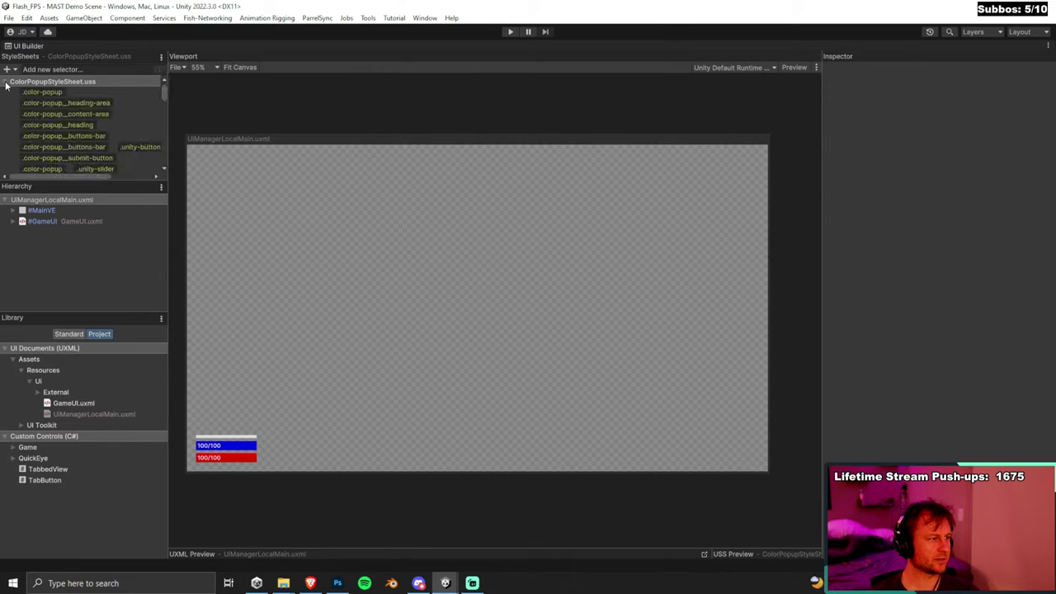
click(805, 76)
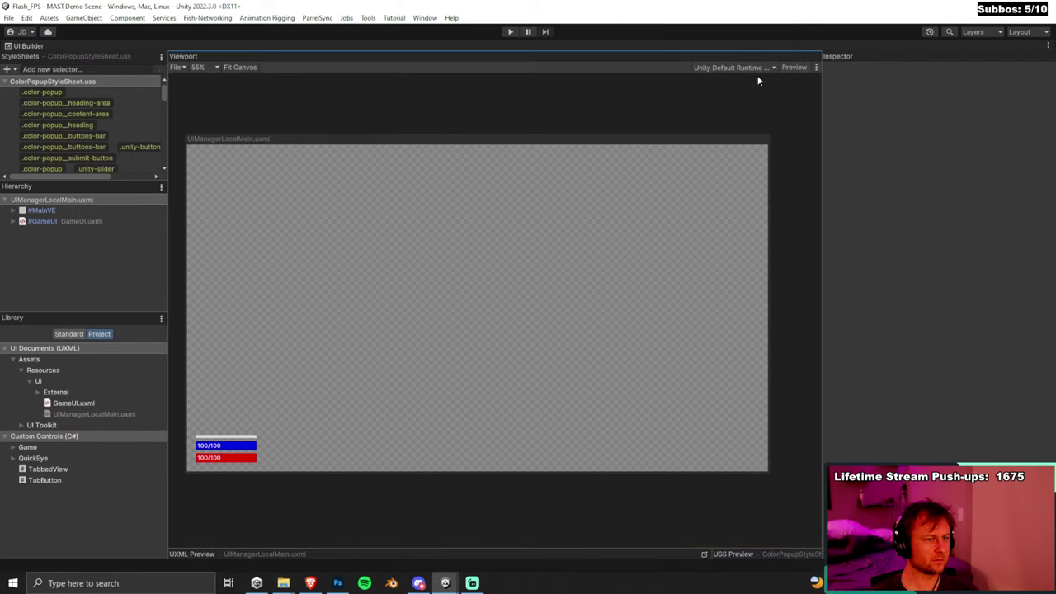
click(12, 221)
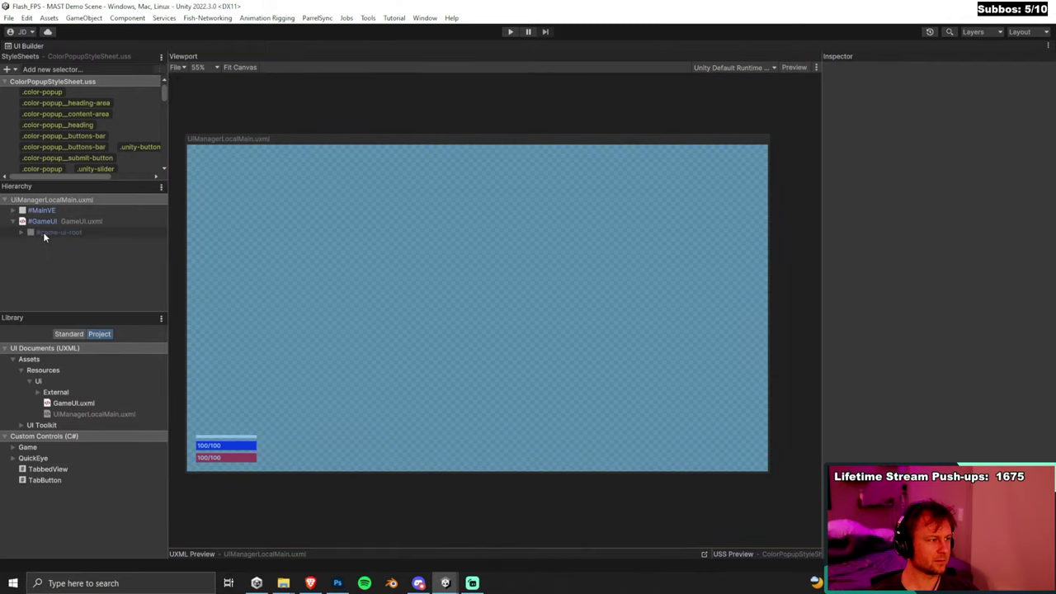
click(42, 232)
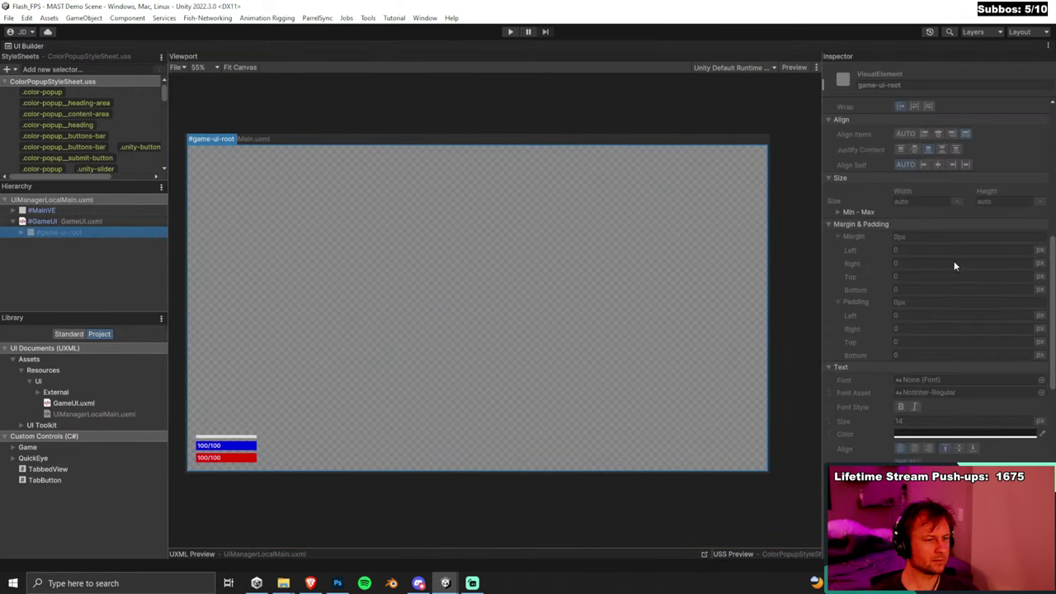
scroll(951, 261, up, 10)
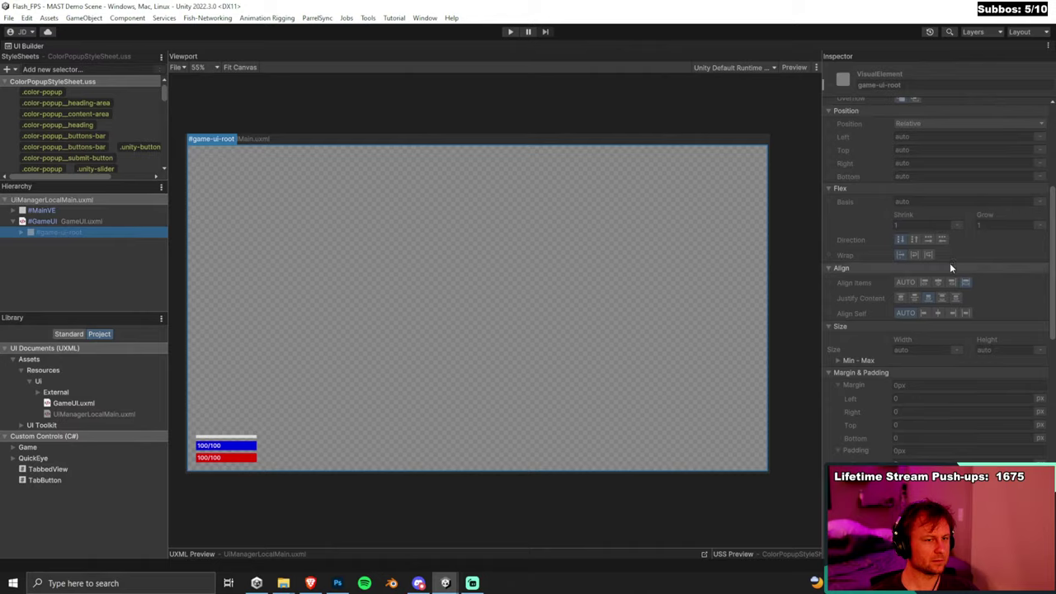
click(102, 257)
click(21, 232)
click(30, 244)
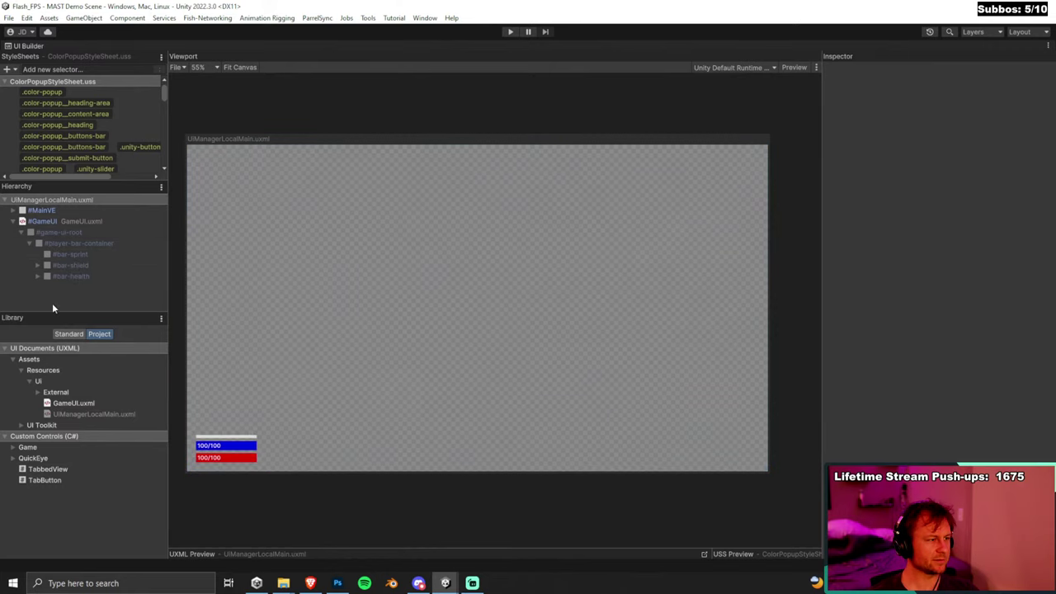
click(14, 221)
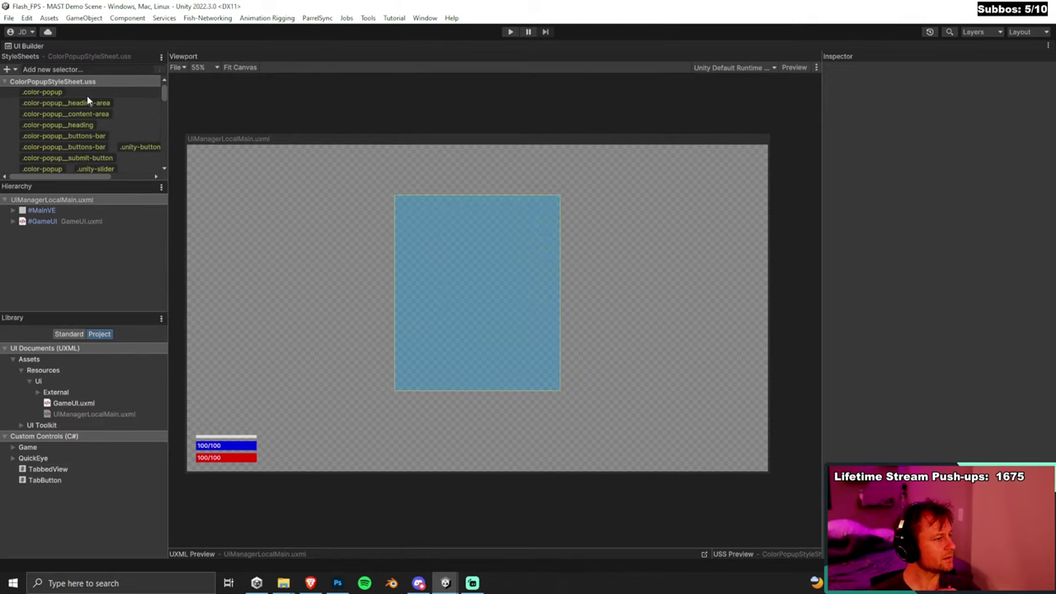
Look through the selectors in ColorPopupStyleSheet.uss for reusable tab styling.
scroll(87, 145, down, 8)
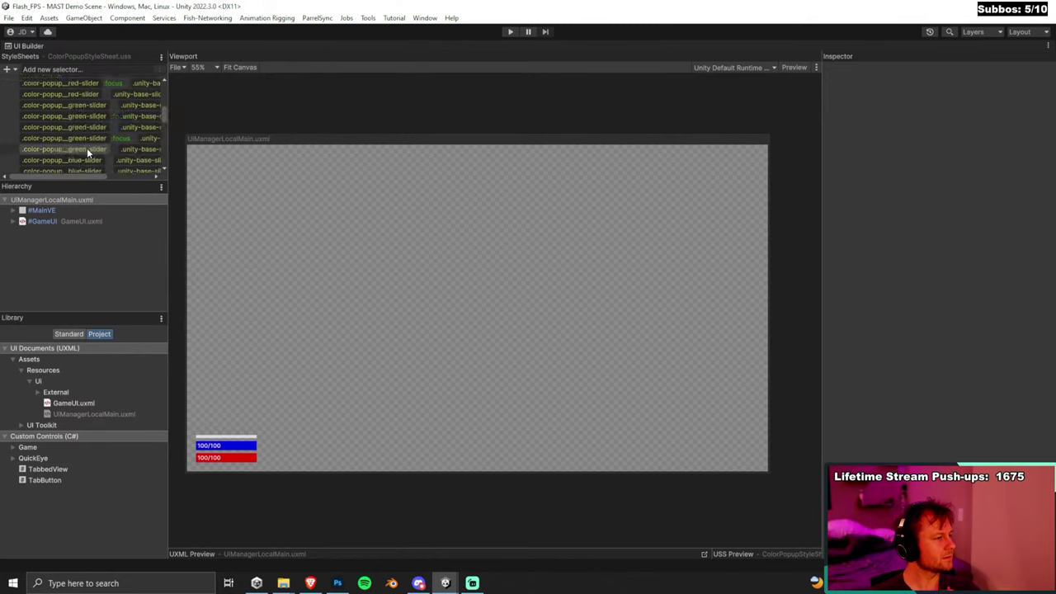
scroll(86, 152, down, 2)
scroll(83, 140, up, 8)
scroll(83, 136, up, 3)
click(5, 81)
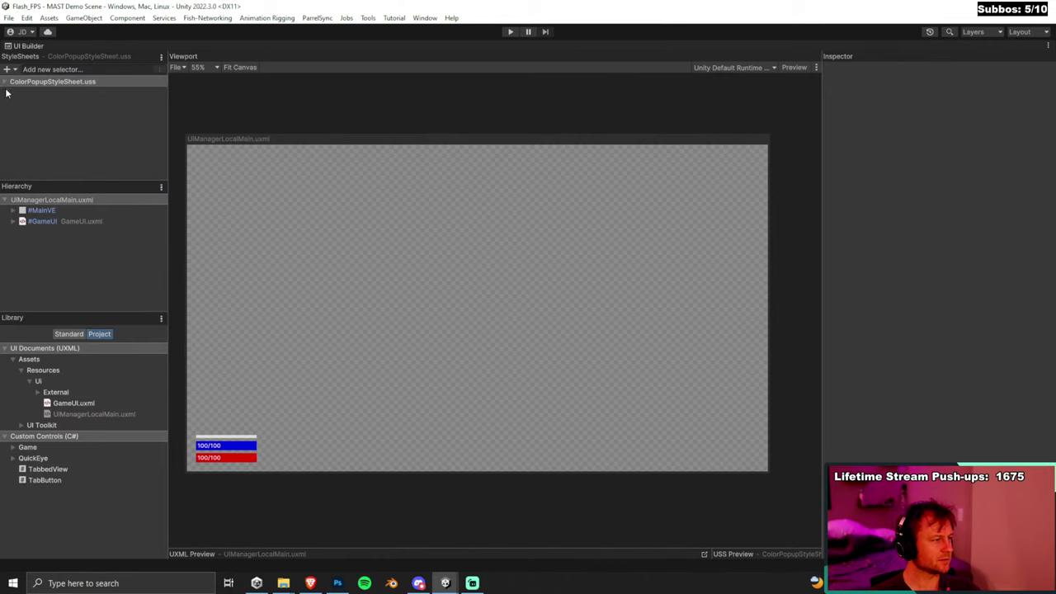
click(52, 83)
Switch to the fishing-odyssey project and inspect the unity-checkmark element nested inside TabContainer's RadioButton.
click(74, 279)
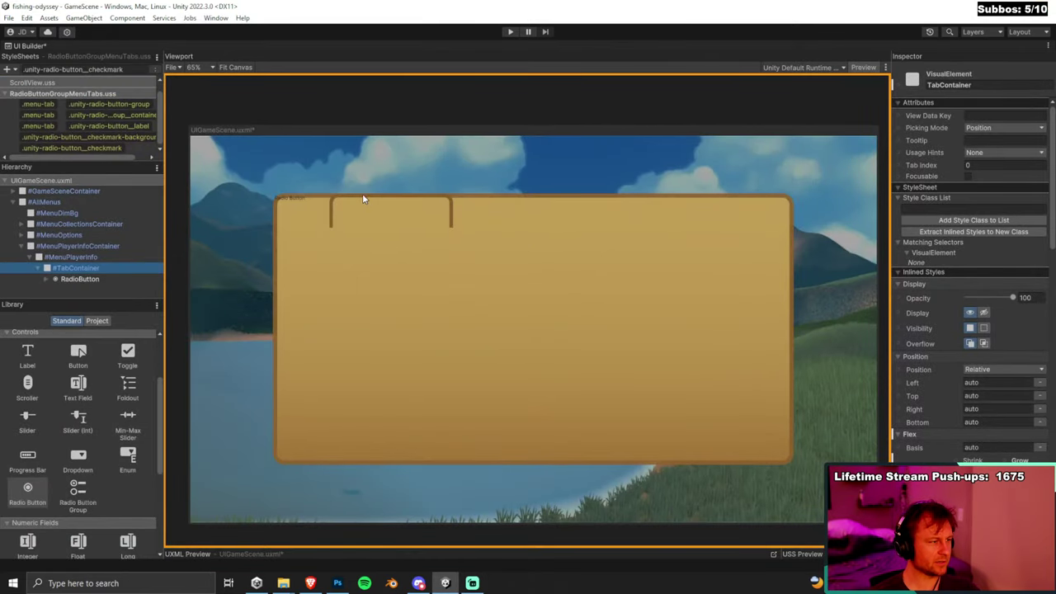
click(102, 278)
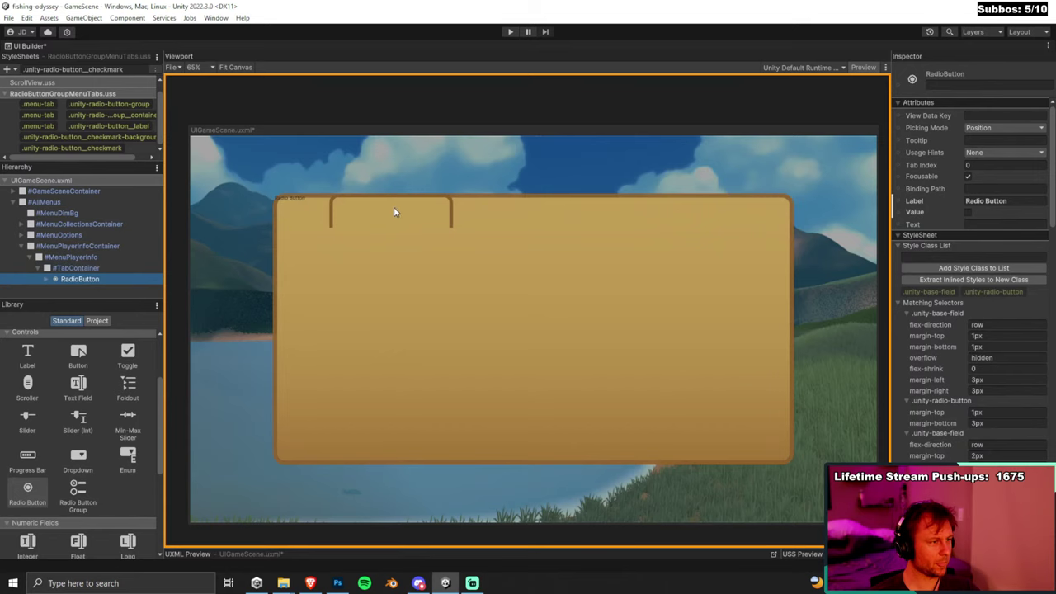
click(91, 258)
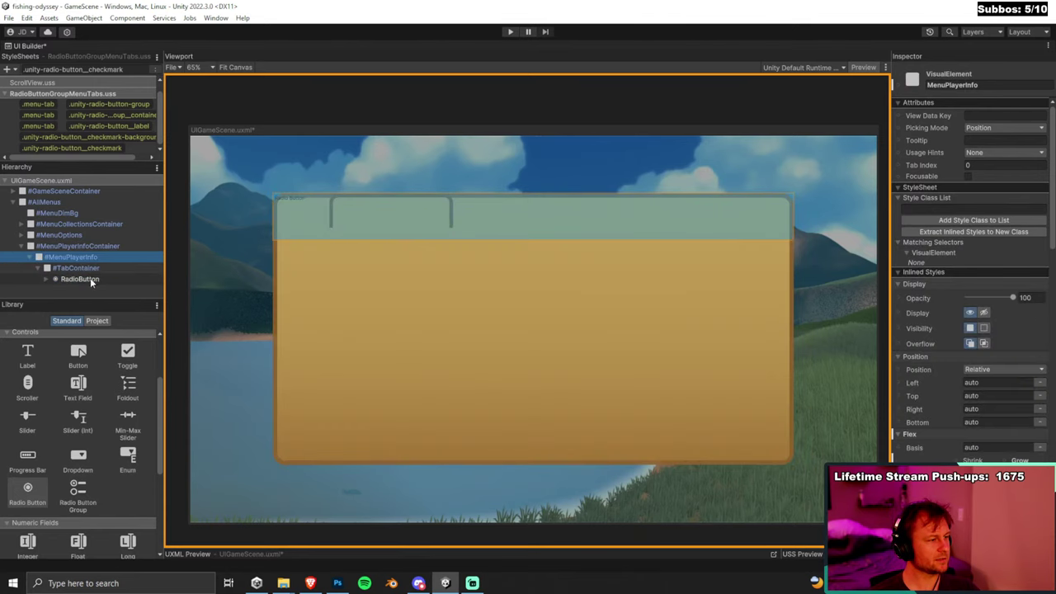
click(46, 279)
scroll(73, 282, down, 1)
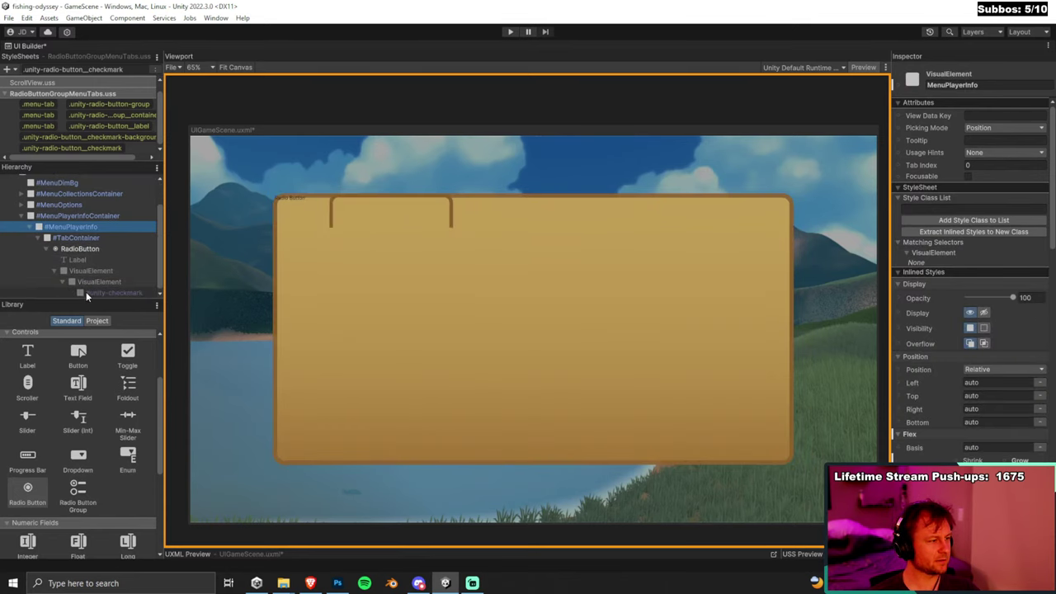
click(86, 293)
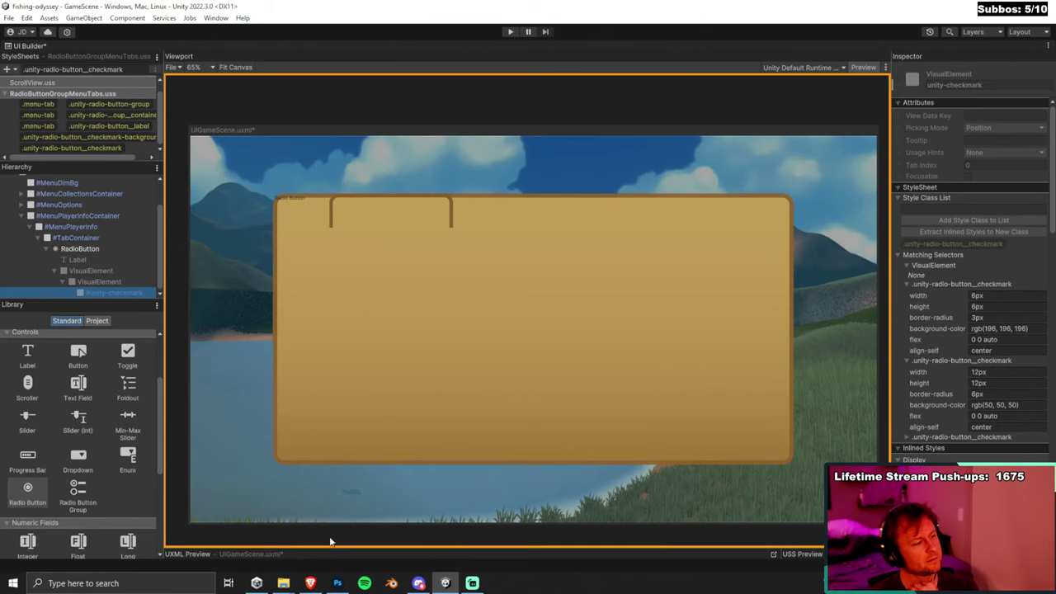
Switch to Unity Hub and open the MultiplayerPong project.
click(257, 584)
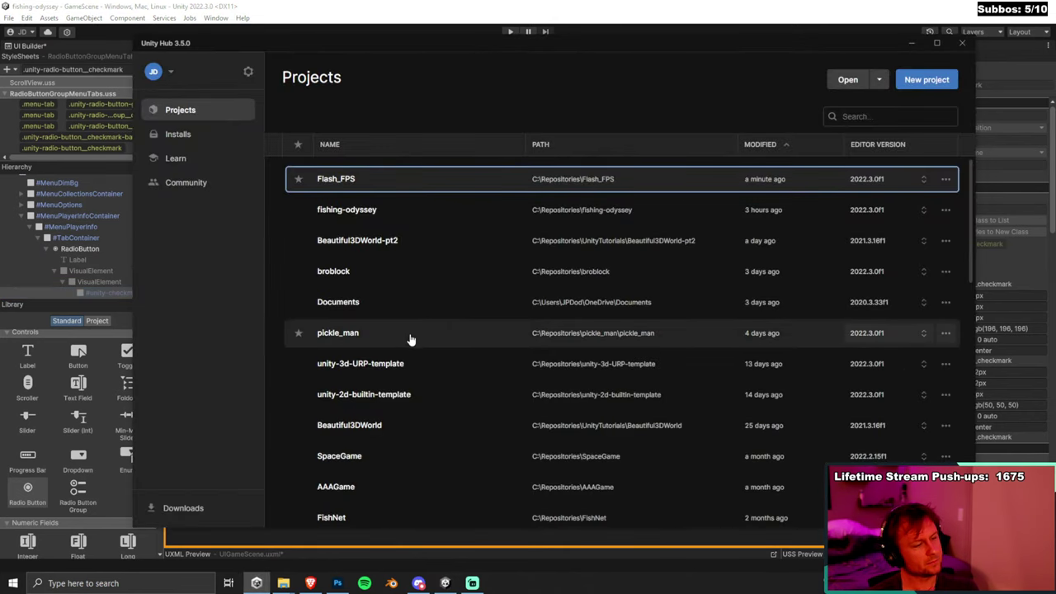
scroll(405, 398, down, 2)
scroll(405, 401, down, 2)
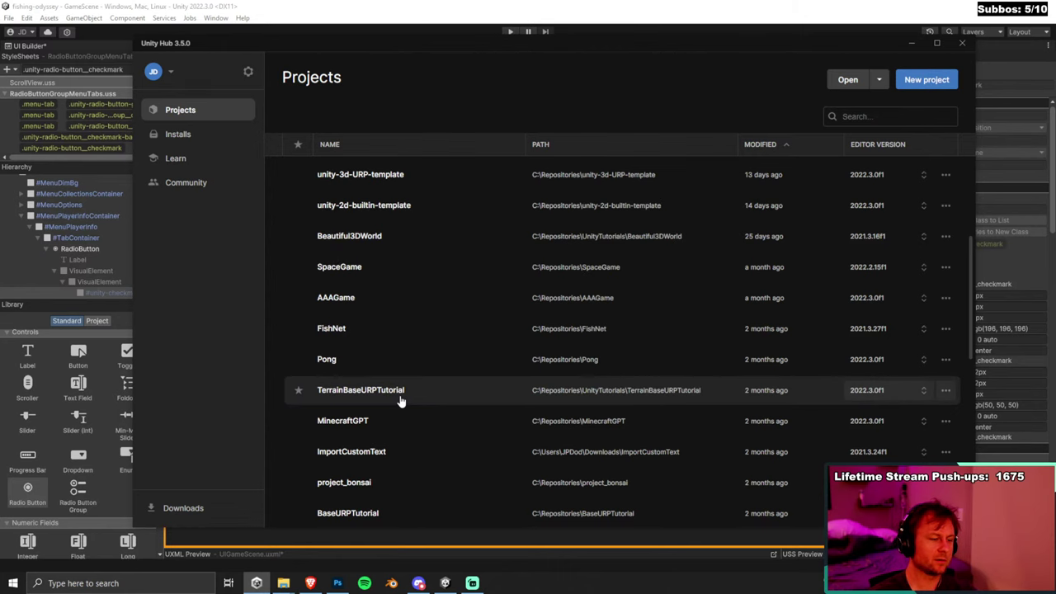
click(401, 401)
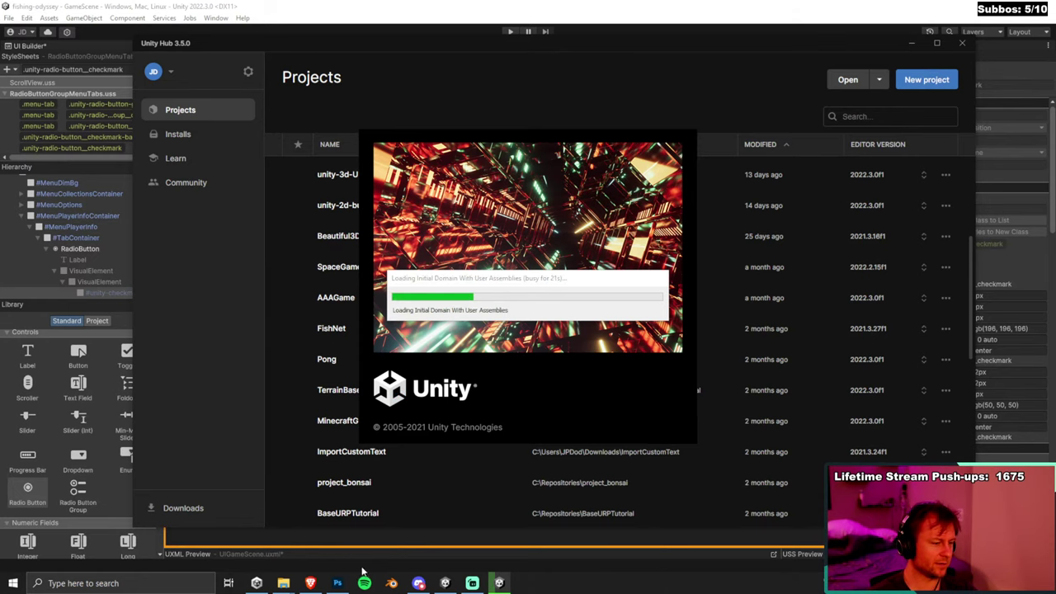
Switch to the Brave browser and read the live chat of the Open World Project stream on YouTube.
click(310, 583)
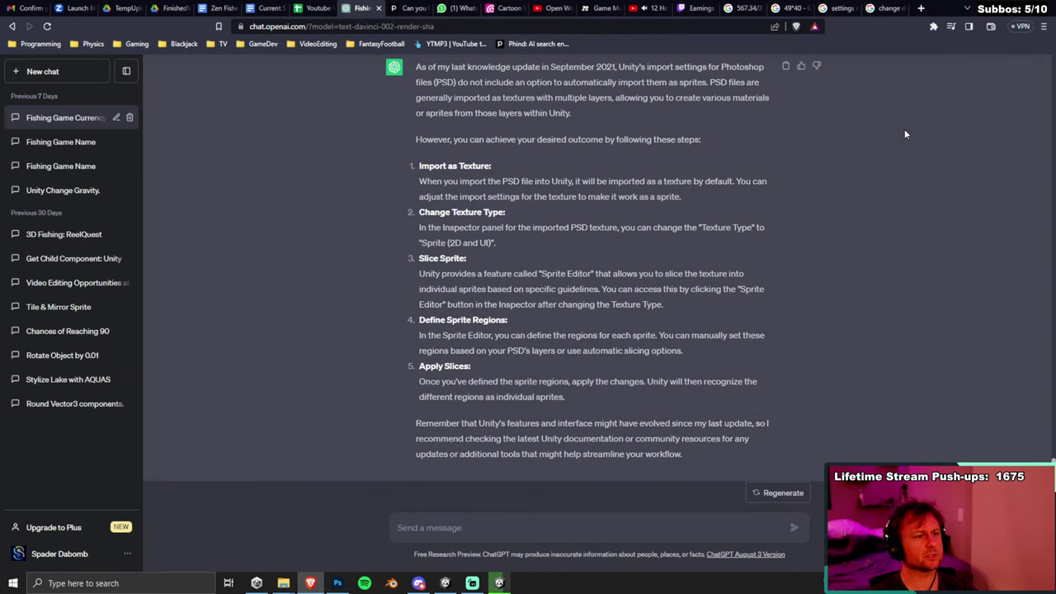
click(554, 8)
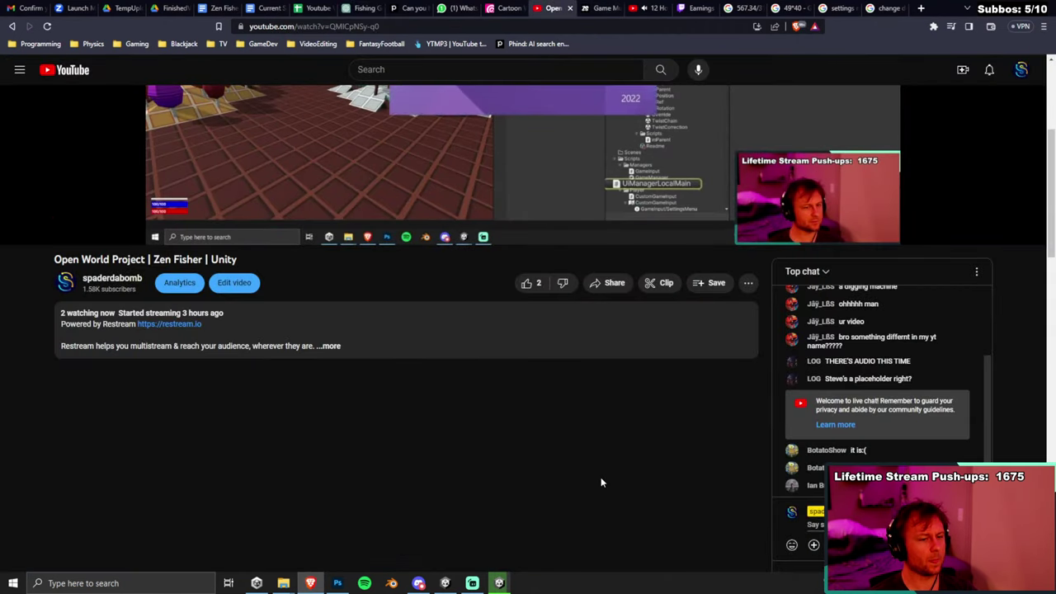
scroll(601, 480, down, 2)
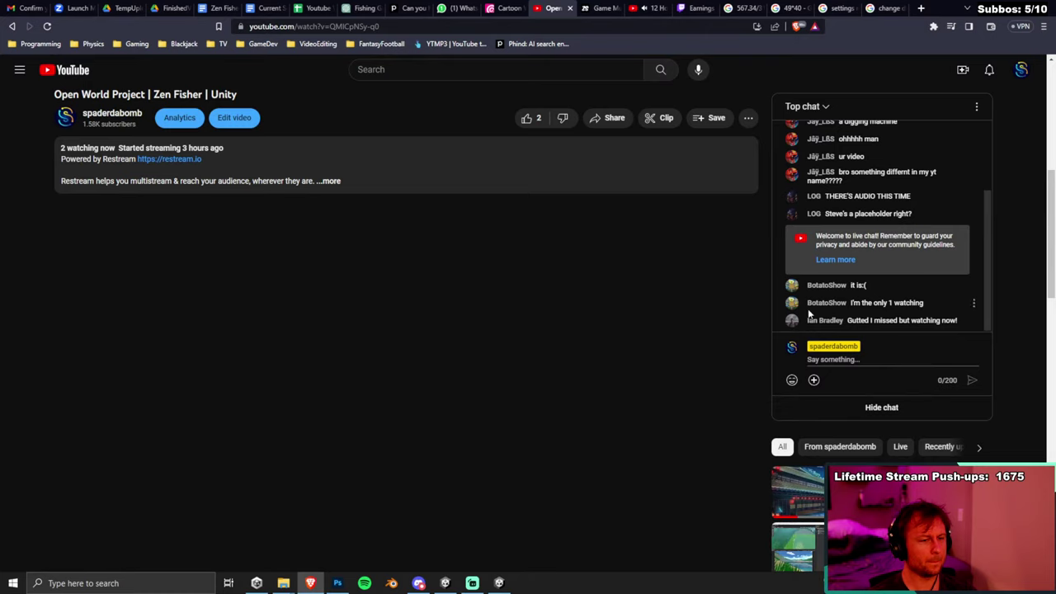
click(986, 9)
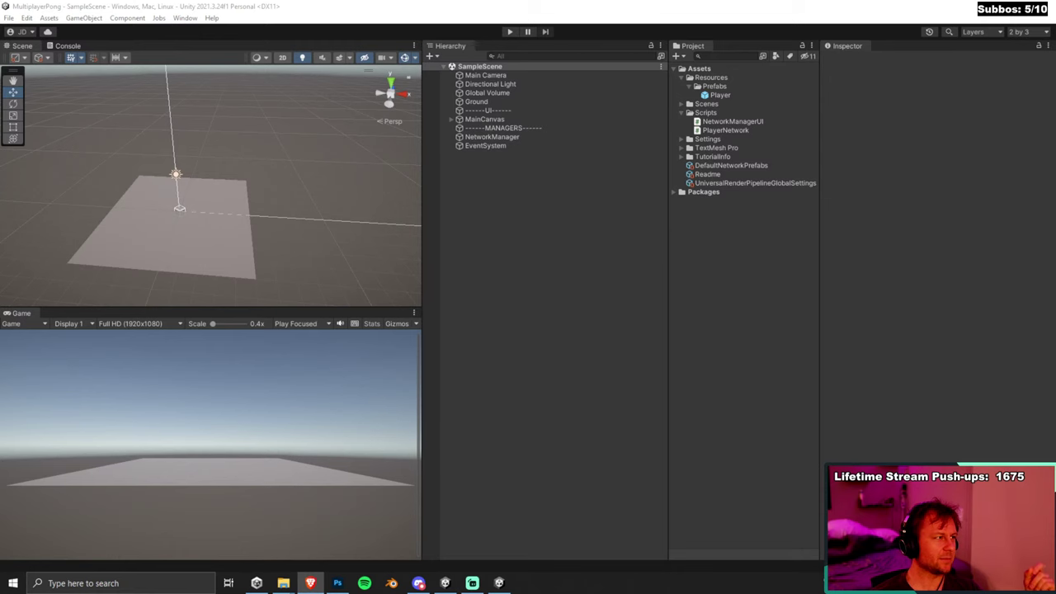
Return to the Brave browser and load itch.io in a new tab.
key(alt+Tab)
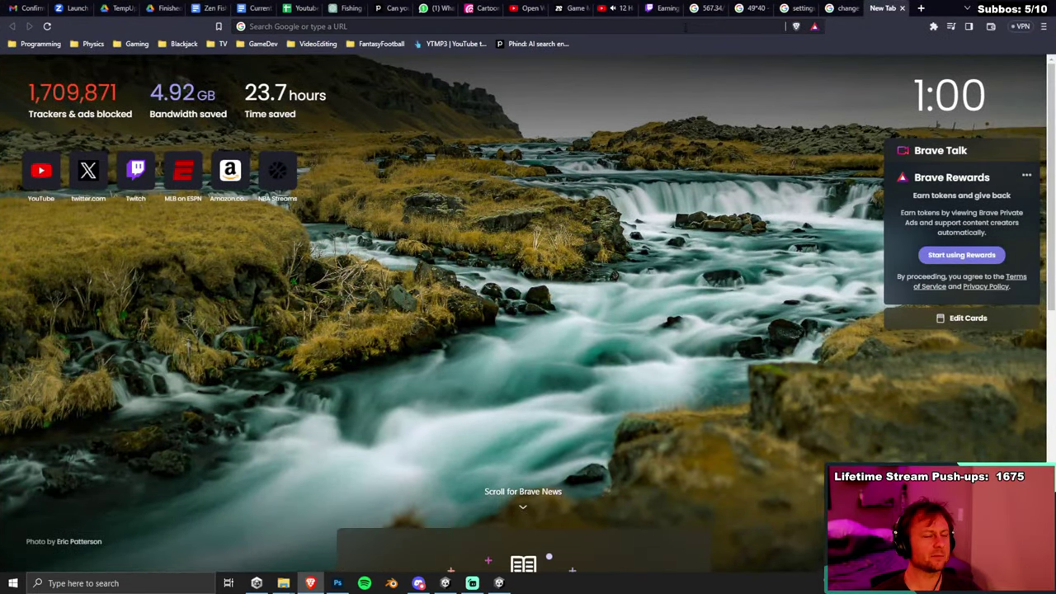
click(685, 25)
click(584, 327)
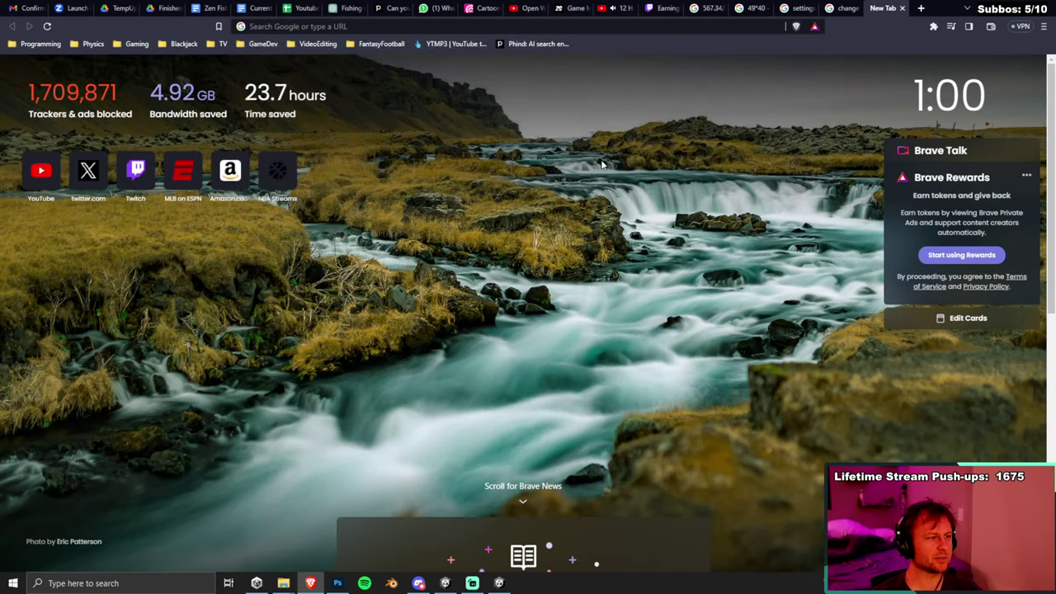
click(601, 26)
text(itch.io)
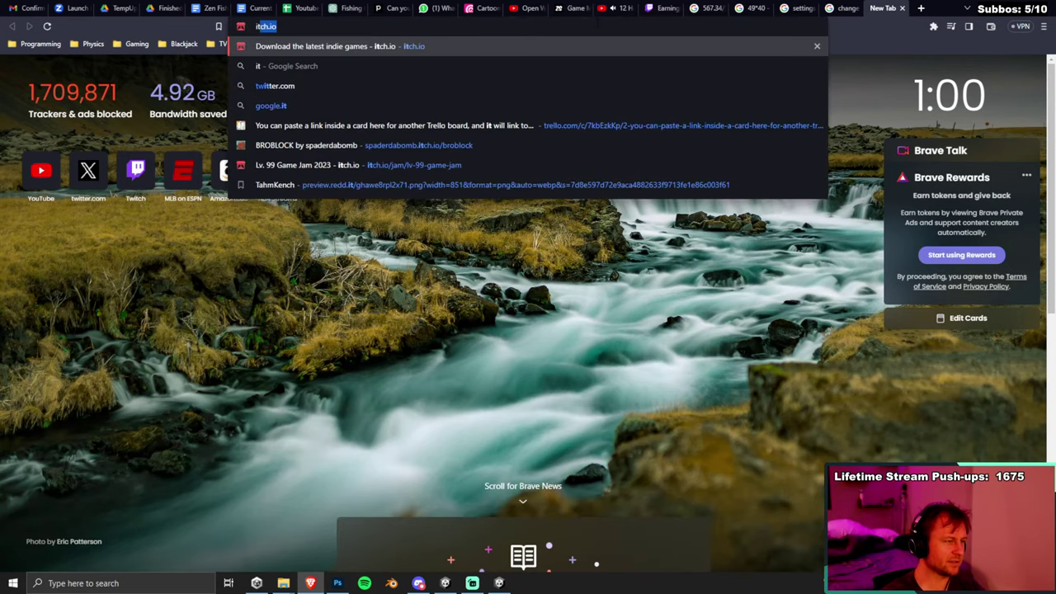
key(Return)
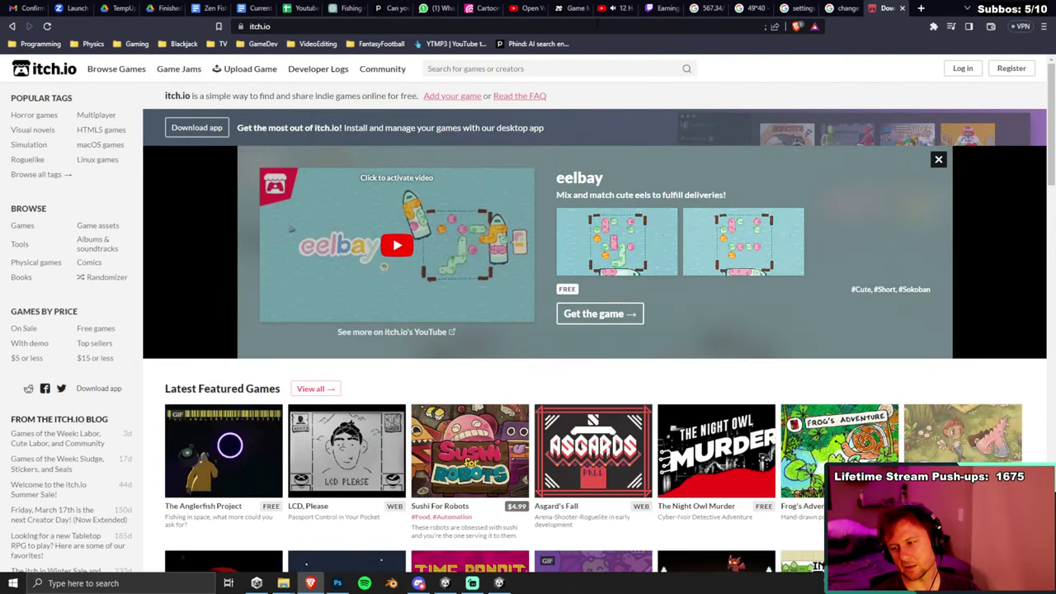
Log in to the itch.io account and open its Creator Dashboard.
click(963, 70)
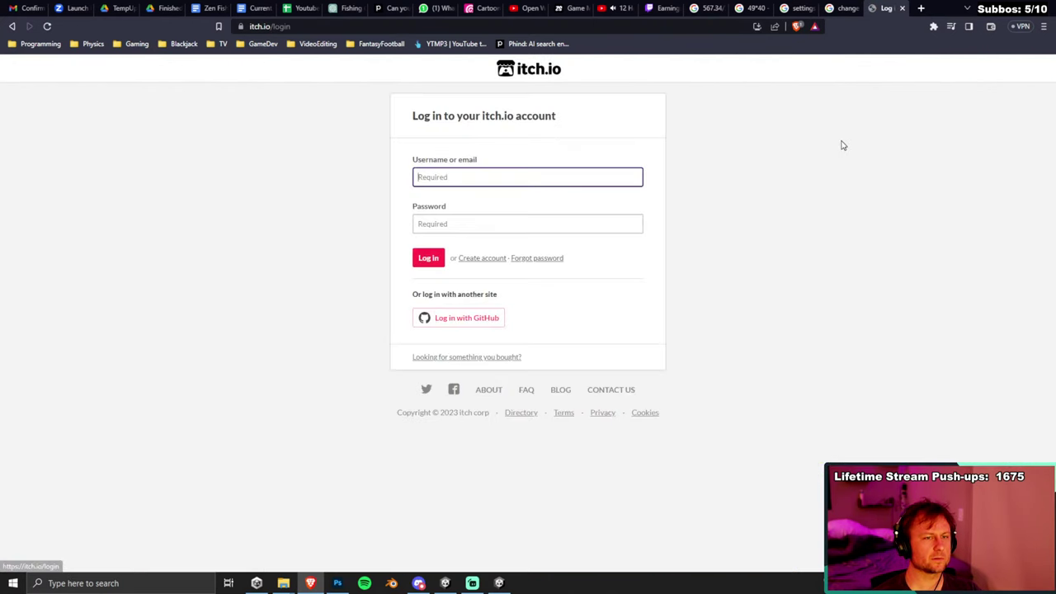
click(990, 8)
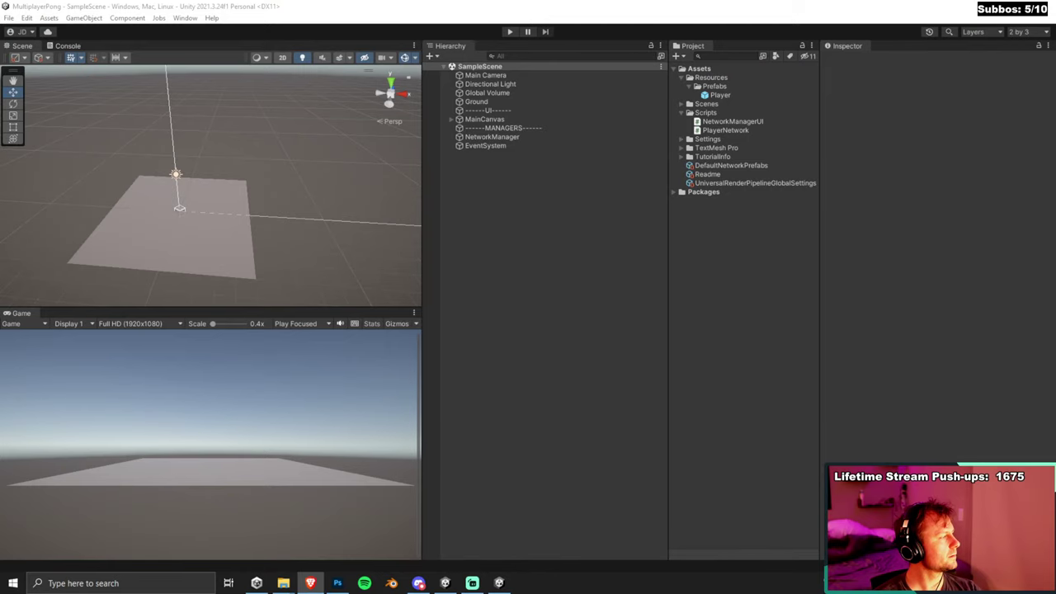
key(alt+Tab)
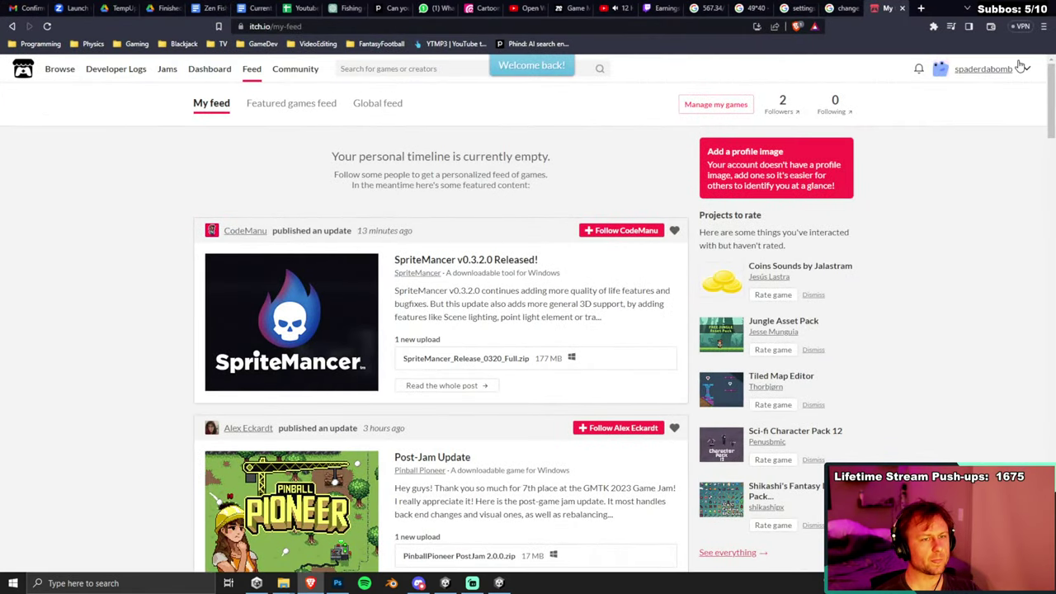
click(1025, 70)
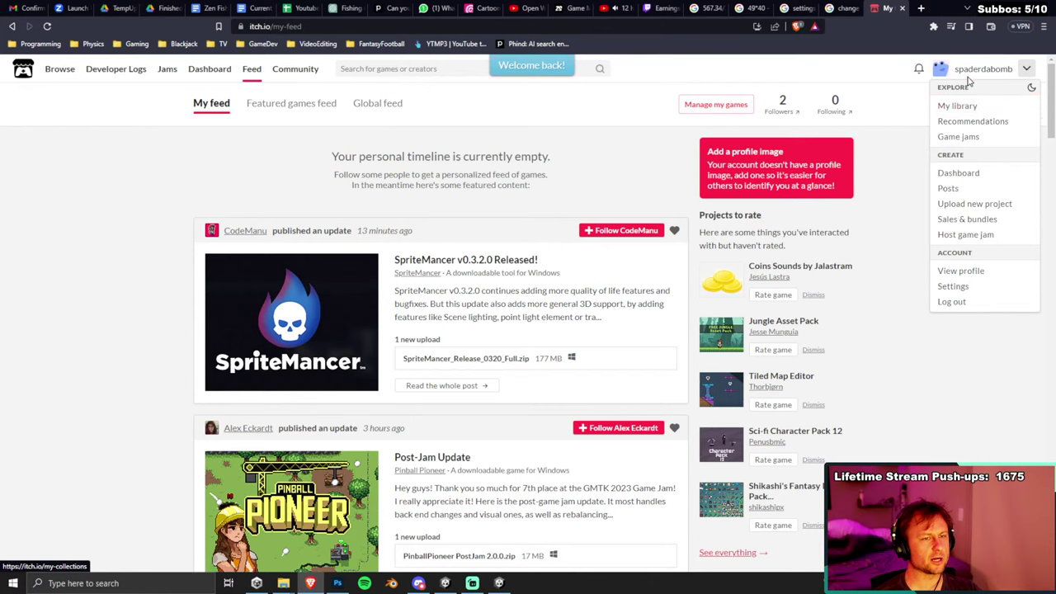
click(977, 172)
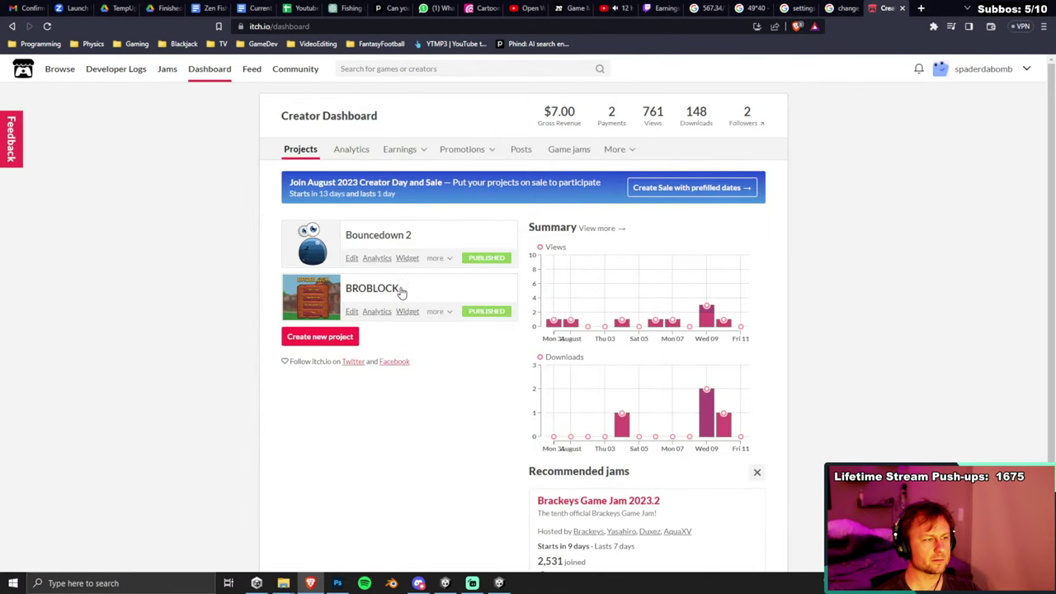
Open the BROBLOCK game page on itch.io and look through its description and gameplay screenshots.
click(354, 297)
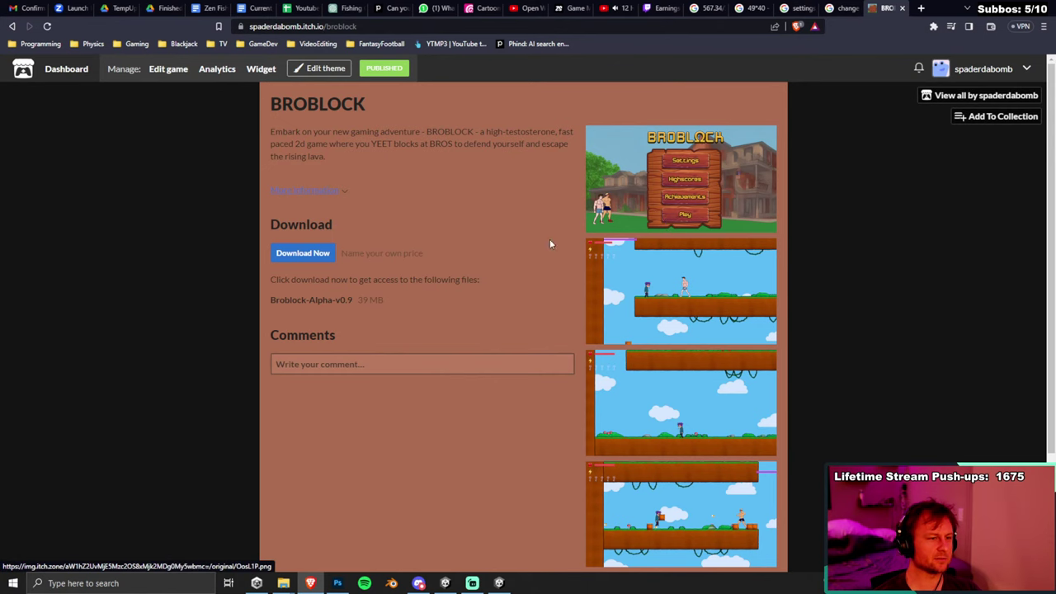
scroll(690, 294, down, 3)
scroll(685, 330, up, 3)
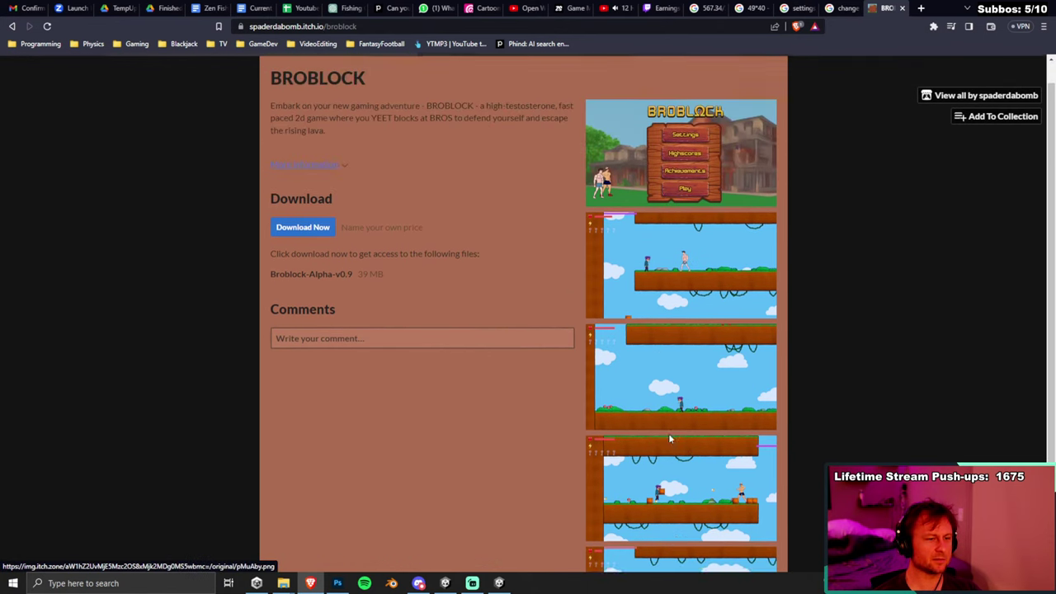
scroll(712, 360, down, 3)
scroll(718, 360, up, 3)
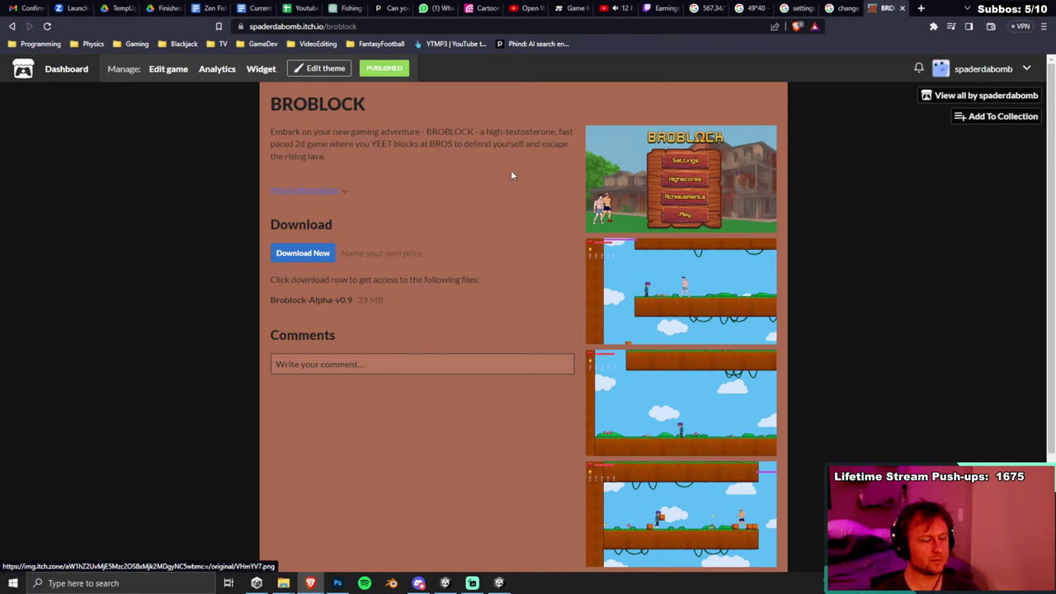
scroll(719, 242, down, 1)
scroll(717, 273, up, 1)
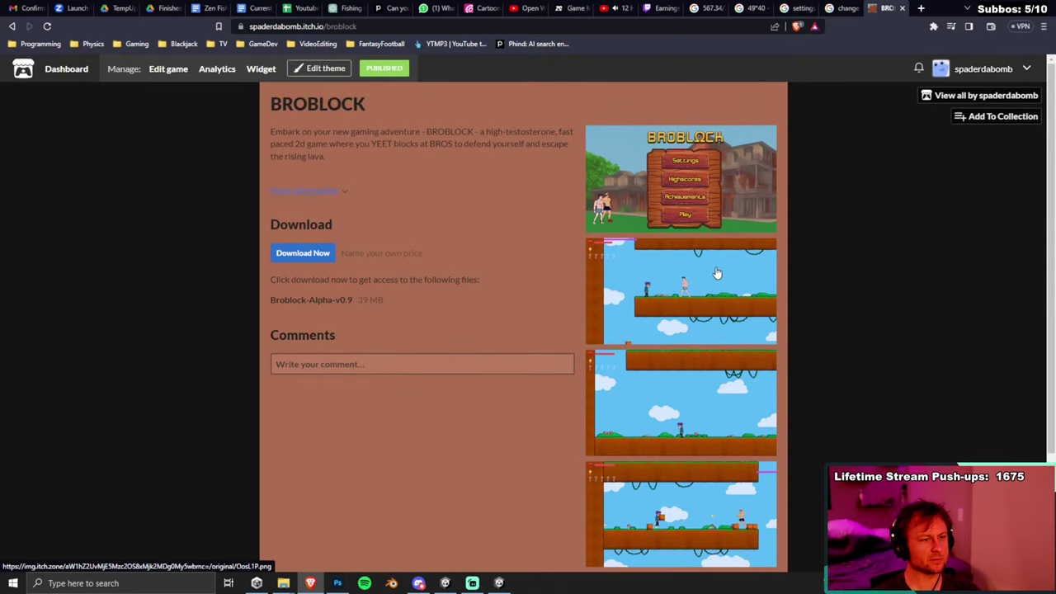
scroll(717, 273, down, 1)
scroll(715, 273, up, 1)
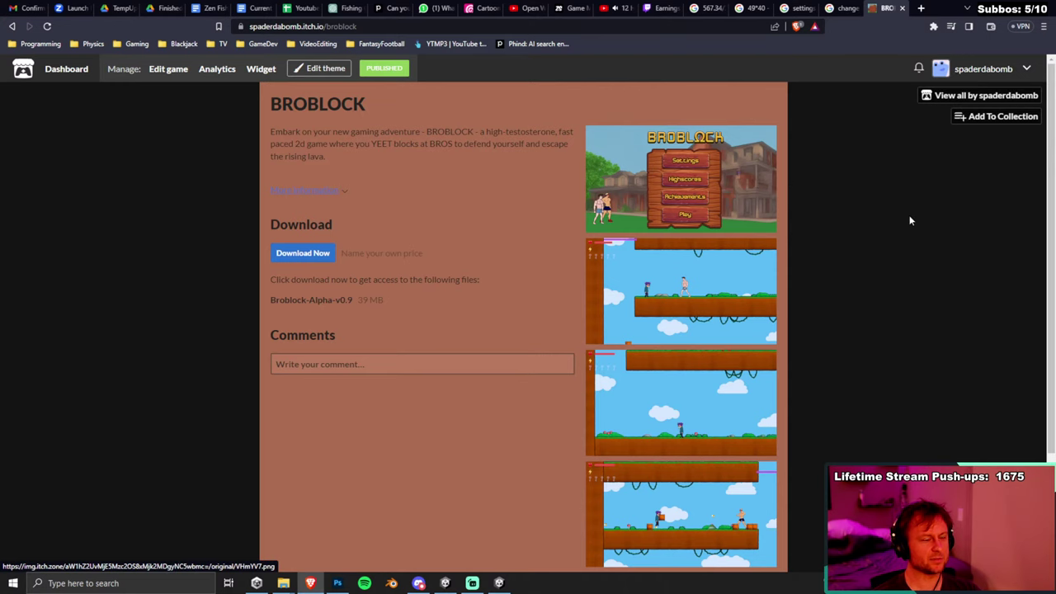
Switch to the MultiplayerPong project in Unity and inspect the UI separator and MainCanvas objects.
key(alt+Tab)
click(553, 249)
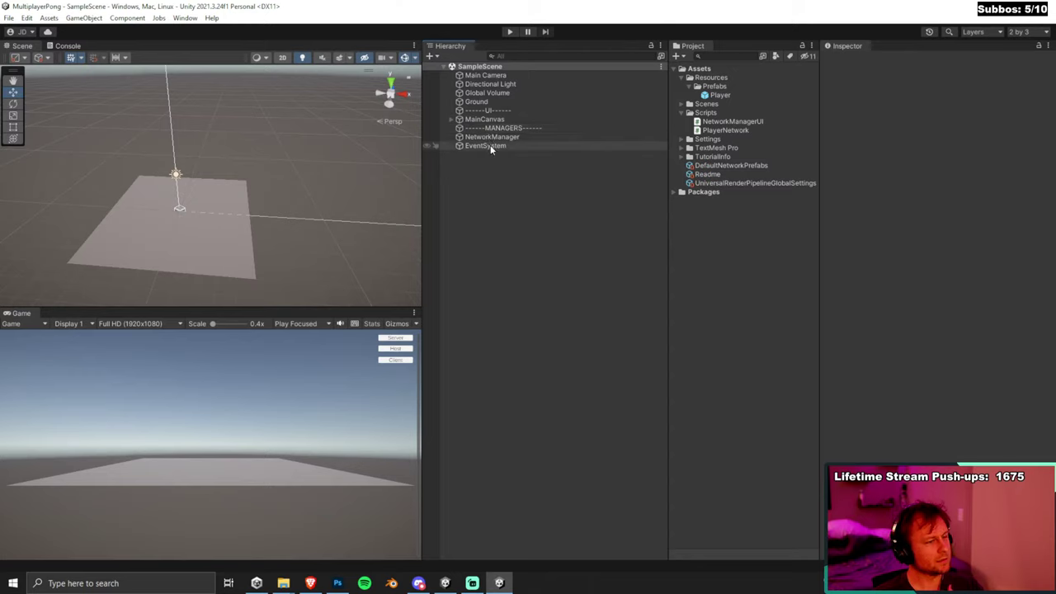
click(492, 110)
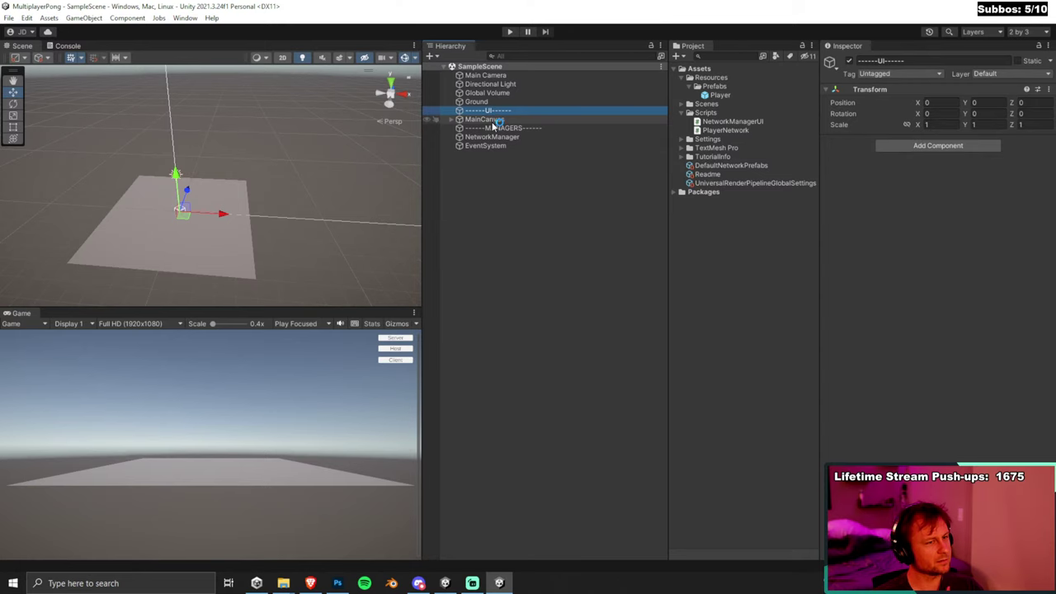
click(491, 121)
Run SampleScene in play mode, try starting the game as Server and as Host, and stop play mode.
click(509, 31)
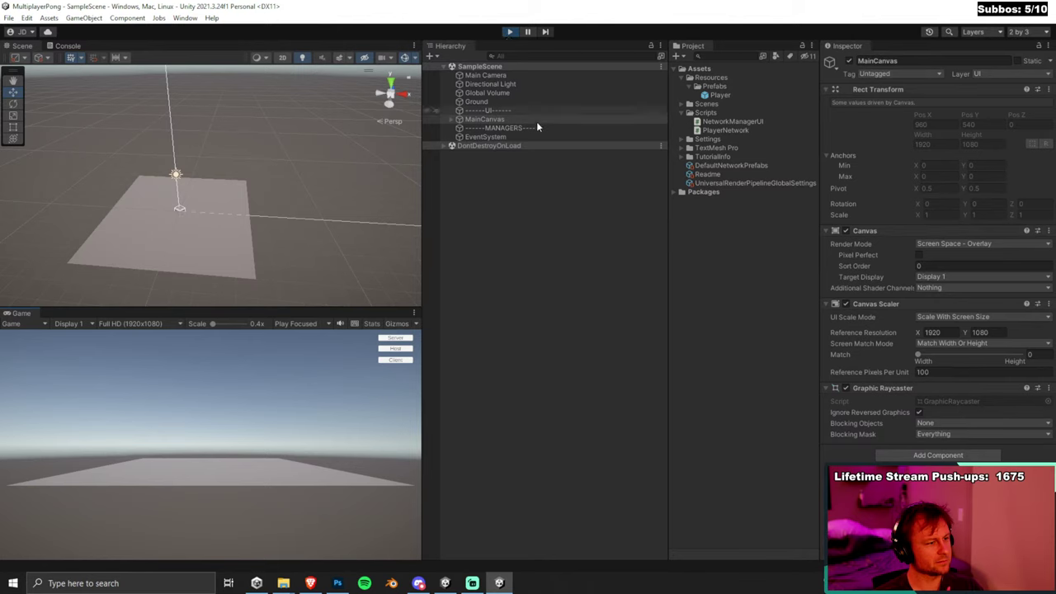
click(409, 339)
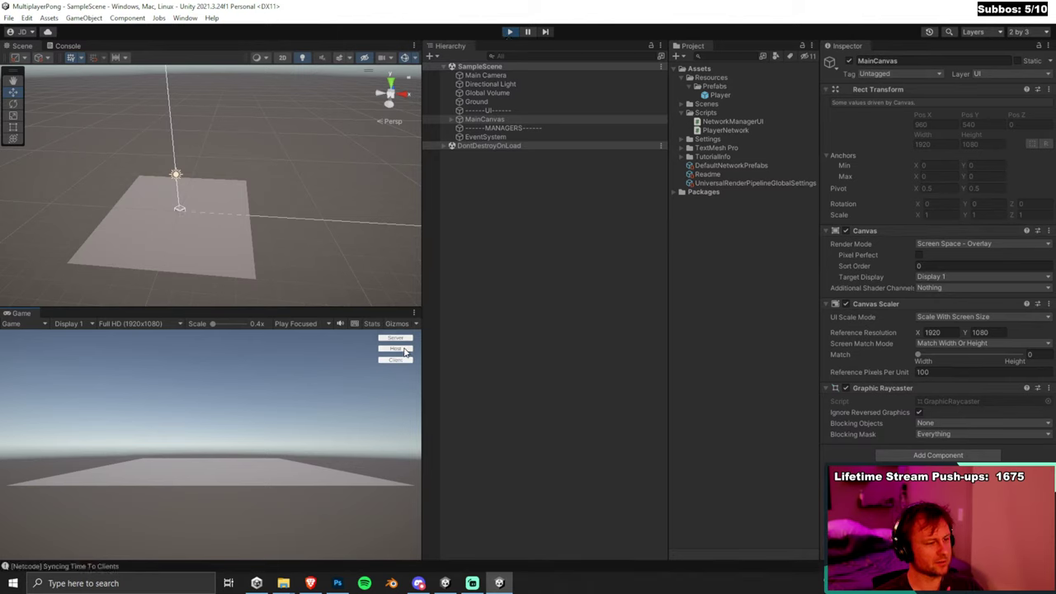
click(405, 350)
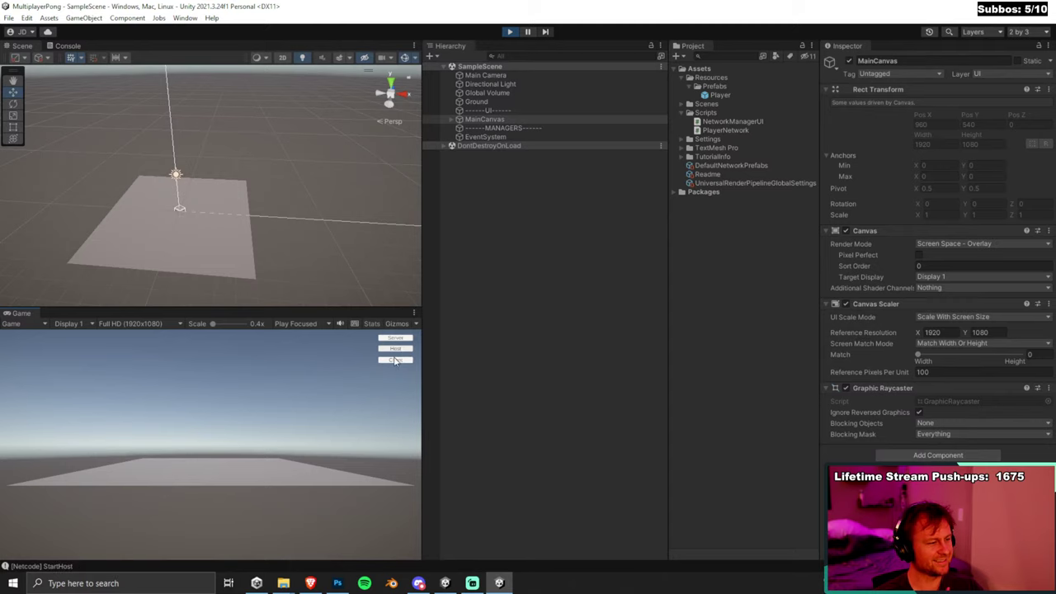
click(509, 31)
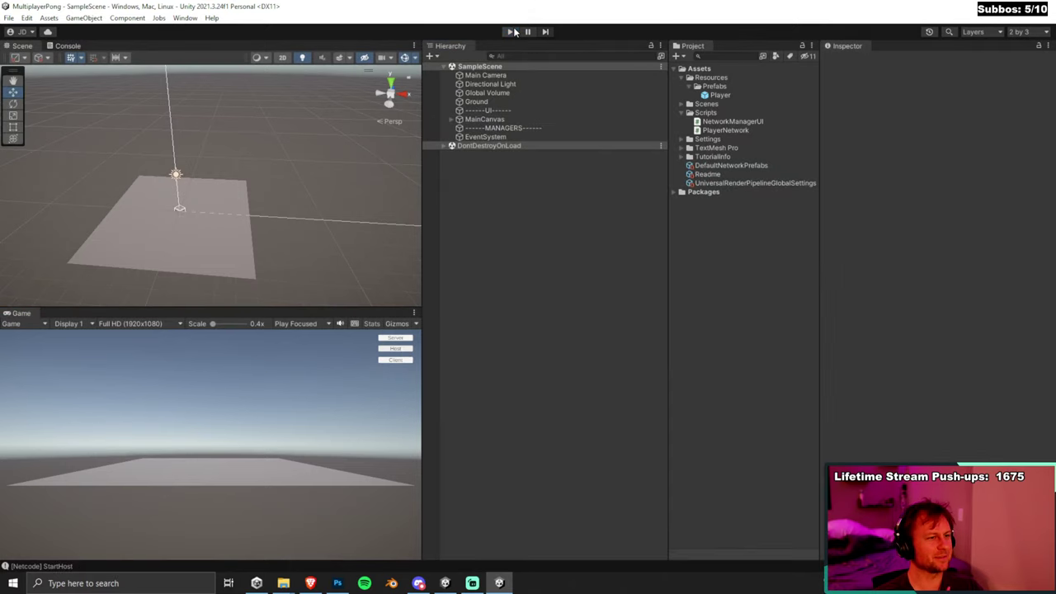
Inspect the EventSystem and MainCanvas objects and look into the project's Scenes folder.
click(724, 129)
click(507, 143)
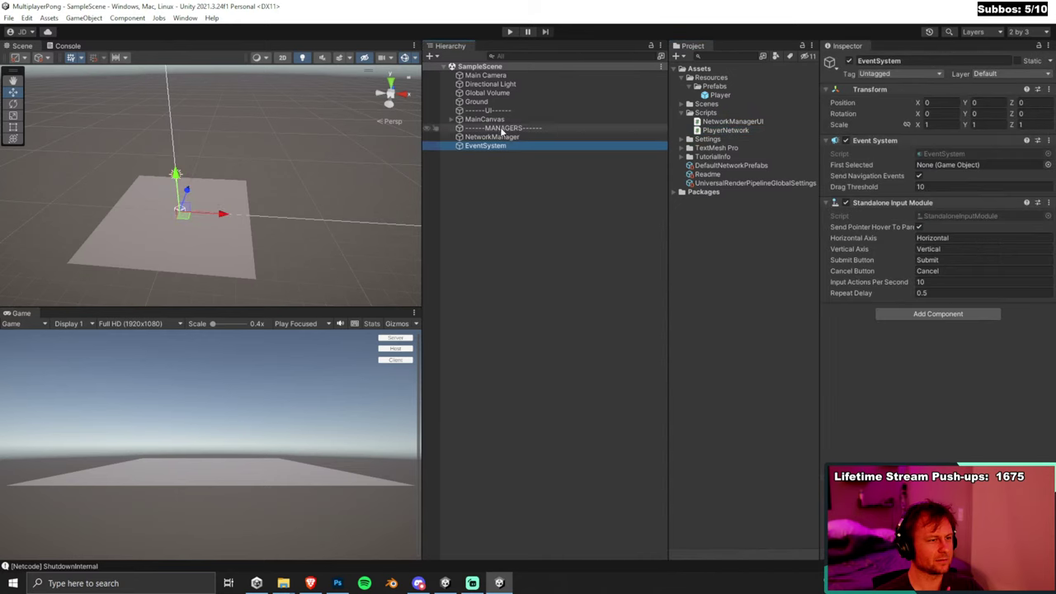
click(484, 120)
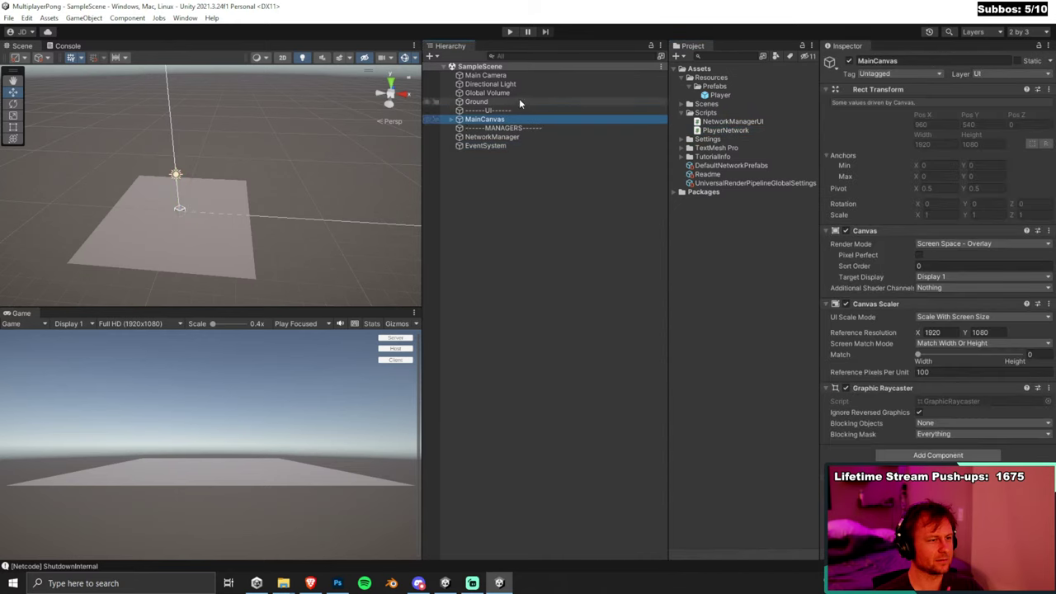
click(777, 185)
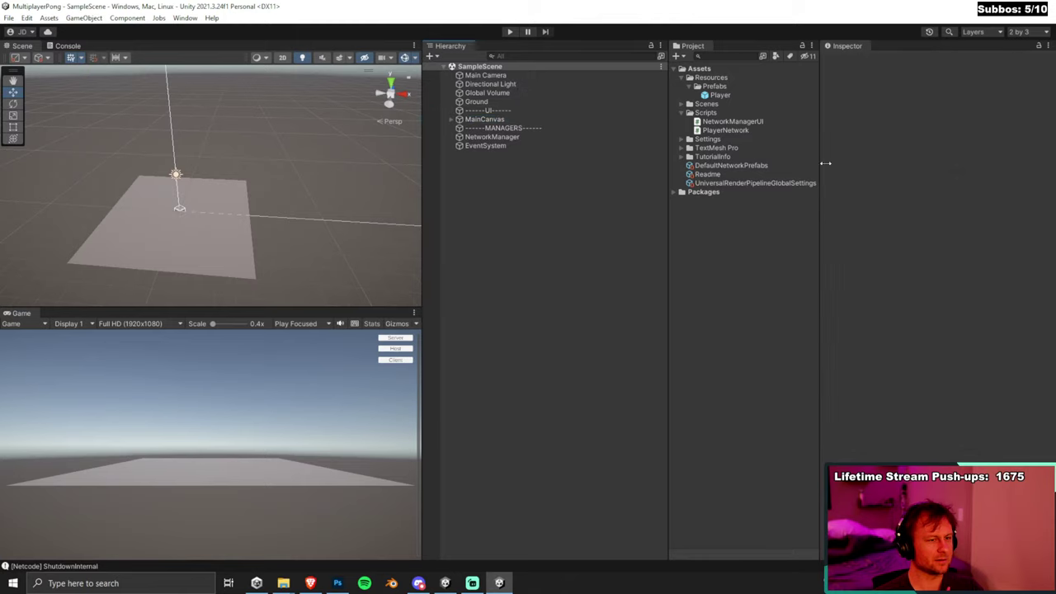
click(681, 104)
click(719, 112)
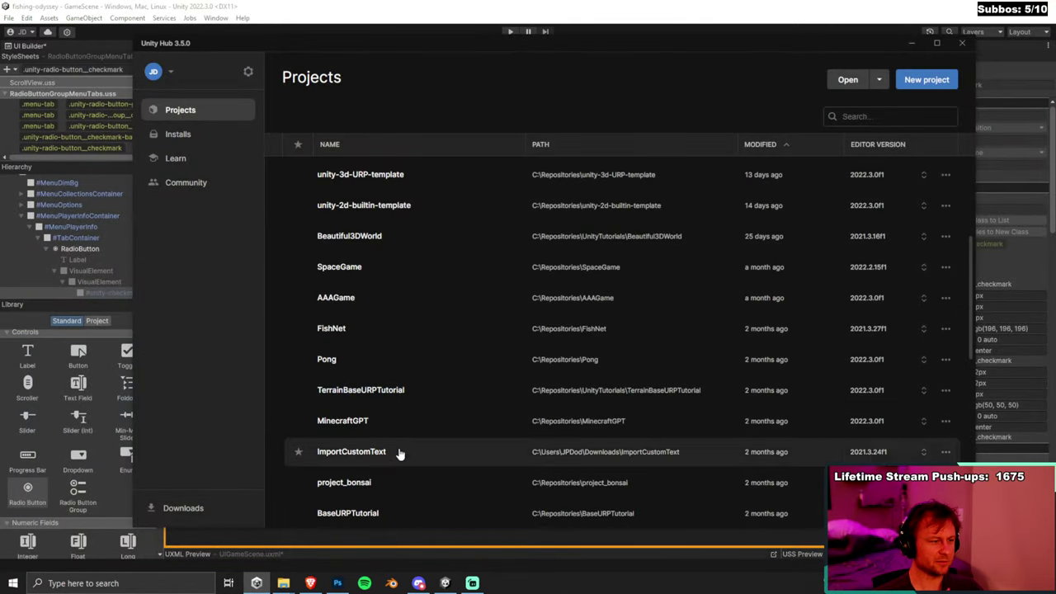
Browse the older projects in Unity Hub's project list and return to the fishing-odyssey project in the Unity editor.
scroll(403, 450, down, 5)
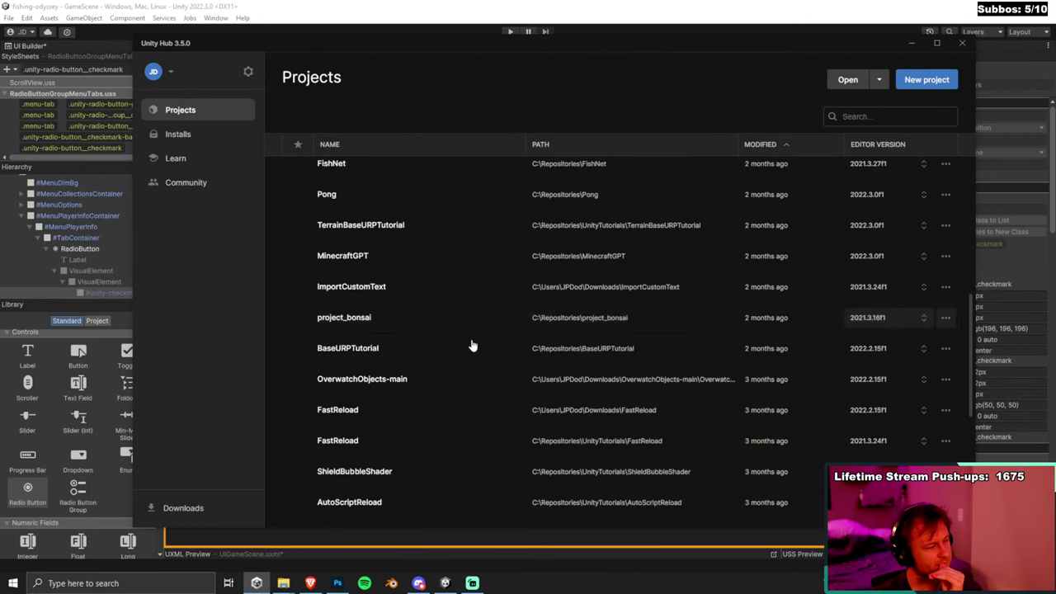
scroll(388, 314, down, 3)
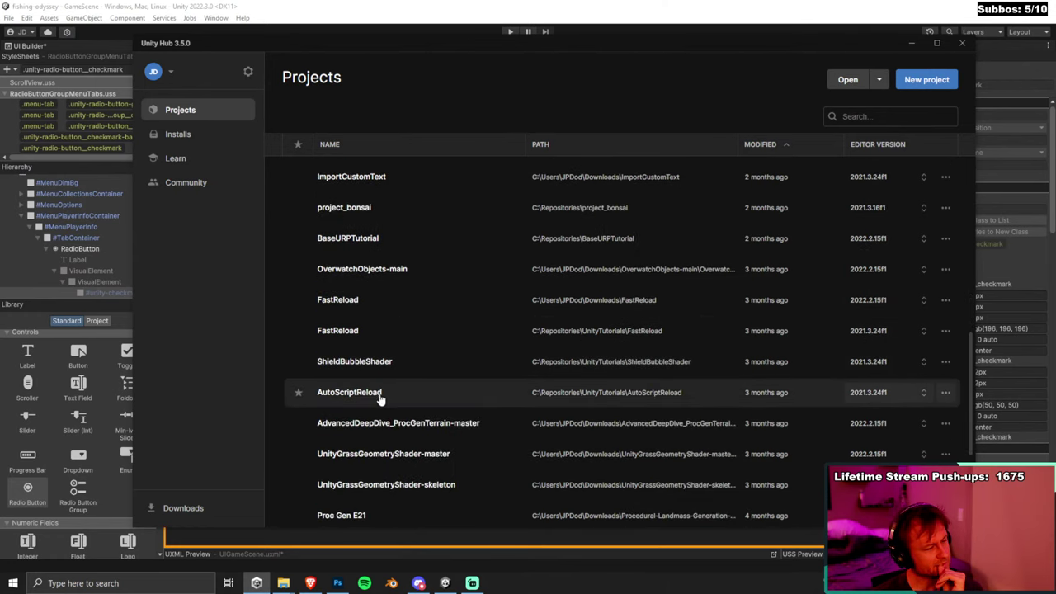
scroll(380, 386, down, 2)
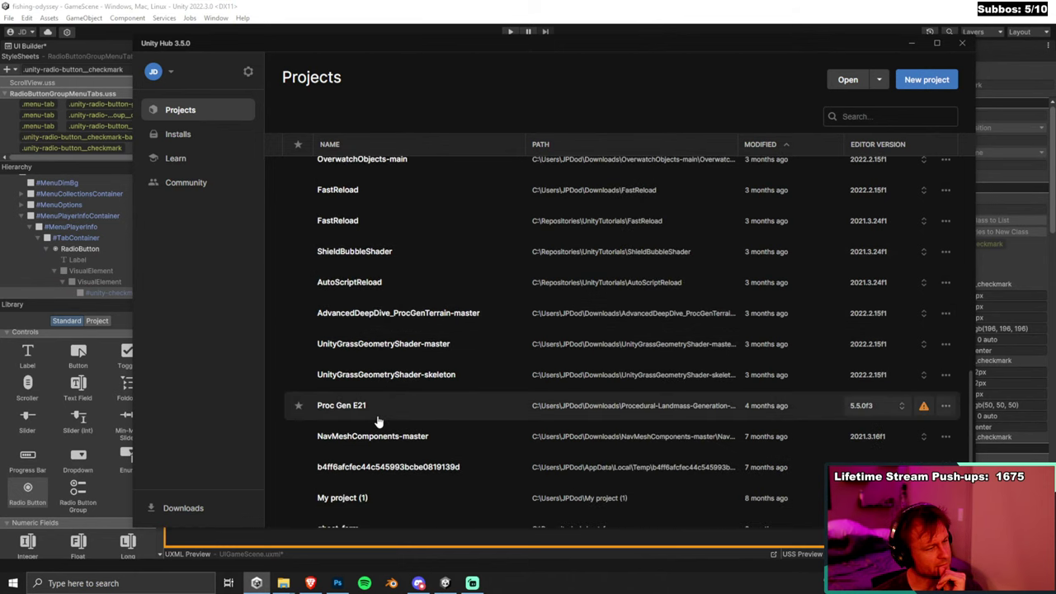
scroll(379, 413, down, 2)
scroll(392, 429, down, 1)
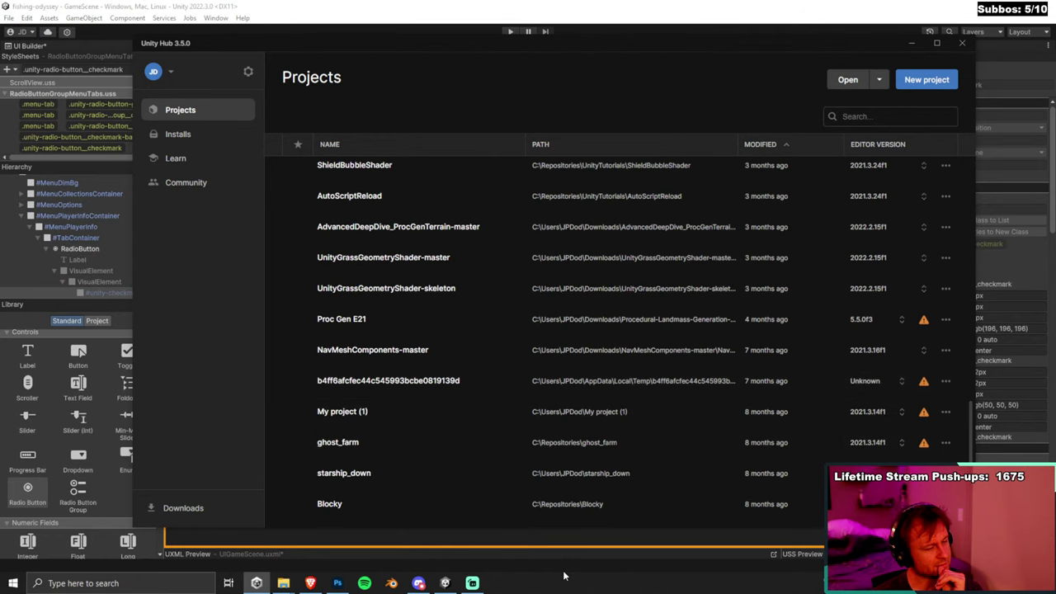
click(674, 4)
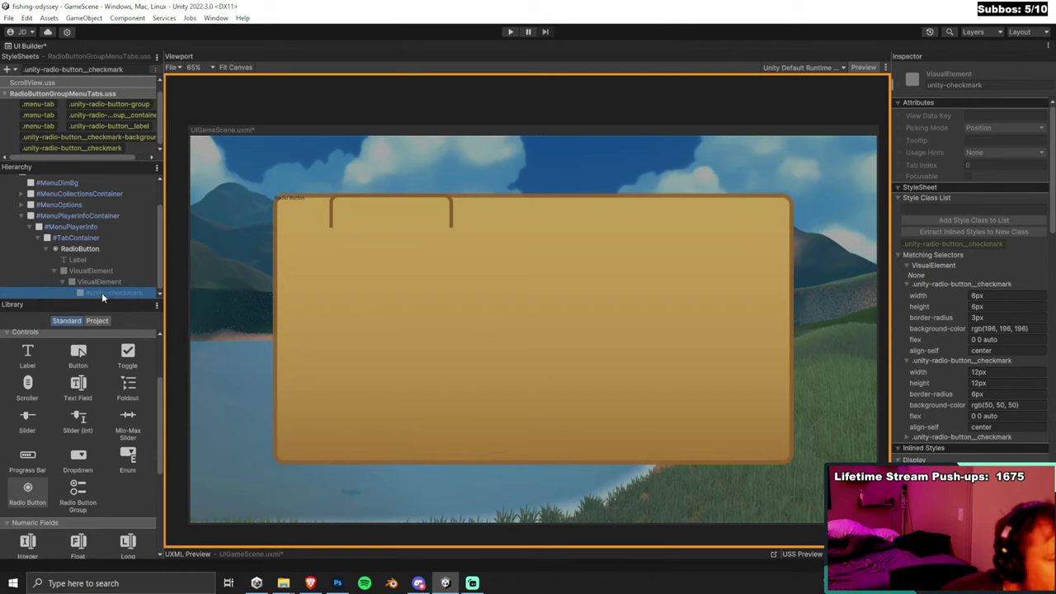
Select the RadioButton in TabContainer and toggle its Value repeatedly to compare the tab's checked and unchecked looks.
click(863, 67)
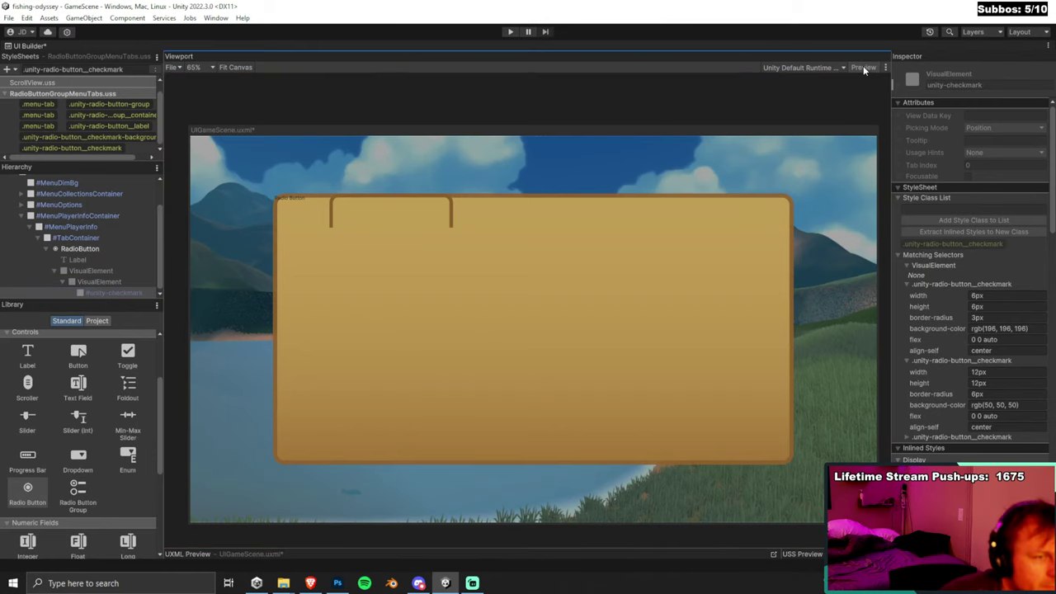
click(118, 250)
click(968, 212)
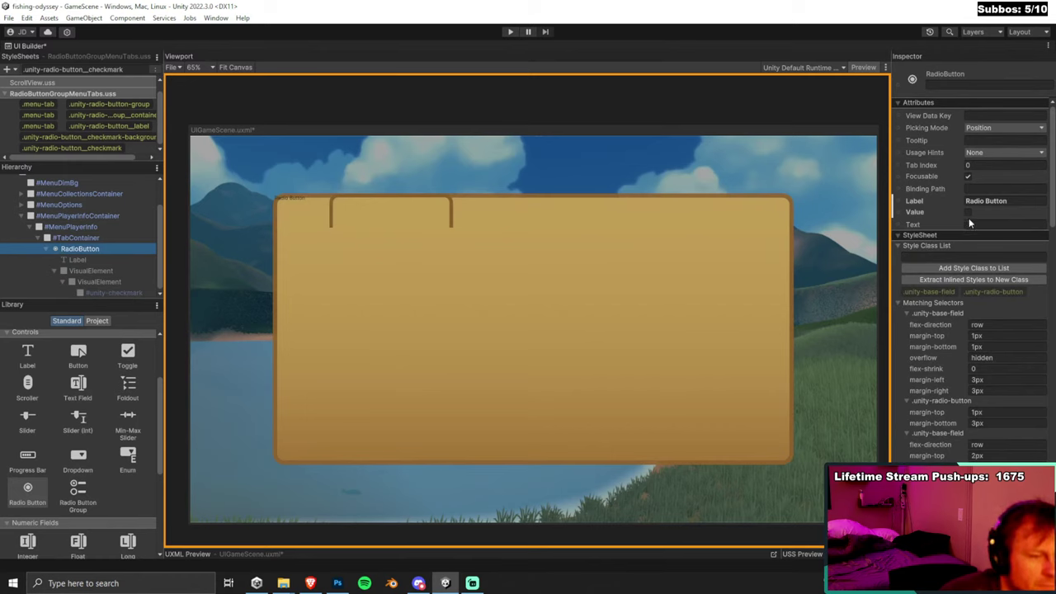
click(967, 213)
click(967, 213)
click(968, 212)
click(968, 212)
click(968, 213)
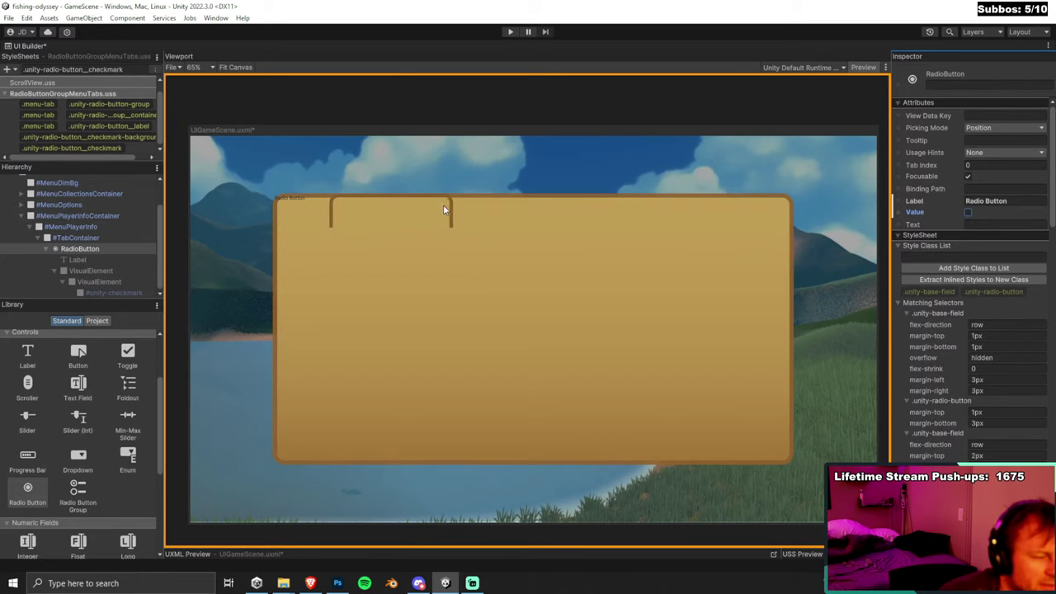
click(970, 212)
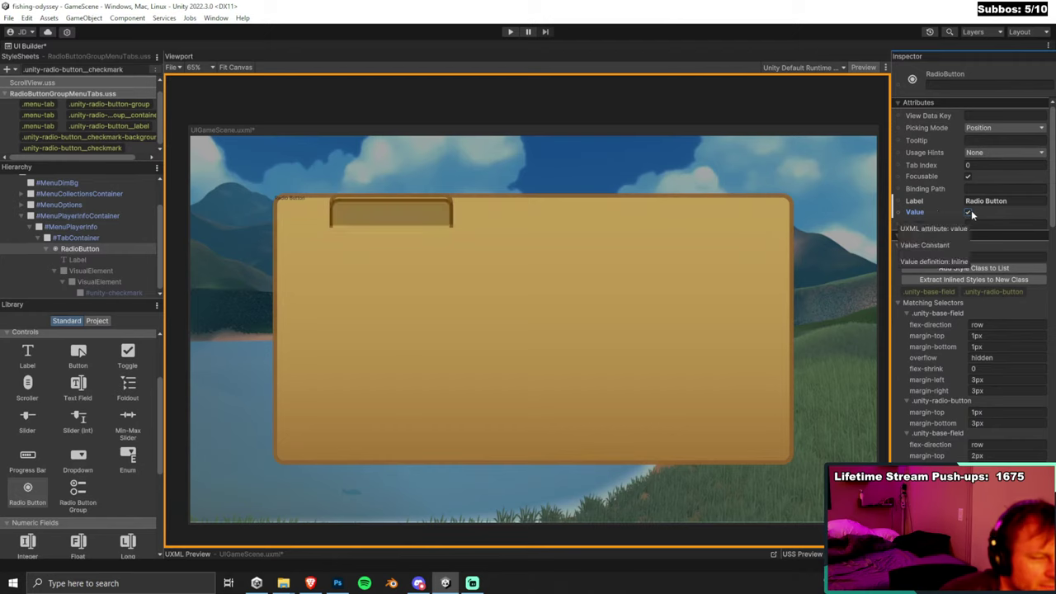
click(970, 211)
click(971, 211)
click(970, 211)
click(971, 211)
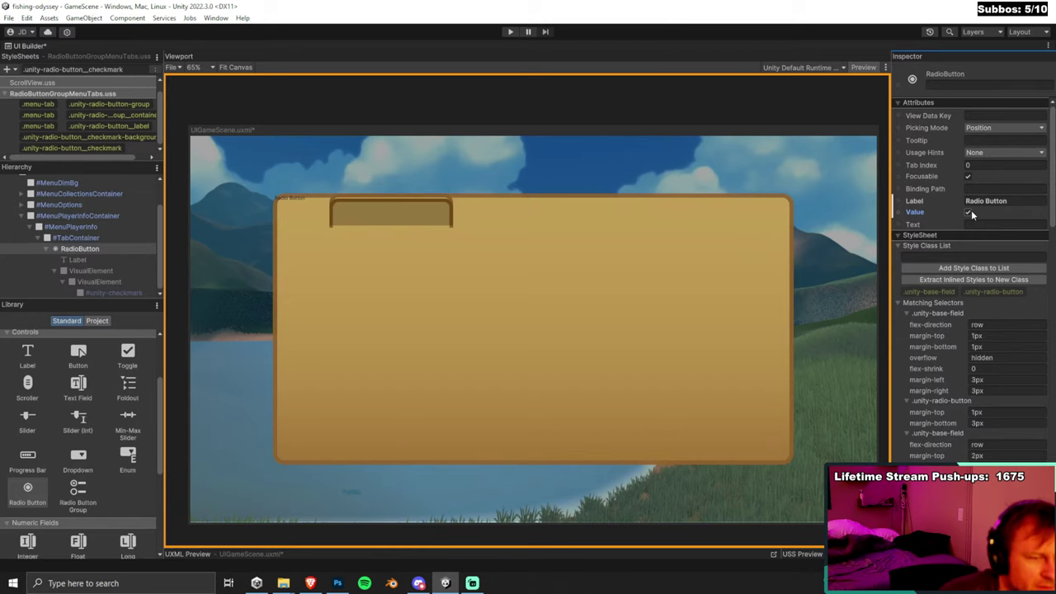
click(970, 211)
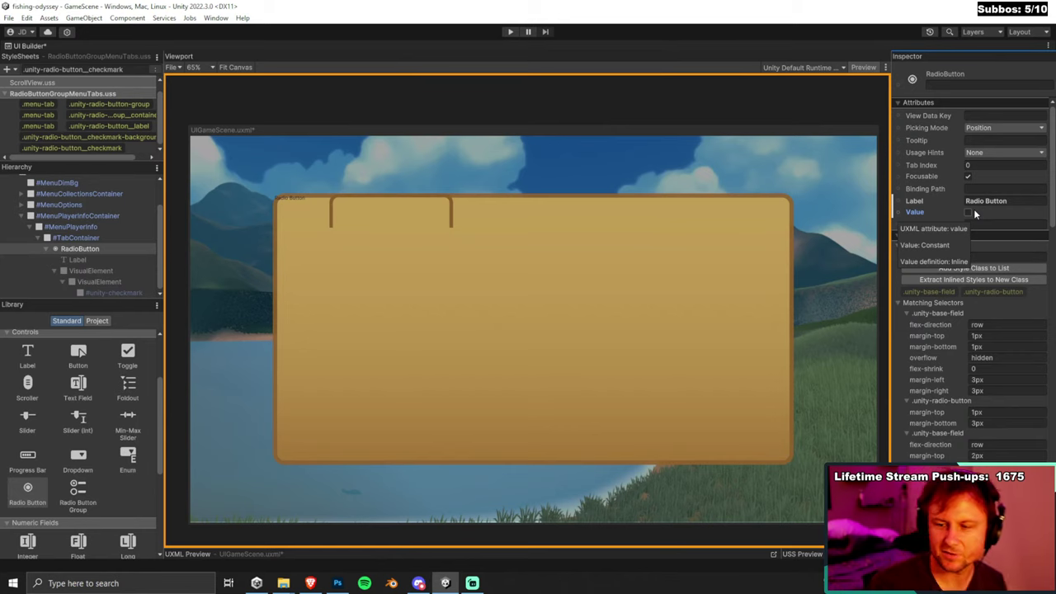
Review the RadioButton's inline text and background styles and open the .unity-radio-button__checkmark selector.
scroll(967, 361, down, 10)
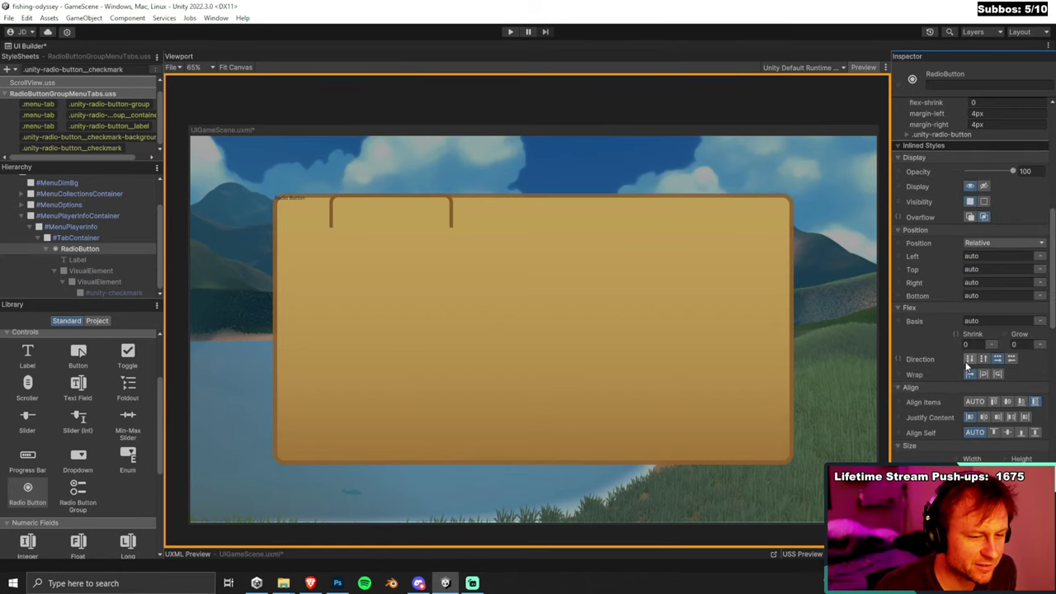
scroll(968, 361, down, 5)
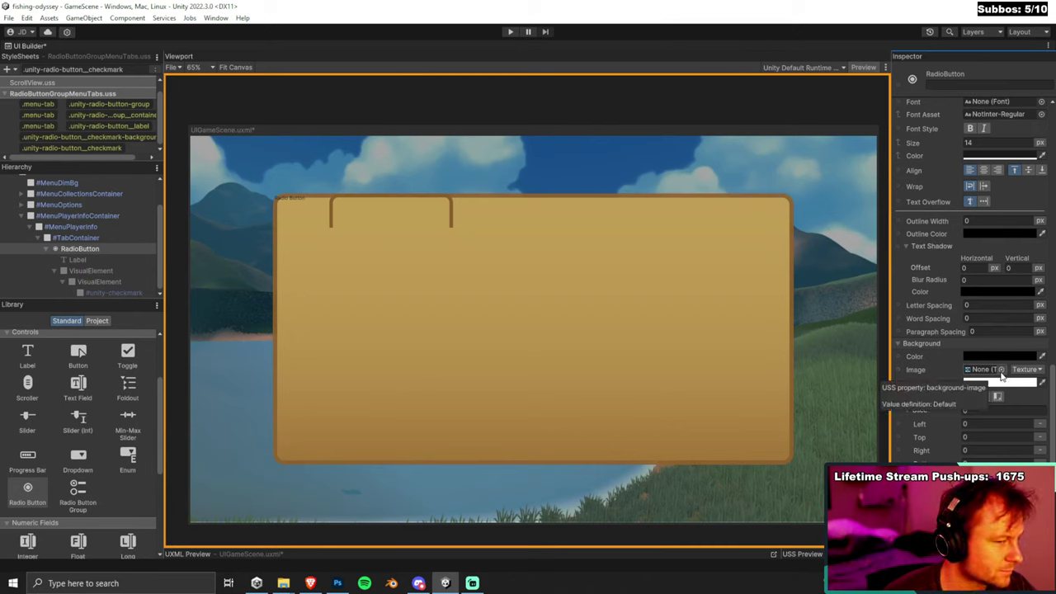
click(120, 251)
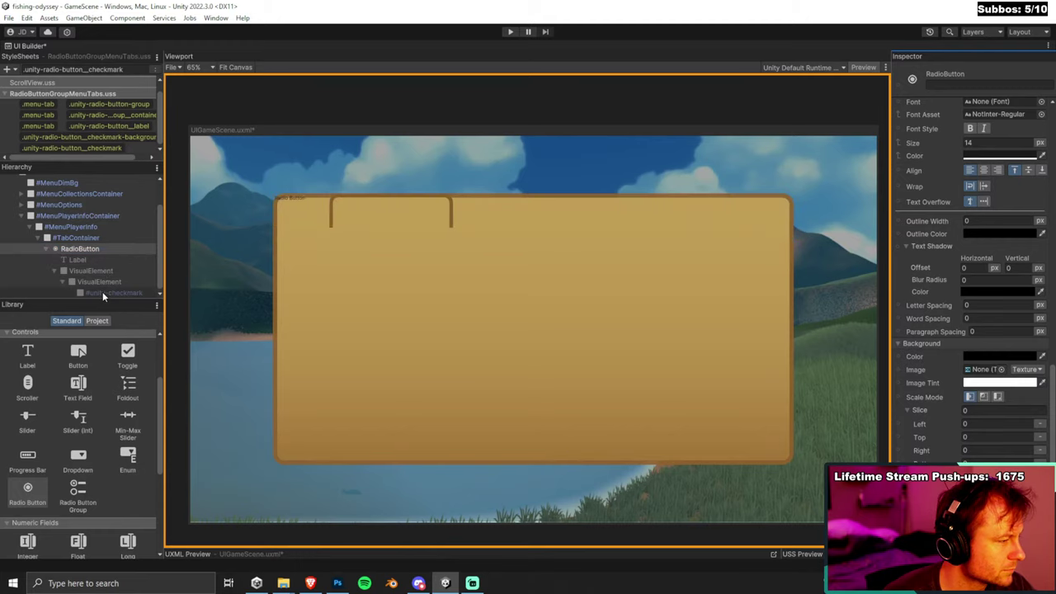
click(107, 149)
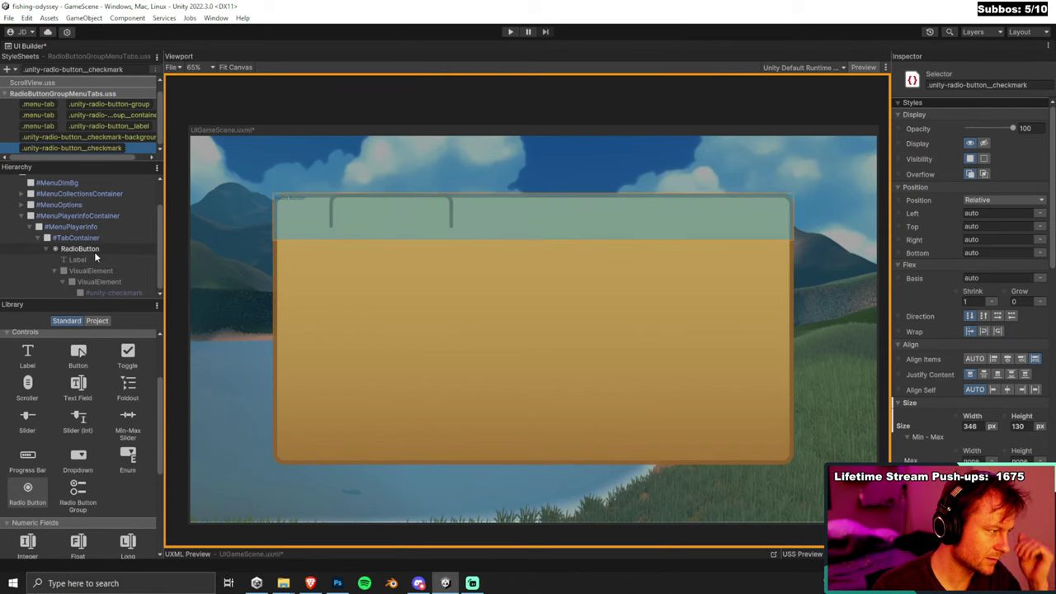
Turn on the RadioButton's Value and open the checkmark-background selector in RadioButtonGroupMenuTabs.uss.
click(95, 248)
scroll(1021, 173, down, 10)
scroll(985, 265, up, 4)
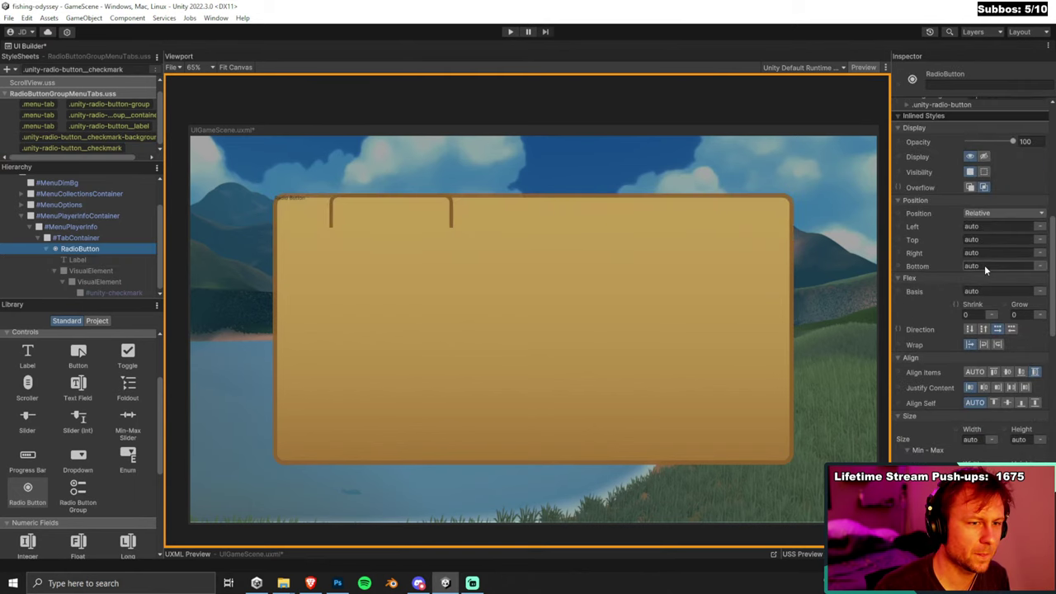
scroll(982, 277, up, 5)
click(969, 212)
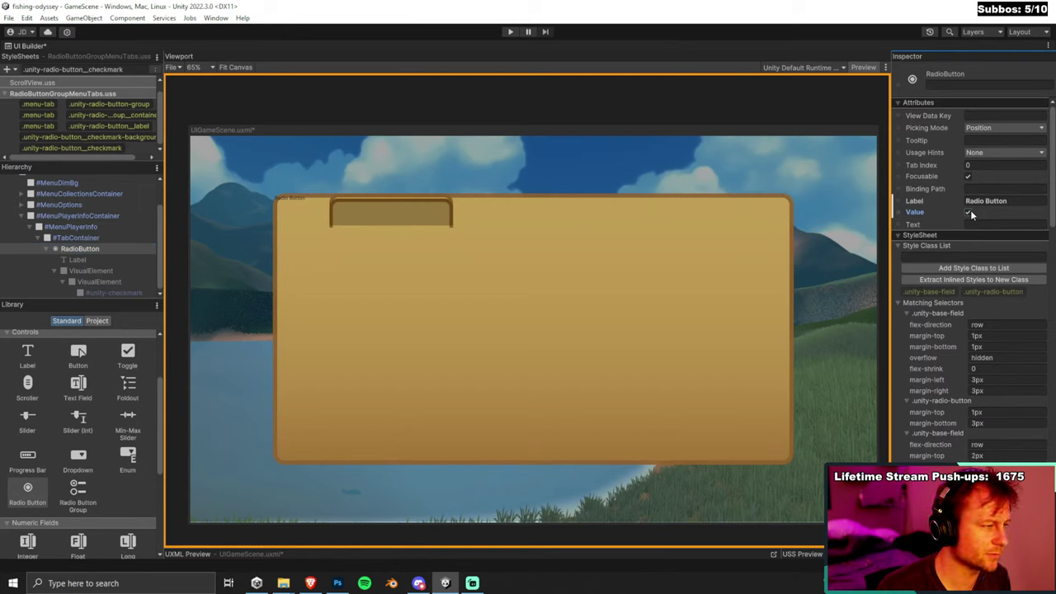
click(969, 212)
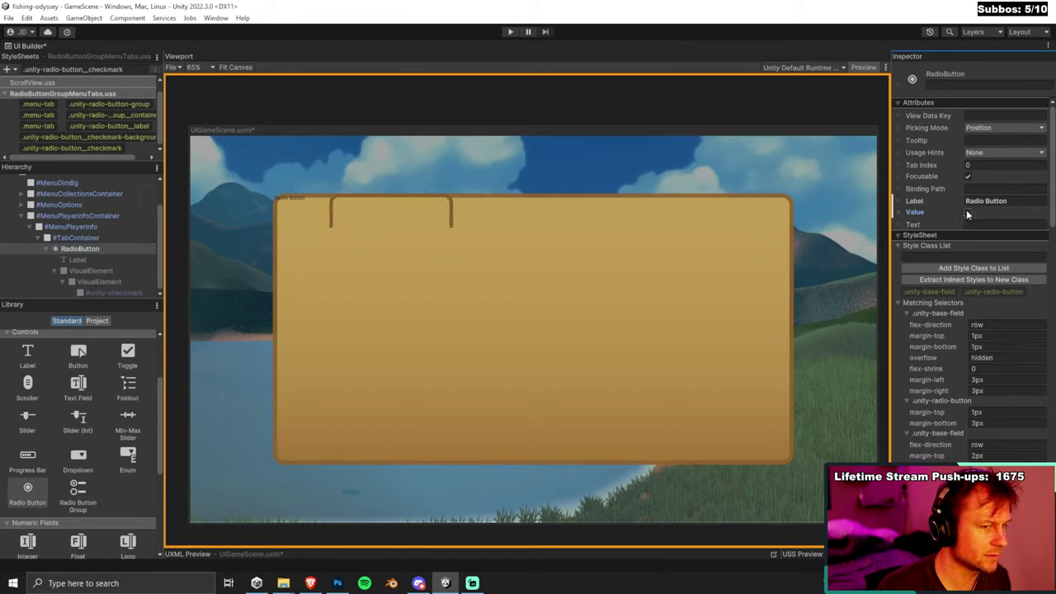
click(968, 213)
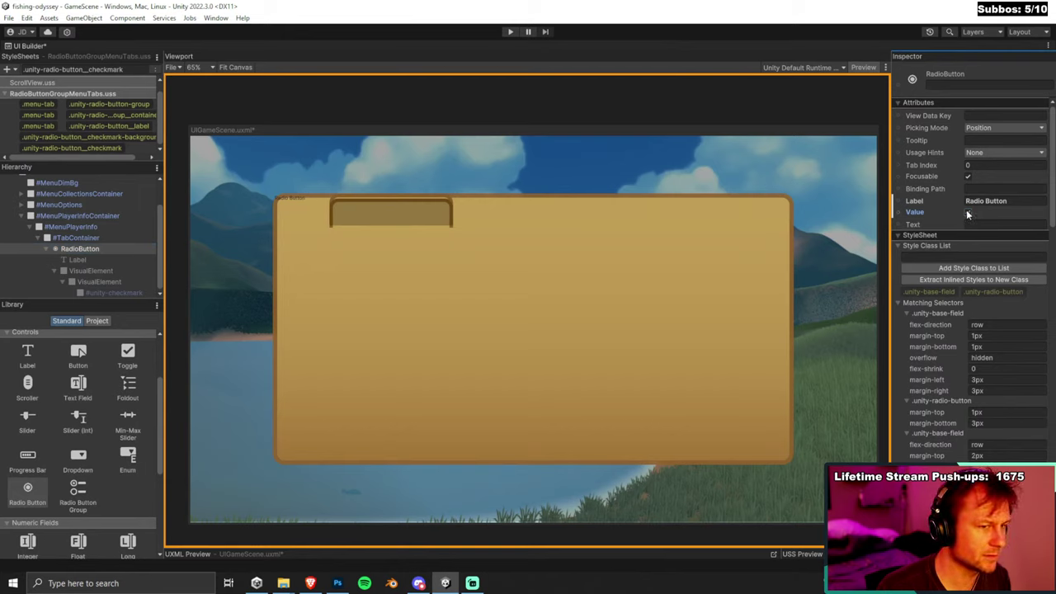
click(104, 136)
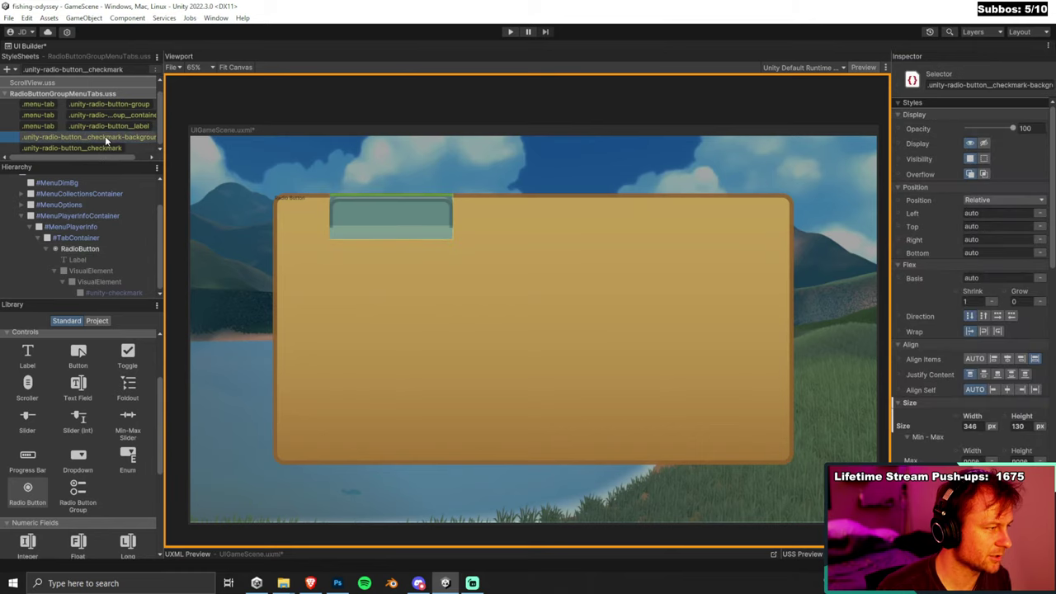
Widen the StyleSheets pane to show full selector names and select the .unity-radio-button__checkmark selector.
drag(164, 119, 192, 120)
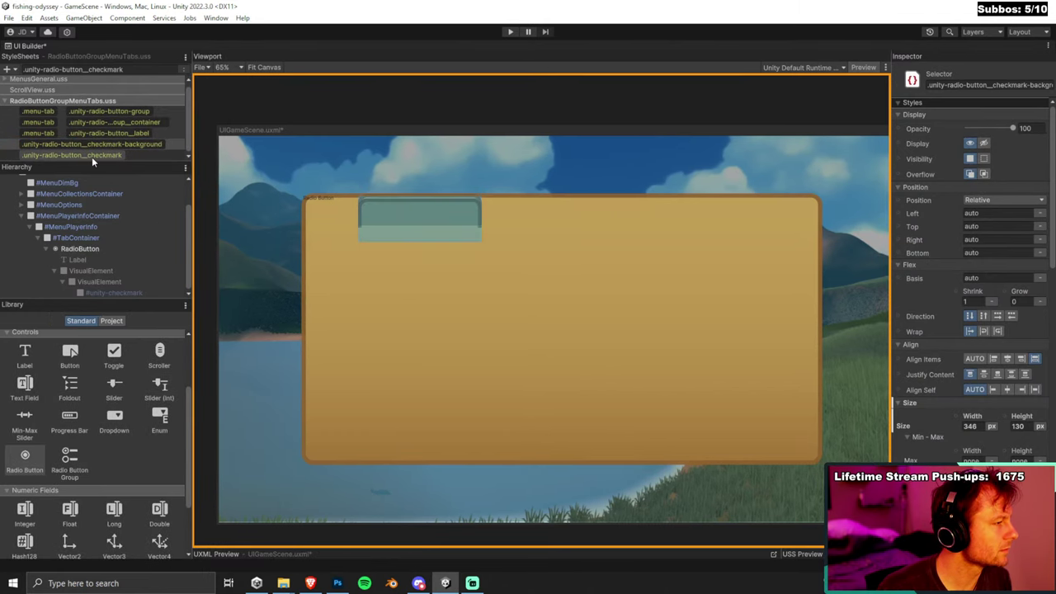
click(91, 157)
double_click(92, 156)
key(Escape)
Switch to the Brave browser, search for "psuedo classes unity ui toolkit" in a new tab and open the Unity Manual's Pseudo-classes page.
click(314, 585)
click(922, 8)
text(psuedo classes u)
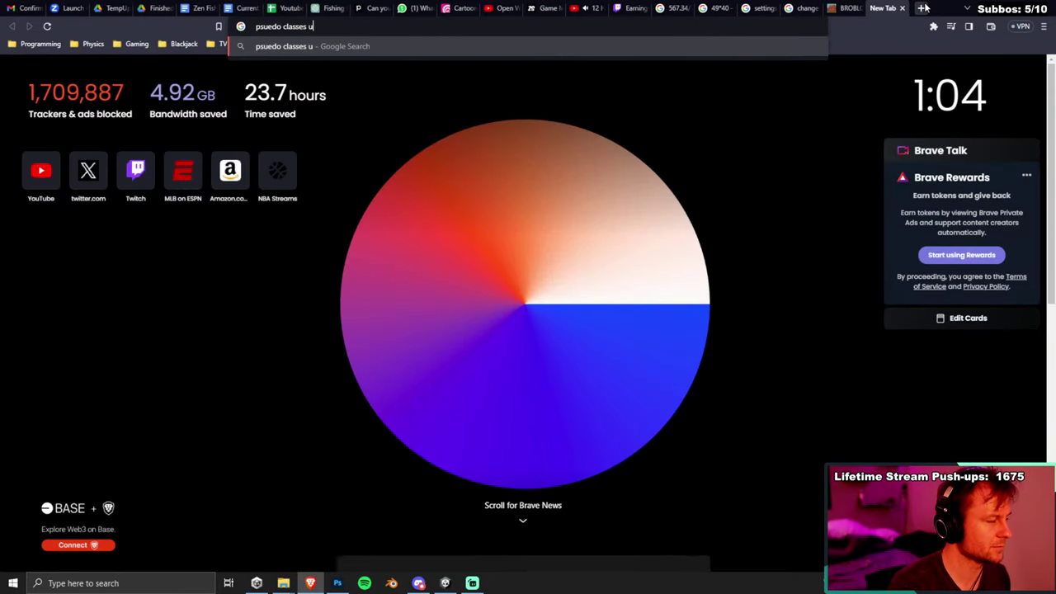
text(nity ui toolki)
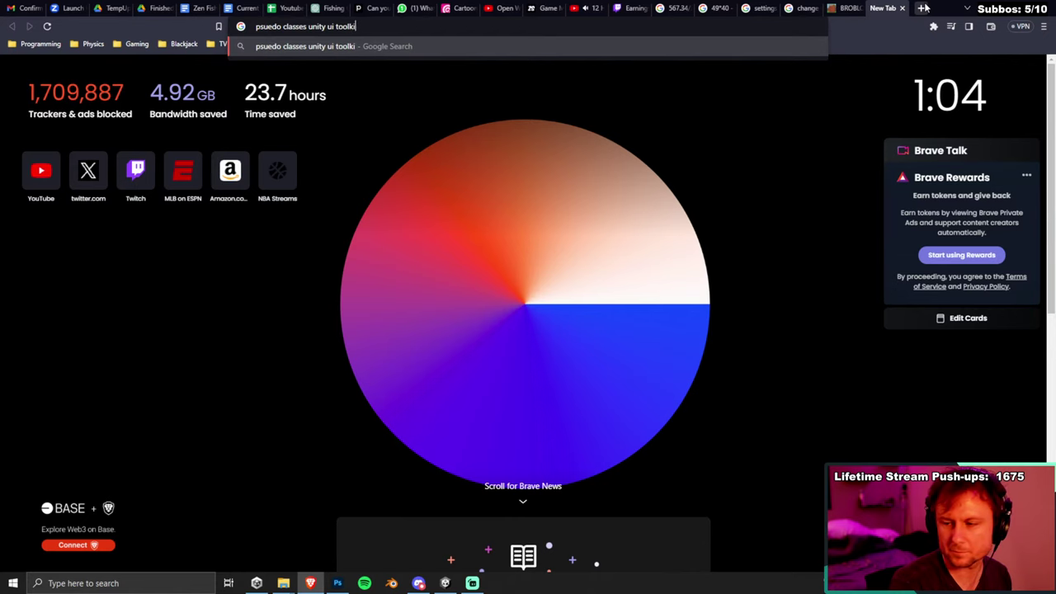
text(t)
key(Return)
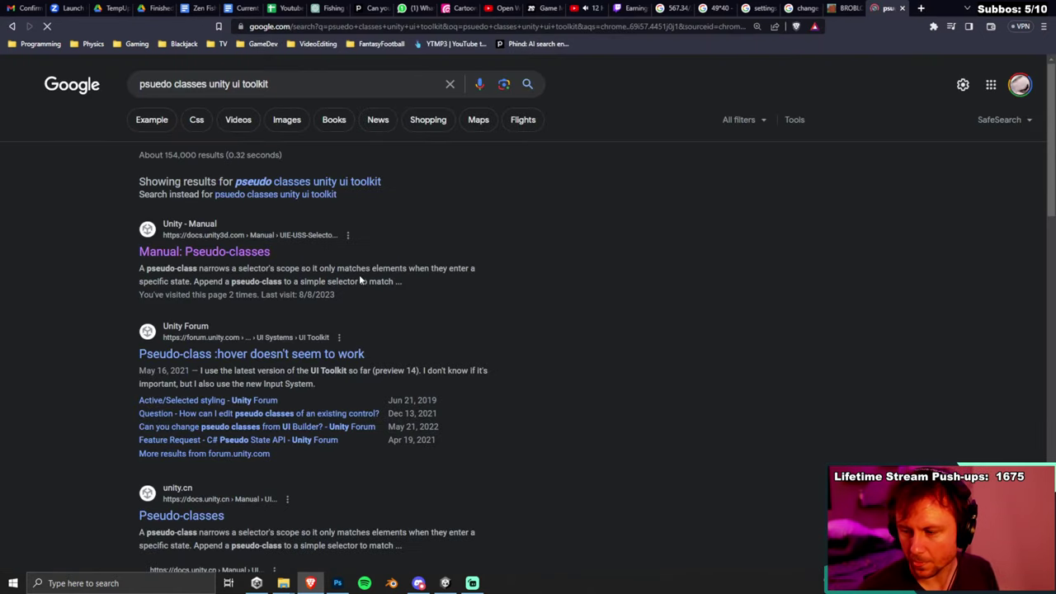
click(206, 254)
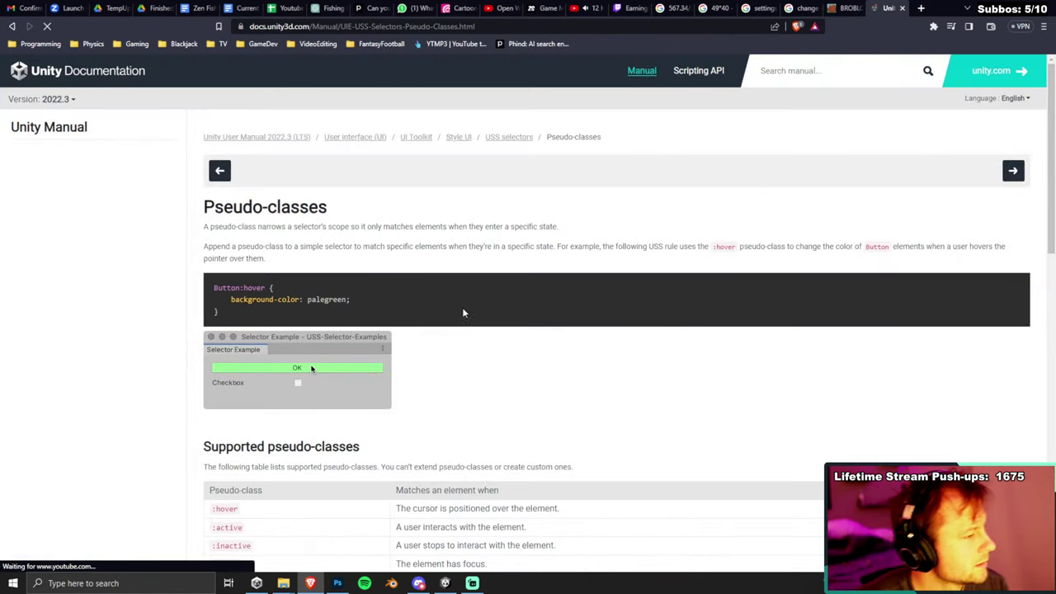
Read the supported pseudo-classes table to find the state that applies to a selected RadioButton.
scroll(465, 310, down, 4)
double_click(235, 235)
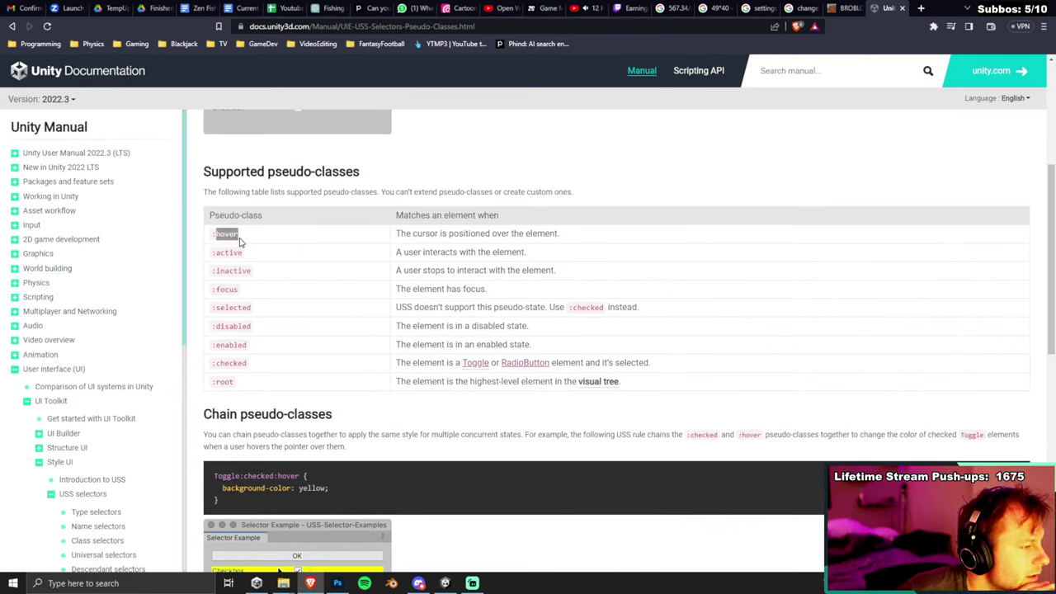
click(241, 254)
double_click(234, 252)
double_click(237, 270)
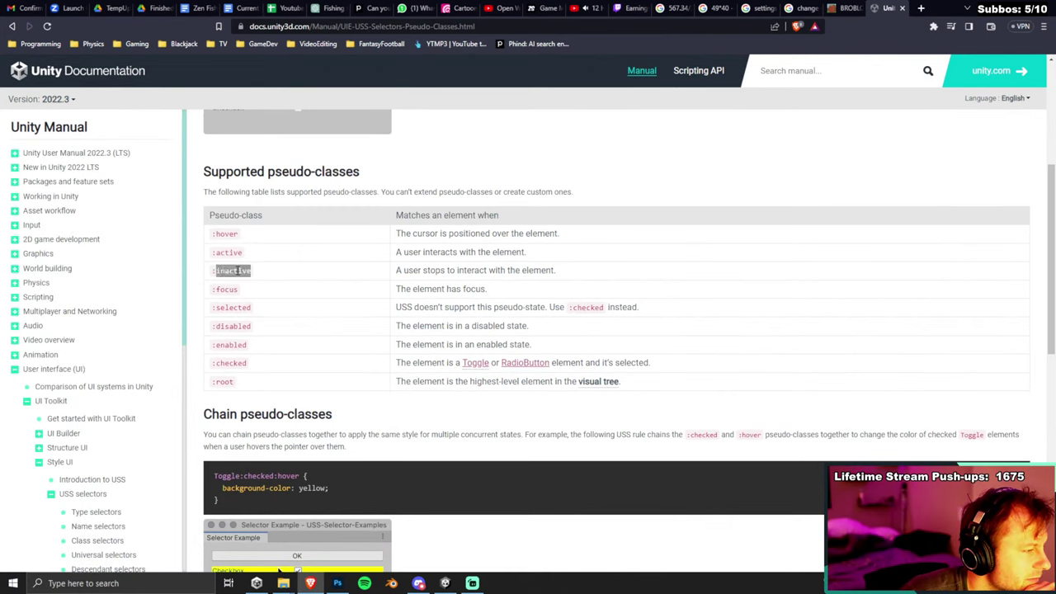
double_click(244, 309)
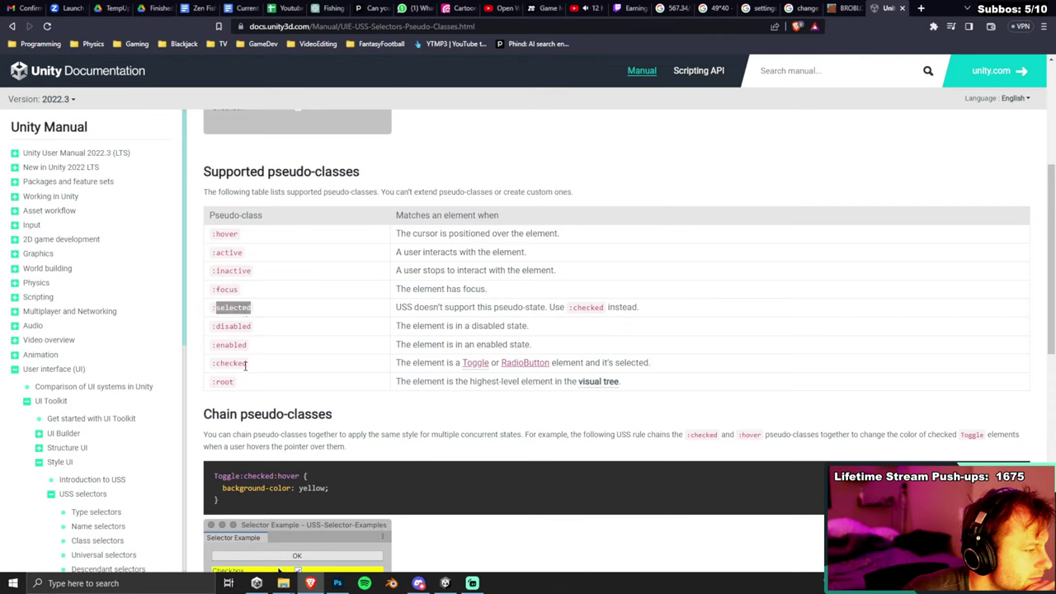
double_click(243, 363)
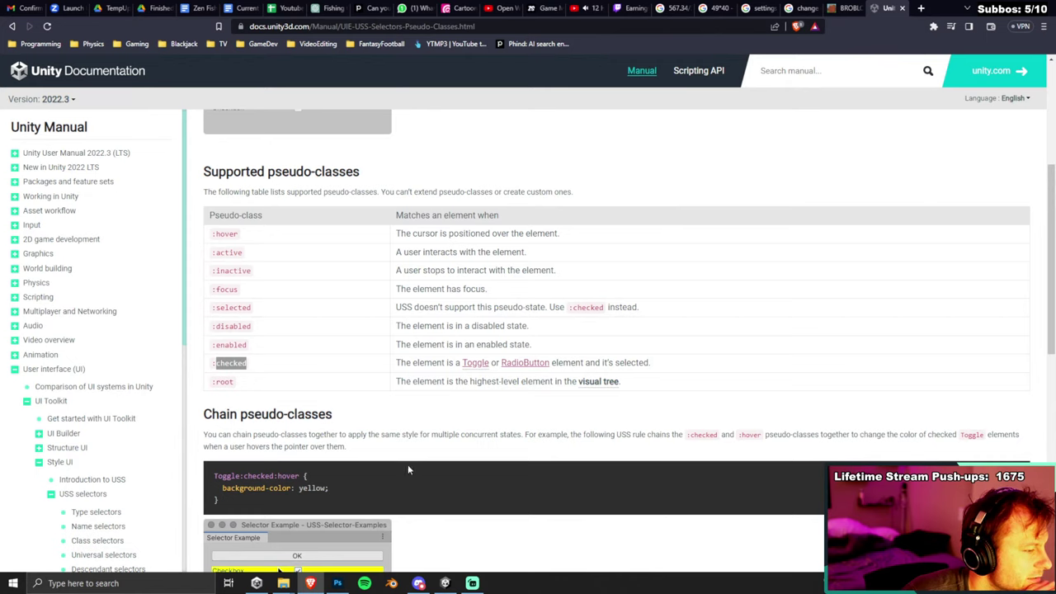
click(726, 345)
double_click(236, 363)
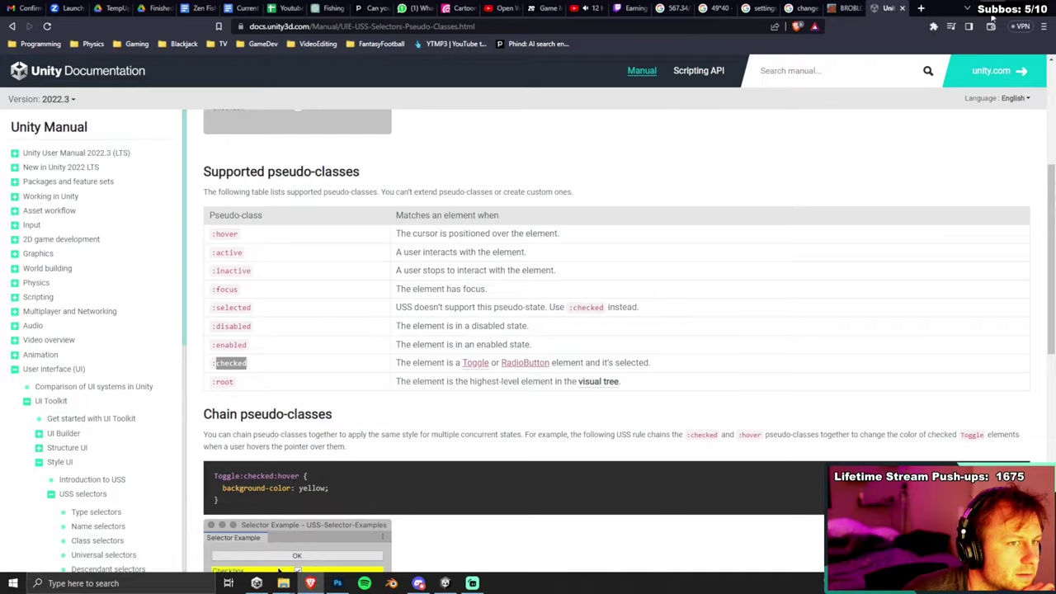
Back in Unity, duplicate the .unity-radio-button__checkmark selector and rename the copy .unity-radio-button__checkmark:checked.
key(alt+Tab)
click(106, 152)
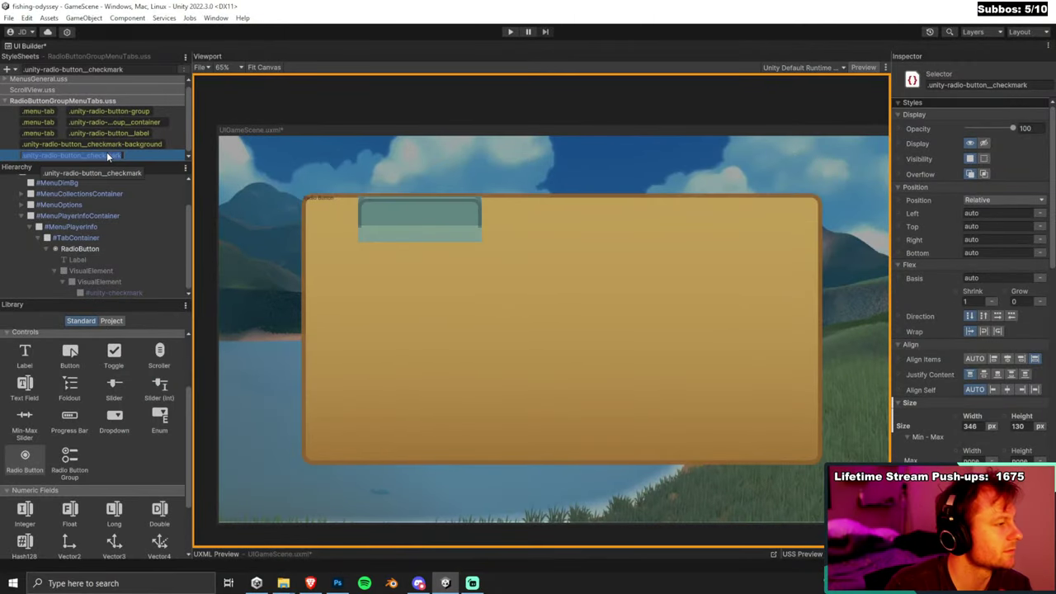
key(ctrl+d)
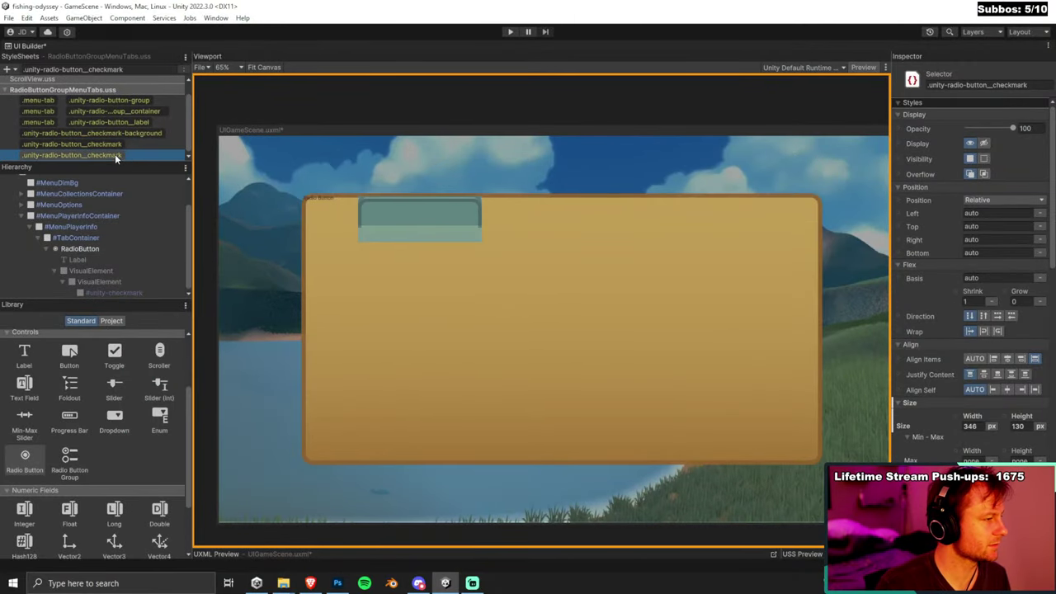
double_click(113, 153)
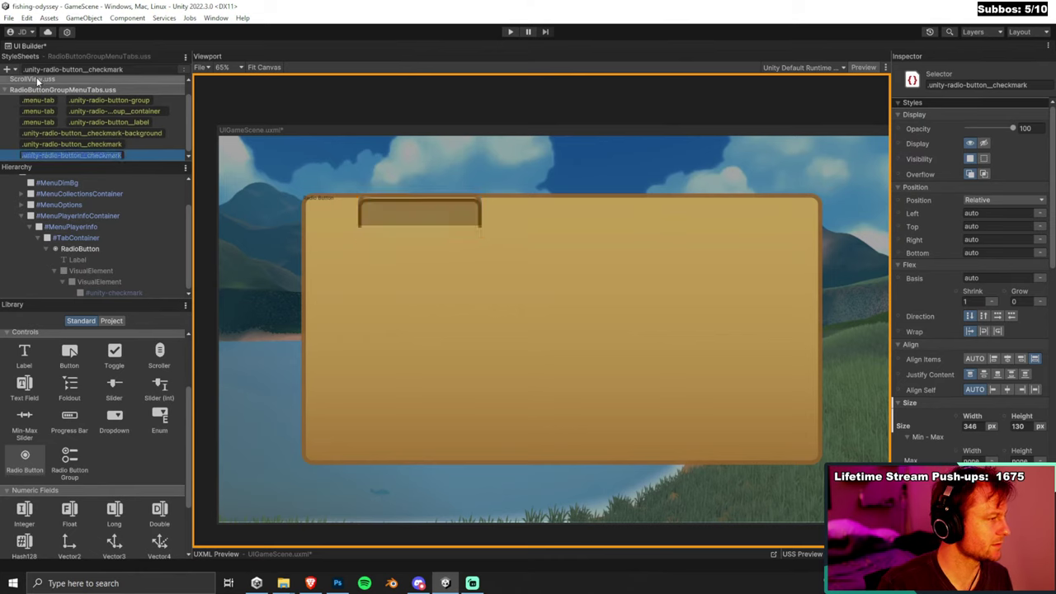
key(End)
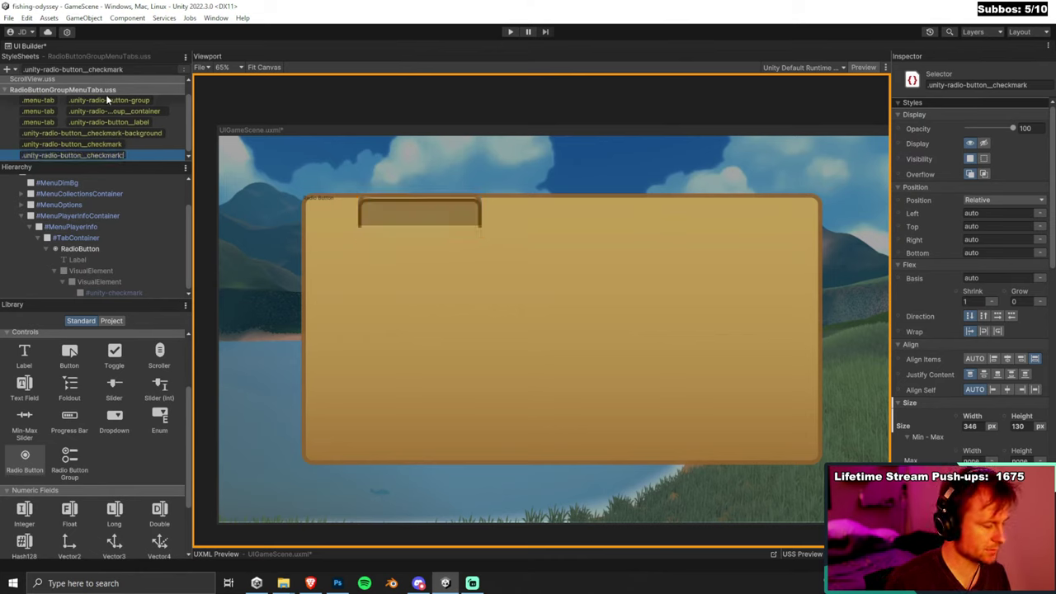
text(:checked)
key(Return)
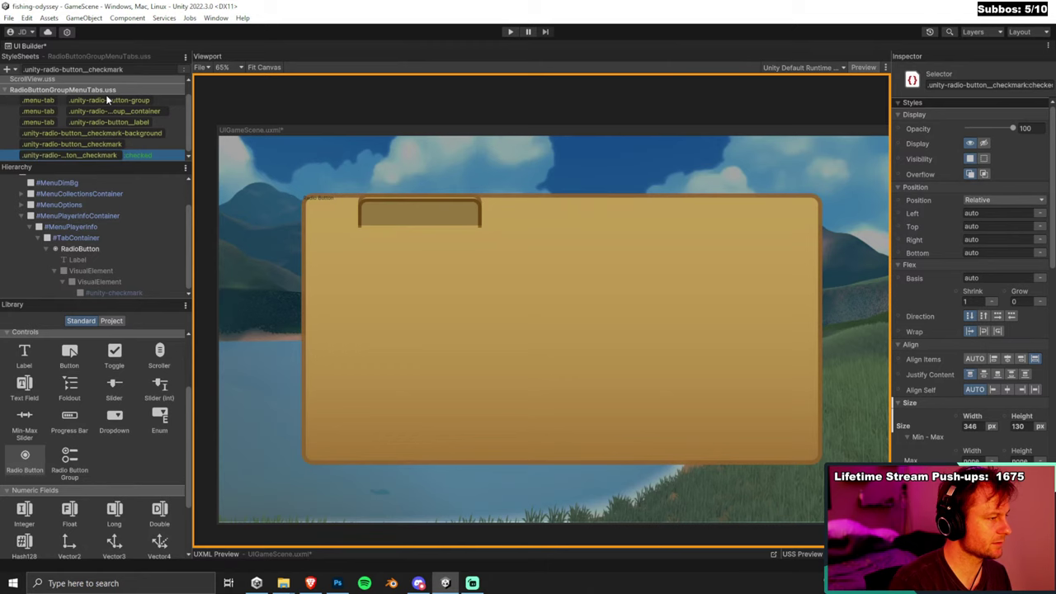
click(131, 183)
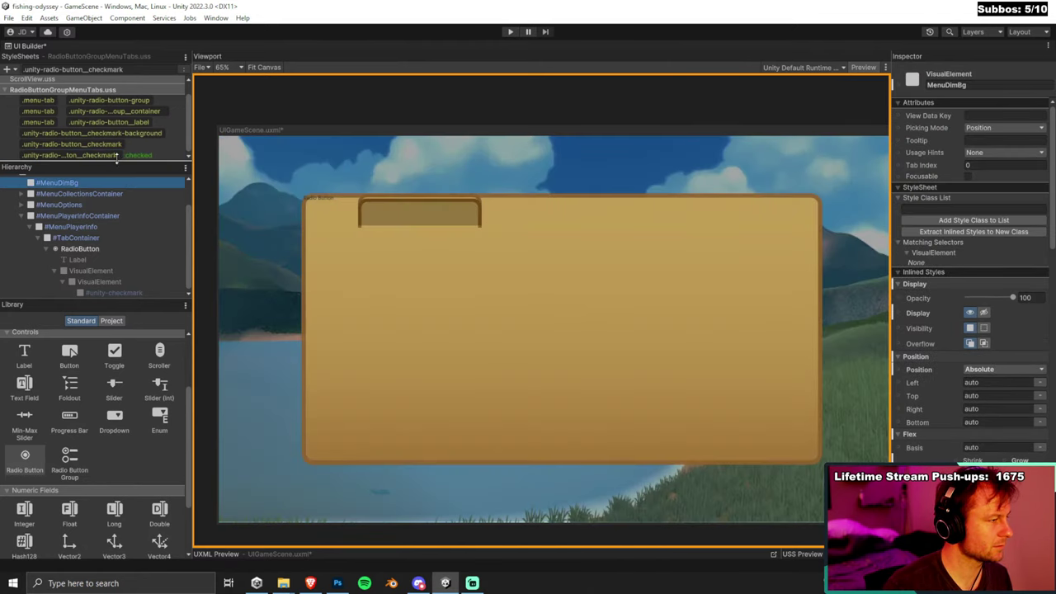
Set the background color of the .unity-radio-button__checkmark:checked selector to fully opaque black.
click(116, 155)
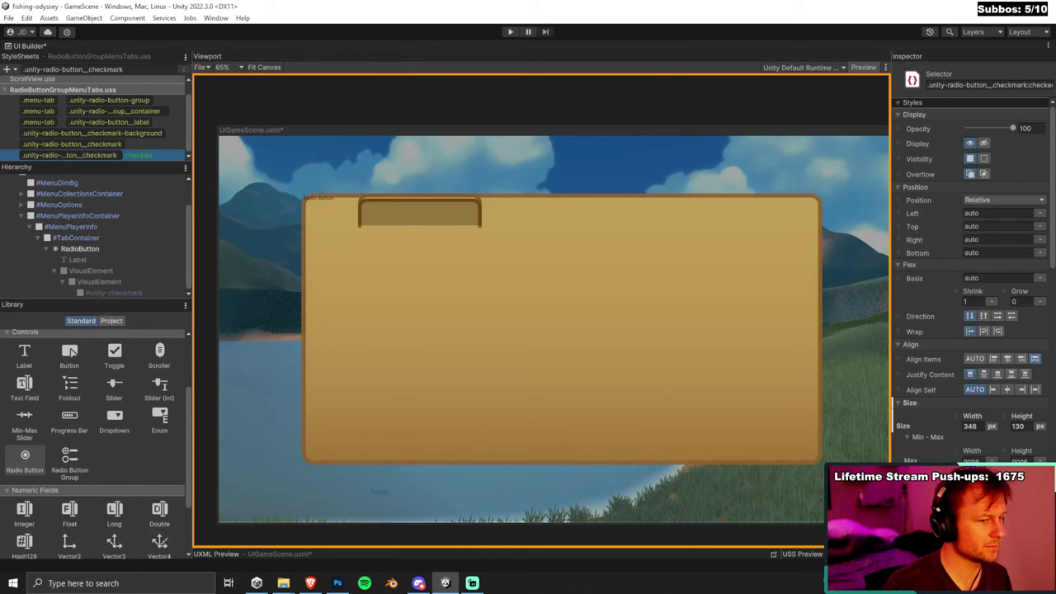
scroll(993, 446, down, 10)
scroll(993, 445, up, 3)
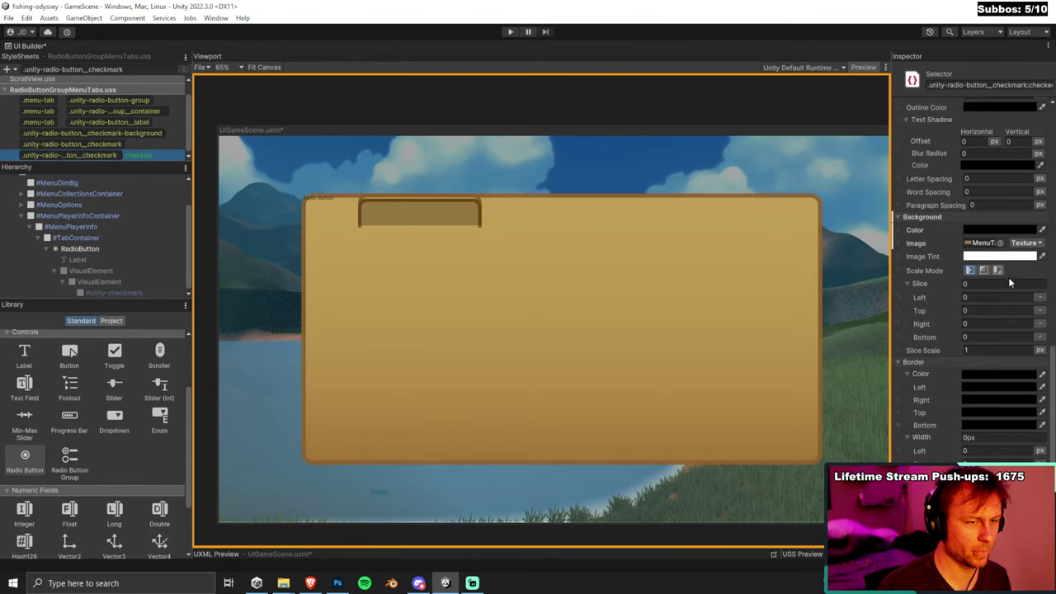
click(1001, 231)
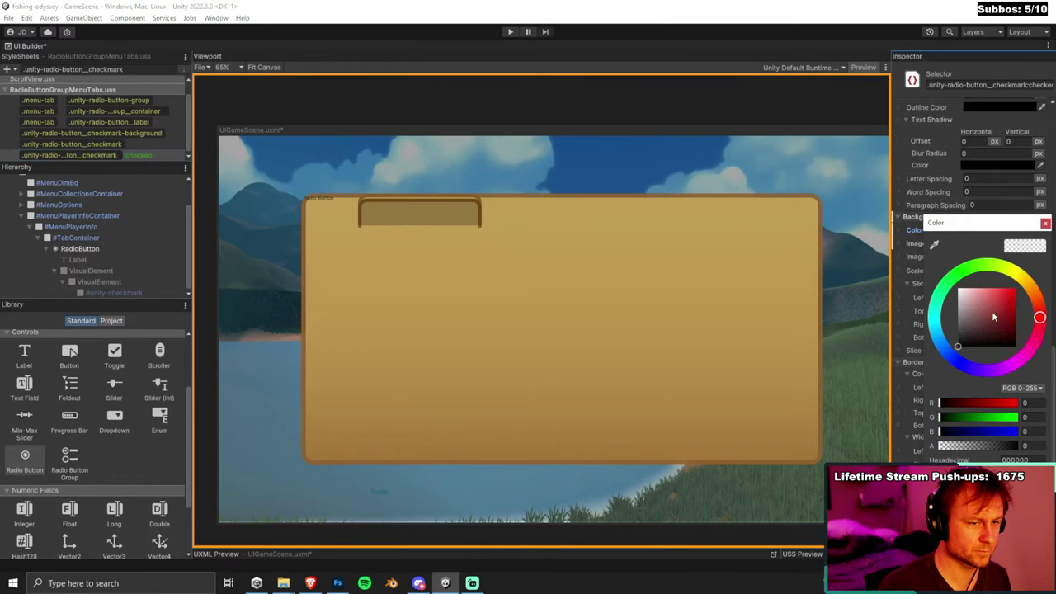
drag(972, 446, 1018, 446)
click(923, 85)
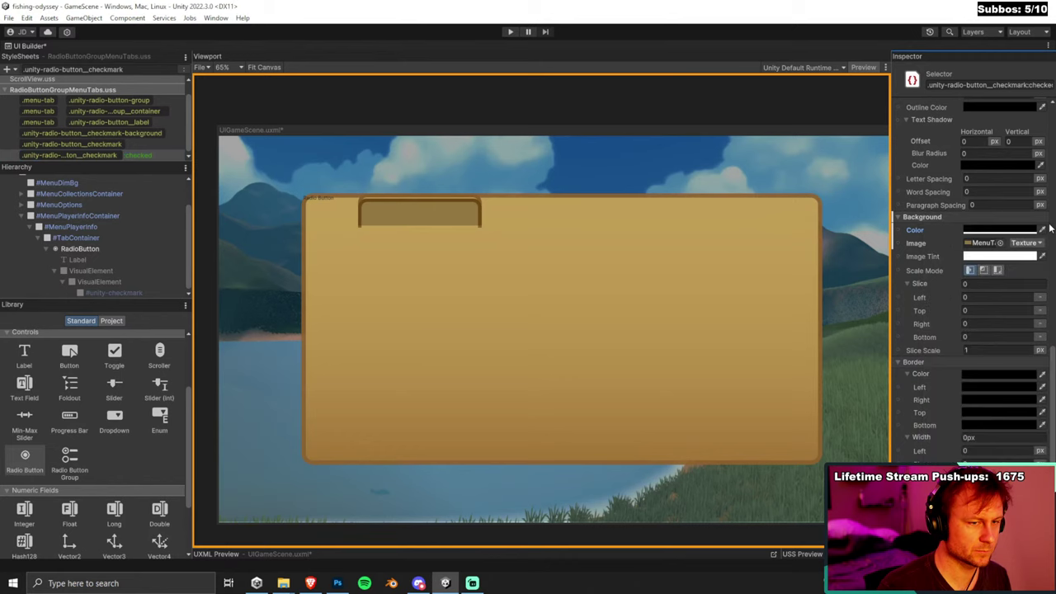
Select the RadioButton and switch its Value off and on to test the checkmark:checked style.
scroll(1023, 313, up, 10)
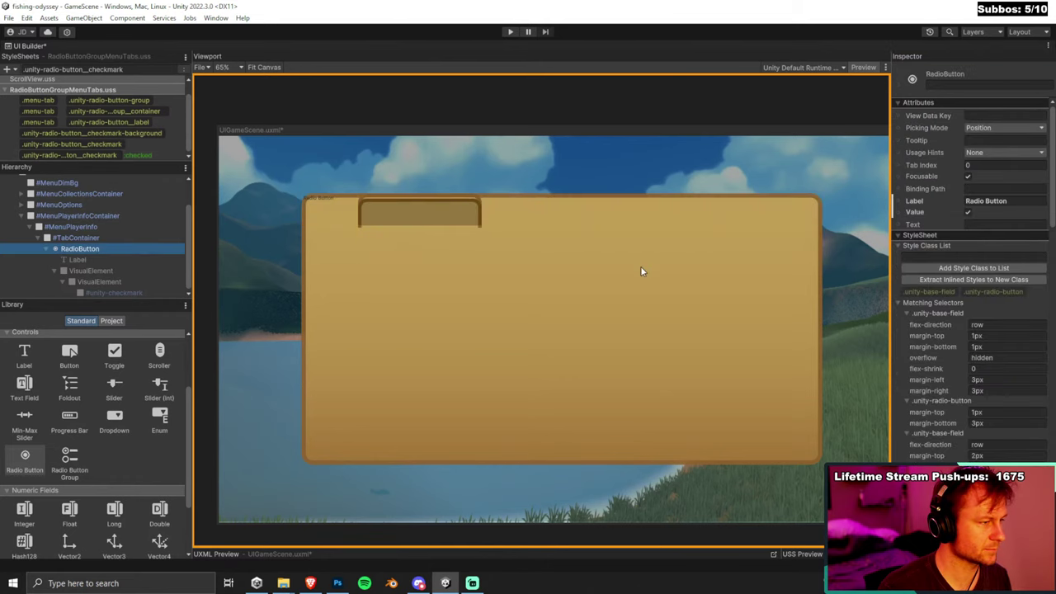
click(968, 211)
click(969, 212)
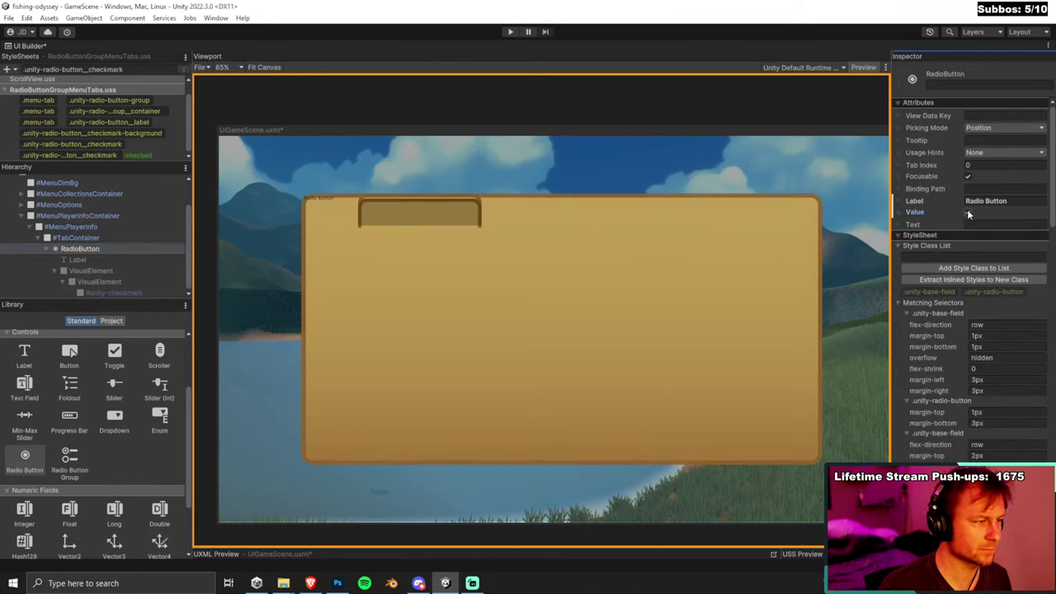
Duplicate the .unity-radio-button__checkmark-background selector and rename the copy .unity-radio-button__checkmark-background:checked.
click(120, 154)
click(104, 133)
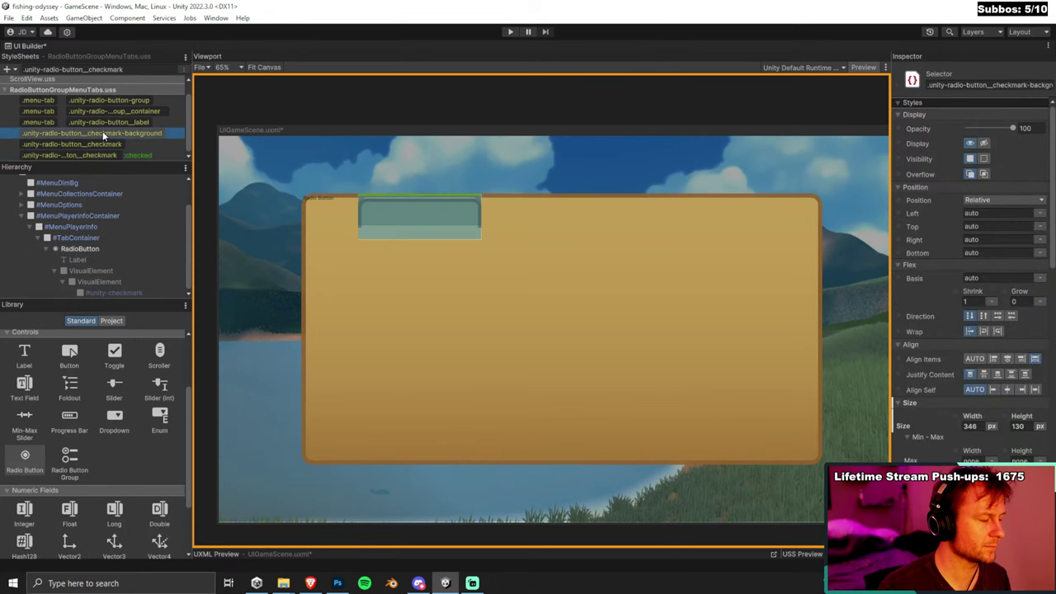
key(ctrl+d)
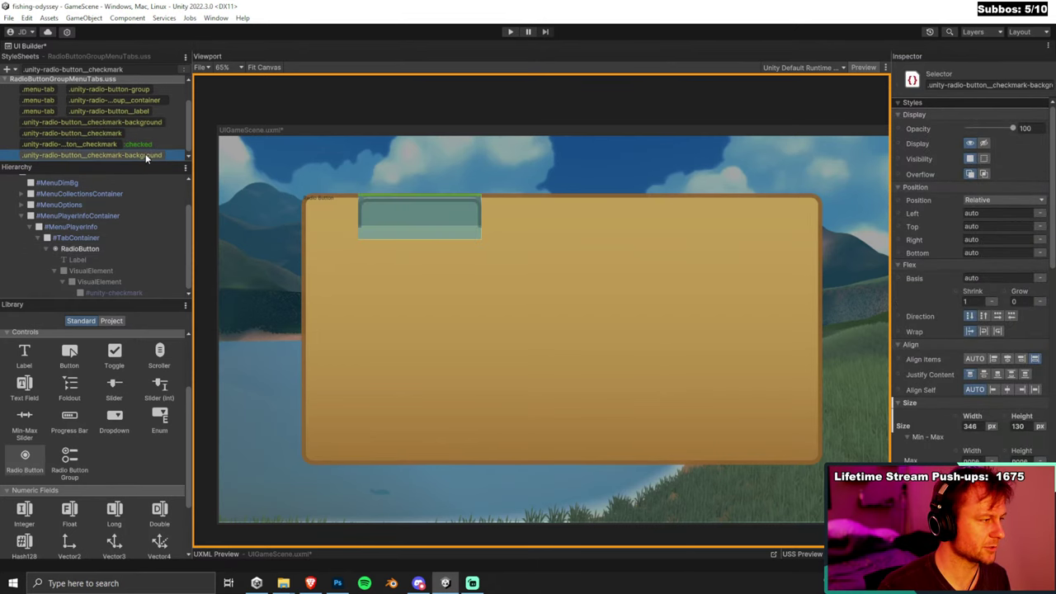
double_click(156, 156)
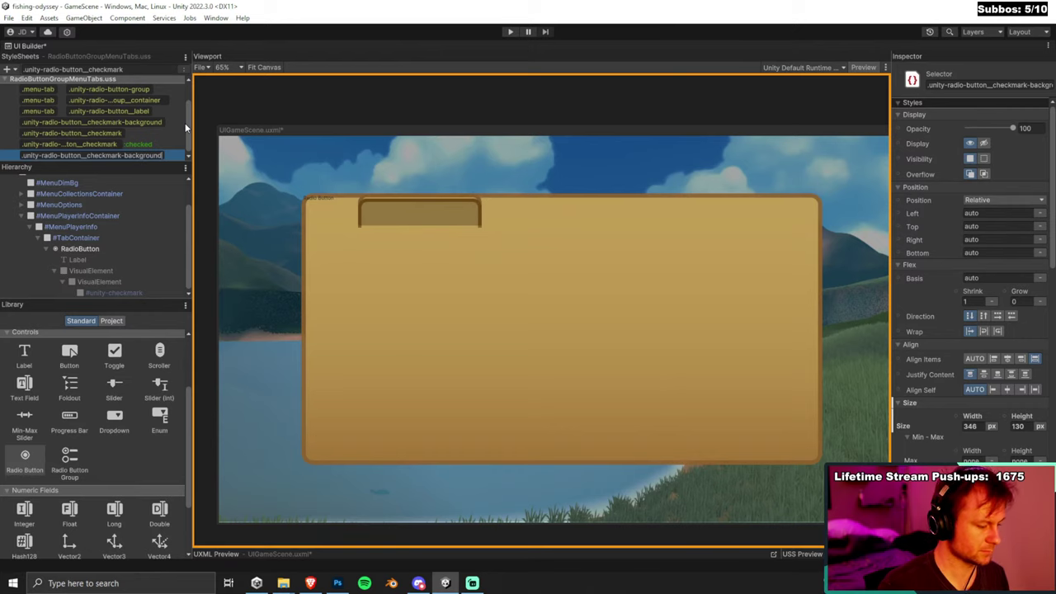
text(:checked)
key(Return)
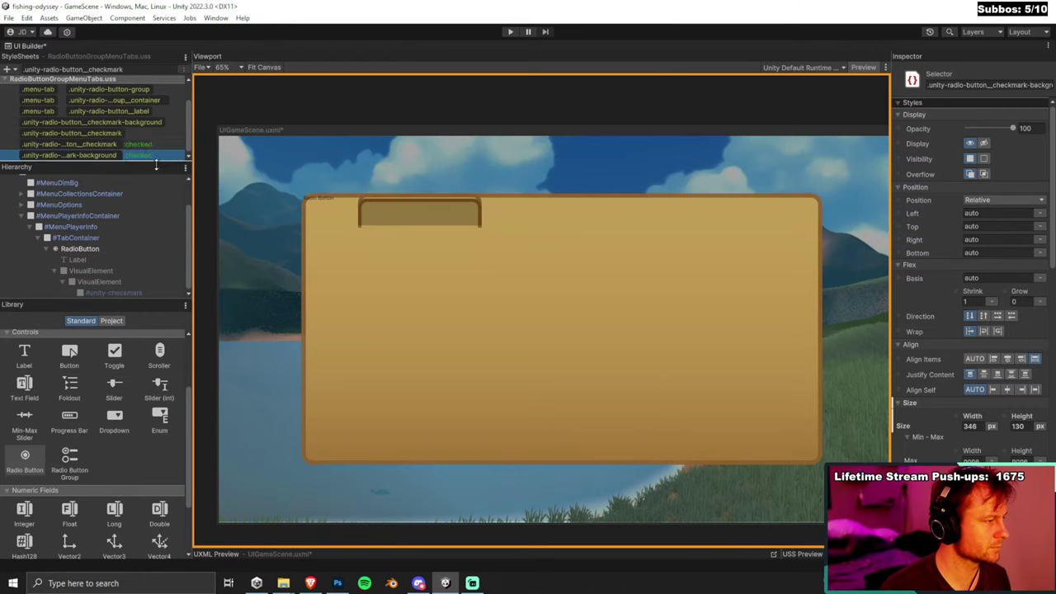
Set the background color of the .unity-radio-button__checkmark-background:checked selector to fully opaque black.
click(137, 122)
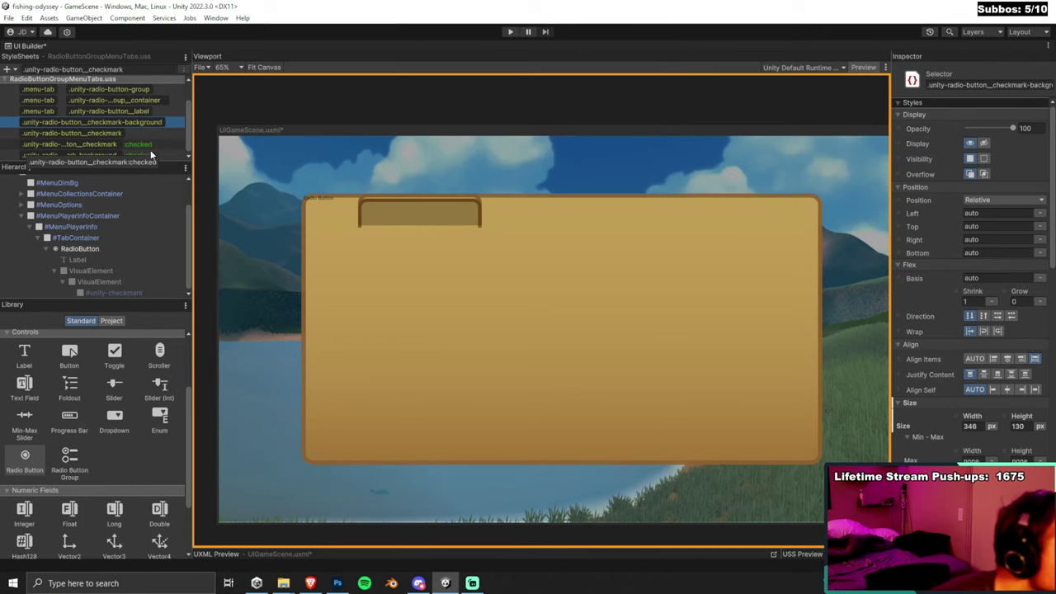
drag(98, 155, 131, 106)
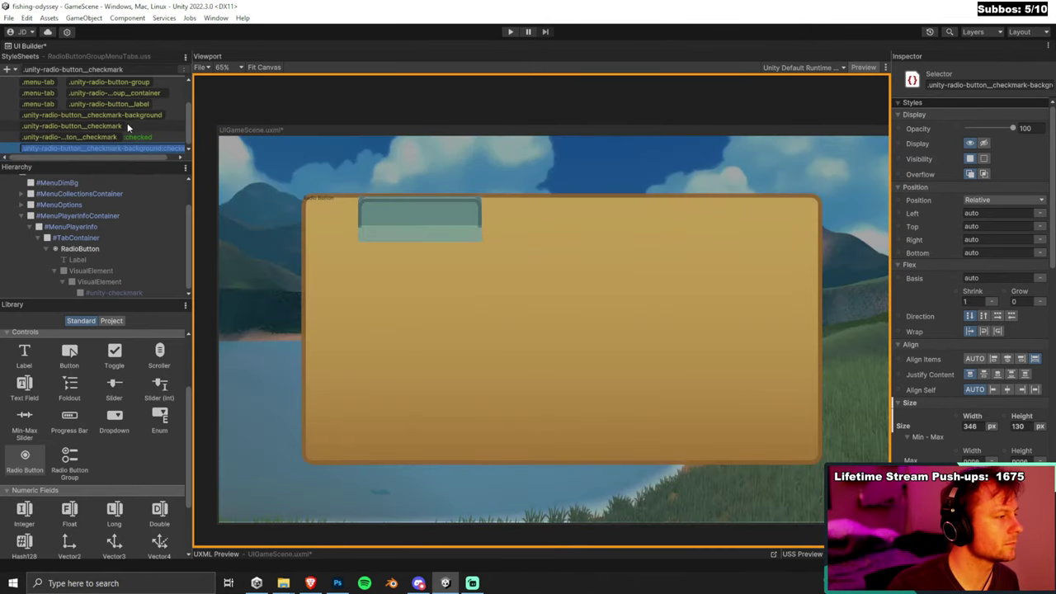
click(136, 130)
click(92, 155)
scroll(1008, 403, down, 10)
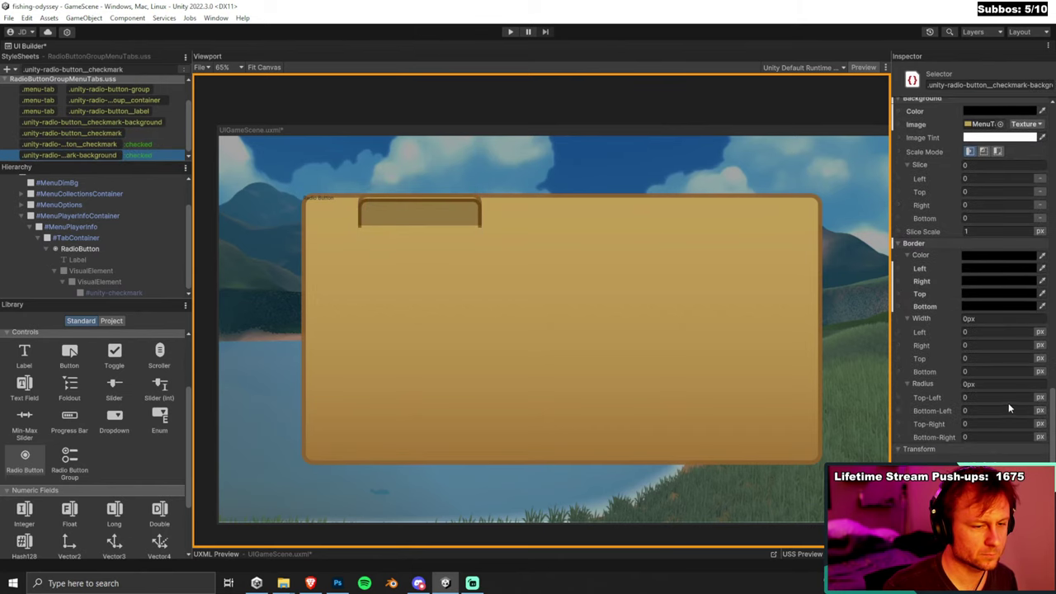
scroll(998, 260, up, 5)
click(997, 259)
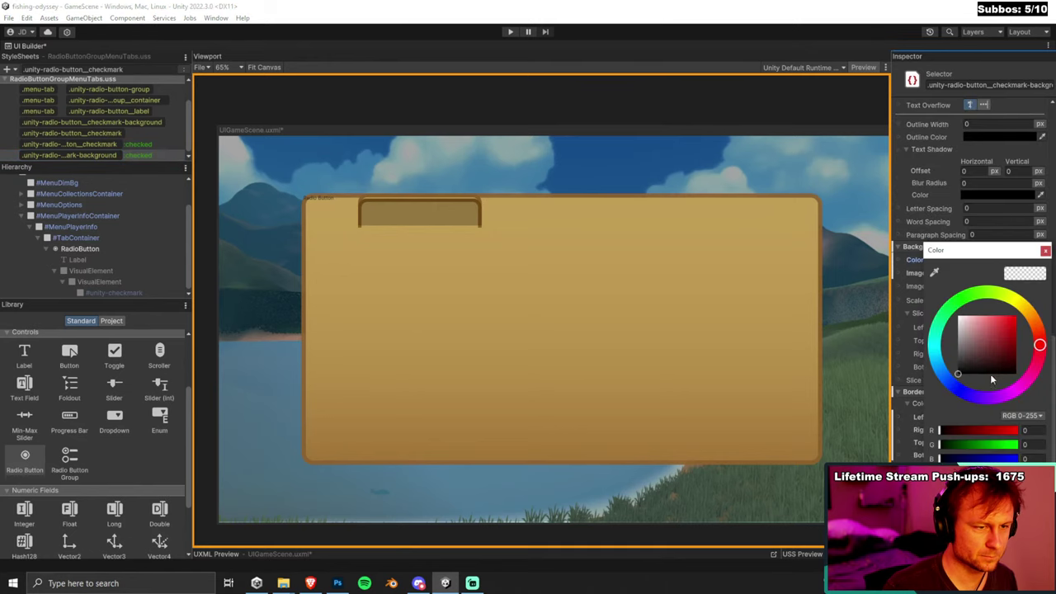
click(1010, 113)
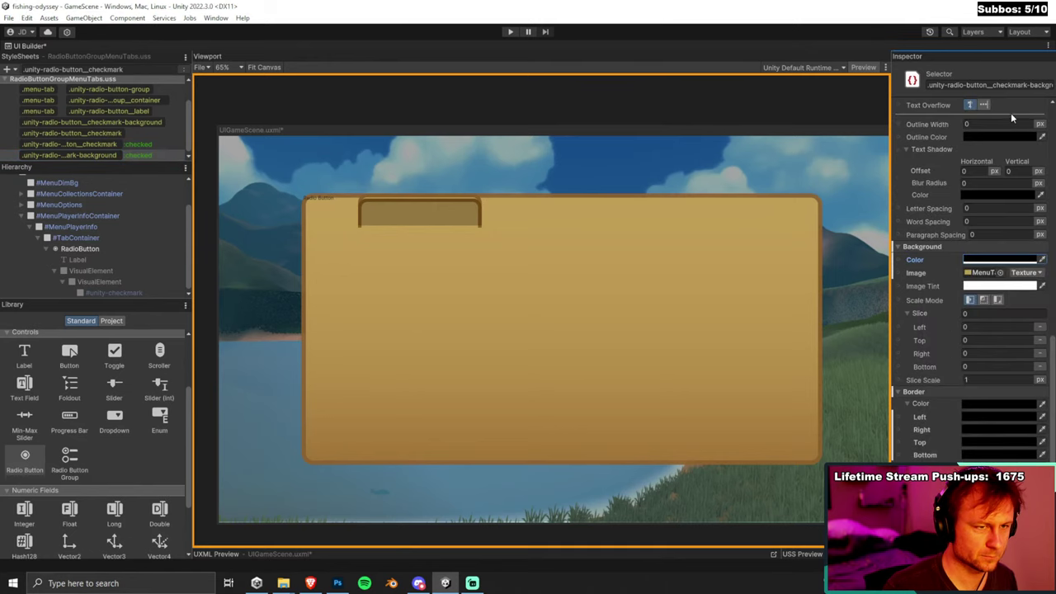
scroll(986, 217, up, 5)
scroll(986, 217, up, 3)
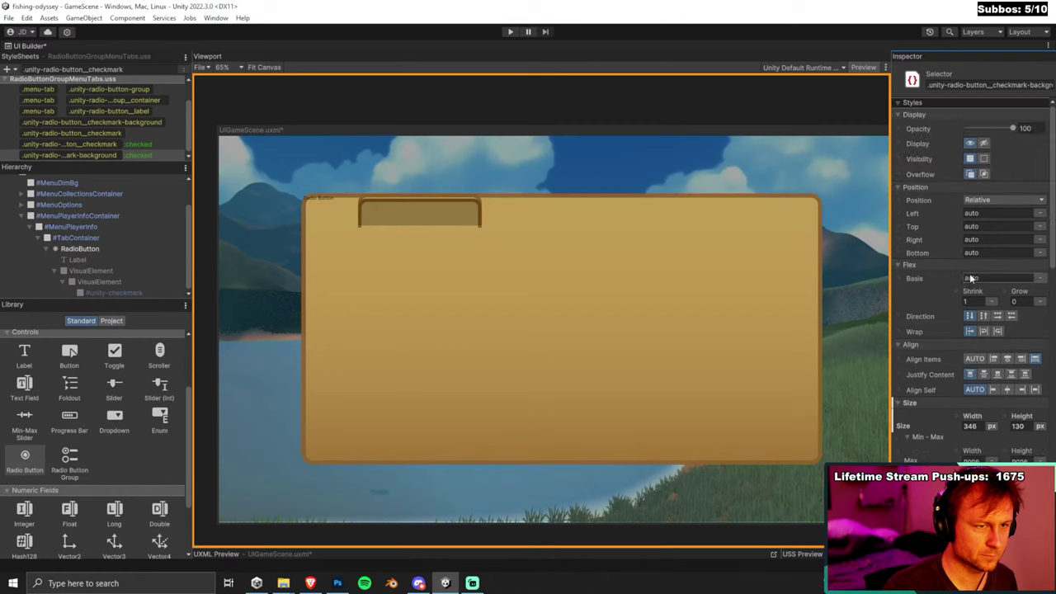
Toggle the RadioButton's Value repeatedly to check whether the two :checked selectors affect the tab.
click(102, 248)
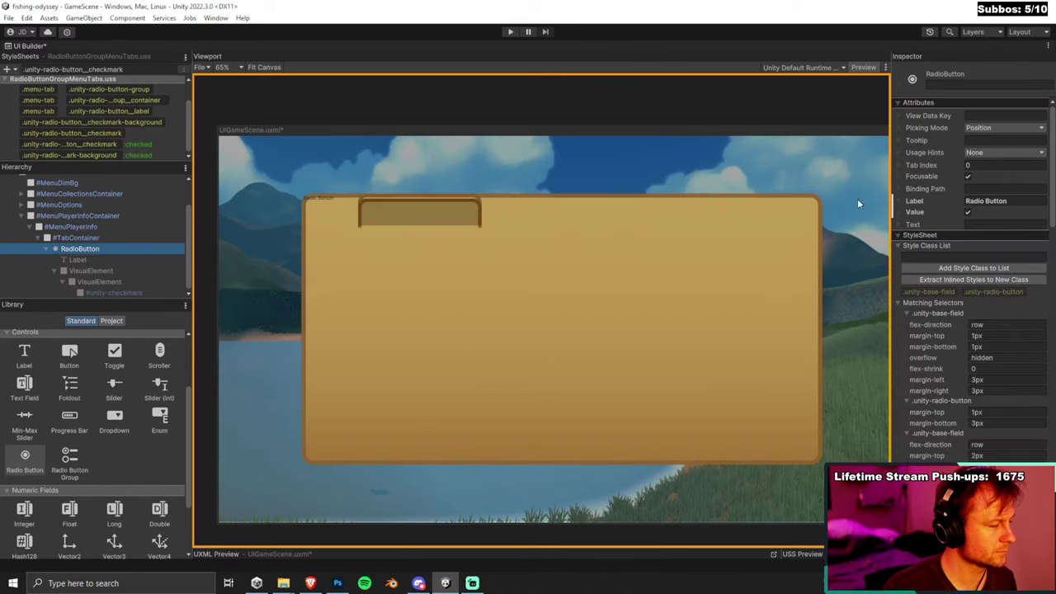
click(967, 212)
click(968, 212)
click(967, 212)
click(968, 212)
click(967, 212)
click(967, 212)
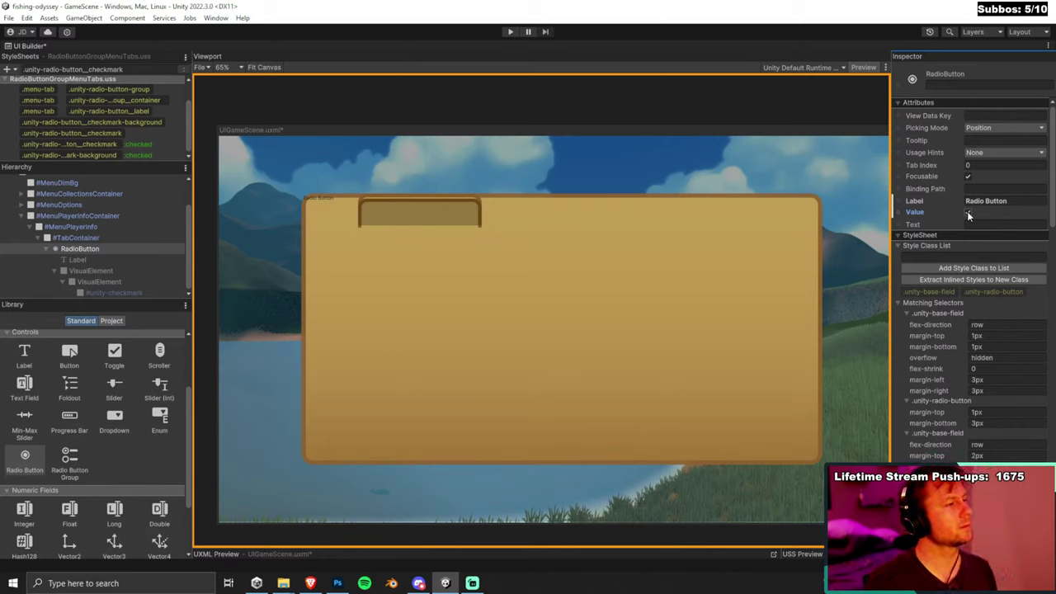
click(968, 212)
click(968, 212)
click(968, 212)
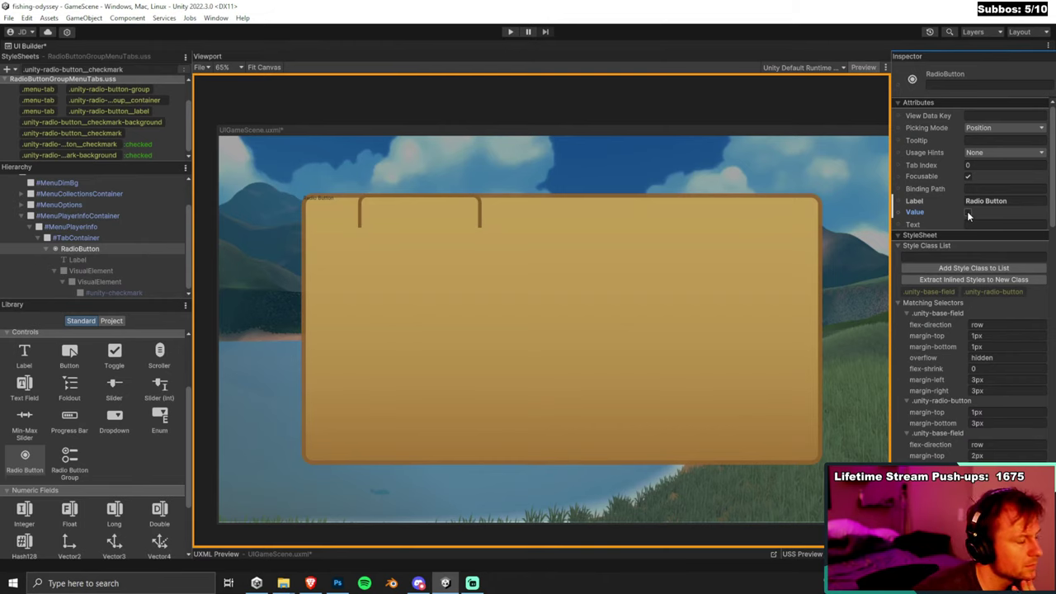
Switch the RadioButton's Value on and off several more times to compare its checked and unchecked looks, leaving it on.
click(974, 212)
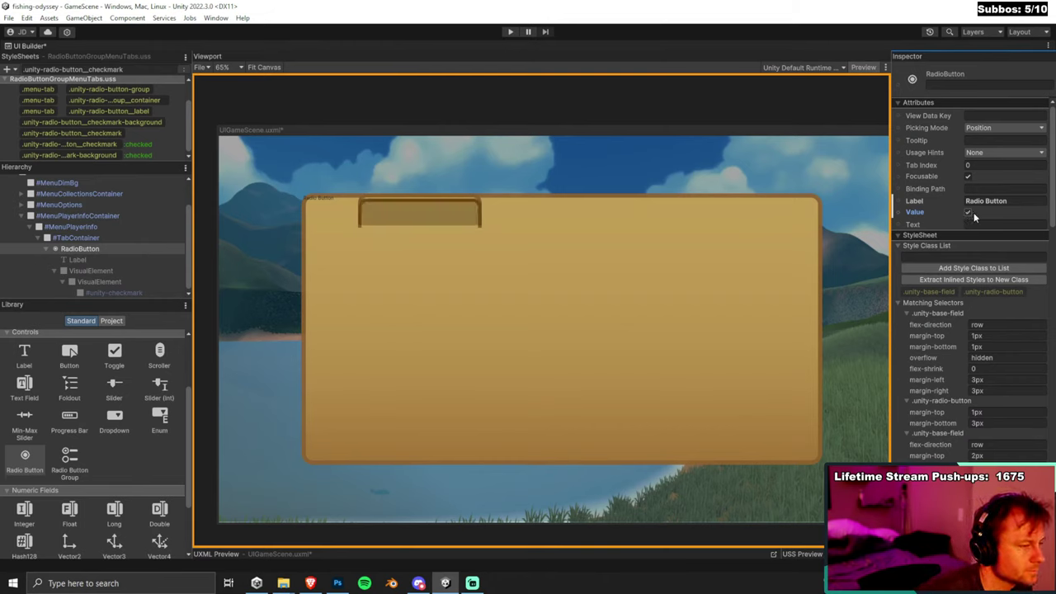
click(974, 212)
click(974, 212)
click(974, 212)
click(974, 212)
click(968, 213)
click(967, 213)
click(968, 213)
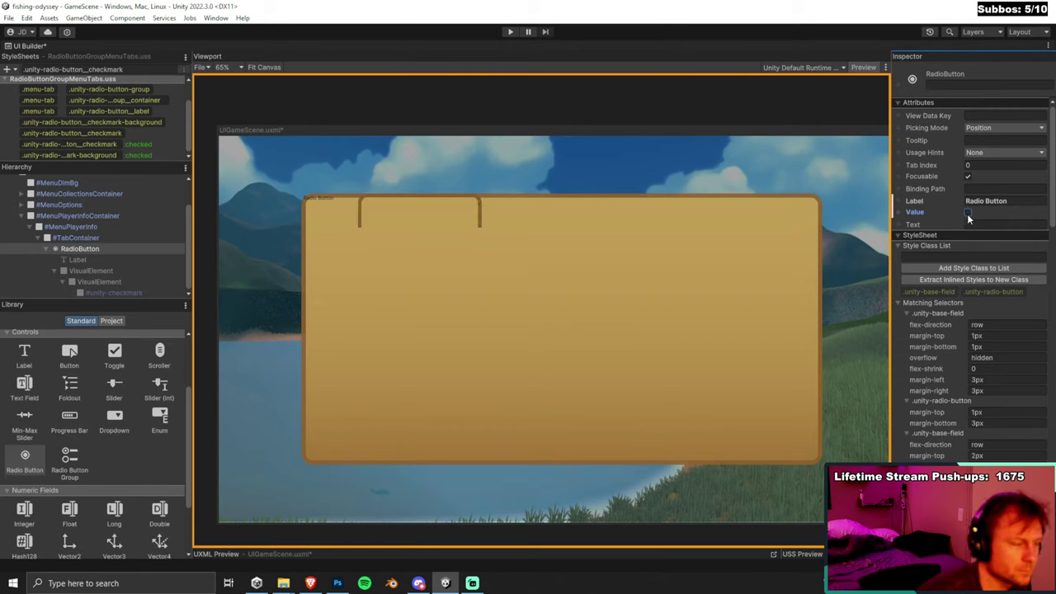
click(968, 213)
click(968, 213)
click(968, 213)
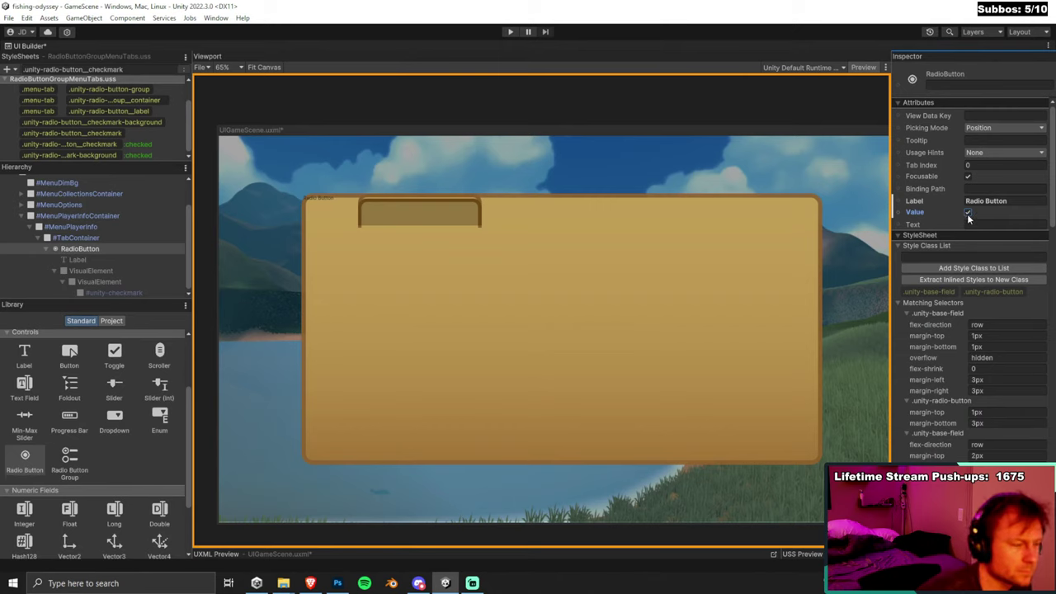
Examine the style properties of the .unity-radio-button__checkmark selector, plus the RadioButton and its child Label in the hierarchy.
click(112, 133)
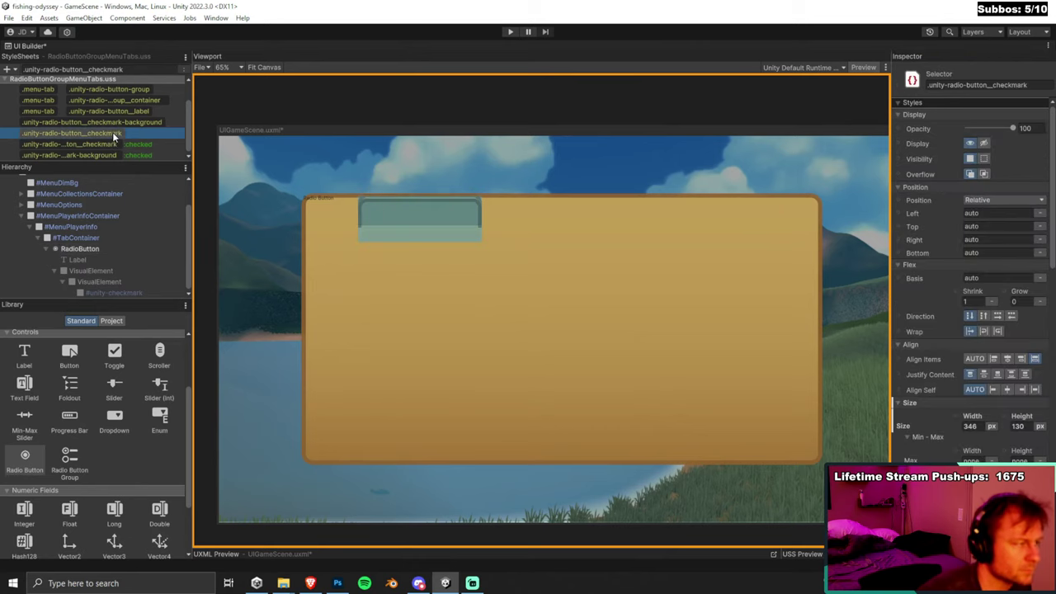
scroll(1021, 373, down, 15)
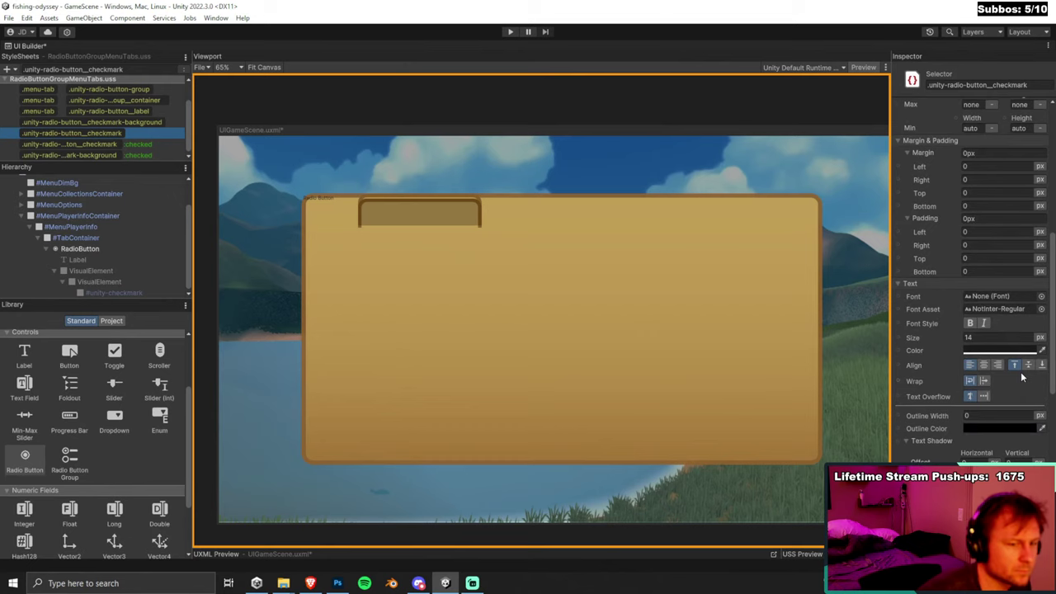
scroll(1022, 377, up, 3)
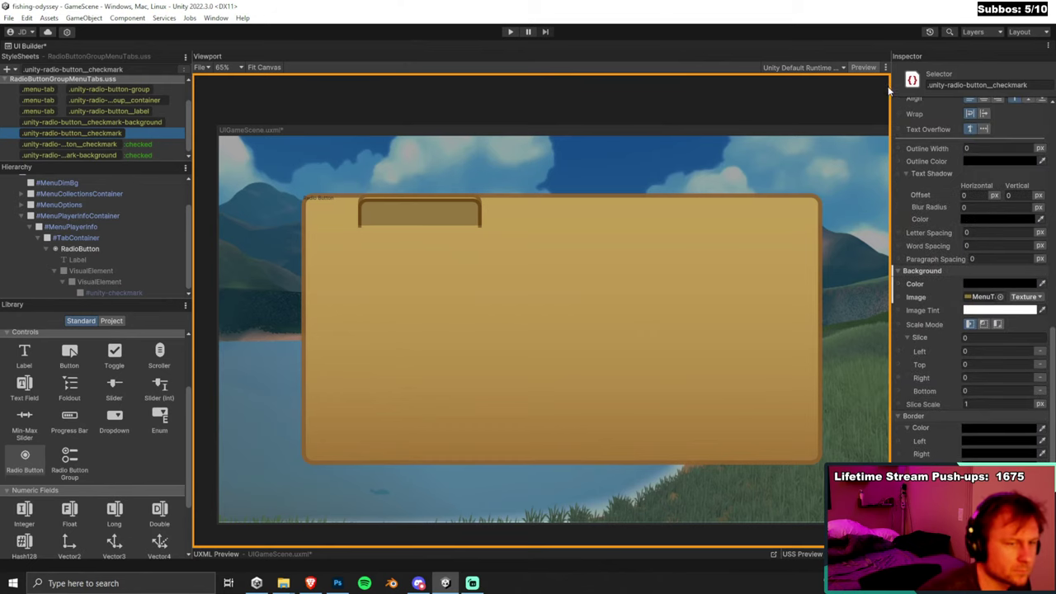
scroll(986, 225, up, 15)
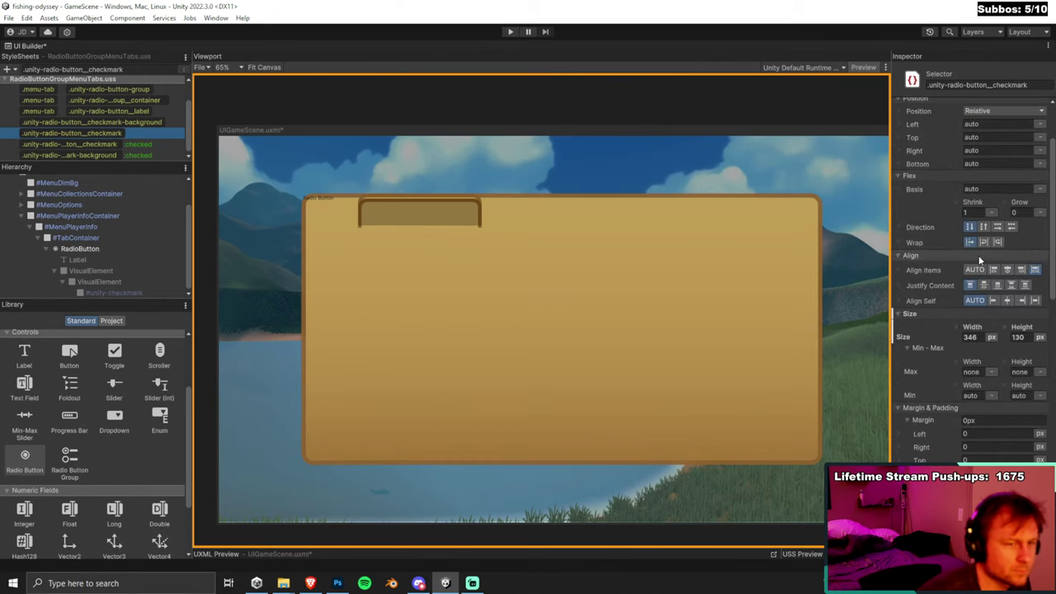
scroll(979, 255, down, 10)
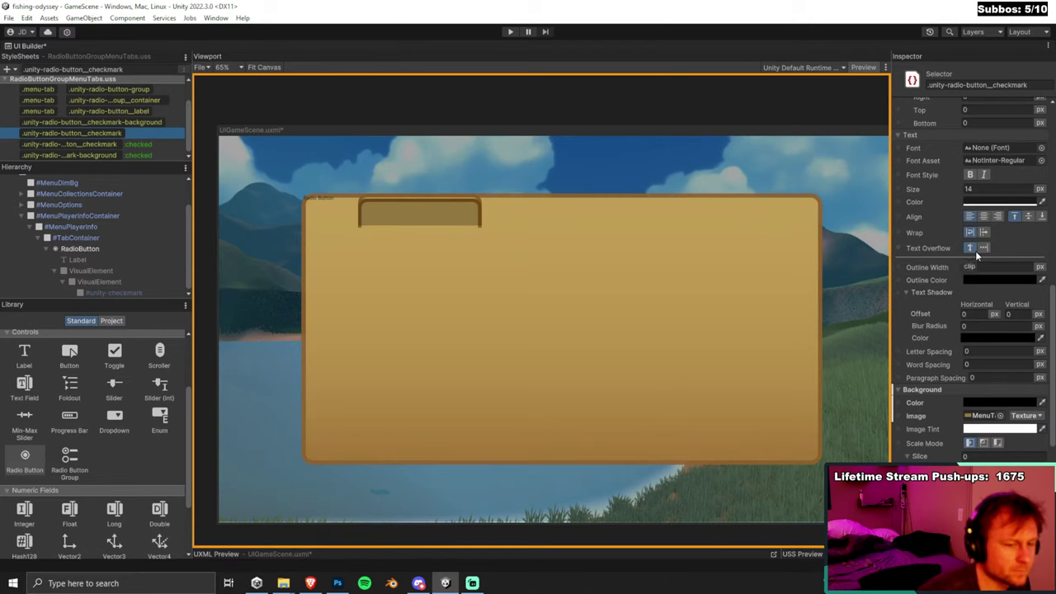
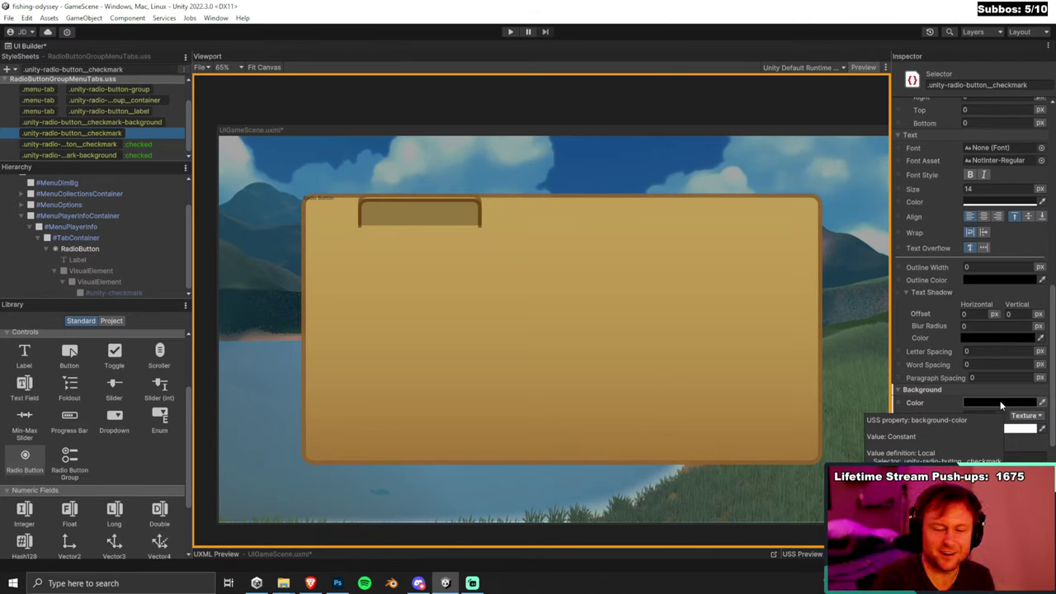
click(99, 249)
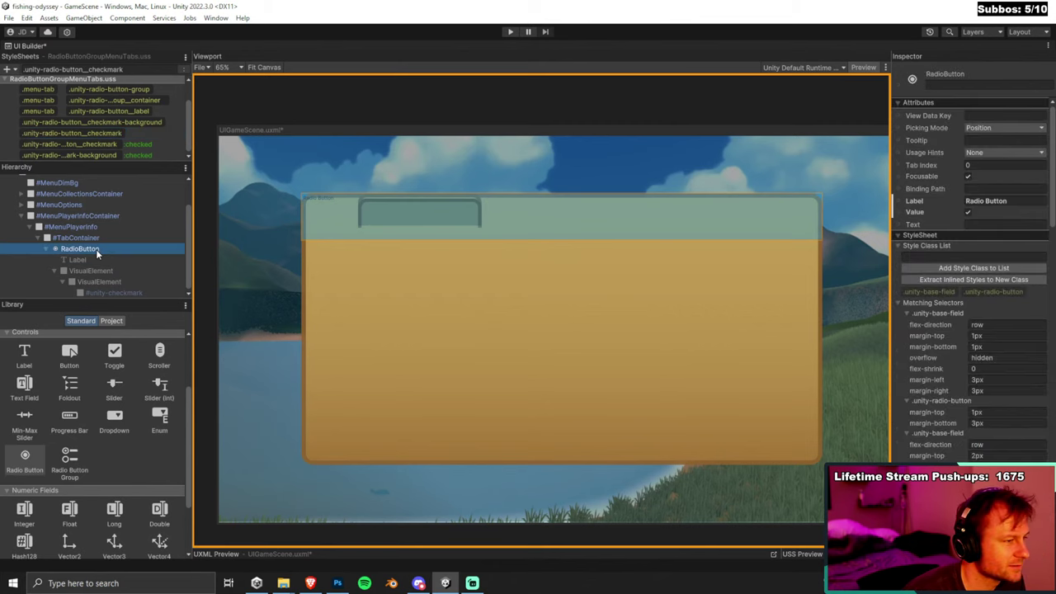
click(98, 263)
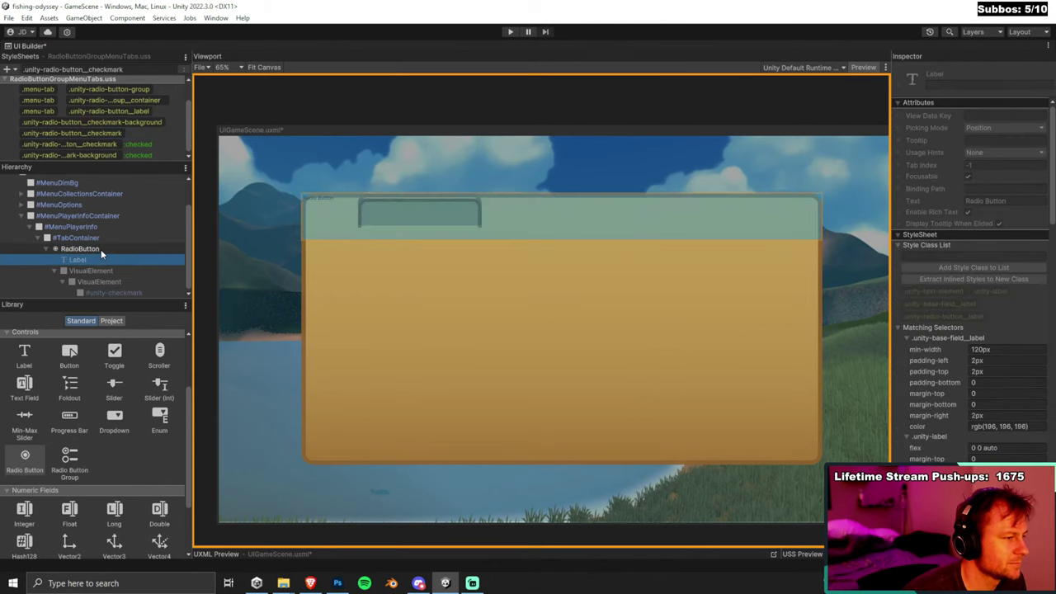
click(103, 250)
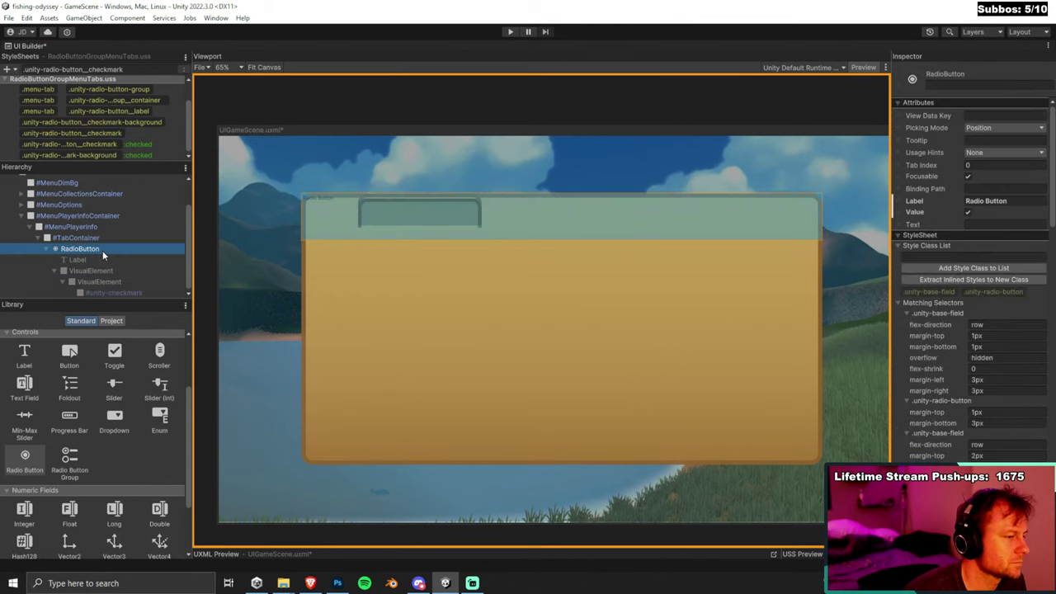
Switch to the browser and ask Phind "how to swap sprites on a radiobutton in ui toolkit unity".
click(310, 583)
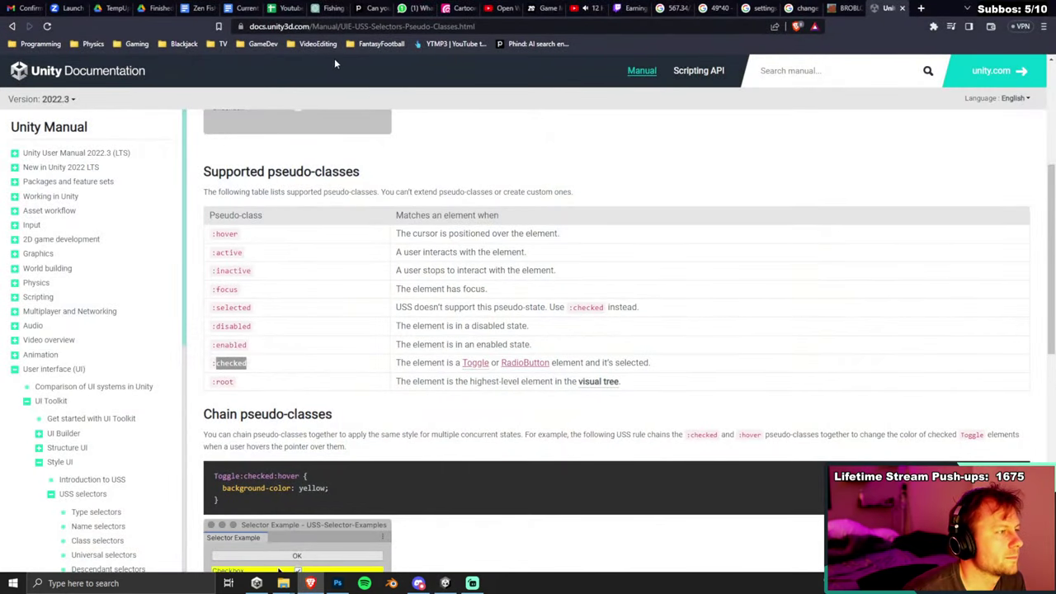
click(326, 7)
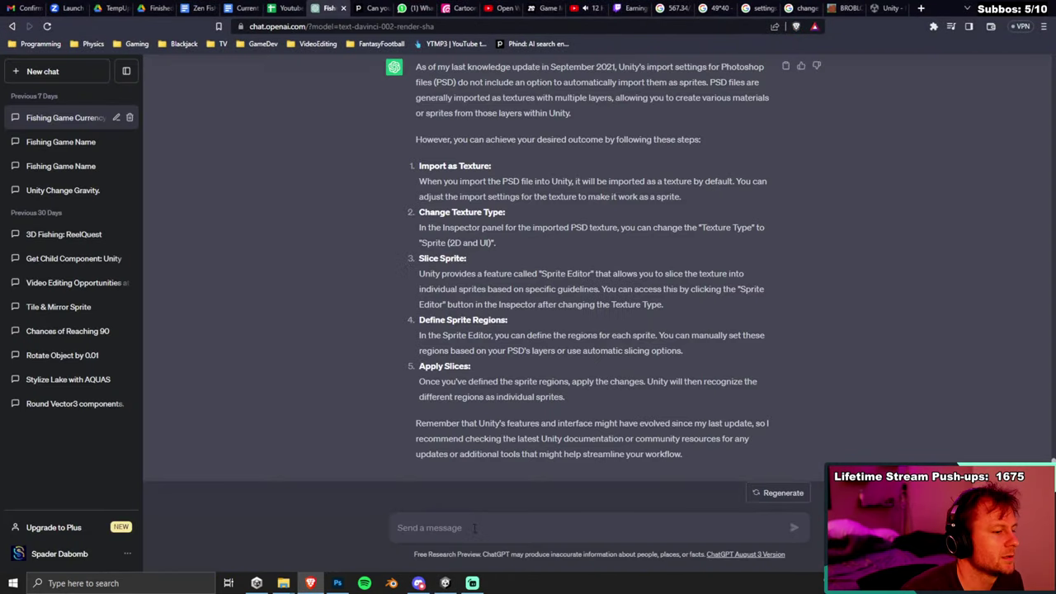
click(373, 7)
click(86, 149)
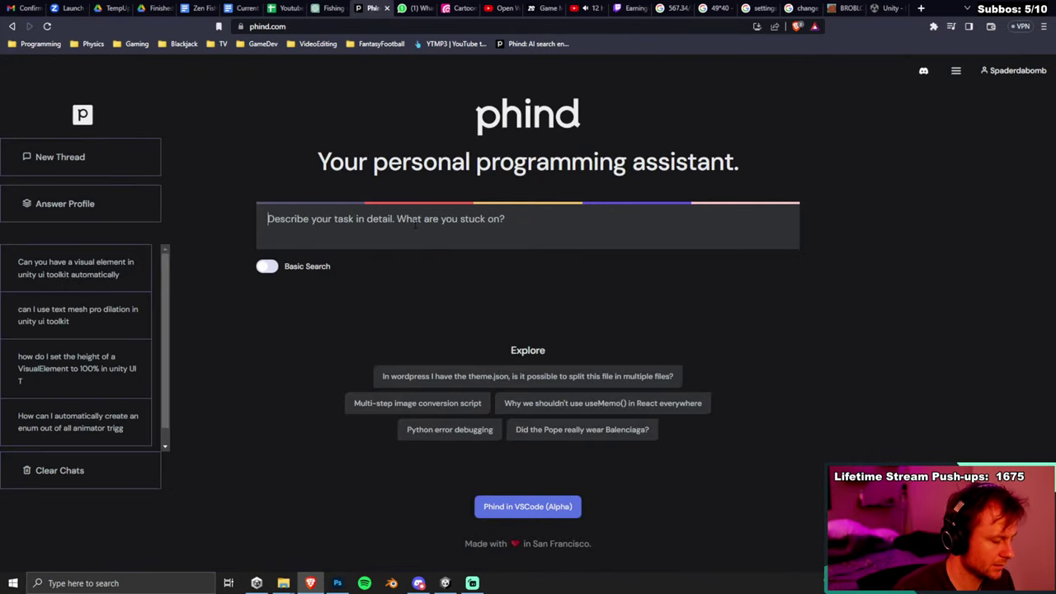
text(how to swap )
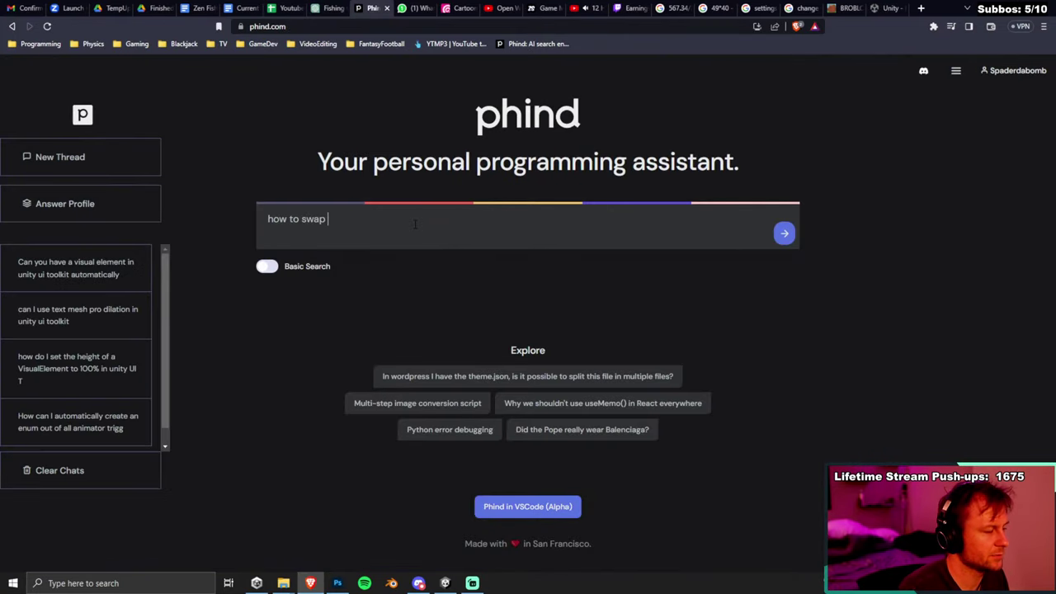
text(sprites on a)
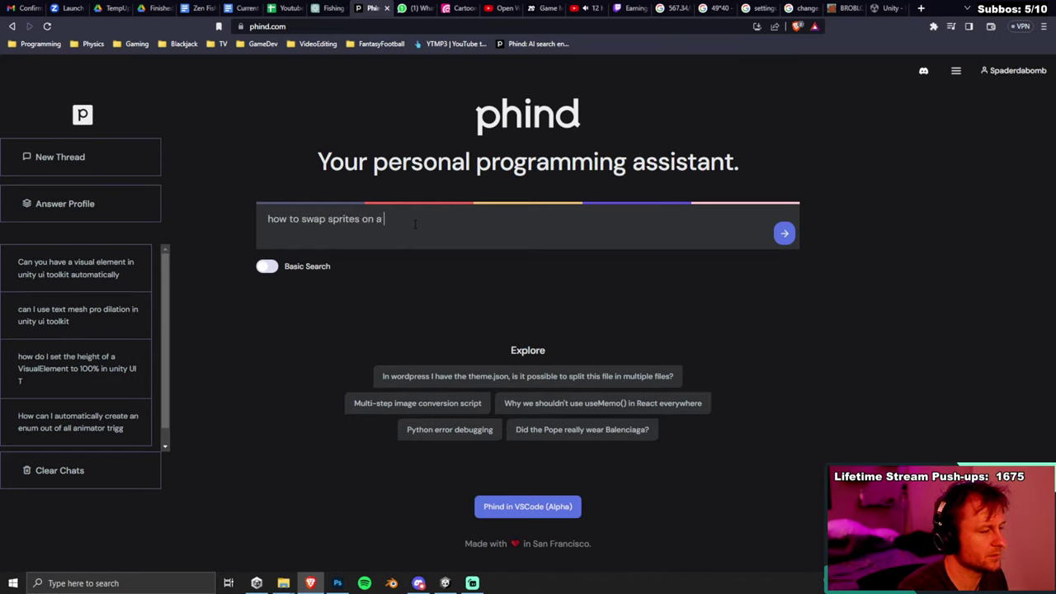
text( radio)
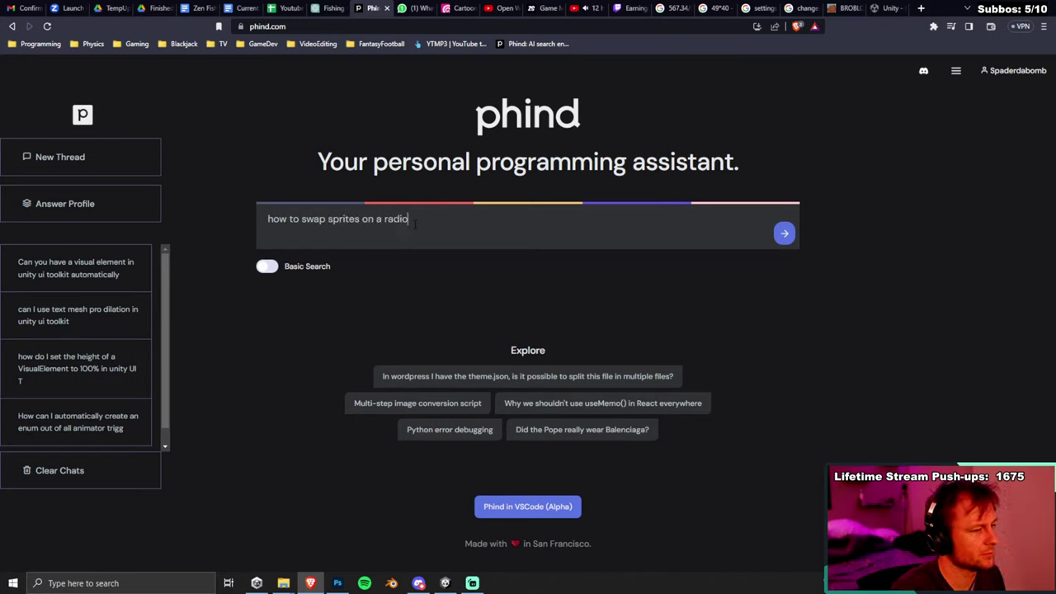
text(button in ui )
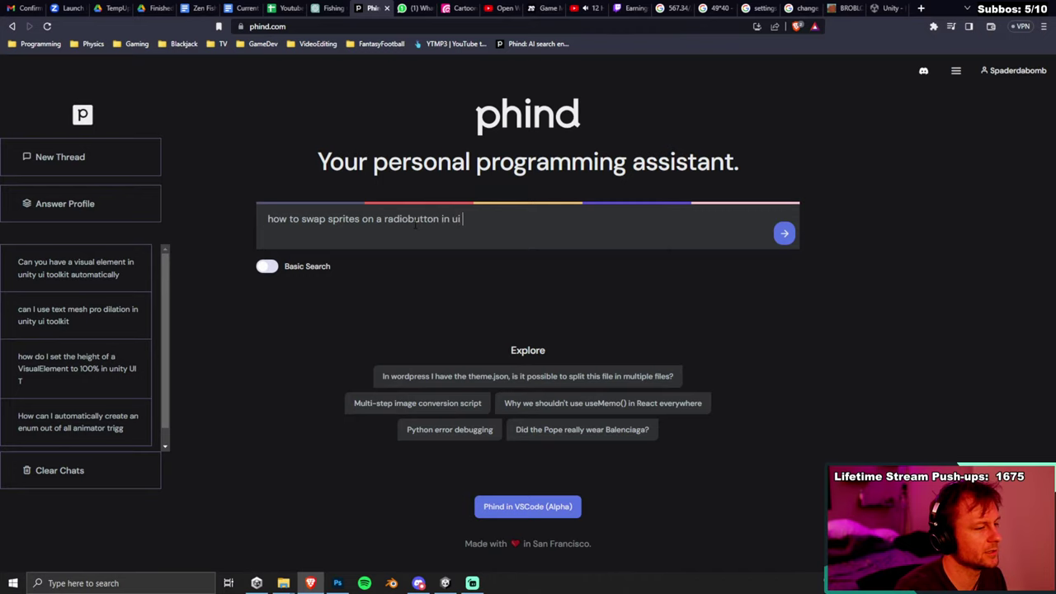
text(toolkit unity)
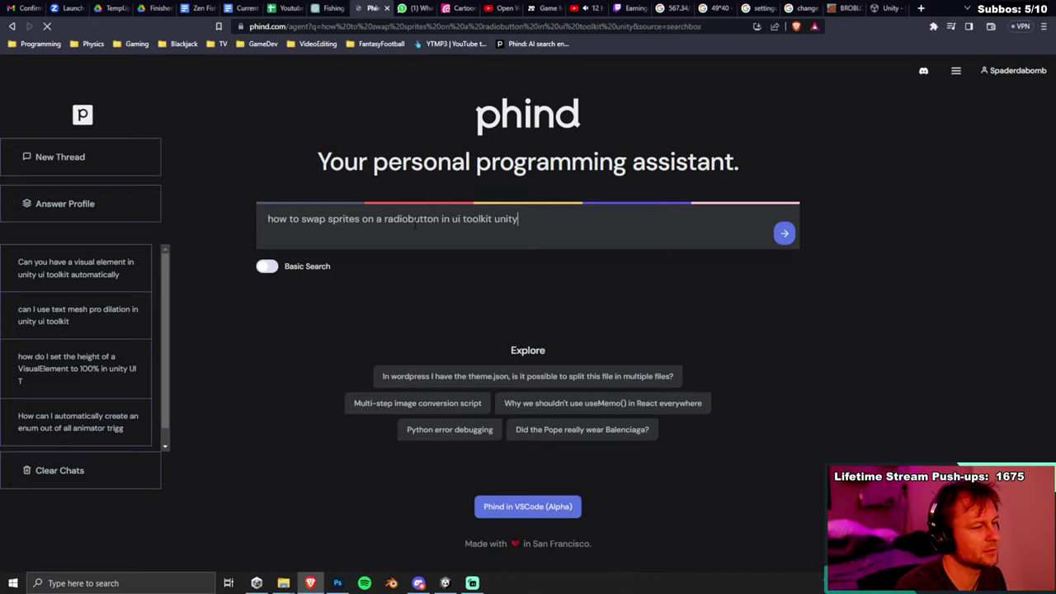
key(Return)
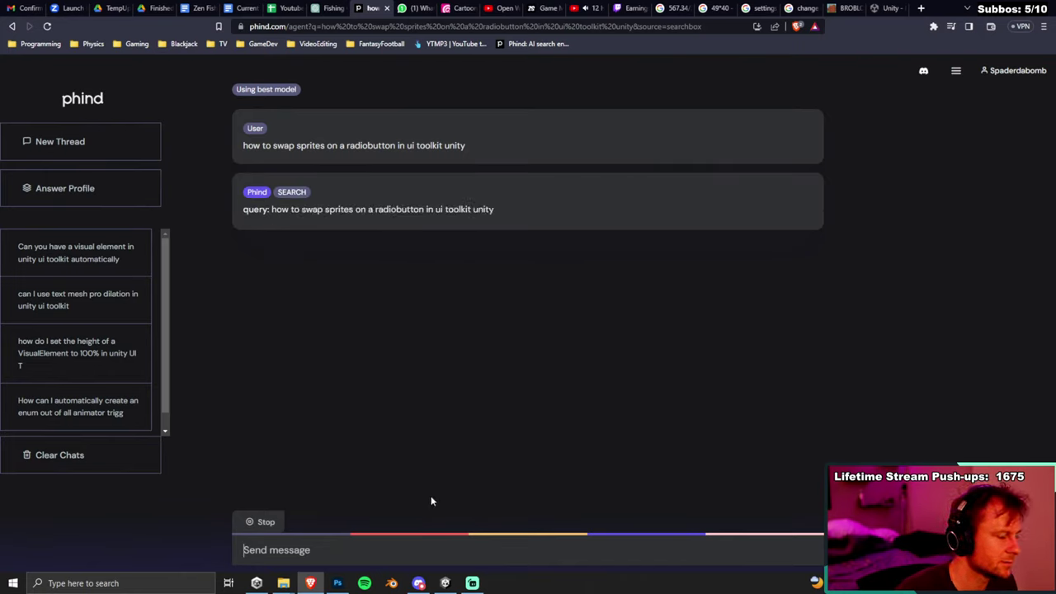
Return to Unity and inspect the .unity-radio-button__checkmark and .unity-radio-button__checkmark-background selectors.
click(445, 582)
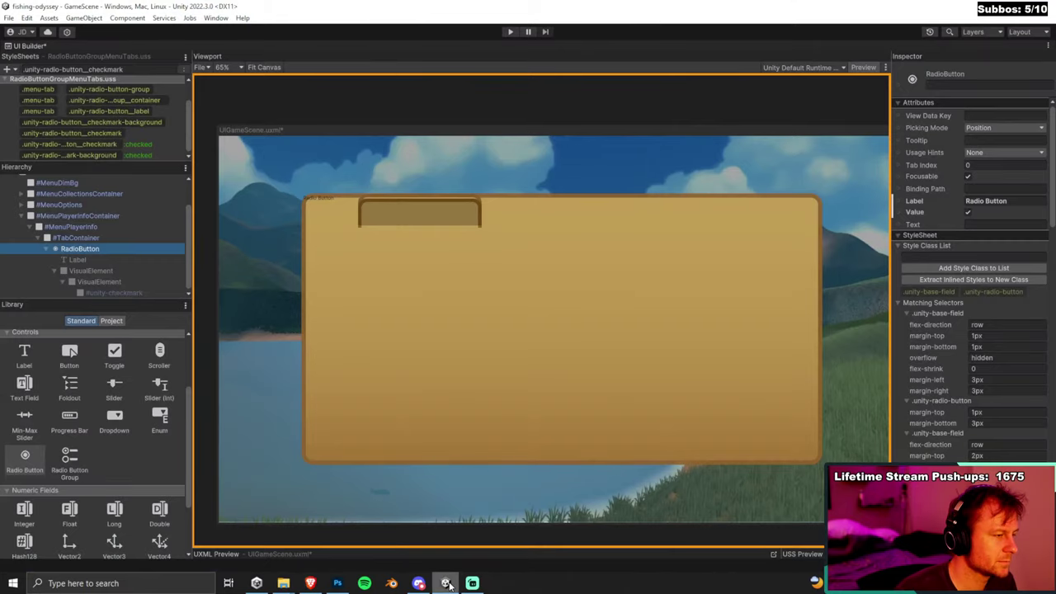
click(103, 132)
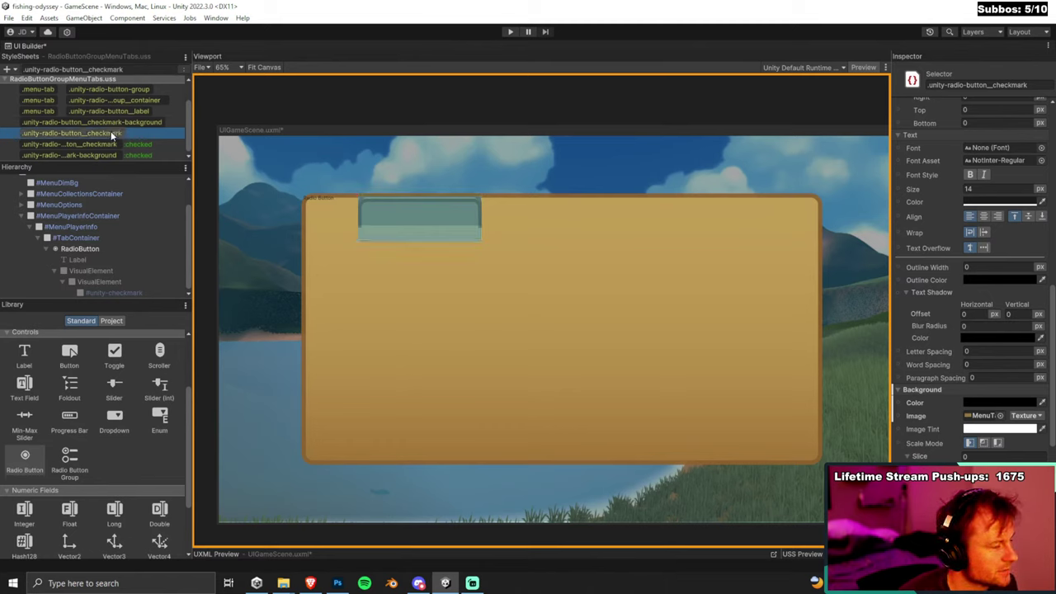
double_click(111, 135)
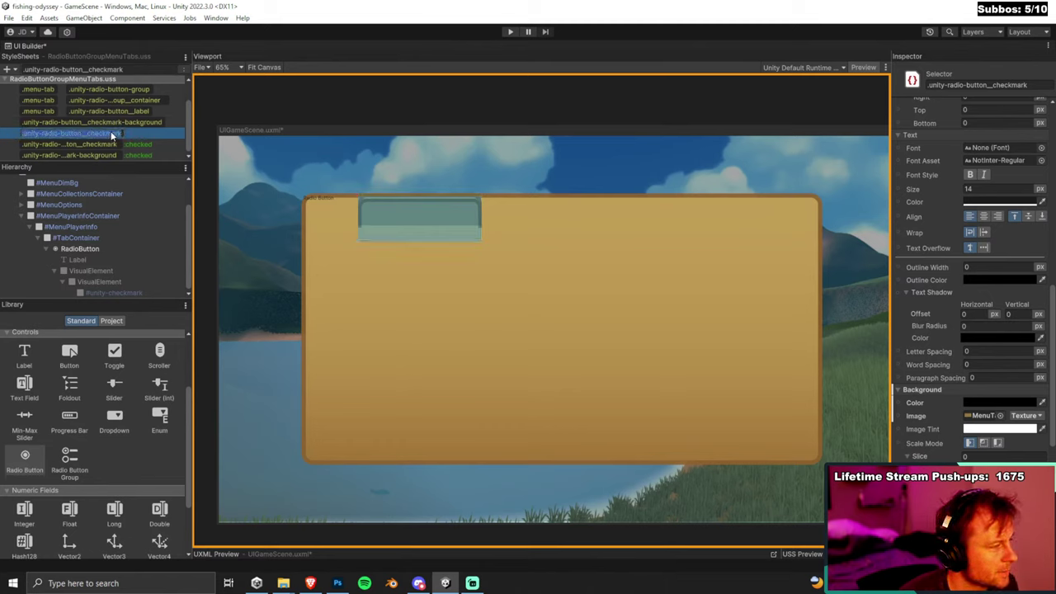
key(Escape)
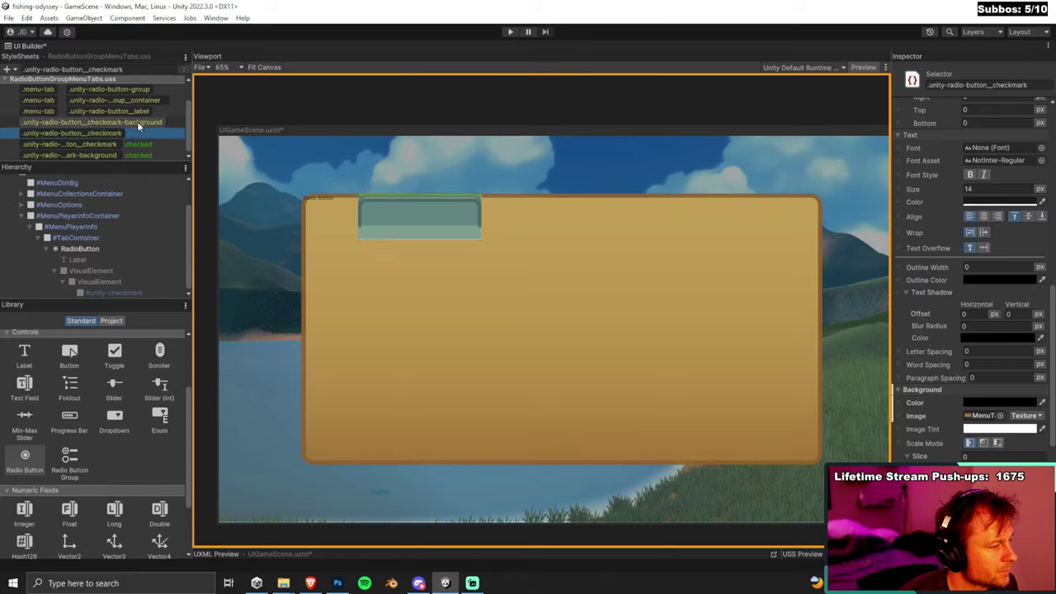
click(137, 122)
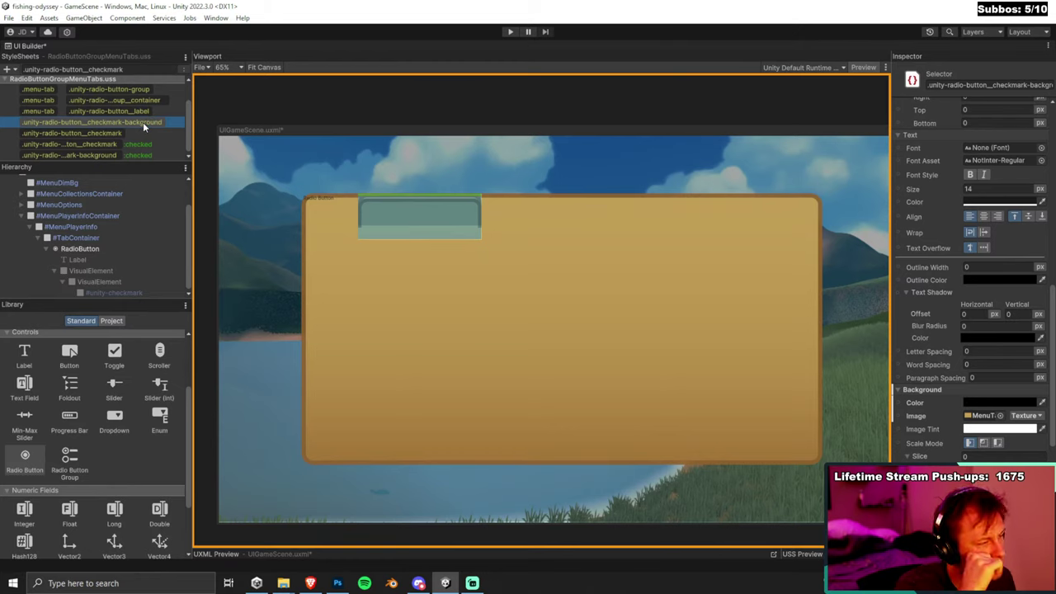
Delete the .unity-radio-button__checkmark:checked and .unity-radio-button__checkmark-background:checked selectors from RadioButtonGroupMenuTabs.uss.
click(107, 144)
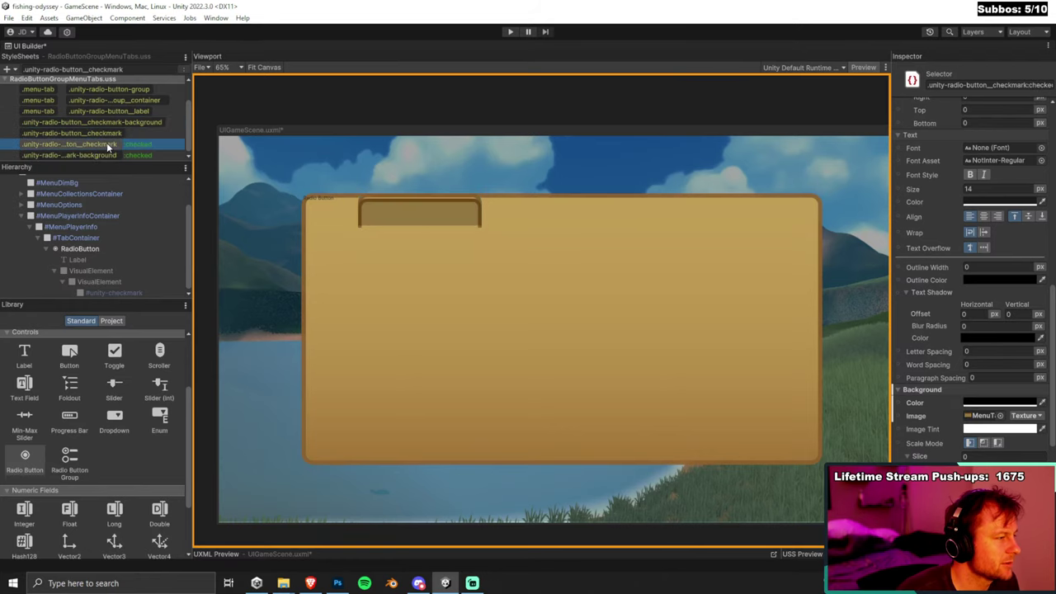
right_click(107, 142)
click(136, 202)
right_click(114, 157)
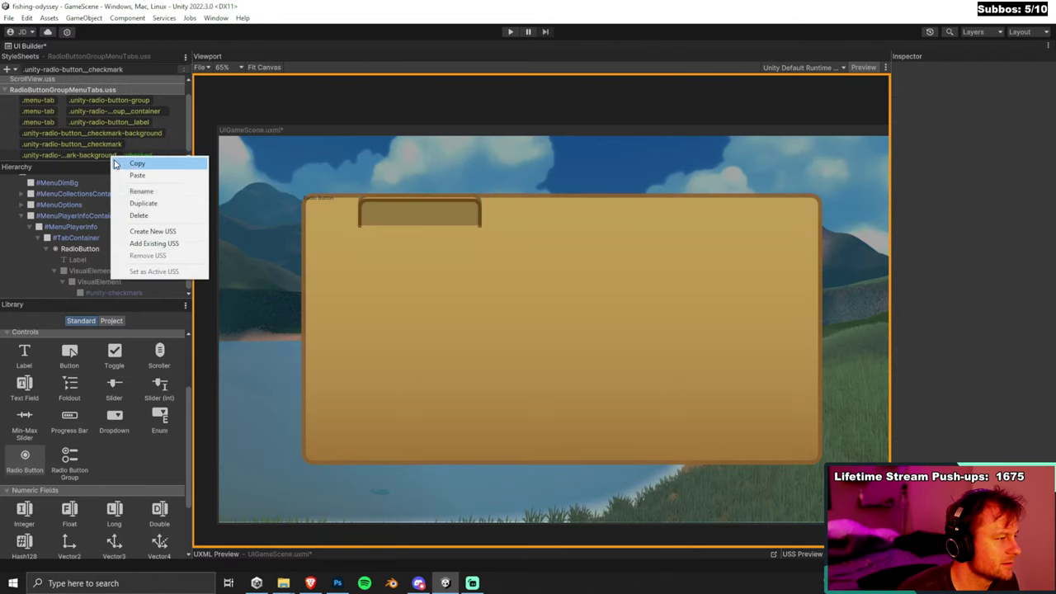
click(138, 215)
Duplicate the .unity-radio-button__checkmark selector and rename the copy .unity-radio-button__checkmark:selected.
click(114, 156)
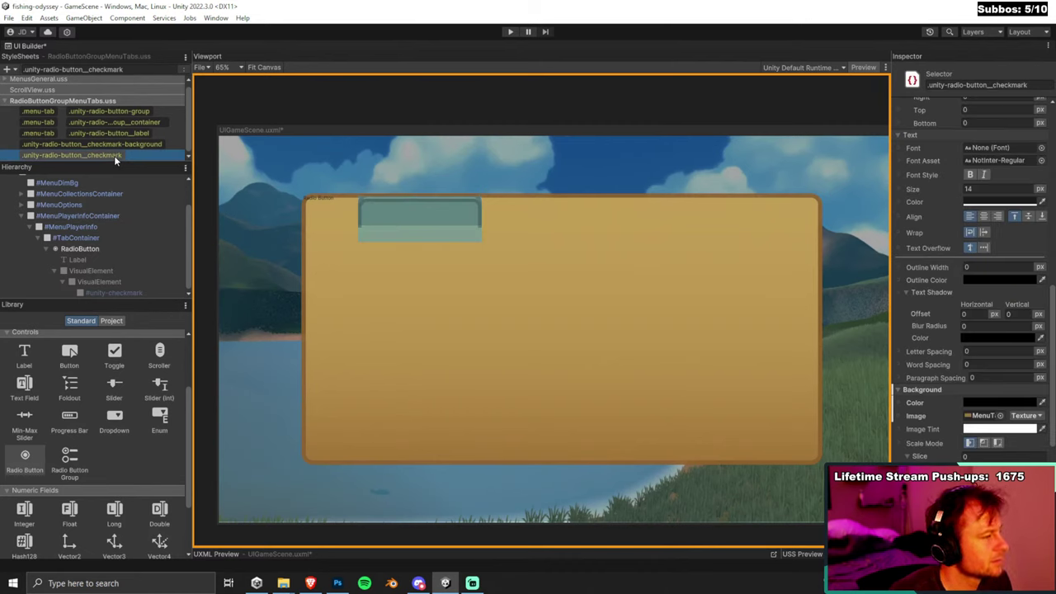
key(ctrl+d)
right_click(120, 154)
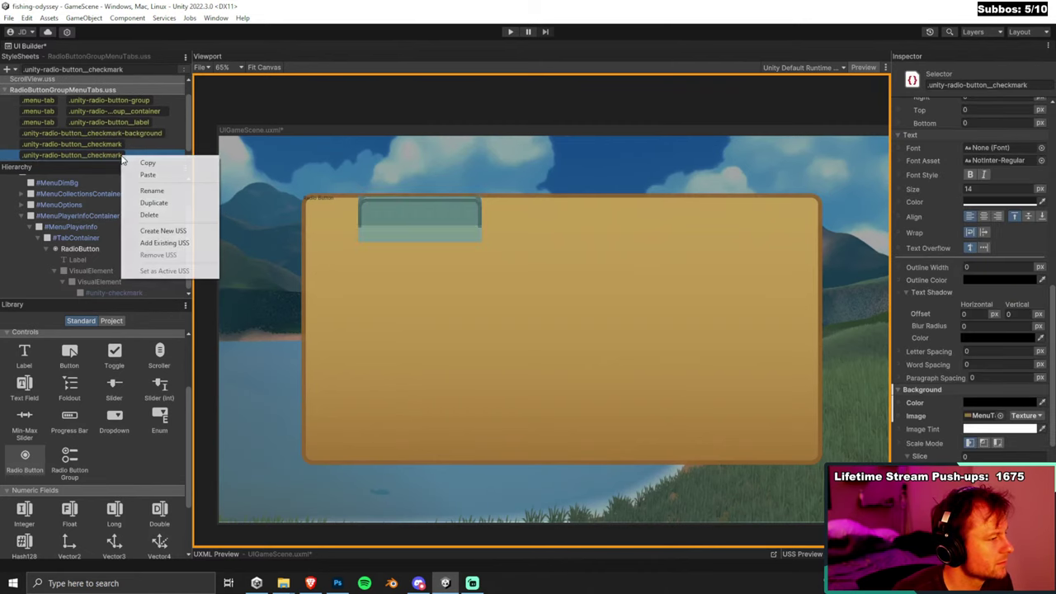
click(141, 185)
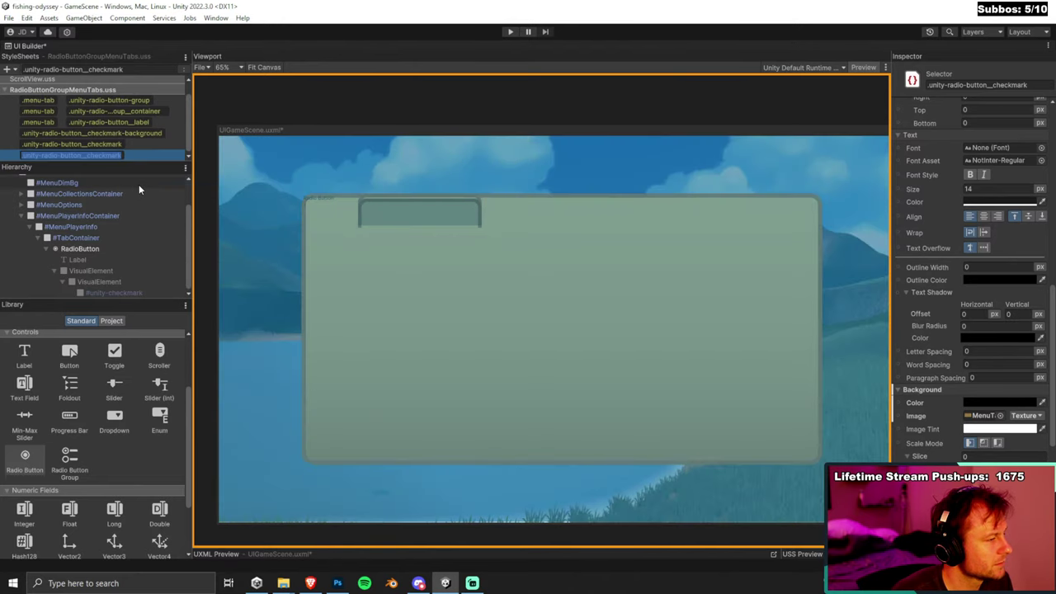
key(End)
text(:selected)
key(Return)
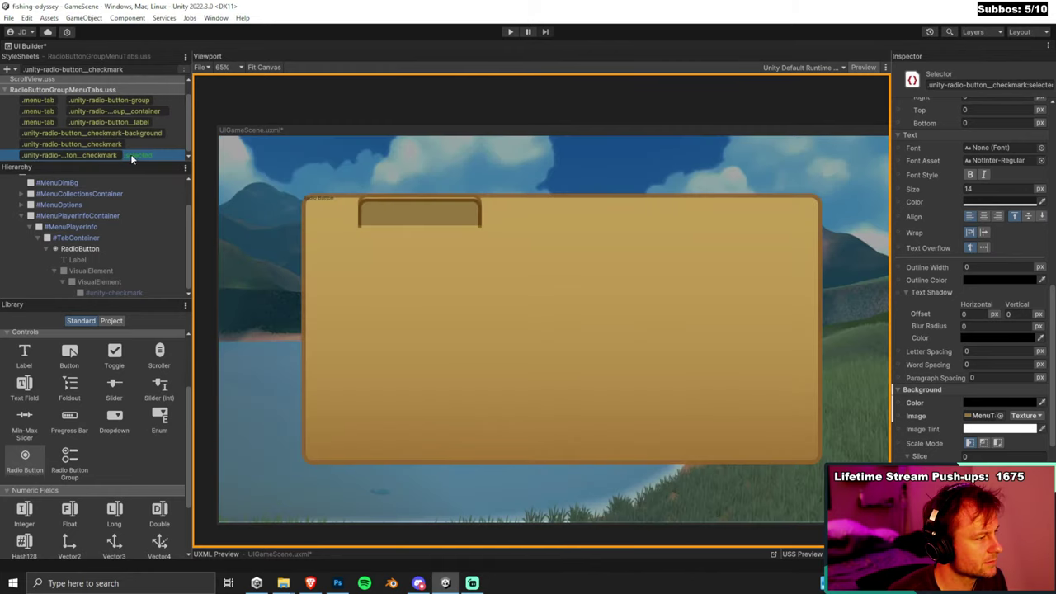
Switch to the browser and reread the supported pseudo-classes table in the Unity manual.
click(311, 583)
scroll(528, 330, down, 5)
click(887, 8)
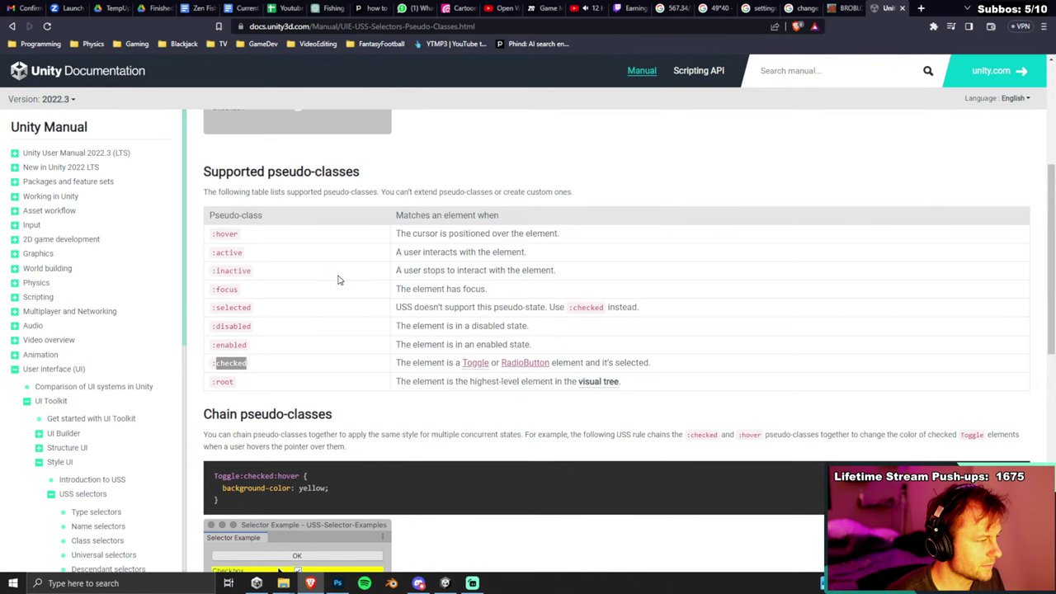
Return to Unity, make the .unity-radio-button__checkmark:selected background color opaque black, and toggle the RadioButton's Value to test it.
key(alt+Tab)
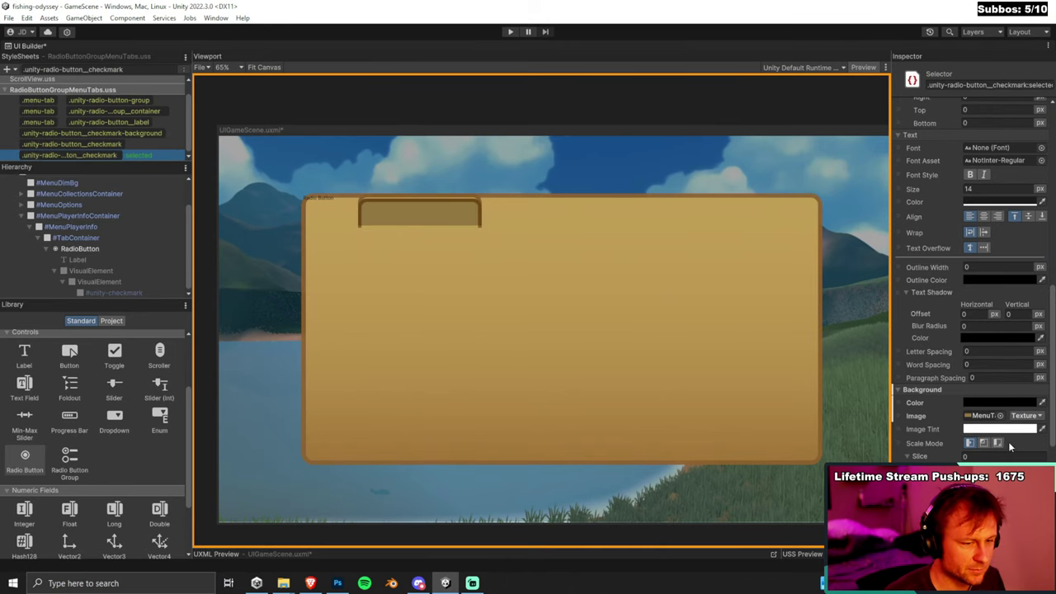
click(996, 404)
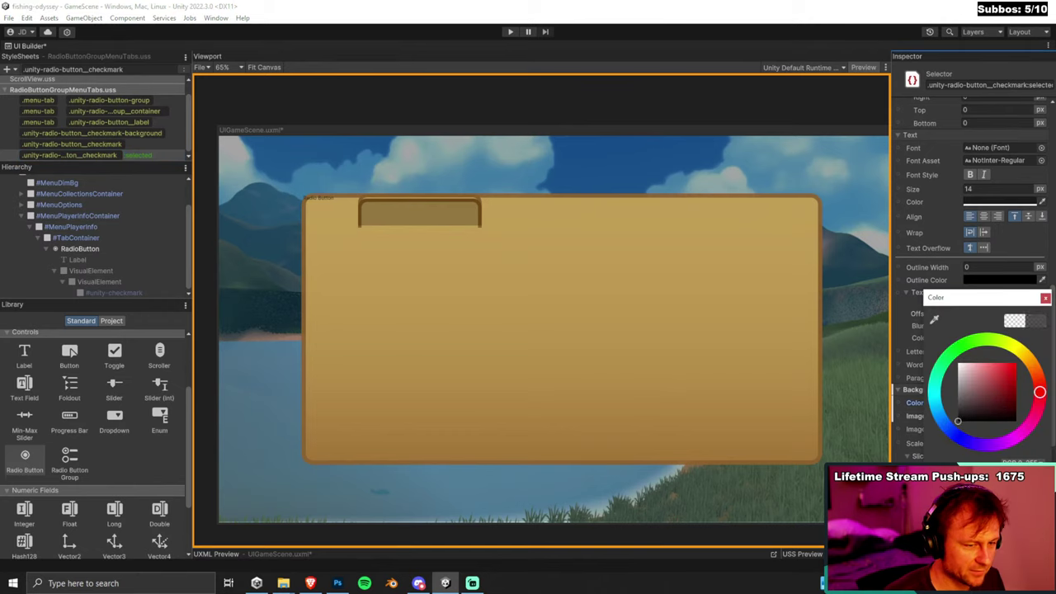
click(1045, 298)
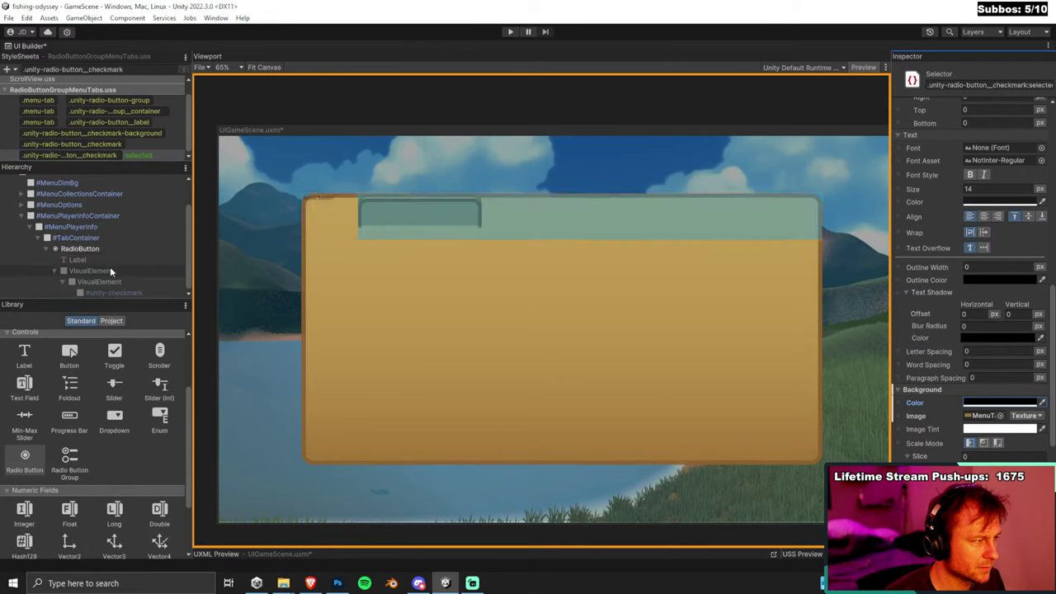
click(156, 249)
click(968, 212)
click(968, 212)
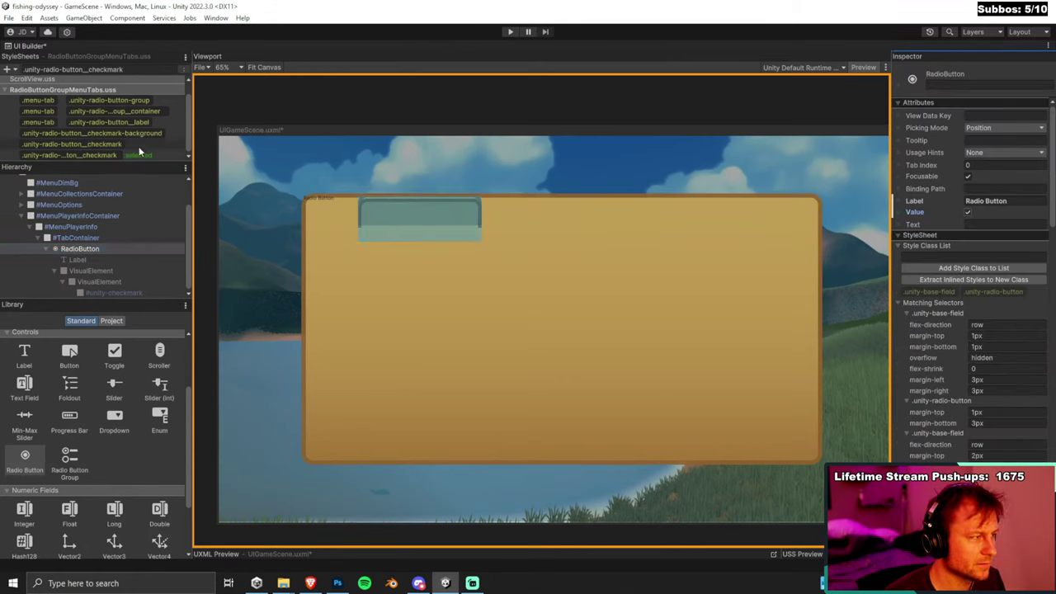
Check the pseudo-classes table in the Unity manual and rename the .unity-radio-button__checkmark:selected selector to .unity-radio-button__checkmark:active.
click(113, 155)
double_click(114, 156)
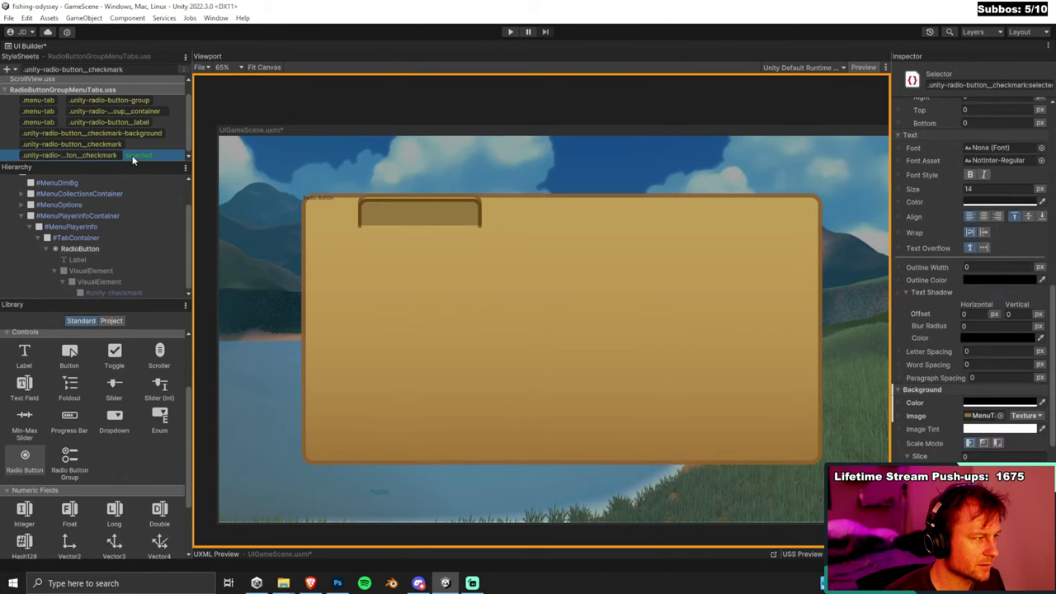
key(Return)
key(alt+Tab)
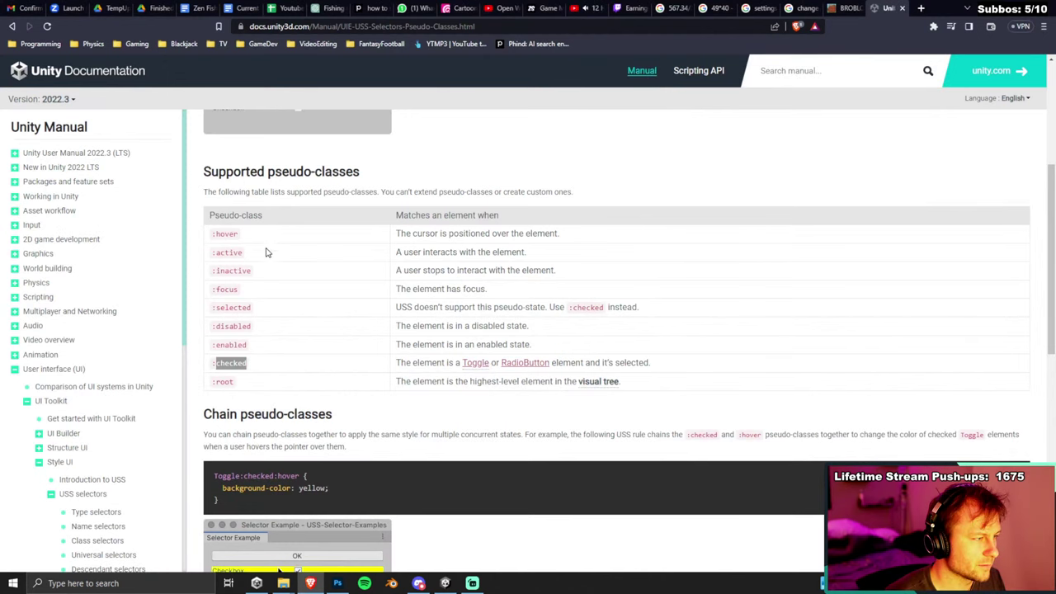
key(alt+Tab)
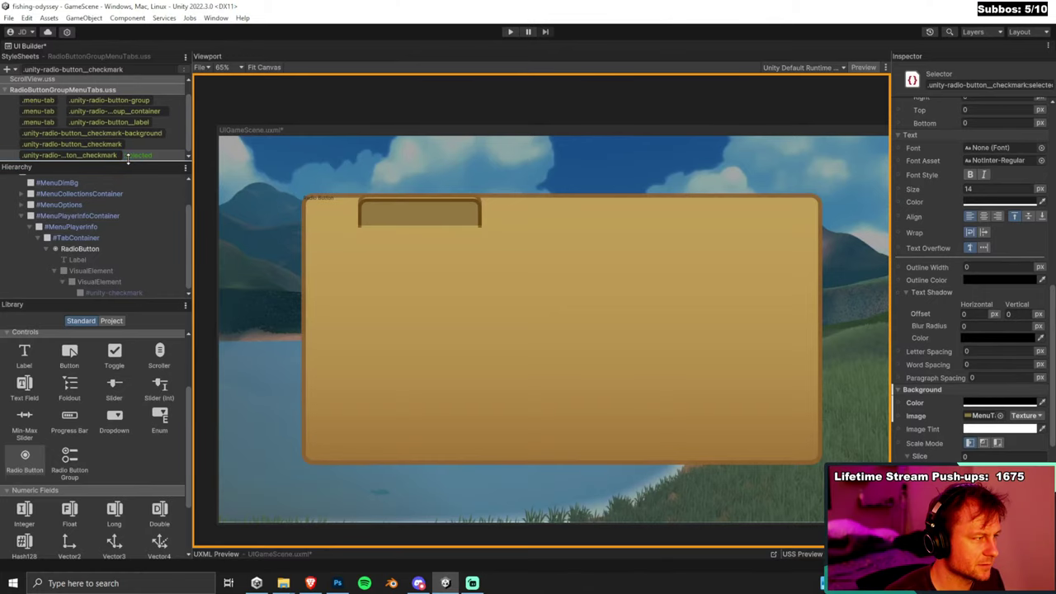
click(148, 155)
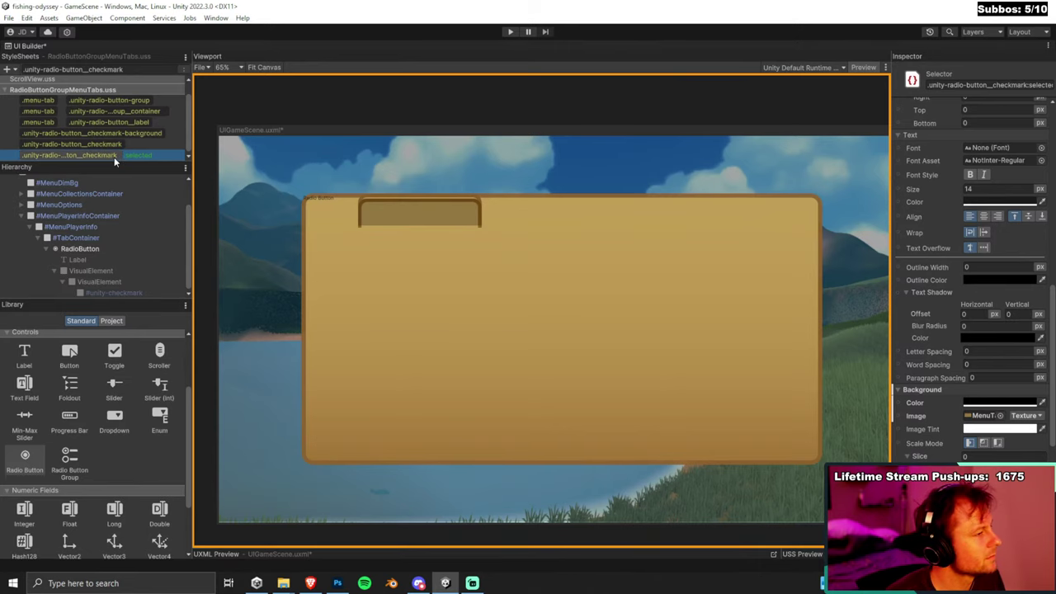
right_click(147, 157)
click(147, 156)
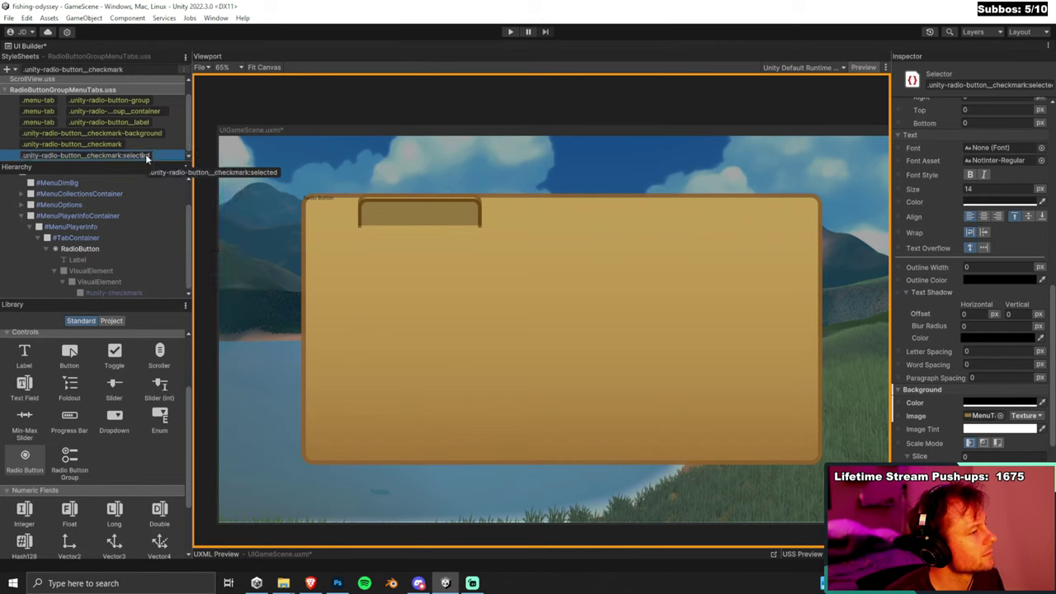
text(active)
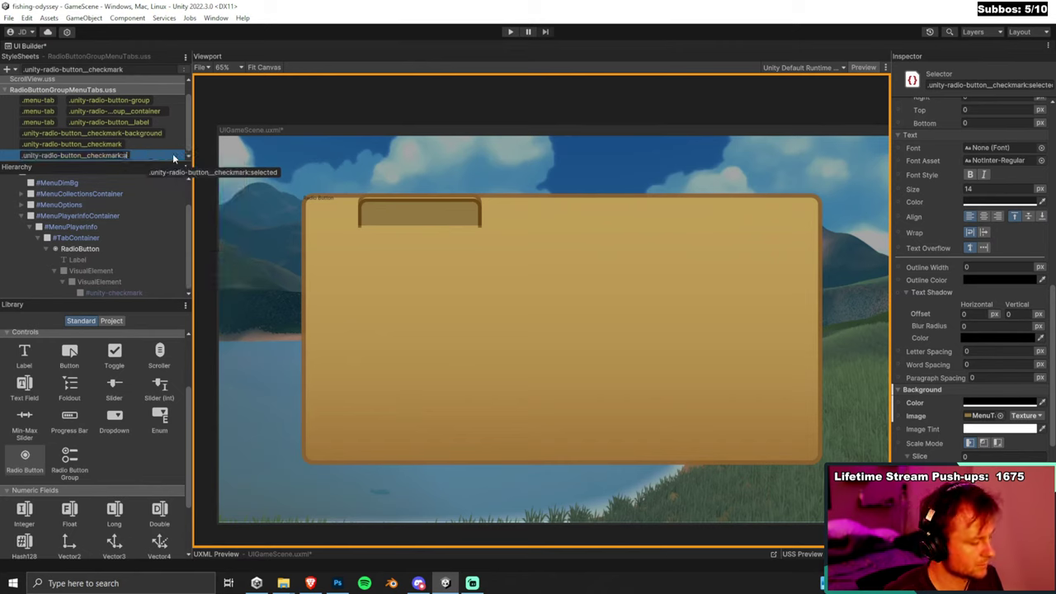
key(Return)
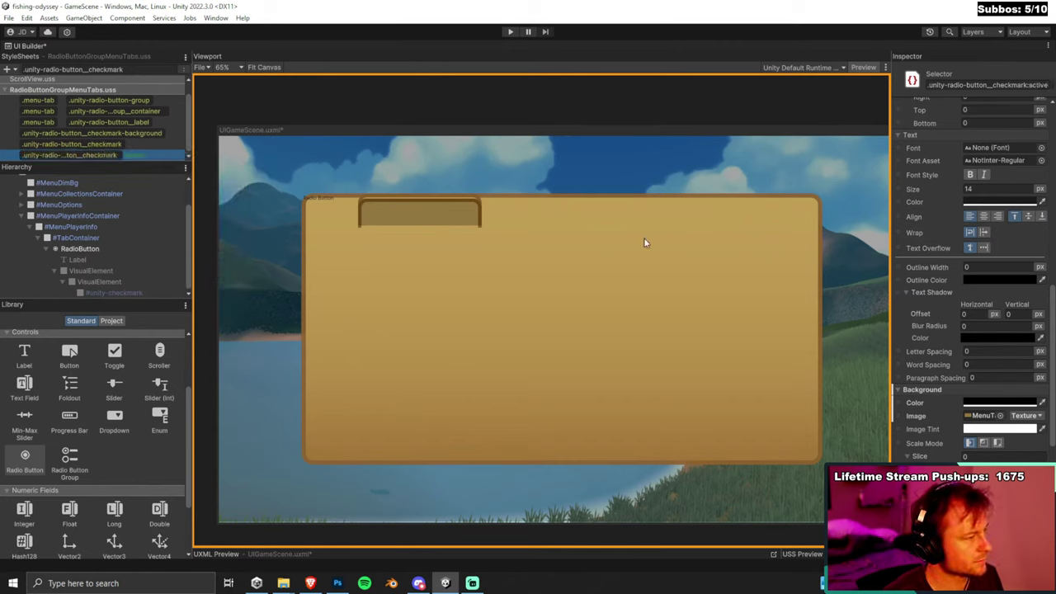
Inspect the background color of .unity-radio-button__checkmark:active and toggle the RadioButton's Value to test the selector.
click(1000, 402)
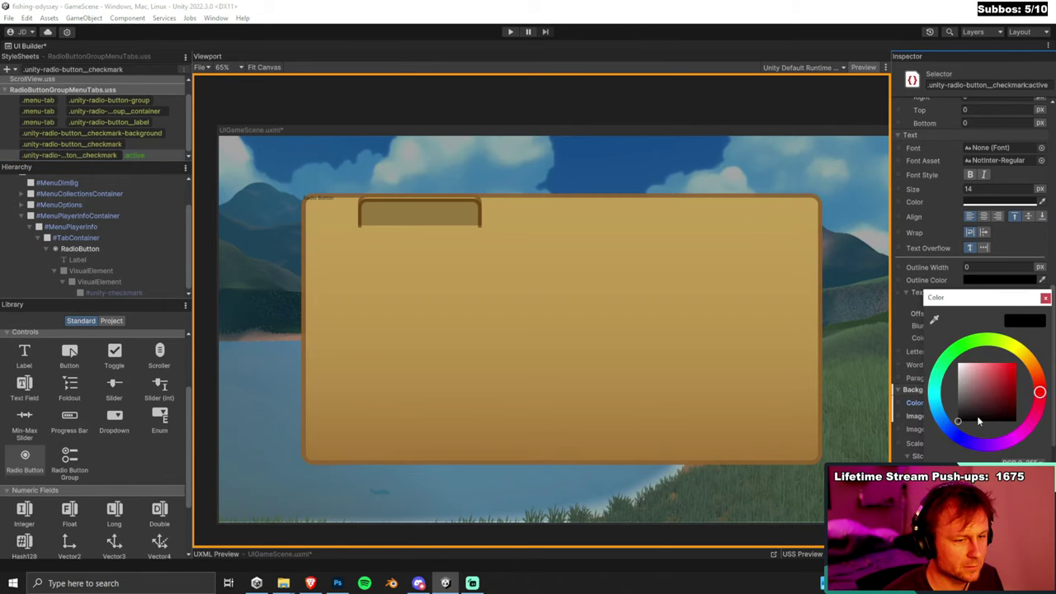
click(1045, 297)
scroll(991, 175, up, 2)
scroll(991, 175, up, 15)
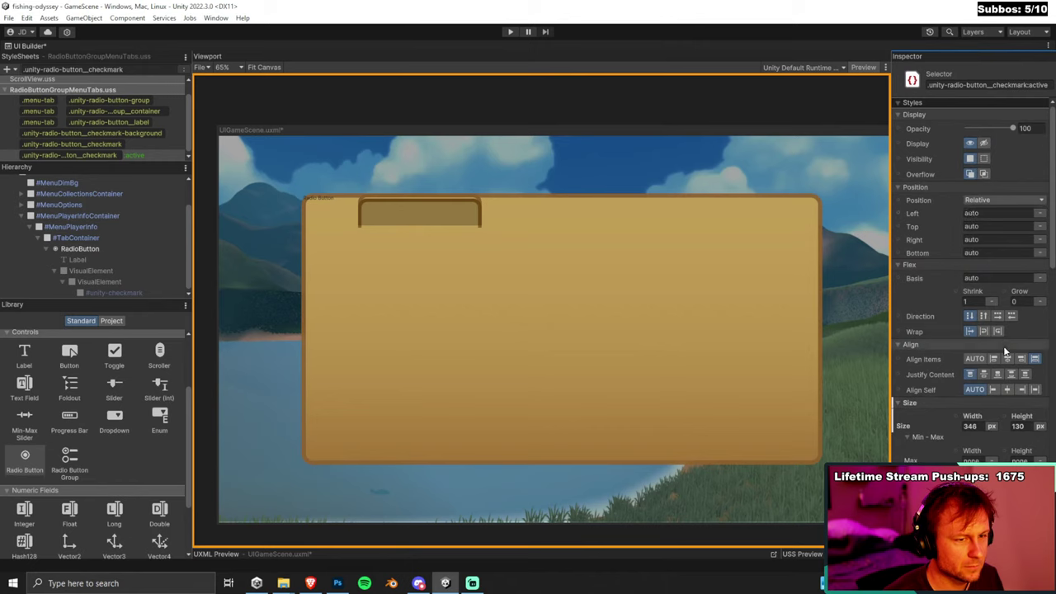
click(103, 248)
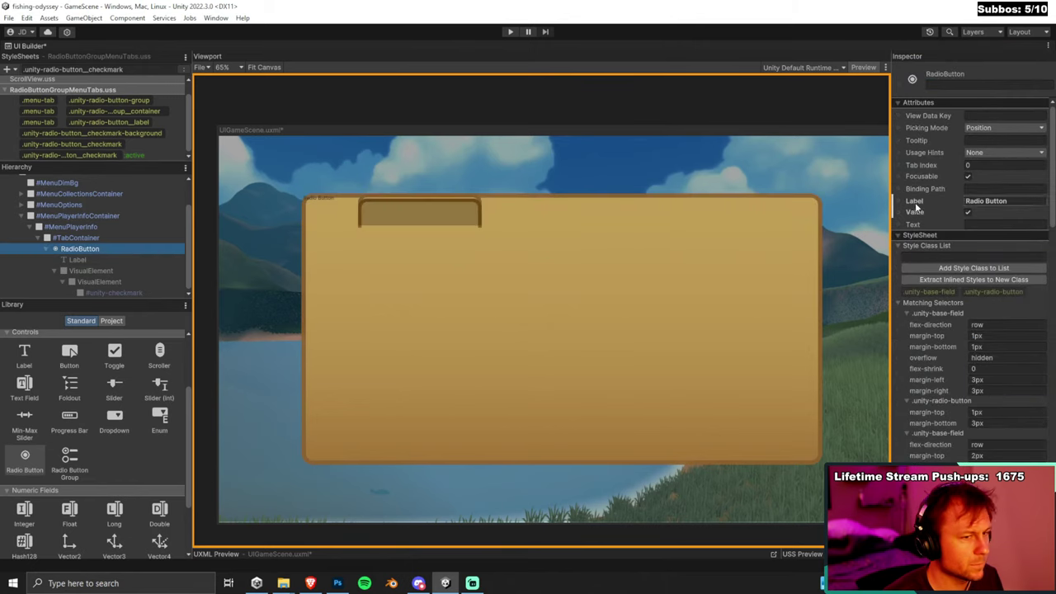
click(968, 212)
click(968, 212)
click(968, 212)
click(967, 212)
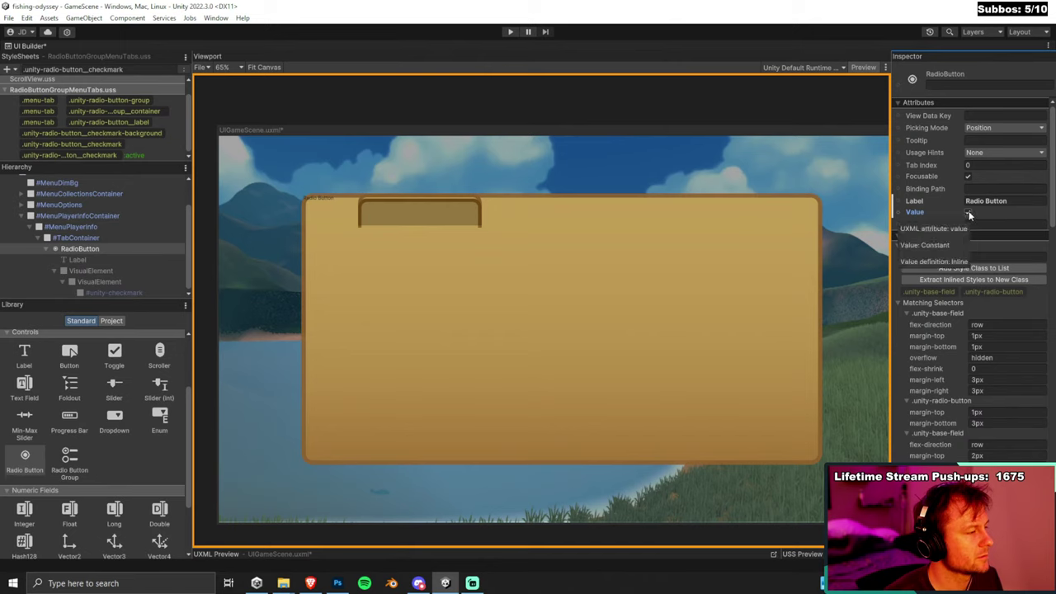
Duplicate the .unity-radio-button__checkmark-background selector and rename the copy .unity-radio-button__checkmark-background:active.
click(150, 135)
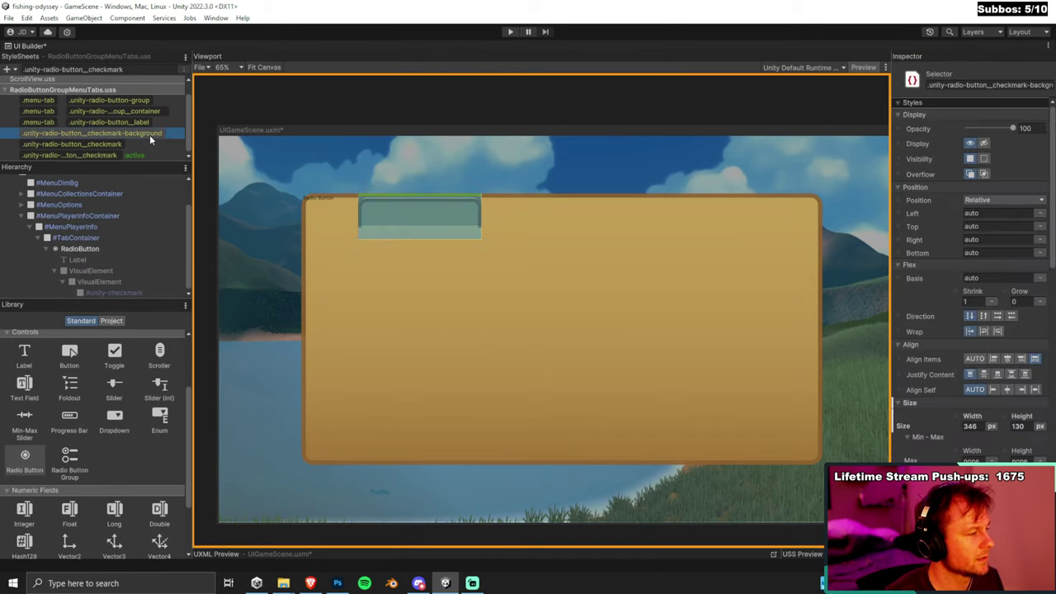
key(ctrl+d)
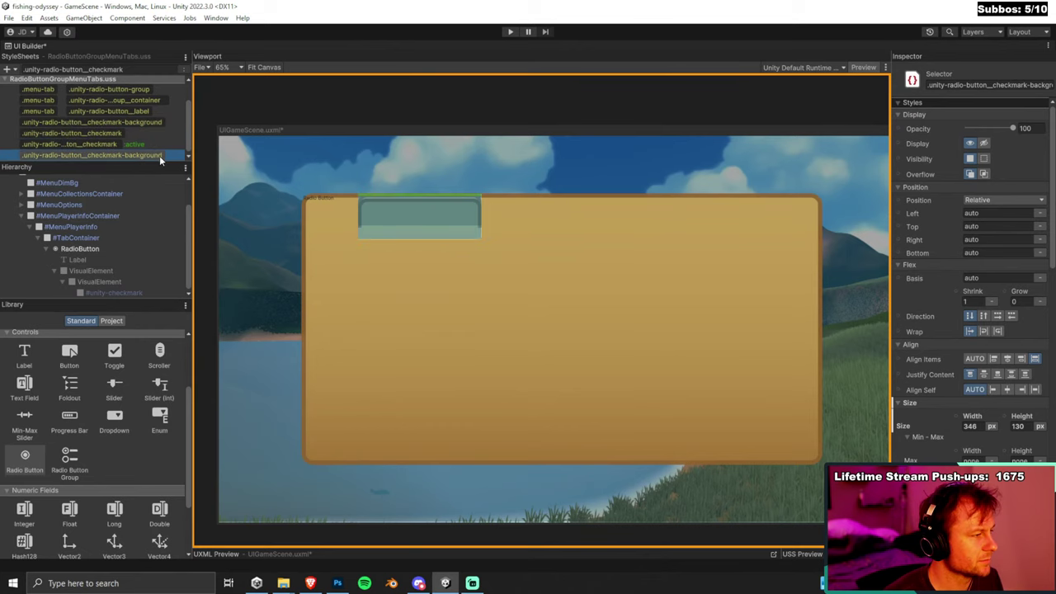
double_click(164, 154)
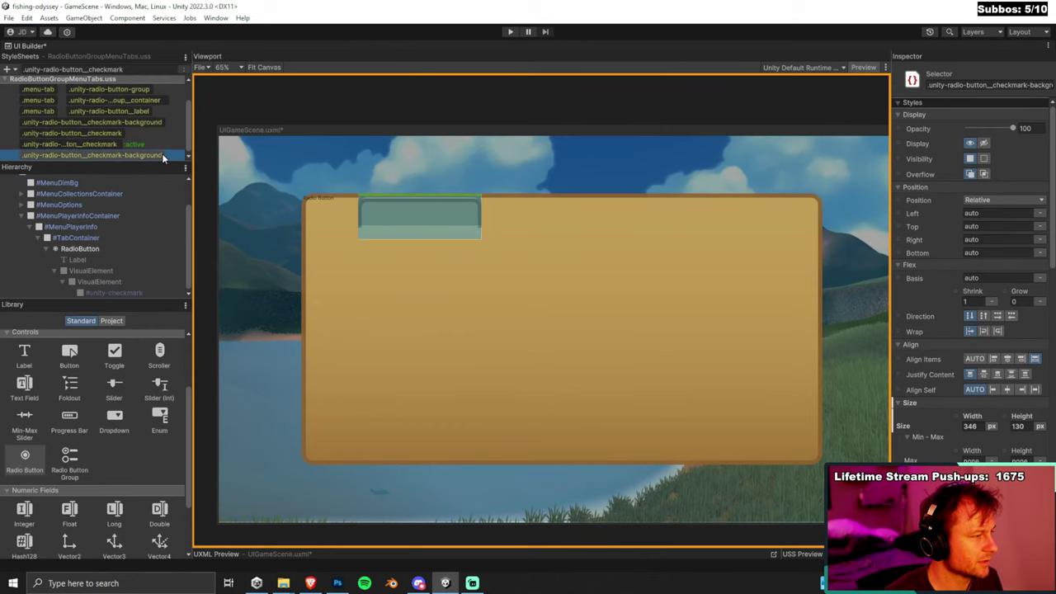
click(163, 156)
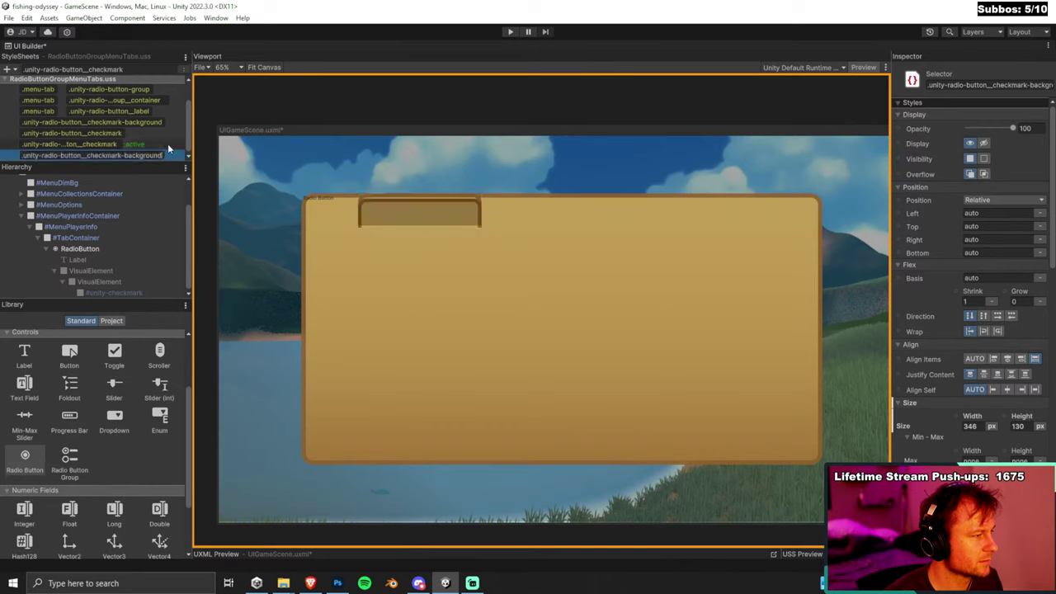
key(Return)
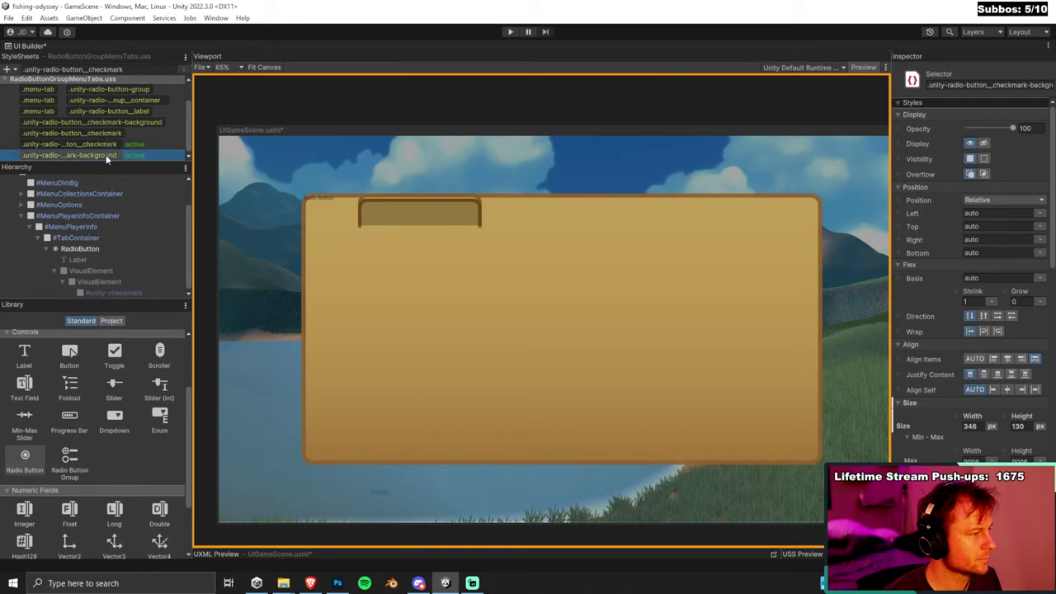
Set the .unity-radio-button__checkmark-background:active background color to opaque black and toggle the RadioButton's Value to test it.
scroll(990, 404, down, 12)
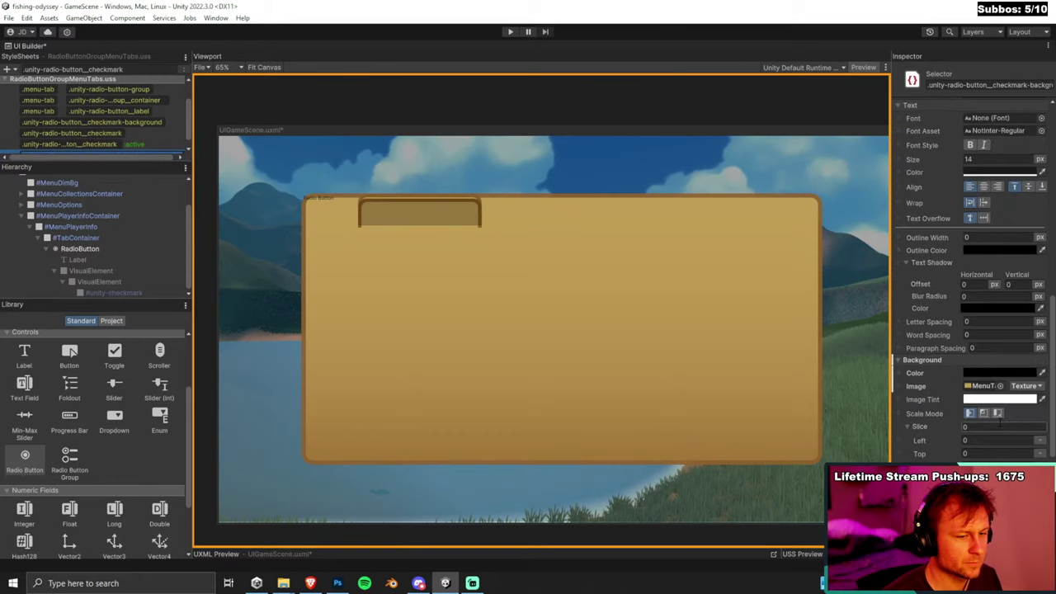
click(998, 314)
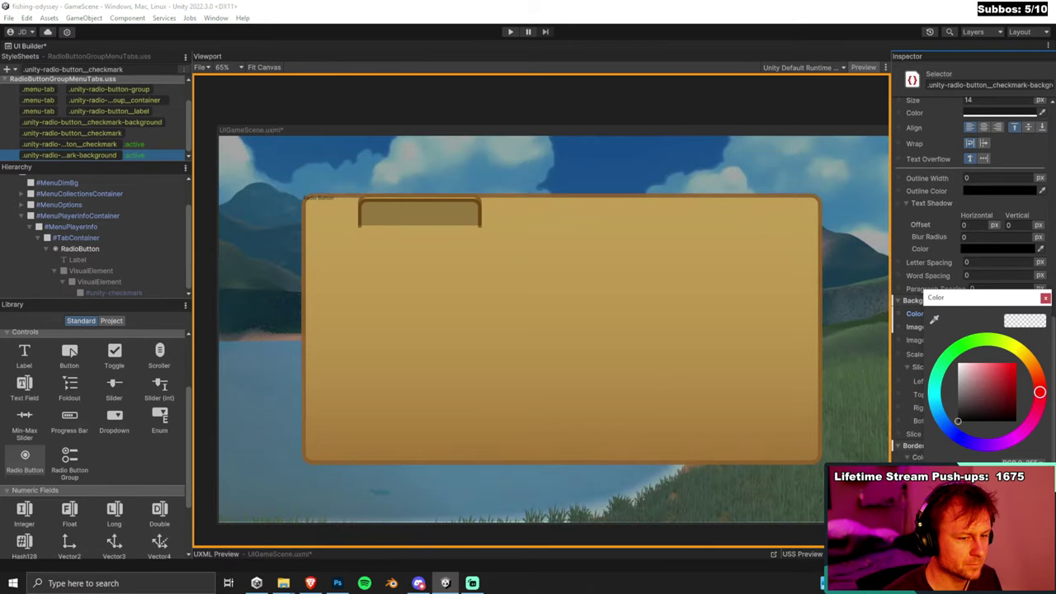
drag(983, 410, 982, 428)
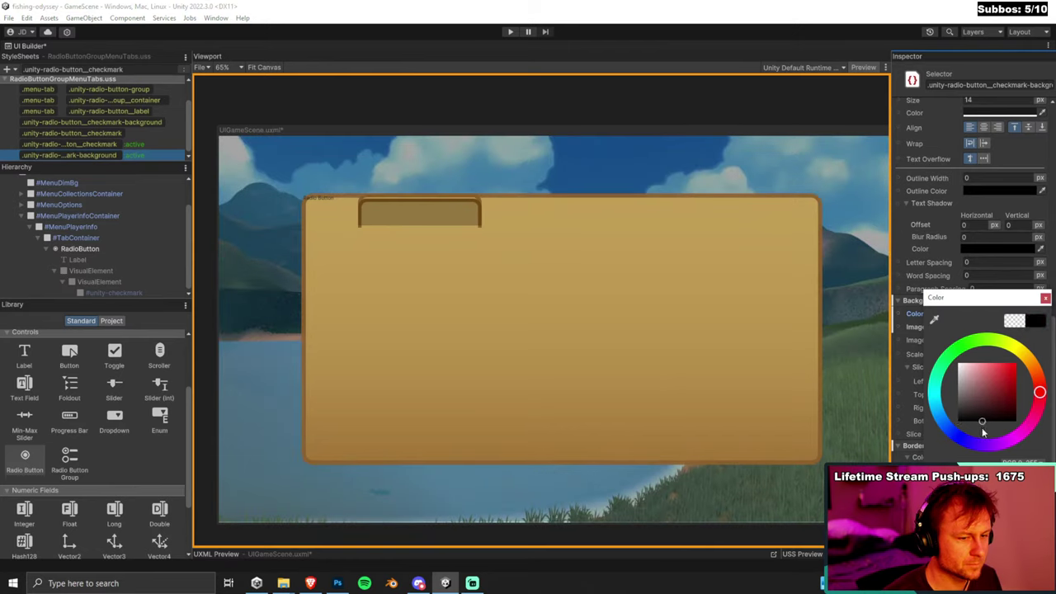
click(1045, 299)
scroll(990, 314, up, 10)
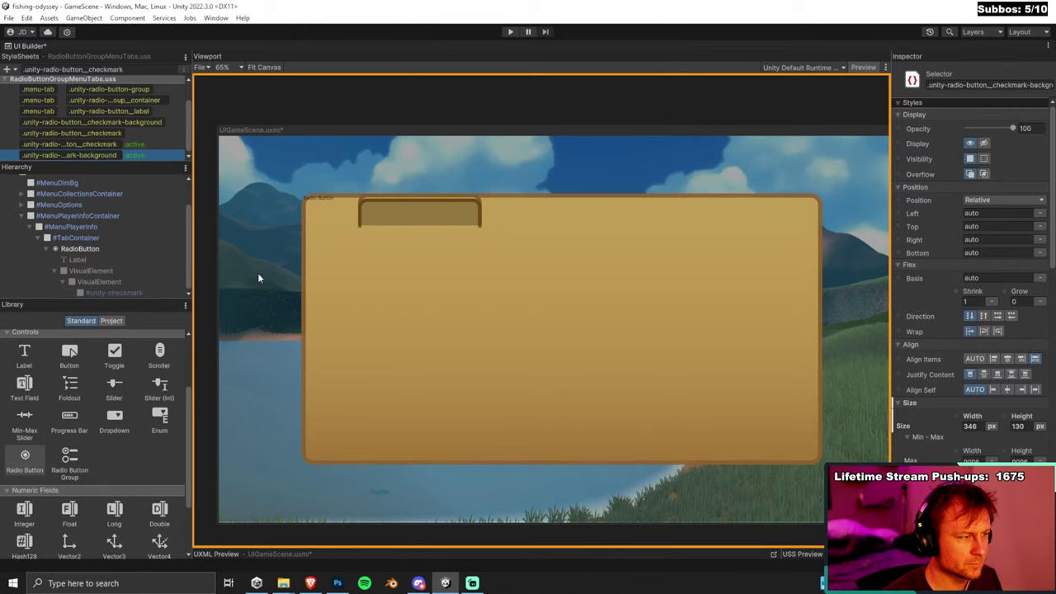
click(100, 252)
click(969, 214)
Rename the .unity-radio-button__checkmark-background:active selector to .unity-radio-button__checkmark-background:selected.
click(131, 155)
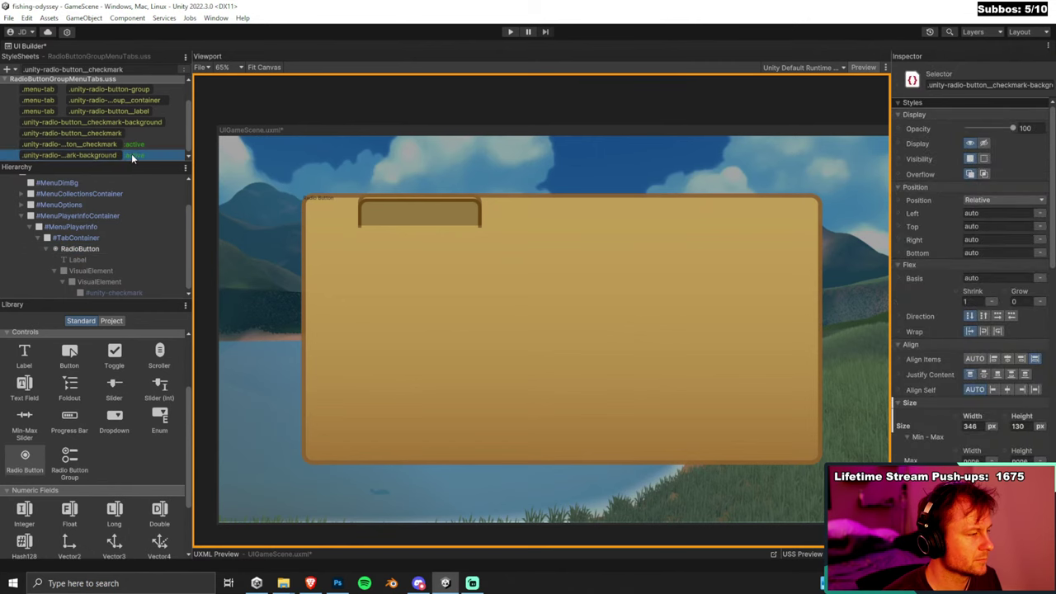
double_click(165, 155)
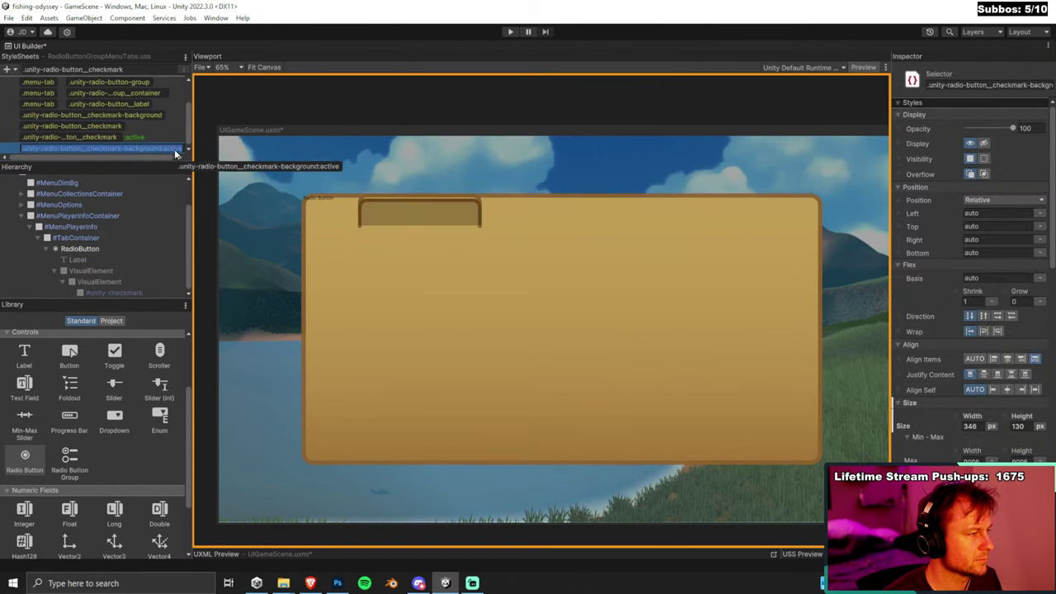
key(Return)
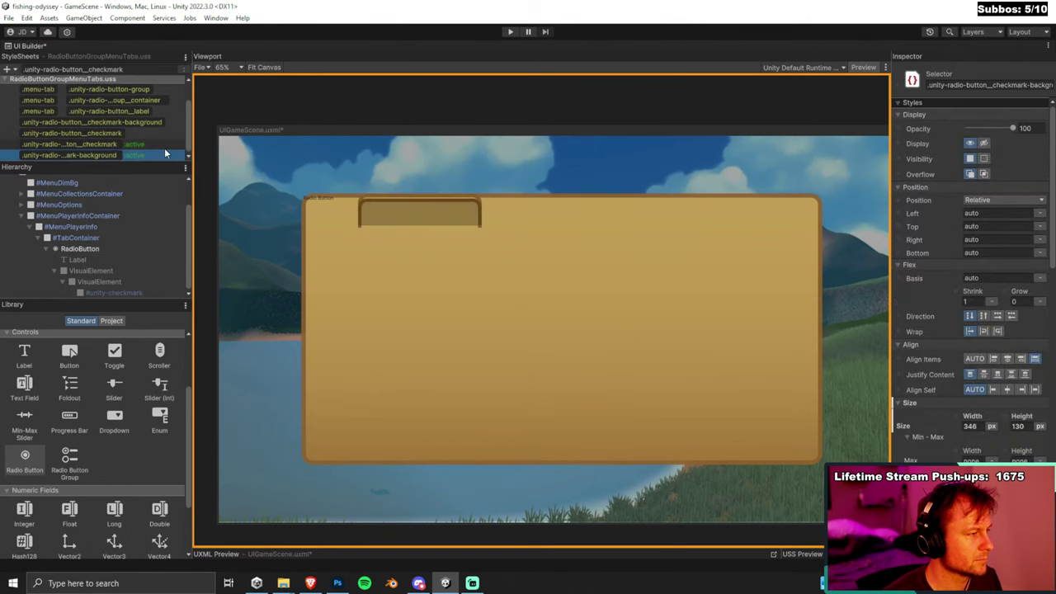
click(116, 155)
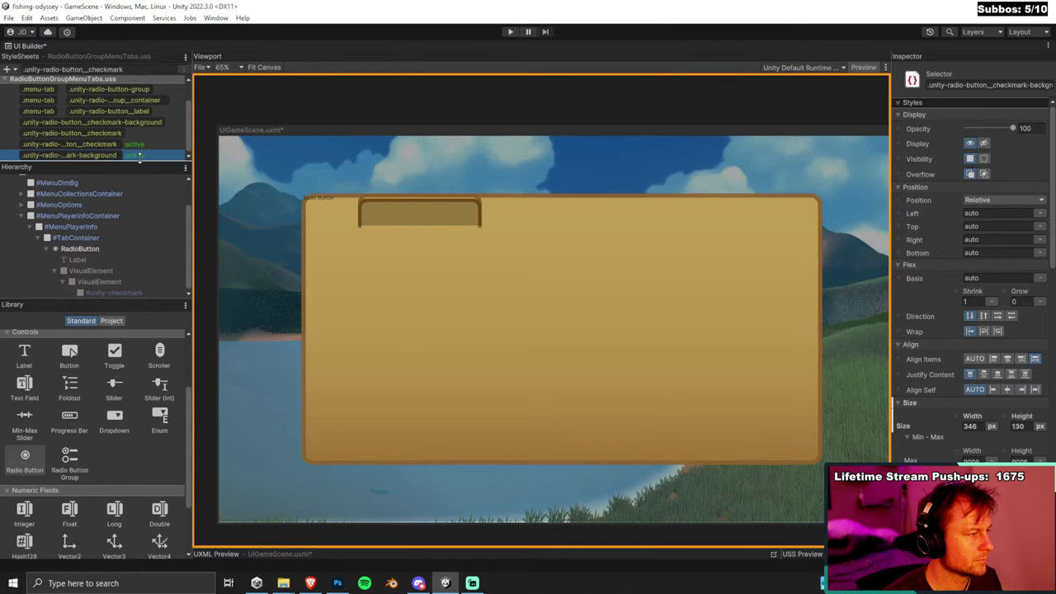
right_click(135, 155)
click(163, 175)
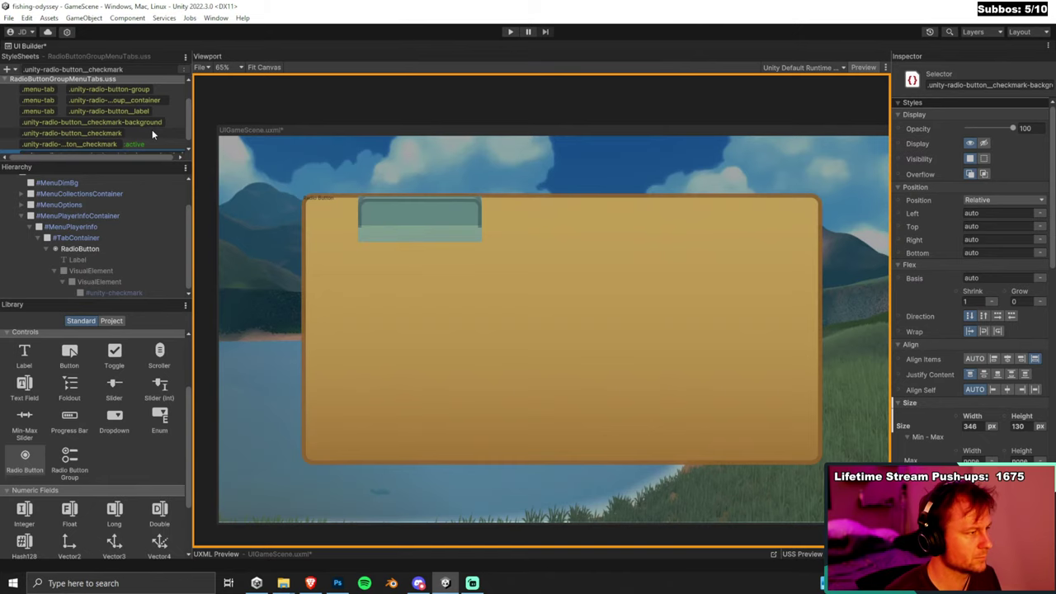
key(F2)
key(Return)
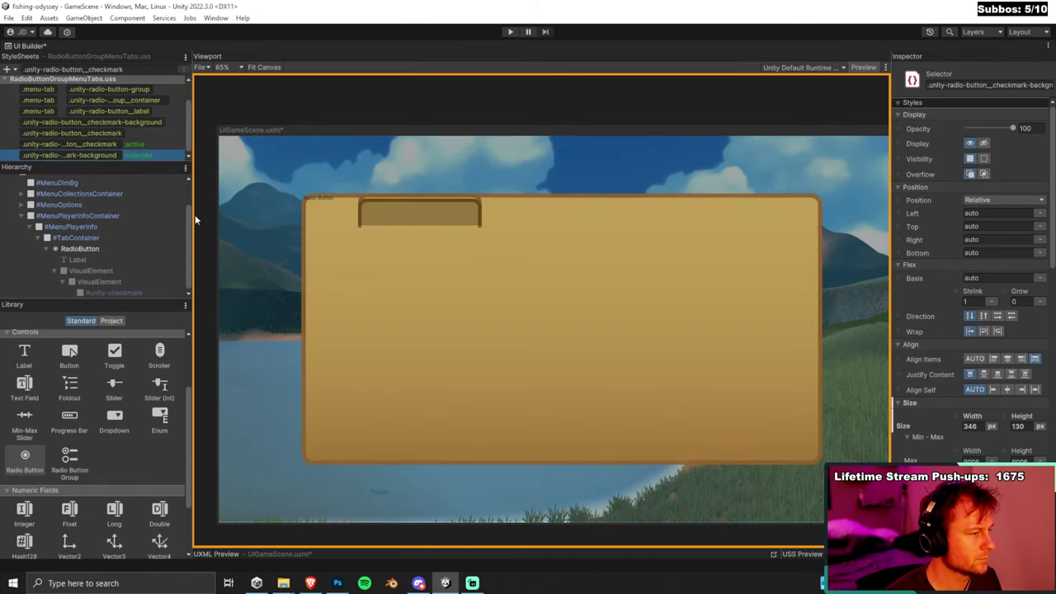
Test the RadioButton's Value and change the .unity-radio-button__checkmark-background:selected background color to blue.
click(99, 248)
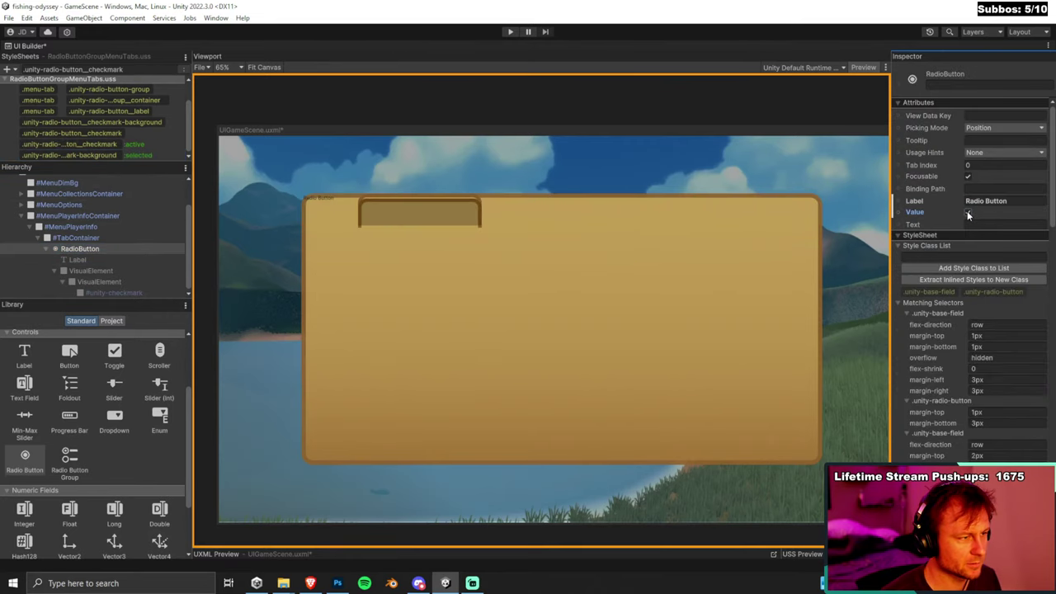
click(131, 156)
scroll(946, 397, down, 10)
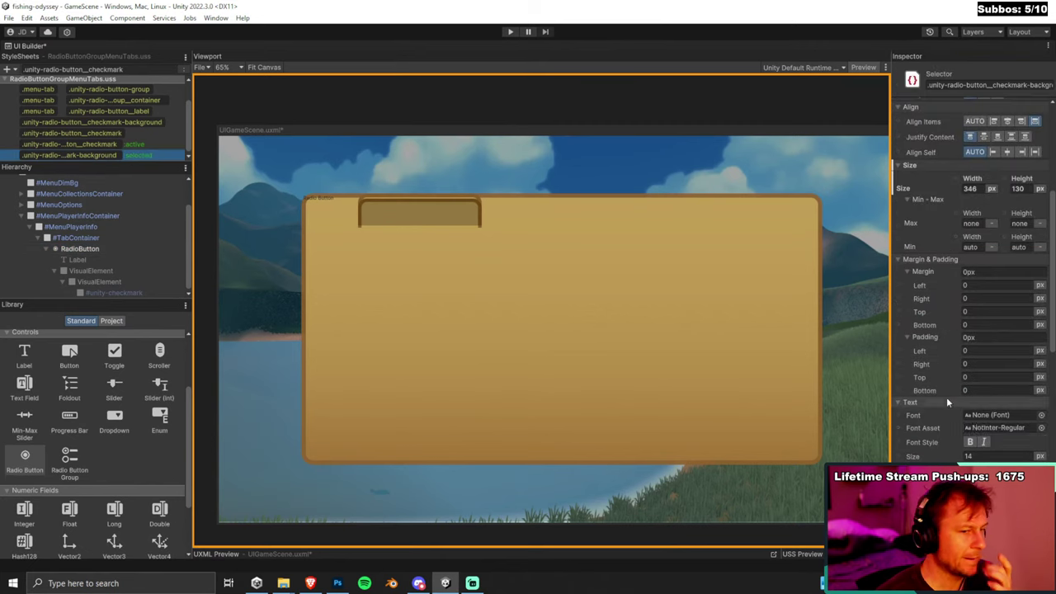
scroll(977, 427, down, 3)
click(990, 404)
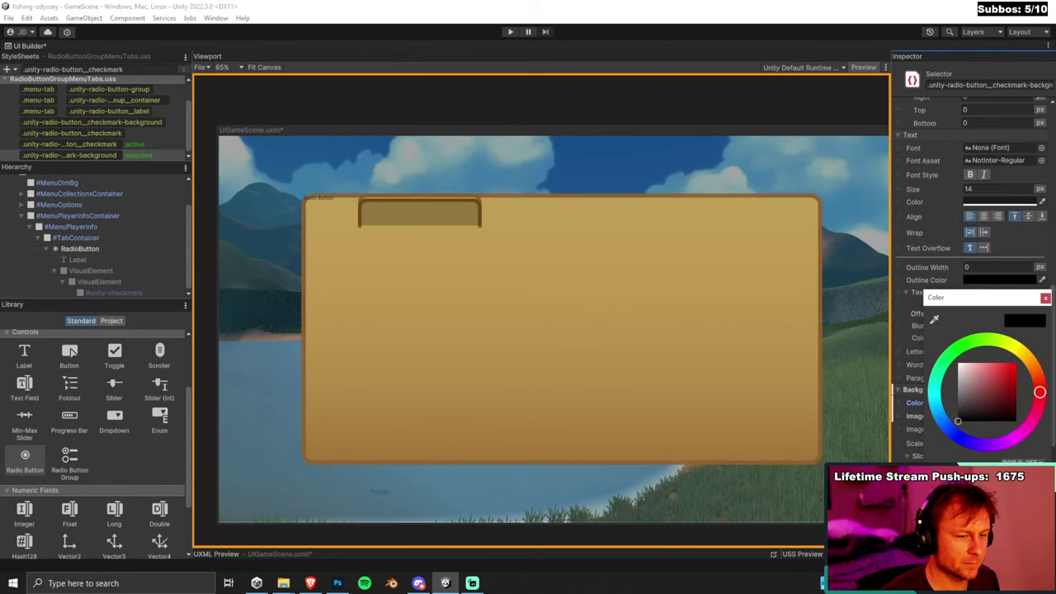
click(959, 436)
click(1016, 384)
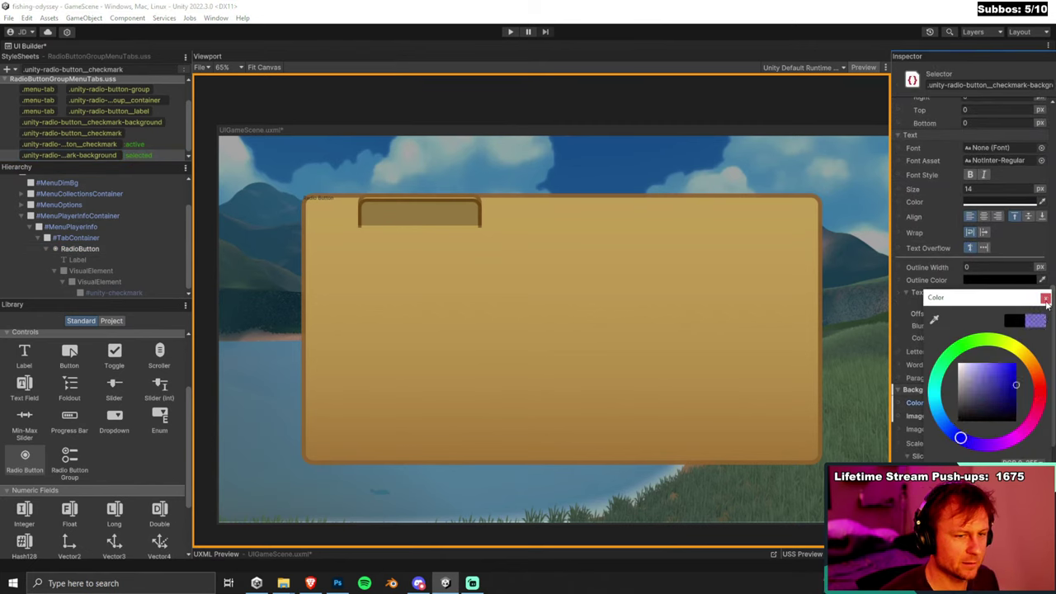
click(1045, 297)
Switch to Brave and look up the Unity manual's supported pseudo-classes and the Phind thread on swapping RadioButton sprites.
key(alt+Tab)
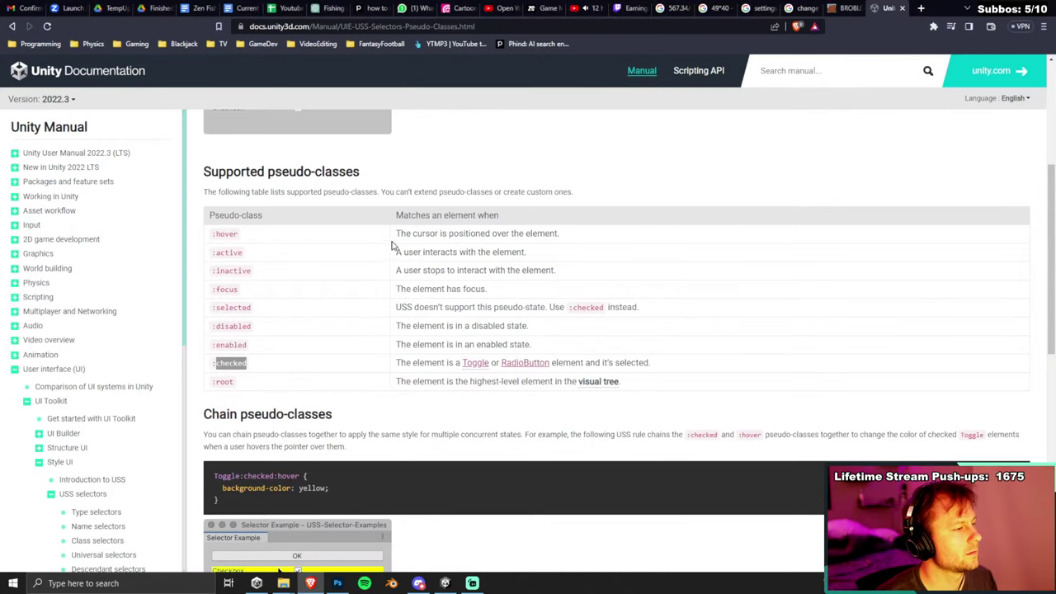
click(373, 8)
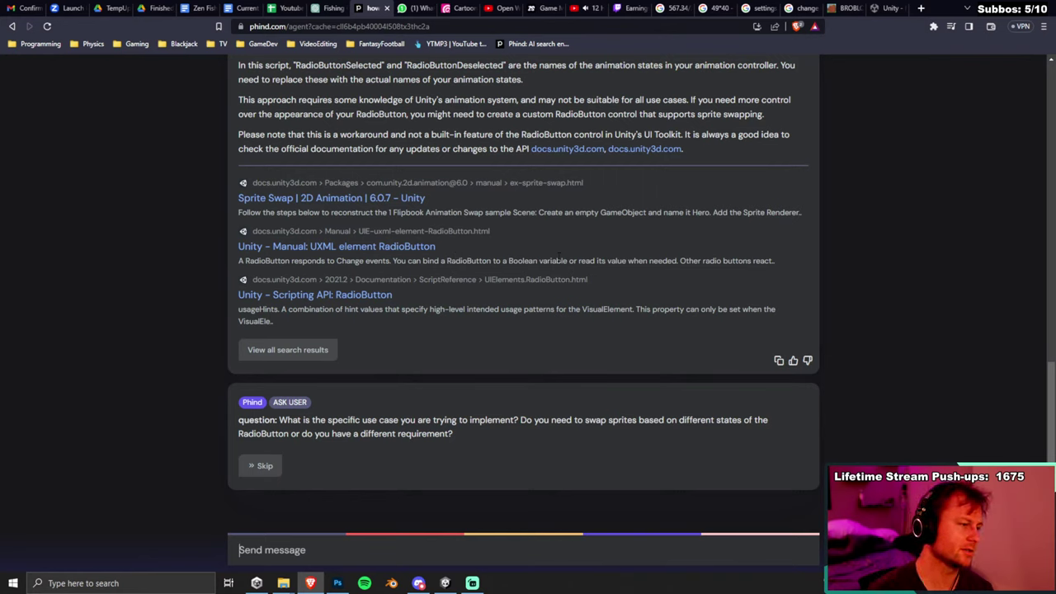
Return to Unity, collapse the RadioButton in the hierarchy, and toggle its Value repeatedly to compare both tab looks, leaving it off.
click(444, 584)
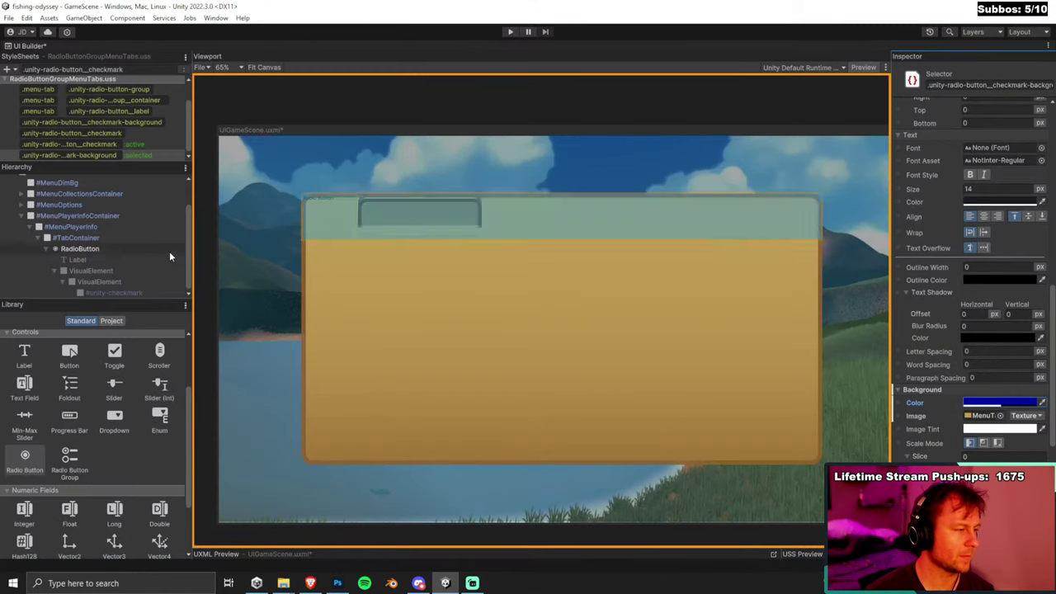
click(114, 250)
click(50, 248)
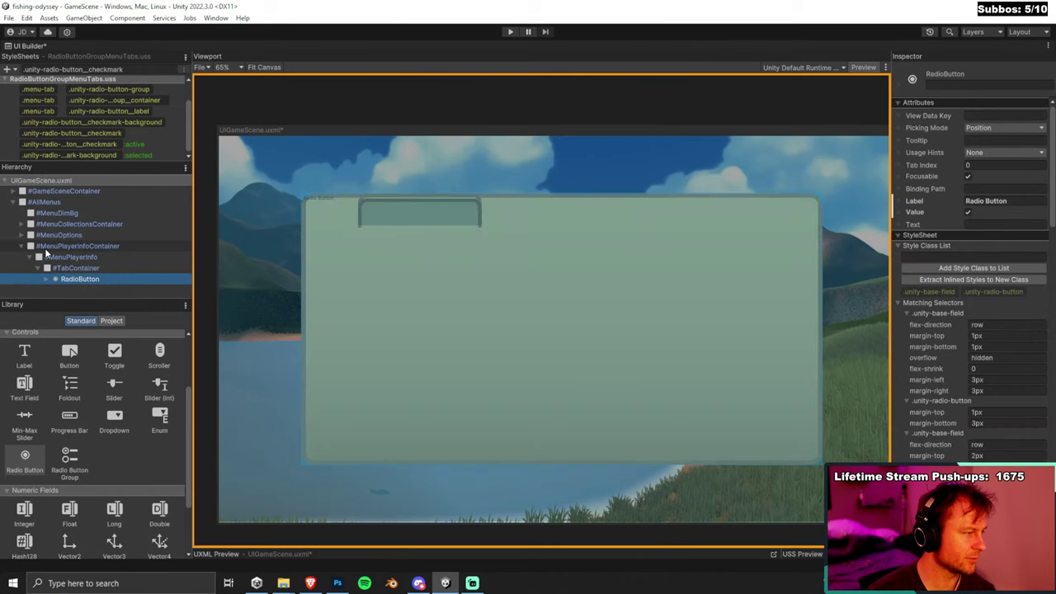
click(84, 290)
click(81, 279)
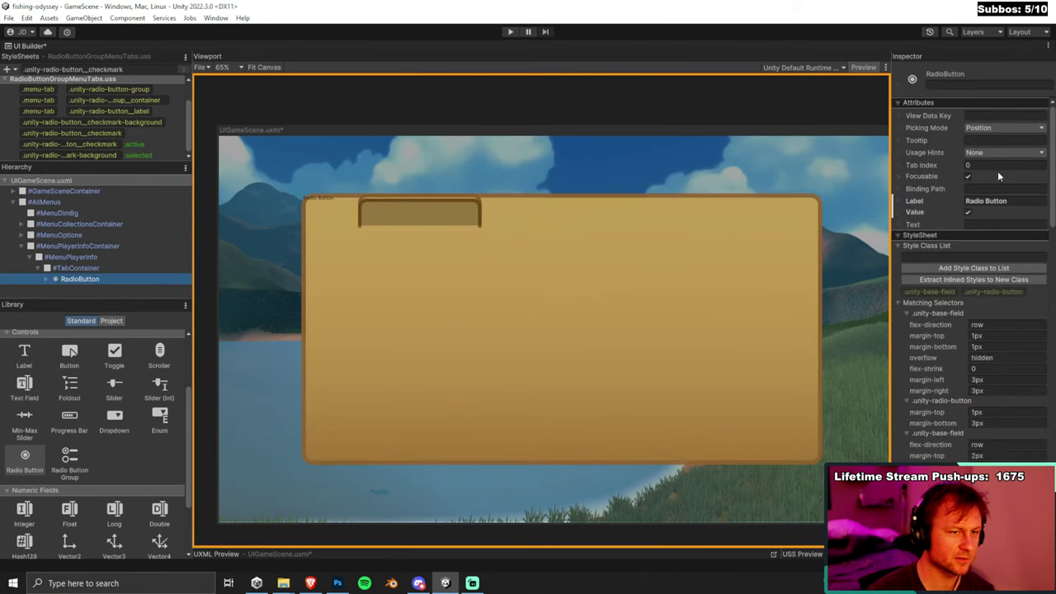
click(972, 212)
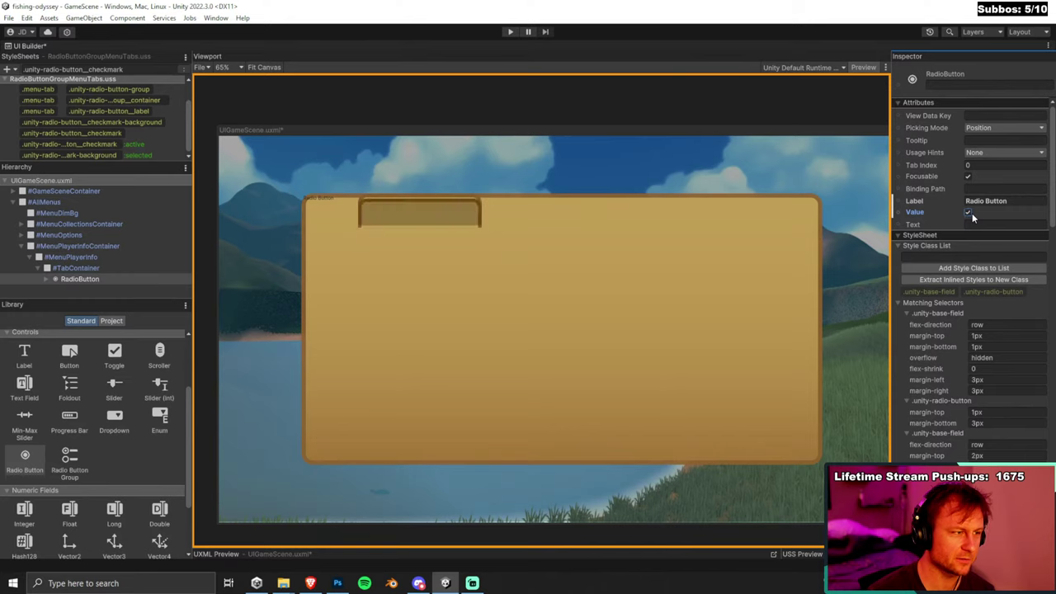
click(969, 213)
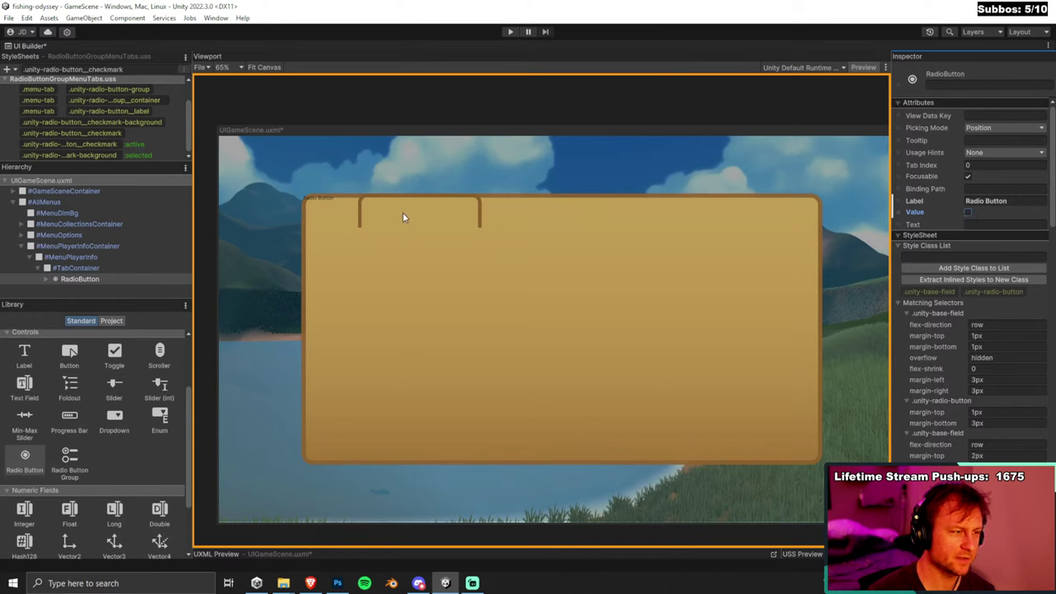
click(968, 212)
click(968, 211)
click(968, 211)
click(969, 211)
click(968, 212)
click(967, 213)
click(968, 213)
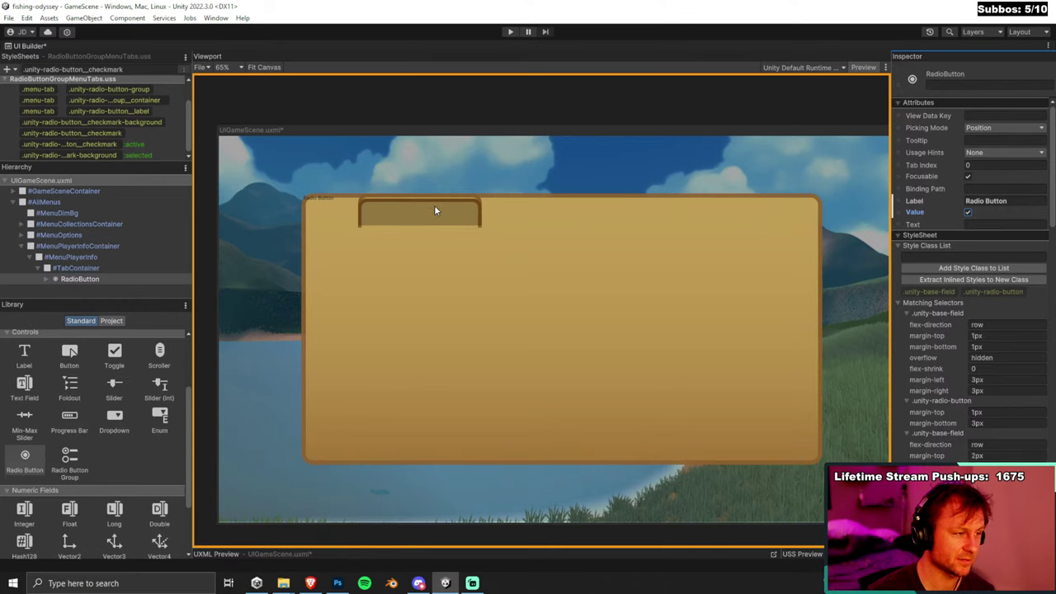
click(968, 212)
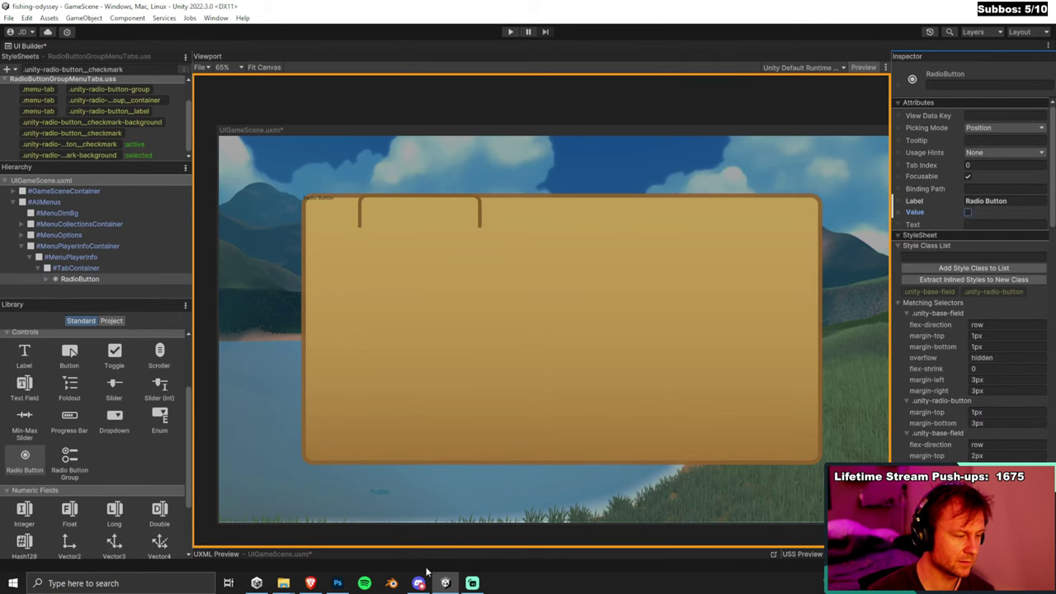
Switch back to Brave and read through the Phind answer on swapping RadioButton sprites in UI Toolkit, including its example script.
click(310, 583)
scroll(182, 300, up, 15)
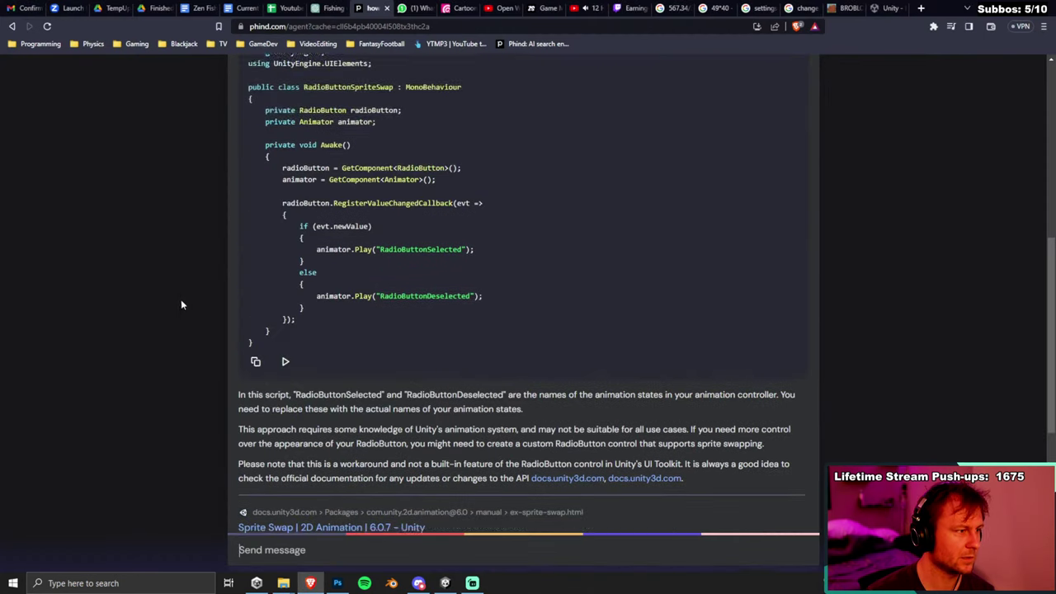
scroll(312, 216, down, 2)
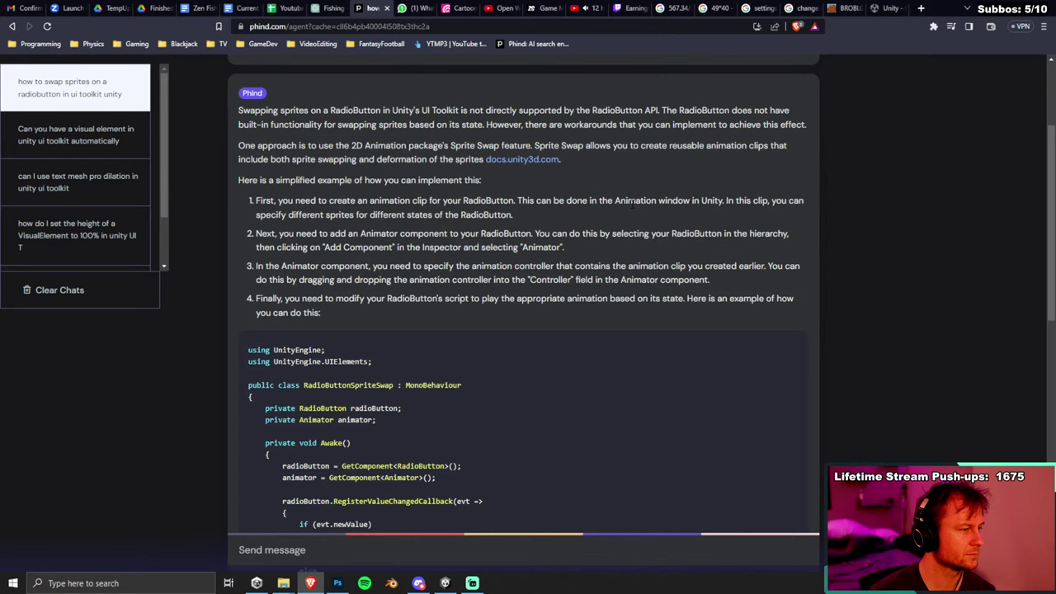
scroll(632, 204, down, 1)
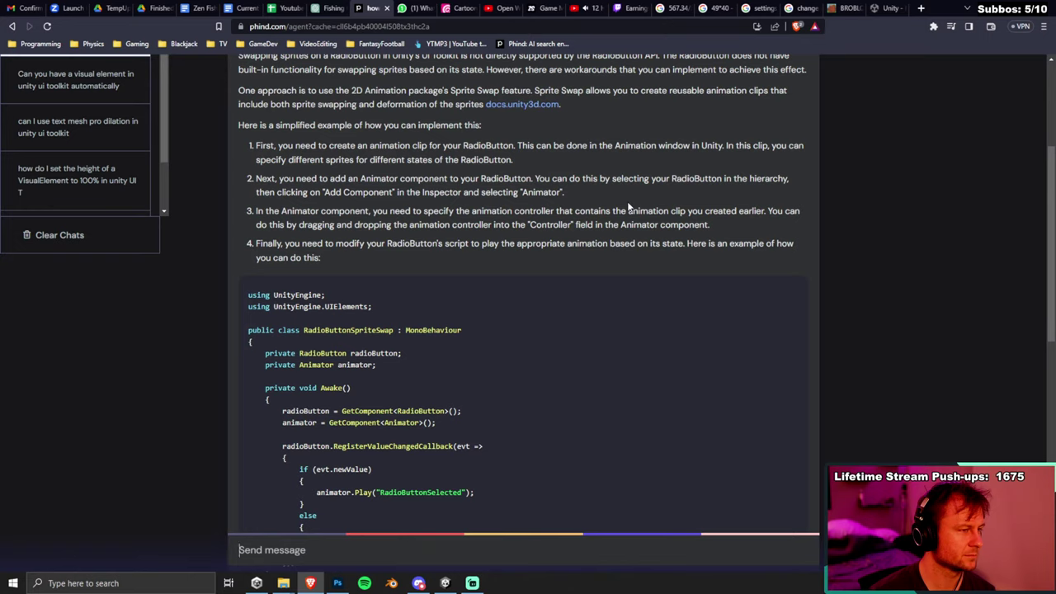
scroll(630, 207, up, 3)
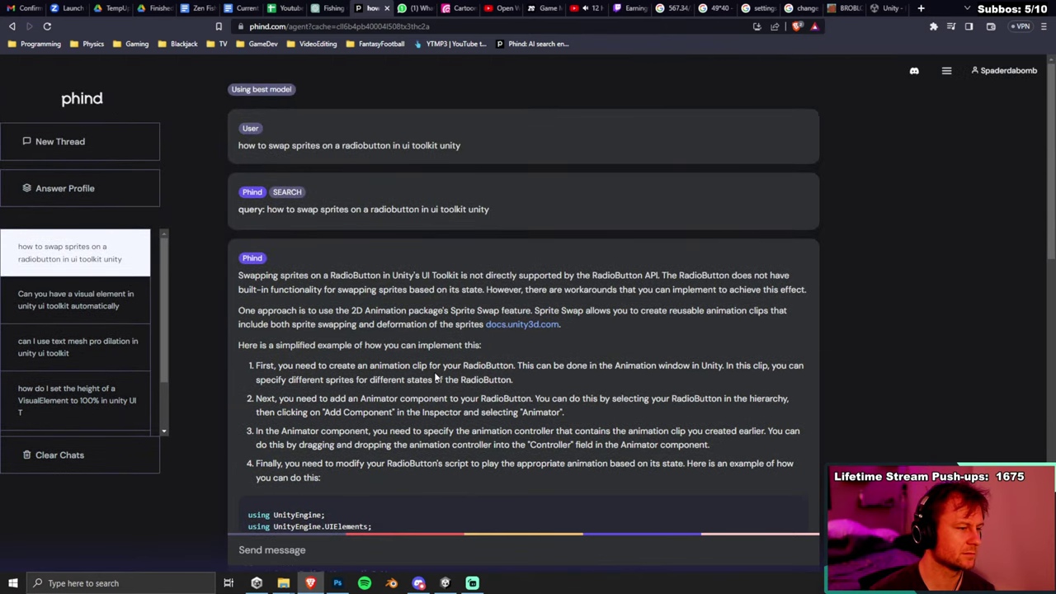
scroll(436, 378, down, 7)
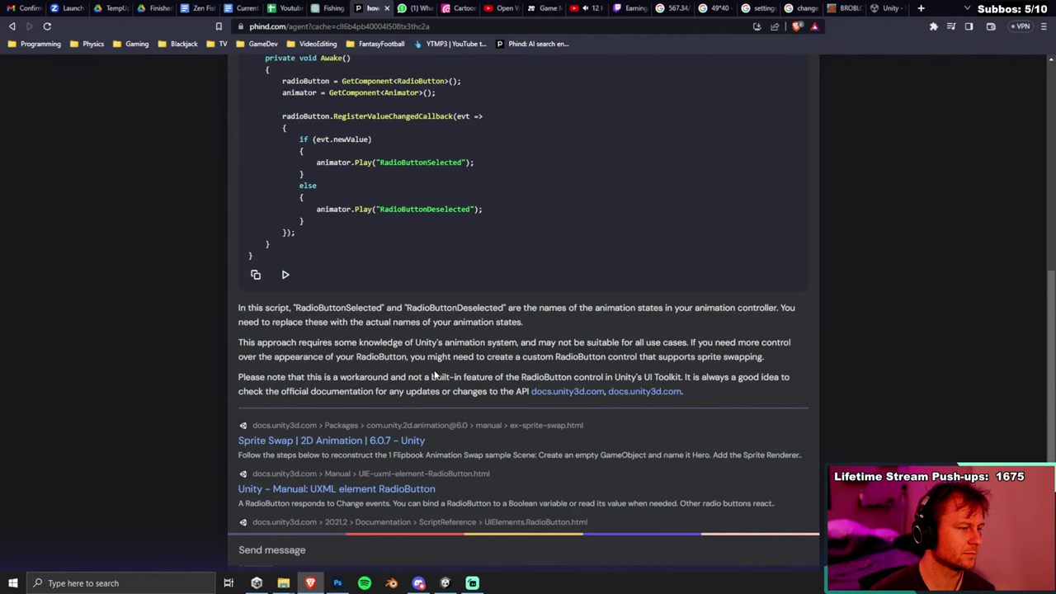
scroll(436, 375, down, 1)
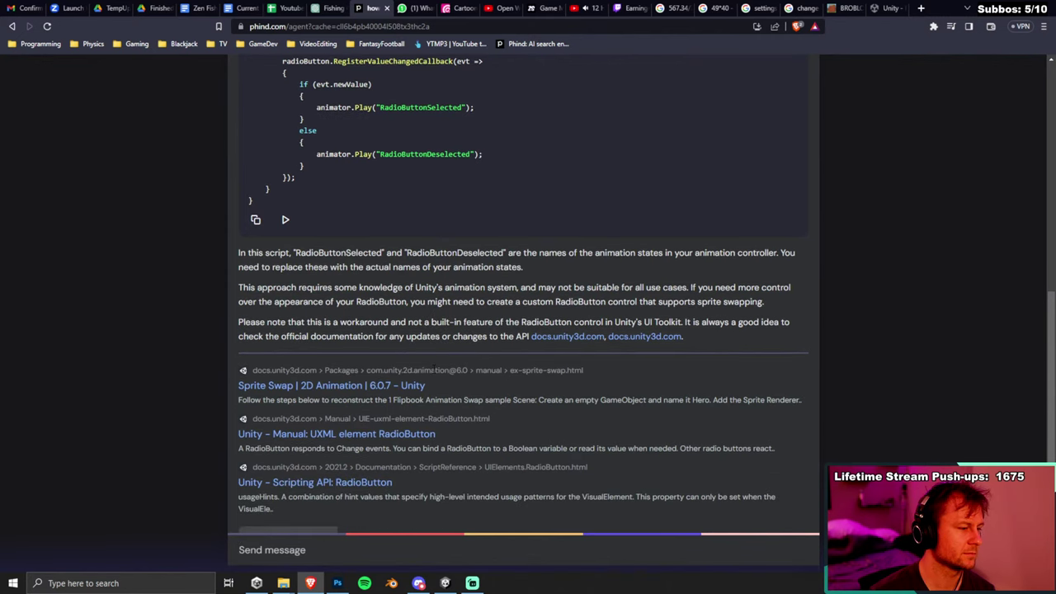
scroll(434, 367, down, 4)
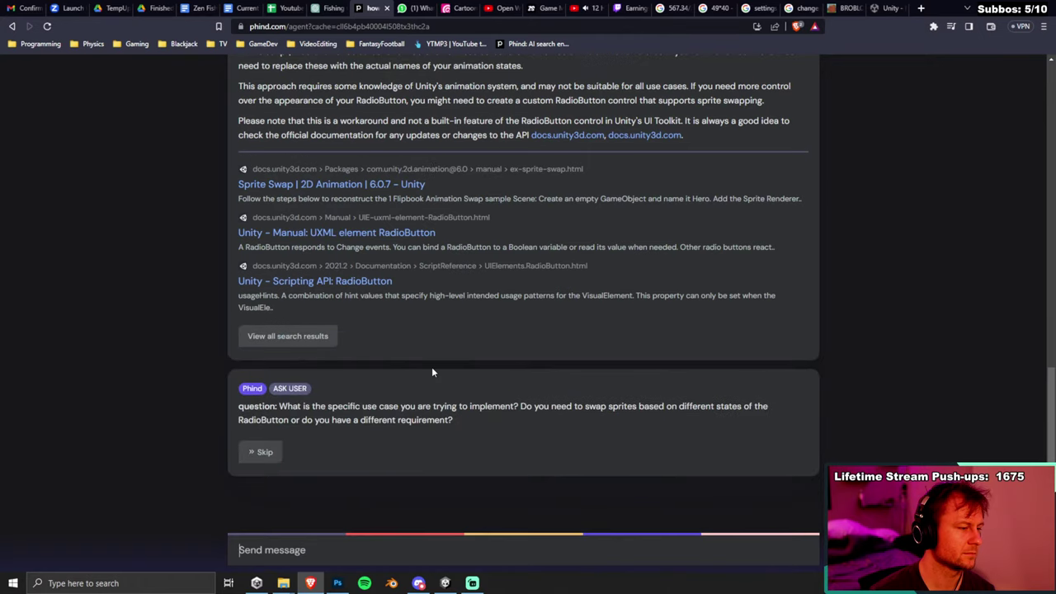
scroll(431, 367, up, 6)
scroll(434, 360, up, 6)
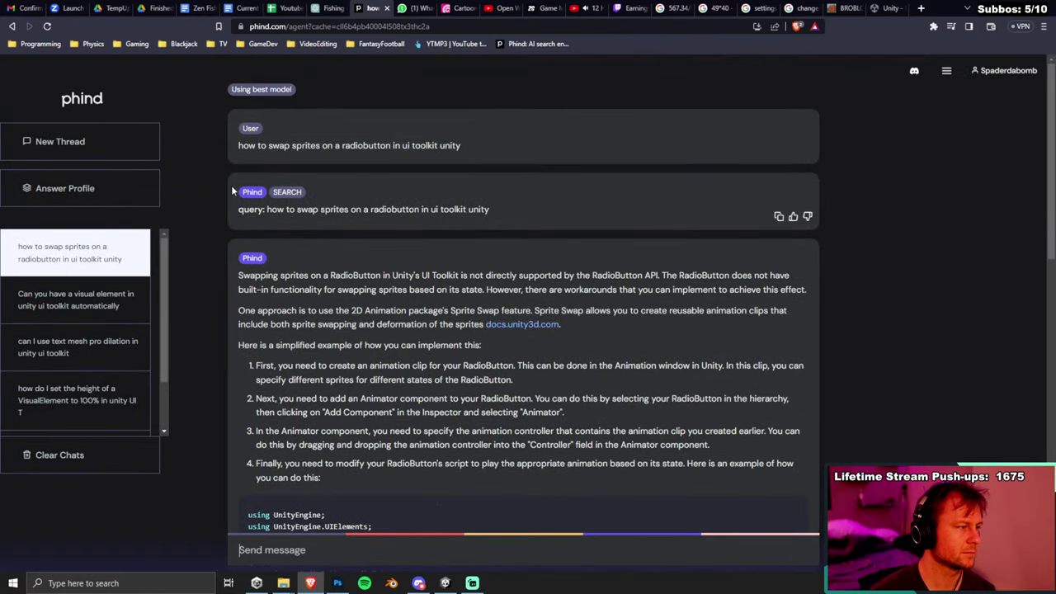
scroll(346, 372, down, 5)
scroll(346, 371, down, 2)
scroll(387, 208, up, 7)
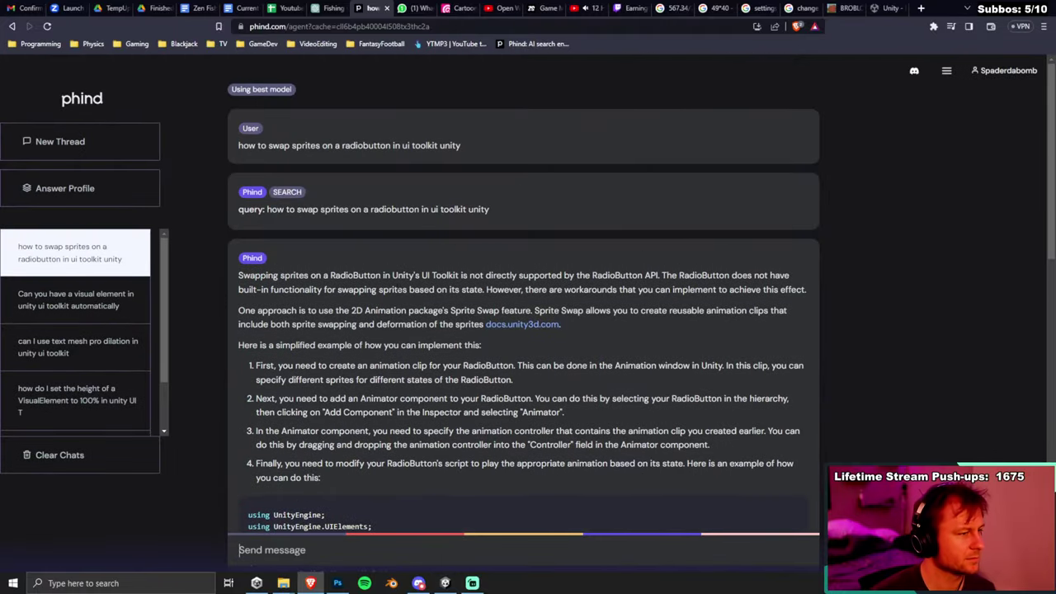
Copy the original question from the top of the Phind thread into a new follow-up message.
triple_click(388, 145)
key(ctrl+c)
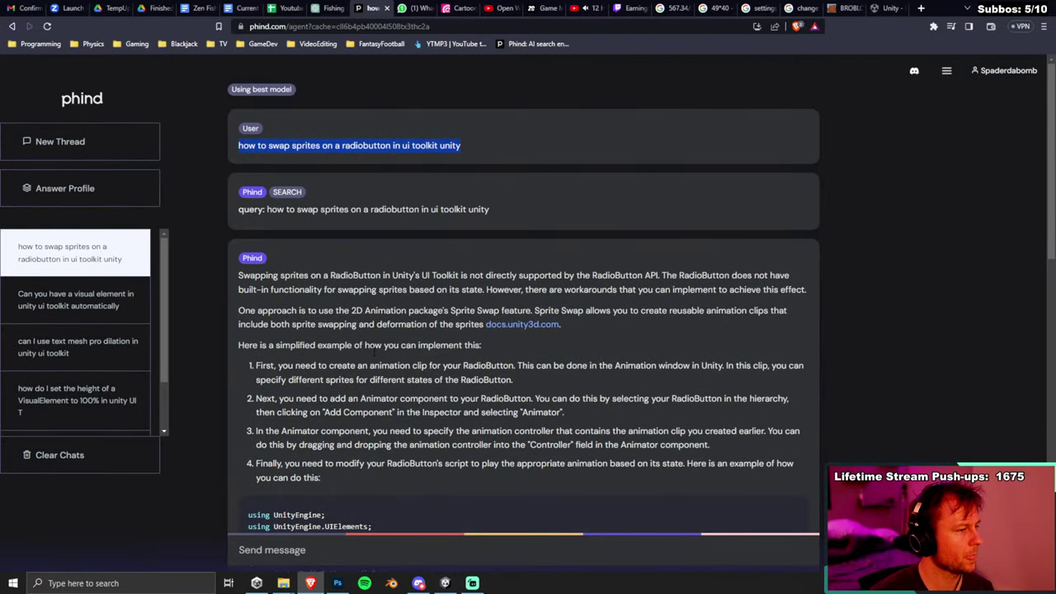
scroll(381, 382, down, 7)
scroll(382, 388, down, 2)
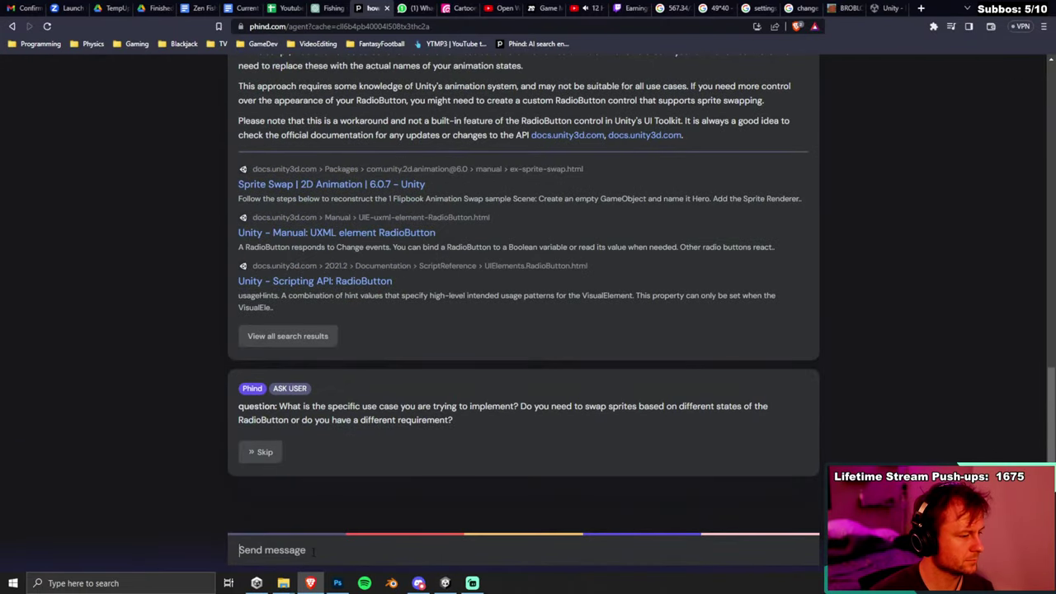
key(ctrl+v)
key(BackSpace)
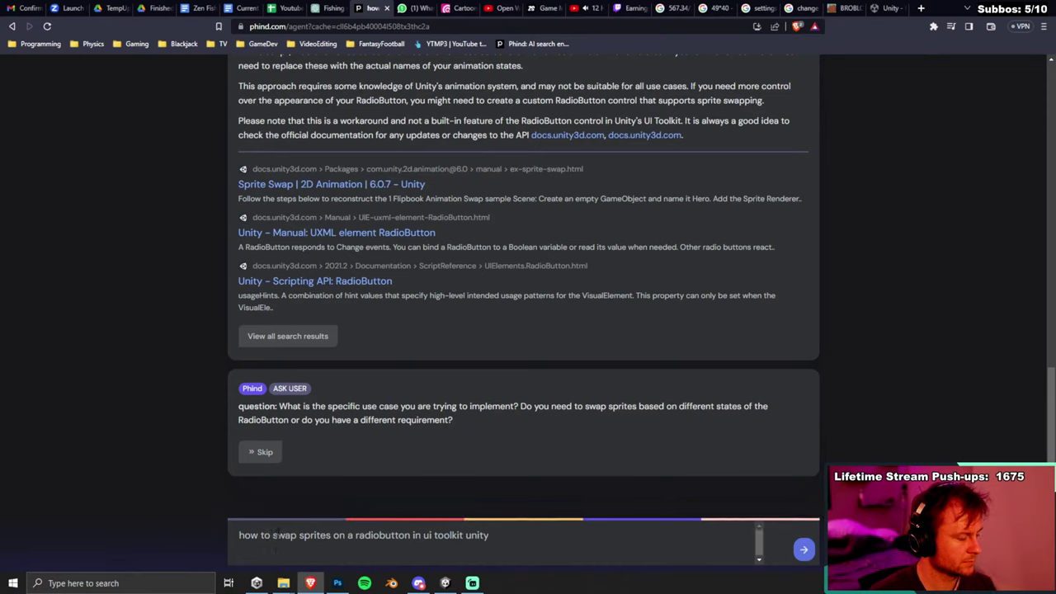
Reword the message to "how to customize the checkmark texture on a radiobutton in ui toolkit unity" and send it.
double_click(284, 534)
text(customize th)
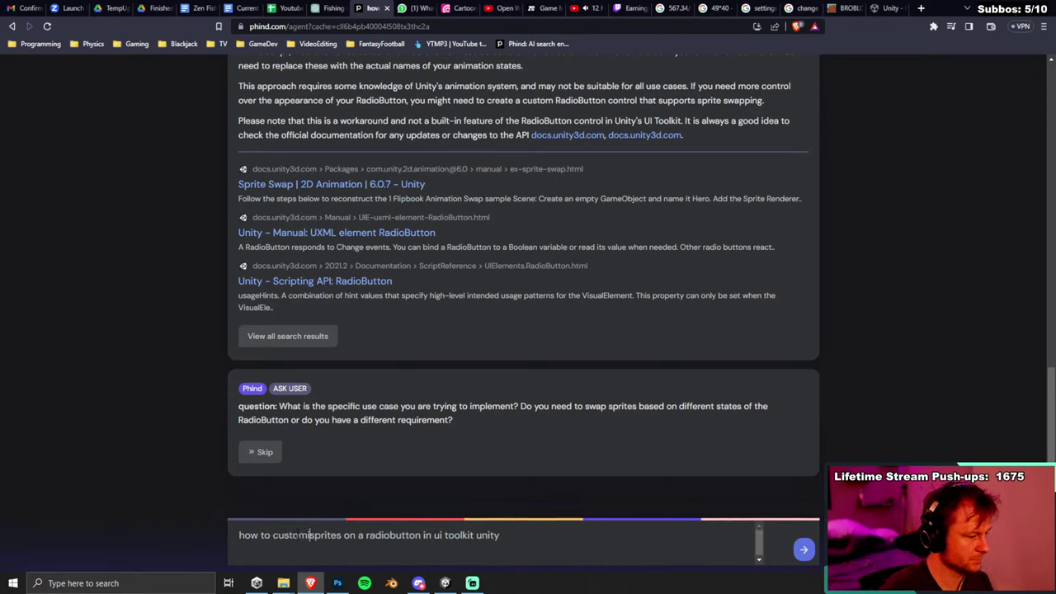
text(e checkmark textu)
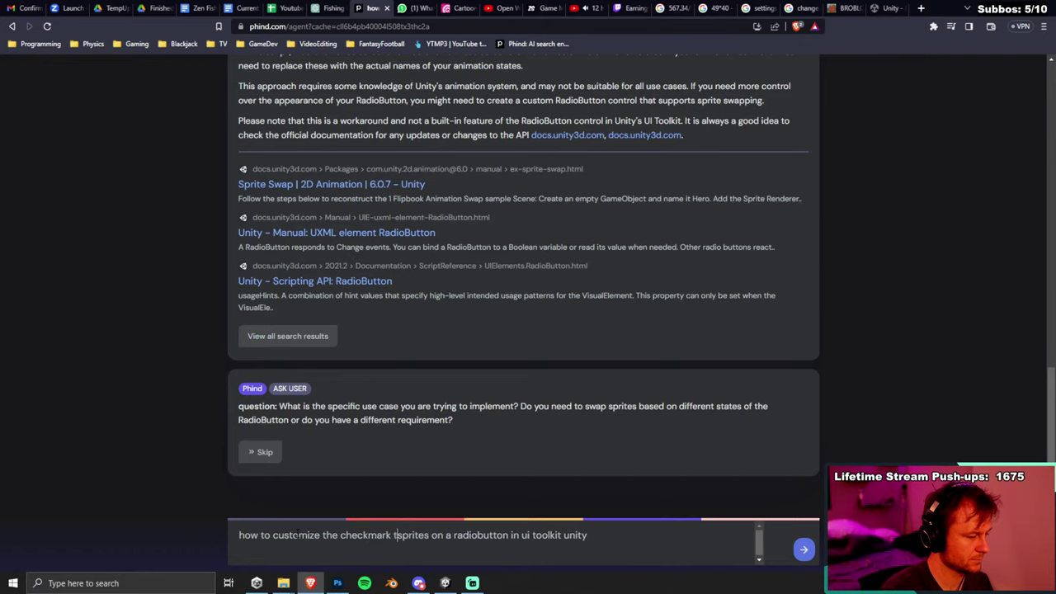
text(re)
key(Delete)
key(Delete)
key(Delete)
key(Delete)
key(Delete)
key(Delete)
key(Delete)
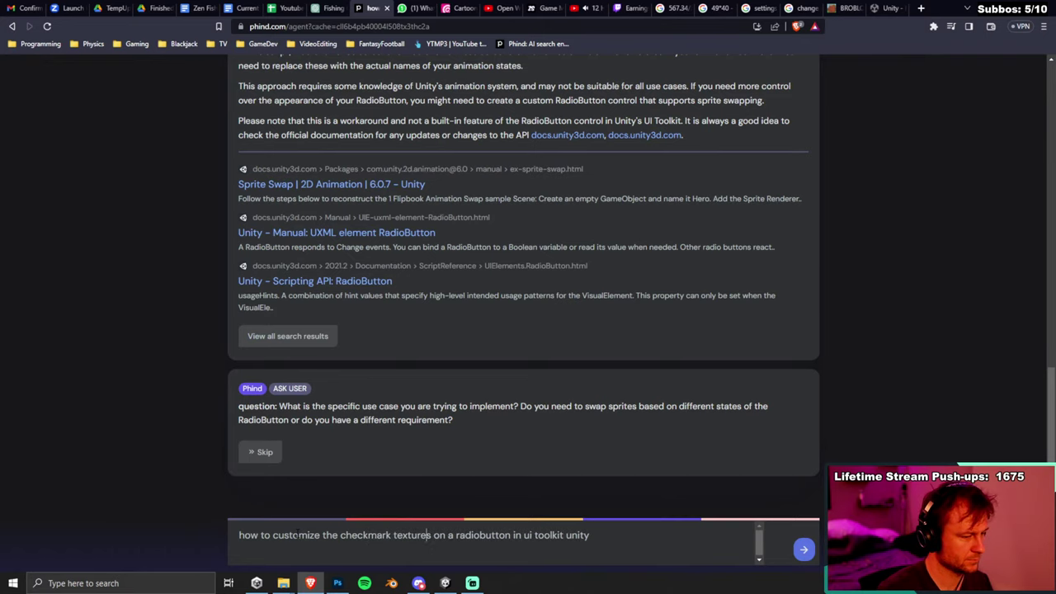
key(Return)
Search the web for the same checkmark texture question and open the Unity forum thread on editing RadioButtons and Checkboxes with UI Toolkit.
drag(547, 450, 229, 443)
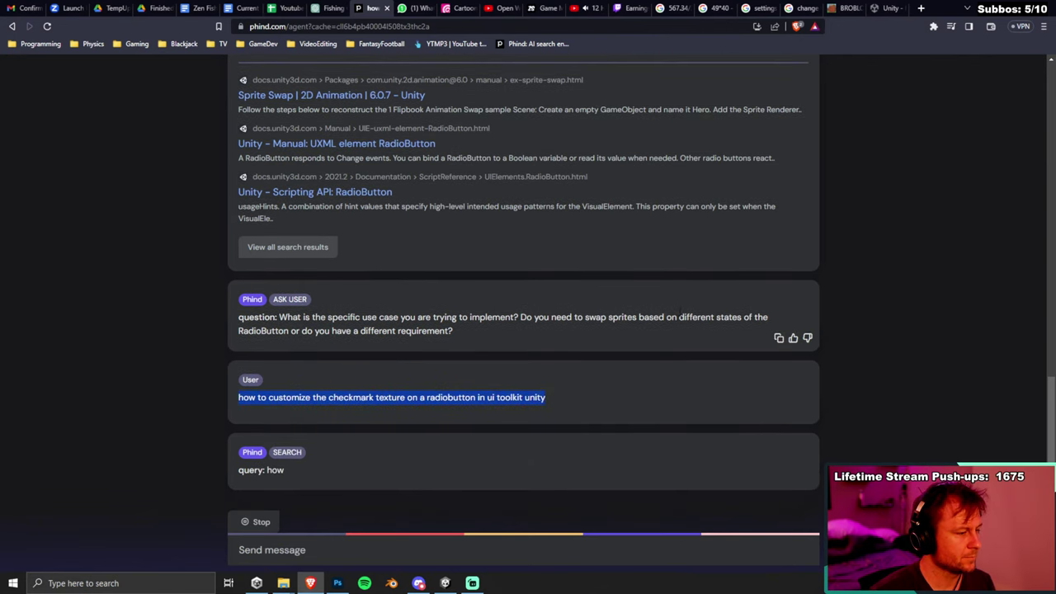
key(ctrl+c)
click(922, 8)
key(ctrl+v)
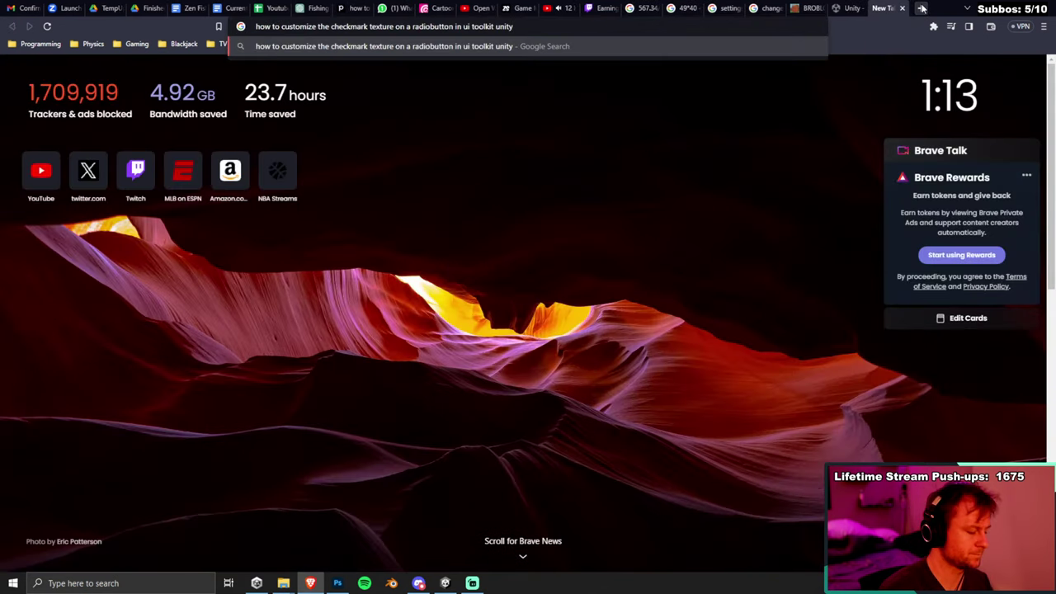
key(Return)
click(346, 241)
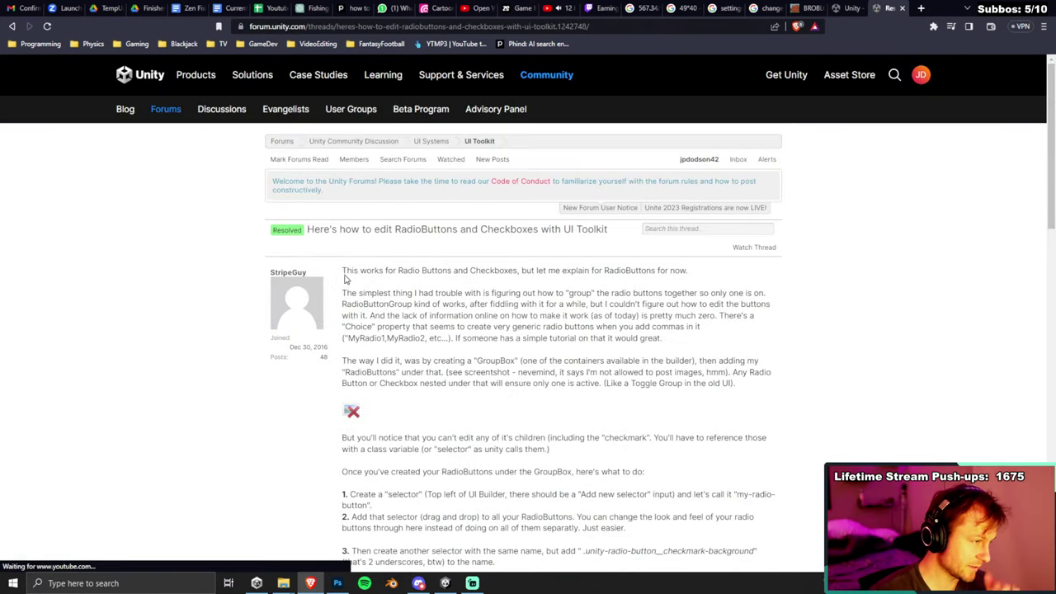
Read the forum thread's instructions for creating the my-radio-button selectors that style the checkmark background and checkmark.
scroll(132, 281, down, 1)
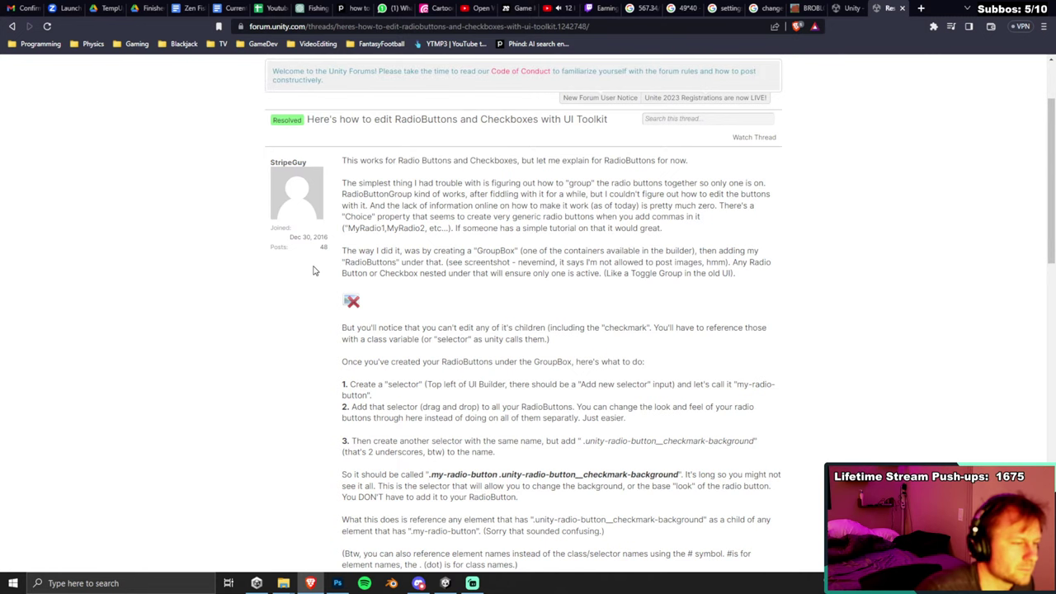
scroll(313, 271, down, 1)
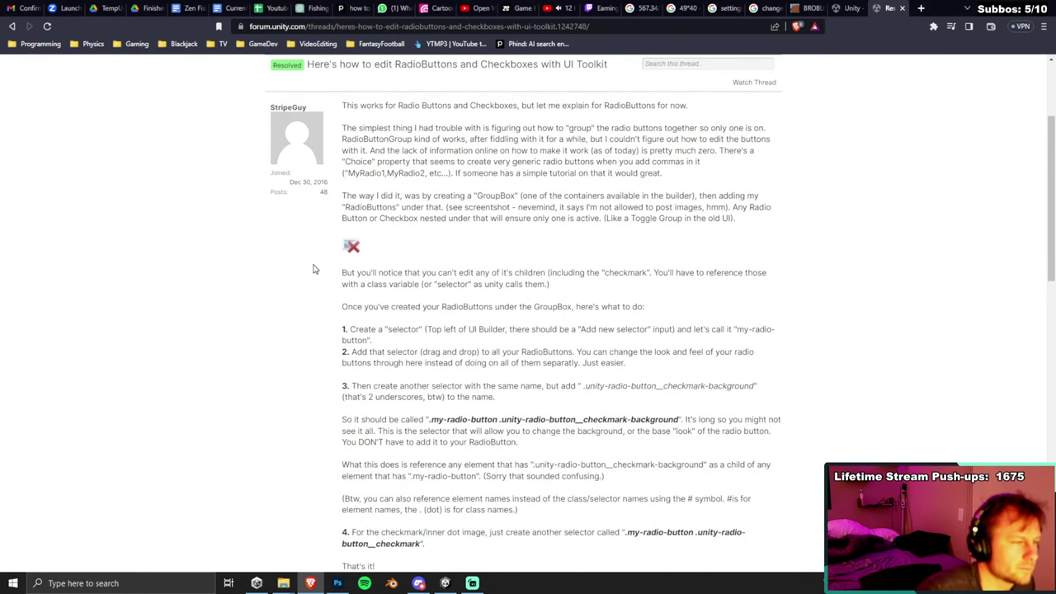
scroll(262, 256, down, 1)
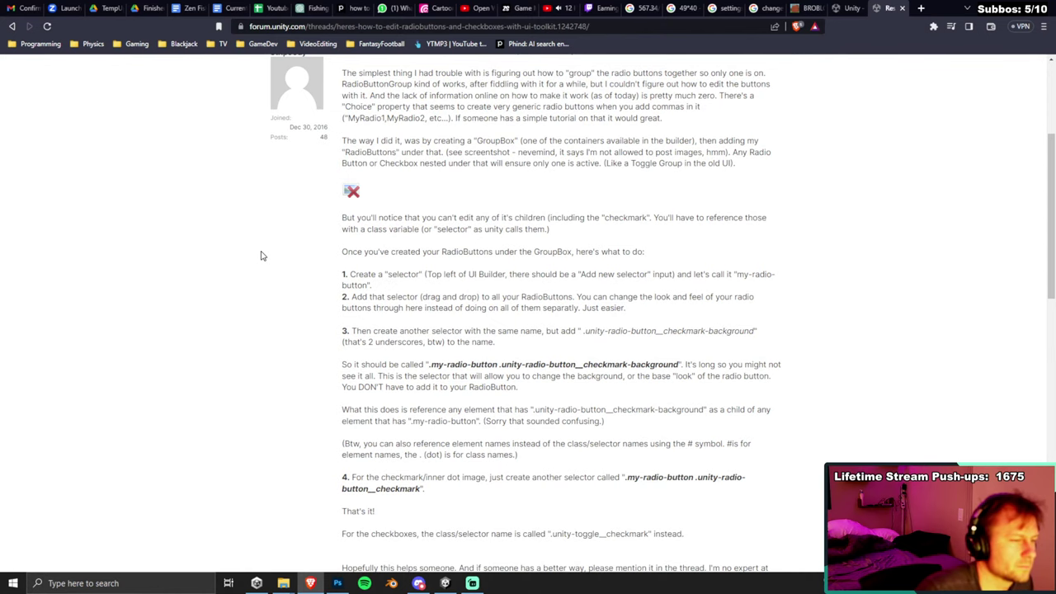
scroll(263, 253, down, 1)
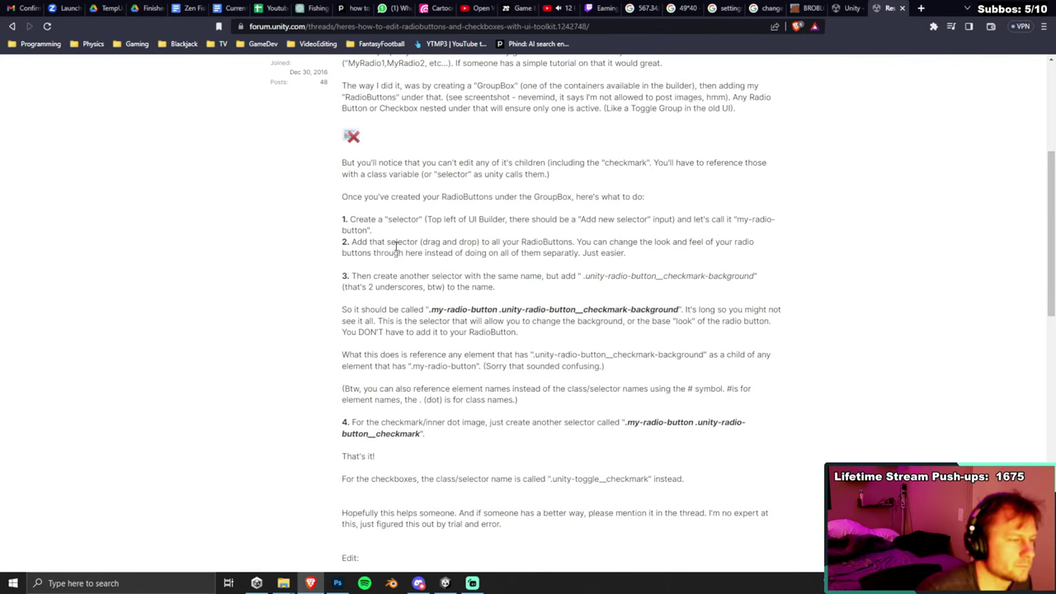
double_click(569, 245)
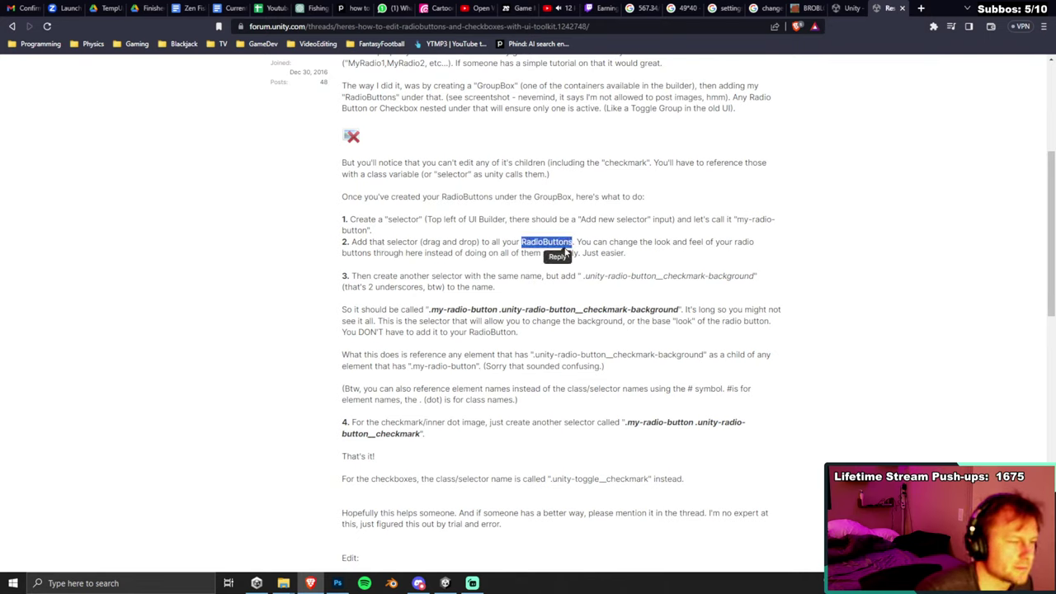
click(645, 275)
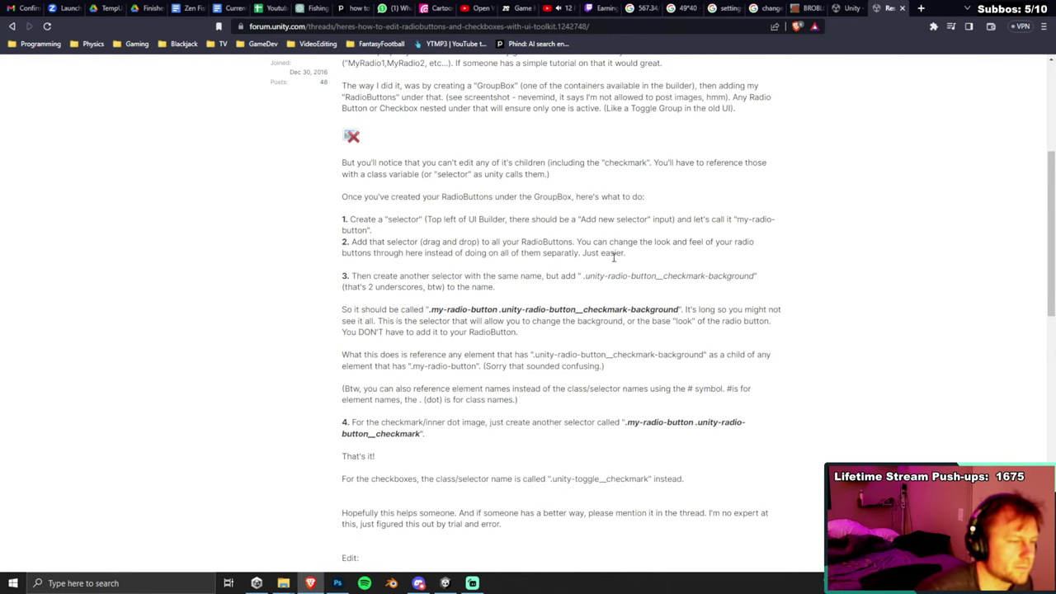
scroll(404, 272, down, 1)
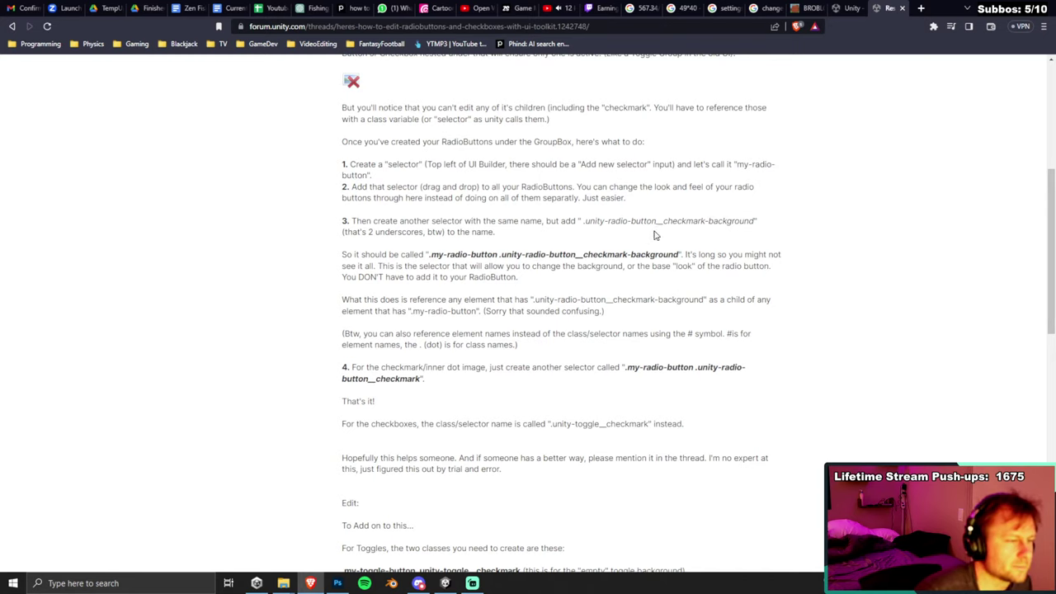
drag(588, 221, 752, 221)
click(388, 233)
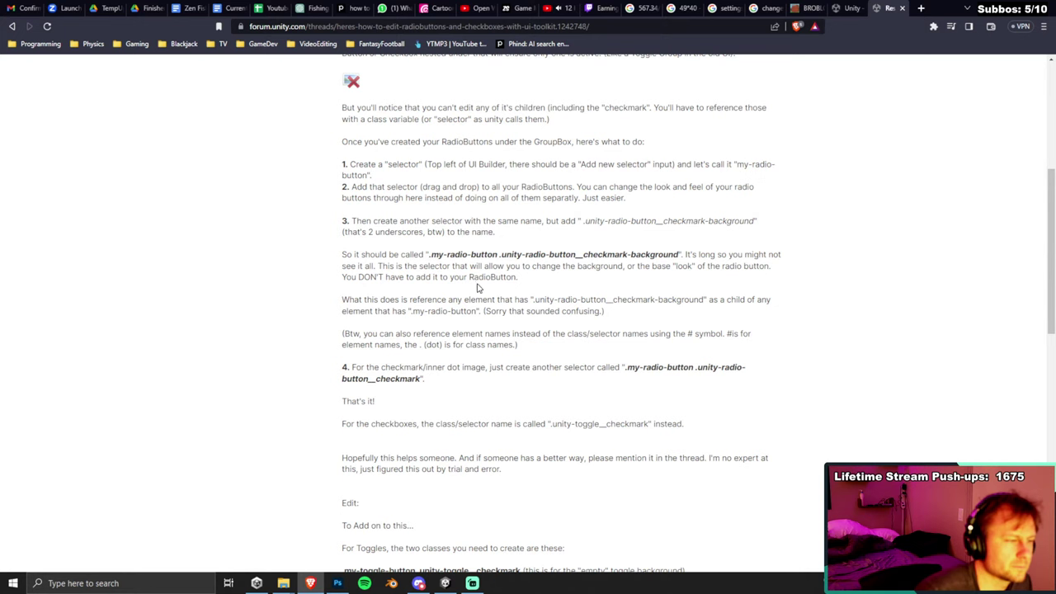
Compare the forum thread's radio-button checkmark and checkmark-background selectors with those in RadioButtonGroupMenuTabs.uss in the UI Builder.
scroll(474, 288, down, 2)
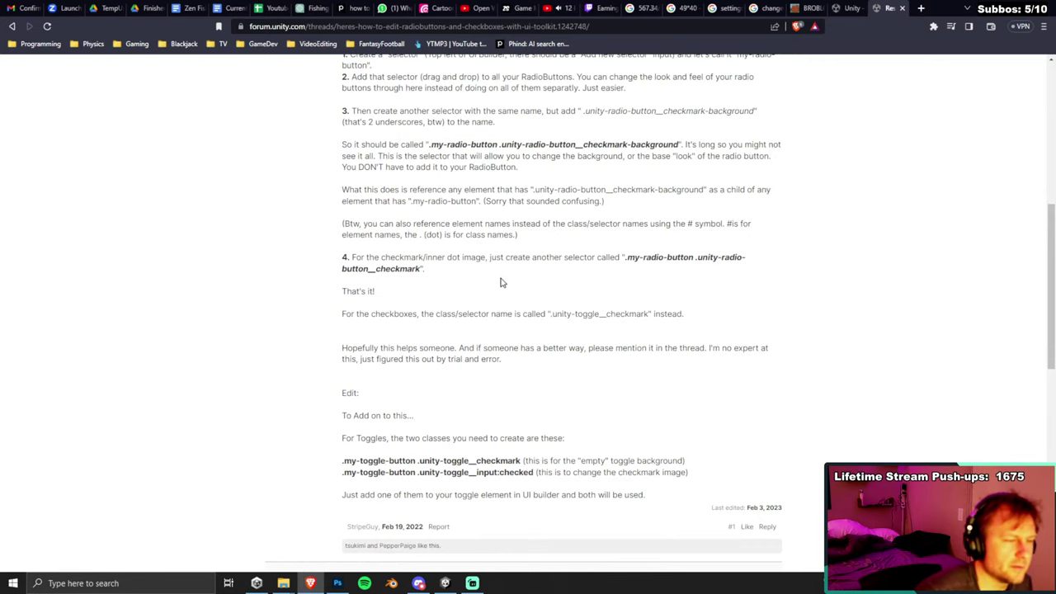
click(472, 583)
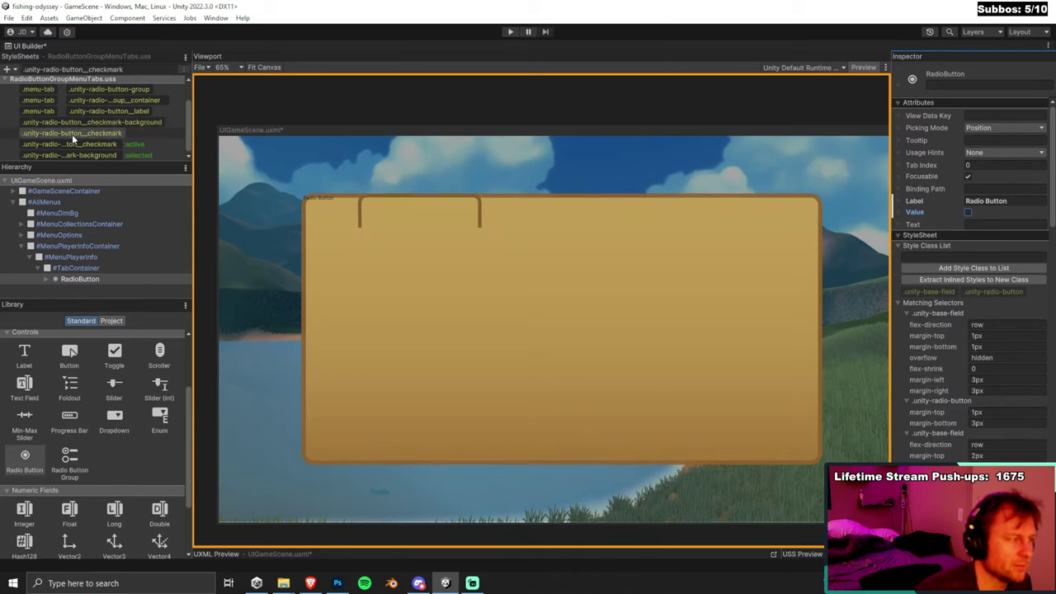
click(309, 583)
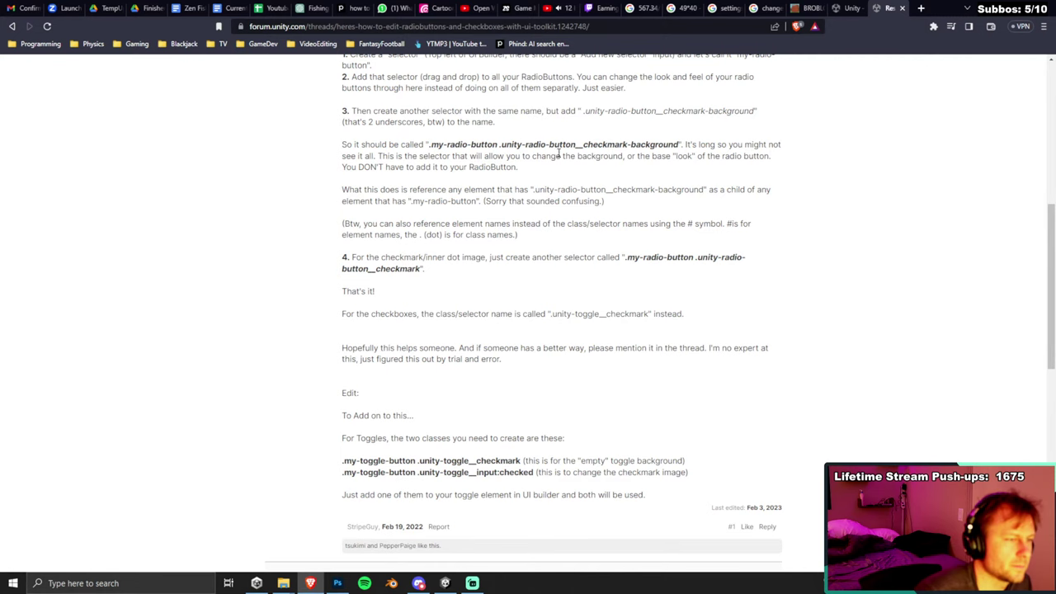
drag(499, 147, 665, 157)
click(398, 298)
scroll(445, 330, down, 1)
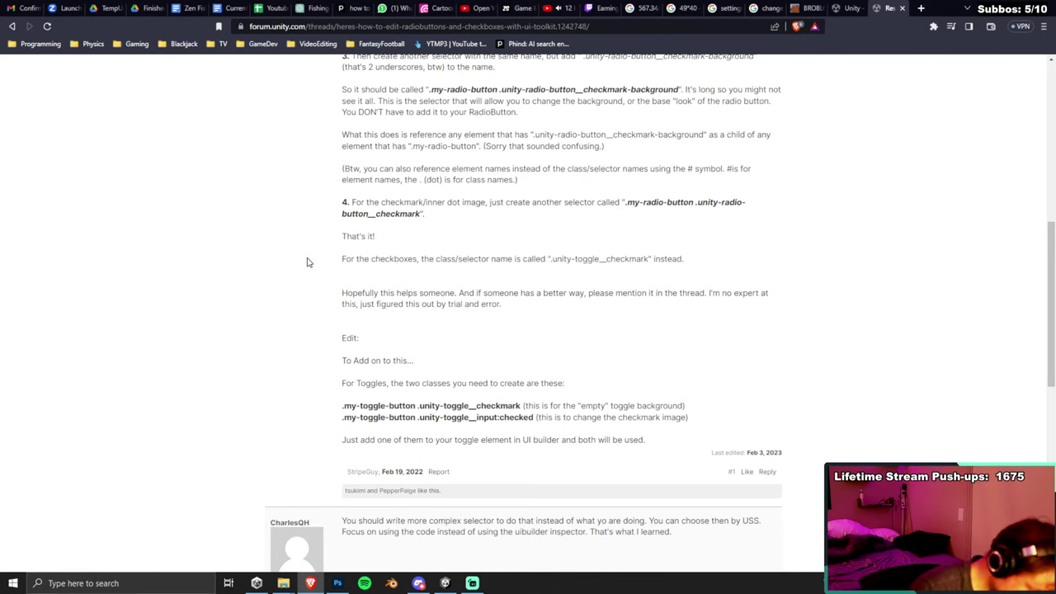
Read the thread's added section on the two my-toggle-button classes for Toggles and the reply below it.
scroll(301, 273, down, 1)
scroll(300, 272, down, 1)
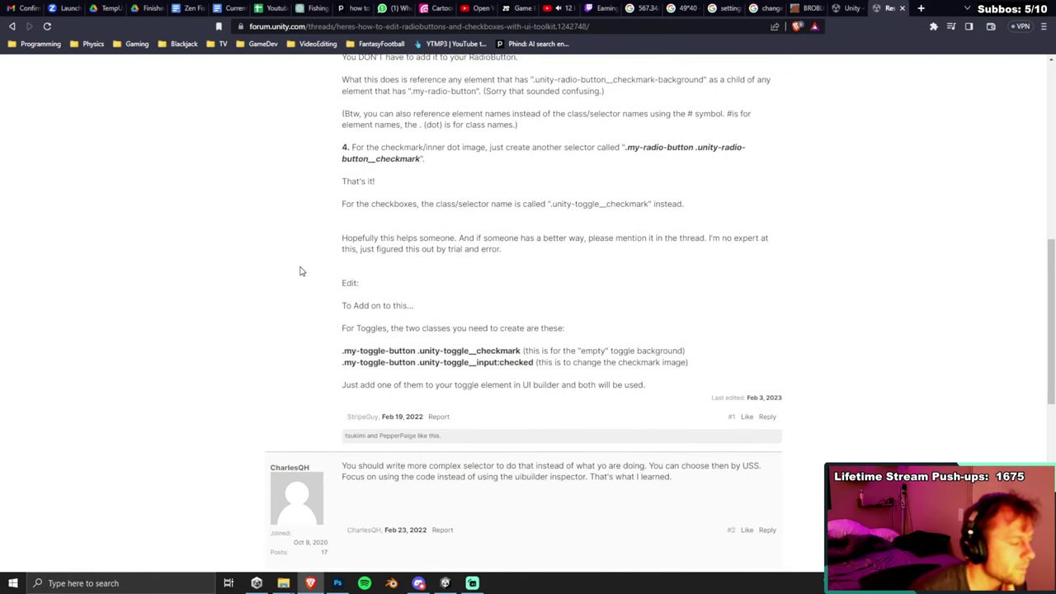
scroll(302, 270, down, 1)
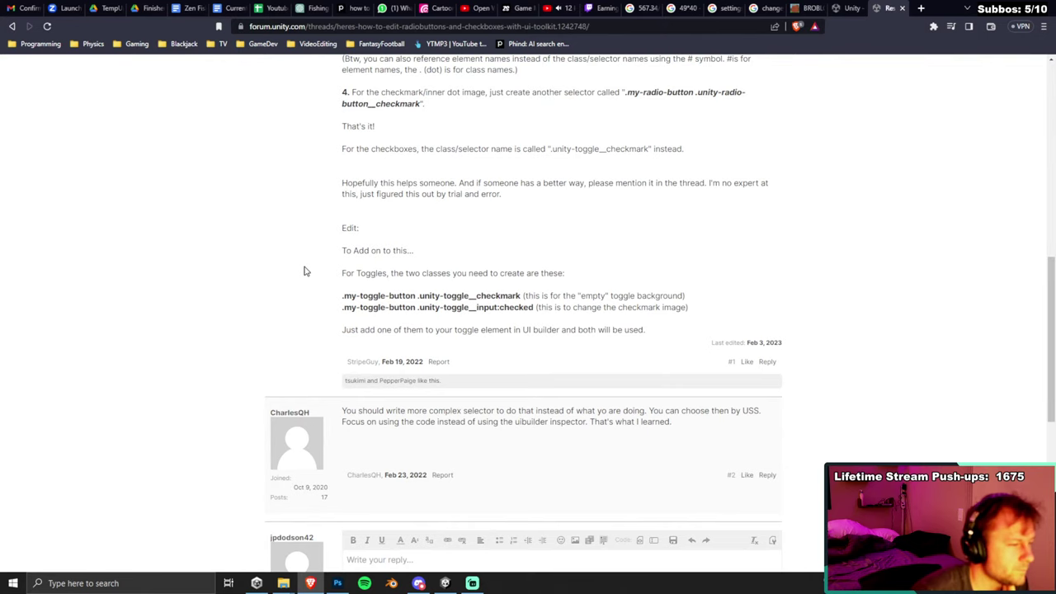
triple_click(355, 274)
click(518, 259)
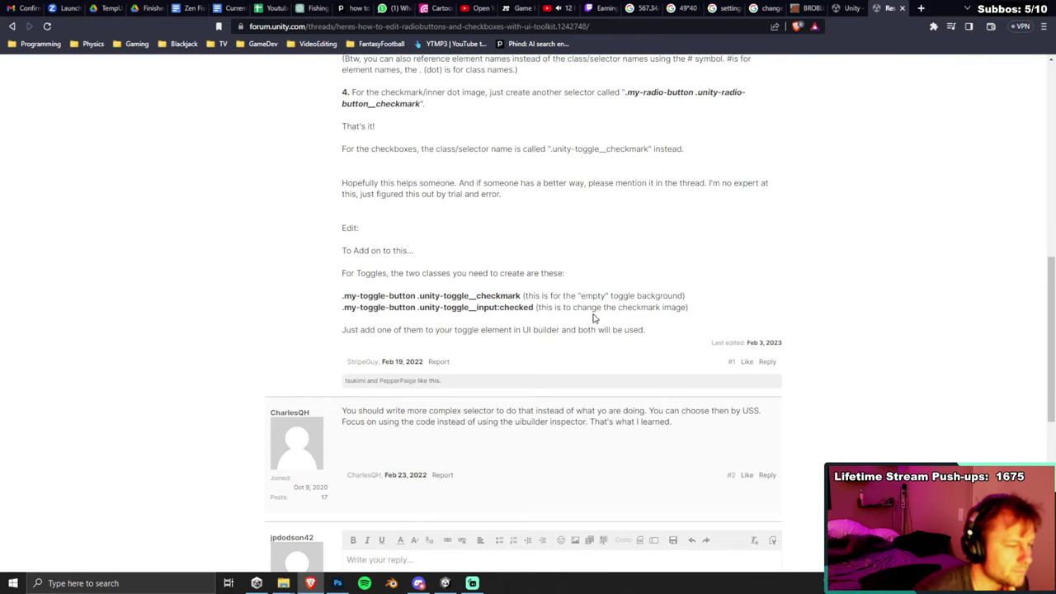
double_click(506, 297)
click(650, 286)
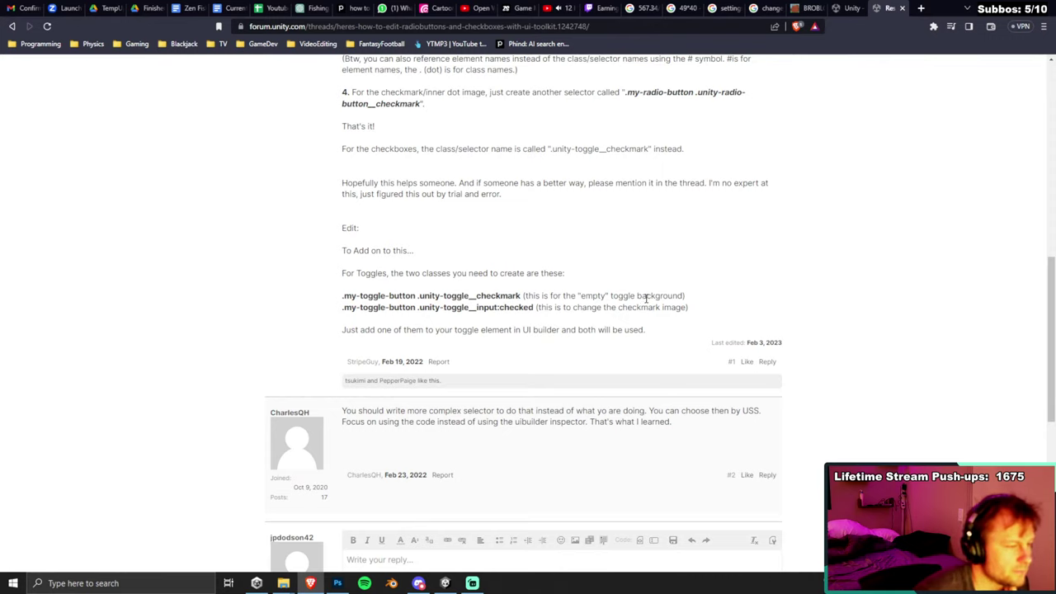
scroll(312, 333, down, 1)
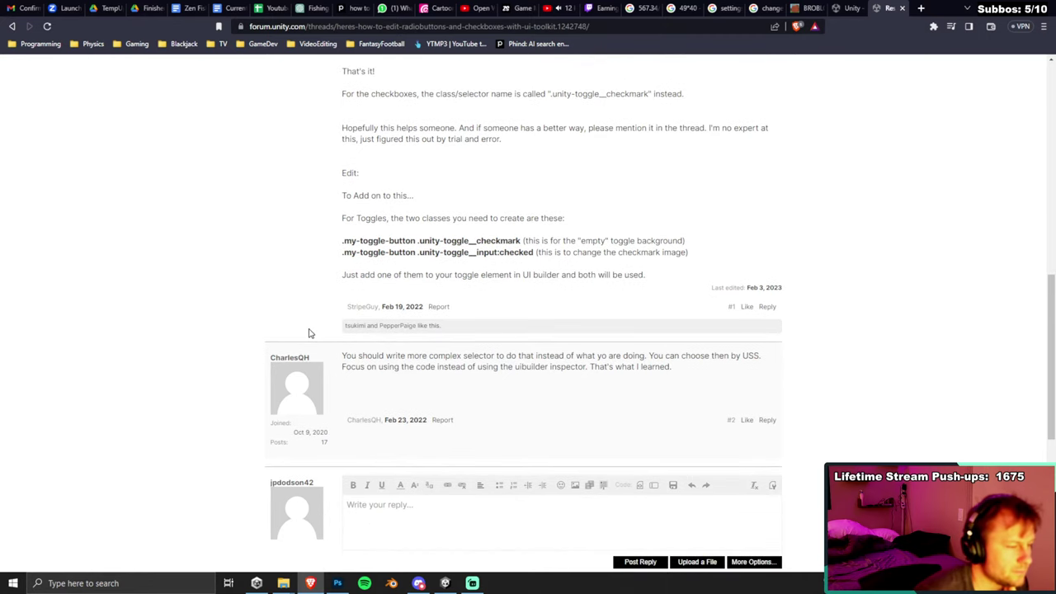
scroll(309, 332, down, 1)
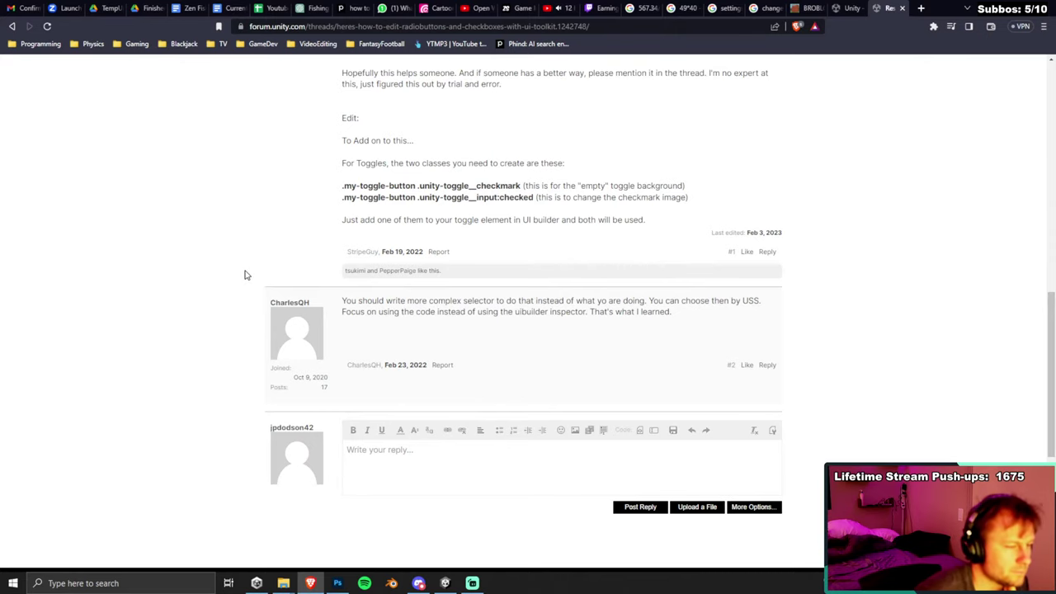
scroll(245, 276, up, 1)
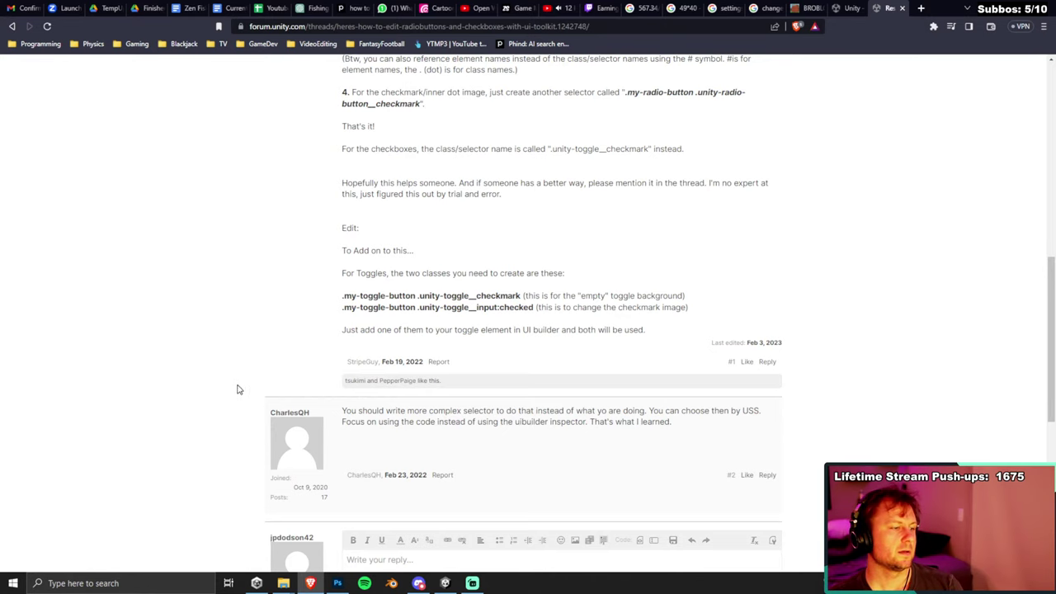
scroll(235, 395, down, 5)
scroll(237, 381, up, 2)
scroll(236, 378, up, 2)
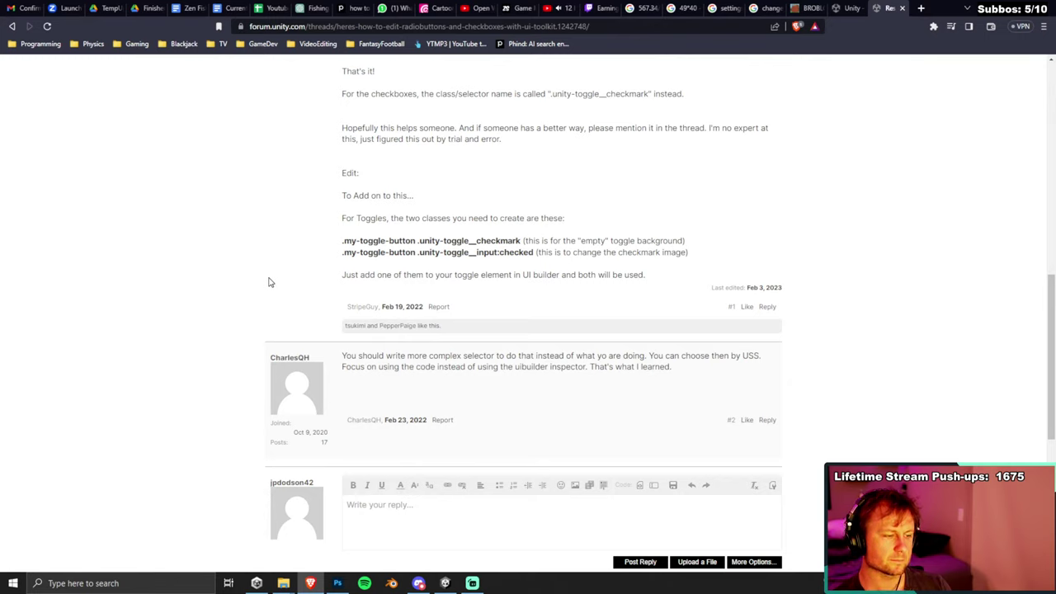
Switch to Unity and look through the RadioButton's text, background and border style properties.
click(445, 583)
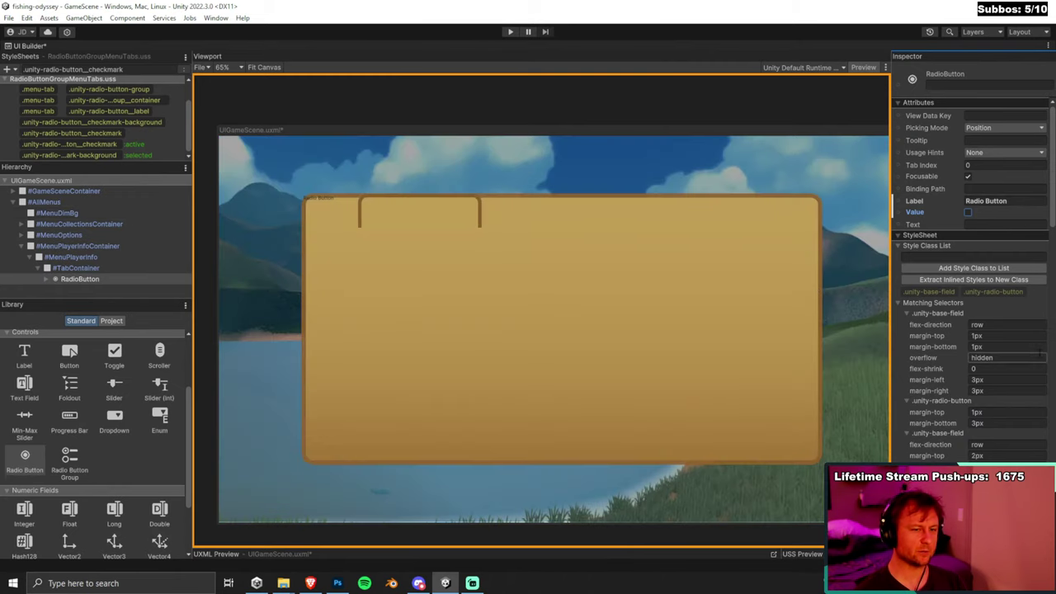
scroll(978, 393, down, 10)
scroll(977, 393, down, 15)
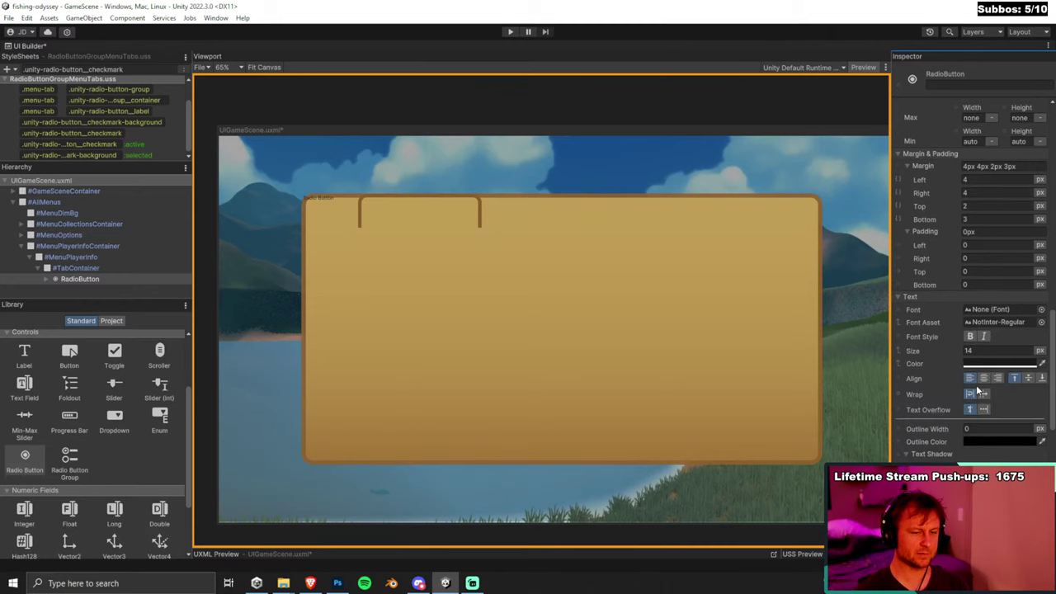
scroll(977, 383, up, 5)
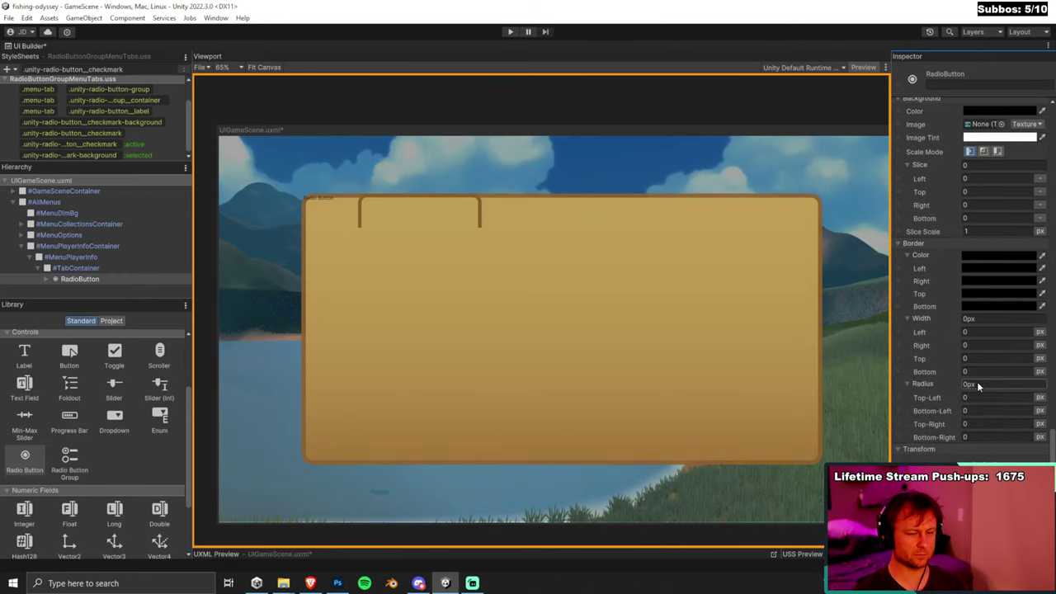
scroll(978, 383, up, 6)
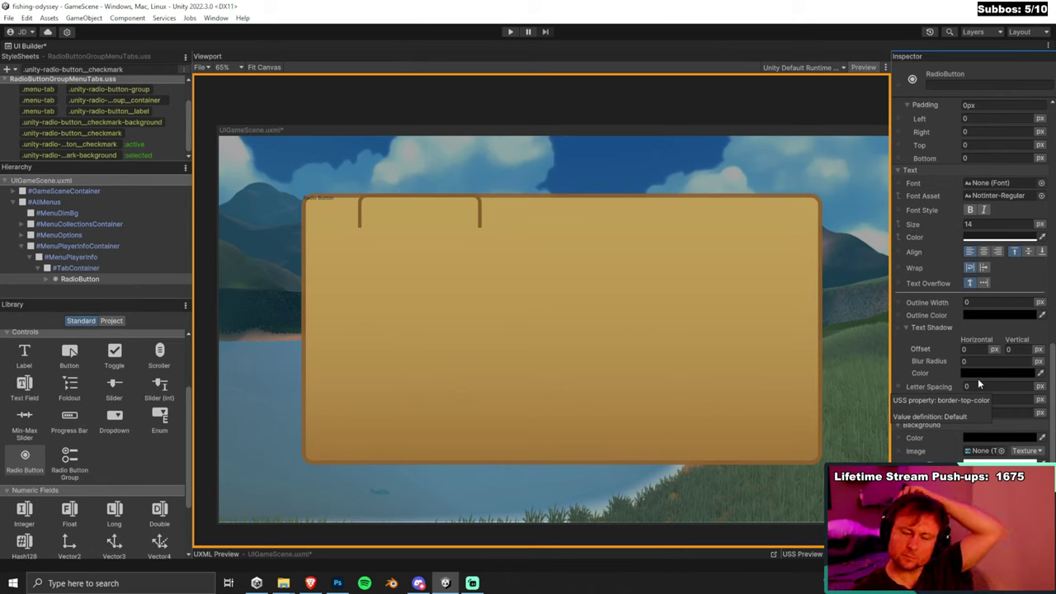
scroll(975, 378, up, 3)
scroll(949, 384, up, 8)
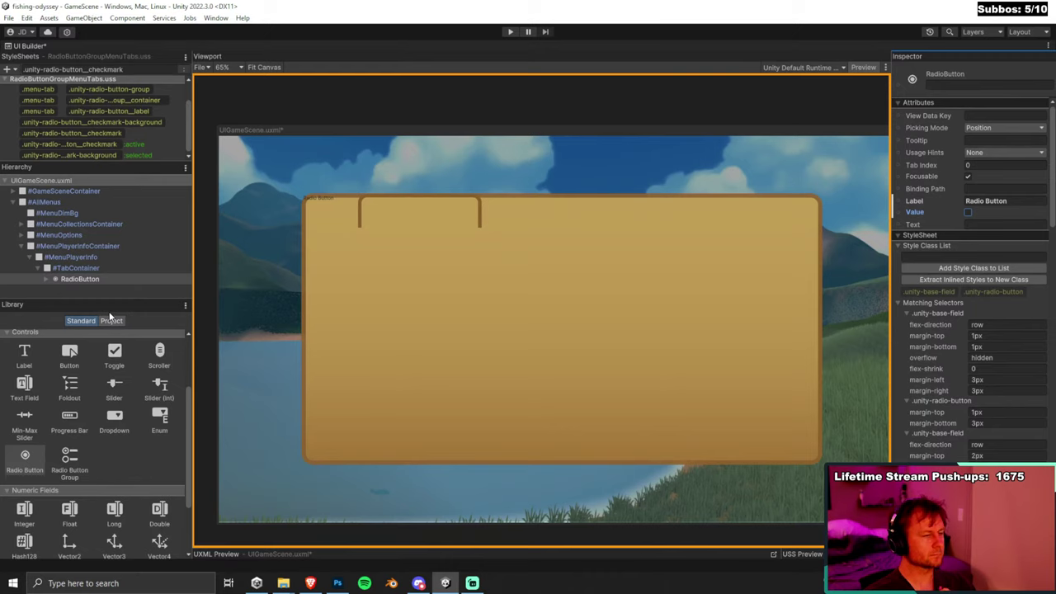
Return to the browser and search Google for "ui toolkit toggle swap between two textures".
click(317, 580)
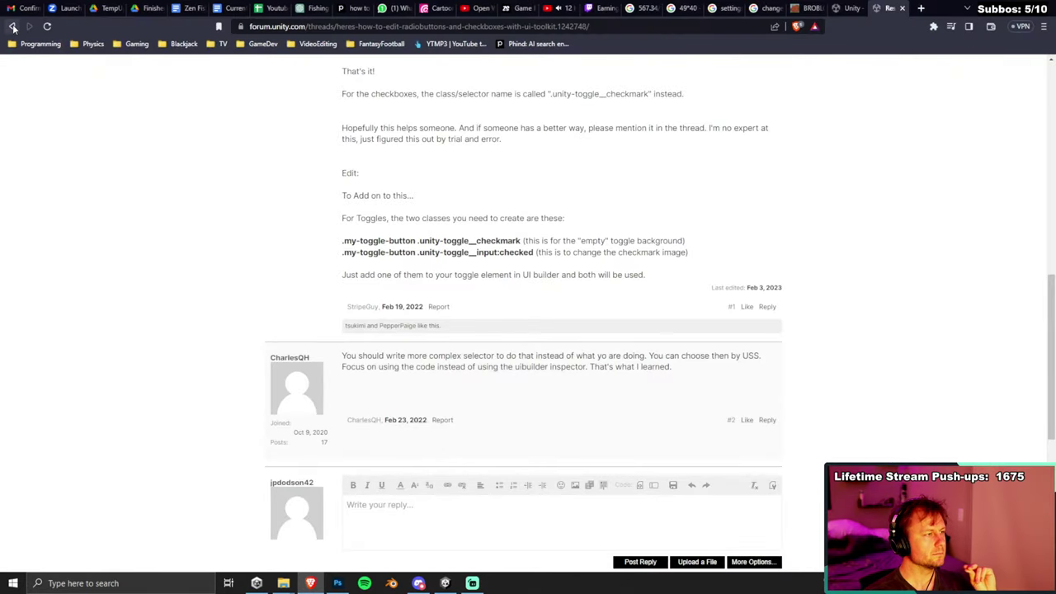
click(12, 26)
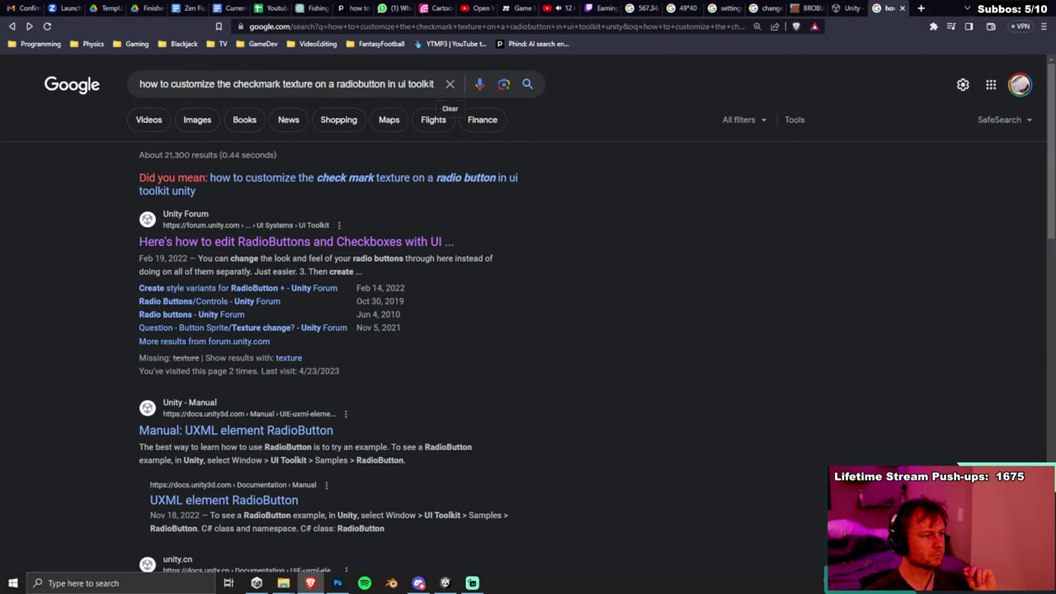
click(441, 93)
text(ui took)
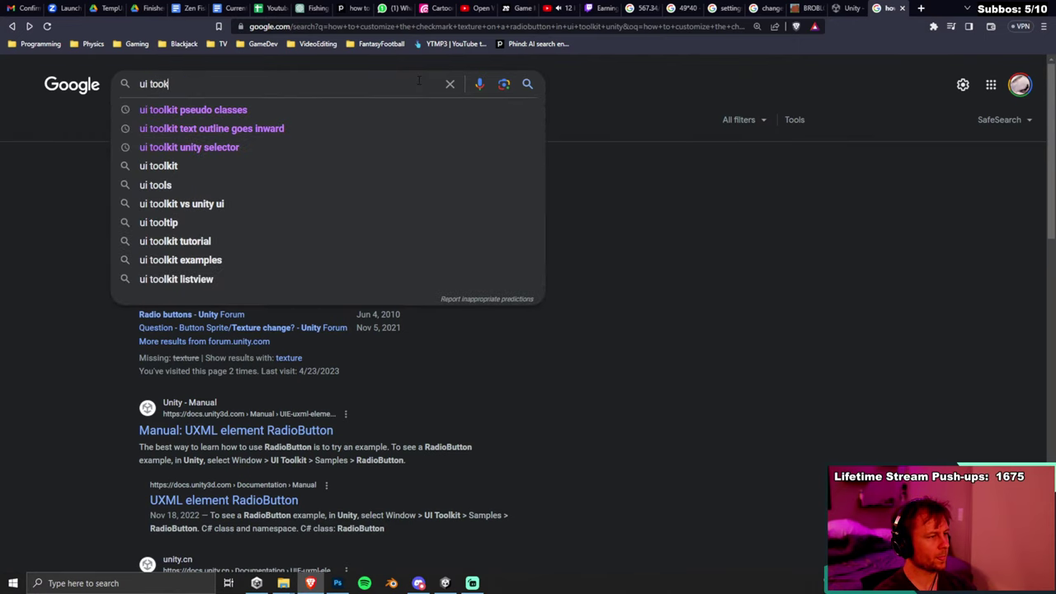
key(BackSpace)
text(lkit )
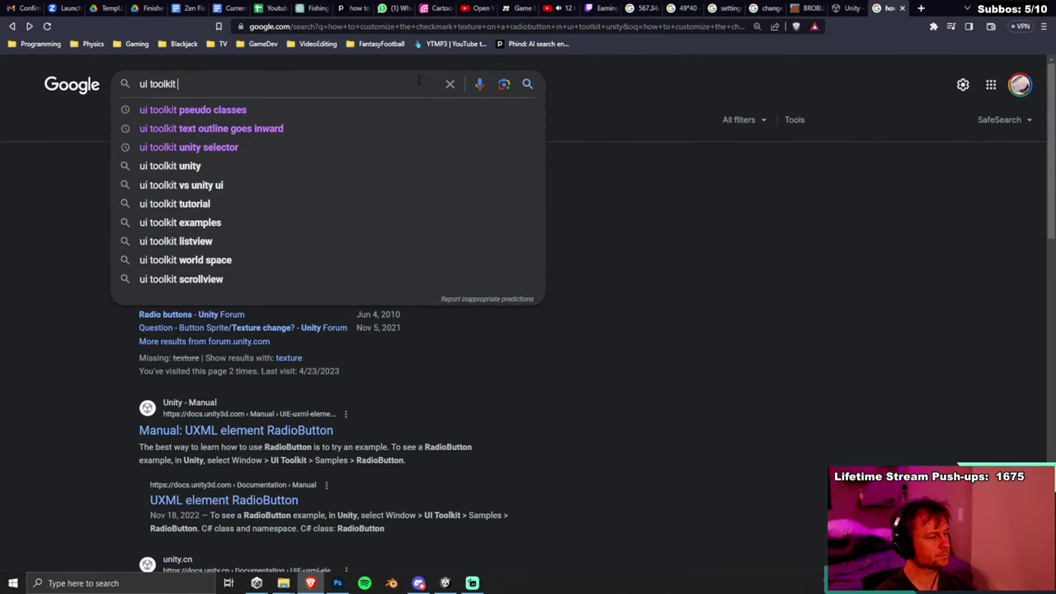
text(toggle swap b)
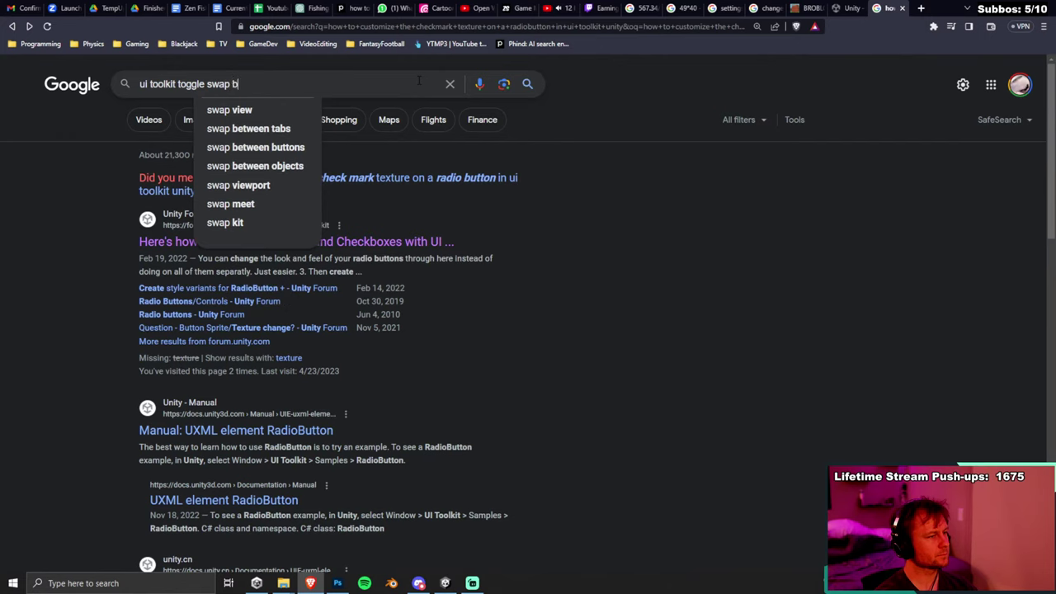
text(etween two)
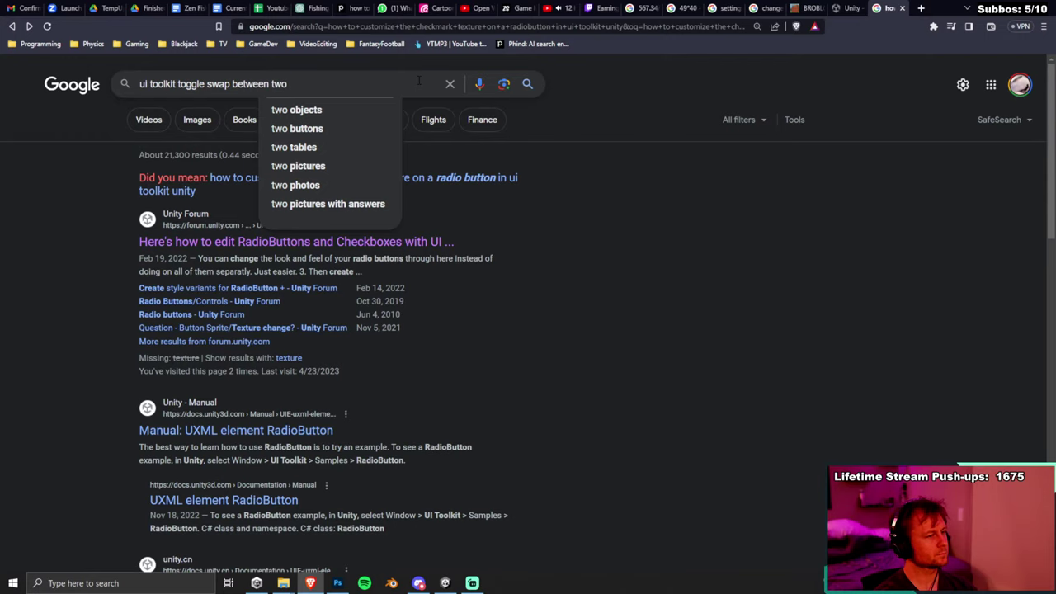
text(tex)
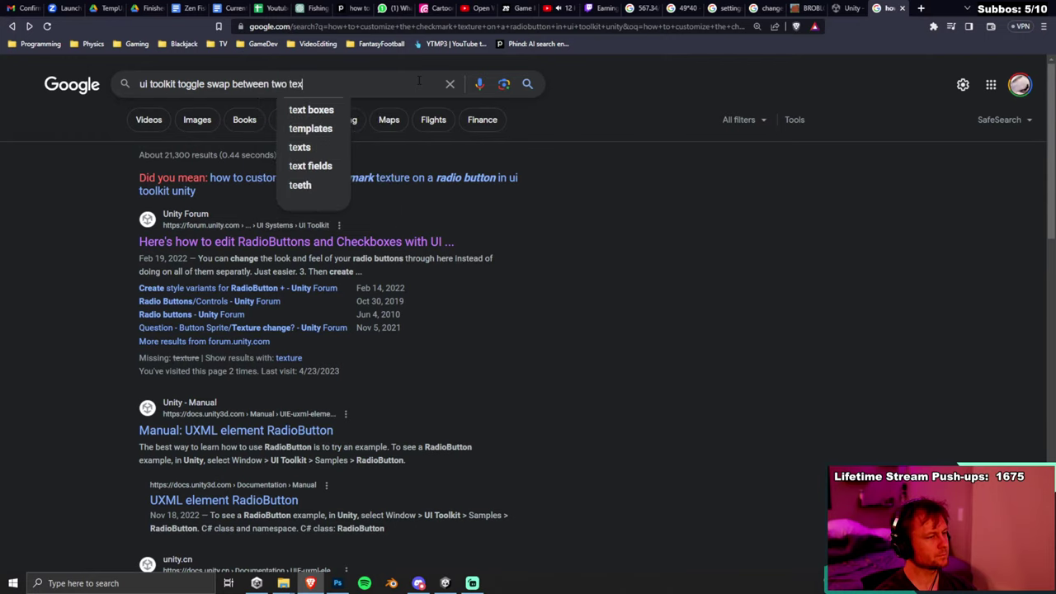
text(tures)
key(Return)
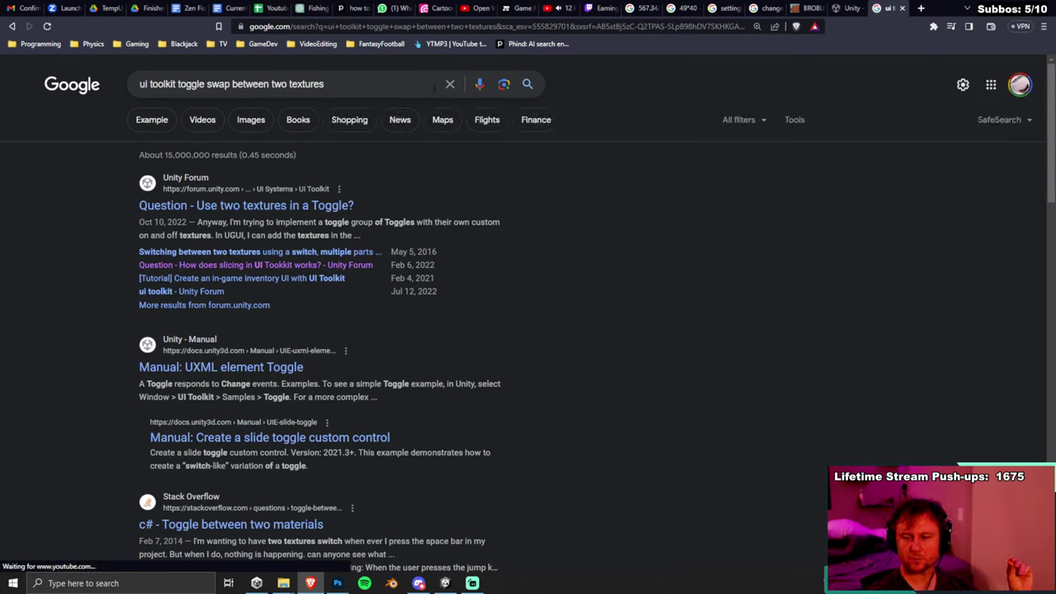
double_click(608, 220)
click(614, 178)
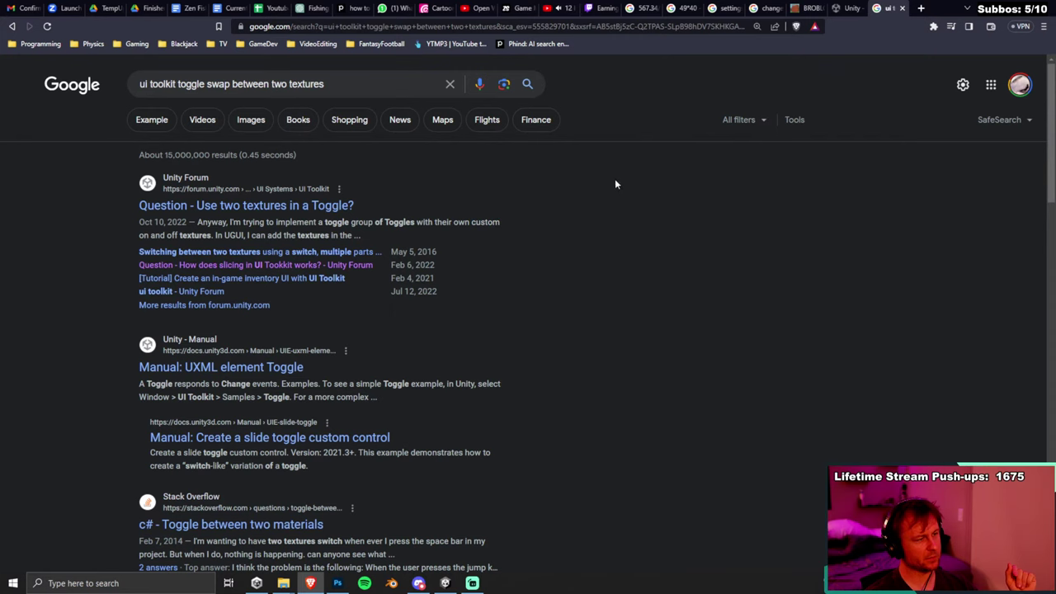
Check the menu tabs in the OptionsMenu mockup in Photoshop, then turn off preview mode in Unity's UI Builder.
click(446, 583)
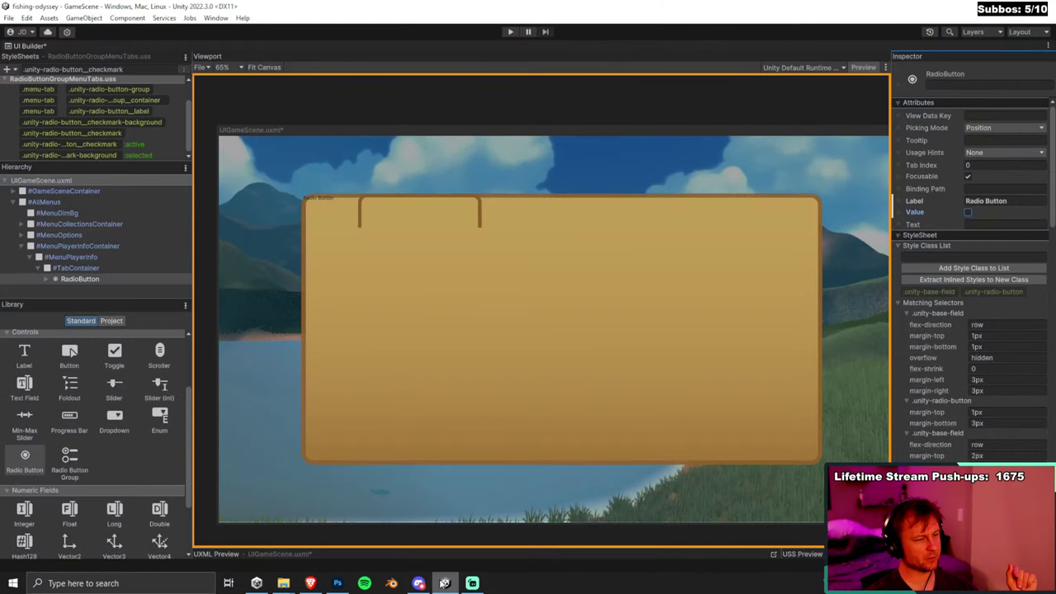
click(338, 583)
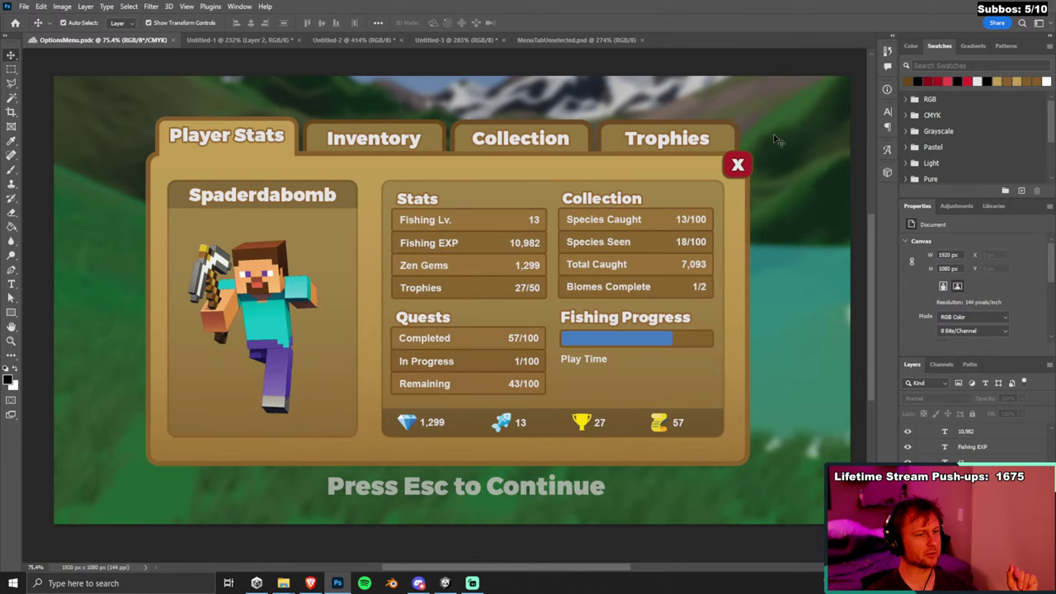
scroll(702, 200, down, 2)
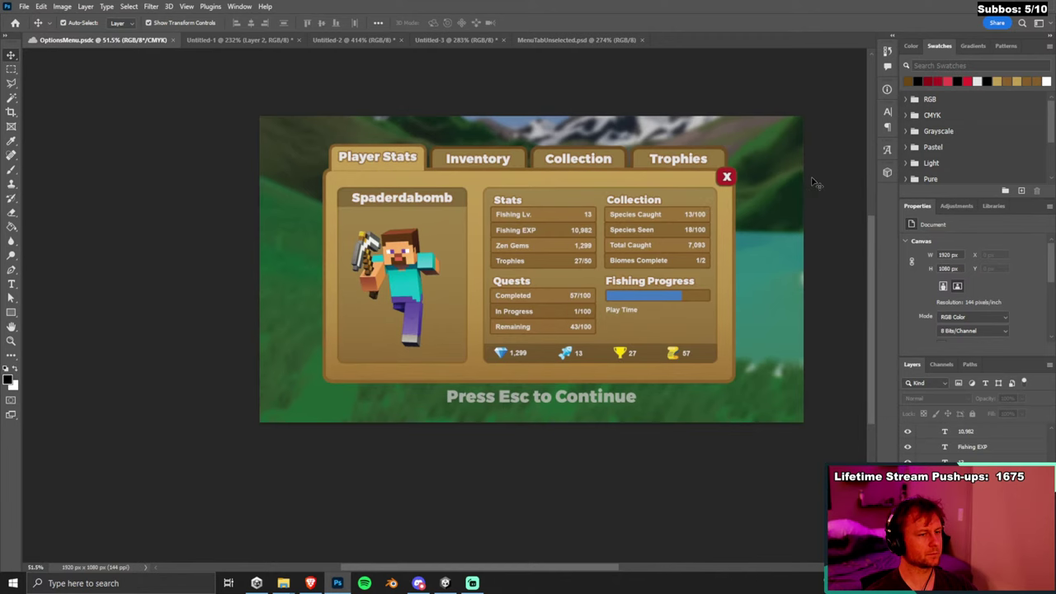
scroll(813, 182, up, 1)
key(alt+Tab)
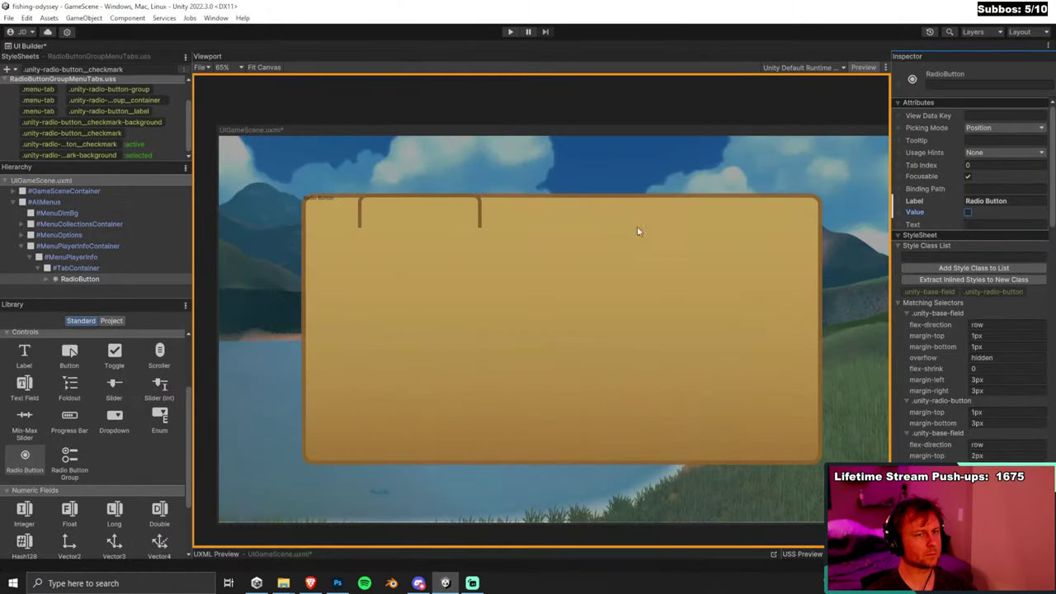
click(868, 67)
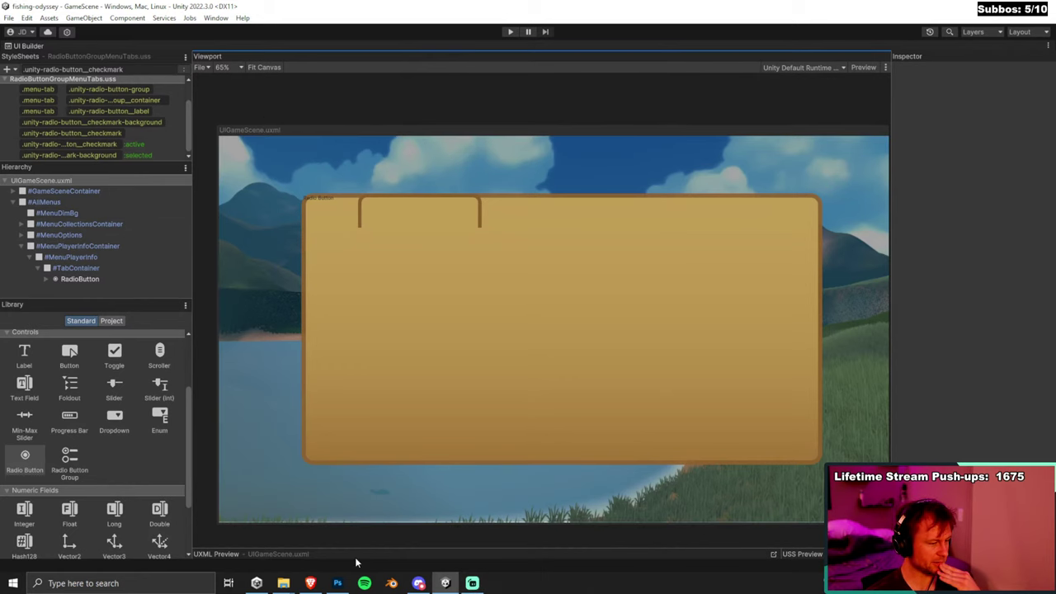
Open the Unity forum question "Use two textures in a Toggle?", read it, and return to the search results.
click(311, 583)
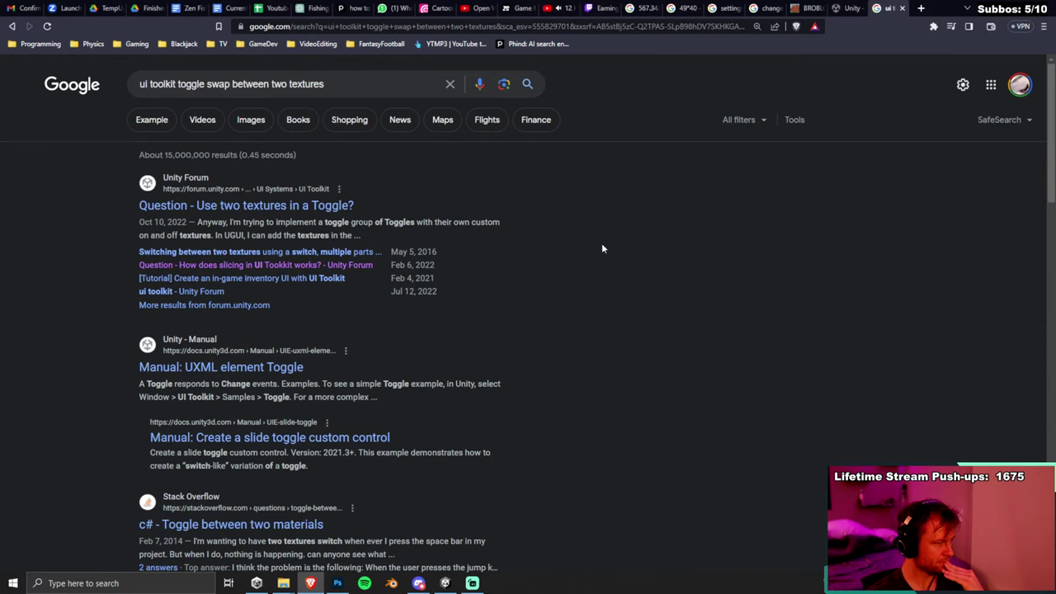
click(338, 211)
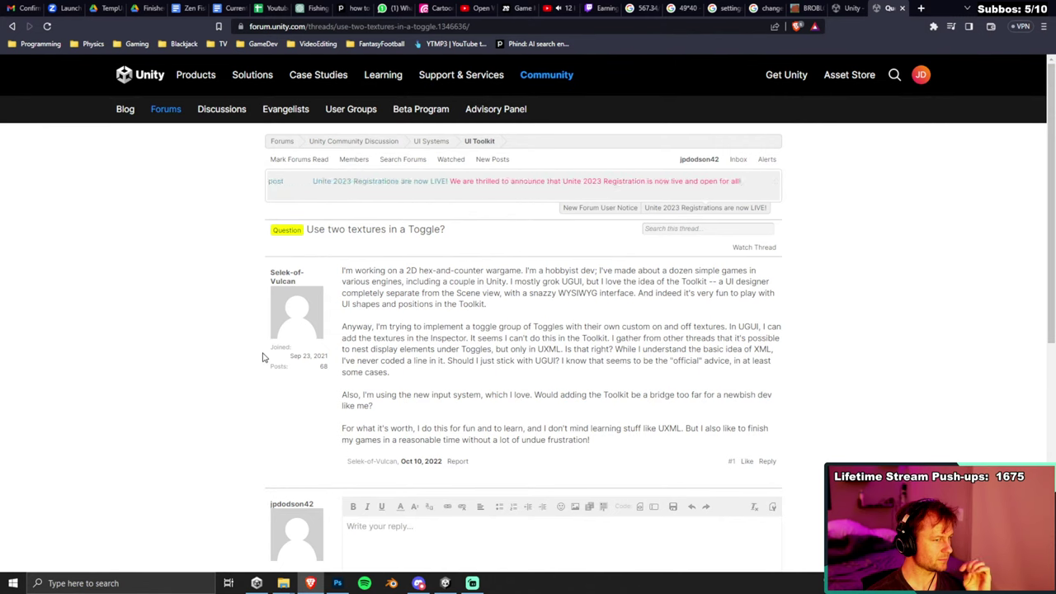
scroll(263, 357, down, 2)
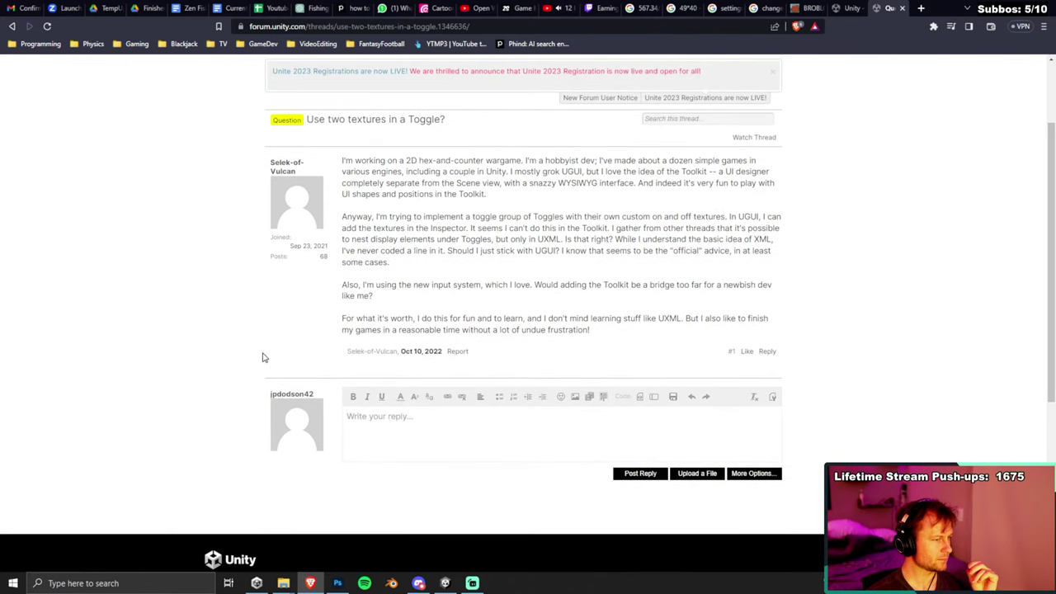
triple_click(547, 228)
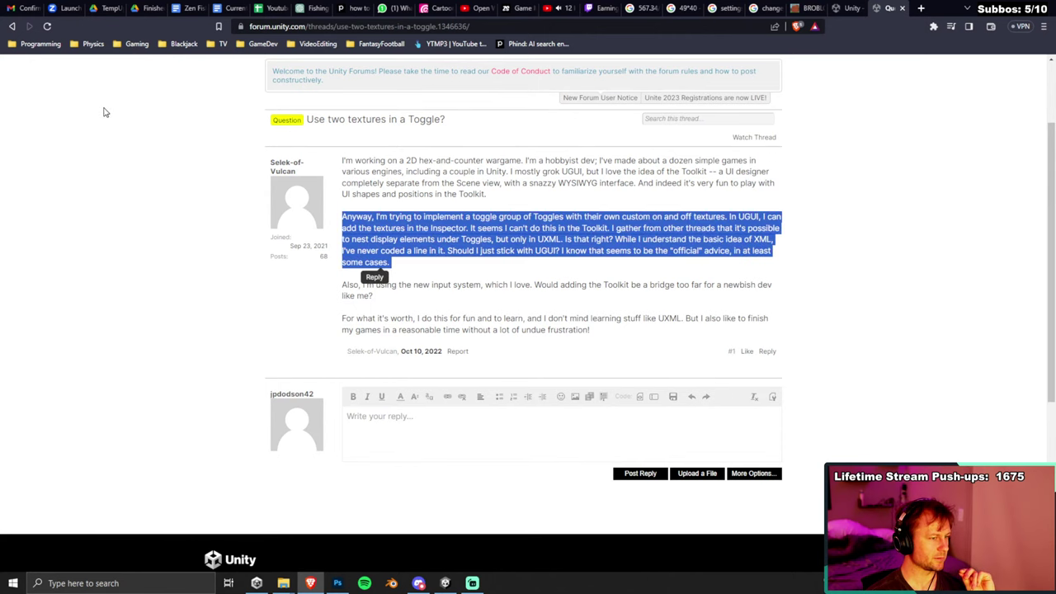
click(115, 113)
scroll(99, 120, up, 3)
click(11, 26)
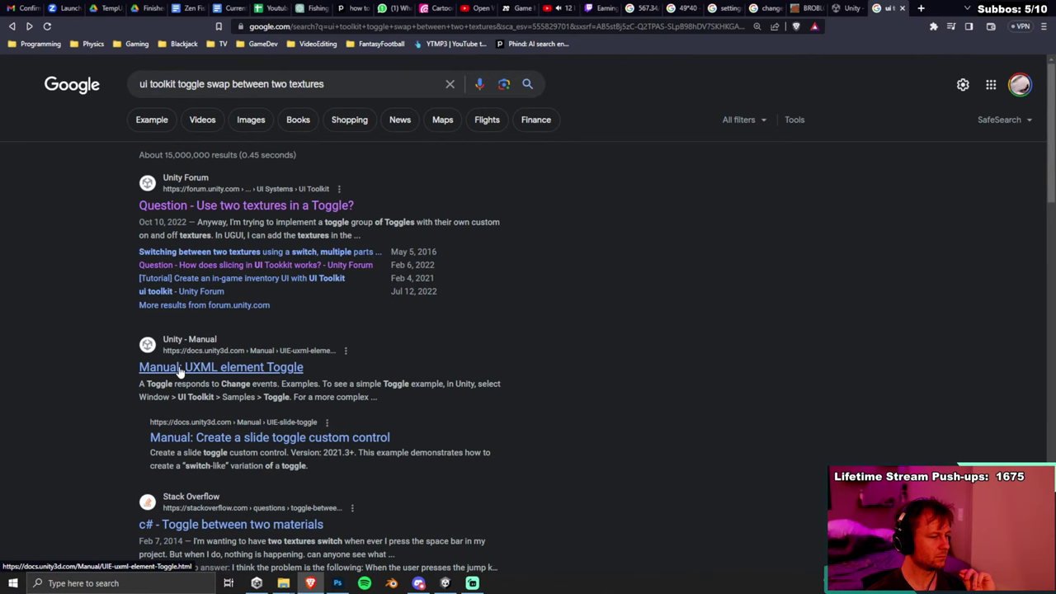
Look through the remaining search results for another source on swapping a toggle's textures.
scroll(161, 433, down, 1)
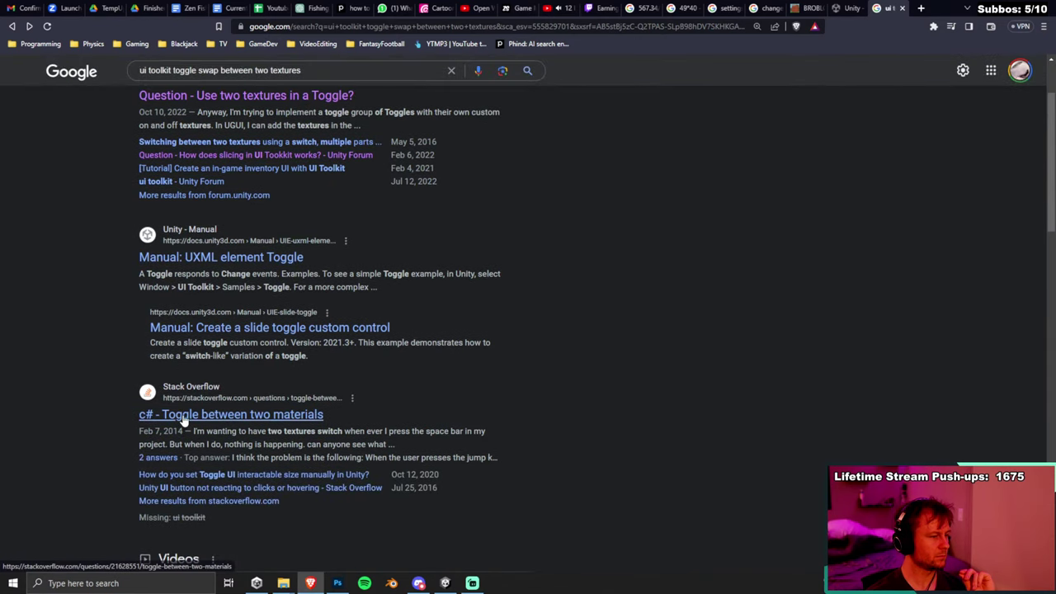
scroll(165, 412, down, 2)
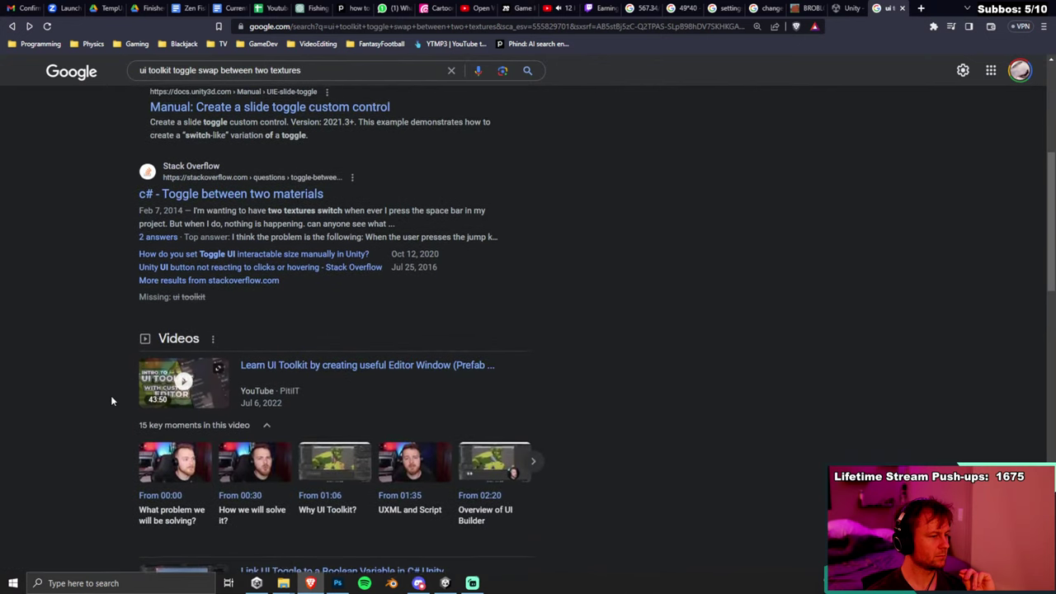
scroll(116, 398, down, 4)
scroll(119, 401, down, 2)
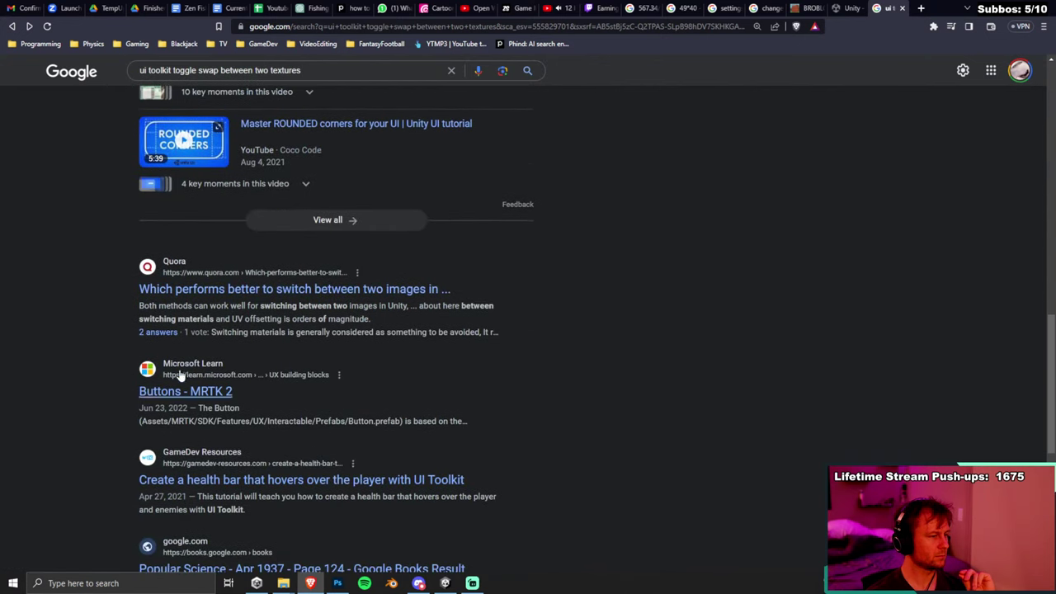
Go to github.com in the browser and search its repositories for "ui toolkit custom toggle".
scroll(611, 297, up, 10)
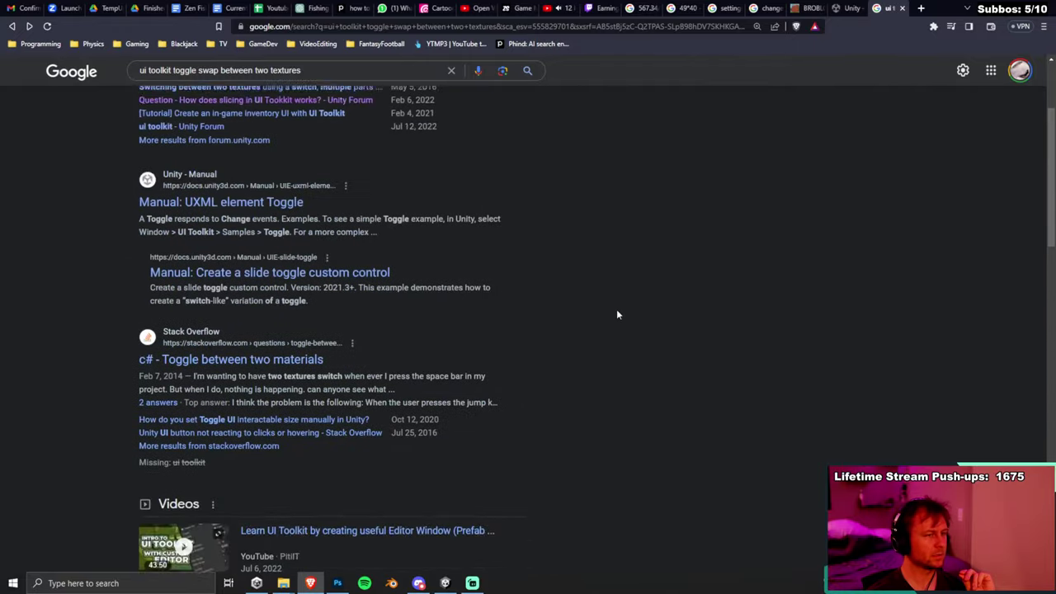
click(489, 29)
text(github.com)
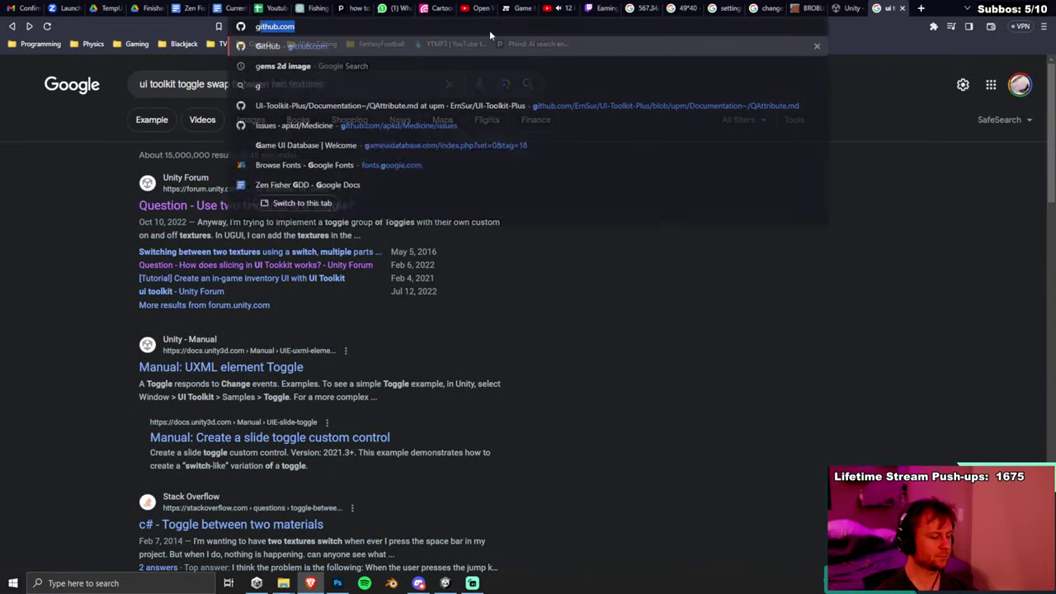
key(Return)
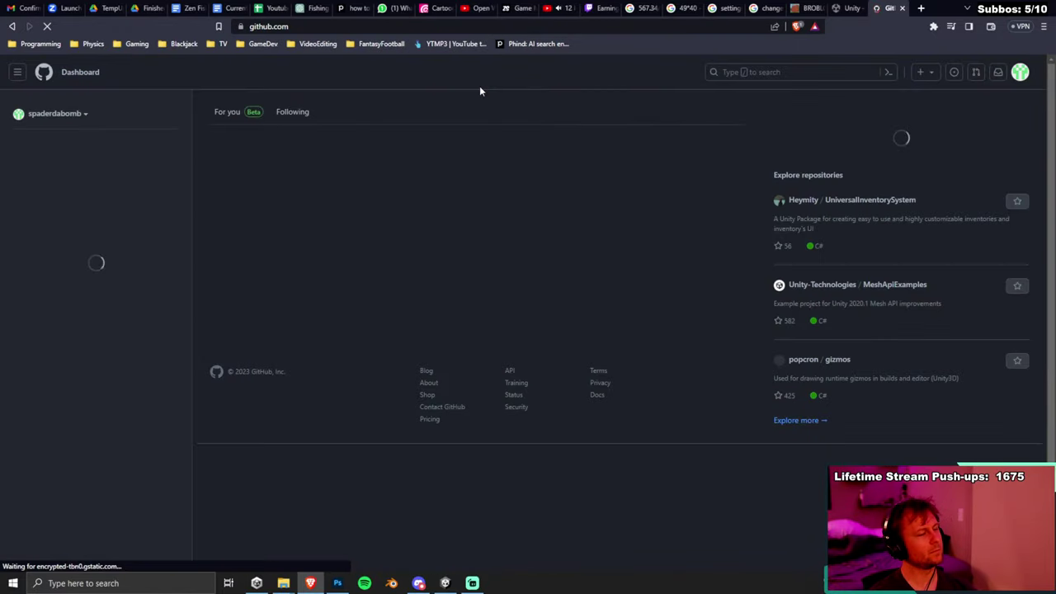
click(759, 72)
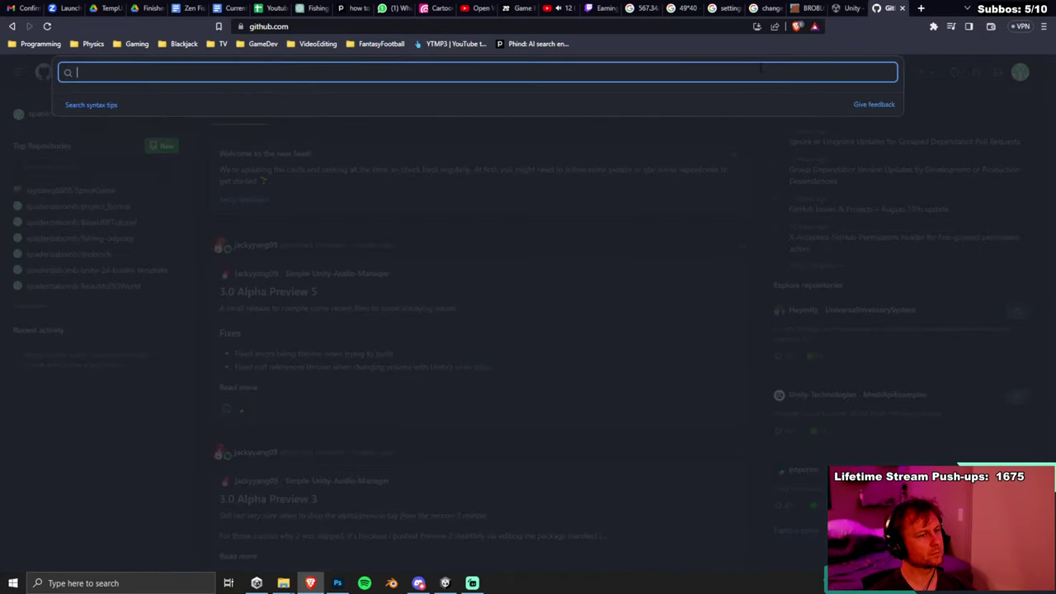
text(ui)
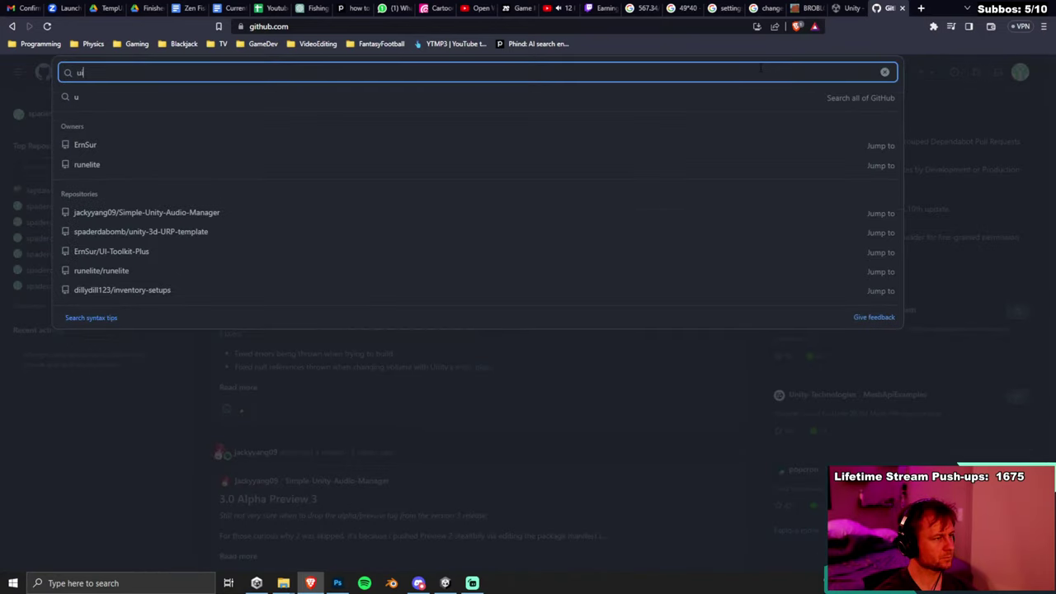
text( toolkit custom editor)
key(Return)
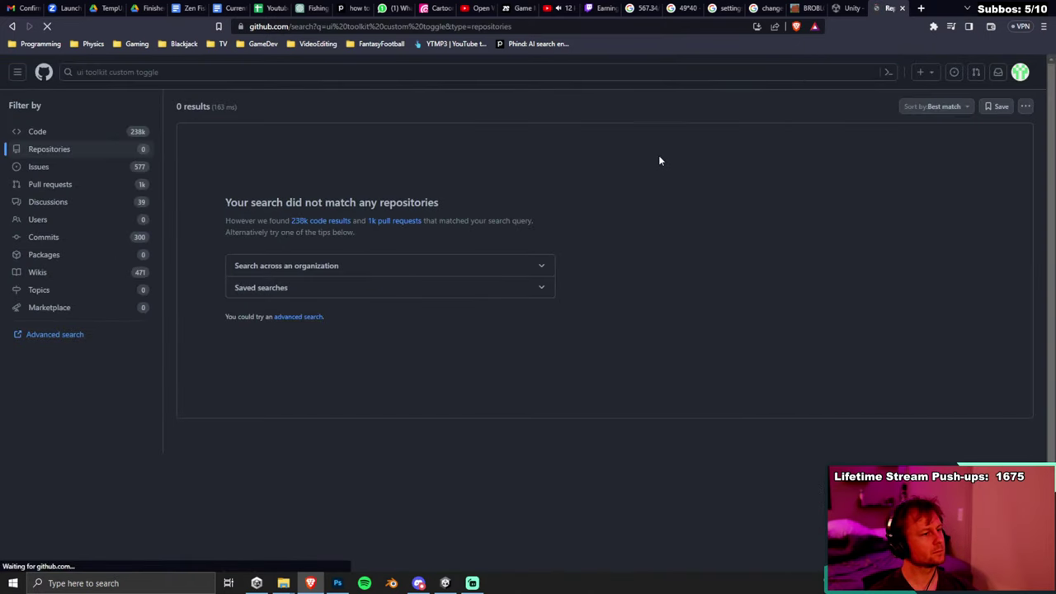
Shorten the GitHub repository search to "ui toolkit toggle" and run it again.
click(224, 72)
click(136, 72)
key(BackSpace)
key(BackSpace)
key(BackSpace)
key(BackSpace)
key(BackSpace)
key(BackSpace)
key(BackSpace)
key(Return)
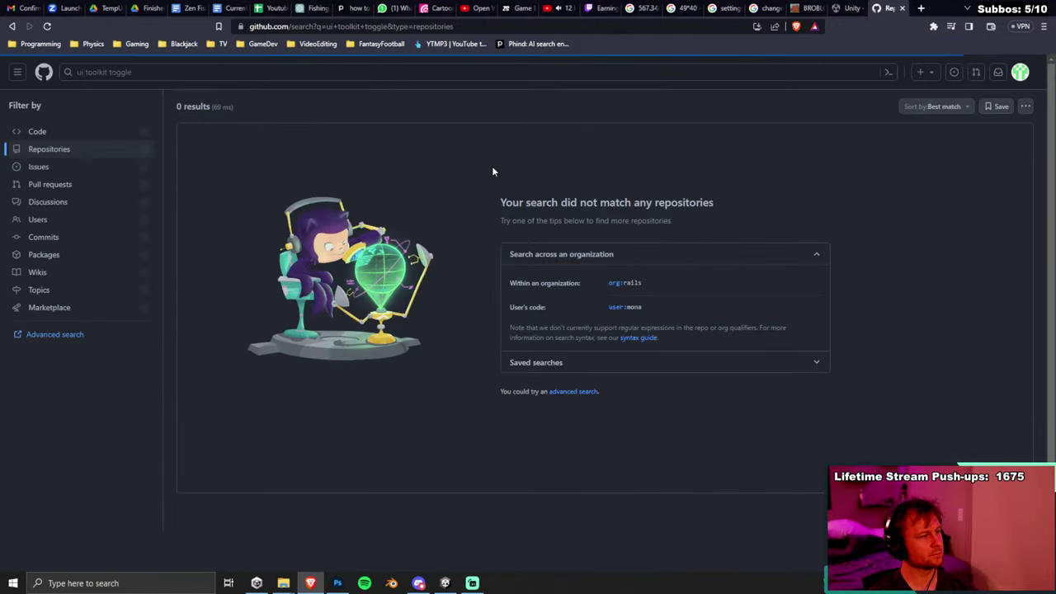
Switch to Unity's UI Builder and examine the RadioButton's properties and the project's UXML documents and custom controls.
click(967, 10)
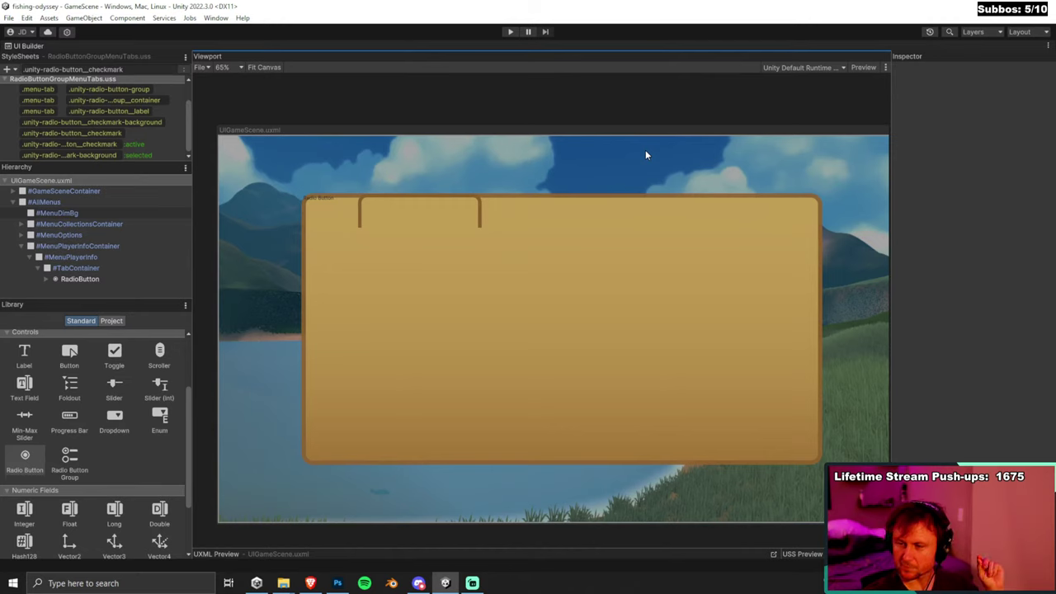
click(391, 212)
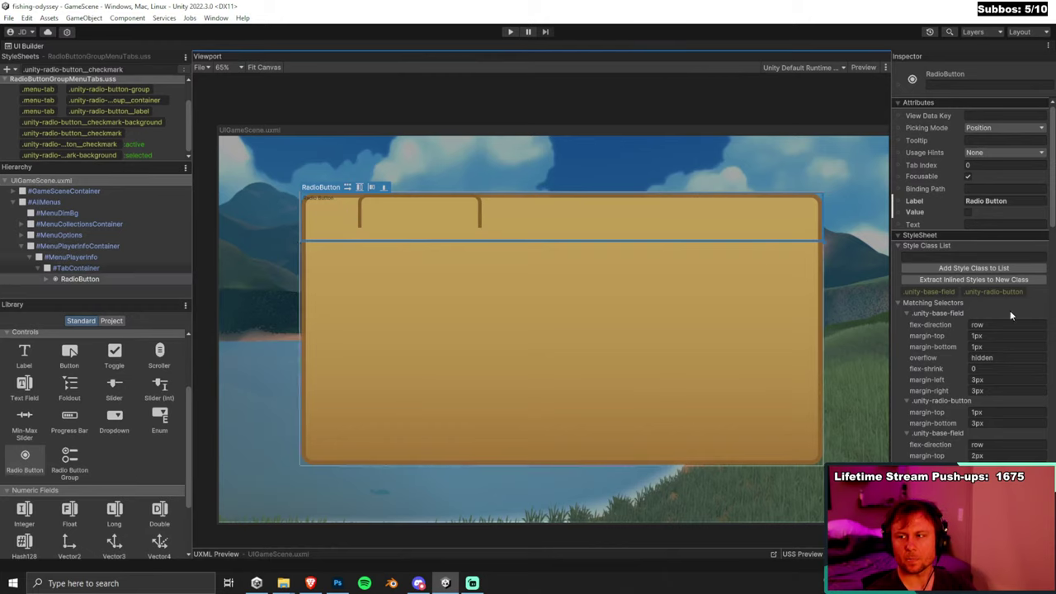
scroll(968, 396, down, 10)
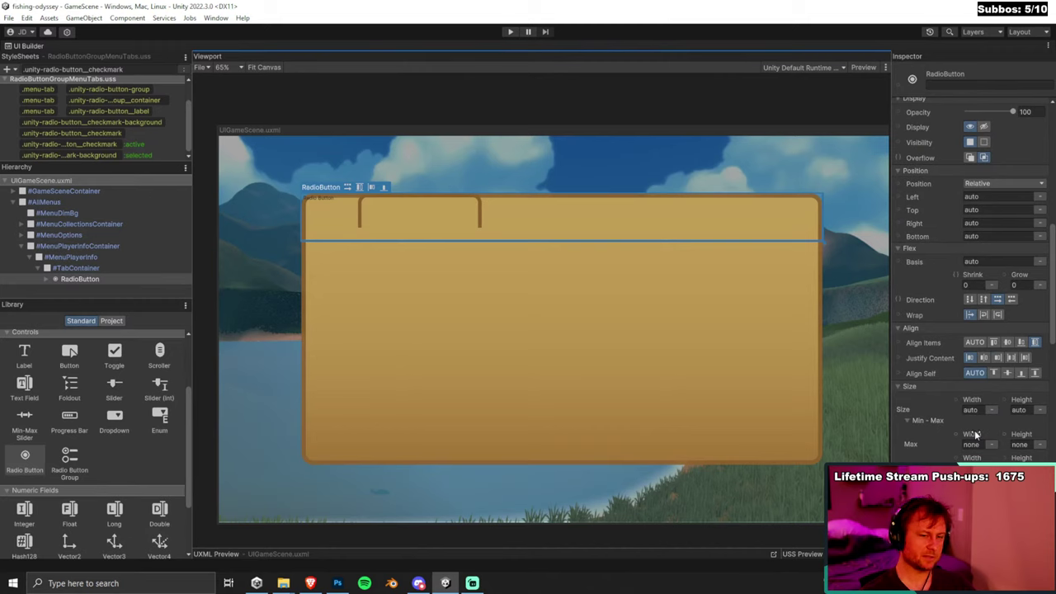
scroll(972, 388, down, 10)
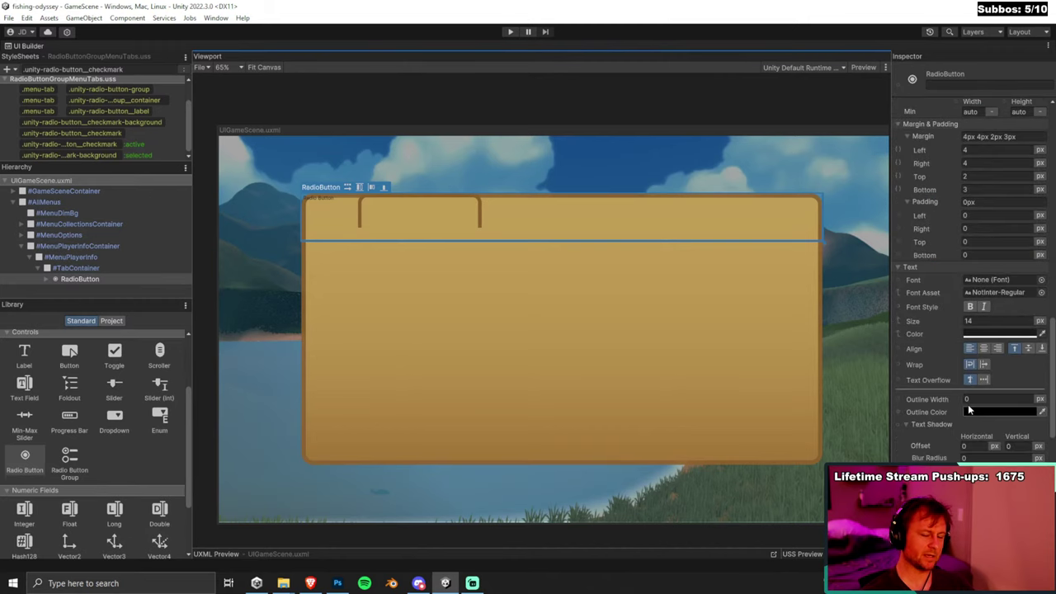
scroll(965, 411, down, 10)
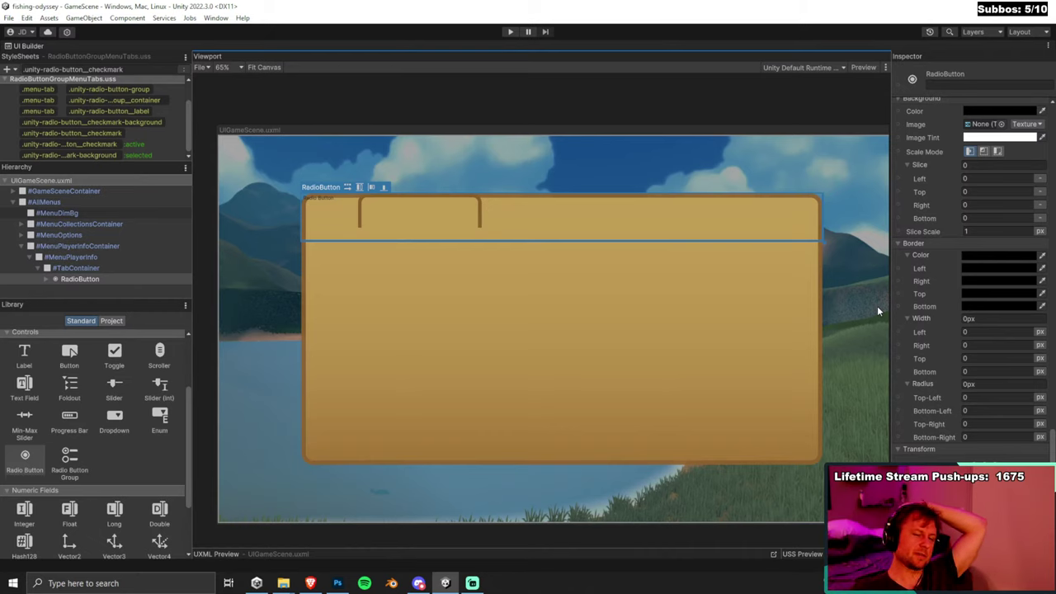
scroll(951, 240, up, 10)
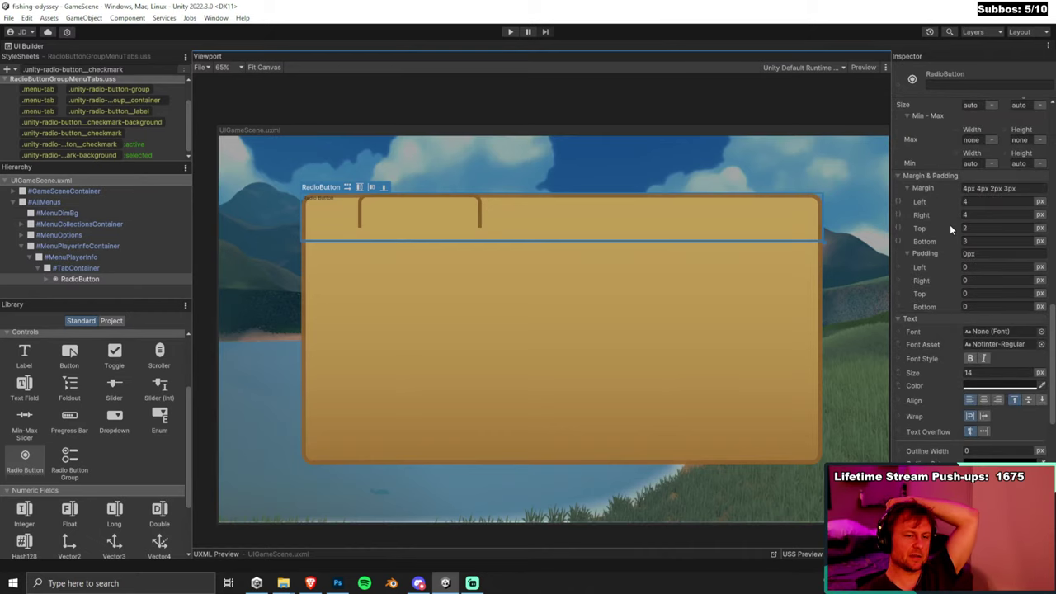
scroll(952, 226, up, 6)
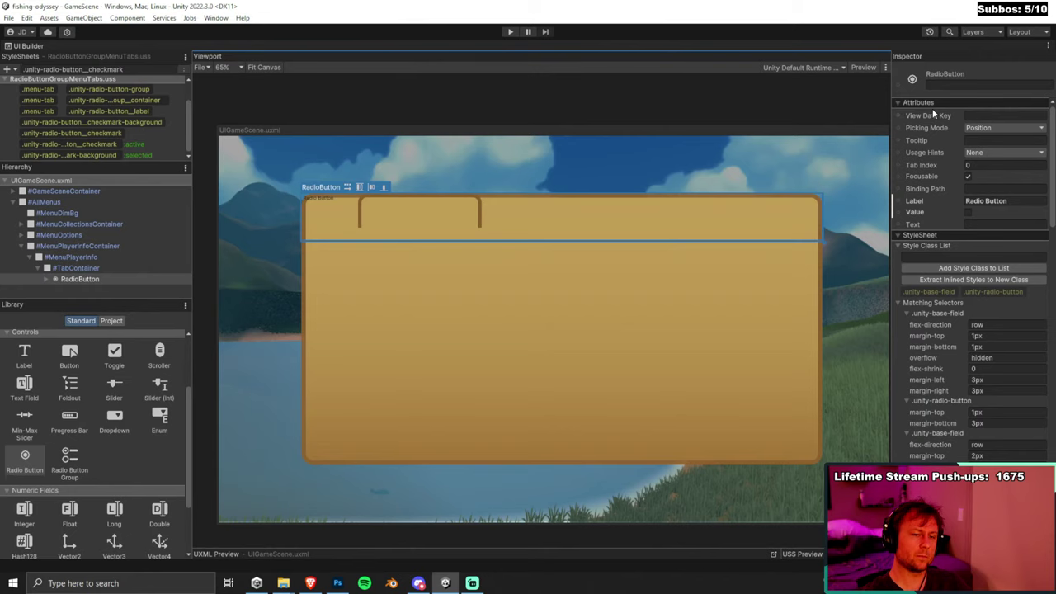
click(111, 320)
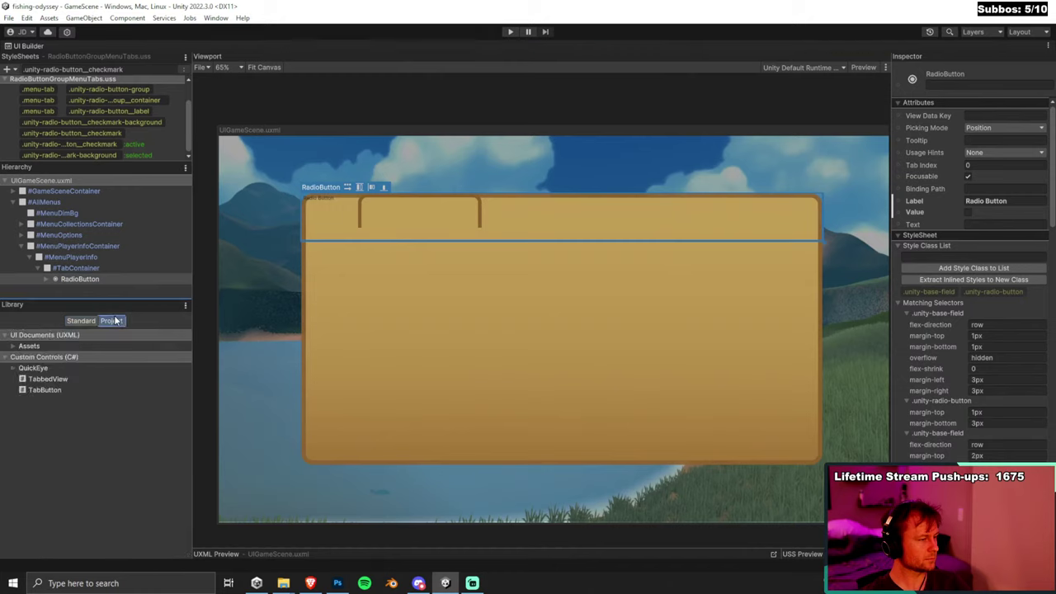
click(15, 347)
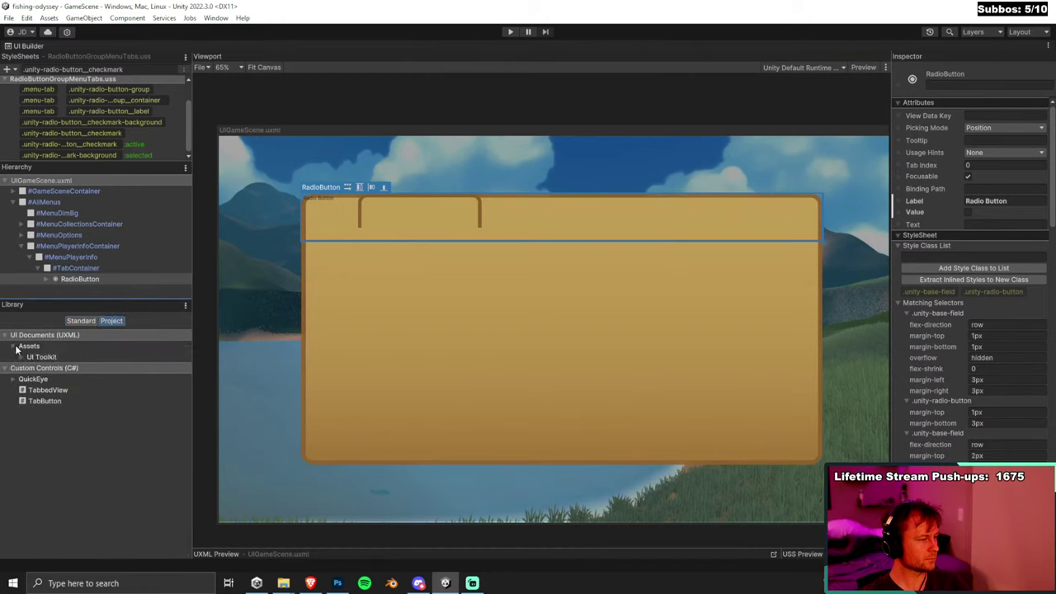
click(15, 348)
click(81, 320)
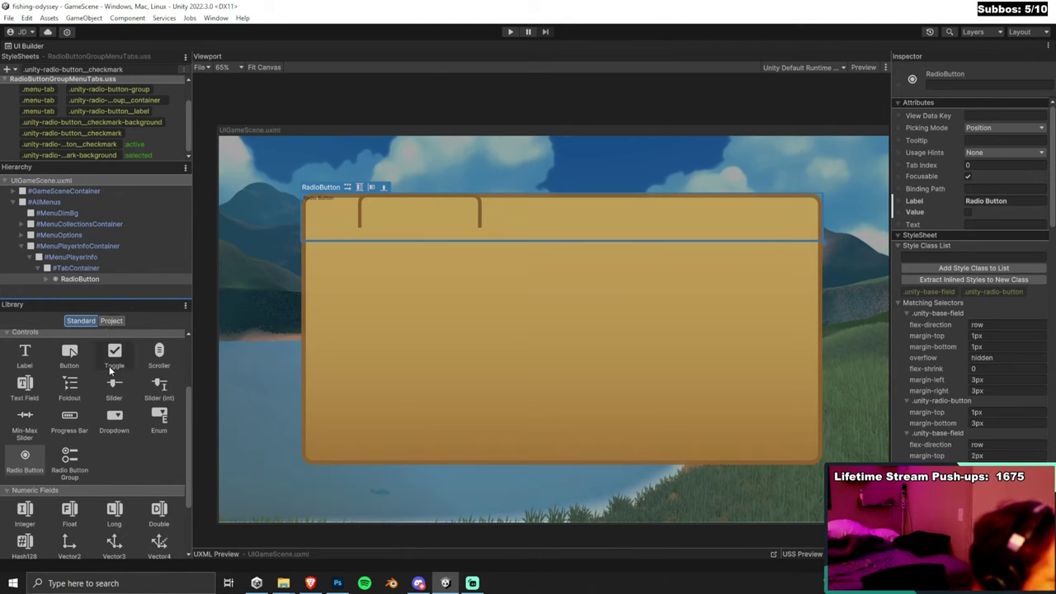
Delete the RadioButton from TabContainer and add a standard Toggle control in its place.
drag(109, 363, 70, 285)
right_click(74, 281)
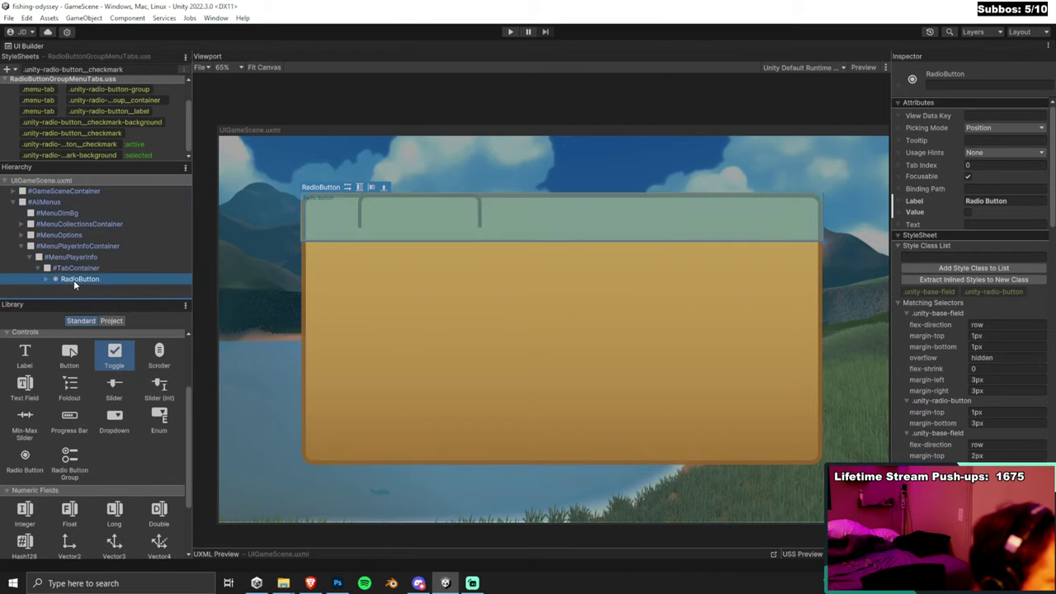
click(102, 337)
drag(113, 354, 73, 267)
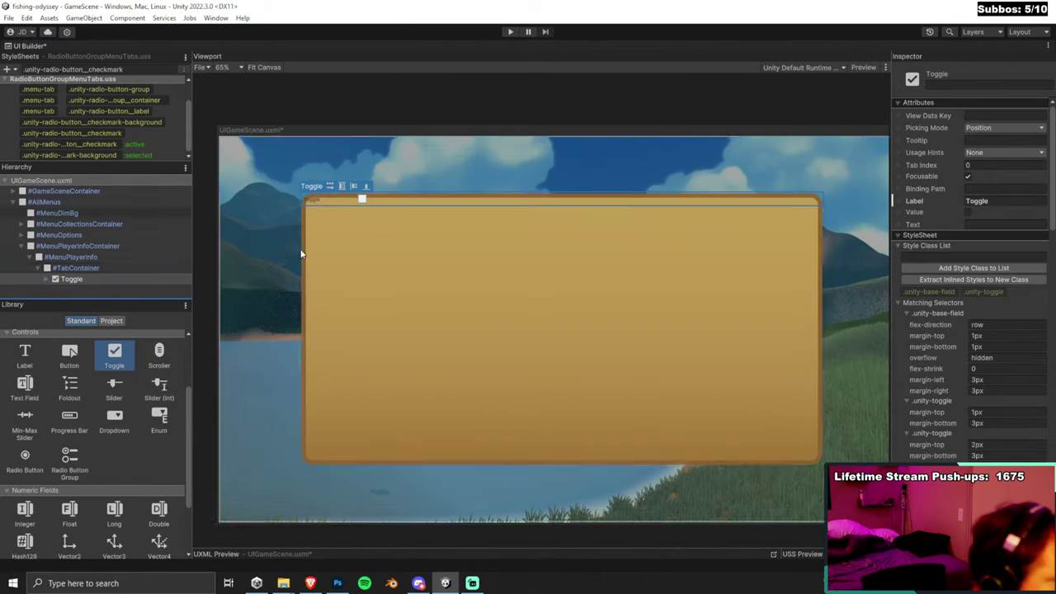
Create a template from the Toggle and save it as CustomToggle in the Assets/UI Toolkit/UXML folder.
right_click(70, 279)
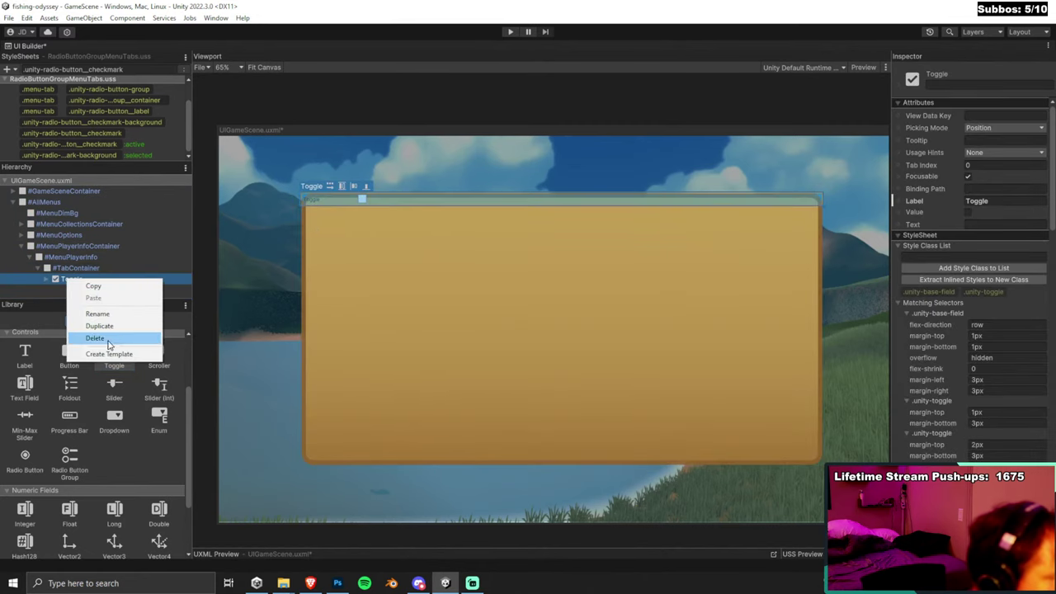
click(109, 354)
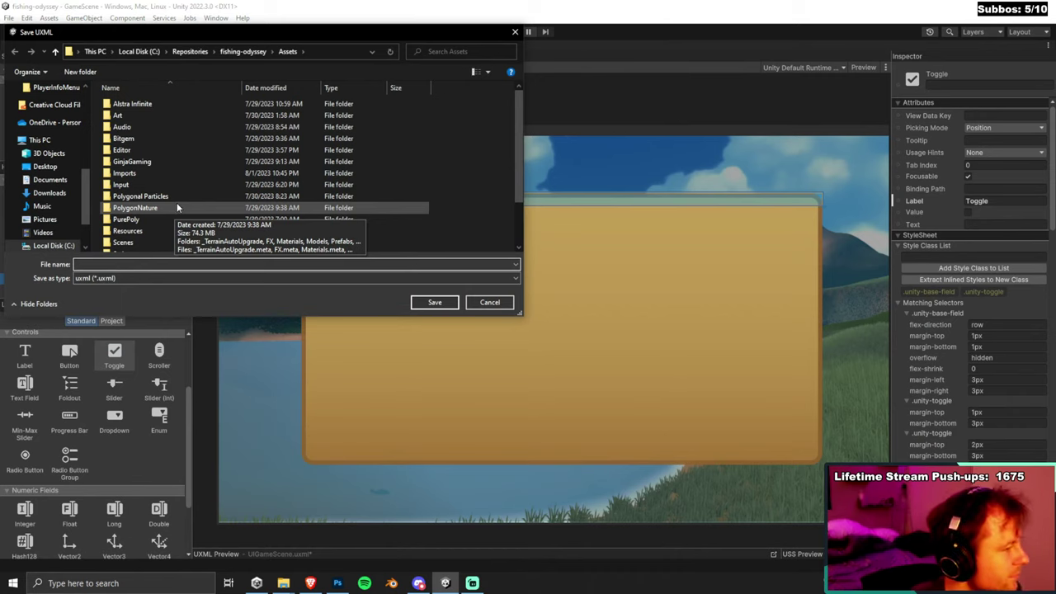
scroll(179, 196, down, 2)
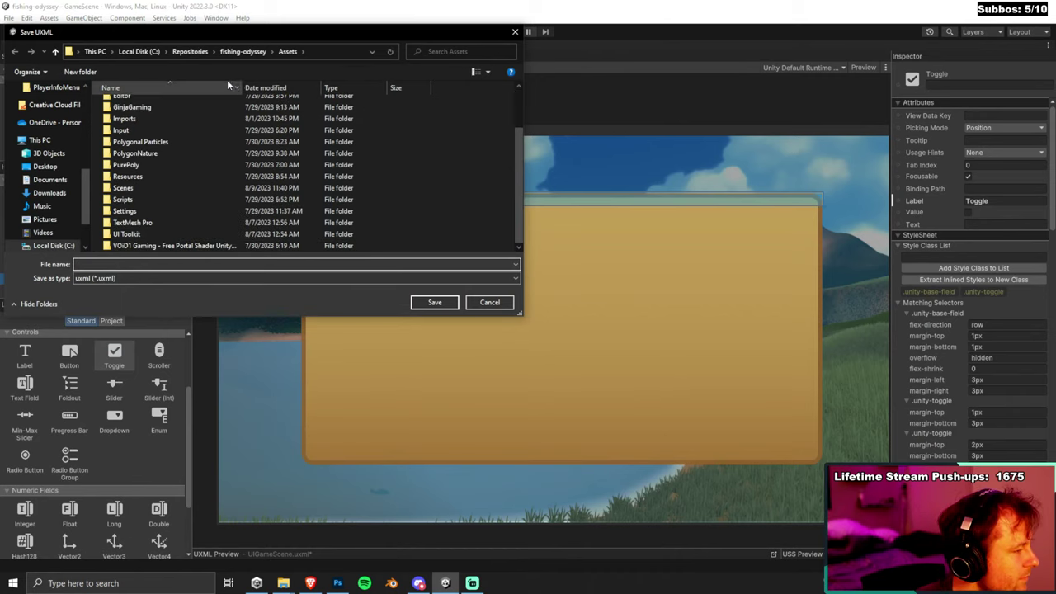
click(143, 234)
double_click(143, 234)
double_click(137, 127)
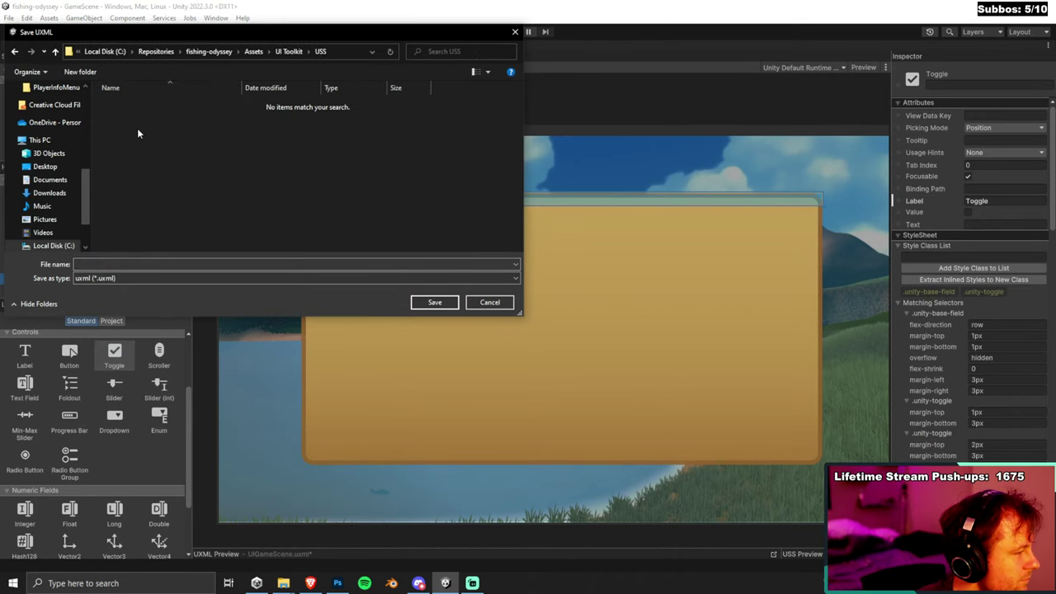
click(293, 54)
double_click(148, 129)
click(108, 264)
text(CustomToggle)
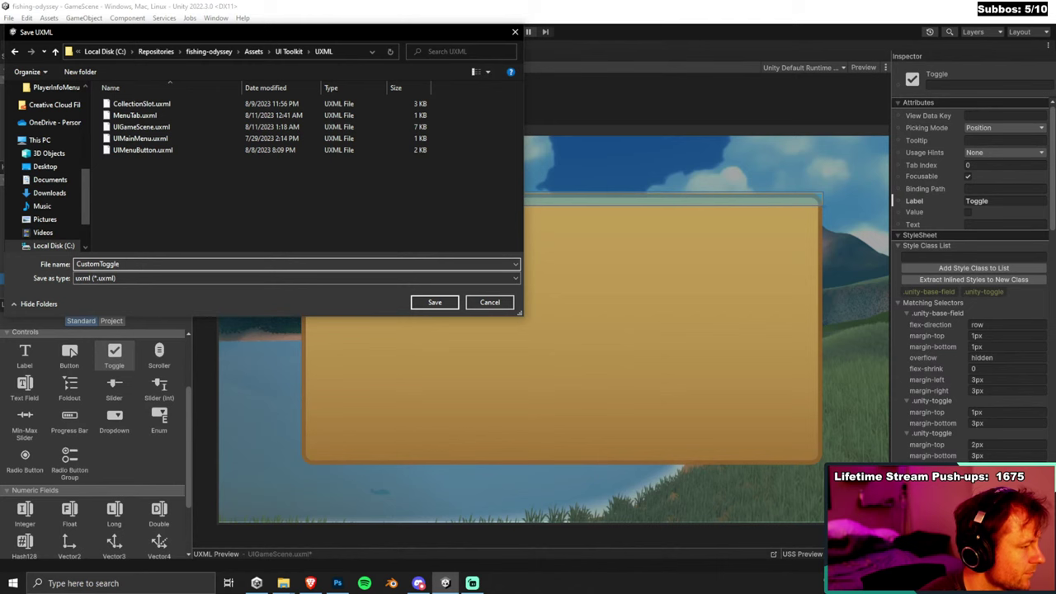
key(Return)
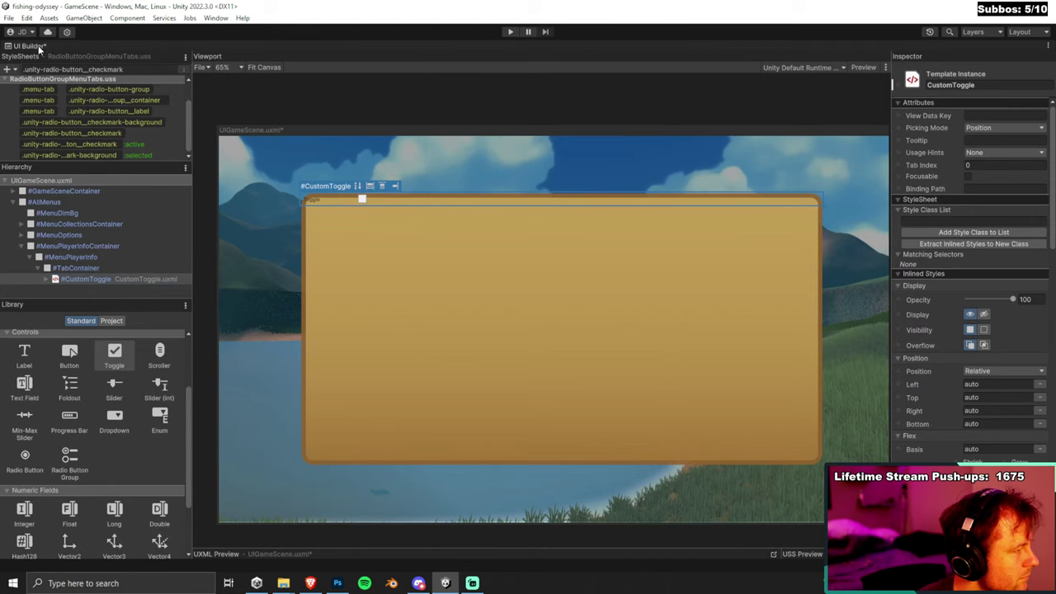
Open the CustomToggle instance in isolation and restore the UI Builder from its maximized view.
right_click(103, 279)
click(147, 354)
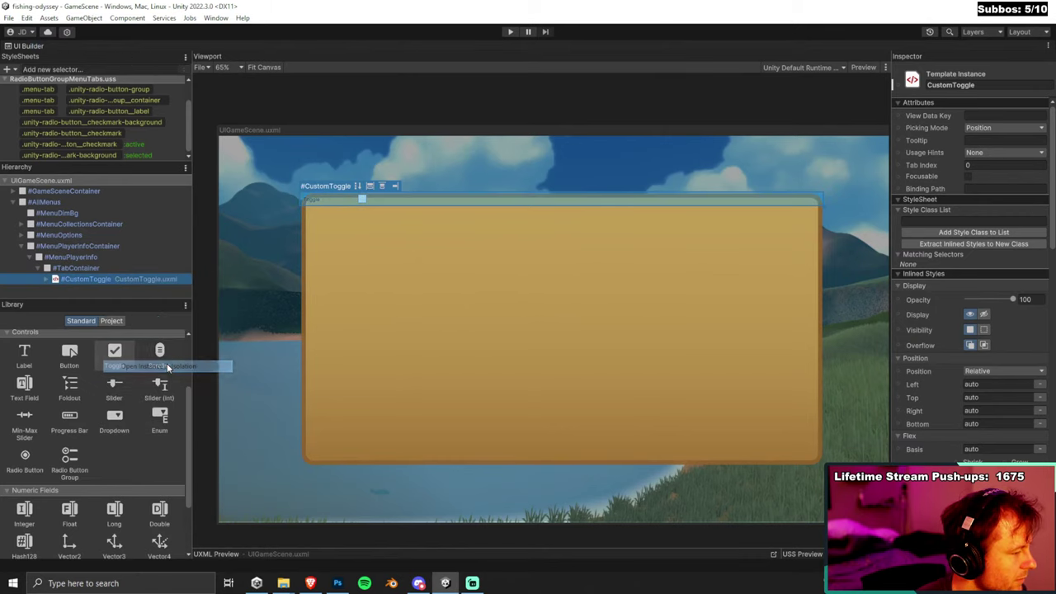
double_click(27, 46)
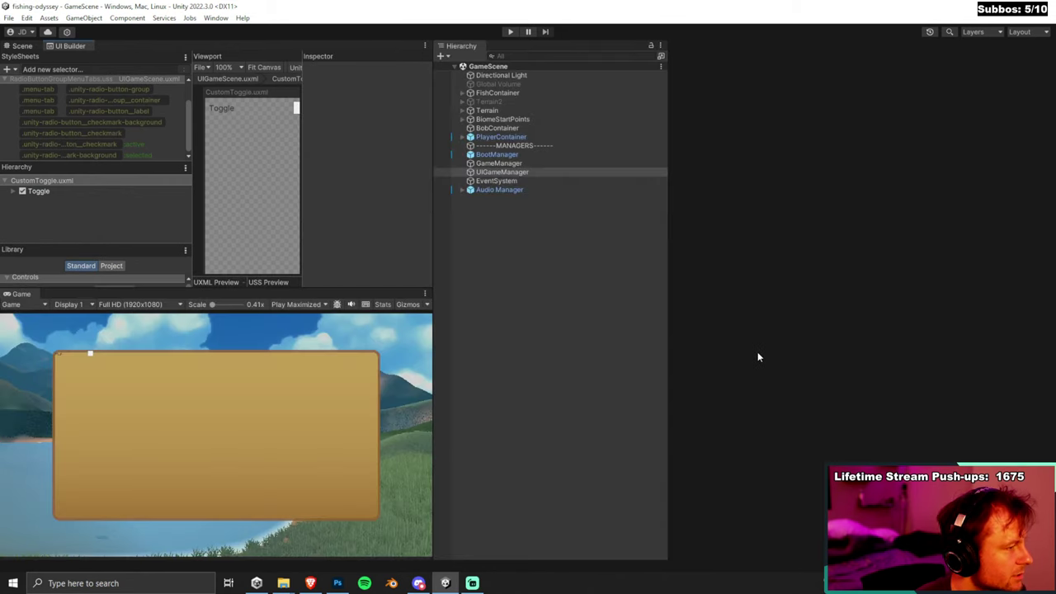
Delete the MenuTab UXML asset from the project's UI Toolkit/UXML folder.
scroll(759, 426, down, 3)
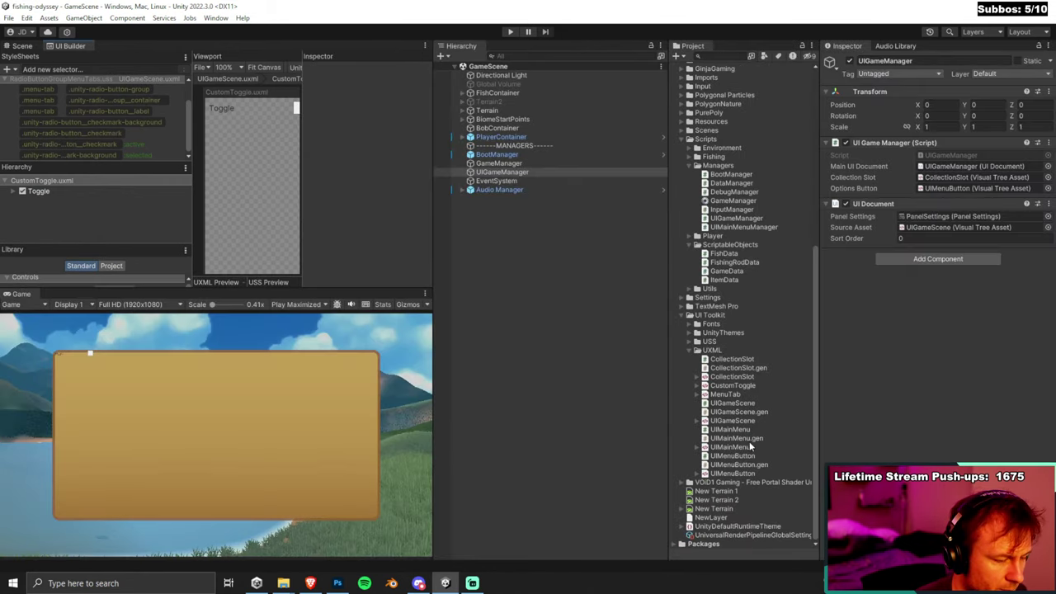
click(744, 378)
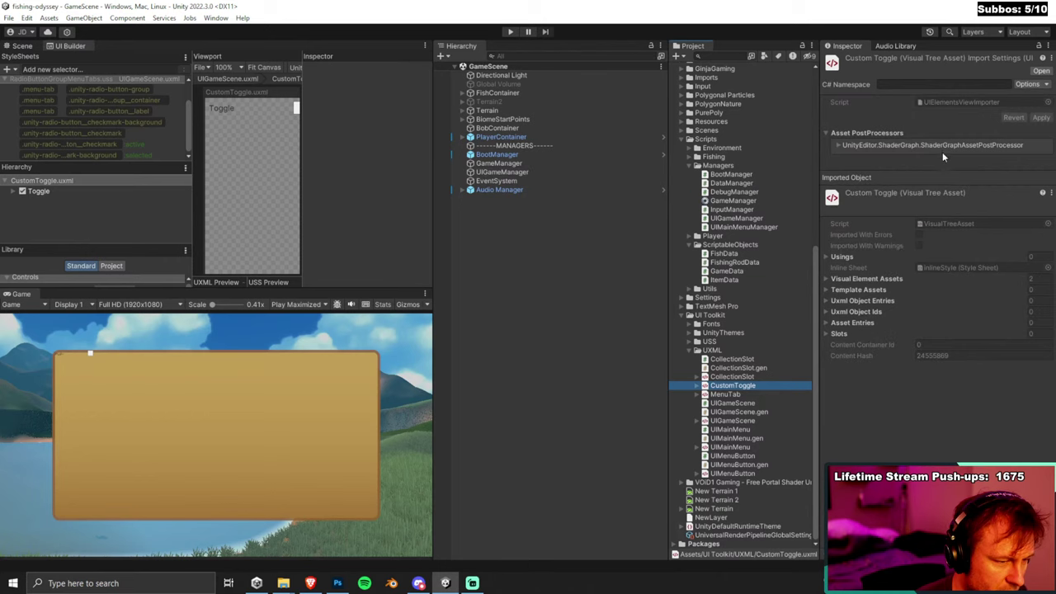
right_click(744, 378)
click(733, 386)
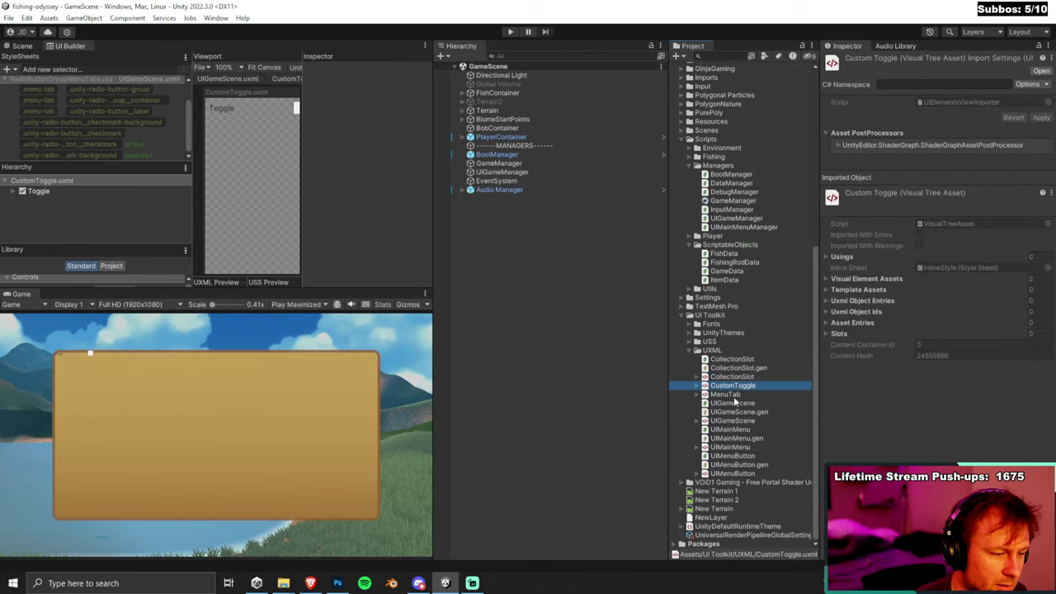
right_click(726, 395)
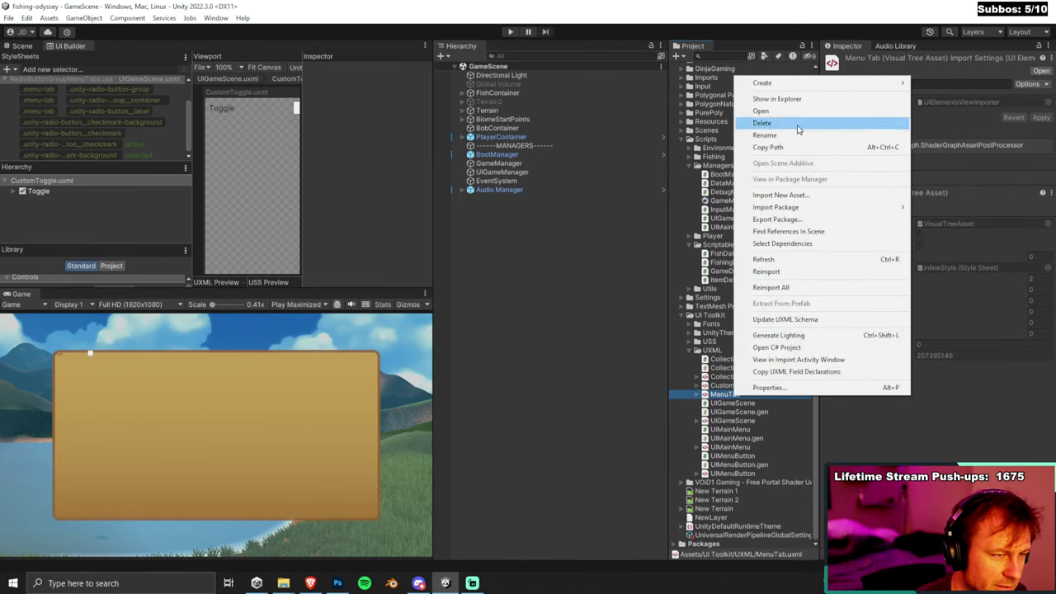
click(762, 122)
click(560, 314)
Generate the .gen.cs and .cs scripts for the CustomToggle UXML asset.
click(746, 394)
click(1027, 83)
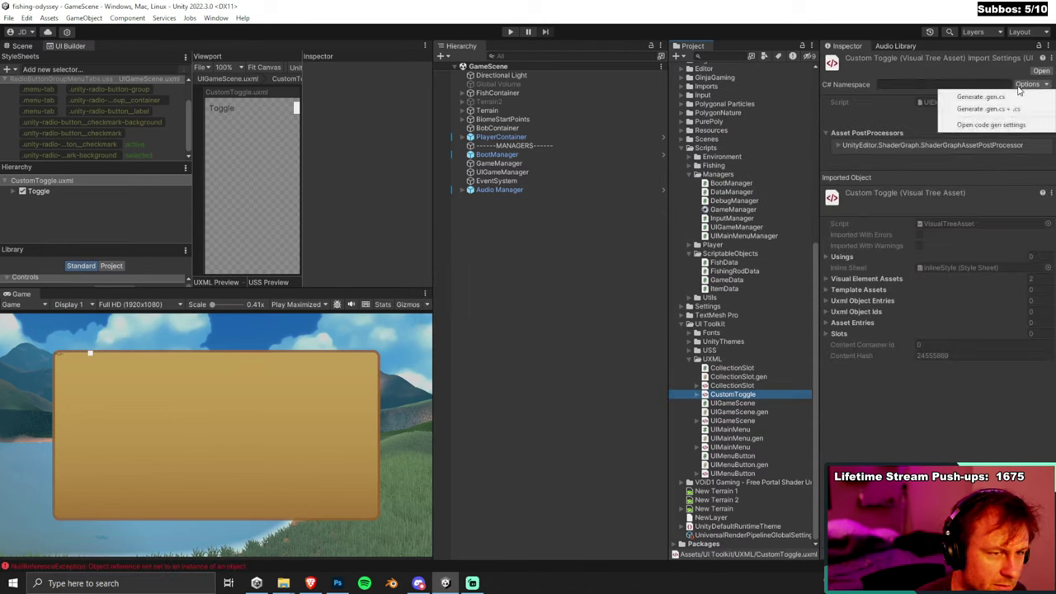
click(982, 108)
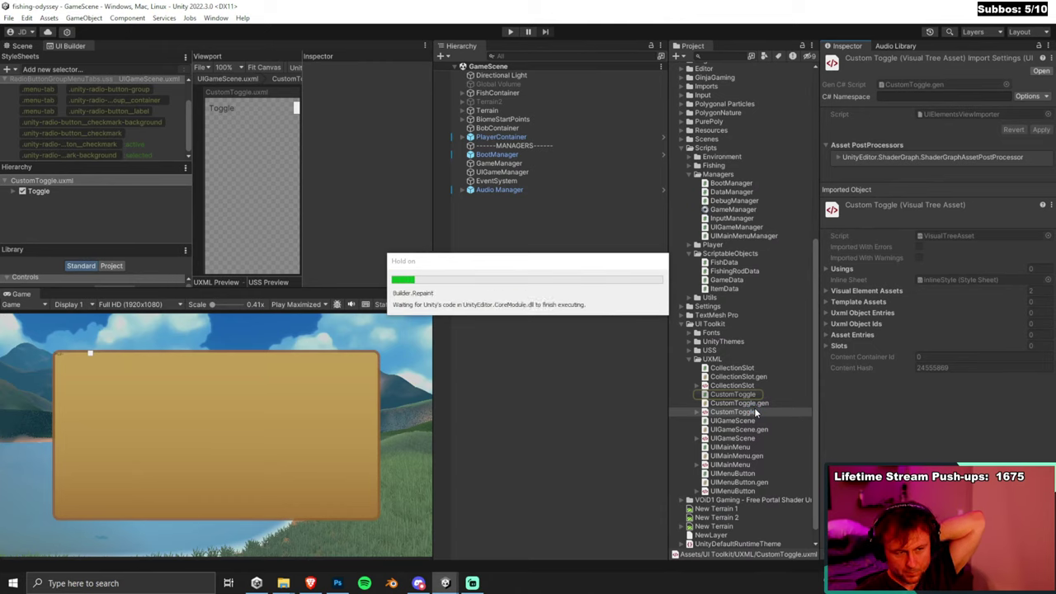
Open the CustomToggle script in Visual Studio, add a serialized int field toggleInt set to 1 above the constructor, and save it.
click(747, 395)
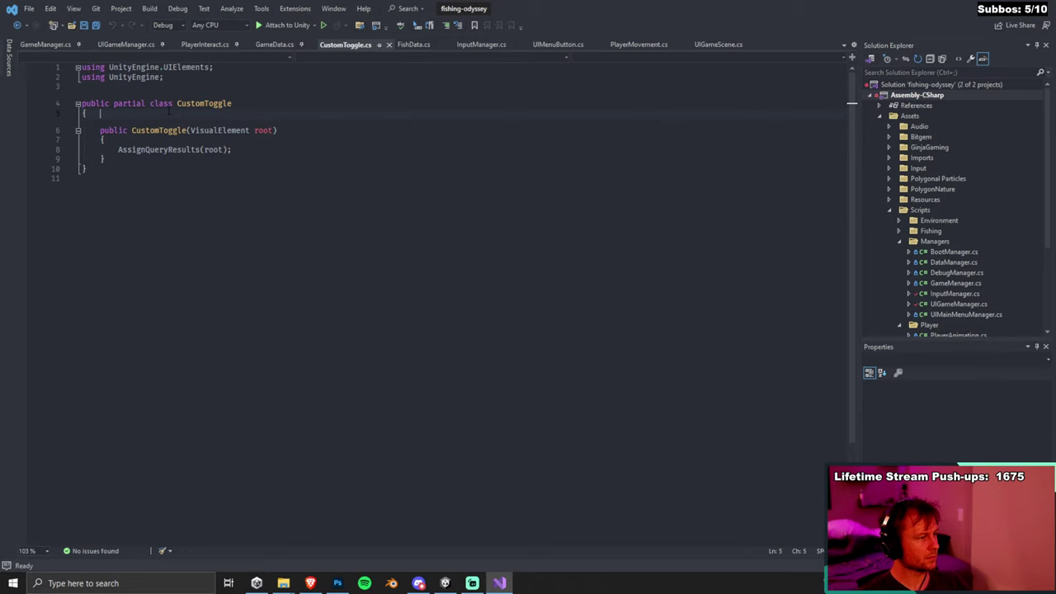
key(Return)
text([Serializ)
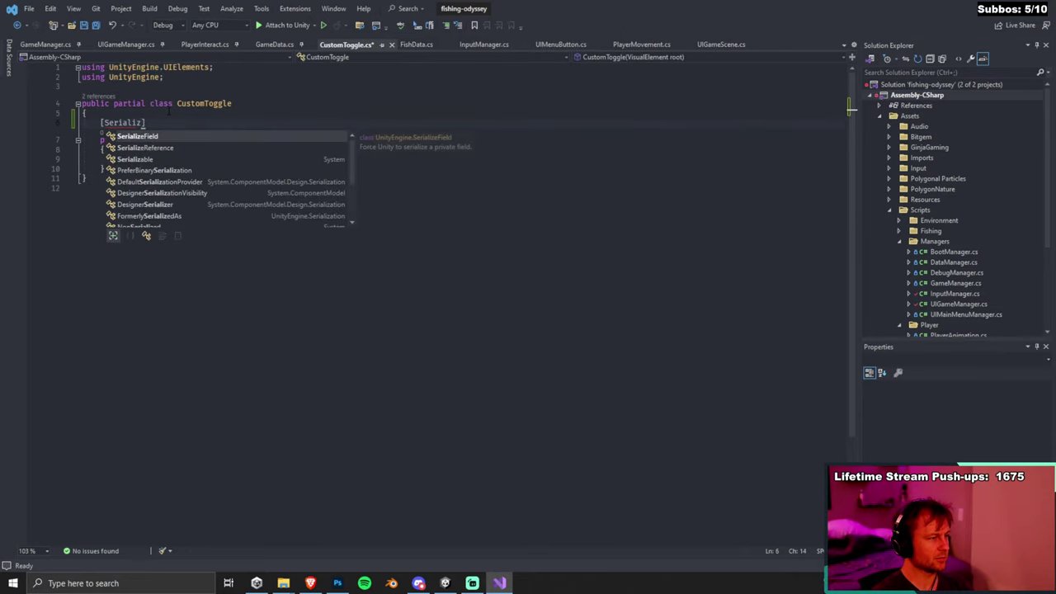
key(Tab)
text(])
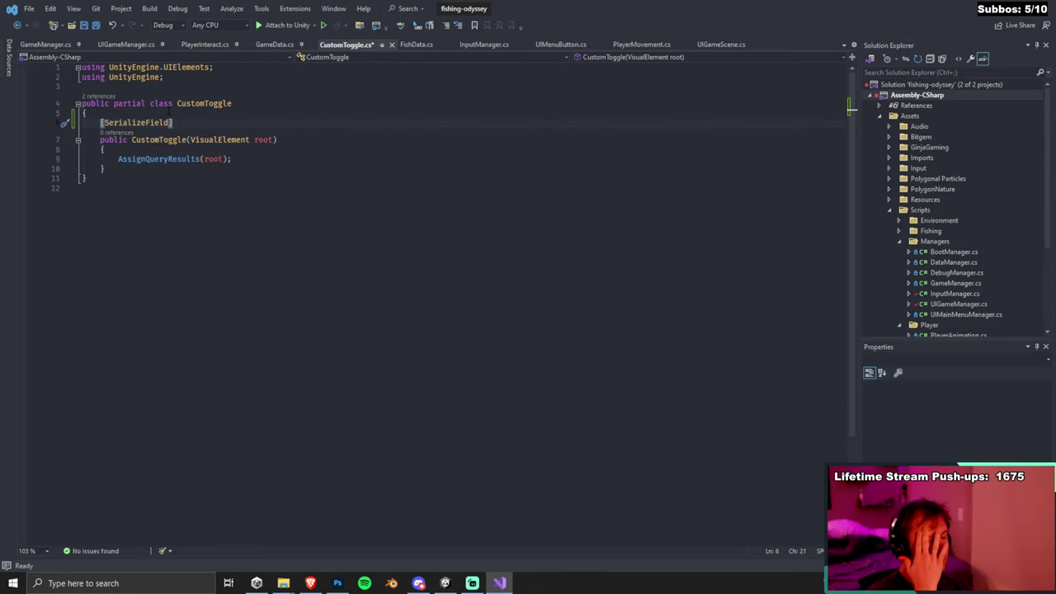
text( int)
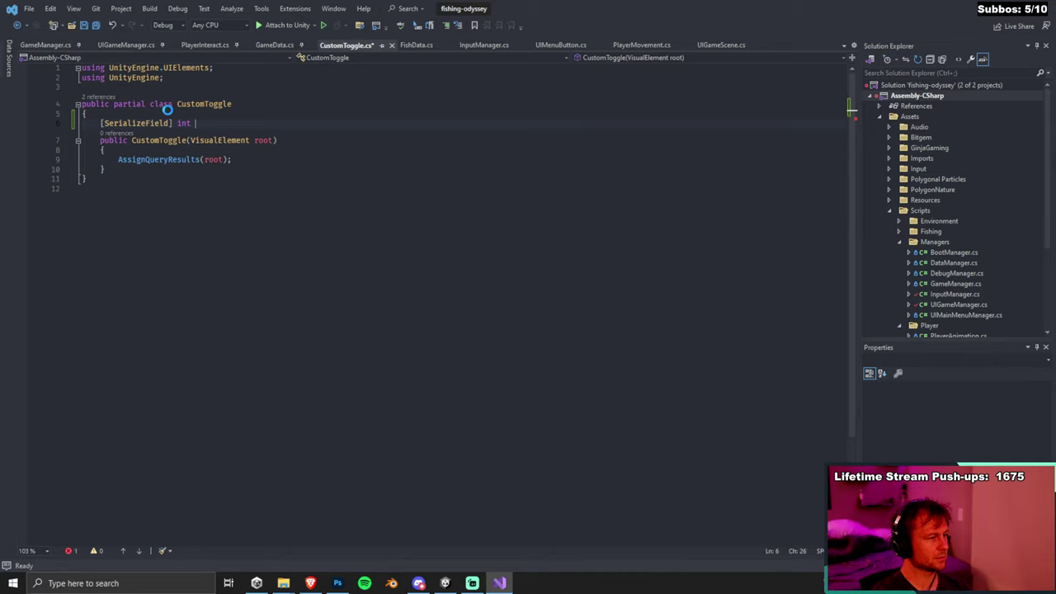
text( toggleInt = 10;)
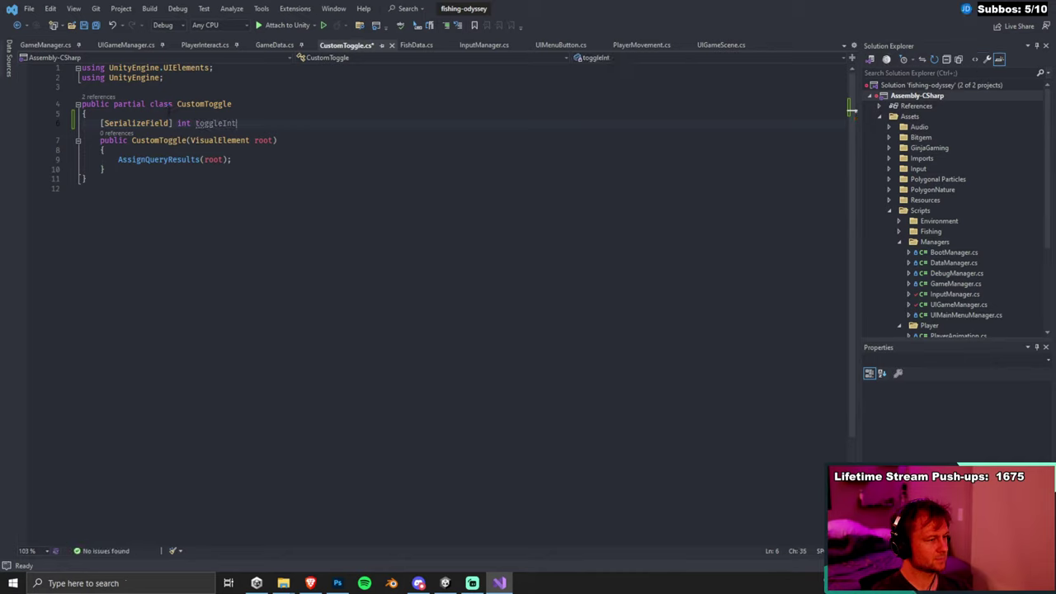
key(Left)
key(BackSpace)
key(ctrl+s)
key(Up)
key(Up)
Return to Unity, maximize the UI Builder, and check the properties of CustomToggle.uxml and its Toggle for custom attributes.
key(alt+Tab)
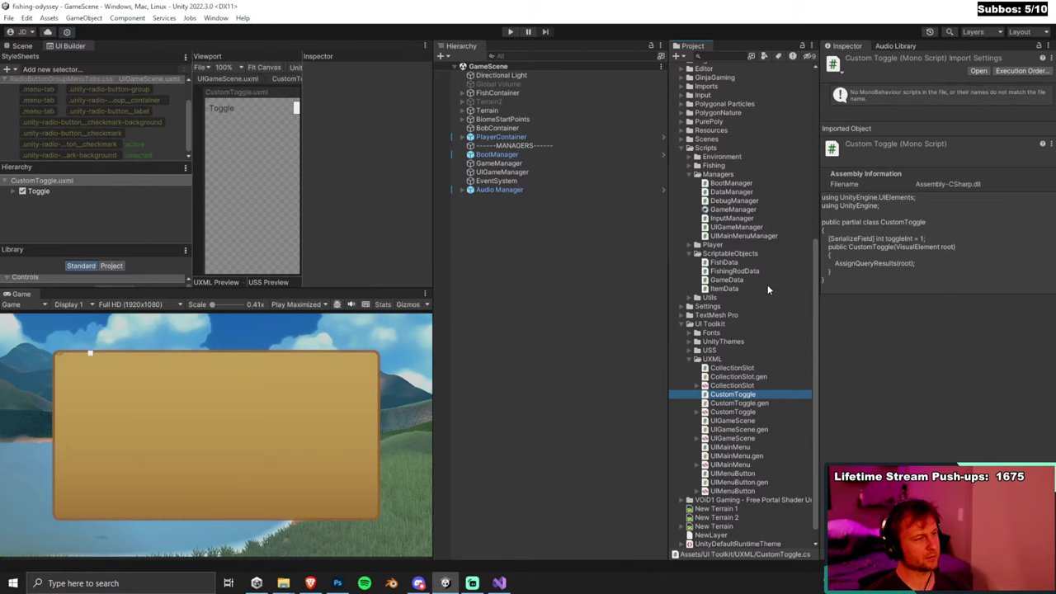
double_click(82, 48)
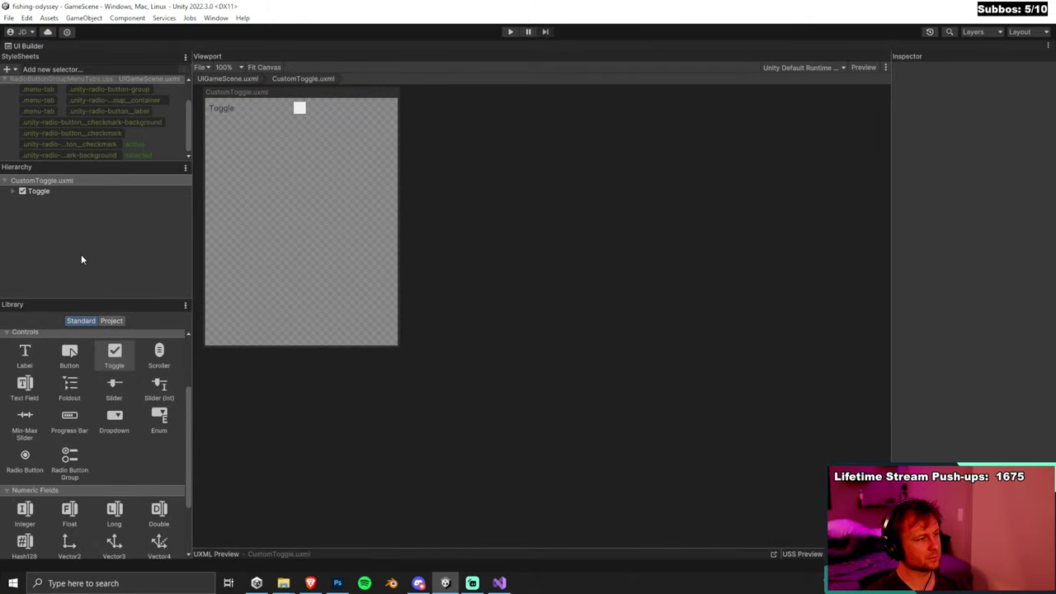
click(136, 252)
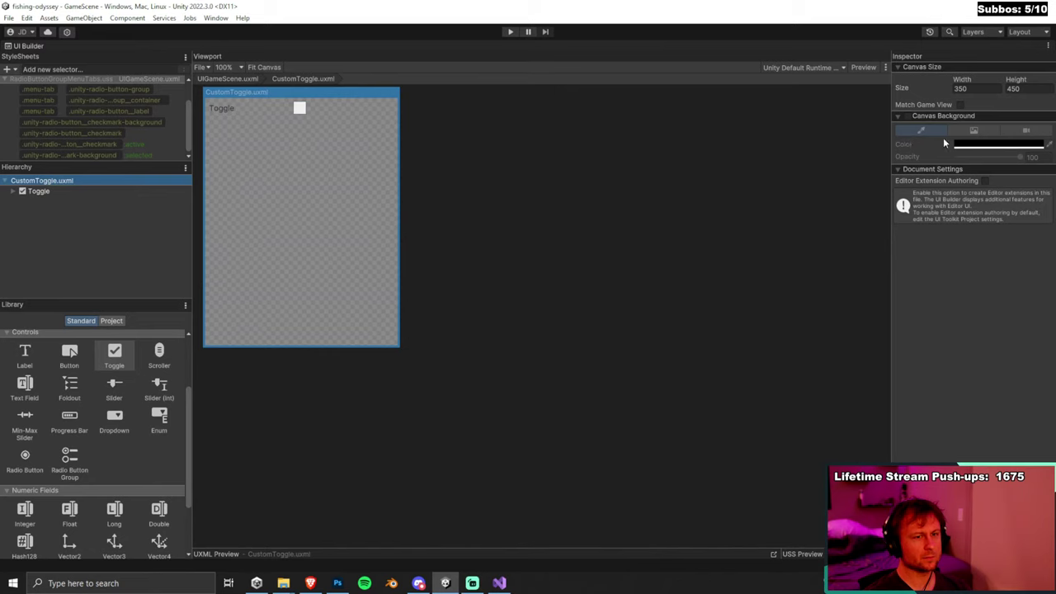
click(72, 191)
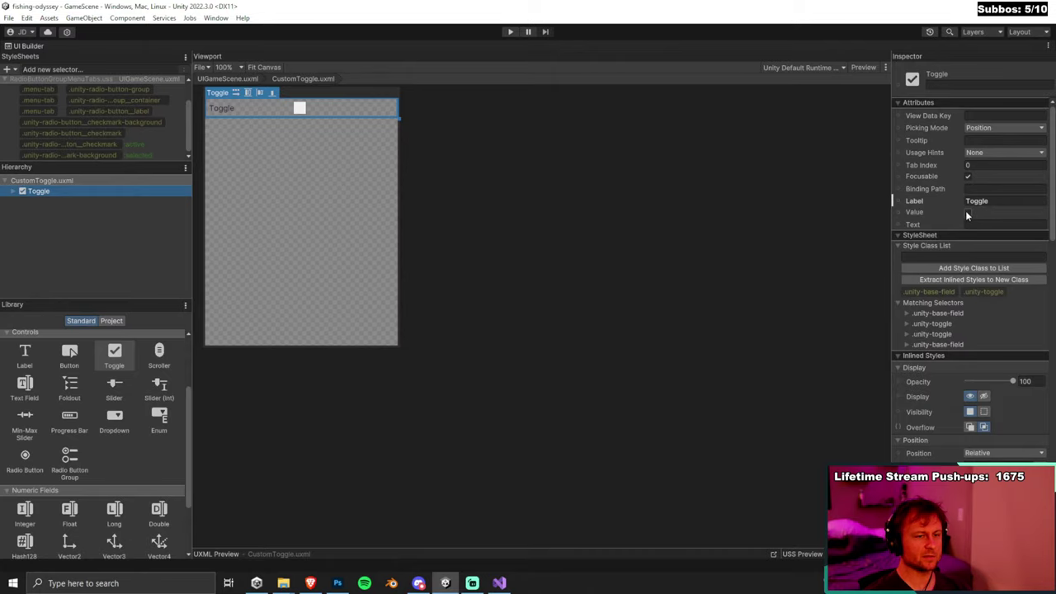
Switch to the Brave browser and read the Phind answer on customizing a RadioButton's checkmark texture, opening its RadioButton class reference link.
click(310, 584)
click(353, 8)
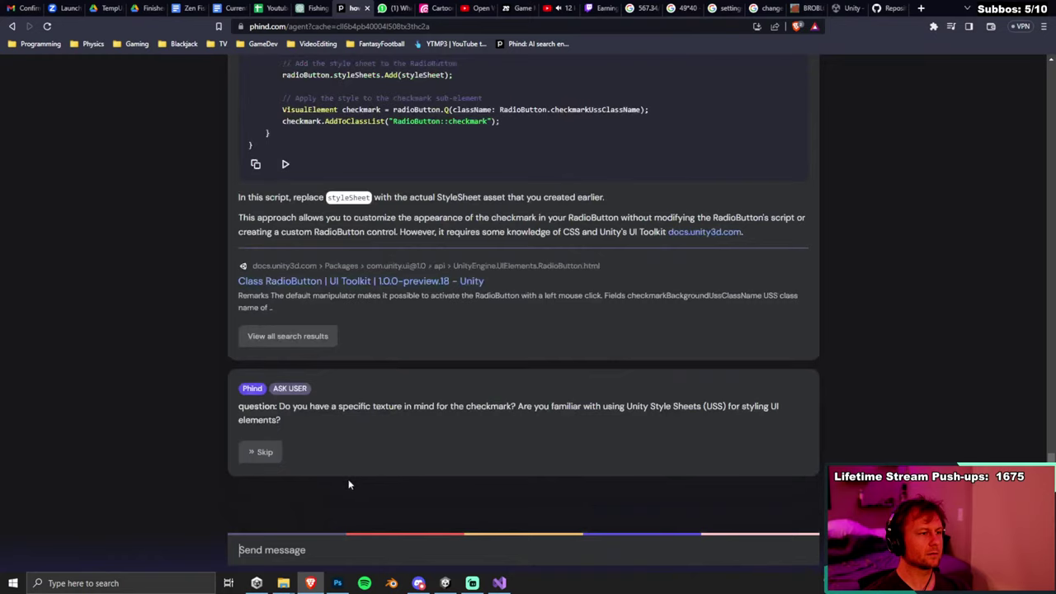
scroll(159, 300, up, 15)
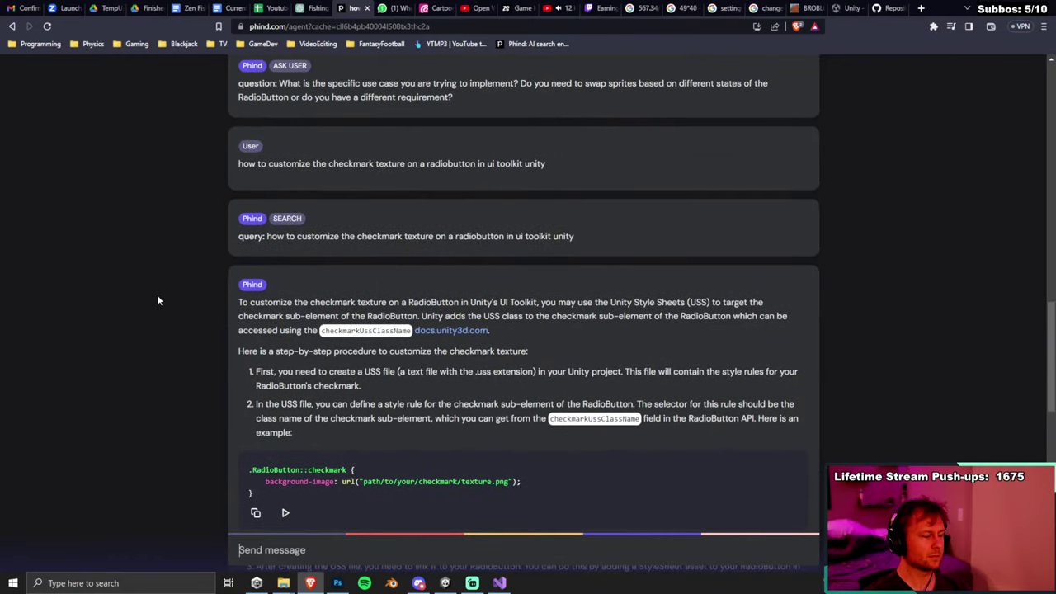
scroll(157, 294, up, 10)
scroll(158, 299, down, 12)
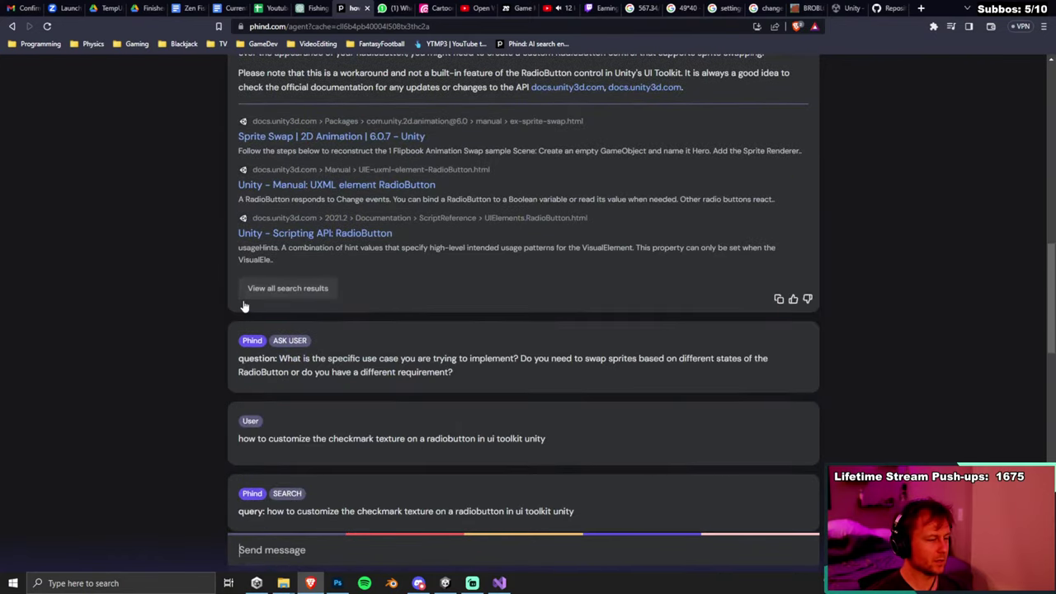
scroll(279, 322, down, 3)
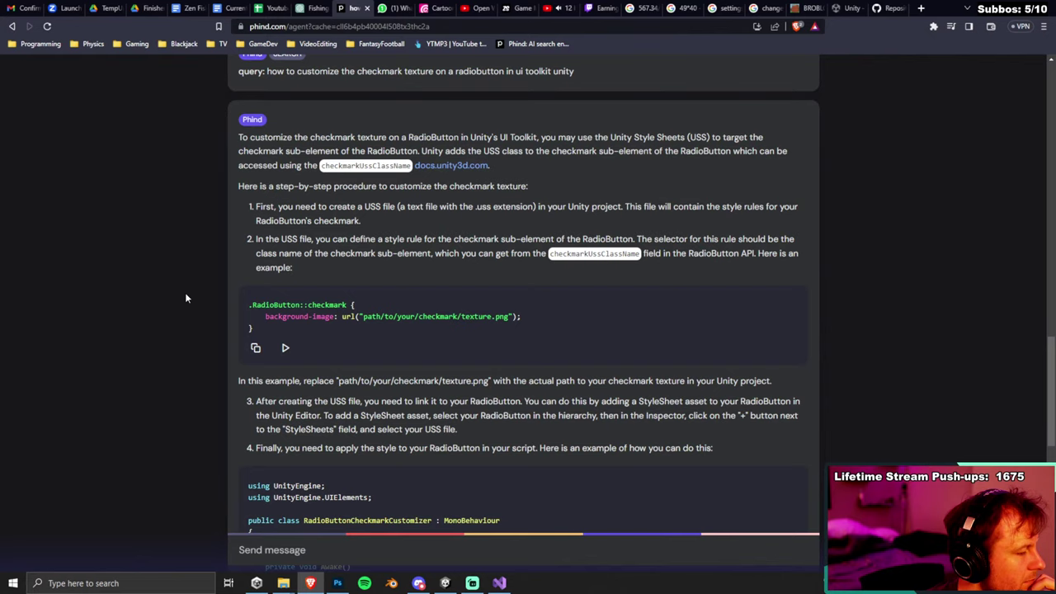
triple_click(274, 168)
click(179, 178)
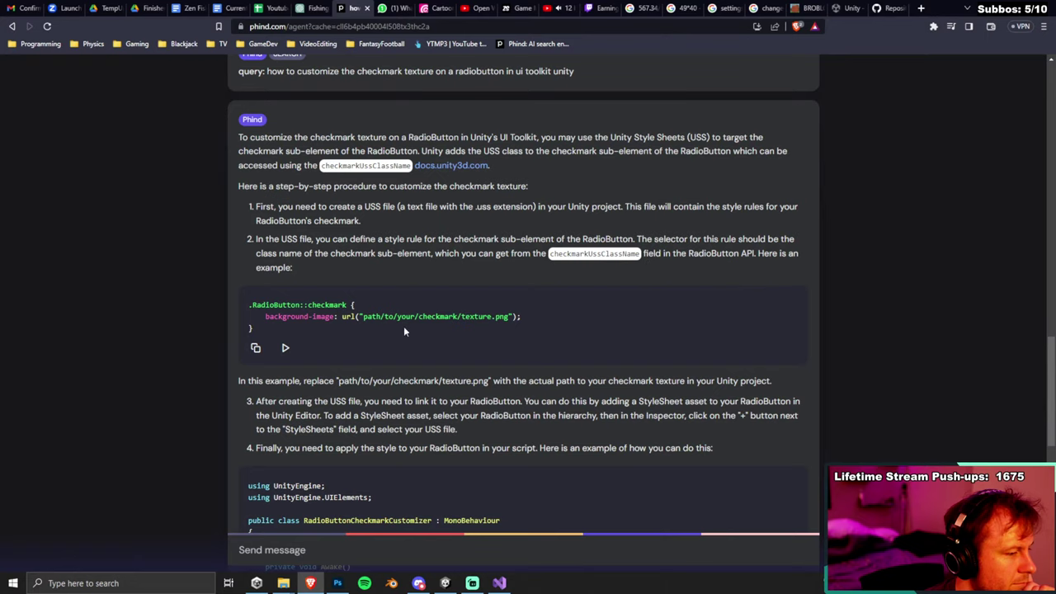
double_click(290, 318)
scroll(311, 371, down, 1)
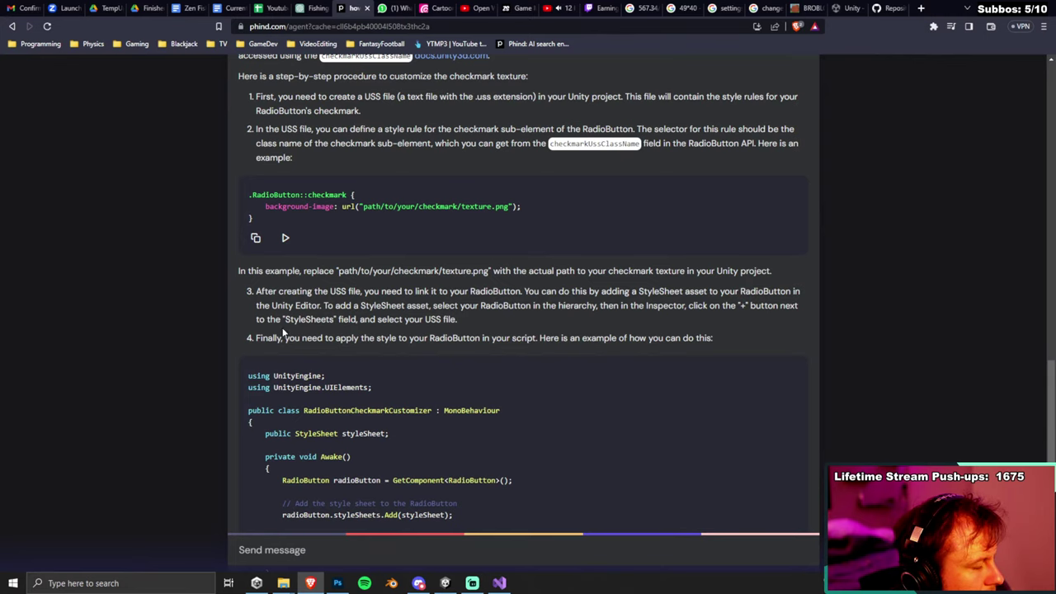
scroll(179, 352, down, 2)
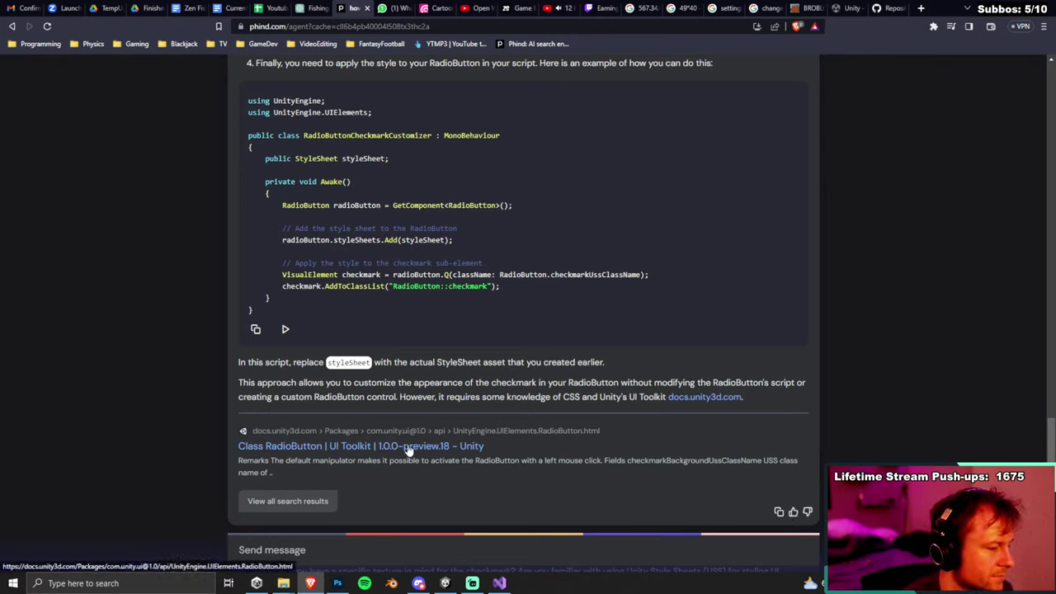
scroll(188, 492, down, 2)
scroll(248, 382, up, 8)
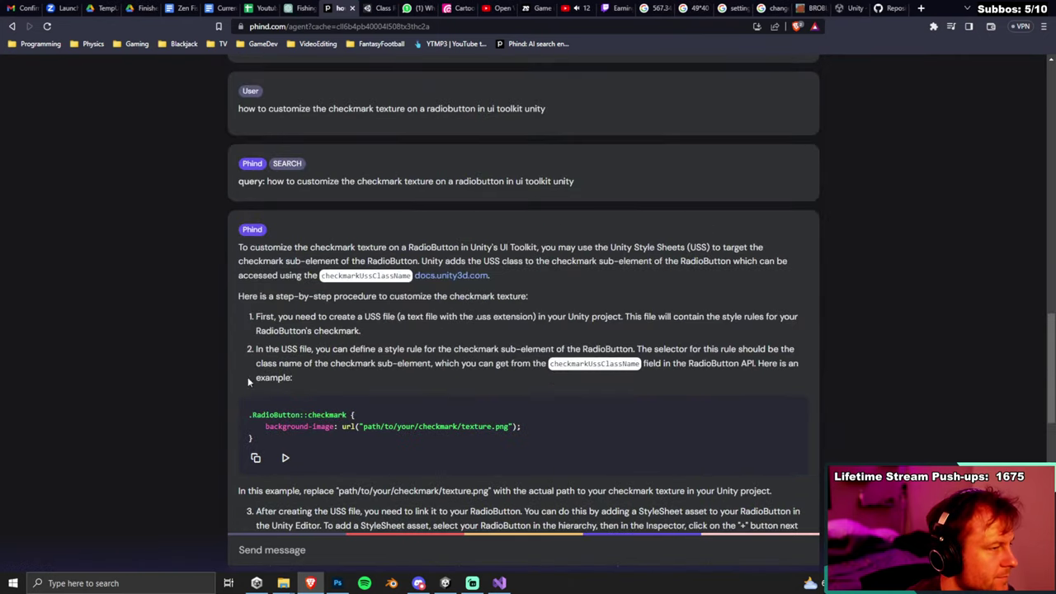
scroll(248, 381, up, 15)
Examine the constructors, fields and methods in Unity's RadioButton class reference and compare them with the Toggle's attributes in the UI Builder.
click(357, 210)
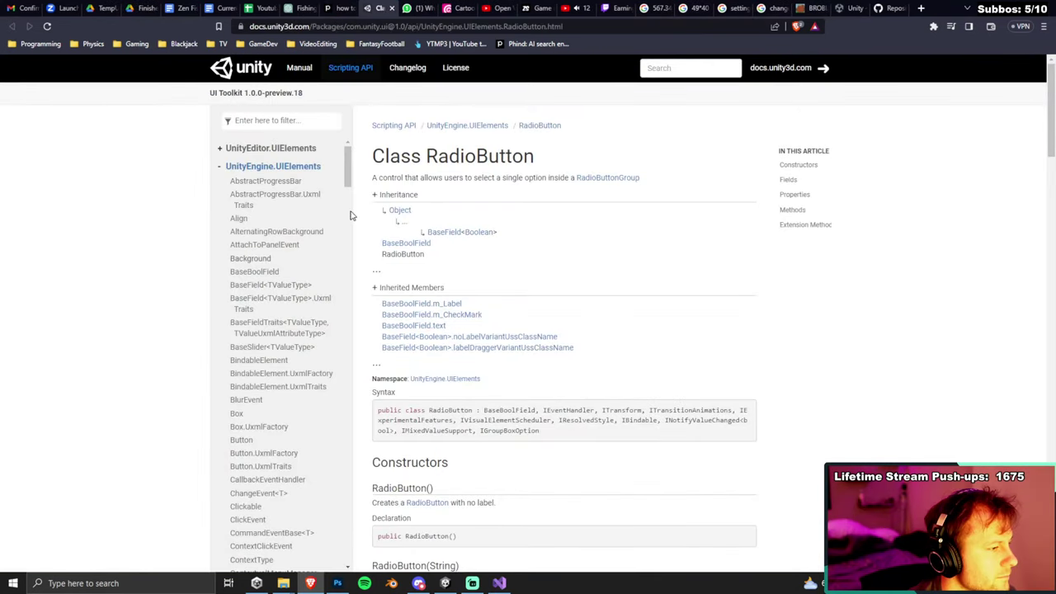
scroll(424, 365, down, 3)
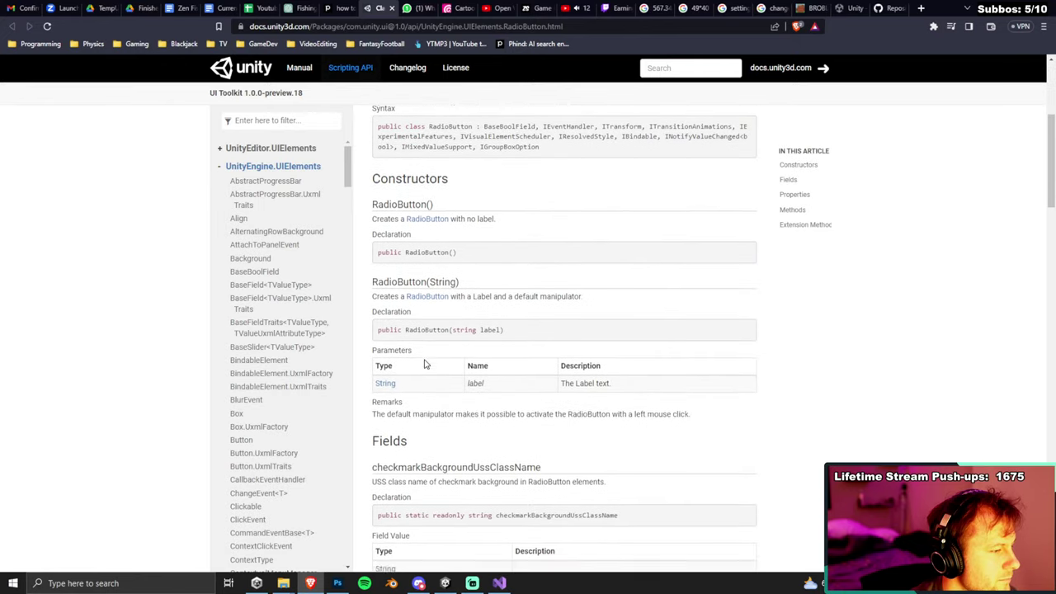
scroll(424, 364, down, 5)
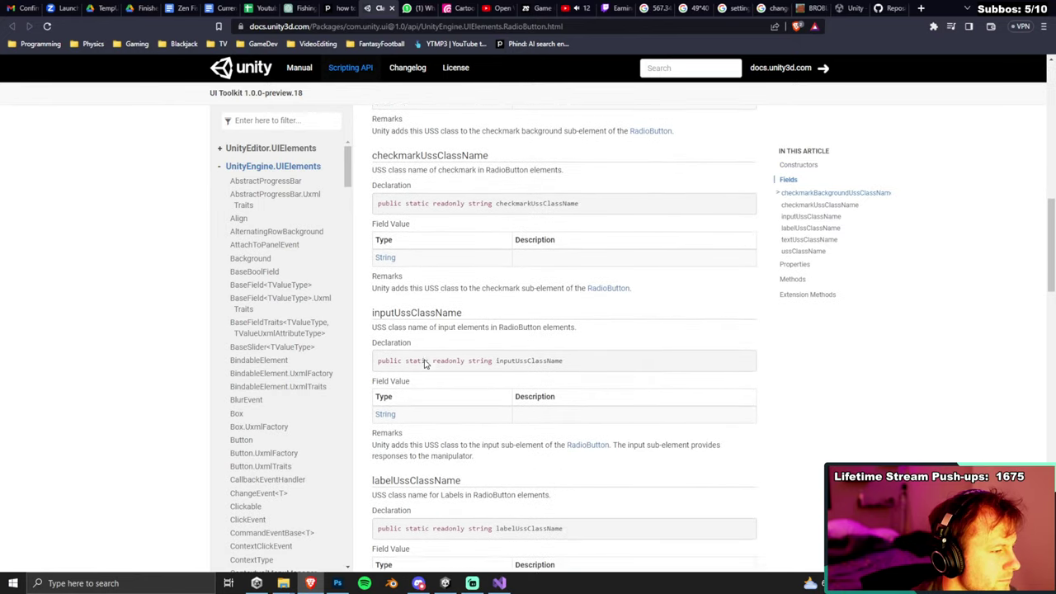
scroll(426, 363, down, 6)
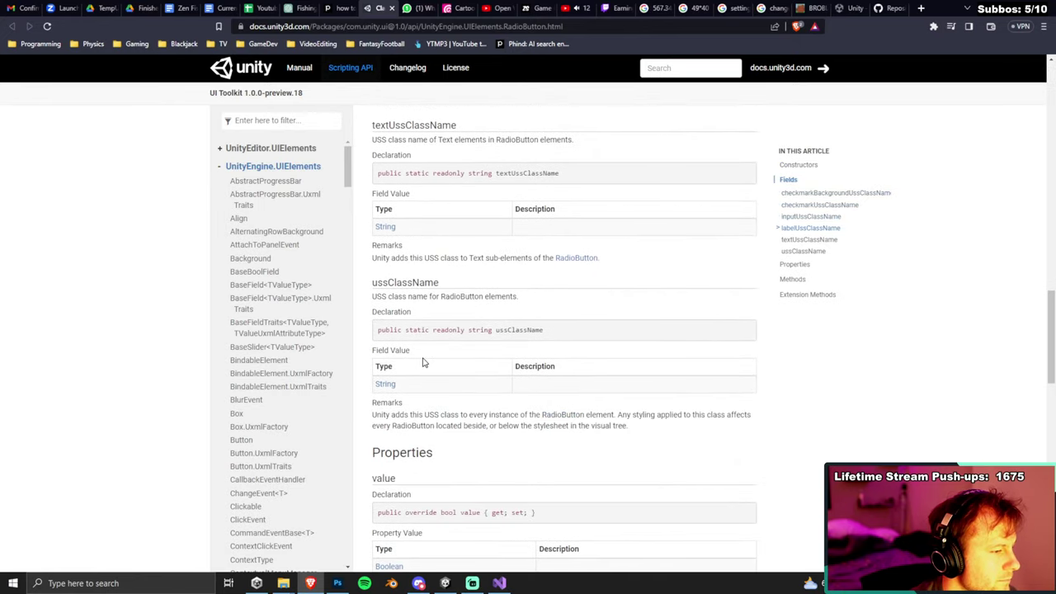
scroll(423, 363, down, 6)
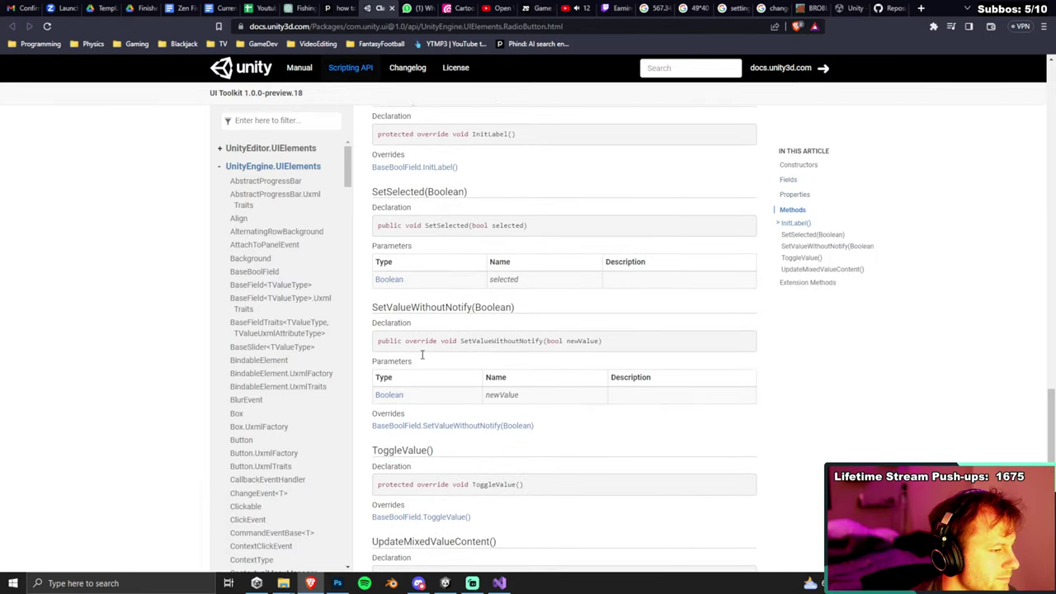
scroll(421, 361, up, 20)
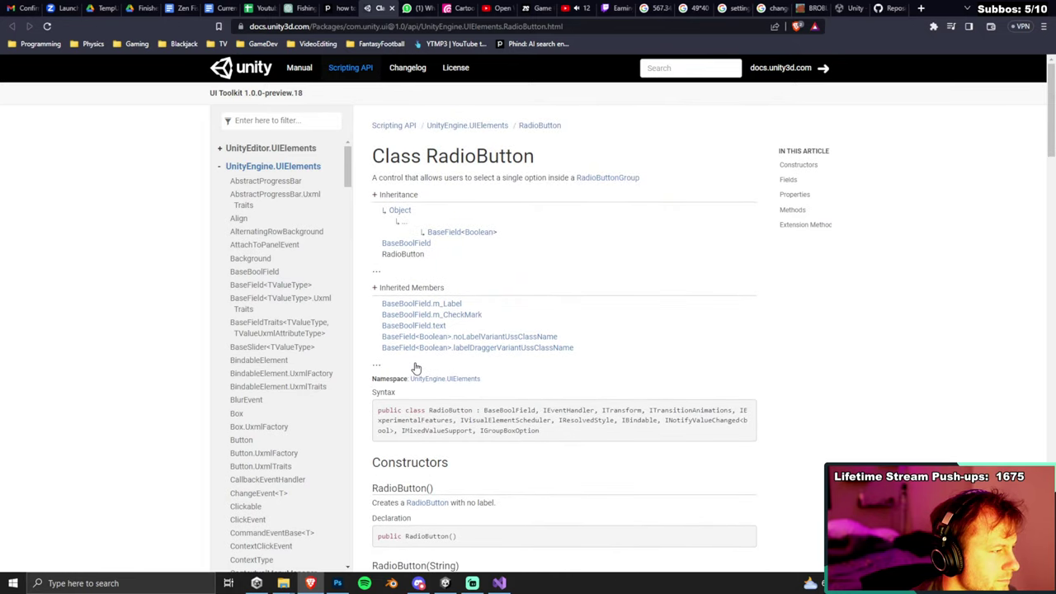
key(alt+Tab)
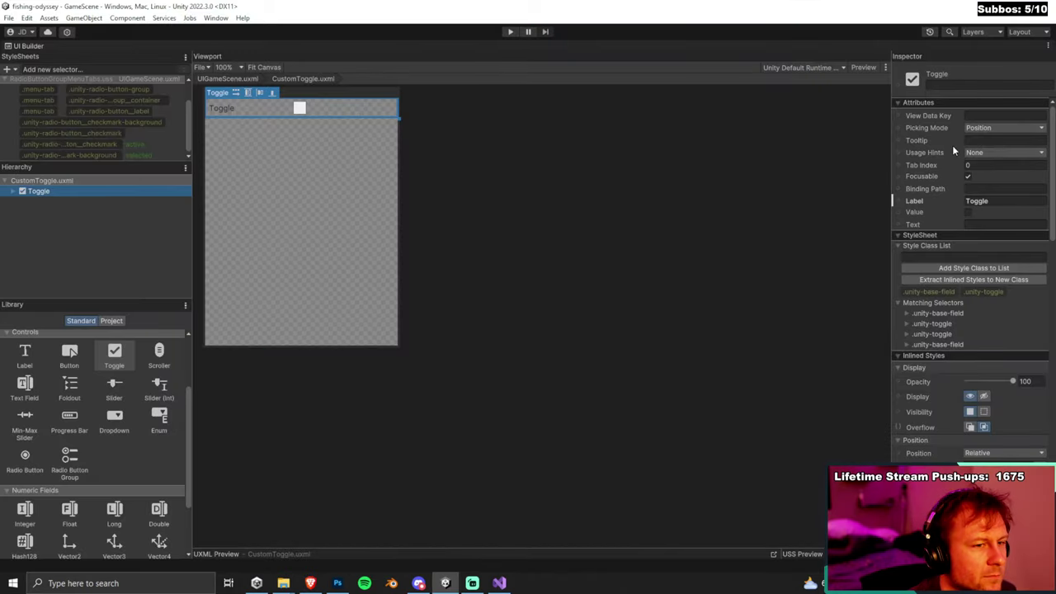
key(alt+Tab)
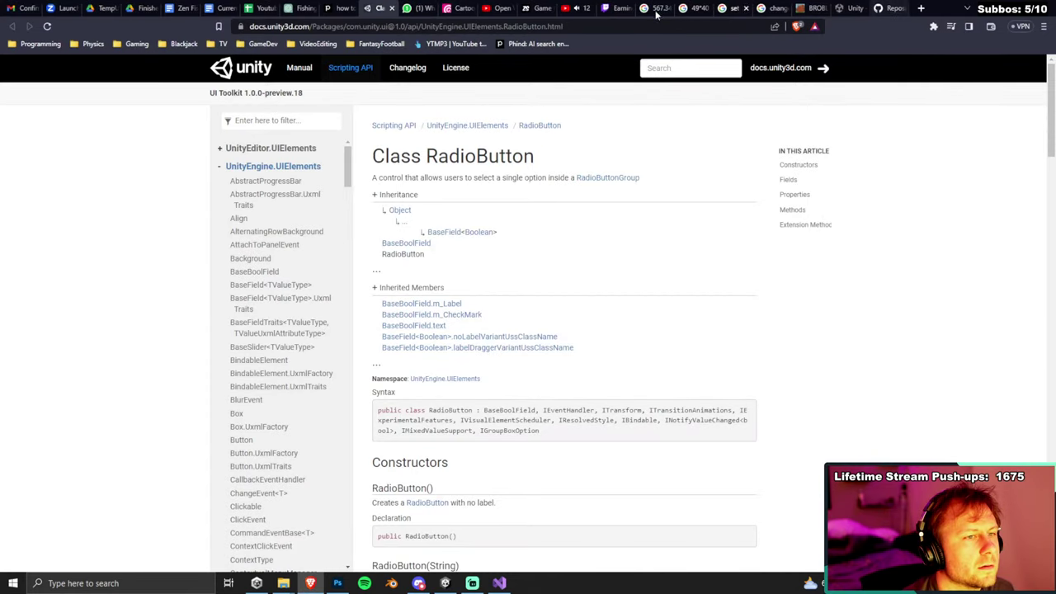
Ask Phind "How can I make a custom attribute in a uxml file in unity ui toolkit".
key(ctrl+shift+Tab)
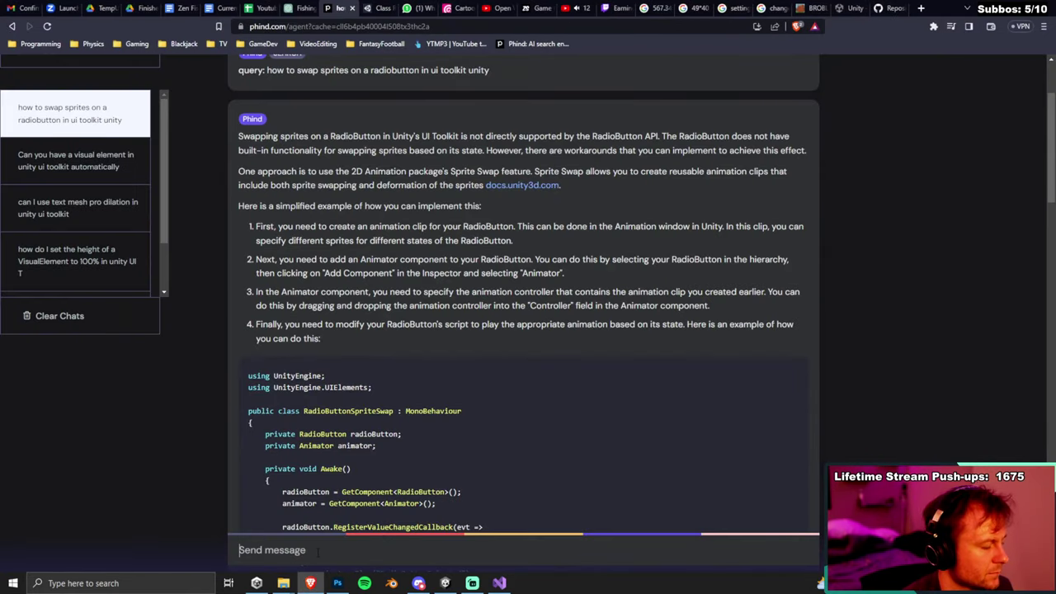
text(How can I make )
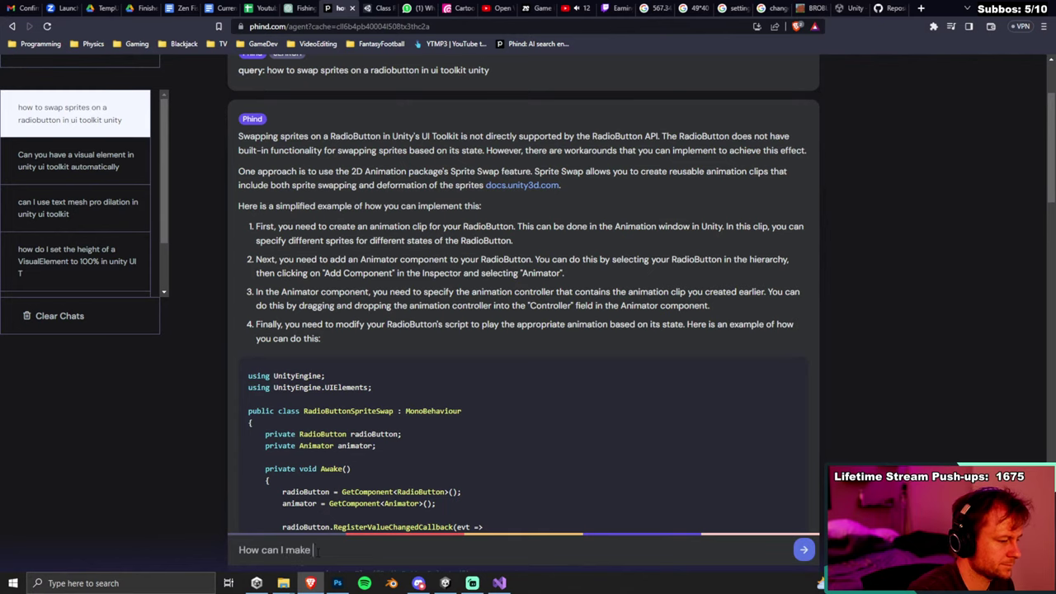
text(a custom attribut)
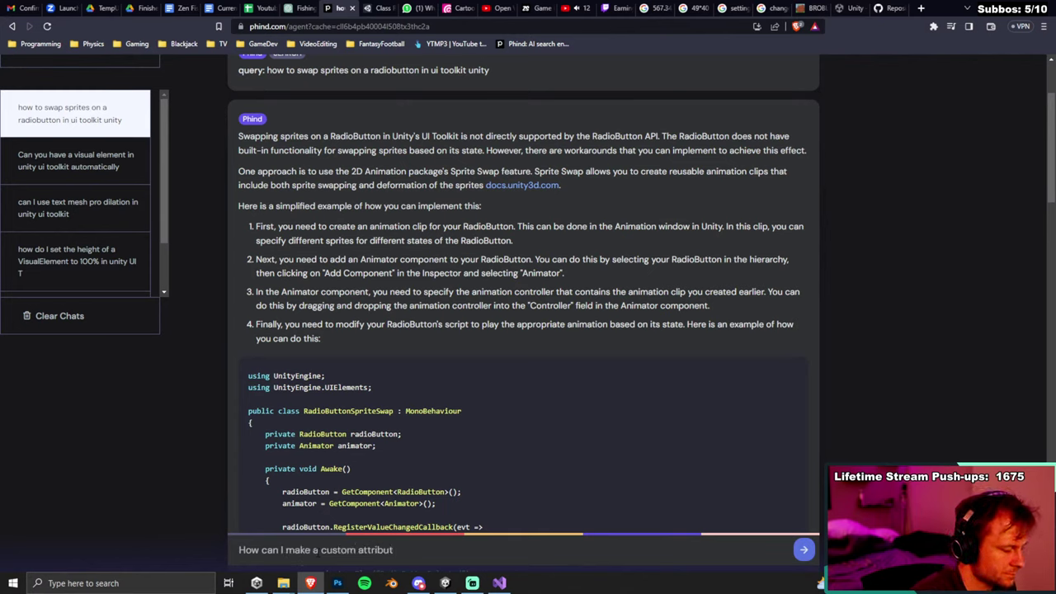
text(e in a uxml file)
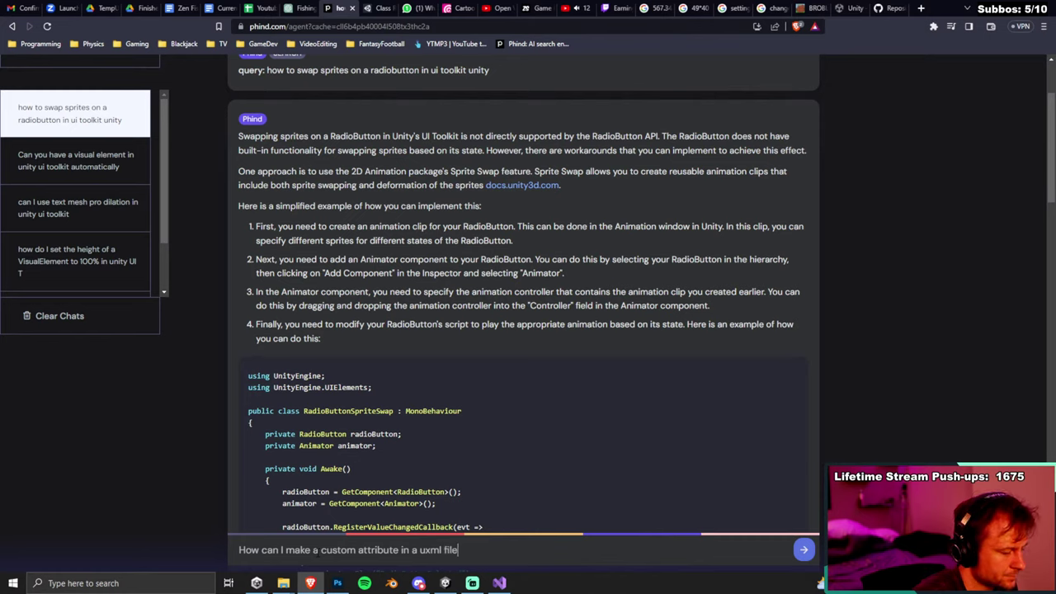
text(unity ui toolkit)
key(Return)
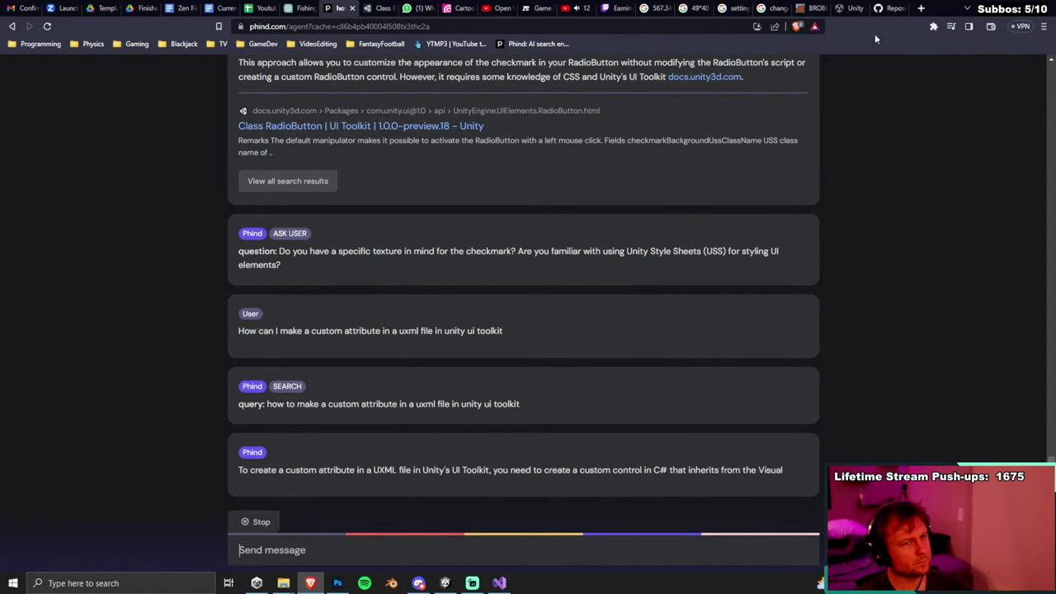
Search Google in a new browser tab for "unity ui toolkit custom attribute that shows up in ui builder".
click(921, 9)
text(unity )
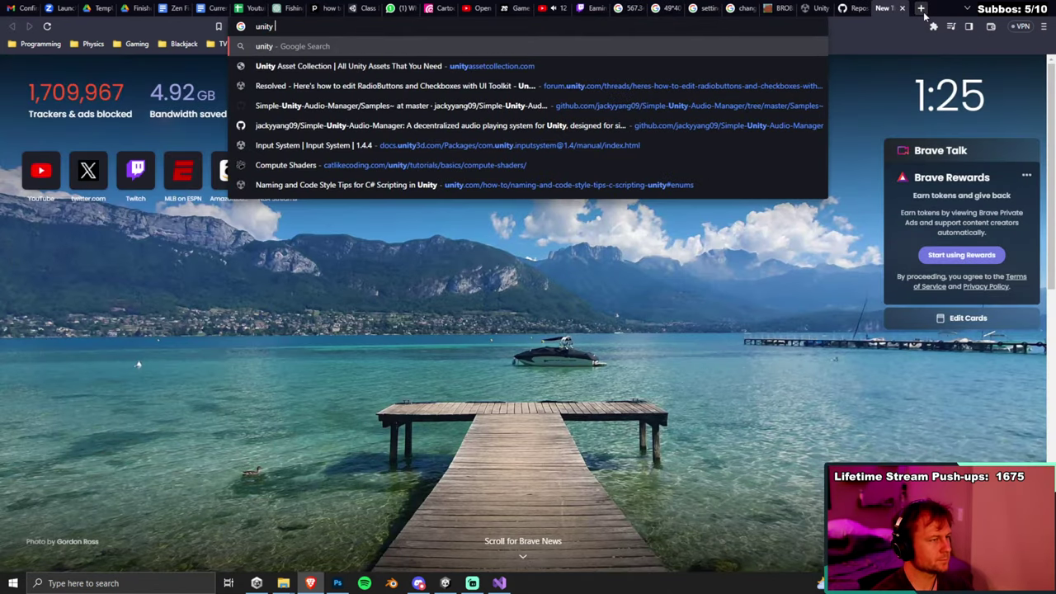
text(ui toolkit )
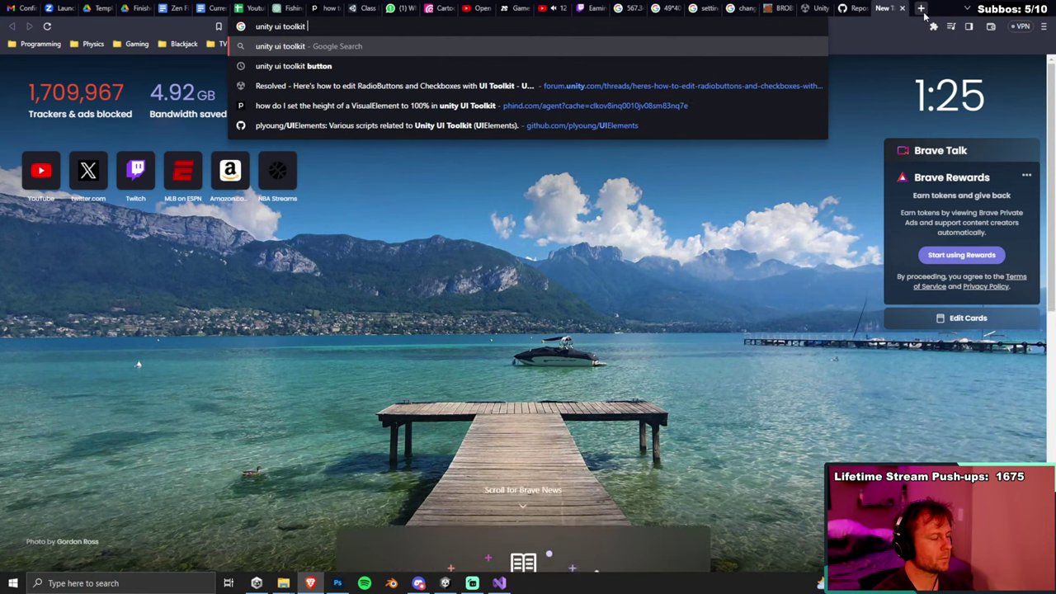
text(custom attribu)
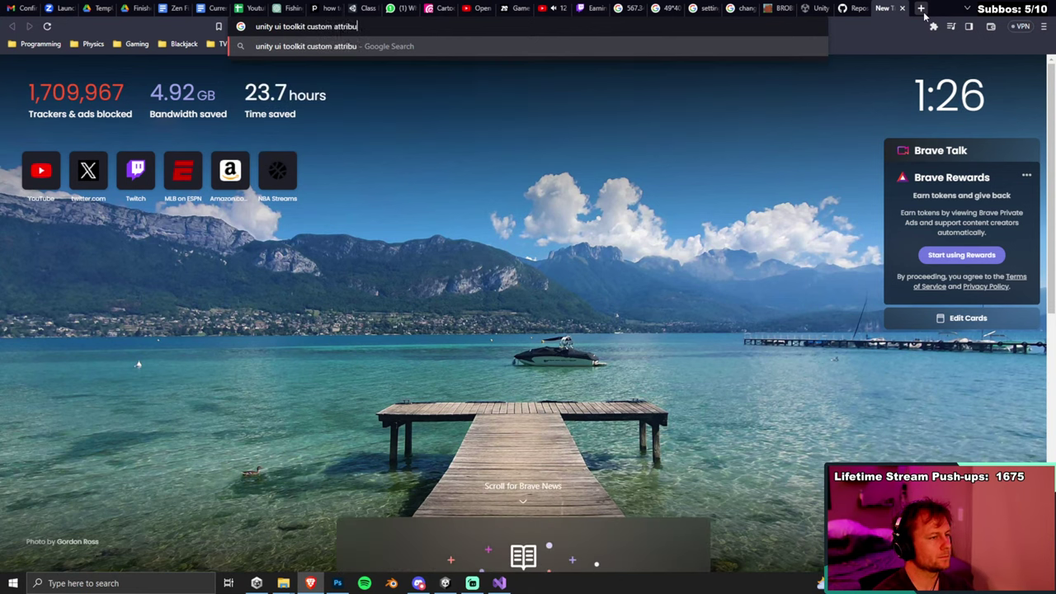
text(te that shows up in)
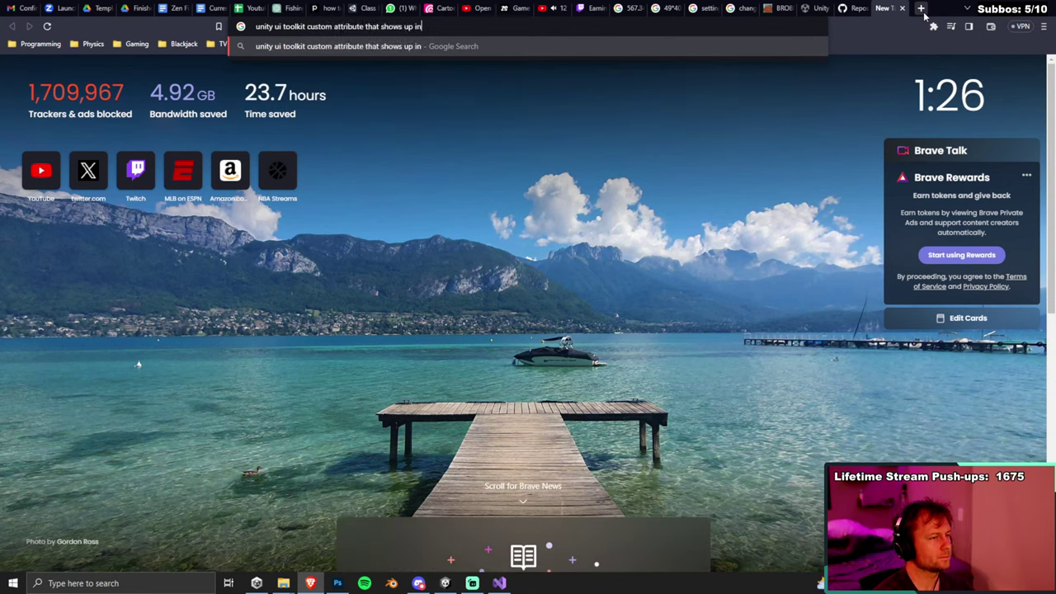
text( ui builder)
key(Return)
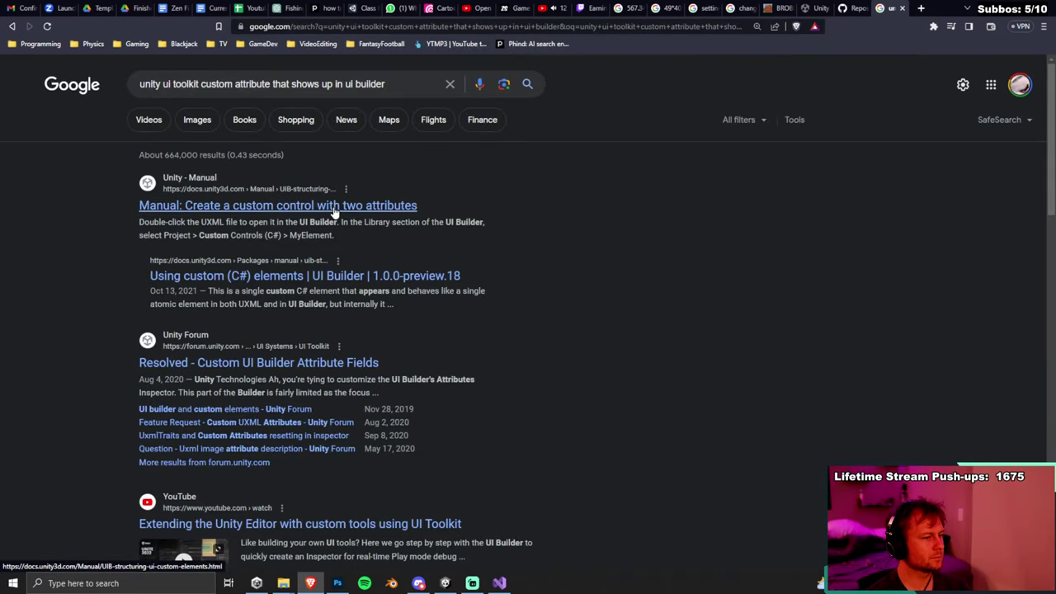
Open the Unity Forum thread "Custom UI Builder Attribute Fields", read its replies and reveal the hidden source code of the BuilderInspectorAttributes workaround.
click(324, 368)
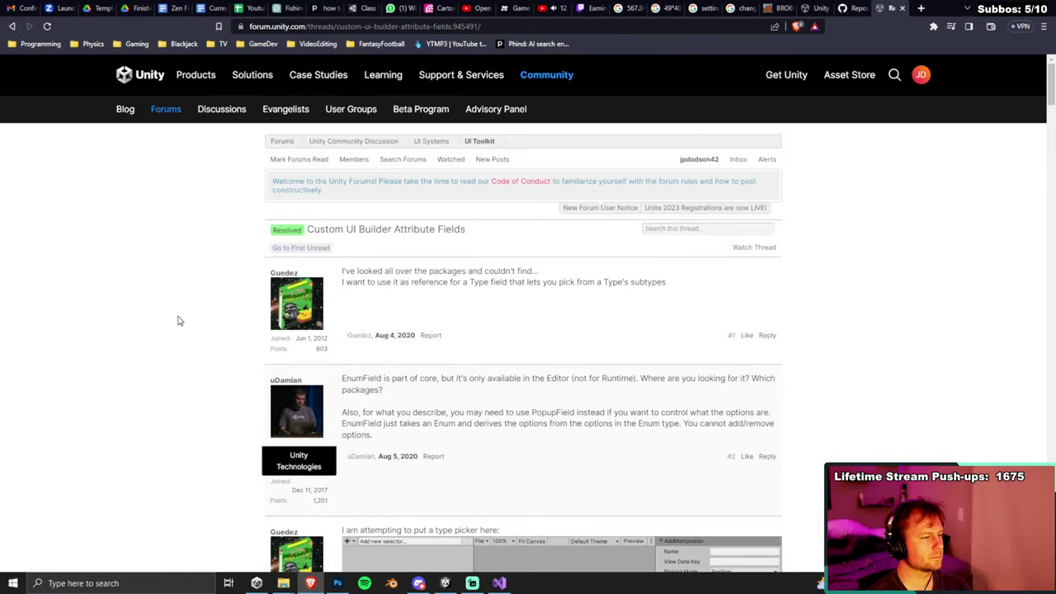
scroll(178, 321, down, 1)
scroll(178, 321, down, 3)
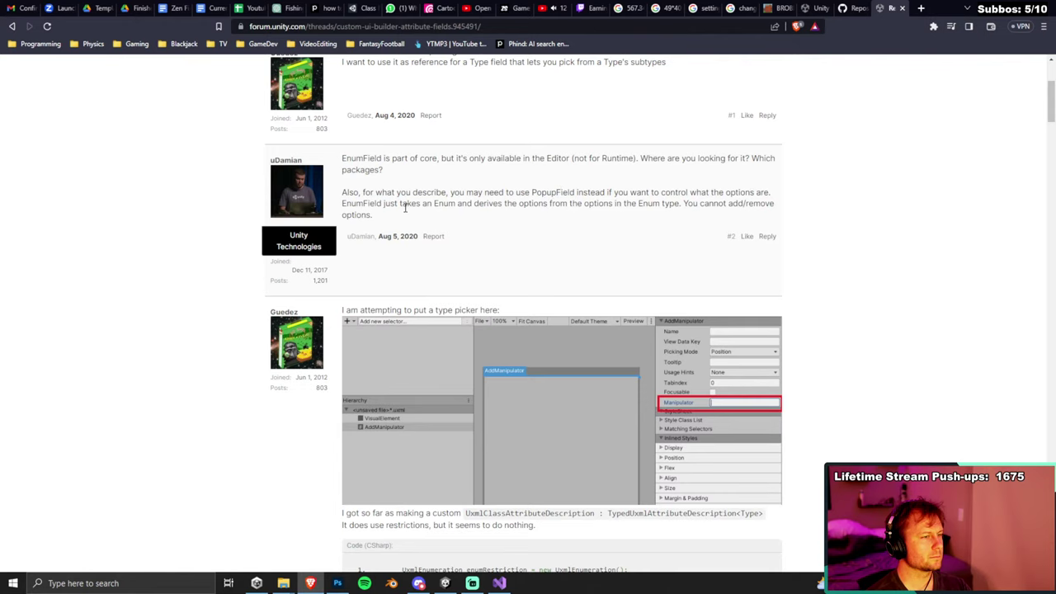
scroll(240, 276, down, 3)
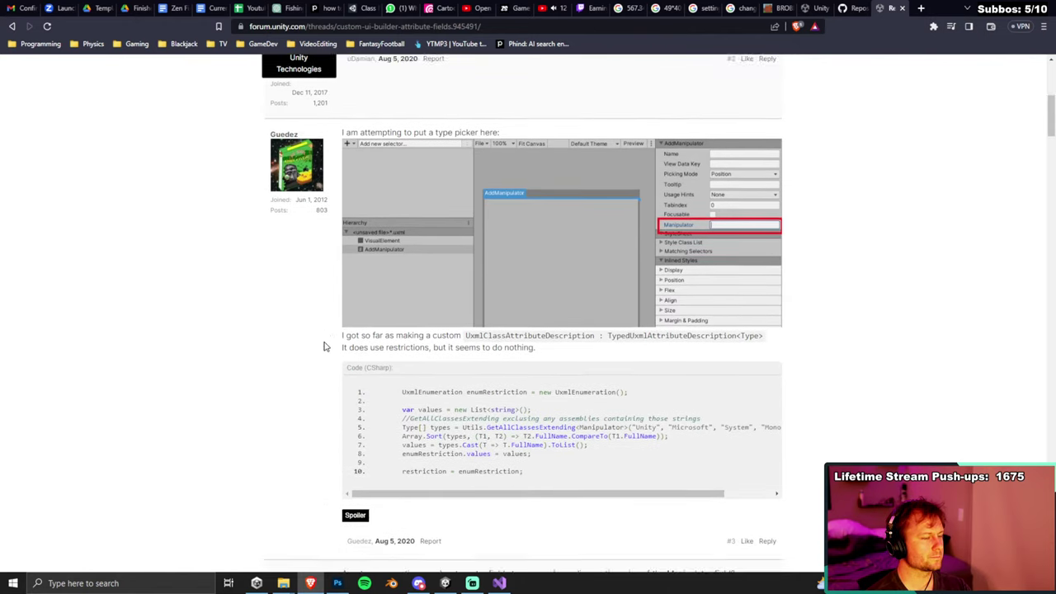
scroll(325, 346, down, 1)
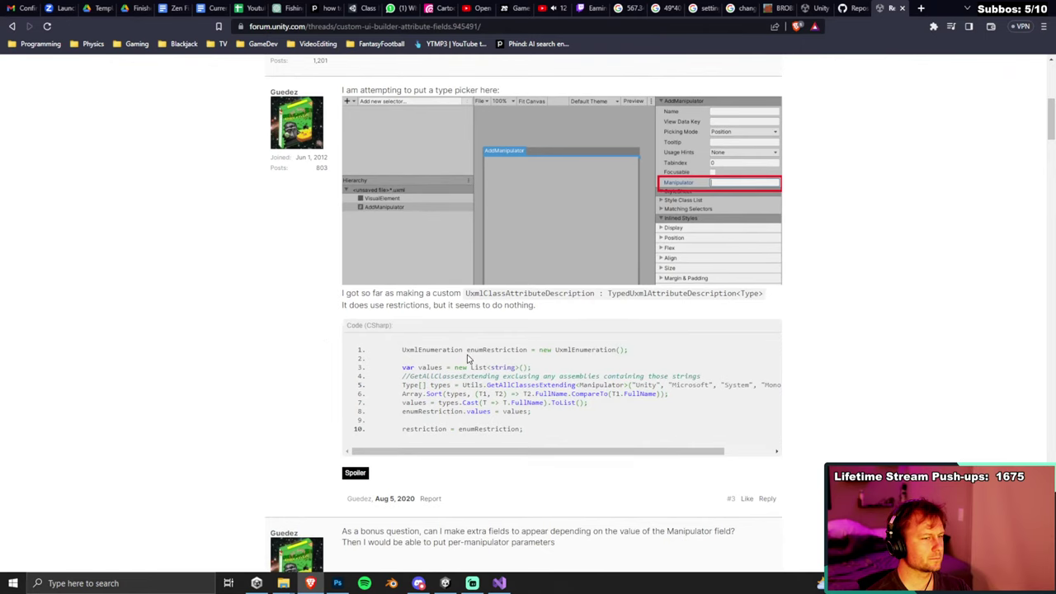
scroll(266, 331, down, 4)
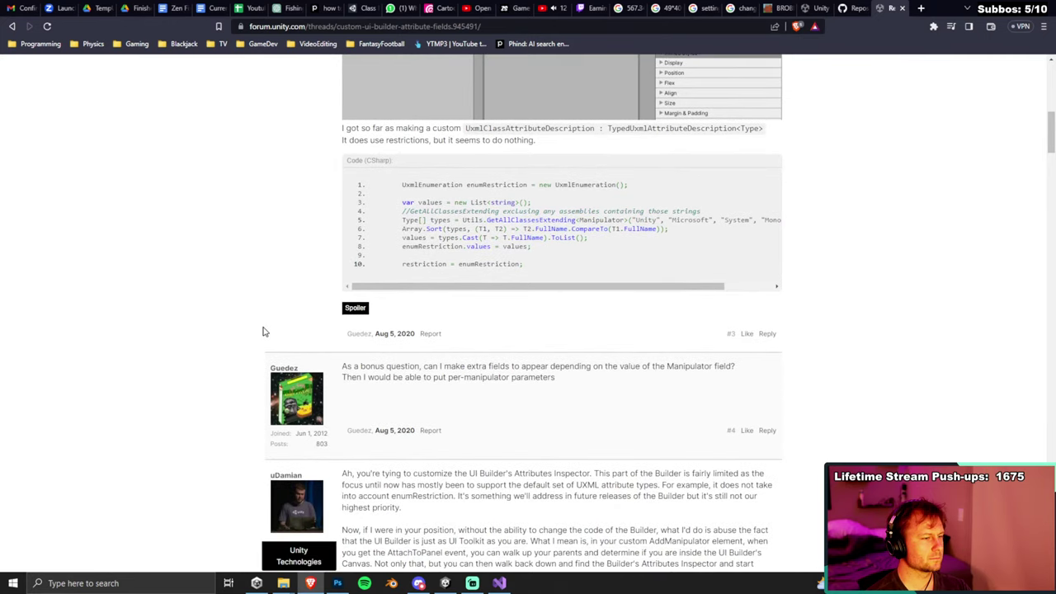
scroll(264, 332, down, 6)
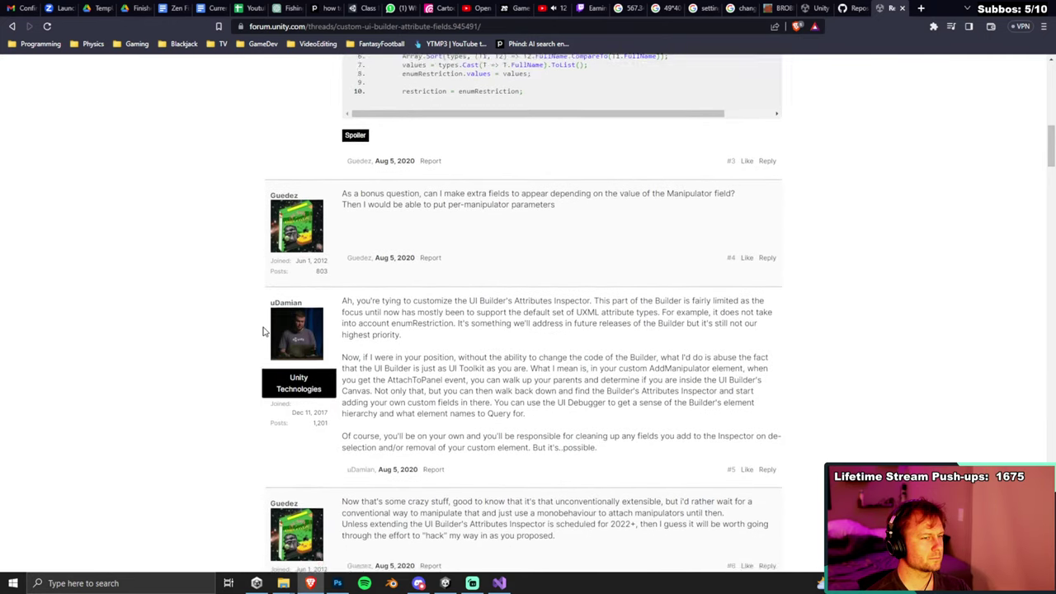
scroll(264, 332, down, 5)
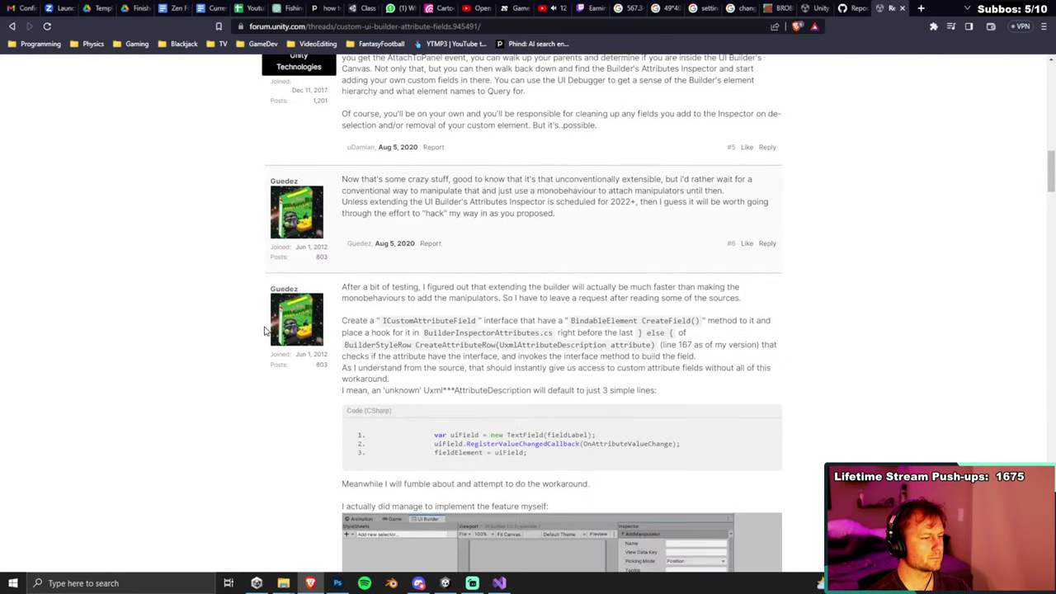
scroll(264, 331, down, 3)
scroll(266, 331, down, 4)
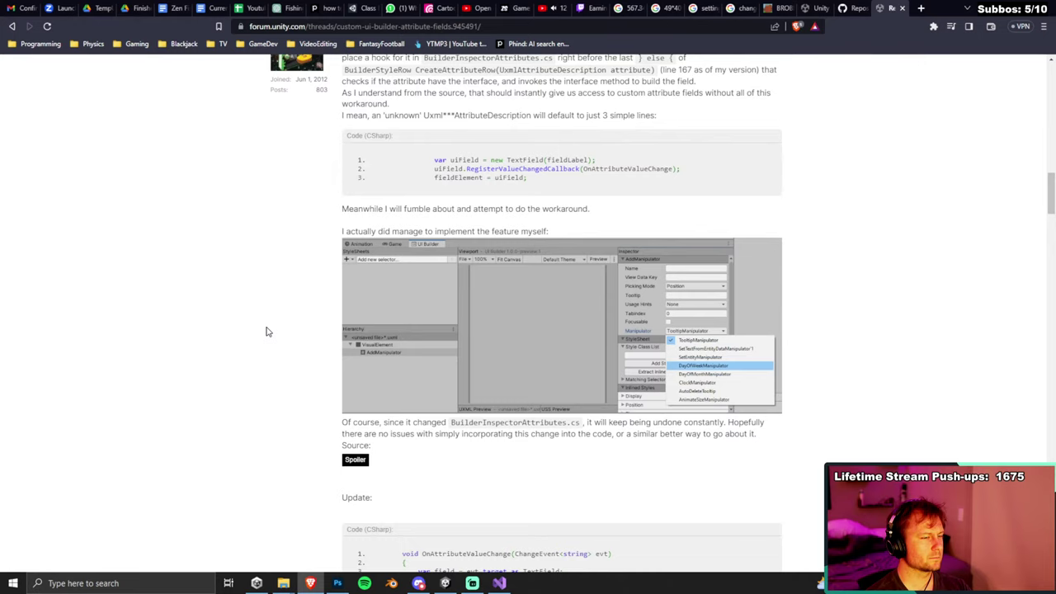
scroll(266, 331, down, 2)
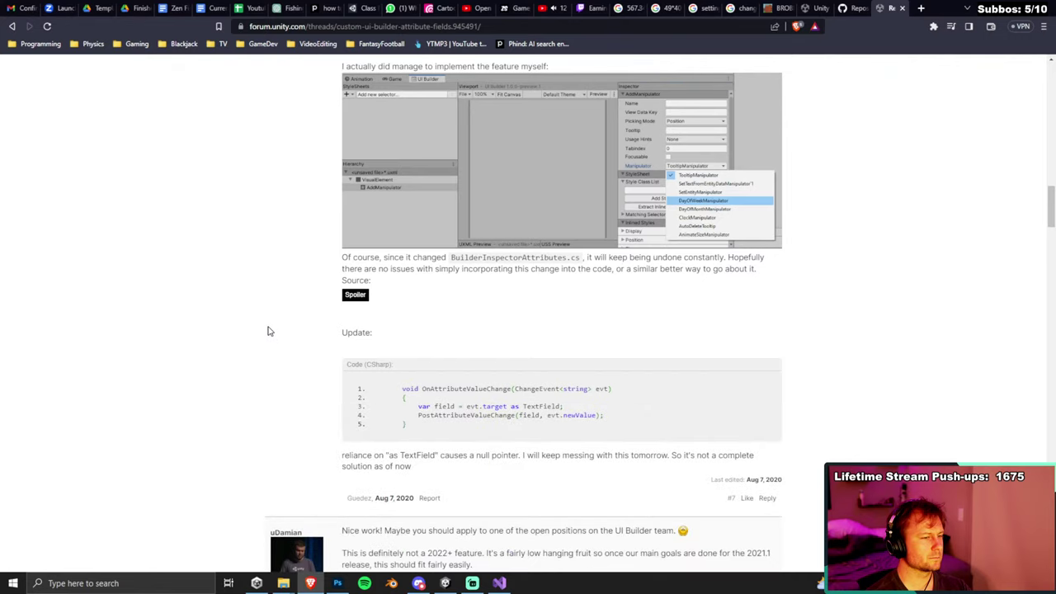
click(353, 295)
scroll(272, 316, down, 3)
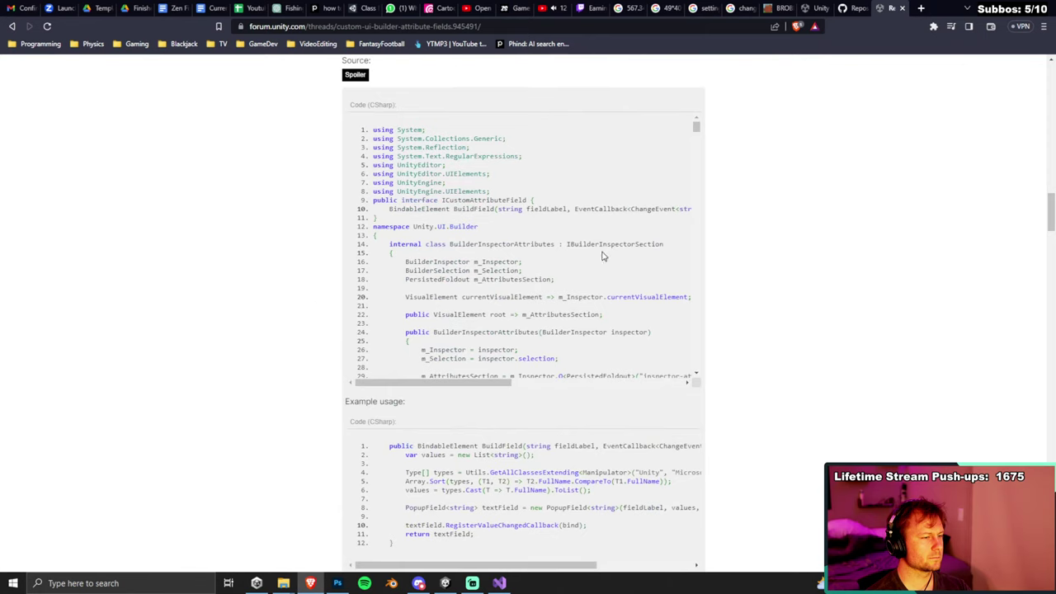
Switch to Unity's UI Builder and compare the attributes of the Toggle element with the settings of the CustomToggle.uxml document root.
key(alt+Tab)
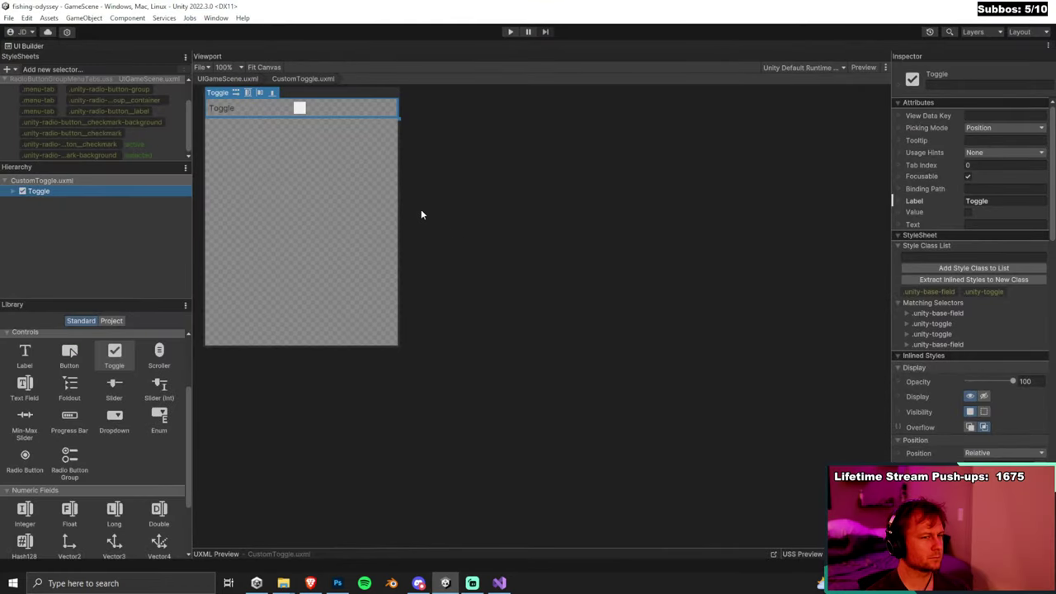
click(992, 224)
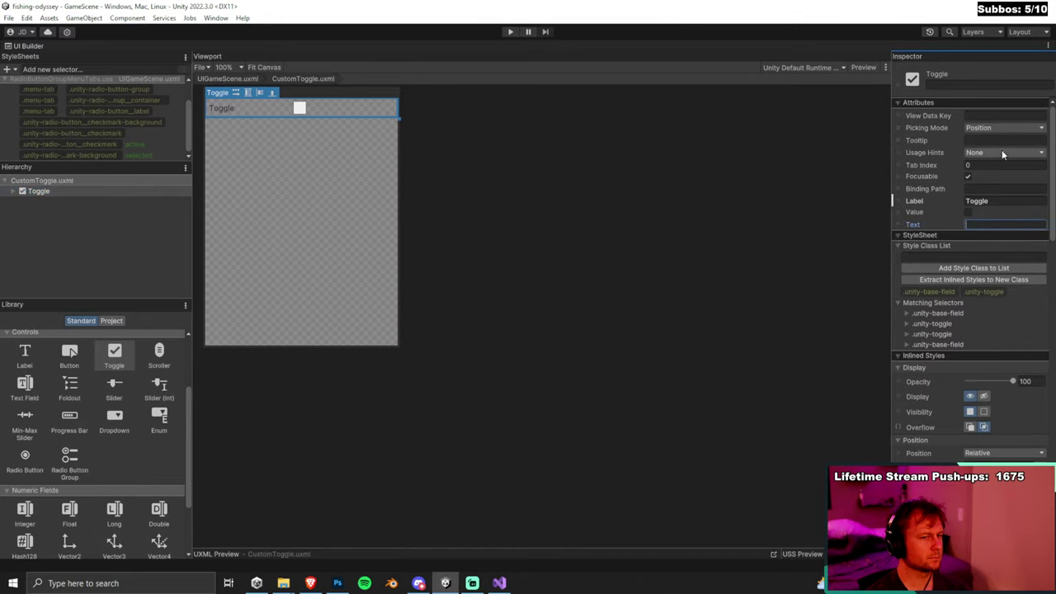
click(102, 181)
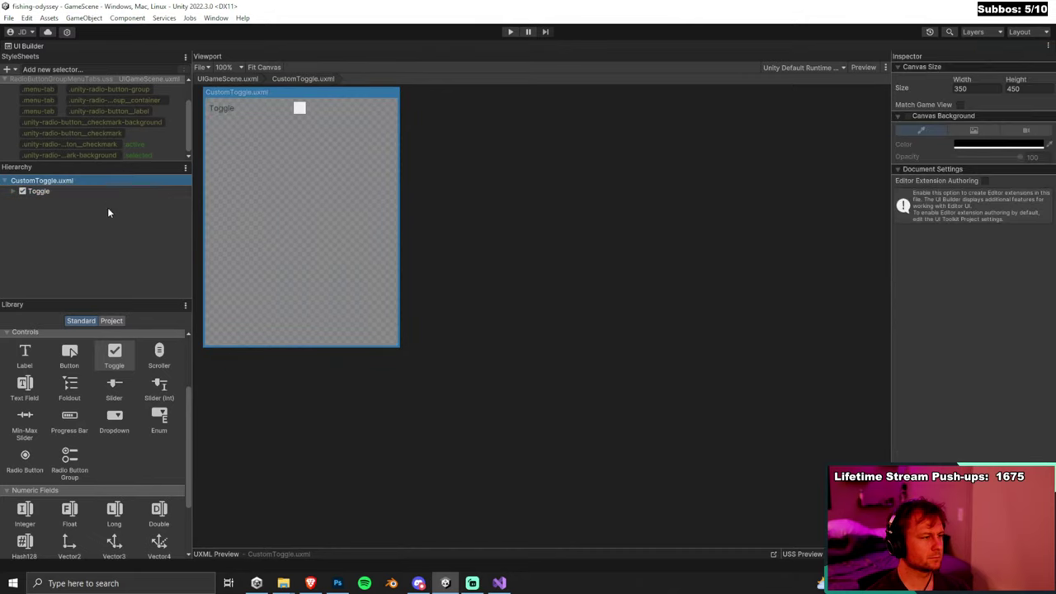
click(108, 219)
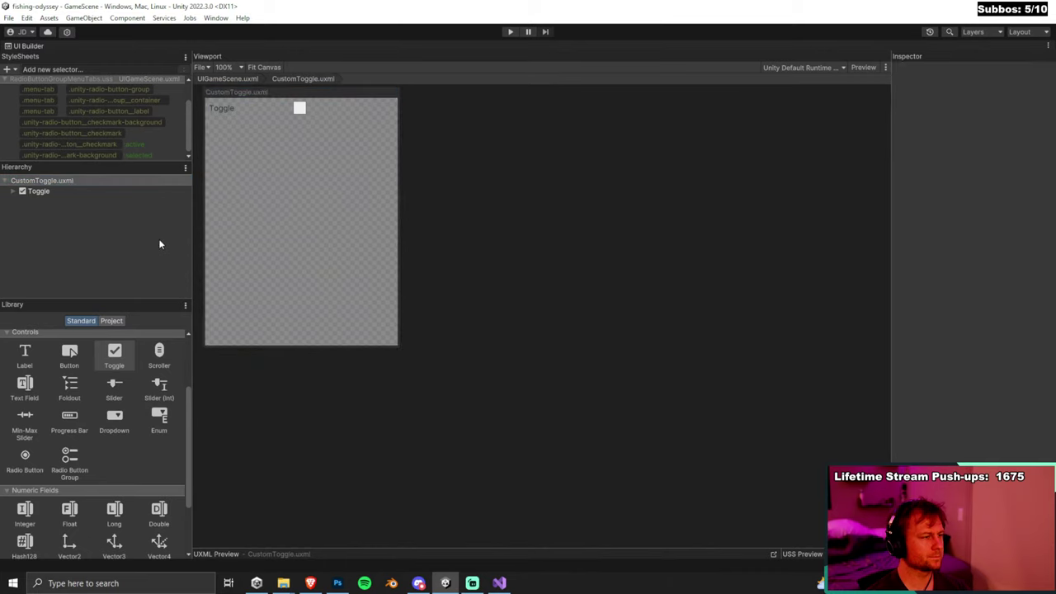
click(69, 192)
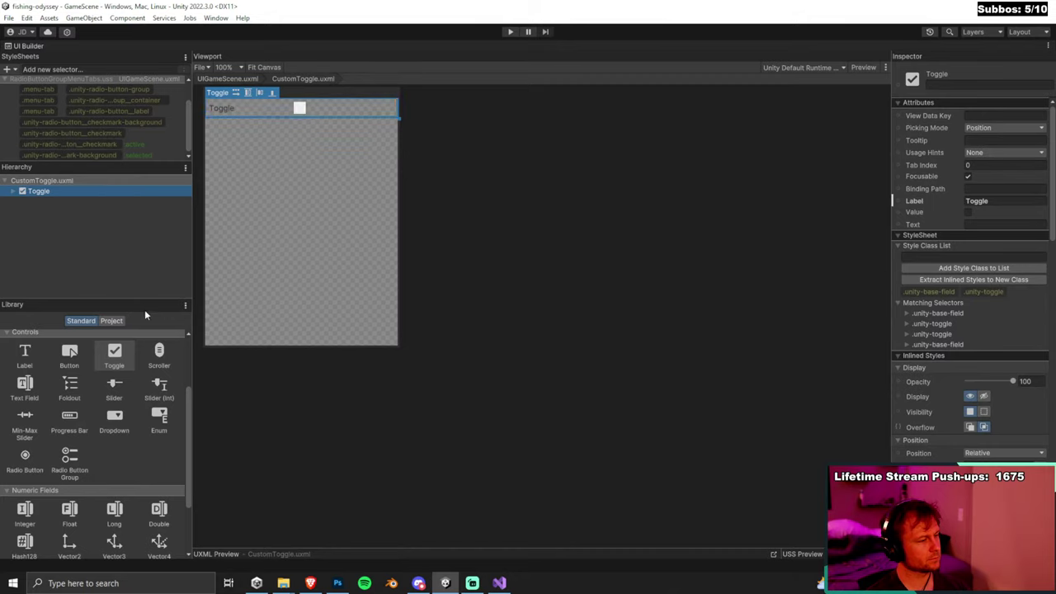
Browse the project's own UI documents in the UI Builder library down to the UXML folder and preview CustomToggle.uxml.
click(115, 324)
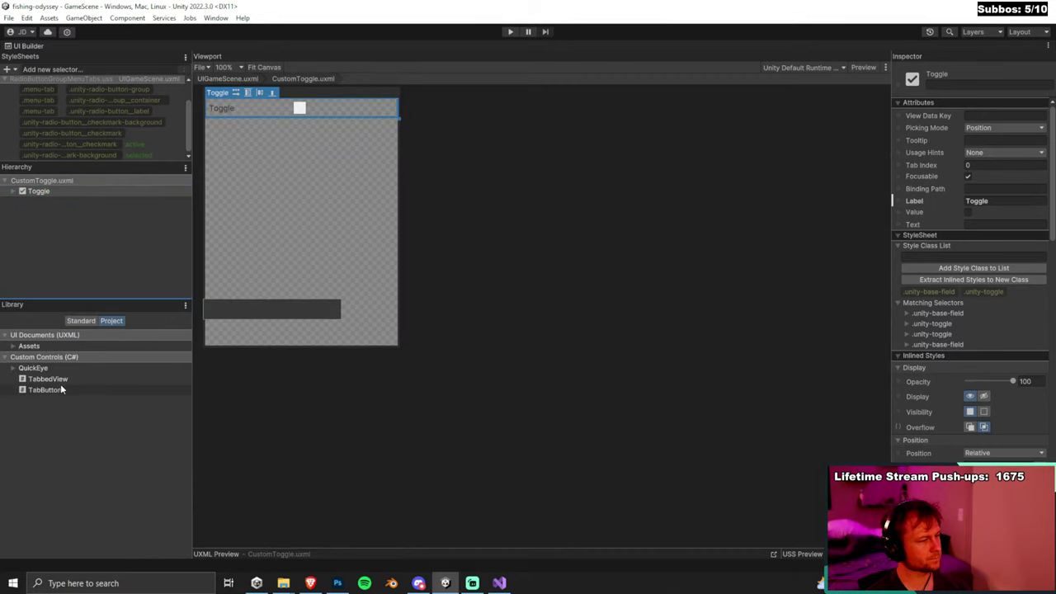
click(22, 357)
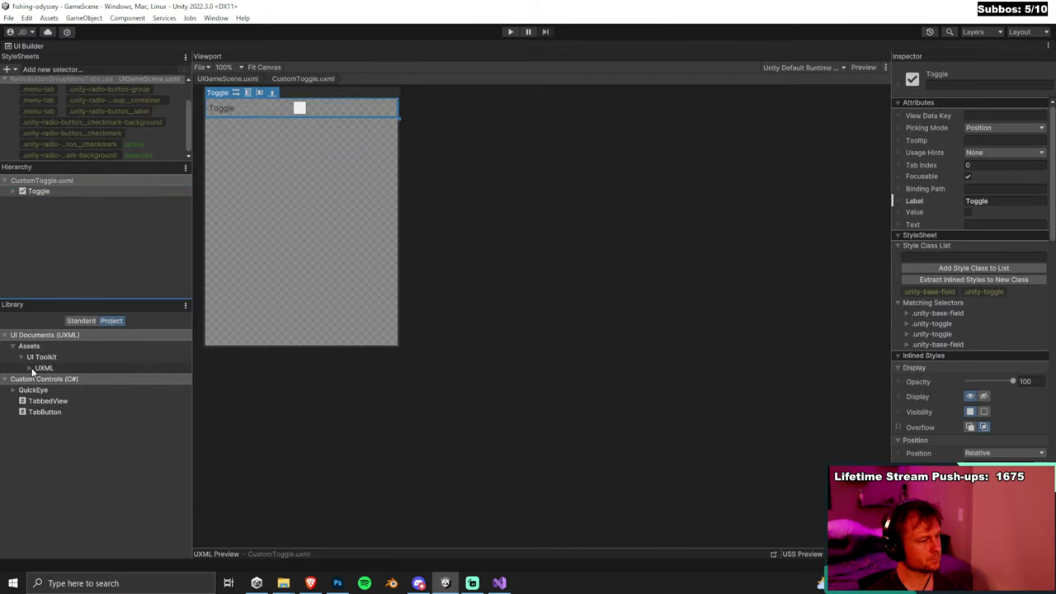
click(30, 368)
mouse_move(72, 418)
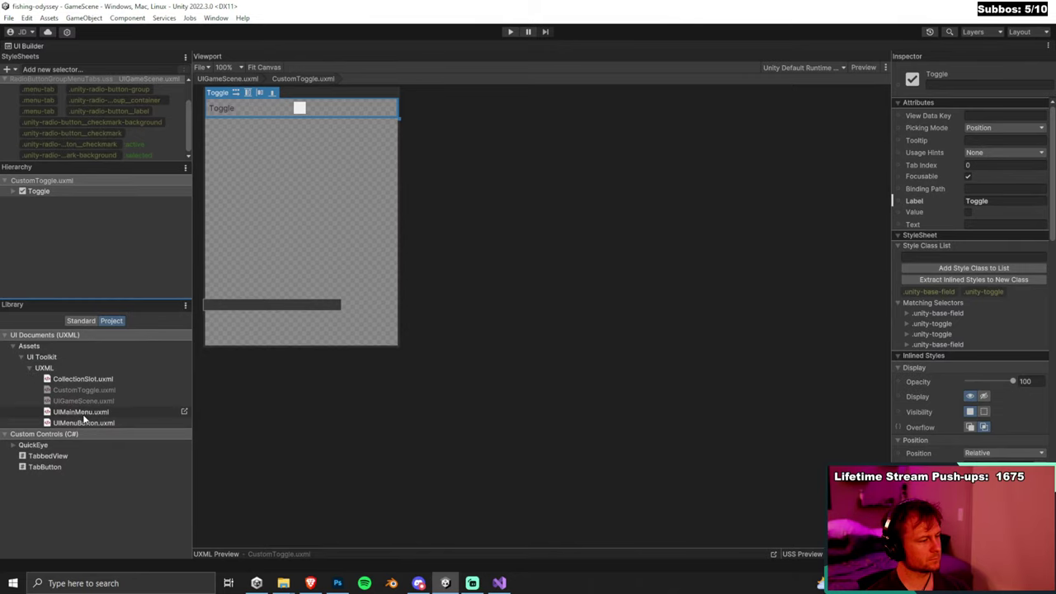
mouse_move(86, 390)
click(87, 389)
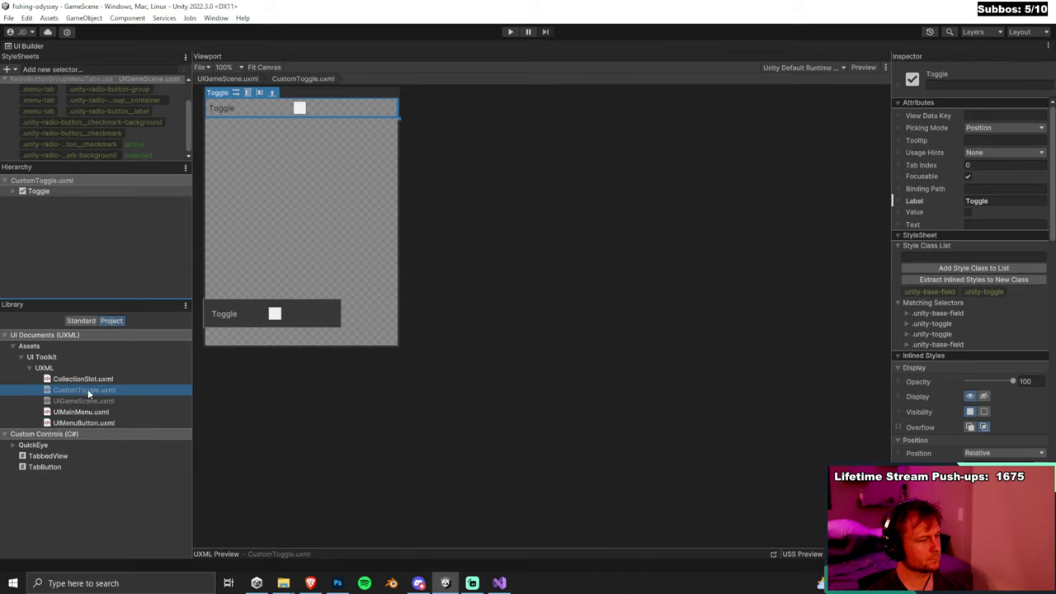
mouse_move(80, 390)
click(78, 224)
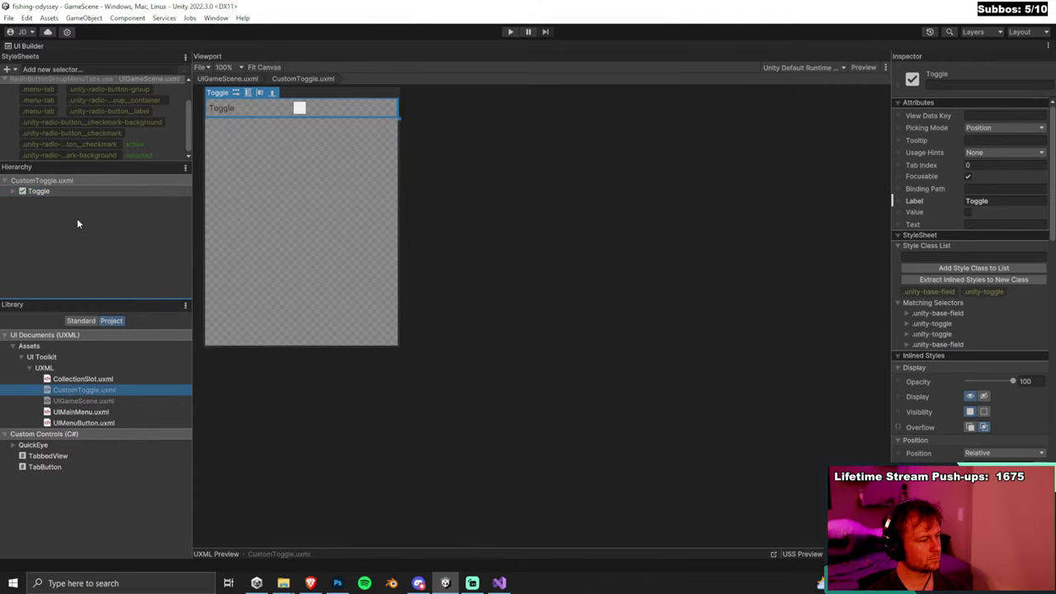
mouse_move(83, 389)
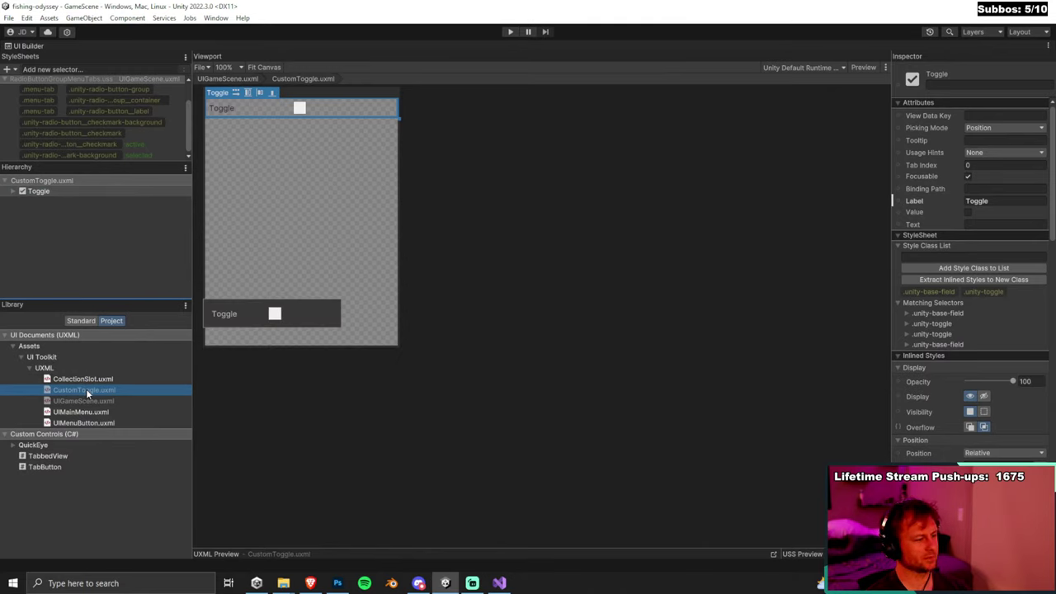
click(47, 181)
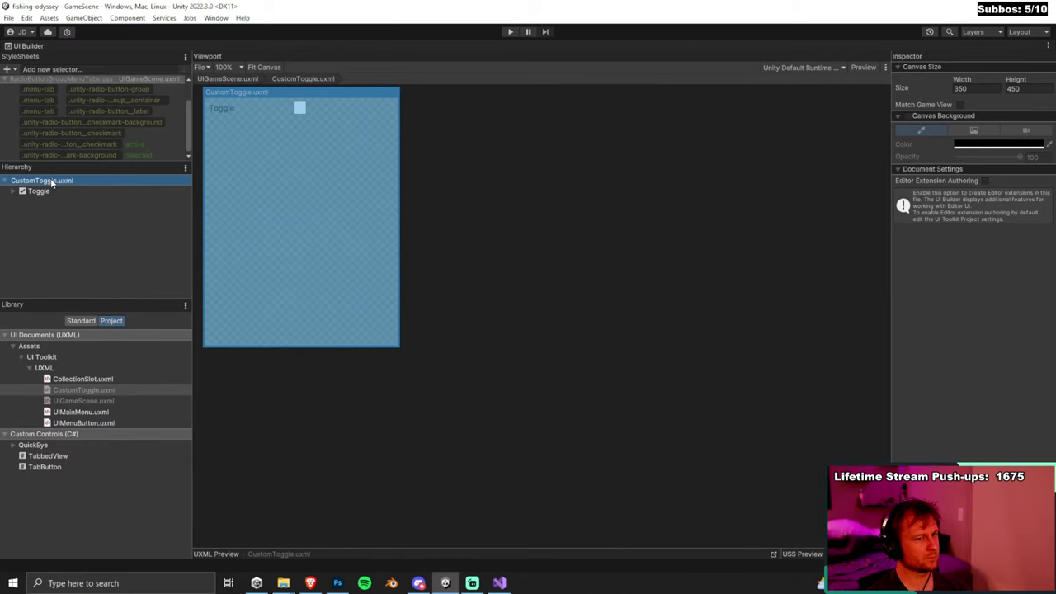
click(46, 227)
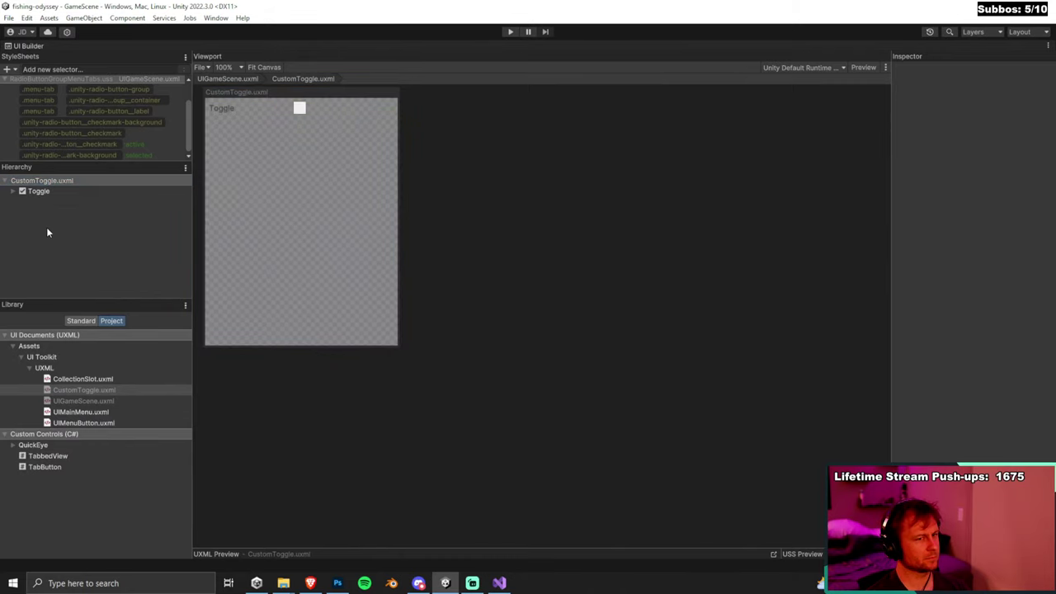
Restore the docked editor layout, locate the UIGameManager object's UIGameScene source asset and open that document in the UI Builder.
double_click(29, 47)
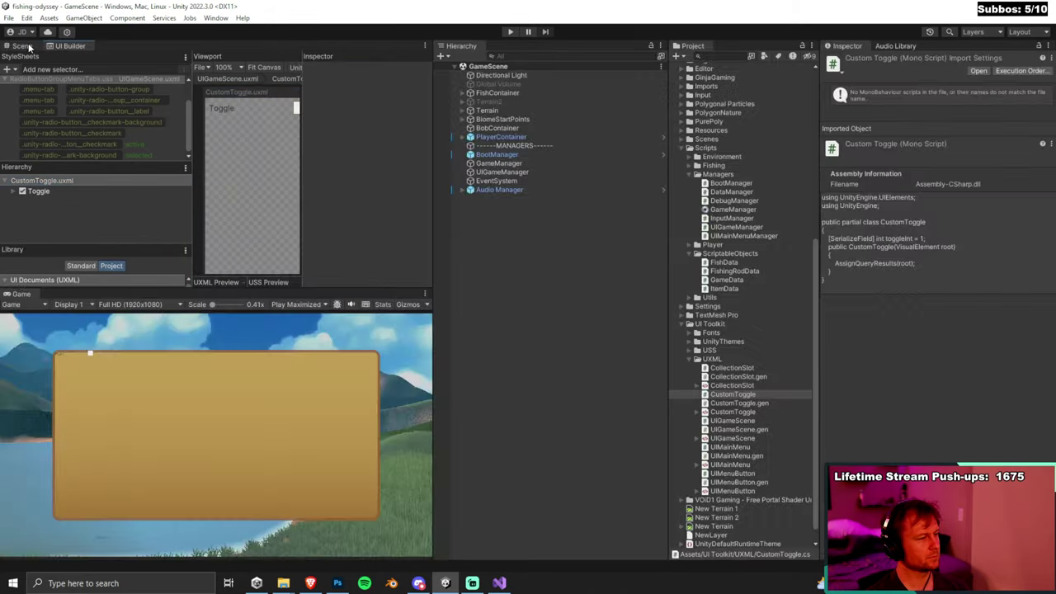
click(503, 173)
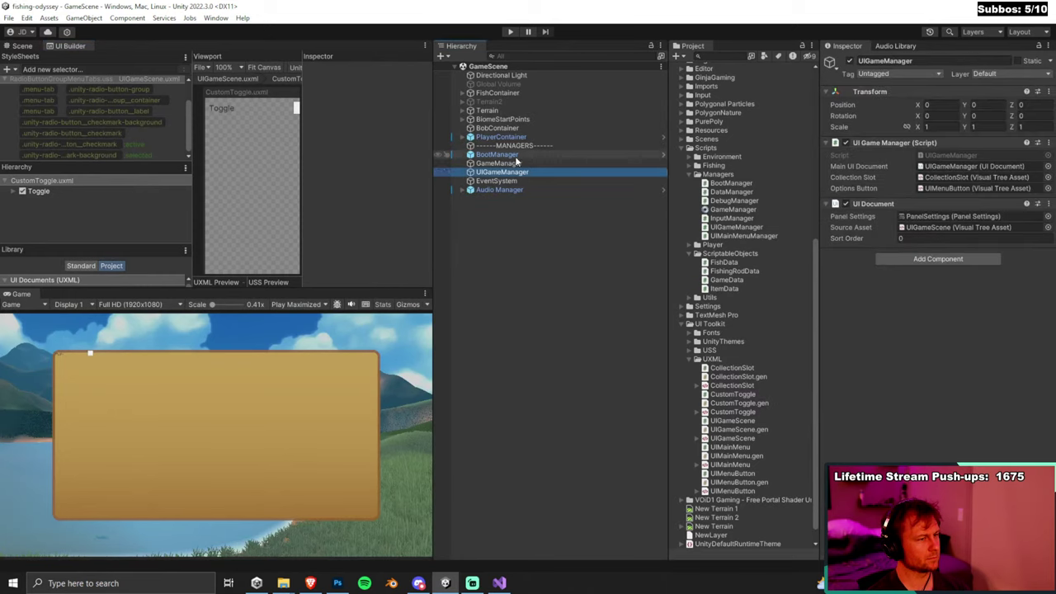
click(966, 165)
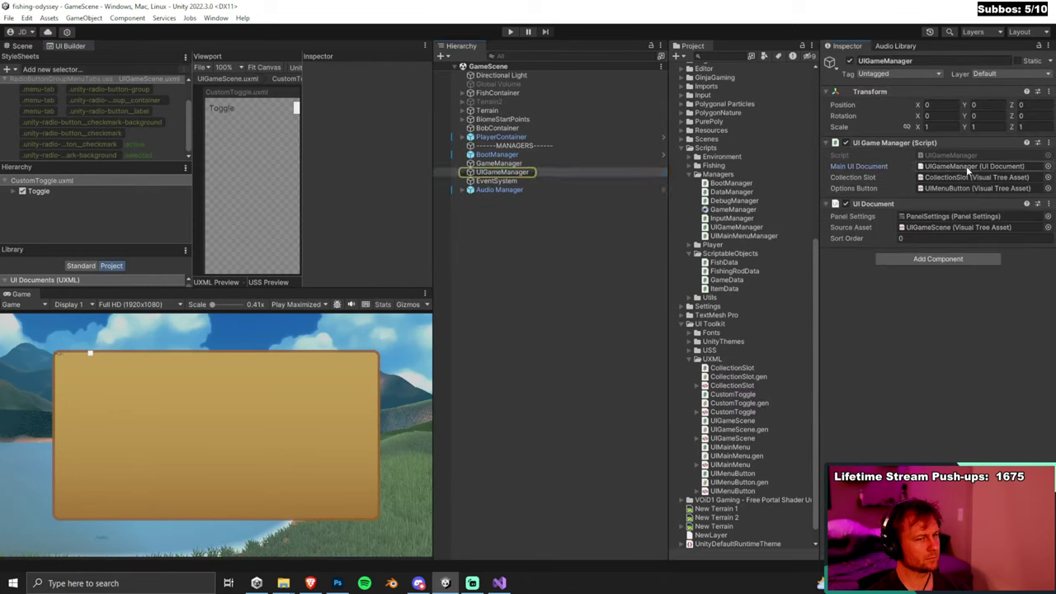
click(964, 165)
click(940, 169)
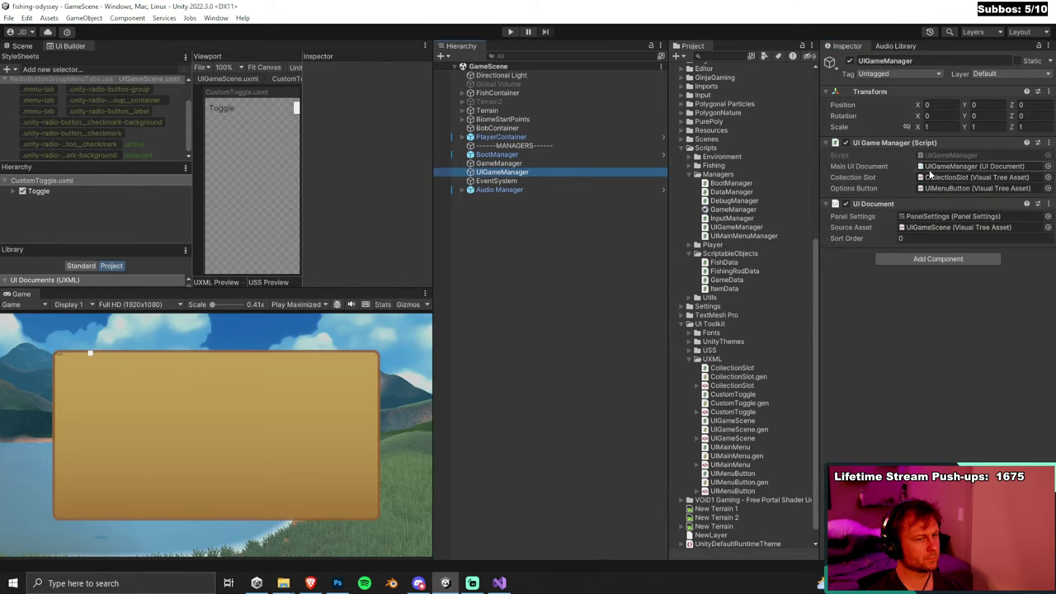
click(939, 169)
double_click(937, 228)
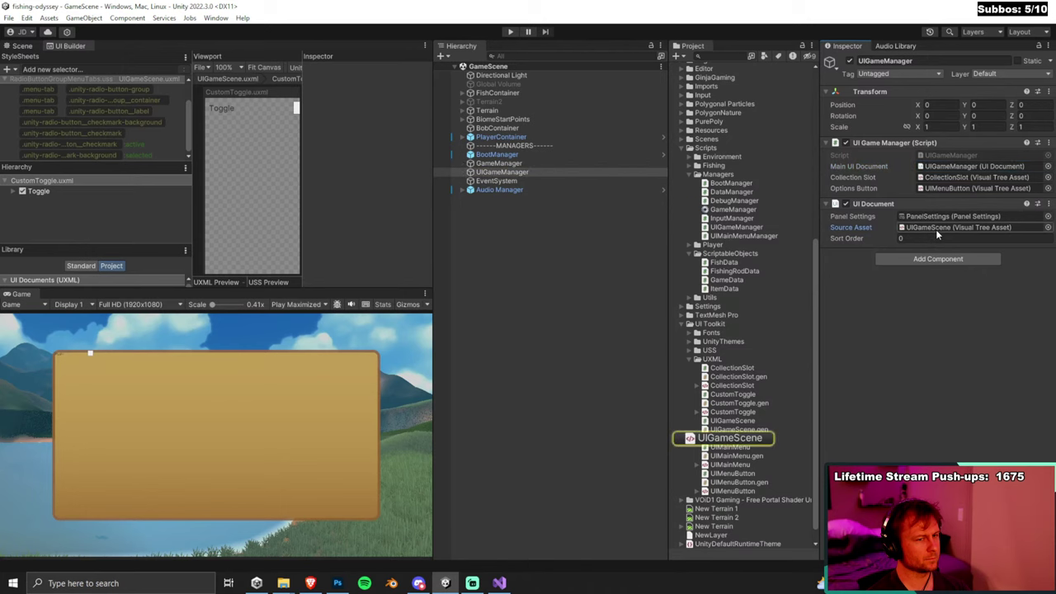
click(752, 440)
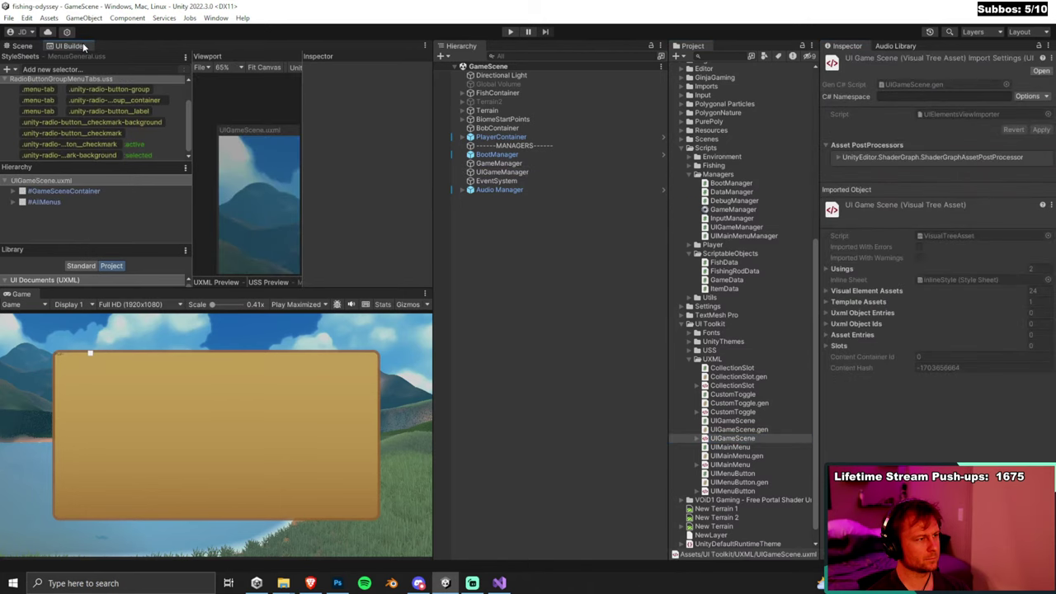
Maximize the UI Builder and expand AllMenus down to TabContainer, selecting the CustomToggle template instance to inspect its attributes.
double_click(83, 47)
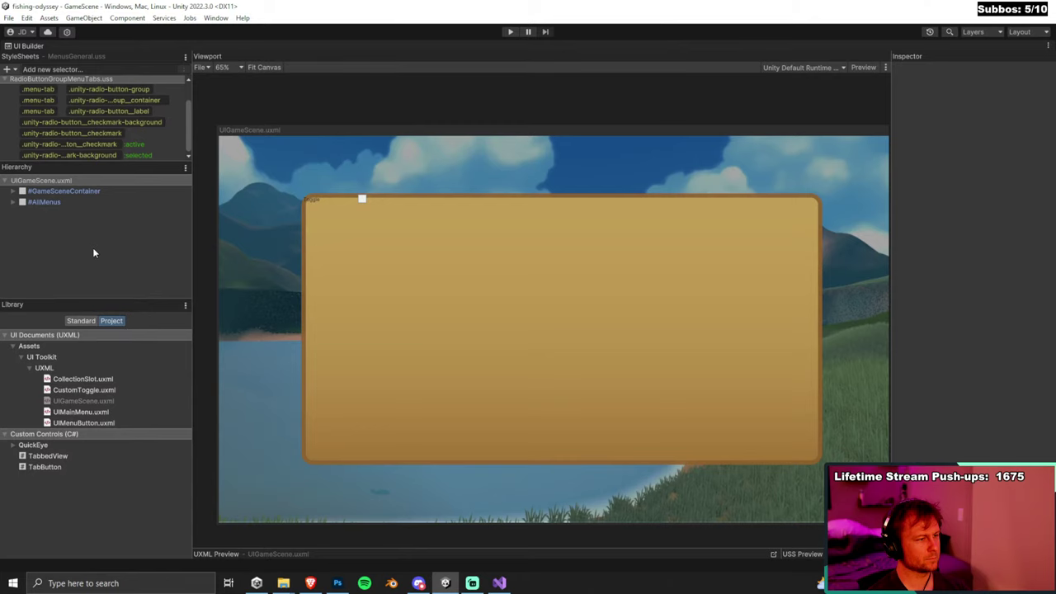
click(13, 201)
click(21, 246)
click(29, 256)
click(38, 269)
click(46, 280)
click(79, 278)
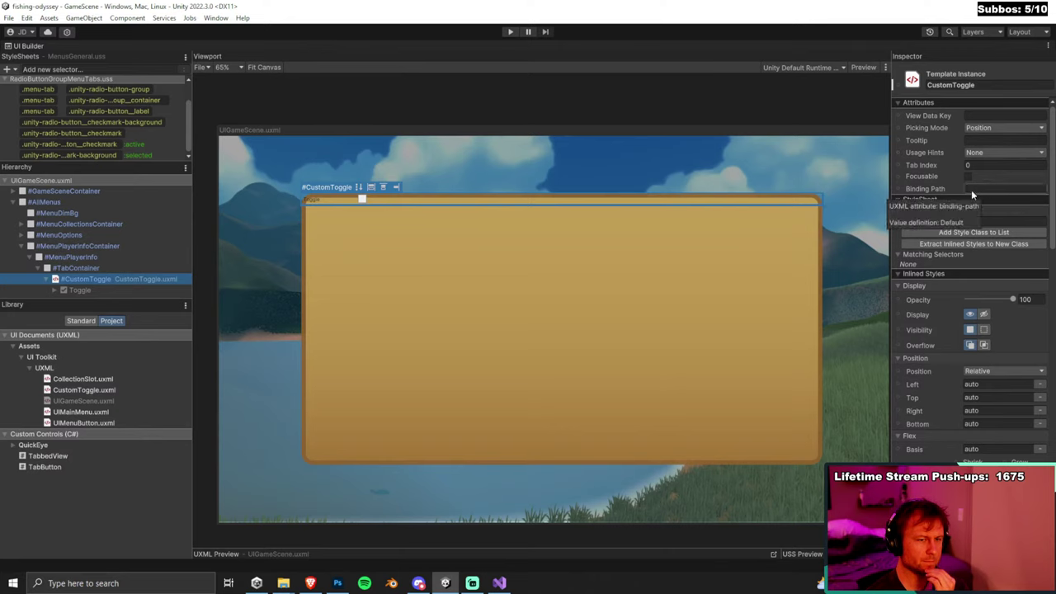
Switch to the Brave browser and review Phind's MyElement example that defines the my-string and my-int custom attributes.
click(311, 583)
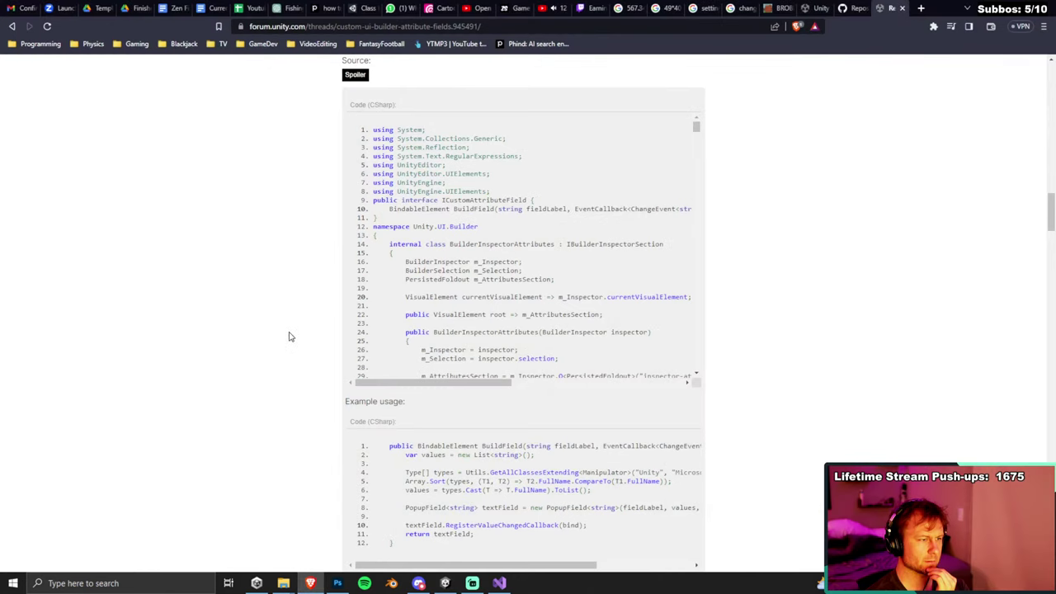
click(359, 8)
click(326, 8)
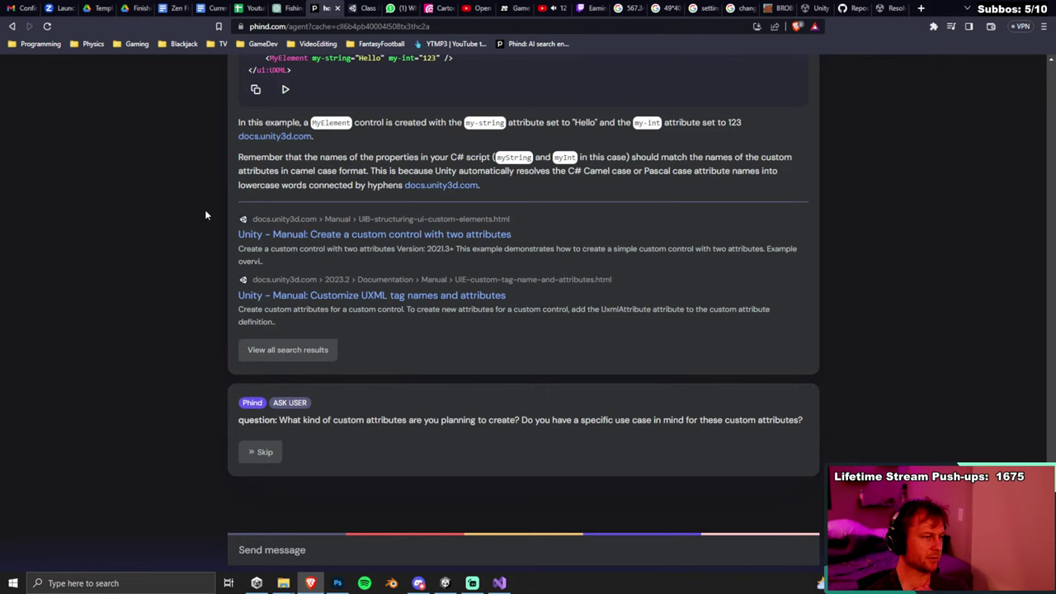
scroll(176, 314, up, 2)
scroll(175, 310, up, 1)
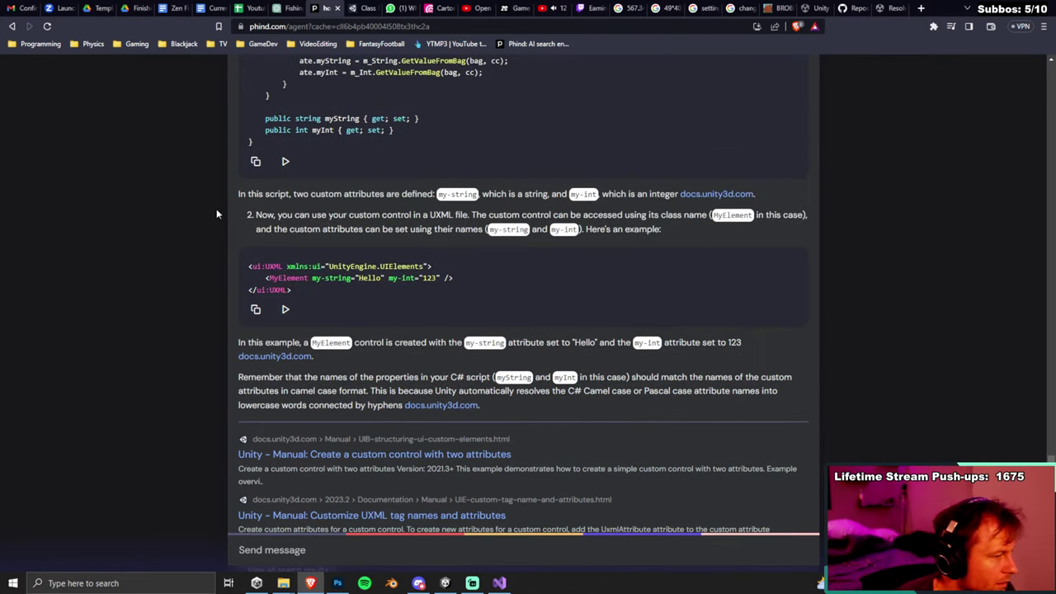
scroll(194, 279, up, 2)
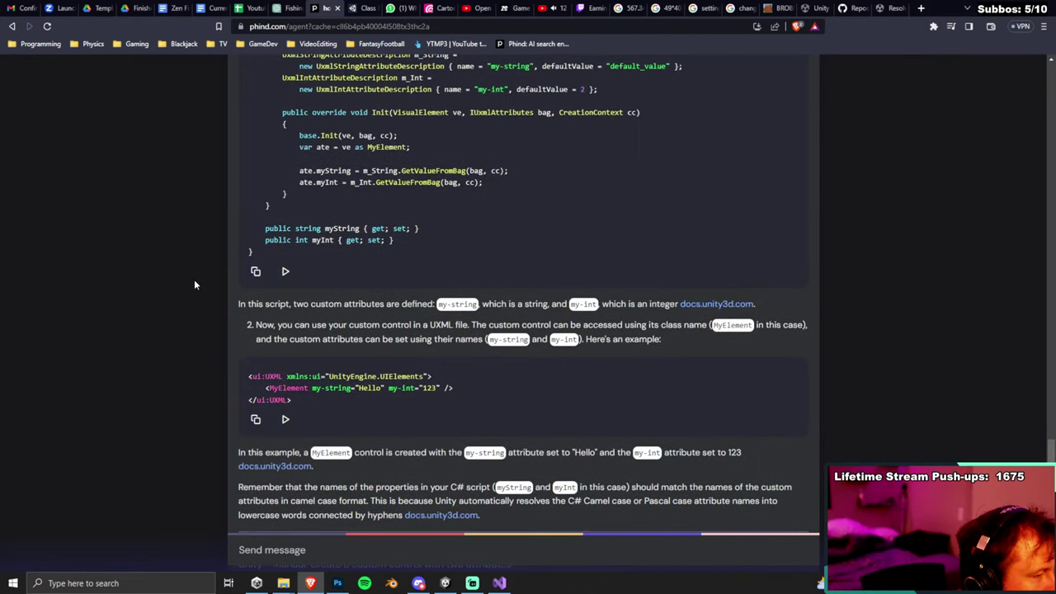
Reread Phind's MyElement script and its UXML usage example for the my-string and my-int custom attributes.
scroll(194, 278, up, 3)
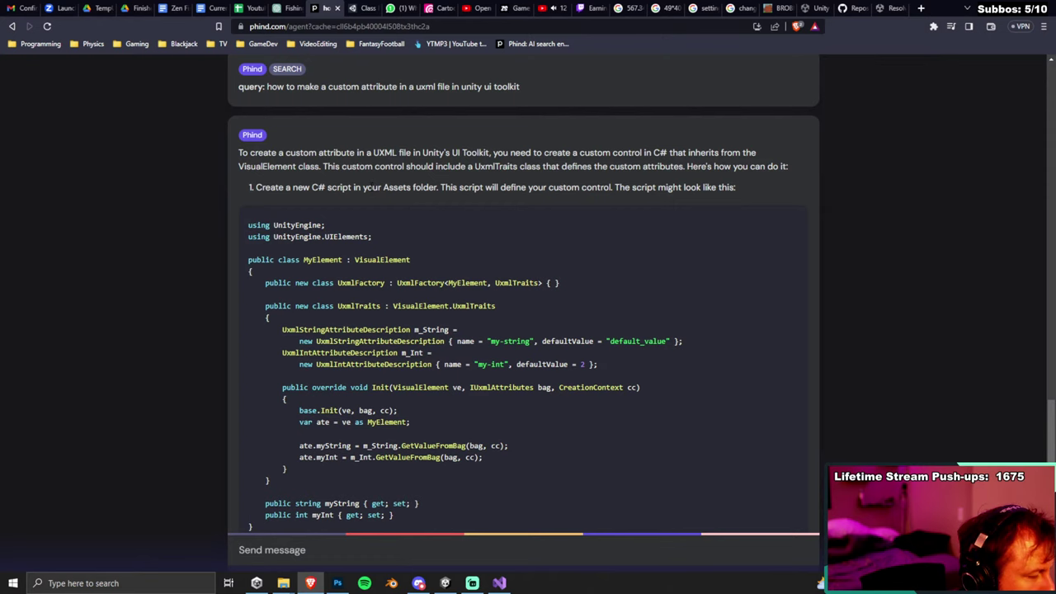
scroll(190, 293, down, 2)
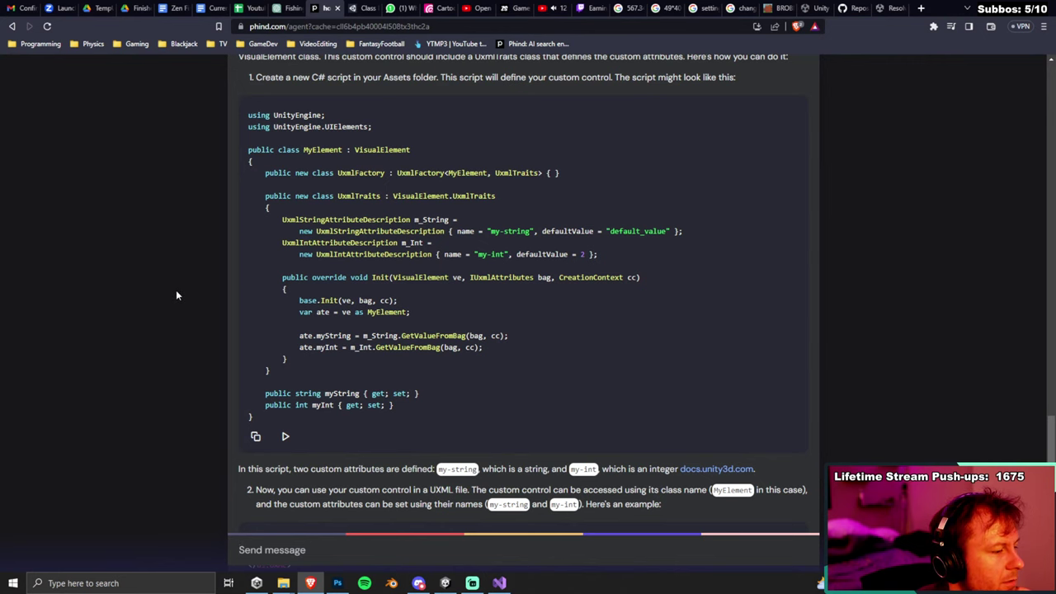
scroll(175, 289, down, 3)
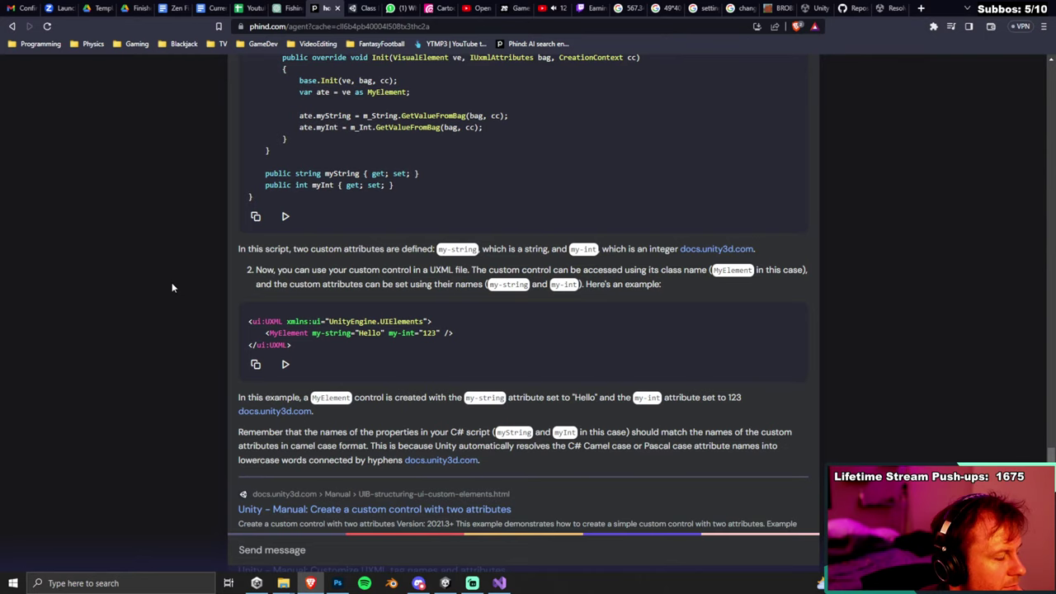
scroll(170, 282, down, 2)
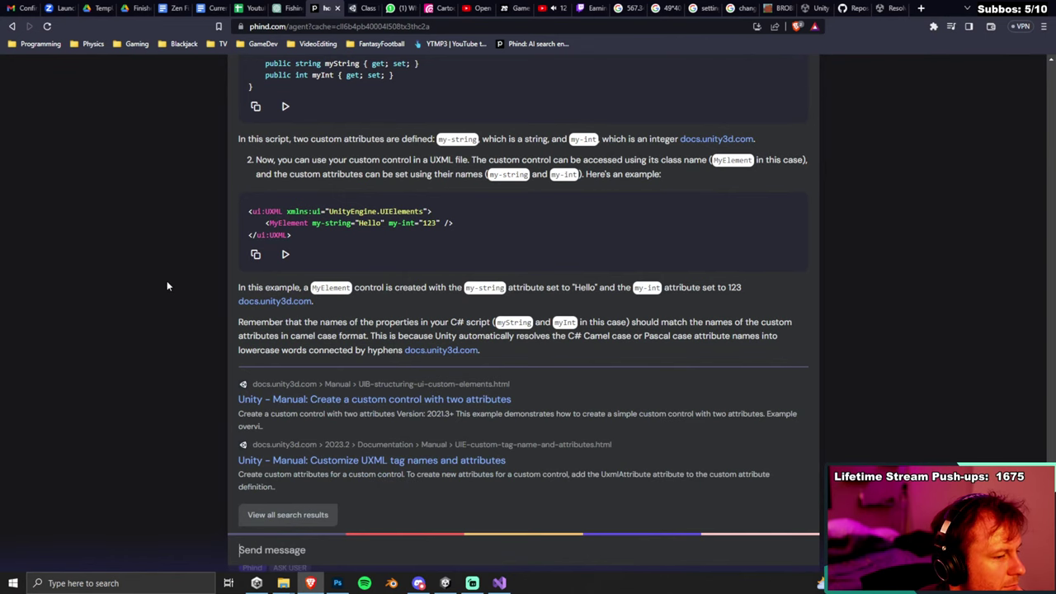
scroll(166, 281, up, 4)
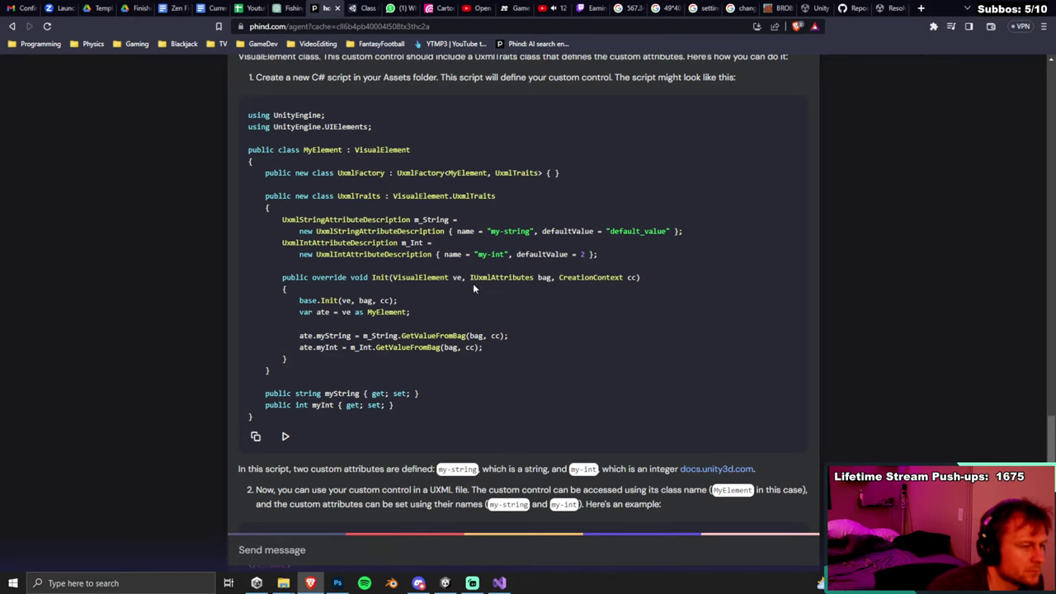
Switch to Unity, restore the docked editor layout and open the CustomToggle UXML document from the UXML folder in the UI Builder.
click(497, 584)
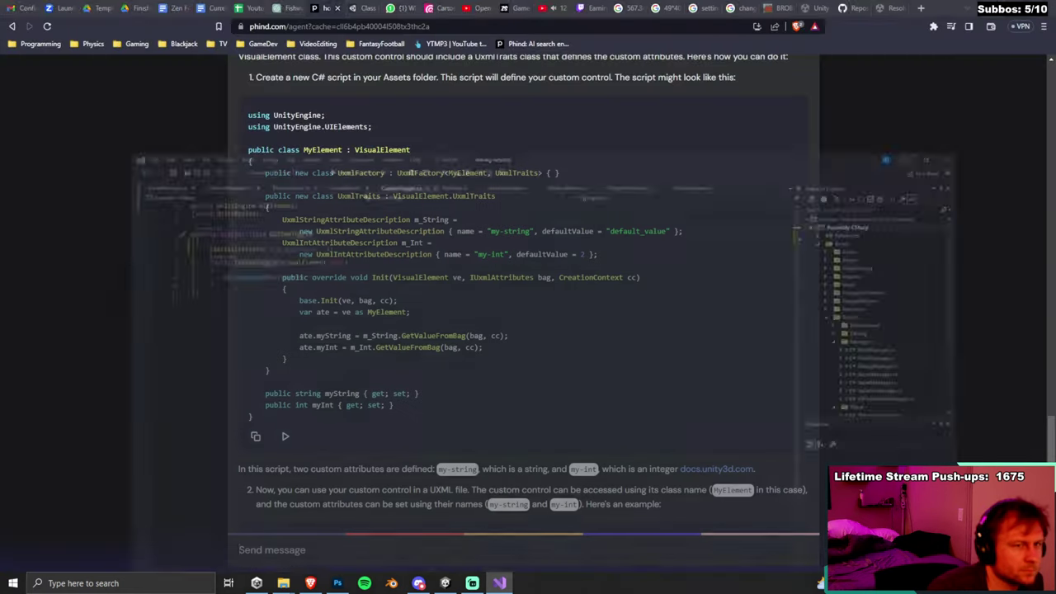
key(alt+Tab)
click(443, 583)
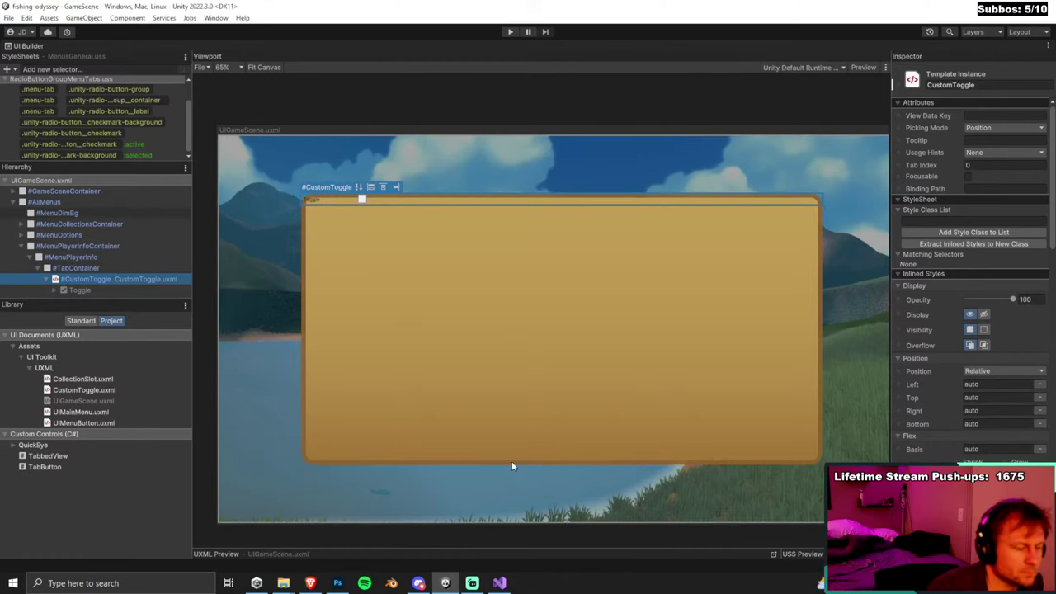
double_click(28, 48)
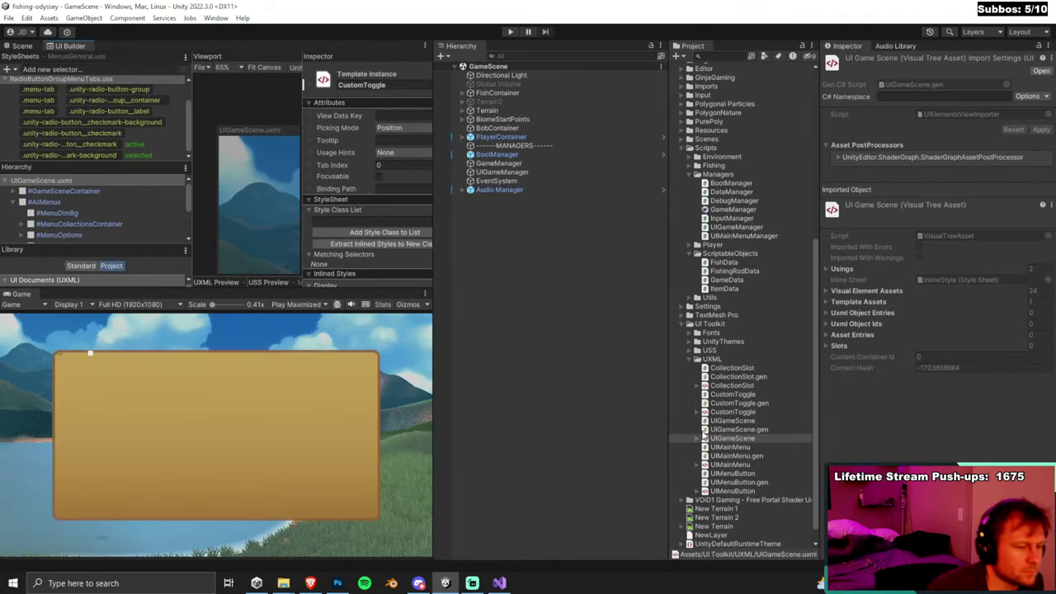
double_click(742, 412)
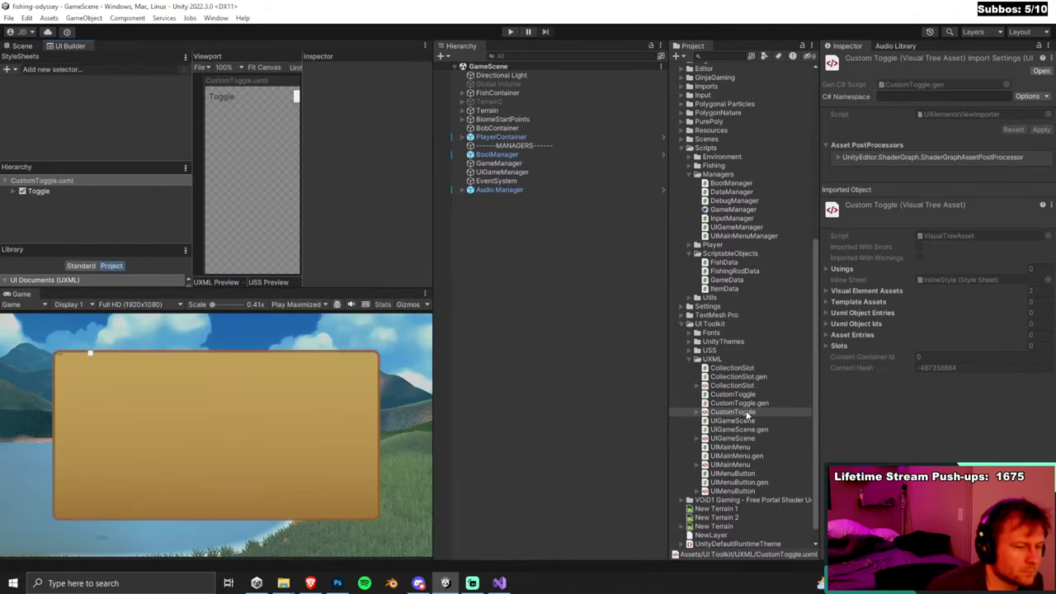
Expand the CustomToggle UXML asset to examine its contents, open it again and check Visual Studio for its source.
click(700, 413)
click(697, 412)
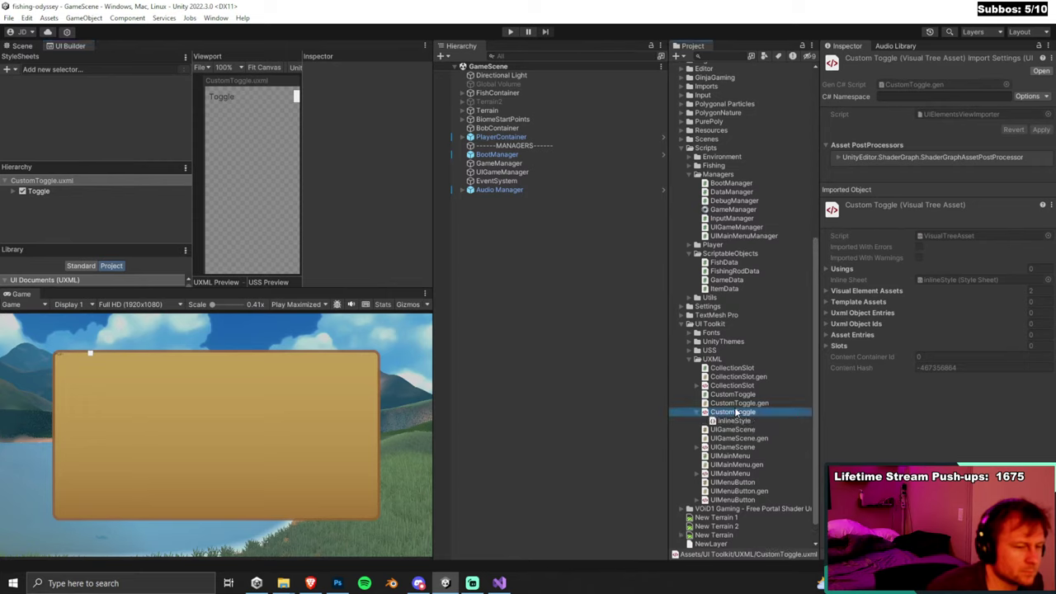
click(890, 437)
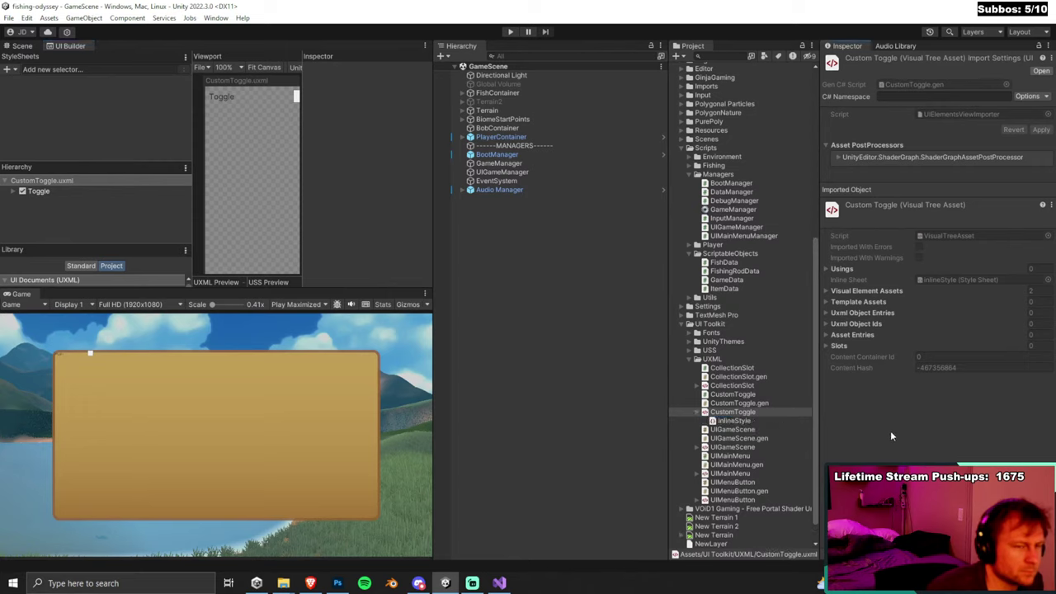
right_click(755, 412)
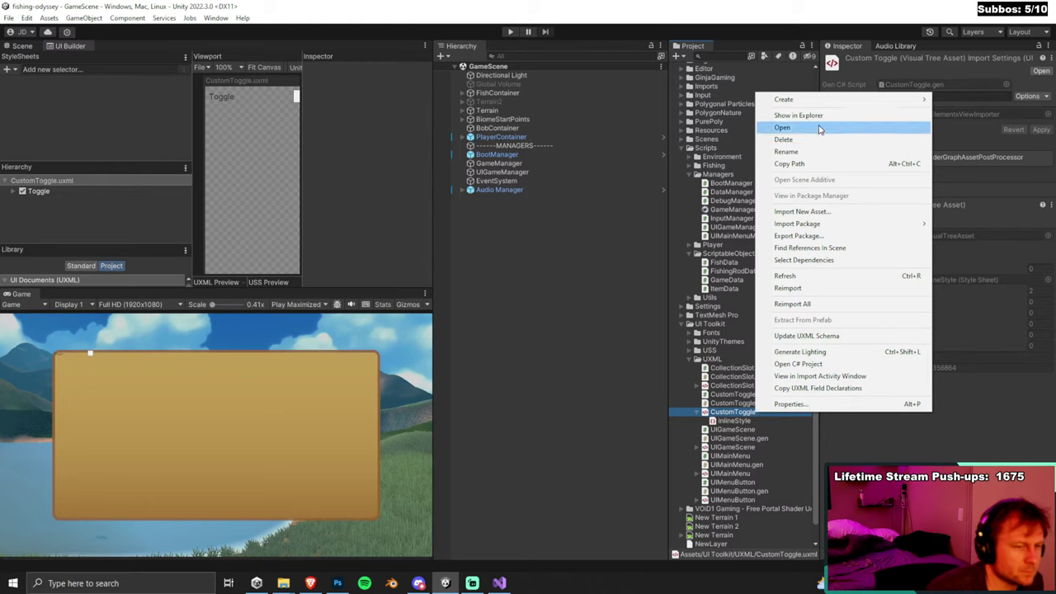
click(792, 127)
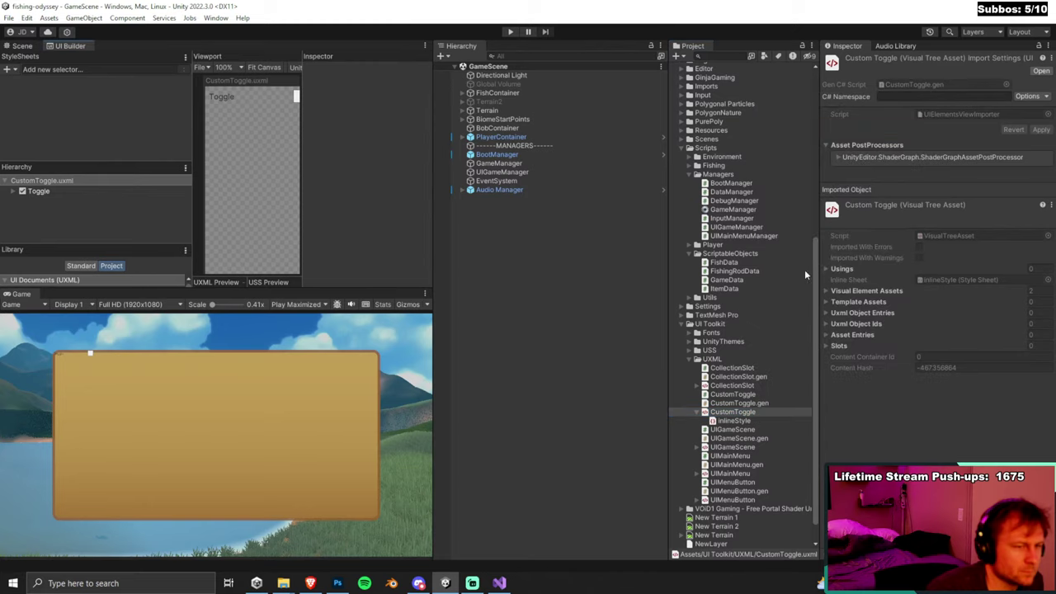
click(499, 584)
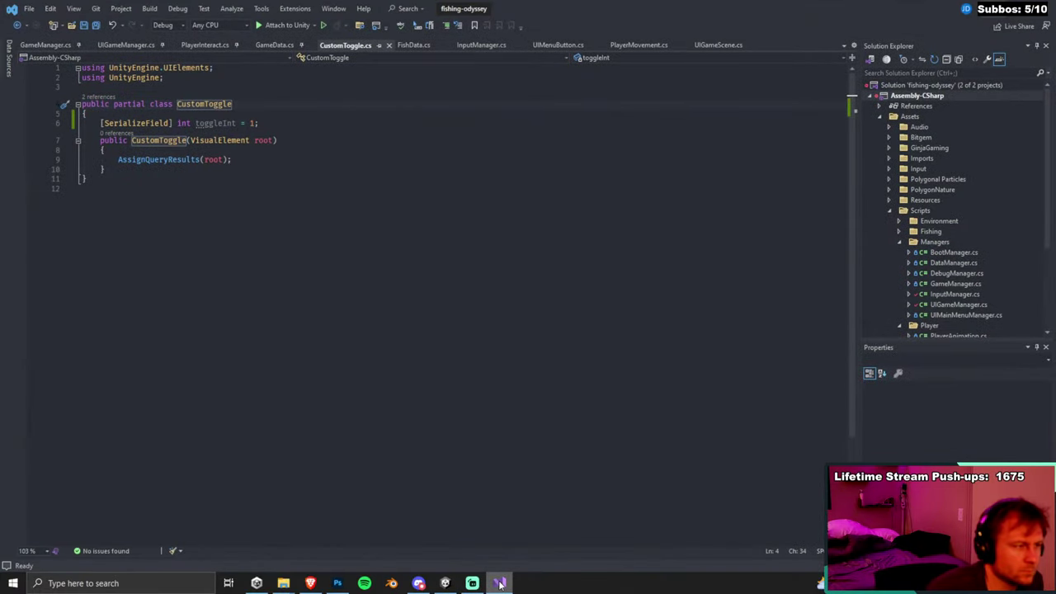
click(499, 584)
click(700, 415)
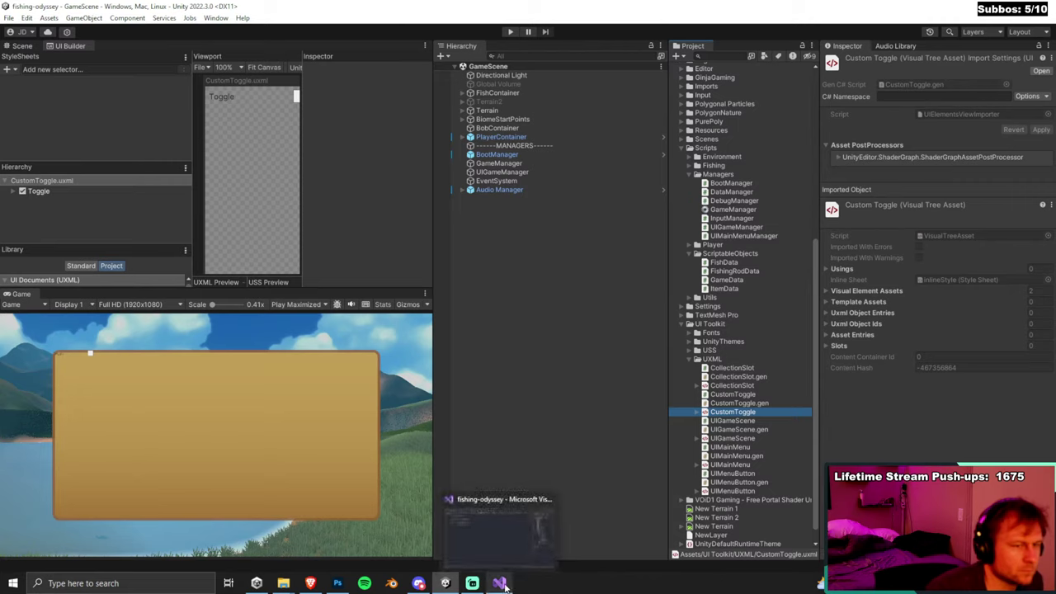
Preview the CustomToggle.gen and CustomToggle scripts in Unity and open CustomToggle.cs in Visual Studio.
click(740, 403)
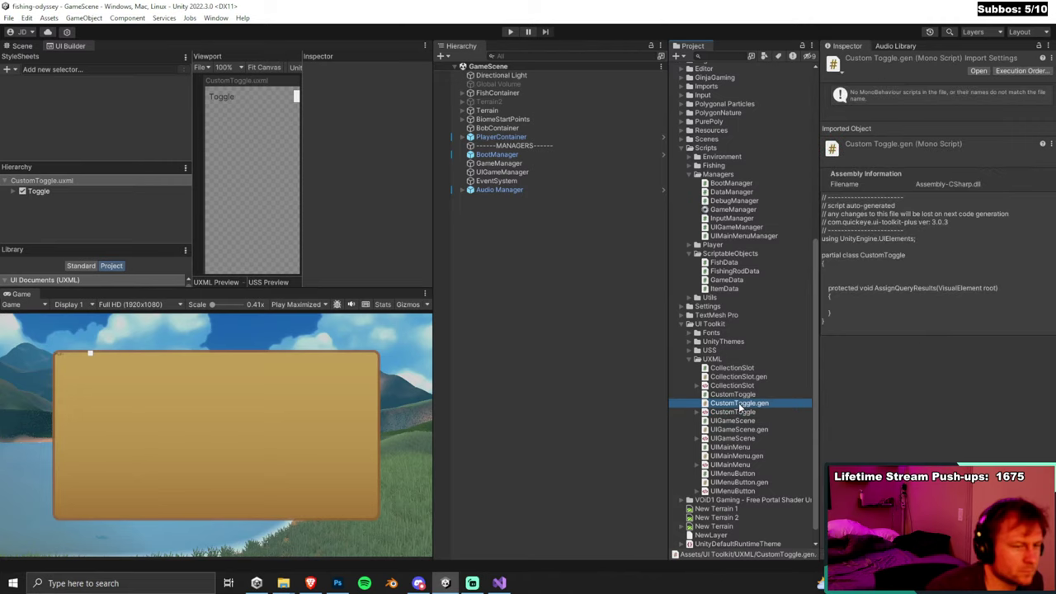
click(746, 397)
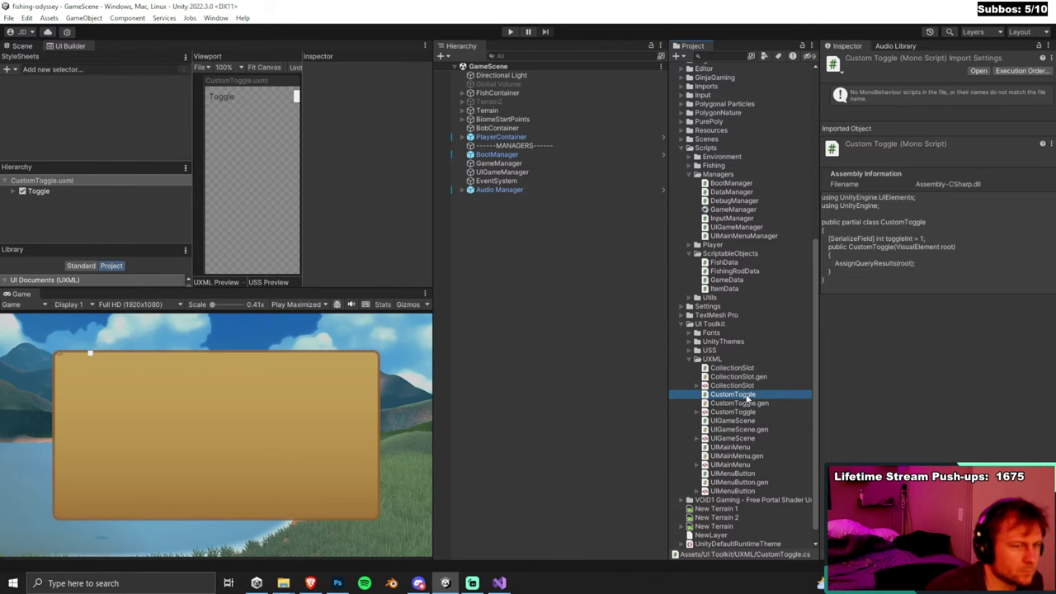
double_click(747, 397)
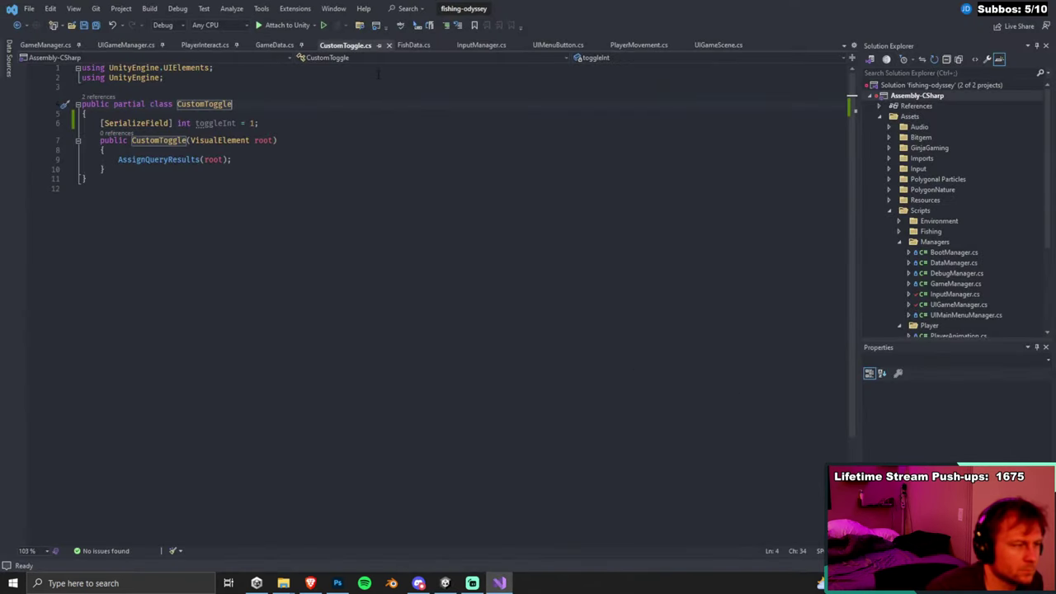
Delete the serialized toggleInt field from the CustomToggle class, save the script and return to Unity.
key(shift+Home)
key(shift+Home)
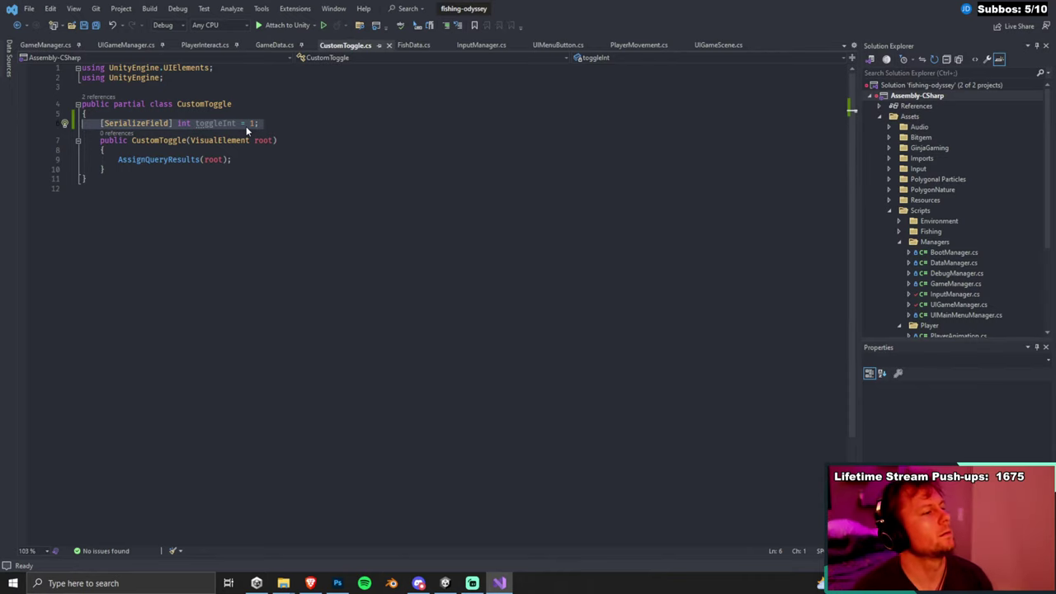
key(BackSpace)
key(BackSpace)
key(Delete)
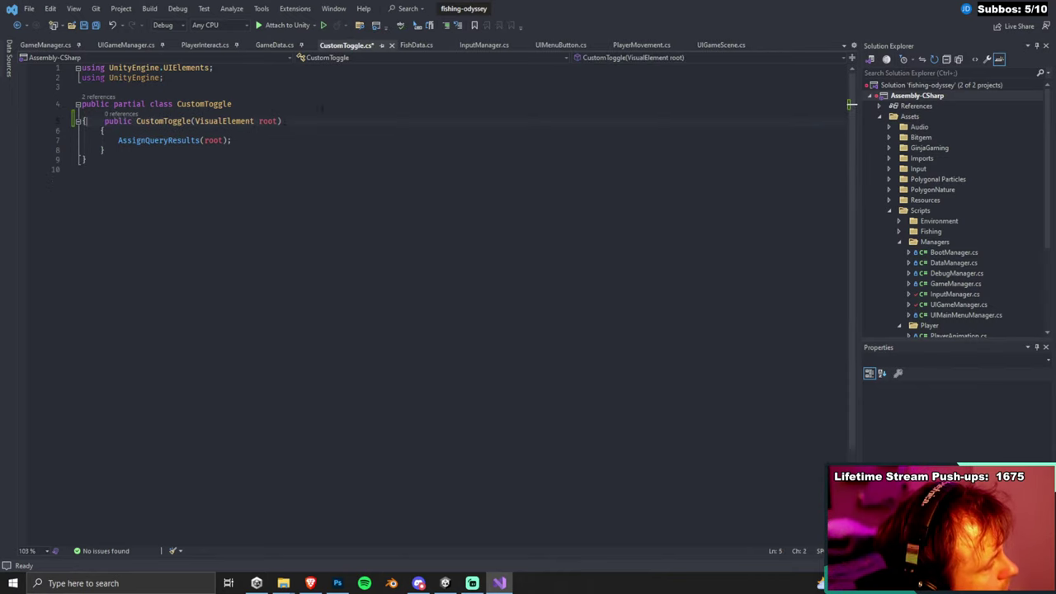
click(339, 103)
key(ctrl+s)
key(alt+Tab)
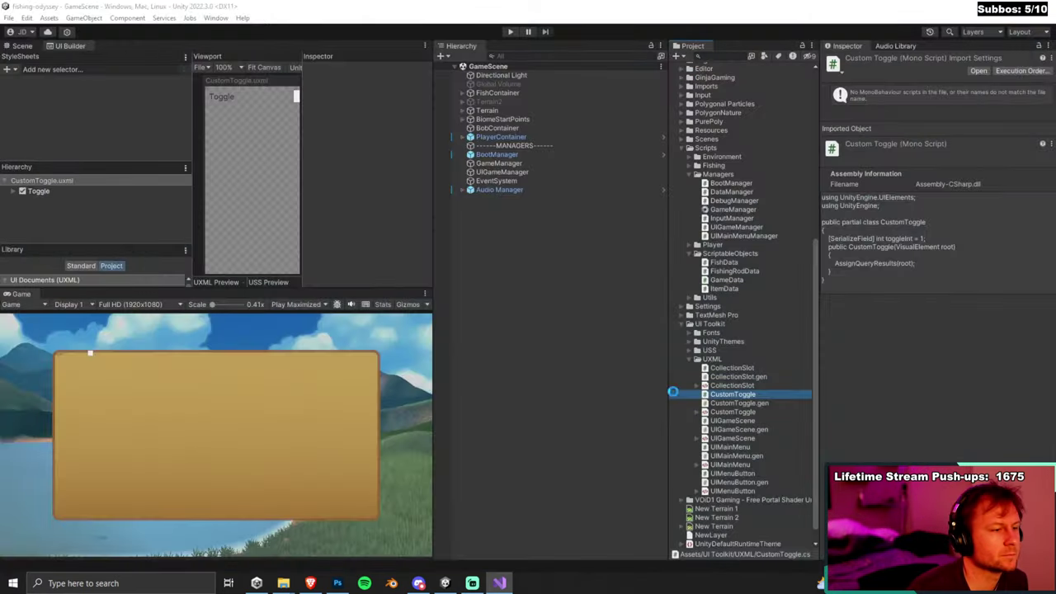
Switch to Brave and open the Unity manual page on customizing UXML tag names and attributes from Phind's sources.
click(310, 583)
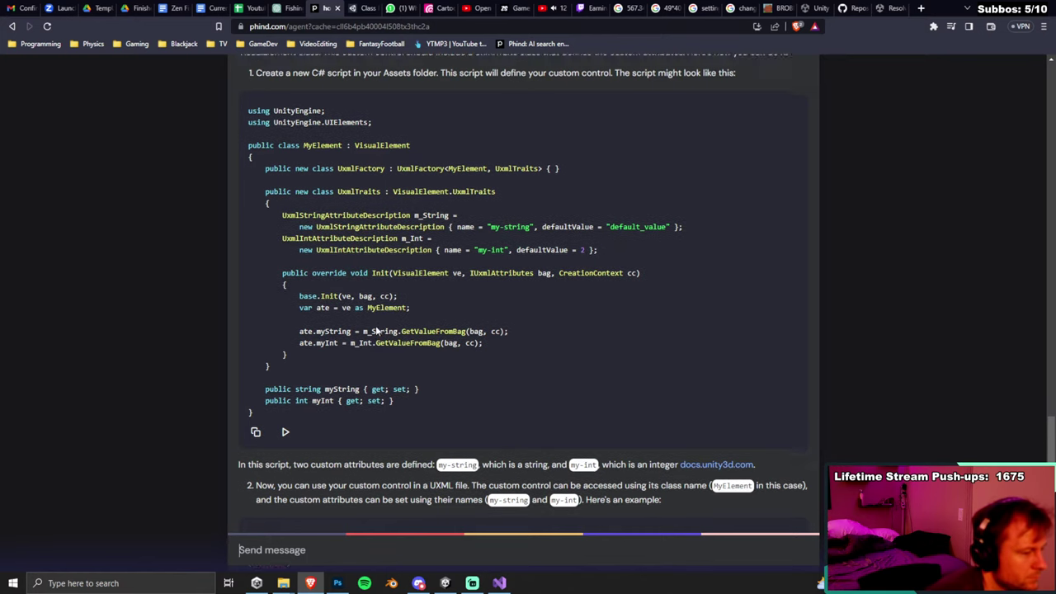
scroll(376, 325, down, 2)
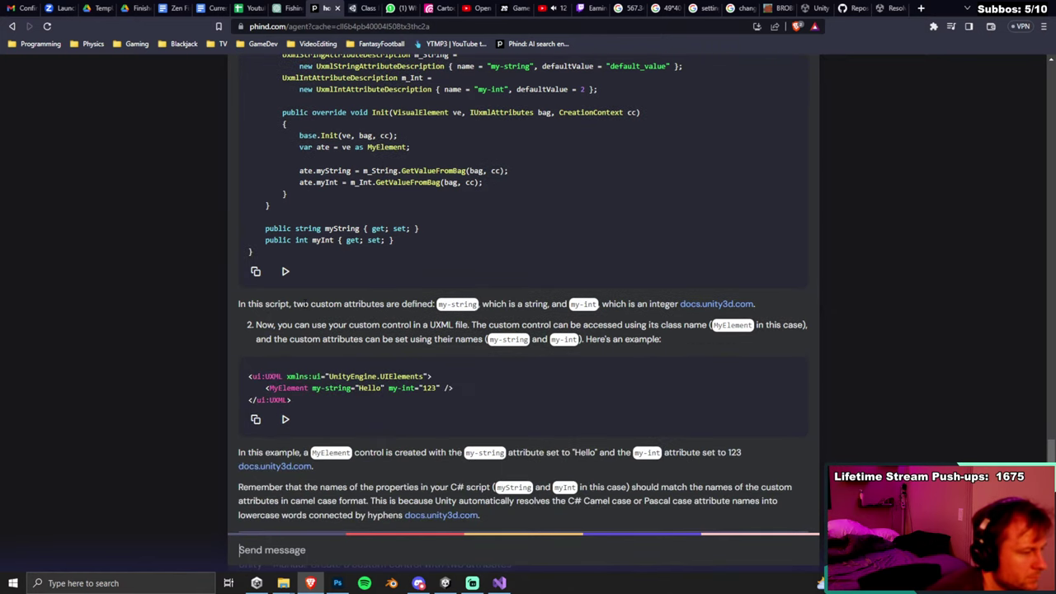
scroll(315, 306, down, 3)
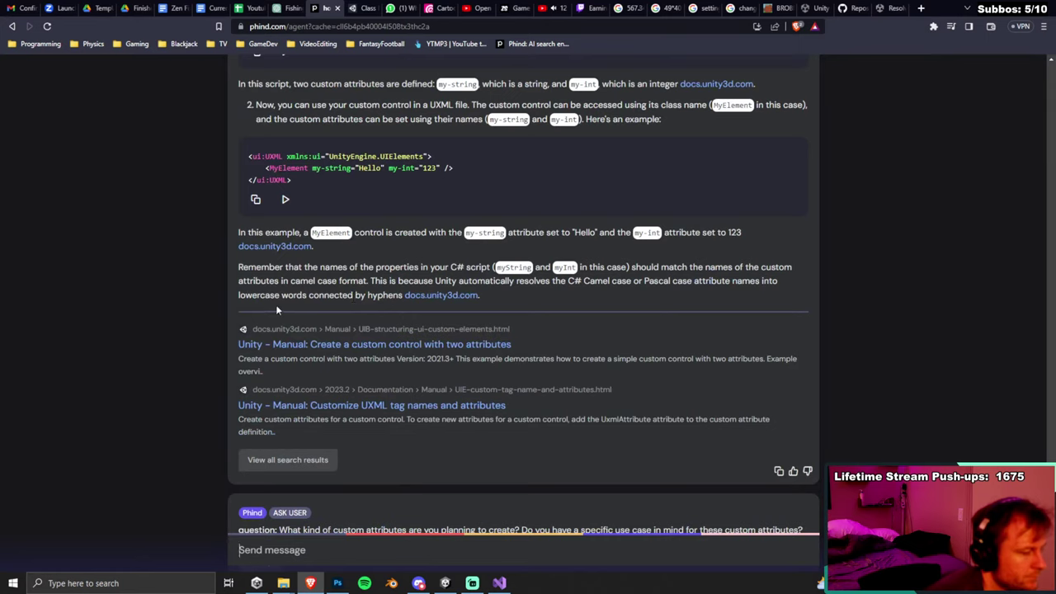
click(376, 413)
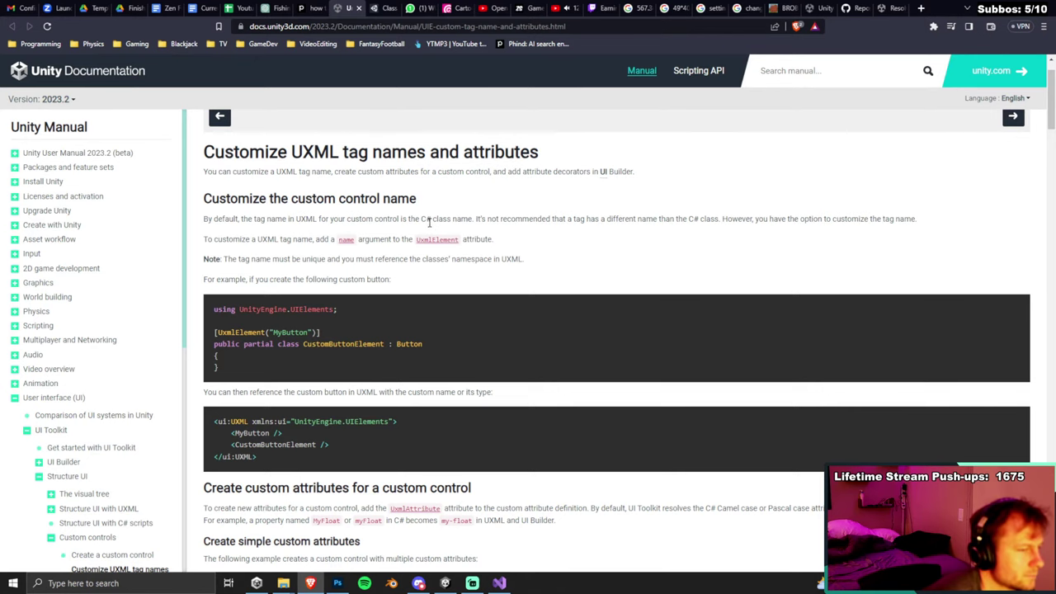
Read the manual's sections on customizing the control name and creating simple custom attributes with UxmlAttribute.
scroll(422, 239, down, 1)
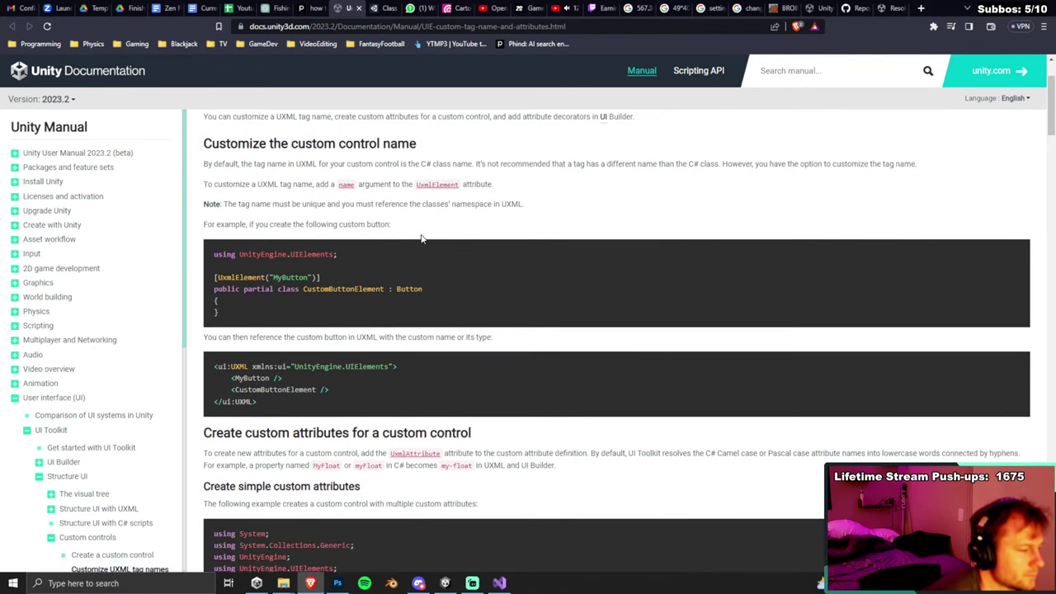
scroll(419, 233, down, 3)
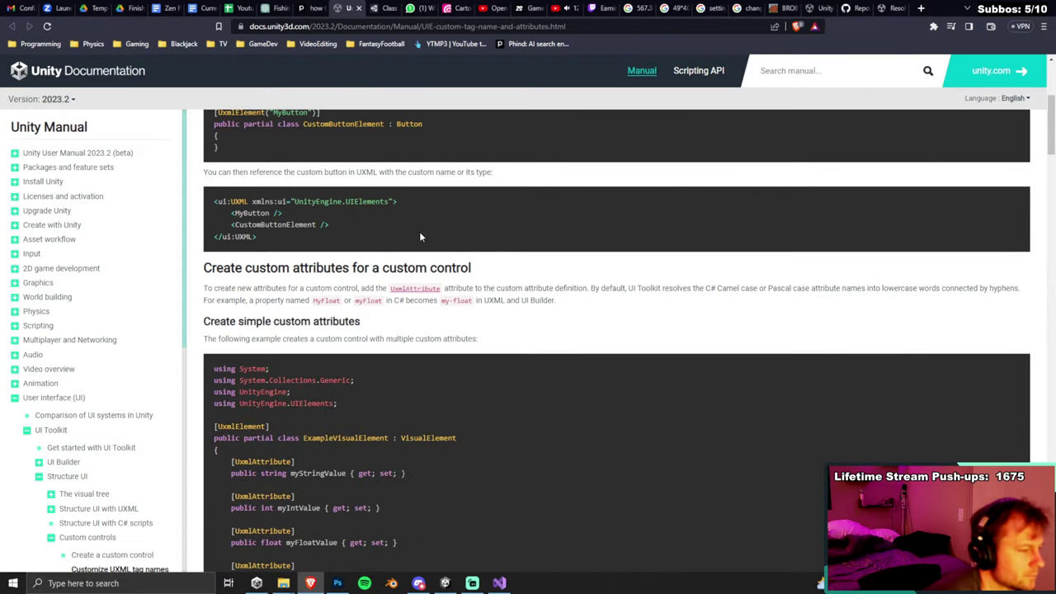
scroll(448, 317, down, 1)
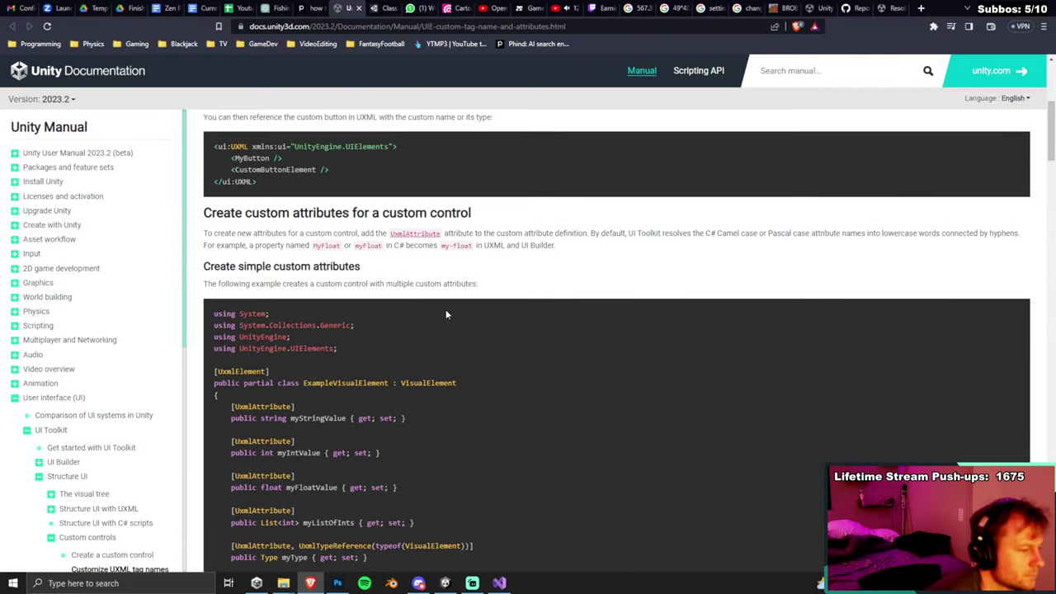
scroll(444, 312, down, 2)
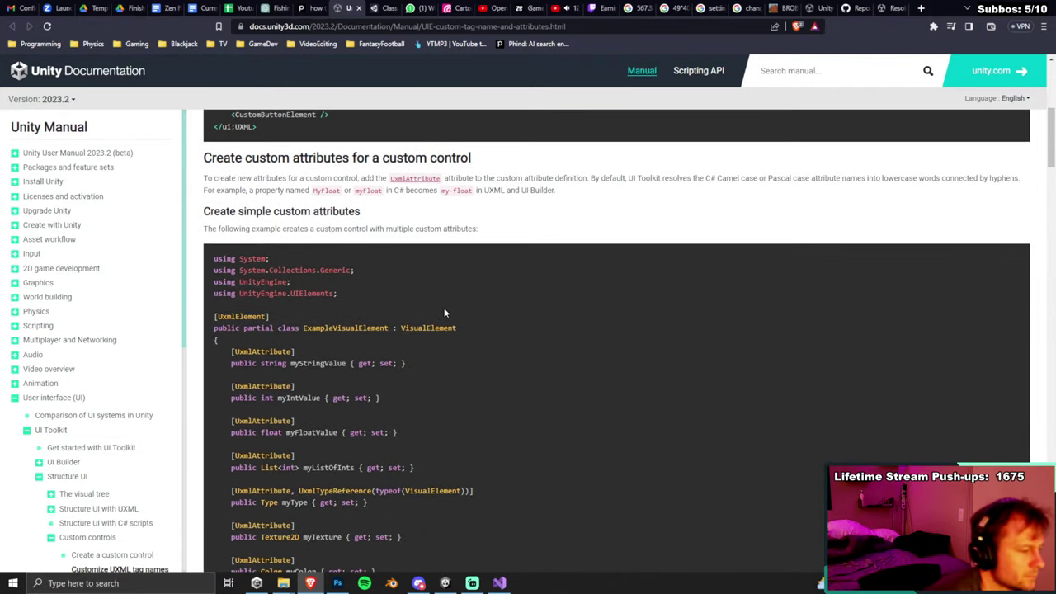
scroll(444, 309, down, 1)
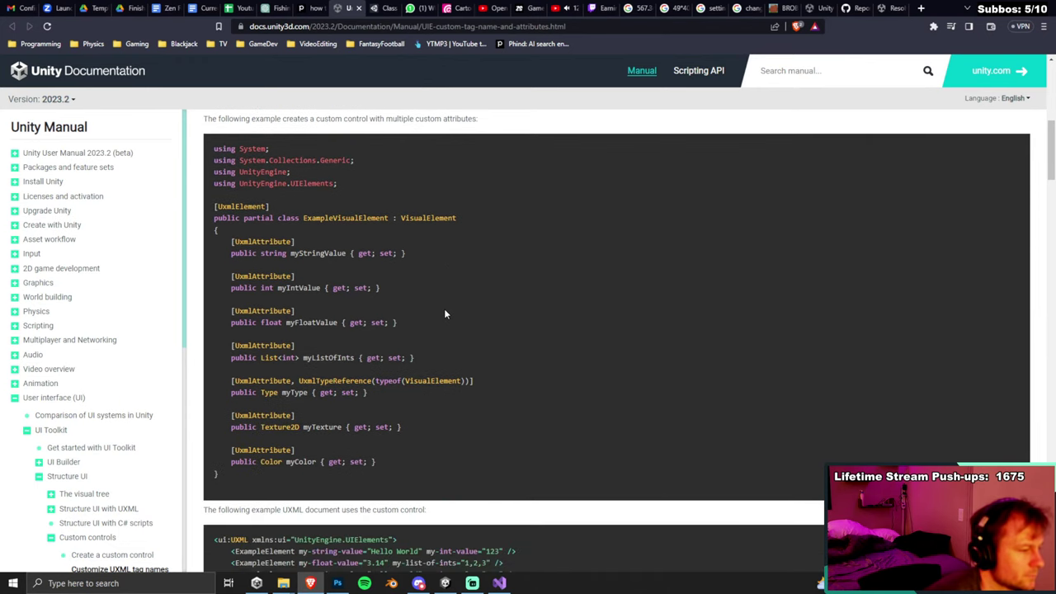
scroll(444, 308, down, 1)
scroll(443, 312, up, 3)
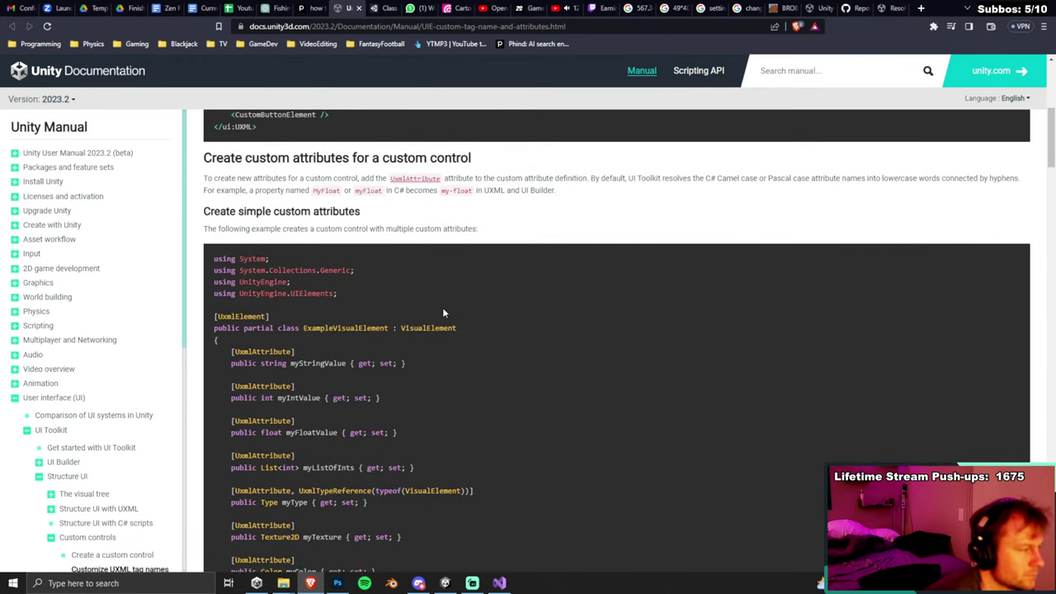
Review the manual page again from its beginning, including the Custom controls contents, down to the section on complex custom attributes.
scroll(442, 308, up, 6)
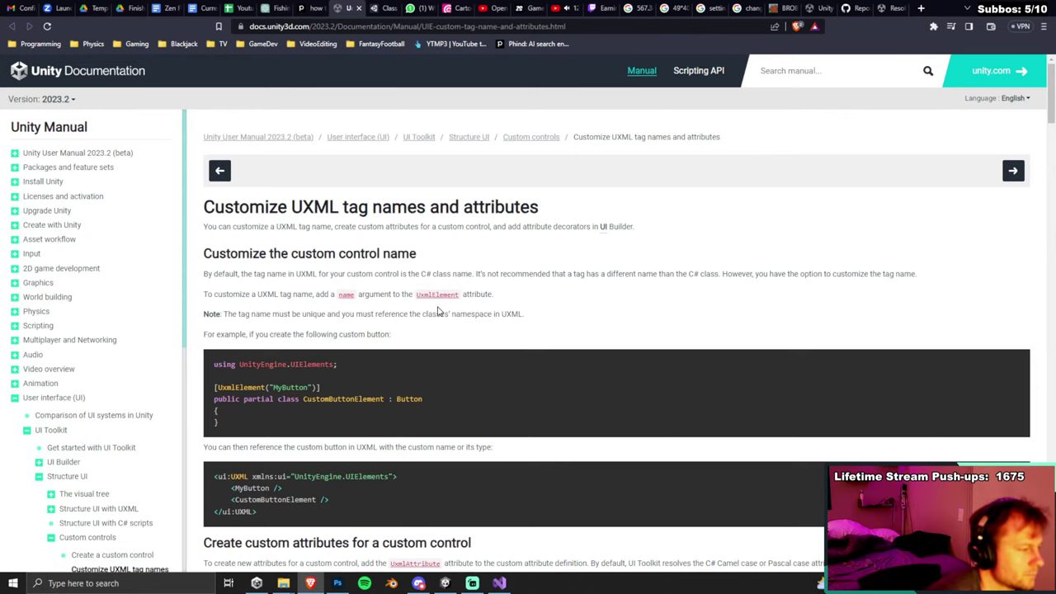
scroll(437, 312, down, 1)
scroll(122, 405, down, 2)
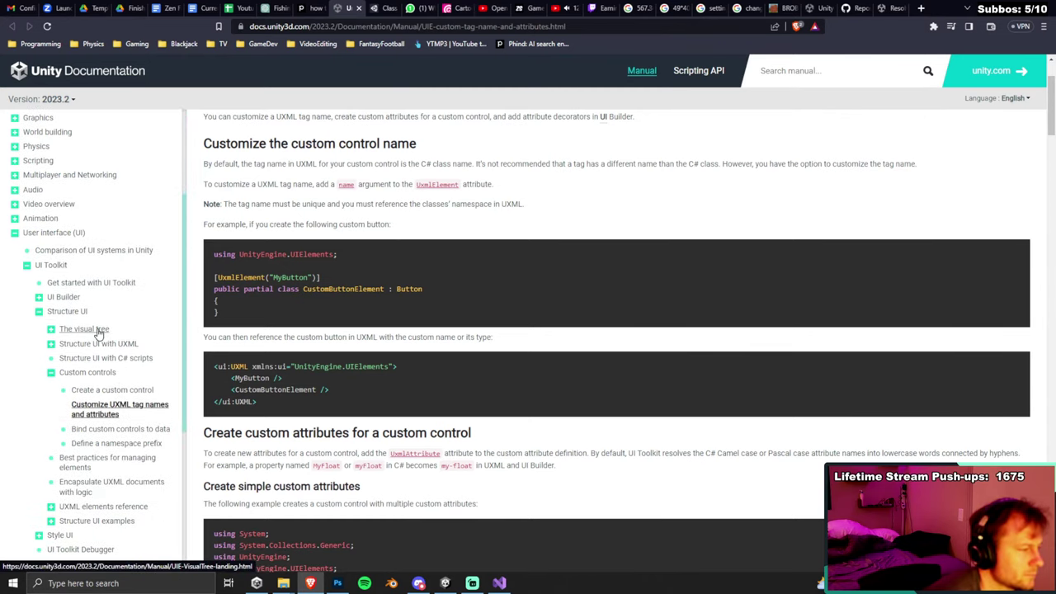
scroll(106, 372, down, 1)
scroll(269, 386, down, 4)
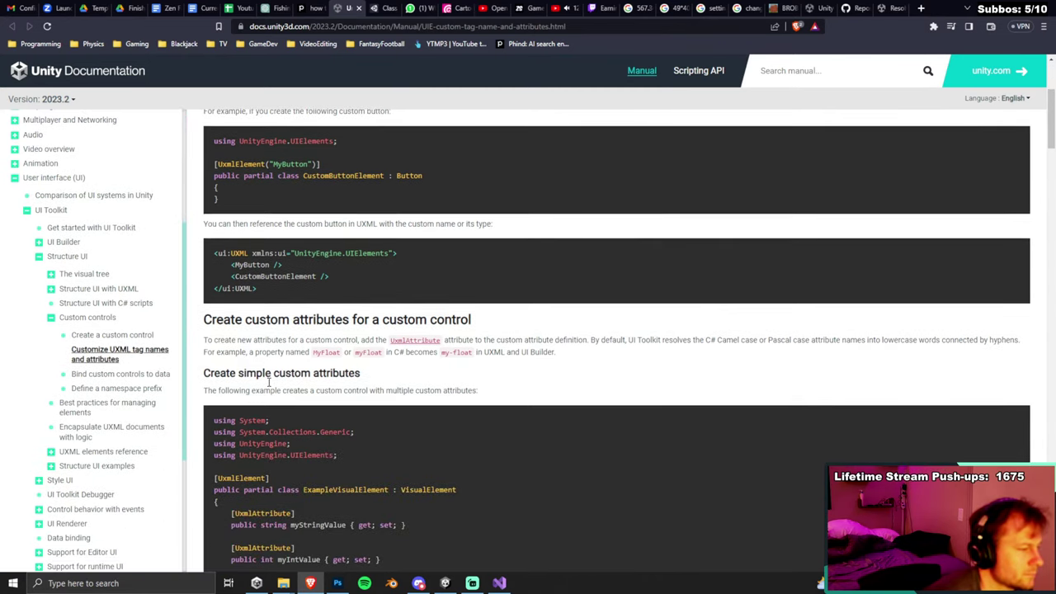
scroll(269, 386, down, 2)
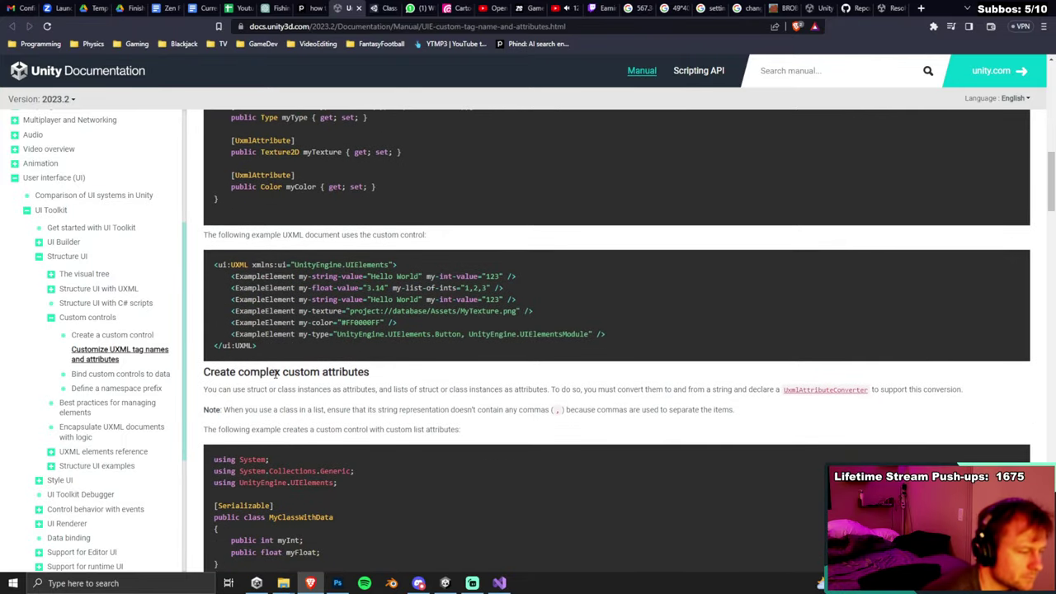
Reread the manual's simple custom attributes example with its UxmlAttribute properties, continuing to the complex custom attributes example.
scroll(272, 372, up, 3)
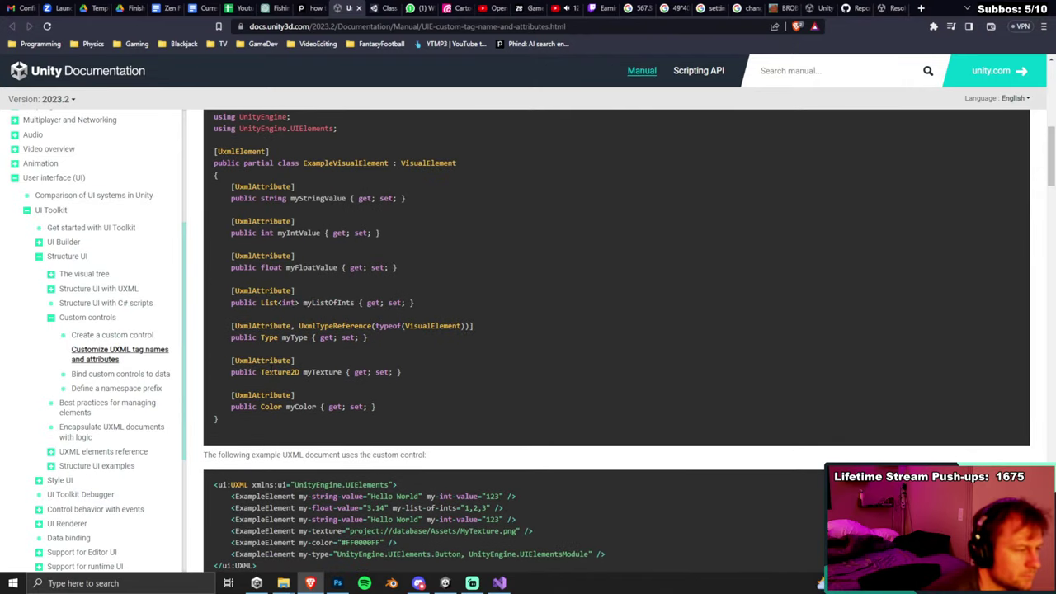
scroll(273, 372, up, 2)
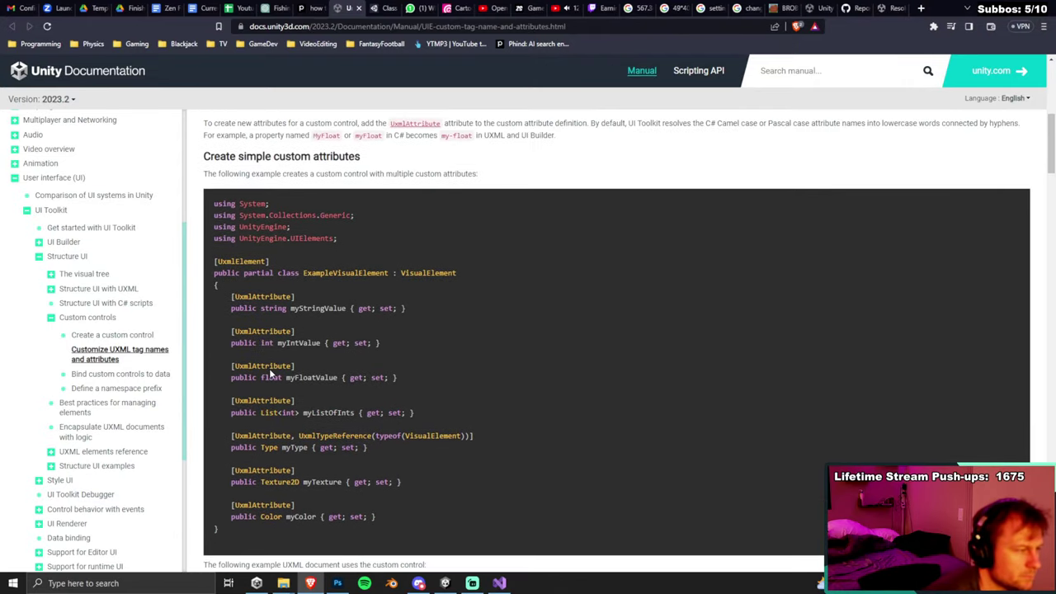
scroll(268, 376, up, 1)
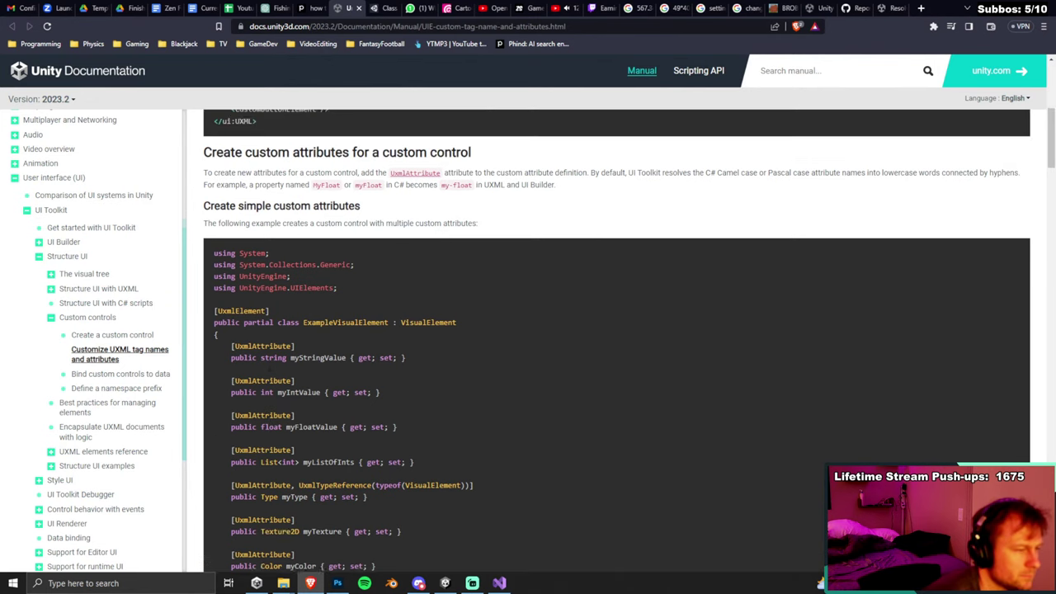
scroll(267, 375, down, 1)
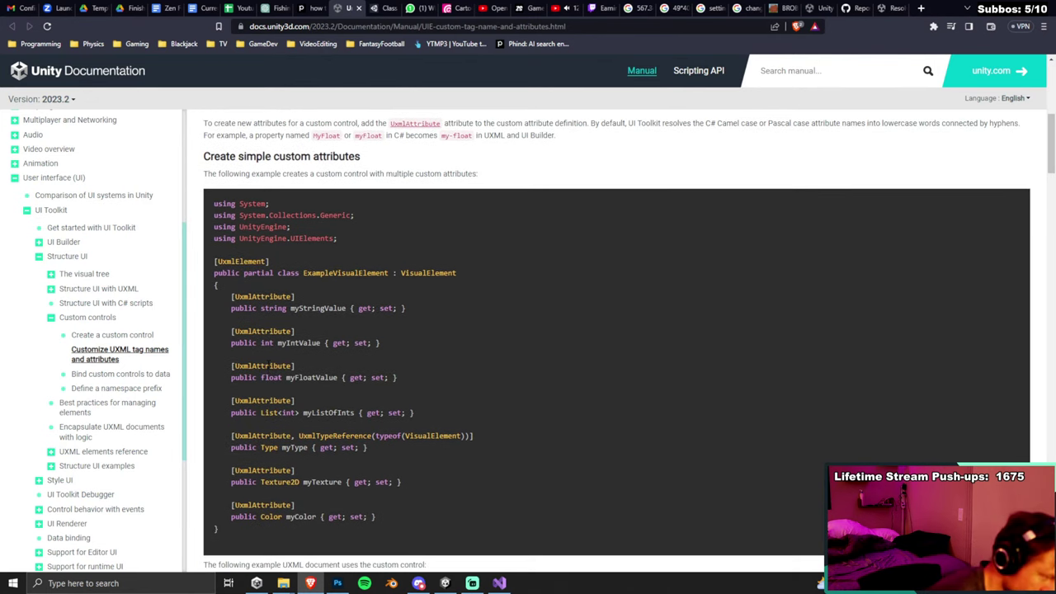
scroll(268, 371, up, 2)
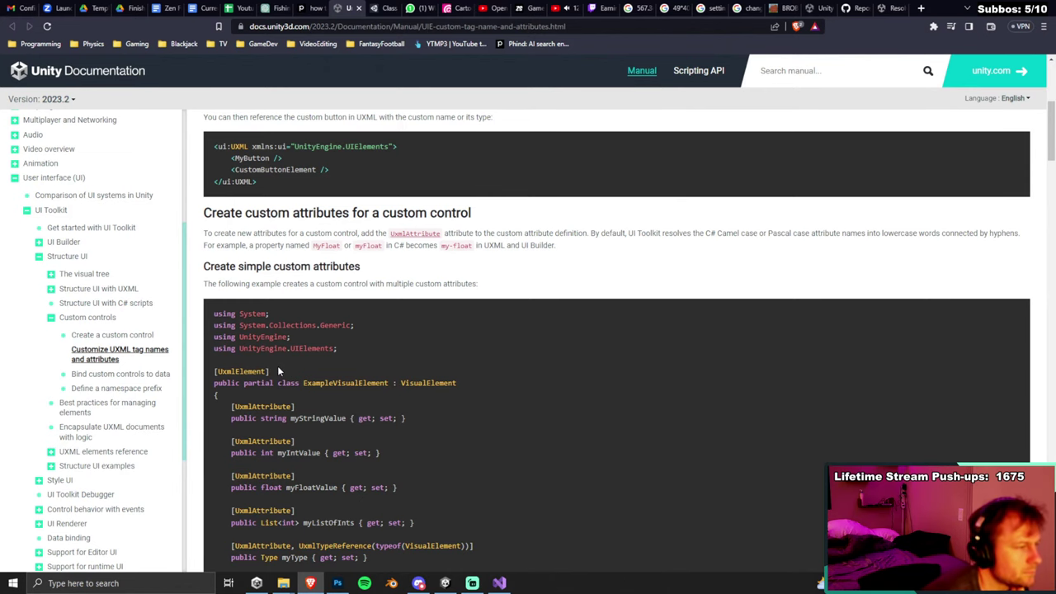
scroll(277, 363, down, 7)
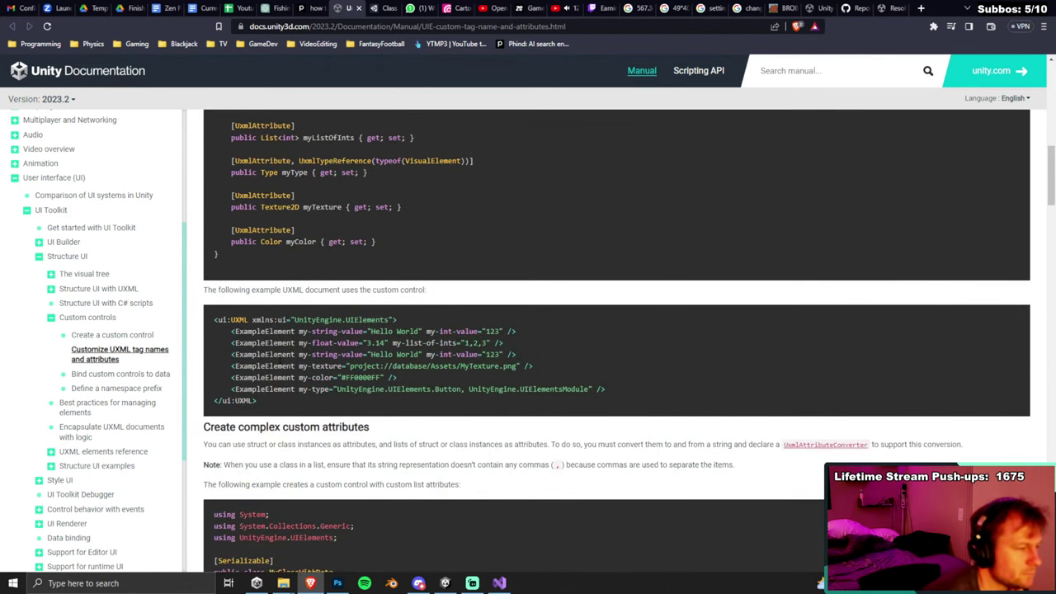
scroll(279, 354, down, 5)
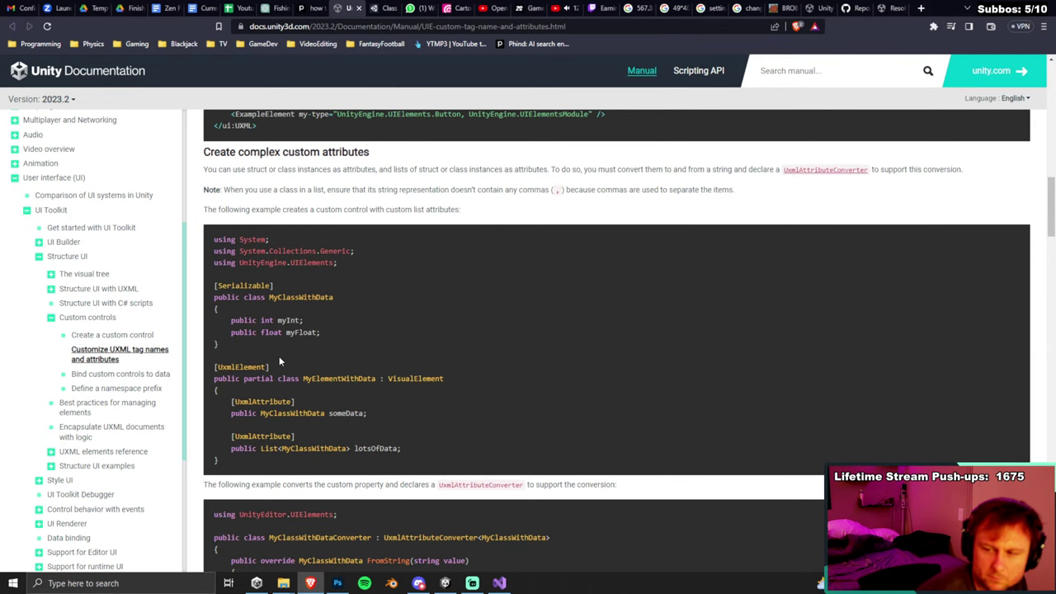
right_click(481, 373)
click(462, 312)
Read the manual's remaining sections on customizing attribute names, adding attribute decorators and adding a custom property drawer in UI Builder.
scroll(458, 317, down, 8)
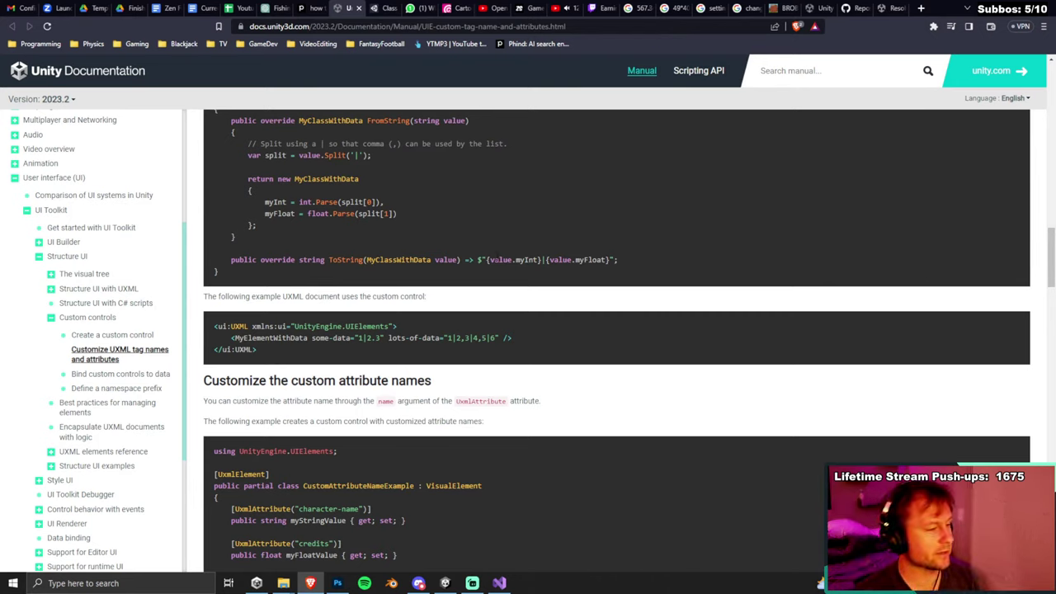
scroll(500, 245, down, 5)
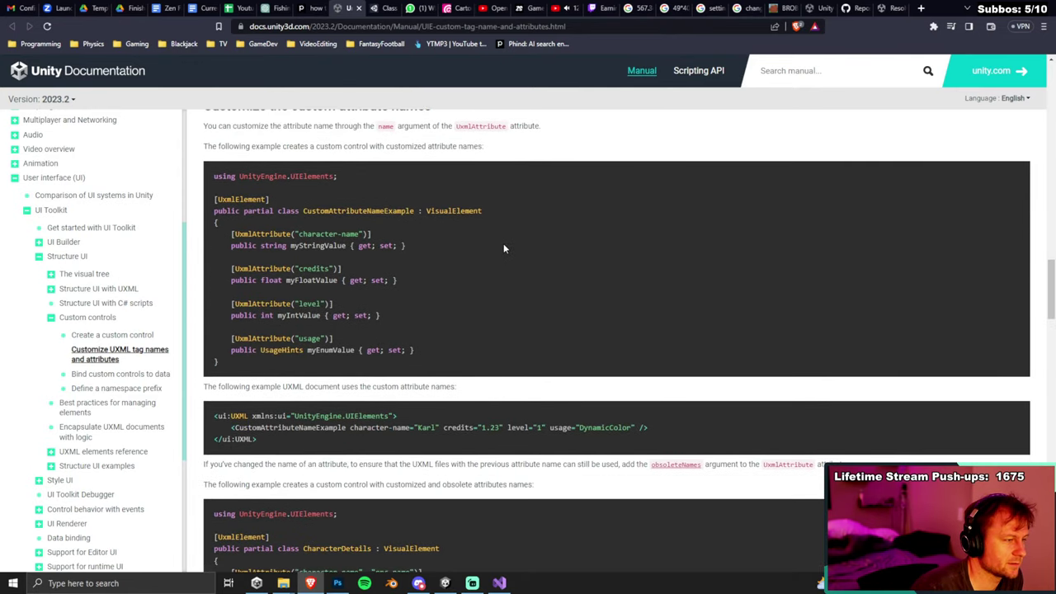
scroll(499, 243, down, 5)
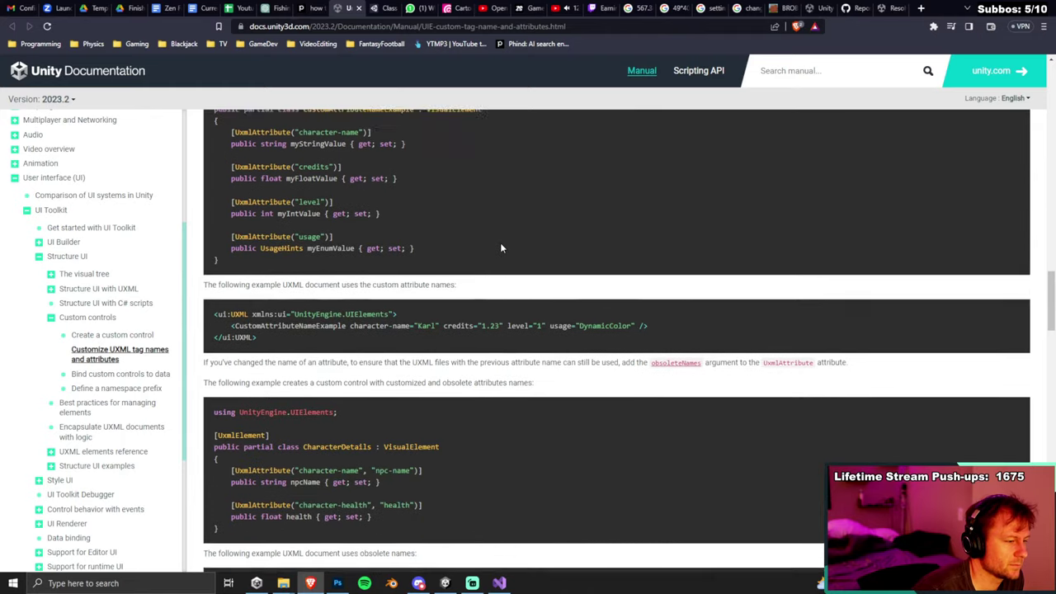
scroll(500, 248, down, 7)
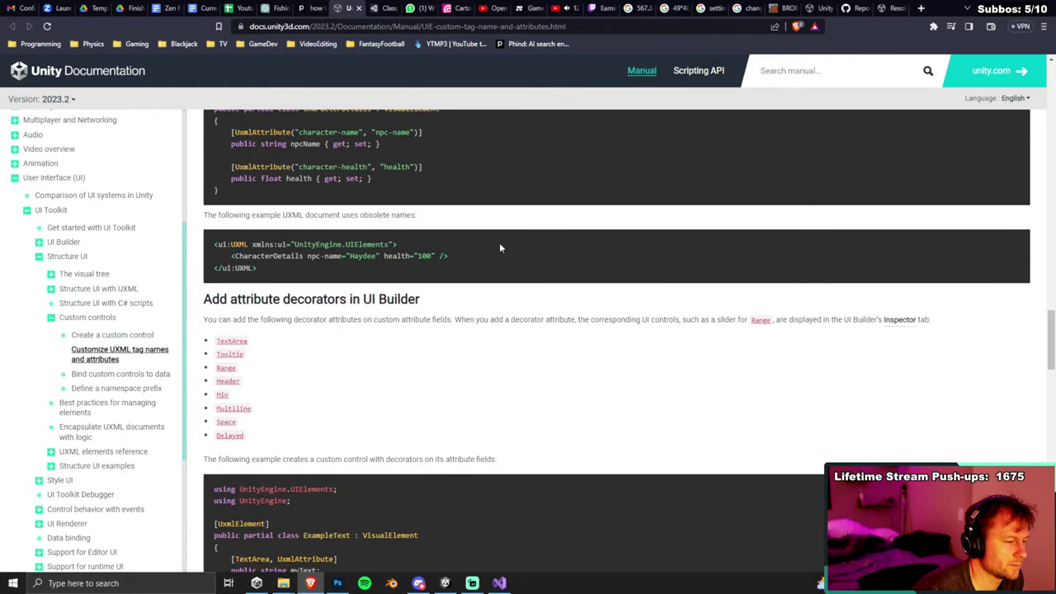
scroll(499, 244, down, 2)
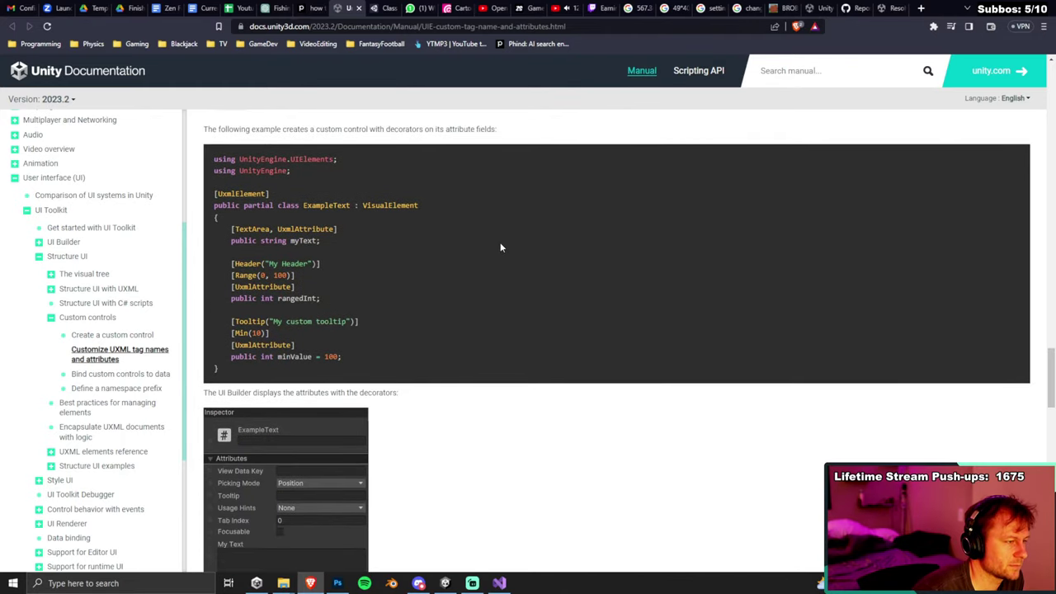
scroll(500, 242, down, 2)
scroll(501, 247, up, 2)
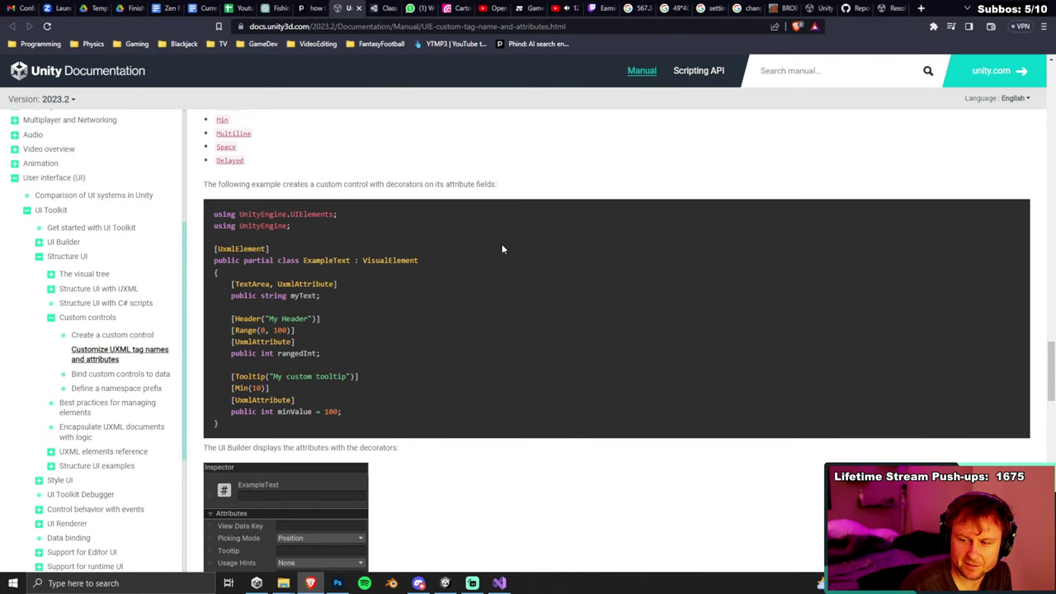
scroll(504, 239, down, 7)
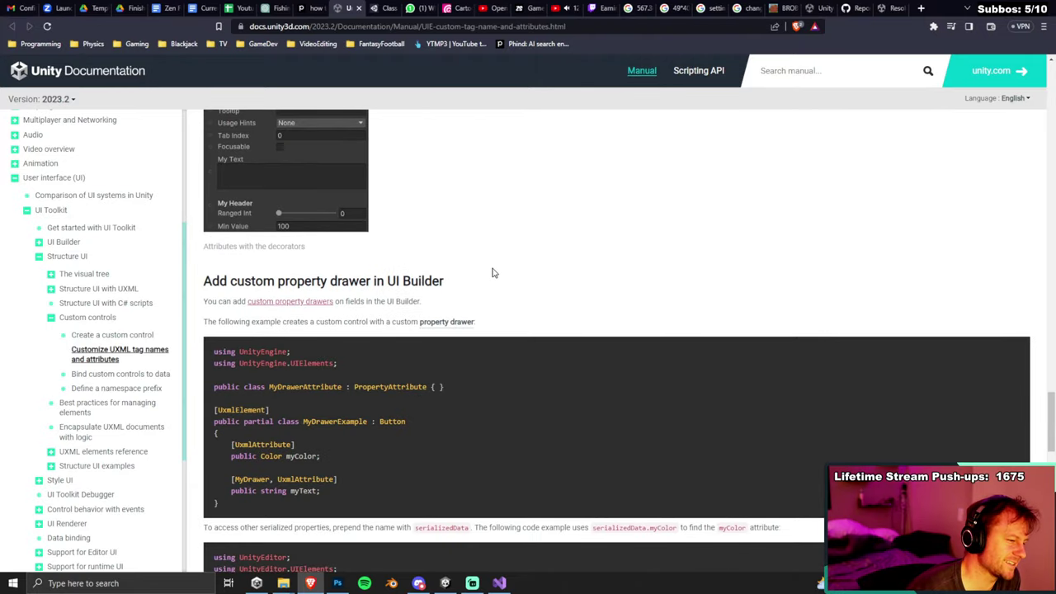
scroll(491, 280, down, 3)
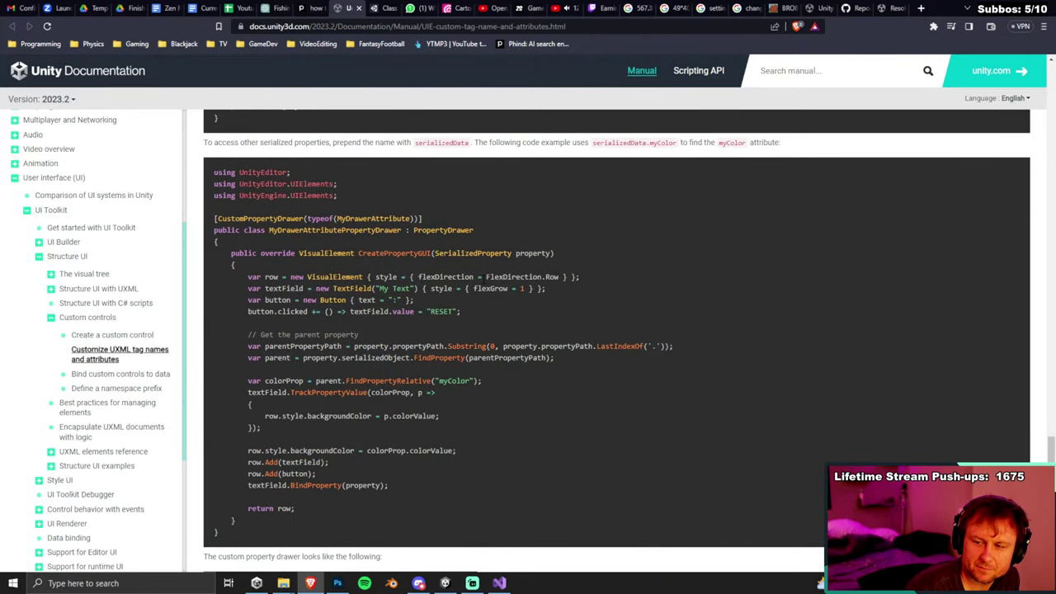
scroll(484, 278, down, 5)
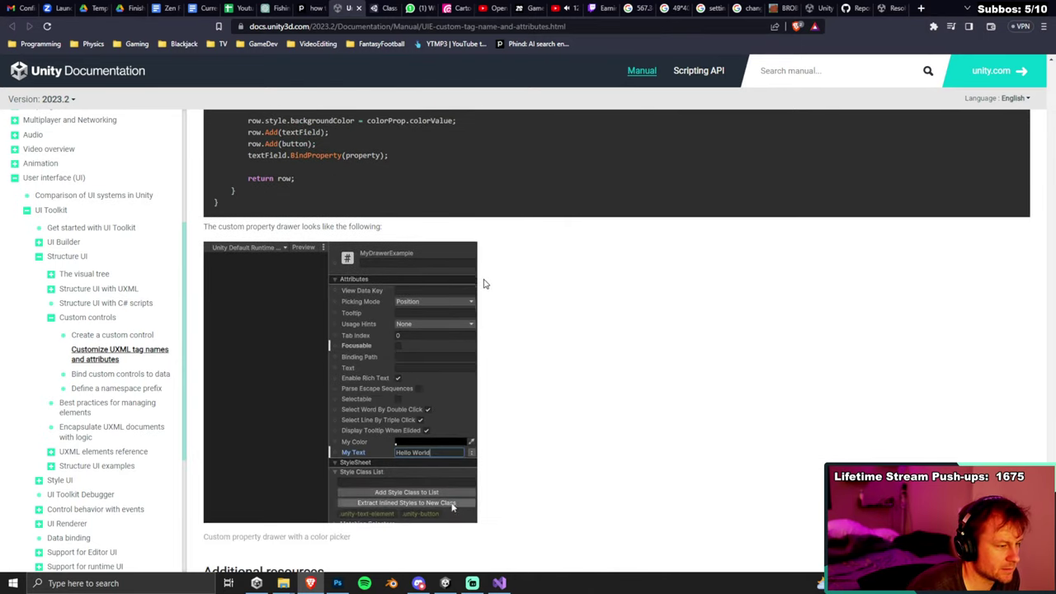
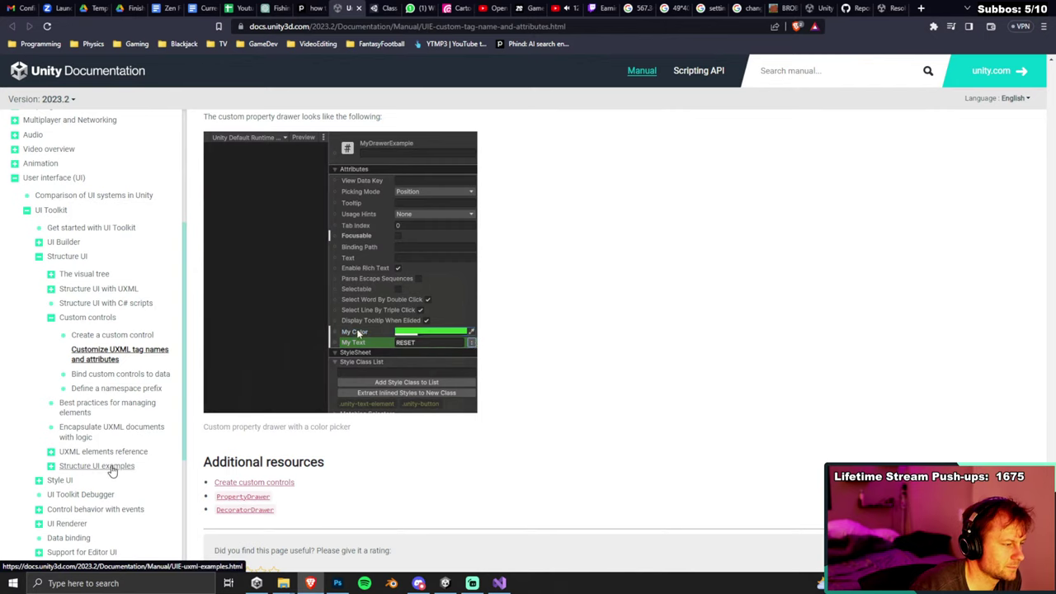
Open the UI Toolkit Examples page from the manual's contents and follow its "Create a tabbed menu" example.
scroll(114, 466, down, 1)
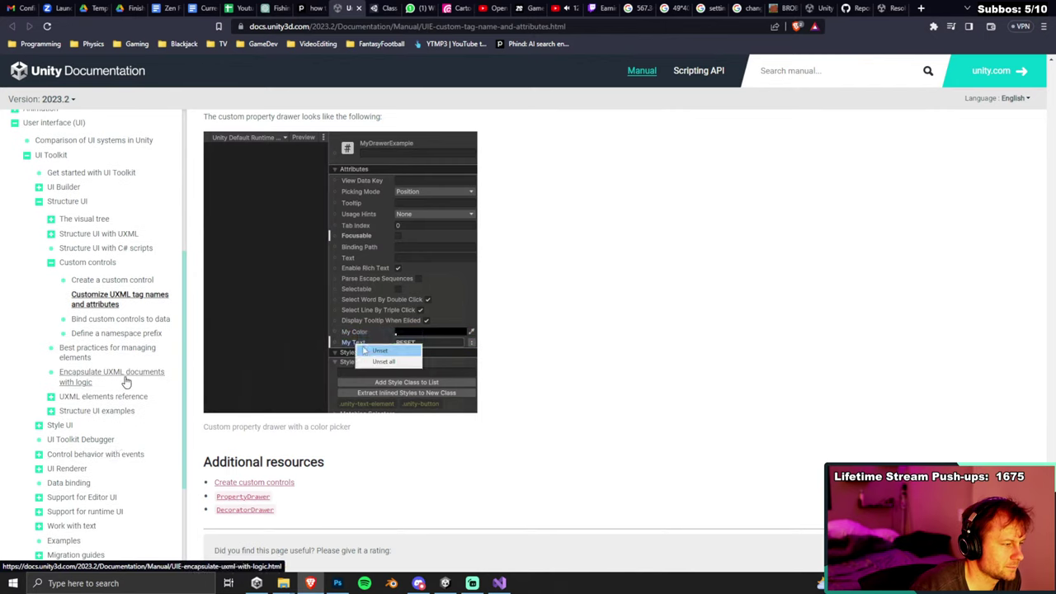
scroll(126, 381, down, 1)
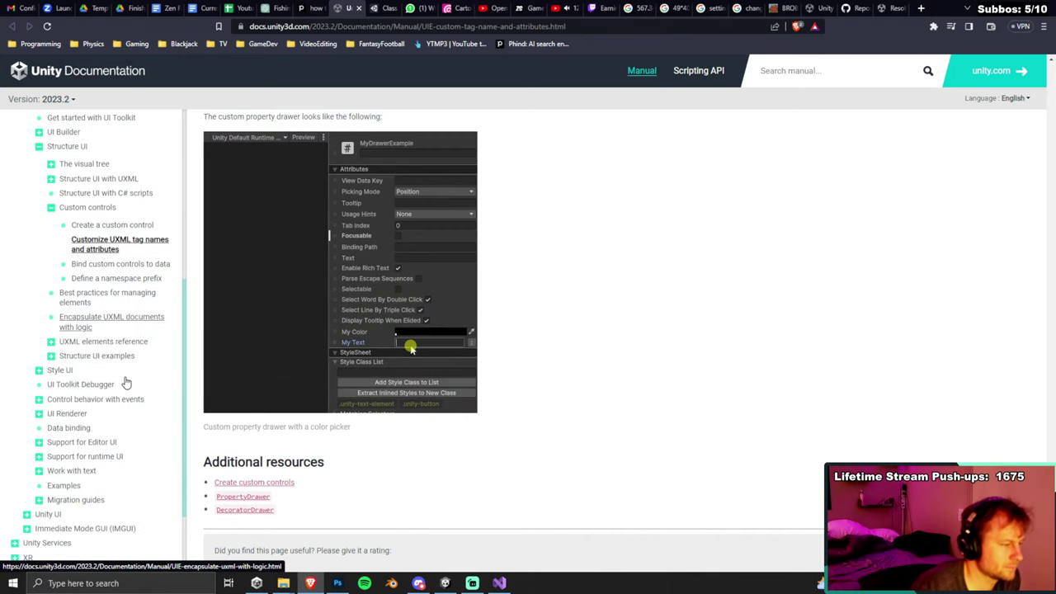
scroll(101, 436, down, 1)
click(94, 437)
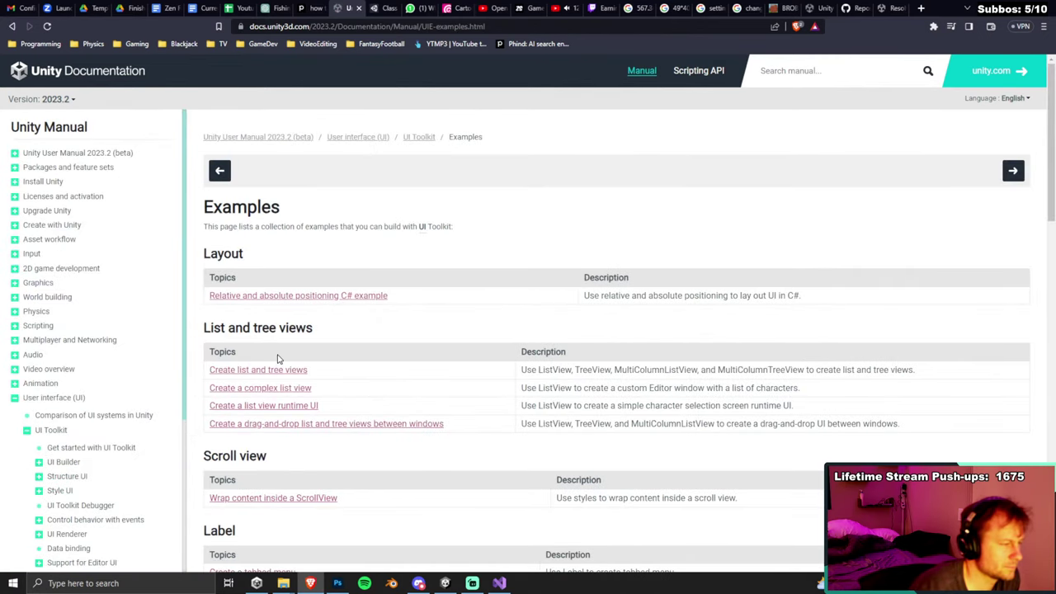
scroll(277, 359, down, 2)
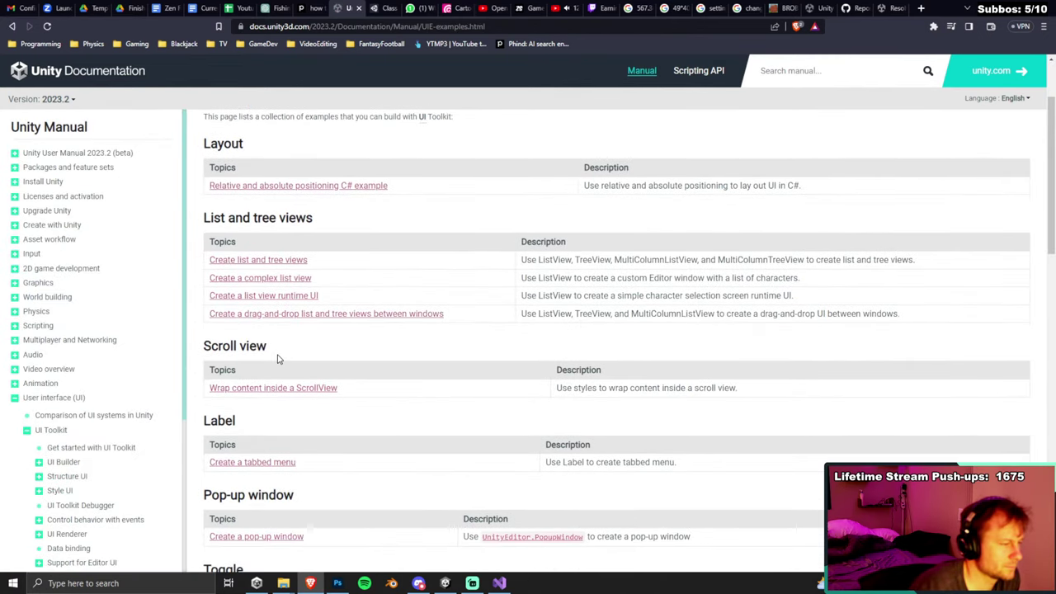
scroll(277, 359, down, 2)
click(280, 355)
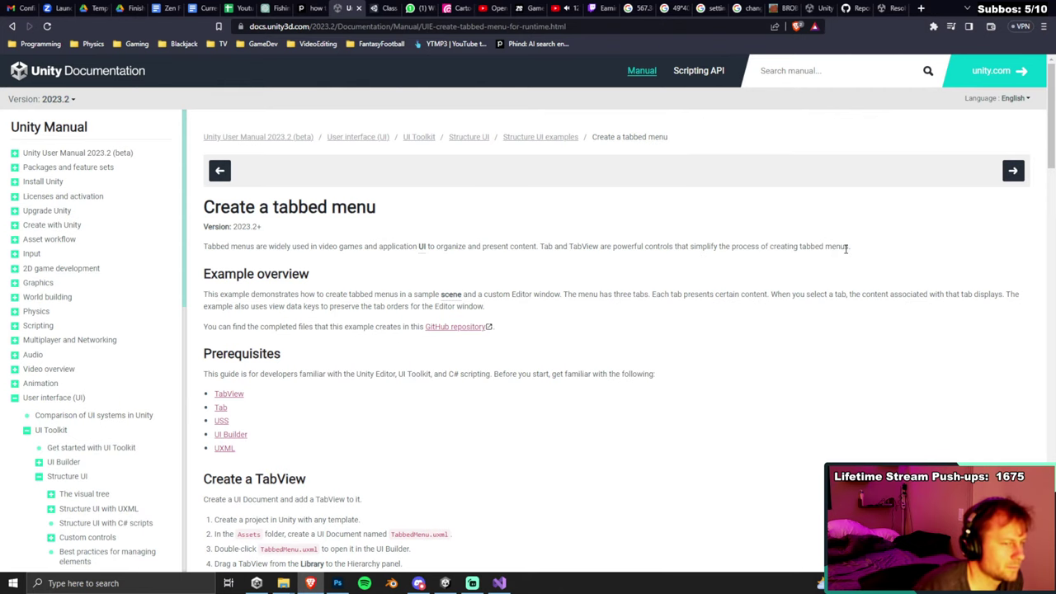
Examine the tabbed menu guide's TabView setup, USS styles, finished UXML, and game and Editor window scripts.
scroll(337, 302, down, 4)
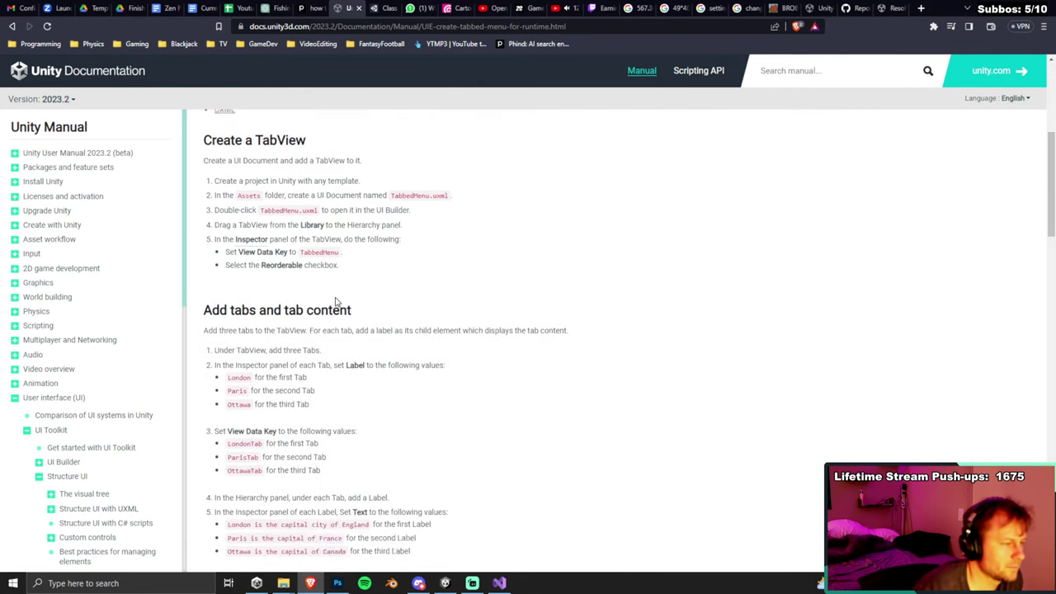
scroll(336, 301, down, 5)
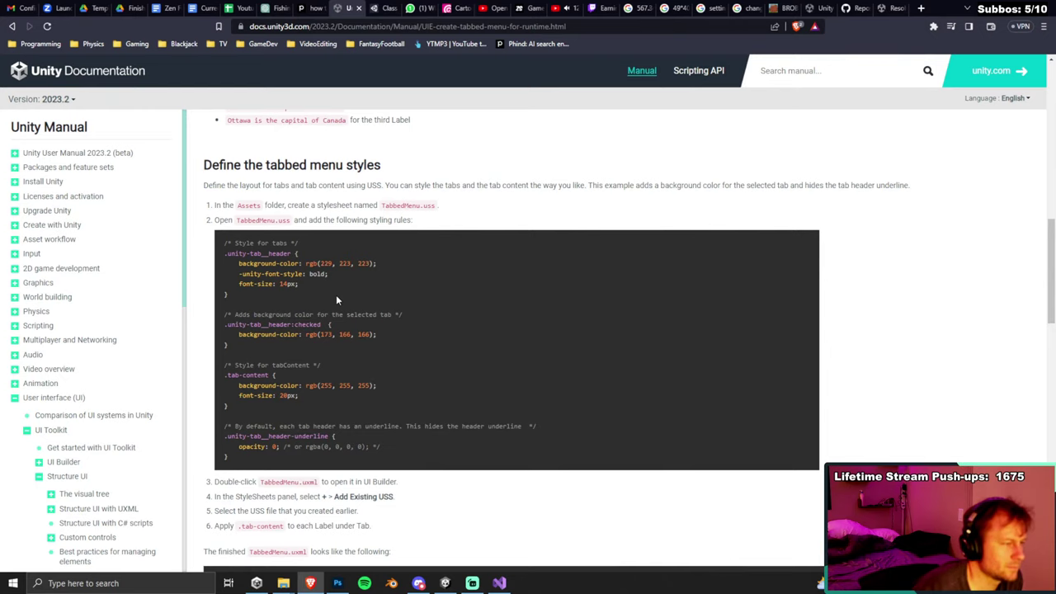
scroll(337, 299, down, 3)
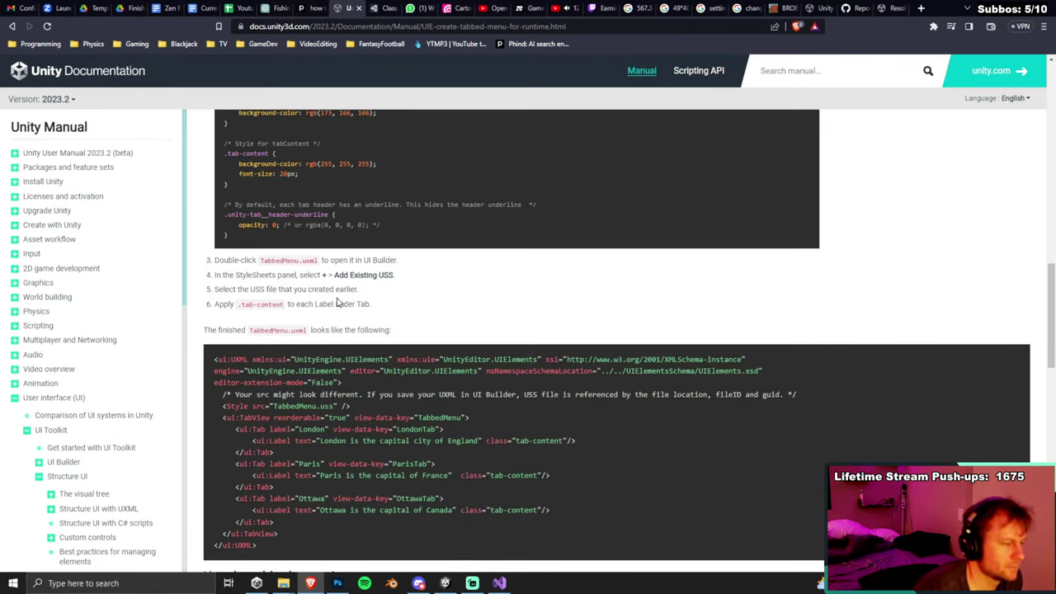
scroll(337, 300, down, 10)
scroll(337, 298, up, 3)
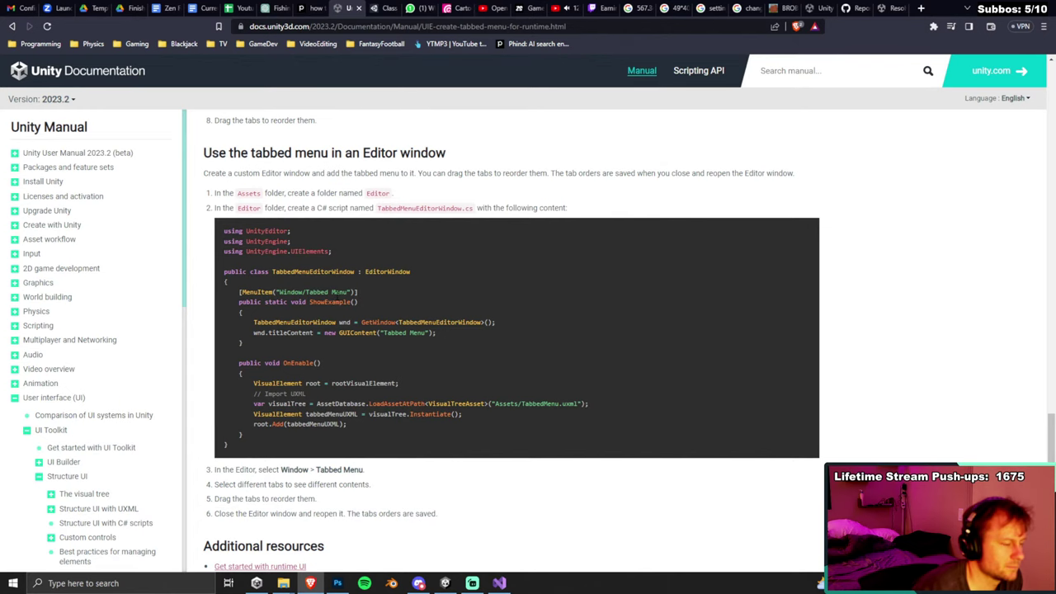
scroll(336, 300, down, 2)
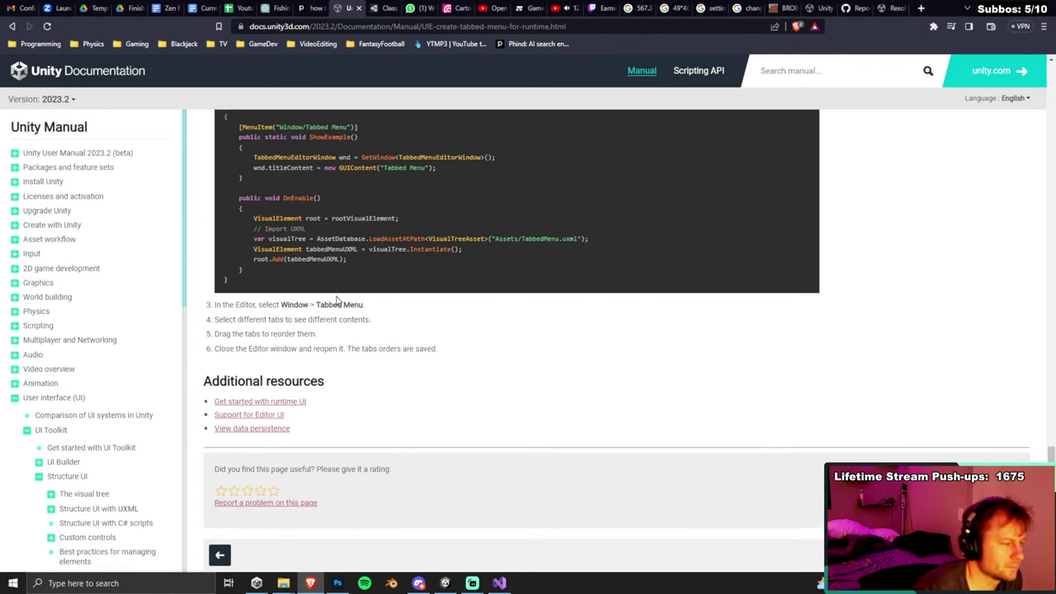
scroll(337, 300, up, 3)
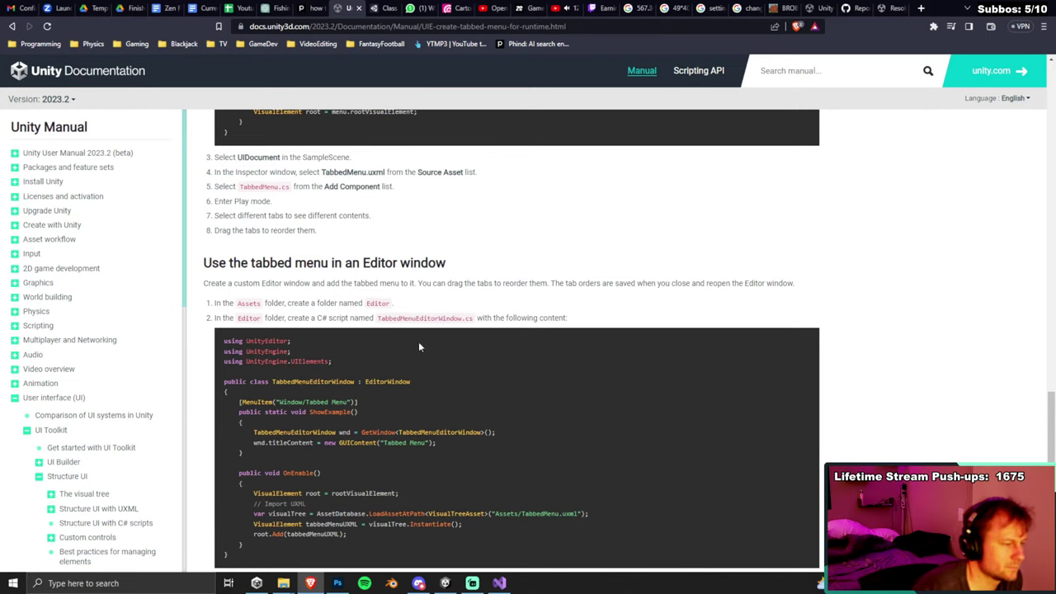
scroll(409, 344, up, 4)
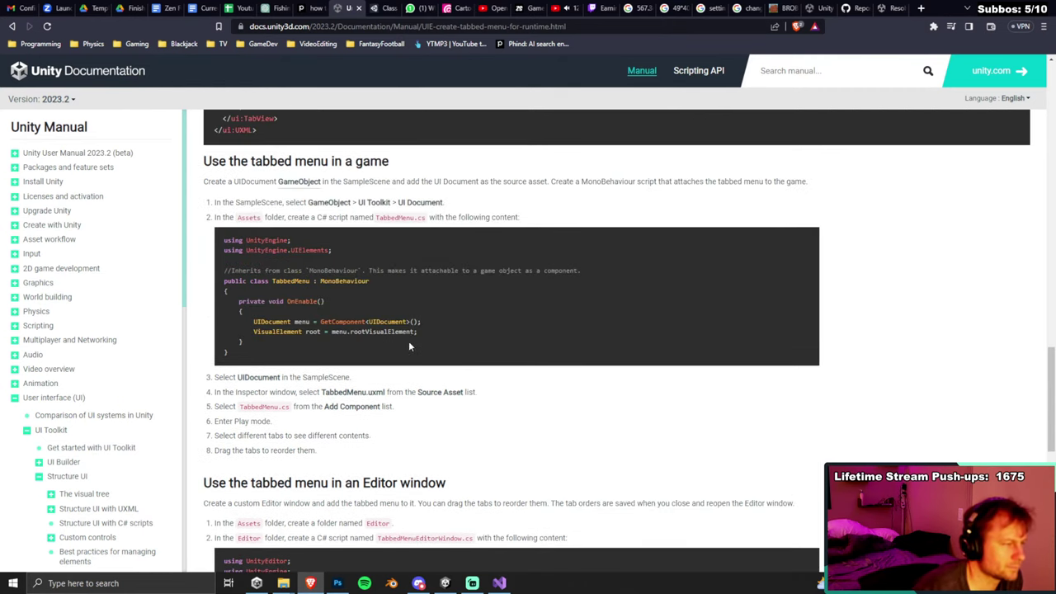
scroll(407, 344, up, 10)
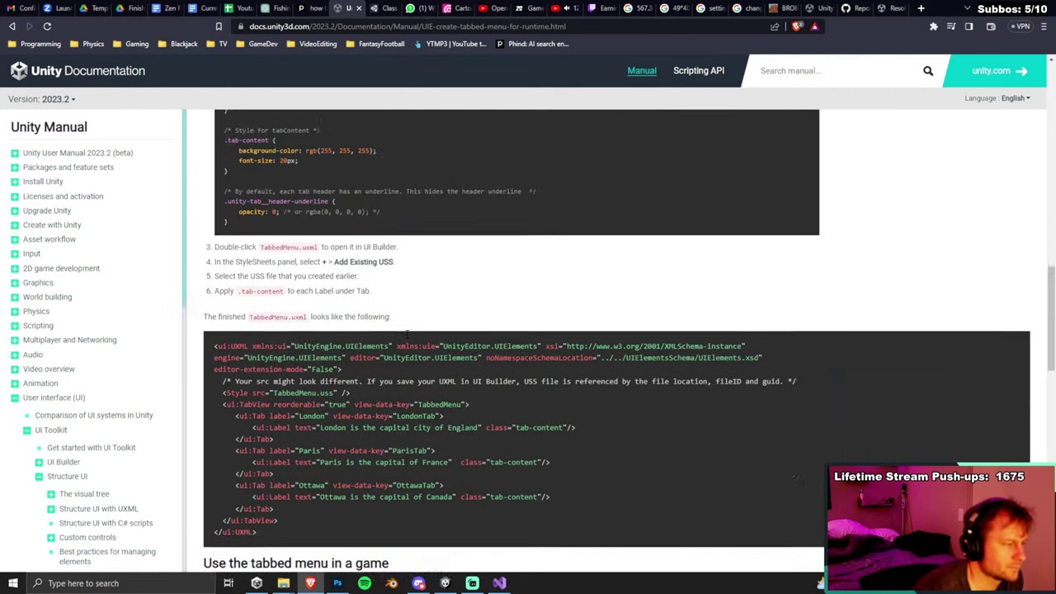
scroll(405, 343, up, 6)
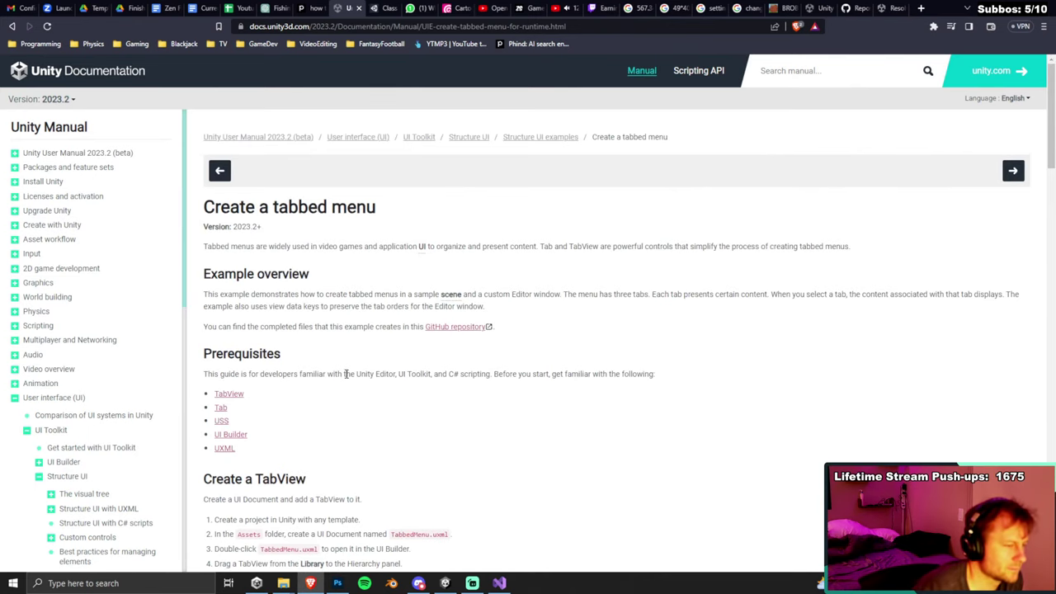
Open the TabView element page from the guide's prerequisites, then view the linked UXML element Tab page in its own browser tab.
scroll(346, 371, down, 1)
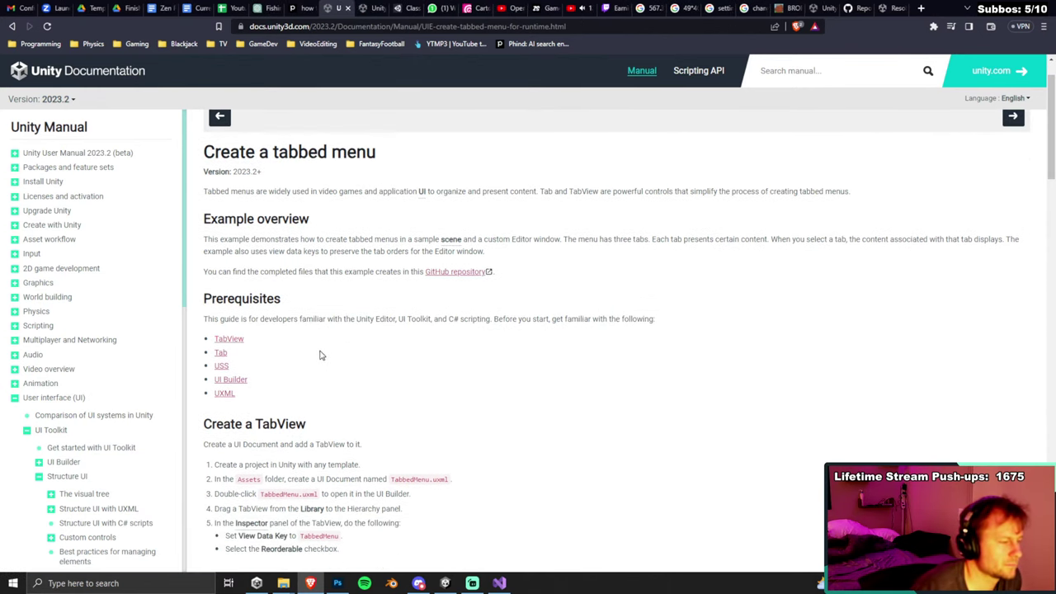
click(363, 7)
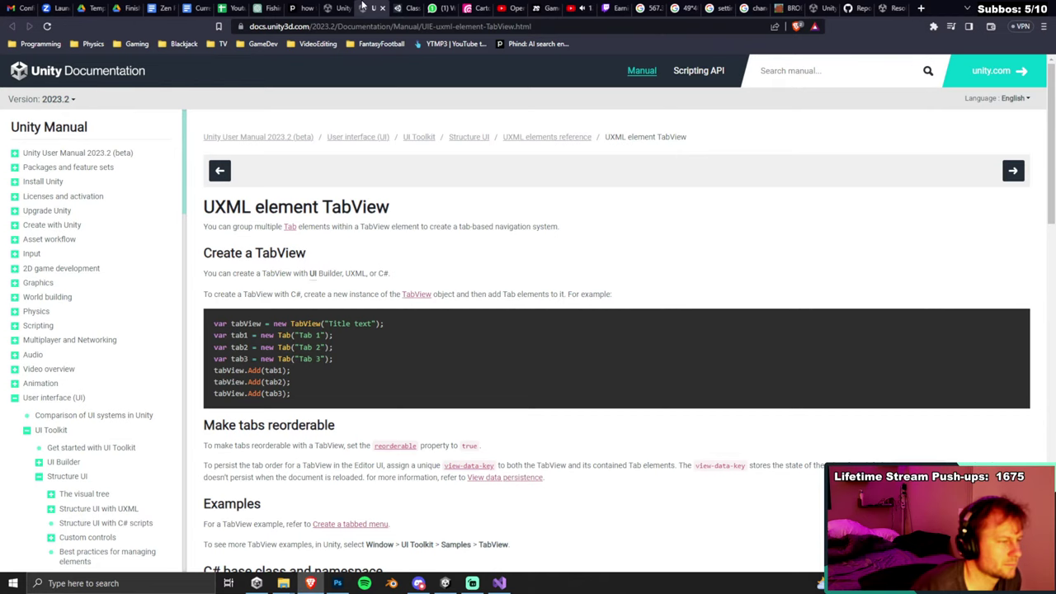
middle_click(289, 227)
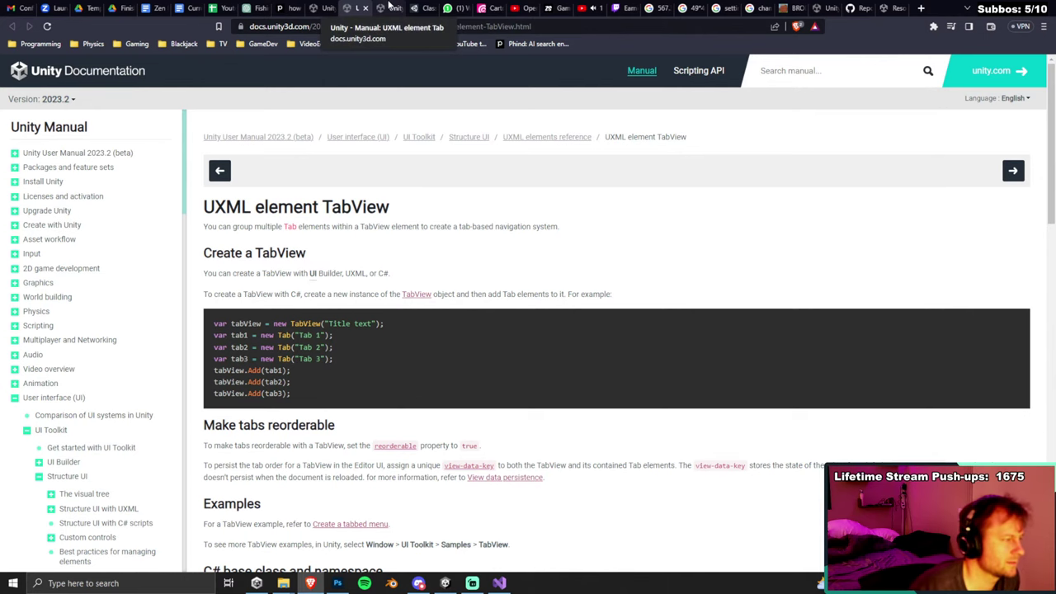
click(388, 6)
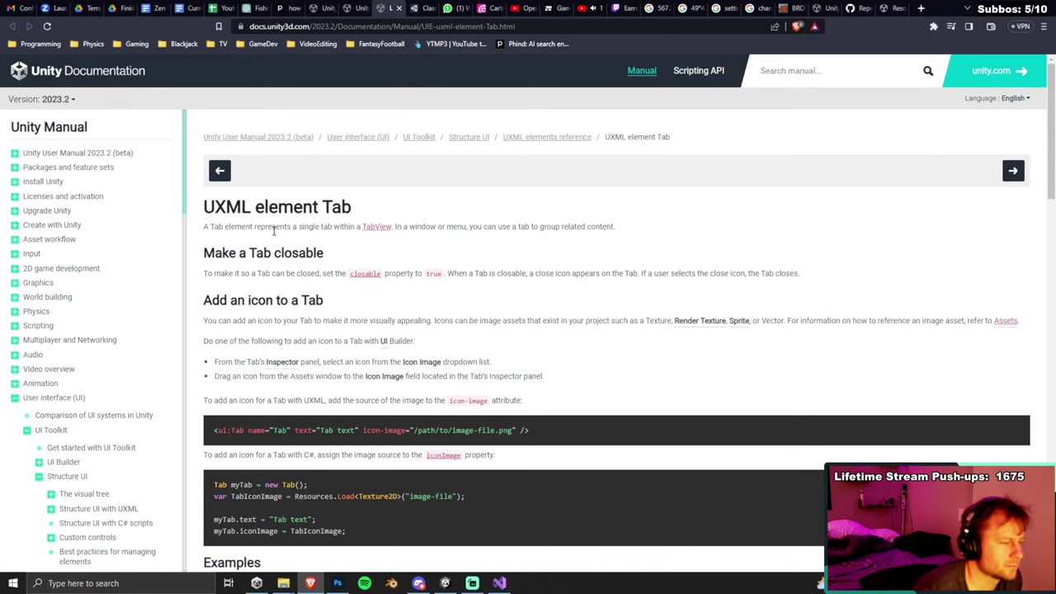
Read the UXML element Tab page's examples, C# namespace, member and inherited attributes, and USS classes through to its additional resources.
scroll(277, 246, down, 5)
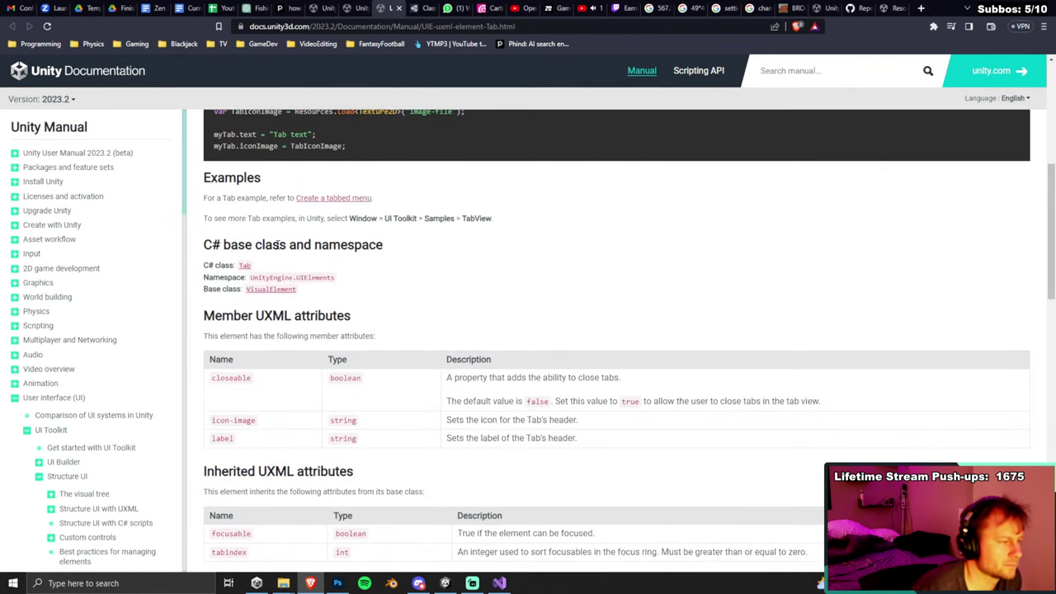
scroll(277, 246, down, 8)
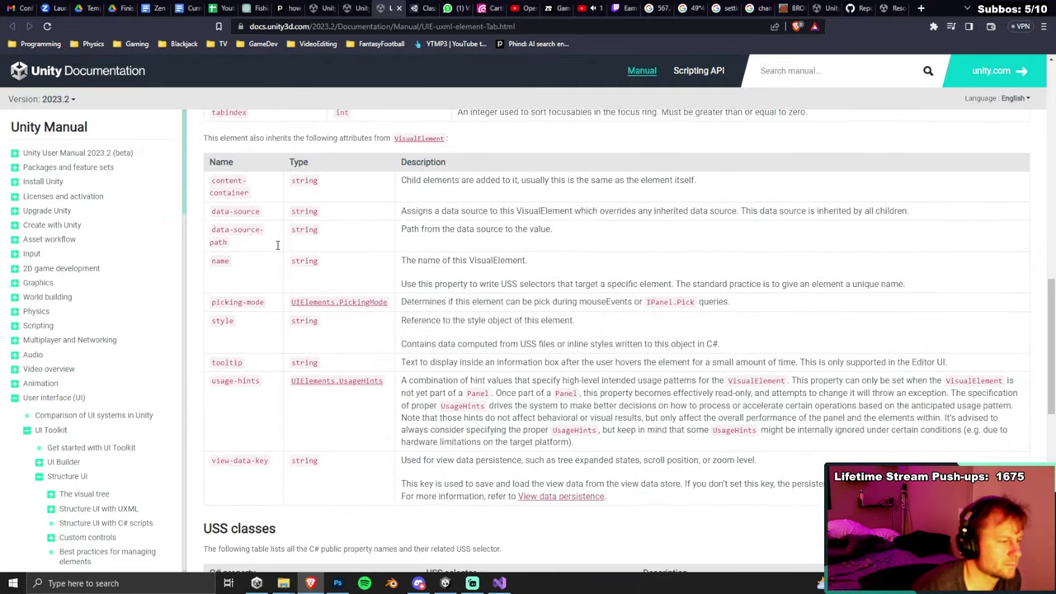
scroll(277, 248, down, 3)
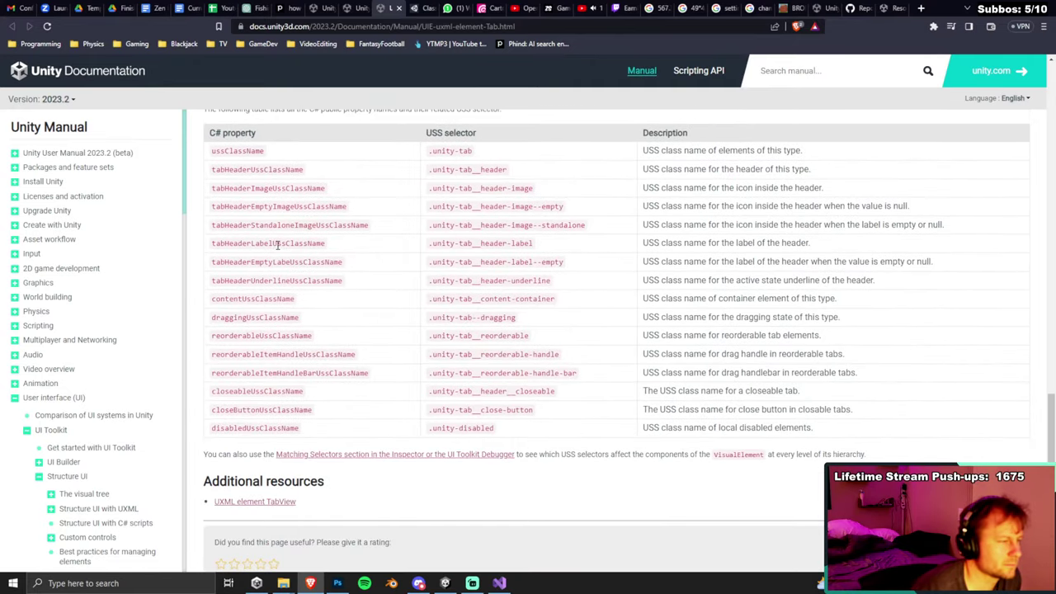
scroll(277, 246, down, 2)
scroll(130, 334, down, 10)
scroll(132, 330, down, 10)
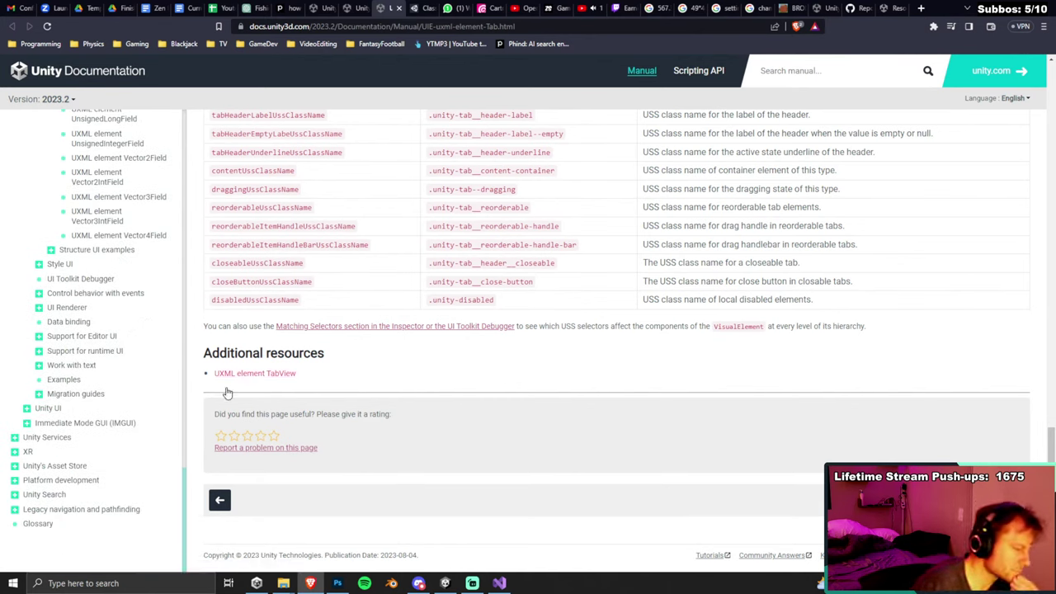
Switch to Unity, maximize the UI Builder and check the Library's standard and project controls for a built-in tab element.
click(445, 582)
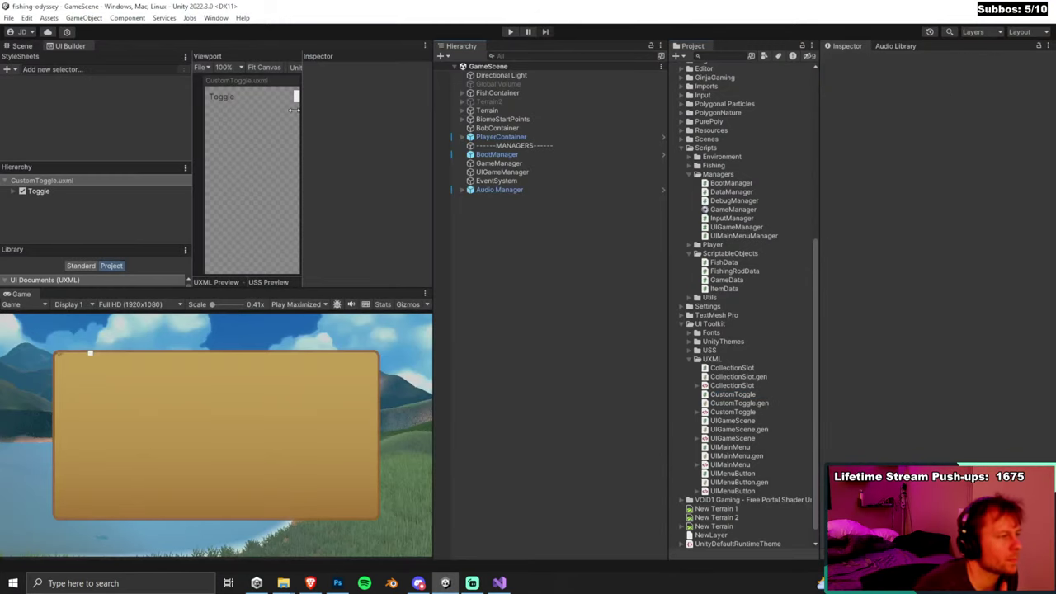
key(shift+space)
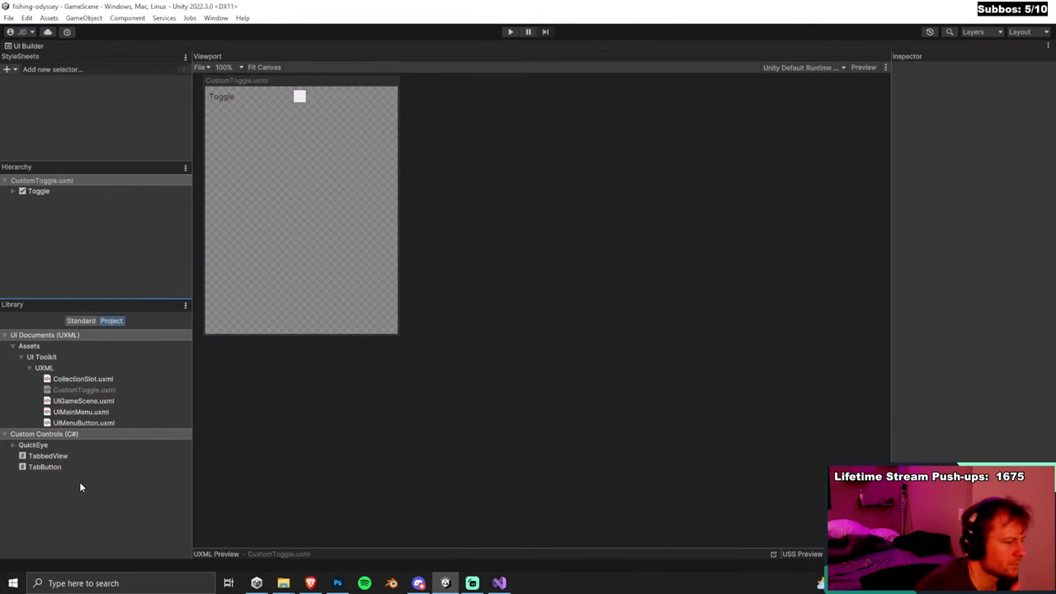
mouse_move(60, 467)
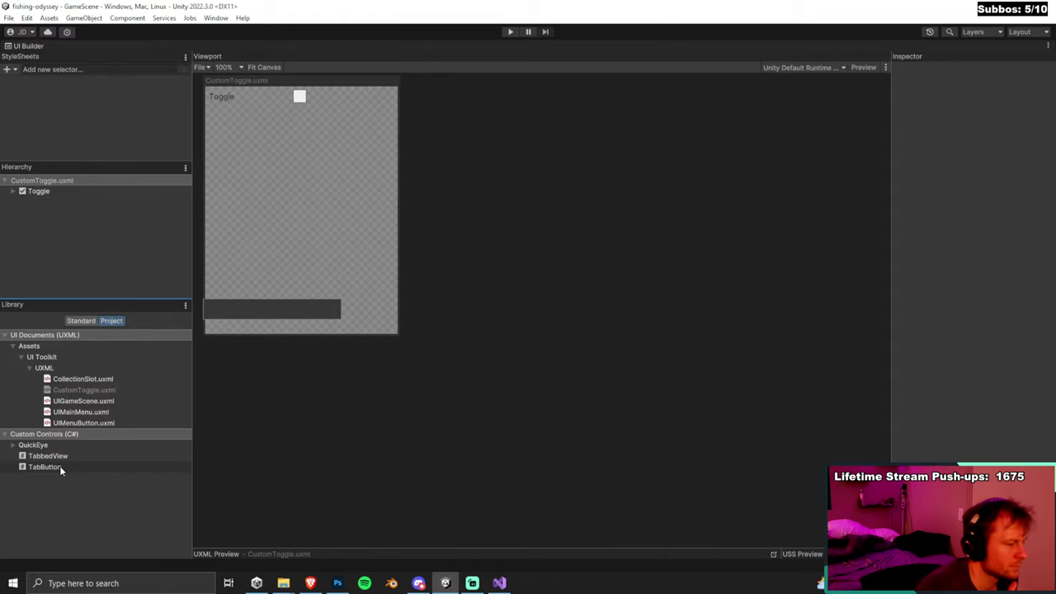
click(83, 323)
scroll(67, 426, down, 5)
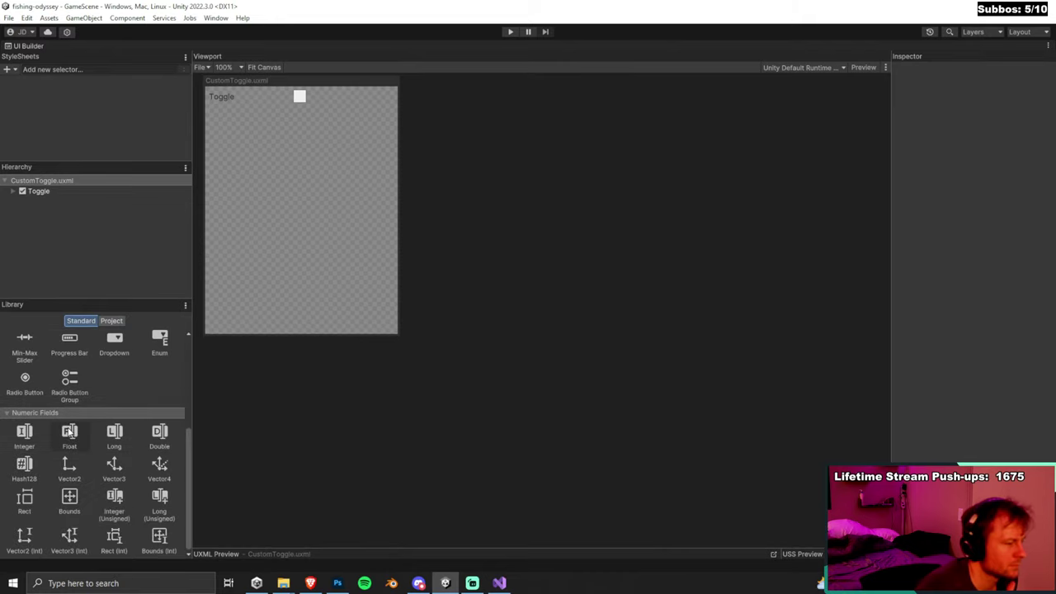
scroll(70, 429, up, 5)
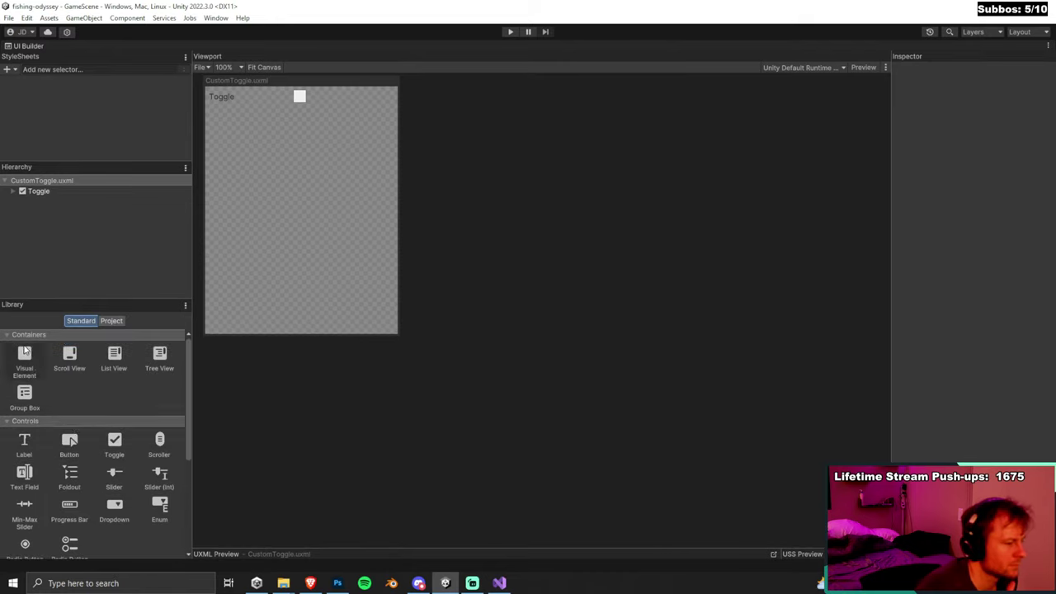
click(112, 322)
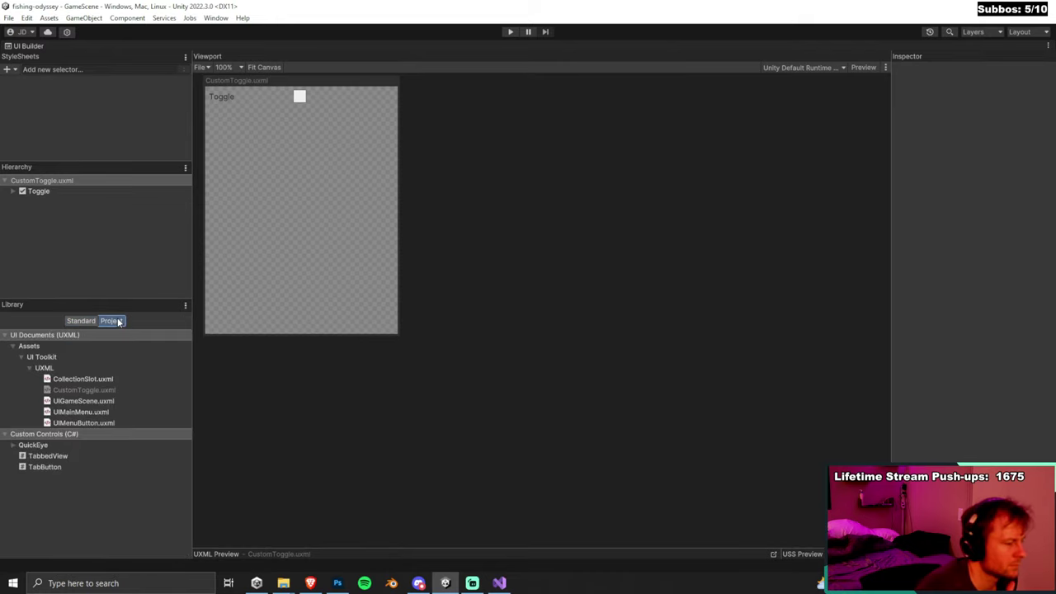
Preview the TabbedView and TabButton custom controls in the Library and look inside the QuickEye UIToolkit group.
click(68, 456)
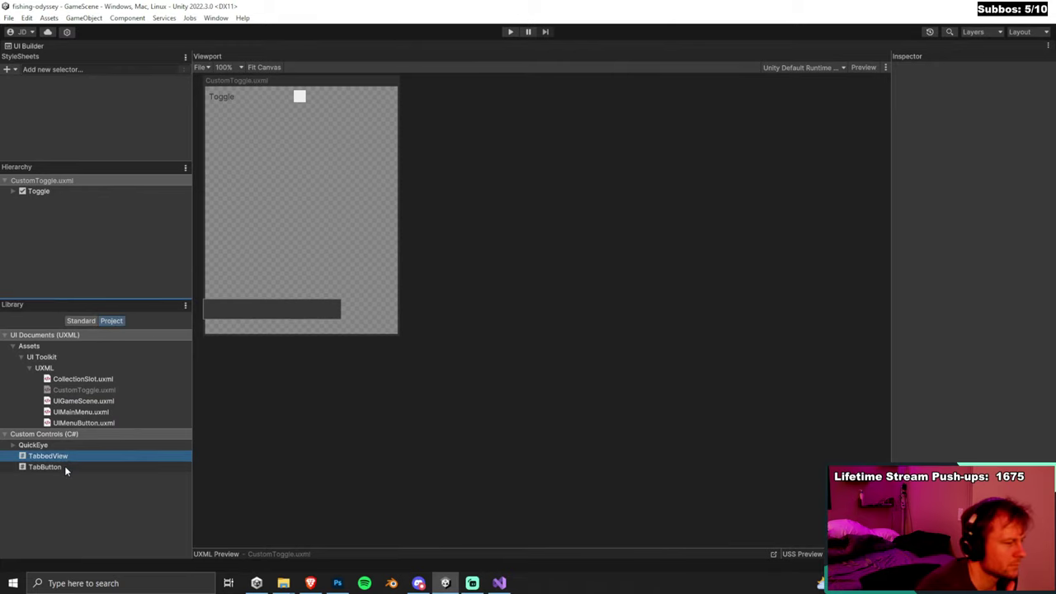
click(66, 468)
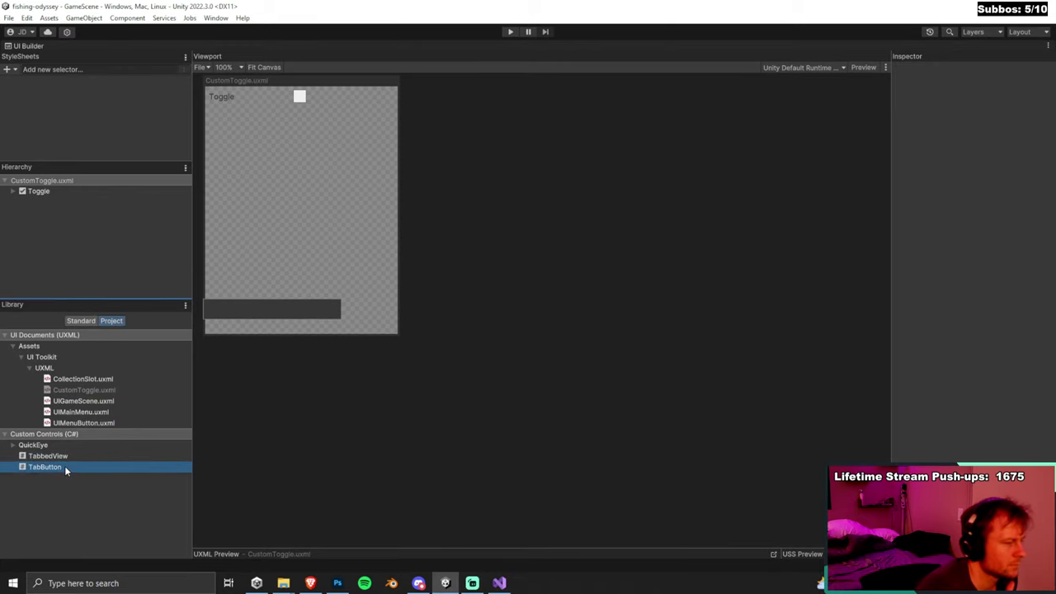
click(6, 435)
click(6, 435)
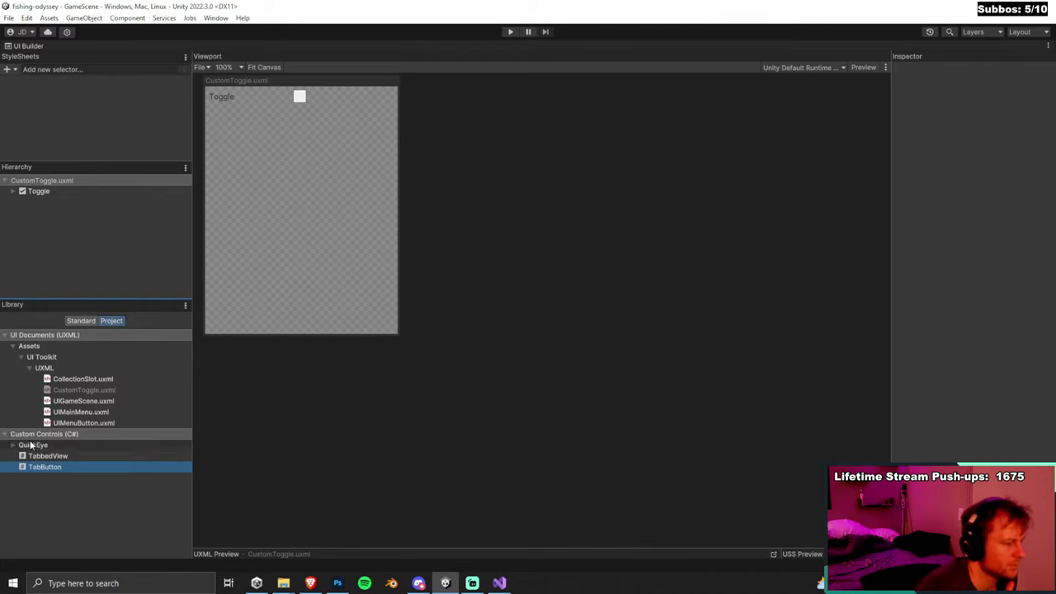
click(14, 446)
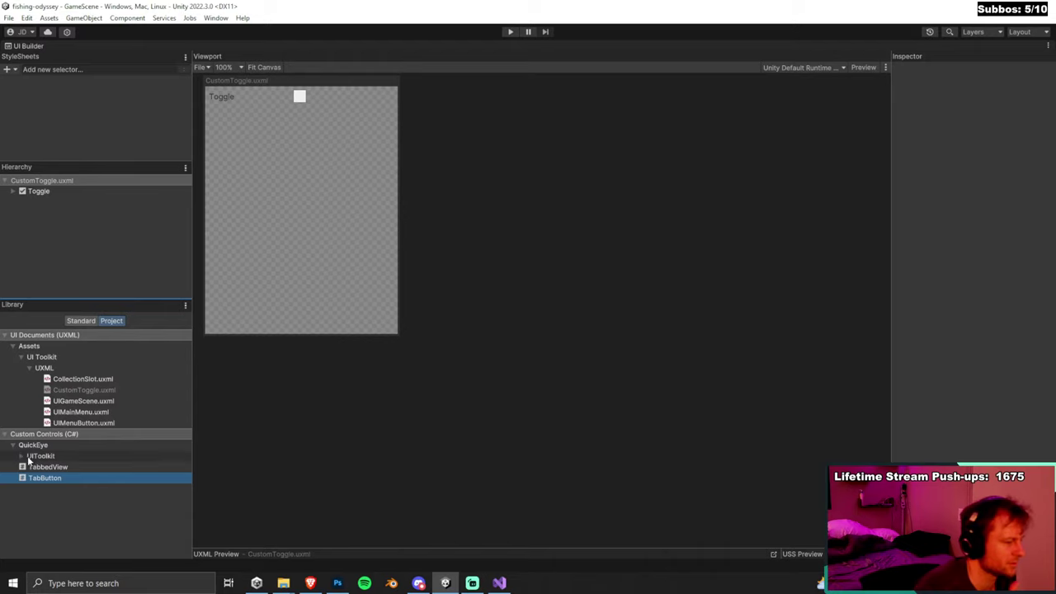
click(22, 456)
click(23, 458)
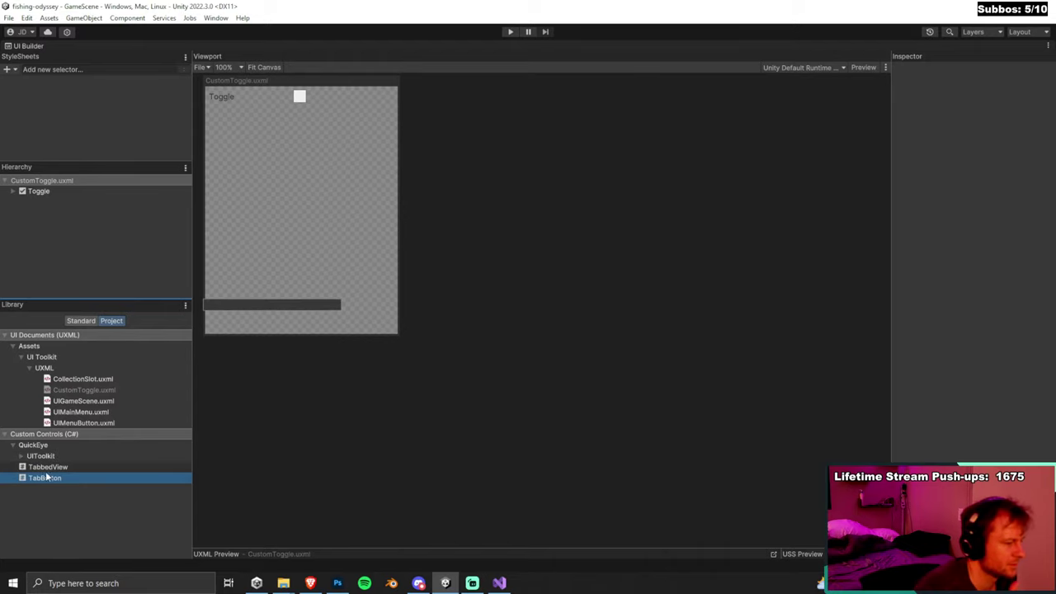
Add a TabButton control to CustomToggle.uxml and inspect its child elements, label and attributes.
drag(44, 477, 53, 231)
click(92, 213)
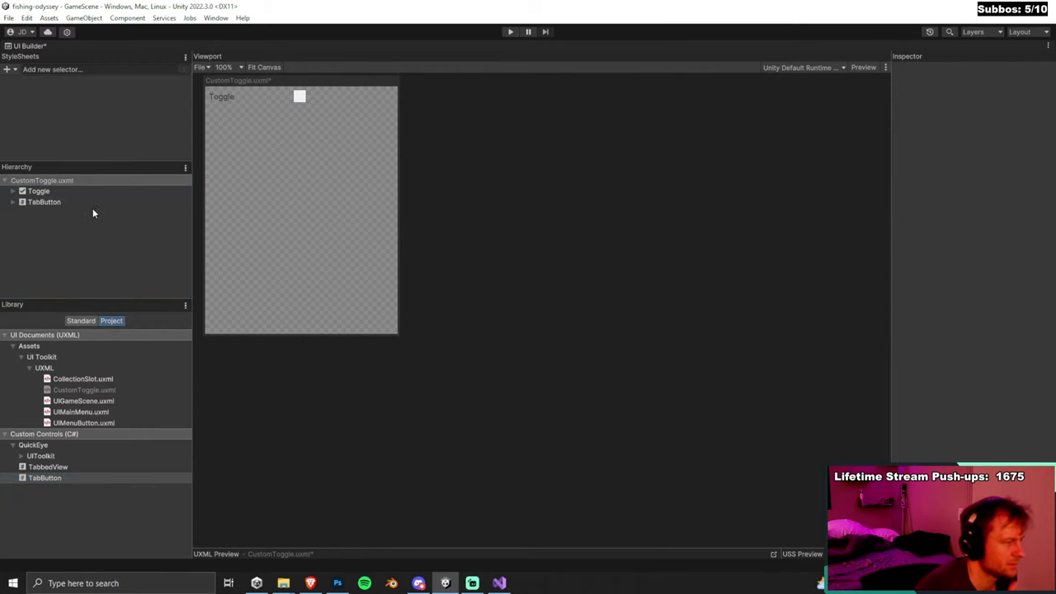
click(40, 202)
click(42, 223)
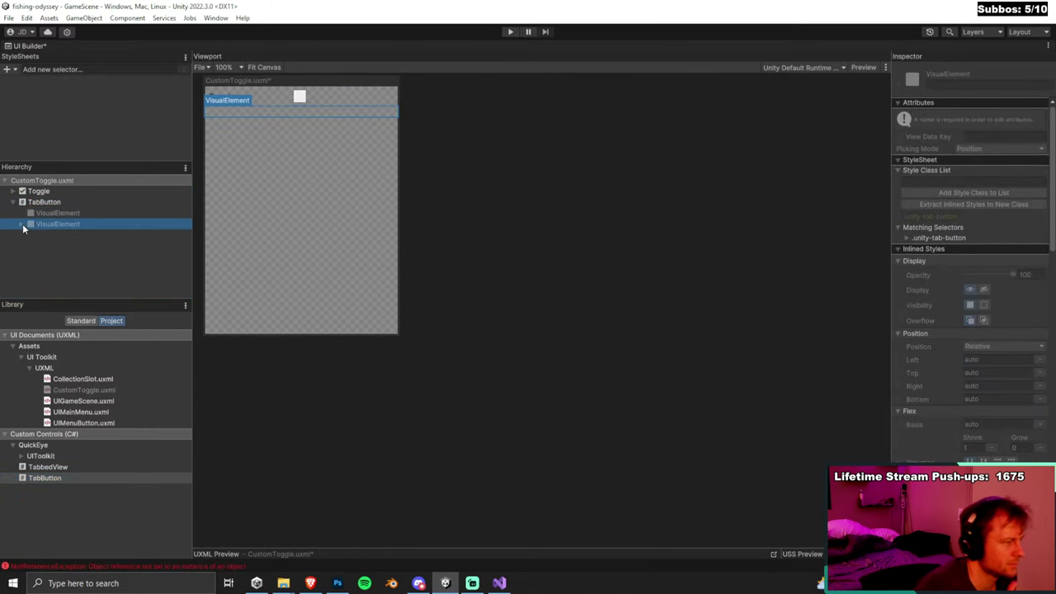
click(22, 225)
click(35, 237)
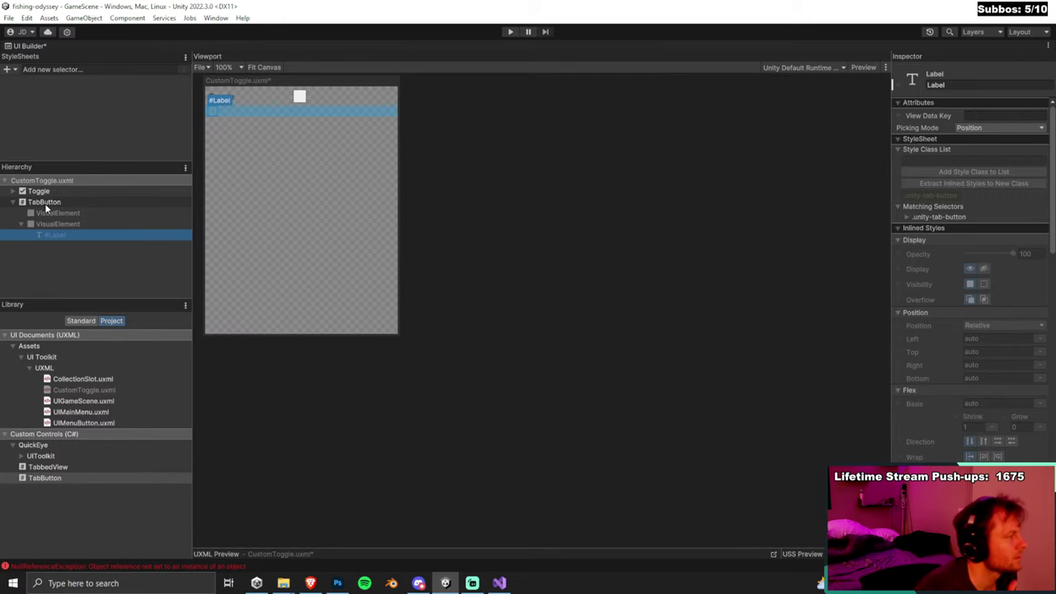
click(44, 203)
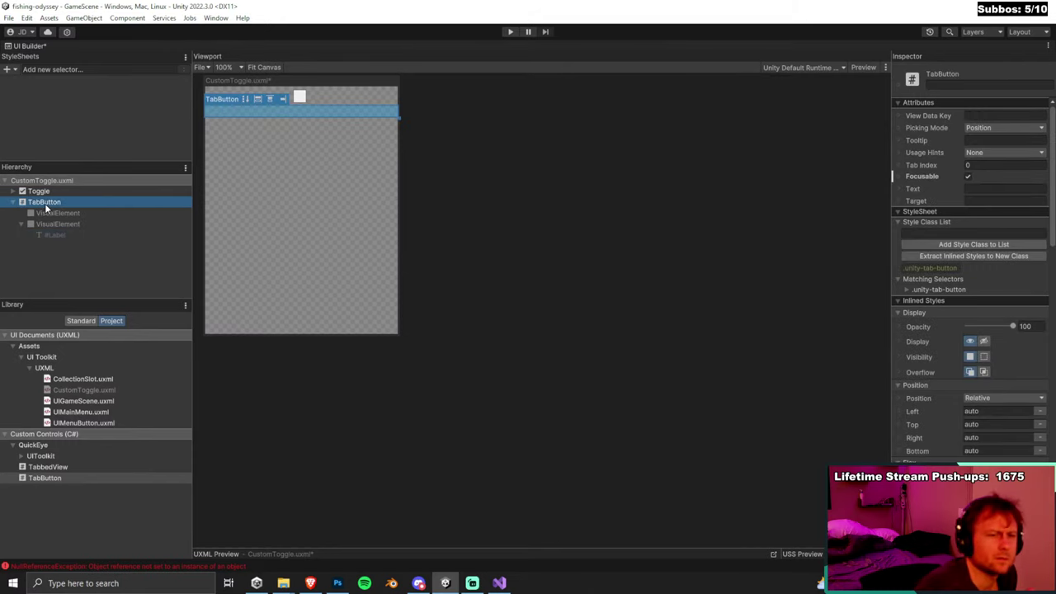
Recheck the Library's standard controls for tabs, then expand the QuickEye UIToolkit and Editor groups to examine their custom controls.
click(47, 468)
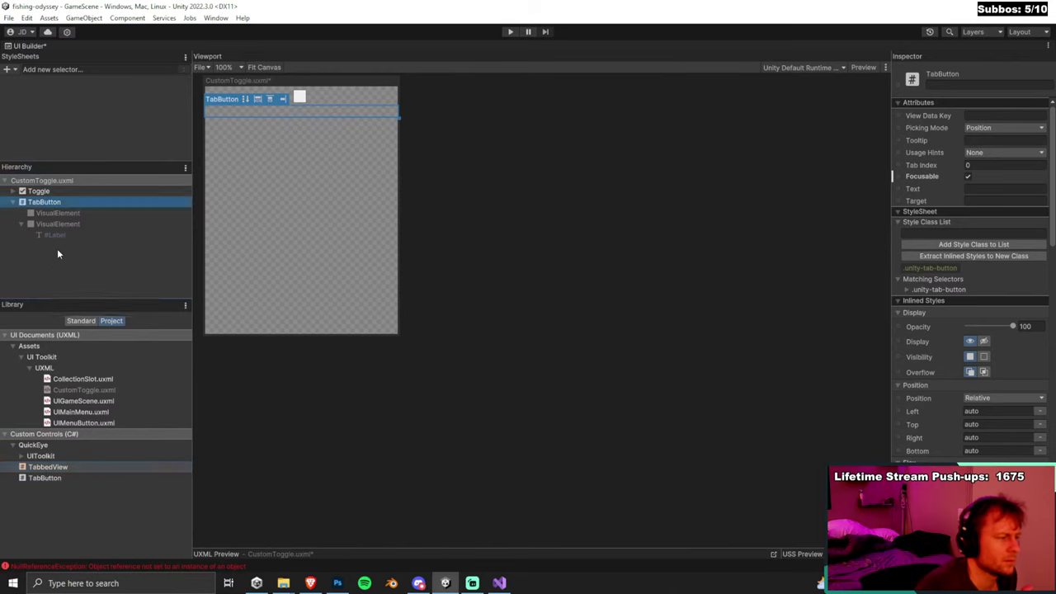
click(76, 321)
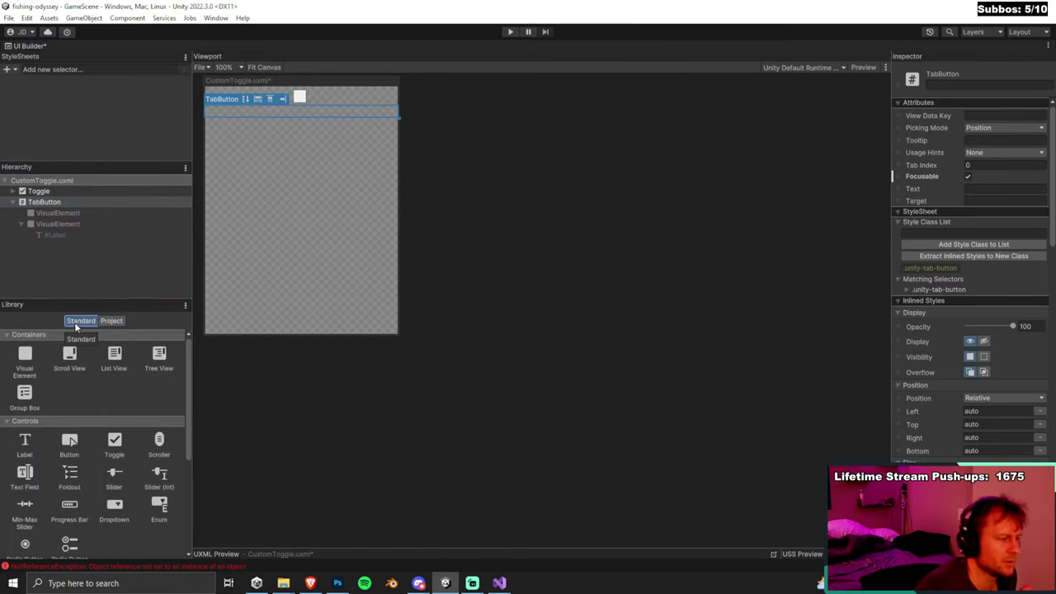
scroll(74, 429, down, 1)
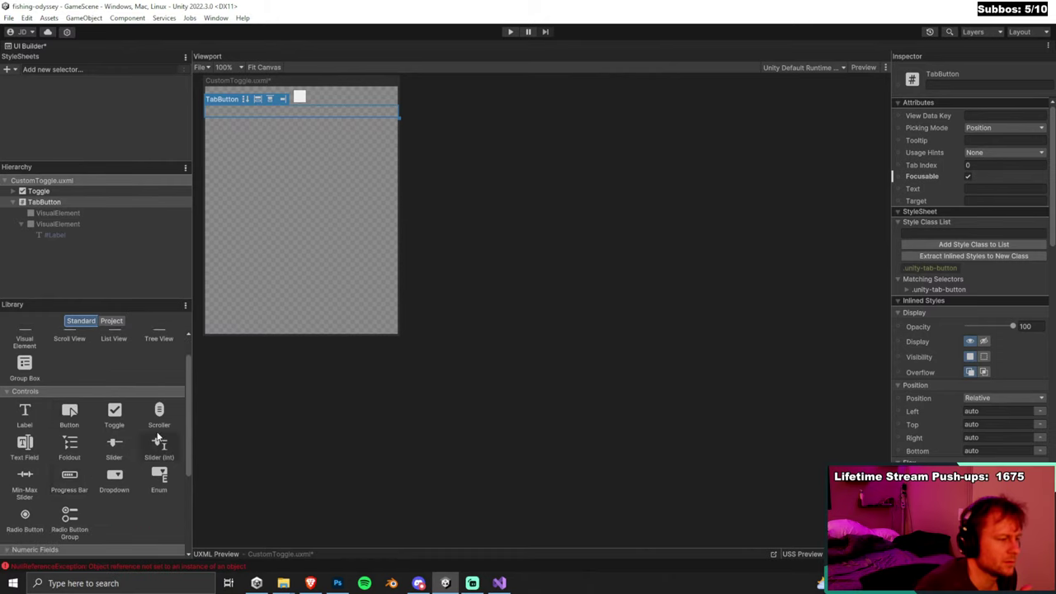
scroll(157, 438, down, 4)
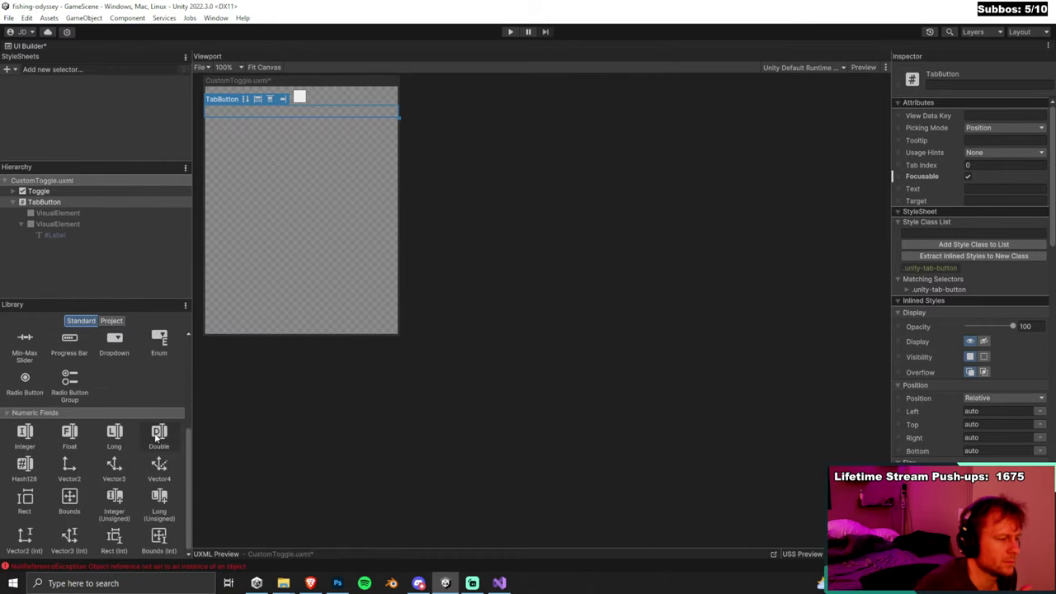
click(112, 321)
click(92, 467)
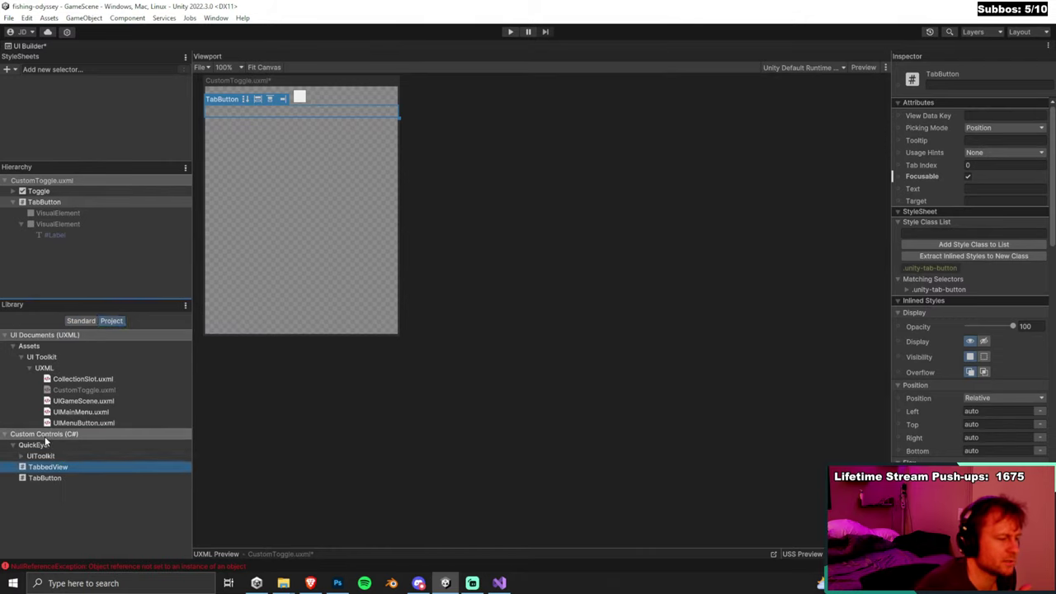
click(13, 446)
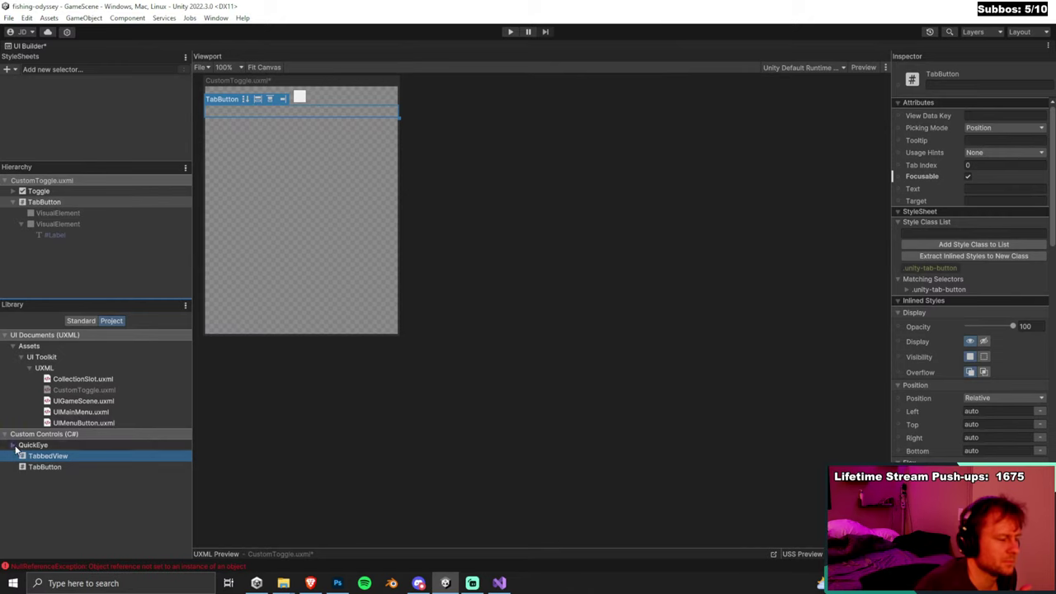
click(14, 445)
click(22, 456)
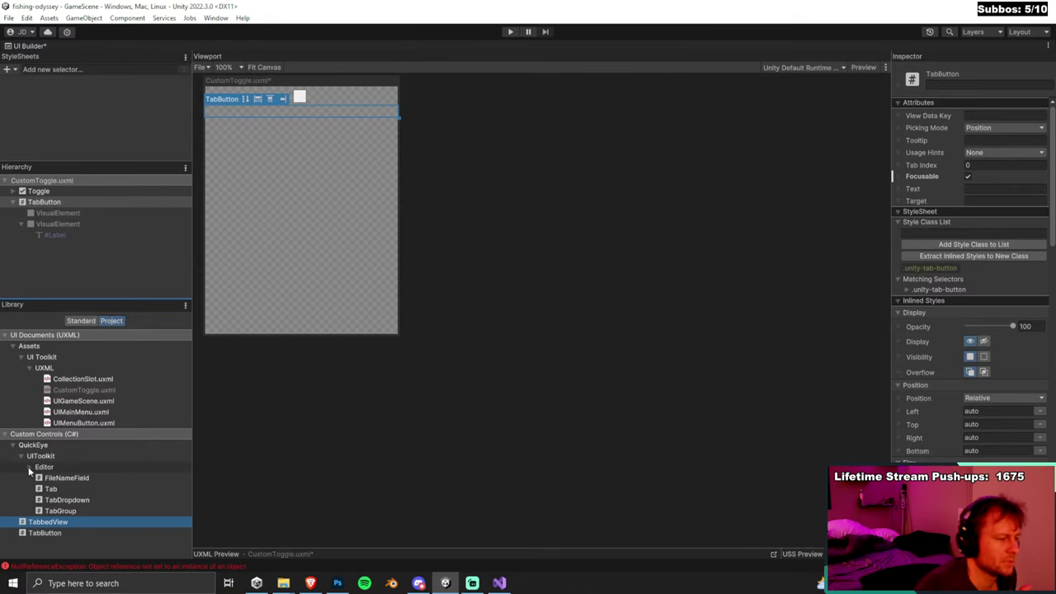
click(30, 467)
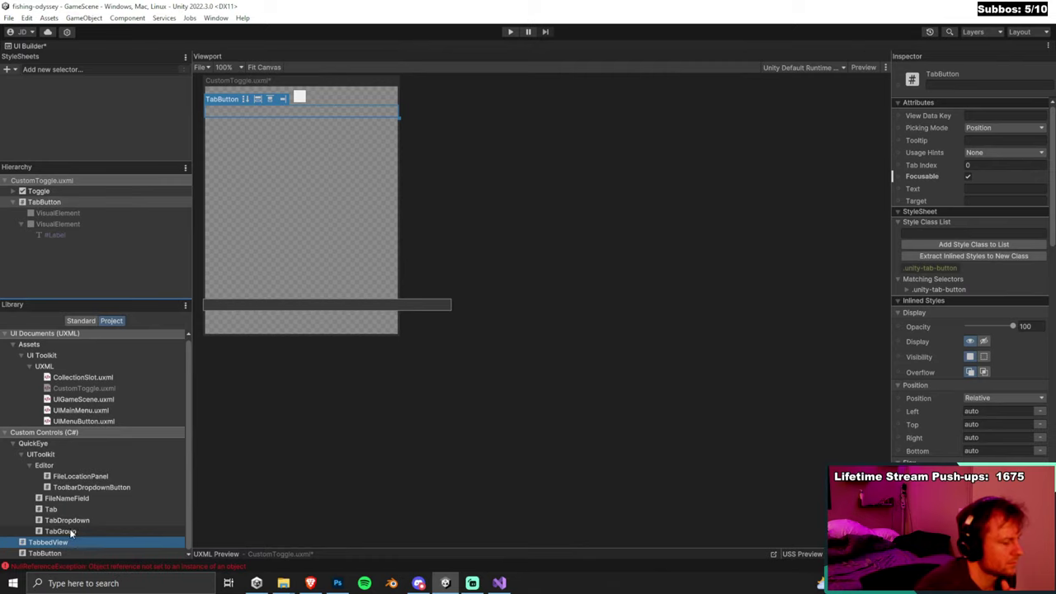
Delete the TabButton and the Toggle from CustomToggle.uxml, leaving the document empty.
click(56, 204)
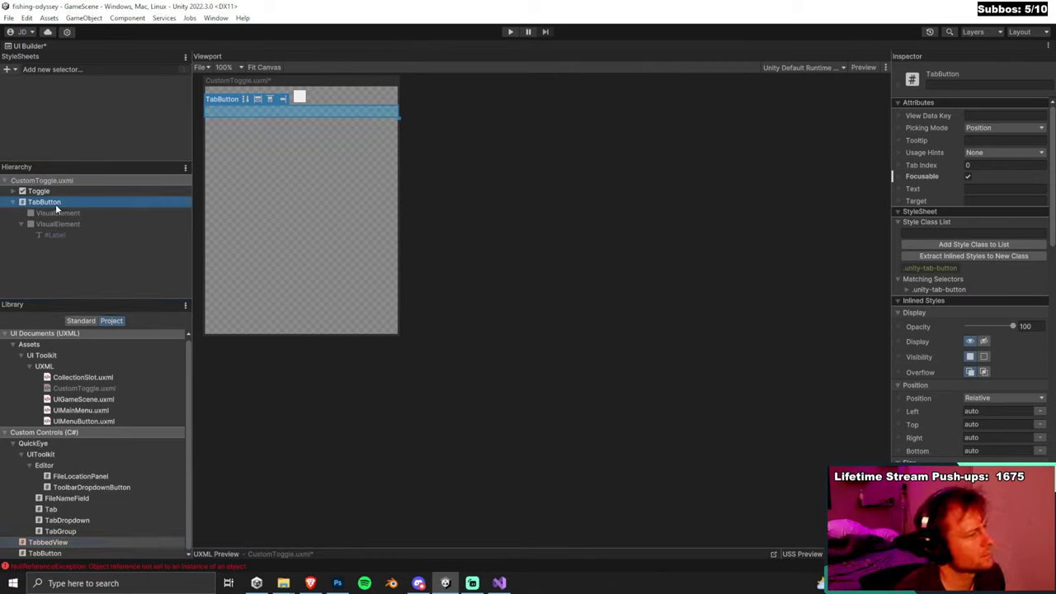
key(Delete)
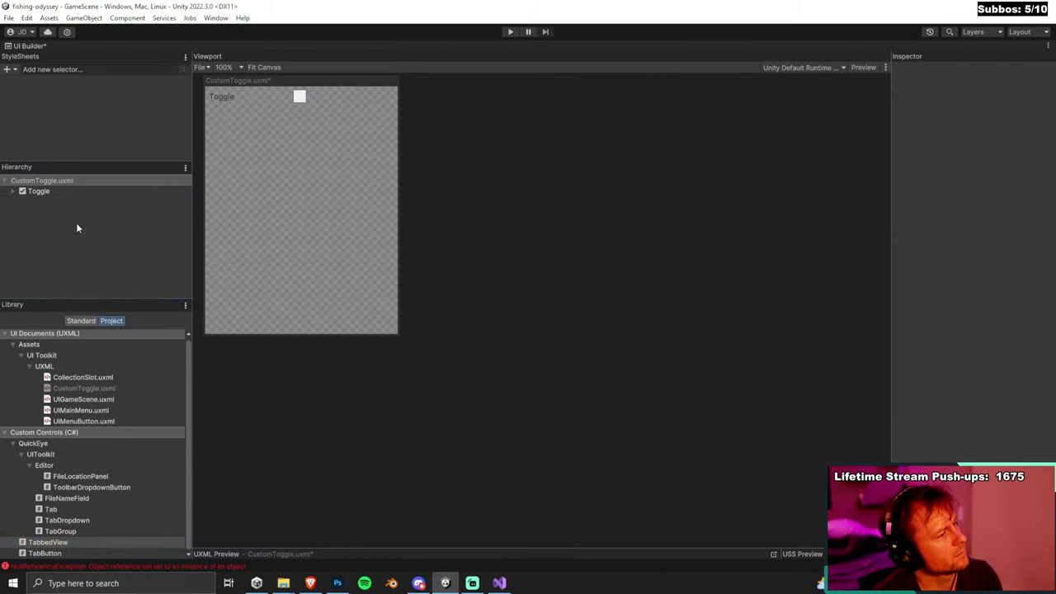
click(39, 192)
key(Delete)
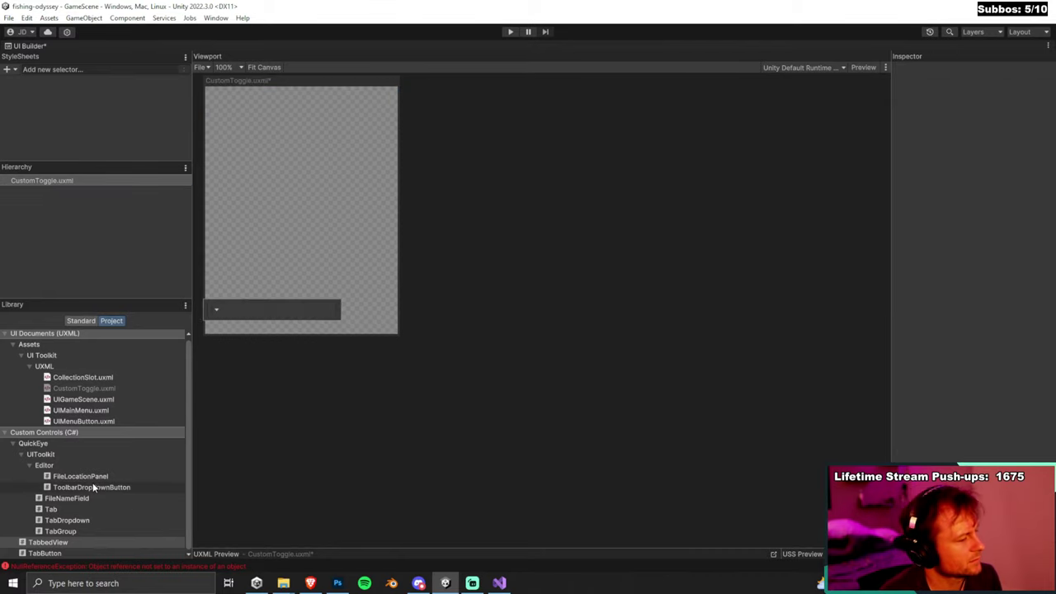
Add a QuickEye TabGroup to CustomToggle.uxml, place three Tab controls inside it and collapse the group in the hierarchy.
mouse_move(59, 514)
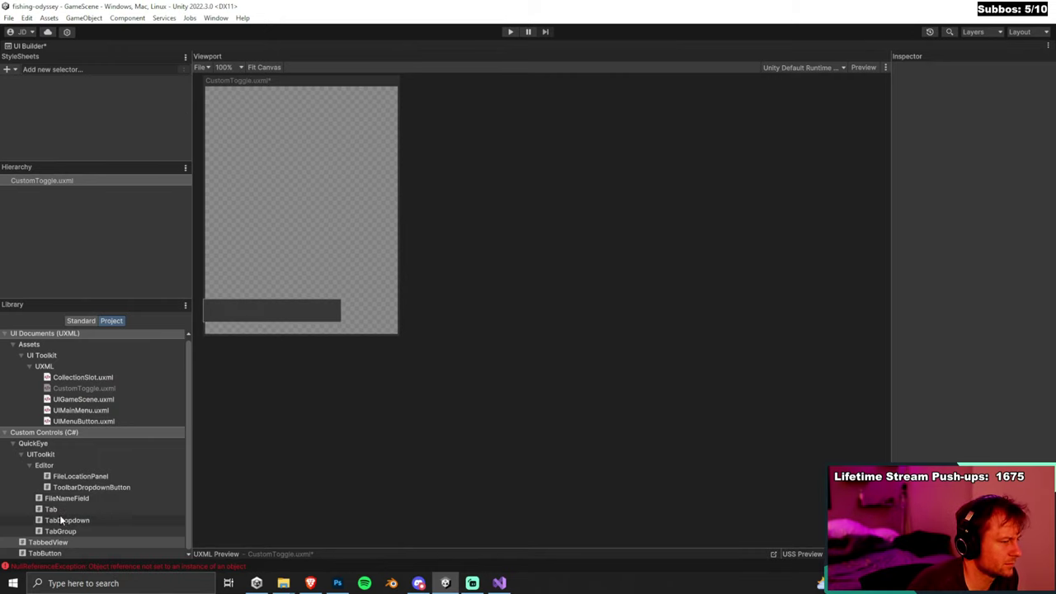
click(60, 520)
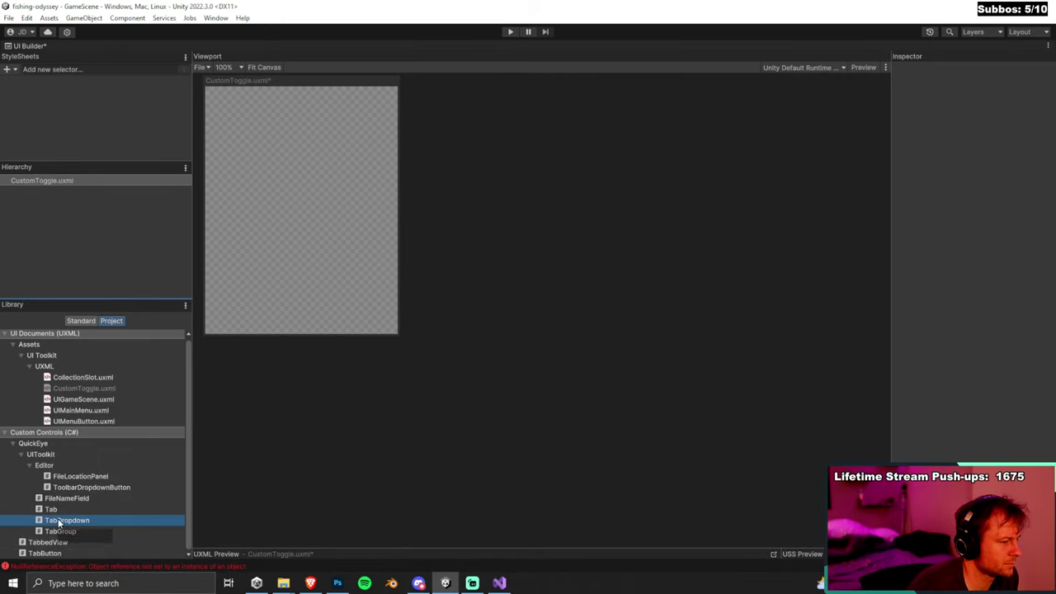
mouse_move(68, 496)
drag(61, 531, 59, 231)
drag(51, 509, 44, 189)
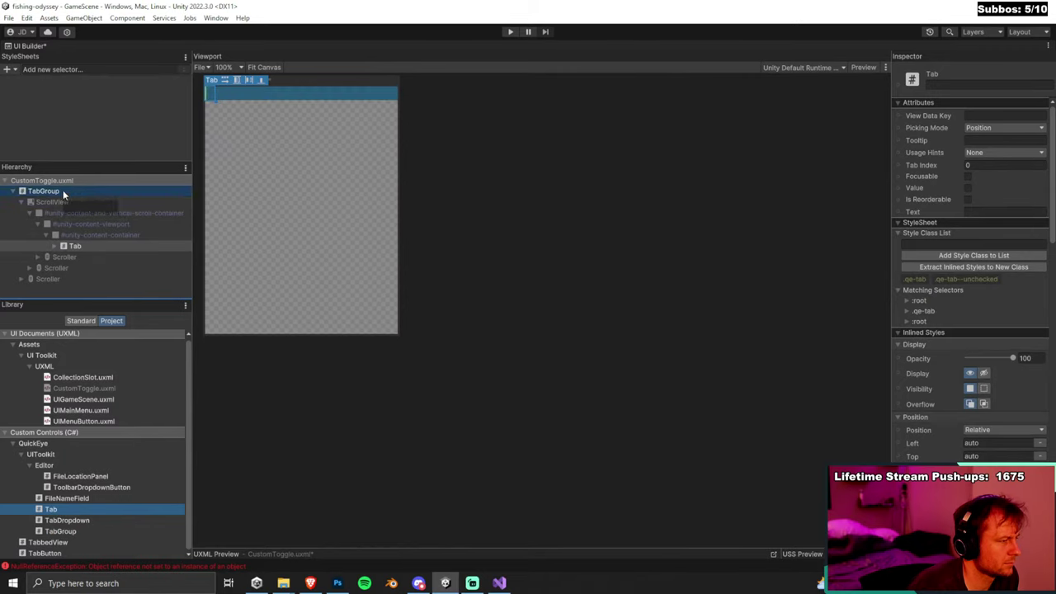
key(ctrl+d)
drag(58, 512, 54, 188)
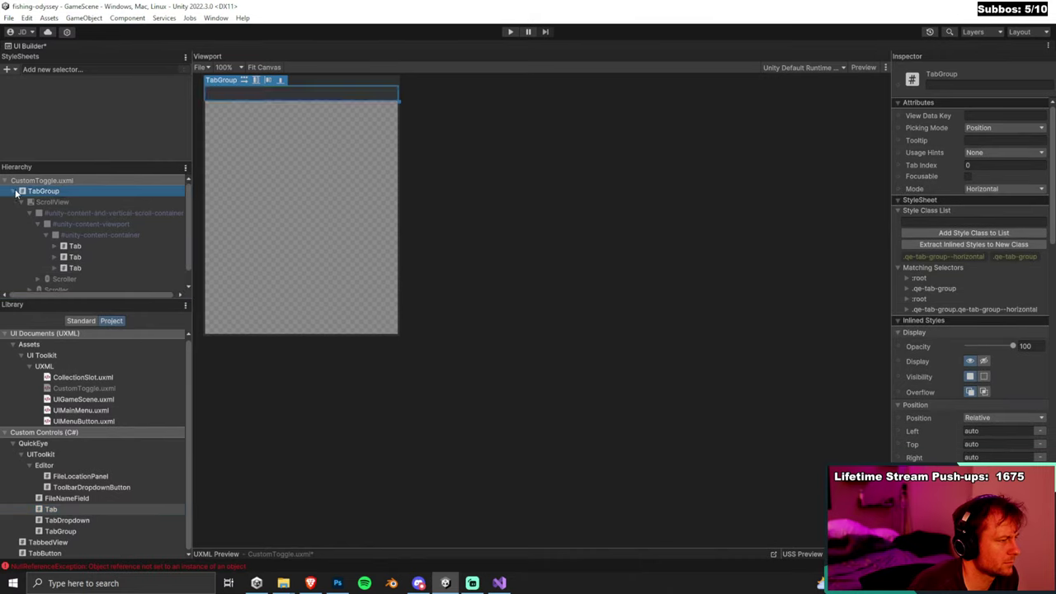
click(15, 191)
click(461, 117)
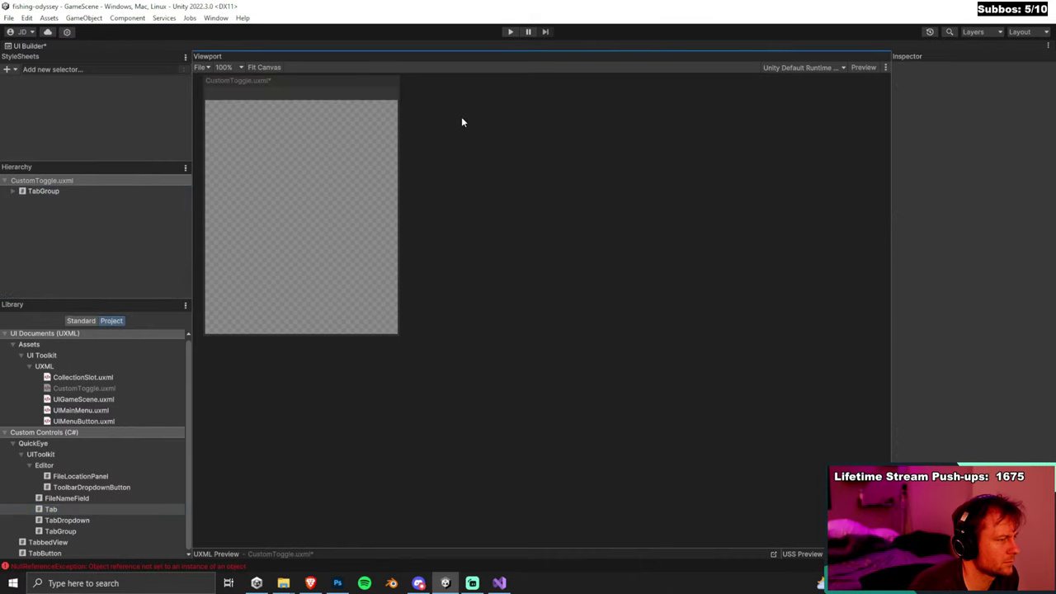
Expand the TabGroup, turn on the viewport preview and test the tabs, checking the first Tab's attributes and style classes.
click(24, 193)
click(13, 191)
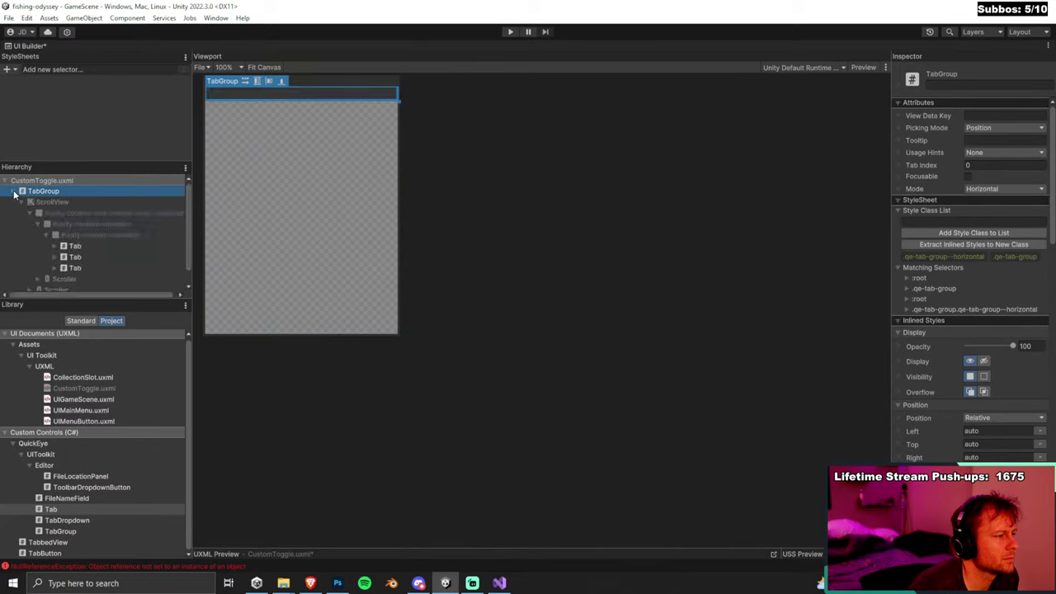
click(74, 247)
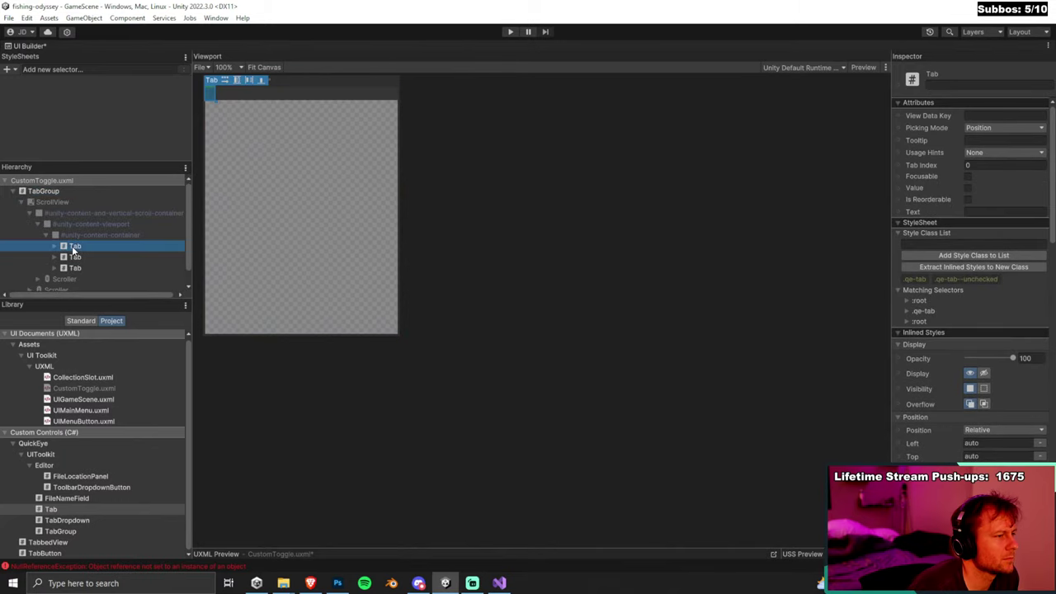
click(864, 67)
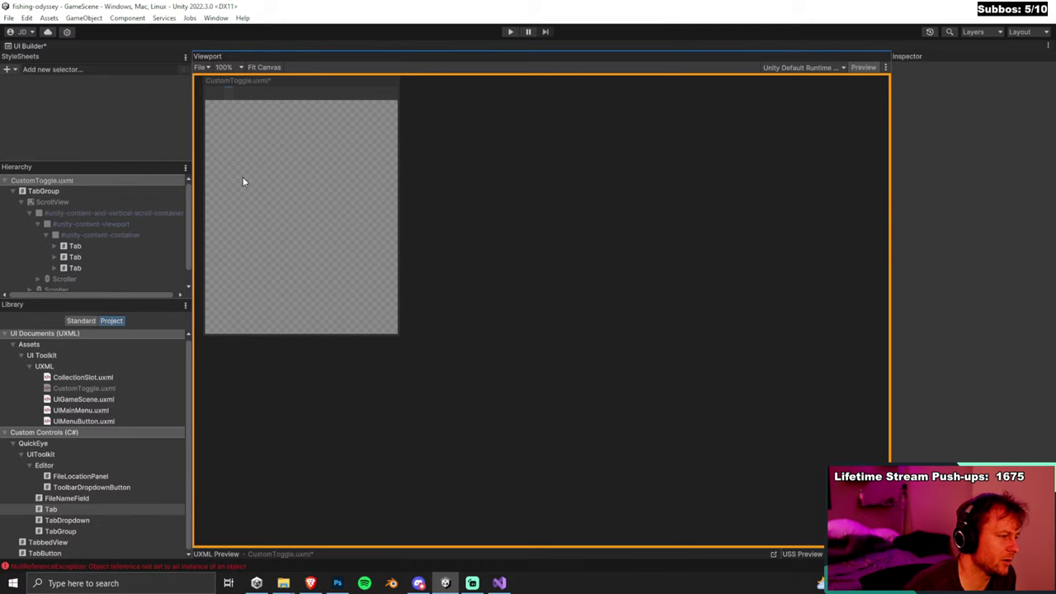
click(99, 246)
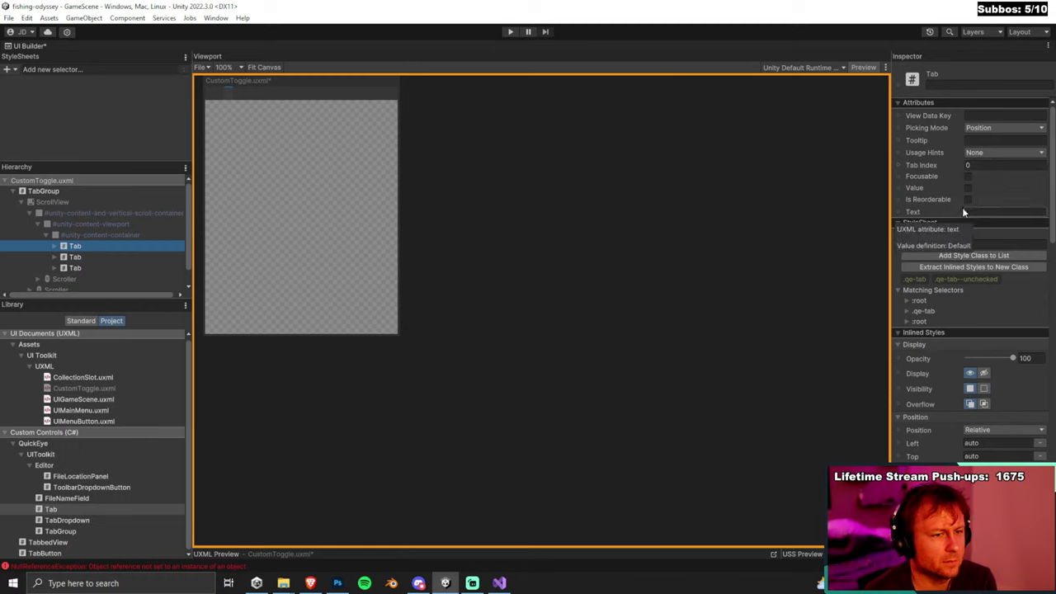
click(216, 98)
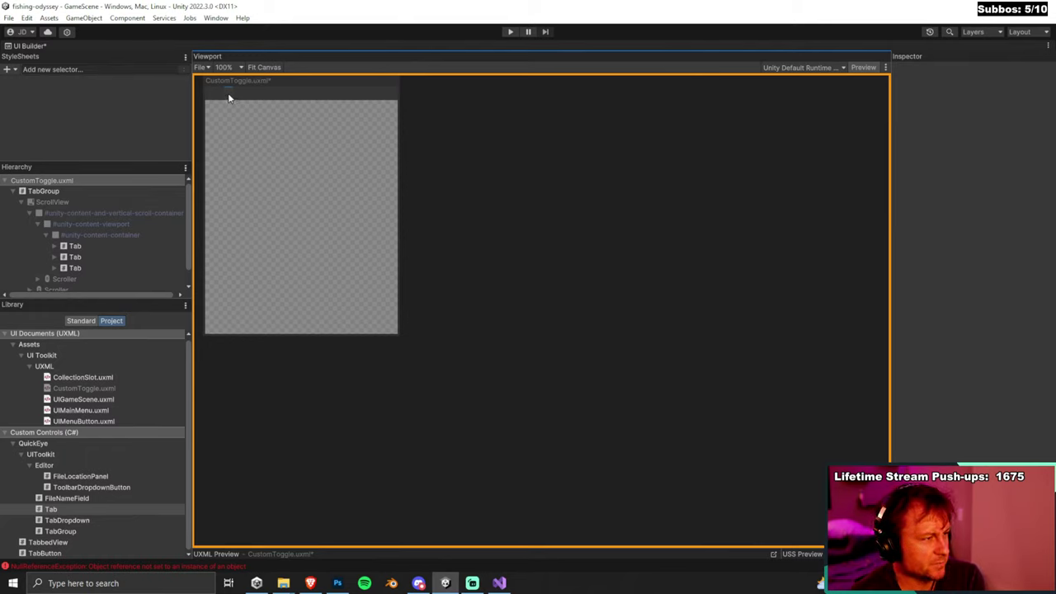
click(128, 246)
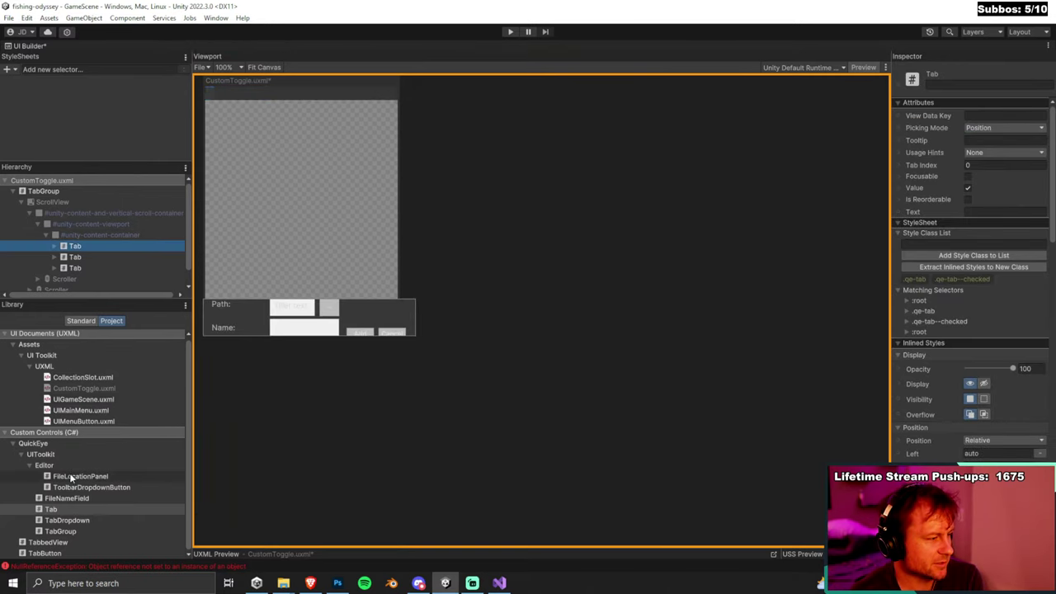
Collapse the UIToolkit group in the Library and compare the standard controls with the project's custom controls.
click(21, 455)
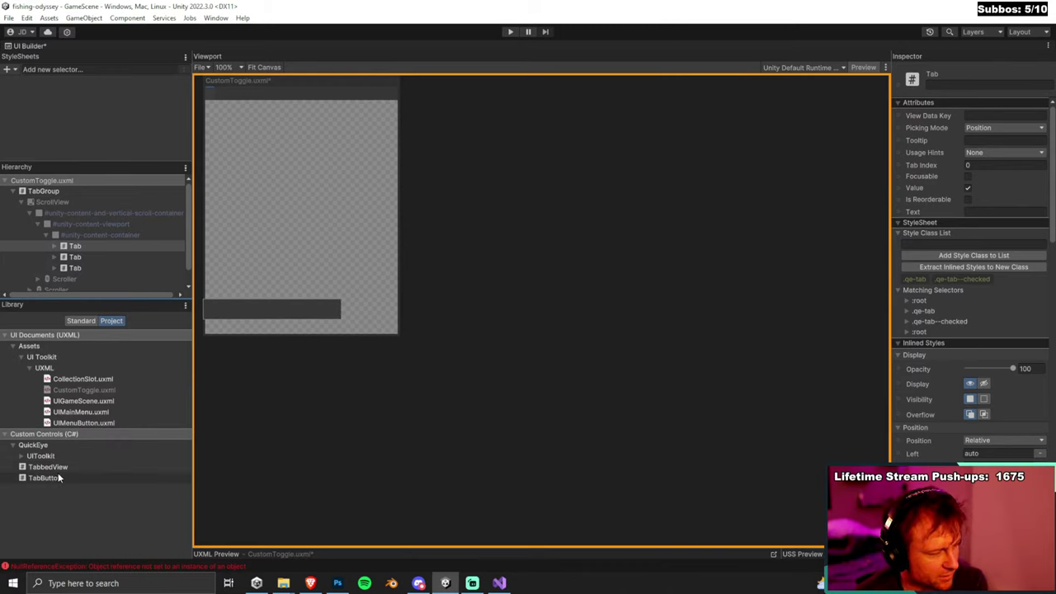
click(83, 320)
click(105, 321)
click(82, 320)
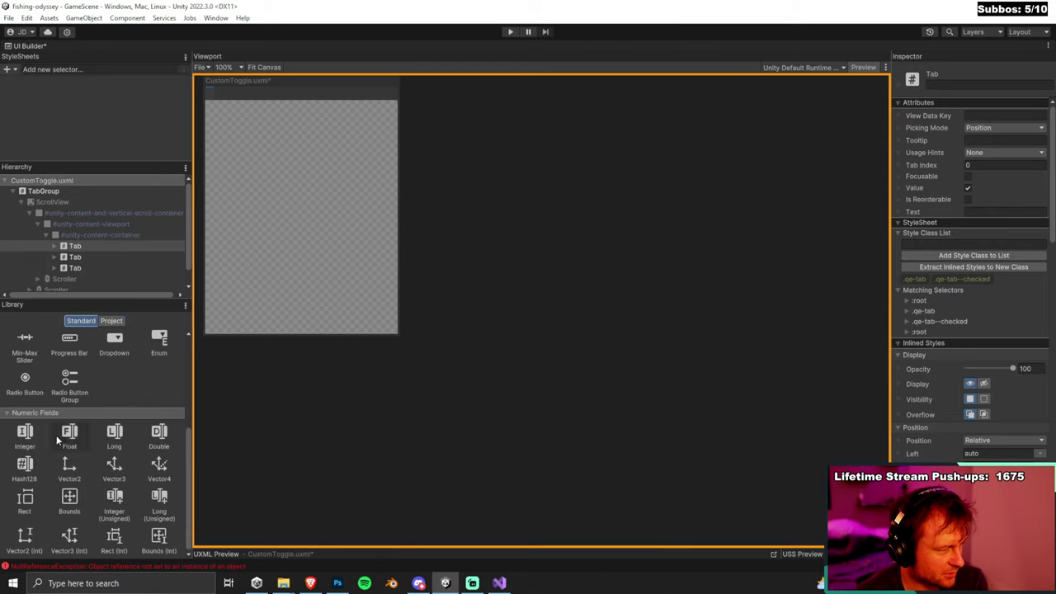
scroll(76, 452, up, 1)
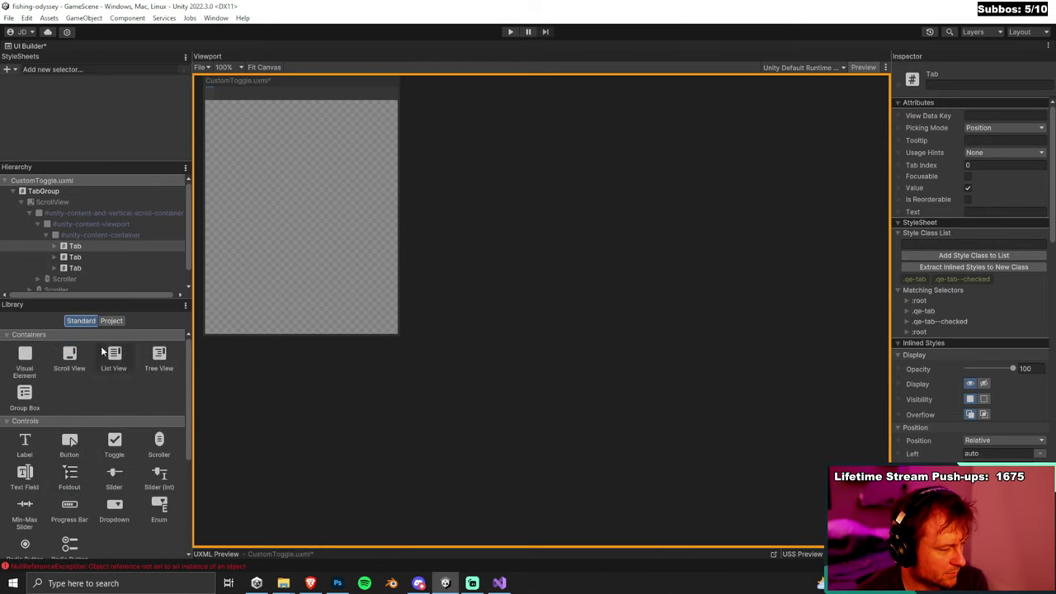
click(122, 321)
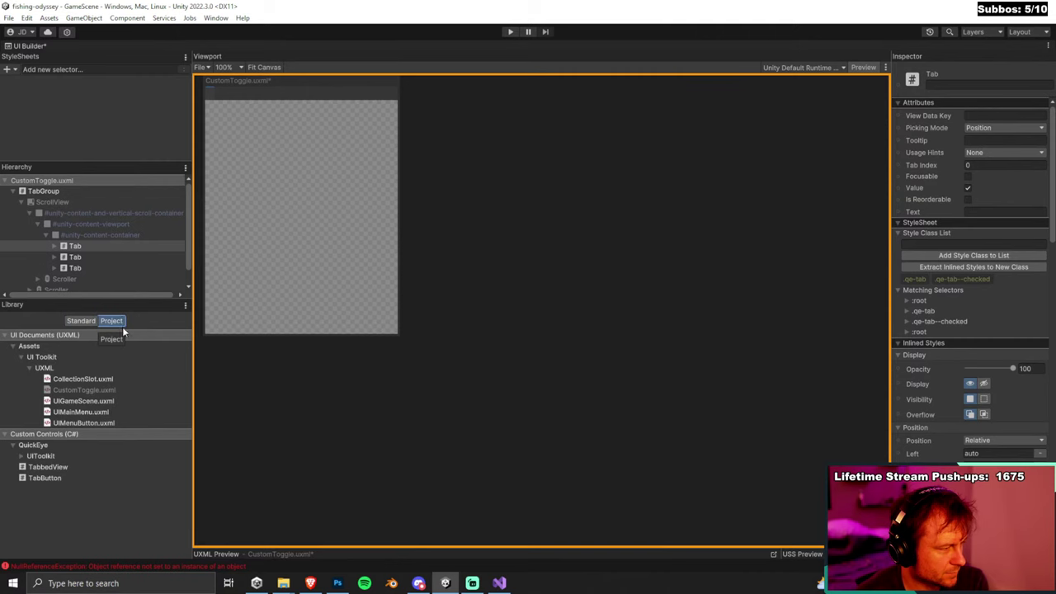
Search all project assets and packages for "Tabbed", locate the TabbedView folder, clear the search and return to the maximized UI Builder.
double_click(27, 46)
click(718, 55)
text(Tabbed)
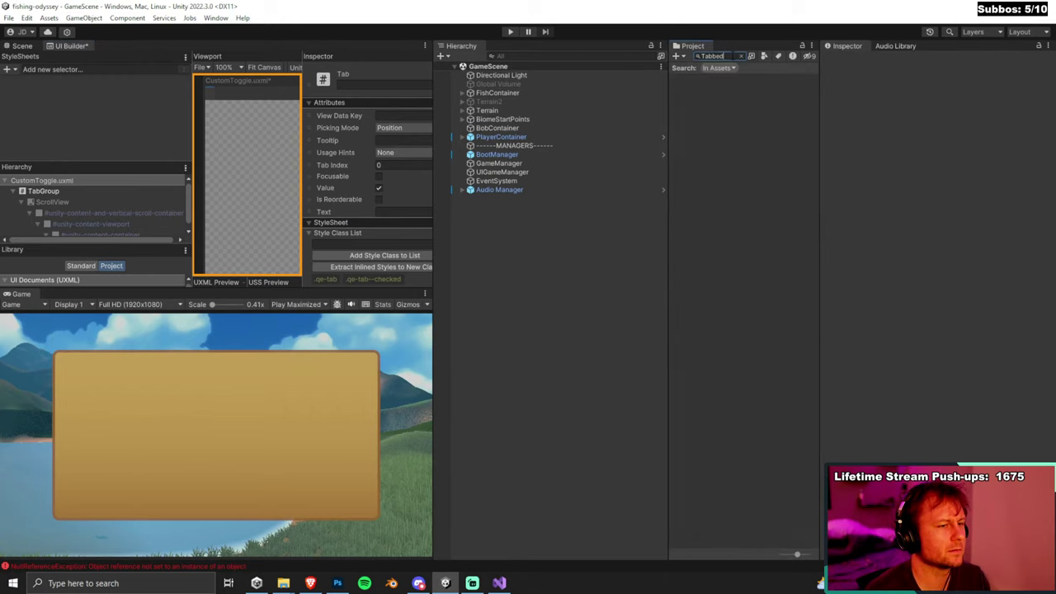
click(718, 68)
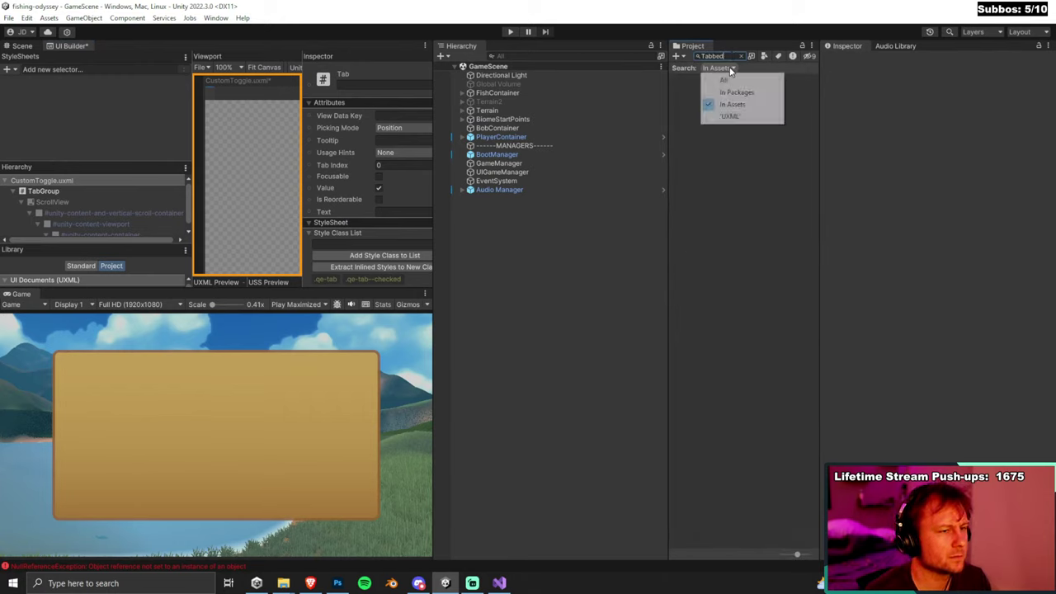
click(716, 79)
click(698, 103)
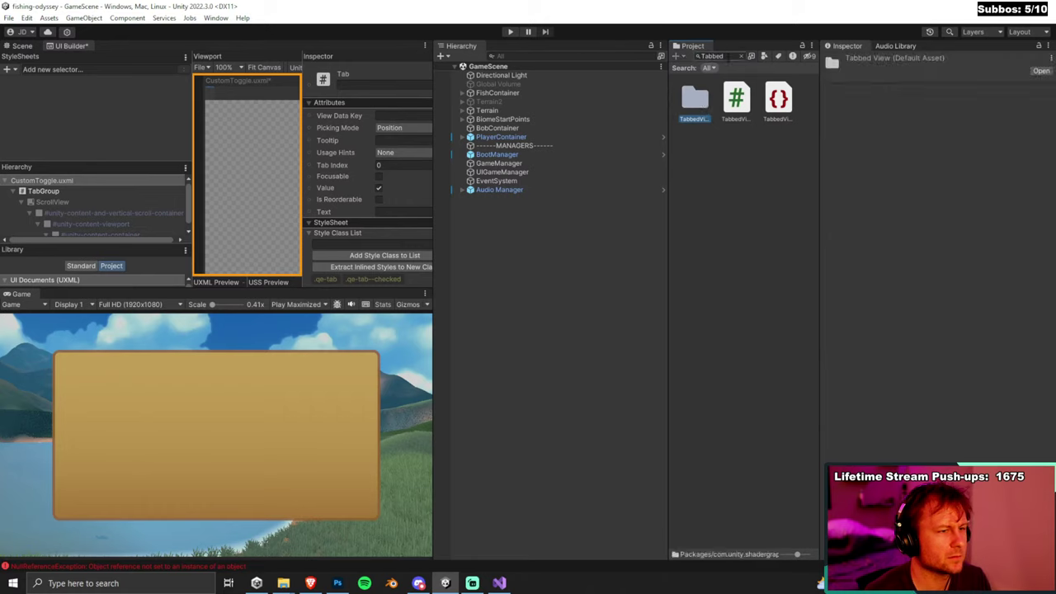
click(709, 68)
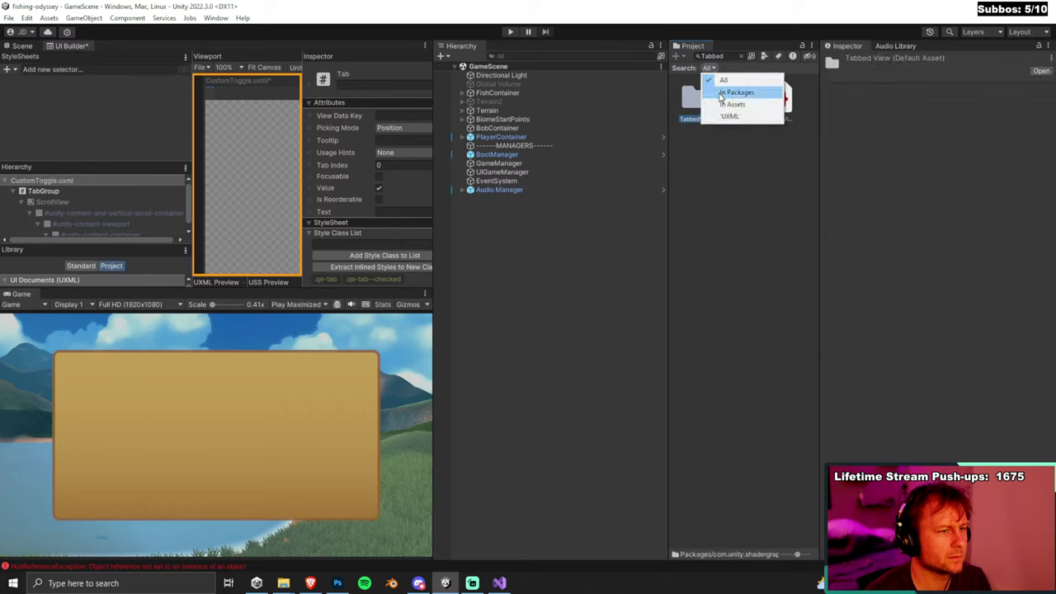
click(741, 55)
scroll(758, 372, down, 1)
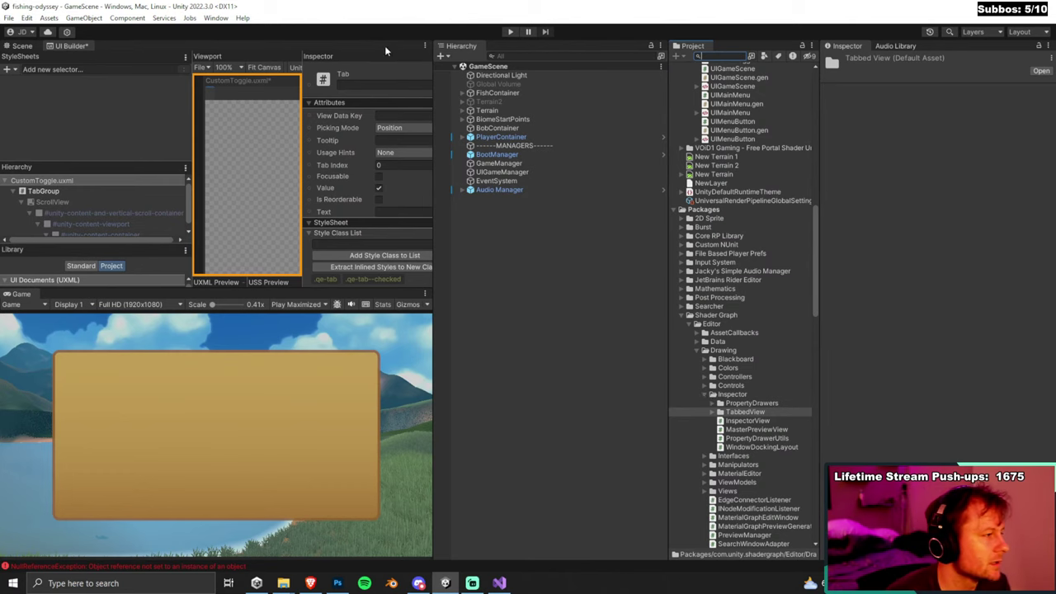
double_click(68, 45)
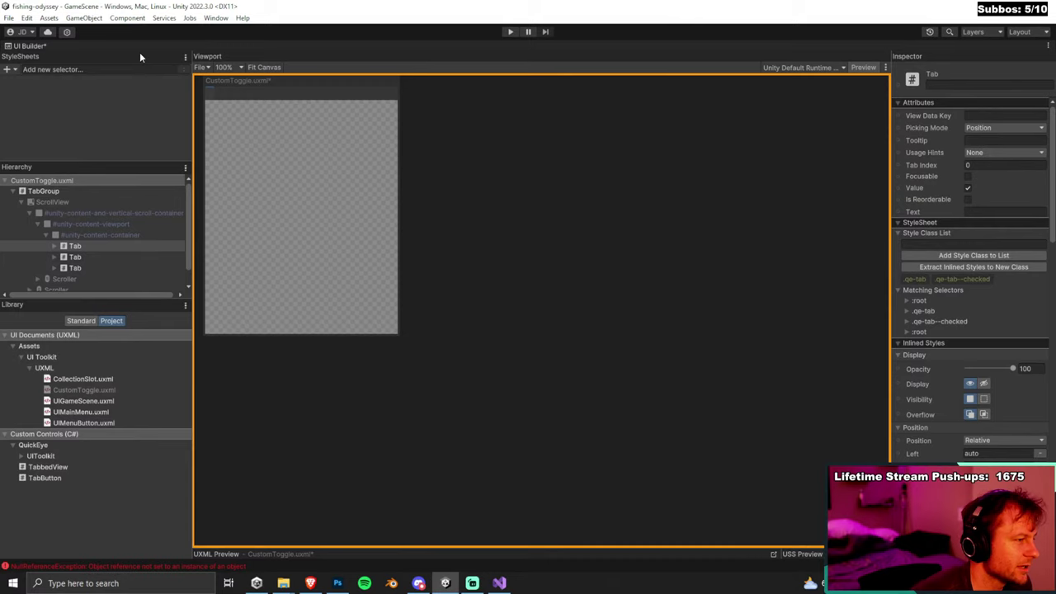
Create a USS selector from the first Tab's .qe-tab--checked class, choosing to add it to a new stylesheet.
click(220, 95)
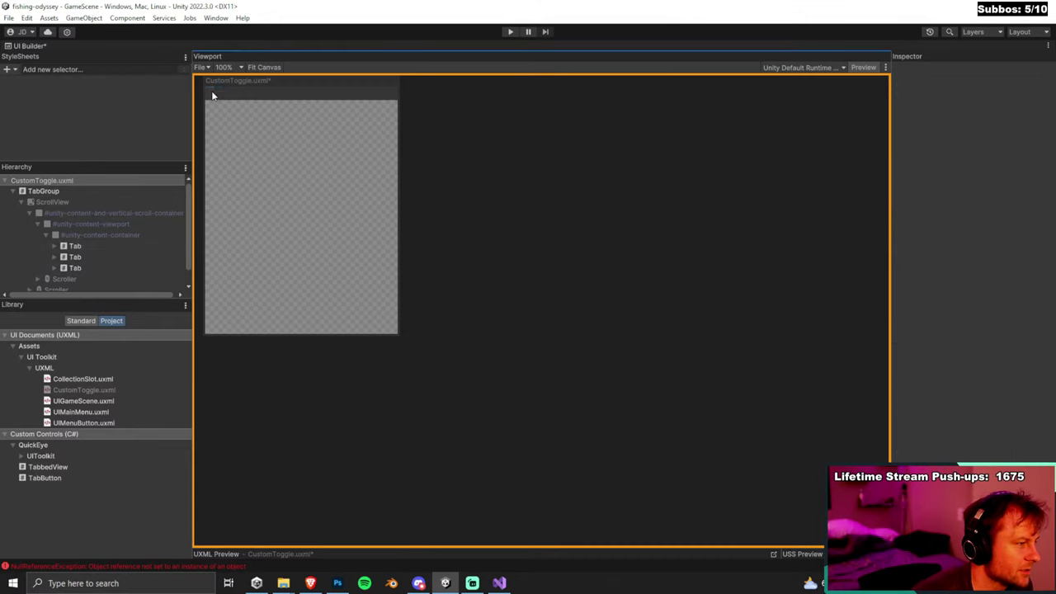
click(76, 246)
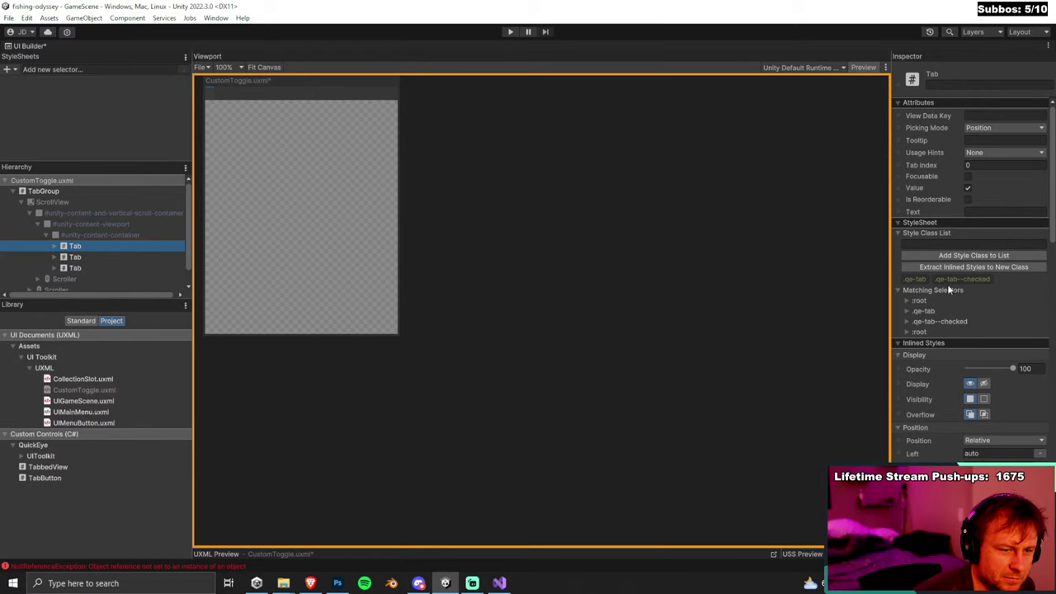
scroll(965, 289, down, 3)
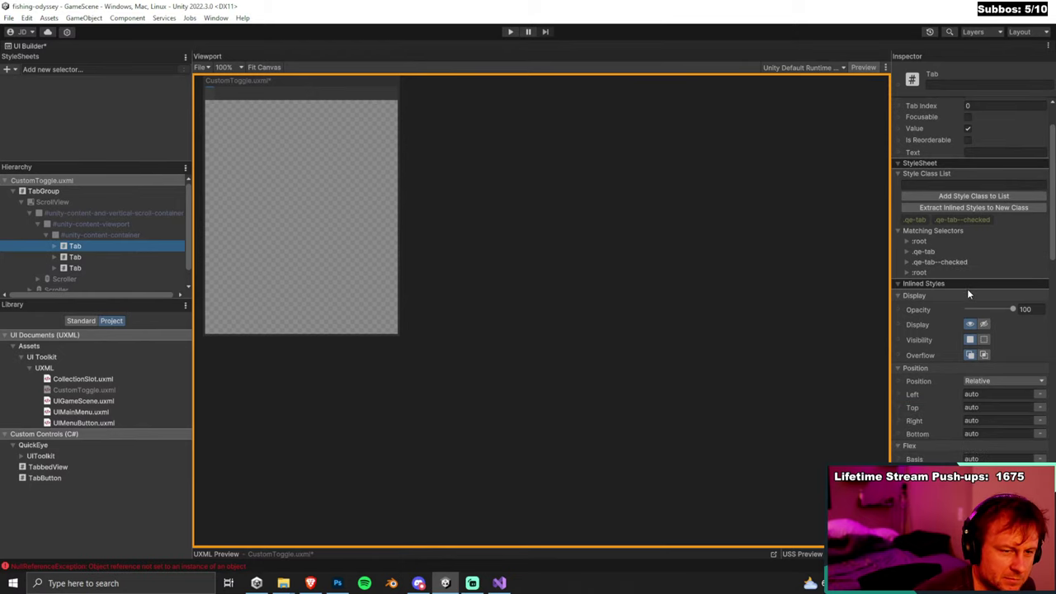
click(979, 221)
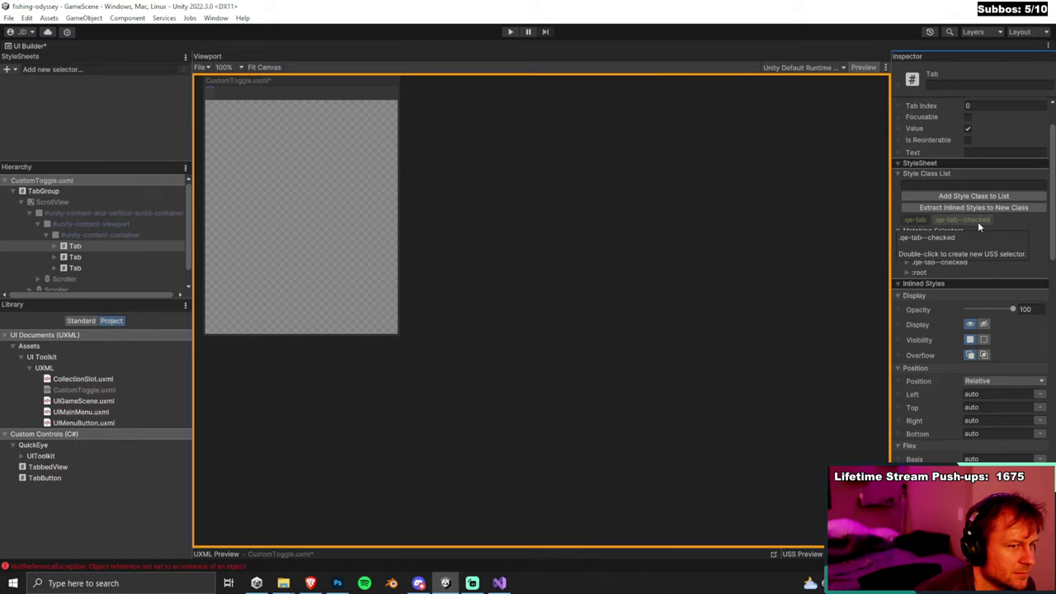
double_click(977, 221)
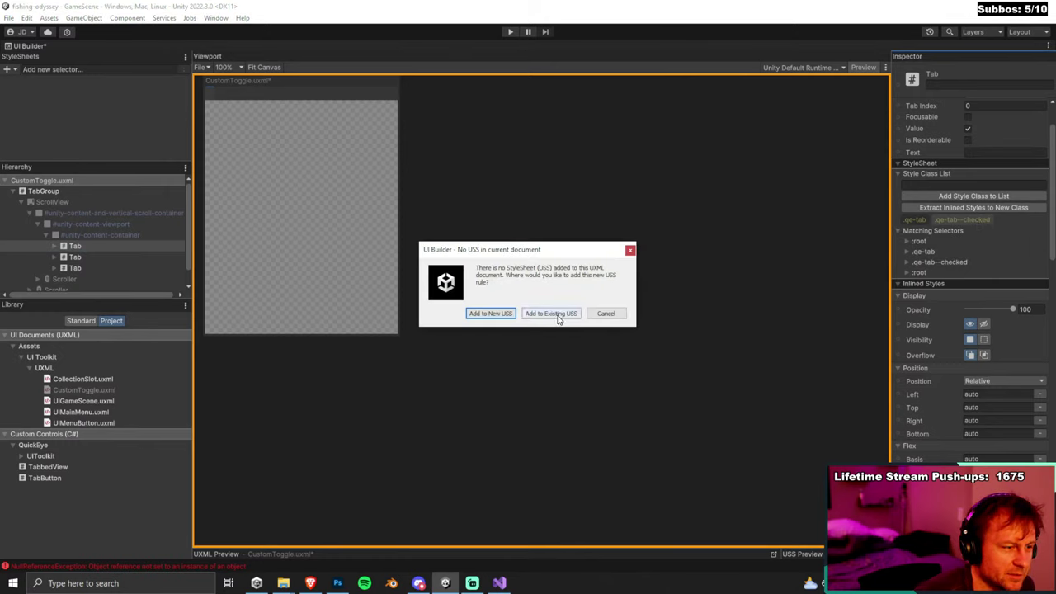
click(493, 313)
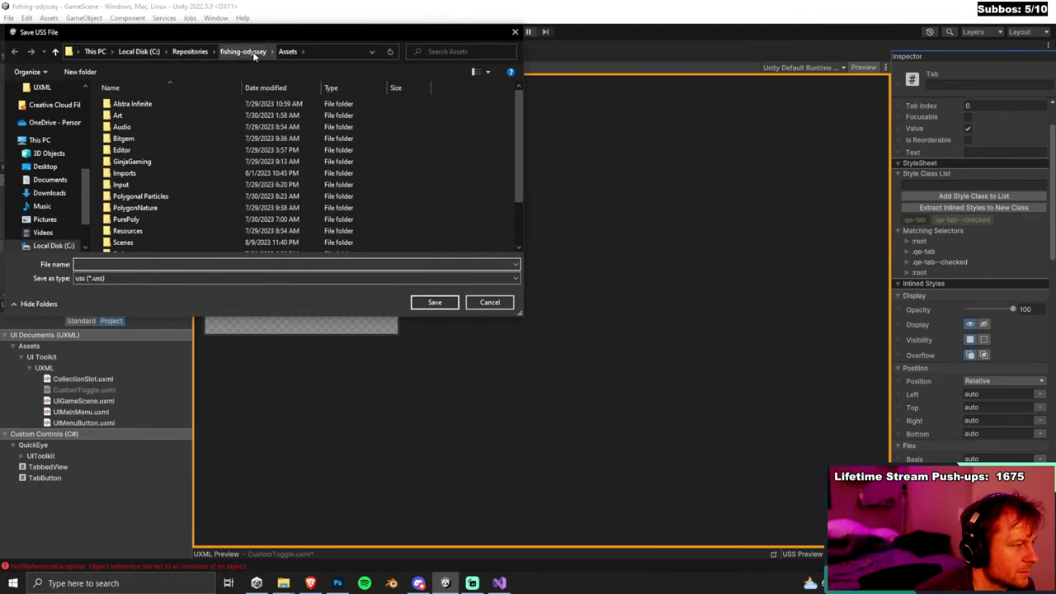
Save the new stylesheet as CustomTab in the Assets/UI Toolkit/USS folder.
scroll(218, 199, down, 2)
double_click(181, 231)
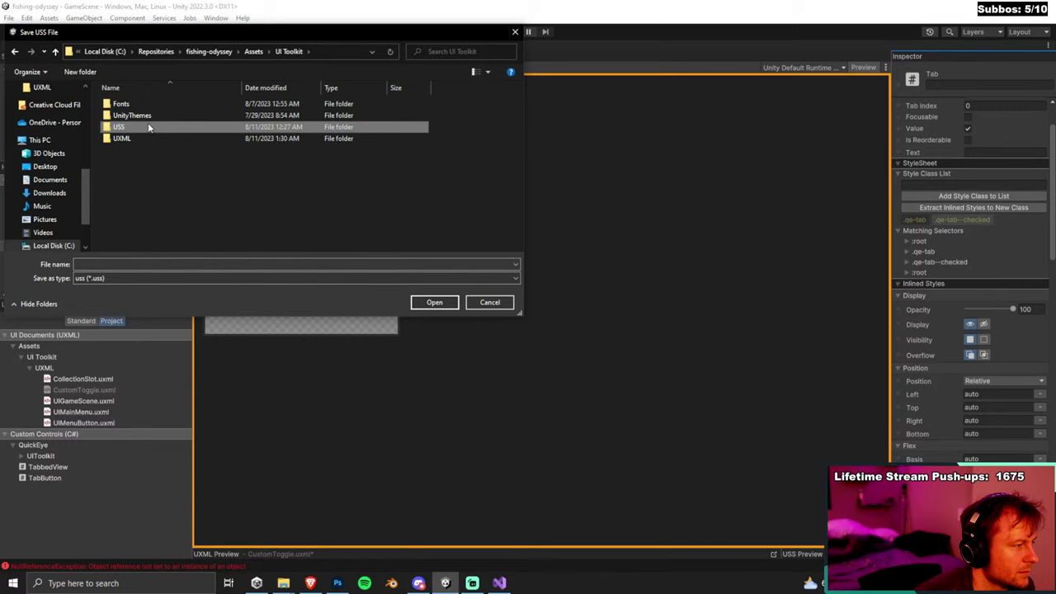
double_click(160, 126)
click(96, 264)
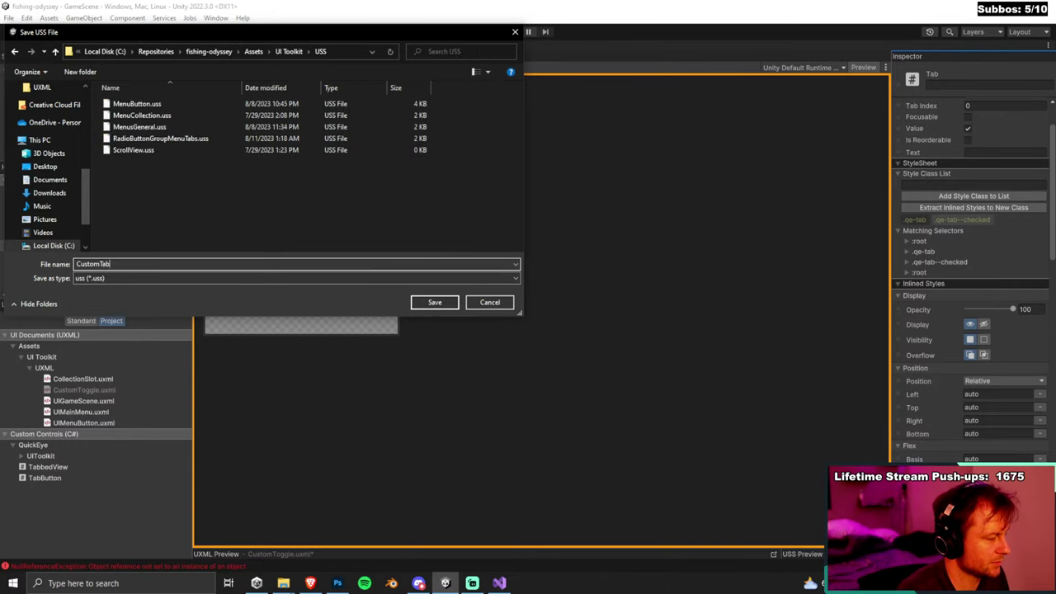
text(CustomTab)
key(Return)
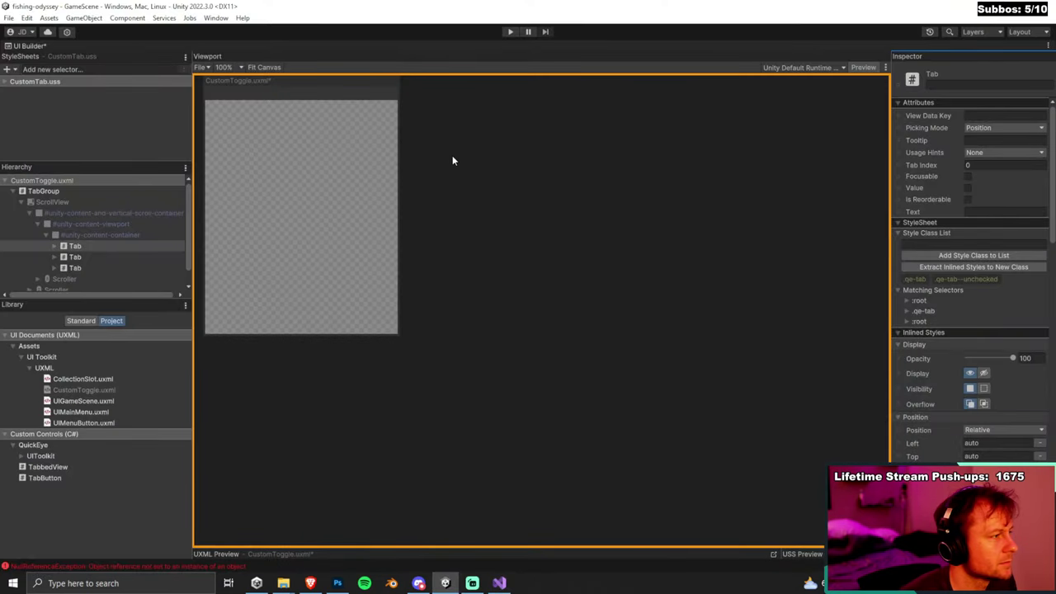
Add selectors for the first Tab's .qe-tab and .qe-tab--unchecked classes to CustomTab.uss.
click(45, 92)
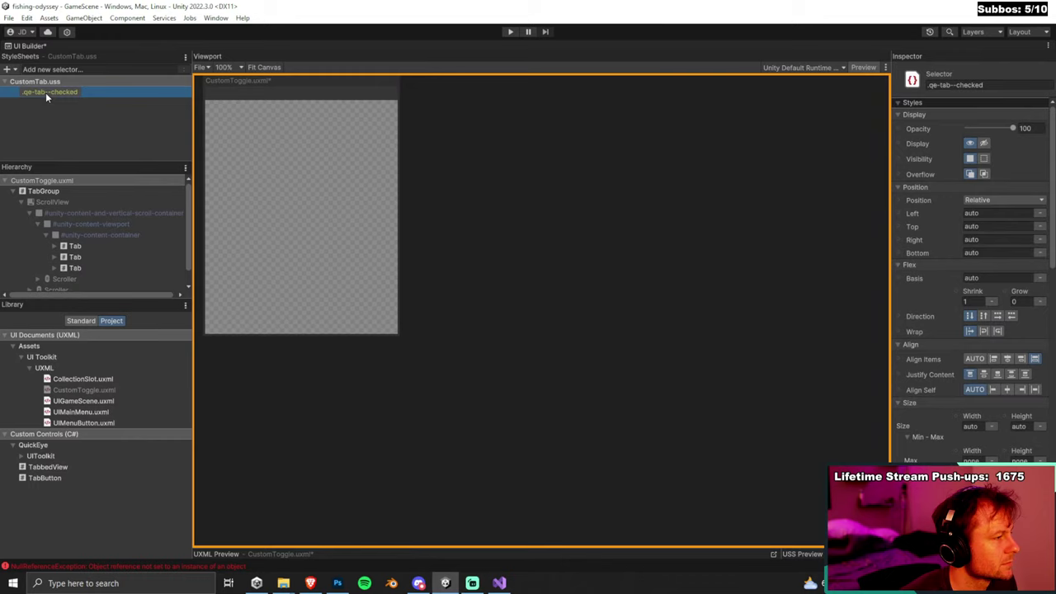
click(74, 246)
double_click(923, 279)
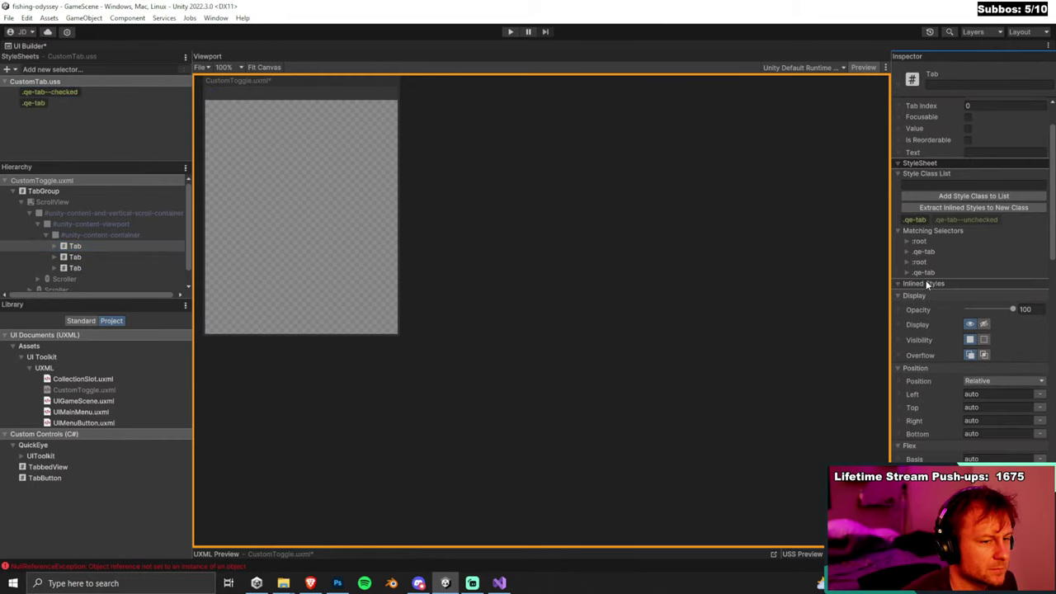
double_click(967, 219)
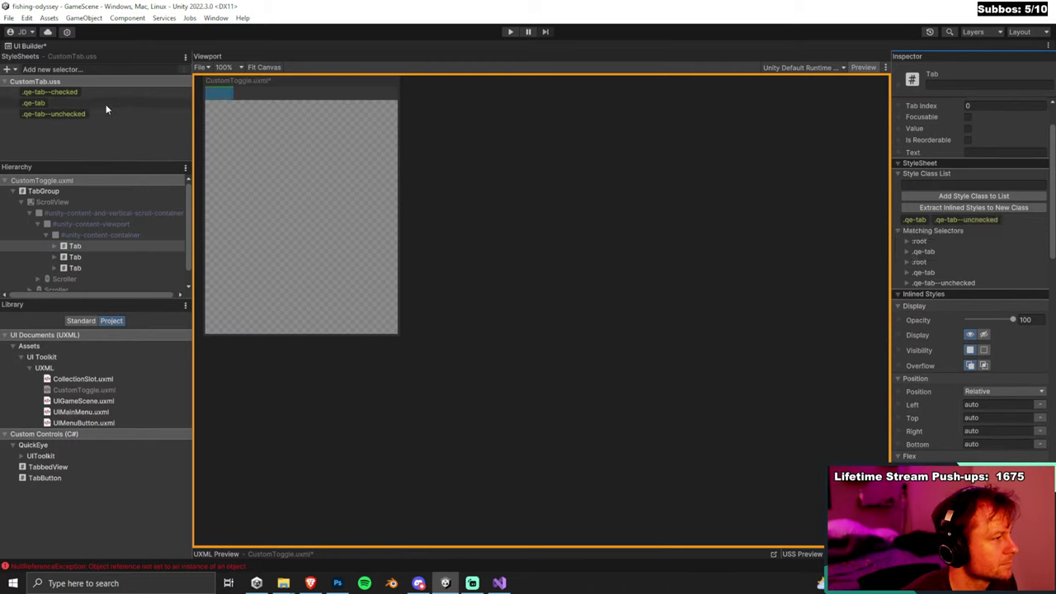
Set the background image of the .qe-tab--checked selector to the MenuTabSelected texture.
click(71, 92)
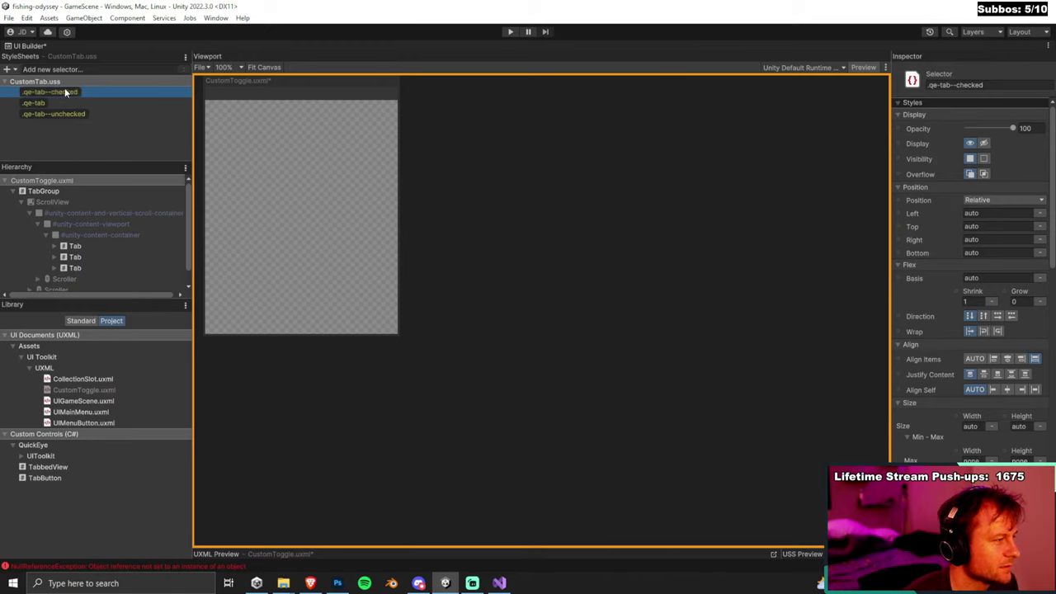
scroll(991, 356, down, 10)
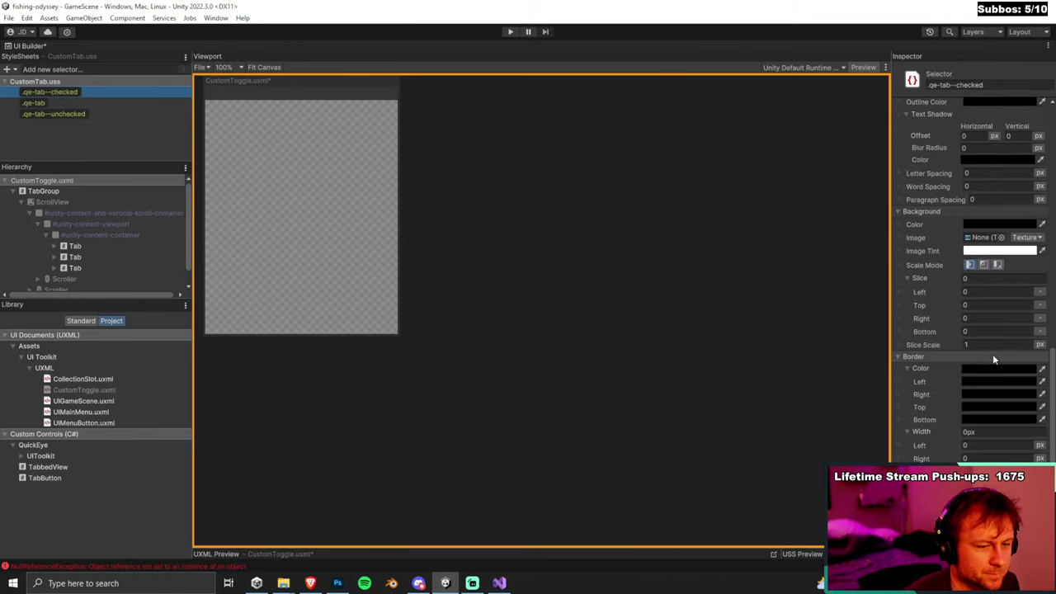
click(1000, 237)
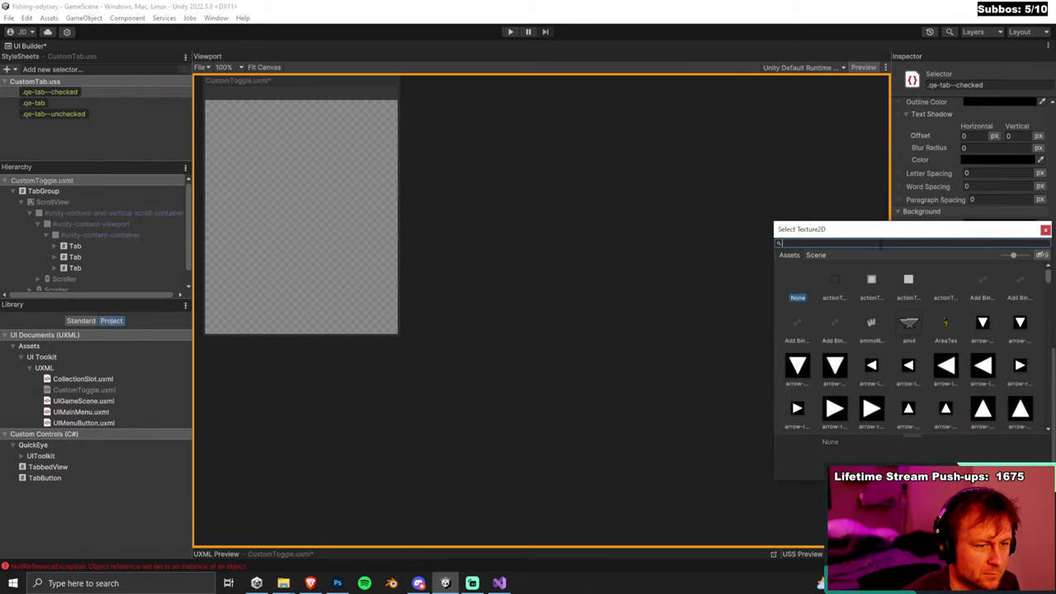
text(option)
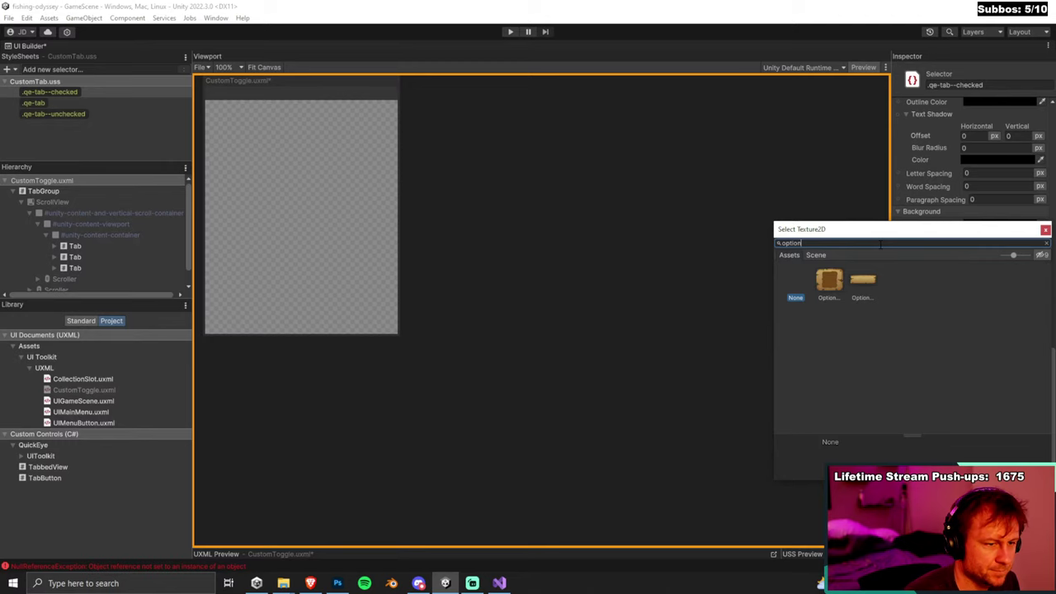
key(ctrl+a)
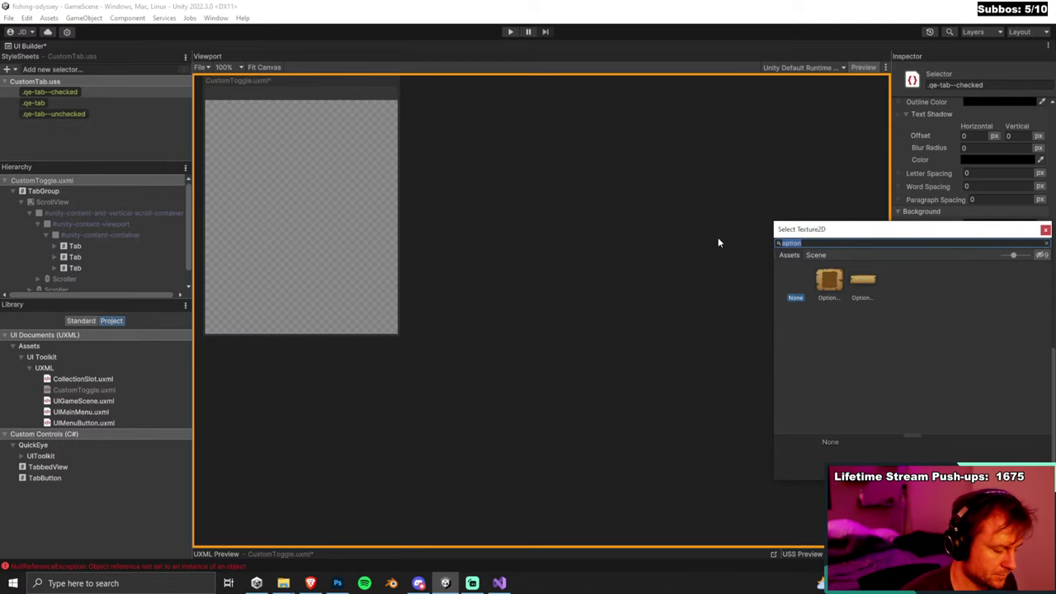
text(tab)
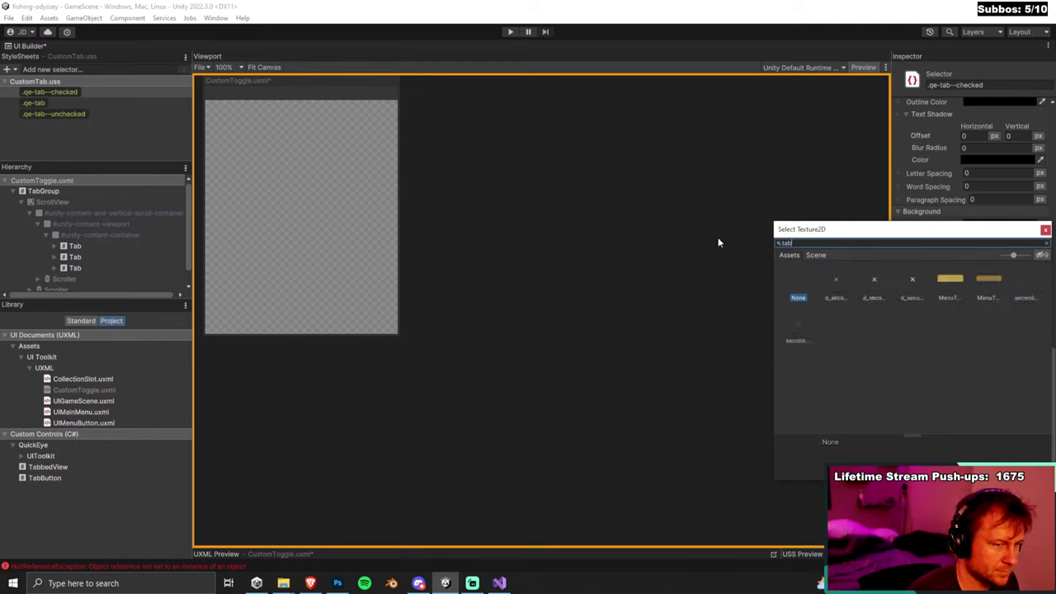
click(952, 281)
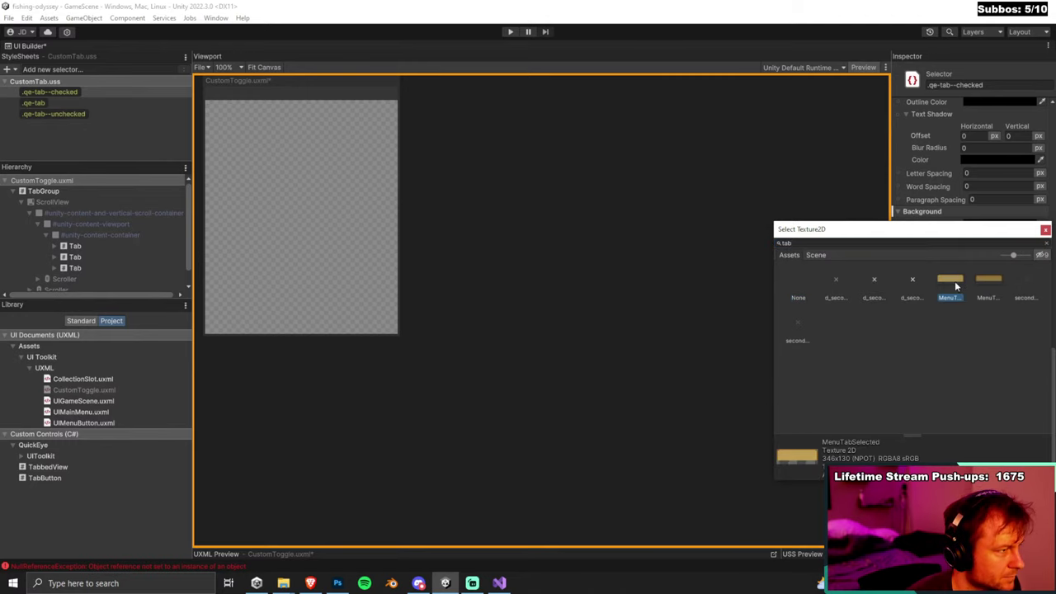
Confirm MenuTabSelected as the .qe-tab--checked background image and try it by switching tabs in the viewport.
double_click(952, 280)
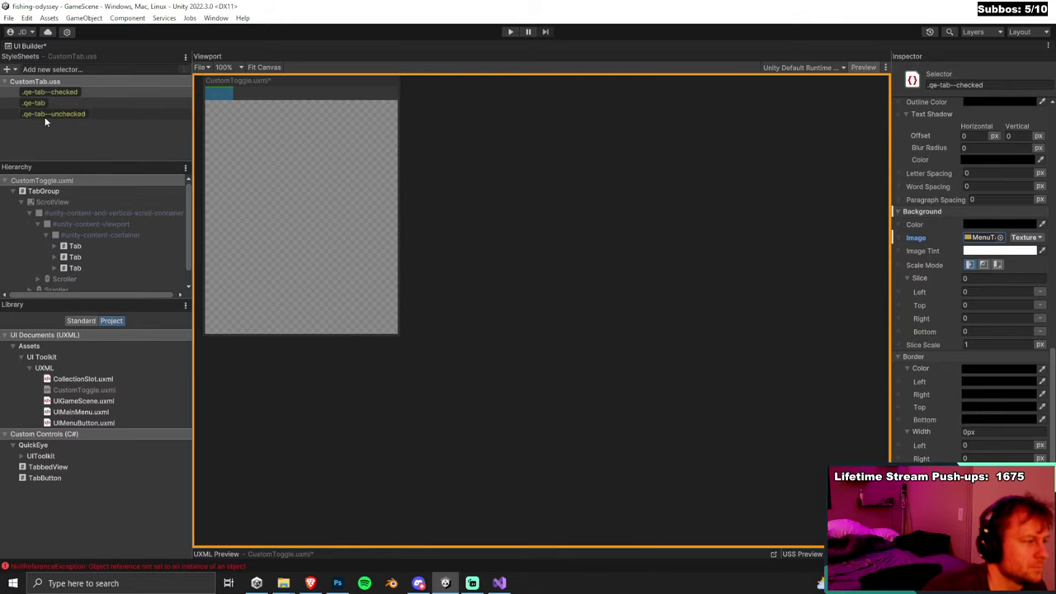
click(75, 247)
scroll(992, 412, down, 3)
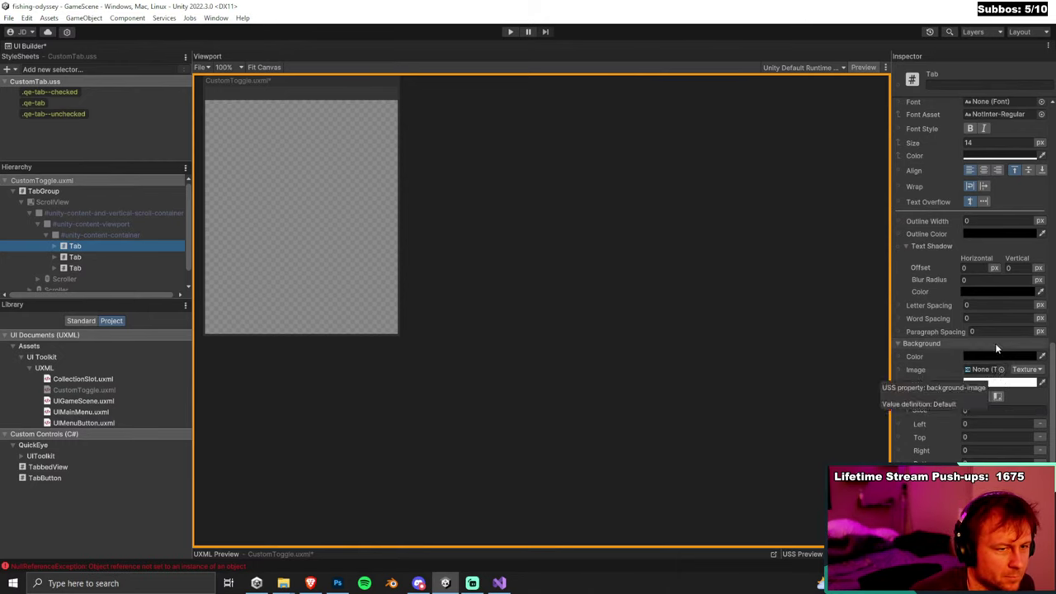
scroll(990, 346, up, 6)
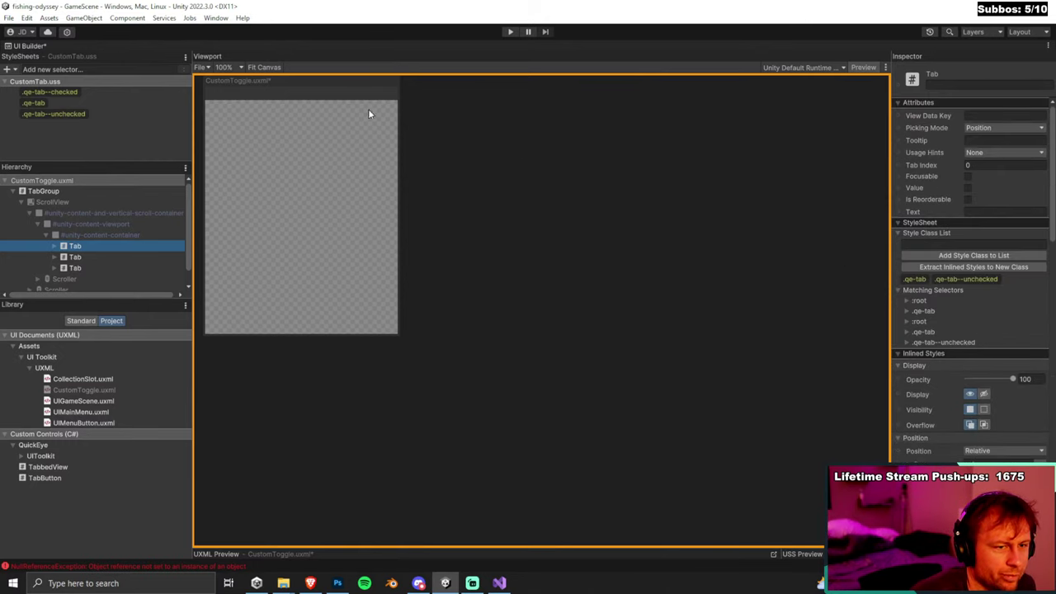
click(212, 97)
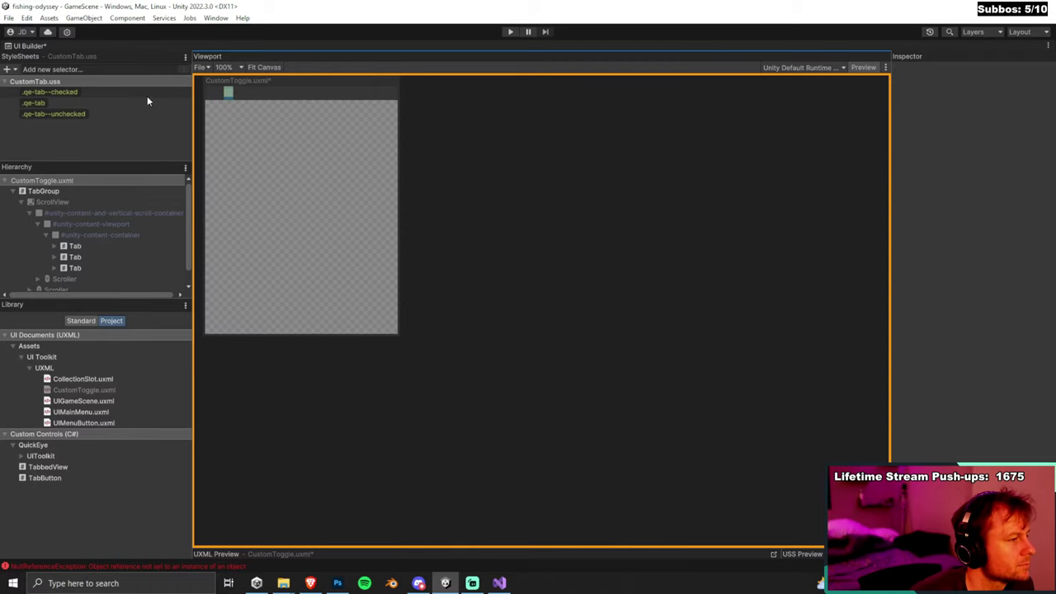
Set the first Tab's inline background image to the MenuTabSelected texture.
click(98, 247)
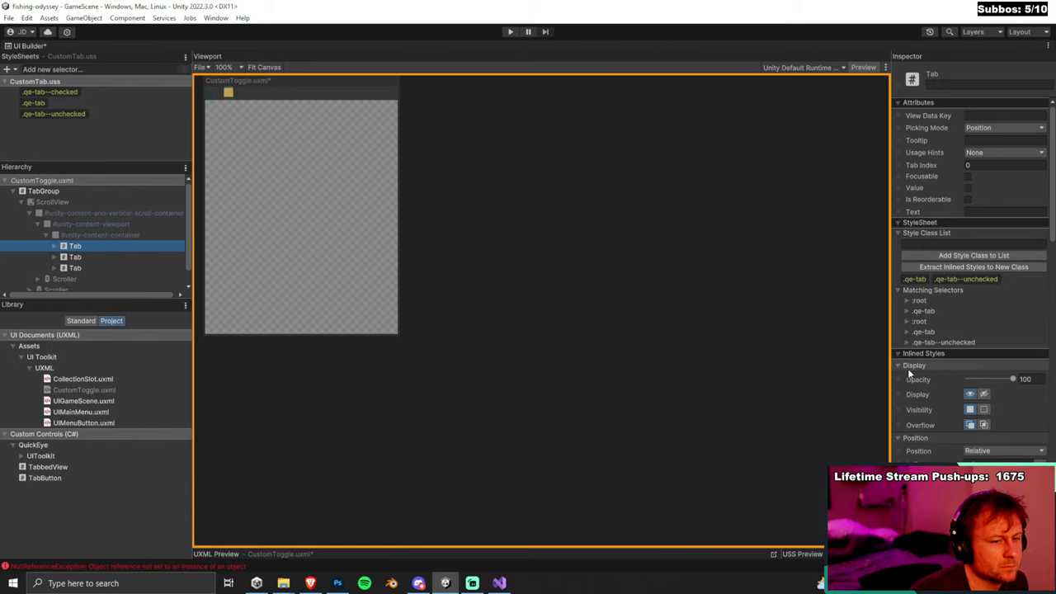
scroll(996, 339, down, 10)
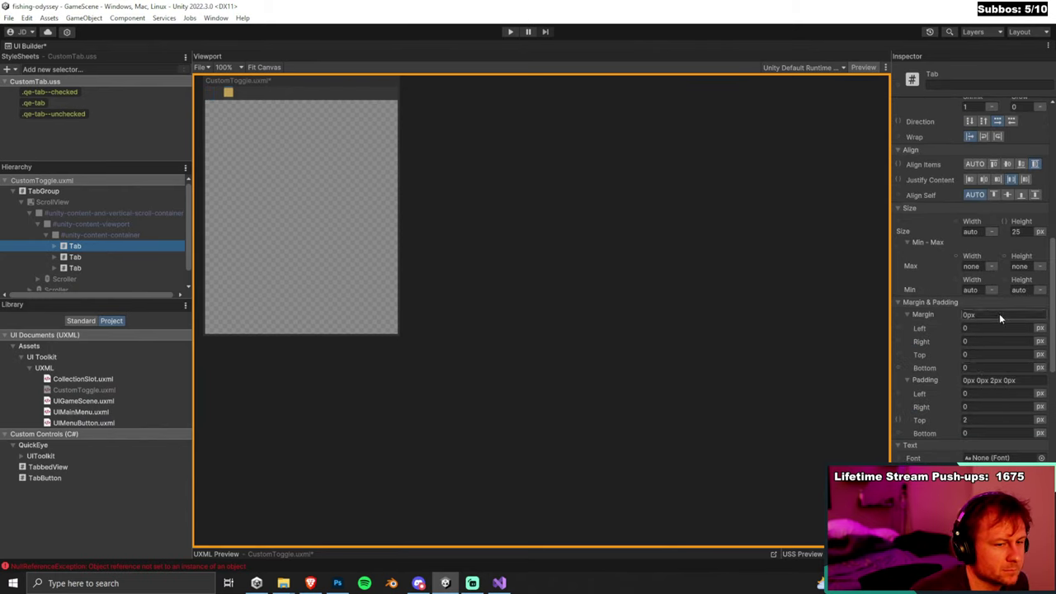
scroll(999, 314, down, 7)
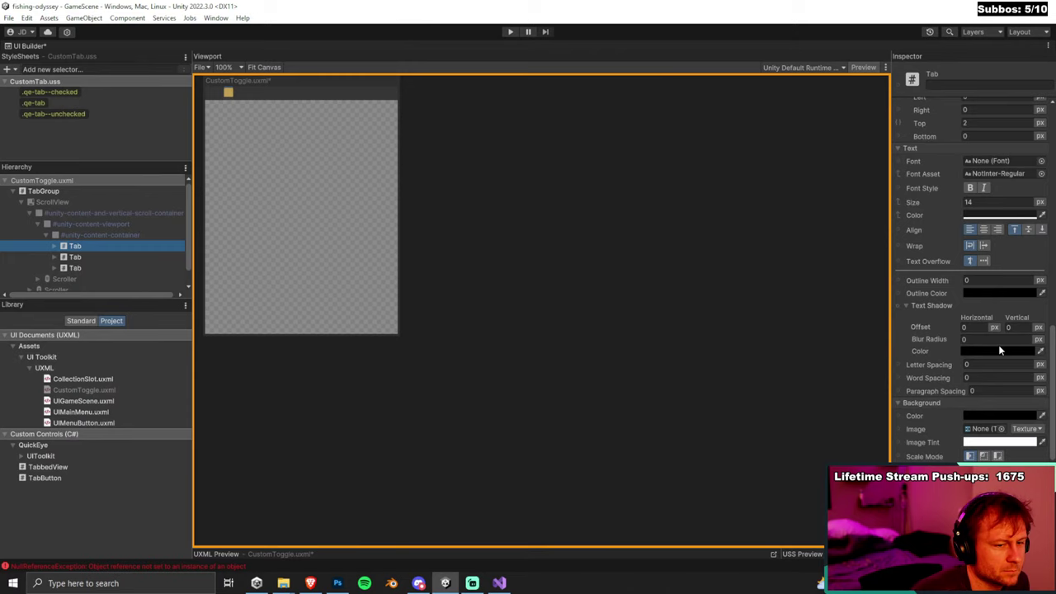
scroll(999, 345, down, 3)
click(1002, 340)
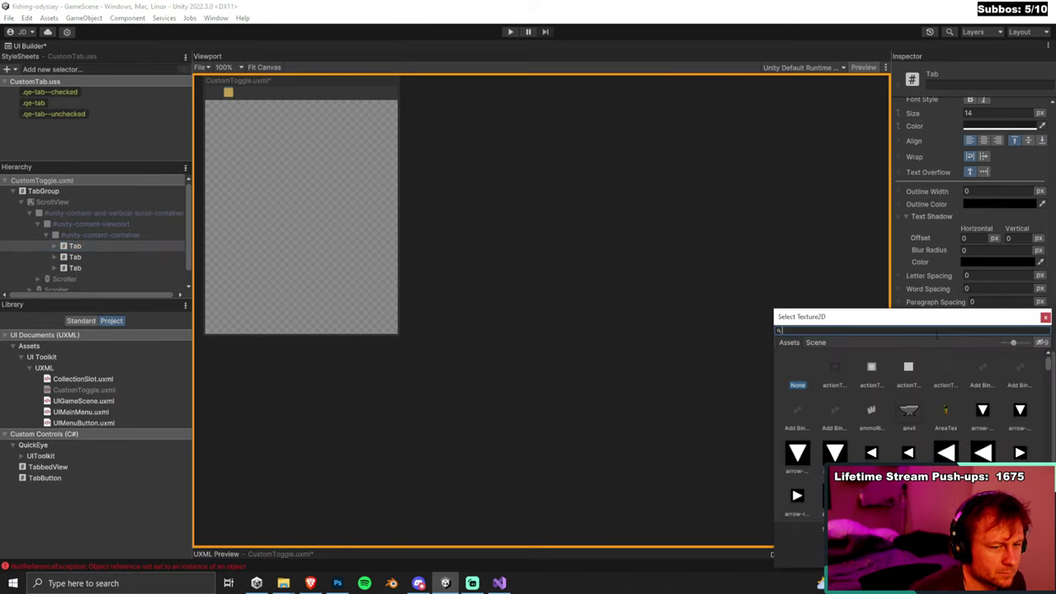
text(tab)
double_click(947, 365)
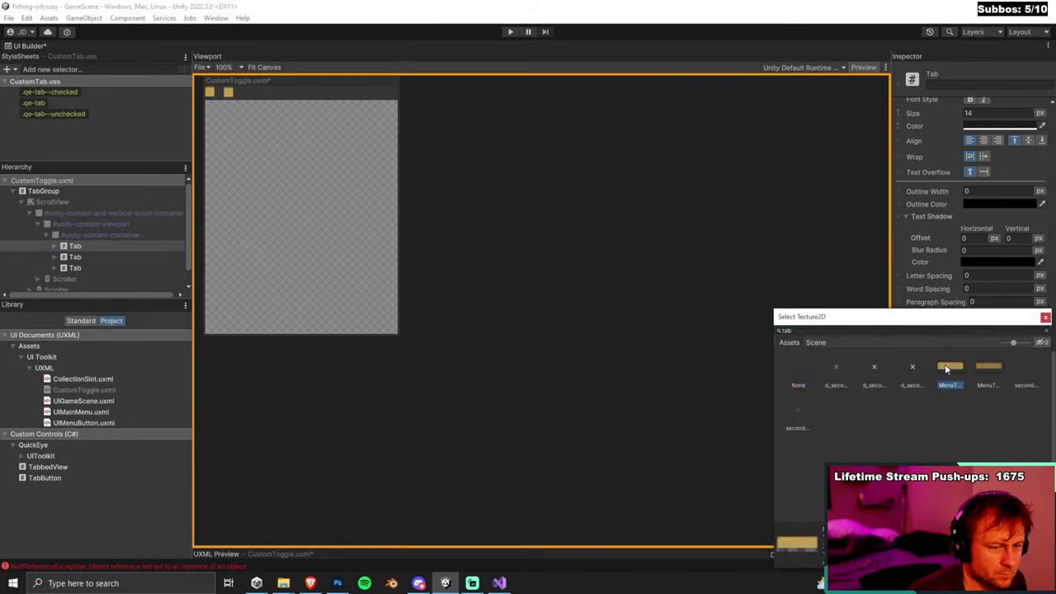
click(1000, 340)
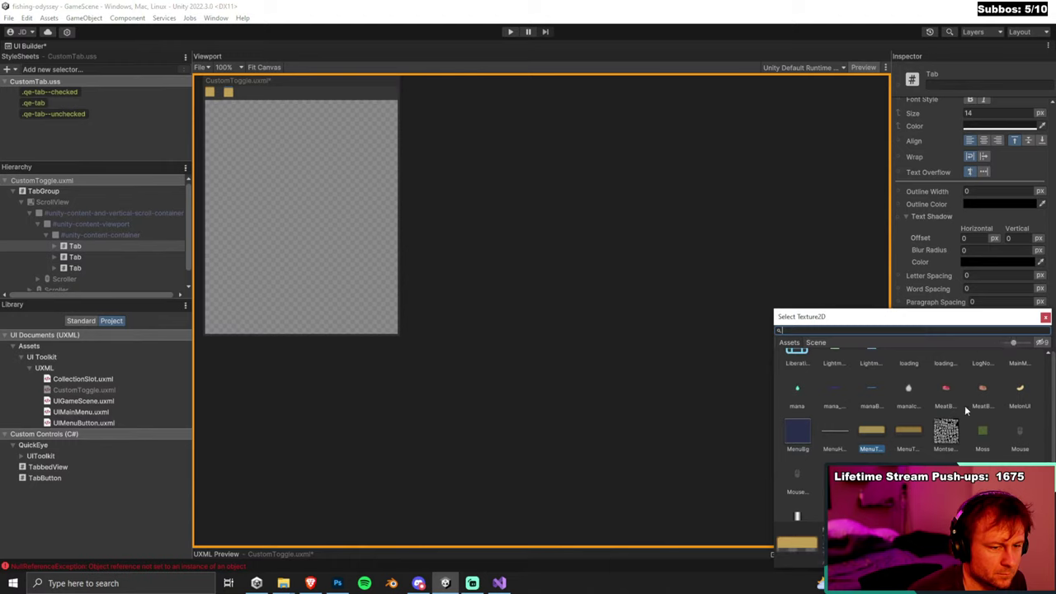
click(1046, 319)
Set the first Tab's inline width to 346 px and enlarge the canvas so the wider tab fits.
scroll(1004, 353, up, 5)
scroll(1004, 350, up, 10)
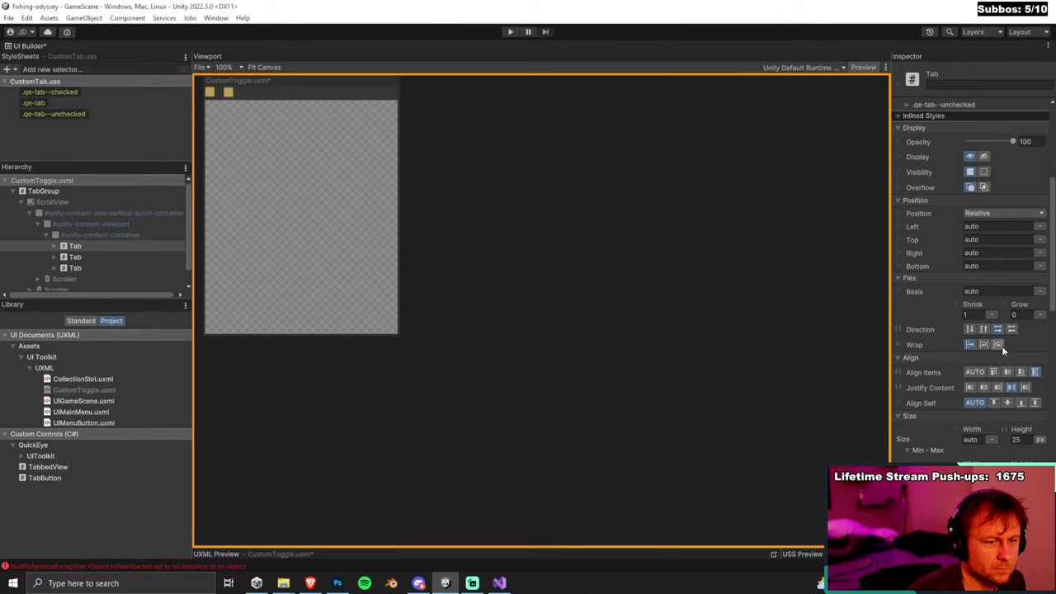
scroll(1002, 345, down, 8)
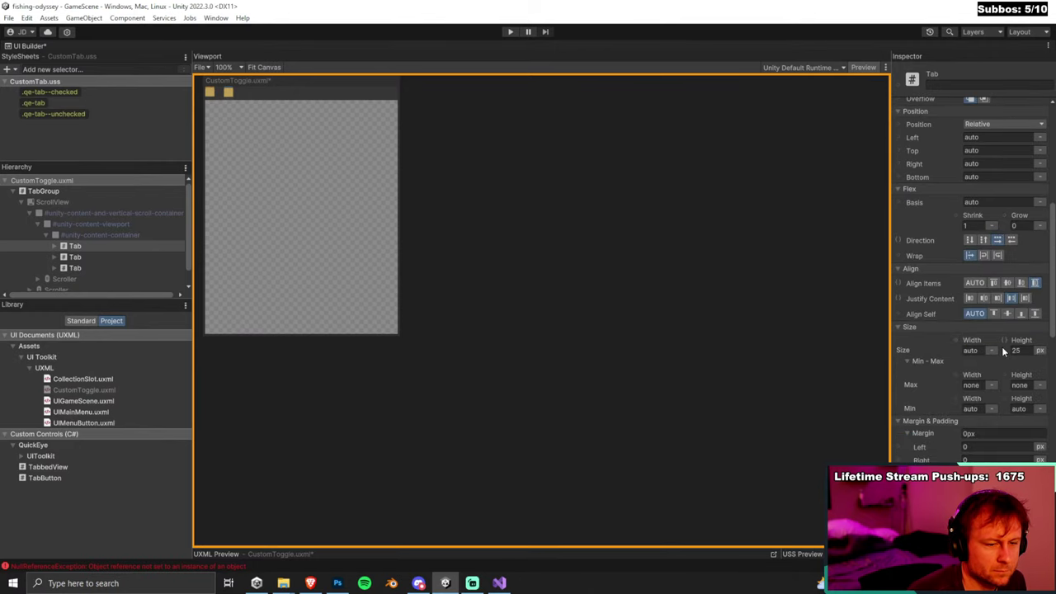
scroll(1011, 351, down, 6)
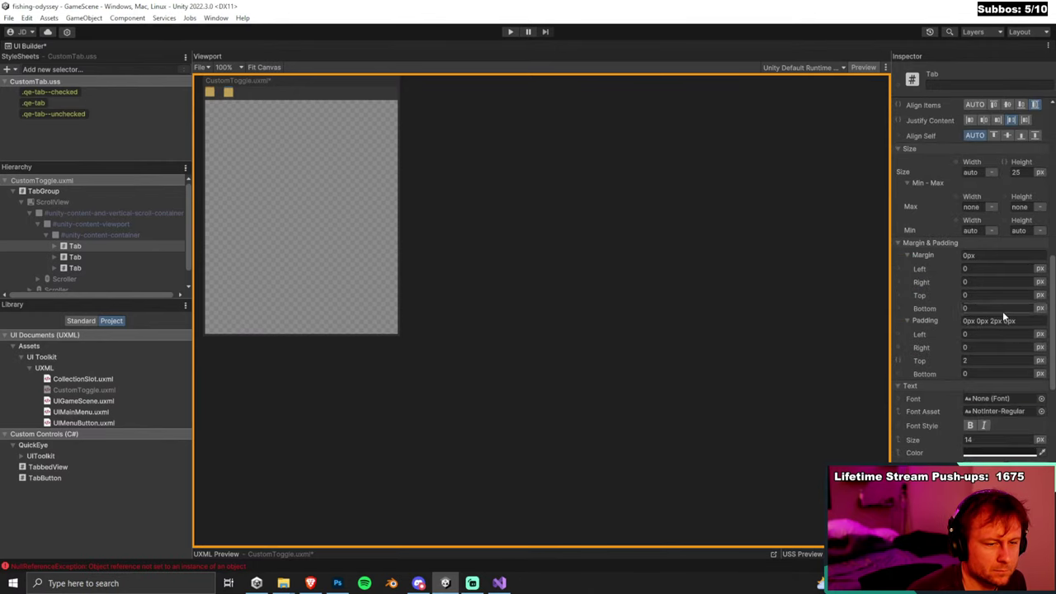
click(979, 171)
text(348)
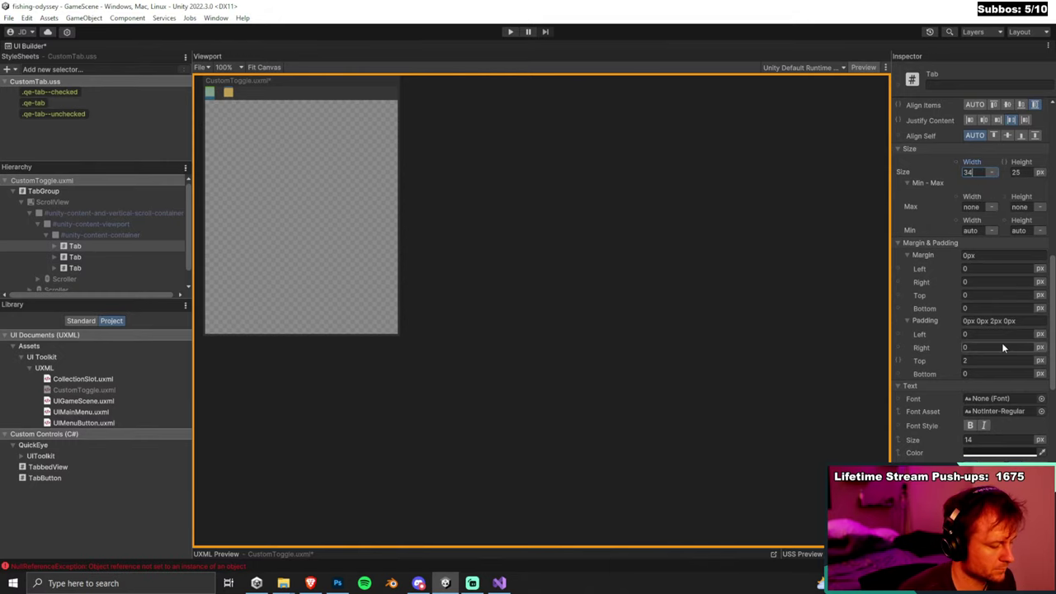
key(Return)
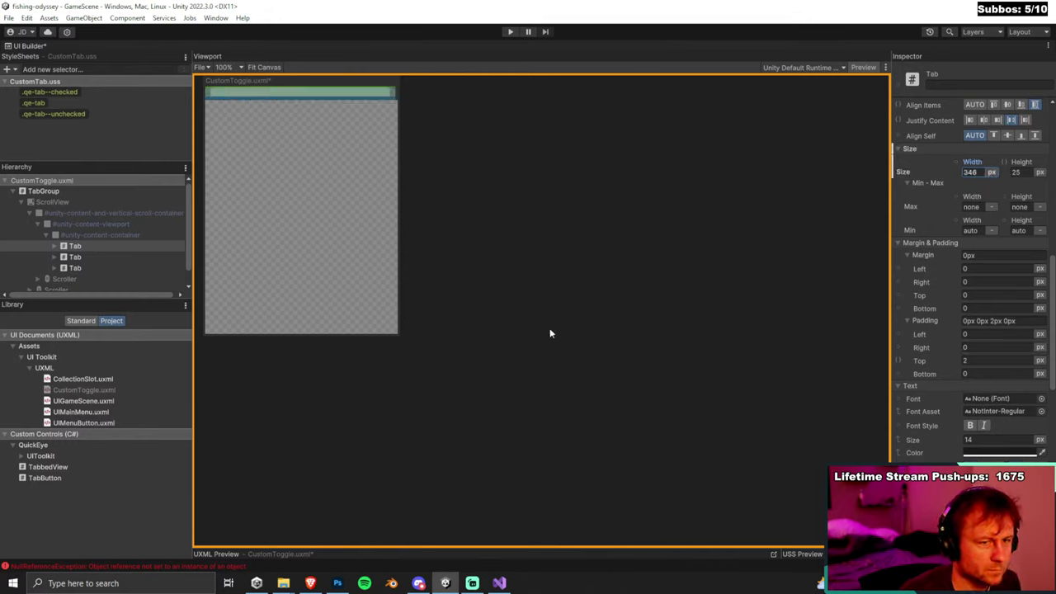
drag(402, 338, 629, 427)
Set the first Tab's inline height to 130 px to match the MenuTabSelected texture.
scroll(999, 247, down, 10)
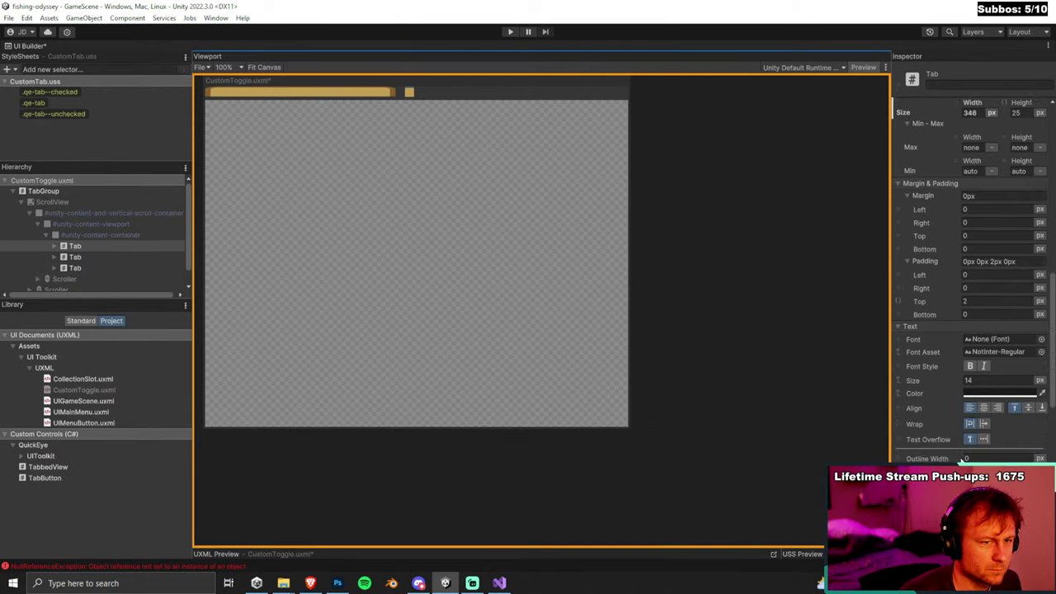
click(1000, 399)
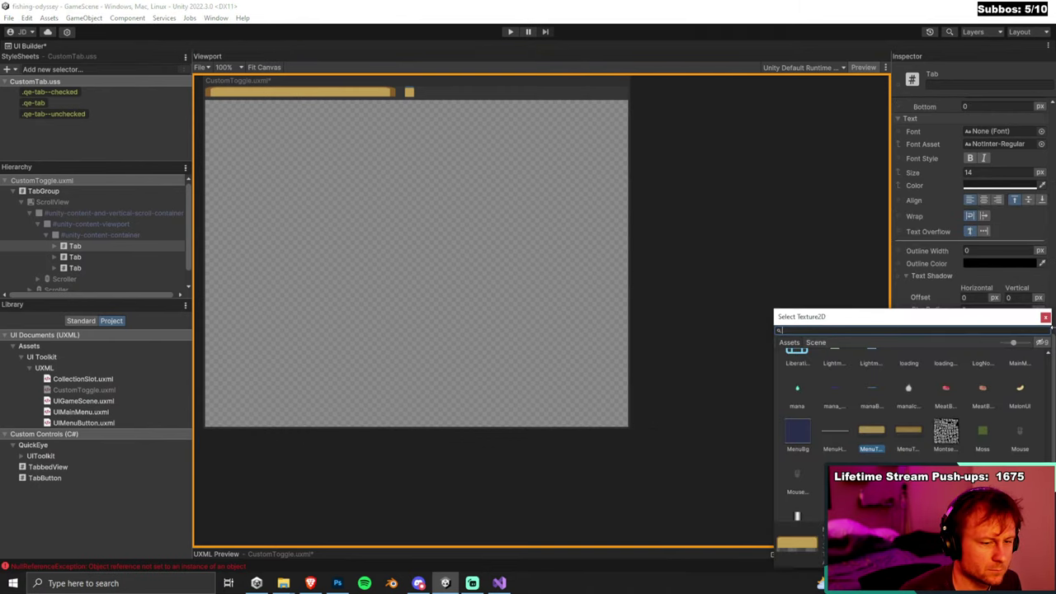
click(1045, 317)
scroll(1006, 270, up, 10)
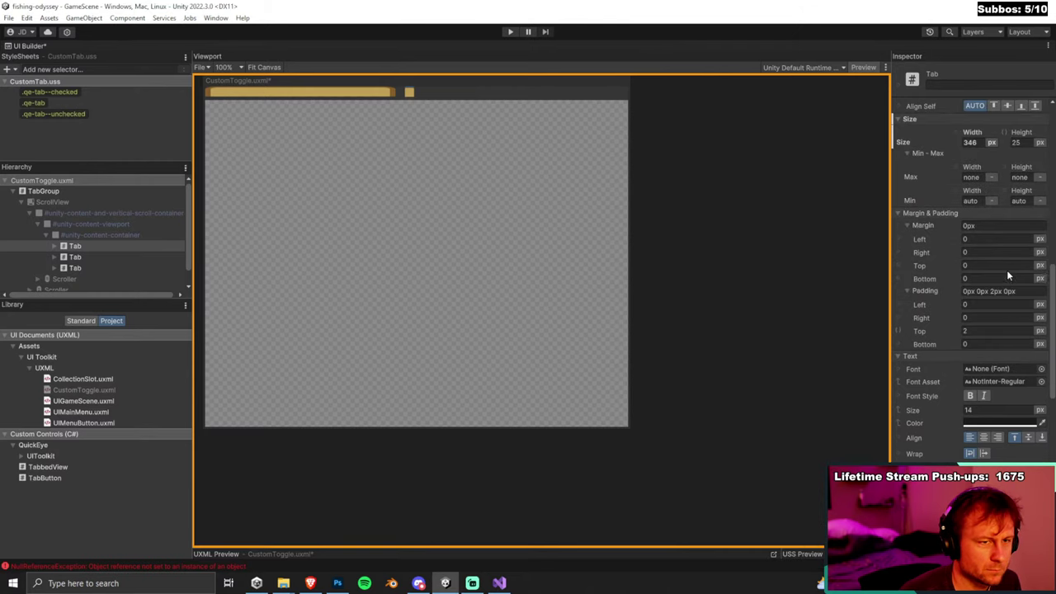
click(1015, 261)
text(120)
key(Return)
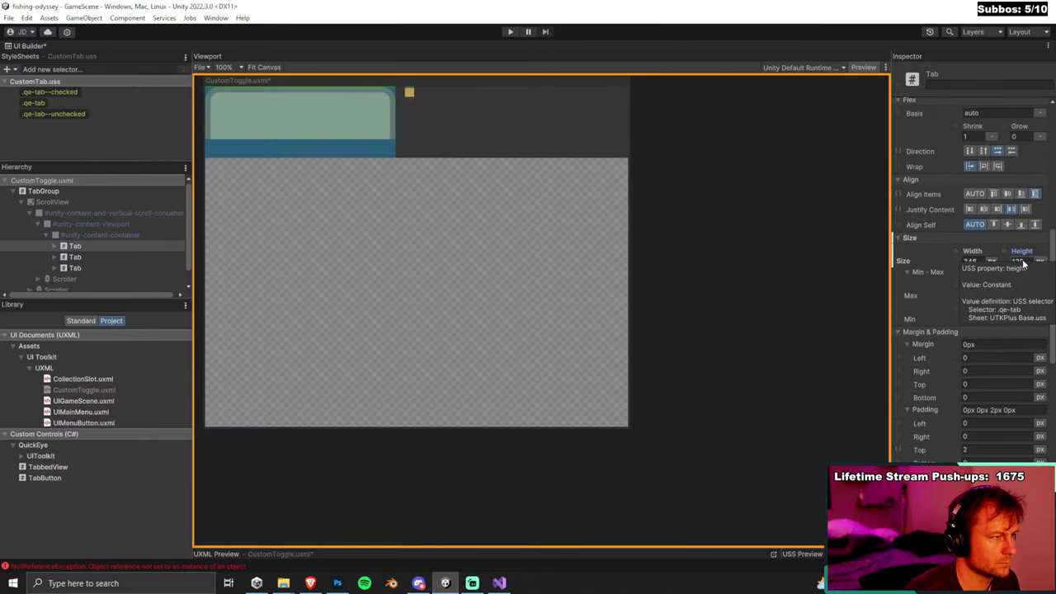
Turn the viewport preview off and on again and test switching between the tabs.
click(770, 211)
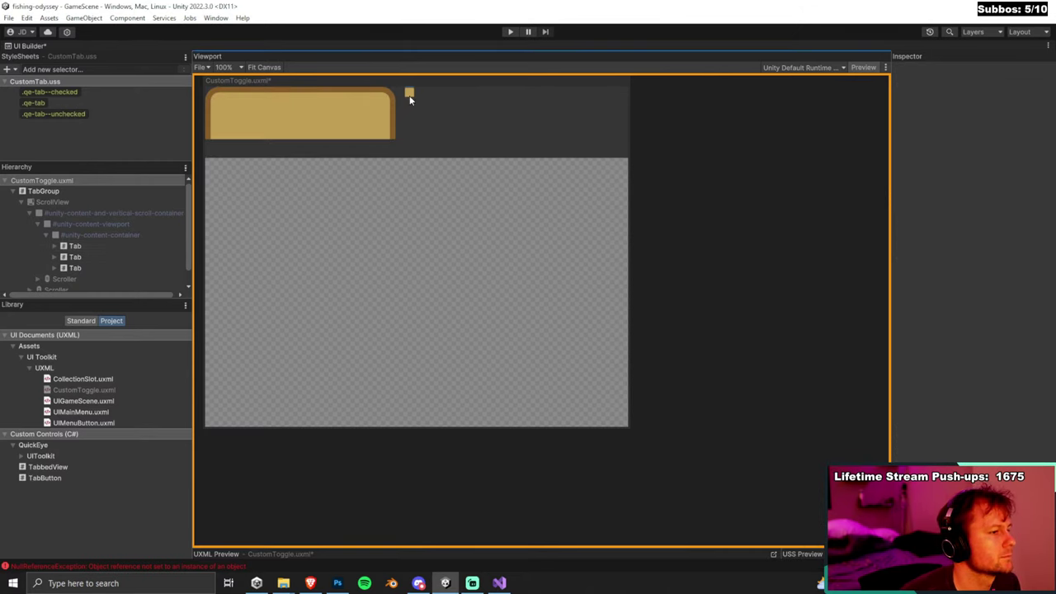
click(77, 139)
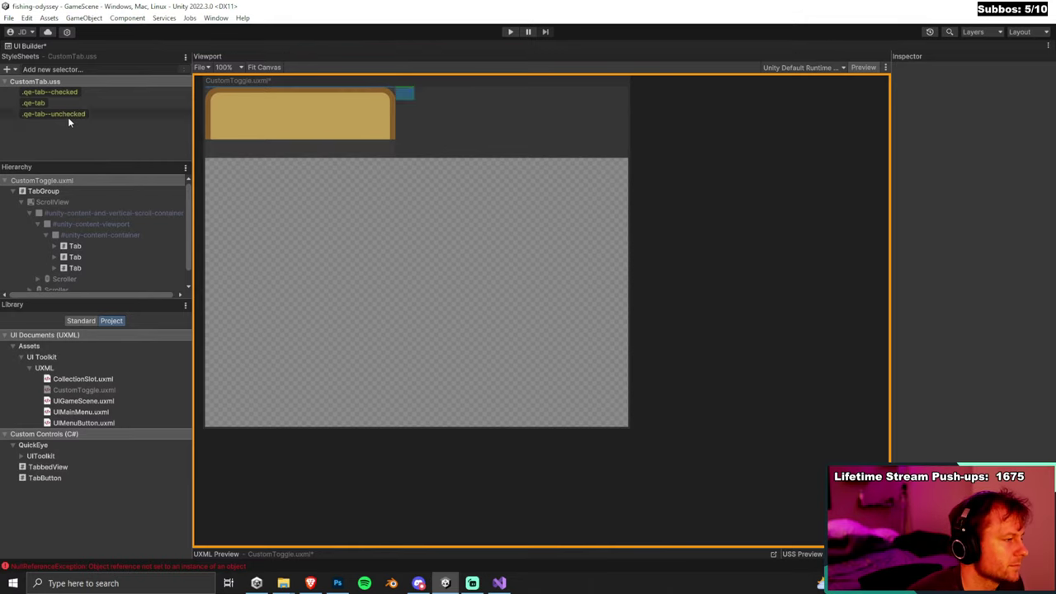
click(863, 68)
click(863, 70)
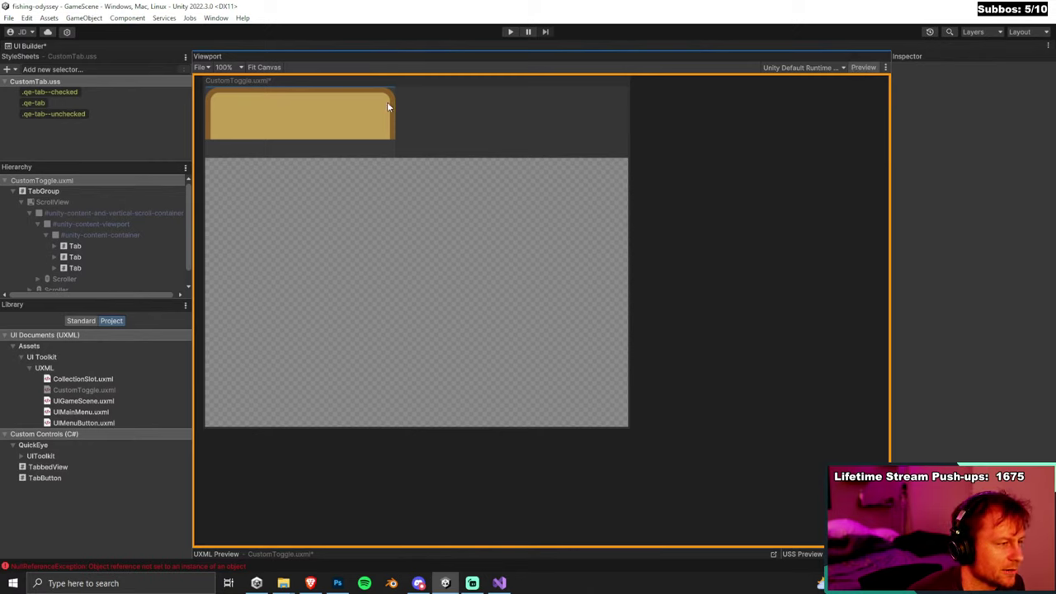
Override the first Tab's inline background color and image tint, and check the tab in the viewport.
click(80, 247)
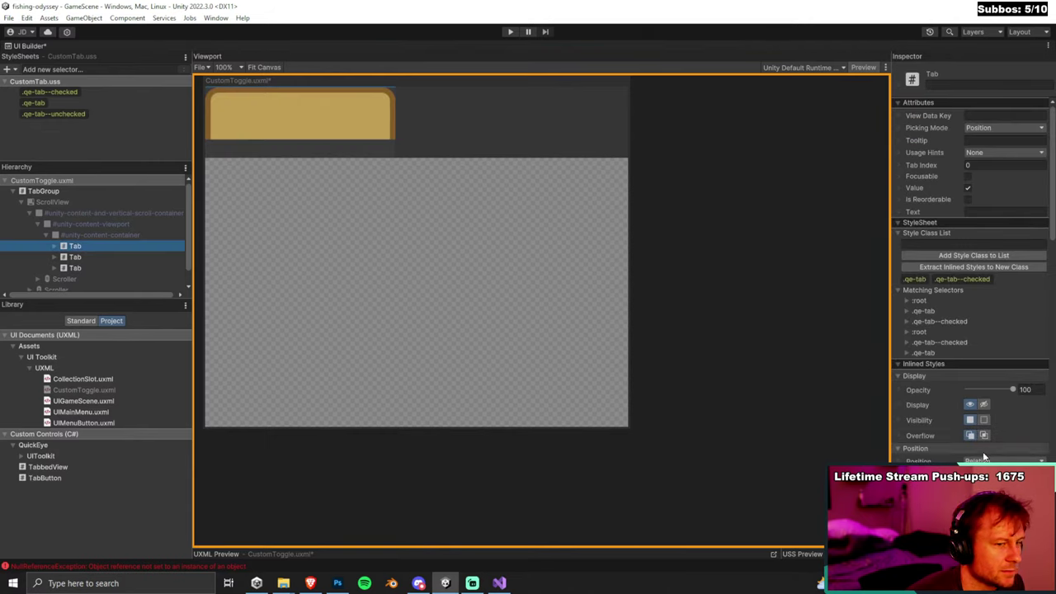
scroll(983, 456, down, 5)
scroll(983, 456, down, 10)
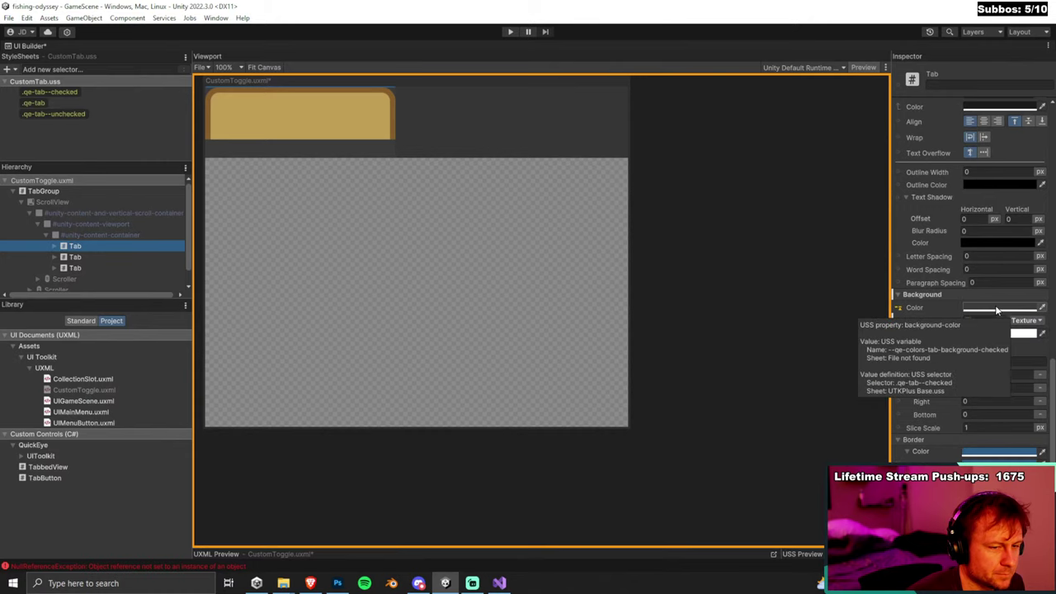
click(997, 310)
click(1044, 300)
click(1027, 308)
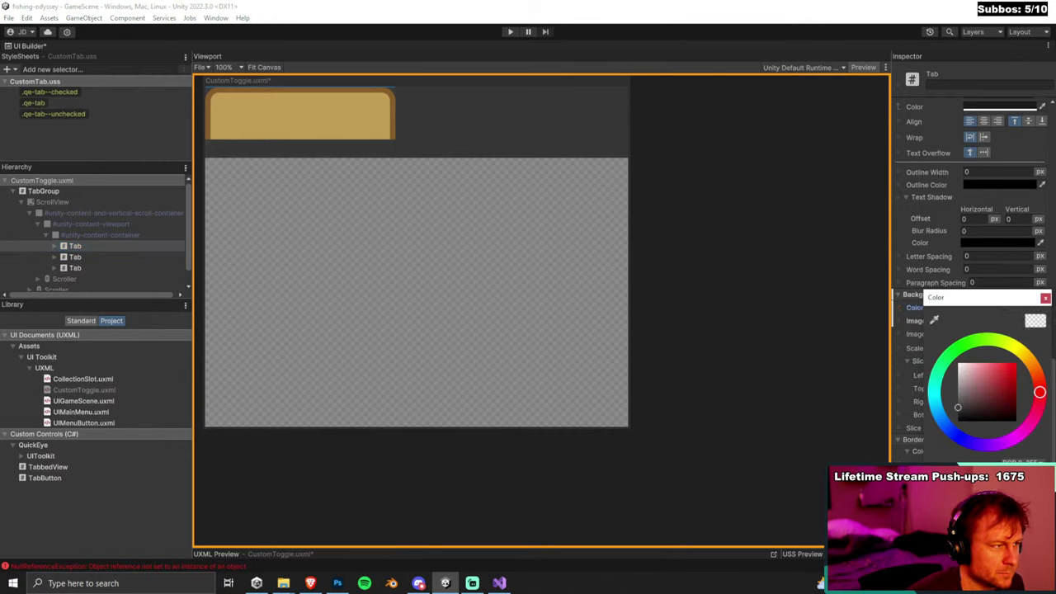
key(Escape)
click(1023, 307)
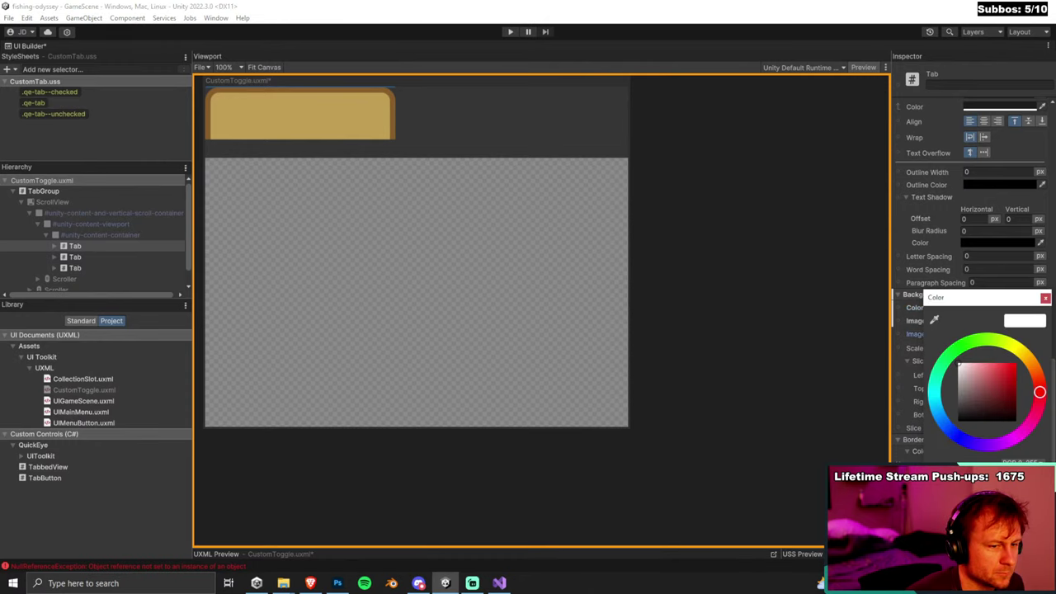
key(Escape)
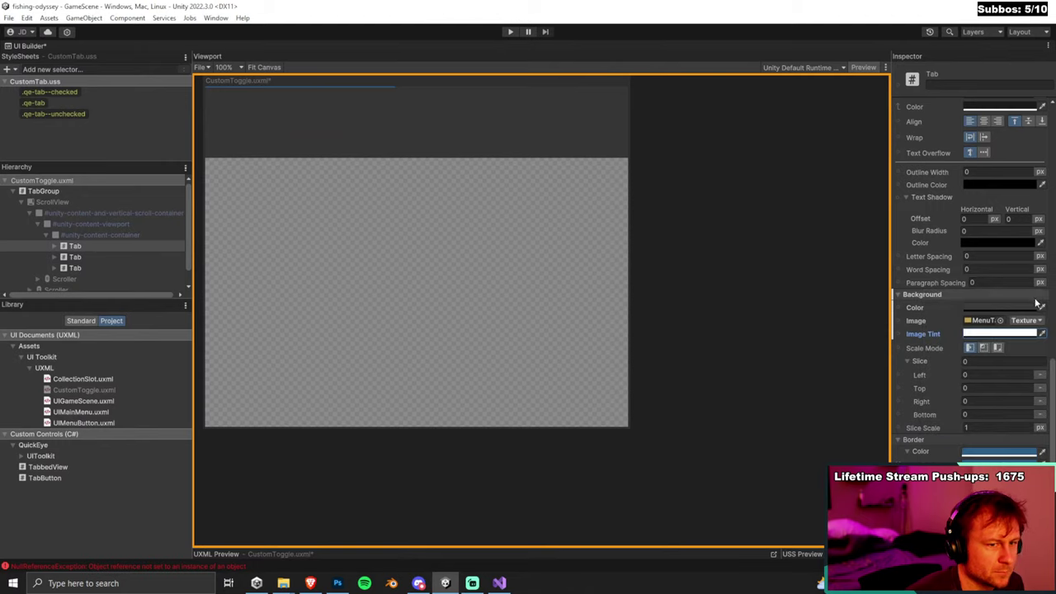
click(387, 96)
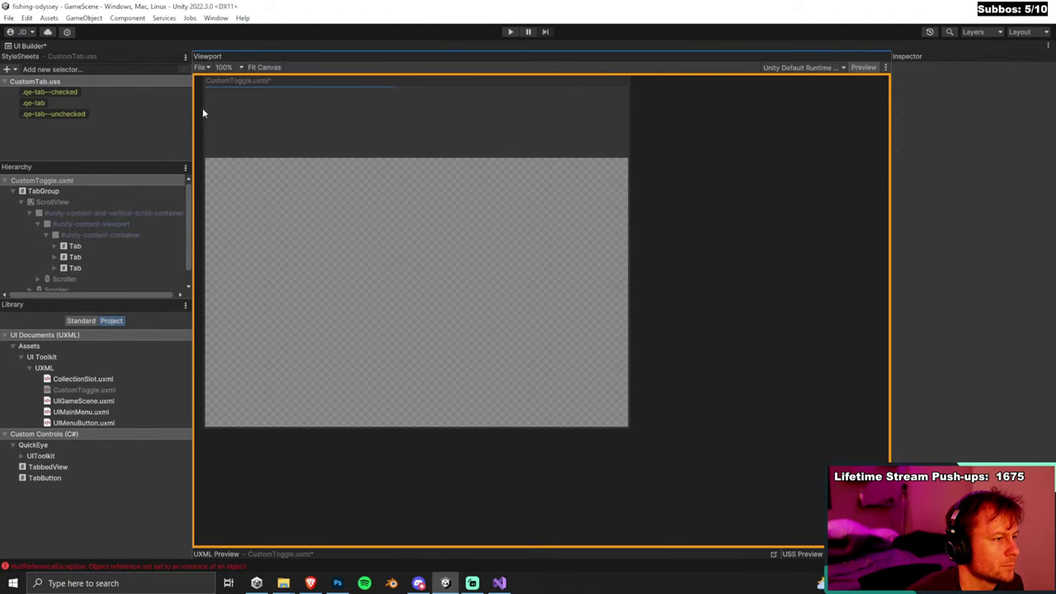
Set the background image of the .qe-tab--unchecked selector to the darker menu tab texture and test it in the viewport.
click(68, 92)
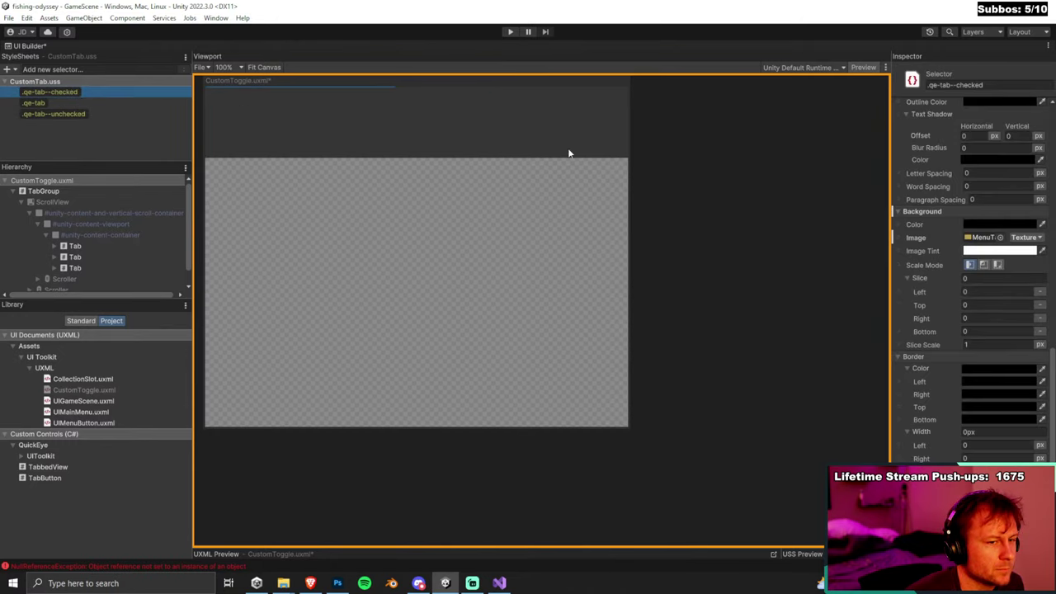
click(86, 113)
click(1001, 238)
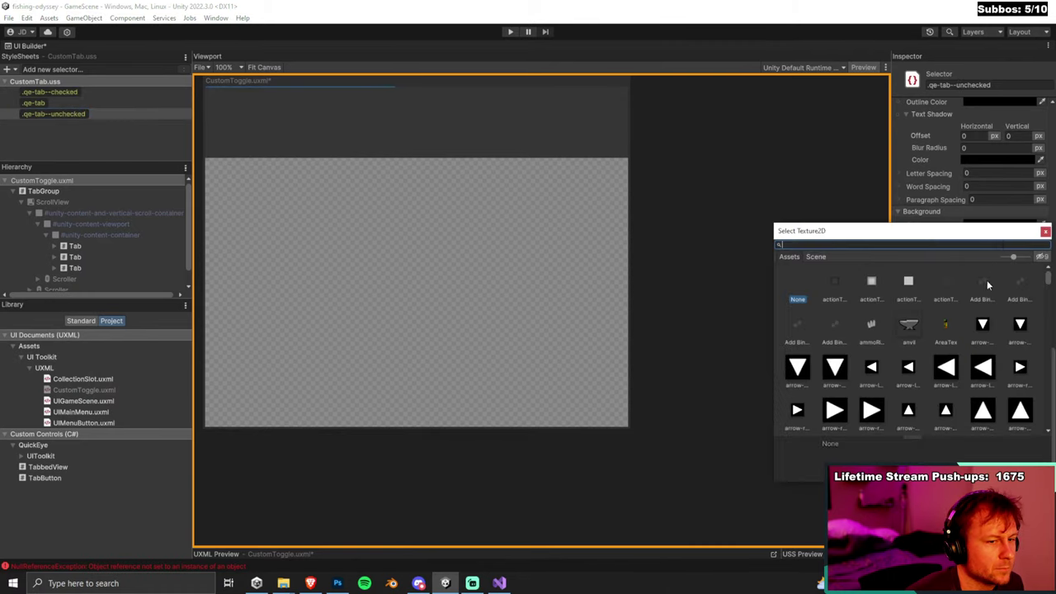
text(tab)
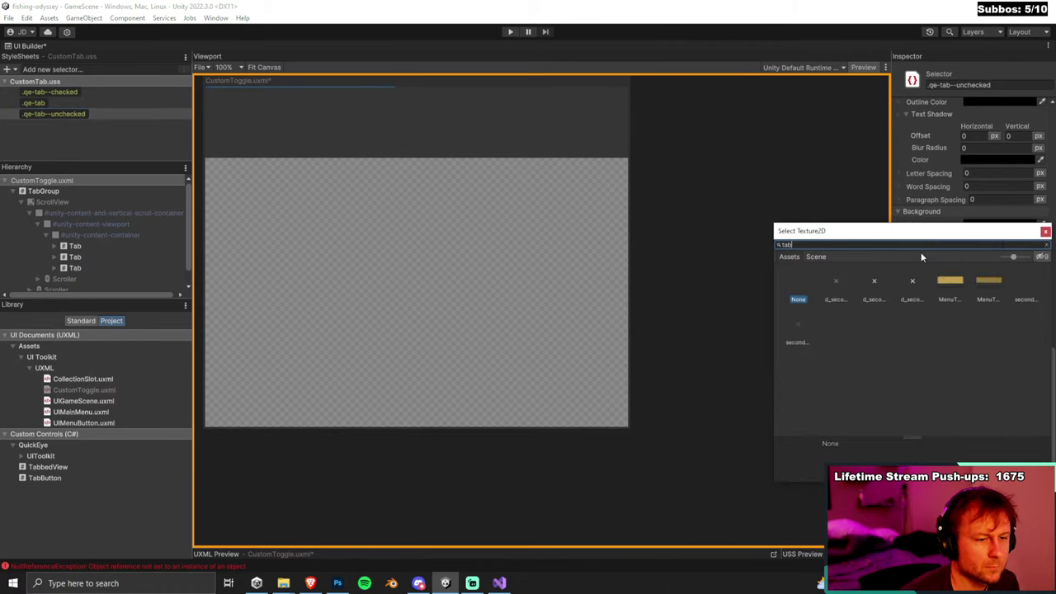
double_click(989, 279)
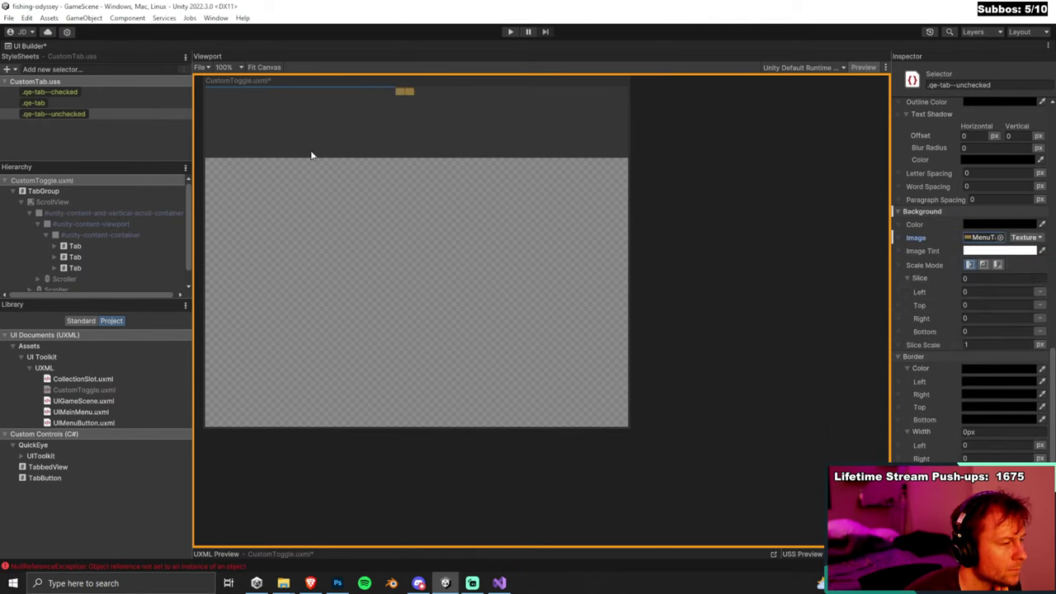
click(414, 97)
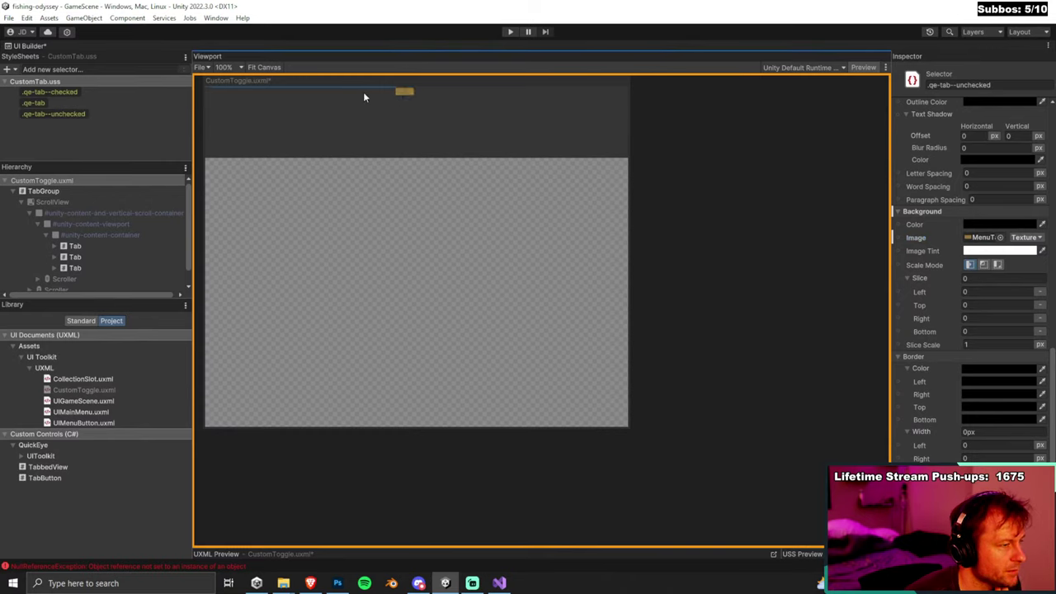
Delete the first Tab with its inline overrides from the TabGroup and select the .qe-tab--checked selector.
click(75, 246)
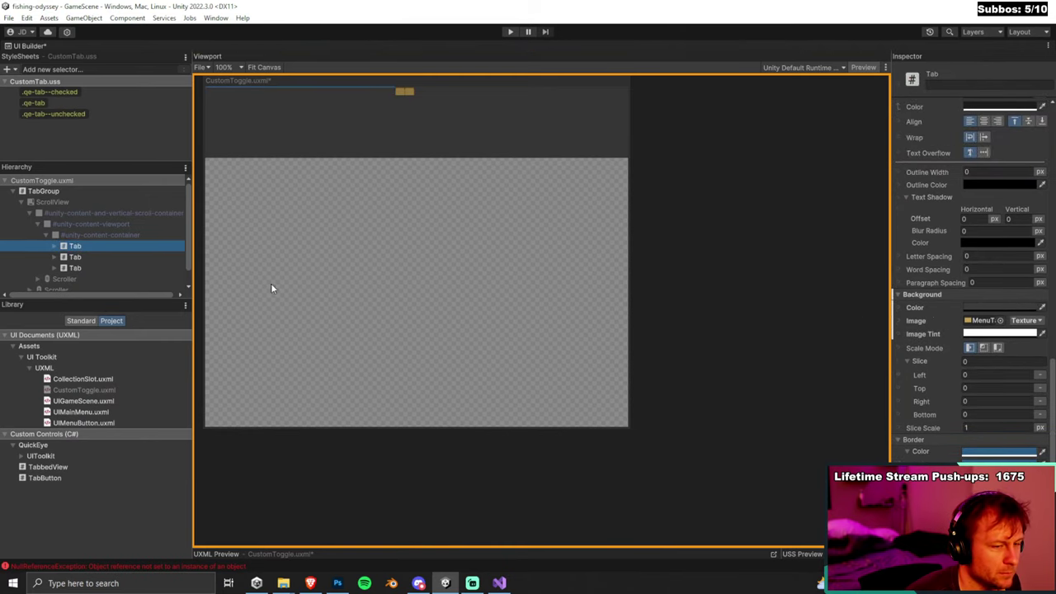
click(93, 257)
click(87, 243)
key(Delete)
click(69, 92)
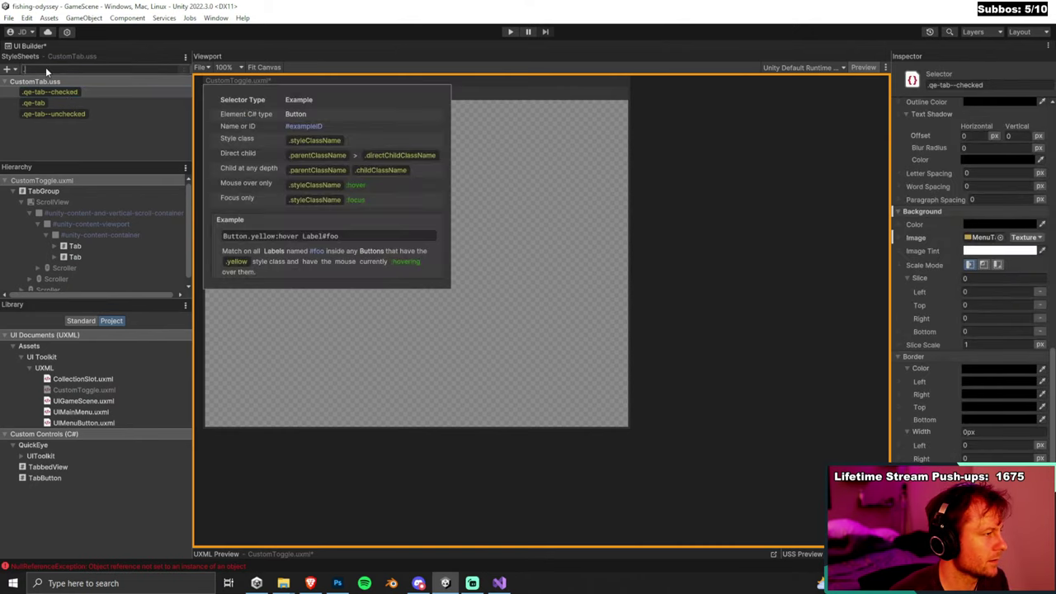
Prefix the .qe-tab--checked selector's name with the parent class .custom-tab.
right_click(32, 95)
click(69, 129)
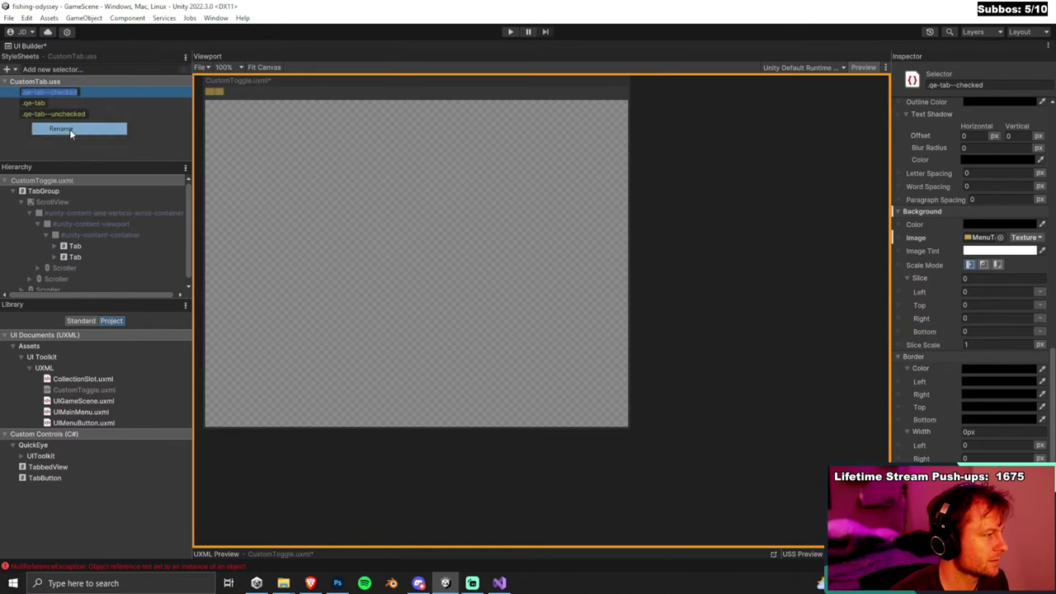
key(Home)
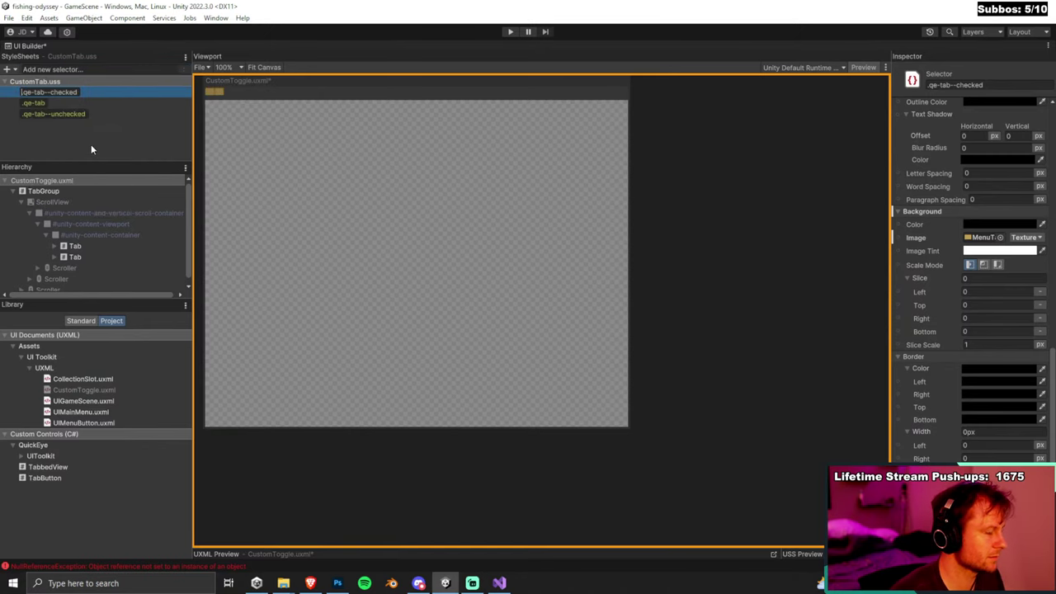
text(custom-tab)
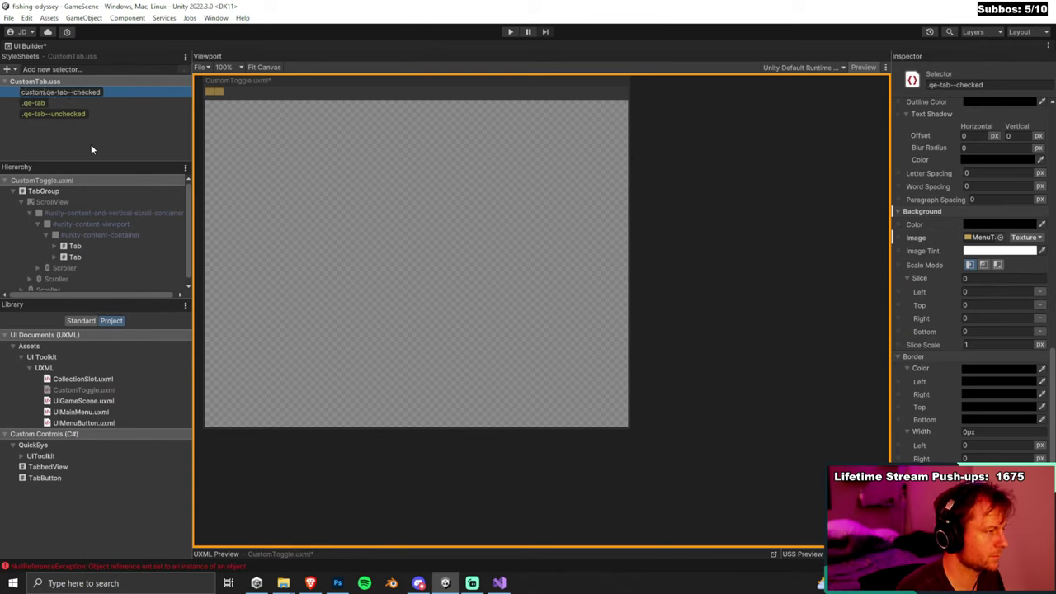
key(Return)
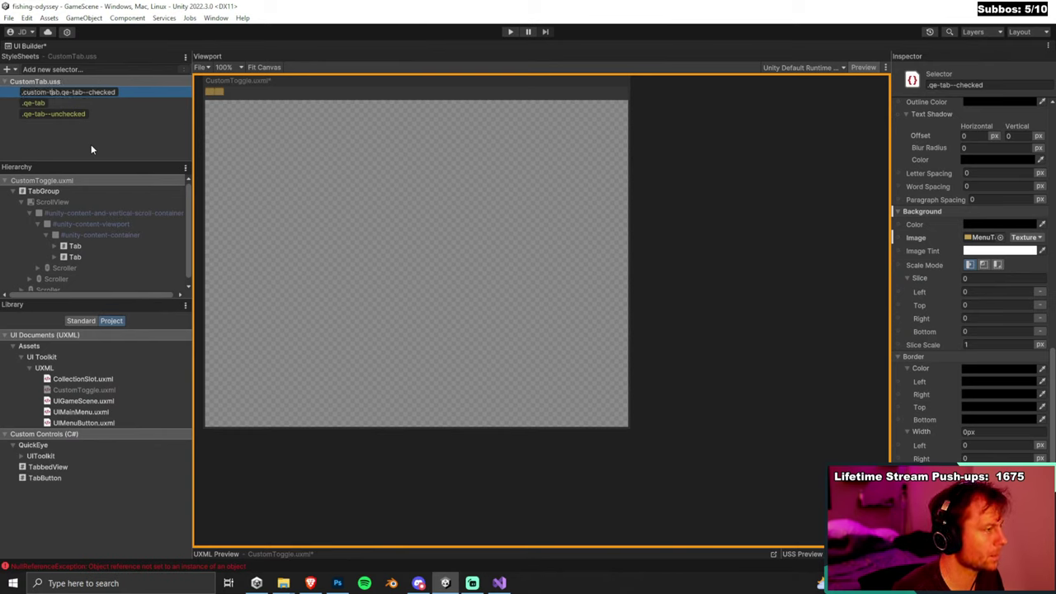
key(Return)
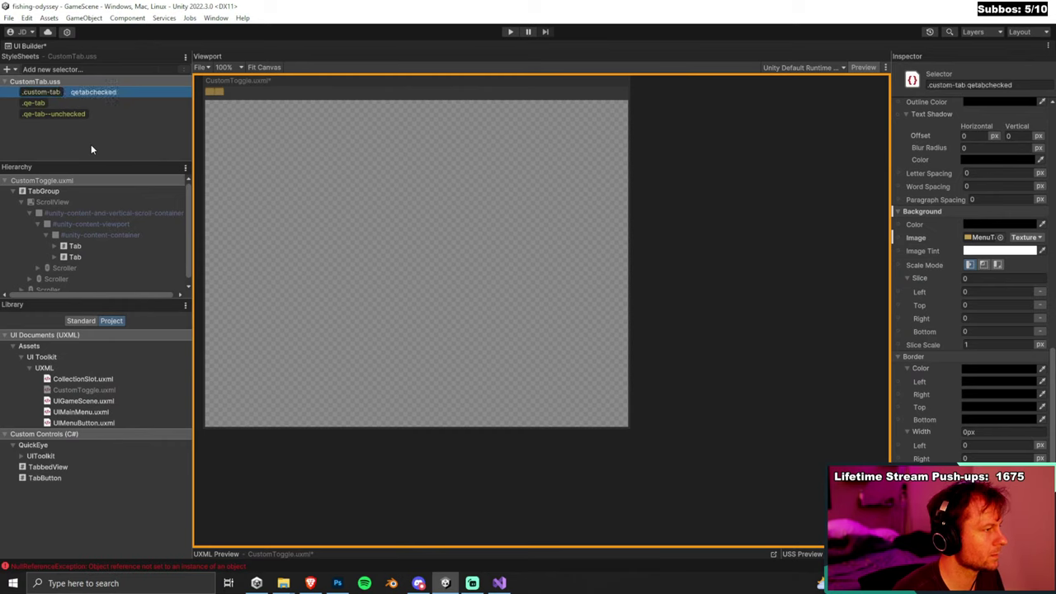
Rename the .qe-tab selector to .custom-tab .qe-tab.
click(35, 104)
double_click(42, 104)
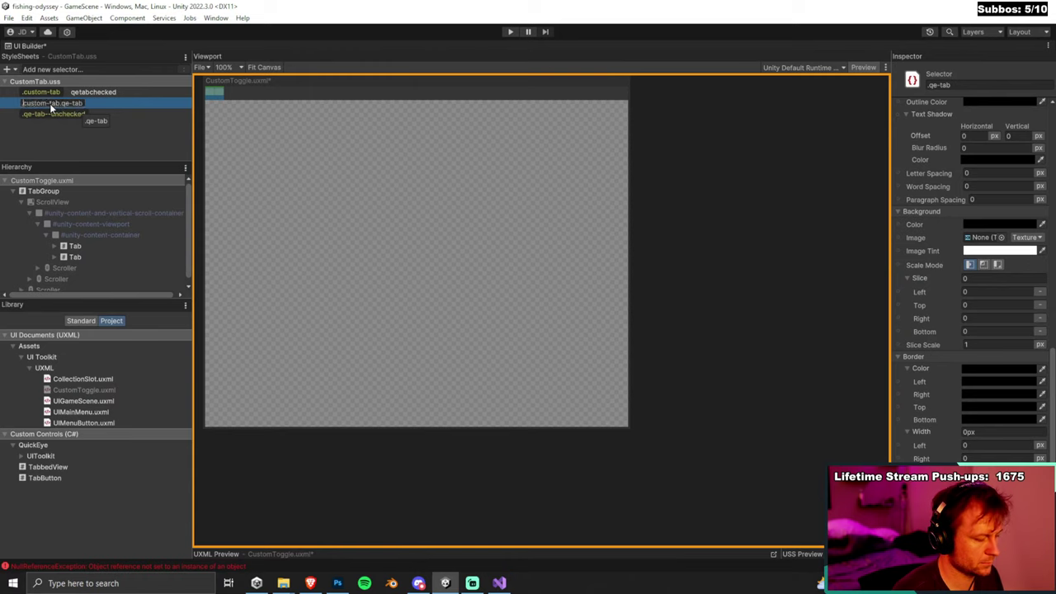
text(.custom-tab)
key(Return)
Rename the .qe-tab--unchecked selector to .custom-tab .qe-tab--unchecked.
click(25, 115)
double_click(24, 114)
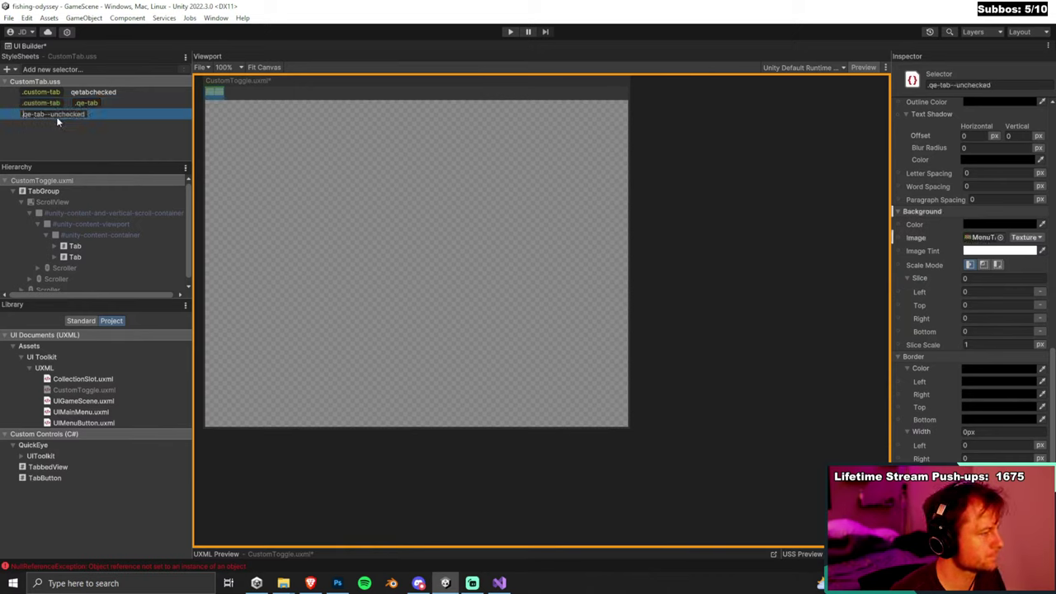
key(Home)
text(custom-tab)
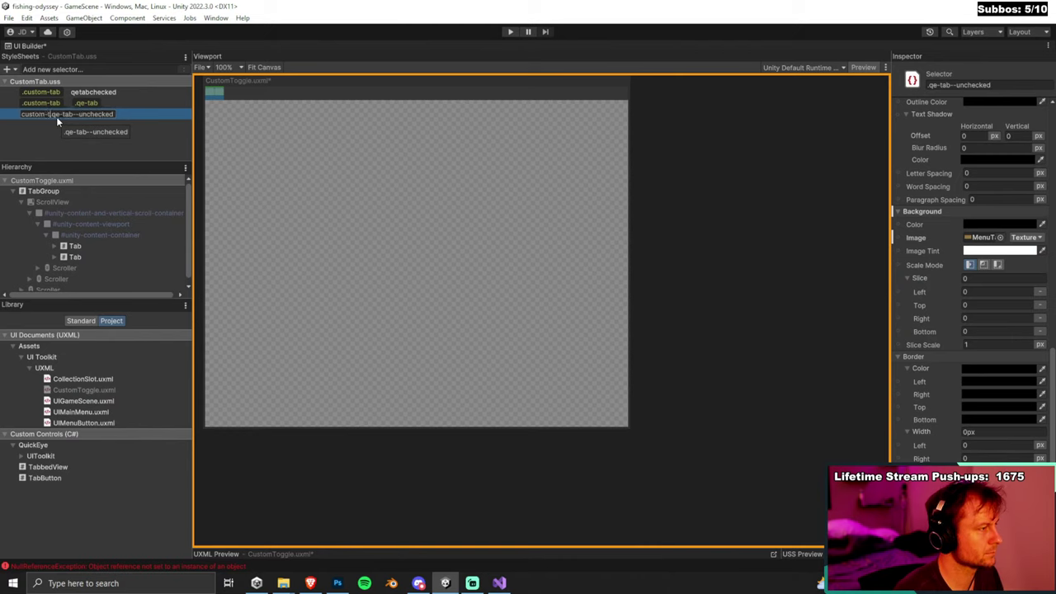
key(End)
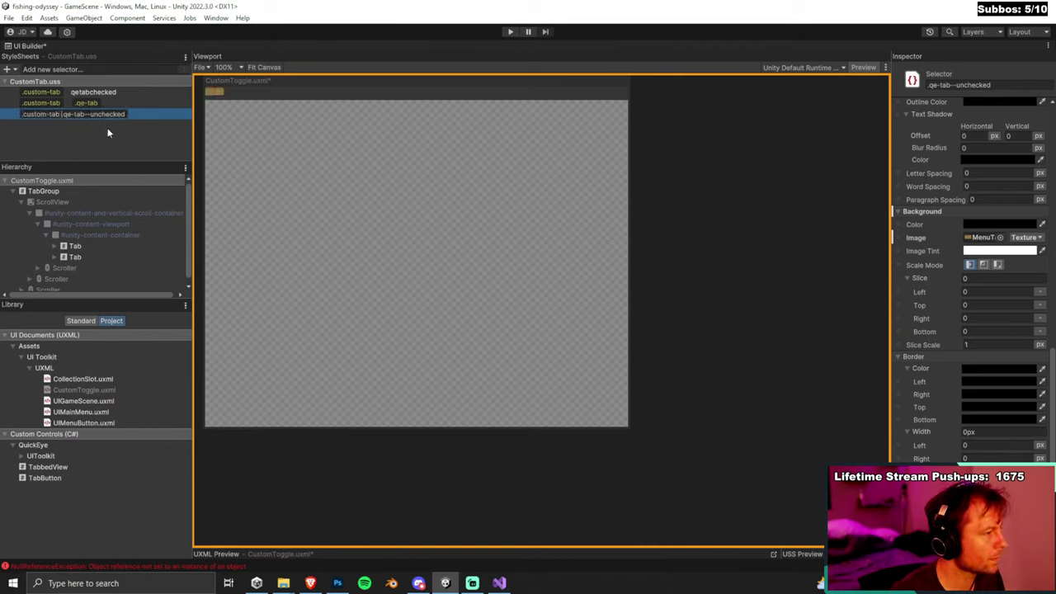
key(Return)
Correct the first selector's name to .custom-tab .qe-tab--checked, restoring its missing dot and hyphens.
click(111, 93)
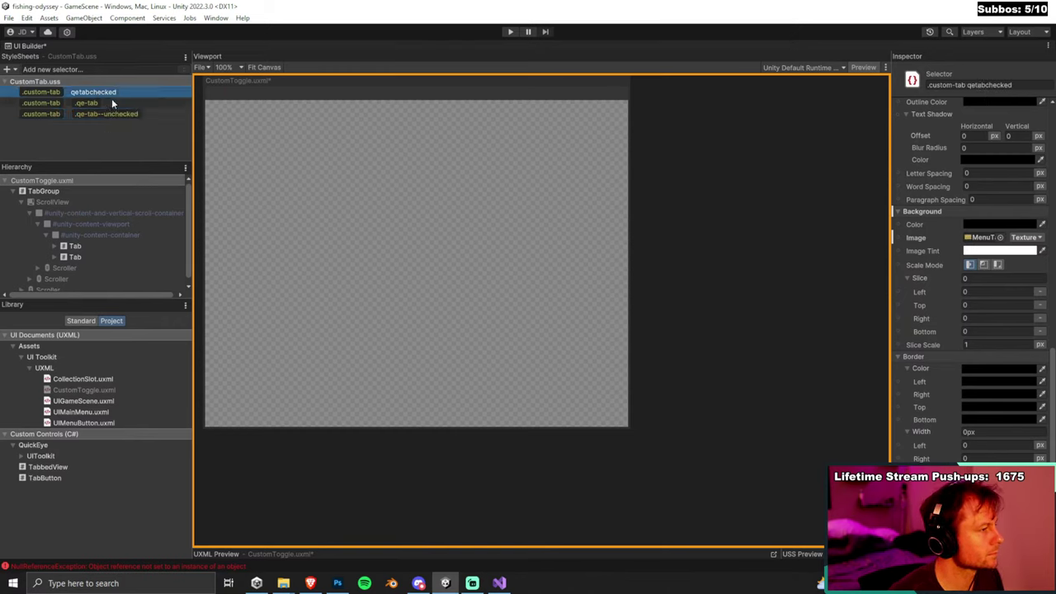
double_click(71, 95)
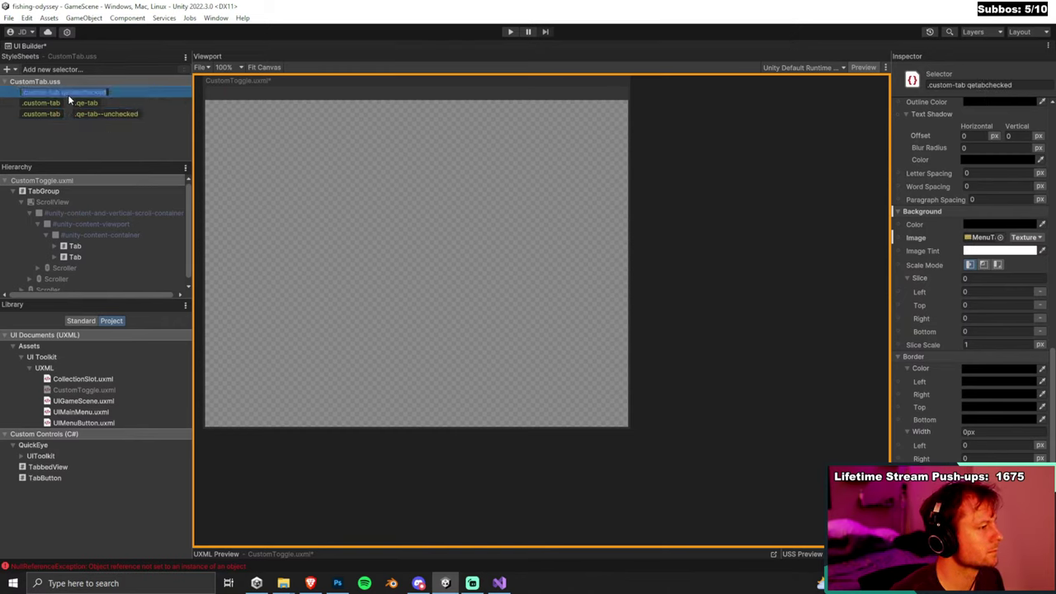
click(66, 92)
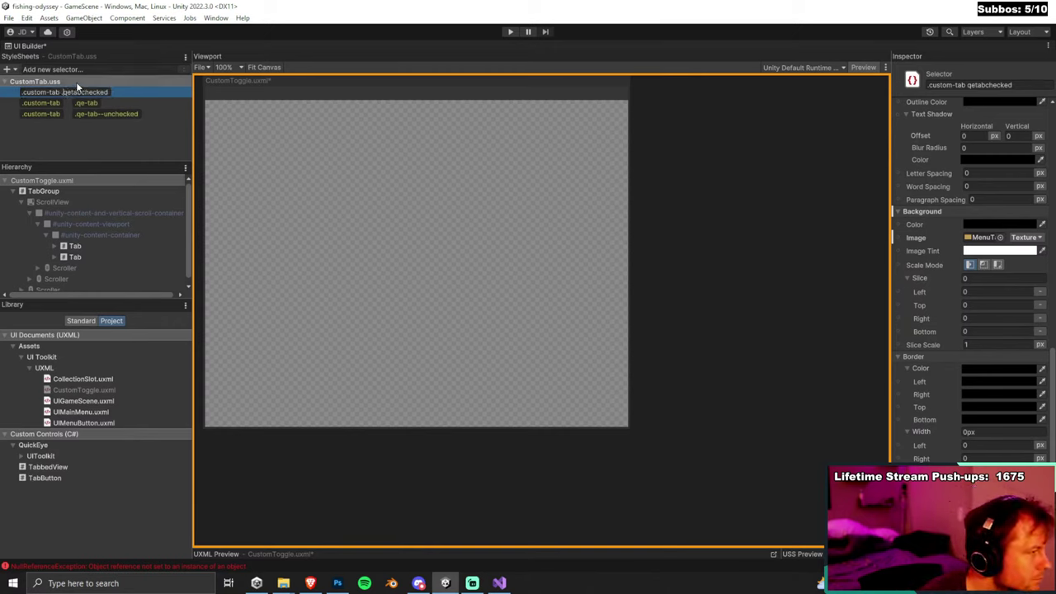
text(.)
key(Right)
key(Right)
text(-)
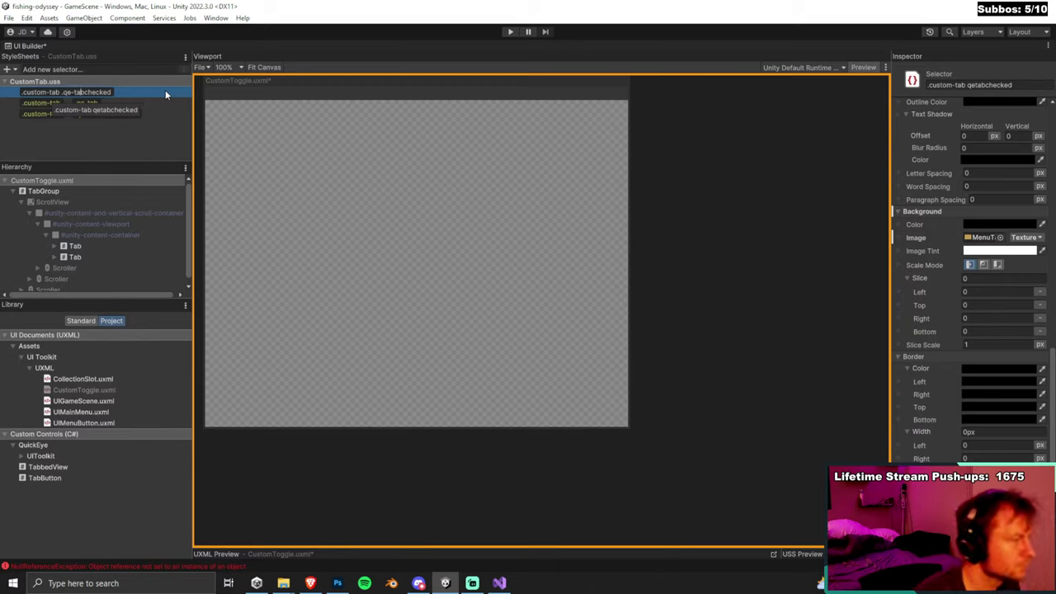
key(Right)
key(Right)
key(Right)
text(--)
key(Return)
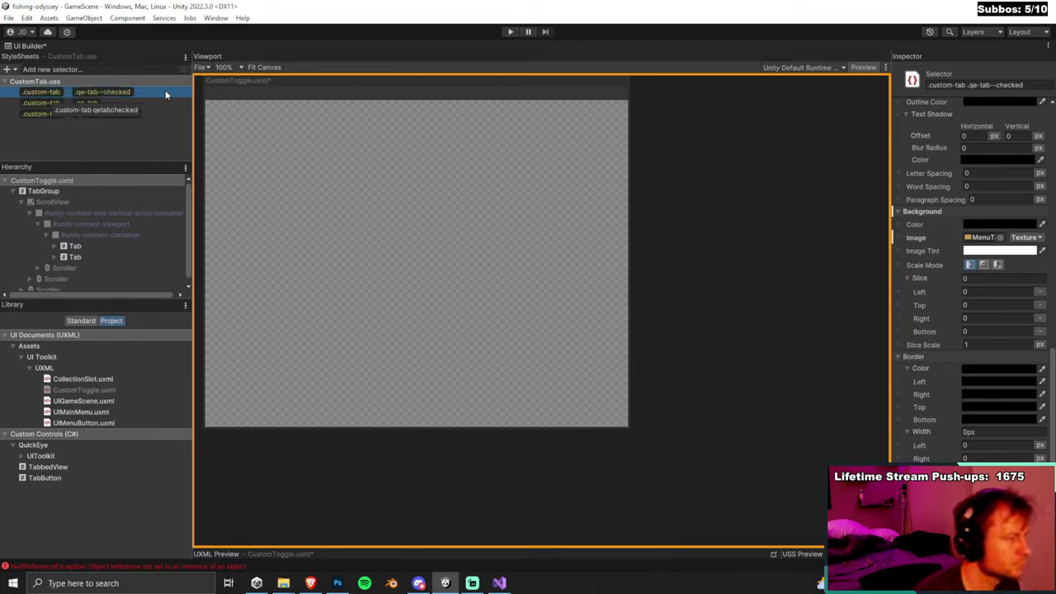
click(115, 137)
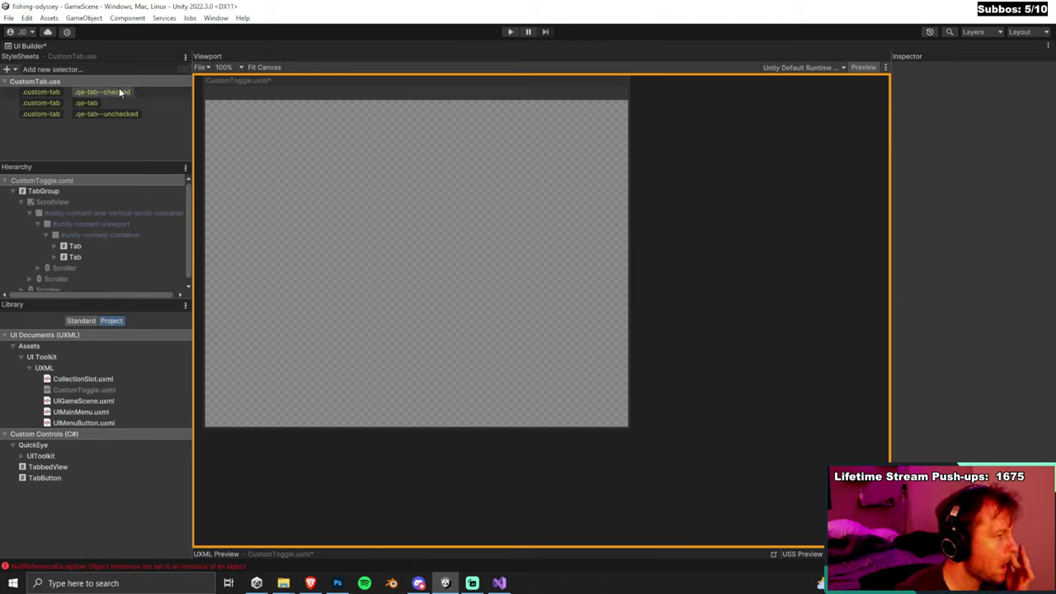
Apply the .custom-tab style class from the stylesheet selectors to the first Tab in the TabGroup.
click(90, 104)
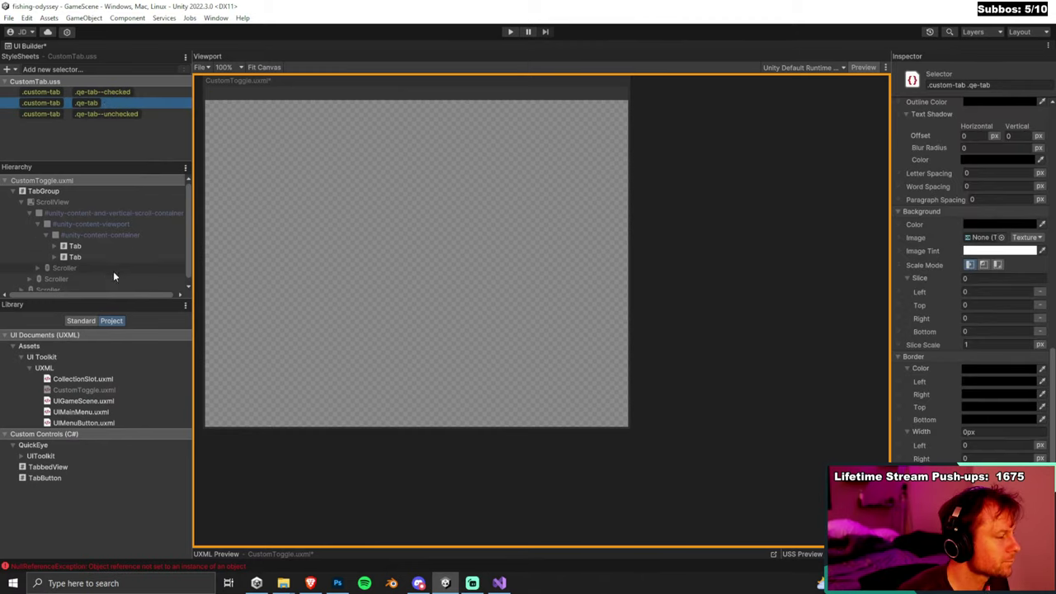
click(83, 244)
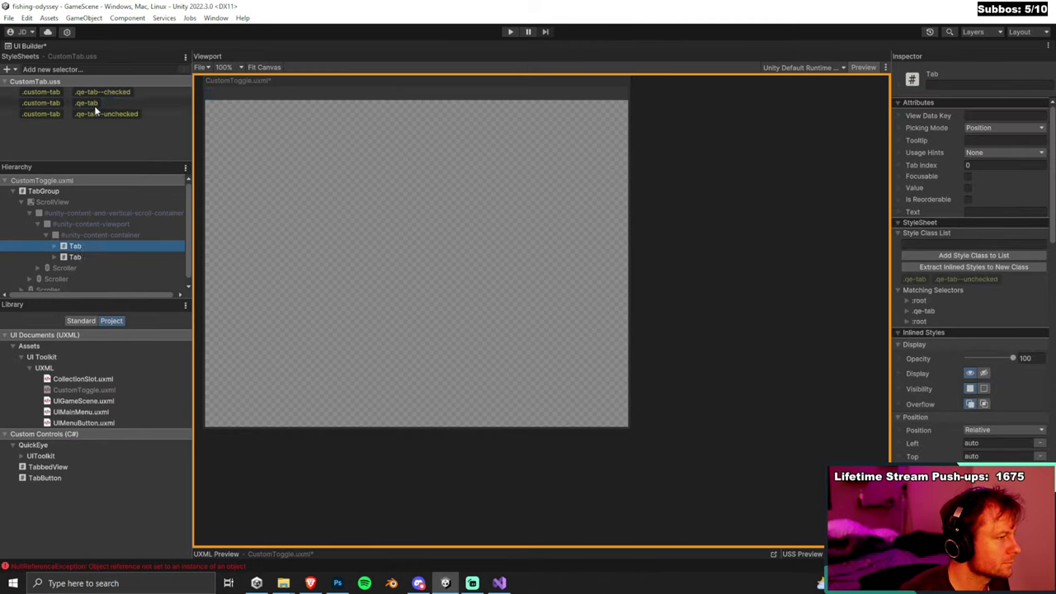
click(51, 94)
click(84, 245)
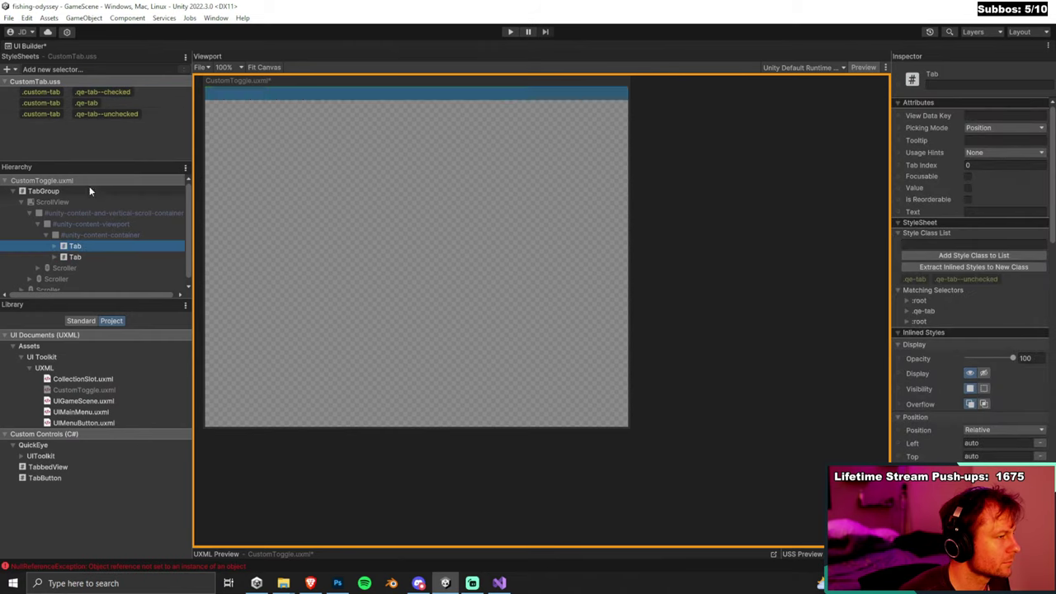
click(50, 92)
click(73, 246)
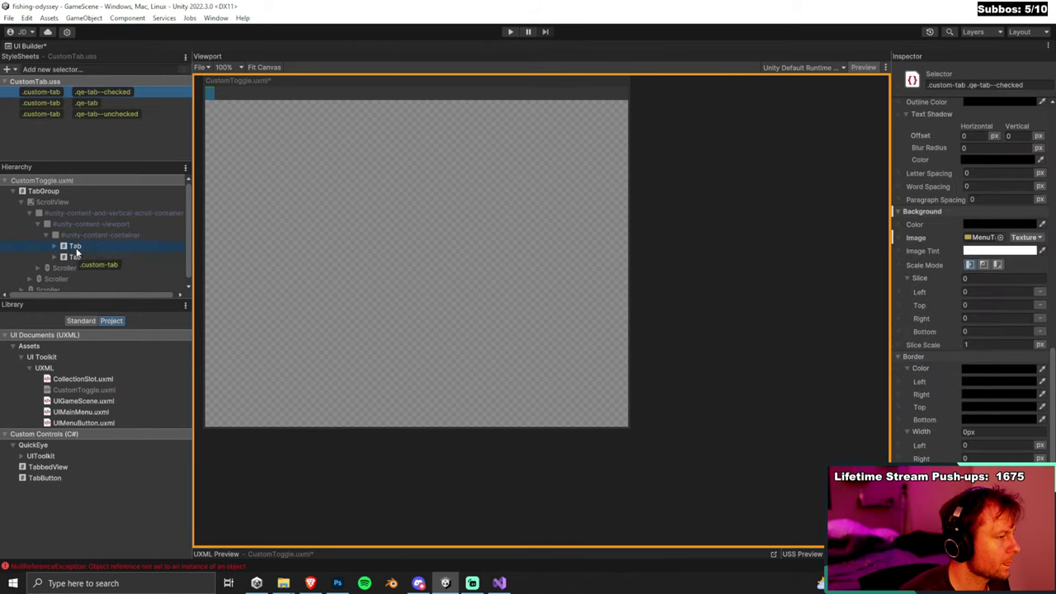
drag(41, 102, 66, 248)
drag(61, 123, 72, 246)
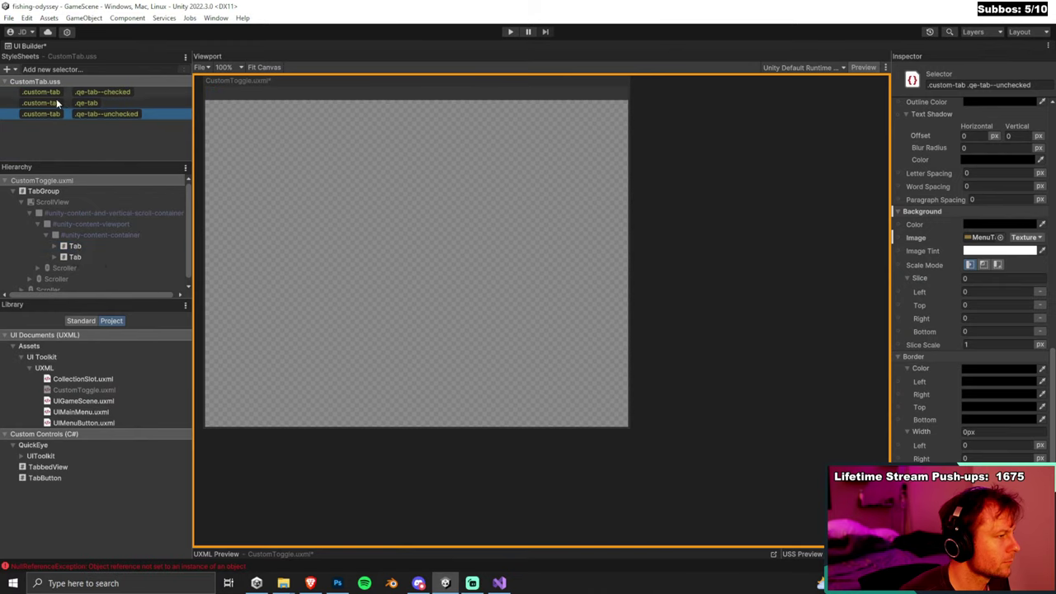
click(72, 246)
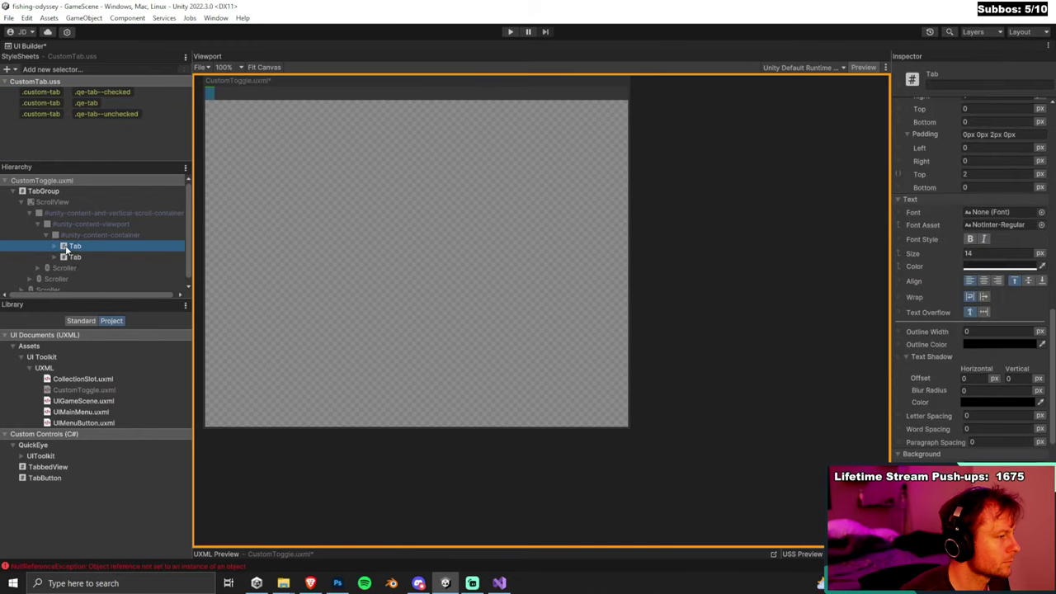
Set the width of the .custom-tab .qe-tab selector to 346 px.
click(57, 103)
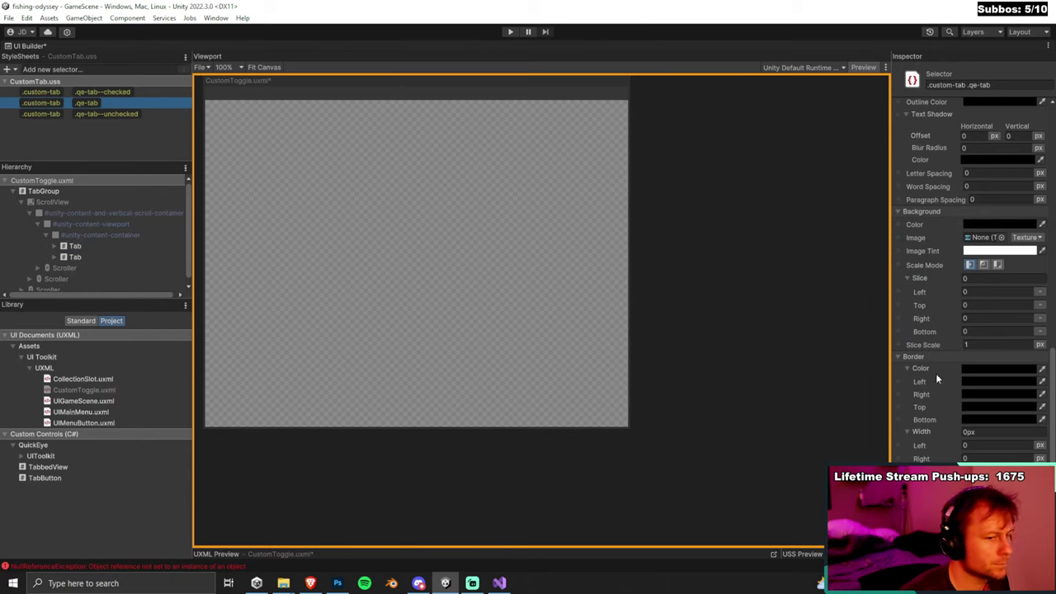
scroll(1018, 415, down, 3)
scroll(1004, 376, up, 5)
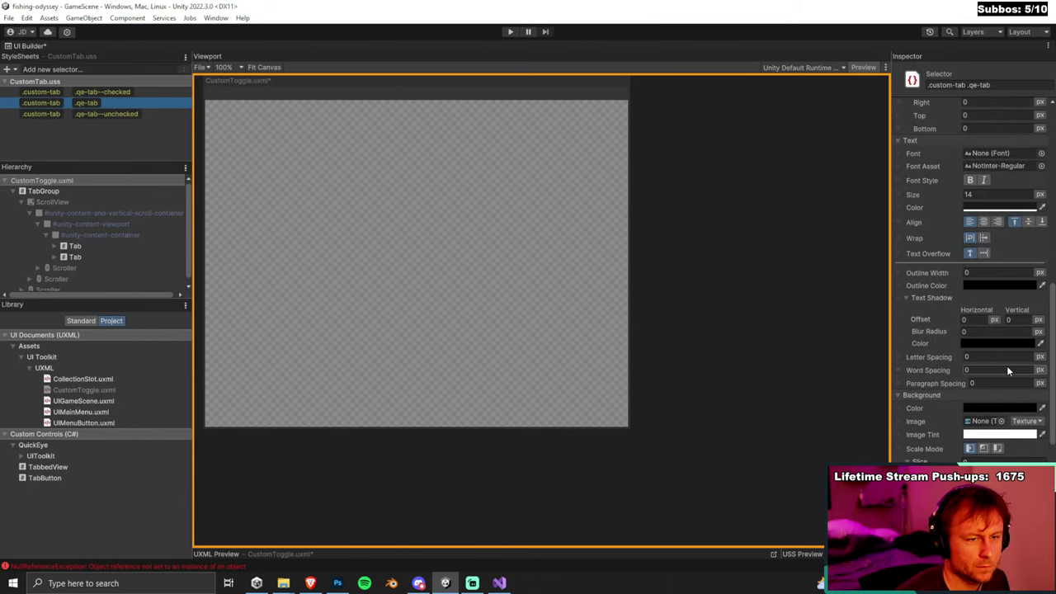
scroll(1007, 365, up, 4)
scroll(1010, 264, up, 6)
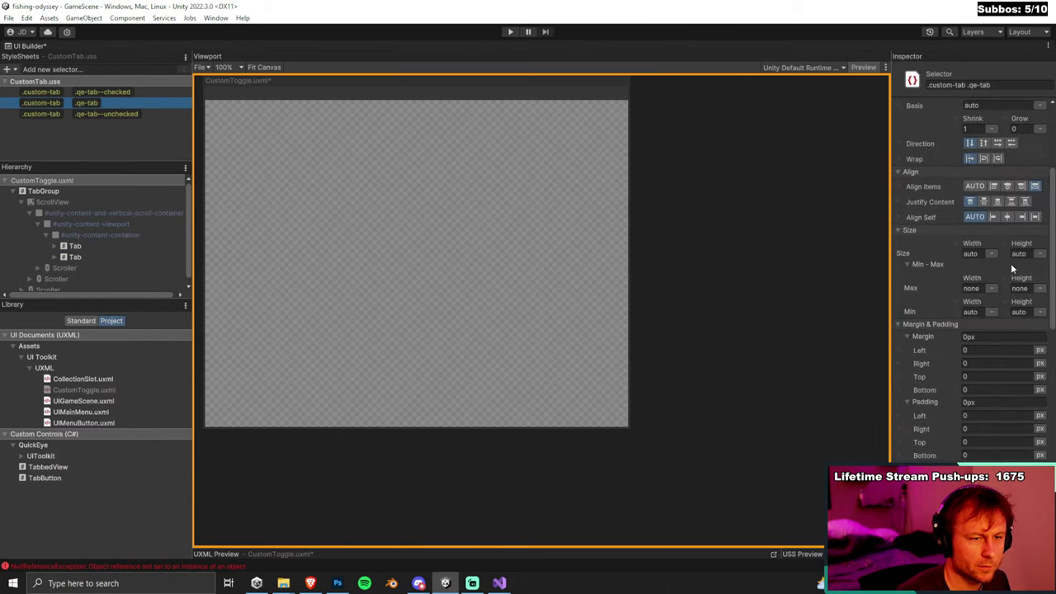
scroll(1000, 329, down, 2)
click(977, 197)
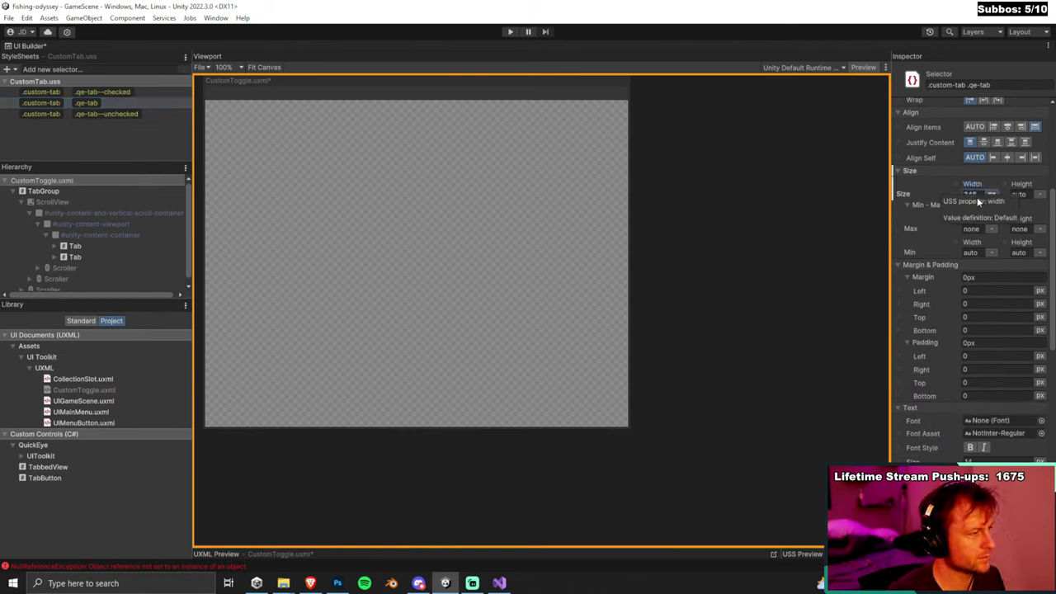
key(Tab)
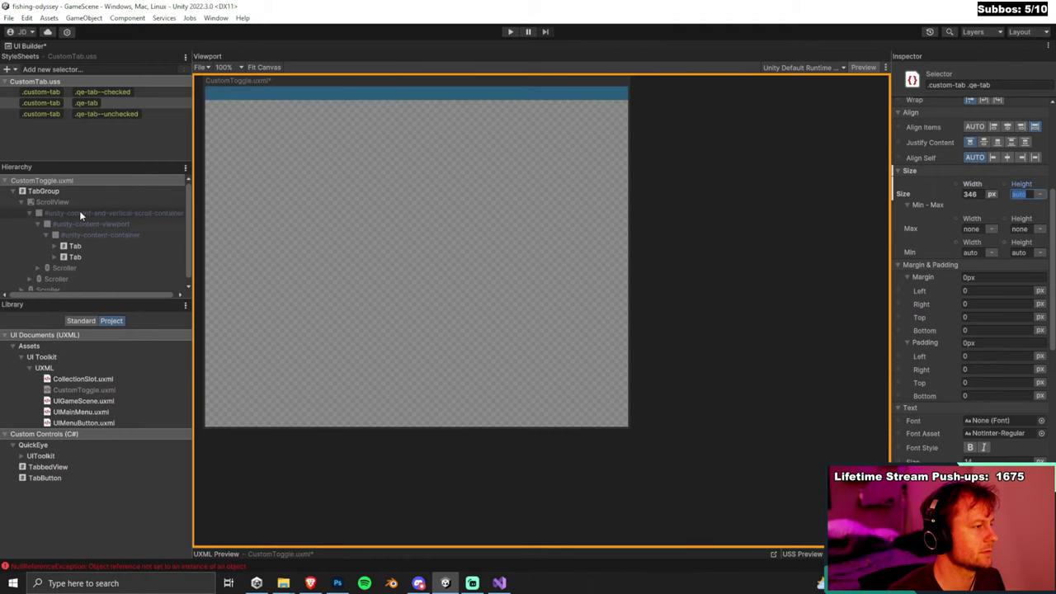
Examine the first Tab's style class list, matching selectors and child Label for the .custom-tab styling.
click(75, 246)
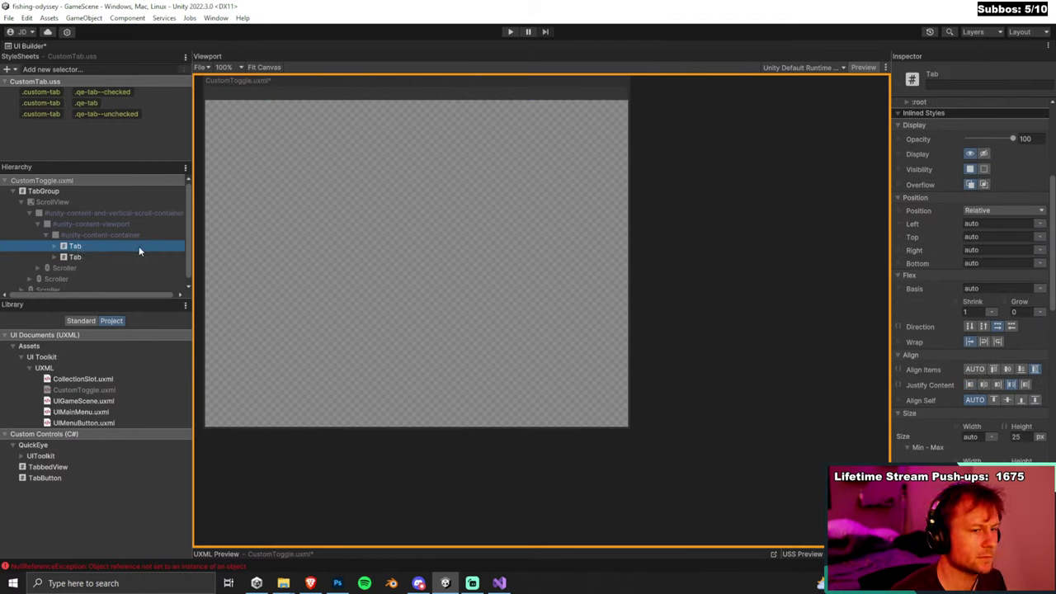
scroll(949, 344, up, 5)
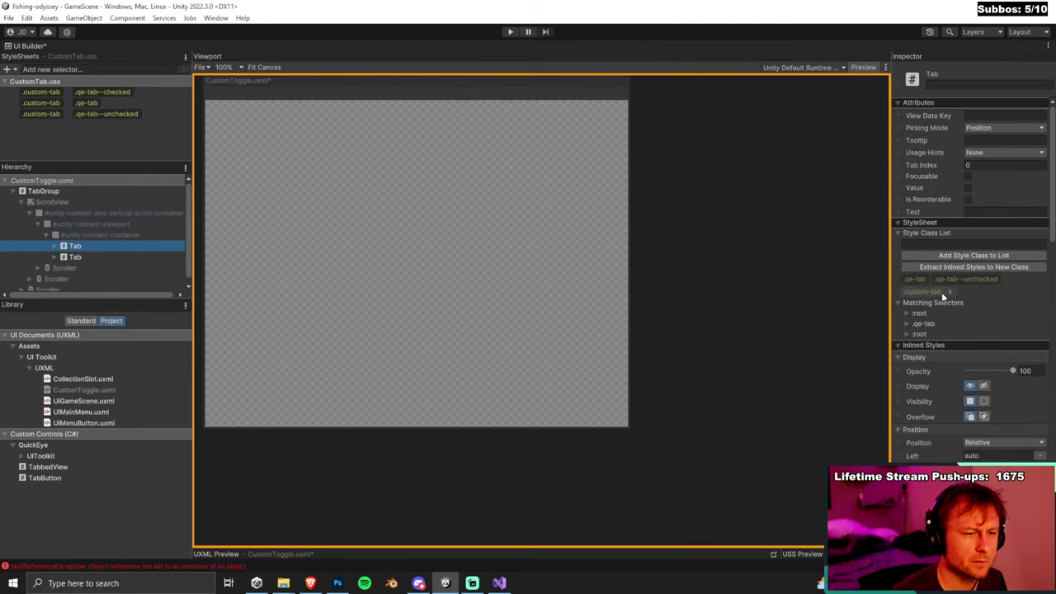
click(49, 113)
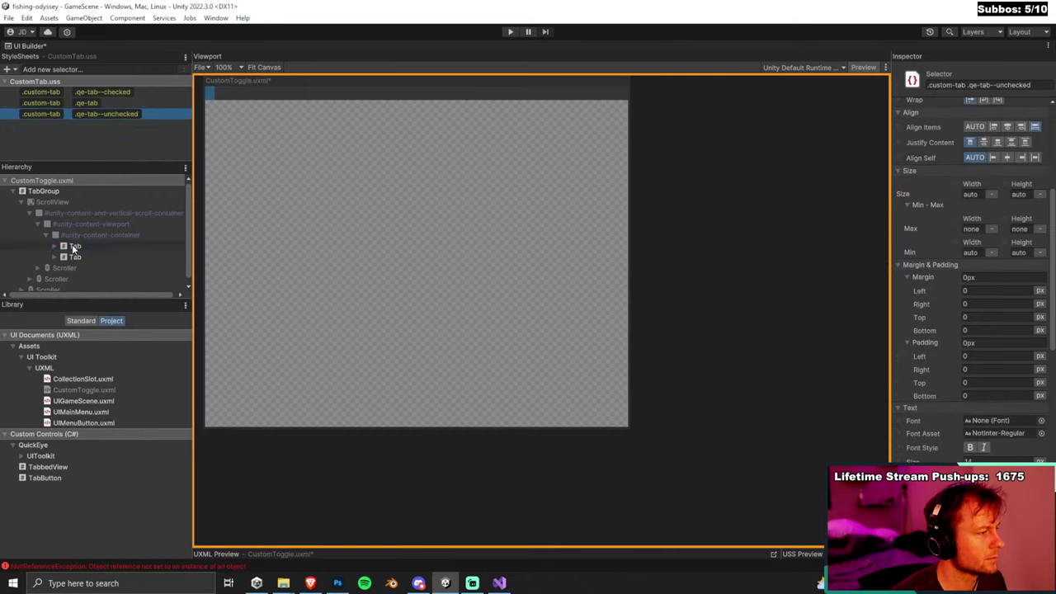
click(69, 247)
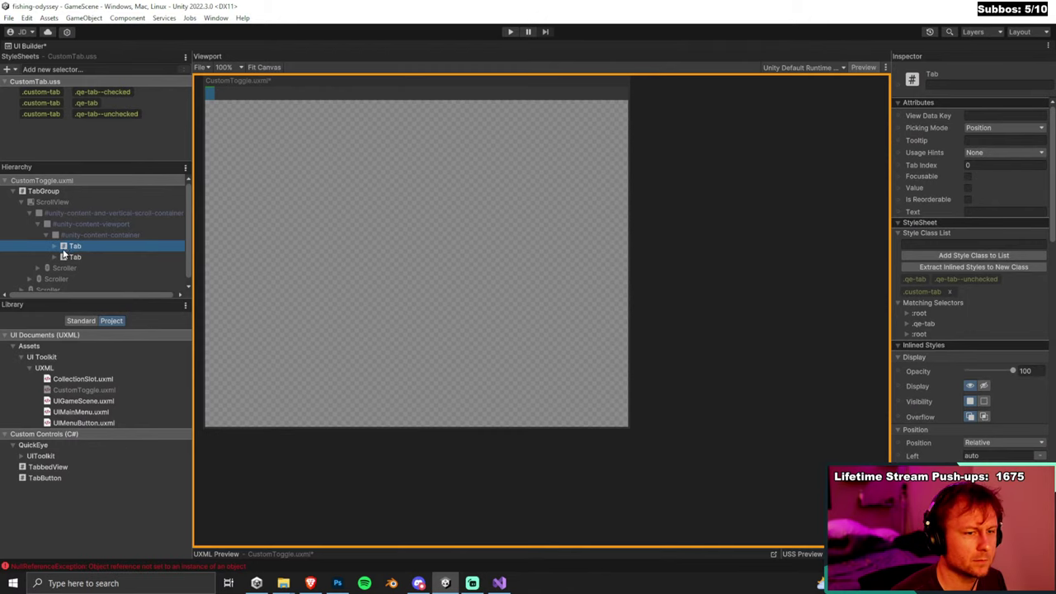
click(54, 246)
click(82, 257)
click(67, 245)
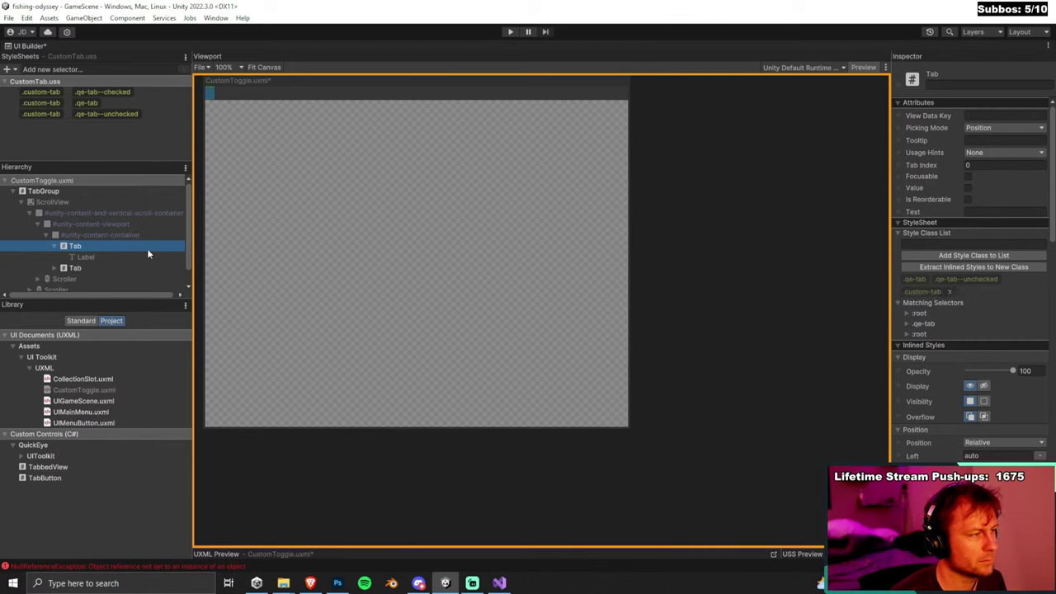
click(54, 246)
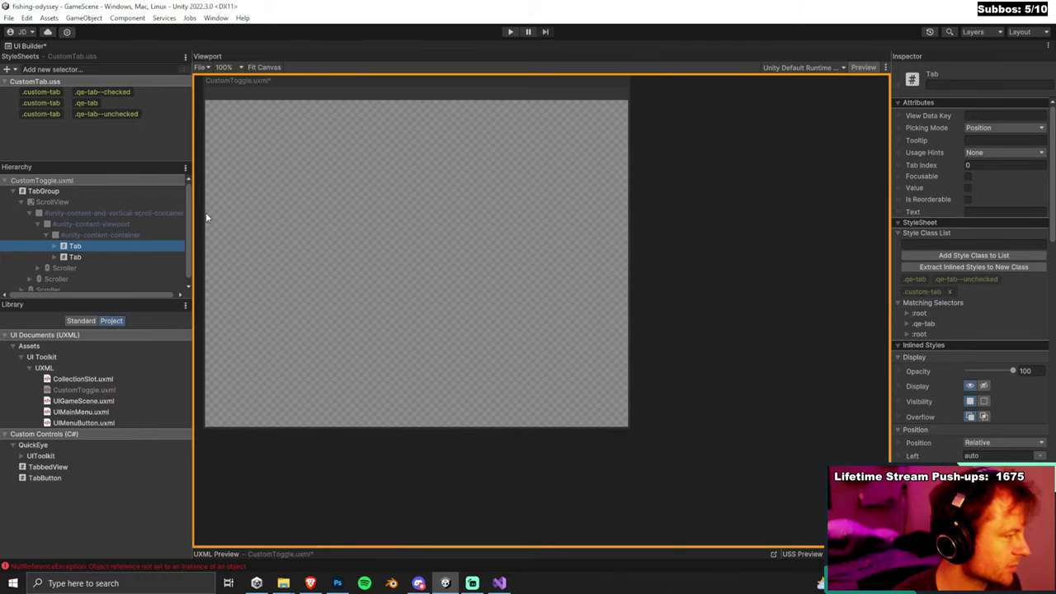
Add the .qe-tab--checked style class to the first Tab and check its matching selectors.
click(58, 92)
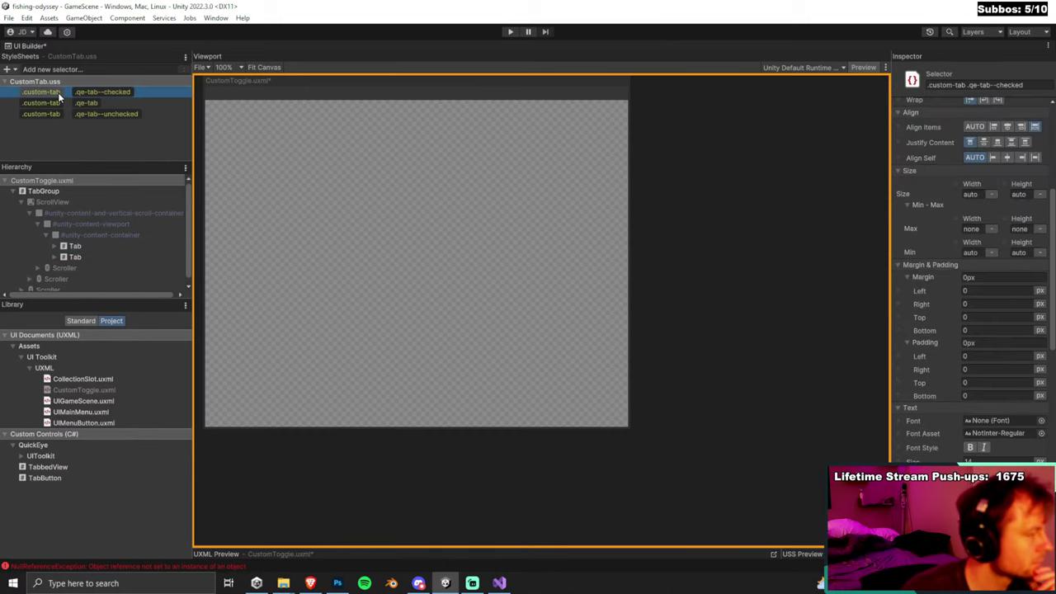
click(71, 248)
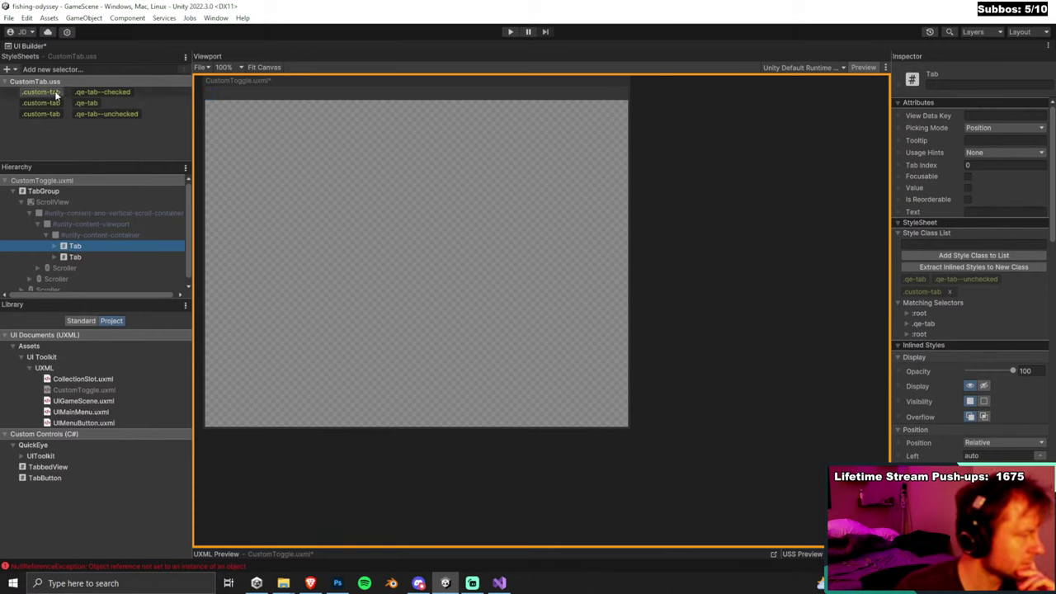
drag(98, 92, 70, 250)
scroll(1026, 179, up, 2)
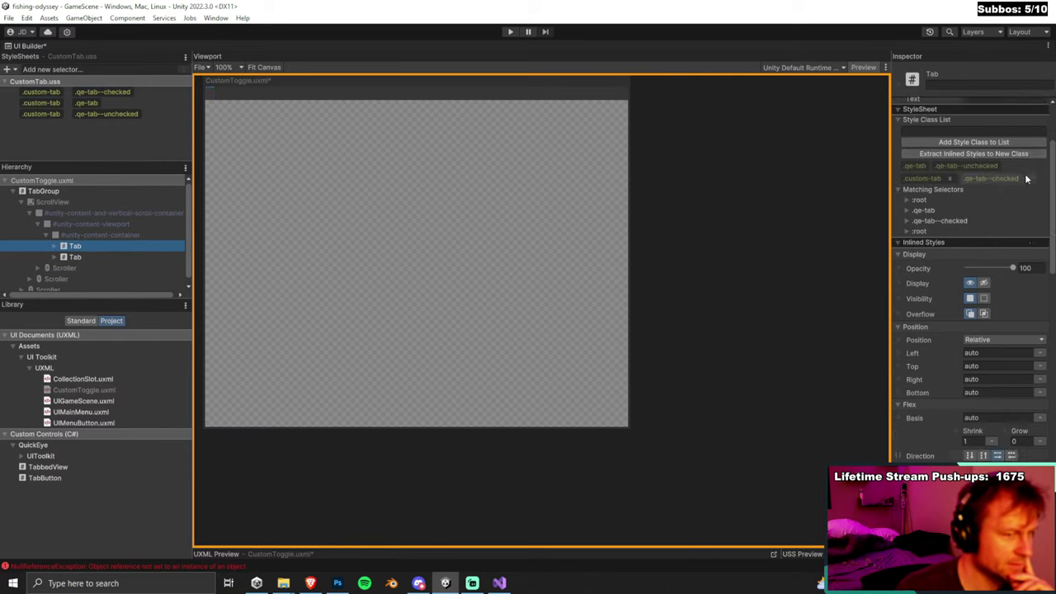
Remove the .qe-tab--checked and .custom-tab style classes from the first Tab.
scroll(1026, 178, up, 3)
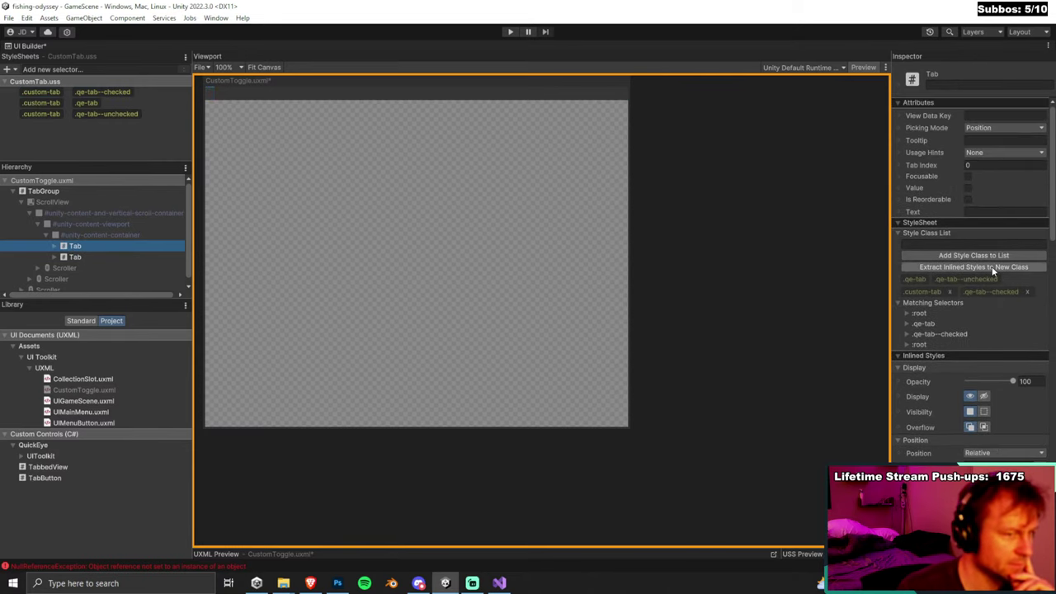
click(1027, 292)
click(951, 292)
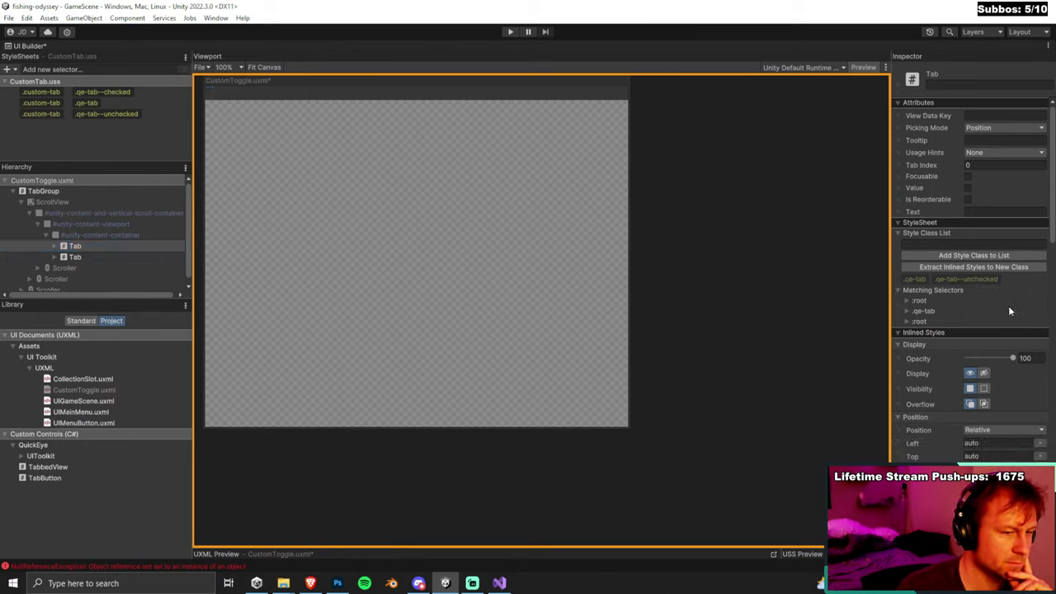
click(899, 291)
Delete both Tab elements from the TabGroup.
click(73, 247)
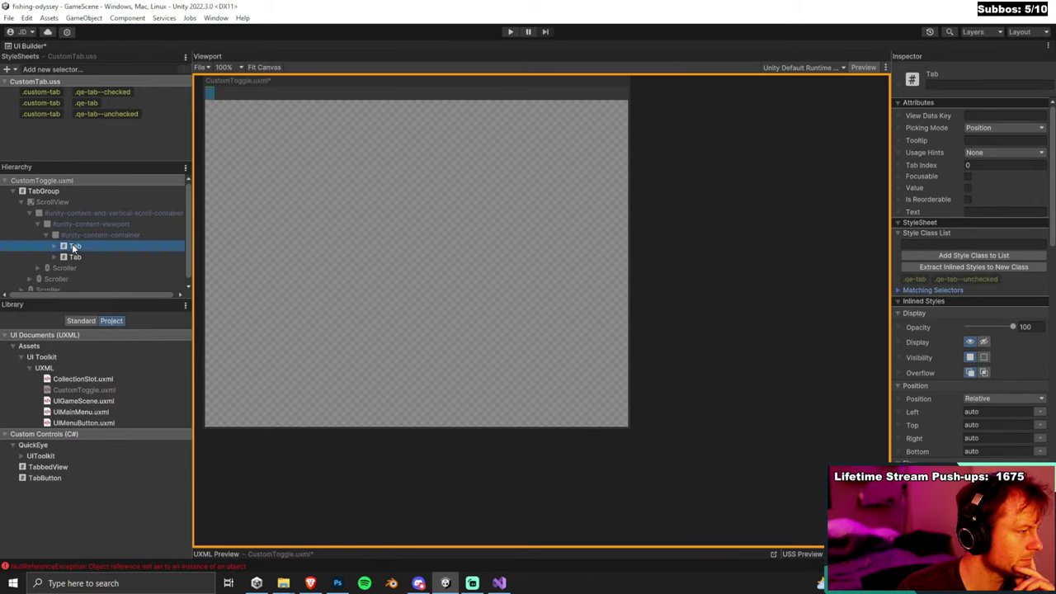
shift+click(77, 256)
key(Delete)
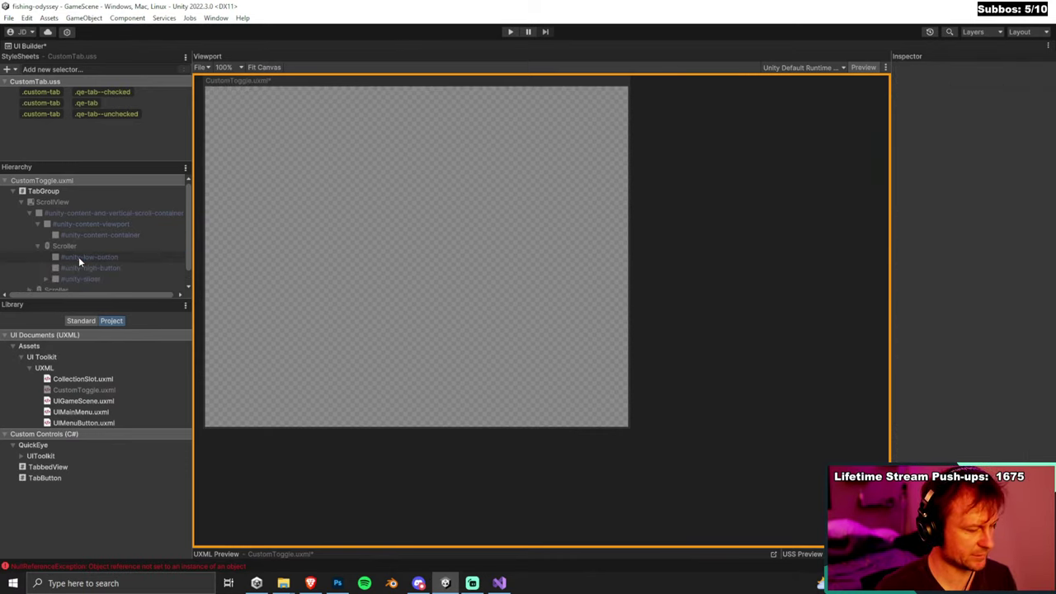
Try a TabButton custom control inside the TabGroup and remove it again.
drag(35, 478, 53, 199)
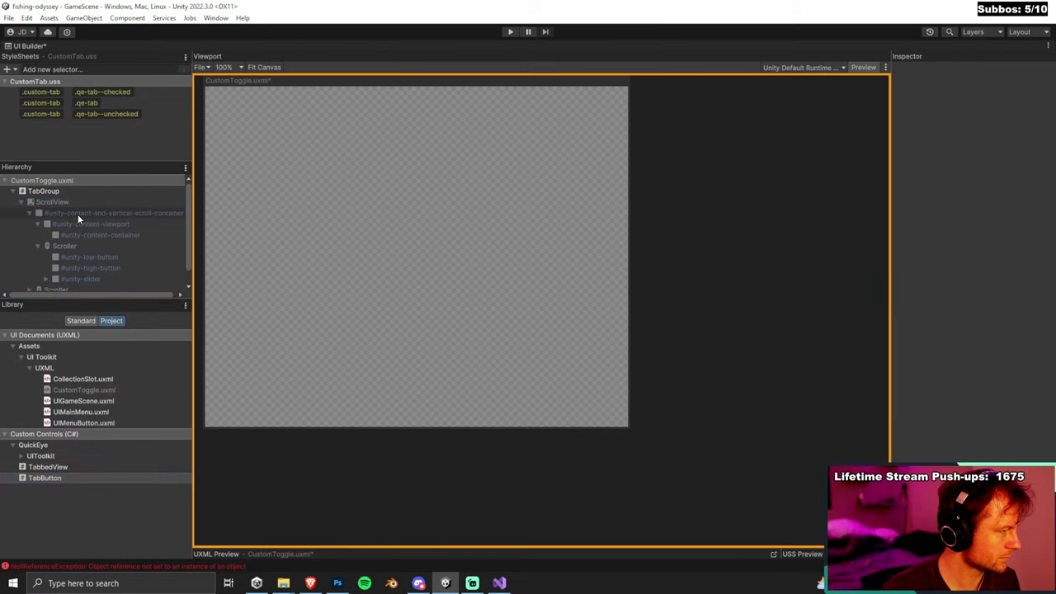
click(21, 201)
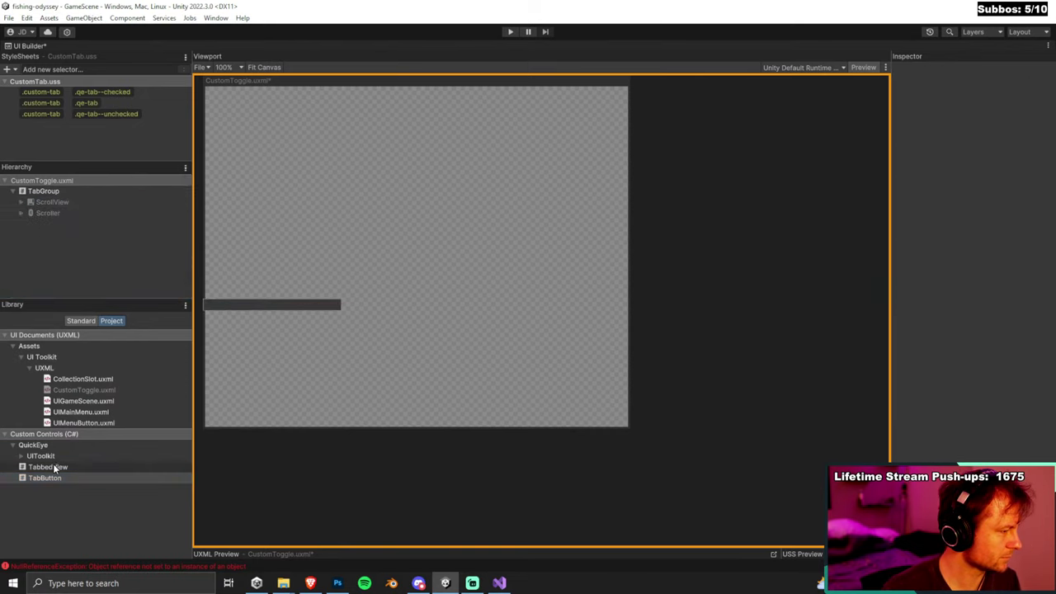
drag(52, 477, 51, 202)
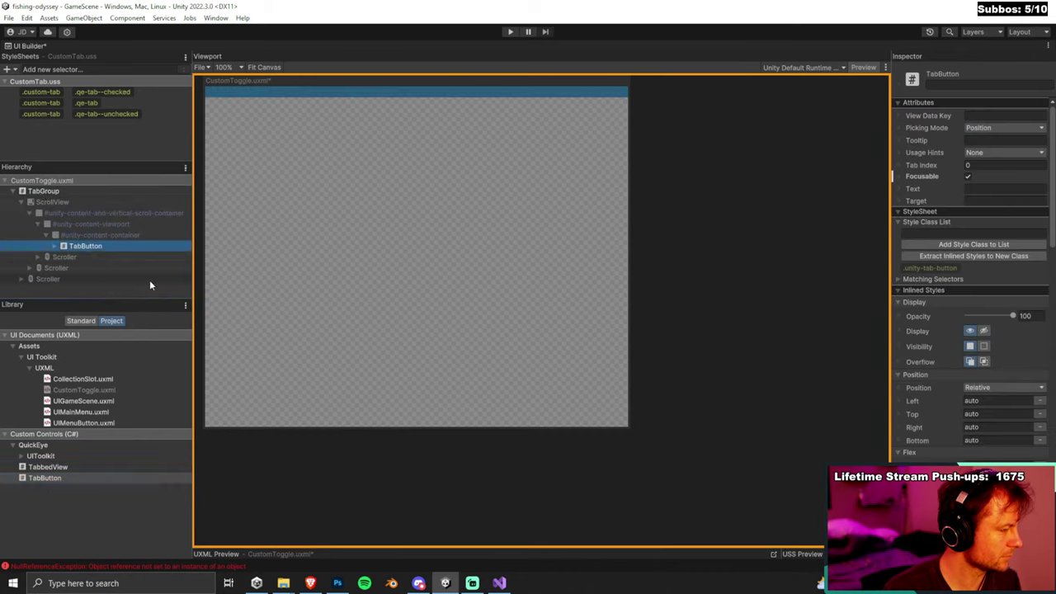
click(55, 245)
click(55, 246)
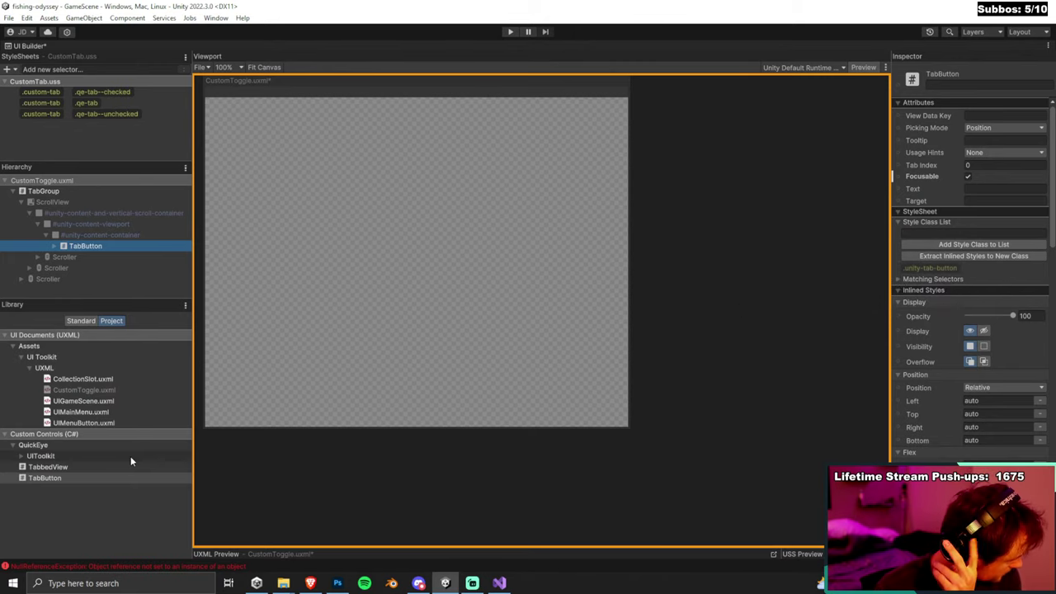
click(22, 456)
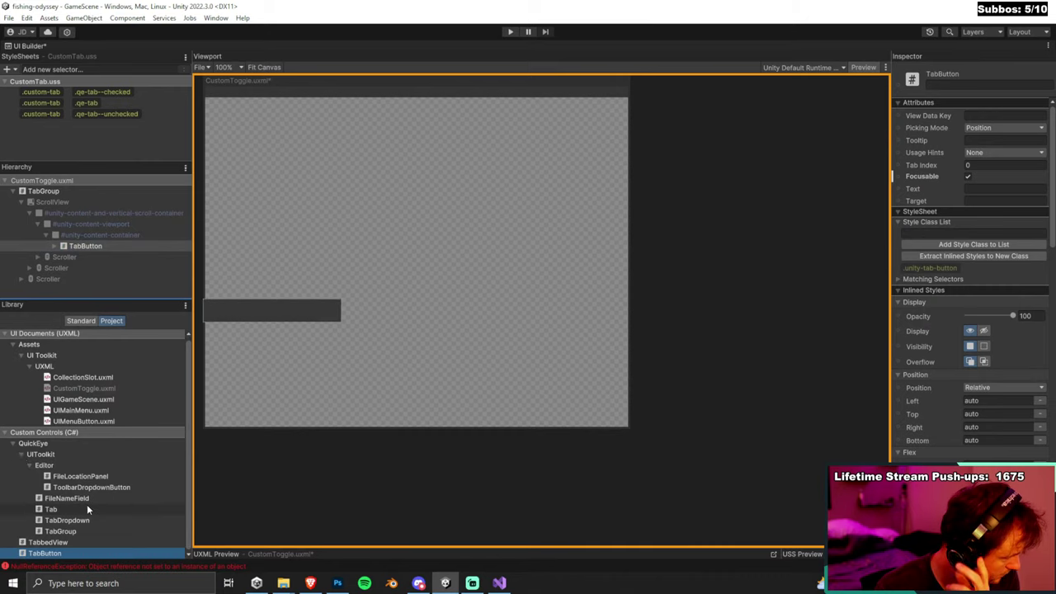
click(97, 246)
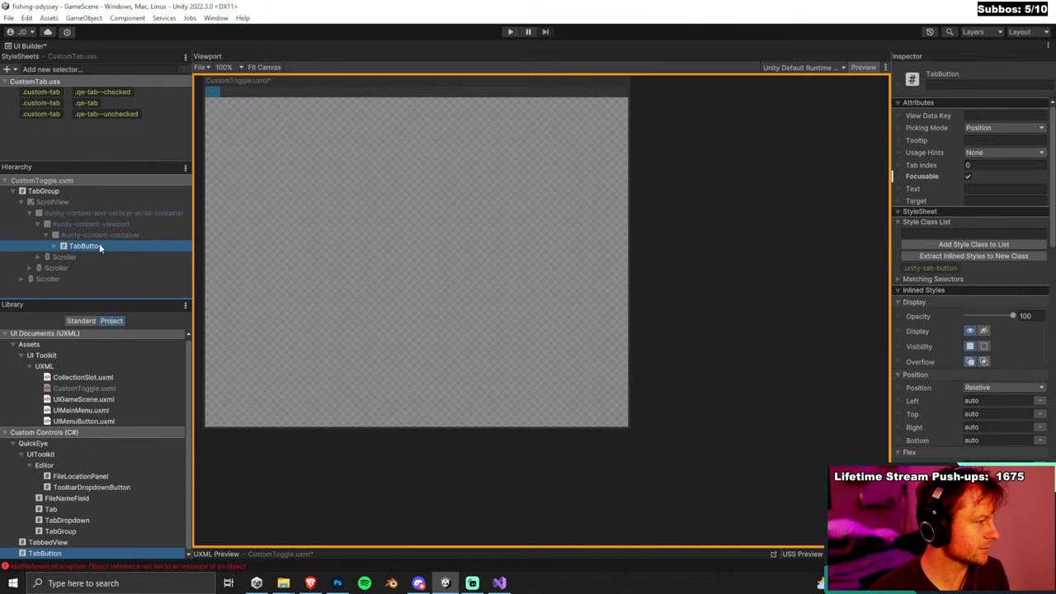
key(Delete)
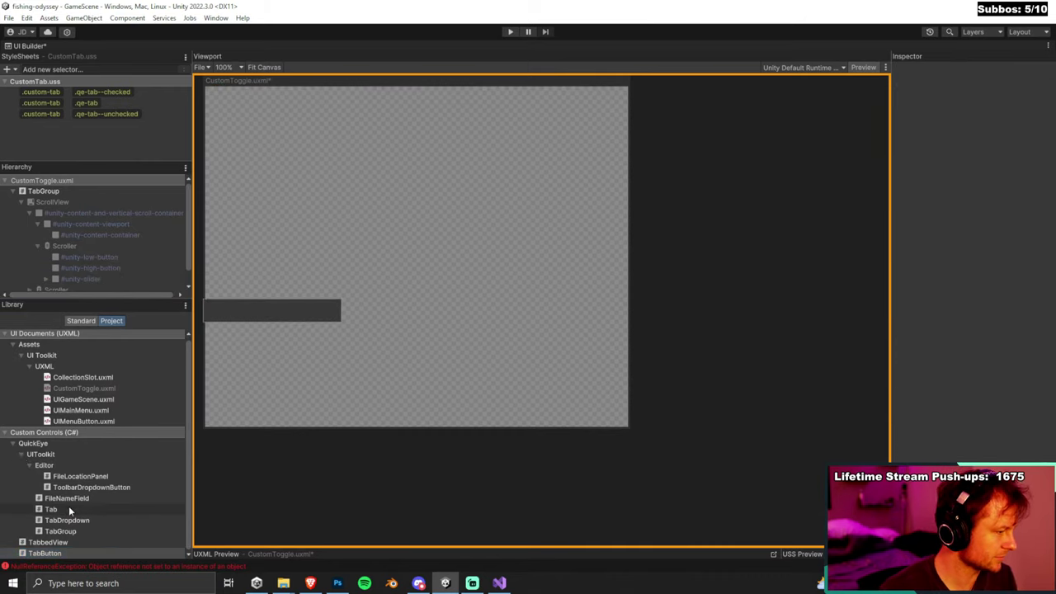
Add a QuickEye Tab control to the TabGroup's content container.
click(59, 509)
drag(62, 211, 99, 234)
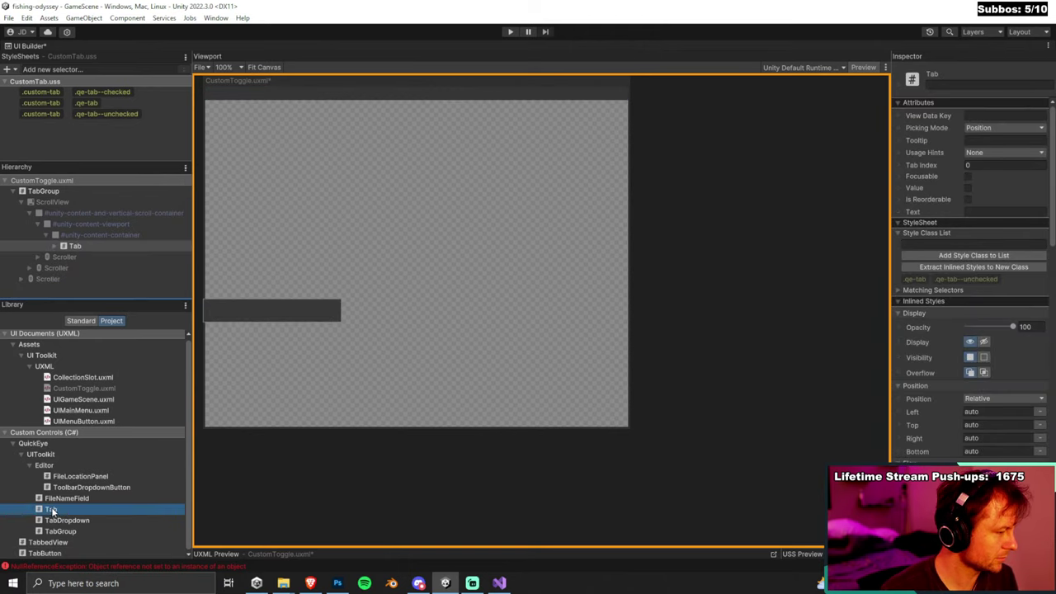
click(92, 246)
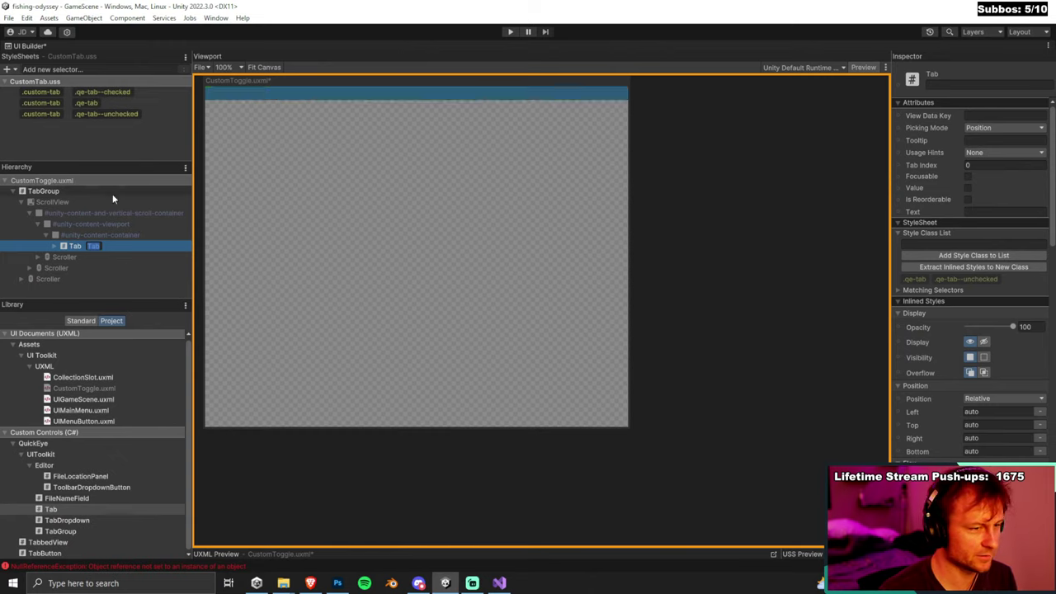
Examine the new Tab's child Label and the properties of its matching .qe-tab selector.
click(57, 248)
click(56, 246)
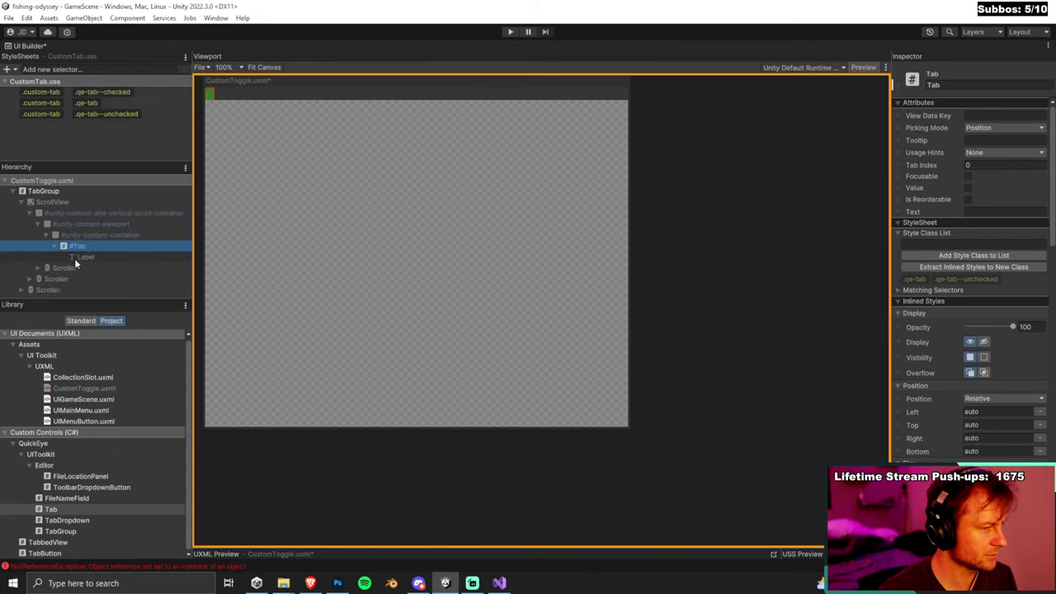
click(74, 259)
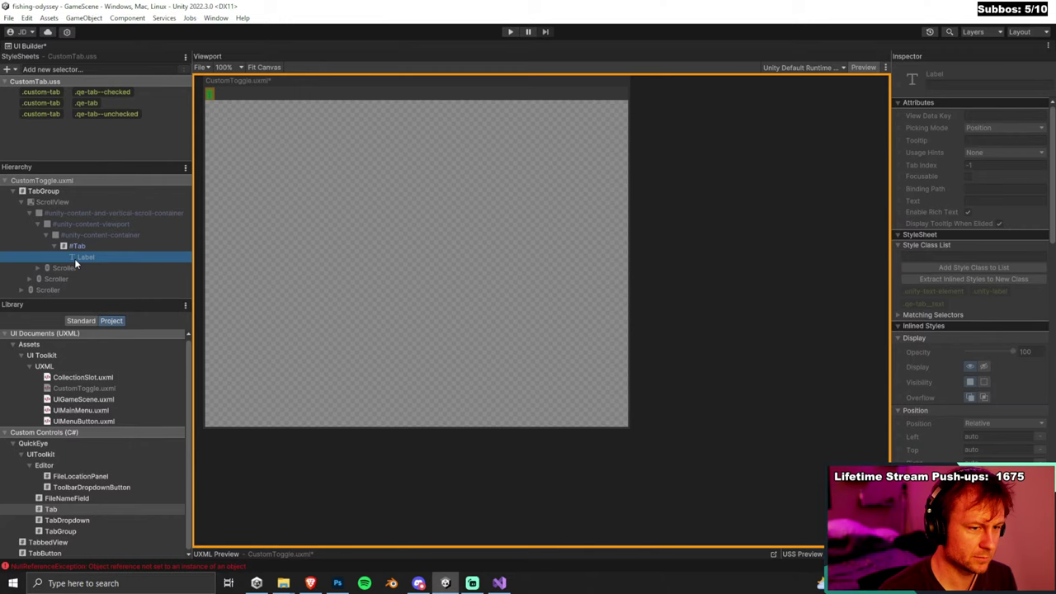
click(73, 247)
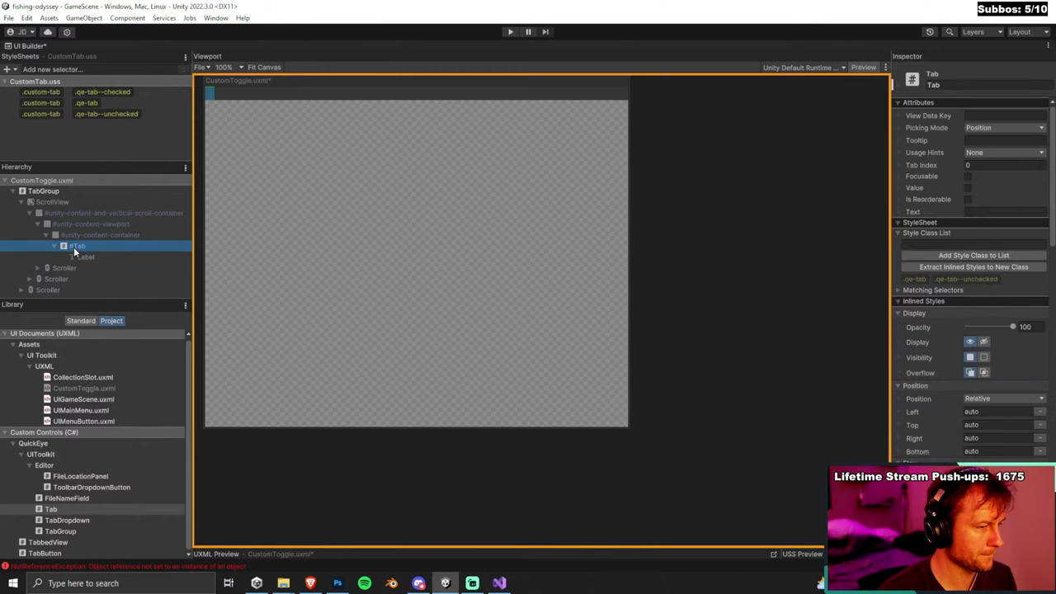
click(898, 290)
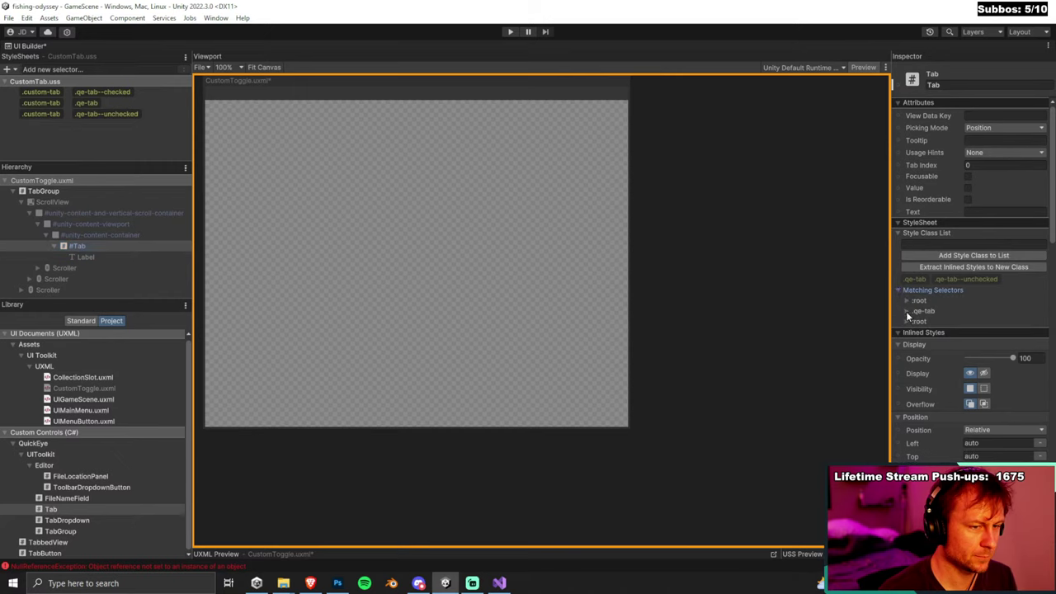
click(907, 311)
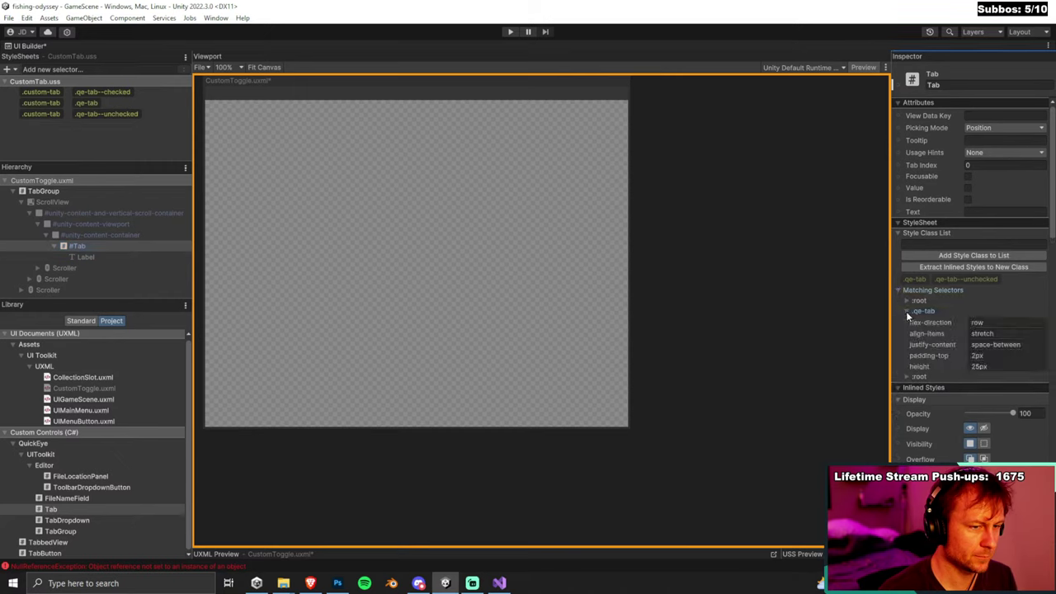
click(906, 312)
click(898, 291)
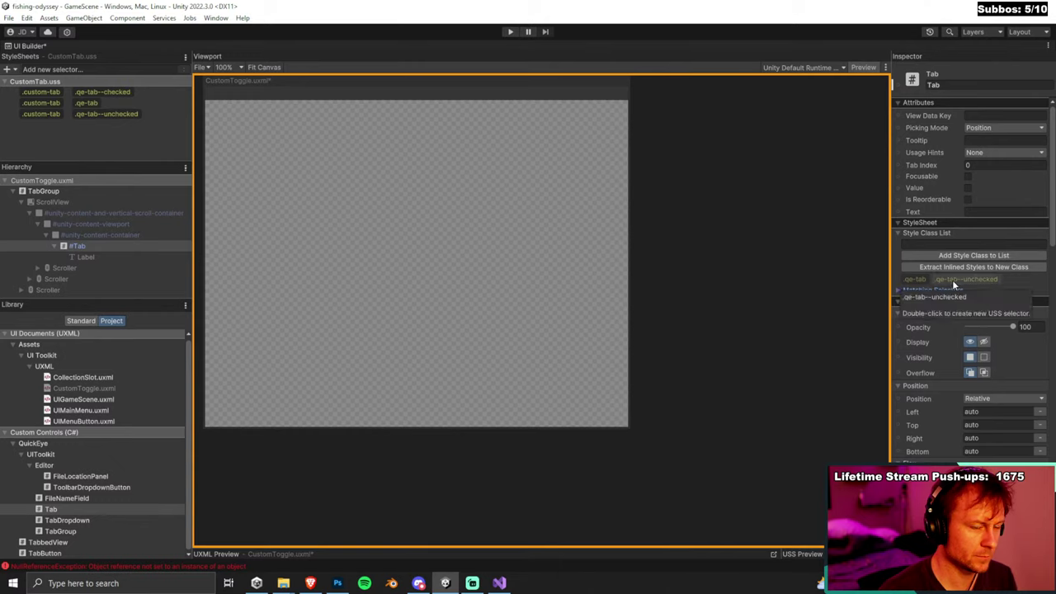
Activate the Tab in the viewport preview and check how its style class list responds.
drag(952, 280, 85, 247)
click(866, 73)
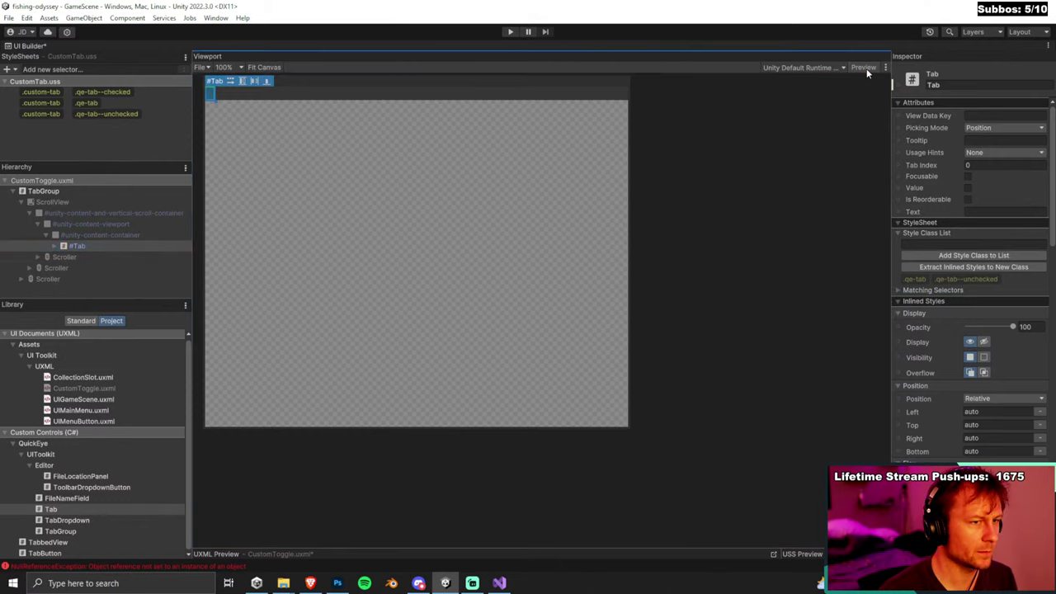
click(215, 99)
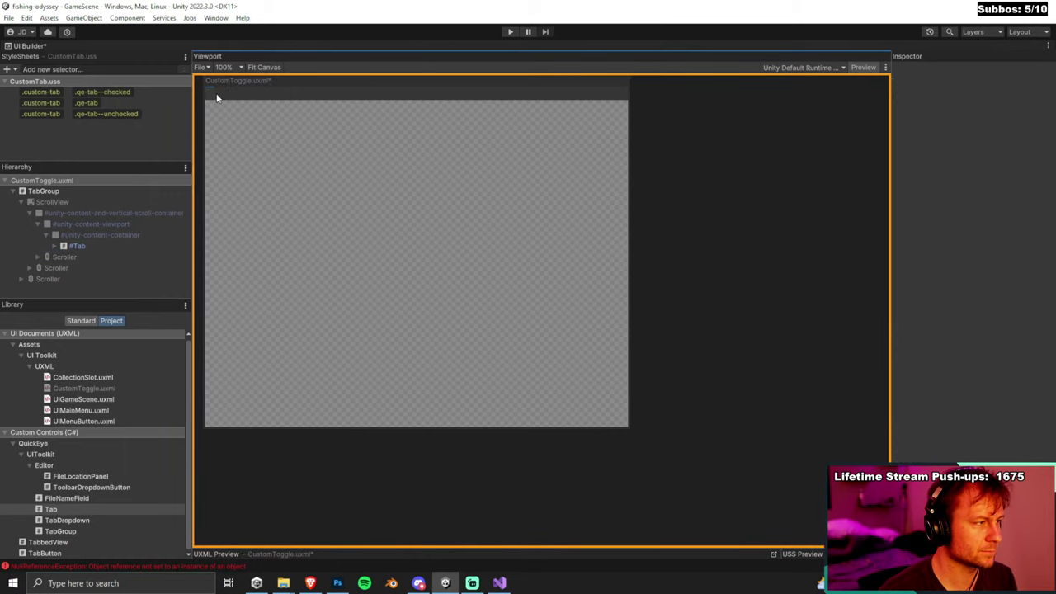
click(103, 246)
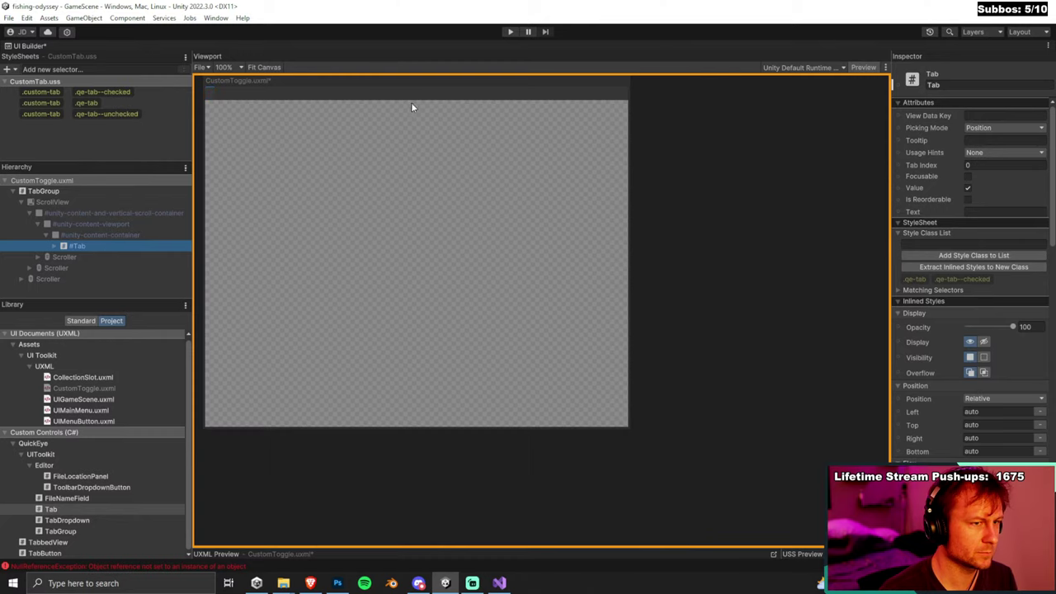
click(209, 98)
Add a second Tab control to the TabGroup and activate it in the preview.
click(58, 510)
drag(58, 511, 91, 291)
drag(66, 196, 90, 256)
click(92, 245)
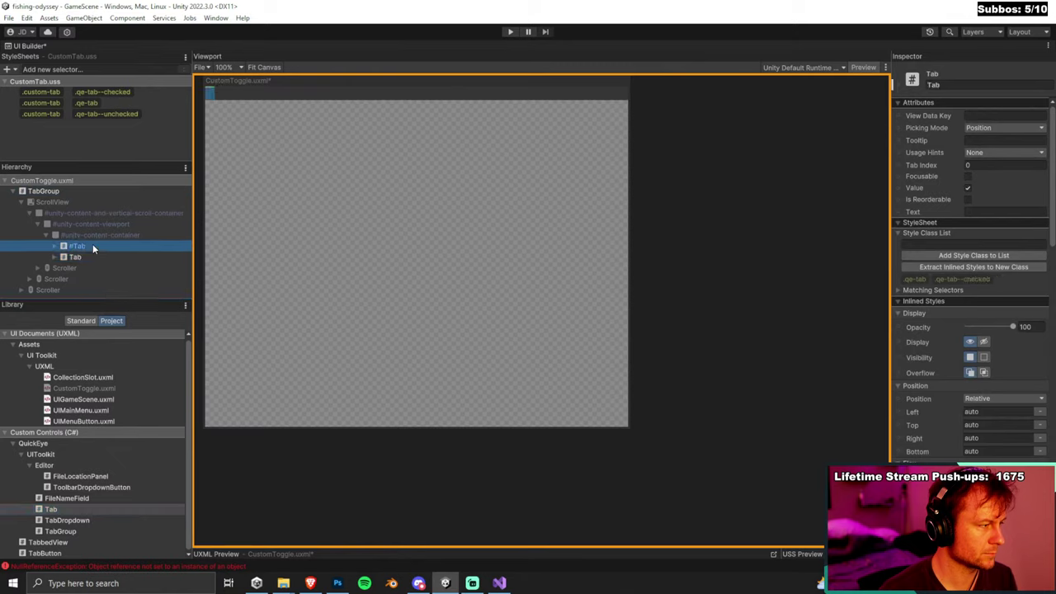
click(221, 96)
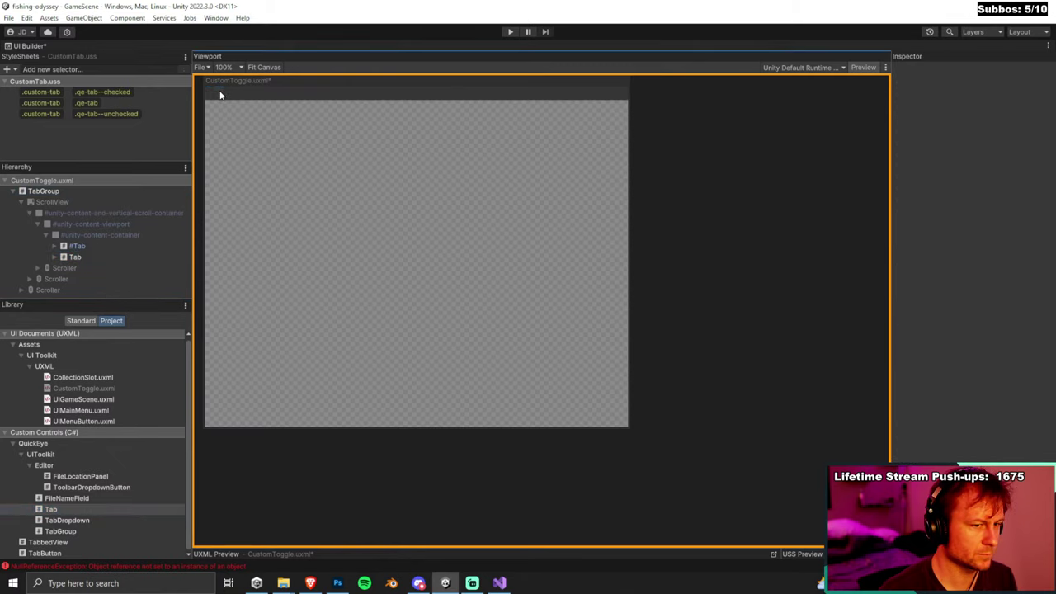
Clear the name of the first Tab in the TabGroup.
click(74, 250)
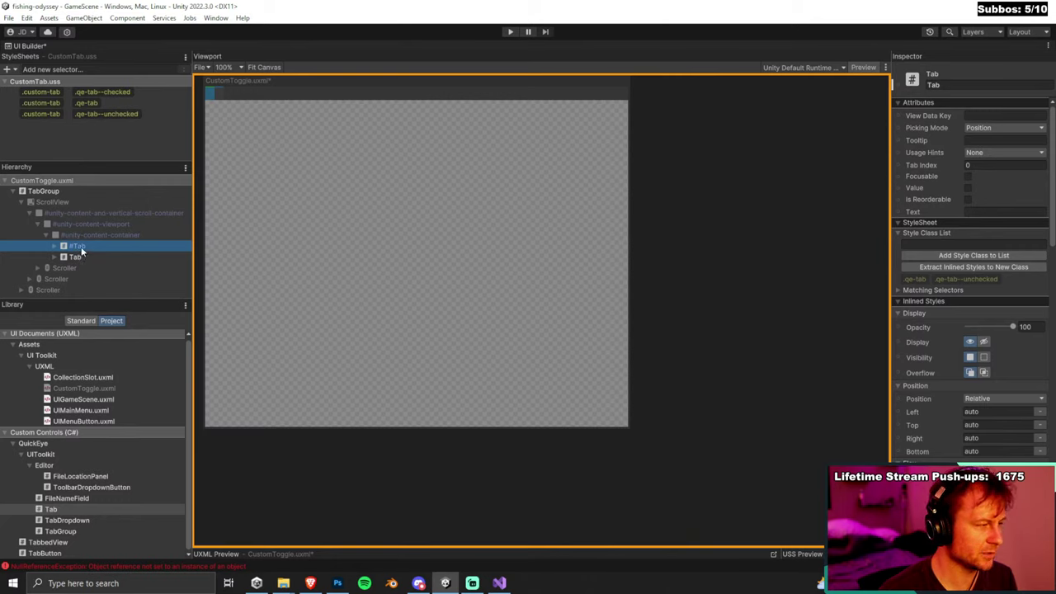
click(948, 83)
key(BackSpace)
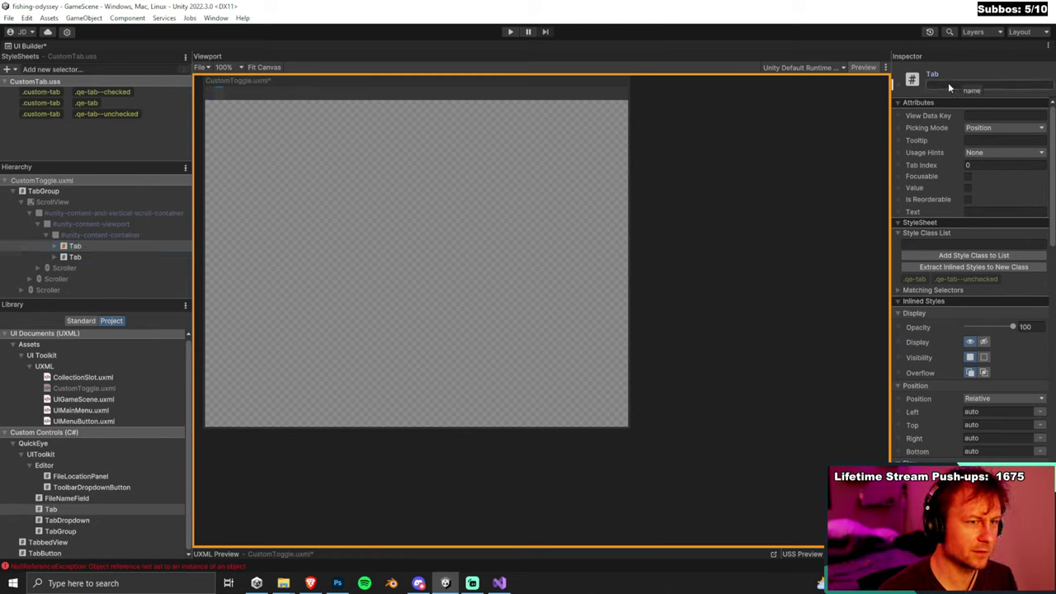
Activate the first Tab in the preview and check its Value and style classes.
click(72, 247)
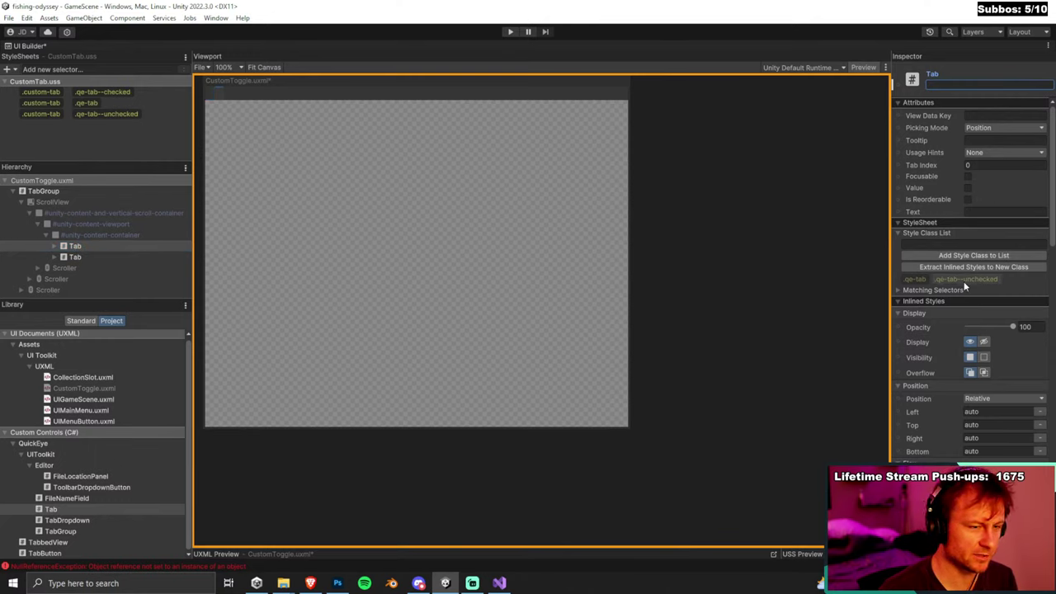
click(94, 247)
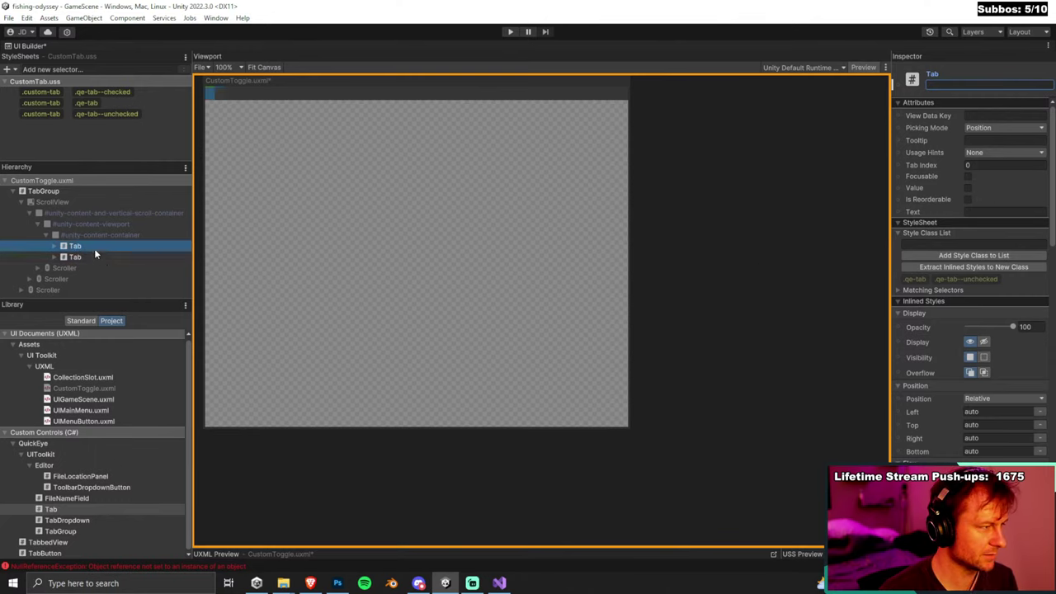
click(213, 95)
click(213, 96)
click(81, 247)
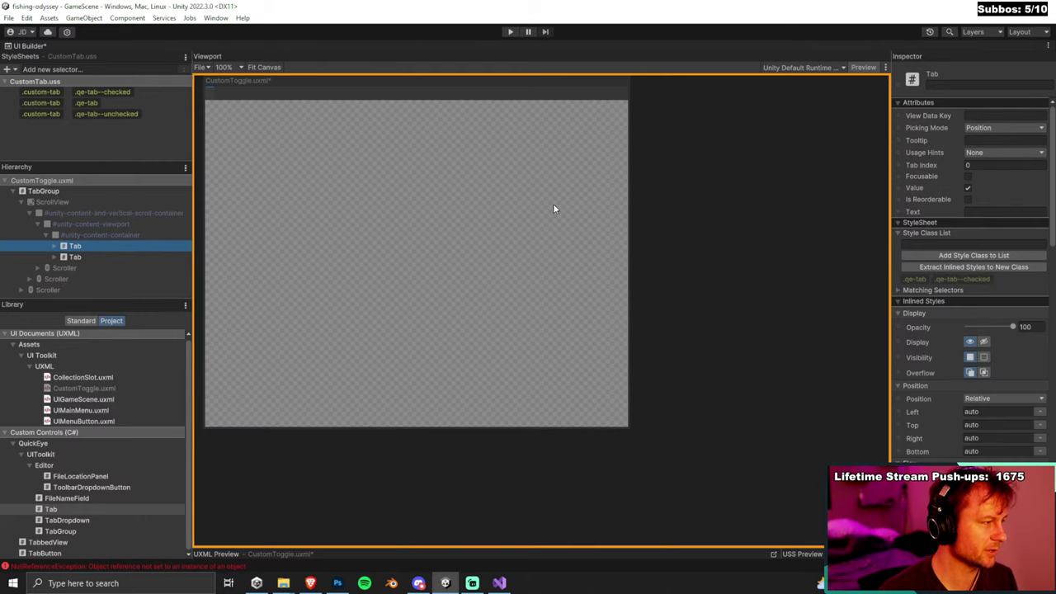
Create .qe-tab, .qe-tab--checked and .qe-tab--unchecked selectors in CustomTab.uss from the two Tabs' style classes.
double_click(917, 280)
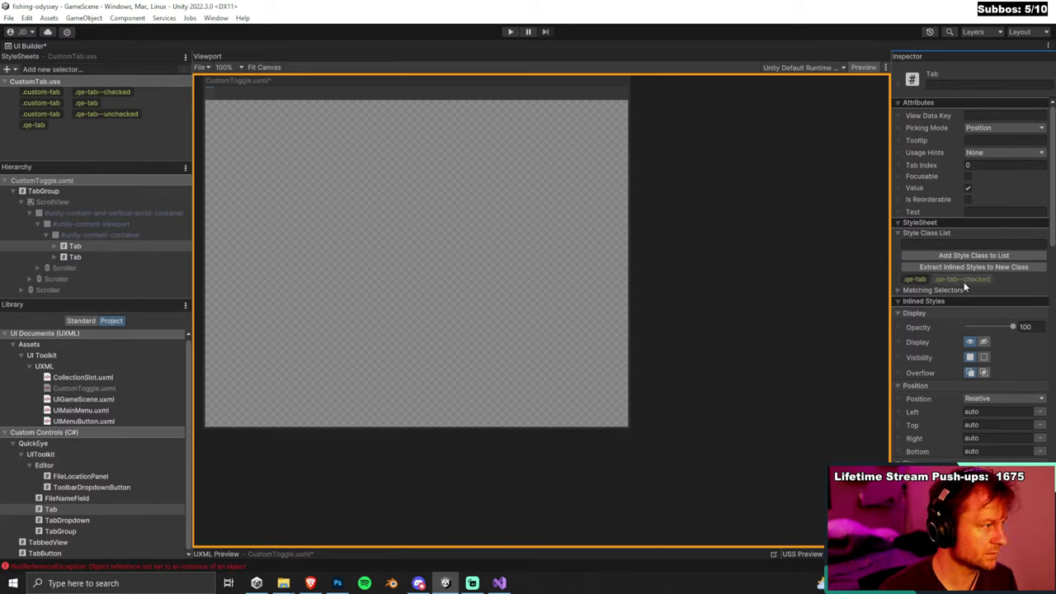
double_click(951, 280)
click(82, 256)
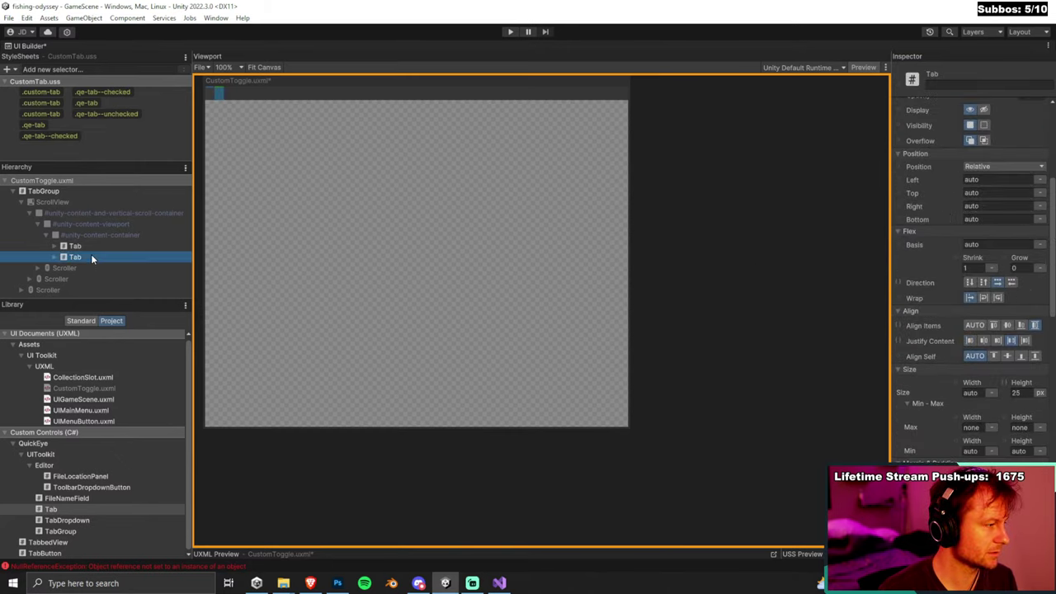
scroll(983, 209, up, 3)
scroll(983, 207, up, 3)
double_click(974, 278)
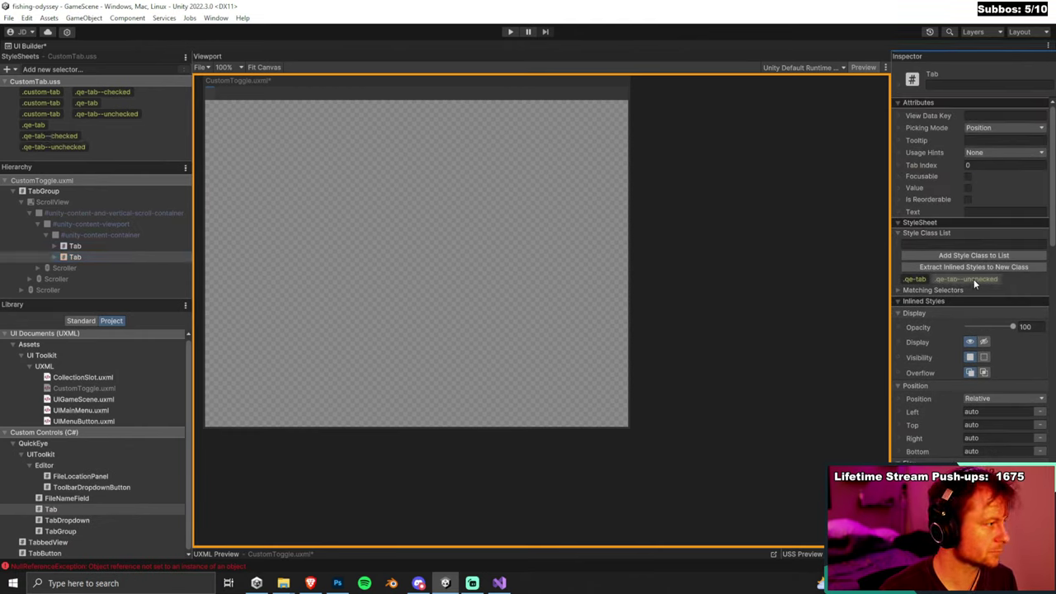
Set the background image of the .qe-tab--checked selector to the MenuTabSelected texture.
click(42, 123)
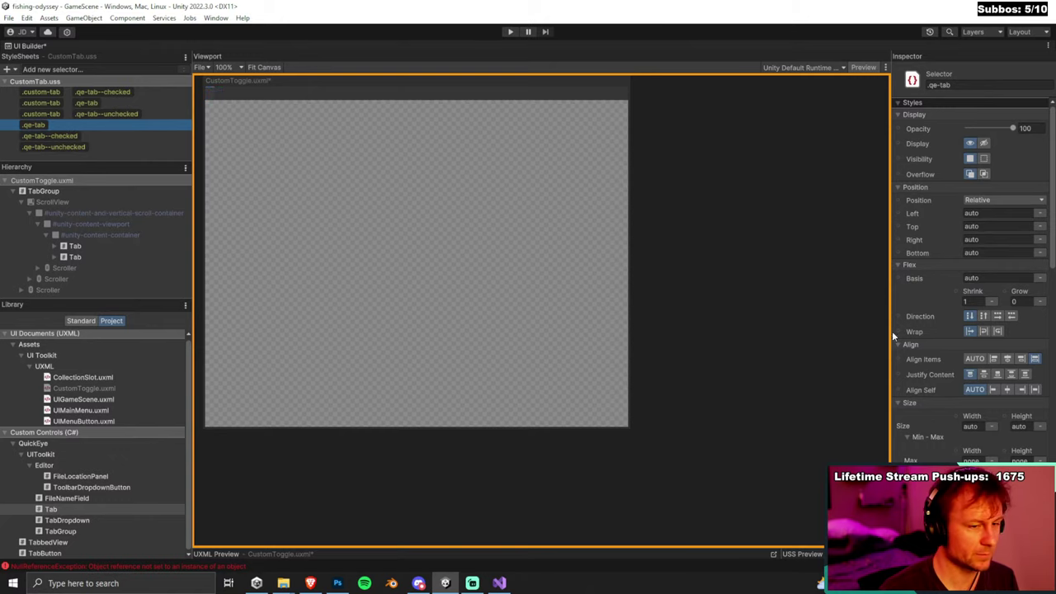
click(58, 135)
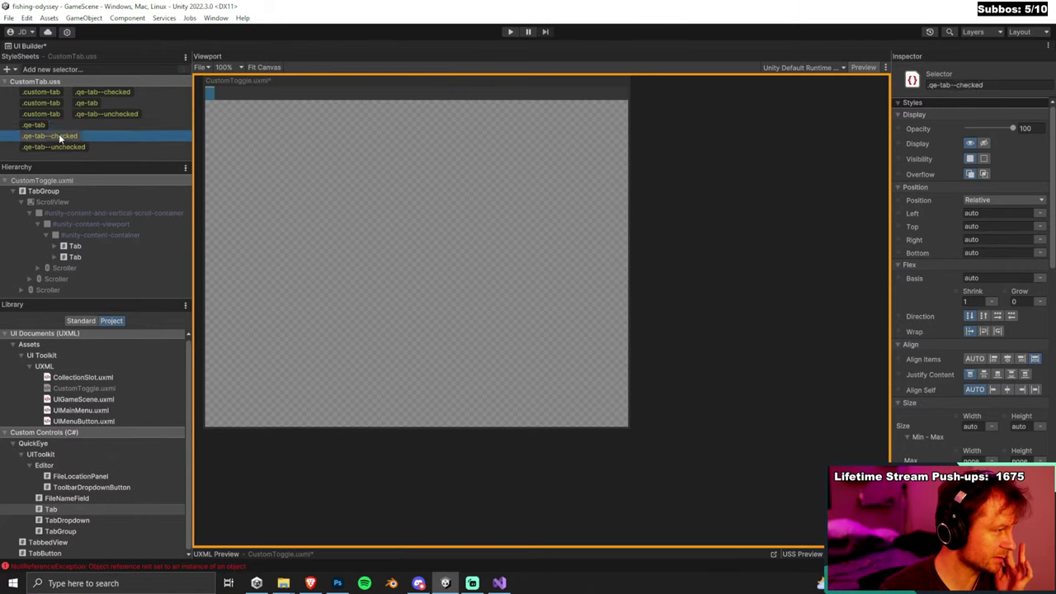
key(Up)
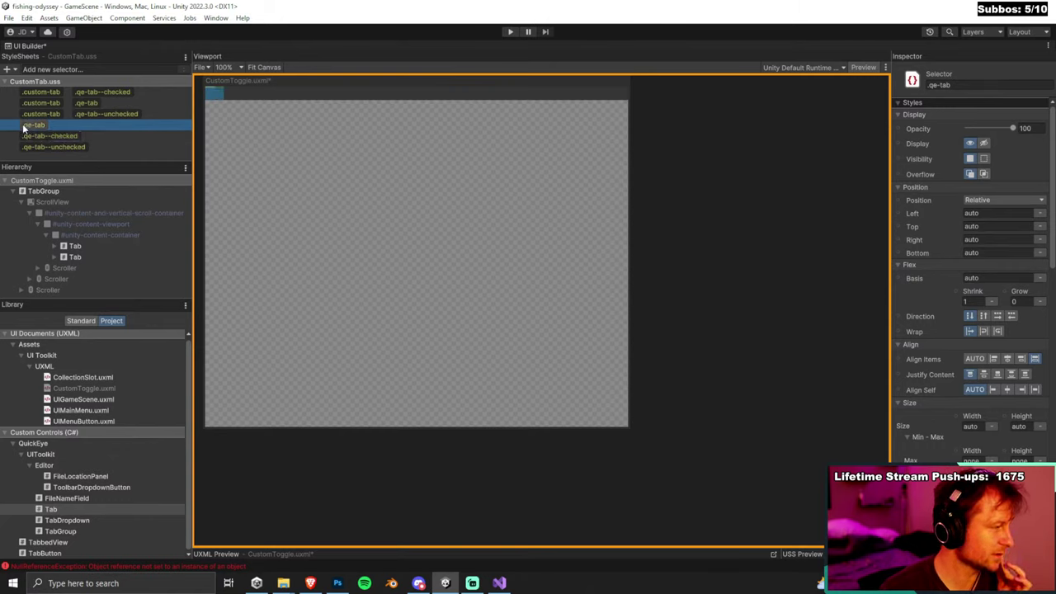
scroll(991, 434, down, 10)
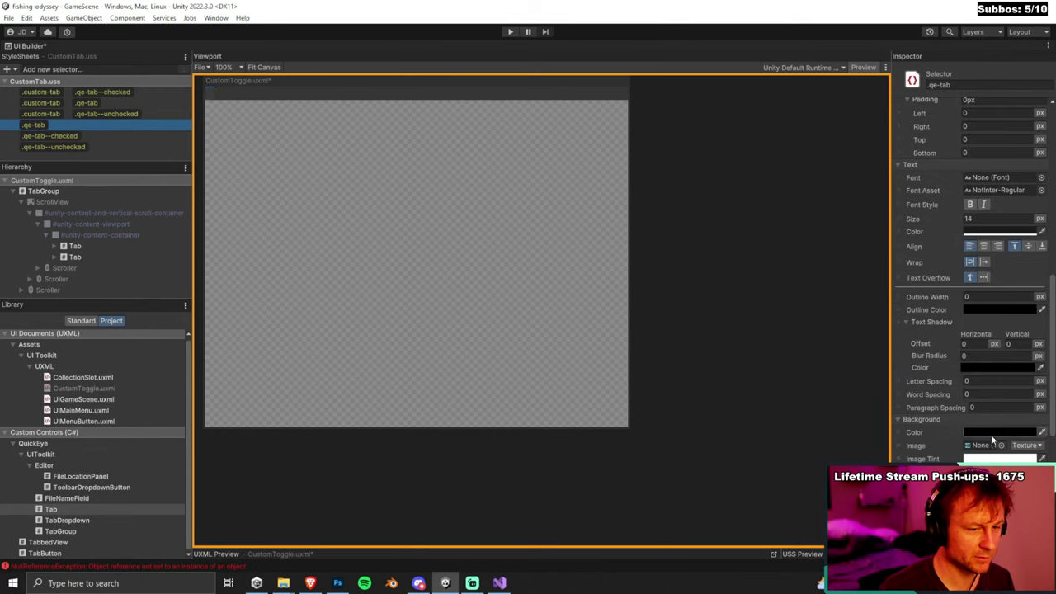
click(83, 136)
scroll(1031, 436, down, 5)
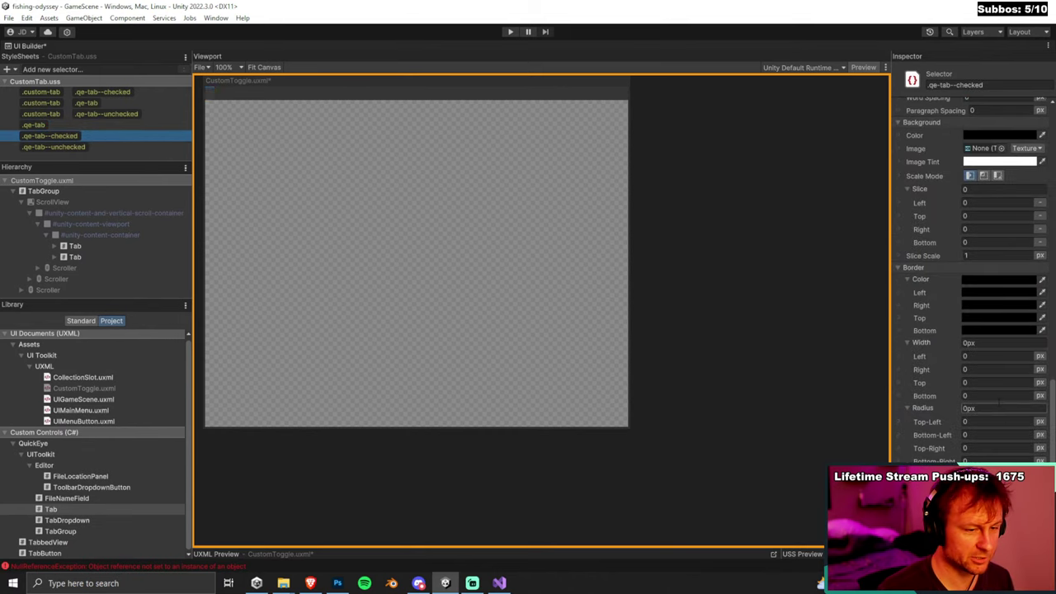
scroll(990, 393, up, 4)
click(1005, 243)
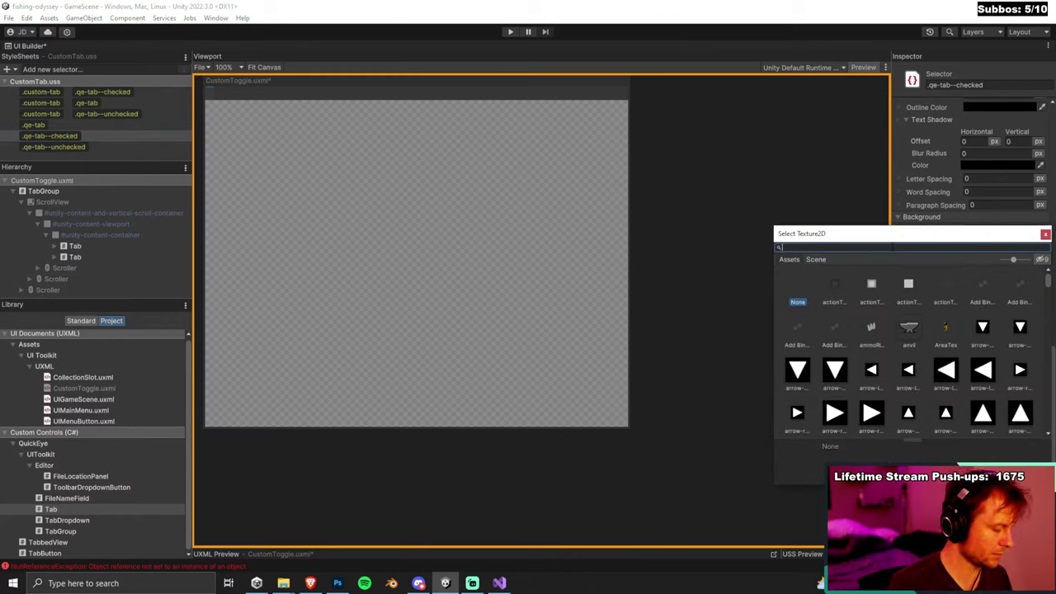
text(menu)
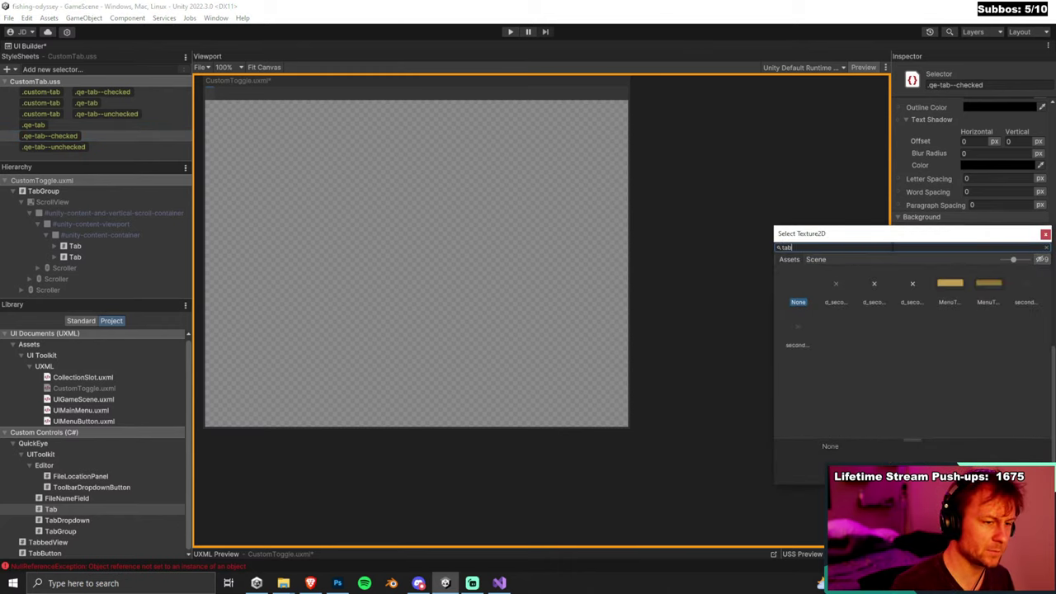
double_click(946, 284)
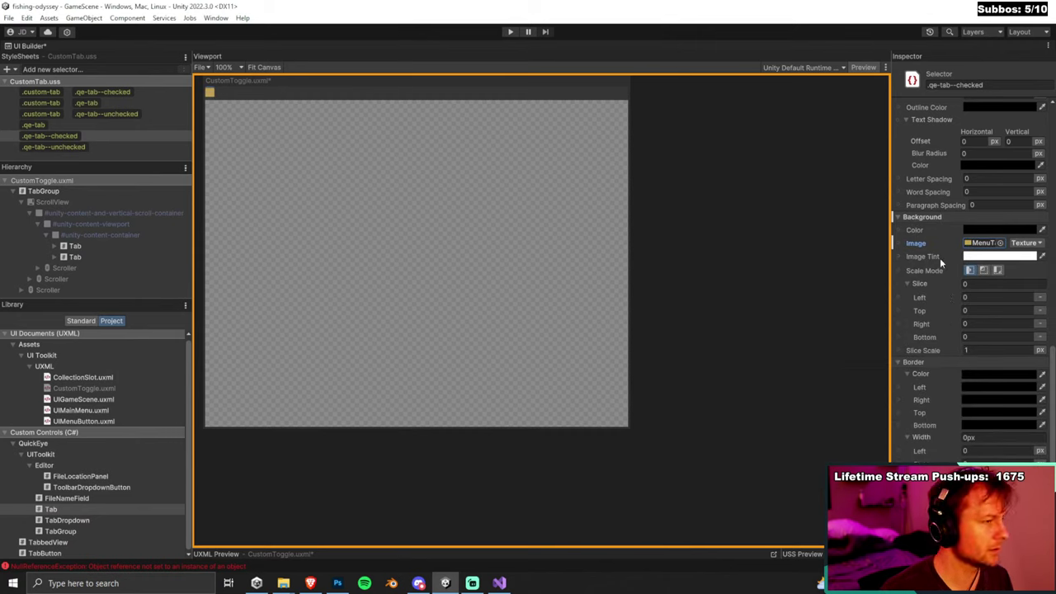
click(1000, 244)
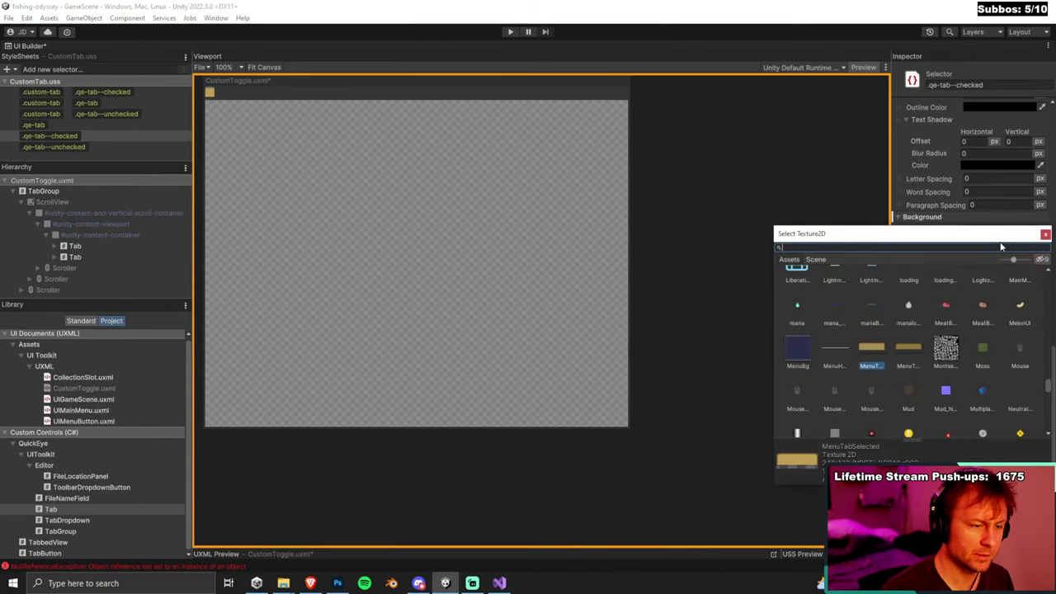
click(1045, 233)
Set the .qe-tab--checked selector's size to 346 px wide and 130 px high.
scroll(947, 282, up, 10)
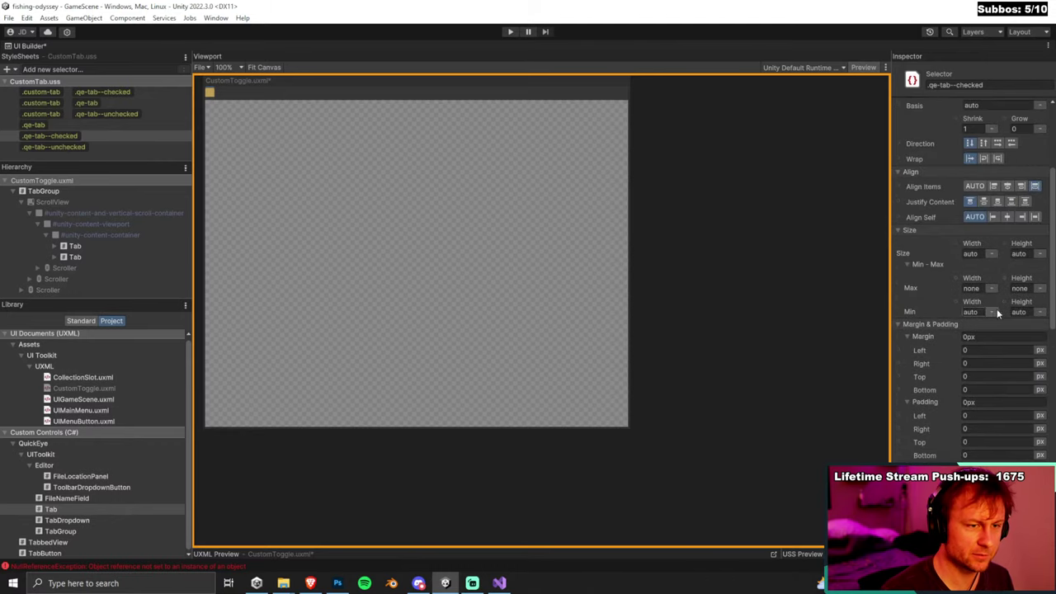
click(978, 254)
text(348)
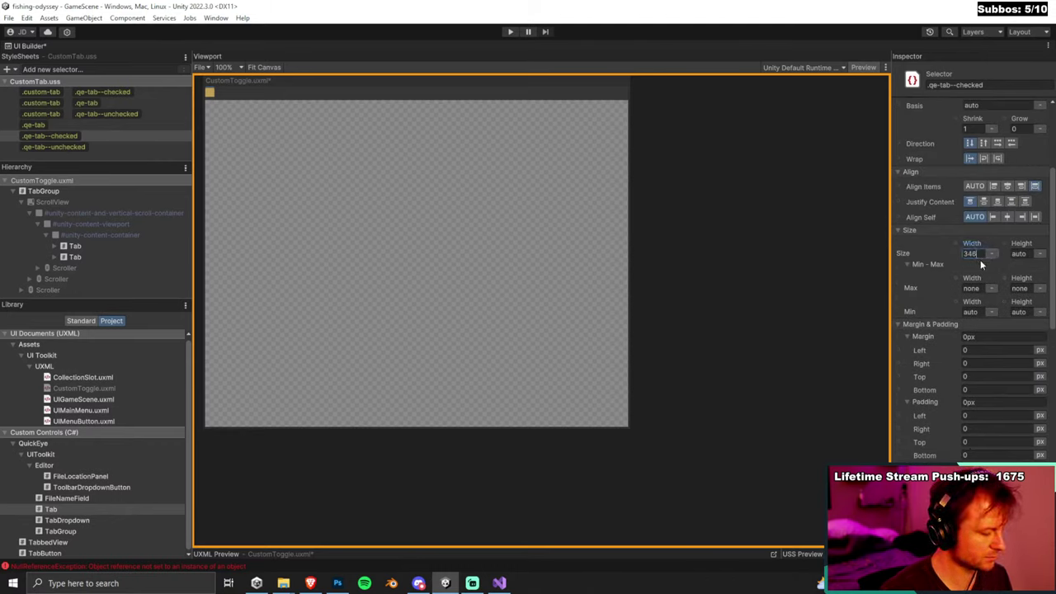
key(Tab)
text(13)
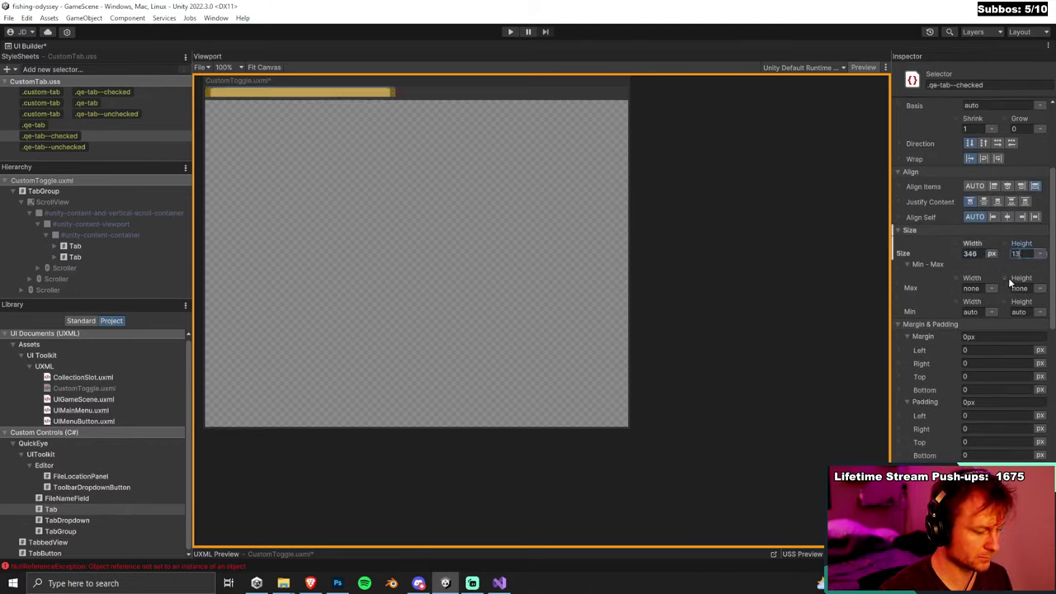
text(0)
key(Return)
Set the .qe-tab--unchecked selector's size to 346 px wide and 130 px high.
click(71, 146)
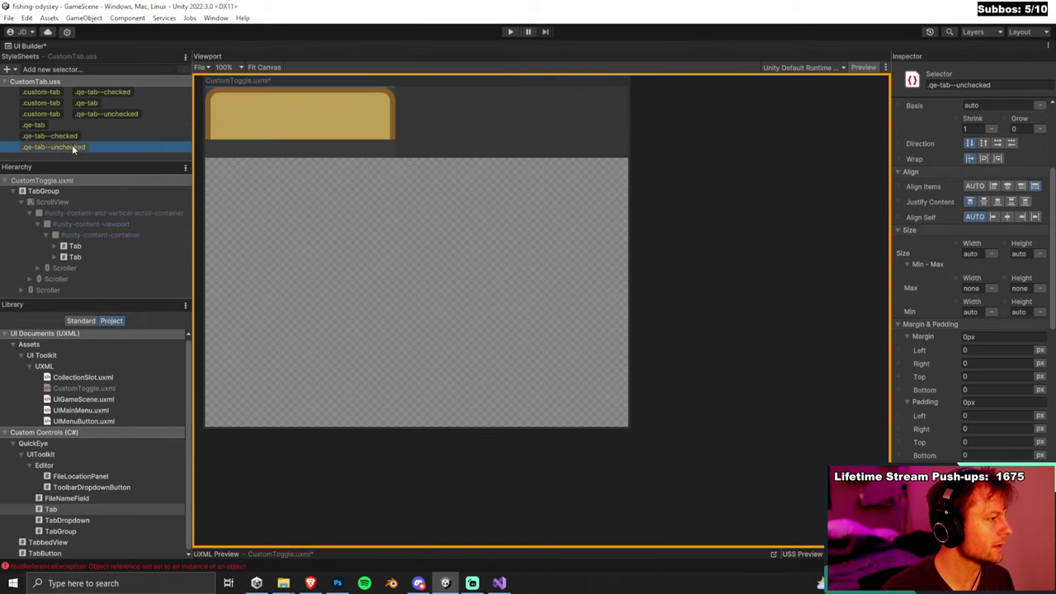
click(970, 252)
text(346)
key(Tab)
key(Tab)
text(130)
Set the background image of the .qe-tab--unchecked selector to the darker menu tab texture.
scroll(996, 307, down, 8)
scroll(1022, 429, down, 2)
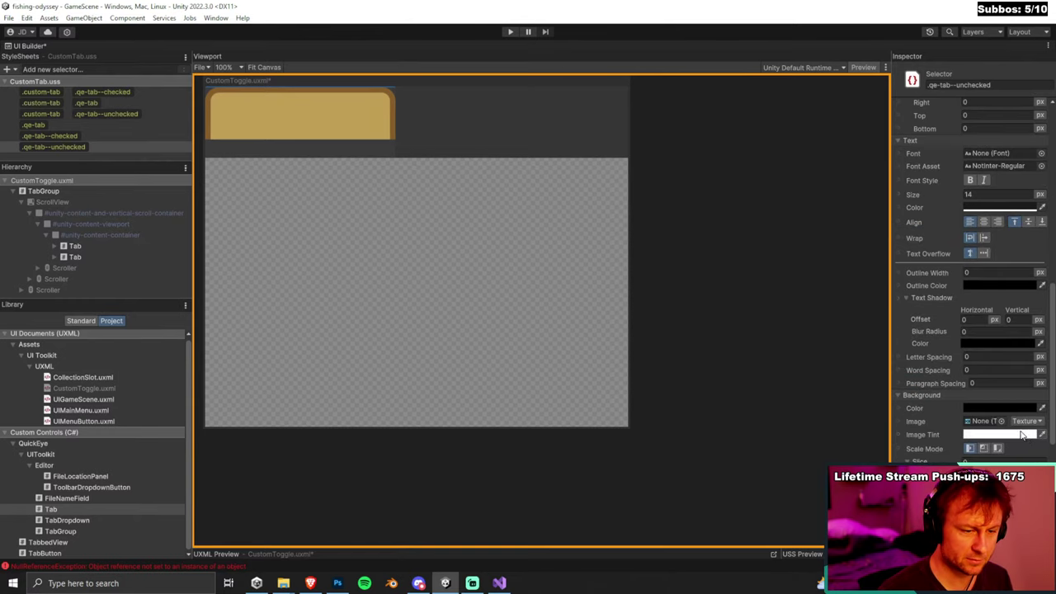
click(1001, 421)
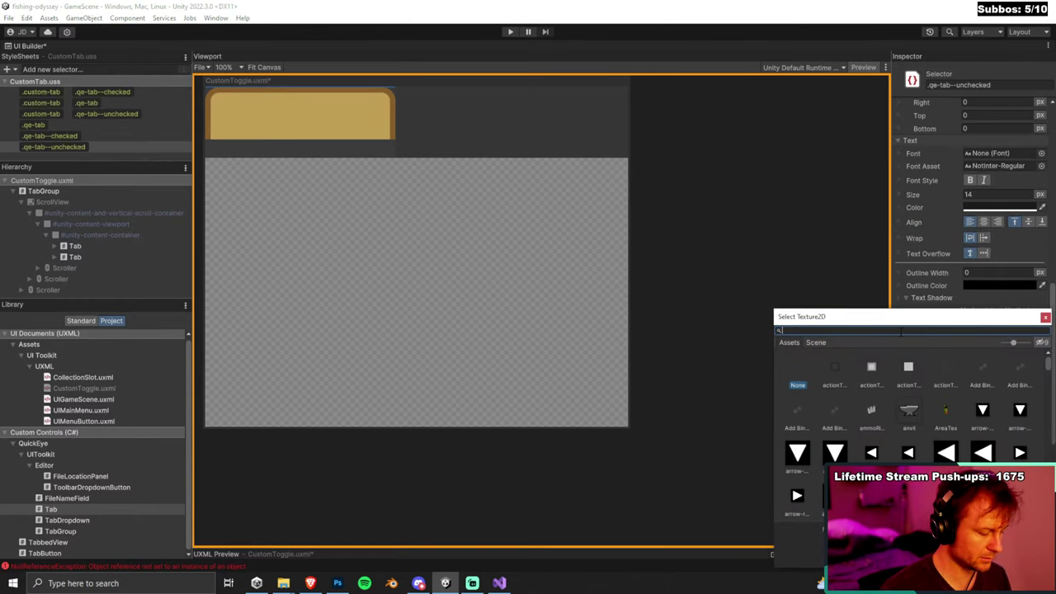
text(s)
double_click(974, 363)
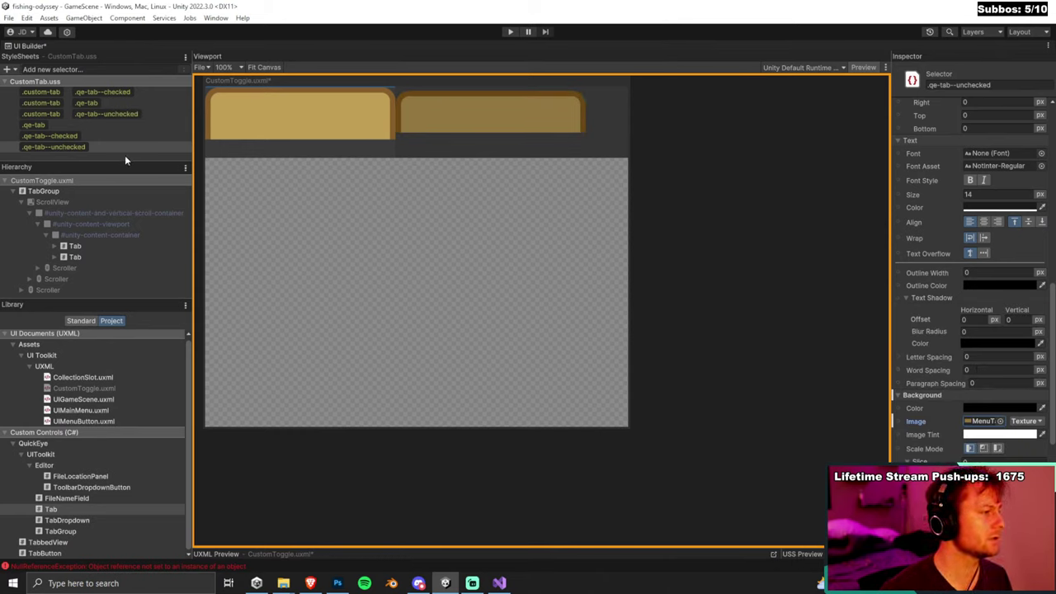
Test the texture swap by switching back and forth between the two tabs in the preview, ending on the first tab.
click(66, 135)
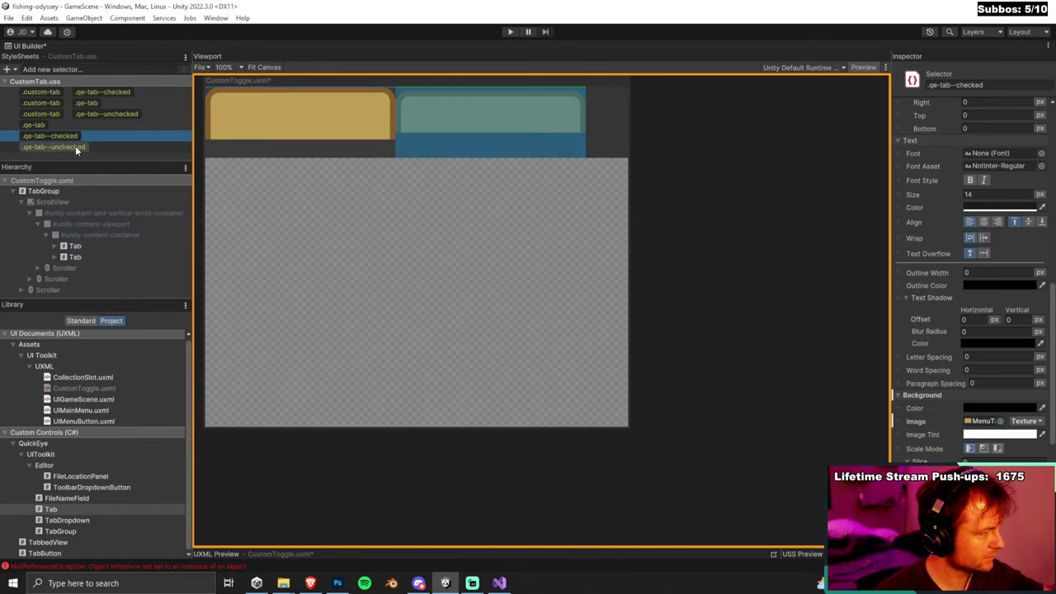
click(495, 122)
click(357, 117)
click(493, 117)
click(356, 117)
click(480, 118)
click(355, 117)
click(357, 117)
click(365, 112)
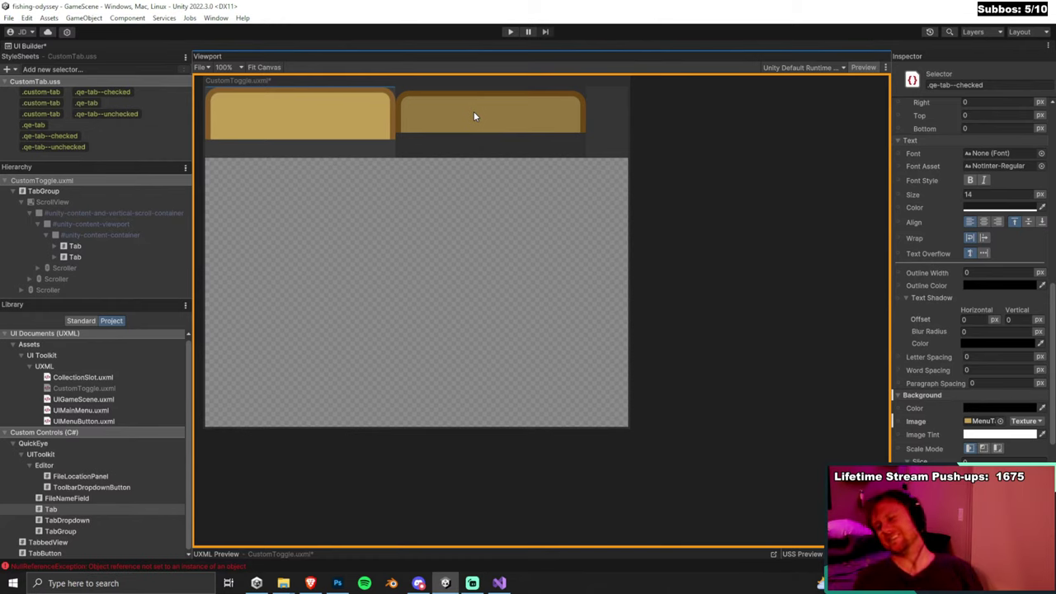
click(456, 135)
click(400, 132)
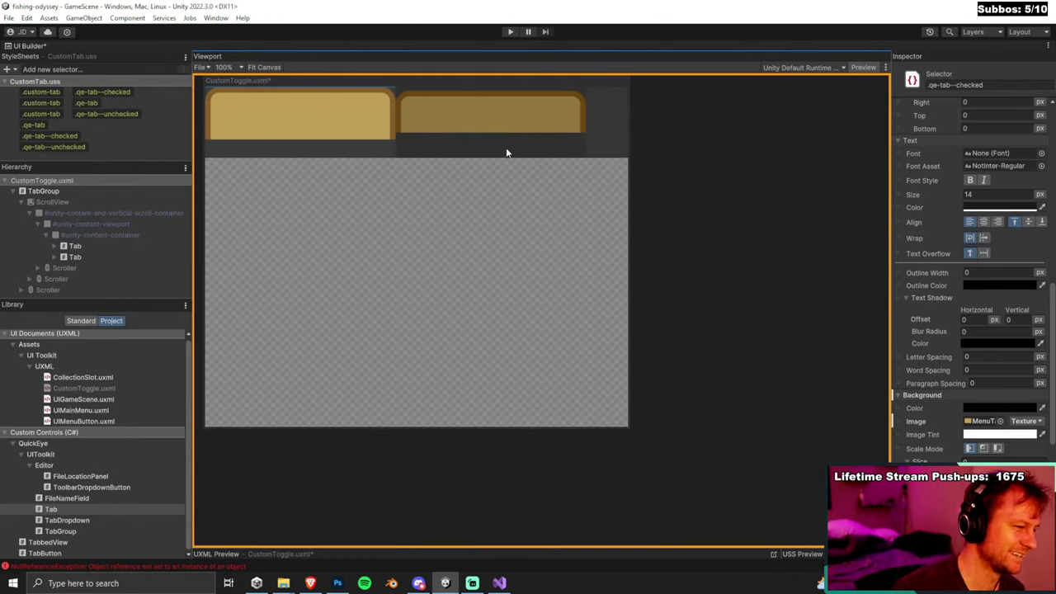
click(417, 136)
click(451, 126)
click(451, 126)
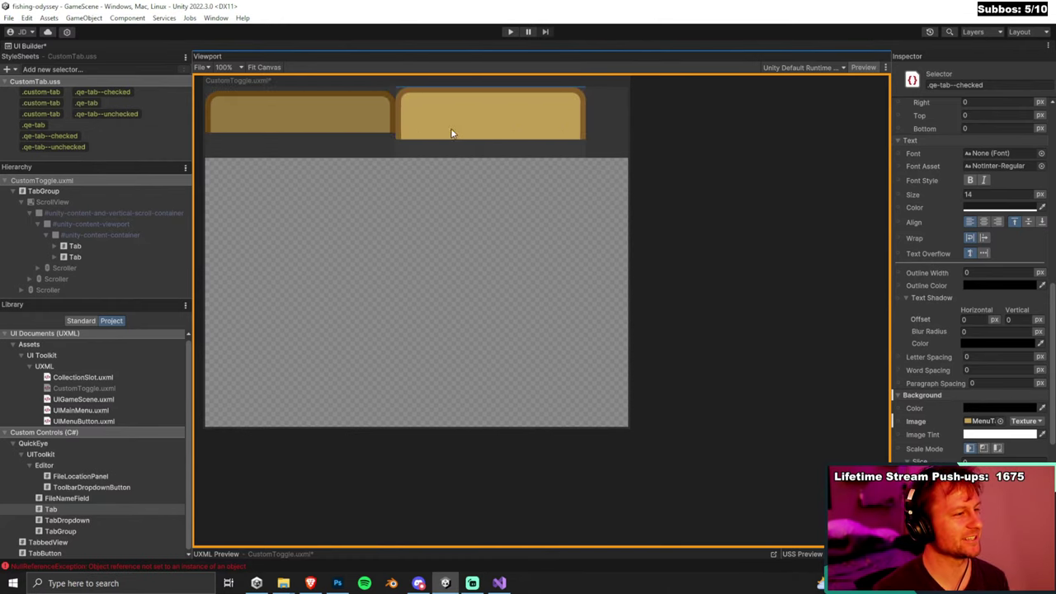
click(445, 127)
click(437, 129)
click(434, 130)
click(566, 153)
click(384, 154)
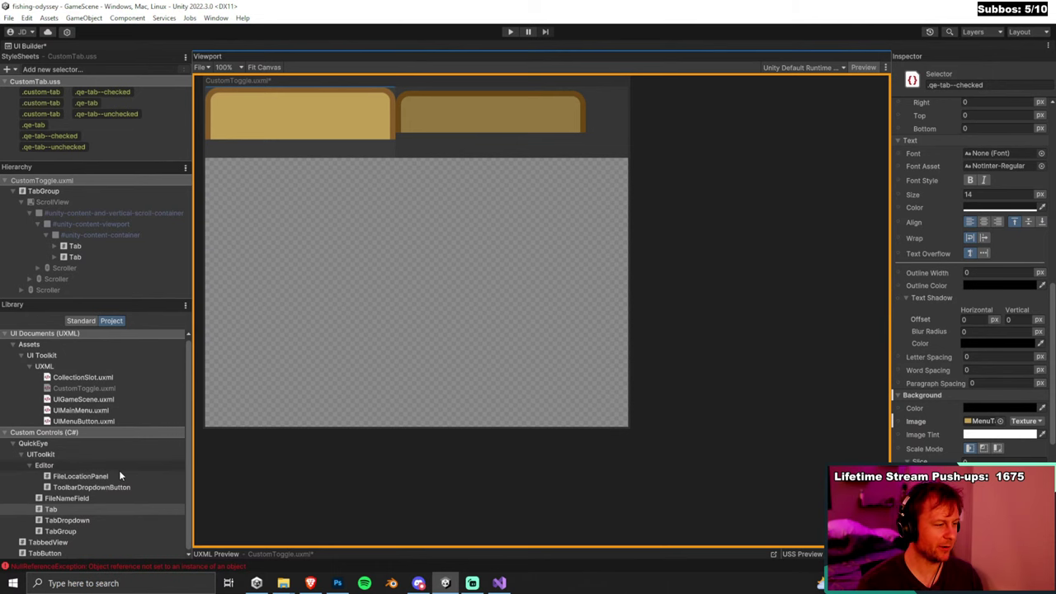
Switch to the browser, review the Unity documentation for the UXML element Tab, collapse its UXML elements reference list, and return to Unity.
click(69, 512)
click(310, 583)
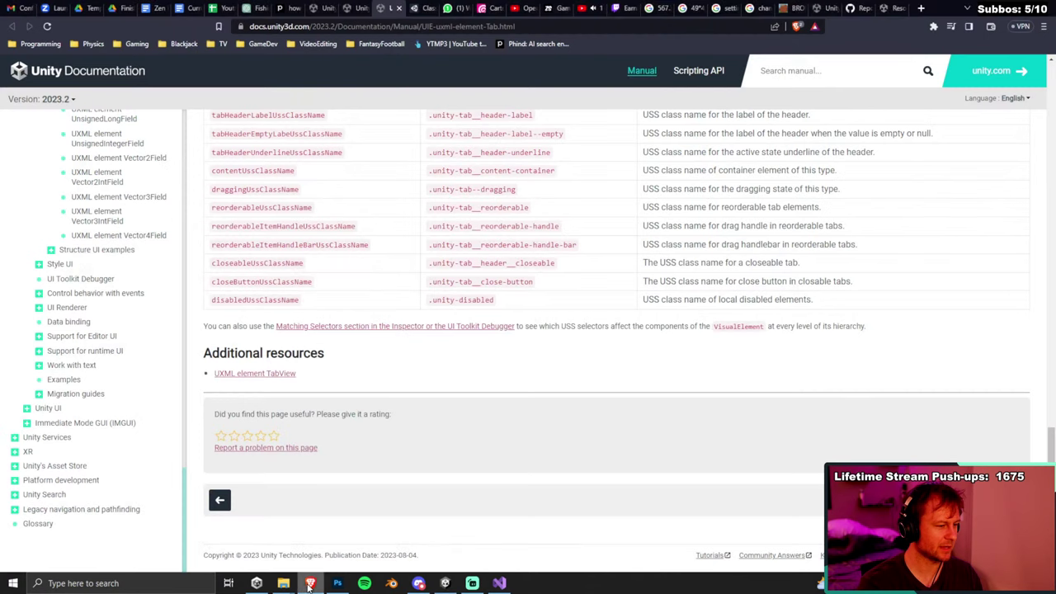
scroll(420, 355, up, 10)
scroll(410, 354, up, 10)
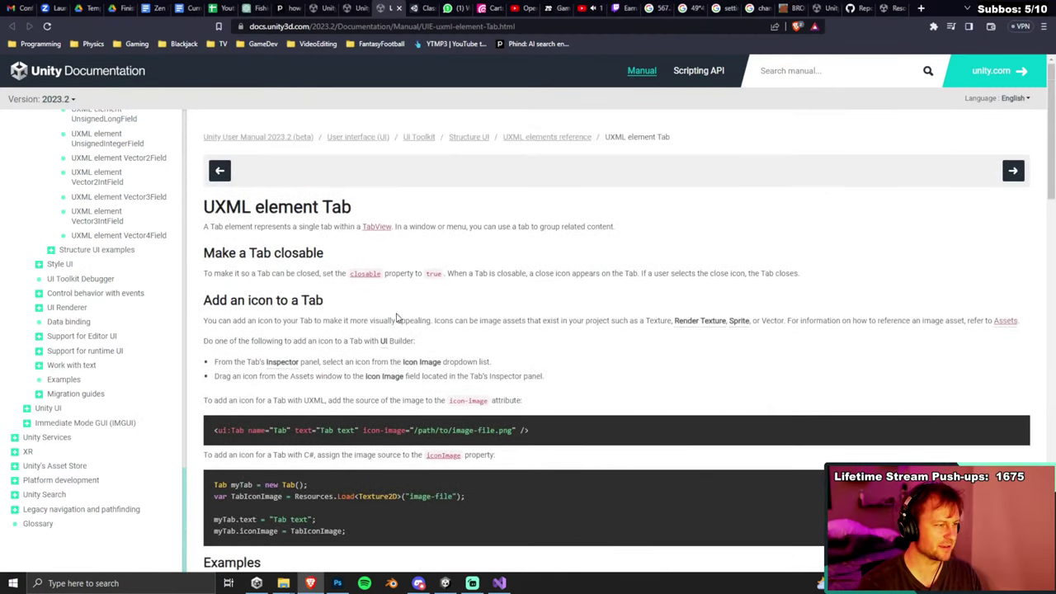
scroll(152, 301, up, 10)
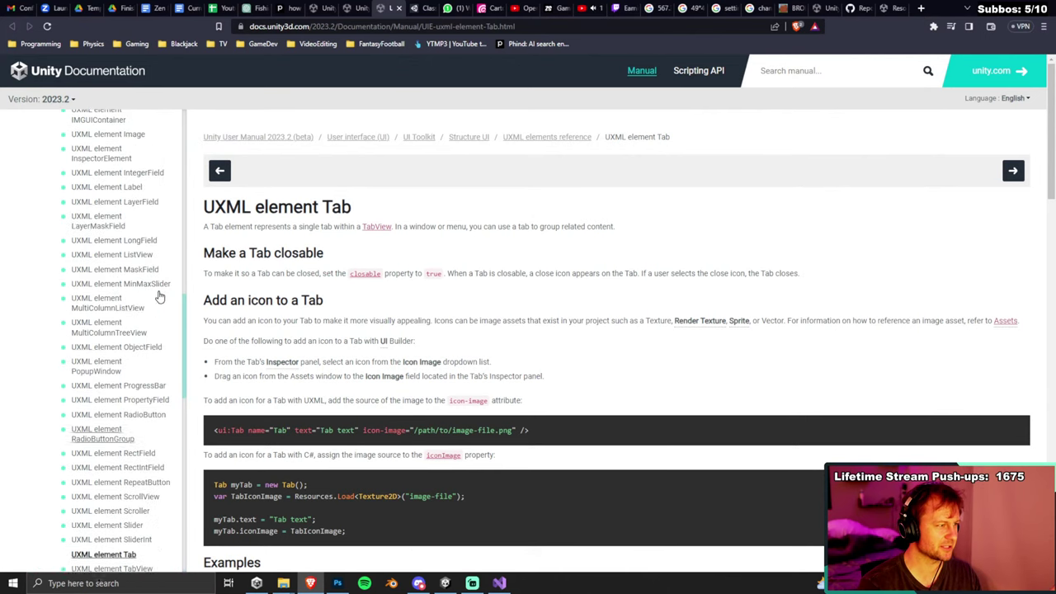
scroll(167, 318, down, 2)
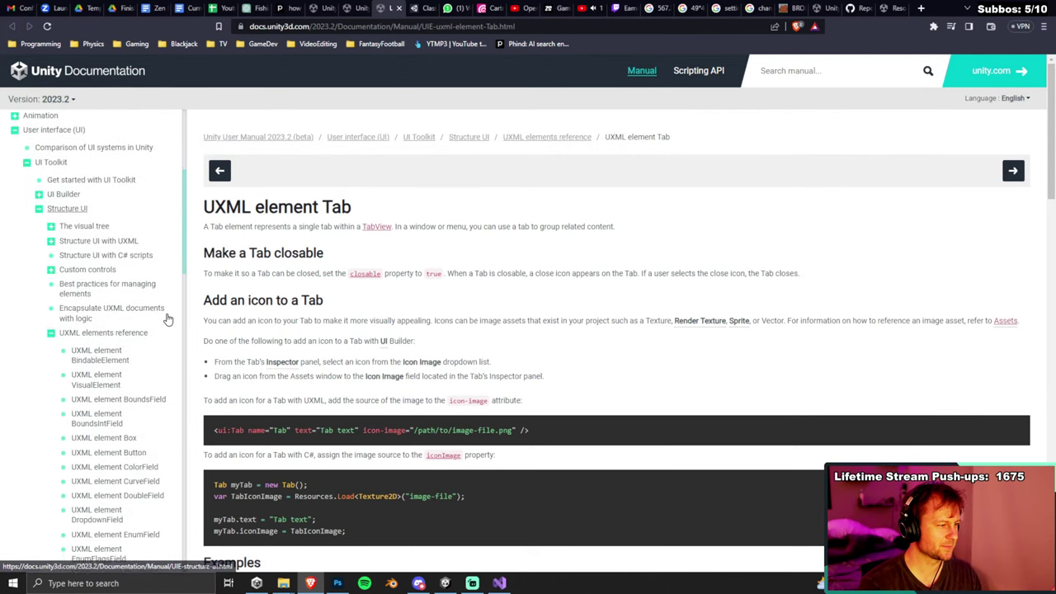
click(51, 333)
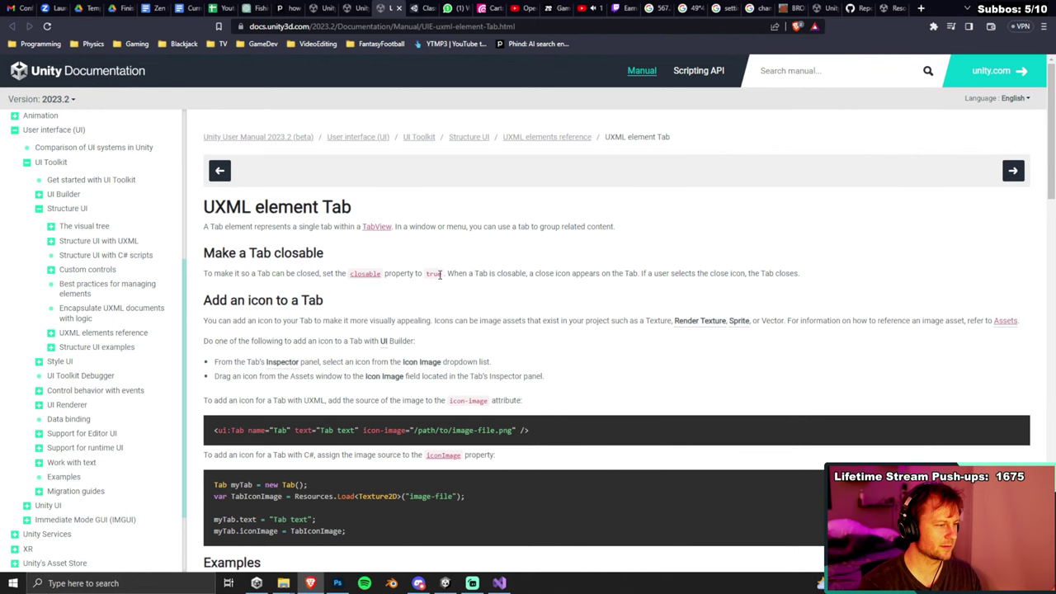
scroll(448, 274, down, 1)
key(alt+Tab)
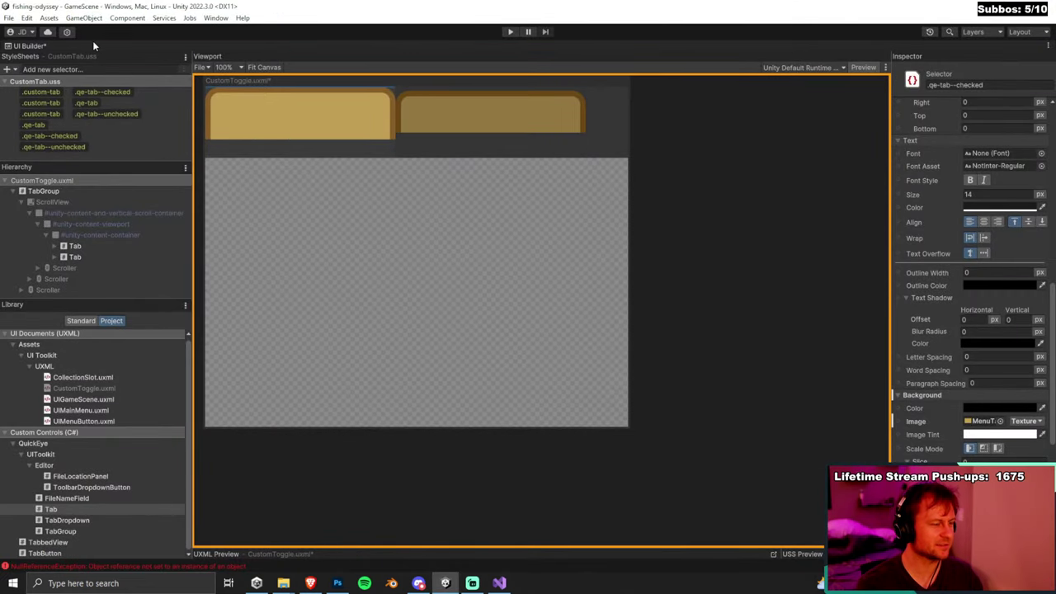
Restore the full editor layout, collapse the Shader Graph package in the project files, and maximize UI Builder again.
double_click(41, 46)
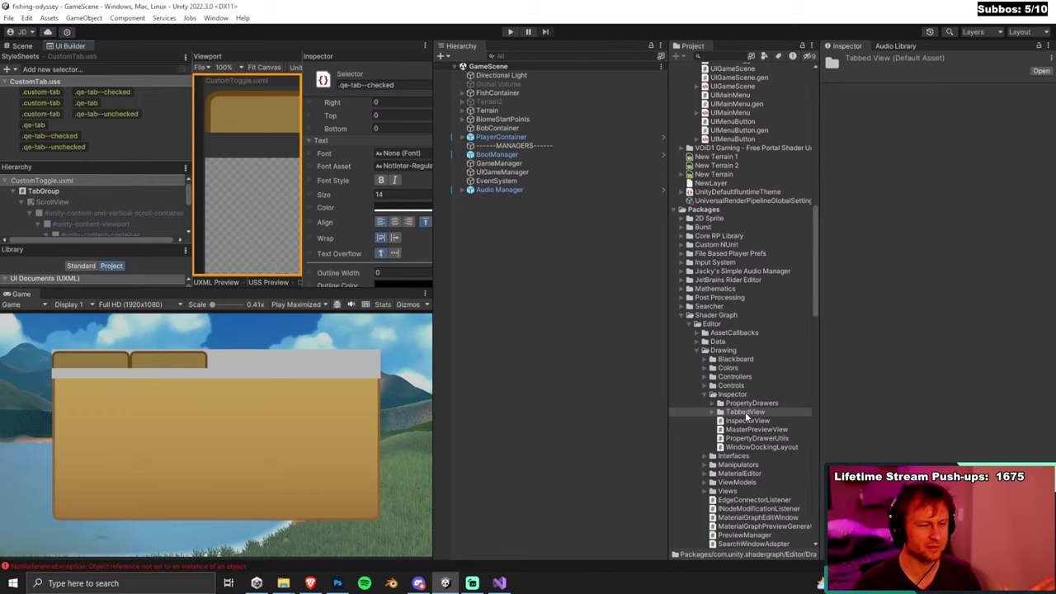
click(684, 316)
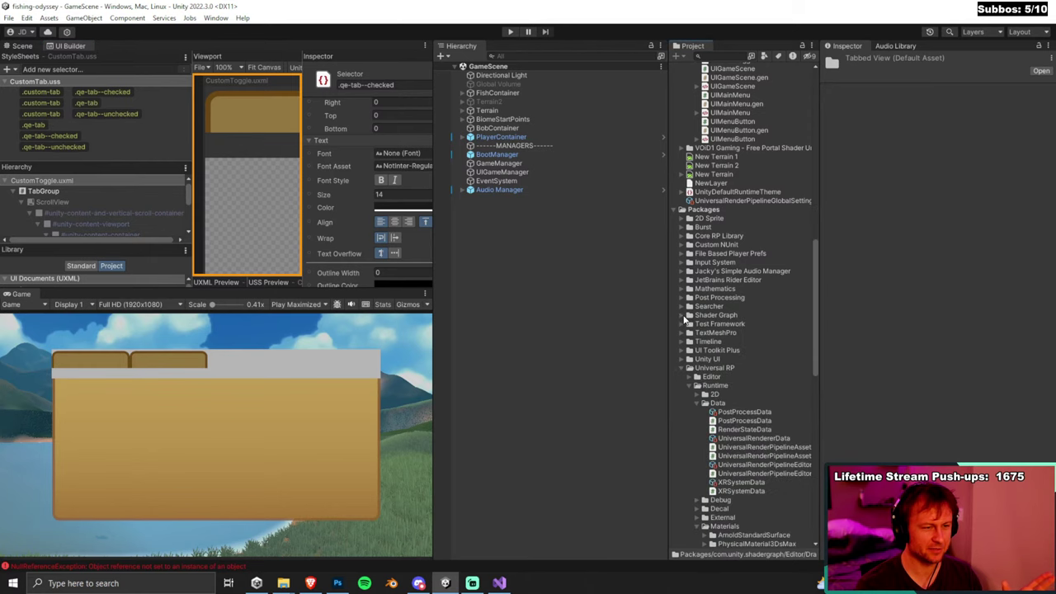
double_click(85, 48)
Compare the library's standard controls with the project's custom controls and collapse the QuickEye Editor group.
click(81, 321)
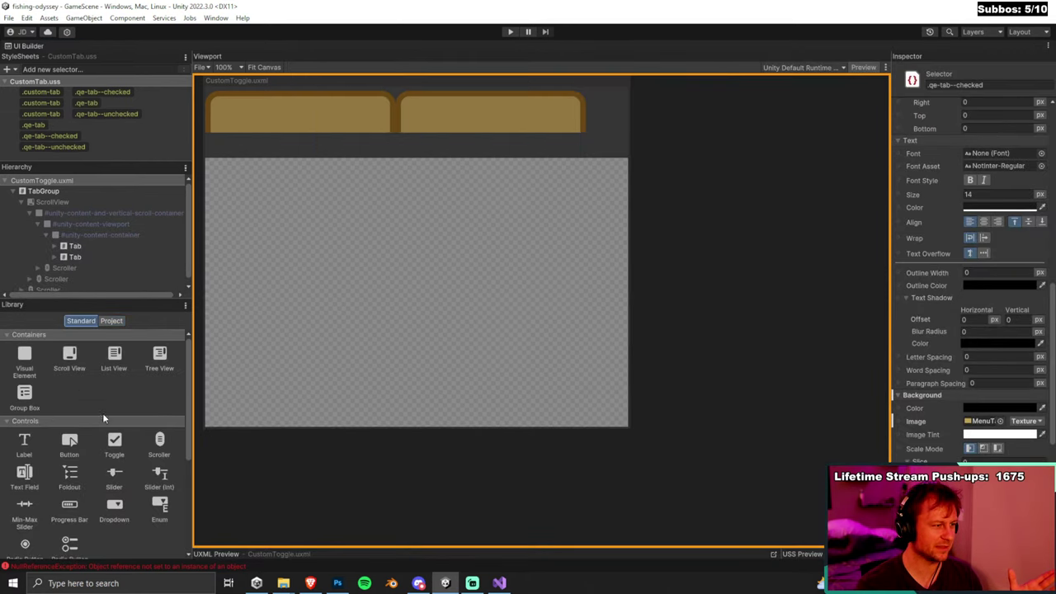
scroll(58, 432, down, 2)
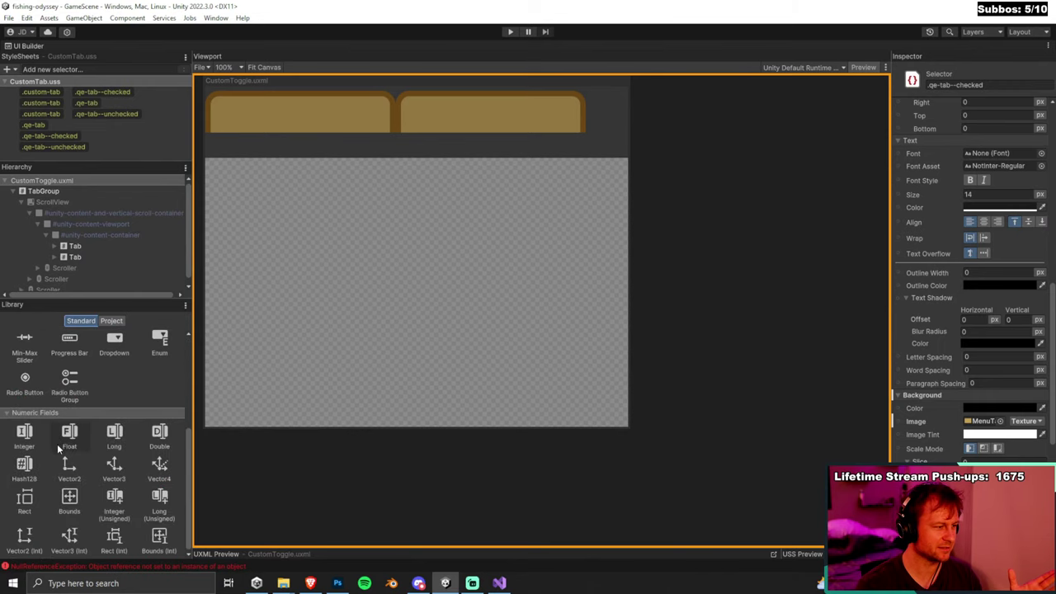
scroll(86, 456, up, 2)
click(111, 322)
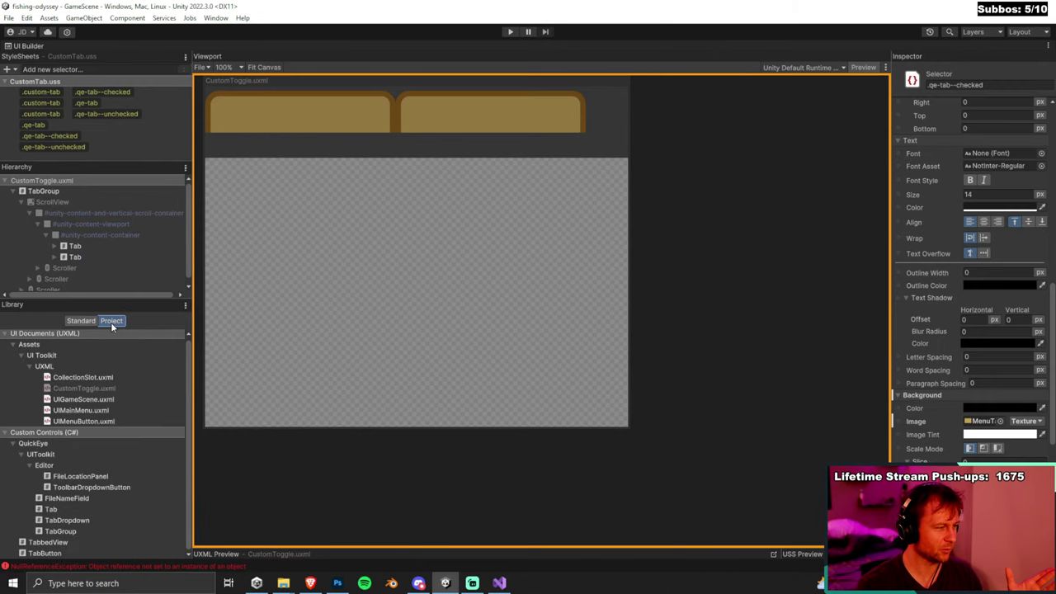
click(14, 444)
click(14, 444)
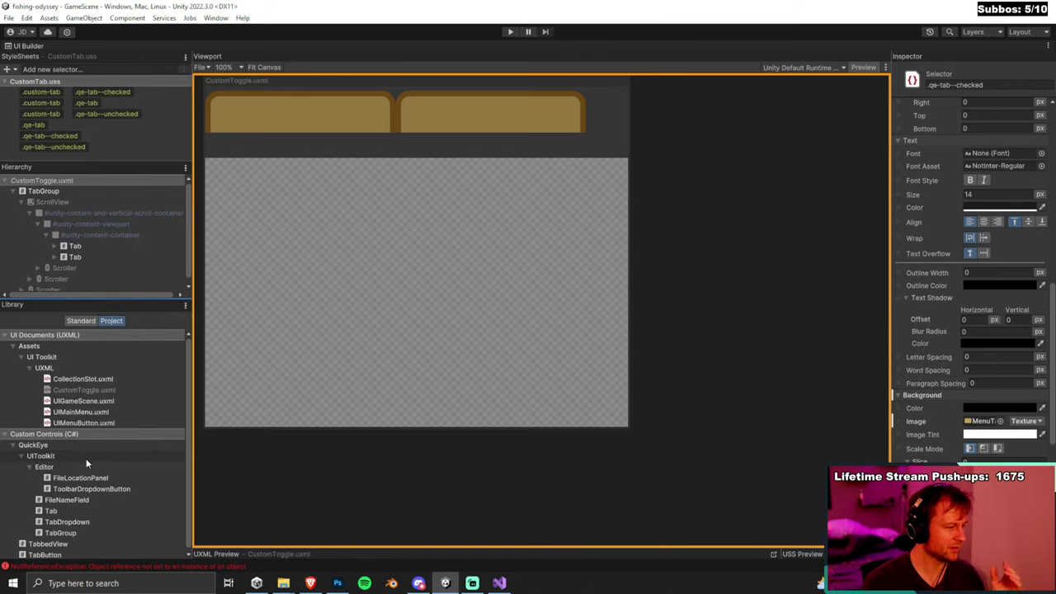
click(30, 467)
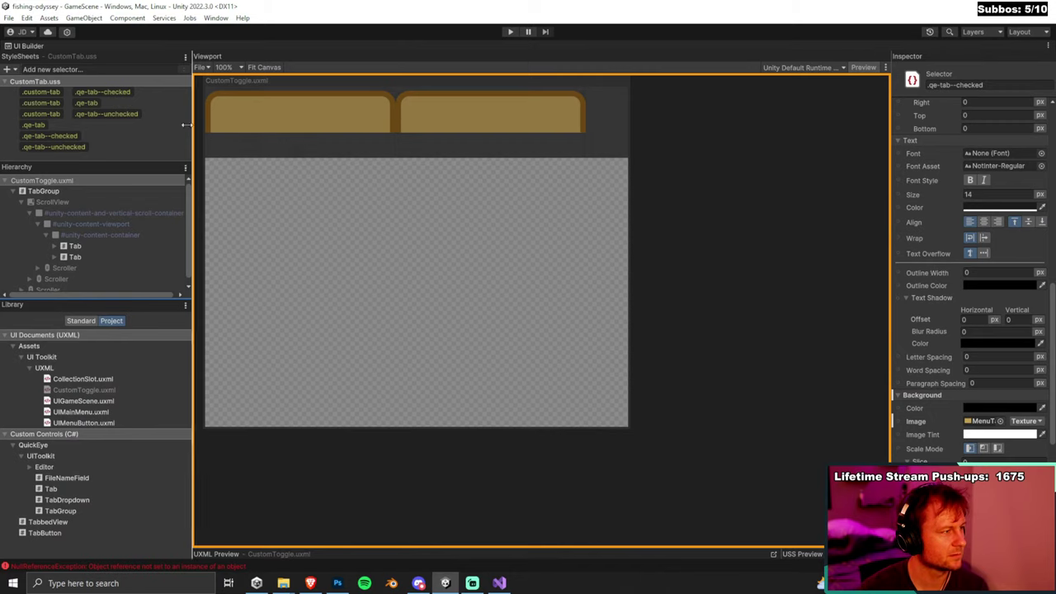
Activate the first tab in the preview and test selecting it repeatedly.
click(357, 113)
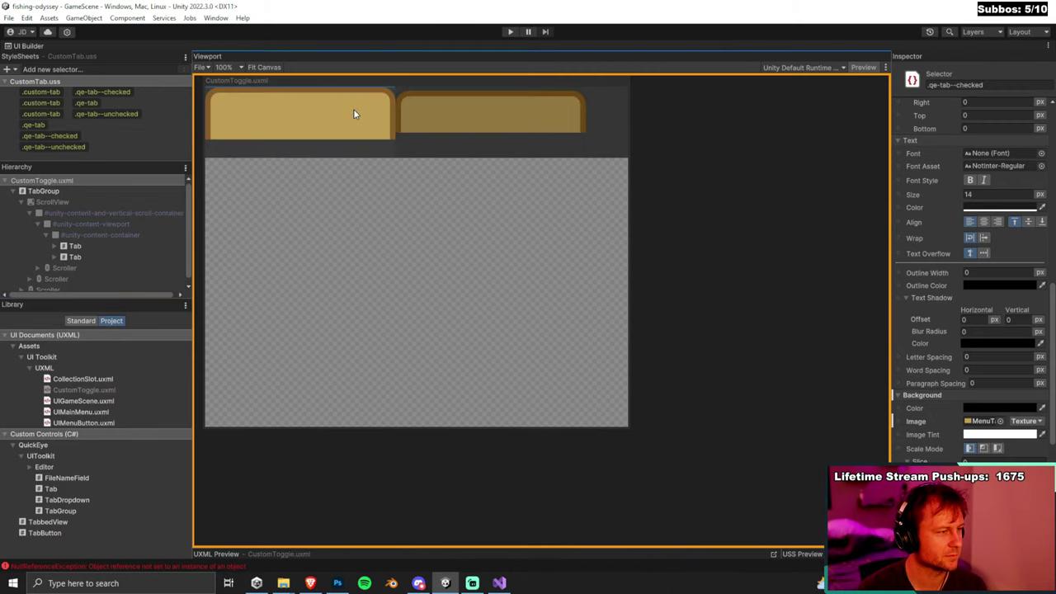
double_click(349, 113)
double_click(356, 114)
click(362, 116)
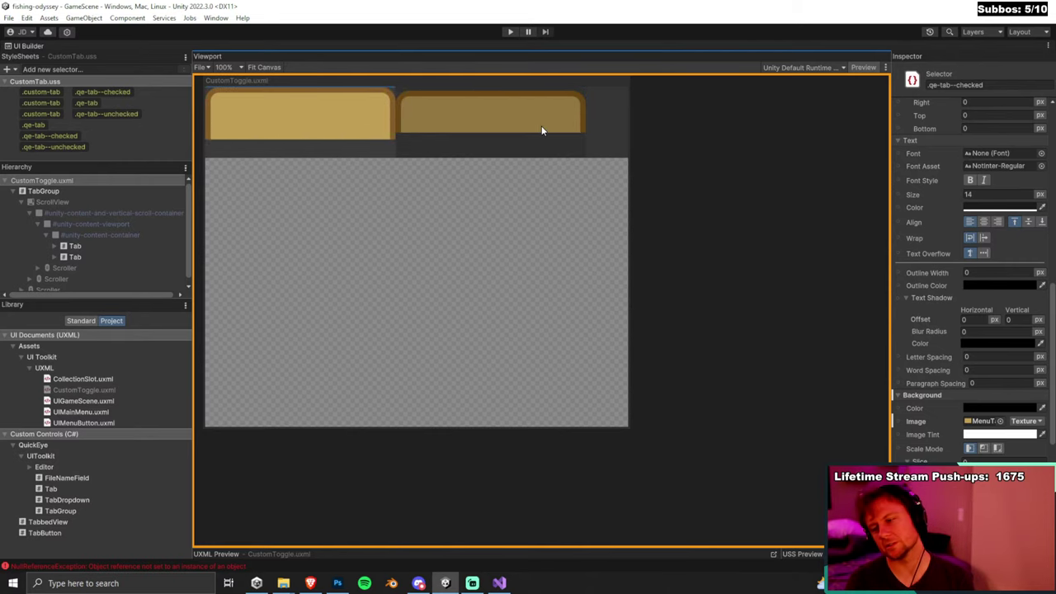